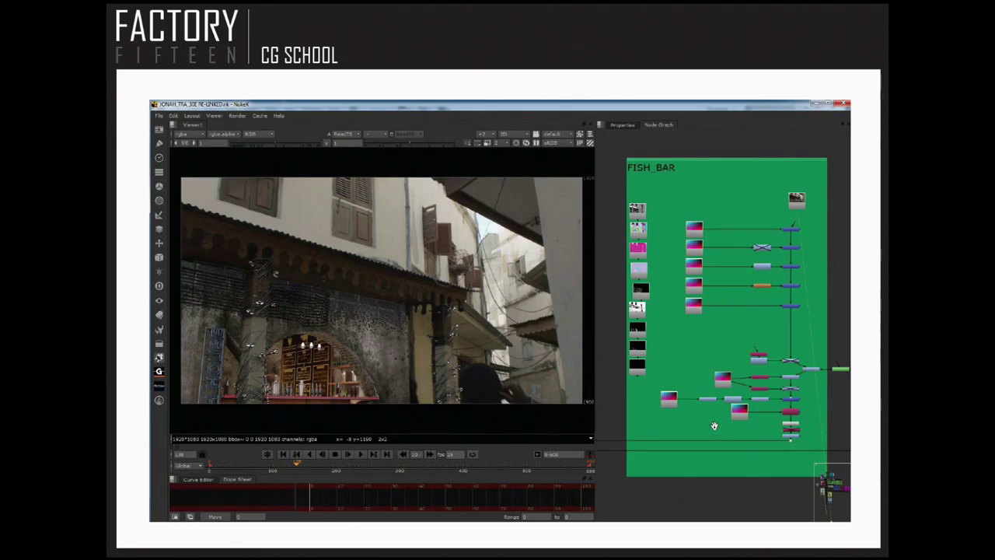
- Advance the CG School presentation to the page of building and sign assets and leave full-screen view
left_click(257, 283)
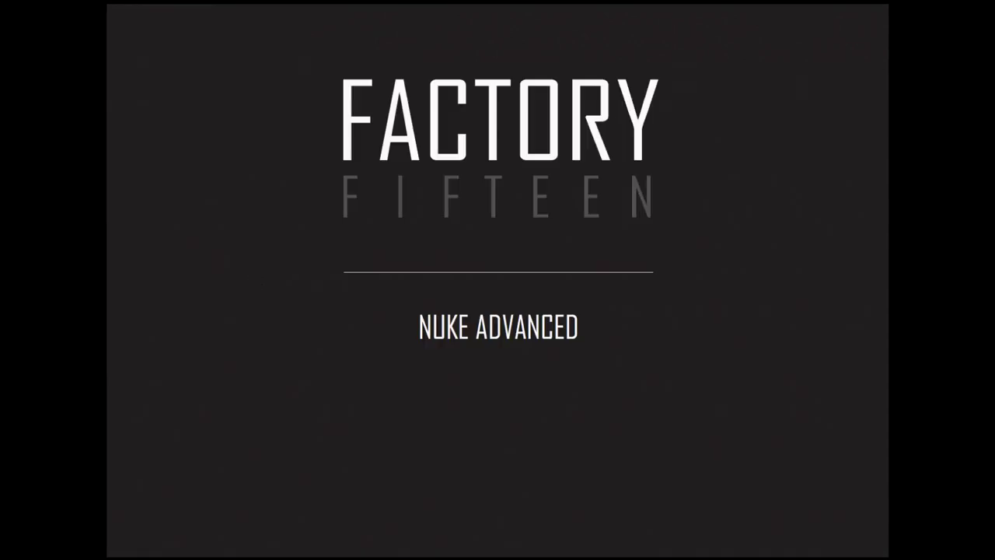
key("Right")
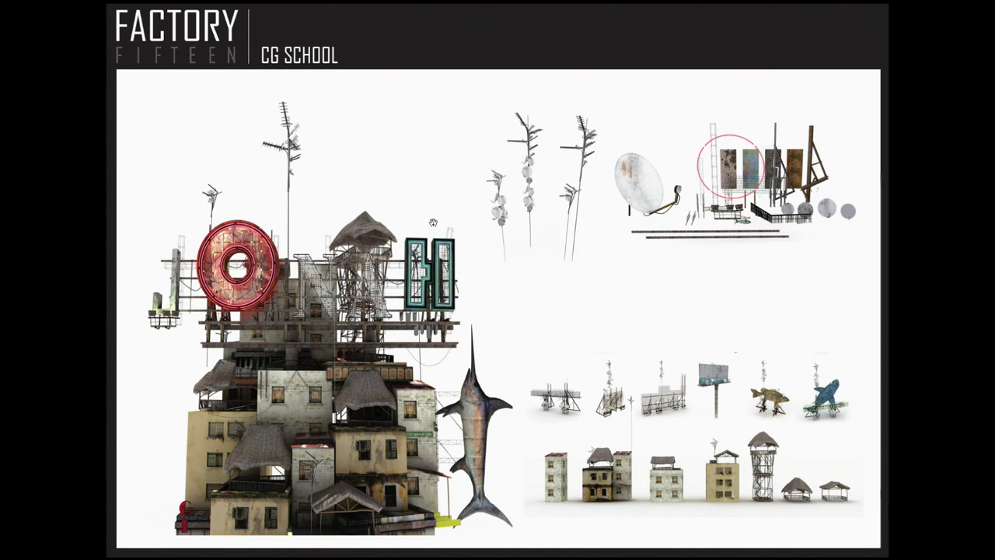
key("Escape")
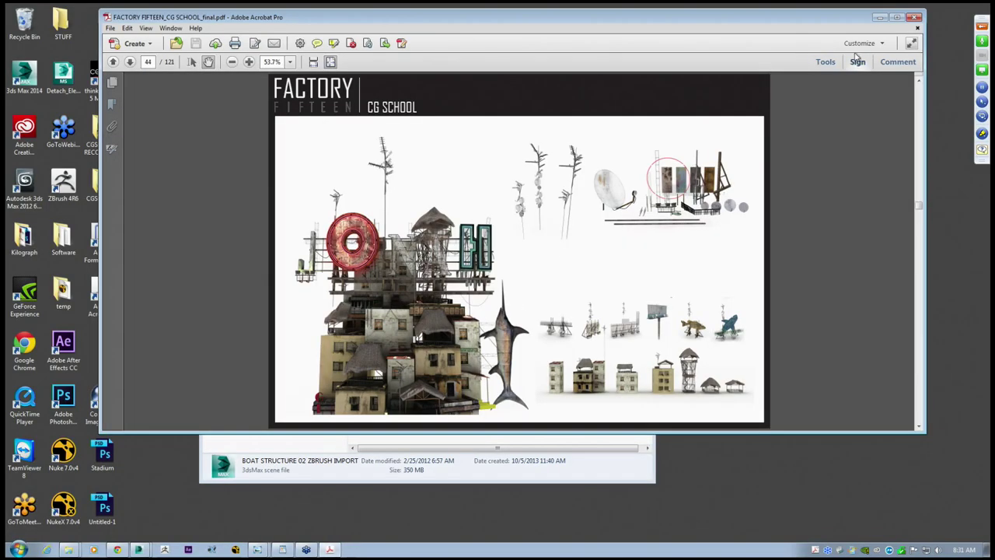
- Launch a new session of Autodesk 3ds Max 2014
left_click(345, 462)
left_click(137, 549)
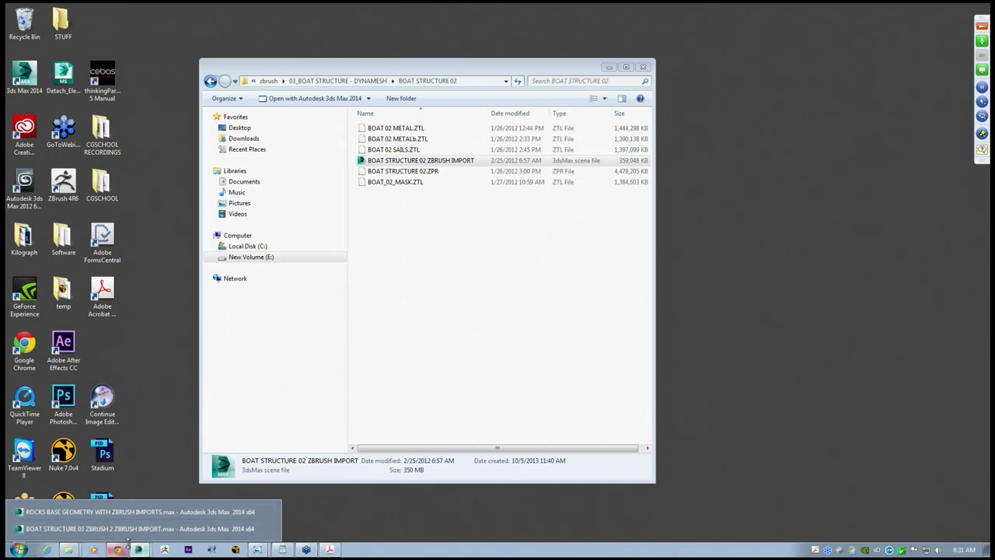
right_click(138, 550)
left_click(159, 509)
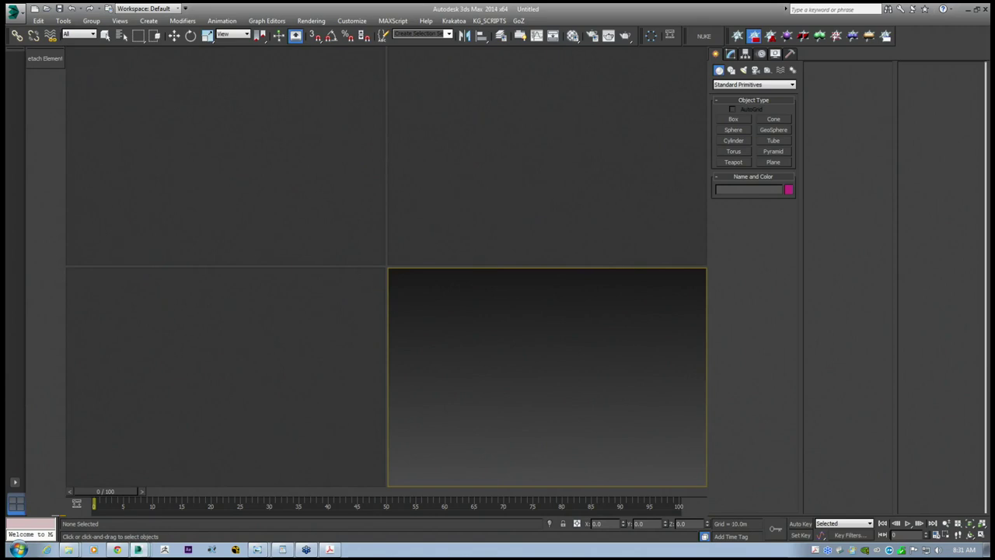
- Restore the 3ds Max window from maximized, reposition it on the desktop and widen it slightly
left_click(977, 10)
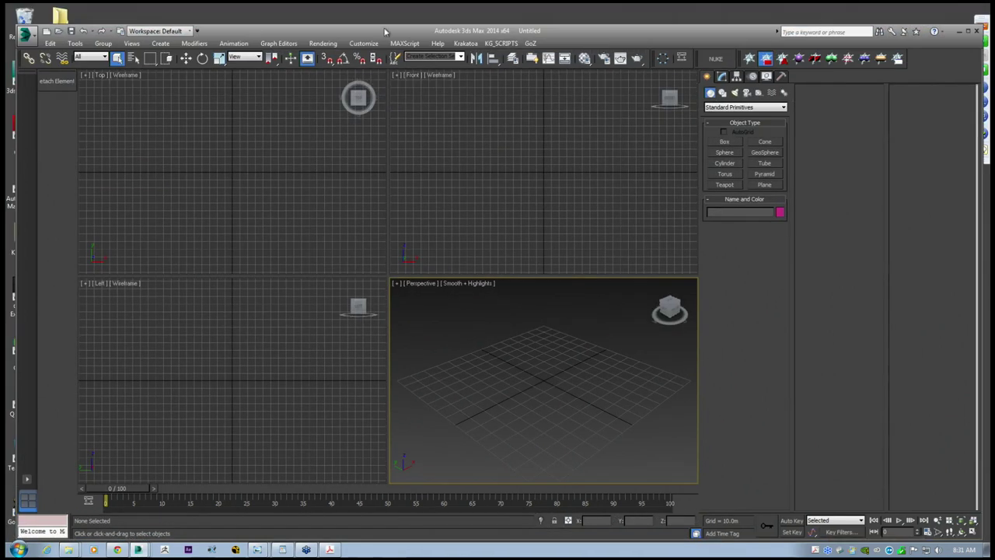
mouse_move(307, 35)
left_mouse_down()
mouse_move(303, 24)
mouse_move(319, 41)
mouse_move(298, 39)
left_mouse_up()
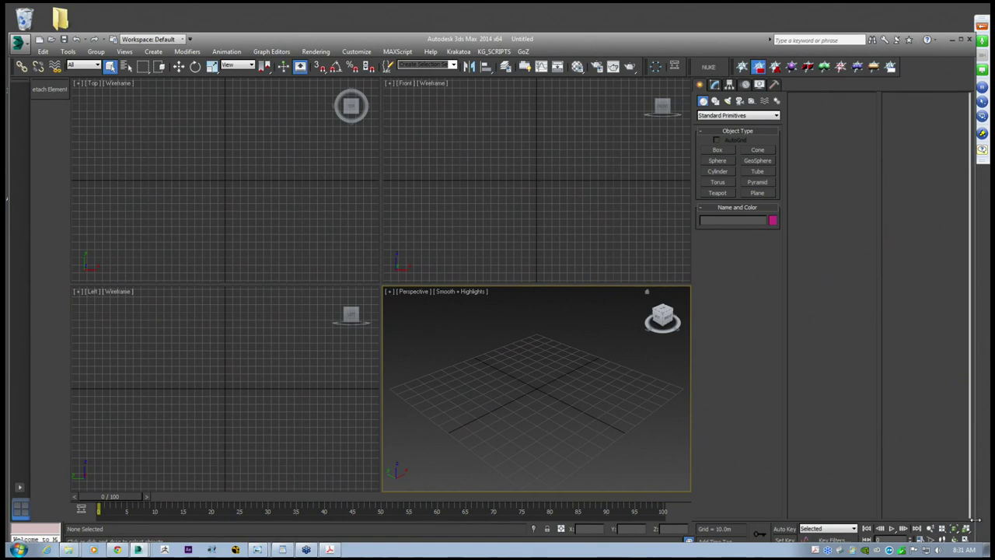
left_click_drag(972, 542, 987, 542)
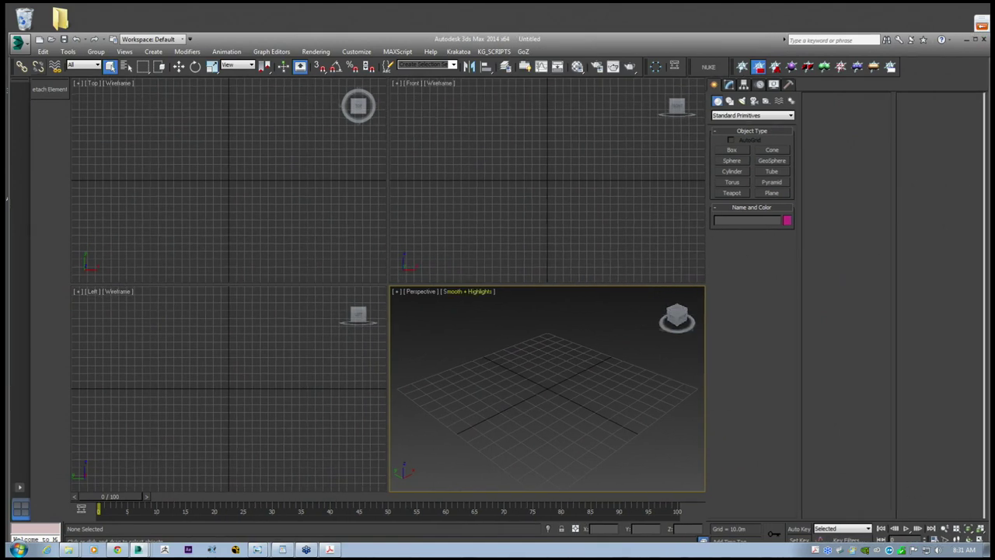
left_click(19, 40)
left_click(23, 112)
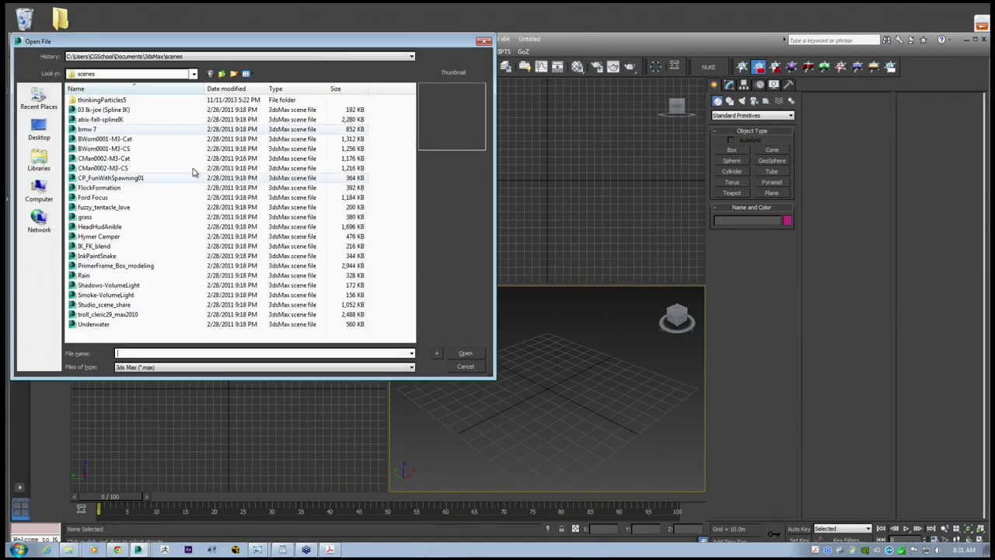
left_click(465, 366)
- Open the recent scene CITY ASSETS TOGETHER.max, adopting the file's gamma and LUT settings and continuing despite missing external files
left_click(24, 46)
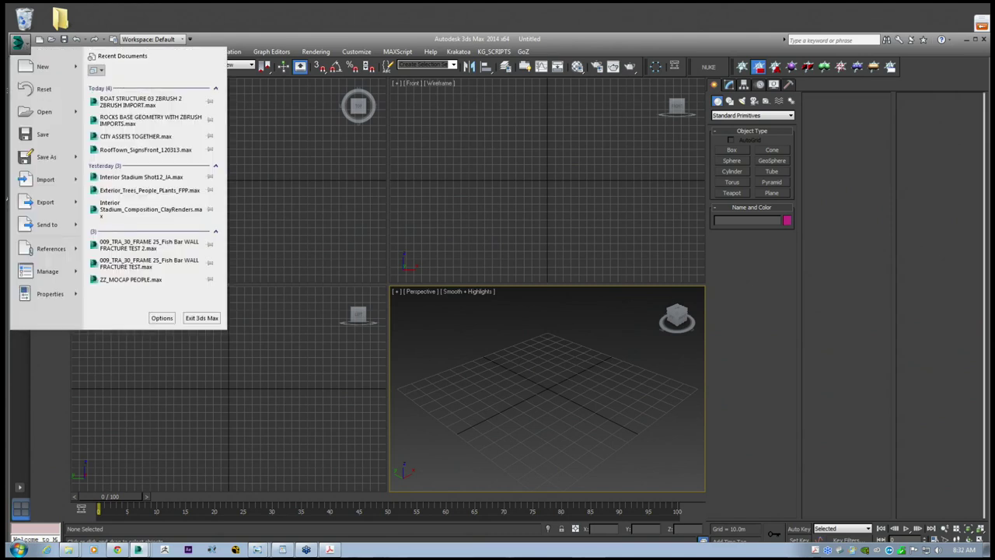
left_click(124, 136)
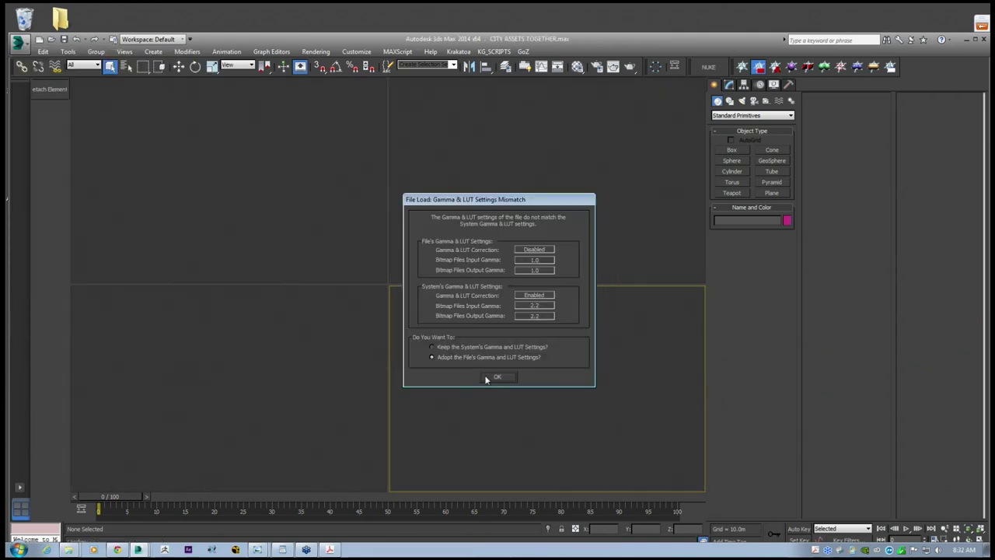
left_click(488, 378)
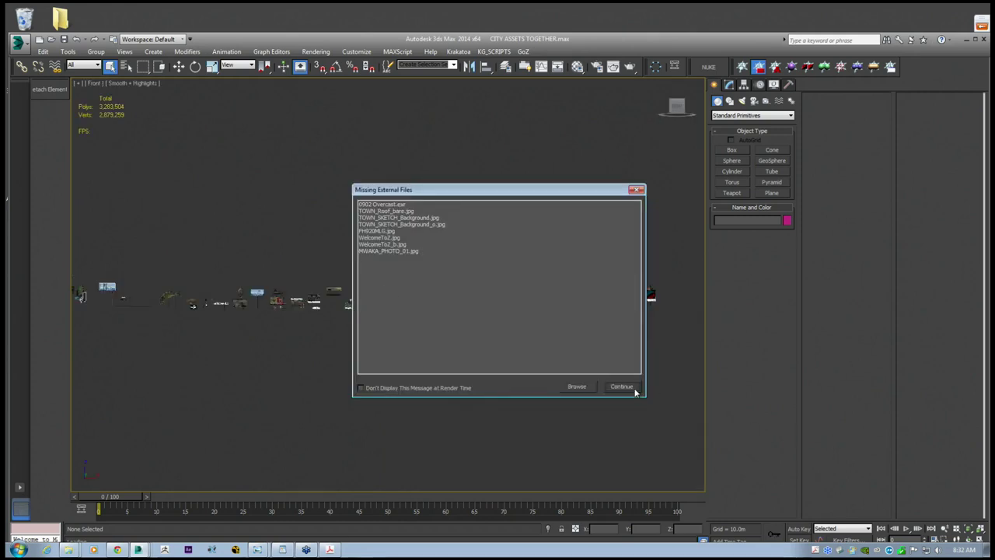
left_click(629, 390)
left_click(464, 323)
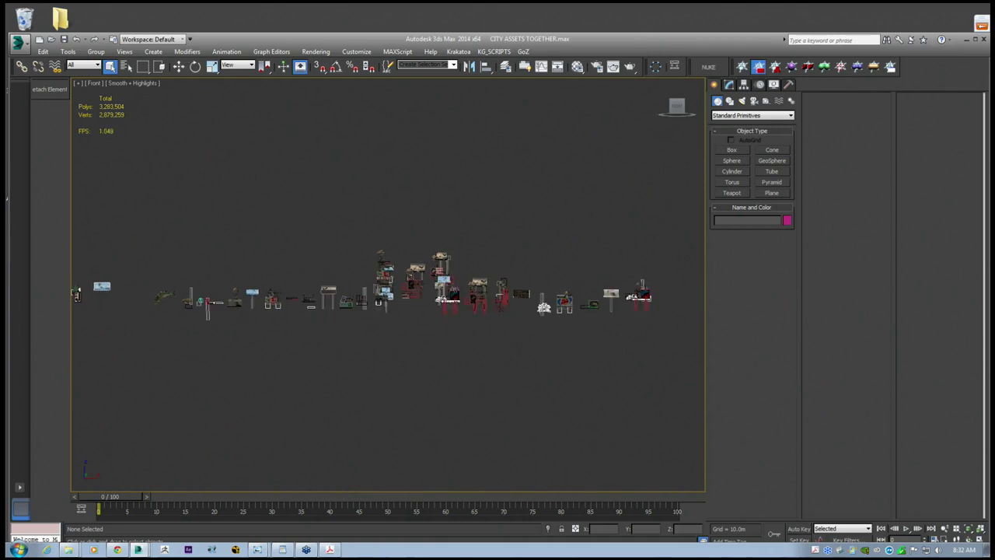
- Select the Welcome To Zanzibar sign group and orbit along the asset row to the sign cluster at its far end
left_click(179, 67)
left_click(333, 289)
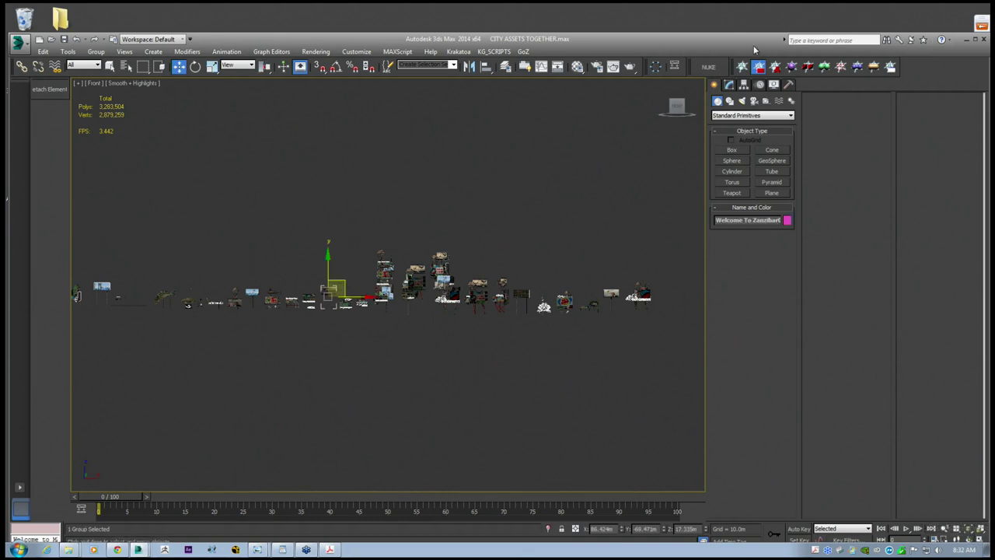
left_click_drag(753, 46, 754, 43)
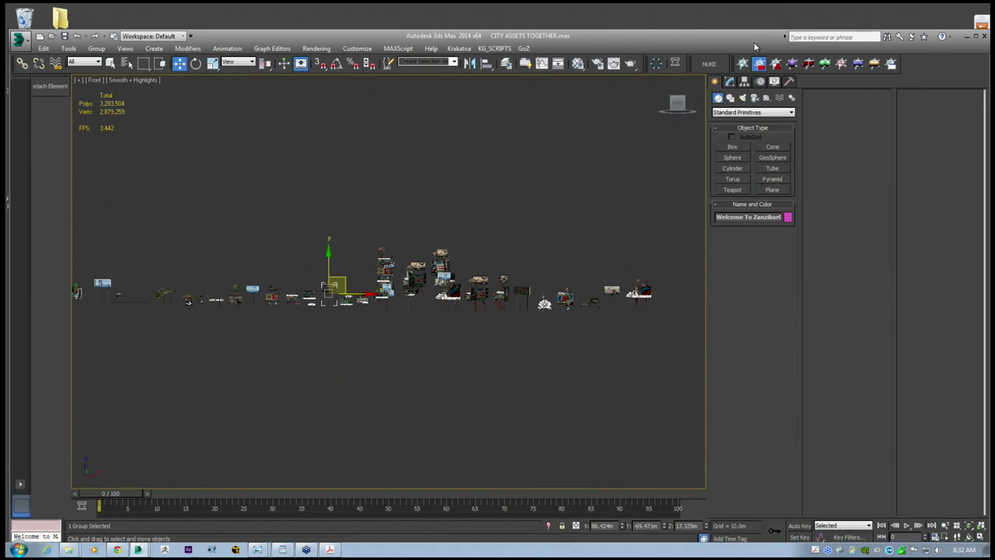
left_click(969, 537)
left_click_drag(321, 285, 343, 294)
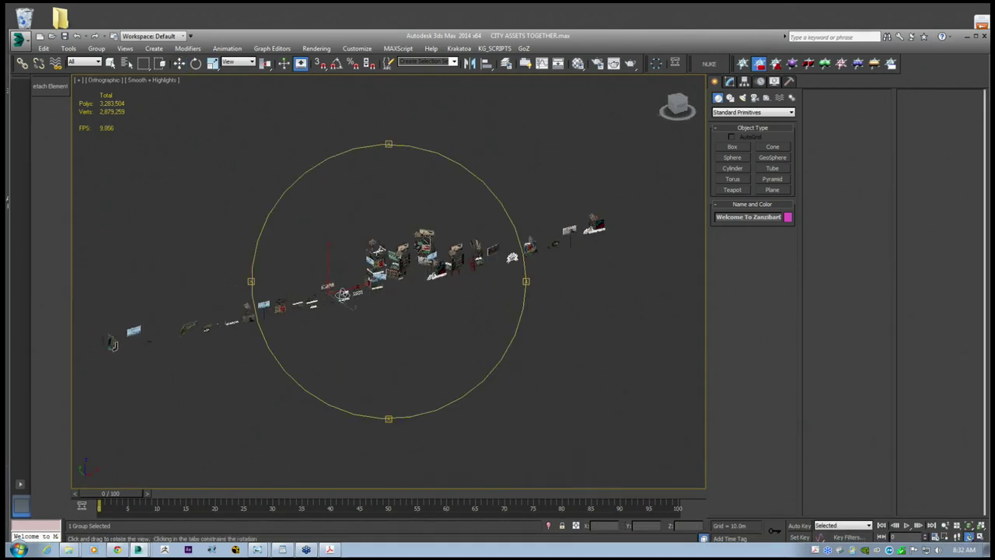
left_click_drag(113, 345, 148, 316)
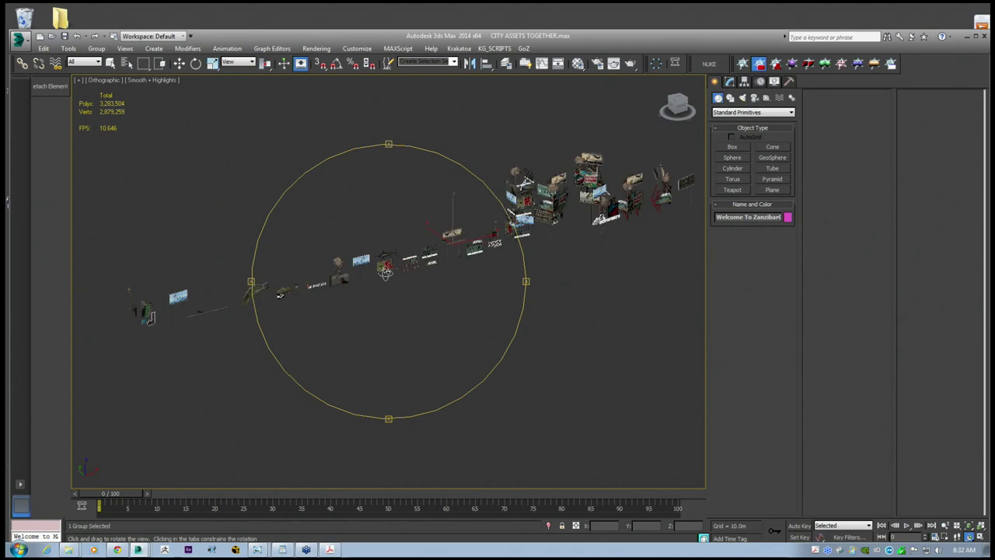
left_click_drag(385, 272, 406, 308)
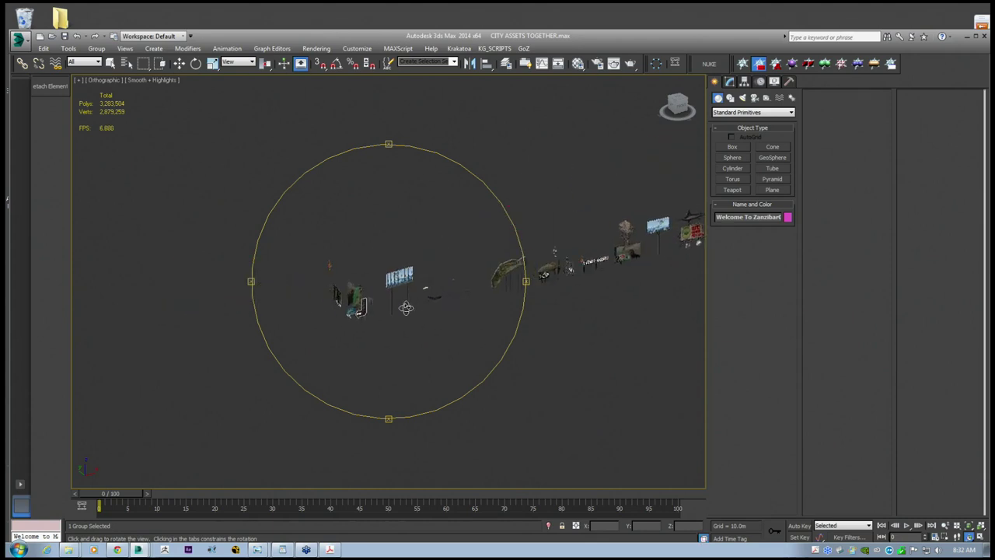
scroll(400, 307, "up", 7)
middle_click_drag(335, 304, 424, 322)
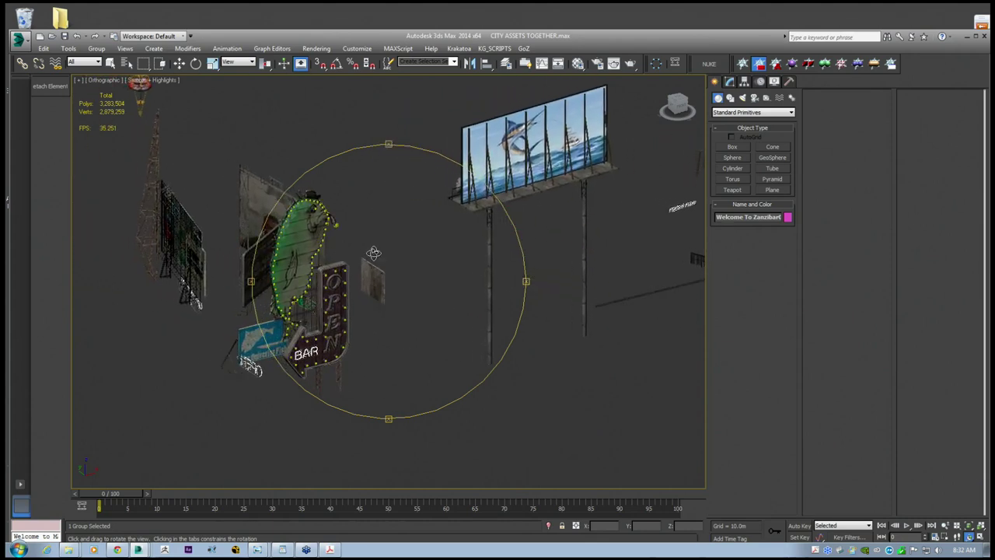
- Select the green fish and OPEN BAR sign group and frame it in a perspective view
left_click(178, 63)
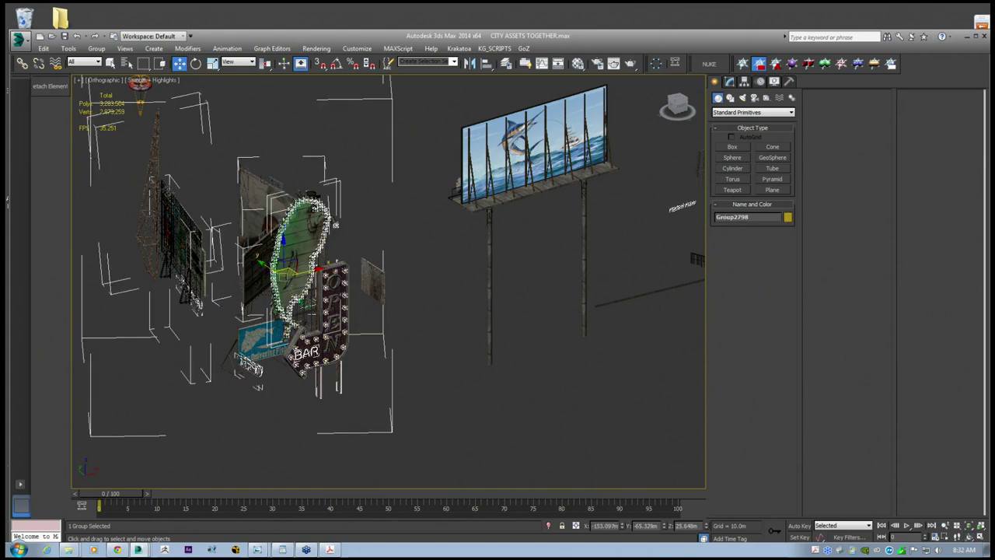
middle_click_drag(283, 303, 288, 276, "alt")
left_click(405, 172)
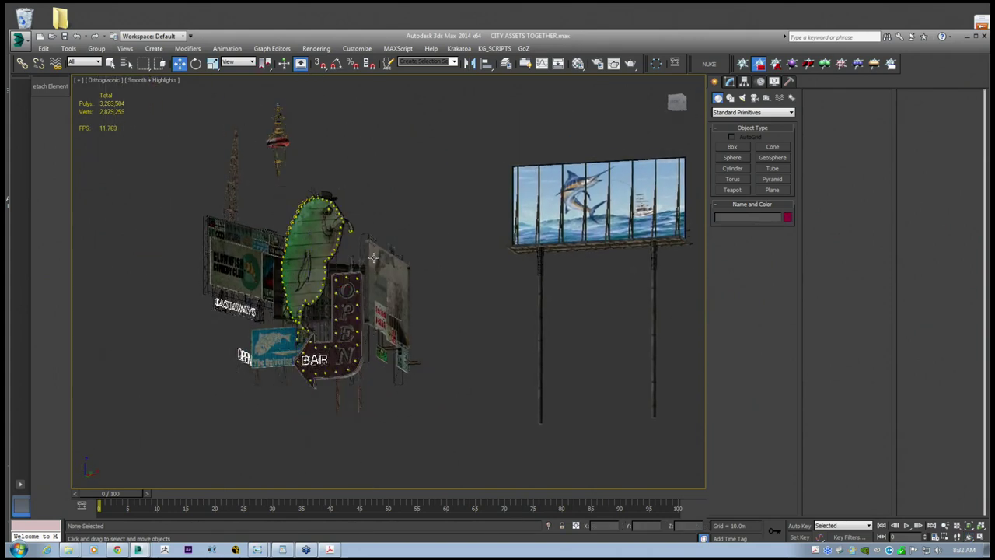
left_click(295, 261)
key("p")
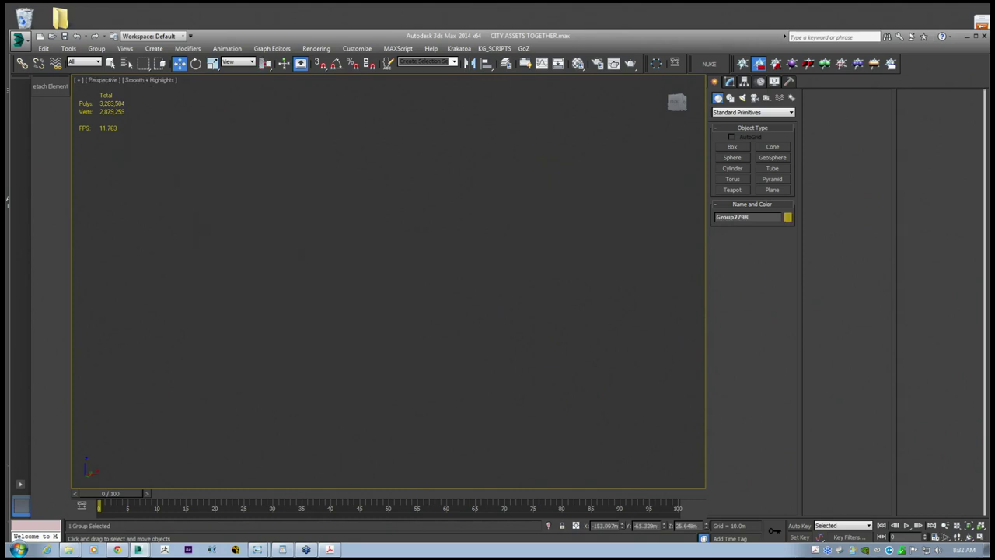
key("z")
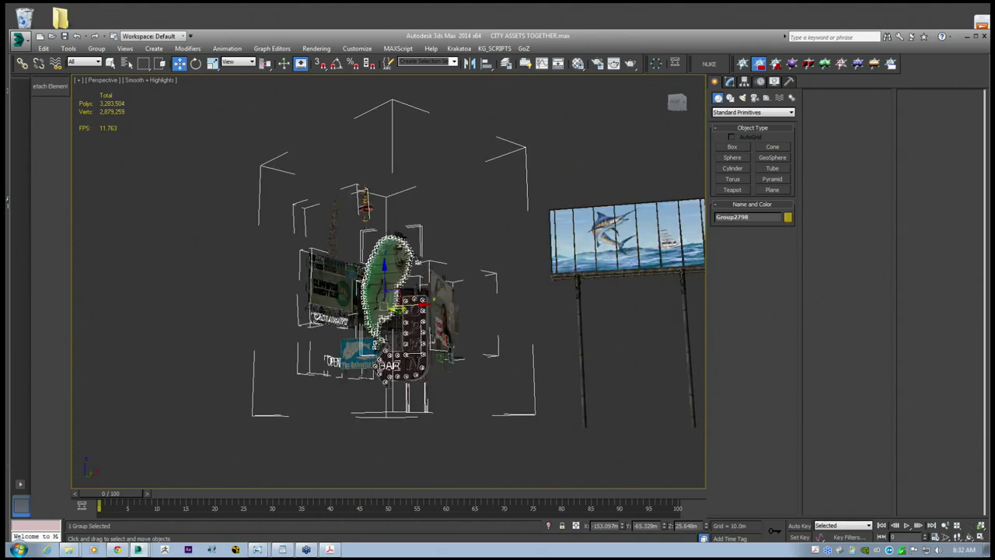
- Examine the fish and OPEN BAR signs from several angles in perspective, widening the viewport by narrowing the command panel area
left_click(968, 537)
left_click_drag(544, 288, 620, 279)
scroll(405, 307, "up", 4)
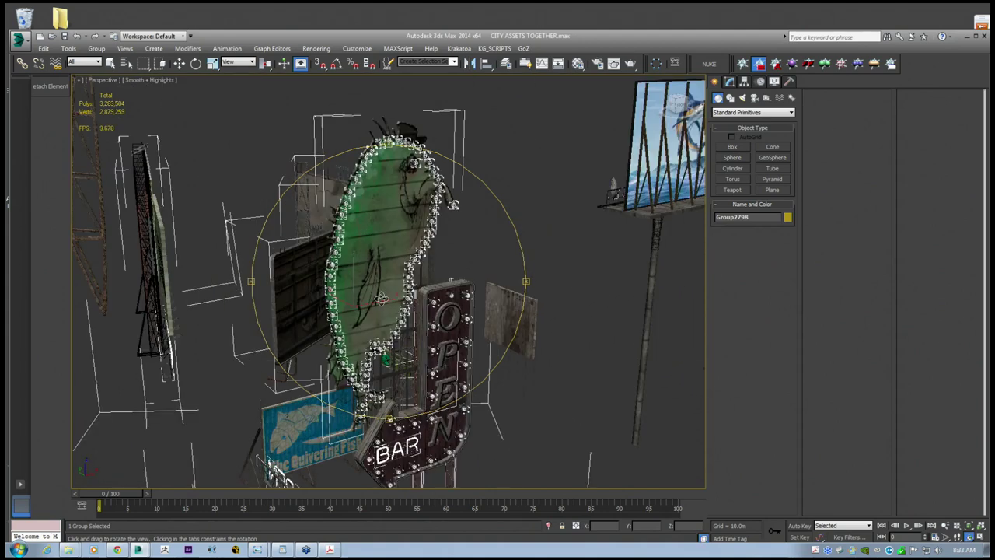
middle_click_drag(382, 298, 396, 278)
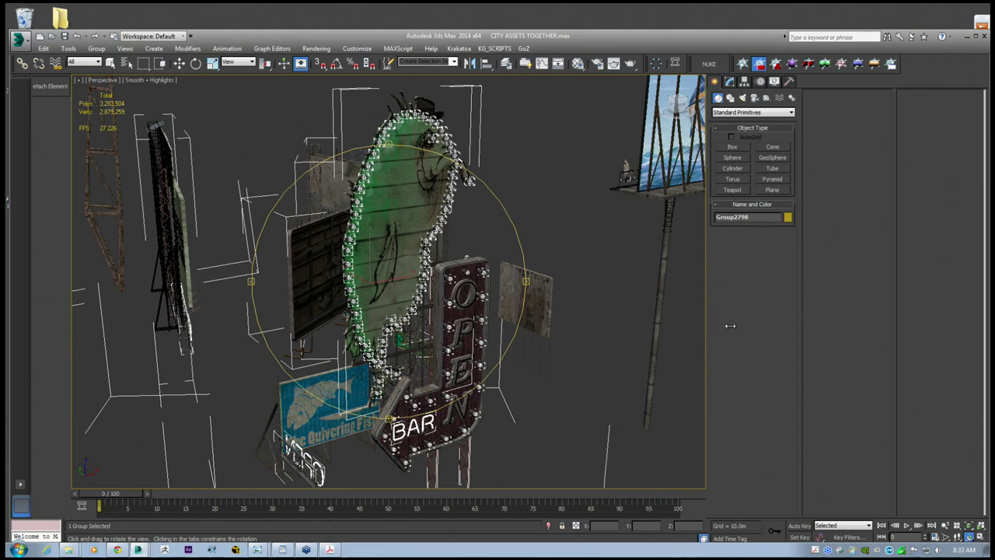
left_click_drag(730, 326, 809, 335)
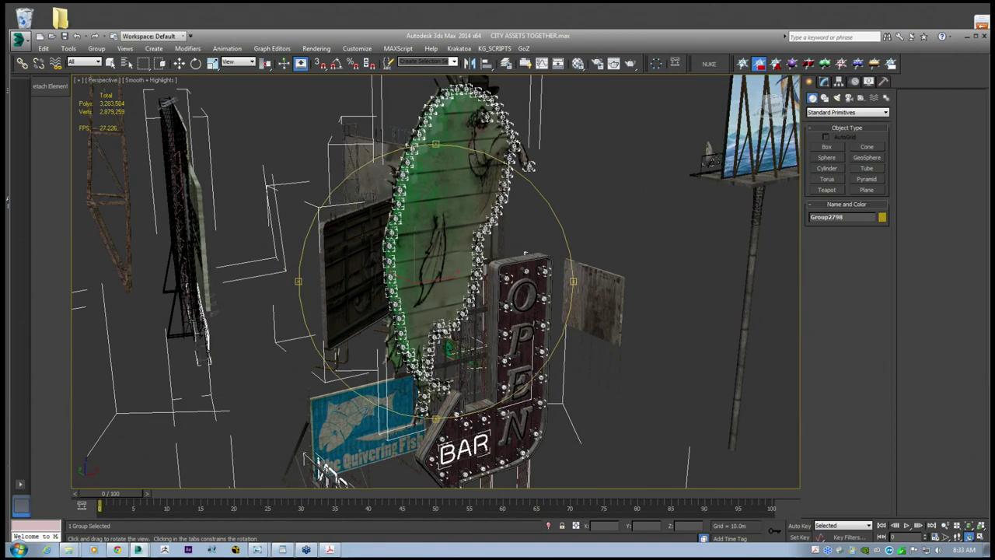
mouse_move(460, 303)
left_mouse_down()
mouse_move(445, 297)
mouse_move(461, 298)
left_mouse_up()
middle_click_drag(461, 299, 432, 287)
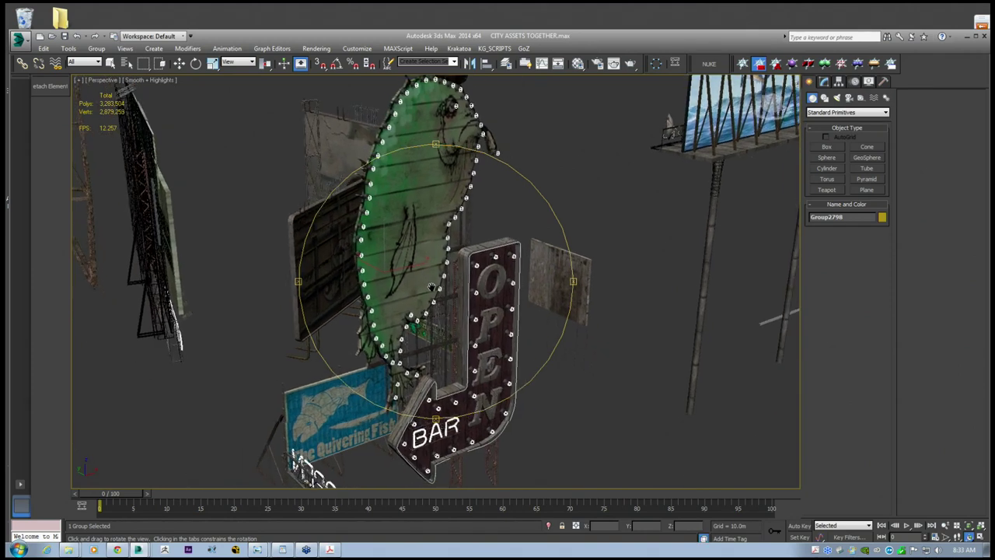
left_click_drag(432, 288, 432, 288)
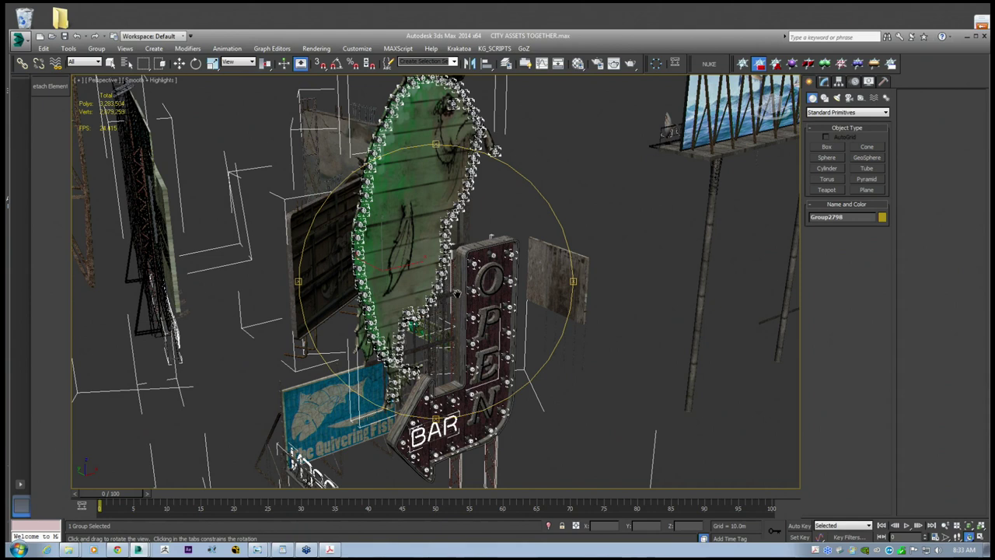
scroll(447, 290, "down", 4)
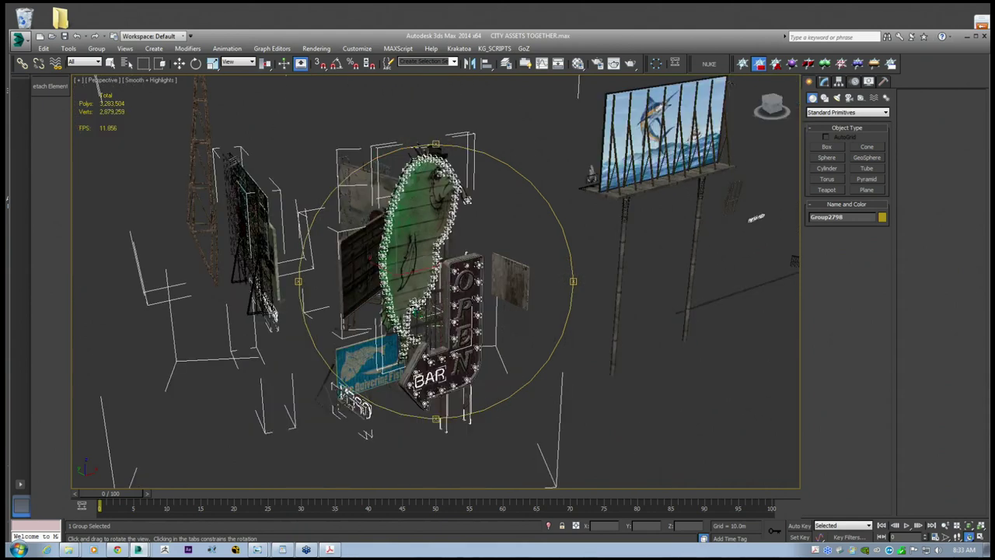
middle_click_drag(463, 273, 459, 292)
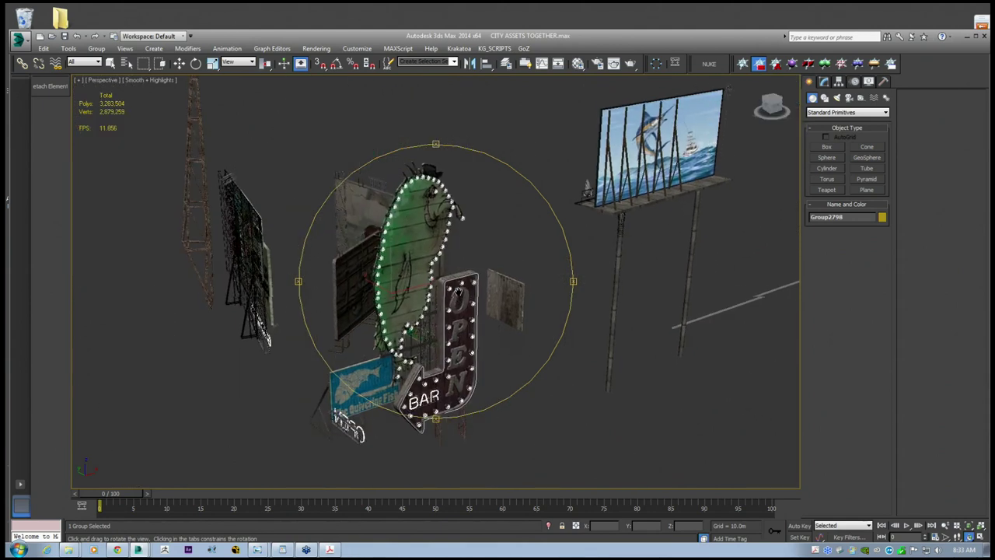
- Deselect the sign group and walk through the scene to inspect the front of the signs up close
left_click(178, 63)
left_click(538, 228)
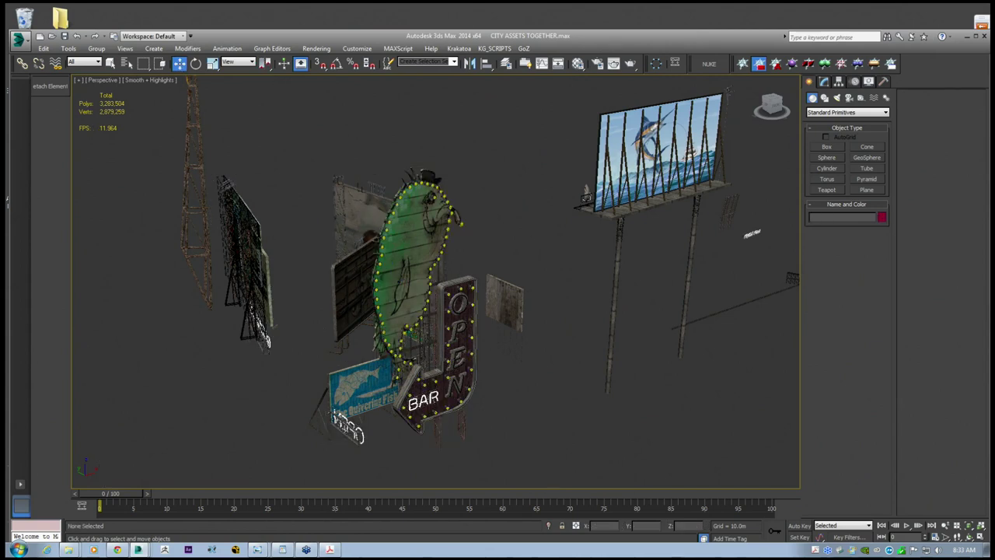
middle_click_drag(449, 287, 457, 256)
key("w")
left_click_drag(458, 269, 372, 244)
key("w")
key("s")
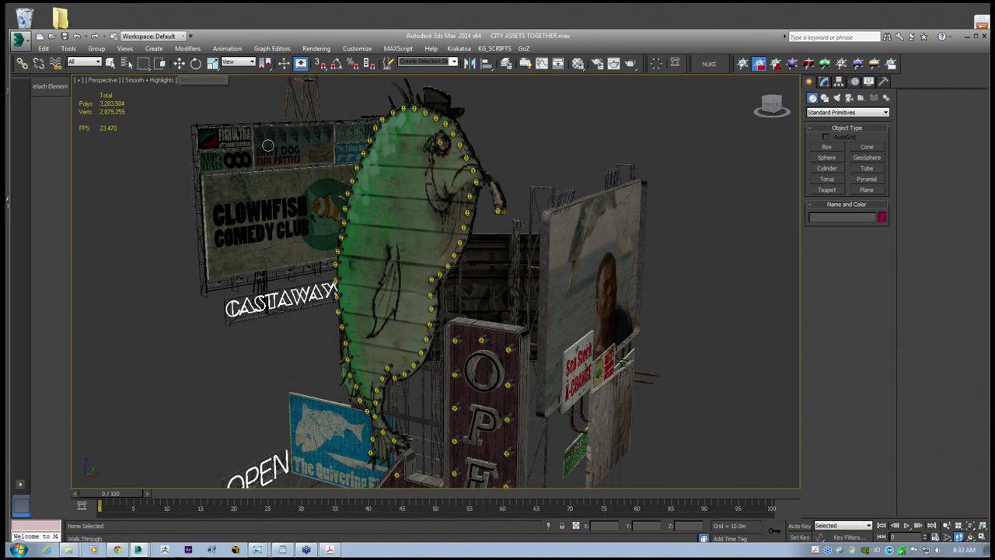
- Select the fish and OPEN BAR sign group again and frame it closely in the Front view
left_click(178, 64)
left_click(378, 208)
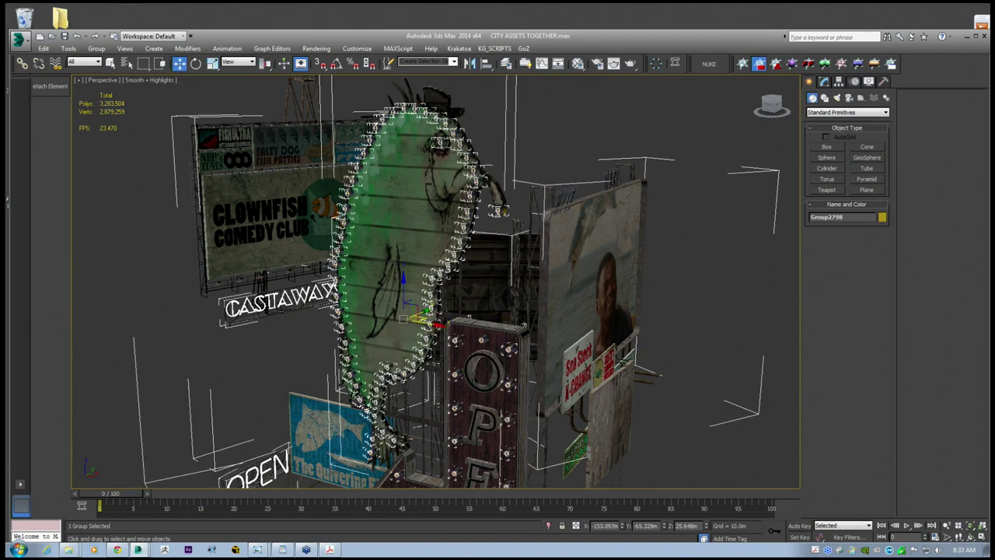
key("f")
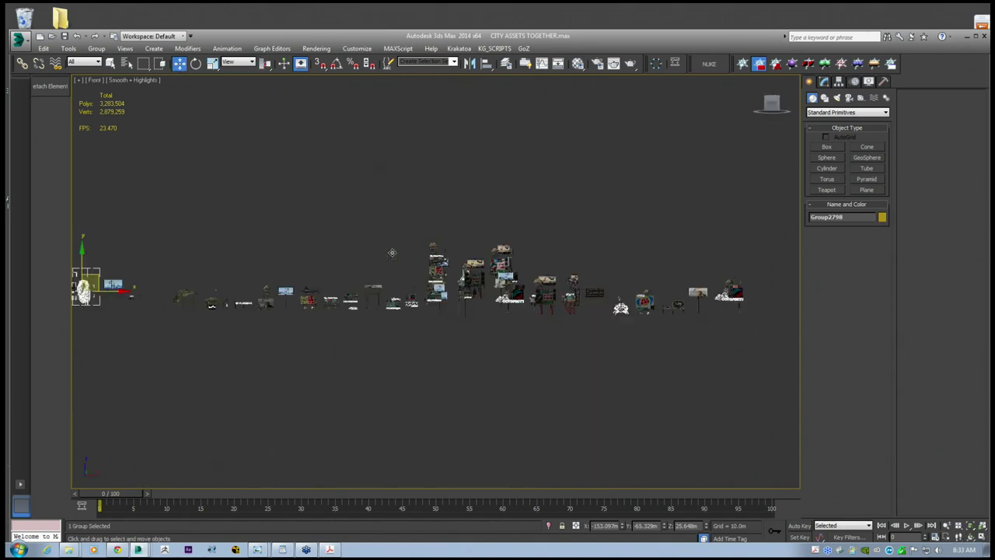
key("z")
scroll(502, 302, "up", 6)
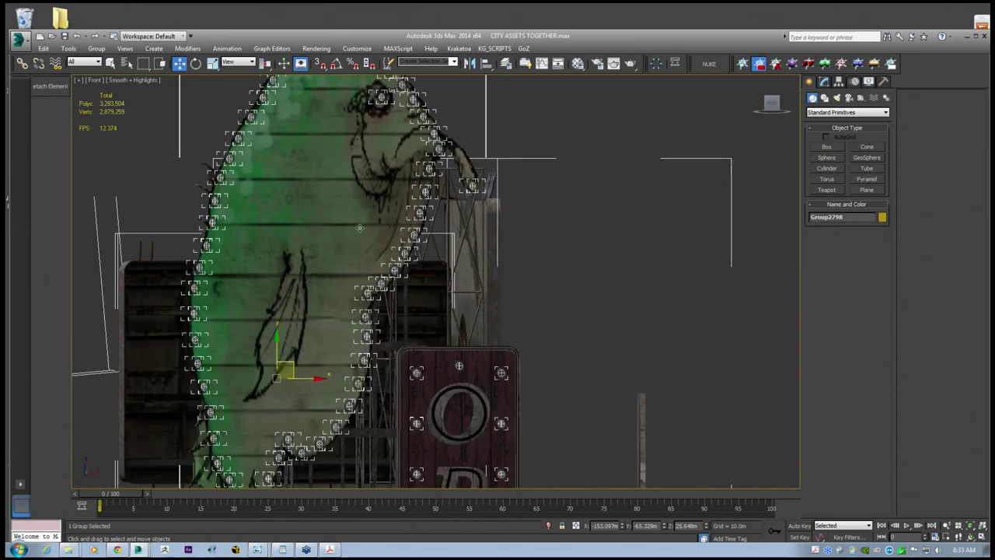
- Deselect the sign group and examine the full green fish sign in the Front view
middle_click_drag(350, 269, 341, 217, "alt")
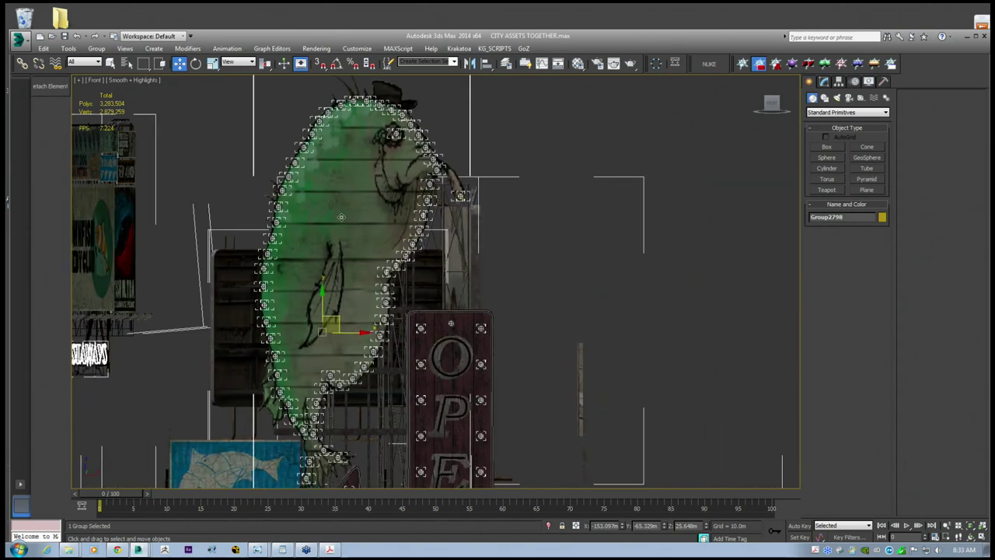
left_click(551, 258)
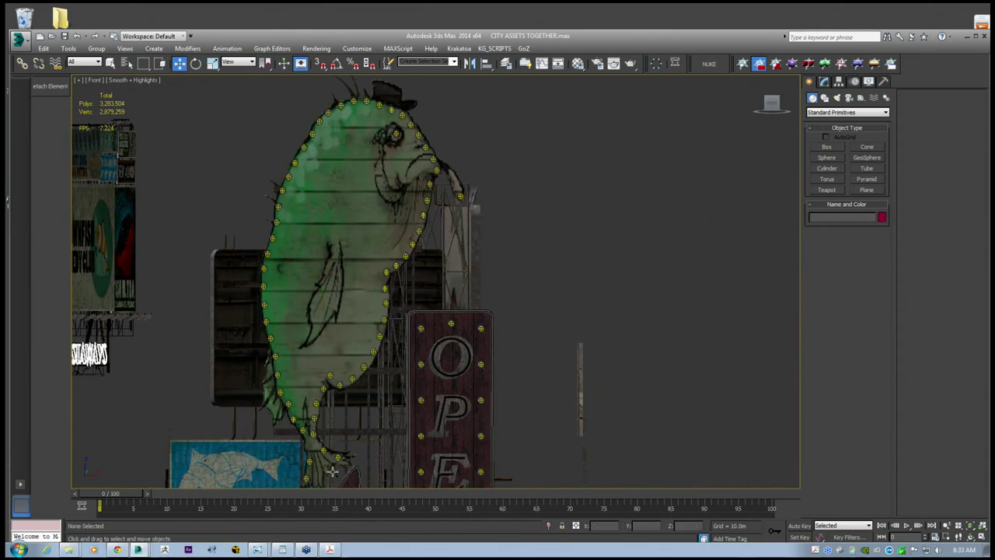
middle_click_drag(328, 373, 335, 366)
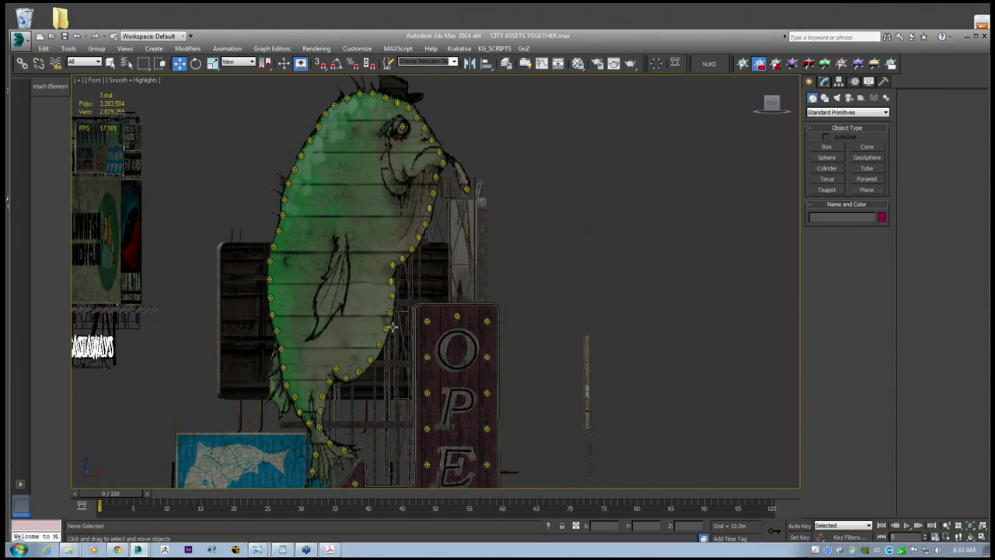
left_click(364, 313)
left_click(564, 294)
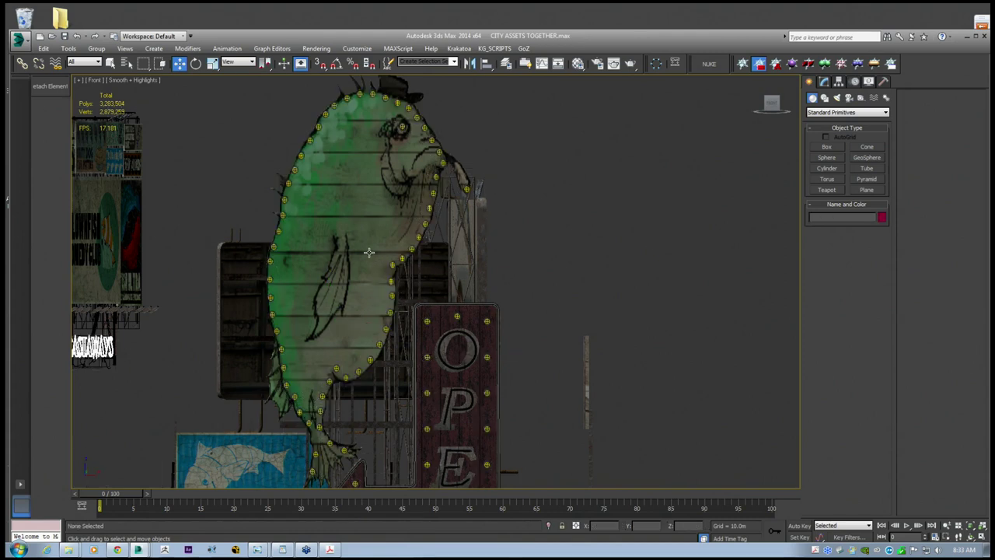
- Select the fish and OPEN BAR sign group again, frame it and view it at an angle from above
left_click(340, 265)
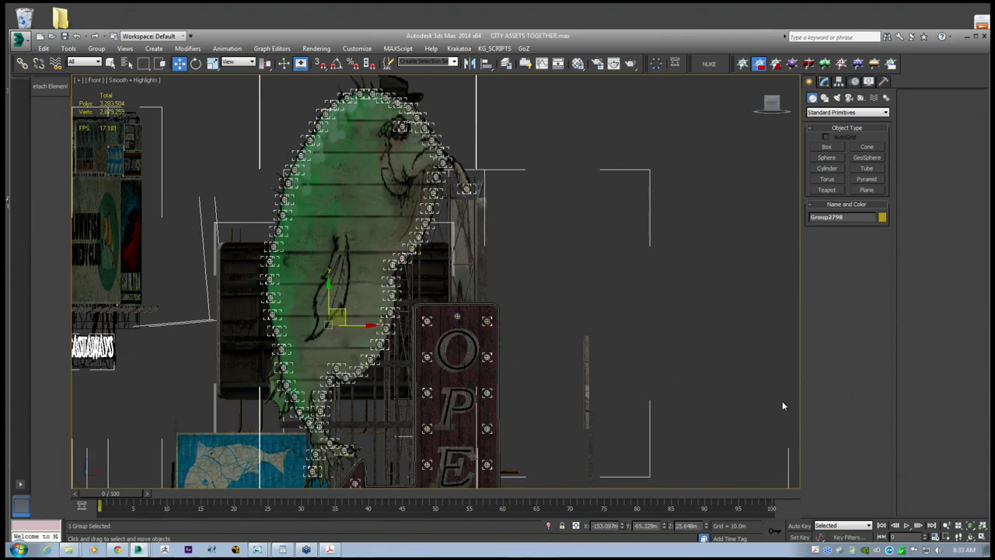
left_click(971, 528)
left_click(970, 536)
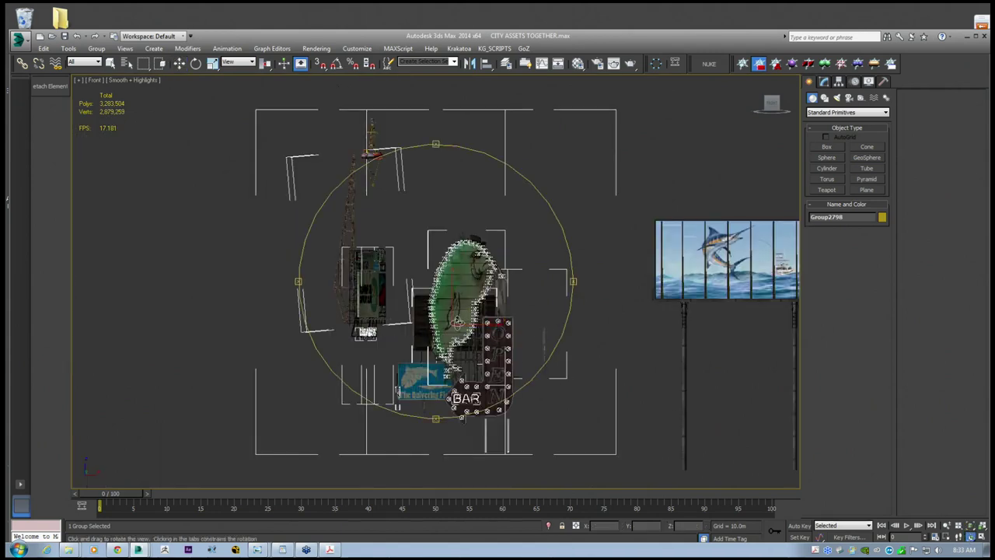
left_click_drag(458, 322, 429, 266)
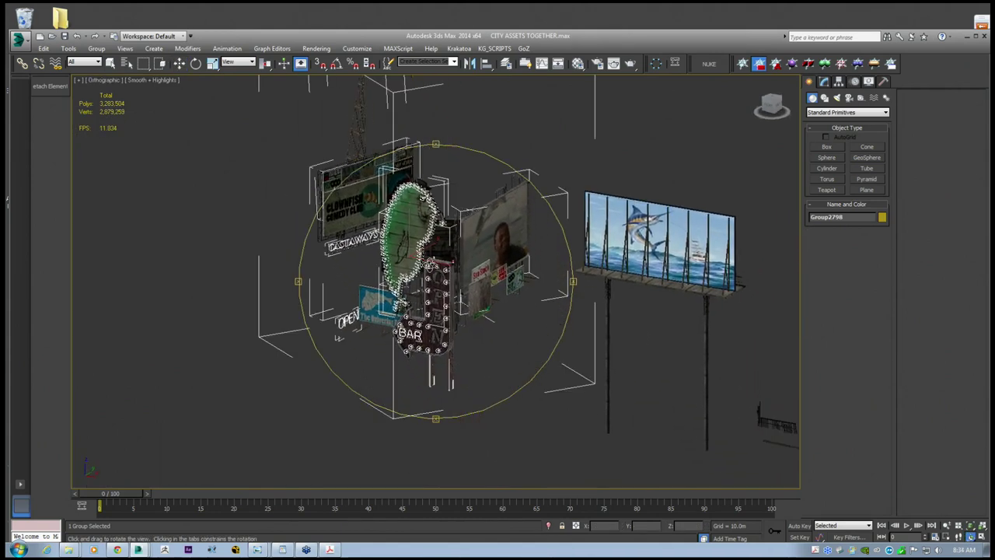
scroll(429, 266, "up", 5)
middle_click_drag(429, 266, 408, 255)
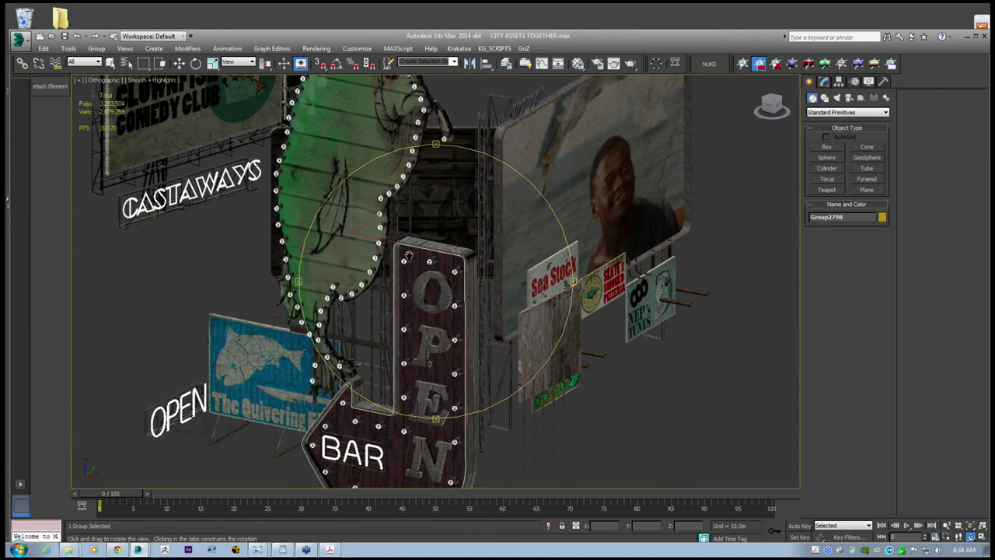
scroll(409, 255, "down", 3)
left_click_drag(440, 260, 395, 288)
scroll(395, 288, "up", 4)
middle_click_drag(396, 287, 500, 262)
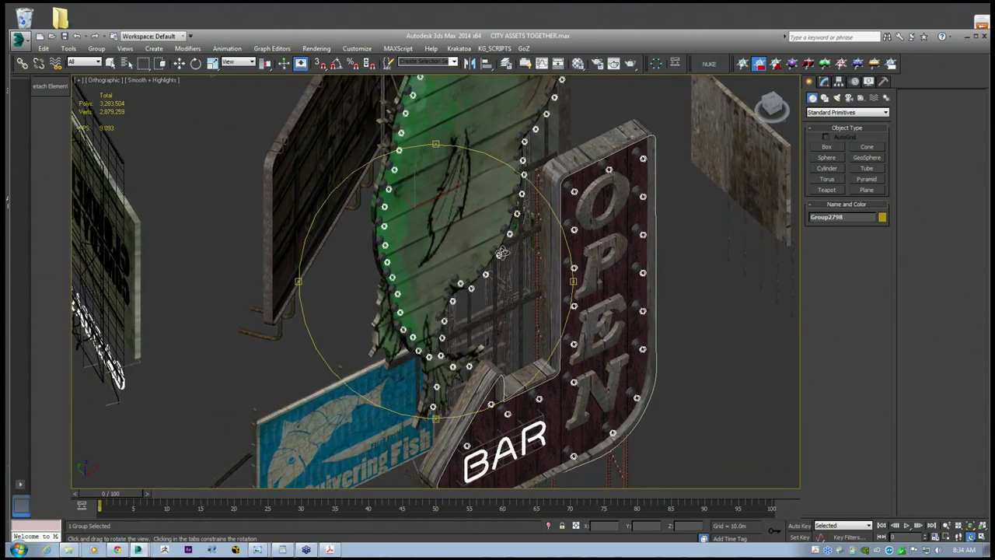
- Examine the light bulbs along the green fish sign's edge up close
scroll(465, 330, "up", 3)
middle_click_drag(381, 323, 588, 318)
scroll(588, 321, "up", 3)
left_click_drag(439, 314, 479, 307)
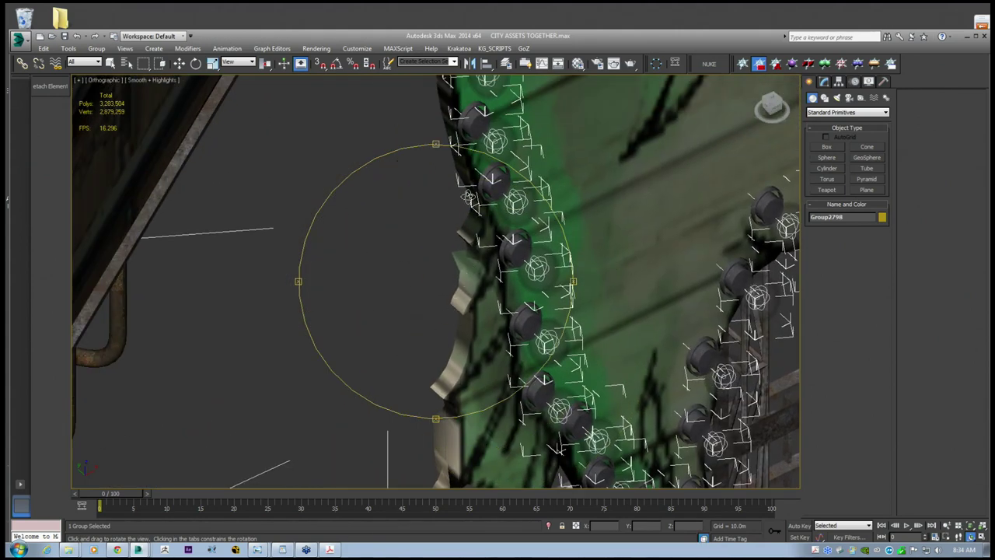
left_click_drag(479, 265, 311, 359)
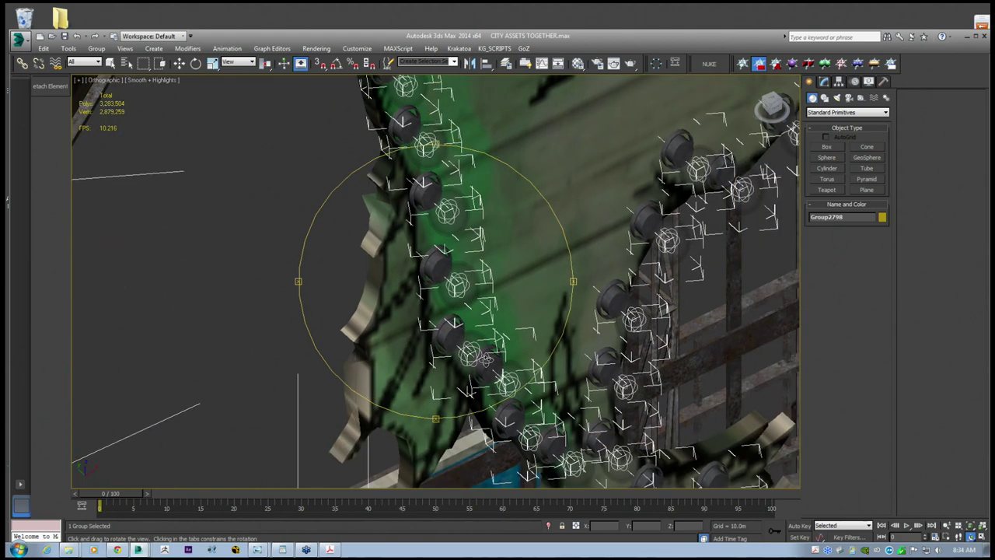
scroll(486, 360, "down", 3)
middle_click_drag(459, 339, 391, 281)
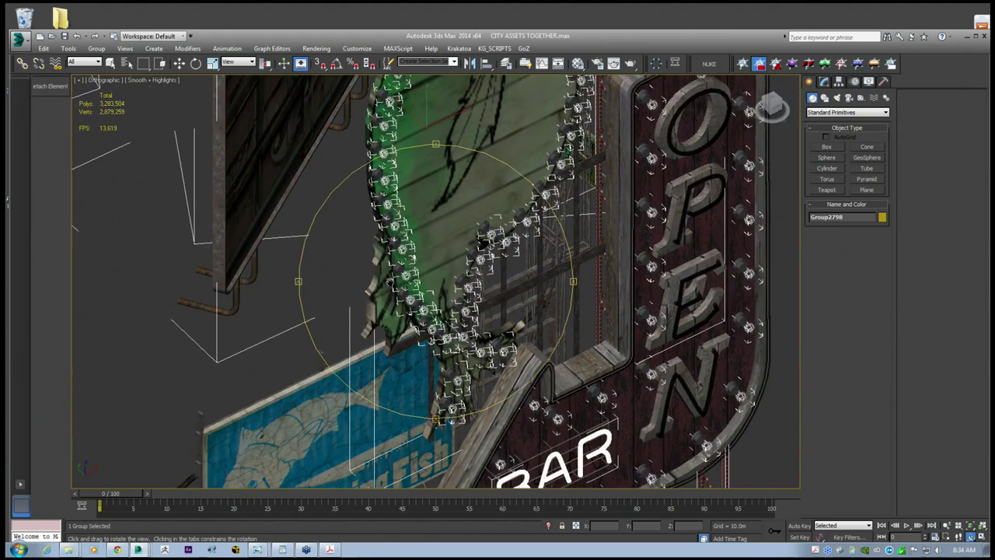
- Examine the arrow sign's wooden frame and the BAR neon lettering up close
scroll(536, 366, "up", 2)
middle_click_drag(536, 365, 482, 314)
scroll(482, 326, "up", 2)
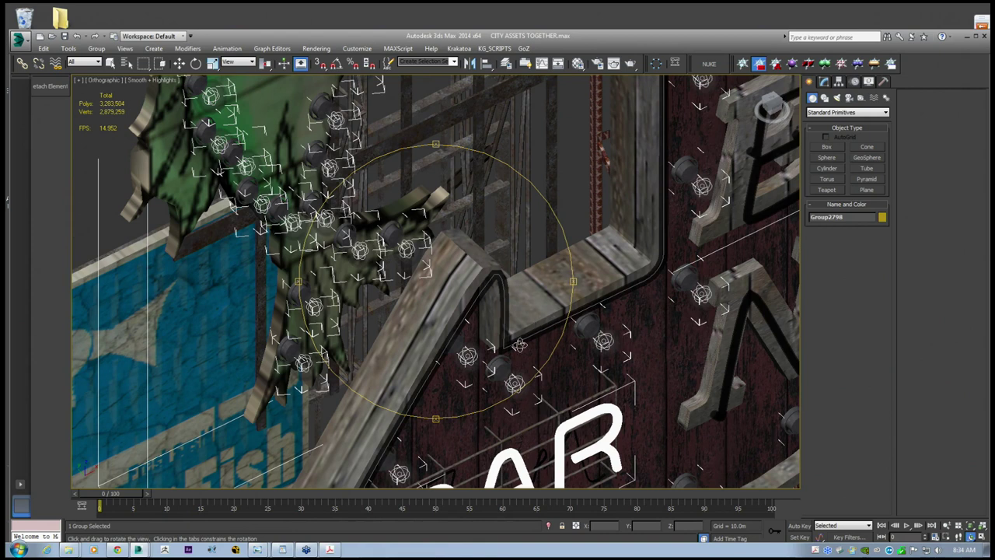
left_click_drag(519, 343, 472, 264)
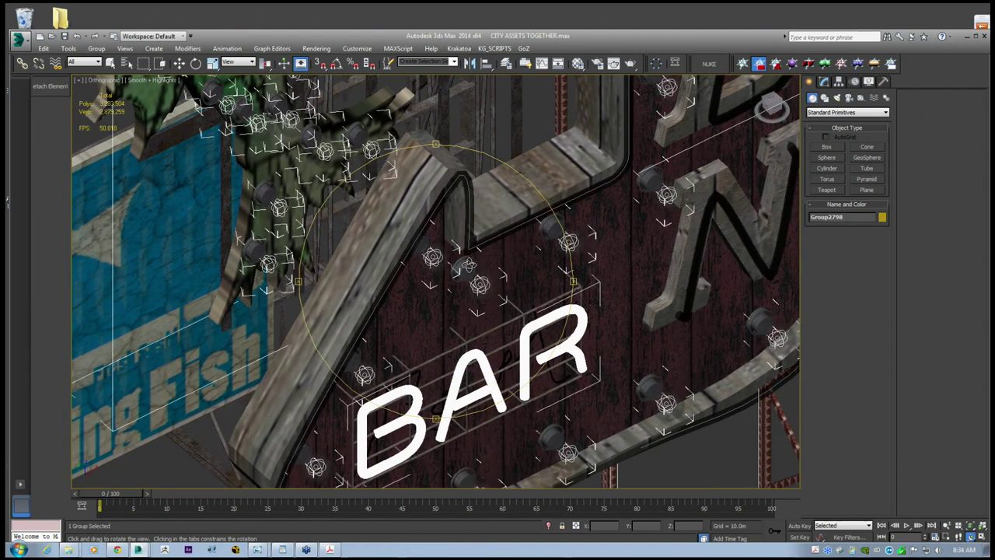
left_click_drag(425, 311, 393, 229)
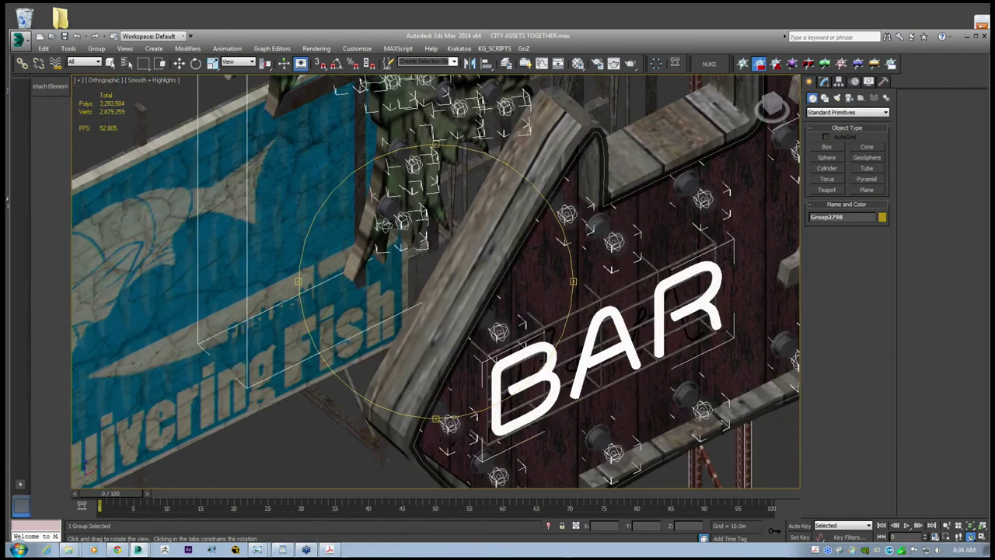
- Activate the Move tool, deselect the sign group and inspect the BAR arrow and lower OPEN letters without selection brackets
key("w")
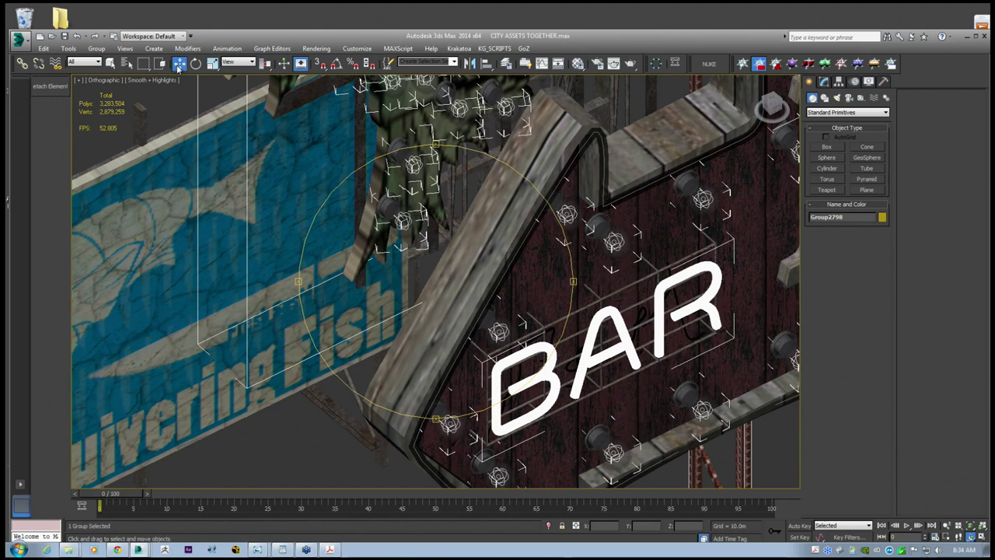
left_click(351, 461)
scroll(466, 404, "down", 4)
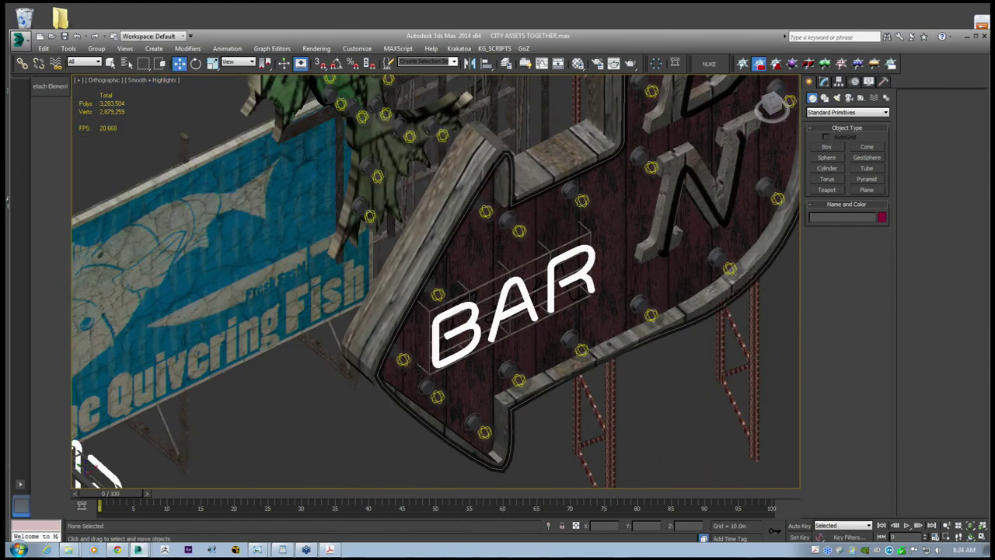
scroll(457, 300, "up", 3)
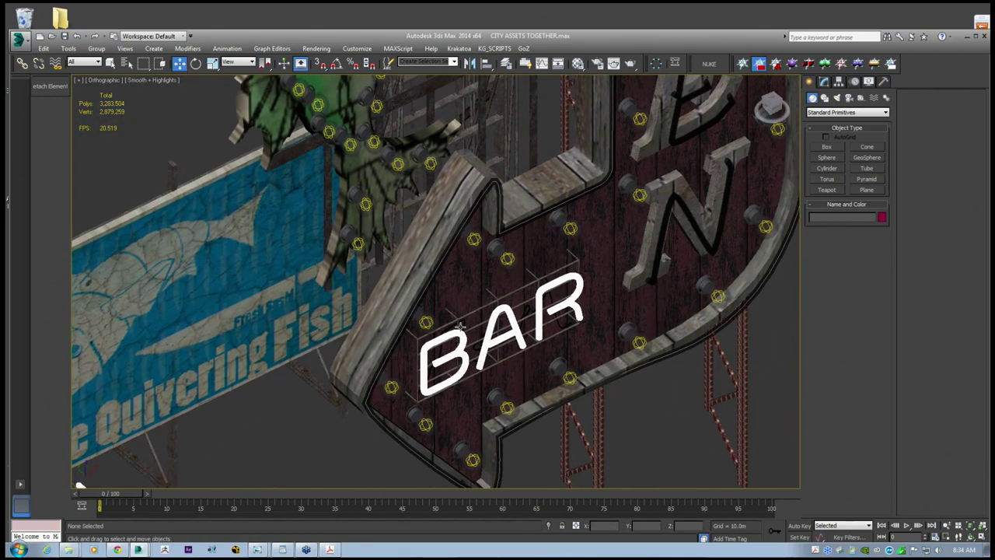
middle_click_drag(444, 328, 441, 331)
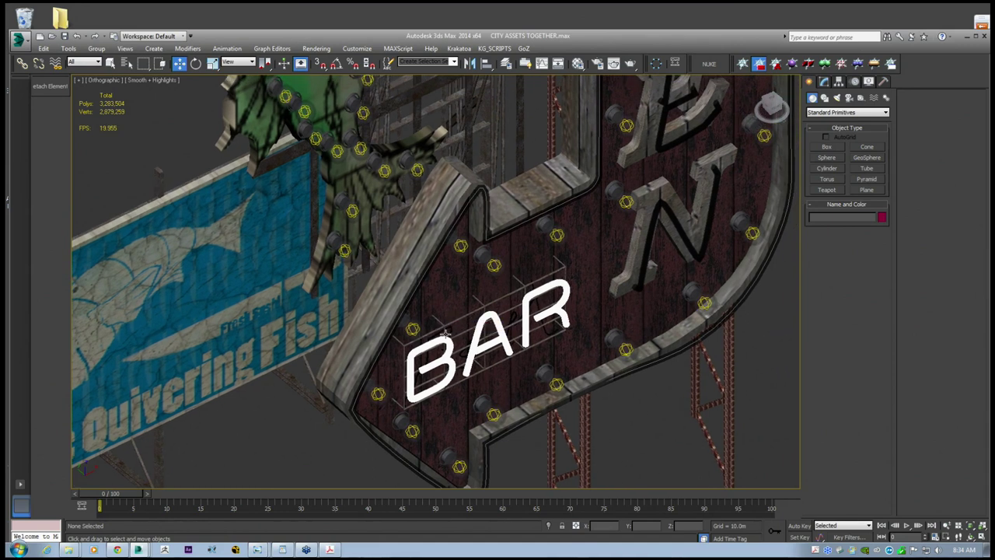
middle_click_drag(420, 365, 355, 418)
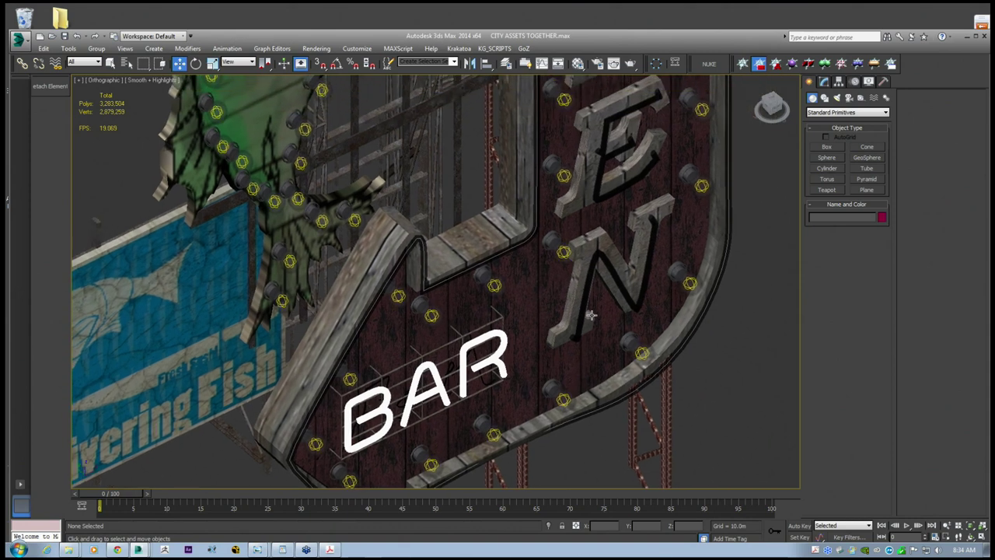
middle_click_drag(591, 315, 492, 352)
- Examine the raised OPEN letters and the bulbs beside them up close
scroll(492, 353, "down", 2)
scroll(491, 353, "down", 3)
middle_click_drag(324, 274, 402, 361)
middle_click_drag(523, 340, 506, 315, "alt")
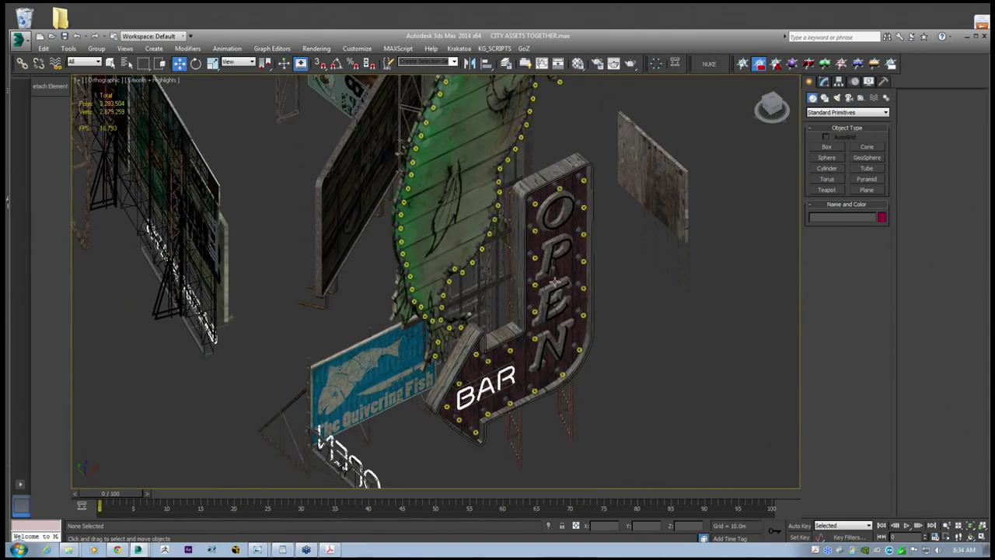
scroll(497, 299, "up", 6)
scroll(498, 294, "up", 2)
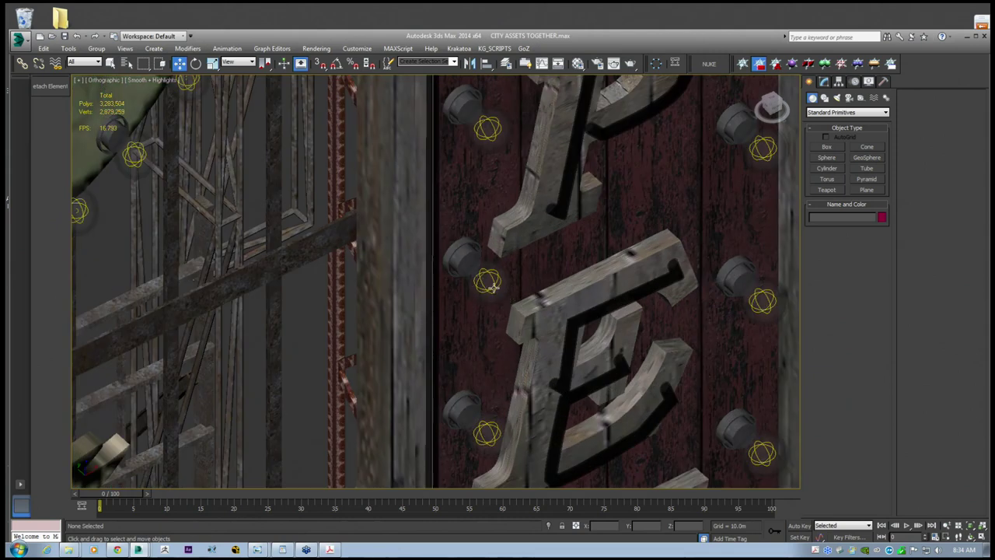
scroll(489, 286, "down", 5)
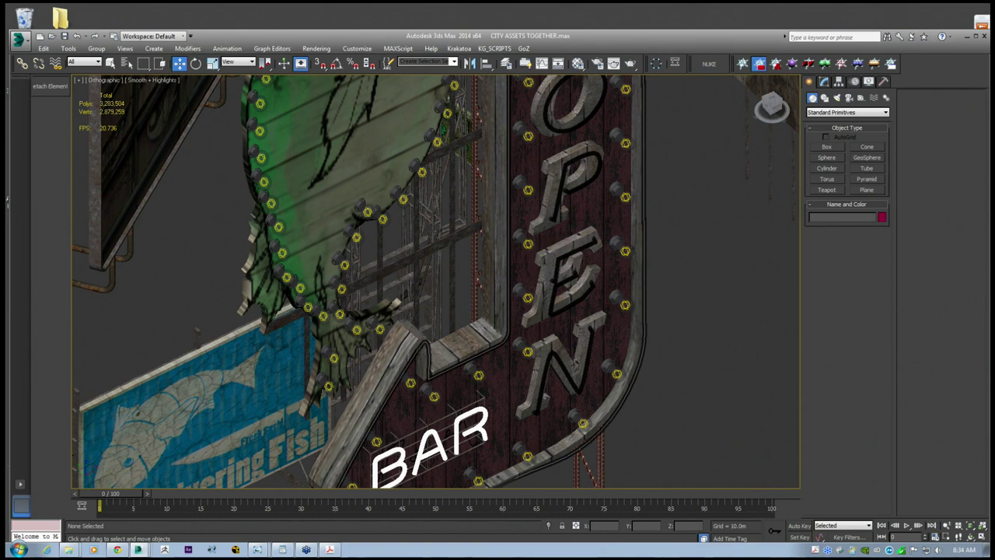
- Review the whole OPEN BAR arrow sign together with the Quivering Fish sign next to it
middle_click_drag(528, 250, 535, 250, "alt")
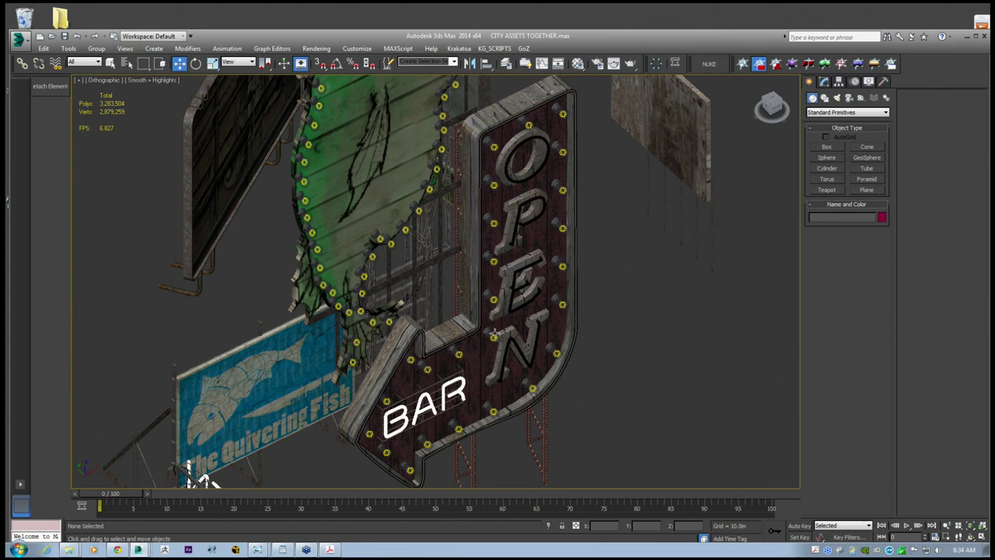
middle_click_drag(448, 405, 420, 354)
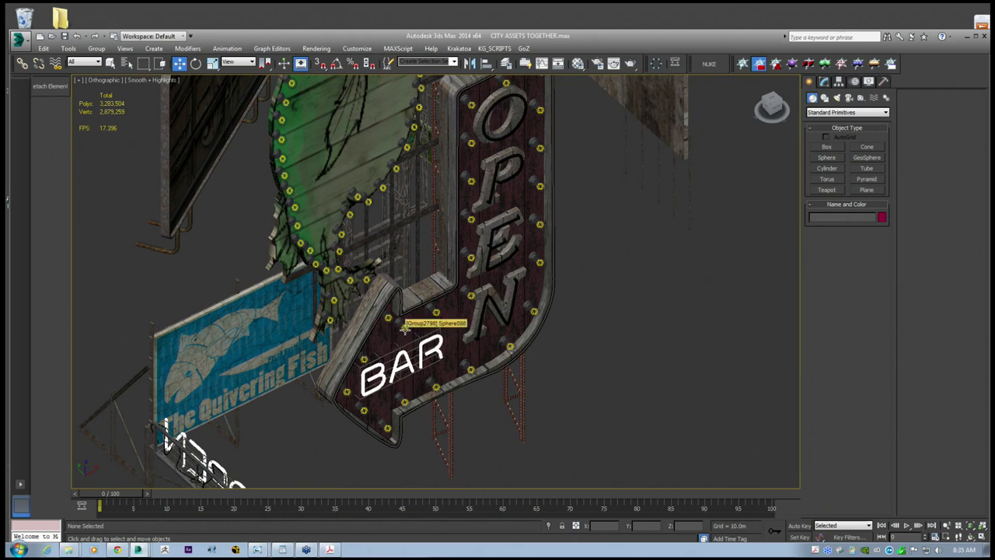
middle_click_drag(423, 309, 430, 329)
scroll(431, 329, "down", 2)
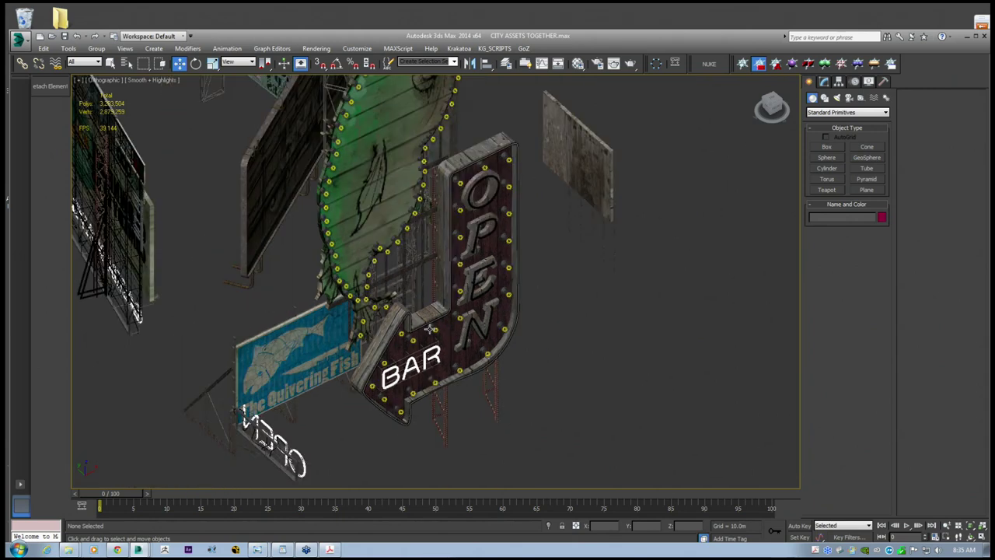
- Switch to a perspective view and select the marlin billboard group
middle_click_drag(409, 272, 420, 322)
scroll(421, 323, "down", 2)
middle_click_drag(458, 288, 263, 315, "alt")
key("p")
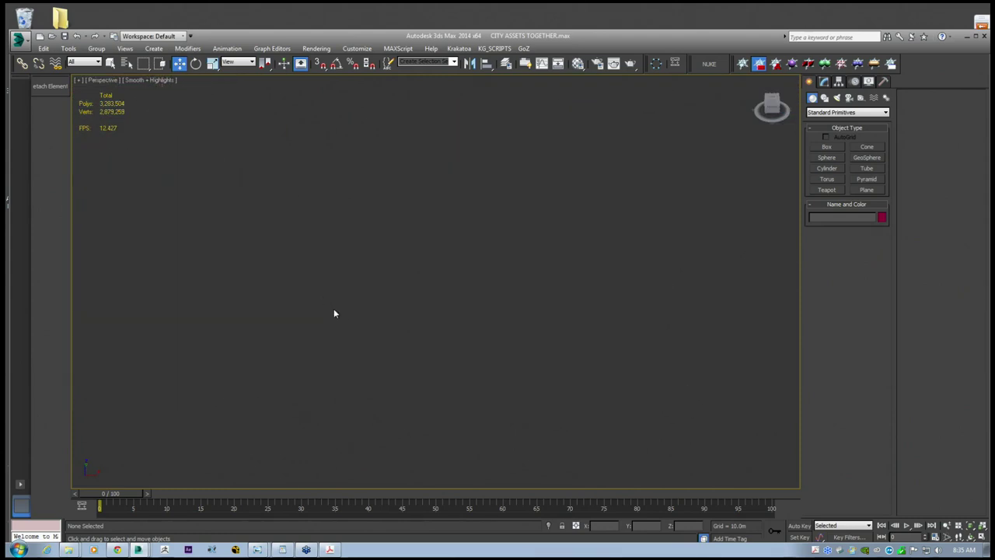
scroll(482, 311, "up", 12)
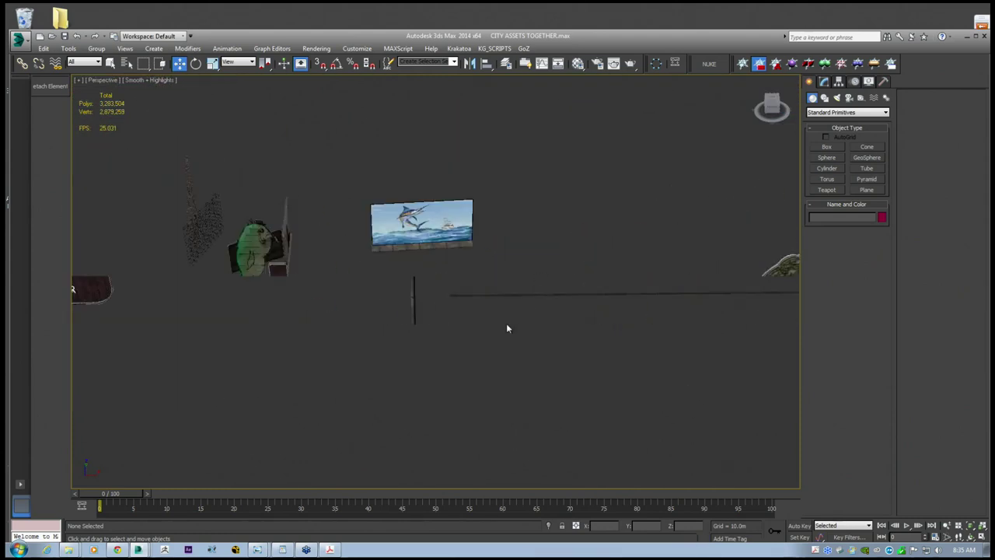
left_click(363, 171)
middle_click_drag(363, 171, 398, 243)
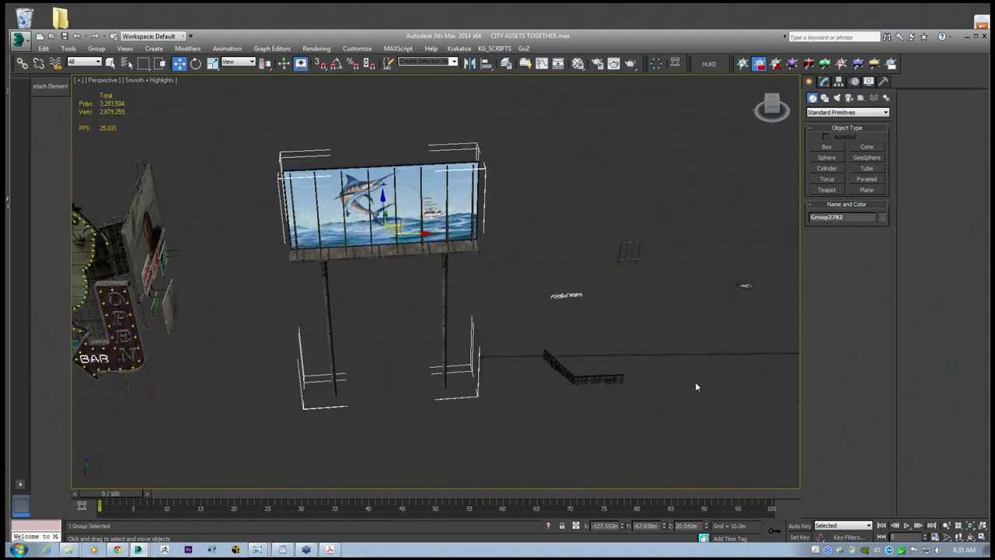
- Orbit around the marlin billboard to view it from several angles
left_click(970, 537)
left_click_drag(466, 311, 312, 183)
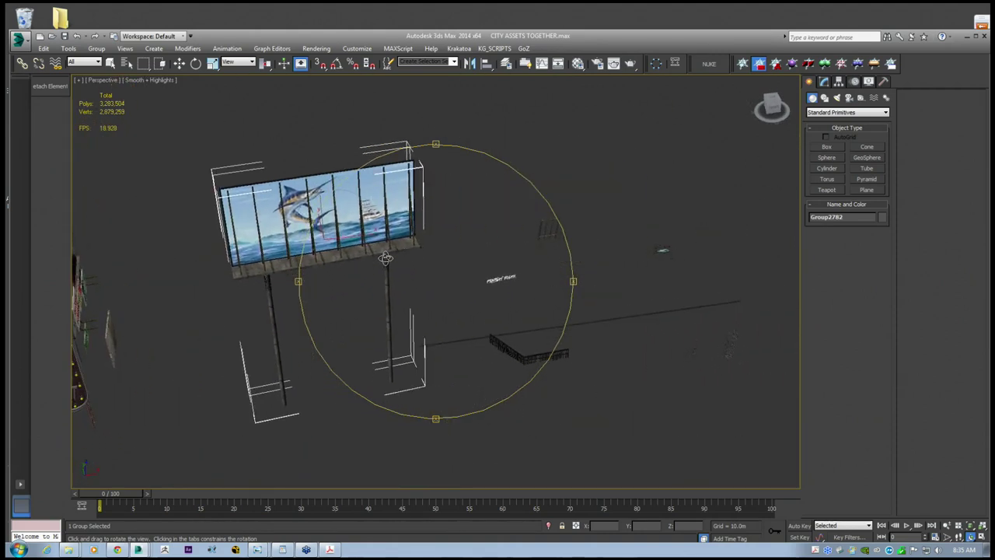
left_click_drag(367, 276, 381, 261)
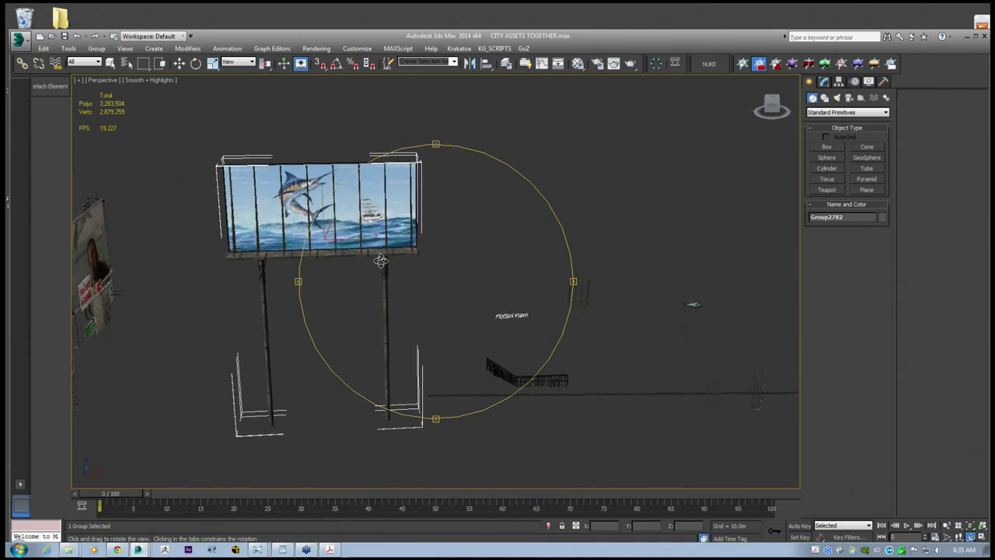
middle_click_drag(487, 306, 331, 251)
left_click_drag(331, 251, 360, 262)
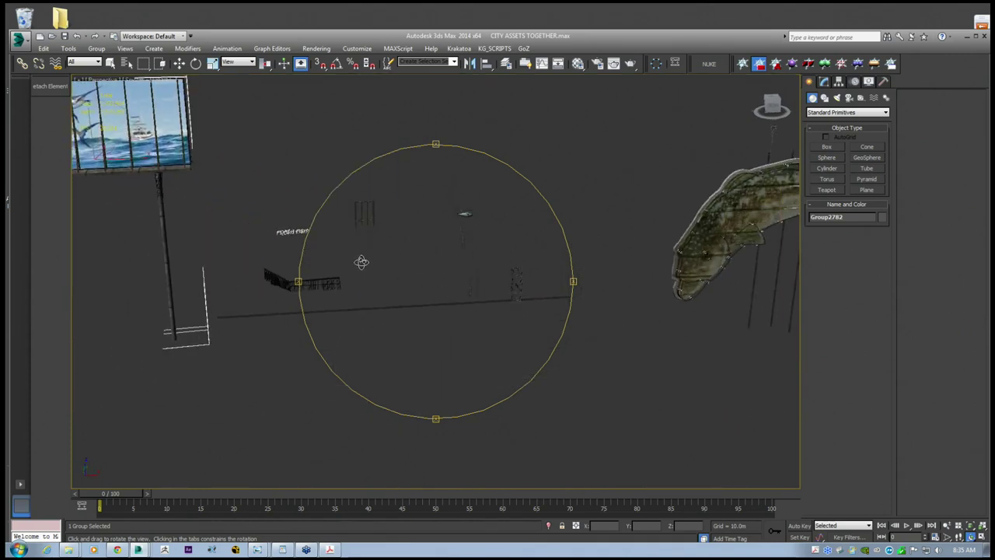
- Survey the remaining assets: the fence, FRESH FISH sign, hanging fish sign and large wooden fish sign
middle_click_drag(360, 262, 440, 280)
left_click_drag(439, 279, 392, 288)
scroll(393, 289, "up", 3)
middle_click_drag(472, 308, 571, 298)
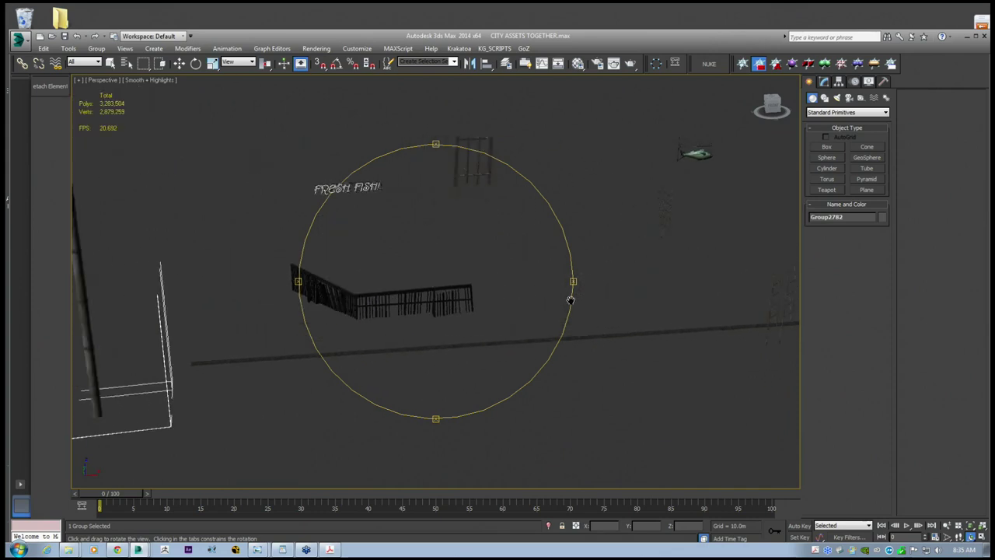
left_click_drag(429, 313, 447, 277)
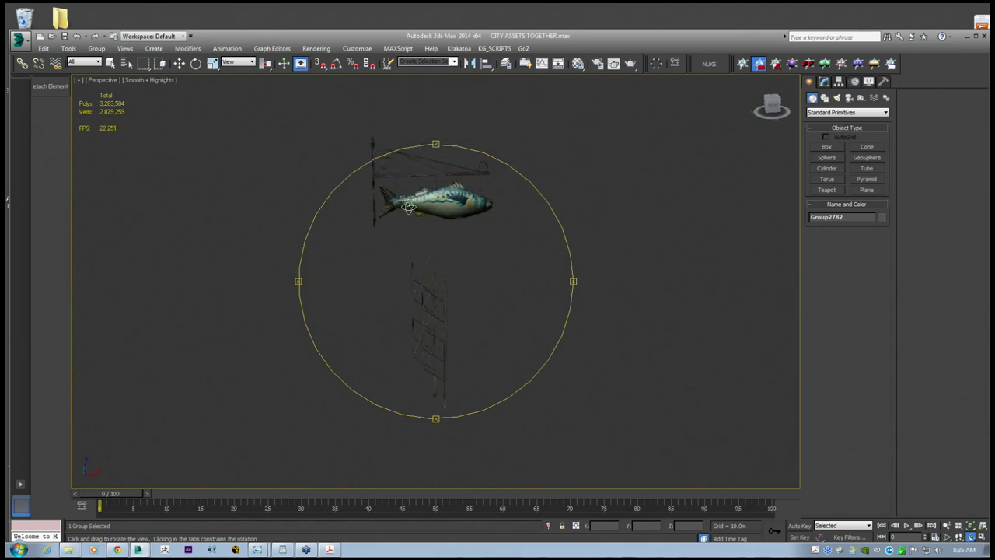
left_click_drag(408, 207, 382, 283)
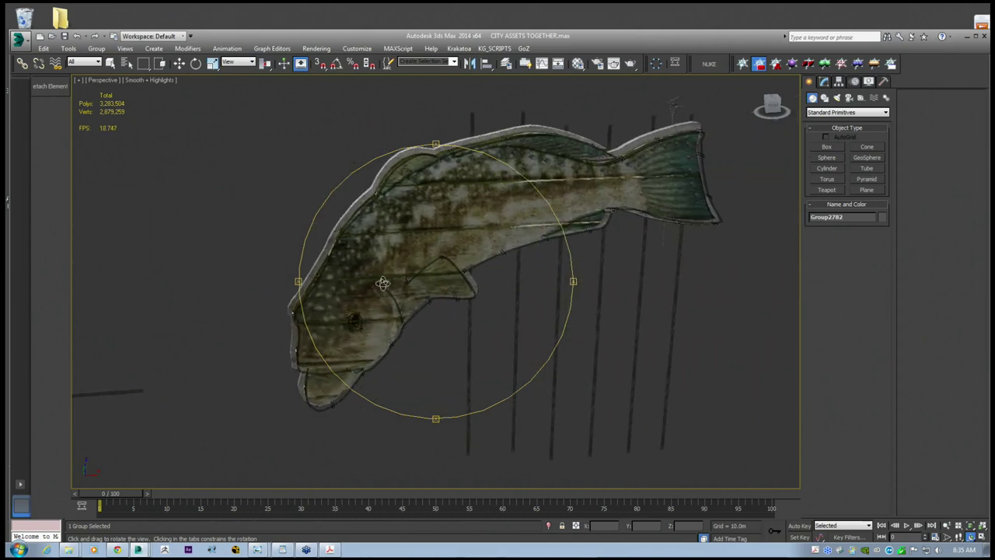
- Select the large bass fish sign group beyond the wooden fish sign
left_click(180, 64)
left_click(561, 238)
middle_click_drag(561, 238, 382, 242)
middle_click_drag(524, 255, 447, 229)
left_click(462, 250)
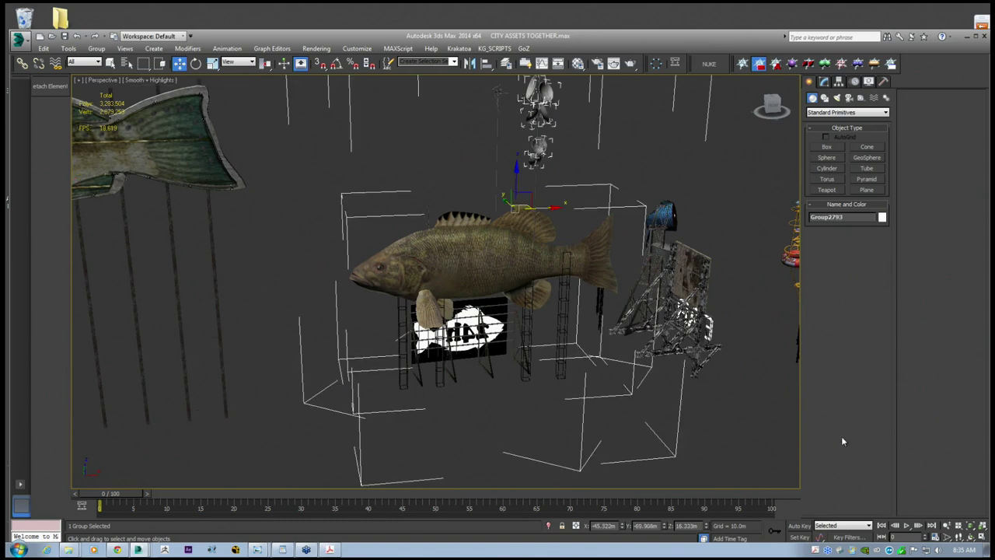
- Orbit around the bass fish sign and continue along the row to the FISHCOTEQUE sign
left_click(971, 526)
left_click(970, 536)
left_click_drag(471, 325, 420, 285)
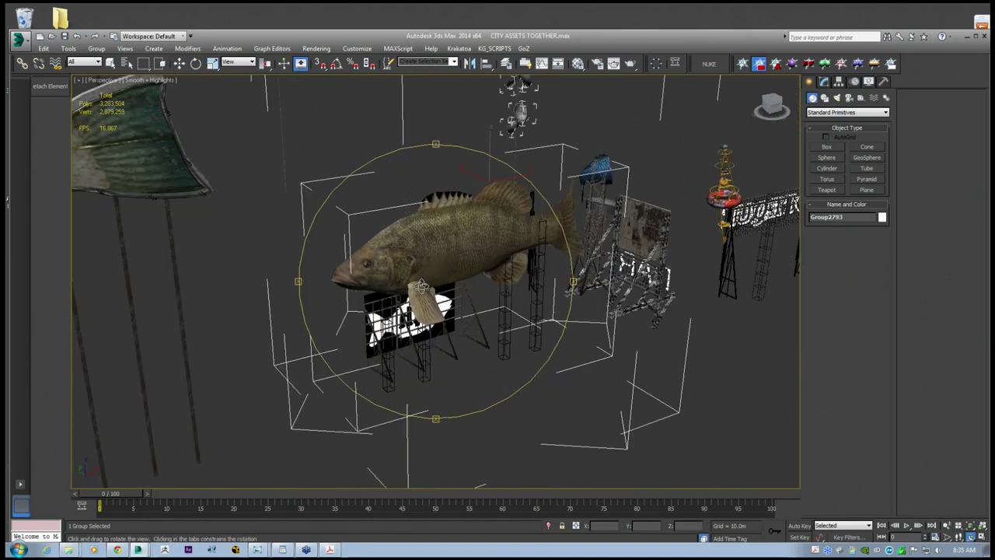
left_click_drag(480, 231, 270, 194)
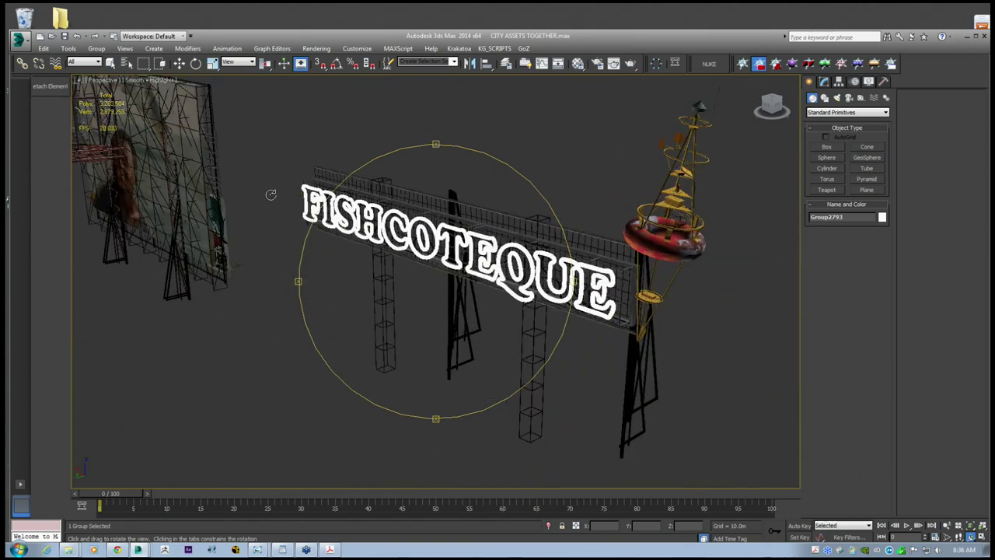
- Select the billboard frame beside the FISHCOTEQUE sign and view its front with the Sea Stock X-CHANGE and FISH ULTRA adverts
left_click(179, 63)
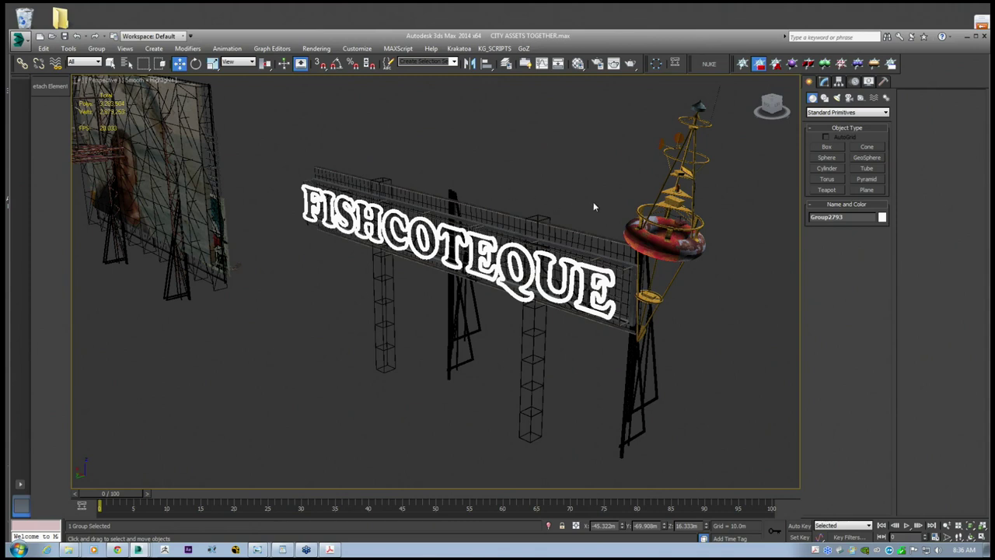
middle_click_drag(377, 258, 442, 284)
left_click(186, 209)
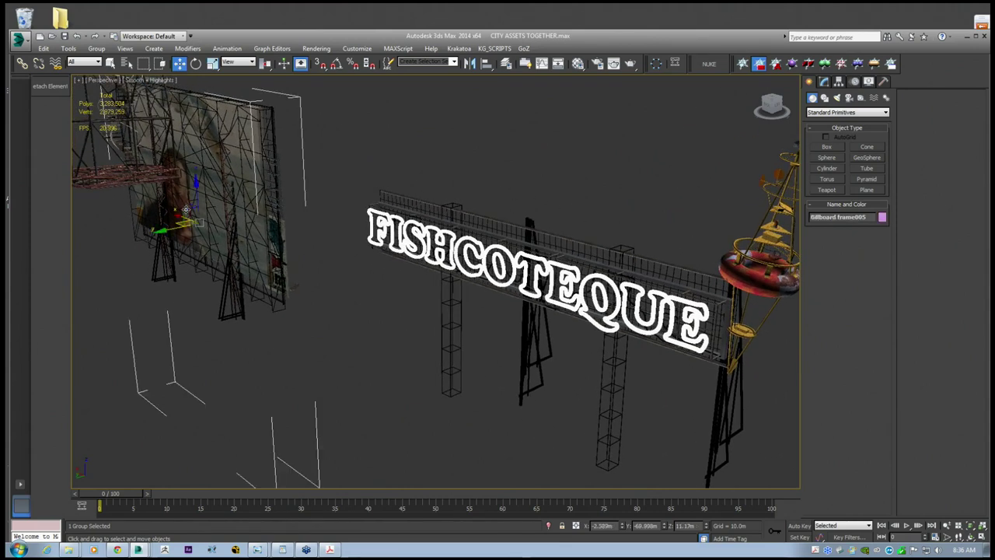
middle_click_drag(275, 243, 288, 261, "alt")
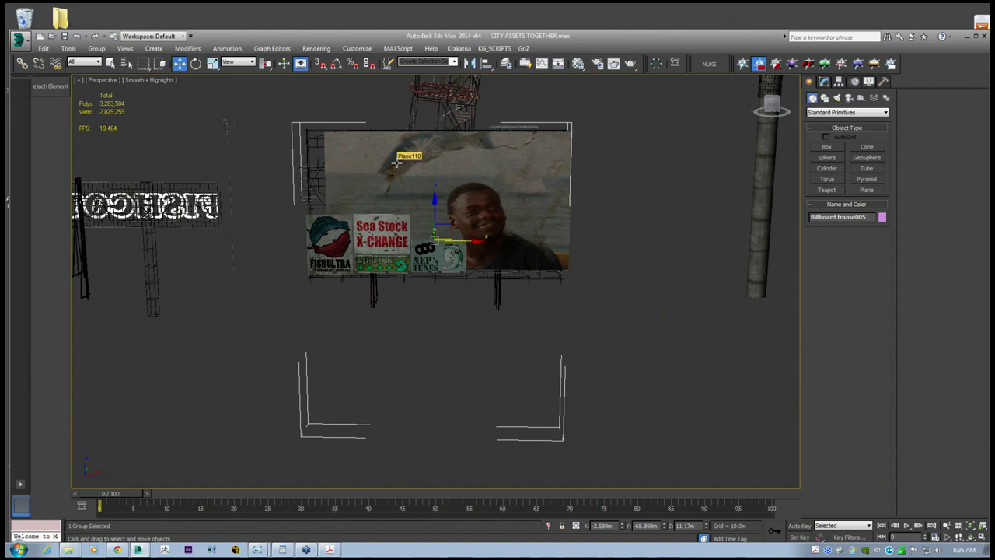
middle_click_drag(397, 161, 418, 206, "alt")
middle_click_drag(477, 231, 419, 271, "alt")
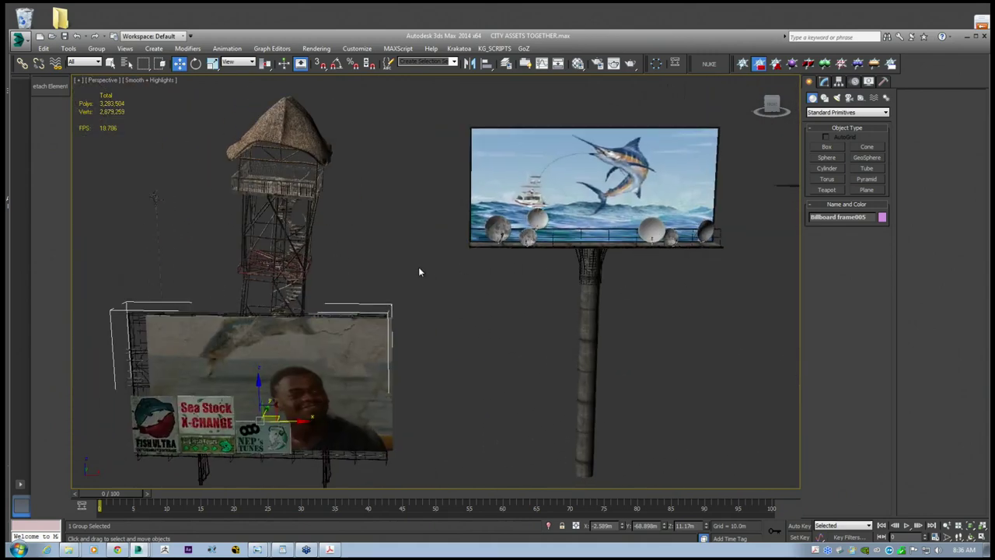
- Select the thatched-roof watchtower and examine its wooden deck and railing up close
left_click(272, 129)
middle_click_drag(291, 164, 480, 207, "alt")
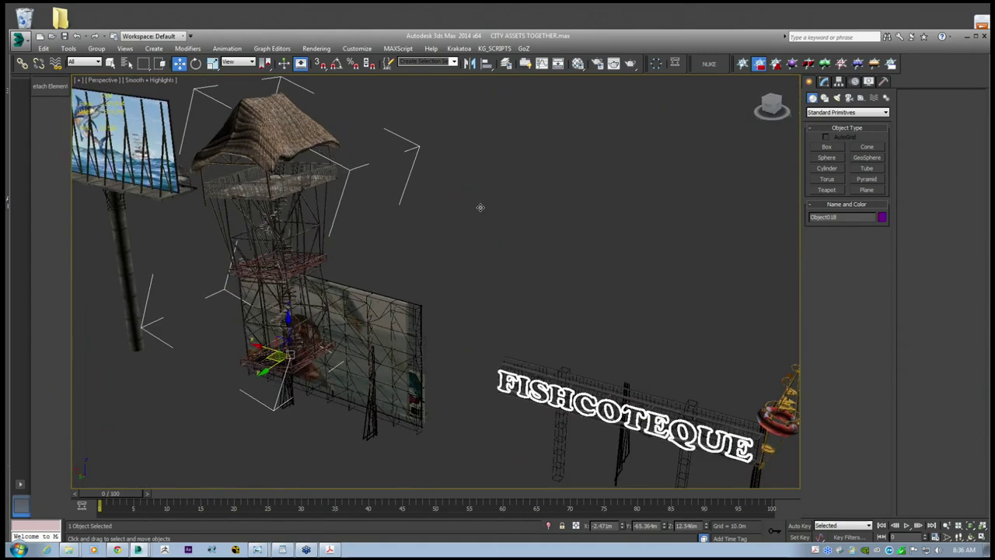
middle_click_drag(389, 229, 470, 300)
scroll(442, 264, "up", 5)
scroll(469, 300, "up", 2)
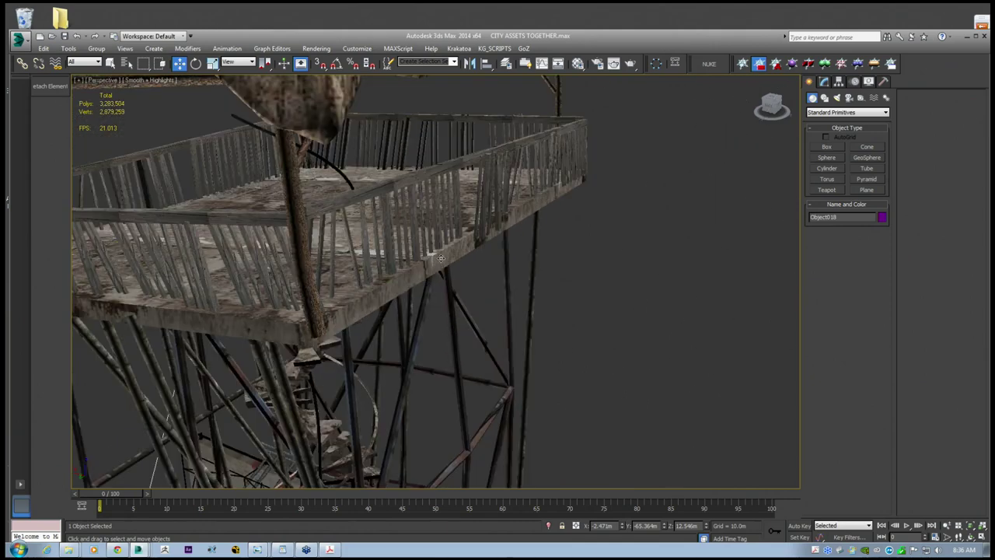
scroll(441, 259, "up", 5)
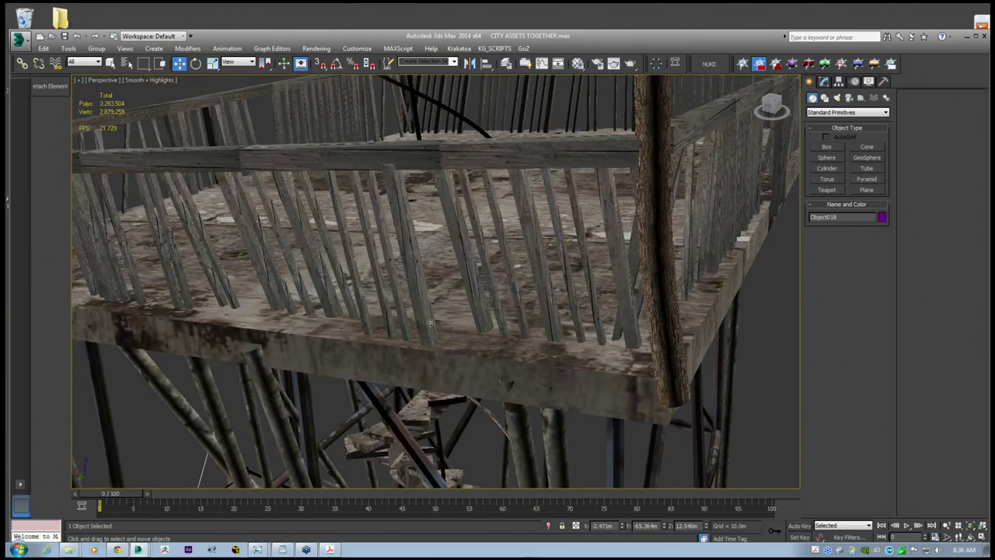
- Walk through the view at the watchtower's deck and back away until the whole roof and tower are in view
middle_click_drag(525, 247, 537, 285)
key("Up")
mouse_move(531, 285)
left_mouse_down()
mouse_move(458, 260)
mouse_move(530, 269)
left_mouse_up()
key("Down")
key("Down")
key("Down")
key("Down")
key("Down")
key("Down")
key("Down")
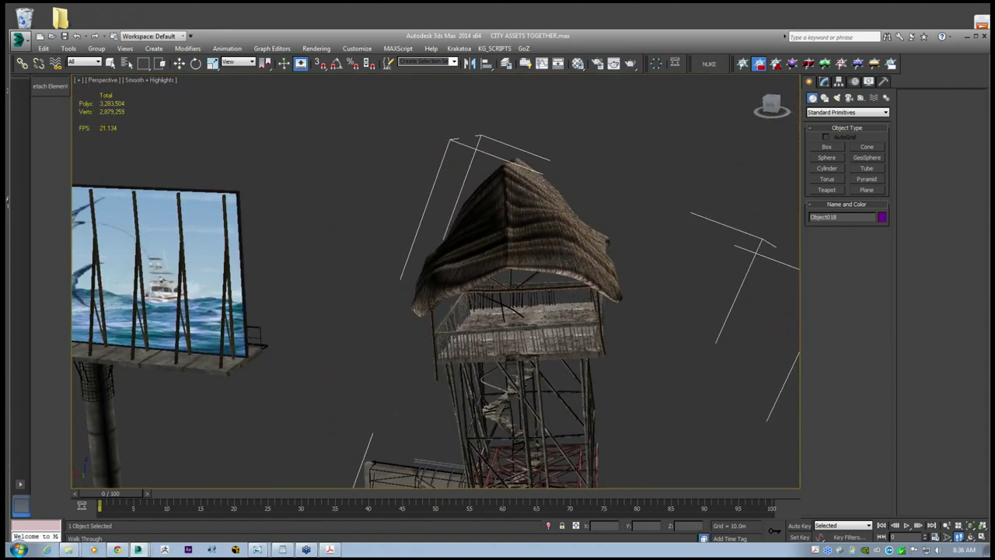
left_click(179, 63)
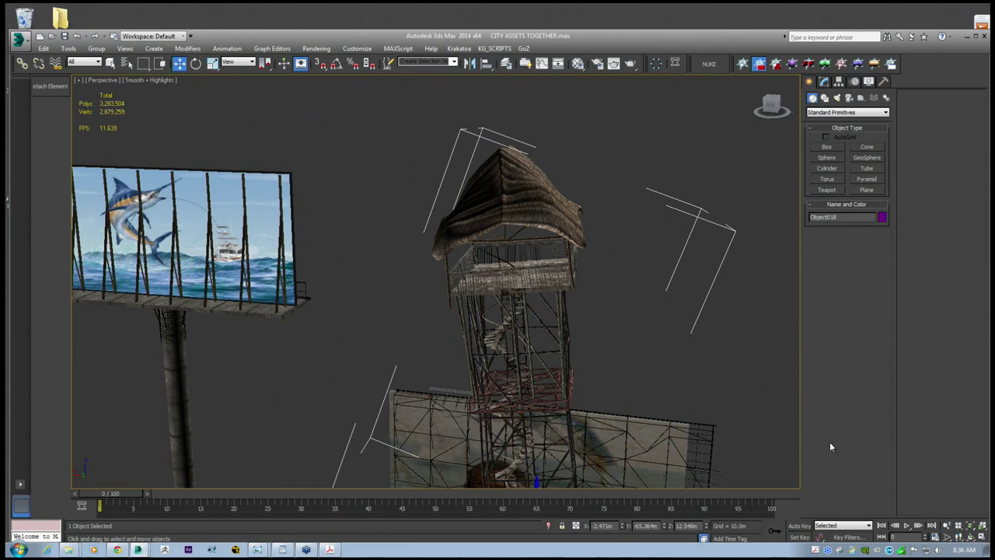
- Orbit to the SKATE'S SMOKED PIZZERIA billboard and select the marlin group above it
left_click(970, 526)
left_click(970, 536)
left_click_drag(443, 264, 441, 330)
left_click_drag(416, 270, 465, 272)
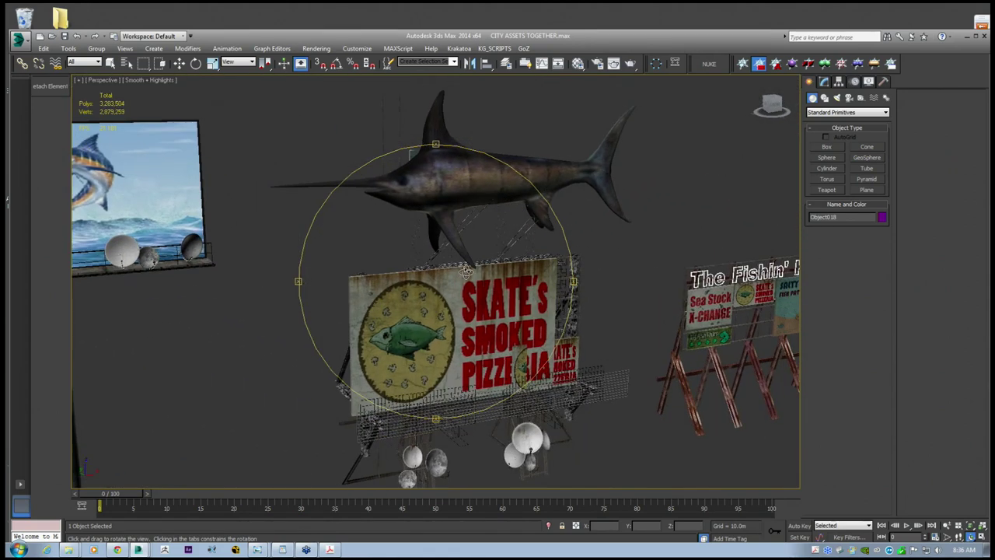
left_click(180, 64)
left_click(502, 194)
middle_click_drag(502, 194, 303, 204)
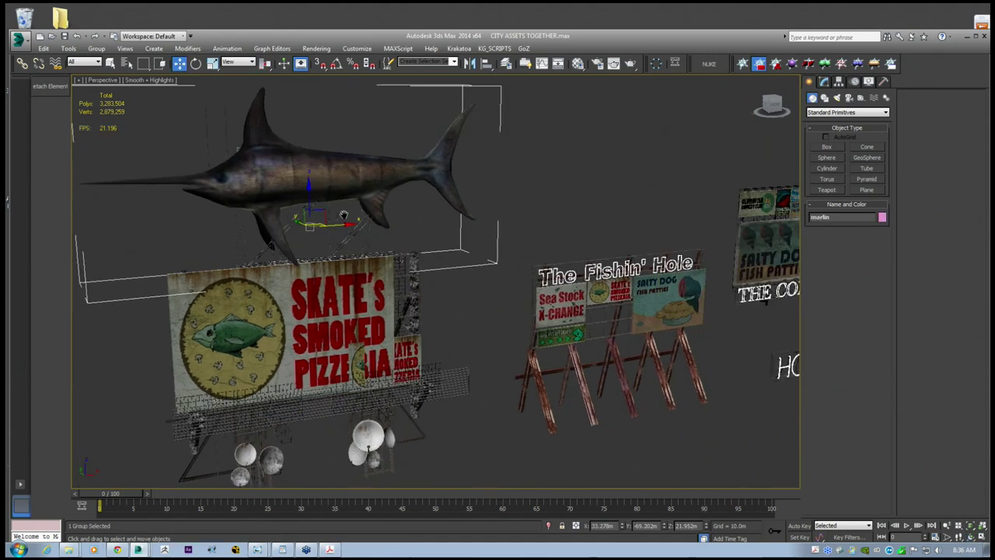
- Survey The Fishin' Hole, THE CODFATHER and HOTEL signs and select the Welcome To Zanzibar billboard
scroll(355, 222, "down", 3)
middle_click_drag(502, 249, 358, 237)
scroll(367, 245, "up", 4)
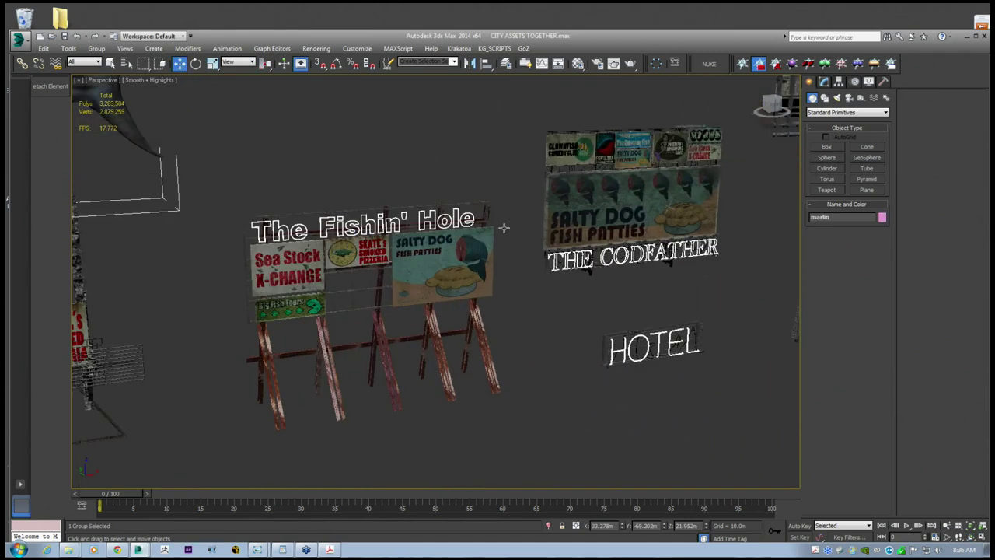
middle_click_drag(632, 231, 433, 257)
left_click(647, 150)
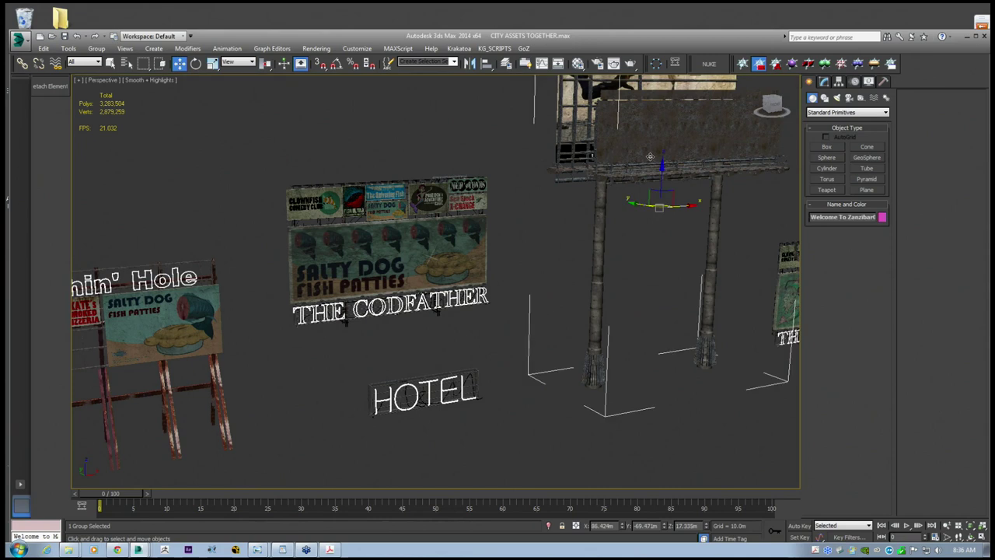
- Survey the NEP'S TUNES and XXX TANKED signs, and frame the SALTY DOG FISH PATTIES panel on the stacked tower
middle_click_drag(630, 213, 392, 274)
middle_click_drag(591, 269, 440, 283)
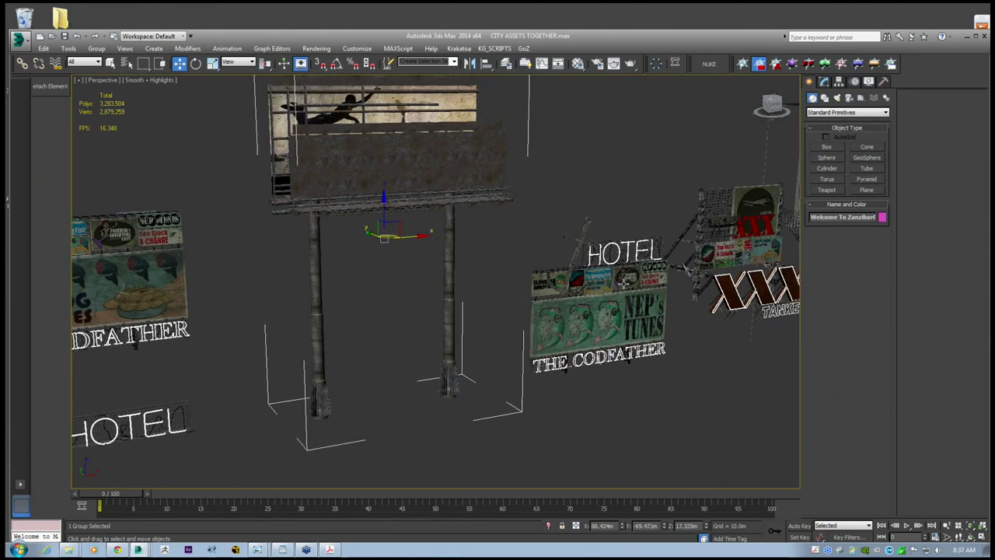
middle_click_drag(506, 274, 384, 273)
middle_click_drag(629, 284, 529, 298)
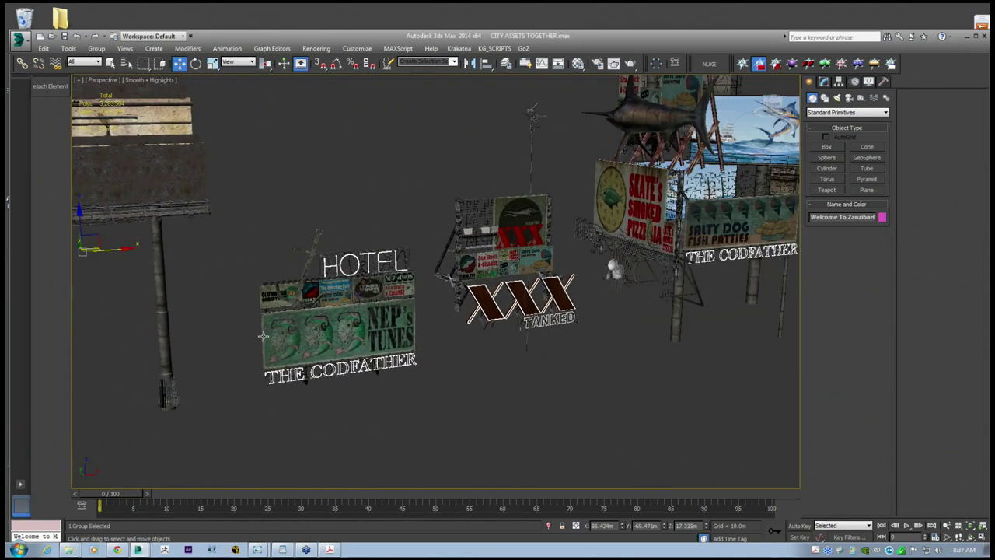
middle_click_drag(691, 232, 611, 248)
left_click(611, 248)
key("z")
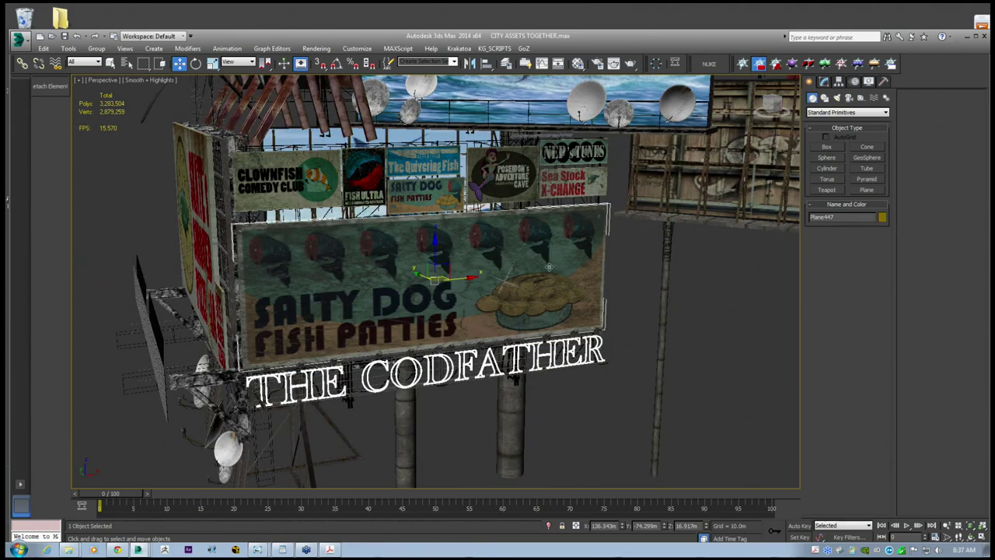
- View the full height of the stacked billboard tower from THE CODFATHER sign up to its thatched roof
scroll(597, 230, "down", 5)
middle_click_drag(498, 191, 429, 465)
middle_click_drag(478, 371, 502, 212)
scroll(502, 246, "down", 3)
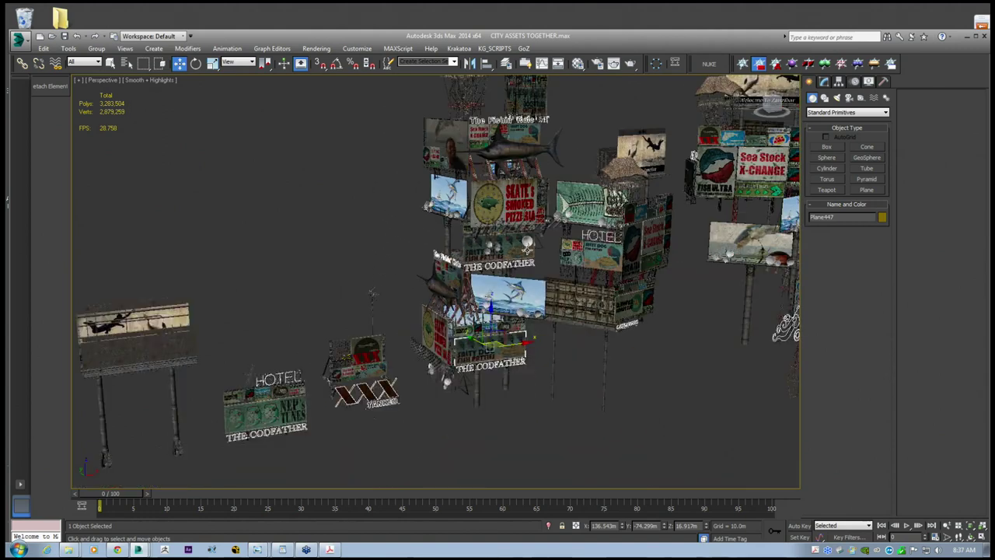
middle_click_drag(522, 256, 486, 248, "alt")
middle_click_drag(454, 379, 448, 378, "alt")
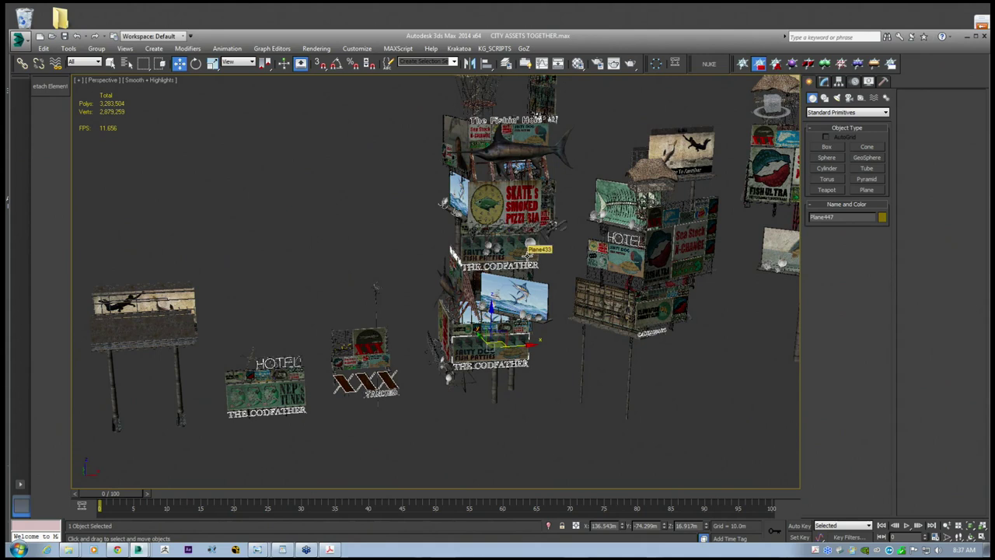
middle_click_drag(494, 268, 472, 312)
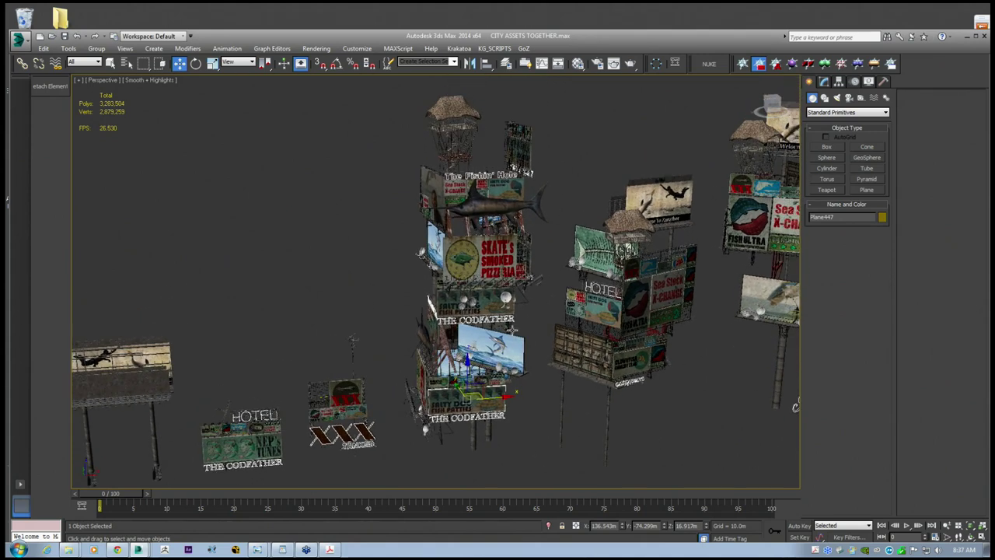
- Survey the other billboard towers along the row, past OCTOPUSSY'S to the standalone wooden billboard
middle_click_drag(538, 333, 367, 391, "alt")
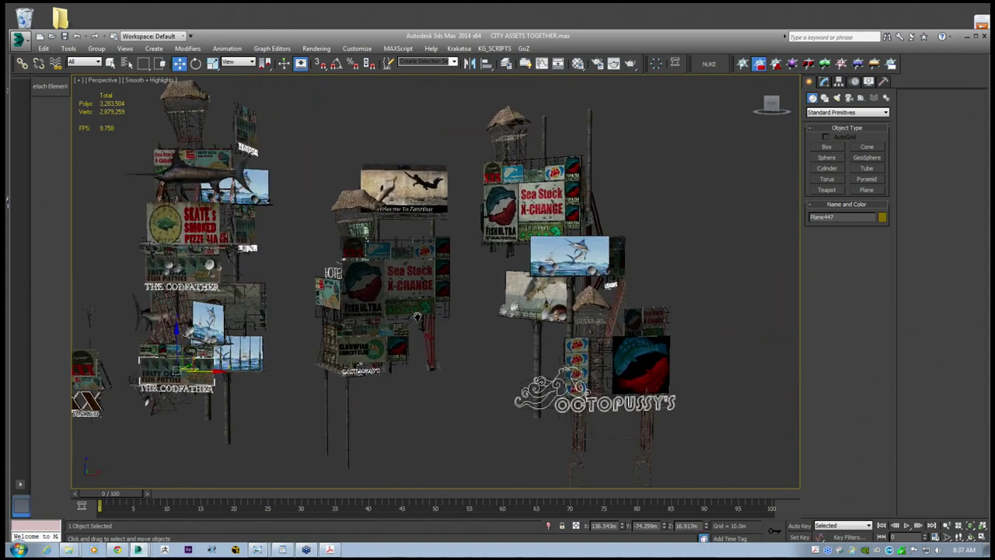
middle_click_drag(576, 385, 466, 354, "alt")
middle_click_drag(469, 282, 422, 287, "alt")
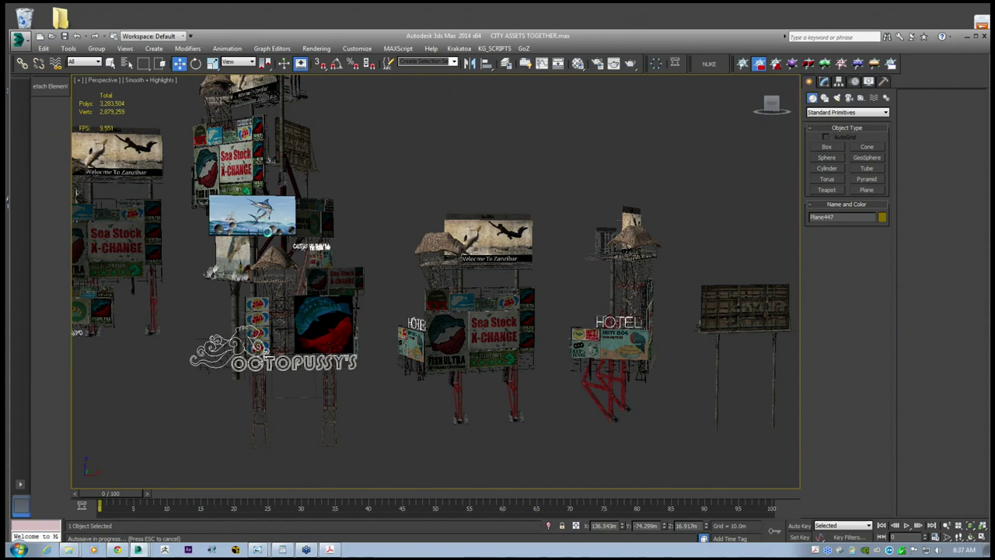
- Undo the last two selection changes and review the whole row of city assets from a distance
key("ctrl+z")
key("ctrl+z")
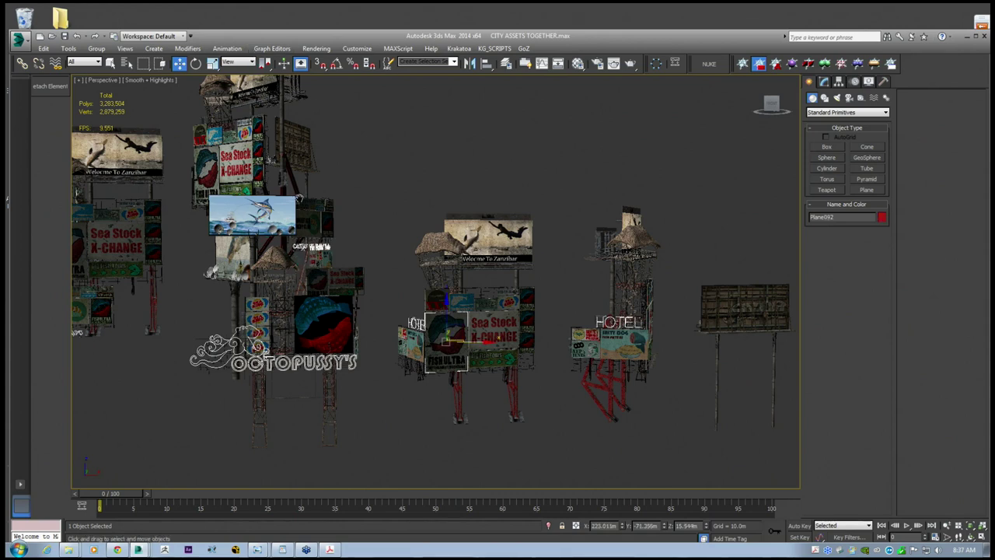
middle_click_drag(299, 187, 487, 289)
scroll(467, 224, "down", 6)
scroll(488, 248, "down", 3)
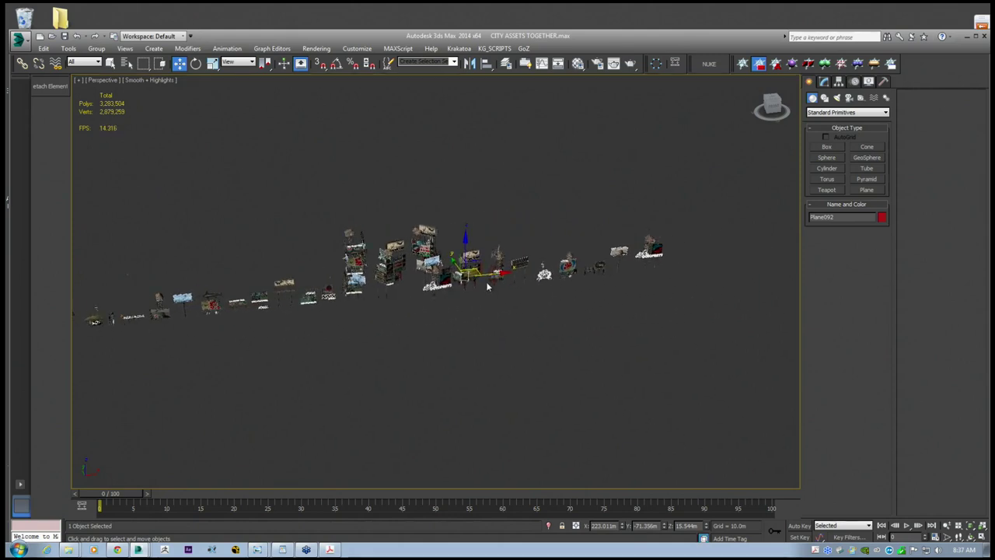
scroll(487, 286, "up", 5)
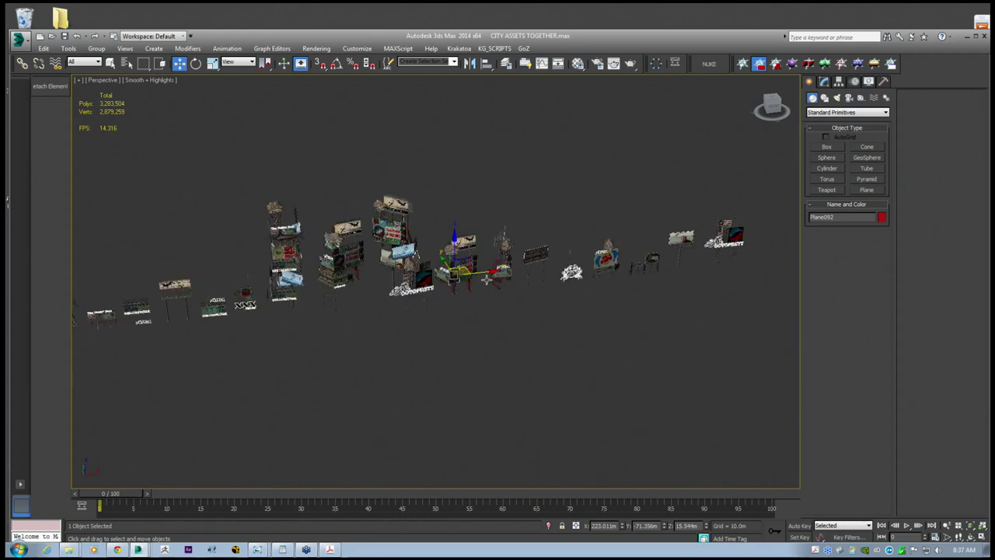
- Select and frame the FISH ULTRA panel, and survey the adjoining Welcome To Zanzibar, HOTEL and wooden billboards
left_click(482, 318)
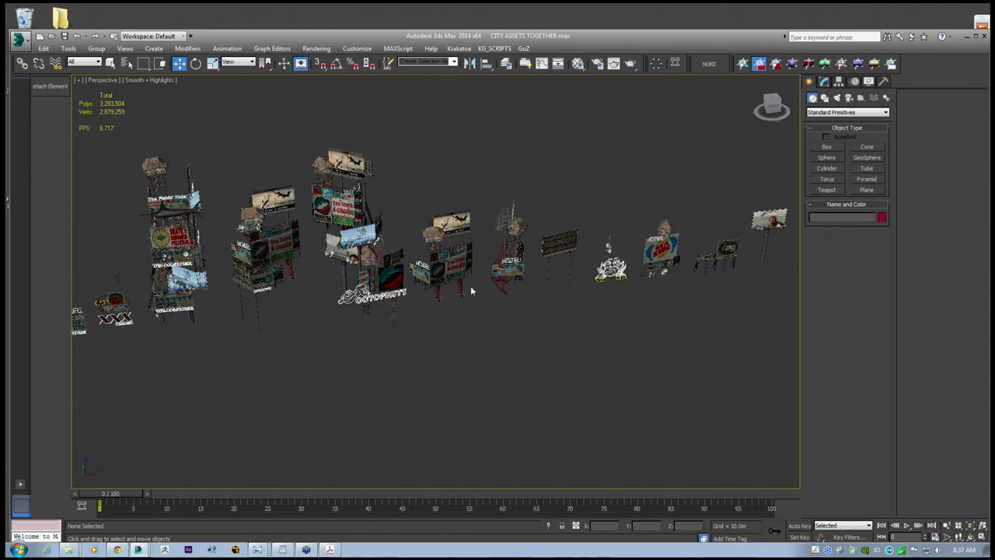
left_click(437, 268)
key("z")
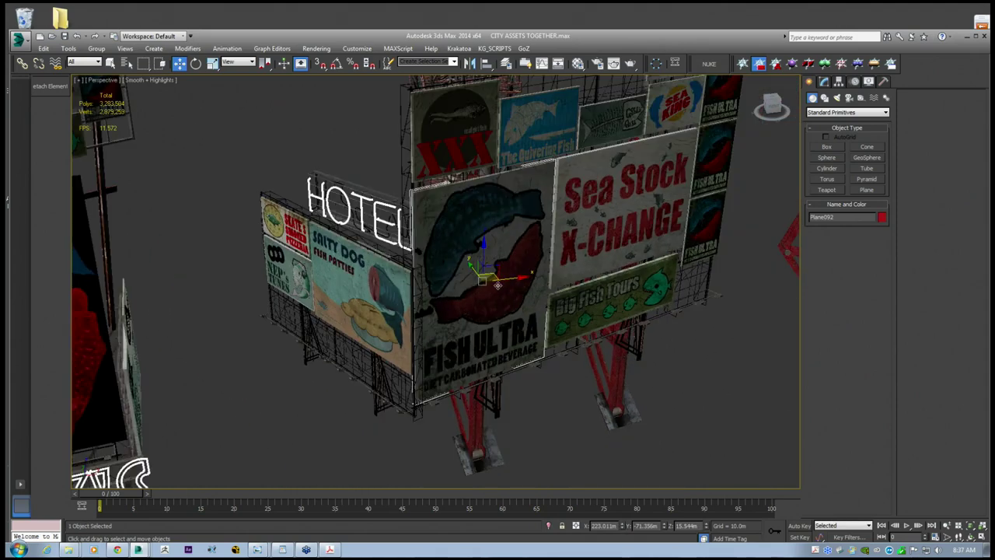
middle_click_drag(514, 284, 406, 304)
scroll(447, 311, "down", 3)
scroll(377, 310, "down", 3)
middle_click_drag(498, 304, 348, 285)
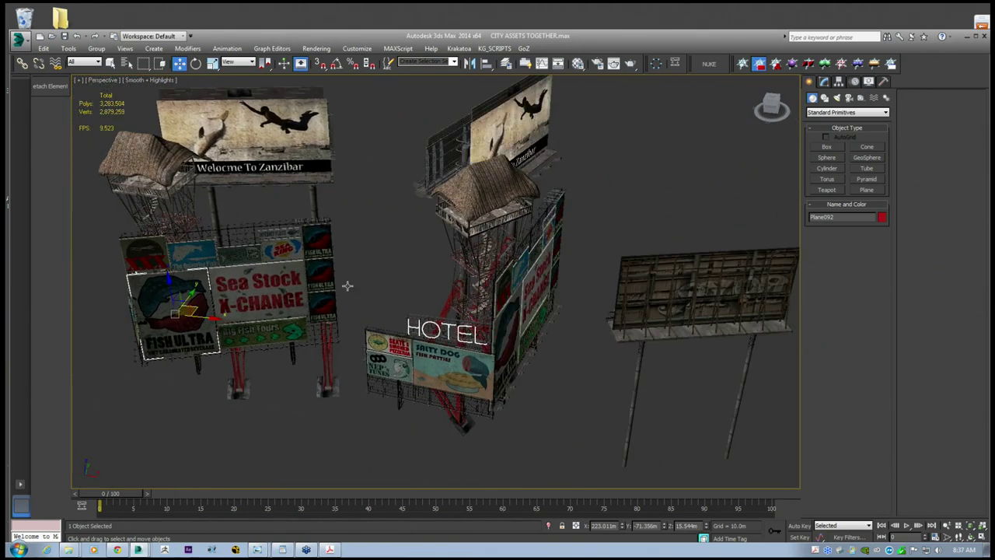
middle_click_drag(479, 260, 401, 254)
middle_click_drag(696, 291, 352, 225)
- Select the crabbies group and inspect its crab-shaped neon sign up close
left_click(473, 367)
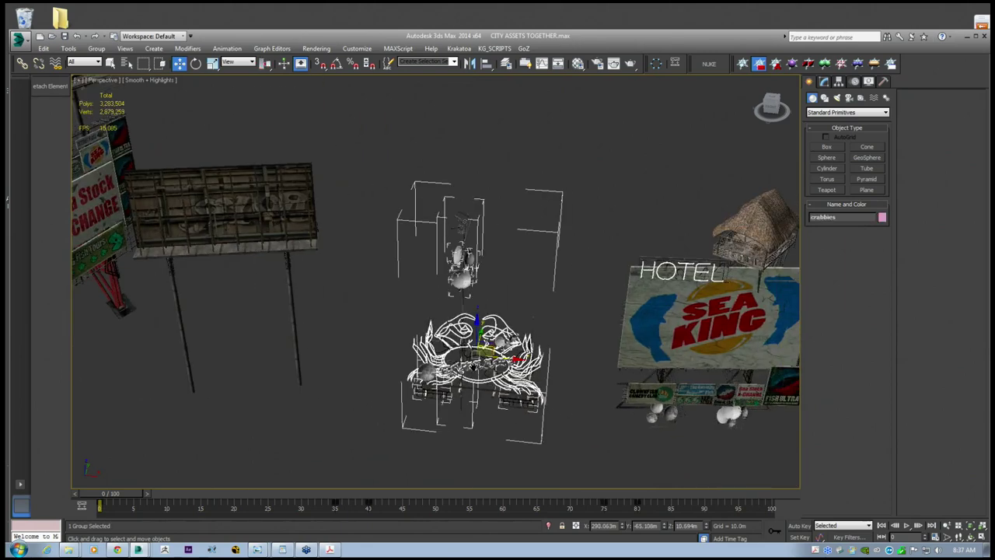
key("z")
mouse_move(501, 309)
middle_mouse_down("alt")
mouse_move(547, 315)
mouse_move(509, 316)
middle_mouse_up("alt")
middle_click_drag(466, 365, 469, 333, "alt")
scroll(506, 332, "down", 5)
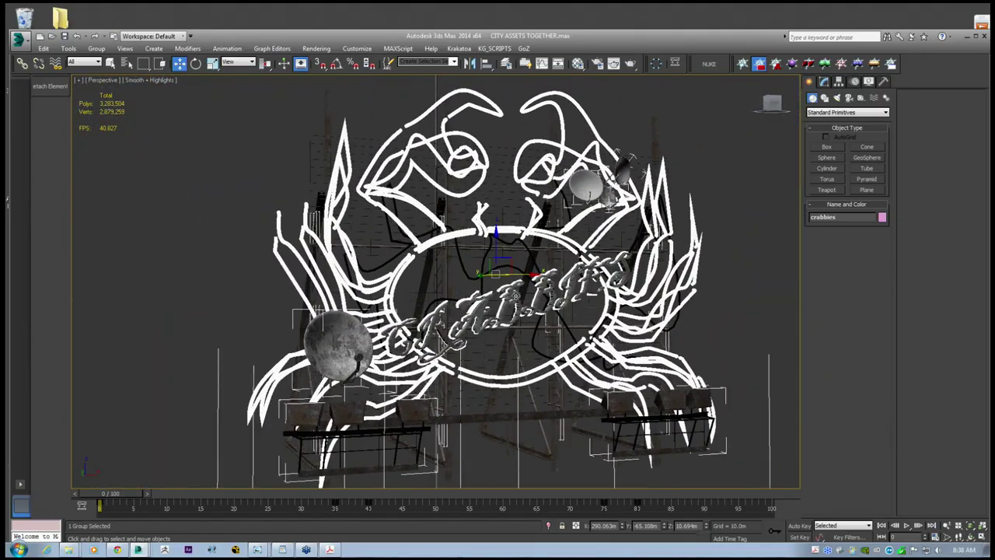
- Survey the SEA KING hotel billboard and the POSEIDON'S ADVENTURE CAVE sign next in the row
middle_click_drag(586, 332, 365, 288)
scroll(366, 287, "up", 5)
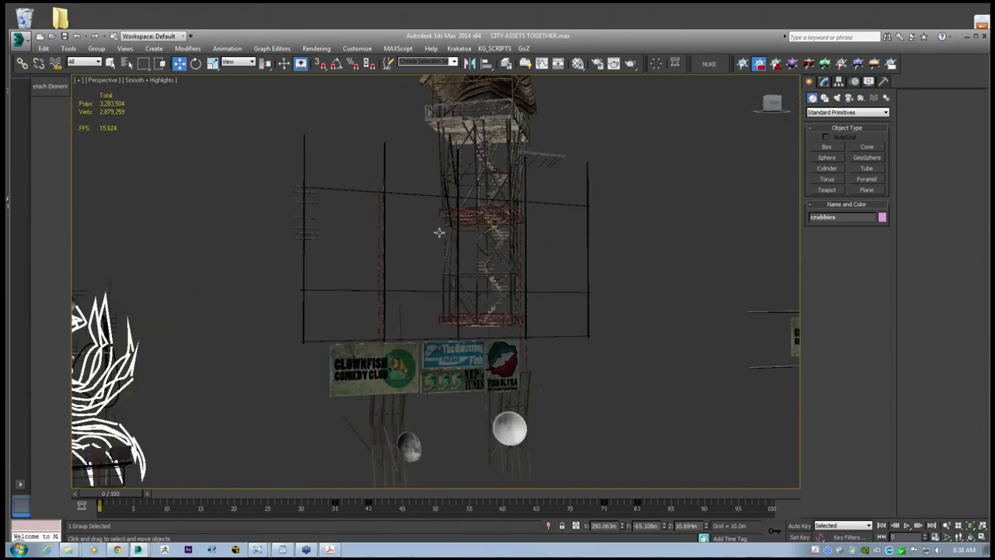
scroll(440, 257, "down", 5)
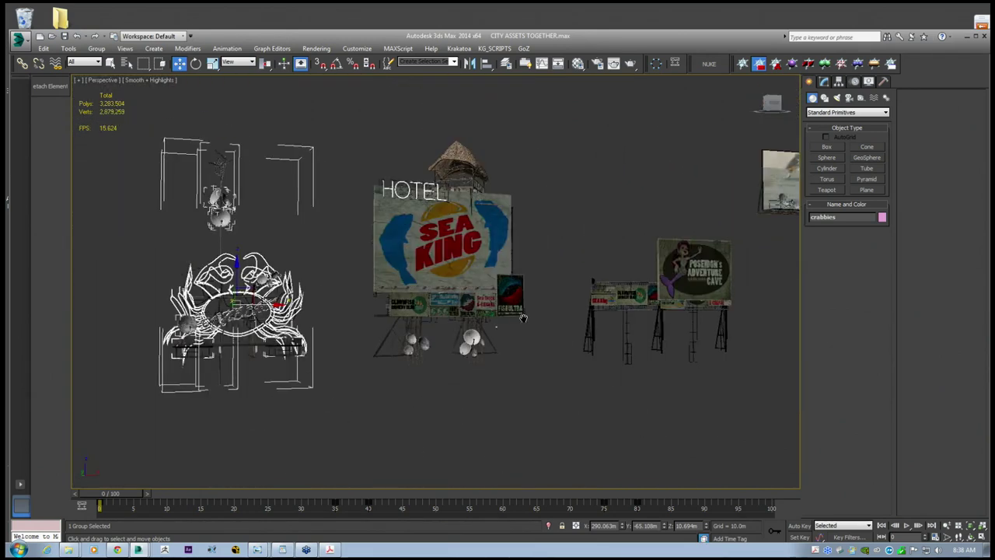
middle_click_drag(644, 328, 507, 354)
scroll(555, 336, "up", 3)
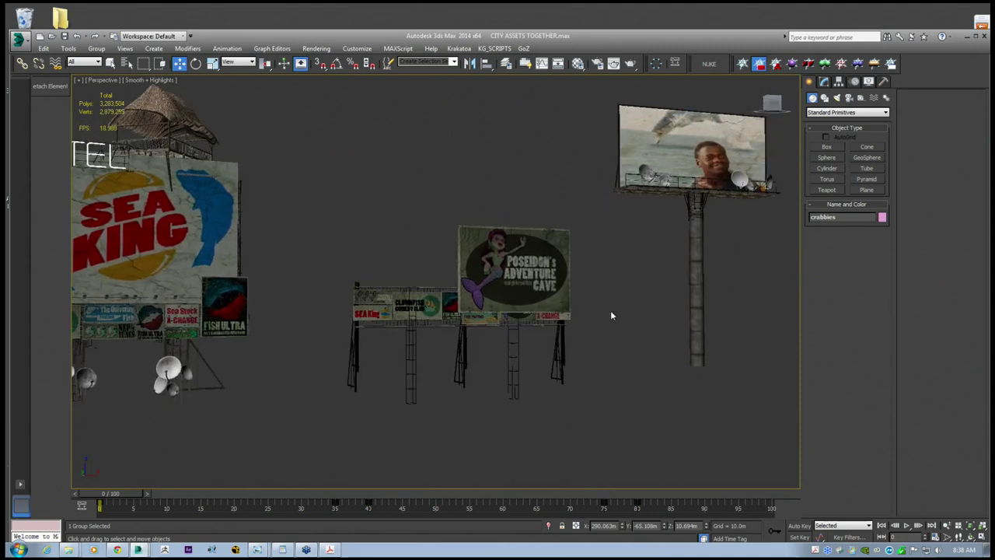
- Survey the remaining billboards up to the OCTOPUSSY'S sign and review the whole row of city assets from a distance
middle_click_drag(611, 313, 411, 323)
scroll(540, 304, "down", 2)
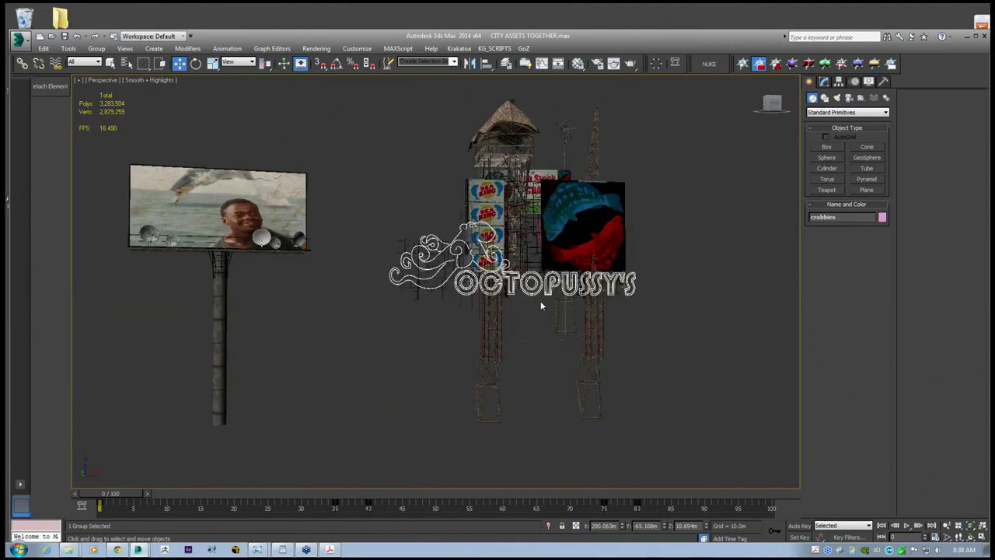
scroll(539, 303, "down", 3)
scroll(260, 304, "down", 2)
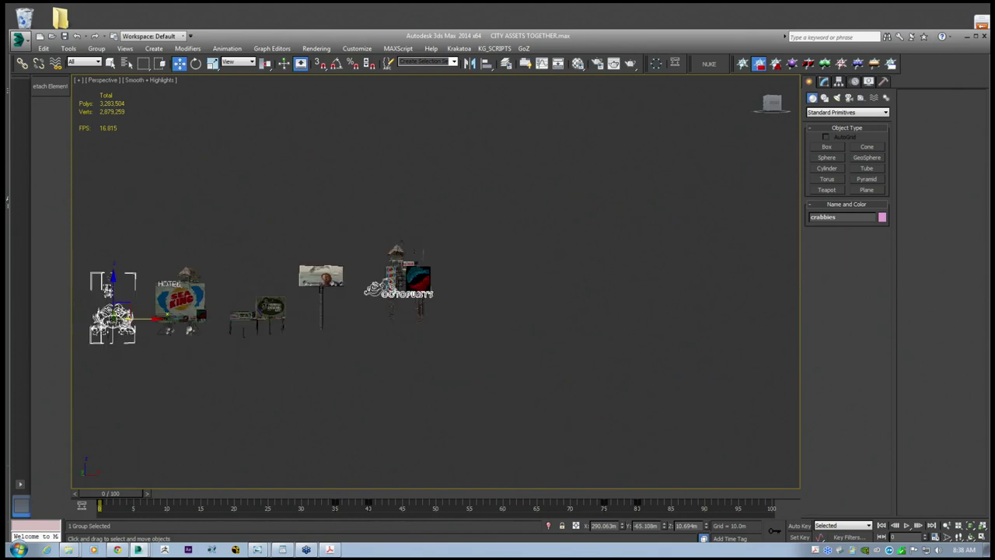
middle_click_drag(260, 303, 532, 325)
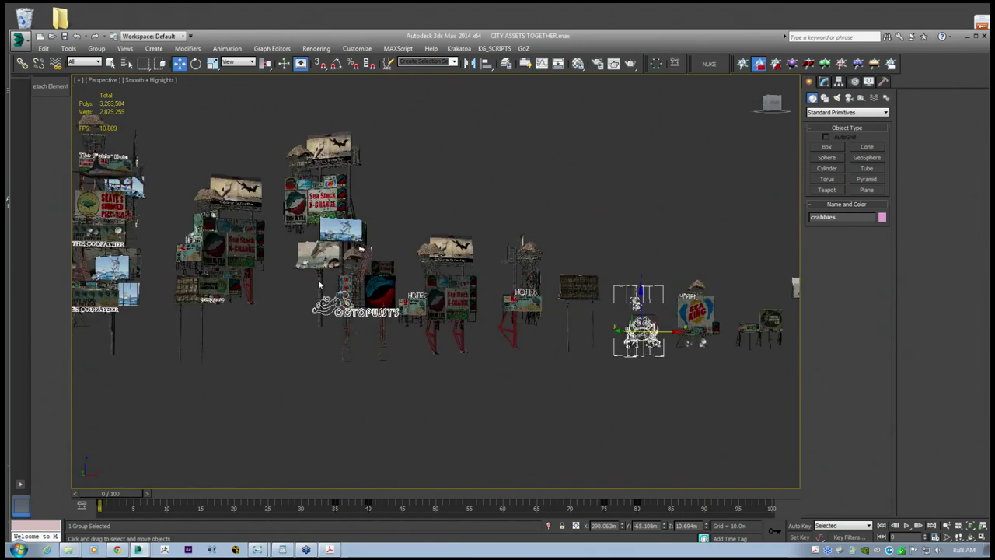
middle_click_drag(217, 248, 486, 308, "alt")
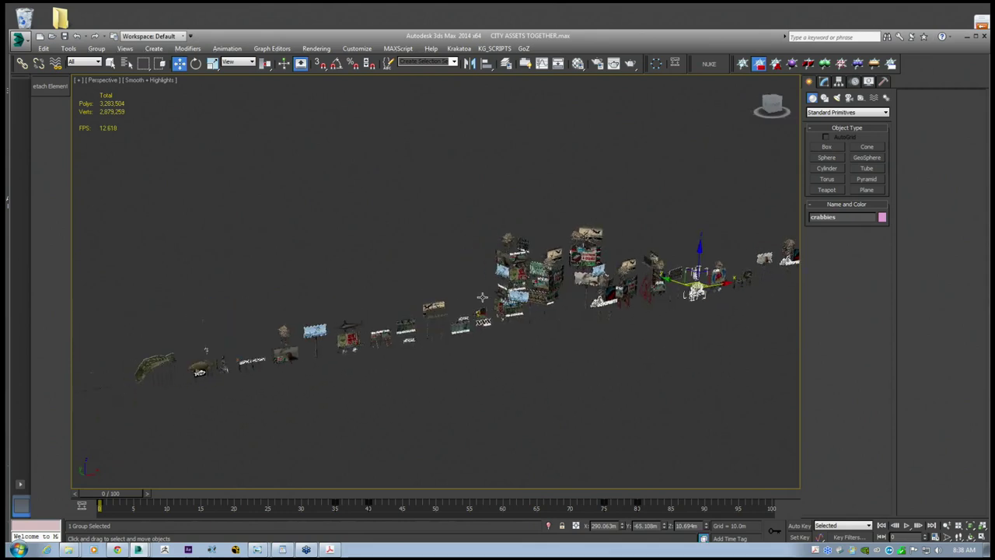
middle_click_drag(663, 301, 601, 287)
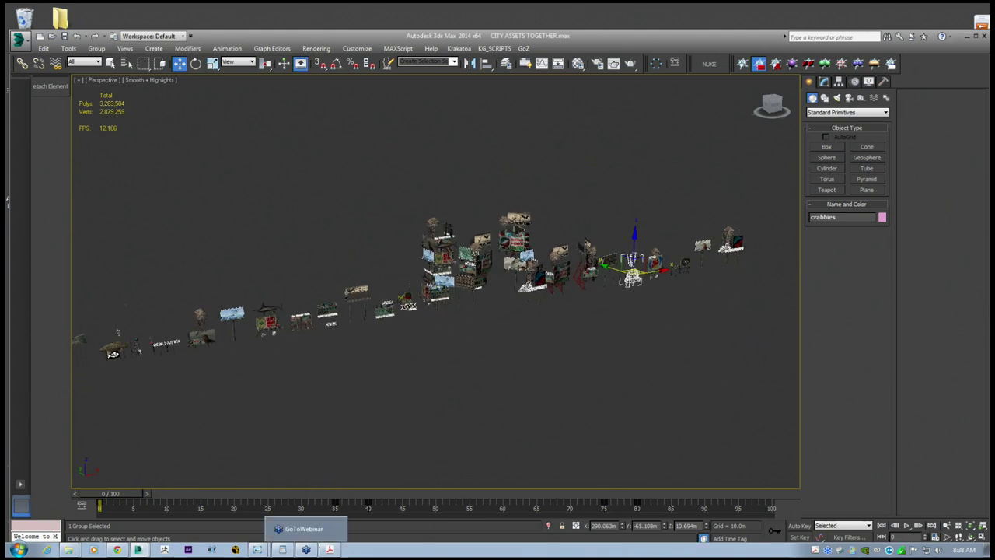
- Switch to FACTORY FIFTEEN_CG SCHOOL_final.pdf in Adobe Acrobat and present it full screen, advancing from page 44
left_click(329, 549)
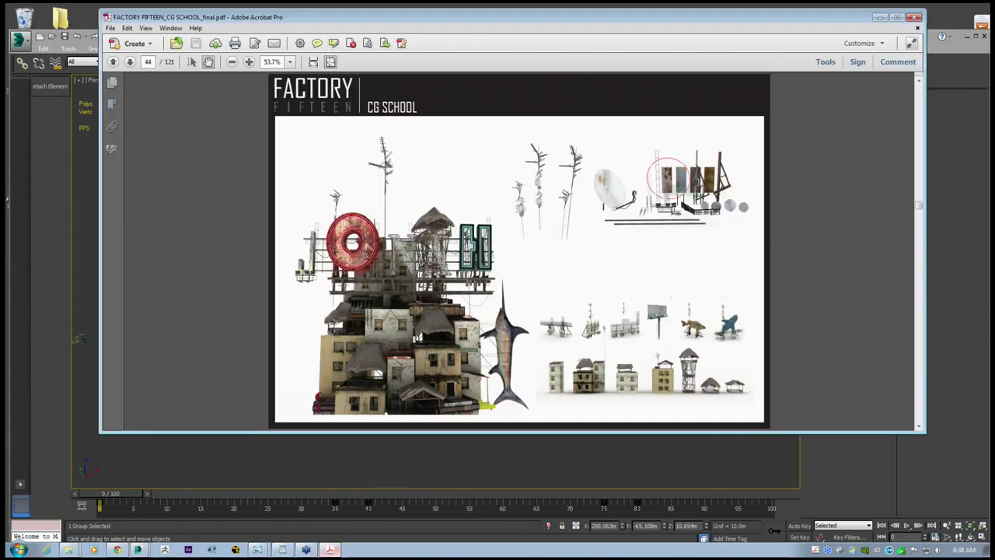
left_click_drag(723, 11, 716, 54)
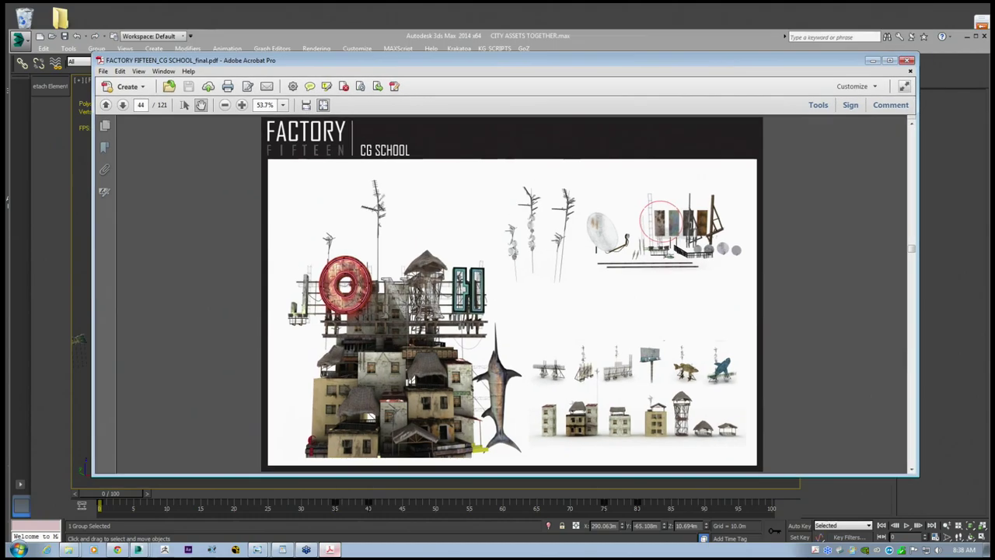
key("ctrl+l")
key("Right")
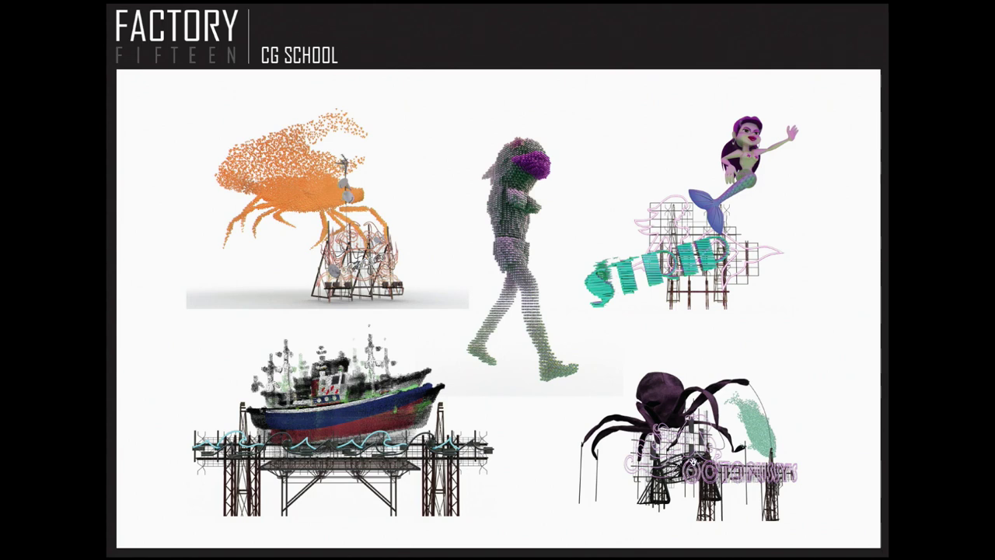
- Page through the sign and fishy poster slides, return to page 44 and leave the full-screen view
left_click(641, 368)
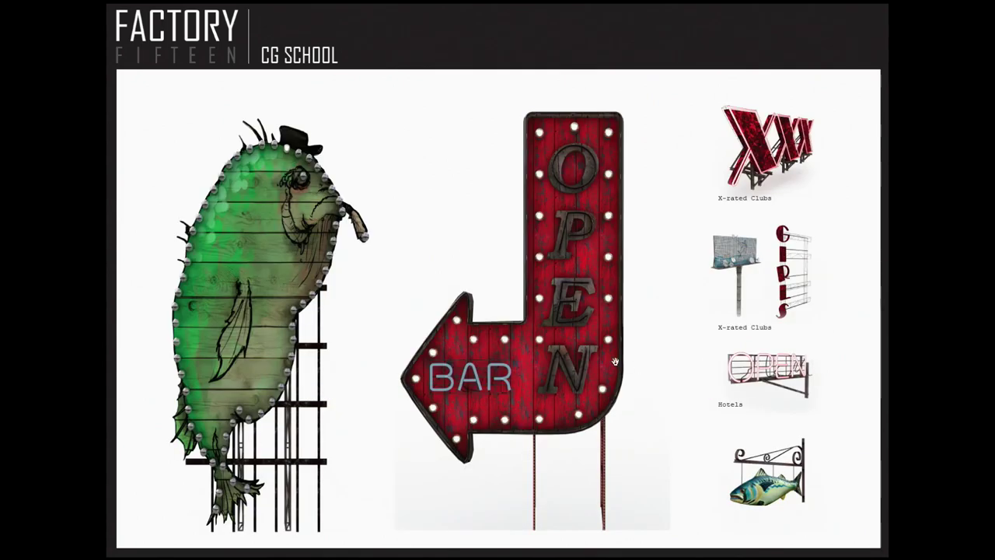
left_click(558, 353)
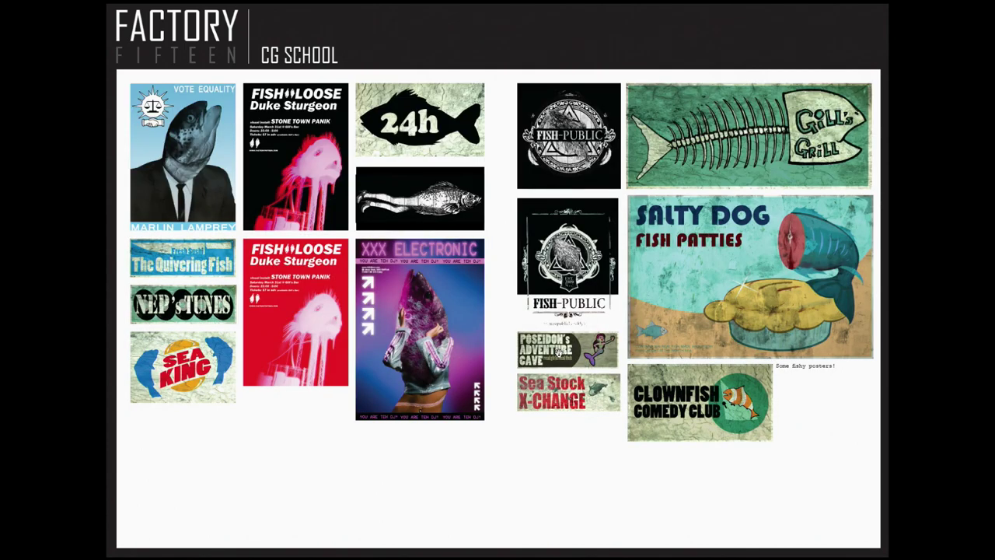
left_click(499, 237)
left_click(488, 279)
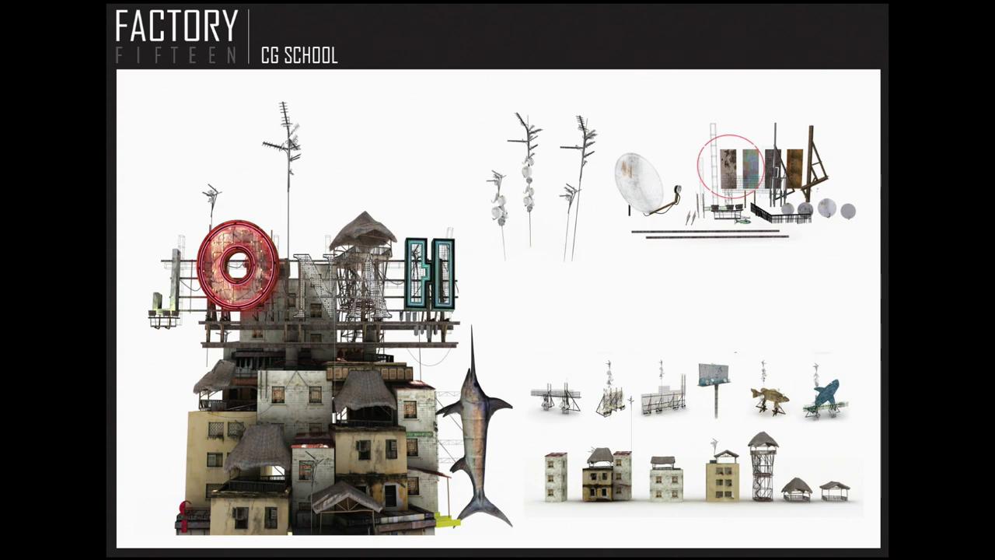
key("Escape")
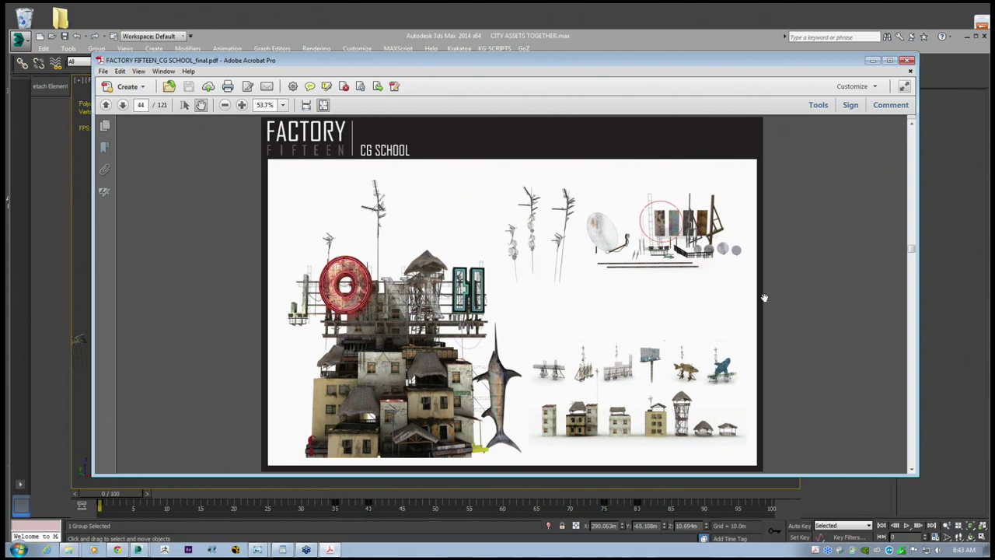
- Browse the rock and shipwreck pages up to page 52 and go back to the rock assets on page 49
scroll(766, 298, "down", 5)
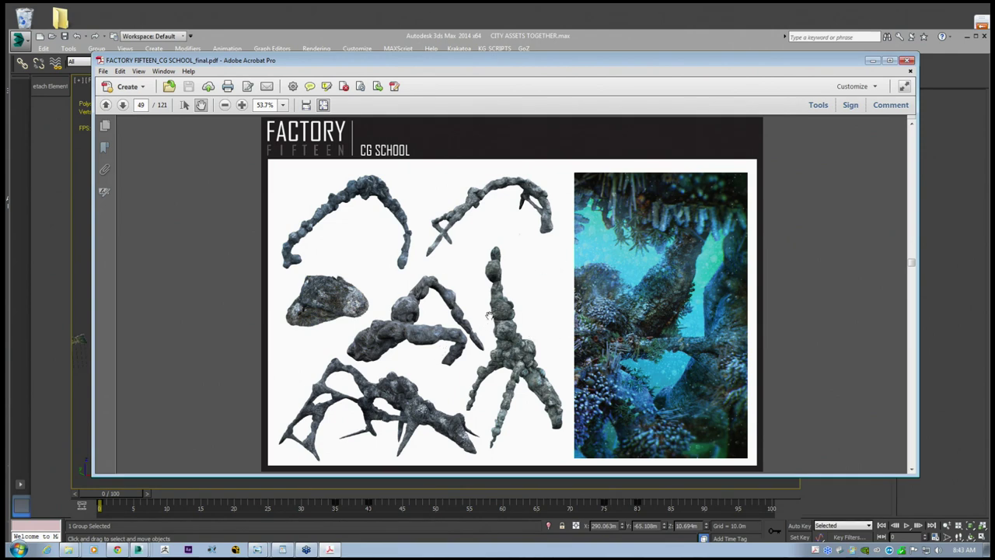
scroll(498, 334, "down", 3)
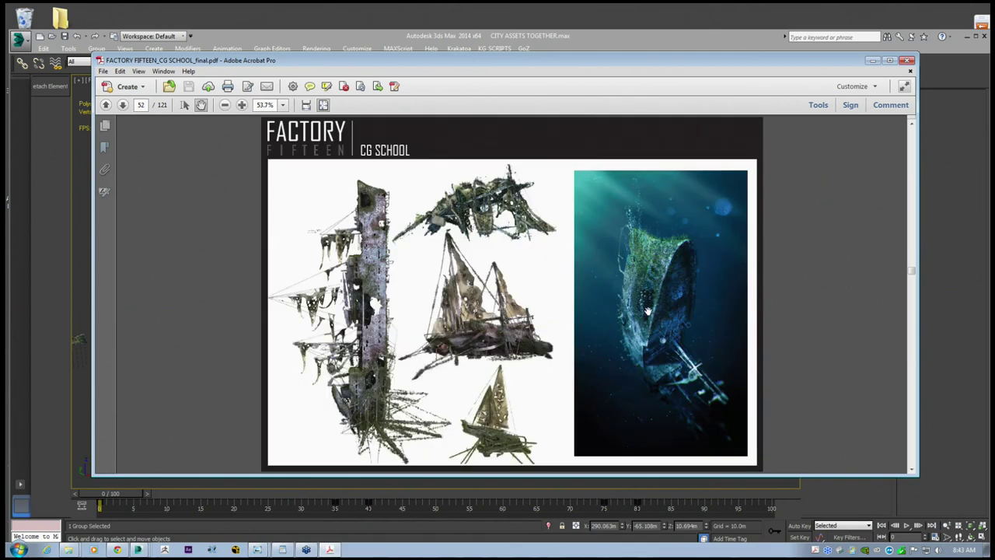
scroll(567, 317, "up", 1)
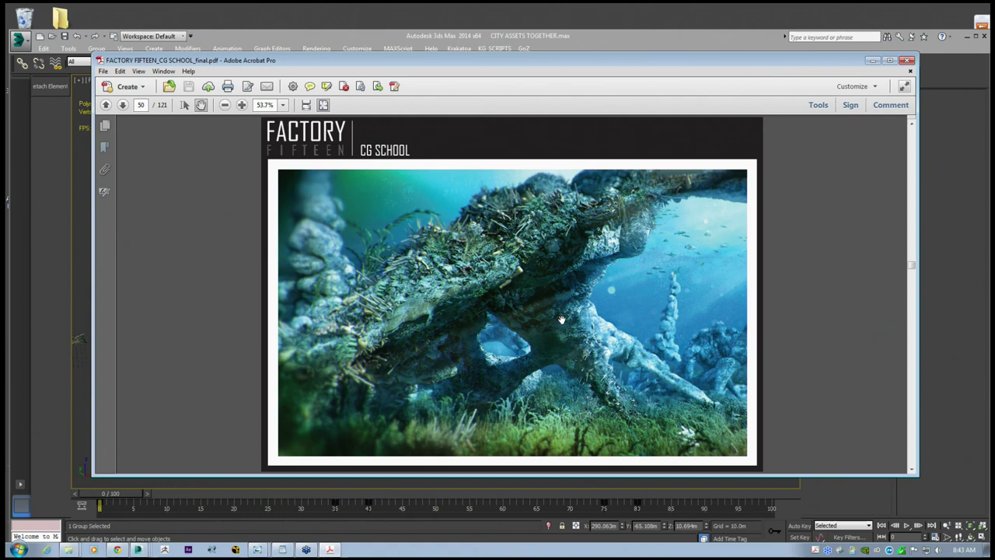
scroll(564, 308, "up", 1)
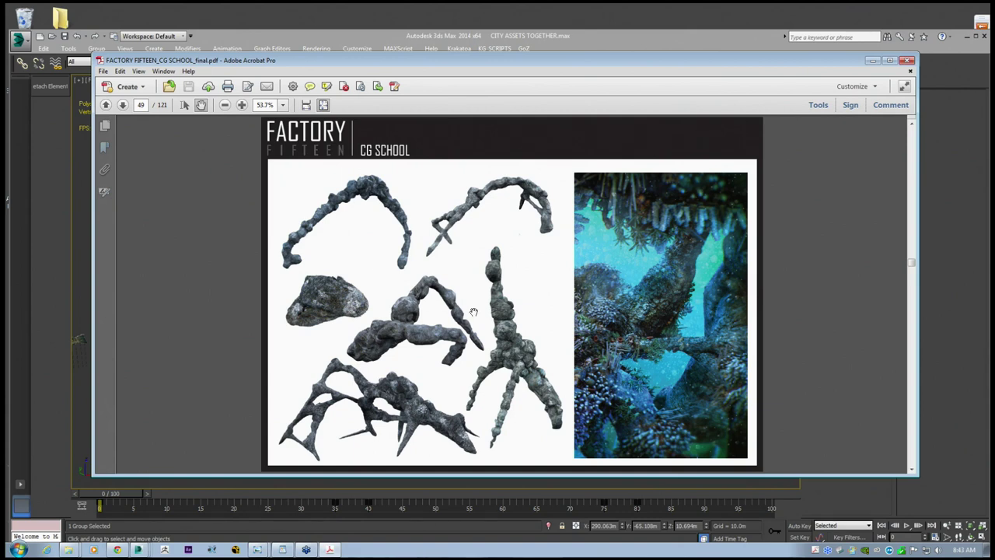
- Minimize the PDF and switch to the 3ds Max scene ROCKS BASE GEOMETRY WITH ZBRUSH IMPORTS.max
left_click(873, 61)
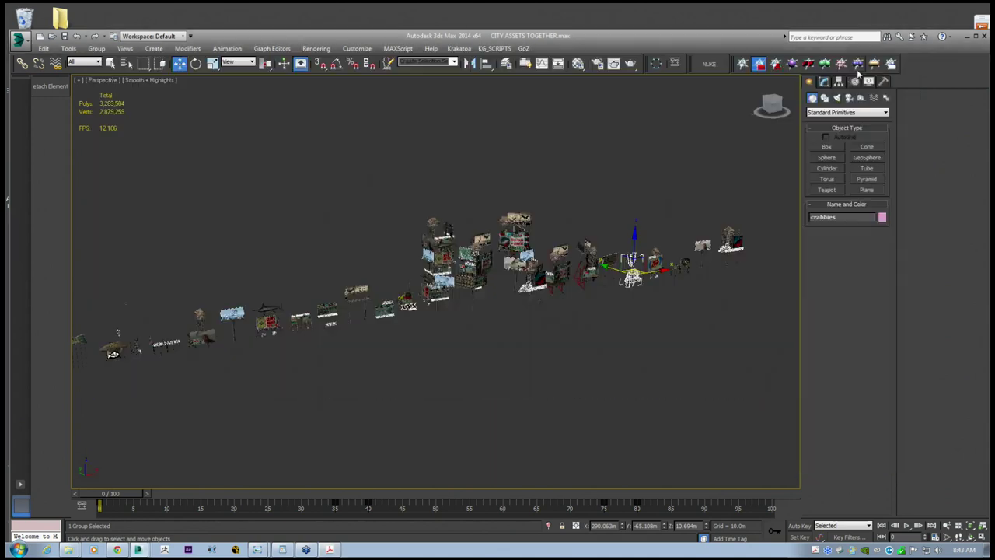
left_click(137, 549)
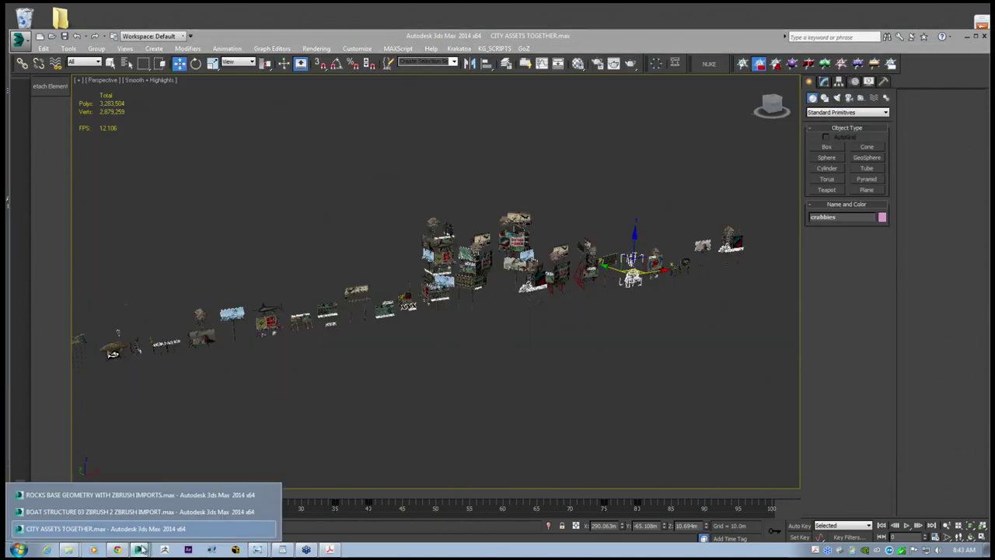
left_click(68, 495)
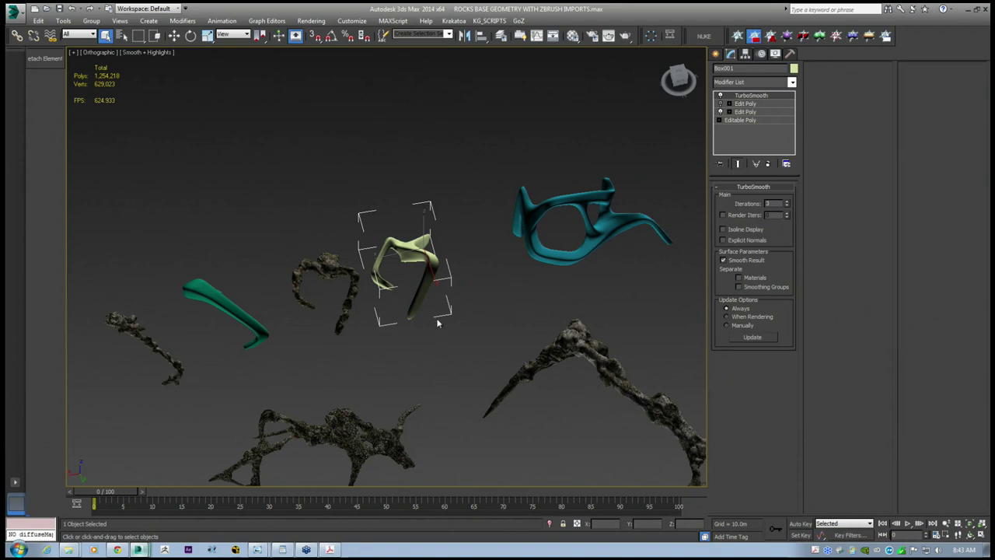
- Compare the pale green Box001 base mesh with the sculpted ROCKS_02 LOW RES rock, and turn off Box001's TurboSmooth
middle_click_drag(434, 309, 622, 289)
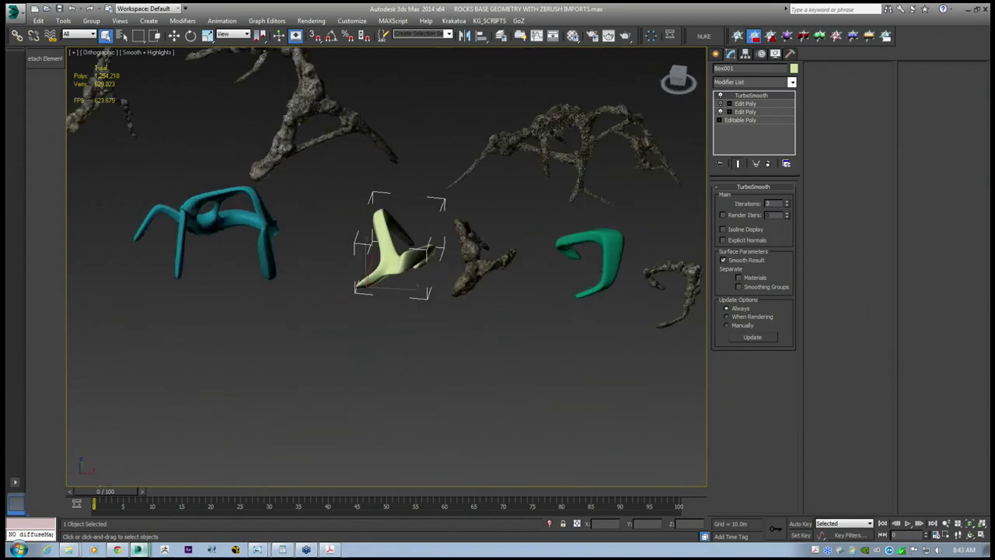
middle_click_drag(420, 285, 428, 285, "alt")
middle_click_drag(427, 285, 479, 350)
scroll(478, 350, "up", 3)
middle_click_drag(228, 304, 489, 318, "alt")
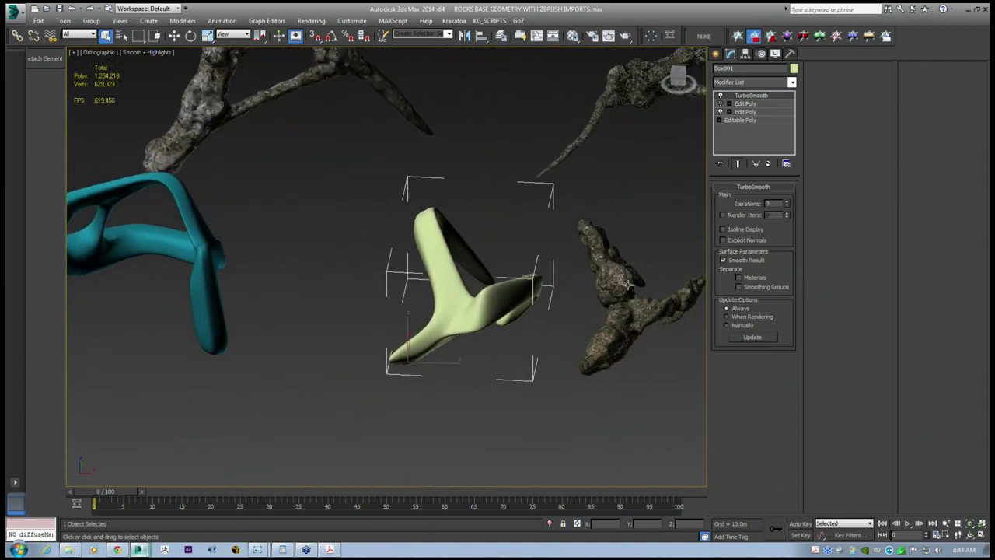
middle_click_drag(602, 264, 354, 409, "alt")
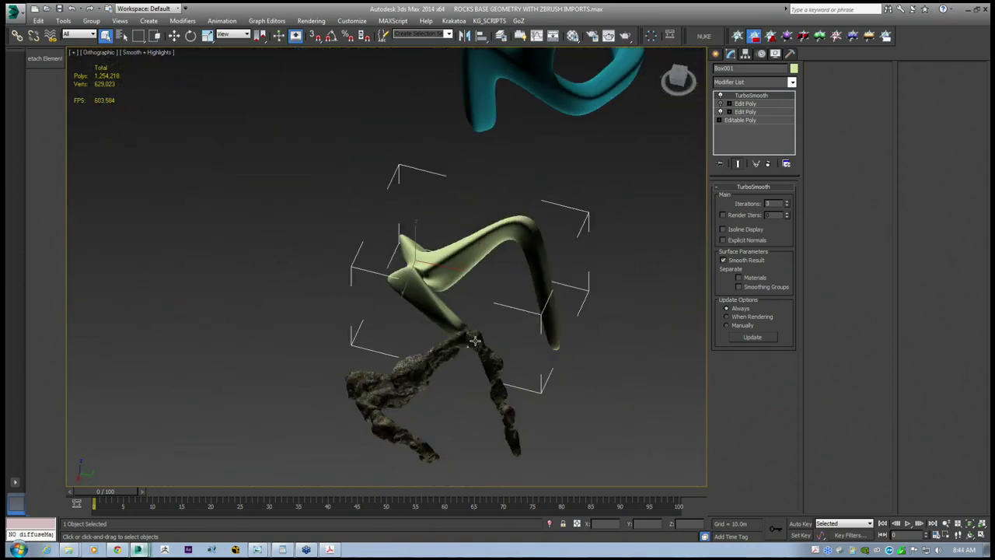
middle_click_drag(516, 447, 471, 392, "alt")
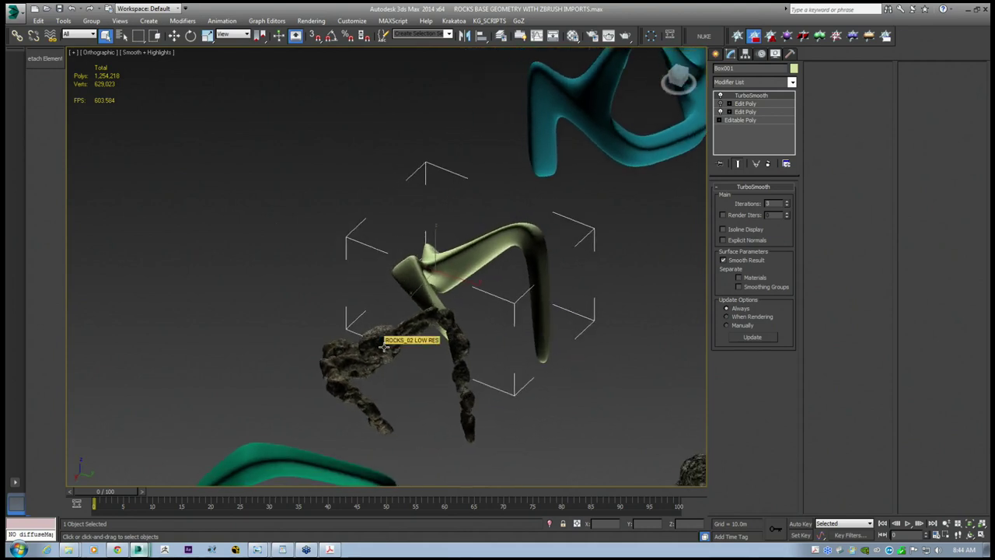
middle_click_drag(383, 321, 575, 249, "alt")
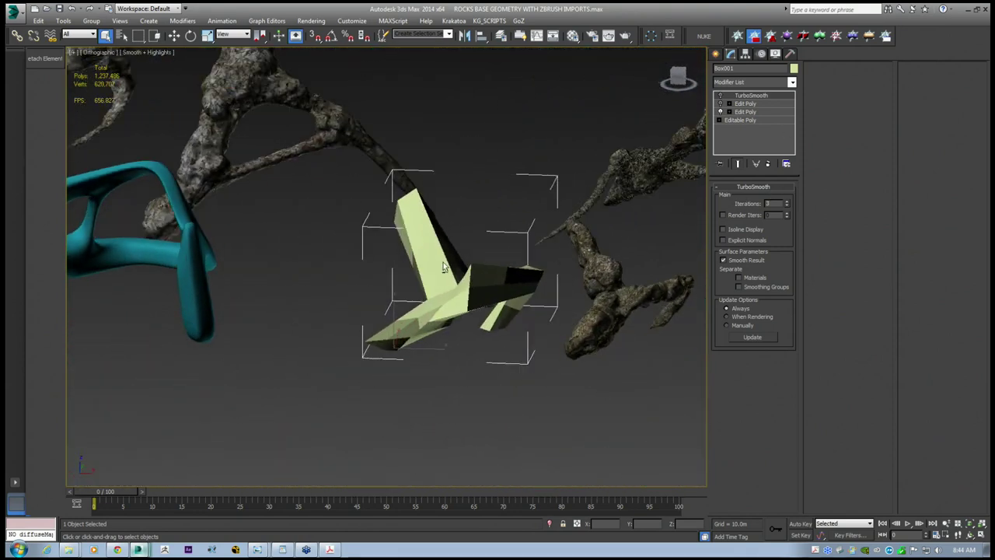
- Select the ROCKS_01 low res boulder and examine it alongside the other base meshes and sculpted rocks
scroll(444, 267, "down", 5)
middle_click_drag(431, 265, 274, 328, "alt")
left_click(551, 211)
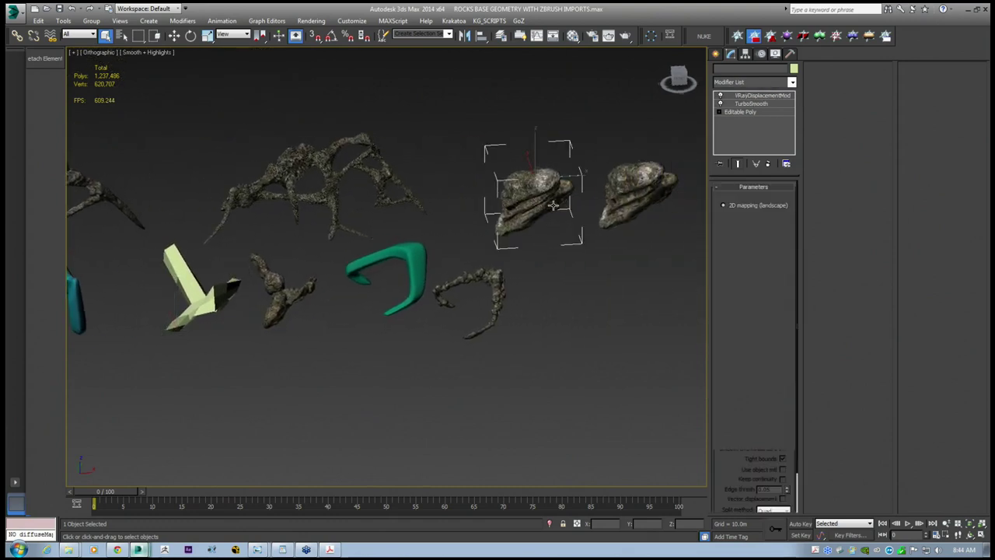
middle_click_drag(553, 207, 605, 303, "alt")
scroll(406, 316, "up", 3)
scroll(450, 299, "down", 3)
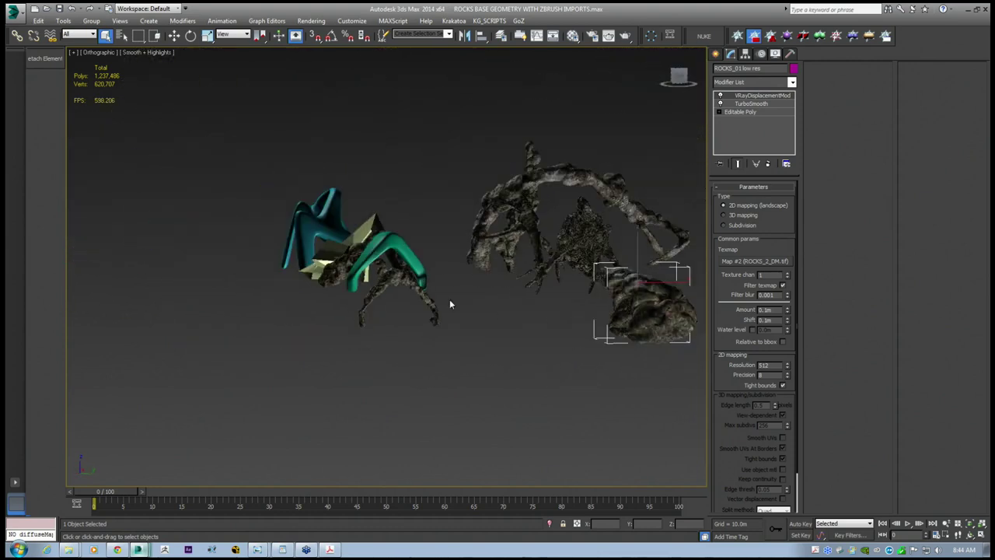
middle_click_drag(450, 299, 504, 280, "alt")
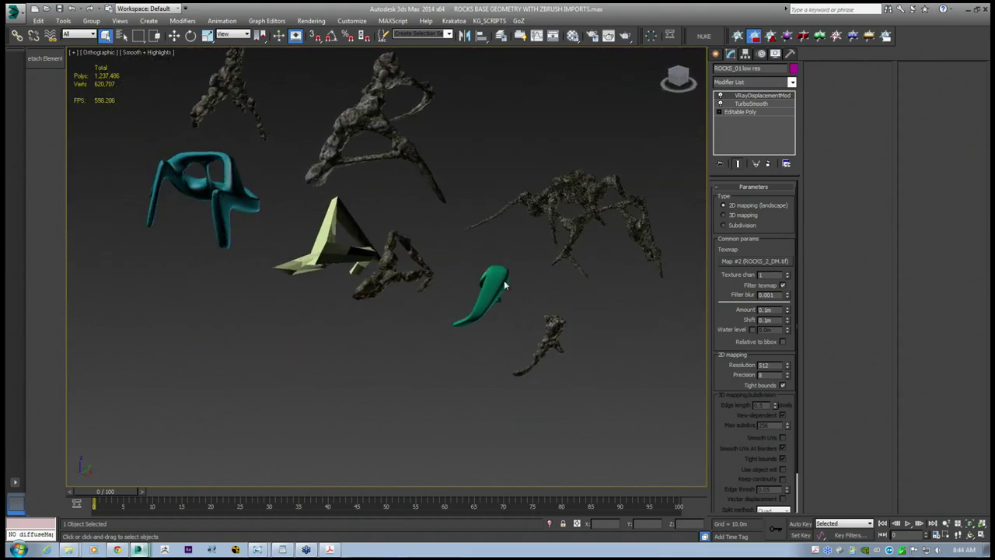
- Select the branching ROCKS_05_low res001 rock and inspect its sculpted form up close from several angles
left_click(570, 221)
middle_click_drag(562, 249, 483, 258, "alt")
scroll(531, 296, "up", 3)
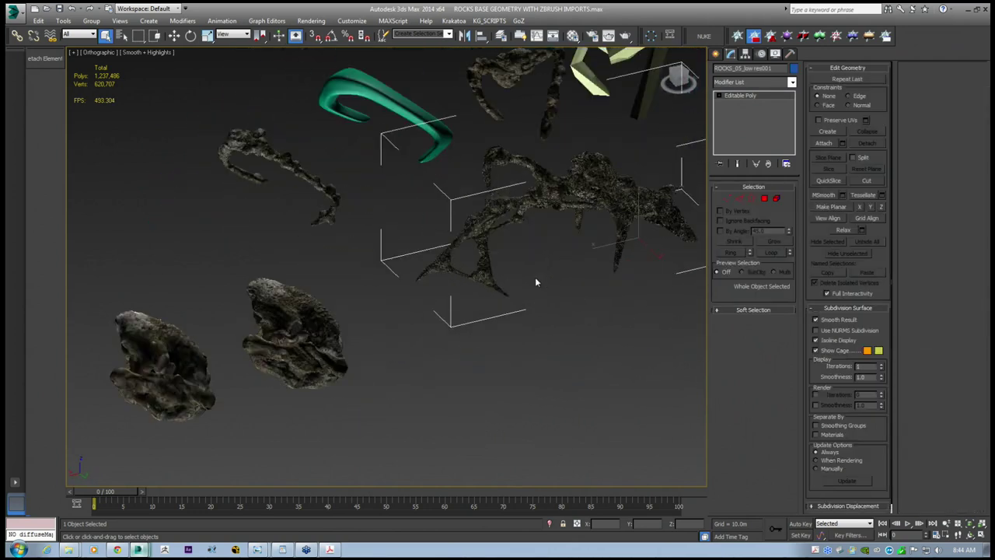
middle_click_drag(478, 301, 401, 358)
scroll(465, 318, "up", 2)
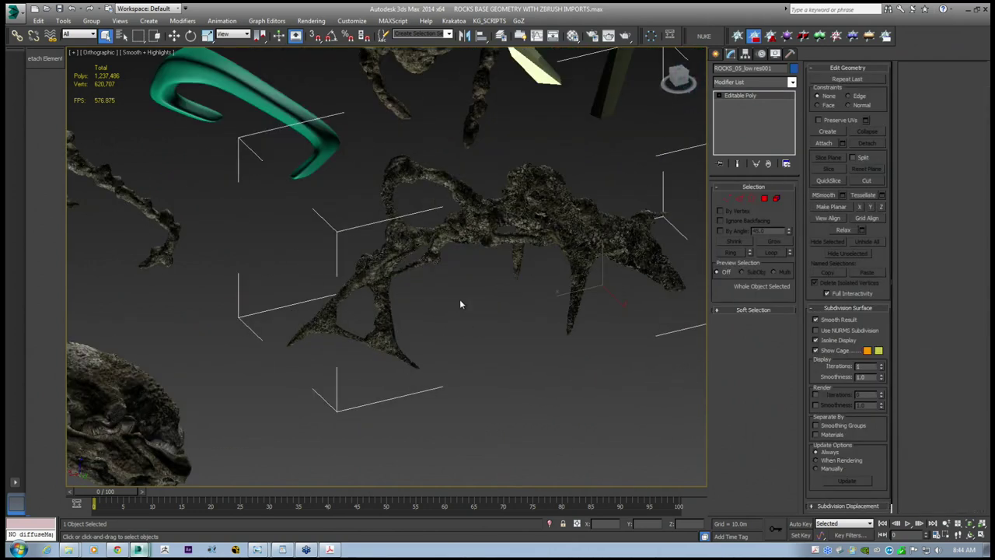
middle_click_drag(434, 313, 409, 357, "alt")
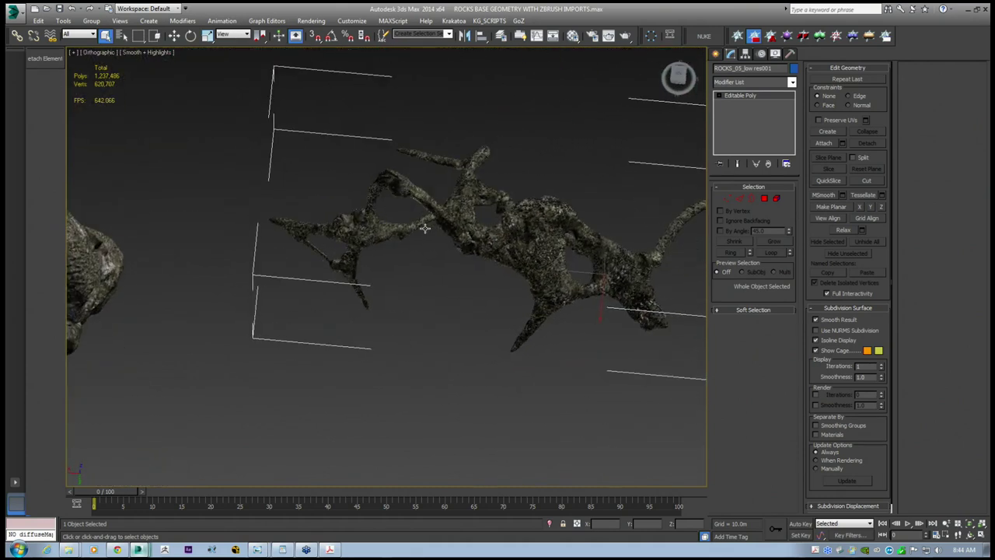
middle_click_drag(441, 256, 573, 290, "alt")
scroll(481, 266, "up", 2)
scroll(481, 266, "down", 2)
scroll(457, 259, "down", 3)
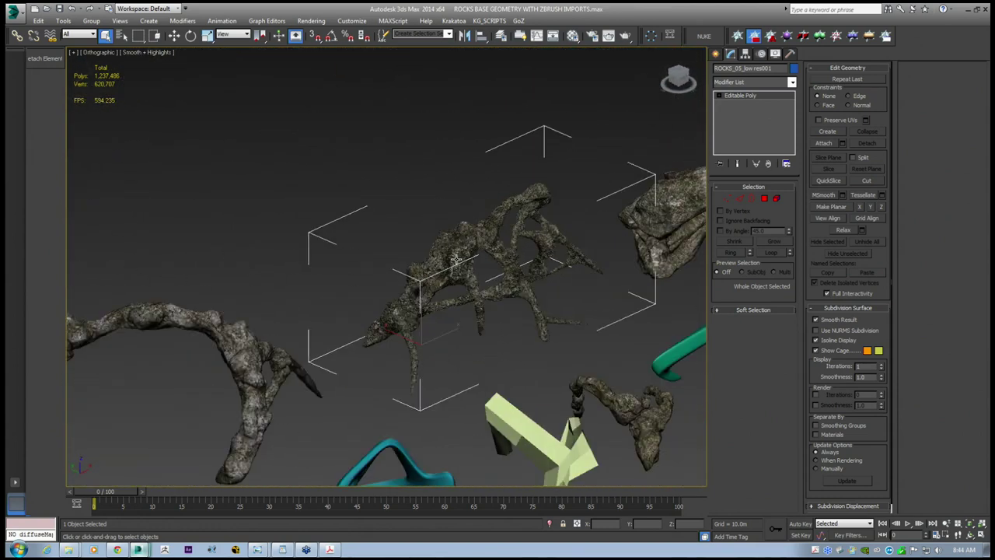
- Turn off TurboSmooth on the teal Box003 base mesh and inspect its low-poly structure up close
left_click(379, 427)
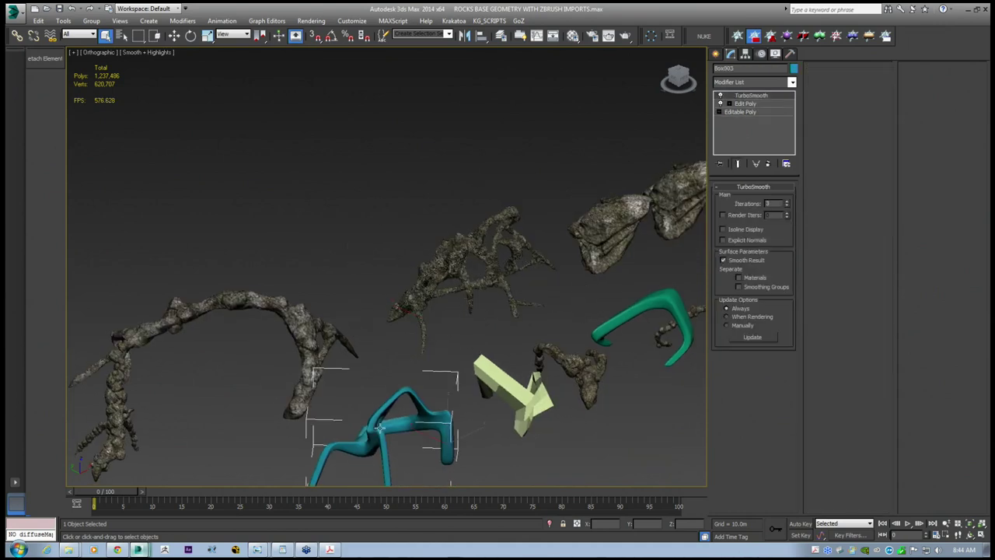
left_click(722, 97)
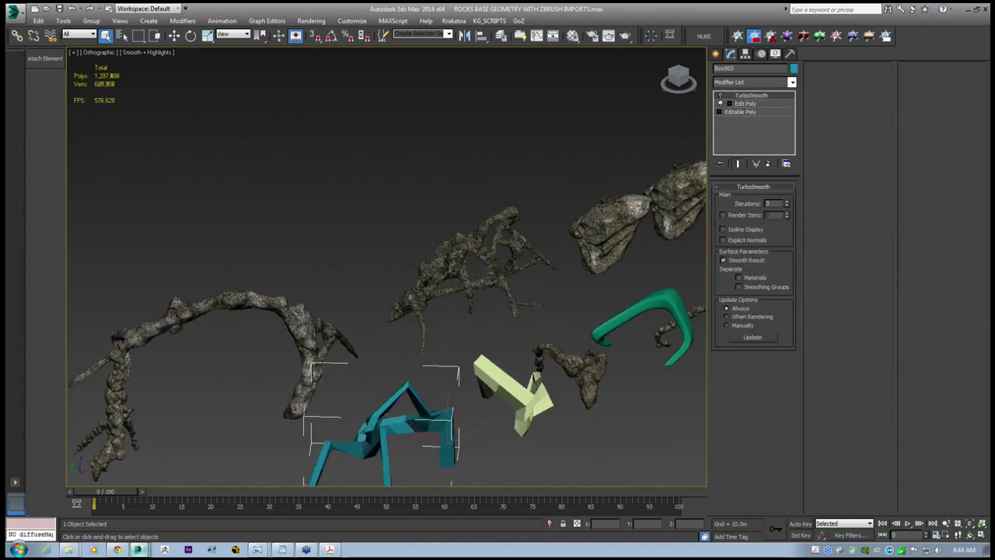
middle_click_drag(419, 415, 458, 256)
scroll(466, 247, "up", 2)
middle_click_drag(458, 256, 436, 275)
scroll(375, 291, "down", 3)
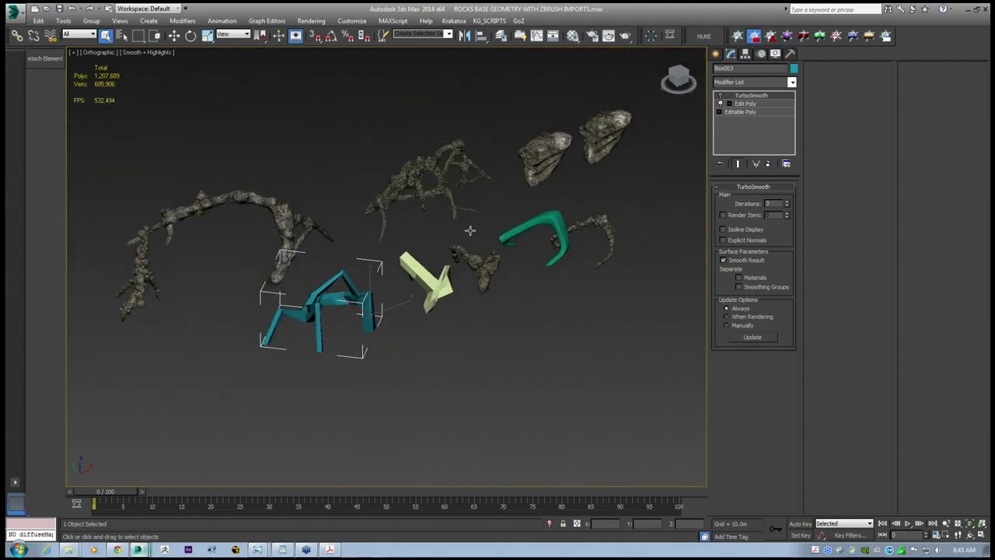
scroll(365, 305, "up", 5)
middle_click_drag(391, 296, 523, 303, "alt")
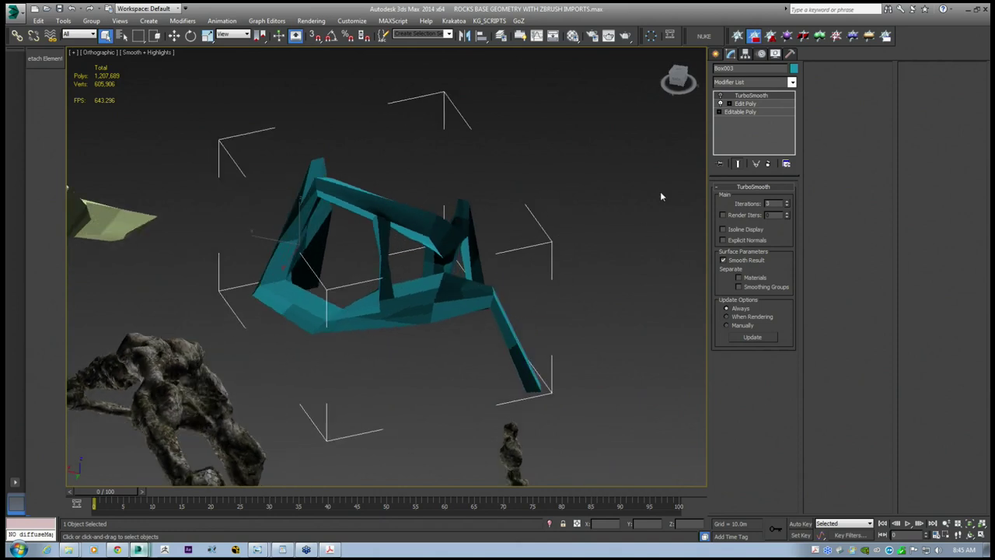
- Toggle Box003's Edit Poly modifier to compare the mesh with and without it, and decline going down to its Editable Poly level
left_click(720, 103)
left_click(720, 104)
left_click(720, 103)
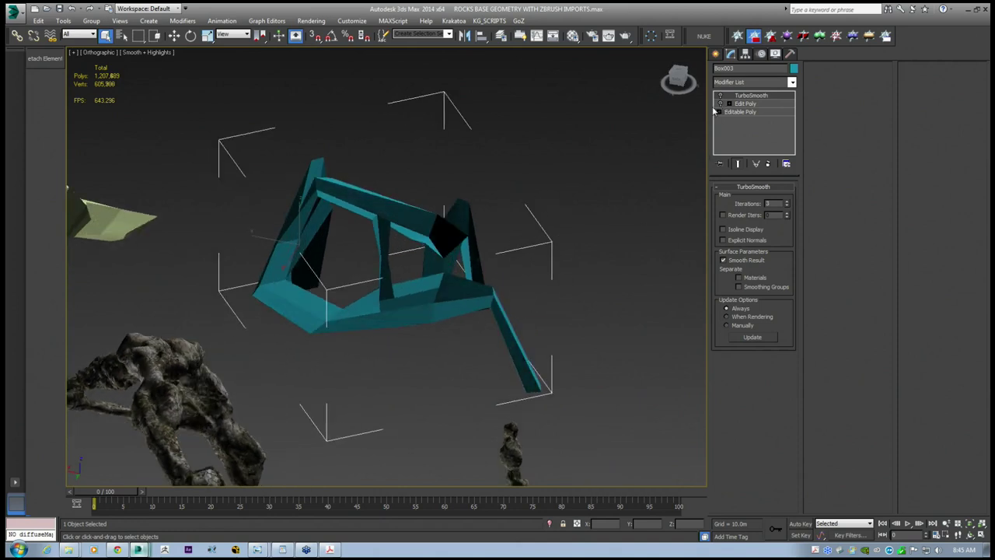
left_click(720, 104)
left_click(737, 111)
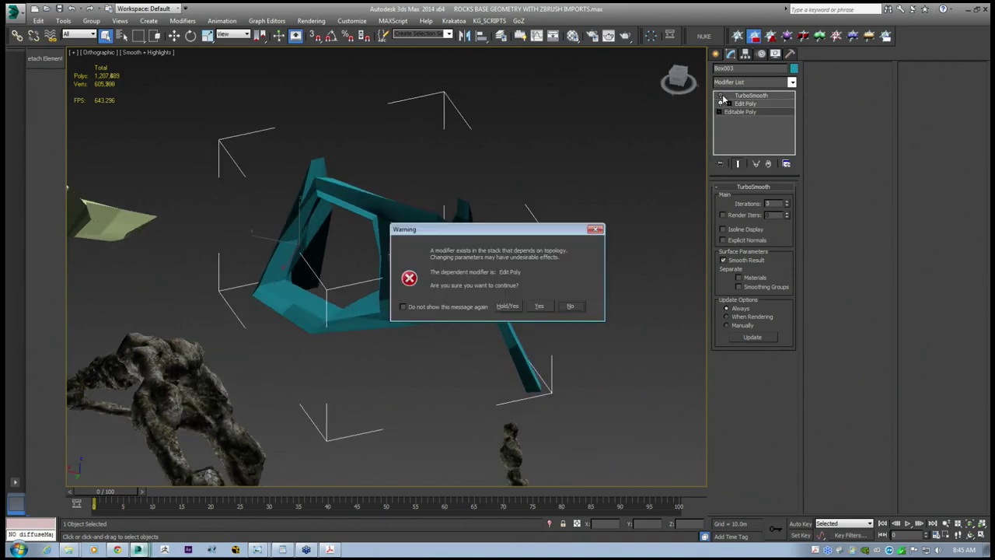
left_click(570, 306)
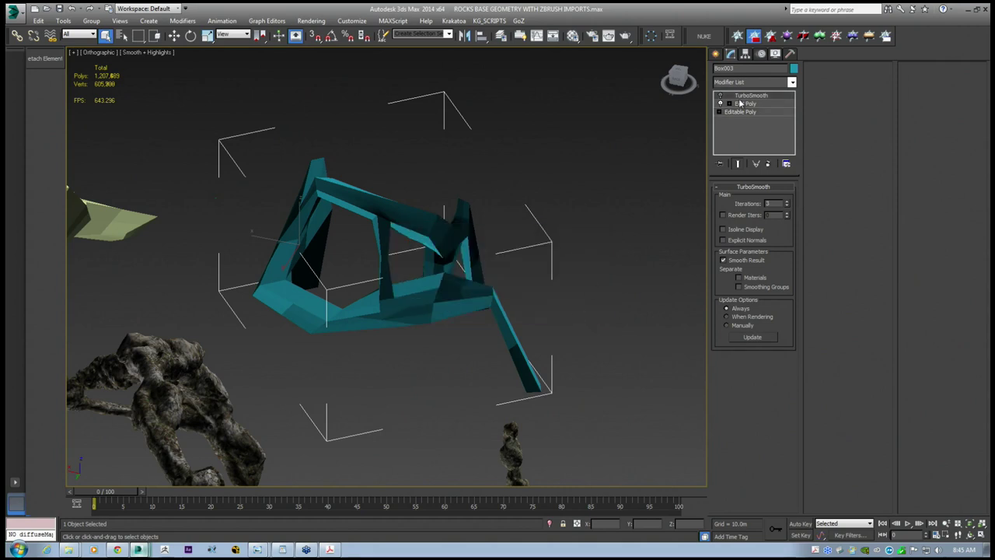
- Turn Box003's TurboSmooth back on and inspect its smoothed topology up close with edged faces temporarily shown
mouse_move(358, 288)
middle_mouse_down("alt")
mouse_move(350, 291)
mouse_move(403, 288)
mouse_move(337, 278)
mouse_move(353, 319)
mouse_move(340, 325)
middle_mouse_up("alt")
key("F4")
scroll(338, 277, "up", 4)
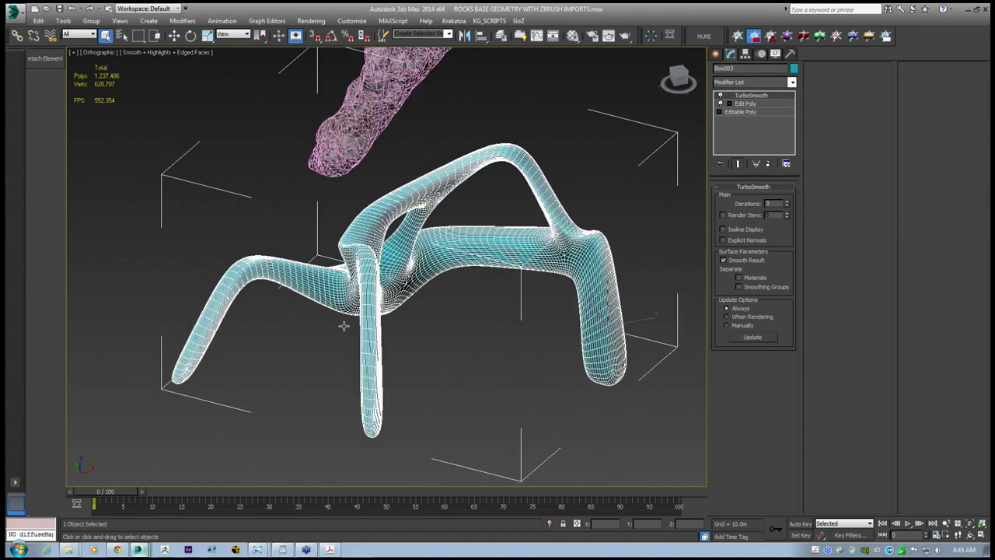
mouse_move(433, 306)
middle_mouse_down("alt")
mouse_move(469, 314)
mouse_move(451, 356)
middle_mouse_up("alt")
scroll(394, 294, "up", 3)
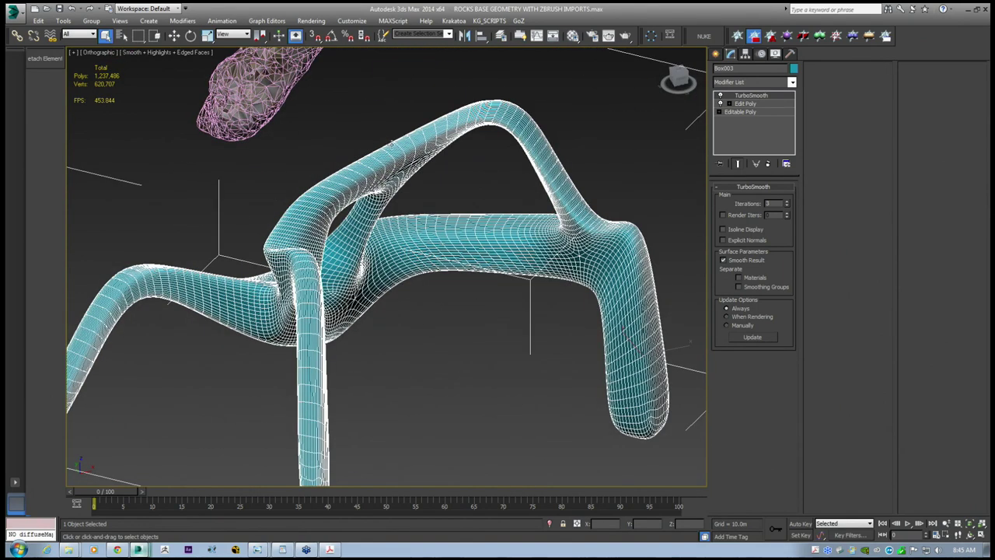
middle_click_drag(383, 311, 395, 316)
scroll(395, 315, "up", 2)
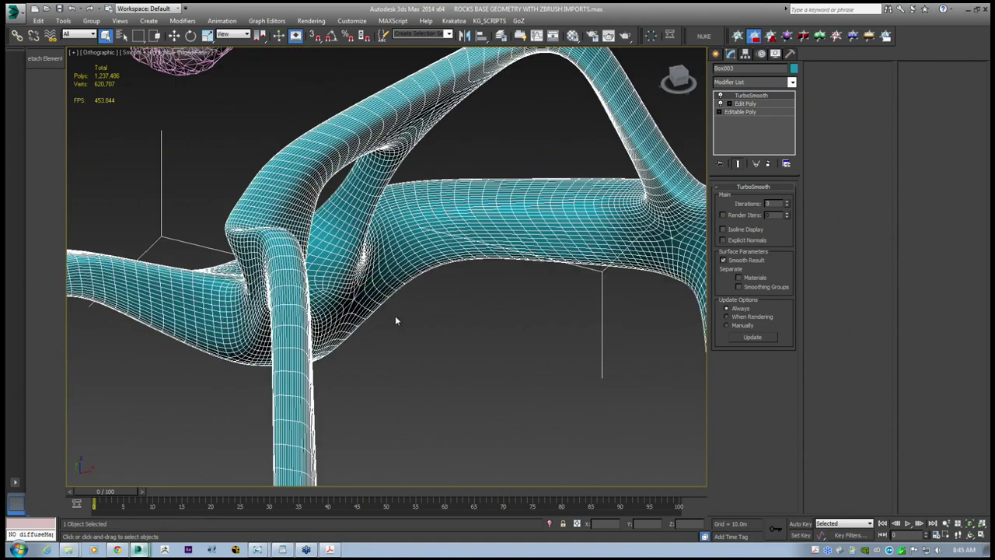
scroll(396, 266, "down", 2)
middle_click_drag(396, 268, 491, 268)
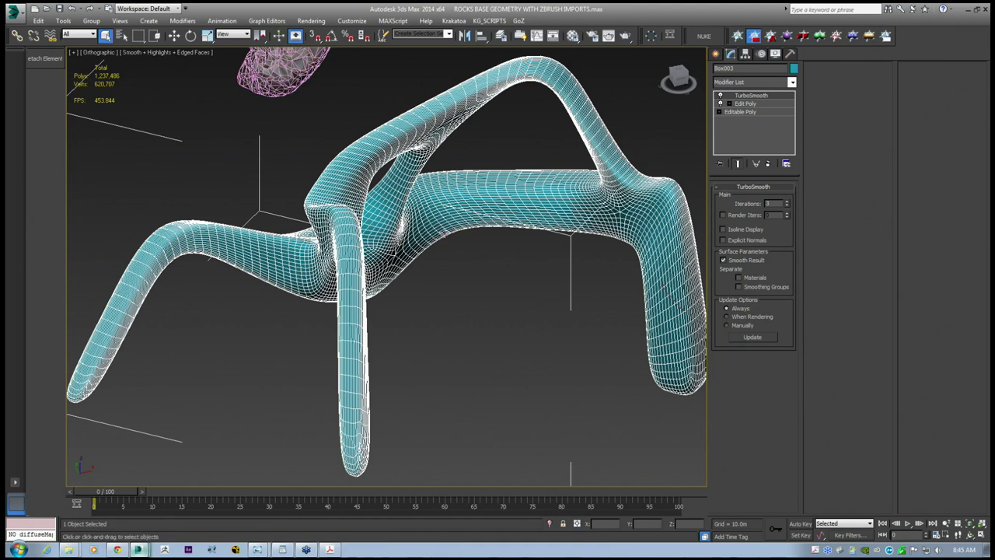
scroll(361, 179, "down", 3)
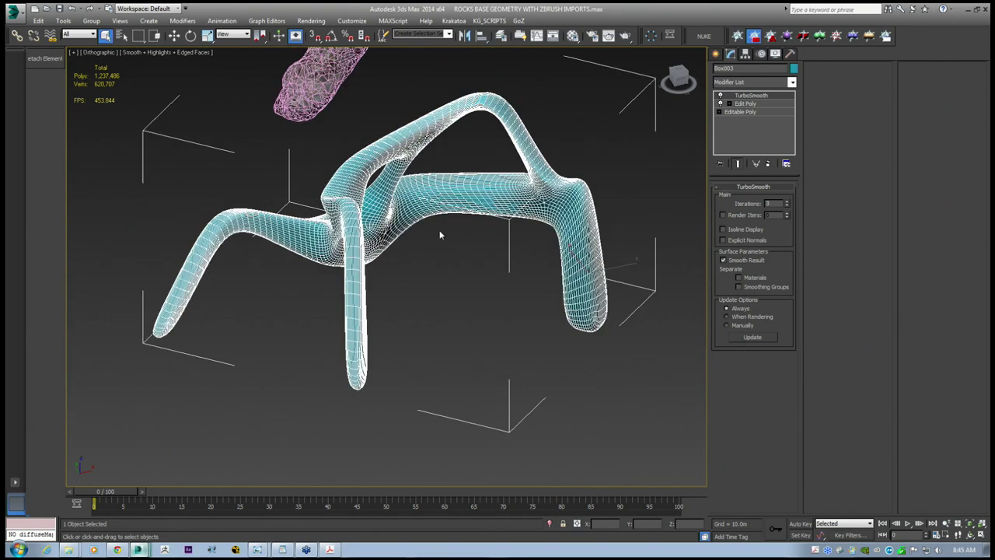
key("F4")
- Select the pale green Box001 base mesh and look at the GoZ export option
scroll(456, 249, "down", 6)
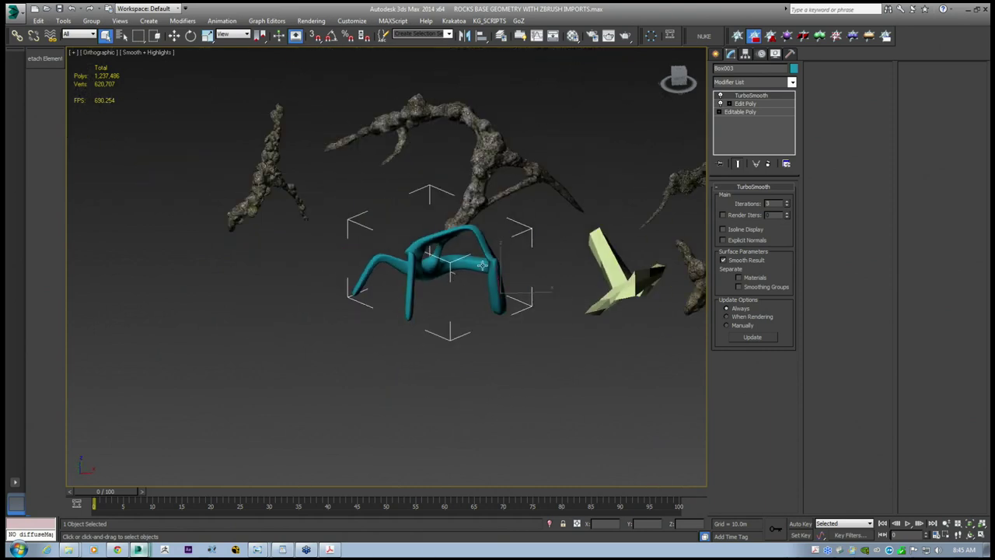
middle_click_drag(483, 265, 398, 272)
left_click(520, 300)
middle_click_drag(519, 300, 505, 211, "alt")
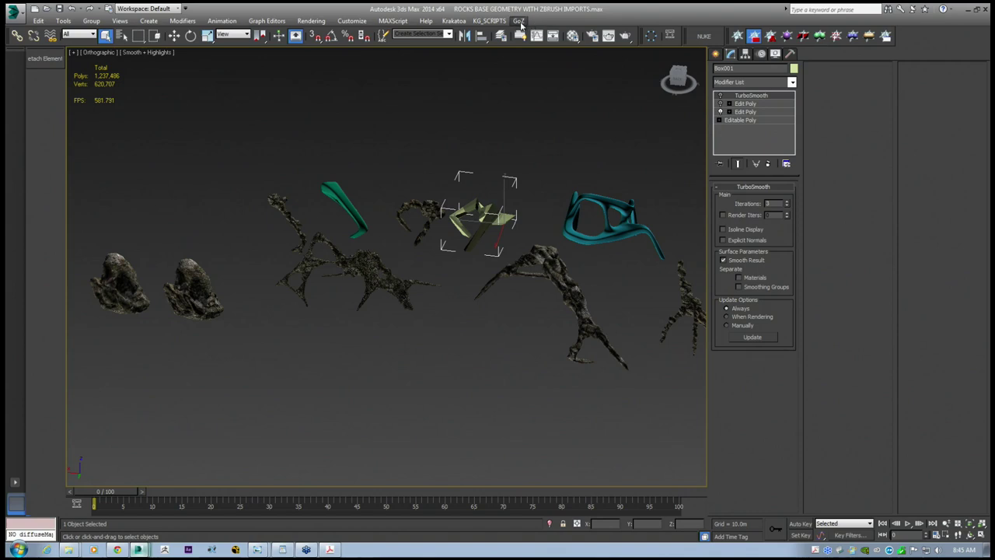
left_click(519, 20)
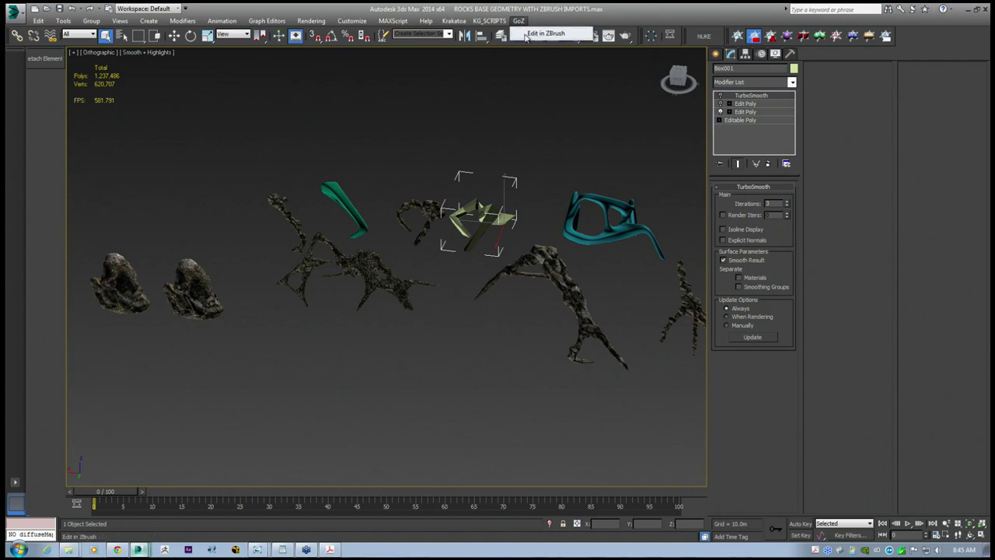
left_click(534, 23)
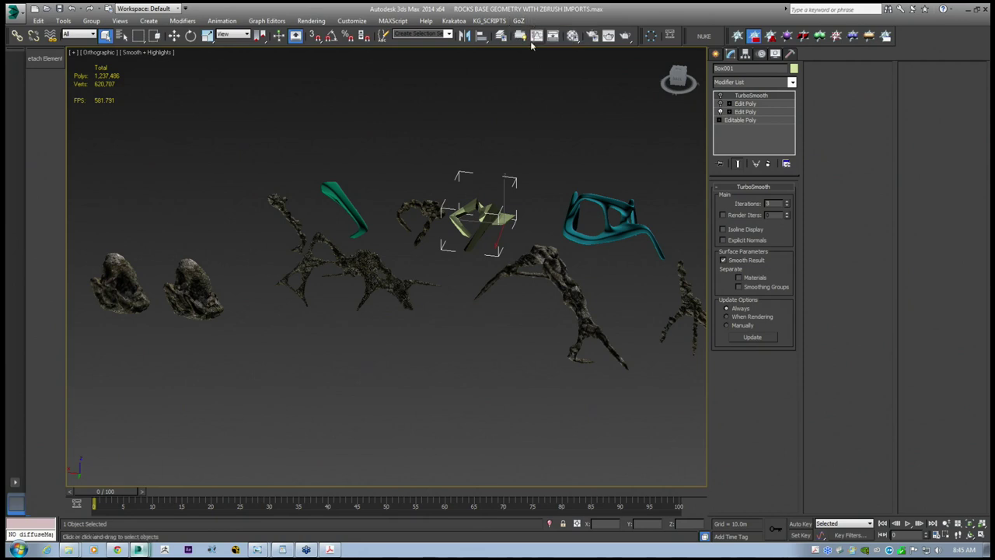
- Move Box001 to the world origin by setting its X, Y and Z positions to 0
middle_click_drag(495, 230, 493, 209)
scroll(512, 241, "down", 1)
scroll(509, 239, "up", 1)
scroll(493, 208, "down", 2)
left_click(175, 37)
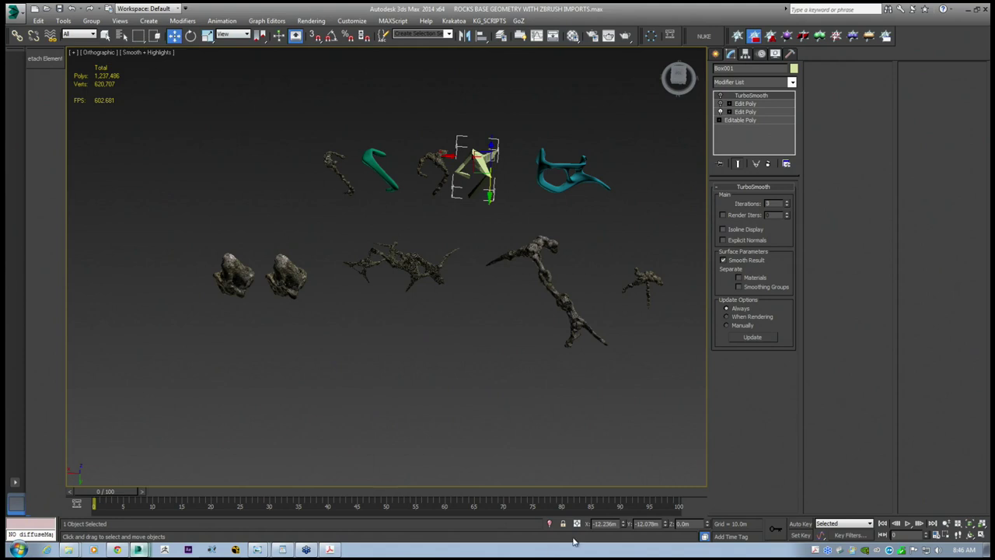
middle_click_drag(575, 244, 549, 299)
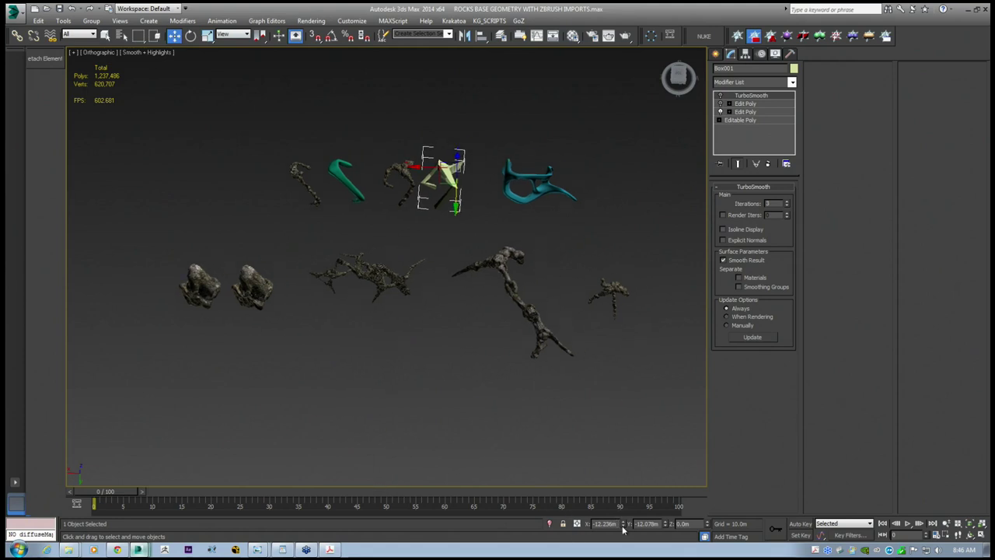
scroll(482, 264, "down", 2)
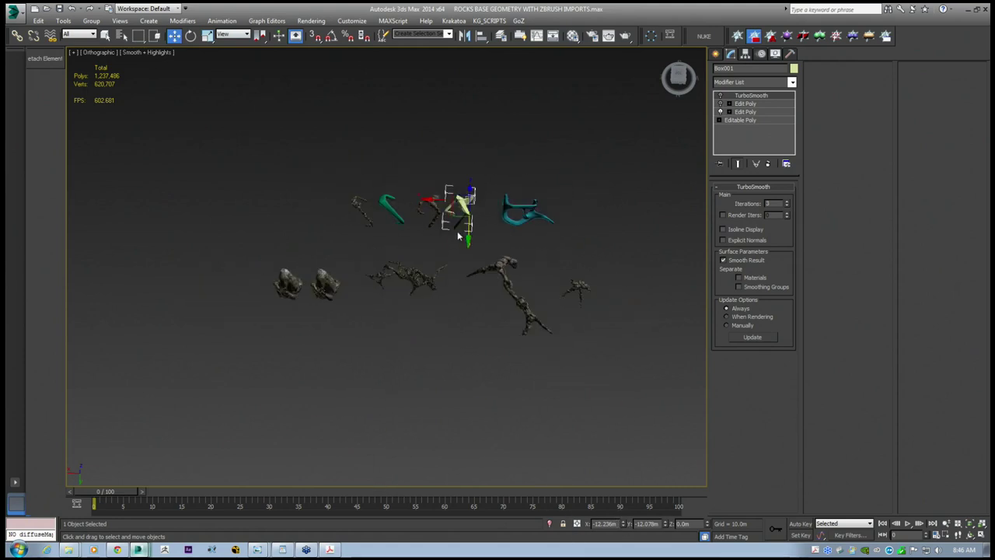
scroll(477, 245, "up", 3)
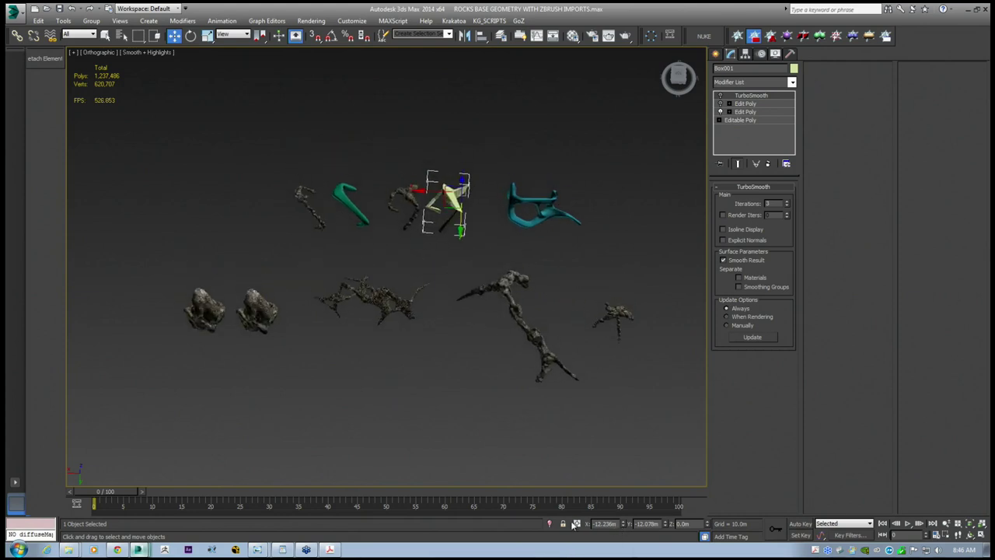
left_click_drag(618, 524, 565, 524)
type("0")
key("Return")
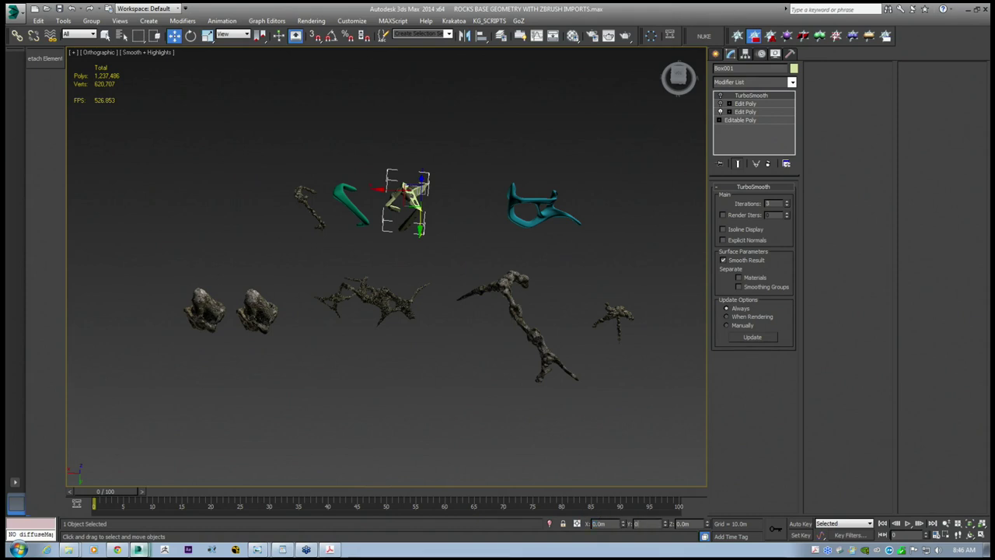
right_click(664, 524)
right_click(707, 524)
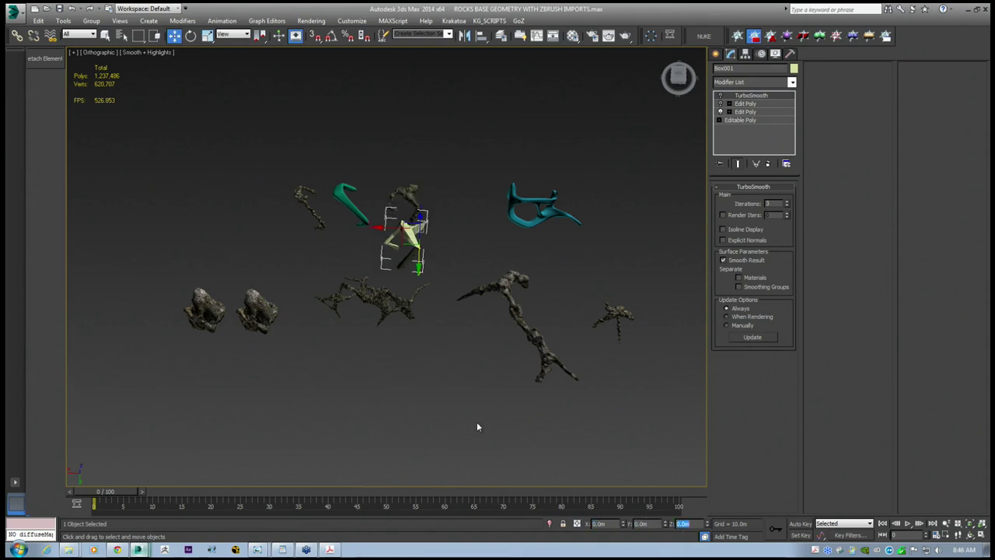
- Turn on TurboSmooth for the Box001 base mesh
scroll(424, 277, "up", 5)
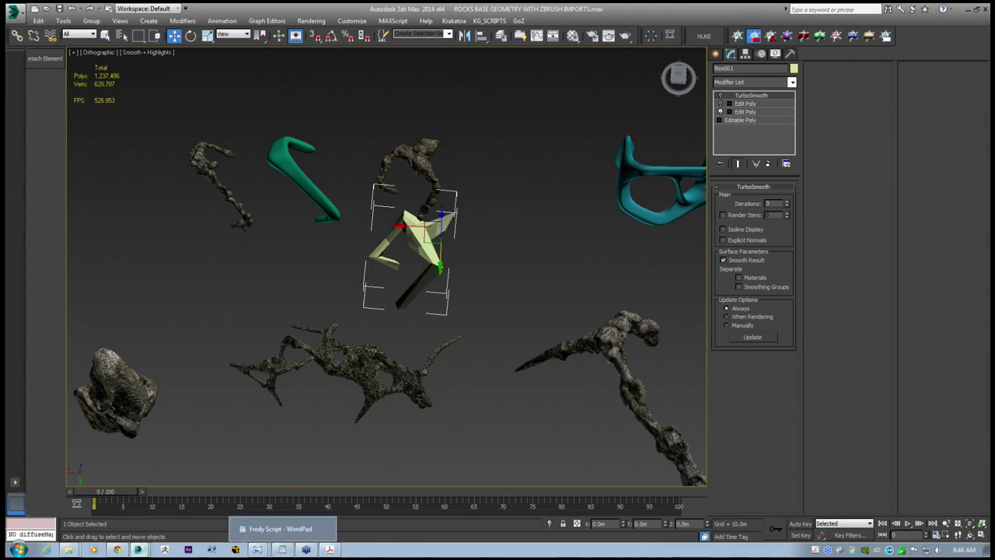
middle_click_drag(505, 240, 483, 269)
left_click(721, 95)
scroll(494, 236, "up", 3)
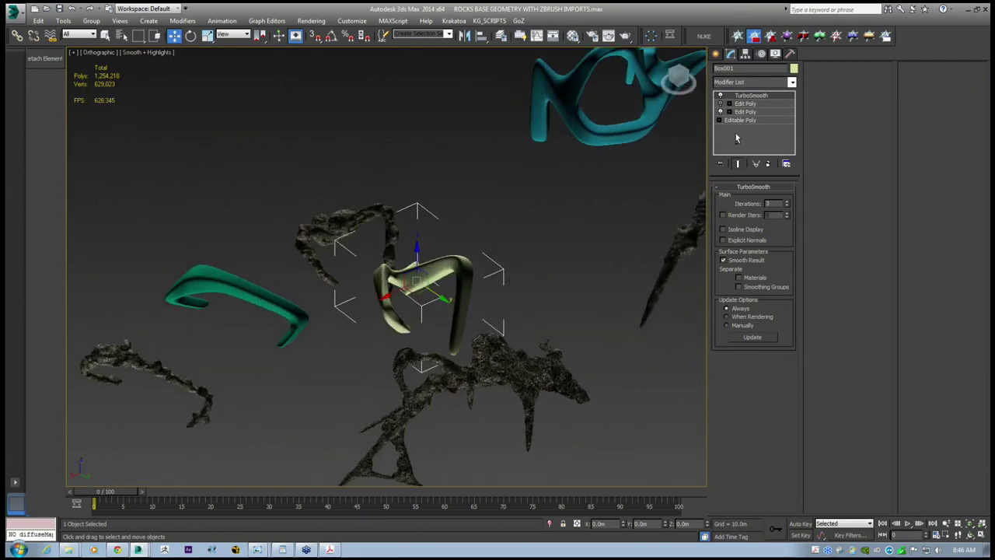
- Toggle Box001's upper Edit Poly modifier on and off to compare its effect on the smoothed shape
right_click(734, 133)
left_click(723, 137)
left_click(720, 103)
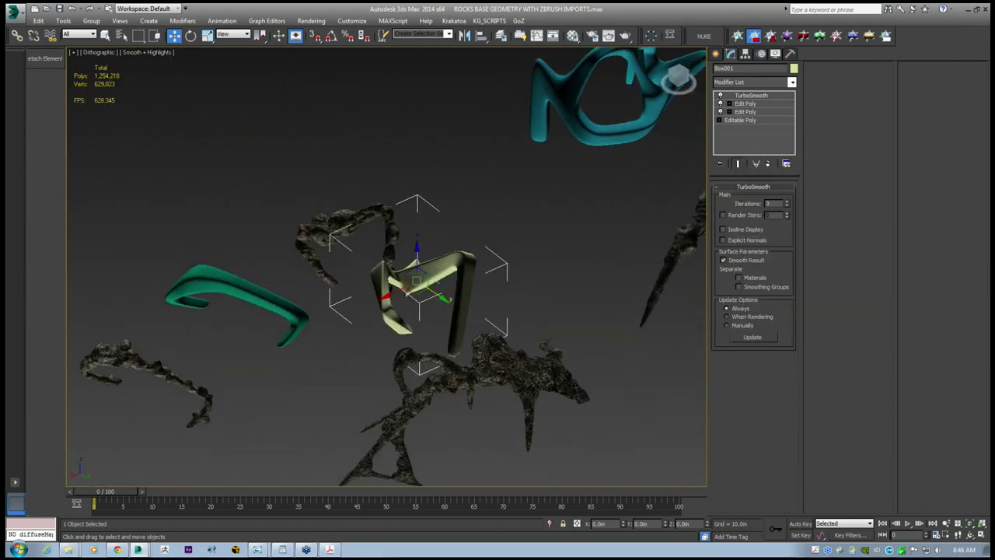
left_click(721, 103)
left_click(720, 103)
left_click(720, 103)
- Collapse Box001's entire modifier stack into an editable mesh, accepting the warning with Hold/Yes
right_click(727, 147)
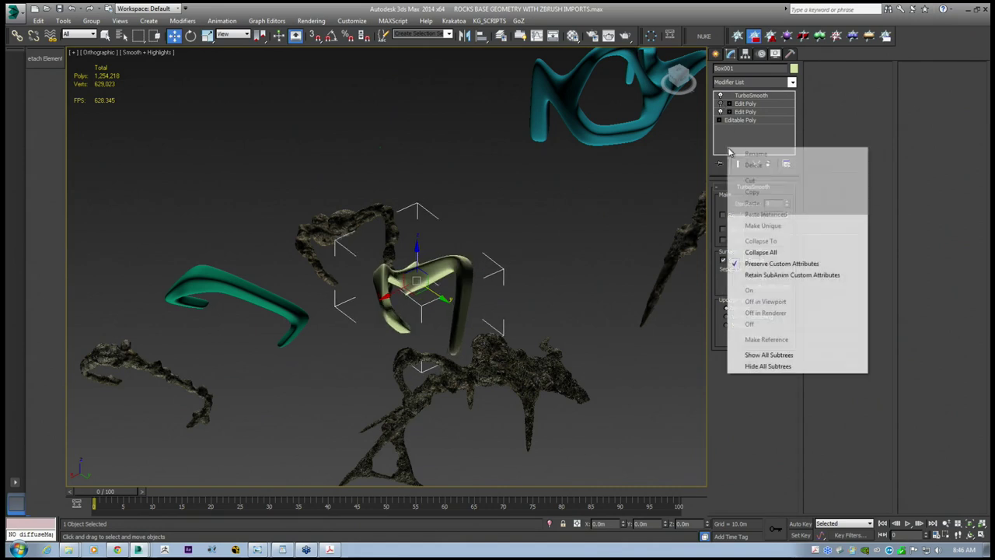
left_click(761, 252)
left_click(509, 309)
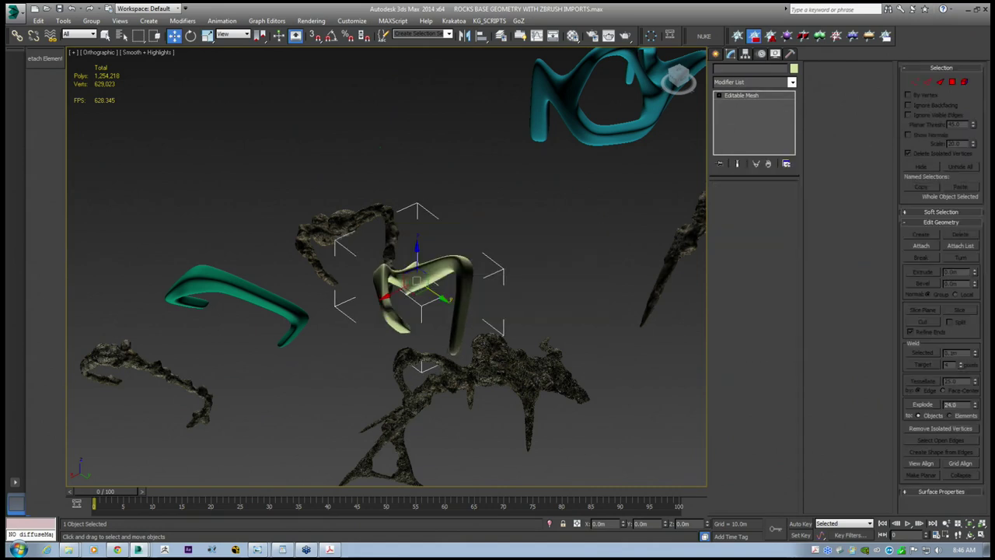
- Check the collapsed Box001 mesh from several angles and send it to ZBrush for editing through GoZ
scroll(440, 274, "up", 2)
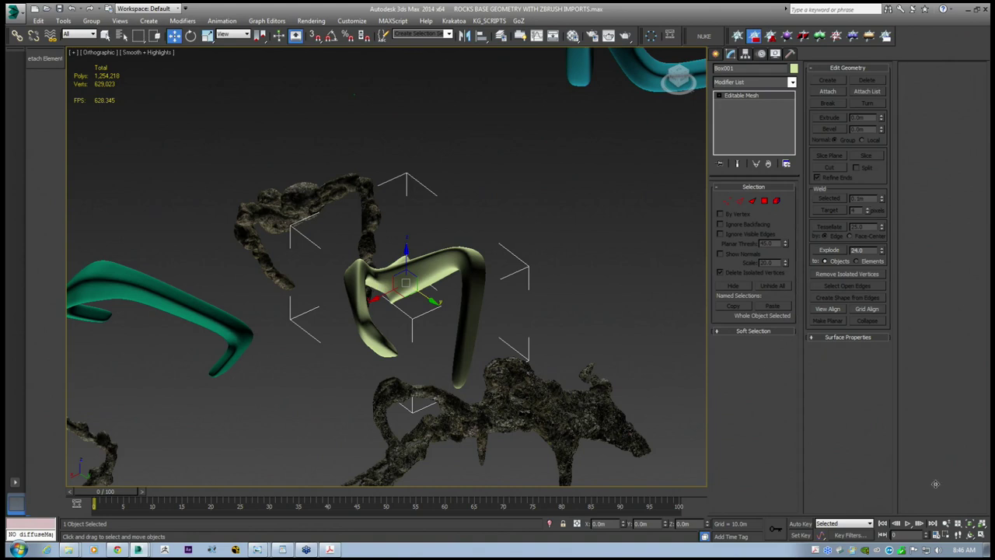
left_click(970, 524)
left_click(970, 535)
left_click_drag(400, 304, 297, 293)
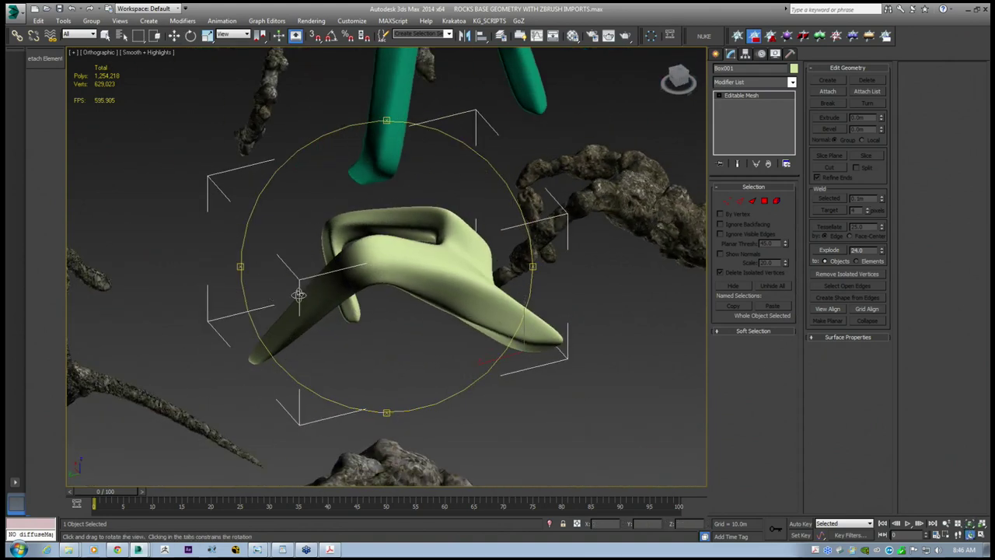
scroll(390, 239, "down", 2)
left_click_drag(390, 238, 331, 264)
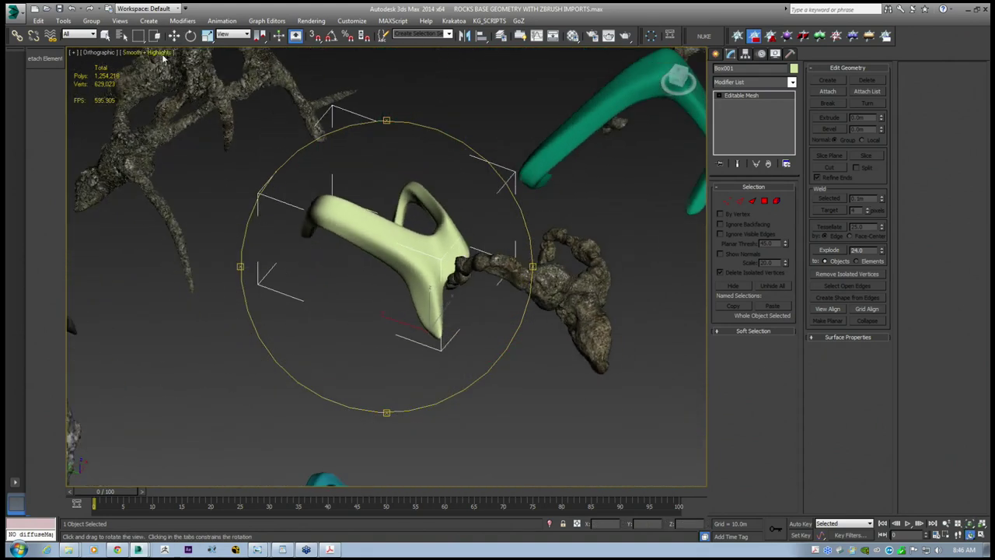
left_click(176, 35)
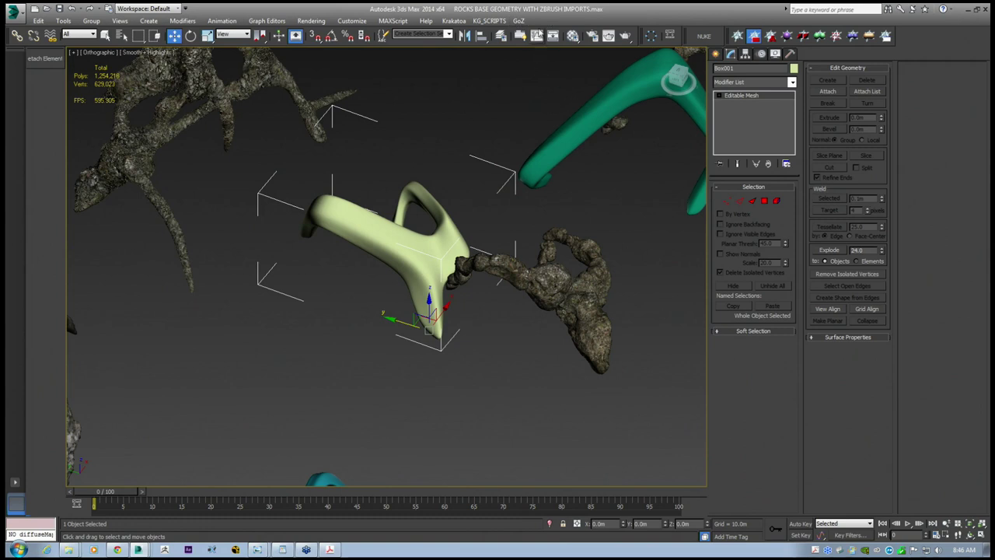
left_click(518, 21)
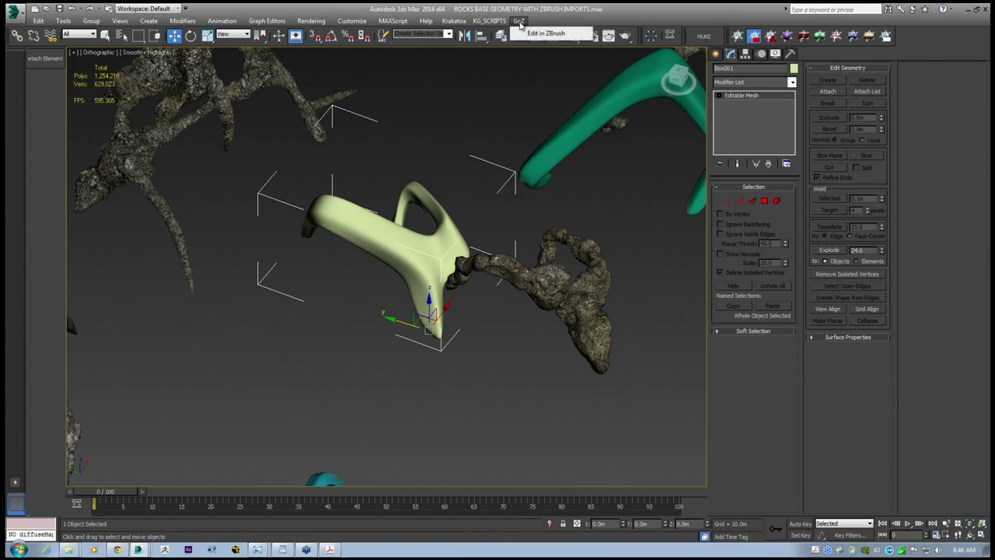
left_click(537, 35)
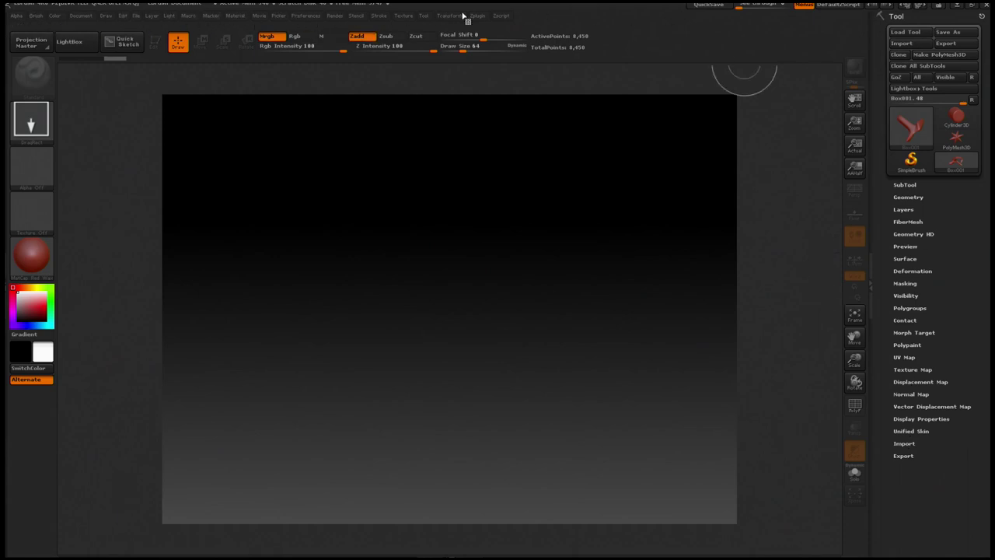
- Float the ZBrush window, open its side tray with the Material palette, and enlarge the window to nearly fill the screen
left_click(970, 7)
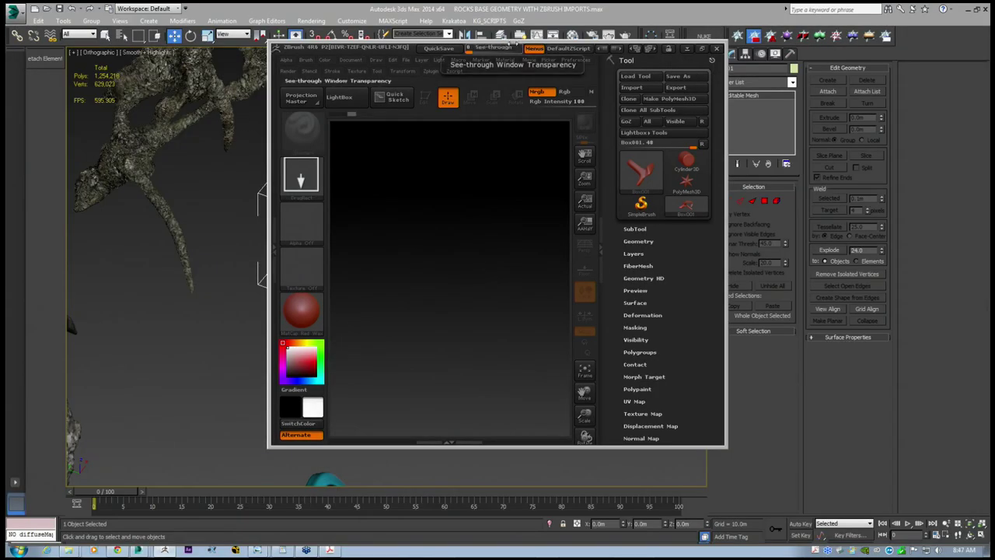
left_click_drag(325, 47, 323, 38)
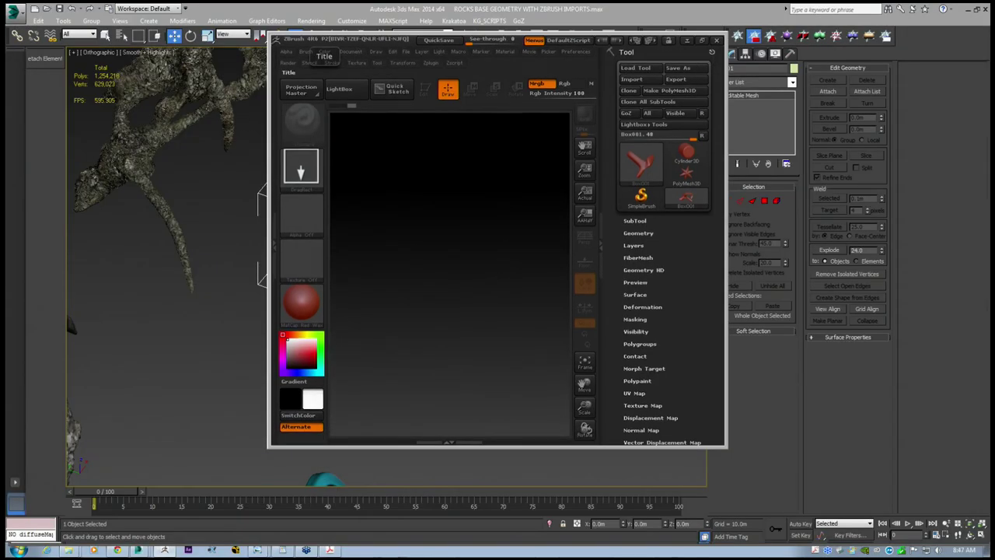
left_click(268, 105)
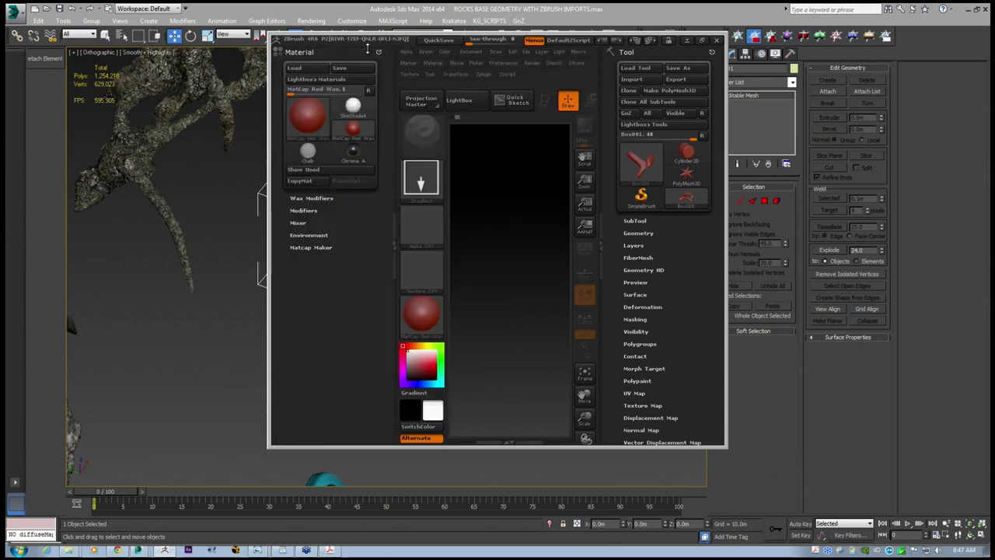
left_click_drag(296, 42, 47, 45)
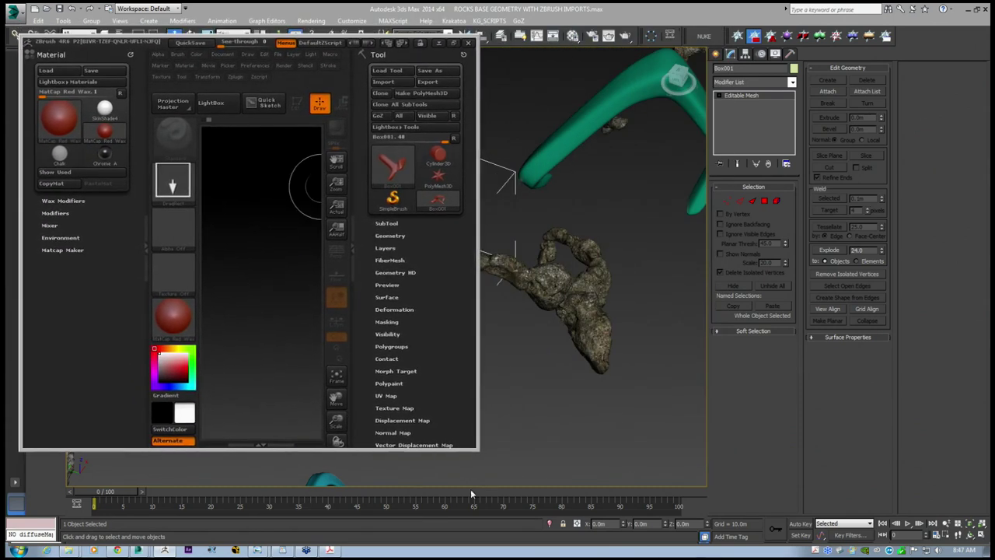
left_click_drag(478, 451, 989, 538)
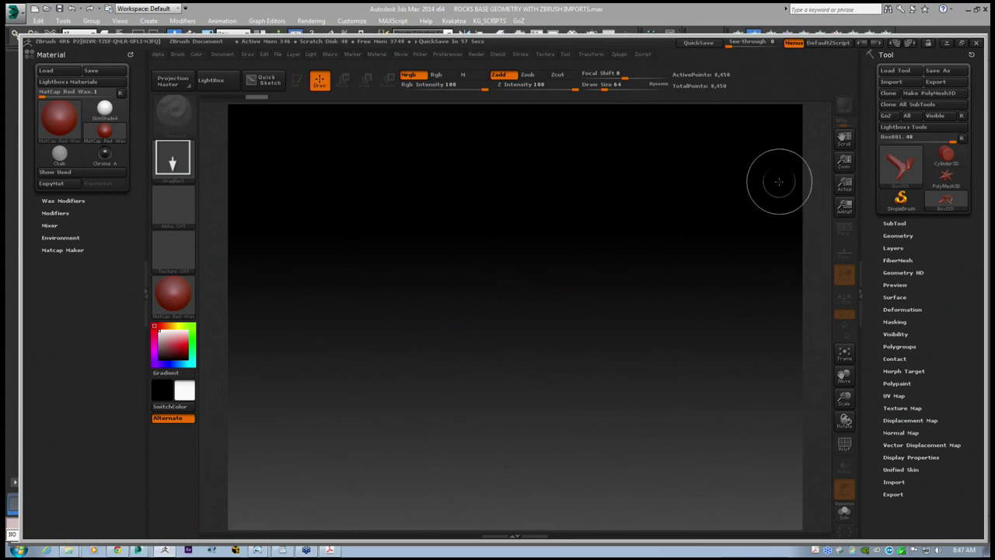
mouse_move(894, 167)
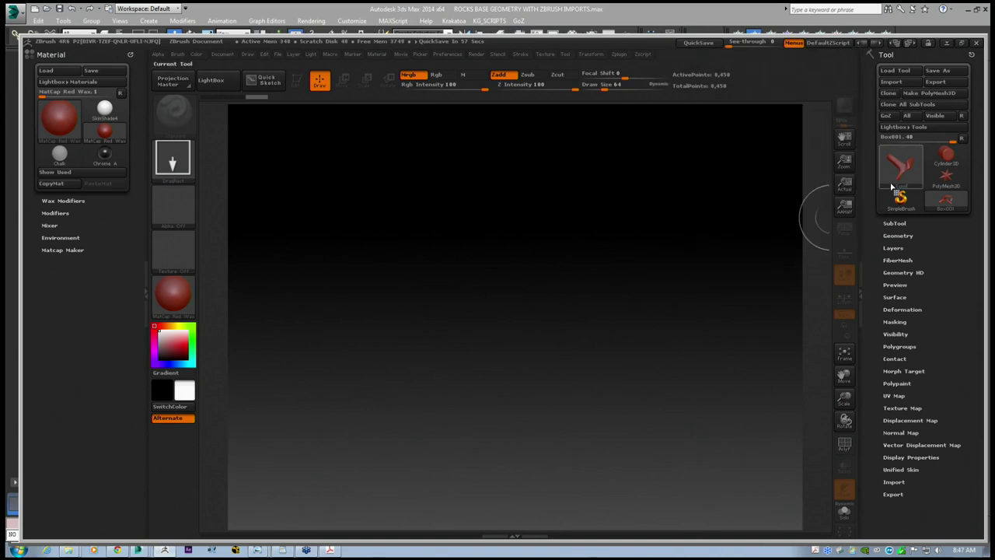
- Draw multiple overlapping copies of the Box001 tool on the canvas, and clear the canvas
mouse_move(513, 291)
left_mouse_down()
mouse_move(513, 360)
mouse_move(515, 316)
mouse_move(518, 327)
mouse_move(562, 266)
mouse_move(563, 300)
mouse_move(508, 311)
mouse_move(520, 317)
mouse_move(552, 285)
mouse_move(509, 299)
mouse_move(511, 324)
mouse_move(518, 296)
mouse_move(514, 318)
left_mouse_up()
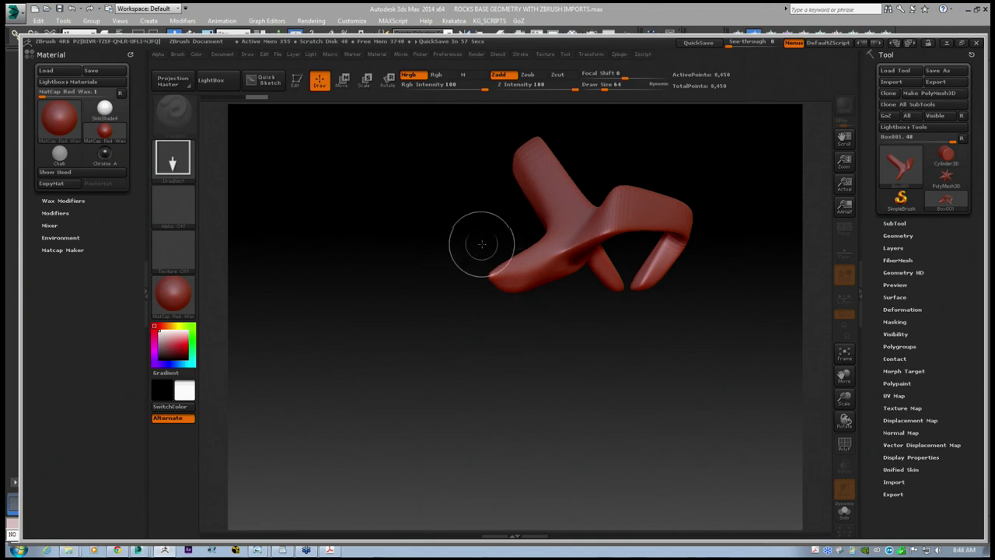
mouse_move(473, 326)
left_mouse_down()
mouse_move(480, 298)
mouse_move(525, 296)
left_mouse_up()
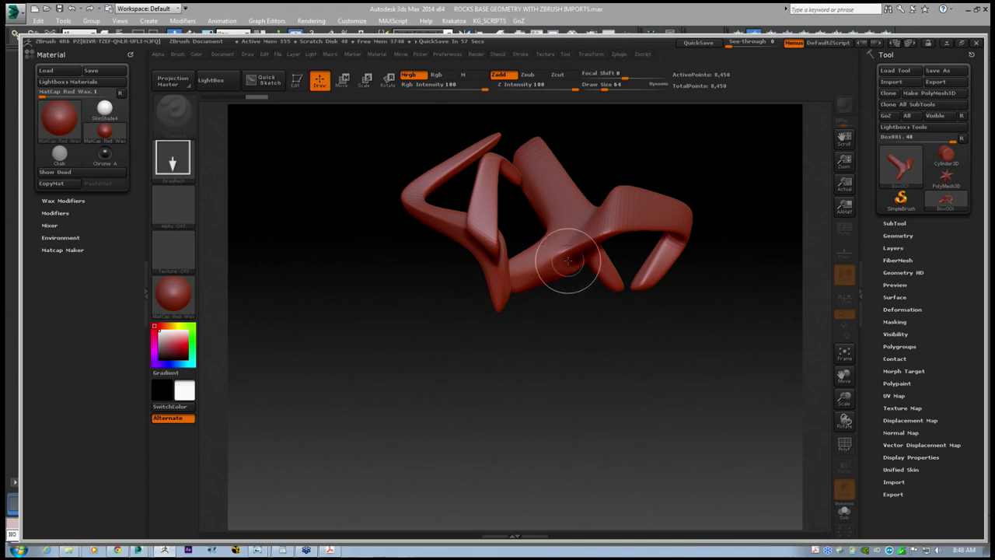
mouse_move(566, 261)
left_mouse_down()
mouse_move(553, 288)
mouse_move(609, 297)
mouse_move(555, 340)
mouse_move(510, 322)
mouse_move(504, 343)
left_mouse_up()
mouse_move(504, 343)
left_mouse_down()
mouse_move(524, 288)
mouse_move(538, 297)
left_mouse_up()
mouse_move(538, 297)
left_mouse_down()
mouse_move(573, 306)
mouse_move(582, 290)
mouse_move(588, 299)
mouse_move(566, 292)
left_mouse_up()
mouse_move(434, 285)
left_mouse_down()
mouse_move(440, 318)
mouse_move(459, 311)
left_mouse_up()
mouse_move(525, 290)
left_mouse_down()
mouse_move(502, 311)
mouse_move(493, 295)
mouse_move(502, 316)
mouse_move(602, 269)
mouse_move(482, 252)
left_mouse_up()
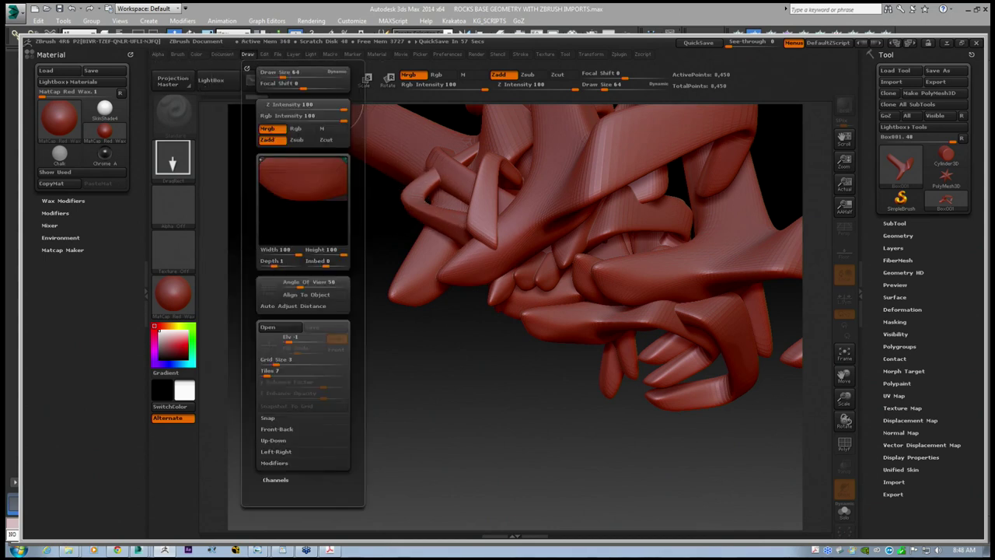
mouse_move(230, 59)
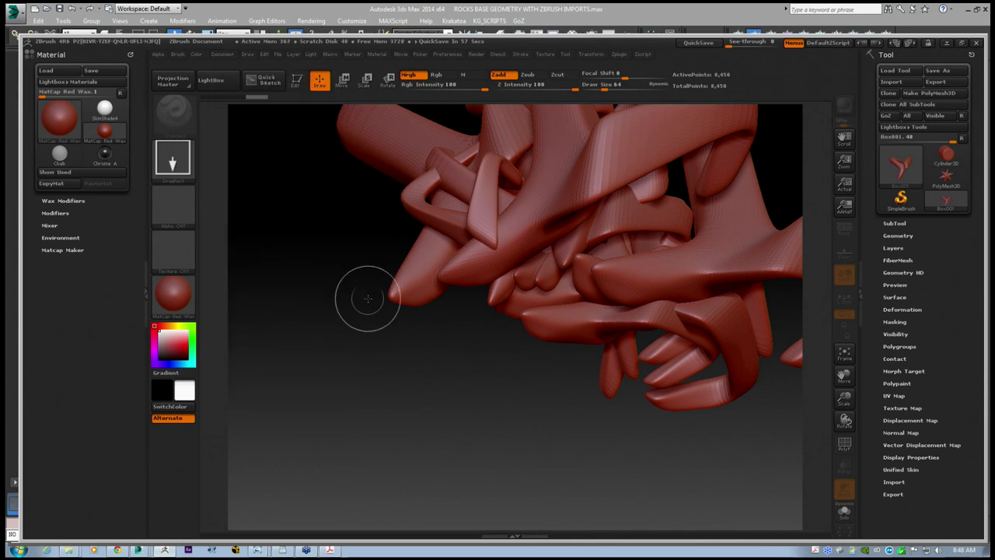
key("ctrl+n")
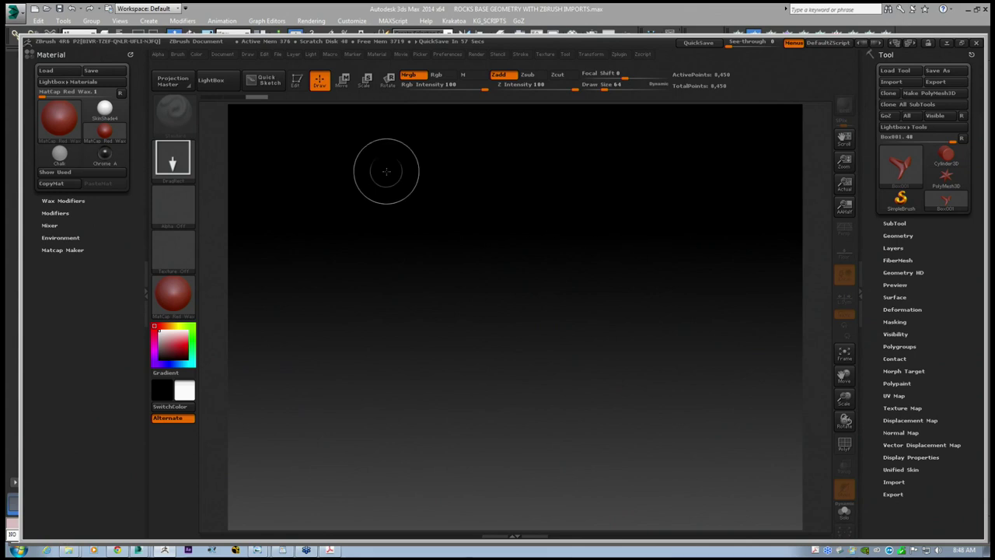
- Draw a single copy of the Box001 mesh on the empty canvas and put it into Edit mode
mouse_move(521, 265)
left_mouse_down()
mouse_move(484, 334)
mouse_move(482, 311)
left_mouse_up()
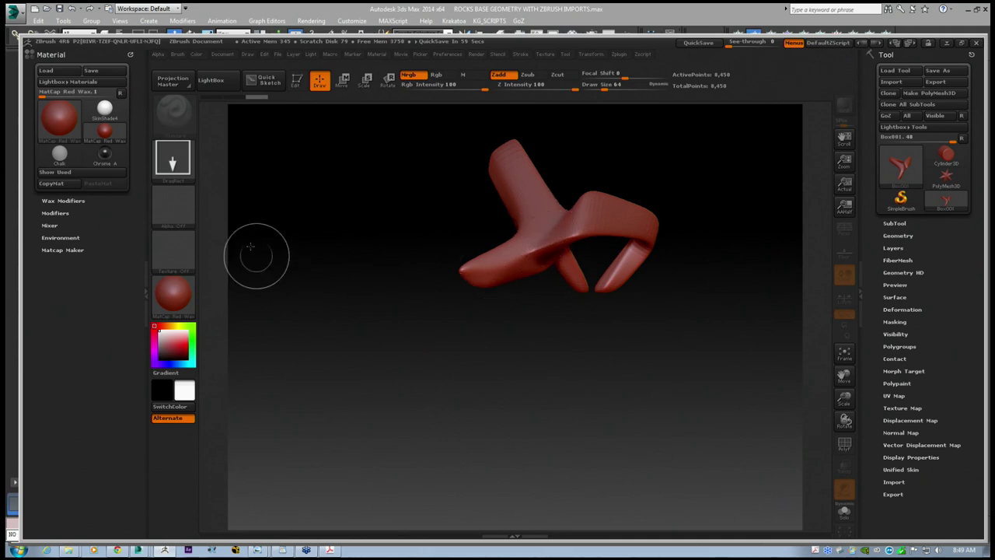
mouse_move(467, 269)
left_mouse_down()
mouse_move(506, 260)
mouse_move(542, 227)
left_mouse_up()
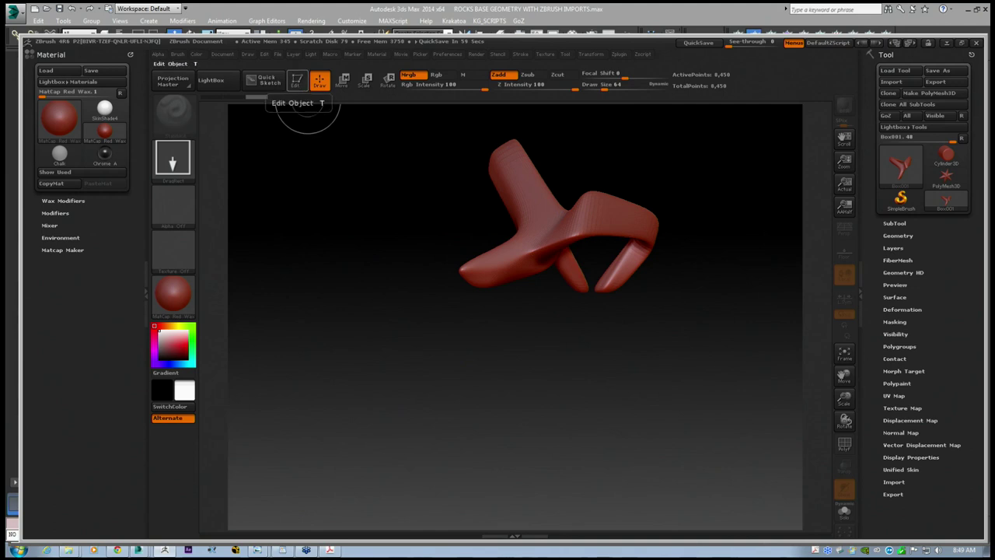
left_click(297, 81)
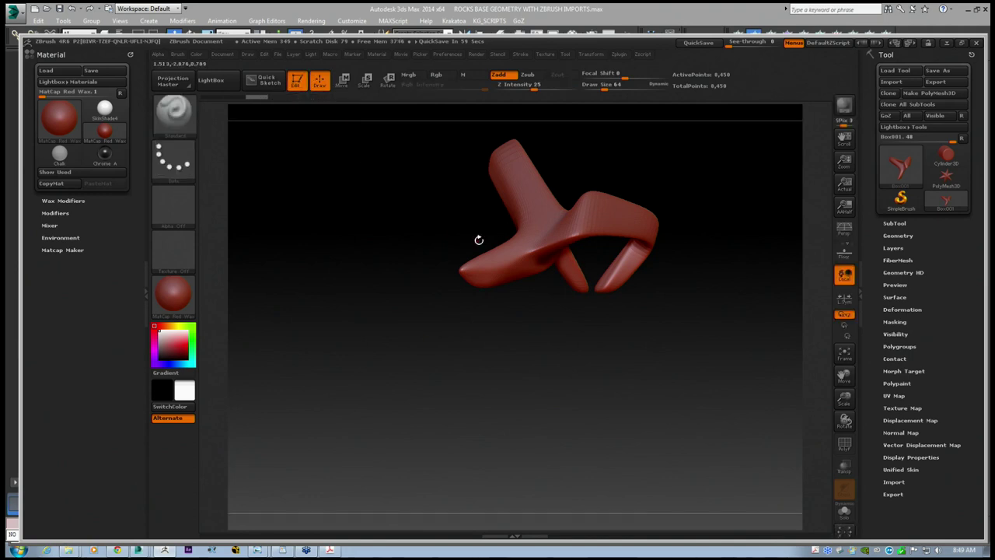
- Restrict the mesh's rotation to the Y axis, and try zooming the document and resetting it to actual size
left_click_drag(421, 246, 614, 385)
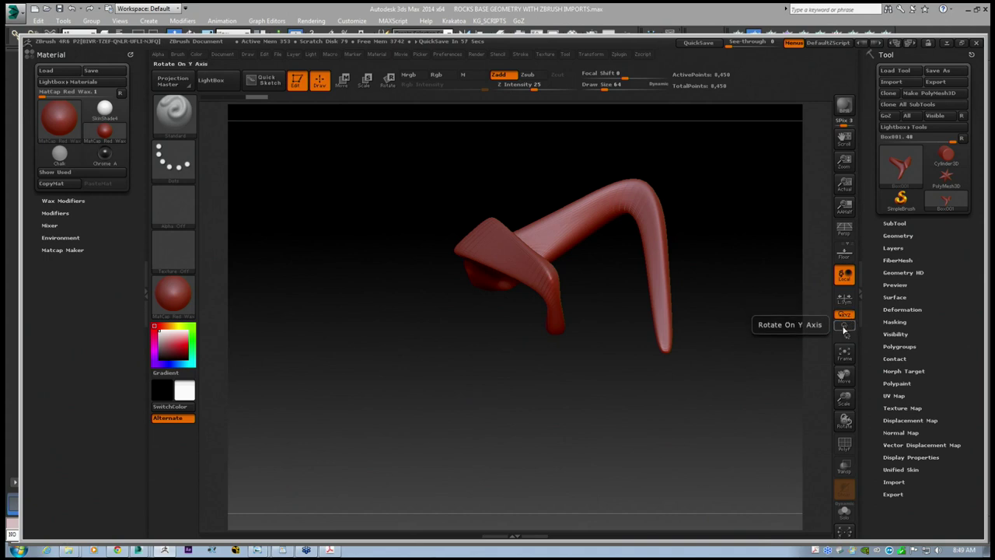
mouse_move(498, 368)
left_mouse_down()
mouse_move(471, 373)
mouse_move(535, 307)
mouse_move(544, 336)
mouse_move(488, 387)
mouse_move(486, 378)
left_mouse_up()
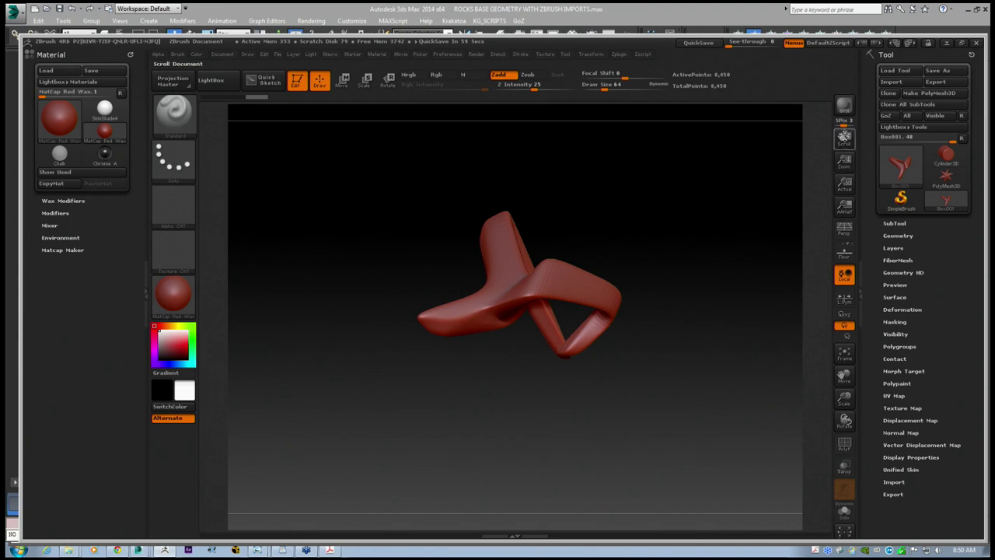
left_click_drag(844, 138, 845, 166)
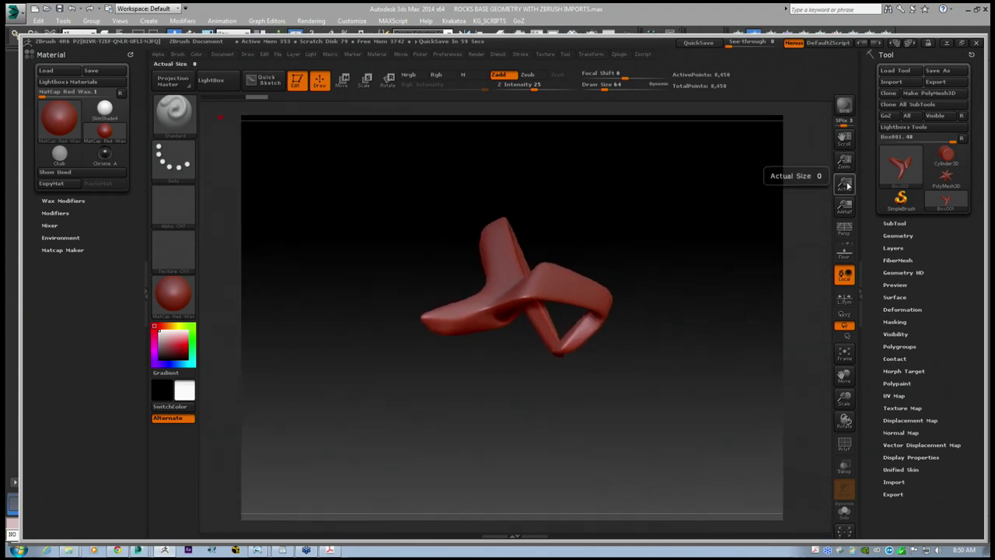
left_click(846, 185)
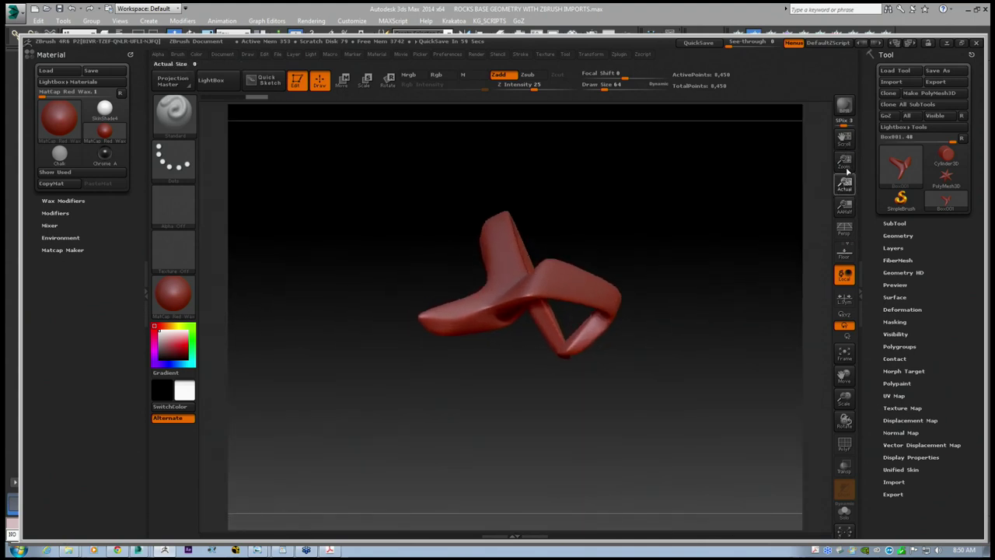
left_click_drag(844, 161, 847, 161)
- Examine Box001 by rotating, panning and scaling the object, and compare that with zooming the document pixels
left_click_drag(655, 234, 596, 266)
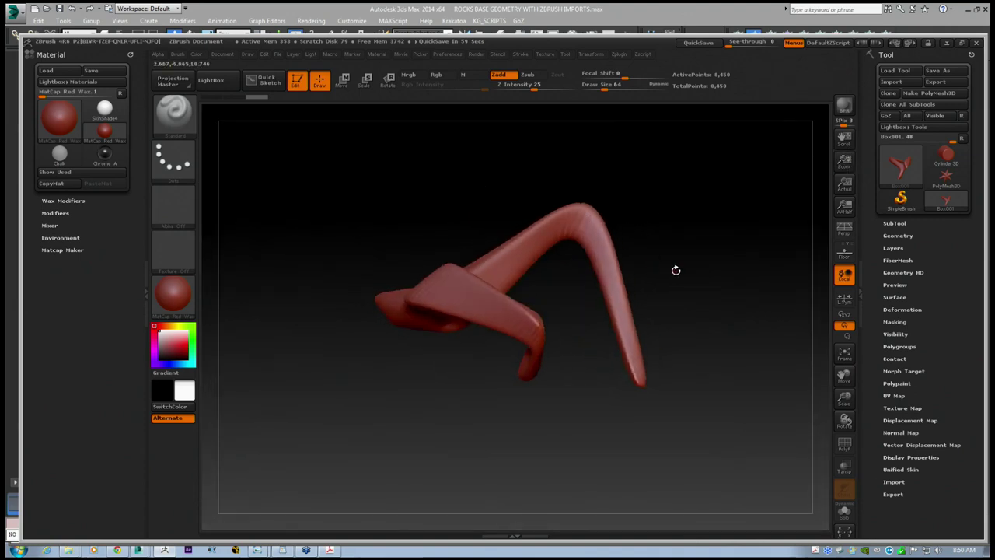
mouse_move(665, 255)
left_mouse_down()
mouse_move(695, 238)
mouse_move(674, 263)
mouse_move(666, 256)
mouse_move(671, 273)
mouse_move(660, 259)
mouse_move(702, 249)
mouse_move(703, 269)
mouse_move(645, 251)
mouse_move(664, 250)
left_mouse_up()
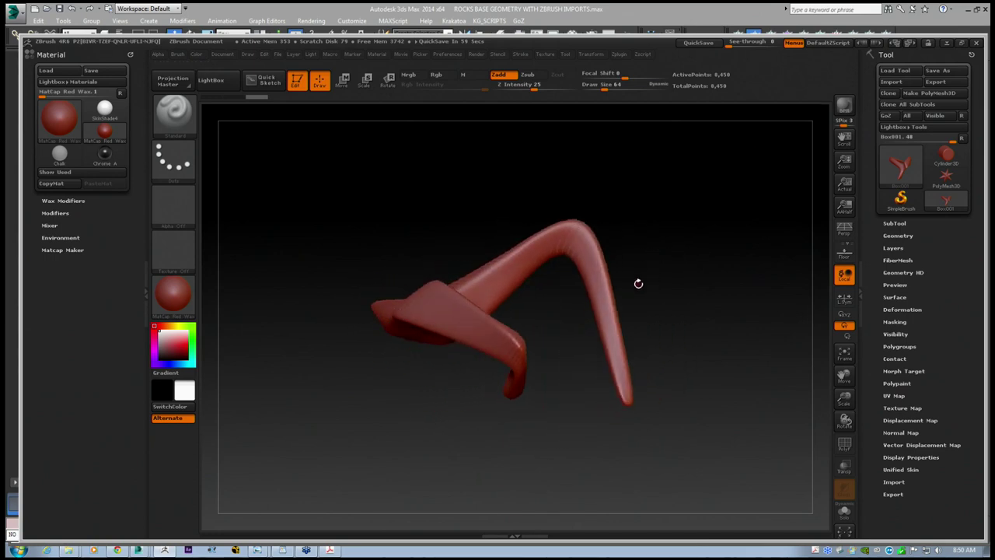
mouse_move(646, 285)
left_mouse_down()
mouse_move(648, 269)
mouse_move(664, 267)
mouse_move(663, 278)
left_mouse_up()
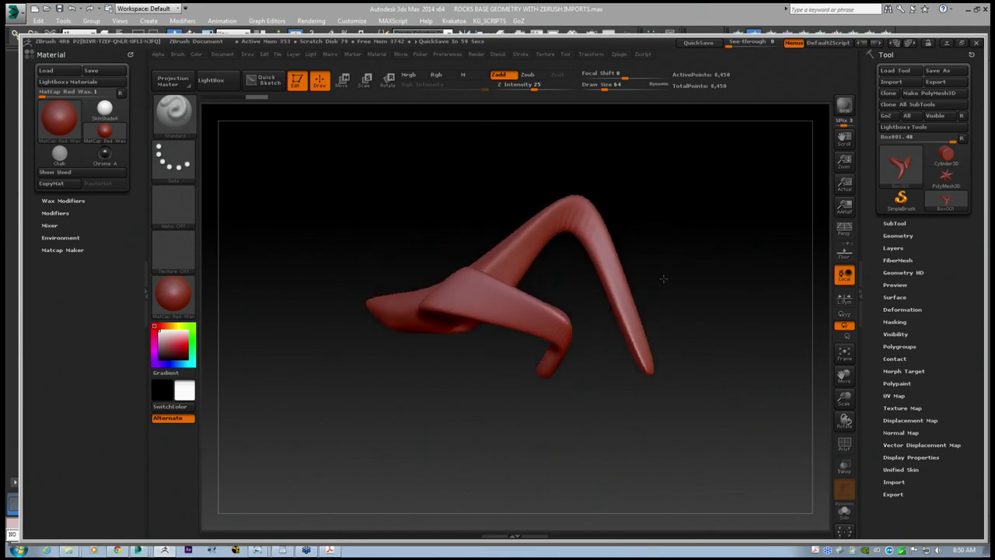
mouse_move(640, 243)
left_mouse_down("alt")
mouse_move(640, 234)
mouse_move(671, 413)
mouse_move(662, 313)
left_mouse_up("alt")
mouse_move(642, 245)
left_mouse_down()
mouse_move(560, 283)
mouse_move(596, 267)
mouse_move(496, 353)
mouse_move(444, 338)
mouse_move(448, 358)
mouse_move(411, 349)
mouse_move(455, 306)
mouse_move(757, 290)
mouse_move(730, 302)
mouse_move(702, 251)
mouse_move(722, 278)
mouse_move(717, 263)
mouse_move(715, 306)
mouse_move(726, 240)
mouse_move(709, 310)
mouse_move(702, 295)
mouse_move(743, 302)
mouse_move(704, 311)
mouse_move(431, 195)
mouse_move(523, 202)
mouse_move(446, 193)
mouse_move(609, 262)
mouse_move(576, 333)
mouse_move(790, 243)
mouse_move(747, 257)
mouse_move(808, 199)
left_mouse_up()
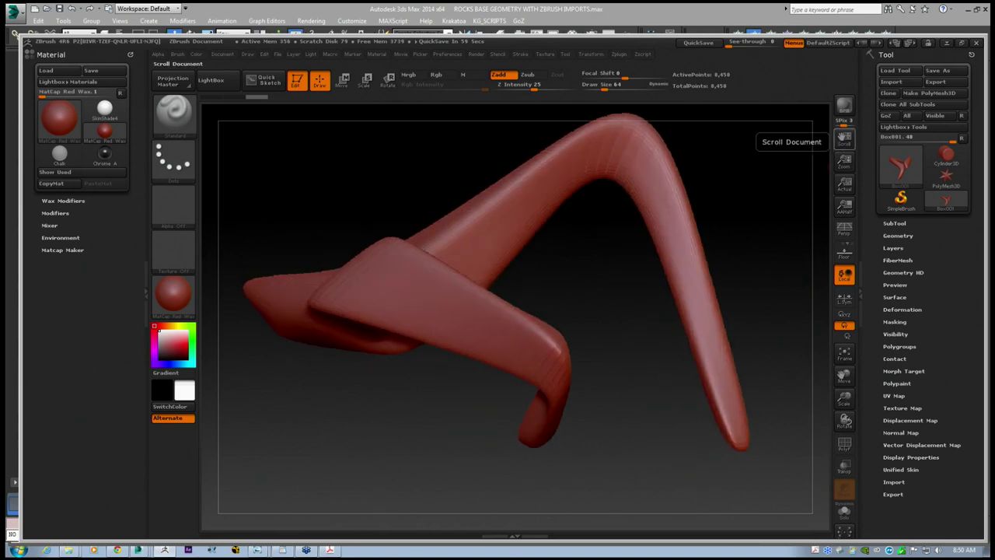
left_click_drag(844, 161, 844, 117)
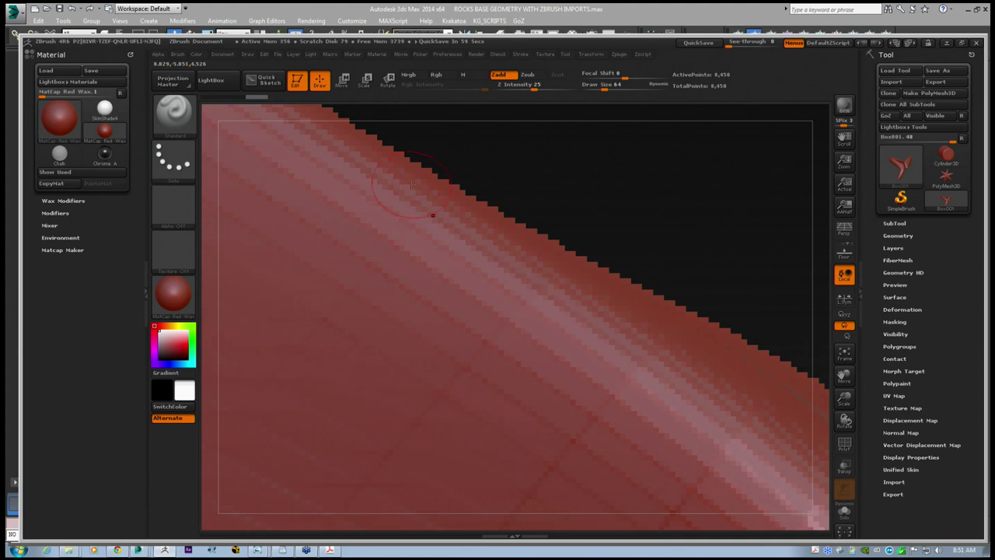
mouse_move(845, 160)
left_mouse_down()
mouse_move(782, 210)
mouse_move(575, 294)
left_mouse_up()
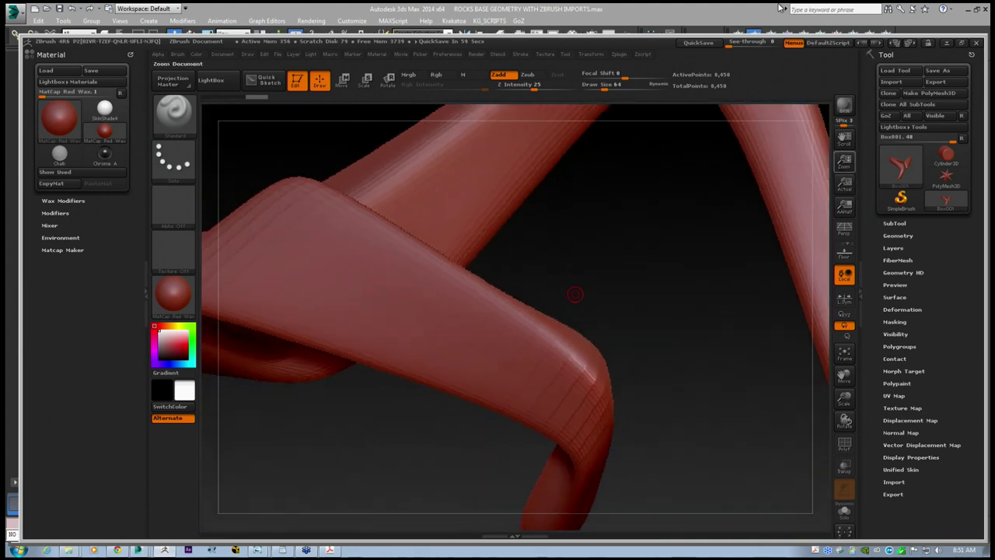
mouse_move(845, 161)
left_mouse_down()
mouse_move(819, 62)
mouse_move(789, 173)
left_mouse_up()
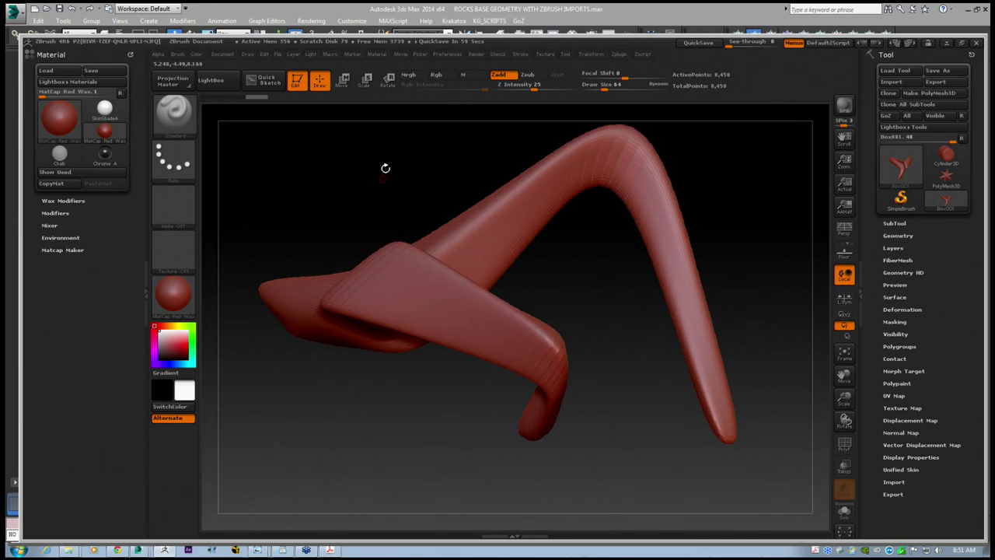
left_click_drag(817, 193, 819, 189)
mouse_move(734, 224)
left_mouse_down("alt")
mouse_move(739, 184)
mouse_move(608, 369)
mouse_move(545, 512)
left_mouse_up("alt")
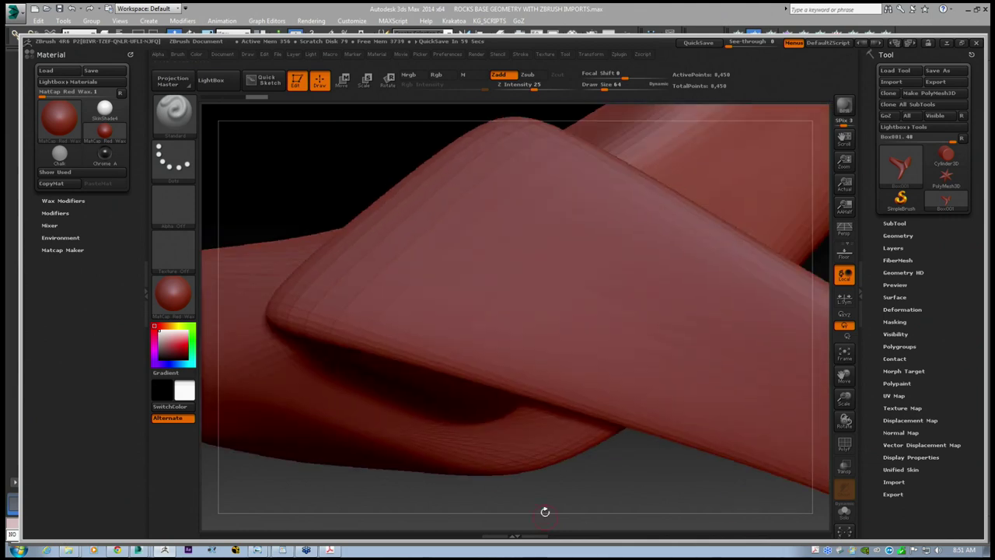
mouse_move(304, 159)
left_mouse_down("alt")
mouse_move(315, 173)
mouse_move(357, 425)
mouse_move(323, 209)
mouse_move(342, 205)
mouse_move(340, 194)
mouse_move(352, 248)
left_mouse_up("alt")
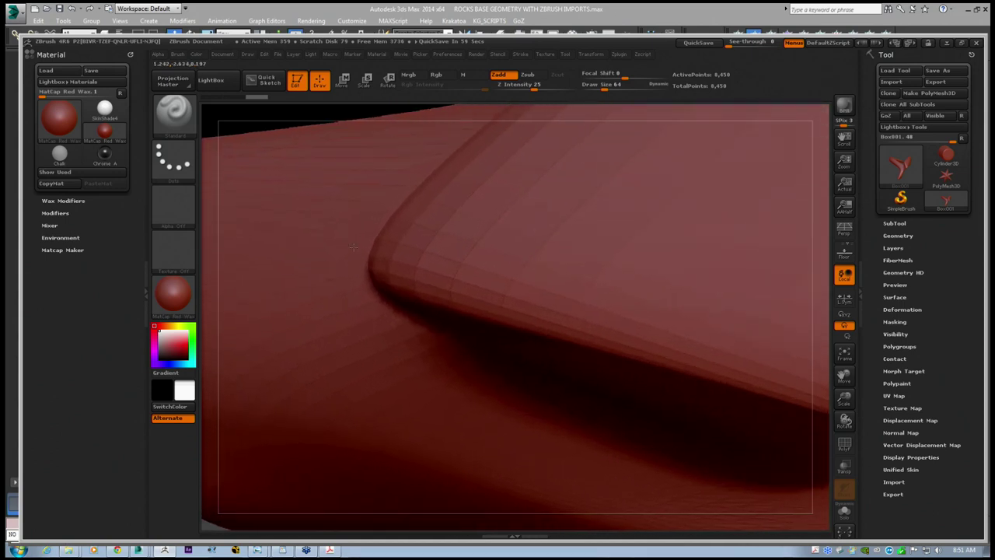
- Try a mask stroke on the enlarged surface of Box001 and undo it
mouse_move(244, 110)
left_mouse_down()
mouse_move(487, 238)
mouse_move(487, 210)
mouse_move(557, 202)
mouse_move(553, 216)
mouse_move(435, 198)
mouse_move(388, 204)
mouse_move(360, 235)
mouse_move(347, 135)
mouse_move(451, 370)
mouse_move(489, 248)
mouse_move(438, 231)
mouse_move(344, 327)
mouse_move(500, 213)
mouse_move(396, 220)
mouse_move(396, 306)
mouse_move(400, 178)
mouse_move(716, 353)
mouse_move(671, 287)
mouse_move(544, 357)
mouse_move(457, 431)
mouse_move(689, 167)
mouse_move(708, 156)
mouse_move(745, 184)
left_mouse_up()
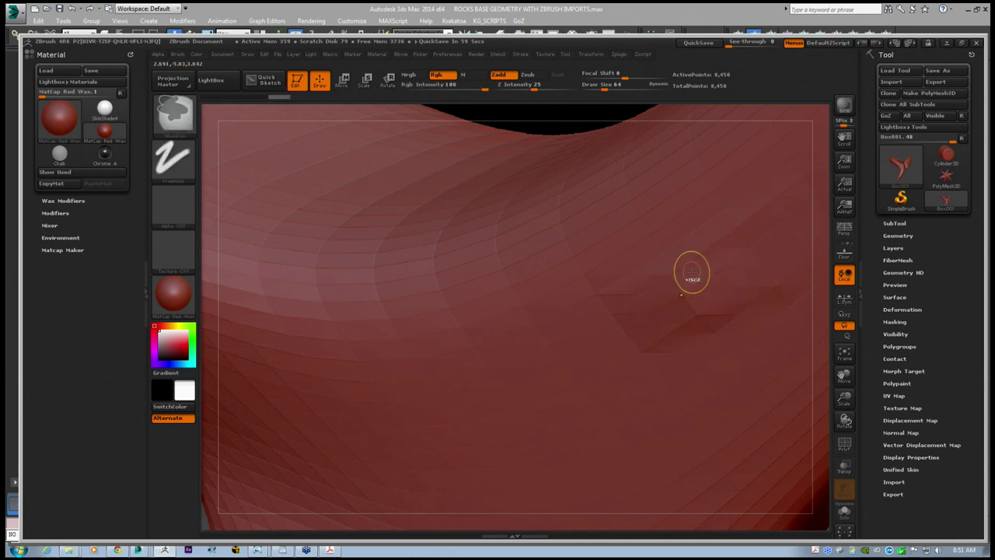
key("ctrl+z")
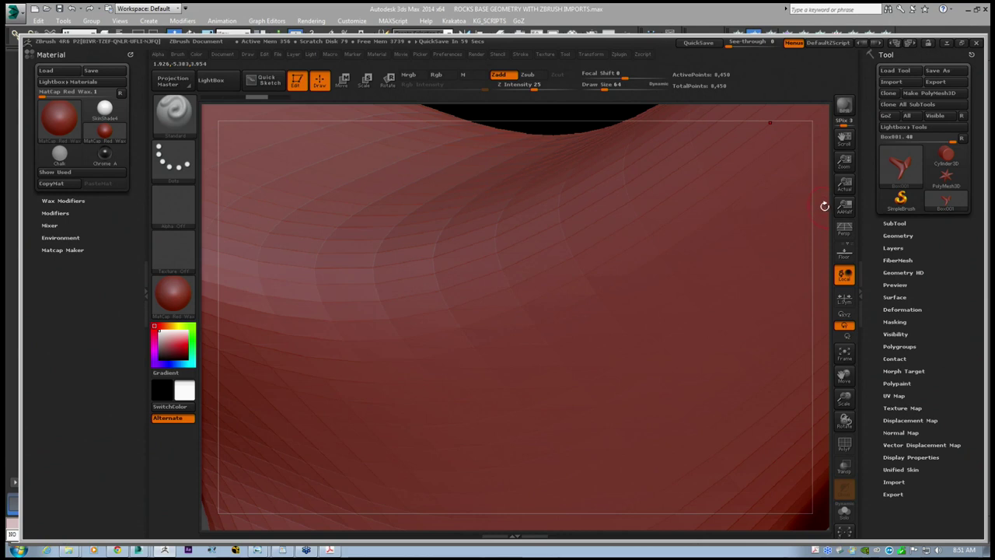
mouse_move(824, 210)
left_mouse_down()
mouse_move(795, 204)
mouse_move(829, 211)
mouse_move(833, 178)
mouse_move(828, 204)
mouse_move(786, 210)
left_mouse_up()
- Toggle the polyframe display on and off over the whole mesh to inspect its topology, and view the shape from several angles
mouse_move(525, 128)
left_mouse_down()
mouse_move(723, 368)
mouse_move(617, 345)
mouse_move(626, 245)
mouse_move(677, 340)
mouse_move(671, 265)
mouse_move(697, 264)
mouse_move(691, 240)
mouse_move(808, 342)
left_mouse_up()
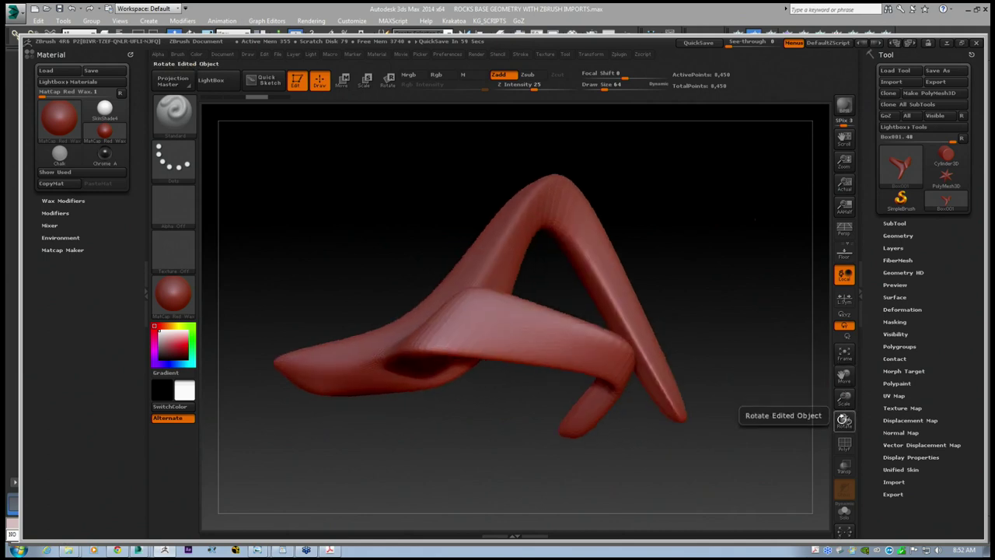
left_click(844, 446)
left_click(845, 447)
left_click(844, 447)
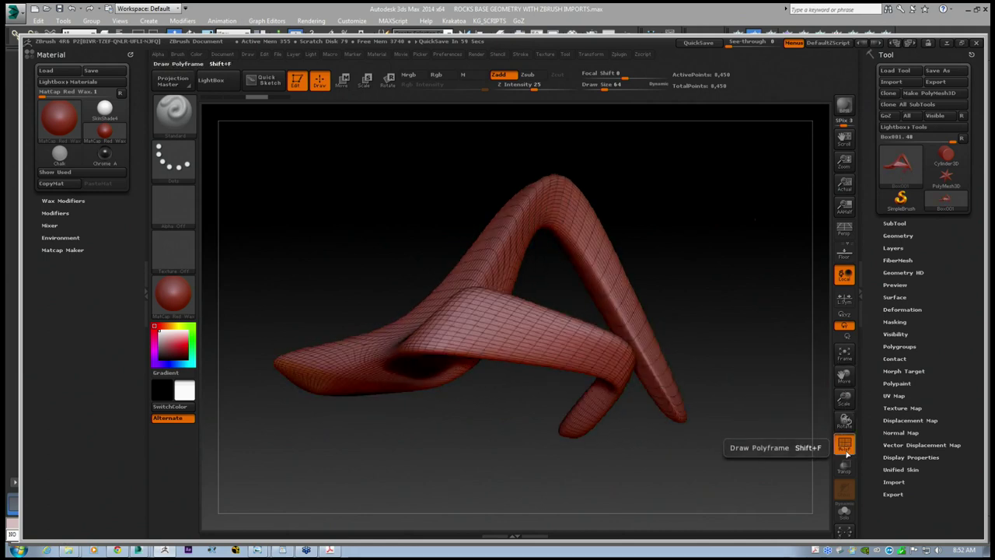
left_click(845, 446)
left_click(846, 448)
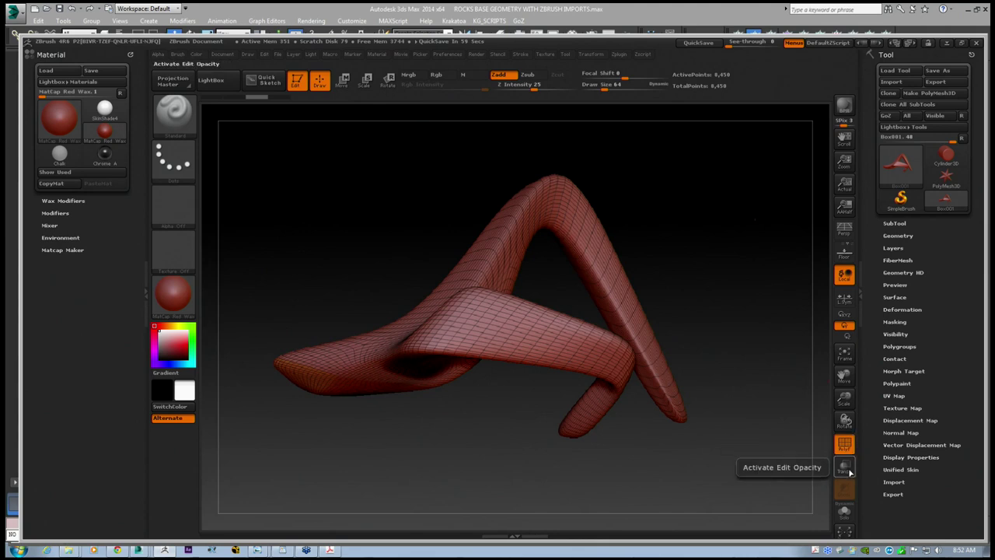
left_click(845, 447)
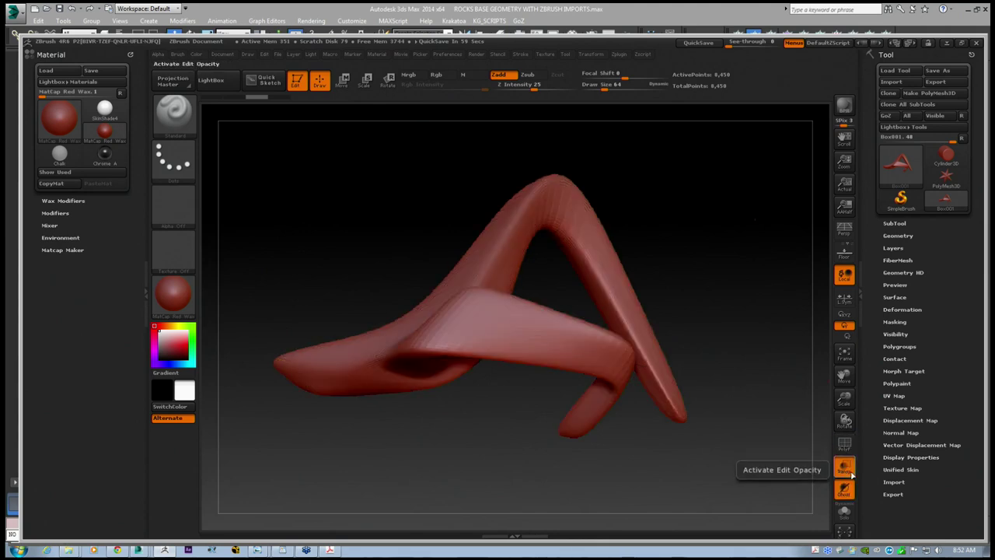
left_click_drag(671, 288, 778, 357)
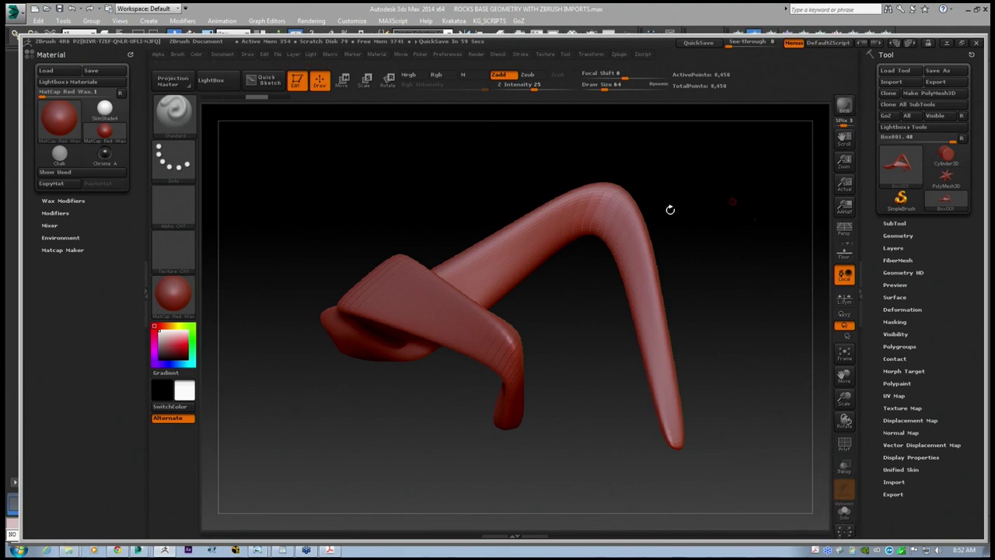
left_click_drag(387, 200, 409, 214)
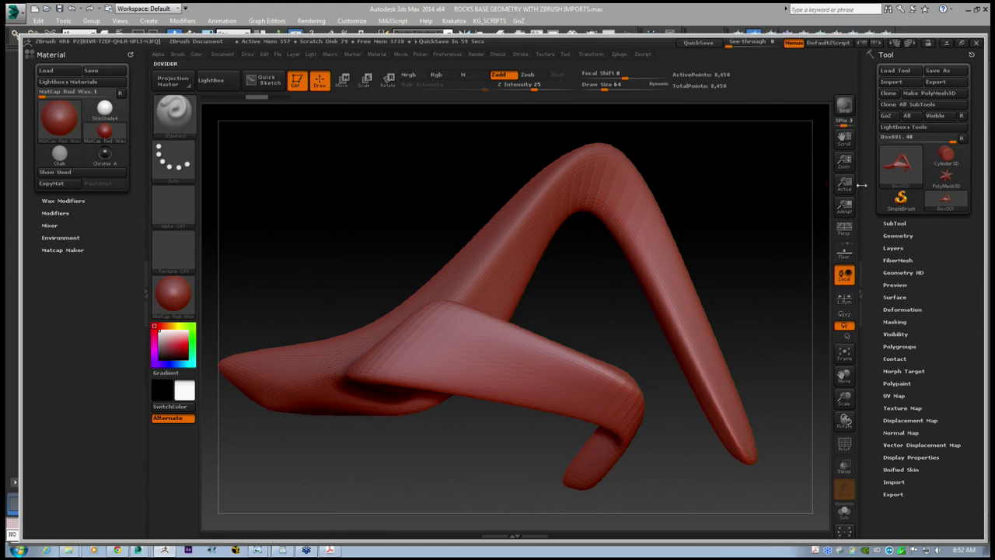
left_click_drag(743, 226, 696, 204)
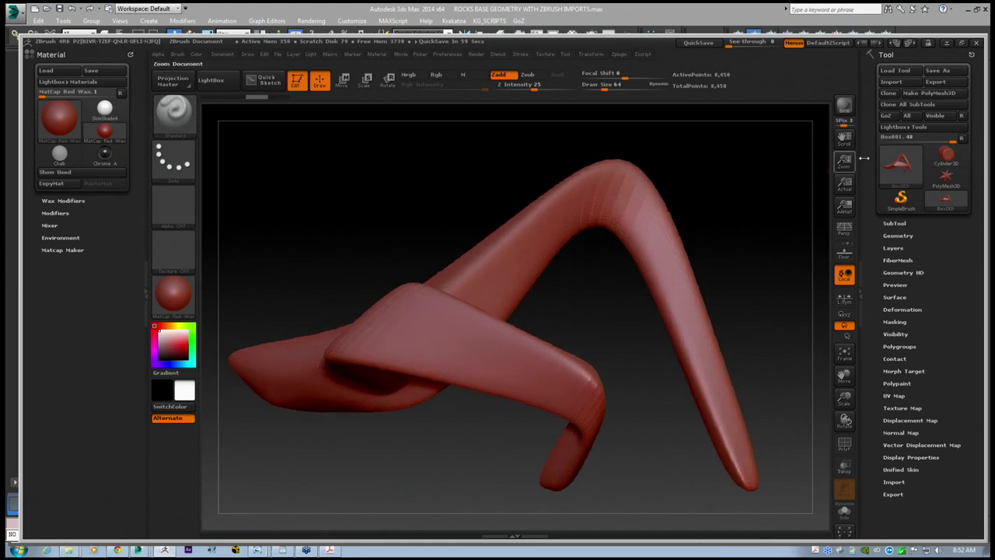
- Start saving the Box001 tool and browse to drive E:, CG SCHOOL, DAY 01_ARTWORK, 02_ASSET CREATION, 02_UNDERWATER, 01_ROCKS
left_click(933, 72)
left_click_drag(305, 56, 473, 110)
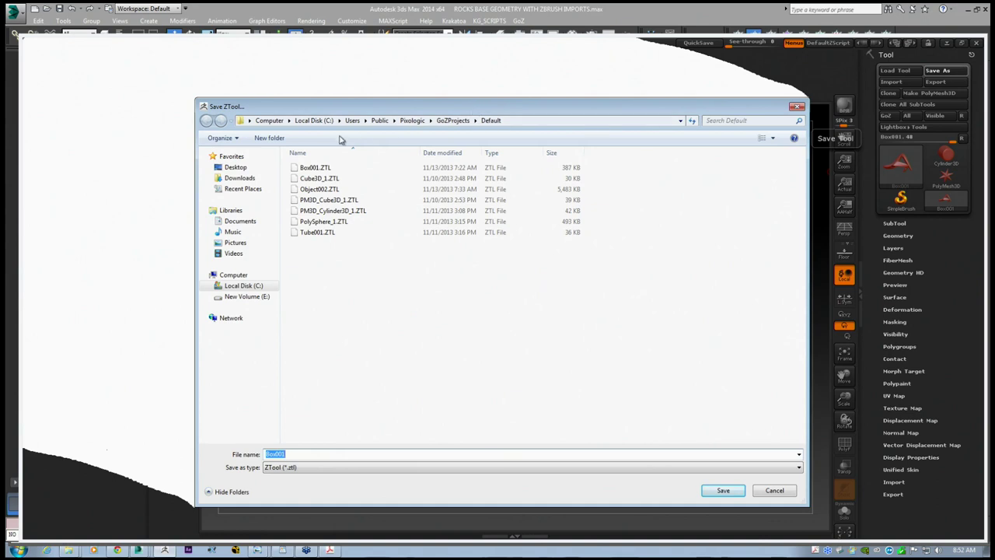
left_click(247, 296)
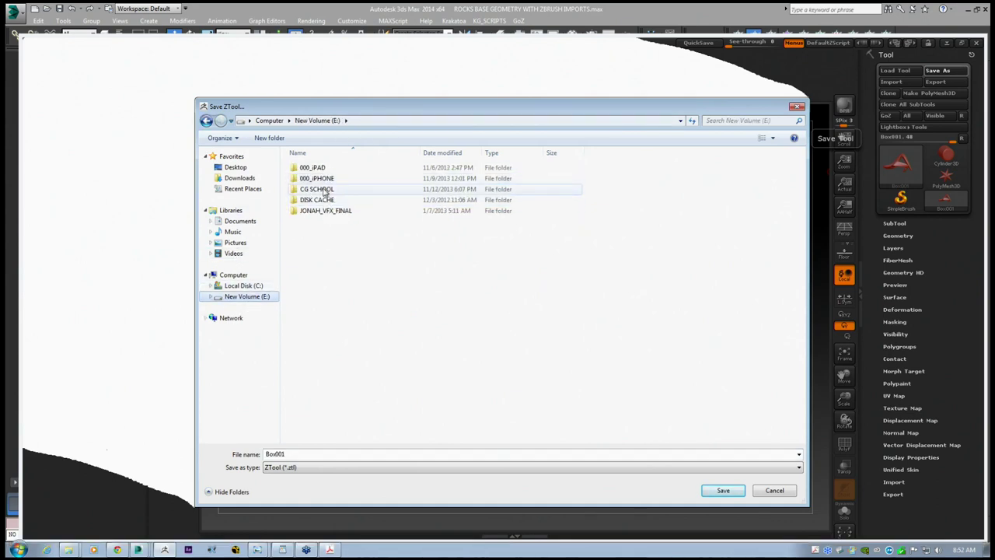
double_click(324, 189)
double_click(321, 167)
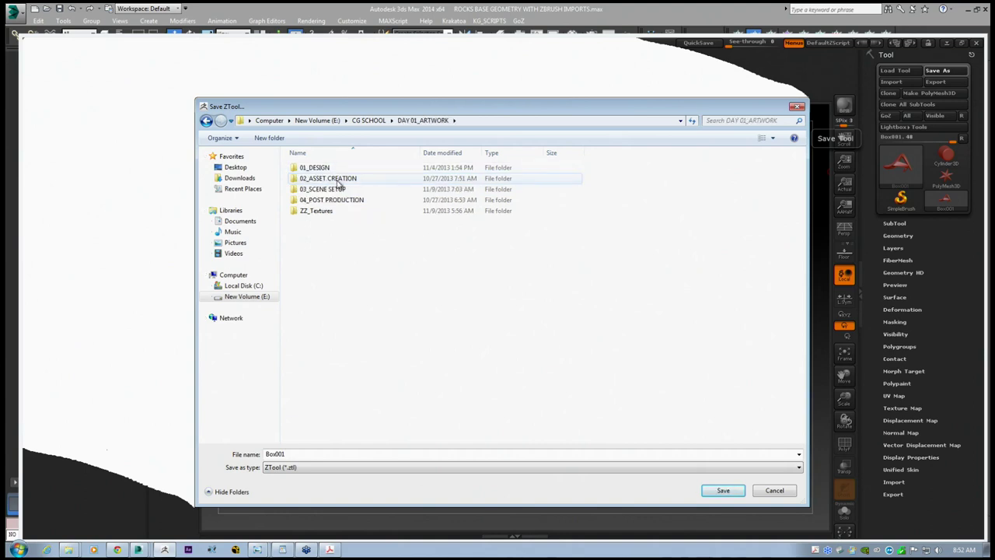
double_click(338, 180)
double_click(322, 181)
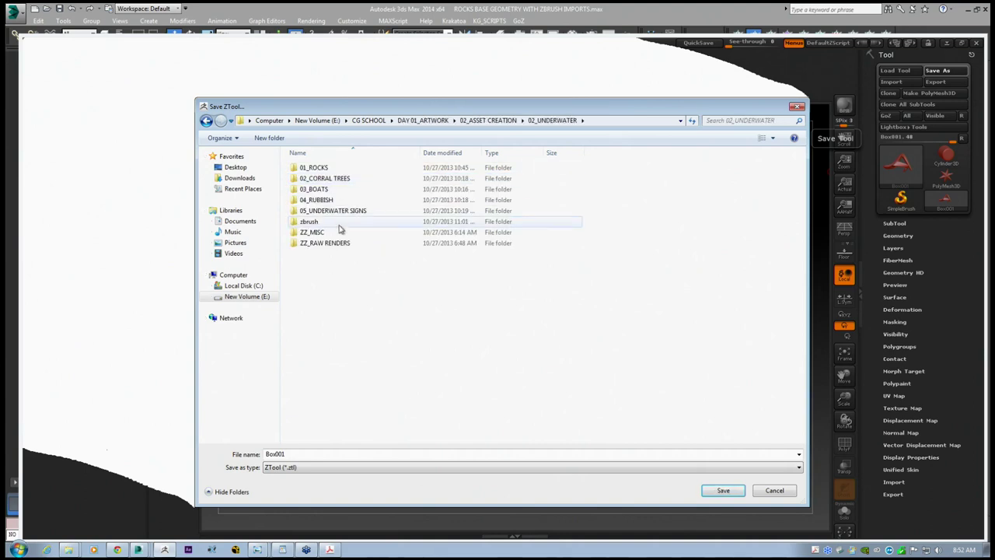
double_click(319, 168)
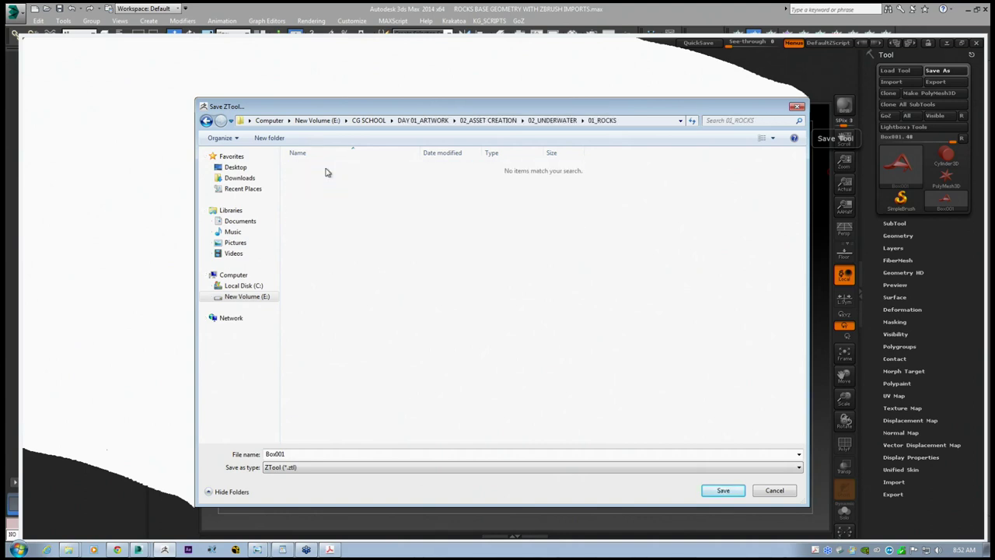
- Name the tool file cg school 01 and save it as a ZTool in the 01_ROCKS folder
double_click(297, 455)
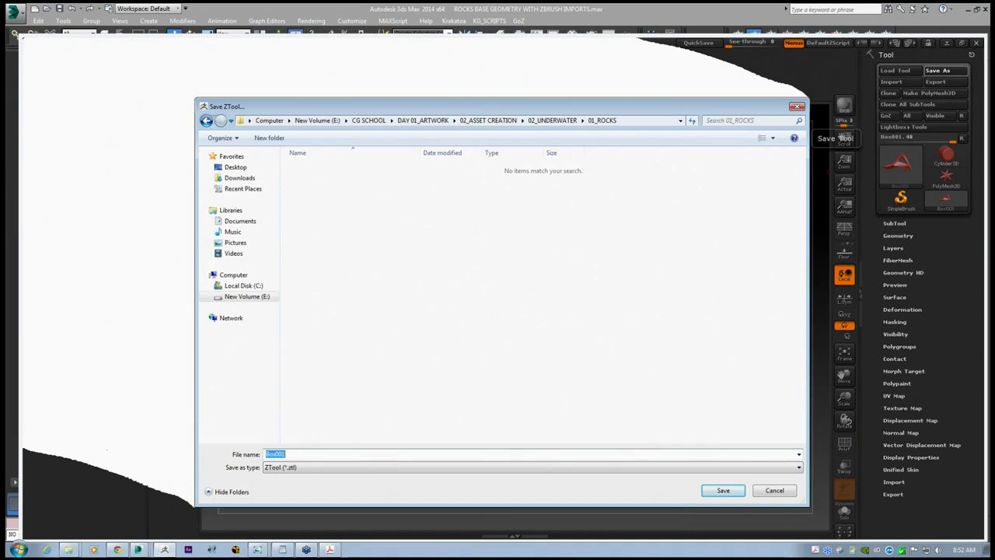
type("ro")
key("BackSpace")
key("BackSpace")
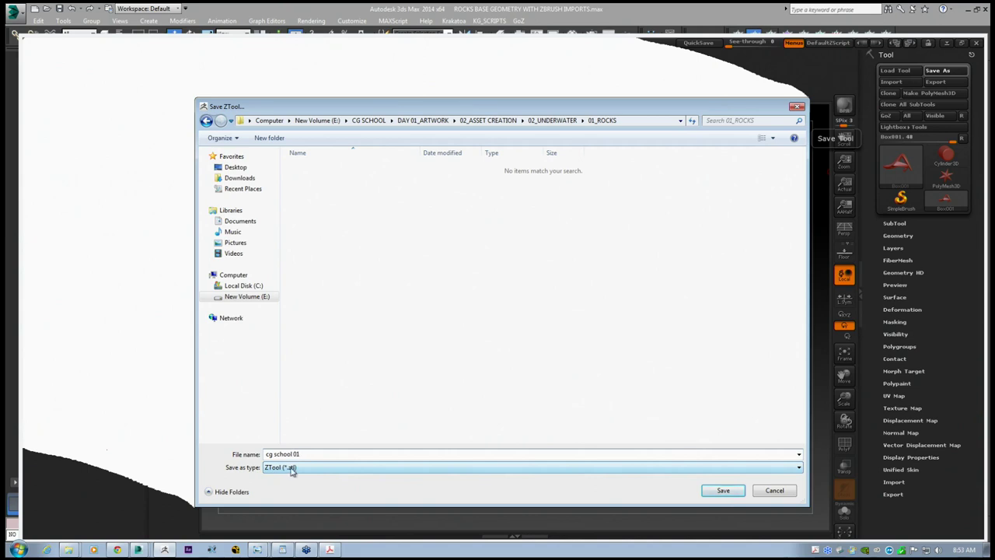
left_click(723, 490)
- Close ZBrush with the Box001 mesh on the canvas and answer the exit prompt
left_click_drag(612, 298, 611, 268)
left_click_drag(751, 217, 744, 256, "alt")
left_click_drag(776, 204, 746, 205)
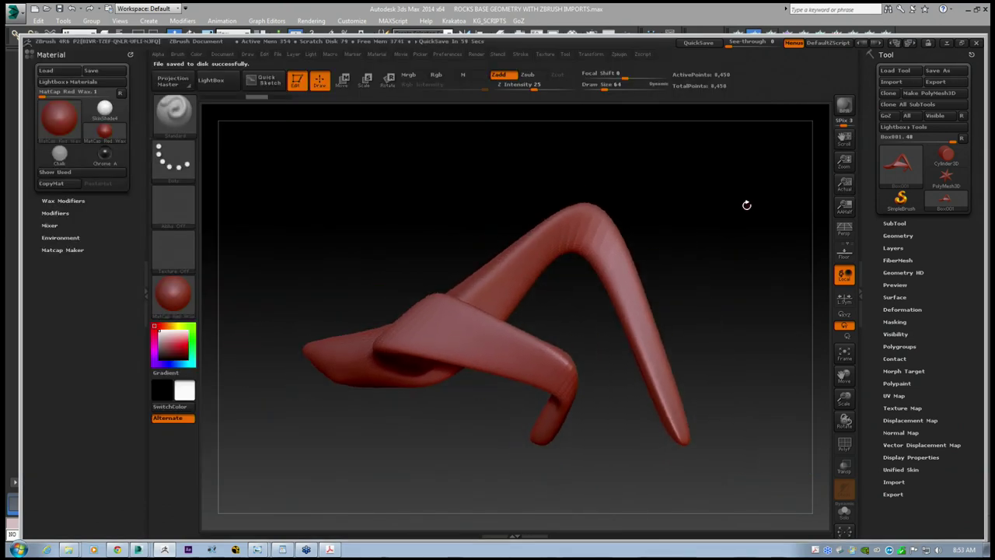
left_click(978, 46)
left_click(511, 312)
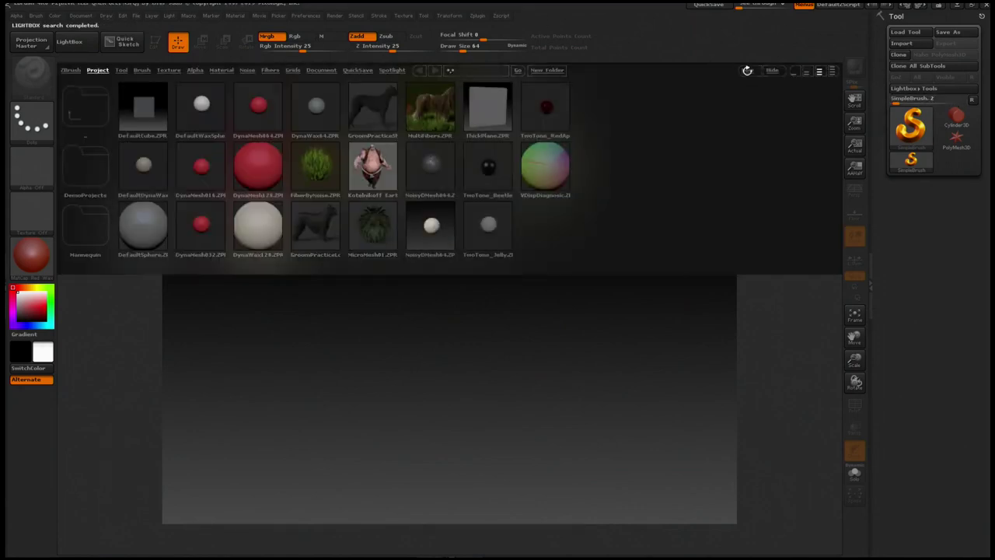
- Hide LightBox and load the tool cg school 01.ZTL from the 02_UNDERWATER\01_ROCKS folder on drive E:
key("comma")
left_click(913, 36)
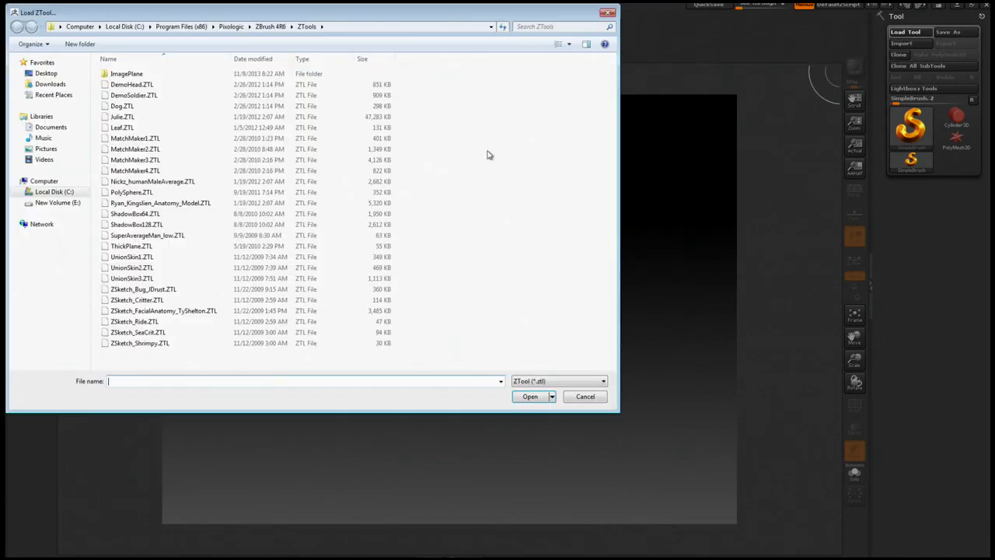
left_click(58, 201)
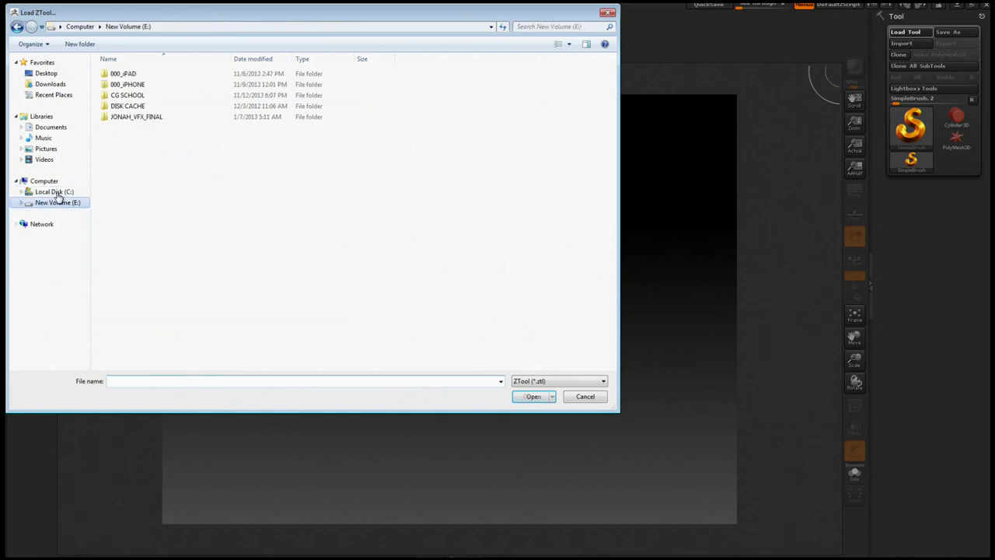
double_click(127, 95)
double_click(153, 75)
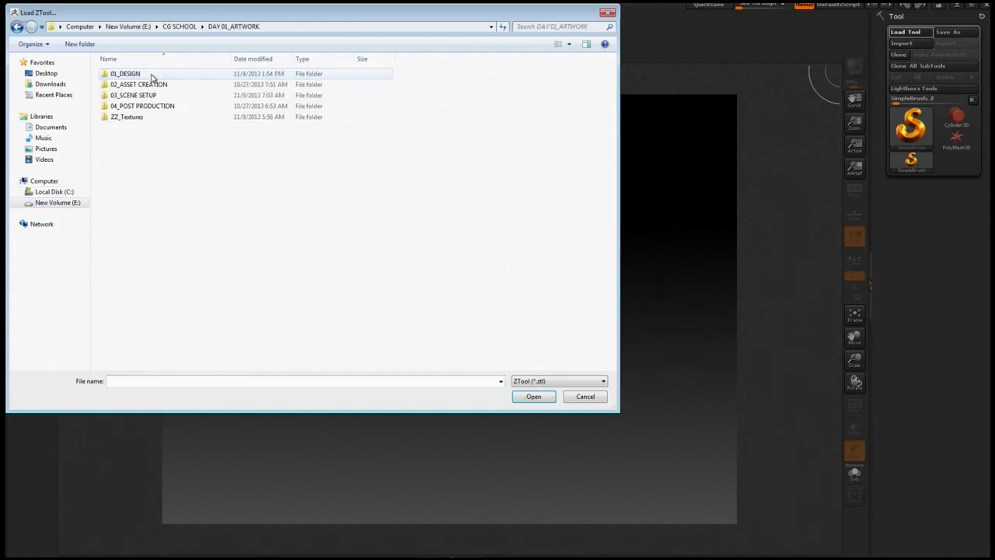
double_click(143, 84)
double_click(141, 85)
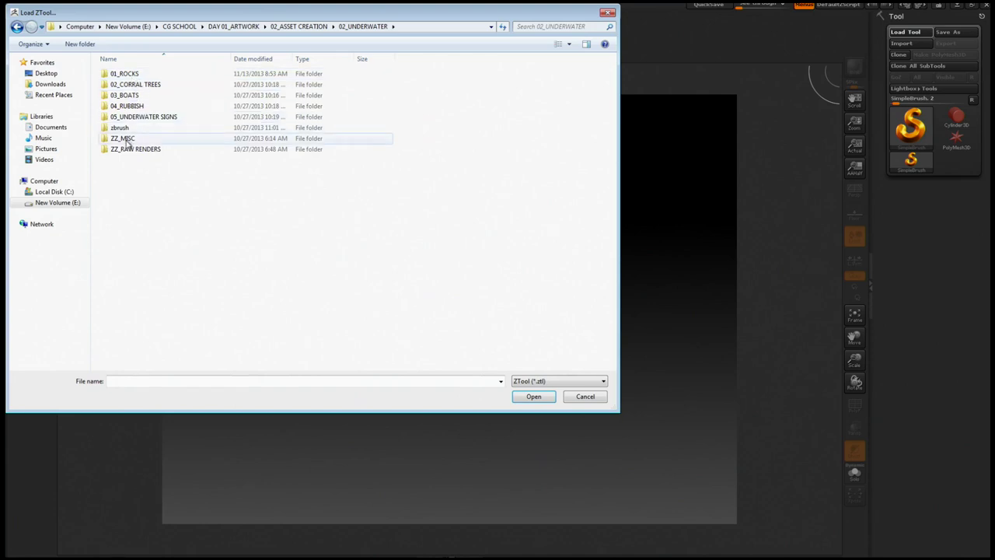
double_click(124, 74)
left_click(134, 74)
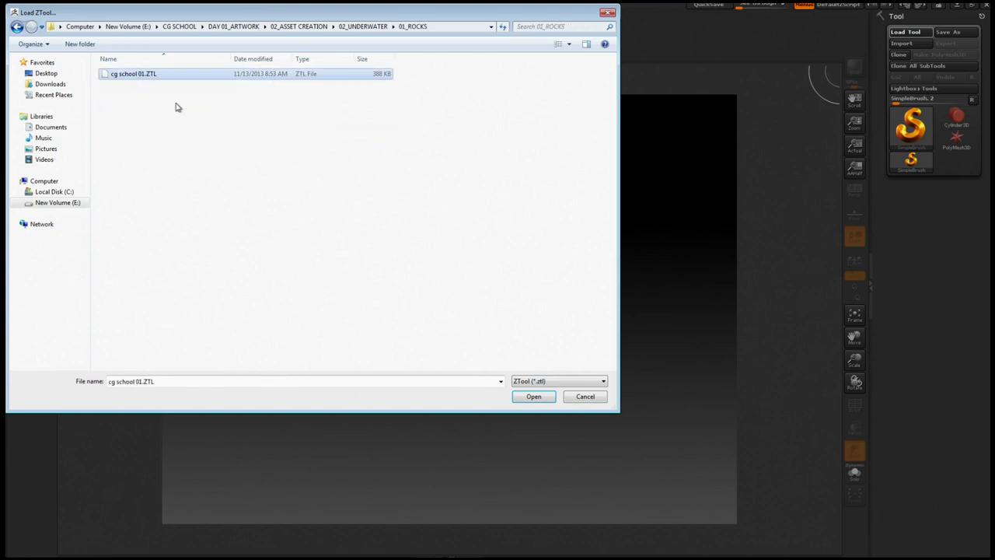
left_click(533, 397)
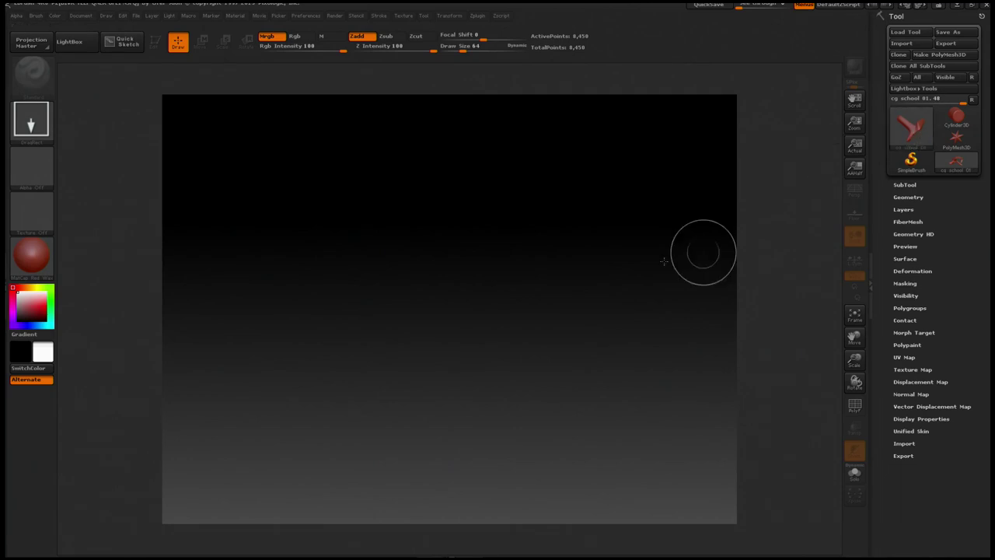
- Draw the cg school 01 mesh on the canvas, switch to Edit mode and rotate it to check its shape
mouse_move(466, 287)
left_mouse_down()
mouse_move(435, 295)
mouse_move(438, 320)
left_mouse_up()
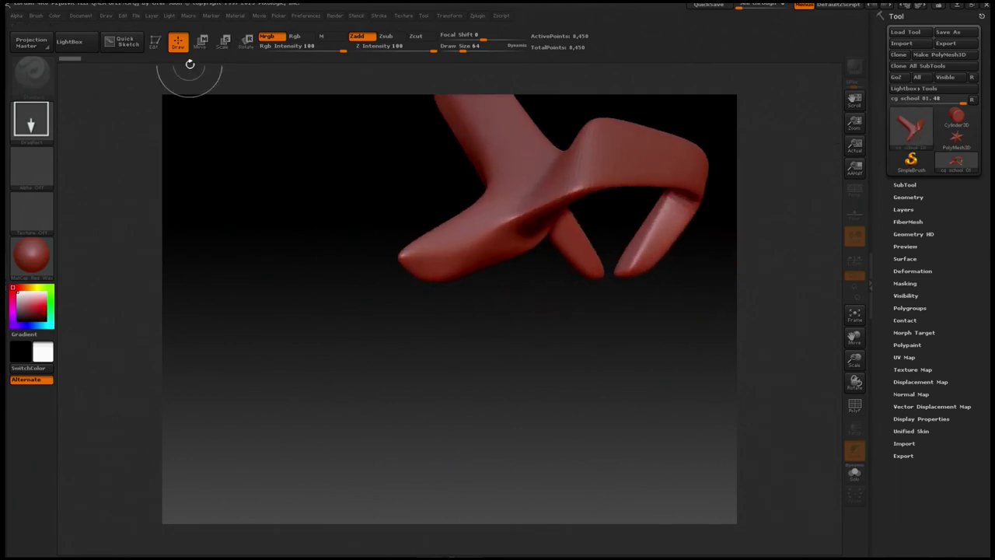
left_click(155, 41)
left_click_drag(365, 236, 490, 294)
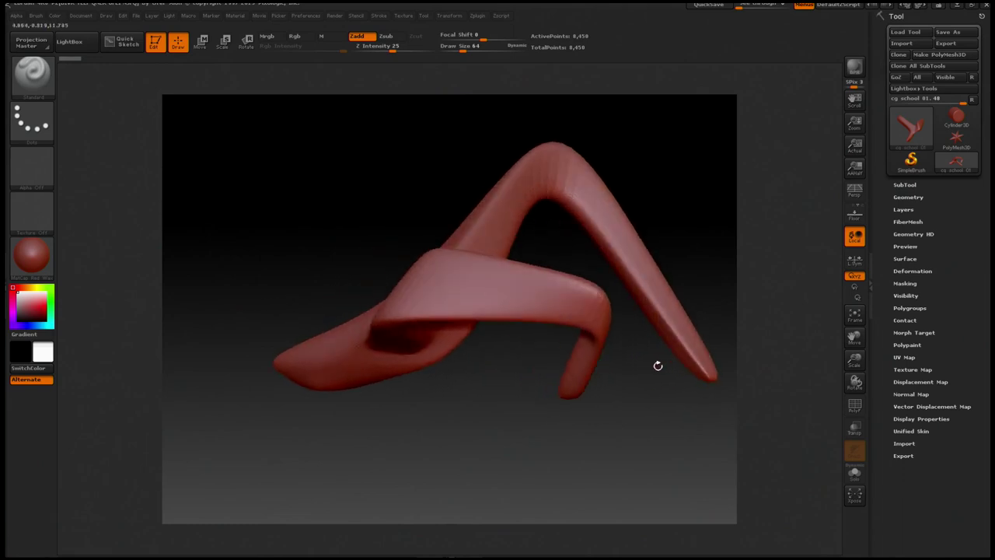
left_click_drag(657, 366, 608, 375)
left_click_drag(406, 426, 417, 328)
left_click_drag(673, 180, 649, 249)
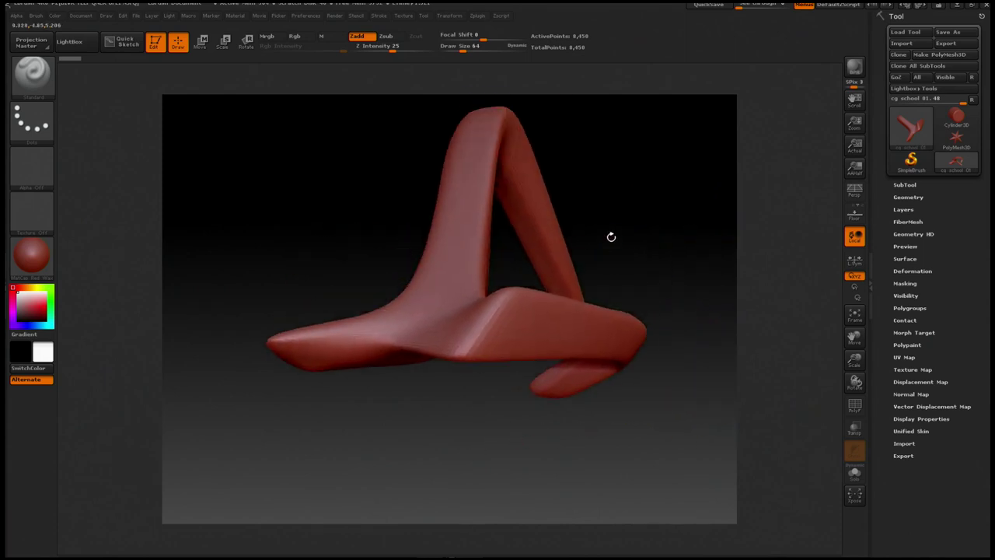
left_click_drag(621, 204, 560, 301)
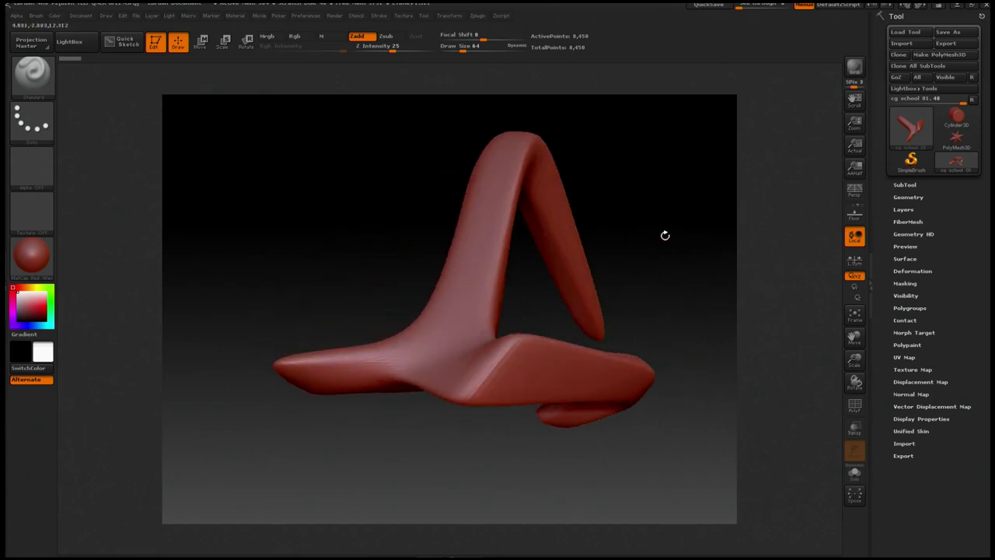
left_click_drag(664, 234, 632, 222)
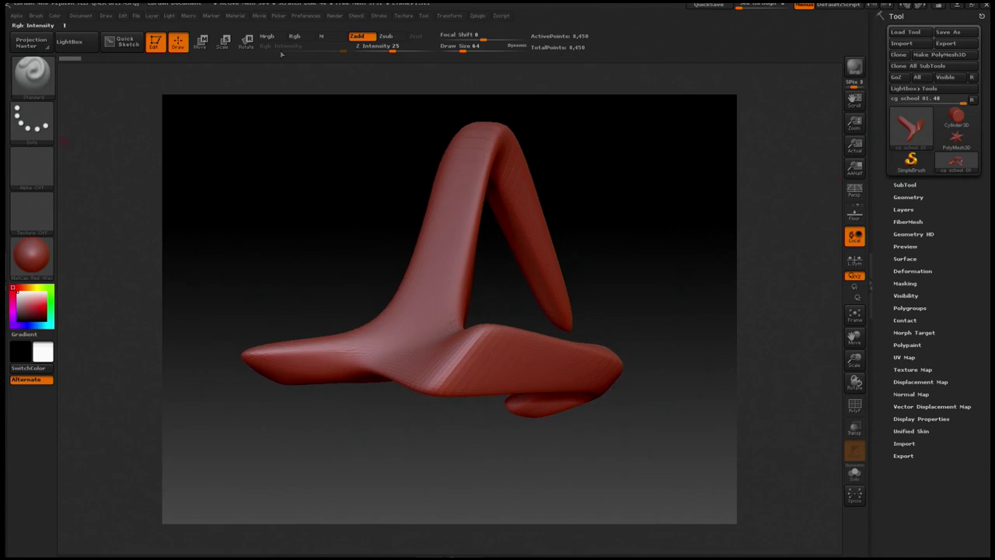
- Save the whole project as cg school 01 in ZBrush Project format in the 02_UNDERWATER\01_ROCKS folder on drive E:
left_click(138, 17)
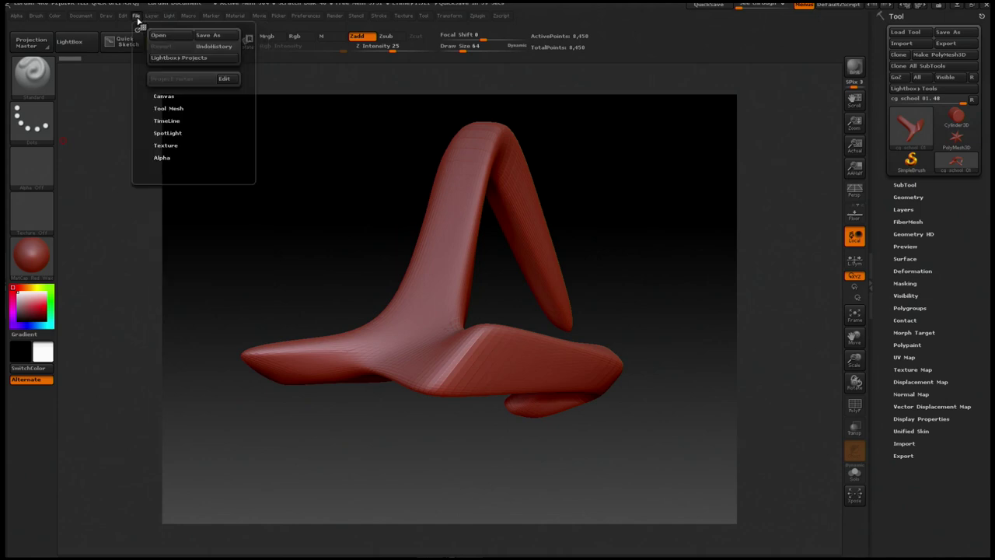
left_click(206, 36)
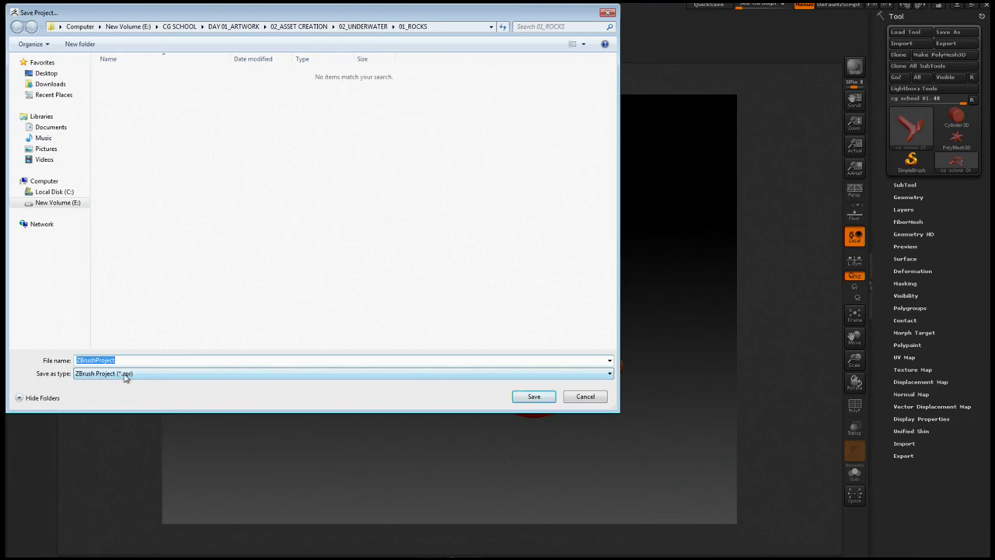
left_click(68, 202)
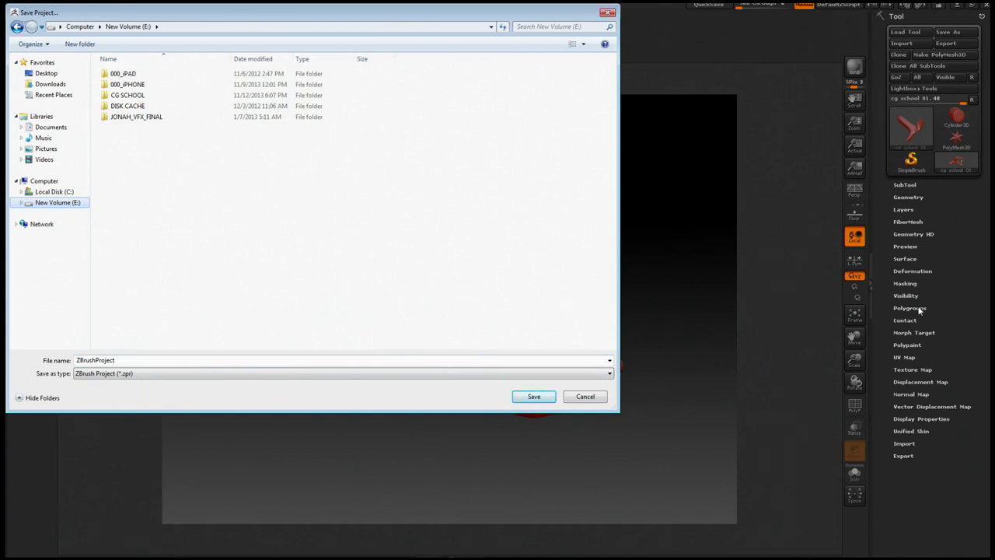
double_click(131, 95)
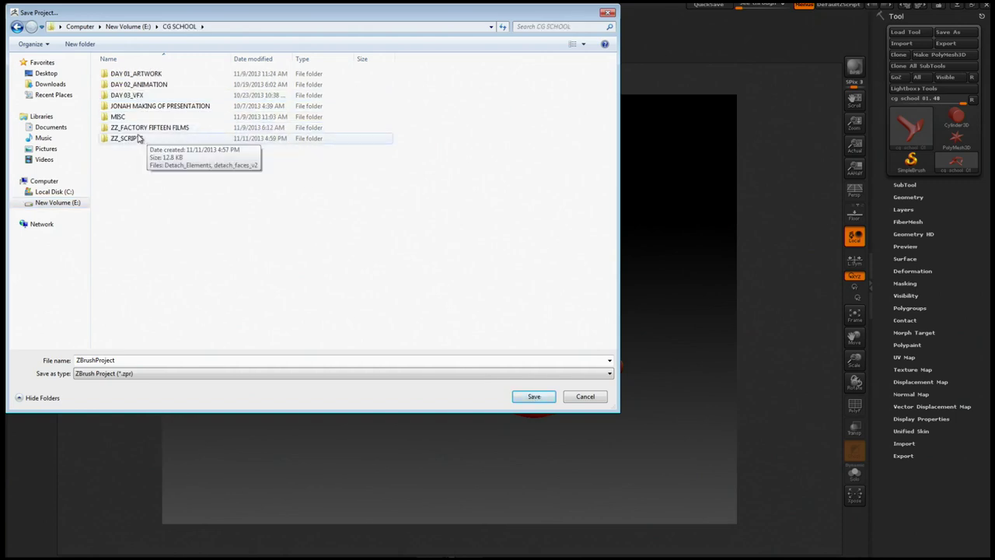
double_click(133, 73)
double_click(137, 84)
double_click(136, 84)
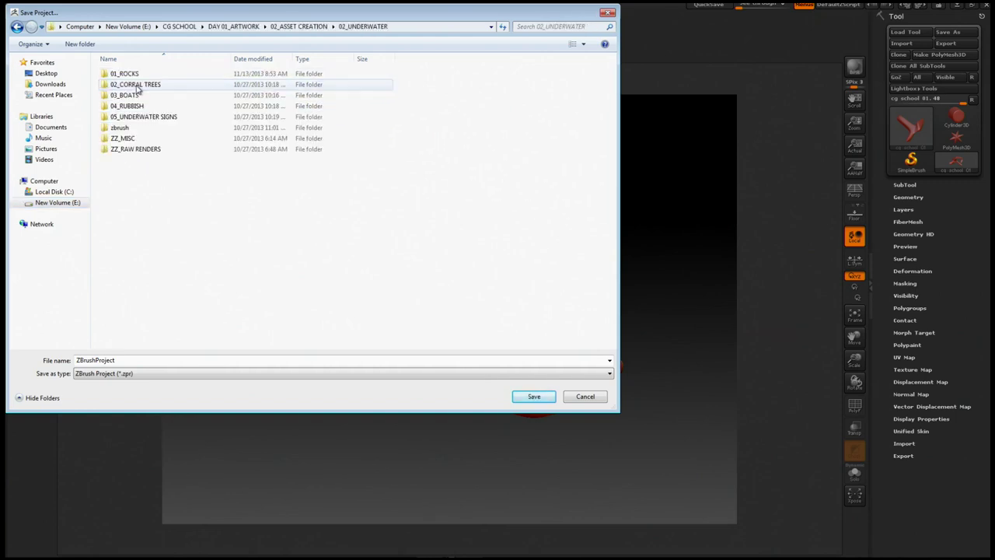
double_click(128, 74)
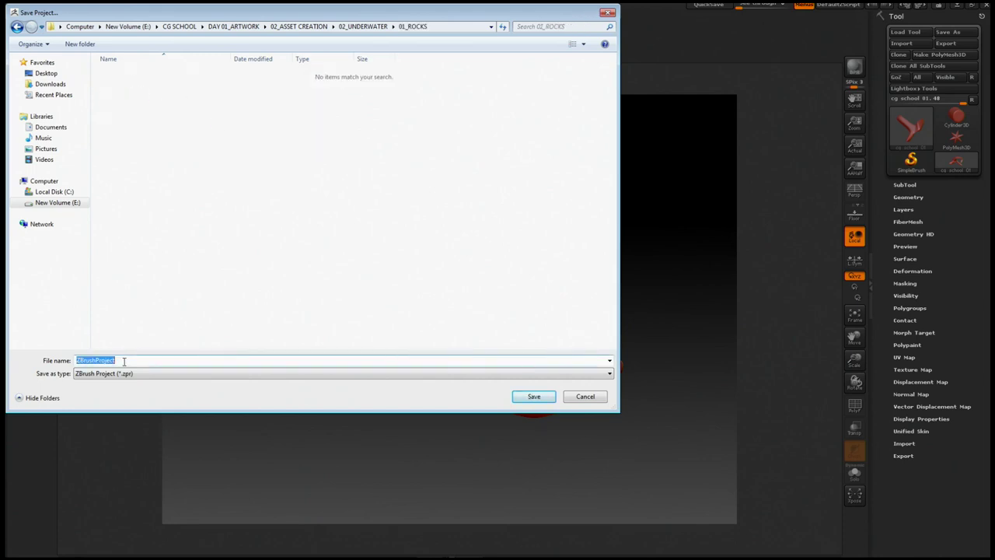
type("cg school 01")
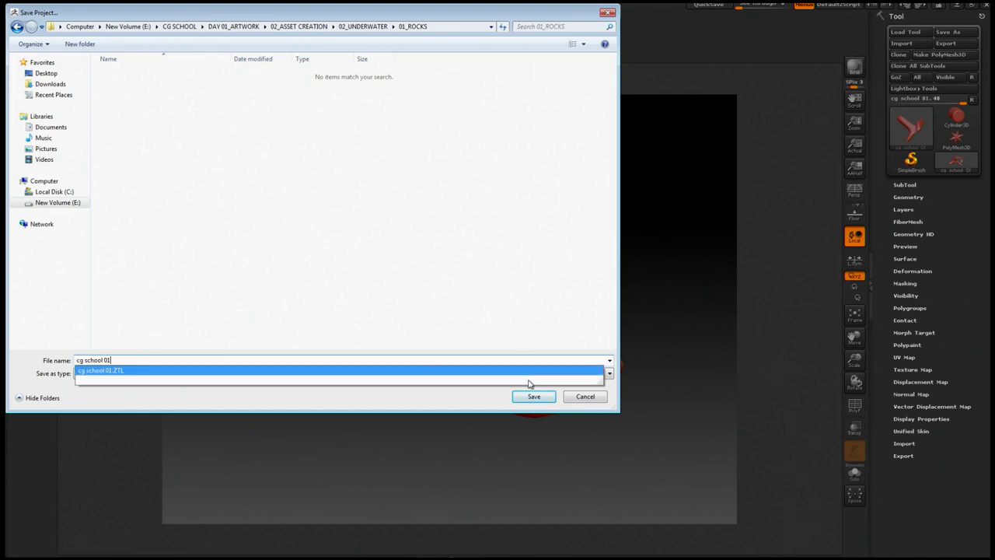
left_click(534, 397)
left_click(534, 397)
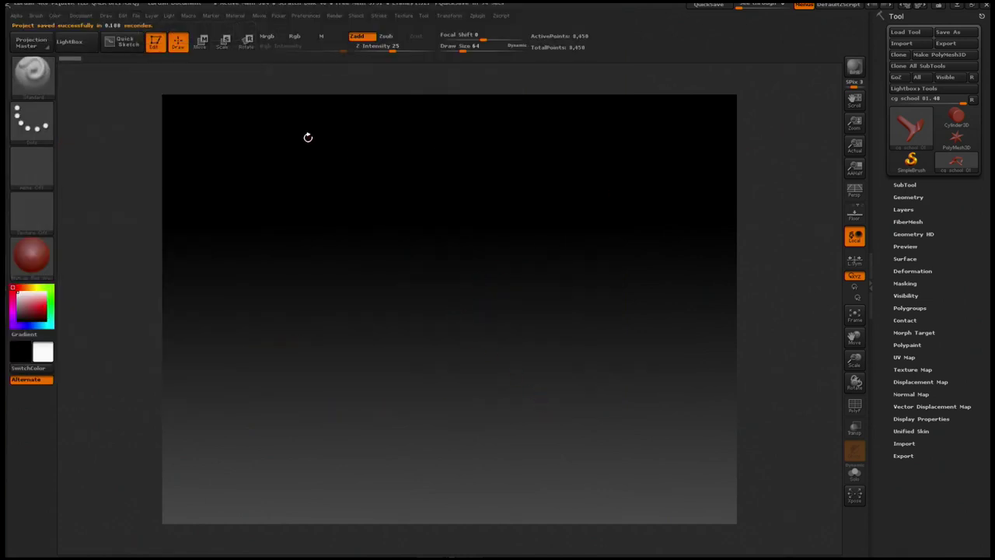
- Close ZBrush again after the project save and answer the exit prompt
left_click_drag(463, 257, 611, 242, "alt")
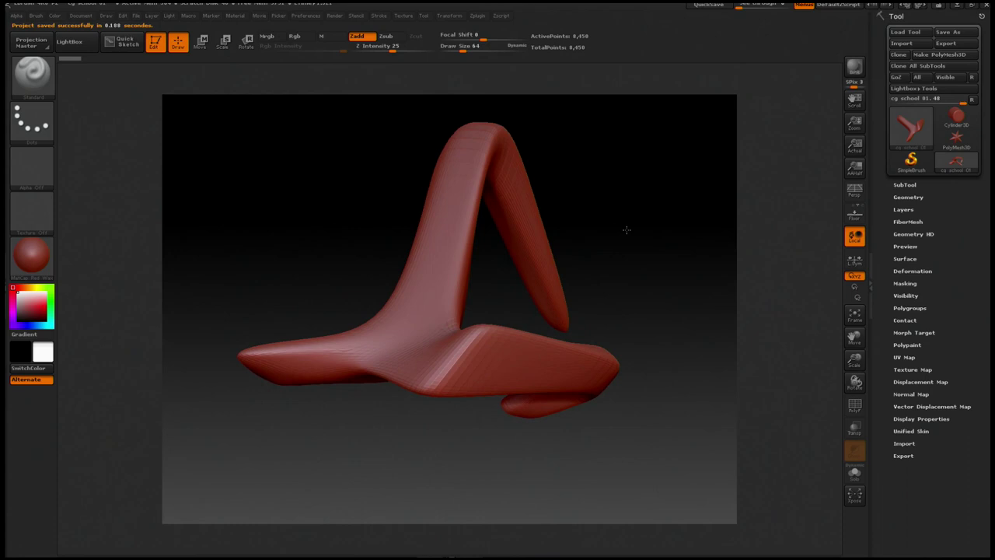
left_click(985, 6)
left_click(502, 315)
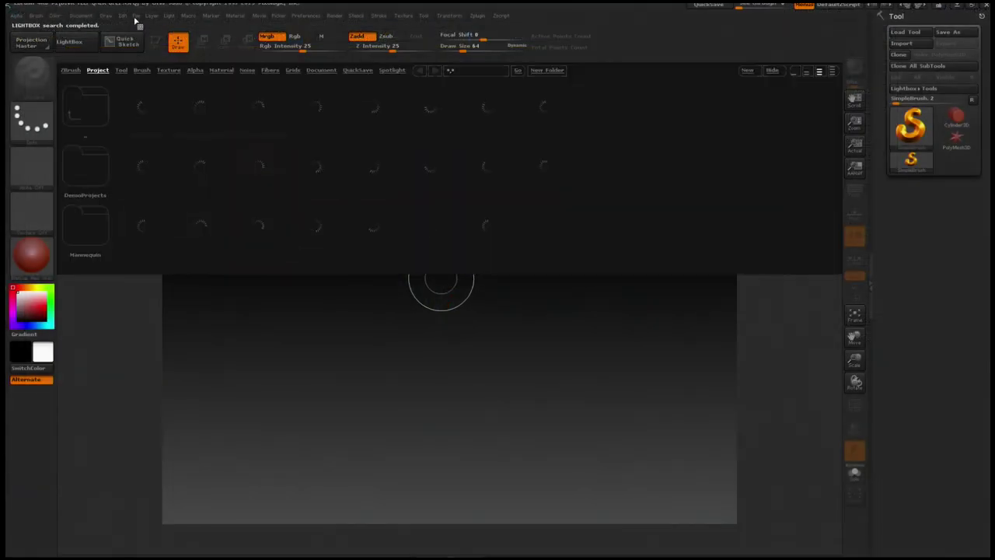
- Hide LightBox and load the saved cg school 01 project from the 02_UNDERWATER\01_ROCKS folder on drive E:
left_click(771, 70)
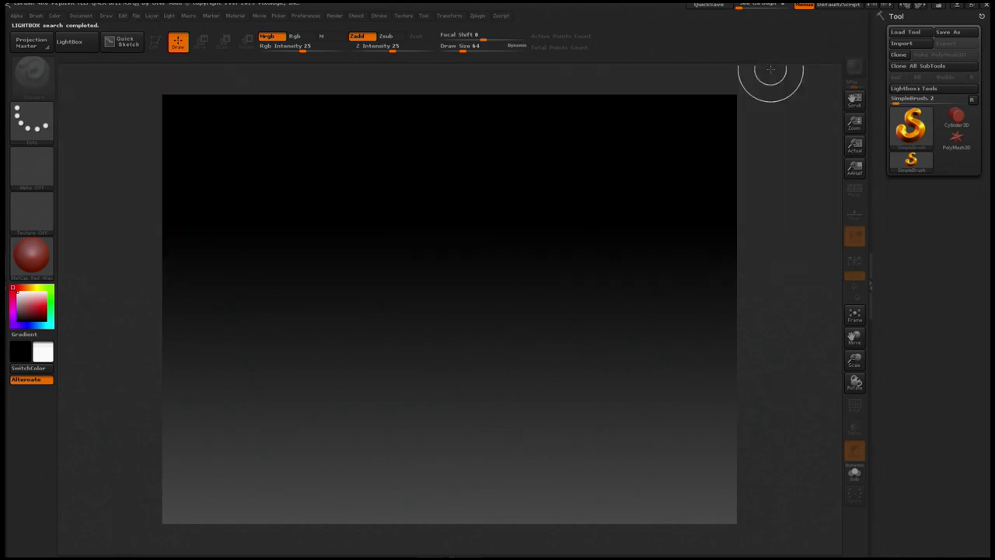
left_click(135, 16)
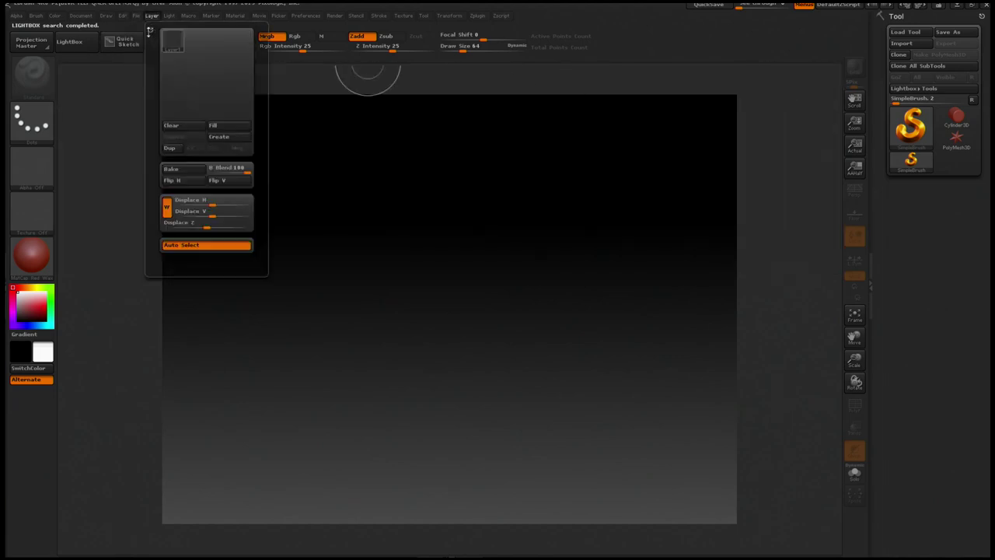
left_click(166, 37)
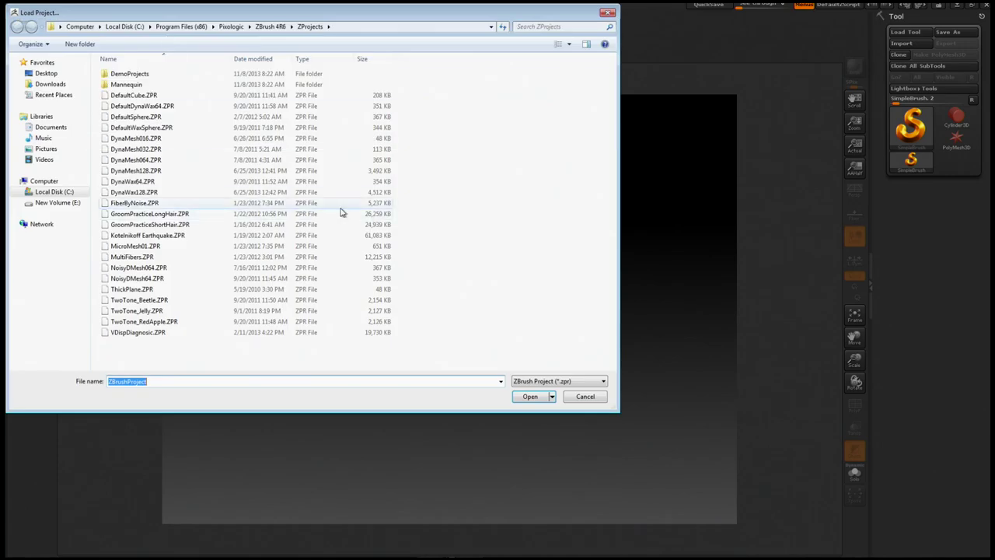
left_click(47, 202)
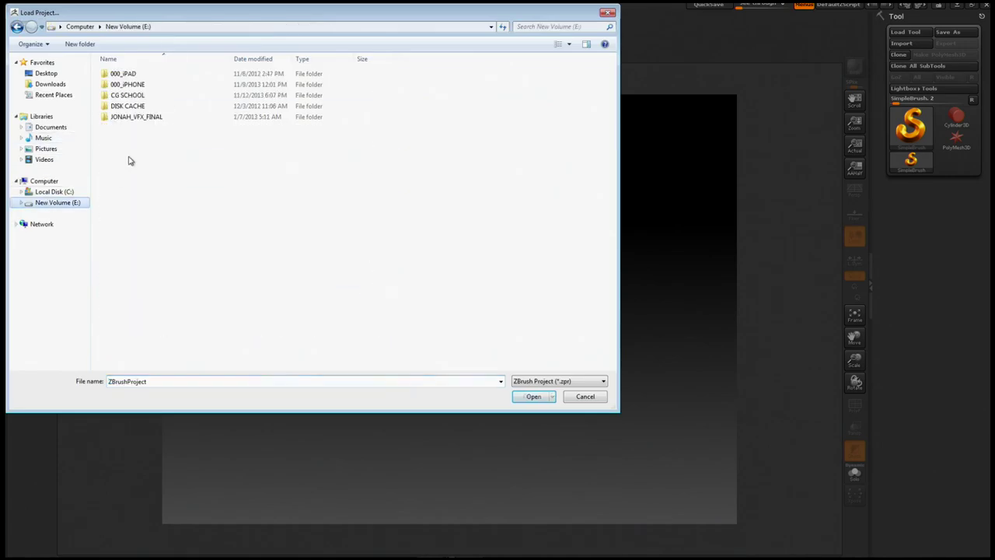
double_click(137, 94)
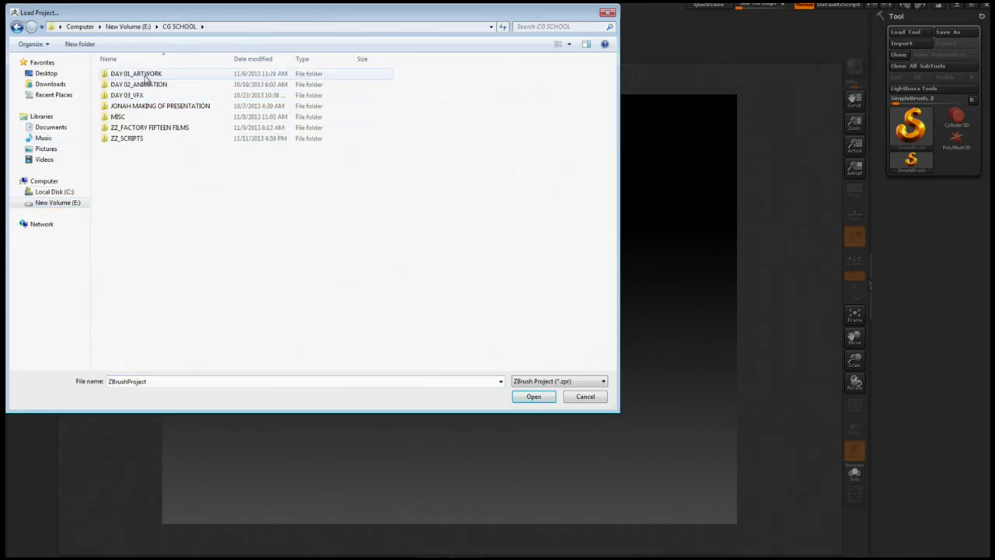
double_click(145, 75)
double_click(144, 85)
double_click(133, 84)
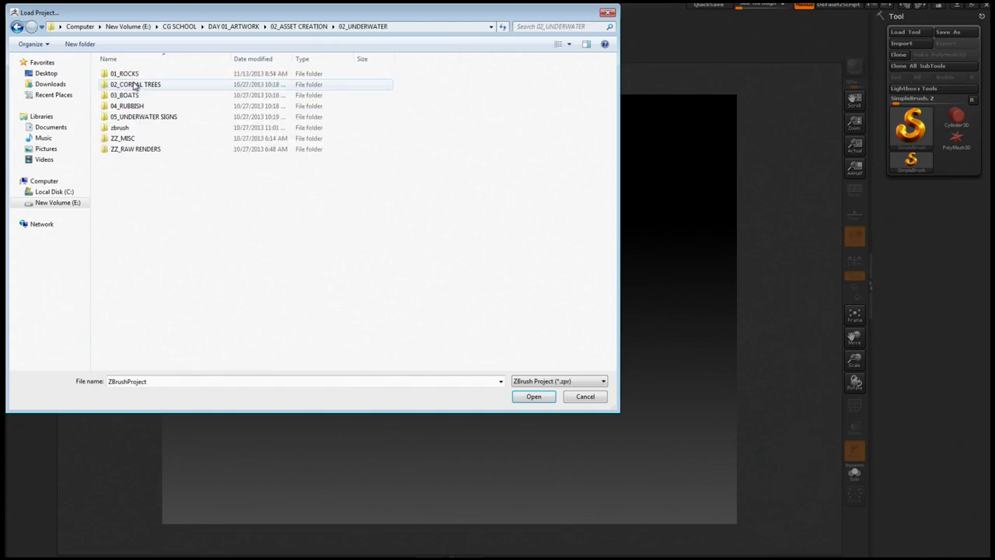
double_click(128, 75)
left_click(134, 76)
left_click(525, 398)
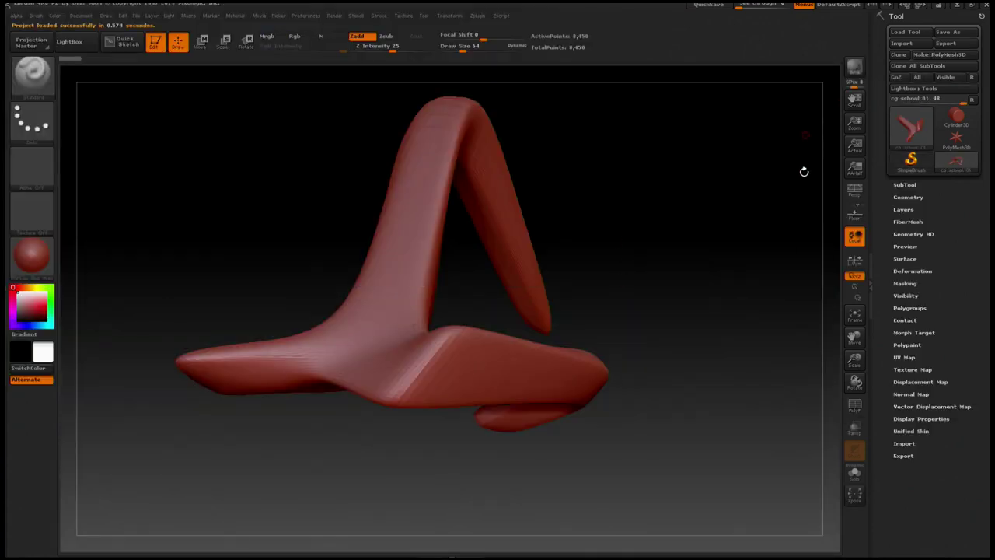
- Restrict rotation to the Y axis, frame the cg school 01 mesh and rotate it to check its shape
left_click_drag(617, 249, 738, 271)
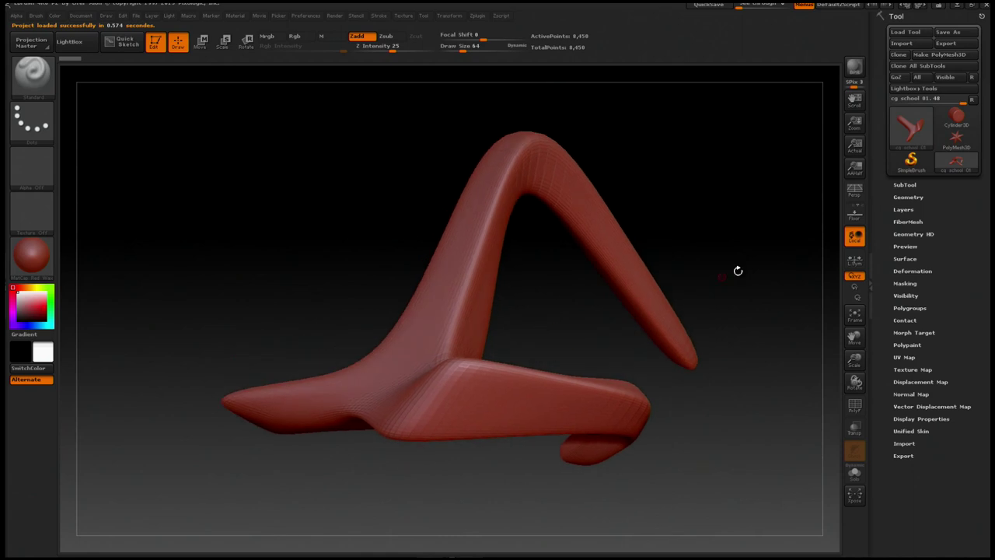
left_click(850, 287)
left_click_drag(533, 313, 464, 303)
key("f")
left_click_drag(624, 257, 680, 199)
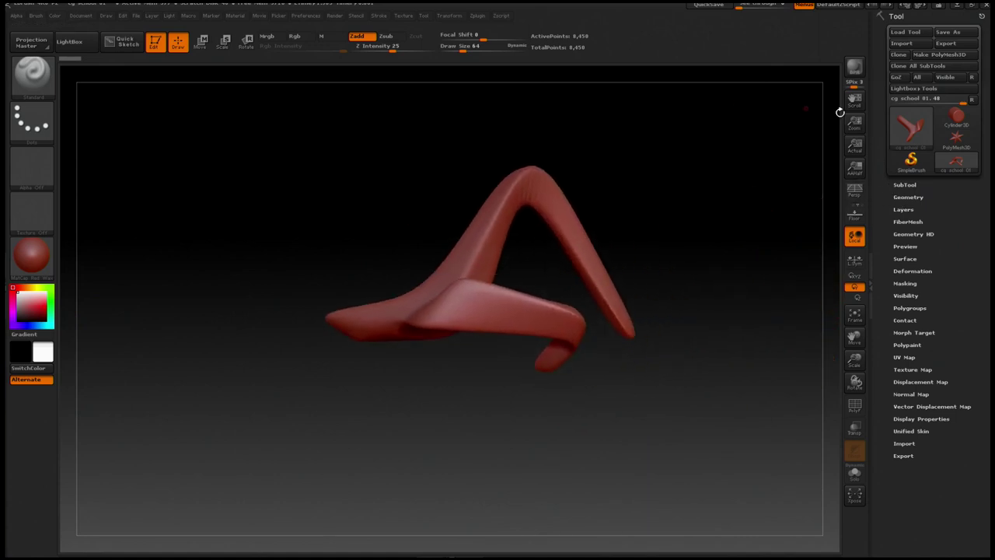
- Look over the current brush, stroke, texture, alpha and material choices, and view the mesh from another side
left_click(23, 82)
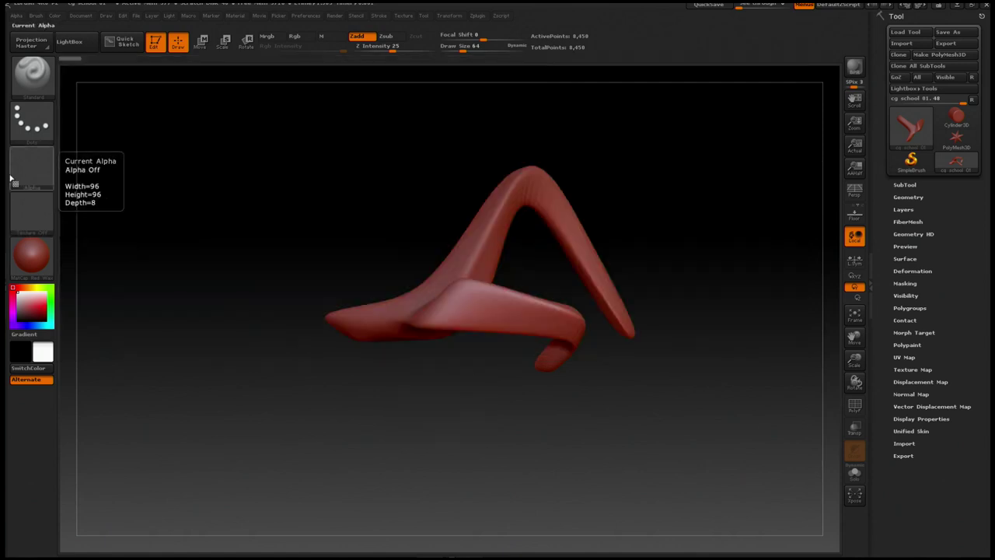
left_click(32, 119)
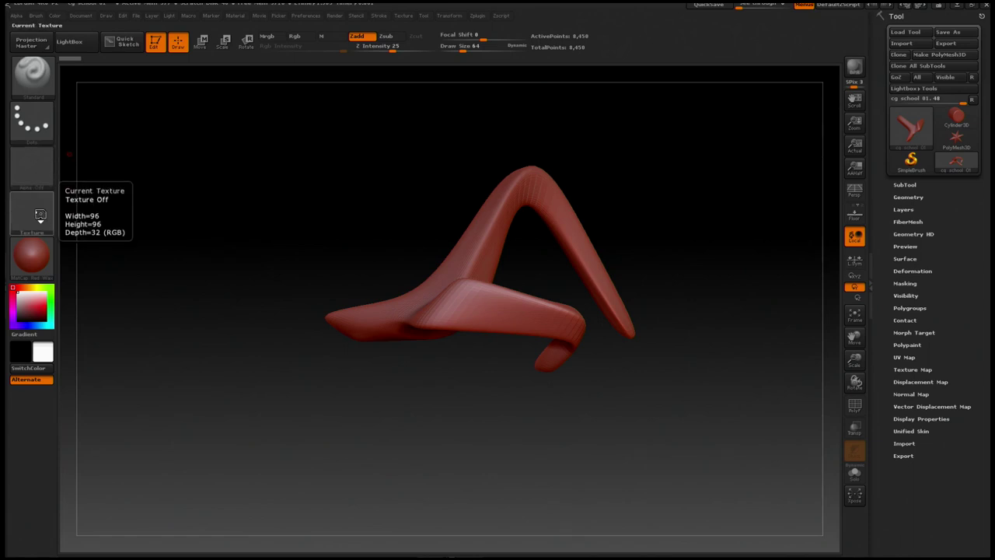
left_click(37, 212)
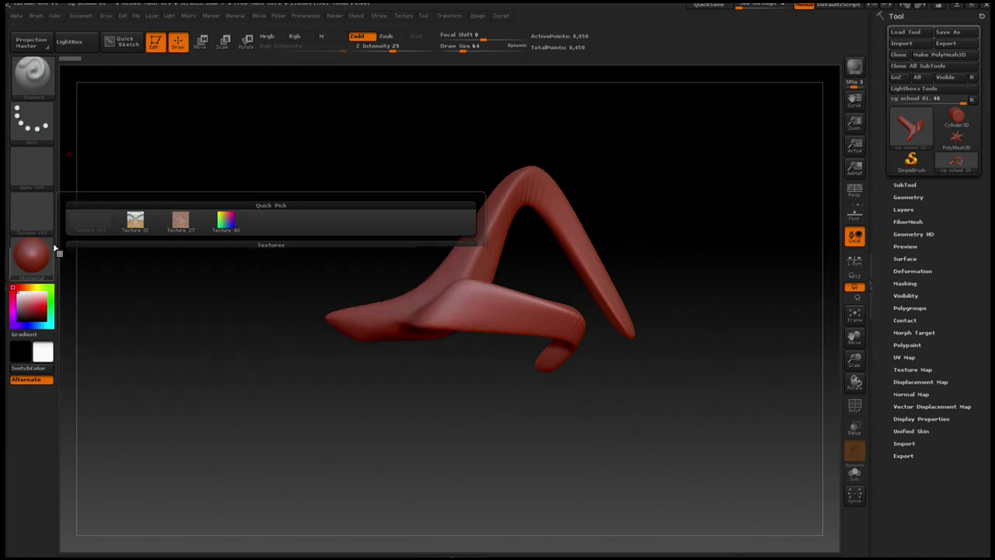
left_click(34, 177)
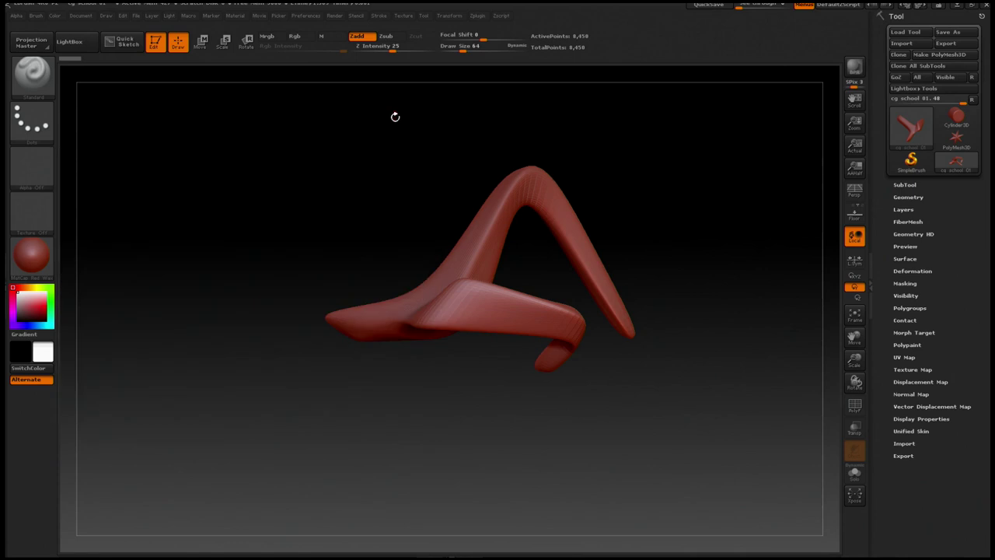
left_click_drag(648, 208, 583, 222, "alt")
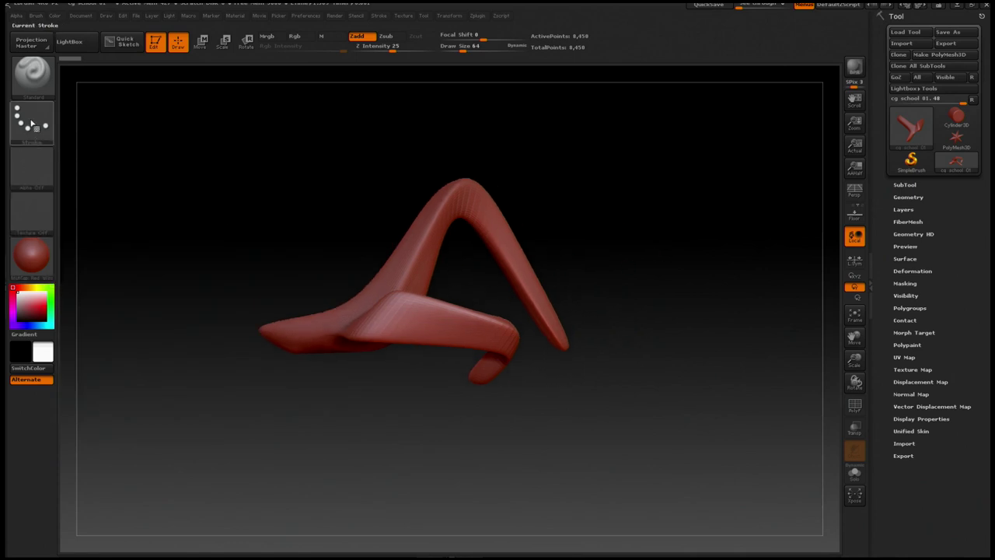
left_click(33, 266)
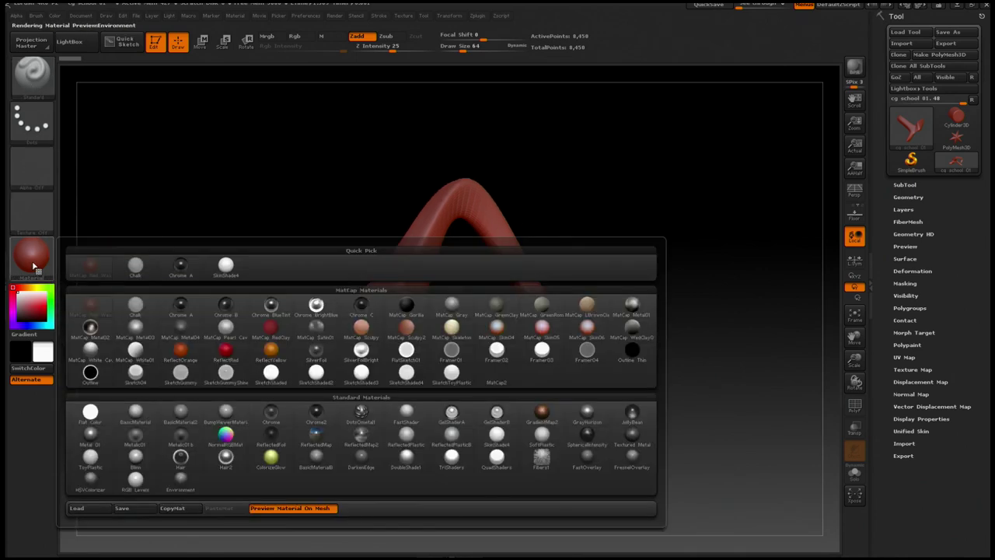
left_click_drag(226, 192, 526, 160)
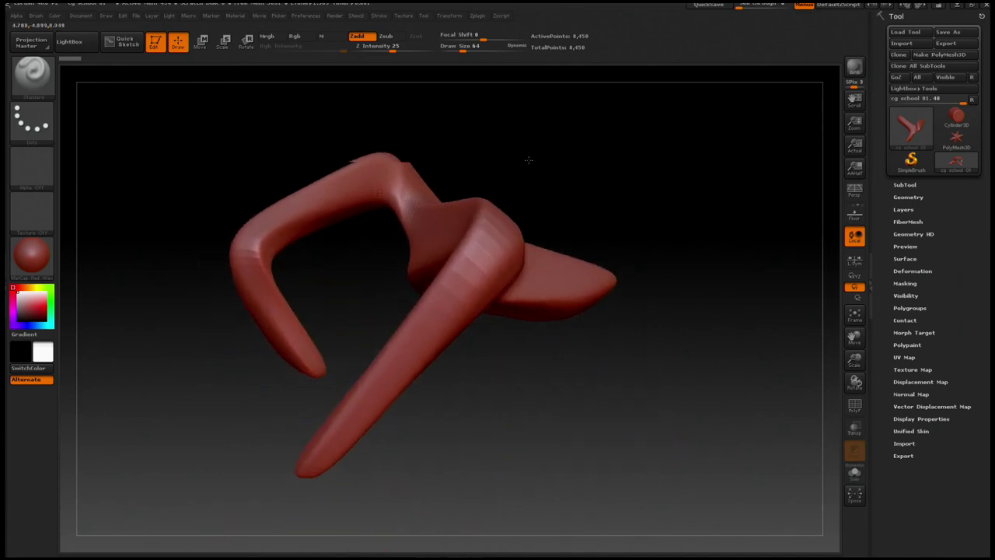
mouse_move(54, 265)
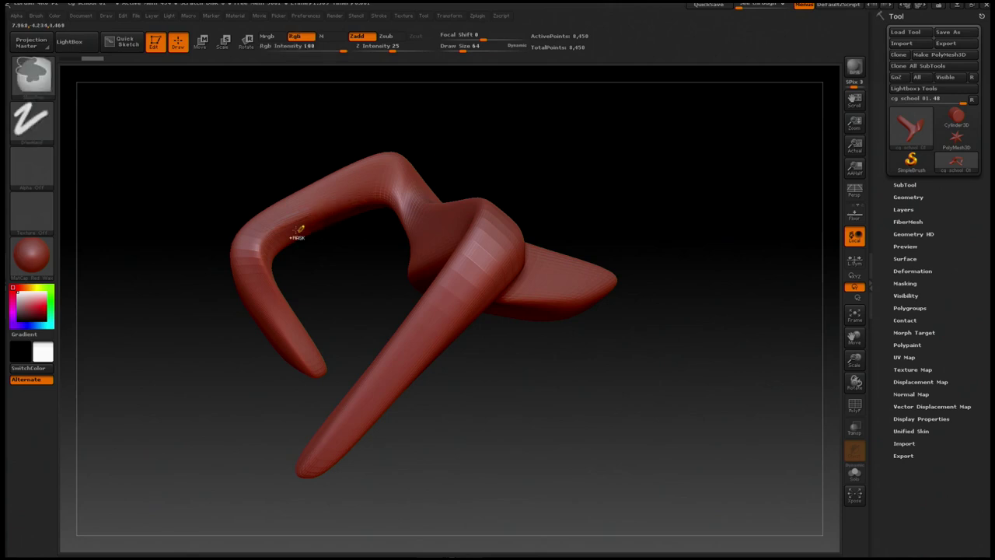
- Try the Chalk material on the mesh, inspect its shading and restore MatCap Red Wax
left_click(36, 258)
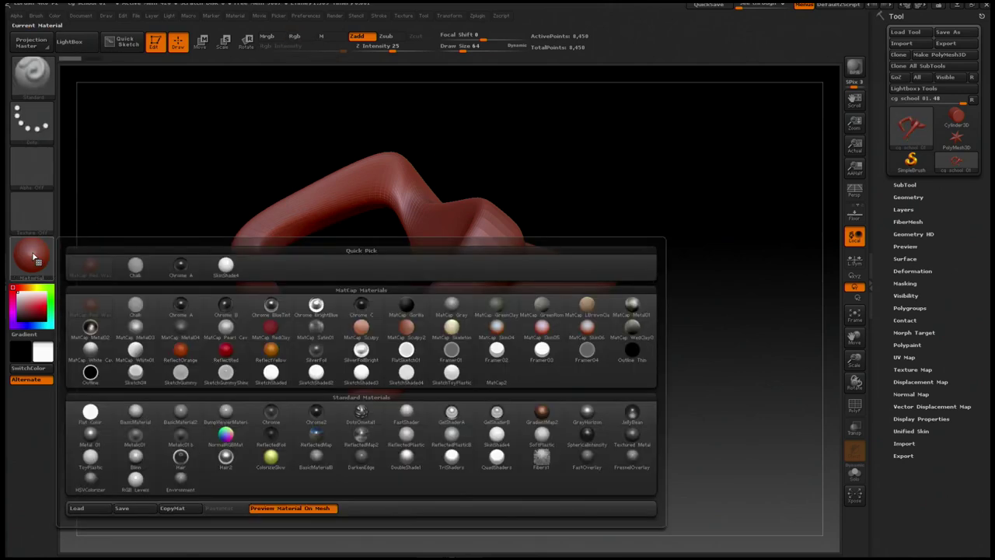
left_click(139, 306)
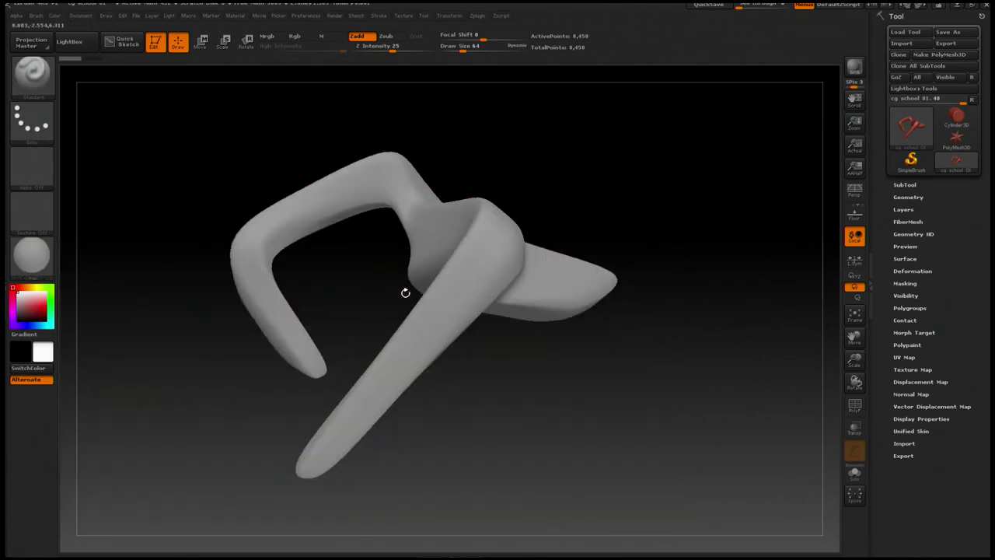
mouse_move(404, 291)
left_mouse_down()
mouse_move(378, 269)
mouse_move(311, 271)
mouse_move(382, 279)
mouse_move(412, 268)
left_mouse_up()
left_click(32, 258)
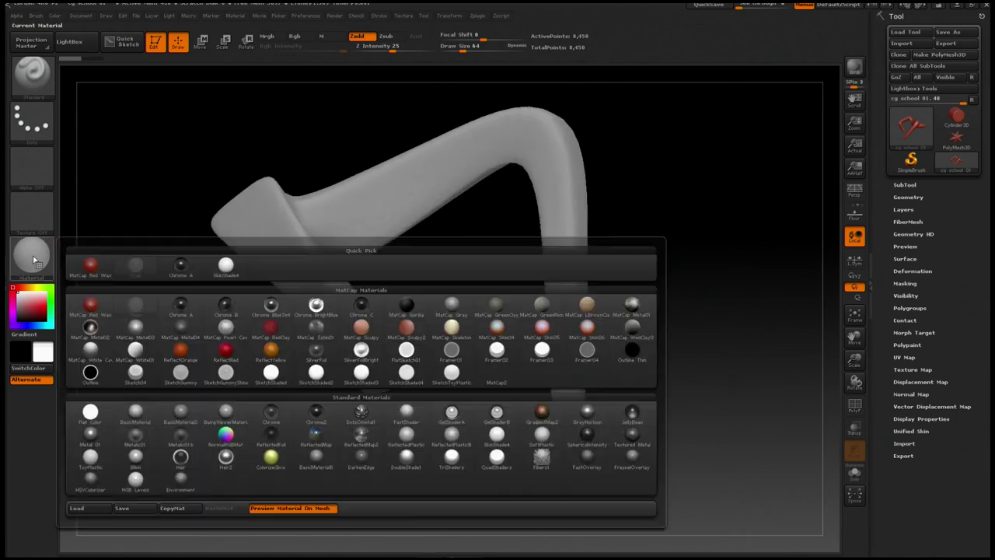
left_click(33, 256)
left_click(90, 265)
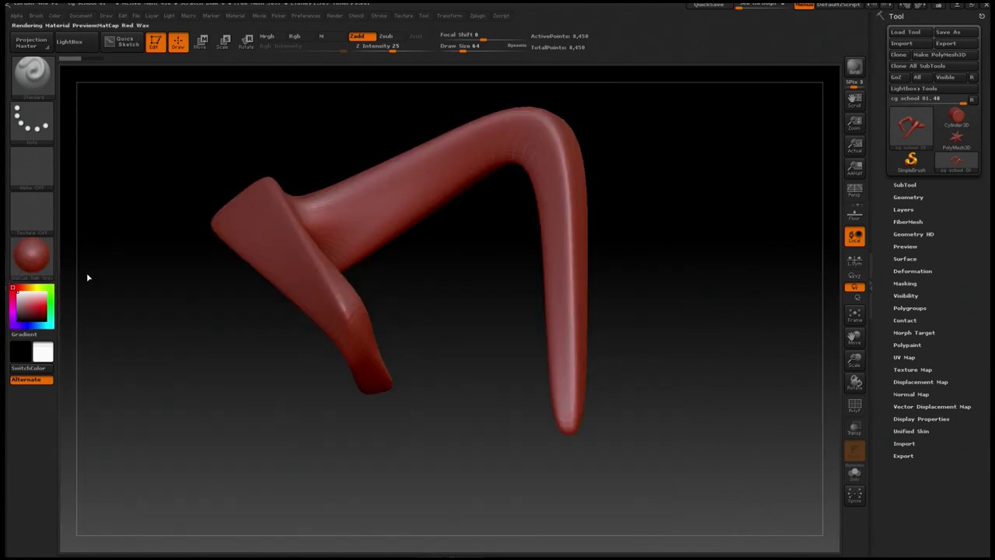
- Try the bright blue-tinted Chrome material on the mesh and rotate it to inspect the reflections
left_click(33, 255)
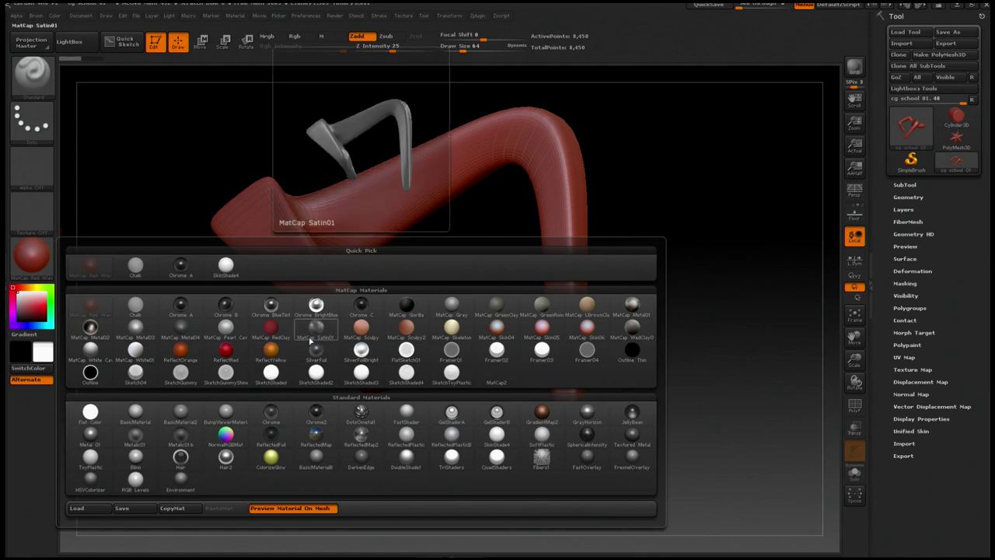
left_click(316, 304)
left_click_drag(444, 309, 539, 325)
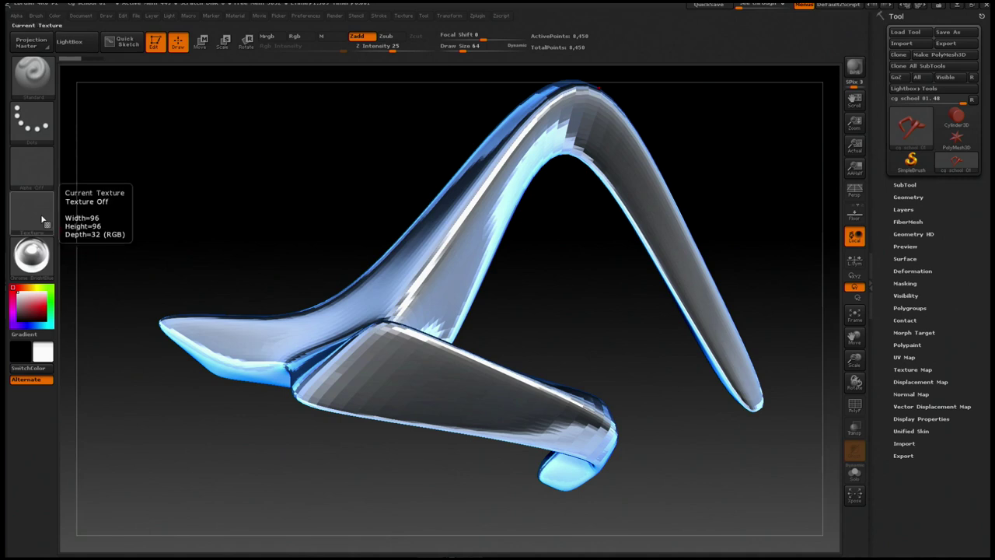
left_click_drag(179, 221, 104, 240)
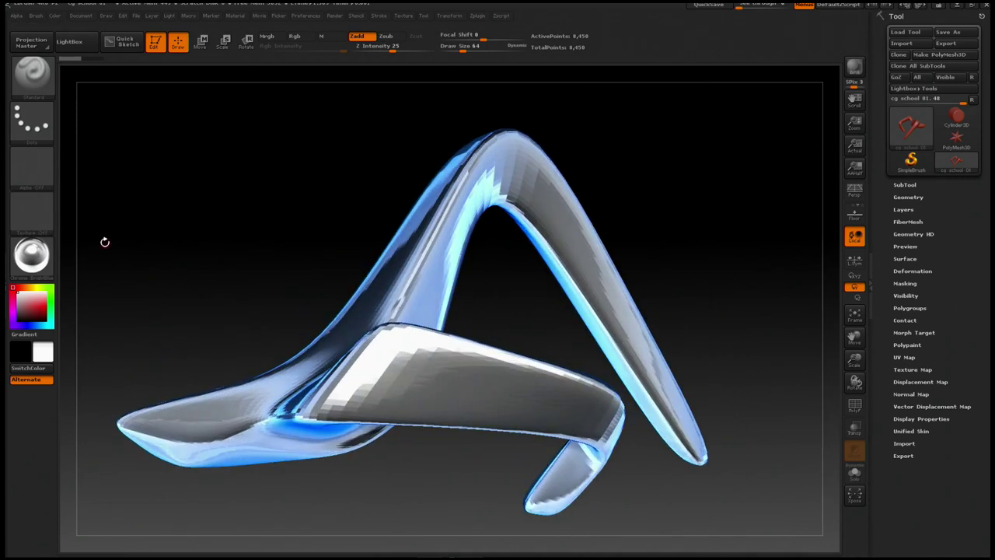
- Try the SketchGummyShine material on the mesh and rotate it to inspect the shading
left_click(31, 255)
left_click(229, 374)
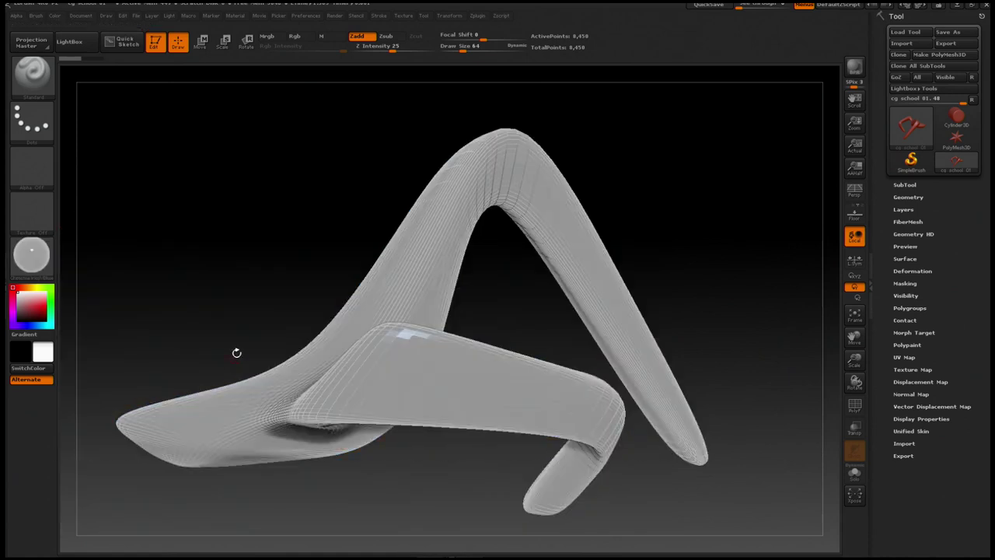
mouse_move(259, 272)
left_mouse_down()
mouse_move(430, 265)
mouse_move(507, 191)
mouse_move(553, 192)
mouse_move(475, 174)
left_mouse_up()
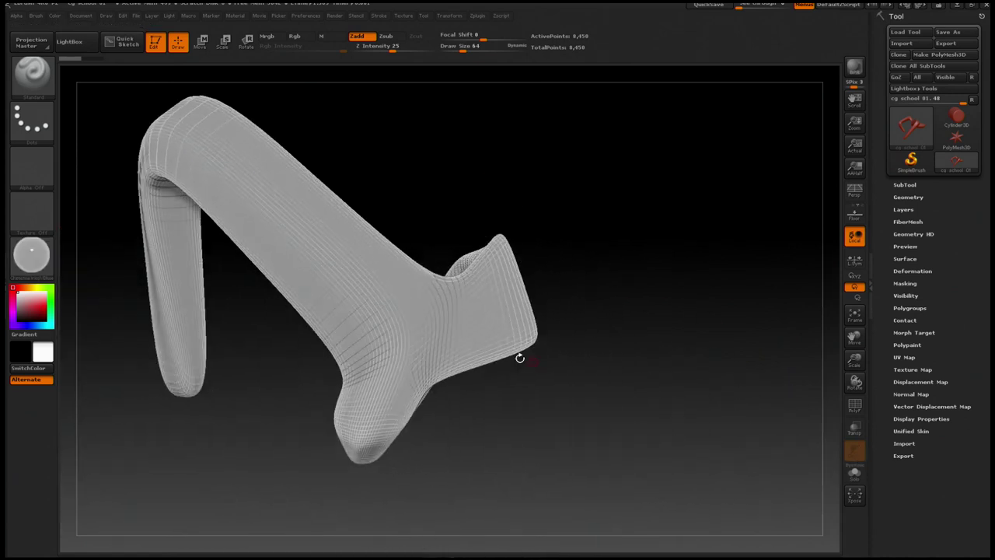
left_click_drag(406, 168, 507, 200)
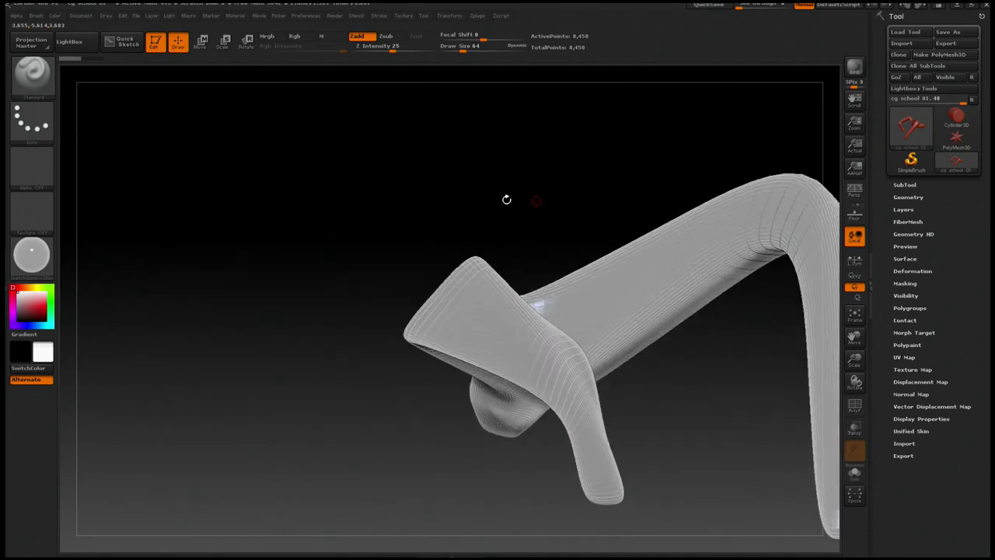
- Return the mesh to the MatCap Red Wax material and rotate it to view it from several sides
left_click(31, 255)
left_click(91, 266)
left_click_drag(329, 186, 365, 174)
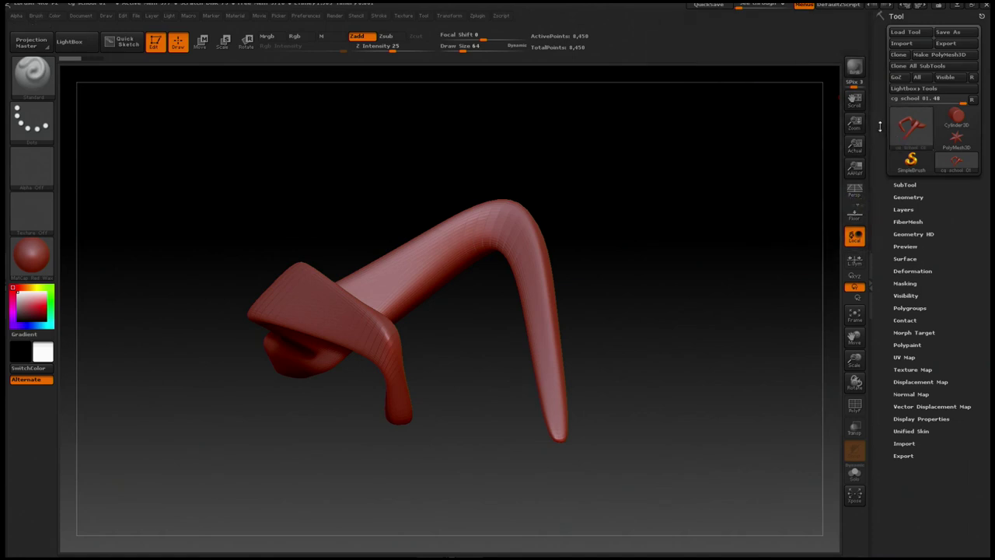
left_click_drag(654, 196, 376, 237)
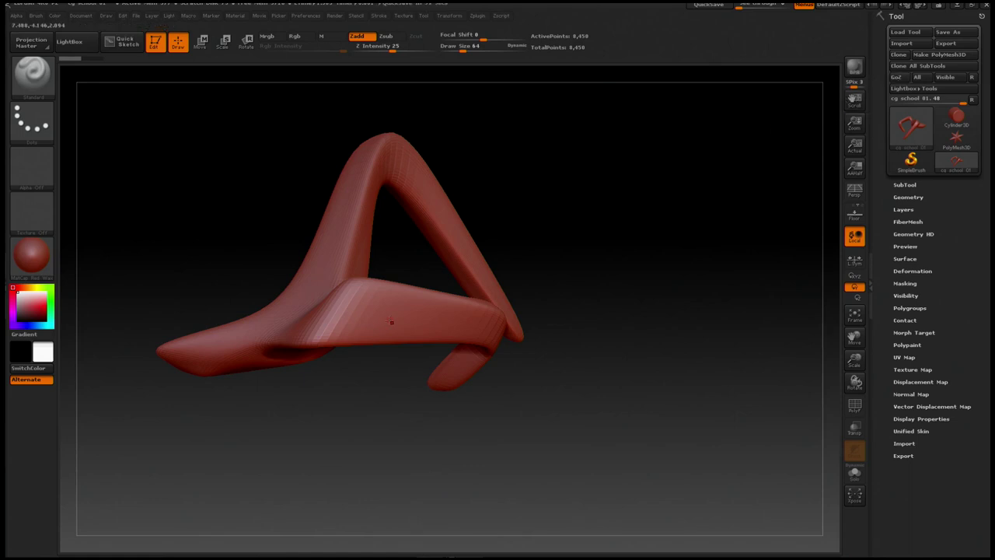
left_click_drag(577, 259, 632, 174)
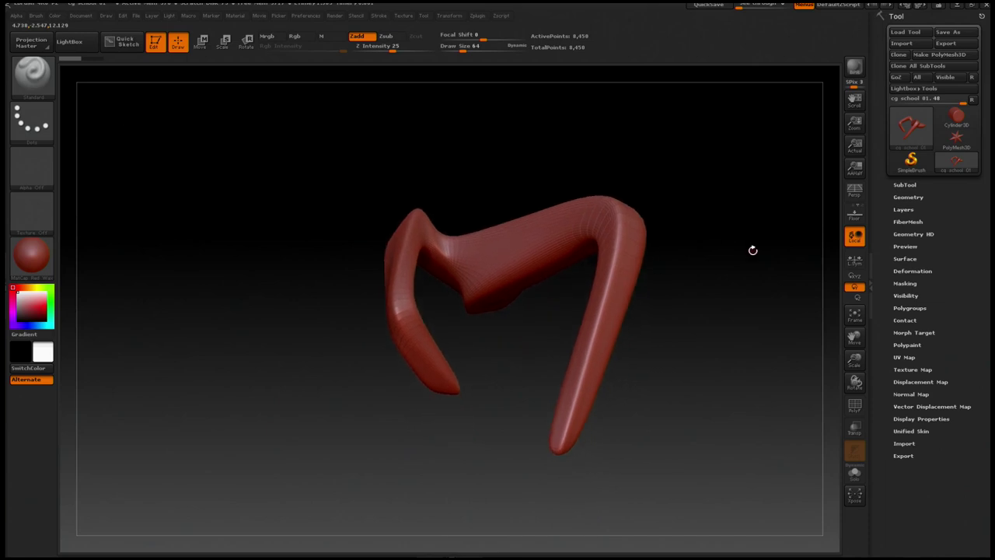
- Examine the tool's Geometry and SubTool settings and view the mesh from different angles
left_click(907, 198)
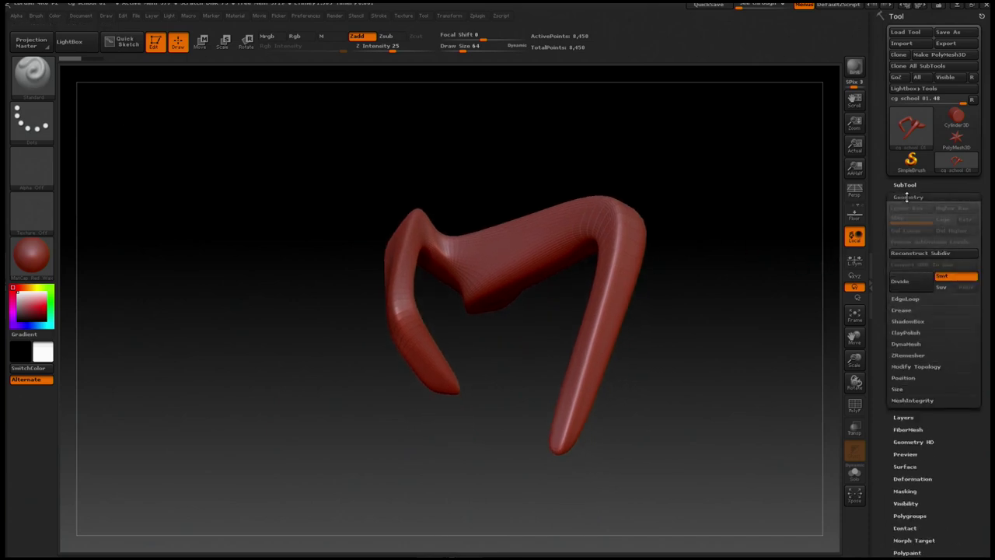
left_click(907, 198)
left_click(905, 185)
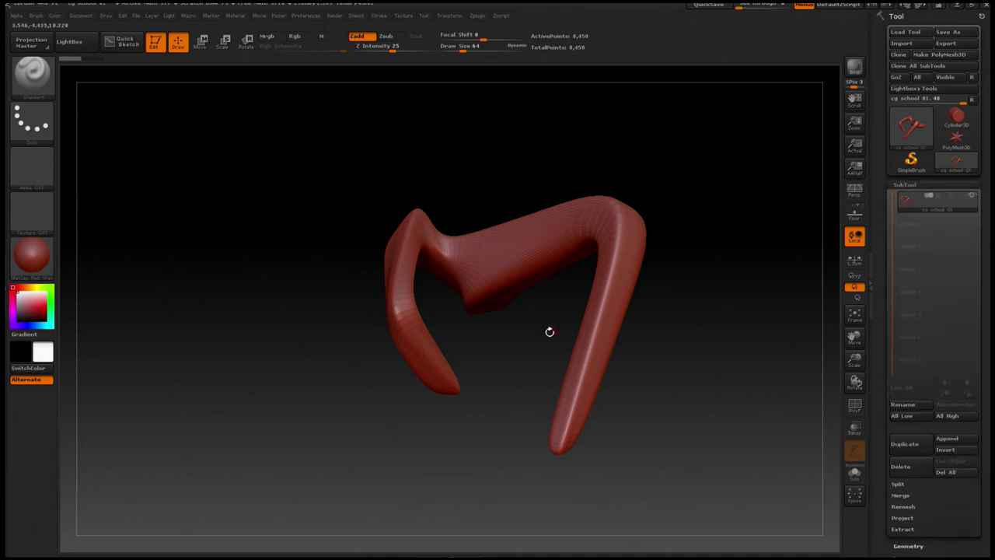
left_click_drag(548, 331, 311, 257)
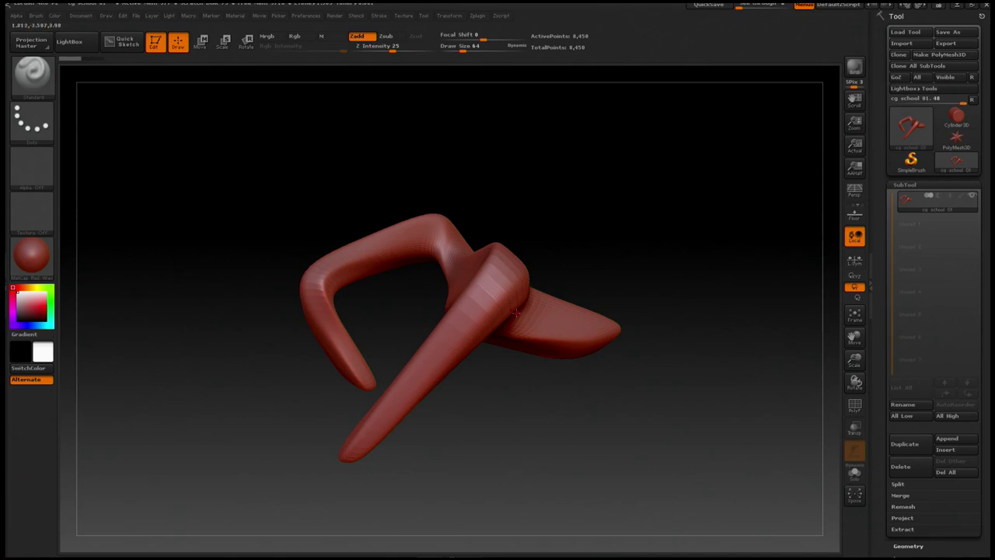
left_click_drag(620, 240, 641, 244)
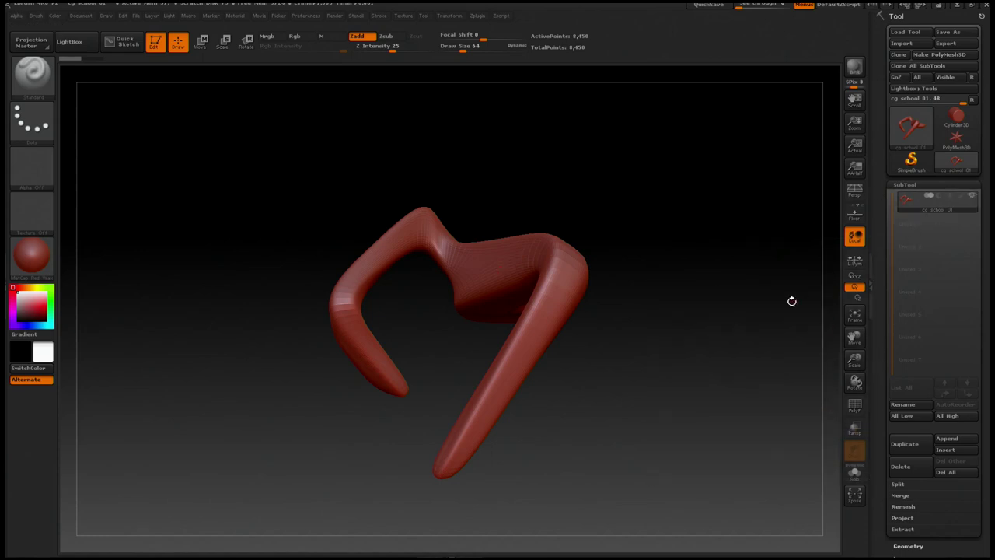
left_click(904, 186)
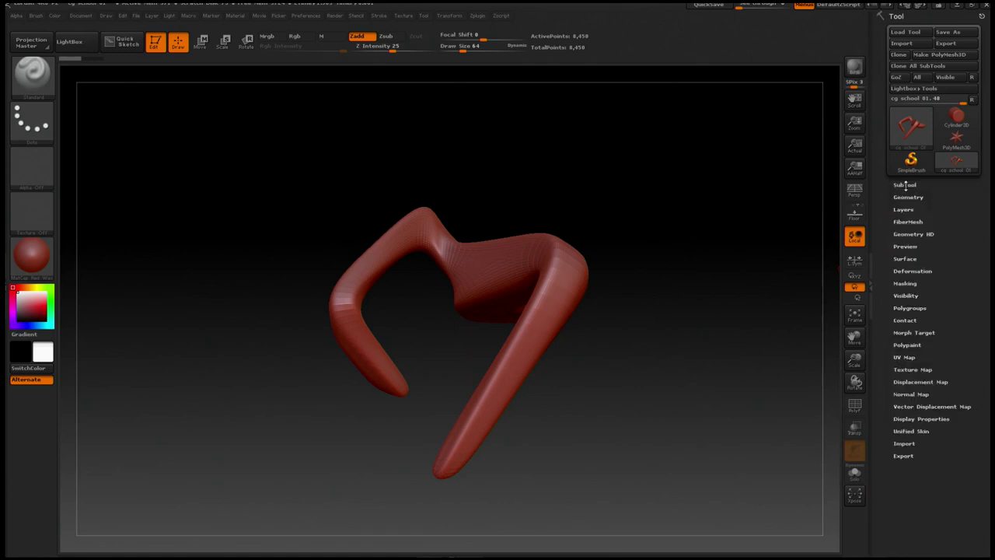
- Expand the tool's Geometry settings and turn on the PolyFrame wireframe to inspect the mesh's polygons up close
left_click(907, 197)
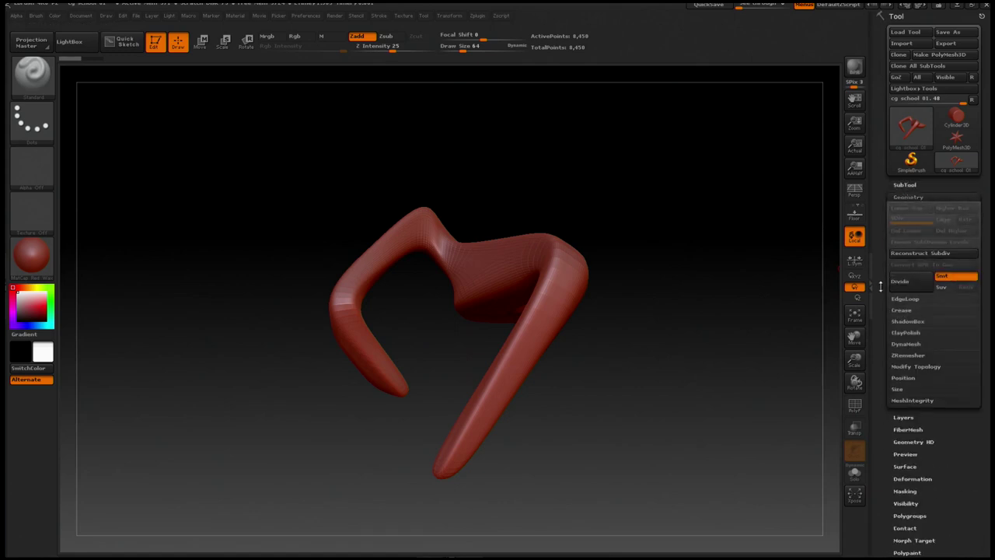
left_click_drag(650, 217, 591, 189)
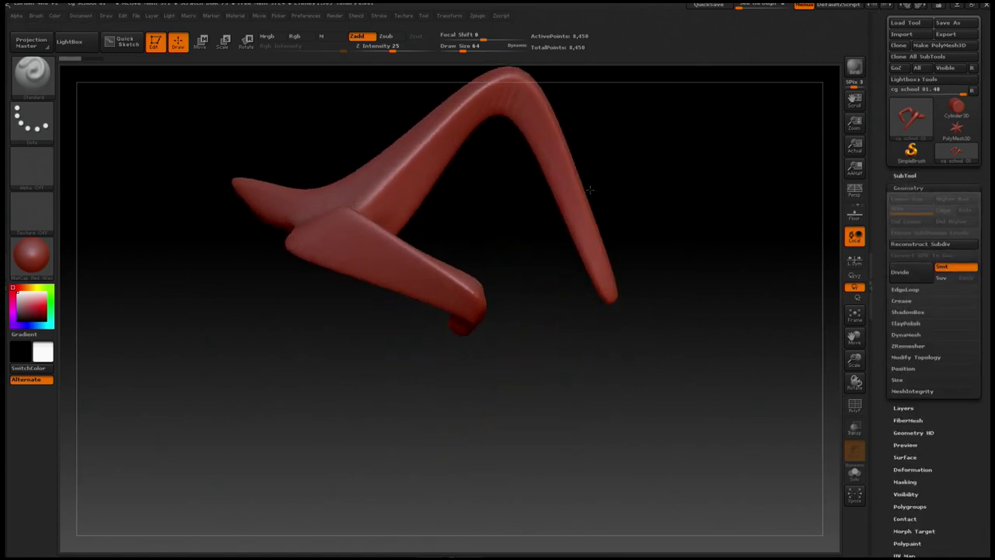
left_click_drag(503, 213, 609, 362, "alt")
left_click(854, 405)
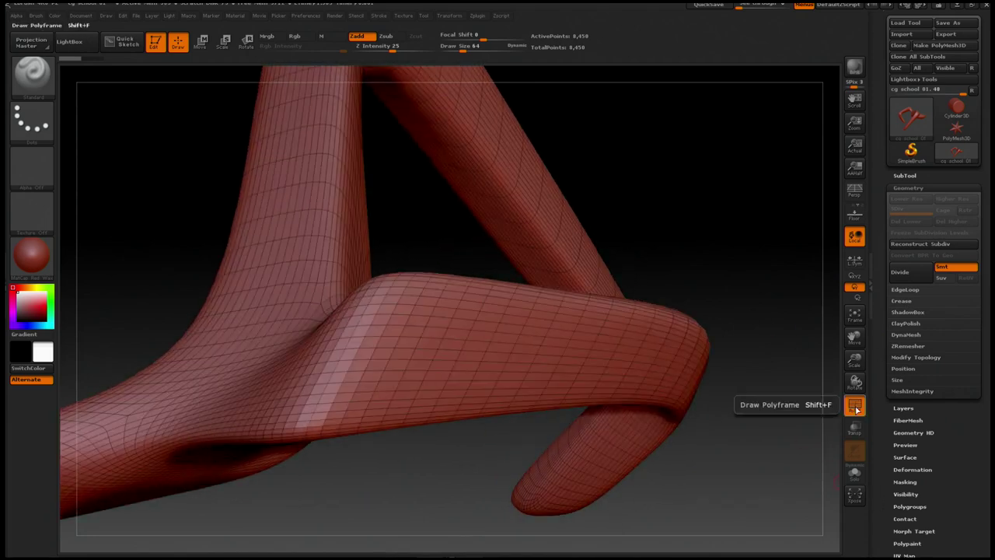
left_click_drag(405, 215, 429, 211)
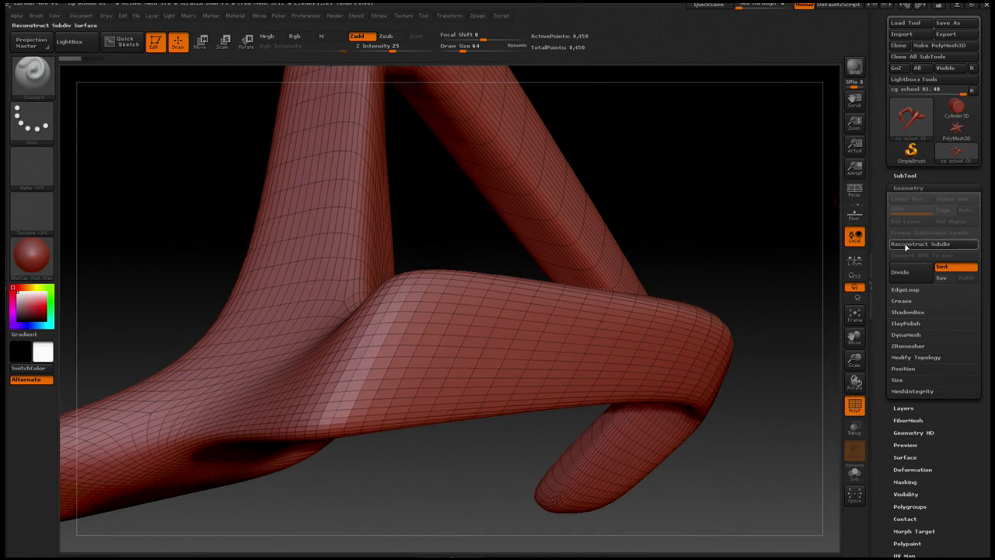
- Divide the mesh twice to reach subdivision level 3 and check the wireframe up close
left_click(899, 271)
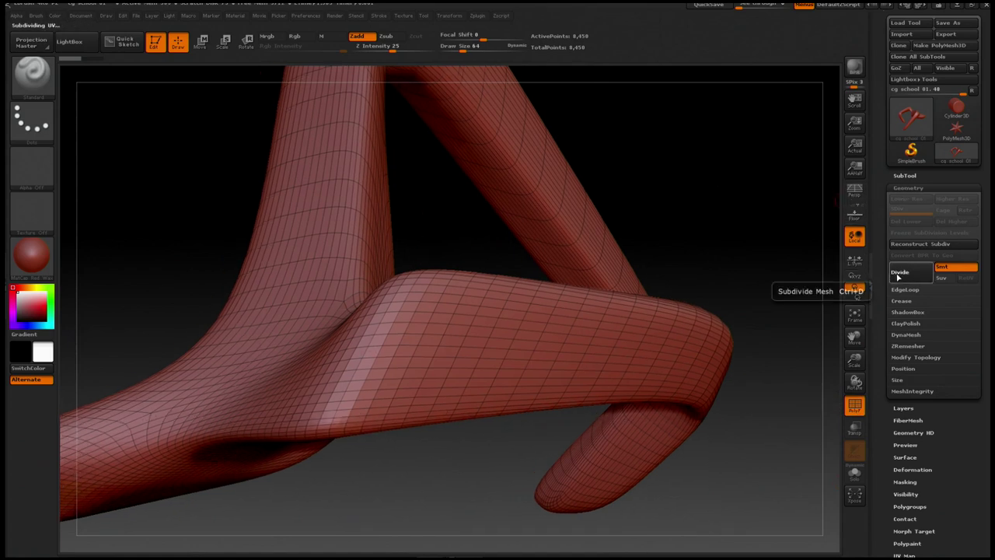
left_click_drag(715, 245, 688, 205)
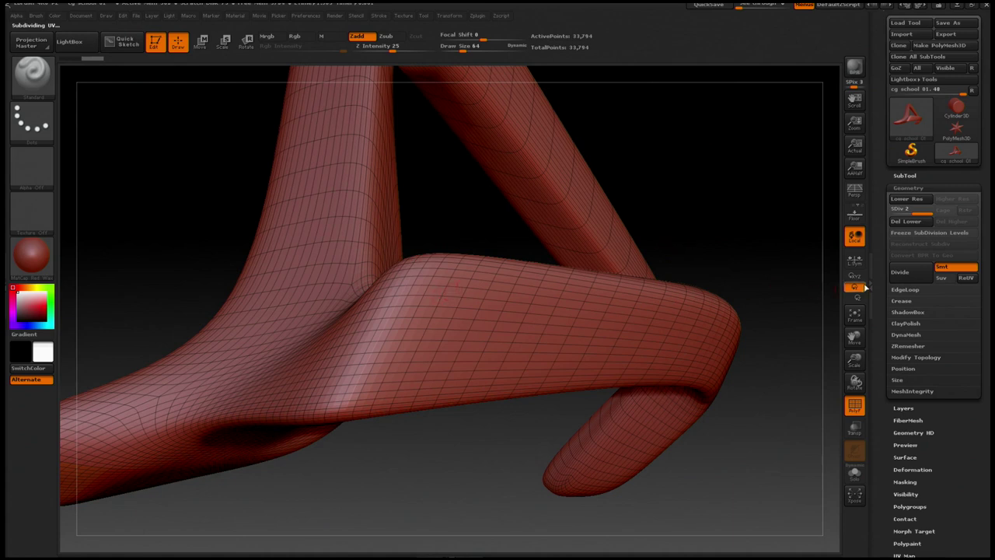
left_click(902, 272)
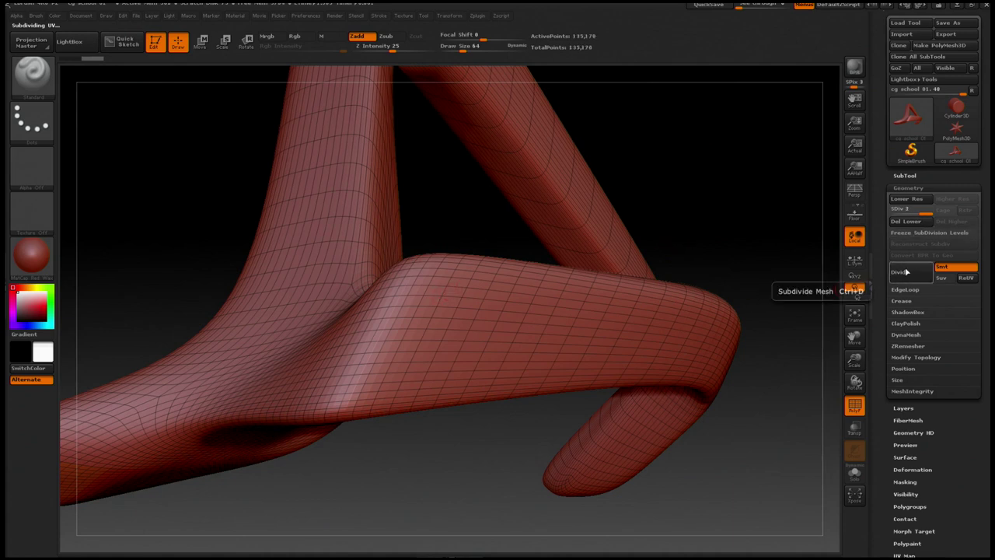
left_click_drag(451, 240, 456, 386, "alt")
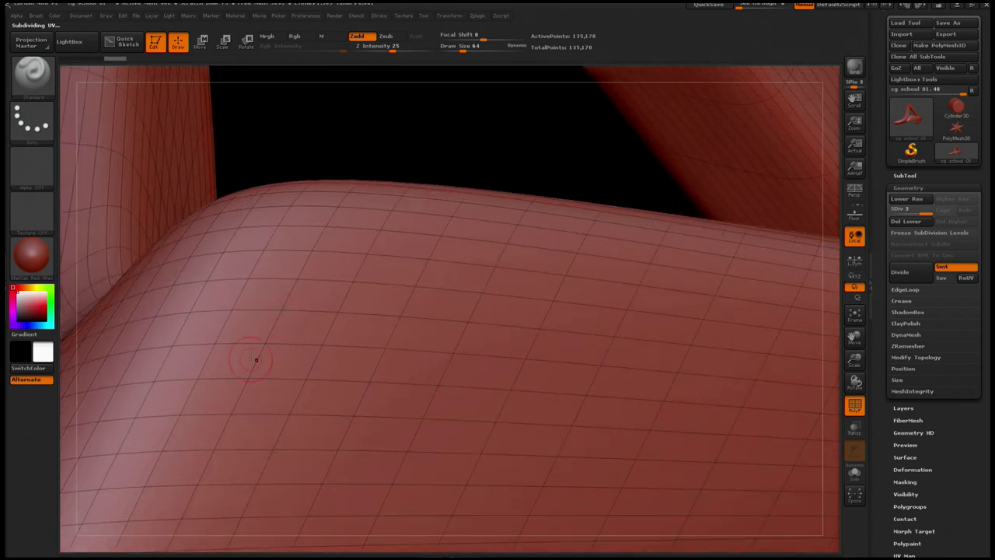
- Hide the PolyFrame wireframe and compare the surface at subdivision level 1 with level 3
left_click(854, 405)
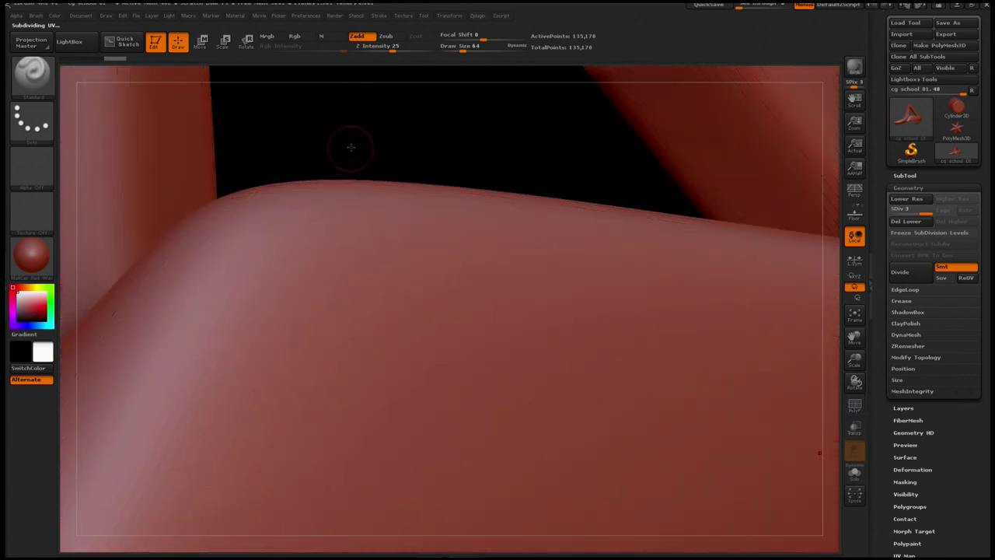
left_click_drag(349, 148, 327, 326)
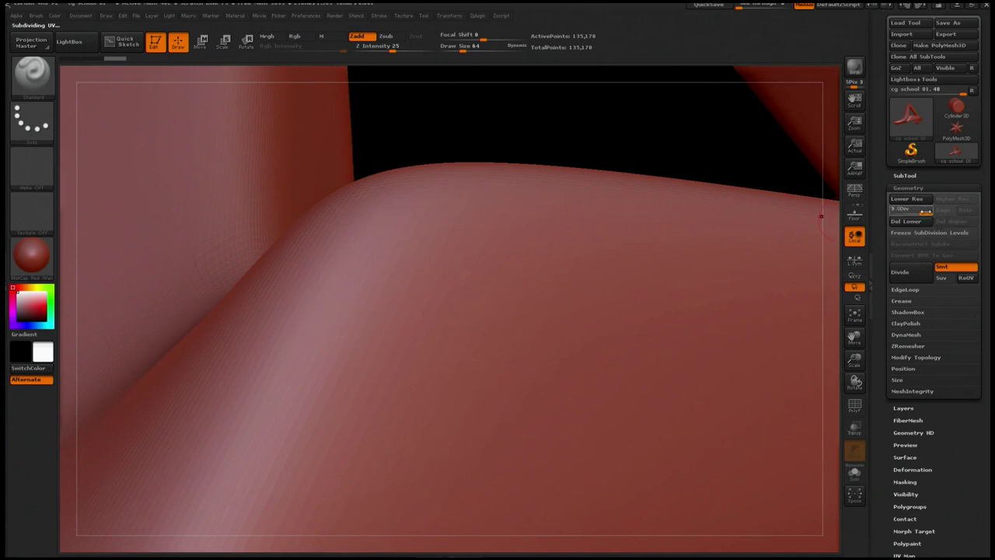
left_click(896, 213)
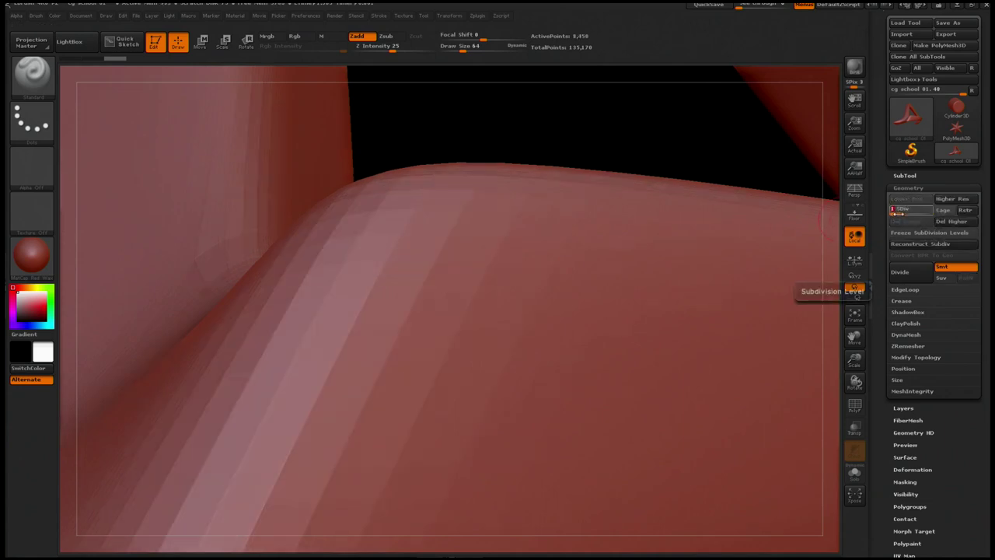
left_click_drag(926, 220, 928, 221)
left_click_drag(522, 140, 456, 38, "alt")
left_click_drag(599, 213, 482, 195)
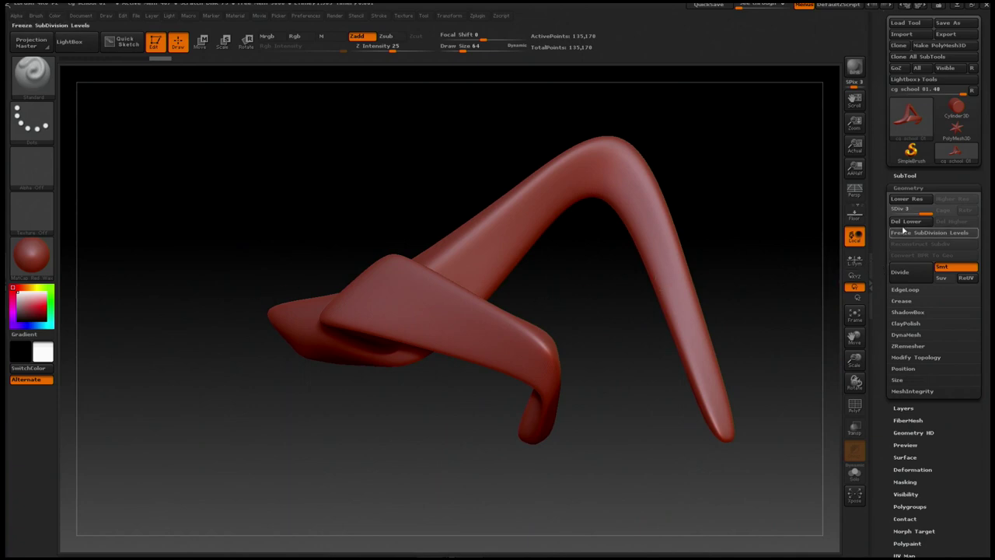
- Switch the mesh between subdivision levels 1, 2 and 3 and rotate it to compare the surface smoothness
left_click_drag(923, 212, 876, 214)
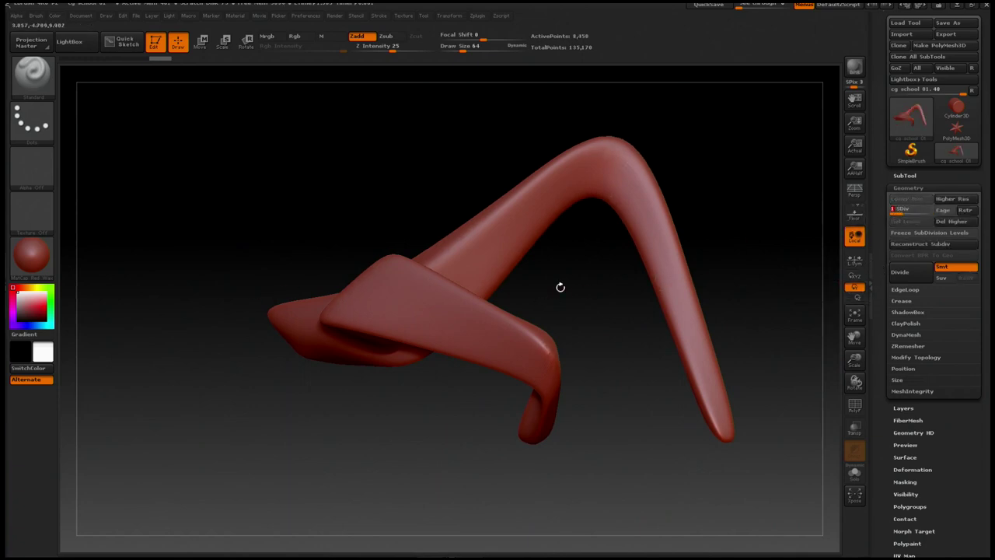
left_click_drag(562, 296, 653, 274)
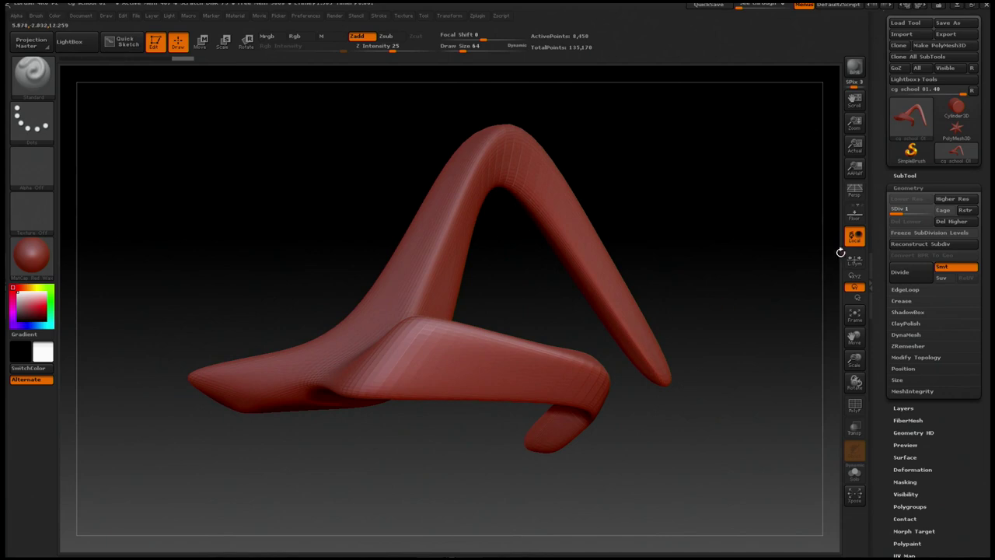
left_click(920, 219)
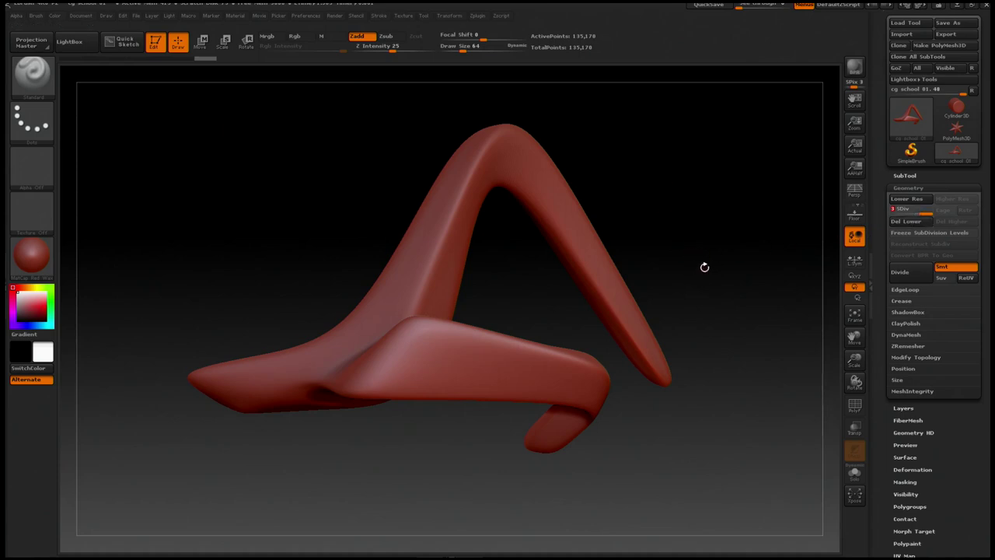
left_click_drag(704, 267, 796, 251)
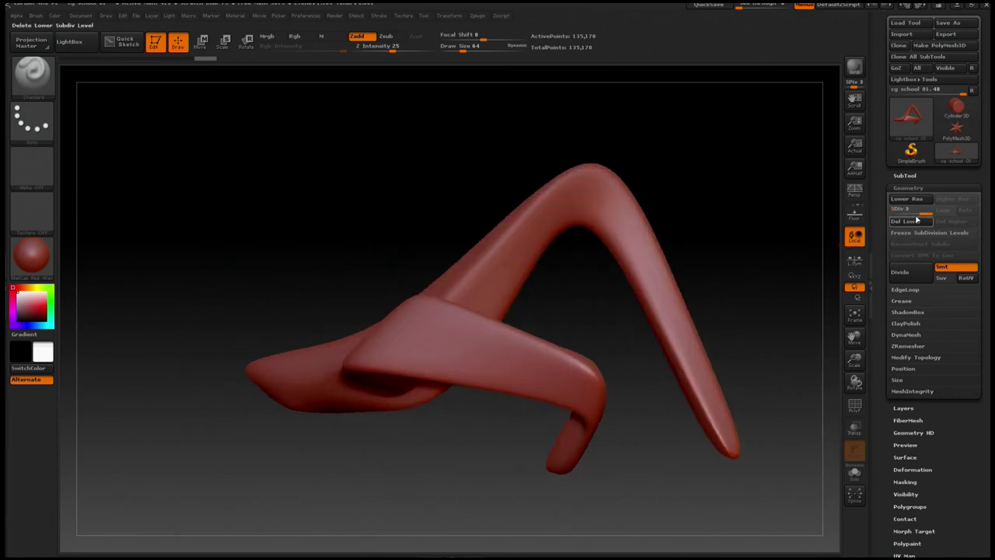
left_click(891, 209)
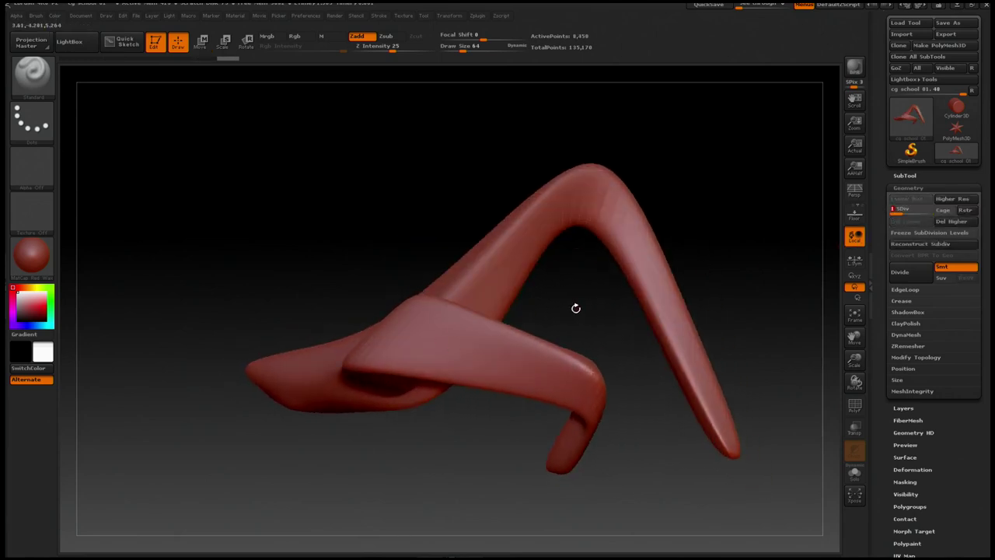
mouse_move(576, 308)
left_mouse_down()
mouse_move(560, 296)
mouse_move(598, 320)
mouse_move(583, 314)
left_mouse_up()
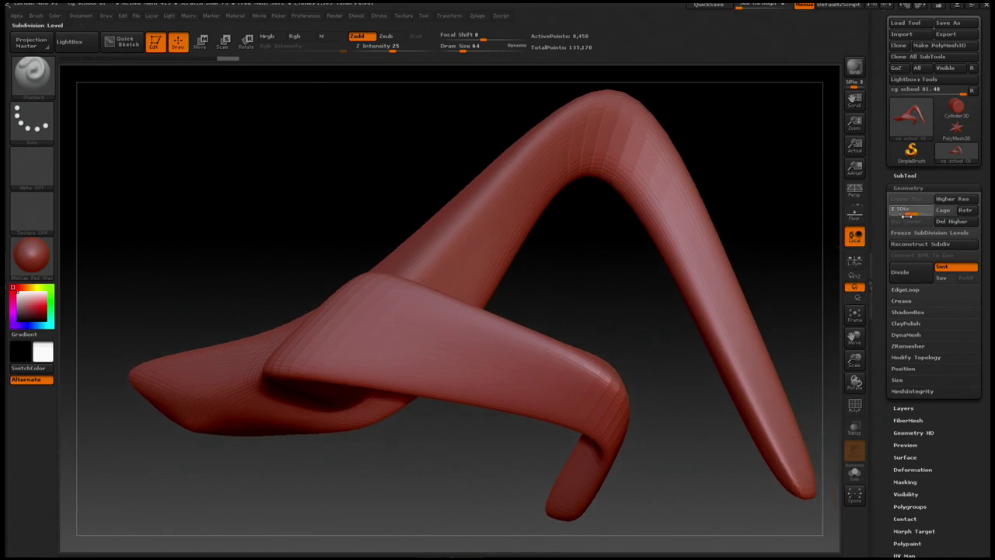
left_click(909, 221)
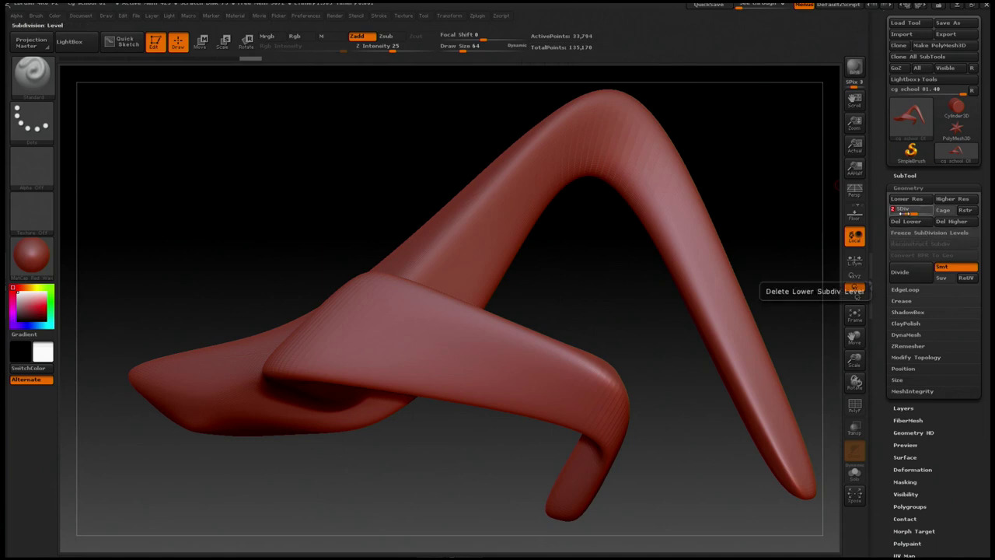
key("d")
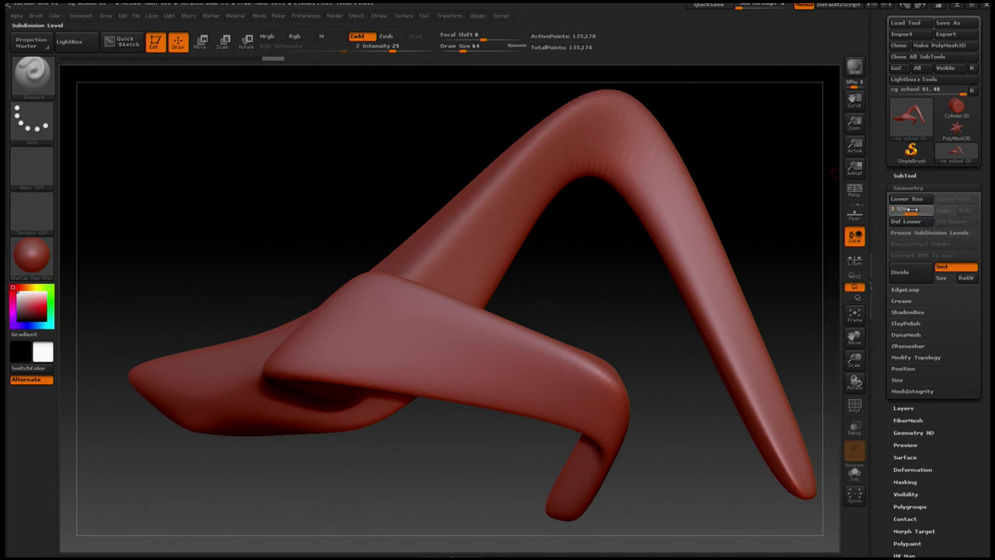
- Lower the mesh to subdivision level 1, raise it to level 2 and compare the active point counts
left_click_drag(912, 209, 891, 210)
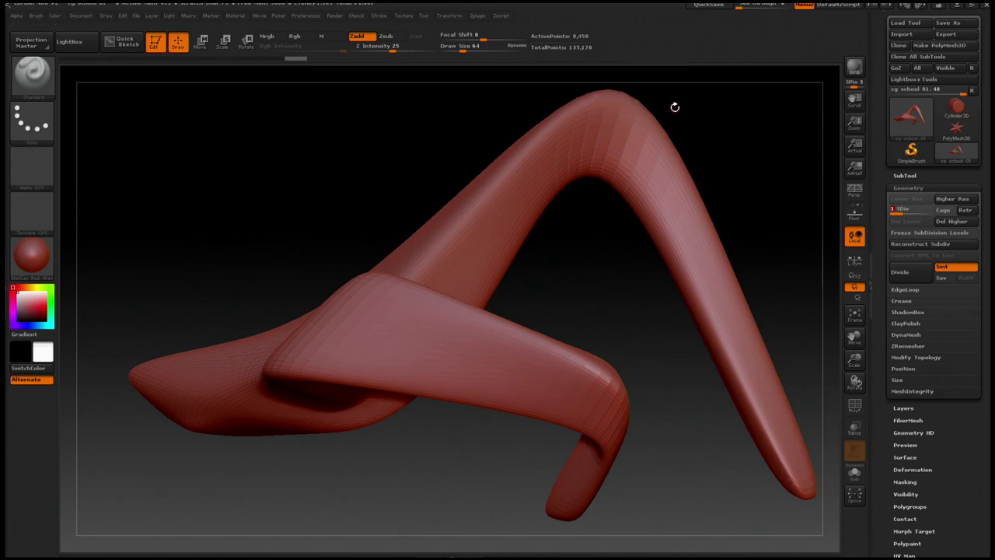
left_click_drag(702, 133, 555, 107)
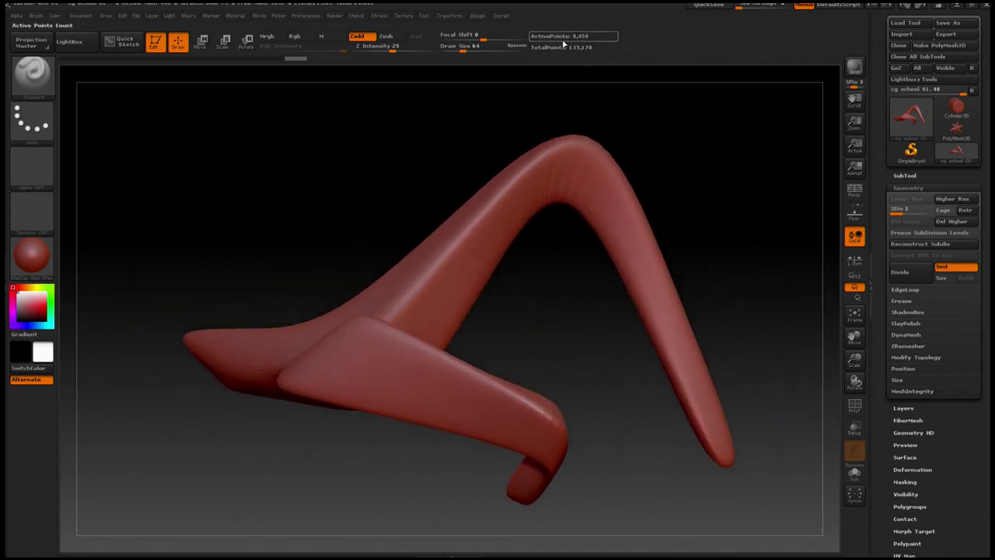
key("shift+f")
key("d")
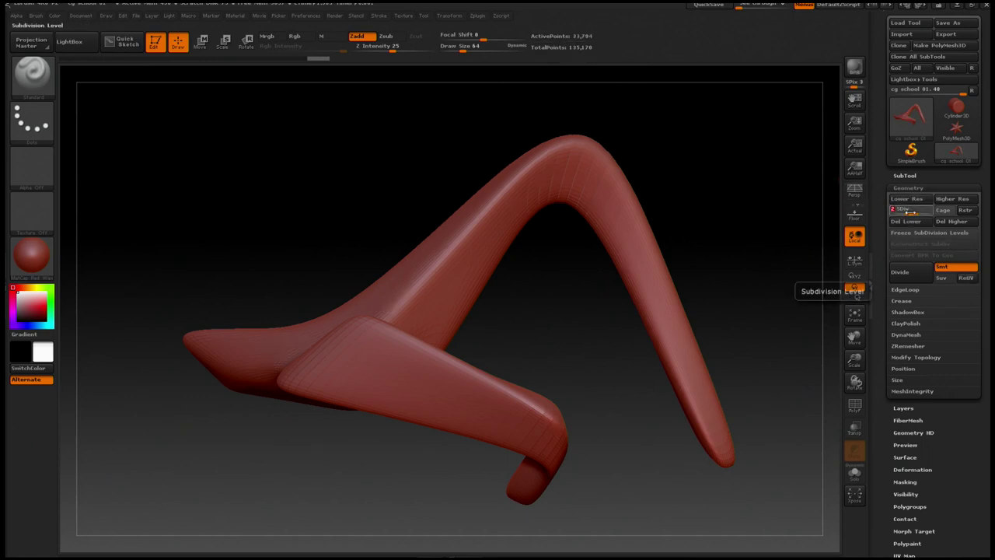
left_click_drag(716, 175, 708, 140, "alt")
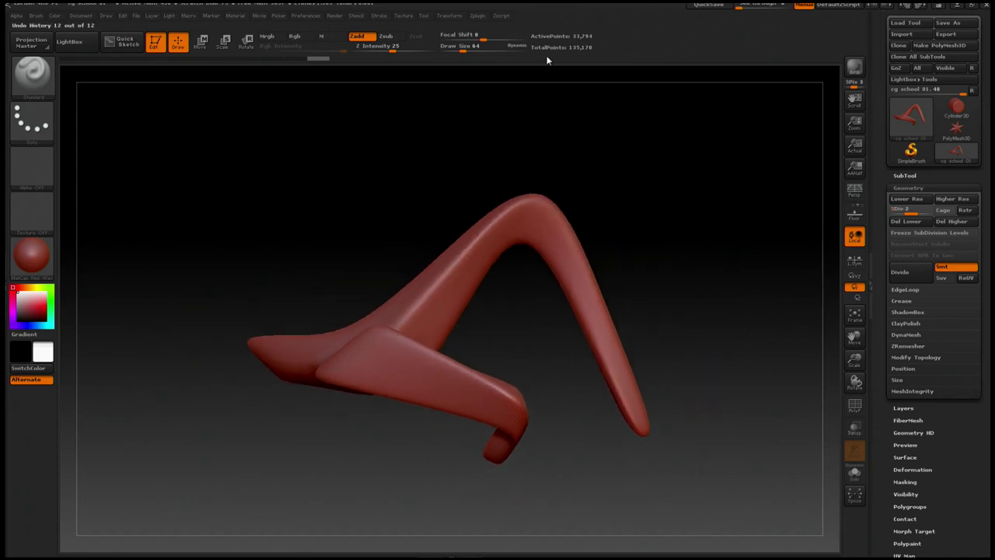
left_click_drag(634, 227, 784, 310)
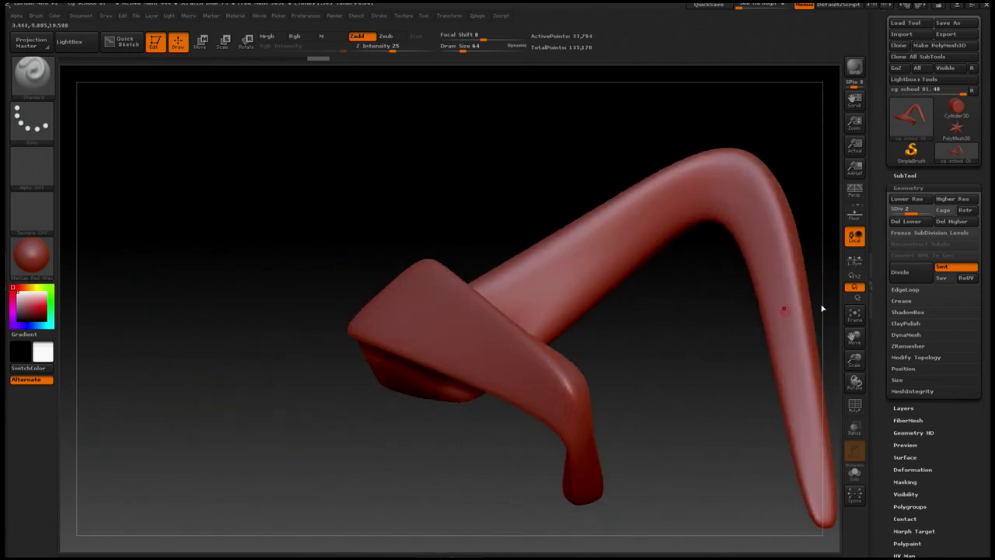
- Rotate the mesh to examine its subdivided surface from several sides and closer up
left_click(895, 209)
left_click_drag(658, 344, 543, 295)
left_click_drag(546, 275, 544, 328)
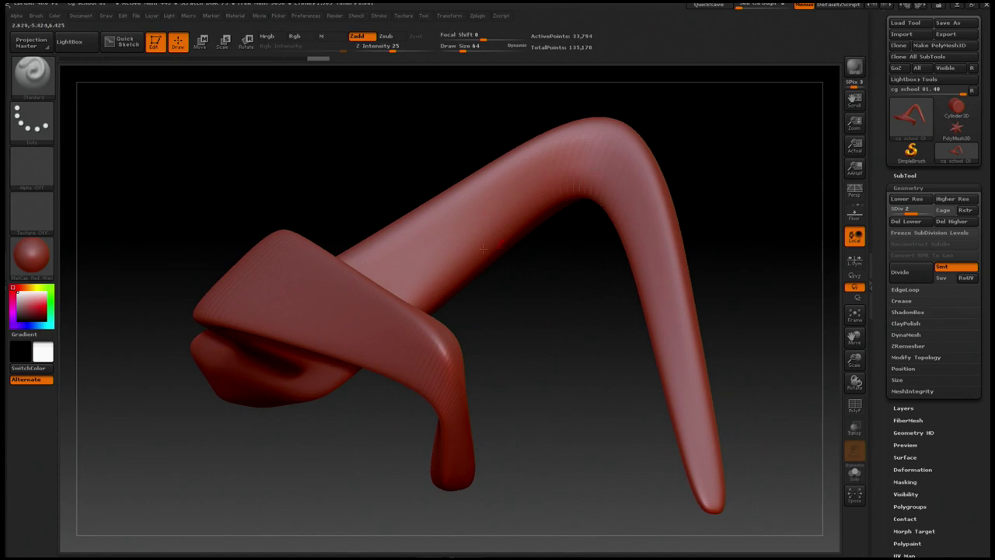
left_click_drag(495, 326, 252, 261)
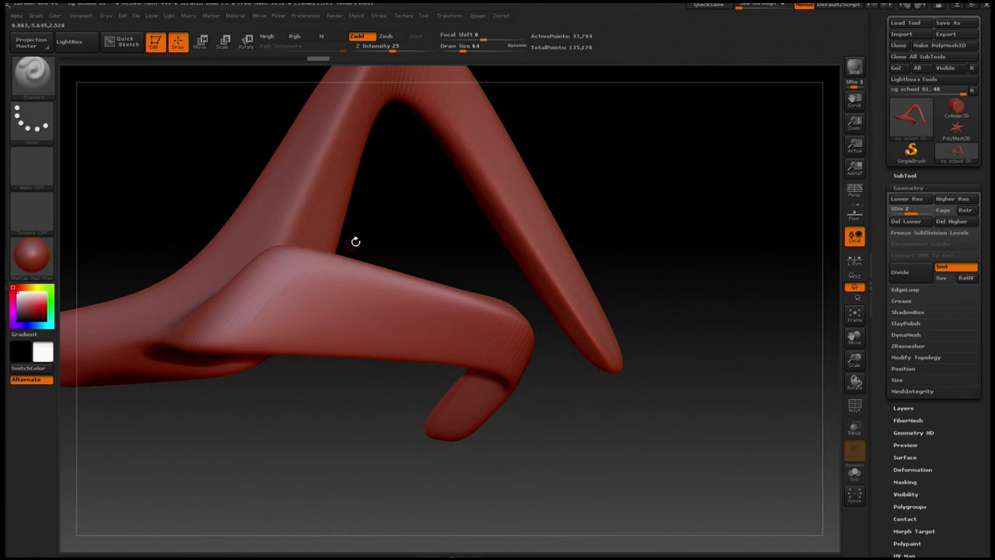
left_click_drag(403, 238, 410, 233)
left_click_drag(709, 246, 699, 254)
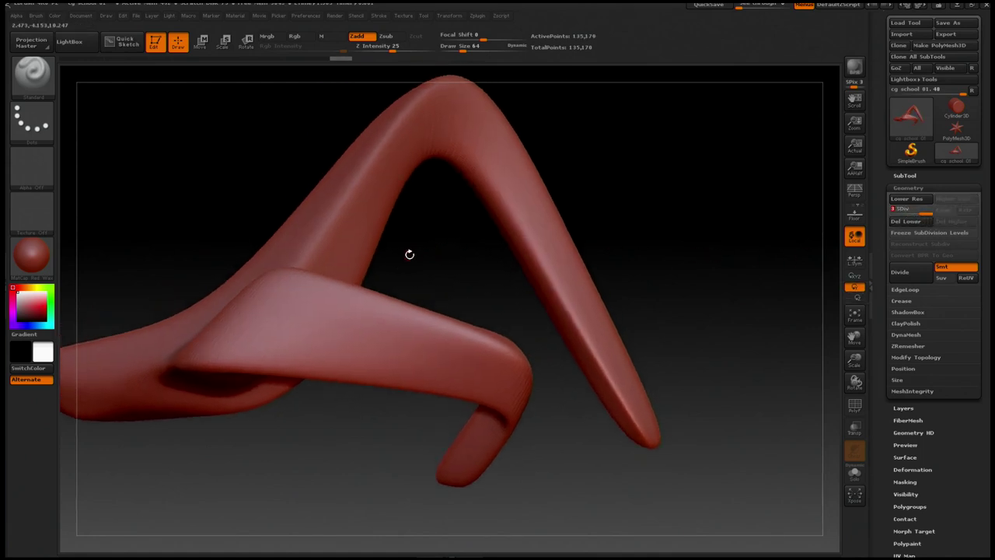
- Step the mesh down to subdivision level 1 and back up to compare the low and high resolution surfaces
key("d")
key("shift+d")
key("shift+d")
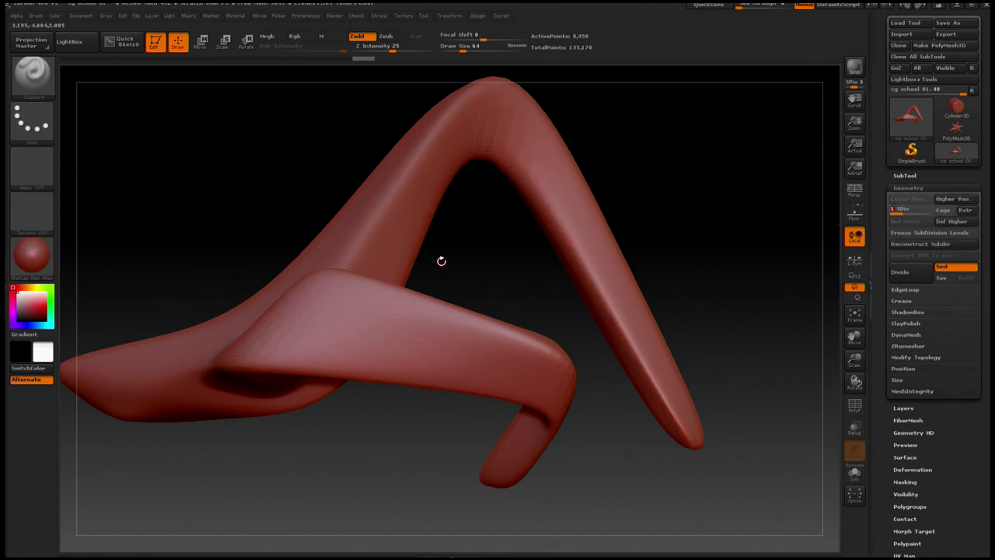
left_click_drag(897, 211, 923, 223)
left_click_drag(487, 274, 491, 259, "alt")
- Set the mesh to subdivision level 2 and delete the lower subdivision level
left_click(896, 213)
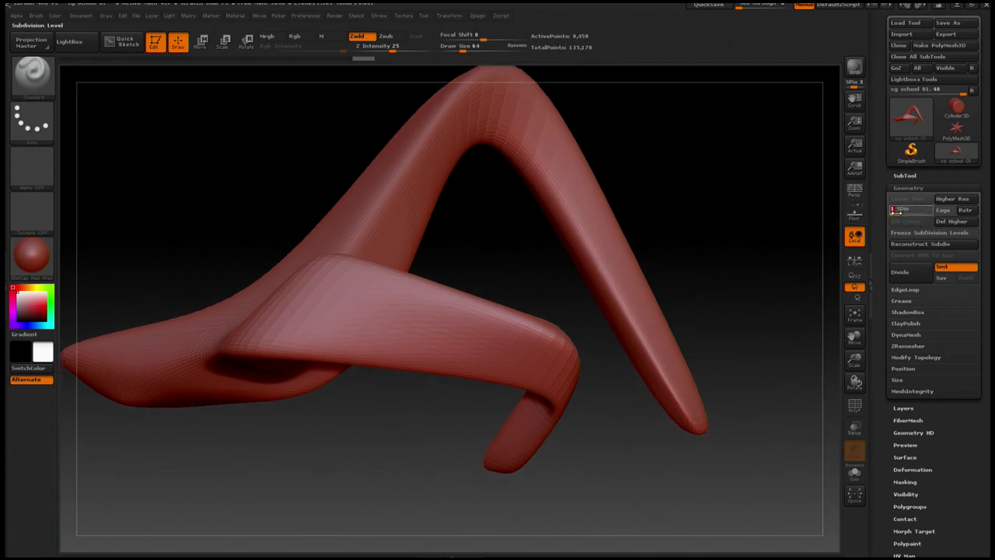
left_click_drag(894, 210, 905, 215)
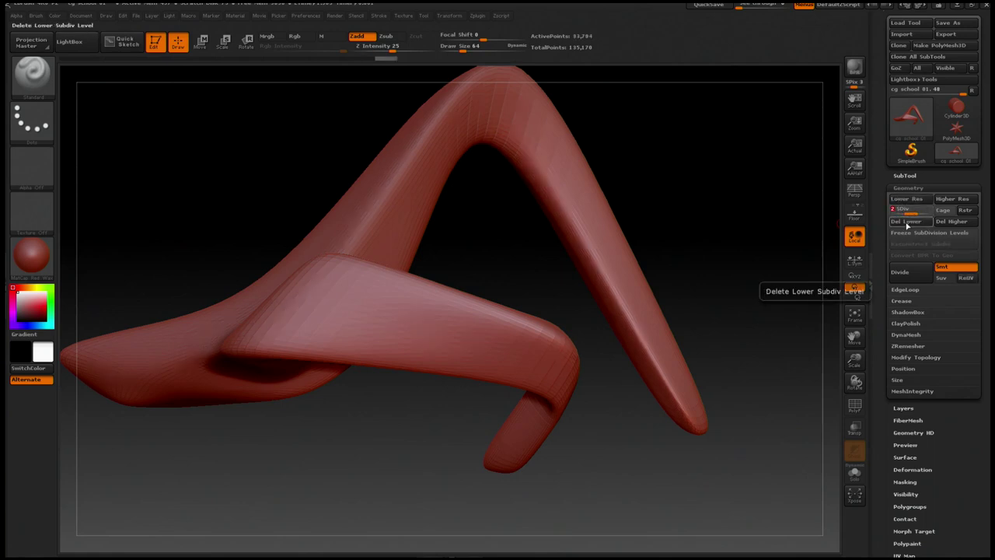
left_click(923, 226)
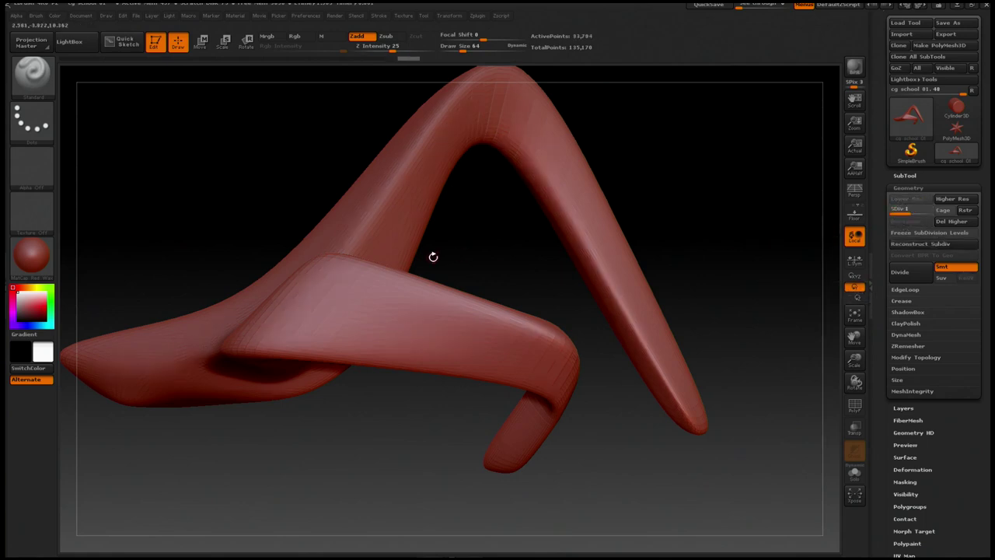
- Try sculpting a few Standard brush strokes along the mesh's upper bend and undo them
left_click_drag(433, 255, 469, 231)
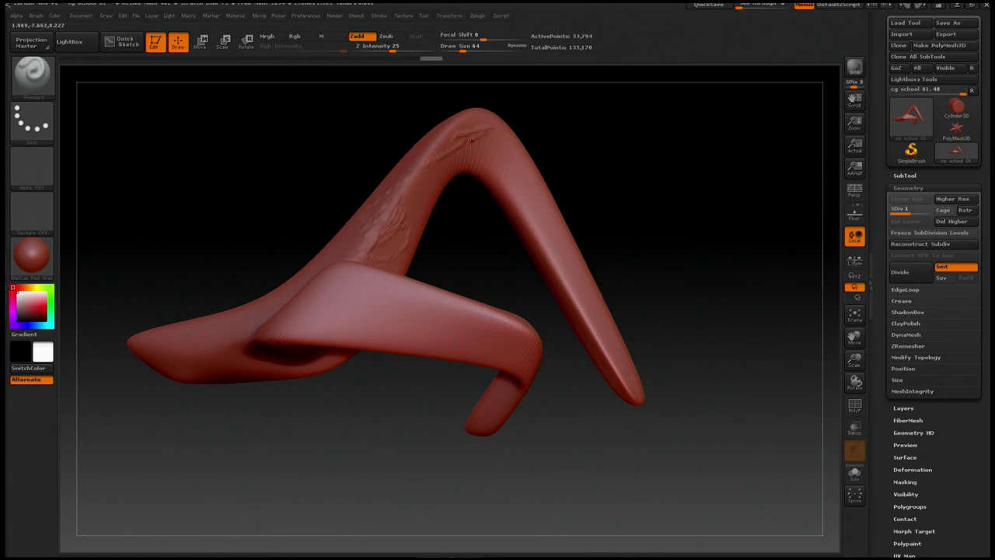
key("ctrl+z")
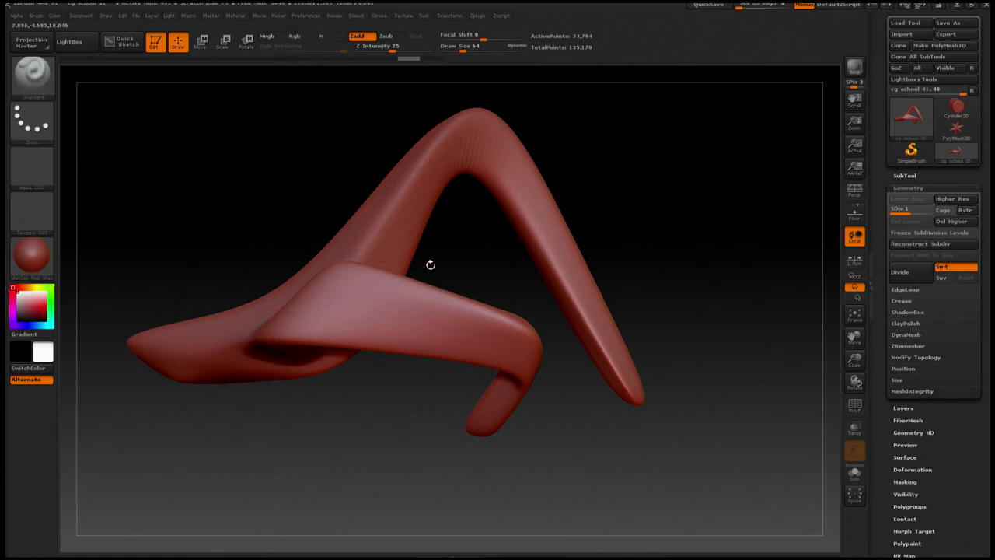
left_click_drag(879, 313, 873, 249)
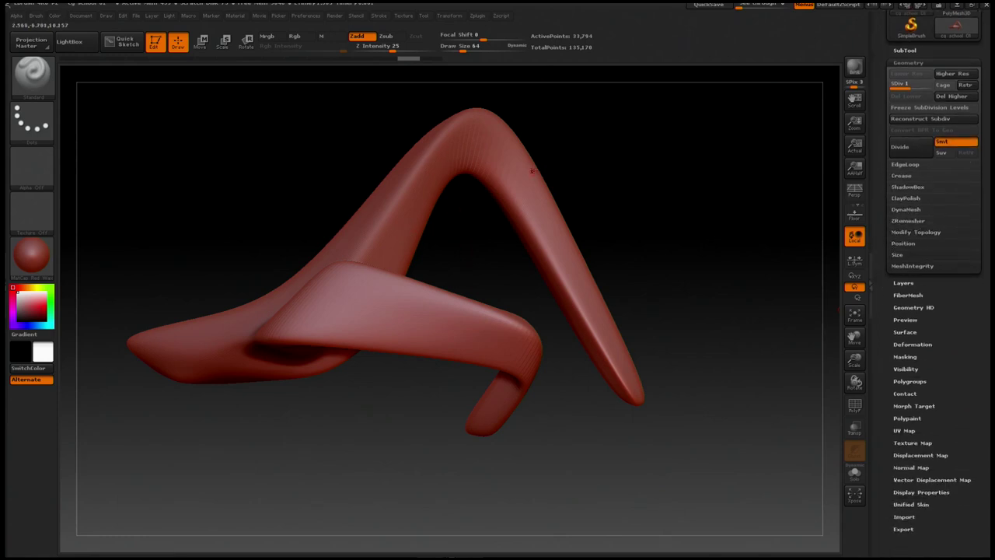
- Expand the DynaMesh settings within the mesh's Geometry settings
scroll(893, 366, "up", 2)
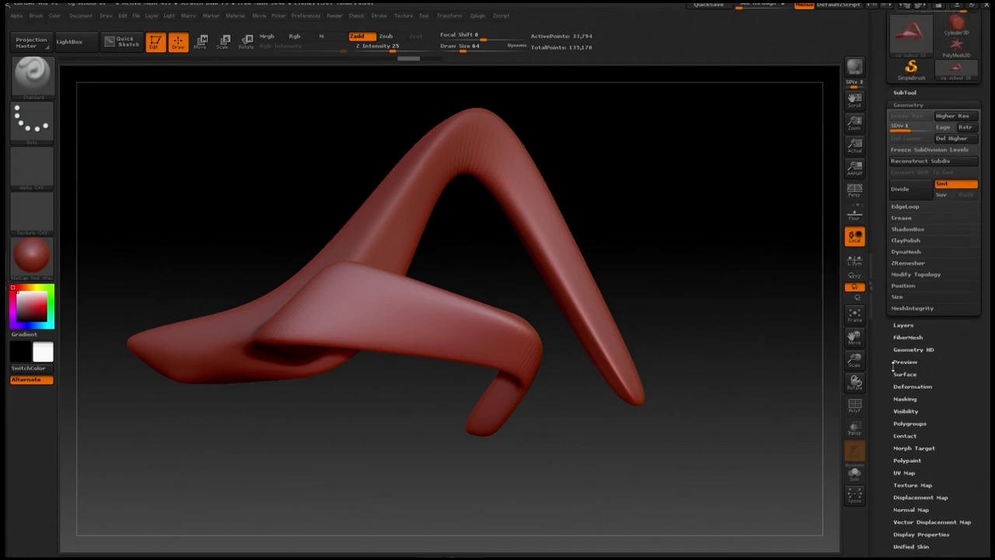
left_click_drag(462, 273, 361, 281)
left_click_drag(548, 209, 646, 156)
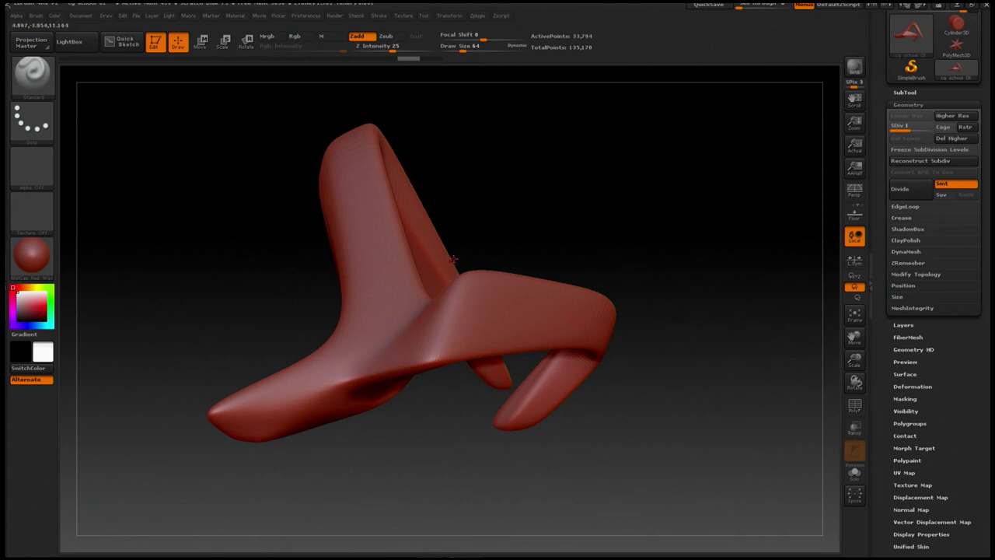
left_click_drag(453, 258, 535, 203)
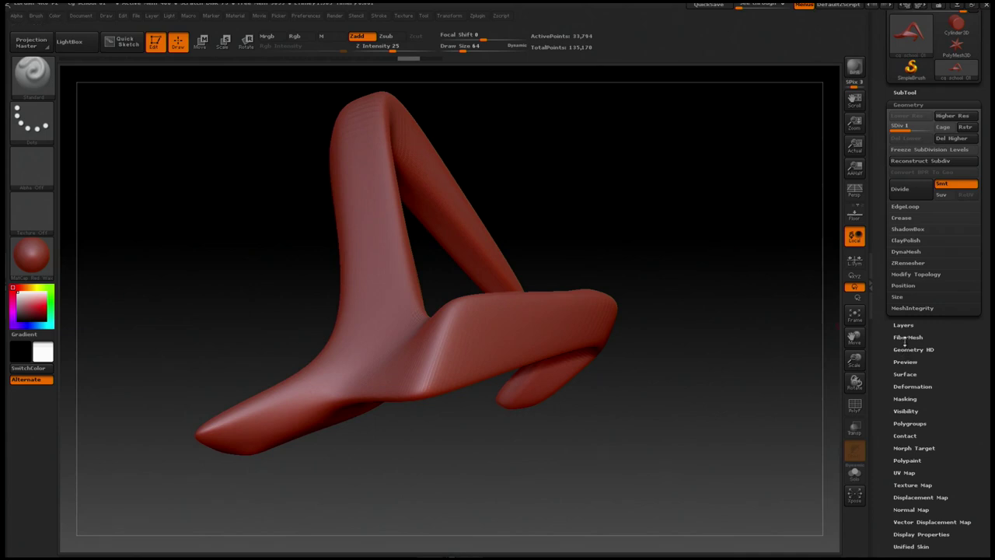
mouse_move(895, 328)
left_mouse_down()
mouse_move(884, 342)
mouse_move(891, 308)
mouse_move(891, 337)
left_mouse_up()
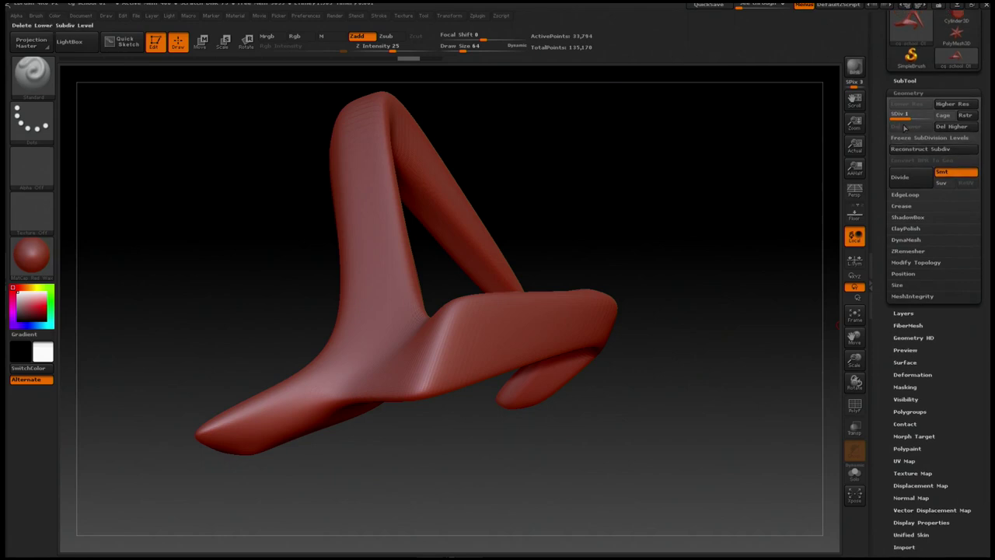
left_click(908, 92)
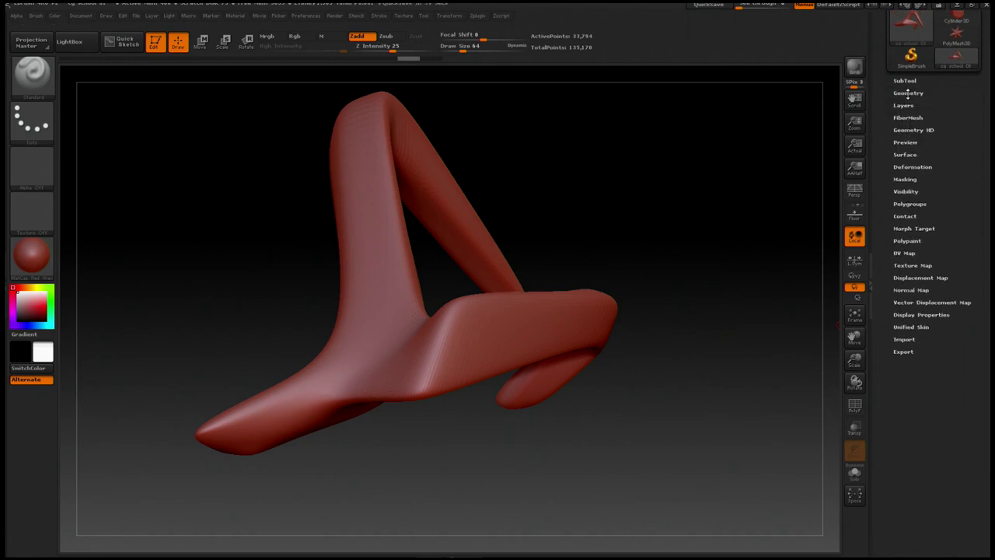
left_click(907, 93)
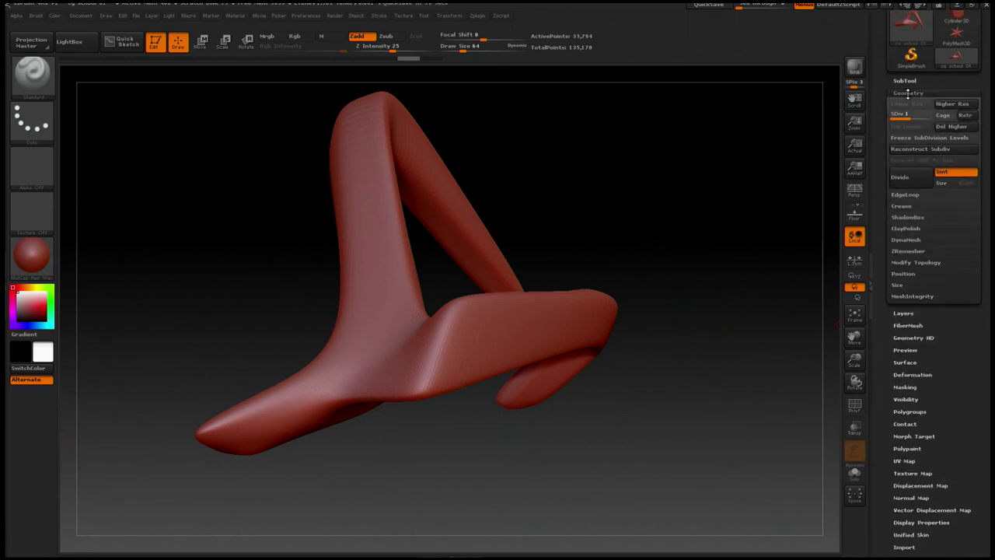
left_click(905, 239)
- Switch to the SnakeHook brush with a Draw Size of 516, turning Rgb off and leaving Zadd on
left_click_drag(586, 236, 474, 299)
left_click_drag(477, 248, 512, 310)
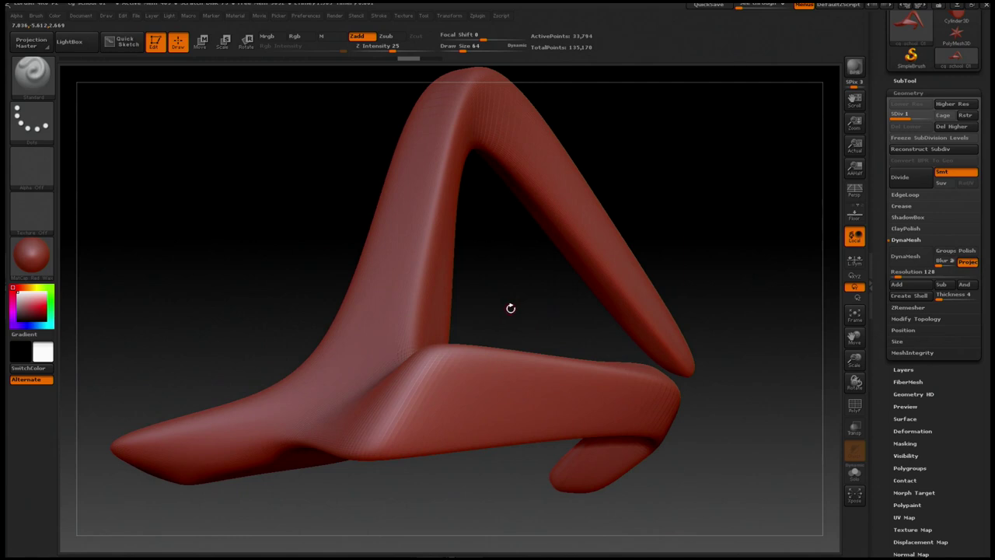
left_click(30, 78)
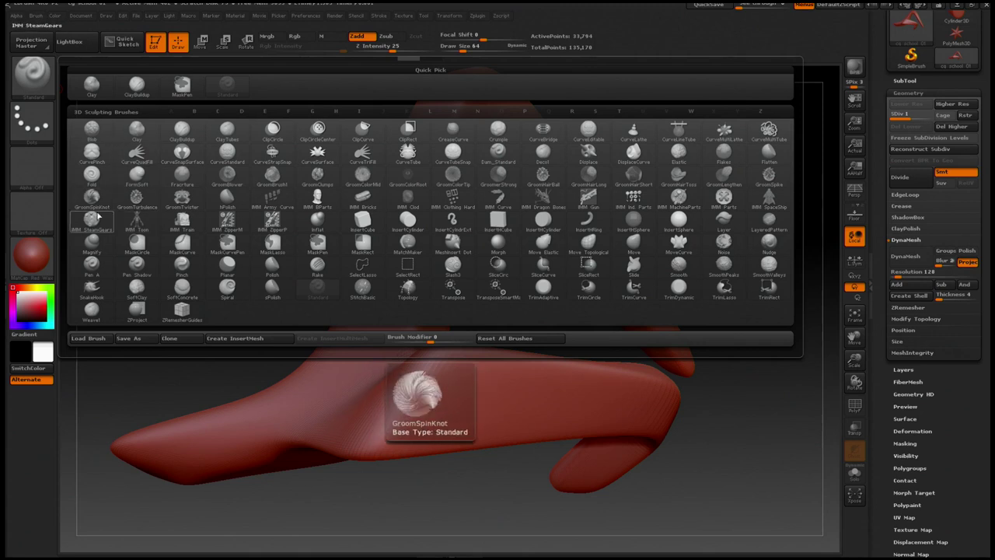
left_click(92, 288)
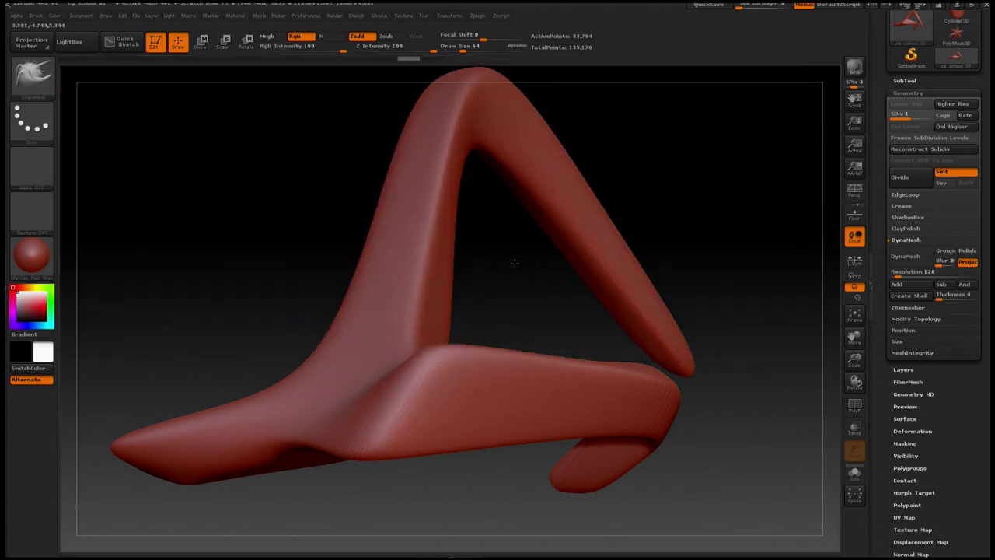
left_click_drag(515, 264, 483, 277)
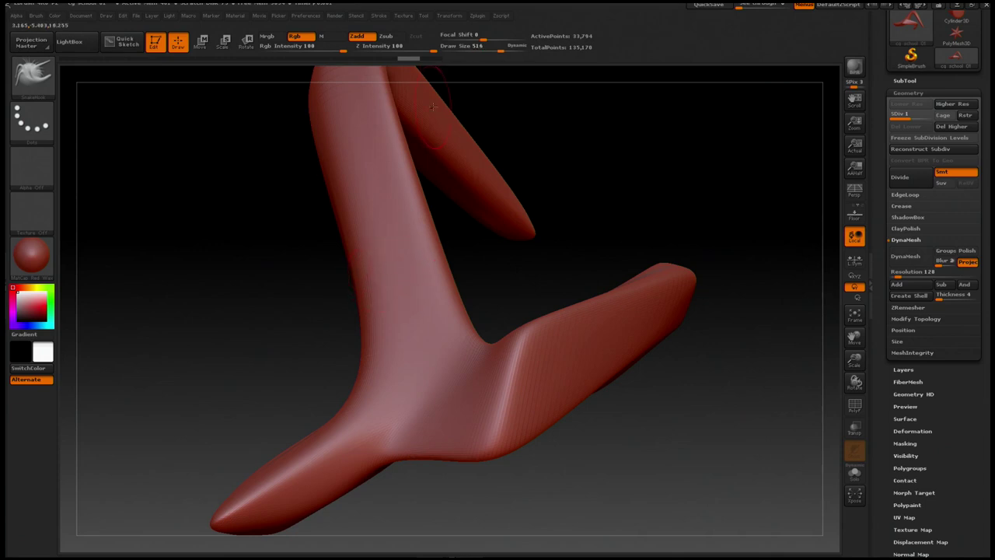
left_click(298, 37)
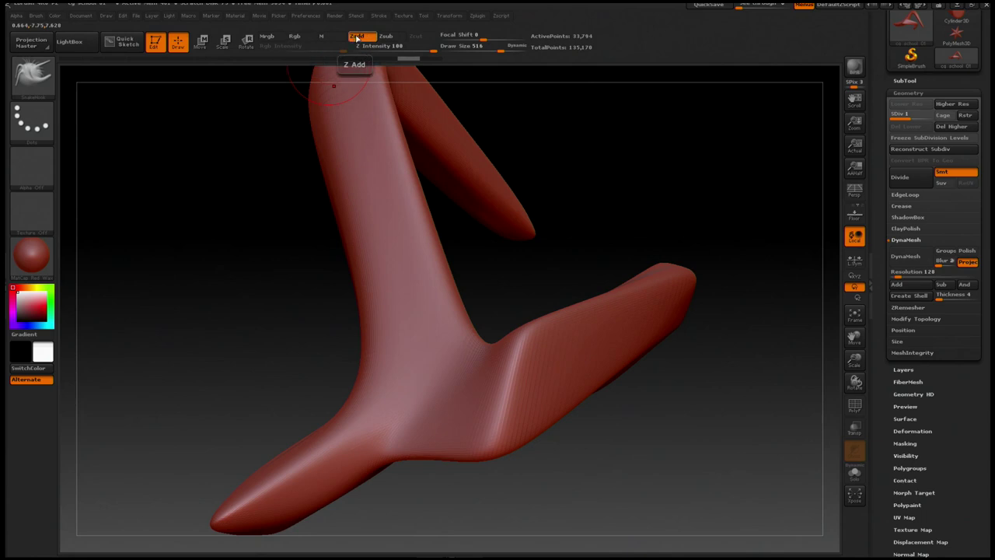
left_click(359, 39)
left_click(359, 39)
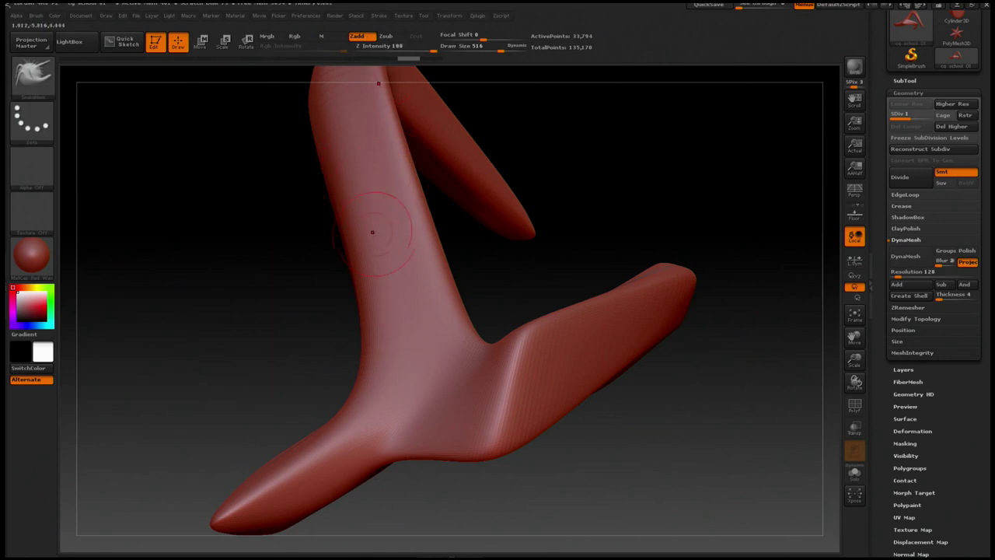
- Try a SnakeHook stroke on the mesh's upright arm, undo it, and call up the temporary masking and smoothing brushes
left_click_drag(368, 195, 386, 220)
key("ctrl+z")
key("b")
key("s")
key("t")
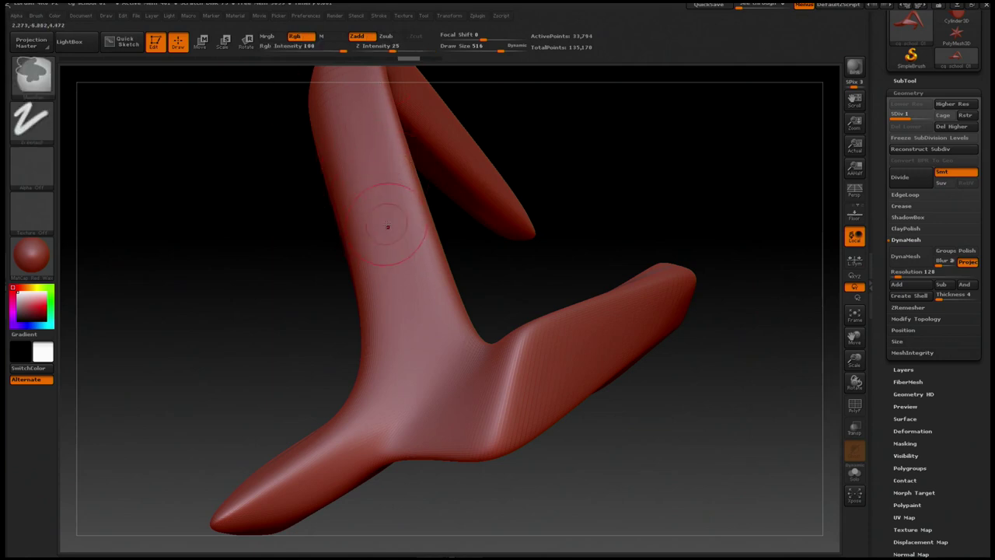
key("shift")
key("shift")
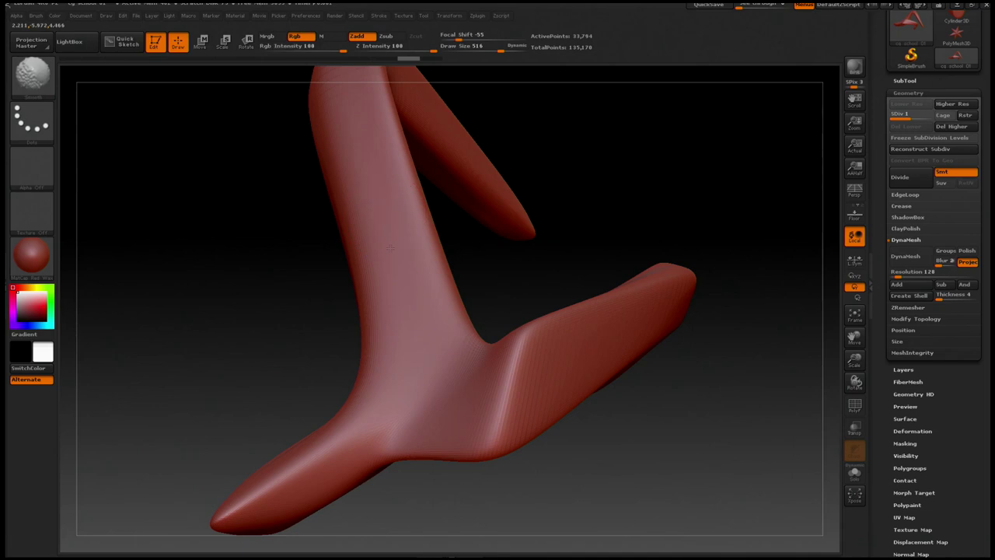
key("ctrl")
- Try pulling a spike out of the upright arm with SnakeHook and undo the strokes
mouse_move(387, 247)
left_mouse_down()
mouse_move(395, 266)
mouse_move(498, 266)
mouse_move(398, 263)
mouse_move(289, 188)
left_mouse_up()
key("ctrl+z")
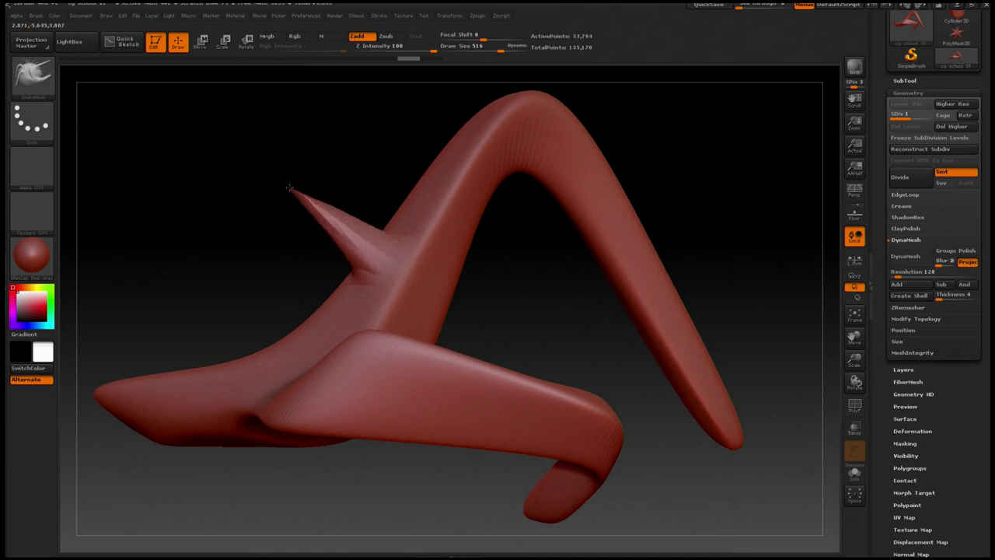
key("ctrl+z")
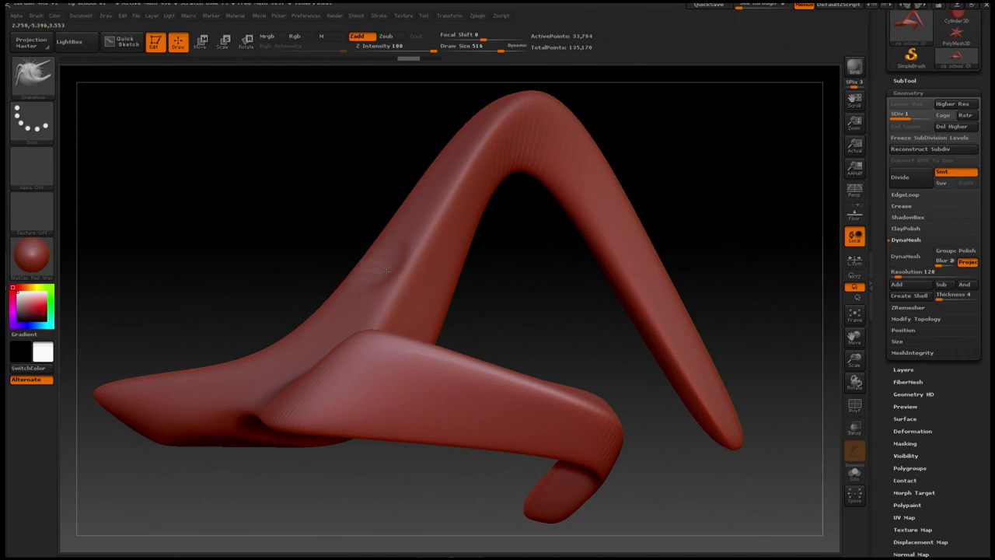
mouse_move(394, 277)
left_mouse_down()
mouse_move(337, 238)
mouse_move(340, 226)
mouse_move(387, 250)
left_mouse_up()
key("ctrl+z")
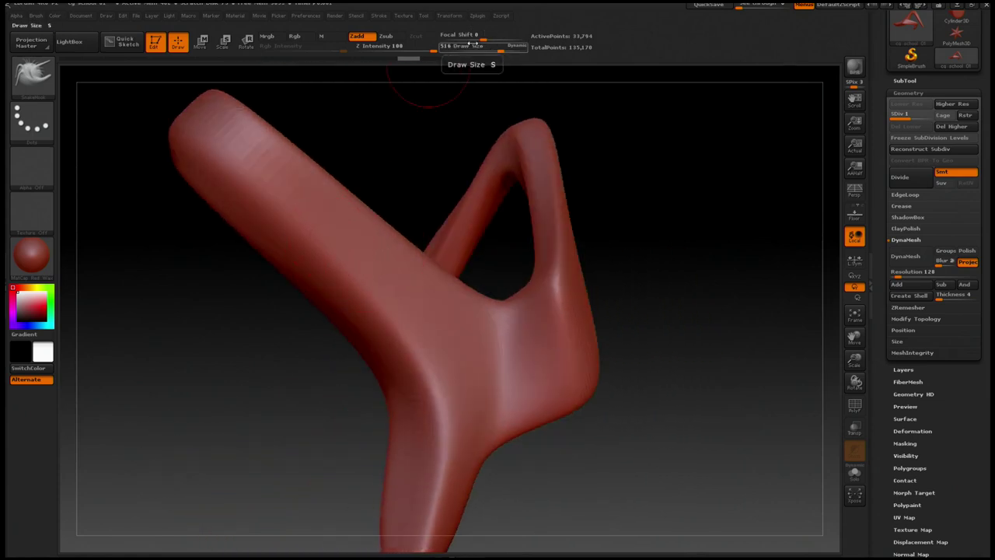
- Set the Focal Shift to -100, try a SnakeHook pull on the mesh's thick arm, and undo it
mouse_move(482, 35)
left_mouse_down()
mouse_move(466, 34)
mouse_move(514, 46)
mouse_move(434, 35)
left_mouse_up()
left_click_drag(346, 225, 276, 240)
key("ctrl+z")
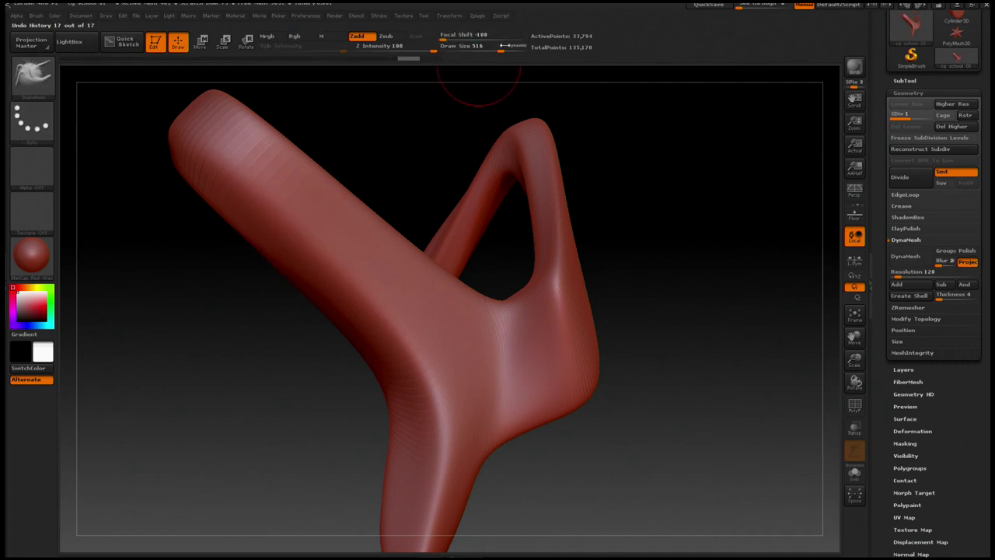
- Set the Focal Shift to 49, try another SnakeHook pull on the thick arm, and undo it
left_click_drag(436, 38, 506, 38)
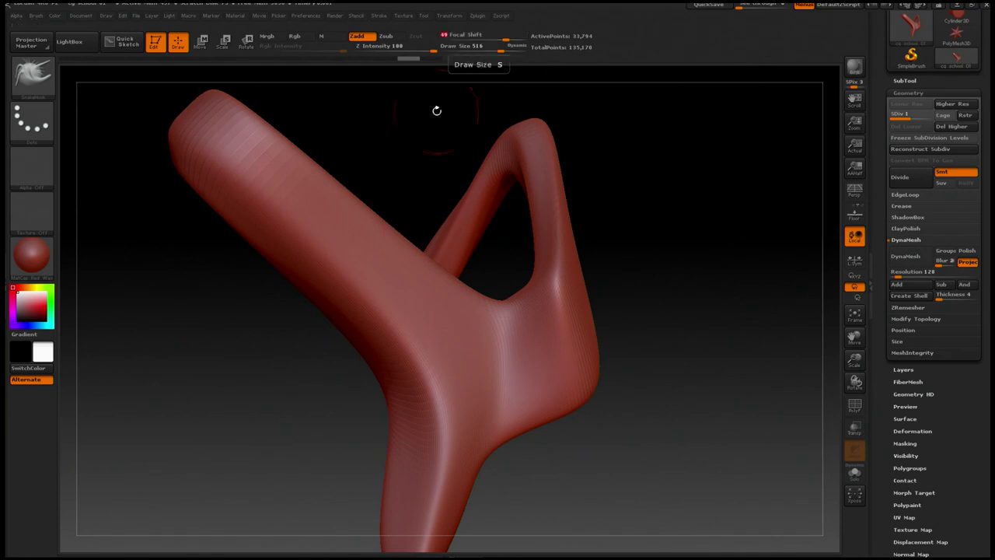
mouse_move(307, 247)
left_mouse_down()
mouse_move(314, 253)
mouse_move(289, 266)
left_mouse_up()
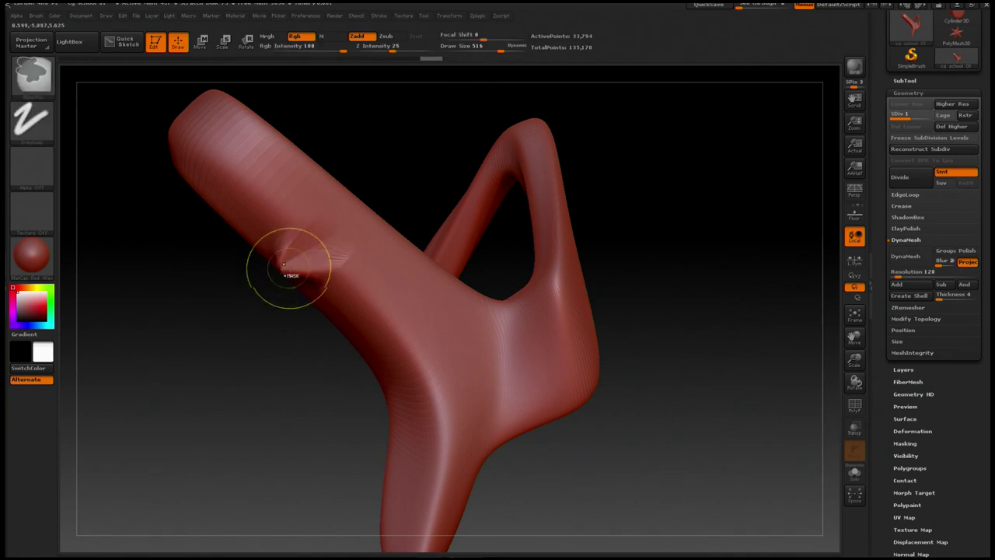
key("ctrl+z")
- Lower the Z Intensity to 20 and try SnakeHook on the upright arm, stepping through the undo history
mouse_move(399, 180)
left_mouse_down()
mouse_move(439, 317)
mouse_move(473, 278)
mouse_move(473, 287)
mouse_move(459, 264)
mouse_move(497, 274)
left_mouse_up()
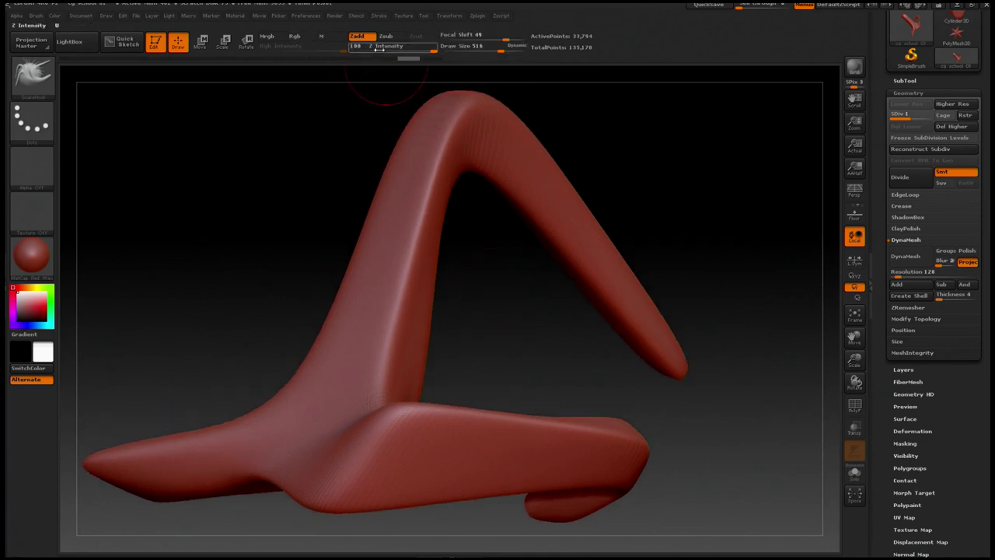
left_click_drag(361, 55, 366, 52)
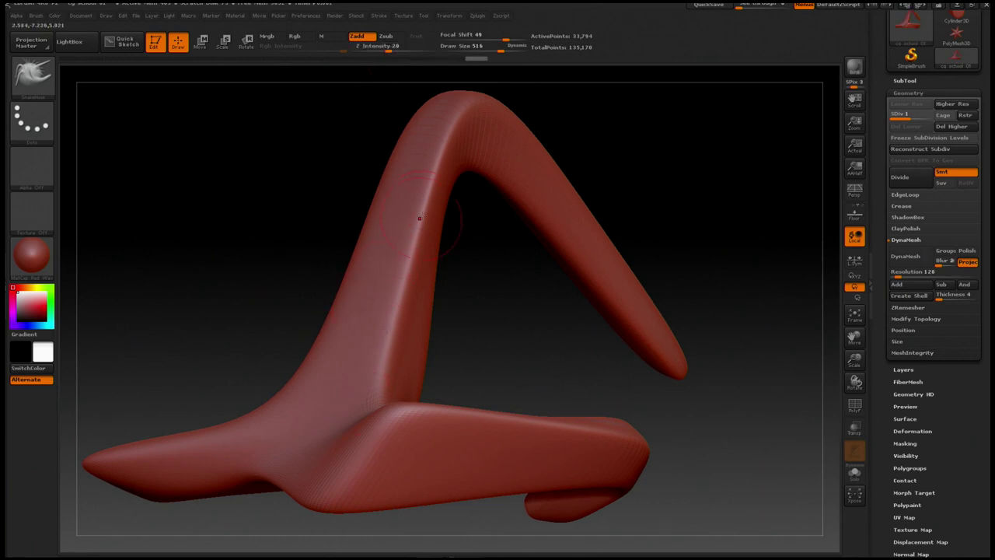
key("ctrl+shift+z")
key("ctrl+shift+z")
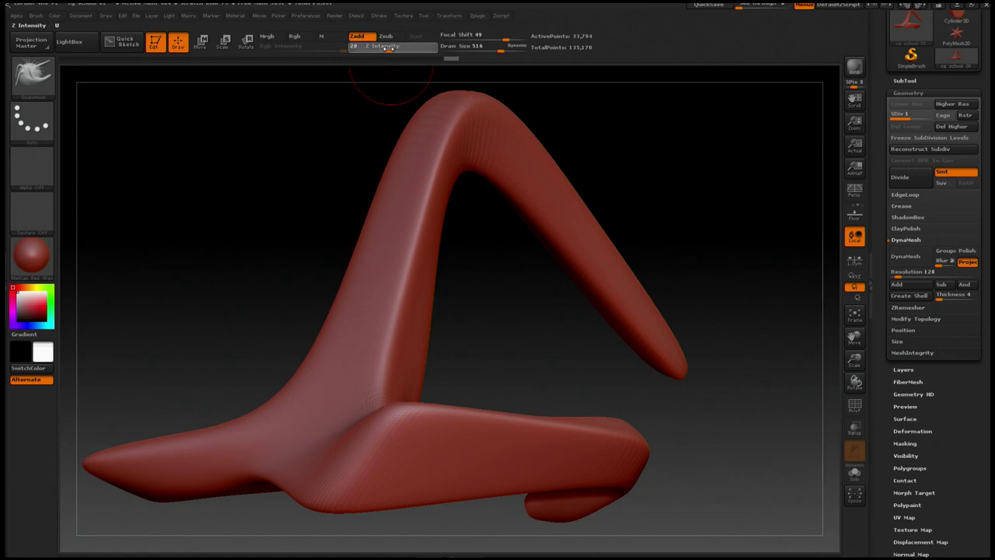
- Set the Z Intensity to 100, try a SnakeHook pull on the upright arm, and undo it
left_click_drag(387, 49, 434, 49)
left_click_drag(395, 264, 342, 241)
key("ctrl+z")
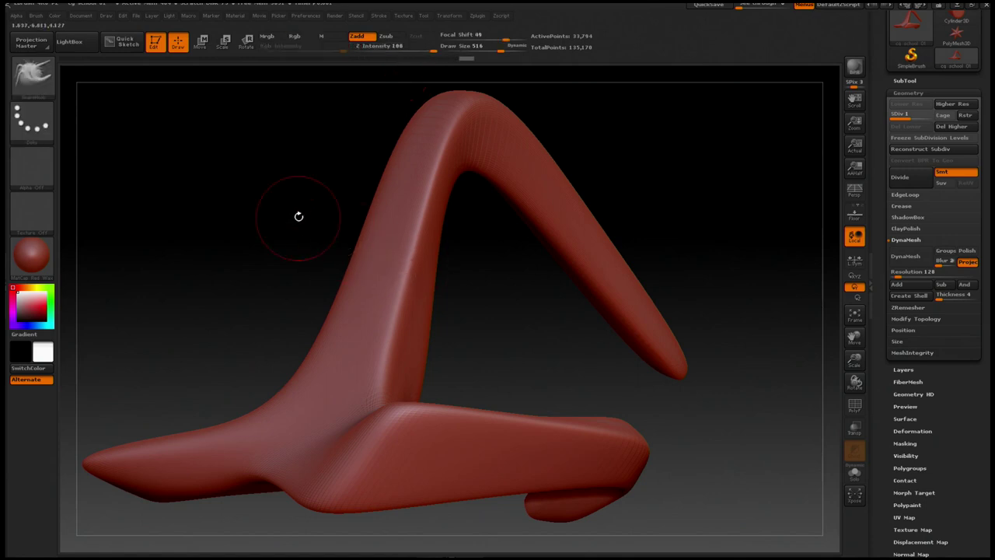
mouse_move(298, 215)
left_mouse_down()
mouse_move(274, 211)
mouse_move(302, 200)
left_mouse_up()
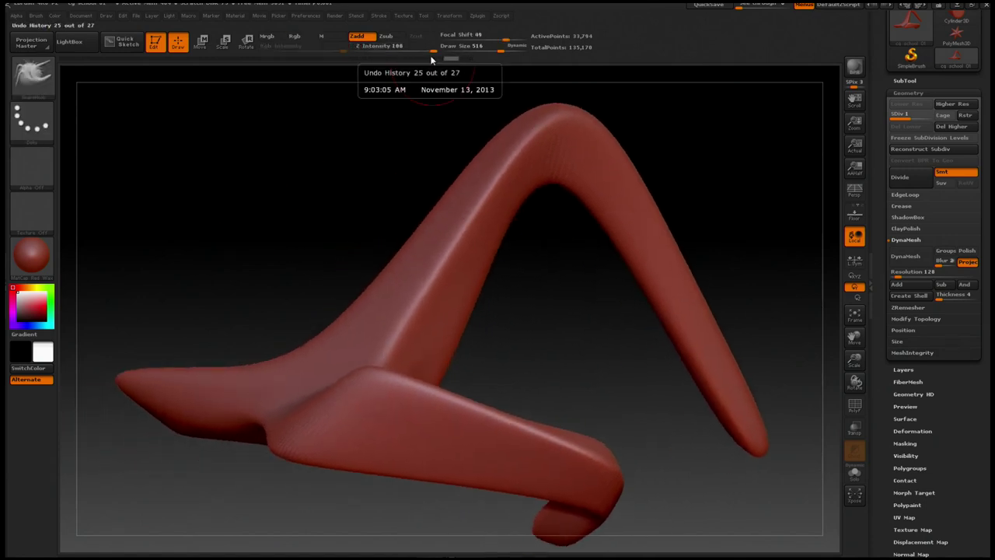
mouse_move(430, 50)
left_mouse_down()
mouse_move(403, 49)
mouse_move(435, 52)
left_mouse_up()
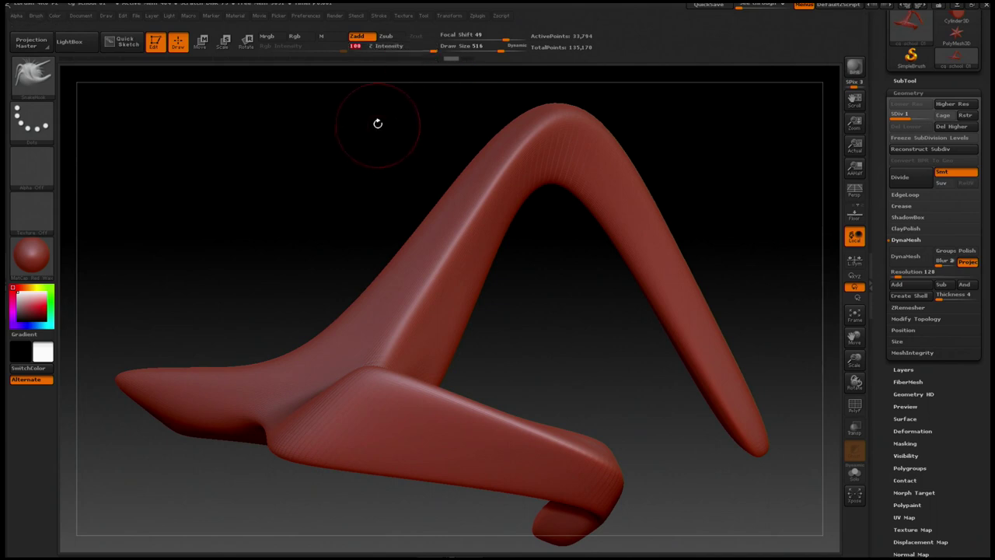
- Set the brush's Draw Size to 451 and Focal Shift to 43, leaving Rgb off and Zadd on
left_click(295, 37)
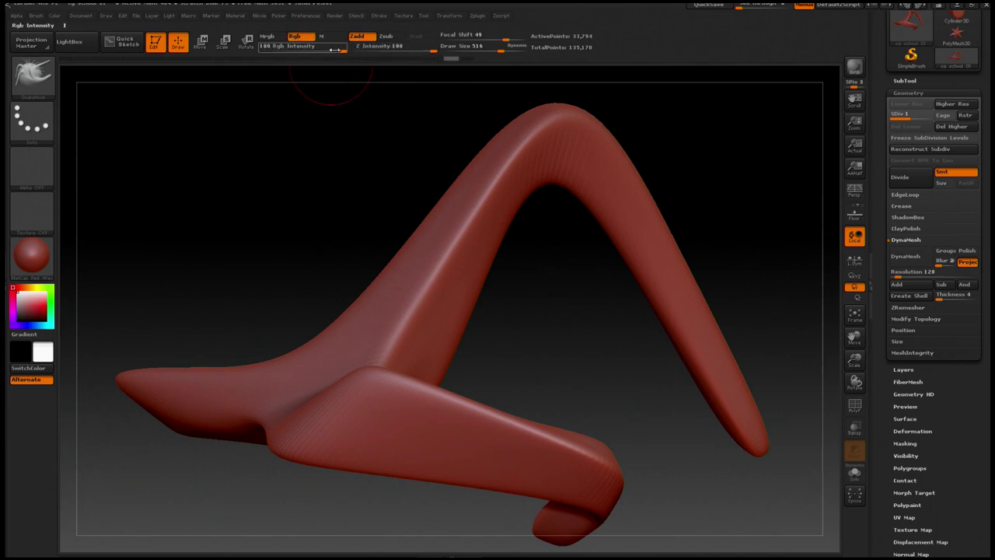
left_click_drag(335, 49, 328, 50)
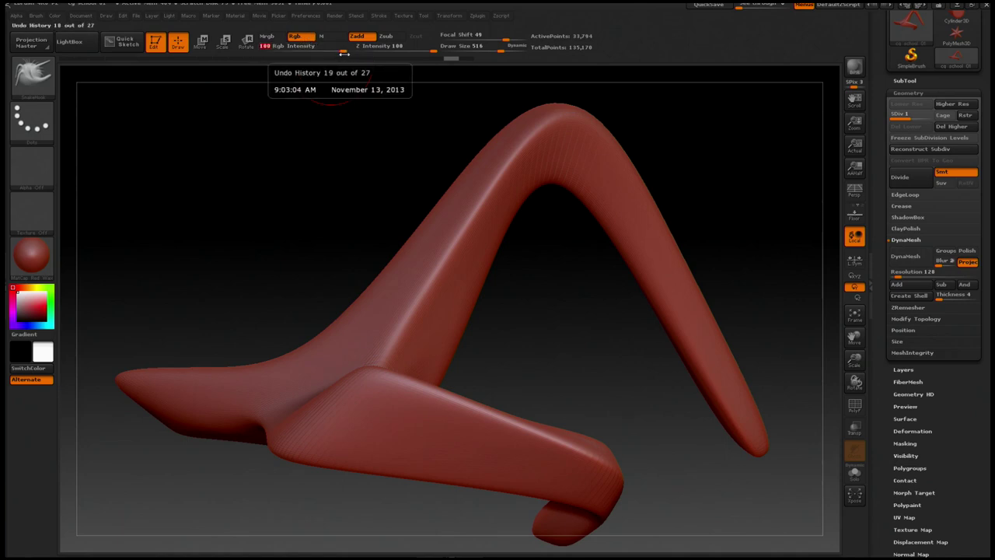
left_click_drag(500, 48, 498, 49)
left_click(296, 37)
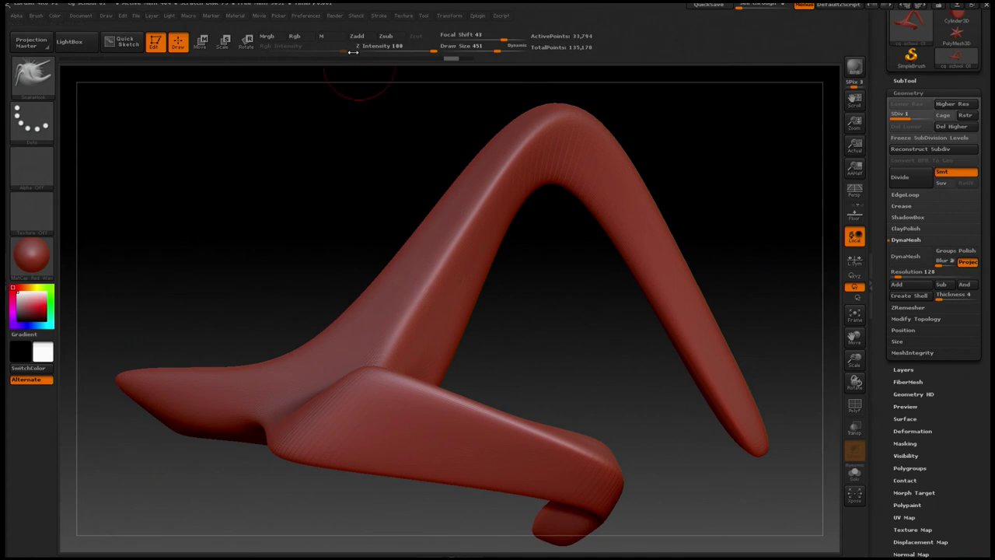
left_click(356, 36)
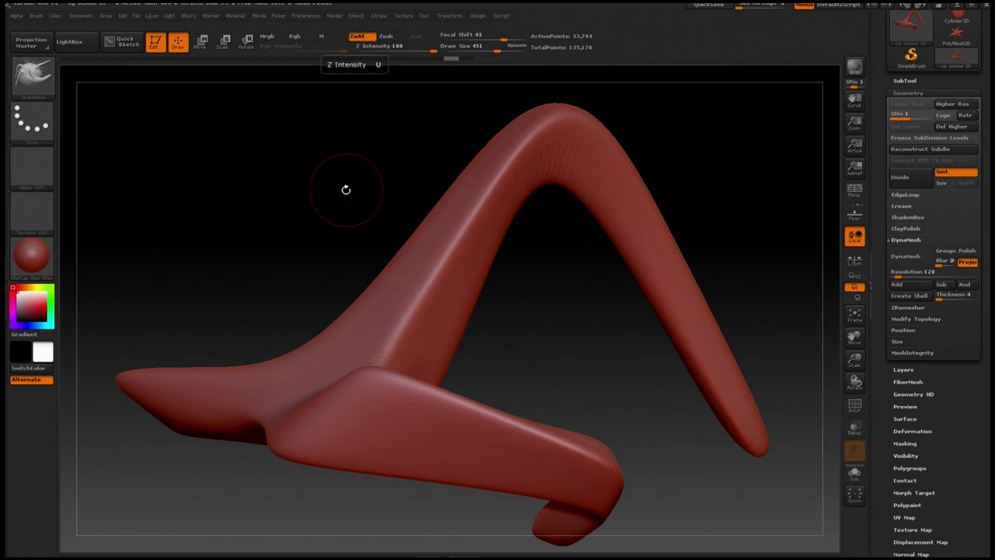
- Pull a spike out of the upright arm with SnakeHook and briefly show the polygon wireframe to examine its topology
left_click_drag(344, 189, 392, 306)
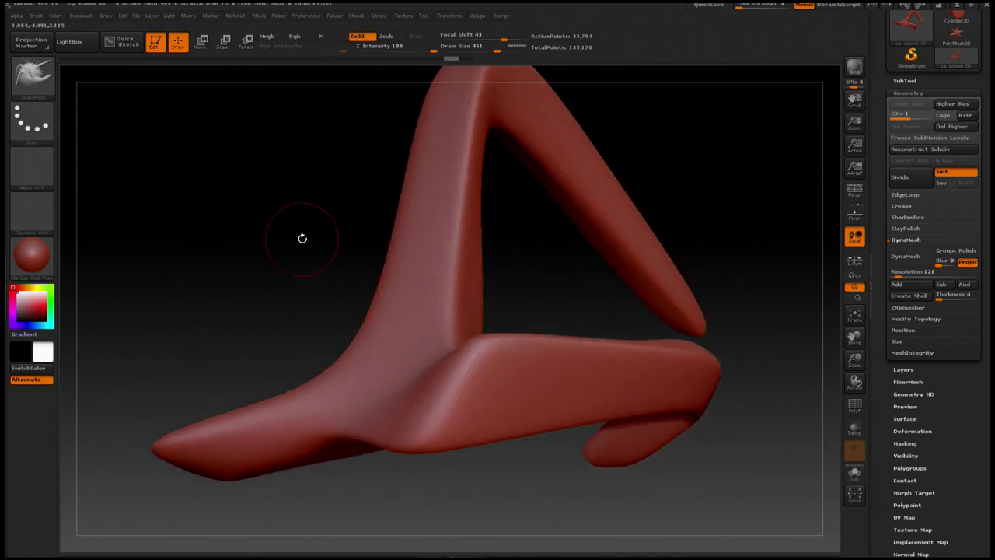
left_click_drag(302, 238, 355, 278)
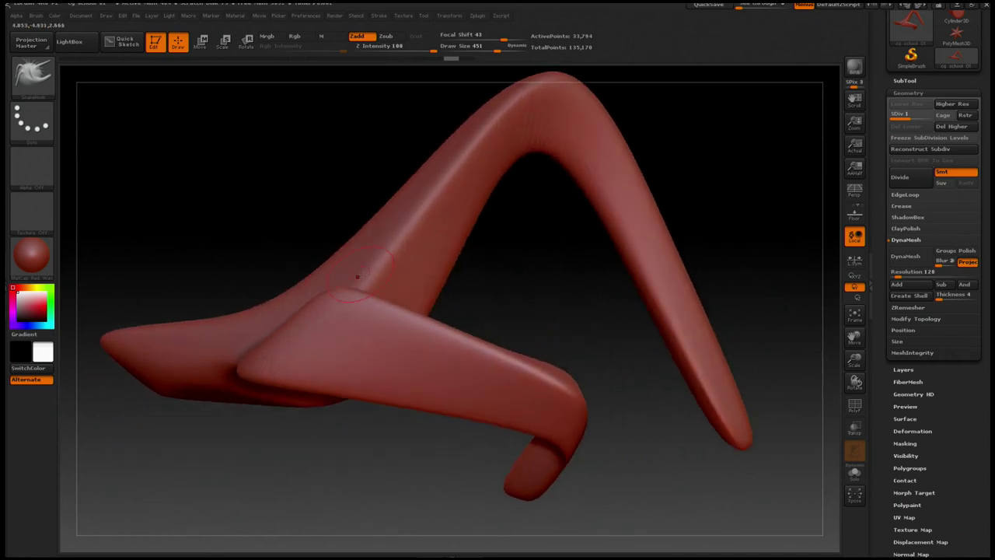
left_click_drag(354, 237, 317, 197)
mouse_move(277, 166)
left_mouse_down()
mouse_move(294, 178)
mouse_move(291, 189)
mouse_move(225, 225)
mouse_move(290, 282)
left_mouse_up()
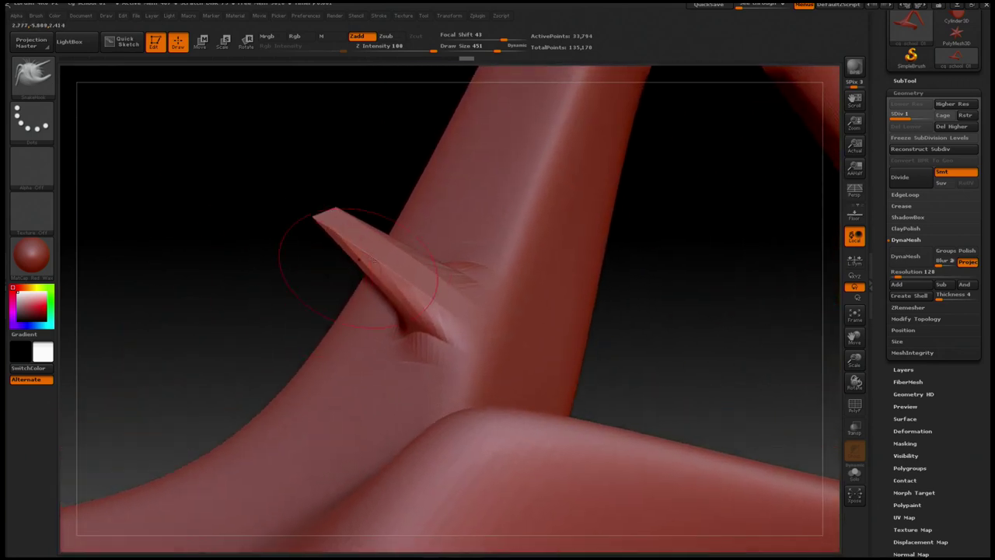
left_click(853, 406)
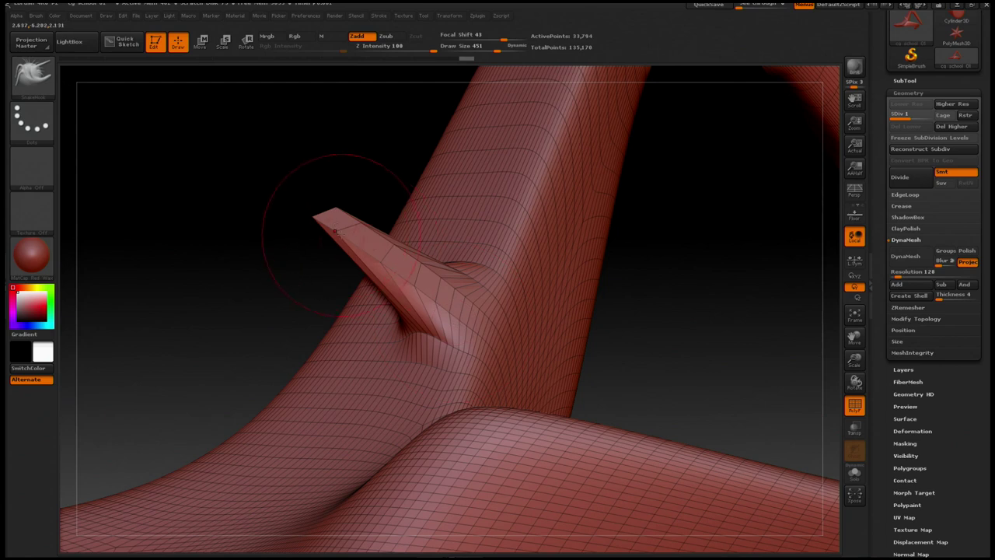
left_click(854, 405)
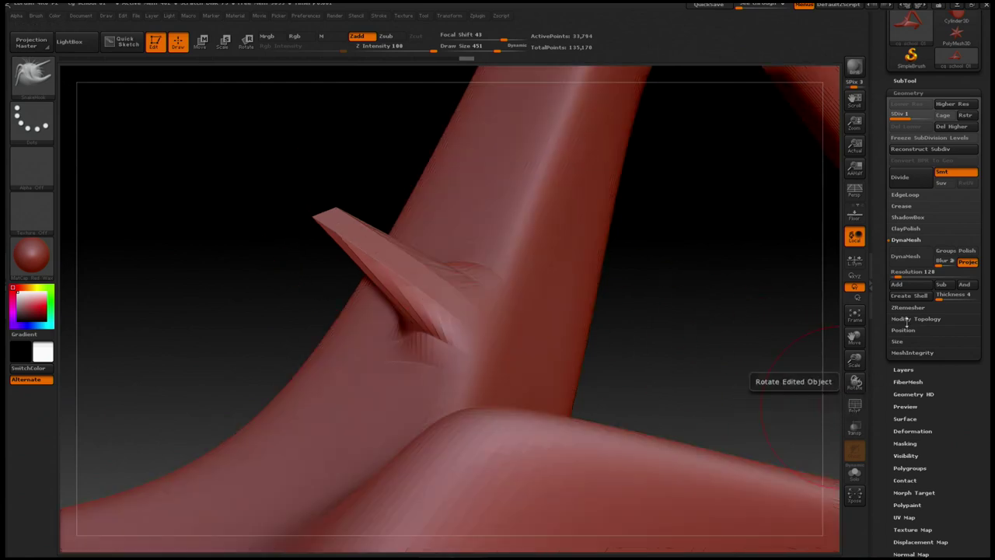
- Convert the mesh to DynaMesh at resolution 128, freezing its subdivision levels, and briefly show the wireframe around the spike
left_click(906, 259)
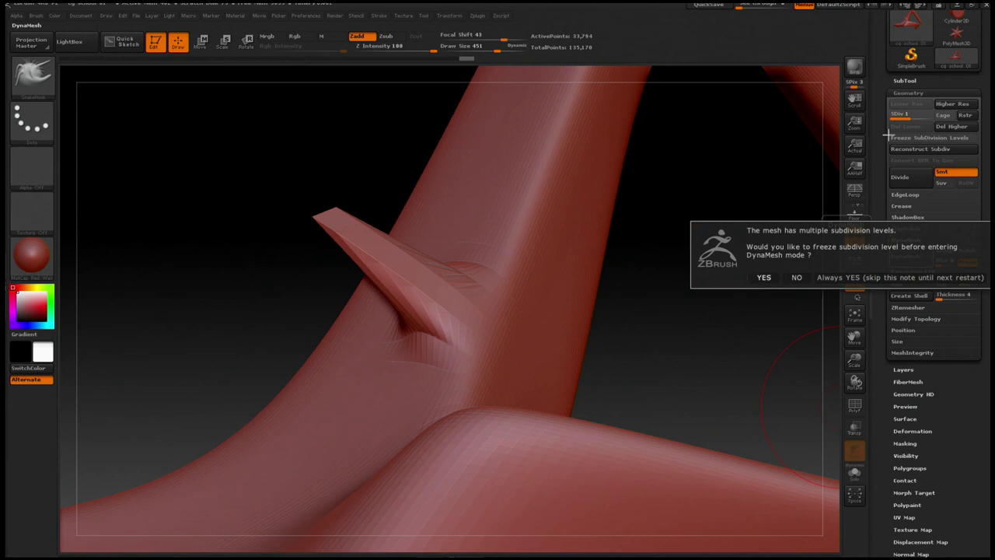
left_click(764, 277)
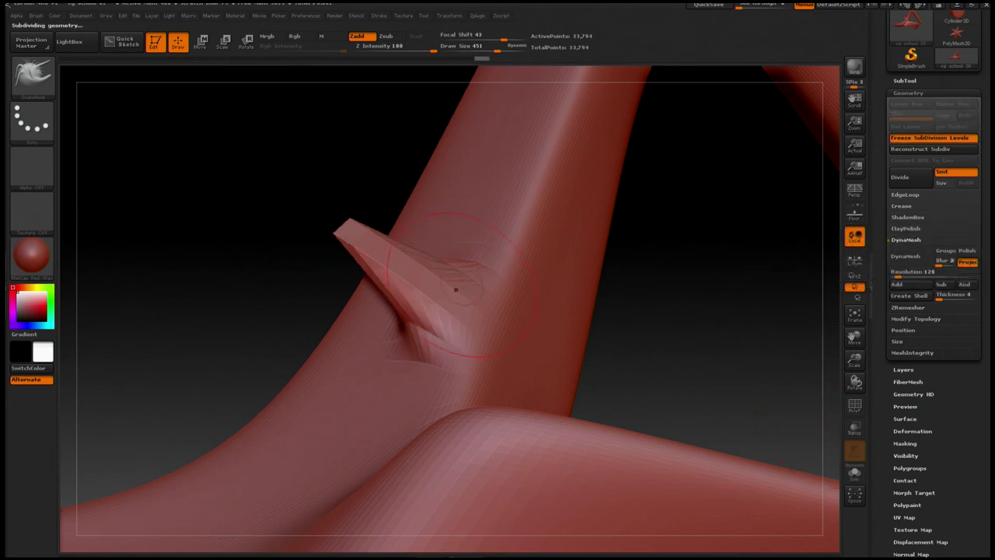
left_click_drag(673, 286, 719, 318)
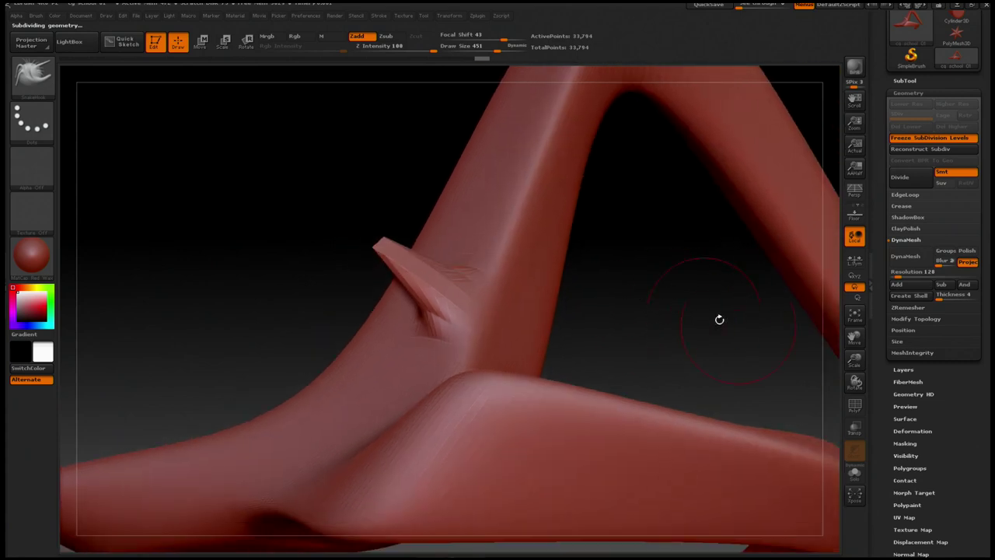
left_click(858, 432)
left_click(855, 412)
left_click(855, 412)
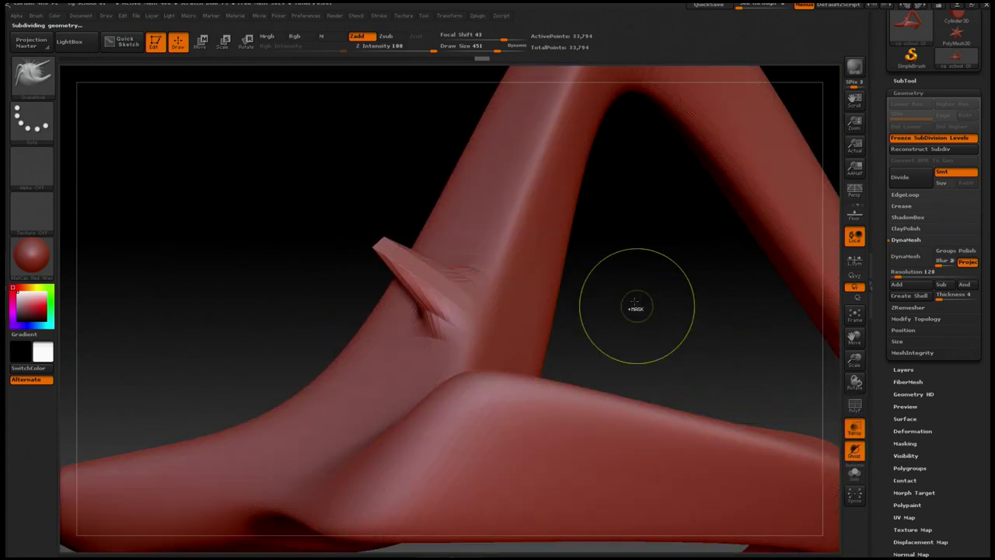
key("shift")
key("b")
key("s")
key("h")
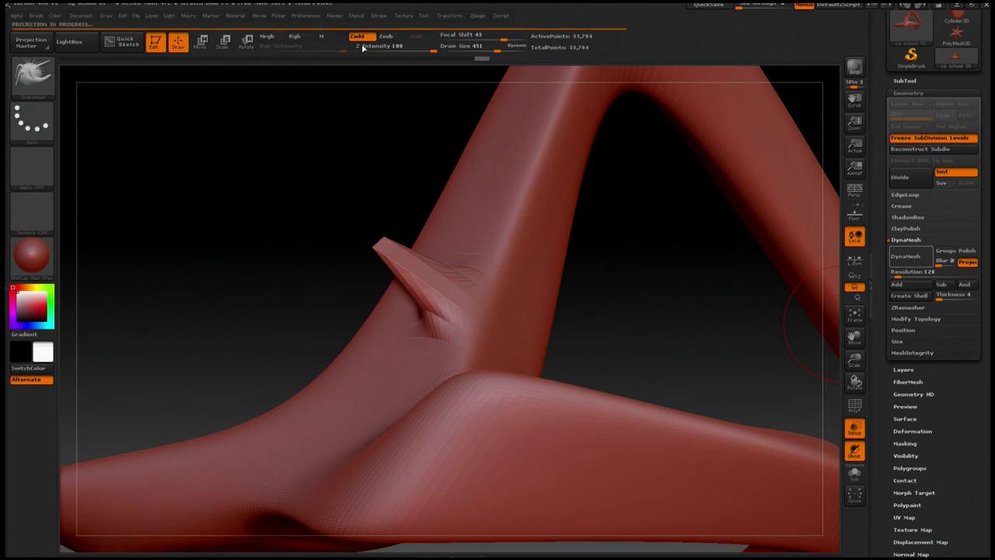
left_click_drag(621, 299, 624, 342, "alt")
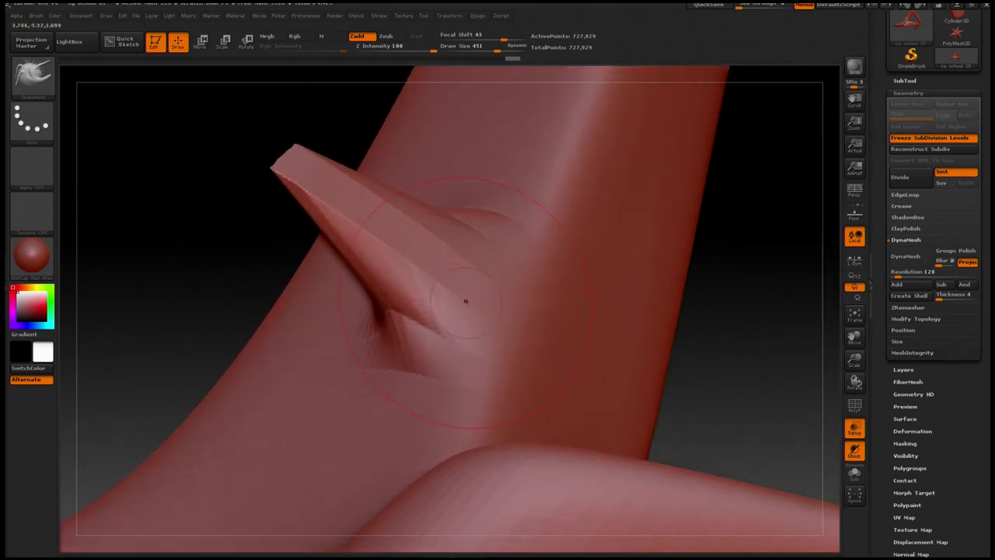
left_click(855, 405)
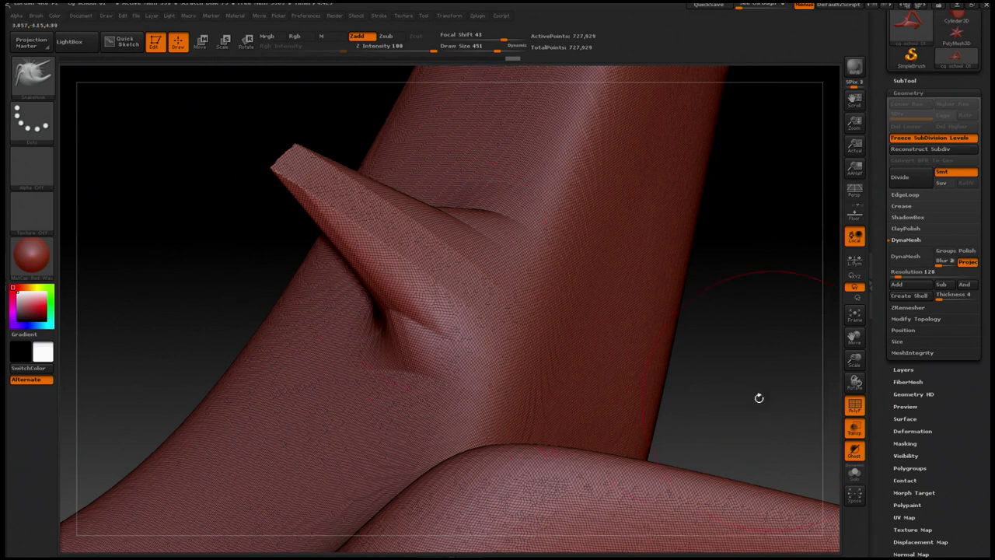
left_click(854, 405)
- Switch to the ClayBuildup brush and set its Focal Shift to 0
mouse_move(704, 334)
left_mouse_down()
mouse_move(660, 173)
mouse_move(575, 306)
mouse_move(282, 255)
left_mouse_up()
left_click(31, 75)
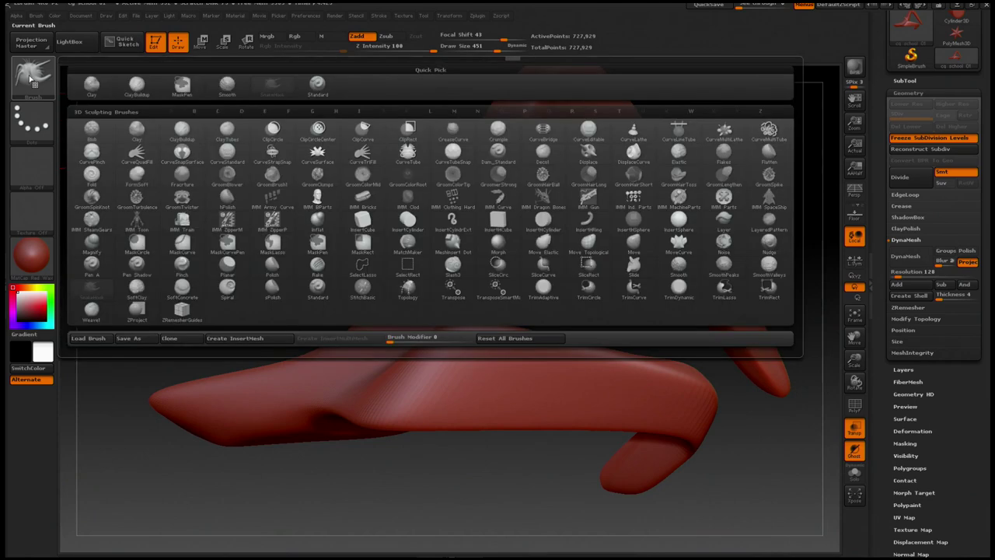
left_click(134, 92)
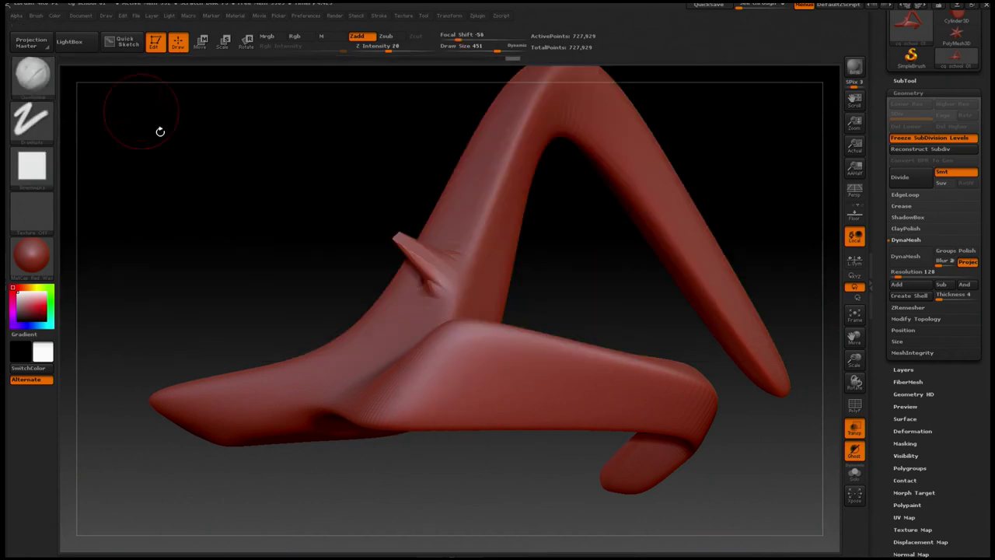
mouse_move(290, 228)
left_mouse_down("alt")
mouse_move(293, 207)
mouse_move(319, 238)
mouse_move(493, 205)
mouse_move(442, 262)
left_mouse_up("alt")
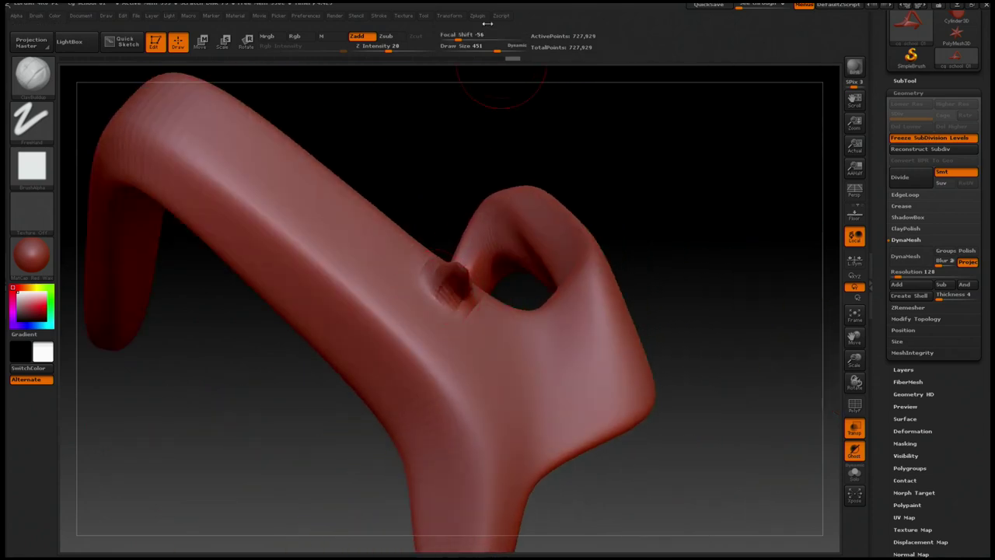
left_click_drag(462, 38, 484, 45)
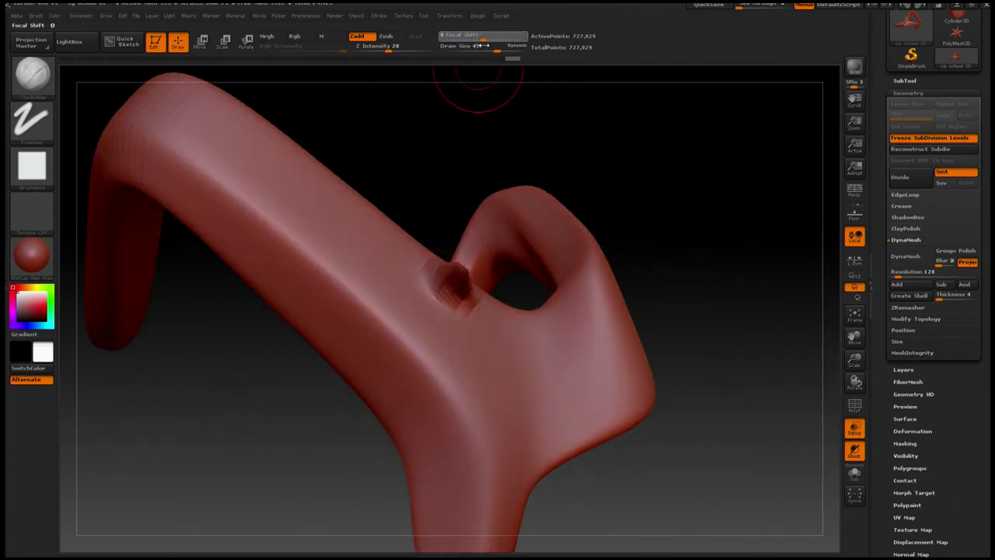
- Build up freehand ClayBuildup strokes over the spike and along the upright arm
left_click_drag(436, 215, 428, 217)
mouse_move(420, 314)
left_mouse_down()
mouse_move(431, 300)
mouse_move(356, 259)
mouse_move(377, 255)
mouse_move(455, 350)
mouse_move(392, 323)
mouse_move(357, 291)
mouse_move(420, 334)
left_mouse_up()
left_click_drag(431, 145, 393, 142)
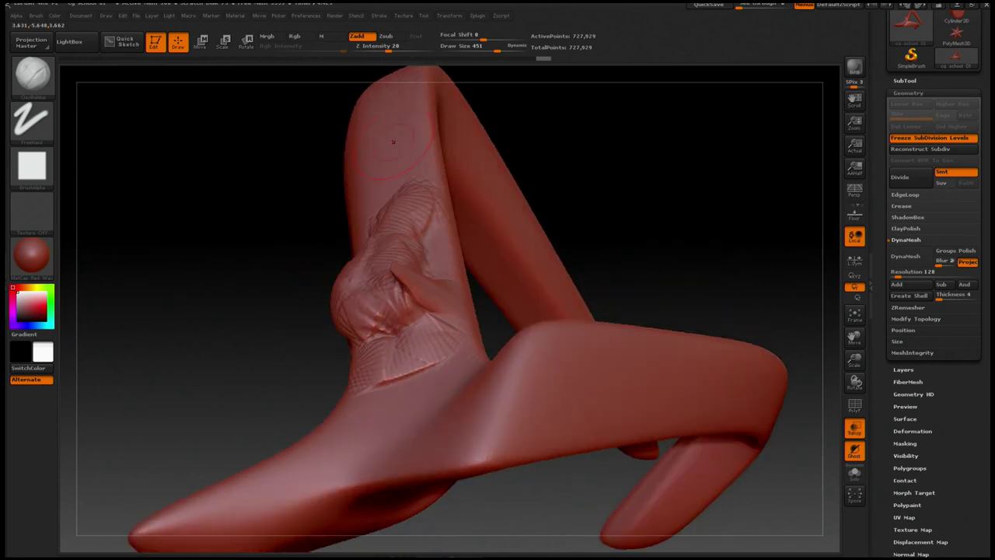
left_click_drag(565, 157, 474, 233)
mouse_move(420, 256)
left_mouse_down()
mouse_move(409, 233)
mouse_move(422, 256)
left_mouse_up()
mouse_move(490, 182)
left_mouse_down()
mouse_move(539, 191)
mouse_move(544, 202)
left_mouse_up()
mouse_move(460, 364)
left_mouse_down()
mouse_move(438, 342)
mouse_move(500, 376)
left_mouse_up()
left_click_drag(440, 322, 369, 258)
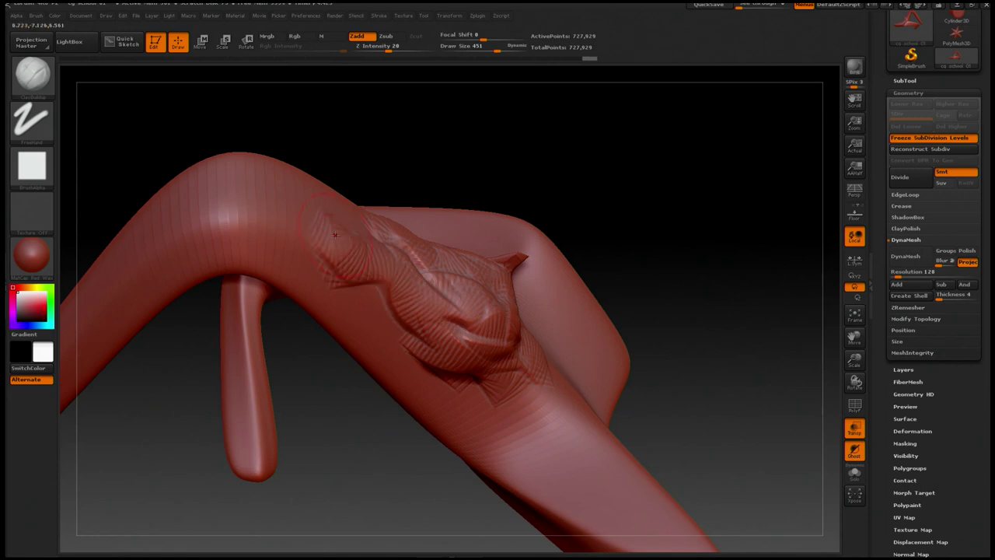
mouse_move(504, 140)
left_mouse_down()
mouse_move(492, 158)
mouse_move(463, 152)
mouse_move(222, 194)
left_mouse_up()
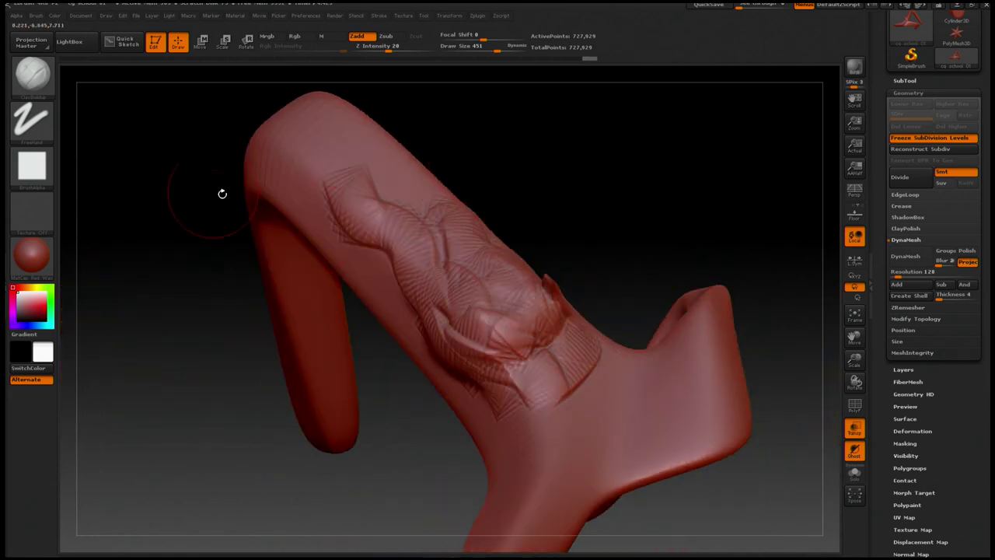
- Change the brush stroke to Color Spray, reduce the Draw Size to 223, and roughen the clay on the upright arm
left_click(31, 121)
left_click(226, 132)
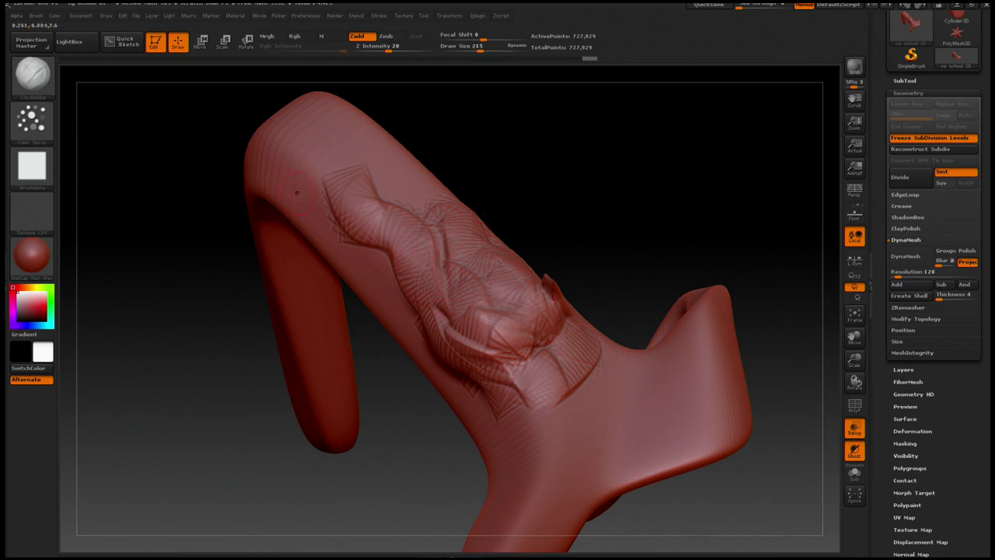
mouse_move(425, 208)
left_mouse_down()
mouse_move(412, 225)
mouse_move(459, 261)
mouse_move(488, 342)
mouse_move(515, 353)
mouse_move(554, 346)
mouse_move(545, 367)
left_mouse_up()
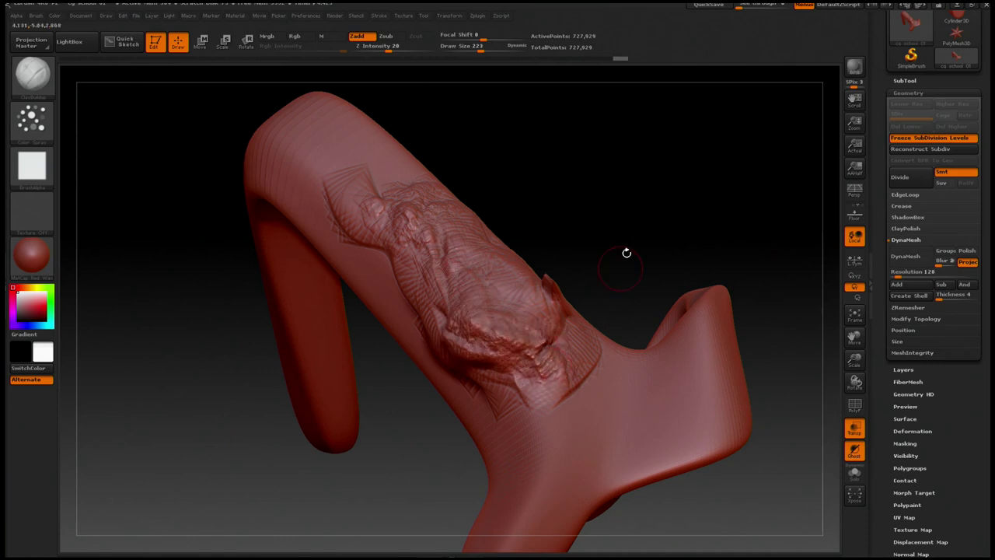
mouse_move(630, 237)
left_mouse_down("alt")
mouse_move(621, 216)
mouse_move(592, 279)
left_mouse_up("alt")
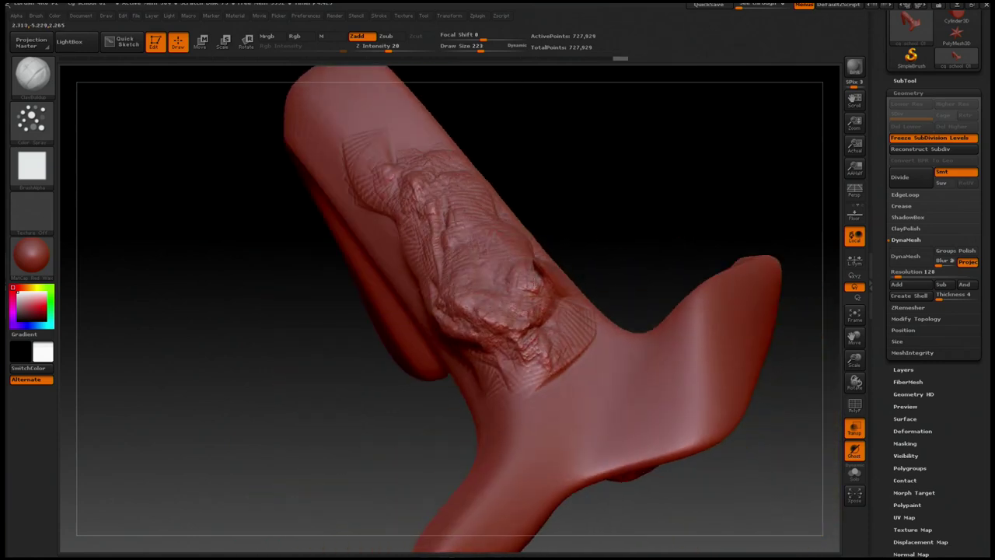
- Sculpt a rough, rocky lump on the side face near the arm junction with the Color Spray stroke
left_click_drag(631, 219, 628, 204, "alt")
mouse_move(628, 427)
left_mouse_down()
mouse_move(637, 408)
mouse_move(630, 376)
mouse_move(655, 363)
mouse_move(667, 389)
mouse_move(688, 330)
left_mouse_up()
mouse_move(613, 247)
left_mouse_down("alt")
mouse_move(602, 218)
mouse_move(636, 264)
left_mouse_up("alt")
mouse_move(636, 342)
left_mouse_down()
mouse_move(639, 357)
mouse_move(622, 342)
left_mouse_up()
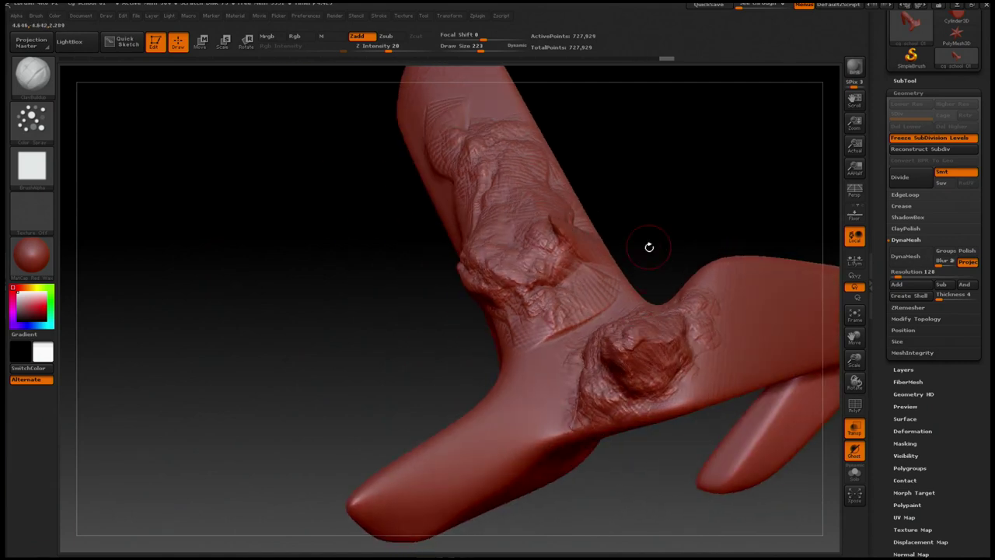
left_click_drag(648, 246, 678, 253)
left_click_drag(608, 385, 600, 320)
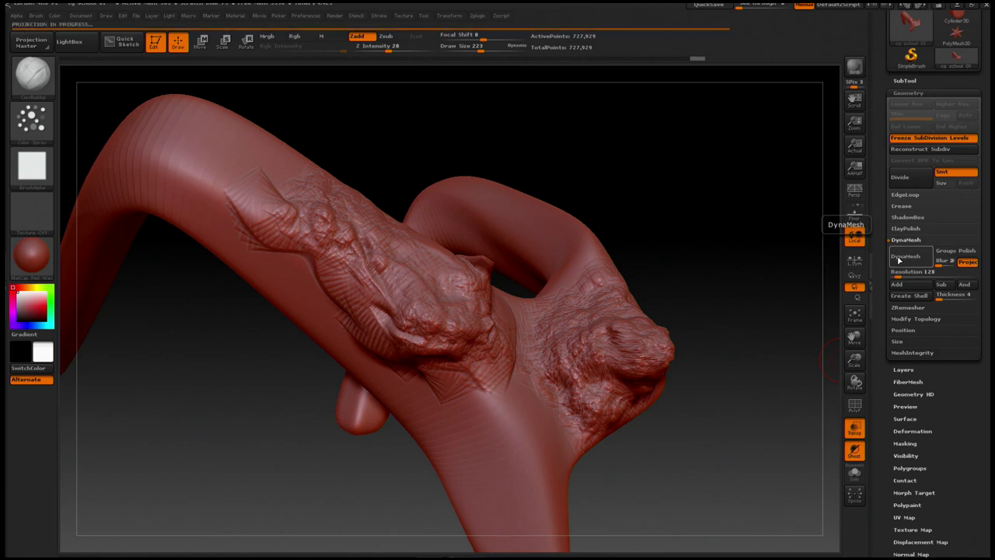
- Remesh the sculpted rock with DynaMesh at resolution 128, and re-enable DynaMesh with the resolution set to 48
mouse_move(722, 282)
left_mouse_down("alt")
mouse_move(724, 344)
mouse_move(755, 315)
mouse_move(709, 240)
left_mouse_up("alt")
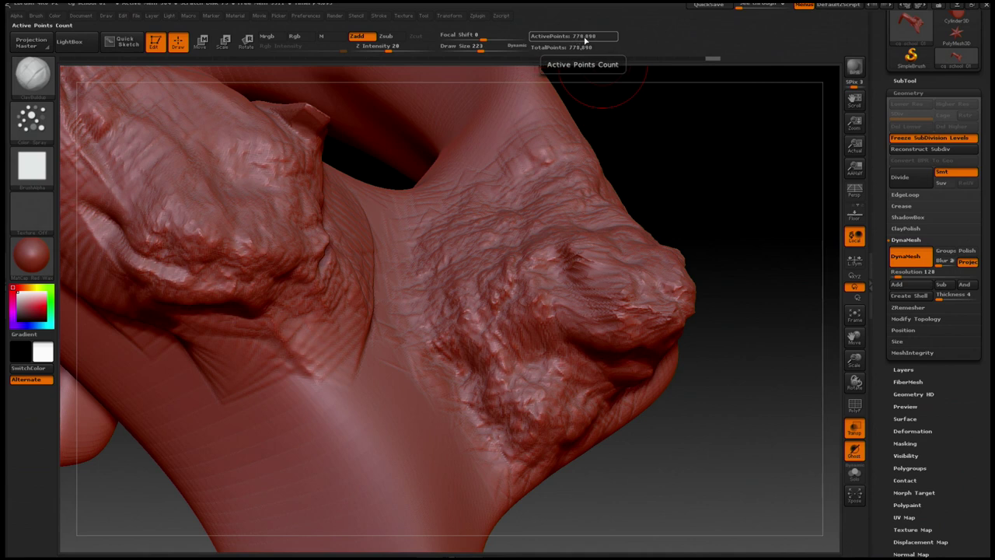
left_click(903, 264)
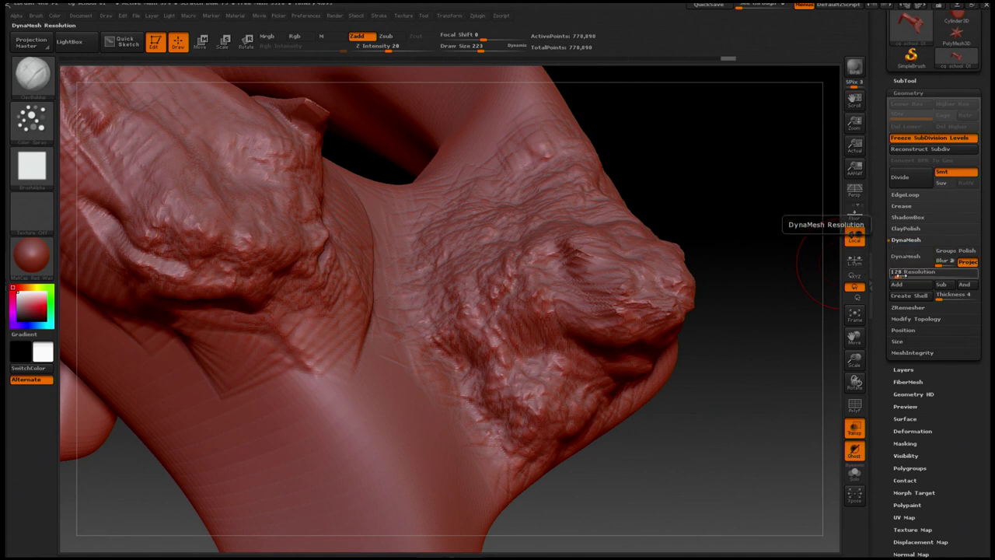
type("208")
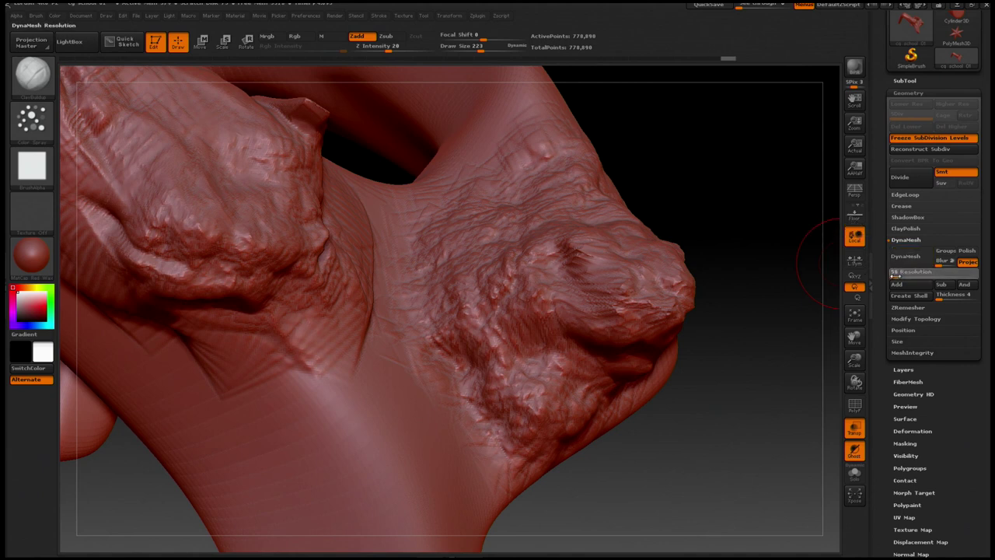
key("Return")
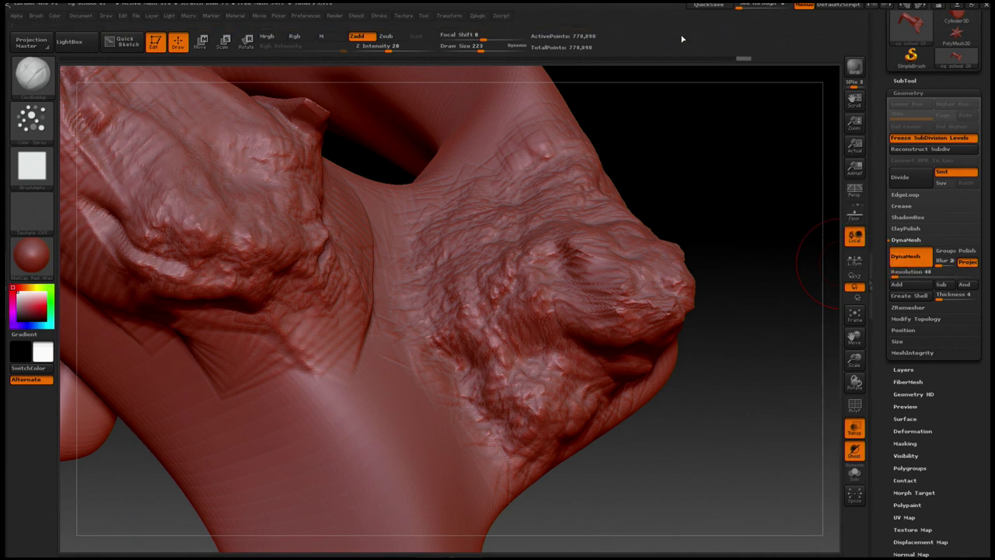
mouse_move(735, 223)
left_mouse_down()
mouse_move(726, 213)
mouse_move(713, 253)
mouse_move(666, 257)
mouse_move(729, 251)
left_mouse_up()
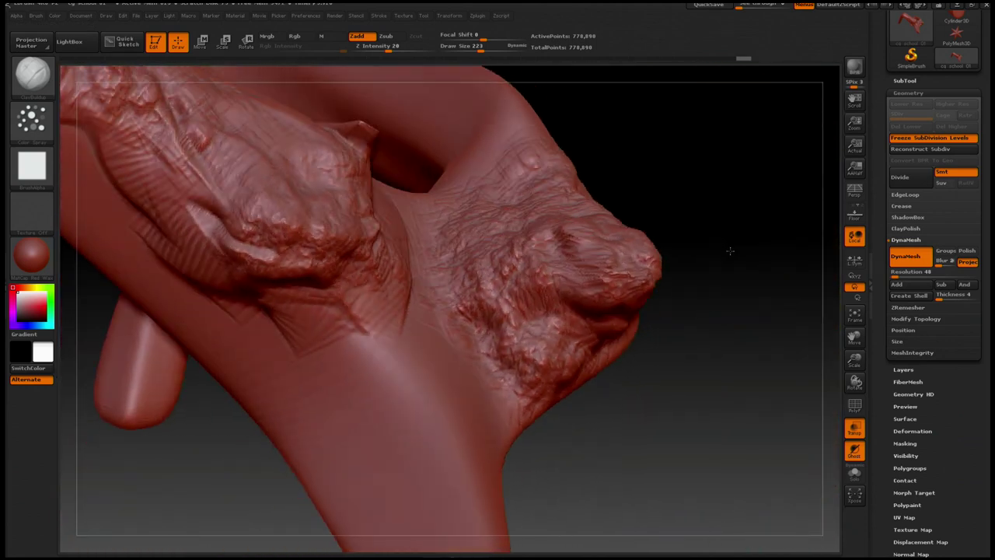
- Undo the sculpting strokes and the DynaMesh conversion, back to the multi-level mesh with the pulled spike
key("ctrl+z")
key("ctrl+z")
key("ctrl+z")
key("ctrl+z")
key("ctrl+z")
key("ctrl+z")
key("ctrl+z")
key("ctrl+z")
key("ctrl+z")
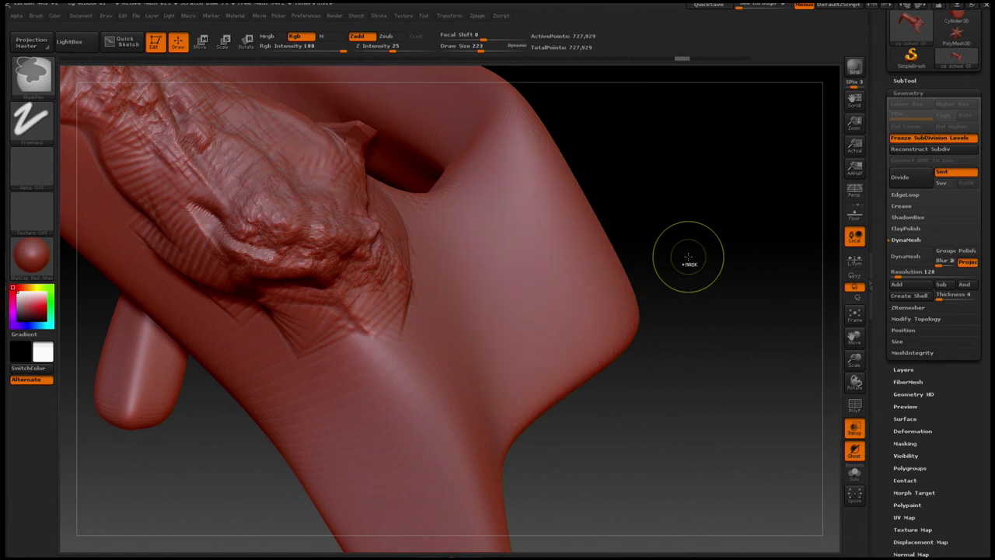
key("ctrl+z")
key("ctrl+z")
key("ctrl+z")
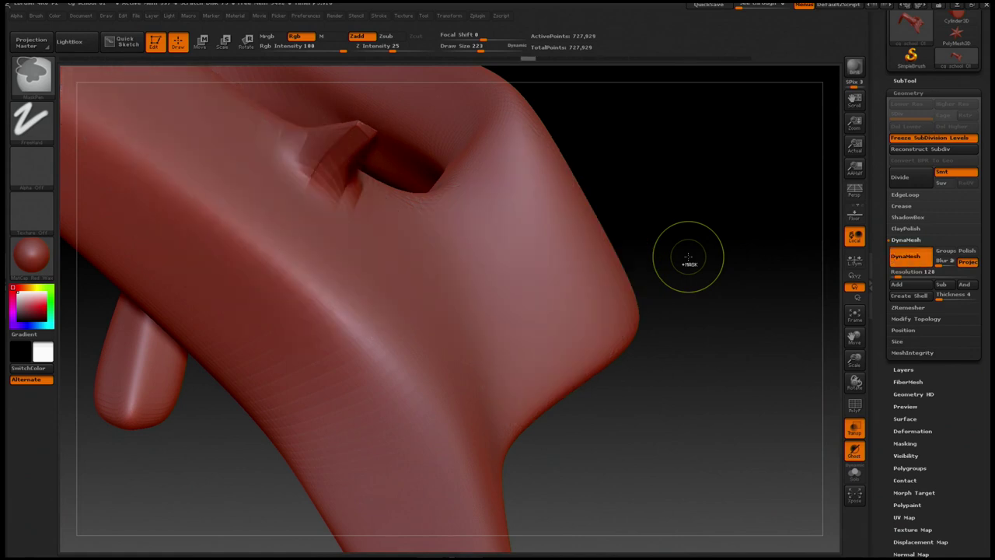
key("ctrl+z")
left_click_drag(681, 202, 731, 239, "alt")
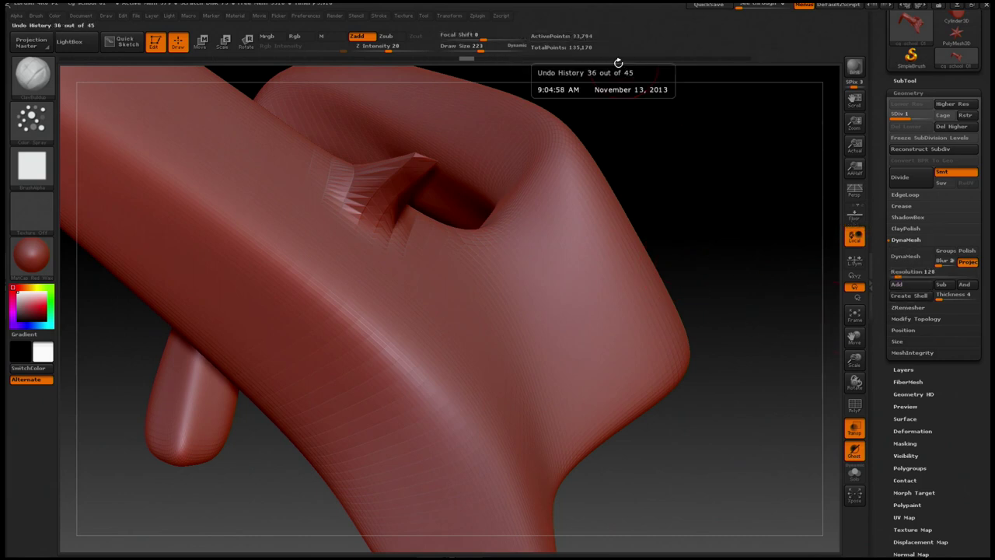
- Set the DynaMesh resolution to 24 and convert the mesh to DynaMesh, freezing its subdivision levels
left_click_drag(898, 276, 896, 276)
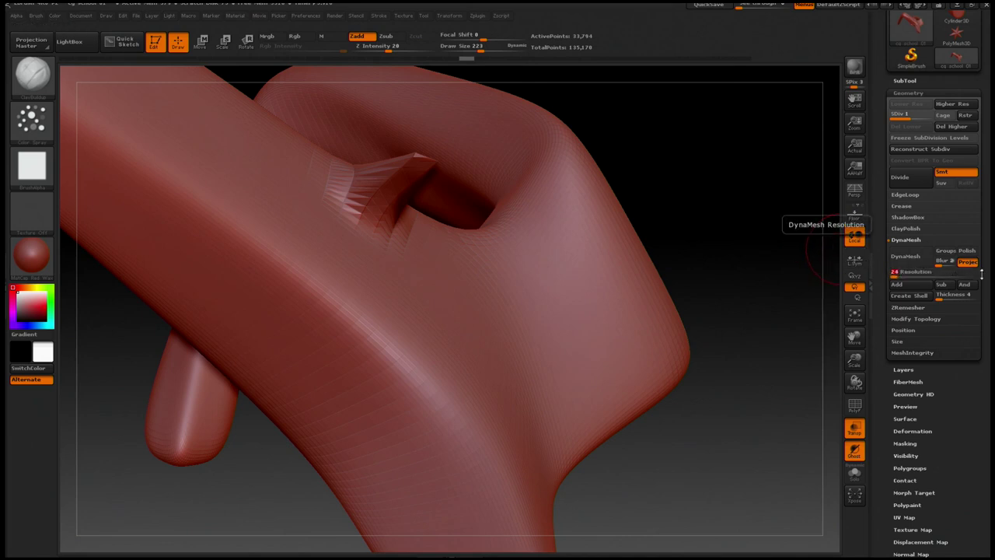
left_click(907, 258)
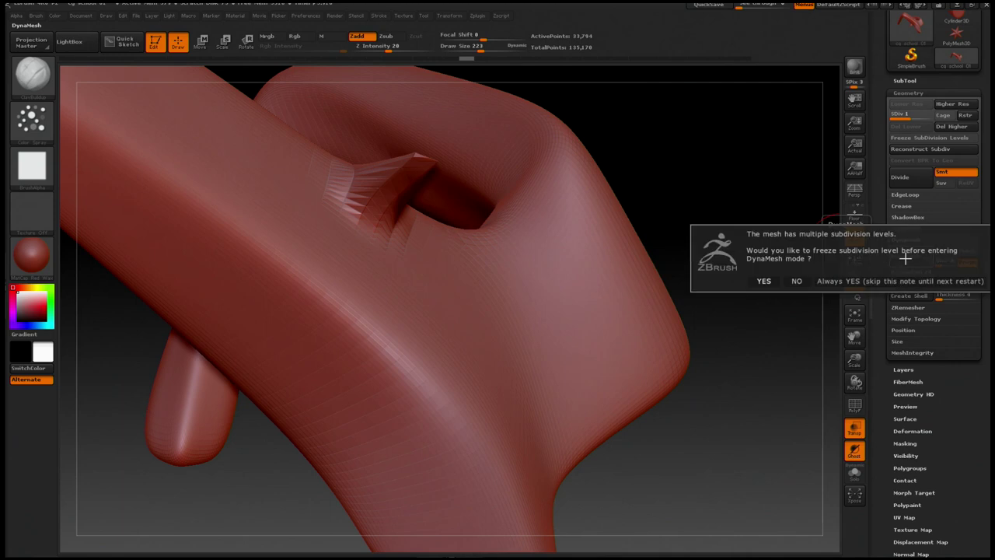
left_click(765, 281)
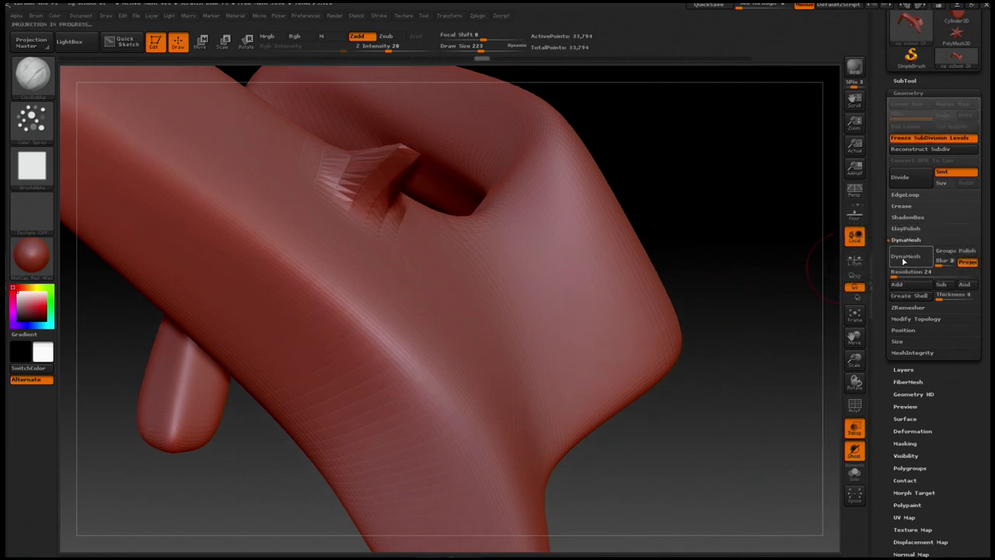
left_click_drag(686, 218, 683, 198, "alt")
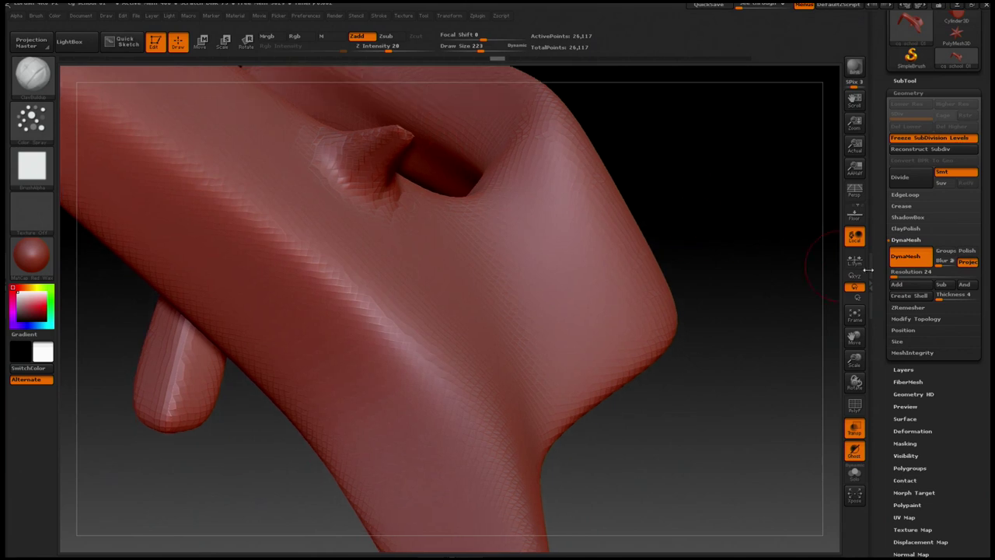
- Roughen the surface at the arm junction with Color Spray strokes, undoing the last one
mouse_move(303, 226)
left_mouse_down()
mouse_move(416, 334)
mouse_move(444, 383)
left_mouse_up()
key("ctrl+z")
mouse_move(711, 230)
left_mouse_down("alt")
mouse_move(689, 176)
mouse_move(617, 262)
mouse_move(563, 279)
mouse_move(482, 338)
mouse_move(444, 339)
mouse_move(451, 307)
left_mouse_up("alt")
- Change the brush stroke to Dots and build up clay between the spike and the arm junction
left_click(31, 120)
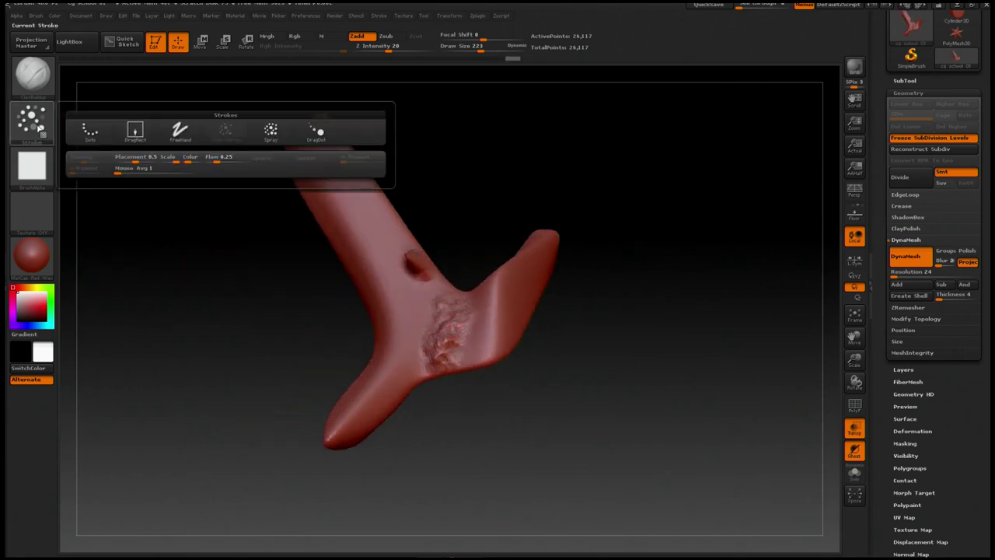
left_click(92, 138)
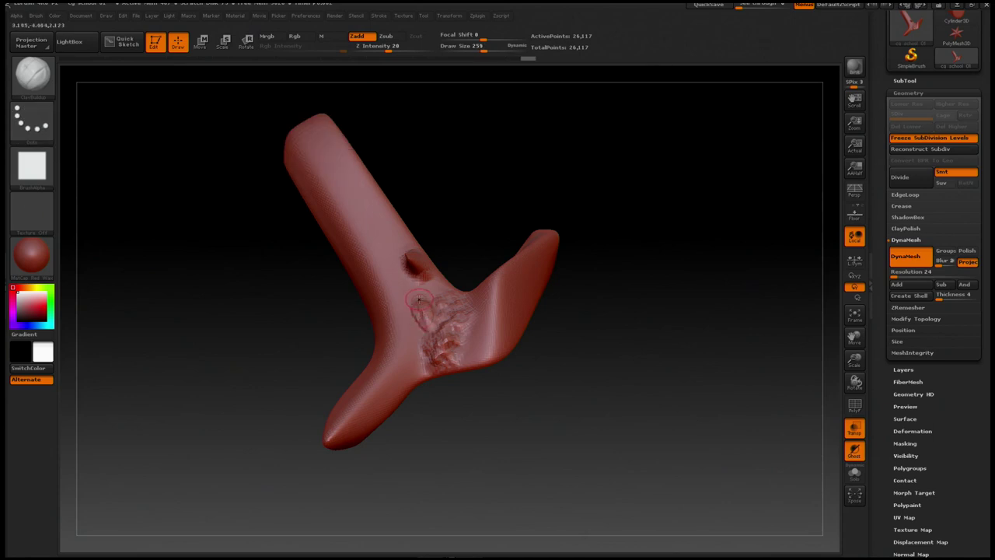
left_click_drag(420, 280, 458, 354)
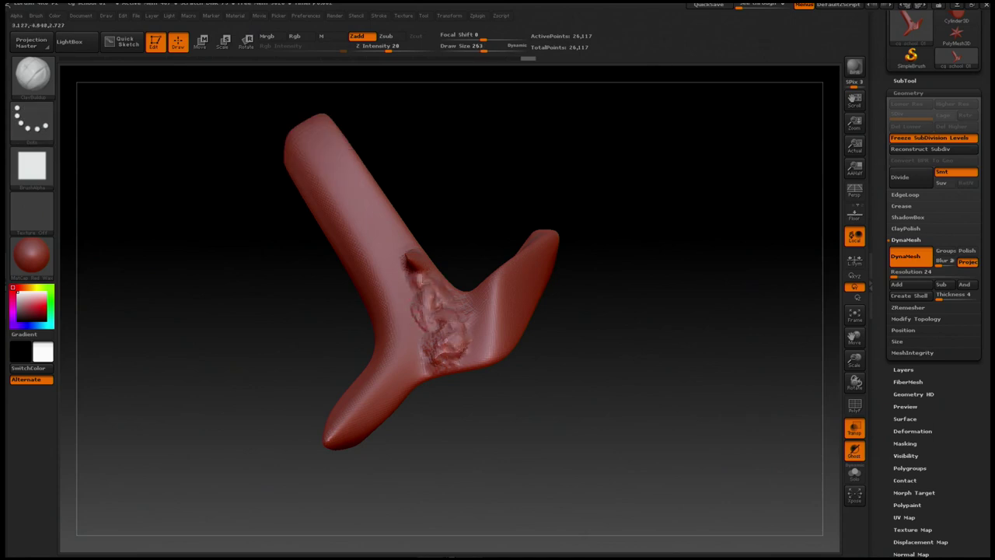
mouse_move(568, 350)
left_mouse_down()
mouse_move(575, 355)
mouse_move(547, 352)
left_mouse_up()
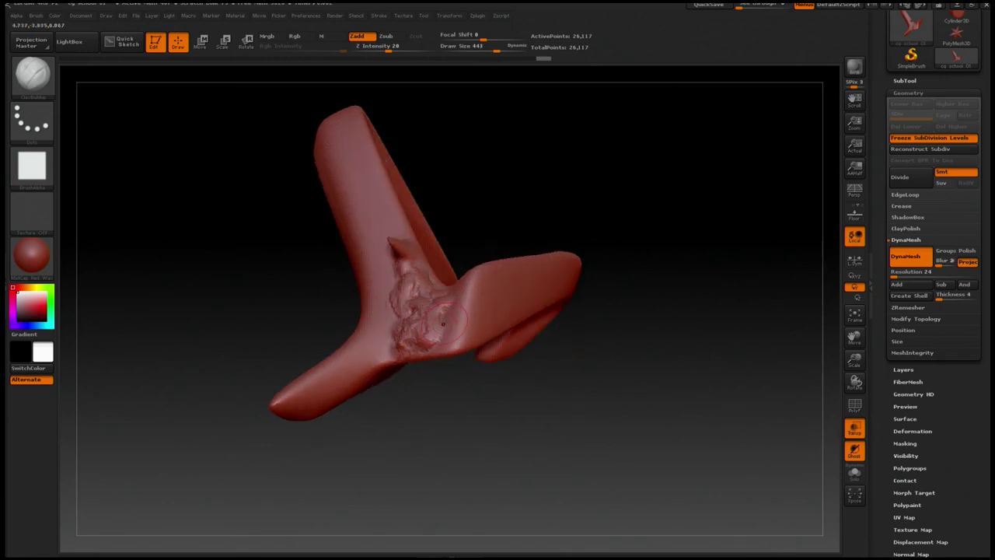
- Build up rough clay forms with ClayBuildup over the joint where the three limbs meet and onto the long limb
mouse_move(443, 323)
left_mouse_down()
mouse_move(454, 334)
mouse_move(450, 312)
mouse_move(467, 305)
mouse_move(464, 333)
left_mouse_up()
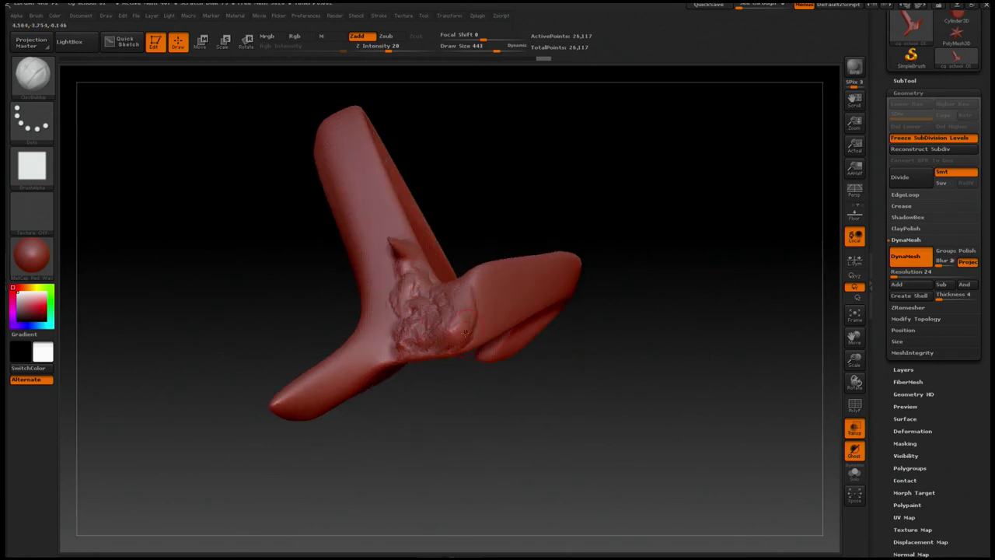
mouse_move(482, 373)
left_mouse_down()
mouse_move(474, 358)
mouse_move(443, 366)
left_mouse_up()
left_click_drag(473, 289, 459, 274)
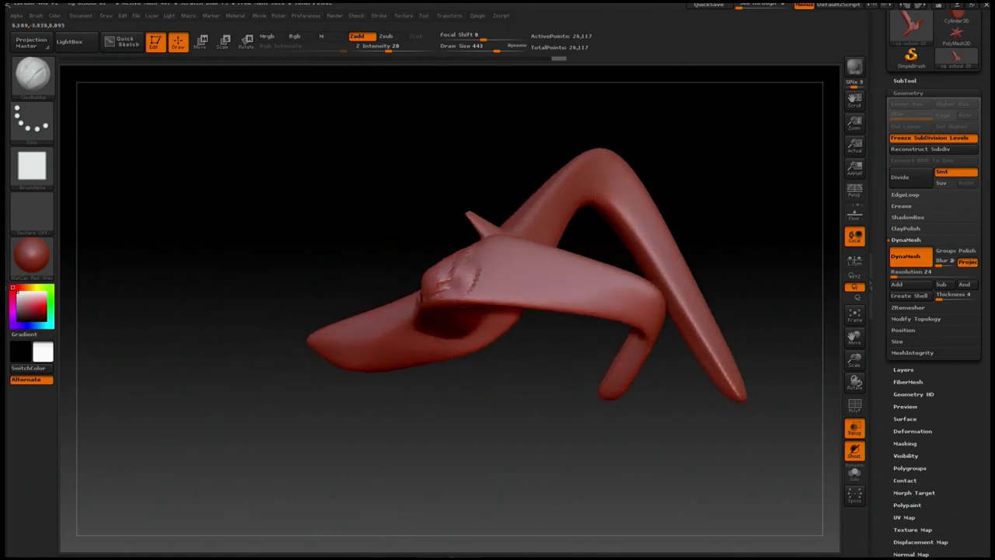
mouse_move(548, 404)
left_mouse_down()
mouse_move(537, 404)
mouse_move(562, 404)
left_mouse_up()
mouse_move(344, 258)
left_mouse_down()
mouse_move(330, 232)
mouse_move(354, 248)
mouse_move(357, 282)
mouse_move(317, 227)
left_mouse_up()
mouse_move(404, 183)
left_mouse_down()
mouse_move(396, 209)
mouse_move(326, 214)
mouse_move(323, 223)
left_mouse_up()
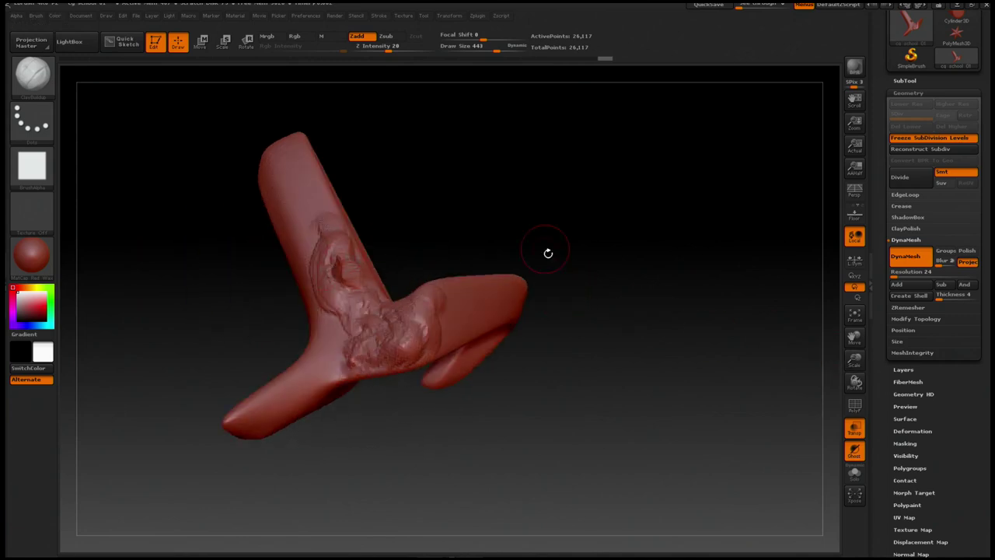
- Rebuild the sculpted mesh with DynaMesh at resolution 24
left_click_drag(478, 191, 578, 202, "alt")
left_click_drag(645, 237, 652, 222, "alt")
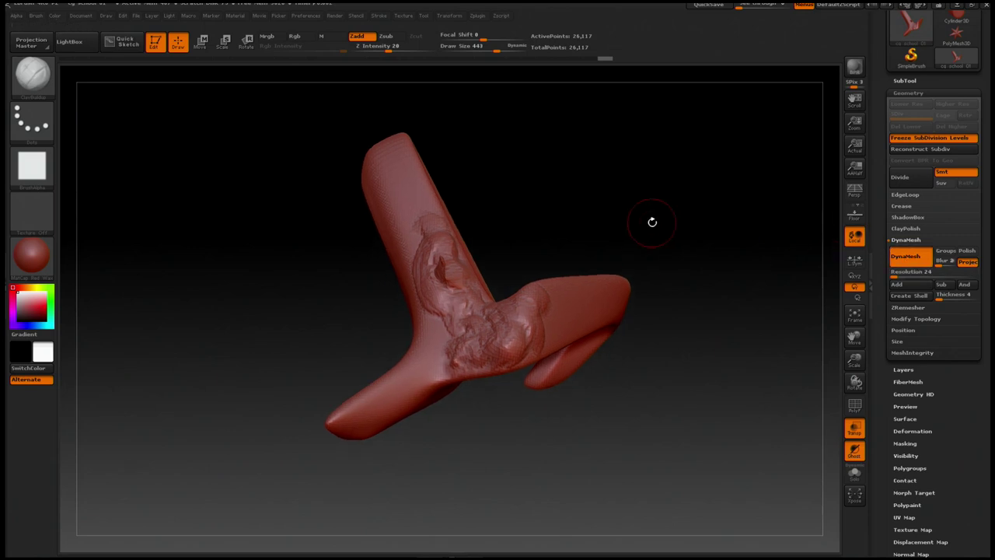
left_click_drag(556, 172, 630, 229, "ctrl")
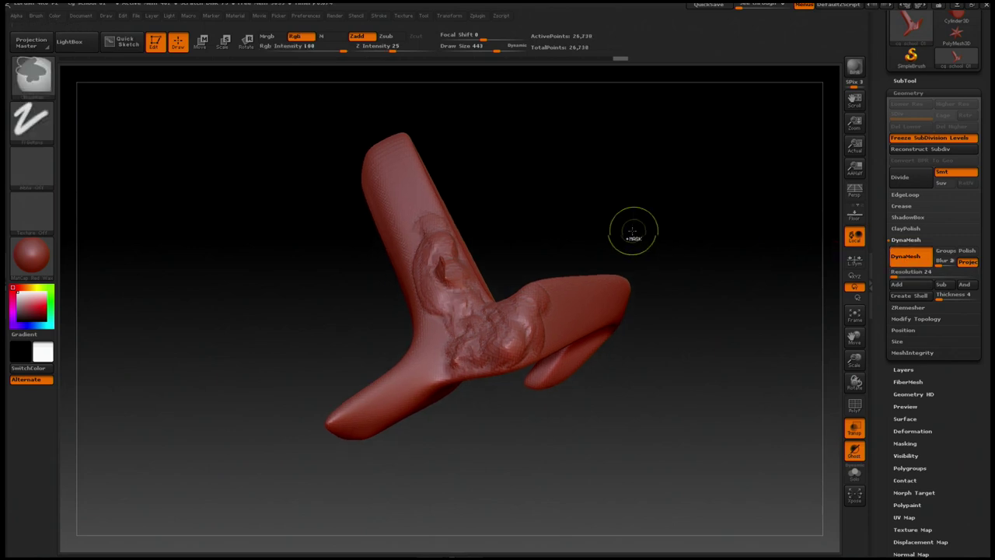
- Add overlapping clay lumps further up the long limb and remesh the model with DynaMesh
left_click_drag(510, 255, 576, 230, "alt")
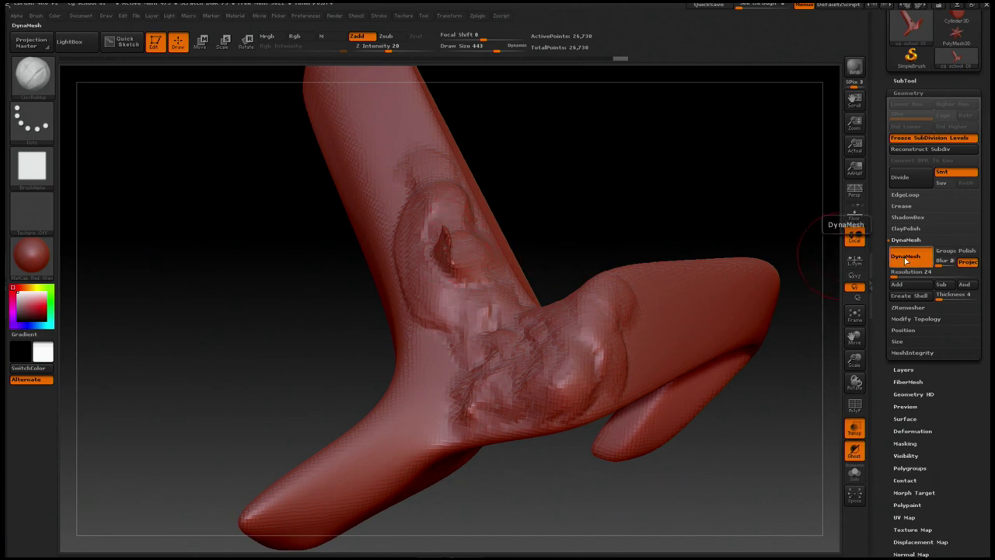
left_click_drag(560, 206, 539, 209, "alt")
mouse_move(394, 195)
left_mouse_down()
mouse_move(362, 135)
mouse_move(396, 210)
left_mouse_up()
left_click_drag(502, 140, 573, 218, "ctrl")
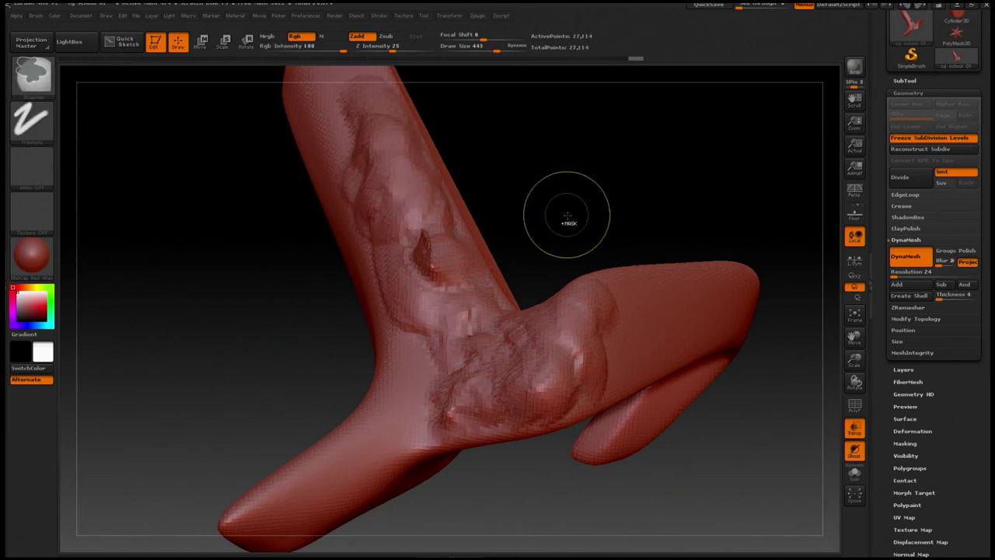
left_click_drag(556, 165, 561, 196)
left_click_drag(613, 155, 703, 240, "ctrl")
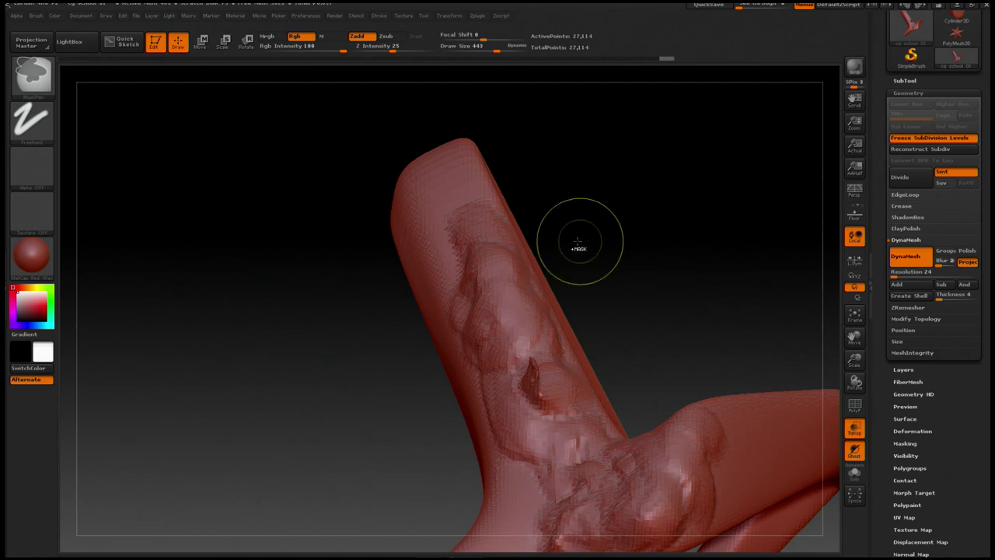
- Build up rounded clay masses along the long limb, from near its upper bend down to the spike
mouse_move(432, 196)
left_mouse_down()
mouse_move(458, 237)
mouse_move(482, 342)
mouse_move(530, 428)
left_mouse_up()
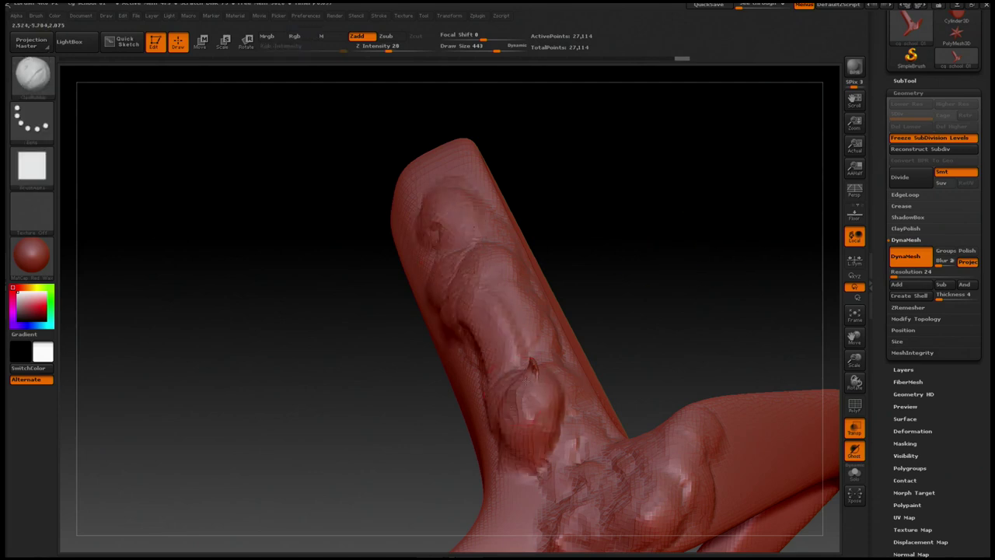
mouse_move(530, 385)
left_mouse_down()
mouse_move(526, 339)
mouse_move(533, 343)
left_mouse_up()
left_click_drag(684, 247, 642, 305)
- Smooth the rough clay masses on the long limb and around the joint, reshaping the spike between them
mouse_move(525, 336)
left_mouse_down()
mouse_move(539, 336)
mouse_move(537, 358)
mouse_move(474, 303)
mouse_move(424, 194)
mouse_move(419, 241)
mouse_move(579, 490)
mouse_move(708, 450)
left_mouse_up()
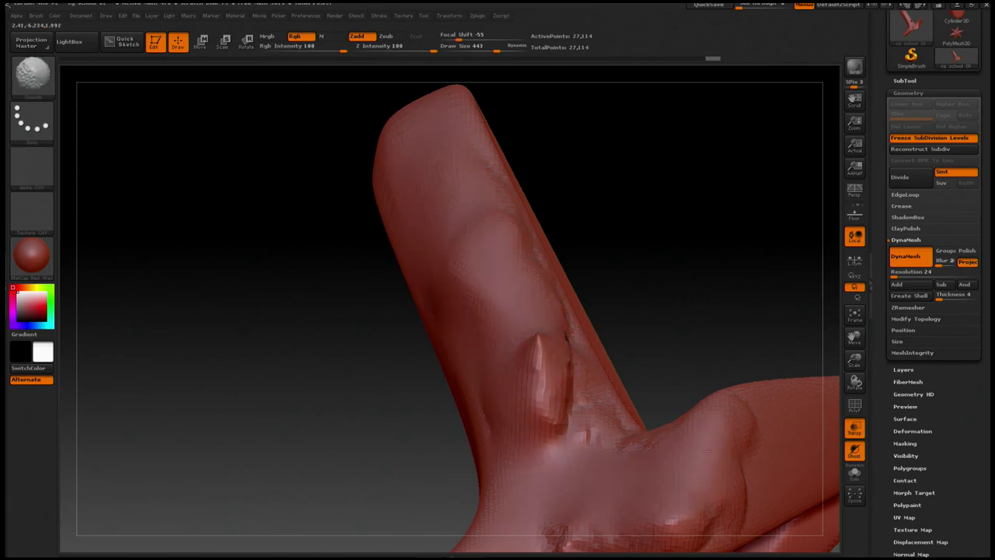
mouse_move(746, 422)
left_mouse_down("shift")
mouse_move(575, 389)
mouse_move(477, 280)
mouse_move(536, 348)
mouse_move(459, 226)
mouse_move(520, 373)
mouse_move(503, 487)
mouse_move(538, 428)
mouse_move(528, 368)
mouse_move(458, 213)
left_mouse_up("shift")
mouse_move(530, 380)
left_mouse_down("alt")
mouse_move(532, 458)
mouse_move(515, 355)
mouse_move(535, 459)
mouse_move(542, 360)
left_mouse_up("alt")
mouse_move(530, 405)
left_mouse_down("shift")
mouse_move(535, 393)
mouse_move(514, 497)
left_mouse_up("shift")
- Sculpt long ridges and muscle-like lumps along the side of the long limb with ClayBuildup
mouse_move(742, 249)
left_mouse_down()
mouse_move(690, 282)
mouse_move(693, 304)
mouse_move(678, 296)
left_mouse_up()
mouse_move(536, 384)
left_mouse_down()
mouse_move(575, 314)
mouse_move(574, 146)
mouse_move(566, 237)
left_mouse_up()
mouse_move(715, 272)
left_mouse_down("alt")
mouse_move(663, 363)
mouse_move(638, 327)
left_mouse_up("alt")
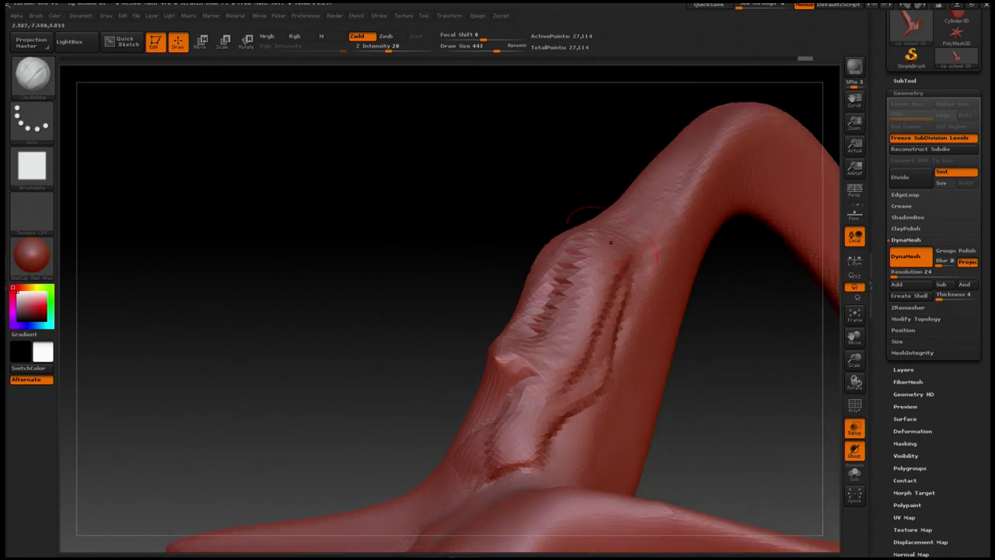
mouse_move(632, 243)
left_mouse_down()
mouse_move(631, 310)
mouse_move(598, 398)
mouse_move(622, 431)
left_mouse_up()
left_click_drag(700, 432, 661, 334)
left_click_drag(491, 333, 498, 371)
left_click_drag(691, 409, 676, 413)
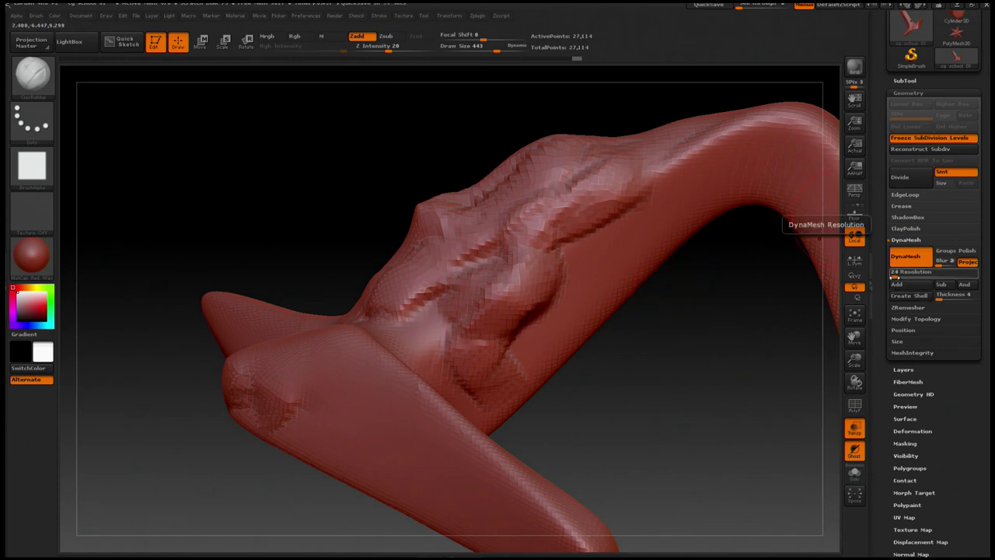
- Set the DynaMesh resolution to 56 and remesh the whole model
left_click(897, 263)
left_click_drag(894, 275, 895, 275)
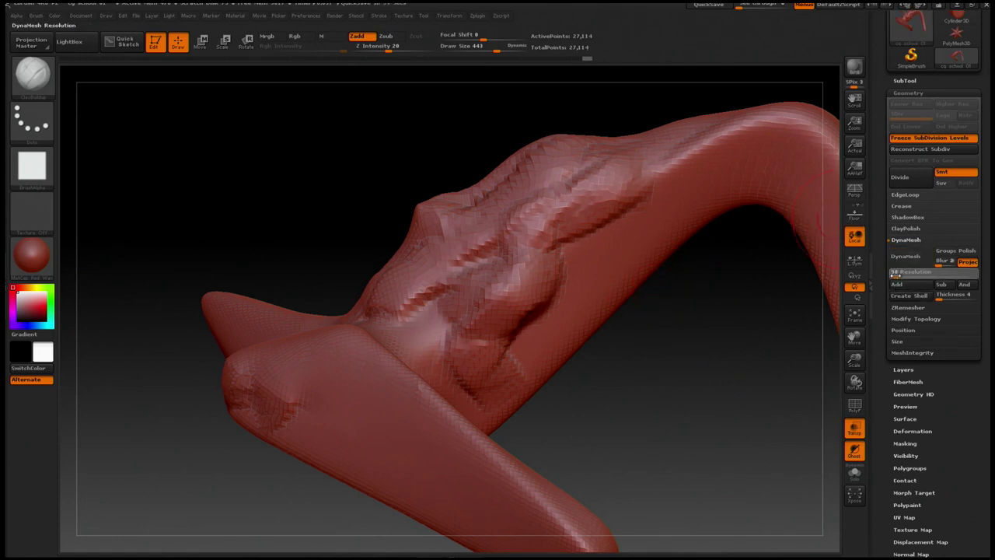
key("Return")
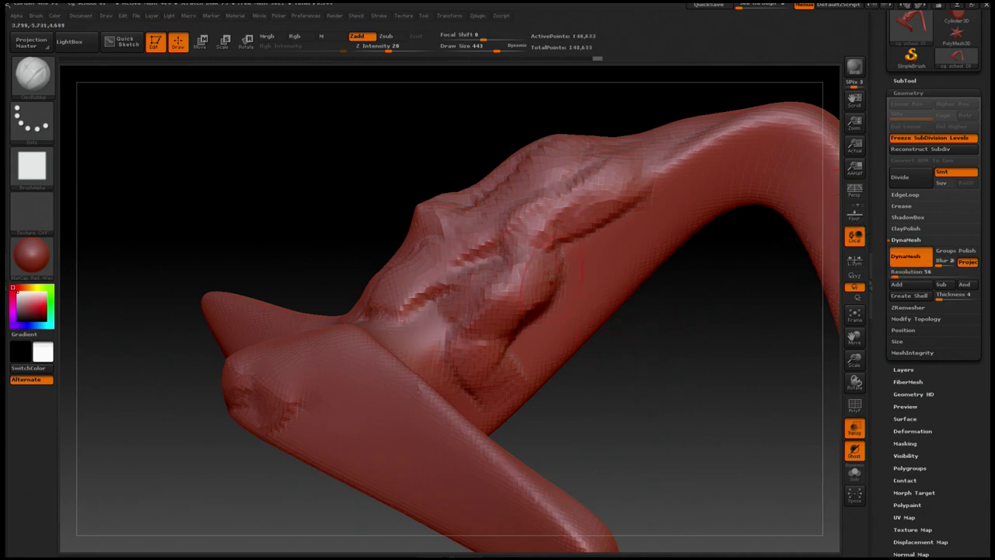
mouse_move(687, 387)
left_mouse_down("alt")
mouse_move(597, 326)
mouse_move(611, 349)
mouse_move(639, 359)
left_mouse_up("alt")
left_click_drag(559, 271, 603, 330, "ctrl")
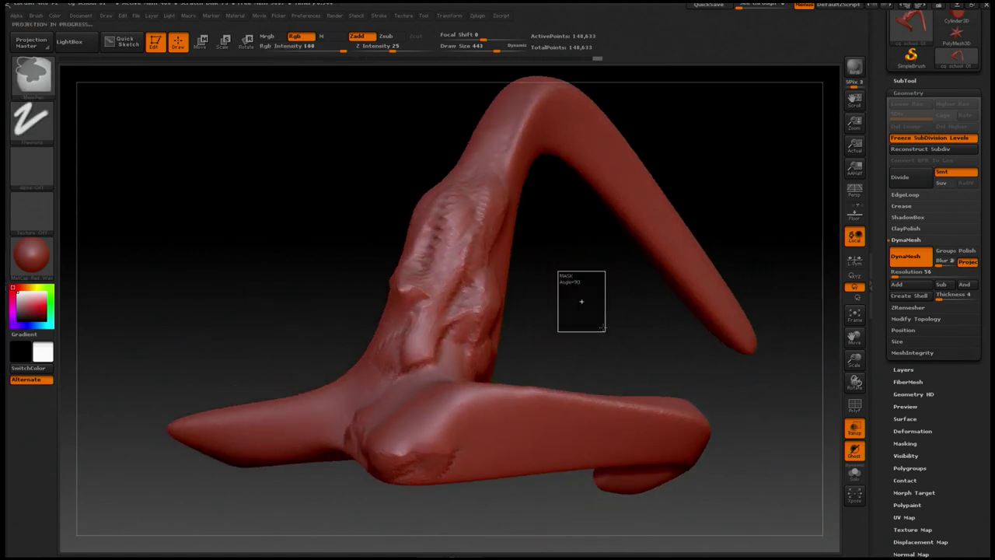
- Add rounded muscle lumps around both sides of the long limb with ClayBuildup, lowering Z Intensity to 8
mouse_move(442, 281)
left_mouse_down()
mouse_move(454, 304)
mouse_move(424, 253)
left_mouse_up()
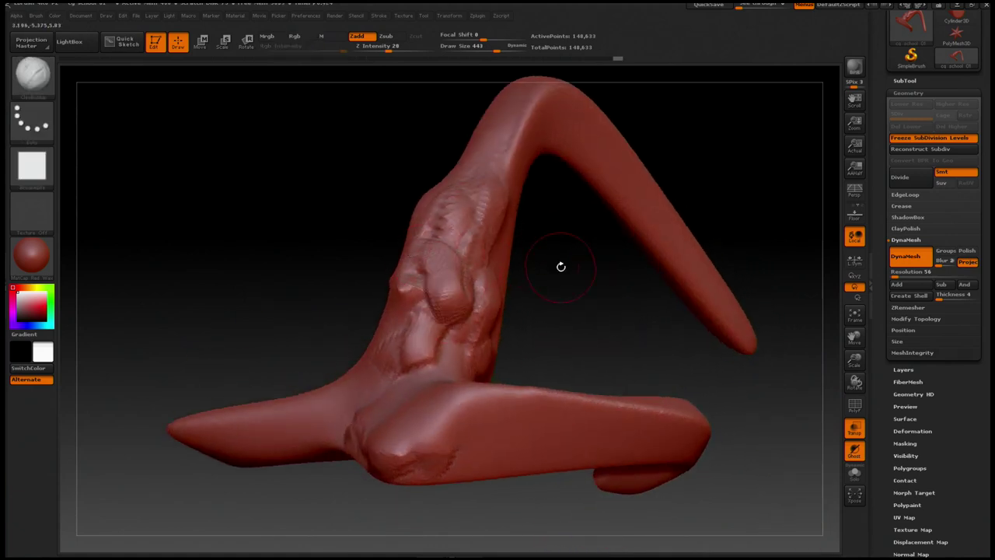
left_click_drag(560, 267, 529, 136)
left_click_drag(388, 50, 379, 50)
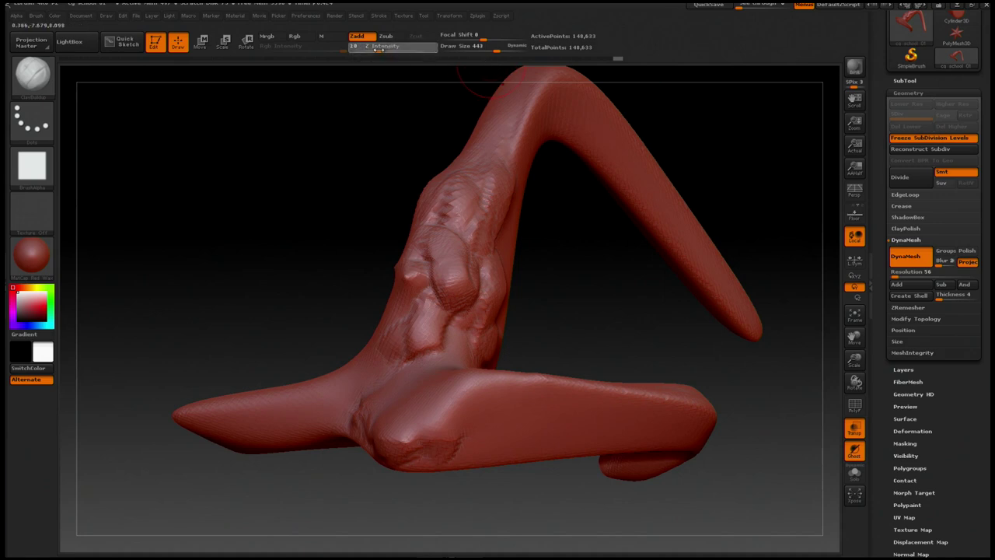
mouse_move(546, 265)
left_mouse_down("alt")
mouse_move(555, 282)
mouse_move(534, 275)
left_mouse_up("alt")
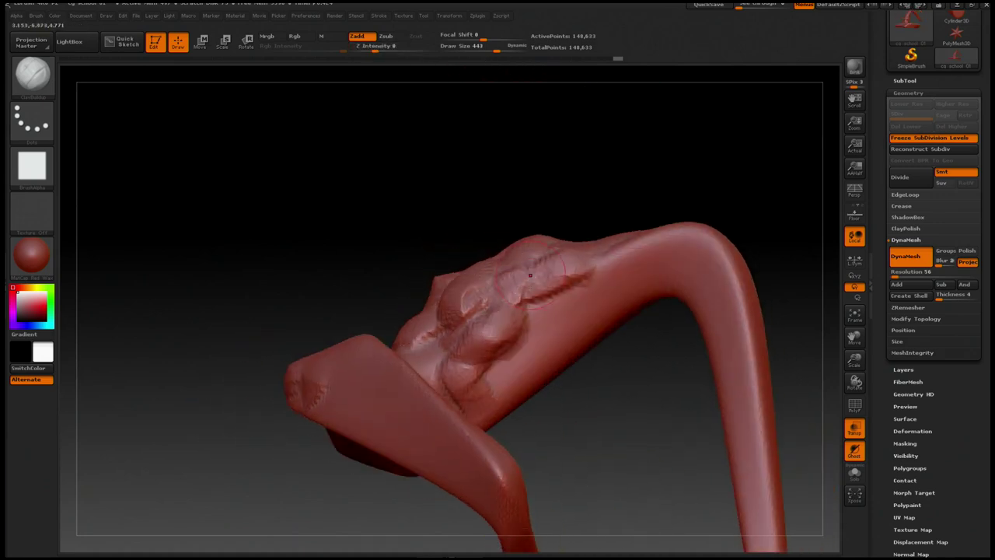
mouse_move(535, 331)
left_mouse_down()
mouse_move(554, 321)
mouse_move(548, 294)
left_mouse_up()
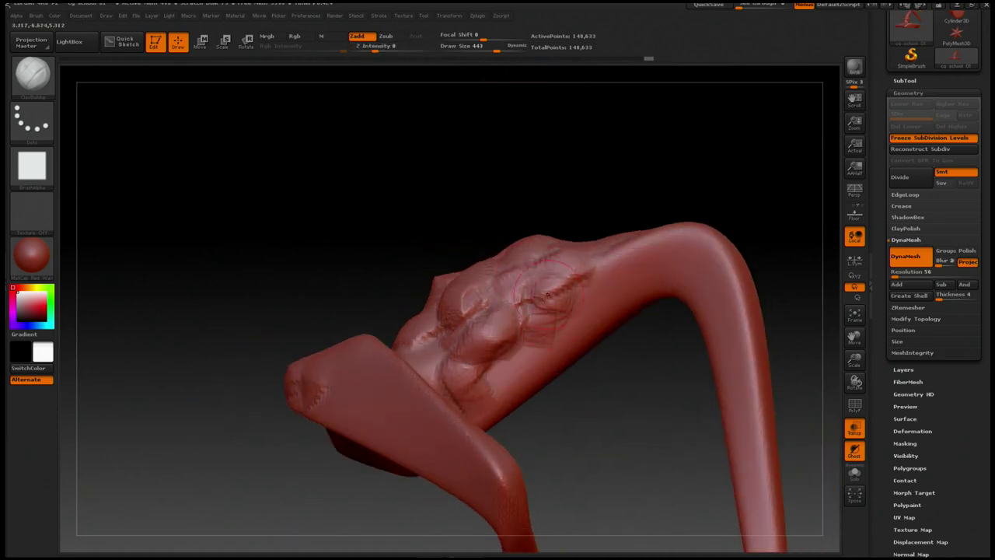
mouse_move(466, 218)
left_mouse_down()
mouse_move(431, 191)
mouse_move(427, 216)
mouse_move(420, 202)
mouse_move(516, 199)
mouse_move(584, 223)
mouse_move(573, 173)
mouse_move(631, 275)
mouse_move(563, 281)
mouse_move(581, 308)
left_mouse_up()
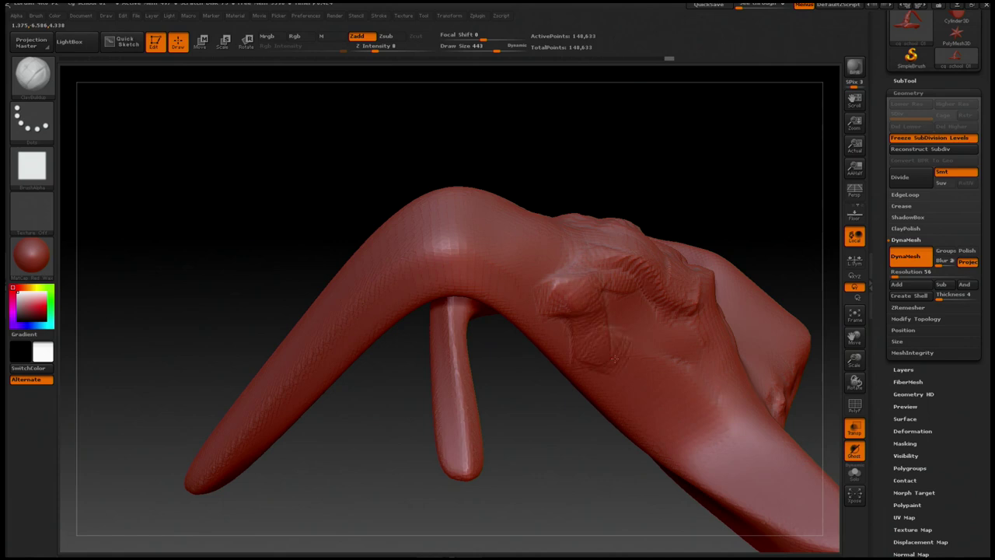
- Switch to the Standard brush and swell the muscle forms on the side of the long limb
left_click(32, 78)
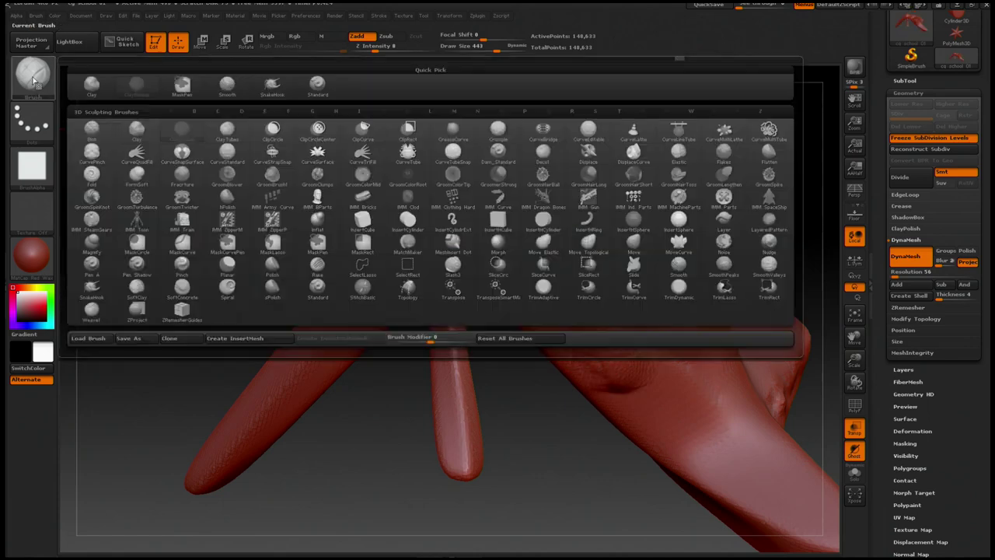
left_click(316, 85)
mouse_move(529, 259)
left_mouse_down()
mouse_move(634, 342)
mouse_move(618, 307)
mouse_move(670, 319)
left_mouse_up()
left_click_drag(684, 185, 663, 155, "alt")
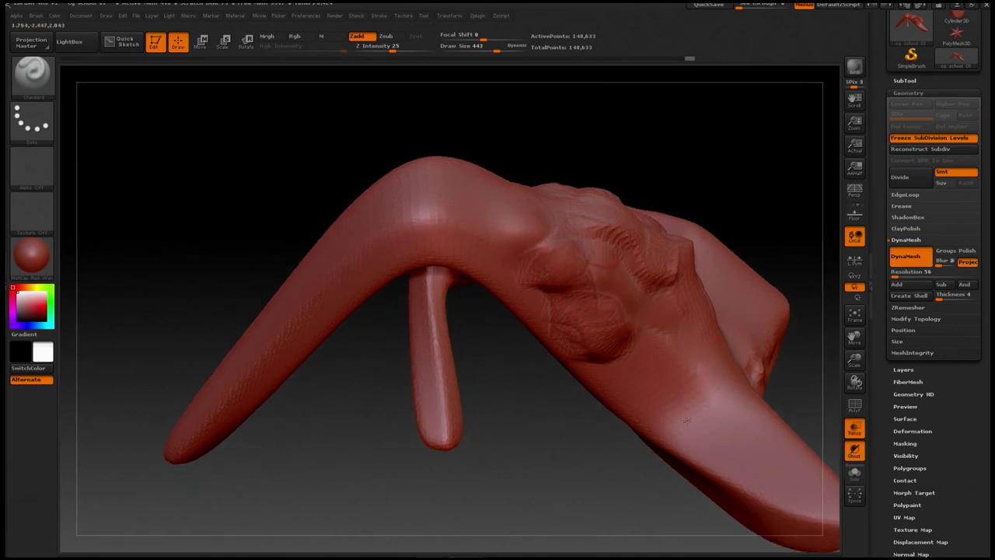
- Raise a rounded bulge with the Standard brush at the base of the short pointed limb
left_click_drag(674, 422, 731, 442)
left_click_drag(781, 384, 735, 337, "alt")
mouse_move(661, 358)
left_mouse_down()
mouse_move(631, 342)
mouse_move(626, 354)
mouse_move(644, 373)
left_mouse_up()
- Reduce the brush's draw size to 51 and carve a crease around the bulge on the pointed limb
left_click_drag(755, 315, 466, 404, "alt")
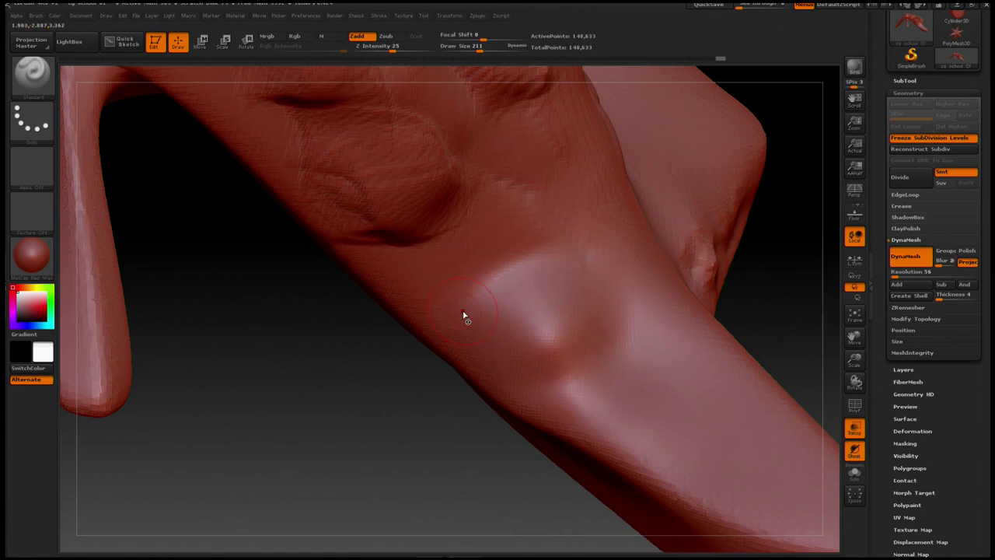
mouse_move(463, 306)
left_mouse_down()
mouse_move(514, 269)
mouse_move(554, 260)
left_mouse_up()
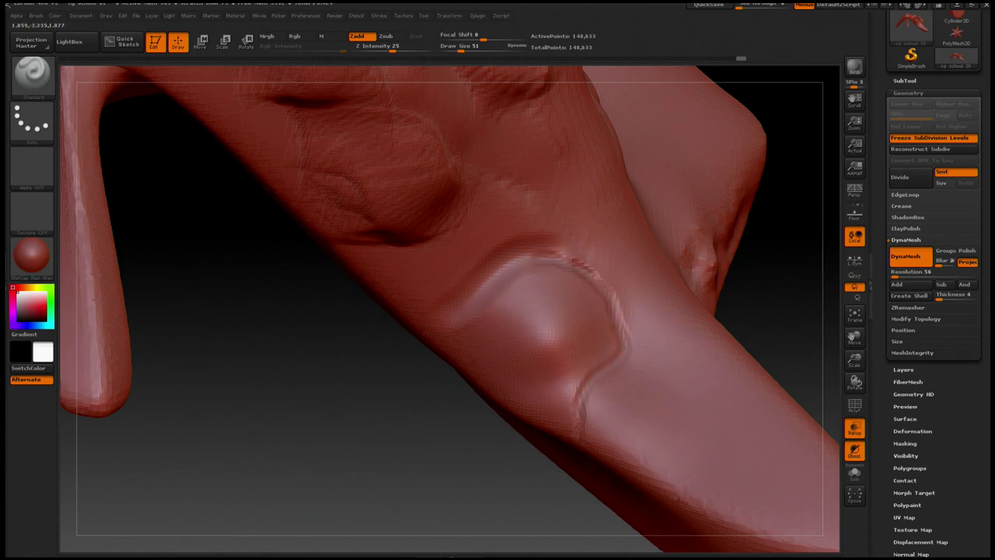
mouse_move(309, 397)
left_mouse_down("alt")
mouse_move(300, 285)
mouse_move(300, 320)
left_mouse_up("alt")
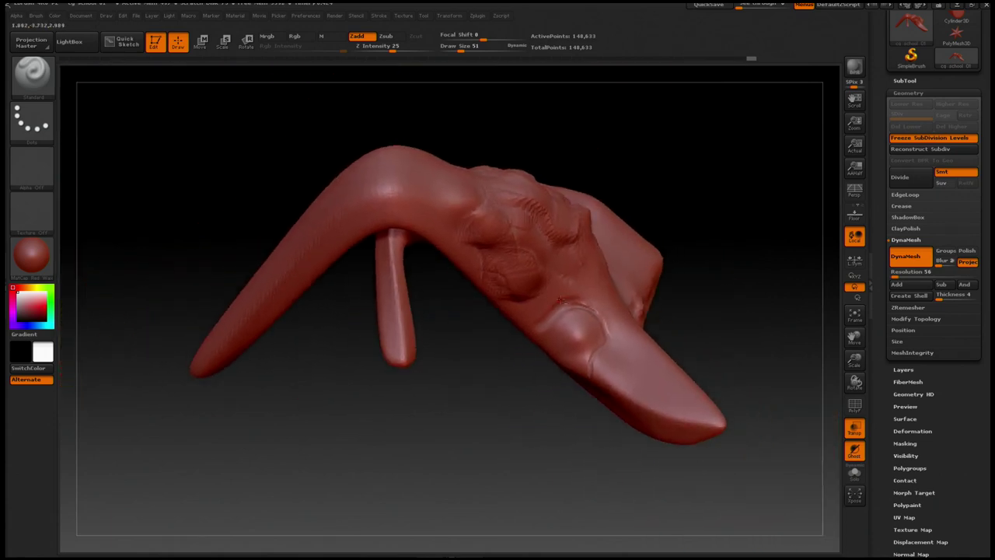
right_click_drag(538, 350, 555, 325)
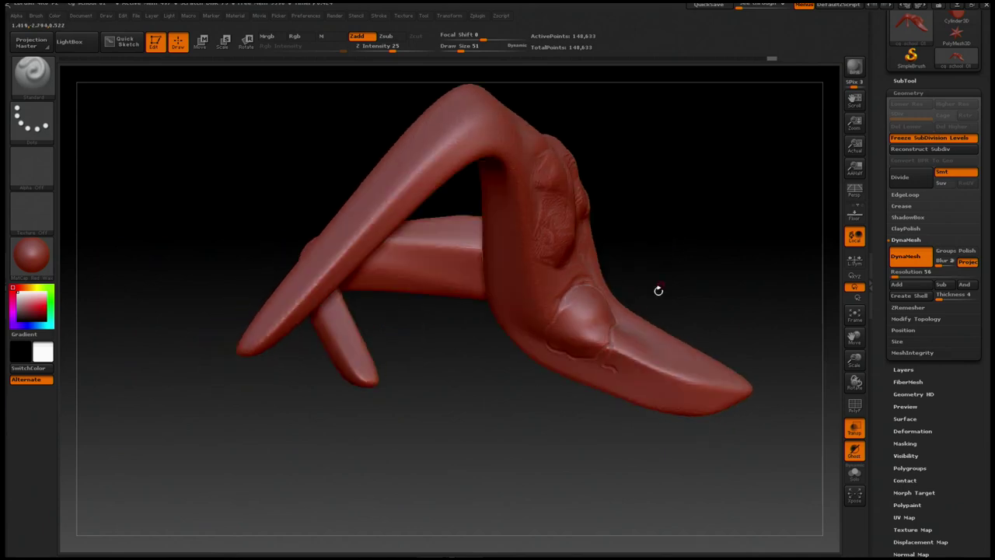
- Carve thin outlines around the muscle lumps along the long limb, dividing them into separate plates
right_click_drag(658, 290, 490, 226)
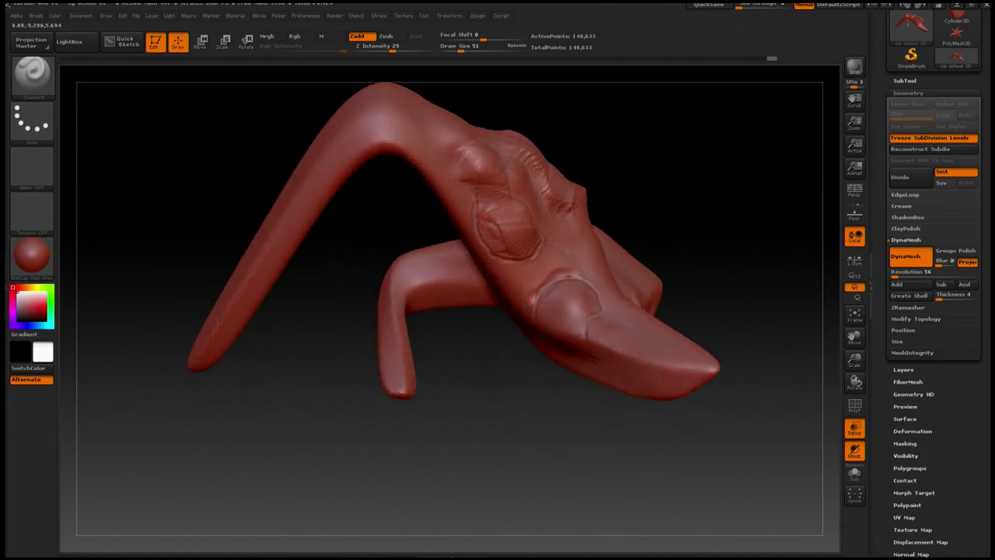
right_click_drag(482, 203, 559, 221)
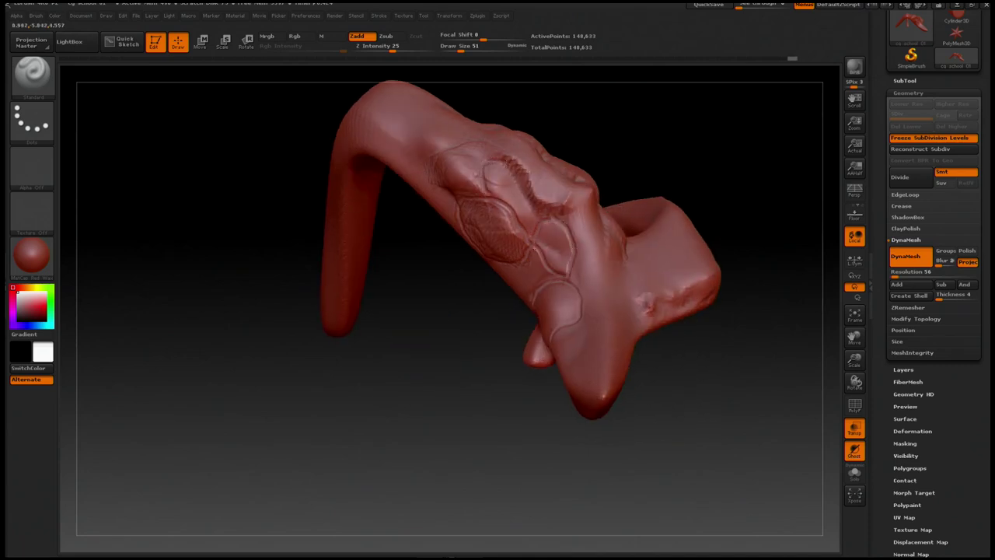
right_click_drag(655, 152, 545, 220)
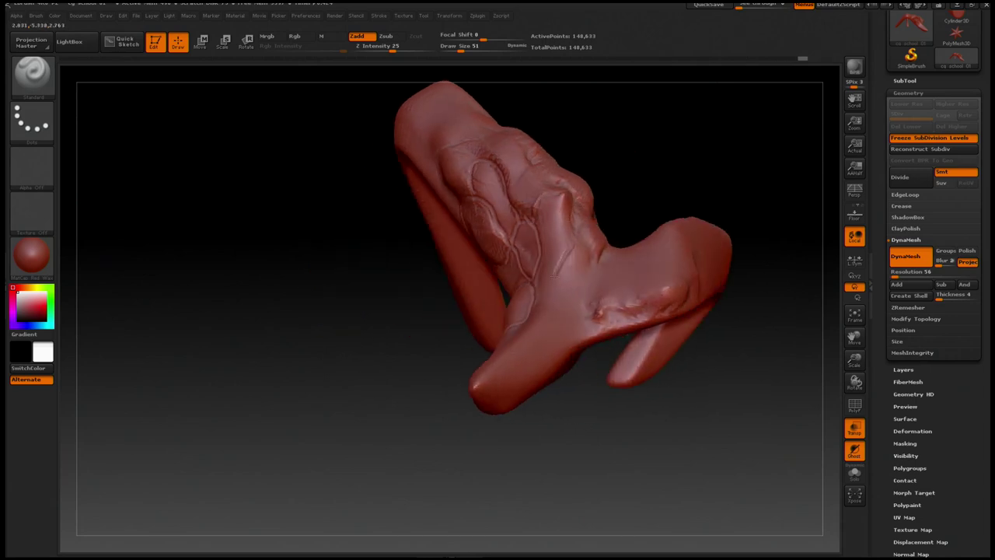
- Set the draw size to 139 and sculpt a groove across the base of the bent side limb
right_click_drag(623, 190, 578, 272)
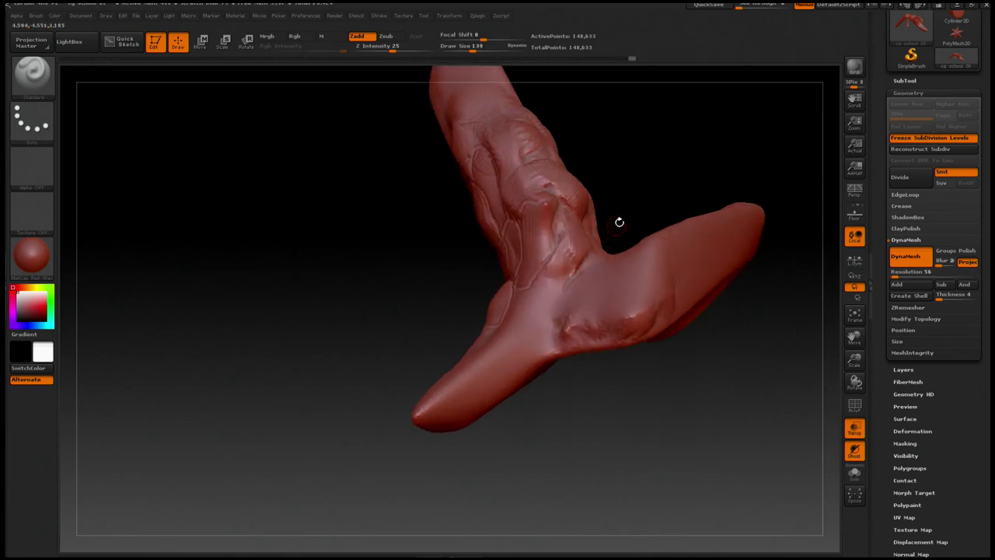
right_click_drag(619, 222, 584, 287)
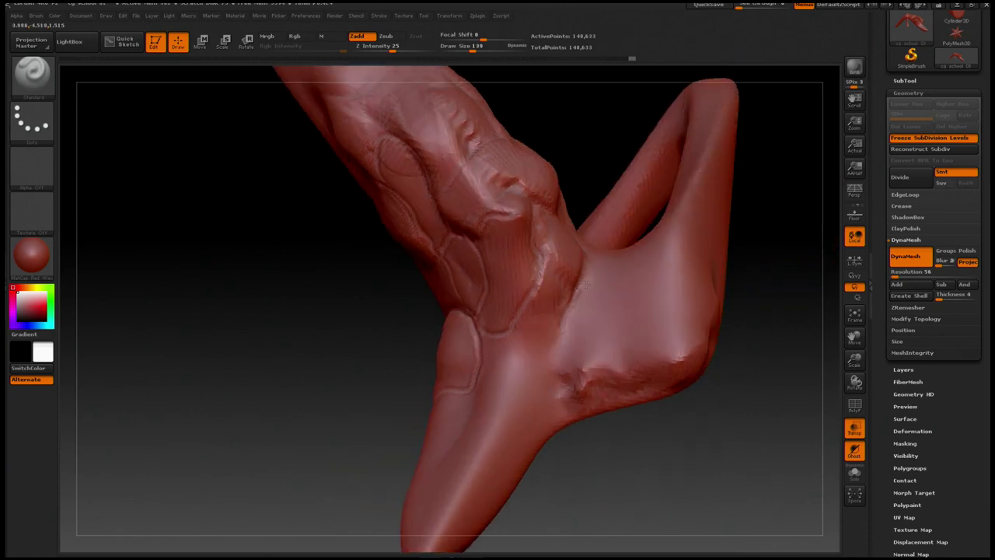
mouse_move(583, 287)
left_mouse_down()
mouse_move(560, 373)
mouse_move(579, 299)
mouse_move(570, 350)
mouse_move(579, 315)
left_mouse_up()
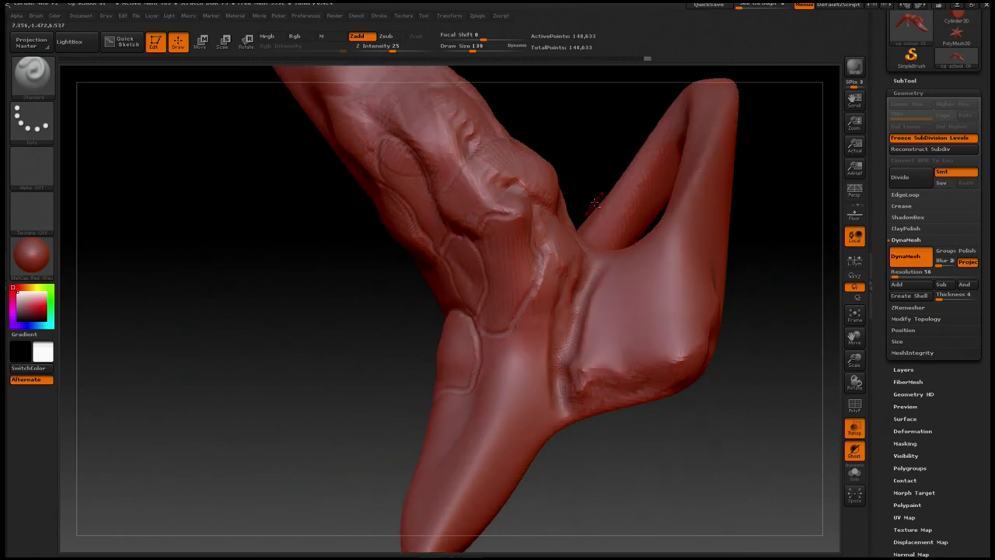
- Raise the Z intensity to 57 and carve a crease across the inner face and edge of the bent side limb near its base
mouse_move(584, 167)
right_mouse_down()
mouse_move(497, 177)
mouse_move(514, 320)
right_mouse_up()
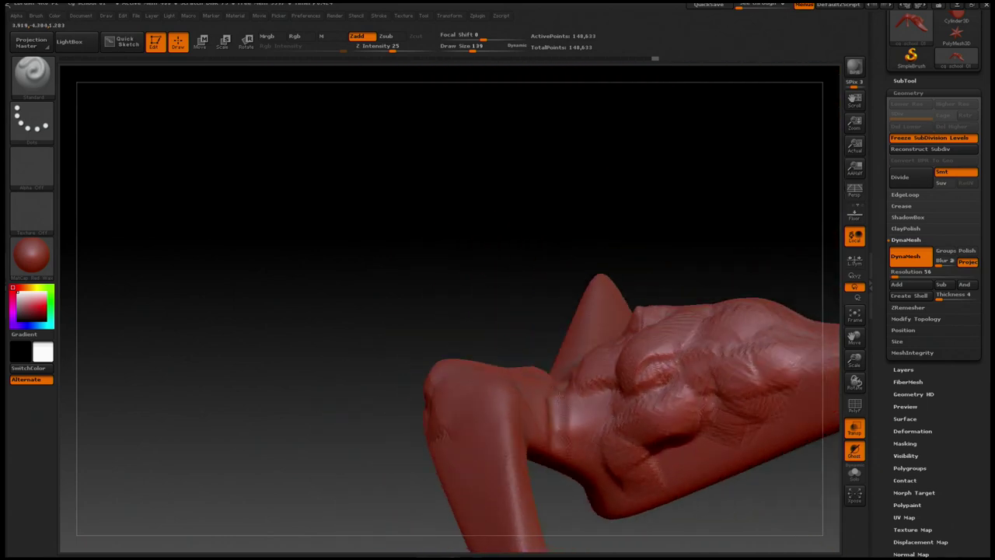
mouse_move(540, 350)
right_mouse_down()
mouse_move(526, 311)
mouse_move(513, 165)
right_mouse_up()
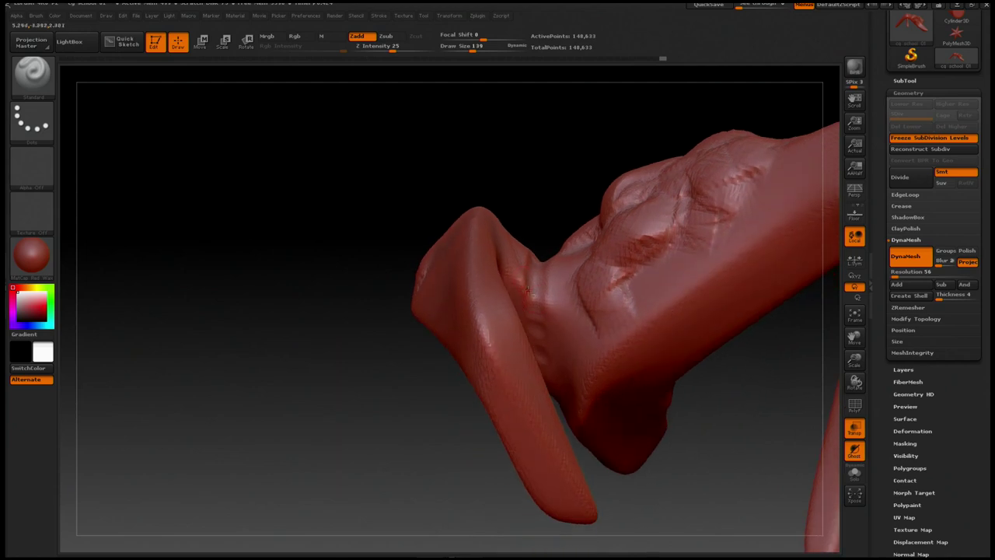
mouse_move(537, 301)
right_mouse_down()
mouse_move(542, 166)
mouse_move(423, 98)
right_mouse_up()
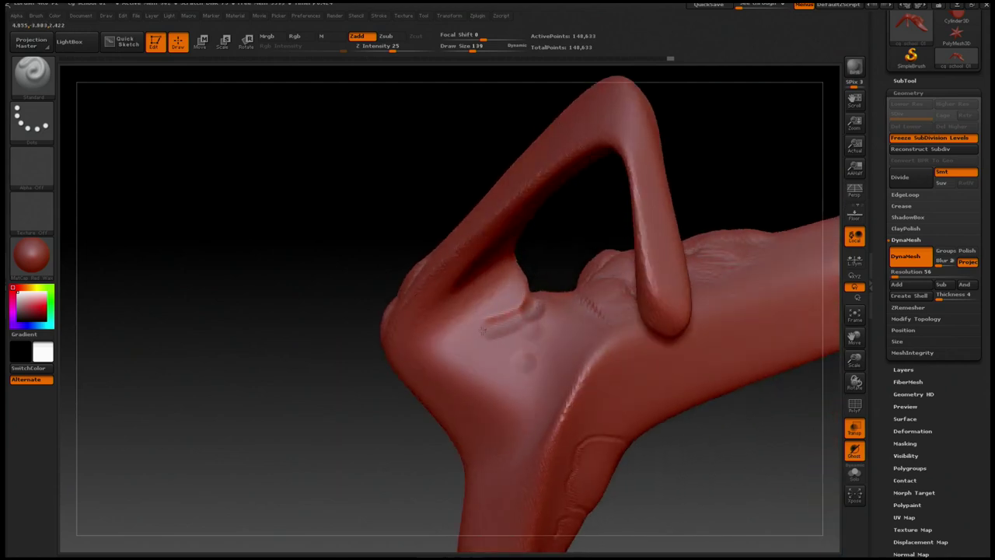
left_click_drag(392, 51, 414, 50)
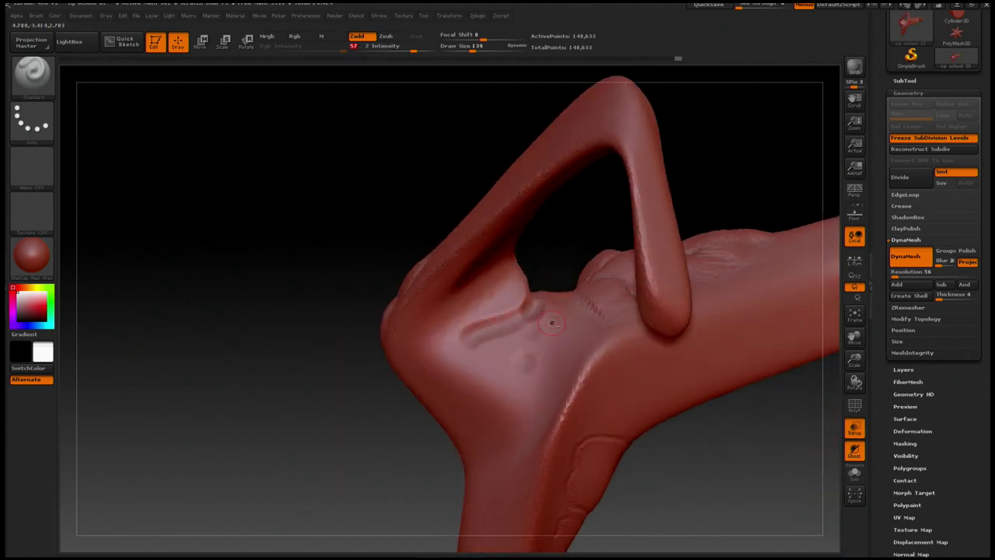
left_click_drag(535, 311, 400, 353)
mouse_move(400, 353)
right_mouse_down()
mouse_move(379, 420)
mouse_move(395, 440)
right_mouse_up()
left_click_drag(568, 359, 545, 313)
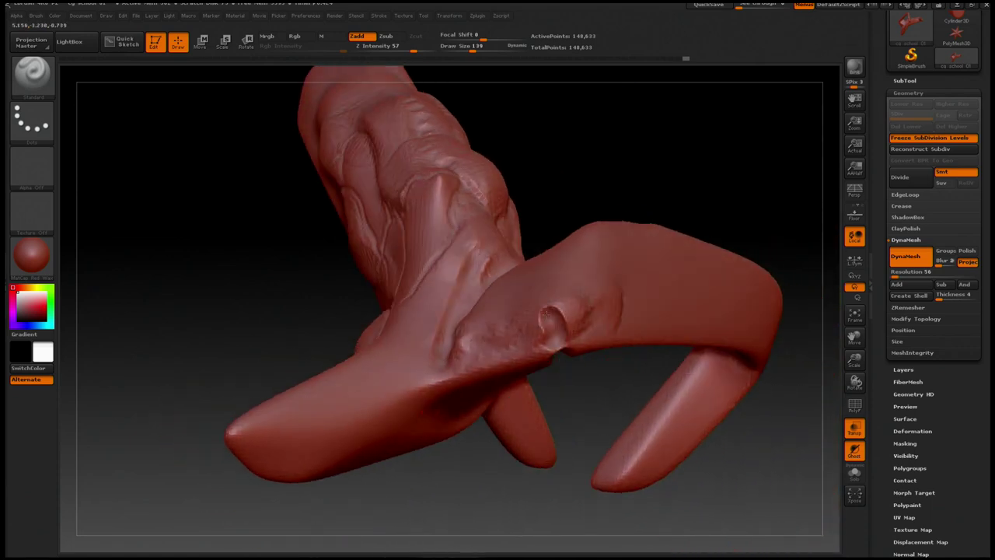
- Extend the crease across the outer face of the bent side limb to meet the groove at its base
mouse_move(520, 281)
right_mouse_down()
mouse_move(536, 299)
mouse_move(602, 309)
right_mouse_up()
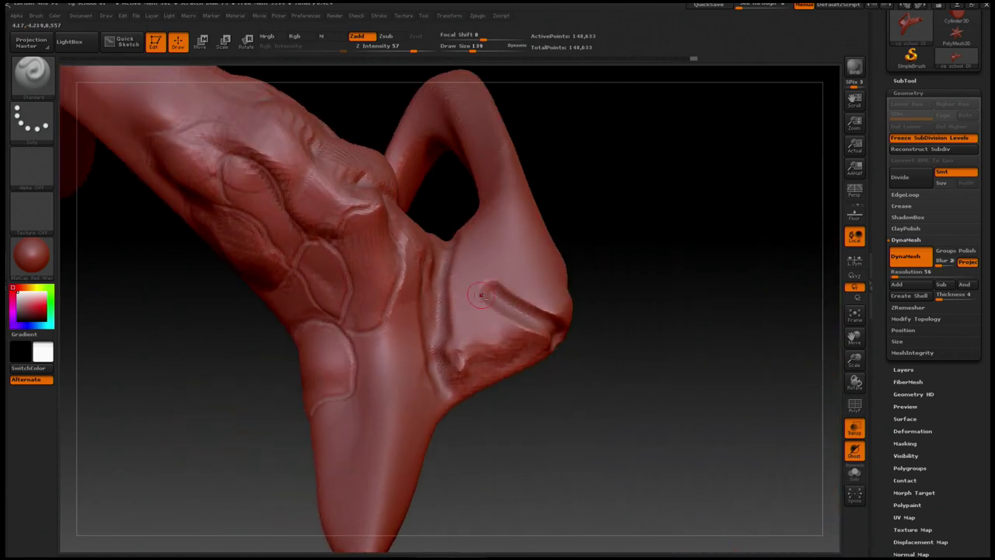
left_click_drag(488, 302, 448, 277)
mouse_move(516, 319)
right_mouse_down()
mouse_move(640, 334)
mouse_move(611, 255)
mouse_move(525, 307)
right_mouse_up()
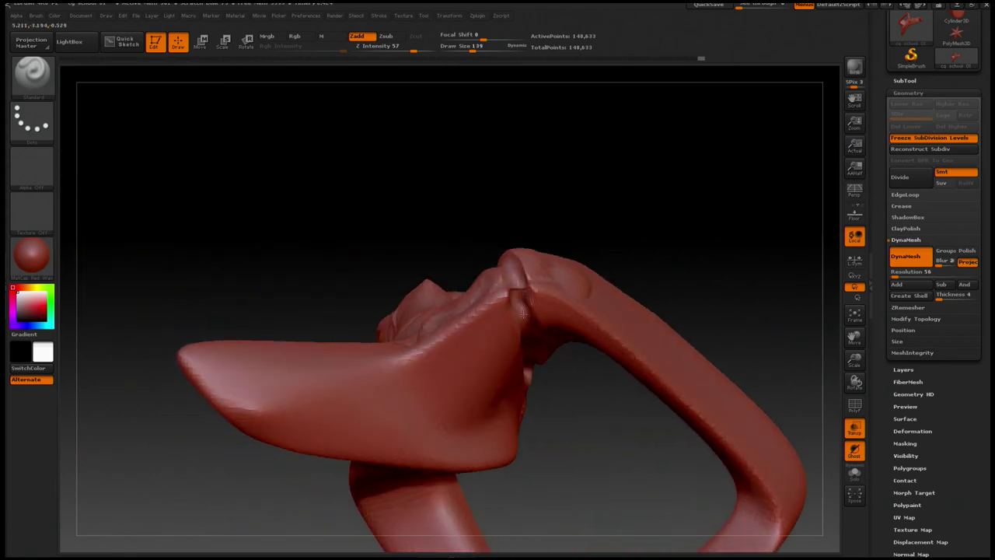
mouse_move(576, 412)
right_mouse_down()
mouse_move(591, 366)
mouse_move(570, 305)
right_mouse_up()
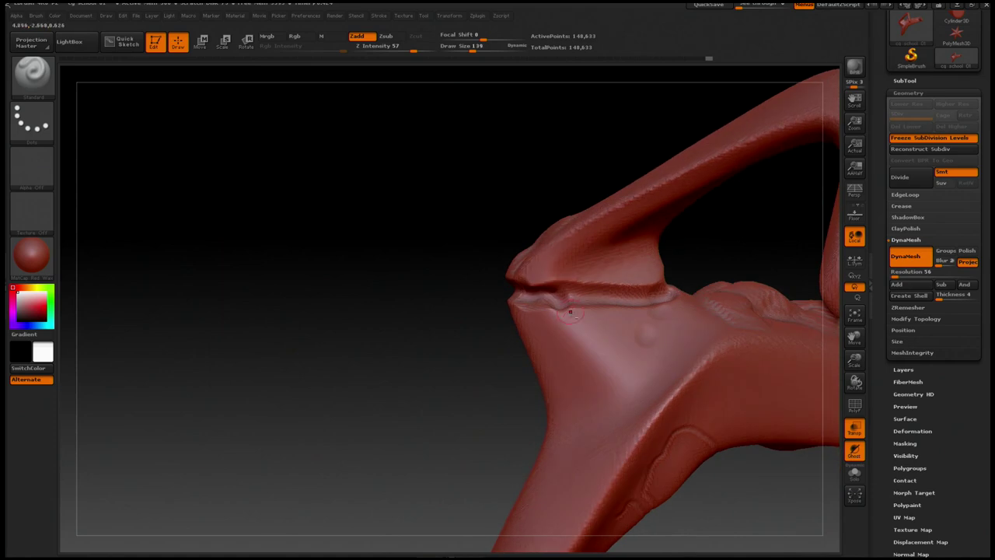
right_click_drag(645, 297, 604, 299)
mouse_move(621, 178)
right_mouse_down()
mouse_move(622, 137)
mouse_move(609, 136)
mouse_move(622, 162)
mouse_move(534, 115)
right_mouse_up()
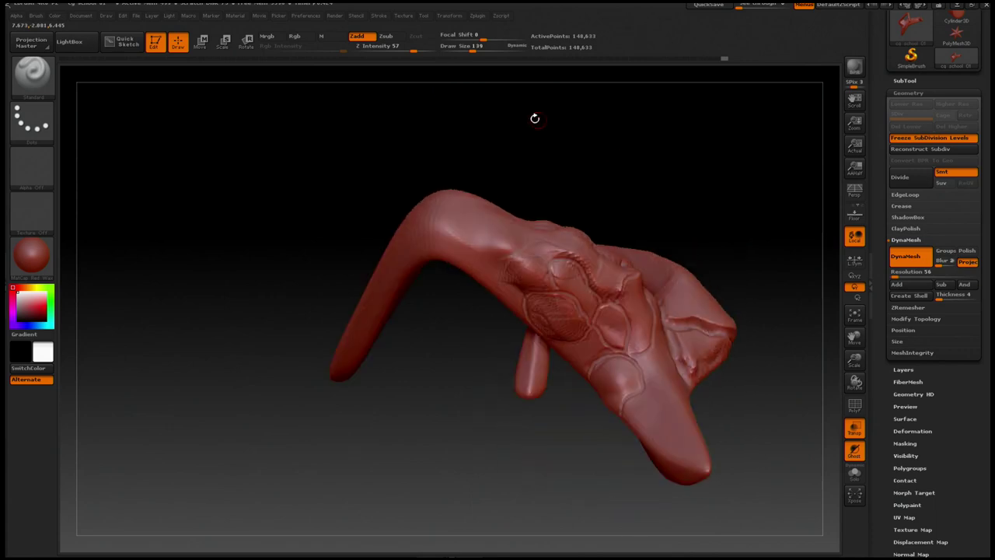
- Set the Z intensity to 41 and draw size to 55, and carve a crease around the uppermost muscle lump on the long limb
left_click_drag(415, 51, 385, 50)
right_click_drag(522, 142, 629, 126, "ctrl")
right_click_drag(418, 313, 386, 396)
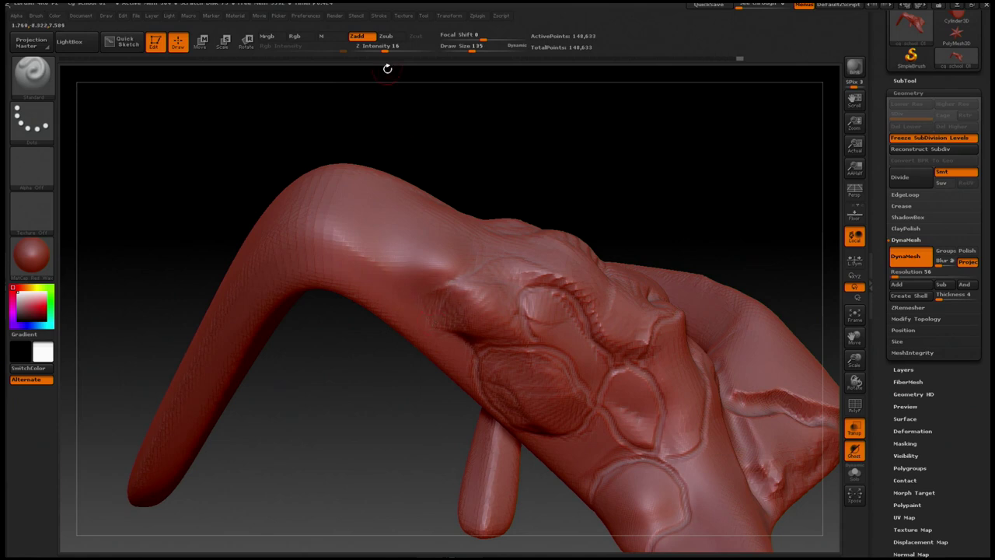
left_click_drag(382, 48, 403, 48)
mouse_move(472, 345)
left_mouse_down()
mouse_move(434, 303)
mouse_move(506, 264)
left_mouse_up()
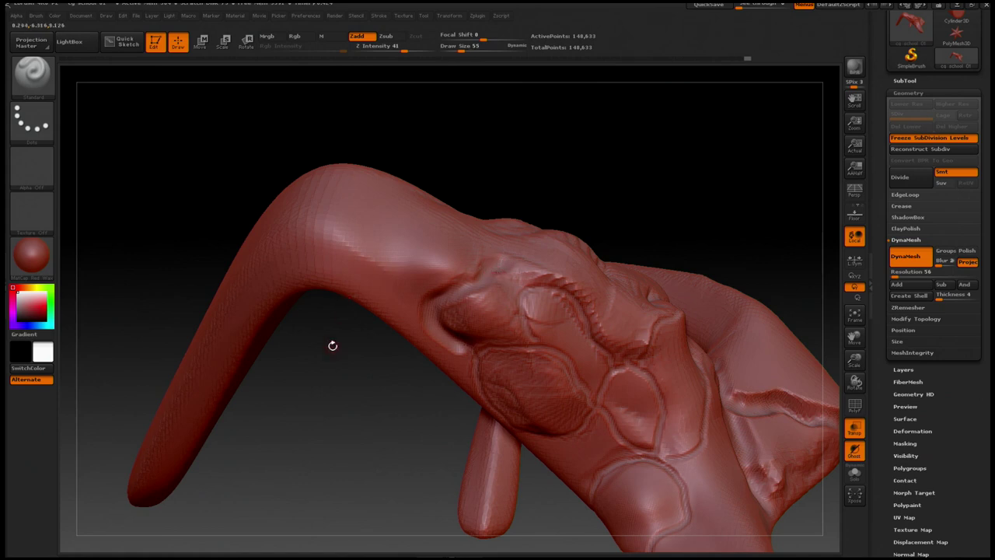
- Carve a thin seam around the long limb just below its bend, continuing it across the opposite side
left_click_drag(332, 345, 372, 263)
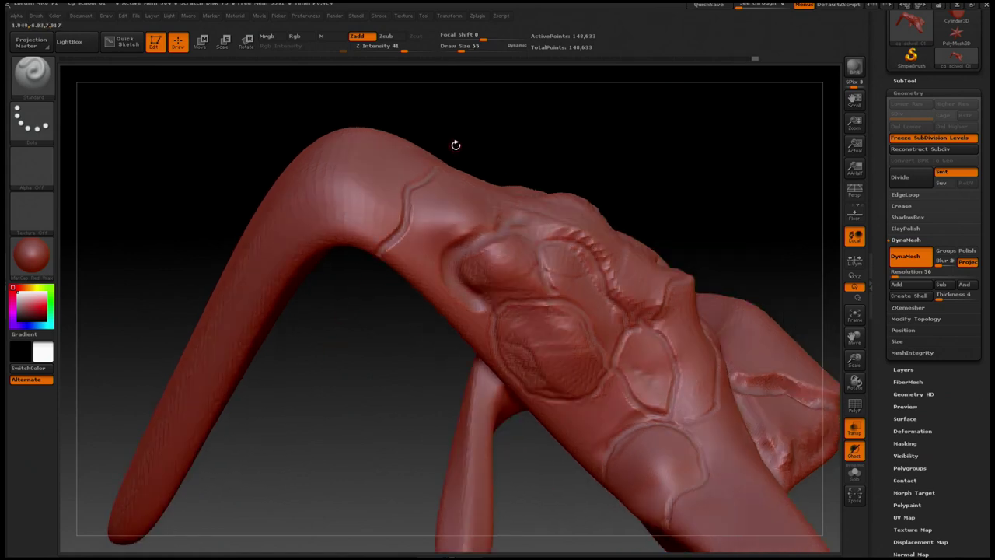
mouse_move(456, 145)
left_mouse_down()
mouse_move(407, 238)
mouse_move(431, 240)
mouse_move(382, 282)
mouse_move(593, 273)
mouse_move(414, 317)
left_mouse_up()
left_click_drag(346, 328, 395, 397)
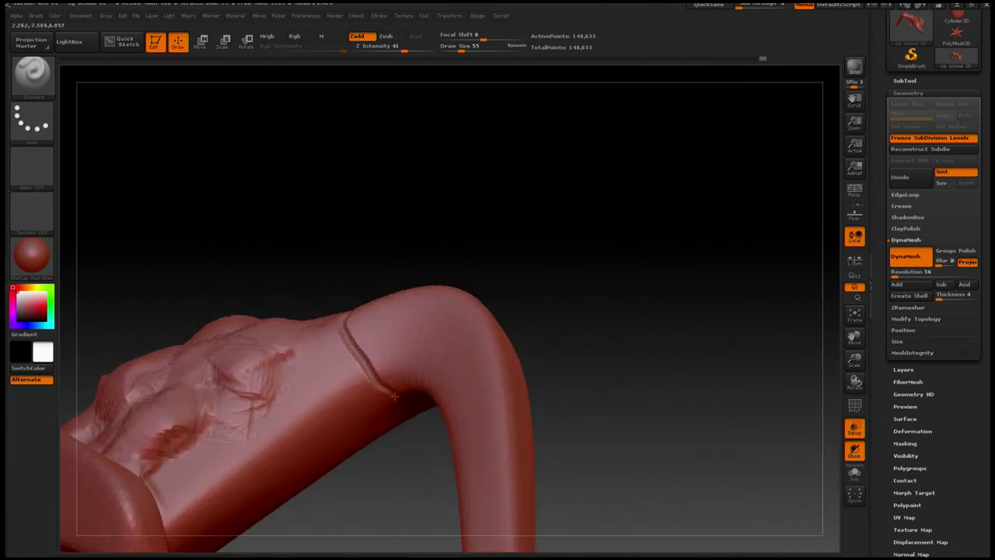
mouse_move(522, 260)
left_mouse_down()
mouse_move(493, 255)
mouse_move(599, 251)
mouse_move(506, 216)
mouse_move(520, 252)
mouse_move(511, 284)
mouse_move(490, 295)
mouse_move(497, 215)
mouse_move(396, 254)
mouse_move(517, 247)
mouse_move(573, 231)
mouse_move(573, 217)
mouse_move(573, 271)
mouse_move(628, 244)
mouse_move(582, 195)
mouse_move(626, 229)
mouse_move(629, 244)
mouse_move(622, 228)
mouse_move(571, 222)
mouse_move(598, 264)
left_mouse_up()
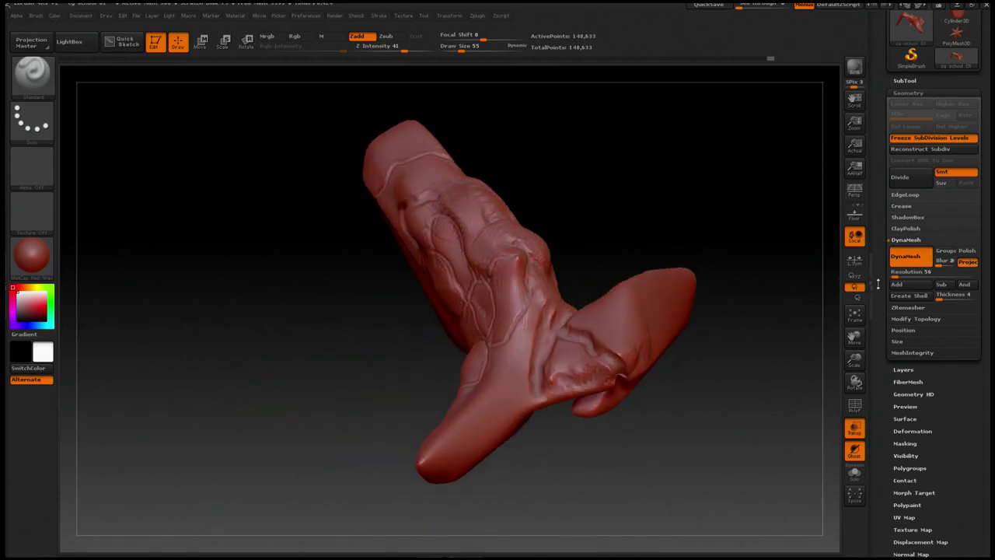
- Turn off DynaMesh and divide the mesh once to subdivision level 2
left_click(902, 256)
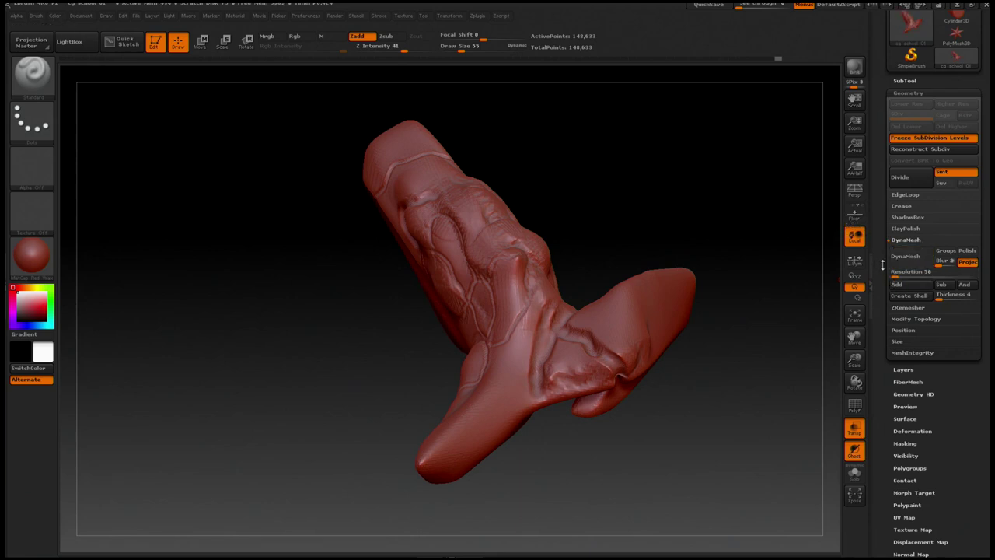
left_click_drag(882, 265, 879, 343)
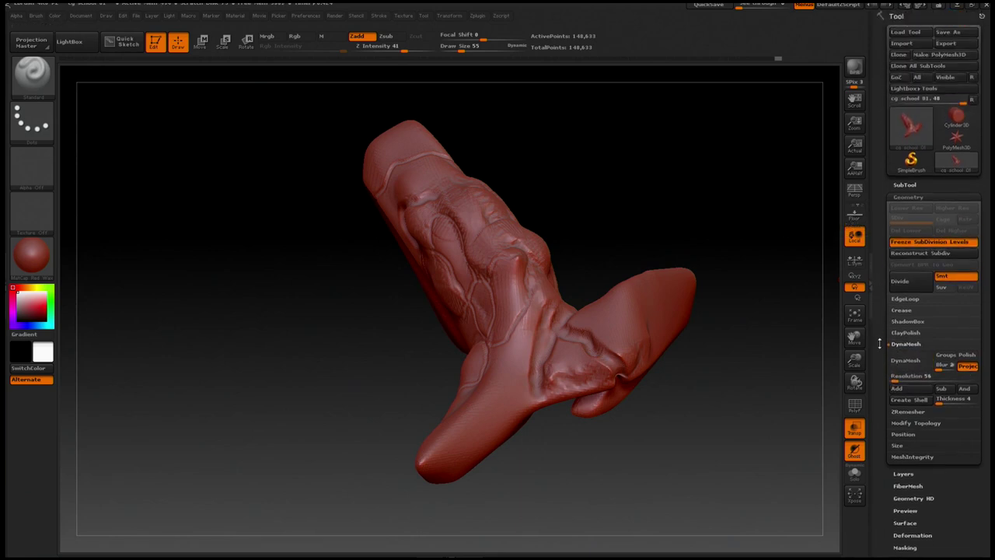
left_click(901, 281)
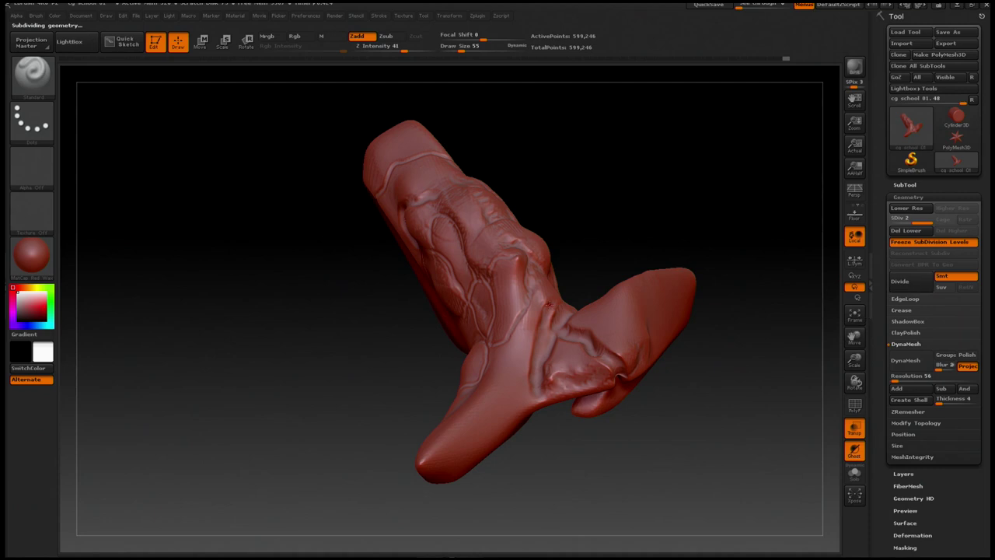
- Examine the subdivided model's surface detail from several sides and at different distances
left_click_drag(577, 238, 616, 222, "alt")
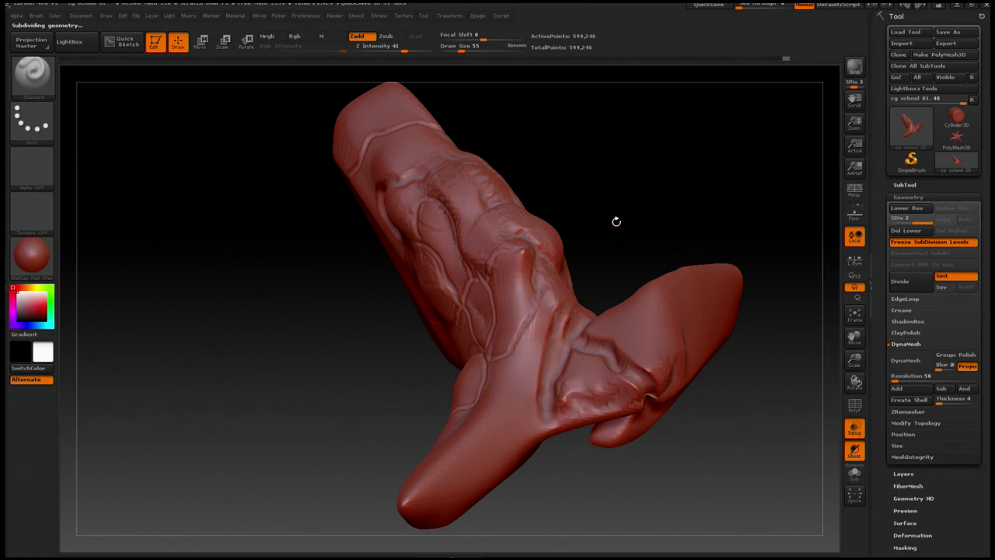
mouse_move(616, 222)
left_mouse_down()
mouse_move(630, 180)
mouse_move(624, 162)
mouse_move(610, 163)
left_mouse_up()
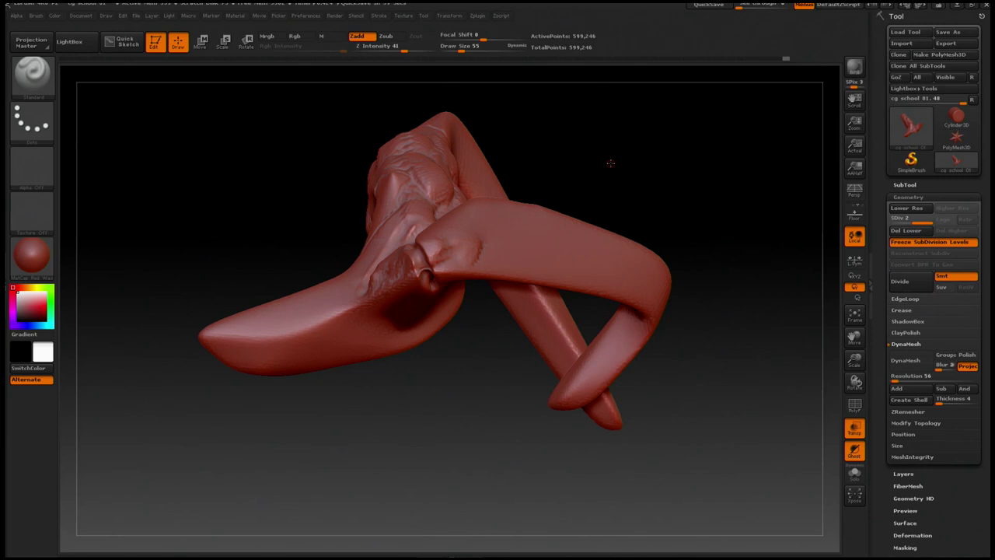
mouse_move(607, 168)
left_mouse_down()
mouse_move(626, 182)
mouse_move(571, 160)
mouse_move(625, 203)
mouse_move(696, 187)
mouse_move(660, 242)
left_mouse_up()
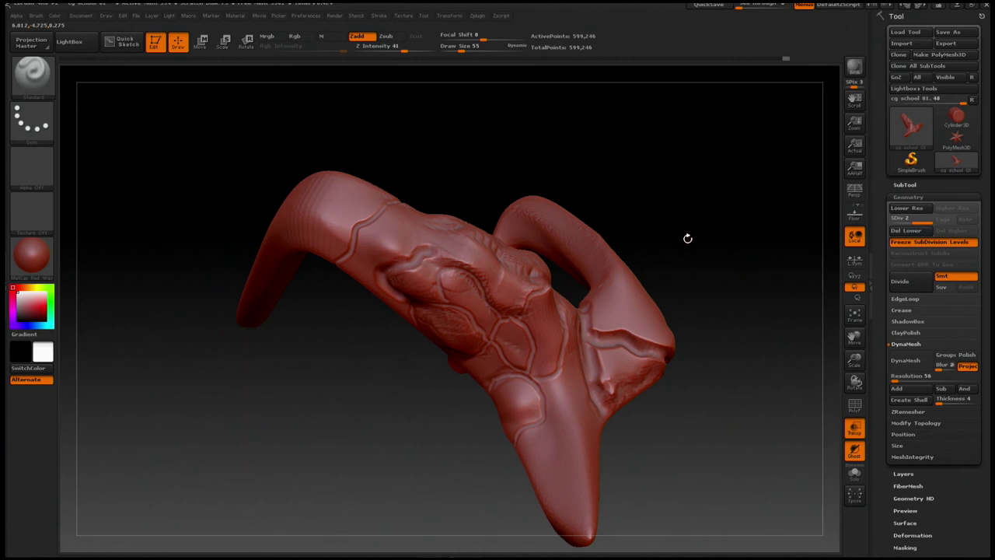
left_click_drag(687, 238, 681, 232)
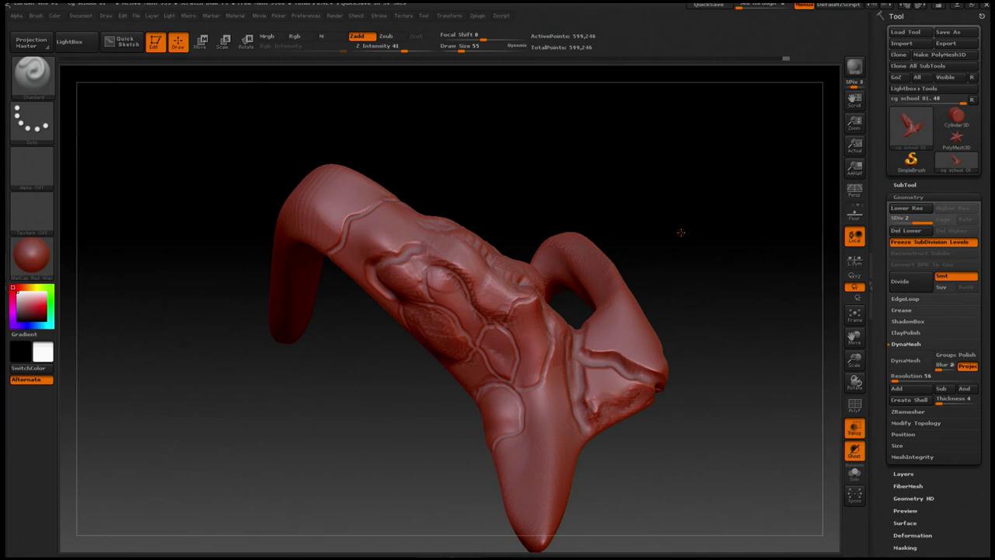
mouse_move(694, 249)
left_mouse_down()
mouse_move(651, 246)
mouse_move(676, 260)
mouse_move(641, 245)
mouse_move(622, 195)
mouse_move(621, 156)
left_mouse_up()
mouse_move(602, 216)
left_mouse_down("alt")
mouse_move(586, 202)
mouse_move(596, 271)
mouse_move(556, 164)
left_mouse_up("alt")
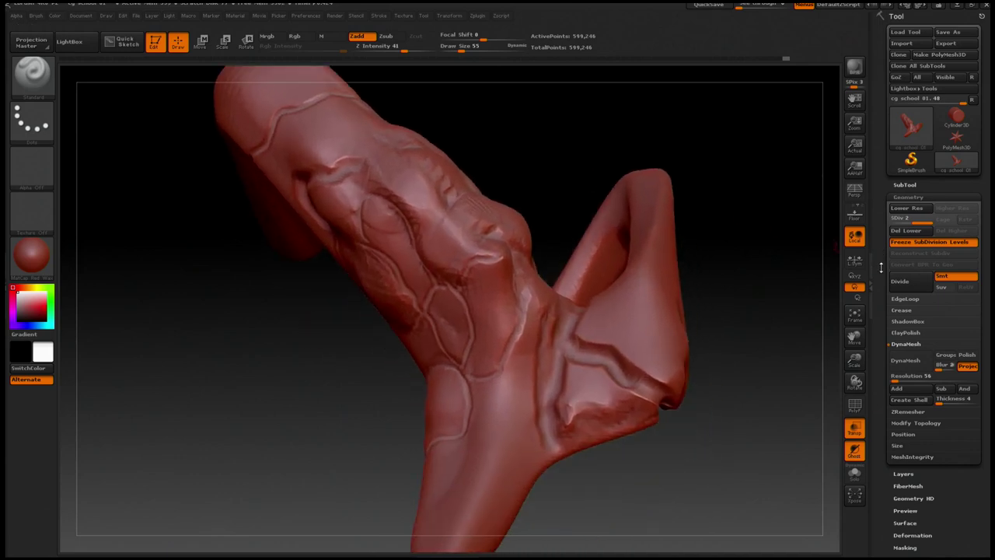
mouse_move(708, 325)
left_mouse_down("alt")
mouse_move(711, 335)
mouse_move(695, 309)
mouse_move(721, 379)
left_mouse_up("alt")
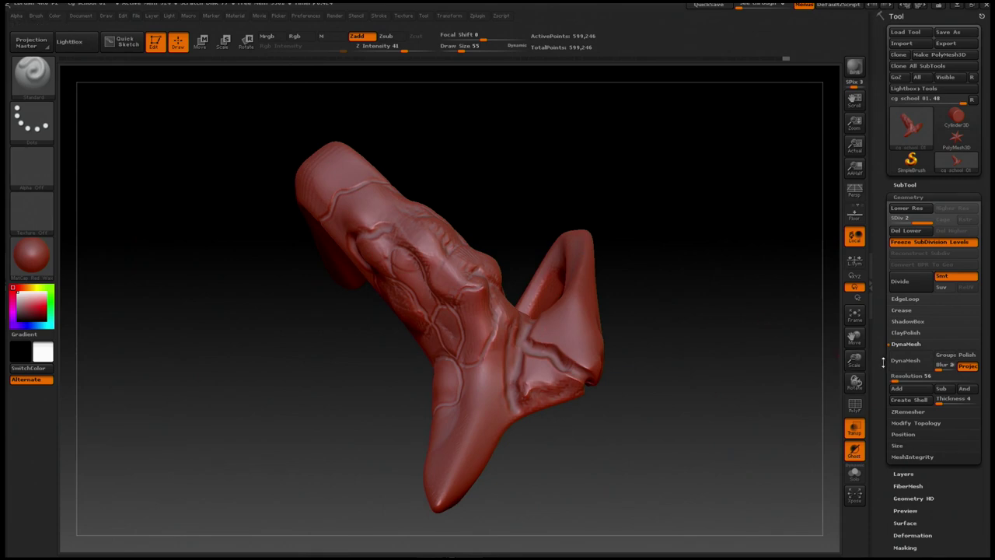
- Add a new sculpting layer to the subdivided model and select it
left_click_drag(879, 392, 880, 325)
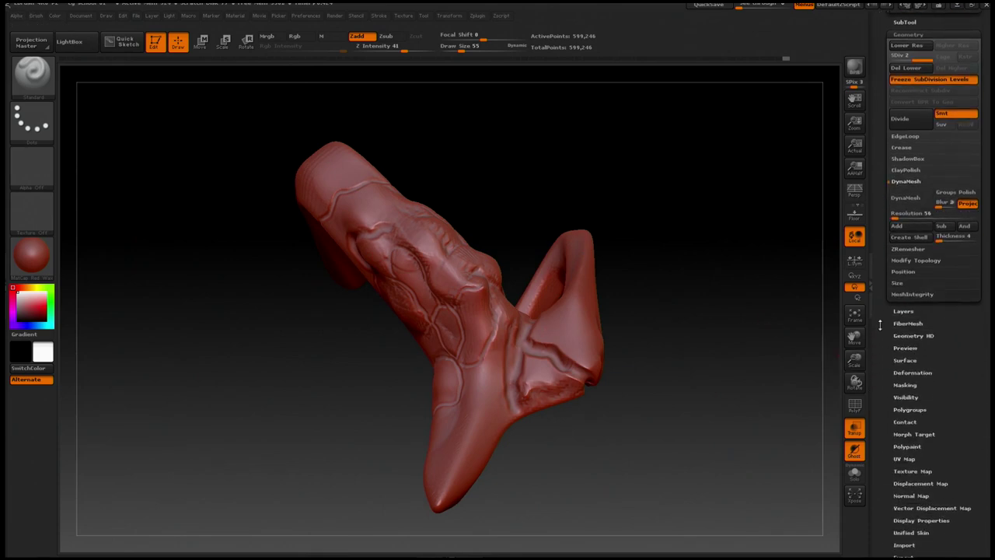
left_click(902, 311)
scroll(892, 336, "up", 3)
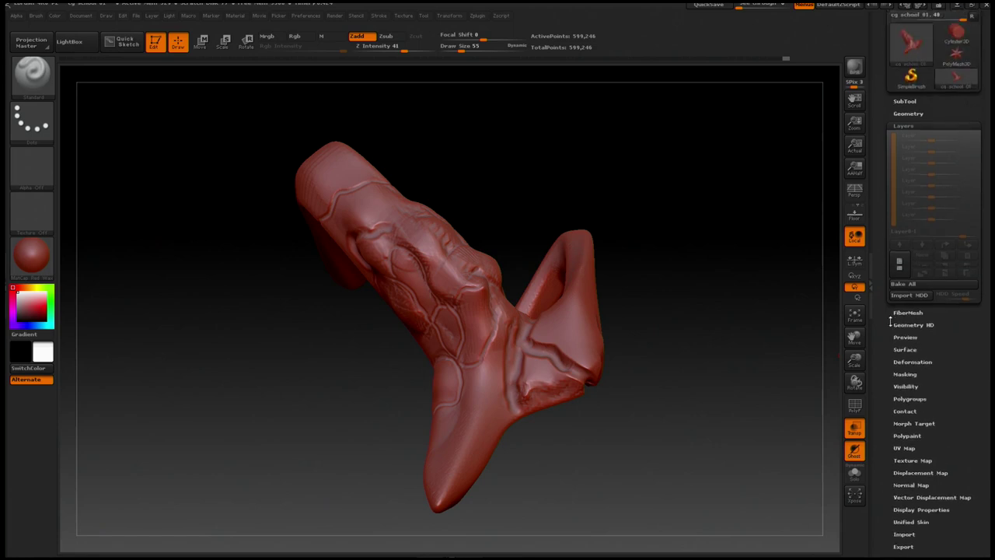
scroll(891, 336, "down", 2)
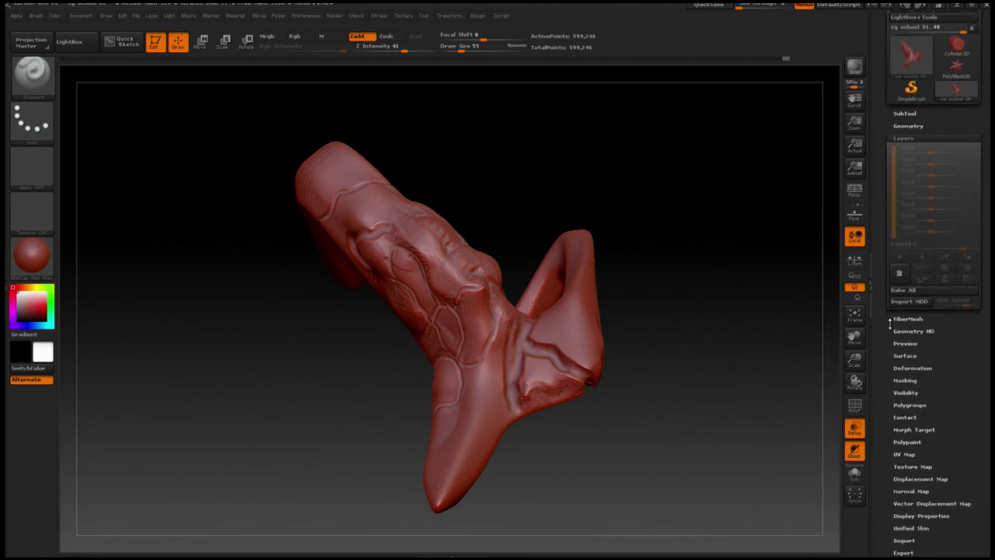
left_click(904, 138)
left_click(904, 138)
left_click(899, 277)
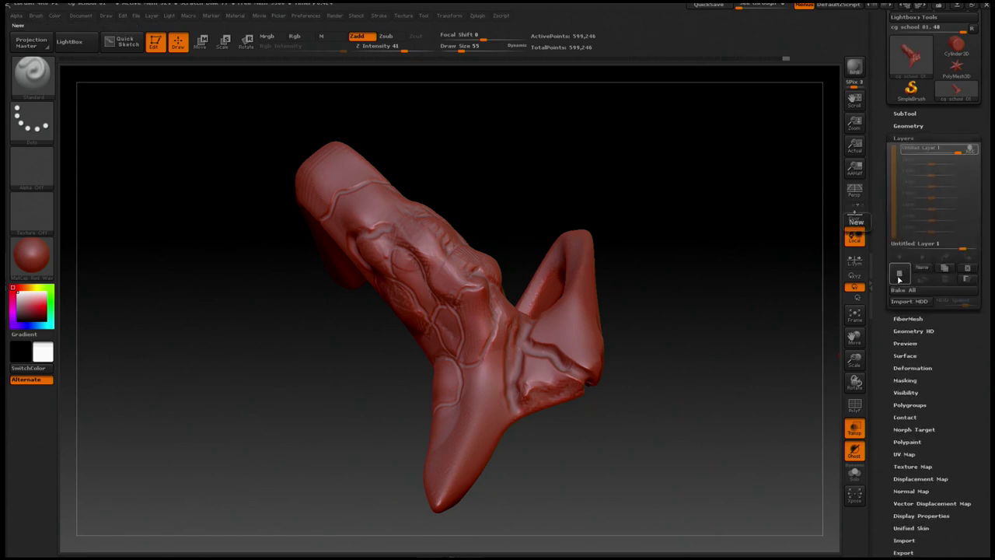
left_click(931, 147)
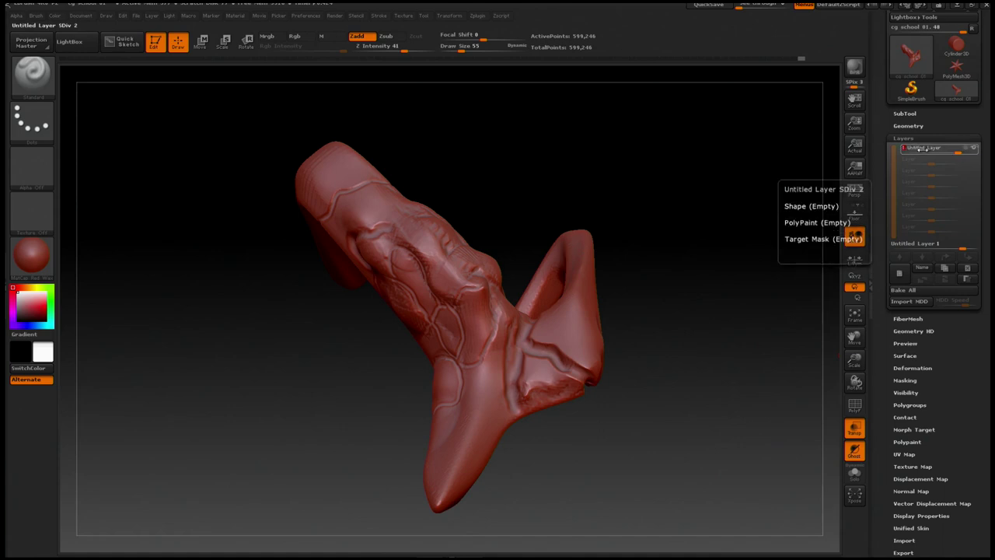
- Sculpt thin raised vein-like ridges with the Standard brush along the small oval plate's edge near the base of the long limb
key("space")
left_click_drag(687, 349, 500, 180)
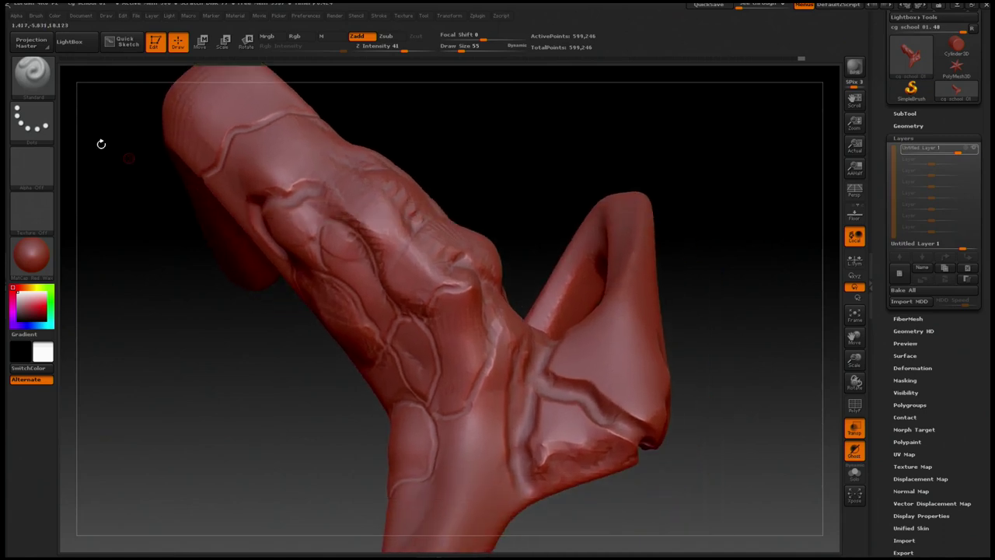
left_click(35, 90)
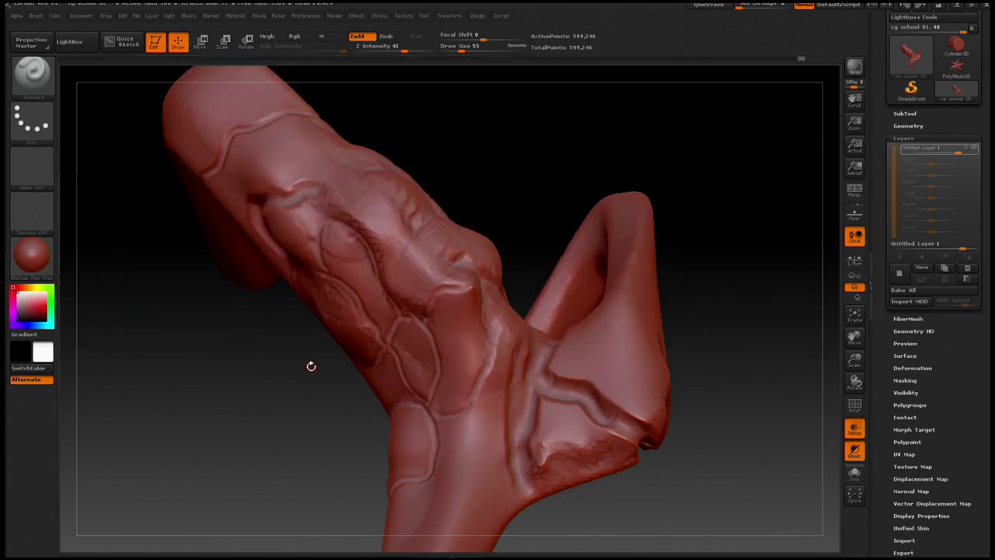
left_click(33, 76)
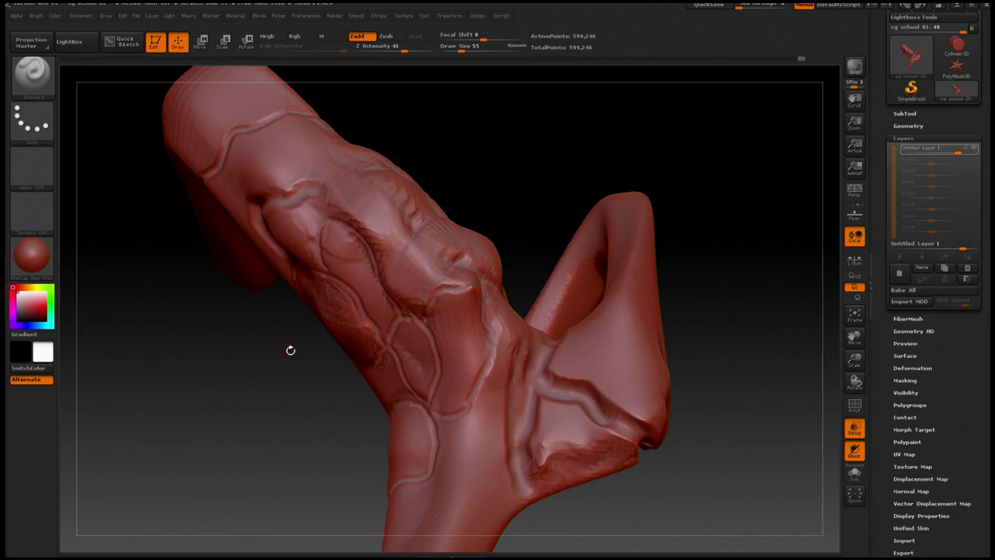
mouse_move(290, 349)
left_mouse_down()
mouse_move(282, 338)
mouse_move(405, 266)
left_mouse_up()
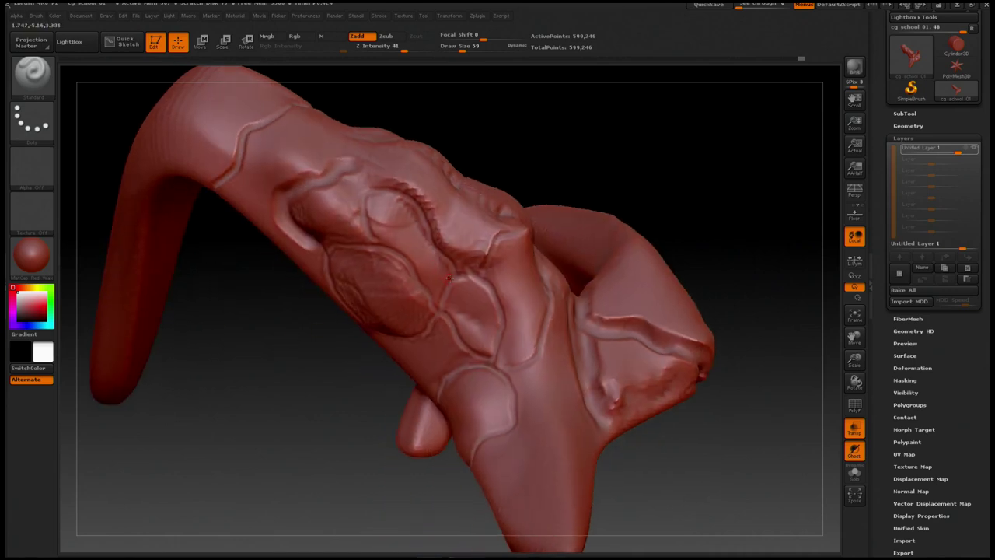
left_click_drag(499, 283, 509, 343)
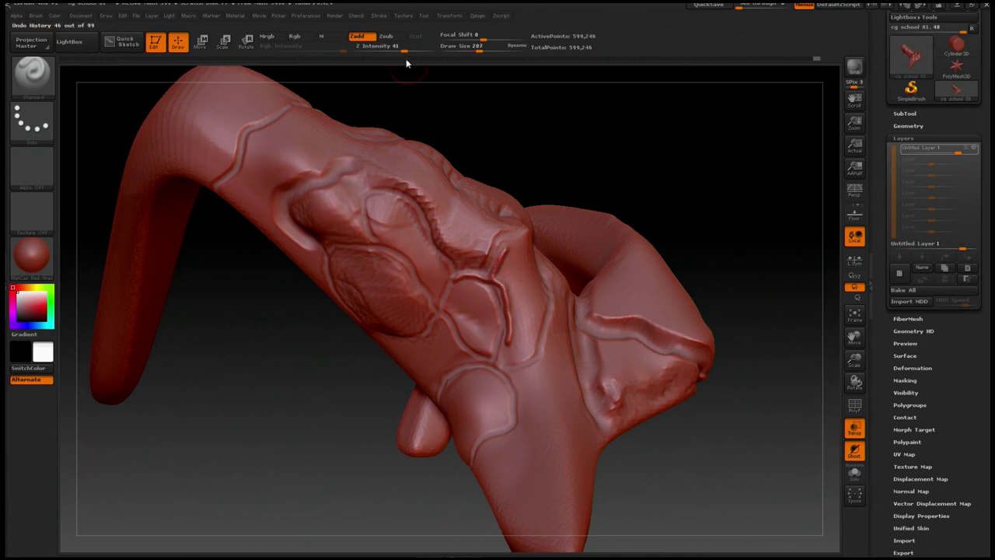
- Switch the Standard brush to the Spray stroke with Z intensity 5 and draw size 211
left_click_drag(404, 49, 388, 49)
left_click(31, 120)
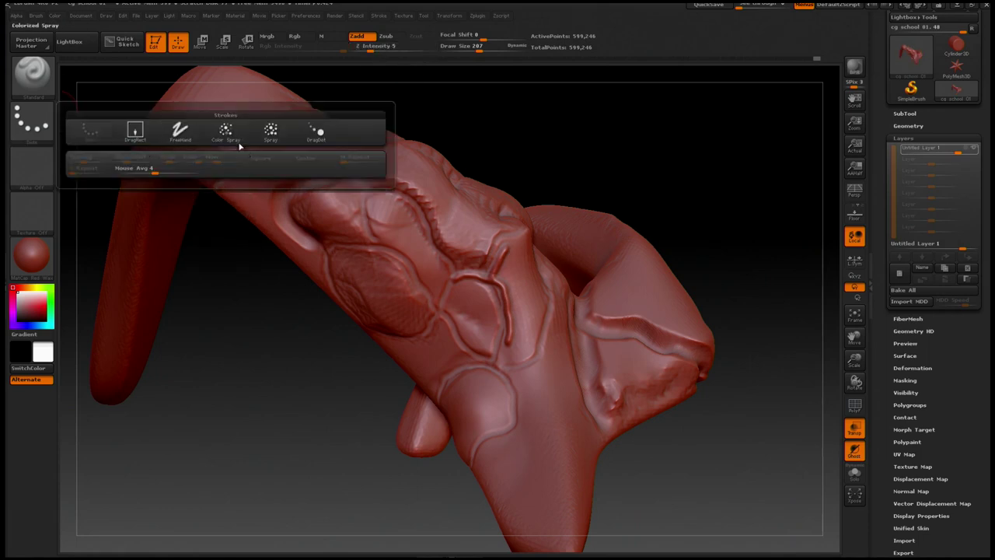
left_click(270, 131)
mouse_move(552, 162)
left_mouse_down()
mouse_move(629, 170)
mouse_move(629, 247)
left_mouse_up()
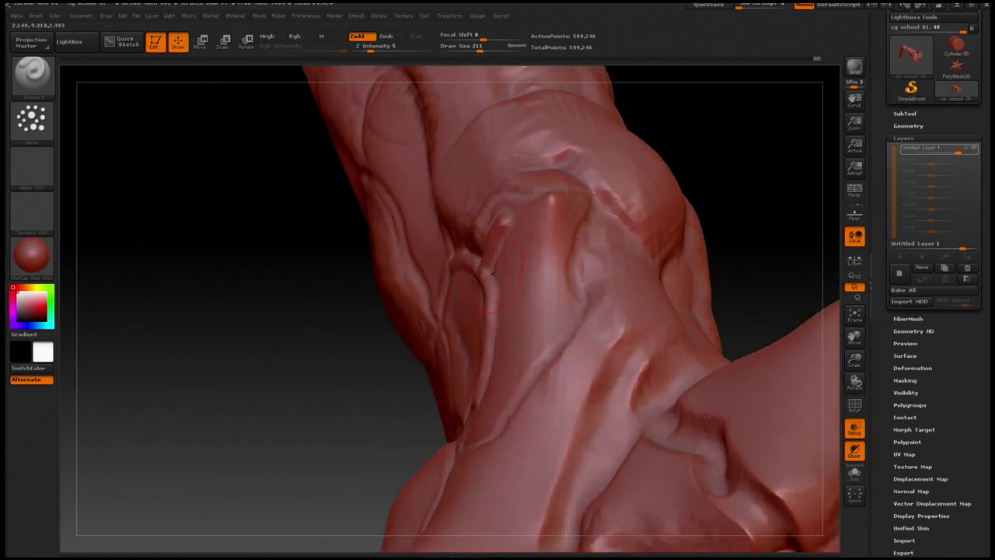
- Change the Standard brush's stroke type from Spray to Dots
left_click(31, 121)
left_click(236, 138)
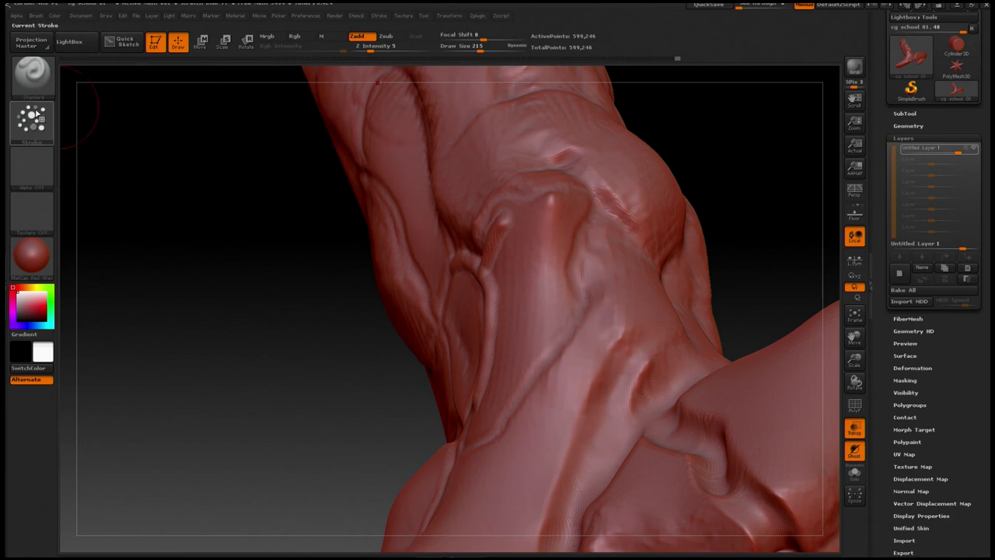
left_click(31, 74)
left_click(31, 120)
left_click(90, 132)
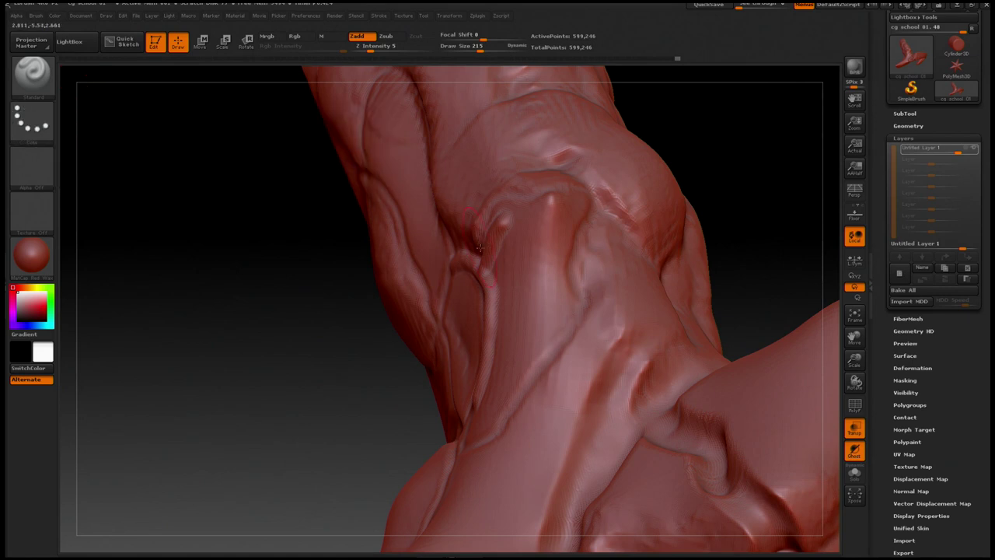
mouse_move(742, 186)
left_mouse_down("alt")
mouse_move(732, 144)
mouse_move(660, 178)
mouse_move(615, 180)
left_mouse_up("alt")
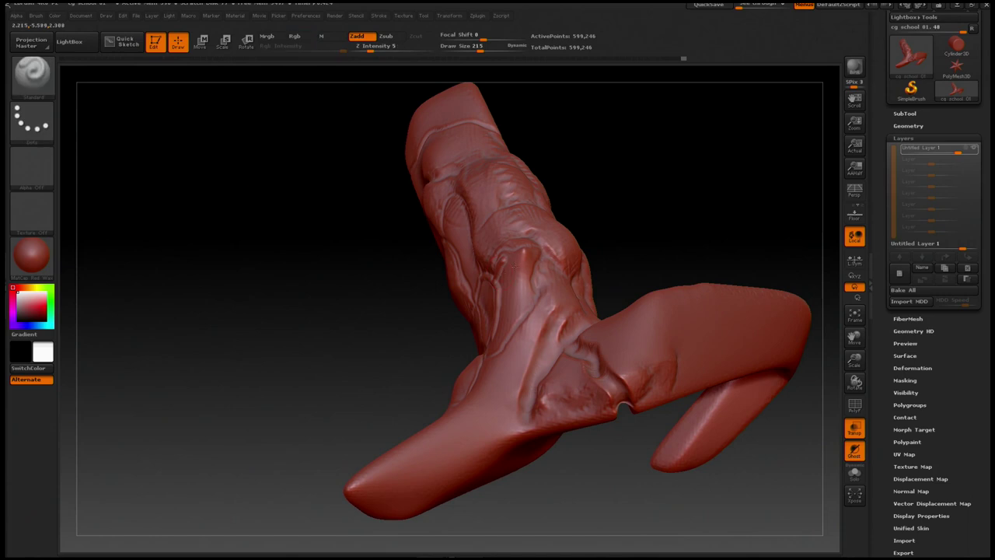
left_click_drag(386, 318, 420, 311)
left_click(935, 146)
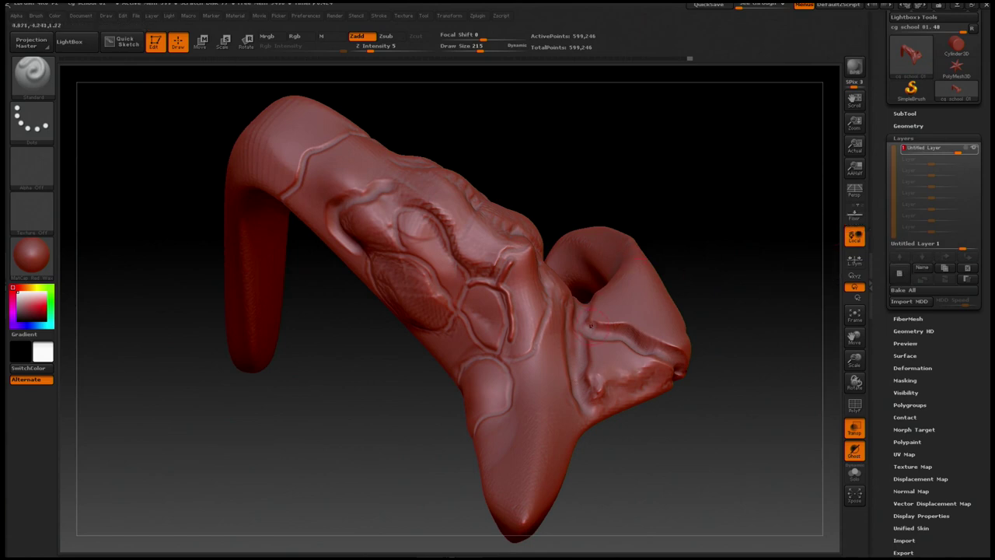
left_click(855, 235)
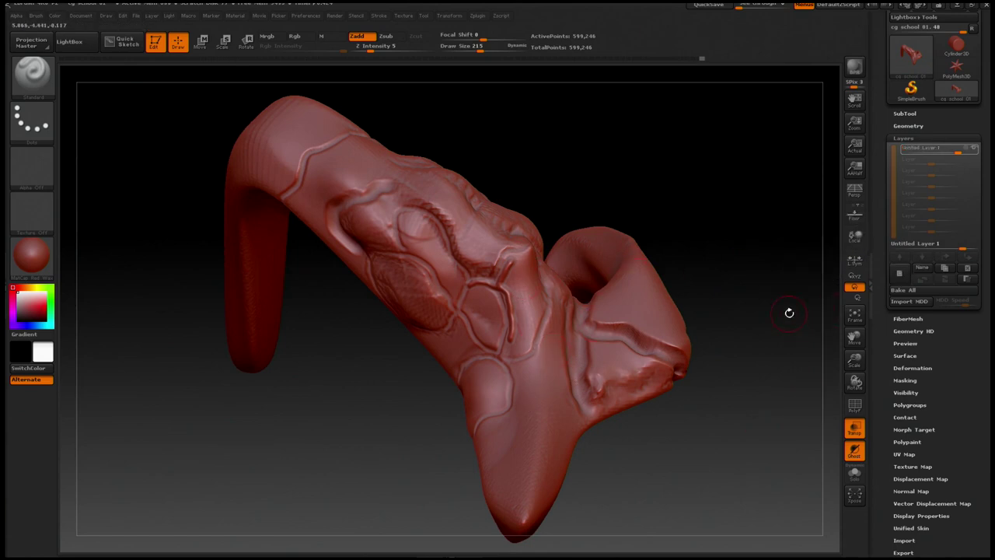
left_click(855, 237)
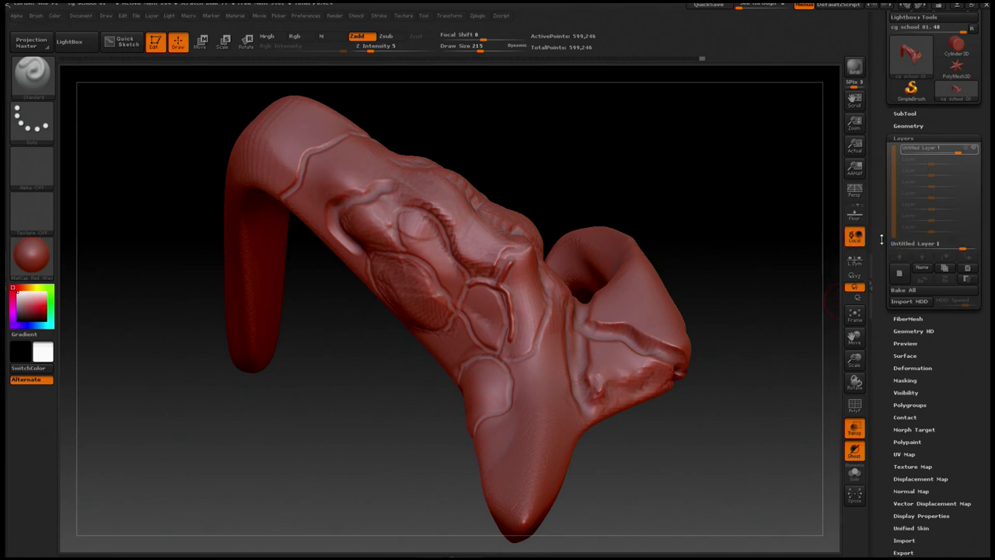
left_click_drag(879, 239, 875, 311)
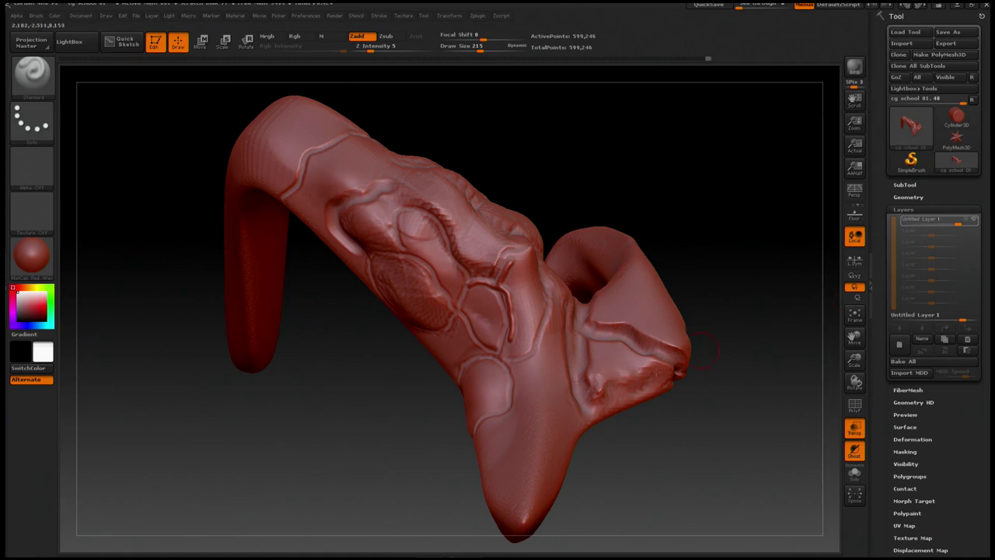
- Switch the model down to subdivision level 1 and back up to level 2
left_click(906, 197)
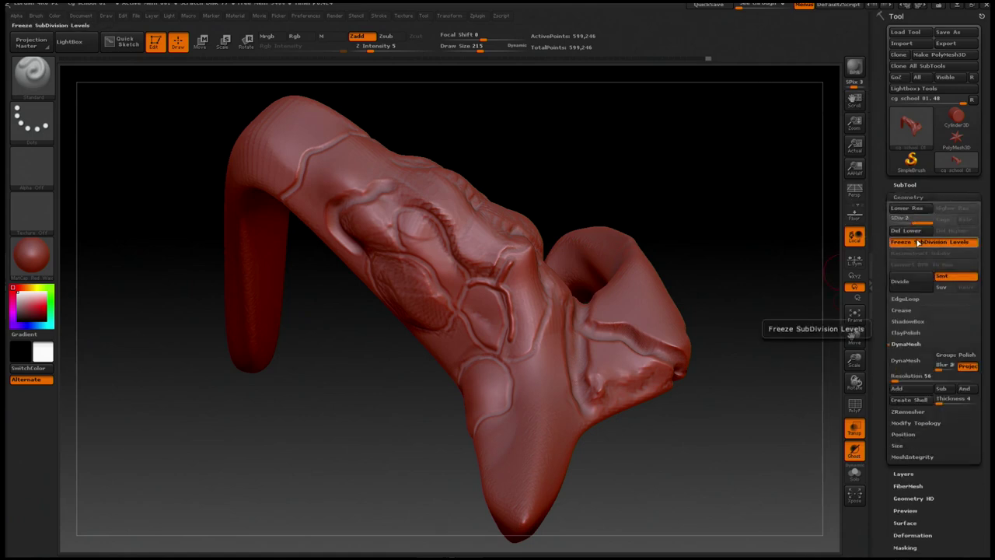
left_click(917, 243)
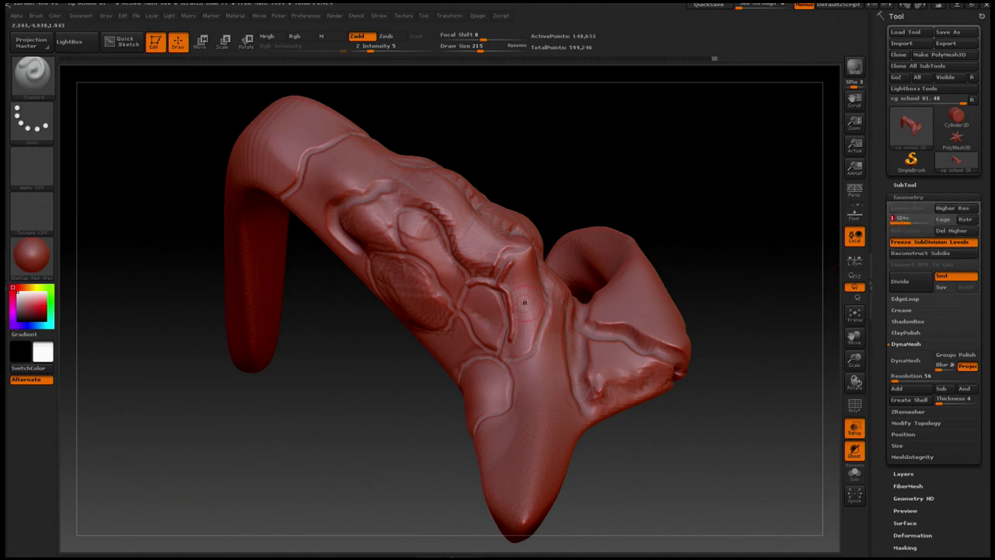
left_click_drag(386, 48, 429, 55)
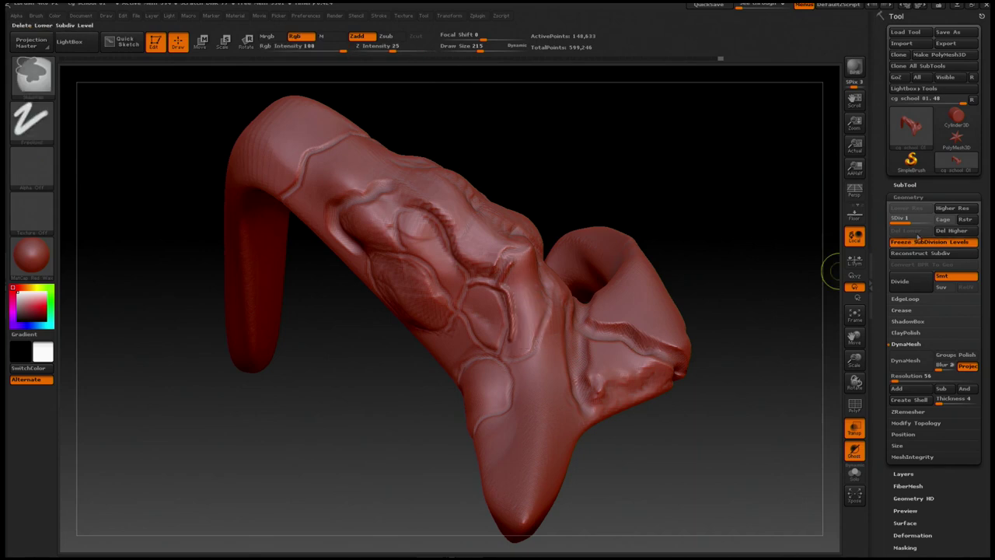
left_click_drag(907, 219, 925, 219)
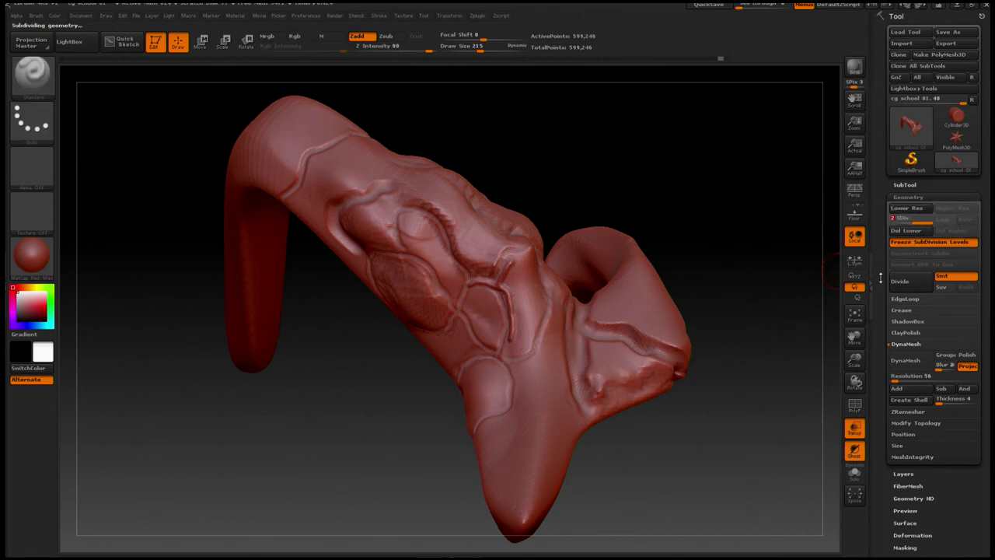
left_click_drag(880, 279, 880, 212)
scroll(878, 203, "down", 2)
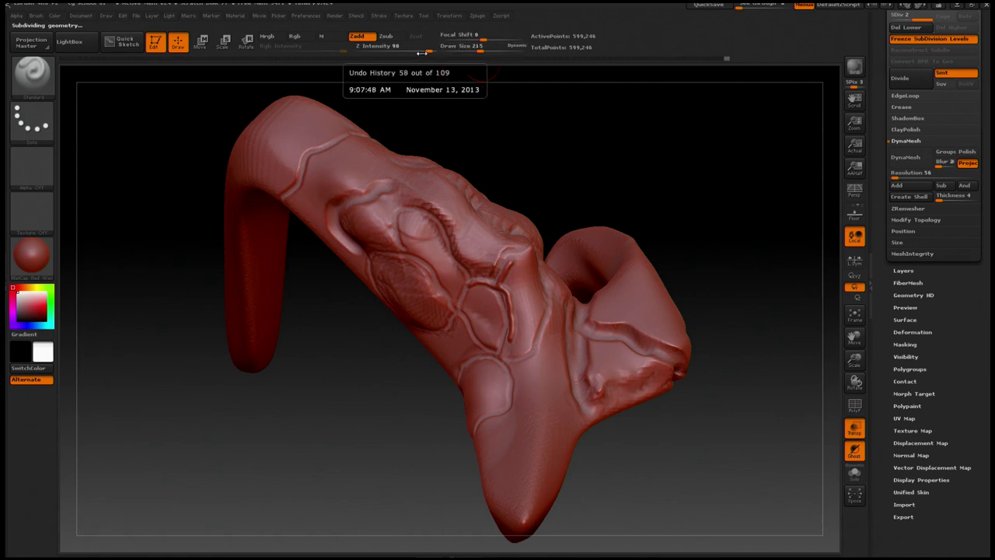
- Set Z intensity to 42 and sculpt thick raised ridges beside the small oval plate, across the side limb and along the short pointed limb
left_click_drag(431, 48, 406, 54)
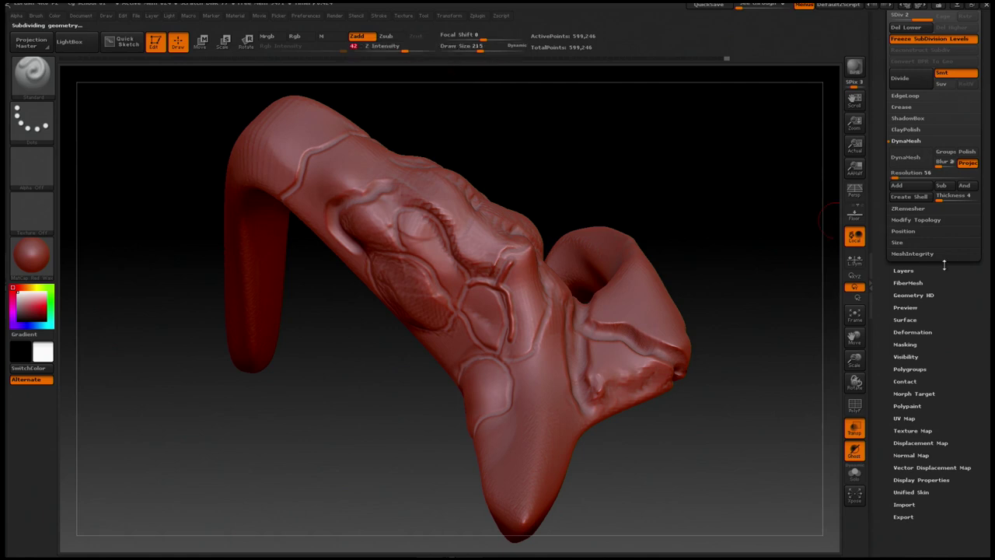
left_click(905, 270)
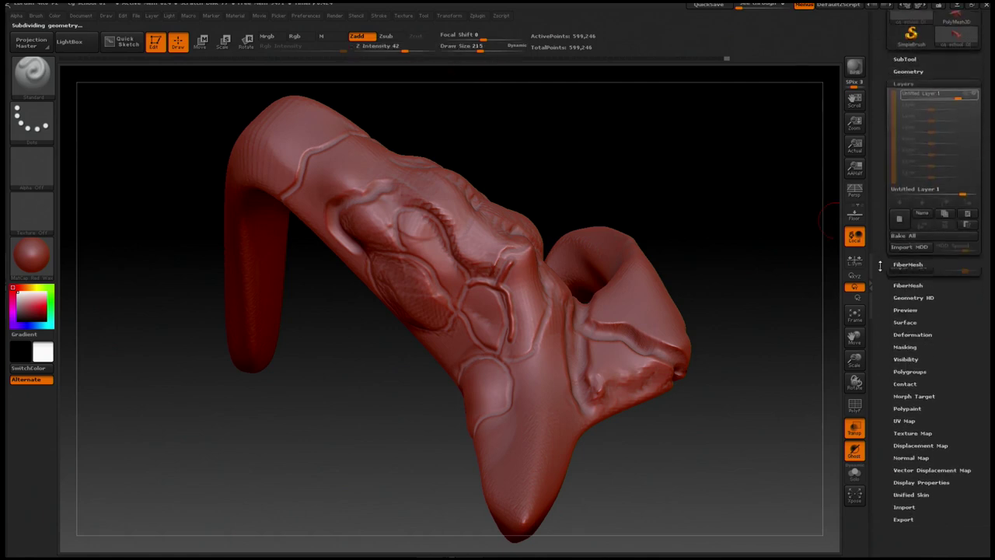
left_click_drag(575, 143, 569, 137, "alt")
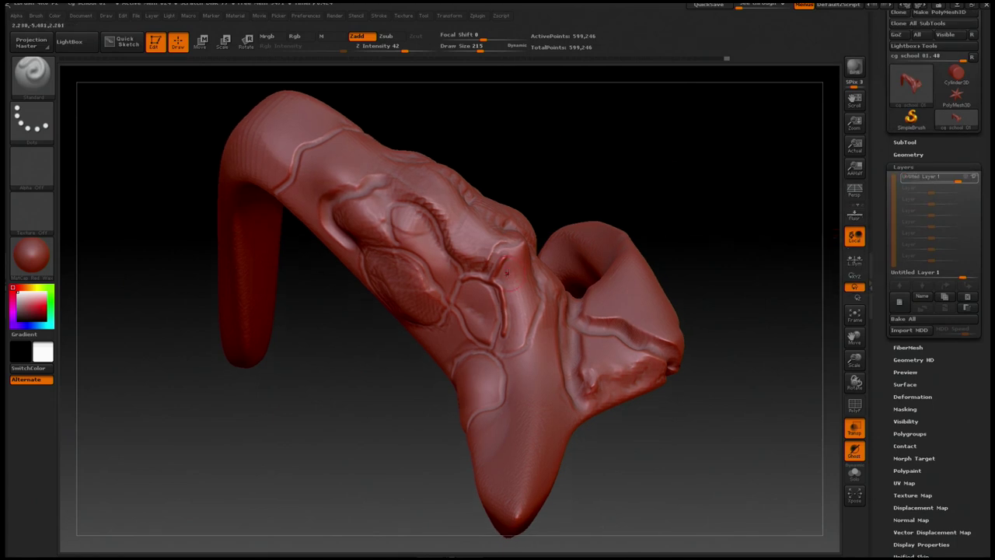
mouse_move(499, 275)
left_mouse_down()
mouse_move(516, 256)
mouse_move(520, 336)
mouse_move(506, 357)
left_mouse_up()
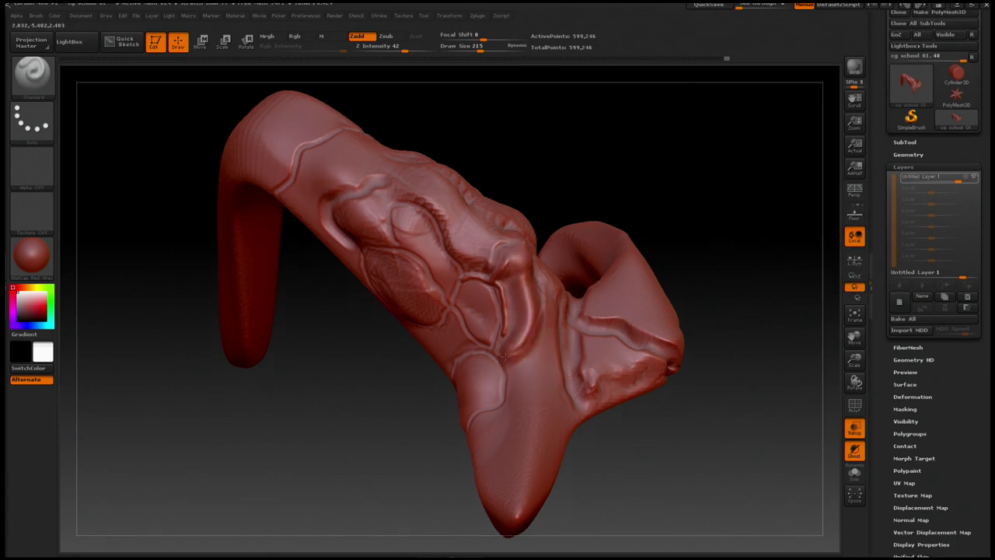
mouse_move(684, 276)
left_mouse_down()
mouse_move(717, 244)
mouse_move(573, 290)
left_mouse_up()
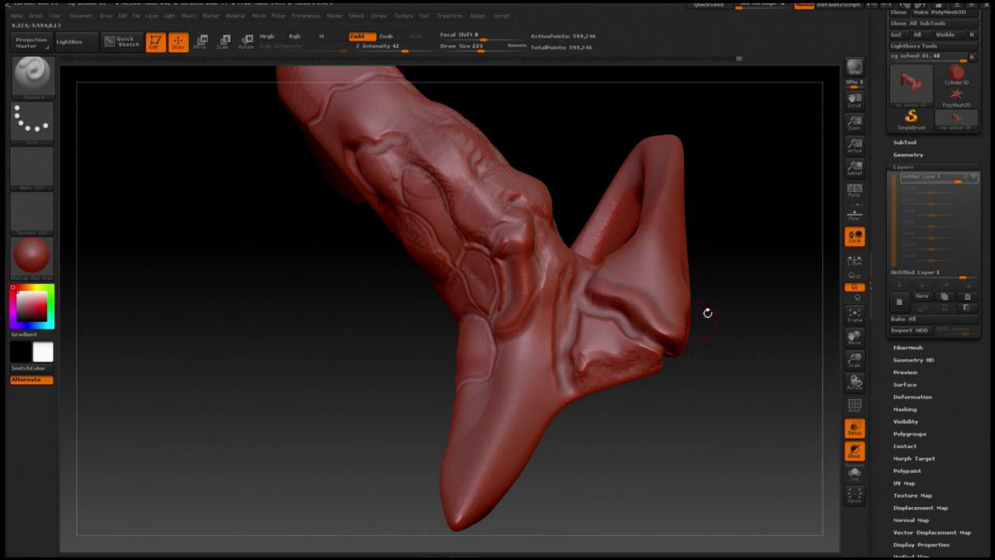
mouse_move(749, 290)
left_mouse_down()
mouse_move(749, 265)
mouse_move(557, 329)
mouse_move(460, 431)
mouse_move(403, 457)
left_mouse_up()
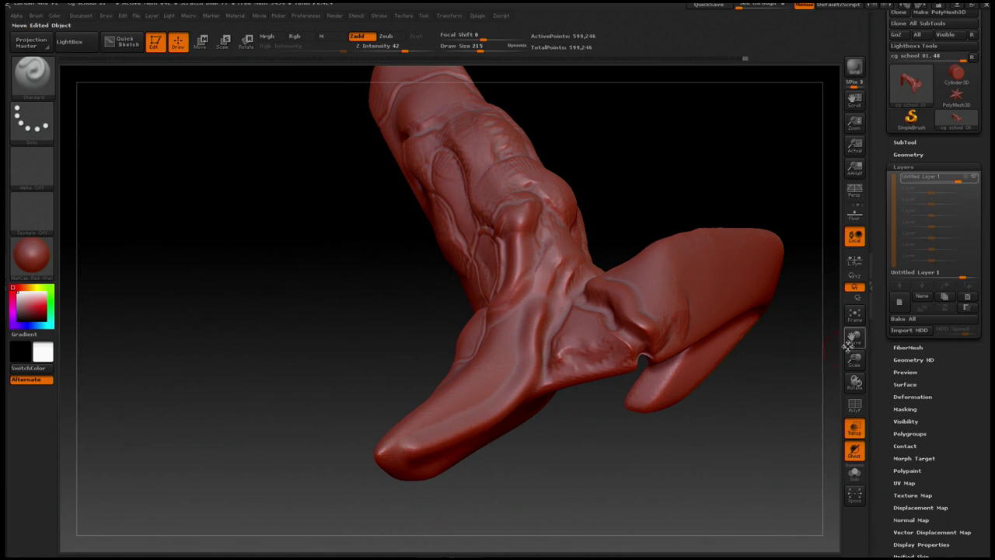
- Fade out the ridges by lowering the first layer's intensity to 0.0045
left_click_drag(883, 352, 882, 356)
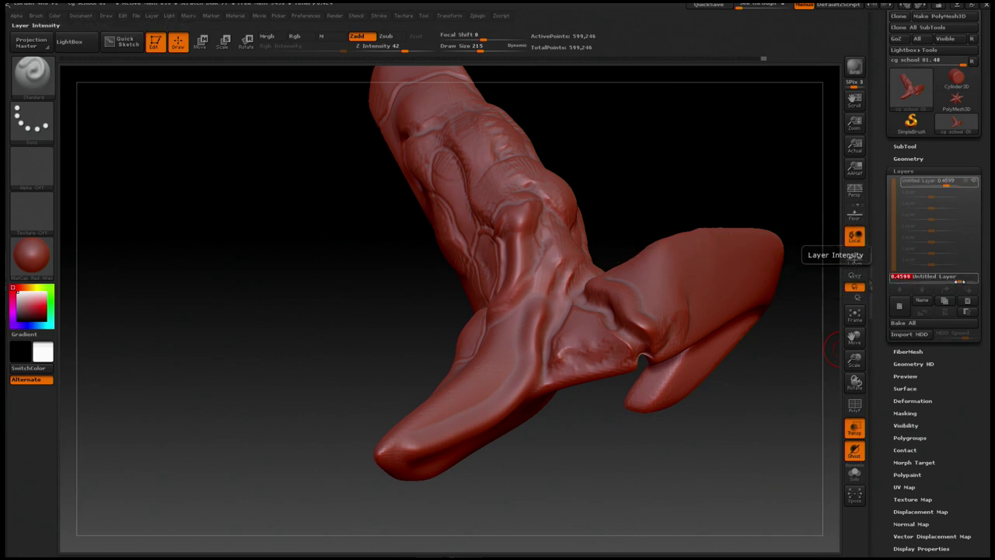
left_click_drag(962, 283, 932, 281)
mouse_move(636, 162)
left_mouse_down()
mouse_move(711, 178)
mouse_move(714, 217)
mouse_move(700, 216)
mouse_move(711, 262)
mouse_move(778, 154)
mouse_move(713, 154)
left_mouse_up()
mouse_move(914, 182)
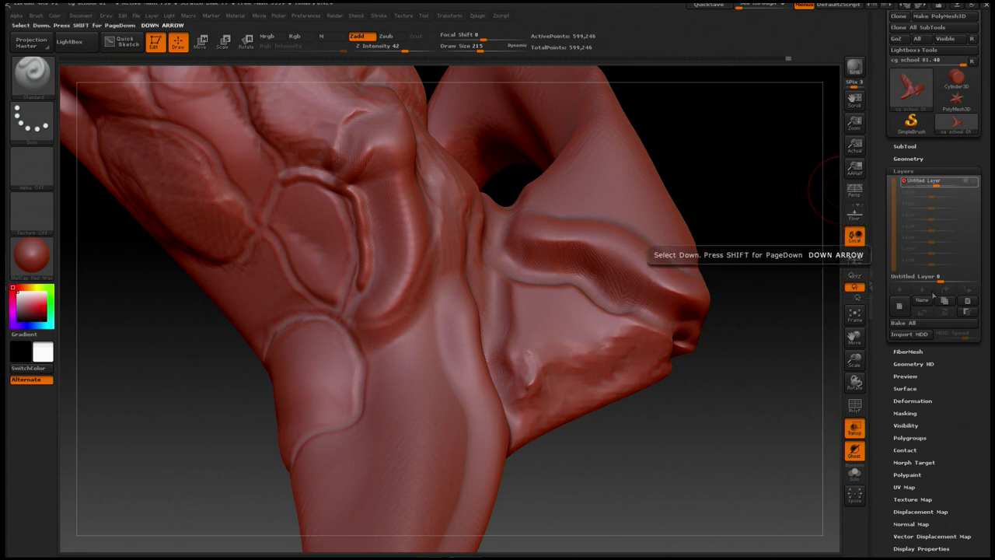
mouse_move(940, 281)
left_mouse_down()
mouse_move(950, 282)
mouse_move(934, 281)
left_mouse_up()
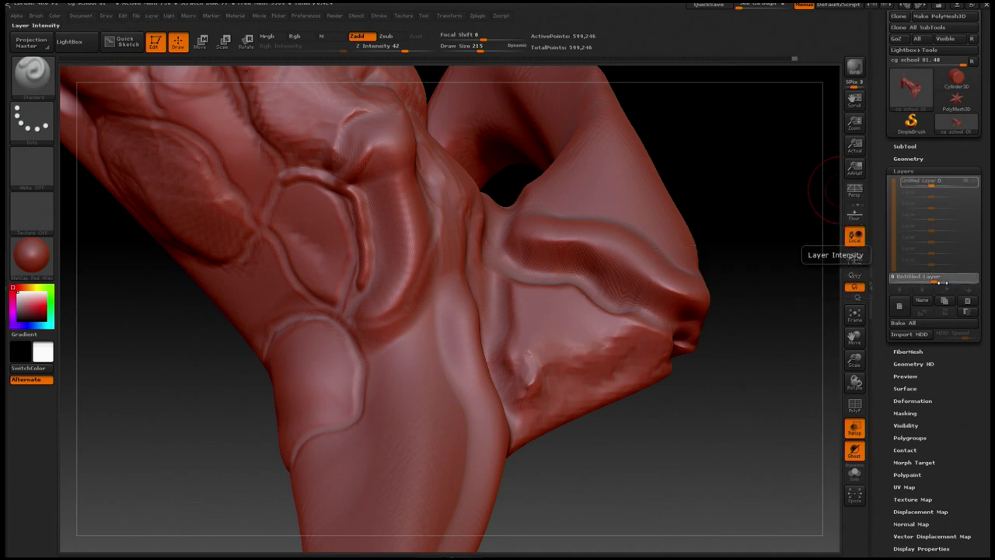
left_click(943, 281)
- Add a second sculpting layer and sculpt a lengthwise raised ridge down the short pointed limb
left_click(900, 306)
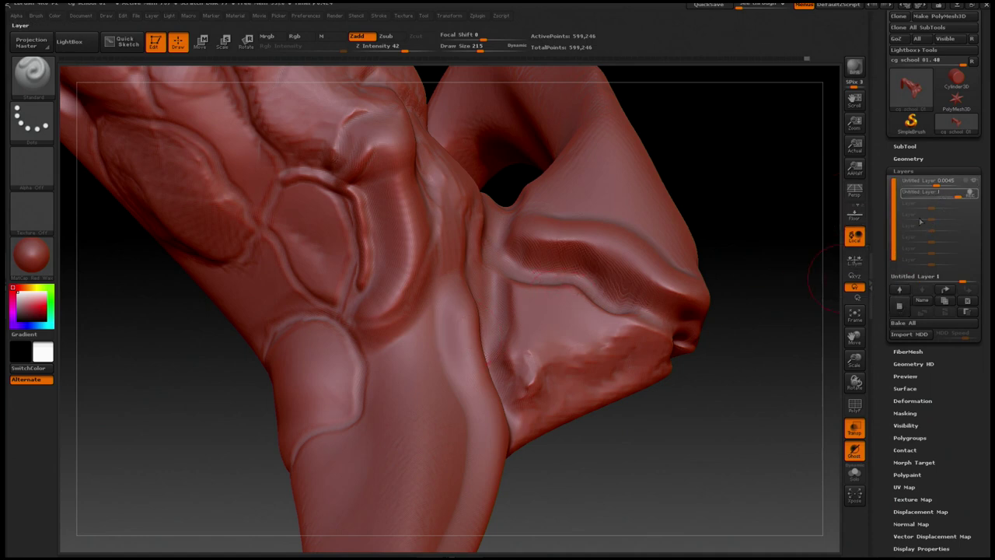
left_click_drag(451, 334, 423, 498)
- Try the second layer at intensity 0.7541, check the model from several sides, and set it to 0.9876
mouse_move(959, 279)
left_mouse_down()
mouse_move(932, 281)
mouse_move(964, 288)
left_mouse_up()
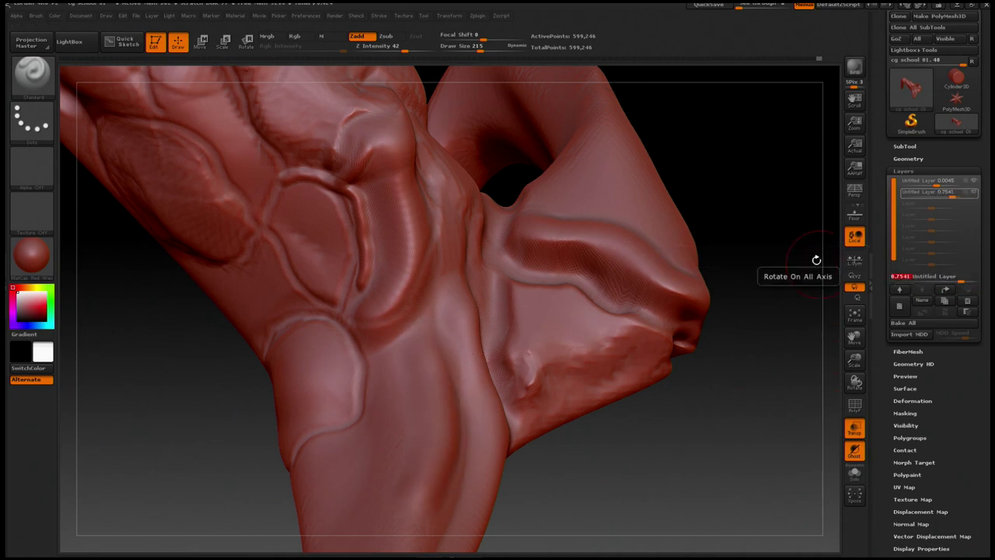
mouse_move(754, 257)
left_mouse_down()
mouse_move(755, 178)
mouse_move(741, 149)
mouse_move(644, 218)
mouse_move(667, 204)
mouse_move(653, 209)
left_mouse_up()
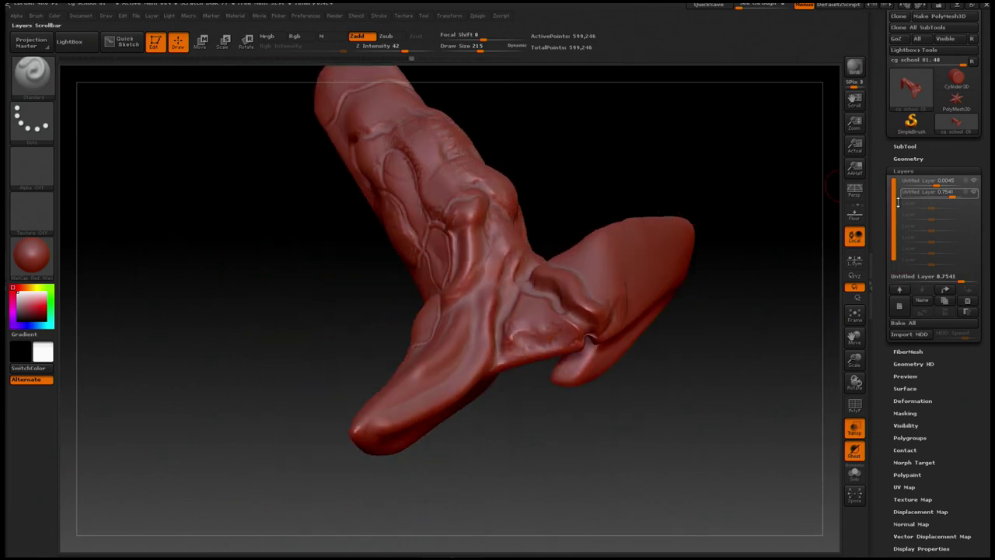
left_click_drag(480, 428, 471, 428)
left_click(471, 429)
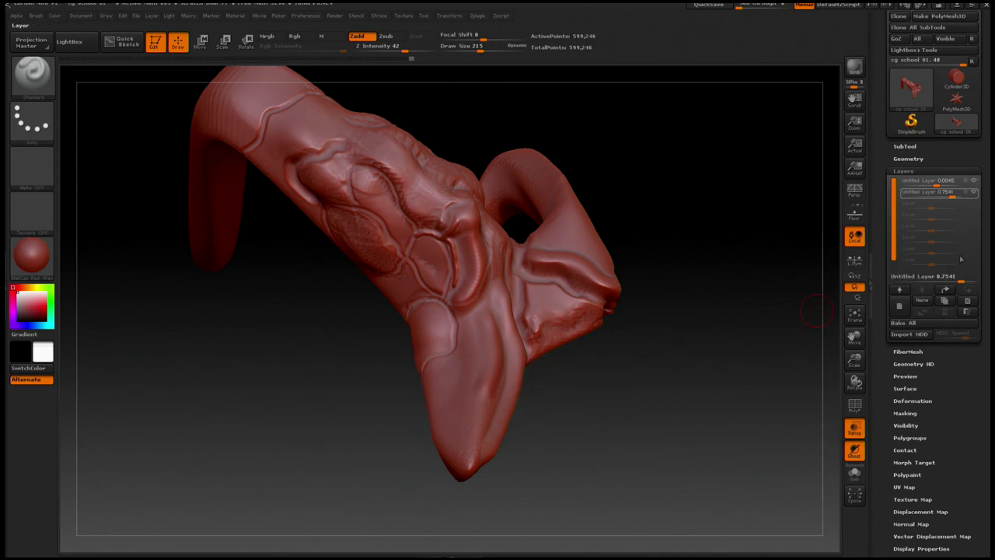
mouse_move(962, 278)
left_mouse_down()
mouse_move(946, 277)
mouse_move(964, 282)
left_mouse_up()
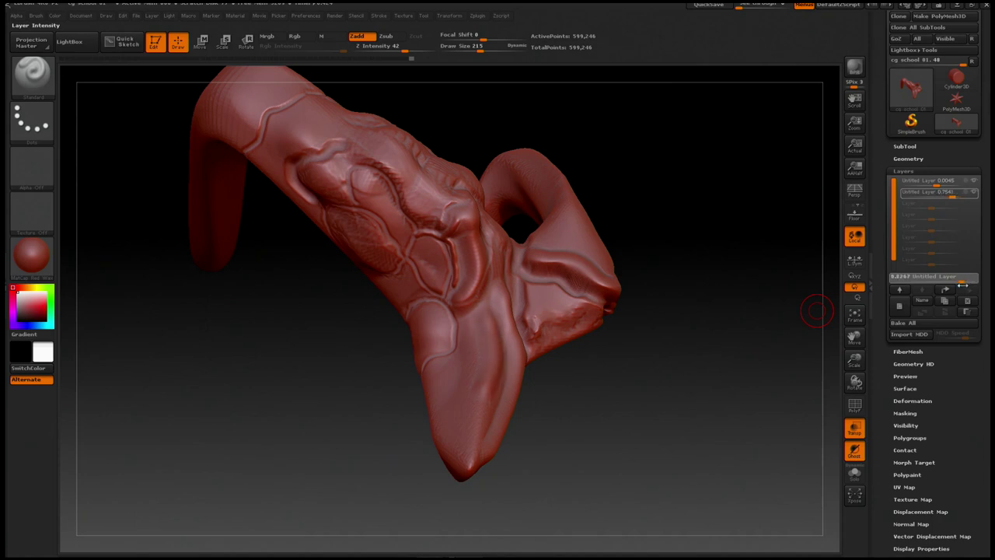
- Add a third sculpting layer and wrinkle the pointed limb's surface with the Crumple brush at Z intensity 39
left_click(902, 306)
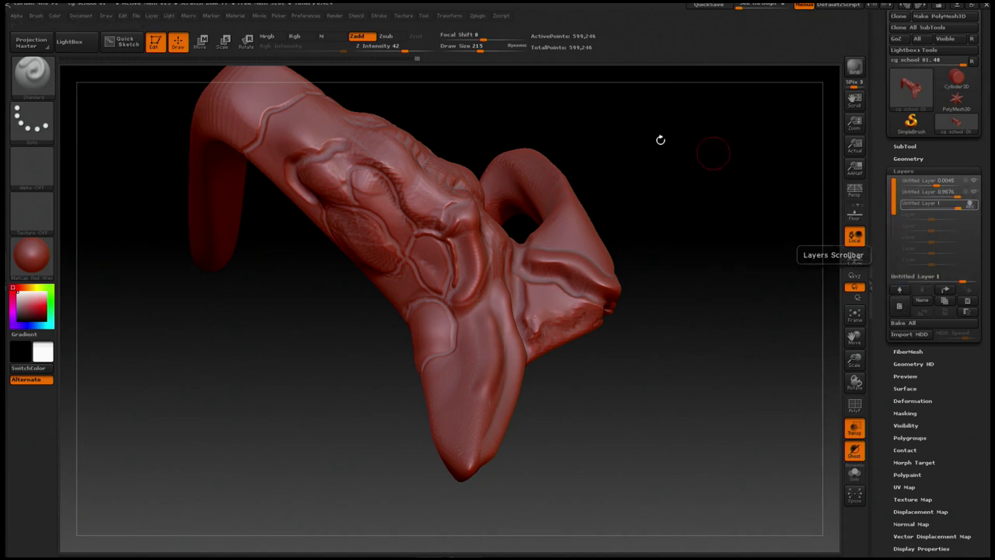
left_click(31, 75)
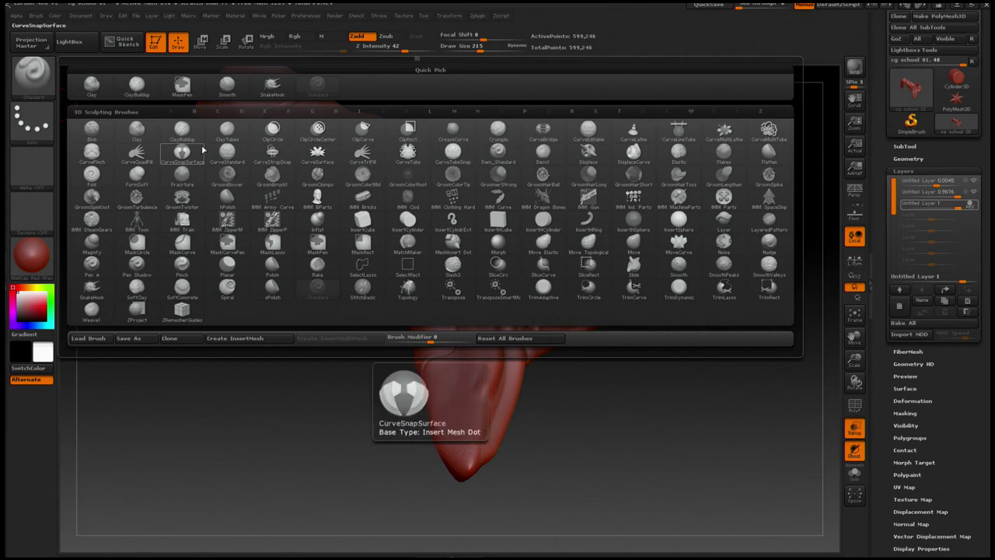
left_click(505, 136)
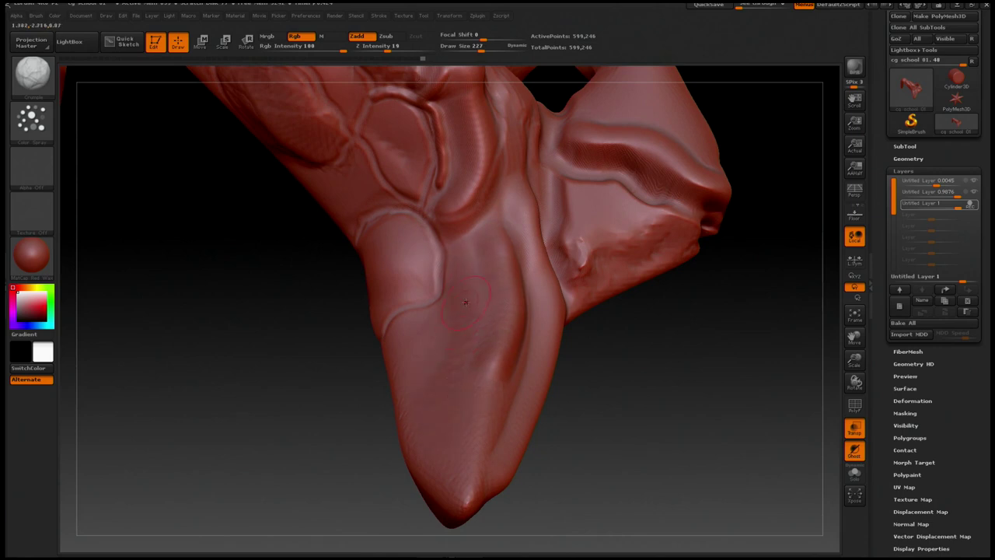
left_click(403, 50)
- Vary the third layer's intensity to test the wrinkle strength and set it to 0.9876
mouse_move(960, 280)
left_mouse_down()
mouse_move(941, 280)
mouse_move(964, 282)
left_mouse_up()
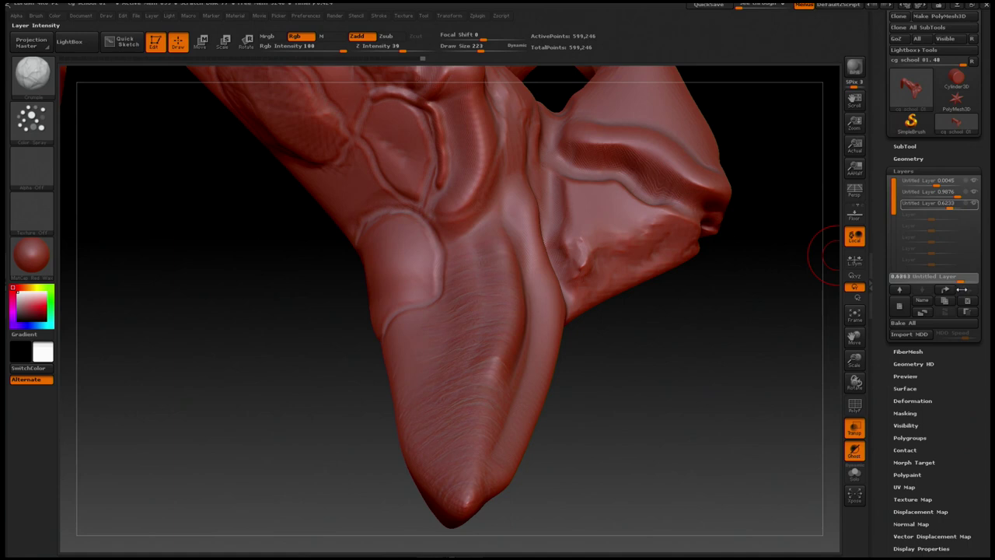
mouse_move(968, 290)
left_mouse_down()
mouse_move(981, 294)
mouse_move(965, 291)
left_mouse_up()
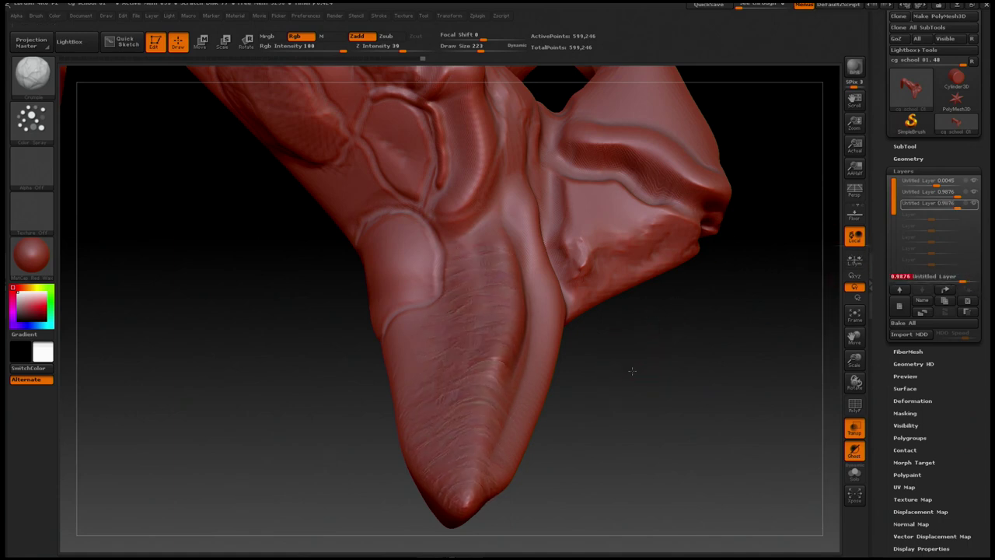
mouse_move(653, 322)
left_mouse_down()
mouse_move(653, 371)
mouse_move(872, 285)
left_mouse_up()
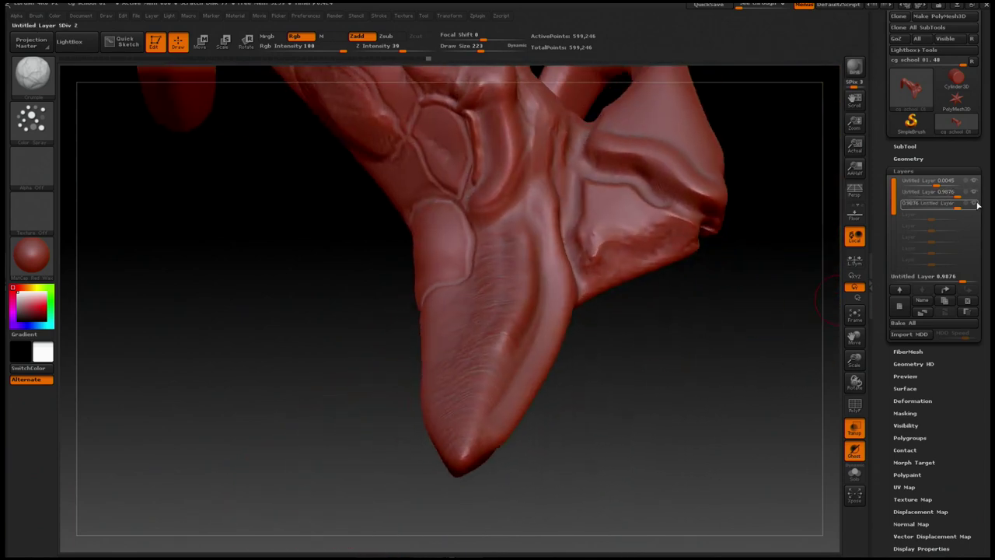
- Toggle the visibility of the sculpting layers one after another to compare each one's effect on the pointed limb
mouse_move(975, 204)
left_click(974, 194)
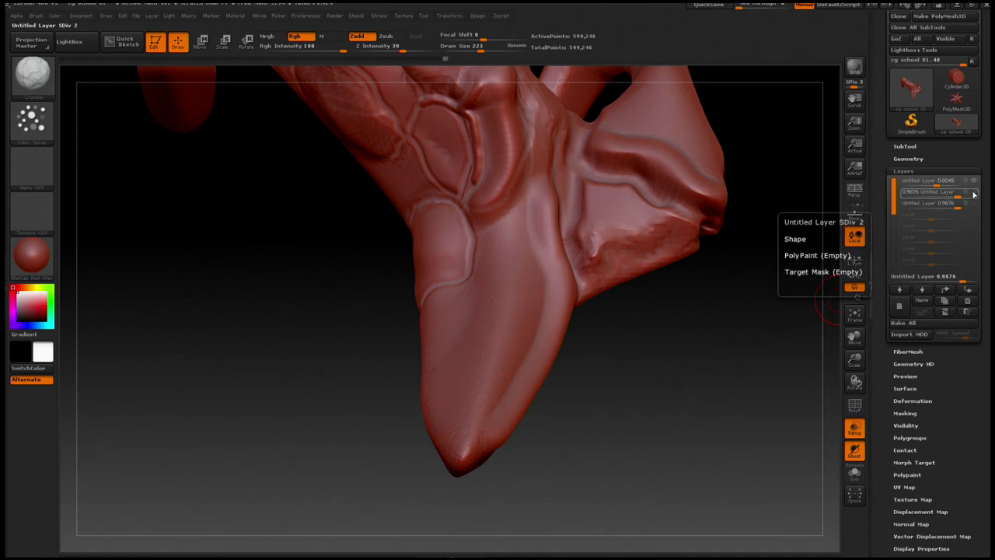
left_click(967, 181)
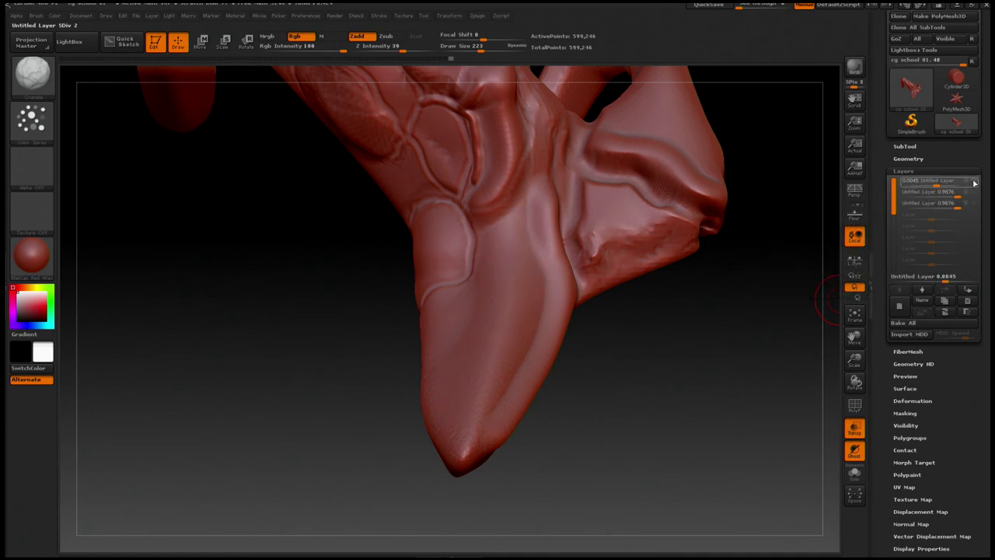
left_click(924, 193)
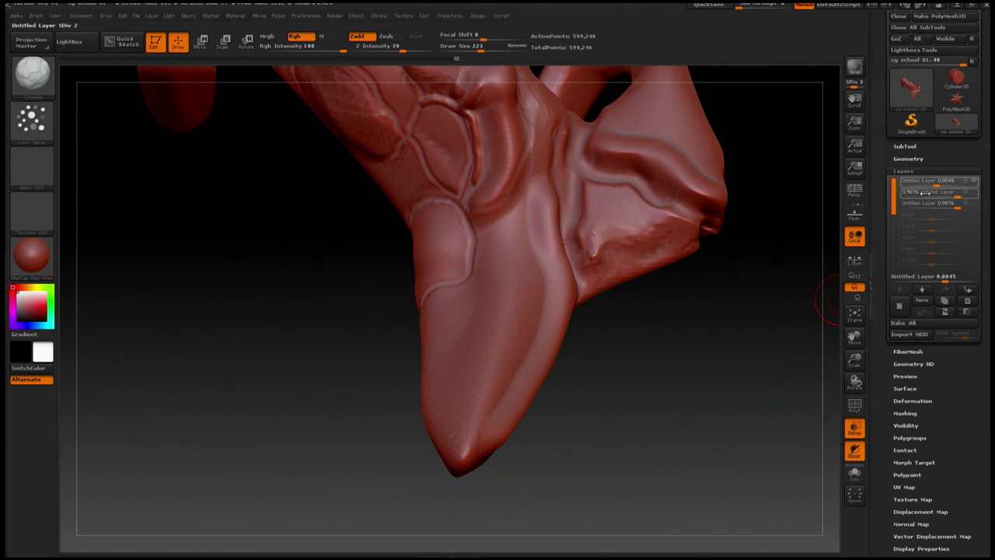
- Rename the second sculpting layer in the list as detail
left_click(921, 300)
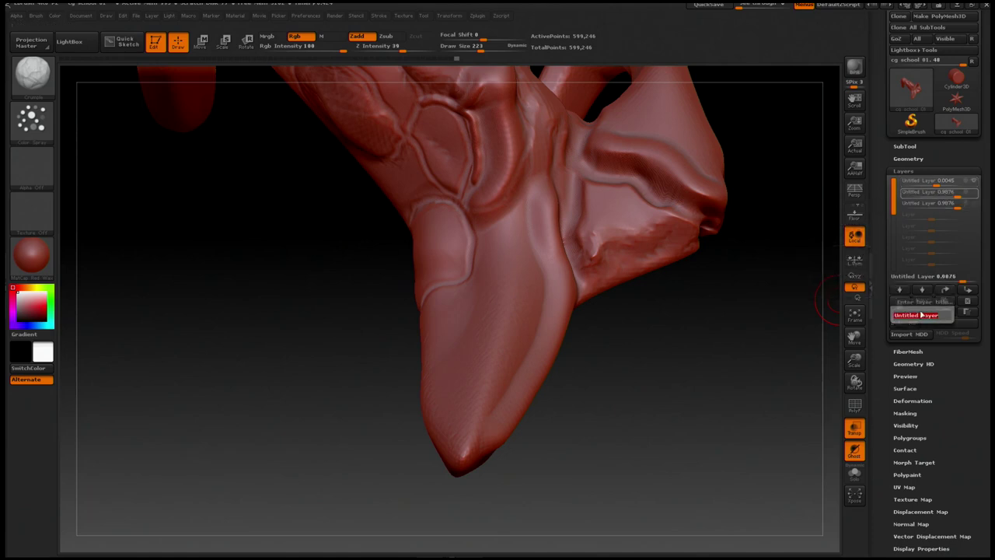
type("detail")
key("Return")
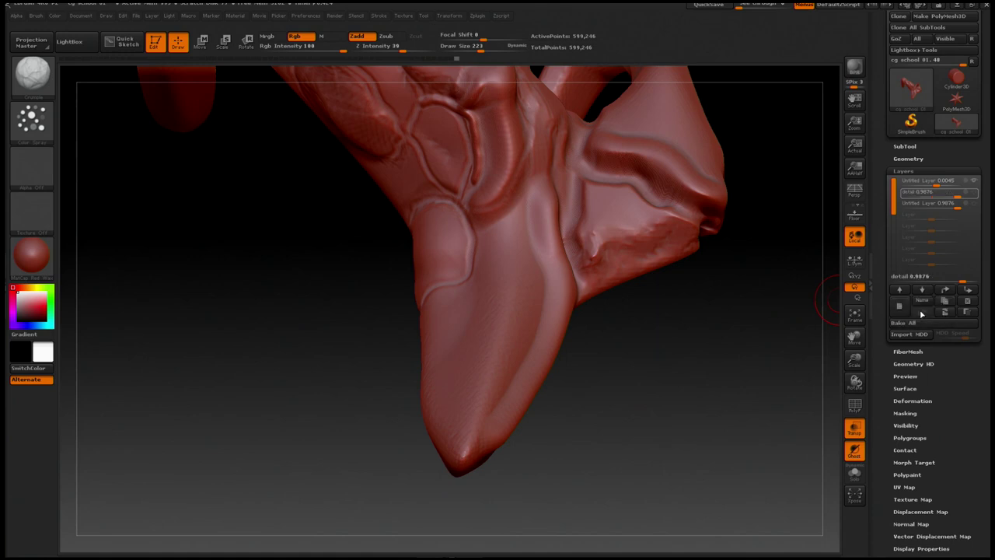
- Subdivide the three-limbed mesh with smoothing up to subdivision level 4
left_click_drag(631, 355, 534, 352)
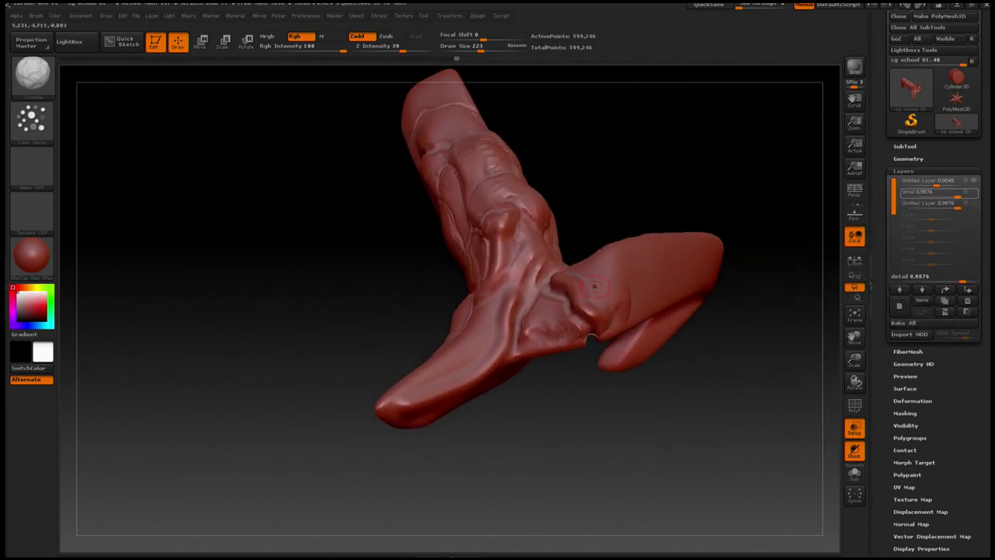
left_click_drag(574, 381, 595, 343)
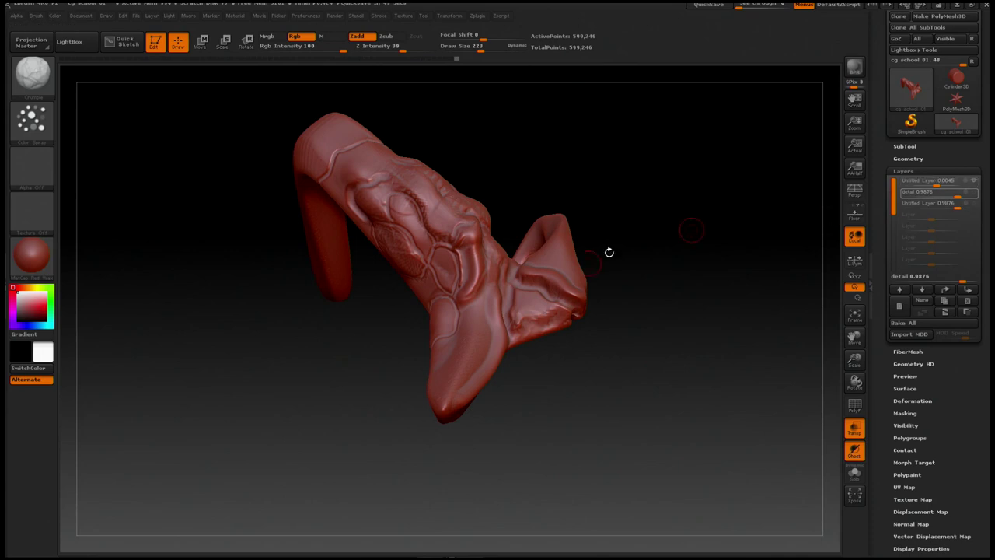
left_click_drag(658, 372, 648, 434)
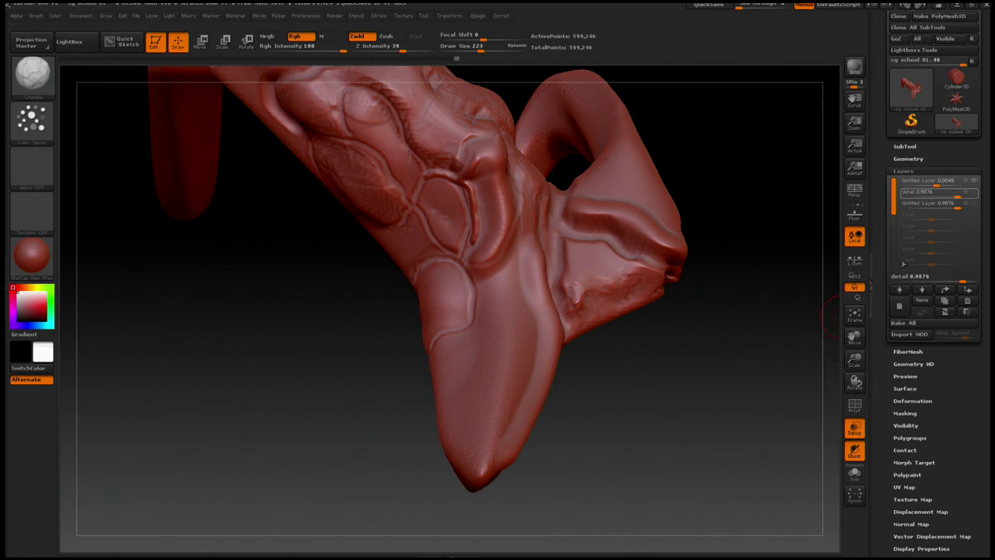
mouse_move(882, 384)
left_mouse_down()
mouse_move(882, 347)
mouse_move(886, 383)
left_mouse_up()
left_click(908, 159)
left_click_drag(684, 311, 673, 358)
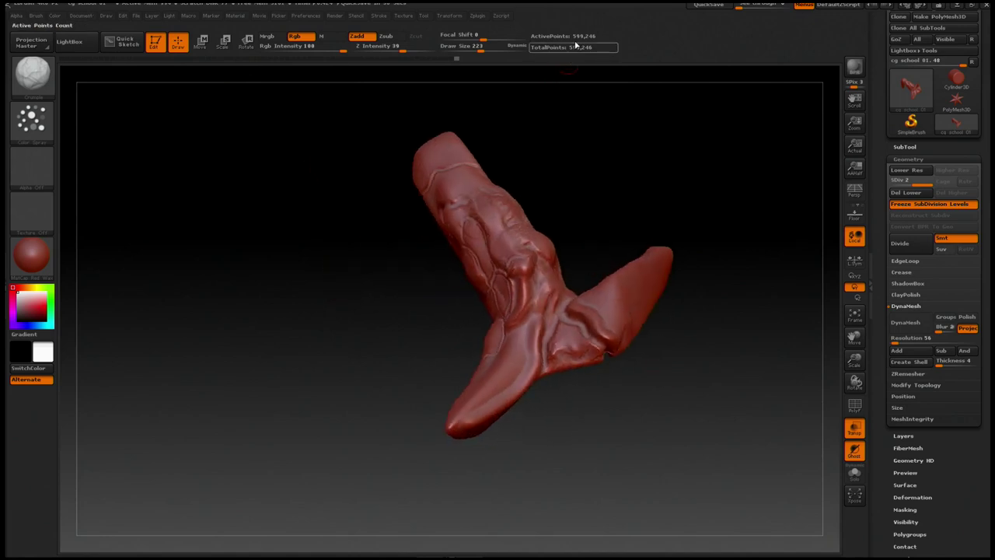
left_click_drag(880, 215, 879, 271)
left_click_drag(699, 304, 715, 149)
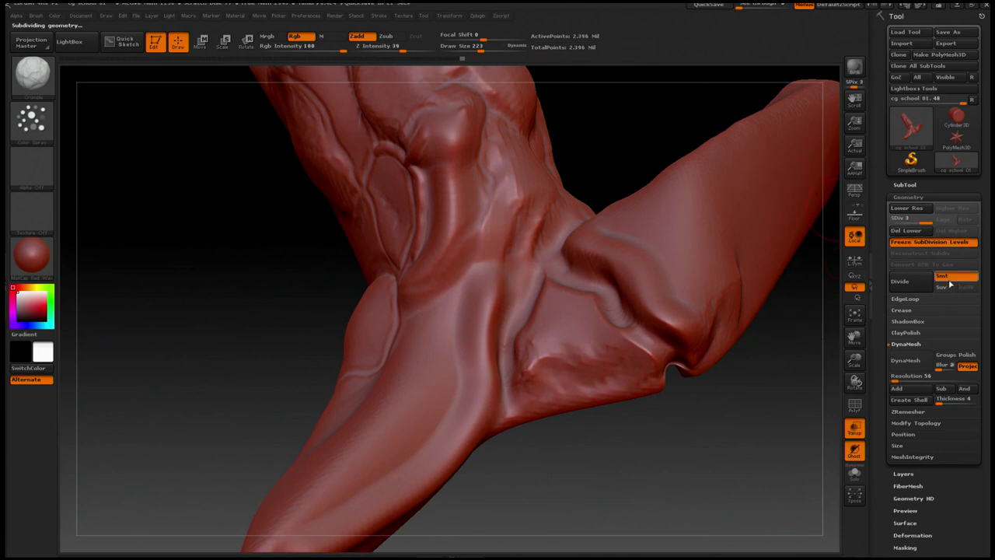
left_click(898, 285)
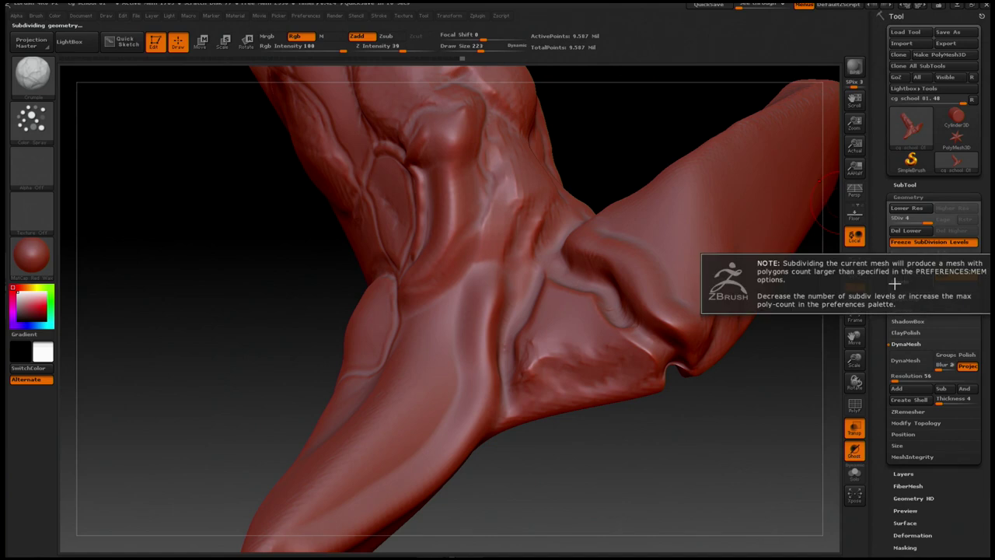
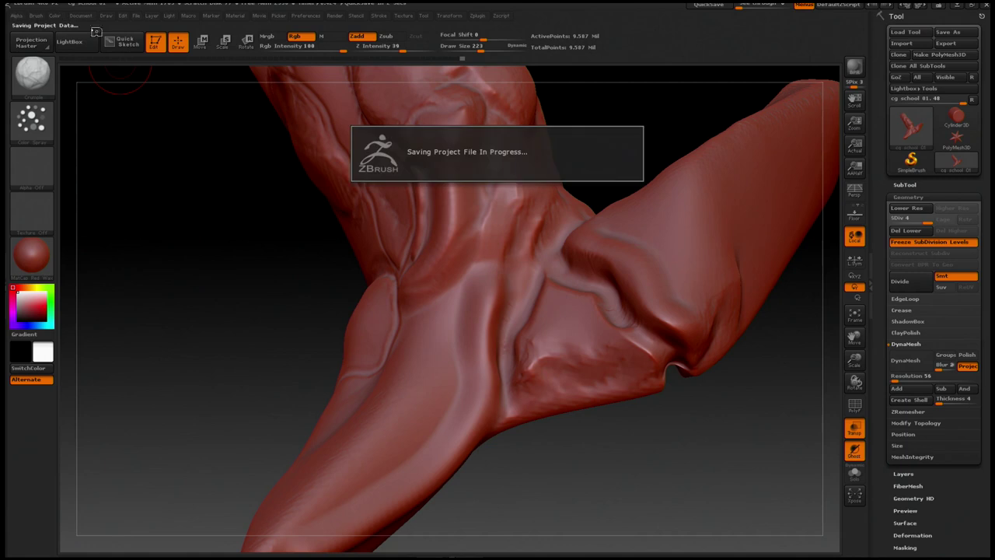
- Examine the subdivided mesh's surface around the pointed limb and the adjoining hollow from close up
mouse_move(644, 132)
left_mouse_down()
mouse_move(669, 378)
mouse_move(586, 138)
mouse_move(551, 189)
mouse_move(622, 42)
left_mouse_up()
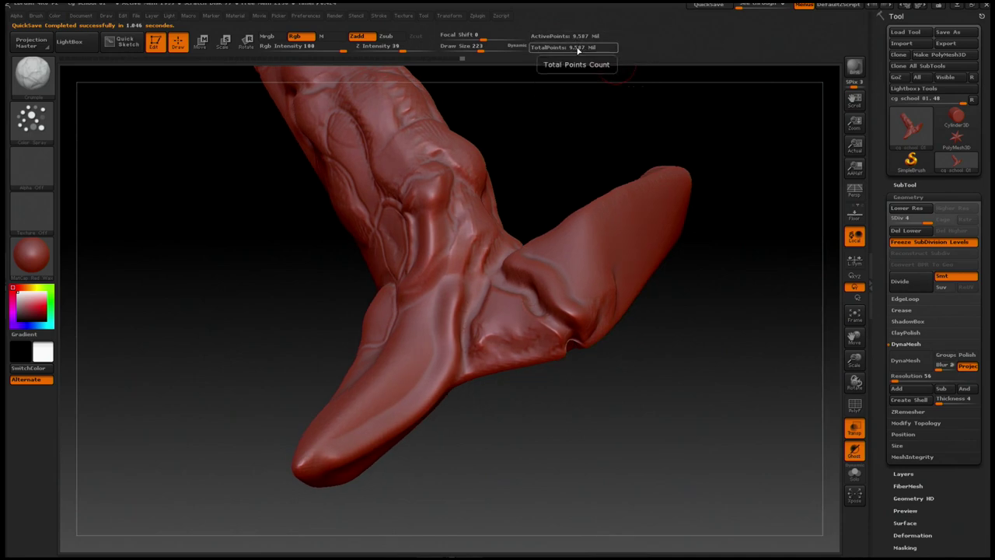
left_click_drag(547, 182, 542, 245, "alt")
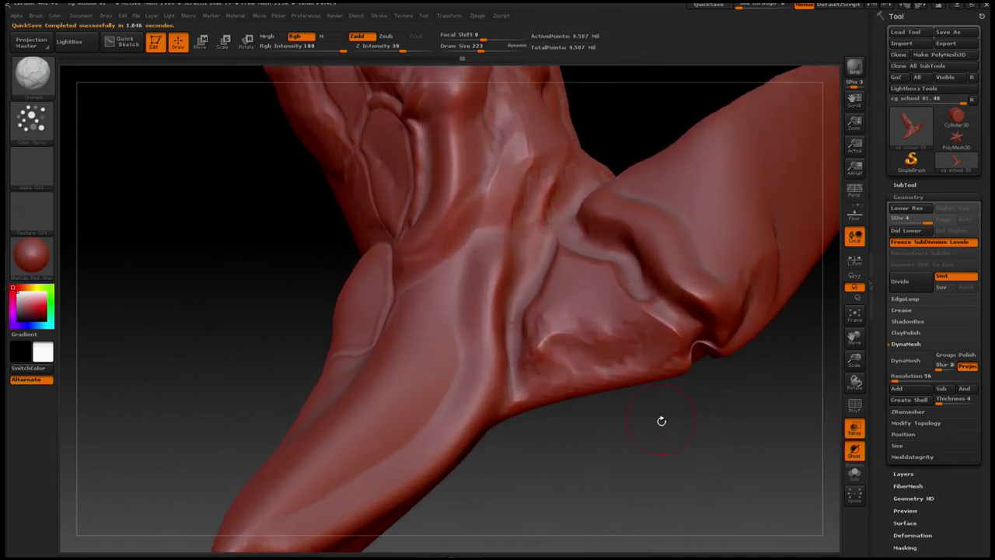
left_click_drag(647, 459, 649, 418, "alt")
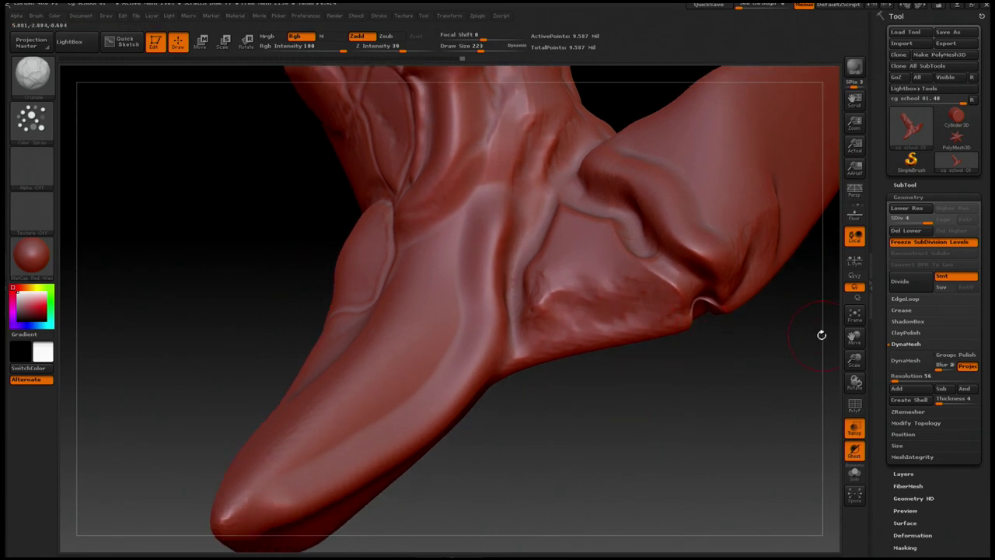
mouse_move(880, 349)
left_mouse_down()
mouse_move(880, 324)
mouse_move(880, 353)
left_mouse_up()
mouse_move(657, 407)
left_mouse_down("alt")
mouse_move(659, 382)
mouse_move(665, 429)
mouse_move(647, 408)
left_mouse_up("alt")
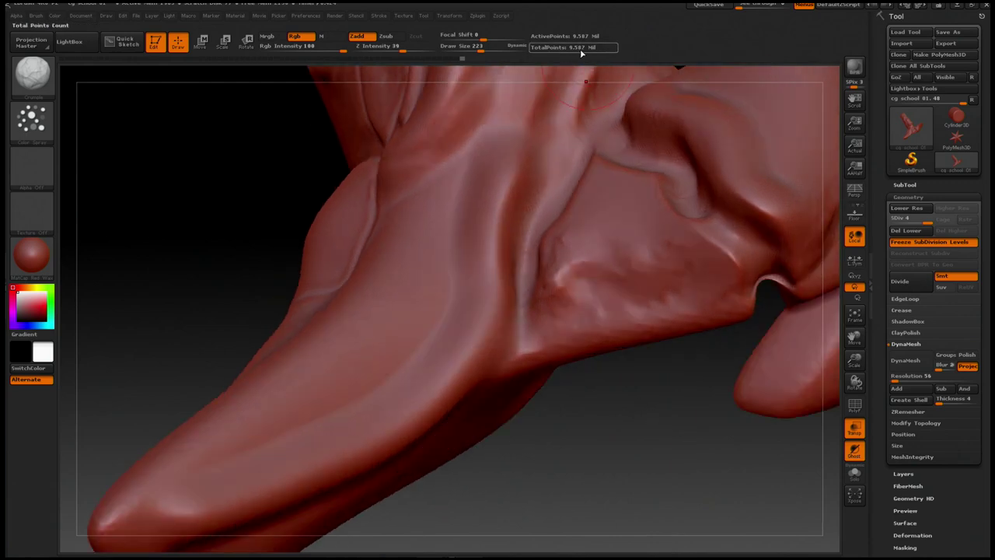
mouse_move(636, 447)
left_mouse_down()
mouse_move(623, 401)
mouse_move(546, 382)
mouse_move(595, 409)
mouse_move(564, 378)
left_mouse_up()
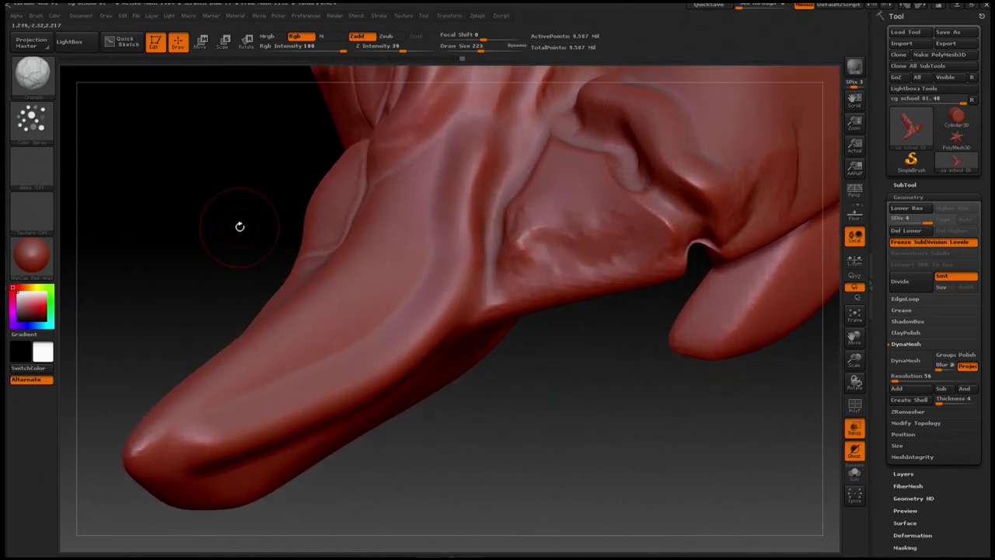
left_click_drag(239, 227, 233, 219, "alt")
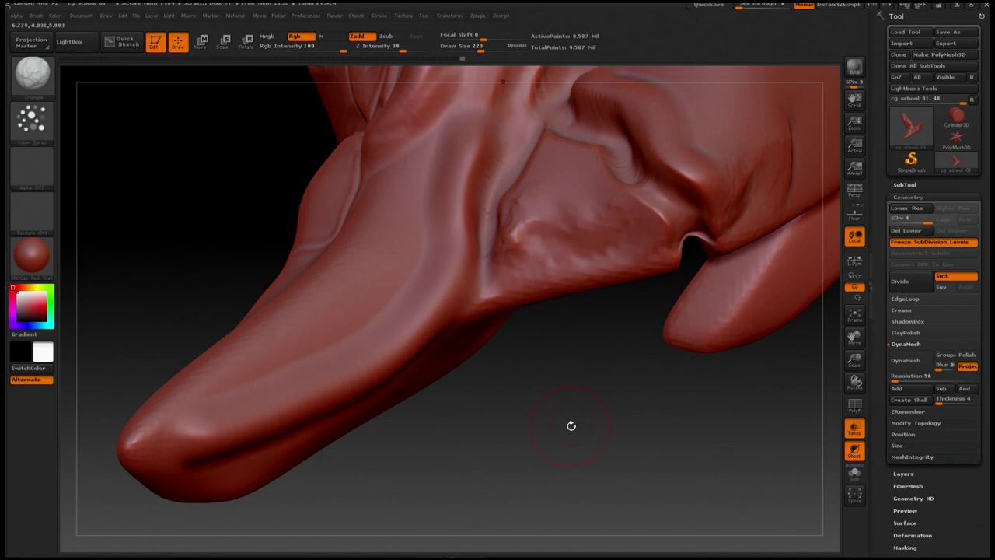
- Switch the sculpting brush to Standard for work on the pointed limb
key("b")
key("i")
key("n")
left_click(33, 78)
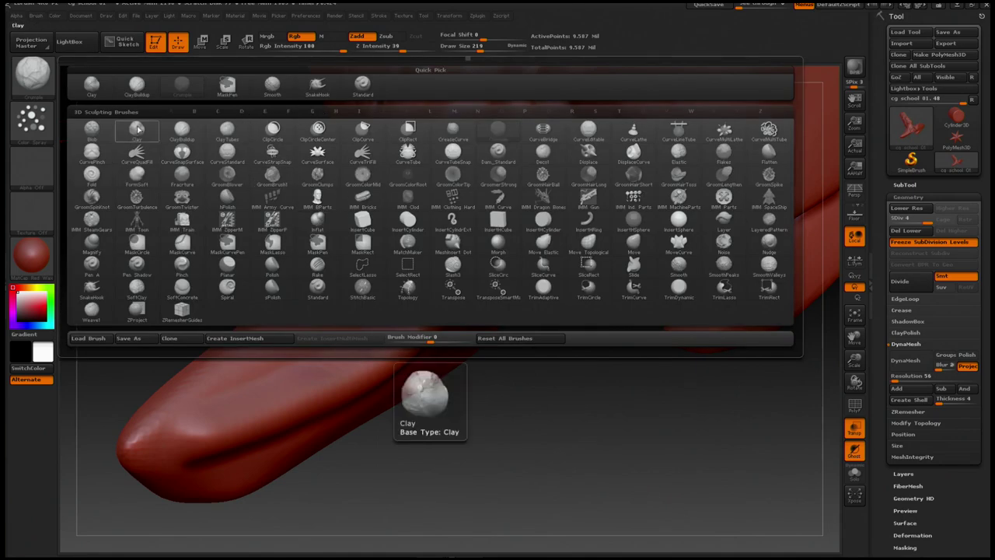
left_click(318, 87)
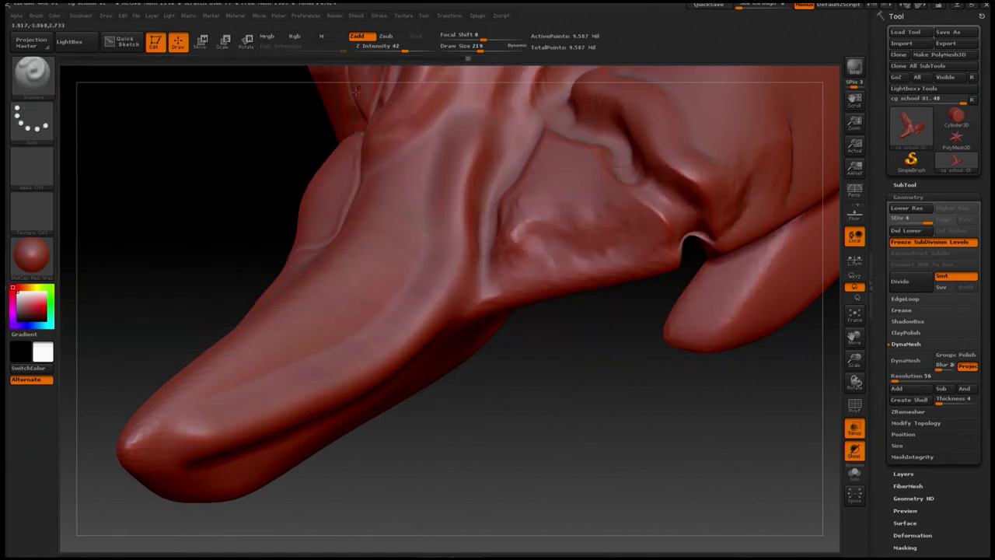
mouse_move(232, 247)
left_mouse_down("alt")
mouse_move(240, 195)
mouse_move(98, 169)
mouse_move(322, 164)
left_mouse_up("alt")
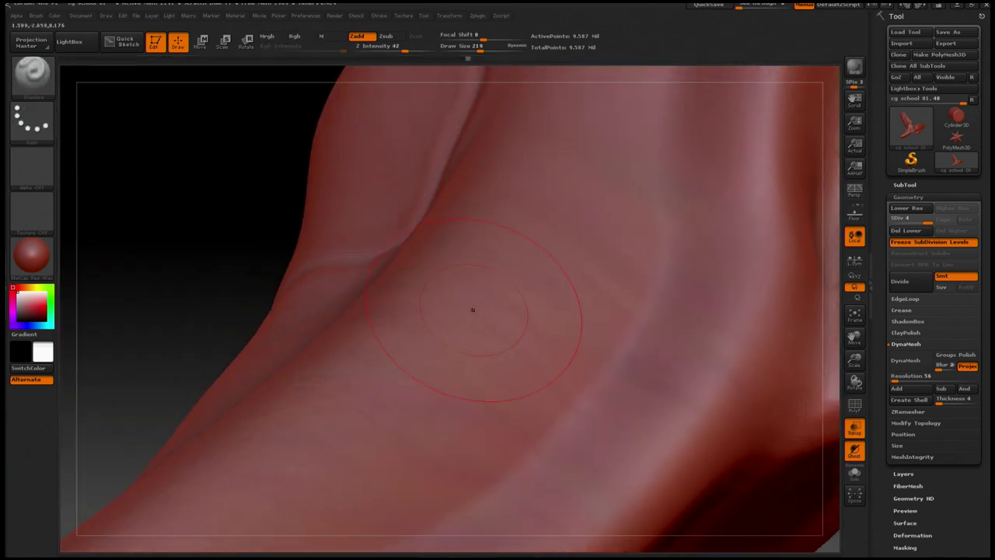
- Give the Standard brush the stone-pattern Alpha 62 and leave its texture off
left_click(41, 224)
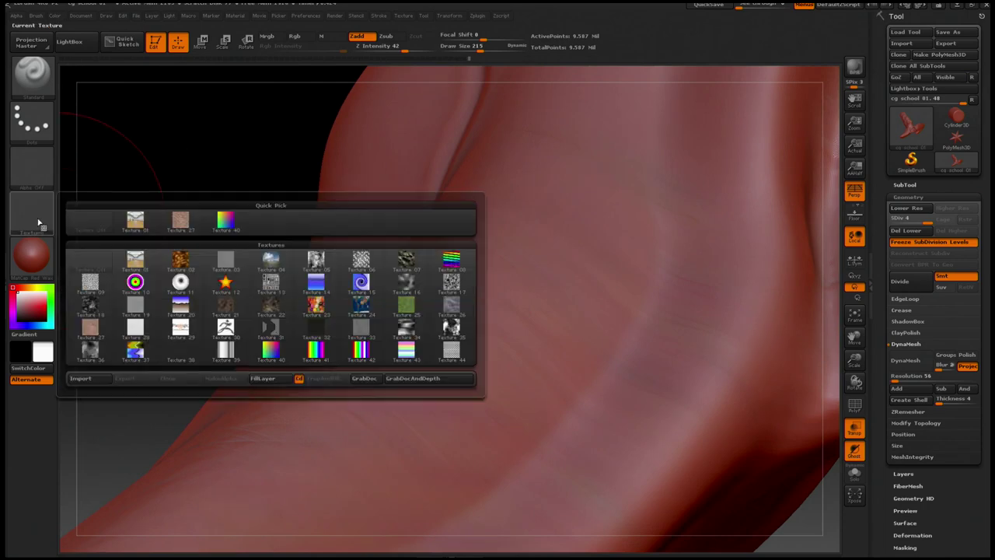
left_click(361, 263)
left_click(38, 173)
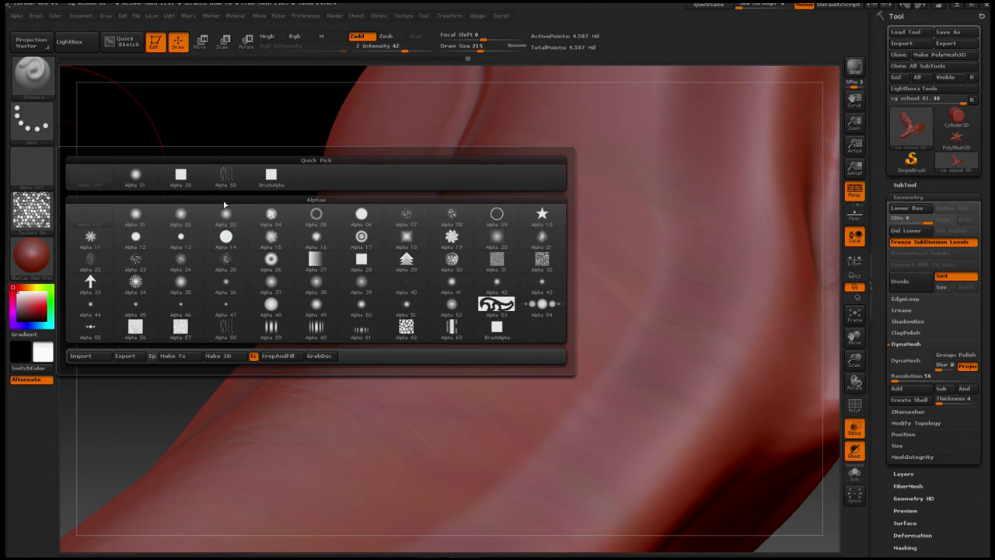
left_click(406, 330)
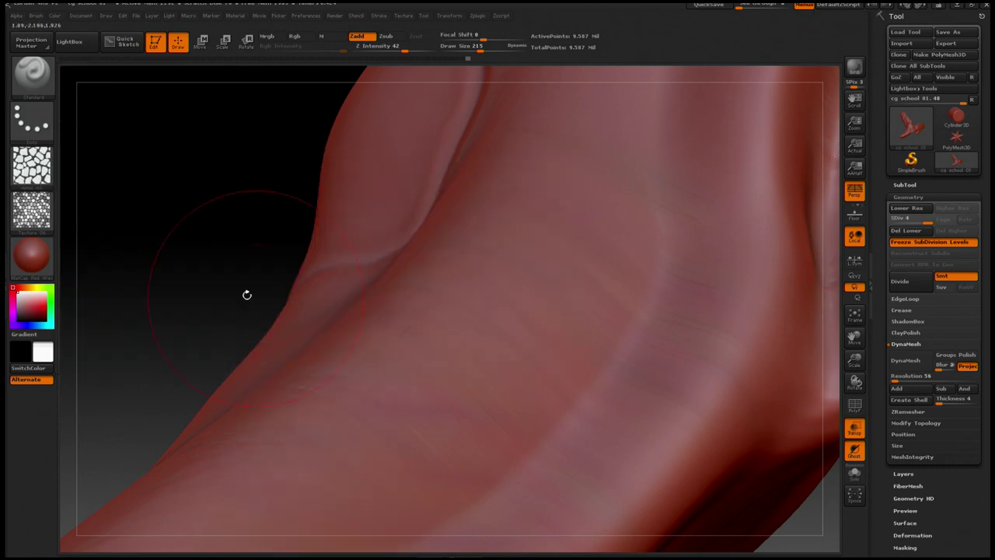
left_click(31, 210)
left_click(88, 222)
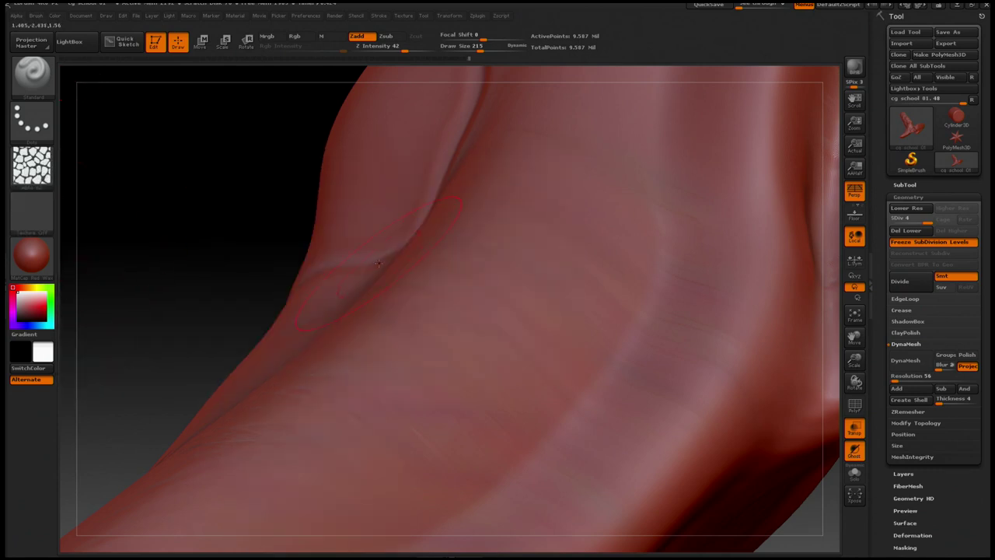
- Stamp the stone pattern onto the middle of the pointed limb with a DragRect stroke at Z intensity 42 and inspect the relief
left_click(31, 121)
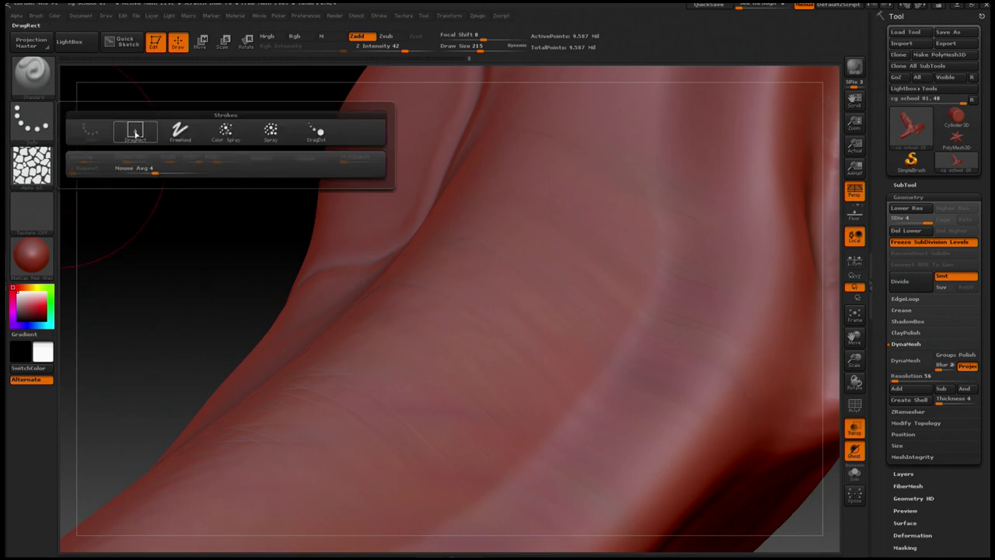
left_click(136, 132)
left_click(32, 121)
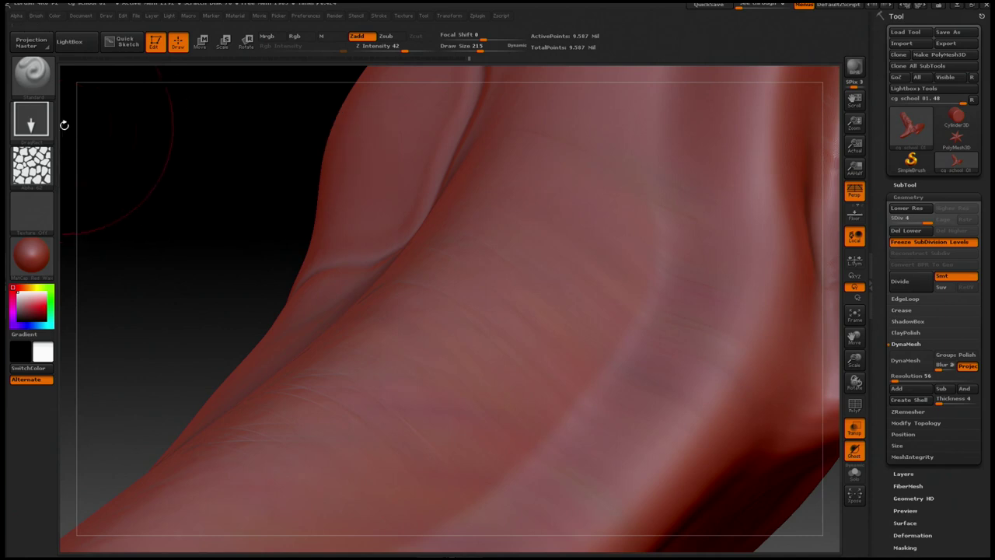
left_click_drag(283, 215, 271, 117, "alt")
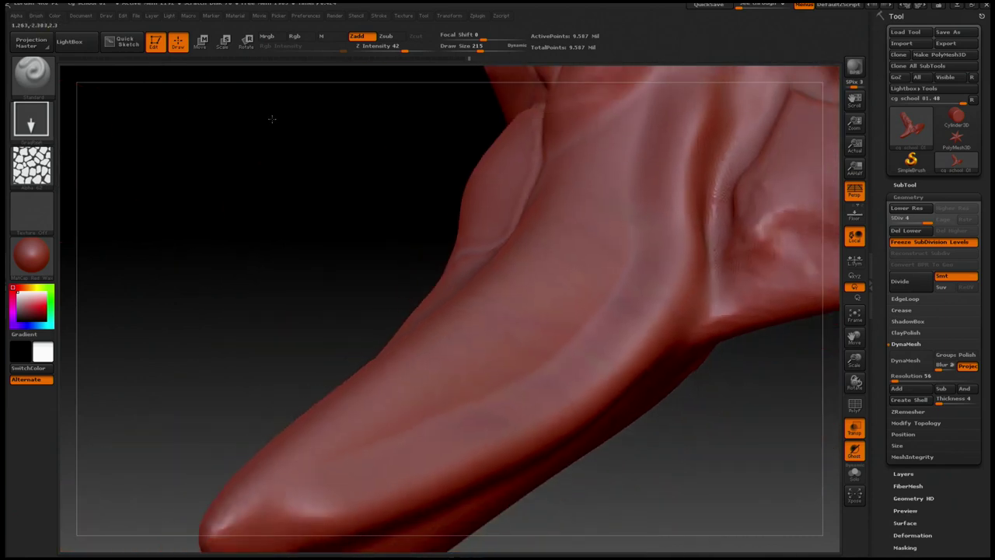
left_click_drag(548, 294, 390, 447)
mouse_move(315, 262)
left_mouse_down()
mouse_move(274, 251)
mouse_move(296, 262)
left_mouse_up()
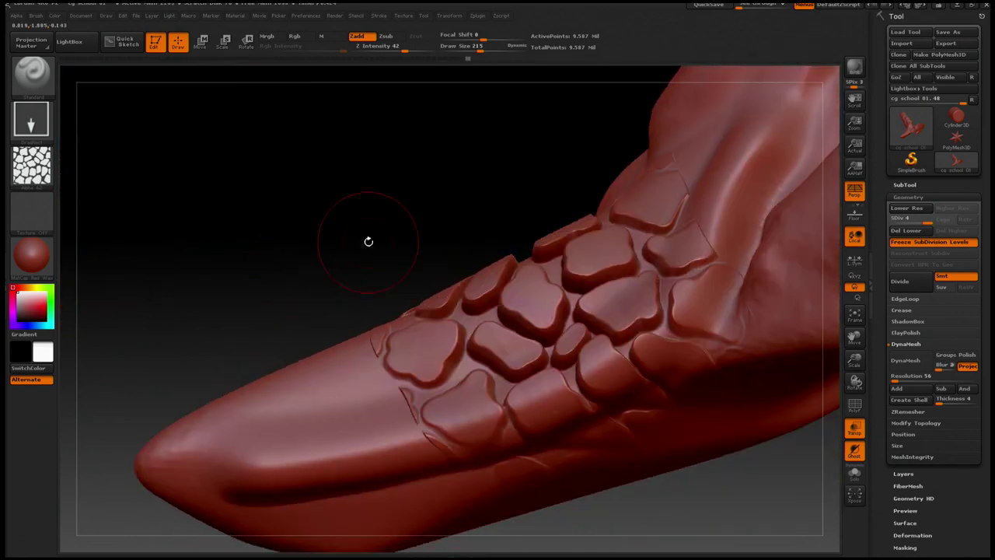
left_click_drag(368, 241, 440, 362, "alt")
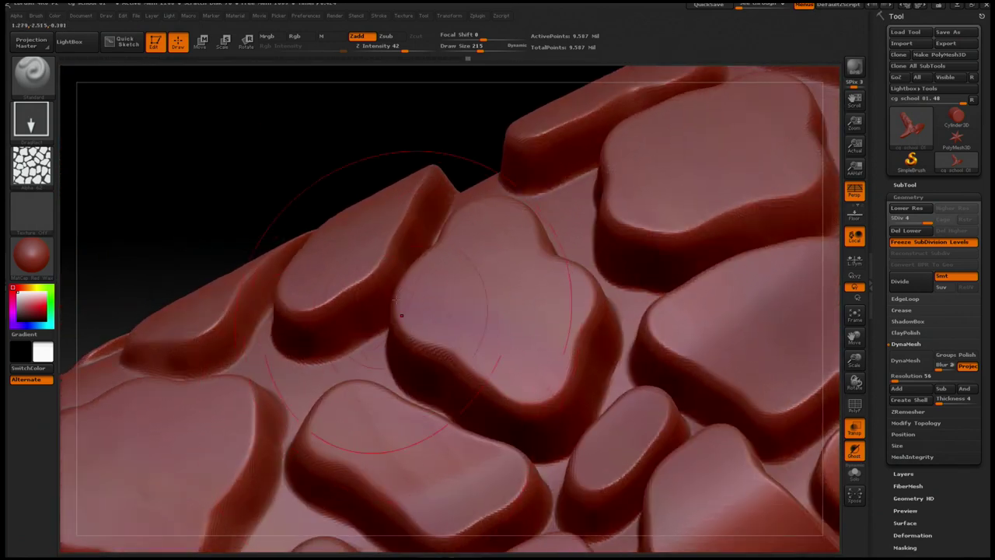
mouse_move(444, 111)
left_mouse_down()
mouse_move(283, 116)
mouse_move(405, 138)
mouse_move(402, 162)
mouse_move(349, 101)
mouse_move(409, 160)
mouse_move(371, 196)
mouse_move(374, 231)
mouse_move(322, 267)
left_mouse_up()
mouse_move(299, 203)
left_mouse_down()
mouse_move(367, 197)
mouse_move(368, 224)
mouse_move(346, 205)
mouse_move(357, 299)
mouse_move(356, 276)
mouse_move(428, 278)
mouse_move(356, 264)
mouse_move(316, 234)
mouse_move(356, 240)
mouse_move(354, 272)
mouse_move(302, 221)
mouse_move(281, 275)
left_mouse_up()
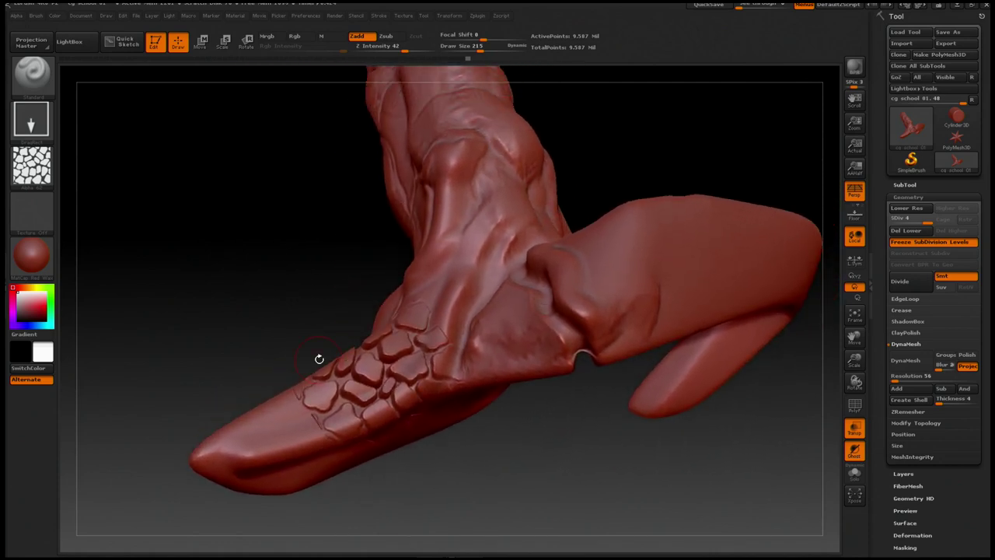
left_click_drag(319, 359, 321, 280)
- Switch to the rocks scene in 3ds Max and show the standard primitive creation options
key("super")
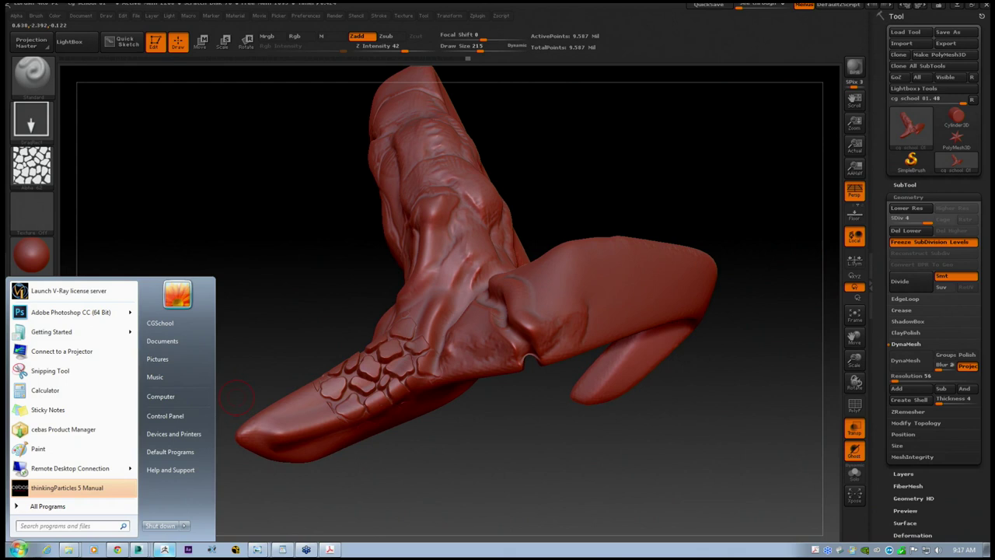
left_click(138, 550)
left_click(122, 494)
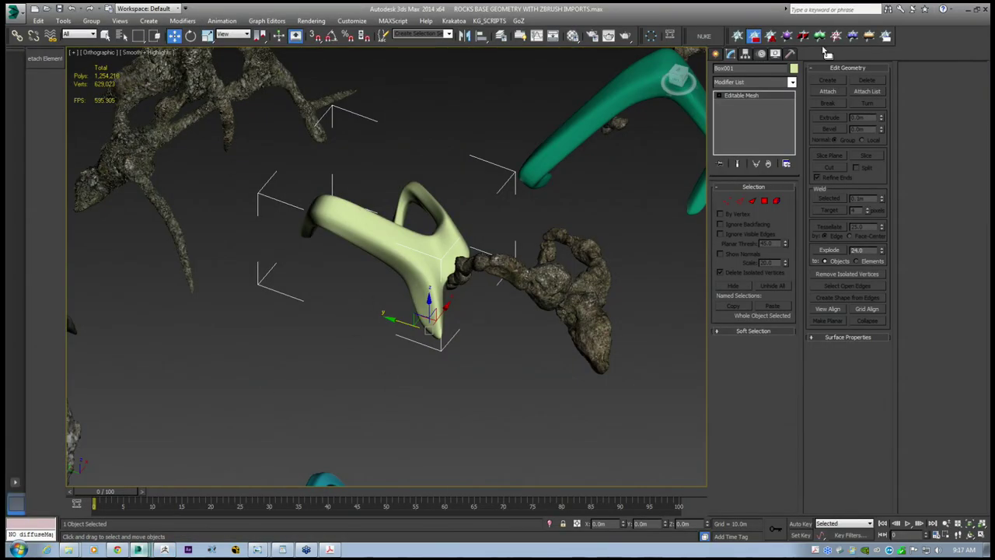
left_click(716, 53)
- Select the large branching rock ROCKS_05_low res001 and examine its shape and surface from several sides
left_click(208, 94)
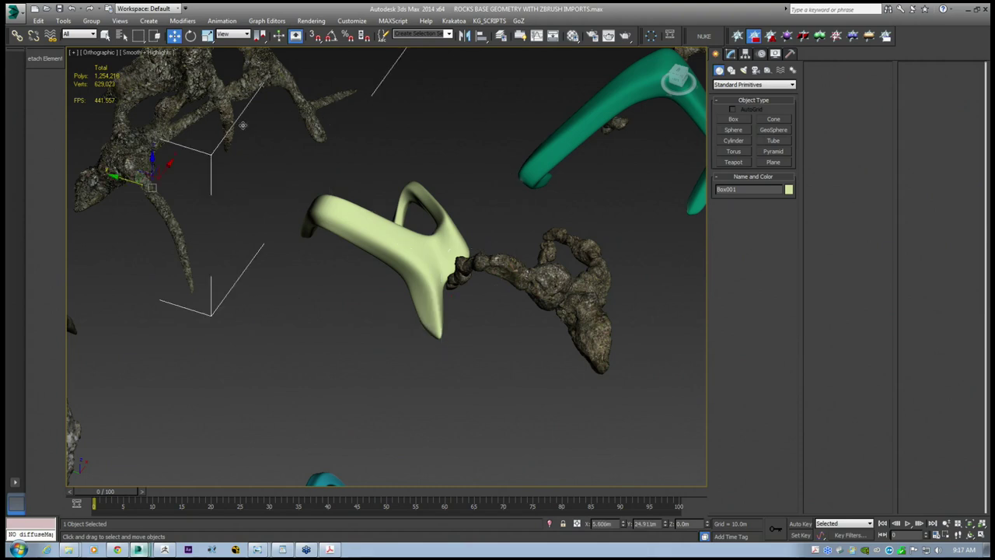
middle_click_drag(377, 233, 412, 257)
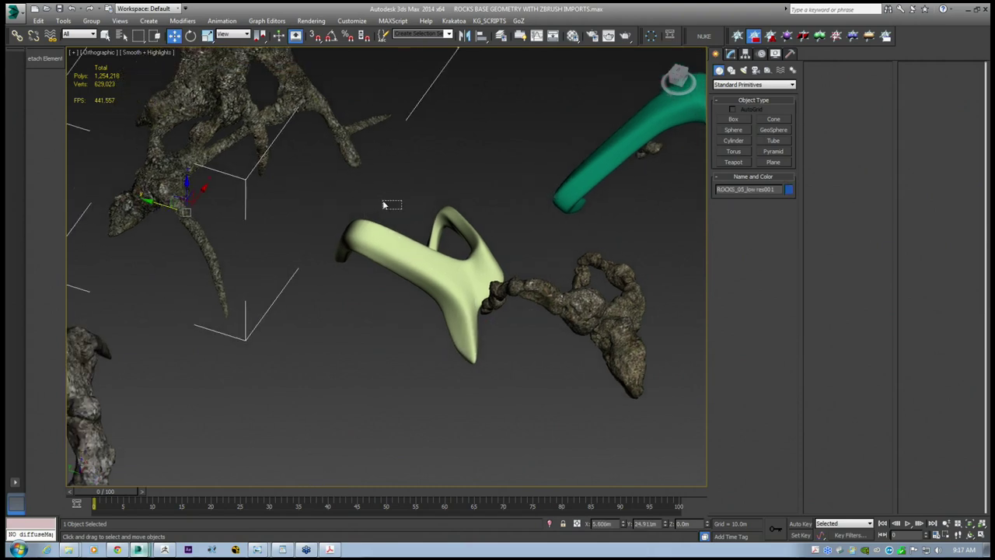
left_click_drag(383, 204, 382, 204)
middle_click_drag(246, 134, 548, 367, "alt")
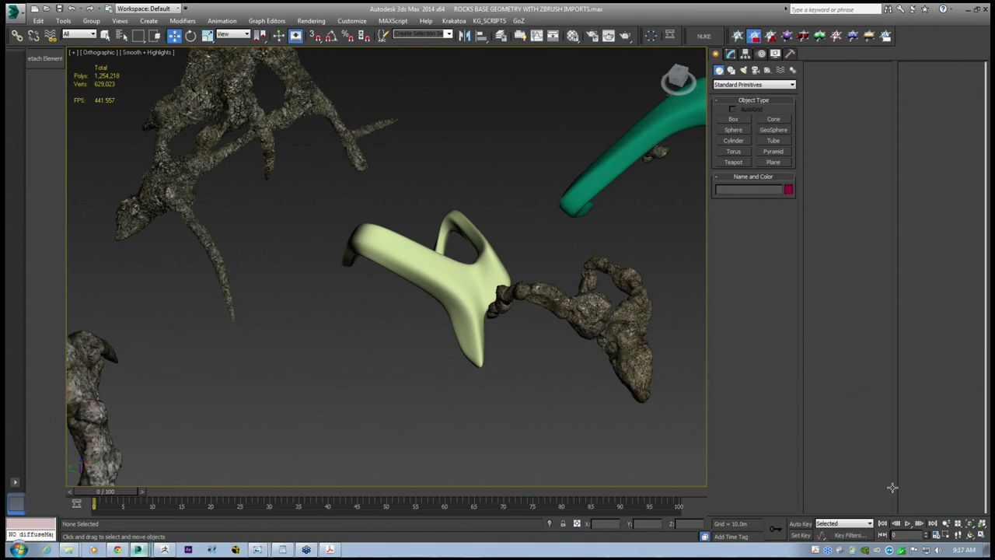
left_click(250, 122)
middle_click_drag(251, 122, 390, 280, "alt")
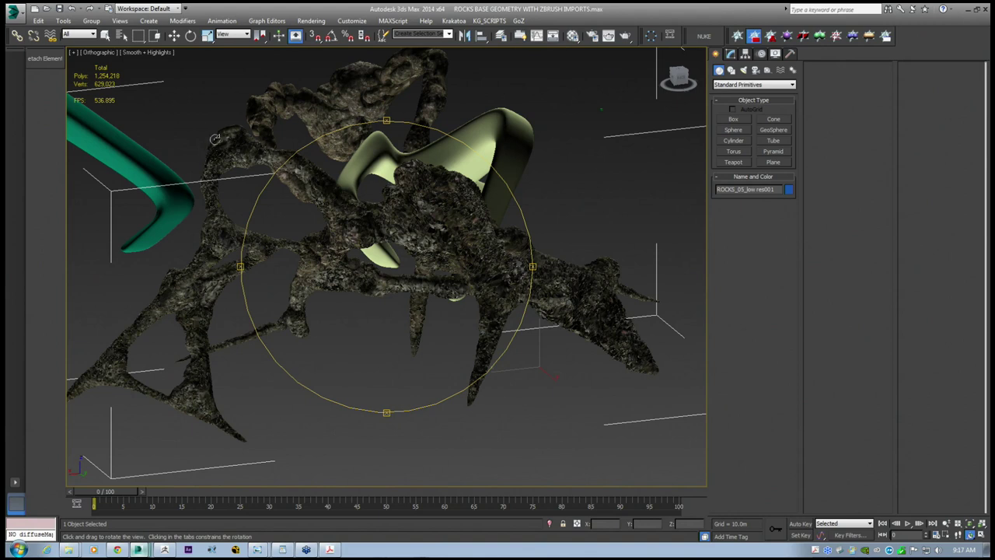
middle_click_drag(524, 295, 204, 285, "alt")
middle_click_drag(362, 291, 323, 288, "alt")
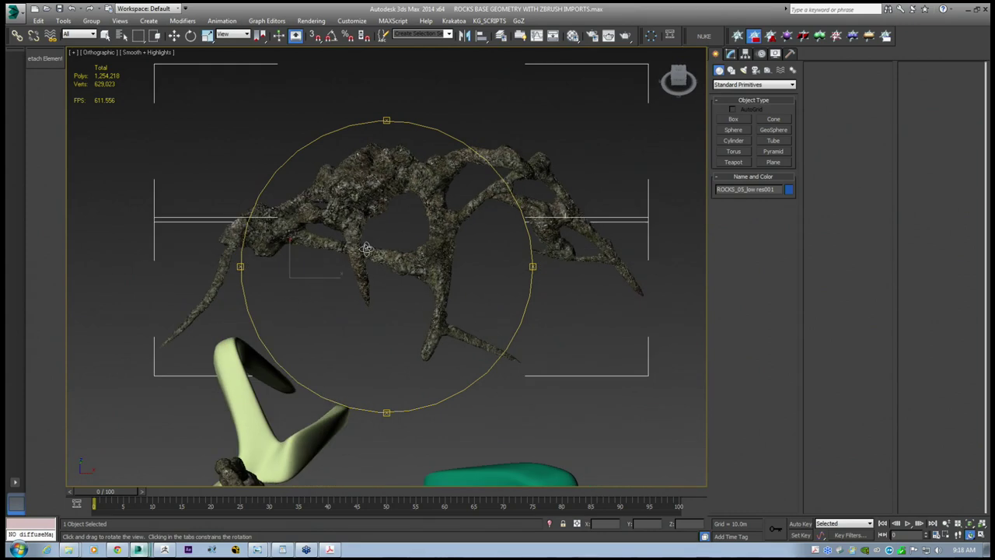
- Switch to ZBrush and examine the stone-pattern relief on the pointed limb and the rest of the form from several sides
middle_click_drag(366, 248, 378, 238, "alt")
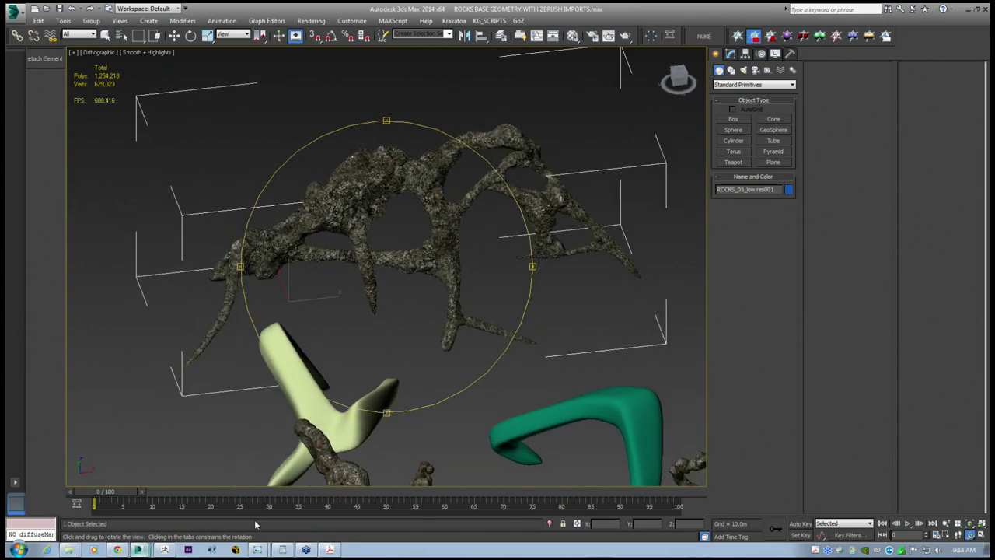
left_click(164, 549)
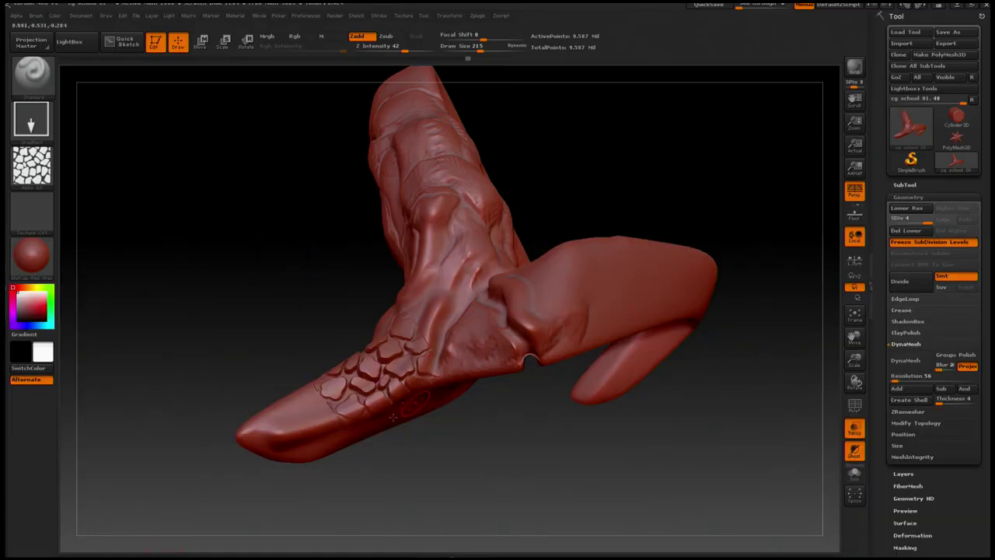
left_click_drag(342, 258, 232, 337)
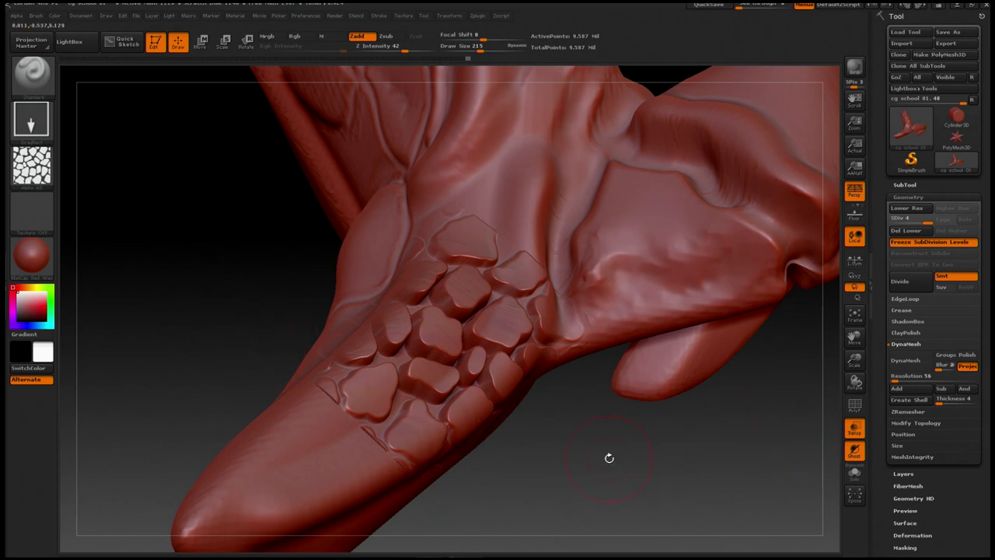
left_click_drag(609, 458, 537, 384)
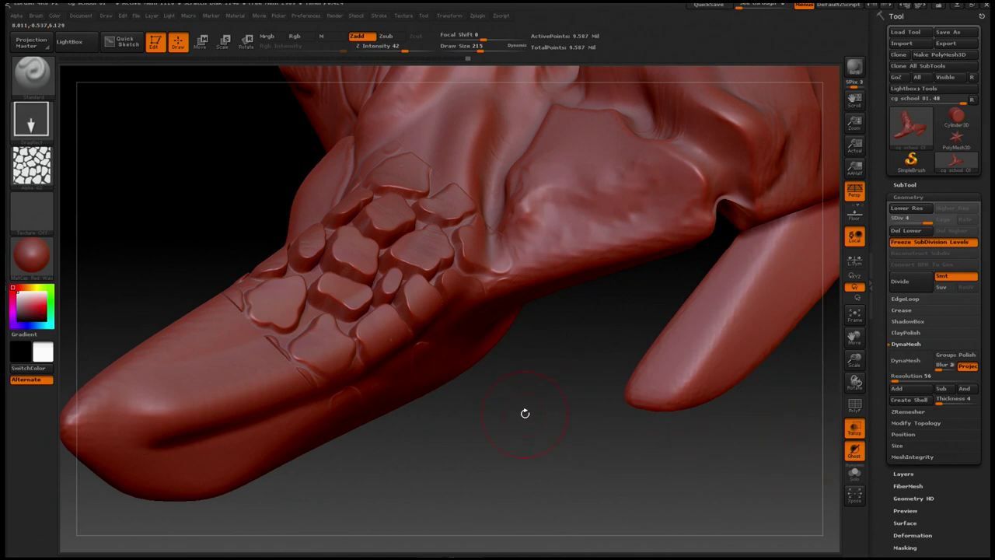
left_click_drag(541, 392, 397, 417, "alt")
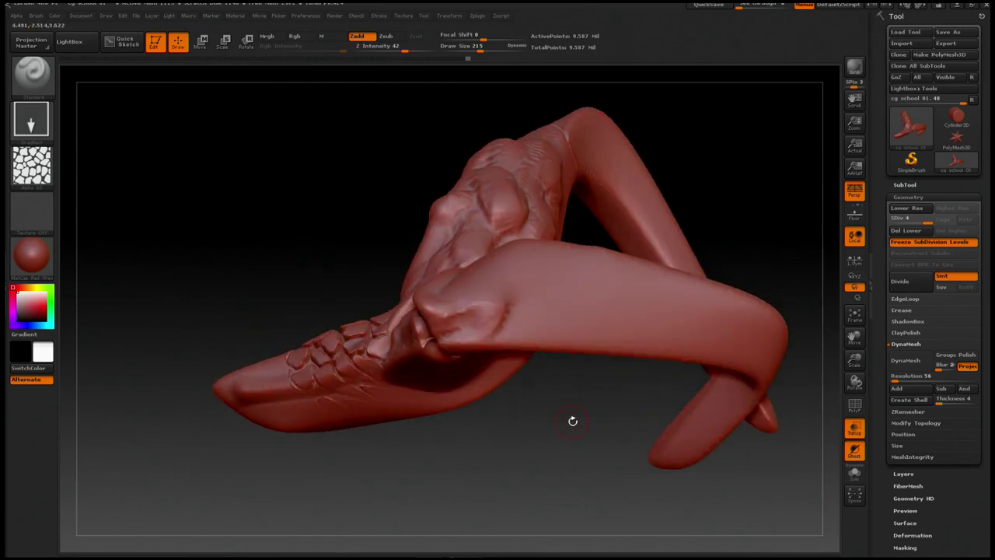
left_click_drag(572, 420, 389, 303)
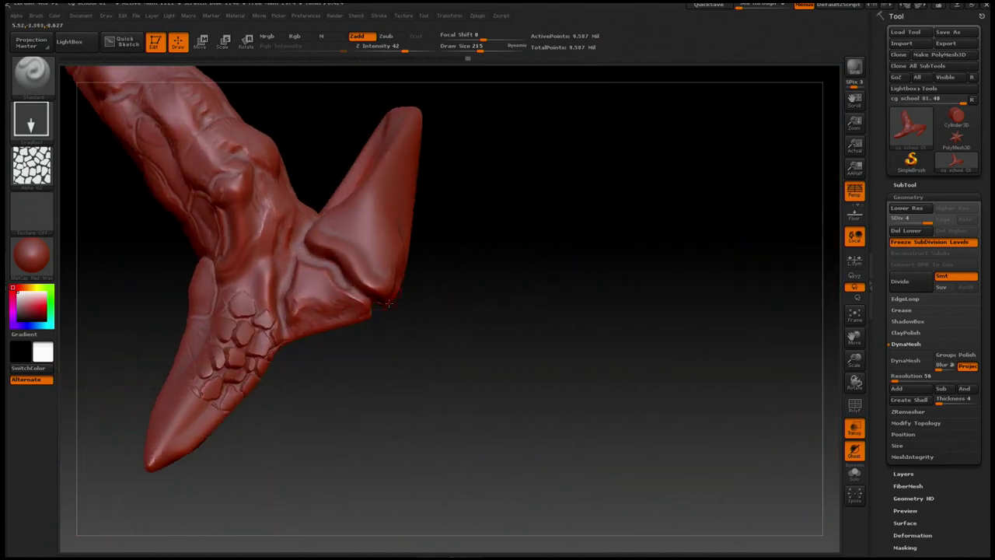
left_click_drag(346, 203, 557, 237)
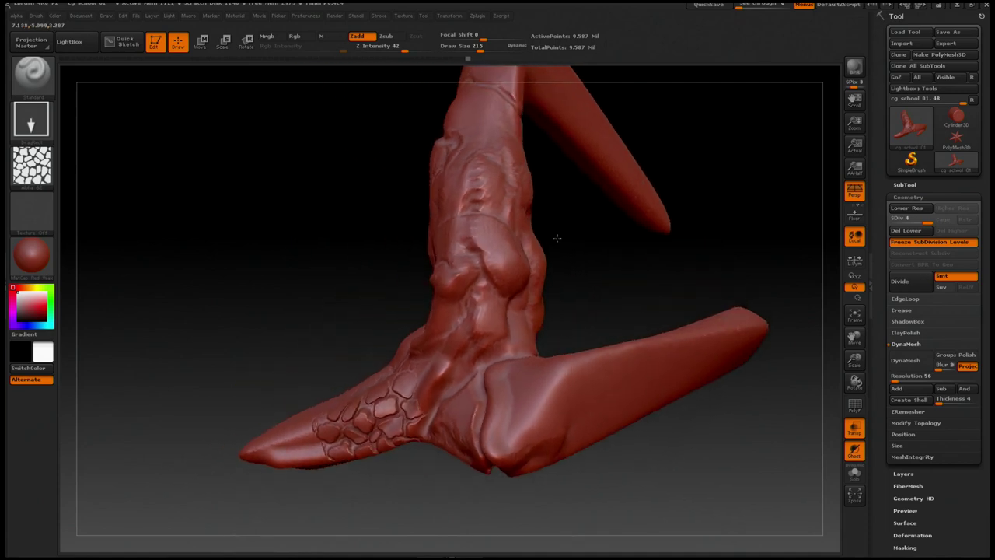
left_click_drag(601, 292, 605, 268, "alt")
left_click_drag(677, 293, 572, 258)
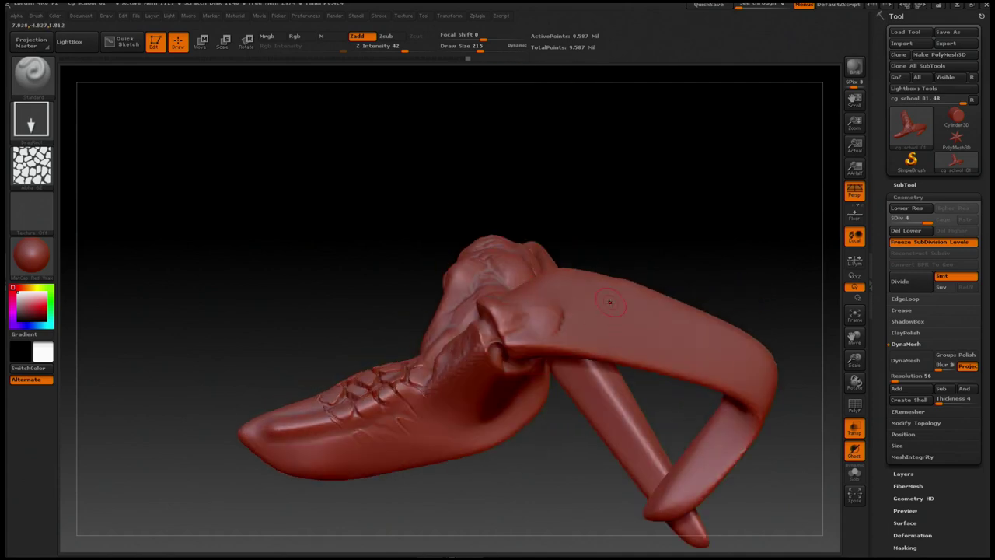
left_click_drag(574, 186, 619, 262)
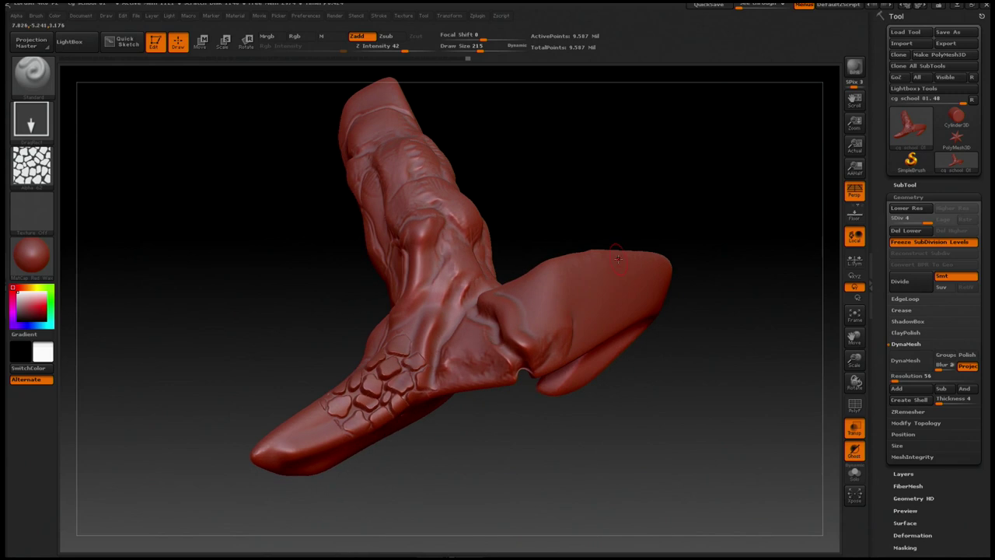
left_click_drag(646, 198, 640, 179)
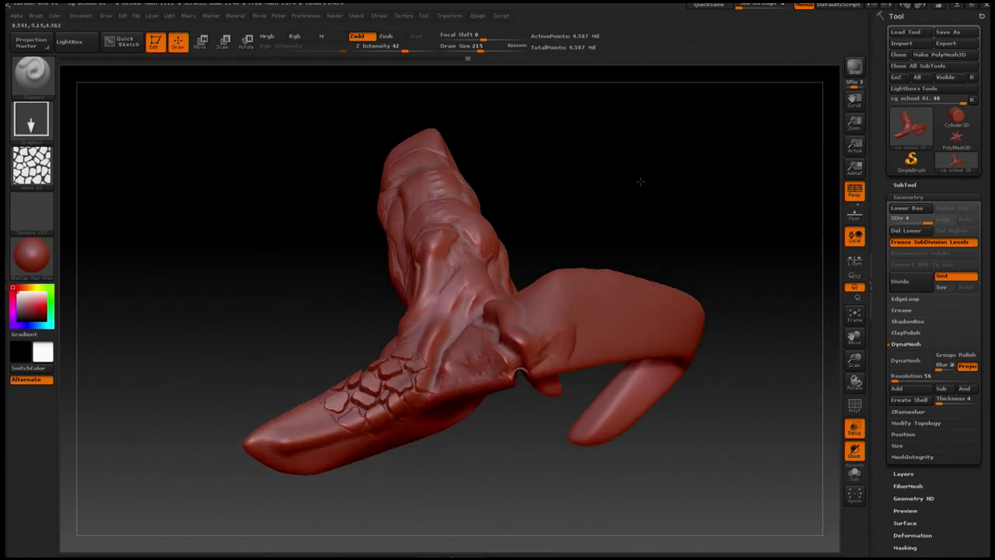
- Switch to the rocks base geometry scene in 3ds Max, select the smooth pale green base form and examine it from another side
key("super")
left_click(138, 550)
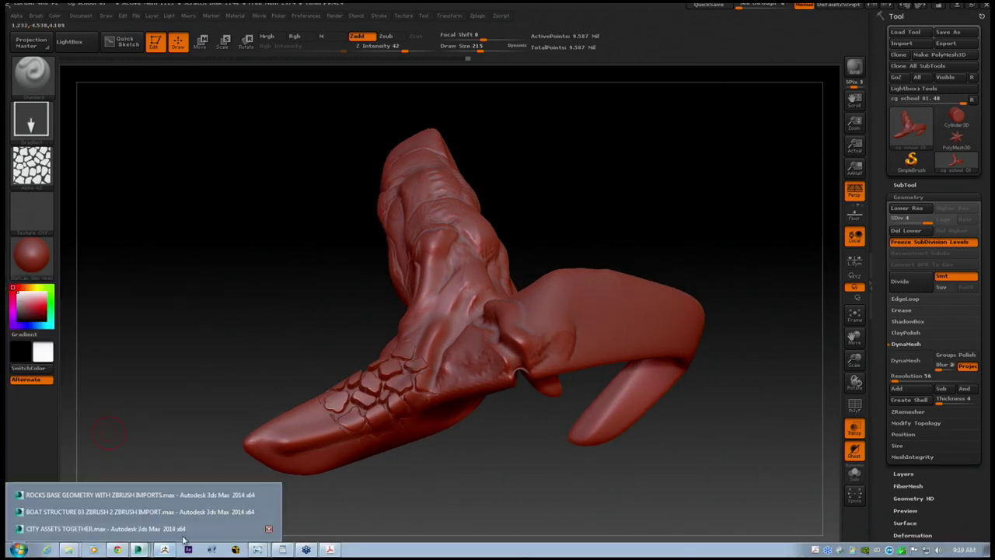
left_click(116, 497)
left_click_drag(379, 303, 318, 210)
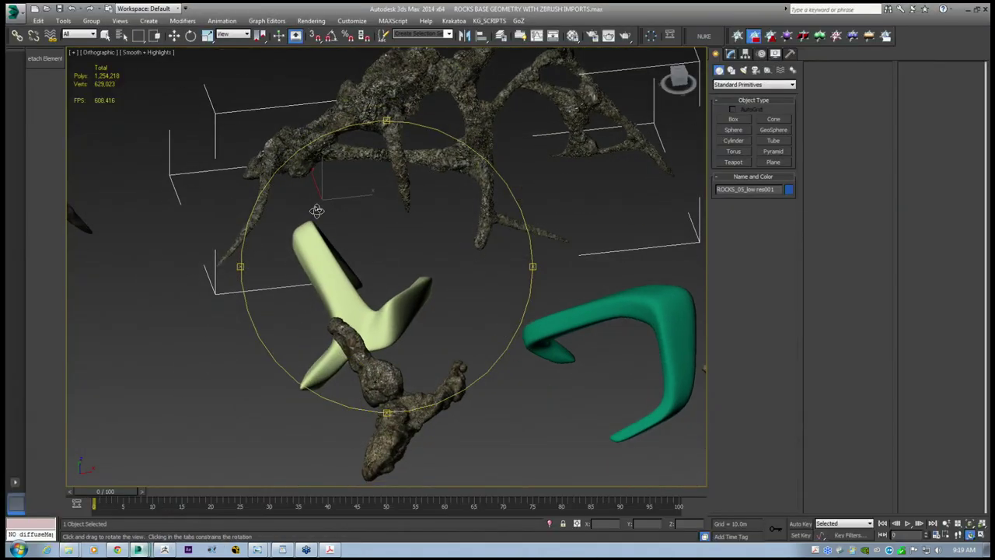
key("w")
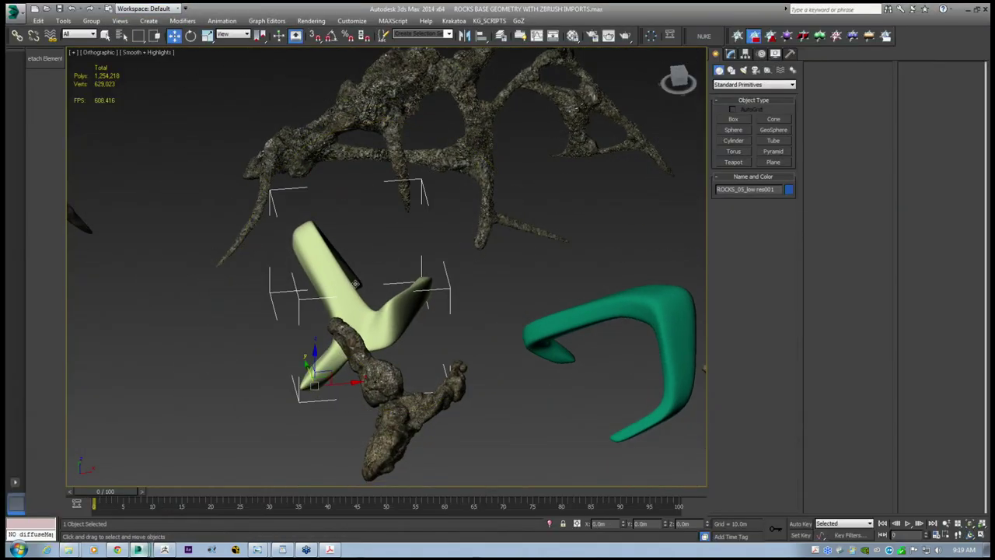
left_click(969, 523)
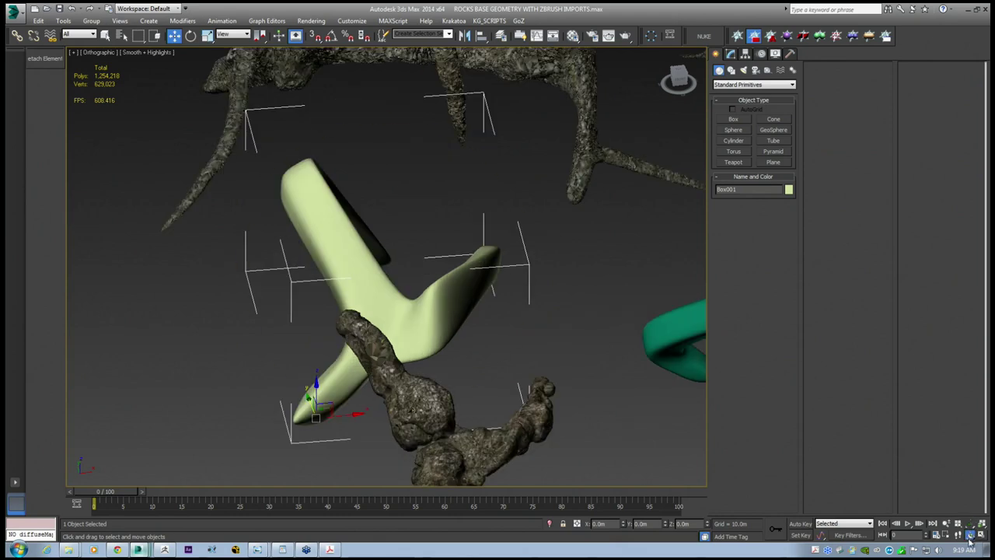
left_click(970, 534)
left_click_drag(304, 265, 363, 322)
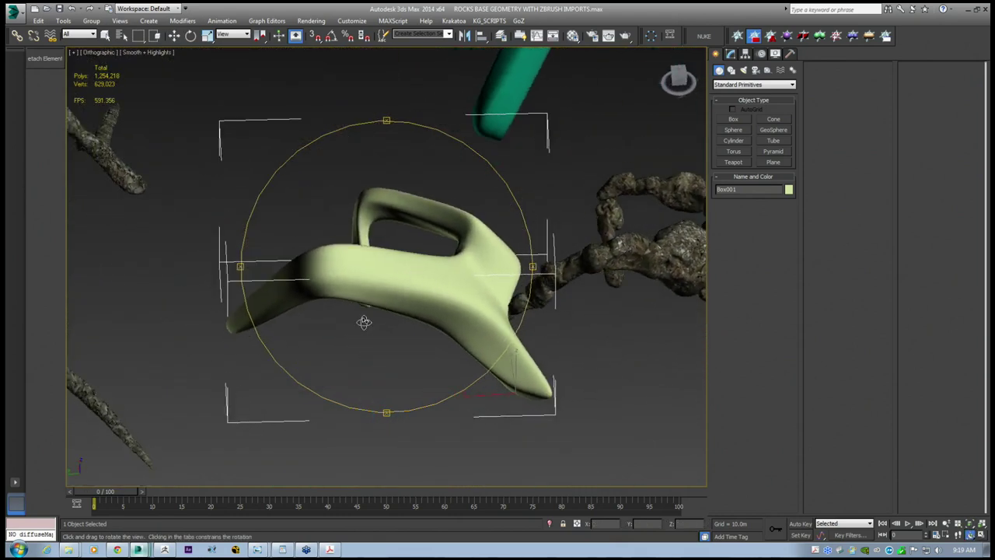
- Open the CG SCHOOL folder, go through DAY 01_ARTWORK and 04_POST PRODUCTION to ARTWORK JPG'S, and maximize the folder window
key("super")
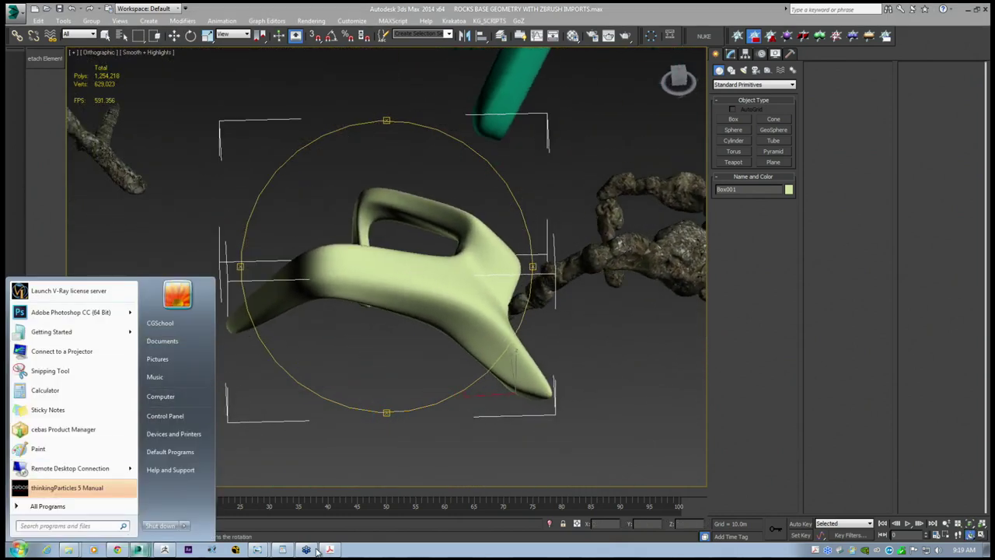
left_click(71, 550)
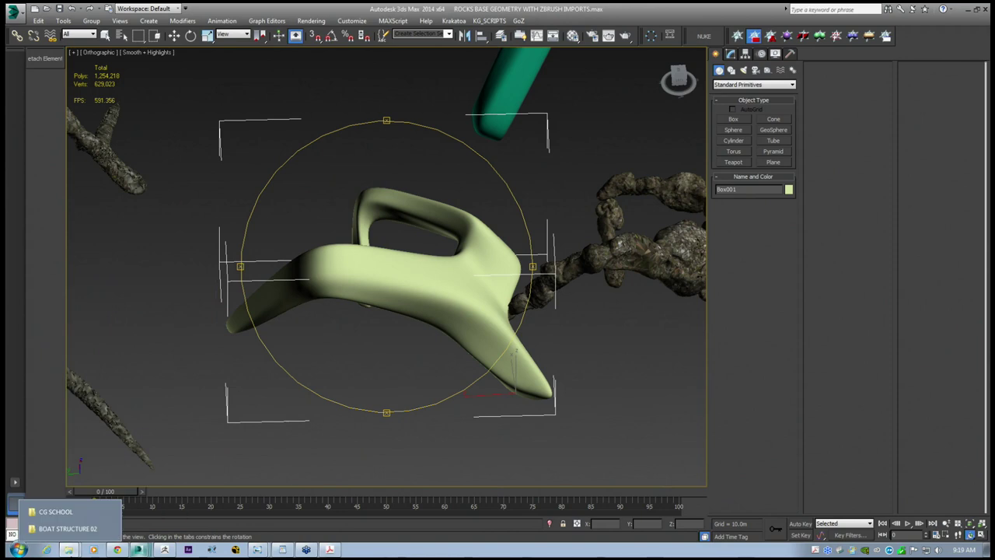
left_click(70, 516)
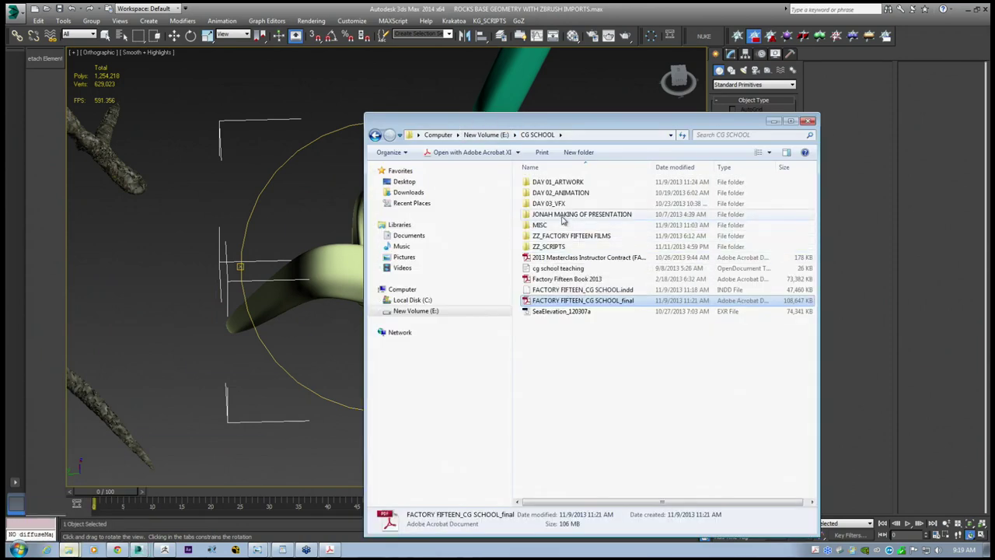
double_click(556, 183)
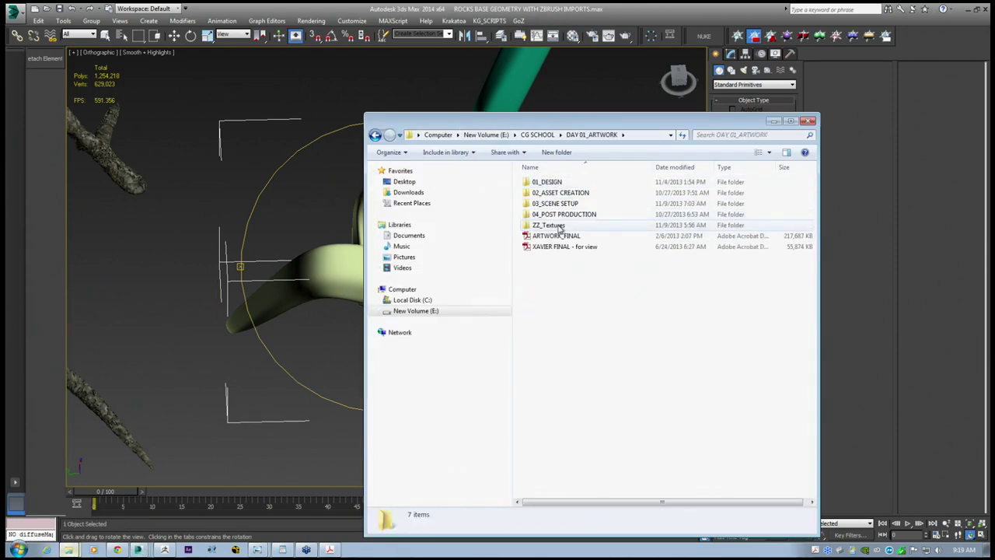
double_click(563, 214)
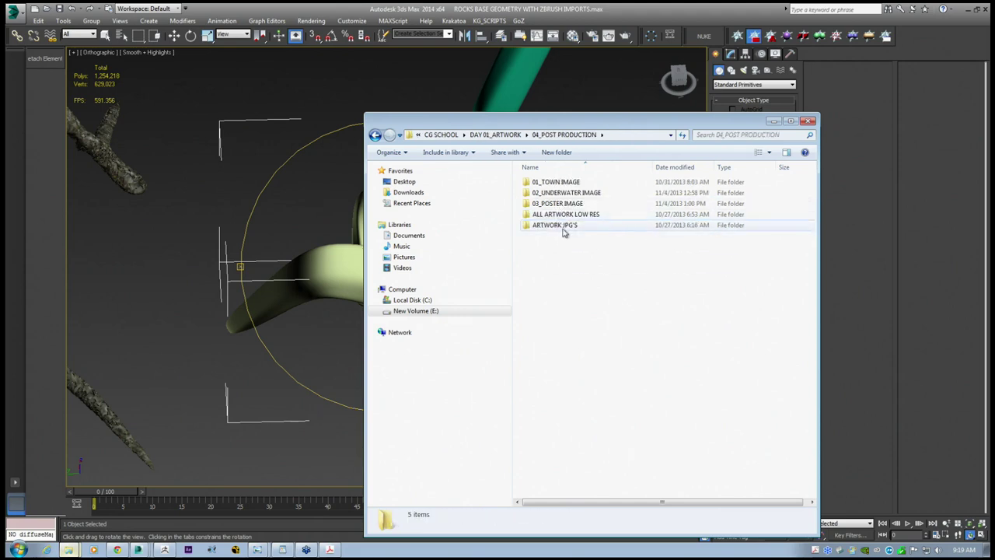
double_click(561, 225)
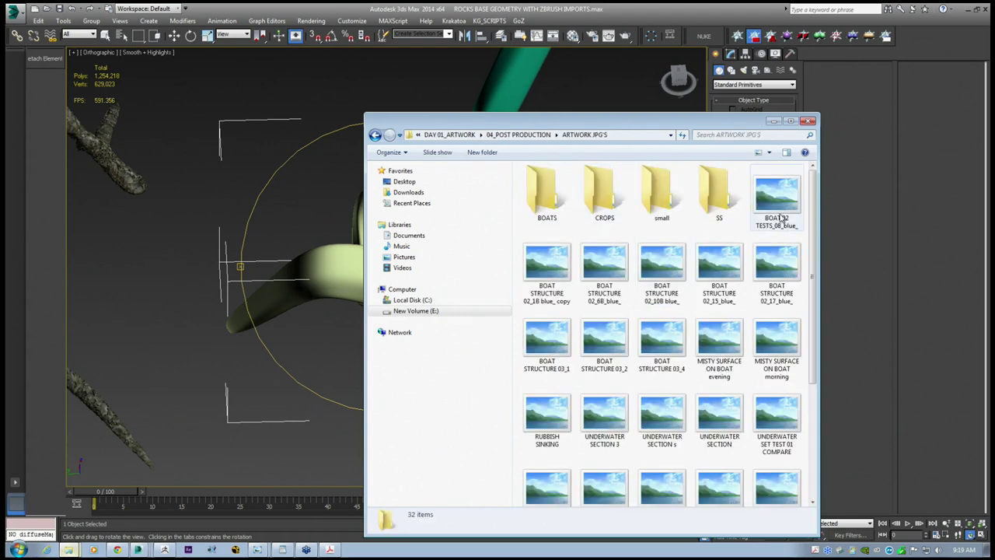
scroll(811, 216, "down", 3)
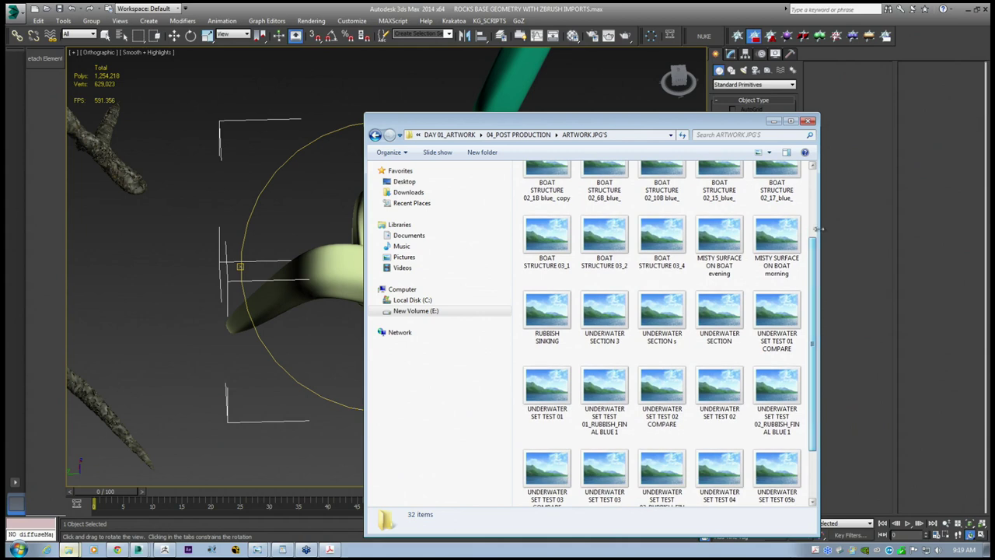
left_click(790, 121)
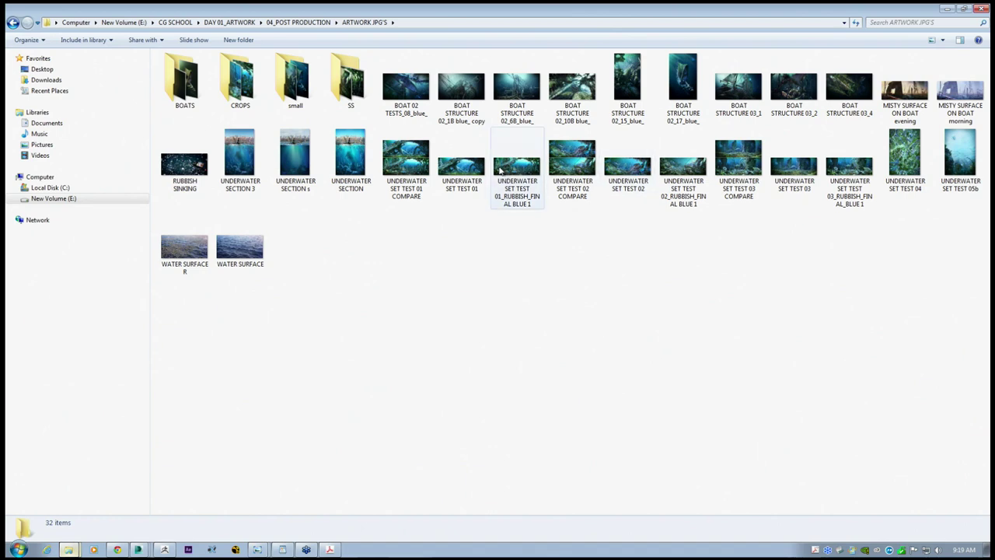
- View the UNDERWATER SET TEST 01 image and its COMPARE version, and close the picture viewer
double_click(463, 165)
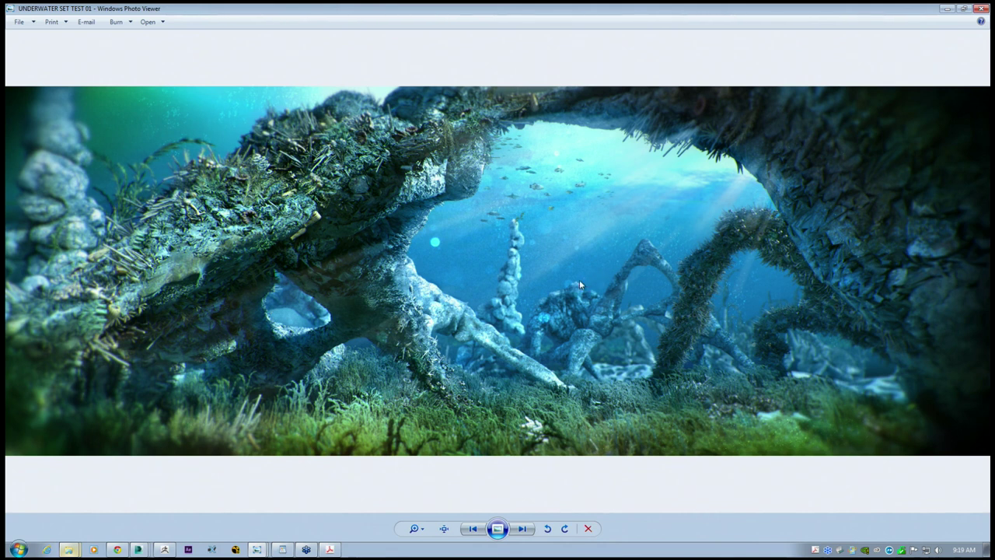
key("Left")
key("Right")
key("Right")
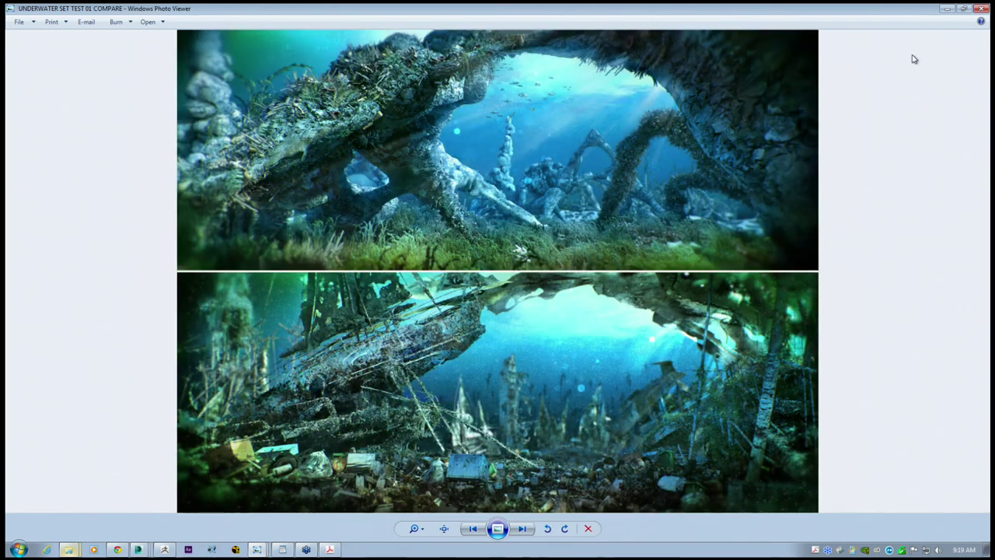
left_click(982, 9)
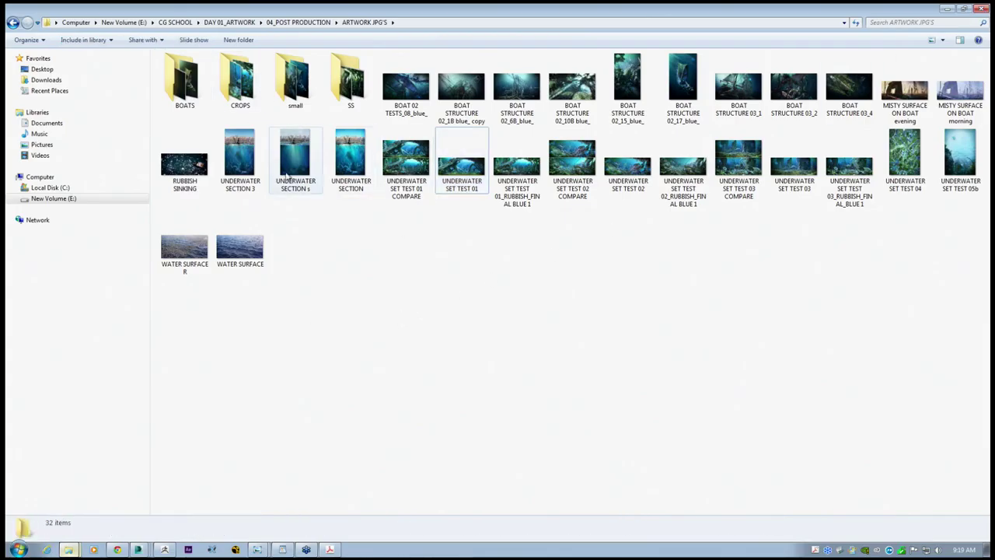
- Switch to the FACTORY FIFTEEN_CG SCHOOL_final PDF, magnify page 49 to 150%, examine its rock models, and minimize the document
left_click(329, 550)
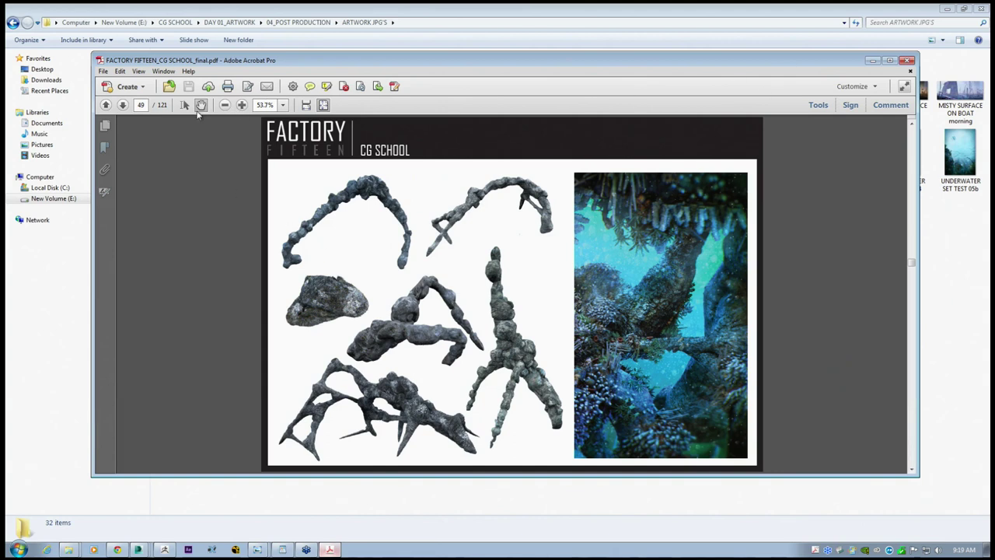
left_click(241, 105)
left_click(242, 105)
left_click(242, 105)
left_click(242, 105)
left_click(242, 105)
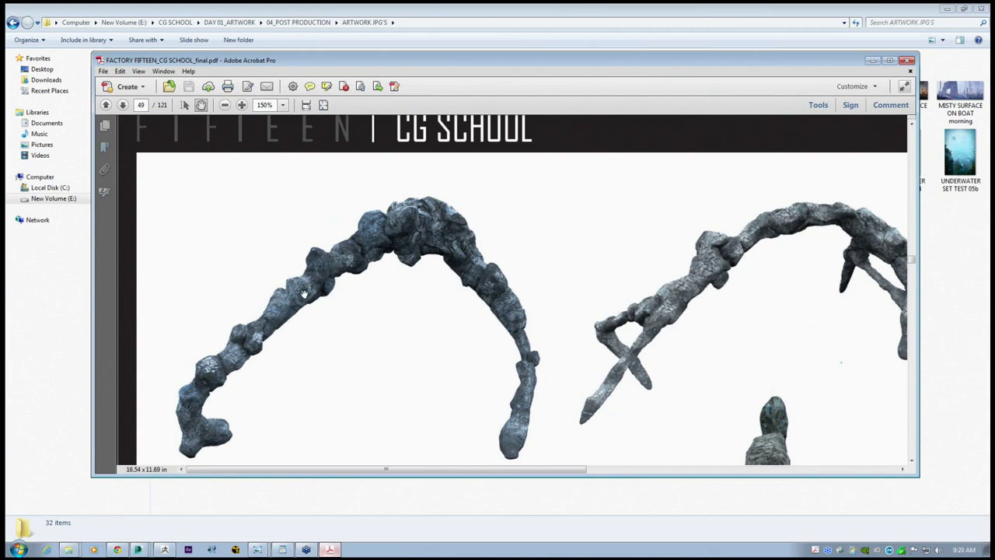
scroll(708, 253, "down", 5)
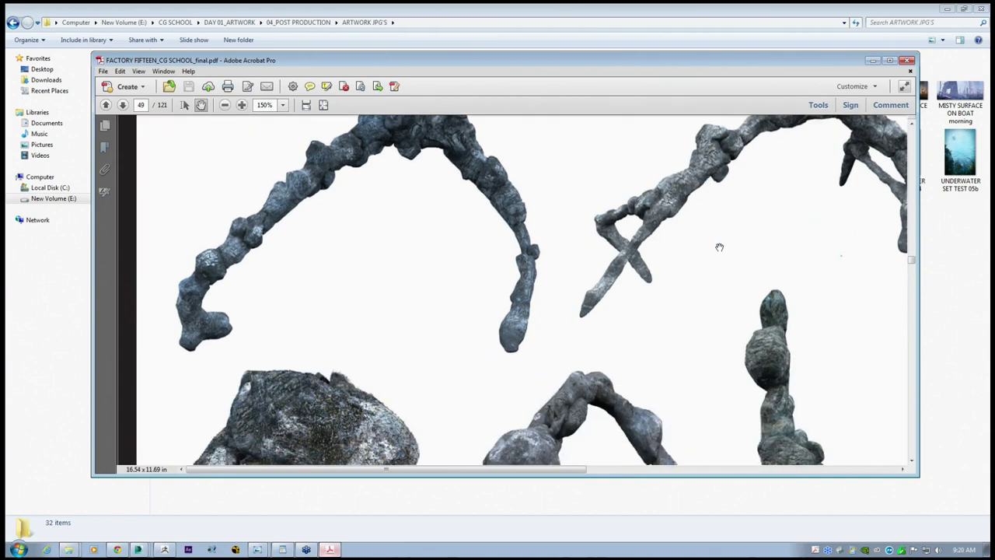
left_click_drag(910, 264, 911, 264)
scroll(759, 309, "up", 1)
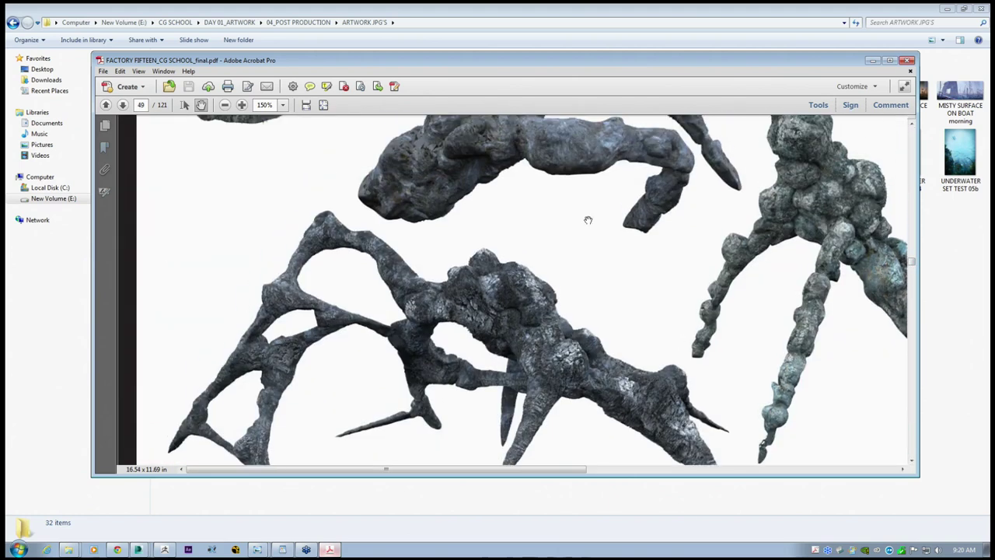
left_click(873, 61)
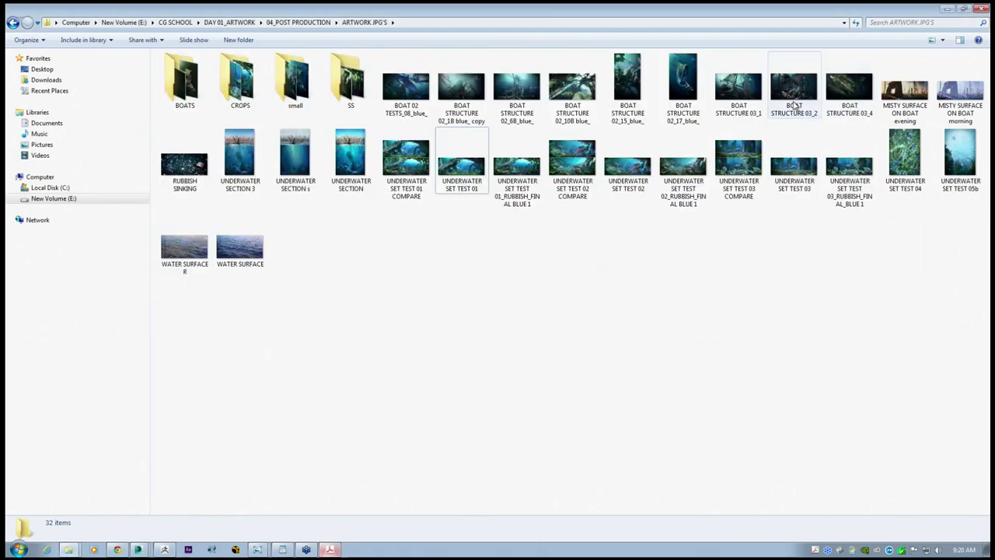
- Put away the artwork folder and the 3ds Max rocks scene, return to ZBrush and restore its window to a smaller size
left_click(949, 8)
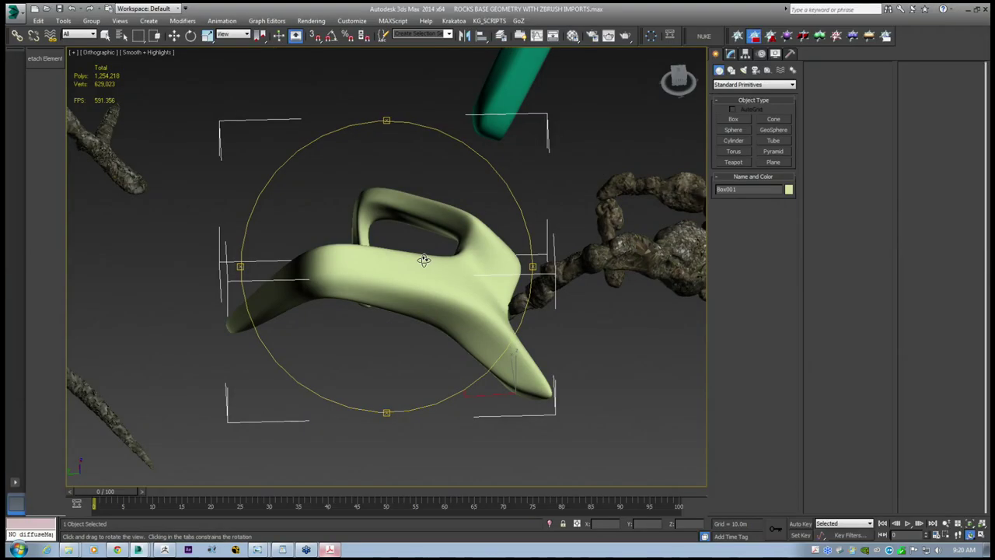
left_click_drag(425, 260, 407, 275)
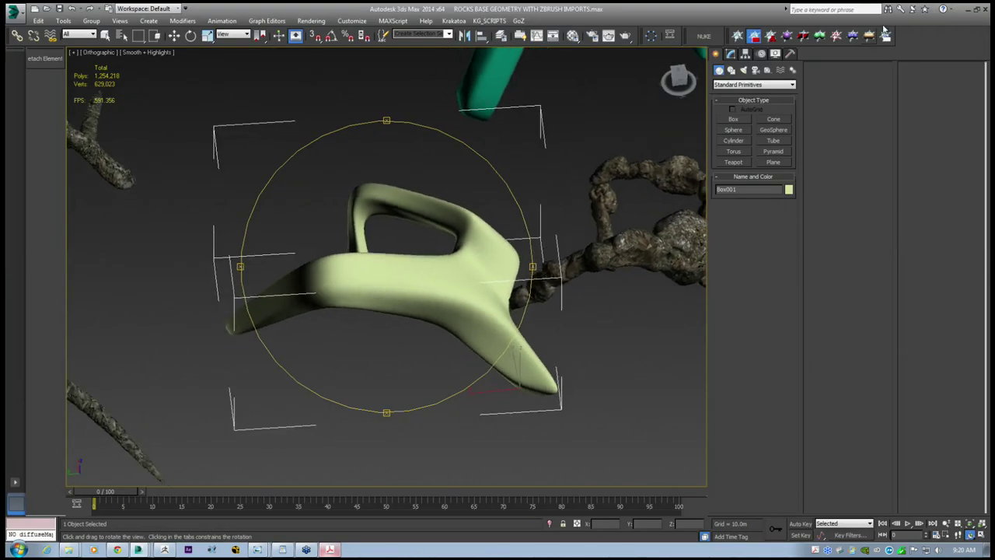
left_click(969, 9)
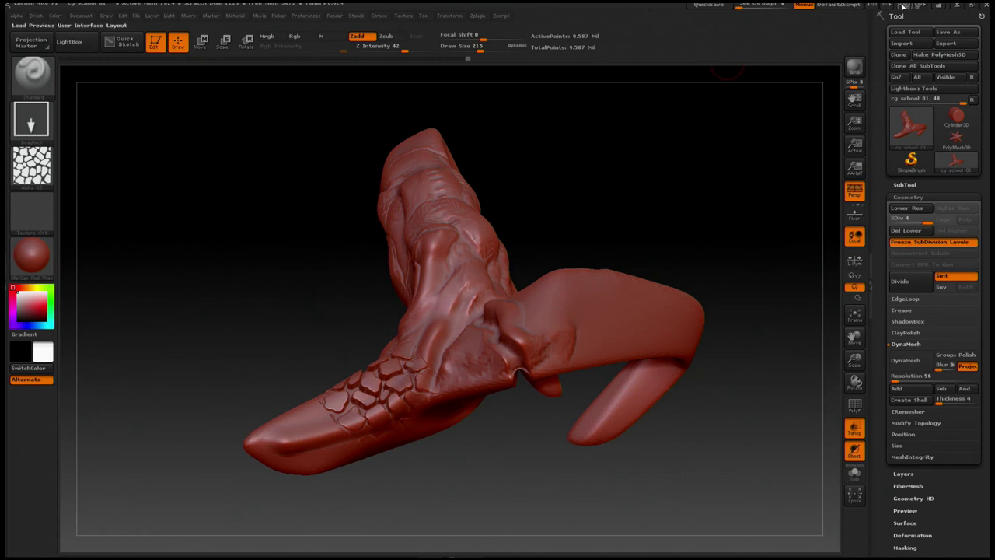
left_click(971, 5)
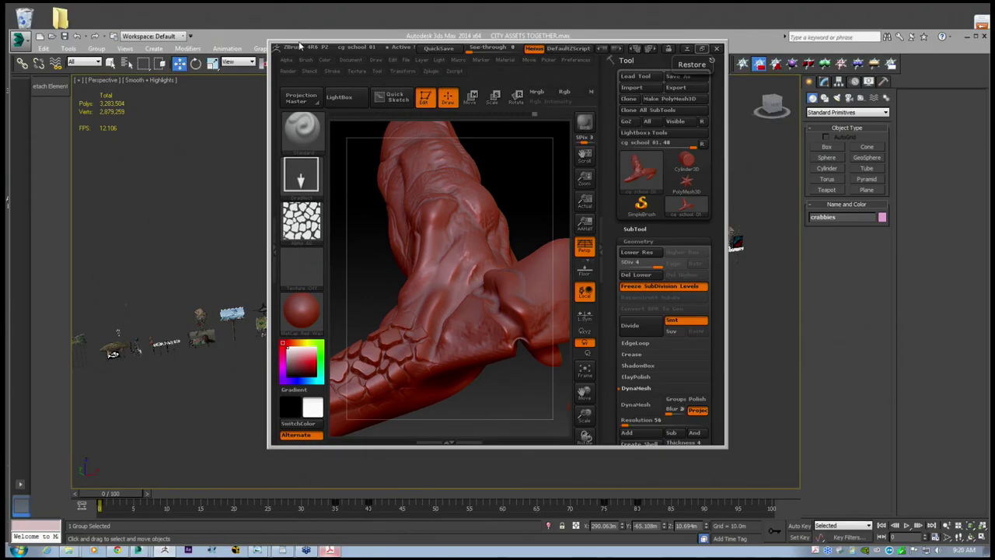
- Move the ZBrush window and enlarge it on all sides until it nearly fills the desktop
left_click_drag(315, 40, 62, 48)
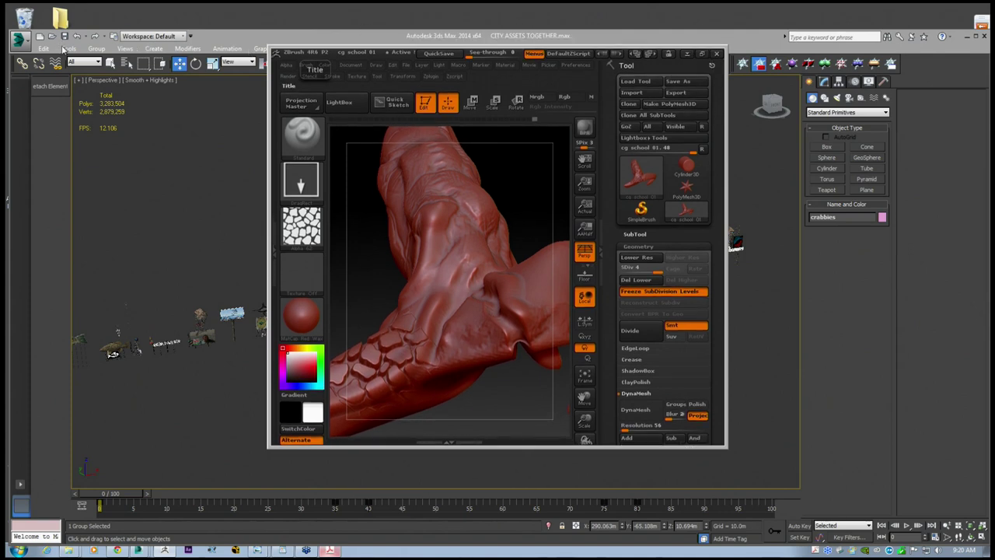
left_click_drag(270, 58, 12, 82)
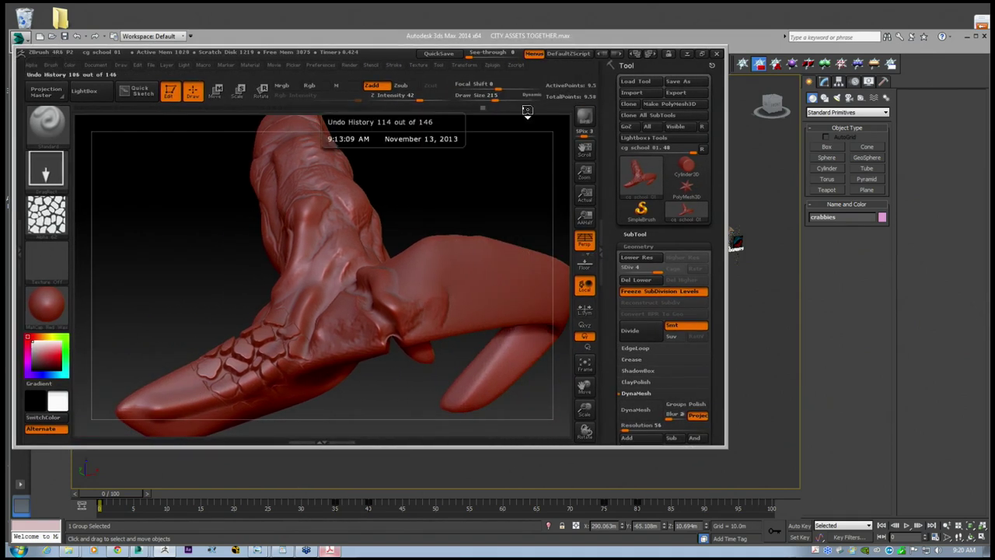
mouse_move(276, 53)
left_mouse_down()
mouse_move(275, 36)
mouse_move(286, 55)
left_mouse_up()
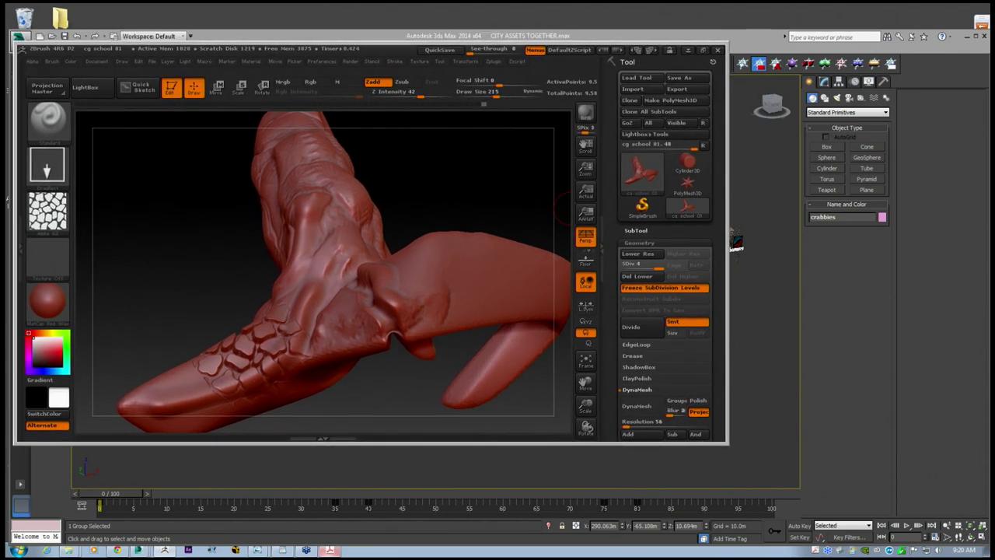
left_click_drag(728, 447, 989, 539)
- Undo the cracked-stone alpha stamps on the lower limb near its tip
mouse_move(608, 220)
left_mouse_down()
mouse_move(594, 215)
mouse_move(594, 225)
mouse_move(602, 209)
mouse_move(596, 310)
mouse_move(237, 241)
mouse_move(247, 269)
mouse_move(266, 263)
mouse_move(494, 383)
mouse_move(484, 363)
mouse_move(544, 373)
mouse_move(644, 358)
mouse_move(692, 311)
mouse_move(622, 342)
left_mouse_up()
mouse_move(689, 441)
left_mouse_down()
mouse_move(634, 395)
mouse_move(636, 422)
mouse_move(614, 423)
mouse_move(560, 422)
mouse_move(511, 399)
left_mouse_up()
mouse_move(488, 363)
left_mouse_down()
mouse_move(634, 383)
mouse_move(622, 454)
left_mouse_up()
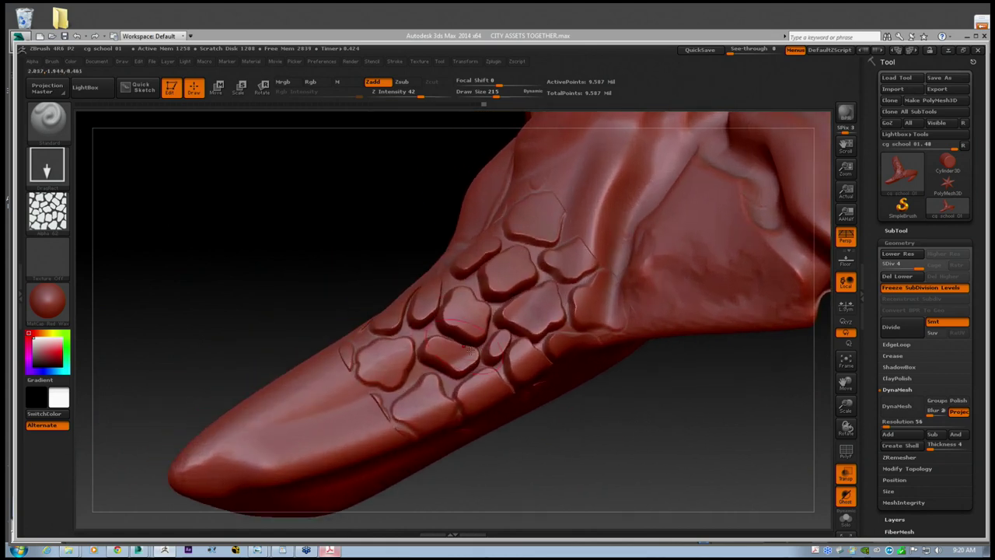
key("ctrl")
key("ctrl+z")
key("ctrl+z")
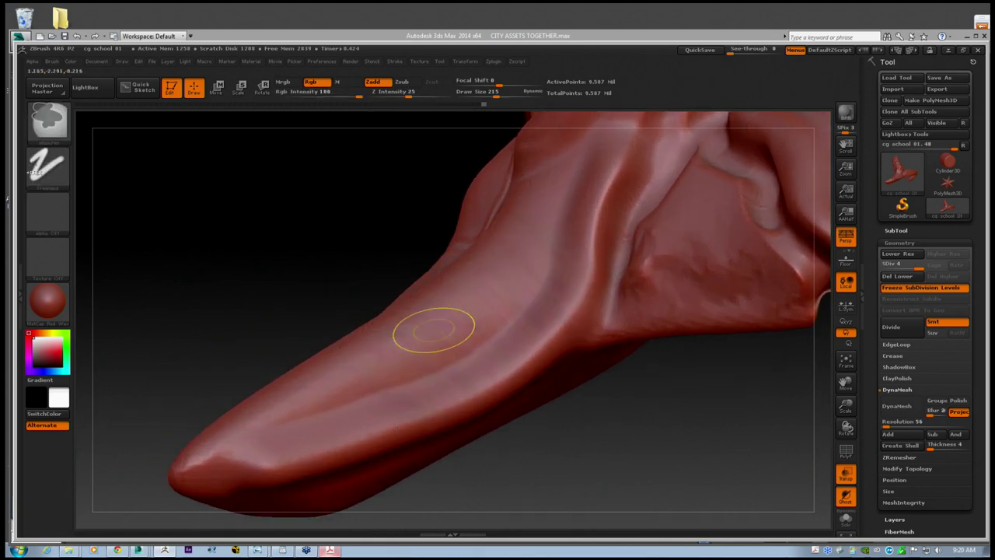
- Look through the brush's alpha library and view the whole three-limbed form from another angle
left_click(47, 212)
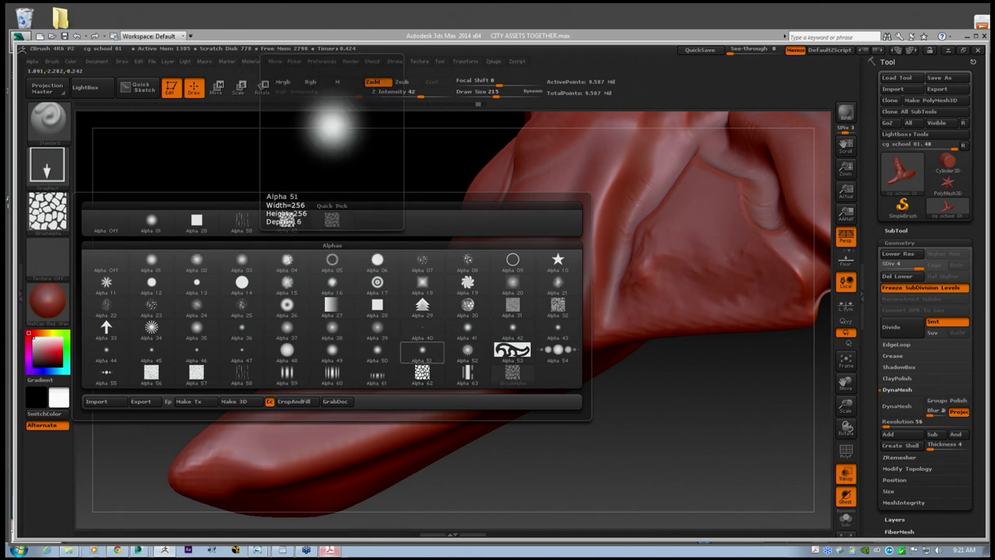
left_click_drag(675, 405, 711, 412)
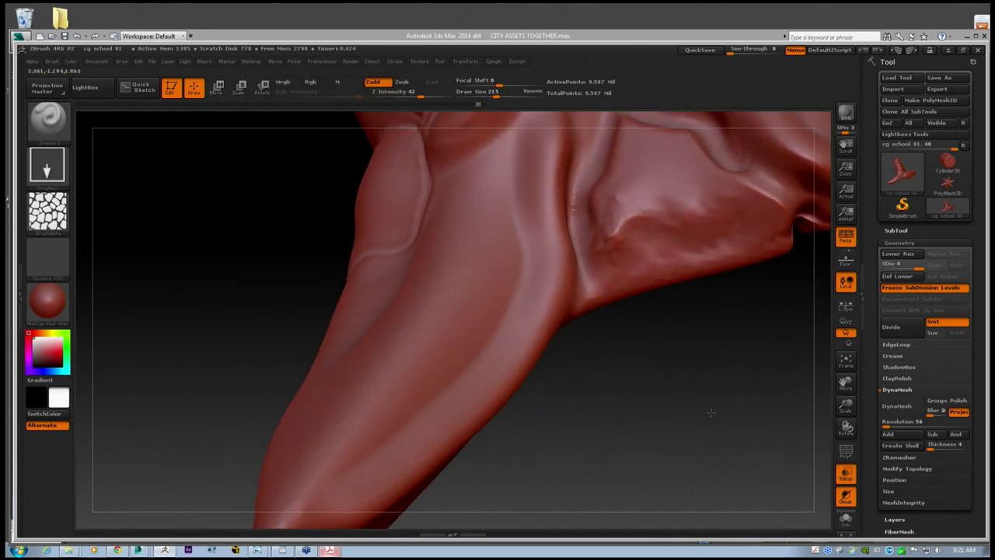
mouse_move(660, 371)
left_mouse_down()
mouse_move(644, 291)
mouse_move(708, 388)
mouse_move(393, 220)
mouse_move(404, 243)
mouse_move(404, 229)
mouse_move(369, 269)
mouse_move(338, 267)
mouse_move(350, 296)
mouse_move(352, 285)
left_mouse_up()
left_click(891, 243)
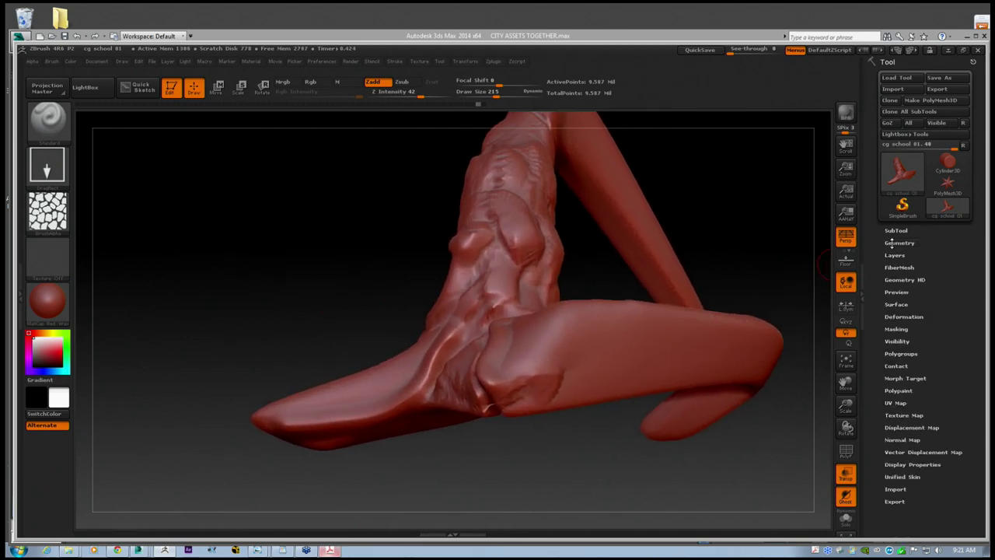
mouse_move(877, 268)
left_mouse_down()
mouse_move(876, 257)
mouse_move(879, 284)
left_mouse_up()
left_click(896, 279)
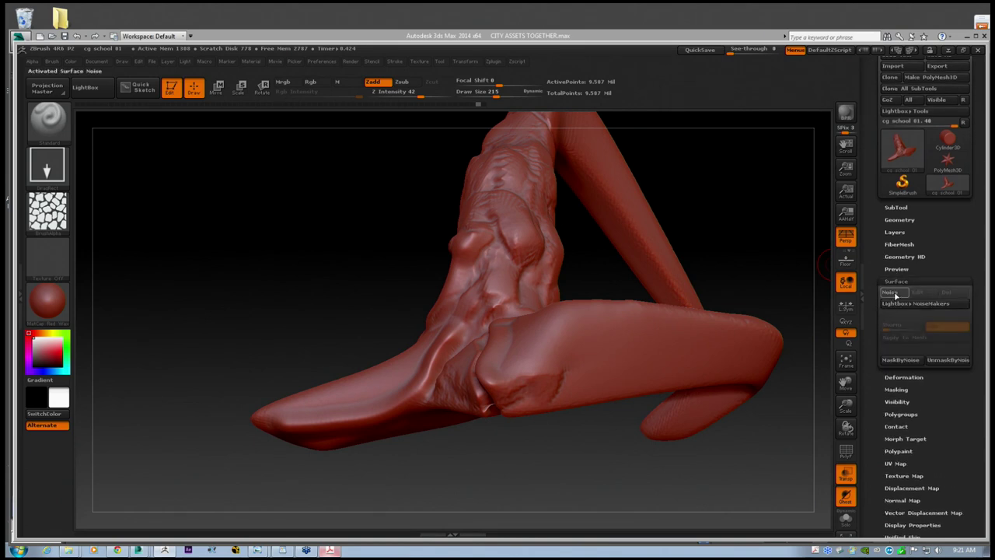
left_click(894, 294)
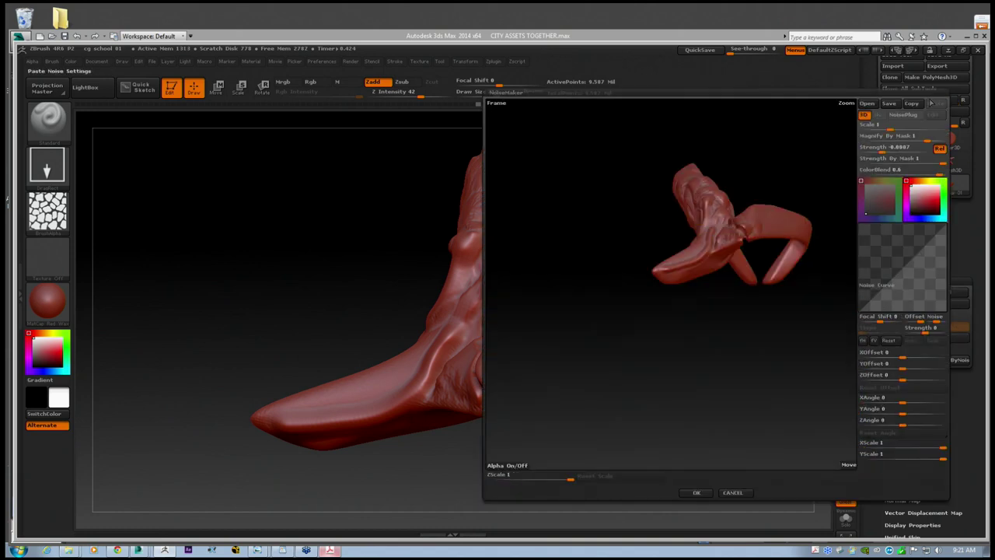
left_click(734, 493)
- Add a new sculpting layer to the form and name it noise
left_click(892, 235)
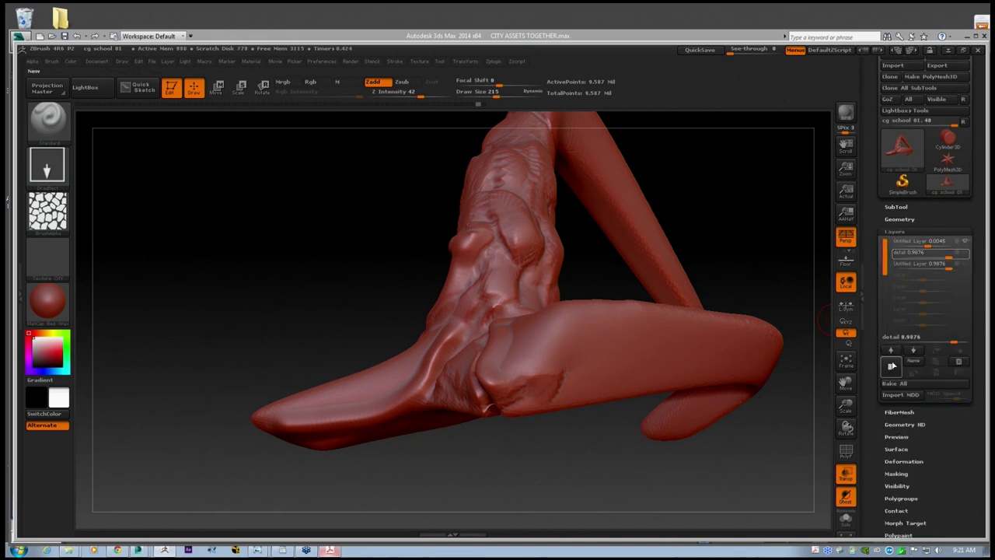
left_click(891, 365)
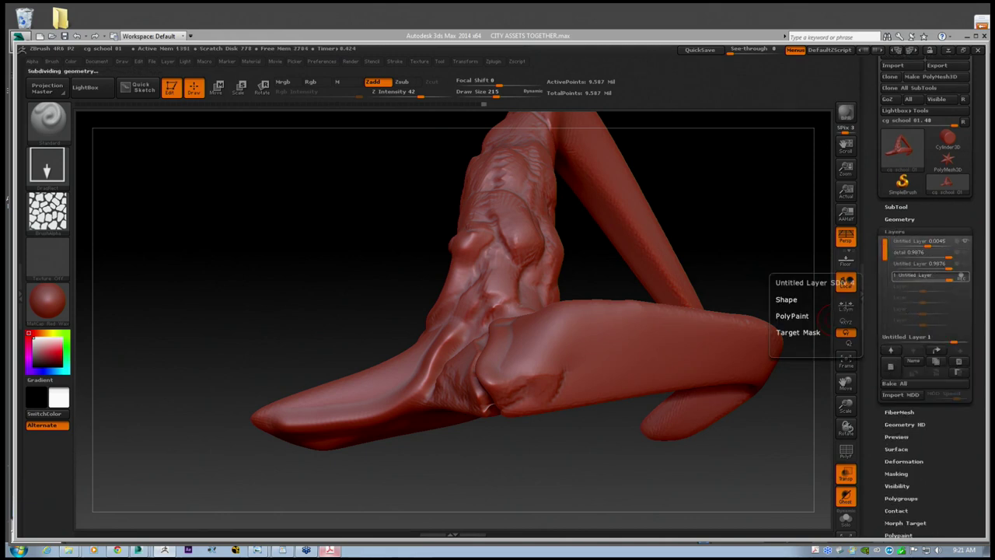
left_click(914, 362)
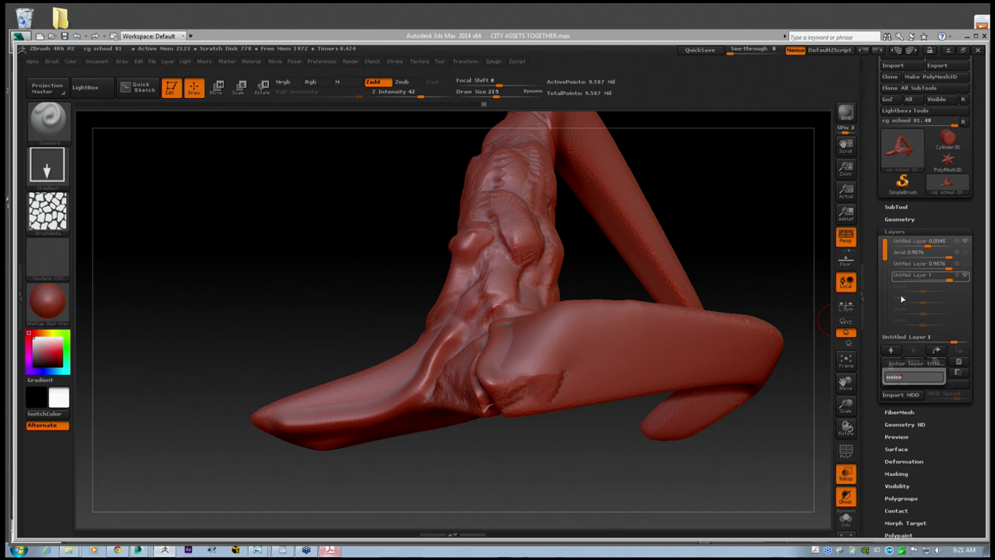
key("Return")
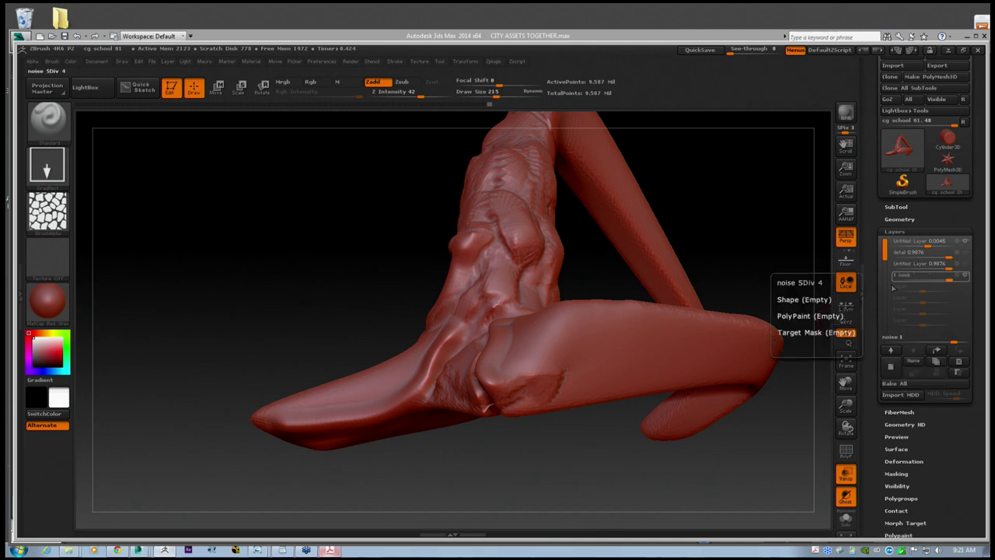
- Start a surface noise on the noise layer and enlarge the limbs' joint in the NoiseMaker preview
left_click_drag(877, 335, 888, 284)
scroll(884, 273, "down", 2)
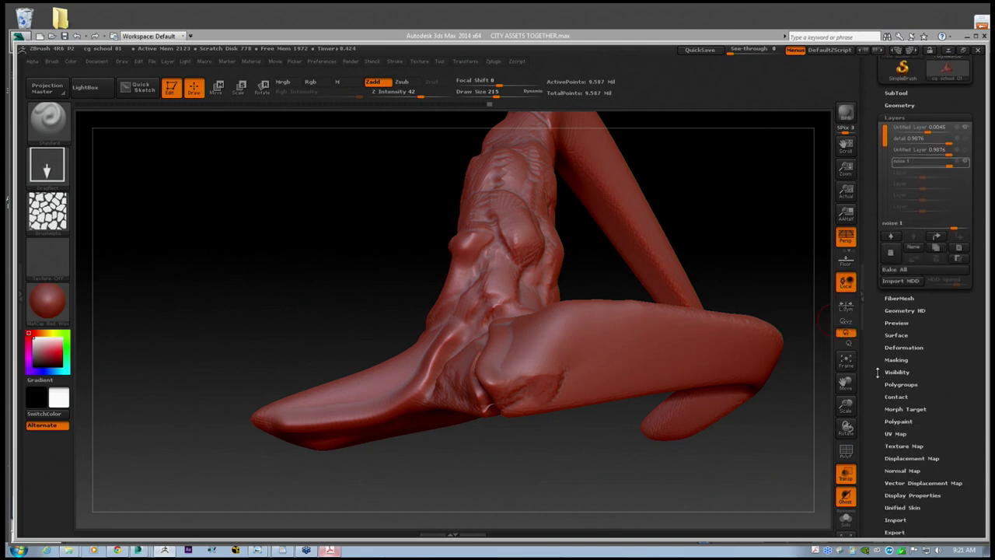
left_click(897, 335)
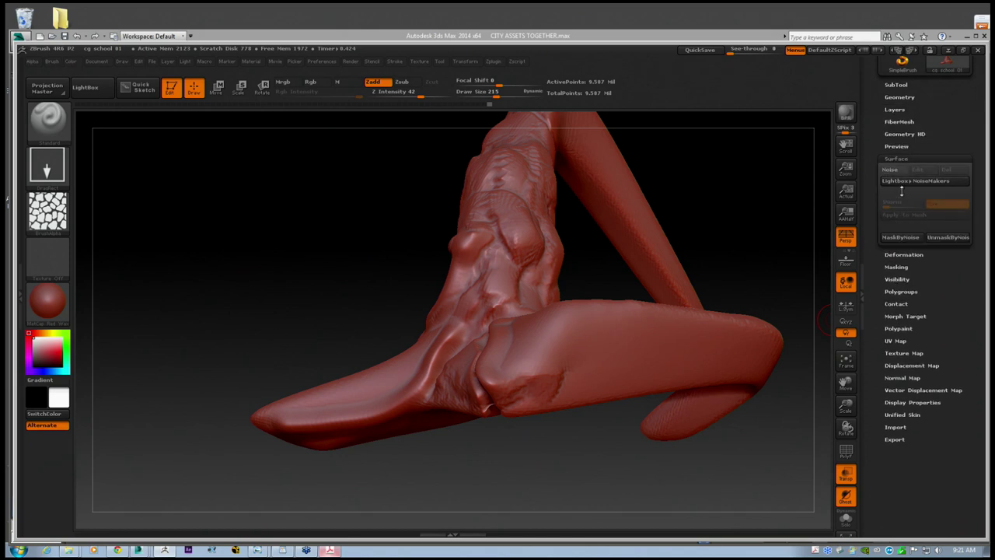
left_click(889, 169)
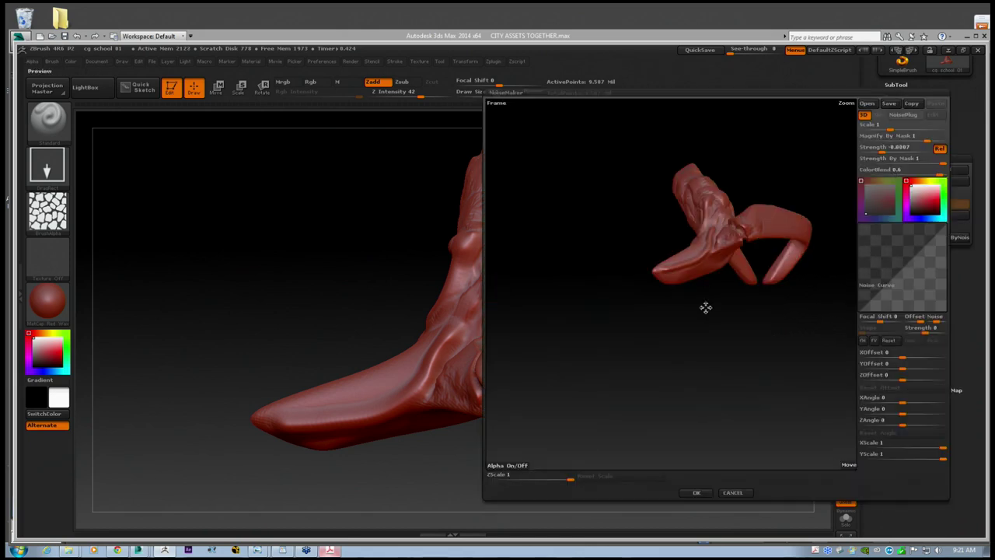
left_click_drag(682, 335, 711, 330)
left_click_drag(741, 181, 749, 205)
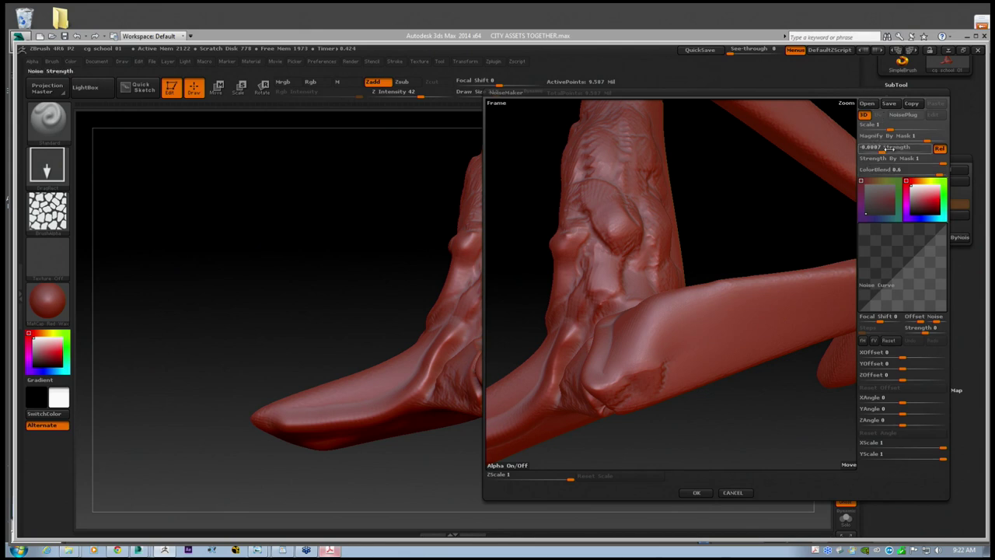
key("Return")
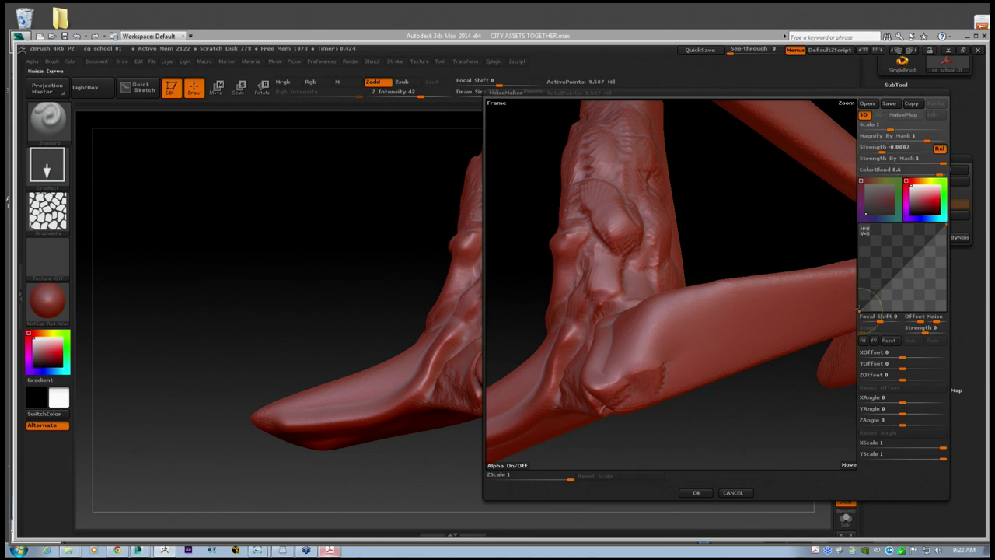
- Shape the noise curve into a valley, set Magnify By Mask to -0.0126 and set the noise Scale to 144.7395
left_click_drag(859, 311, 893, 285)
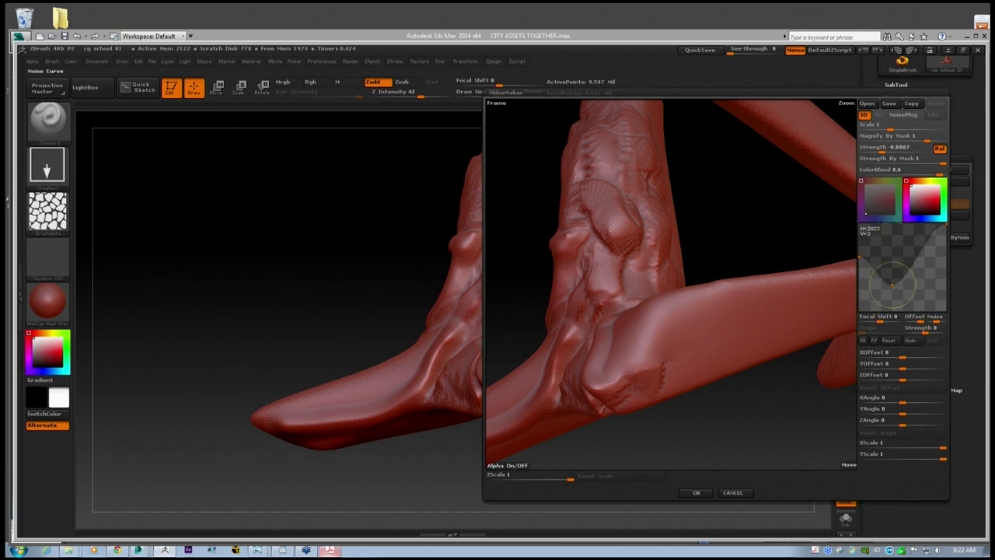
left_click(891, 136)
type("-0.0091")
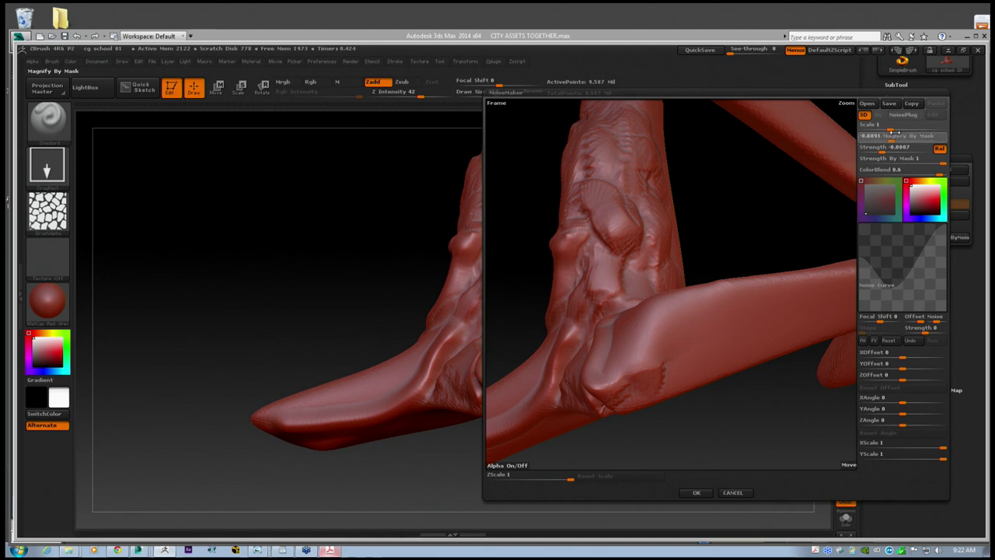
left_click_drag(894, 133, 929, 136)
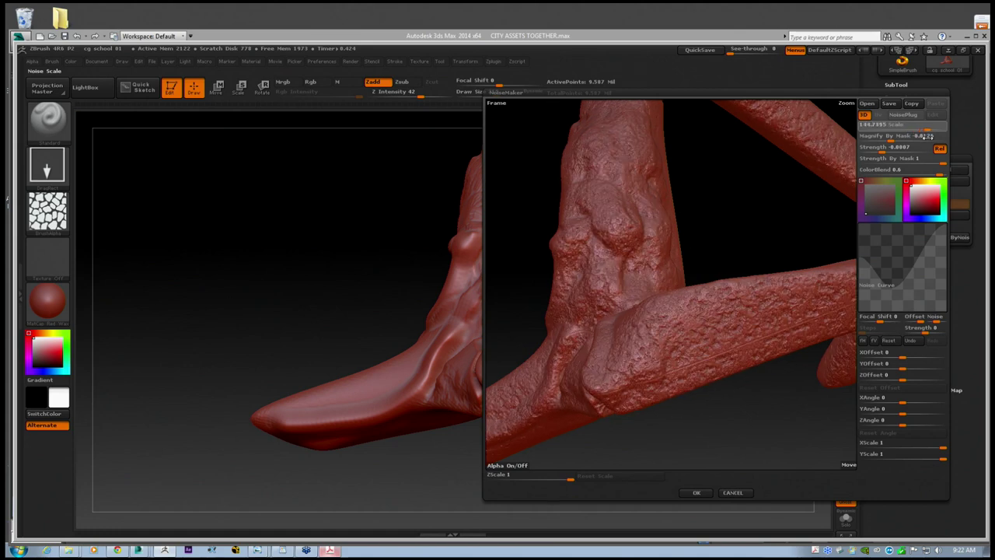
mouse_move(868, 261)
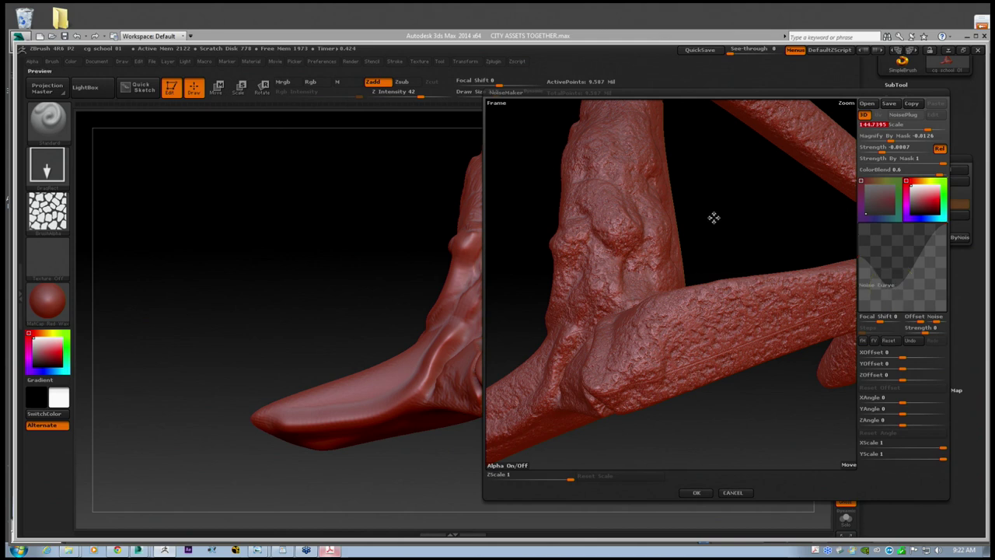
- Inspect the noise on the thick limb and replace the curve's single low point with two low points forming a flat-bottomed valley
left_click_drag(714, 217, 552, 240)
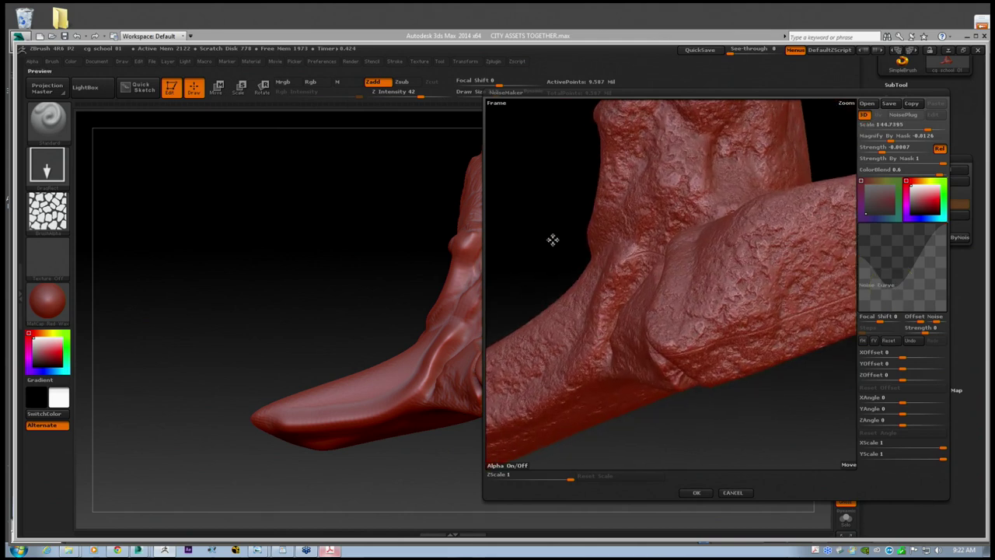
left_click_drag(658, 235, 533, 205)
left_click_drag(782, 335, 759, 353)
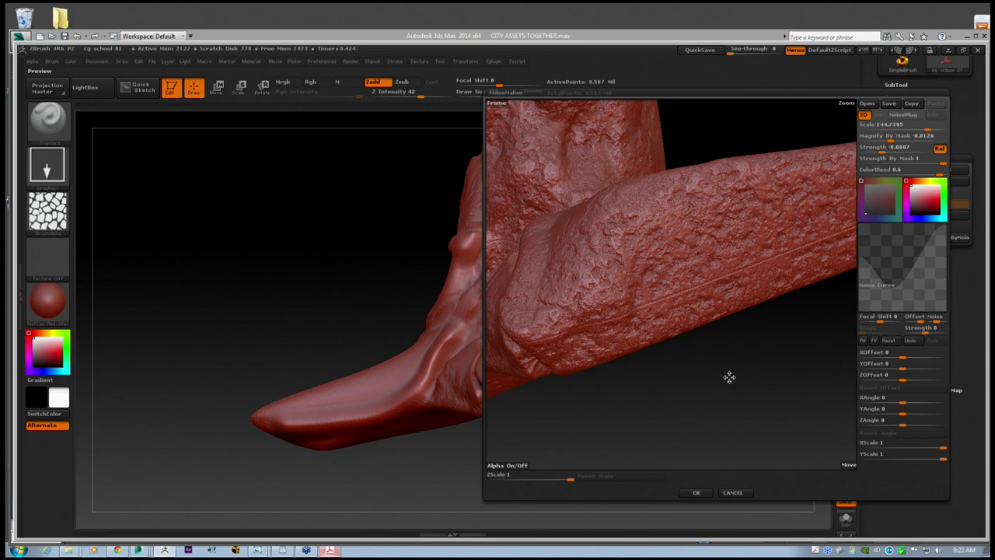
left_click_drag(730, 378, 720, 428)
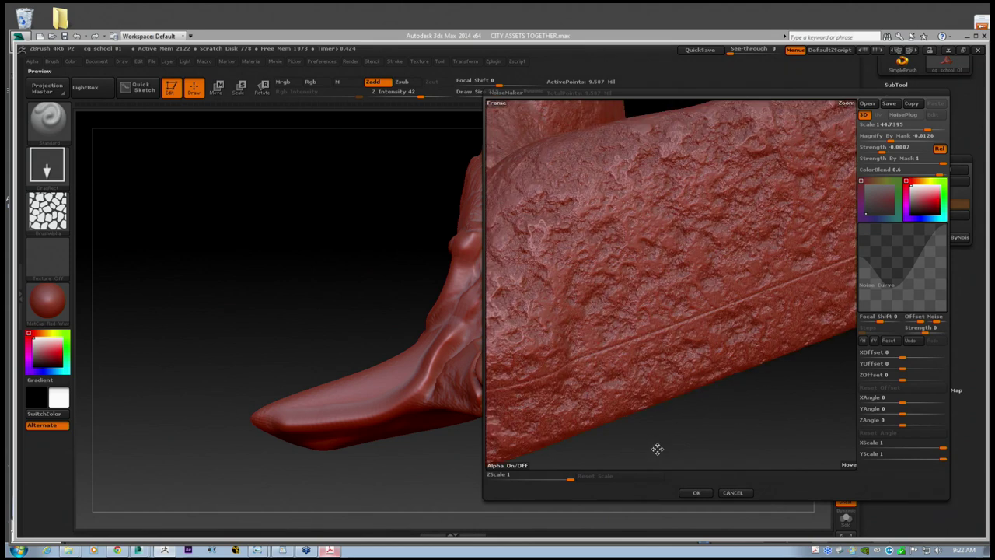
left_click_drag(657, 449, 786, 429)
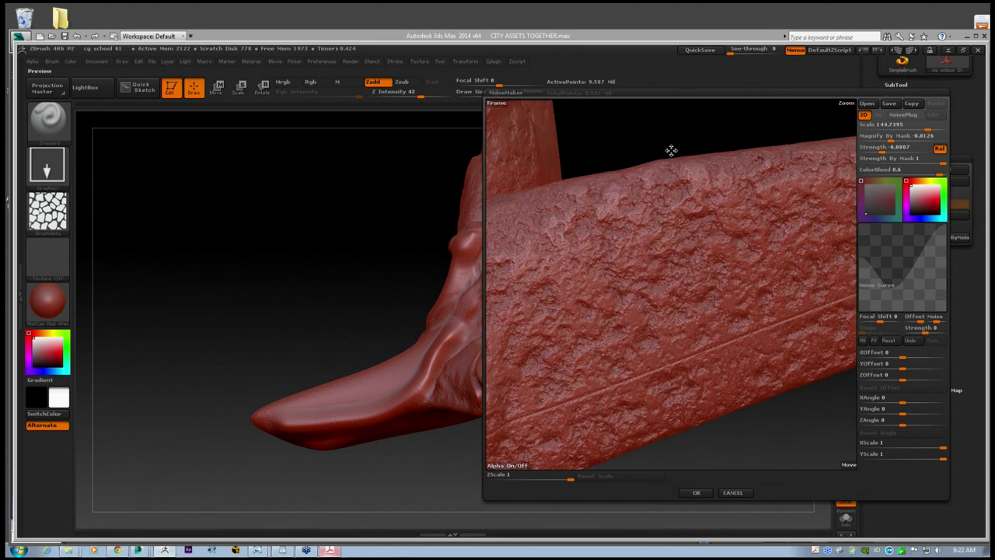
left_click_drag(671, 150, 690, 162, "alt")
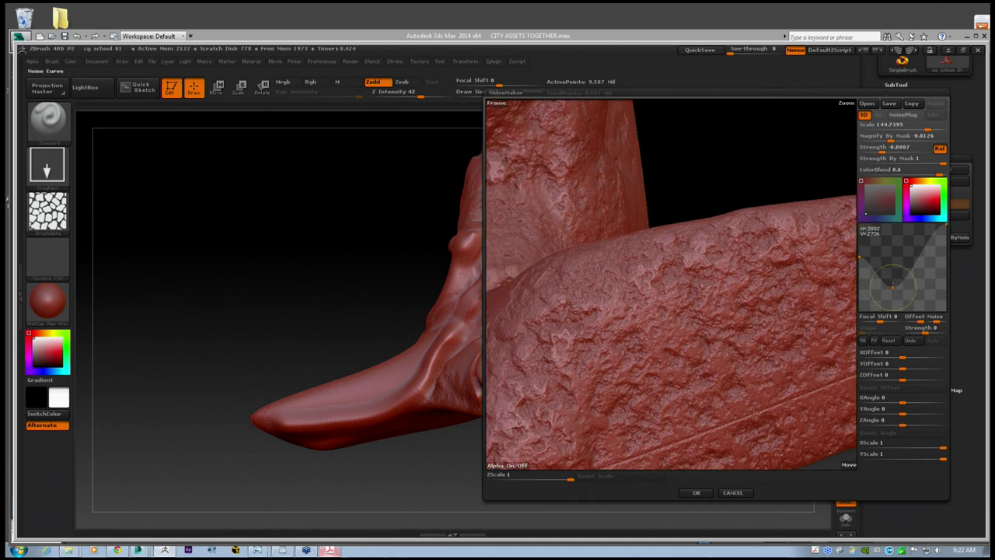
left_click_drag(892, 288, 776, 283)
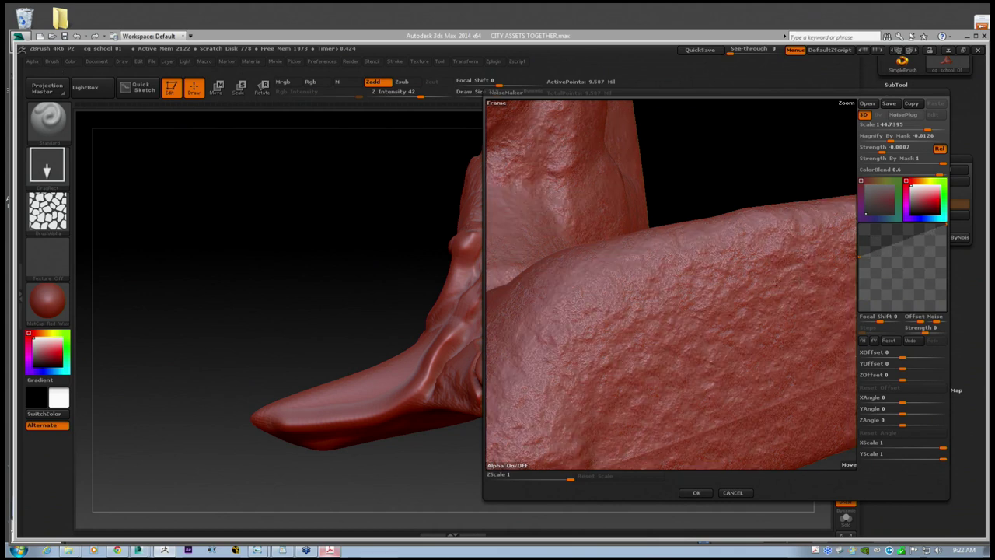
left_click_drag(886, 248, 886, 279)
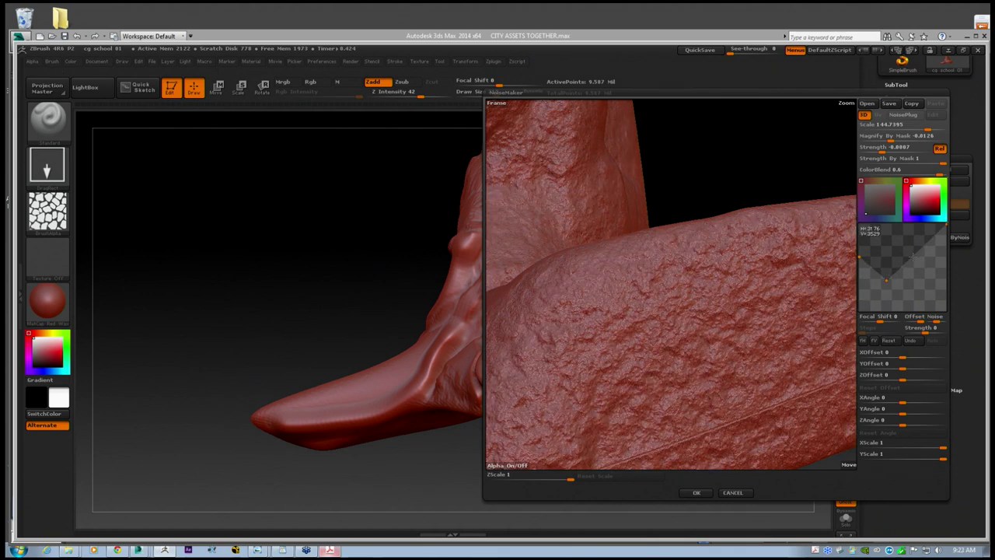
left_click_drag(913, 256, 816, 345)
left_click_drag(913, 256, 917, 279)
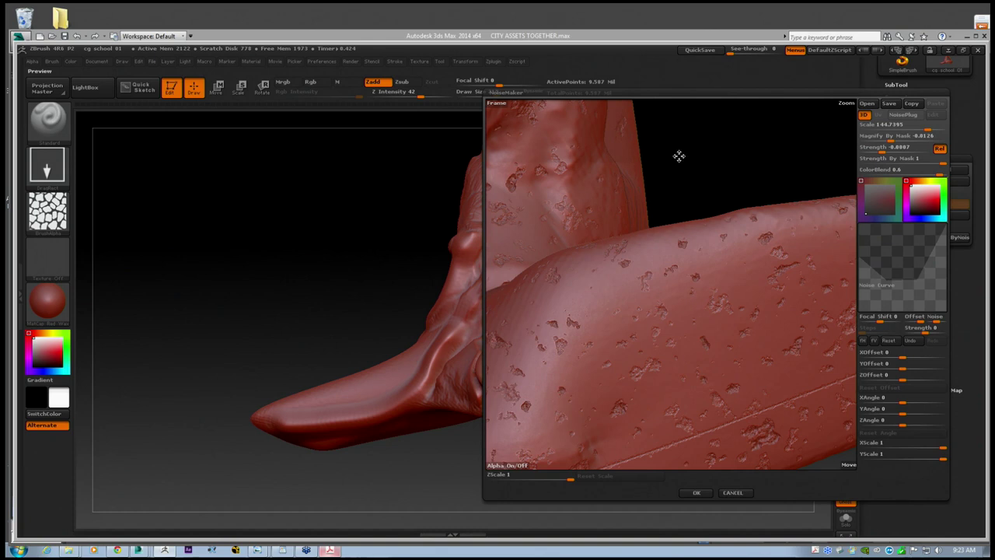
- Fine-tune the noise curve by raising both low points slightly and steepening the slope at its start
mouse_move(678, 156)
left_mouse_down()
mouse_move(682, 140)
mouse_move(724, 164)
mouse_move(695, 158)
left_mouse_up()
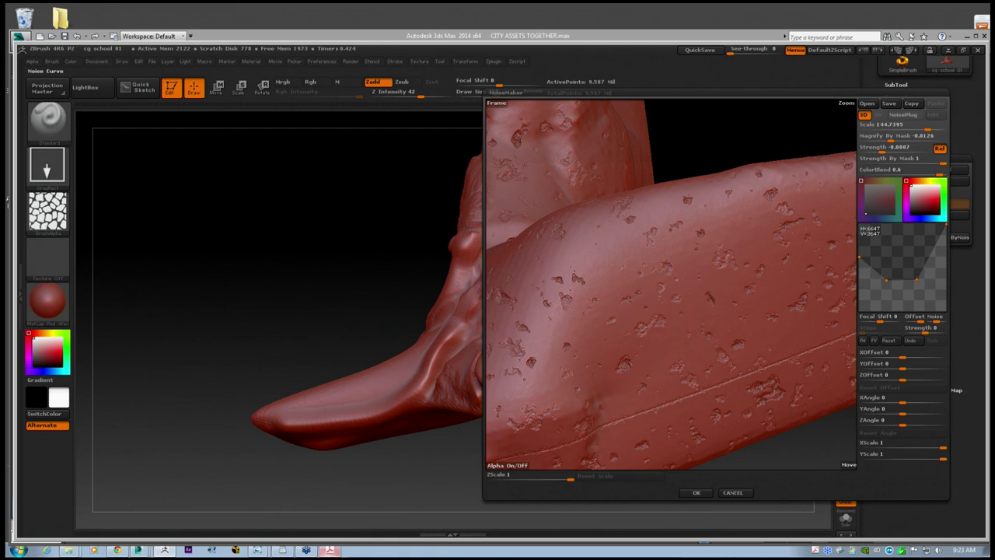
left_click_drag(916, 279, 919, 272)
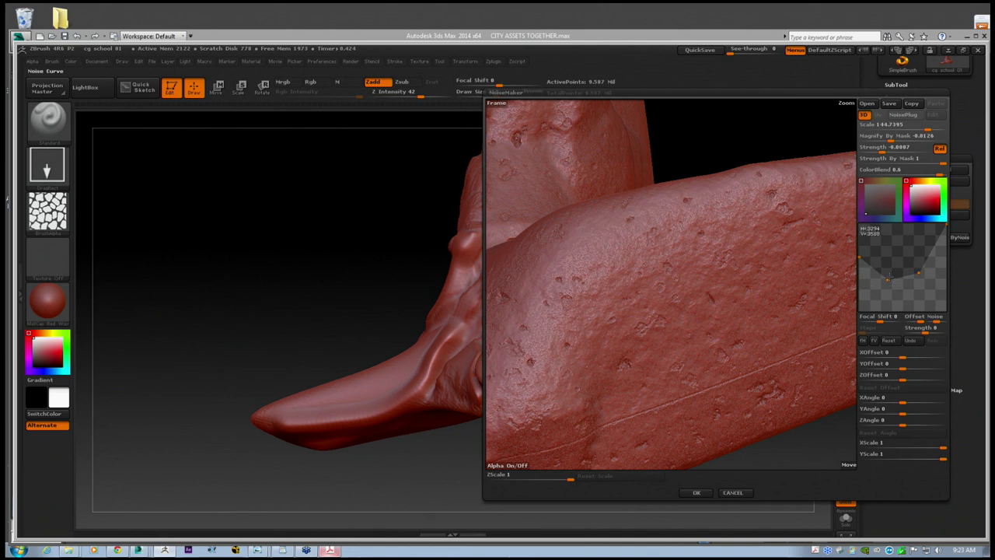
mouse_move(888, 278)
left_mouse_down()
mouse_move(919, 268)
mouse_move(887, 268)
left_mouse_up()
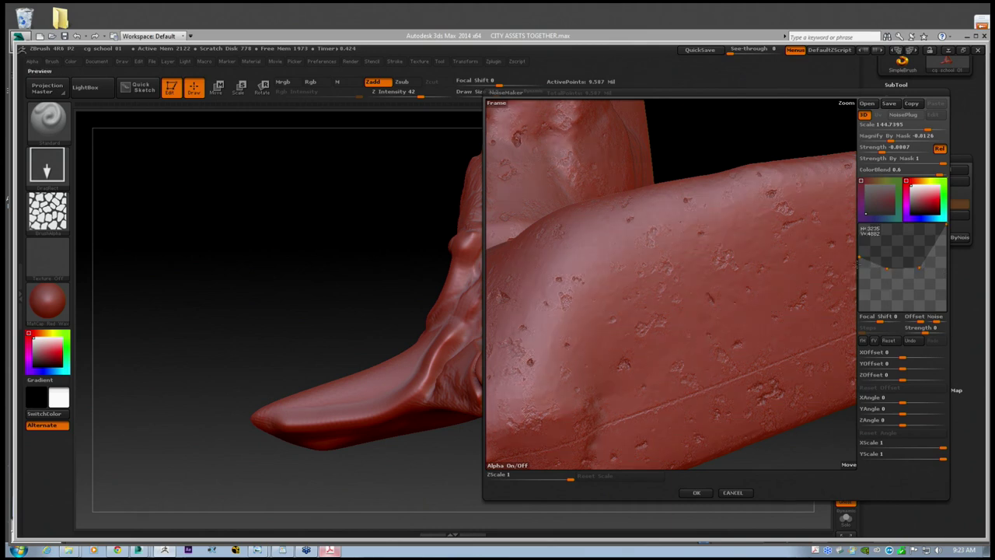
left_click_drag(859, 256, 884, 268)
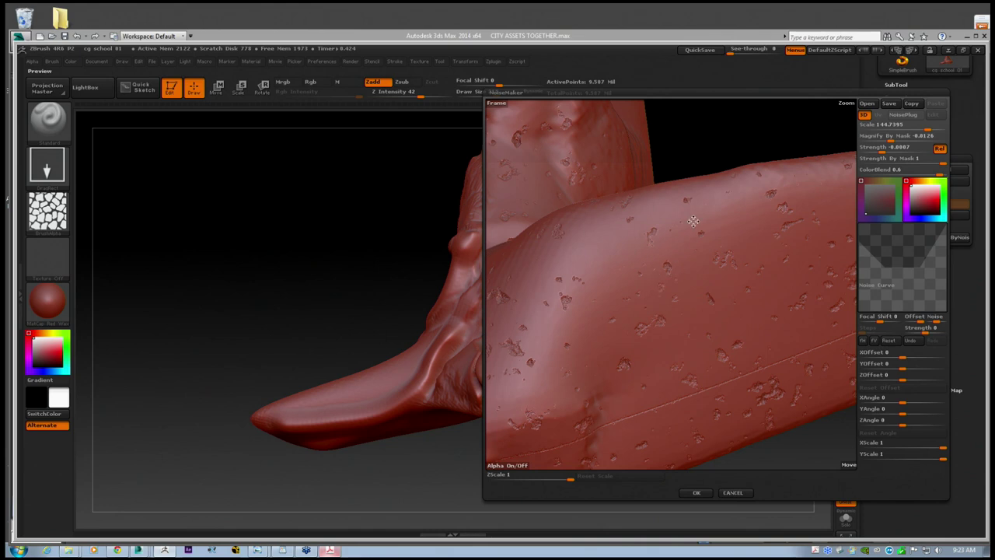
- Merge the noise curve's two low points into a single V-shaped valley and check the result on the bumpy upright limb
mouse_move(861, 233)
left_click_drag(919, 266, 889, 273)
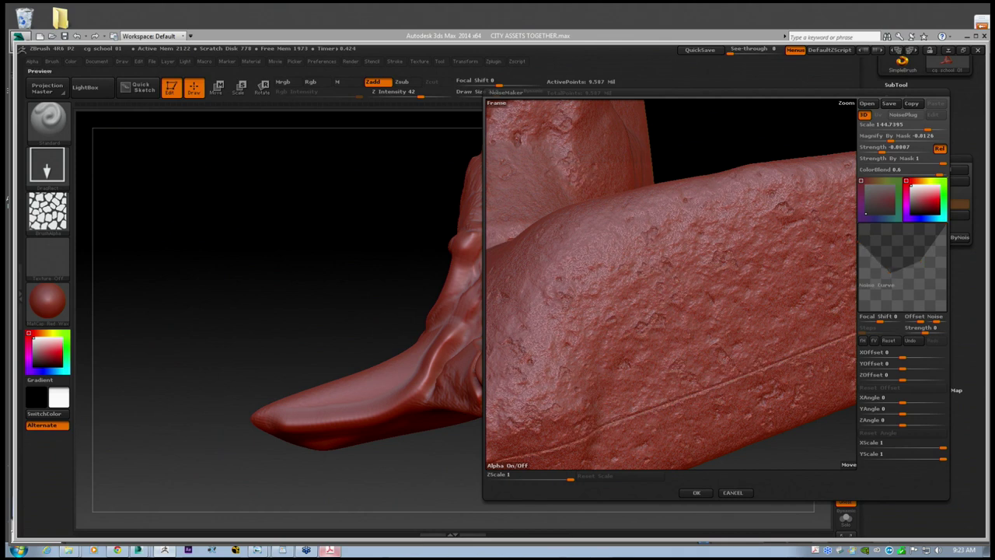
left_click_drag(704, 167, 832, 164)
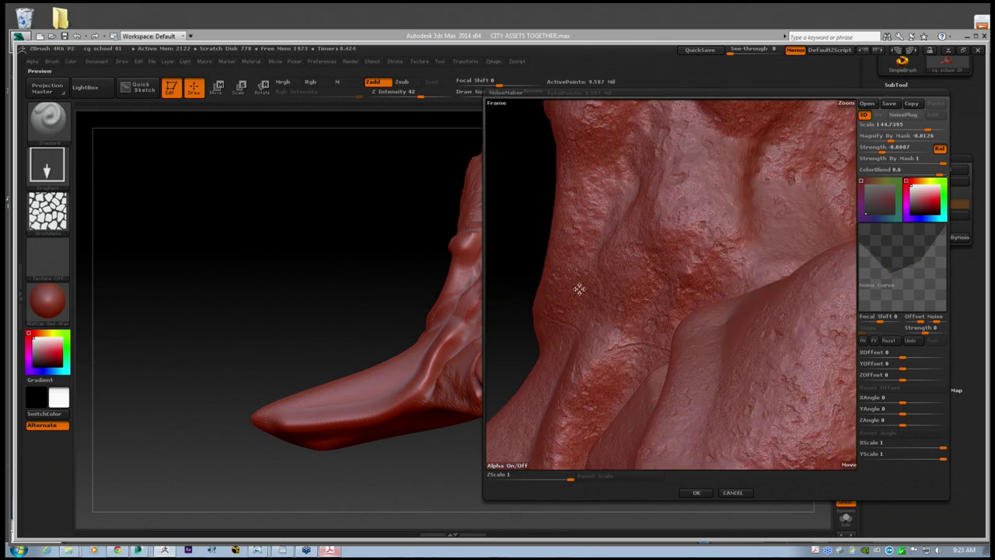
left_click_drag(579, 290, 584, 289)
left_click_drag(580, 249, 518, 277)
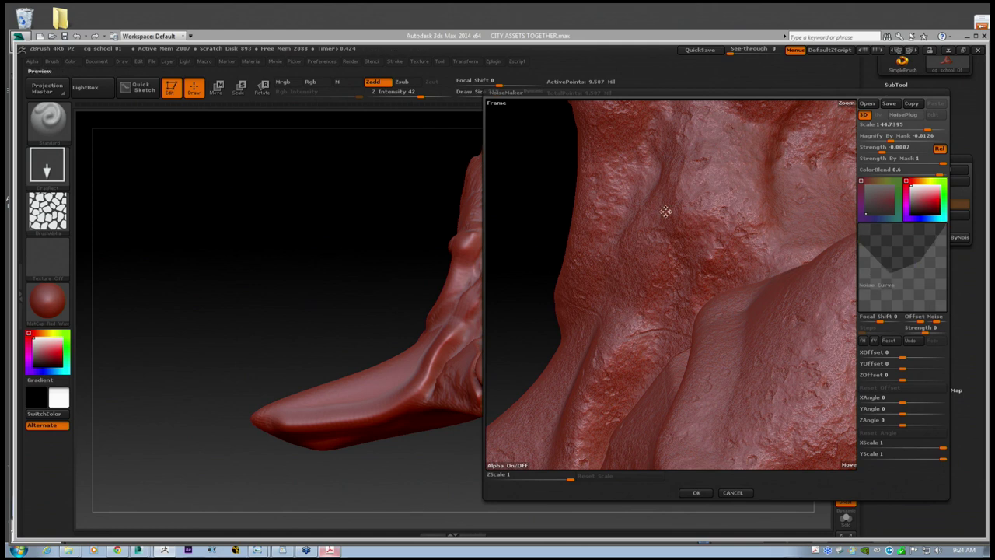
left_click_drag(517, 238, 522, 207, "alt")
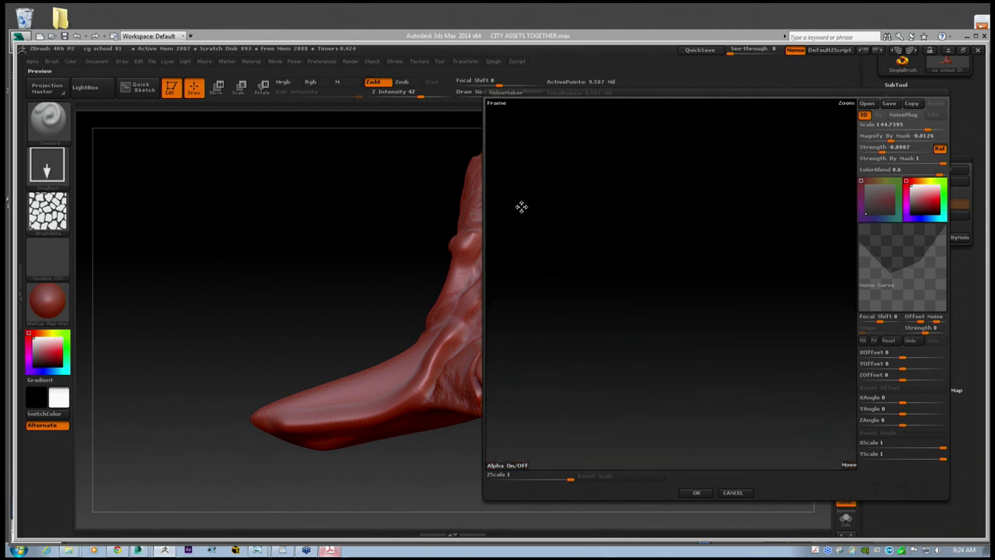
- Bring all limbs into the NoiseMaker preview, increase the noise Scale and accept the noise settings
left_click_drag(637, 326, 736, 261)
left_click_drag(568, 272, 555, 254, "alt")
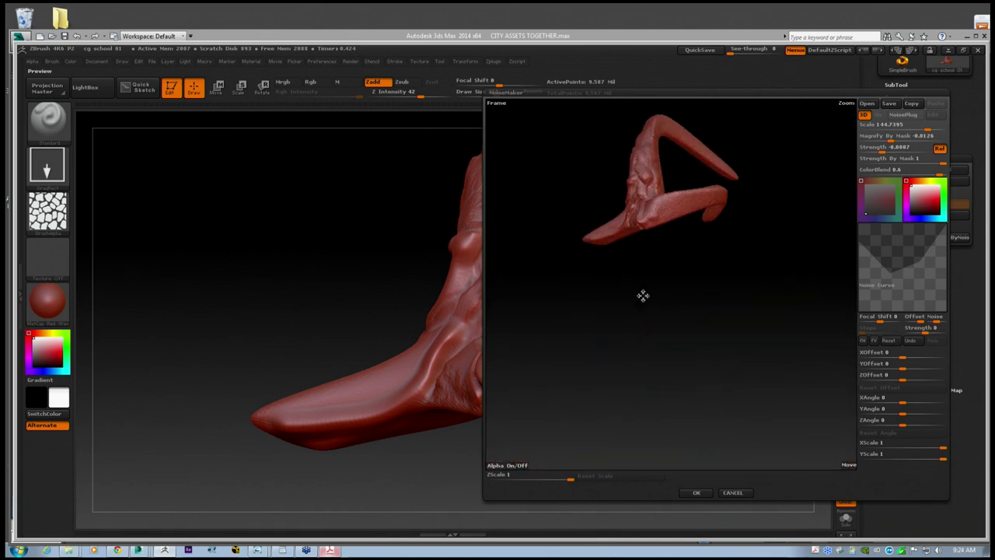
left_click_drag(642, 297, 652, 345)
left_click_drag(669, 289, 647, 406)
left_click_drag(535, 245, 659, 213, "alt")
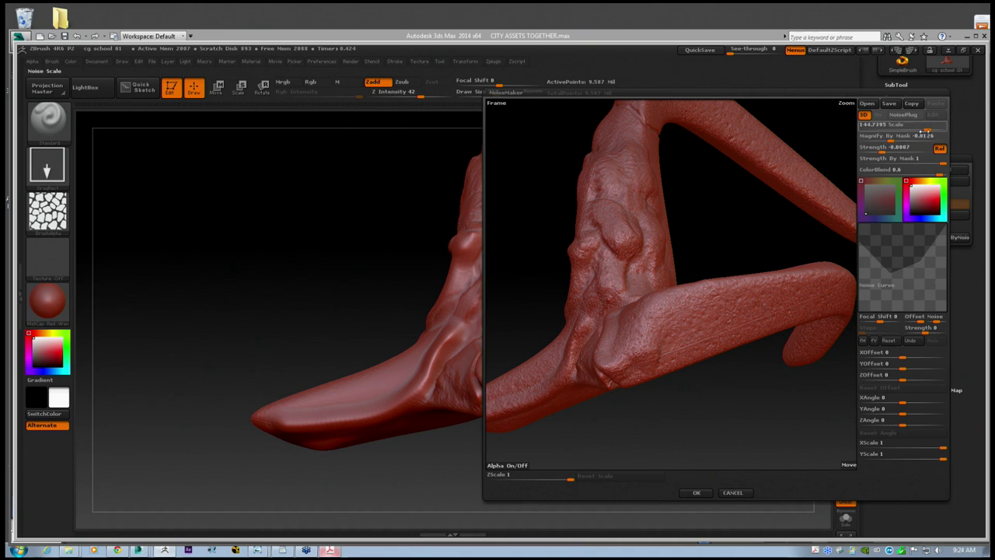
left_click_drag(919, 130, 939, 147)
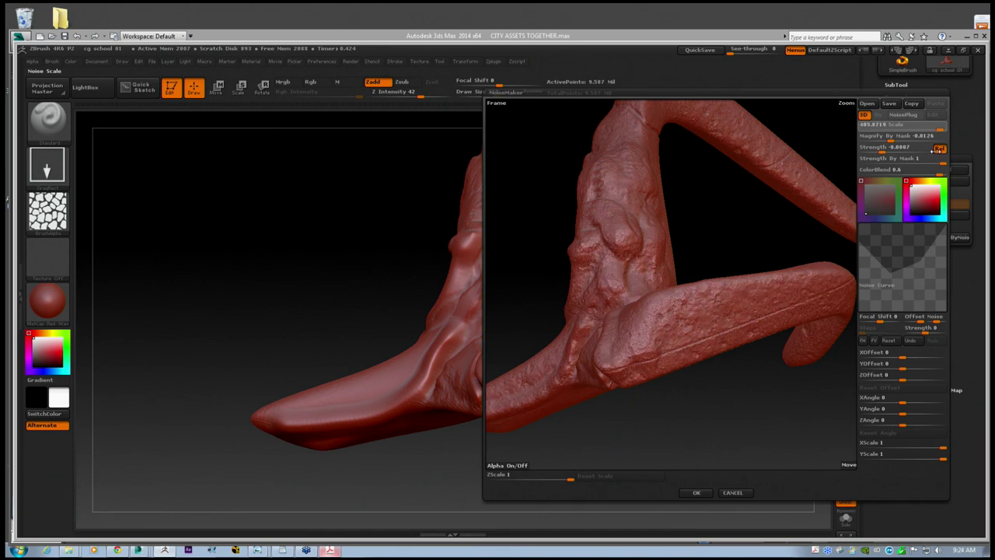
left_click_drag(939, 147, 923, 147)
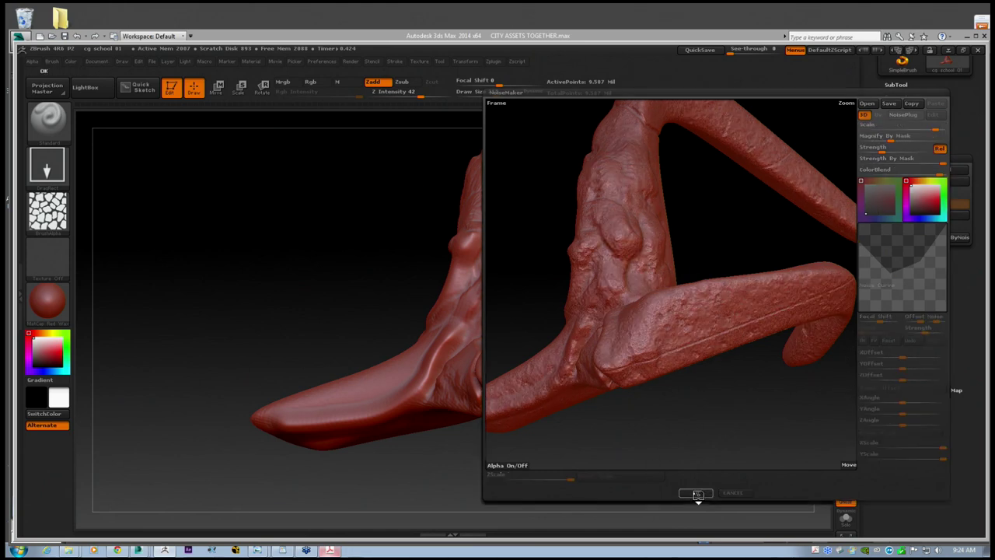
left_click(697, 492)
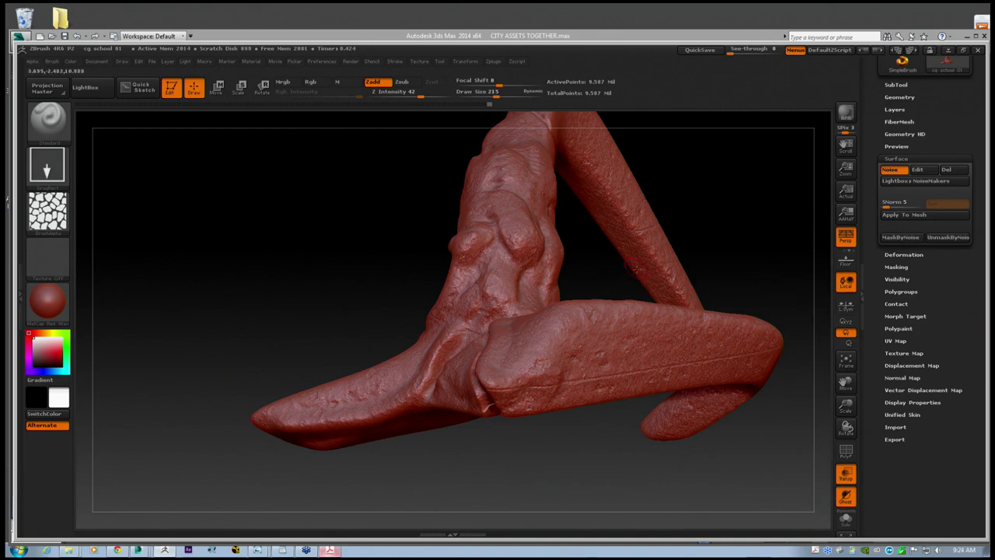
- Apply the surface noise to the mesh and inspect its pitting across all the limbs
left_click_drag(596, 276, 538, 324)
mouse_move(311, 265)
left_mouse_down()
mouse_move(265, 271)
mouse_move(202, 303)
left_mouse_up()
mouse_move(570, 244)
left_mouse_down("alt")
mouse_move(737, 359)
mouse_move(680, 273)
left_mouse_up("alt")
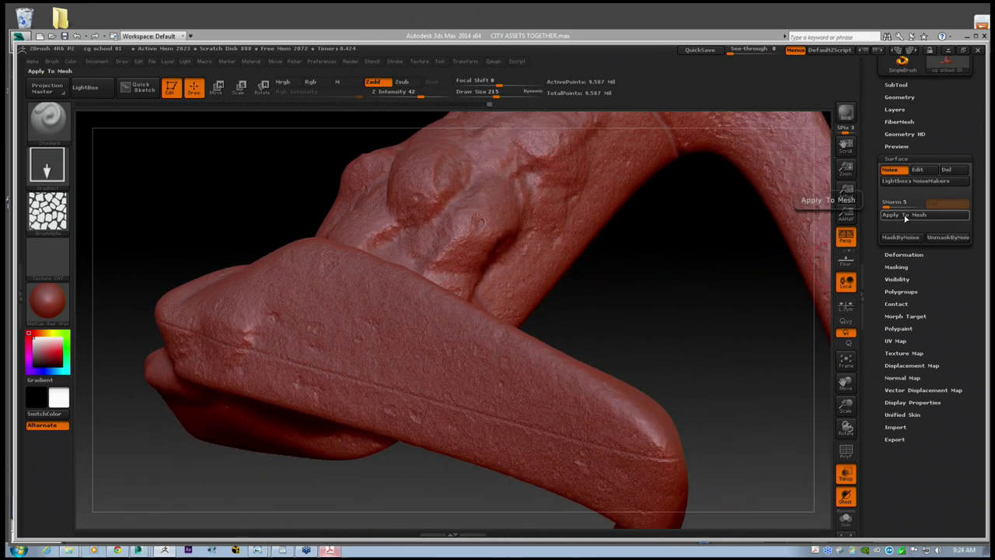
left_click(903, 217)
mouse_move(644, 311)
left_mouse_down()
mouse_move(644, 294)
mouse_move(635, 310)
mouse_move(622, 278)
mouse_move(408, 224)
left_mouse_up()
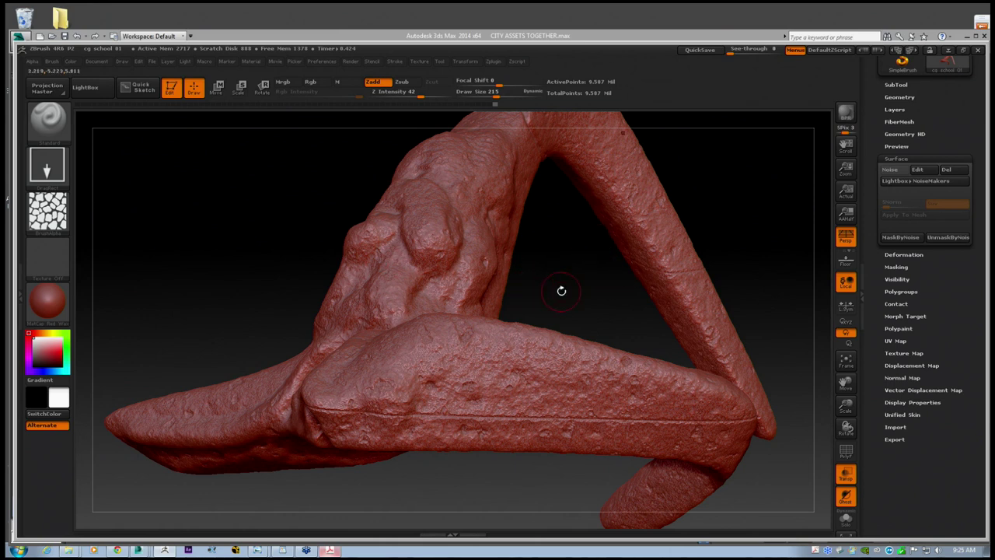
mouse_move(562, 291)
left_mouse_down()
mouse_move(602, 249)
mouse_move(544, 282)
mouse_move(635, 241)
mouse_move(565, 331)
left_mouse_up()
mouse_move(683, 339)
left_mouse_down()
mouse_move(664, 240)
mouse_move(565, 312)
mouse_move(557, 298)
mouse_move(599, 264)
left_mouse_up()
mouse_move(541, 326)
left_mouse_down()
mouse_move(606, 334)
mouse_move(555, 323)
mouse_move(564, 280)
mouse_move(583, 311)
mouse_move(545, 315)
left_mouse_up()
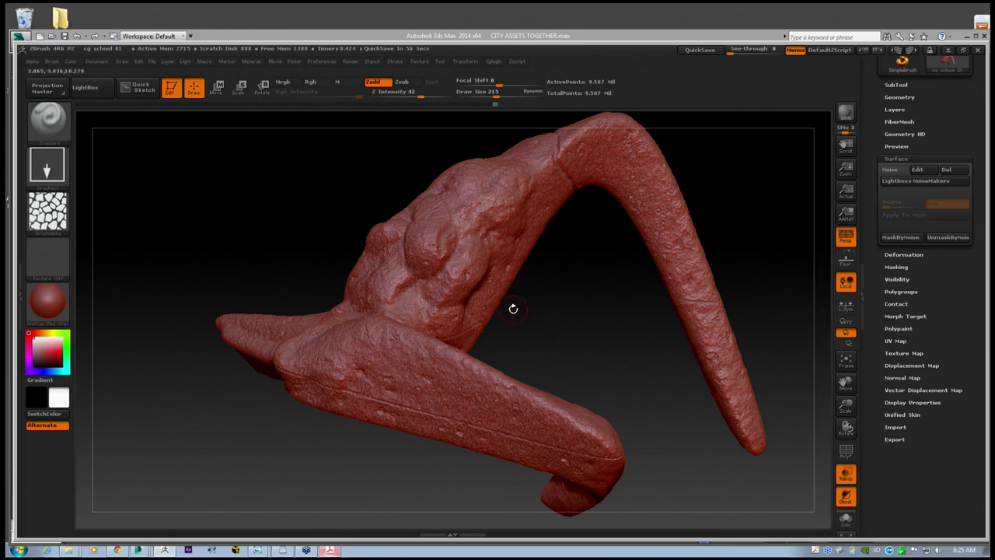
mouse_move(513, 308)
left_mouse_down()
mouse_move(540, 315)
mouse_move(563, 291)
mouse_move(628, 311)
left_mouse_up()
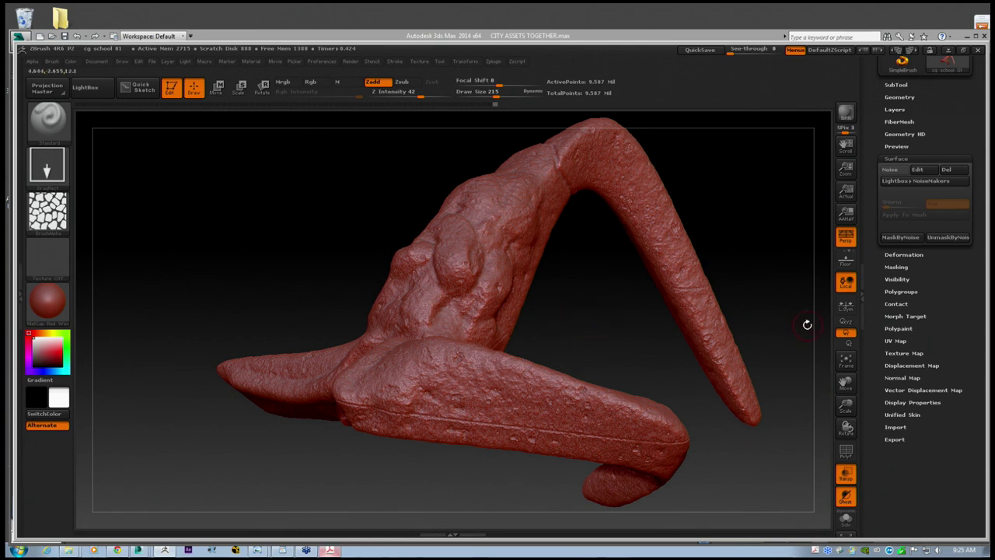
- Try lower and negative intensities down to -0.9523 on the noise layer, and restore its intensity to 1
left_click_drag(870, 327, 872, 397)
left_click(895, 255)
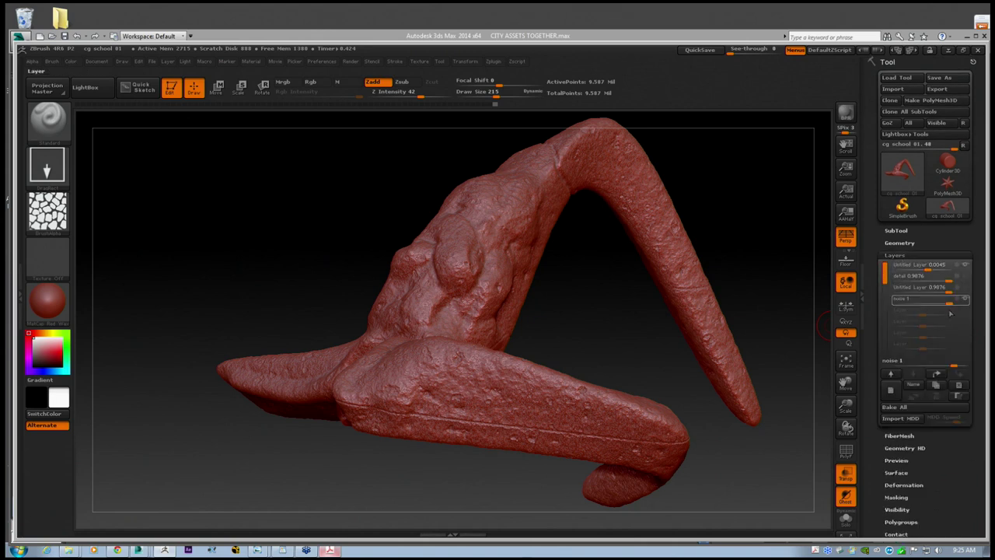
left_click_drag(950, 302, 929, 304)
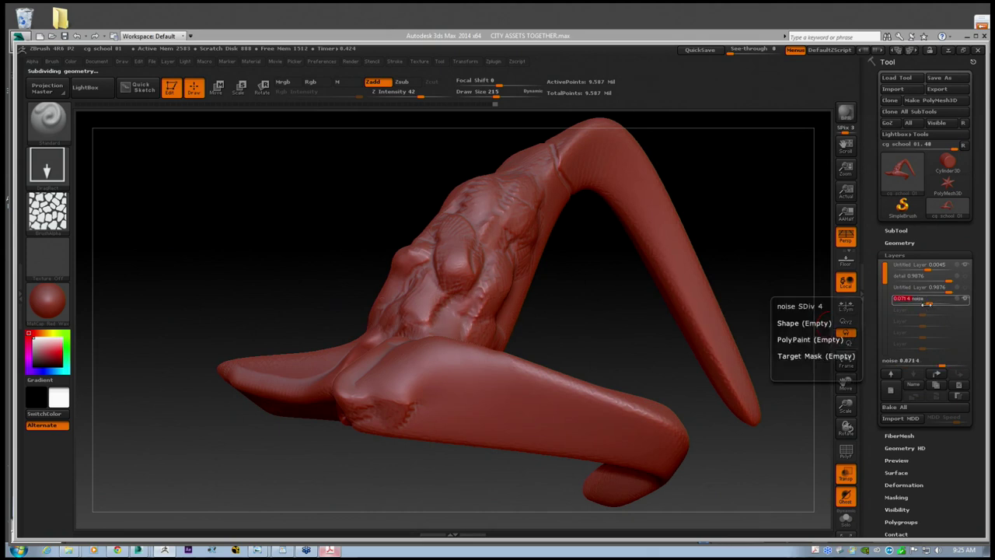
type("0")
key("Return")
left_click_drag(894, 300, 886, 302)
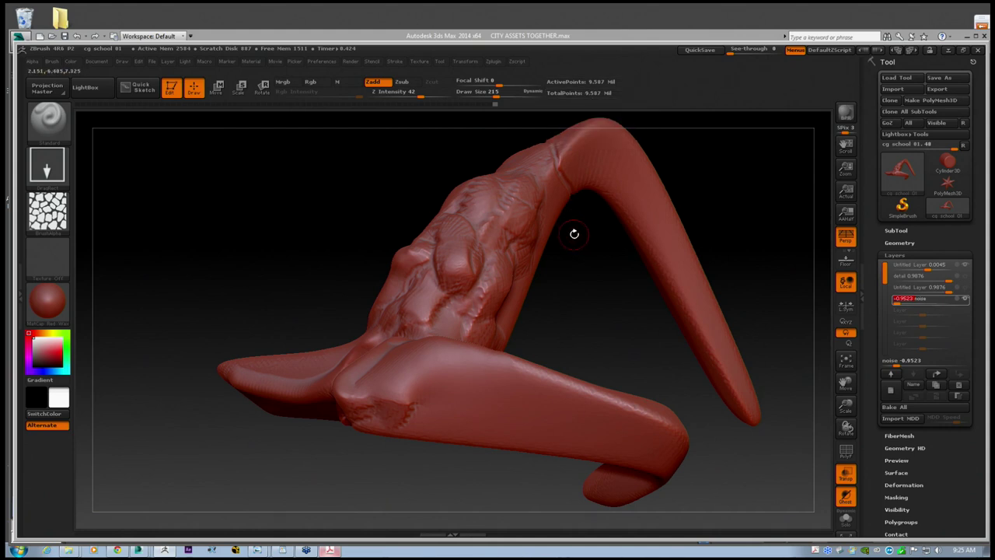
mouse_move(583, 307)
left_mouse_down("alt")
mouse_move(589, 276)
mouse_move(580, 324)
mouse_move(591, 306)
left_mouse_up("alt")
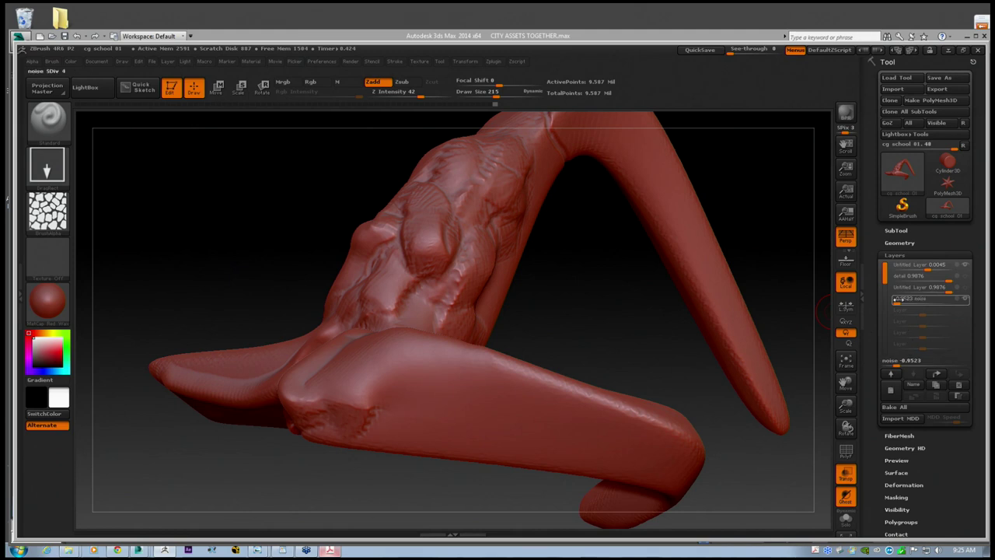
left_click(950, 300)
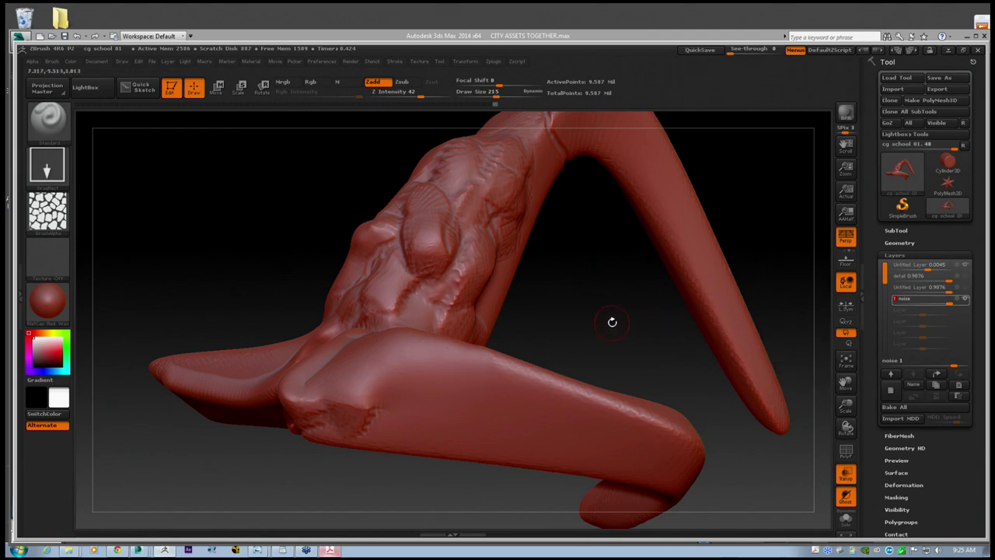
- Toggle the noise layer's visibility, try several intensities and set its intensity to 0.619
left_click_drag(638, 319, 595, 288)
left_click(963, 300)
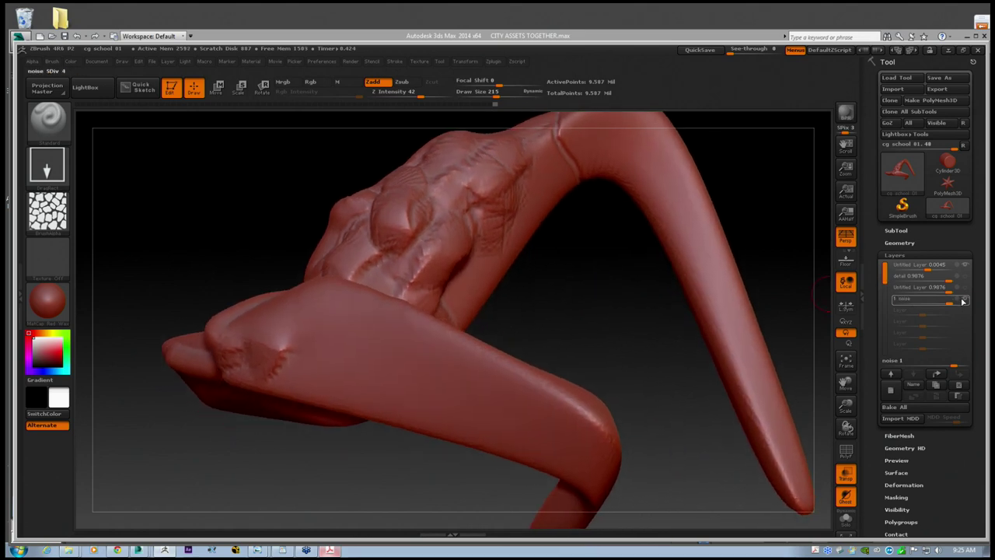
mouse_move(965, 300)
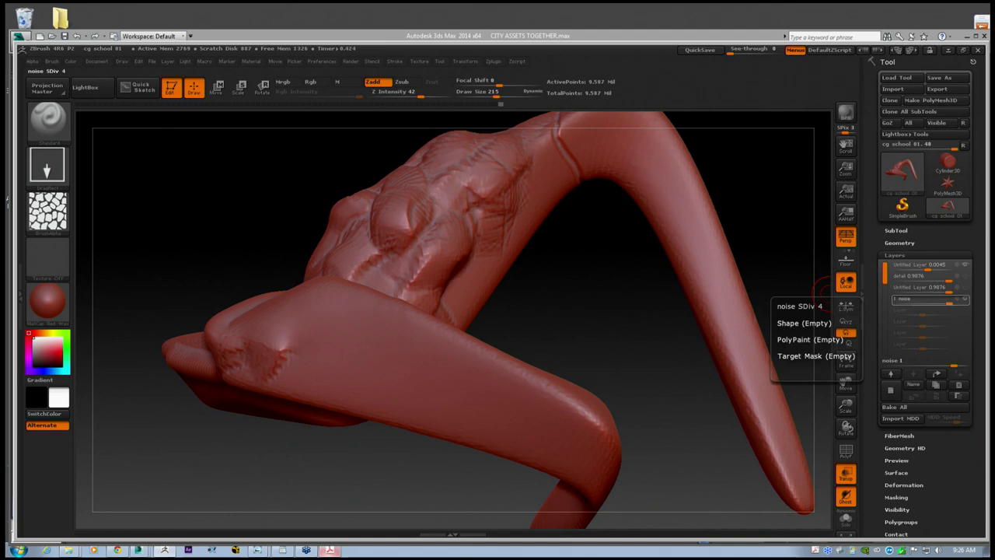
left_click(964, 300)
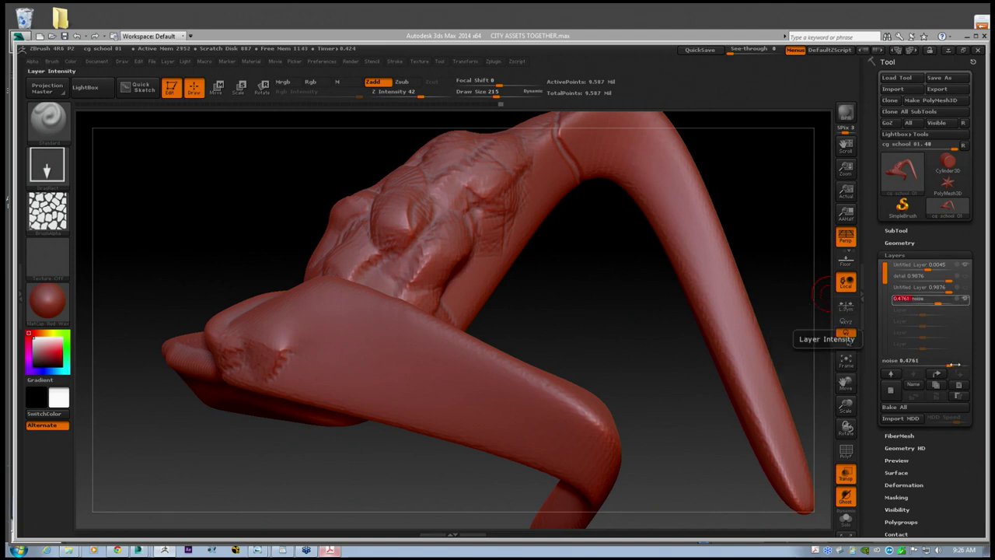
left_click_drag(941, 362, 930, 361)
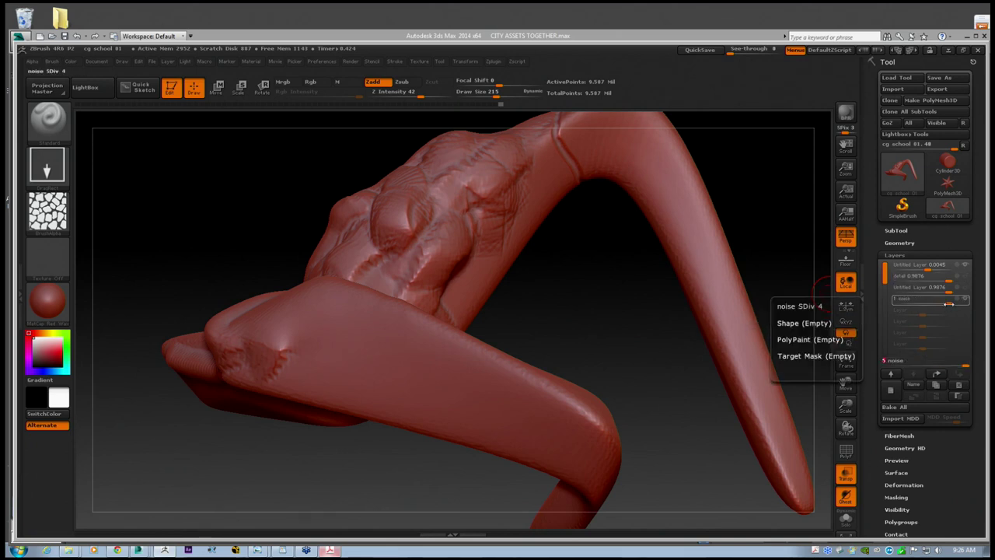
left_click(925, 299)
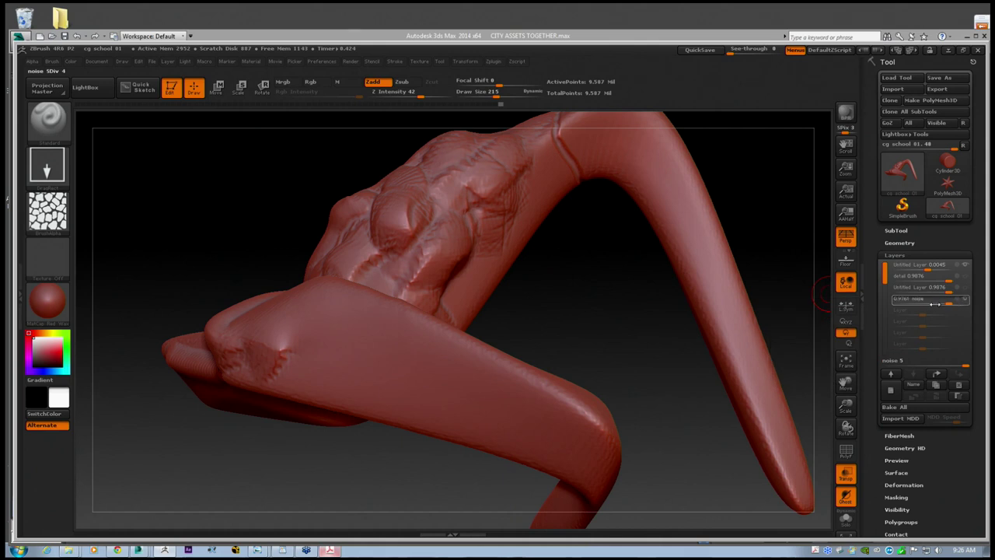
left_click_drag(934, 303, 943, 304)
left_click_drag(767, 246, 765, 237, "alt")
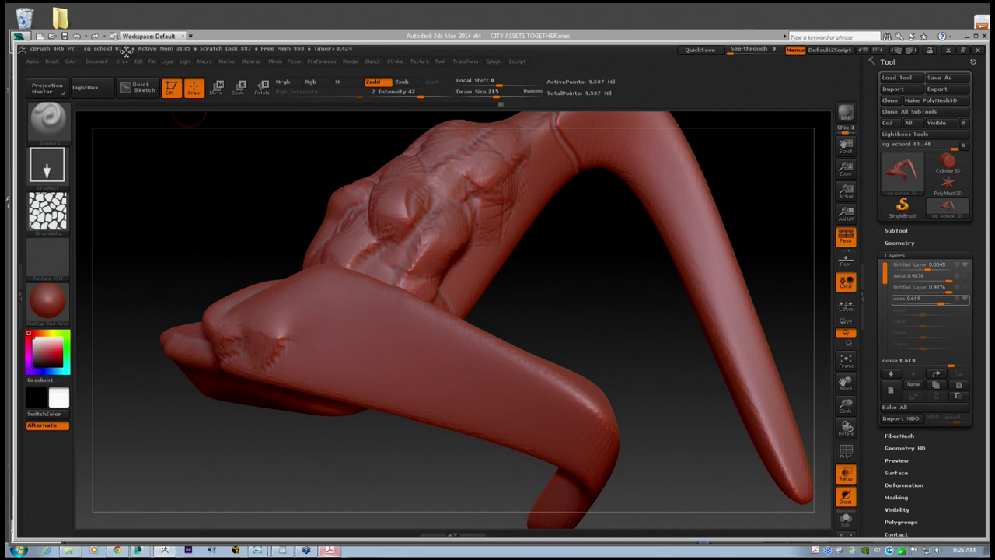
- Save the project as cg school 01.ZPR in the 01_ROCKS folder, replacing the existing file
left_click(153, 61)
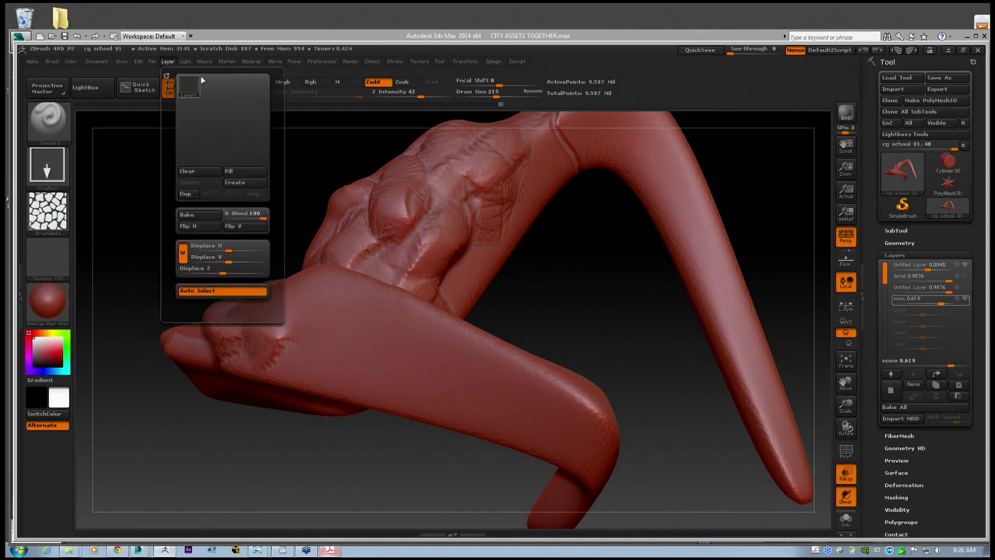
left_click(224, 81)
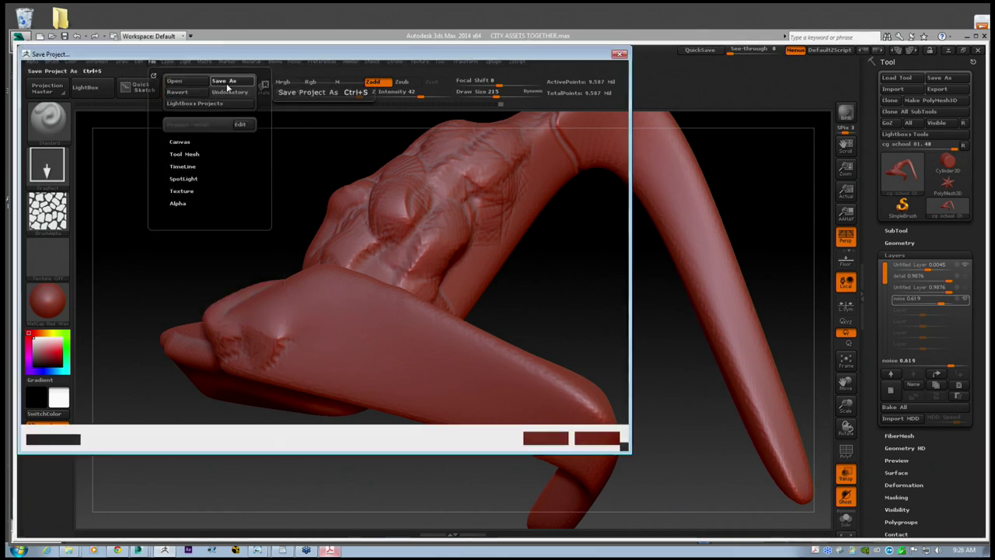
left_click(546, 439)
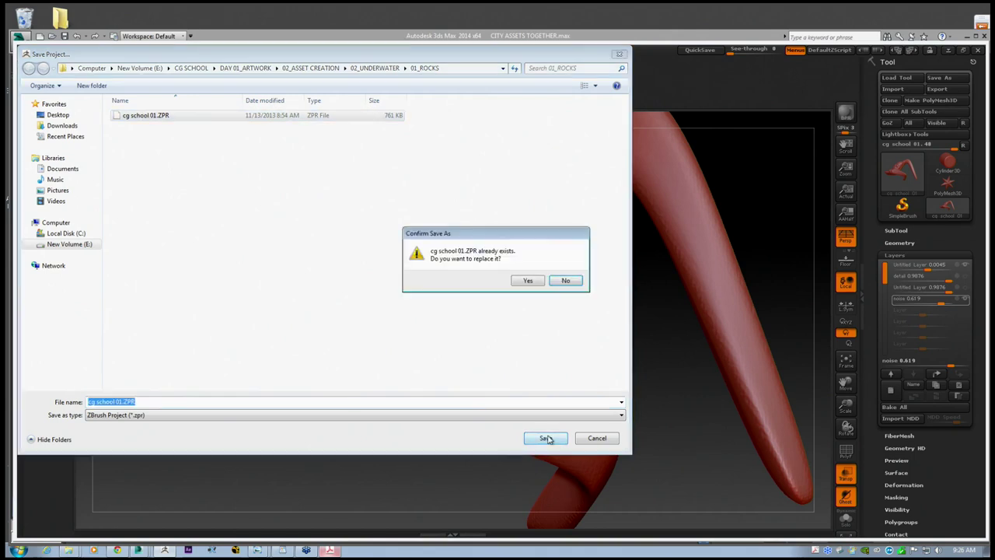
left_click(528, 279)
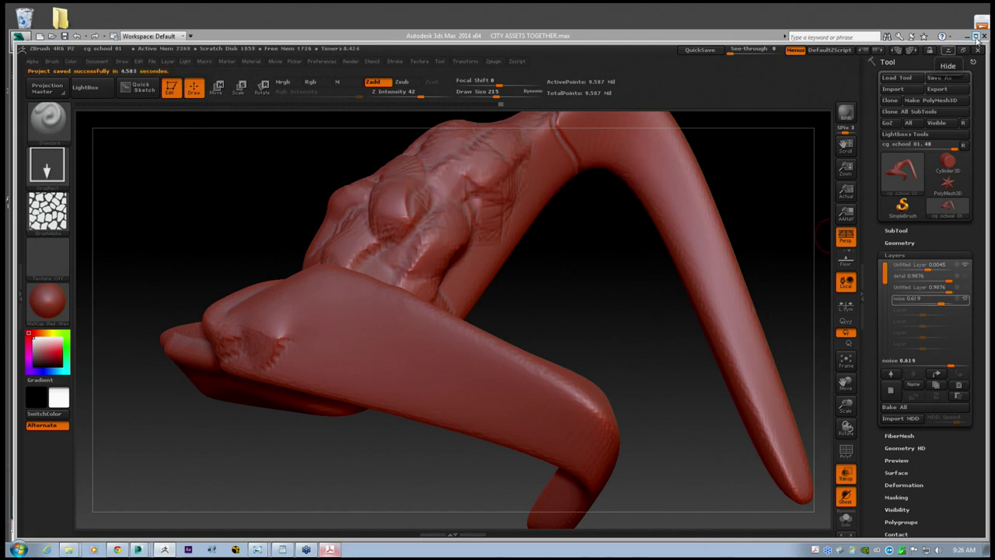
- Minimise the ZBrush and 3ds Max windows and switch back to ZBrush
left_click(947, 49)
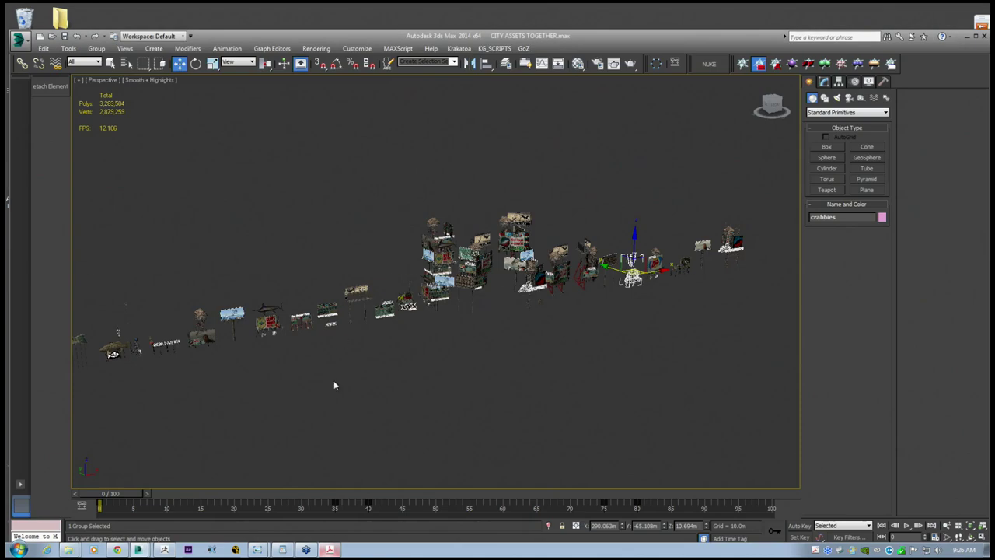
left_click(967, 38)
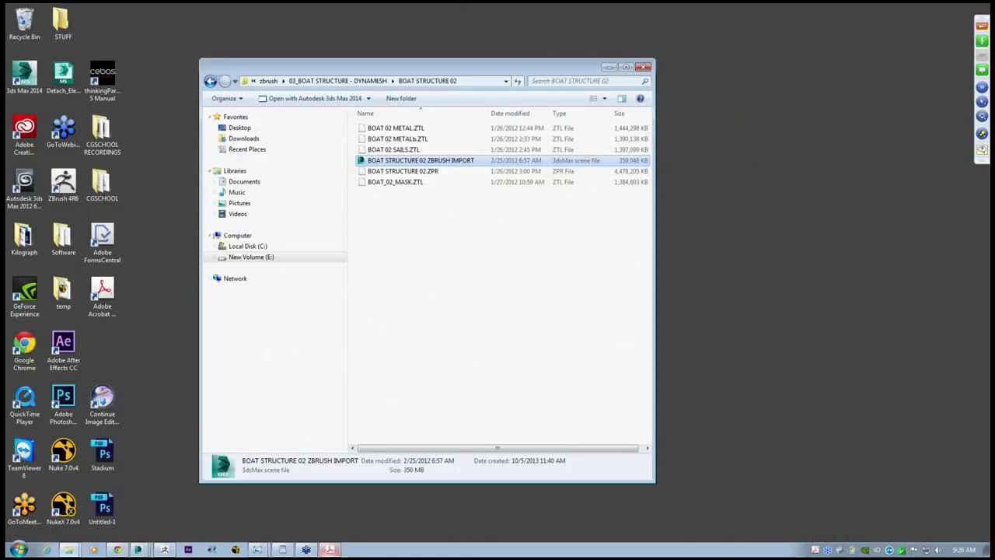
left_click(164, 549)
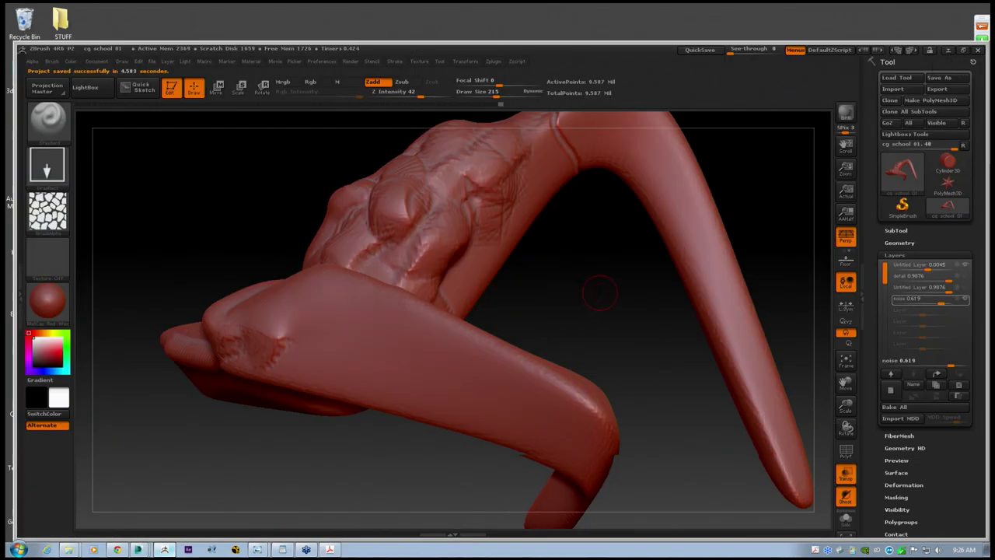
- Raise the noise layer's intensity to 1 and check the limbs' surface
left_click_drag(598, 293, 592, 290)
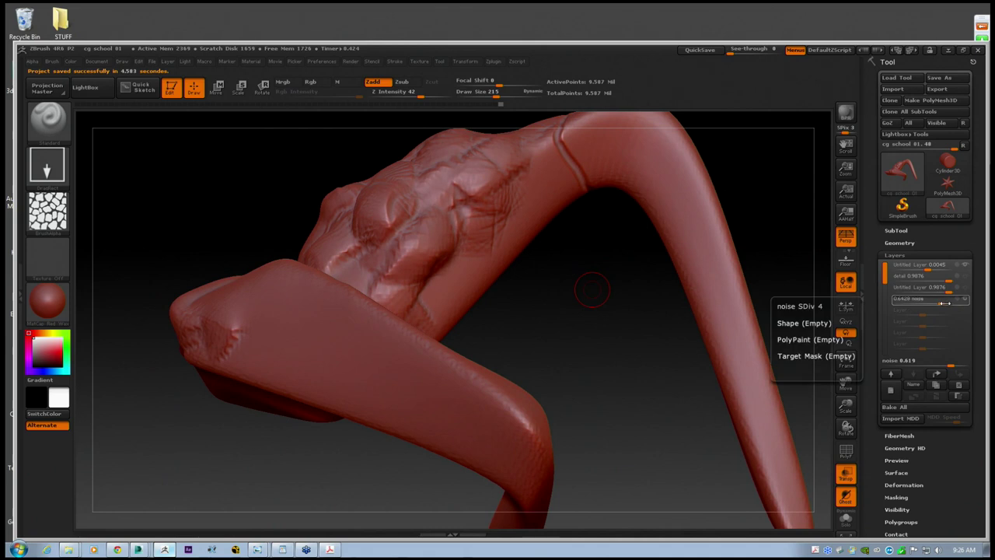
left_click_drag(941, 303, 965, 303)
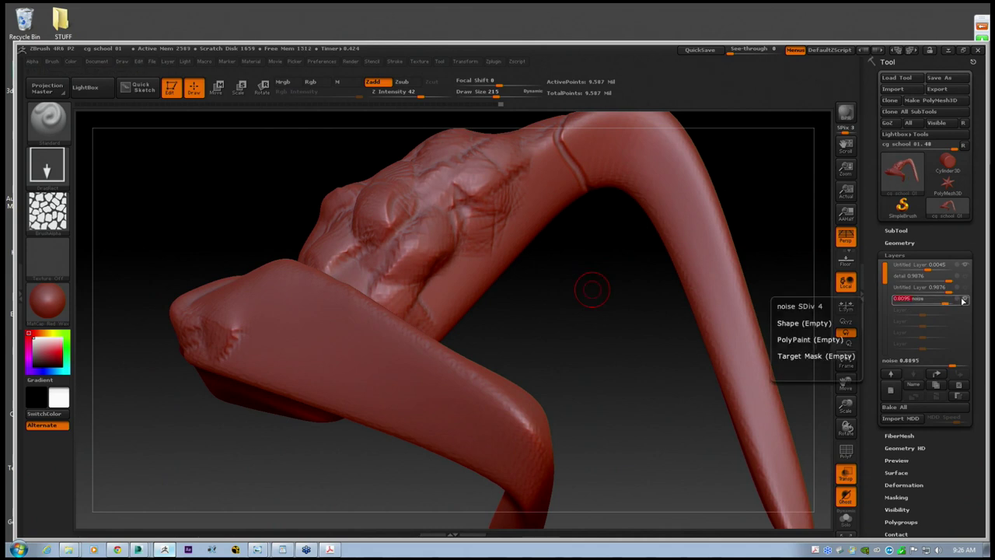
left_click_drag(946, 304, 960, 305)
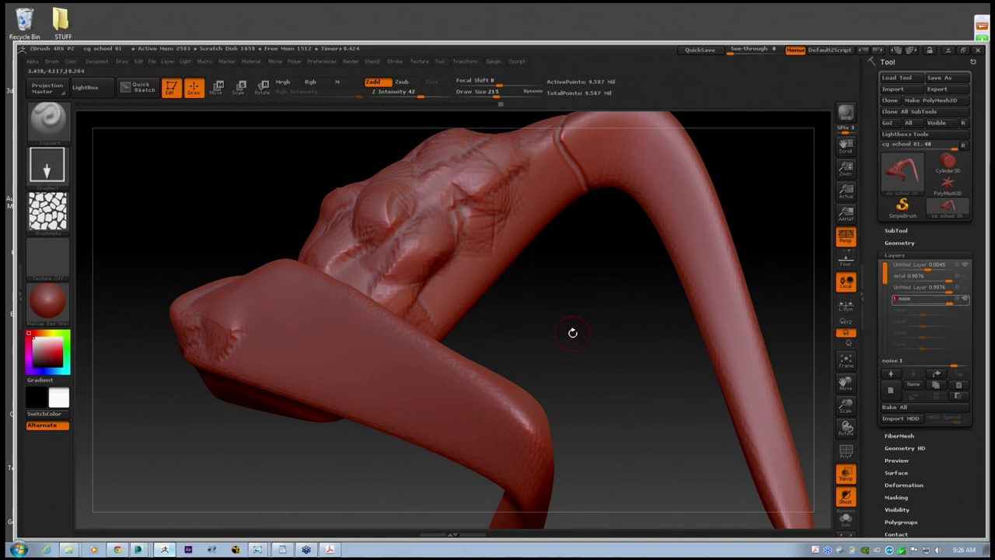
left_click_drag(573, 333, 575, 324)
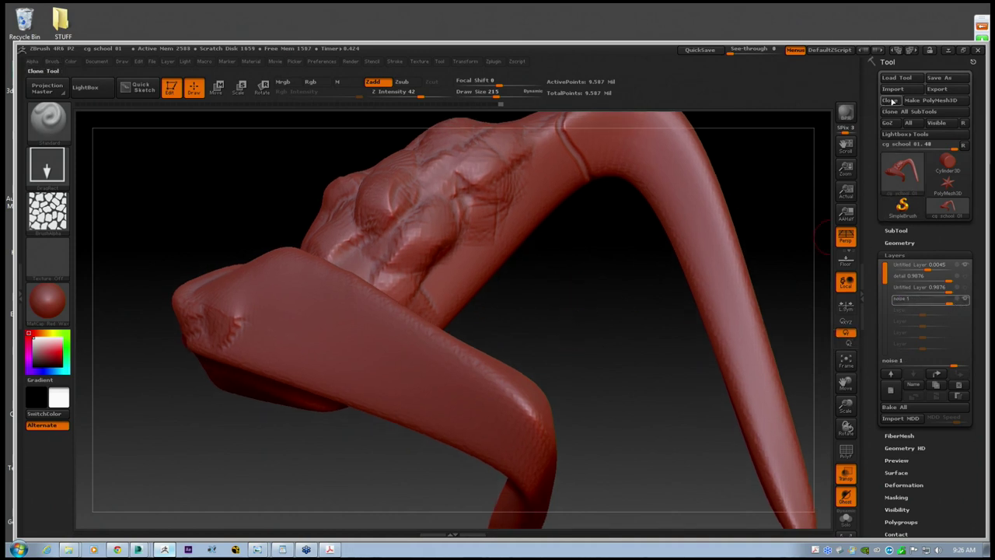
- Switch the mesh to a lower subdivision level and back to level 4, then examine the limbs' surface
left_click(898, 243)
left_click_drag(920, 265, 887, 265)
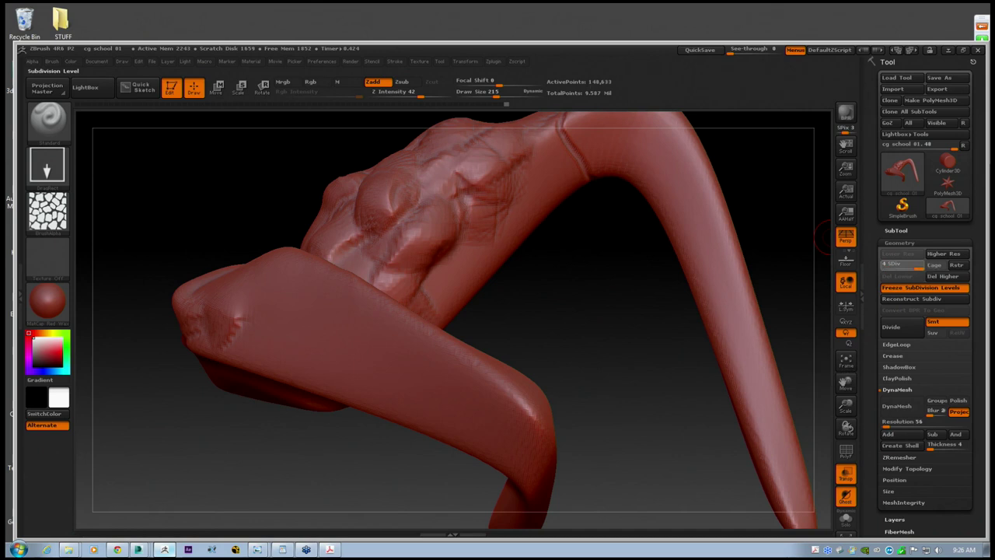
left_click_drag(640, 313, 659, 304)
left_click_drag(587, 373, 661, 393, "alt")
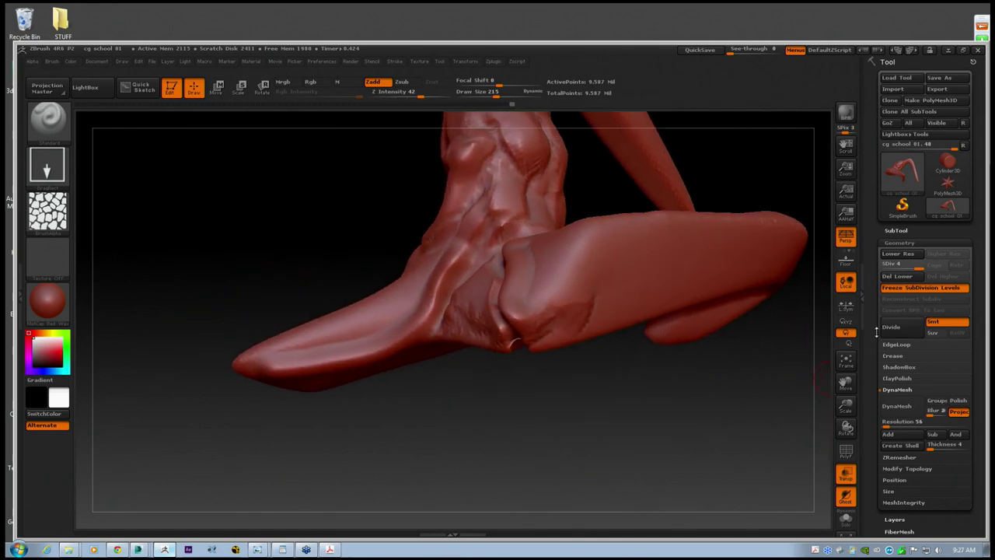
- Toggle the noise layer's visibility and recording mode while examining the limbs for its pitted detail
left_click_drag(875, 348, 886, 224)
left_click(900, 394)
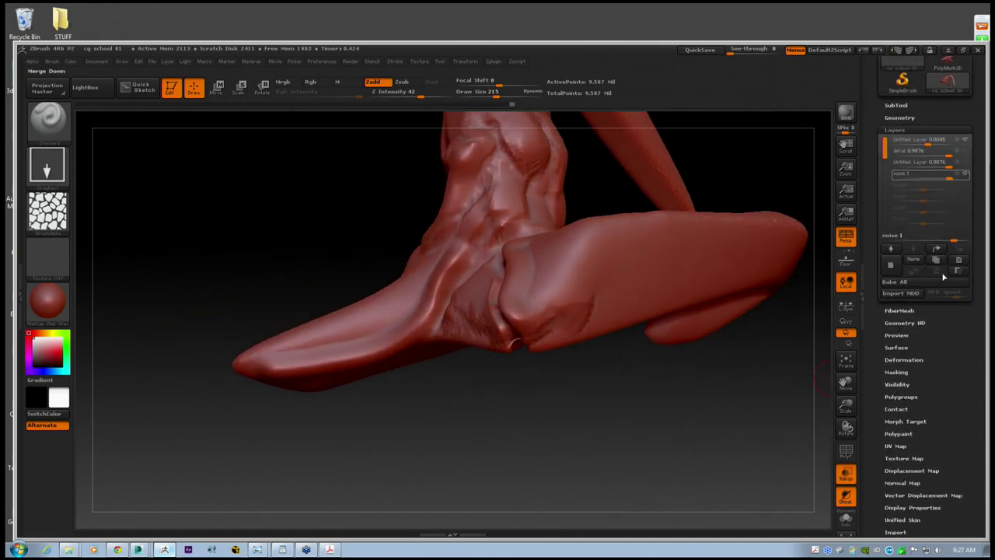
left_click(966, 176)
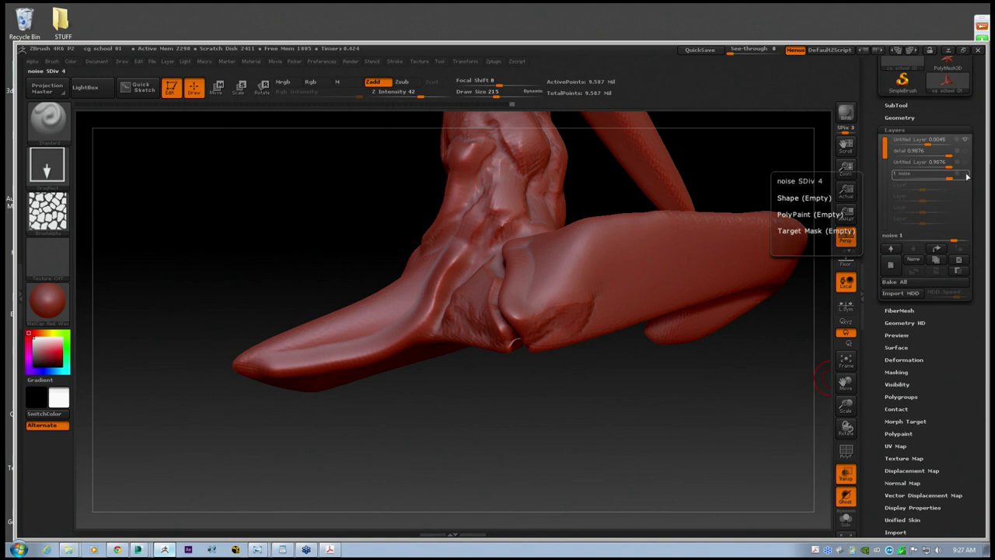
left_click_drag(733, 373, 614, 420)
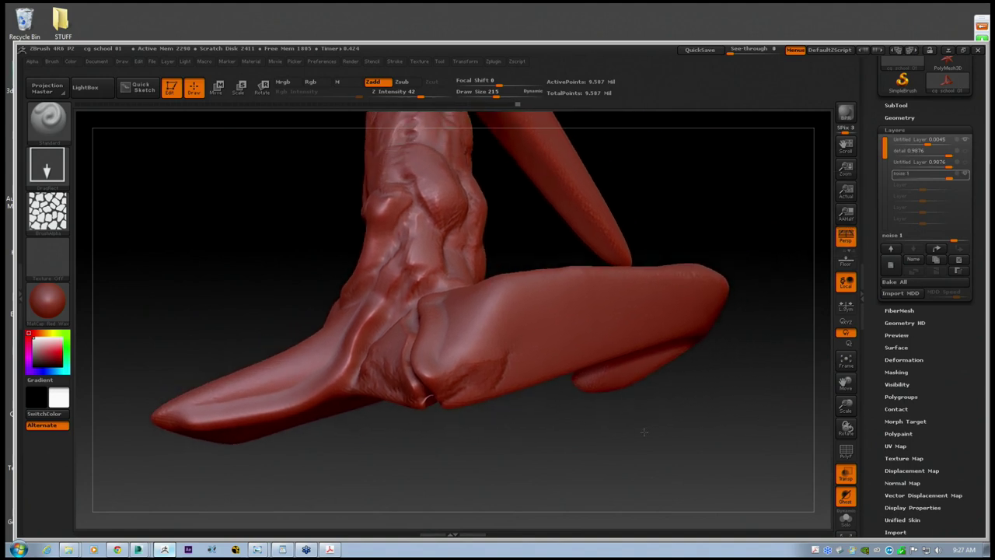
left_click(904, 174)
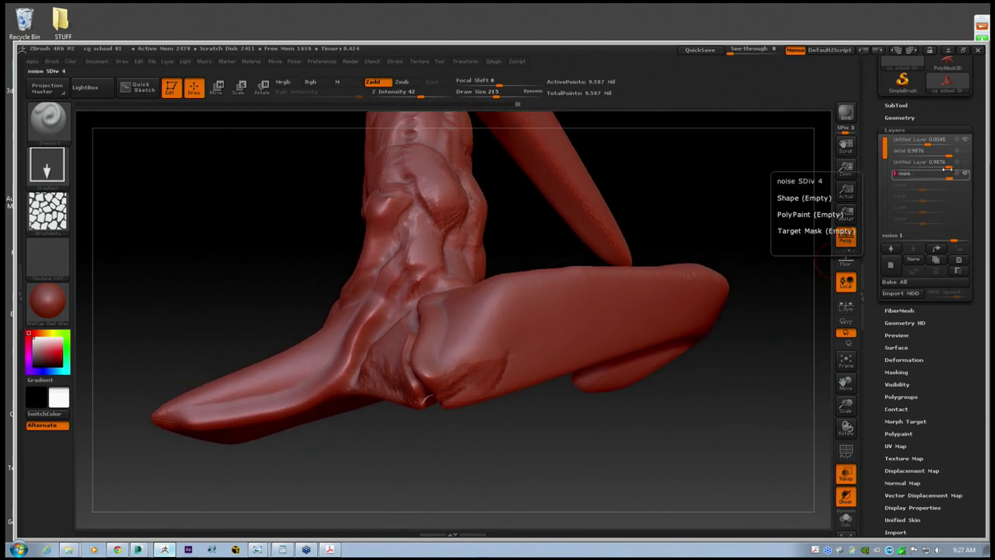
left_click_drag(765, 201, 711, 194)
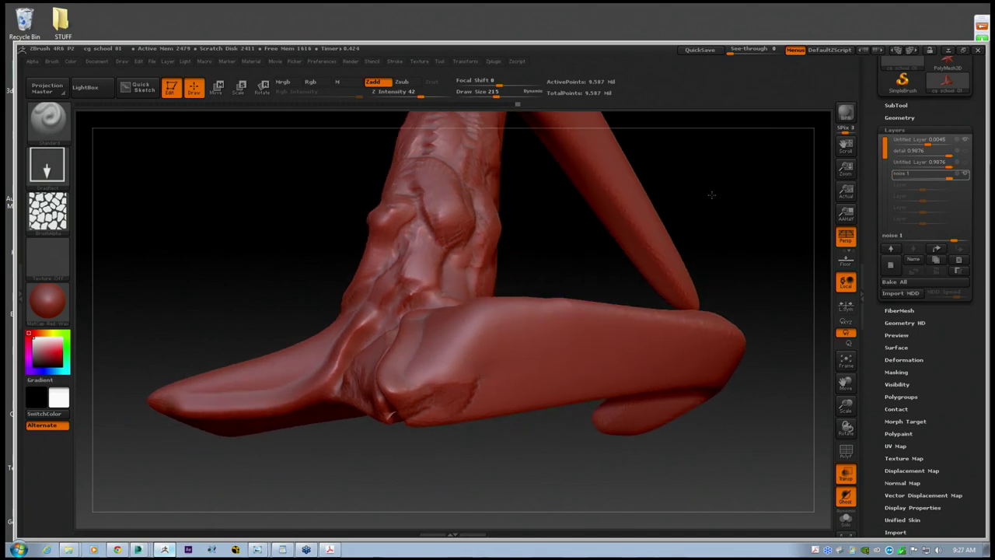
left_click_drag(874, 348, 873, 326)
left_click_drag(870, 280, 871, 291)
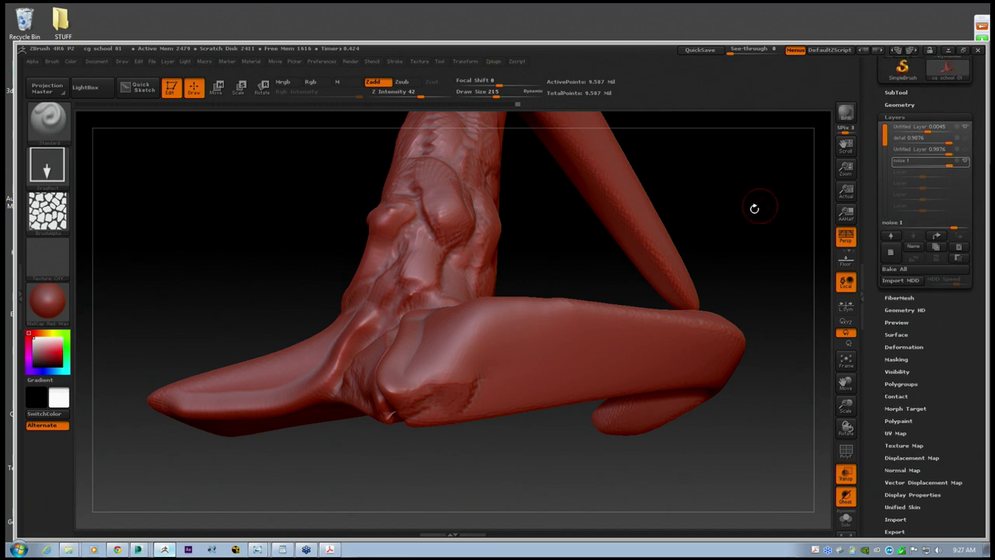
- Close ZBrush and relaunch it to an empty canvas
left_click(978, 50)
left_click(513, 312)
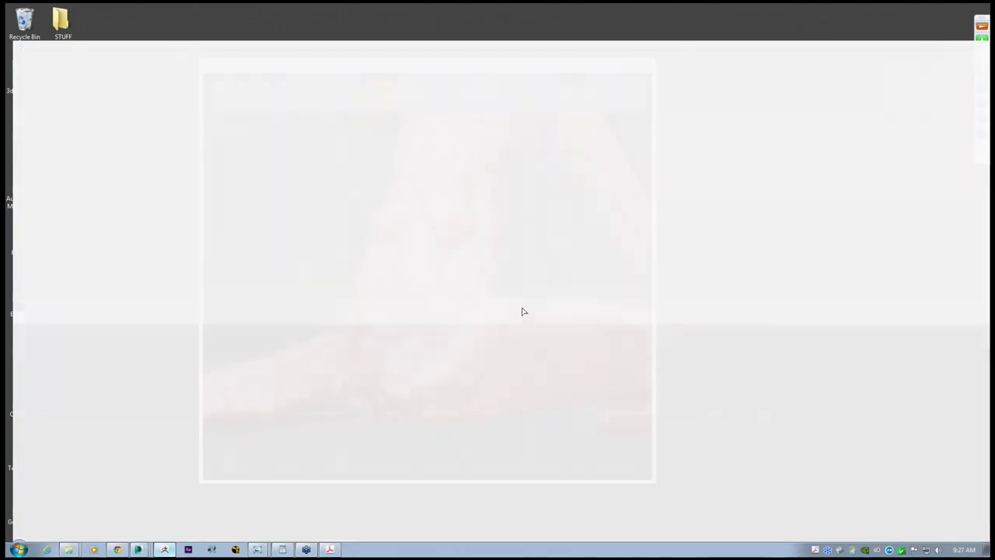
left_click(166, 550)
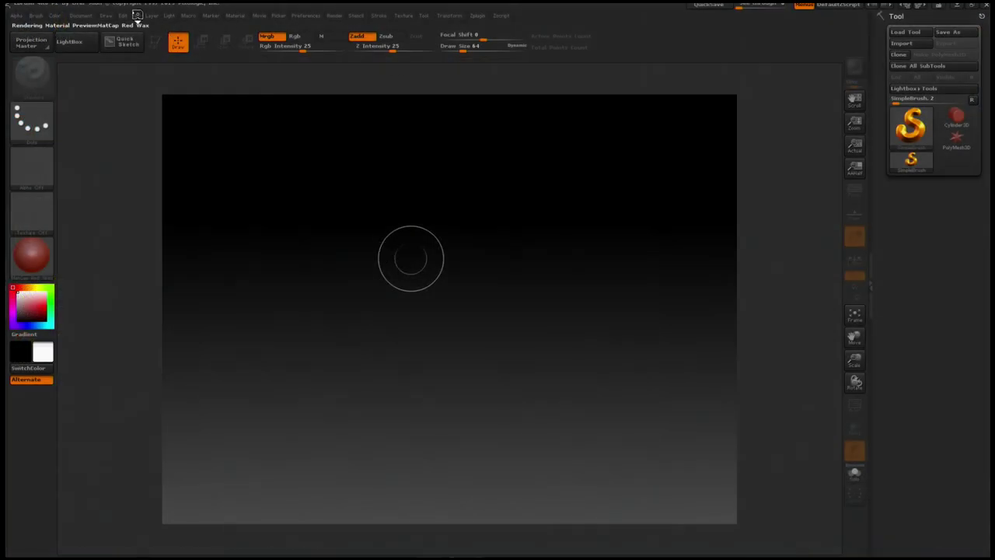
left_click(772, 71)
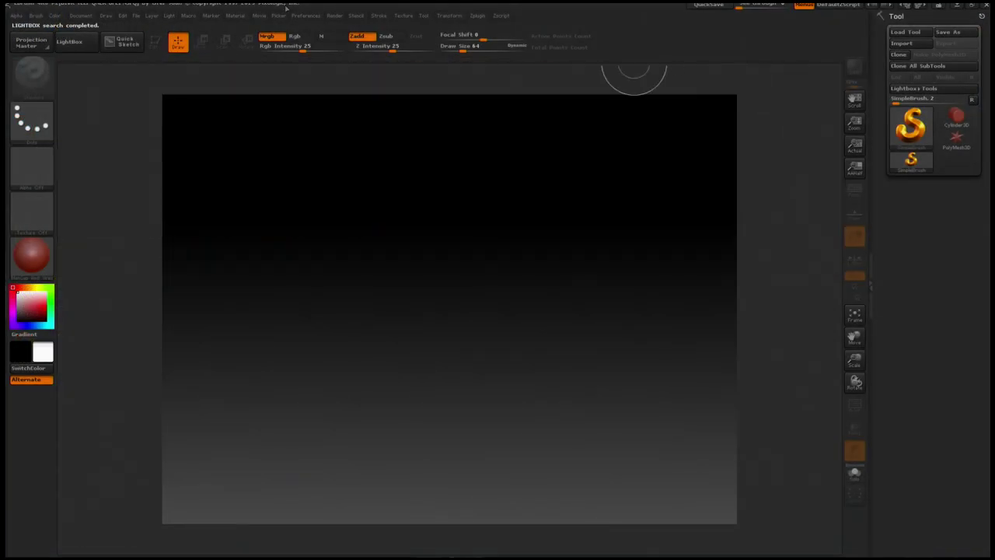
- Open the cg school 01 project from E:\CG SCHOOL\DAY 01_ARTWORK\02_ASSET CREATION\02_UNDERWATER\01_ROCKS
left_click(133, 15)
left_click(159, 35)
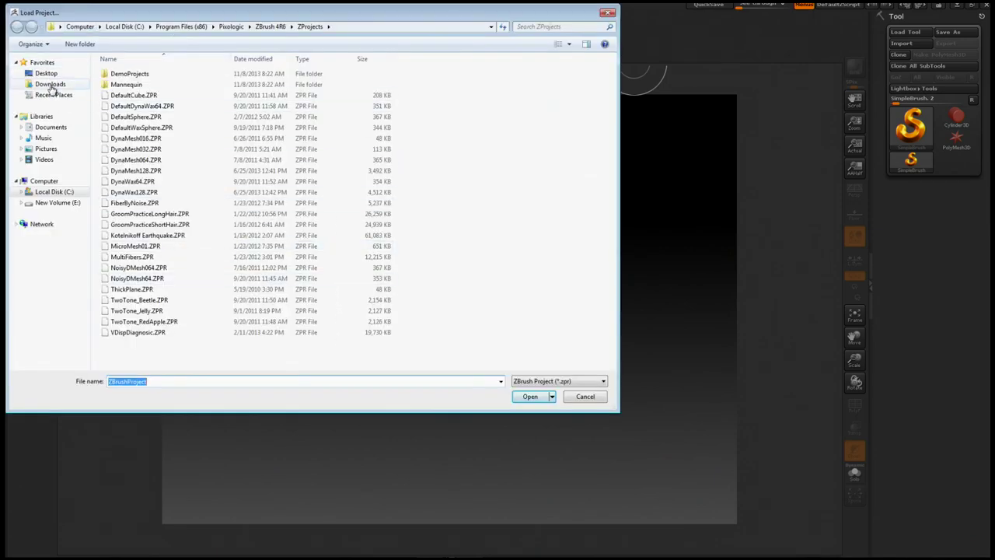
left_click(23, 182)
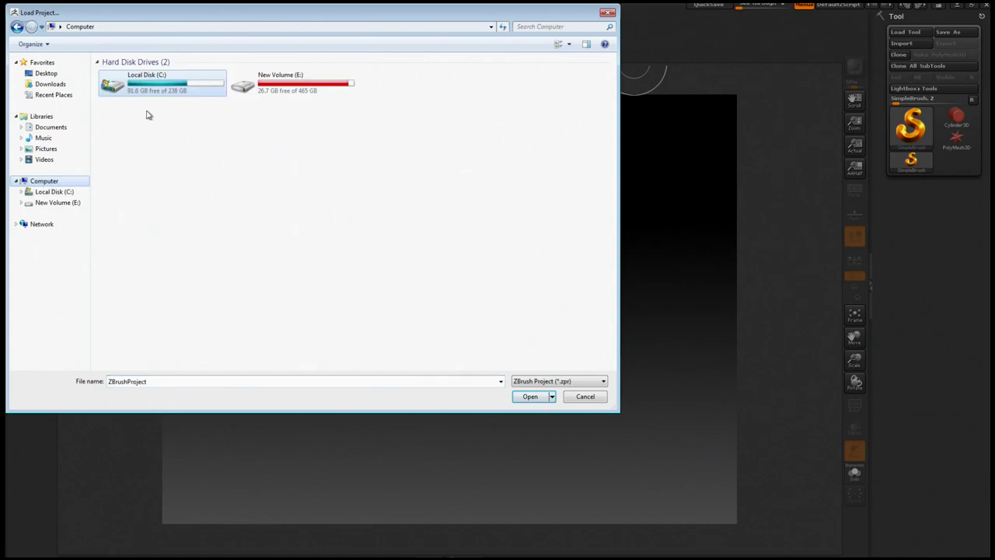
double_click(278, 90)
double_click(127, 94)
double_click(128, 74)
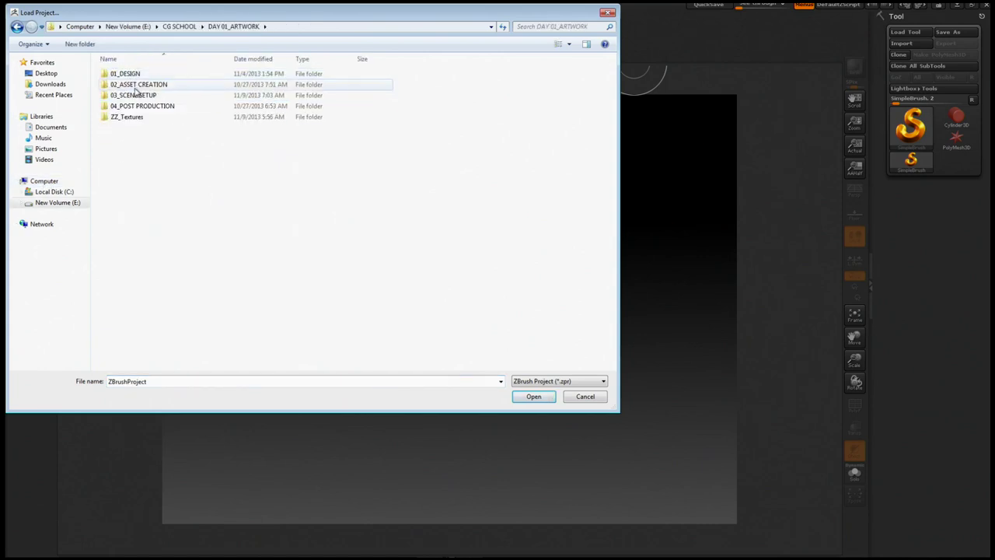
left_click(134, 86)
double_click(135, 85)
double_click(132, 83)
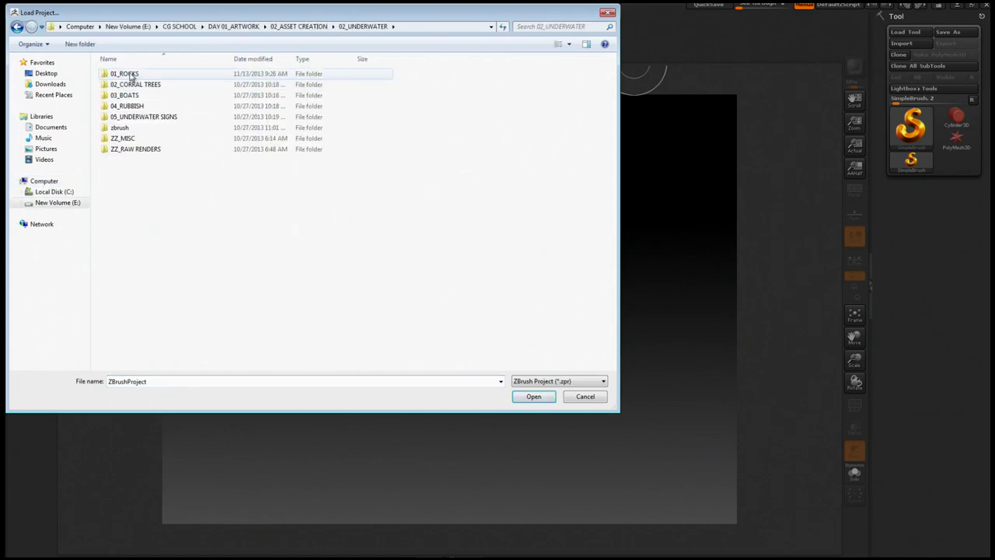
double_click(129, 74)
left_click(132, 75)
left_click(534, 397)
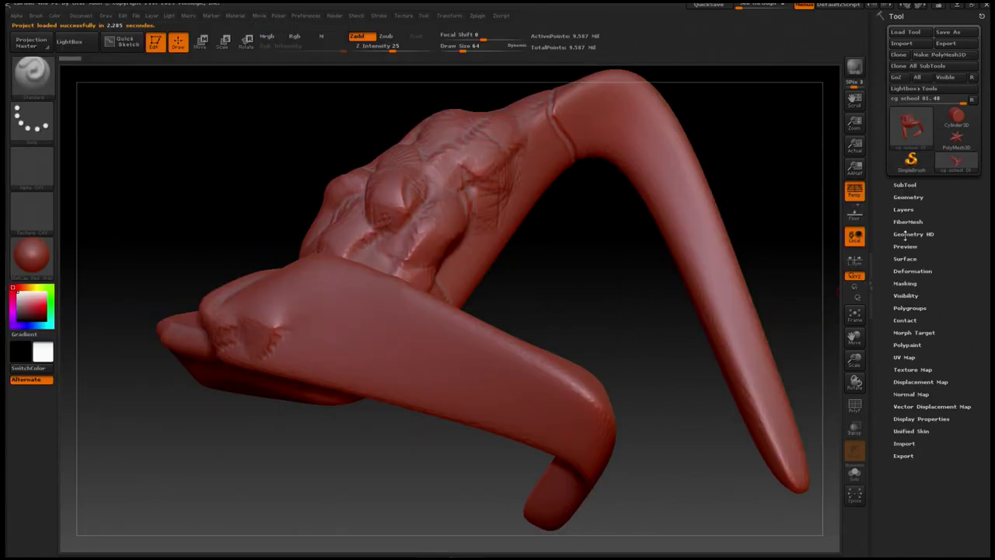
- Set the noise layer's intensity to 1, hide it and add two new layers below it
left_click(902, 208)
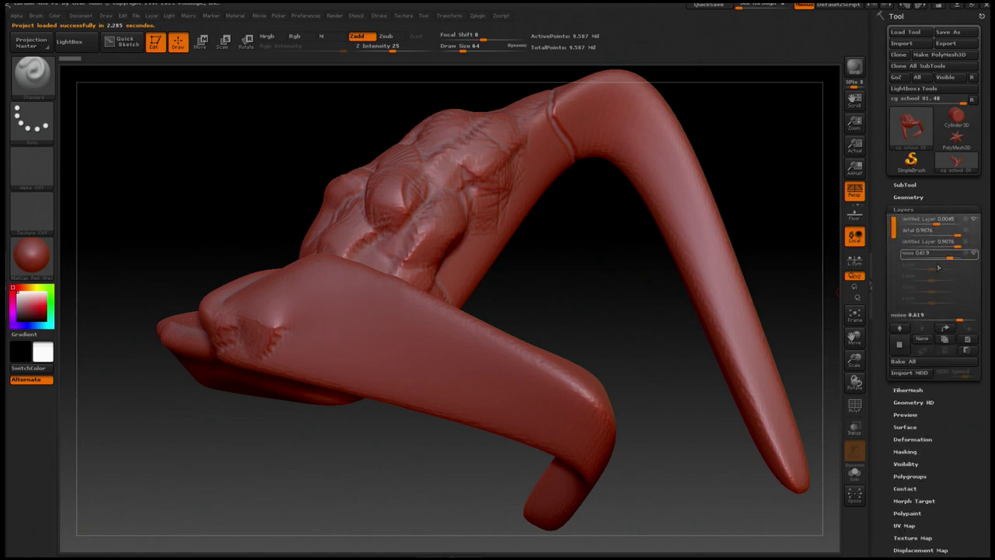
left_click_drag(951, 256, 979, 262)
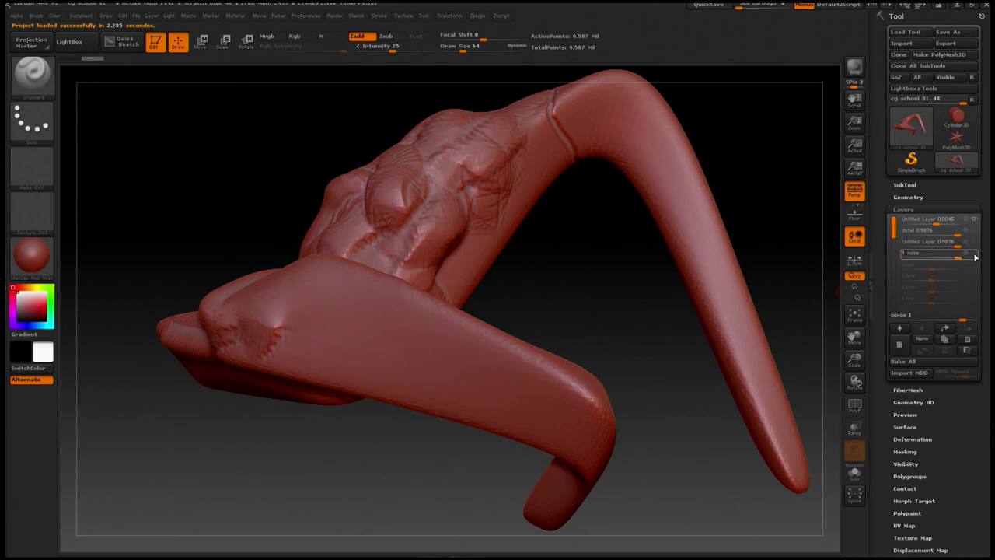
left_click(911, 346)
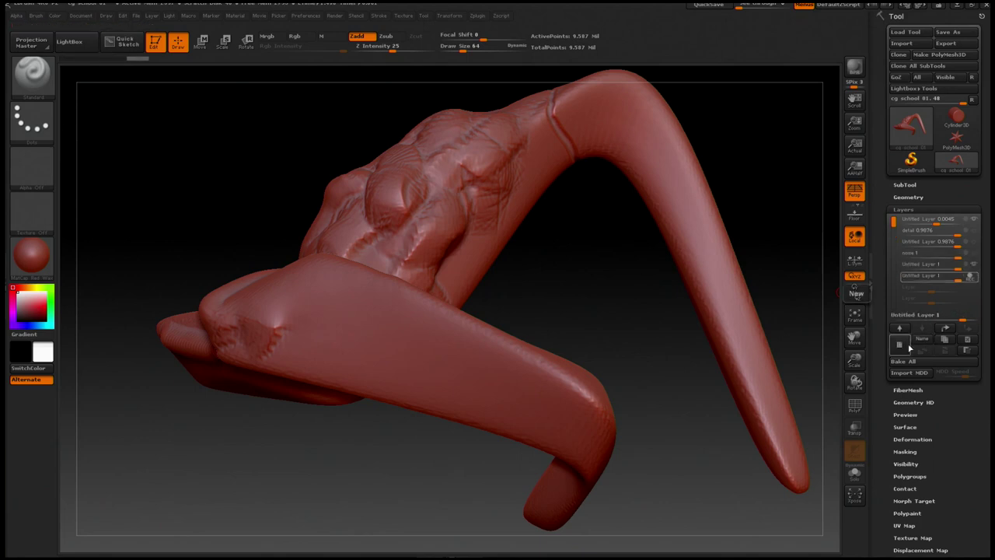
- Turn on the pitted surface noise for the three-limbed form
left_click(907, 427)
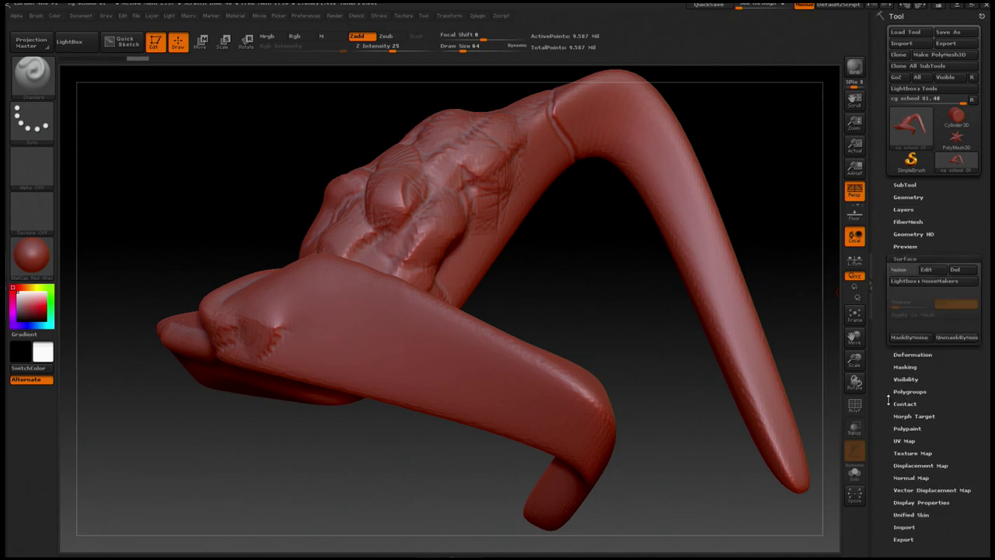
left_click(895, 274)
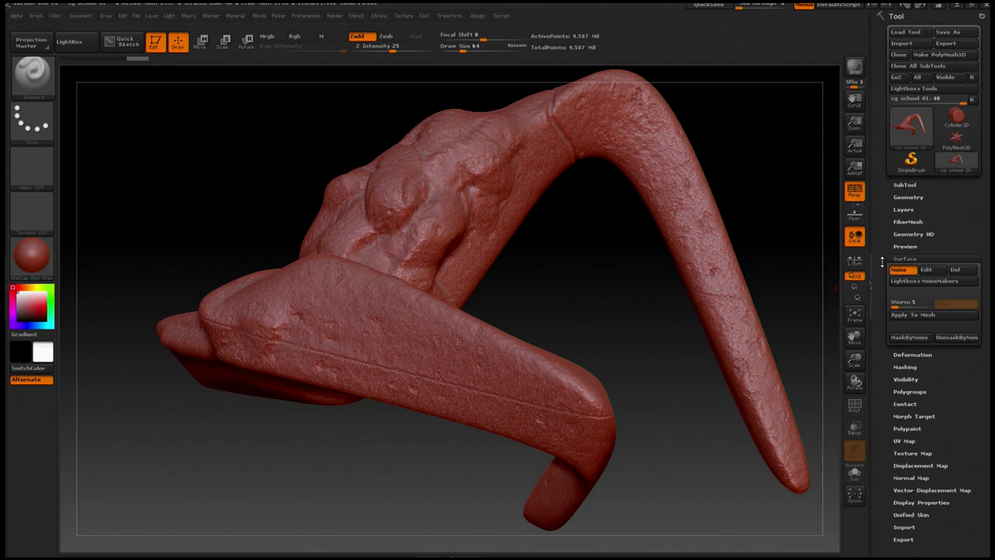
- Delete the two untitled layers below the noise layer, show the noise layer and switch it to recording
left_click(905, 210)
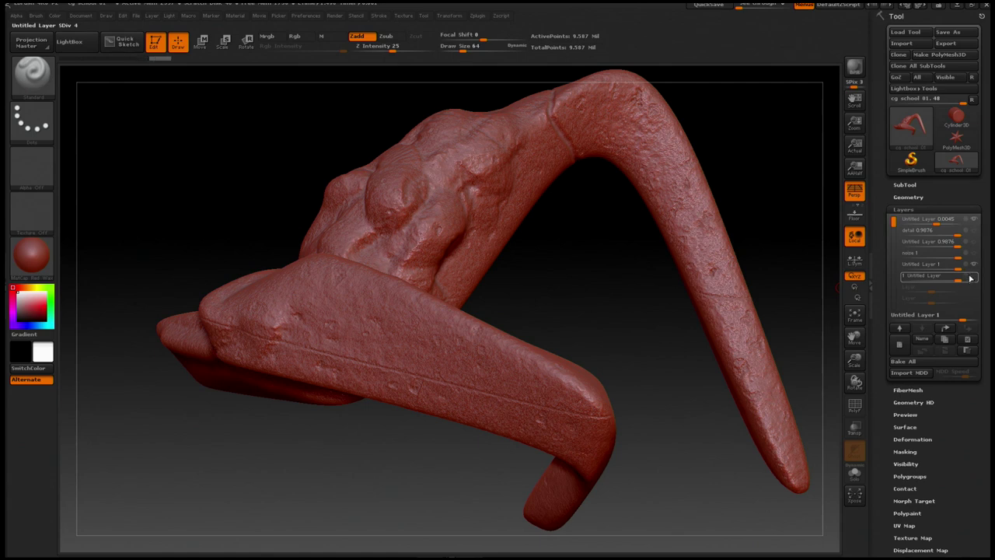
left_click(918, 254)
left_click(954, 264)
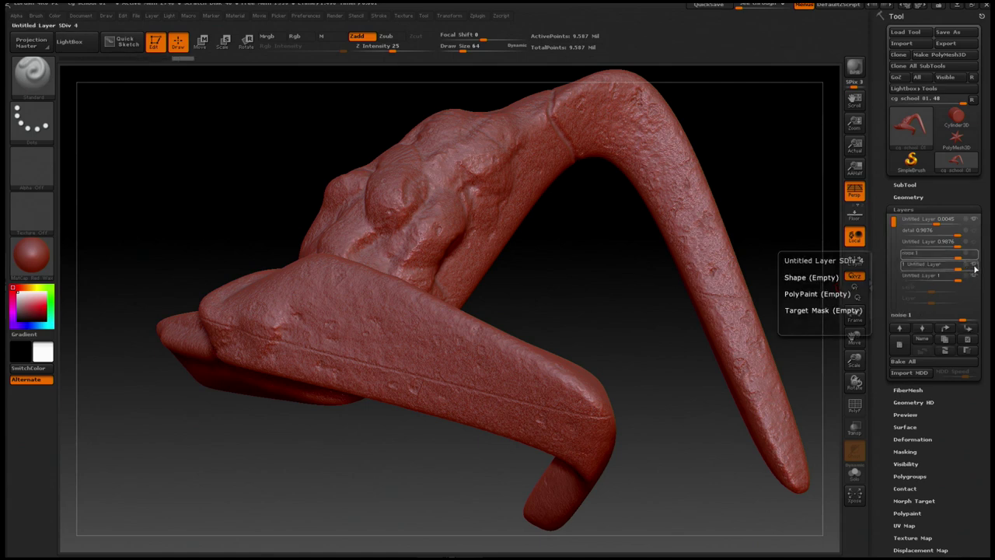
left_click(973, 256)
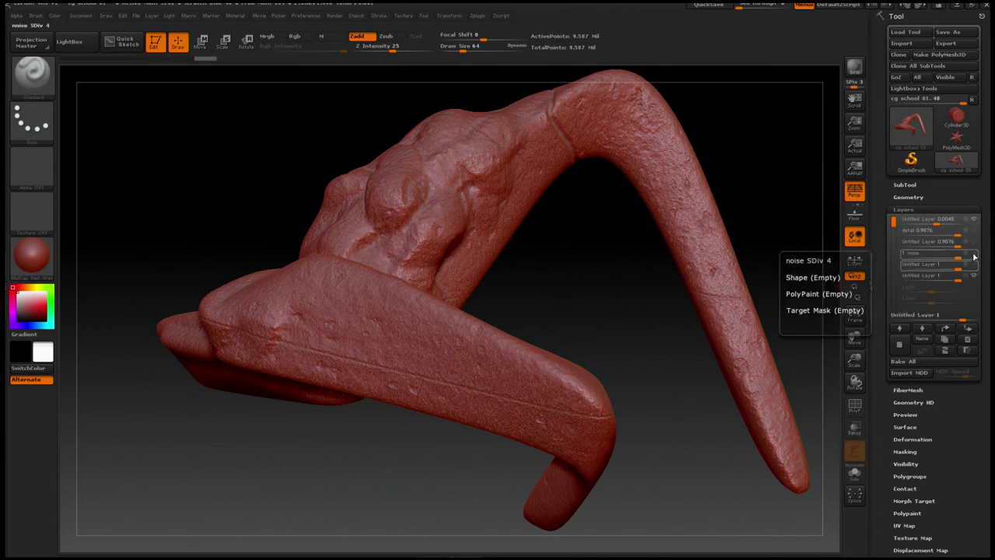
left_click(964, 275)
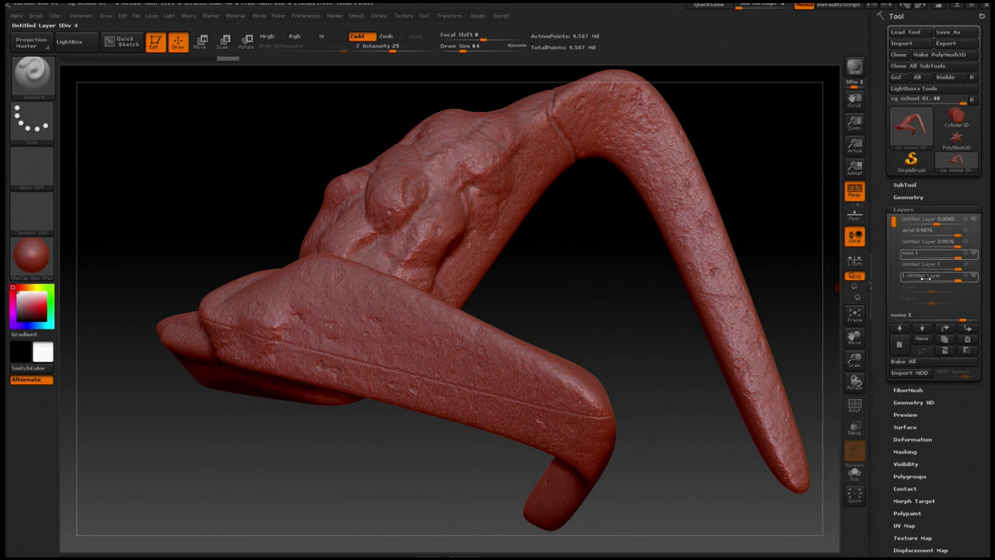
left_click(968, 339)
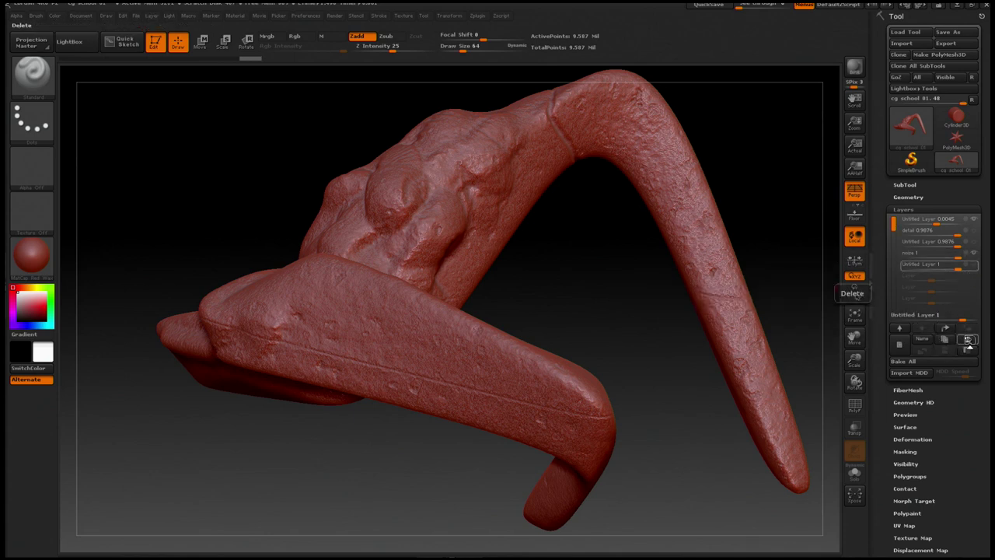
left_click(926, 254)
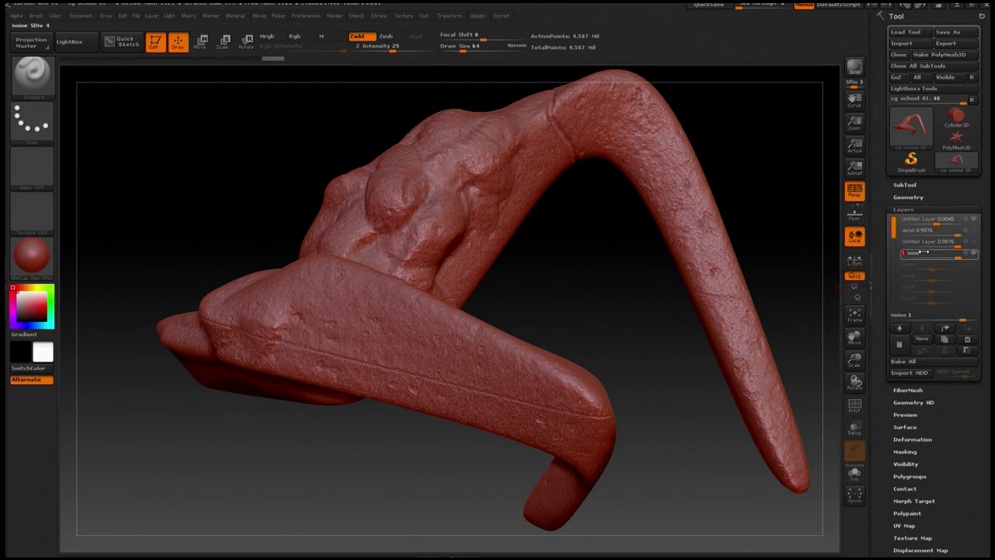
- Apply the pitted surface noise to the mesh on the recording noise layer
left_click_drag(881, 398, 884, 335)
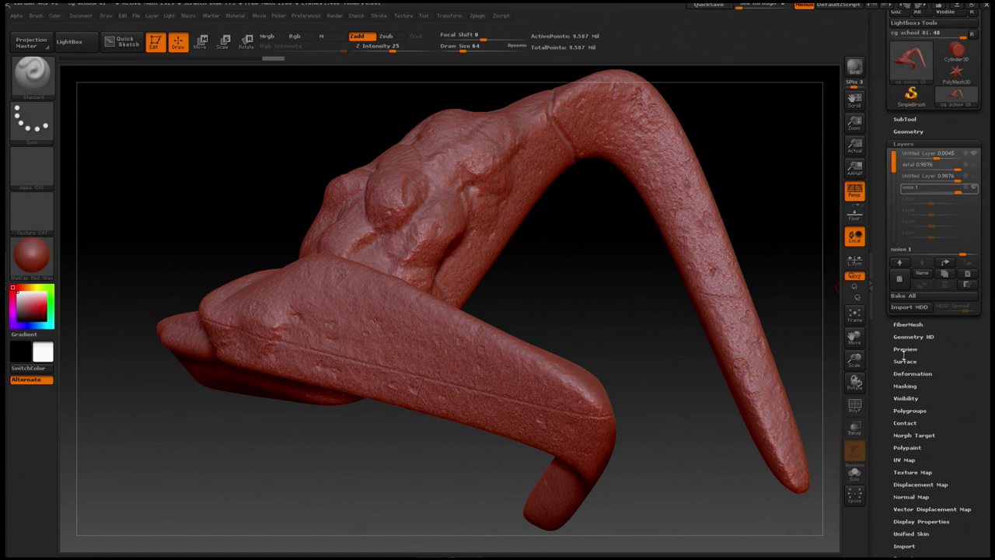
left_click(905, 360)
left_click(900, 204)
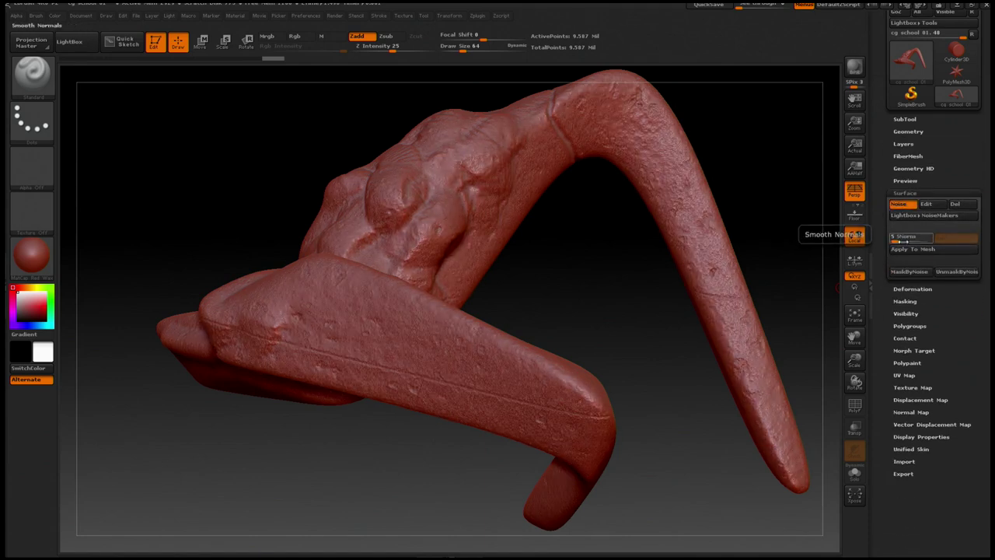
left_click(899, 249)
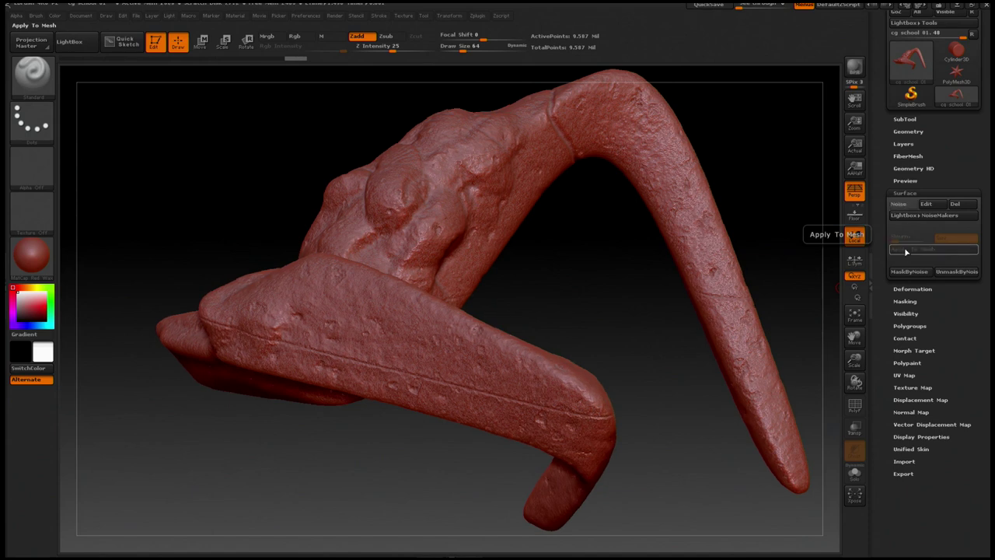
- Set the noise layer's intensity to 0.8571
left_click_drag(885, 204, 873, 276)
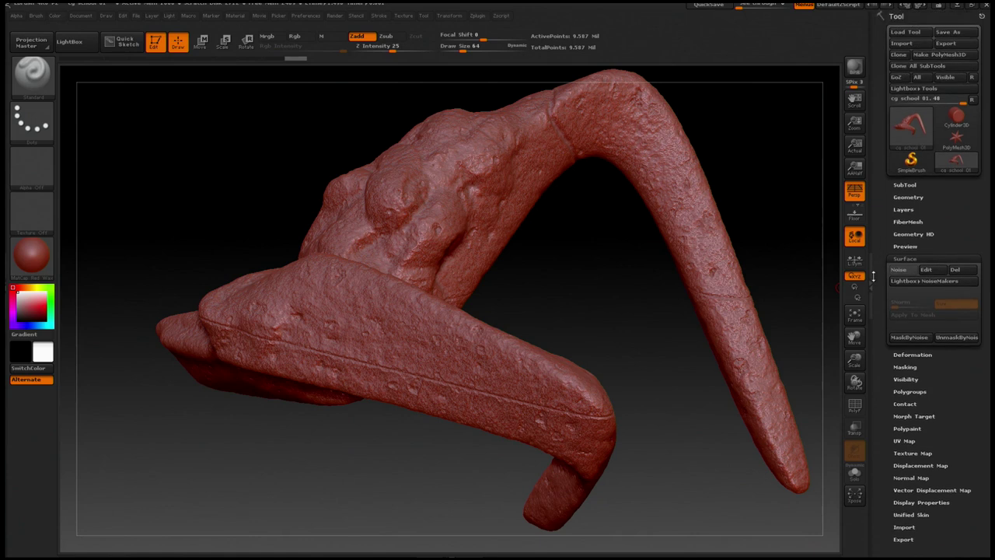
left_click(903, 209)
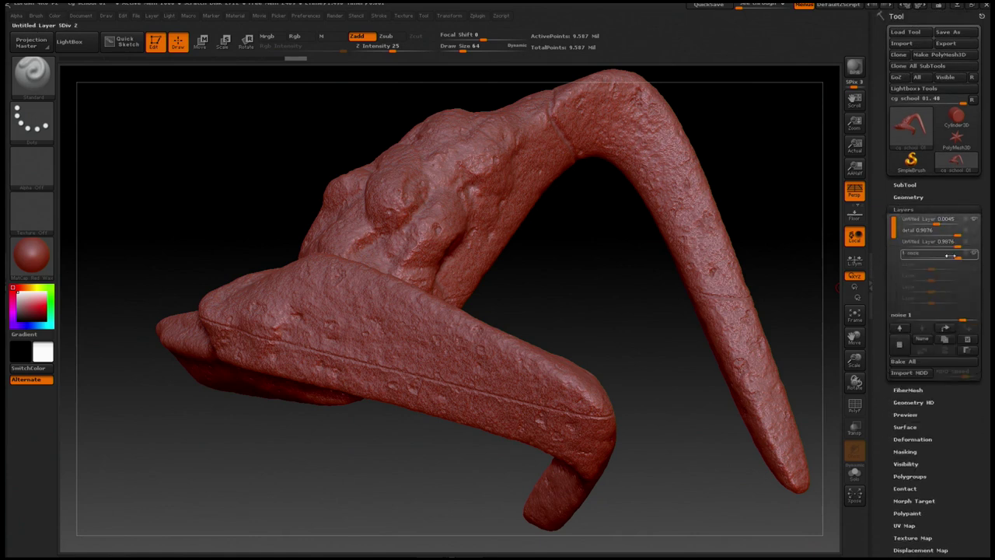
left_click_drag(956, 258, 953, 258)
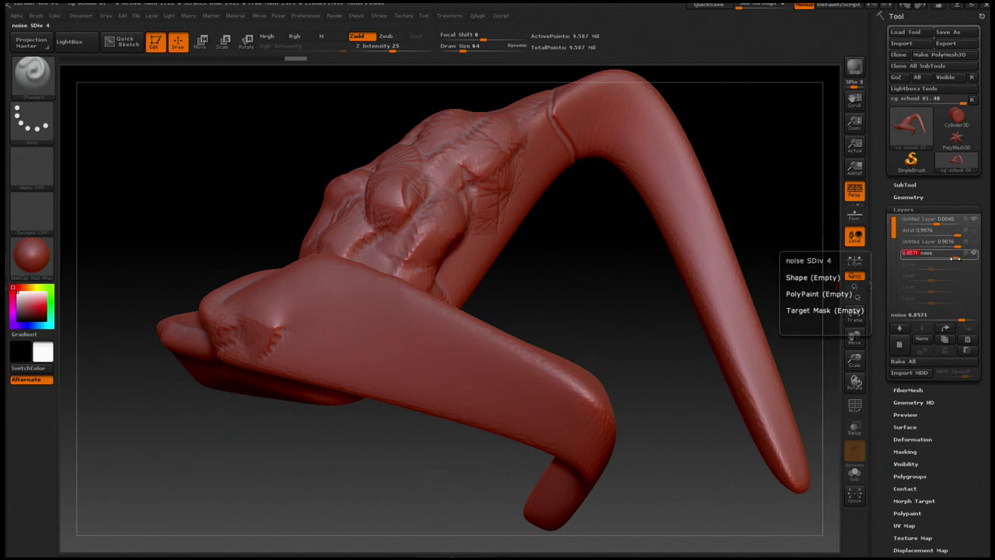
- Turn the pitted surface noise back on for the three-limbed form
left_click_drag(882, 316, 895, 250)
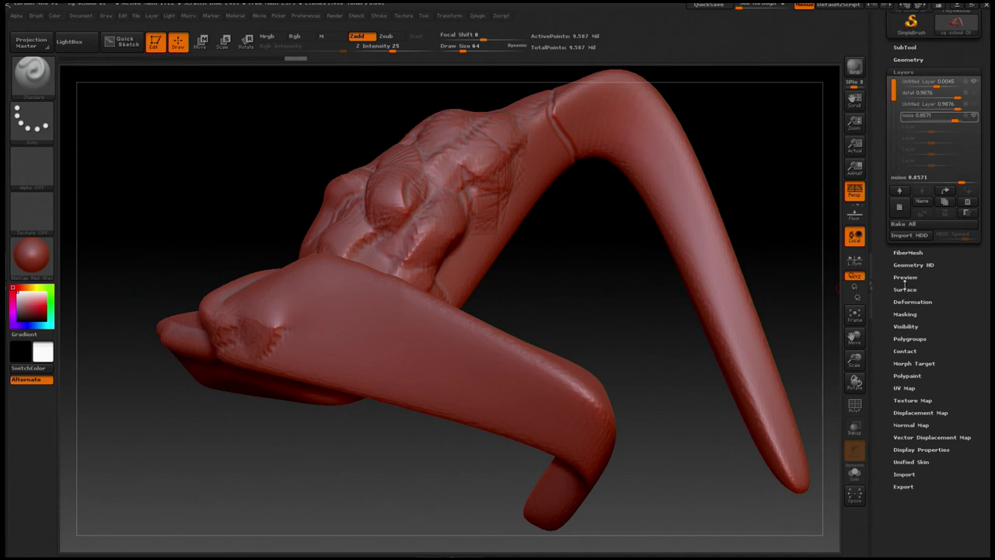
left_click(906, 288)
left_click(901, 133)
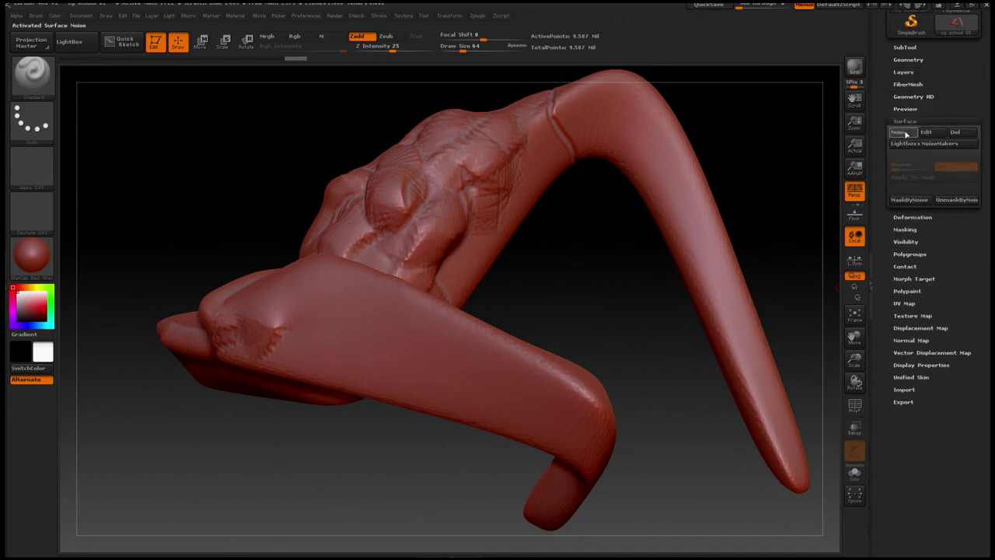
left_click_drag(880, 141, 879, 279)
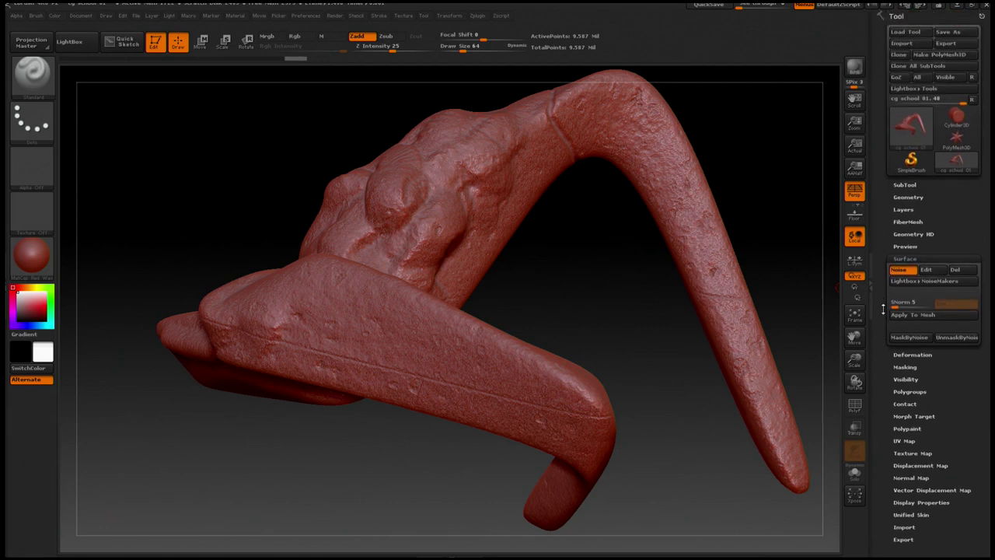
- Check the geometry and layer settings, then bake the active surface noise into the mesh
left_click(908, 184)
left_click(908, 184)
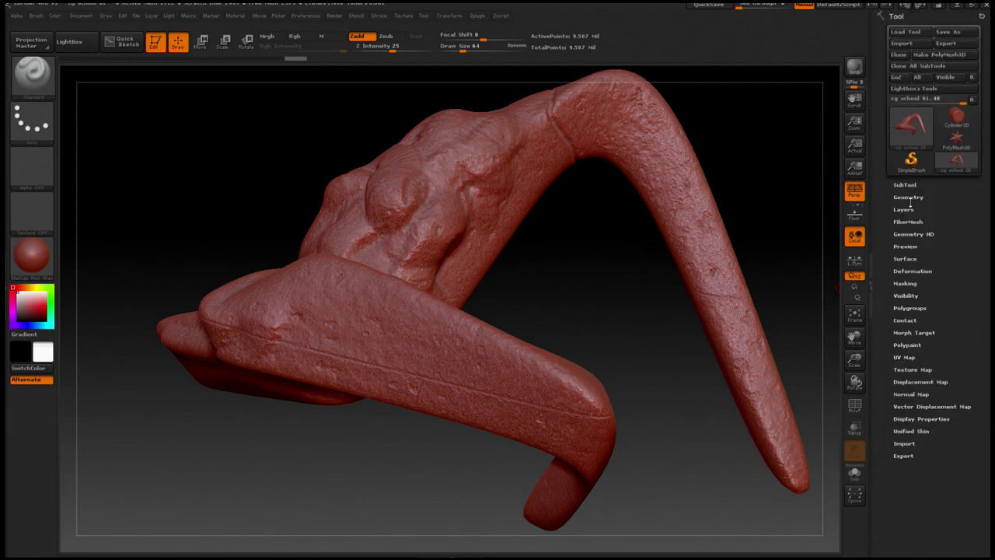
left_click(911, 197)
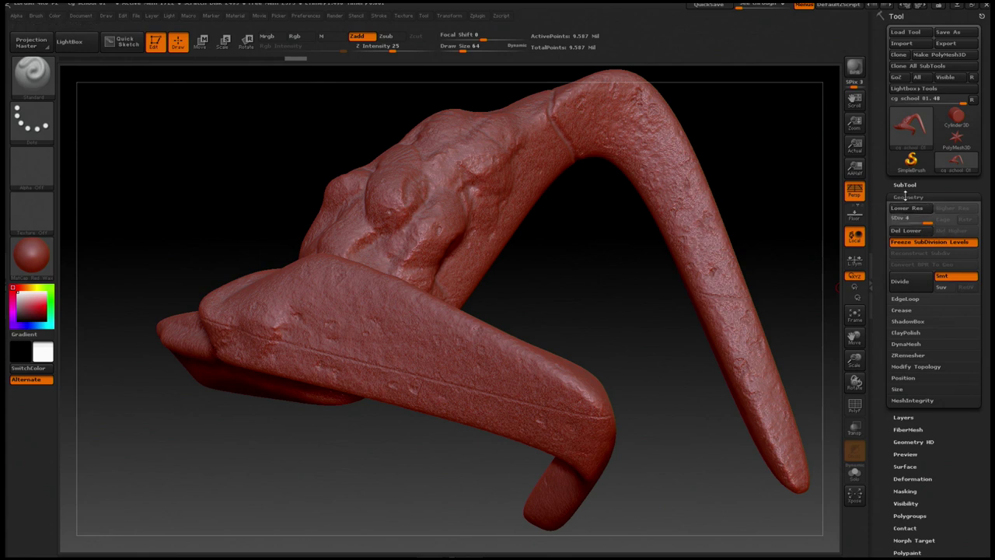
left_click(906, 196)
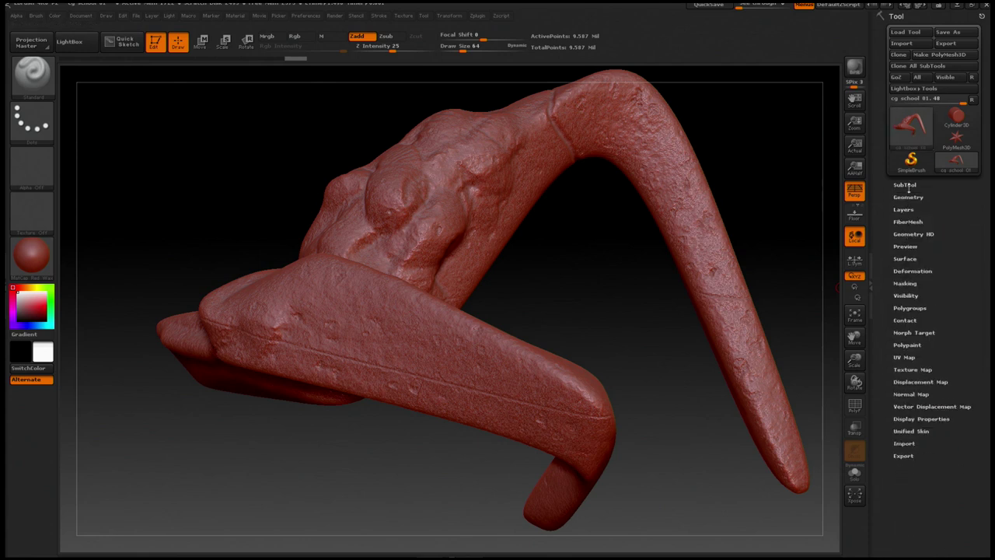
left_click(904, 209)
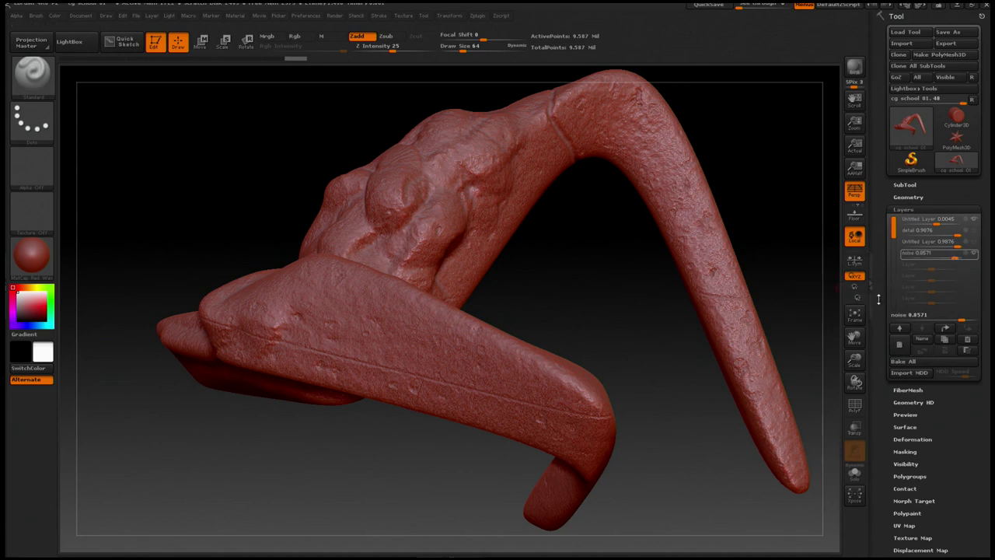
scroll(913, 327, "down", 1)
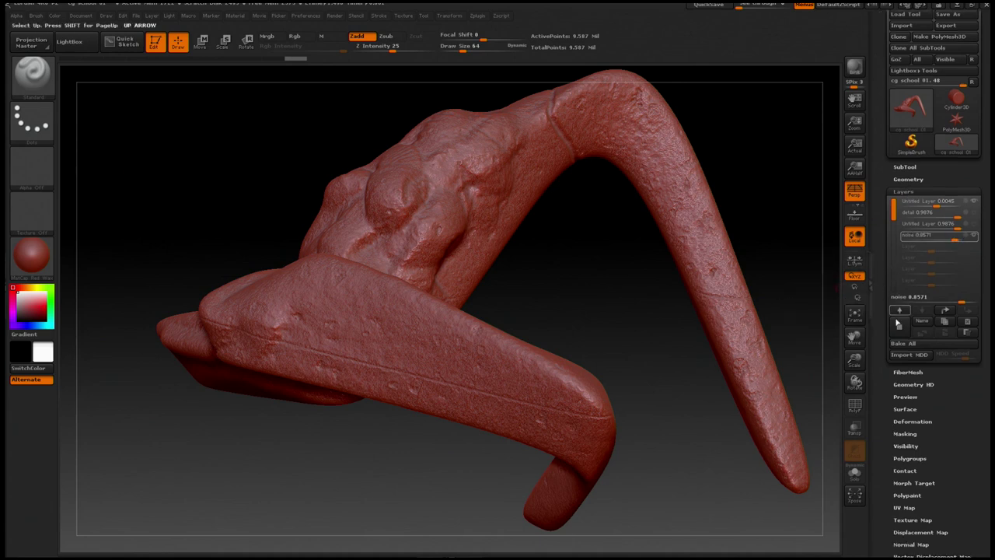
left_click(905, 406)
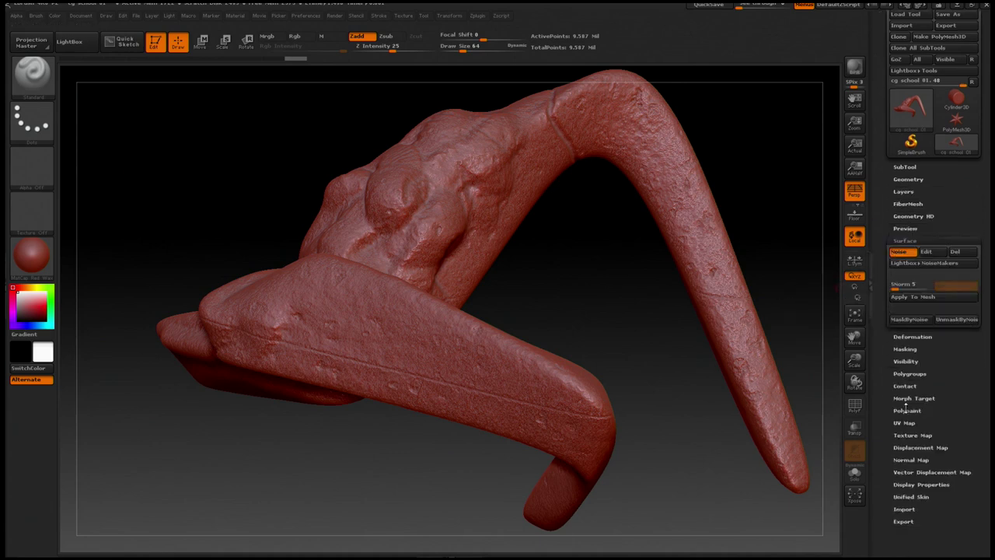
left_click(909, 298)
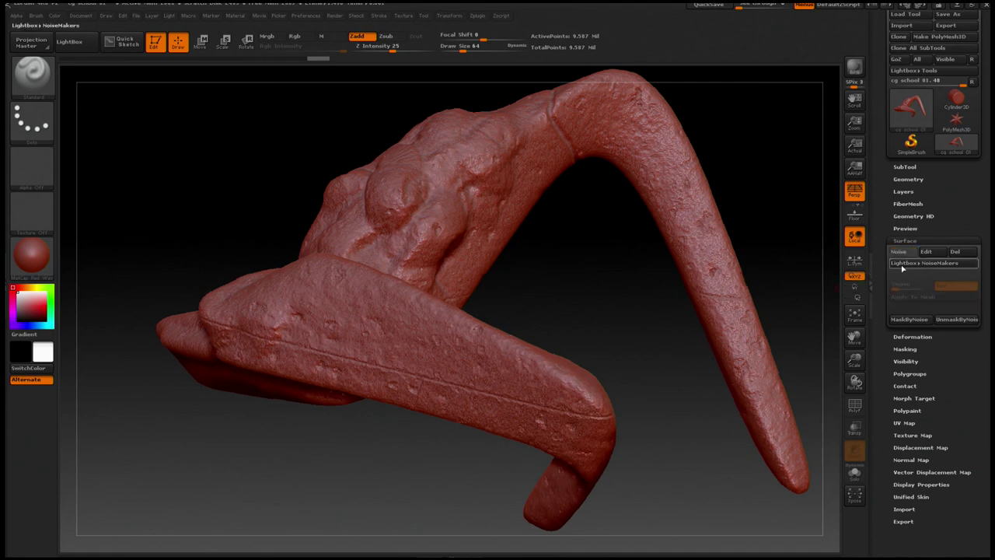
- Raise the intensity of the noise layer
left_click_drag(883, 259, 884, 265)
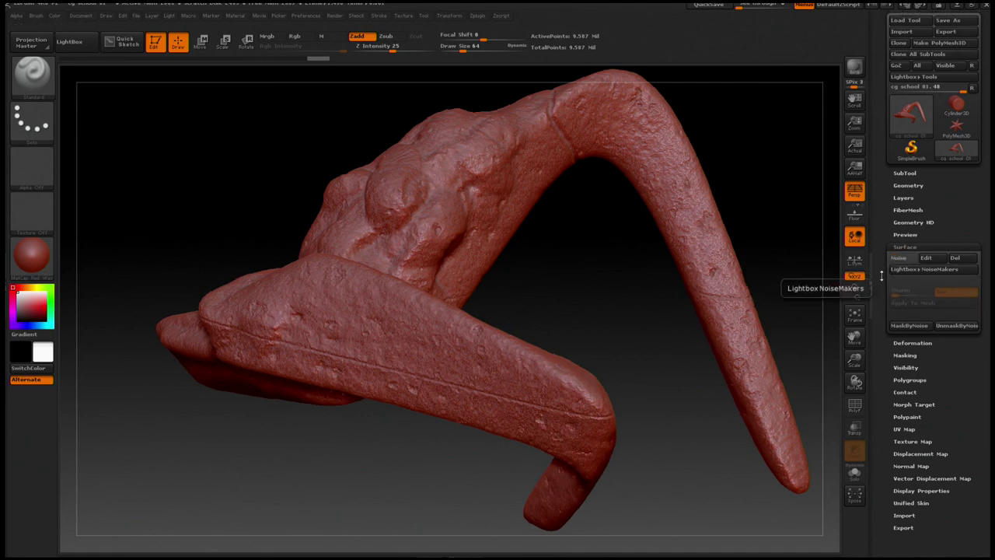
scroll(882, 304, "up", 2)
left_click(900, 270)
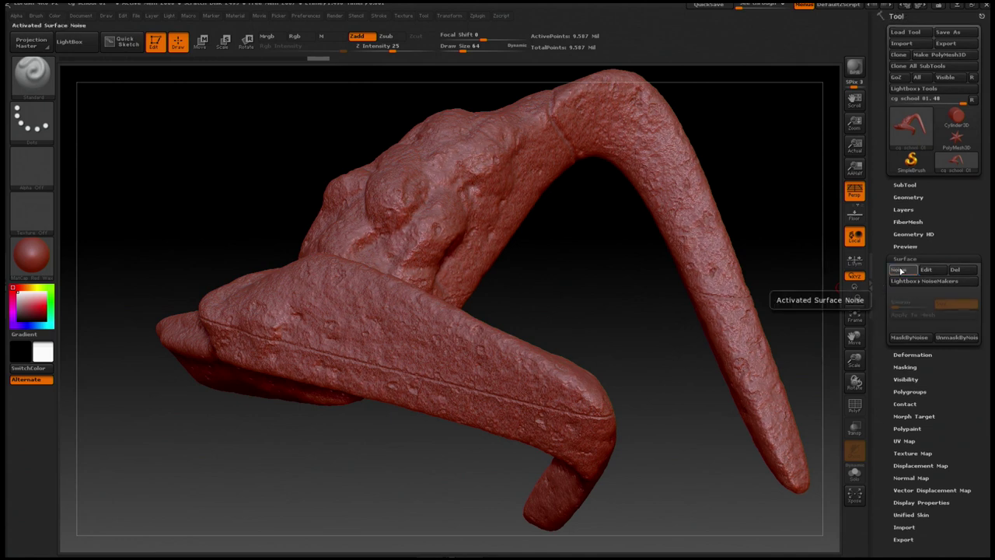
left_click(904, 209)
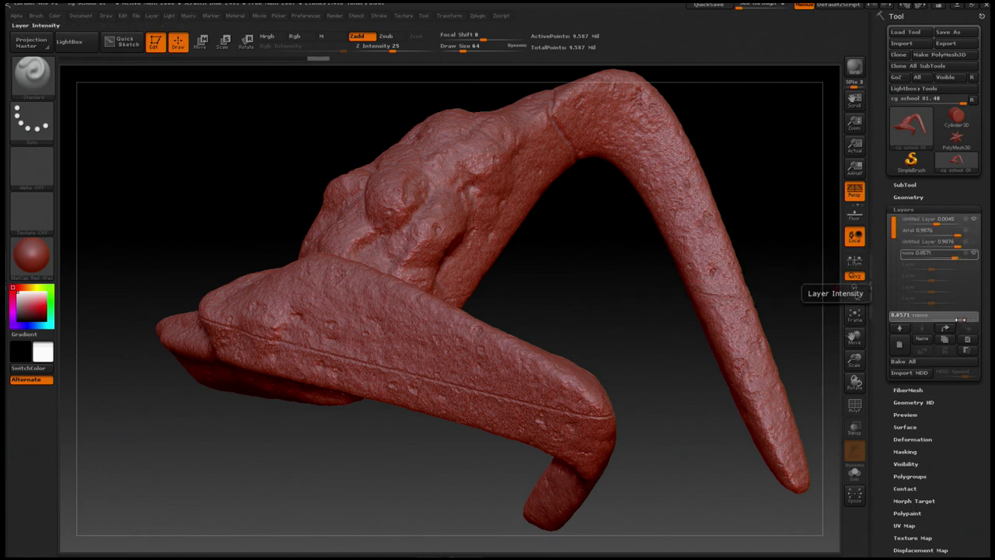
left_click_drag(950, 320, 951, 320)
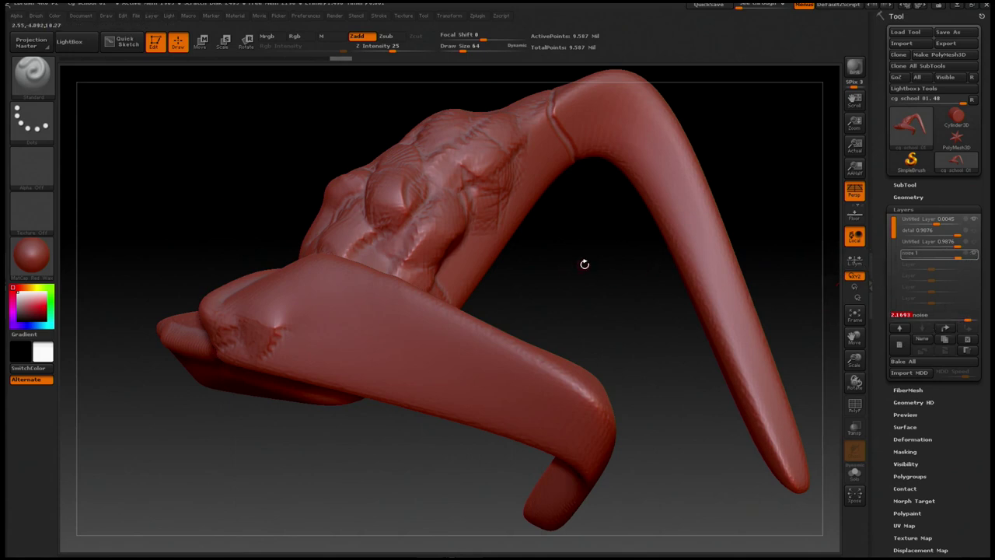
- Reapply the pitted surface noise to the mesh on the noise layer
left_click_drag(585, 264, 638, 271)
left_click(904, 427)
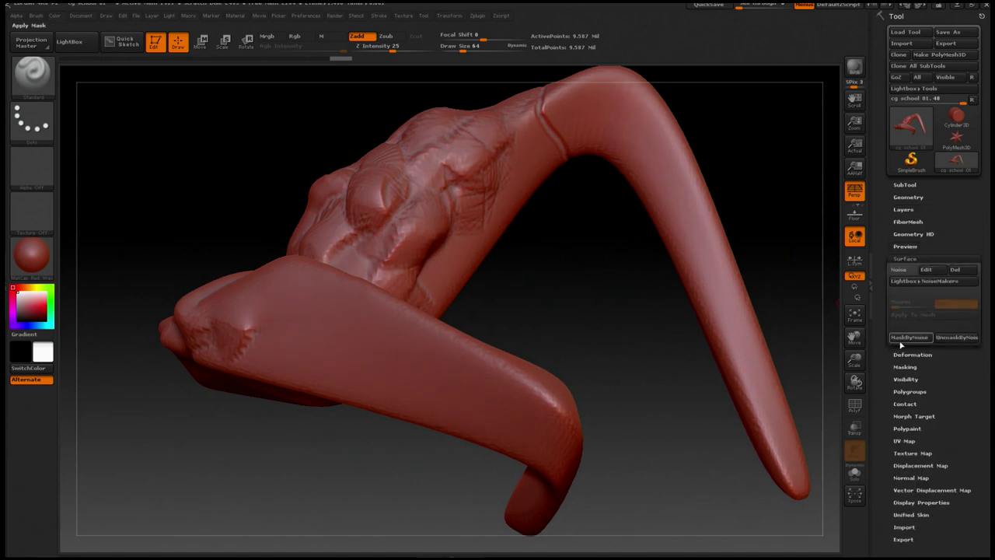
left_click(899, 269)
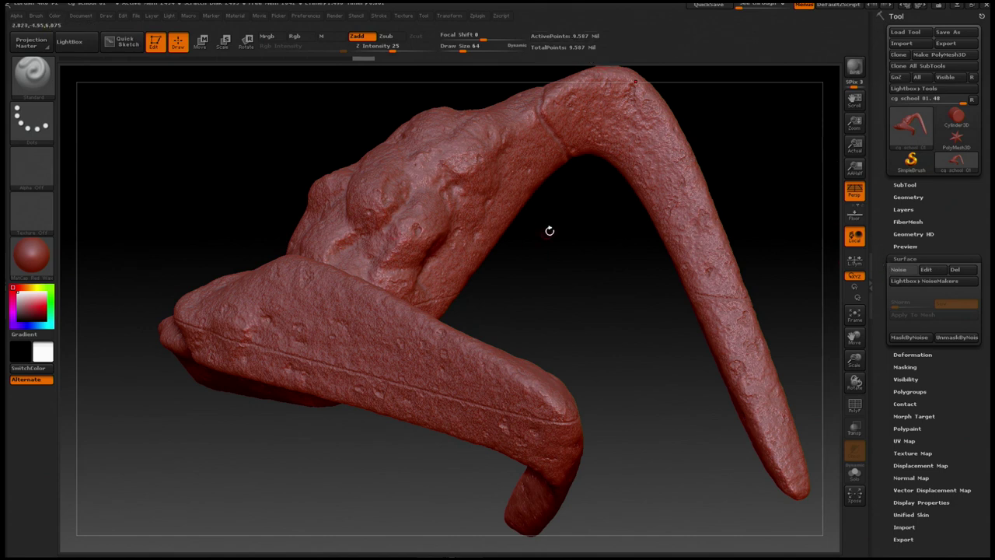
- Load Alpha 62, the cracked-stone pattern, for the Standard brush
left_click(908, 198)
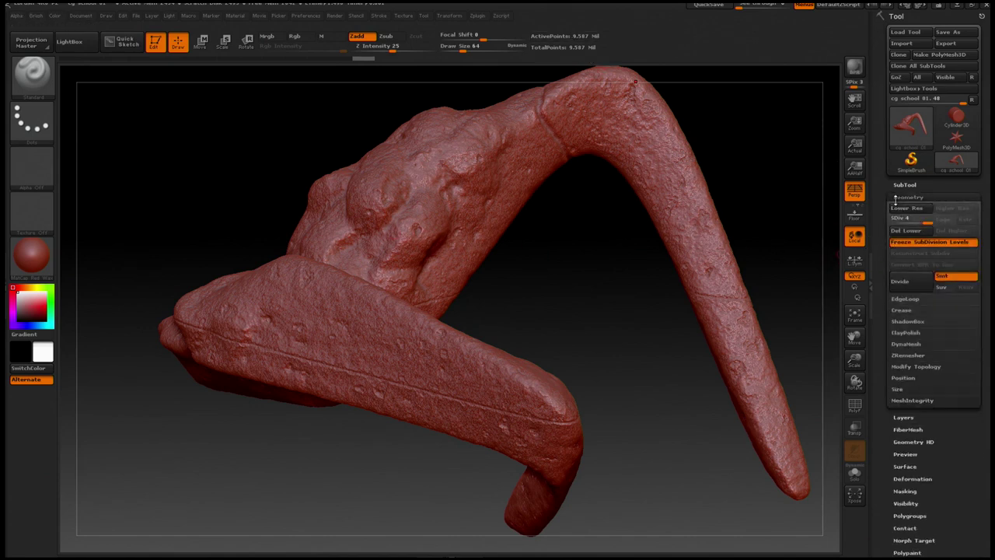
left_click_drag(573, 251, 575, 360)
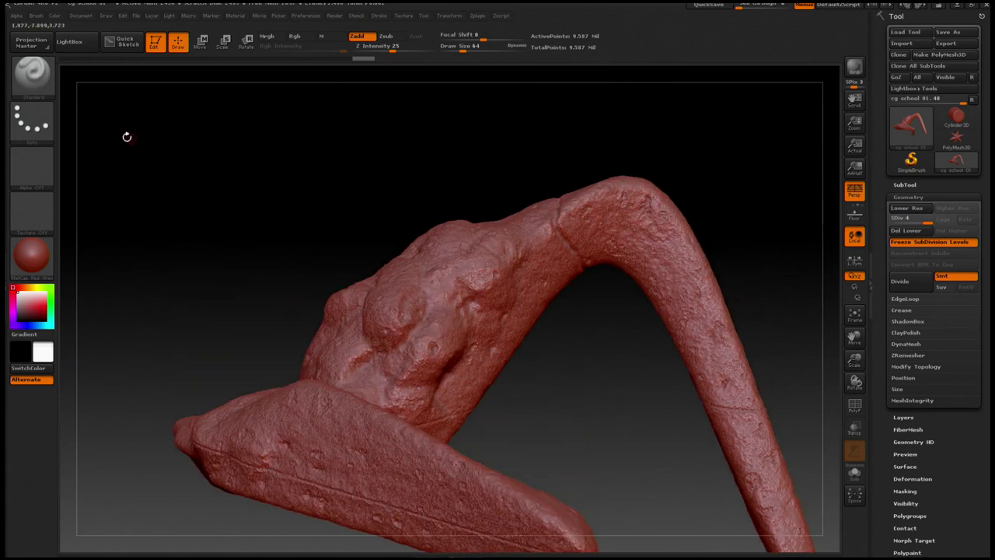
left_click(32, 85)
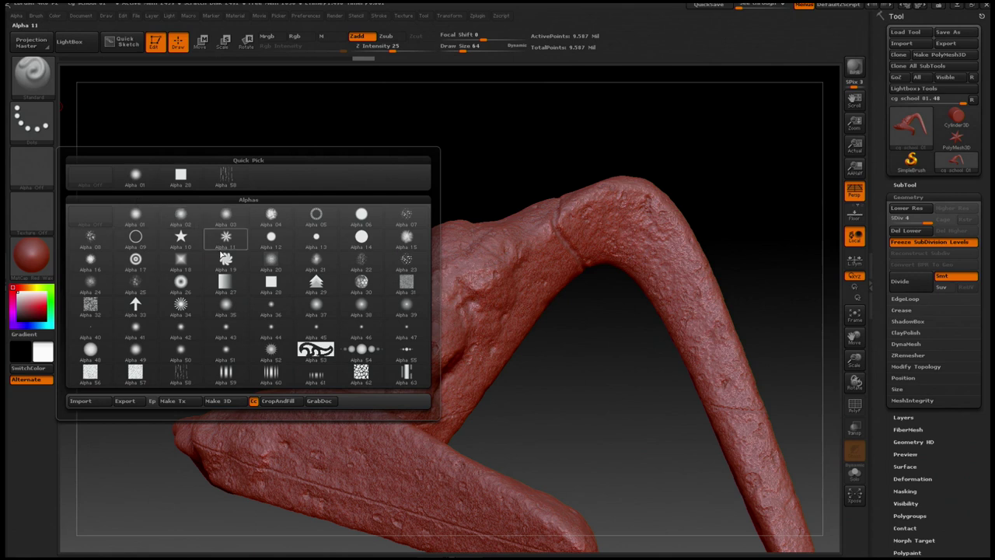
left_click(361, 374)
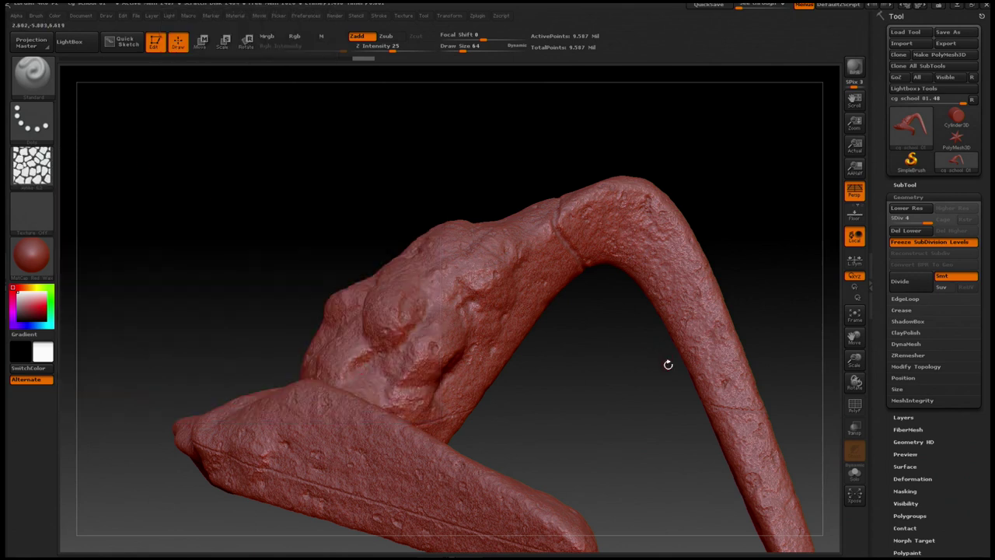
- Subdivide the three-limbed form once as a high-definition mesh with DivideHD
mouse_move(667, 365)
left_mouse_down()
mouse_move(596, 378)
mouse_move(339, 139)
mouse_move(171, 239)
left_mouse_up()
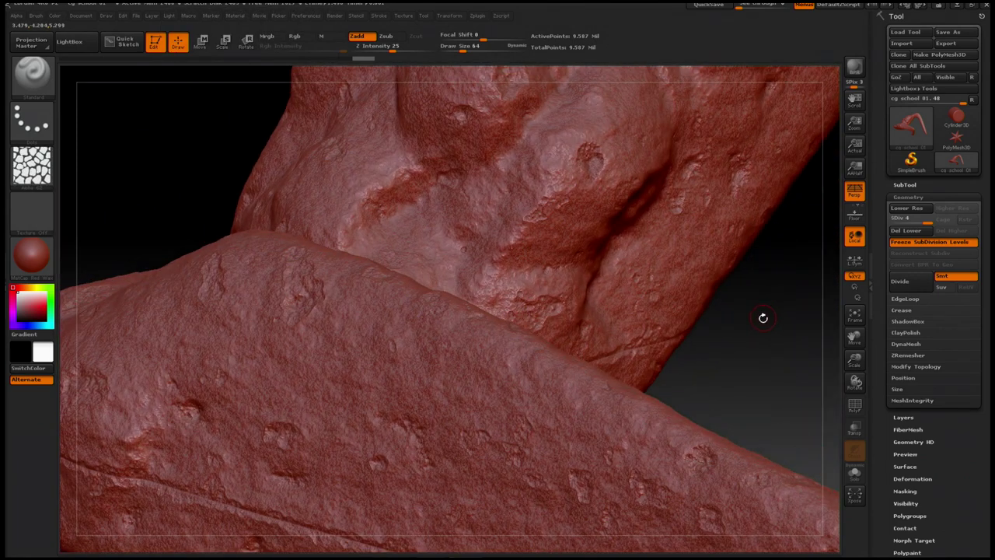
mouse_move(763, 317)
left_mouse_down()
mouse_move(727, 322)
mouse_move(699, 374)
left_mouse_up()
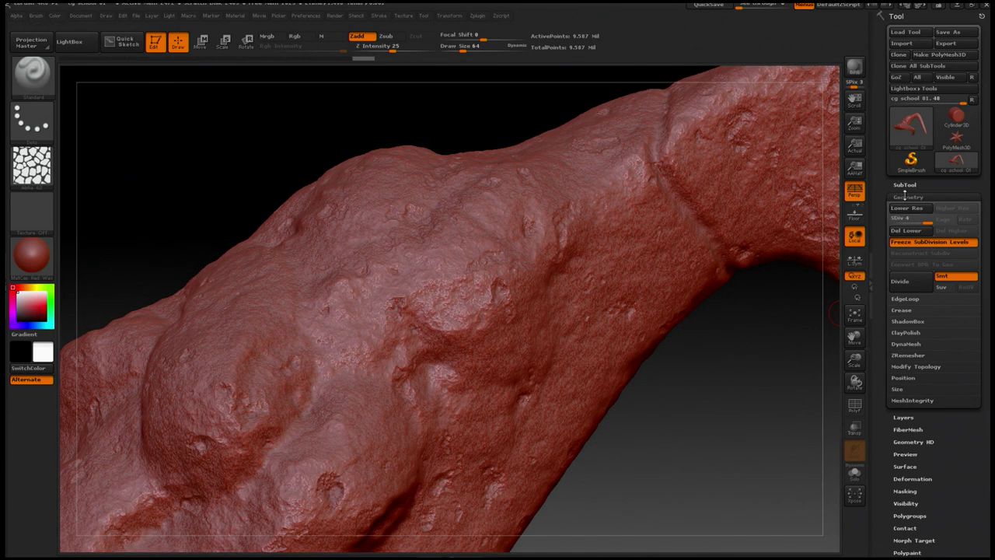
left_click(907, 197)
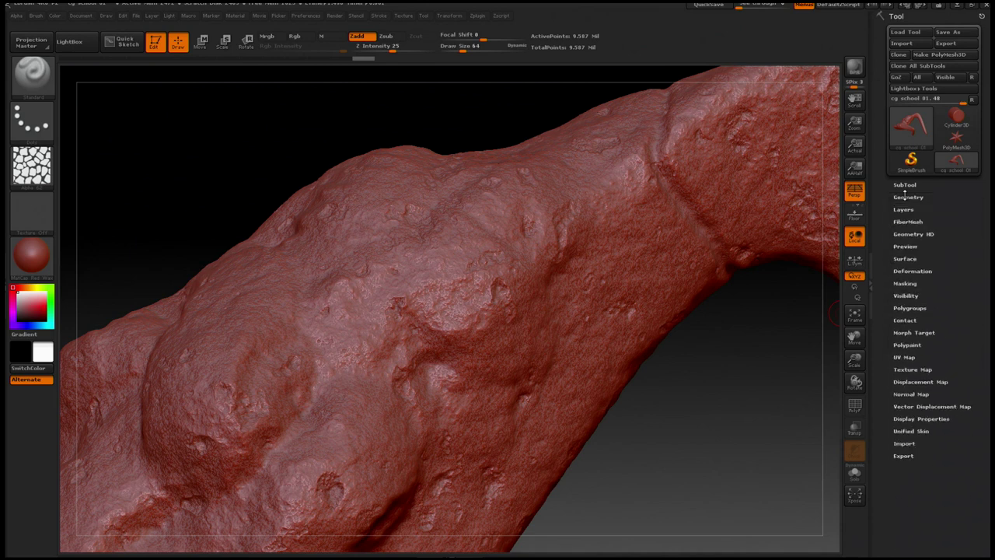
left_click(908, 234)
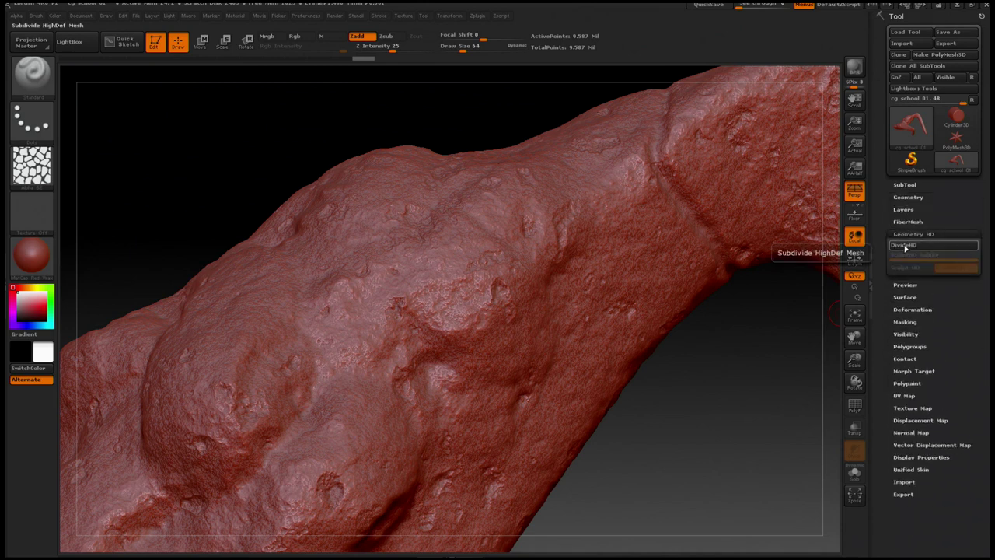
left_click(905, 246)
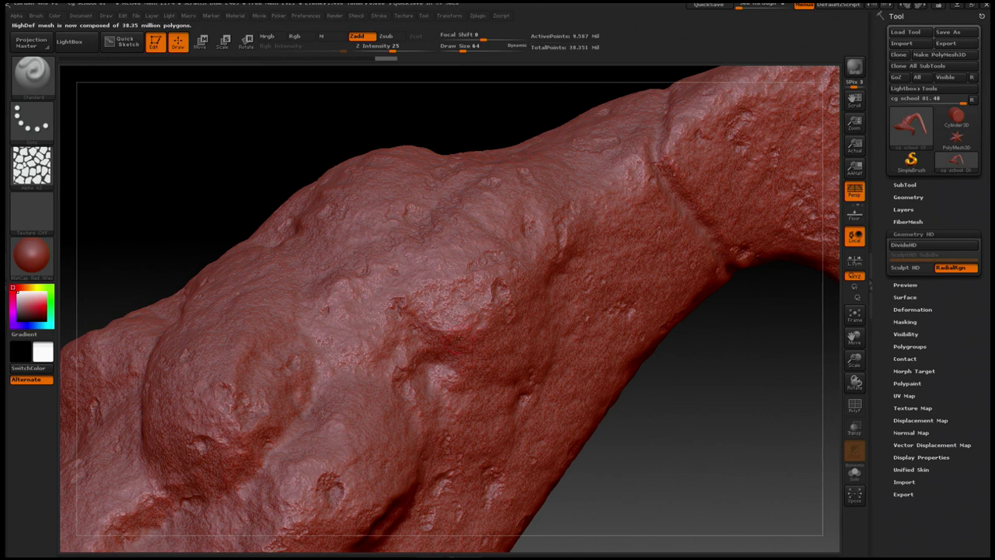
- Try a stone-pattern stroke across the knobbly section of the form and undo it
mouse_move(437, 266)
left_mouse_down()
mouse_move(486, 423)
mouse_move(505, 222)
mouse_move(521, 359)
left_mouse_up()
key("ctrl")
key("ctrl+z")
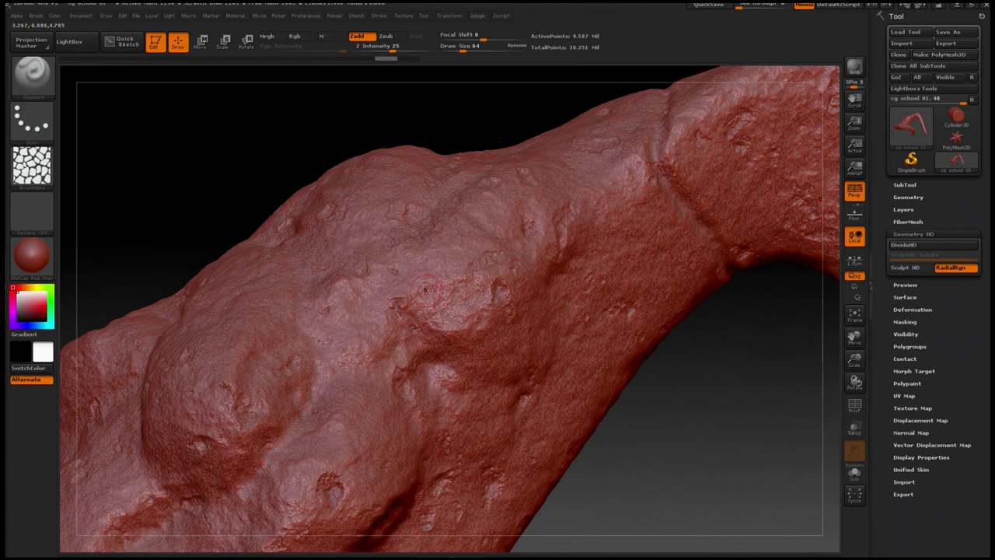
- Activate HD sculpting for a radial region around the knobbly section between the limbs
key("a")
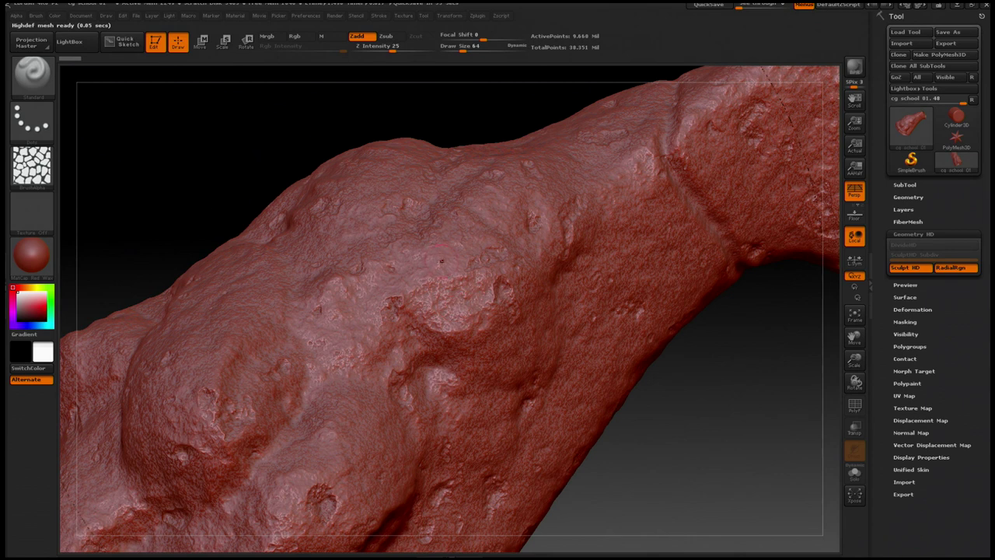
mouse_move(729, 386)
left_mouse_down()
mouse_move(704, 412)
mouse_move(649, 353)
mouse_move(611, 371)
mouse_move(603, 346)
mouse_move(632, 231)
left_mouse_up()
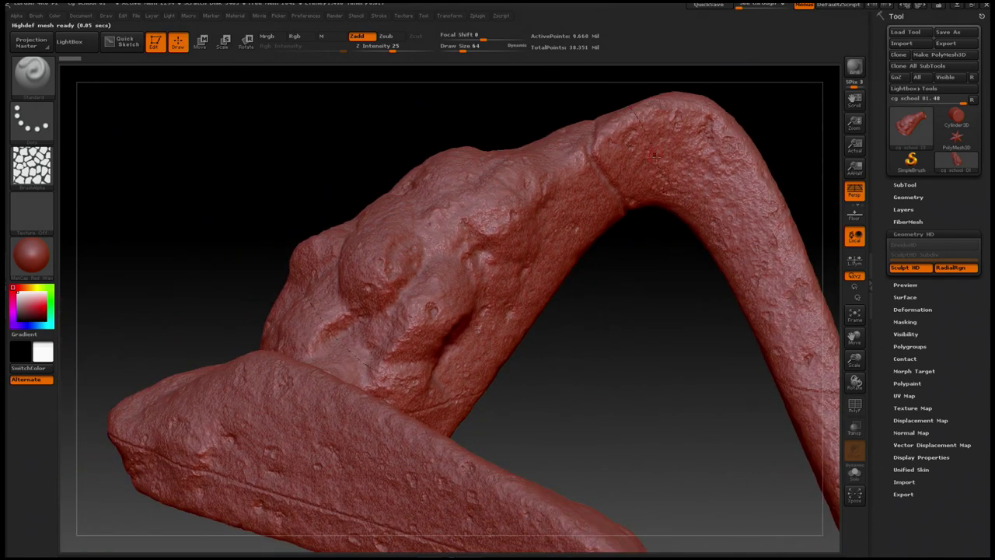
left_click_drag(631, 313, 638, 308)
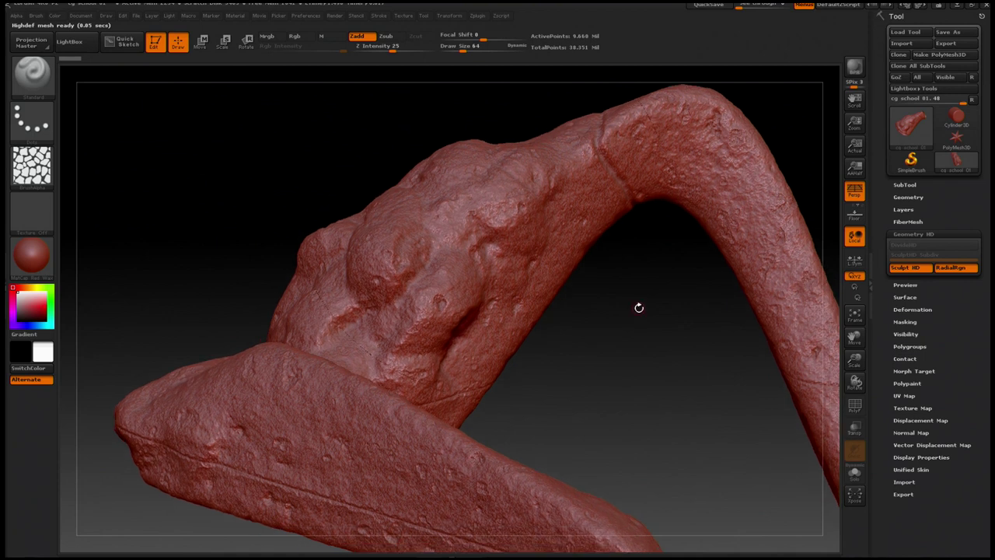
- Turn on ghosted transparency to distinguish the HD sculpting region from the rest of the form
left_click(853, 430)
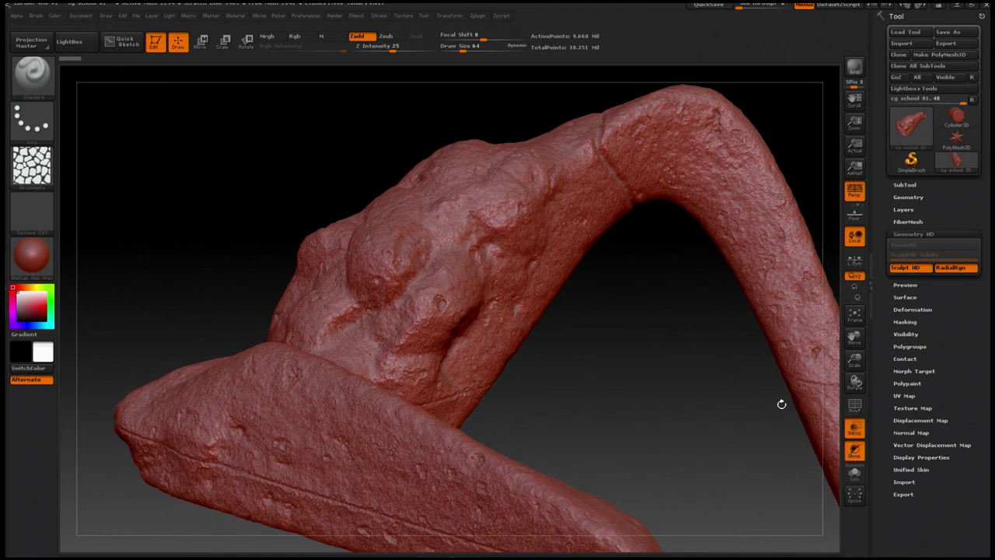
mouse_move(658, 315)
left_mouse_down()
mouse_move(664, 332)
mouse_move(591, 334)
mouse_move(713, 340)
mouse_move(588, 332)
mouse_move(589, 432)
mouse_move(540, 77)
left_mouse_up()
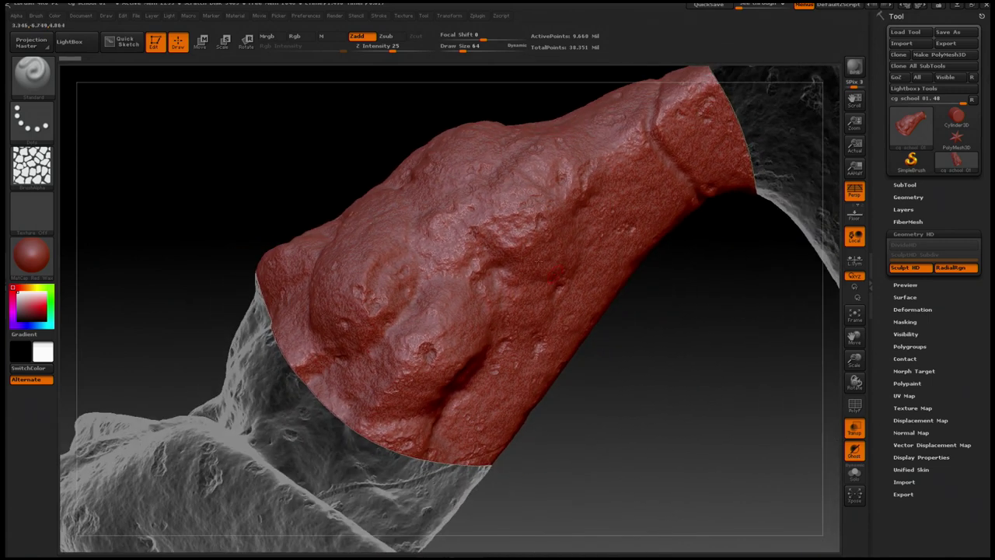
mouse_move(683, 319)
left_mouse_down()
mouse_move(643, 345)
mouse_move(627, 382)
mouse_move(565, 291)
left_mouse_up()
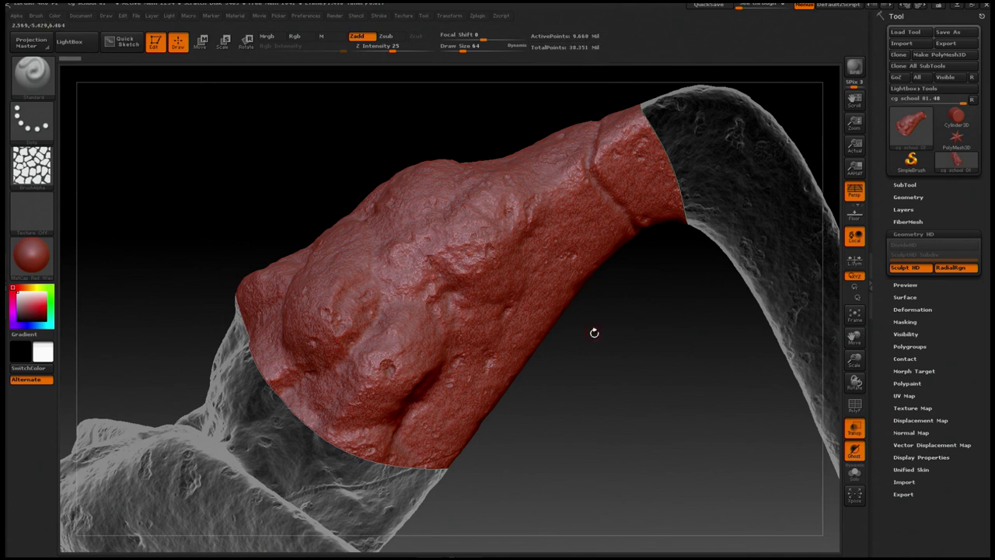
- Sculpt a short test stroke of the stone alpha above the rough pit inside the HD region and undo it
mouse_move(594, 333)
left_mouse_down()
mouse_move(618, 389)
mouse_move(710, 398)
mouse_move(710, 384)
mouse_move(714, 467)
left_mouse_up()
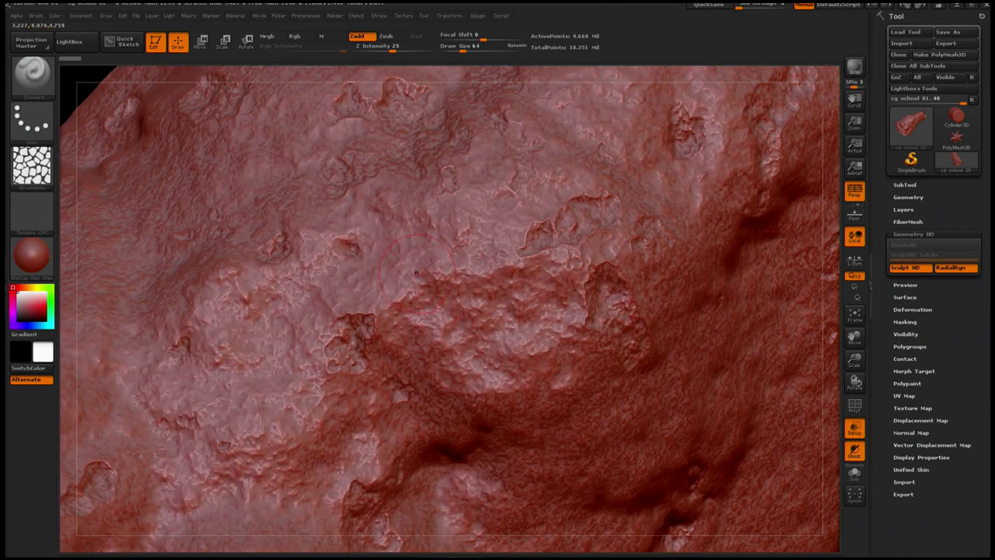
left_click_drag(406, 281, 504, 256)
key("shift")
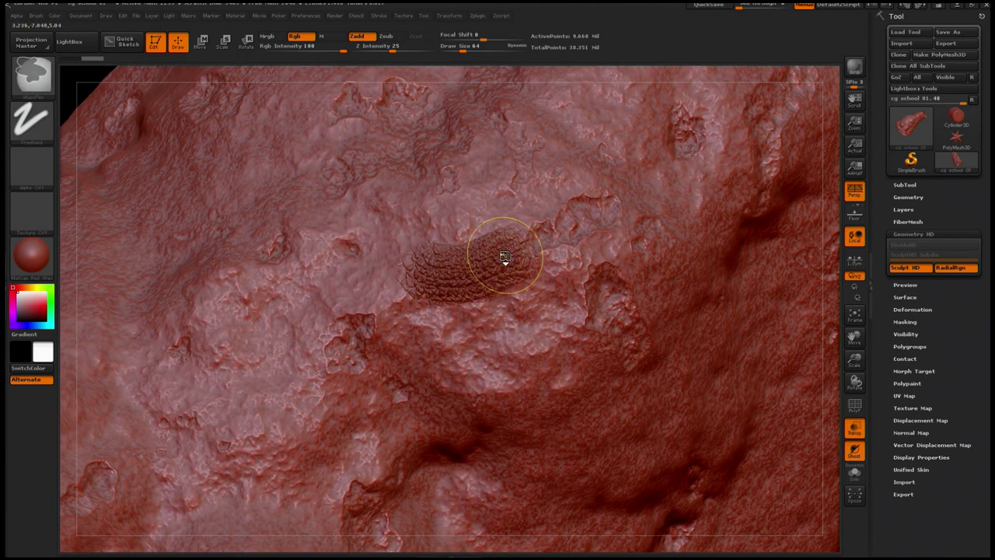
key("ctrl+z")
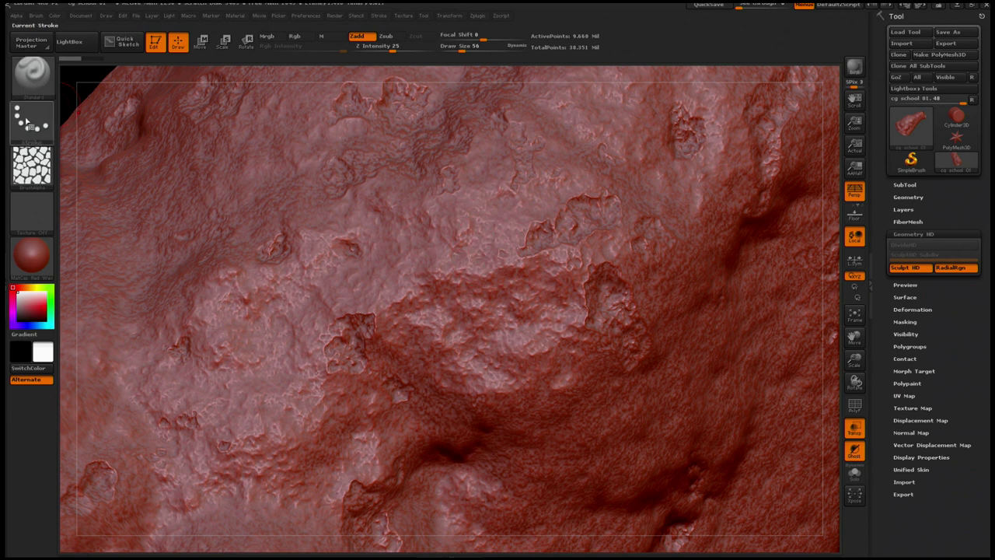
- Stamp the stone alpha over the rough pit in the HD region using the DragRect stroke, and undo the stamp
left_click(31, 122)
left_click(135, 131)
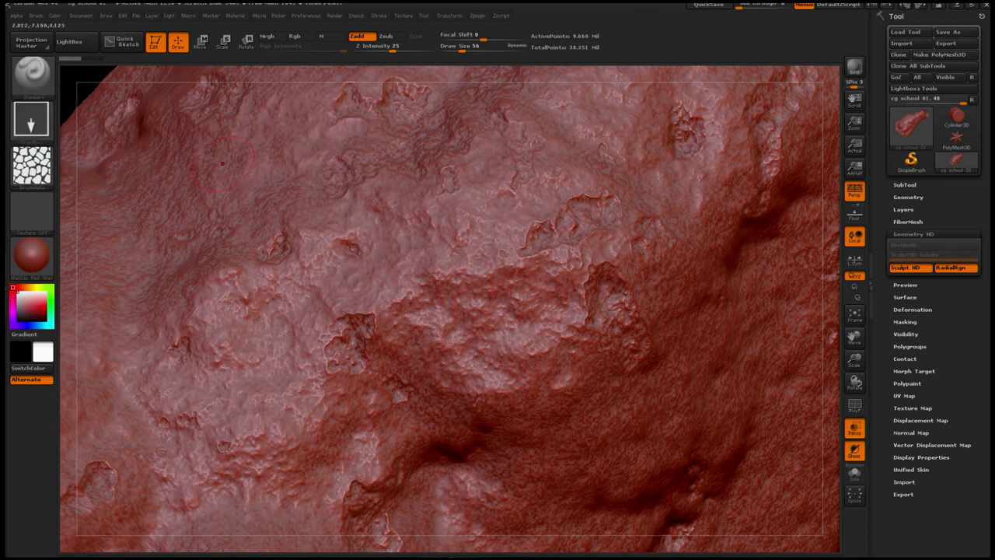
left_click_drag(477, 225, 257, 261)
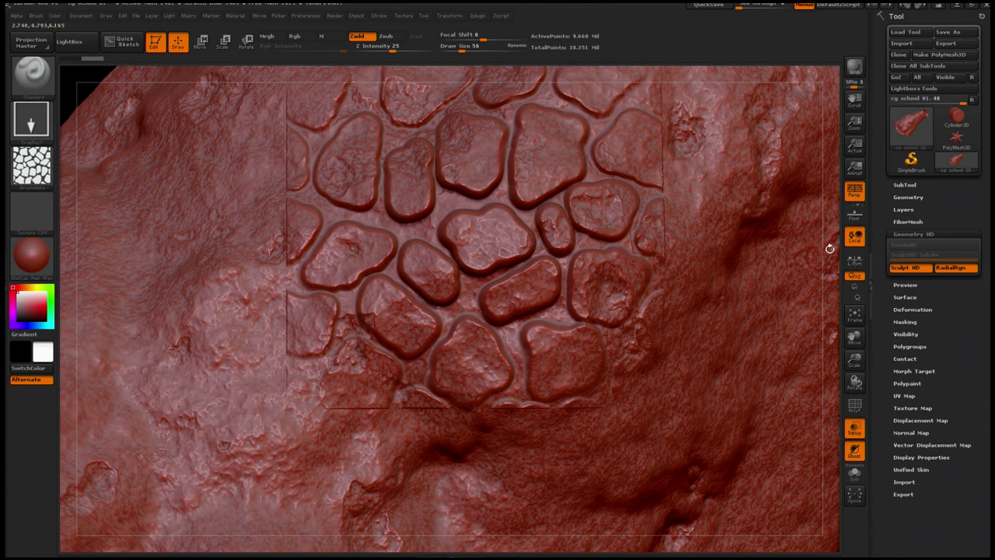
mouse_move(829, 248)
left_mouse_down()
mouse_move(851, 274)
mouse_move(814, 286)
mouse_move(808, 386)
mouse_move(813, 335)
mouse_move(664, 277)
left_mouse_up()
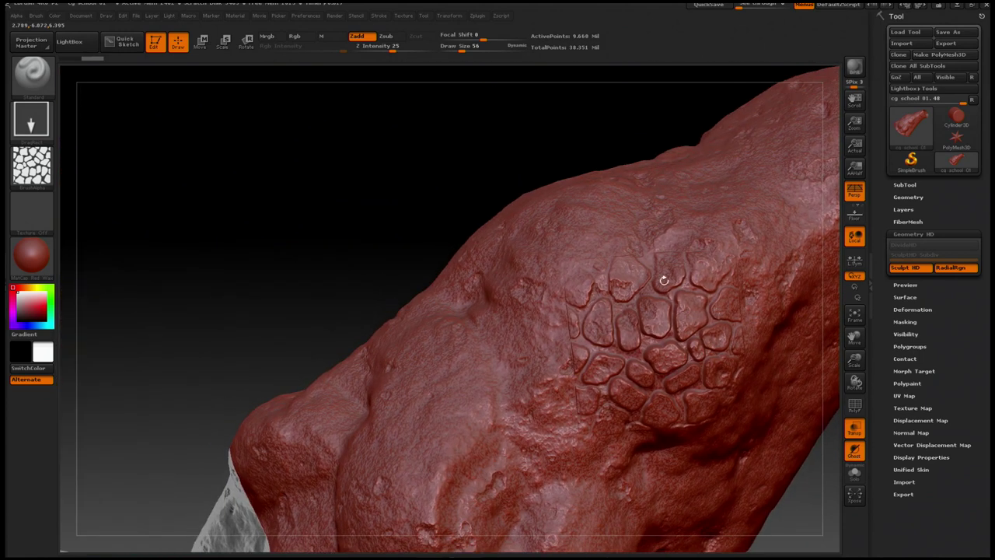
key("ctrl")
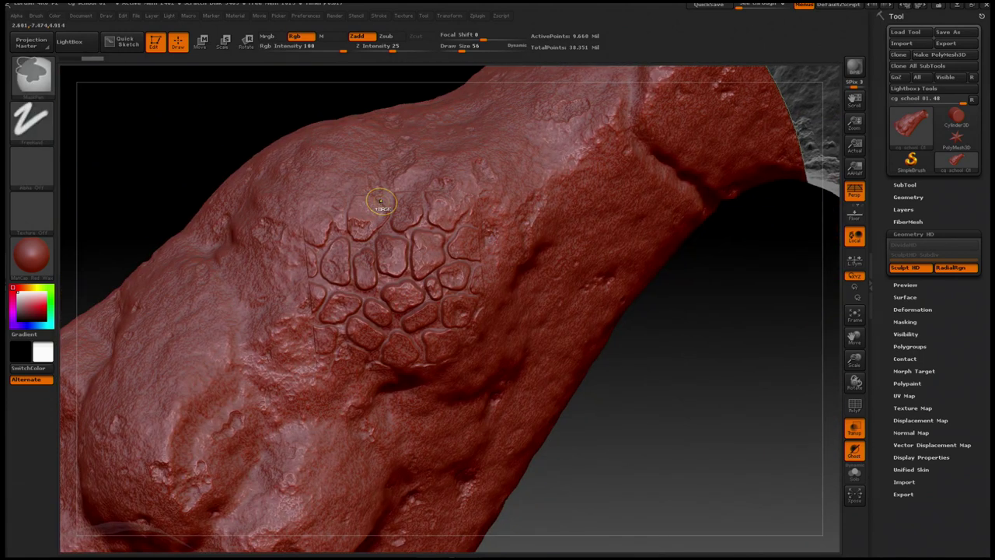
key("ctrl+z")
mouse_move(683, 390)
left_mouse_down("alt")
mouse_move(685, 369)
mouse_move(719, 342)
left_mouse_up("alt")
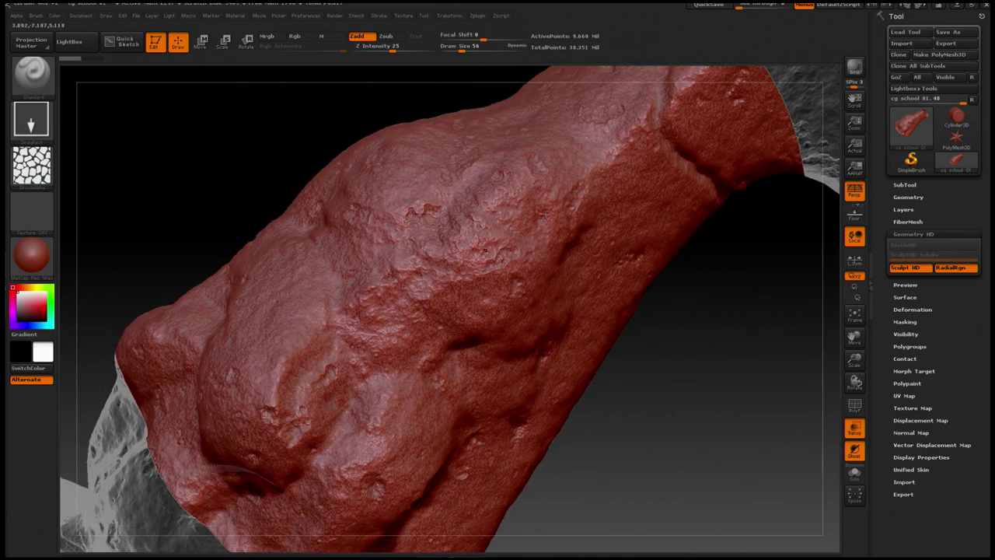
- Exit HD sculpting and review the complete three-limbed form from several angles
mouse_move(653, 386)
left_mouse_down()
mouse_move(646, 361)
mouse_move(658, 349)
mouse_move(695, 365)
mouse_move(718, 402)
mouse_move(462, 259)
left_mouse_up()
left_click_drag(664, 340, 702, 335)
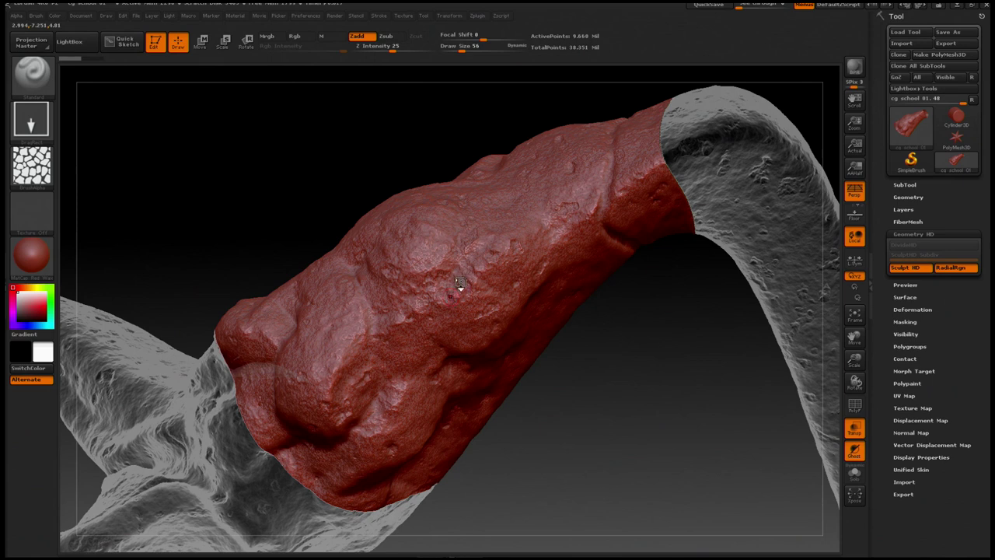
key("ctrl+d")
key("a")
left_click_drag(625, 372, 618, 343, "alt")
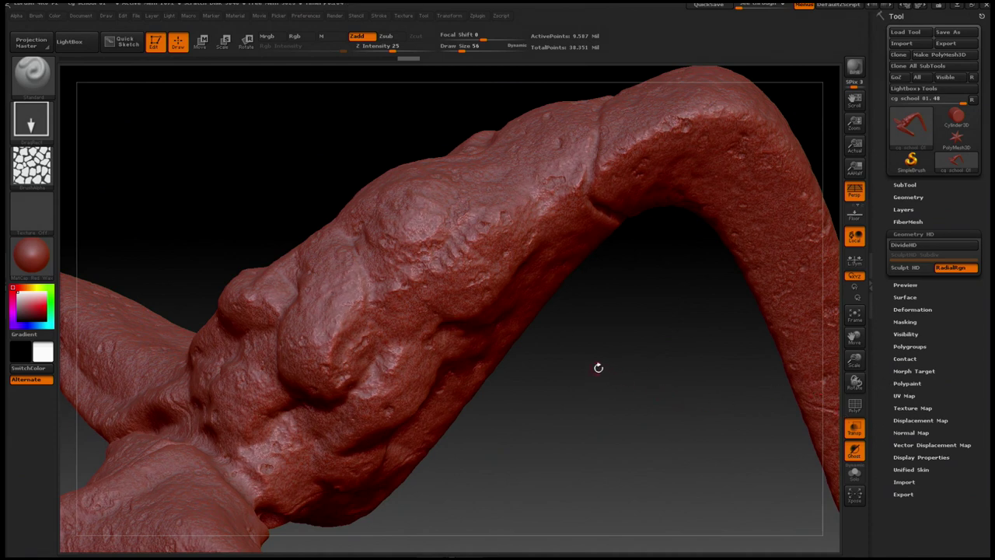
mouse_move(598, 368)
left_mouse_down()
mouse_move(577, 375)
mouse_move(567, 349)
mouse_move(626, 359)
mouse_move(584, 364)
mouse_move(590, 394)
left_mouse_up()
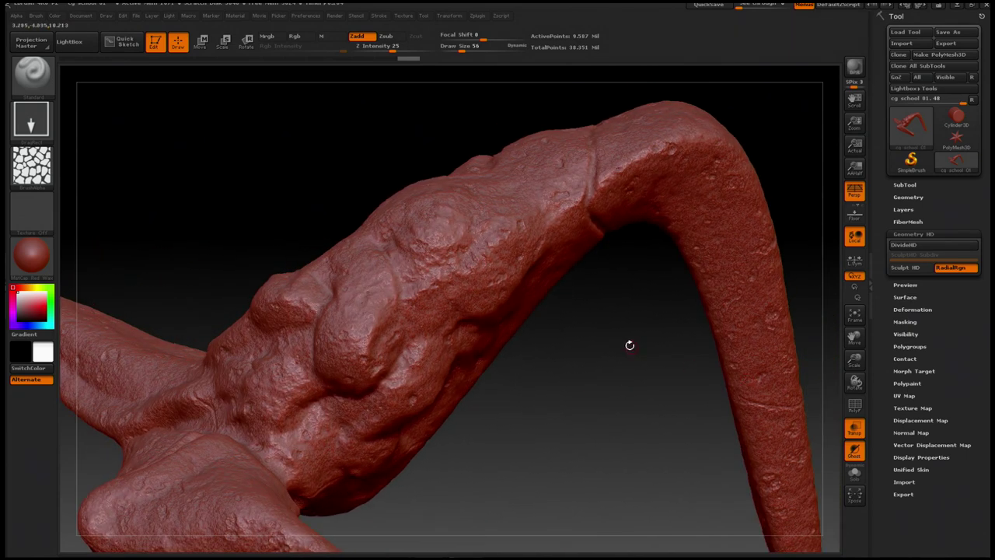
mouse_move(630, 344)
left_mouse_down()
mouse_move(563, 370)
mouse_move(569, 393)
mouse_move(585, 331)
mouse_move(586, 353)
left_mouse_up()
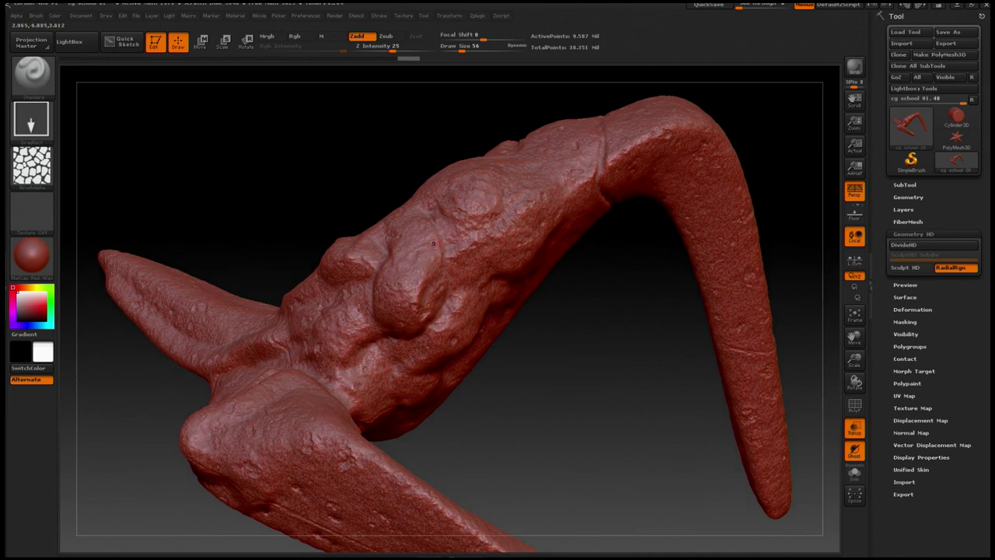
mouse_move(553, 347)
left_mouse_down()
mouse_move(569, 351)
mouse_move(440, 342)
mouse_move(404, 358)
left_mouse_up()
- Switch to Windows Explorer and open the ZZ_Textures folder inside DAY 01_ARTWORK
left_click(18, 550)
left_click(68, 549)
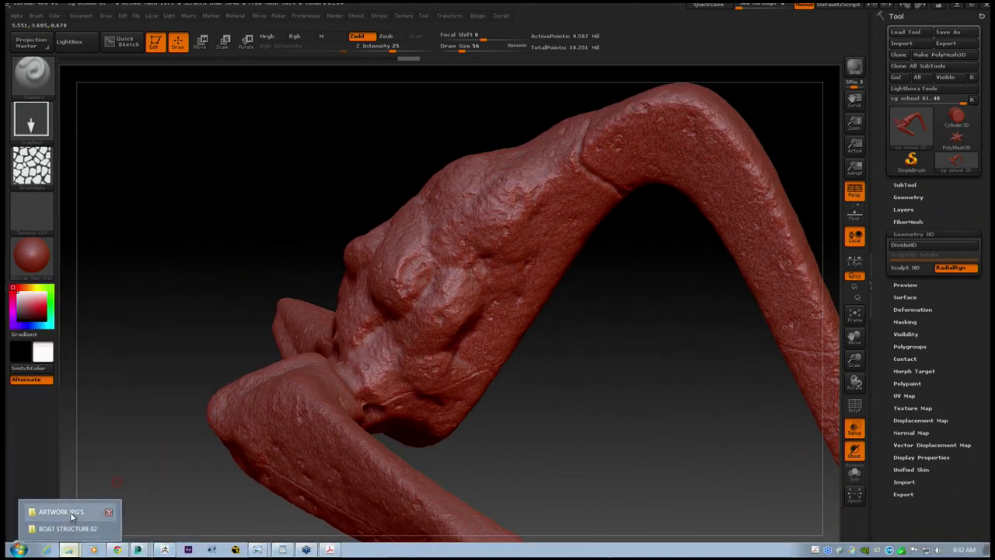
left_click(70, 512)
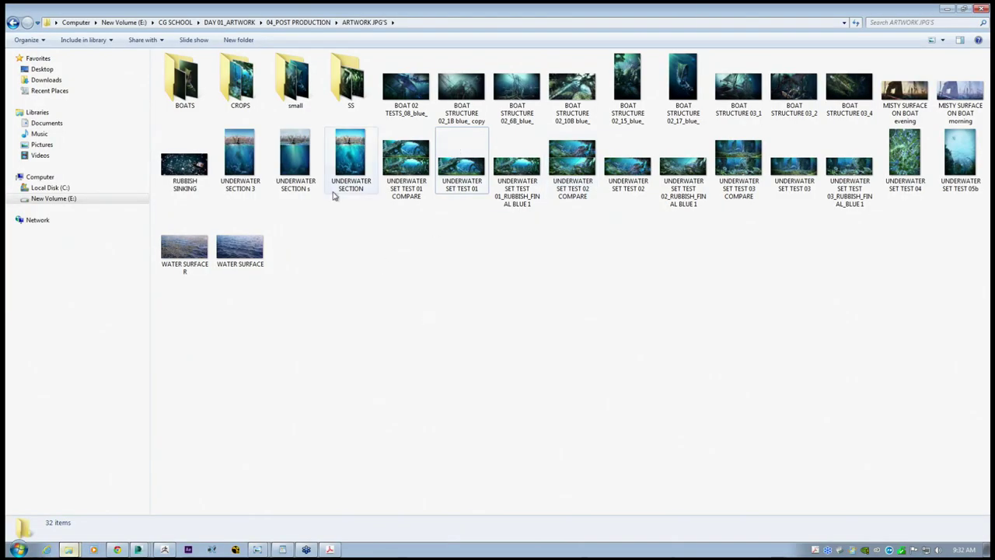
left_click(231, 22)
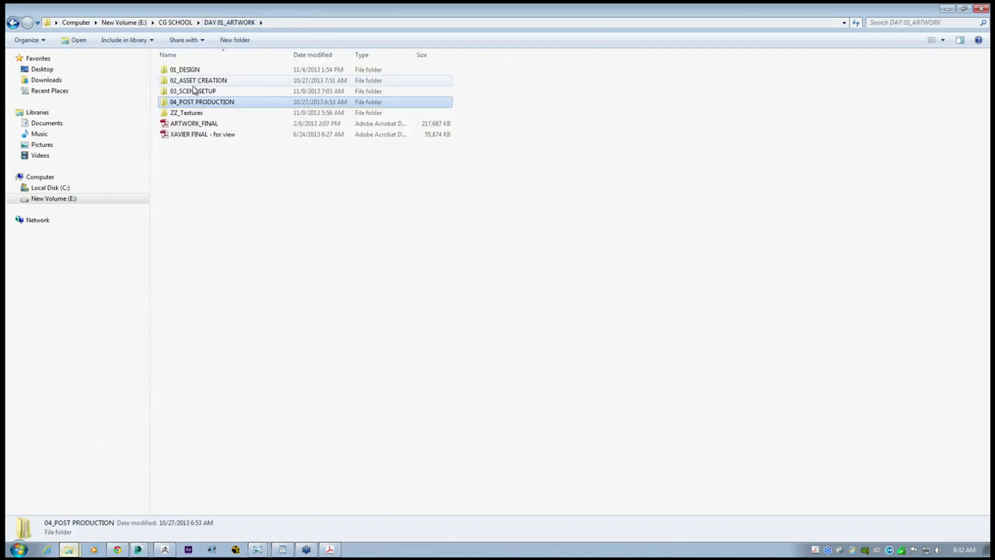
double_click(204, 80)
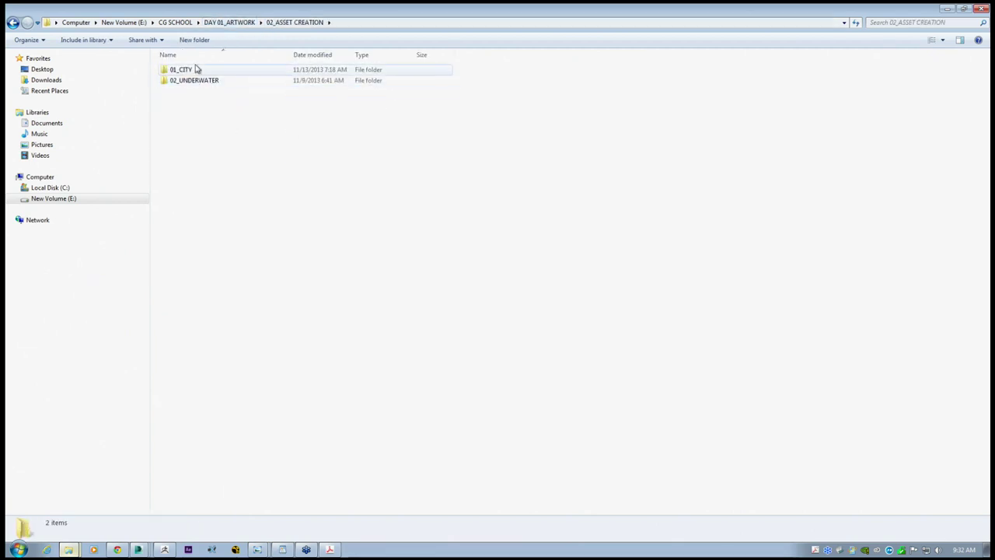
left_click(229, 24)
double_click(187, 113)
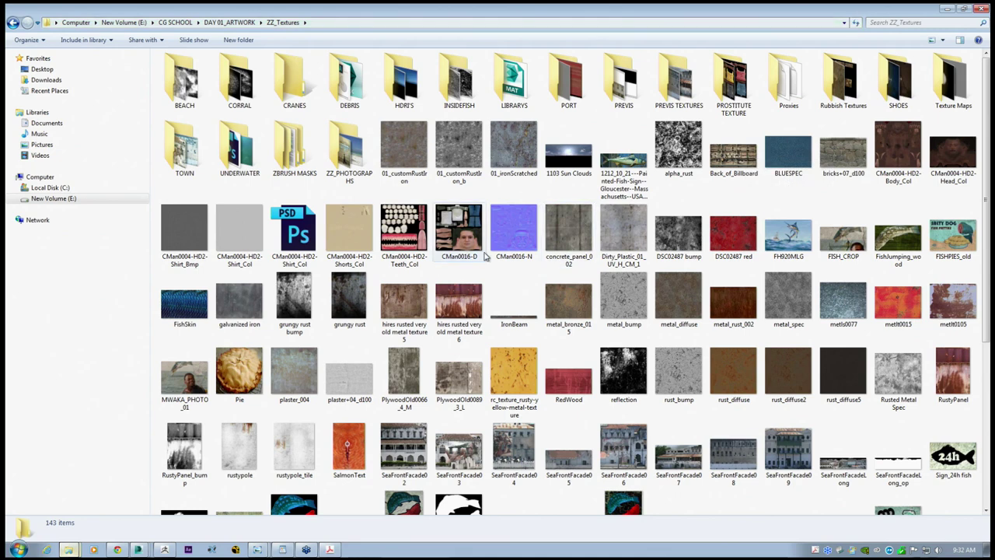
- Look through the texture library and open the ROCKS folder inside UNDERWATER
scroll(486, 256, "down", 3)
scroll(482, 257, "up", 3)
scroll(479, 253, "down", 1)
scroll(478, 253, "up", 1)
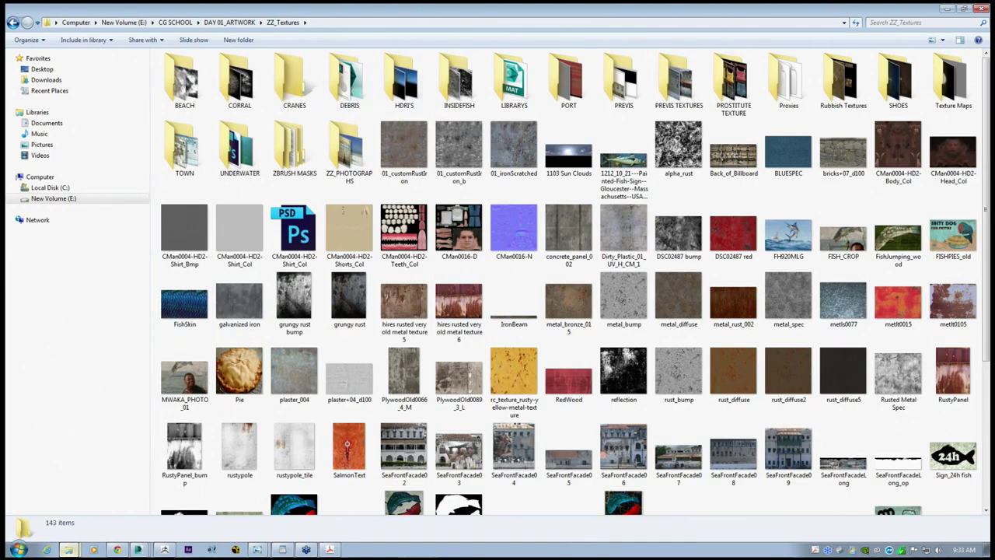
double_click(237, 152)
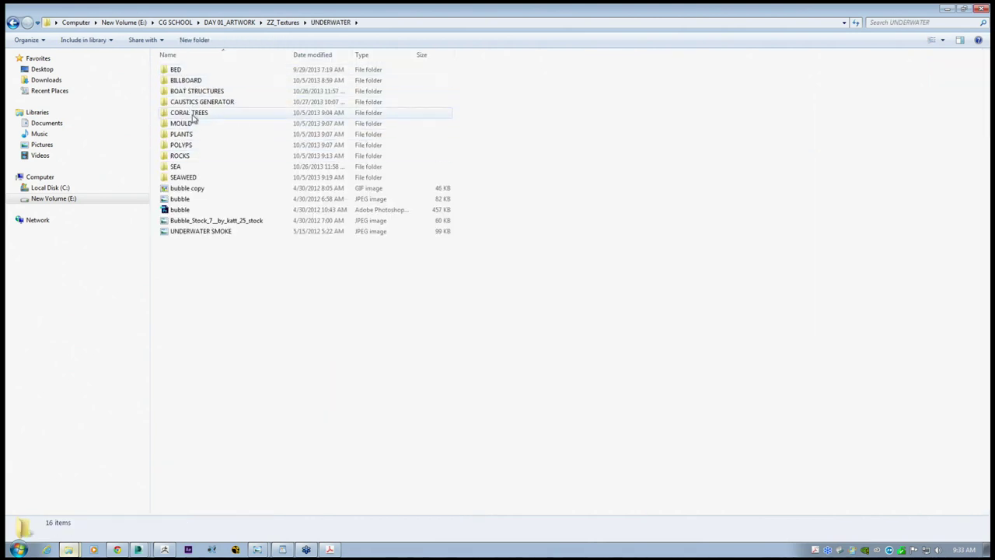
double_click(184, 155)
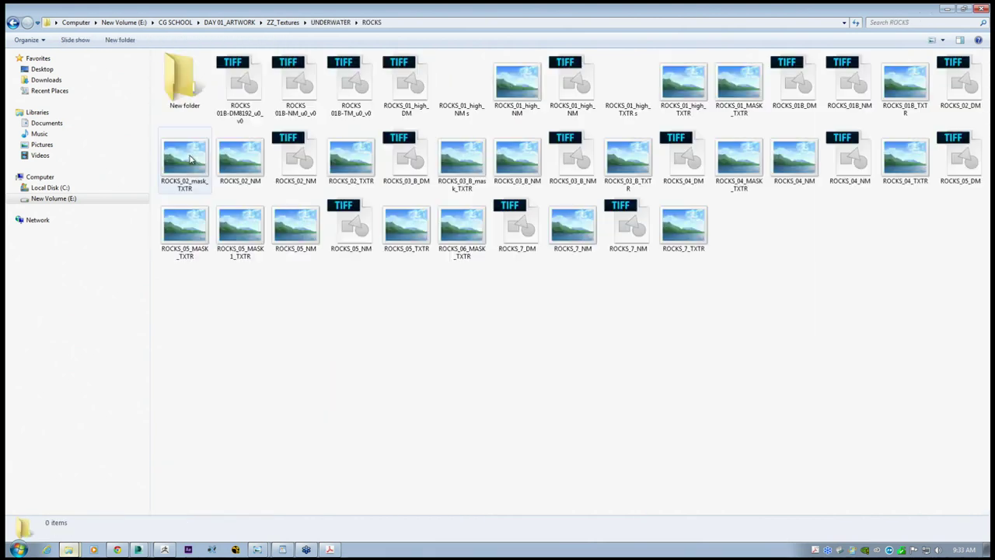
- Open the ROCKS_01_high_TXTR s image and examine its packed texture tiles up close
left_click(619, 82)
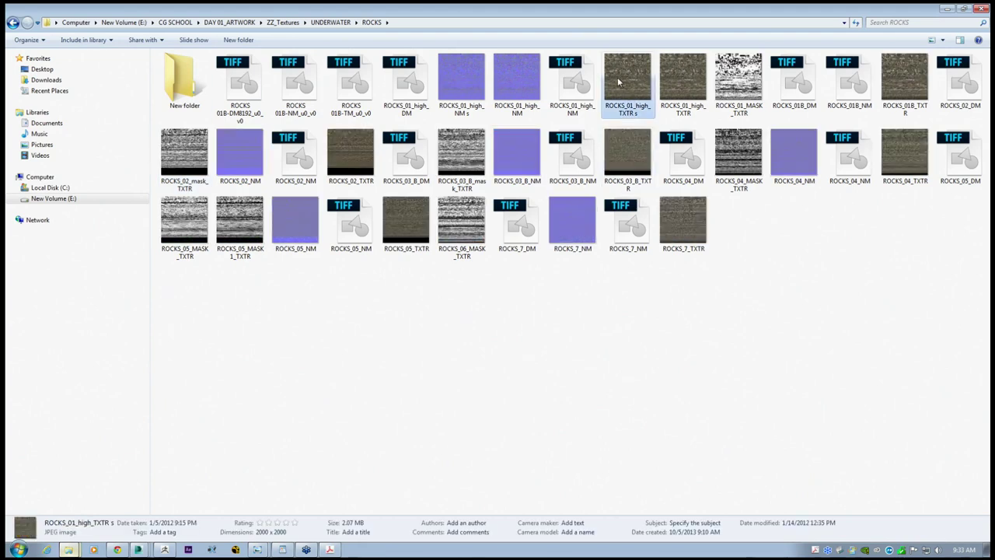
double_click(619, 82)
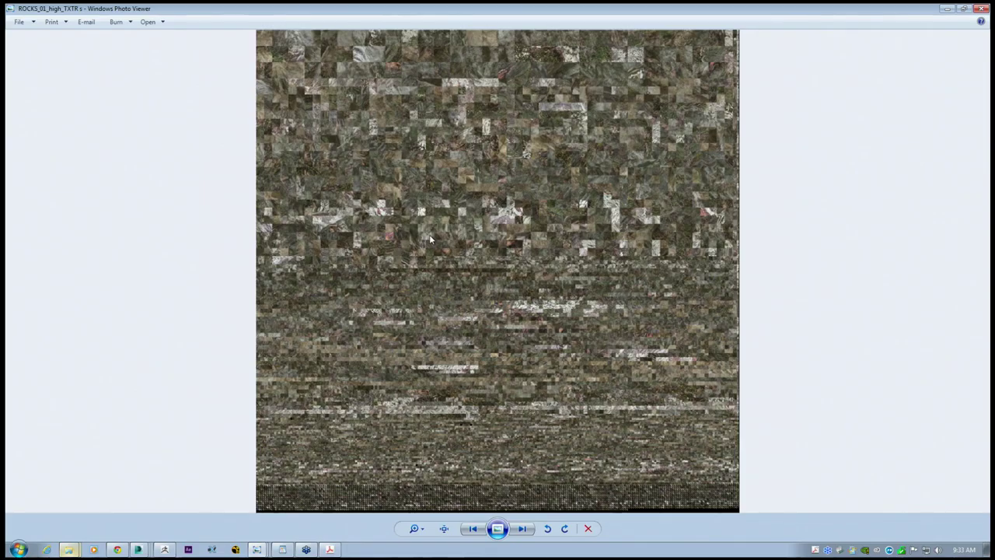
scroll(459, 237, "up", 4)
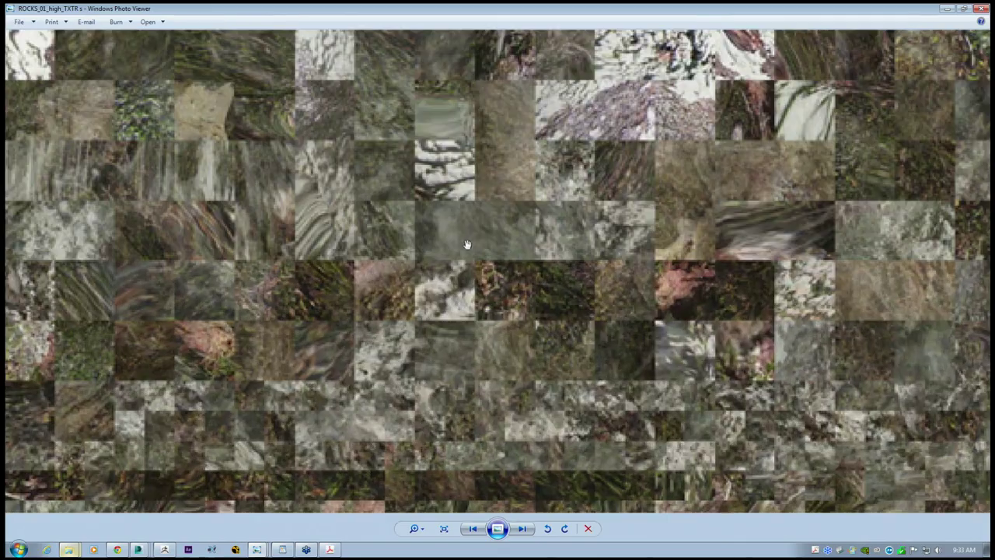
scroll(466, 229, "down", 4)
- Examine the tile layout and fine detail of the ROCKS_01_high_TXTR image, and close the image viewer
scroll(509, 241, "up", 5)
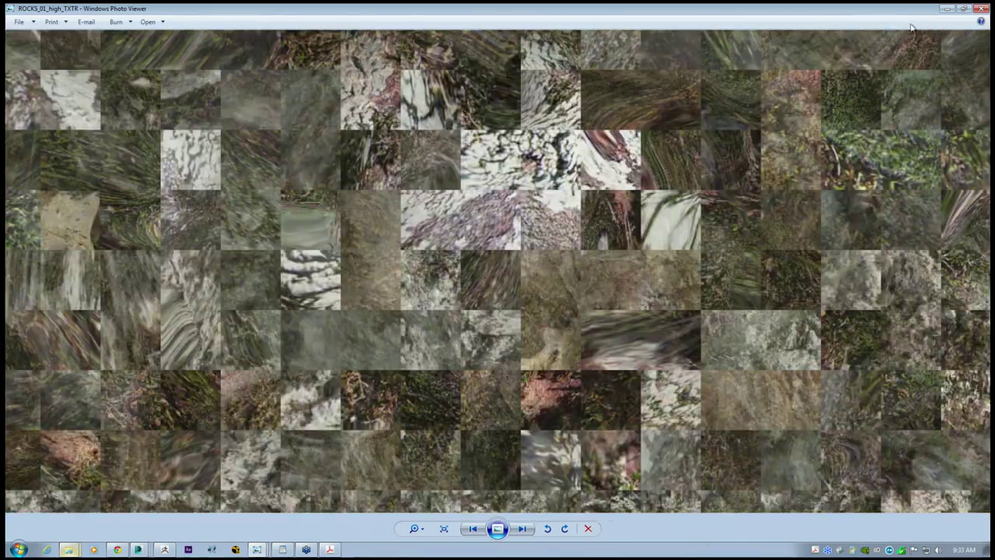
scroll(494, 239, "up", 2)
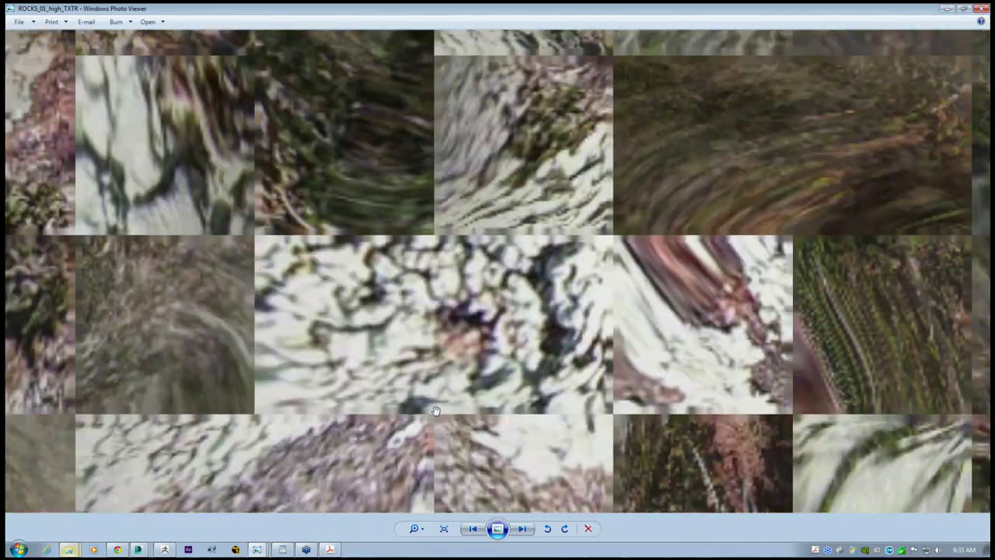
scroll(606, 249, "down", 8)
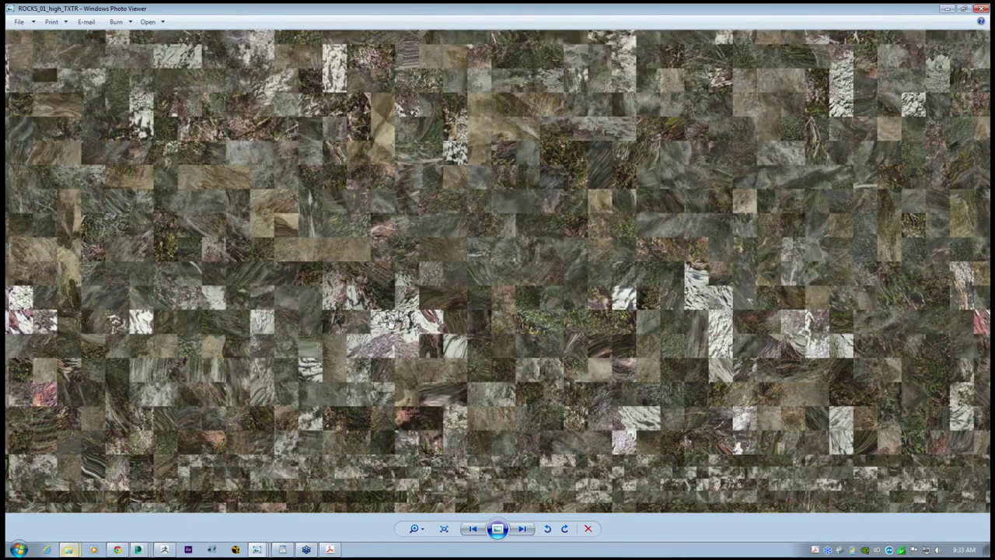
scroll(380, 215, "up", 3)
scroll(380, 215, "down", 3)
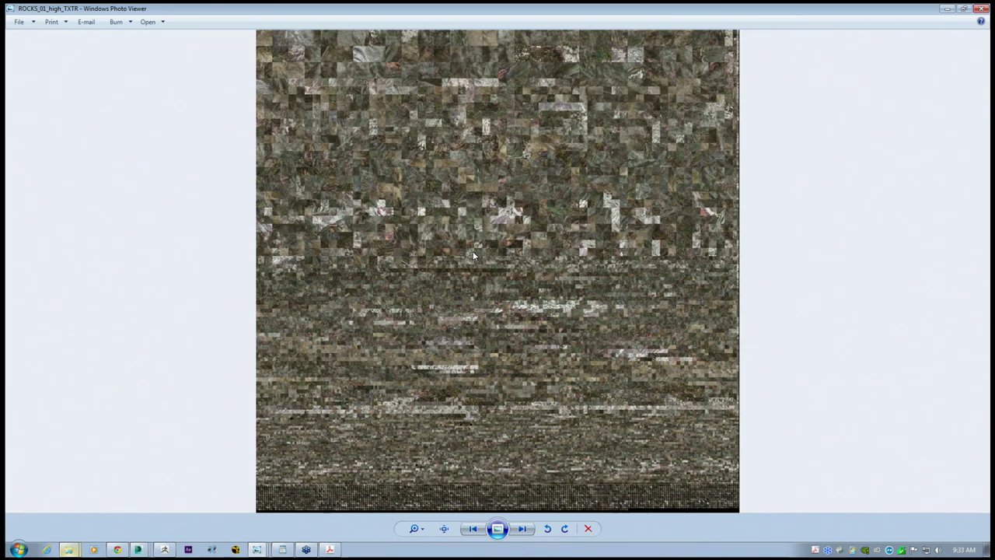
scroll(503, 222, "up", 5)
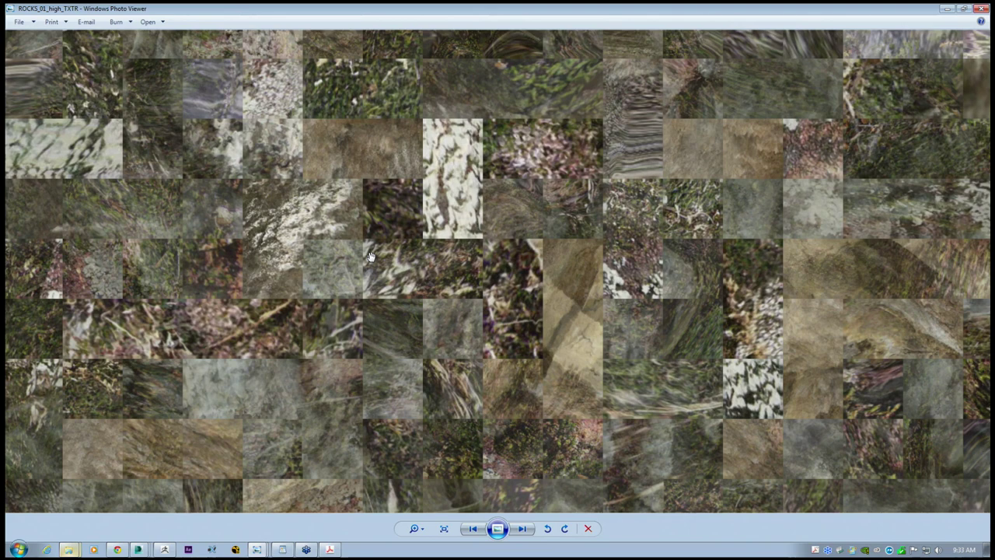
scroll(371, 257, "down", 5)
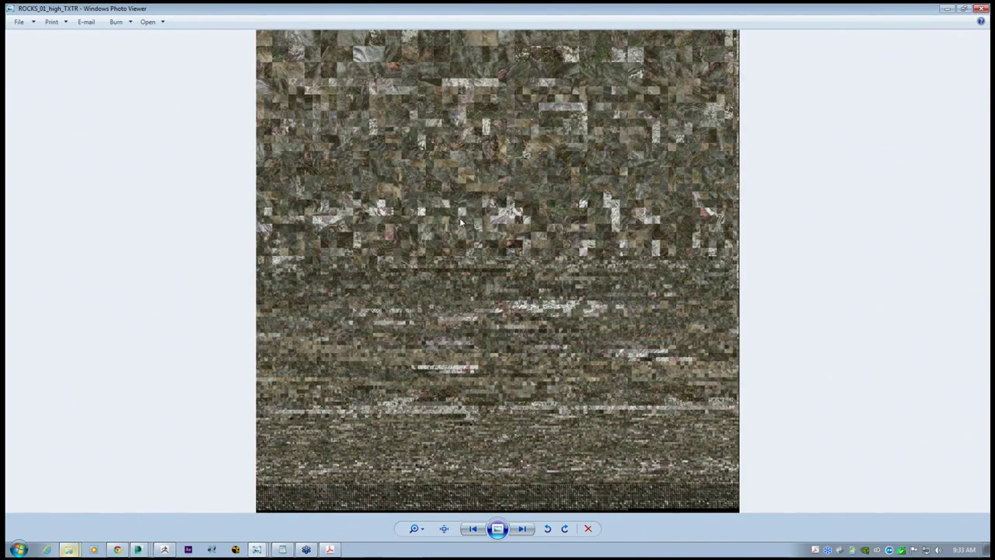
scroll(540, 433, "up", 1)
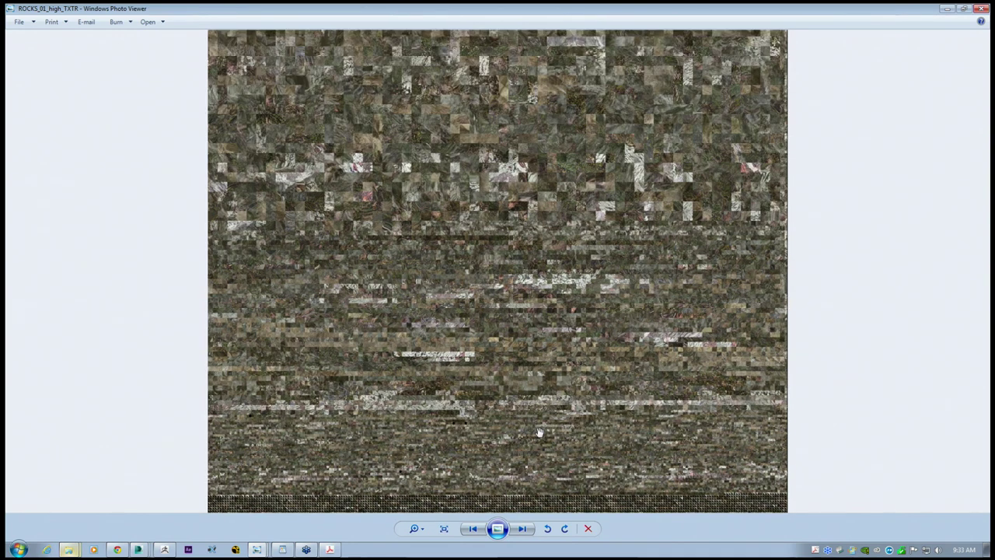
scroll(539, 433, "down", 1)
left_click(981, 9)
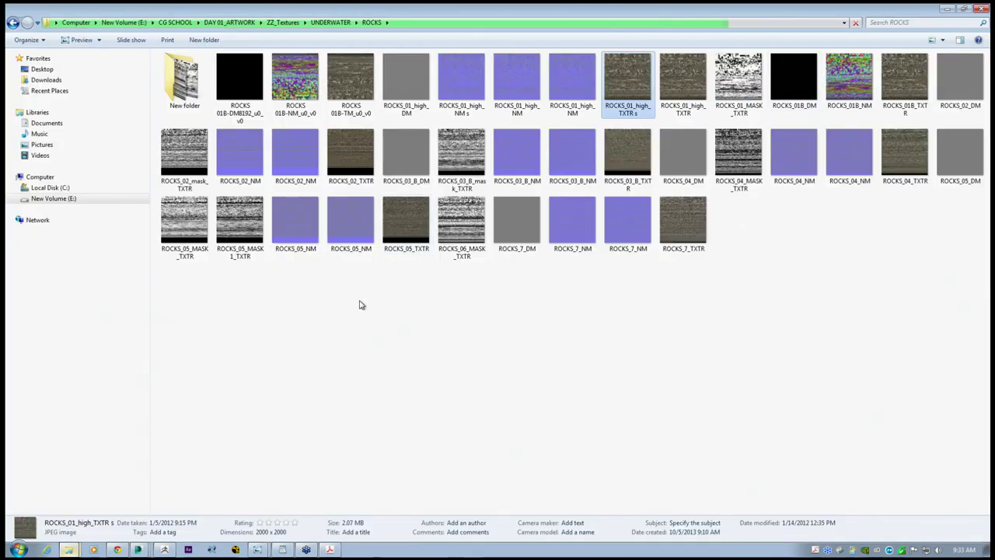
- Open the ROCKS_02_DM displacement map from the ROCKS folder with Photoshop
left_click(748, 93)
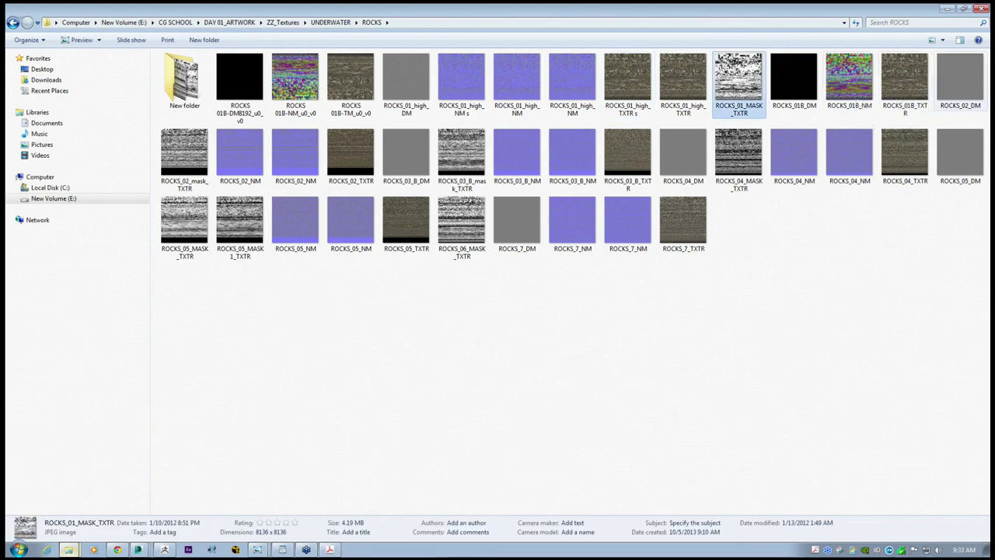
left_click(806, 260)
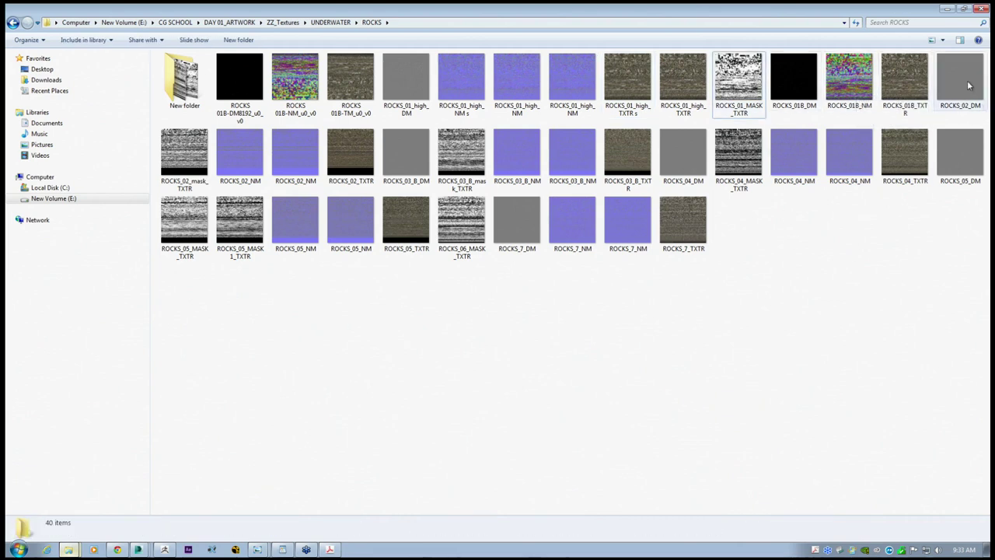
left_click(969, 87)
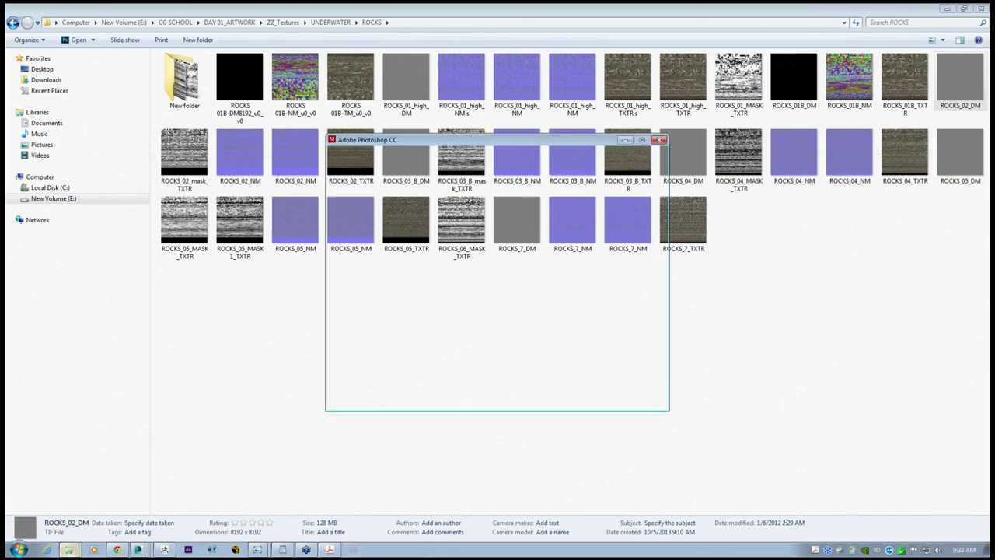
left_click(618, 400)
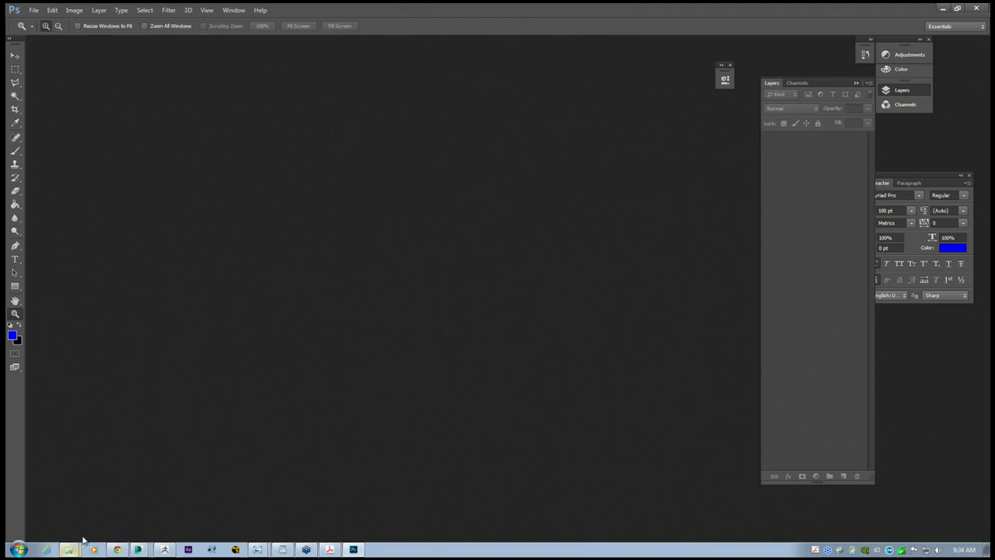
- Load ROCKS_02_DM from the ROCKS folder into the empty Photoshop workspace and examine its grayscale displacement detail
mouse_move(83, 540)
left_click(78, 511)
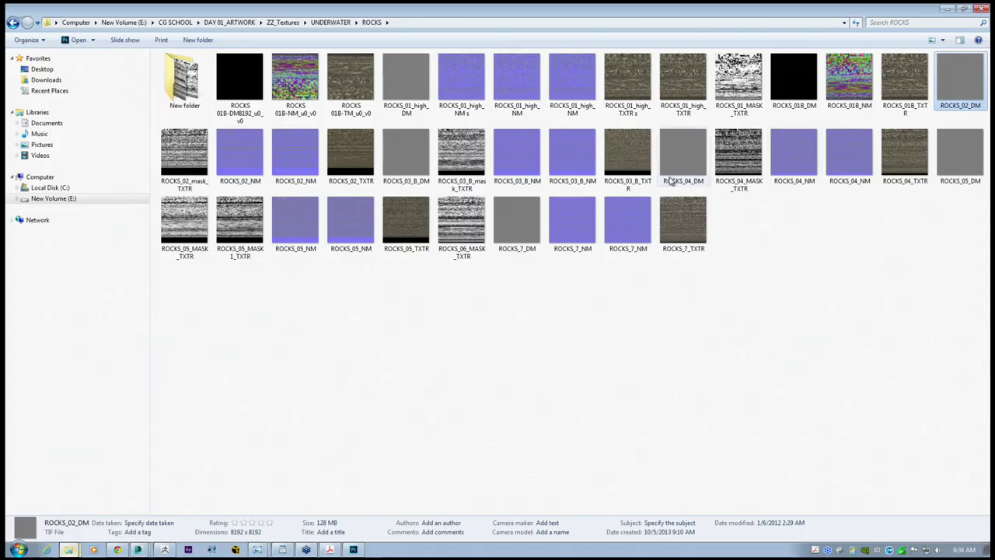
left_click_drag(844, 8, 794, 146)
left_click_drag(845, 364, 277, 218)
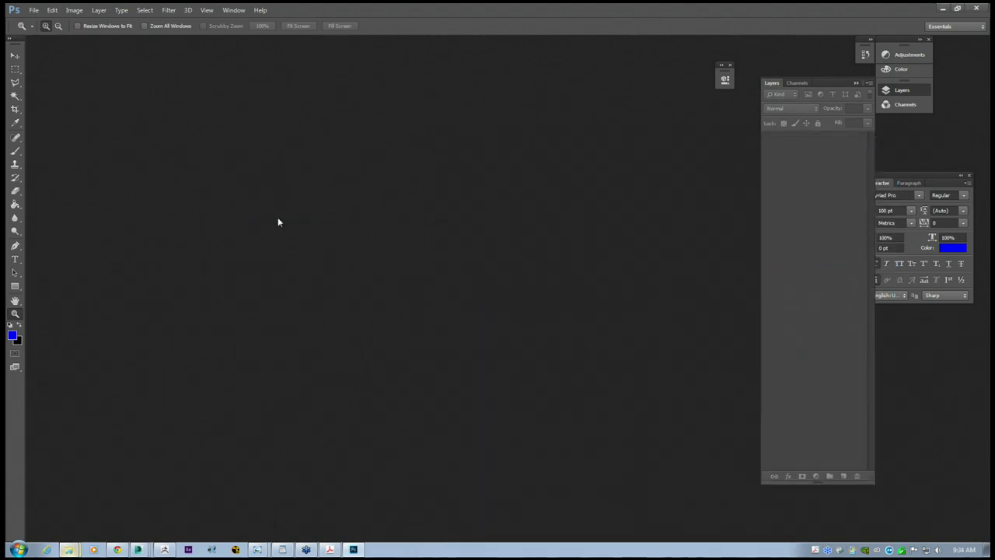
scroll(437, 280, "up", 20, "alt")
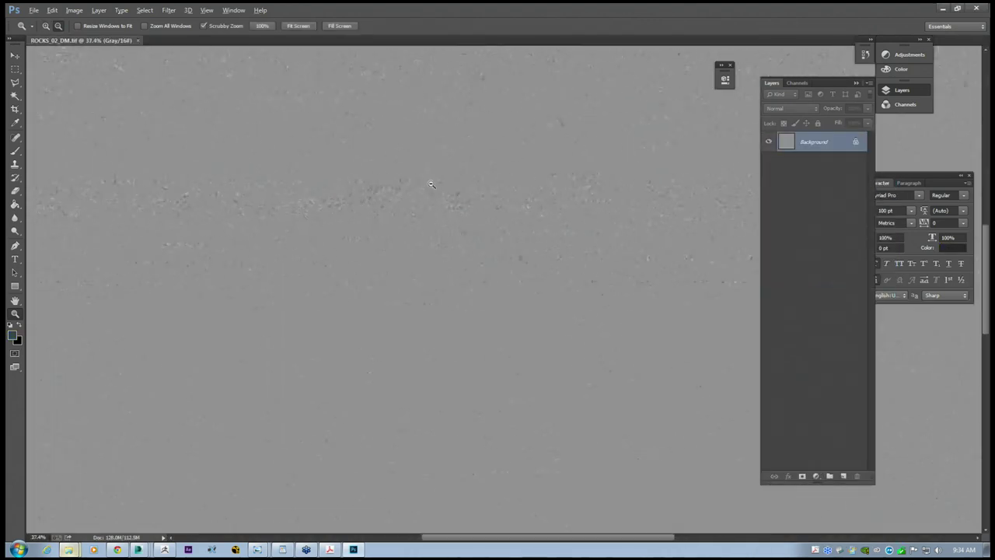
- Examine the ROCKS_02_DM displacement map's tiles up close and as a whole, and minimize Photoshop
left_click_drag(432, 184, 861, 506)
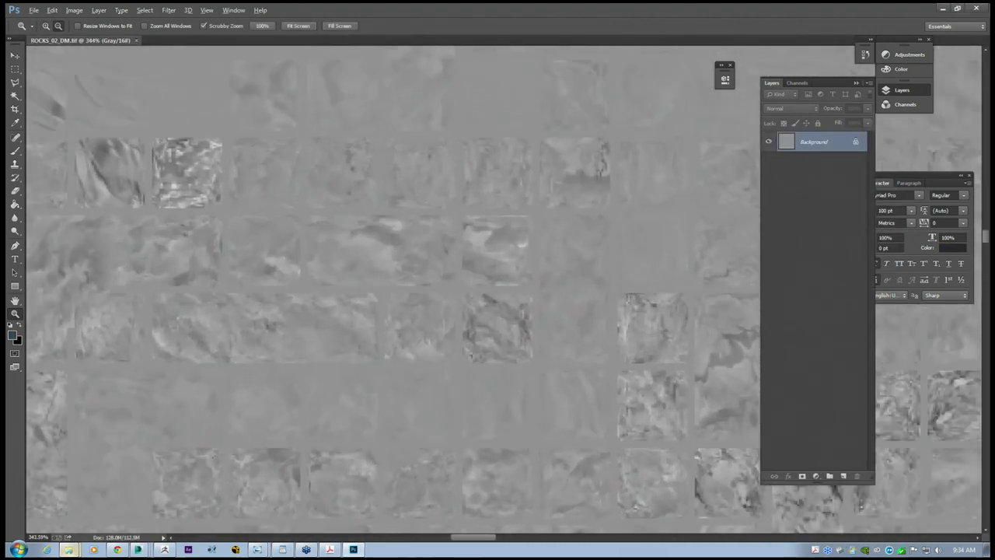
scroll(426, 185, "up", 3, "alt")
scroll(426, 185, "down", 15, "alt")
scroll(409, 206, "up", 2, "alt")
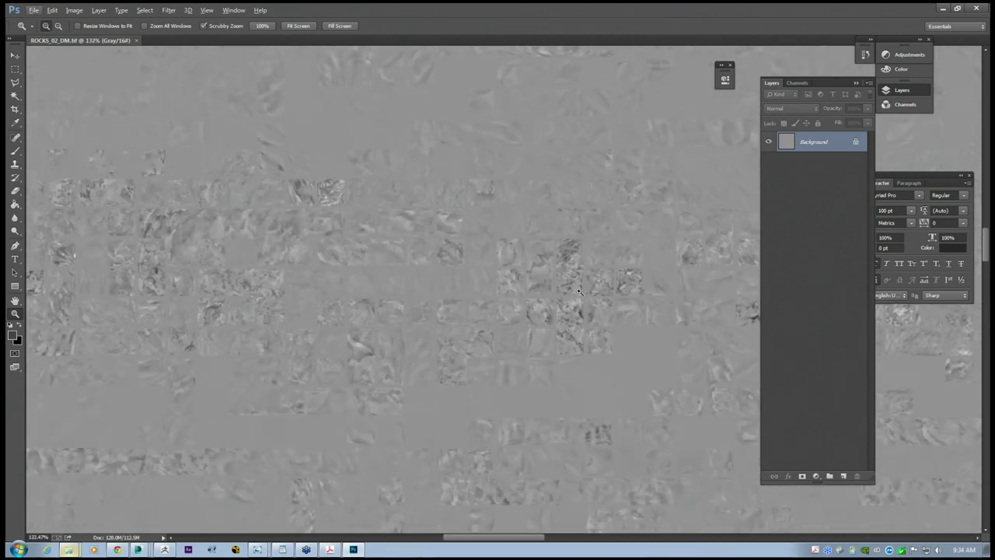
scroll(544, 276, "down", 6, "alt")
scroll(451, 172, "up", 4, "alt")
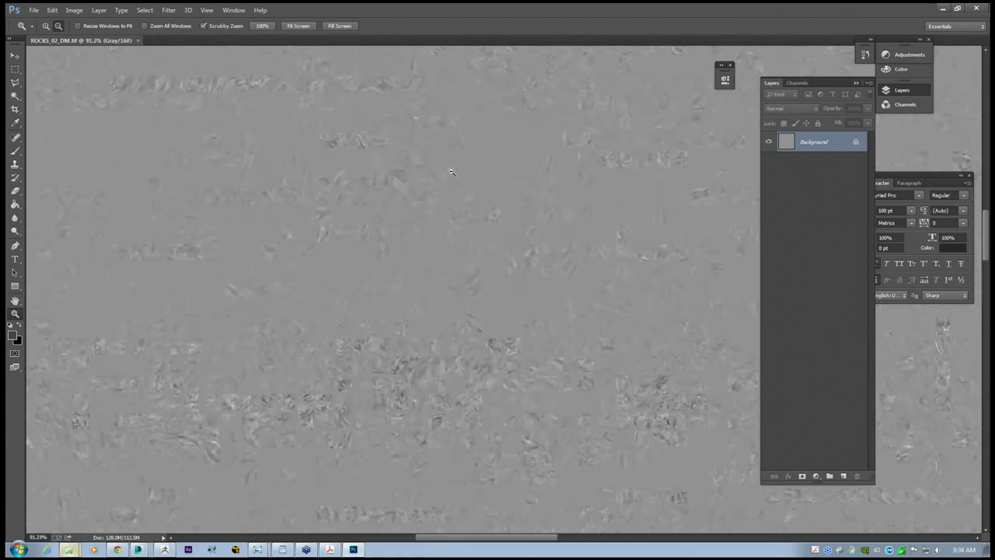
left_click_drag(451, 171, 450, 181)
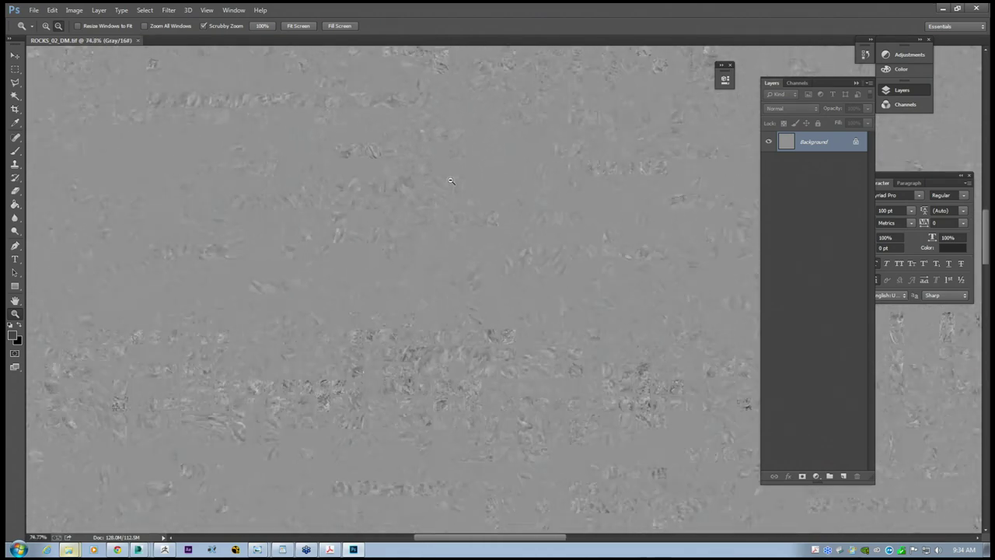
scroll(451, 180, "down", 10, "alt")
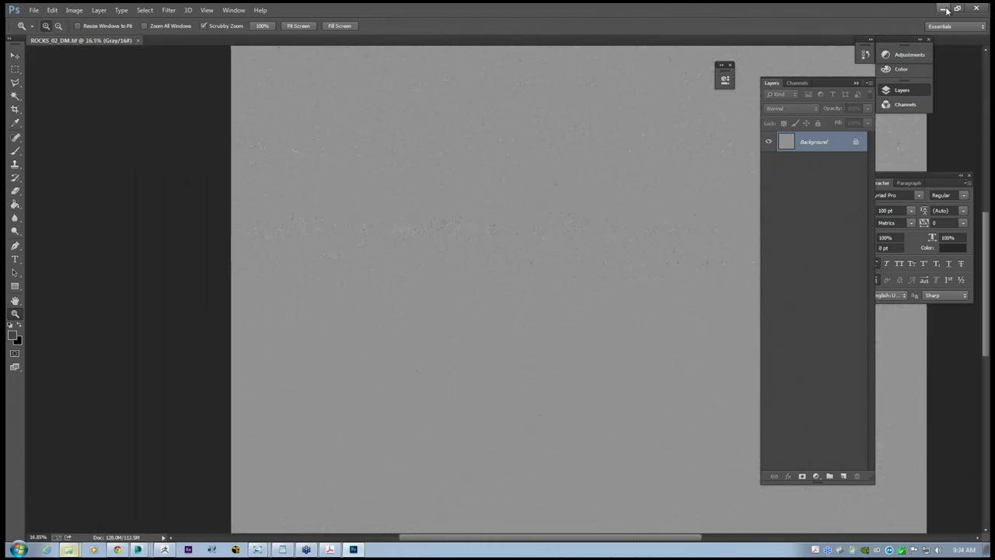
left_click(944, 10)
- Look through the ROCKS folder's map files, checking the ROCKS_01_high_NM and ROCKS_01_high_NM s normal maps
left_click(745, 371)
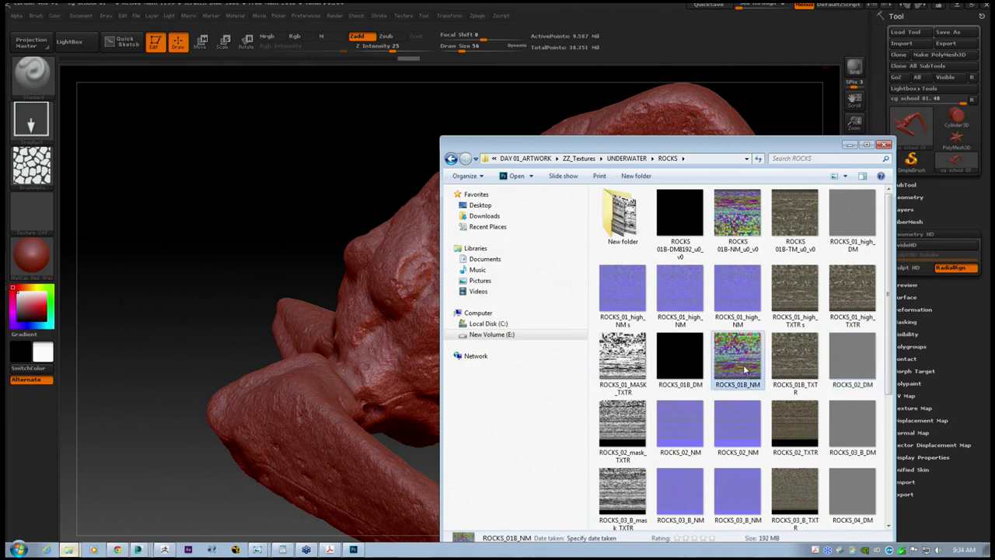
left_click_drag(622, 144, 542, 84)
left_click(658, 229)
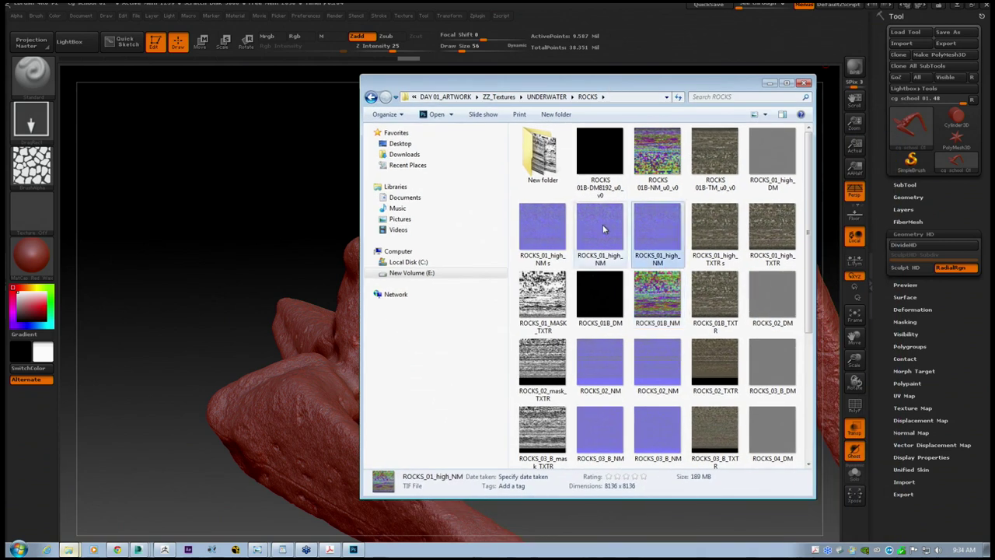
left_click(543, 226)
scroll(615, 308, "down", 3)
scroll(615, 309, "up", 3)
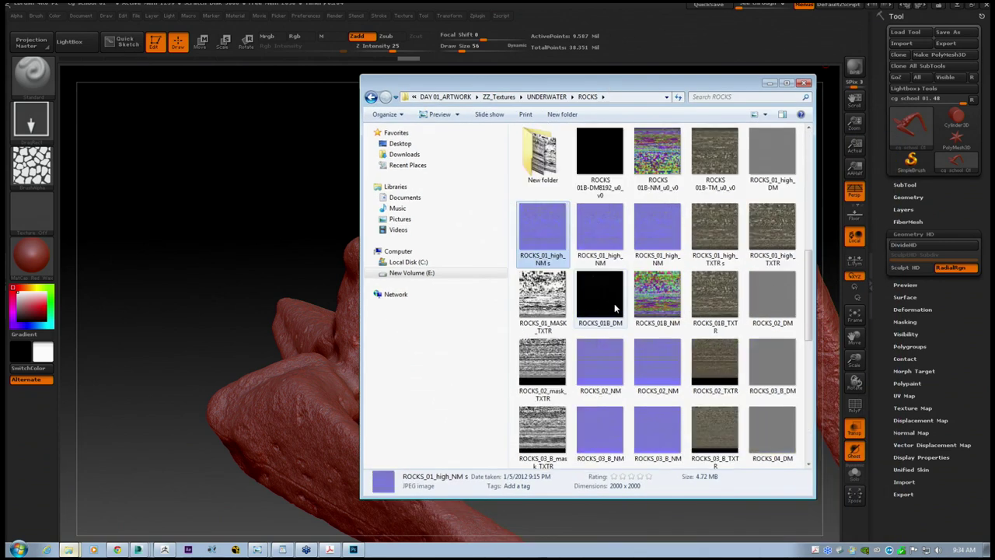
left_click_drag(690, 83, 639, 85)
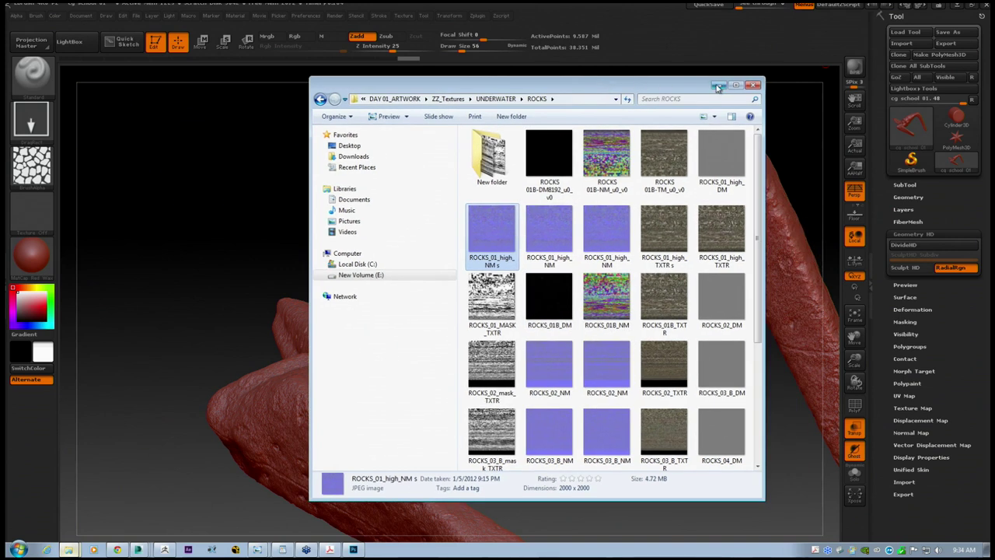
- Browse the SAIL texture folders inside UNDERWATER's BOAT STRUCTURES and BOAT STRUCTURE 01 folders
left_click(494, 99)
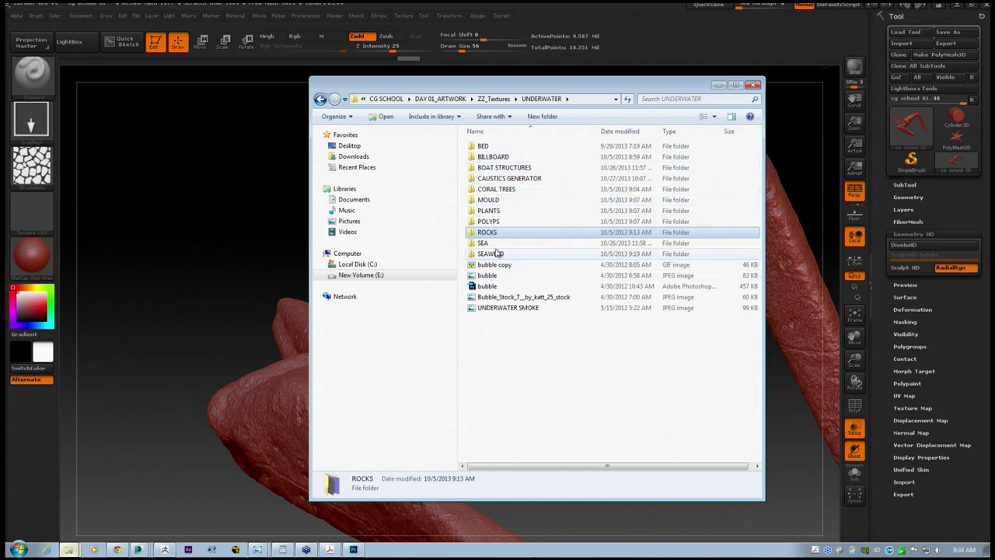
double_click(505, 168)
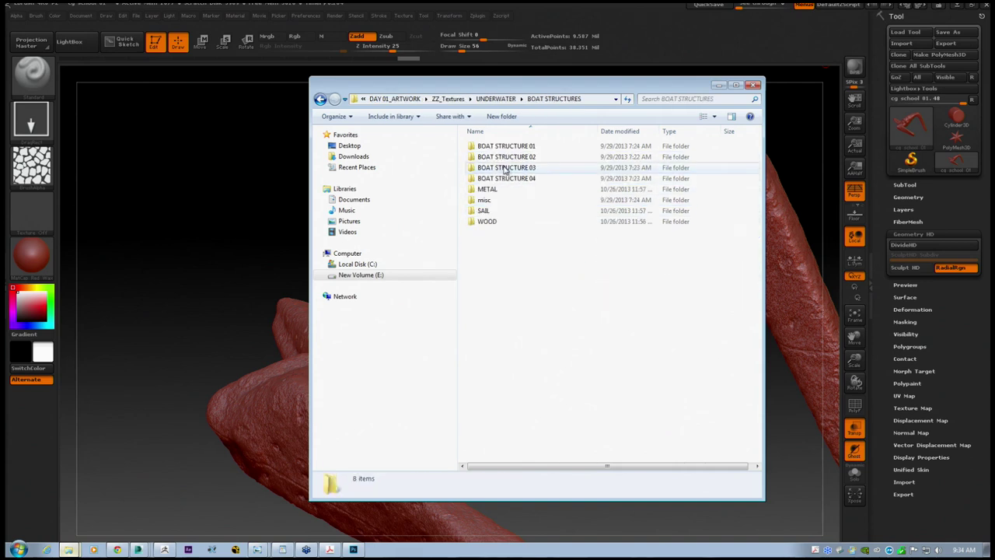
double_click(498, 210)
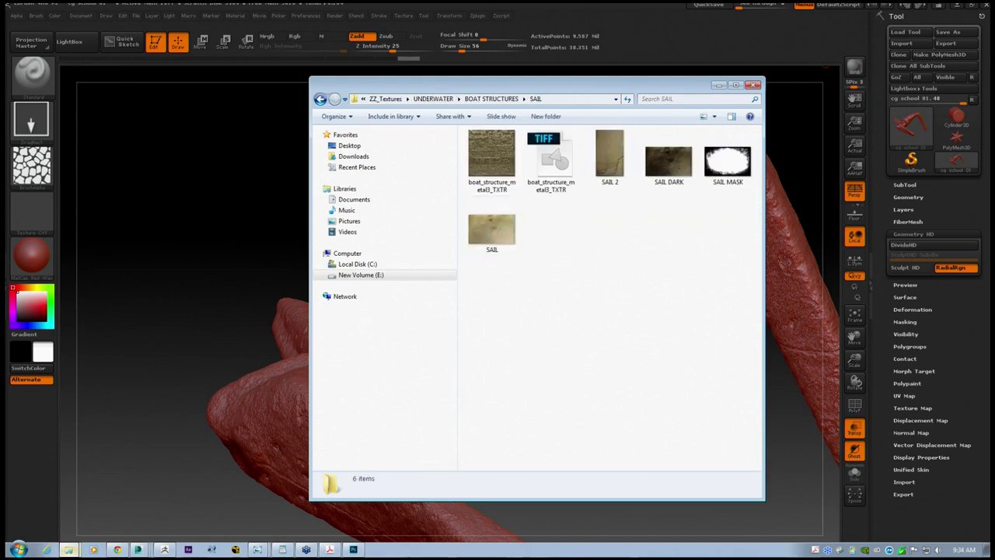
left_click(491, 99)
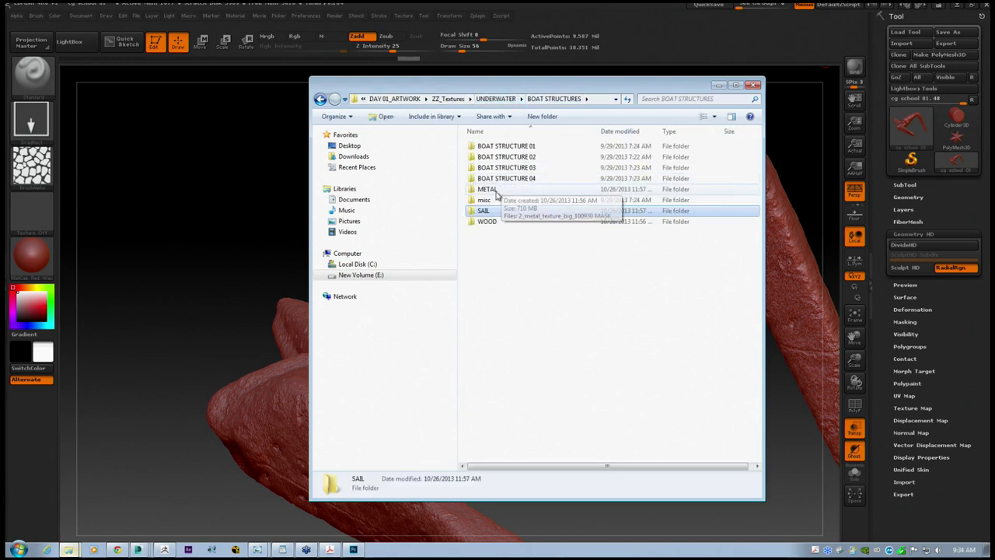
double_click(506, 147)
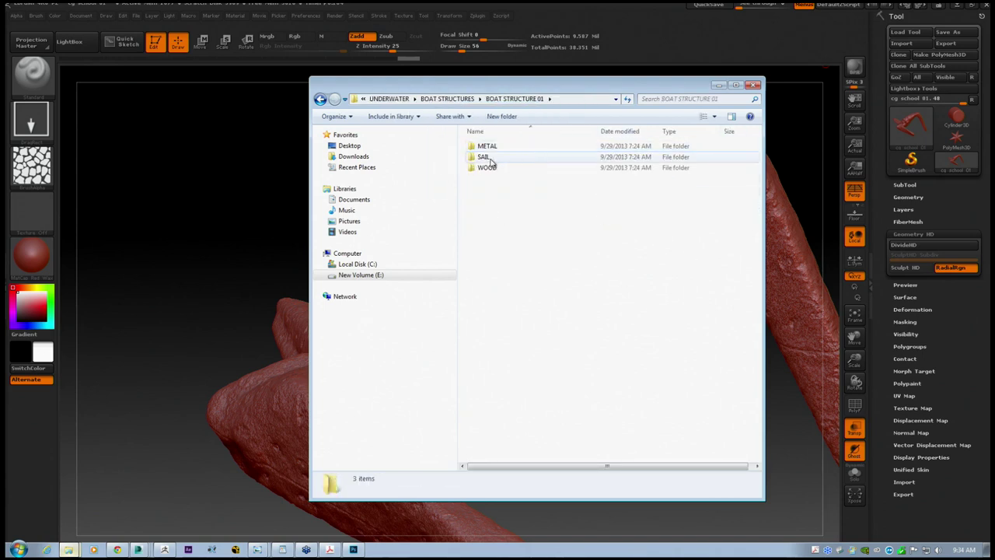
double_click(484, 158)
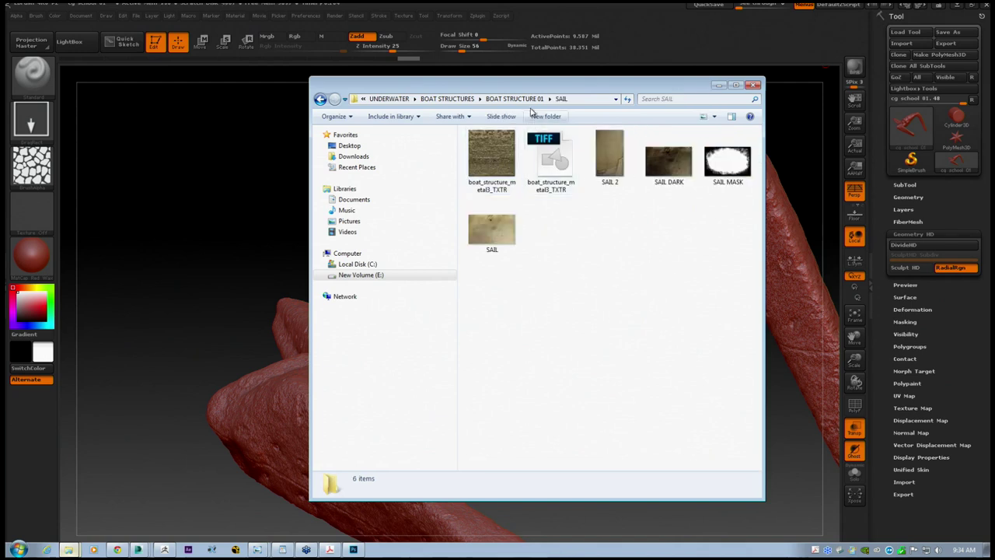
left_click(528, 99)
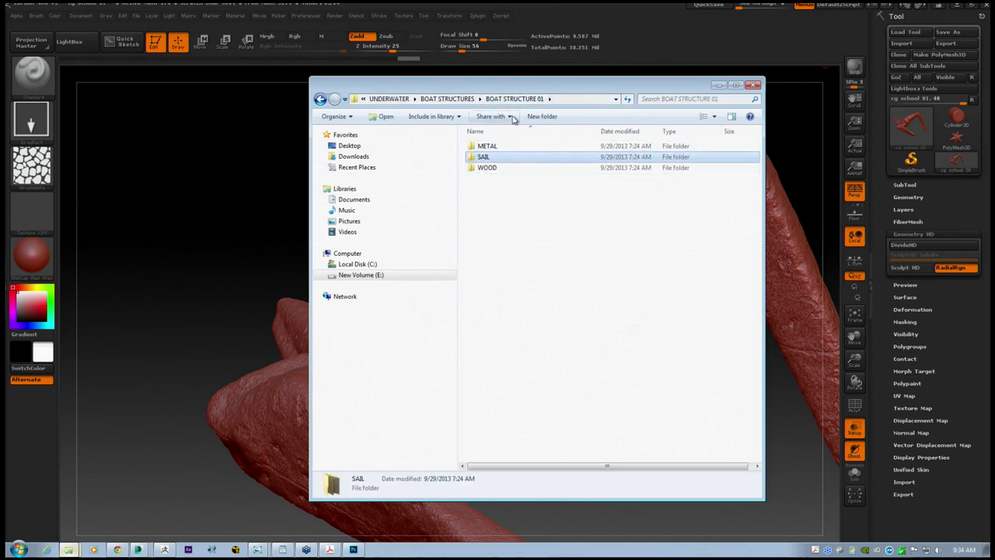
- Open BOAT_02_SAILS_TXTR from the BOAT STRUCTURE 02 folder and examine the torn central sail piece up close
left_click(448, 99)
double_click(507, 157)
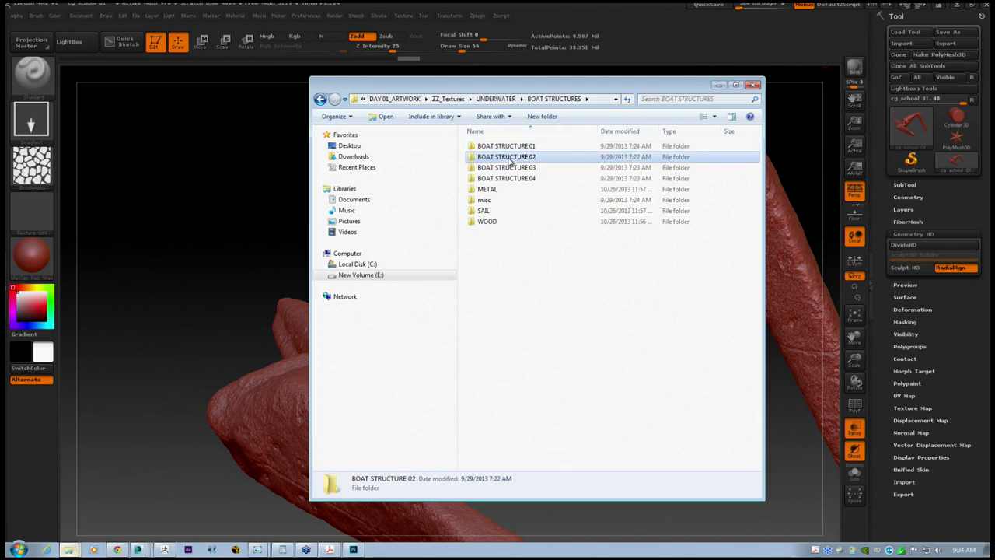
double_click(542, 164)
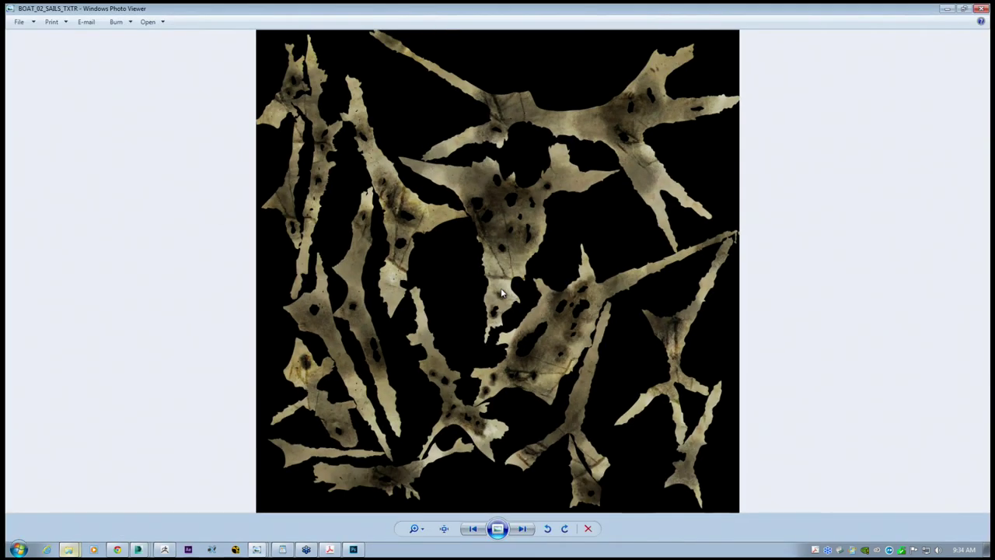
scroll(505, 249, "up", 3)
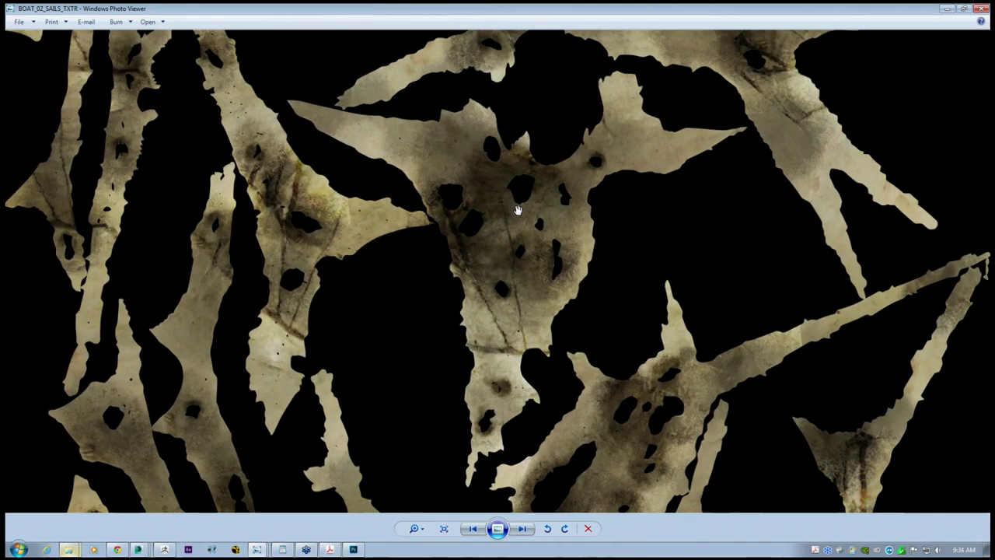
scroll(499, 234, "up", 4)
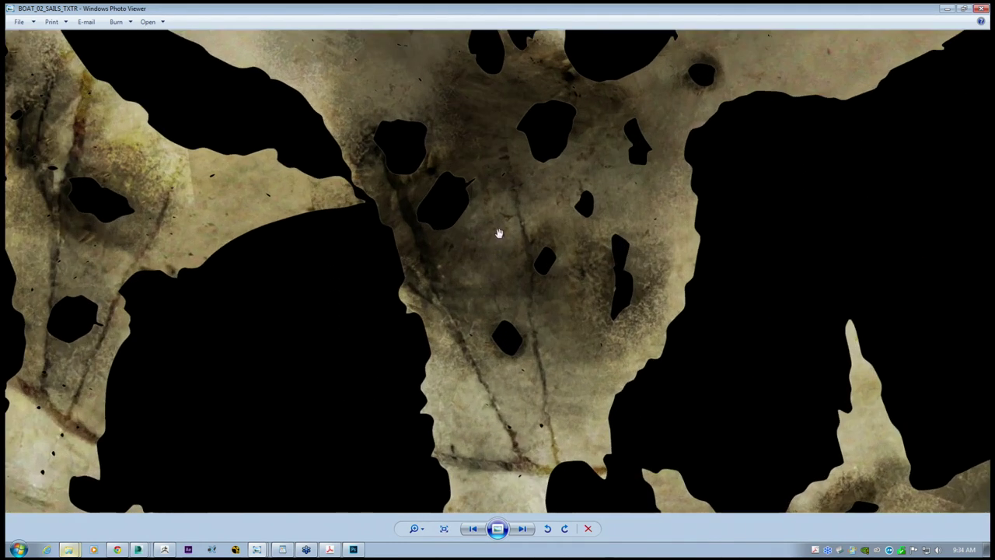
scroll(498, 235, "down", 3)
scroll(498, 235, "down", 2)
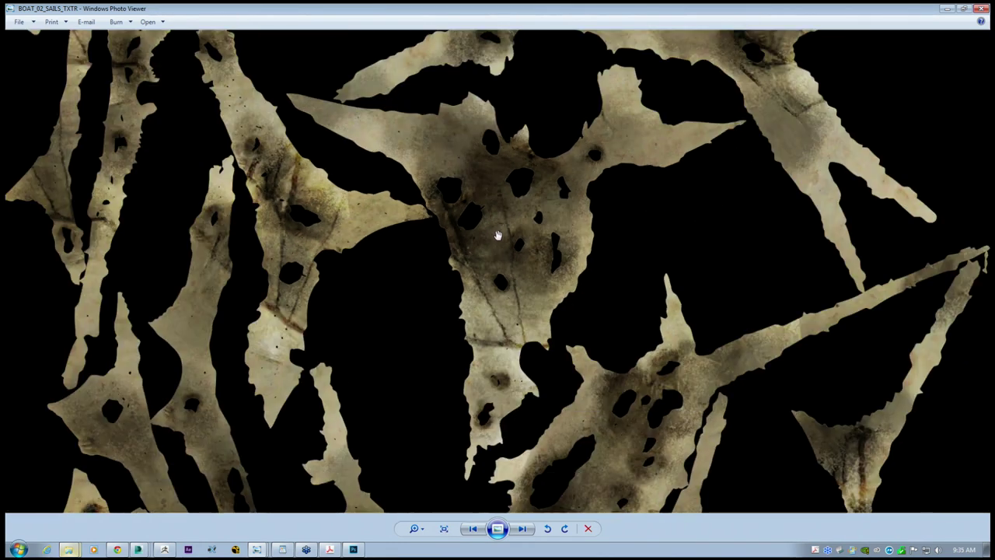
scroll(499, 235, "down", 3)
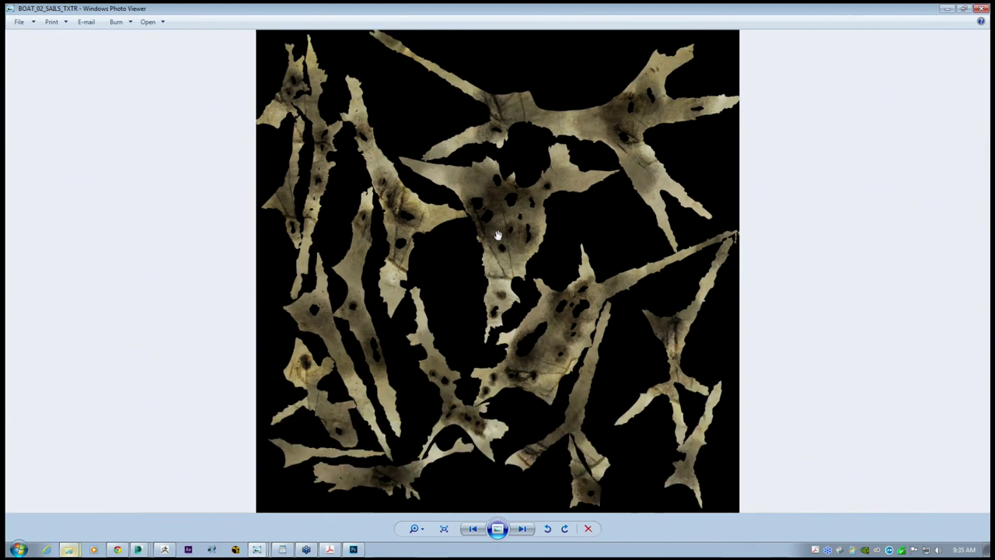
- Inspect the stained sail piece beside the central one in BOAT_02_SAILS_TXTR, and close the image viewer
scroll(324, 227, "up", 4)
scroll(325, 227, "up", 5)
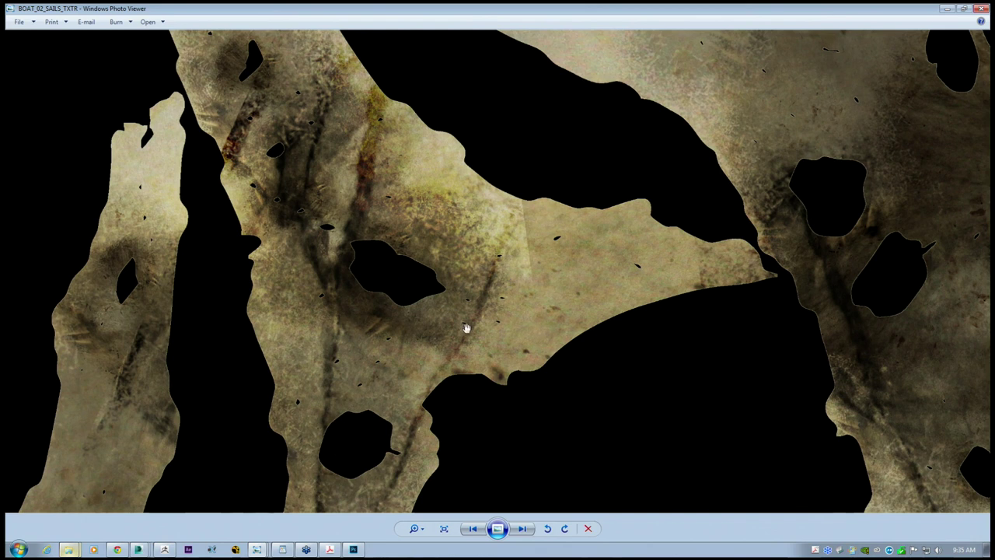
scroll(418, 292, "down", 1)
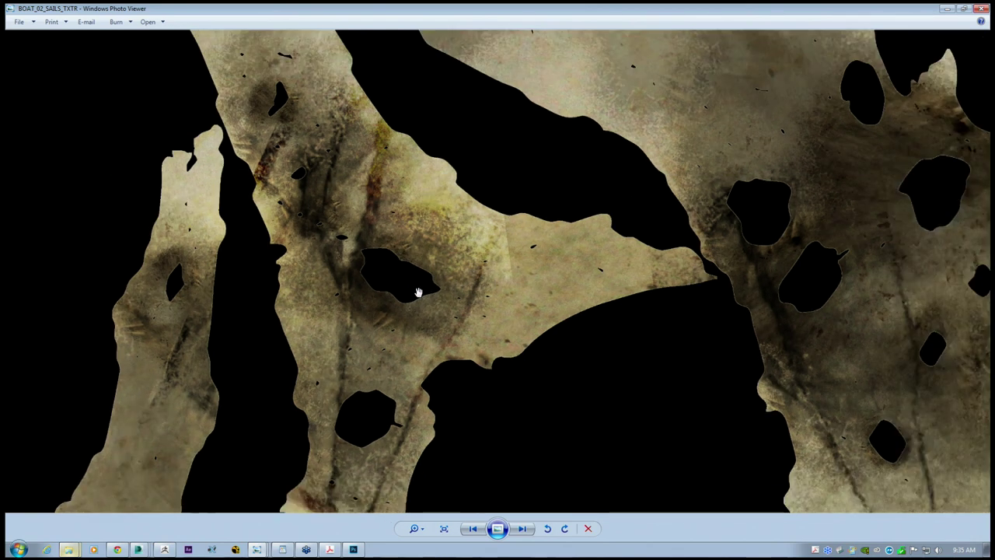
scroll(418, 291, "down", 4)
left_click(982, 7)
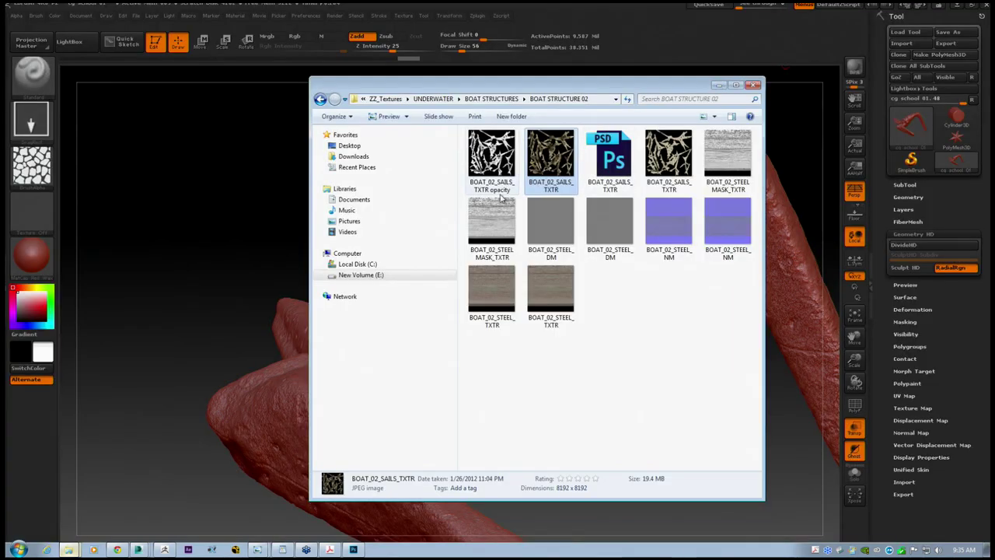
- Minimize the texture folder window, reframe the three-limbed sculpt in ZBrush and look over the Tool palette's map sections
left_click(718, 85)
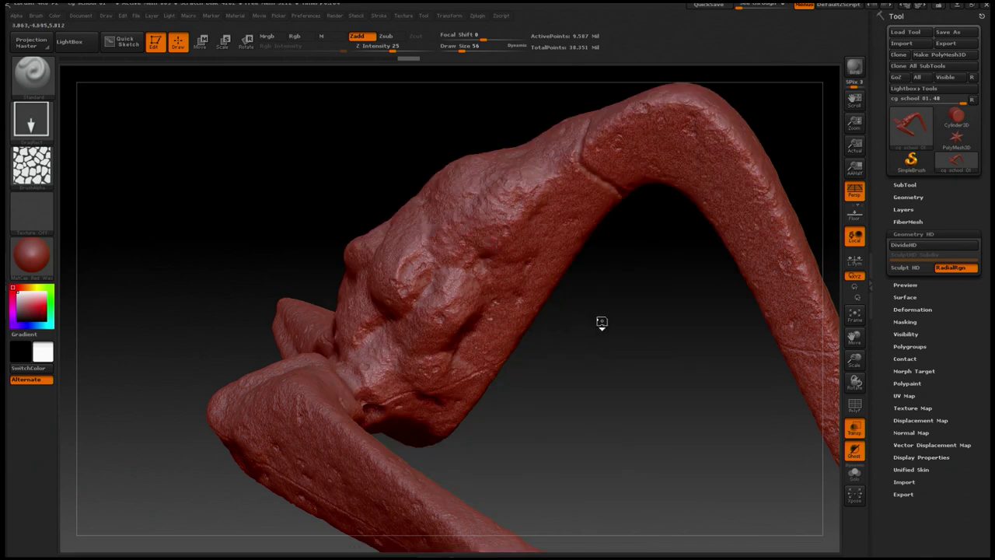
mouse_move(601, 322)
left_mouse_down()
mouse_move(593, 298)
mouse_move(578, 296)
left_mouse_up()
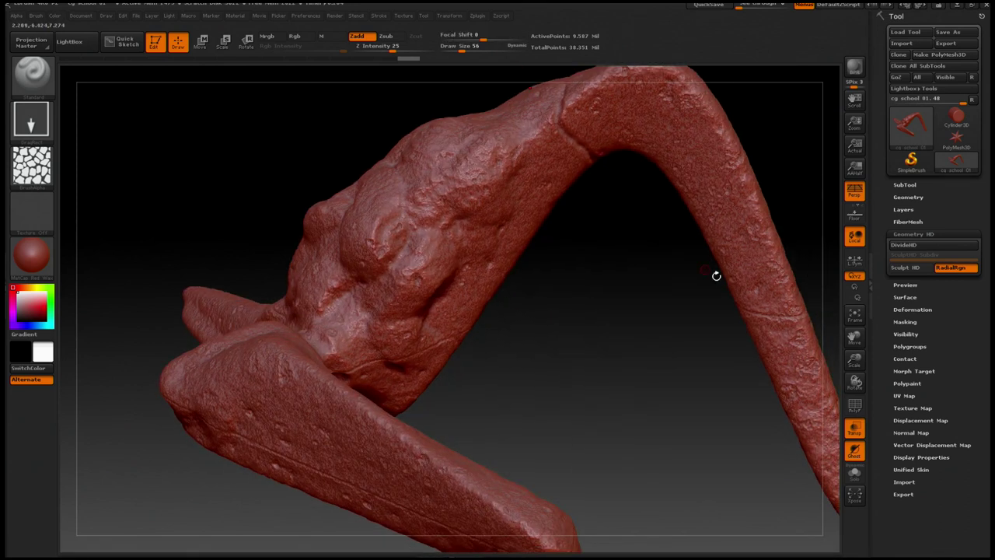
scroll(875, 335, "down", 3)
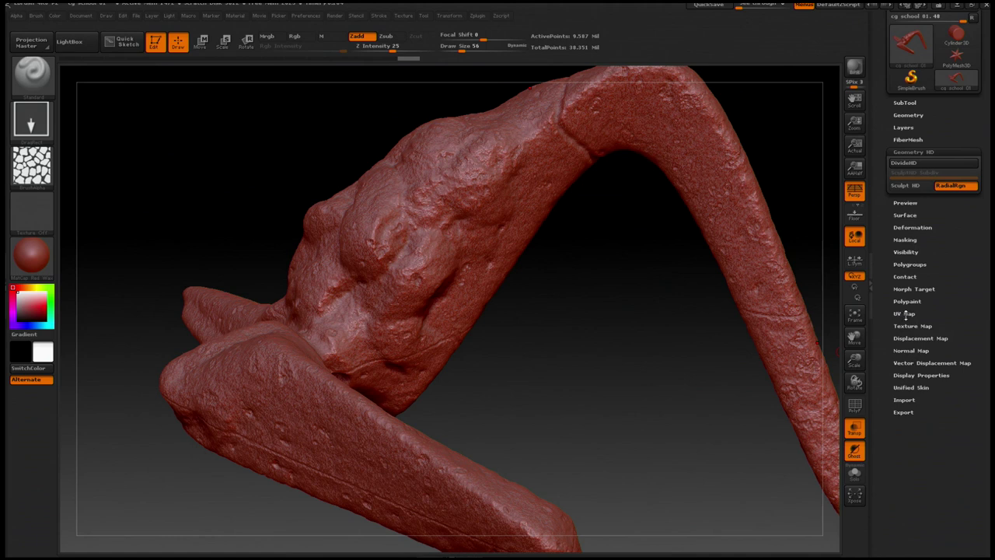
left_click_drag(882, 332, 881, 329)
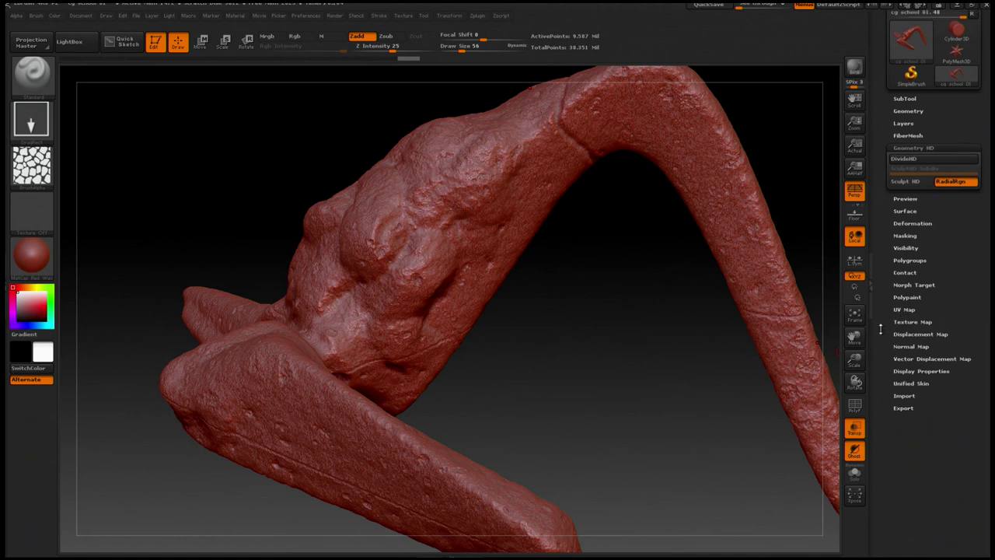
- Create a new blank texture map for the creature model
left_click_drag(622, 322, 585, 342, "alt")
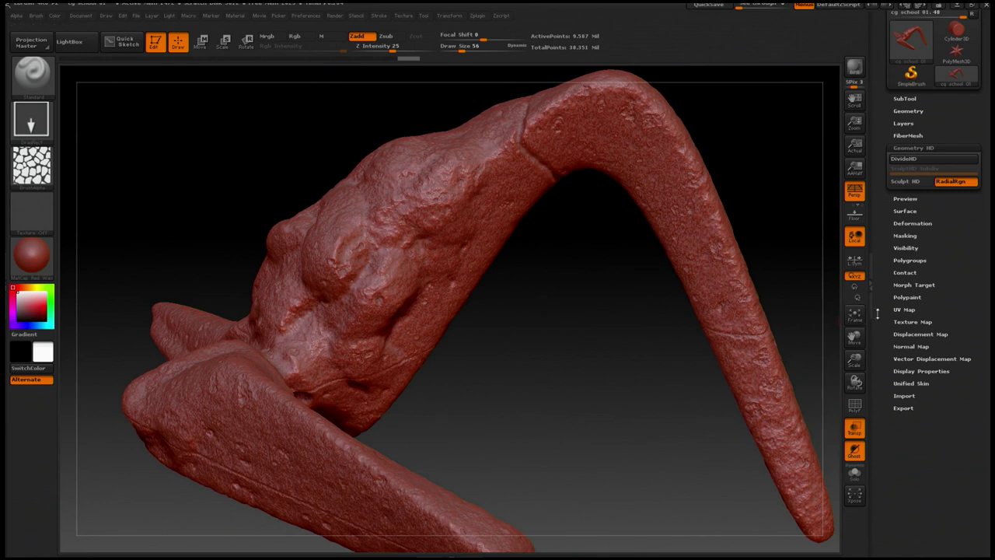
left_click(905, 321)
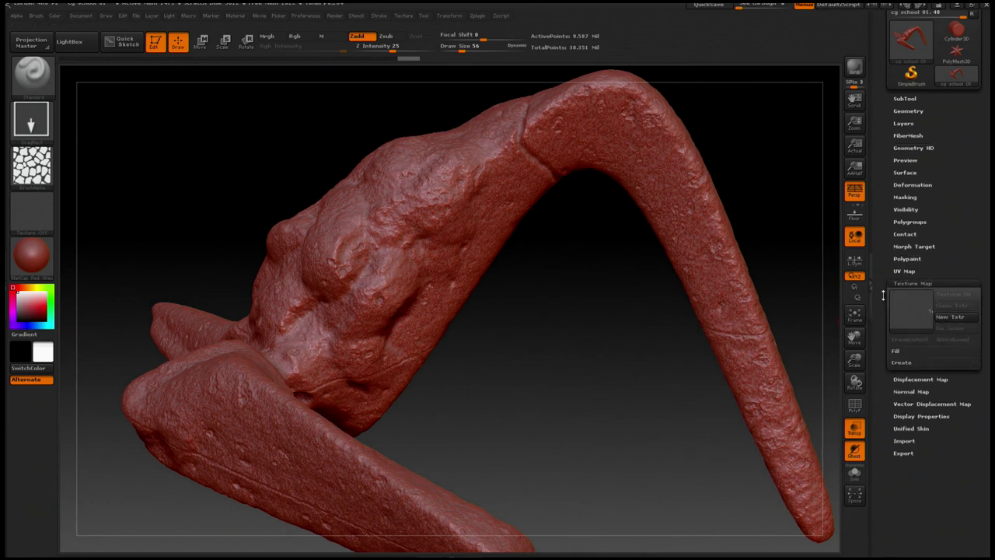
left_click_drag(883, 297, 883, 288)
left_click(946, 309)
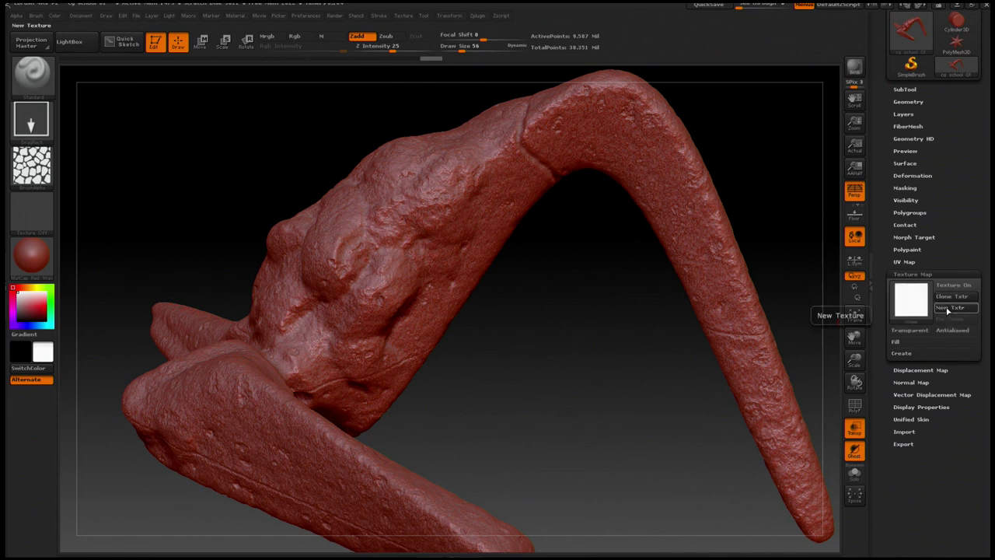
- Set the model's UV map size to 8192
scroll(880, 307, "down", 3)
scroll(880, 308, "down", 3)
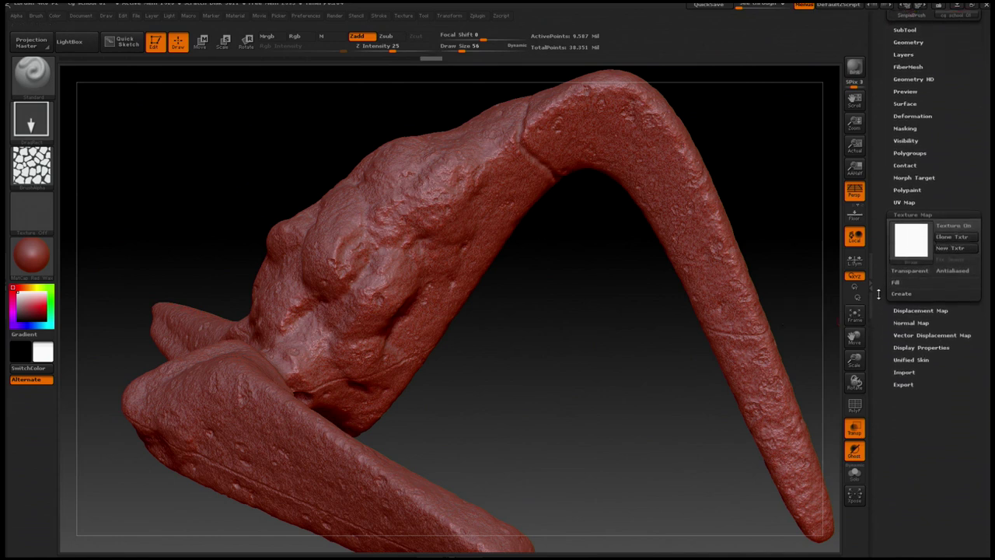
left_click(905, 192)
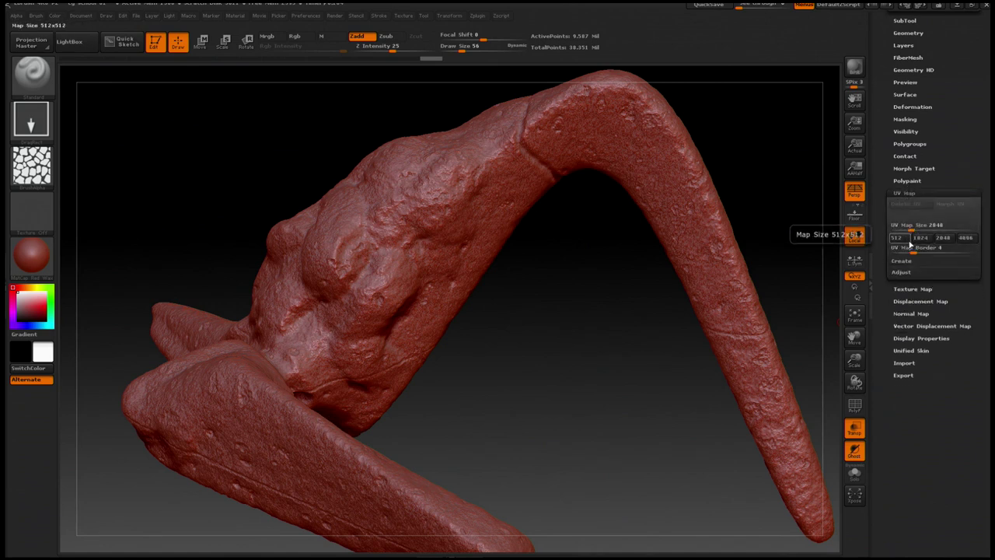
left_click_drag(912, 230, 917, 229)
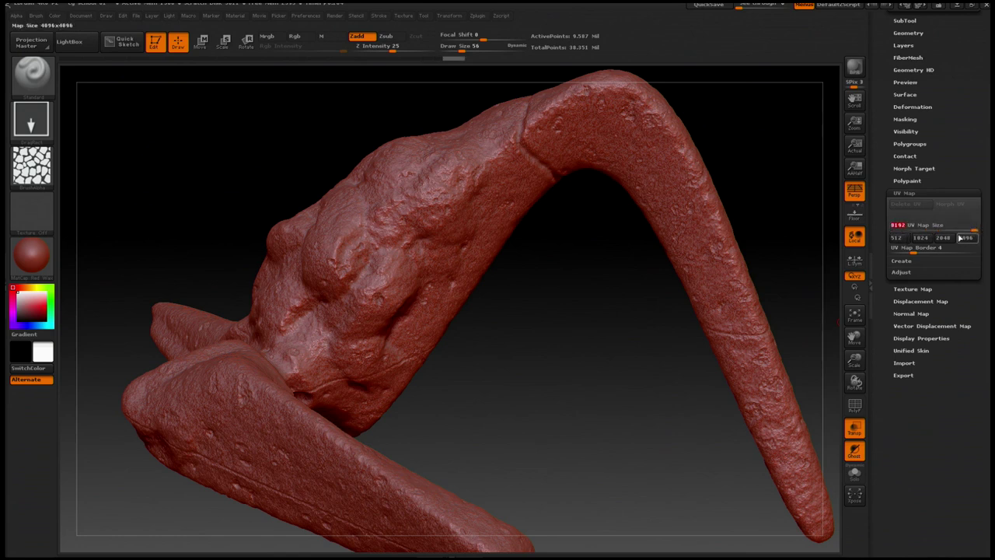
- Try to create packed UV tiles (PUVTiles) for the model
left_click(902, 272)
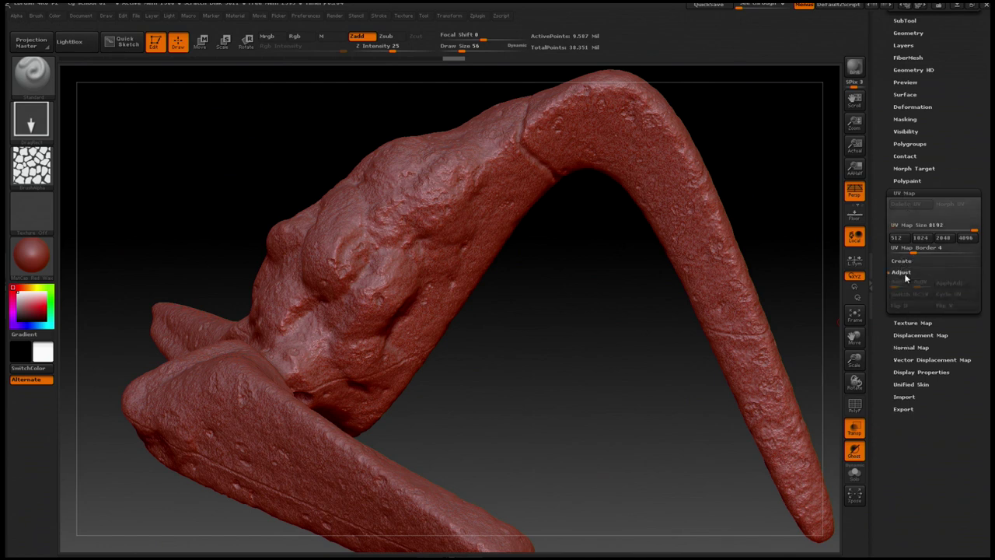
left_click(902, 262)
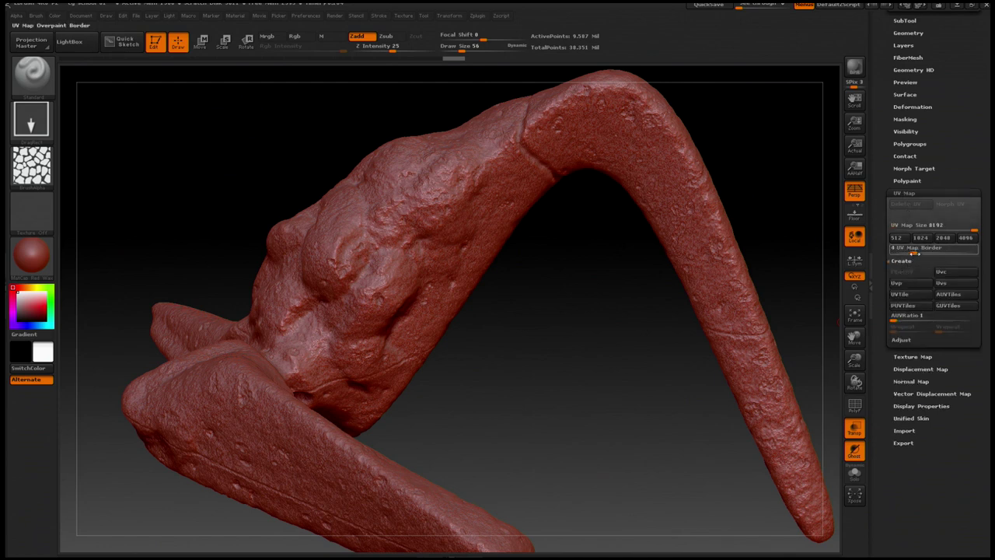
left_click(904, 306)
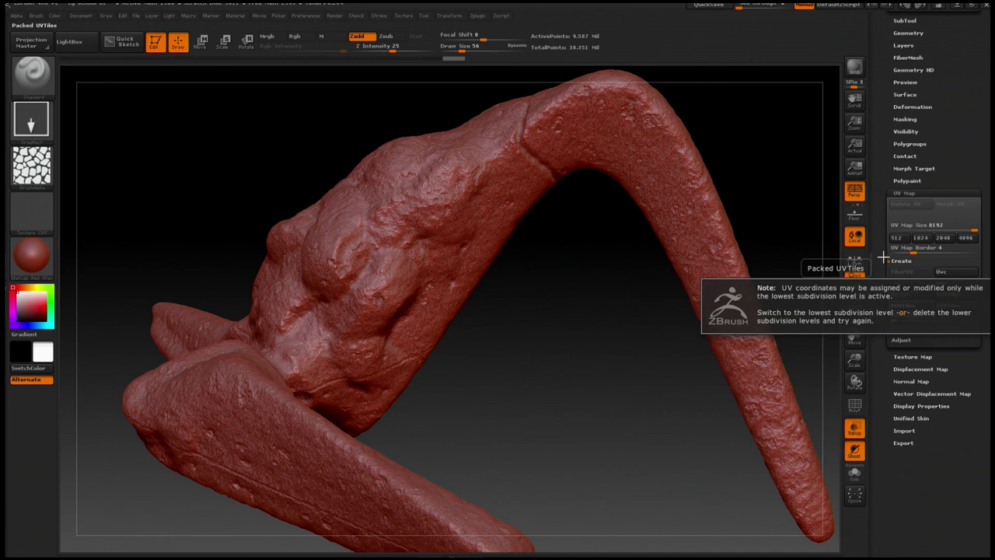
- Switch the model to its lowest subdivision level, SDiv 1
left_click_drag(881, 227, 875, 304)
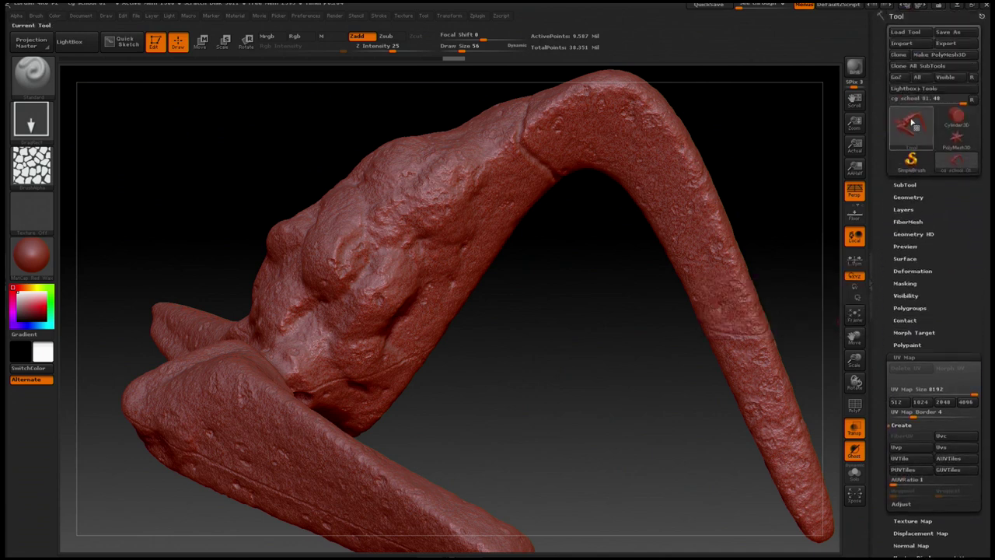
left_click(907, 197)
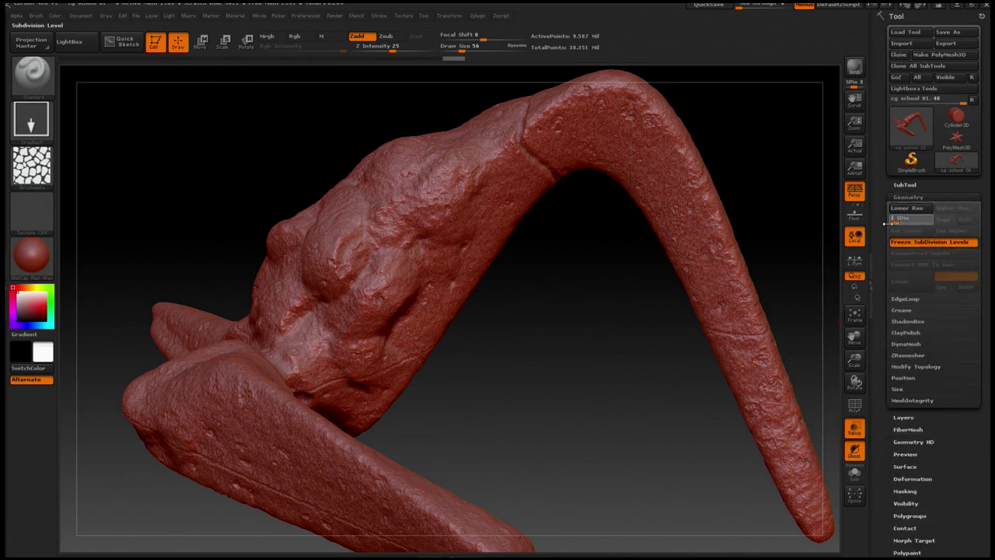
left_click(890, 220)
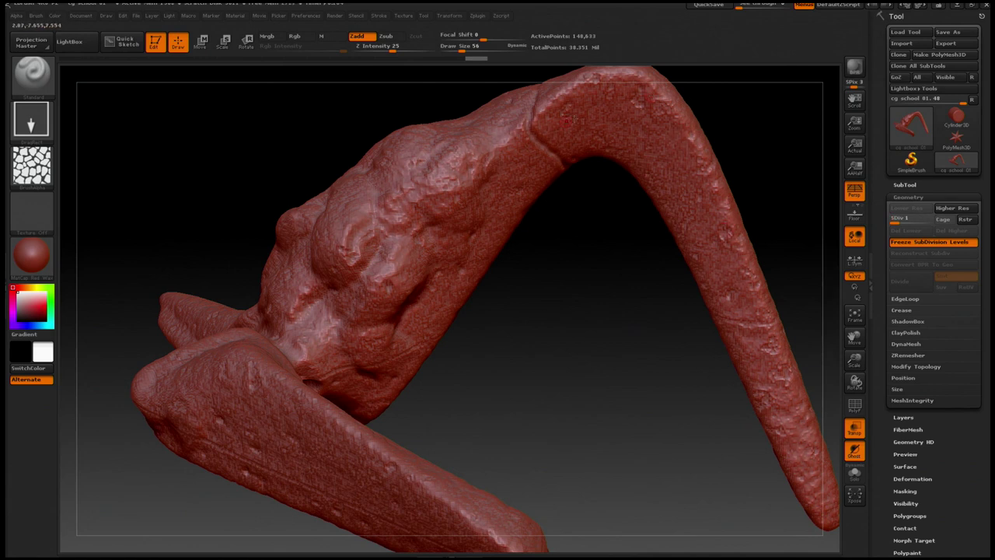
left_click_drag(596, 306, 382, 218)
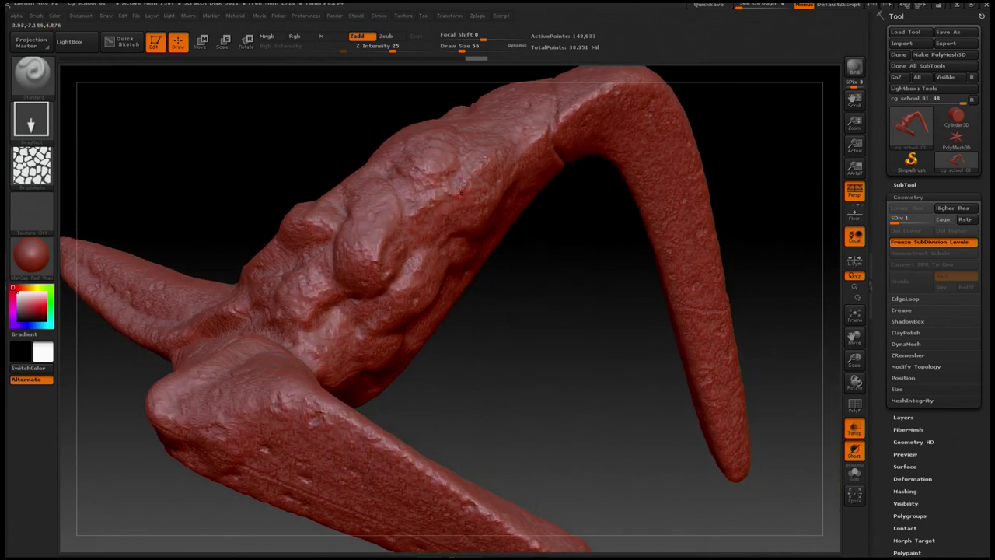
left_click_drag(561, 273, 561, 287, "alt")
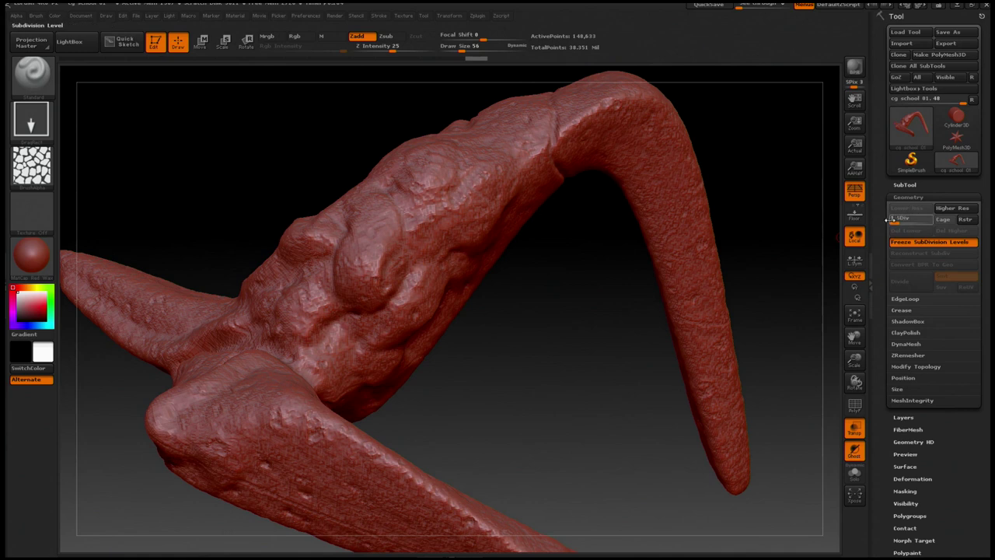
- Create UV coordinates for the model using the UV Map creation options
left_click_drag(881, 373, 880, 368)
scroll(880, 368, "down", 3)
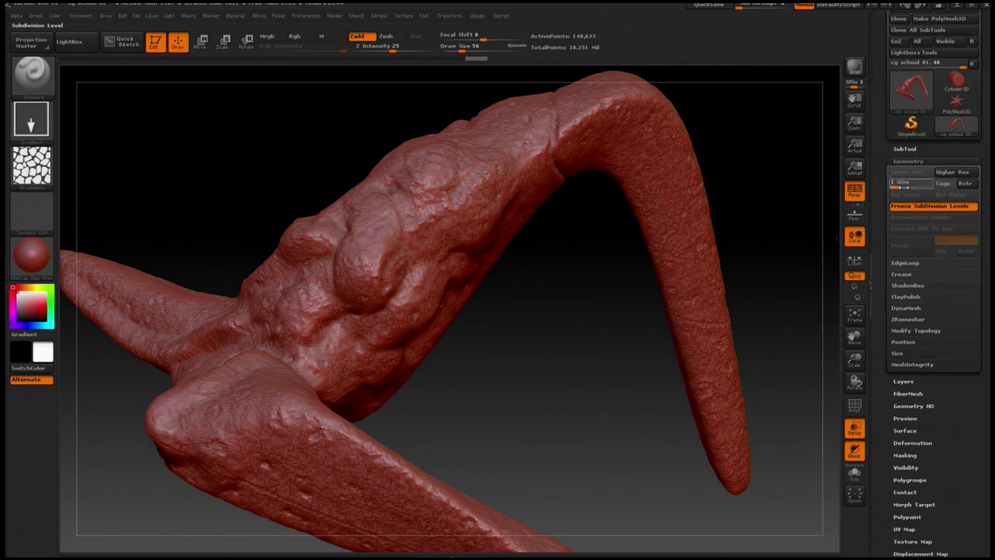
scroll(880, 250, "down", 5)
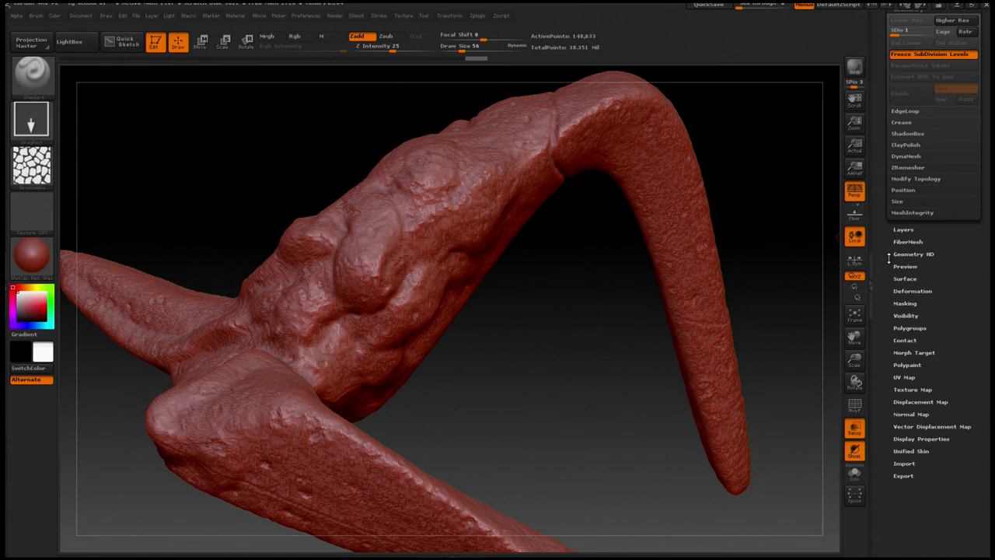
left_click(904, 377)
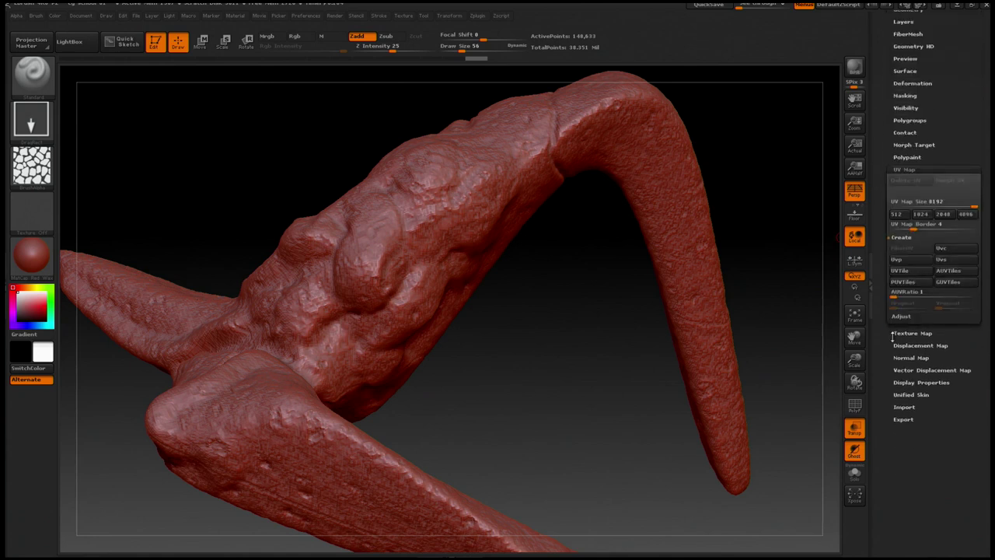
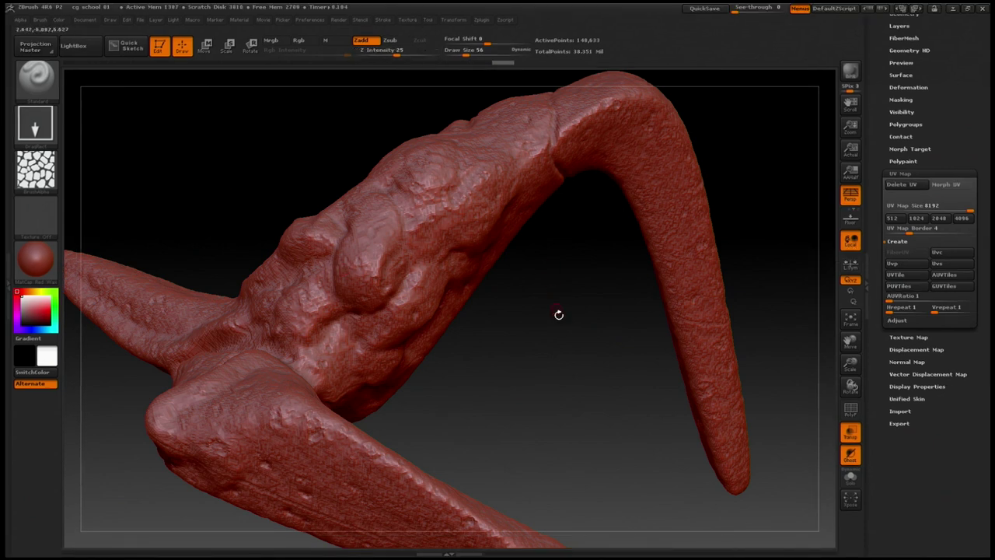
- Turn off the brush alpha, load Texture 17 as the brush texture and use the Color Spray stroke
mouse_move(558, 315)
left_mouse_down()
mouse_move(584, 342)
mouse_move(549, 306)
left_mouse_up()
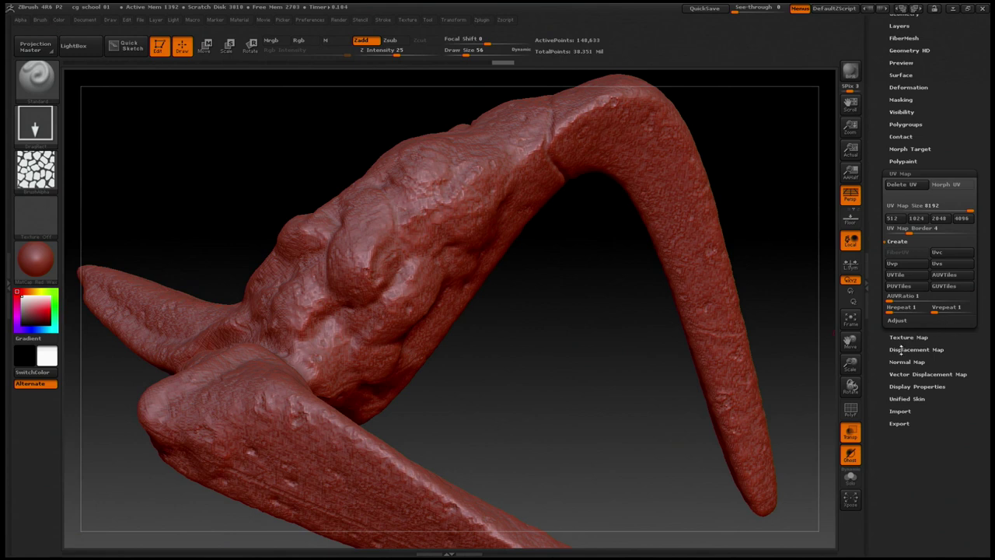
left_click(37, 177)
left_click(99, 189)
left_click(11, 216)
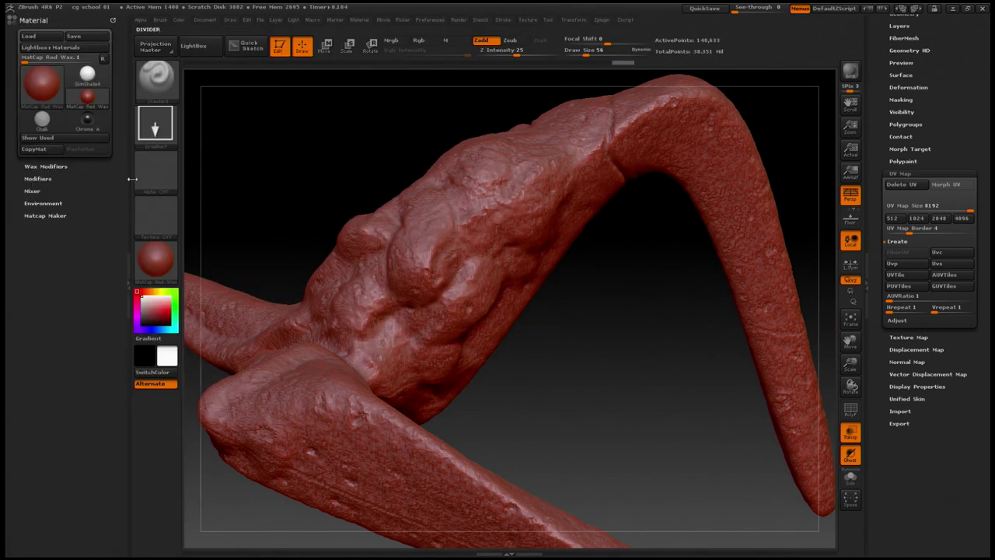
left_click(153, 220)
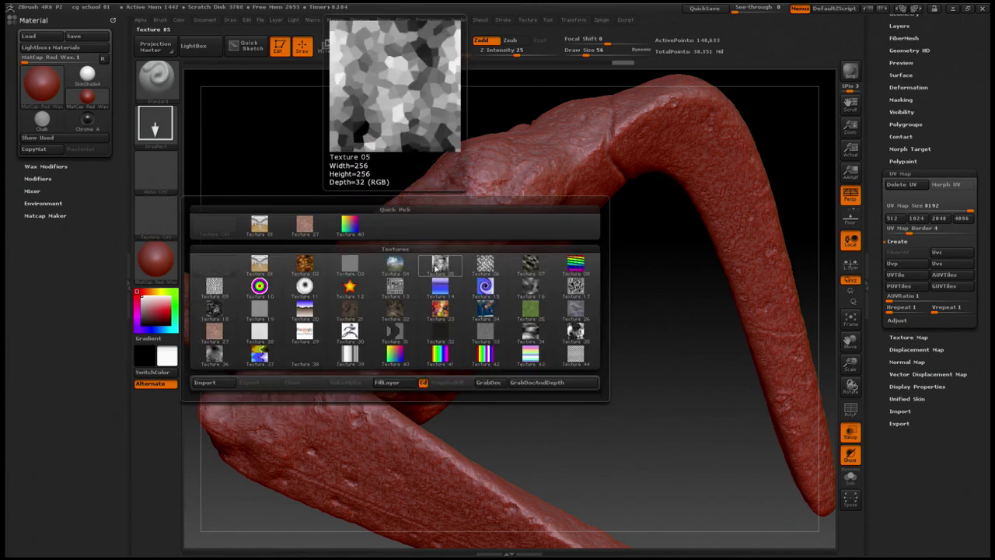
left_click(576, 288)
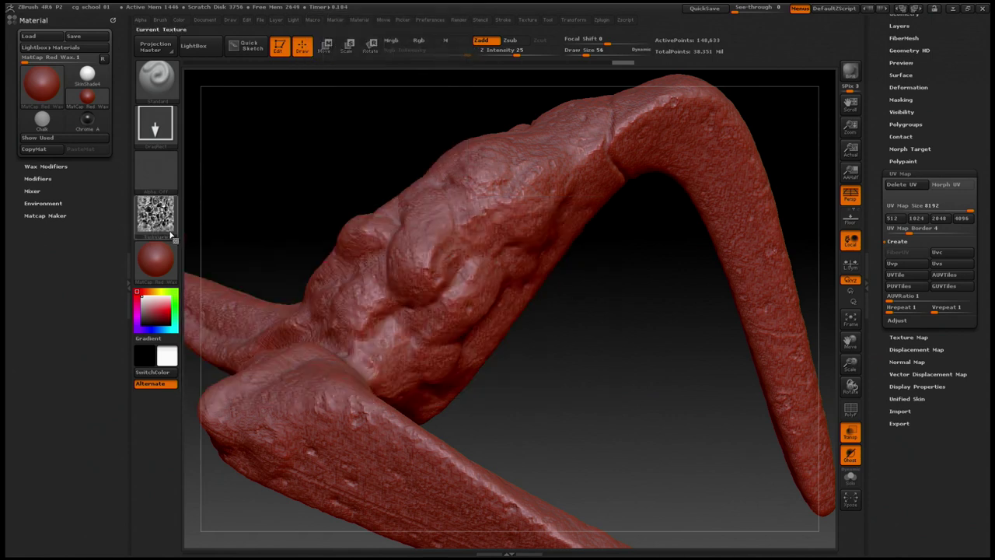
left_click(157, 131)
left_click(349, 135)
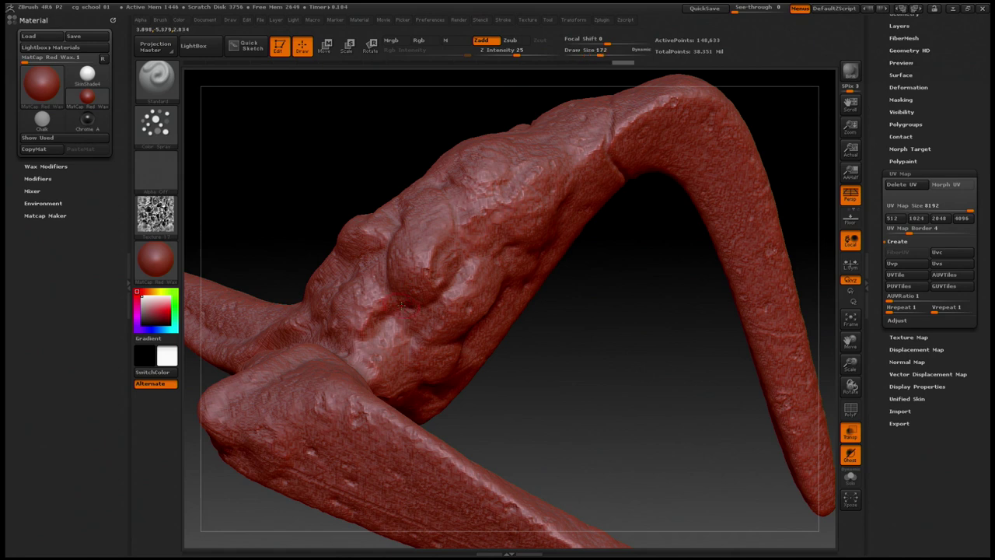
- Try a Color Spray stroke on the creature's torso, and undo it
left_click_drag(429, 260, 435, 358)
key("ctrl+z")
key("ctrl+z")
key("ctrl+z")
key("ctrl+z")
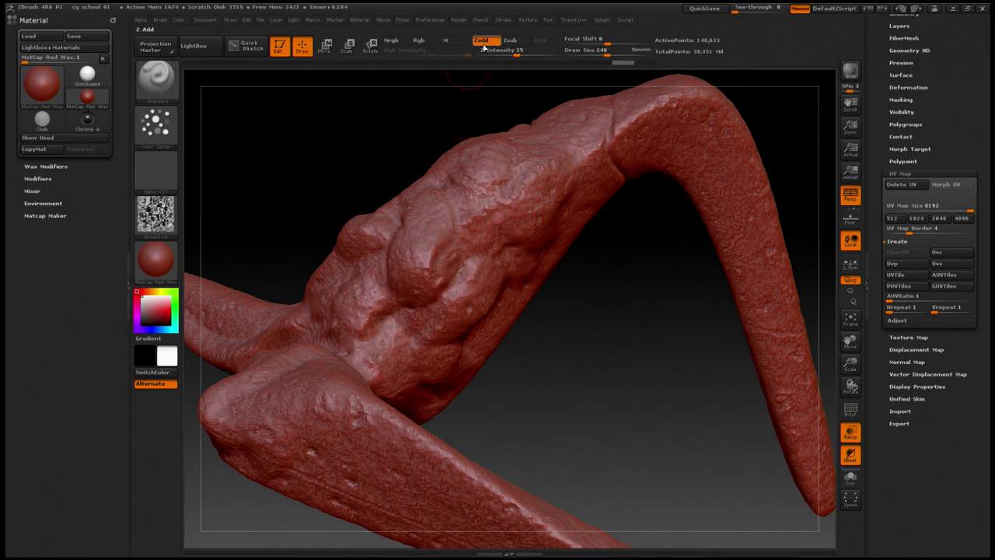
- Switch off Zadd and enable Rgb so the brush paints only color
left_click(483, 44)
left_click(424, 41)
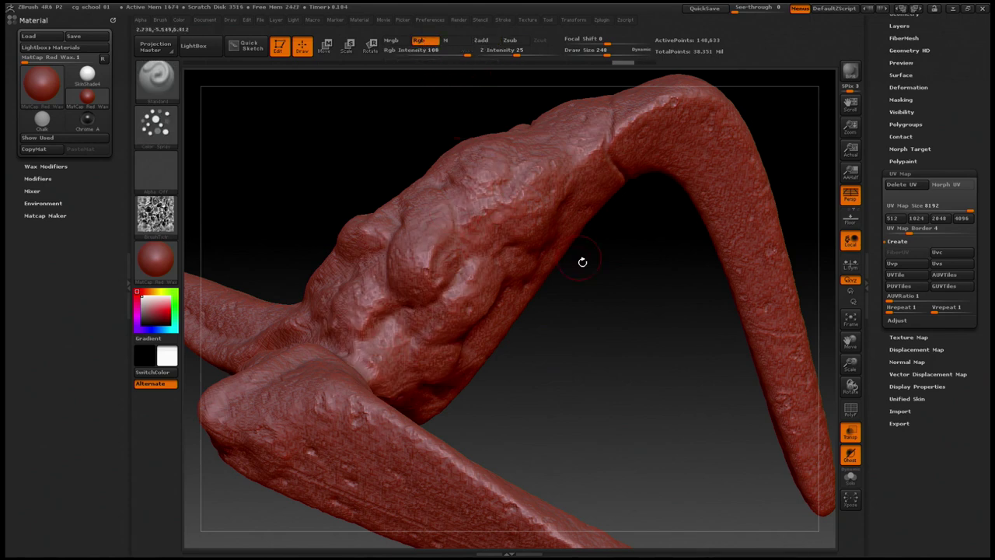
left_click_drag(582, 259, 437, 244)
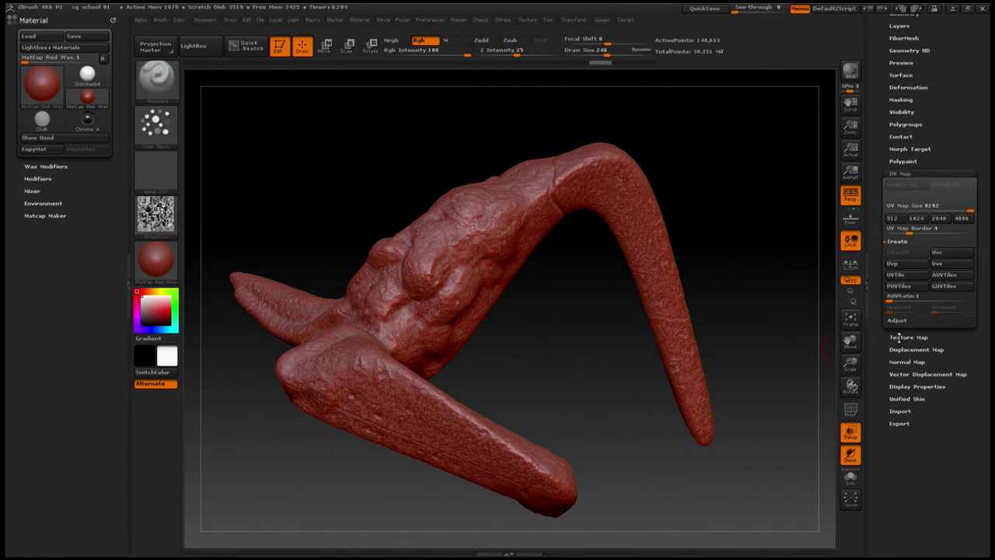
left_click(902, 161)
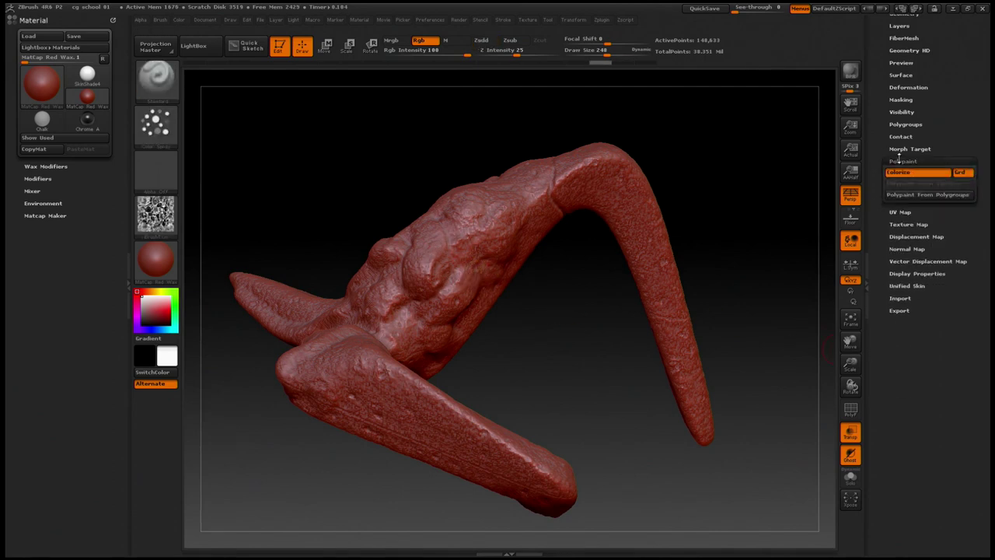
left_click(909, 225)
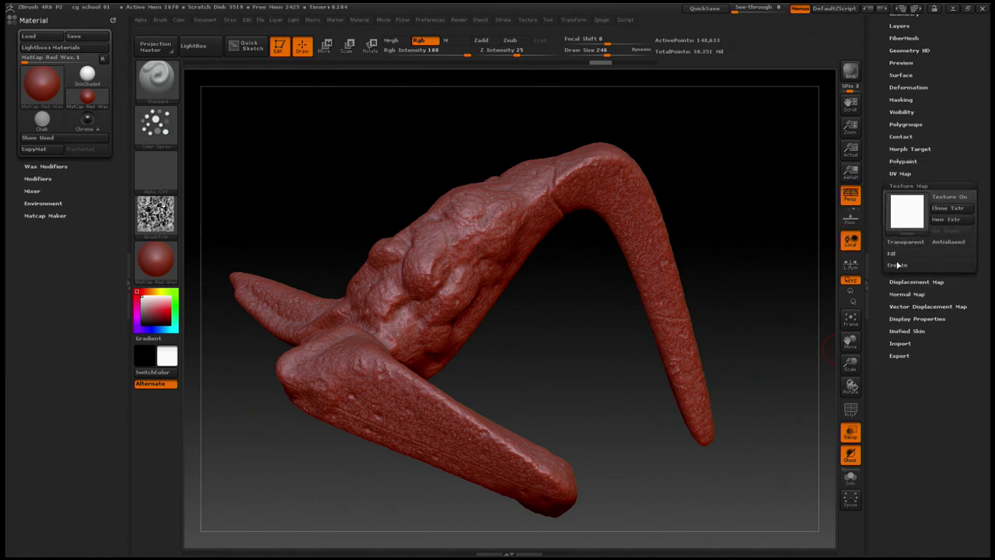
left_click(902, 174)
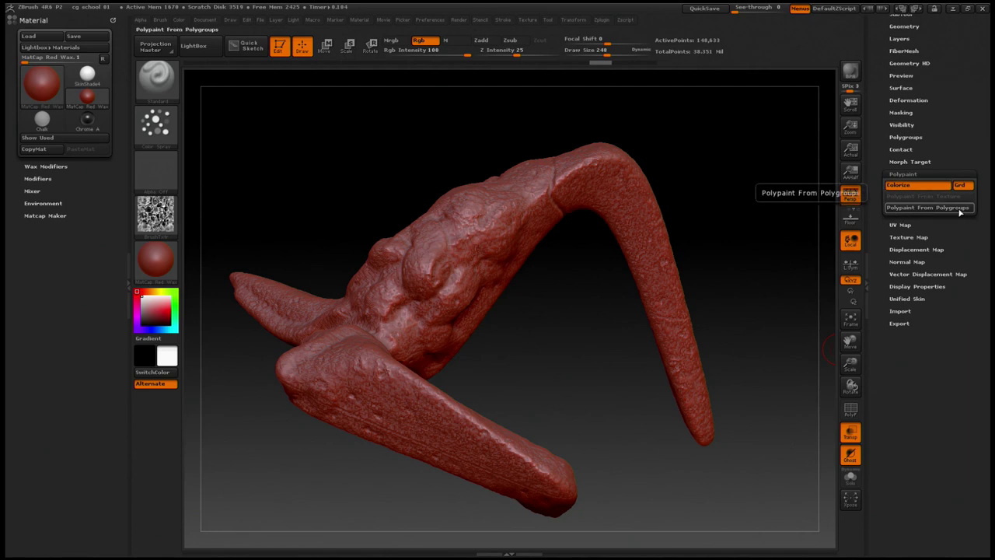
- Apply the MatCap White01 material to the model
left_click(168, 261)
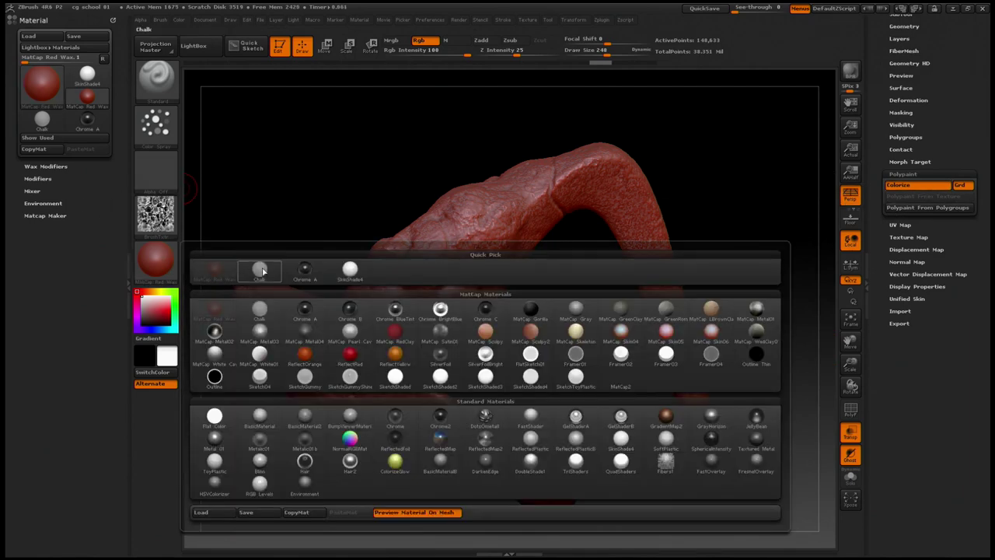
left_click(260, 355)
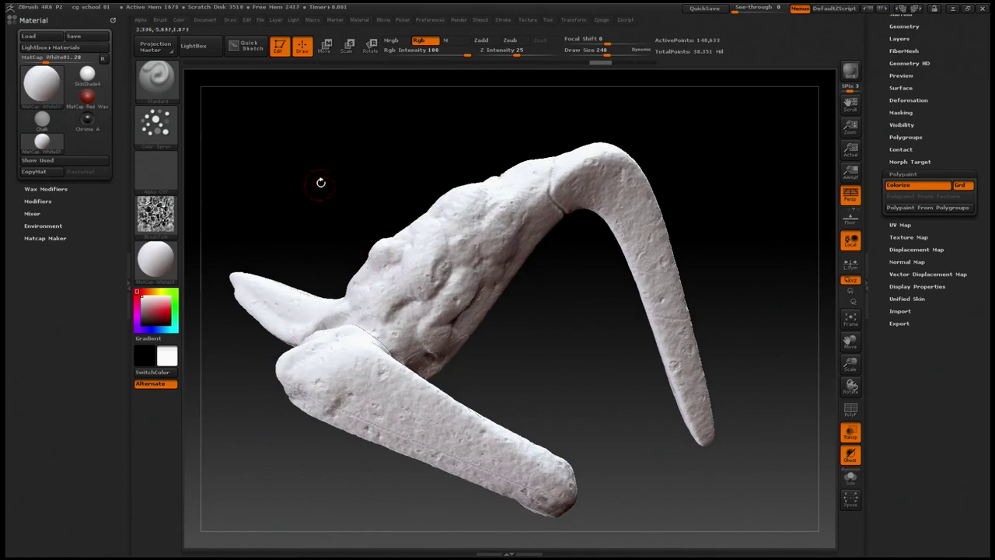
left_click_drag(321, 182, 329, 171)
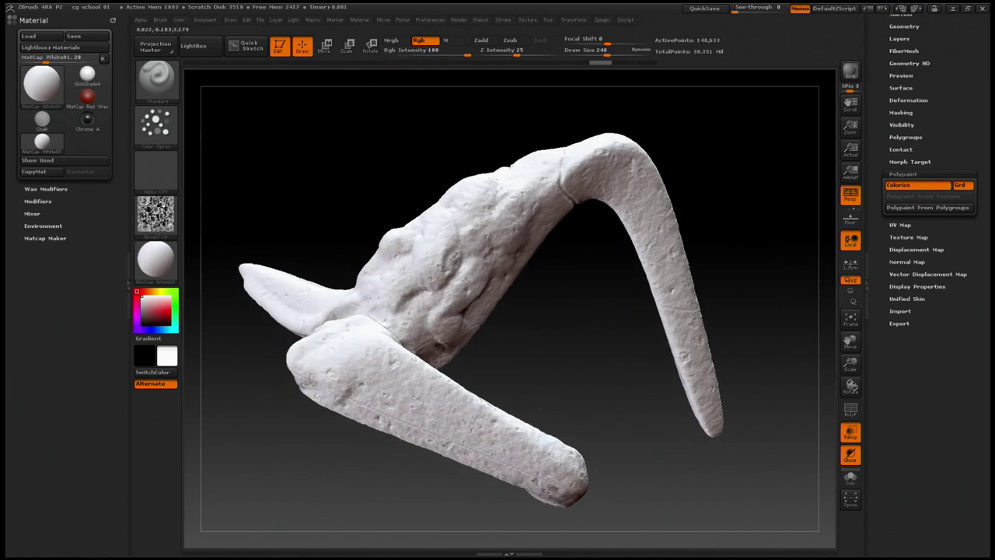
- Turn off Colorize in the model's polypaint settings
left_click(908, 237)
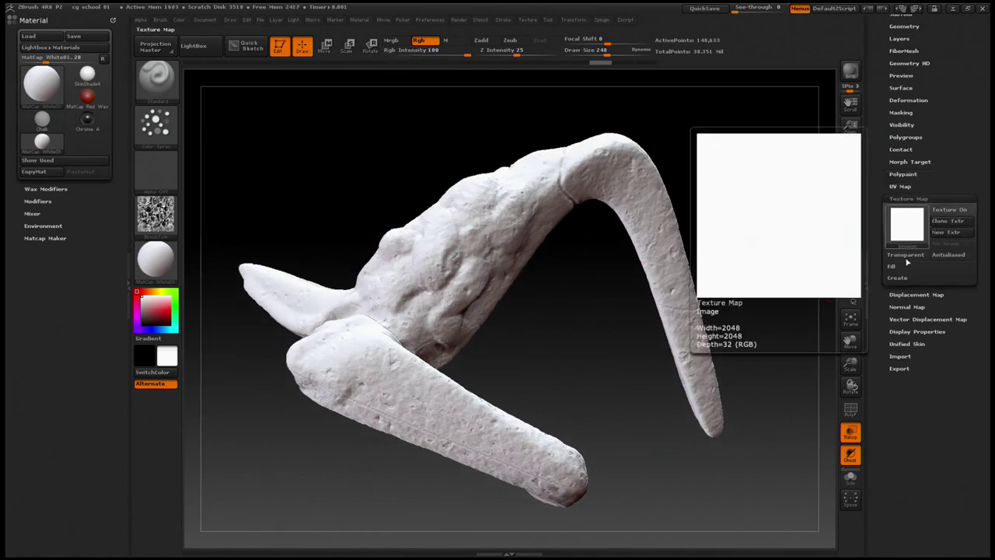
scroll(886, 277, "up", 3)
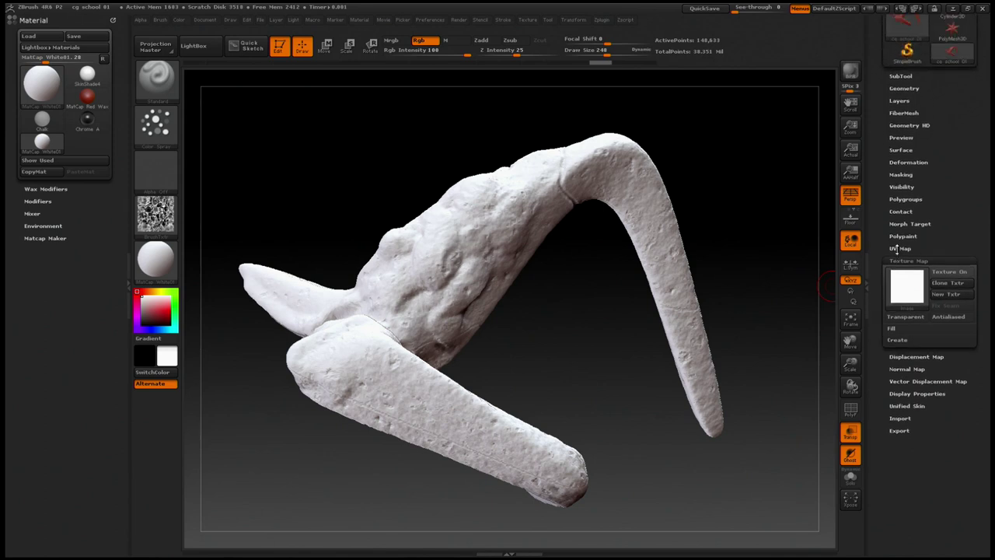
left_click(902, 236)
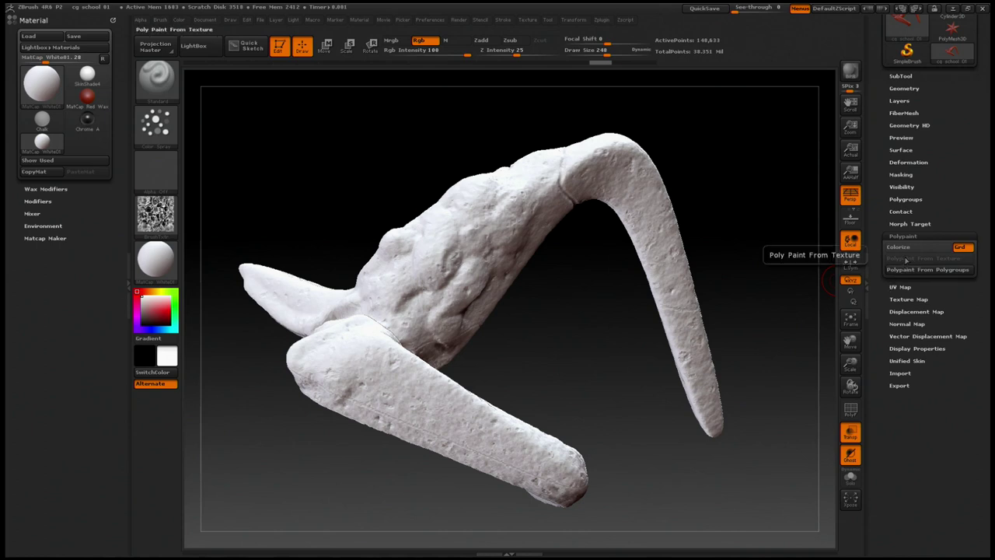
- Try to turn on the texture in the model's texture map settings, and check its UV map settings
left_click(905, 300)
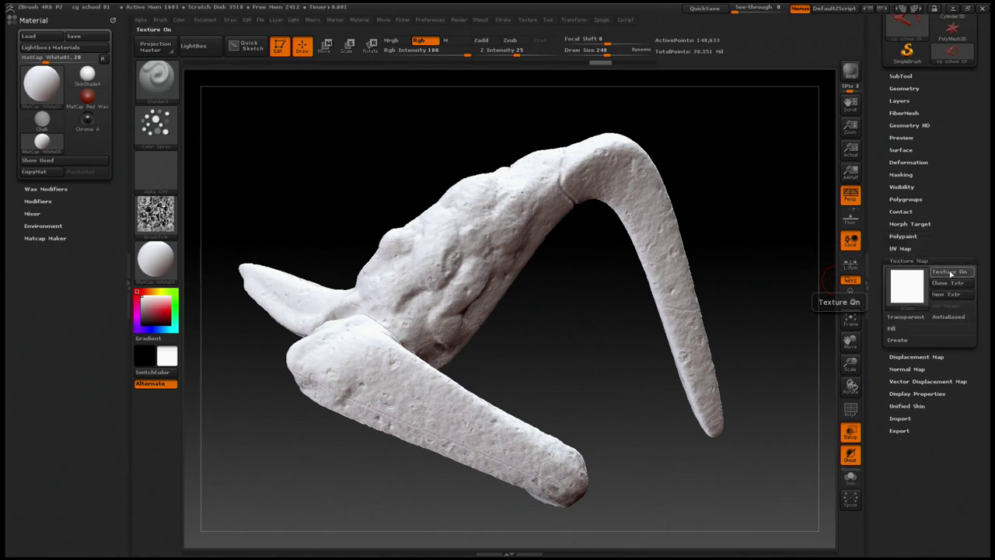
left_click(946, 272)
left_click(806, 293)
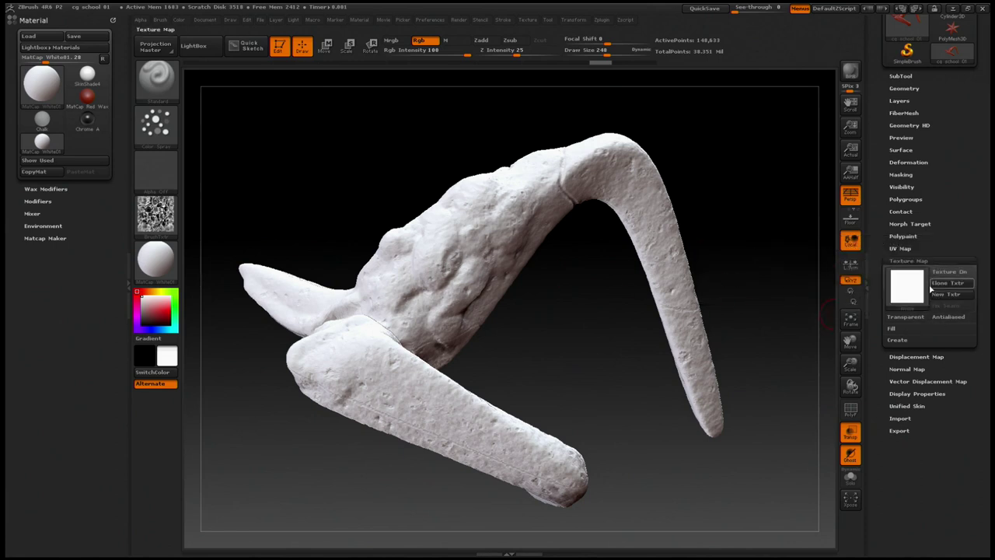
left_click(904, 261)
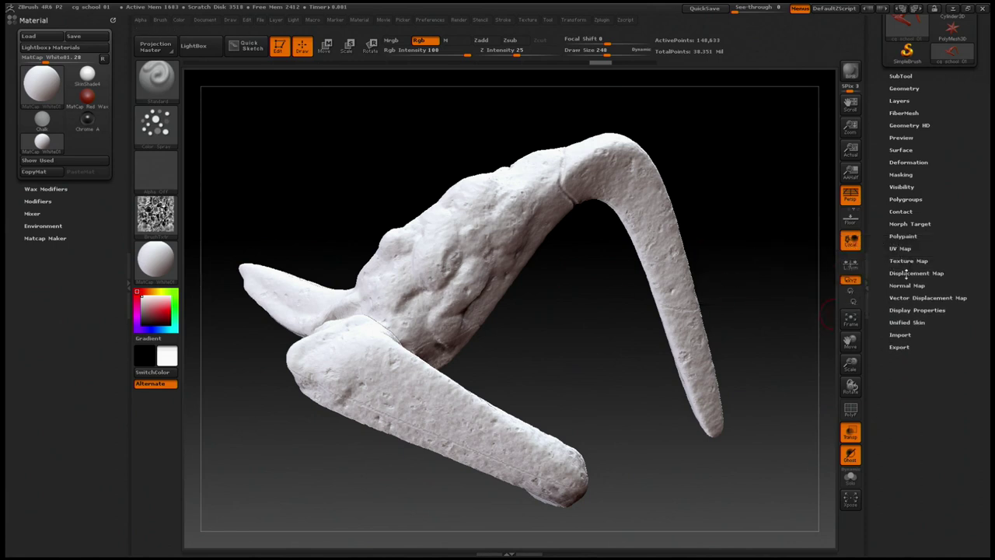
left_click(904, 260)
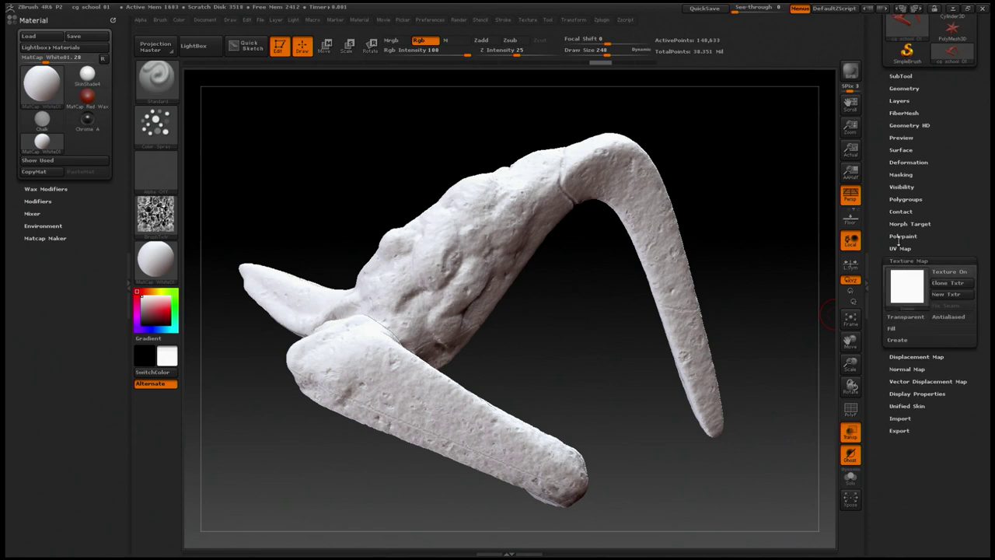
left_click(897, 248)
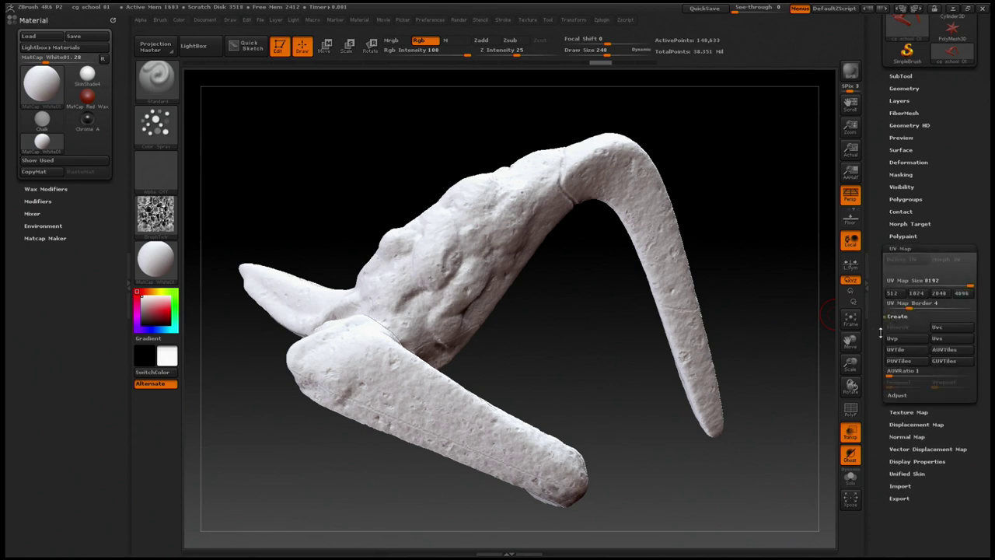
scroll(887, 338, "up", 4)
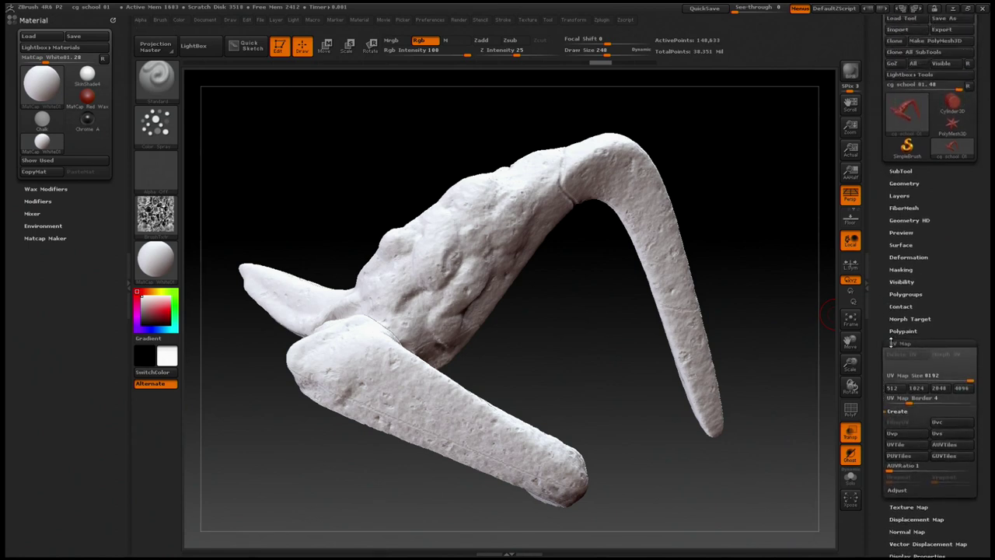
- Turn off the Transp display mode and turn on Colorize in the model's polypaint settings
left_click(894, 332)
left_click_drag(709, 279, 687, 250, "alt")
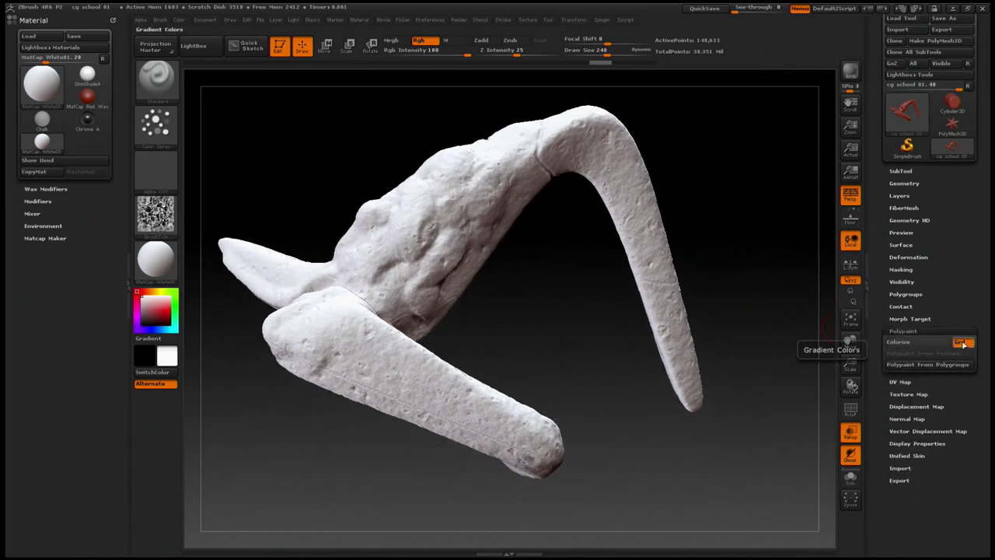
left_click(851, 432)
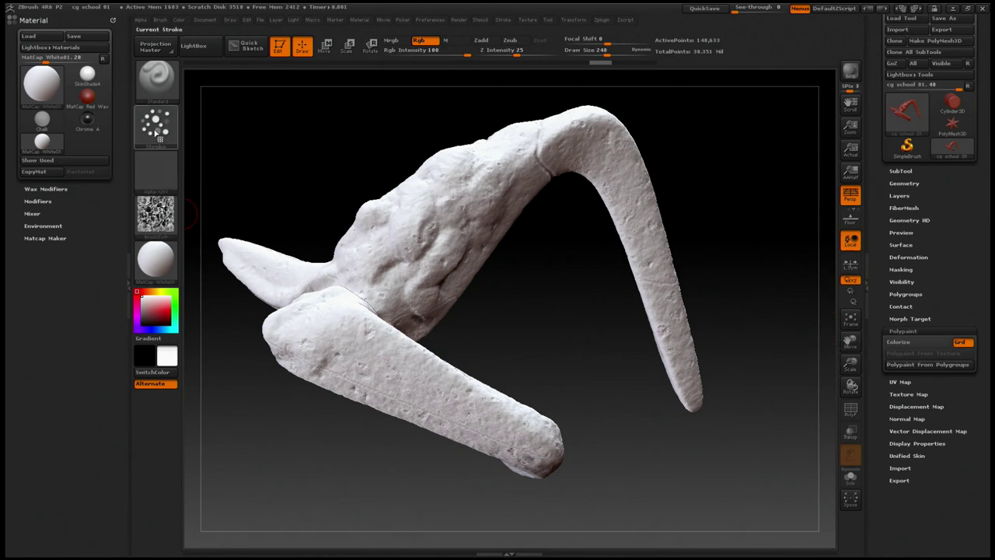
mouse_move(159, 216)
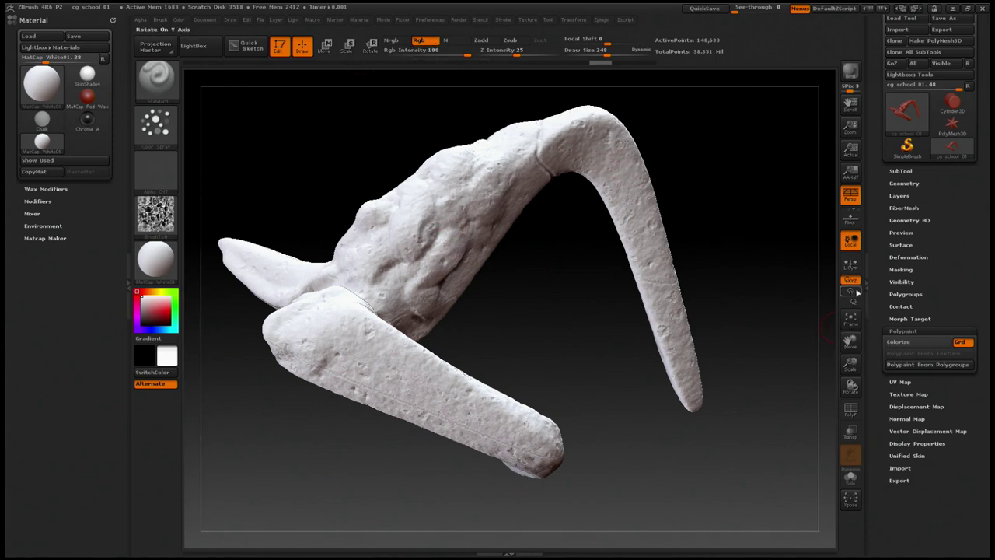
left_click(898, 342)
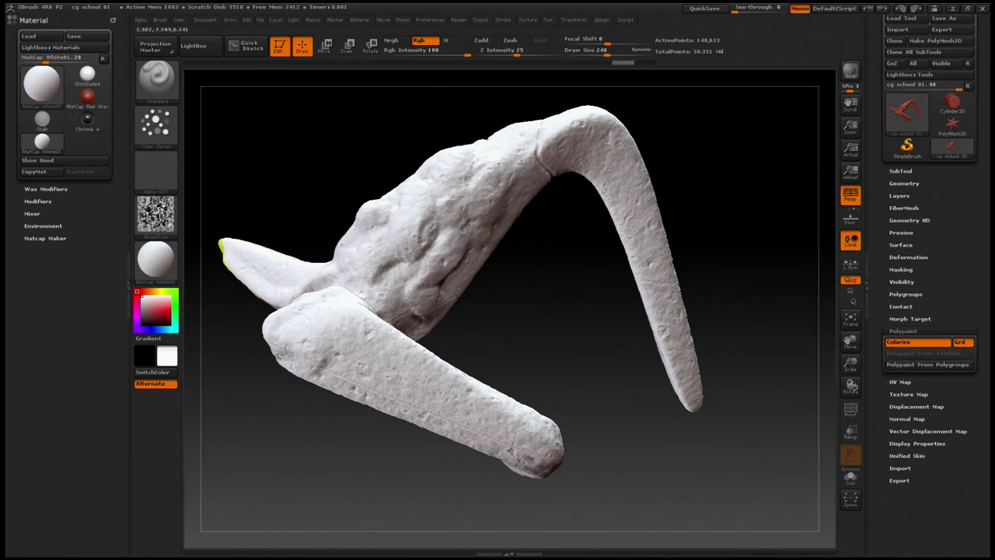
left_click(900, 195)
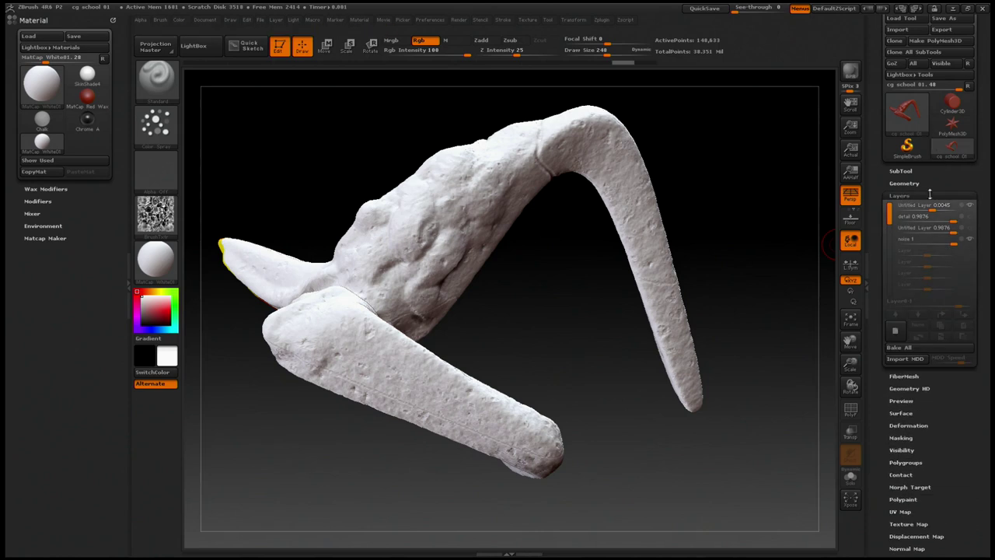
left_click(904, 181)
left_click(905, 183)
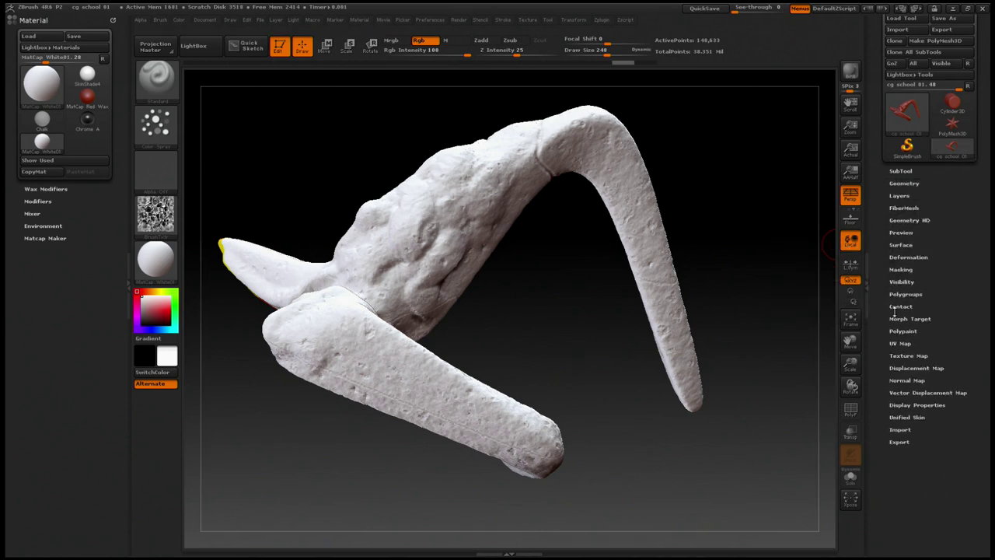
left_click(903, 332)
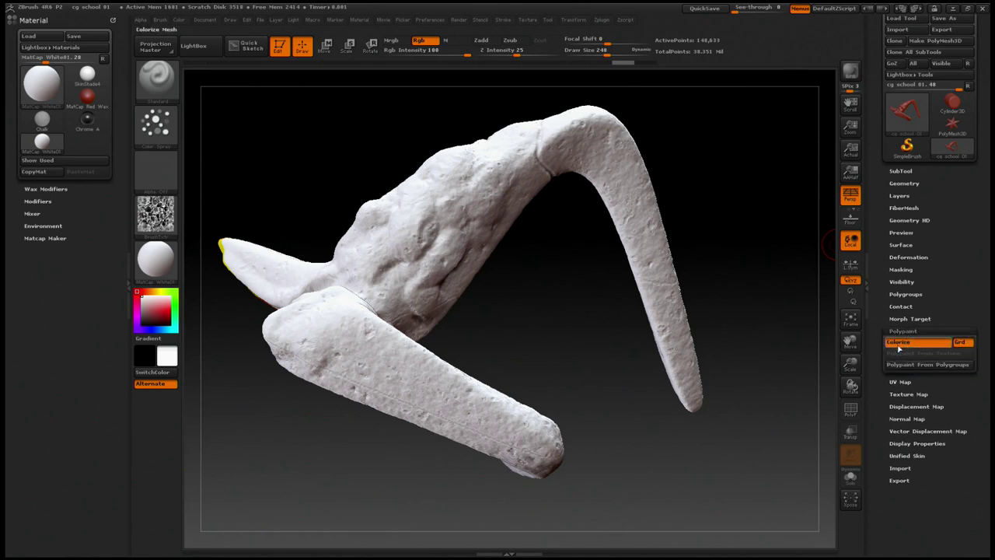
left_click_drag(881, 354, 883, 306)
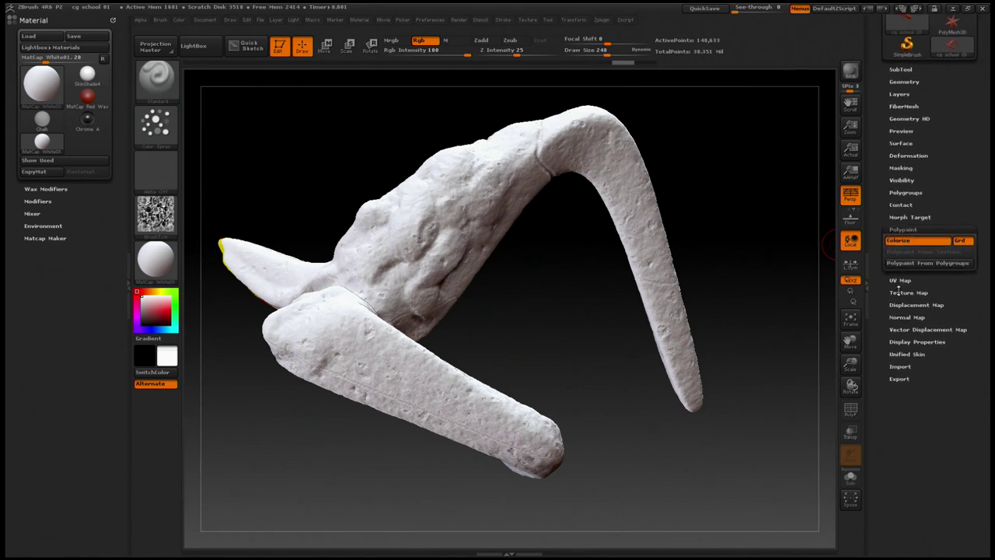
left_click(900, 280)
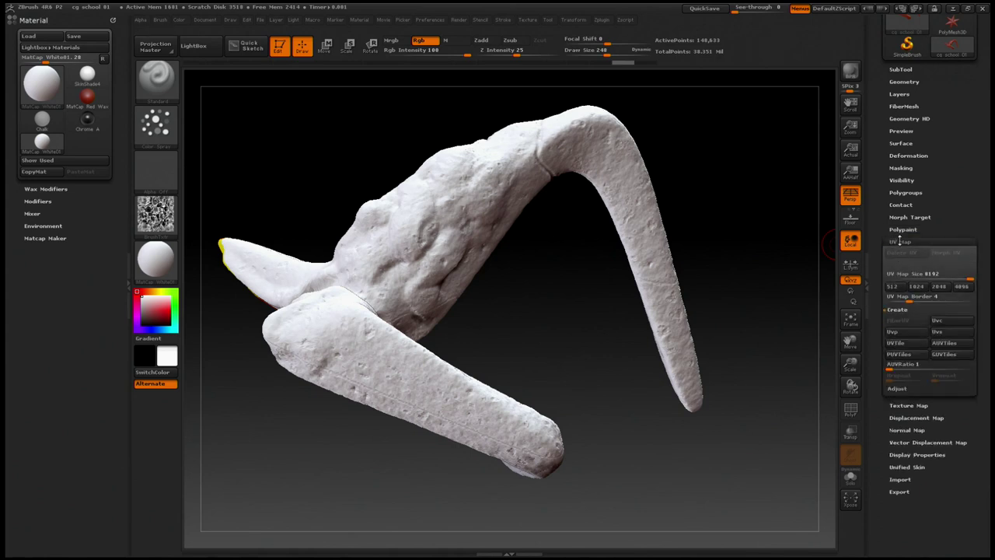
left_click(900, 241)
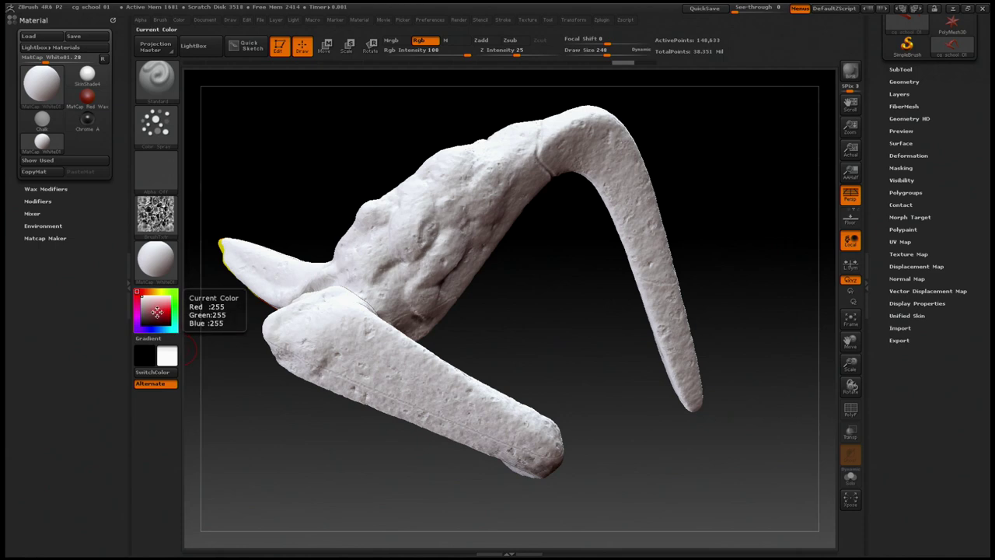
- Pick a dark red as the current color and inspect the creature from several sides
left_click(163, 314)
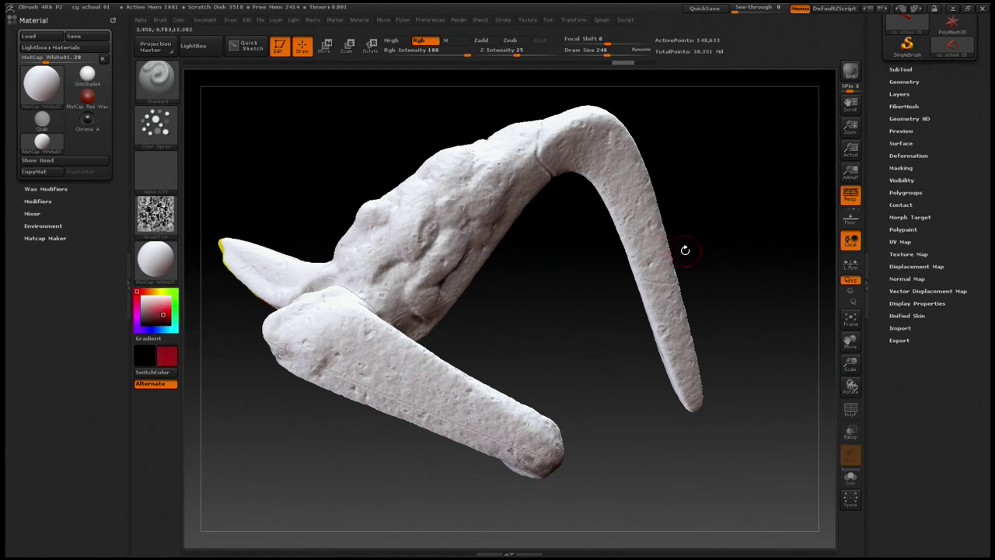
mouse_move(309, 196)
left_mouse_down()
mouse_move(303, 189)
mouse_move(382, 169)
left_mouse_up()
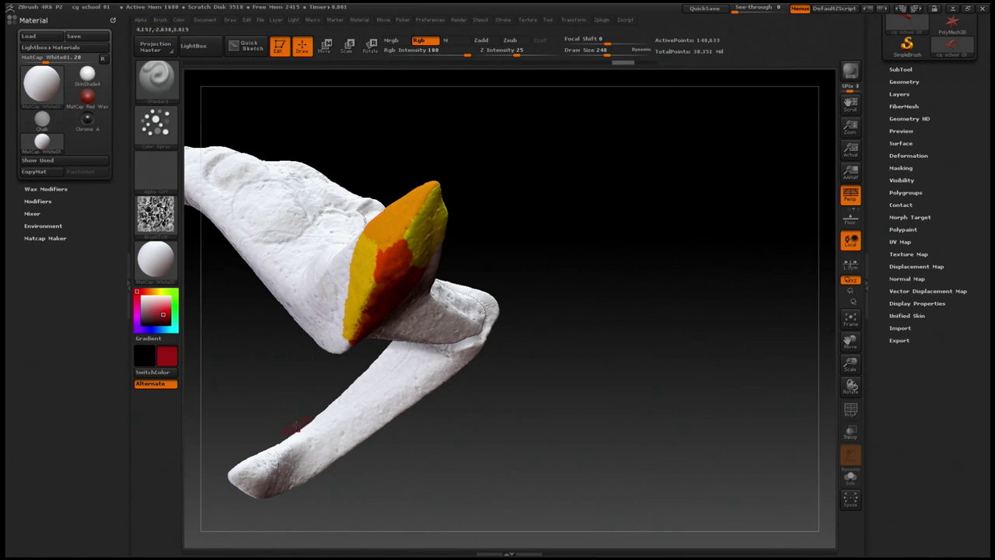
mouse_move(517, 218)
left_mouse_down()
mouse_move(483, 248)
mouse_move(371, 296)
mouse_move(589, 348)
mouse_move(742, 526)
mouse_move(451, 291)
mouse_move(715, 277)
mouse_move(705, 249)
mouse_move(722, 275)
mouse_move(782, 271)
mouse_move(744, 273)
mouse_move(646, 309)
mouse_move(824, 313)
left_mouse_up()
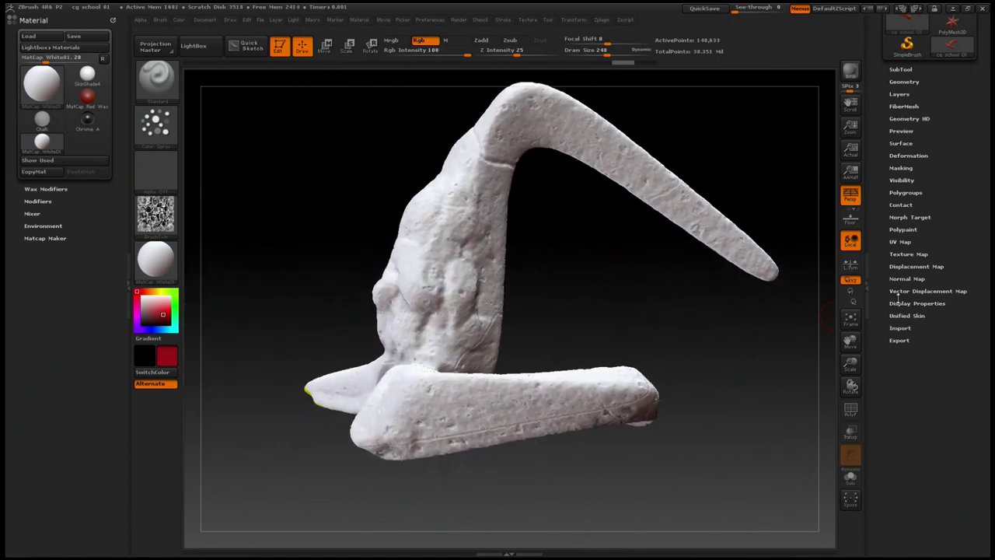
- Turn off Colorize for the model so it displays in the current color
left_click(902, 254)
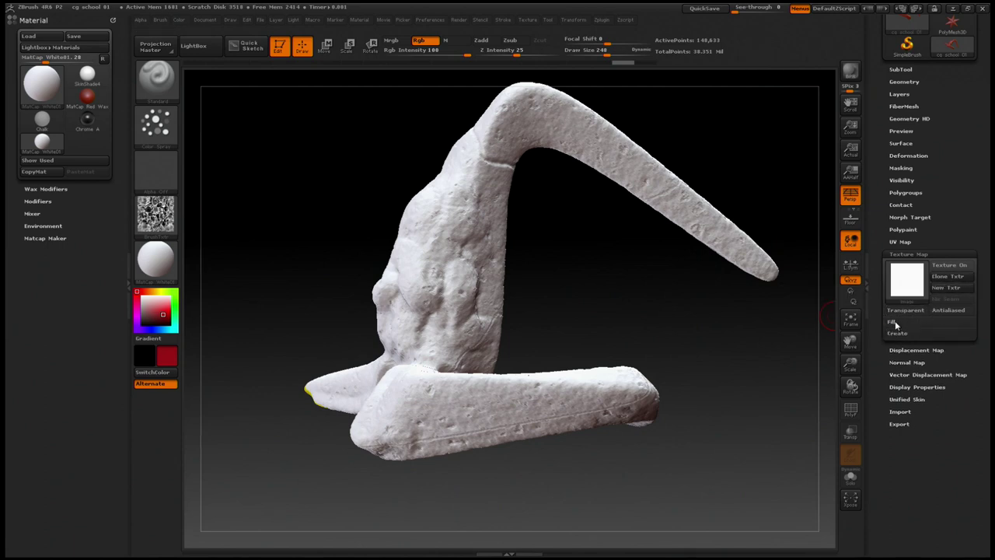
left_click(895, 322)
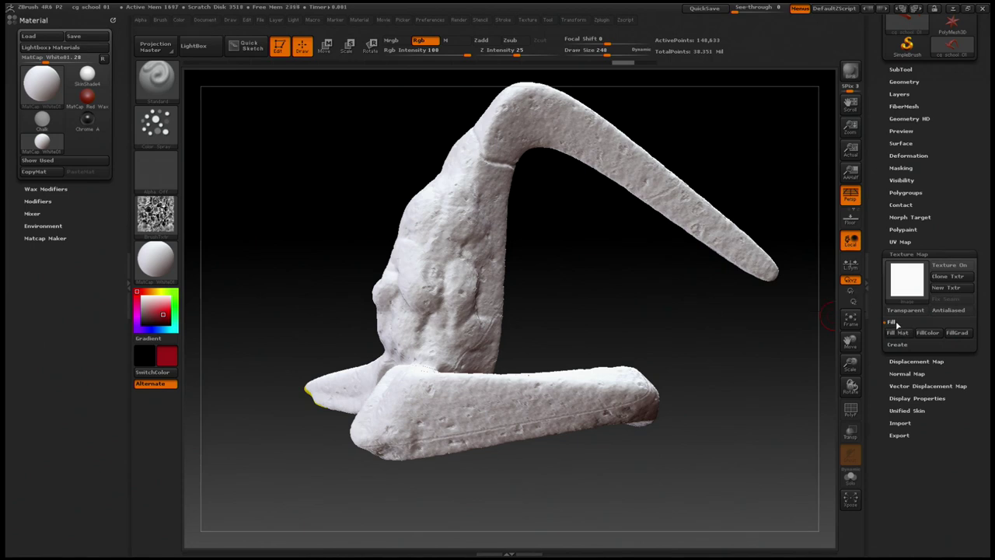
left_click(895, 322)
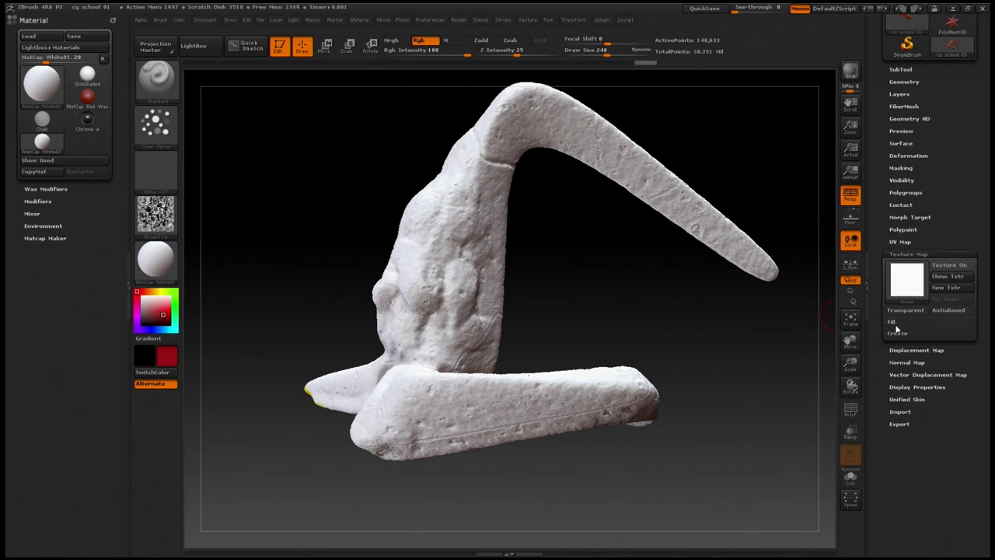
left_click(902, 230)
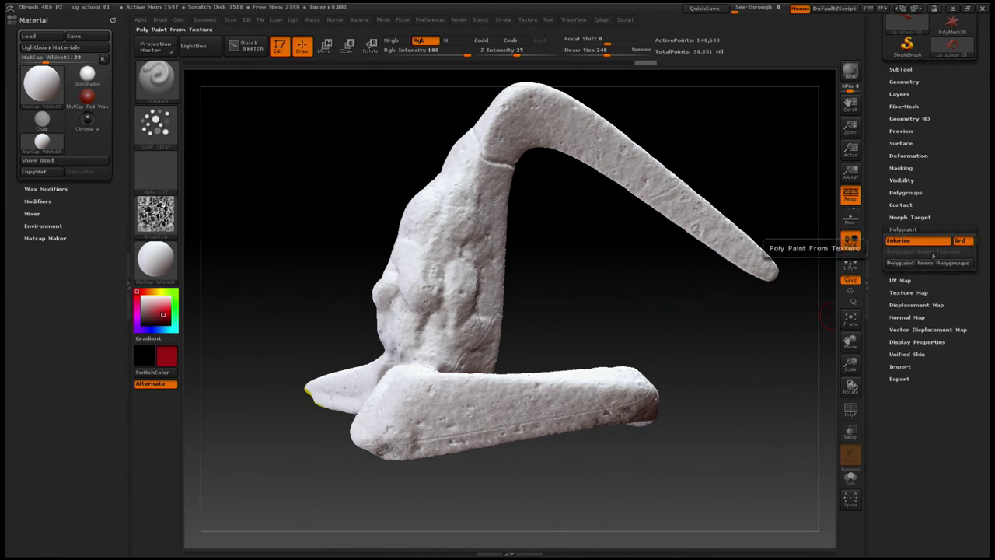
left_click(915, 241)
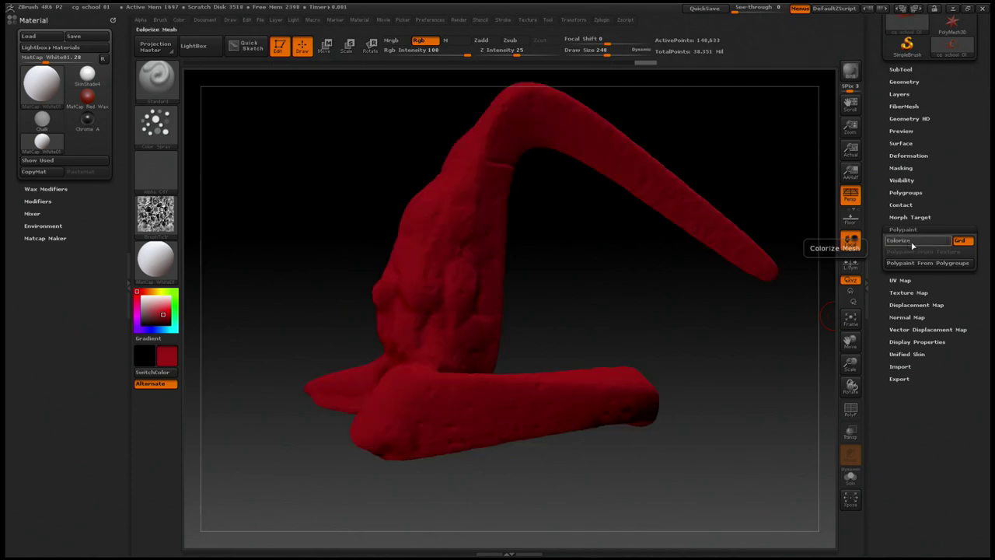
left_click_drag(639, 291, 505, 276)
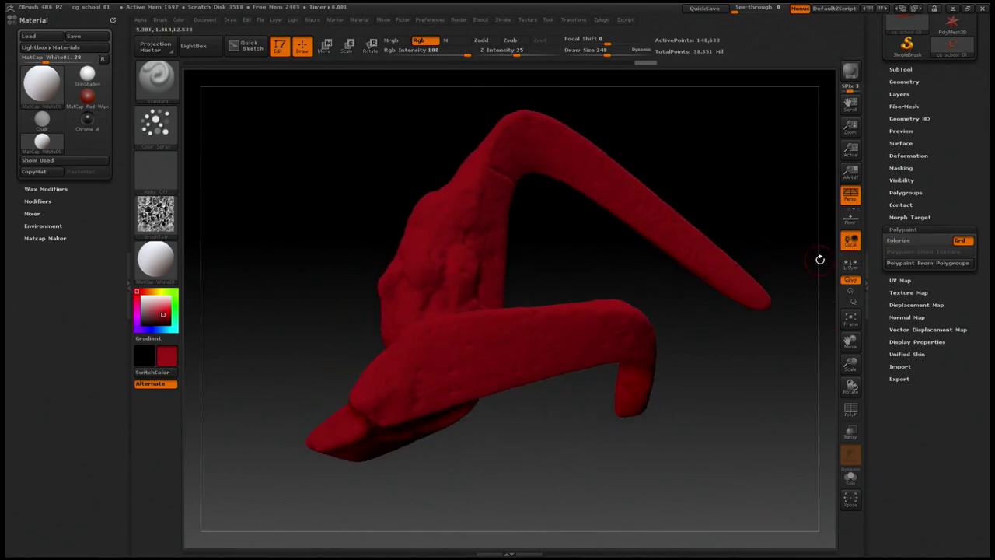
- Try a light pink as the model's current color and settle on a muted red
left_click(900, 280)
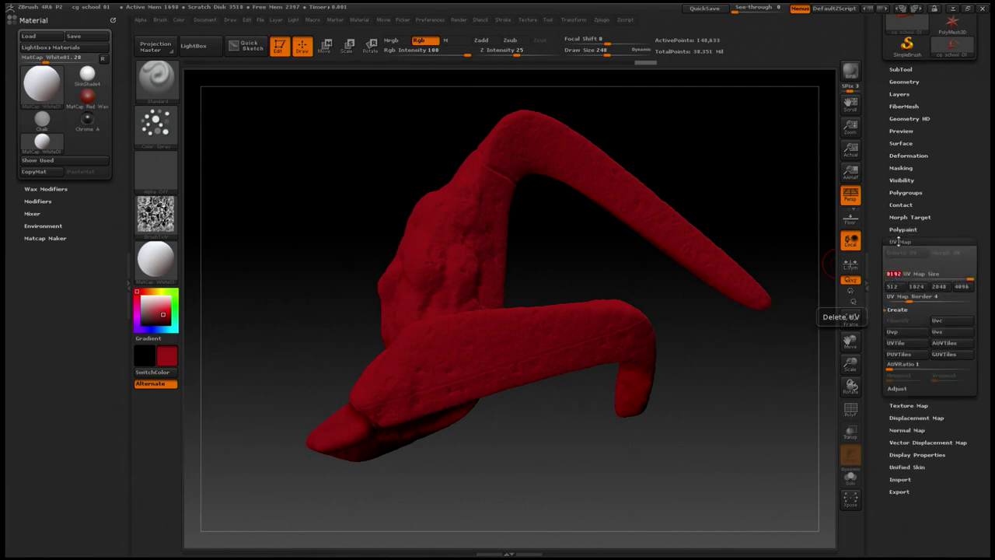
left_click(902, 242)
left_click(904, 254)
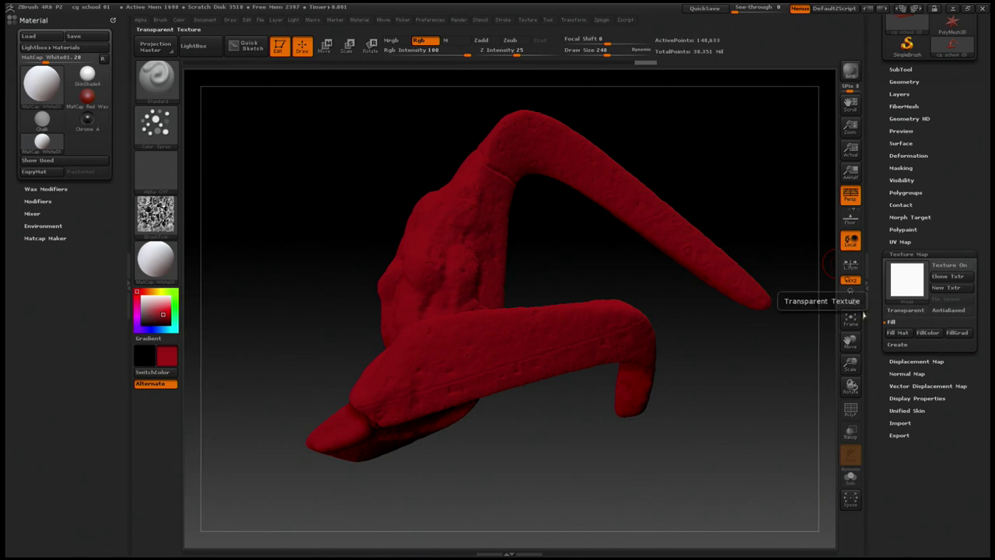
left_click(165, 298)
key("ctrl+f")
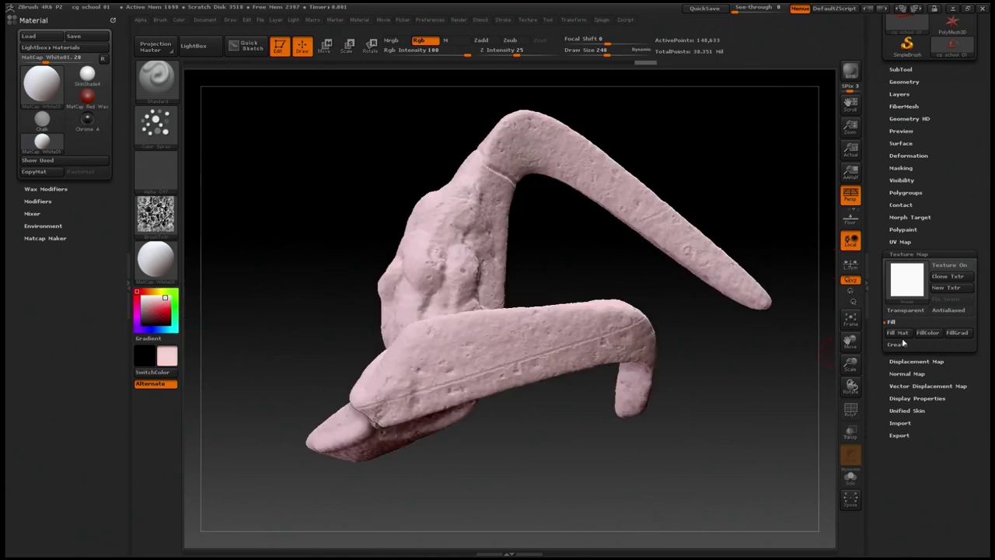
left_click(152, 310)
key("ctrl+f")
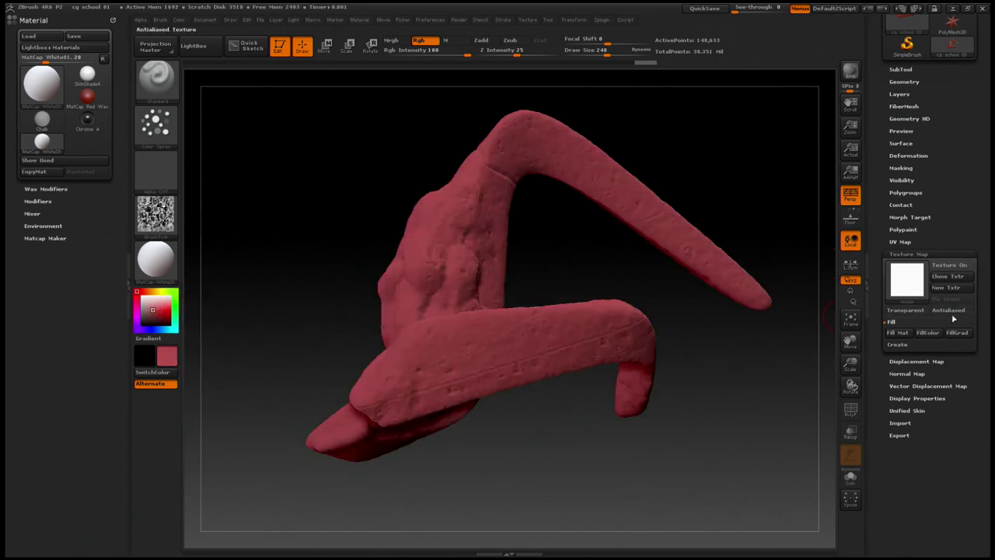
- Check the texture map creation options and try again to turn on the model's texture
left_click(895, 321)
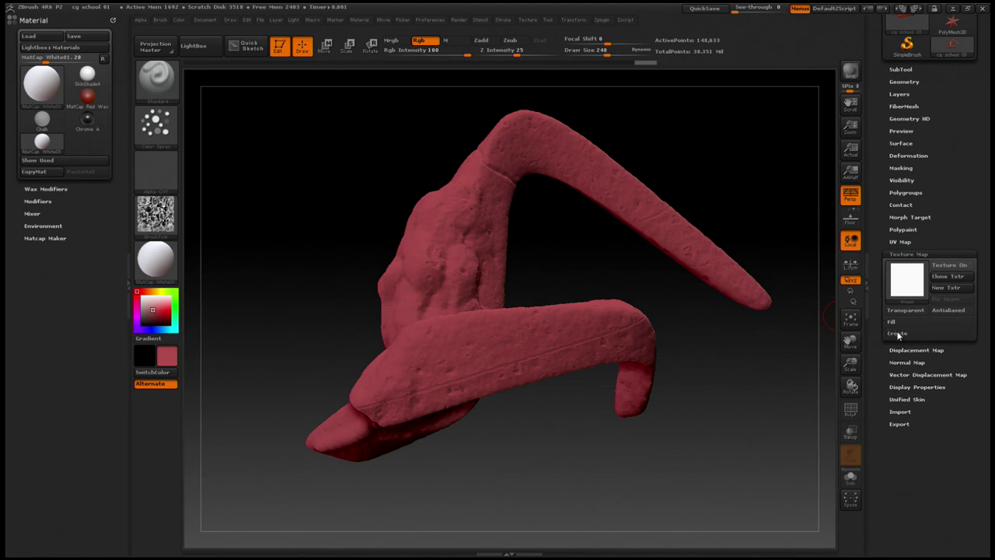
left_click(898, 333)
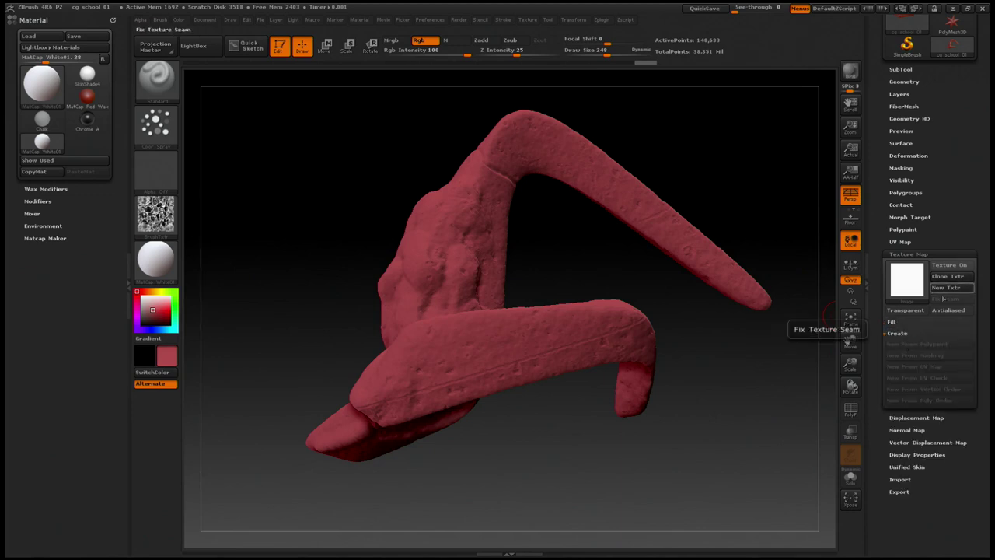
left_click(947, 266)
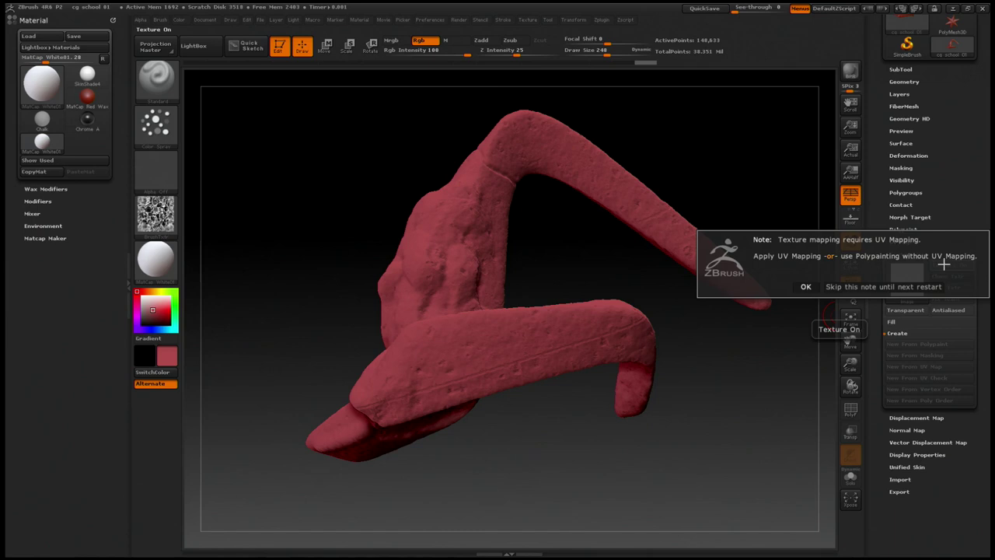
left_click(806, 287)
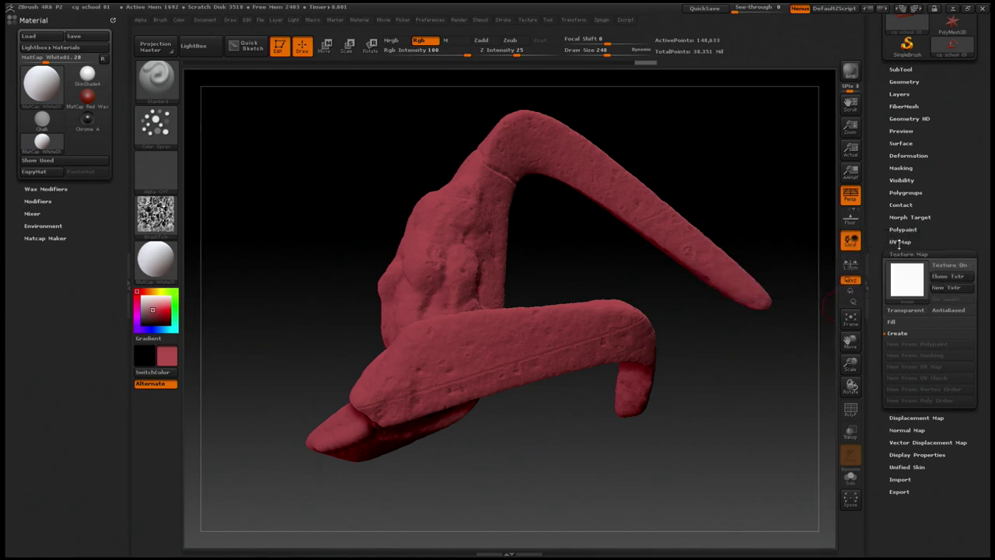
- Create UVs for the creature model with the PUVTiles method
left_click(900, 242)
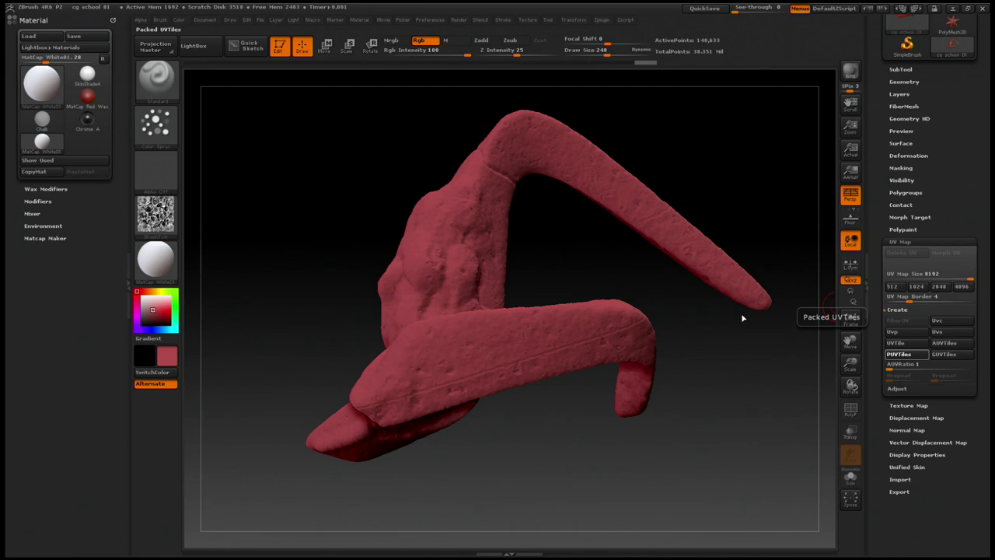
left_click(908, 357)
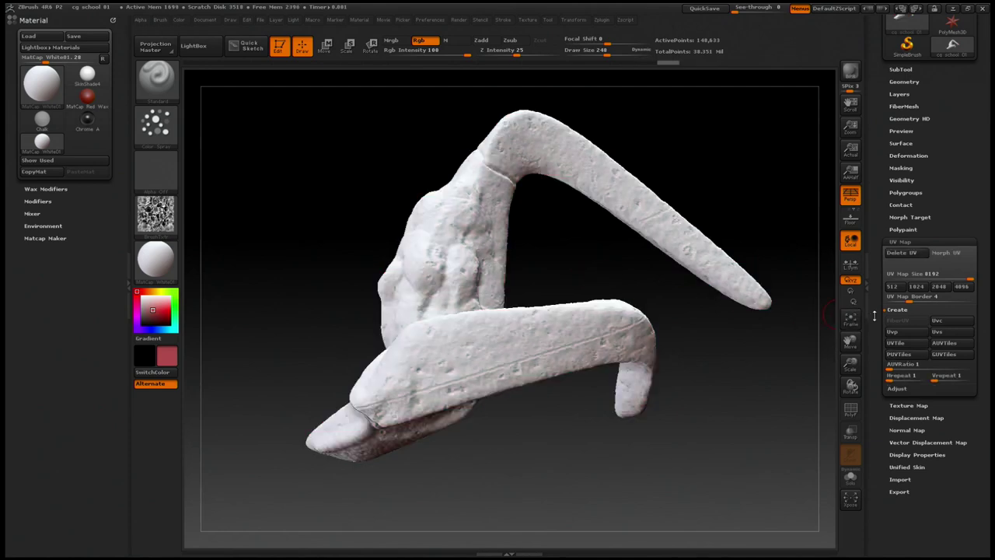
- Check the model's UV creation settings and turn on Colorize in its polypaint settings
left_click(900, 227)
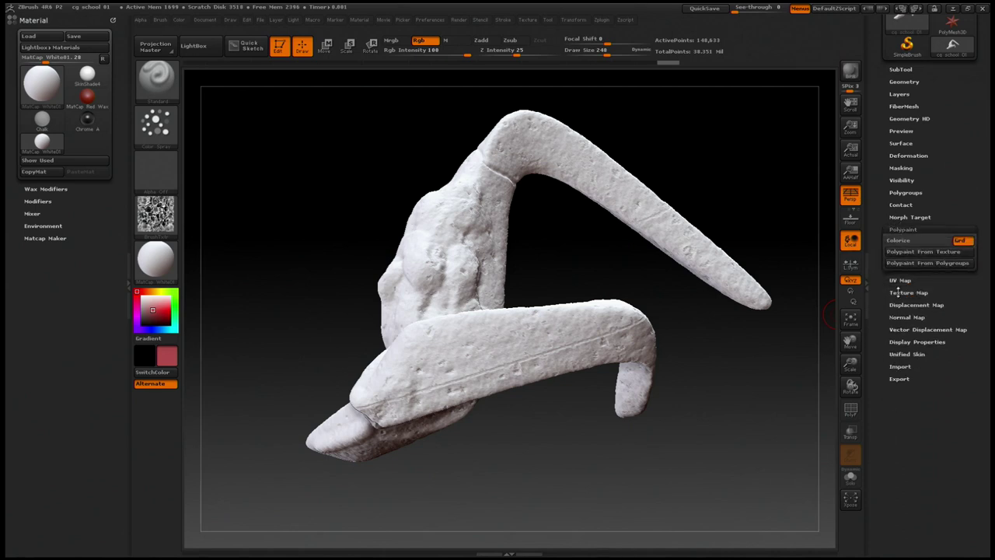
left_click(900, 280)
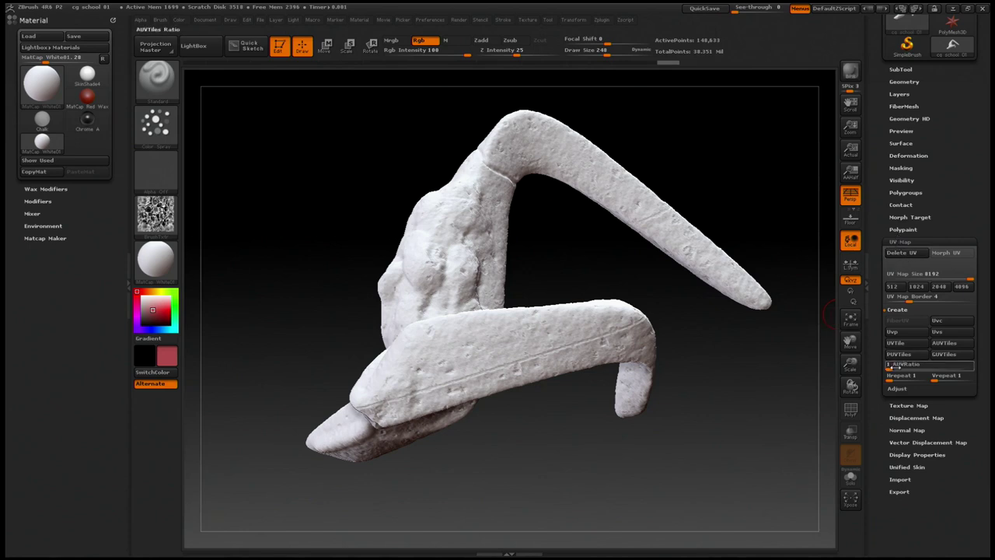
left_click(895, 241)
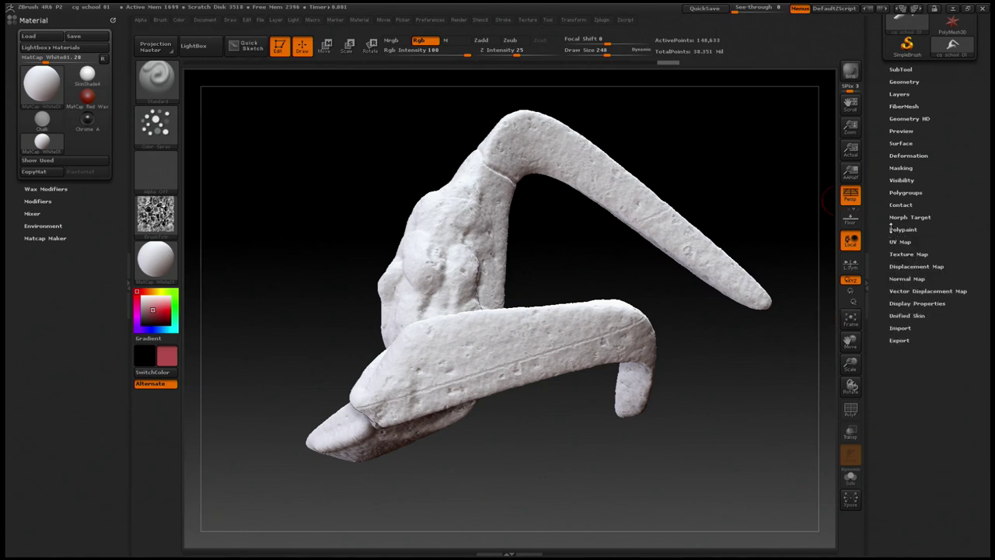
left_click(900, 230)
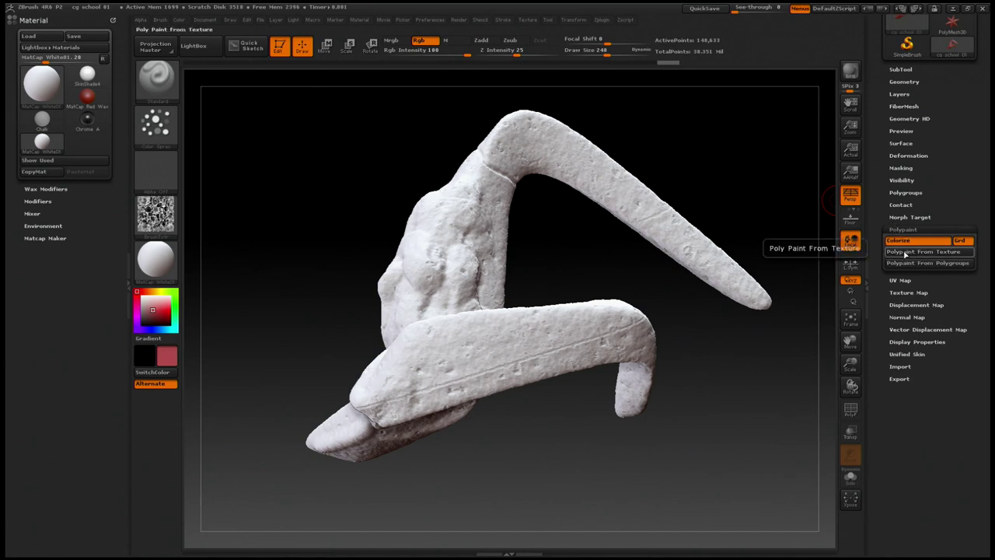
- Spray-paint the speckled grey brush texture over the creature's lower limb, head and body
mouse_move(455, 259)
left_mouse_down()
mouse_move(474, 358)
mouse_move(615, 335)
mouse_move(634, 388)
mouse_move(575, 326)
mouse_move(526, 317)
mouse_move(412, 412)
mouse_move(389, 373)
mouse_move(373, 420)
left_mouse_up()
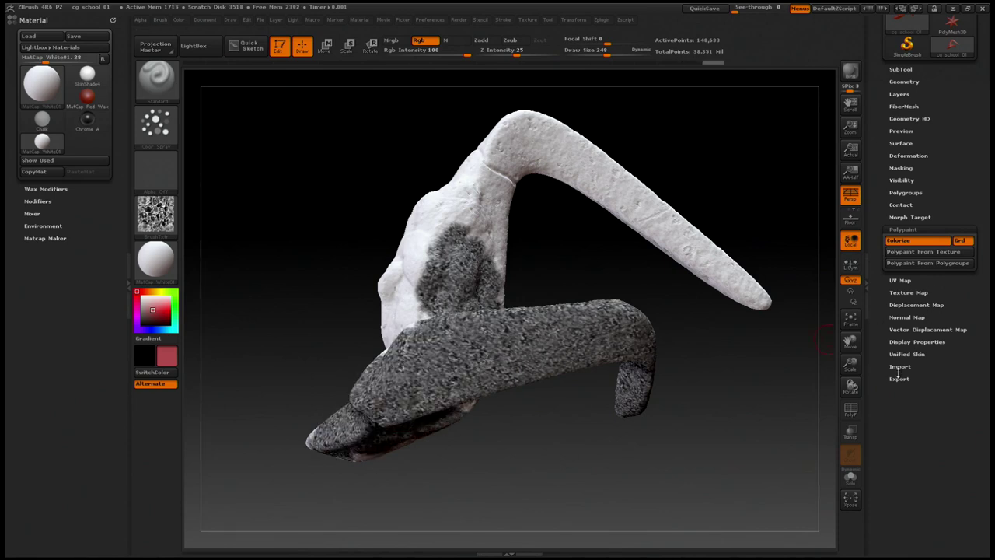
left_click(899, 290)
left_click(899, 244)
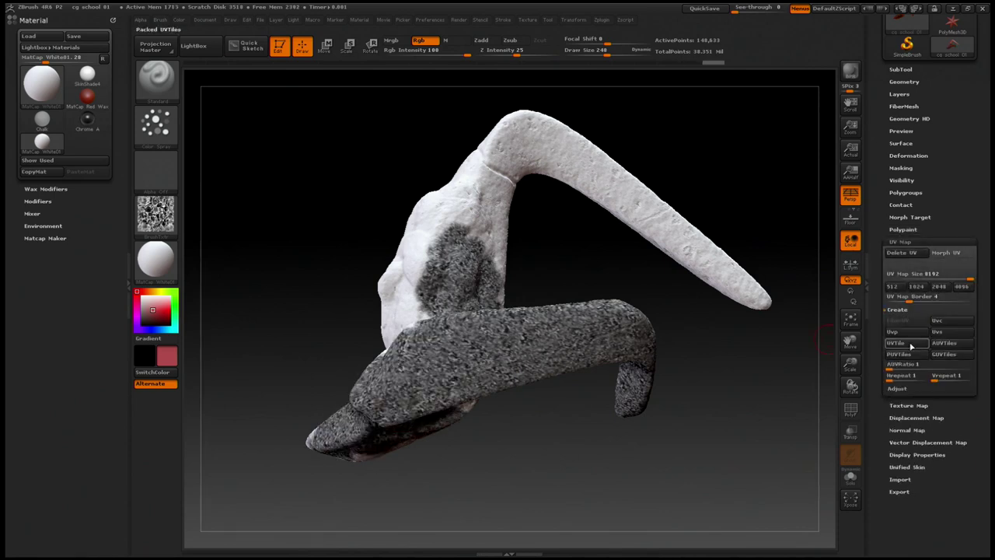
left_click(900, 241)
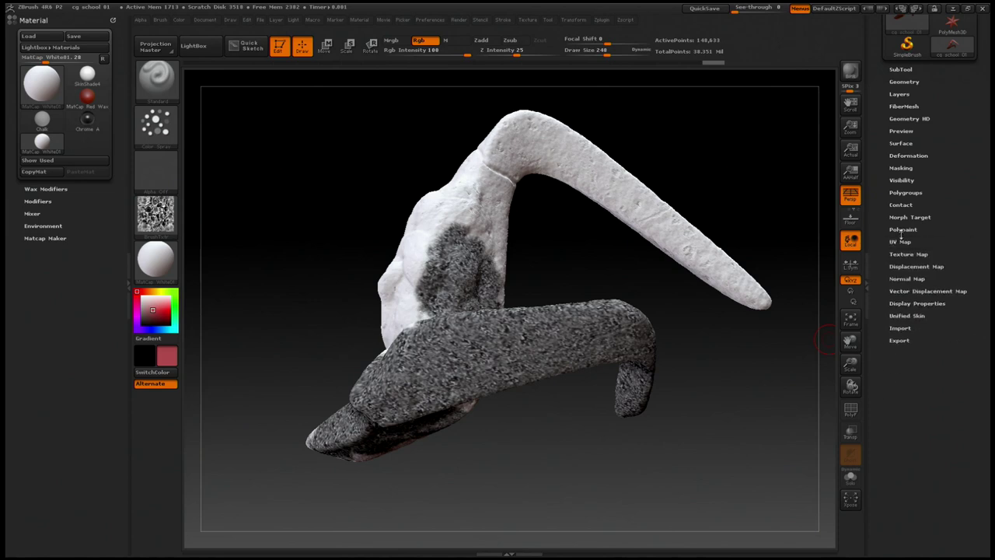
left_click(902, 229)
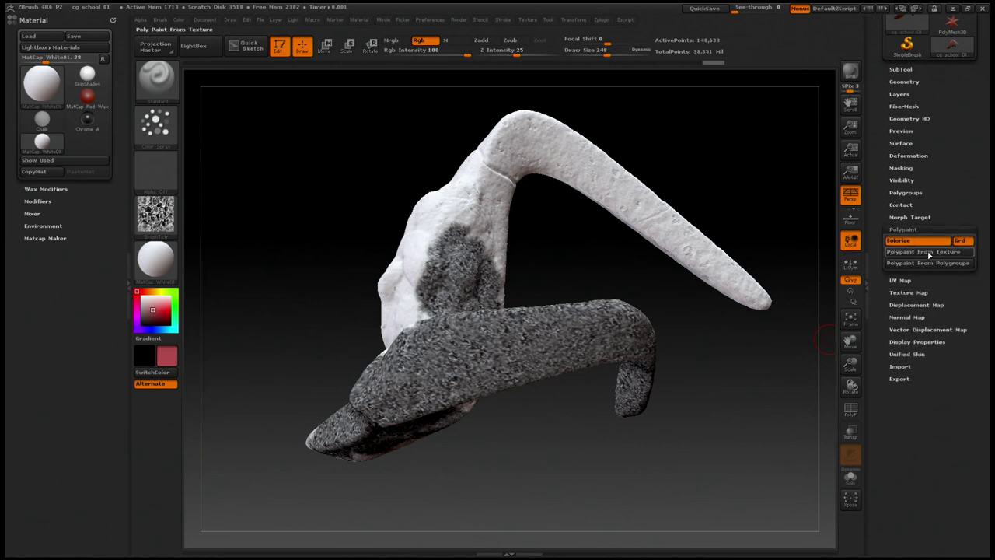
mouse_move(530, 247)
left_mouse_down("alt")
mouse_move(548, 268)
mouse_move(571, 266)
mouse_move(560, 270)
left_mouse_up("alt")
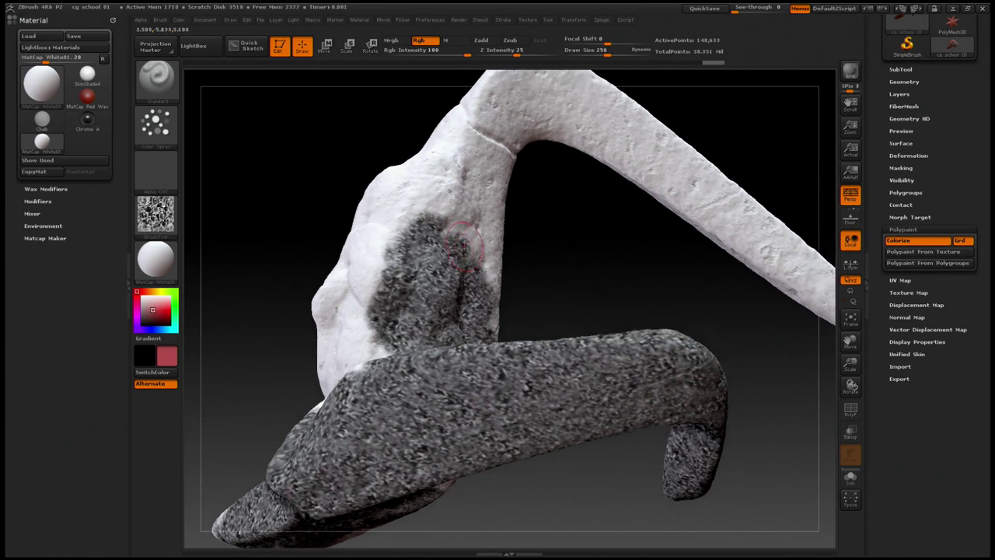
mouse_move(457, 227)
left_mouse_down()
mouse_move(453, 189)
mouse_move(480, 317)
mouse_move(526, 113)
mouse_move(354, 382)
mouse_move(373, 213)
mouse_move(334, 404)
mouse_move(661, 385)
mouse_move(557, 80)
mouse_move(773, 177)
mouse_move(412, 78)
mouse_move(595, 92)
left_mouse_up()
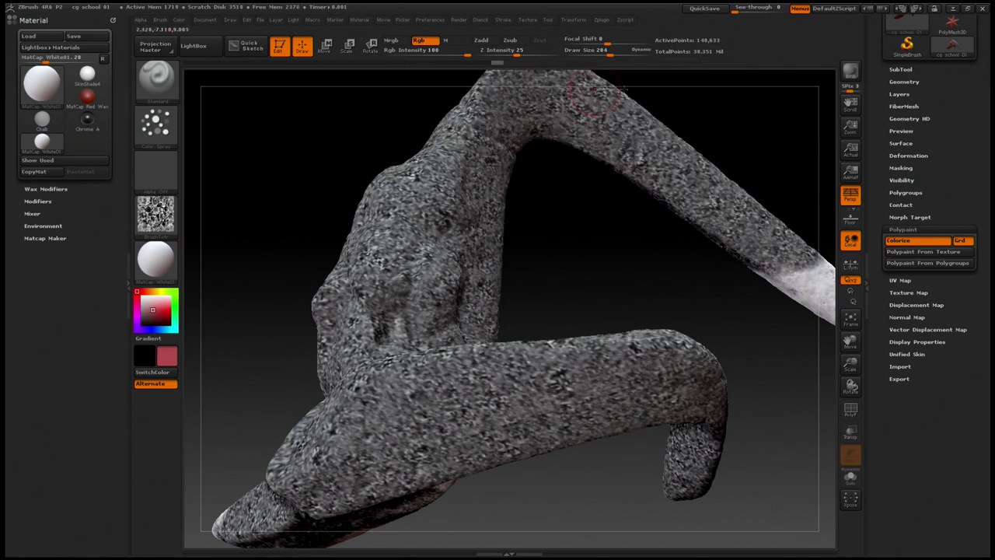
- Check the model's subdivision level and continue spraying the speckled texture over the long arm and the opposite side of the body
left_click(904, 81)
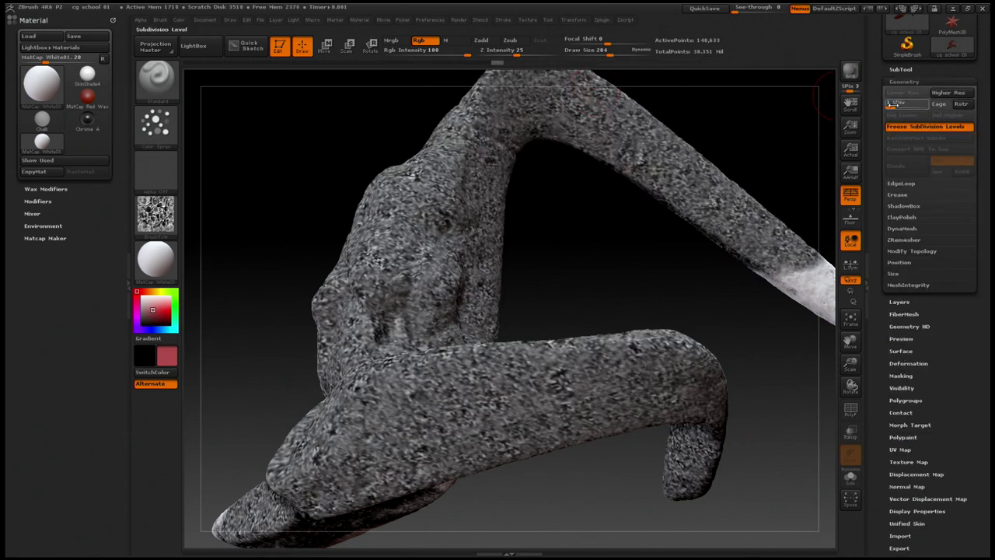
left_click_drag(566, 251, 561, 204)
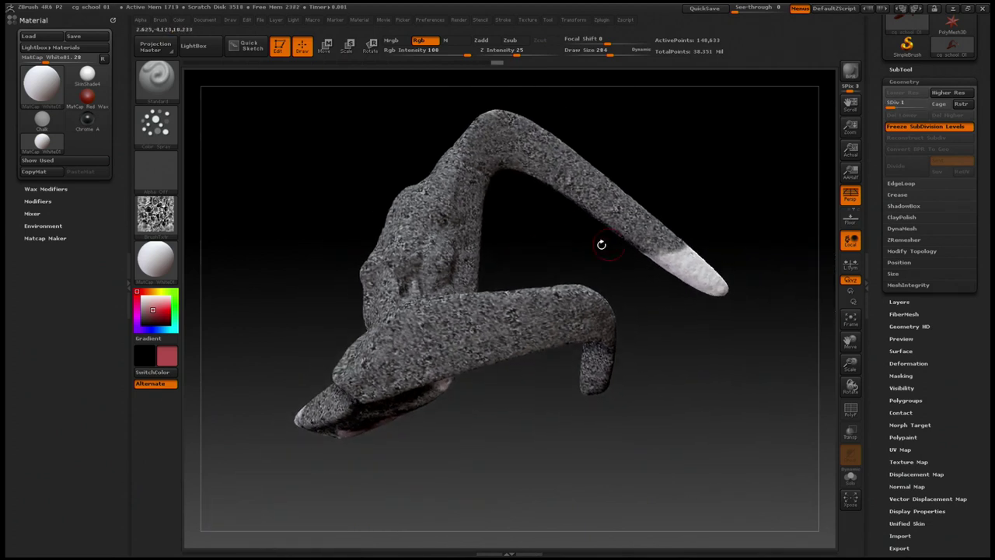
left_click_drag(644, 245, 742, 288)
mouse_move(547, 252)
left_mouse_down()
mouse_move(661, 265)
mouse_move(784, 207)
left_mouse_up()
left_click_drag(614, 336, 495, 302, "alt")
left_click_drag(677, 262, 694, 311)
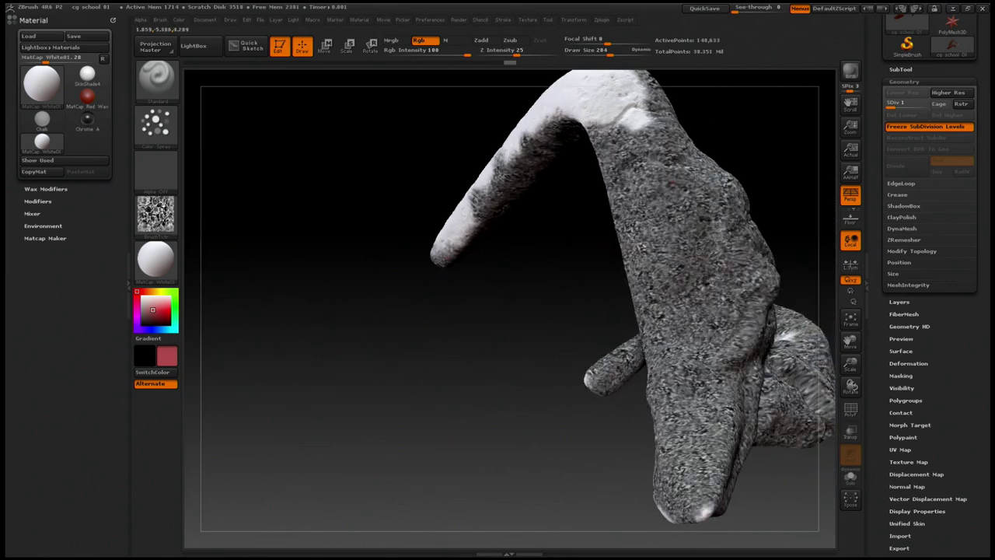
- Raise the model to subdivision level 4 and cover the remaining white areas with the speckled texture from several sides
mouse_move(740, 147)
left_mouse_down()
mouse_move(728, 133)
mouse_move(466, 191)
mouse_move(409, 231)
mouse_move(427, 178)
mouse_move(439, 173)
left_mouse_up()
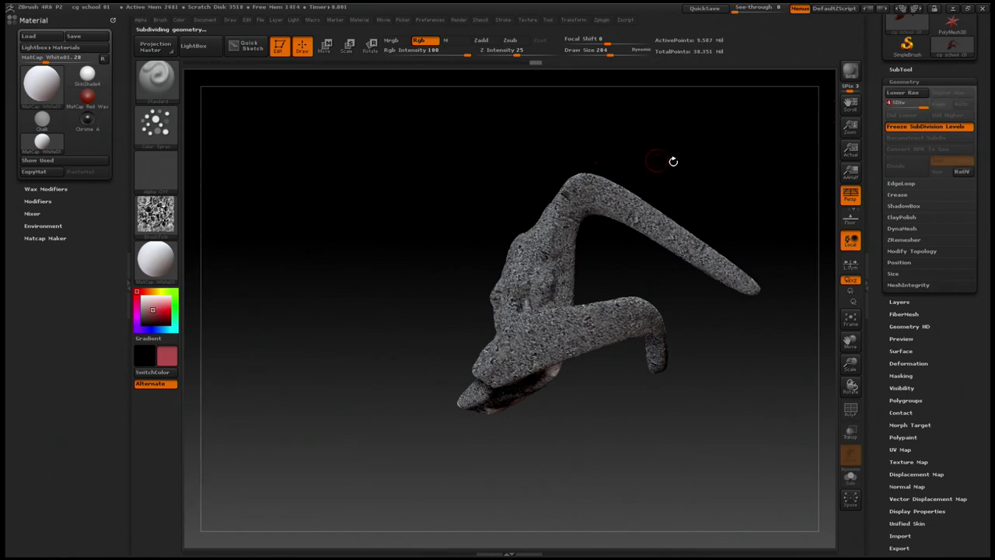
mouse_move(674, 161)
left_mouse_down()
mouse_move(633, 162)
mouse_move(651, 173)
mouse_move(591, 145)
left_mouse_up()
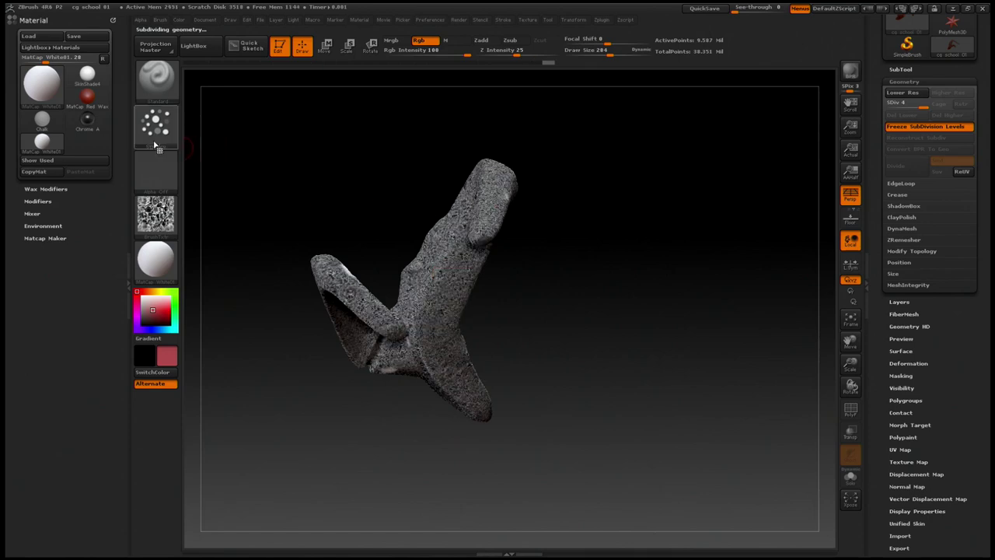
mouse_move(339, 190)
left_mouse_down()
mouse_move(364, 204)
mouse_move(347, 267)
left_mouse_up()
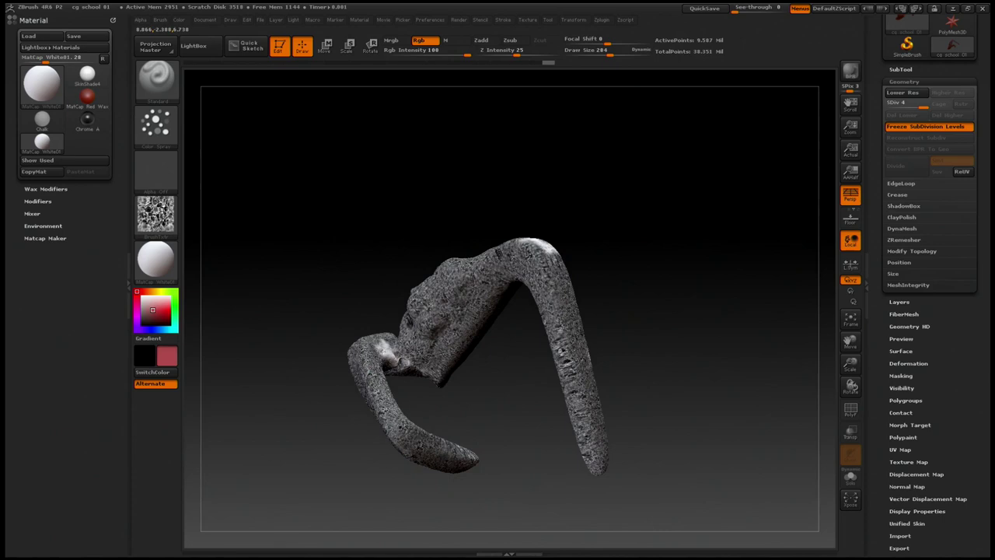
left_click_drag(619, 198, 560, 204)
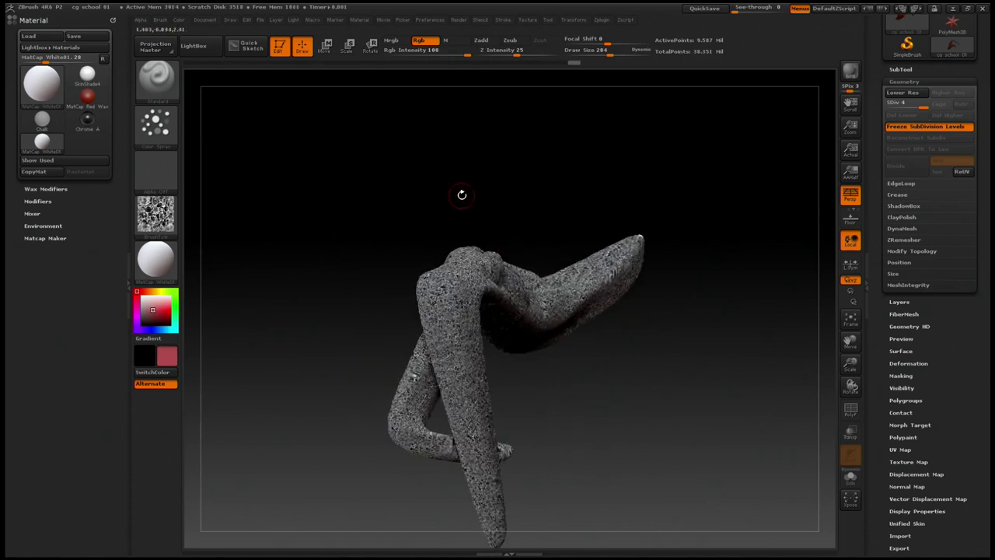
mouse_move(462, 194)
left_mouse_down()
mouse_move(544, 168)
mouse_move(578, 193)
left_mouse_up()
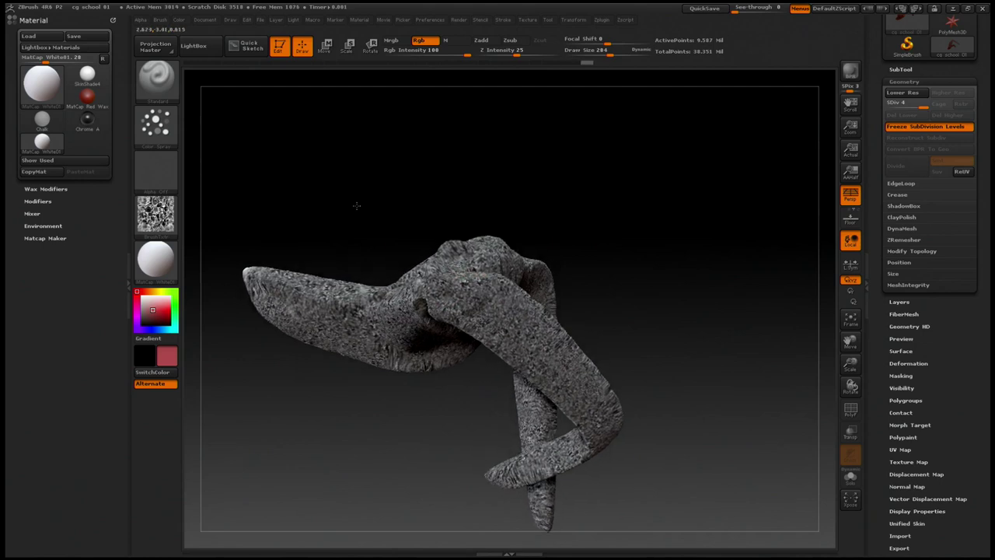
- Look through the available brush textures and view the painted creature from another side
left_click(155, 214)
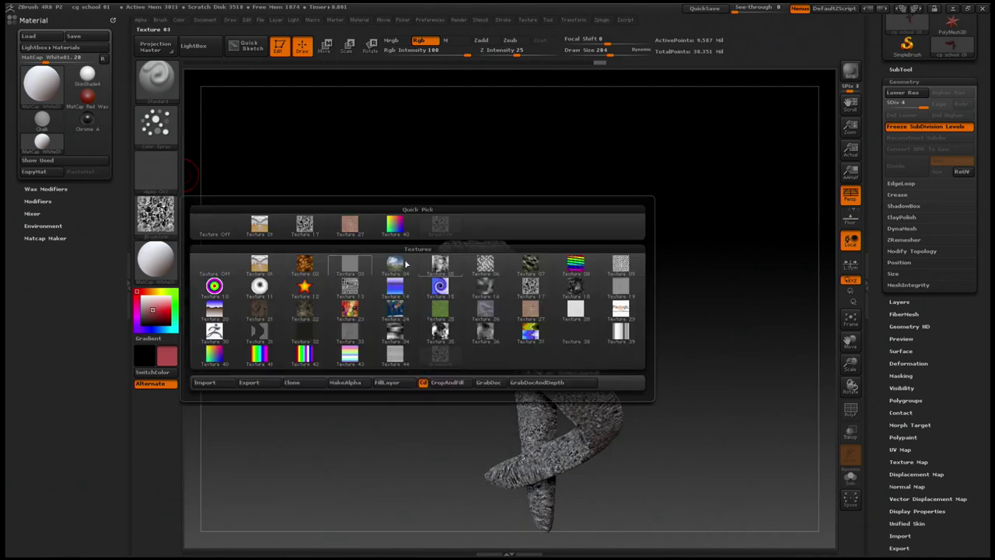
left_click(533, 288)
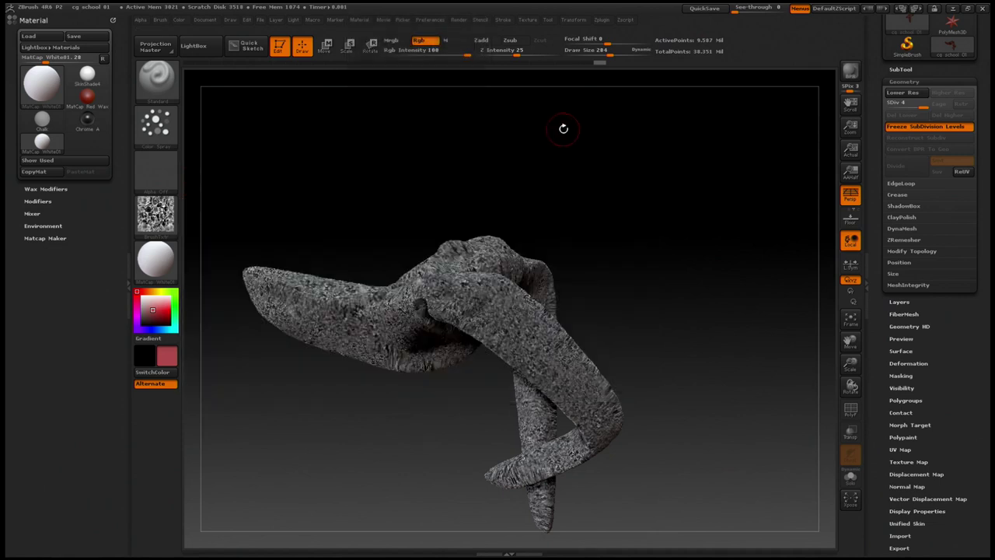
left_click_drag(593, 202, 288, 440)
- Switch to Windows Explorer and open the ROCKS folder inside ZZ_Textures > ZBRUSH MASKS
left_click(17, 549)
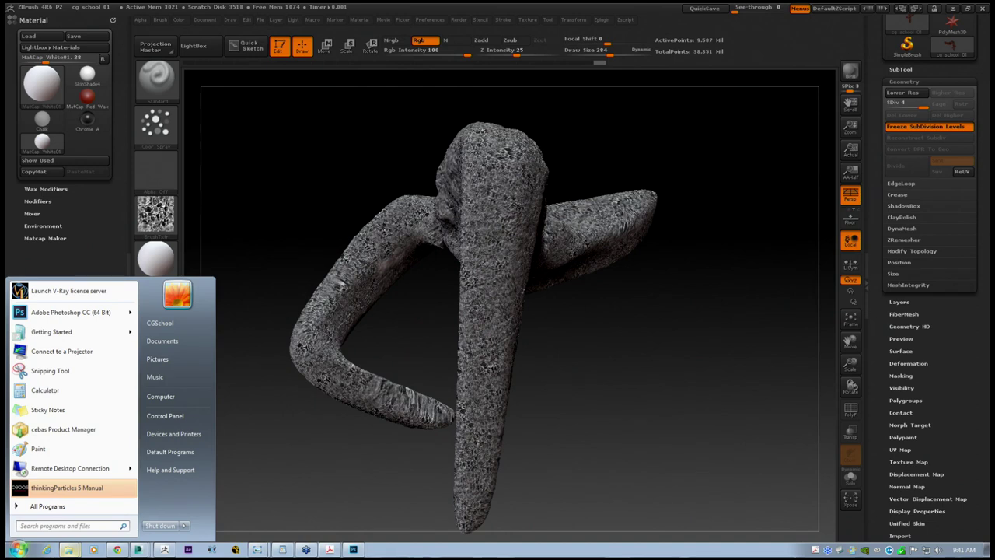
left_click(73, 550)
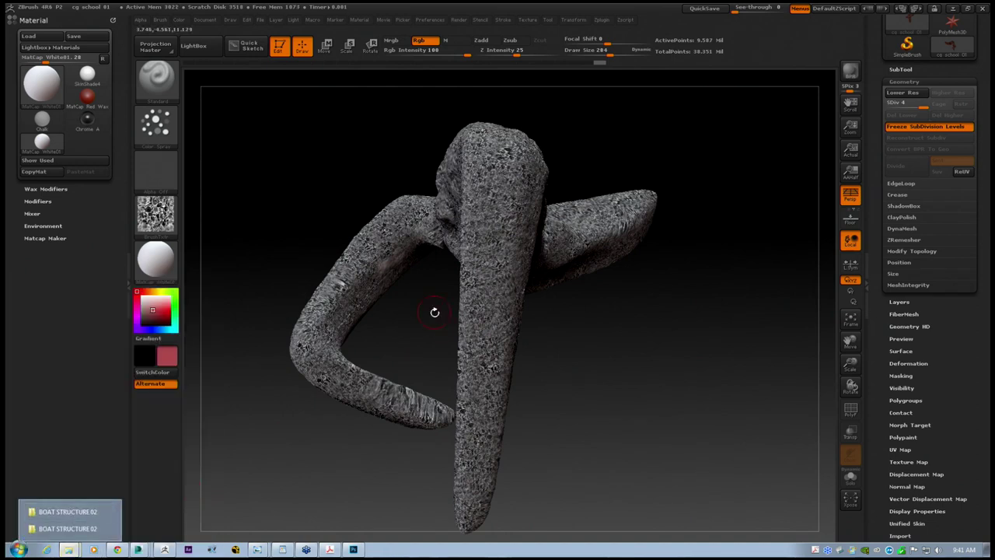
left_click(62, 512)
left_click(494, 99)
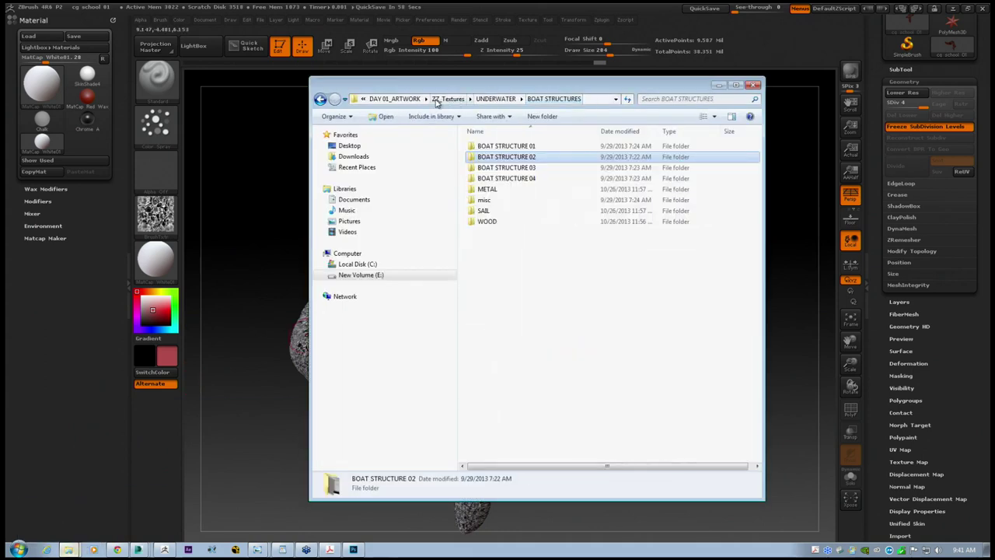
left_click(448, 99)
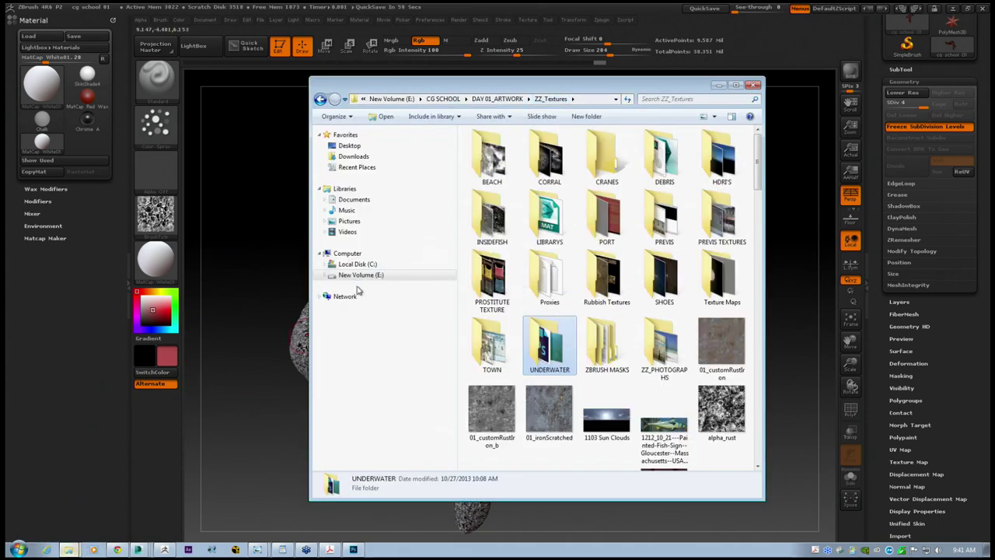
double_click(620, 357)
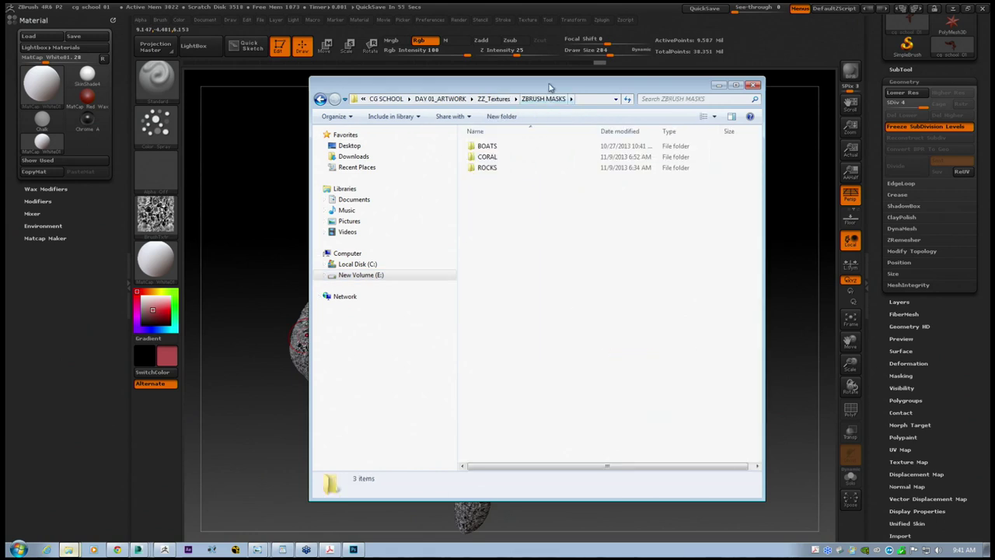
left_click_drag(549, 87, 475, 79)
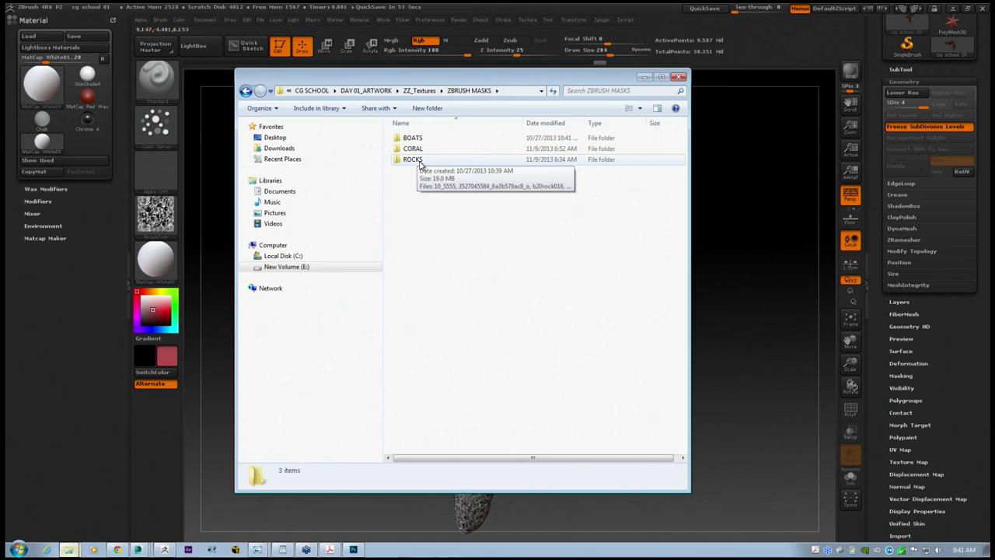
double_click(413, 159)
- Examine the rock texture photos in the ROCKS folder one after another, starting with 10_5555, and close the image viewer
double_click(405, 157)
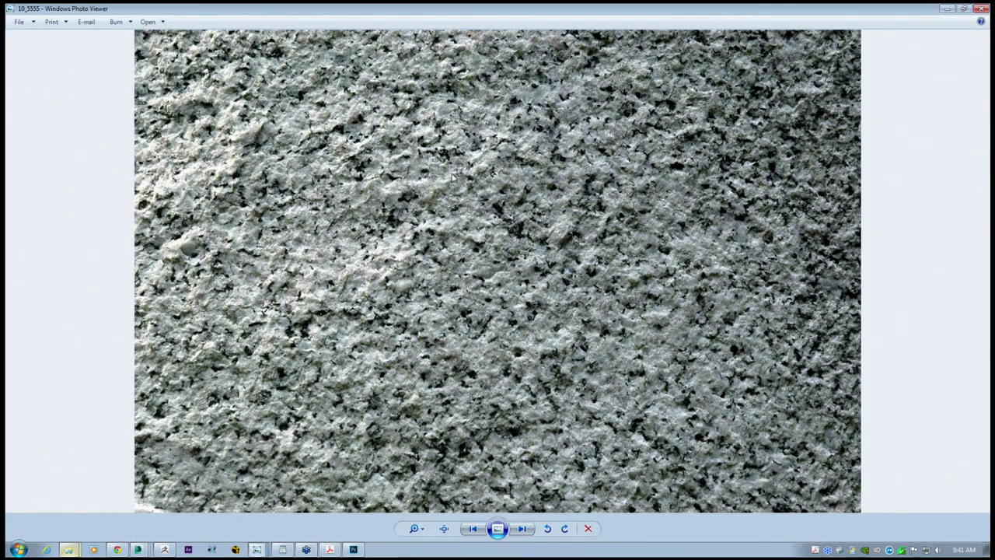
scroll(547, 282, "down", 3)
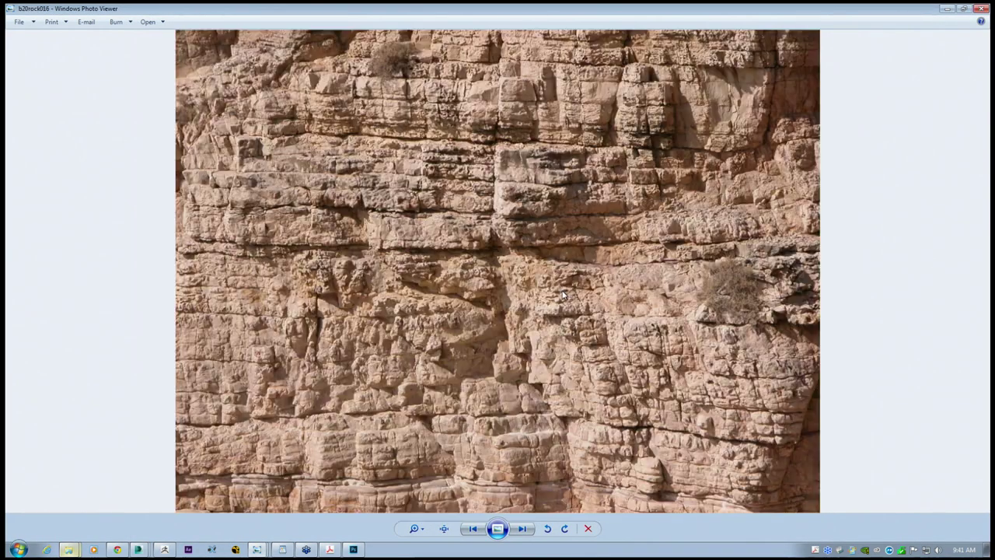
scroll(564, 295, "down", 1)
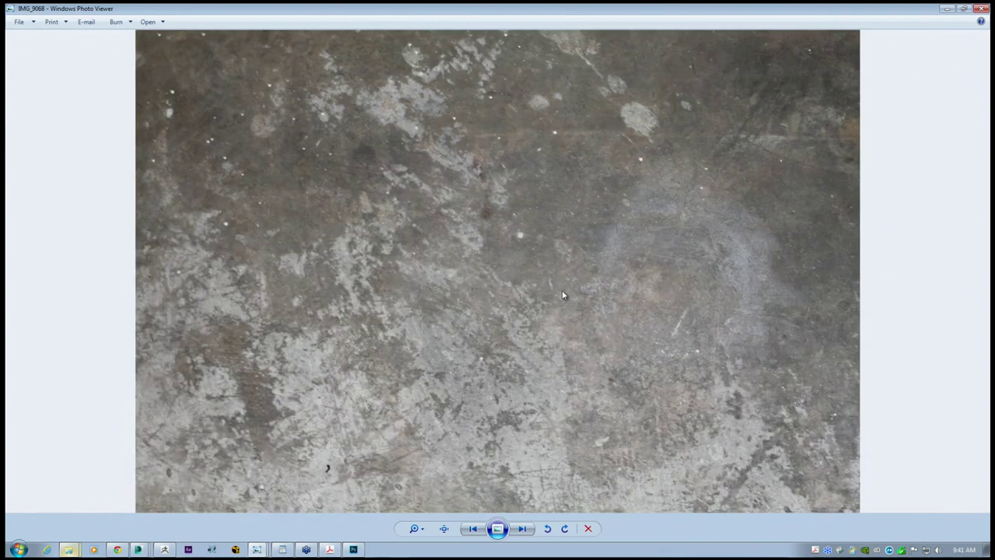
scroll(565, 294, "down", 1)
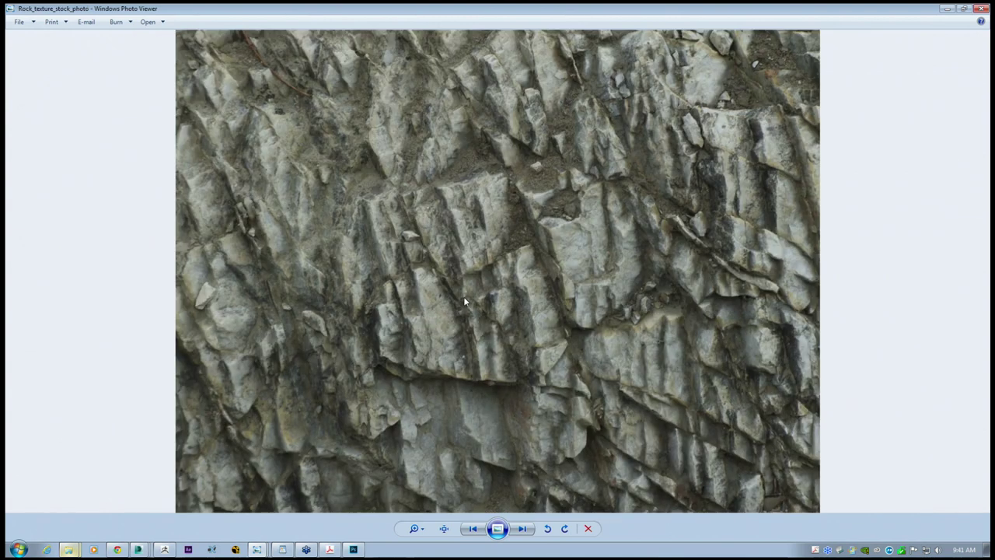
scroll(465, 294, "down", 1)
scroll(468, 291, "up", 1)
scroll(462, 280, "down", 1)
scroll(462, 281, "down", 1)
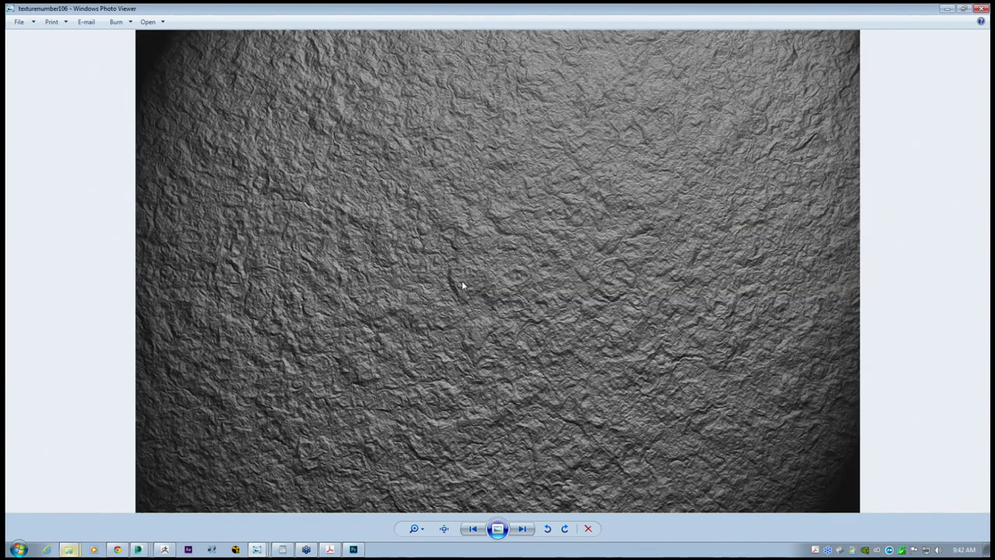
scroll(525, 297, "down", 1)
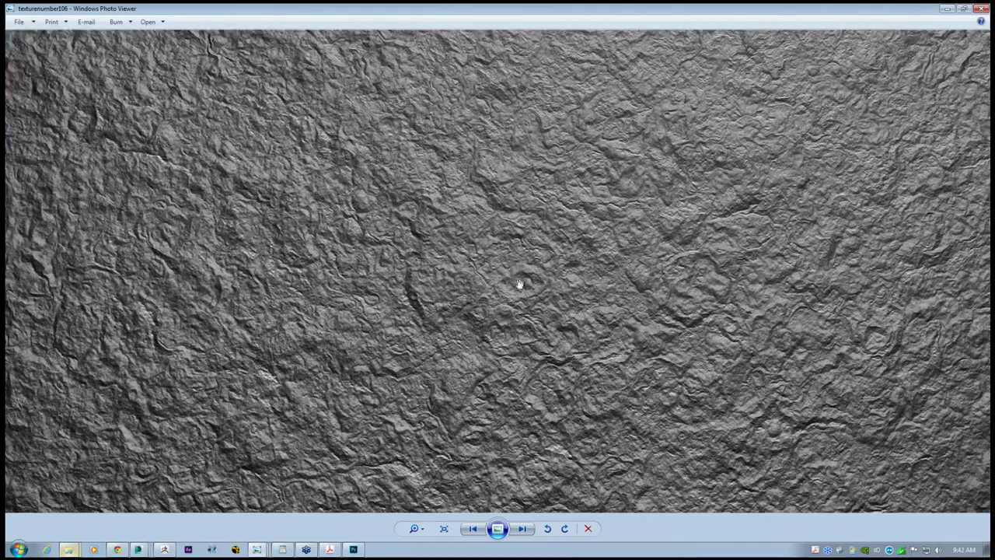
scroll(515, 304, "down", 1)
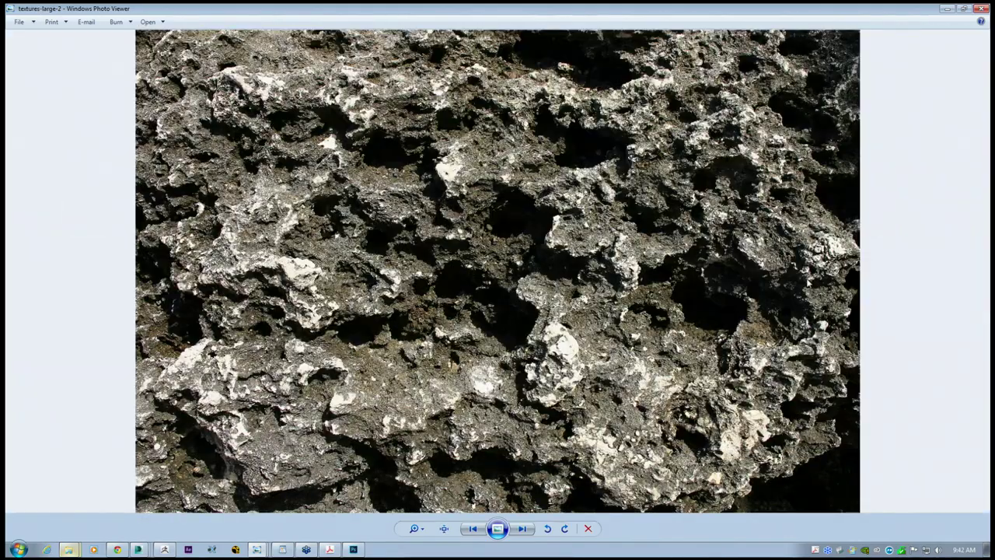
scroll(471, 268, "down", 1)
scroll(550, 294, "down", 1)
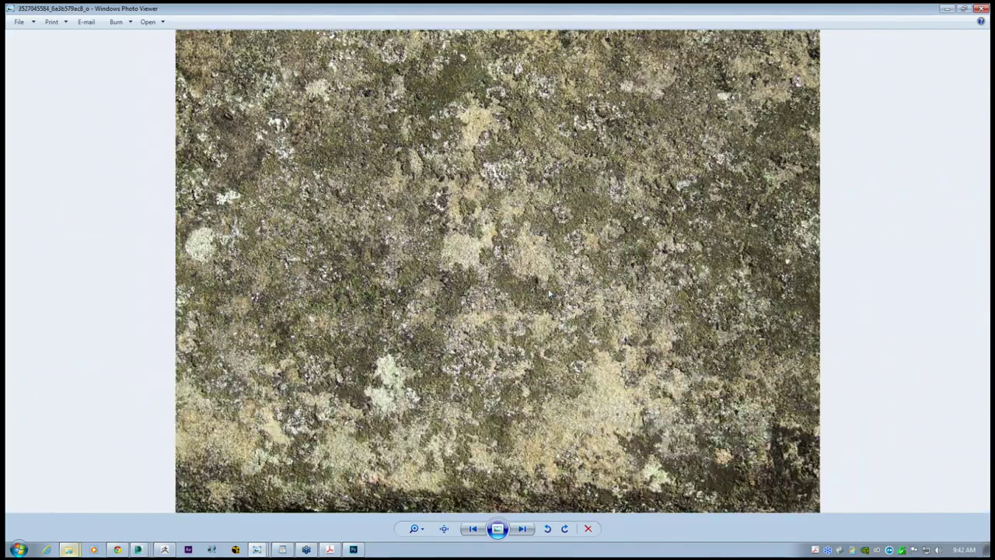
scroll(555, 293, "down", 1)
left_click(980, 9)
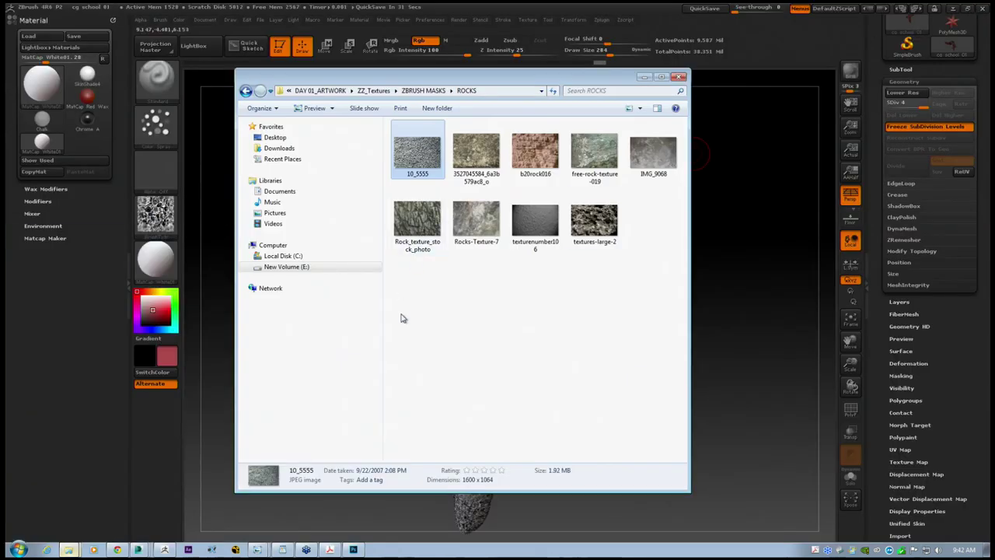
- Switch to Photoshop, close ROCKS_02_DM.tif and open Rock_texture_stock_photo from the ROCKS folder
left_click(353, 550)
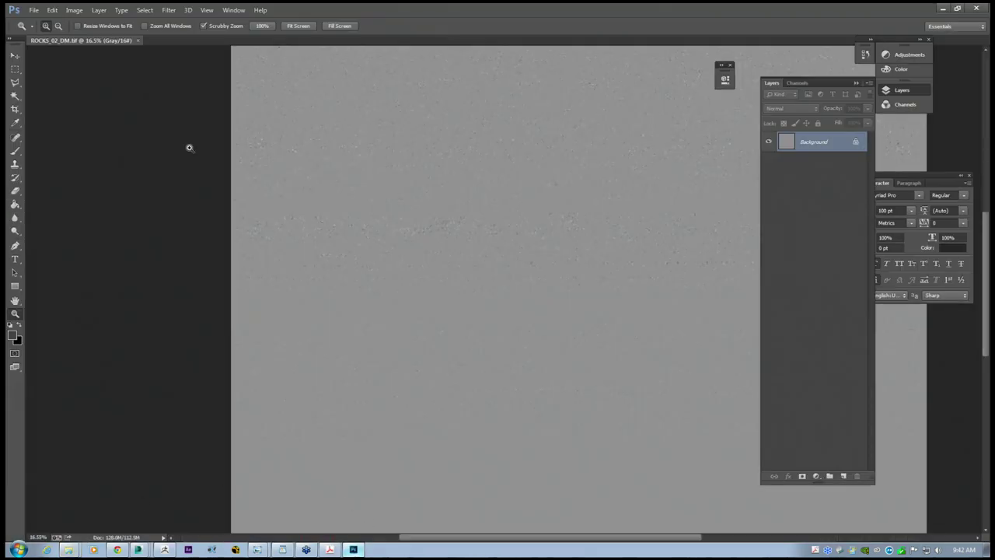
left_click(137, 41)
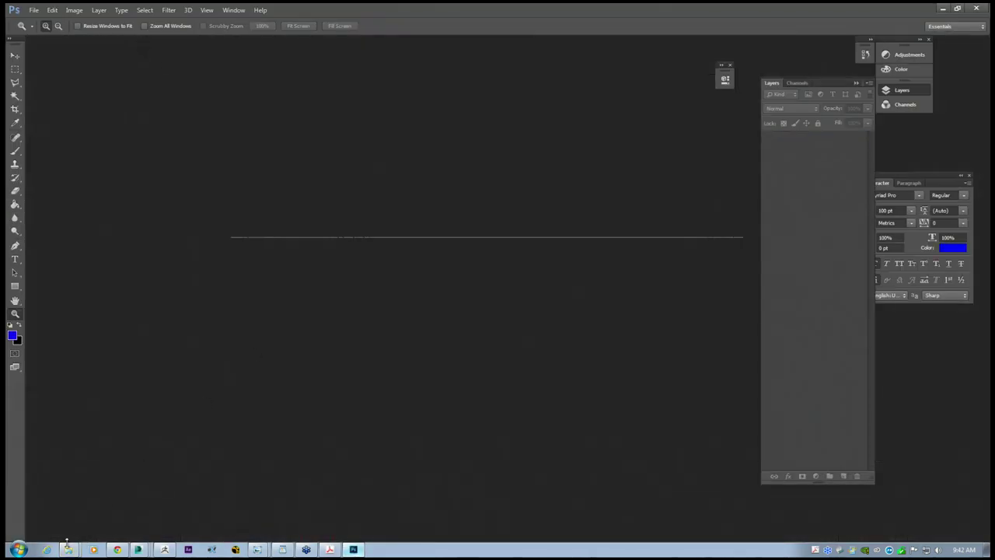
mouse_move(68, 548)
left_click(60, 511)
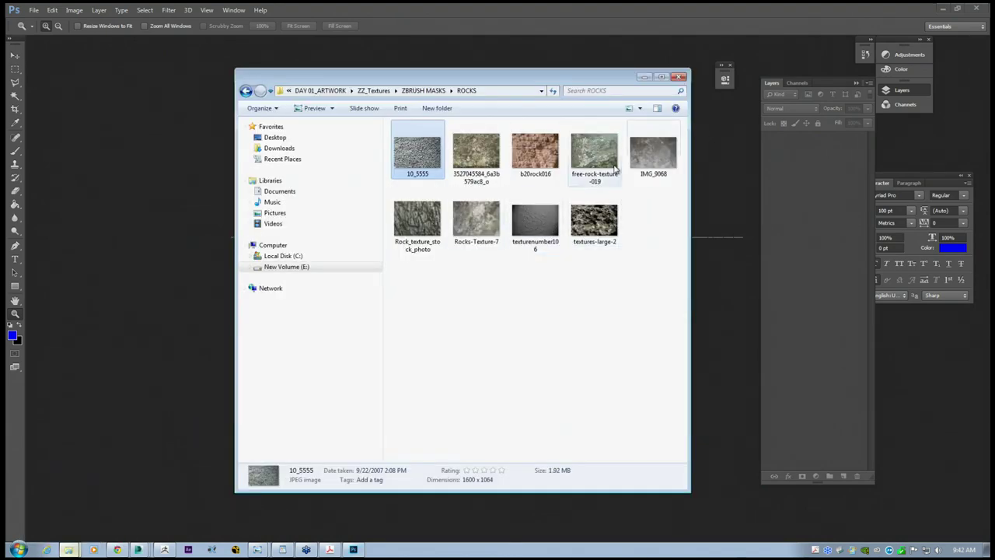
left_click_drag(416, 221, 127, 204)
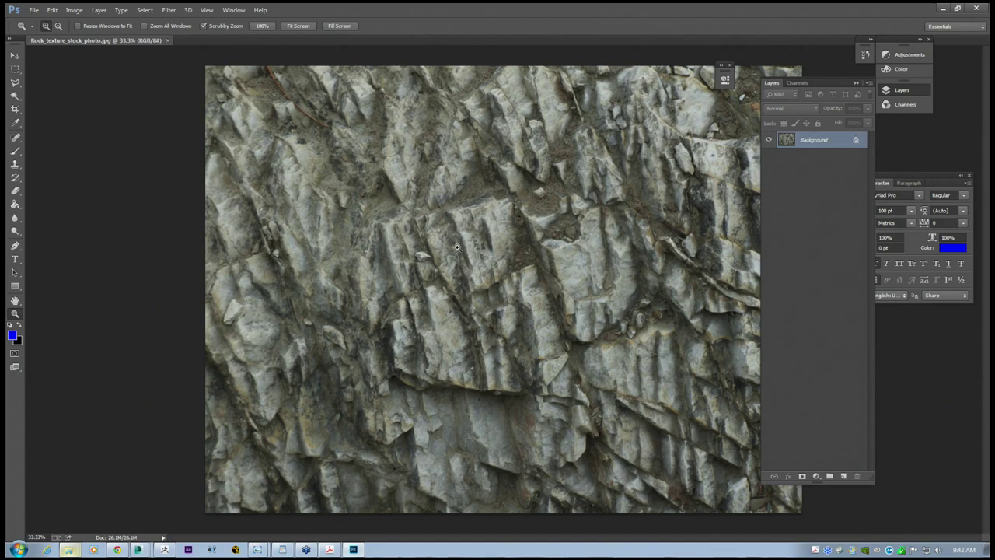
left_click_drag(604, 219, 572, 251)
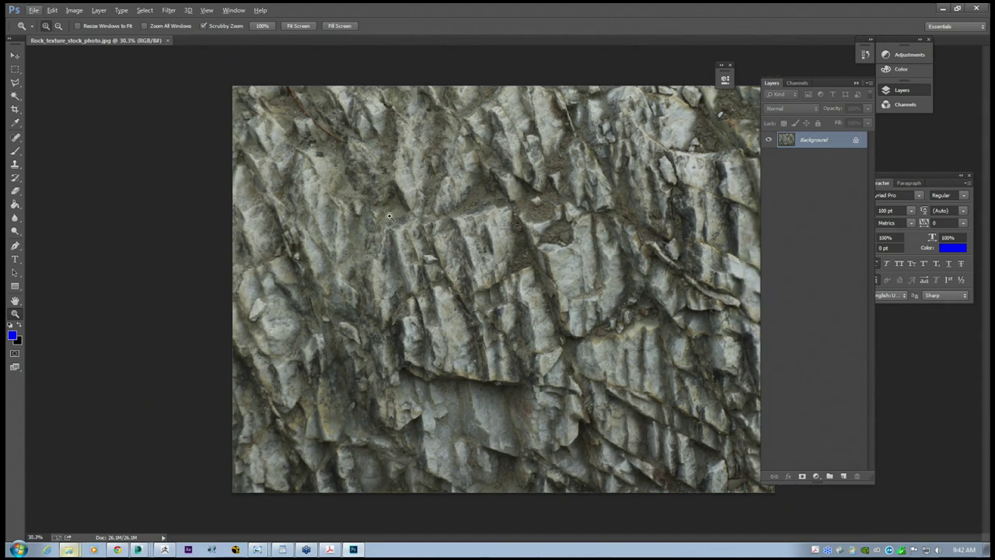
- Switch back to ZBrush and start importing an image as a new brush texture
key("super")
key("super")
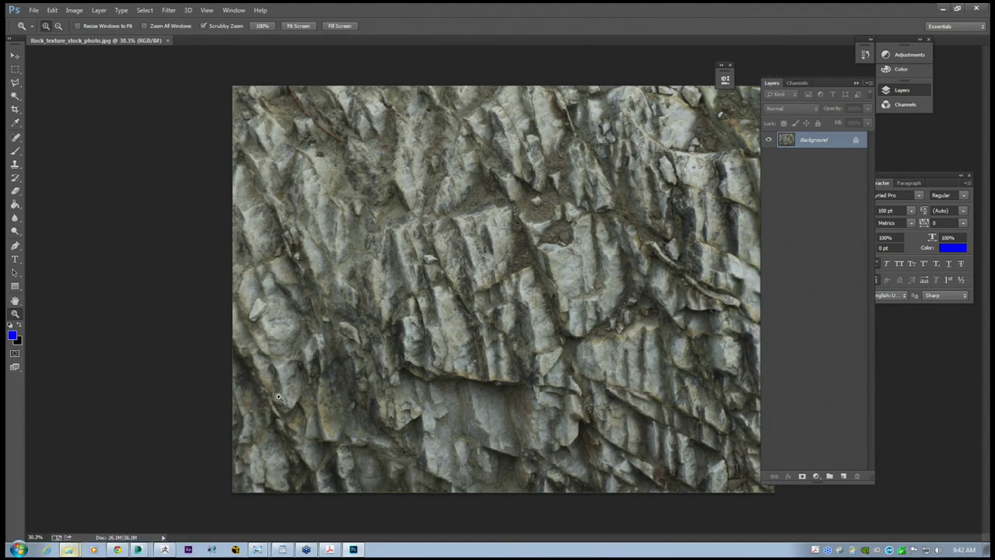
left_click(167, 549)
left_click(153, 226)
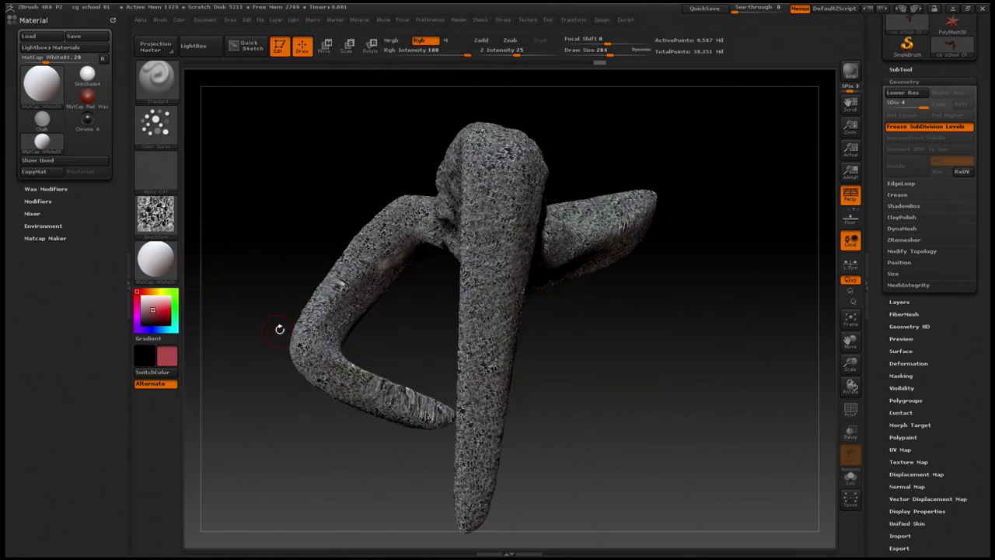
left_click(171, 201)
left_click(204, 381)
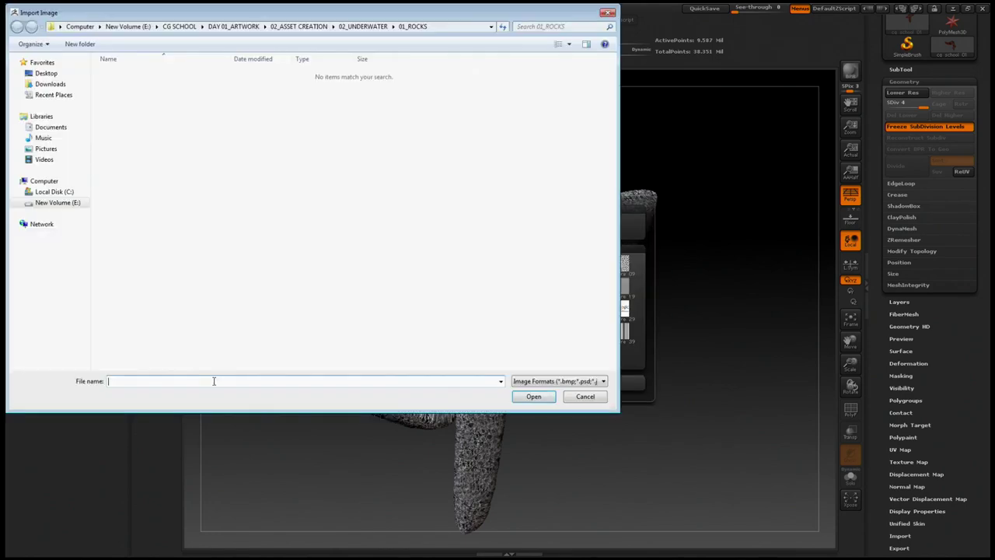
- Import Rock_texture_stock_photo from CG SCHOOL > DAY 01_ARTWORK > ZZ_Textures > ZBRUSH MASKS > ROCKS on drive E
left_click(57, 202)
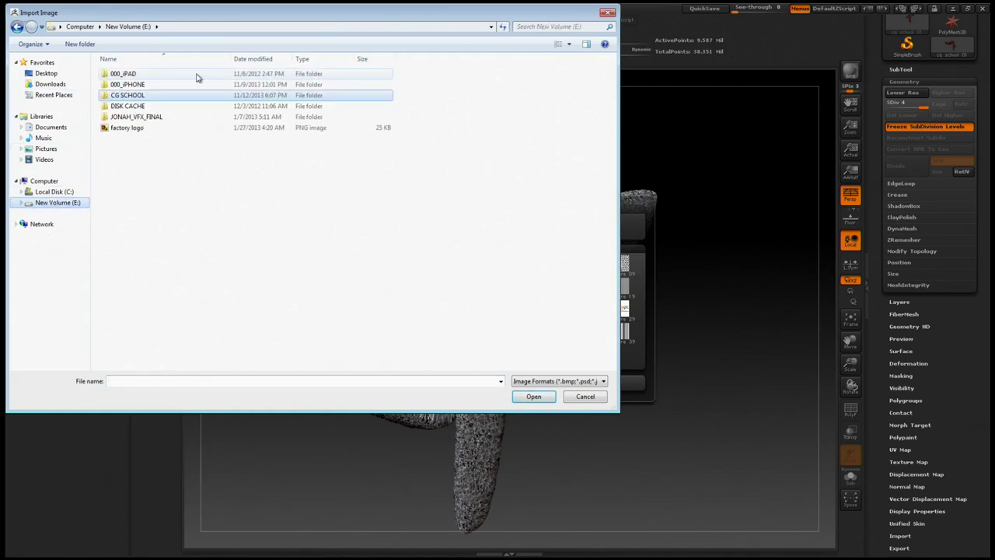
double_click(137, 95)
double_click(136, 73)
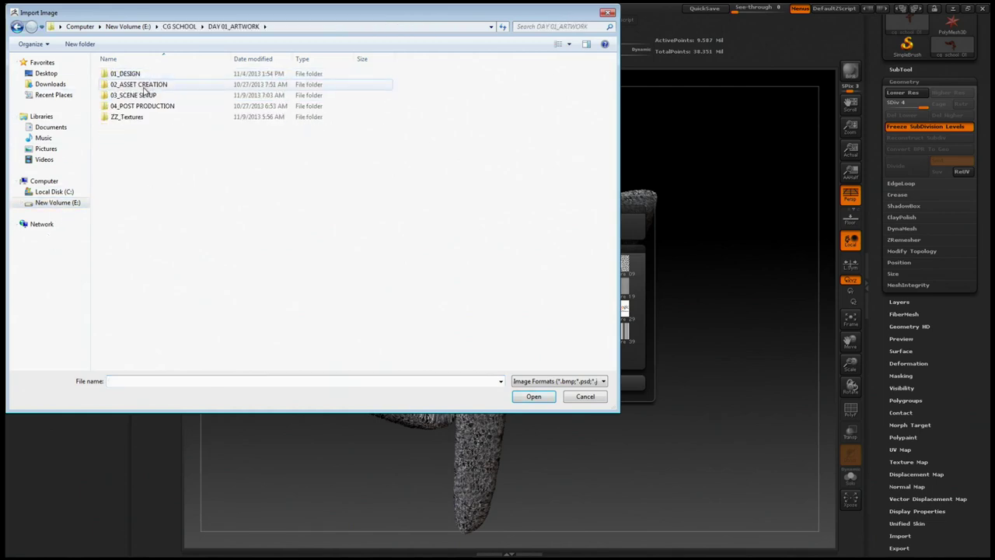
double_click(137, 117)
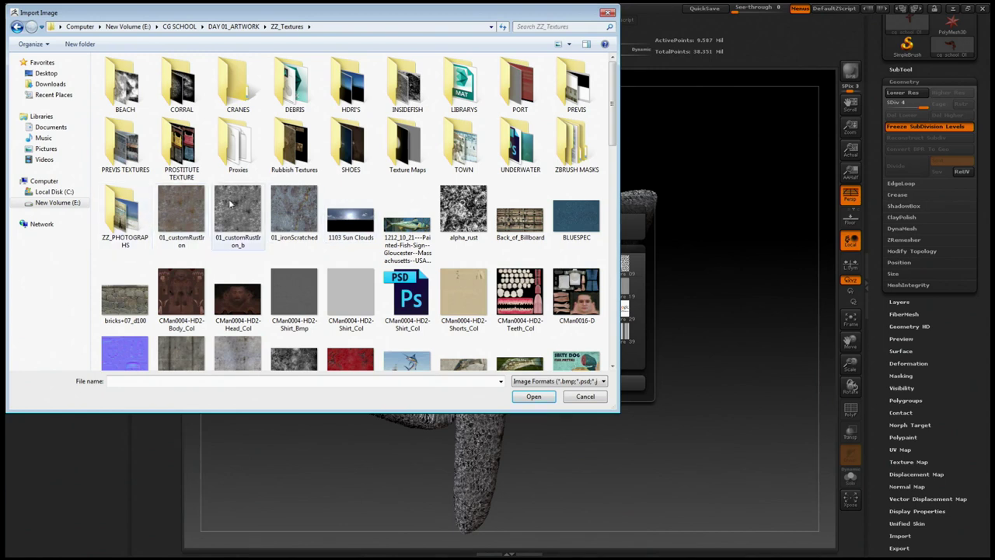
double_click(576, 148)
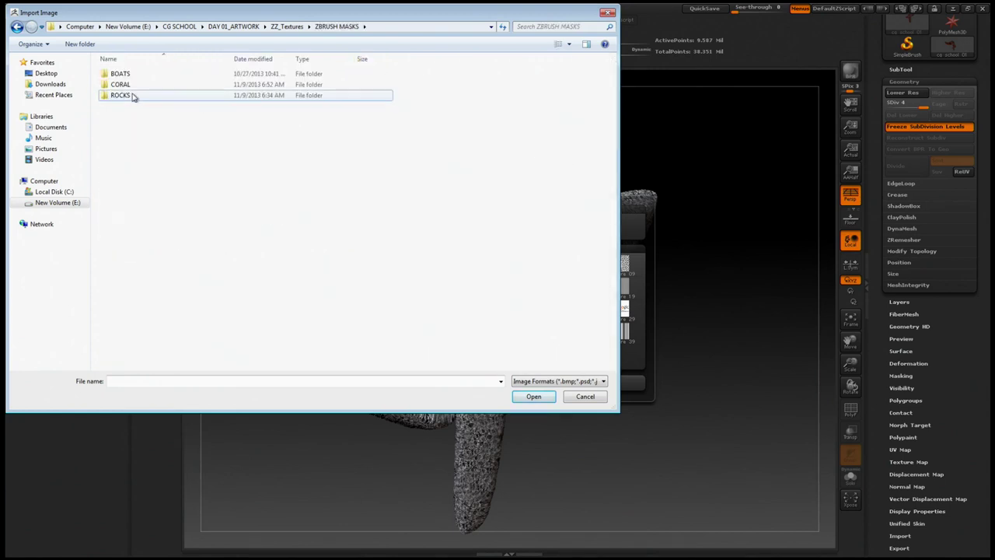
double_click(129, 95)
left_click(432, 90)
left_click(533, 396)
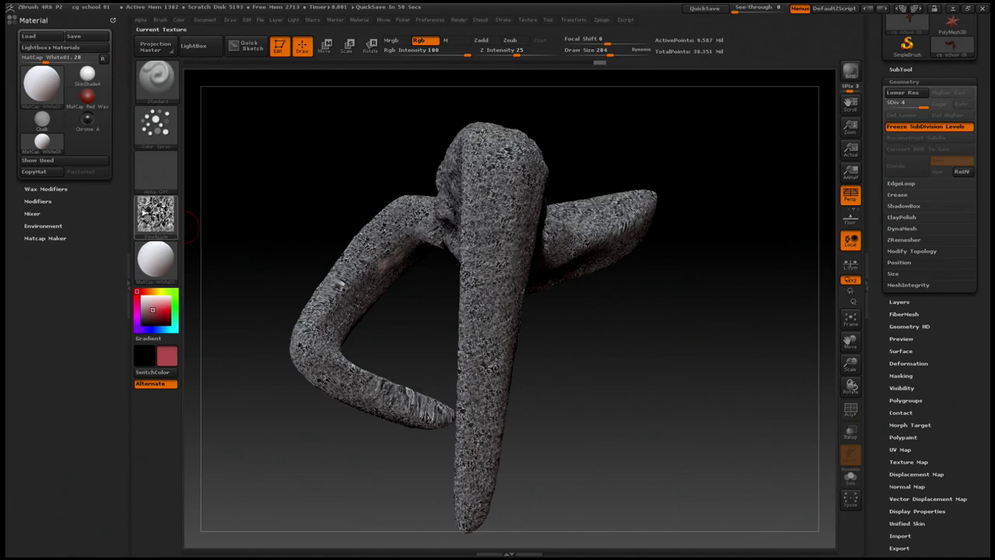
- Choose the imported rock photo as brush texture and spray it over the creature's head and legs
left_click(155, 215)
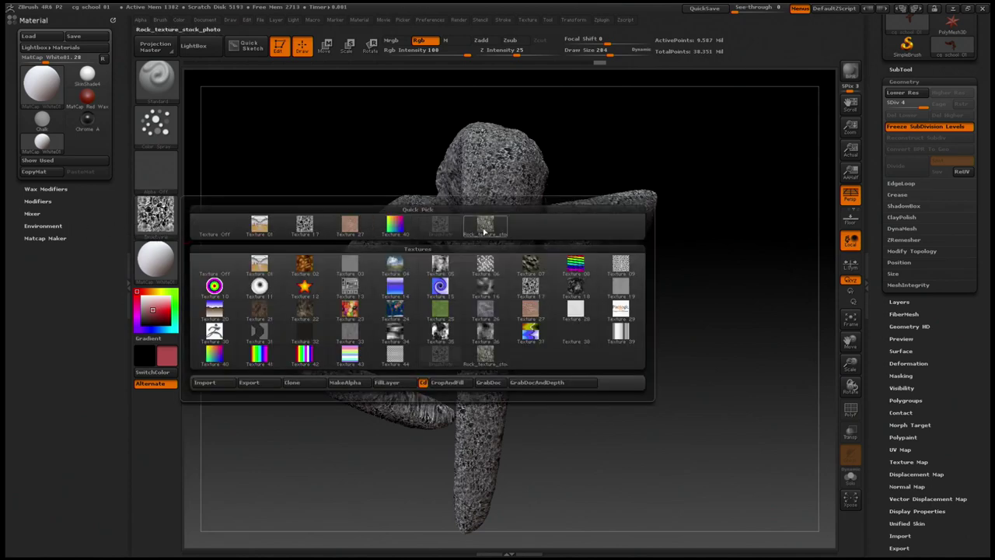
left_click(484, 227)
left_click_drag(589, 351, 675, 393)
mouse_move(494, 237)
left_mouse_down()
mouse_move(467, 252)
mouse_move(545, 233)
mouse_move(465, 293)
left_mouse_up()
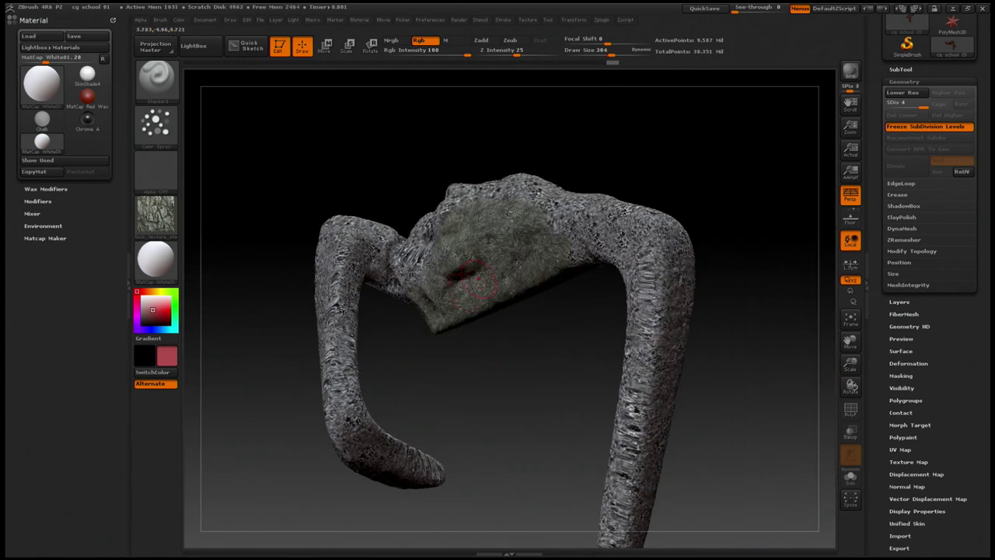
mouse_move(544, 229)
left_mouse_down()
mouse_move(614, 222)
mouse_move(668, 326)
mouse_move(630, 497)
mouse_move(637, 435)
mouse_move(595, 229)
mouse_move(633, 435)
mouse_move(467, 225)
mouse_move(529, 198)
mouse_move(405, 257)
mouse_move(326, 241)
mouse_move(363, 469)
mouse_move(420, 467)
mouse_move(334, 280)
mouse_move(420, 241)
left_mouse_up()
left_click_drag(373, 344, 459, 436)
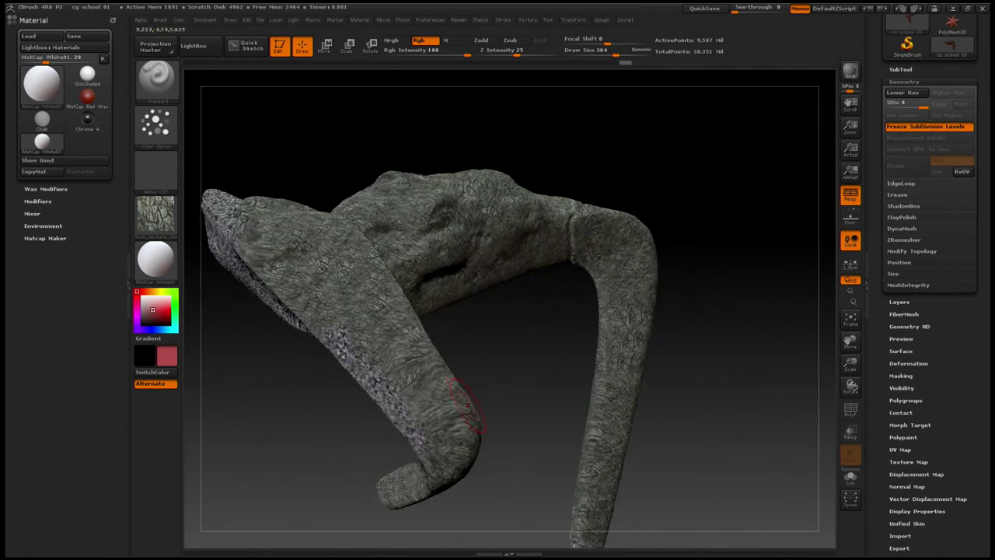
- Turn the creature around and cover the speckled wedge-shaped limb with the rock texture
mouse_move(476, 350)
left_mouse_down()
mouse_move(493, 348)
mouse_move(497, 322)
mouse_move(545, 326)
left_mouse_up()
mouse_move(284, 234)
left_mouse_down()
mouse_move(253, 257)
mouse_move(300, 311)
left_mouse_up()
left_click_drag(310, 344, 489, 389, "alt")
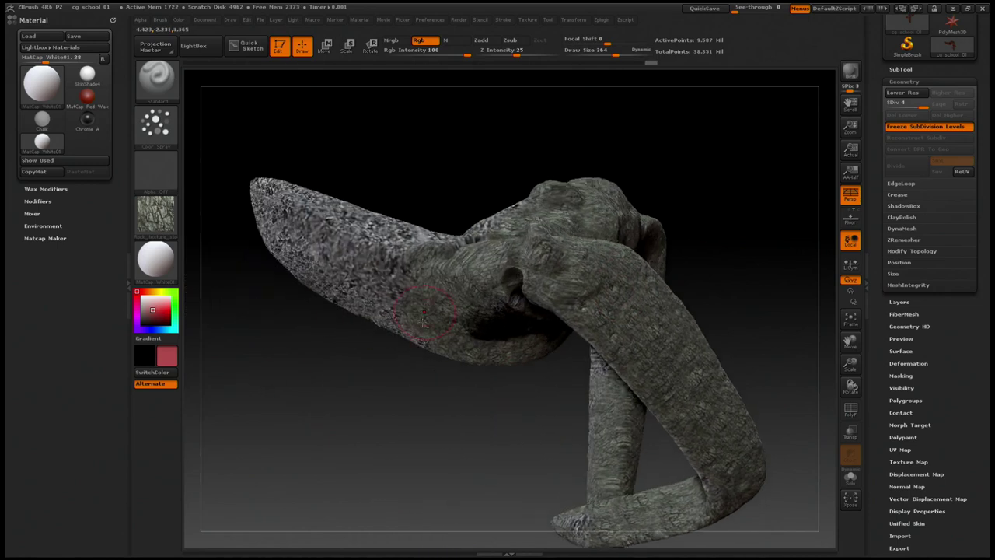
mouse_move(412, 300)
left_mouse_down()
mouse_move(319, 237)
mouse_move(420, 300)
left_mouse_up()
left_click_drag(420, 257, 521, 210)
left_click_drag(307, 218, 268, 198)
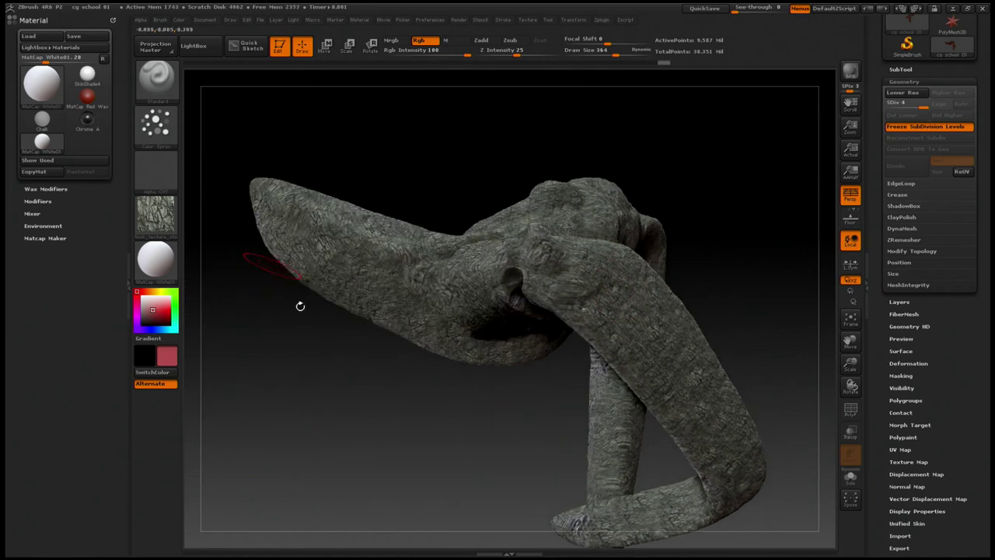
- Spray the rock texture over the remaining speckled patches on the bent leg of the opposite side
mouse_move(300, 304)
left_mouse_down()
mouse_move(438, 416)
mouse_move(686, 363)
left_mouse_up()
mouse_move(704, 175)
left_mouse_down()
mouse_move(680, 194)
mouse_move(497, 245)
mouse_move(261, 183)
mouse_move(588, 309)
mouse_move(549, 315)
left_mouse_up()
left_click_drag(568, 389, 744, 416, "alt")
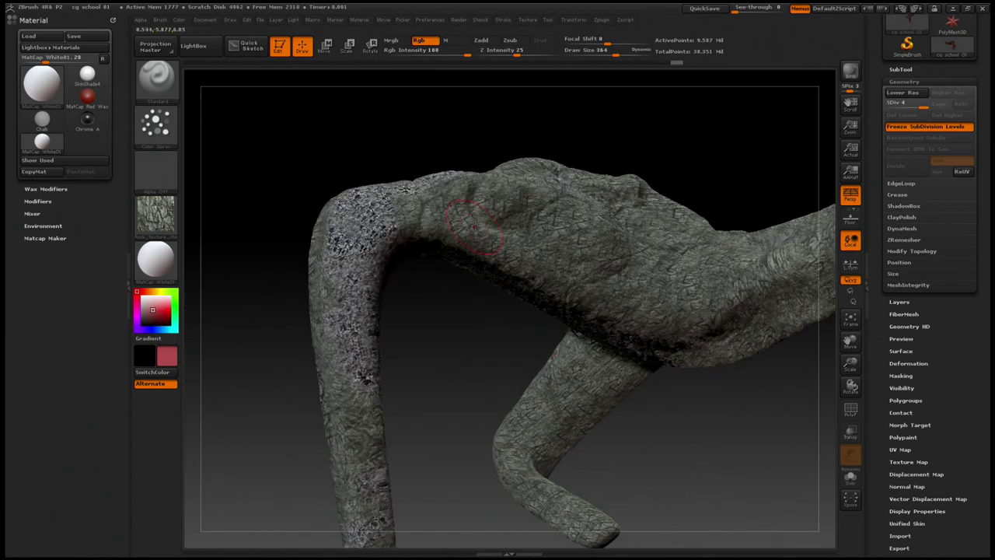
mouse_move(489, 233)
left_mouse_down()
mouse_move(353, 311)
mouse_move(340, 364)
mouse_move(372, 505)
left_mouse_up()
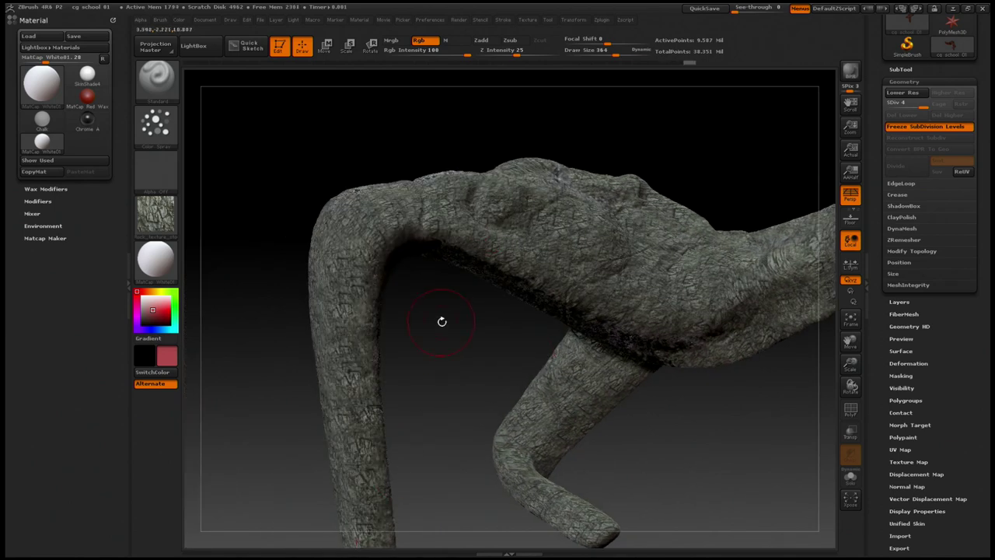
- Set the brush stroke to DragRect and stamp larger patches of rock texture onto the upper side of the head
left_click_drag(443, 322, 684, 334)
left_click_drag(416, 358, 479, 297, "alt")
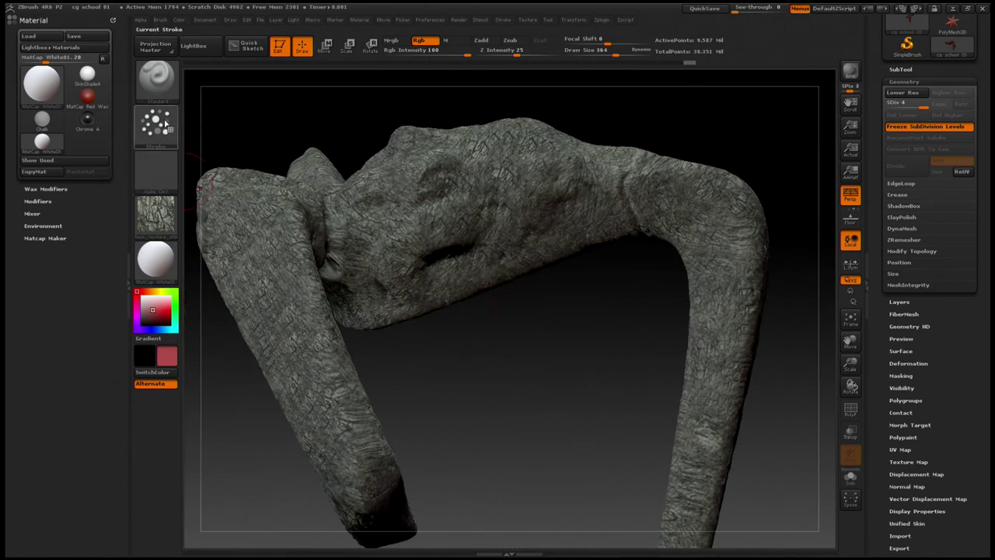
mouse_move(582, 360)
left_mouse_down("alt")
mouse_move(578, 410)
mouse_move(544, 381)
mouse_move(458, 449)
left_mouse_up("alt")
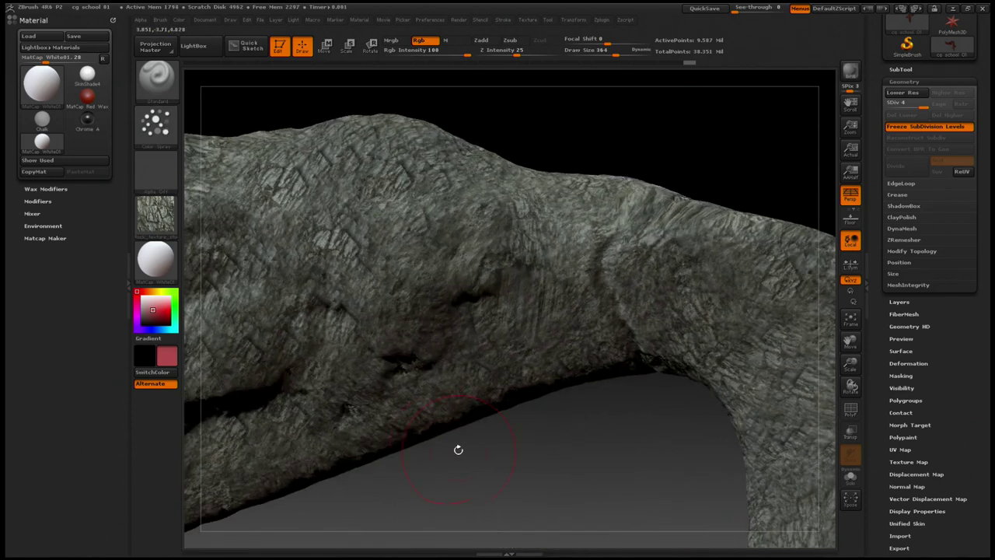
left_click_drag(539, 433, 420, 310)
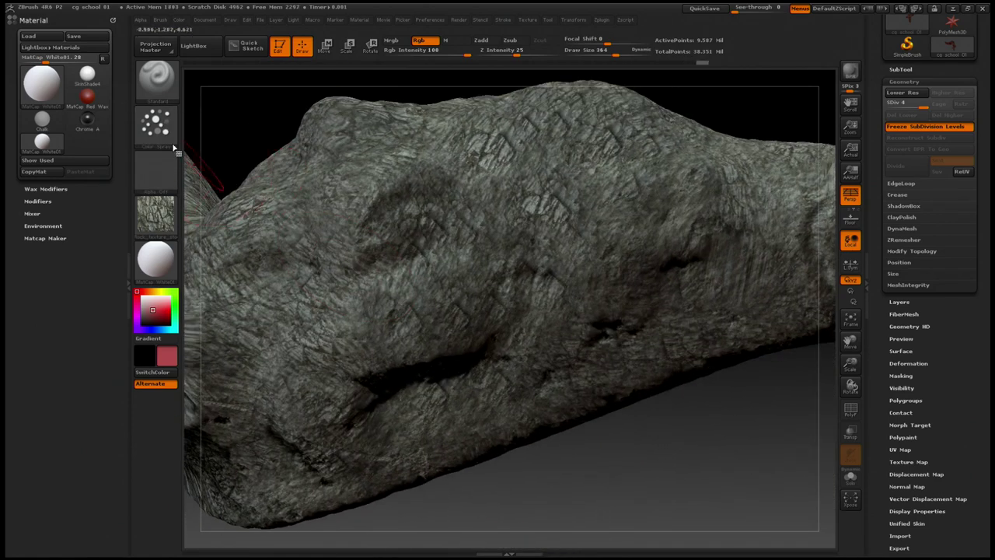
left_click(146, 128)
left_click(261, 135)
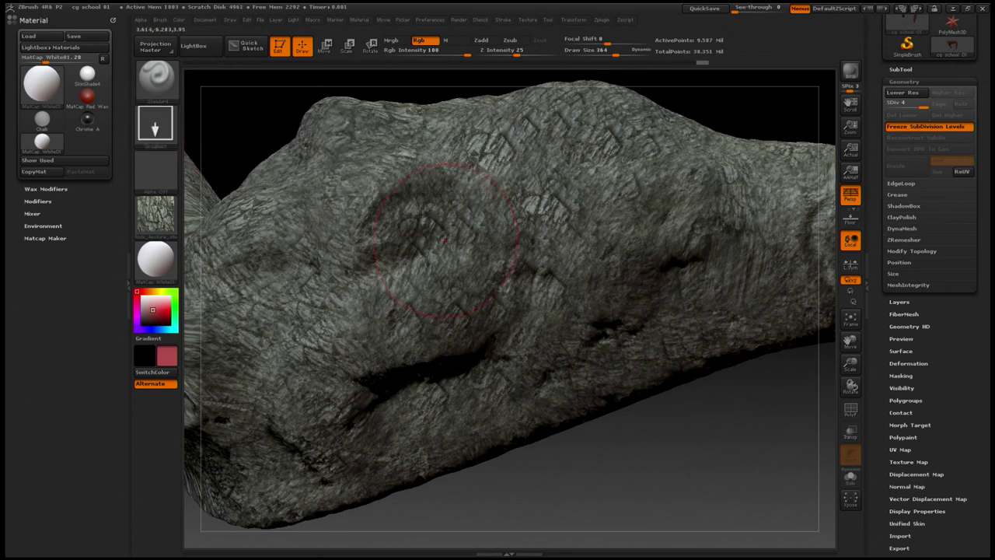
mouse_move(445, 241)
left_mouse_down()
mouse_move(527, 286)
mouse_move(544, 171)
mouse_move(529, 146)
mouse_move(525, 179)
mouse_move(535, 136)
left_mouse_up()
left_click_drag(450, 452, 466, 478)
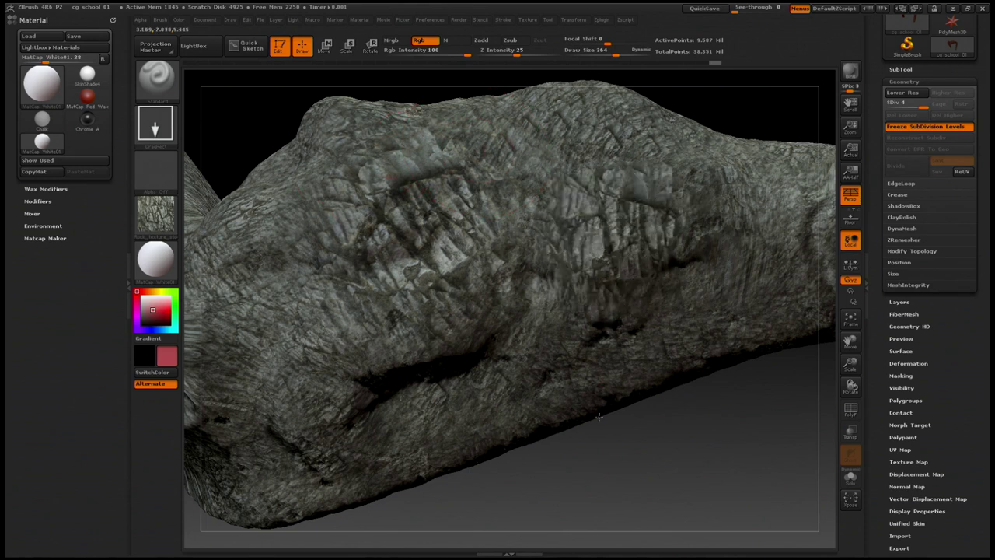
- Switch to Photoshop and display the rock photo in full-screen mode with the menu bar
key("super")
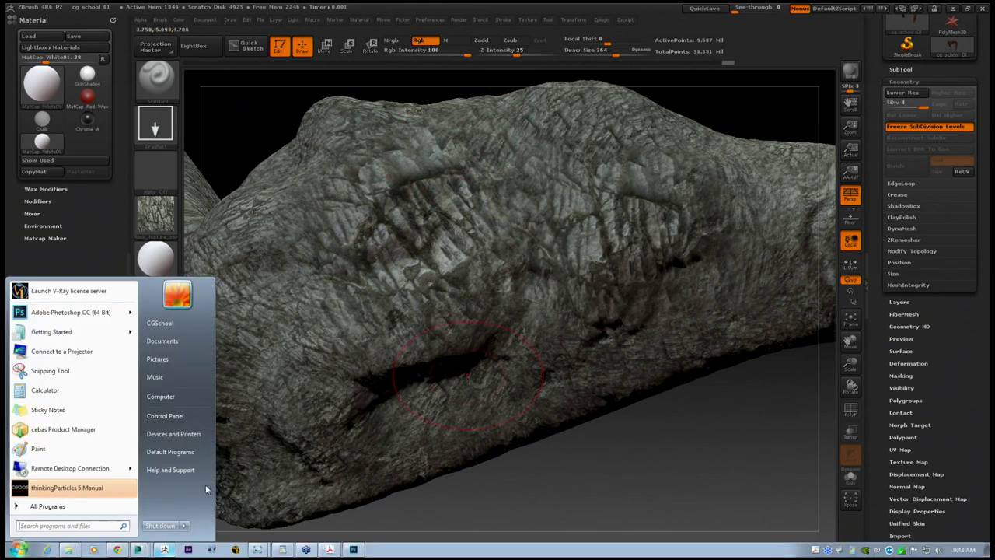
left_click(349, 550)
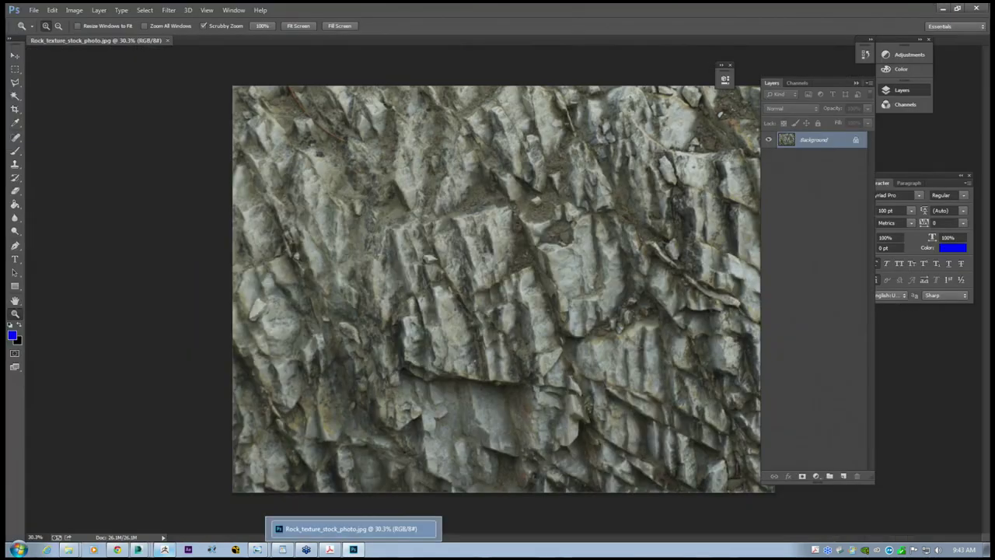
scroll(533, 235, "down", 1, "alt")
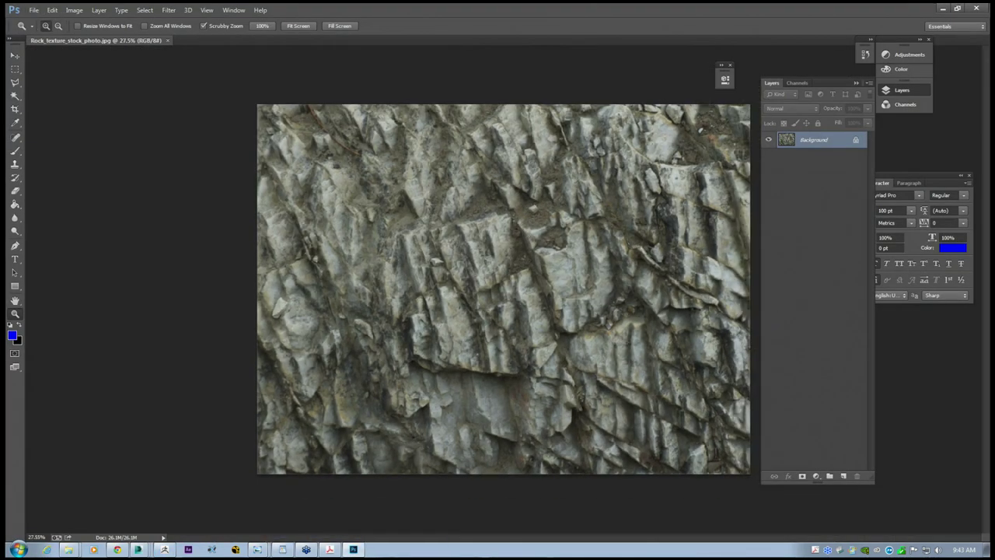
key("f")
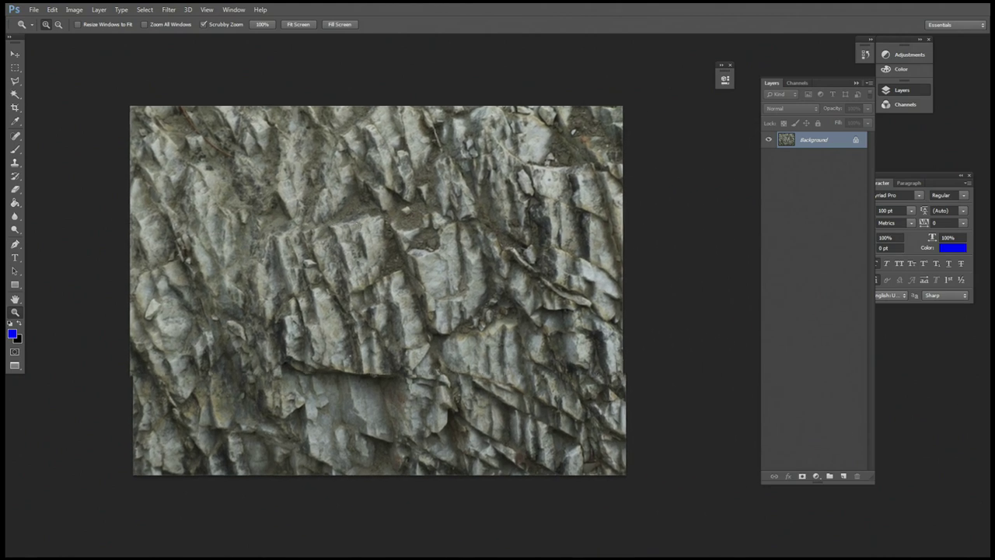
scroll(404, 242, "up", 1, "alt")
left_click_drag(437, 248, 414, 266)
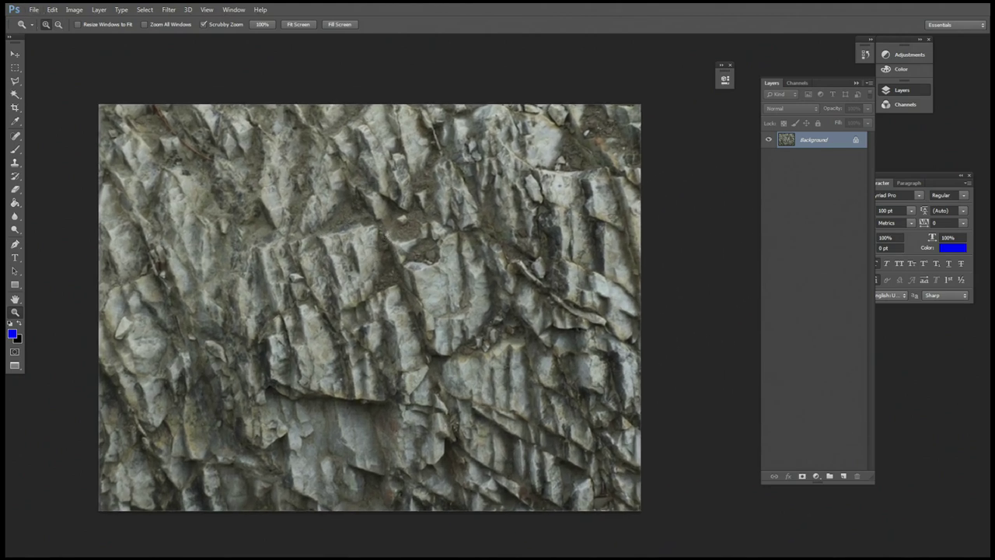
- Add a Black & White adjustment layer above the rock photo
left_click(817, 475)
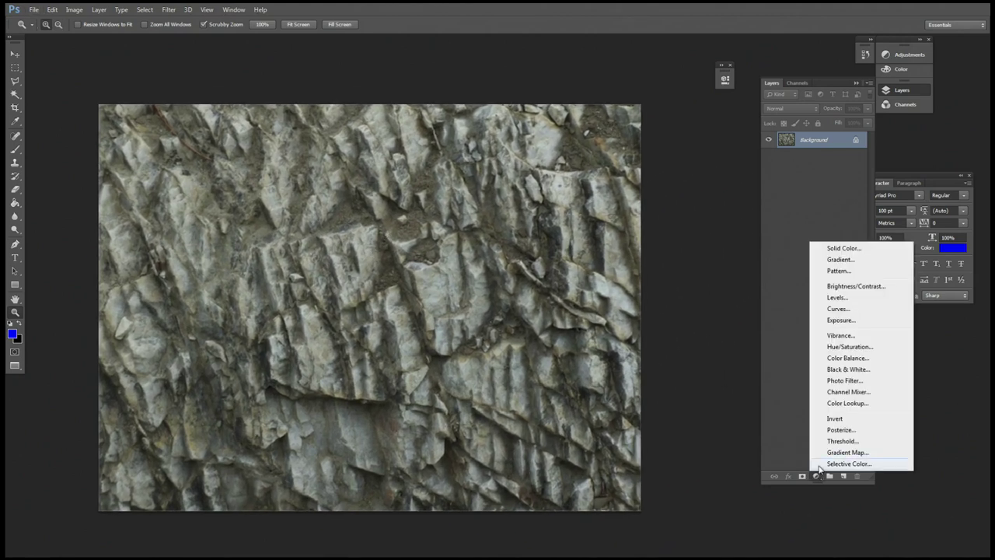
left_click(846, 368)
left_click(696, 73)
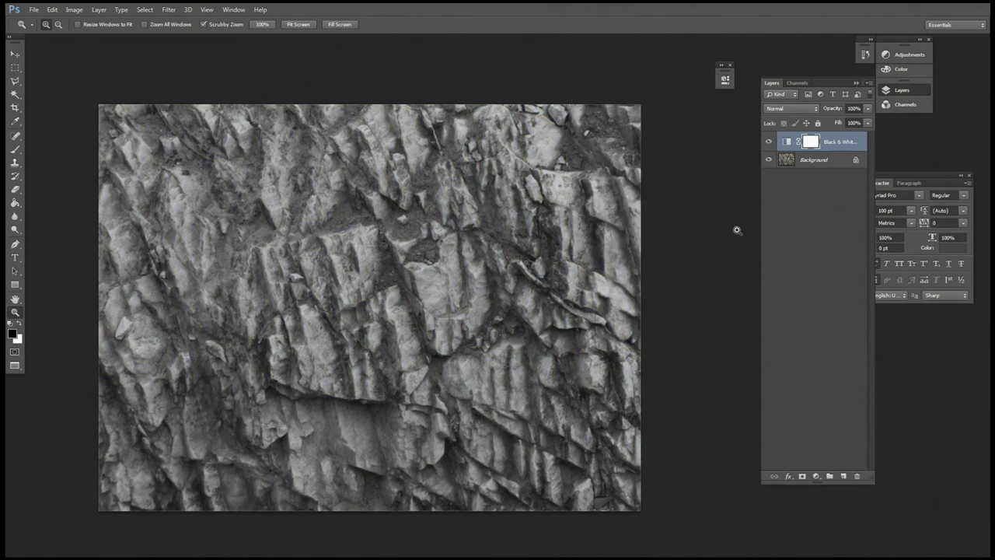
- Add a Threshold adjustment layer above the Black & White layer and lower its opacity to 38%
left_click(816, 476)
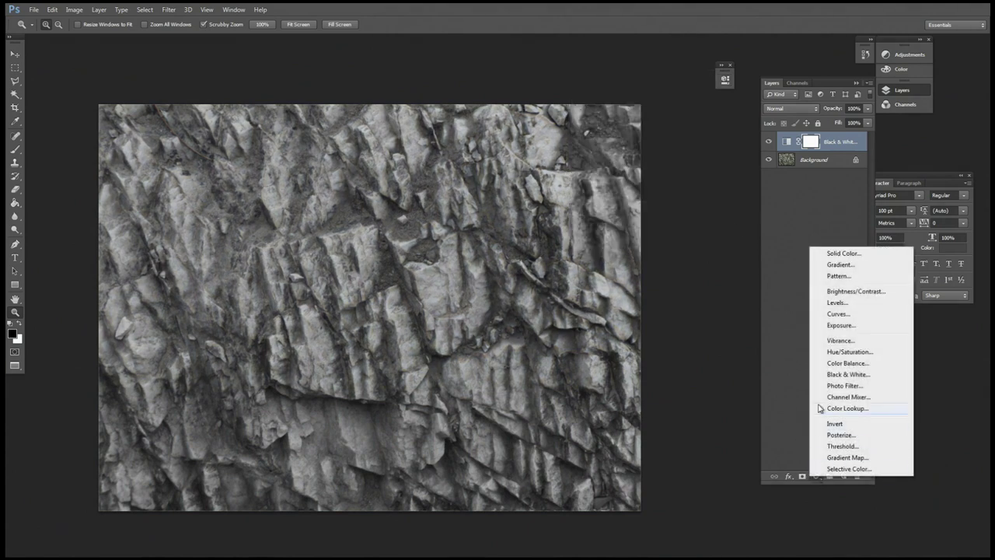
left_click(841, 447)
left_click_drag(637, 161, 618, 169)
left_click(695, 73)
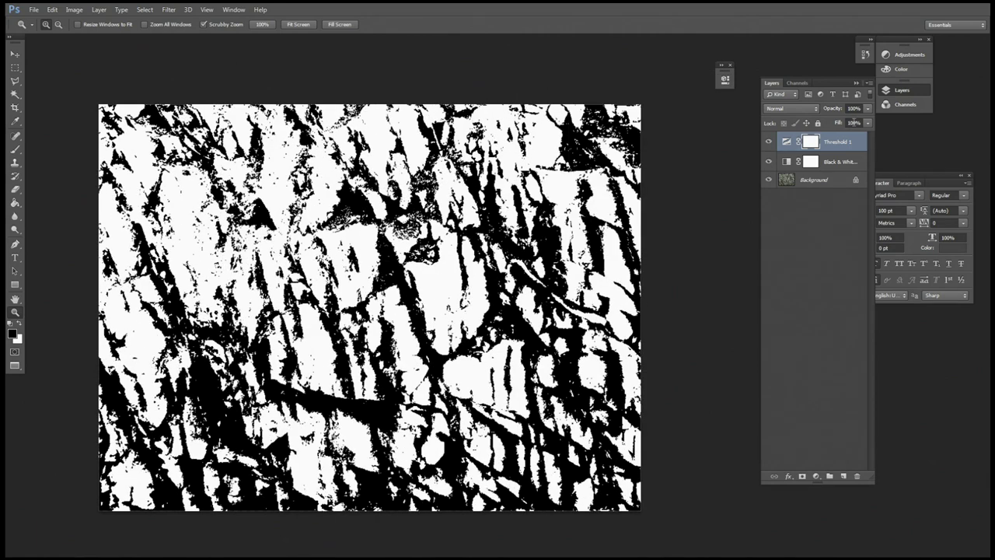
left_click(865, 111)
left_click_drag(864, 123, 835, 119)
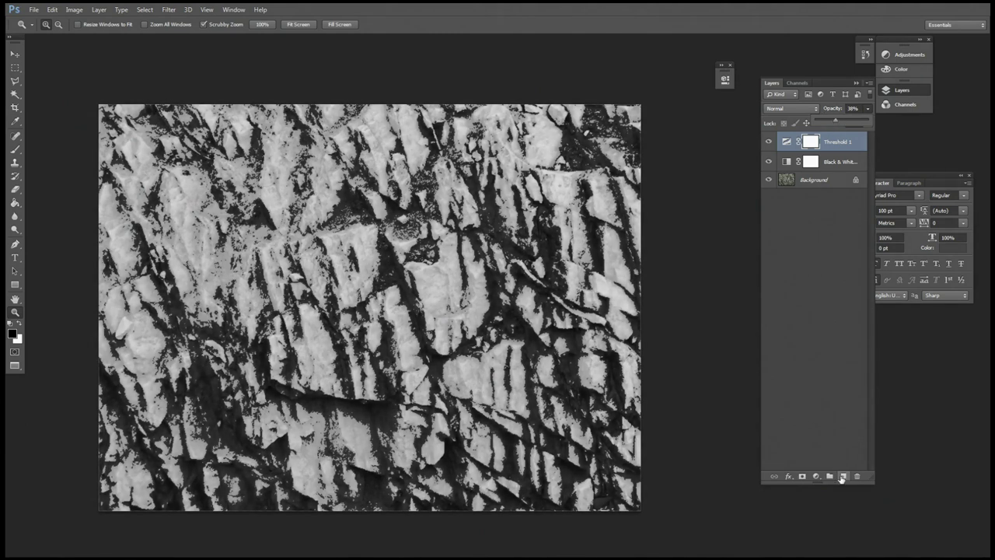
- Add a Posterize adjustment layer above the Threshold layer and set it to 3 levels
left_click(817, 476)
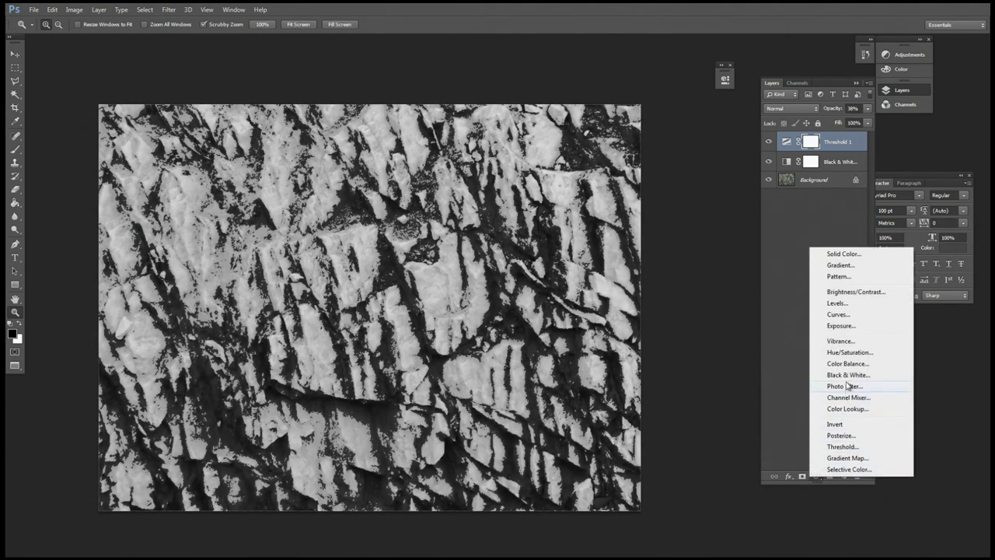
left_click(841, 435)
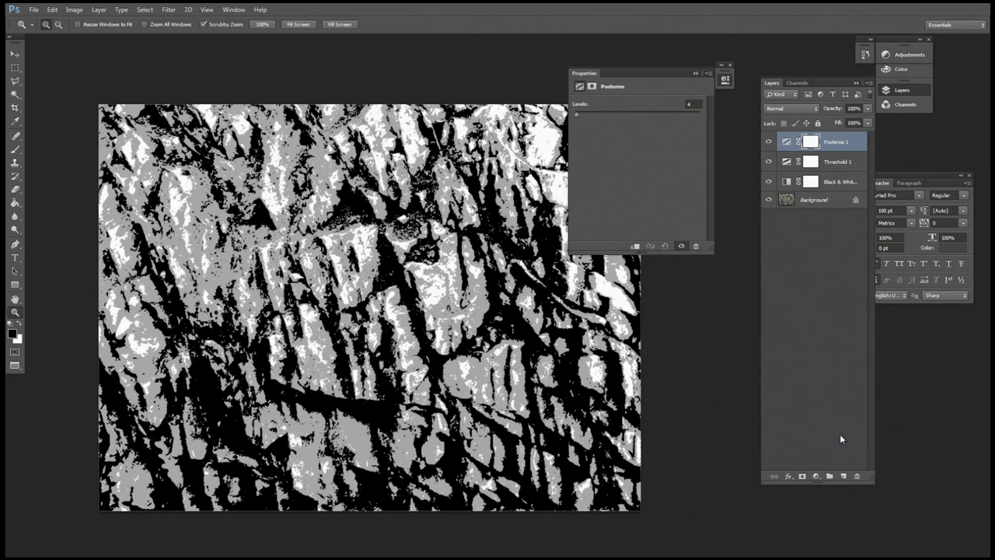
left_click_drag(579, 115, 577, 112)
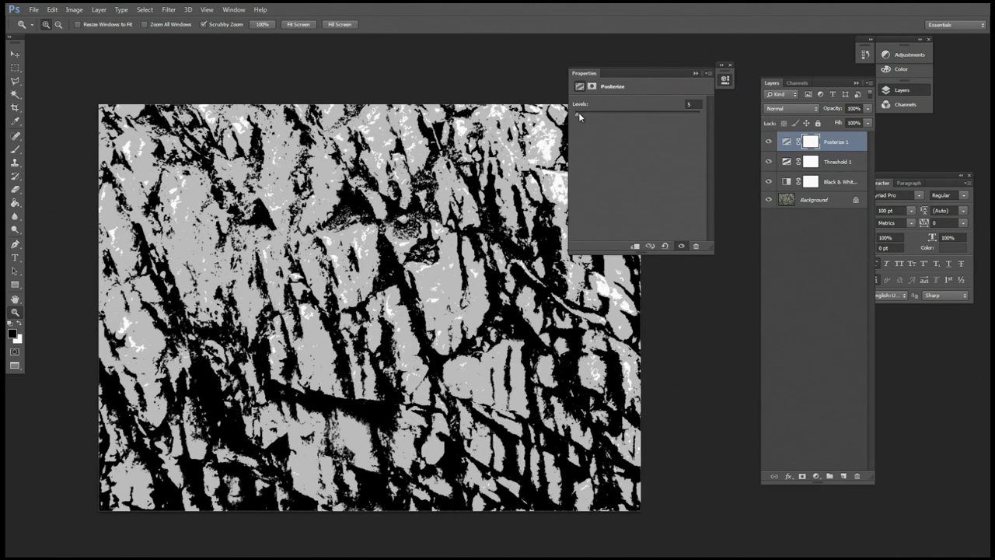
type("3")
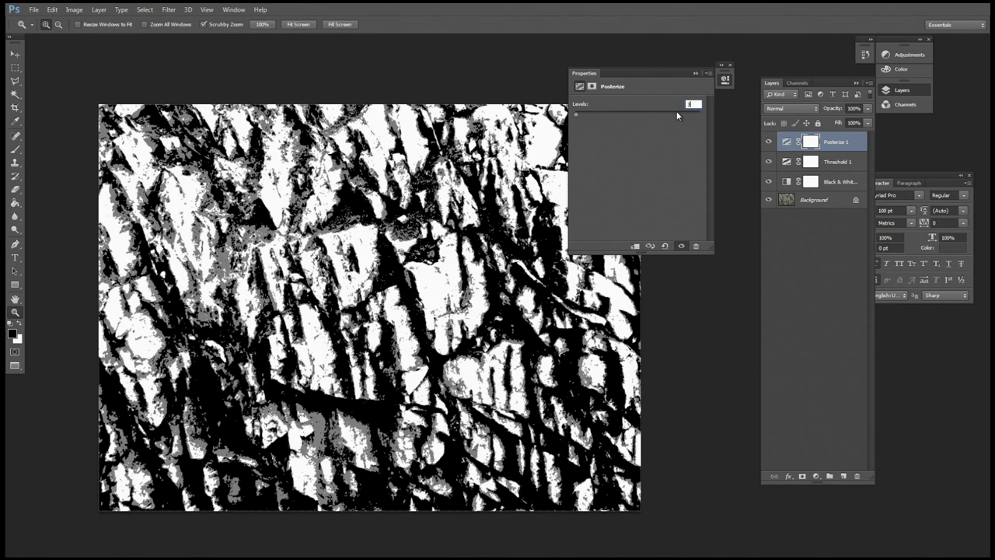
left_click(696, 74)
- Add an empty layer above the Posterize layer and pick the Brush tool with black as the foreground color
left_click(844, 476)
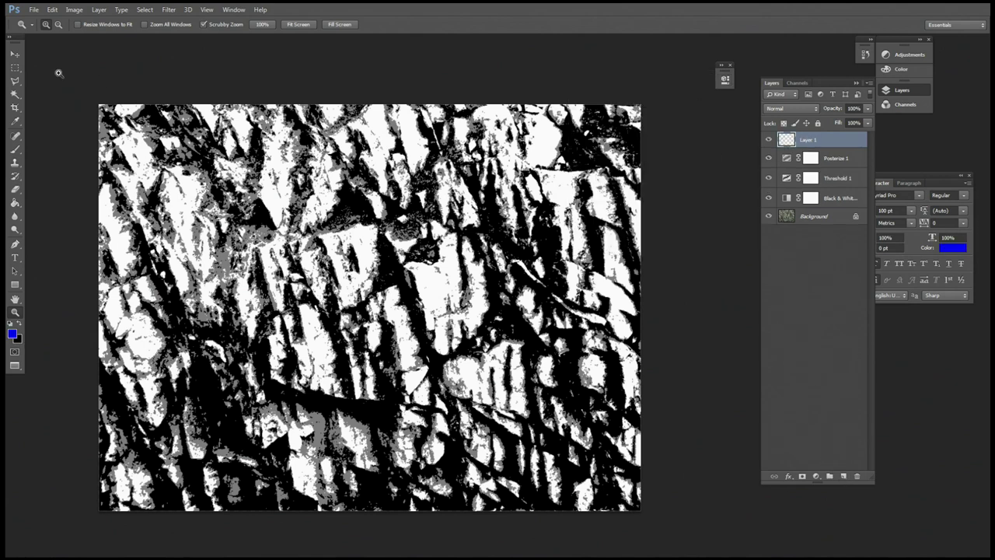
left_click(15, 150)
left_click(19, 322)
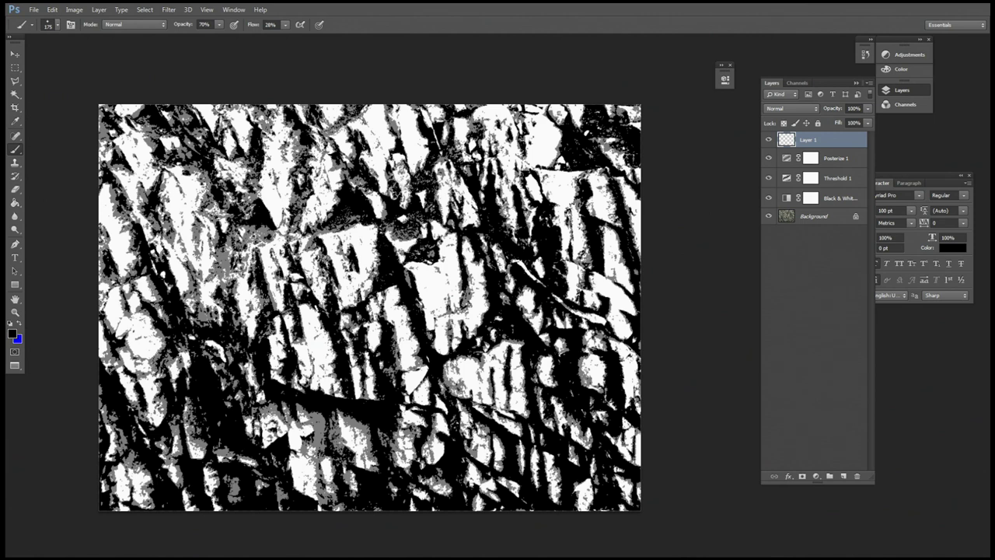
- Enlarge the brush to 1400 px
key("bracketright")
key("bracketright")
key("bracketright")
key("bracketright")
key("bracketright")
key("bracketright")
key("bracketright")
key("bracketright")
key("bracketright")
key("bracketright")
key("bracketright")
key("bracketright")
key("bracketright")
mouse_move(783, 84)
left_mouse_down()
mouse_move(755, 84)
mouse_move(782, 84)
left_mouse_up()
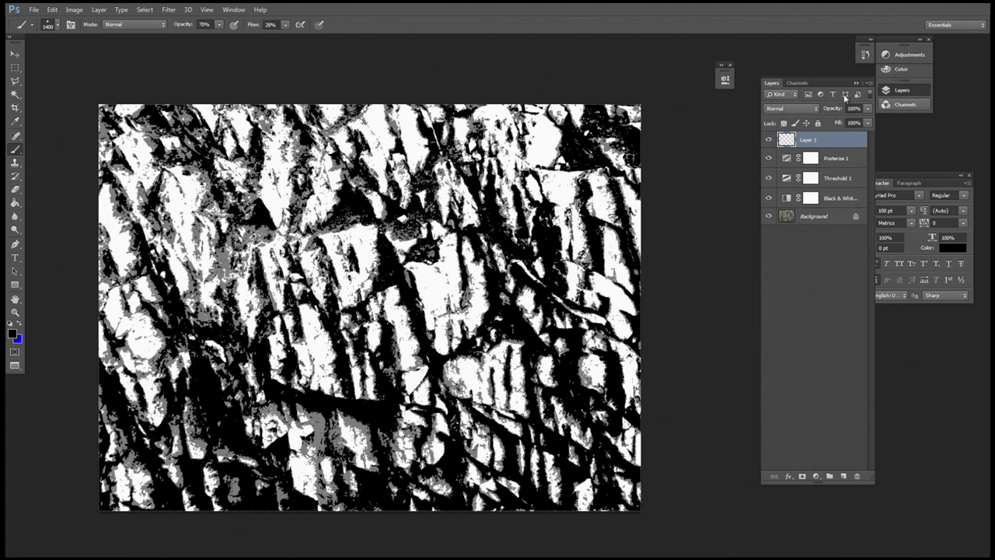
- Open the brush settings and choose the rough 23 px brush tip, leaving its Texture option off
left_click(225, 11)
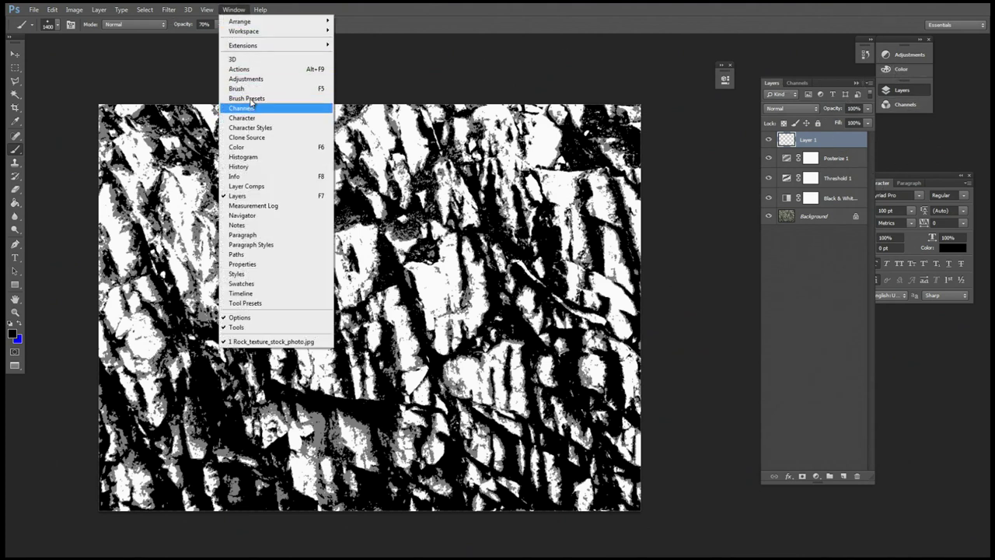
left_click(247, 99)
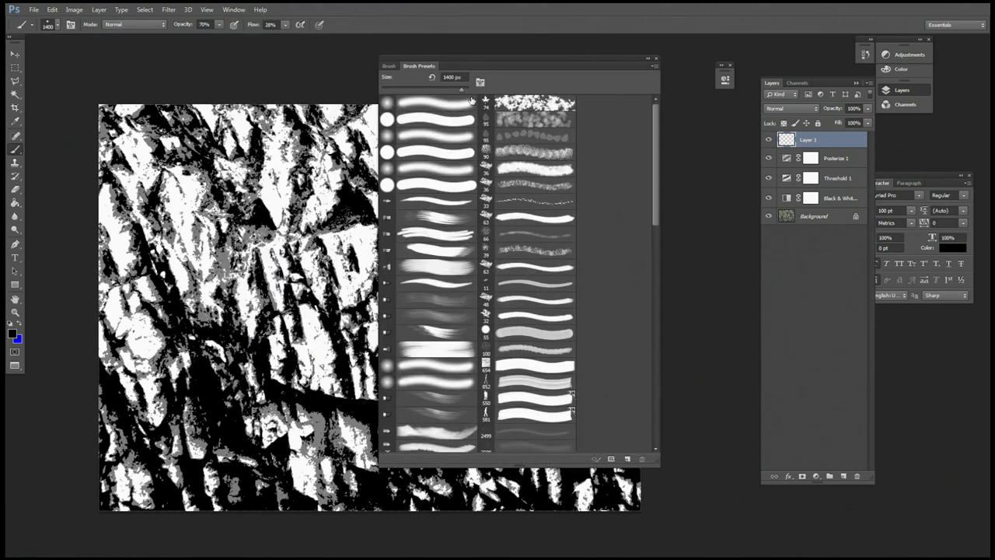
left_click(389, 67)
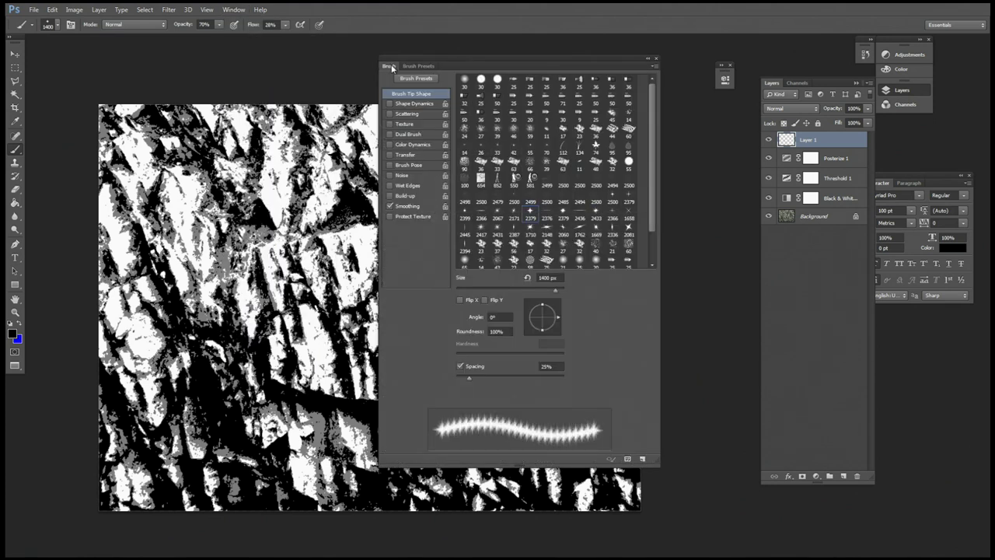
left_click(580, 130)
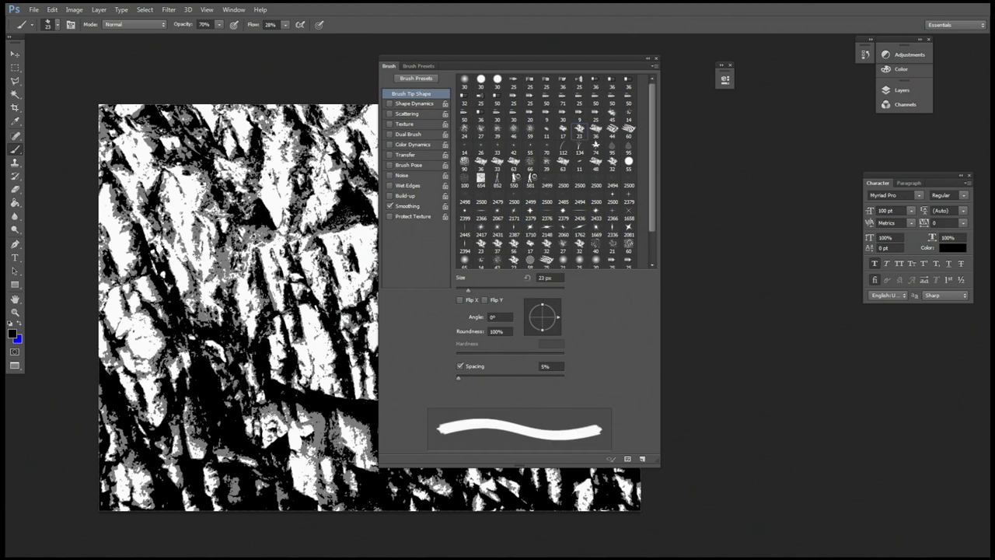
left_click(390, 125)
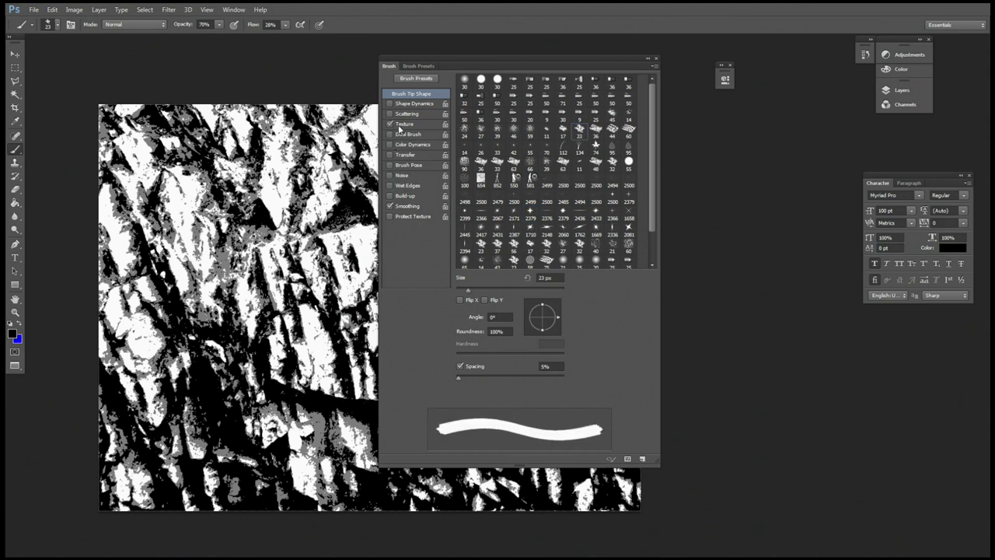
left_click(390, 124)
- Turn on Scattering for the brush with 395% scatter and 4% count jitter, and reduce the brush size to 20 px
left_click(390, 113)
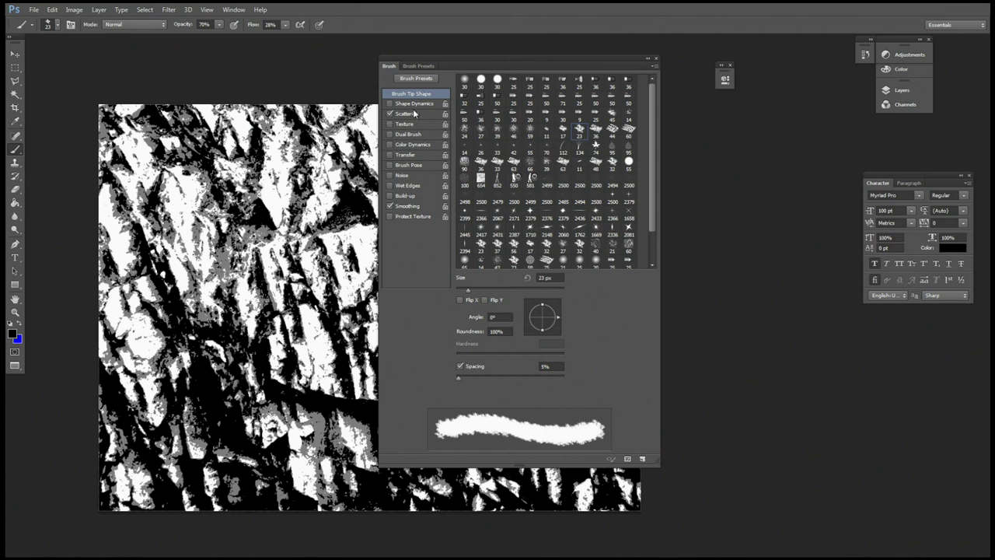
left_click(414, 114)
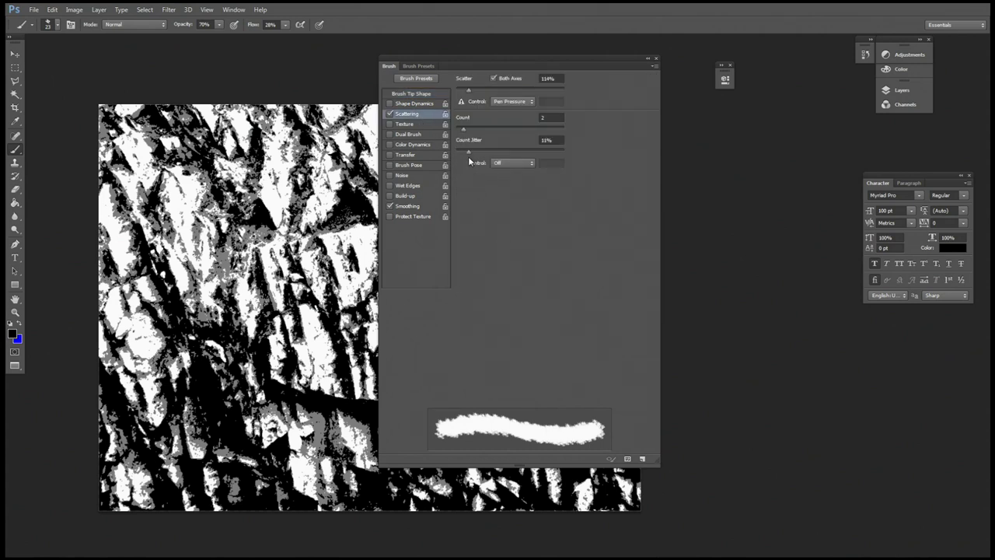
left_click_drag(469, 94, 498, 105)
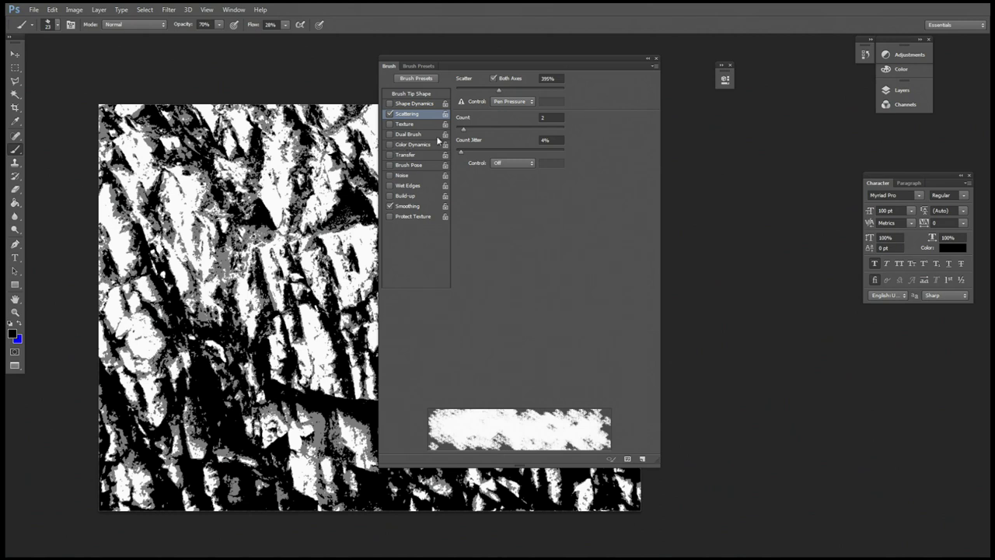
key("bracketright")
key("bracketright")
key("bracketleft")
key("bracketleft")
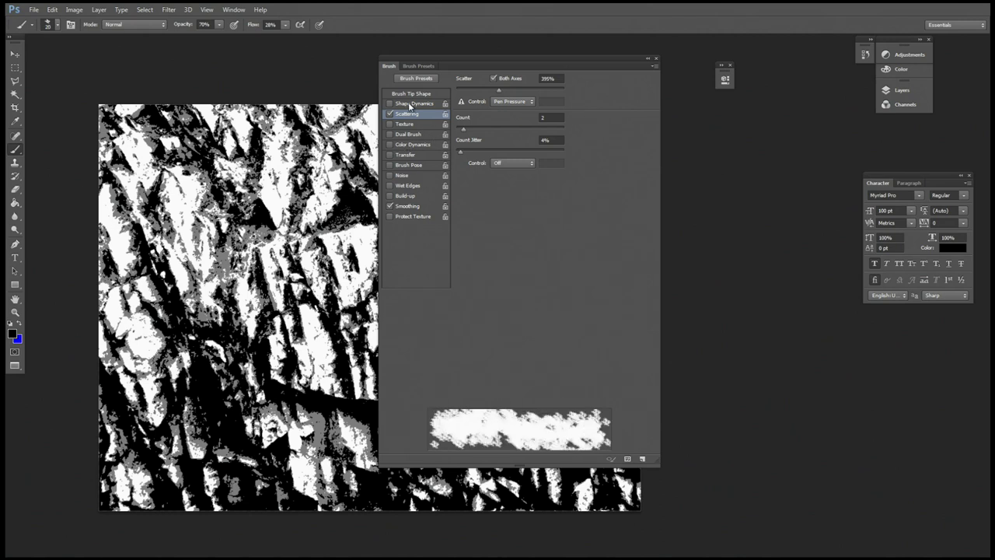
- Enable Shape Dynamics with 65% size jitter, set the brush tip spacing to 30%, and collapse the brush settings
left_click(409, 105)
mouse_move(510, 90)
left_mouse_down()
mouse_move(556, 91)
mouse_move(526, 90)
left_mouse_up()
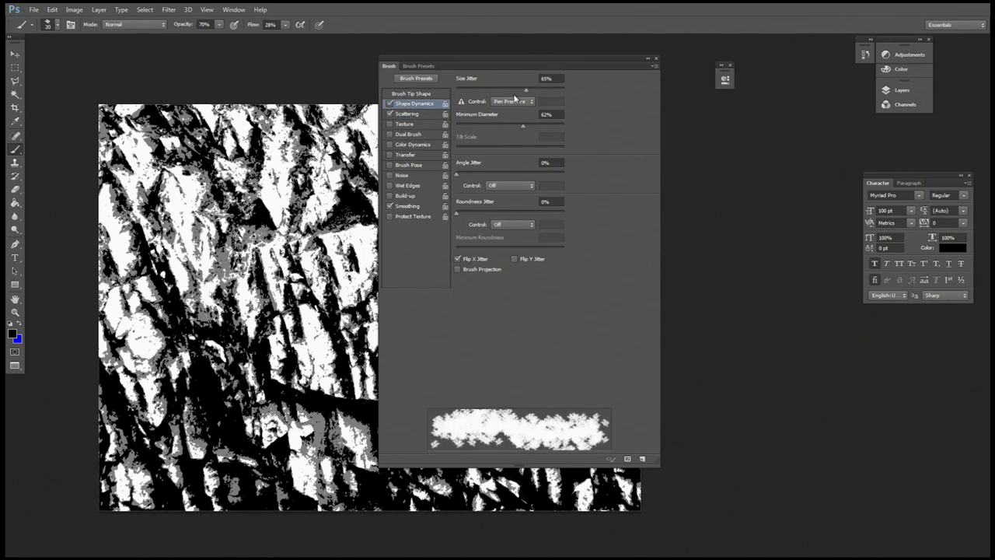
left_click(420, 94)
left_click_drag(458, 377, 472, 381)
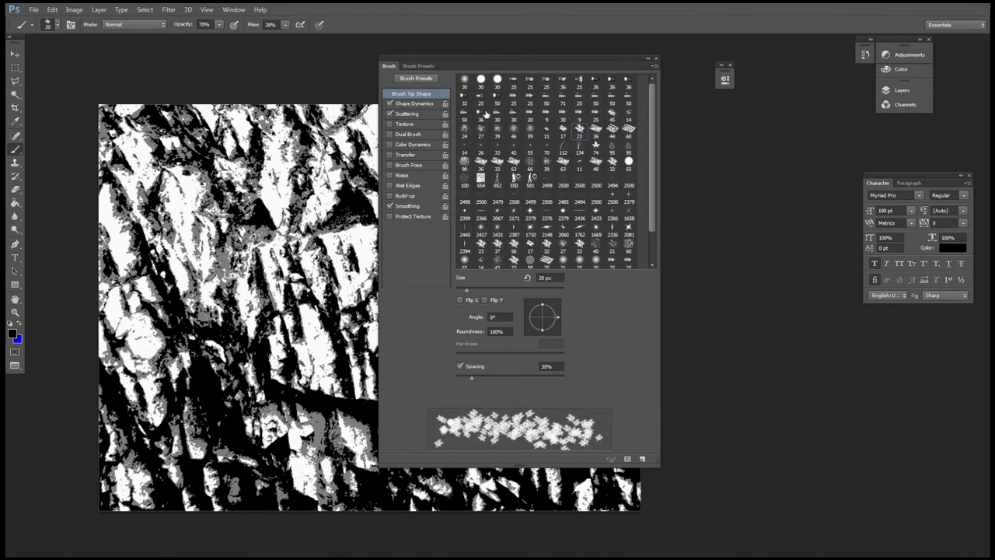
left_click(648, 59)
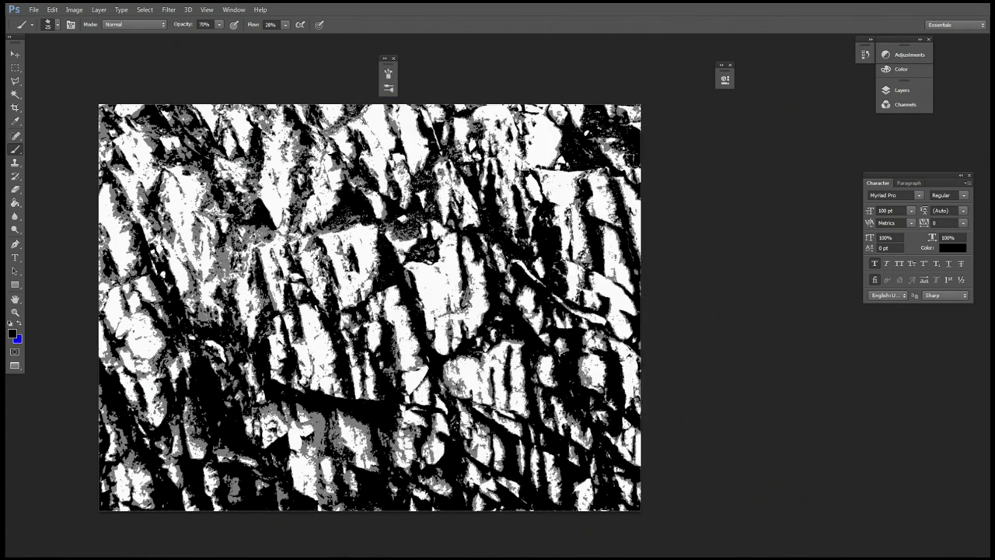
- Enlarge the brush and paint black over the image's upper-left corner, then raise the brush to 100% opacity and 63% flow
key("bracketright")
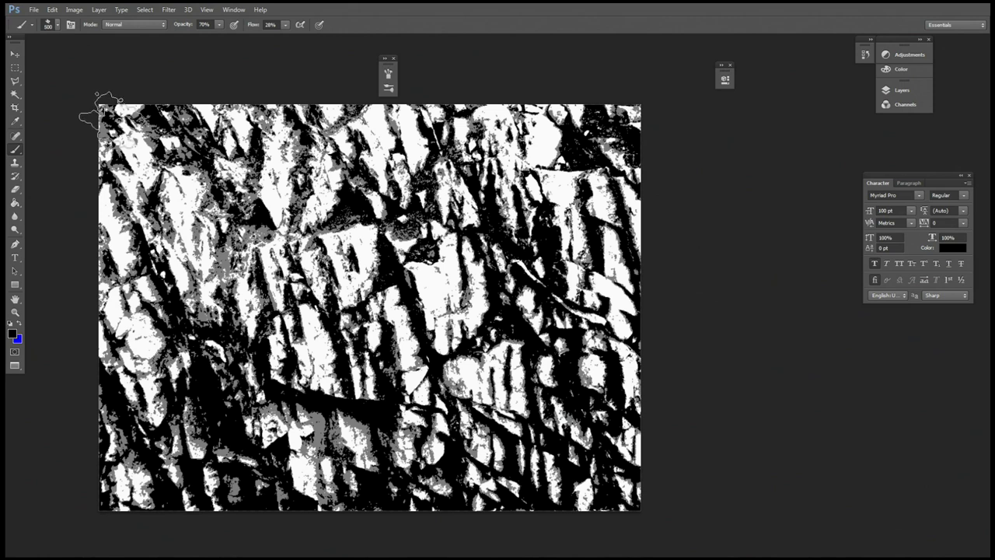
mouse_move(99, 118)
left_mouse_down()
mouse_move(118, 97)
mouse_move(143, 103)
left_mouse_up()
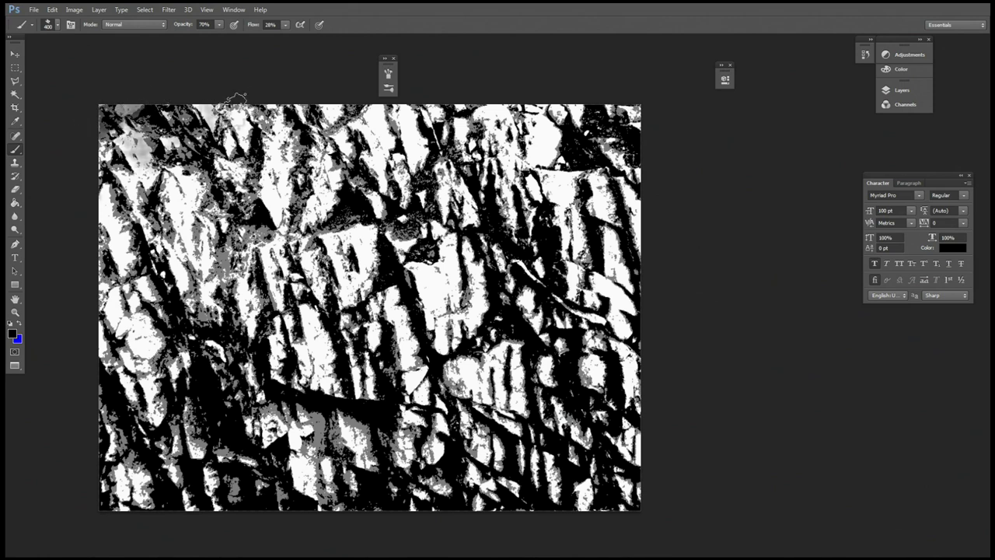
mouse_move(219, 24)
left_mouse_down()
mouse_move(235, 37)
mouse_move(304, 47)
left_mouse_up()
left_click(286, 24)
- Paint black all around the image borders, reducing the brush to 150 px, so the rock pattern fades out irregularly
mouse_move(98, 122)
left_mouse_down()
mouse_move(134, 143)
mouse_move(169, 98)
mouse_move(167, 116)
mouse_move(198, 86)
mouse_move(451, 82)
mouse_move(516, 88)
mouse_move(660, 144)
mouse_move(615, 179)
mouse_move(661, 248)
mouse_move(628, 505)
mouse_move(667, 399)
mouse_move(655, 329)
mouse_move(373, 93)
mouse_move(484, 89)
mouse_move(160, 67)
mouse_move(78, 205)
mouse_move(91, 132)
mouse_move(49, 344)
mouse_move(100, 518)
mouse_move(62, 462)
mouse_move(171, 519)
mouse_move(604, 526)
mouse_move(568, 526)
mouse_move(646, 395)
mouse_move(664, 97)
mouse_move(427, 58)
mouse_move(71, 144)
left_mouse_up()
key("bracketleft")
key("bracketleft")
key("bracketleft")
key("bracketleft")
key("bracketleft")
mouse_move(71, 195)
left_mouse_down()
mouse_move(85, 238)
mouse_move(80, 349)
mouse_move(102, 424)
mouse_move(98, 456)
mouse_move(349, 534)
mouse_move(637, 511)
mouse_move(546, 519)
left_mouse_up()
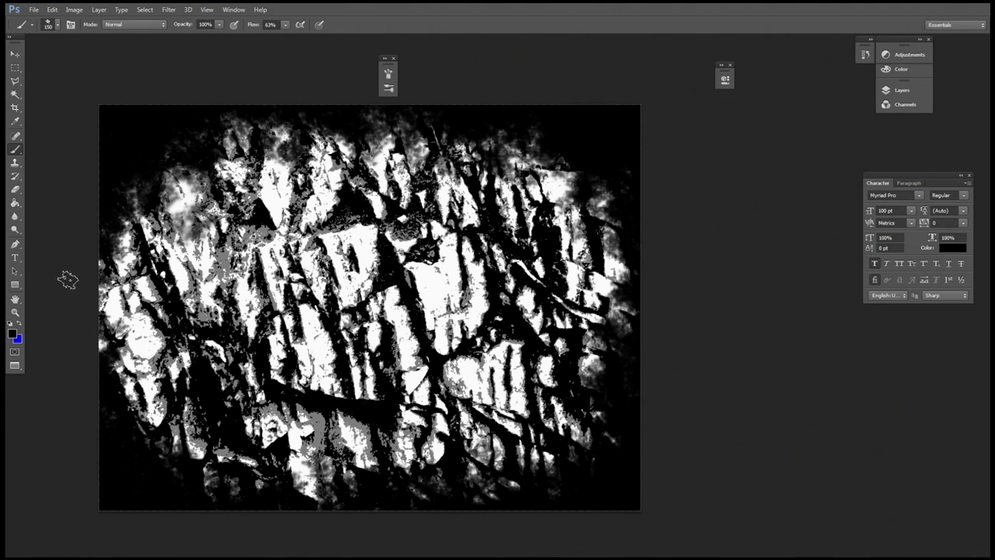
- Darken the remaining light spots along the image's side and lower edges with brush sizes between 150 and 250 px
key("bracketright")
key("bracketright")
key("bracketright")
mouse_move(128, 342)
left_mouse_down()
mouse_move(69, 483)
mouse_move(567, 485)
mouse_move(653, 463)
left_mouse_up()
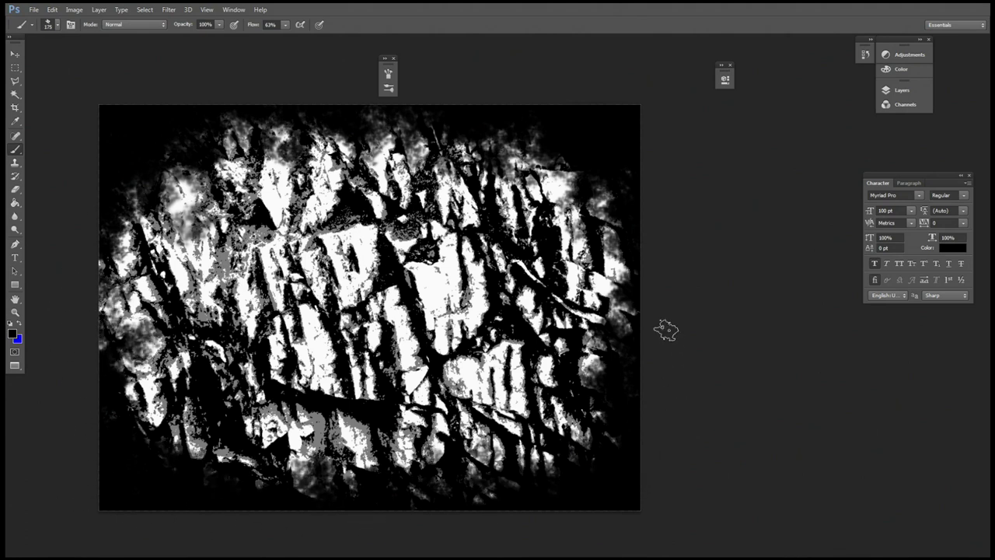
key("bracketleft")
mouse_move(666, 330)
left_mouse_down()
mouse_move(645, 304)
mouse_move(645, 137)
left_mouse_up()
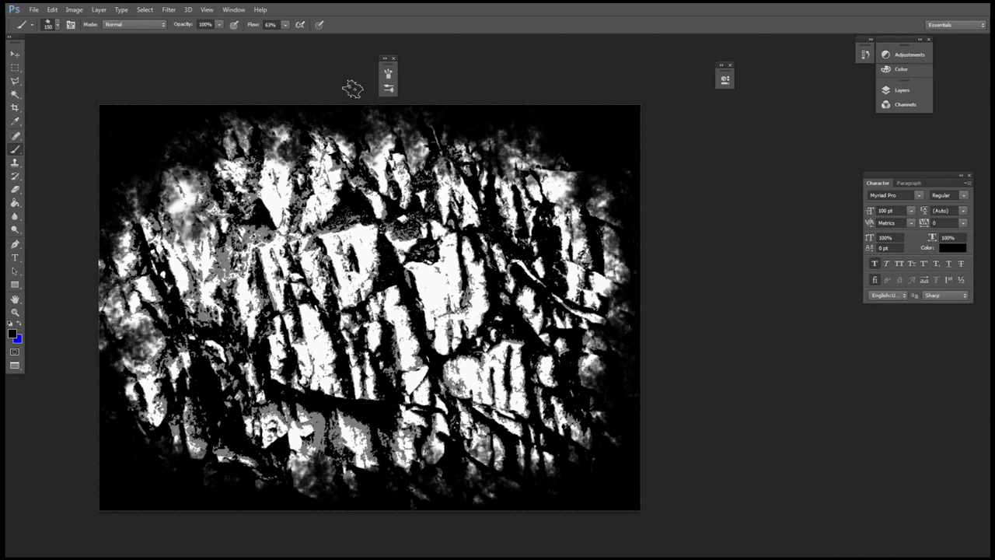
mouse_move(95, 363)
left_mouse_down()
mouse_move(117, 257)
mouse_move(83, 365)
left_mouse_up()
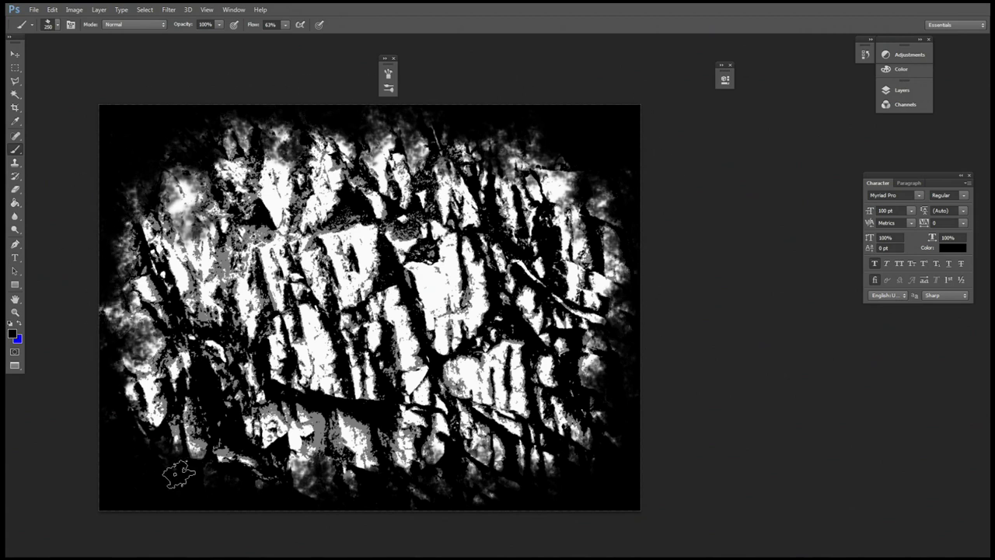
key("bracketright")
key("bracketright")
key("bracketright")
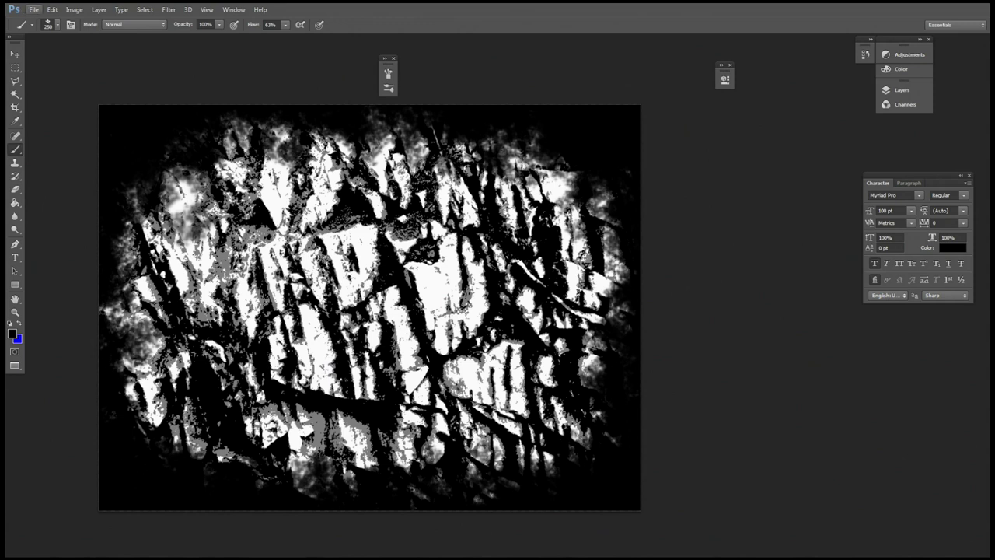
- Save a copy as the JPEG Rock_texture_stock_photo_alpha in the ROCKS folder with maximum quality 12
left_click(33, 9)
left_click(67, 129)
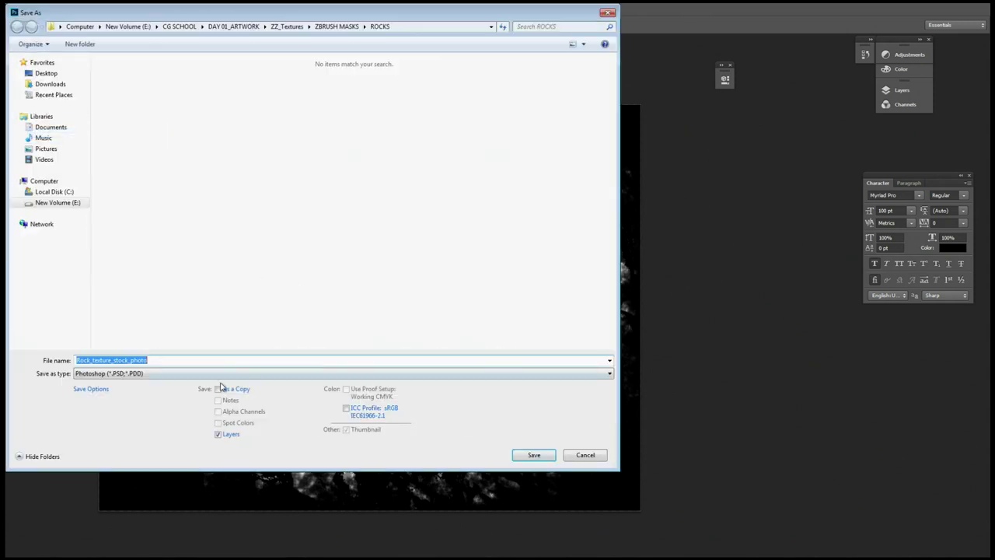
left_click(342, 374)
left_click(233, 438)
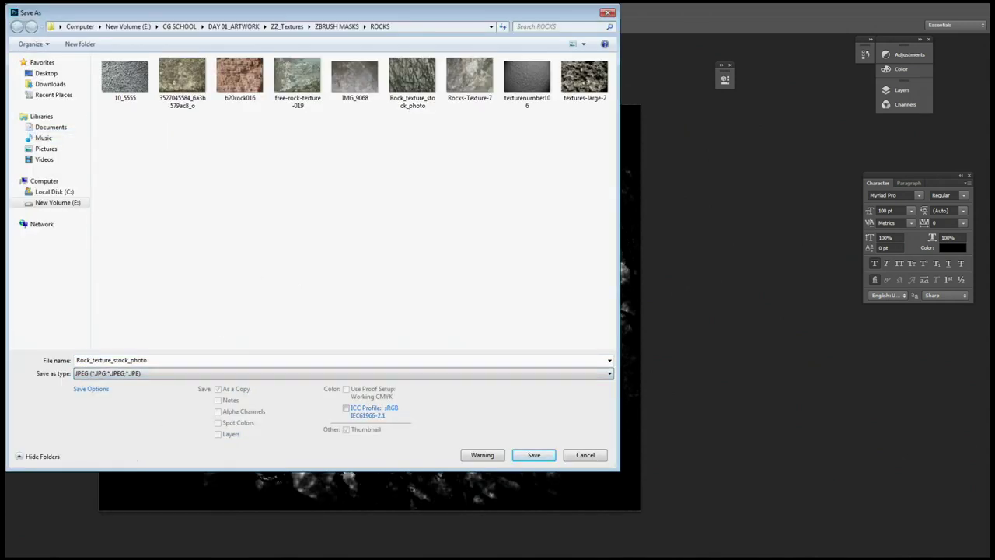
left_click(158, 360)
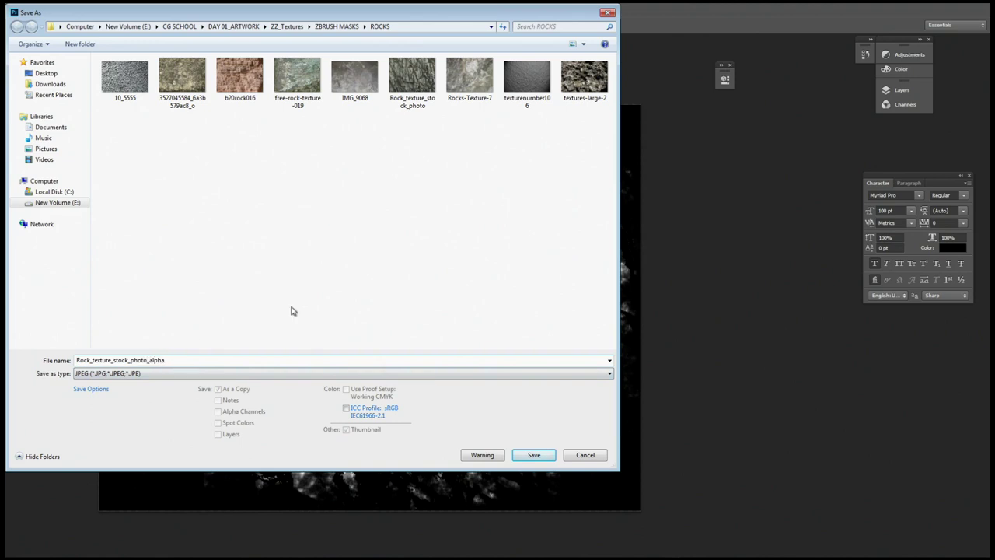
left_click(517, 457)
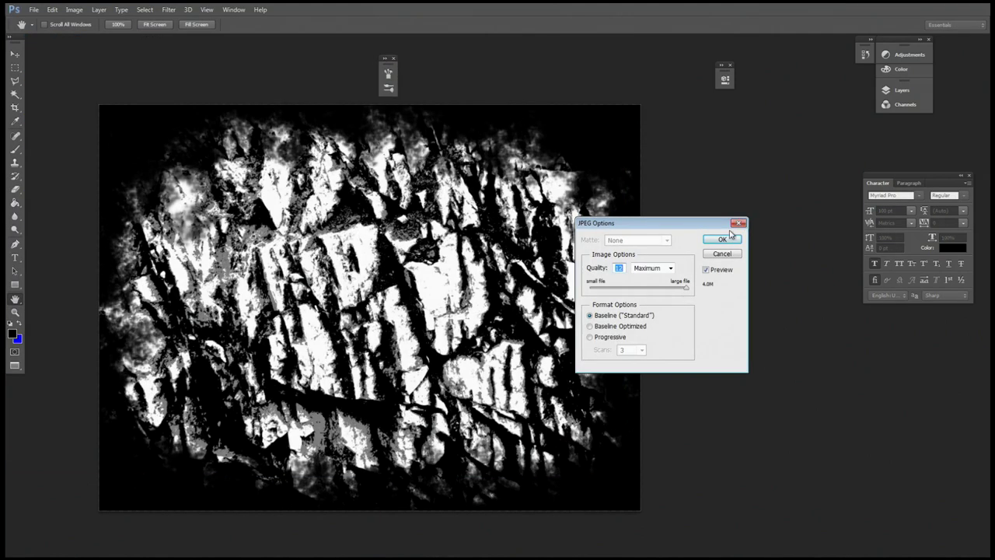
left_click(722, 238)
- Switch to ZBrush and import Rock_texture_stock_photo_alpha from the ROCKS folder as the brush alpha
key("super")
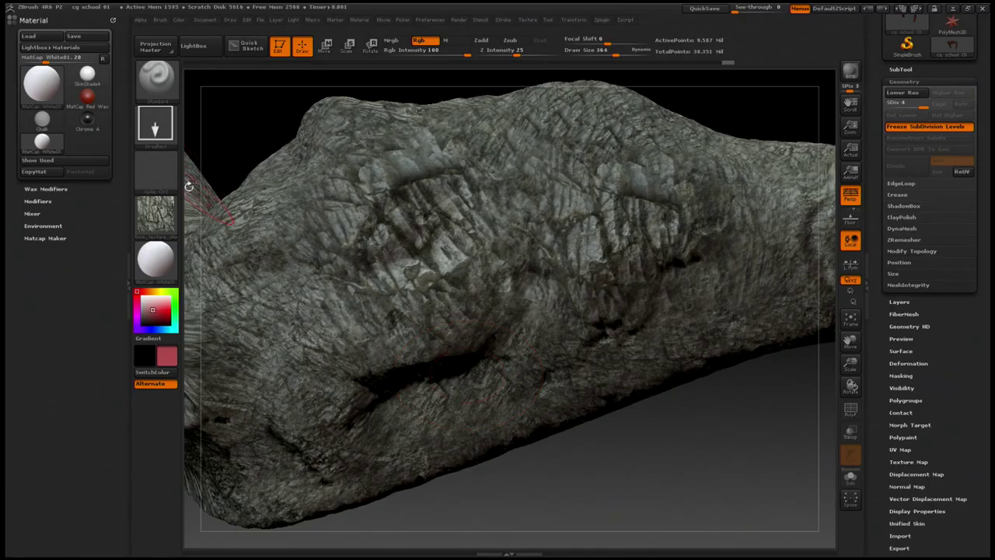
left_click(155, 171)
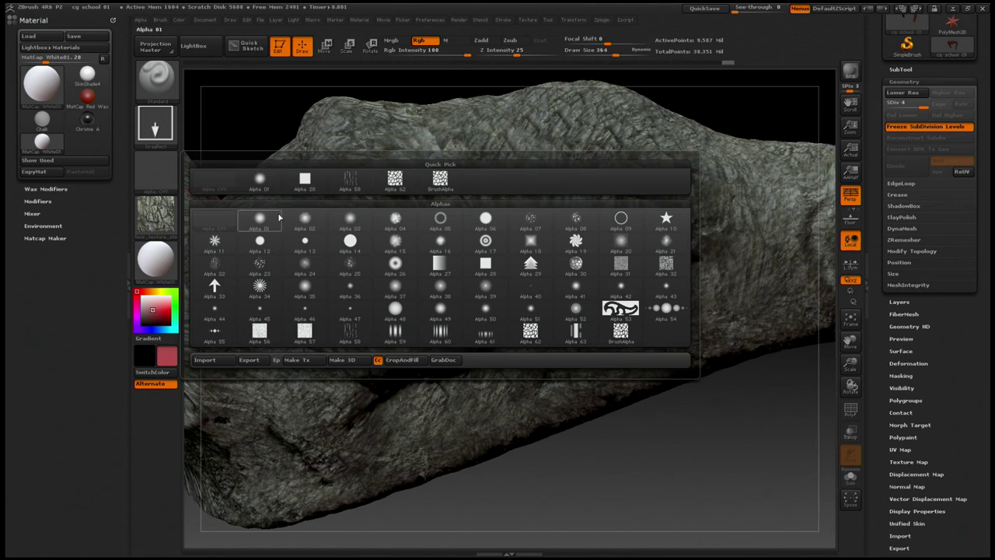
left_click(206, 360)
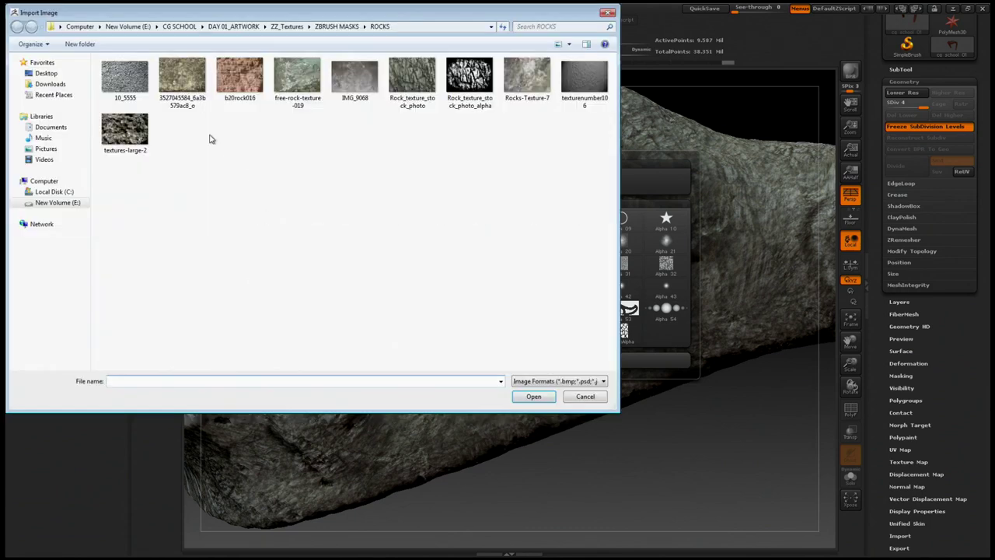
left_click(459, 91)
left_click(521, 397)
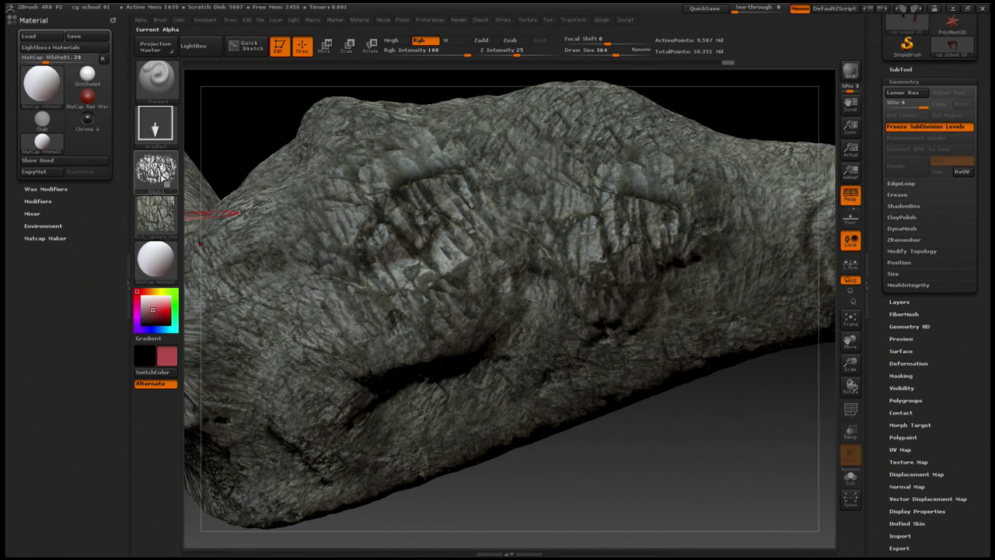
- Save the project as cg school 01.ZPR in 02_ASSET CREATION > 02_UNDERWATER > 01_ROCKS, overwriting the existing file
left_click(260, 20)
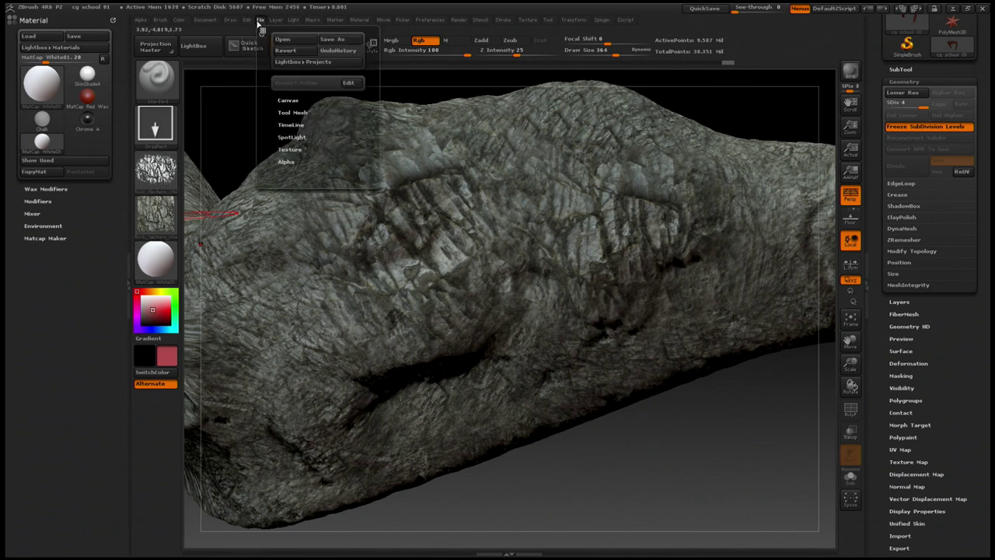
left_click(311, 42)
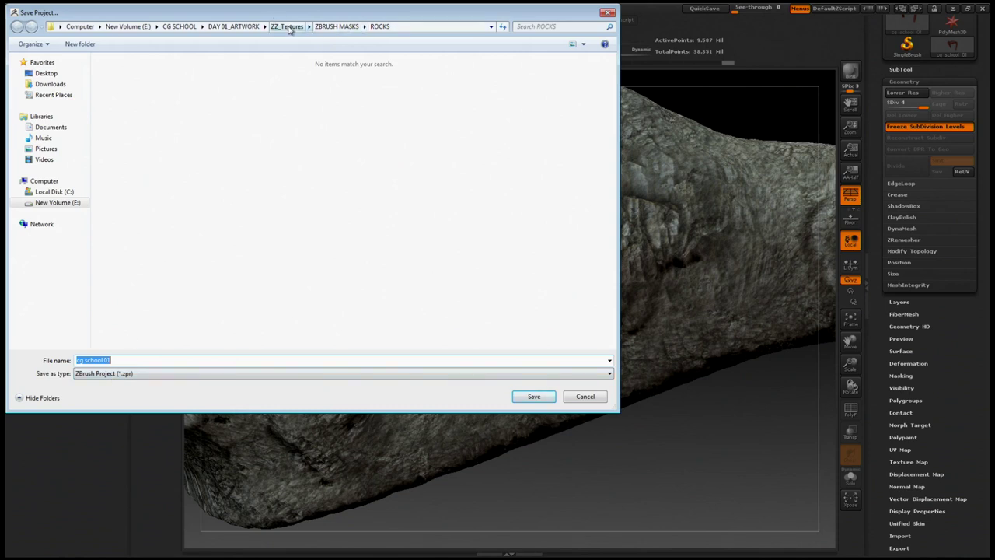
left_click_drag(166, 19, 191, 33)
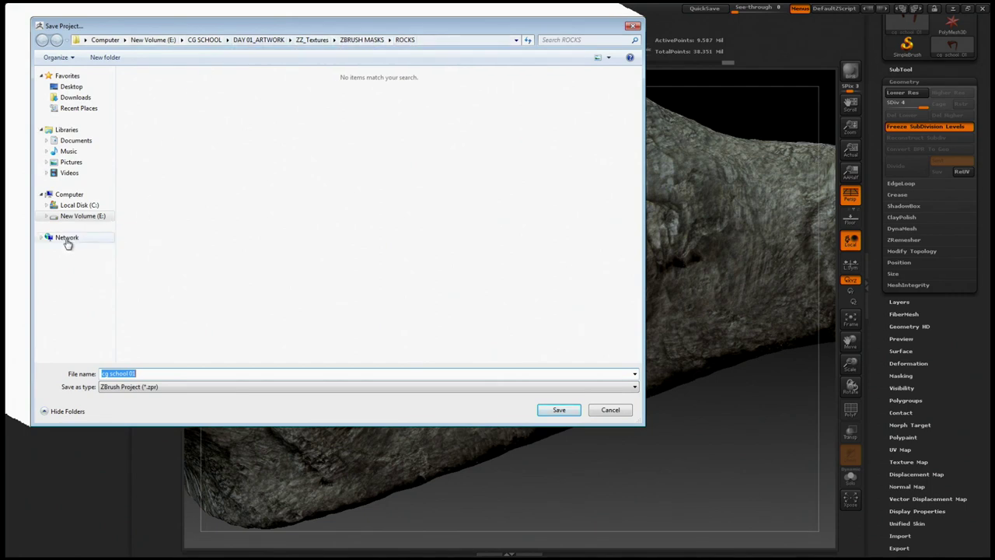
left_click(83, 215)
double_click(152, 108)
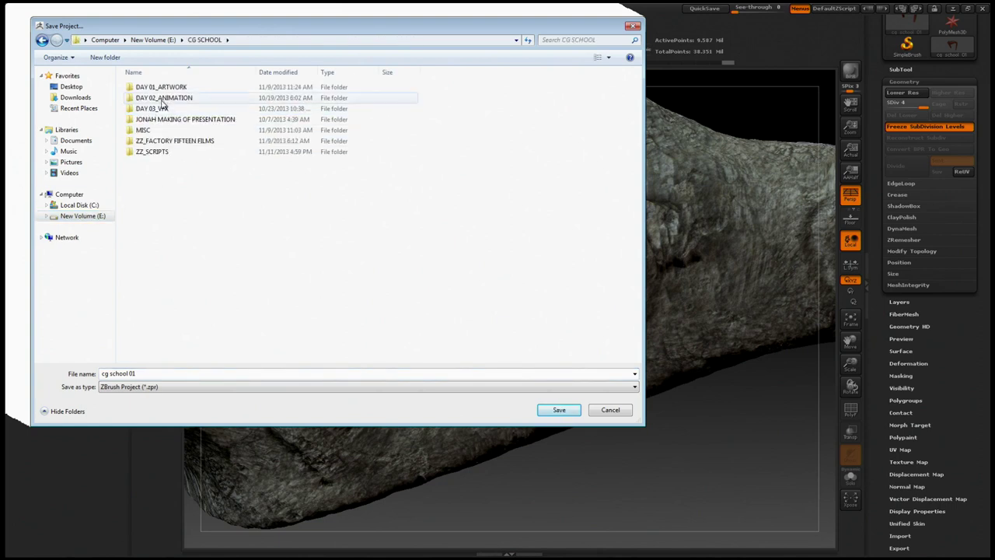
double_click(163, 87)
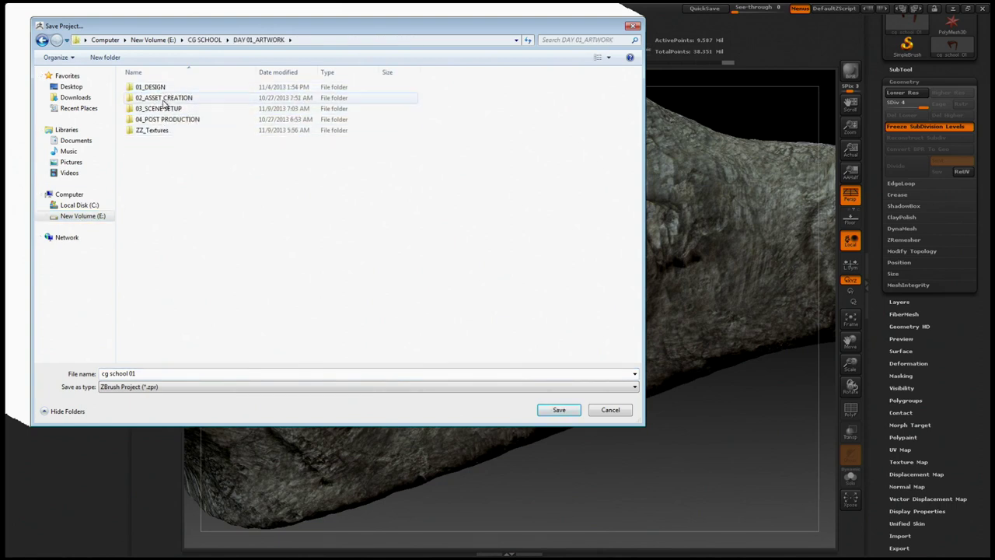
double_click(164, 98)
double_click(165, 98)
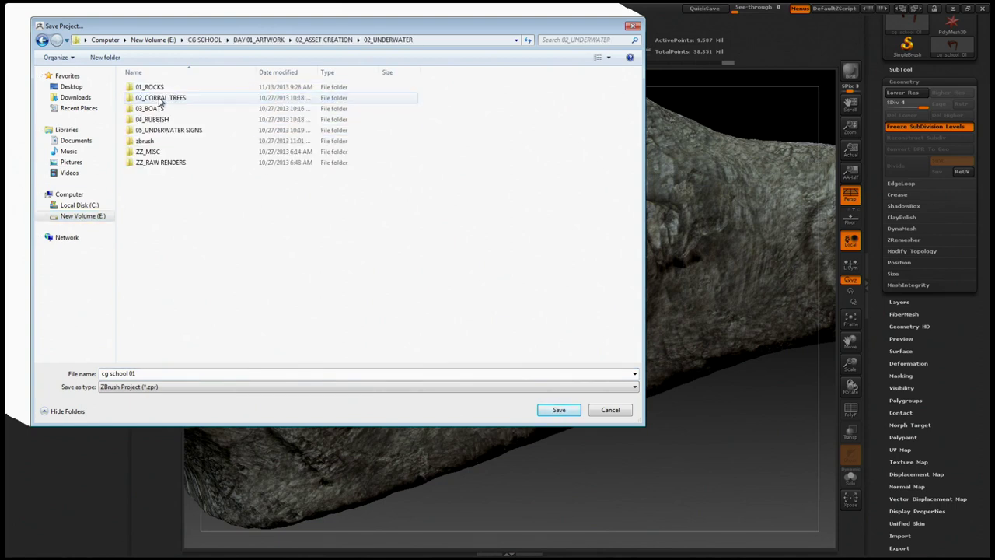
double_click(156, 87)
left_click(158, 88)
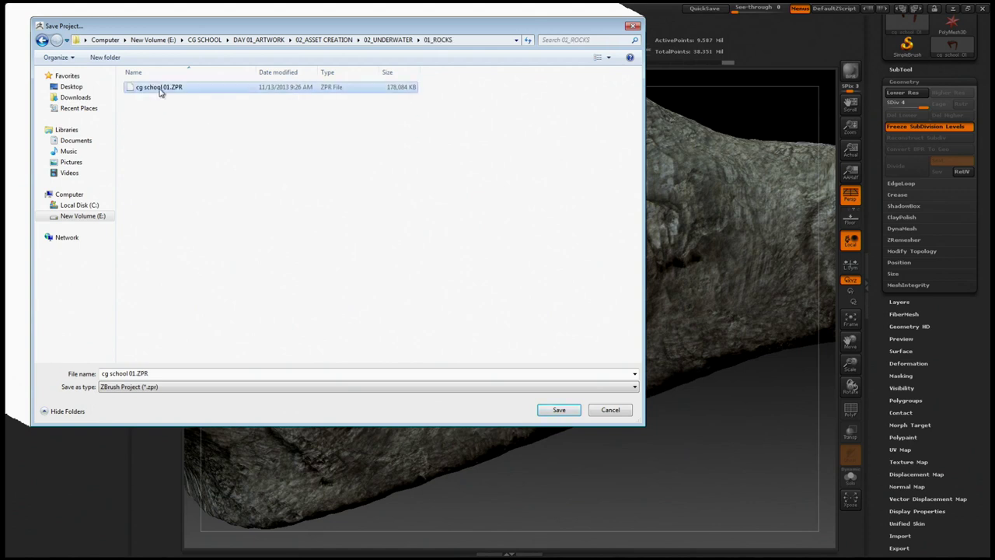
left_click(570, 411)
left_click(528, 281)
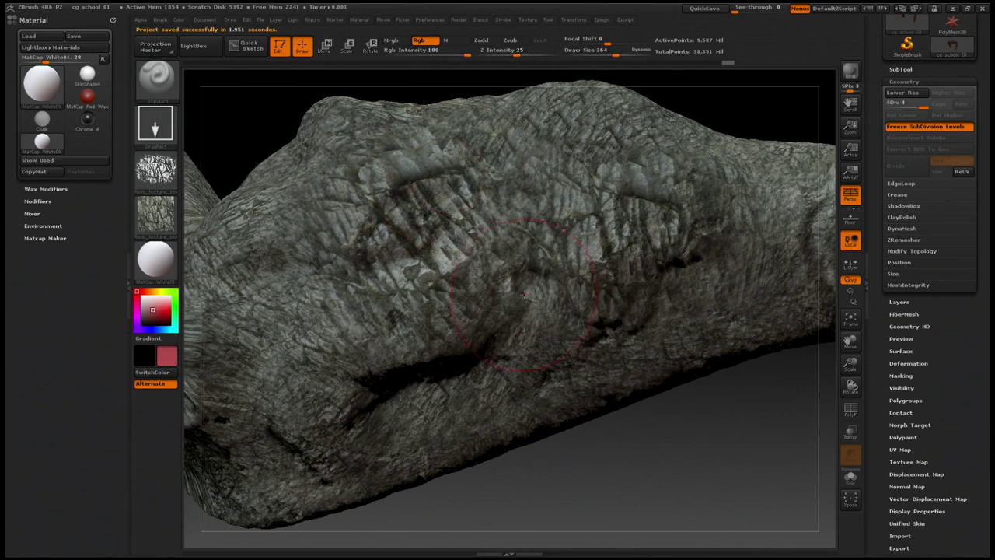
- Clear the brush's texture and alpha and set its stroke type to Color Spray
left_click_drag(639, 437, 638, 395, "alt")
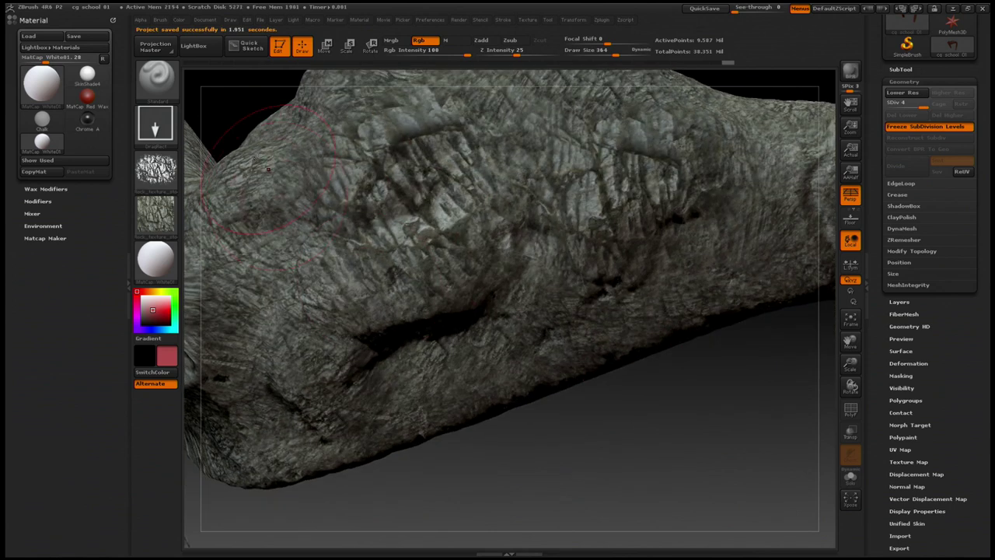
left_click_drag(239, 129, 202, 187)
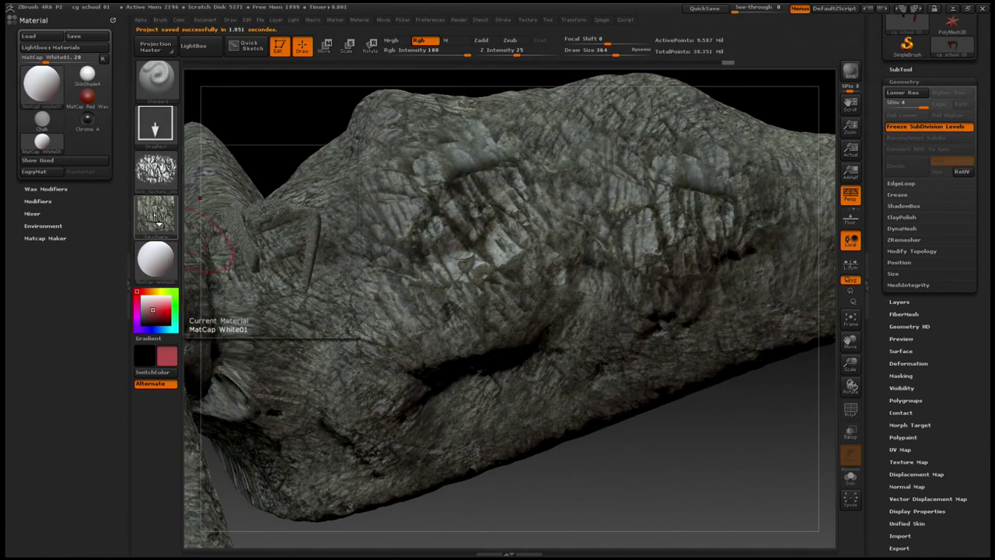
left_click(156, 214)
left_click(214, 226)
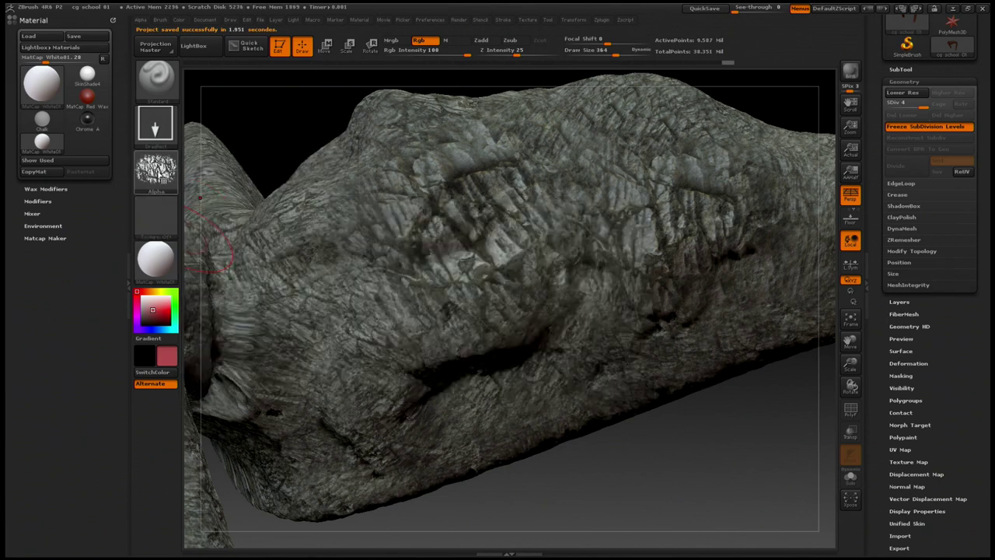
left_click(156, 167)
left_click(214, 187)
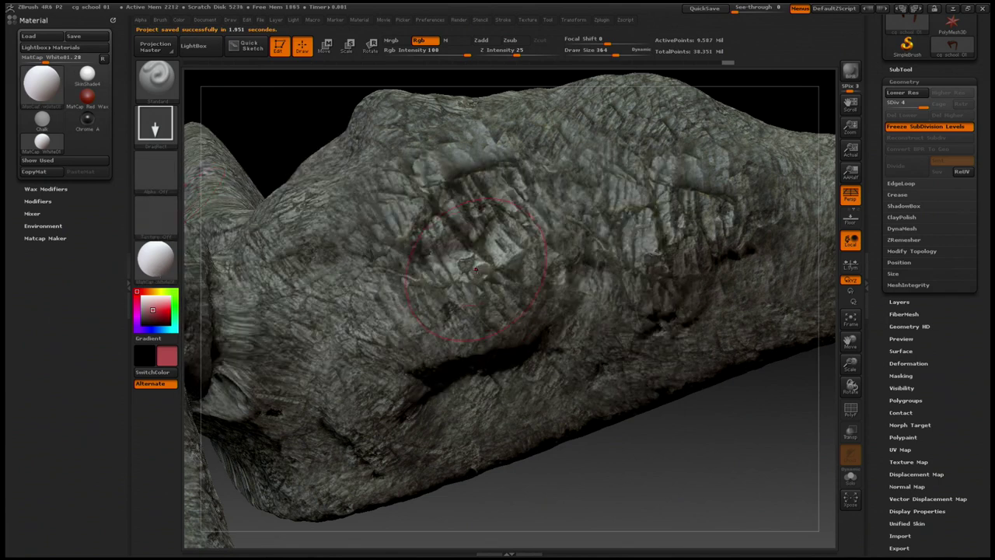
left_click(155, 125)
left_click(349, 136)
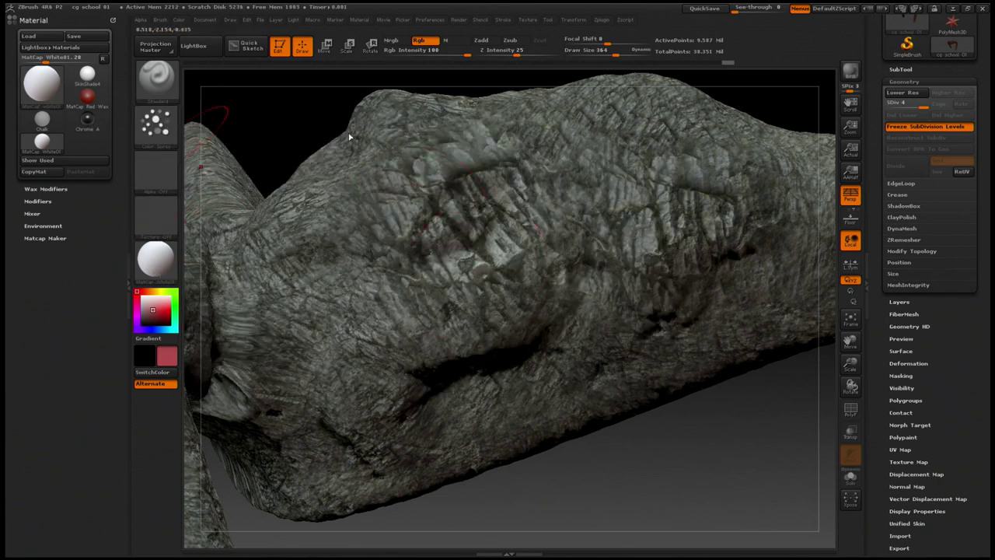
- Try color-spraying the rock surface with dark red, white, brighter red and black in turn
mouse_move(449, 278)
left_mouse_down()
mouse_move(373, 264)
mouse_move(249, 350)
mouse_move(607, 233)
mouse_move(361, 203)
mouse_move(288, 265)
mouse_move(738, 225)
mouse_move(334, 490)
mouse_move(290, 113)
mouse_move(322, 129)
mouse_move(326, 179)
left_mouse_up()
left_click_drag(150, 305, 137, 291)
mouse_move(342, 249)
left_mouse_down()
mouse_move(443, 288)
mouse_move(310, 253)
left_mouse_up()
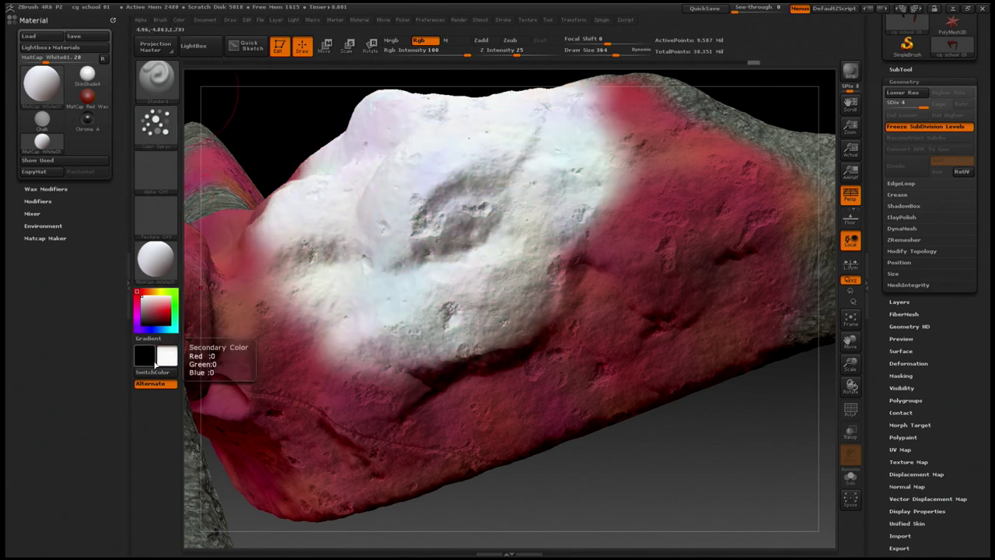
left_click(165, 307)
mouse_move(322, 256)
left_mouse_down()
mouse_move(326, 379)
mouse_move(528, 410)
left_mouse_up()
mouse_move(560, 194)
left_mouse_down()
mouse_move(700, 164)
mouse_move(404, 140)
left_mouse_up()
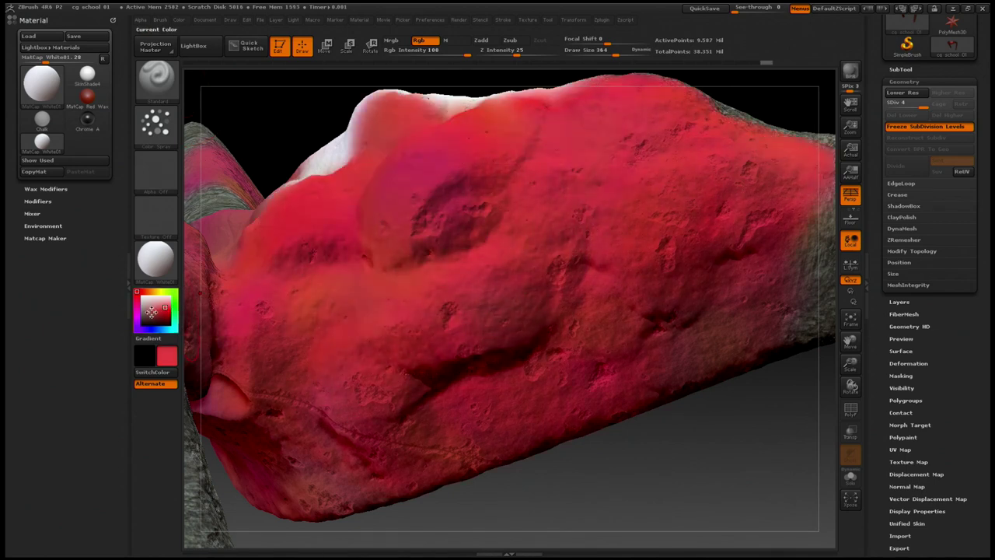
mouse_move(154, 314)
left_mouse_down()
mouse_move(140, 294)
mouse_move(143, 323)
left_mouse_up()
mouse_move(426, 200)
left_mouse_down()
mouse_move(422, 289)
mouse_move(327, 358)
mouse_move(280, 350)
left_mouse_up()
- Cover the painted rock with white using the Color Spray stroke, continuing with the Spray stroke
left_click(139, 293)
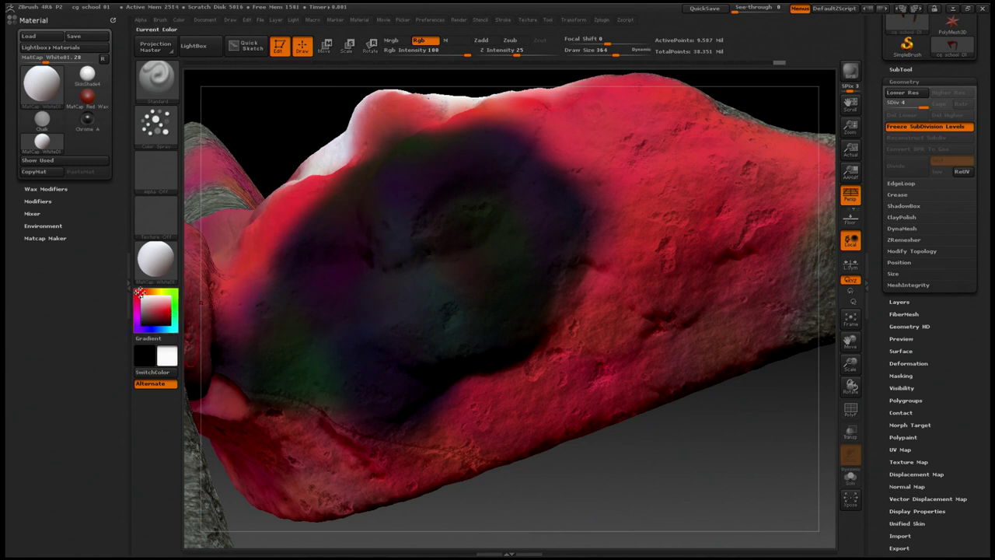
mouse_move(279, 271)
left_mouse_down()
mouse_move(405, 248)
mouse_move(357, 404)
mouse_move(529, 295)
mouse_move(368, 258)
mouse_move(622, 350)
mouse_move(591, 124)
mouse_move(466, 164)
left_mouse_up()
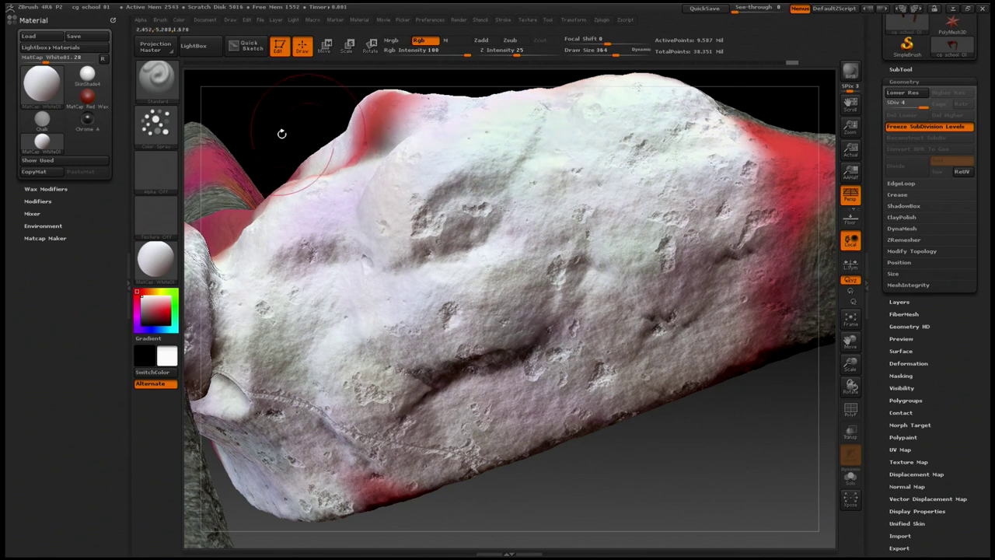
left_click(155, 126)
left_click(395, 135)
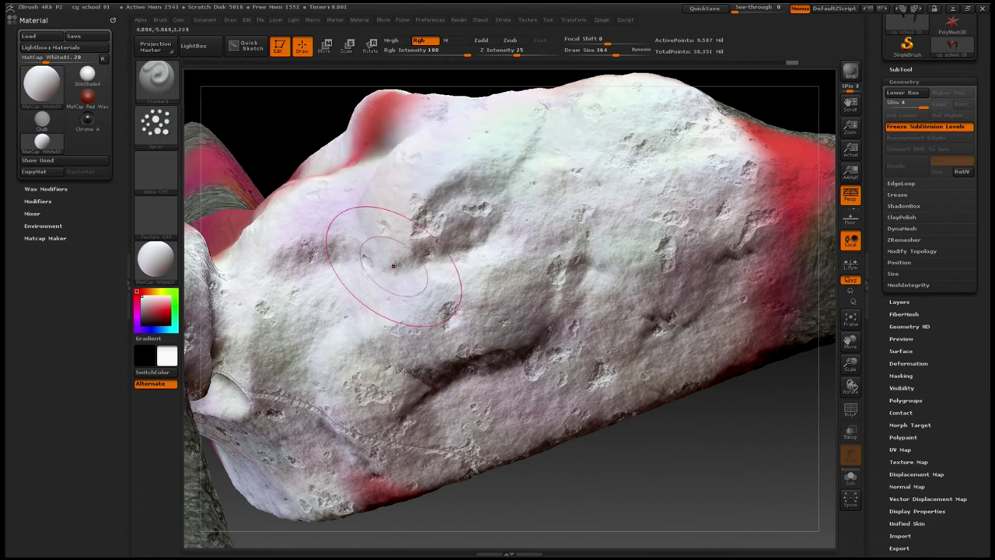
left_click_drag(395, 268, 395, 257)
- Switch the stroke to Dots and paint the remaining red and tinted rock areas white
left_click(155, 126)
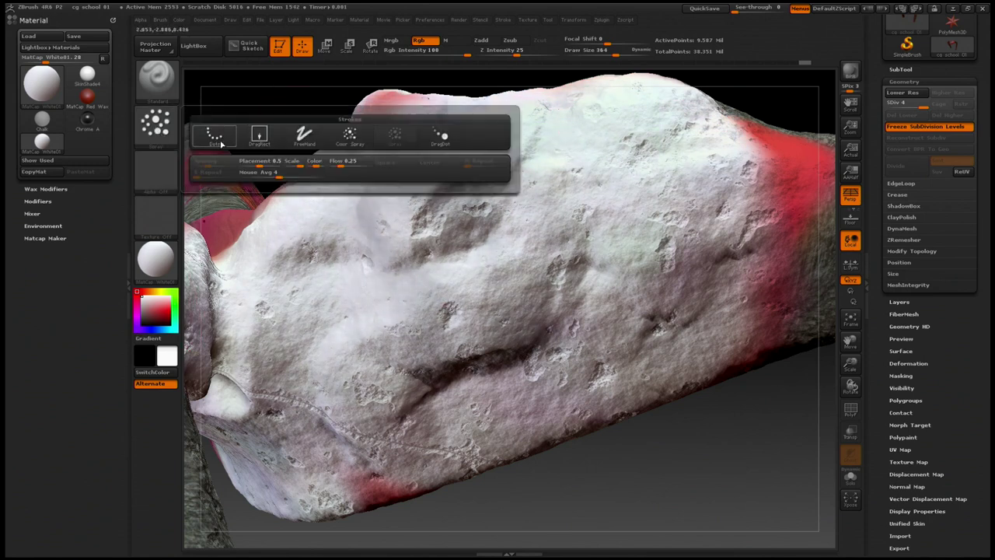
left_click(215, 137)
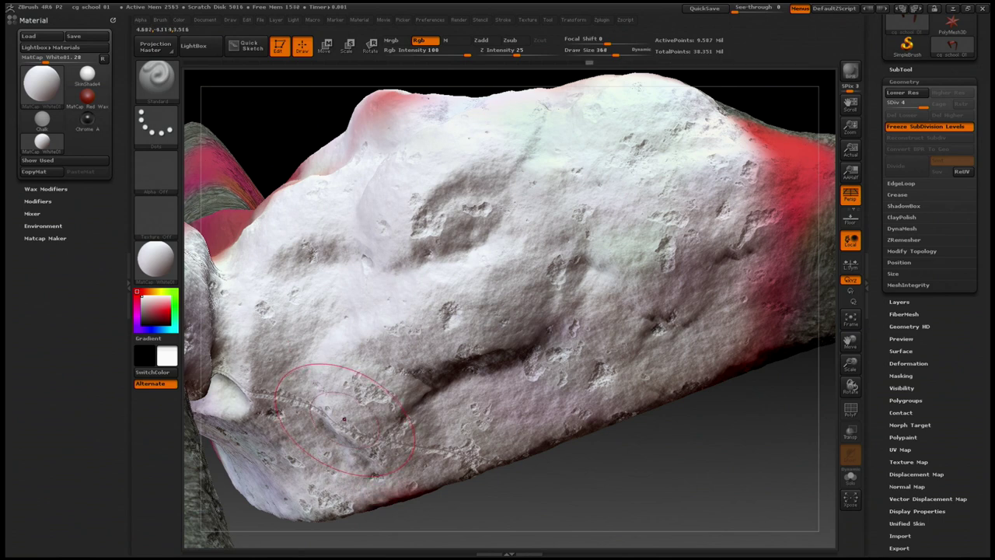
mouse_move(342, 420)
left_mouse_down()
mouse_move(505, 342)
mouse_move(816, 226)
mouse_move(738, 140)
mouse_move(303, 179)
left_mouse_up()
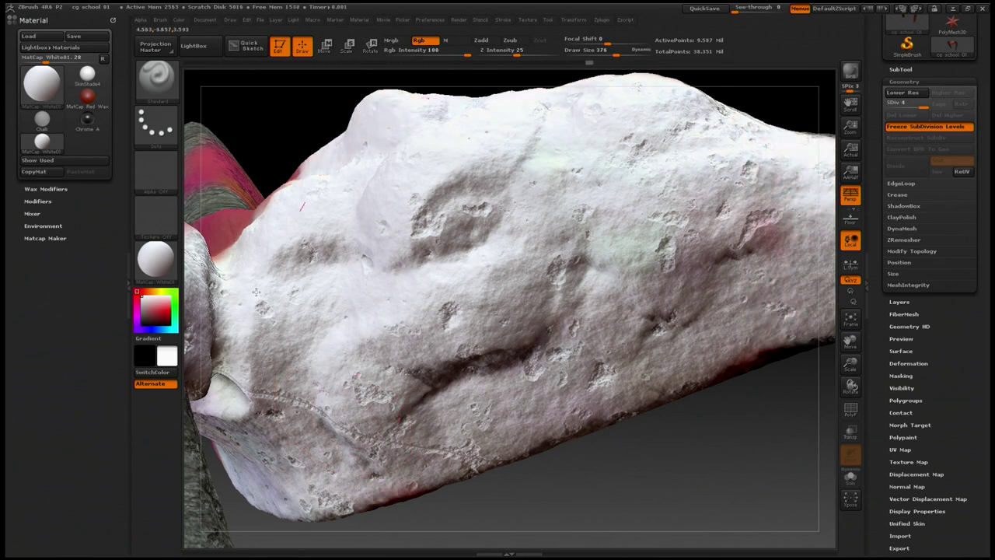
left_click_drag(256, 292, 425, 438)
mouse_move(432, 160)
left_mouse_down()
mouse_move(296, 488)
mouse_move(282, 417)
mouse_move(593, 389)
left_mouse_up()
- Load the Rock_texture_stock_photo_alpha alpha and Rock_texture_stock_photo texture, set the stroke to DragRect and stamp them onto the white rock
left_click(159, 173)
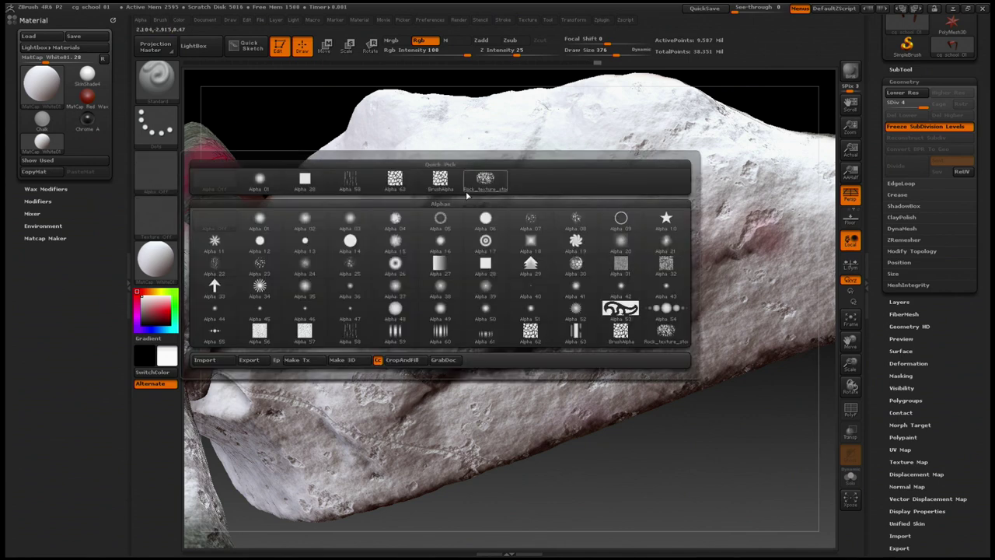
left_click(485, 179)
left_click(158, 213)
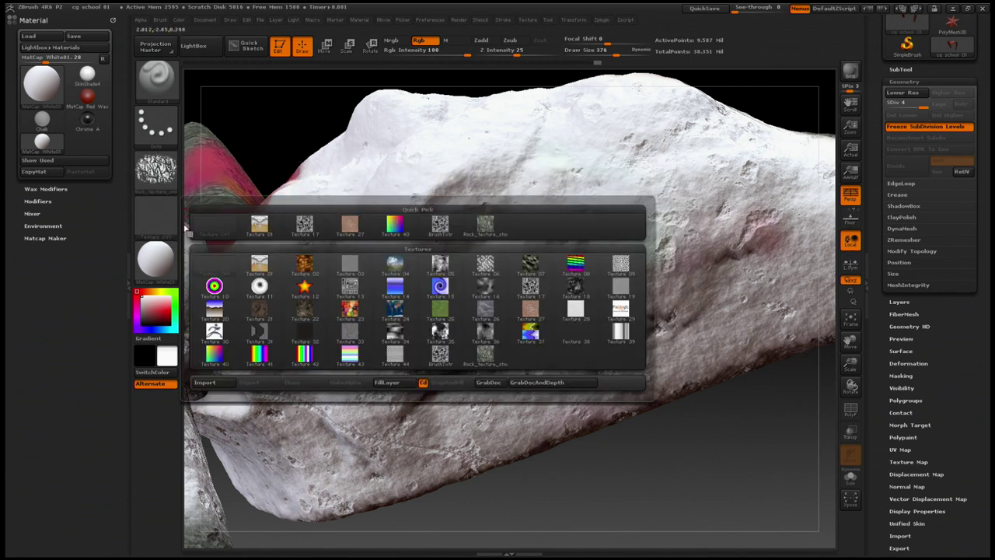
left_click(486, 229)
left_click(157, 124)
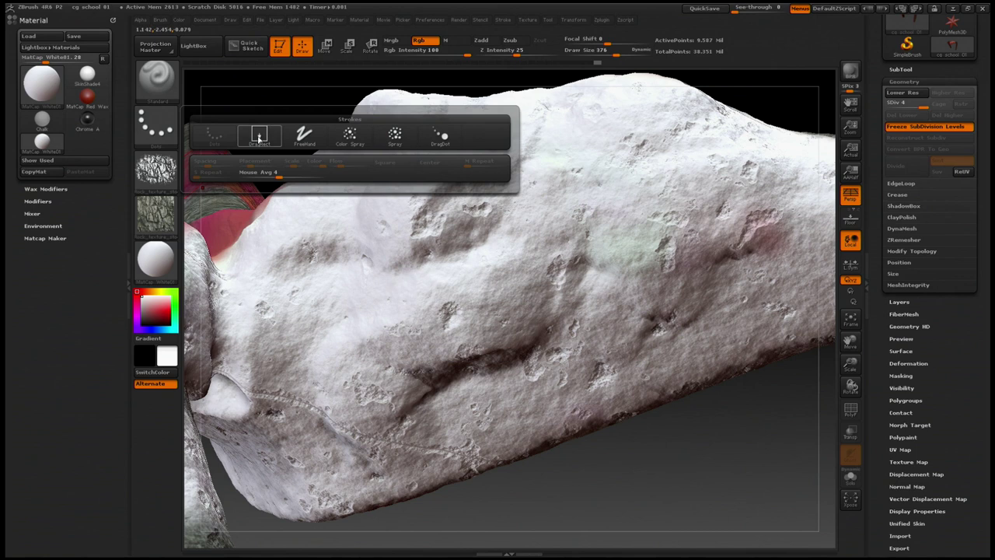
left_click(259, 138)
mouse_move(471, 211)
left_mouse_down()
mouse_move(544, 288)
mouse_move(589, 489)
mouse_move(624, 545)
mouse_move(595, 485)
left_mouse_up()
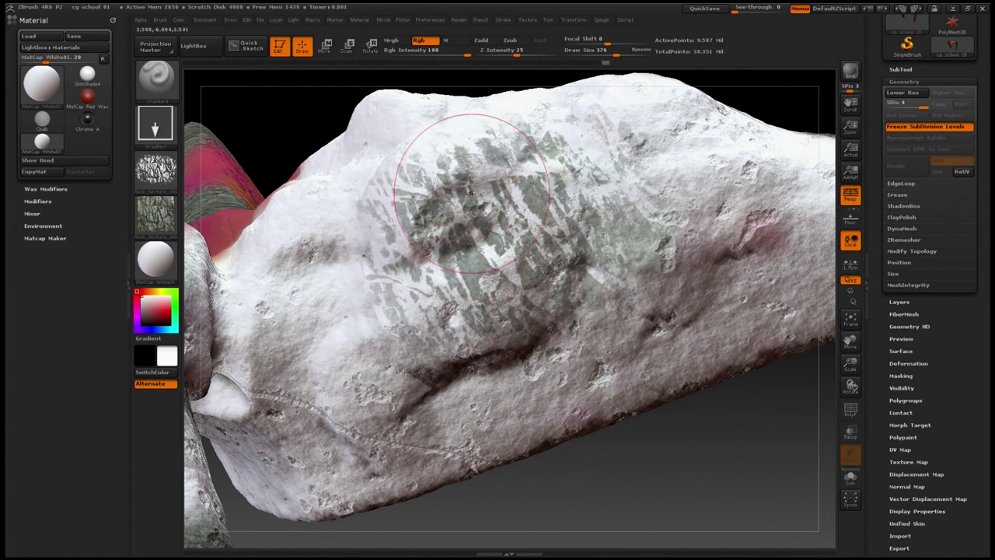
- Switch to Photoshop and compare the alpha with the Layer 1, Posterize 1, Threshold 1 and Black & White layers toggled
key("super")
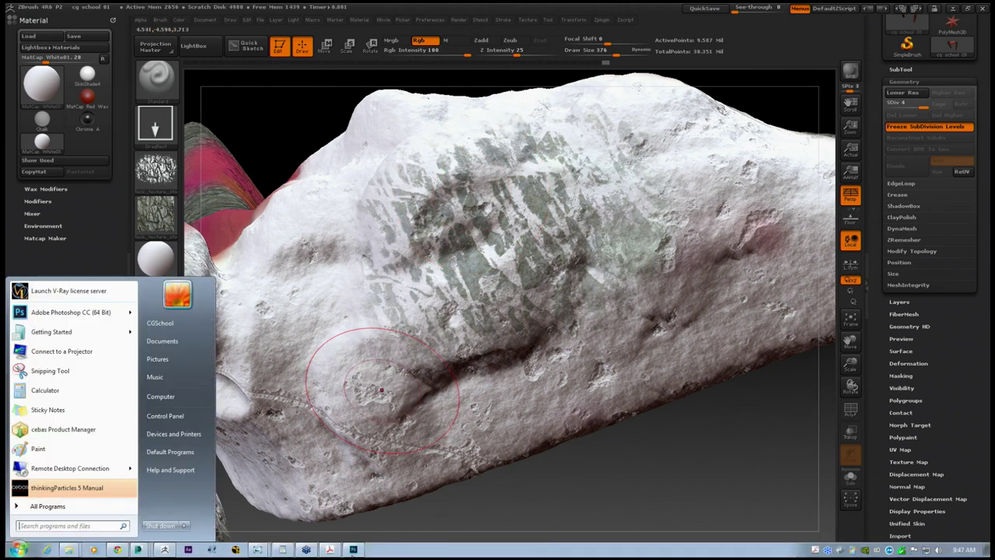
left_click(353, 550)
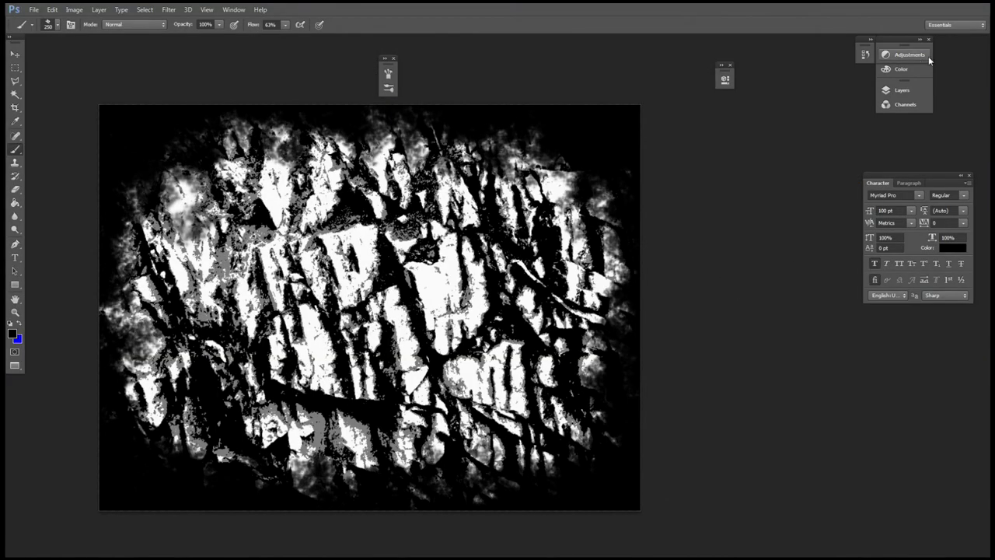
left_click(902, 90)
left_click(768, 140)
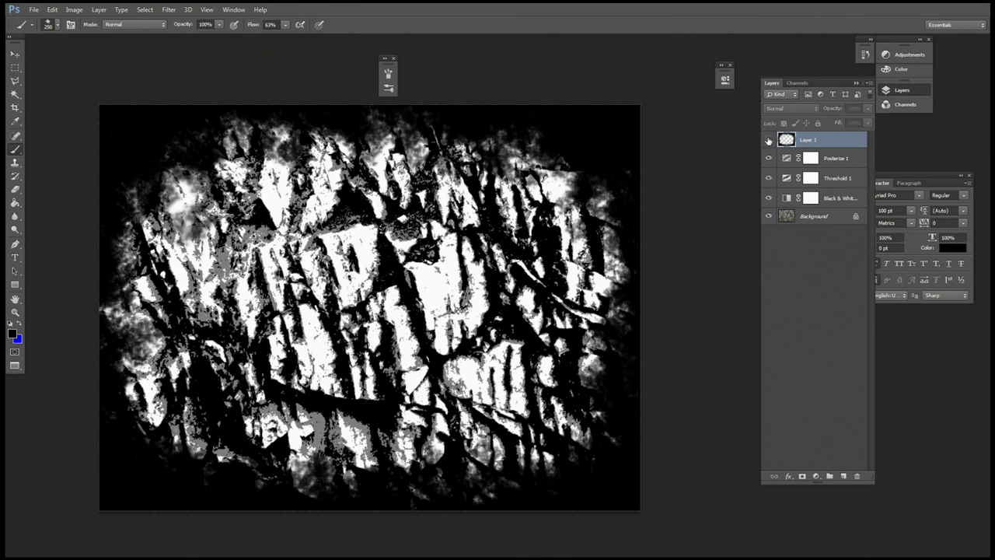
left_click(768, 140)
left_click(769, 159)
left_click(769, 159)
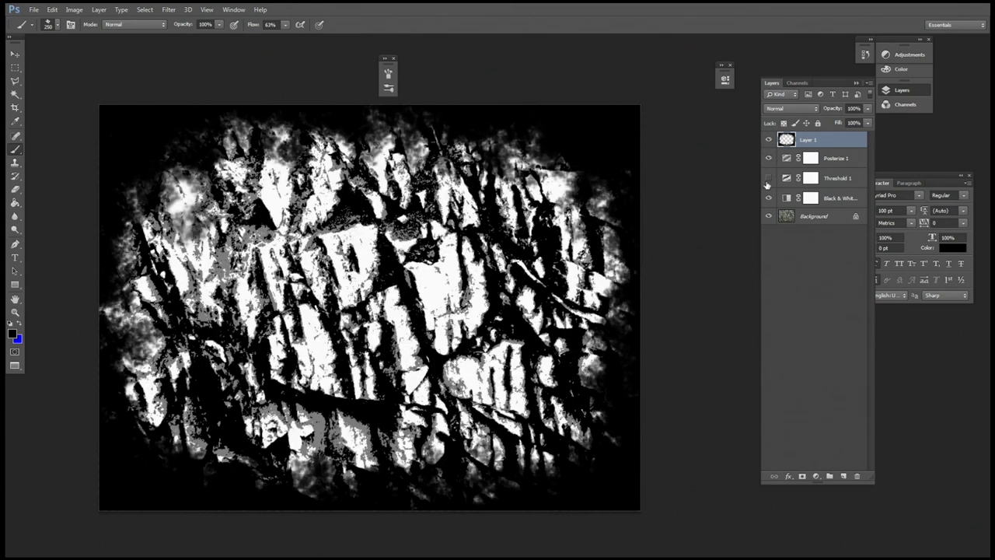
left_click(769, 178)
left_click(769, 178)
left_click(769, 198)
left_click(769, 178)
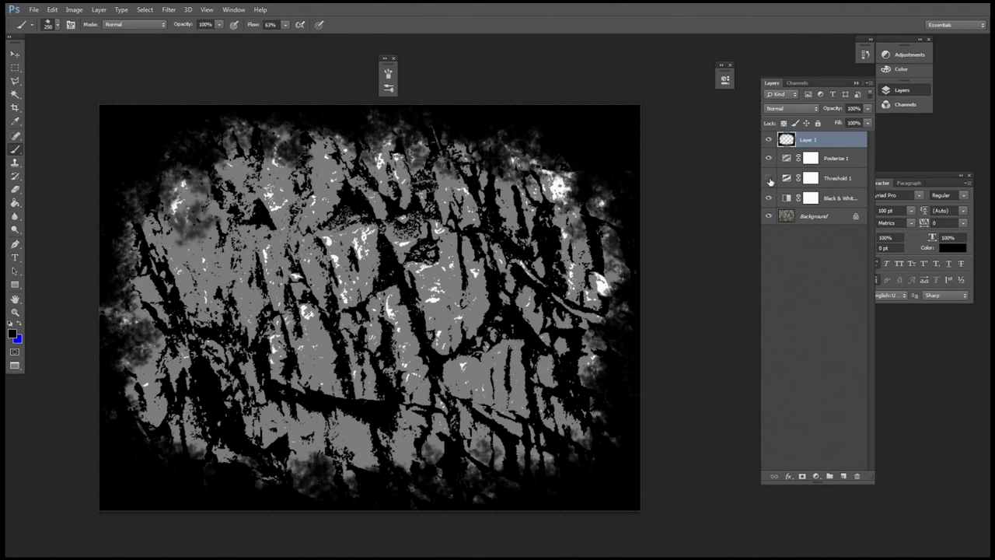
left_click(769, 178)
left_click(769, 178)
left_click(769, 158)
left_click(769, 158)
- Hide the Posterize 1 and Threshold 1 adjustment layers, leaving the black-bordered grayscale rock image
left_click(768, 158)
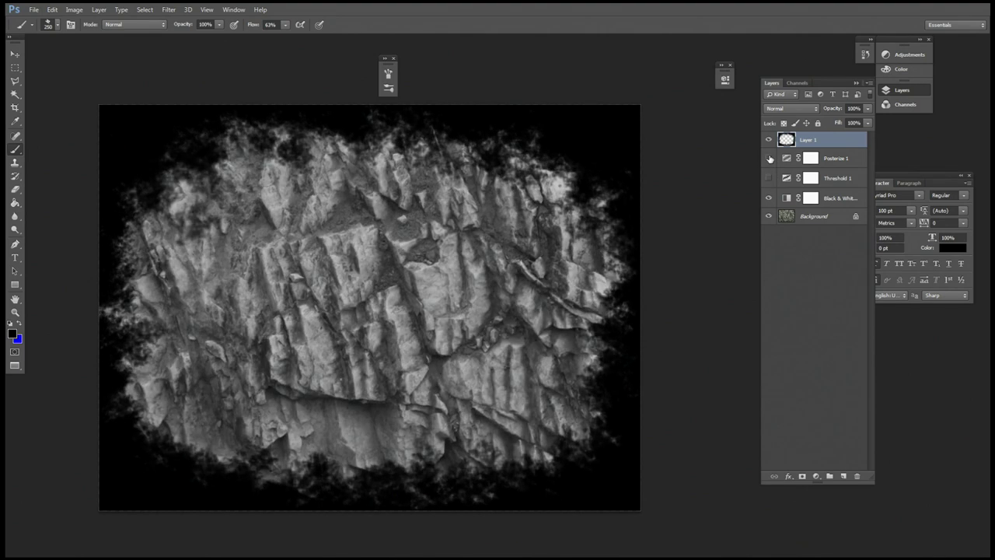
left_click(769, 159)
left_click(769, 158)
left_click(769, 178)
left_click(768, 179)
left_click(768, 160)
left_click(767, 178)
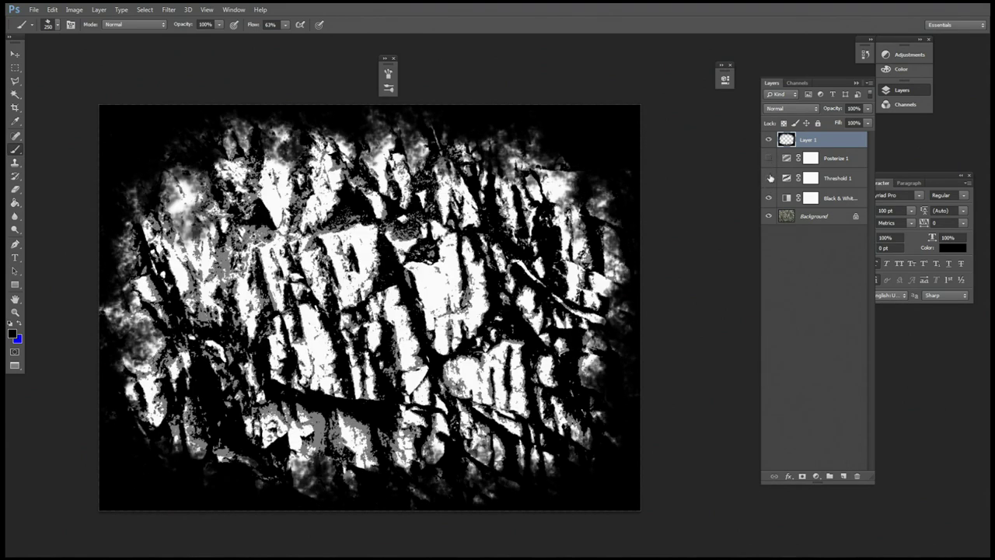
left_click(769, 178)
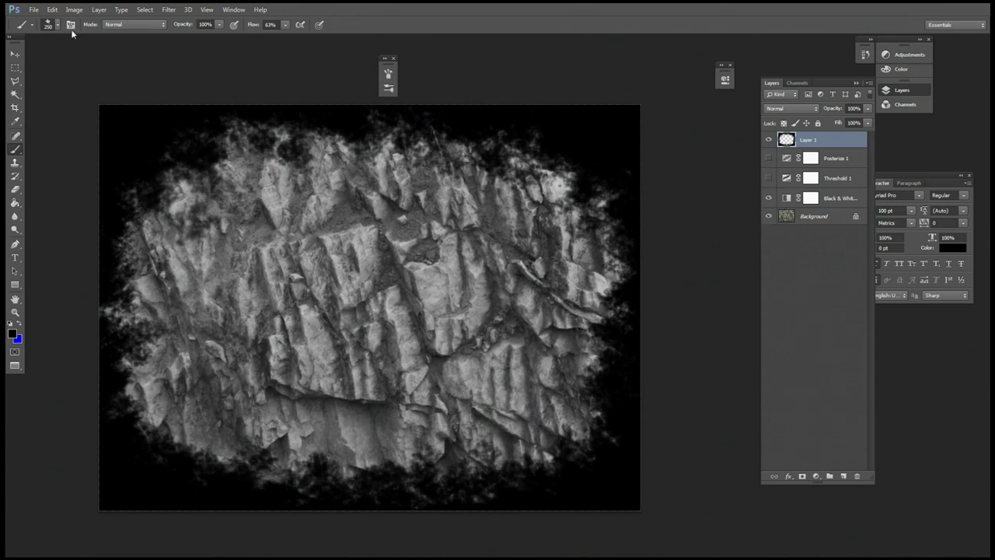
- Save the grayscale rock image as a maximum-quality JPEG named "Rock_texture_stock_photo_alpha 2" in the ROCKS folder
left_click(33, 9)
left_click(46, 129)
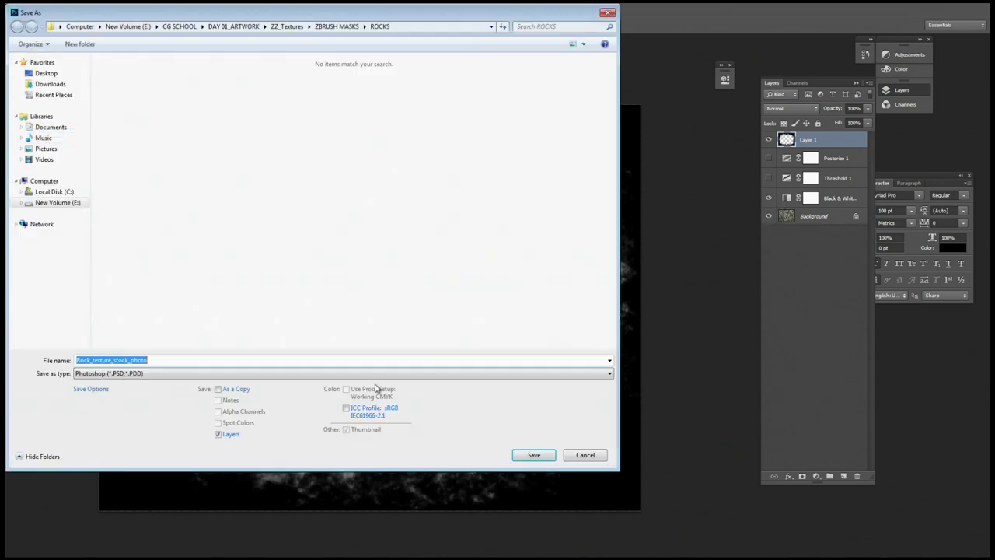
left_click(156, 374)
left_click(137, 458)
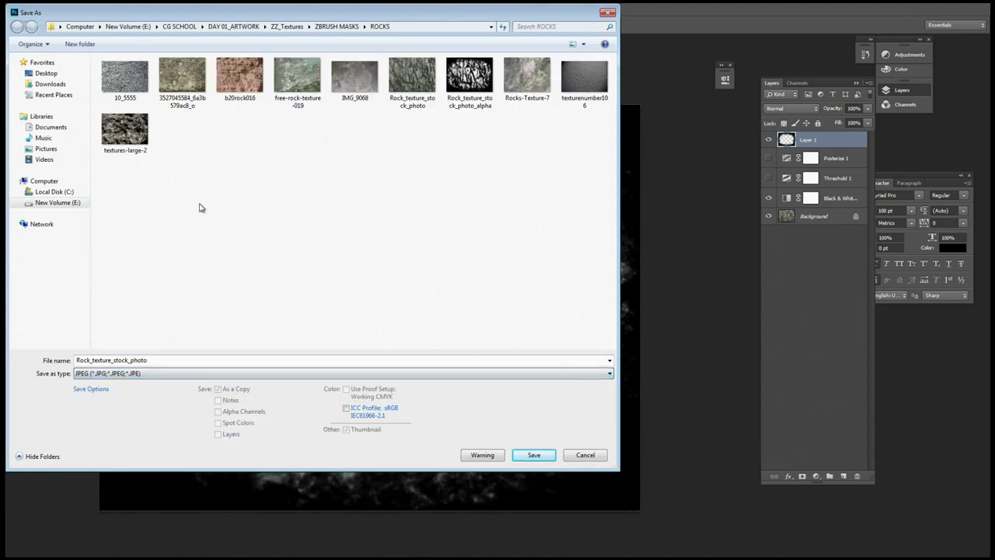
left_click(187, 362)
type("_alpha 2")
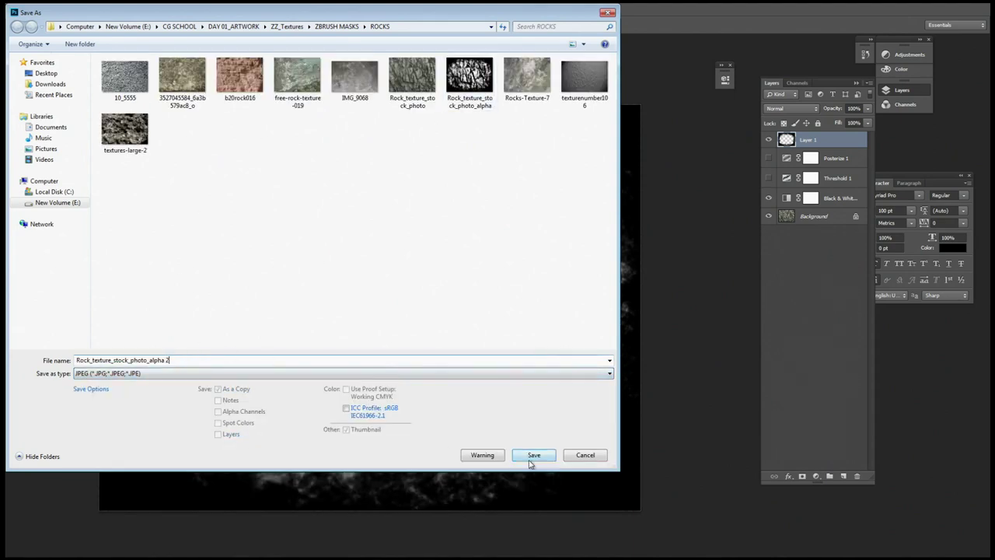
left_click(532, 459)
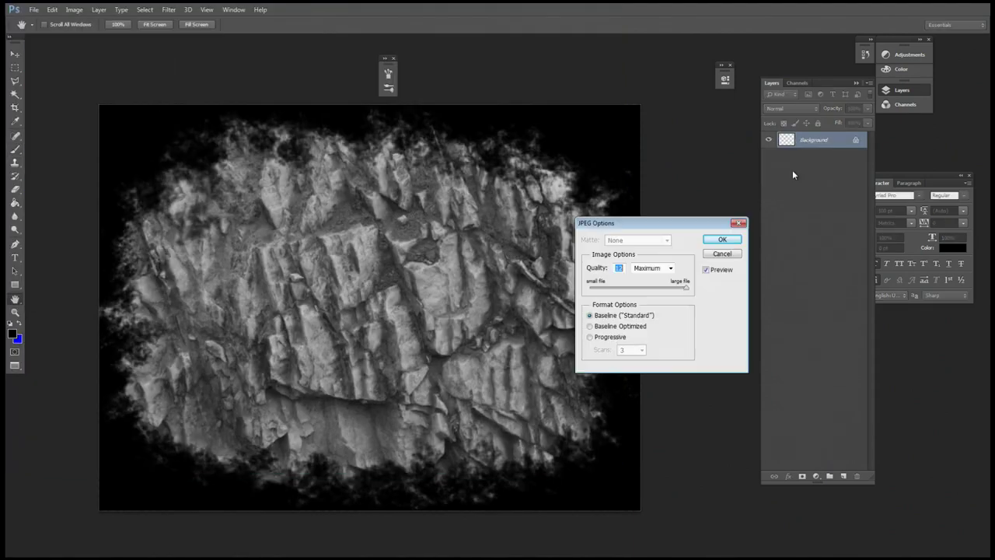
left_click(720, 241)
- Switch to ZBrush and import Rock_texture_stock_photo_alpha 2 from ZZ_Textures > ZBRUSH MASKS > ROCKS as the brush alpha
key("super")
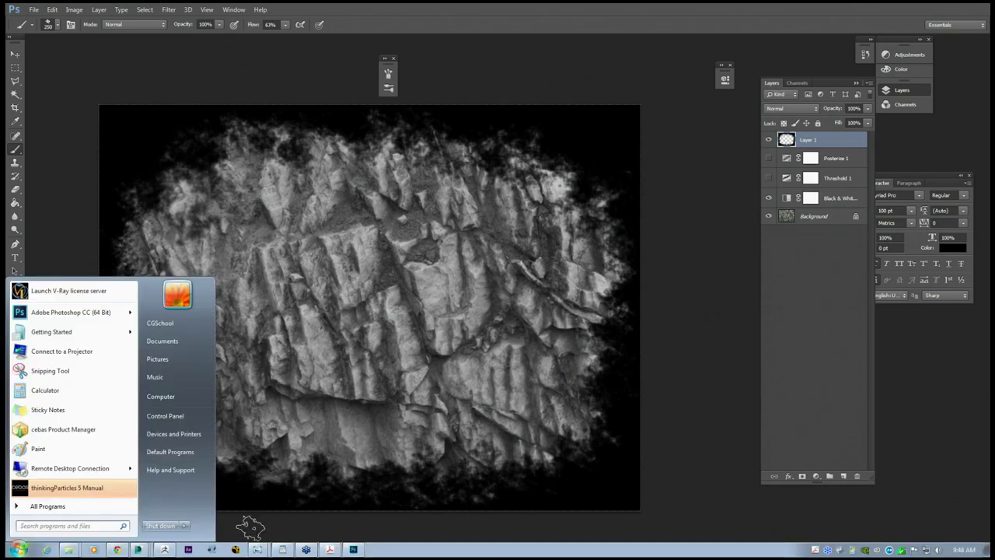
left_click(165, 550)
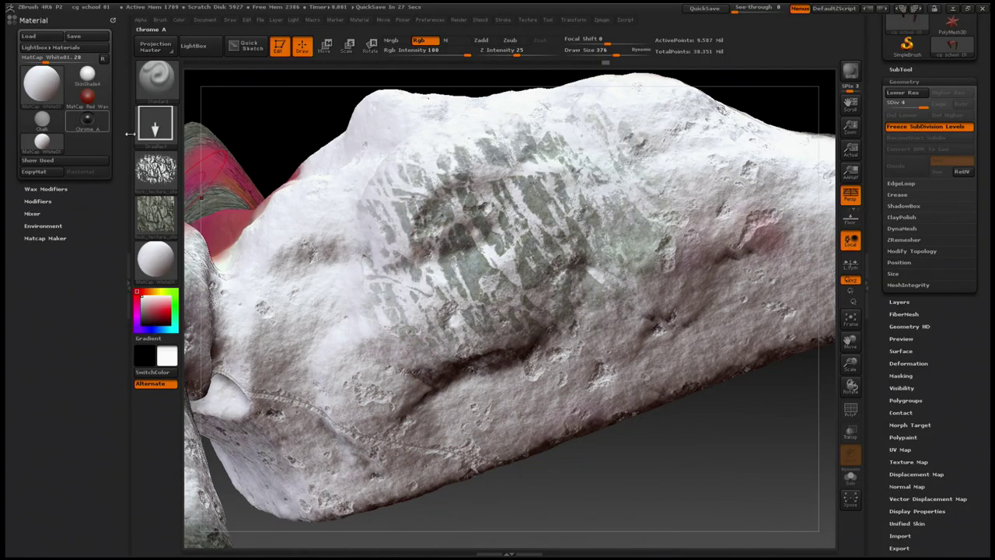
left_click(167, 187)
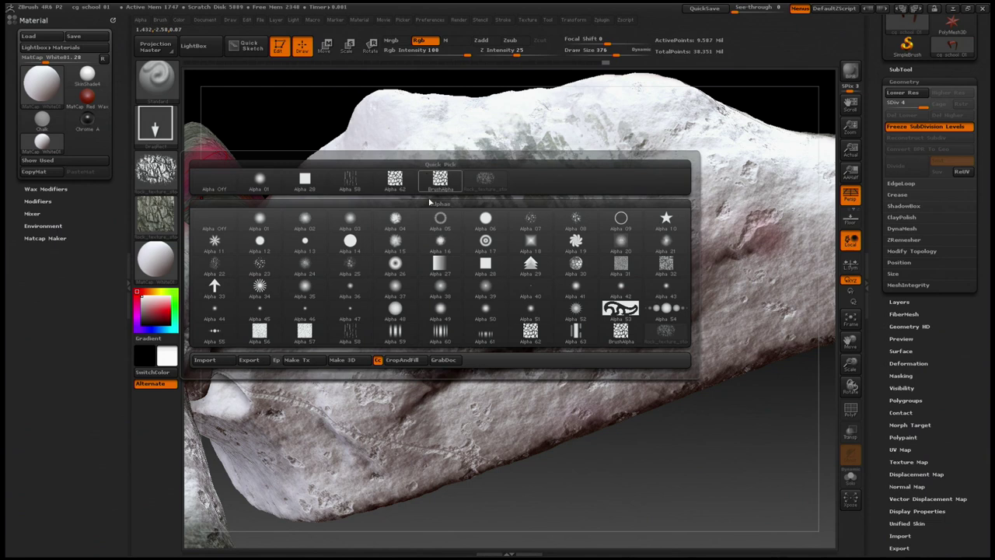
left_click(206, 360)
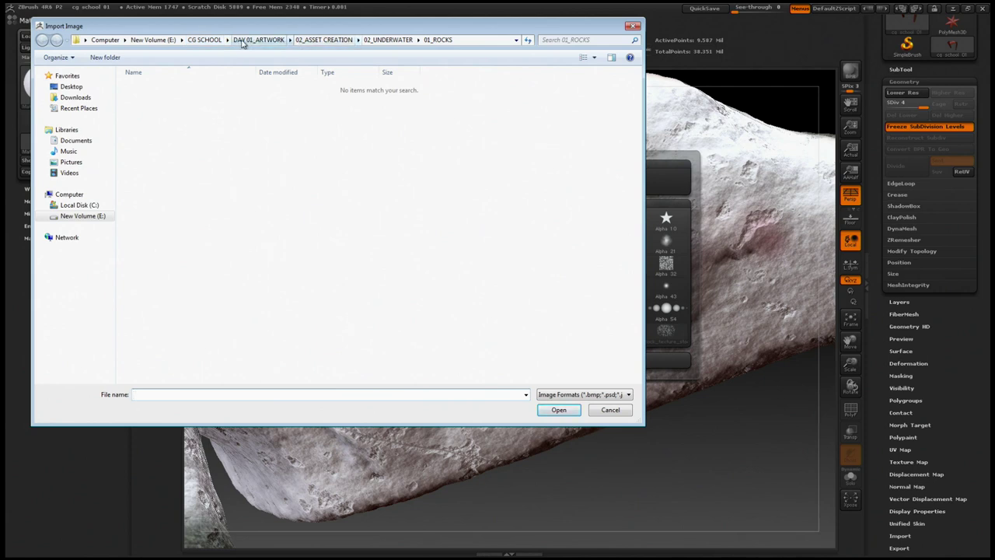
left_click(203, 39)
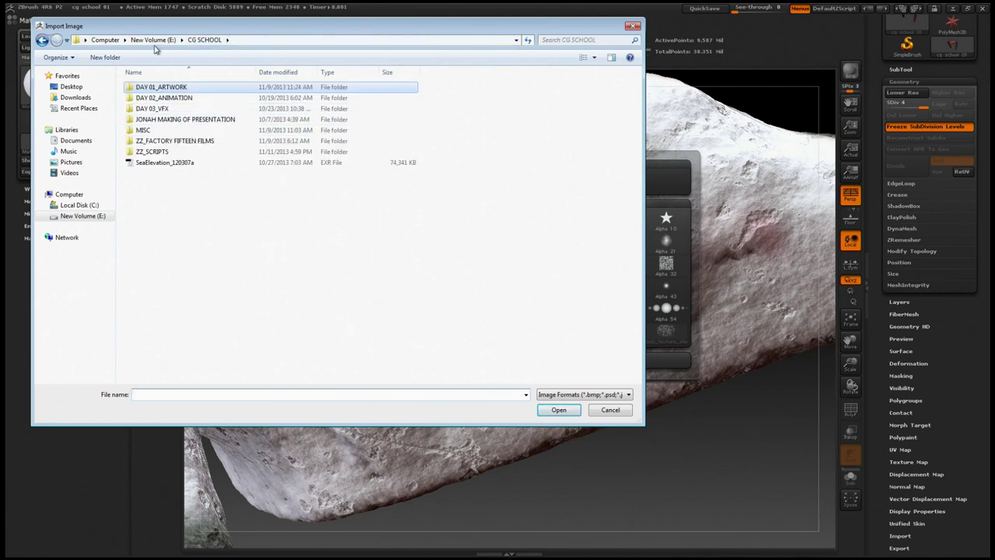
double_click(167, 87)
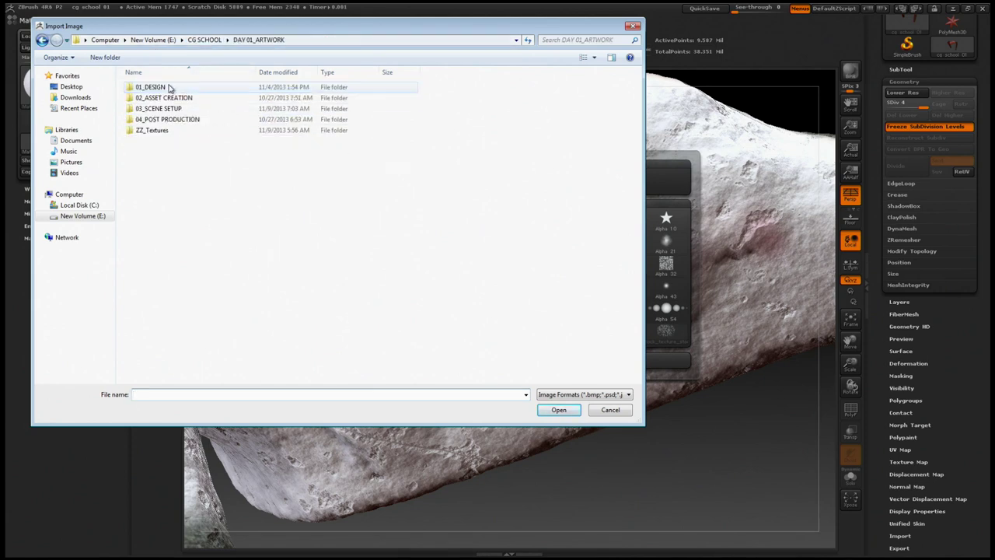
double_click(153, 132)
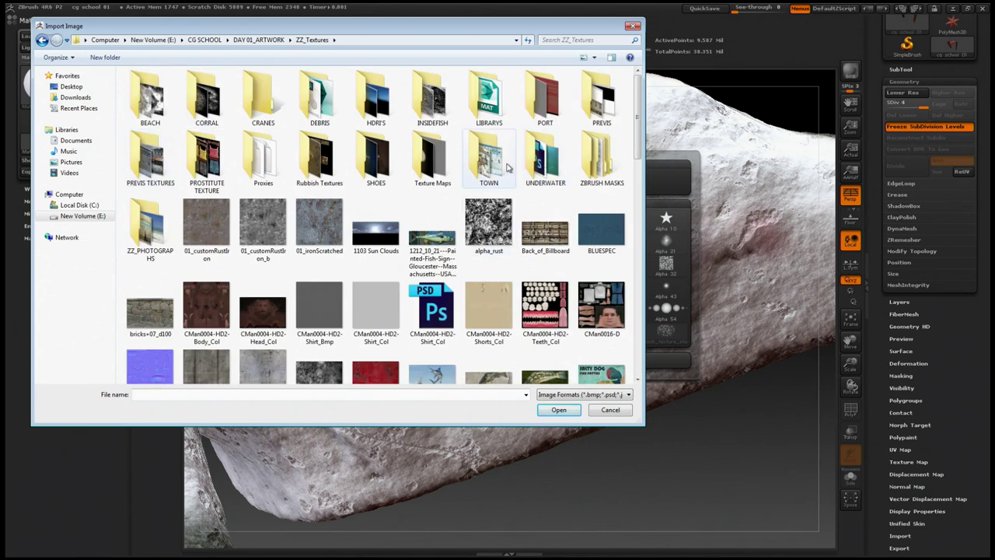
double_click(547, 159)
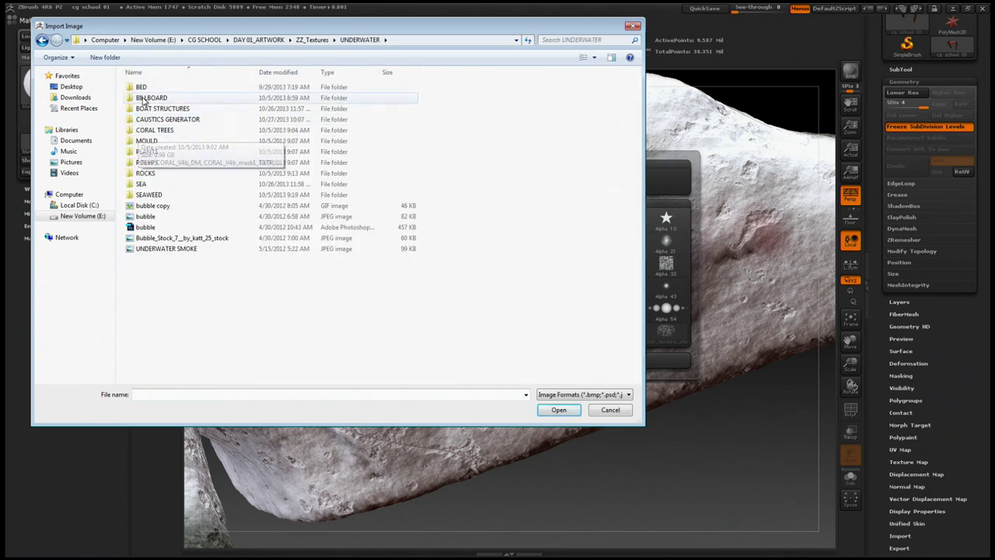
left_click(43, 40)
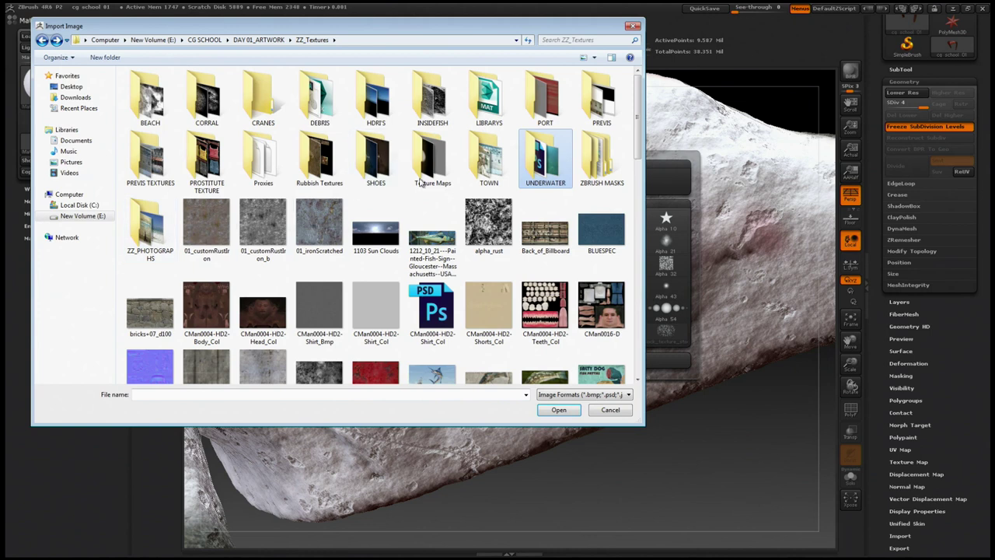
double_click(600, 160)
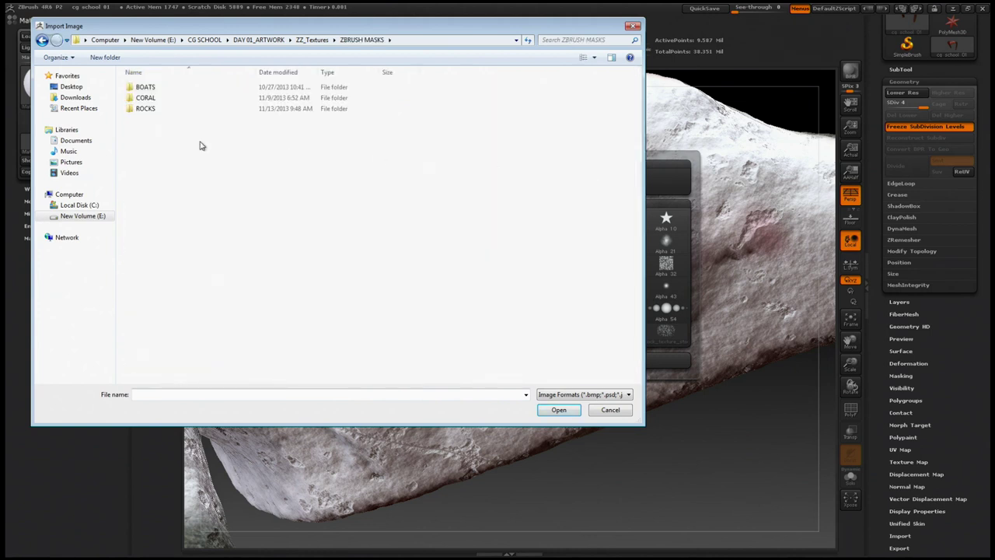
double_click(150, 110)
left_click(487, 97)
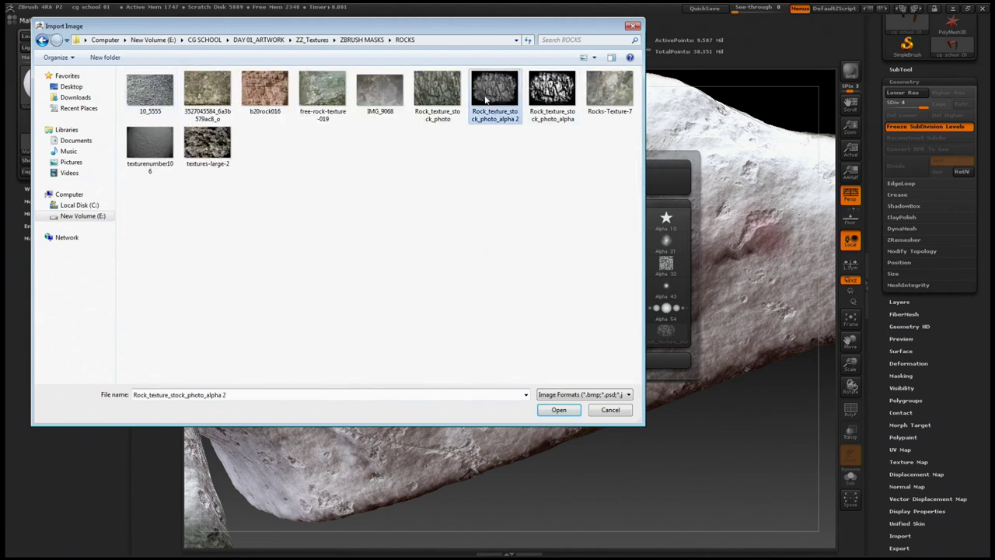
left_click(559, 410)
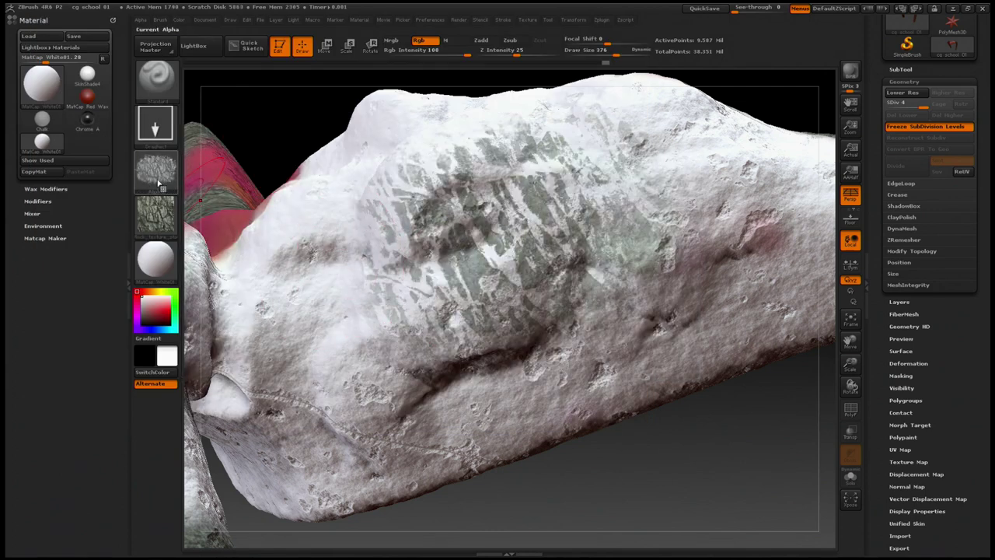
- Stamp the rock texture onto the white rock surface using the softer grayscale alpha
right_click(441, 402)
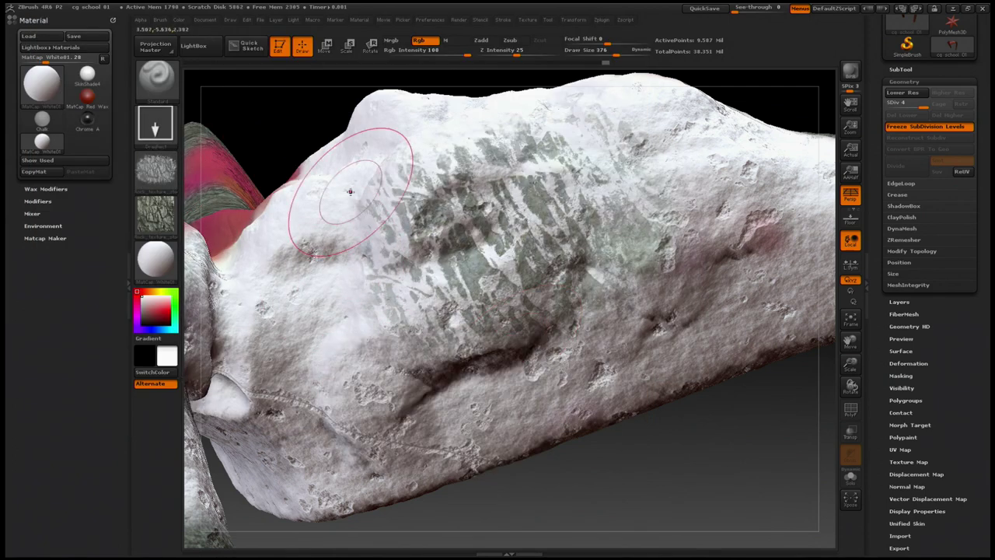
mouse_move(295, 138)
left_mouse_down()
mouse_move(284, 137)
mouse_move(334, 178)
mouse_move(762, 396)
mouse_move(604, 445)
mouse_move(545, 435)
left_mouse_up()
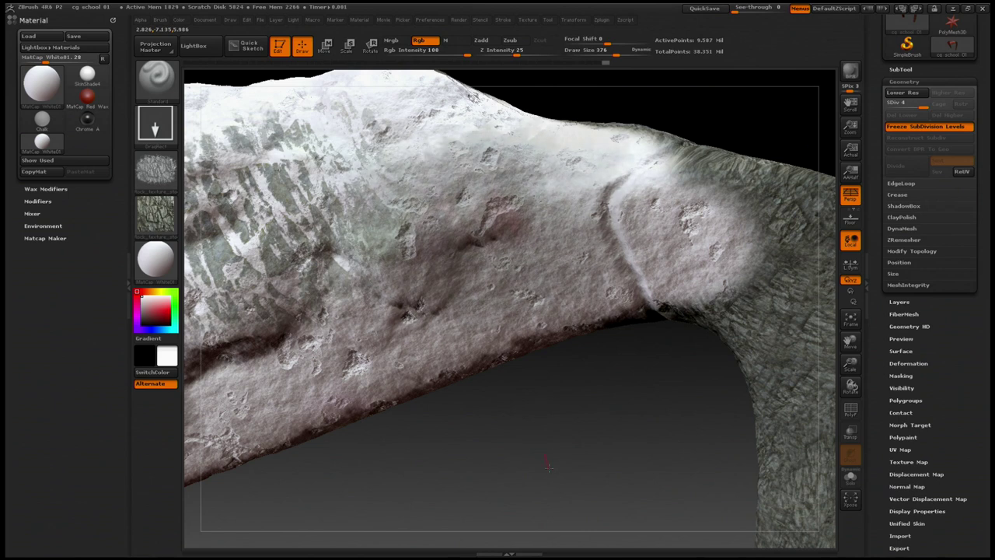
left_click_drag(551, 479, 568, 484, "alt")
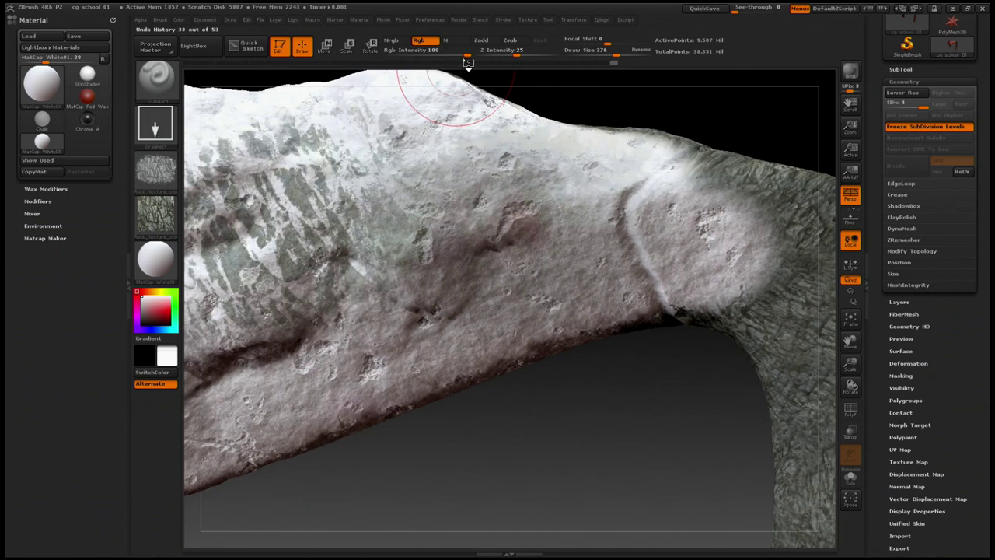
mouse_move(544, 400)
left_mouse_down()
mouse_move(584, 400)
mouse_move(555, 400)
left_mouse_up()
- Switch to Photoshop and select the Background layer of the rock image
key("super")
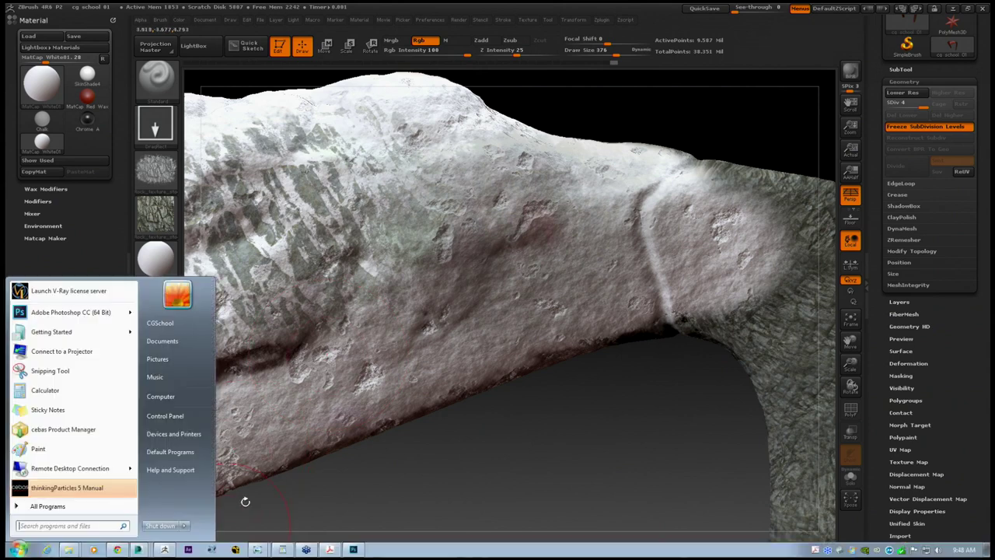
left_click(354, 550)
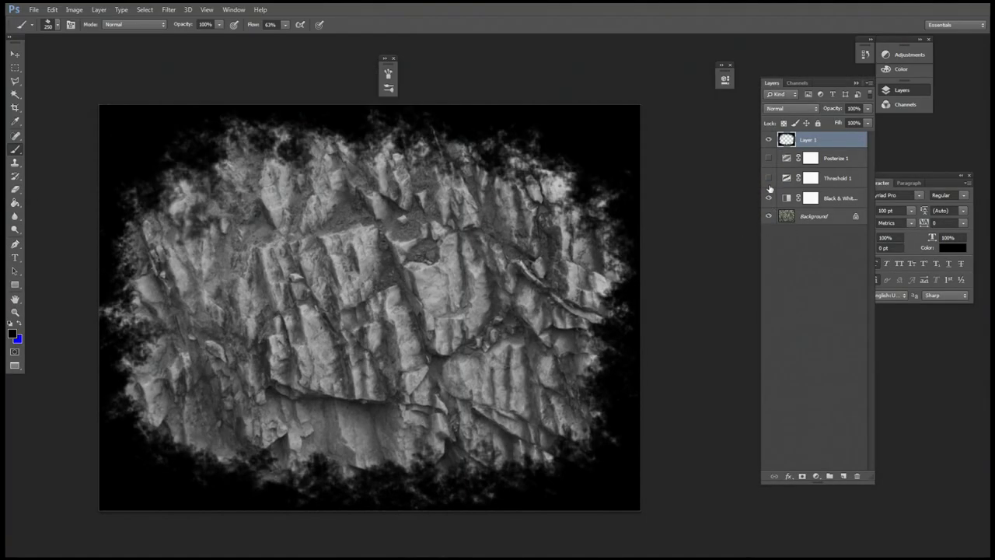
left_click(787, 218)
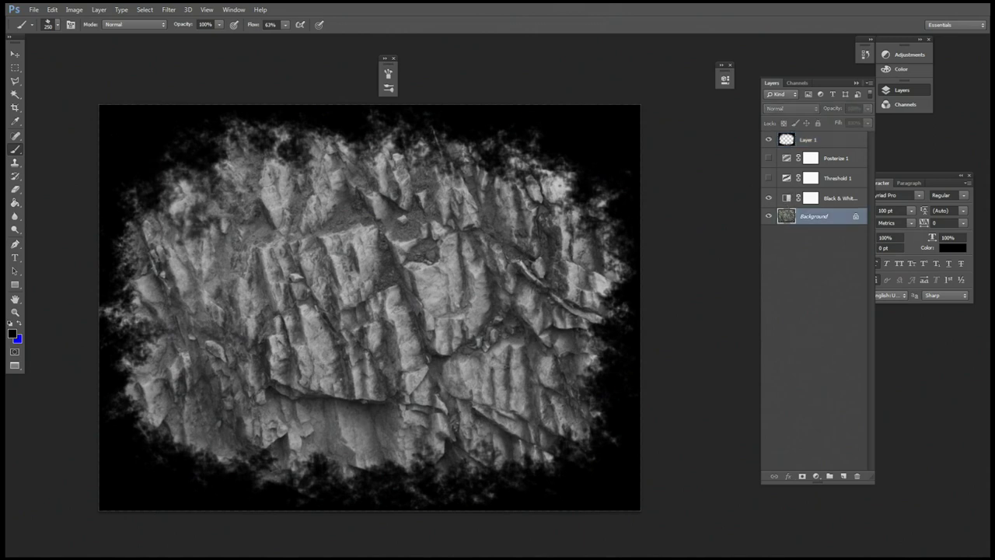
left_click(815, 475)
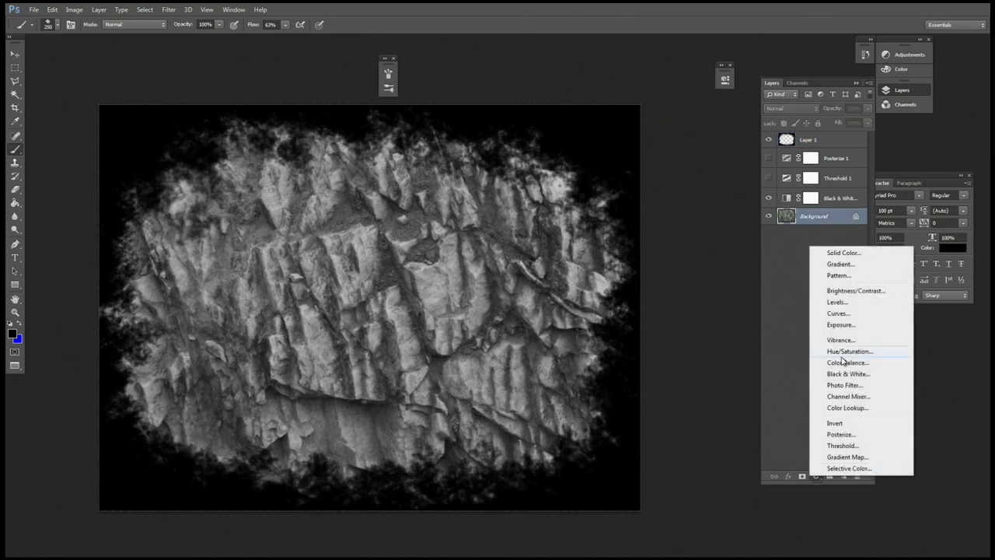
left_click(768, 180)
left_click(769, 198)
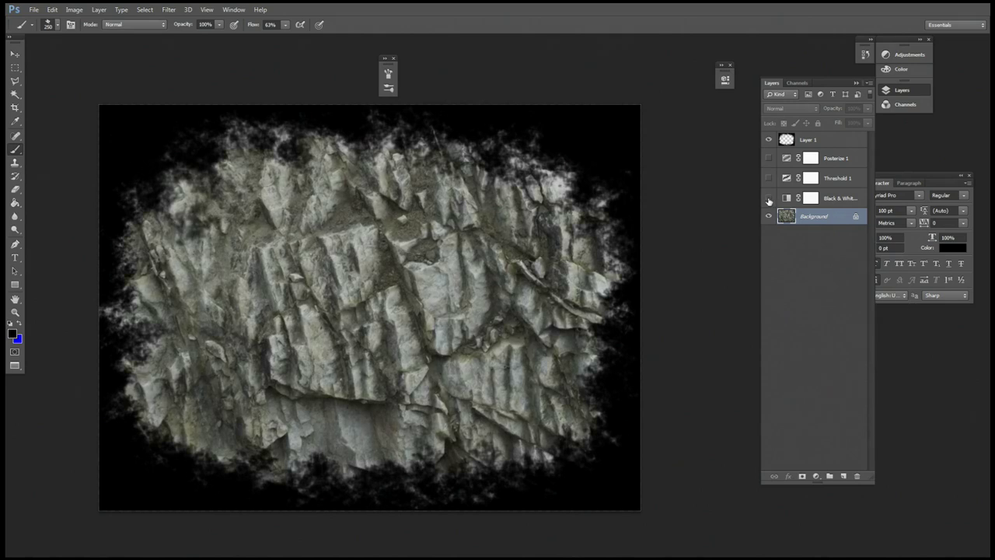
- Add a new layer above Background, fill it with black and invert it to white inside the black border
left_click(844, 476)
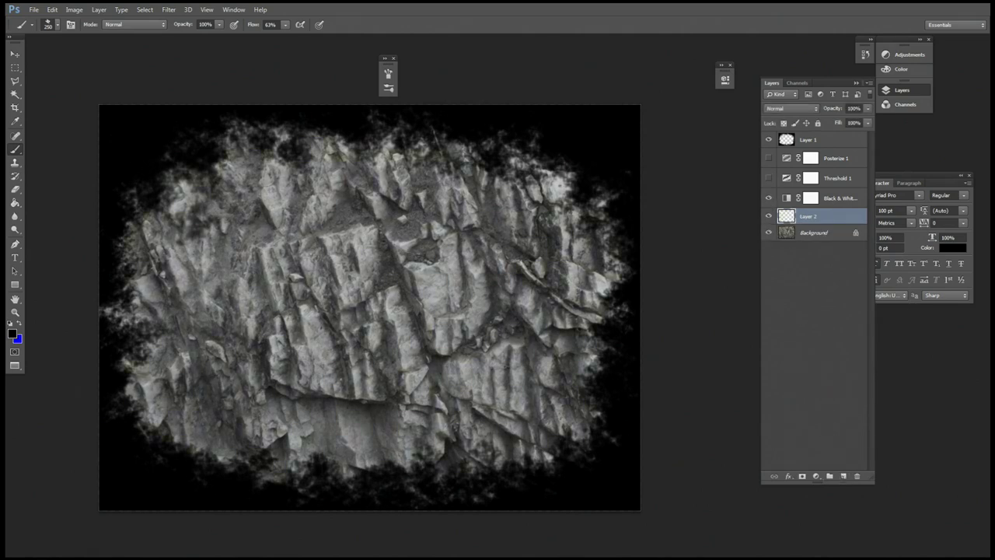
left_click(15, 202)
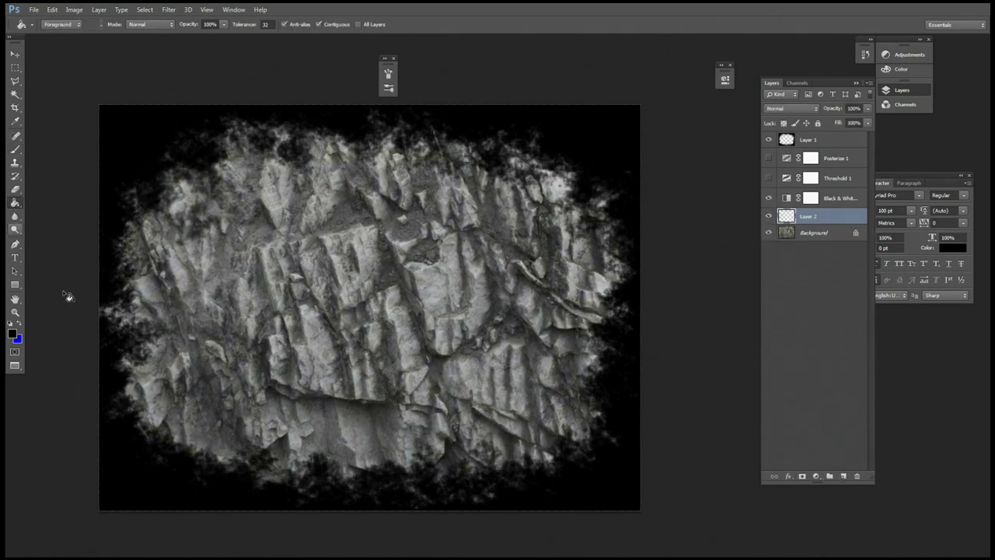
left_click(321, 331)
key("ctrl+i")
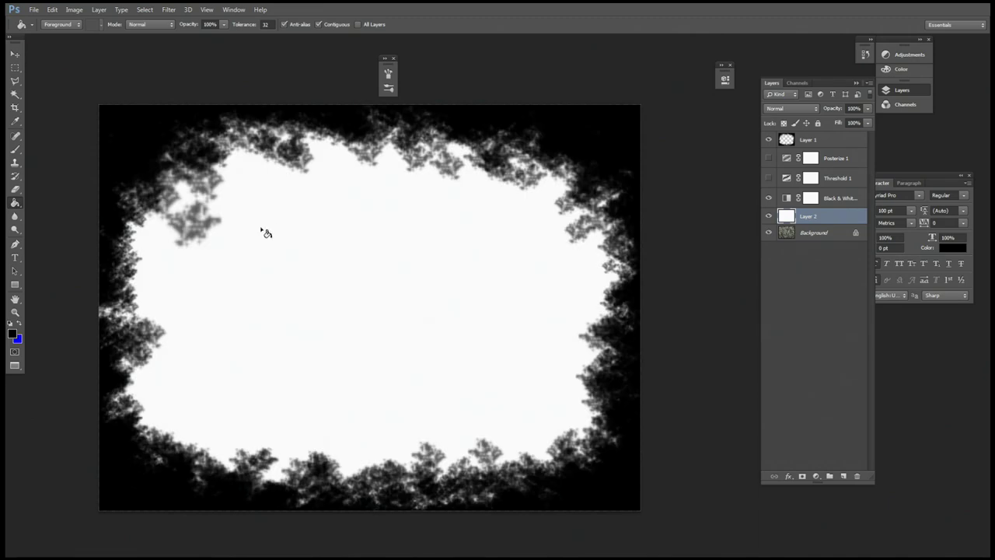
- Save the white, black-bordered image as a maximum-quality JPEG named "Rock_texture_stock_photo_alpha 3" in the ROCKS folder, and switch back to ZBrush
left_click(34, 9)
left_click(62, 140)
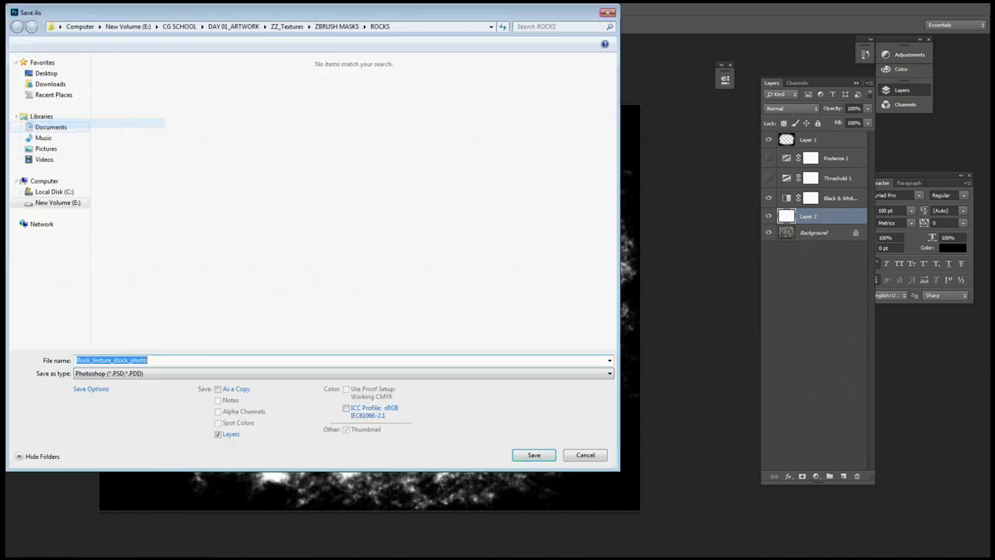
left_click(109, 374)
left_click(132, 438)
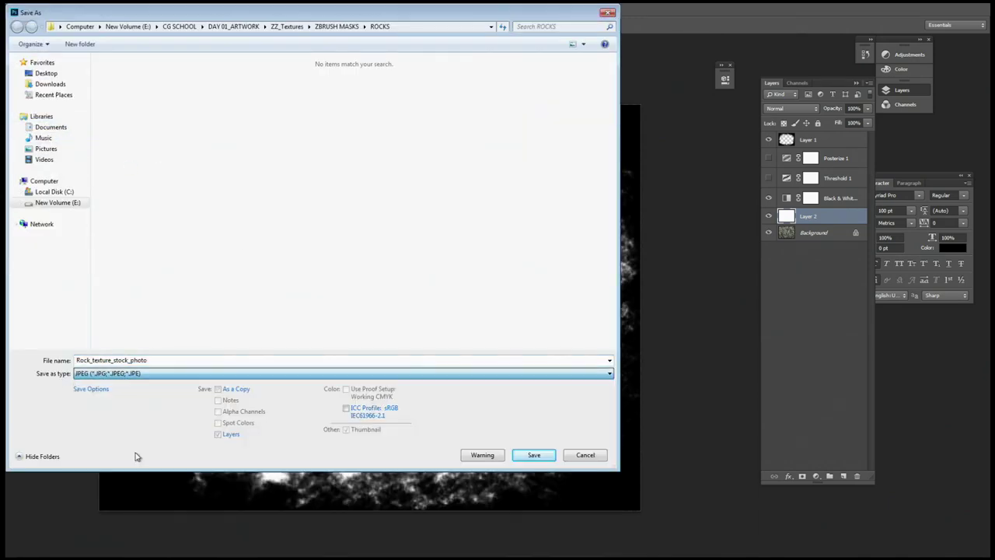
left_click(527, 78)
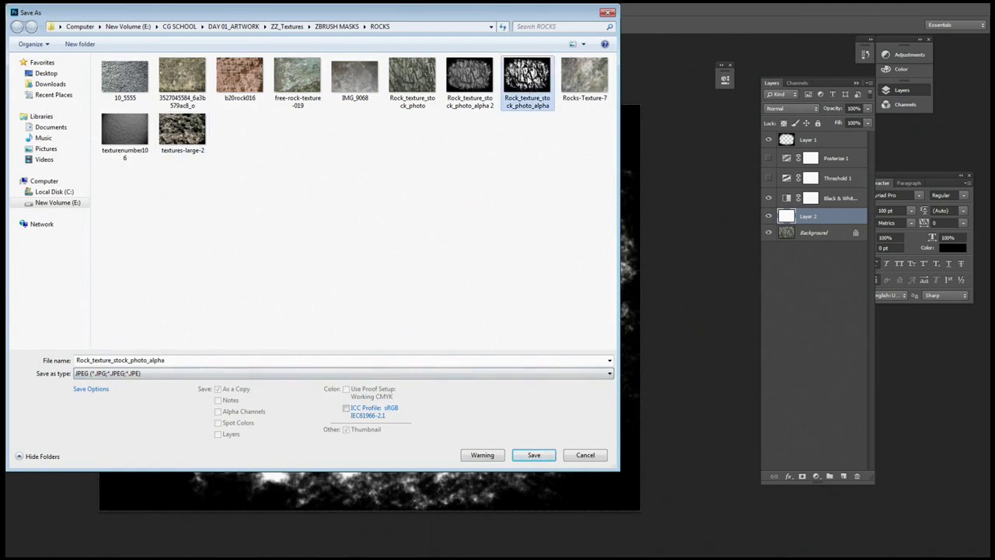
double_click(178, 360)
left_click(178, 360)
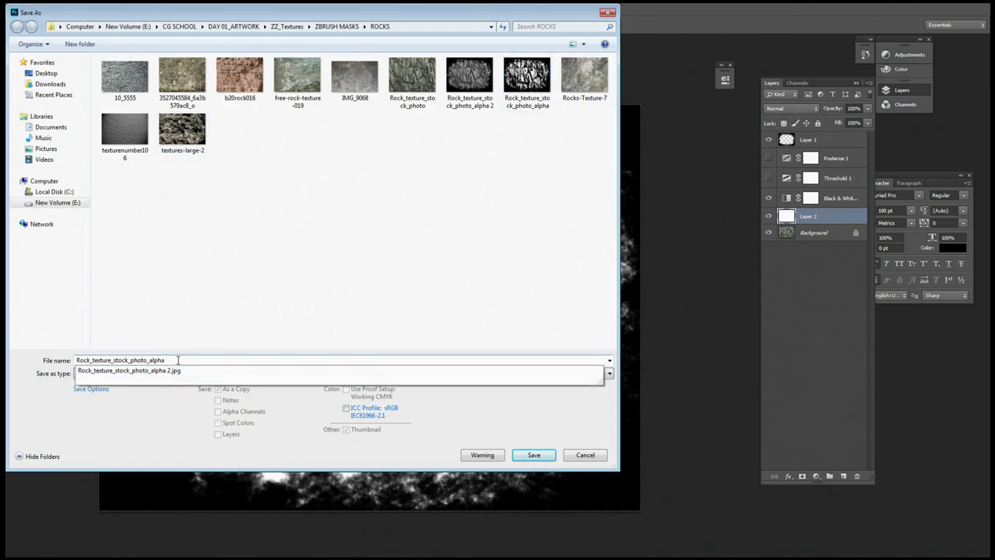
type("3")
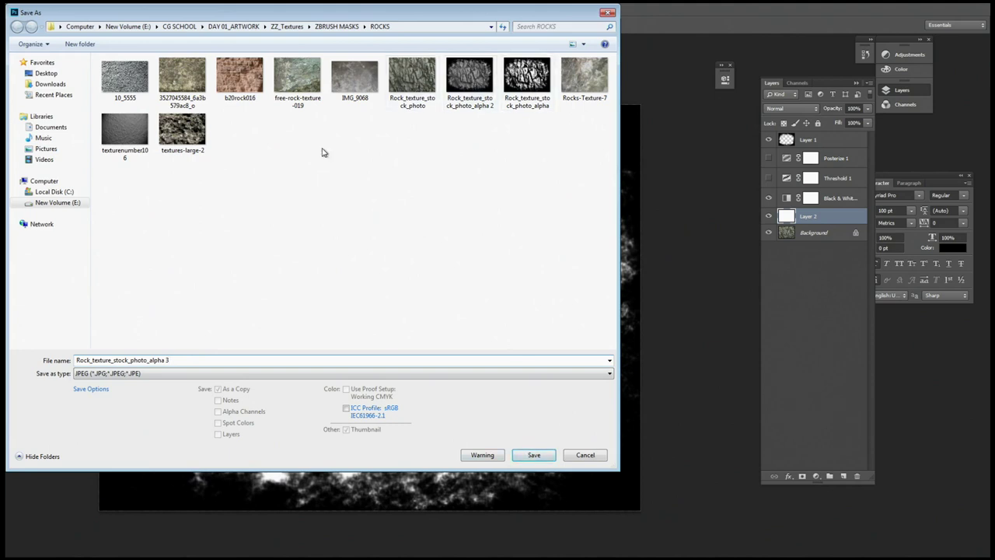
left_click(534, 455)
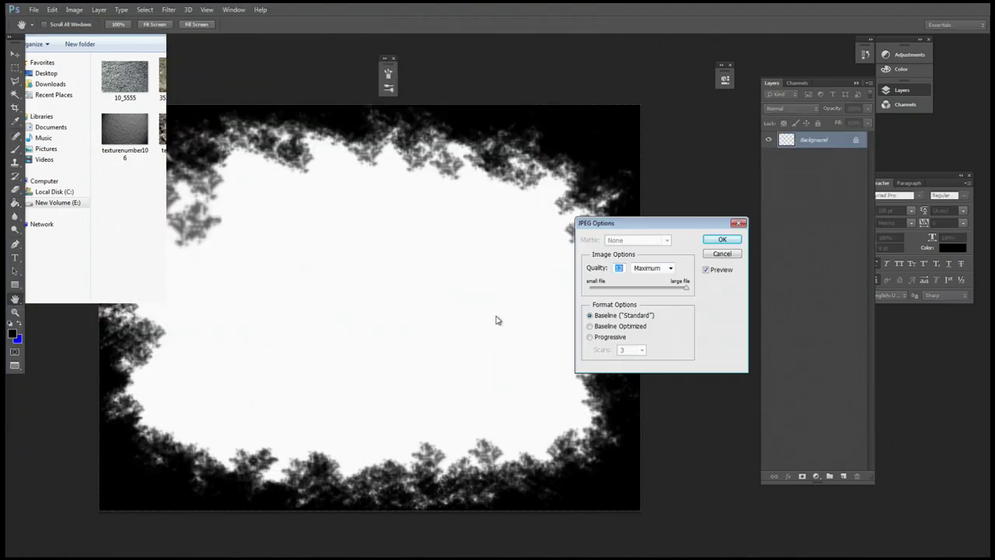
left_click(720, 236)
key("super")
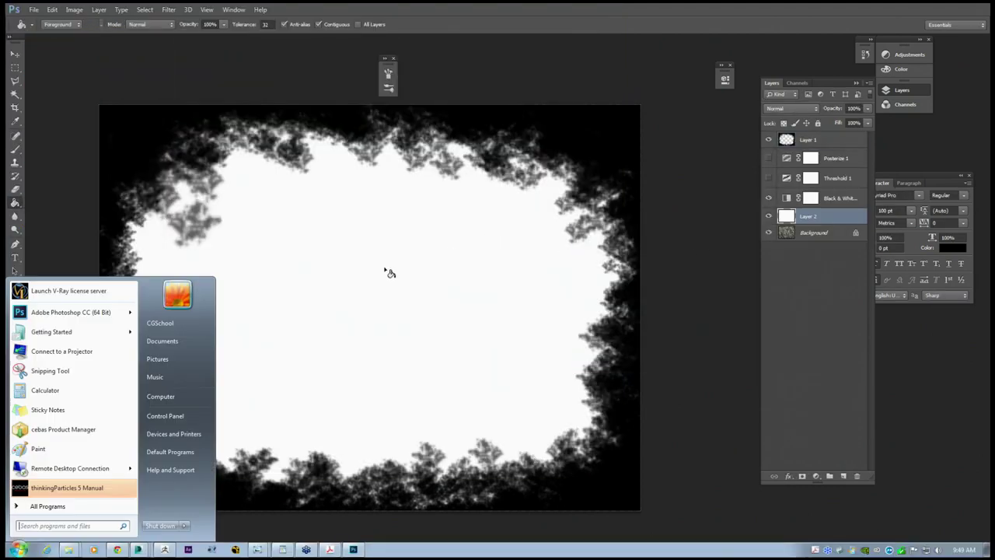
left_click(165, 549)
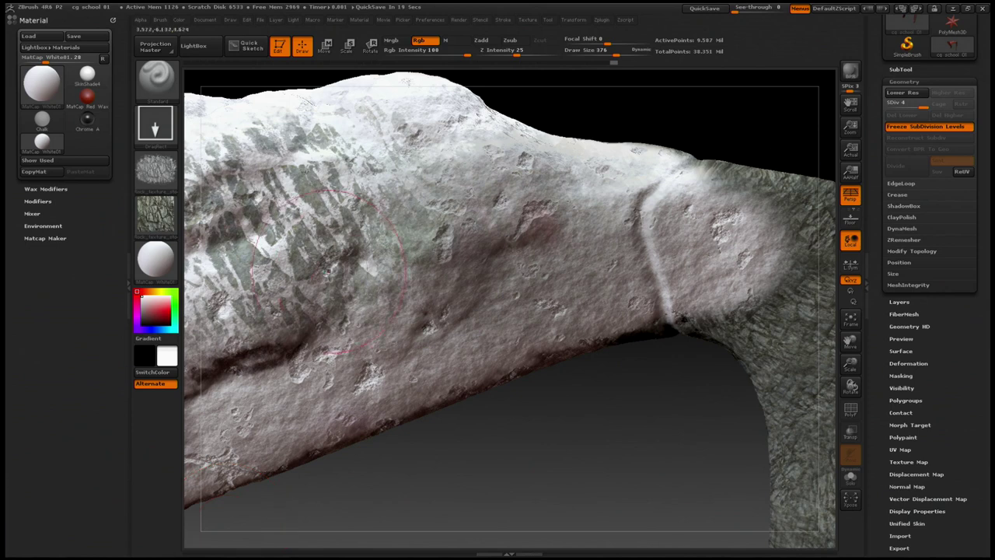
- Import the solid white, black-bordered image "Rock_texture_stock_photo_alpha 3" as the brush alpha
left_click(156, 169)
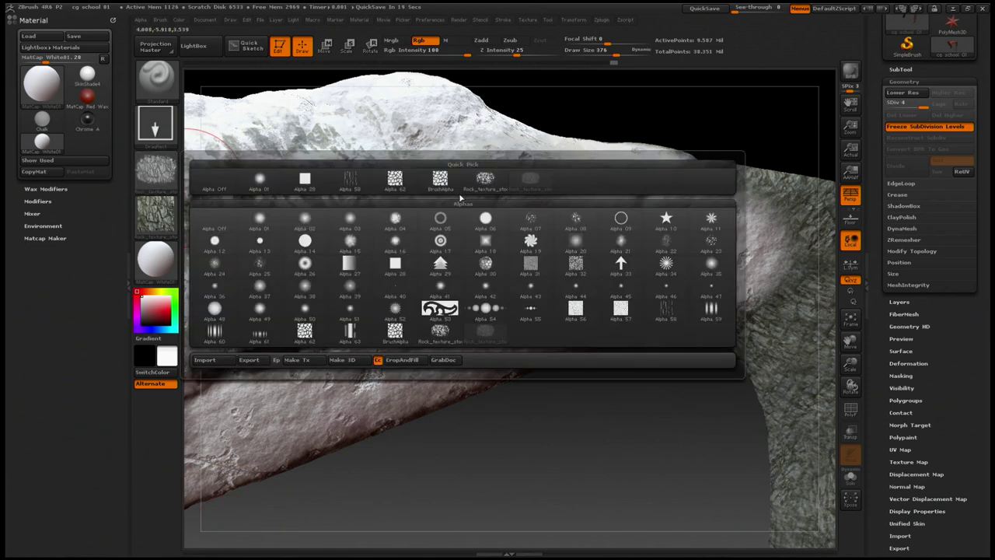
left_click(214, 361)
left_click(552, 102)
left_click(557, 471)
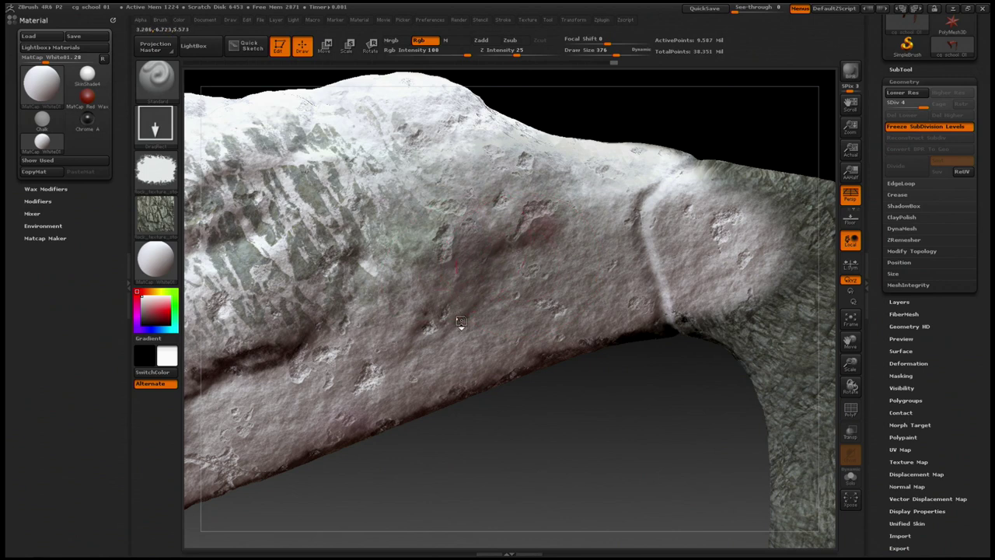
- Try stamping the rock texture onto the white rock surface with the solid white alpha, and undo the stamp
mouse_move(455, 260)
left_mouse_down()
mouse_move(513, 365)
mouse_move(553, 525)
mouse_move(545, 492)
left_mouse_up()
key("space")
left_click(496, 479)
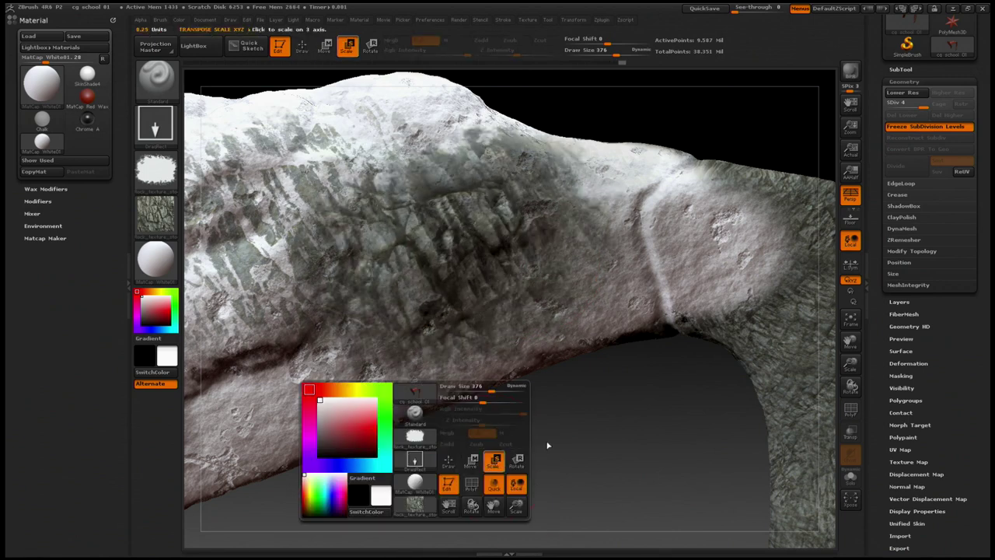
mouse_move(605, 413)
left_mouse_down()
mouse_move(576, 406)
mouse_move(731, 420)
mouse_move(602, 417)
left_mouse_up()
key("ctrl")
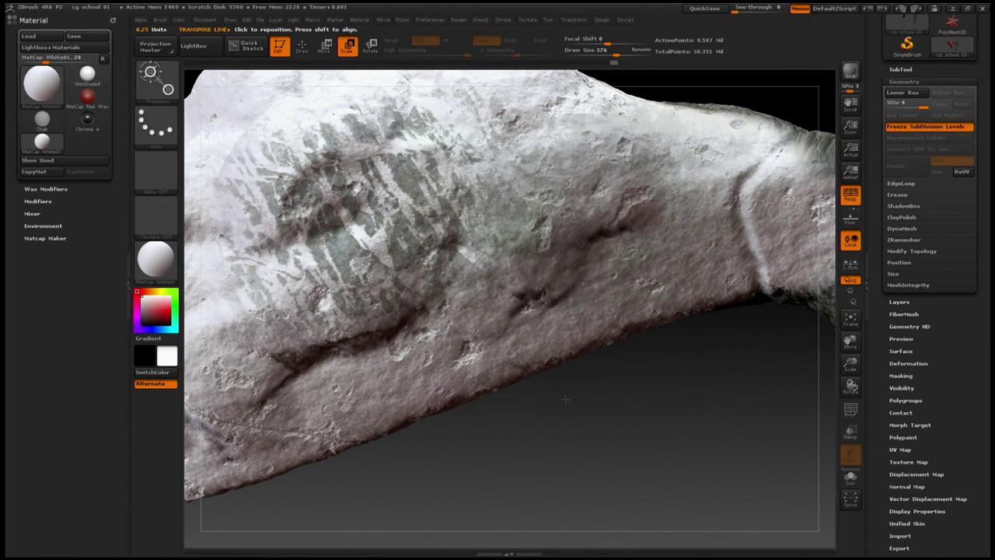
- Set up the Standard brush for Rgb painting with the rock texture and the solid white rock alpha
left_click_drag(561, 422, 470, 193)
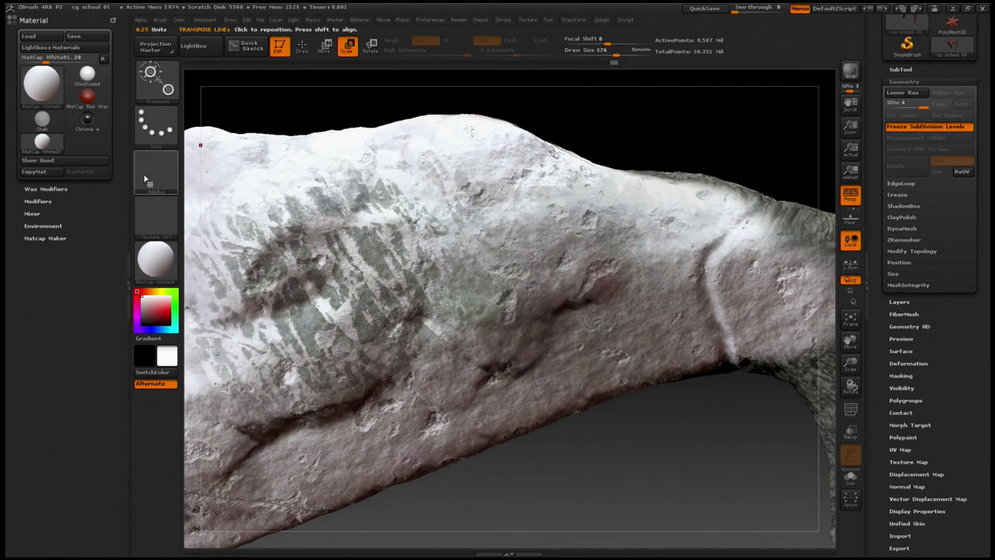
left_click(156, 215)
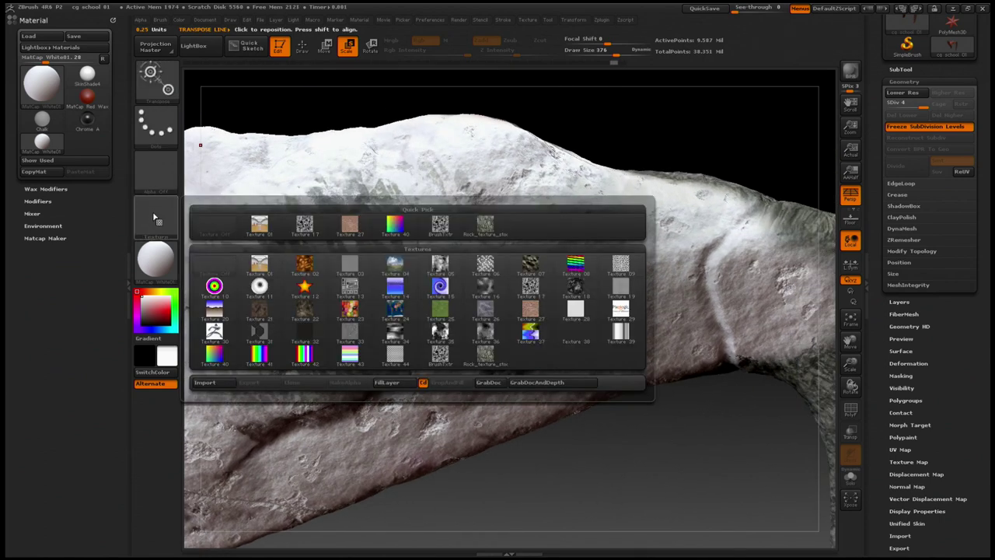
left_click(439, 227)
left_click(155, 172)
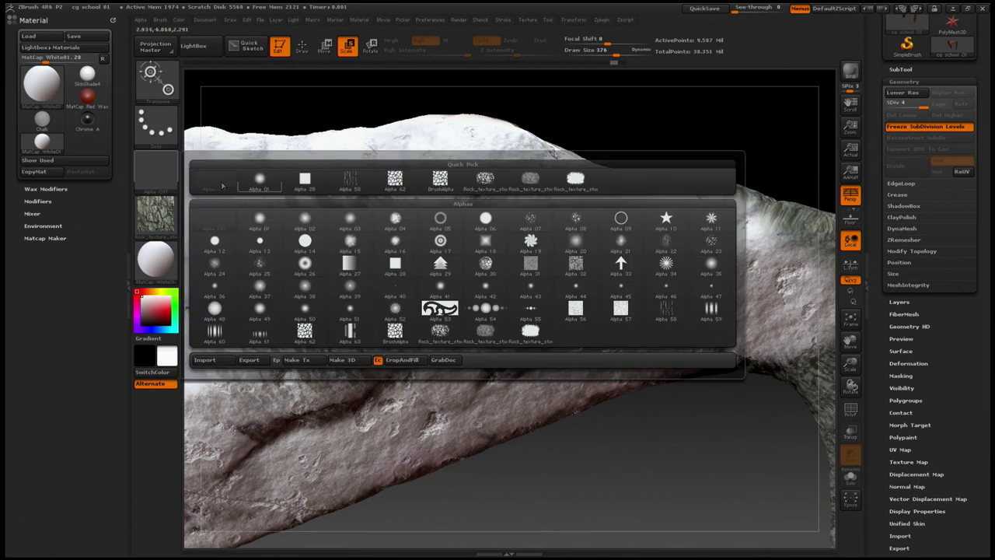
left_click(572, 183)
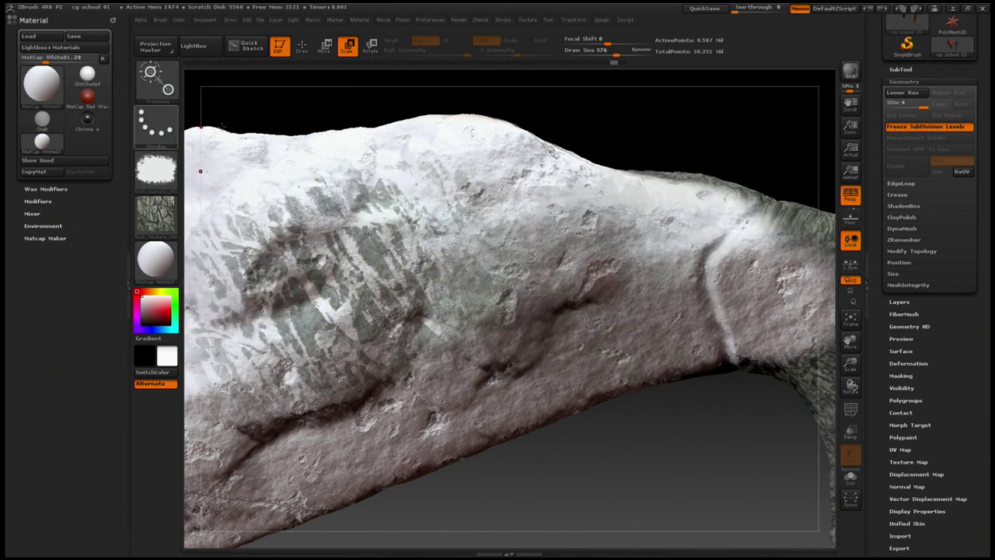
left_click(155, 78)
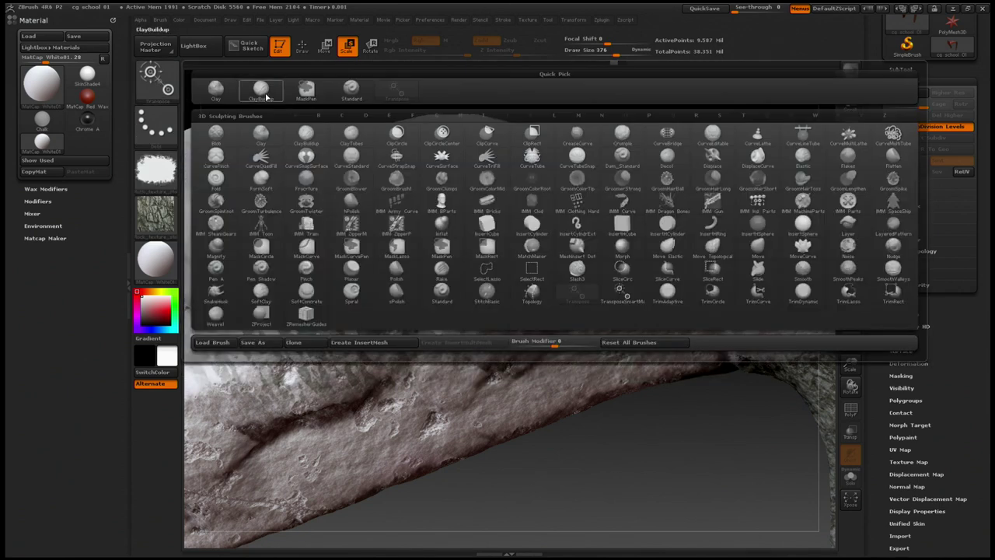
left_click(350, 91)
left_click(428, 42)
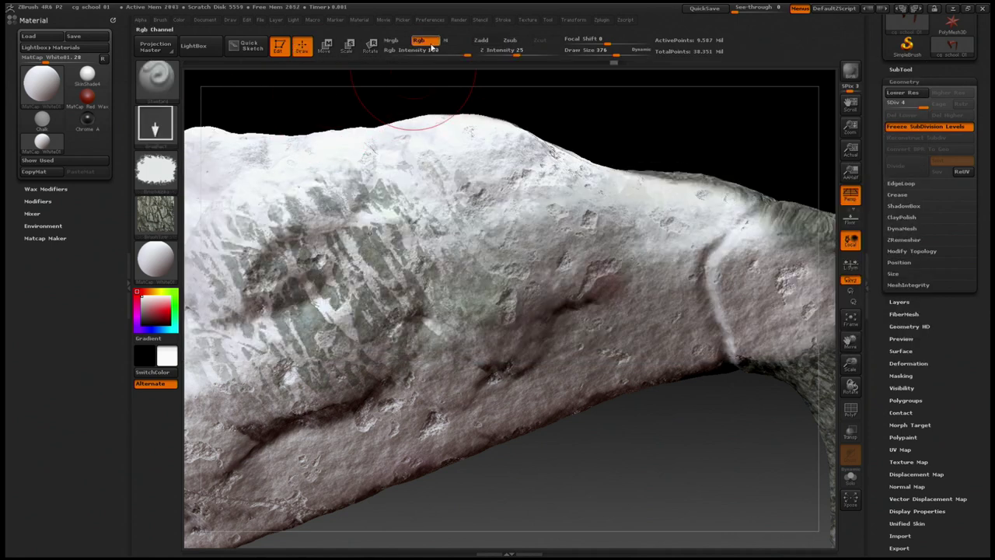
- Enable Zadd alongside Rgb for the Standard brush and set its Z Intensity to 49
left_click_drag(664, 133, 566, 162, "alt")
key("ctrl+z")
key("ctrl+z")
key("ctrl+z")
key("ctrl+z")
key("ctrl+z")
key("ctrl+z")
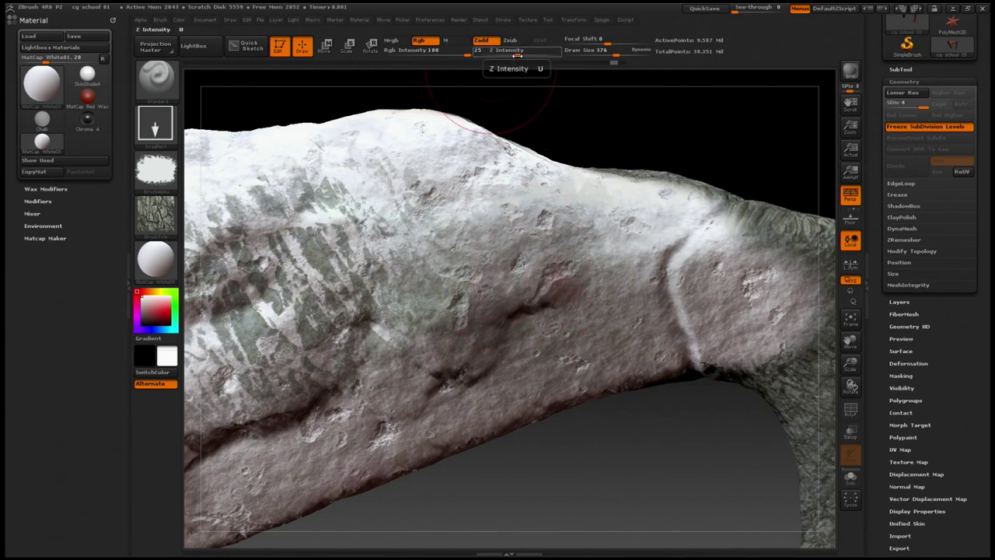
left_click(526, 56)
left_click_drag(533, 56, 534, 56)
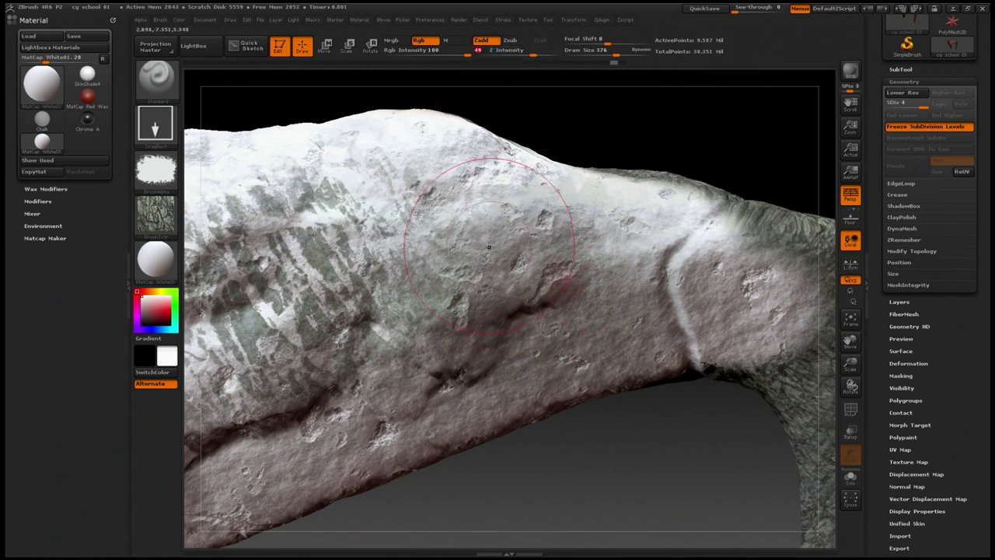
- Try stamping the rock texture as raised relief with the solid white alpha, and undo the stamp
mouse_move(476, 283)
left_mouse_down()
mouse_move(521, 468)
mouse_move(518, 308)
mouse_move(562, 148)
left_mouse_up()
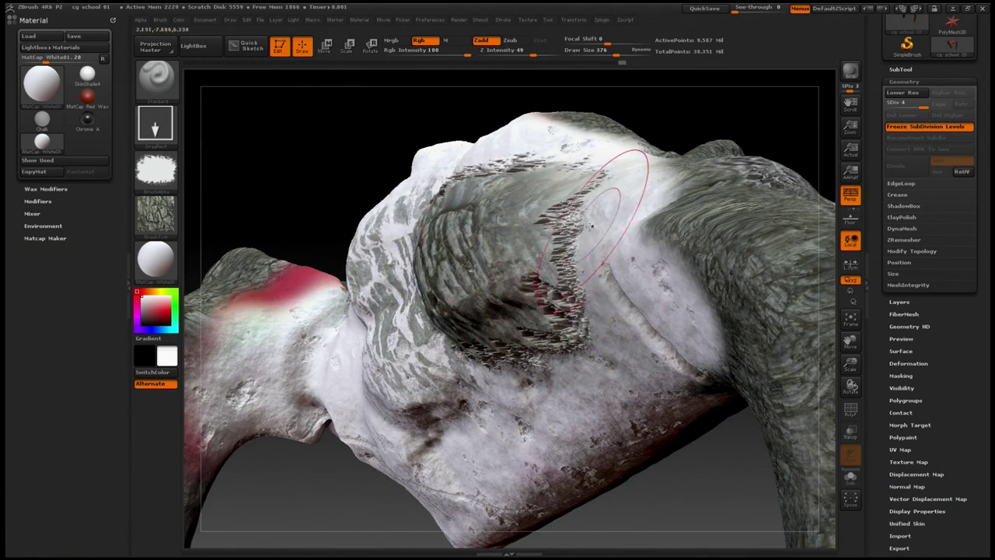
key("shift")
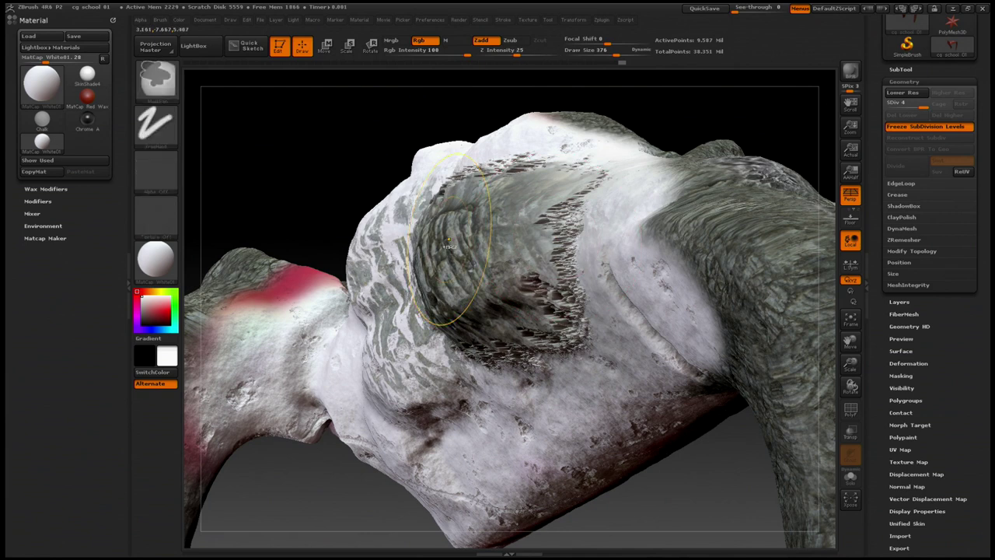
key("ctrl+z")
- Select the first, high-contrast rock alpha, try a combined texture and relief stamp with it, and undo the stamp
left_click_drag(267, 171, 240, 178)
left_click(176, 175)
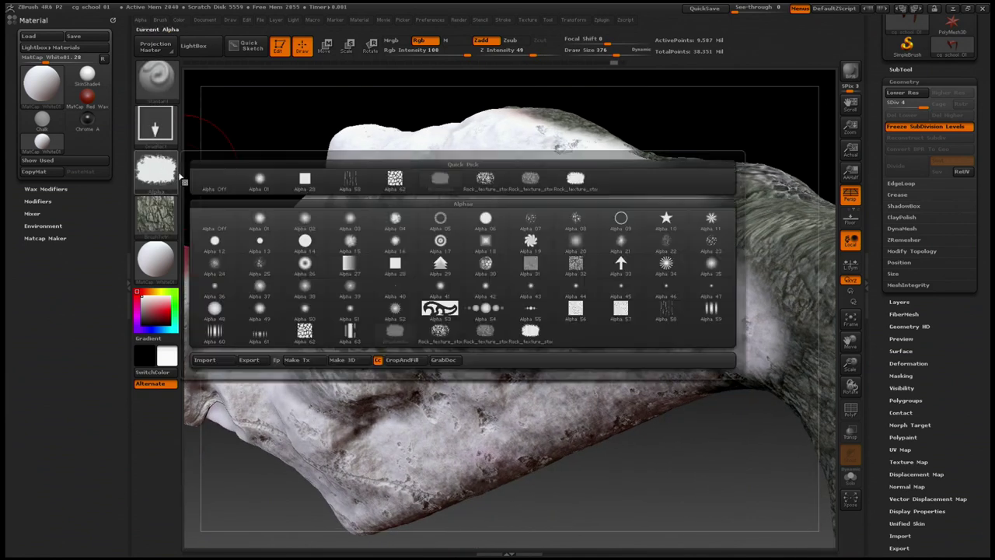
left_click(485, 178)
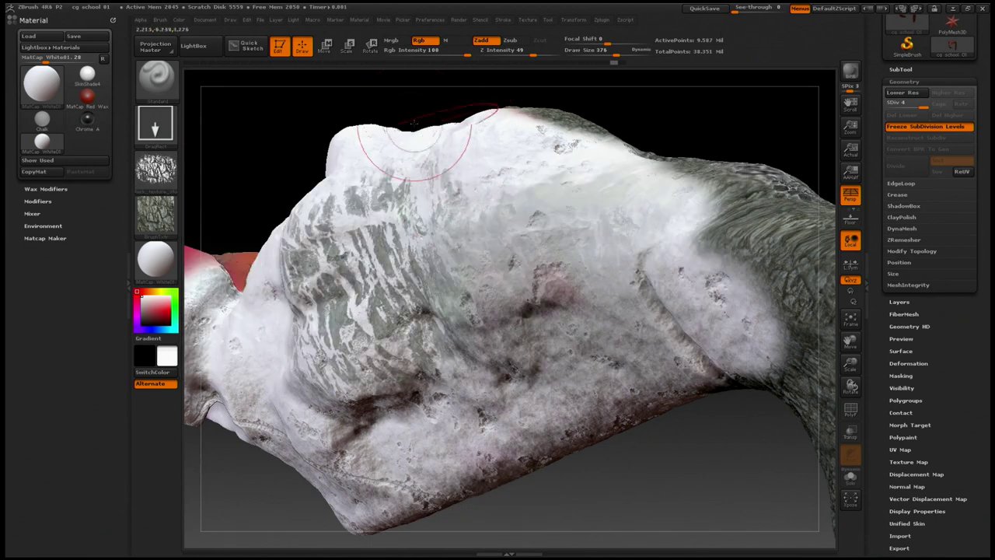
left_click_drag(414, 123, 372, 131)
mouse_move(488, 243)
left_mouse_down()
mouse_move(549, 484)
mouse_move(506, 461)
mouse_move(514, 490)
left_mouse_up()
key("ctrl+z")
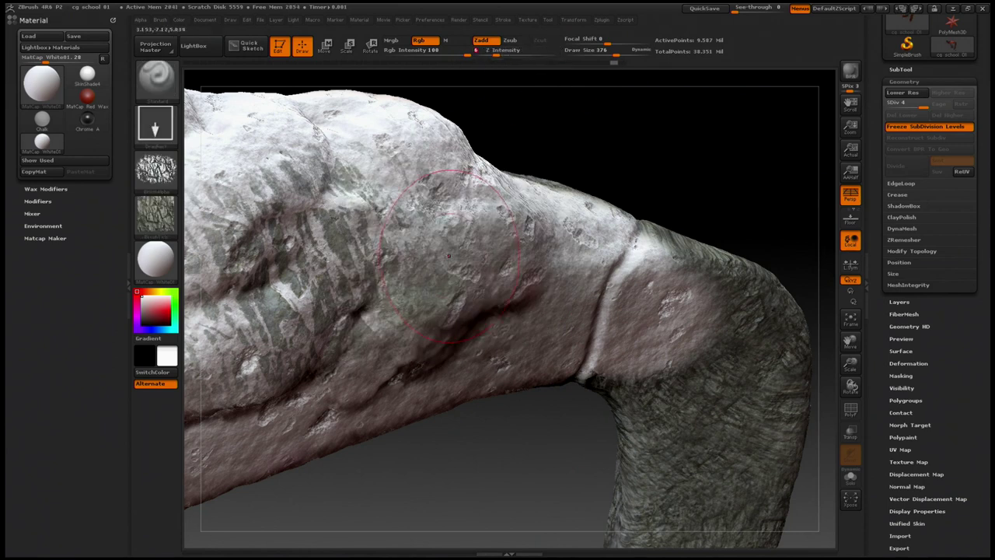
- Set the Z Intensity to 6, try stamping the rock texture with relief above the dark crevice, and undo it
left_click_drag(515, 438, 535, 550)
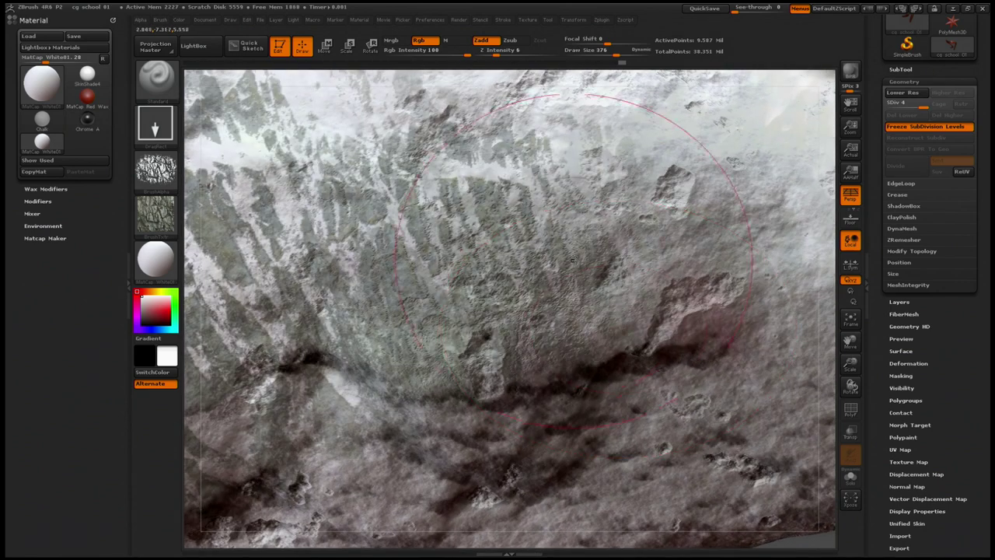
key("ctrl+z")
key("b")
key("s")
key("t")
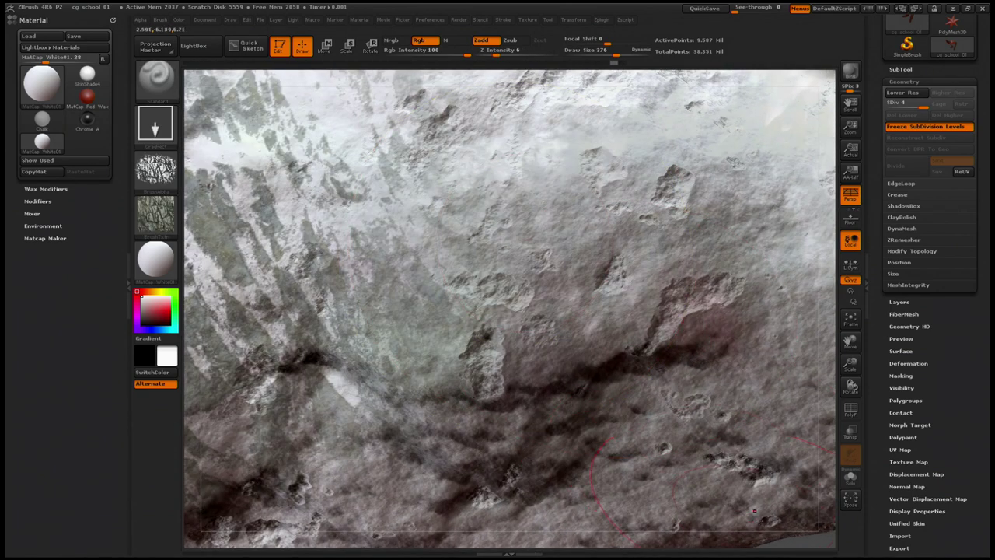
- Show the Geometry HD settings and activate Sculpt HD on the white rock region above the dark crevice
mouse_move(790, 538)
left_mouse_down()
mouse_move(800, 540)
mouse_move(734, 458)
mouse_move(689, 356)
mouse_move(689, 329)
mouse_move(515, 171)
mouse_move(555, 215)
left_mouse_up()
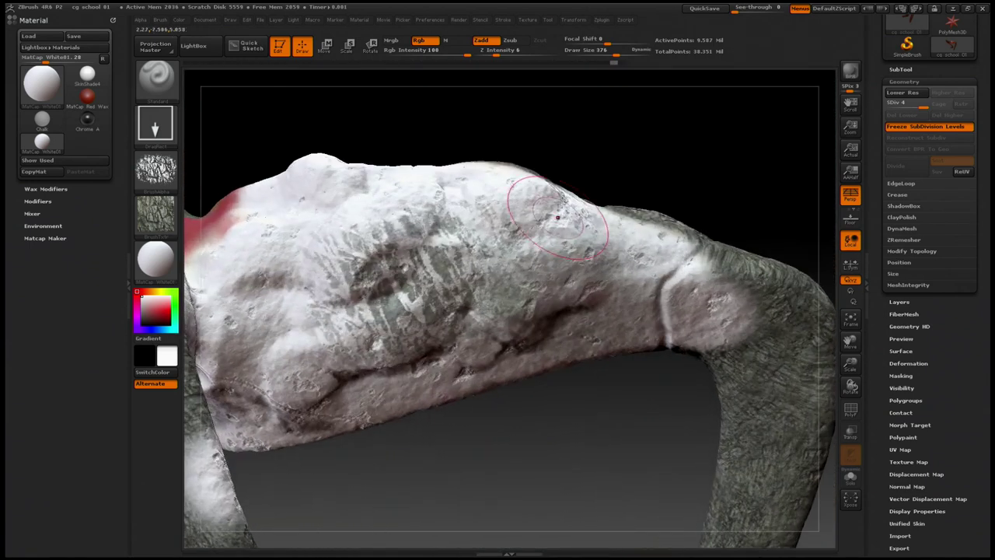
left_click_drag(609, 111, 580, 156, "alt")
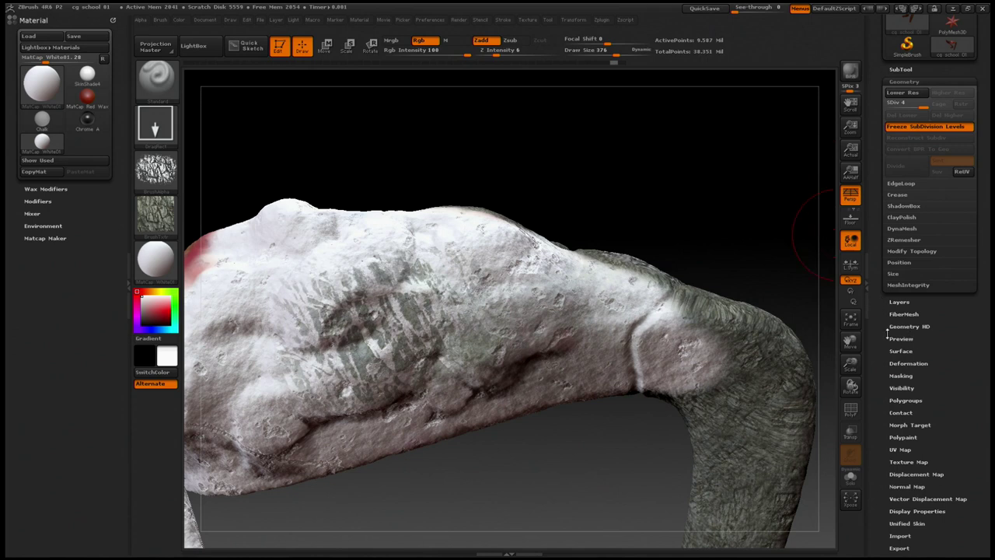
left_click(897, 327)
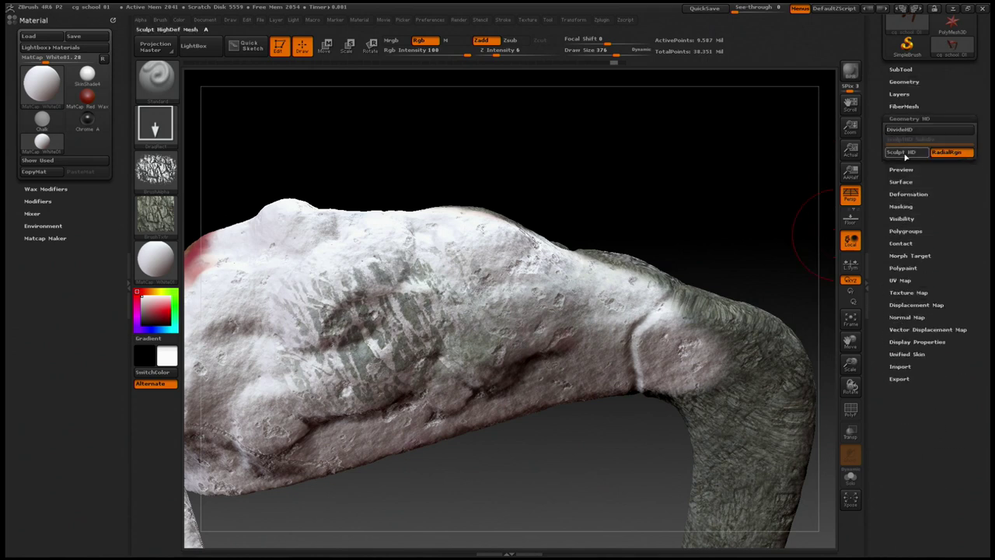
mouse_move(582, 197)
left_mouse_down("alt")
mouse_move(596, 169)
mouse_move(592, 185)
left_mouse_up("alt")
left_click_drag(622, 111, 676, 162, "alt")
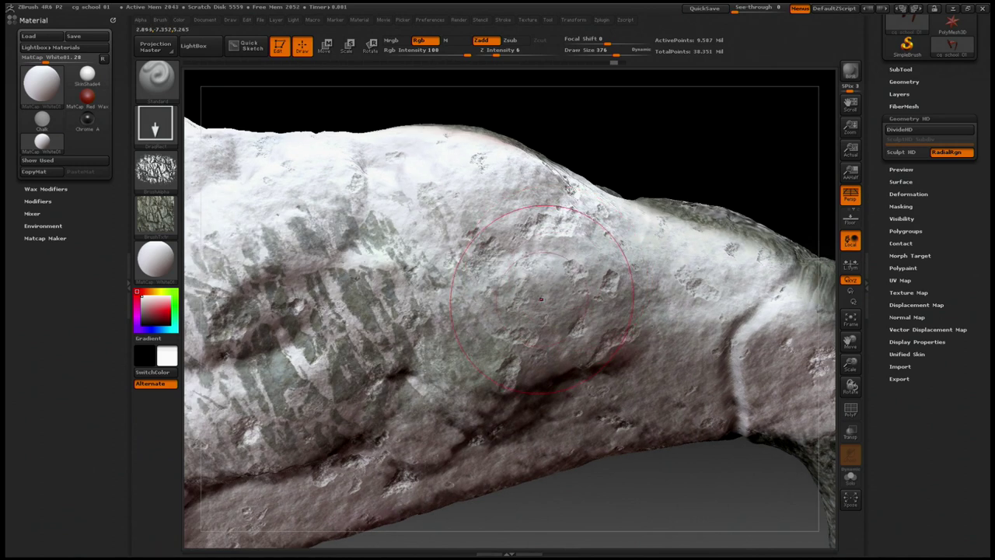
key("a")
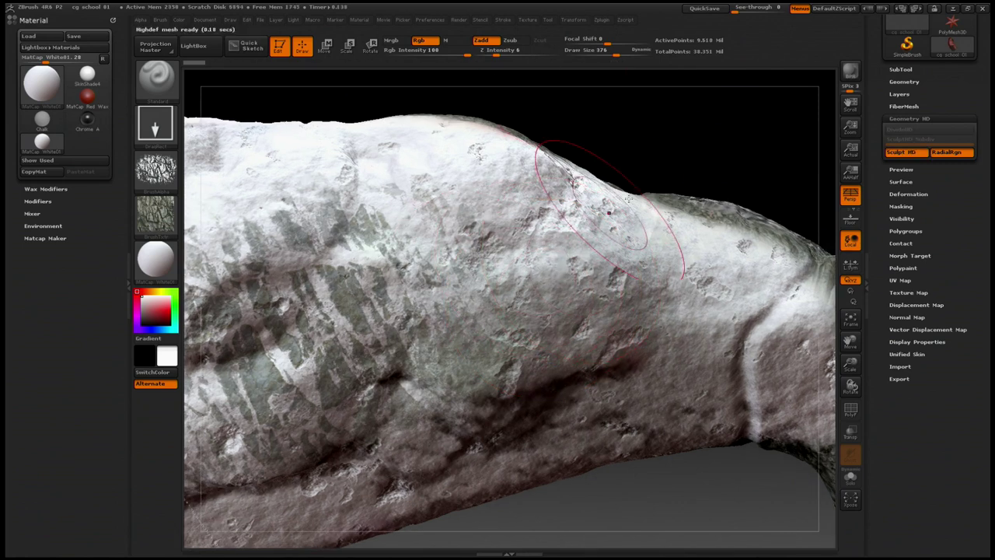
- Turn on ghost transparency, try stamping the rock texture with relief beside the groove near the arch's bend, and undo it
mouse_move(659, 147)
left_mouse_down()
mouse_move(648, 138)
mouse_move(494, 137)
left_mouse_up()
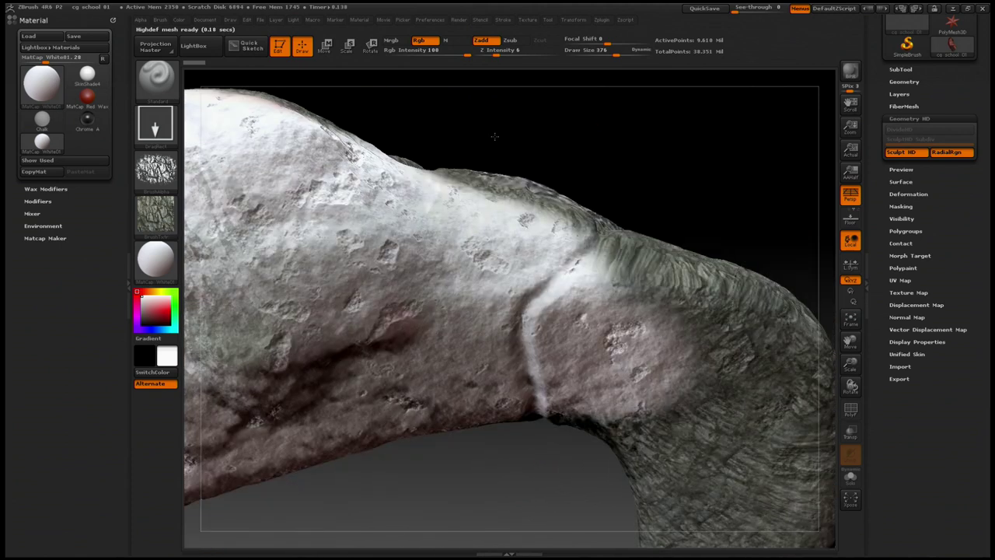
left_click(850, 433)
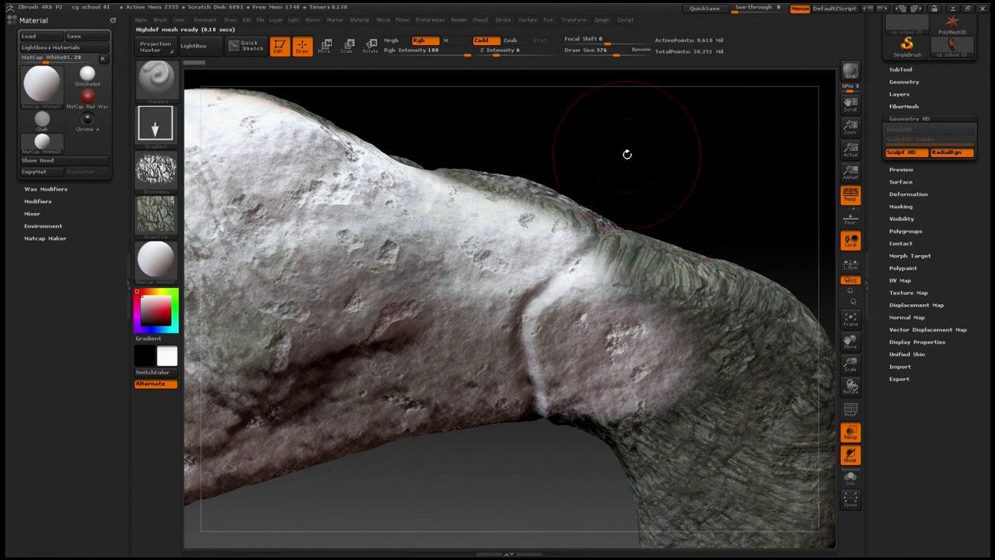
mouse_move(626, 153)
left_mouse_down()
mouse_move(615, 136)
mouse_move(639, 176)
left_mouse_up()
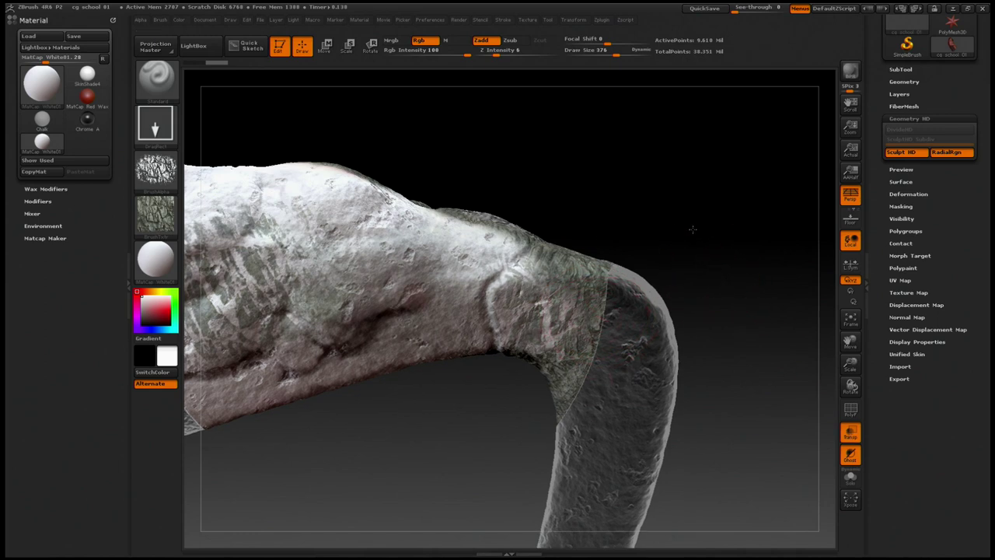
left_click_drag(693, 228, 704, 490, "alt")
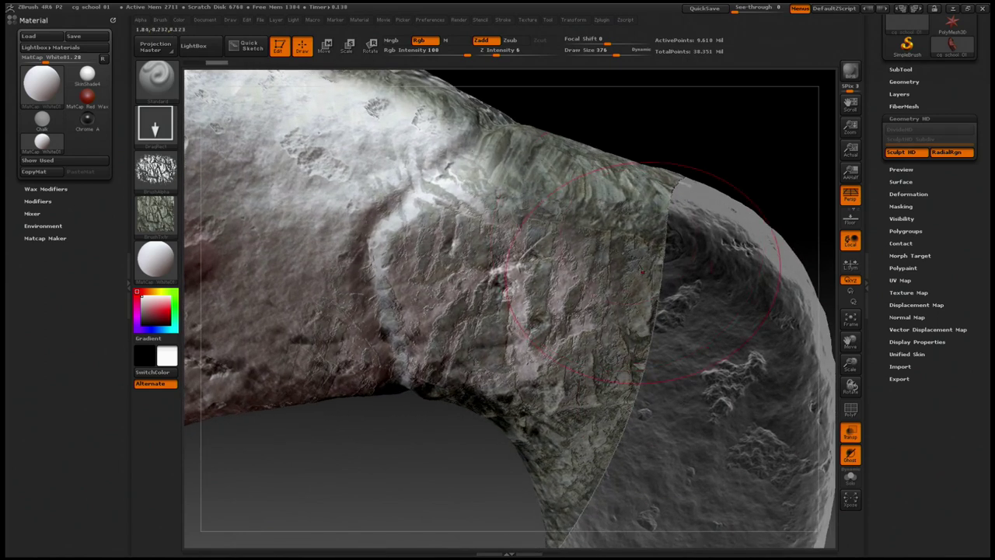
key("ctrl+z")
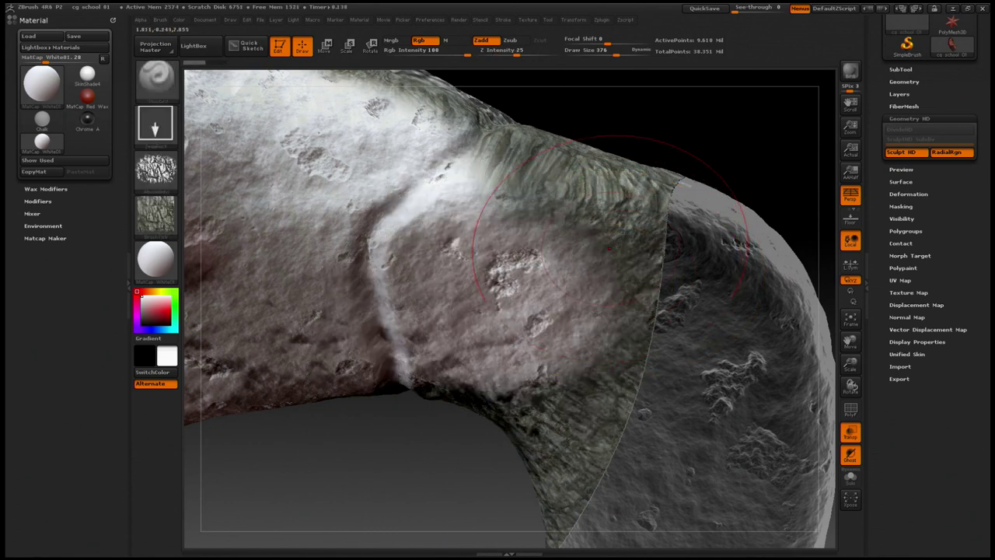
- Stamp the rock texture with fine relief onto the pale surface between the dark crevice and the groove
left_click_drag(620, 118, 775, 182, "alt")
mouse_move(708, 143)
left_mouse_down("alt")
mouse_move(710, 163)
mouse_move(670, 206)
left_mouse_up("alt")
left_click_drag(447, 265, 475, 556)
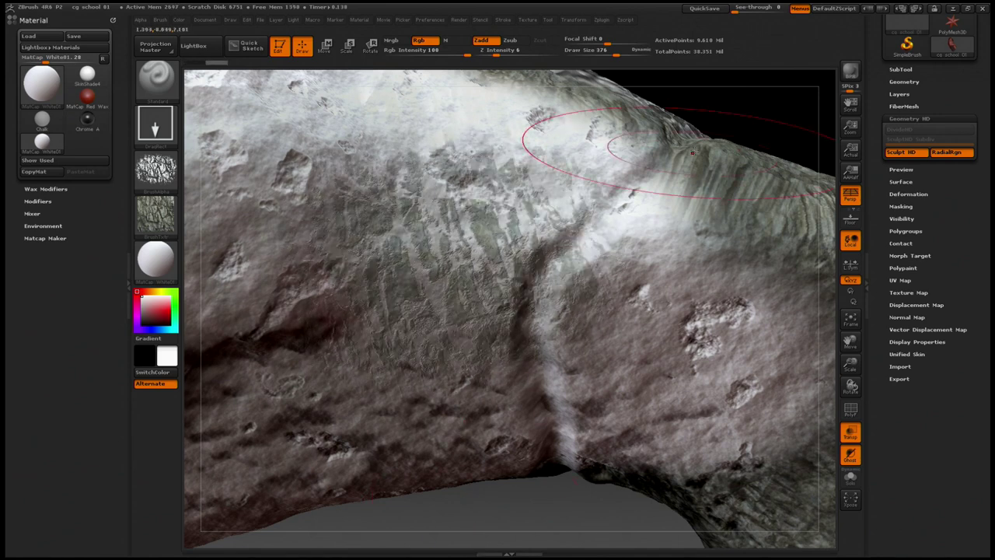
- Examine the stamped relief and the surrounding textured rock surfaces from several angles
left_click_drag(758, 113, 662, 118)
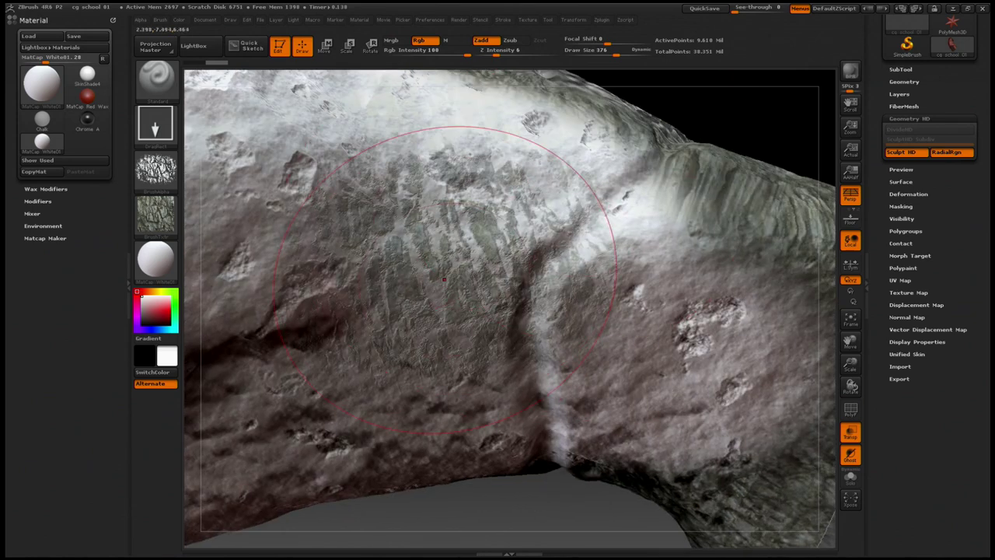
left_click_drag(744, 111, 459, 78)
mouse_move(531, 419)
left_mouse_down()
mouse_move(517, 350)
mouse_move(489, 311)
left_mouse_up()
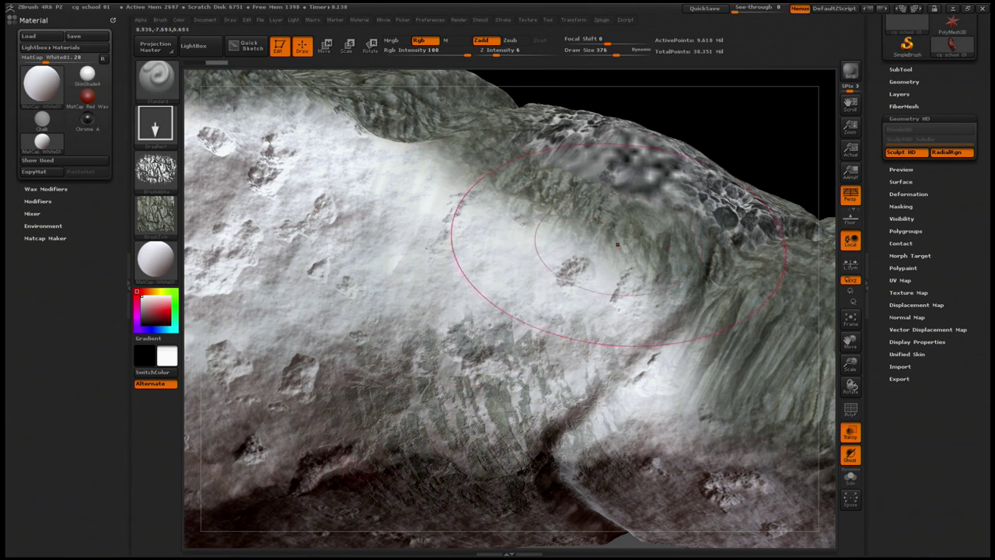
left_click_drag(770, 176, 545, 143)
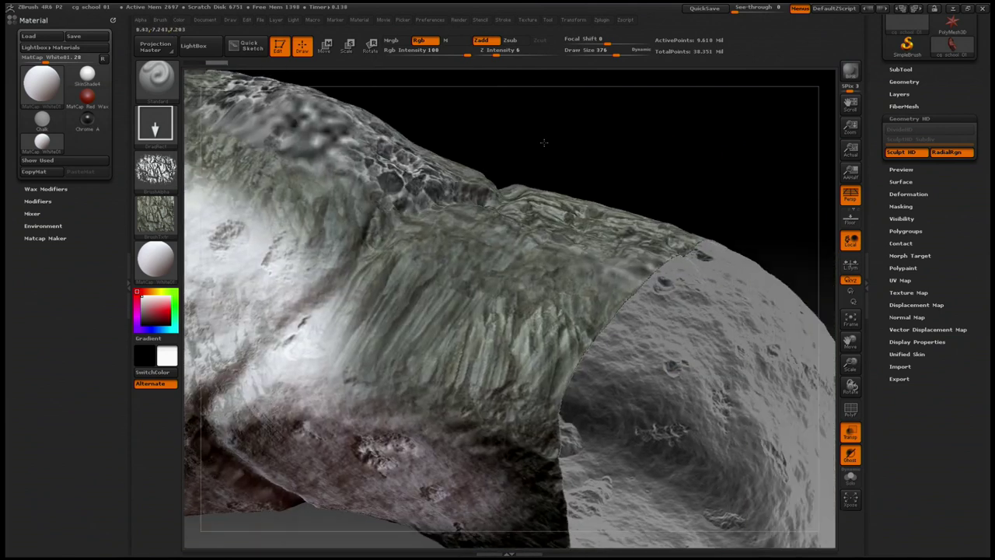
mouse_move(586, 166)
left_mouse_down()
mouse_move(616, 377)
mouse_move(758, 445)
left_mouse_up()
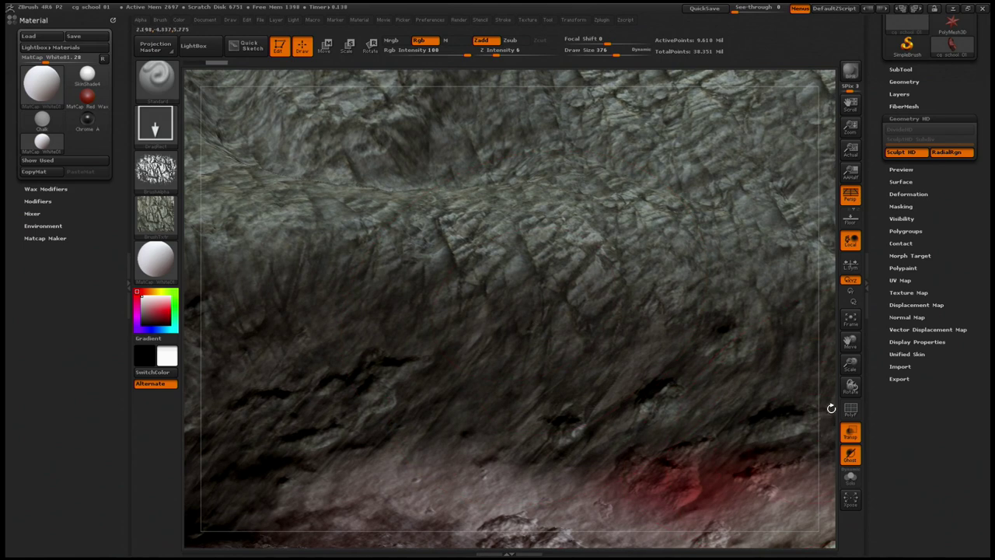
left_click_drag(831, 408, 827, 392)
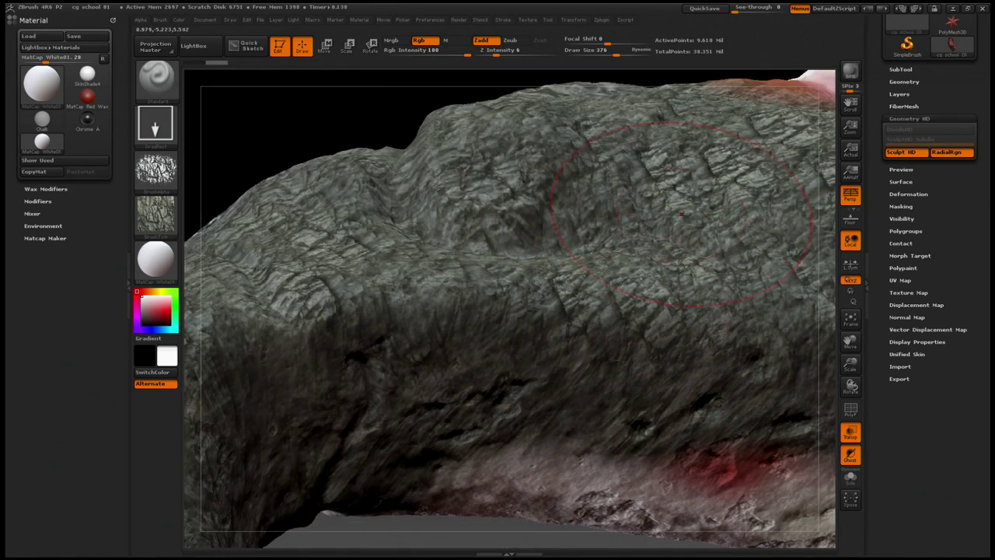
- Stamp the rock texture with raised relief beside the groove, on the hump next to it and down toward the arch's bend
left_click_drag(680, 265, 658, 402)
left_click_drag(645, 151, 661, 439)
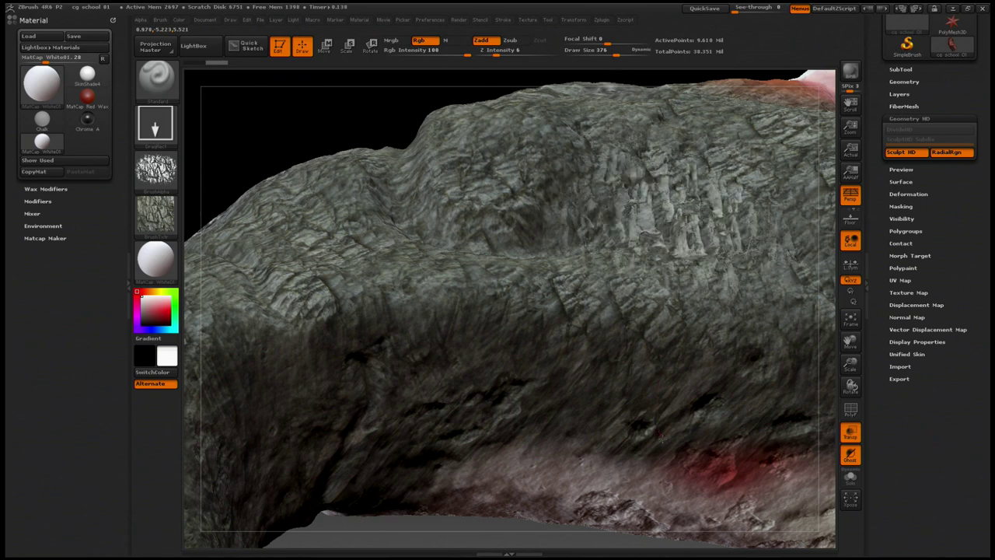
left_click_drag(390, 124, 288, 170)
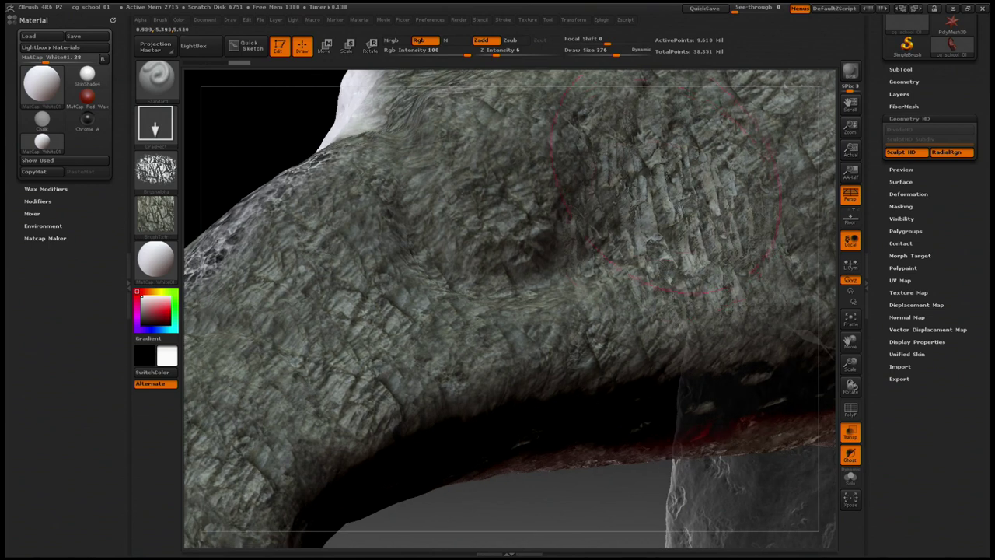
left_click_drag(601, 489, 500, 511, "alt")
left_click_drag(432, 255, 532, 437)
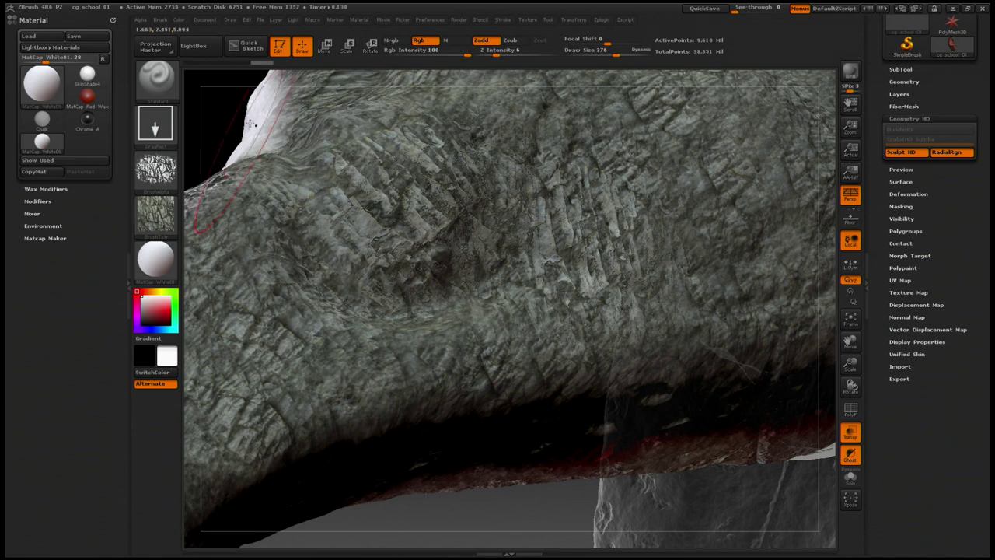
mouse_move(233, 128)
left_mouse_down()
mouse_move(262, 154)
mouse_move(312, 145)
mouse_move(326, 162)
mouse_move(259, 139)
mouse_move(266, 117)
mouse_move(255, 93)
mouse_move(233, 78)
mouse_move(327, 117)
mouse_move(500, 160)
mouse_move(507, 142)
mouse_move(582, 208)
left_mouse_up()
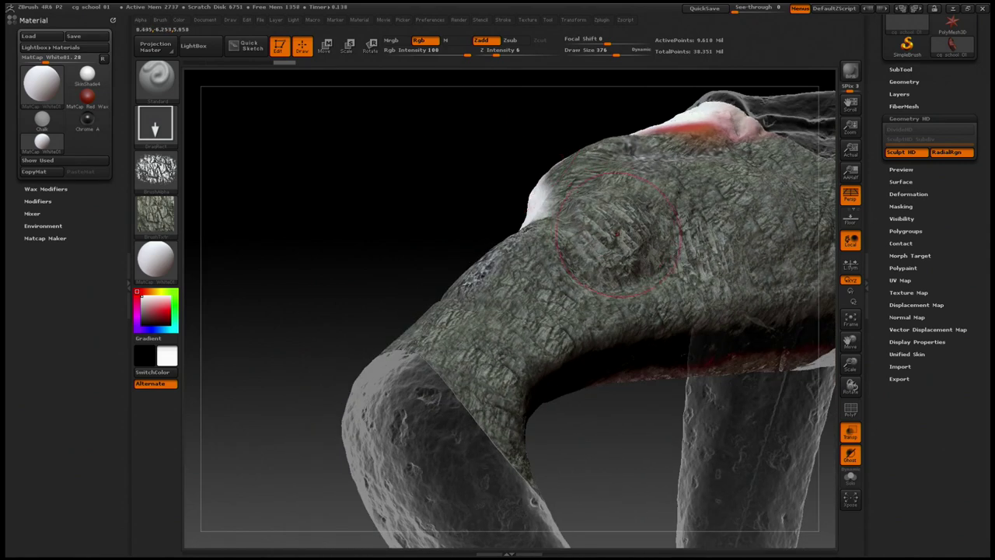
mouse_move(387, 226)
left_mouse_down()
mouse_move(367, 200)
mouse_move(599, 382)
mouse_move(593, 420)
mouse_move(557, 447)
mouse_move(533, 422)
left_mouse_up()
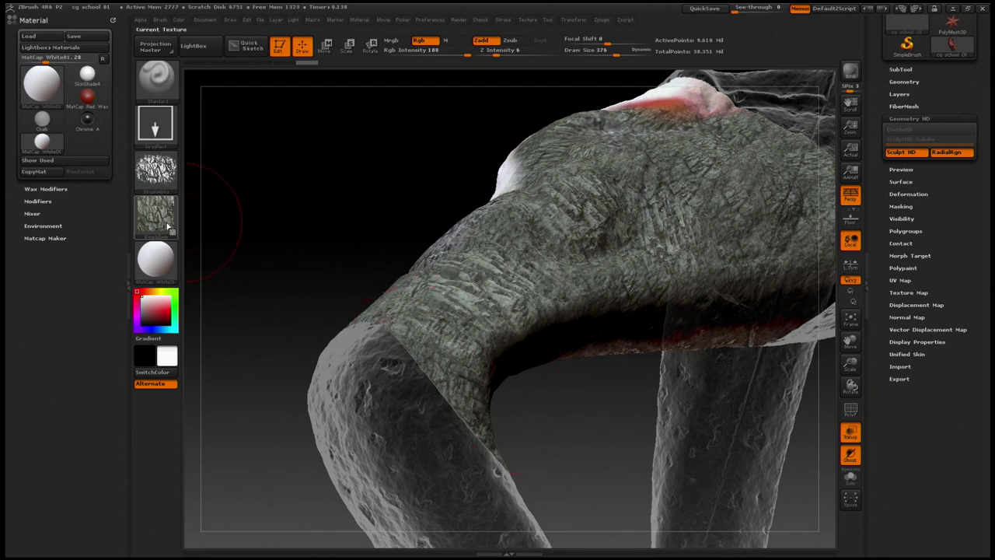
- Import the textures-large-2 image and make it the current brush texture
left_click(156, 216)
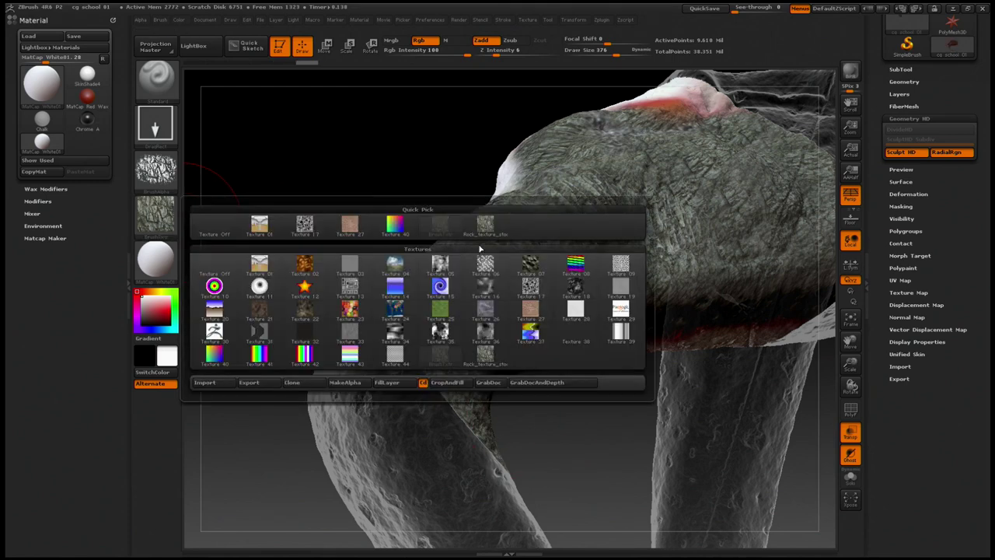
left_click(205, 382)
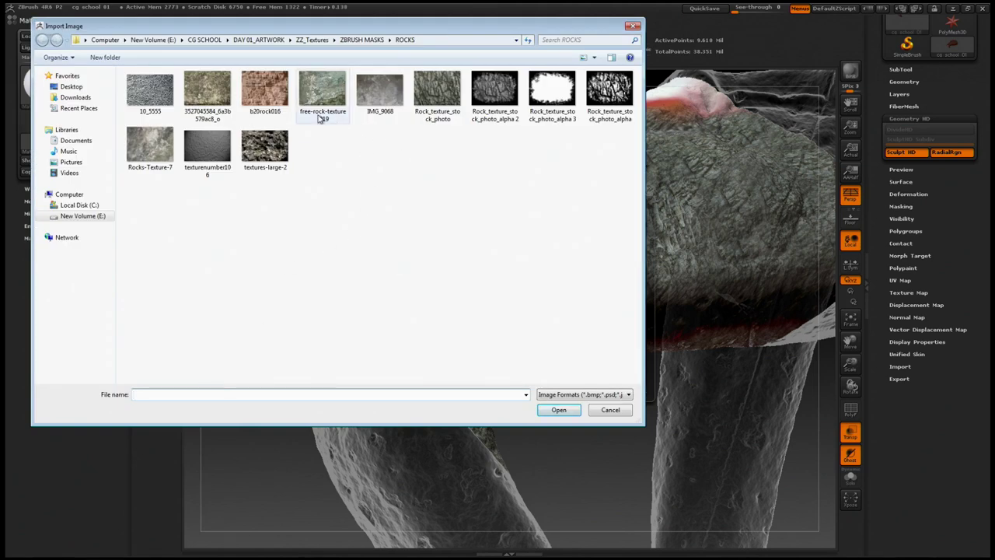
left_click(258, 152)
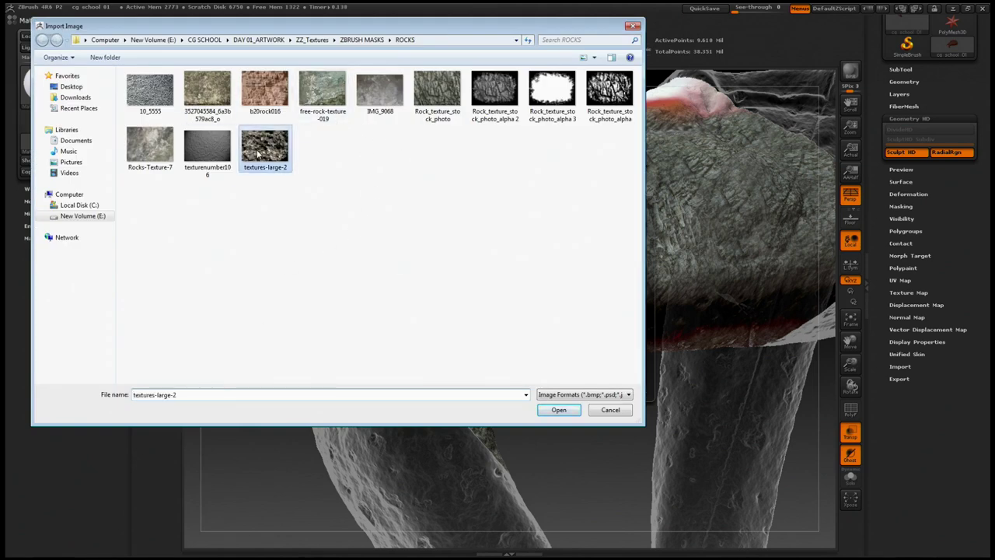
left_click(555, 412)
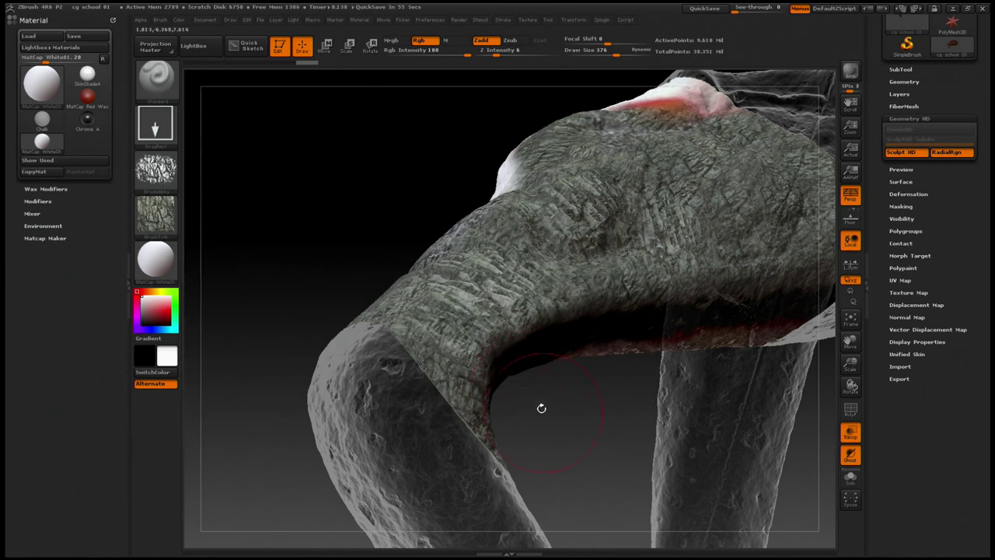
left_click_drag(542, 408, 477, 375)
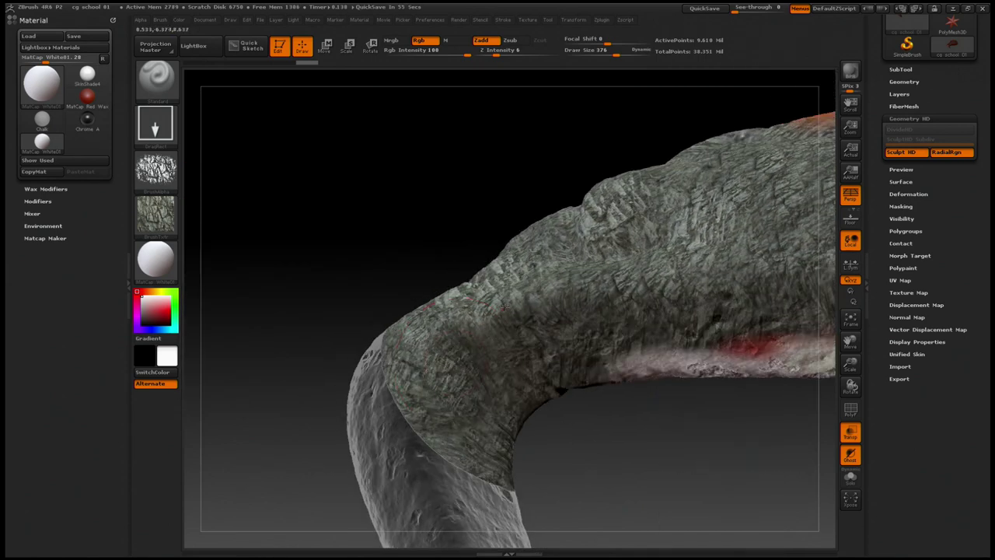
left_click(156, 213)
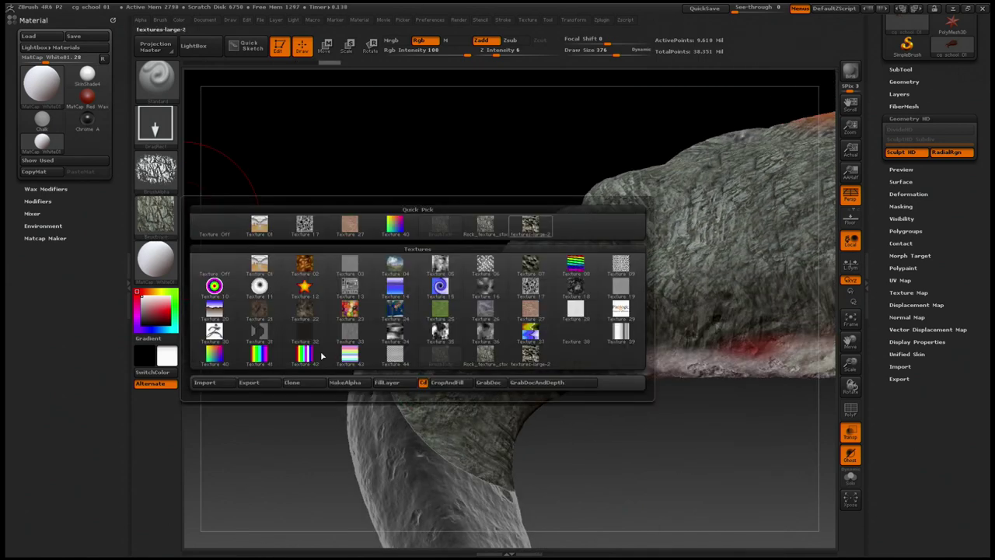
left_click_drag(502, 362, 599, 507)
left_click_drag(606, 460, 576, 459)
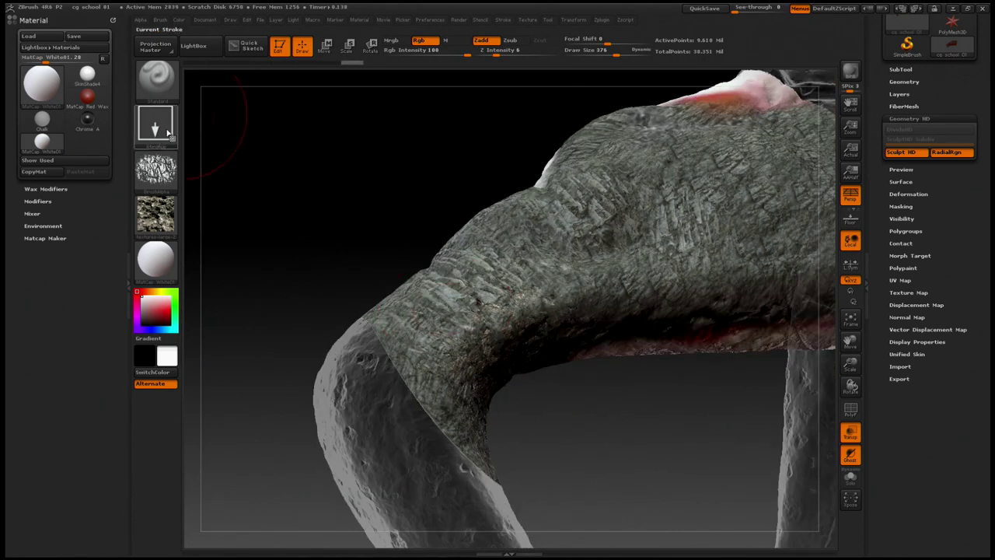
- Switch to the Spray stroke, turn off Zadd, and paint the textures-large-2 texture over the bend and lower side of the arch
left_click(155, 122)
left_click(386, 143)
left_click(481, 40)
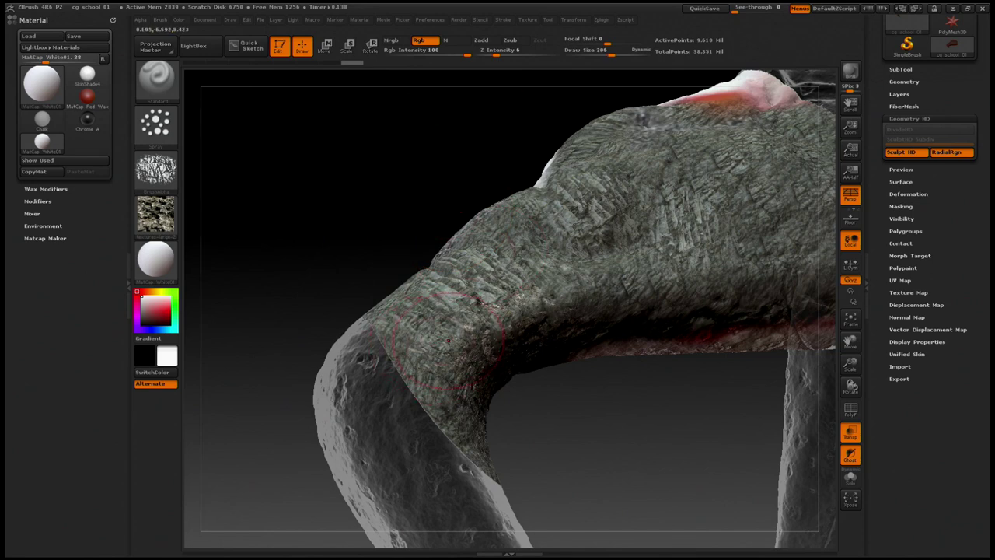
mouse_move(449, 352)
left_mouse_down()
mouse_move(486, 315)
mouse_move(591, 288)
mouse_move(661, 284)
left_mouse_up()
mouse_move(435, 365)
left_mouse_down()
mouse_move(529, 307)
mouse_move(677, 280)
mouse_move(743, 309)
mouse_move(498, 311)
left_mouse_up()
mouse_move(558, 418)
left_mouse_down()
mouse_move(548, 424)
mouse_move(564, 410)
left_mouse_up()
mouse_move(528, 451)
left_mouse_down()
mouse_move(544, 435)
mouse_move(594, 311)
left_mouse_up()
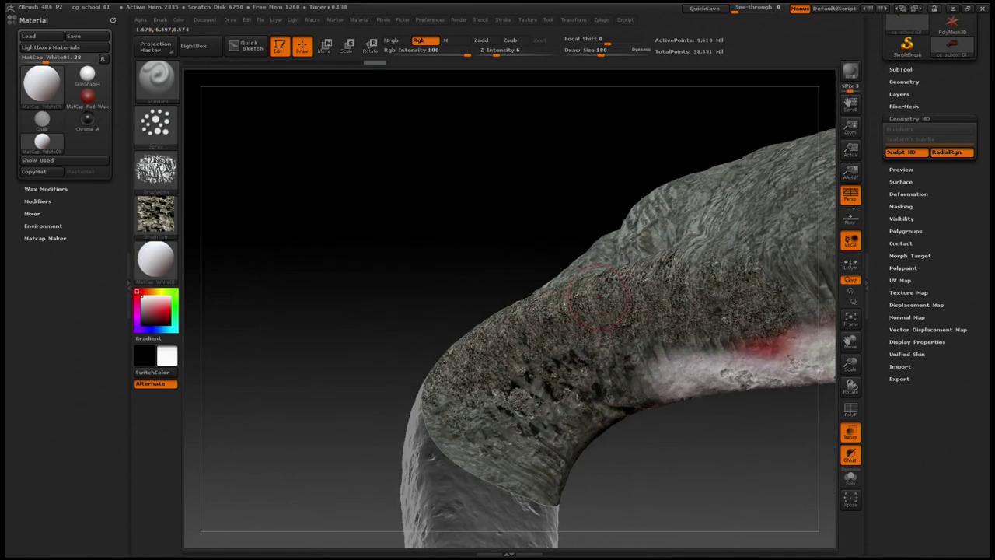
- Set Rgb Intensity to 24 and blend the upper edge of the sprayed texture into the surrounding grey rock
mouse_move(459, 232)
left_mouse_down()
mouse_move(477, 222)
mouse_move(257, 237)
left_mouse_up()
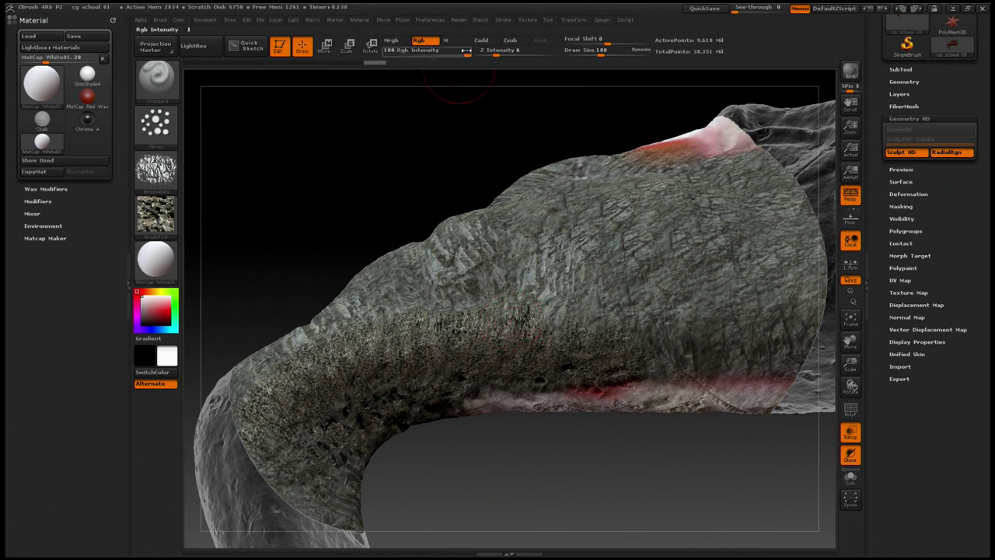
left_click_drag(459, 53, 426, 53)
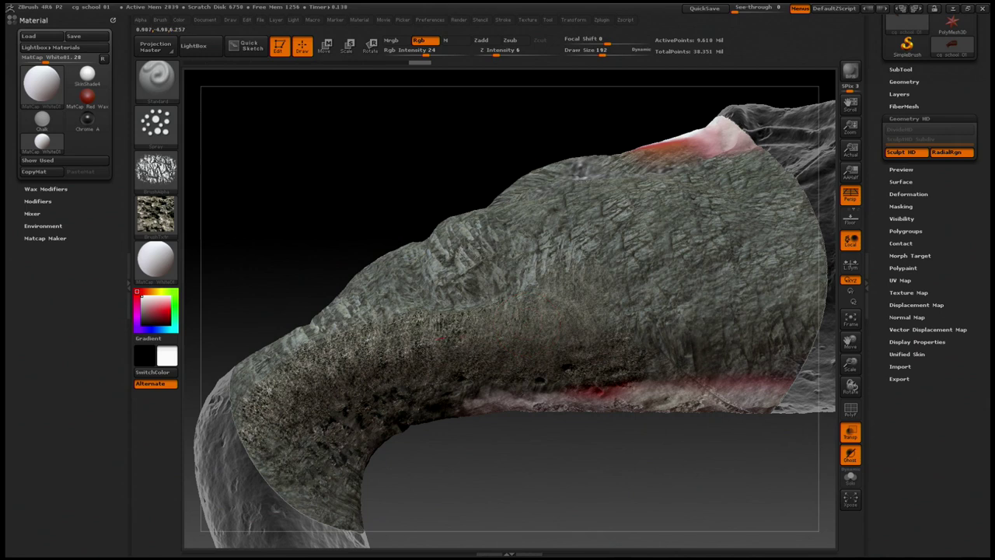
left_click_drag(459, 452, 338, 118)
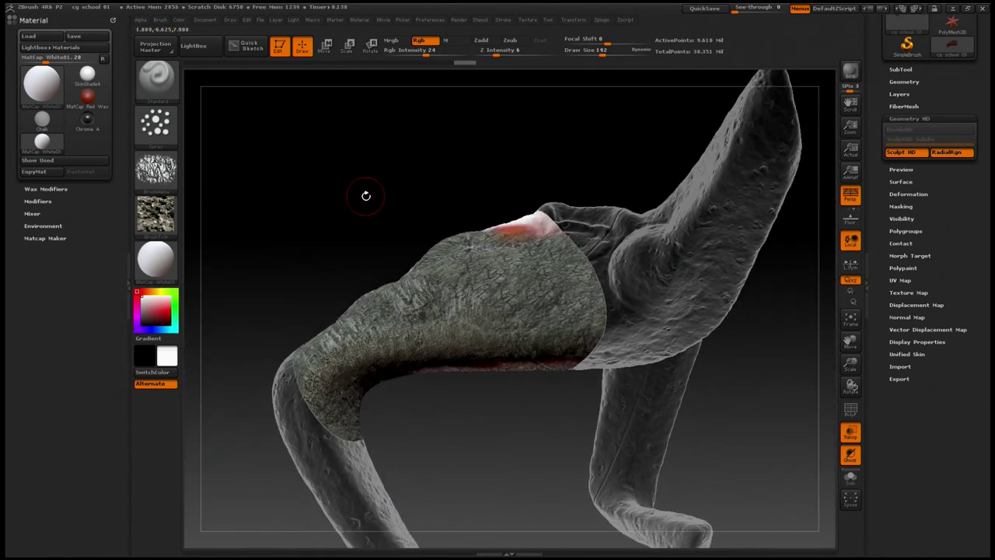
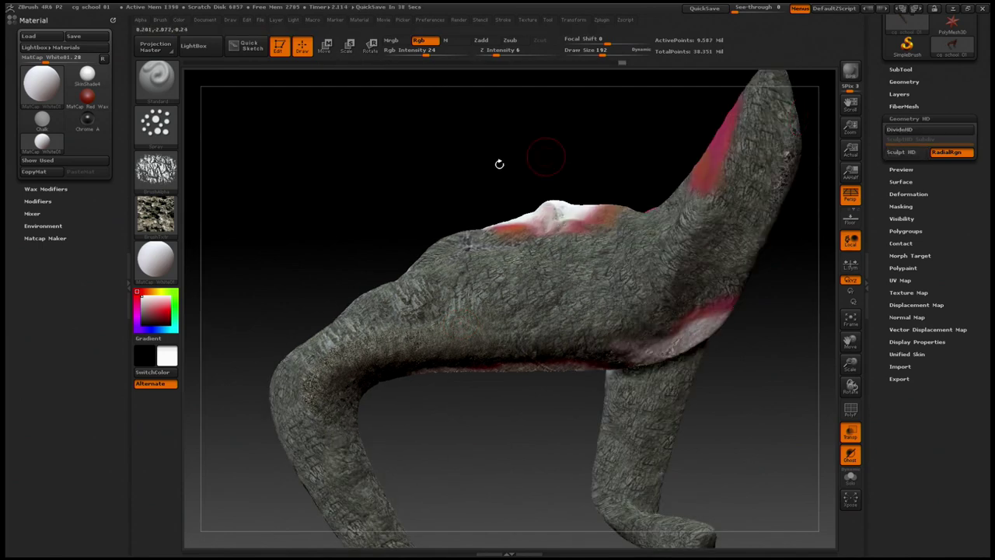
- Generate a new texture map from the model's polypaint
left_click_drag(435, 210, 826, 350)
left_click(902, 292)
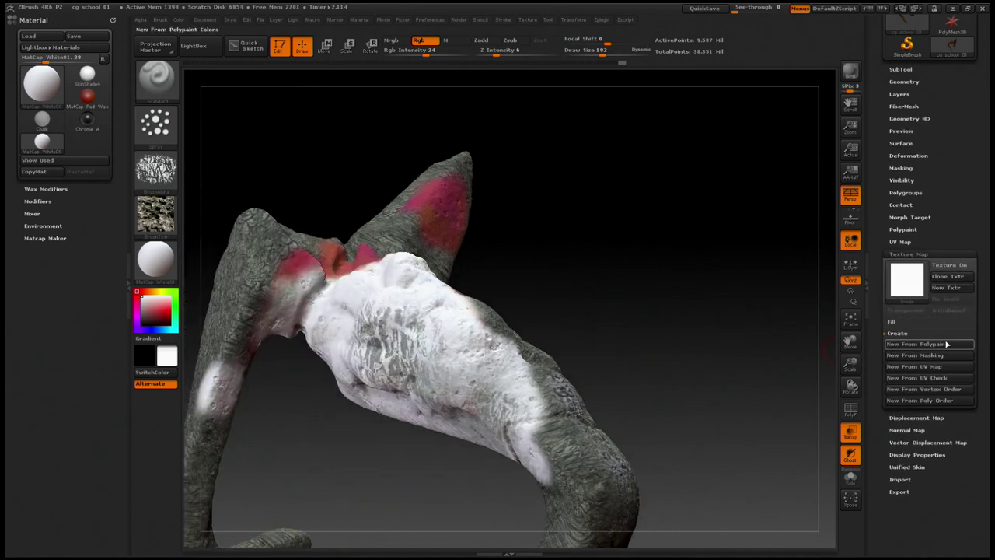
mouse_move(910, 283)
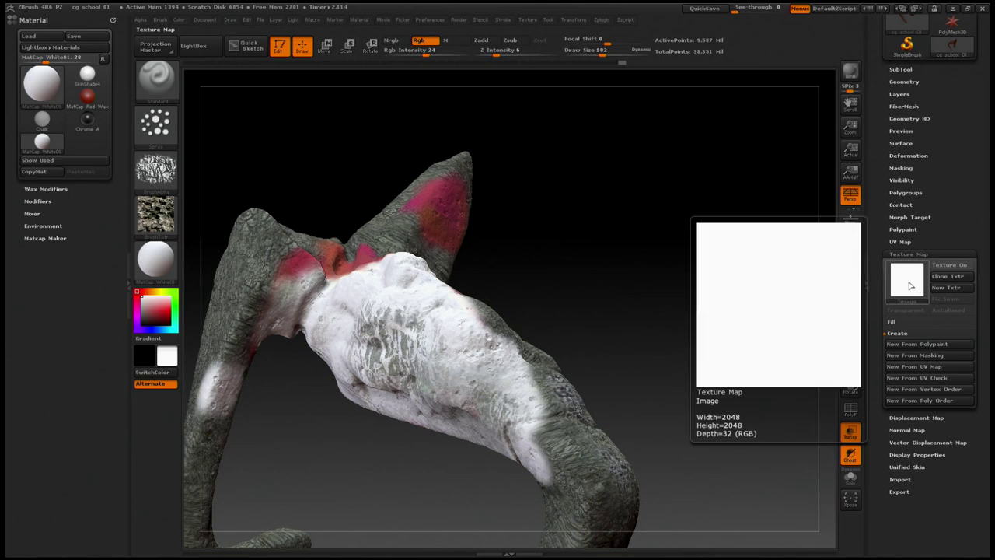
left_click(923, 347)
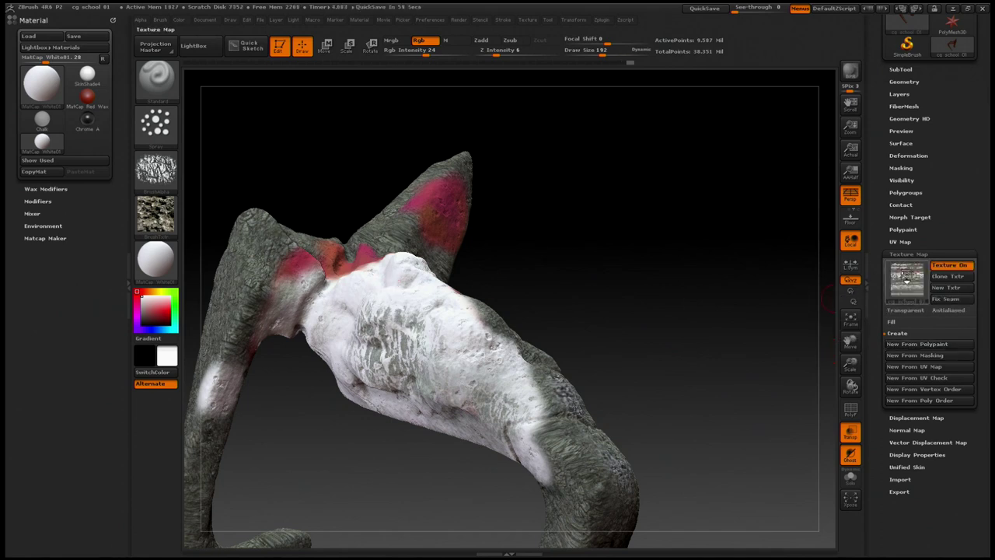
- Examine the generated texture map and the textured model from several angles, and check the UV map settings
left_click(909, 276)
mouse_move(906, 281)
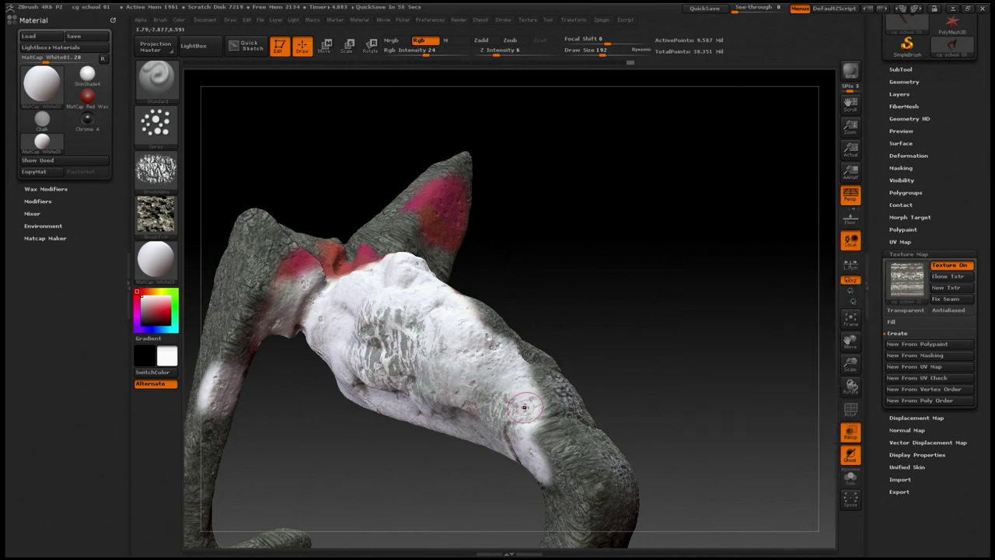
mouse_move(578, 264)
left_mouse_down()
mouse_move(633, 236)
mouse_move(427, 235)
mouse_move(373, 187)
left_mouse_up()
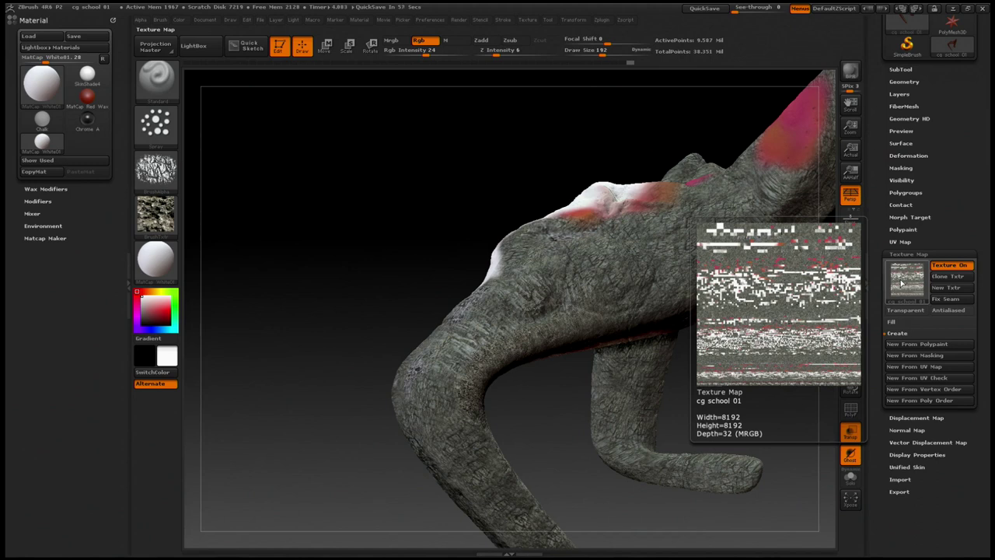
left_click_drag(422, 200, 373, 195)
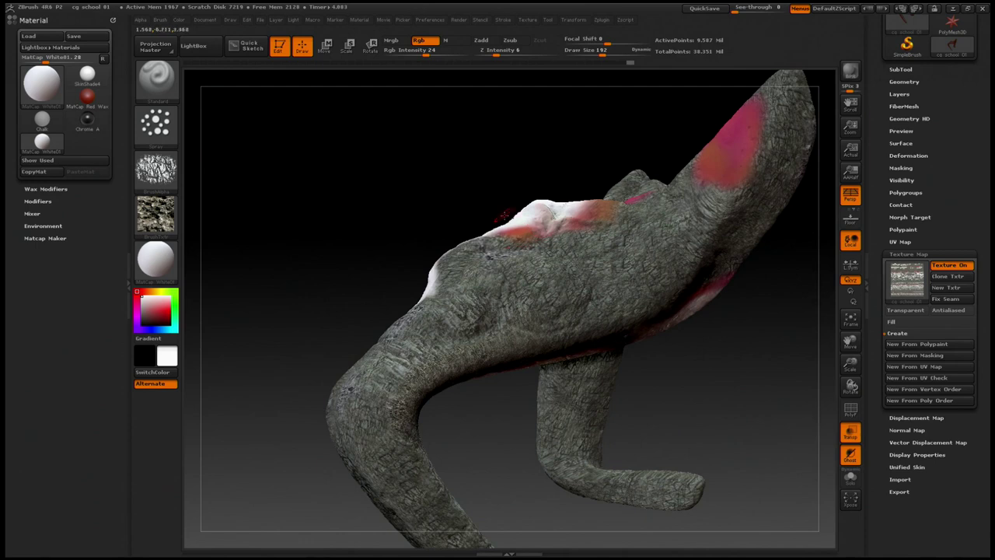
mouse_move(431, 178)
left_mouse_down()
mouse_move(431, 213)
mouse_move(406, 209)
left_mouse_up()
mouse_move(564, 417)
left_mouse_down()
mouse_move(553, 438)
mouse_move(526, 423)
left_mouse_up()
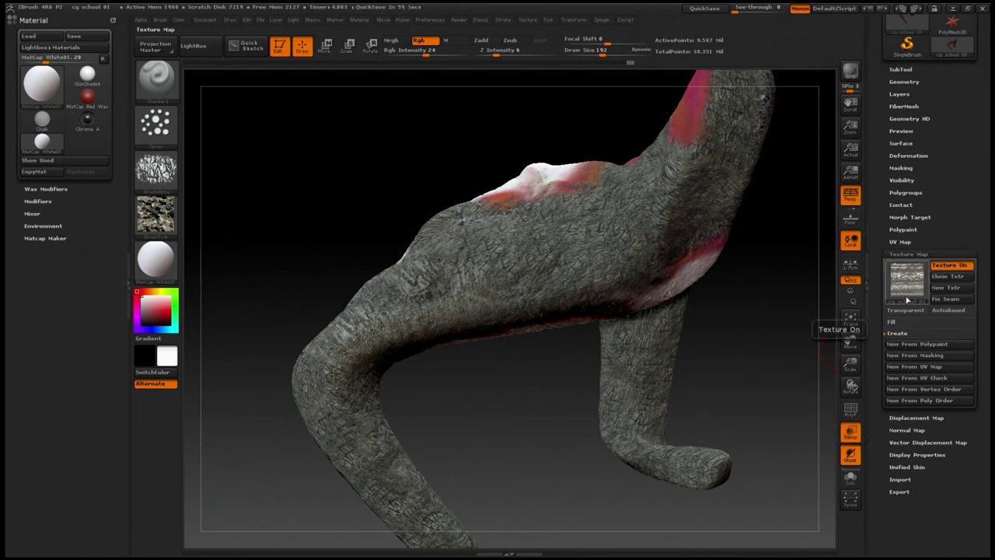
left_click(902, 242)
left_click(903, 242)
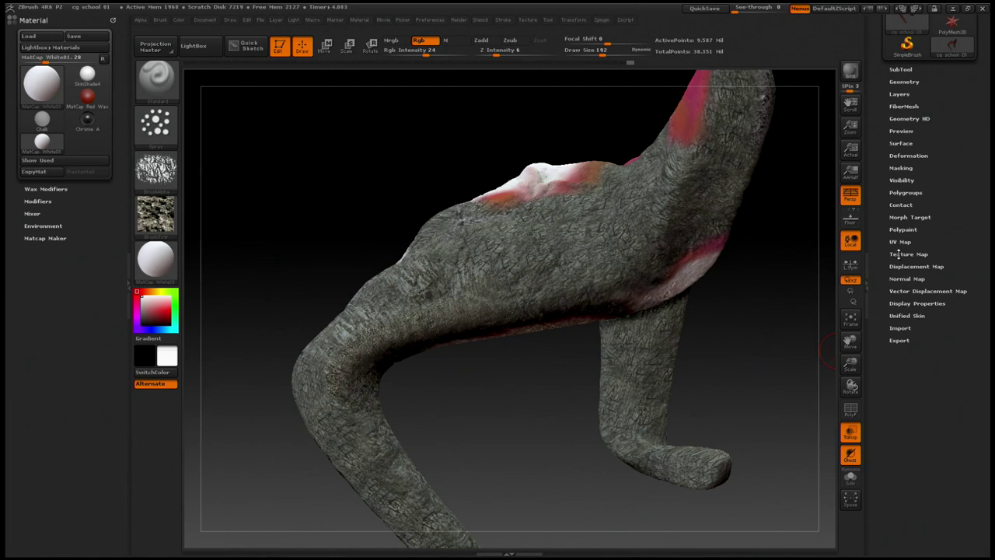
left_click(902, 254)
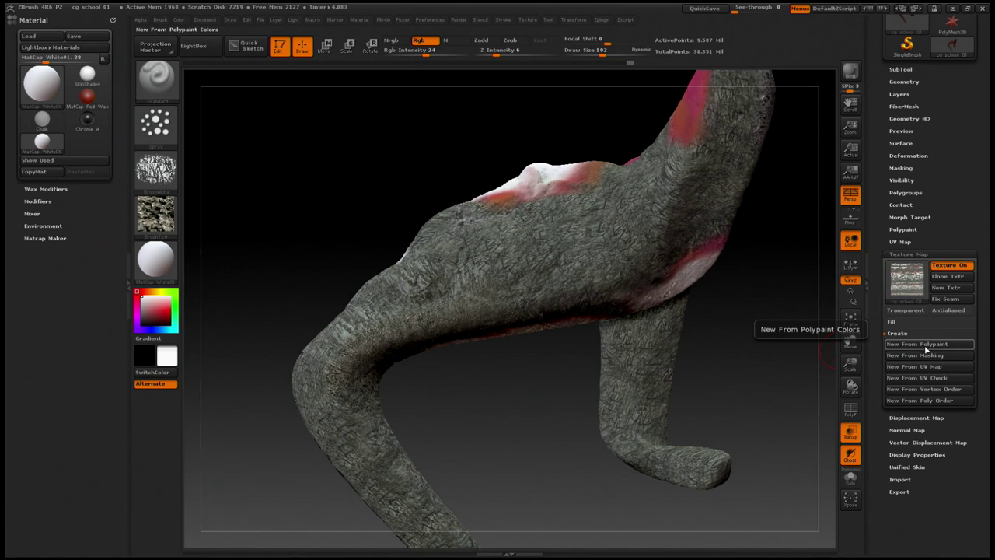
- Turn off the texture map display and spray the rock texture over the red and pale patch on the underside
left_click_drag(740, 332, 681, 371)
left_click_drag(740, 277, 699, 407)
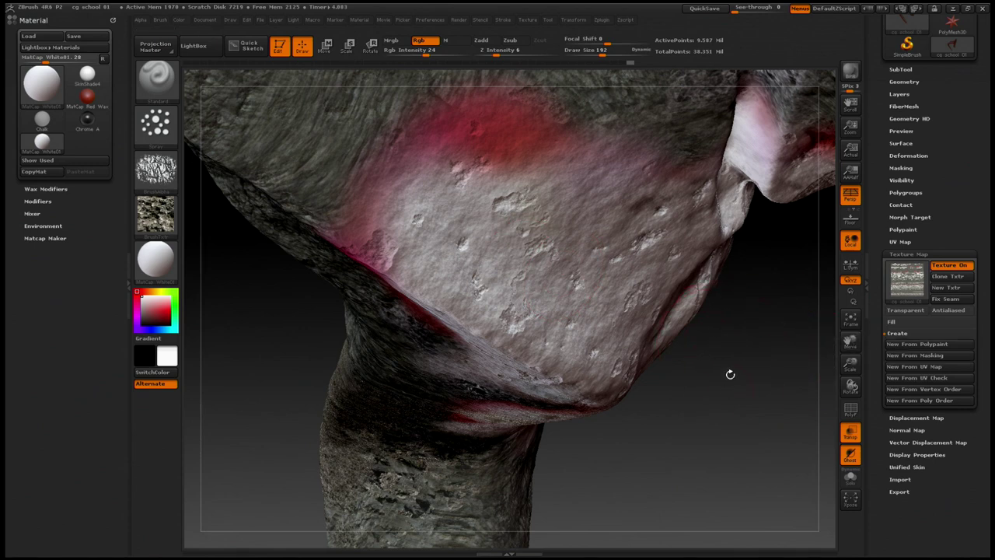
left_click_drag(729, 374, 655, 342)
left_click_drag(595, 386, 583, 368, "alt")
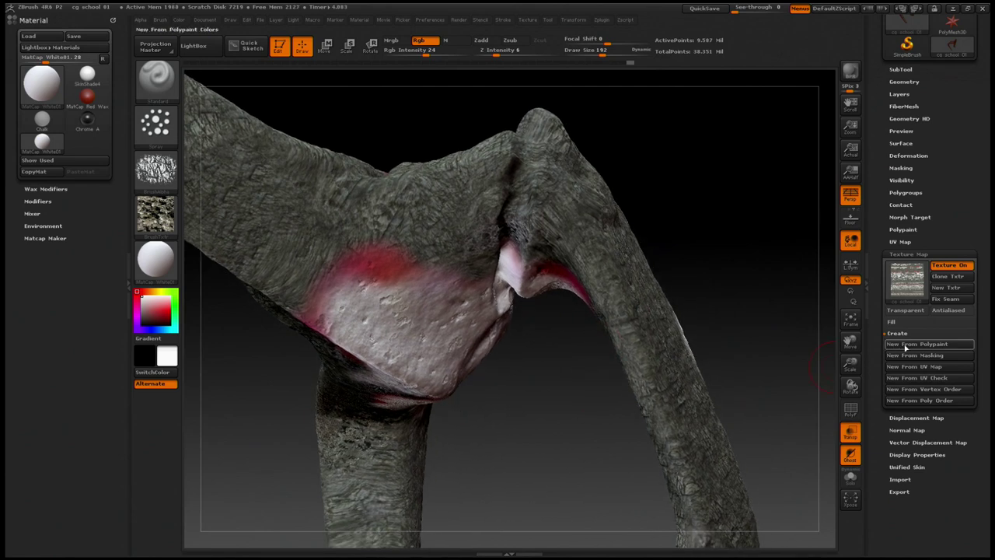
left_click_drag(879, 349, 879, 366)
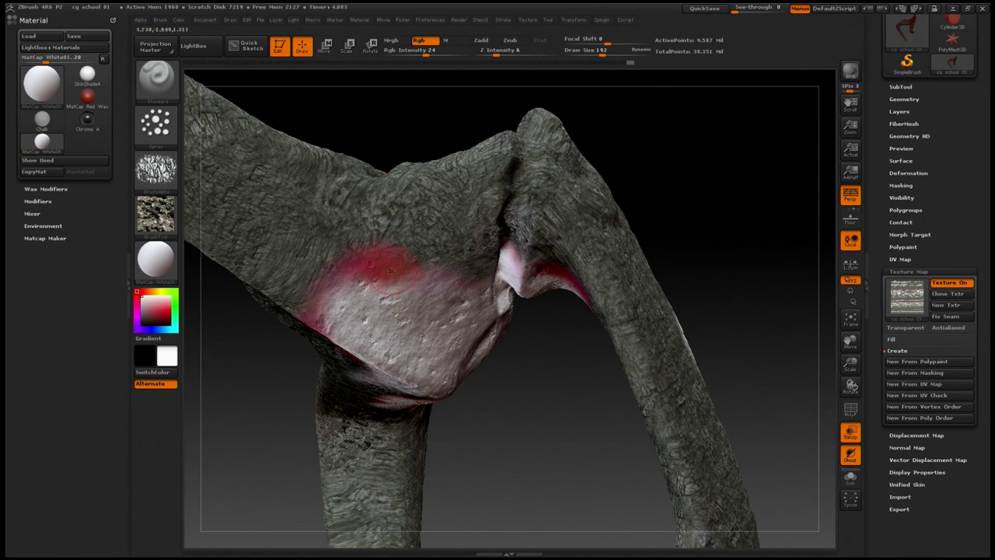
left_click(959, 284)
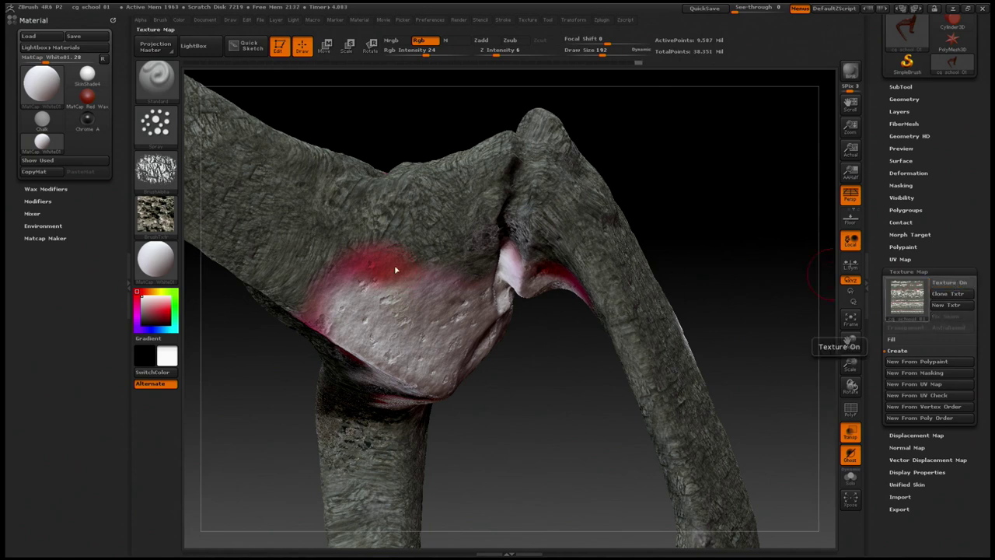
mouse_move(395, 265)
left_mouse_down()
mouse_move(404, 286)
mouse_move(330, 275)
mouse_move(408, 346)
mouse_move(466, 318)
mouse_move(471, 270)
left_mouse_up()
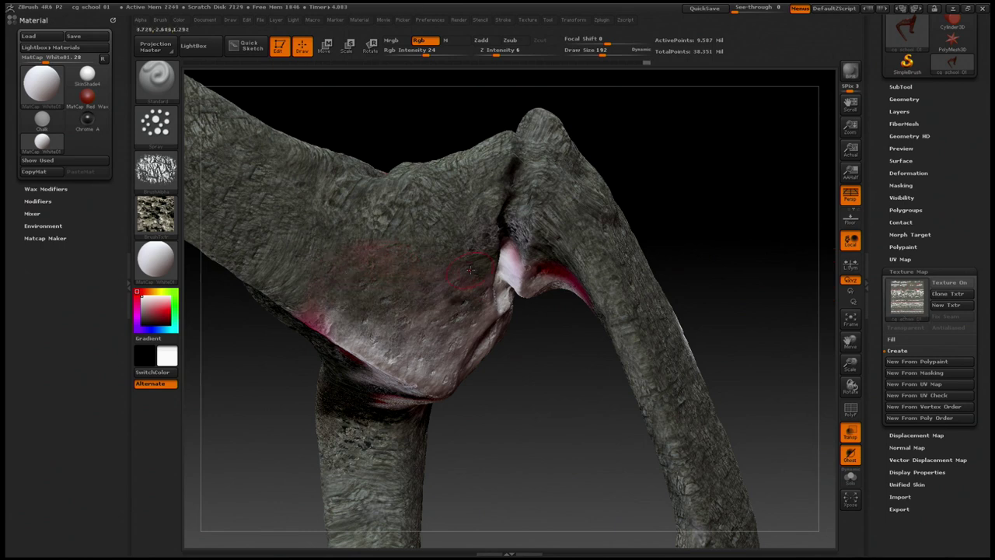
left_click(904, 364)
left_click_drag(409, 138, 507, 348)
left_click_drag(471, 484, 480, 451, "alt")
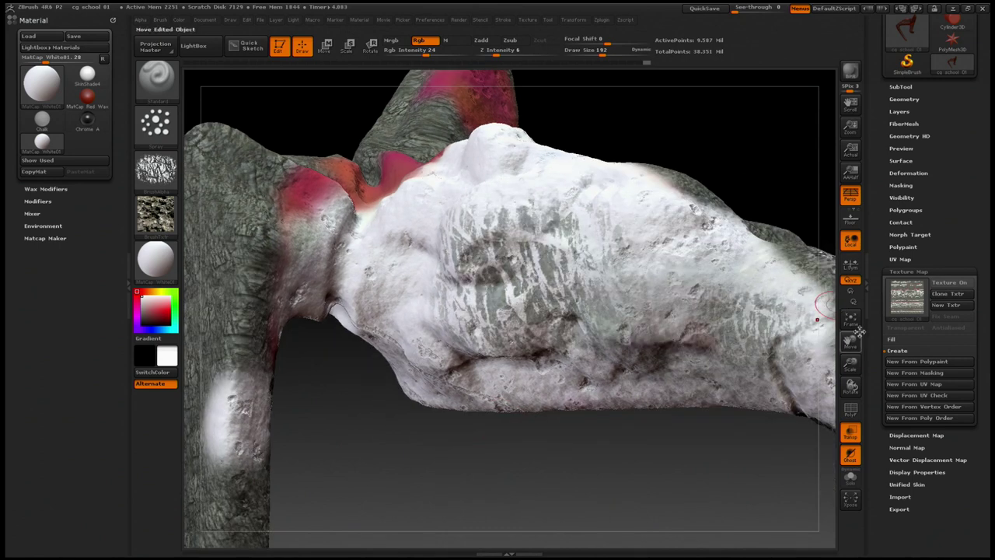
left_click_drag(870, 350, 878, 333)
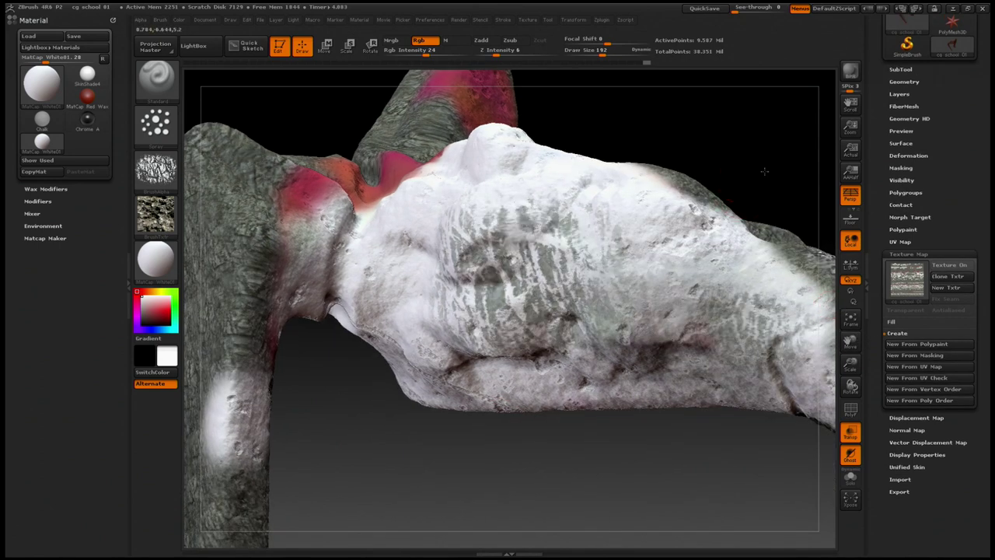
left_click_drag(763, 169, 716, 168, "alt")
left_click_drag(879, 367, 882, 337)
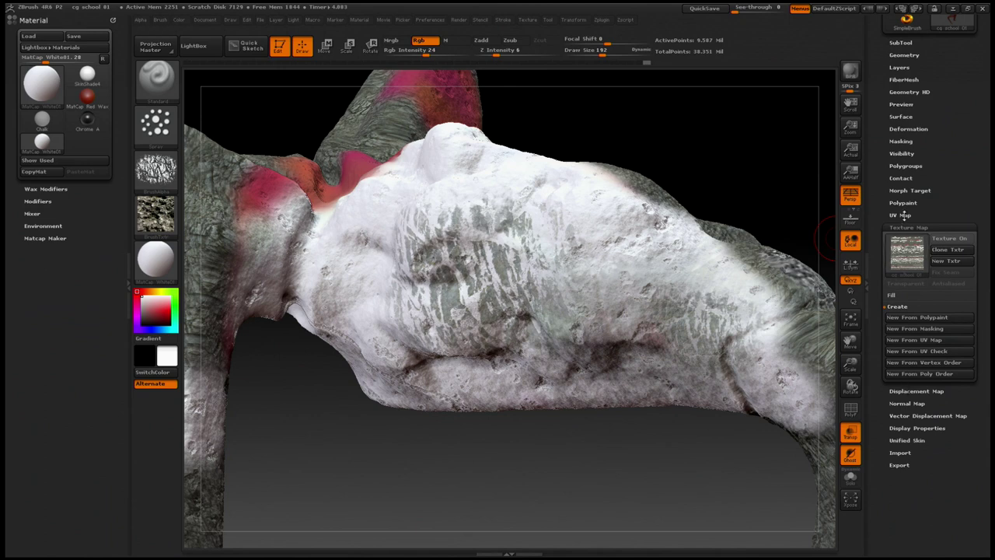
- Lower the model to subdivision level 1 in preparation for extracting a displacement map
left_click(909, 391)
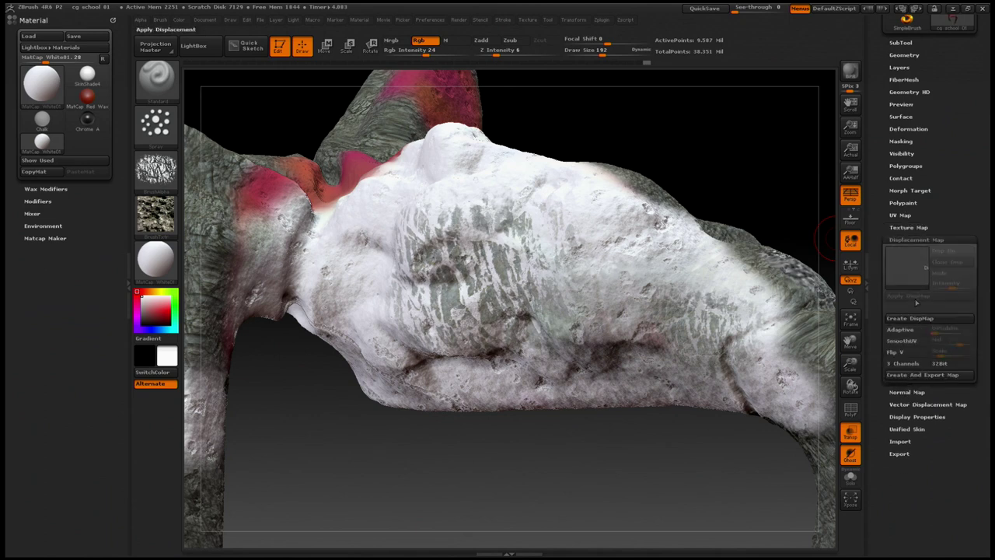
left_click(910, 320)
left_click_drag(879, 251, 878, 351)
left_click(904, 201)
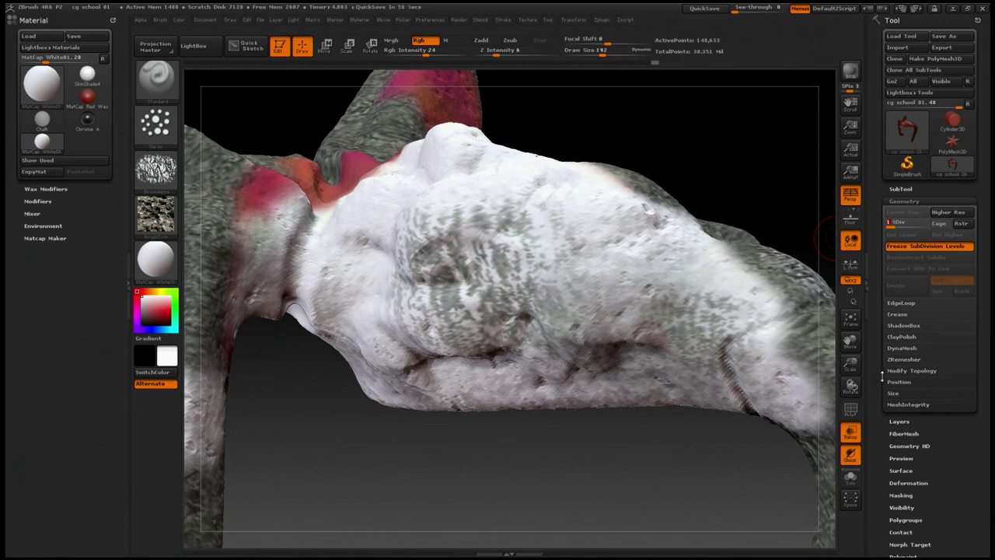
- Generate a displacement map from the model at its lowest subdivision level
scroll(882, 377, "down", 5)
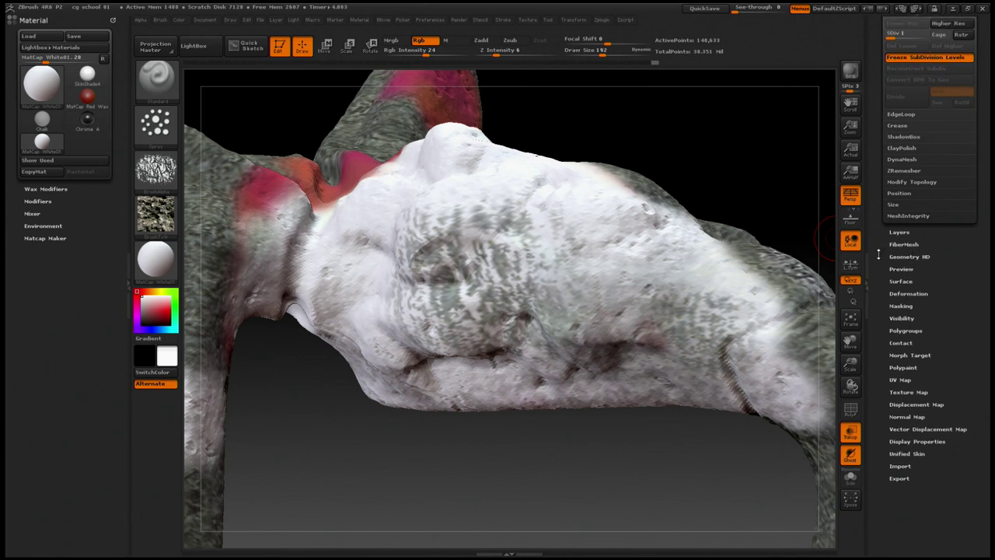
left_click(905, 403)
left_click(911, 276)
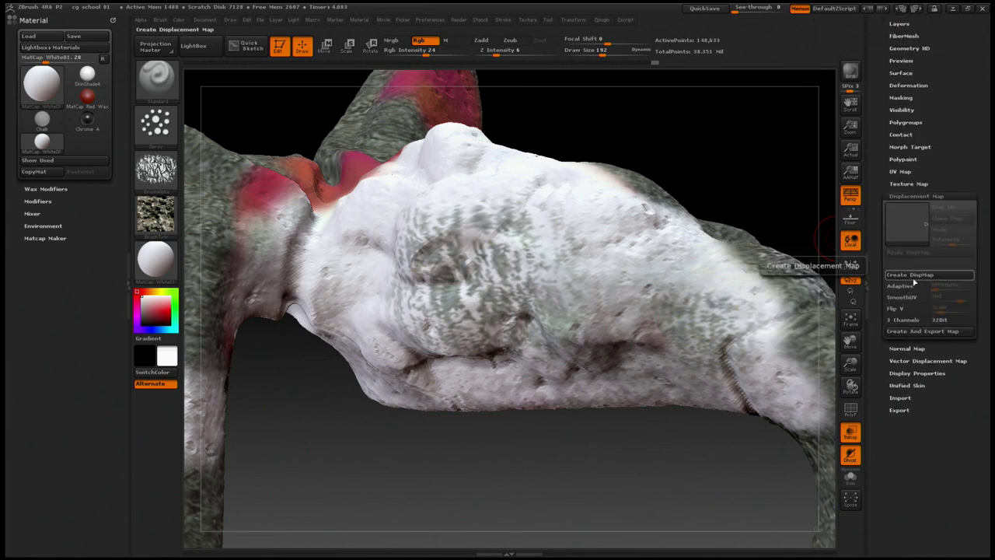
left_click(927, 277)
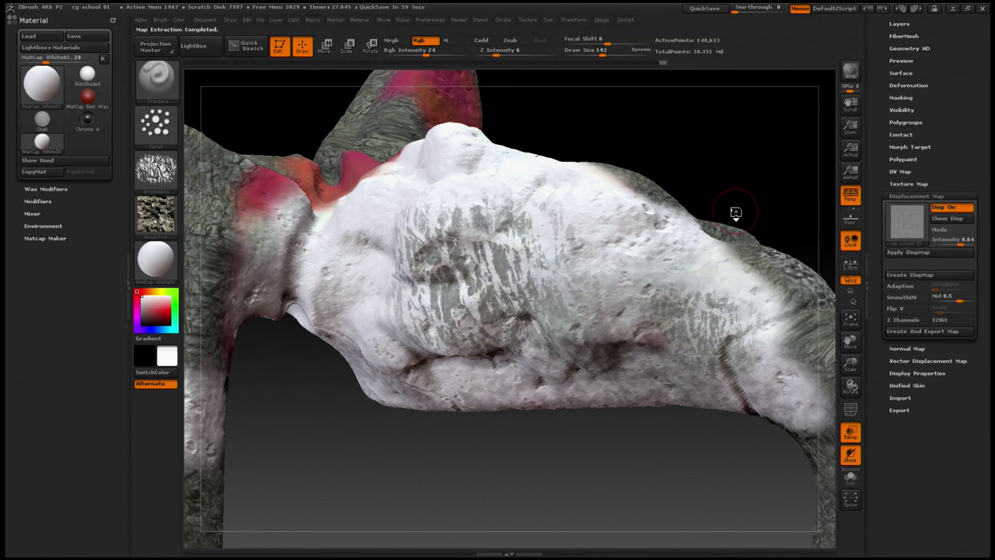
mouse_move(909, 226)
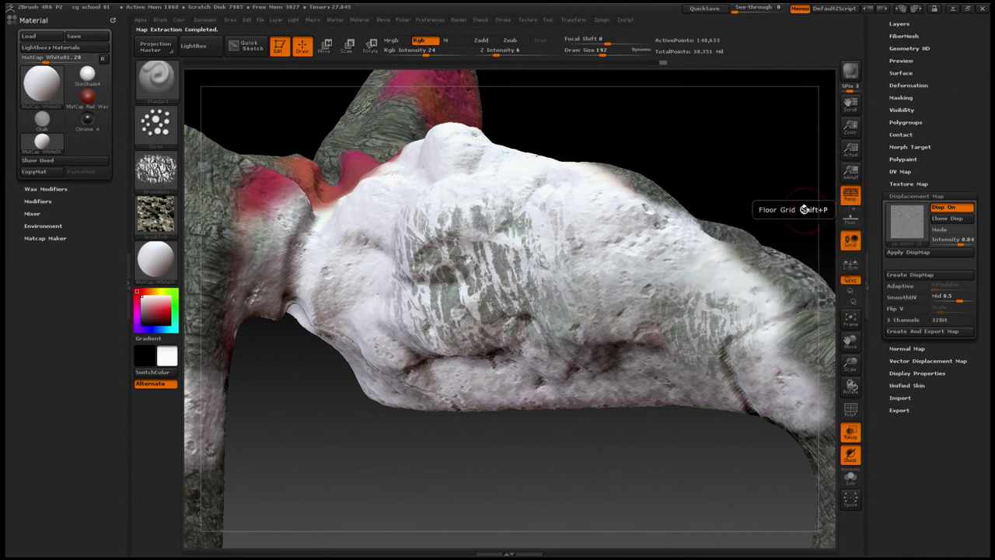
- Generate a tangent normal map for the model with SmoothUV and SNormals enabled
left_click(904, 348)
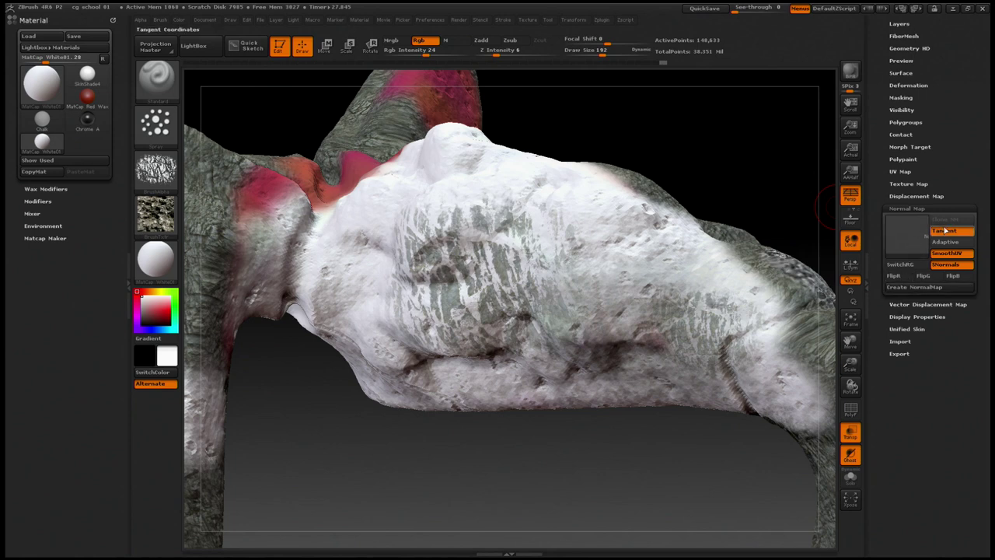
left_click(911, 288)
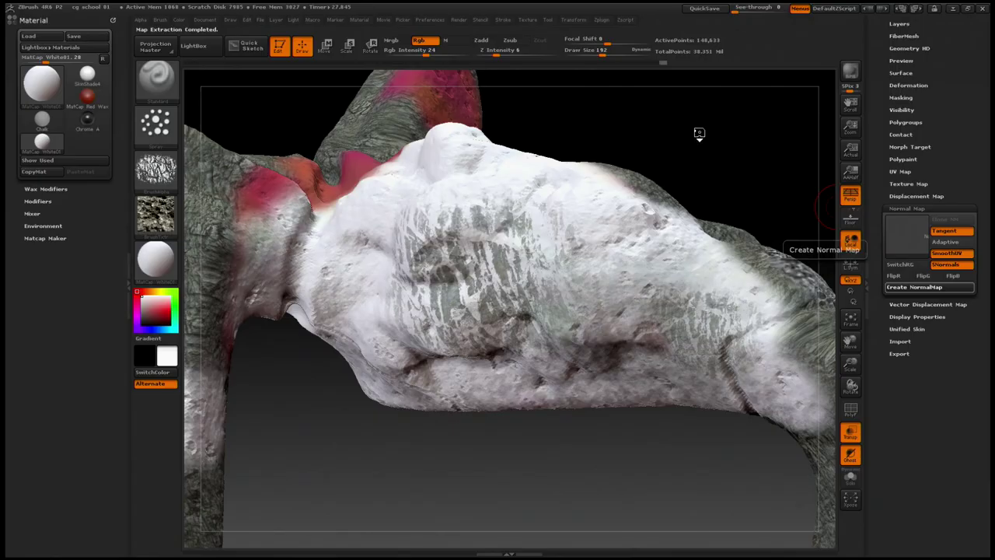
left_click_drag(706, 153, 745, 152)
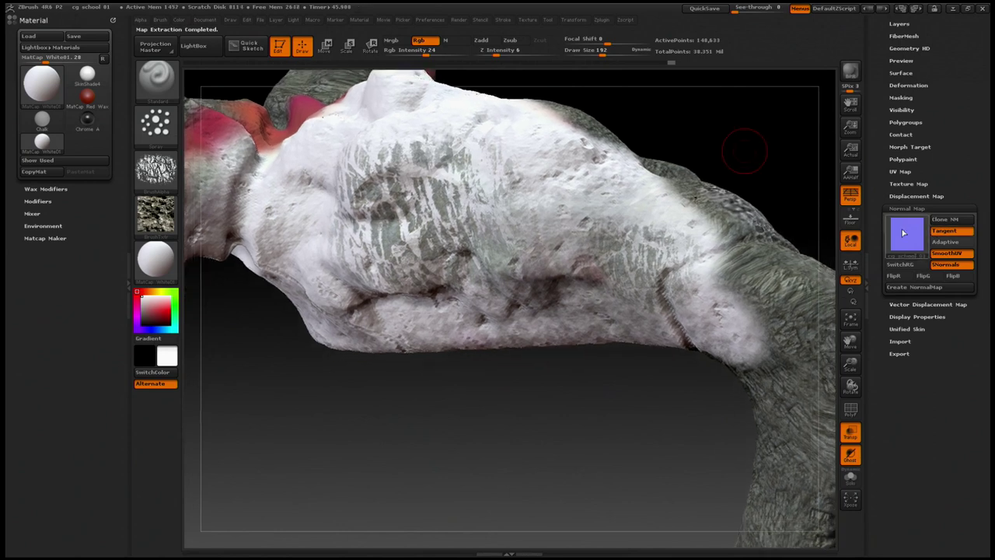
mouse_move(902, 231)
- Examine the whole textured model from several angles at its lowest subdivision level
left_click_drag(786, 209, 620, 313)
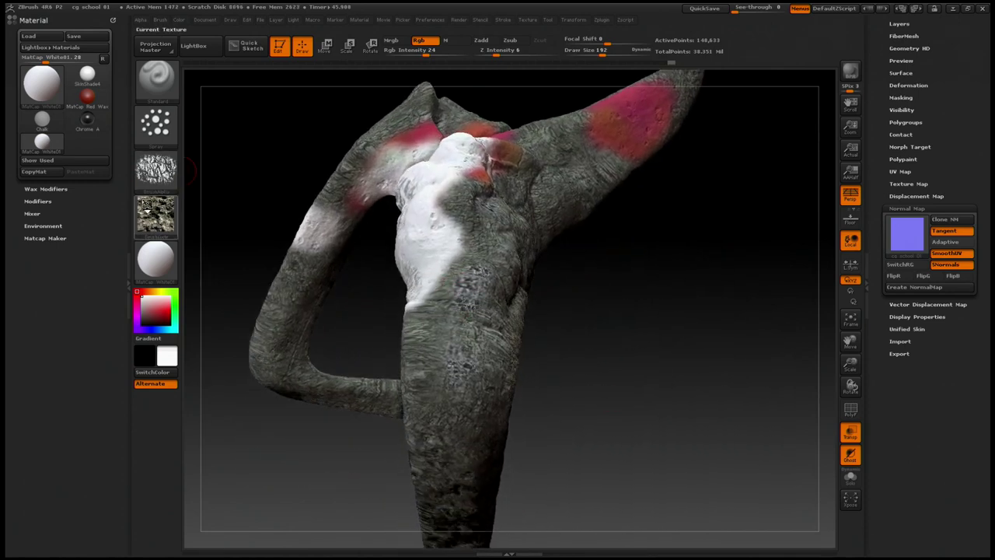
mouse_move(161, 184)
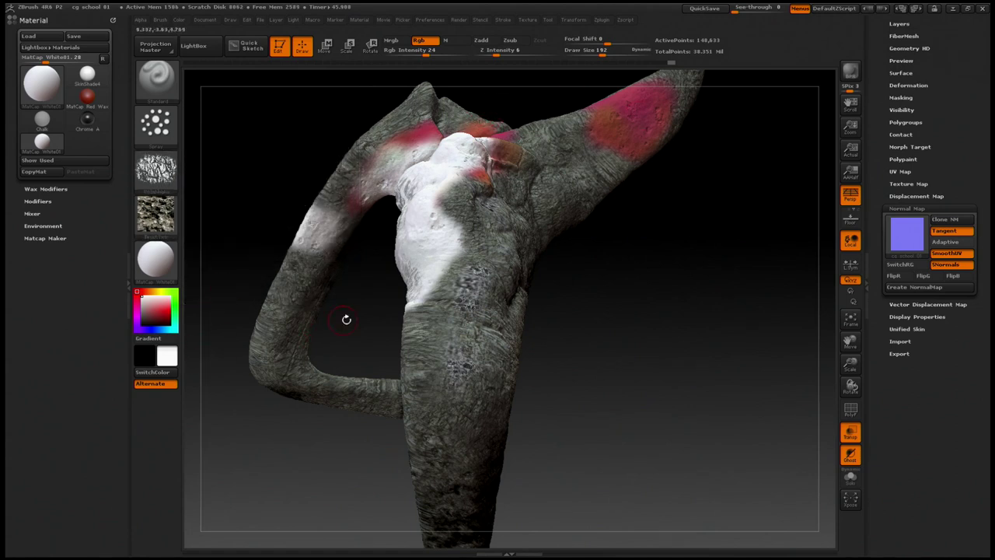
left_click_drag(346, 320, 393, 310)
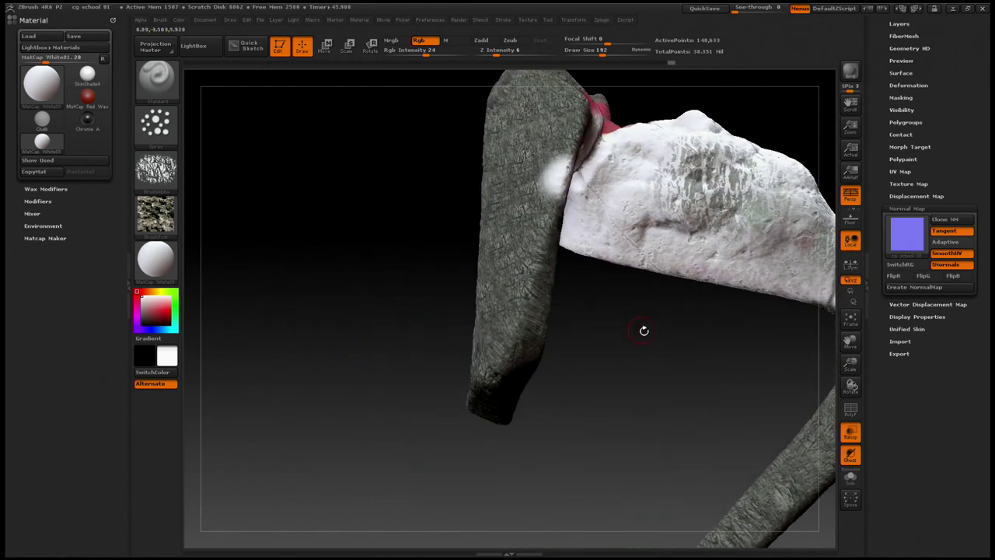
left_click_drag(644, 330, 698, 240, "alt")
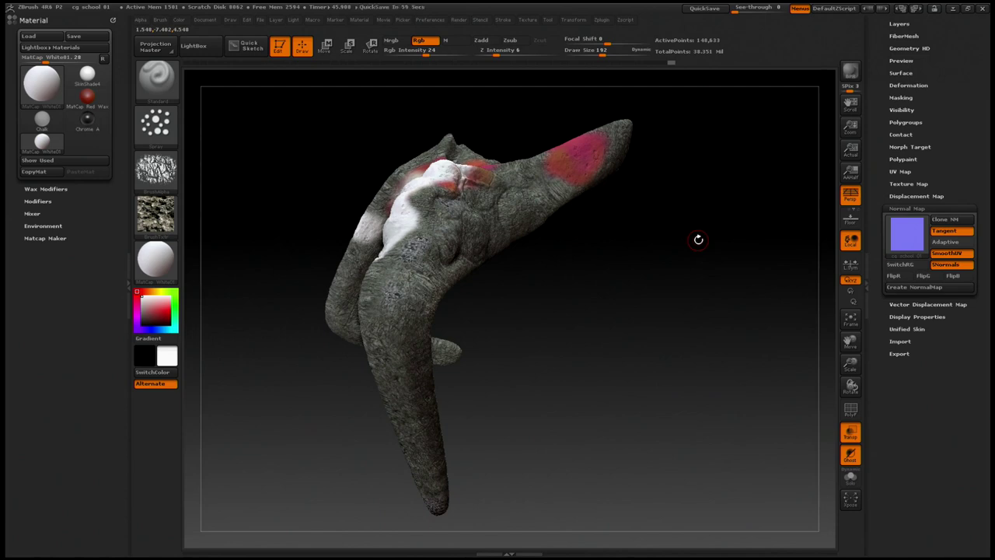
left_click_drag(586, 294, 619, 269)
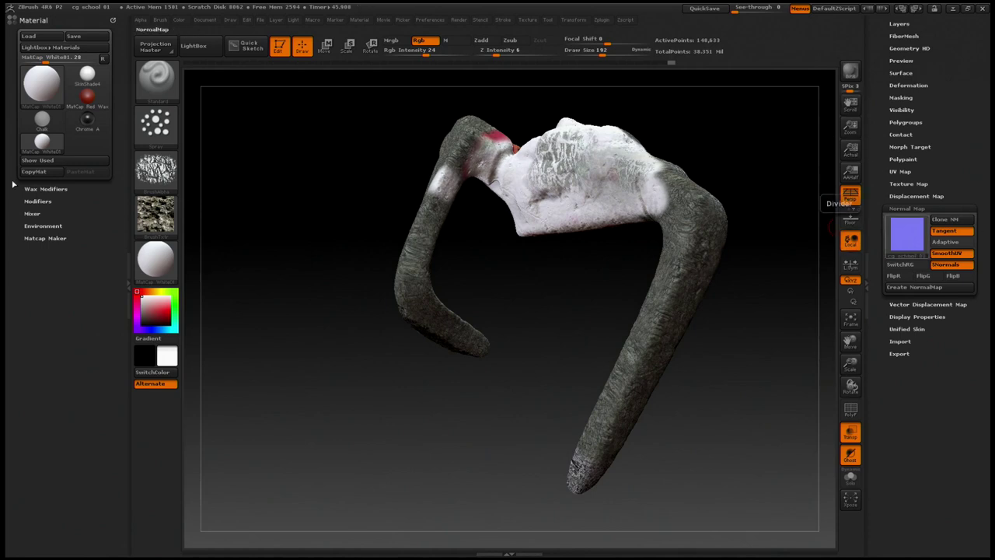
left_click_drag(748, 164, 723, 225)
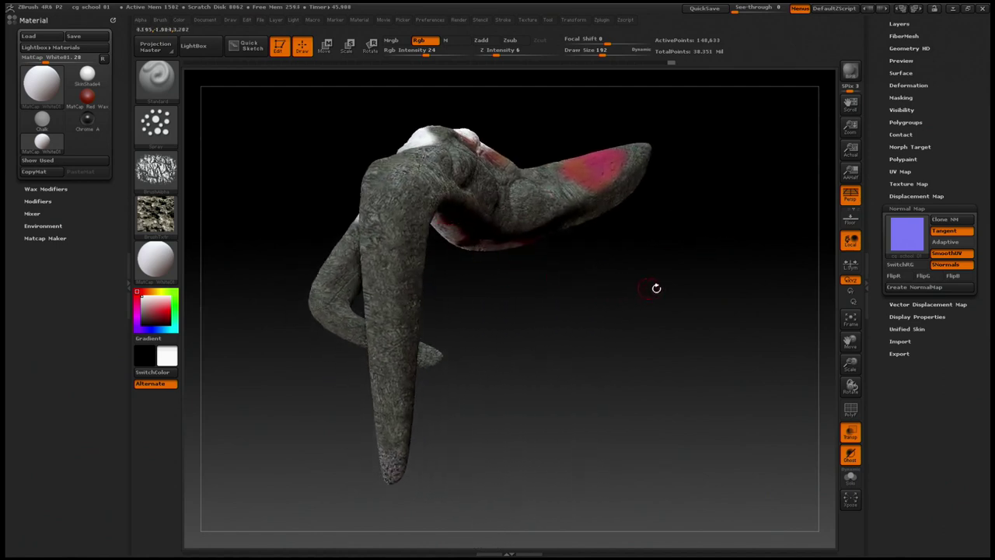
- Review the model's texture map and its subdivision level settings
scroll(880, 304, "up", 3)
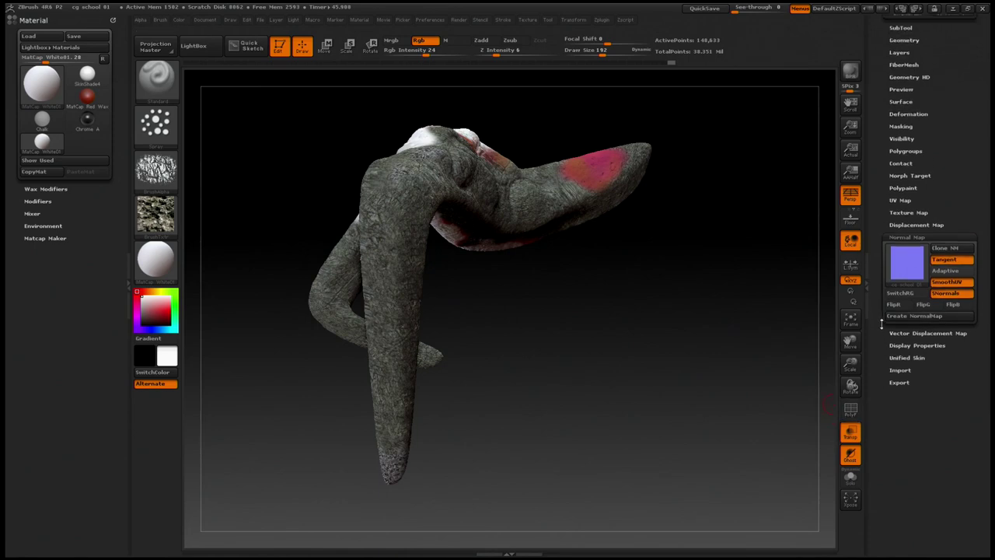
left_click(910, 270)
left_click(902, 260)
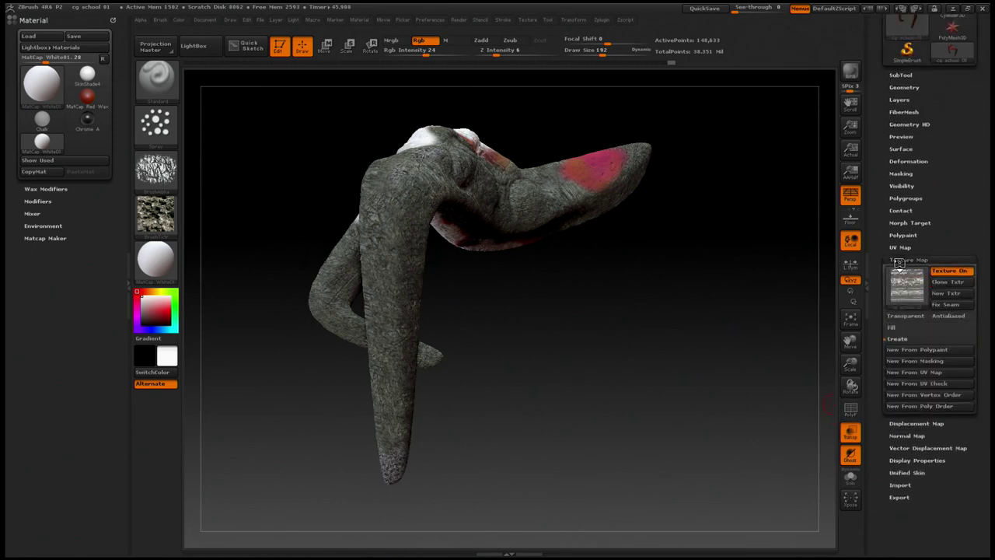
left_click(900, 262)
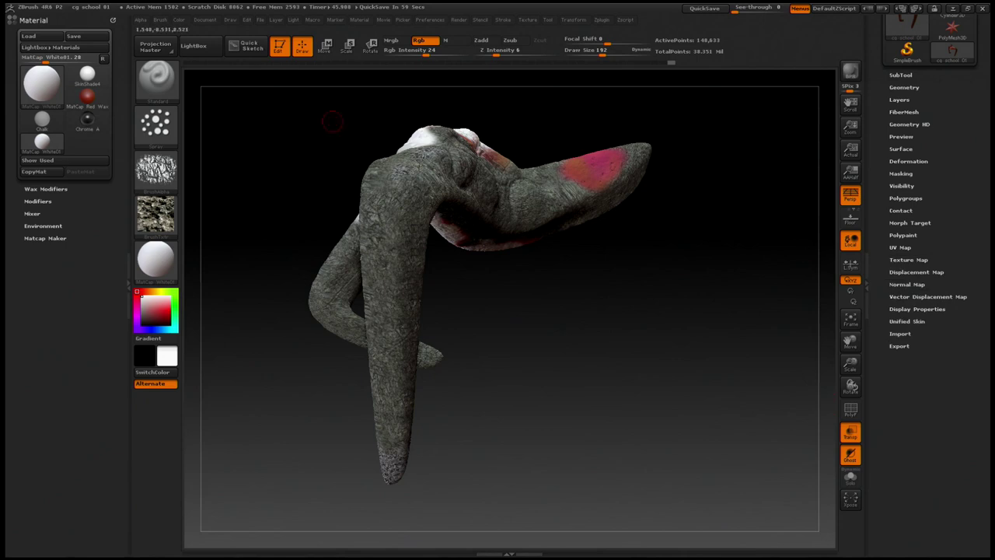
left_click_drag(578, 272, 628, 313)
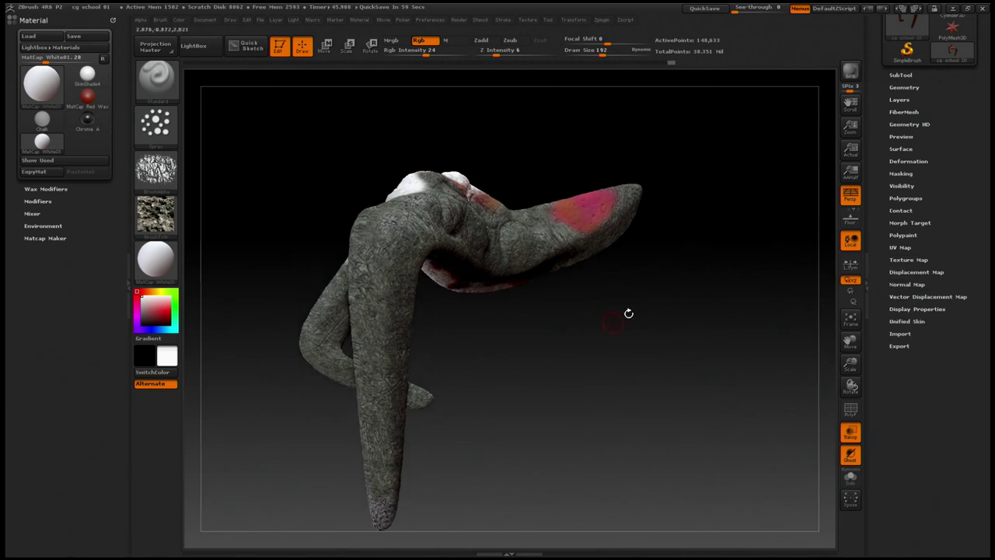
left_click(904, 87)
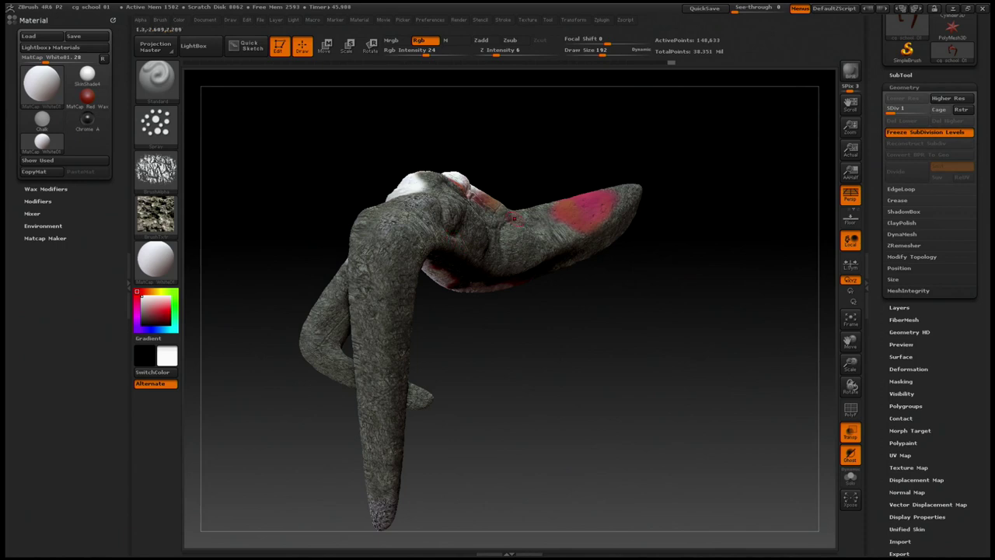
left_click_drag(504, 330, 515, 333, "alt")
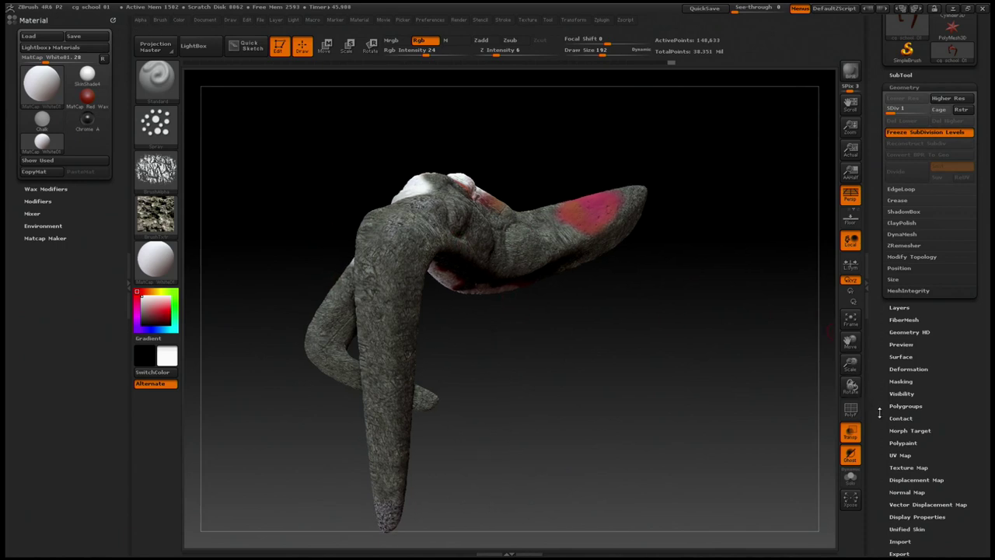
left_click_drag(879, 411, 881, 371)
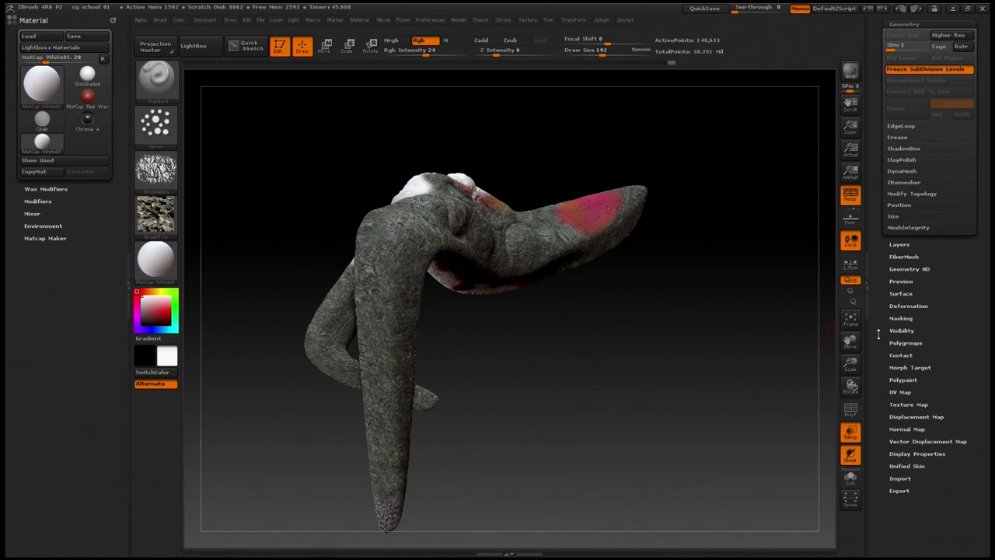
left_click_drag(879, 333, 878, 421)
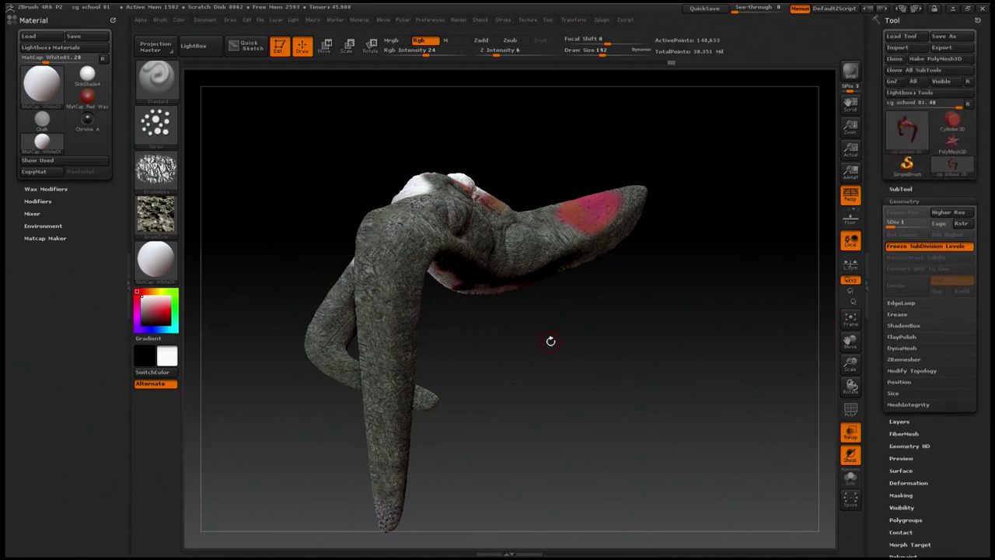
mouse_move(550, 340)
left_mouse_down()
mouse_move(584, 349)
mouse_move(544, 346)
mouse_move(578, 345)
left_mouse_up()
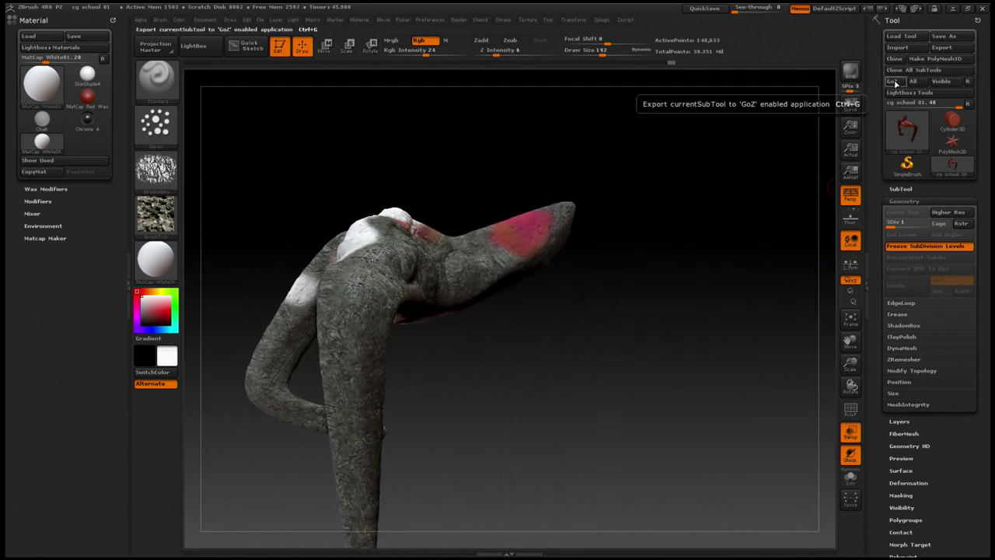
- Send the current subtool to the external application with GoZ, choosing not to show the introductory notice again
left_click(895, 83)
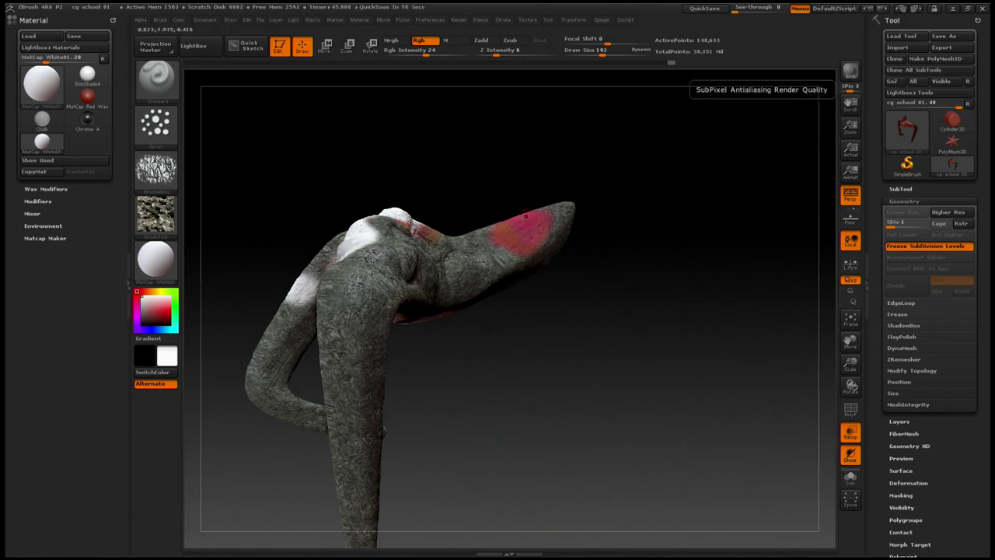
key("super")
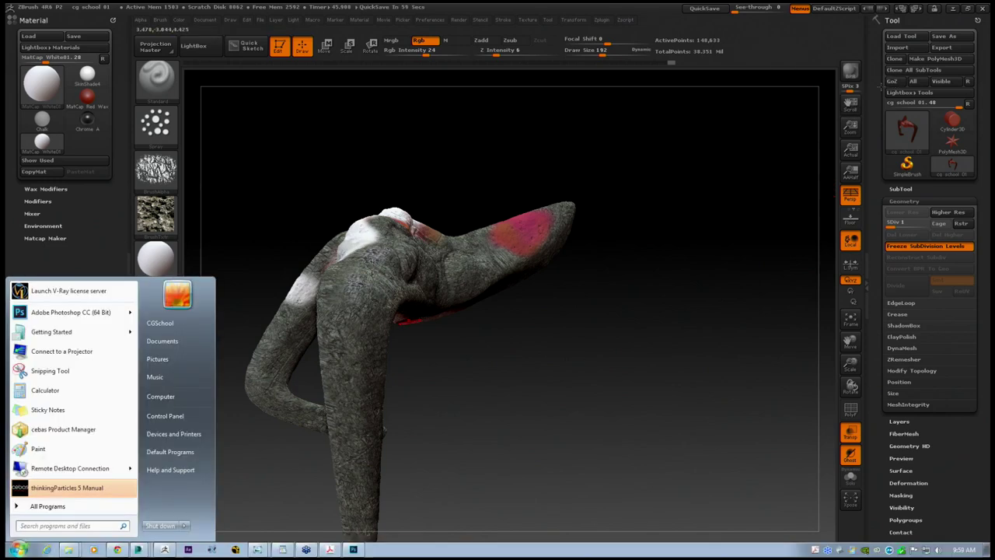
key("super")
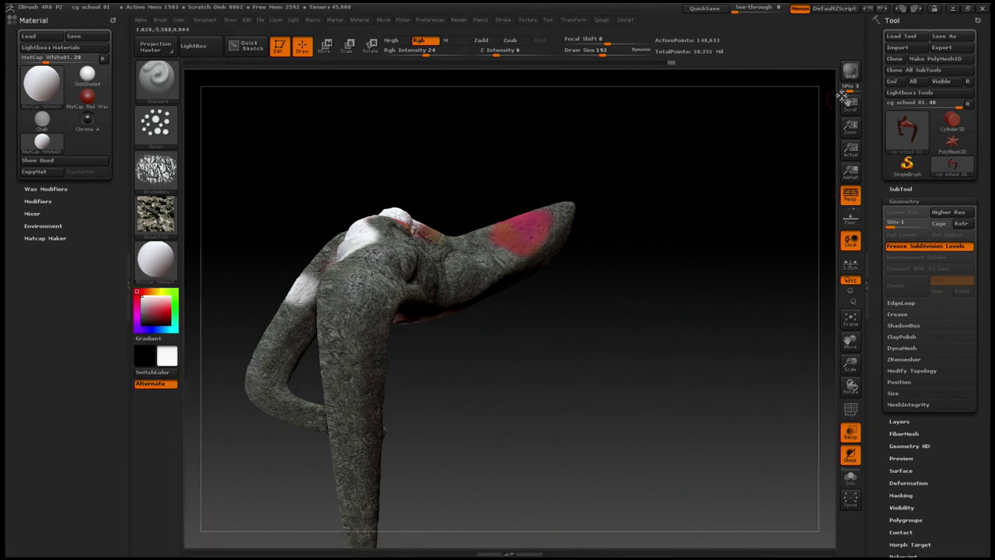
left_click(895, 83)
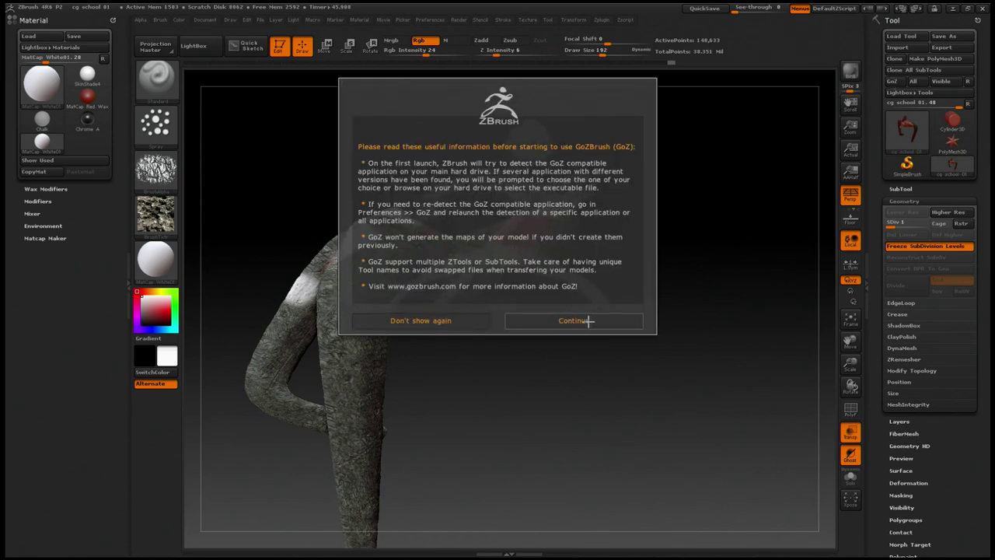
left_click(454, 321)
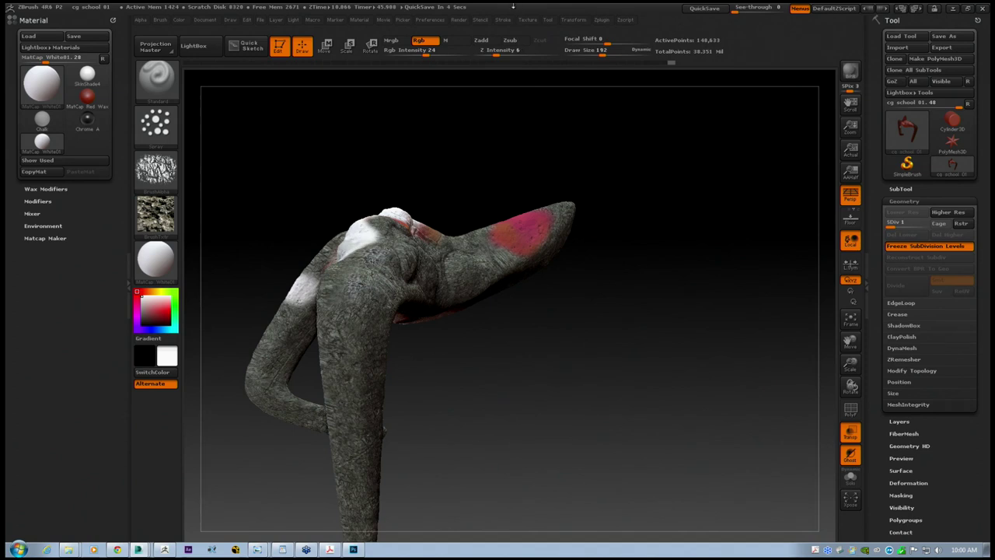
key("super")
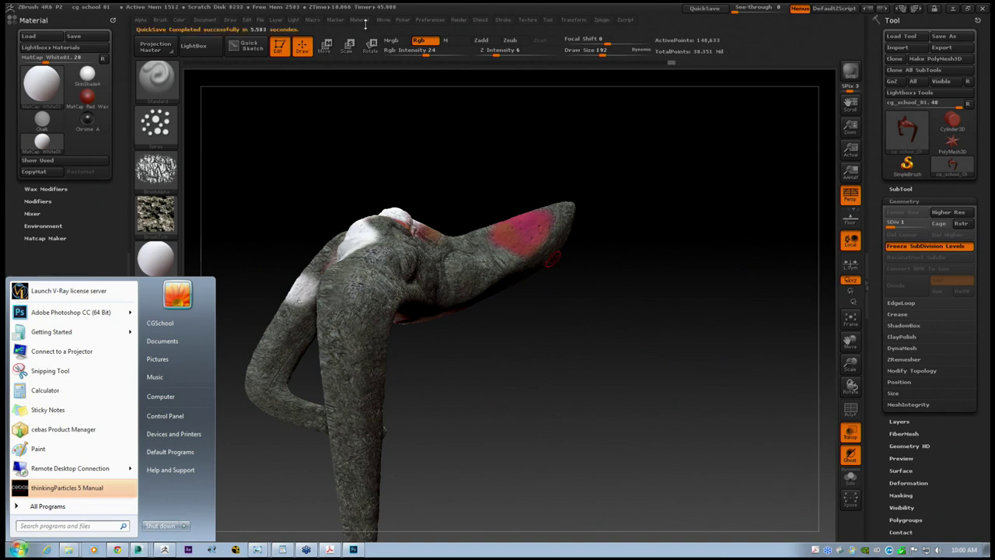
left_click(562, 146)
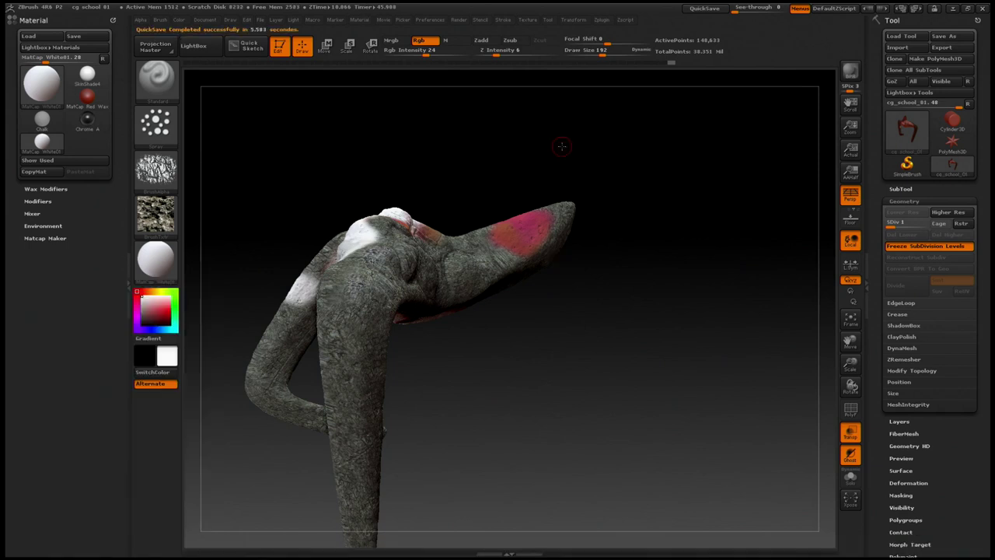
left_click_drag(630, 307, 667, 303)
- Switch to Photoshop and display the black-and-white mask image in full-screen mode
key("super")
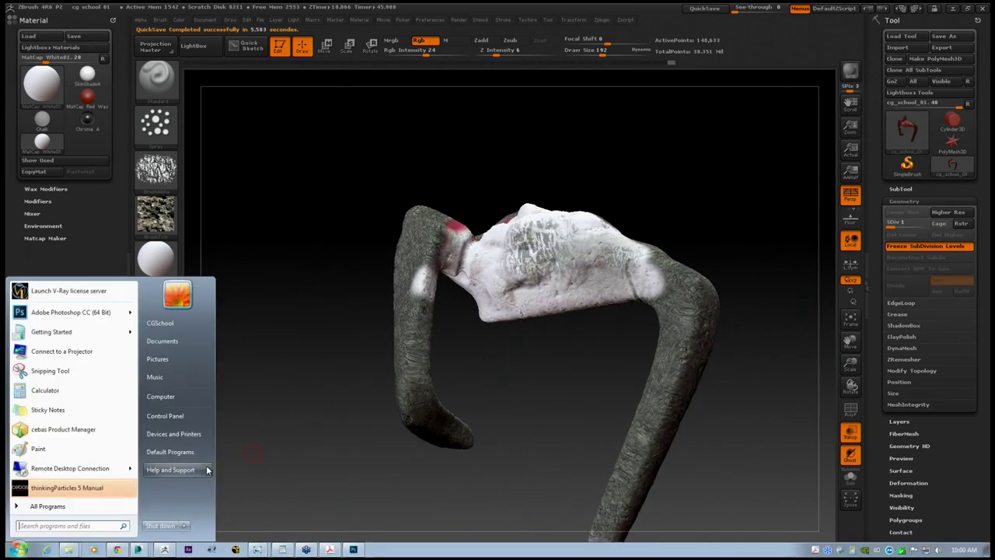
left_click(139, 550)
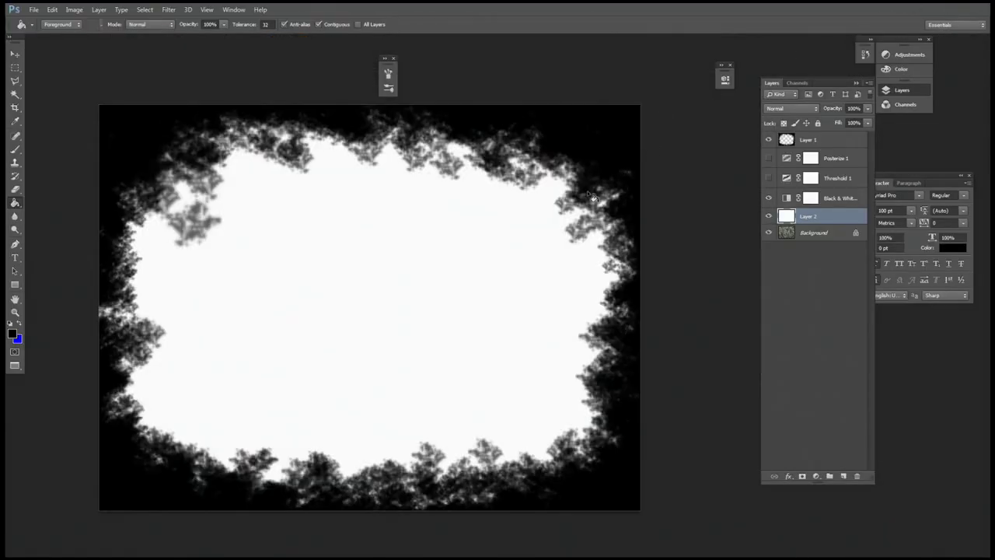
key("super")
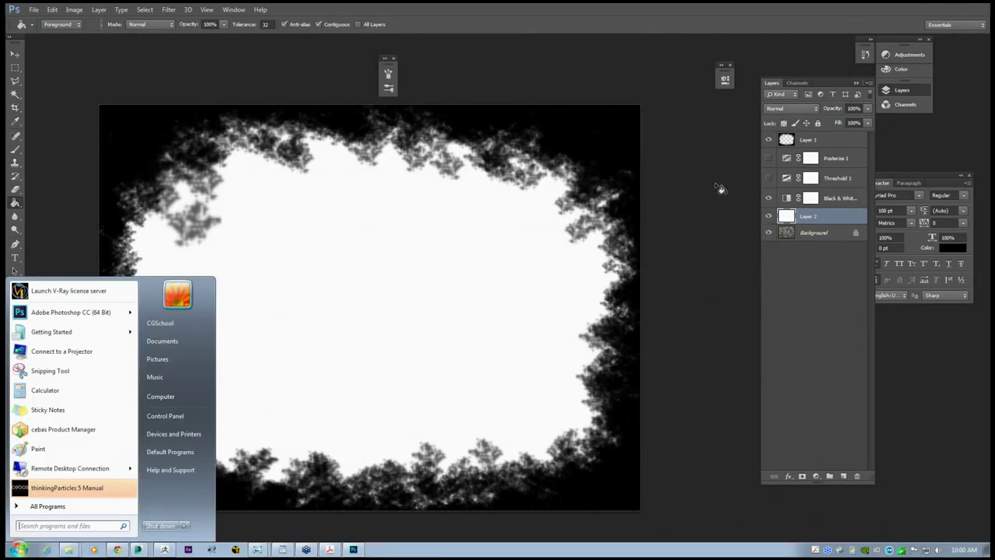
left_click(355, 549)
key("f")
key("f")
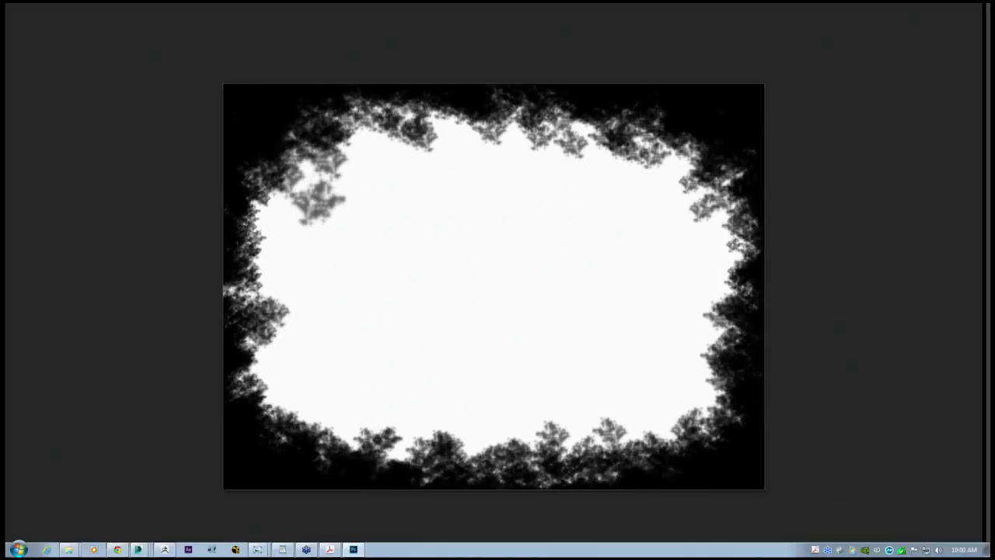
- Clear the Photoshop and file browser windows away to show the desktop
left_click(942, 8)
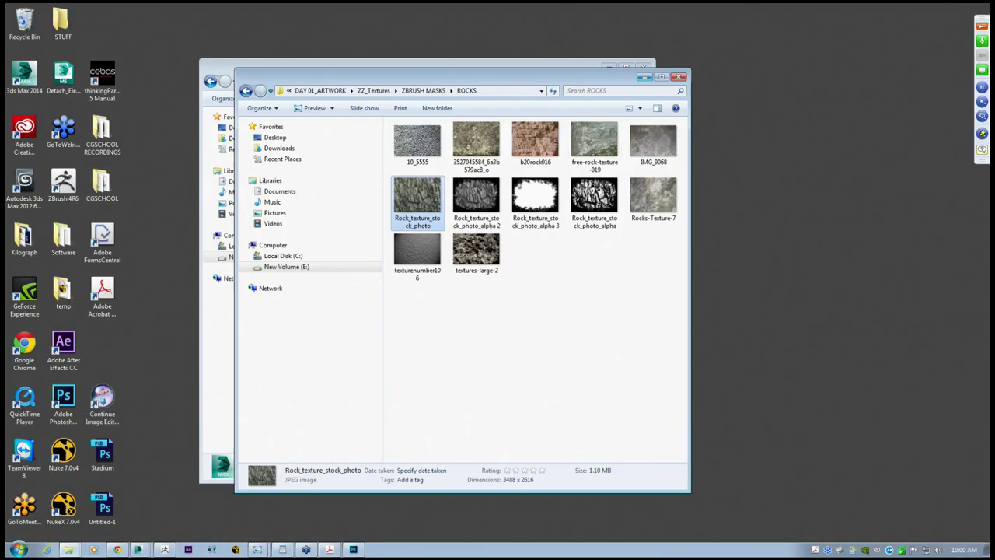
left_click(645, 76)
left_click(608, 66)
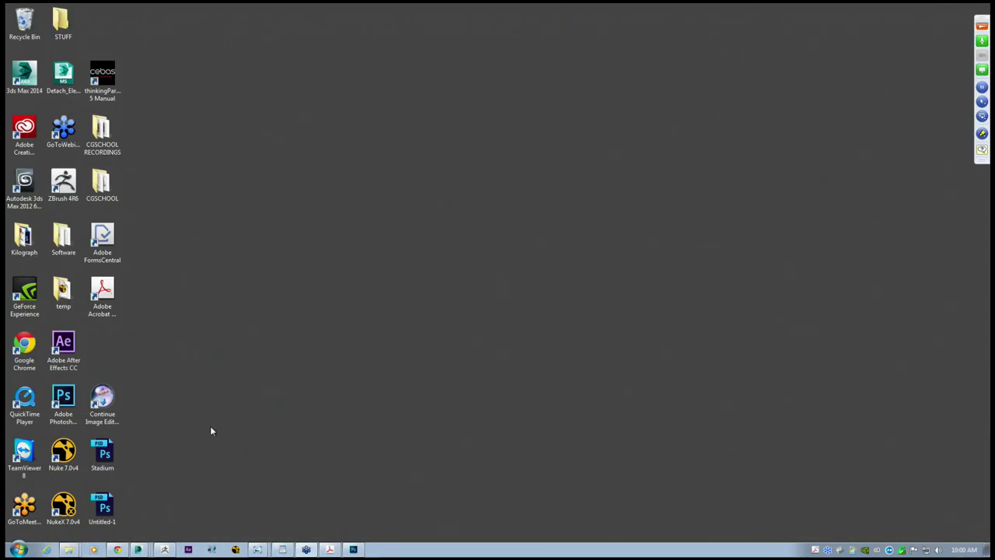
- Switch to the CITY ASSETS TOGETHER.max scene in 3ds Max and close it
left_click(141, 550)
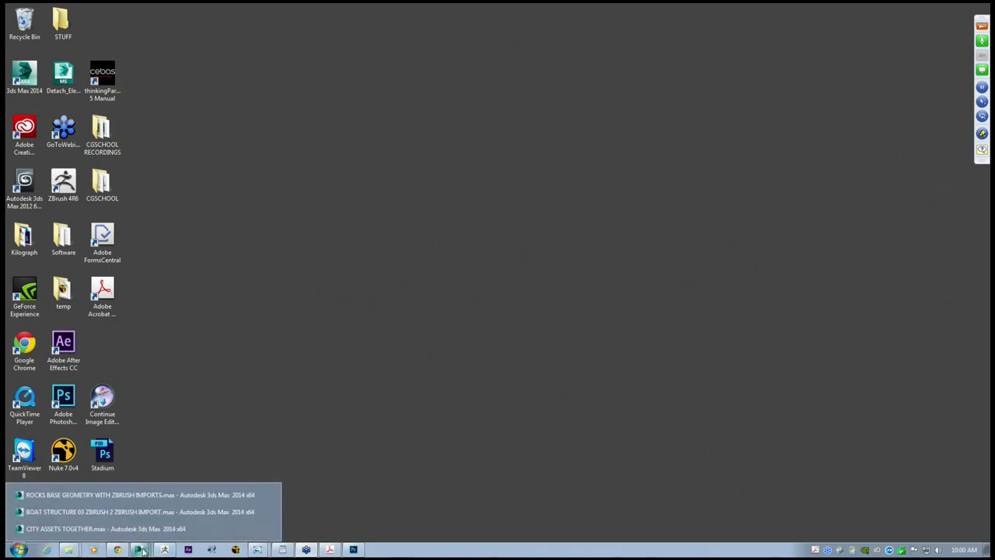
left_click(135, 529)
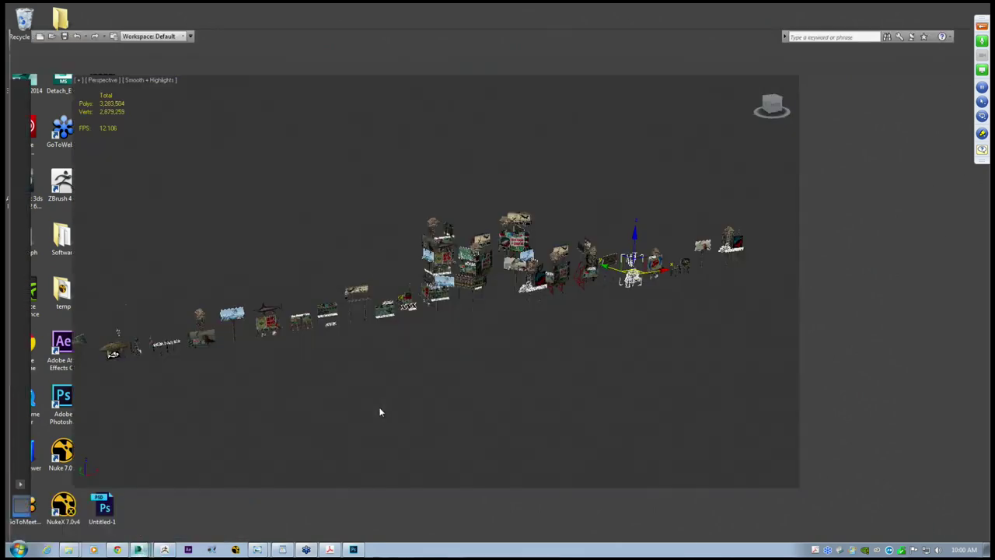
left_click_drag(708, 33, 640, 19)
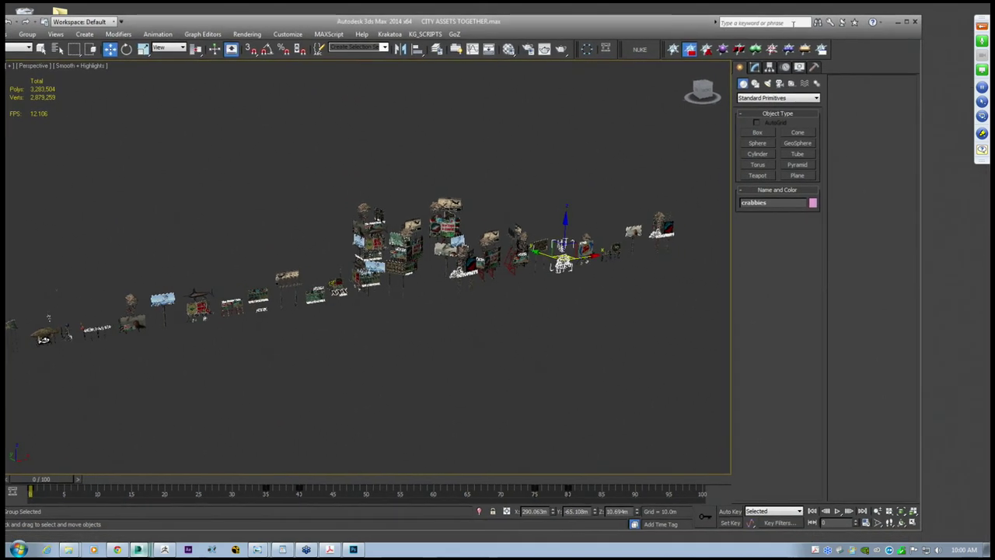
left_click(916, 22)
left_click(443, 293)
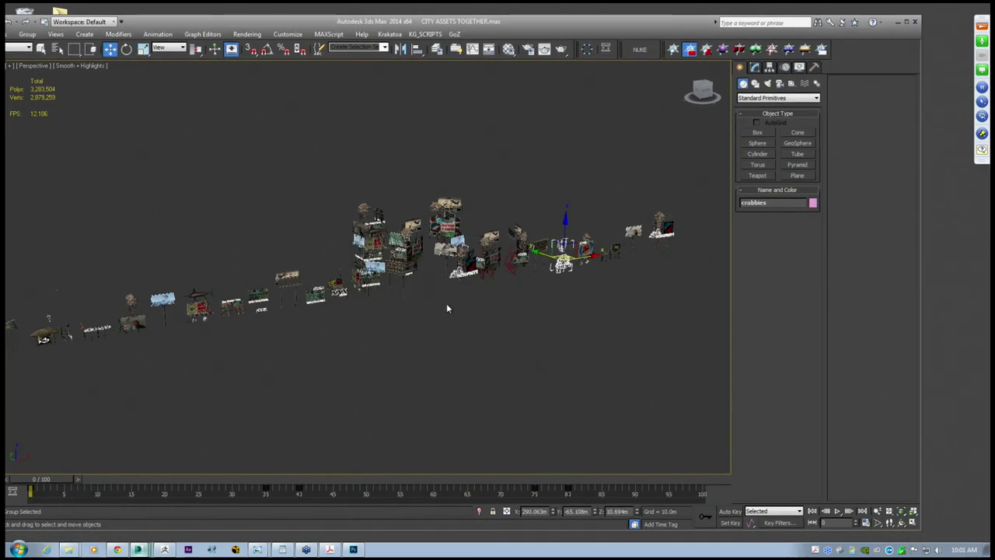
- Switch to the BOAT STRUCTURE 03 ZBRUSH 2 ZBRUSH IMPORT.max scene and close it
mouse_move(139, 549)
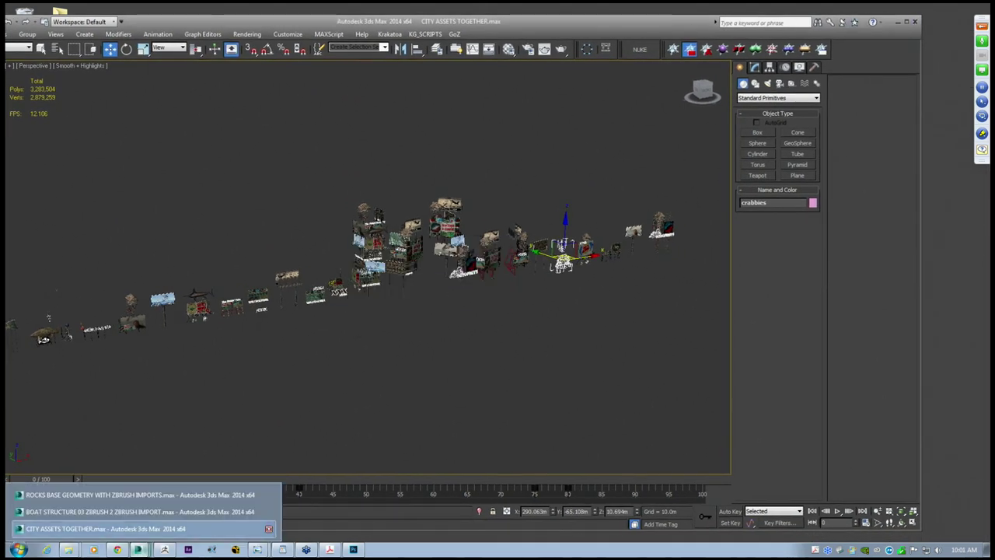
left_click(146, 513)
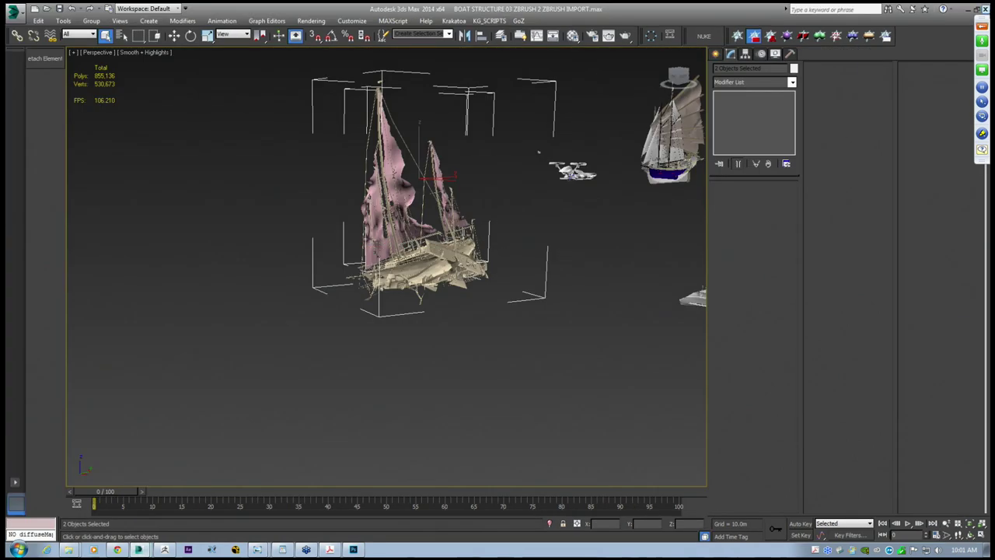
left_click(986, 9)
left_click(496, 294)
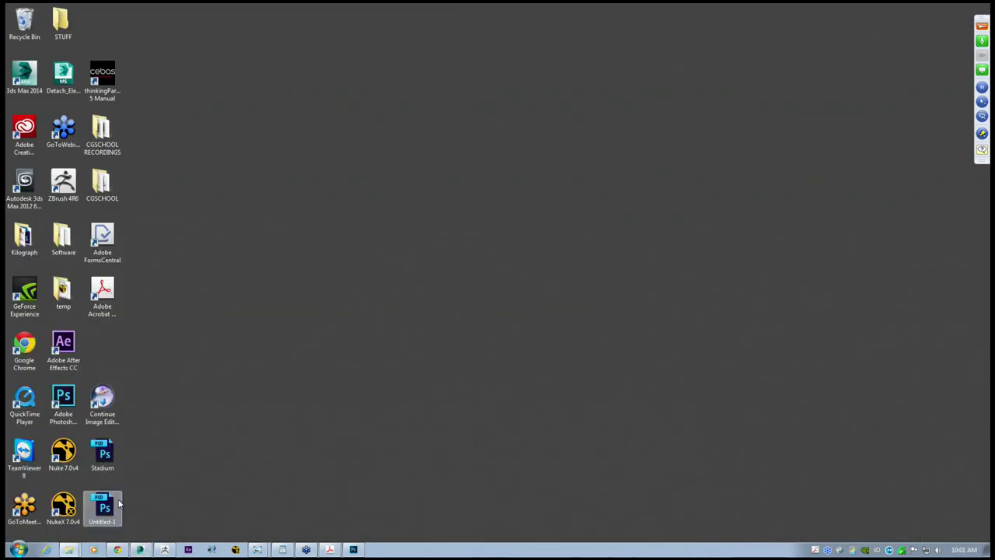
- Bring up the ROCKS BASE GEOMETRY WITH ZBRUSH IMPORTS.max scene and keep it open
left_click(145, 550)
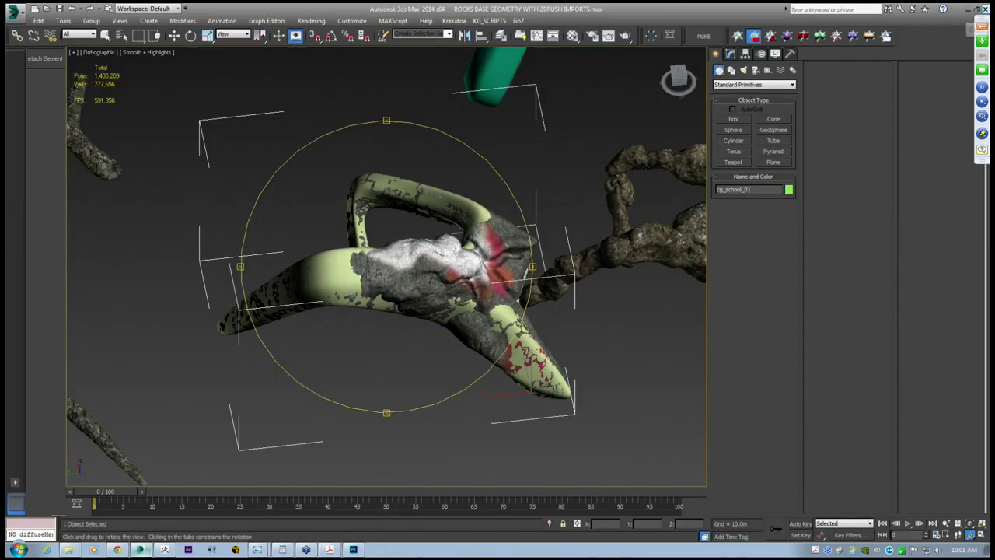
left_click(986, 10)
left_click(547, 292)
- Move the imported textured rock out of the overlapping light green base mesh so the two stand apart
left_click_drag(449, 291, 376, 220)
middle_click_drag(378, 220, 305, 232)
key("w")
key("super")
key("super")
middle_click_drag(454, 348, 481, 232, "alt")
middle_click_drag(399, 289, 215, 86)
middle_click_drag(483, 300, 434, 299, "alt")
left_click_drag(477, 251, 595, 417)
middle_click_drag(575, 368, 537, 277)
middle_click_drag(549, 331, 491, 313, "alt")
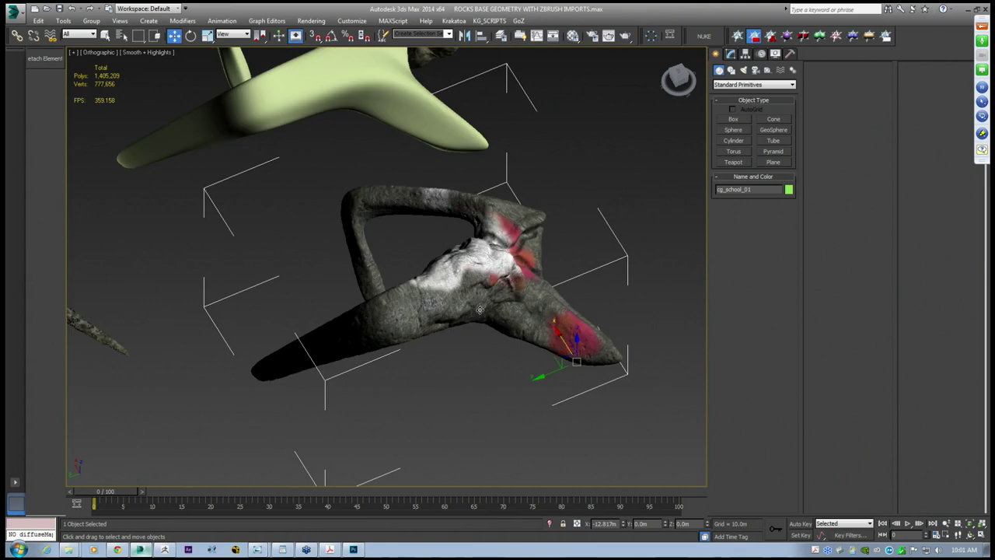
- Isolate the imported textured rock in the viewport and look at it from another side
right_click(465, 274)
left_click(483, 187)
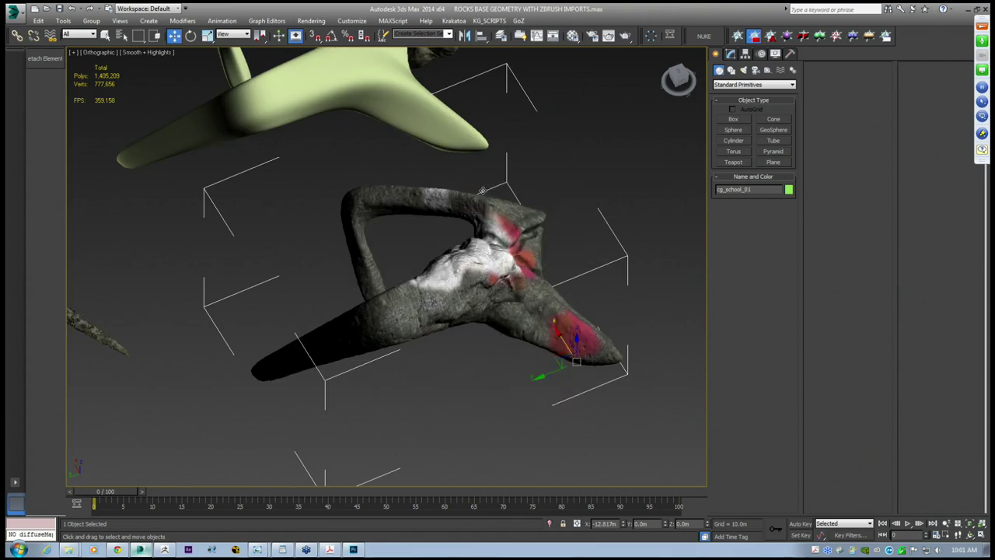
right_click(497, 281)
left_click(545, 216)
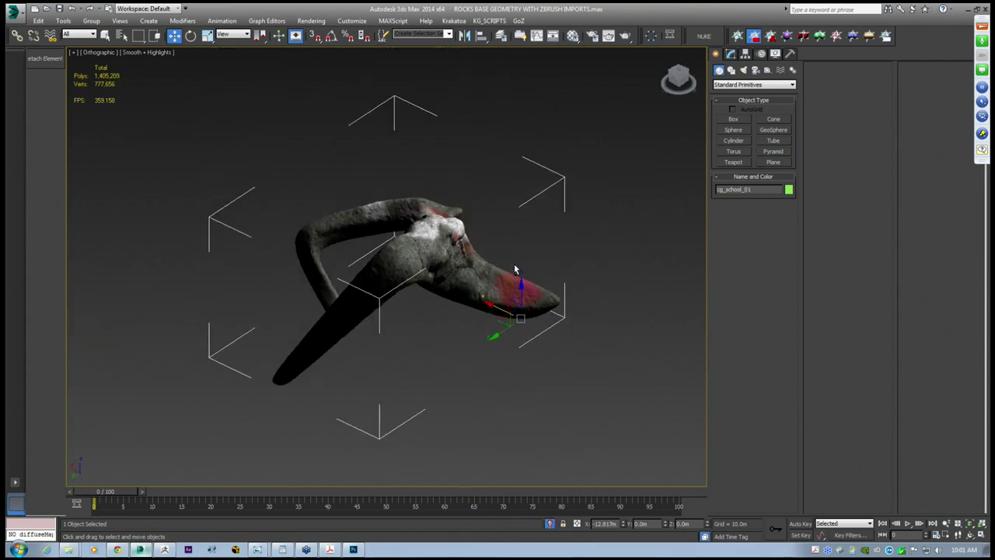
middle_click_drag(514, 270, 644, 251, "alt")
- Check the viewport's Lighting and Shadows configuration and show the rock's modifier stack
right_click(982, 536)
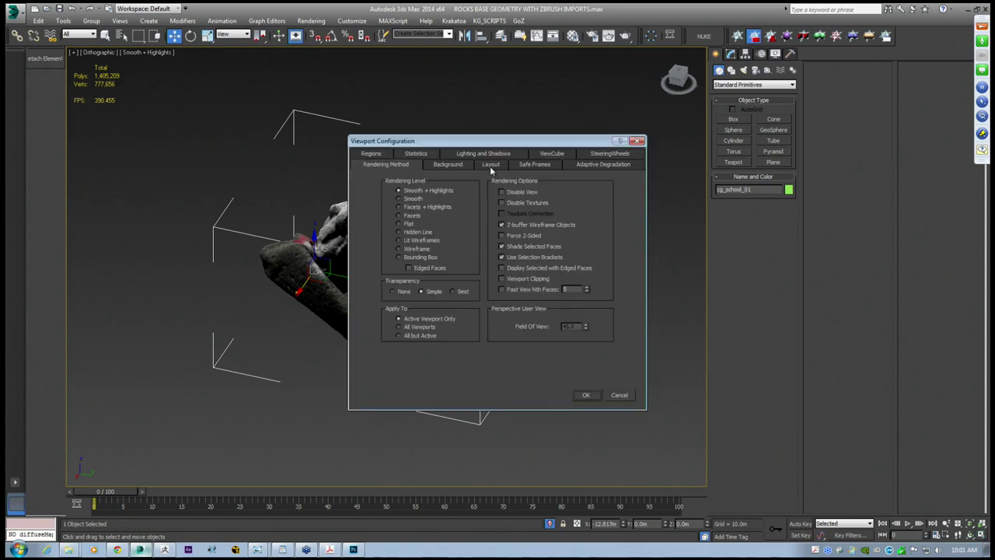
left_click(483, 153)
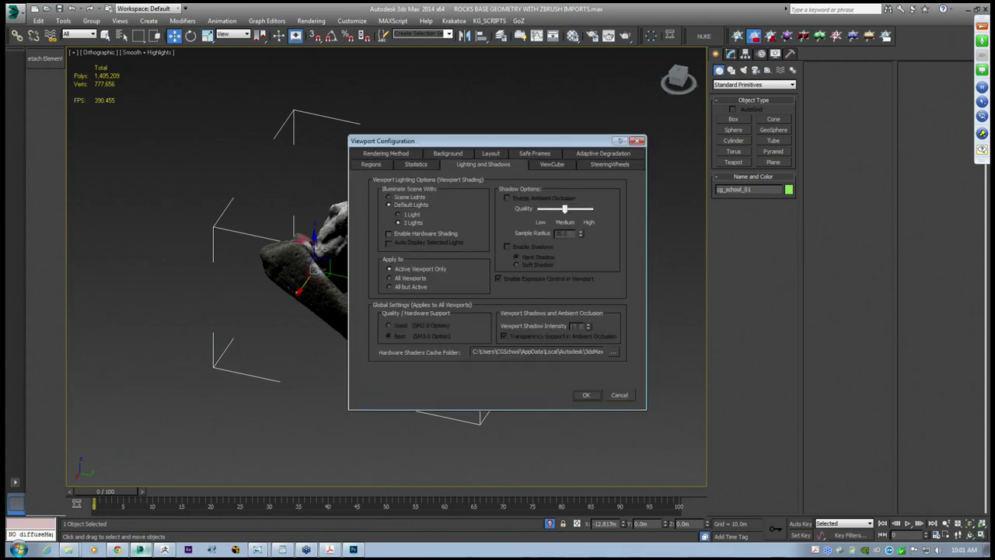
left_click(591, 396)
middle_click_drag(446, 290, 220, 248, "alt")
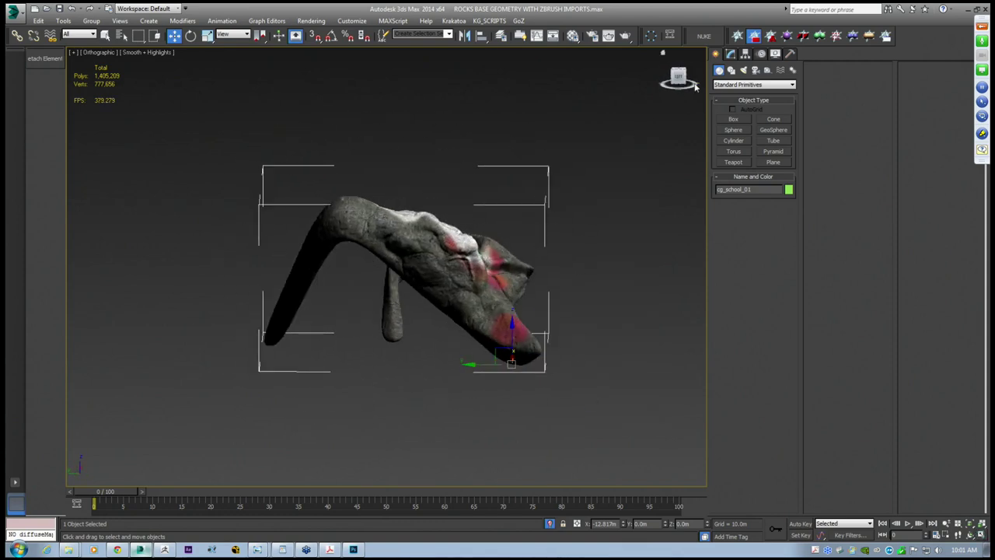
left_click(730, 52)
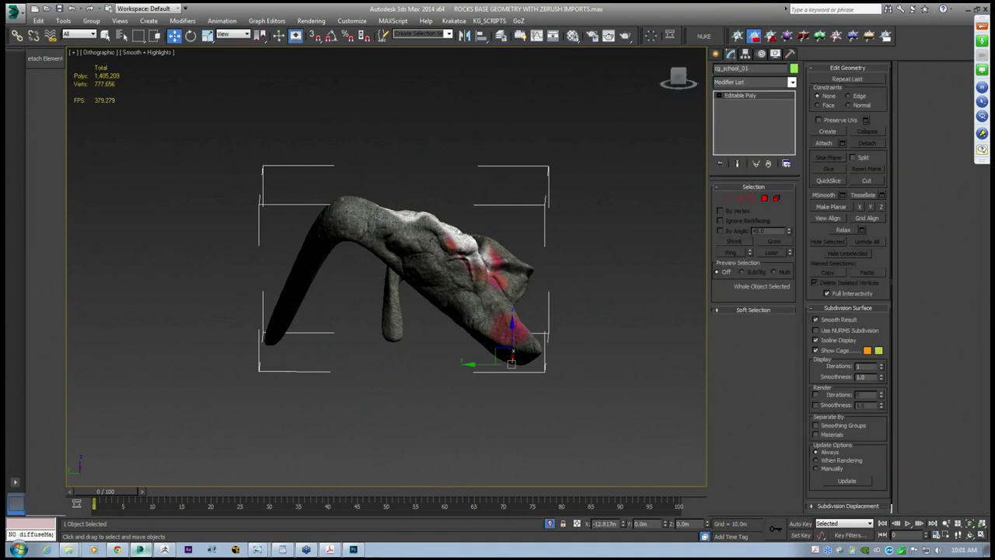
- Open the Material Editor and assign V-Ray Adv 2.40.04 as the production renderer in Render Setup
left_click(572, 35)
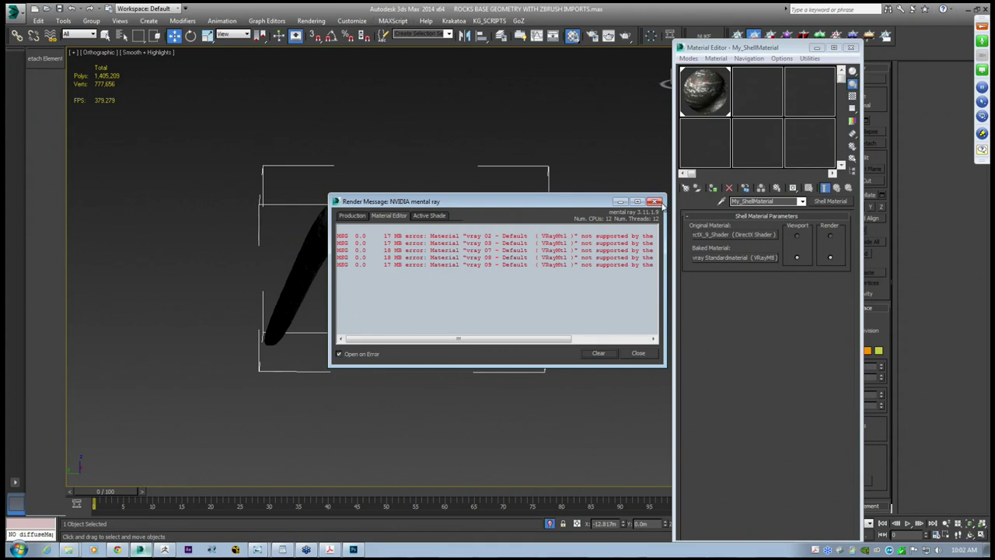
left_click(657, 202)
left_click(311, 20)
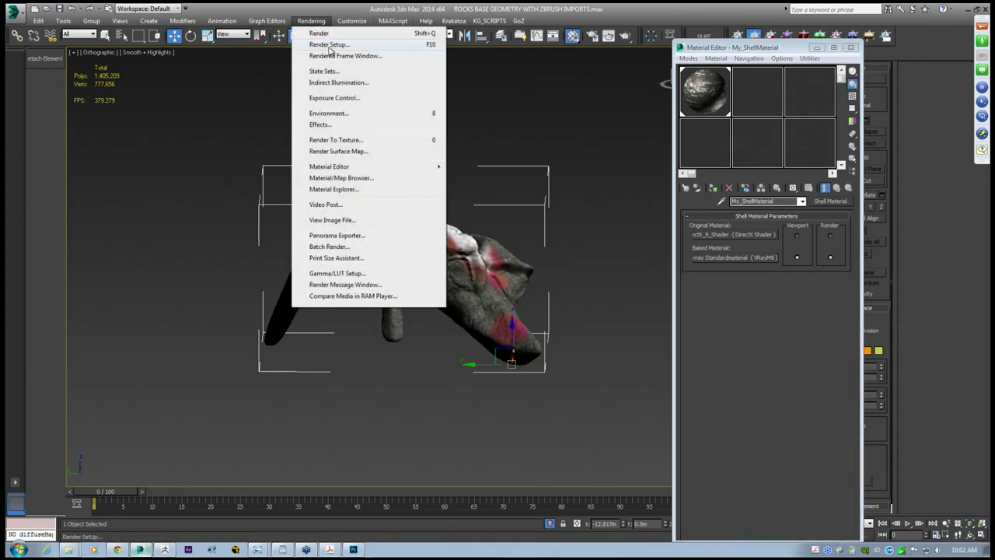
left_click(326, 43)
left_click_drag(597, 49, 552, 30)
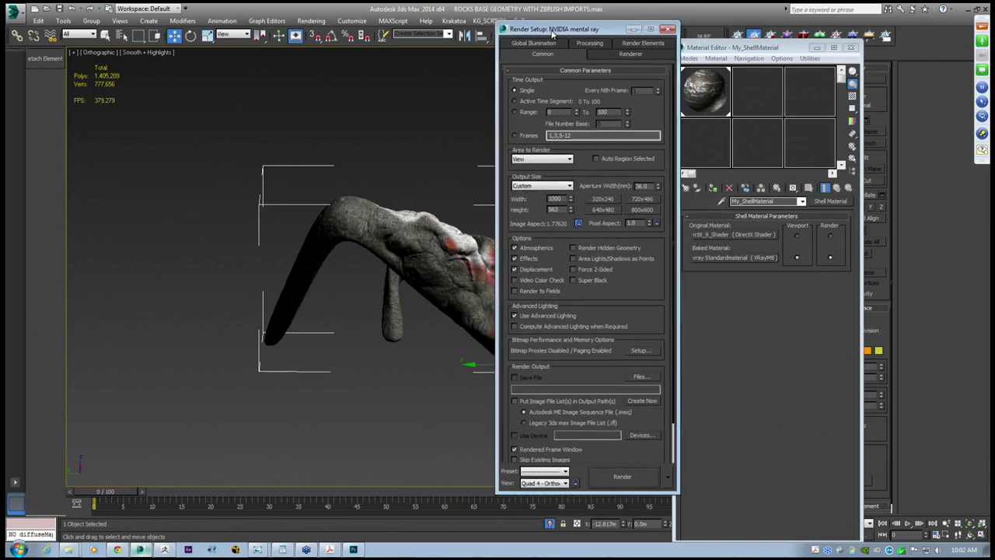
scroll(639, 110, "down", 2)
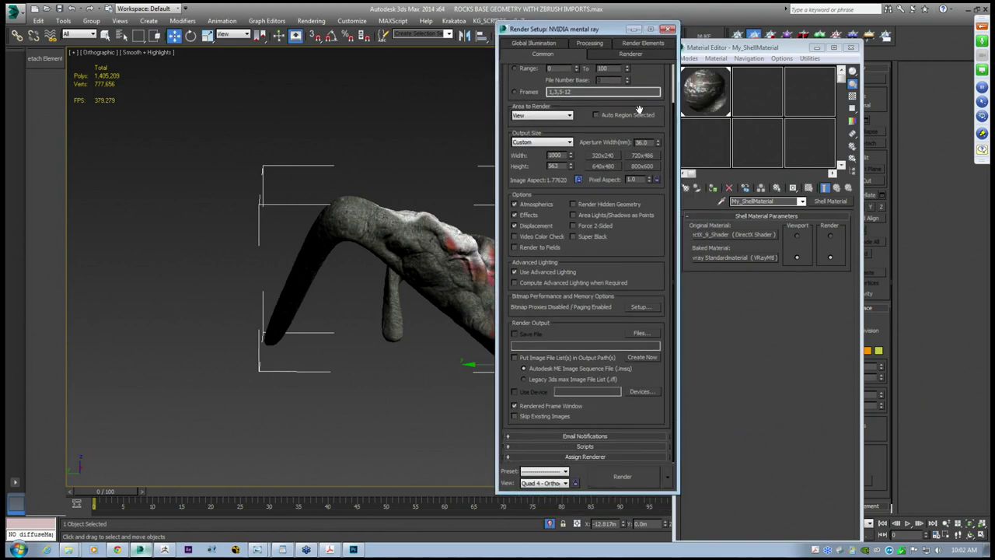
left_click(583, 457)
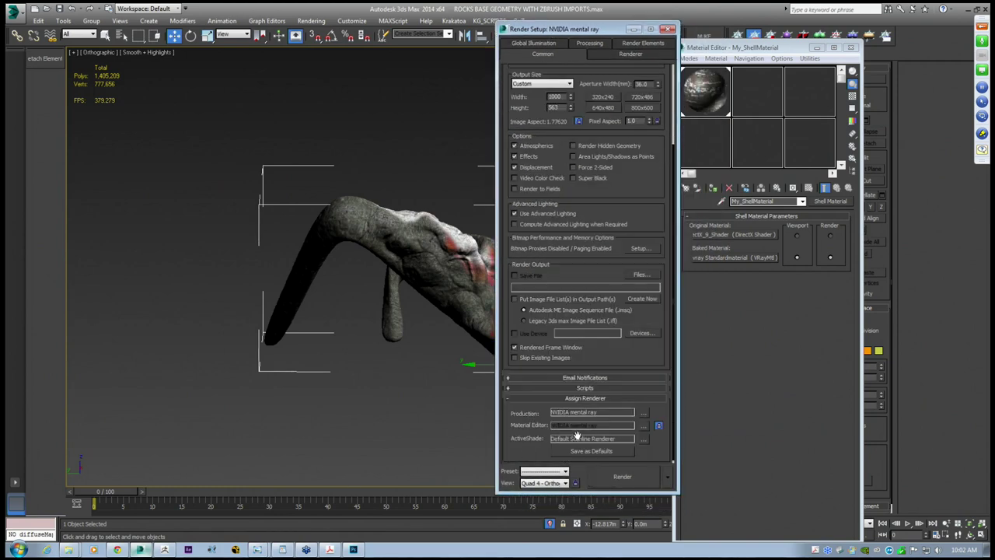
left_click(644, 414)
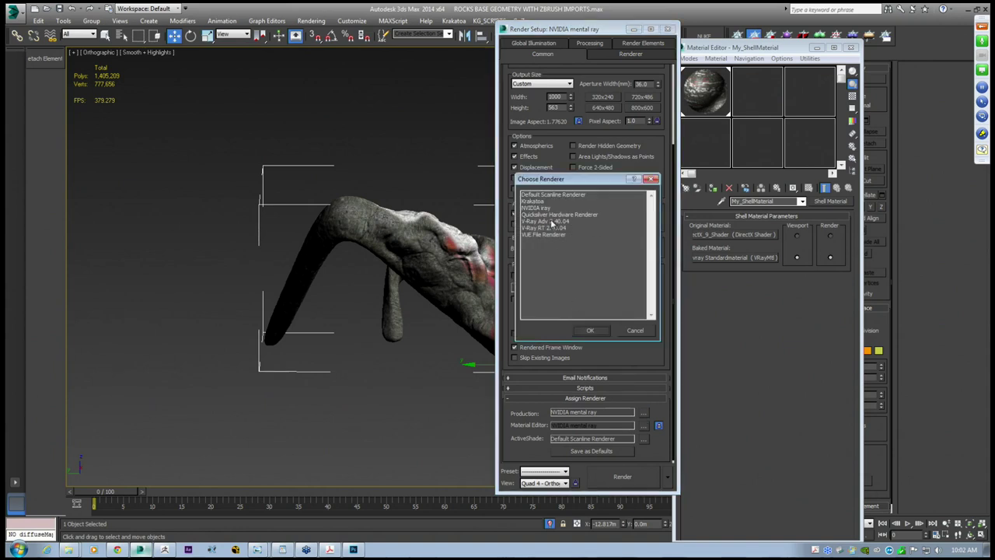
left_click(552, 222)
left_click(589, 330)
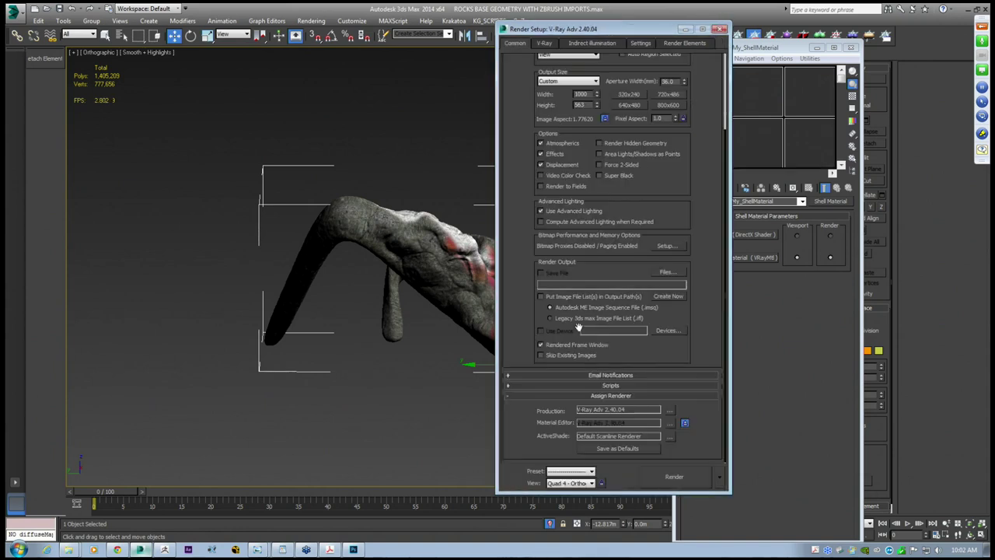
left_click(720, 29)
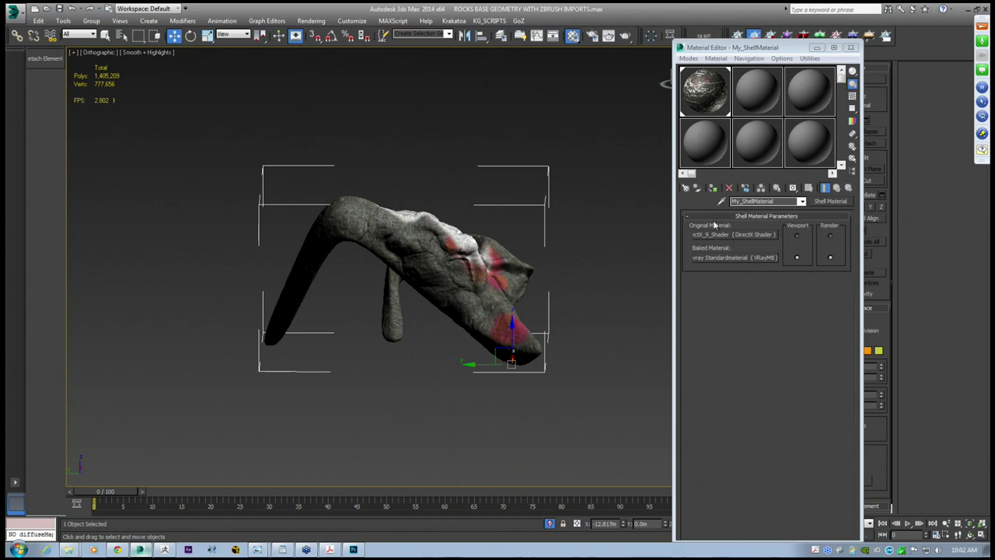
- Display the shell material's original DirectX shader in the viewport, inspect the rock's surface detail up close, and open the shader's parameters
left_click_drag(734, 48, 708, 37)
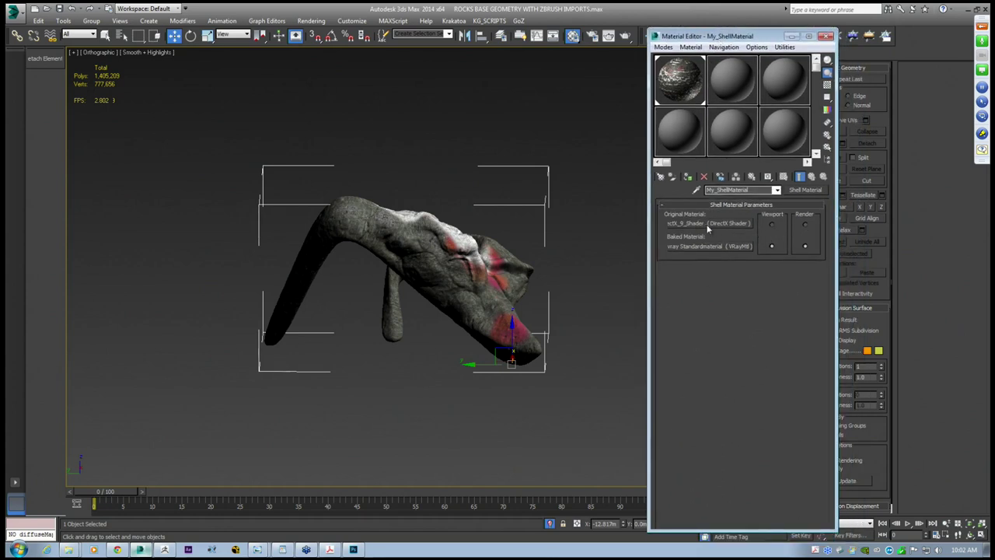
left_click(772, 225)
mouse_move(498, 255)
middle_mouse_down("alt")
mouse_move(524, 231)
mouse_move(321, 233)
mouse_move(475, 241)
mouse_move(529, 231)
mouse_move(584, 200)
mouse_move(510, 231)
middle_mouse_up("alt")
scroll(493, 275, "up", 6)
middle_click_drag(462, 291, 606, 387)
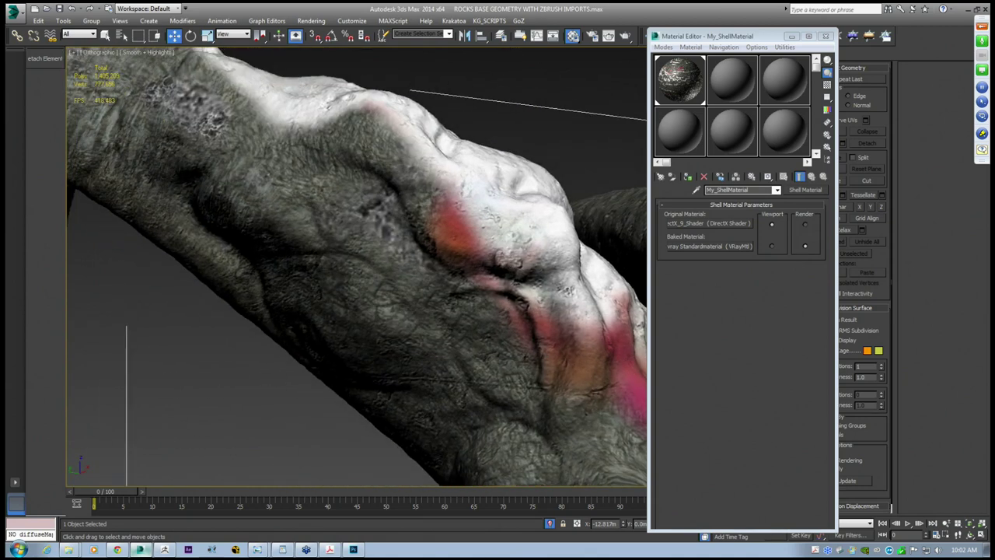
middle_click_drag(591, 194, 622, 206, "alt")
left_click(723, 222)
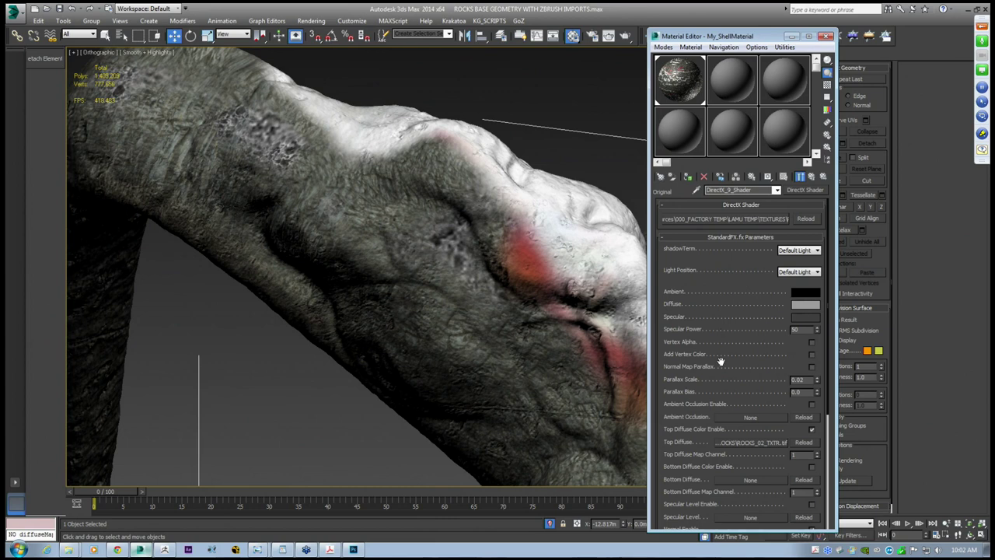
- Return to the shell material and show its baked V-Ray material in the viewport
left_click_drag(721, 362, 721, 244)
left_click_drag(682, 384, 674, 482)
left_click(812, 179)
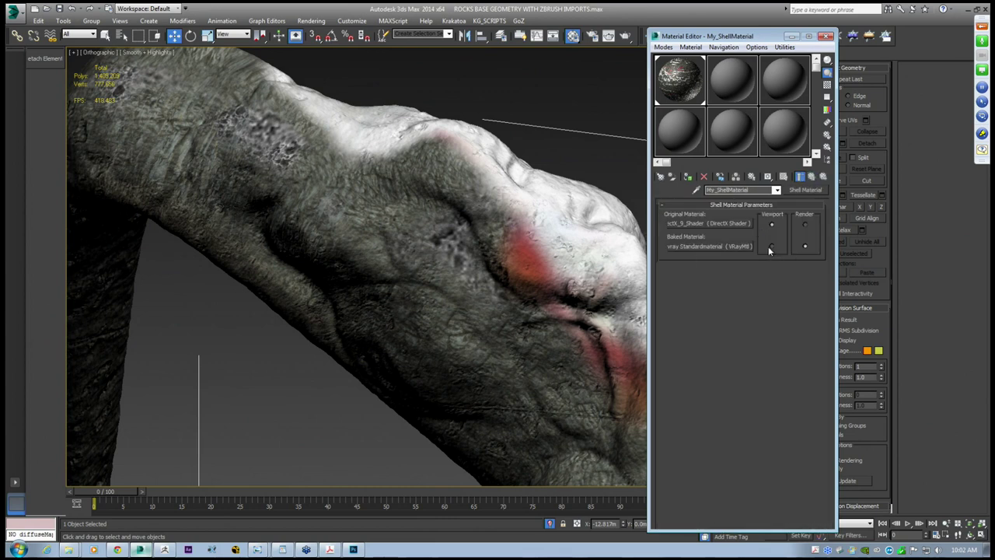
left_click(772, 248)
- Examine the baked V-Ray material's map assignments and the settings of its Falloff diffuse map
left_click(709, 246)
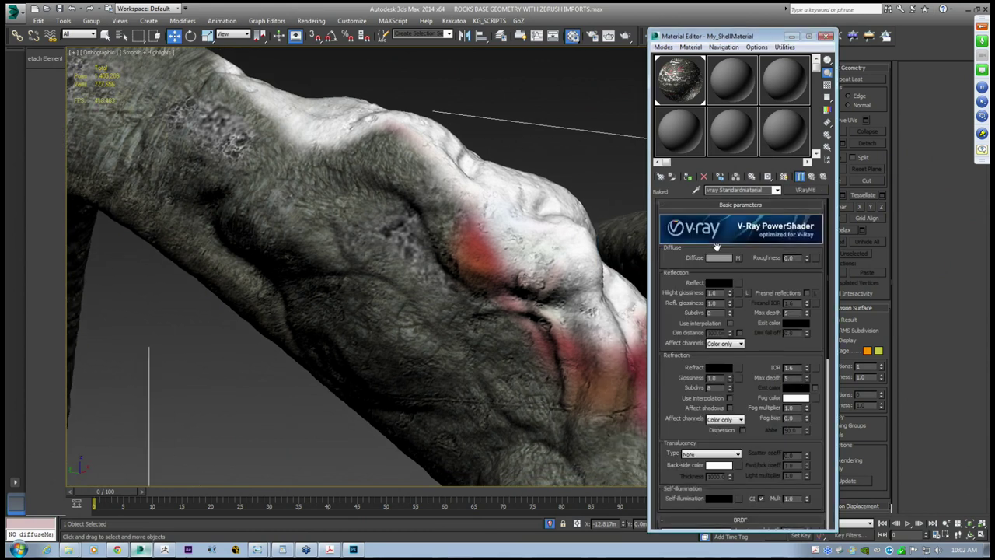
scroll(679, 353, "down", 8)
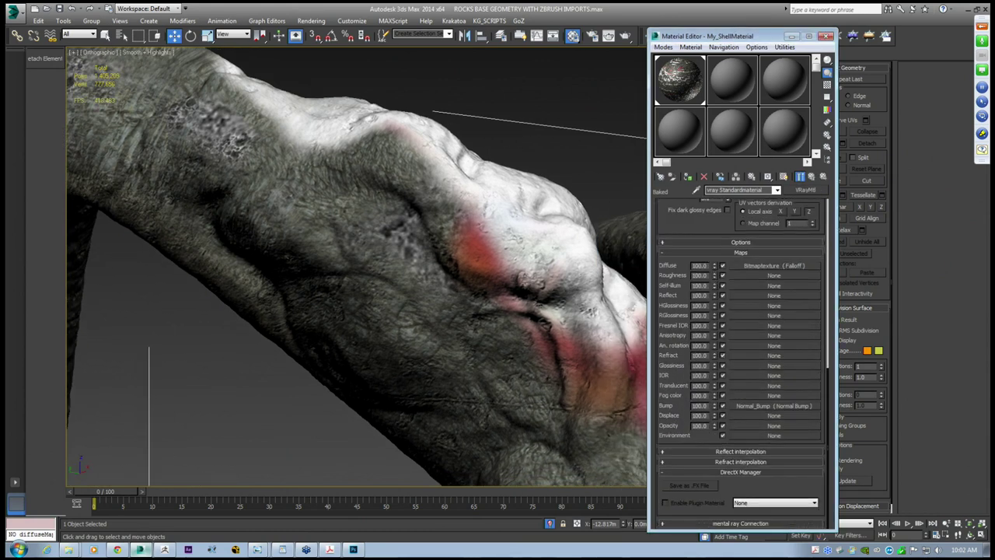
scroll(679, 354, "up", 1)
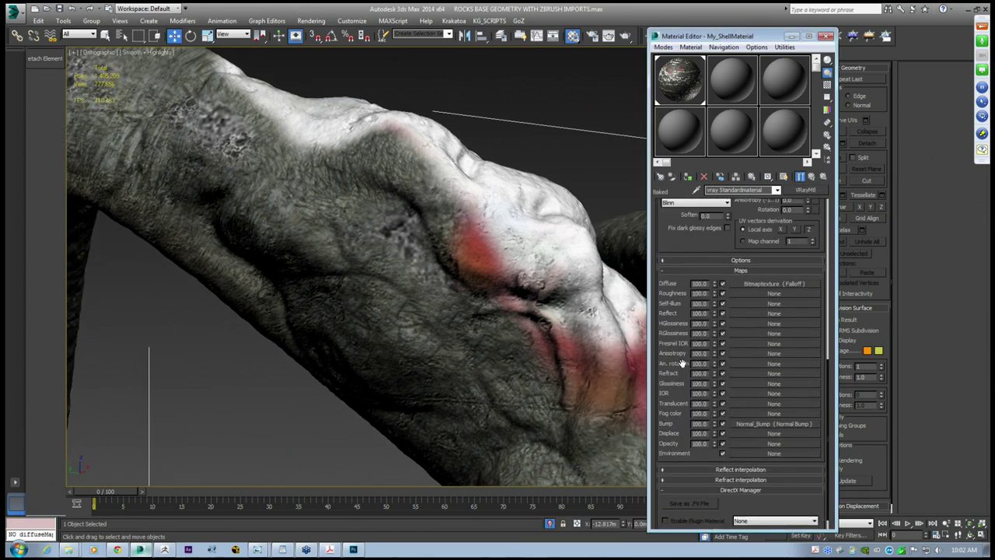
middle_click_drag(472, 263, 450, 250)
scroll(450, 250, "down", 3)
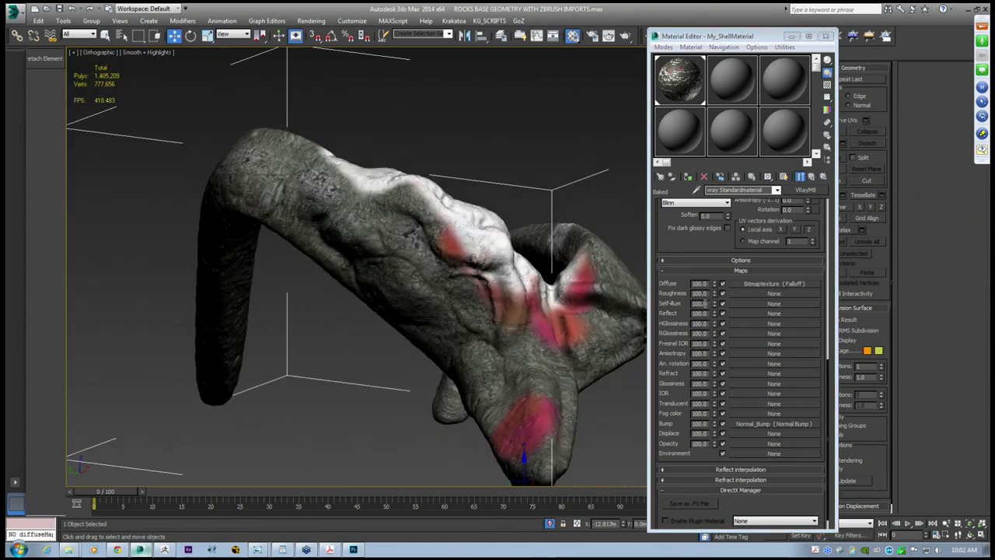
left_click(740, 284)
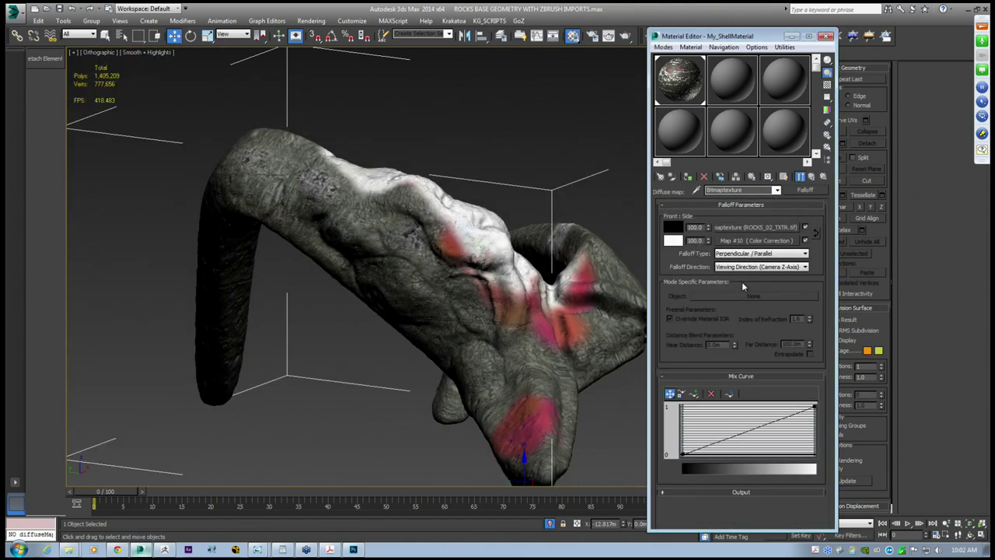
left_click(813, 176)
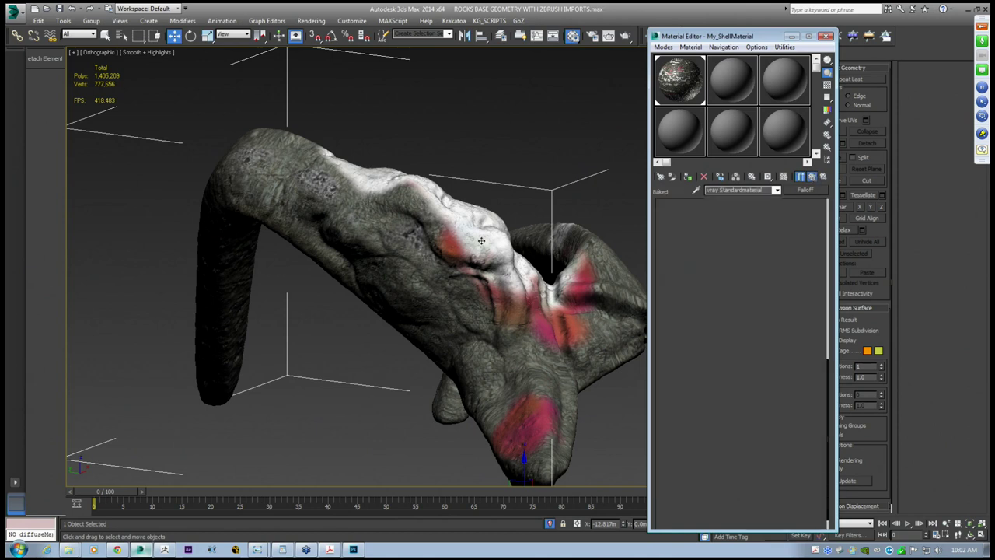
- Sample the rock's material from the viewport into the first slot of the material editor's second row
scroll(505, 253, "down", 3)
left_click(671, 133)
left_click(696, 190)
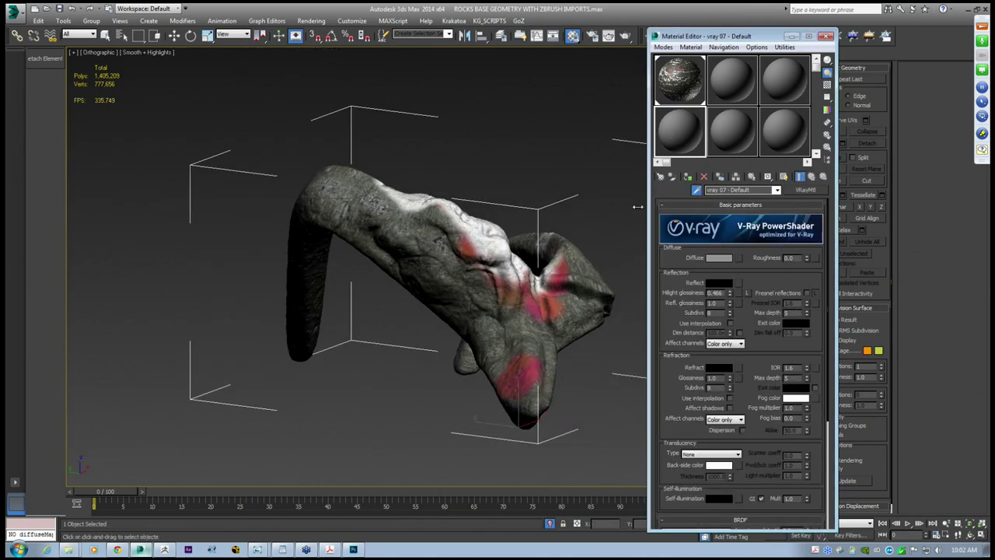
left_click(454, 243)
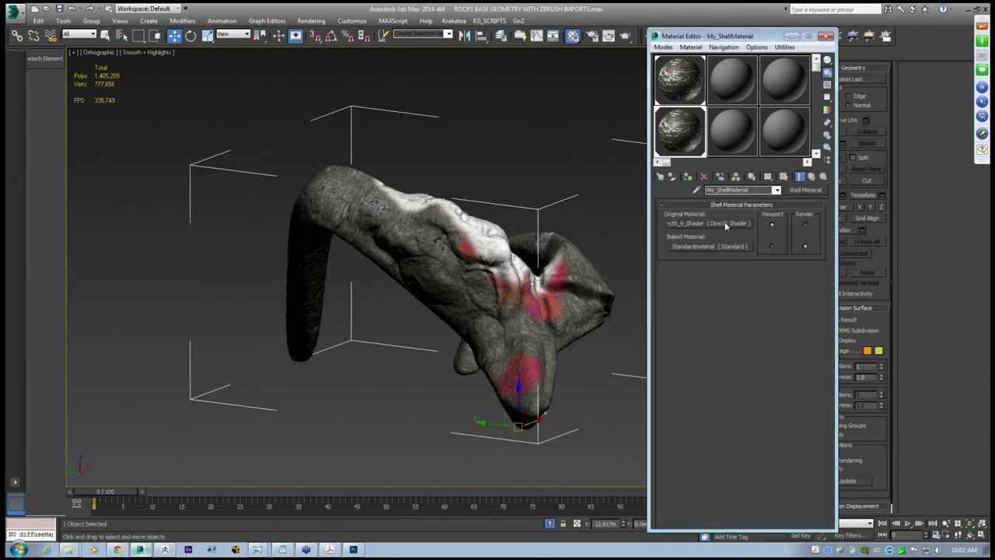
- Compare the sampled shell's DirectX and Standard materials on the rock, leaving the baked Standard material as the viewport material
left_click(771, 247)
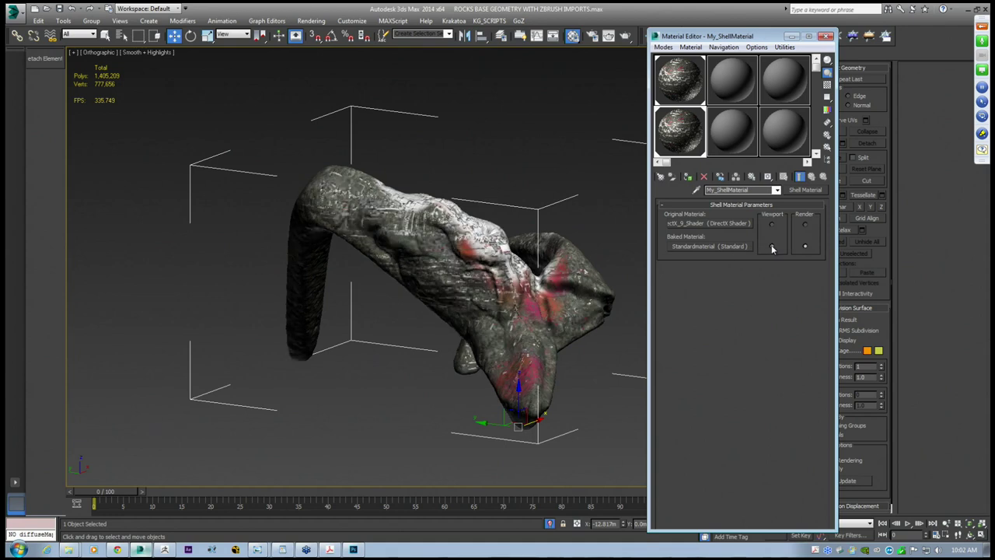
left_click(772, 225)
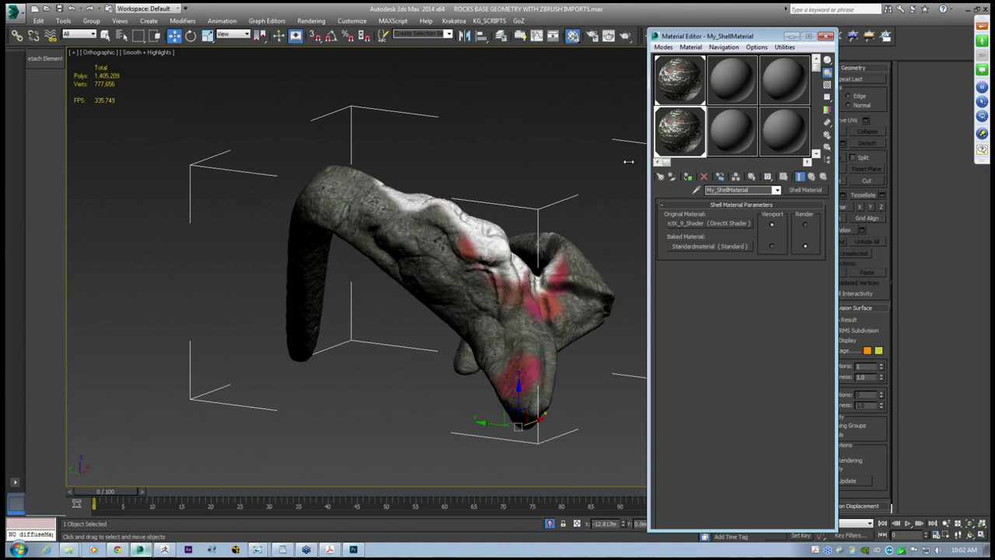
scroll(628, 161, "up", 10)
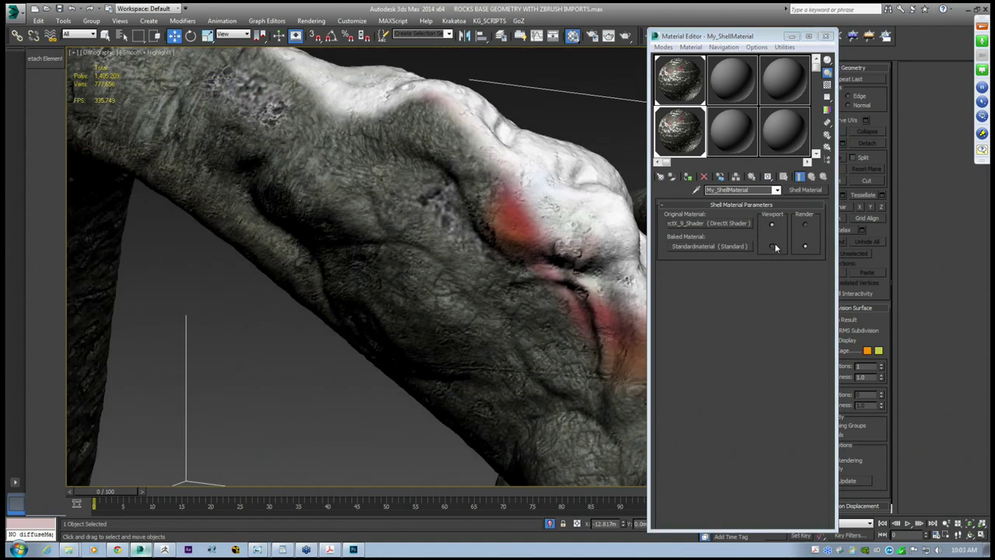
left_click(772, 247)
left_click(772, 225)
left_click(771, 246)
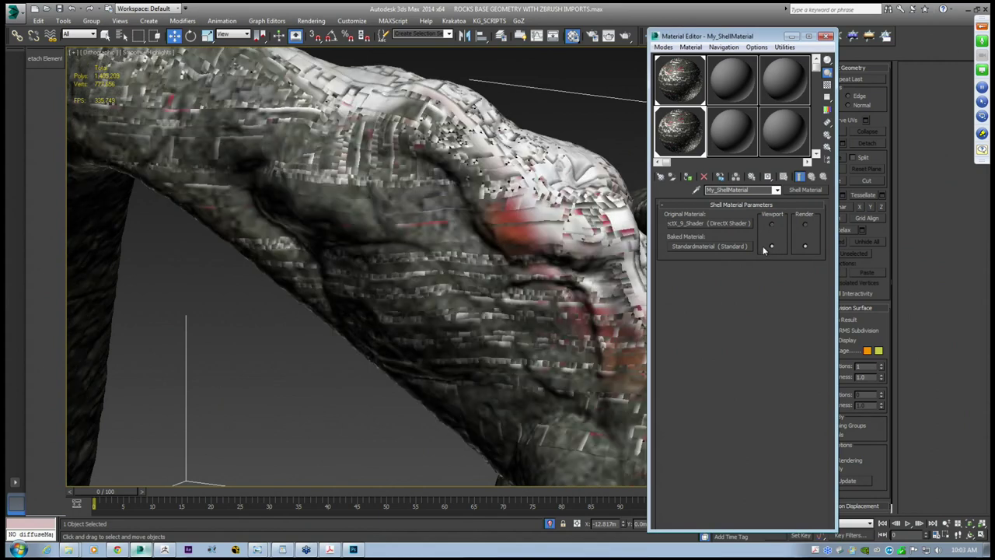
- Inspect the baked Standard material's maps, including its Normal Bump and Diffuse Color bitmap settings
left_click(703, 249)
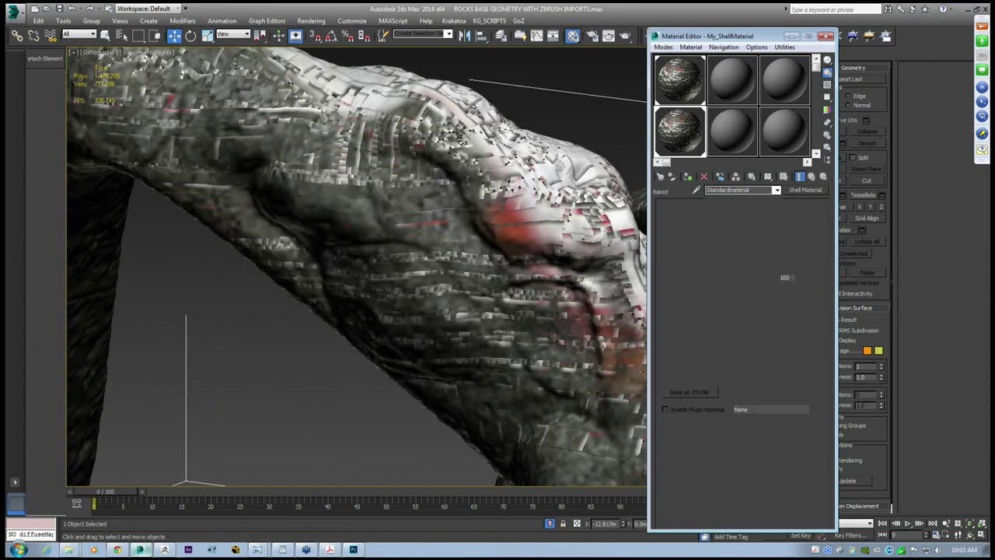
scroll(381, 253, "down", 3)
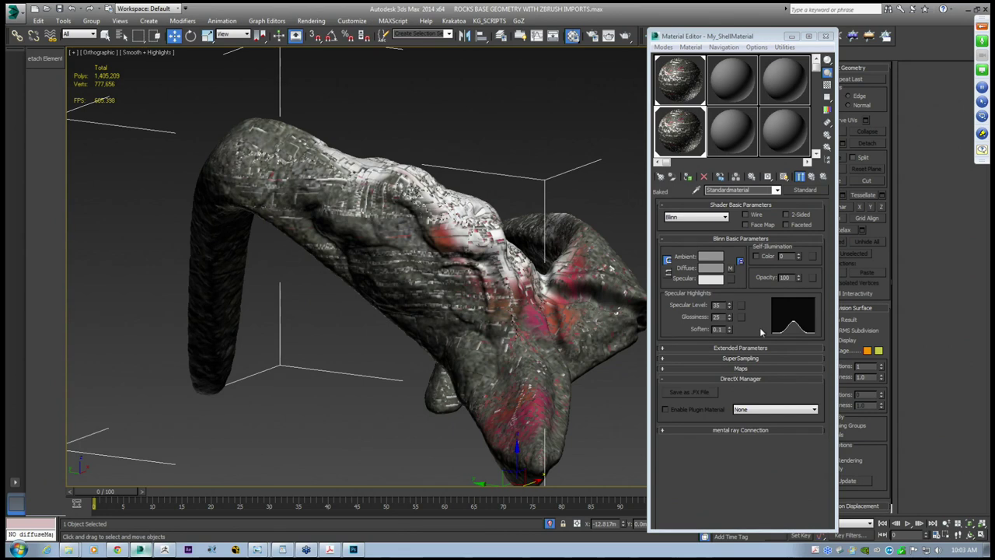
left_click(712, 368)
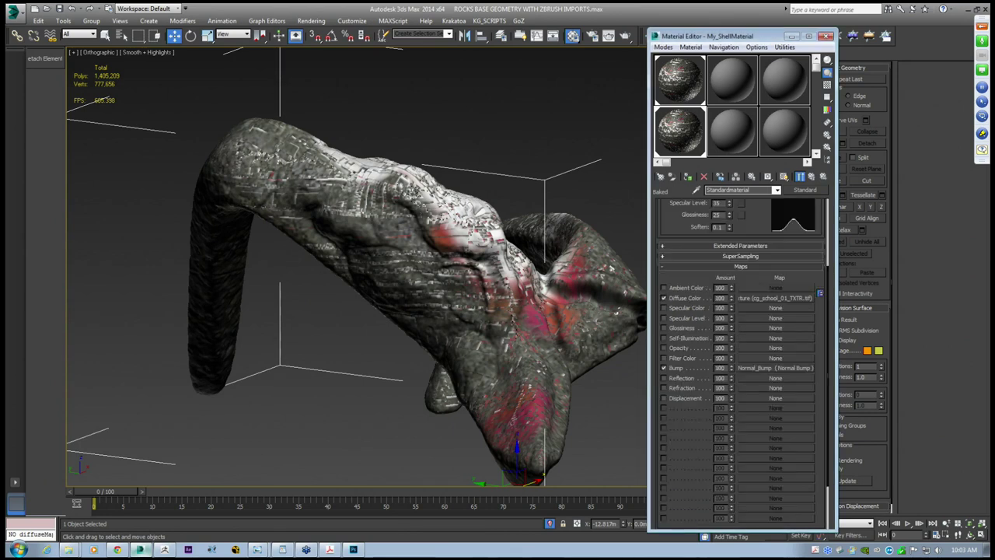
left_click(758, 368)
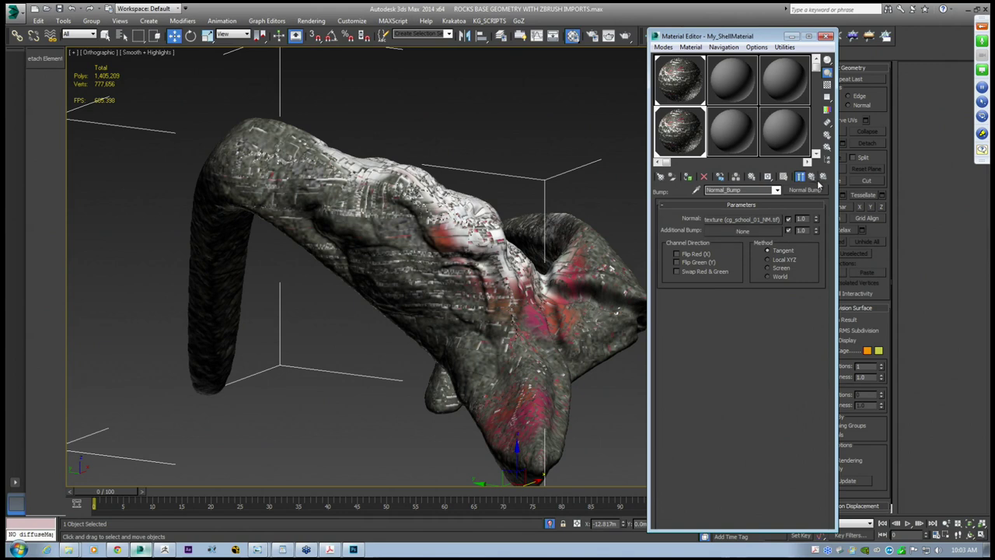
left_click(814, 179)
left_click(762, 299)
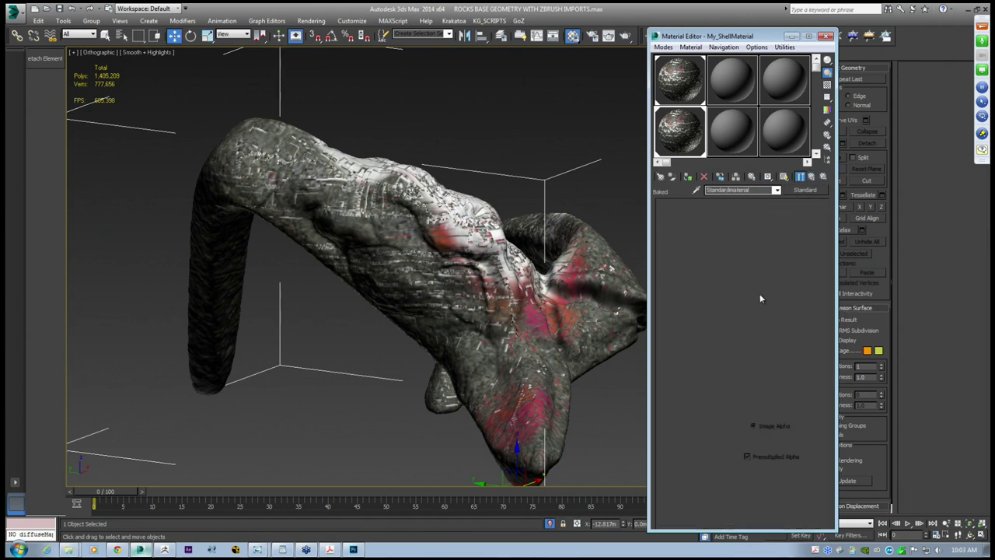
left_click(813, 180)
scroll(451, 242, "down", 4)
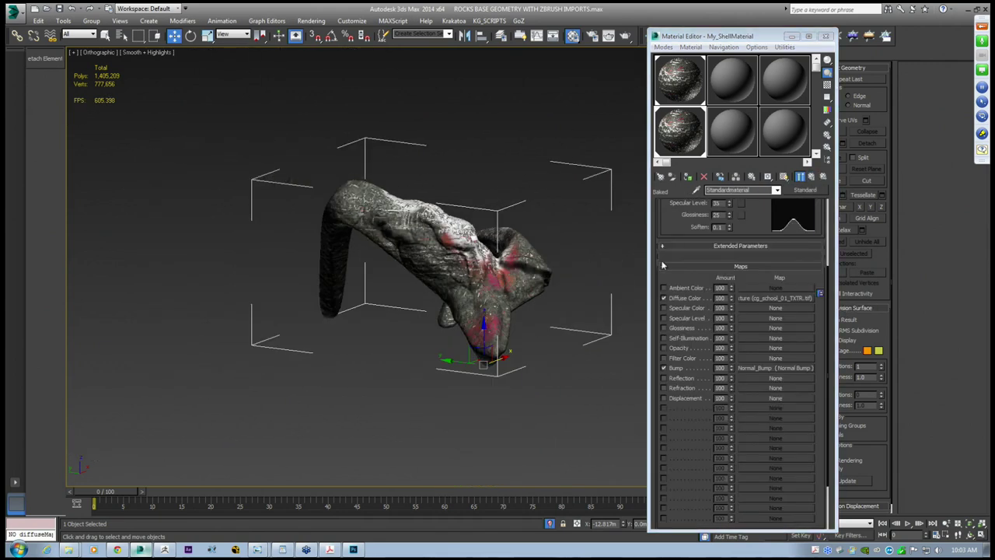
- Add a VRayDisplacementMod modifier to the selected rock cg_school_01
left_click_drag(735, 36, 522, 38)
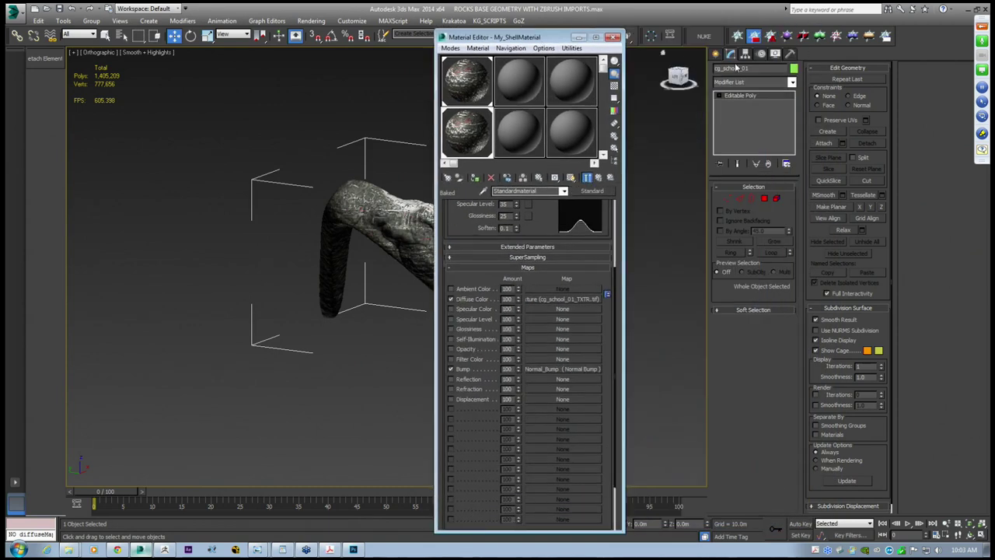
left_click(716, 55)
left_click(730, 54)
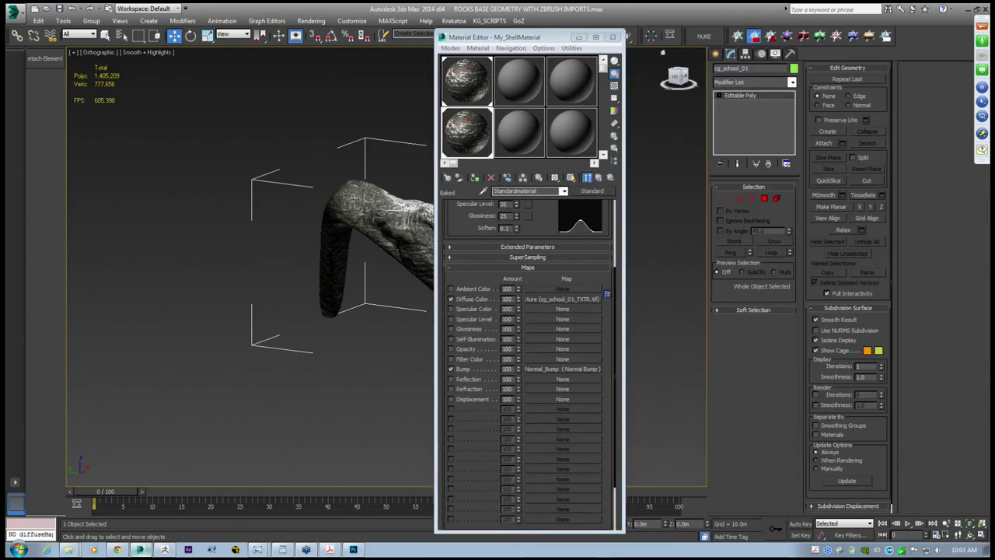
left_click(792, 82)
scroll(797, 270, "down", 10)
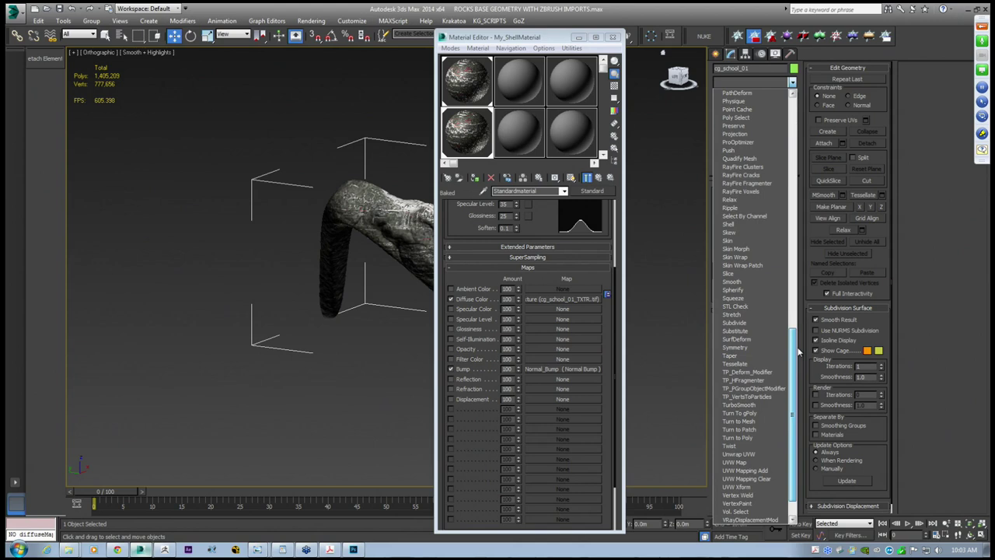
scroll(748, 362, "down", 2)
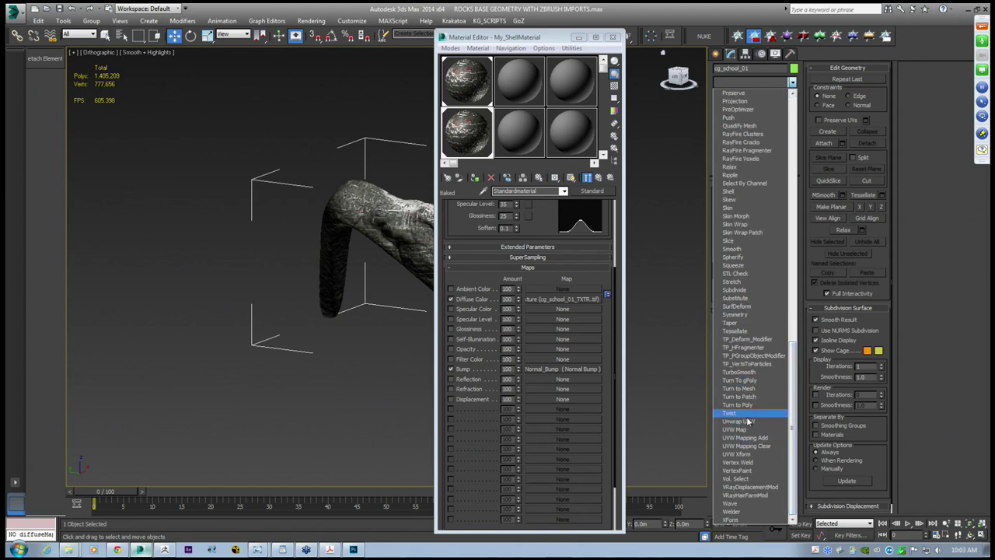
left_click(754, 487)
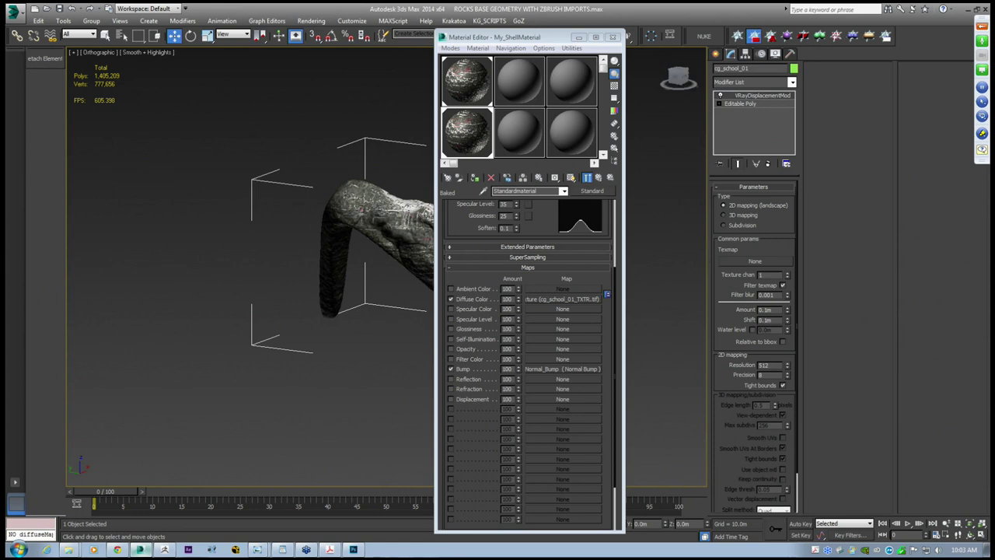
- Transfer the baked Standard material's Normal Bump map into the empty slot beside the sampled shell material
left_click_drag(538, 38, 790, 50)
scroll(714, 240, "up", 3)
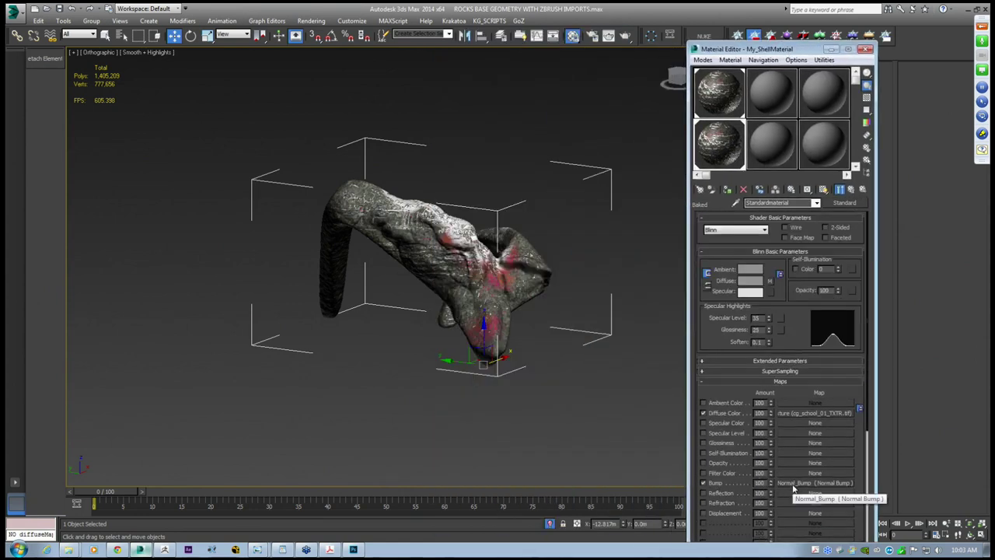
left_click_drag(764, 120, 768, 151)
left_click(768, 324)
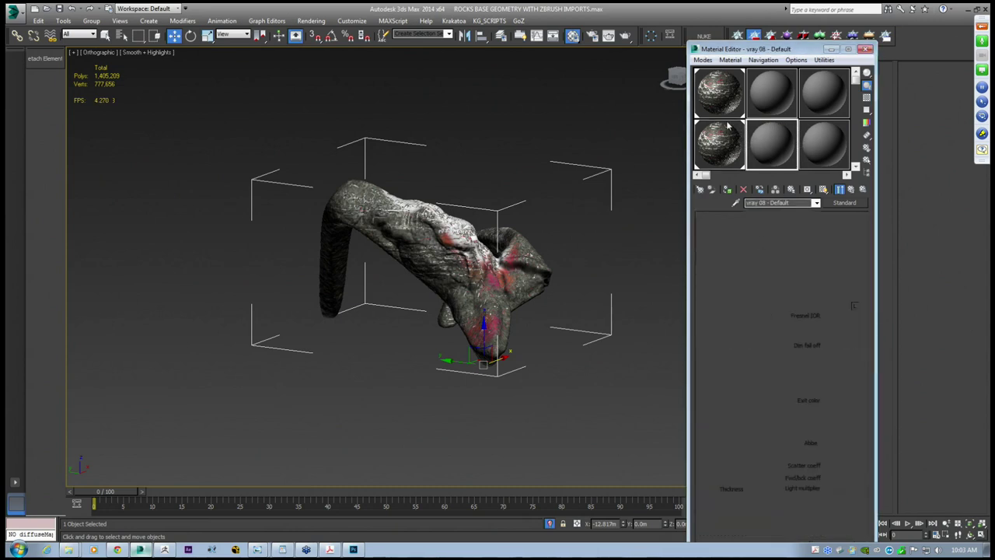
- Convert all scene materials to V-Ray with the V-Ray scene converter, leaving both conversion options off
right_click(479, 210)
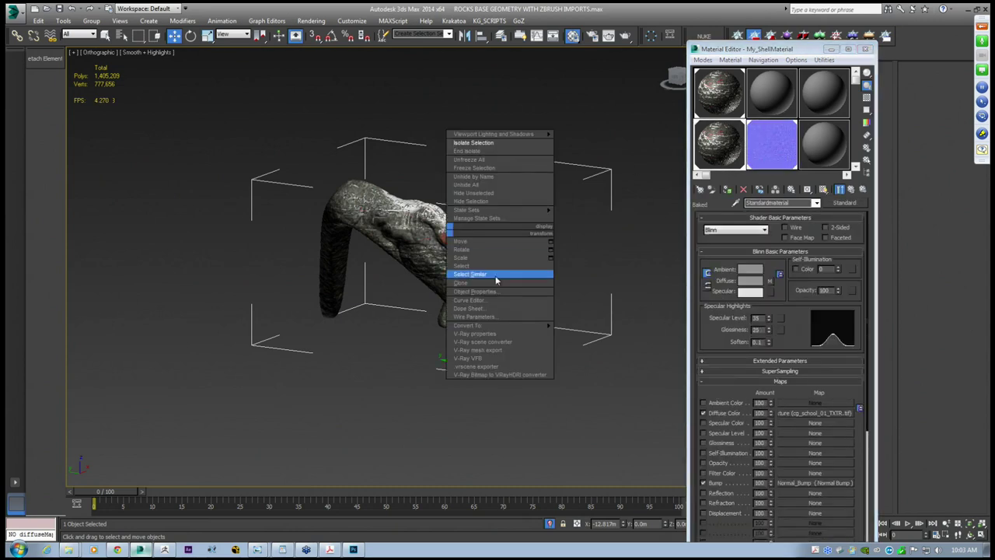
left_click(498, 348)
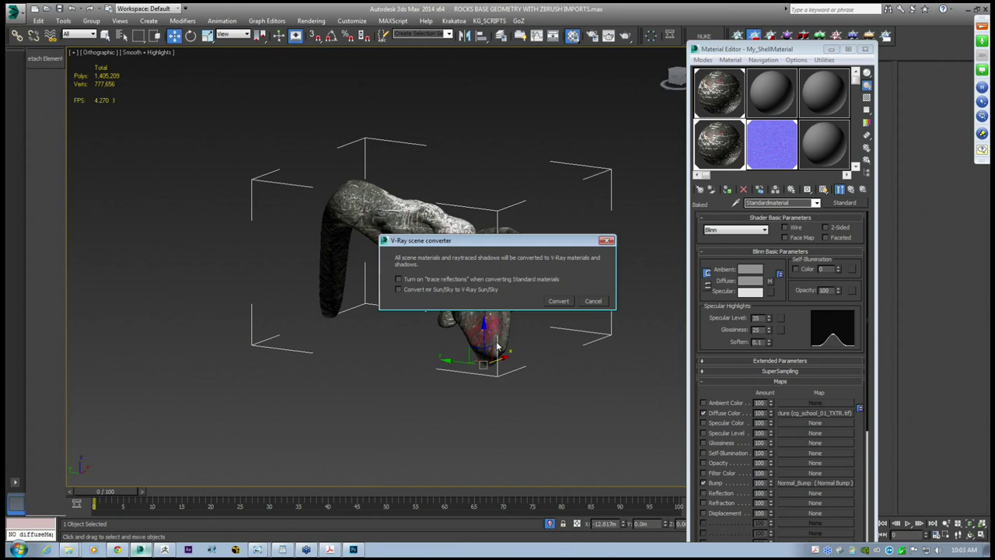
left_click(558, 302)
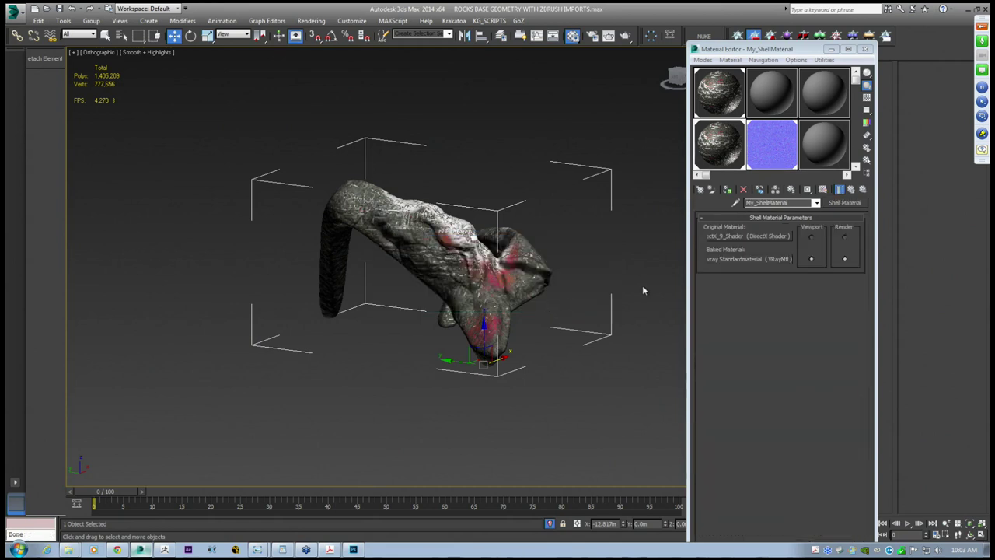
- Open the baked V-Ray material's diffuse bitmap cg_school_01_TXTR.tif, display it in the viewport, and inspect the rock surface up close
left_click(743, 258)
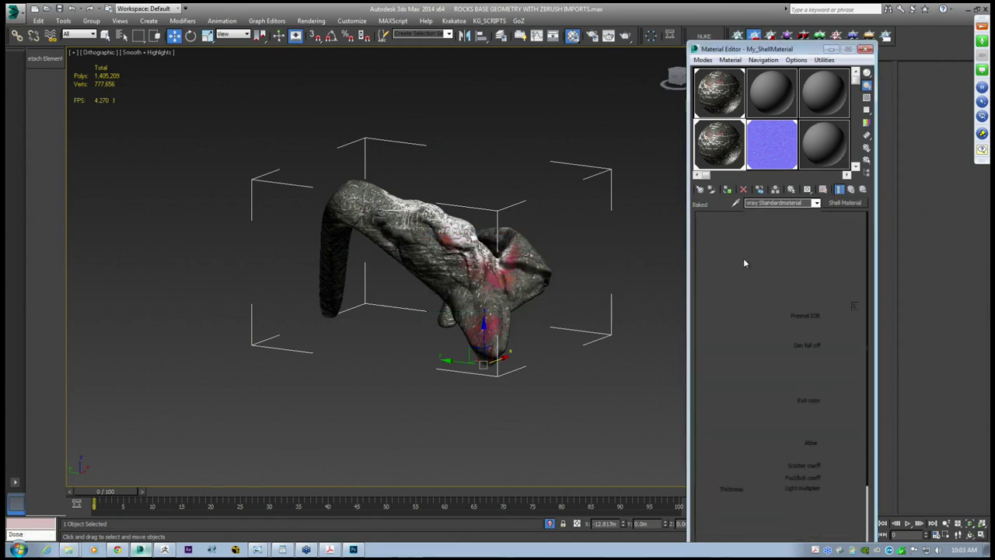
left_click_drag(754, 419, 709, 192)
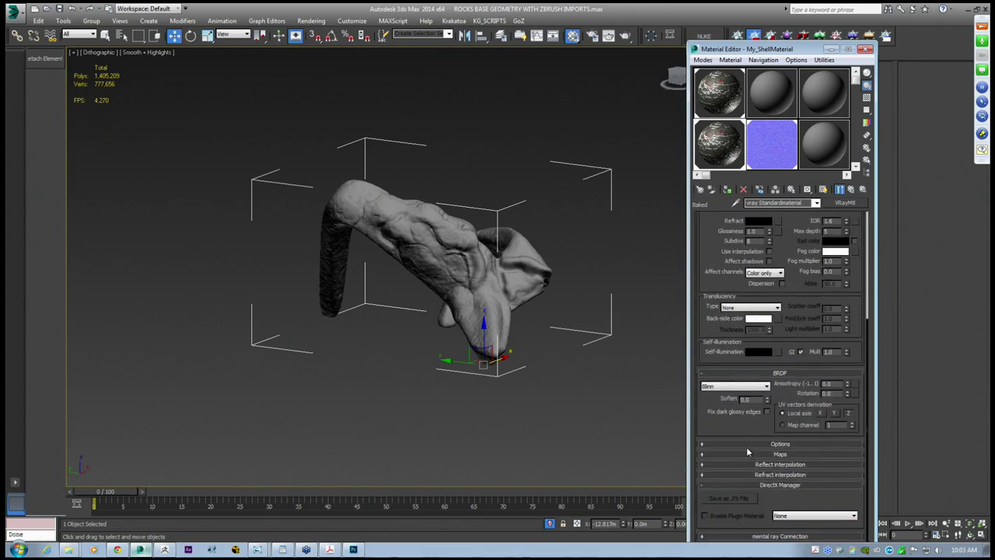
left_click(780, 453)
scroll(747, 451, "down", 5)
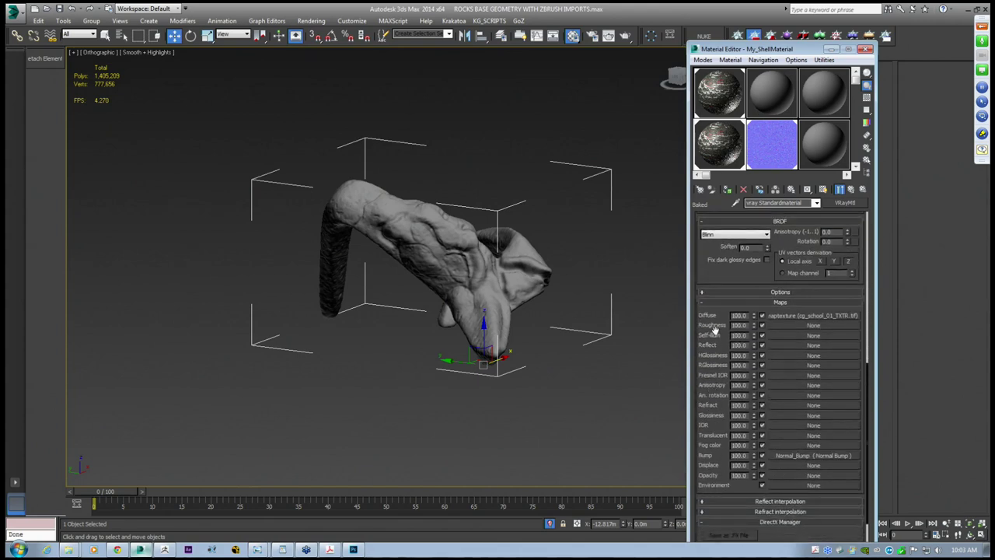
left_click(802, 316)
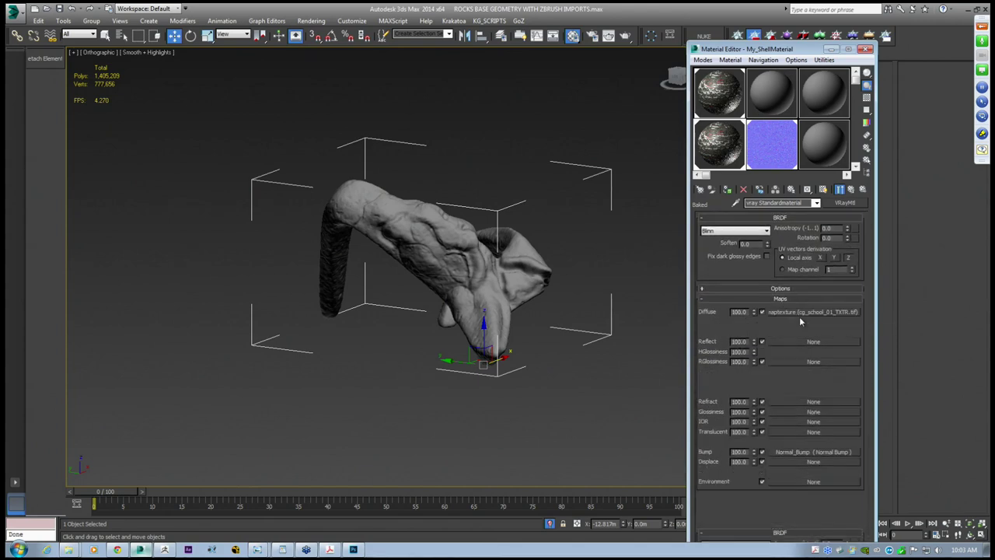
left_click(824, 189)
scroll(533, 255, "up", 12)
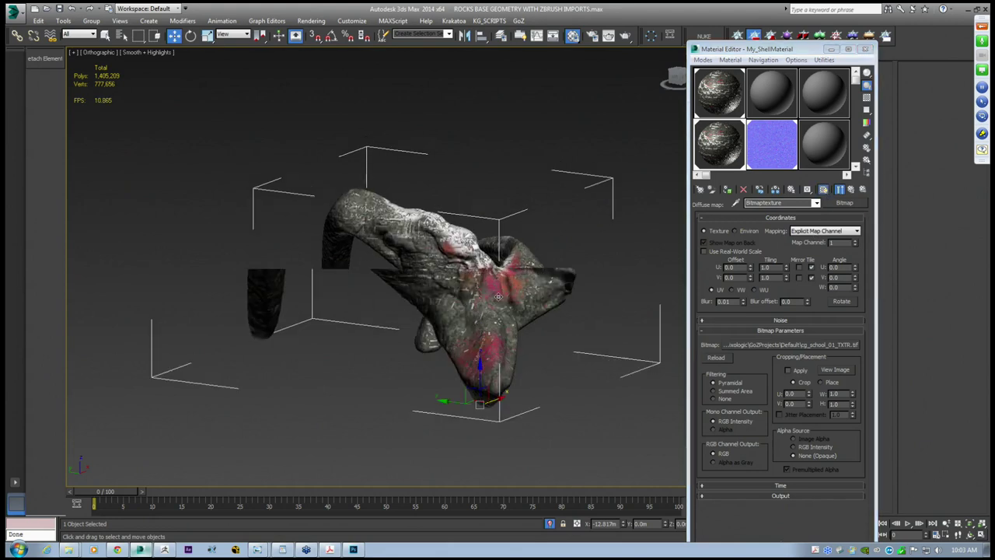
scroll(481, 326, "down", 8)
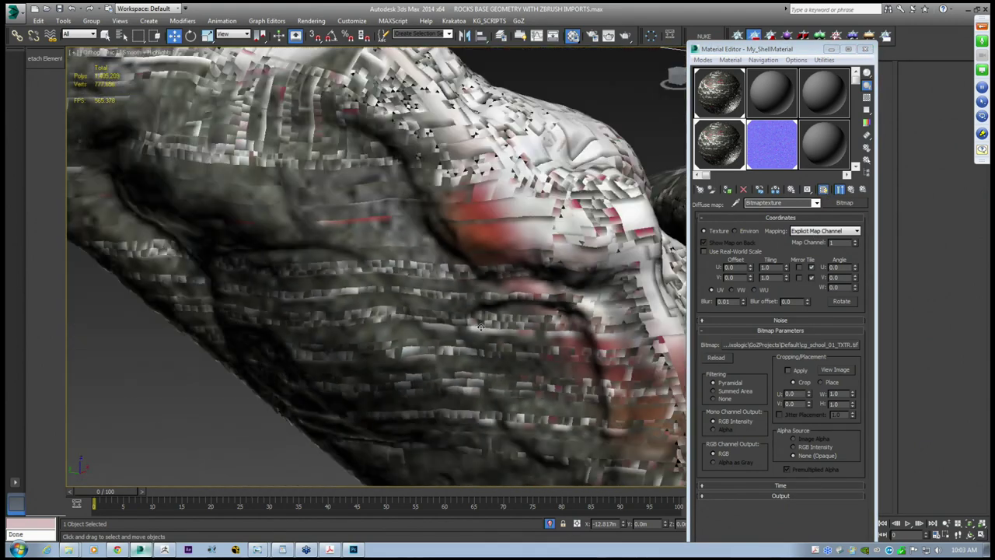
- Return from the diffuse bitmap to the baked V-Ray material's maps and examine the textured rock from several angles
middle_click_drag(481, 326, 439, 208, "alt")
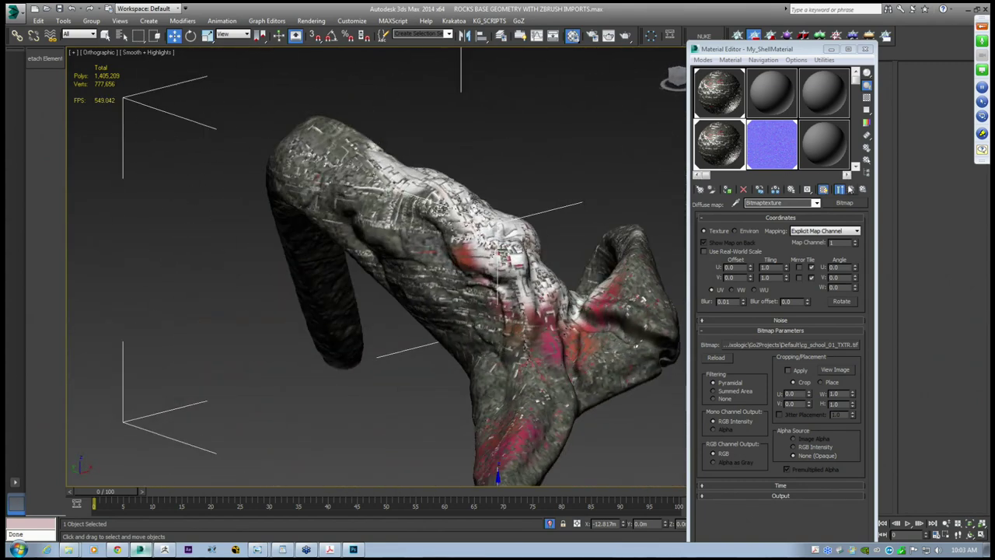
left_click(851, 189)
left_click(728, 128)
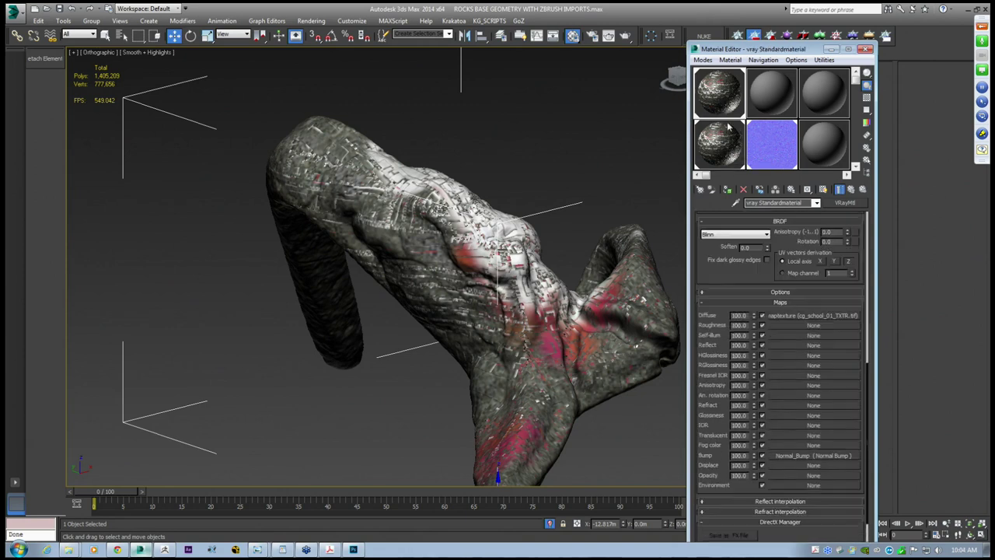
scroll(743, 292, "up", 3)
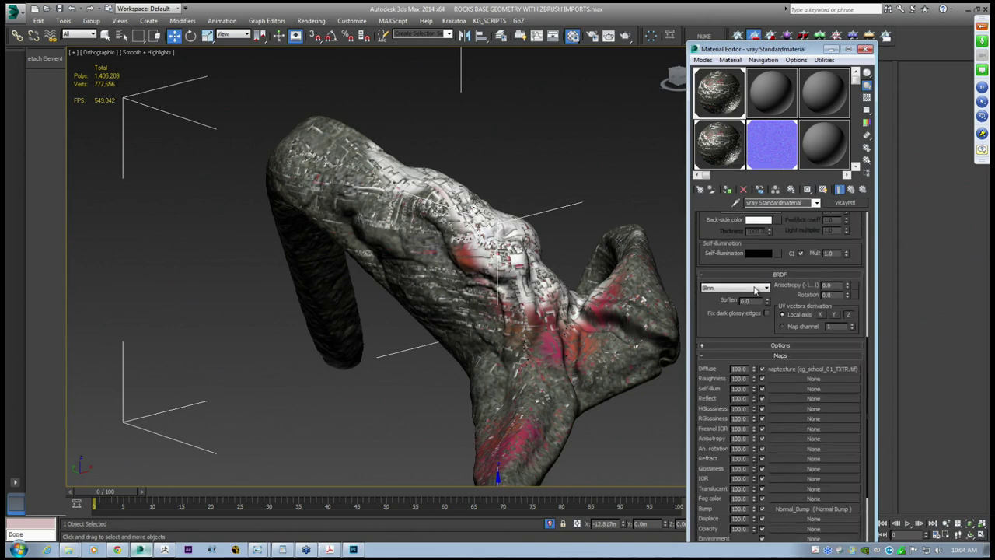
right_click(558, 163)
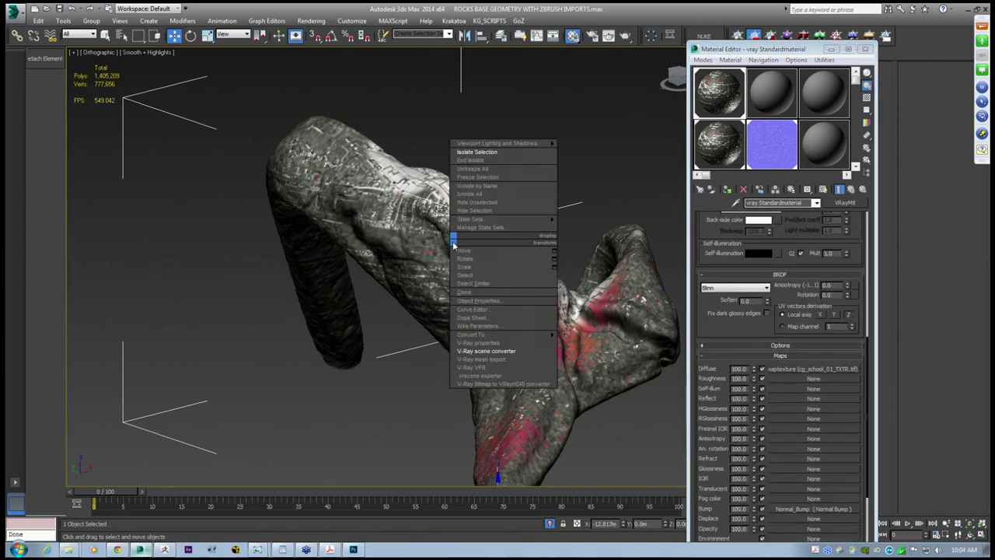
middle_click_drag(430, 251, 381, 283, "alt")
scroll(387, 362, "up", 3)
scroll(397, 310, "up", 3)
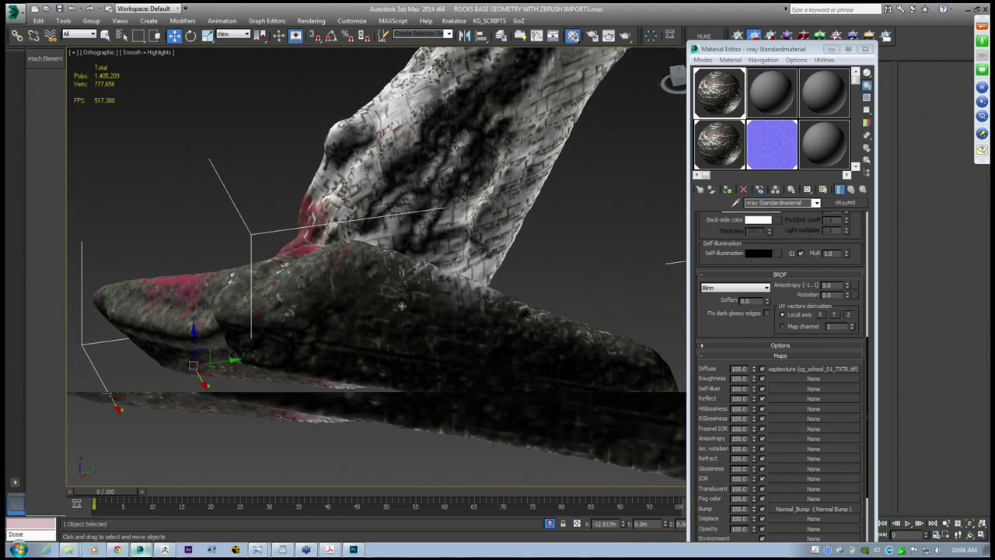
scroll(394, 296, "down", 5)
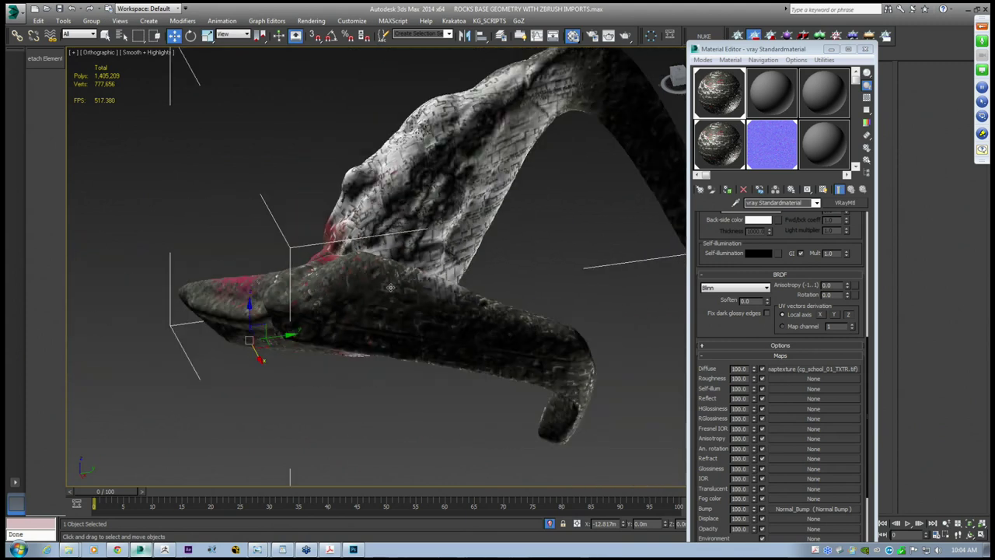
middle_click_drag(449, 253, 655, 394)
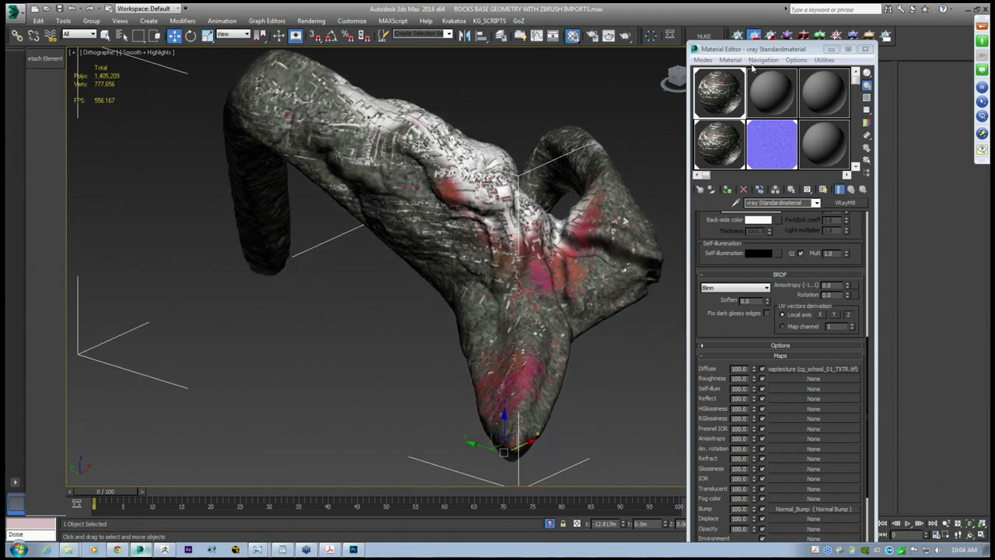
- Check the Normal Bump map in the baked V-Ray material's bump slot and close the Material Editor
left_click_drag(756, 49, 530, 45)
left_click(589, 502)
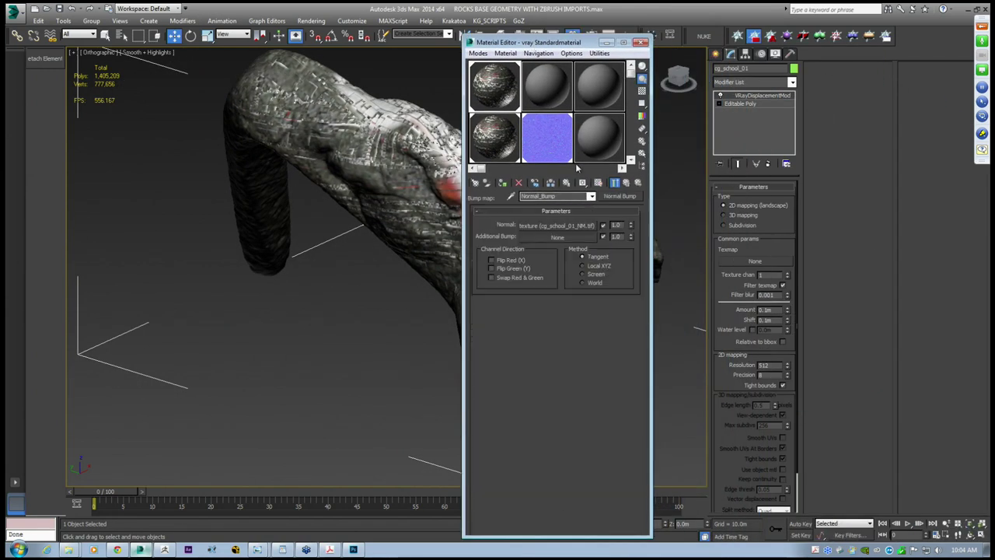
left_click(641, 42)
- Try a V-Ray dome light with a multiplier of 1 beside the rock, and delete it
left_click(717, 53)
left_click(744, 70)
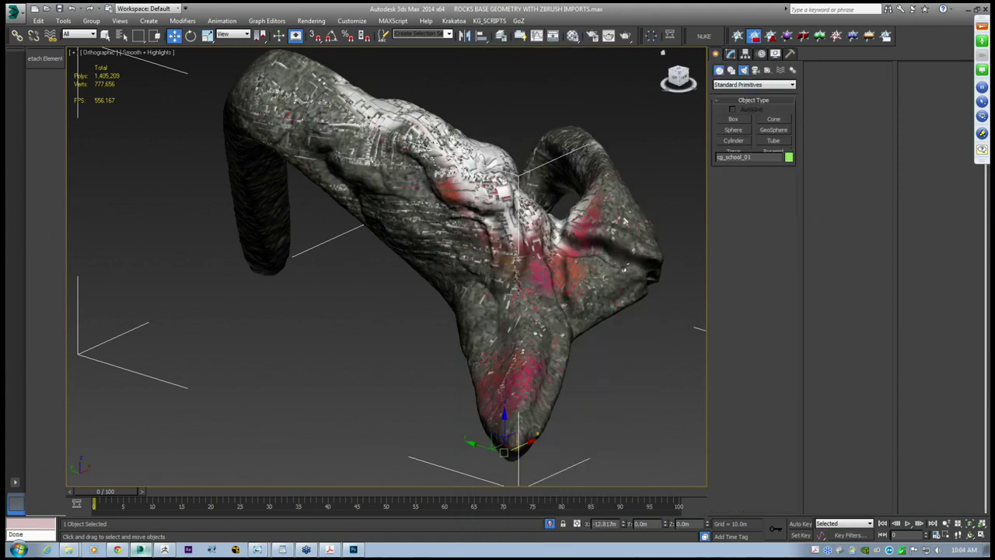
left_click(753, 84)
left_click(728, 103)
left_click(733, 119)
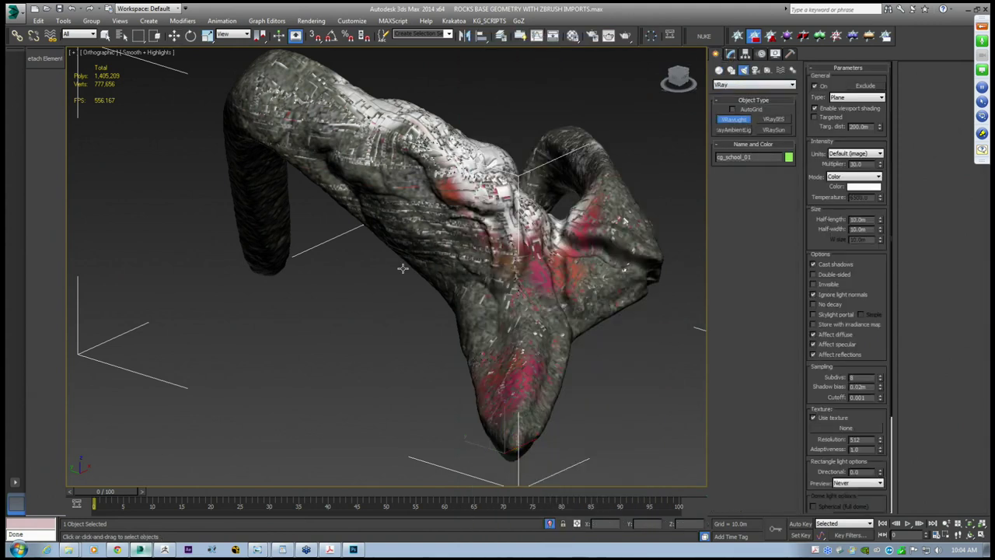
type("1")
key("Return")
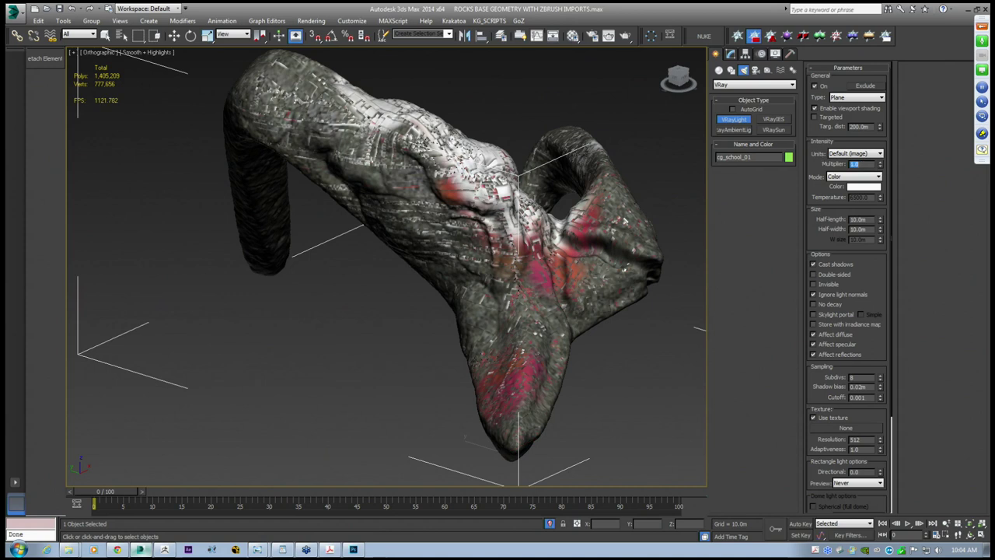
left_click_drag(306, 294, 311, 354)
left_click(855, 98)
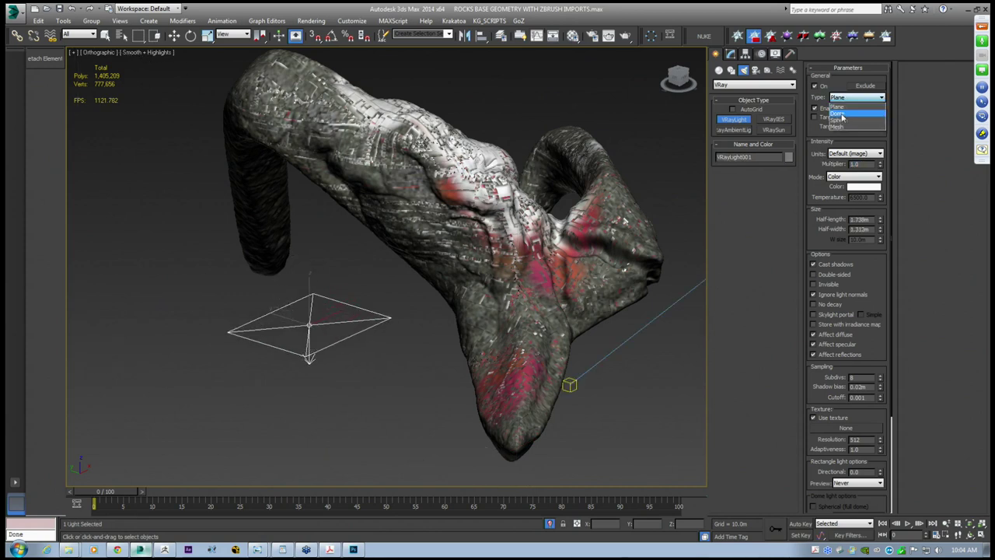
left_click(840, 115)
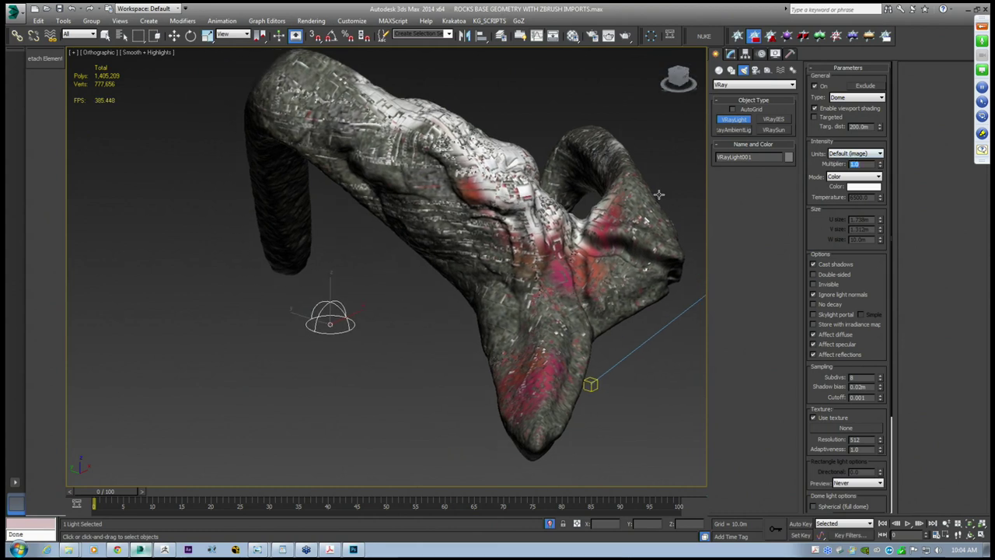
middle_click_drag(445, 145, 423, 147)
key("Delete")
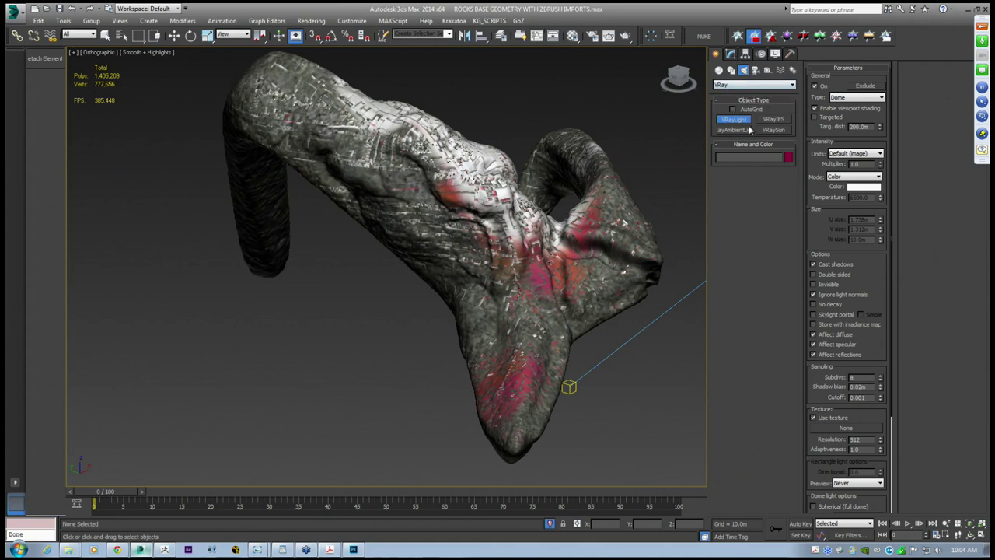
- Locate the existing V-Ray sun from the top view and review its parameters
left_click(774, 130)
scroll(491, 221, "down", 3)
key("t")
key("z")
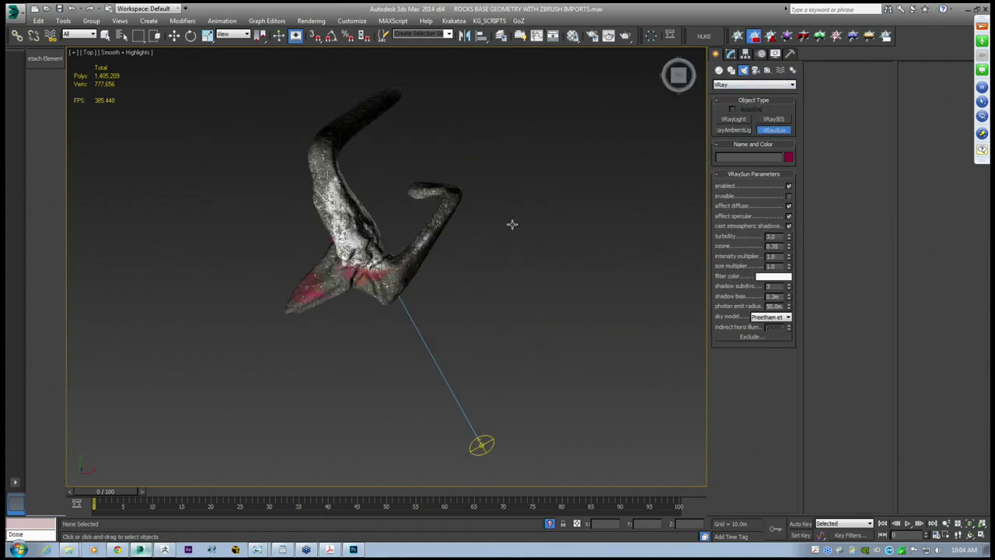
scroll(501, 231, "down", 3)
left_click(175, 36)
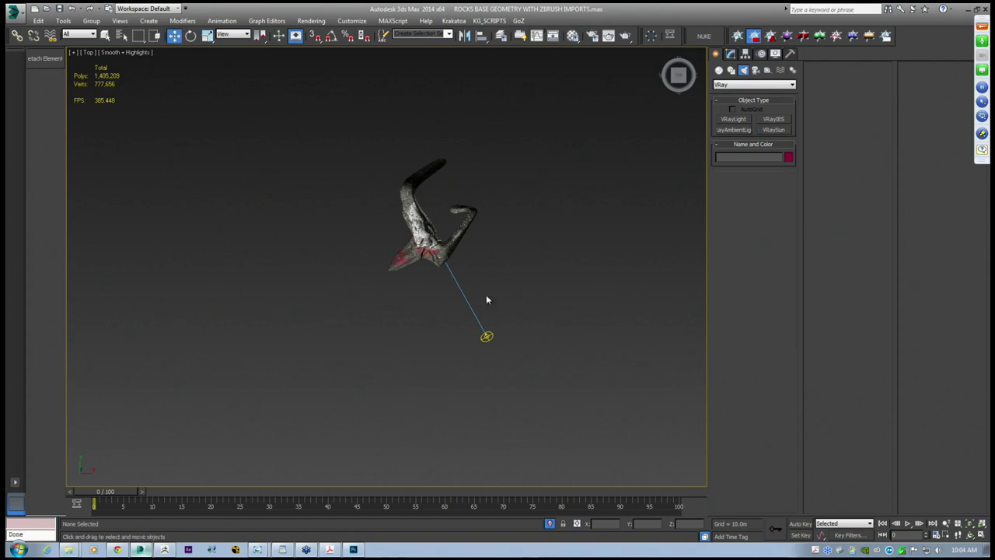
left_click(487, 336)
middle_click_drag(476, 318, 521, 245, "alt")
left_click(731, 54)
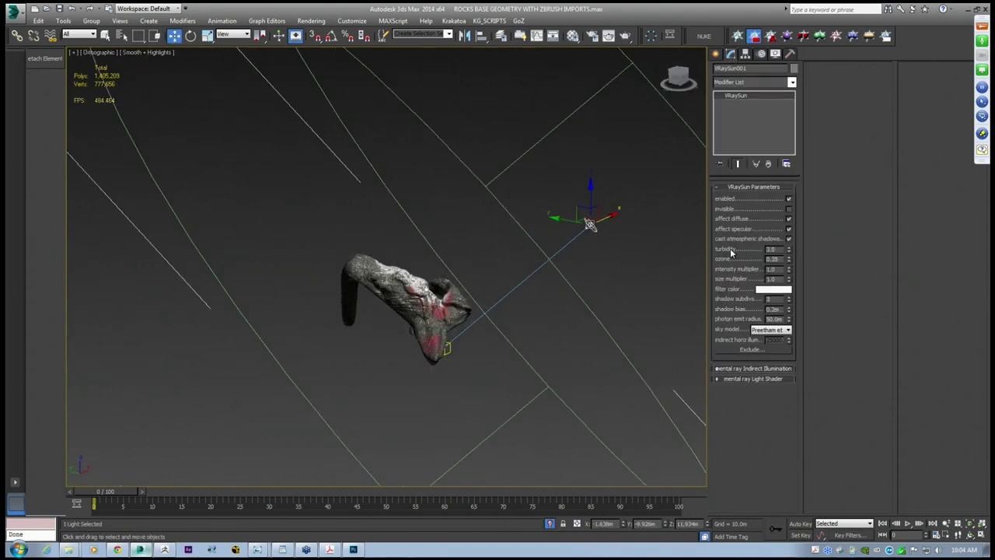
- Create a targeted V-Ray physical camera aimed at the rock, with a target distance of about 15.8 m
left_click(716, 54)
middle_click_drag(418, 189, 458, 289)
left_click(460, 296)
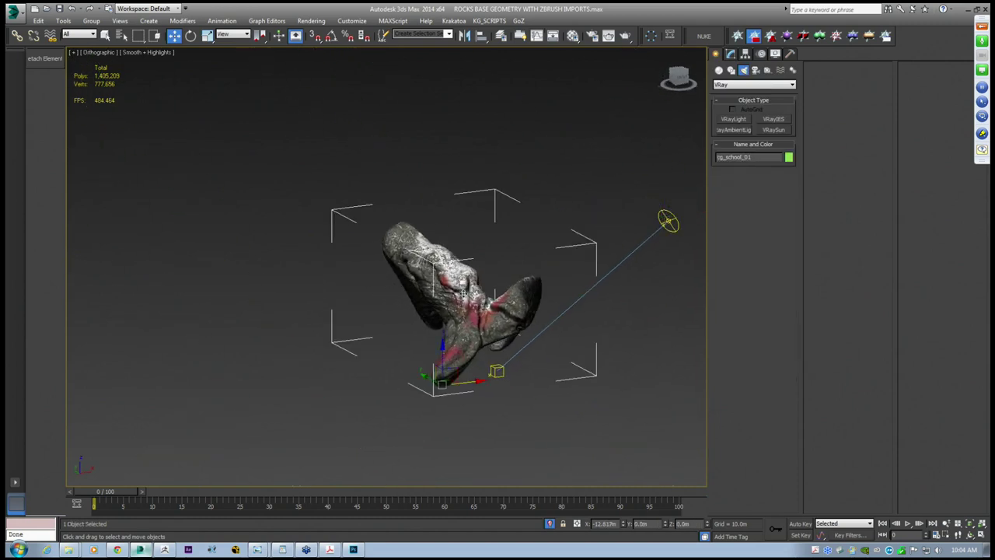
left_click(755, 71)
left_click(743, 85)
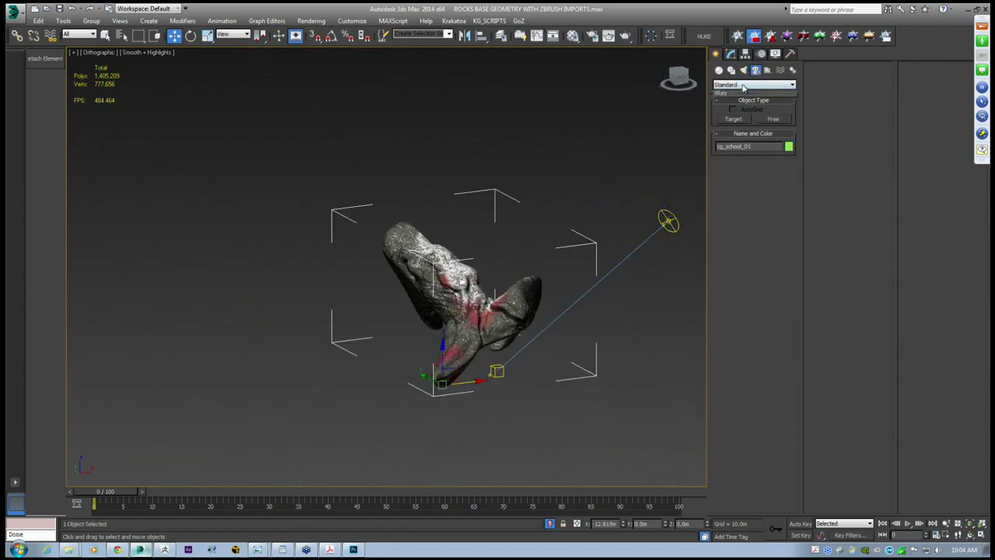
left_click(739, 104)
left_click(773, 120)
left_click_drag(575, 269, 506, 330)
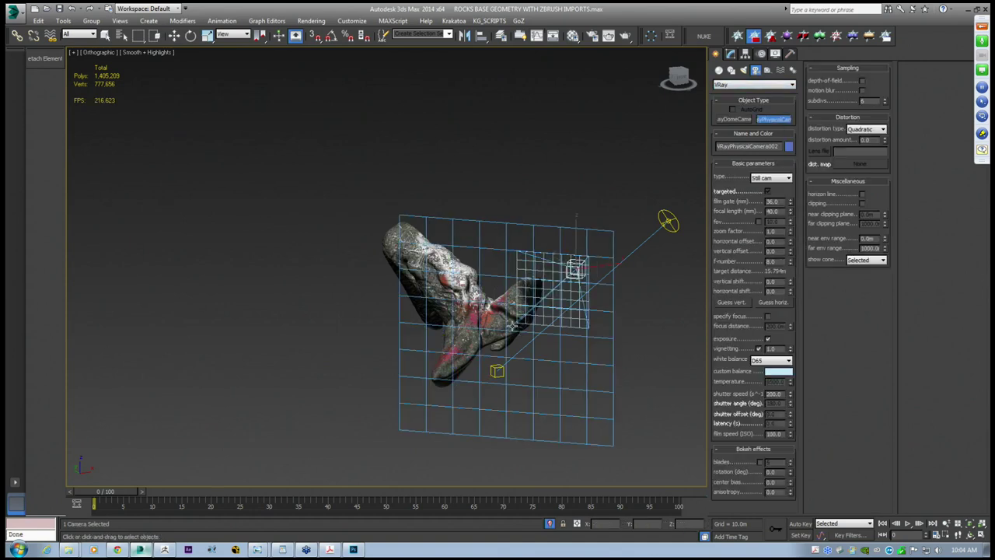
- Look through the new physical camera, frame the whole rock by walking and panning, and display the camera's parameters
key("c")
middle_click_drag(477, 287, 475, 335)
middle_click_drag(428, 277, 440, 358)
key("Up")
left_click_drag(440, 358, 476, 284)
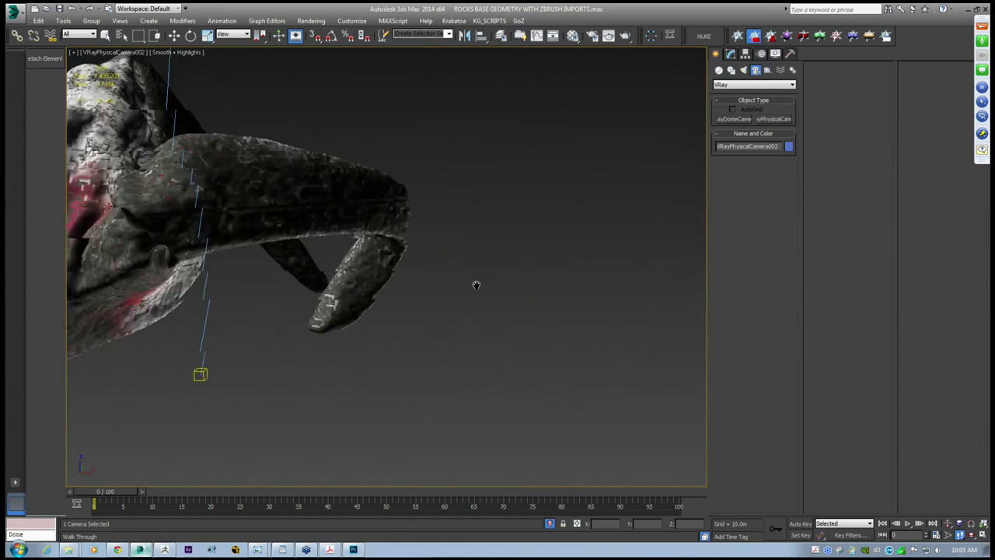
middle_click_drag(476, 284, 364, 280)
left_click_drag(364, 280, 382, 194)
key("Up")
key("Down")
key("Up")
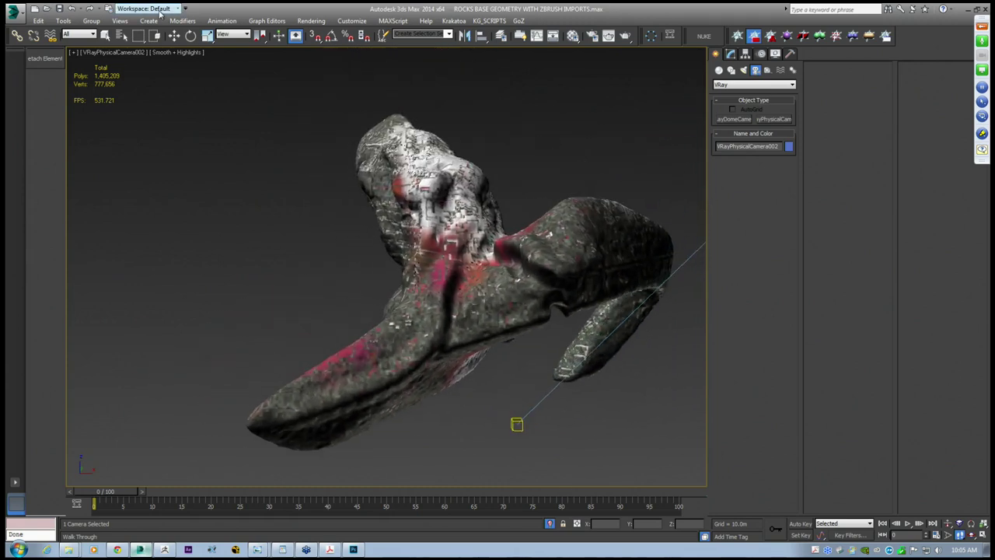
left_click(175, 36)
left_click(745, 54)
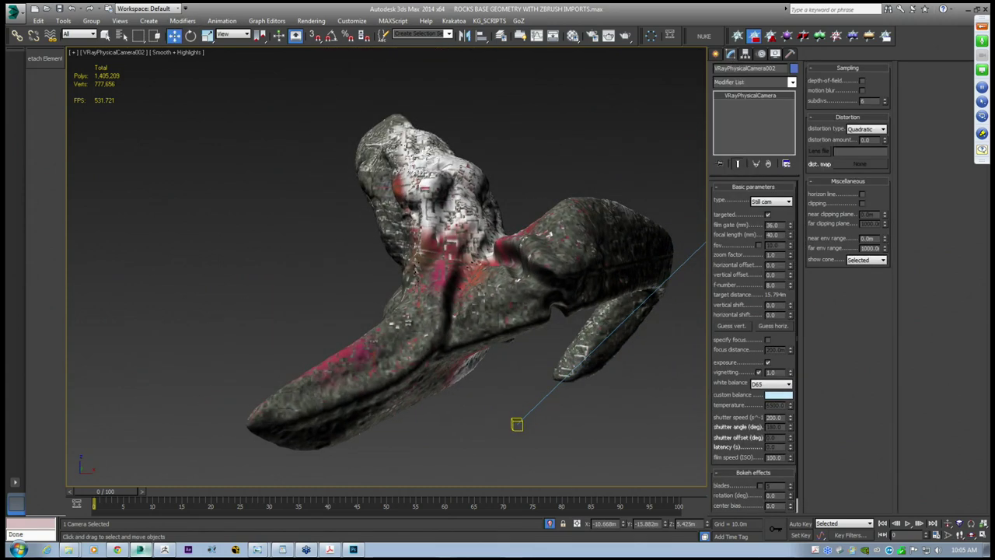
- Check the folder holding the baked shell material's diffuse bitmap cg_school_01_TXTR, keeping the current file
left_click(434, 210)
right_click(436, 234)
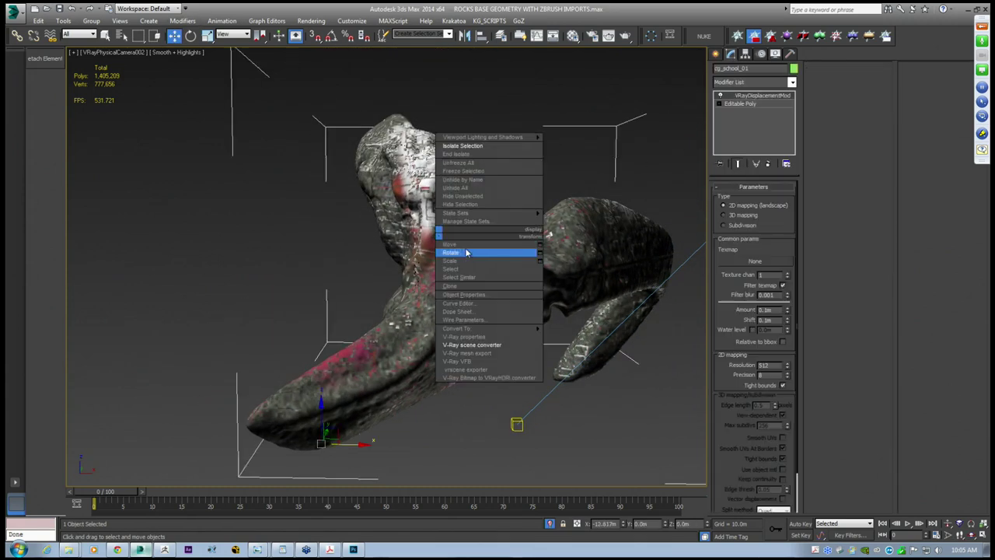
left_click(574, 37)
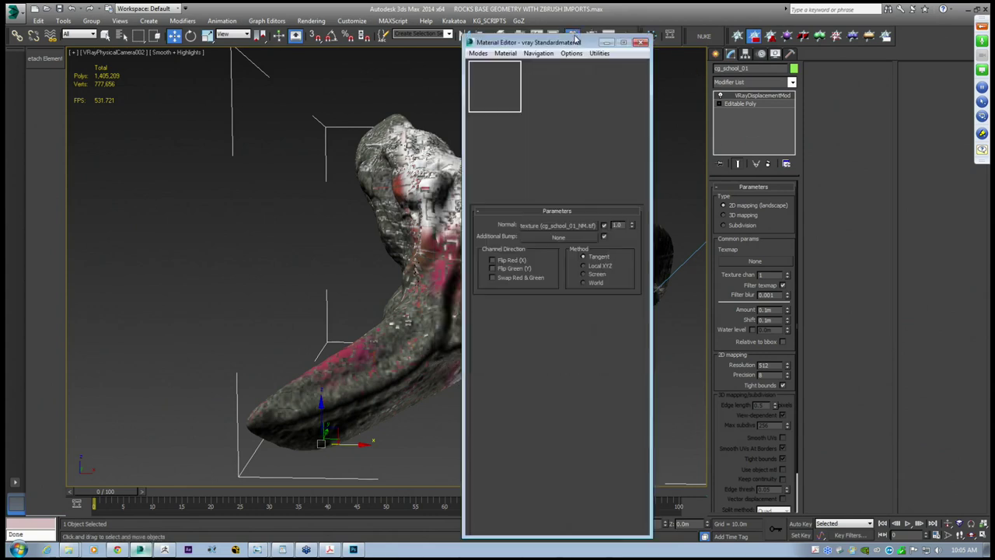
left_click(504, 151)
scroll(557, 267, "down", 5)
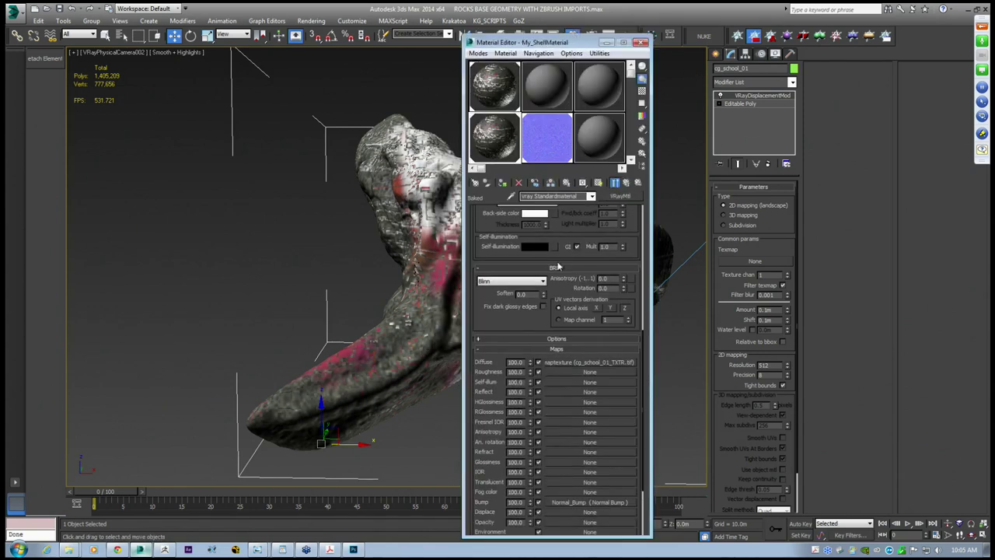
left_click(577, 364)
left_click(581, 337)
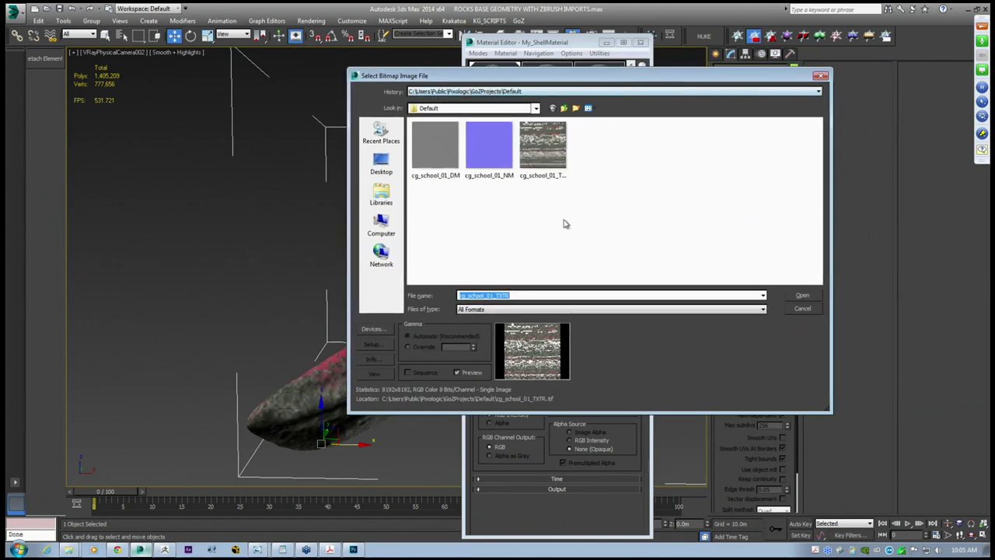
left_click(70, 550)
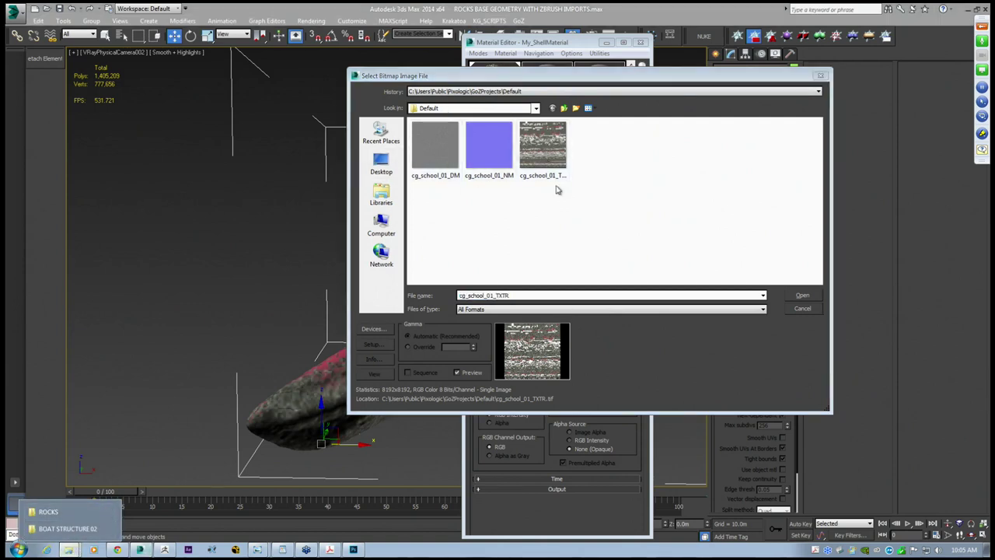
left_click_drag(557, 77, 503, 77)
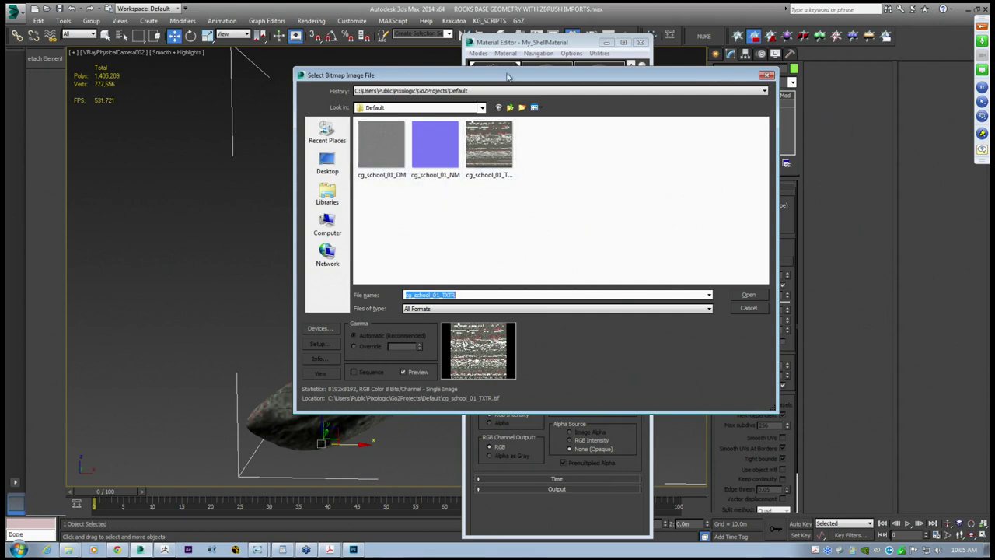
left_click_drag(516, 77, 292, 146)
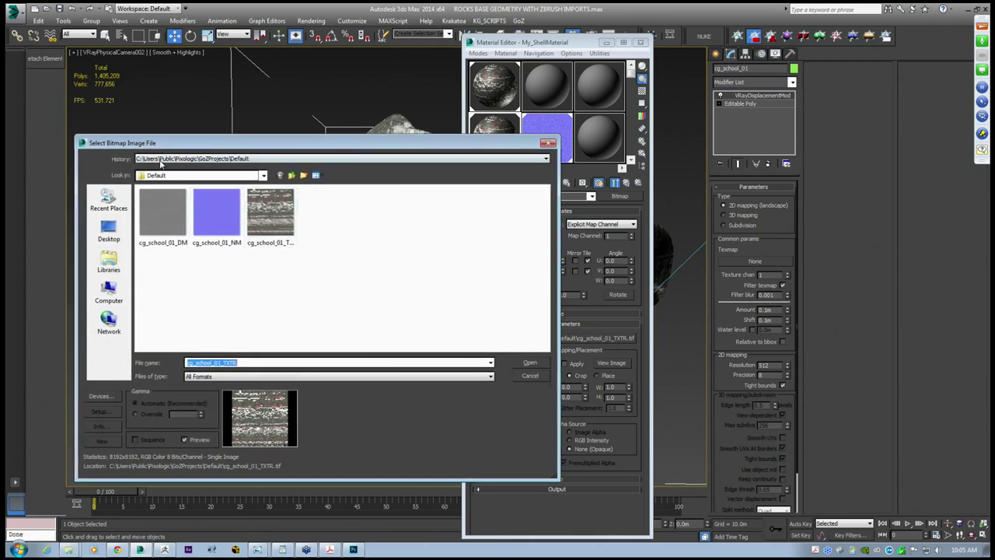
left_click(530, 376)
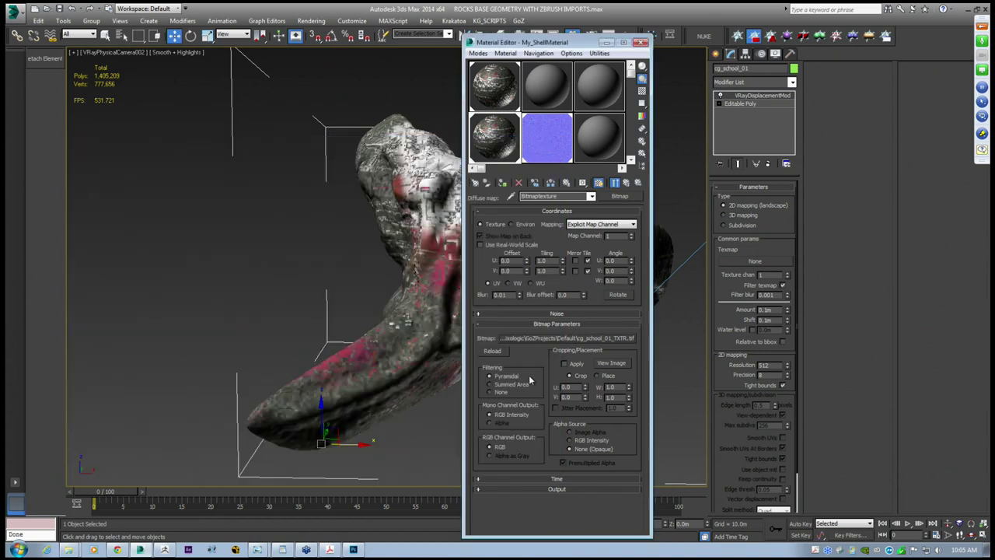
- Set the V-Ray image sampler type to Fixed and turn off the antialiasing filter in the render setup
middle_click_drag(407, 220, 388, 198)
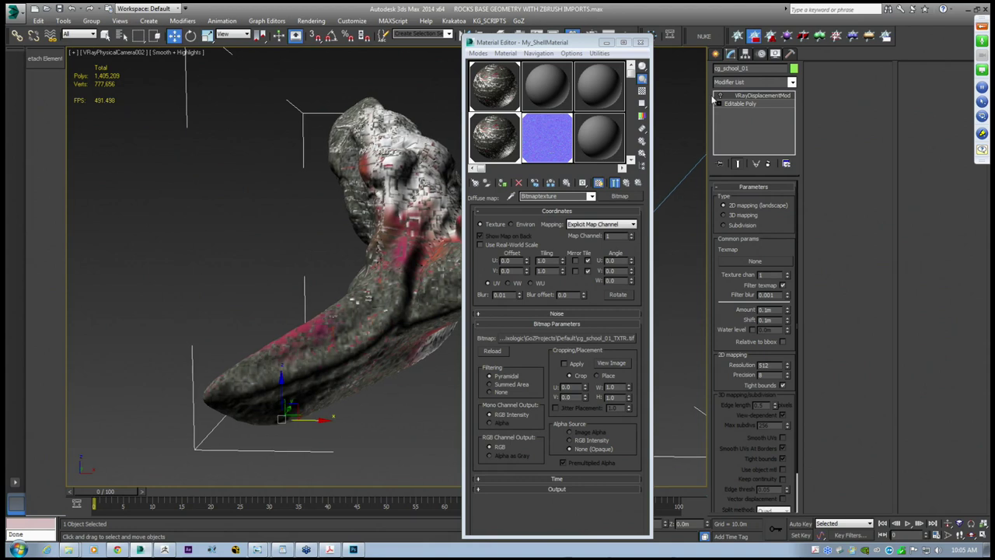
left_click(716, 53)
left_click(311, 21)
left_click(321, 45)
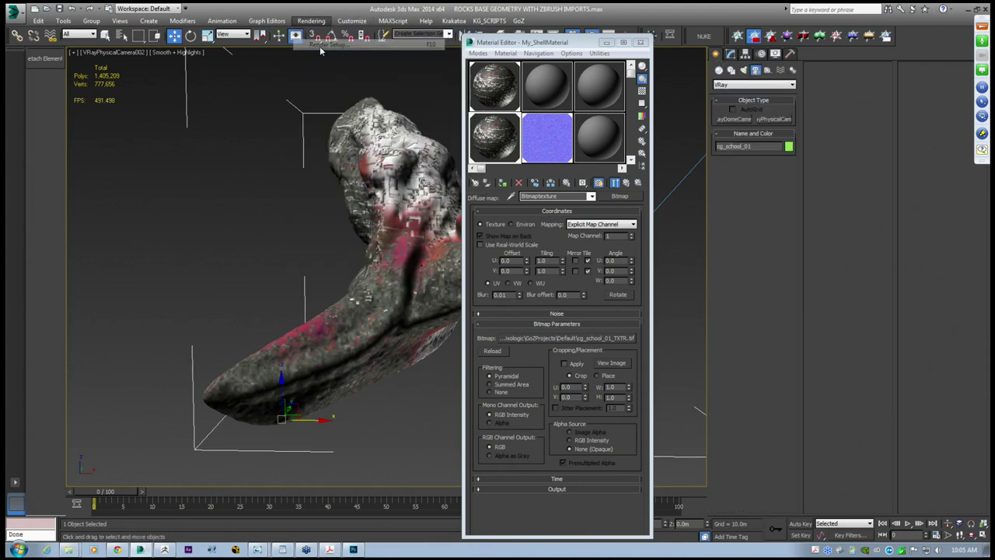
left_click(544, 43)
left_click(575, 120)
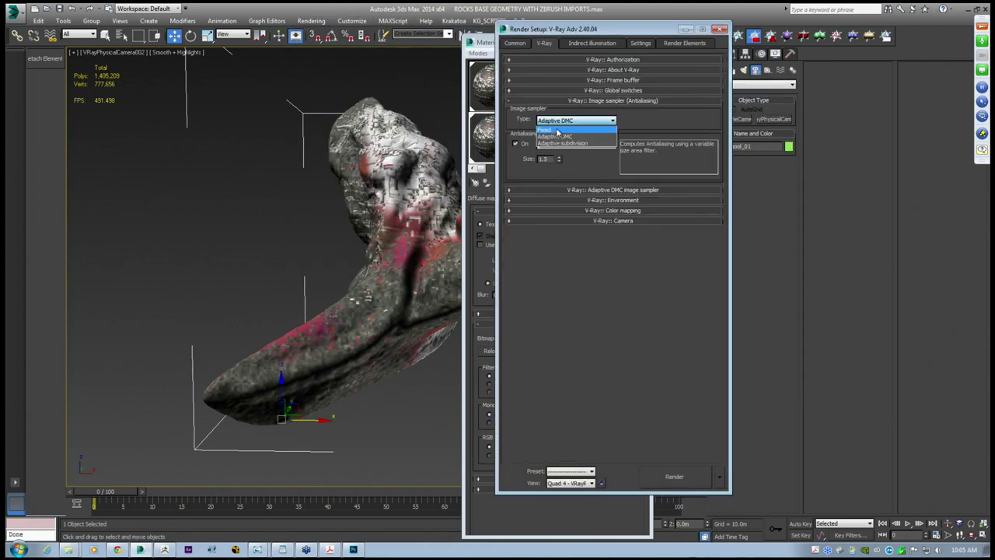
left_click(576, 128)
left_click(514, 144)
- Enable V-Ray indirect illumination with Irradiance map for primary bounces and Light cache for secondary bounces
left_click(591, 43)
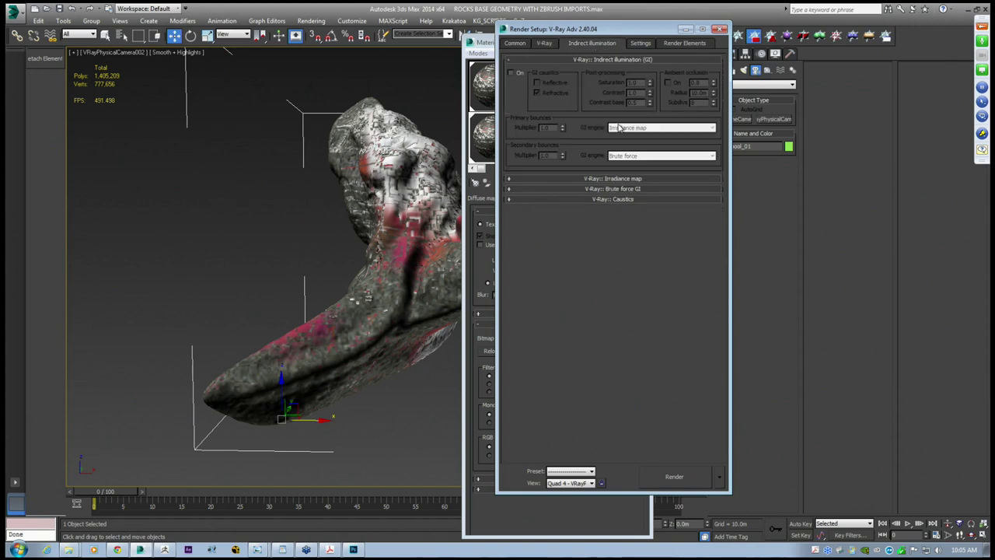
left_click(513, 72)
left_click(631, 127)
left_click(630, 136)
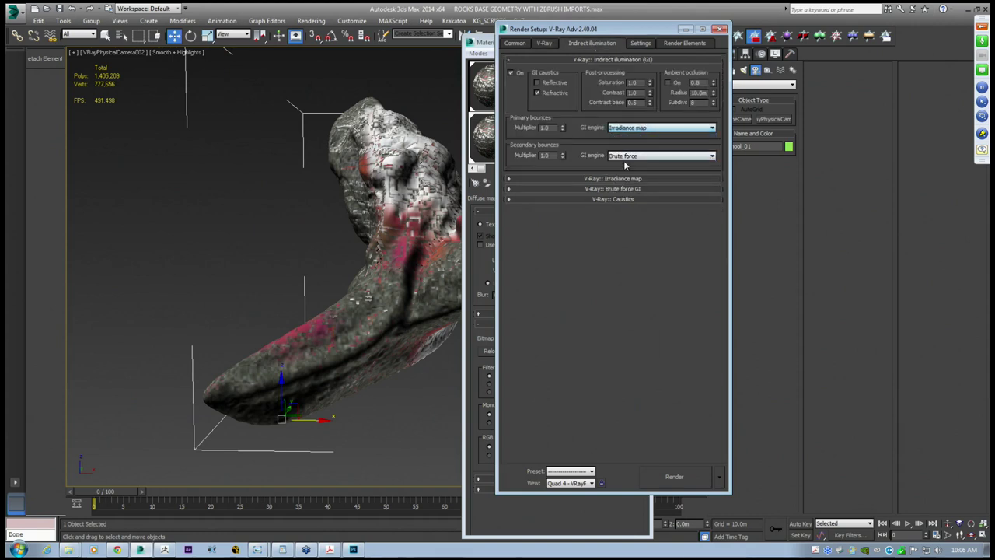
left_click(624, 157)
left_click(627, 178)
- Set the irradiance map preset to Very low and turn on its calculation phase display
left_click(610, 178)
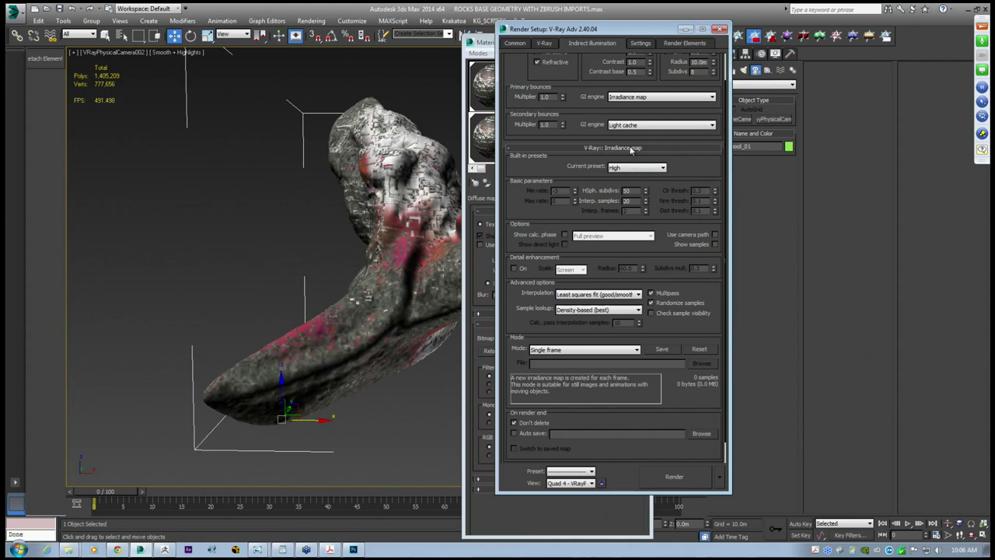
left_click(636, 167)
left_click(626, 181)
scroll(599, 286, "down", 1)
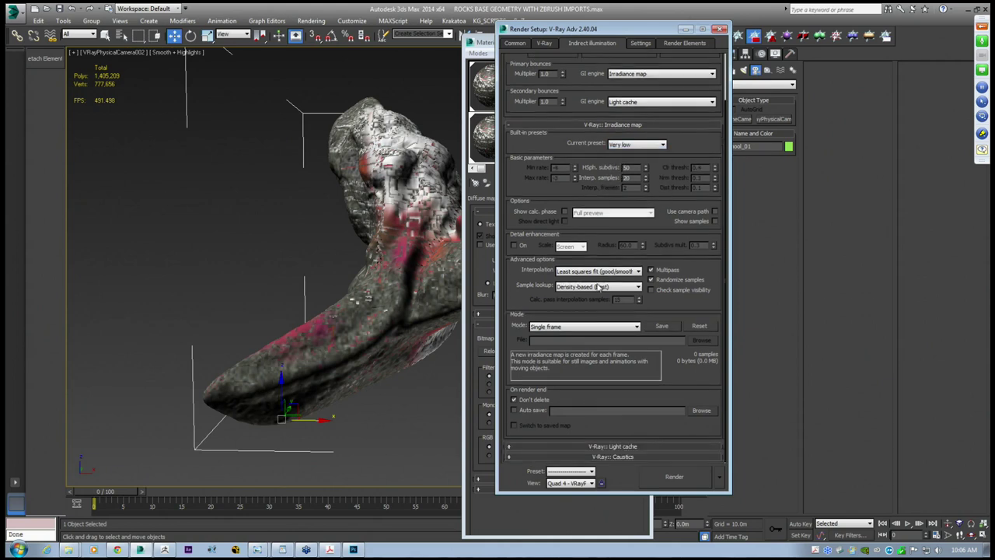
left_click(565, 211)
- Adjust the light cache calculation parameters for a fast test and turn on its calculation phase display
left_click(580, 446)
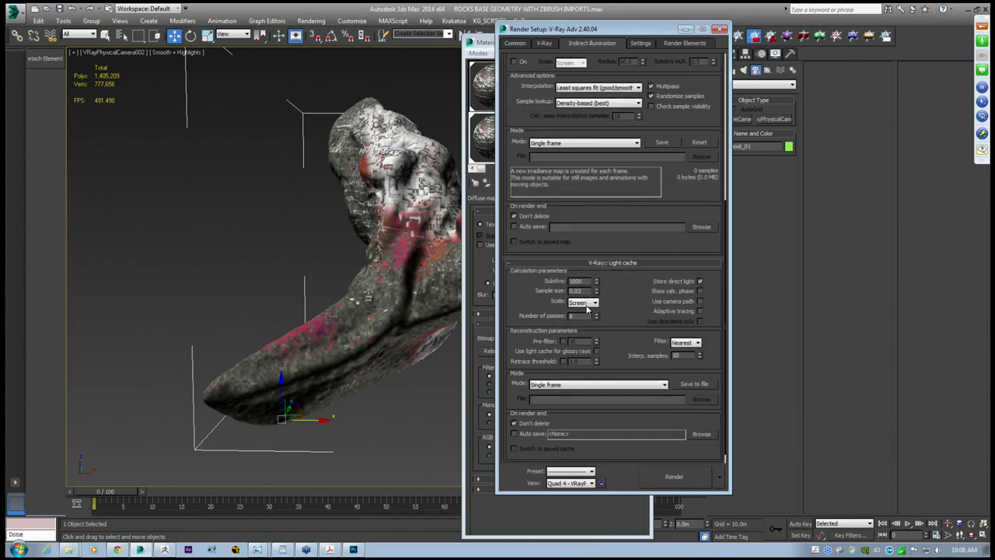
key("BackSpace")
left_click(691, 289)
- Set the V-Ray dynamic memory limit to 16000 MB, keep default geometry on Auto, and enable low thread priority
left_click(649, 45)
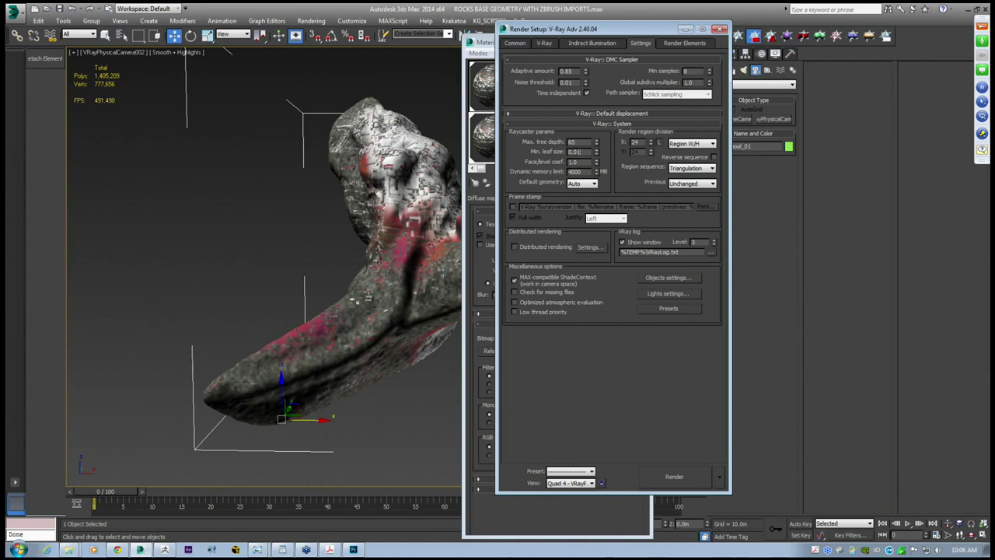
key("Tab")
key("Tab")
left_click(583, 185)
left_click(580, 205)
left_click(536, 313)
- Switch to Windows Task Manager and exclude CPU 0 and CPU 1 from the processor affinity of 3dsmax.exe
right_click(393, 550)
left_click(424, 513)
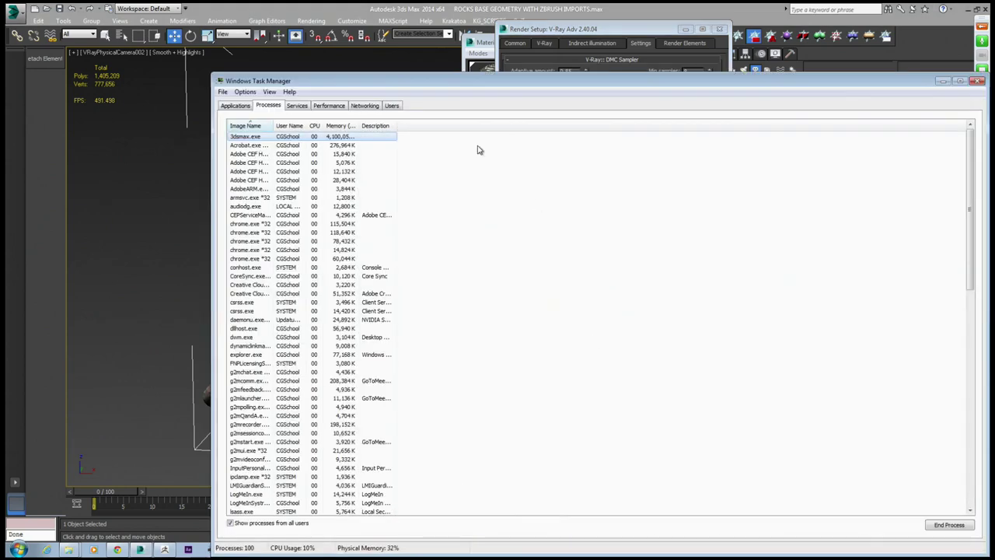
right_click(246, 137)
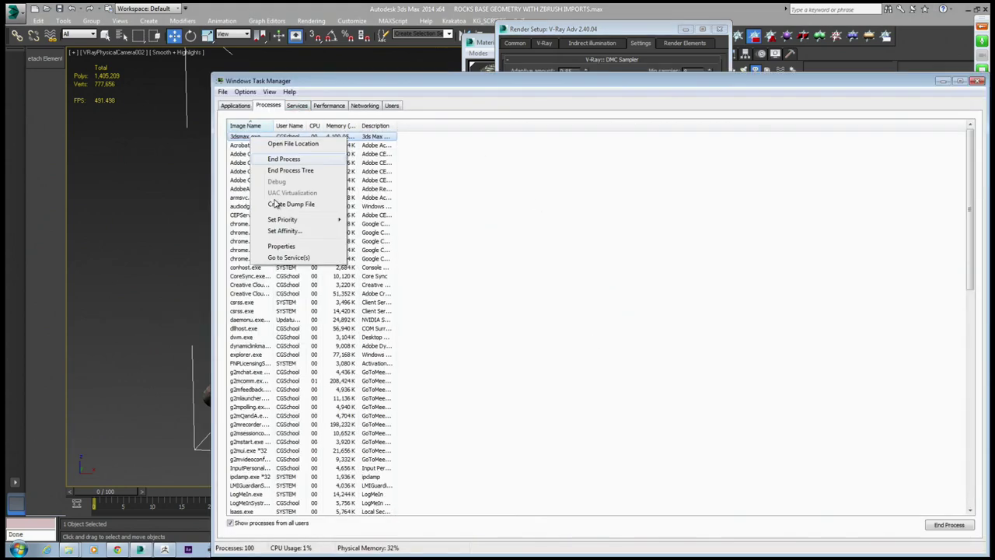
left_click(279, 238)
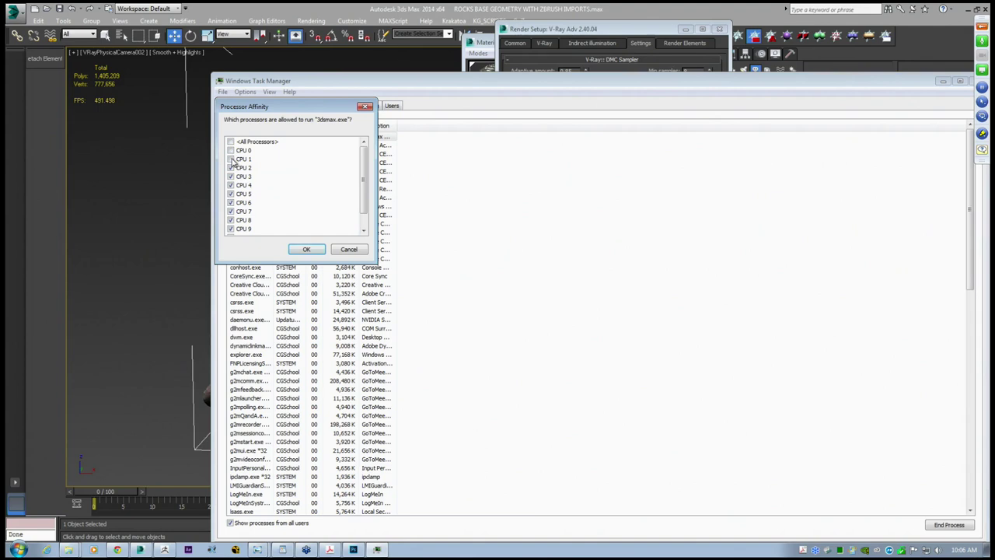
left_click(306, 248)
left_click(943, 80)
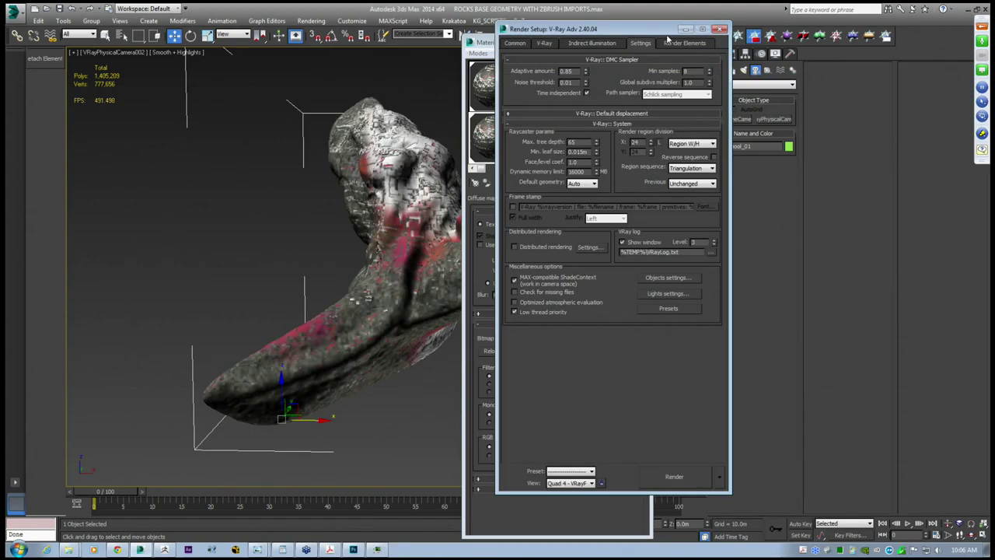
- Set the render output size to 1280 by 721 pixels in the common render parameters
left_click(673, 43)
left_click(591, 43)
left_click(534, 44)
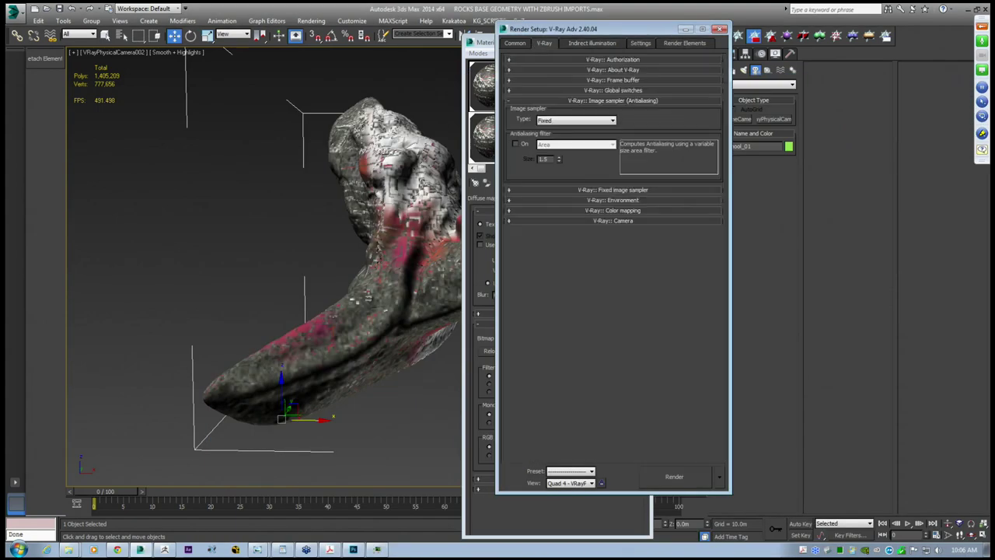
left_click(515, 43)
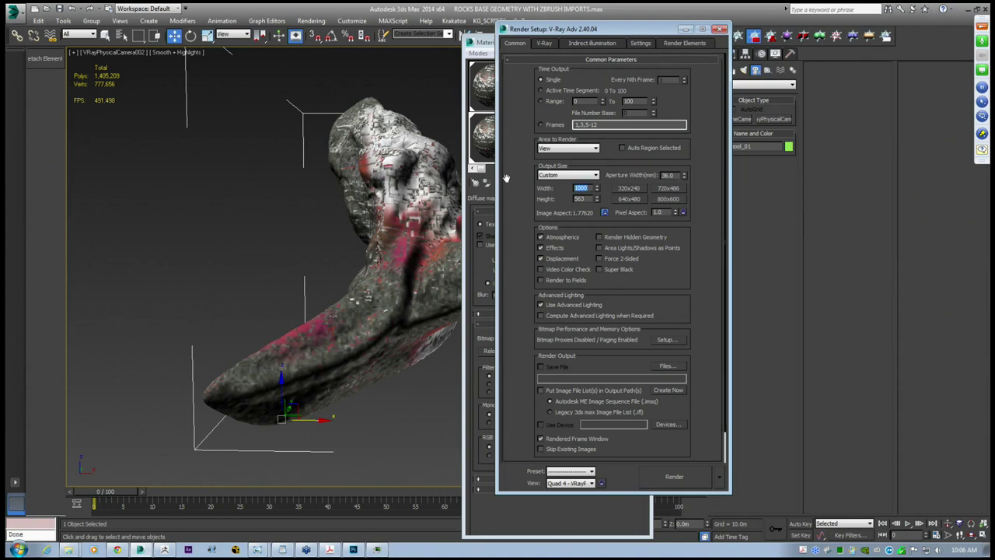
left_click(581, 199)
scroll(677, 298, "down", 2)
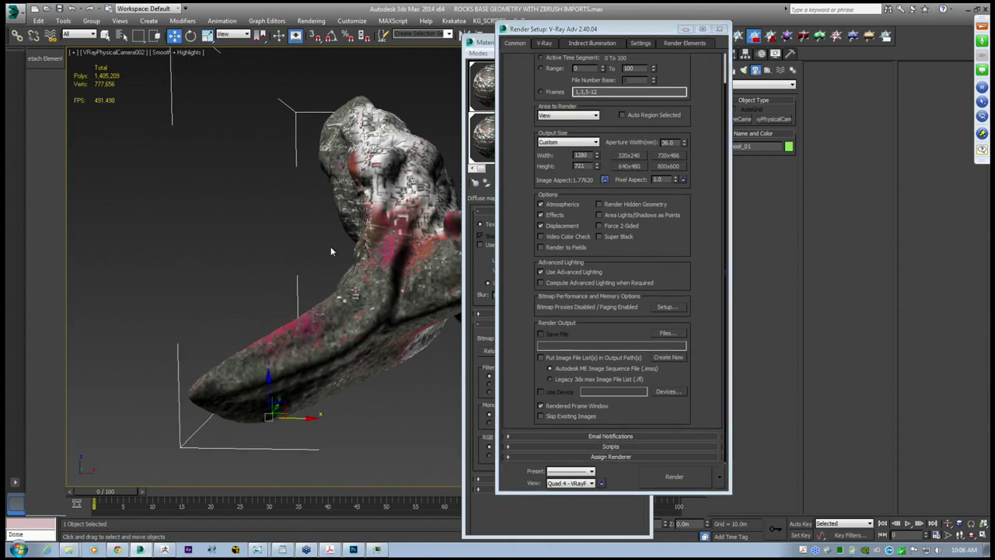
- Render a test of the rock through the physical camera, examine the image, and dismiss the frame buffer
key("shift+q")
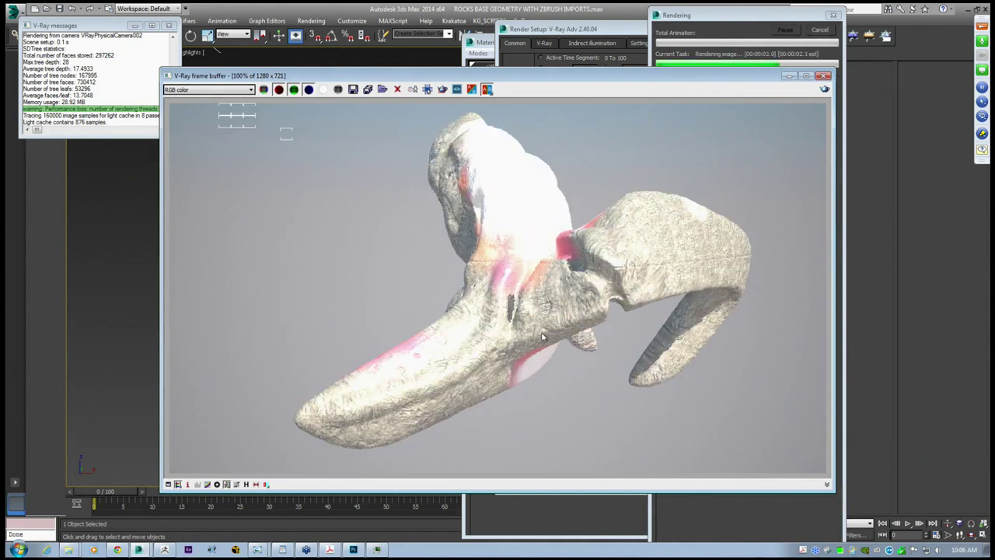
left_click_drag(461, 82, 380, 71)
left_click_drag(579, 70, 916, 86)
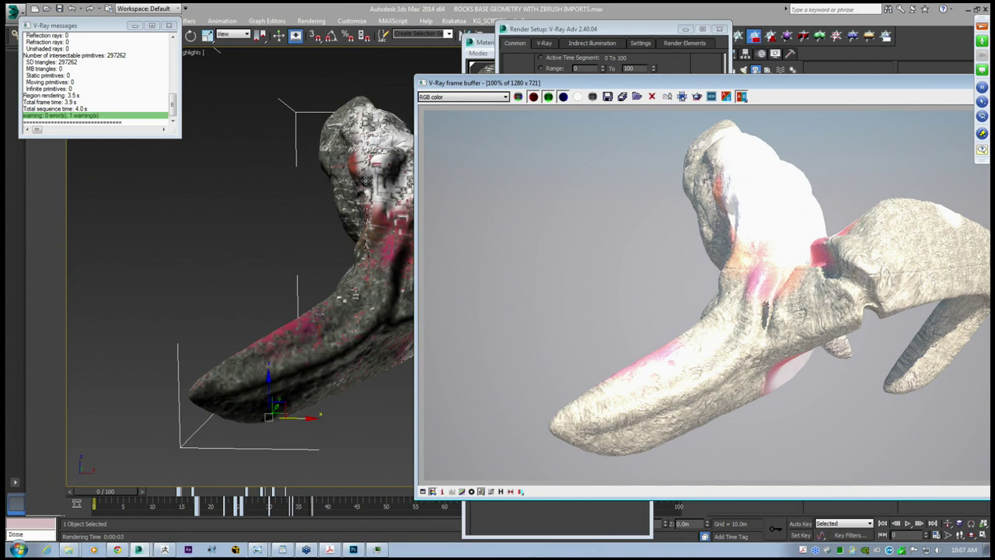
double_click(457, 84)
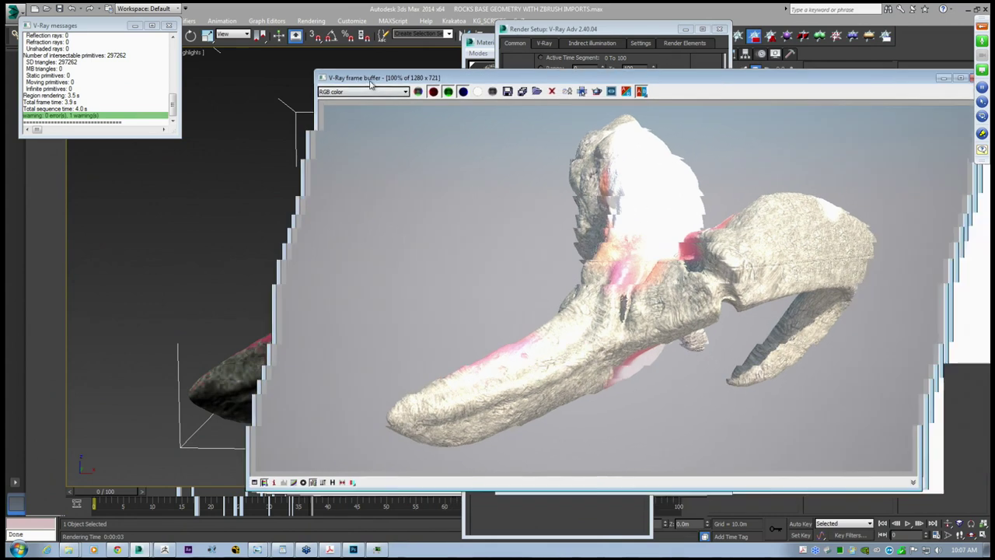
left_click(810, 69)
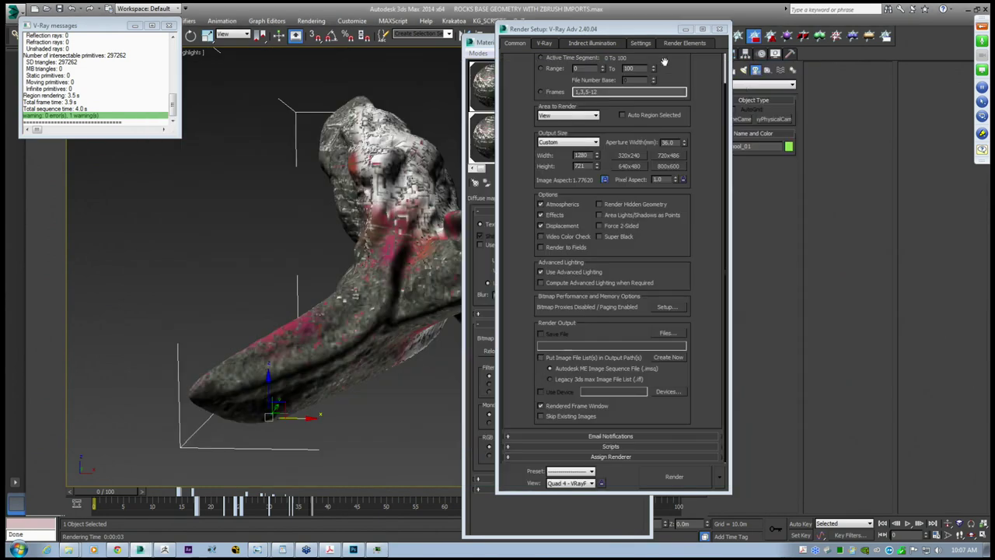
- Clear the view of the rock by dismissing the render setup and V-Ray messages and moving the material editor aside
left_click_drag(667, 35, 369, 56)
left_click(421, 49)
left_click_drag(505, 47, 840, 141)
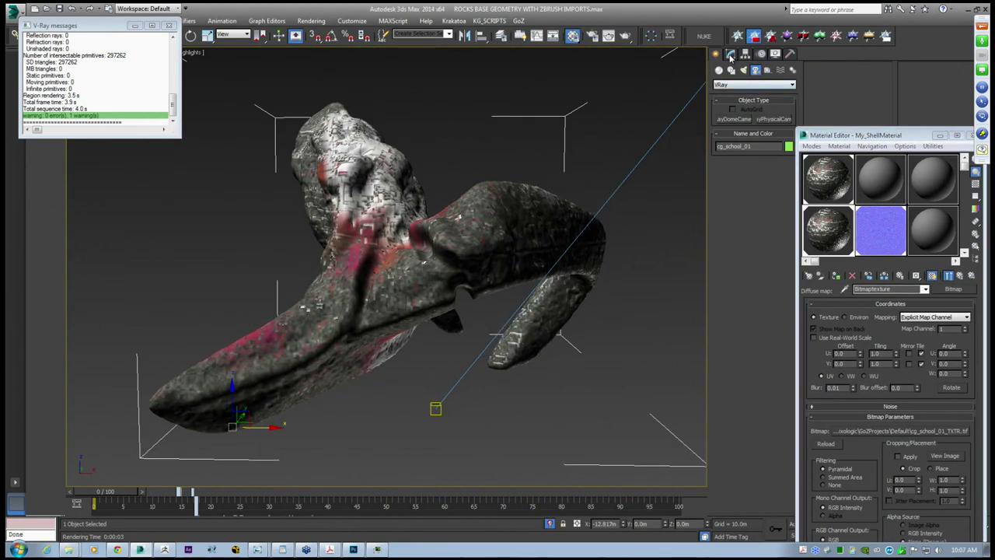
left_click(730, 53)
left_click(716, 54)
left_click(168, 26)
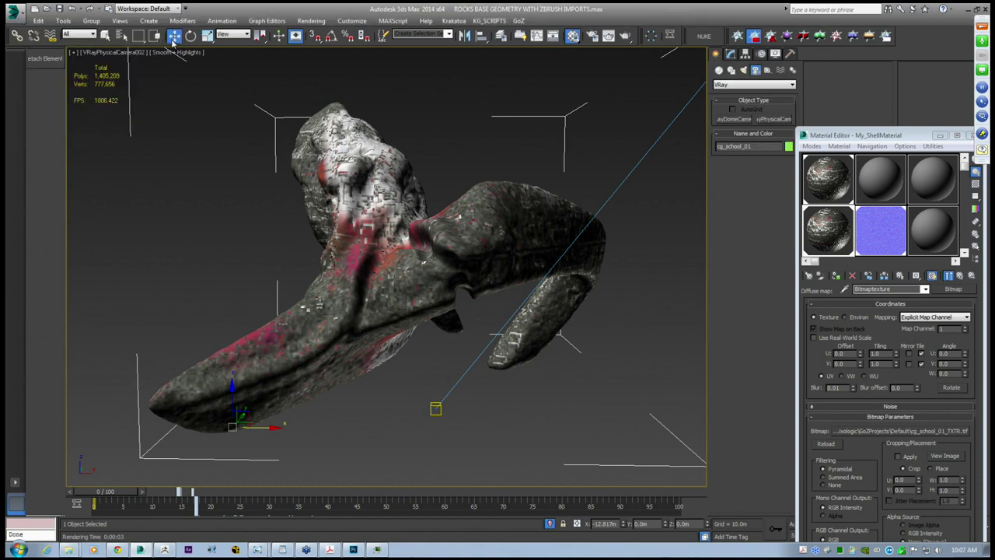
- Create a V-Ray infinite plane object in the camera view near the underside of the rock
left_click(719, 70)
left_click(732, 85)
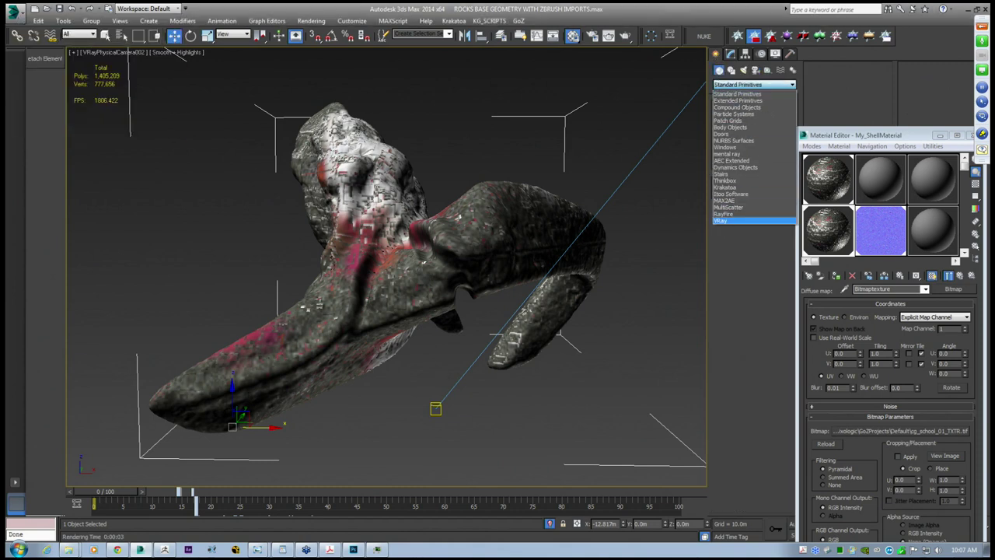
left_click(726, 221)
left_click(733, 129)
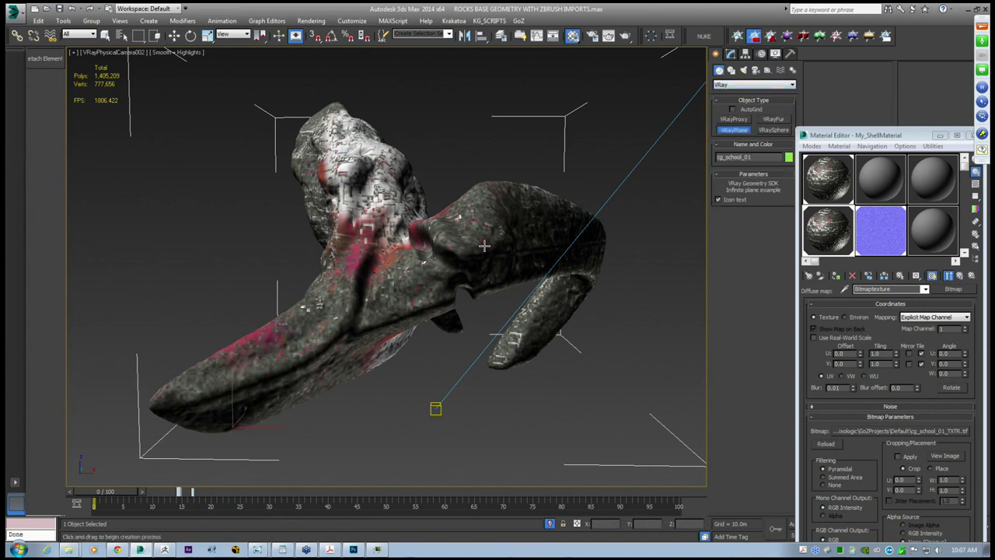
left_click(370, 391)
right_click(322, 304)
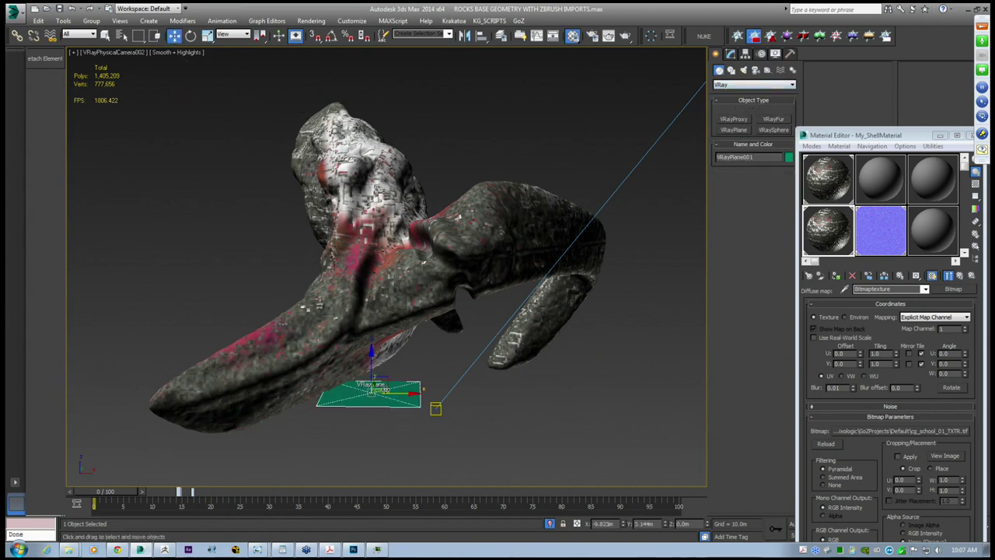
- Move the V-Ray plane beneath the rock's lower tip and assign it the grey vray 09 - Default material
left_click_drag(373, 389, 249, 439)
left_click(925, 232)
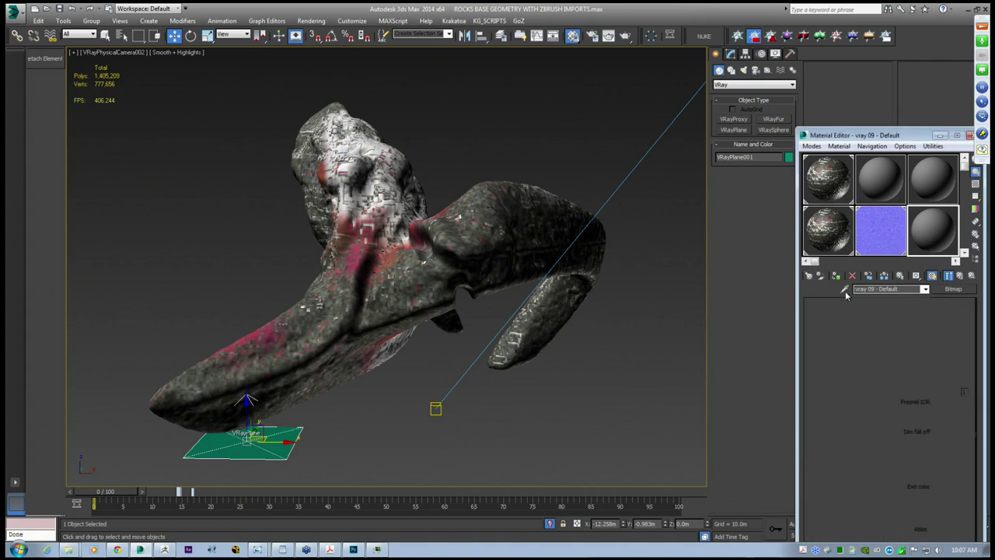
left_click(835, 275)
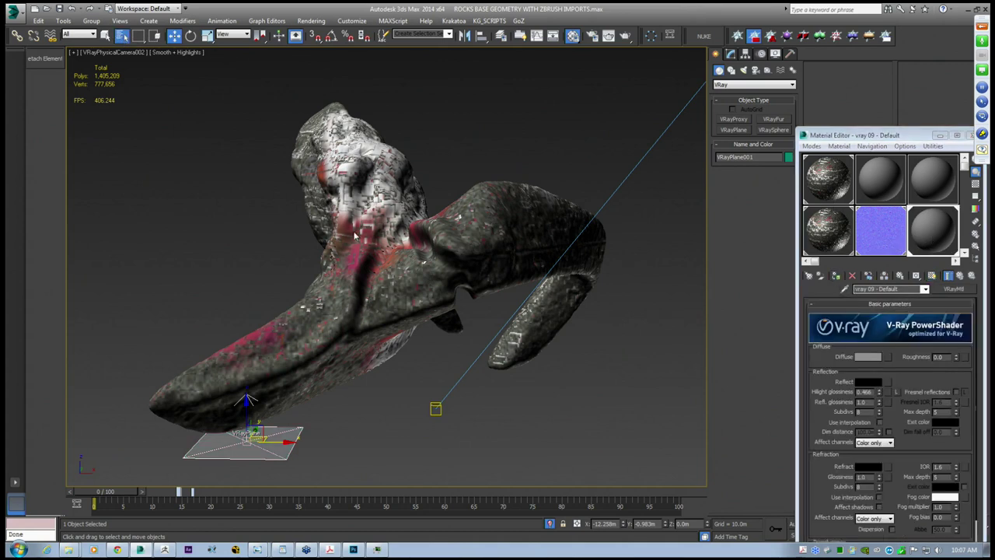
- Select VRaySun001 by name, move the material editor aside, and display the sun's parameters
key("h")
left_click(103, 185)
left_click(224, 340)
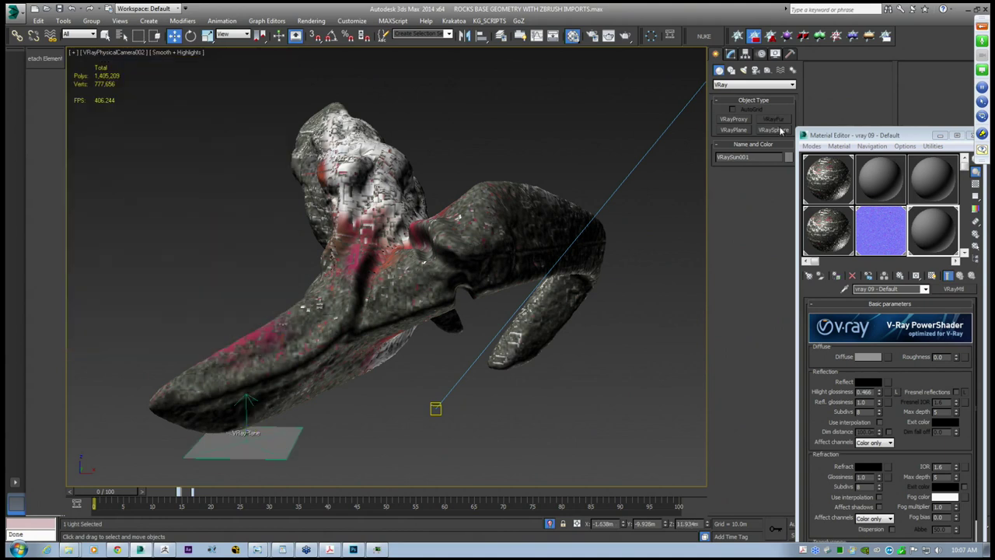
left_click_drag(846, 137, 335, 98)
left_click(731, 53)
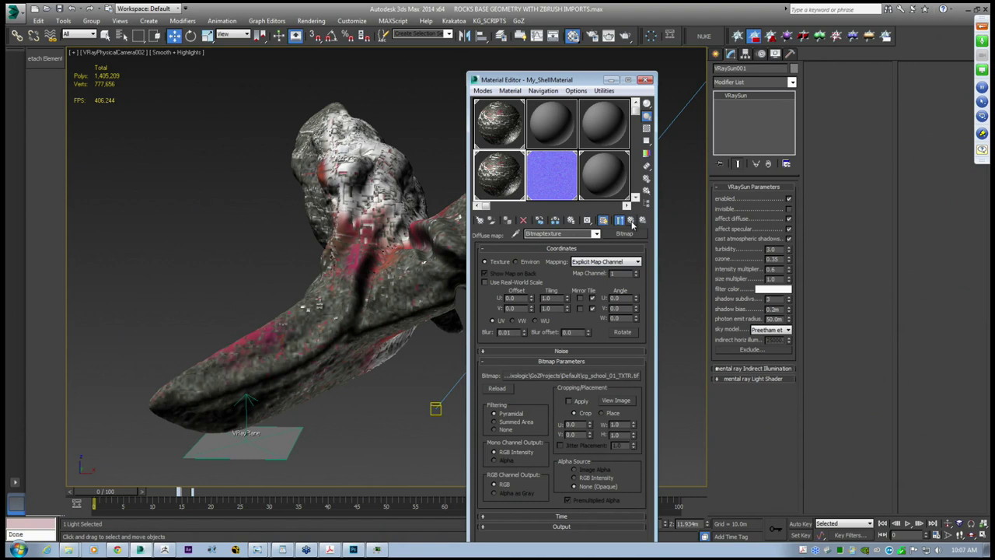
- Check the baked V-Ray material's diffuse bitmap and its basic parameters in My_ShellMaterial
left_click(630, 221)
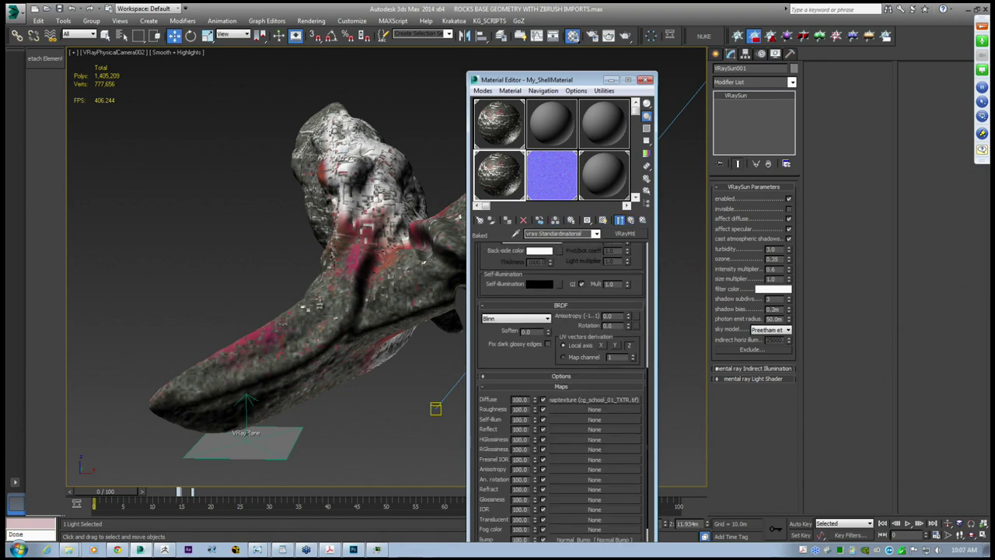
left_click(566, 400)
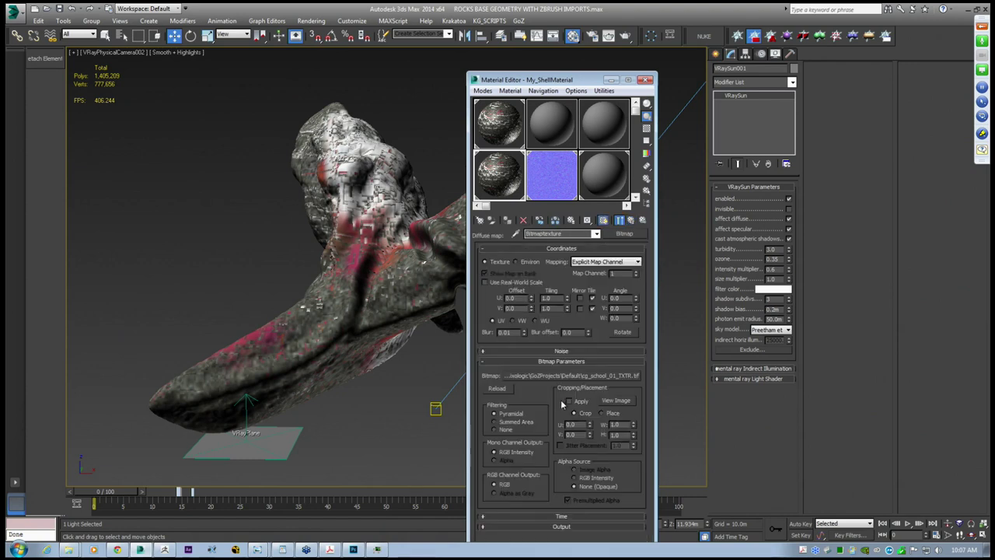
left_click(631, 221)
scroll(582, 365, "up", 10)
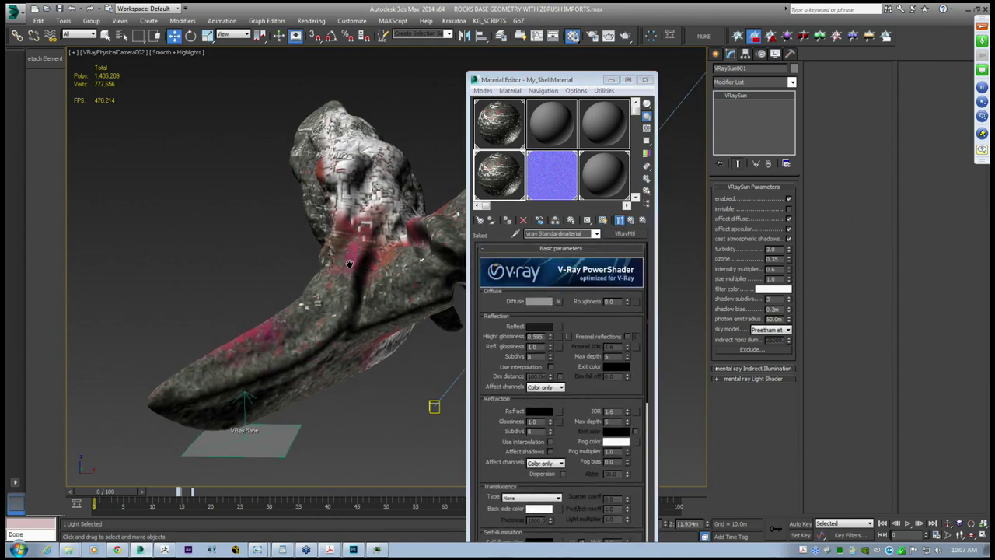
- Walk and pan the physical camera to a close-up of the rock and render that view
key("Up")
middle_click_drag(351, 265, 481, 280)
key("Up")
middle_click_drag(380, 254, 238, 242)
key("Down")
left_click_drag(238, 242, 366, 212)
key("Down")
key("Up")
key("shift+q")
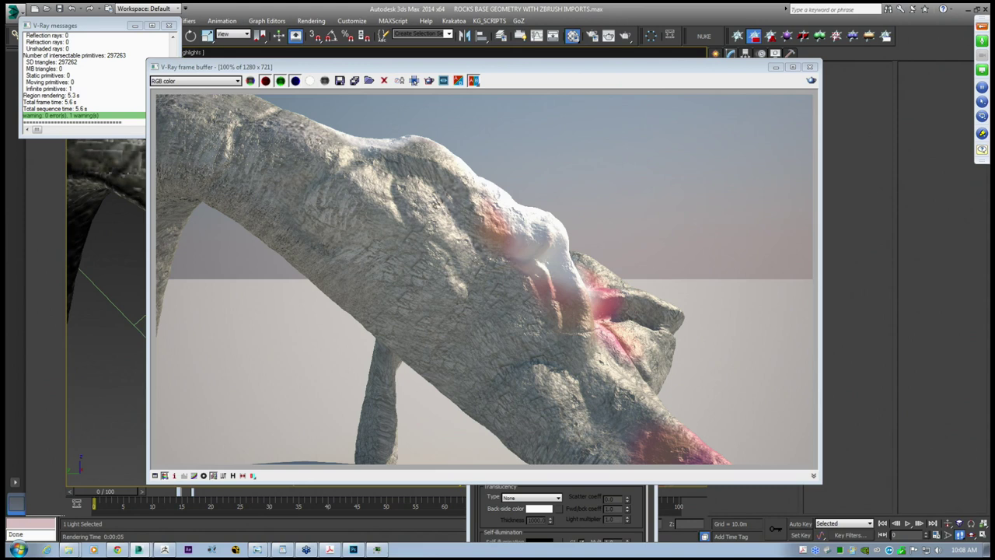
- Inspect the rock's surface detail in the render at 200% and 100% zoom, and close the frame buffer
left_click_drag(353, 70, 390, 85)
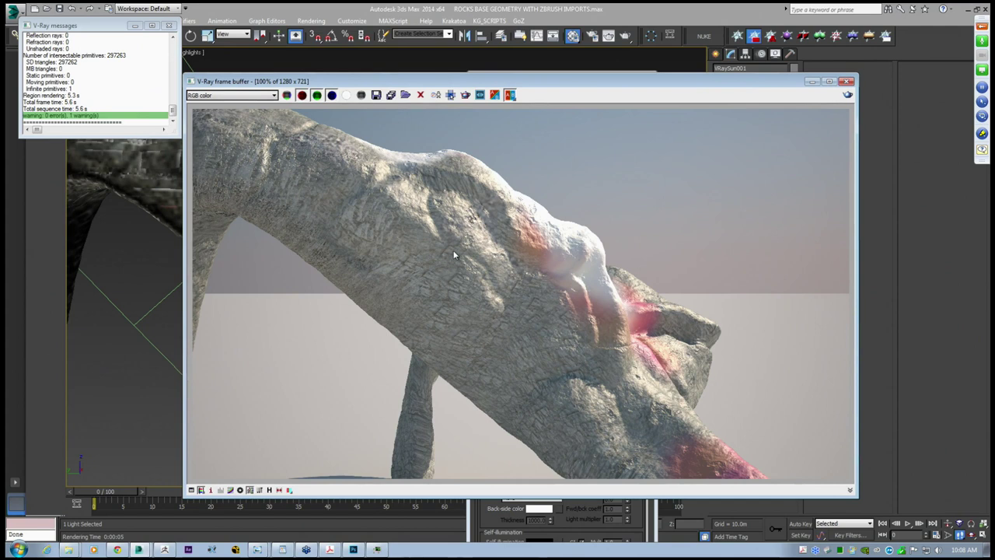
scroll(455, 254, "up", 1)
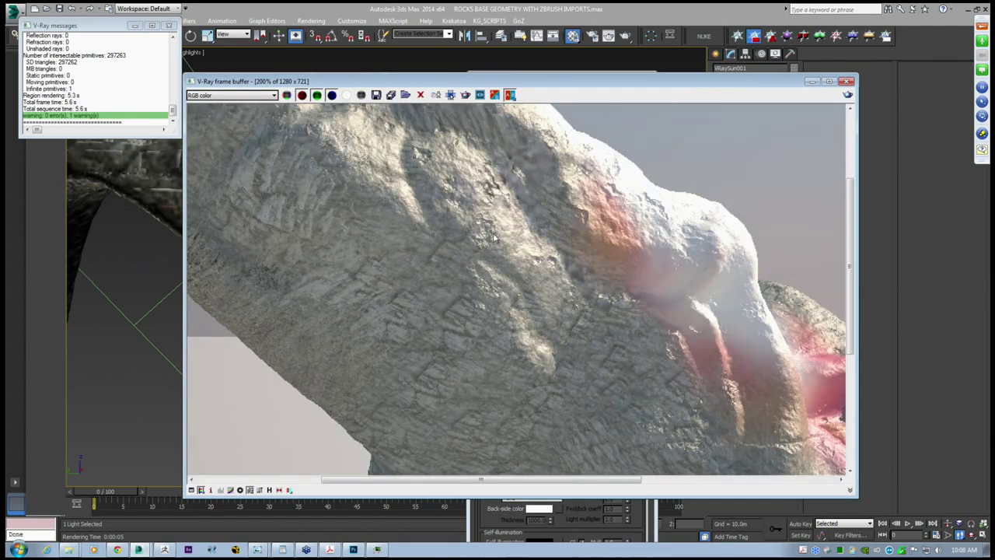
scroll(486, 225, "down", 1)
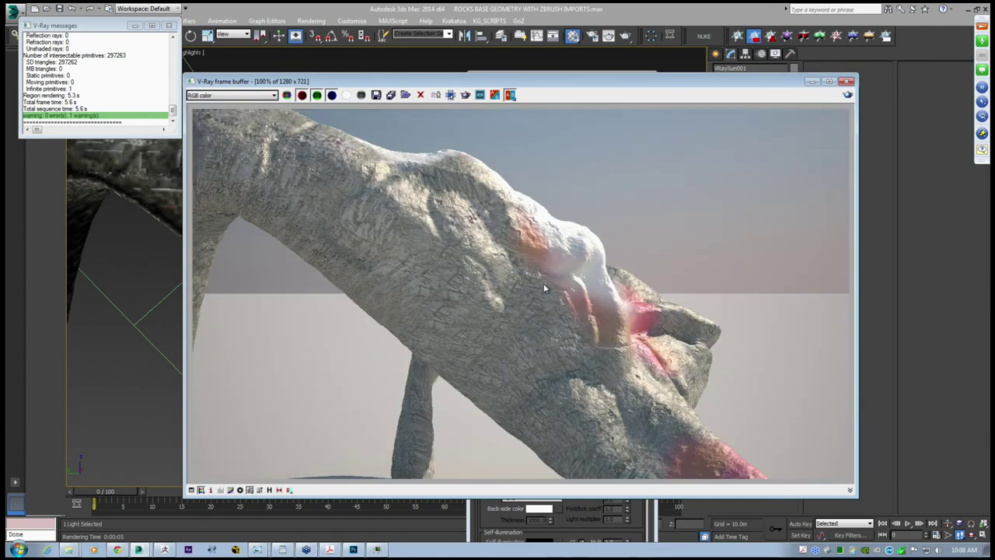
left_click_drag(462, 82, 429, 77)
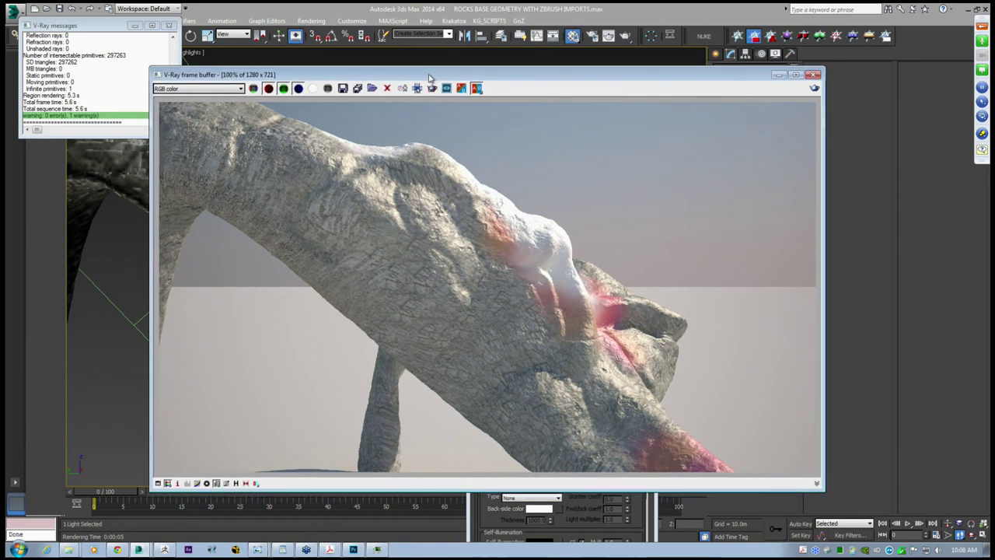
left_click(813, 74)
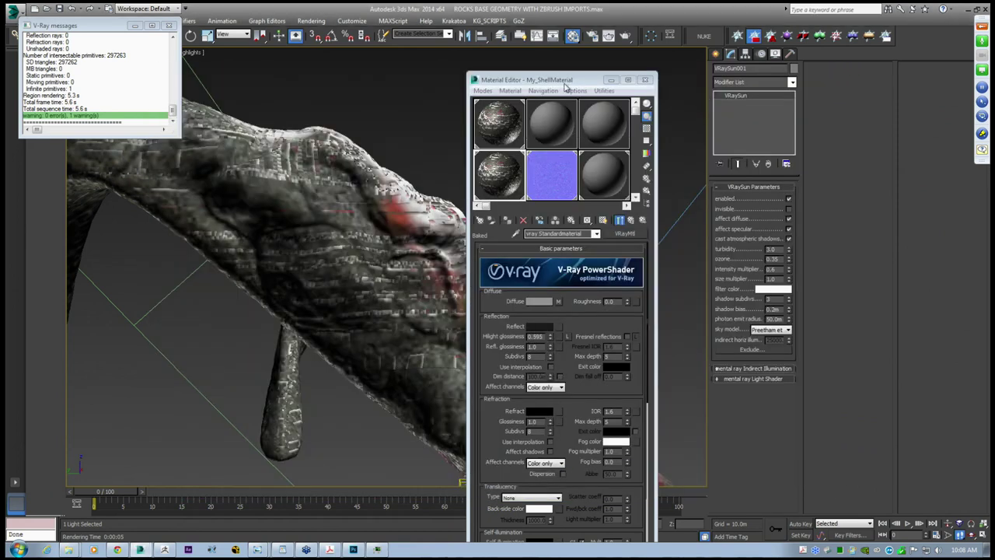
- Clear the material editor and V-Ray messages window from the view, and select the rock mesh cg_school_01 with the Move tool
left_click_drag(566, 87, 603, 82)
left_click(168, 24)
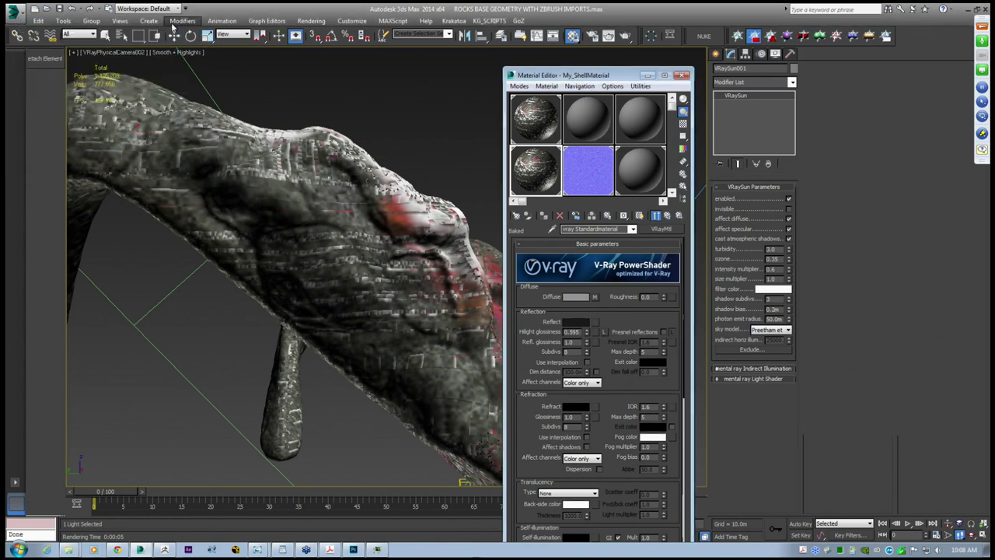
left_click(174, 35)
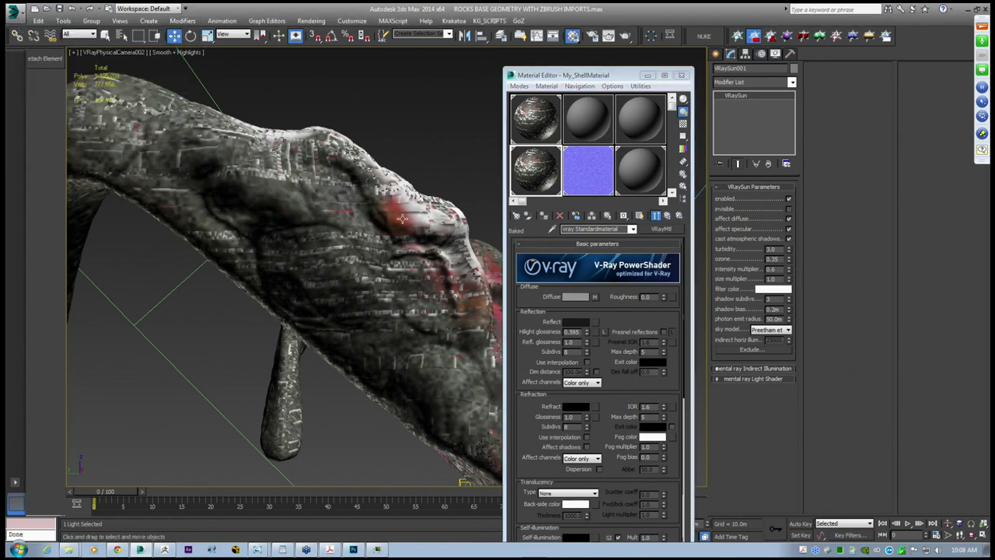
left_click(402, 219)
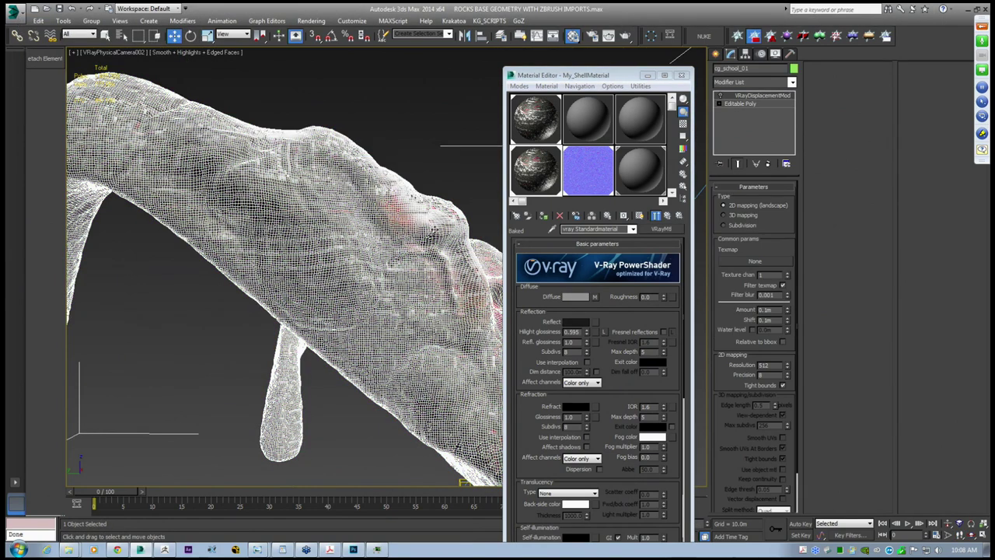
left_click(427, 172)
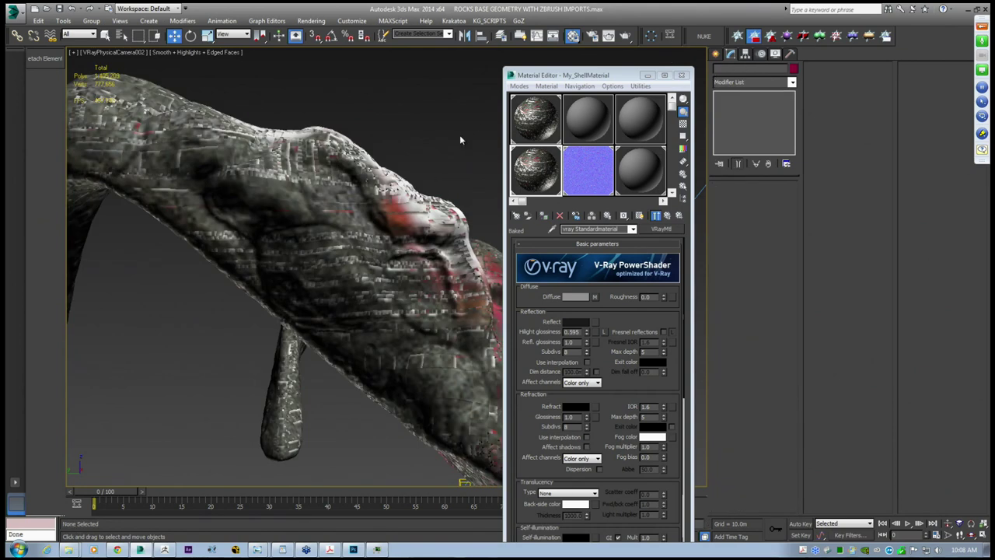
left_click(374, 213)
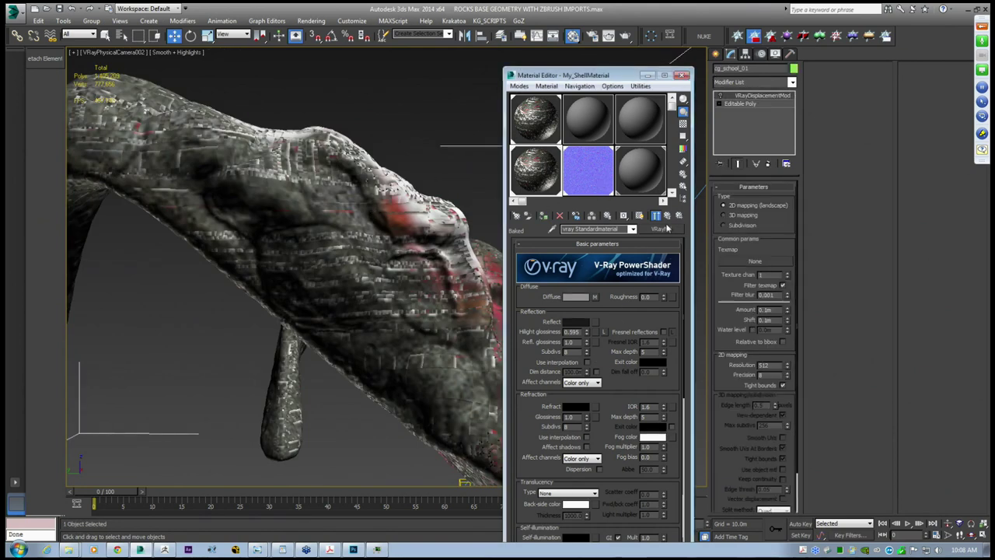
- Check the map slots of the baked V-Ray material in My_ShellMaterial, including the Normal Bump map in its bump slot
left_click(666, 216)
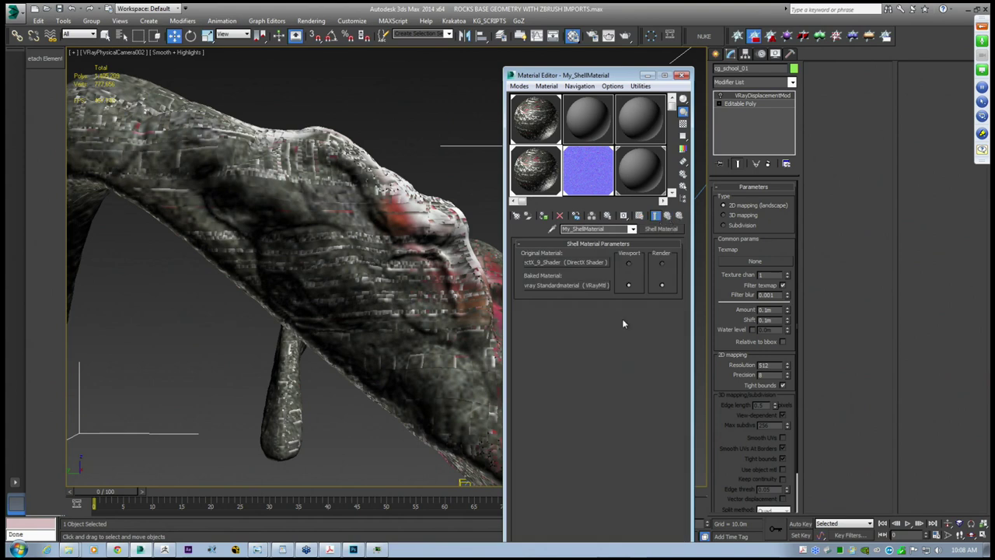
left_click(578, 284)
scroll(602, 350, "down", 5)
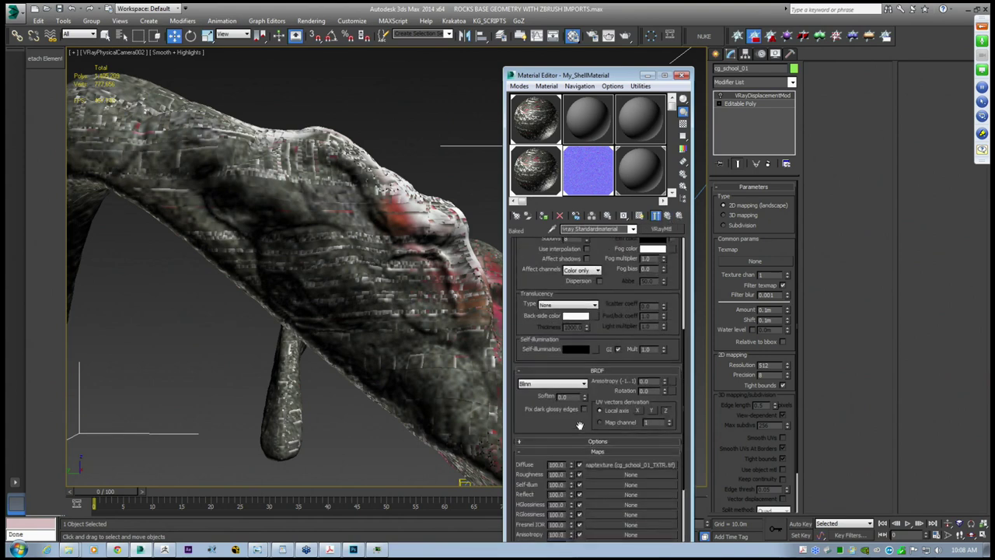
scroll(579, 425, "down", 4)
left_click(619, 444)
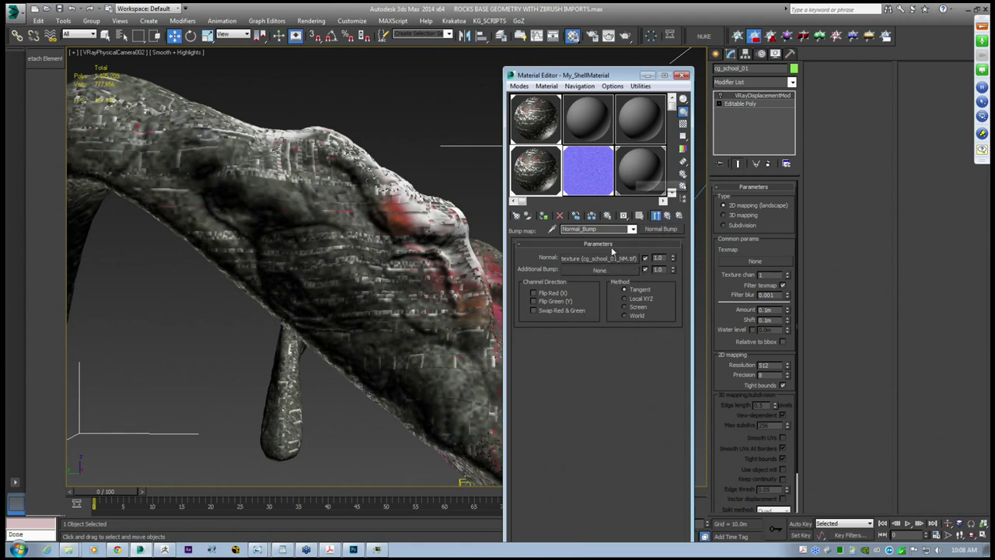
left_click(667, 215)
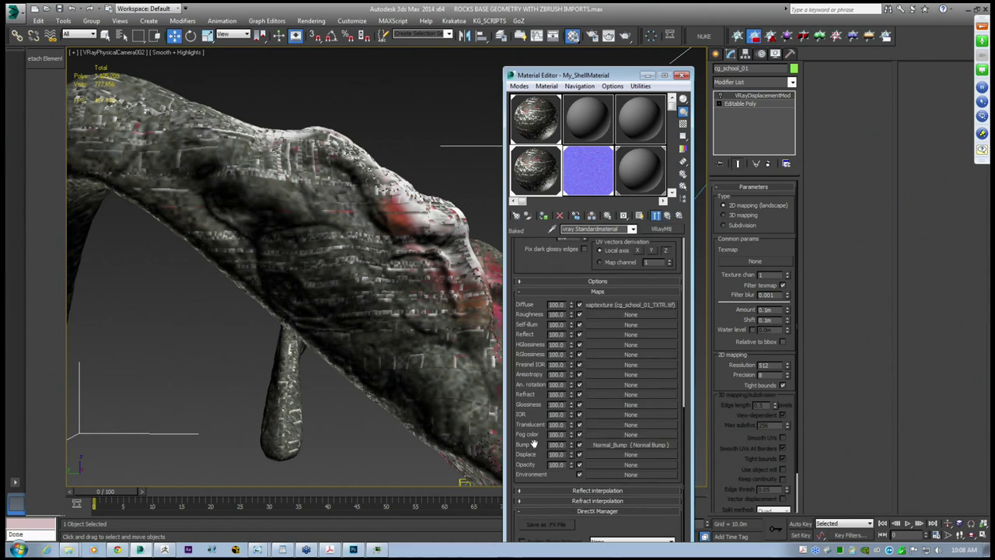
left_click(607, 444)
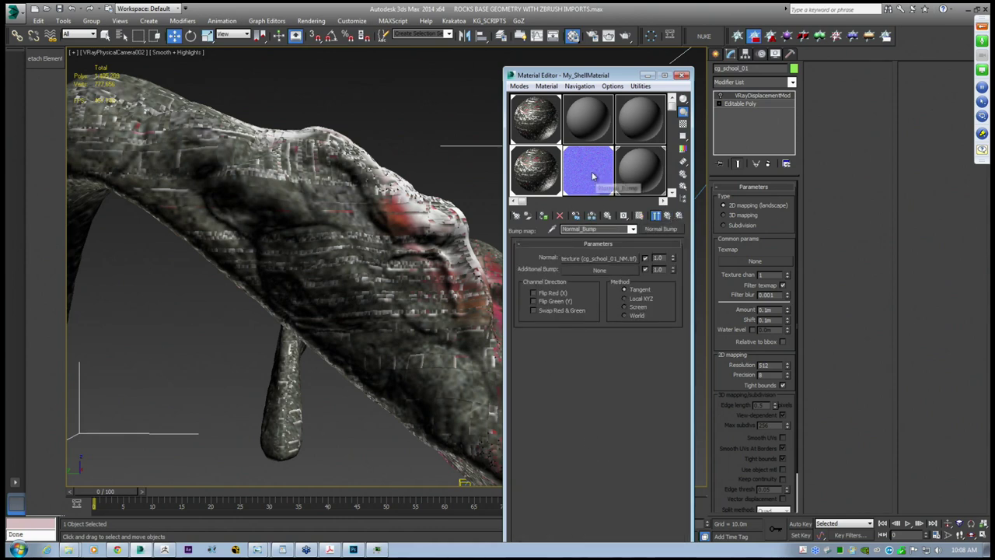
left_click(667, 218)
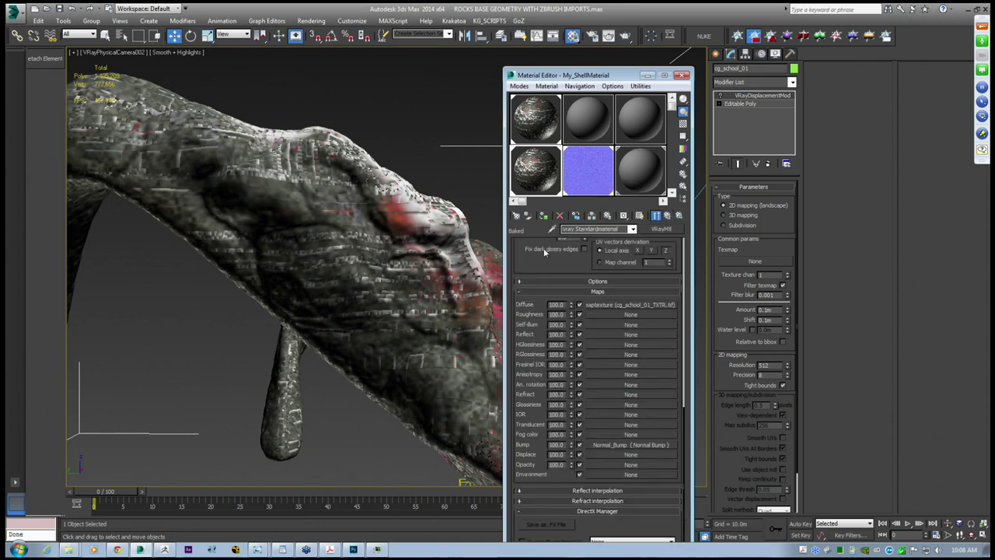
left_click_drag(531, 327, 531, 329)
scroll(530, 330, "up", 3)
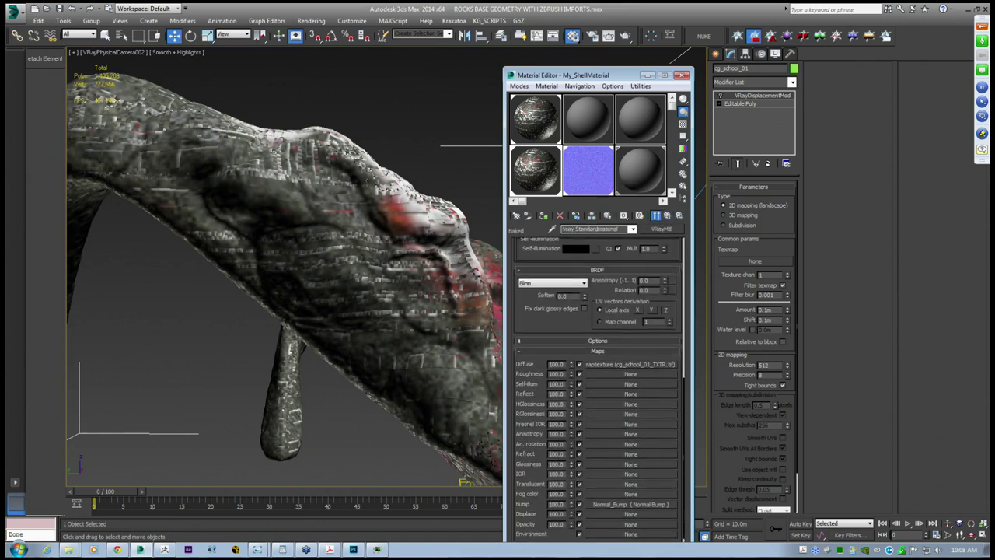
- Enable the rock's VRayDisplacementMod and assign the cg_school_01_DM bitmap from Public\Pixologic\GoZProjects\Default as its texmap
left_click(722, 100)
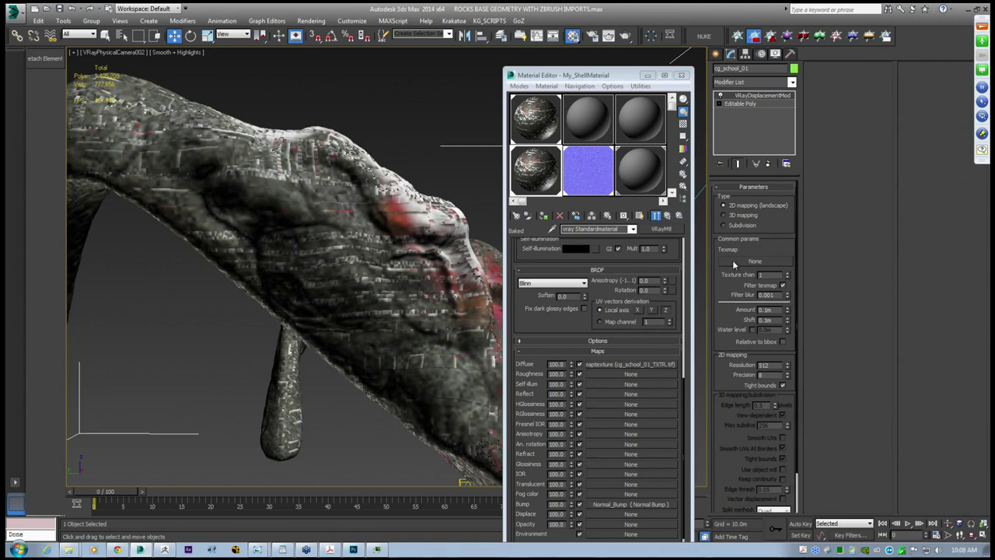
left_click(753, 262)
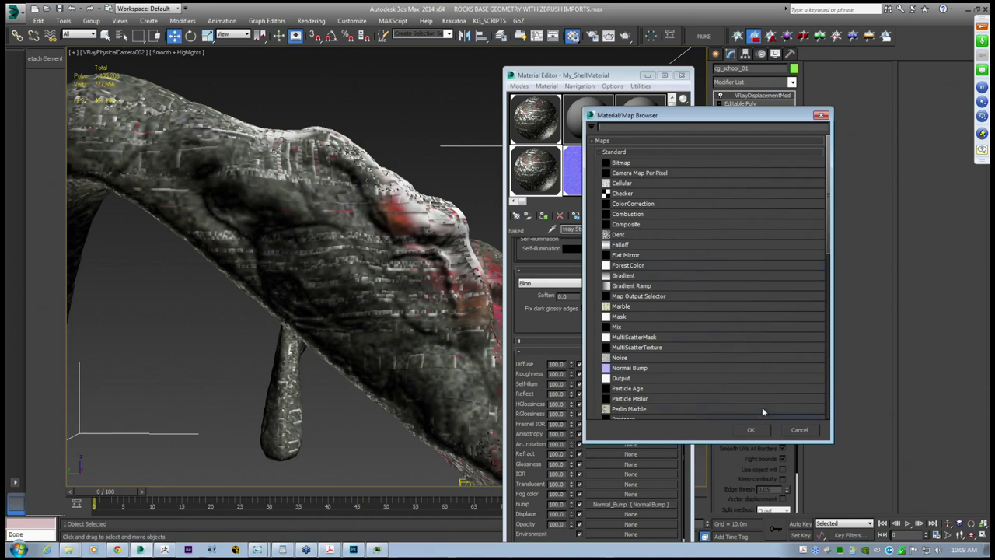
double_click(618, 162)
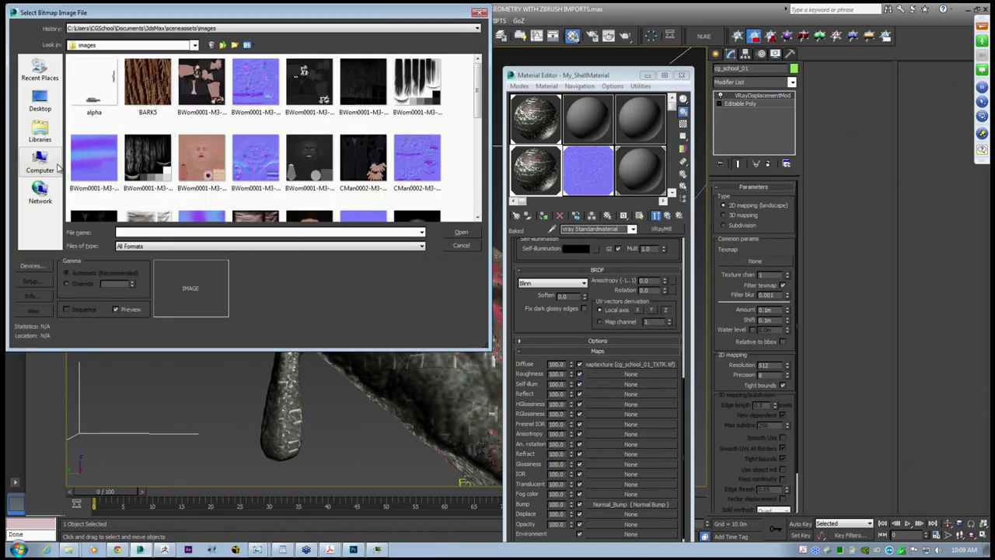
left_click(39, 163)
double_click(117, 78)
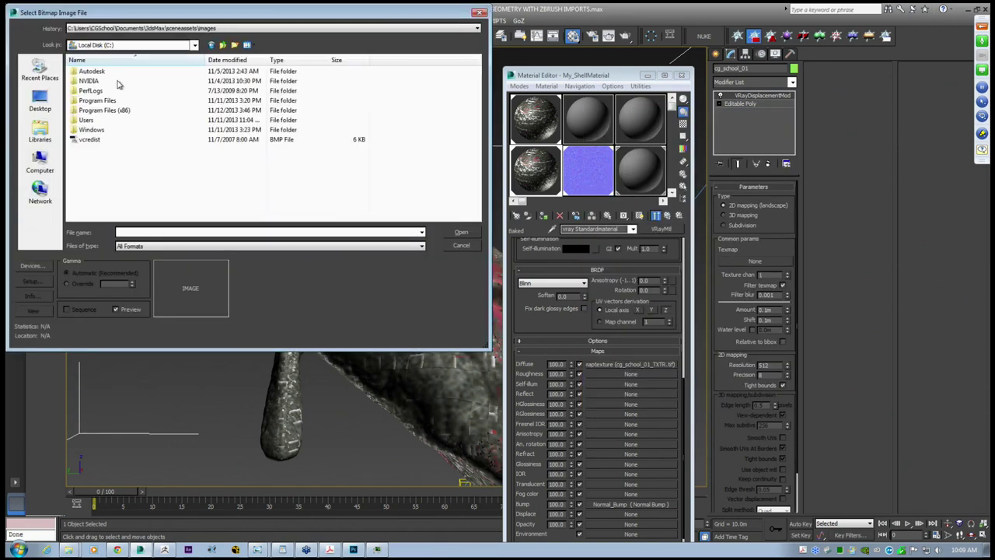
double_click(87, 120)
double_click(91, 101)
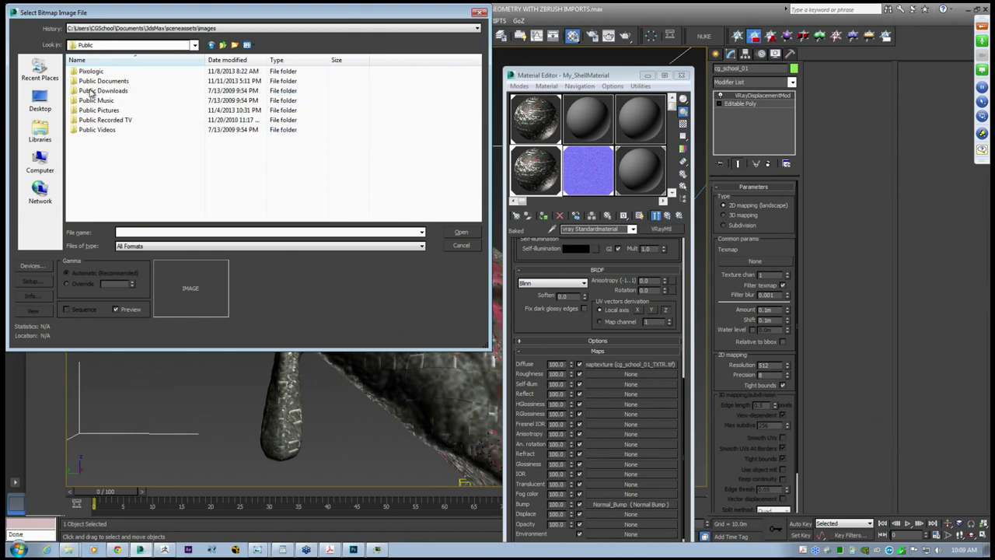
double_click(91, 72)
double_click(98, 91)
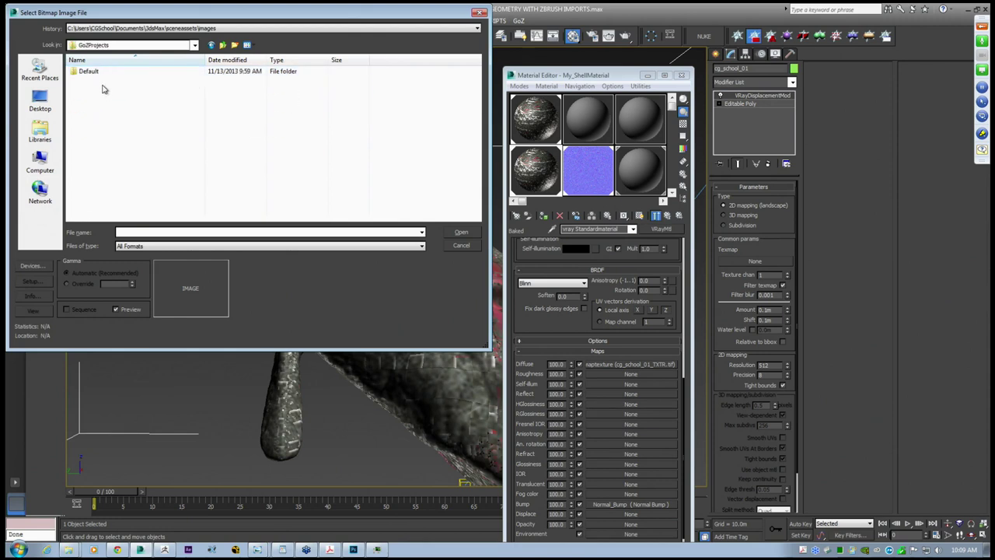
double_click(95, 72)
left_click(103, 80)
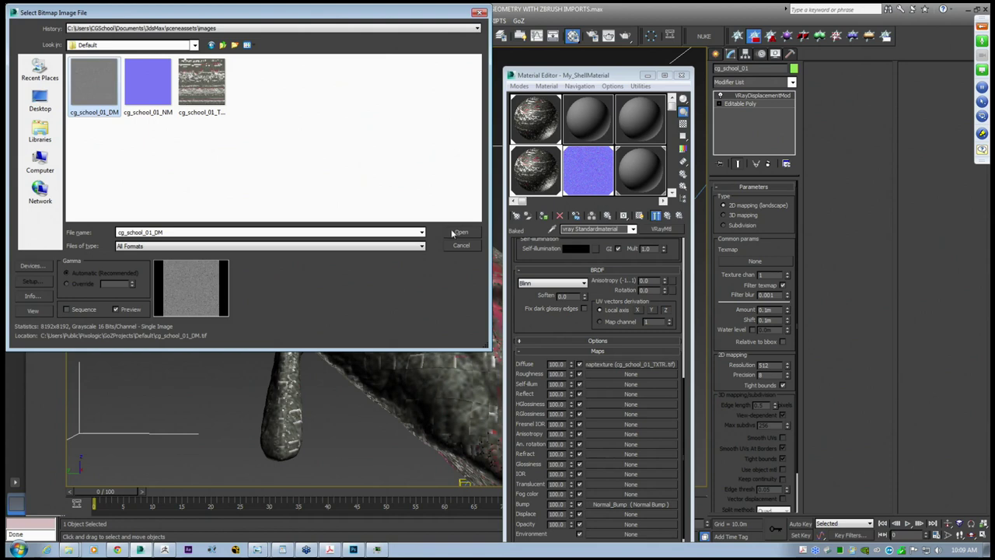
double_click(103, 80)
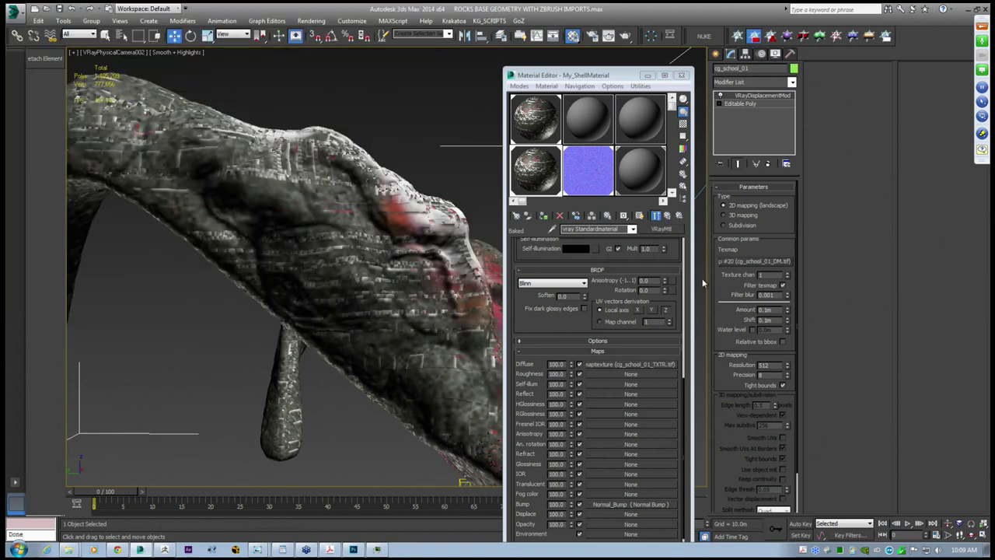
- Review the displacement modifier's parameters and set its Texmap min to 0
left_click_drag(727, 314, 713, 260)
left_click_drag(729, 396, 729, 425)
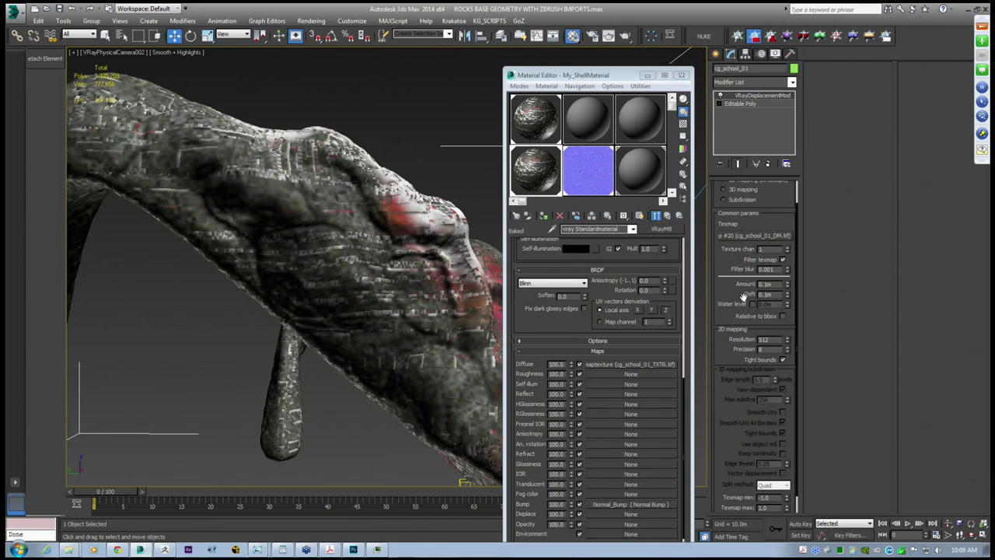
left_click_drag(724, 292, 725, 287)
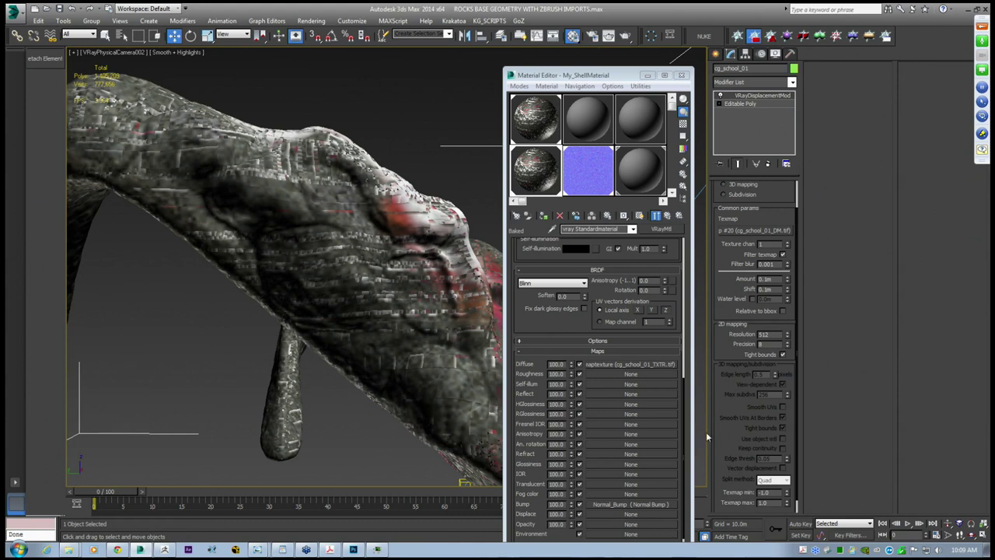
left_click_drag(733, 444, 728, 390)
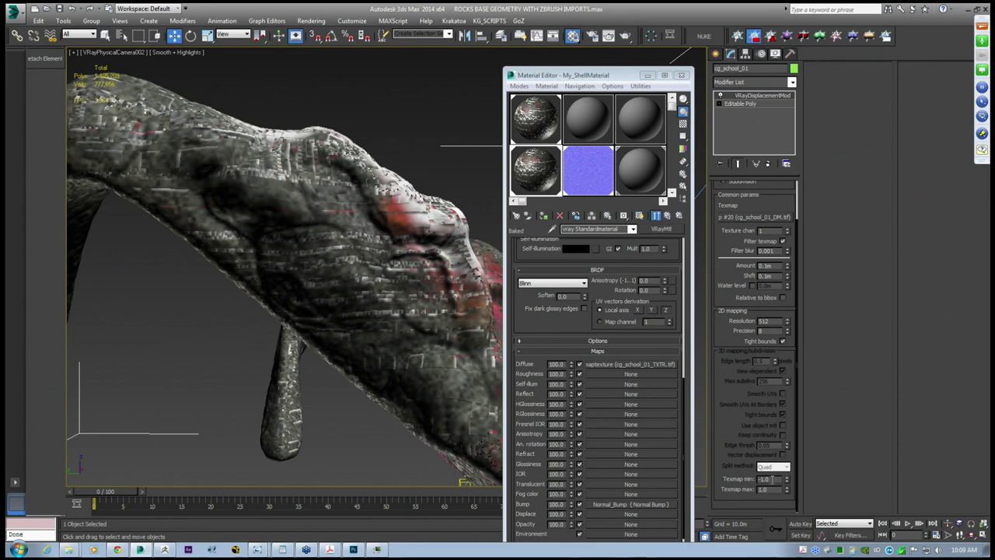
double_click(764, 479)
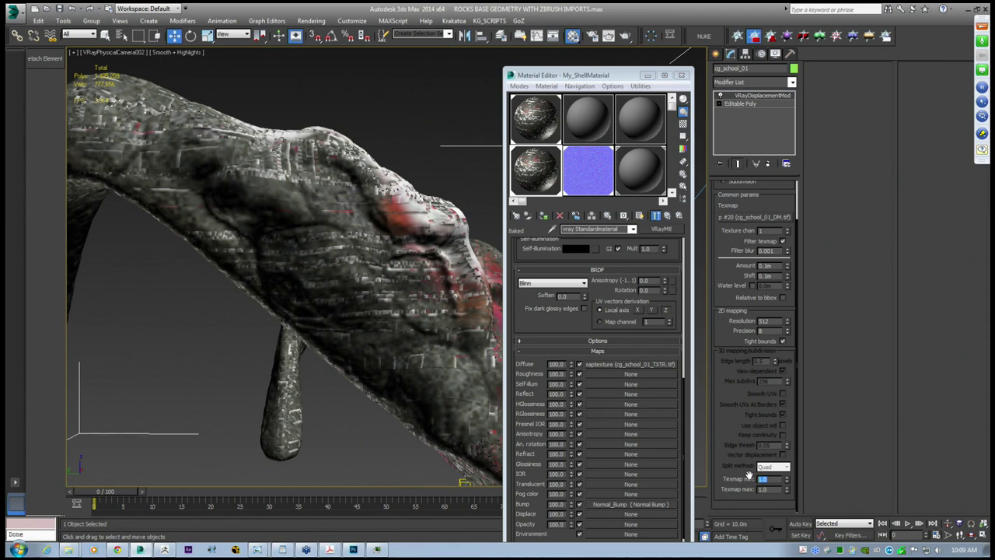
type("0")
key("Return")
mouse_move(726, 424)
left_mouse_down()
mouse_move(726, 438)
mouse_move(728, 423)
left_mouse_up()
scroll(728, 416, "up", 3)
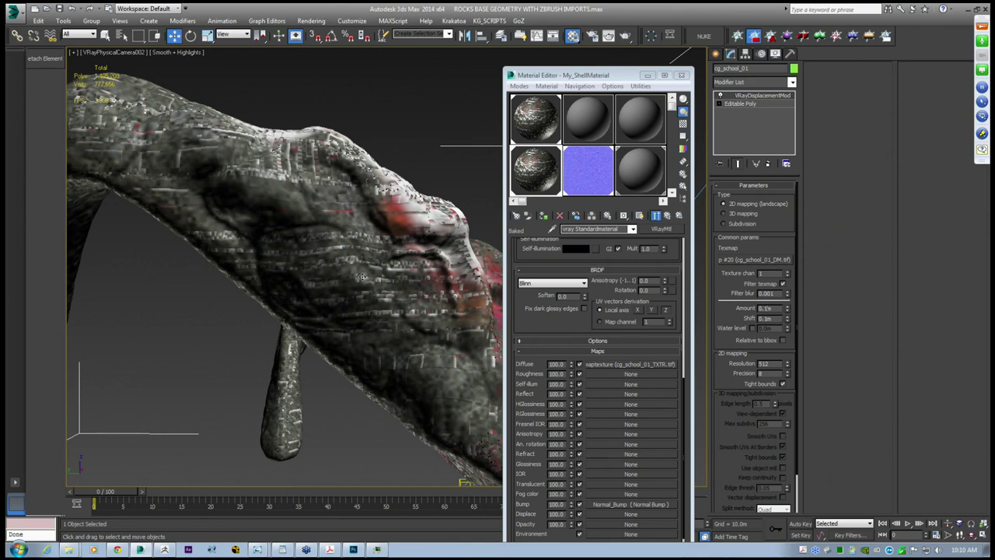
- Pan the physical camera slightly to shift the rock in frame, then render that view and inspect the displaced surface in the frame buffer
middle_click_drag(284, 269, 314, 272)
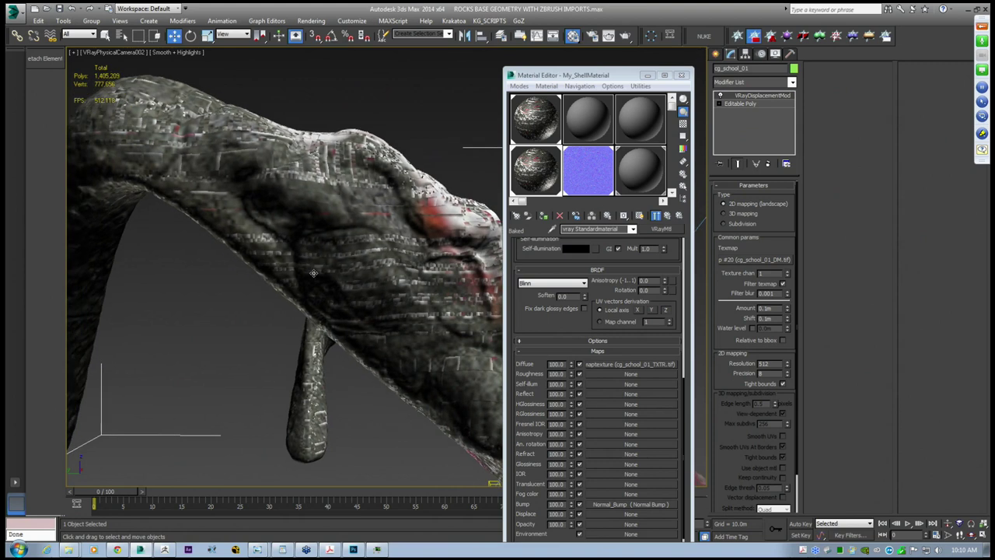
key("shift+q")
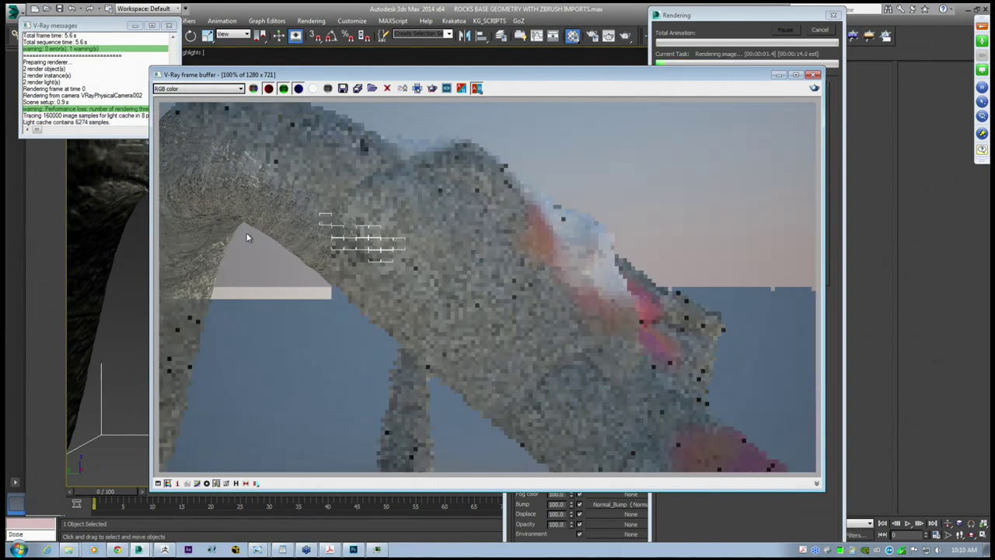
scroll(227, 198, "up", 1)
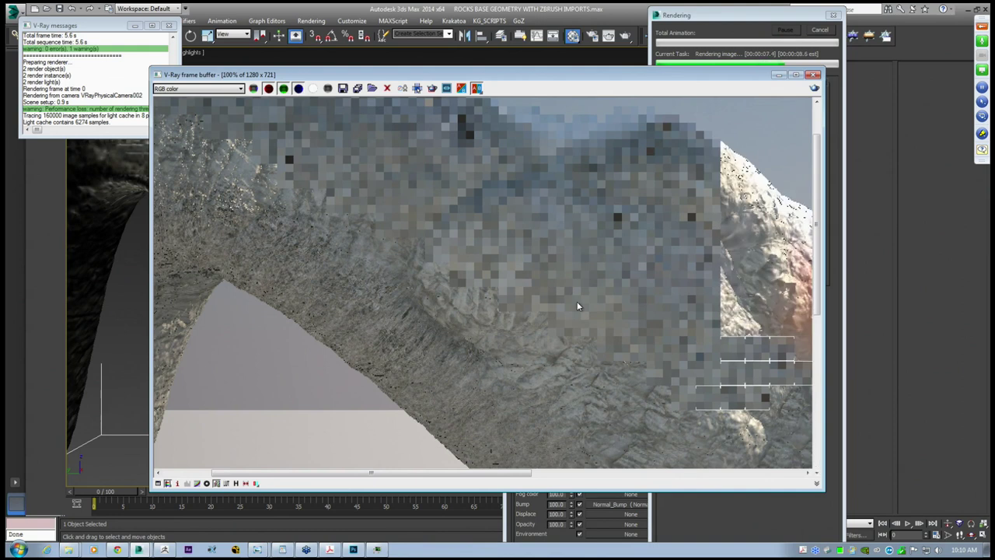
scroll(577, 301, "down", 1)
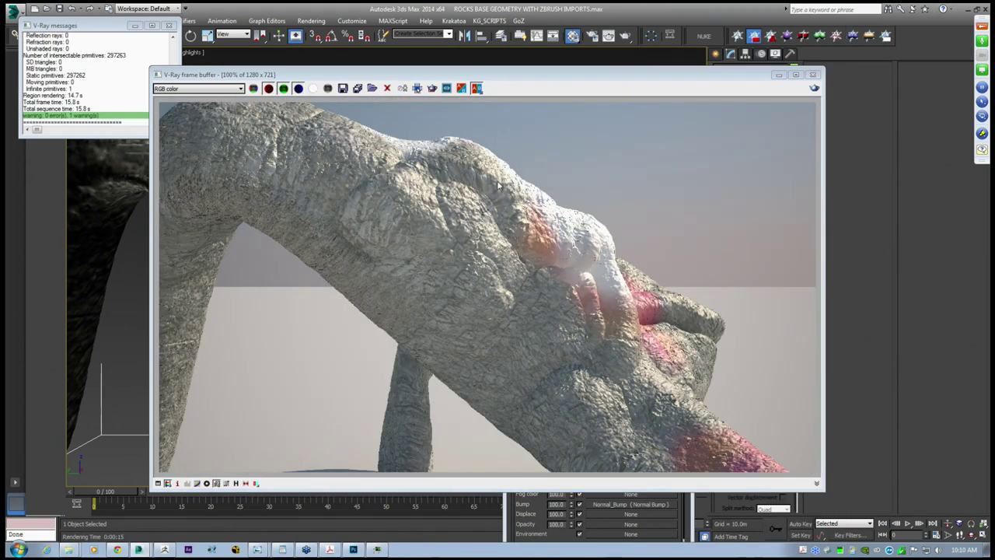
left_click_drag(589, 262, 572, 256)
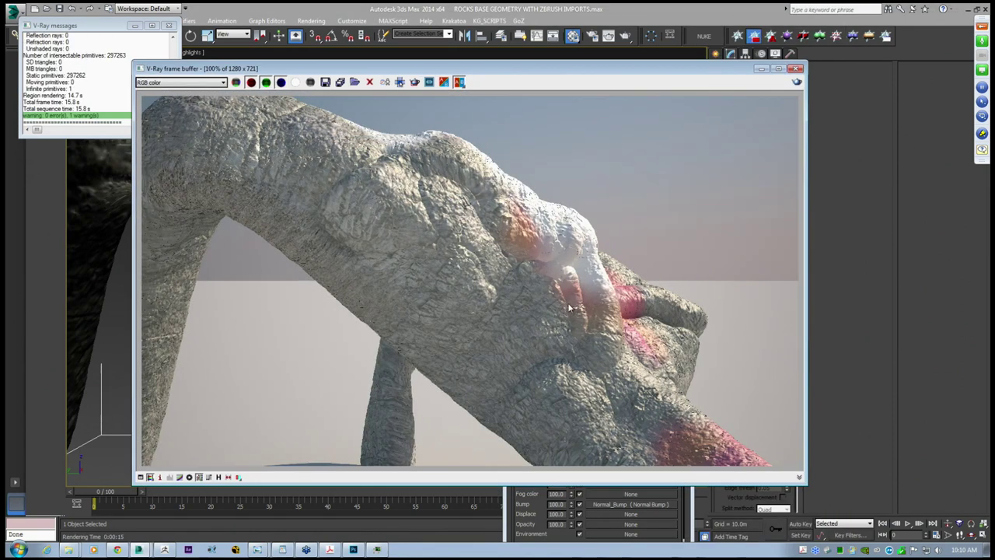
left_click_drag(547, 68, 487, 67)
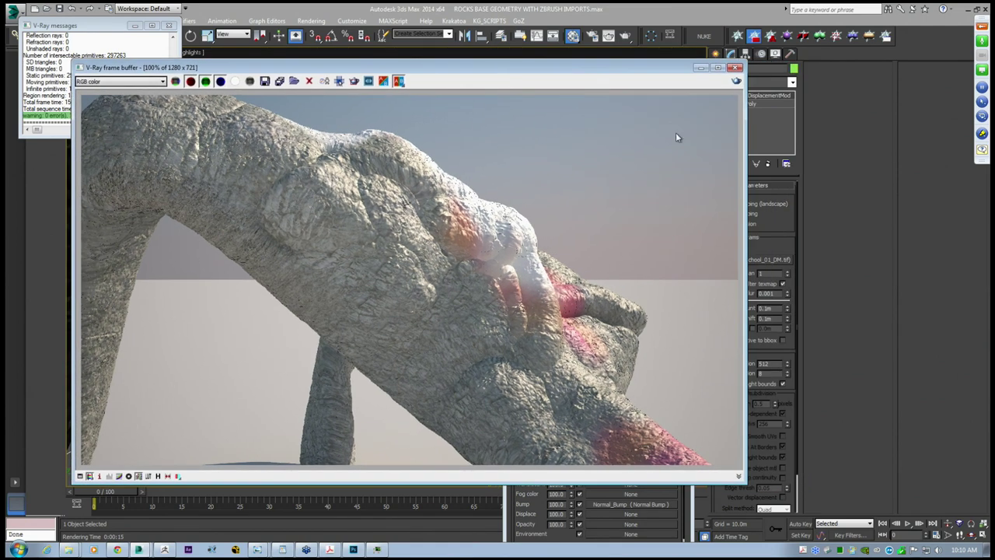
left_click(735, 67)
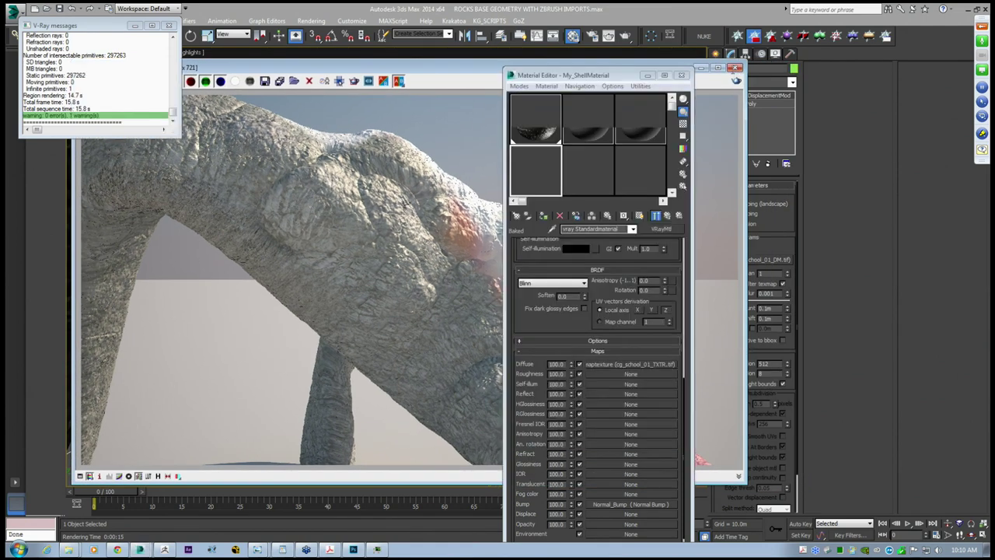
- Set the displacement modifier's 2D mapping resolution to 8000 and render the camera view again
left_click(775, 363)
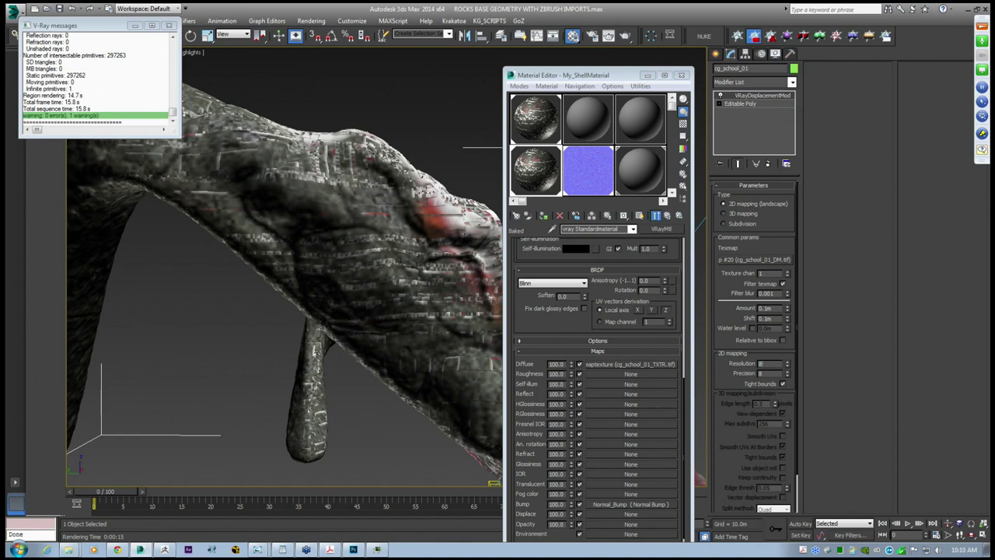
key("Return")
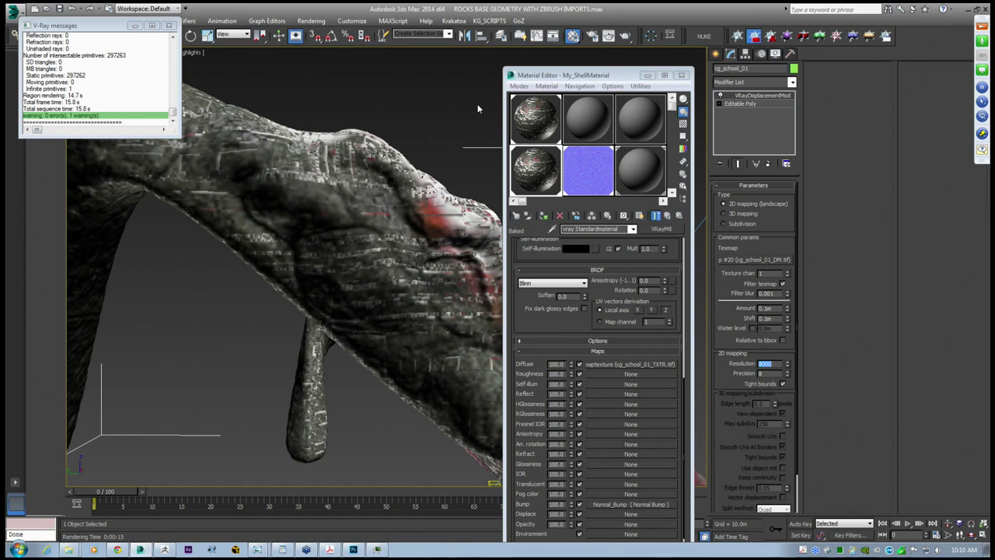
left_click(626, 37)
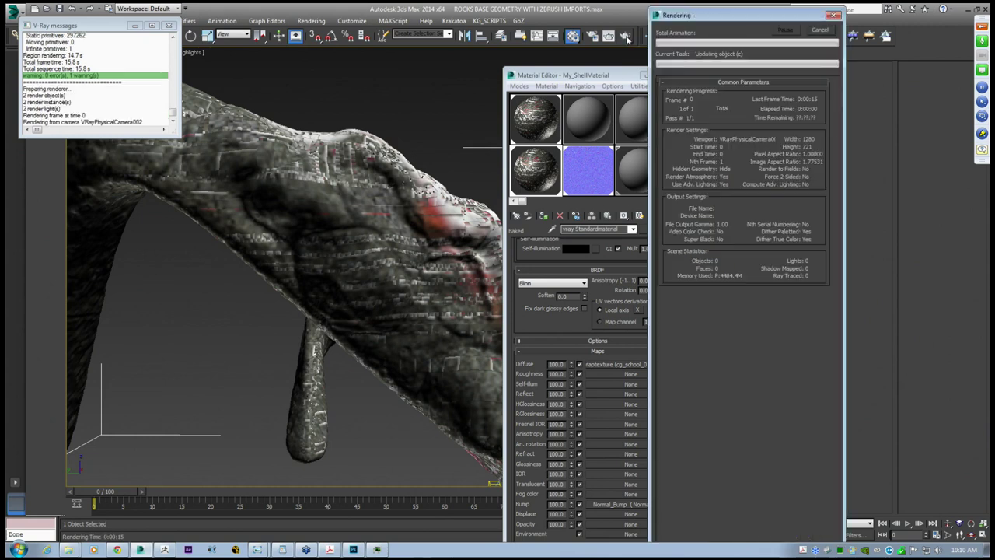
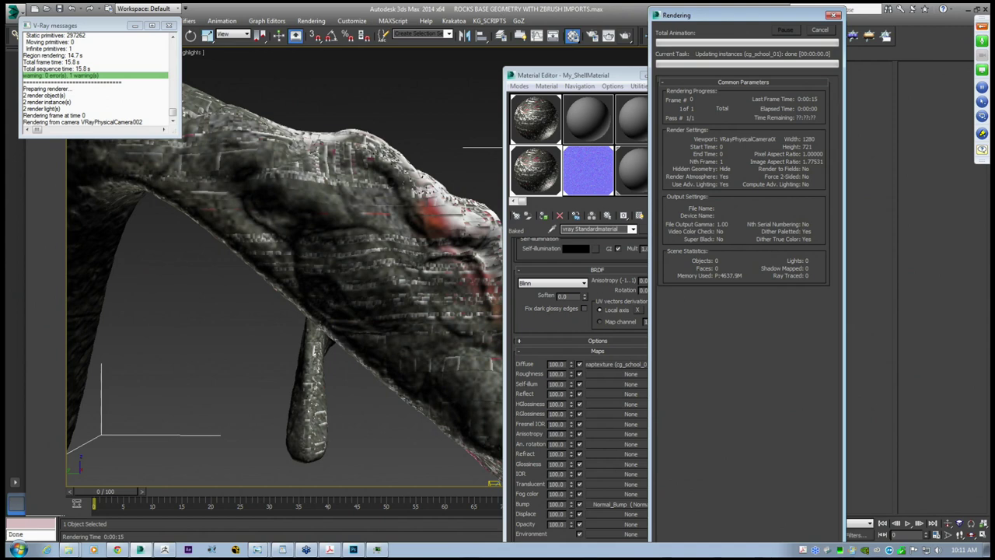
- Cancel the running render and set the displacement modifier's 2D mapping resolution to 2000
left_click_drag(782, 17, 402, 39)
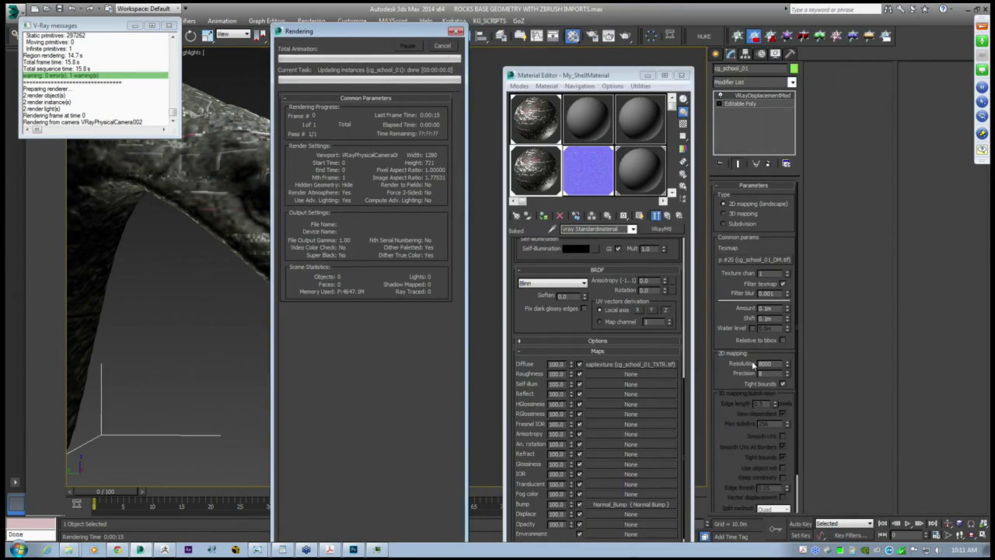
left_click(440, 47)
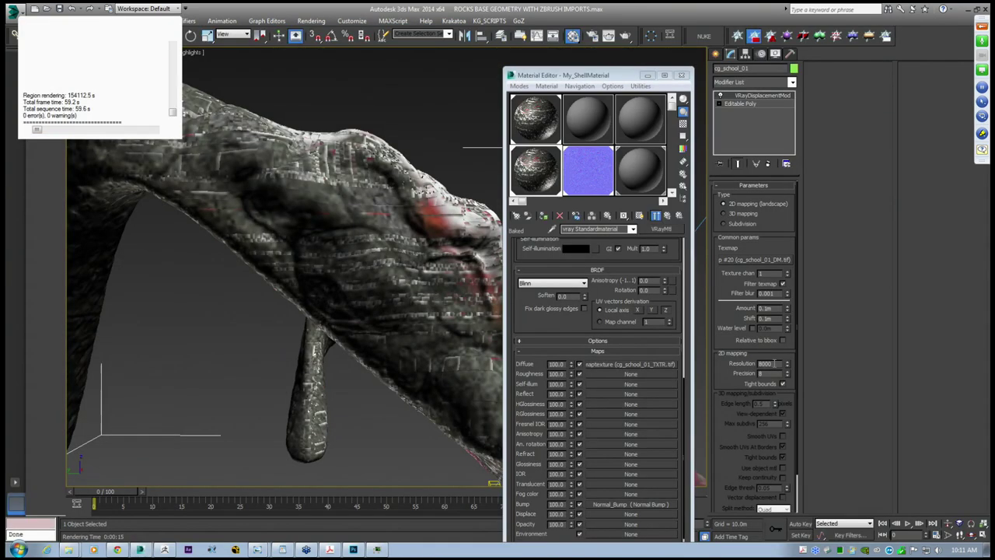
left_click_drag(773, 363, 744, 363)
type("200")
key("Return")
left_click_drag(728, 370, 723, 342)
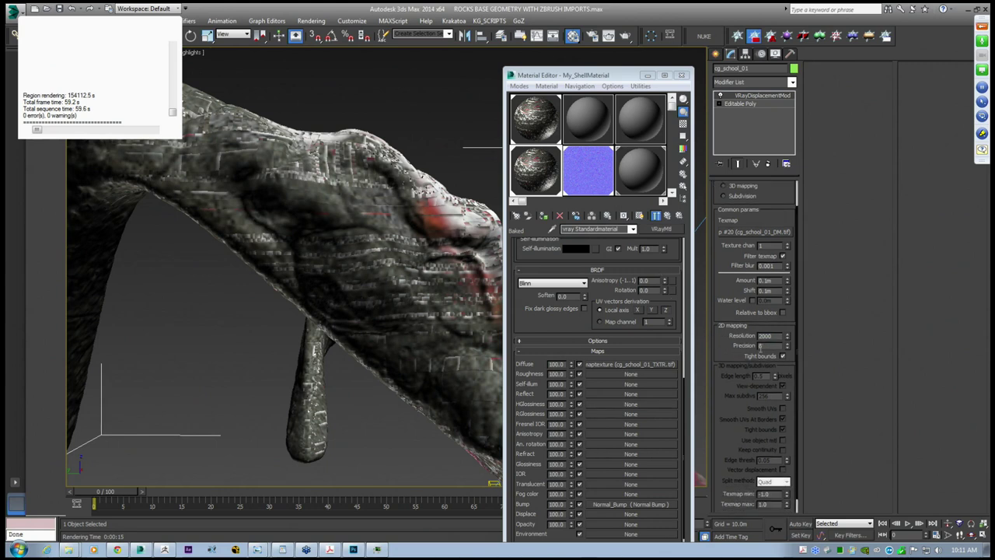
scroll(726, 342, "up", 1)
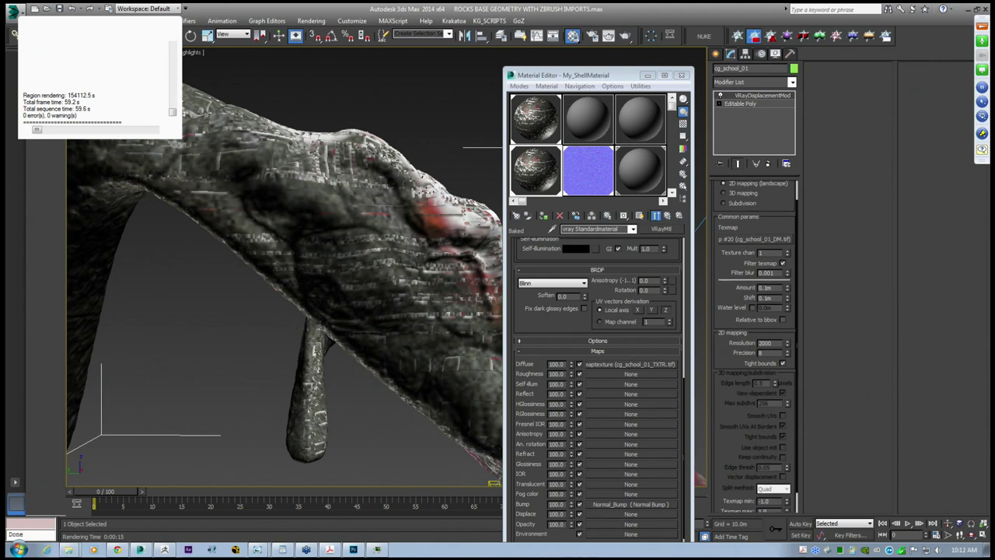
scroll(725, 319, "down", 1)
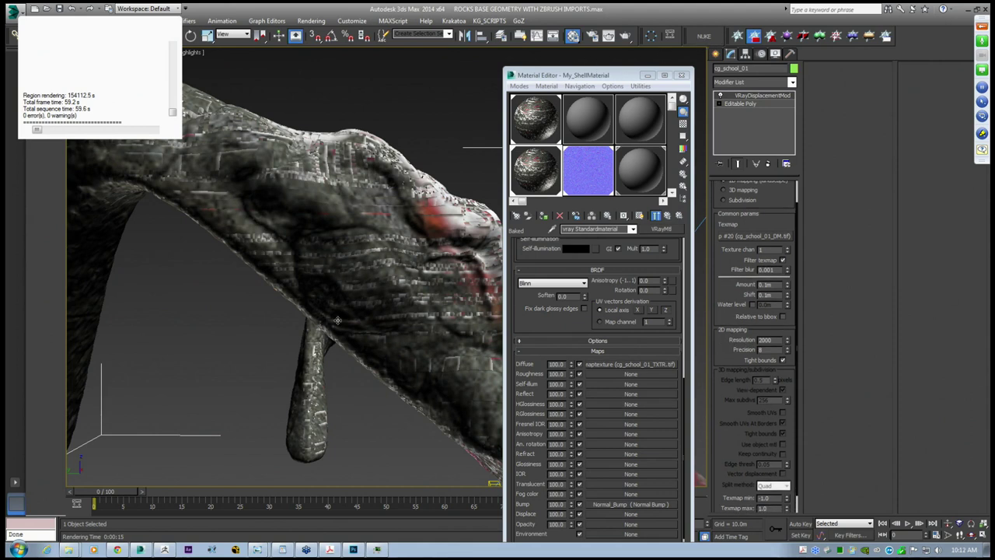
- Render the camera view and place the frame buffer beside the displacement parameters for inspection
left_click(626, 36)
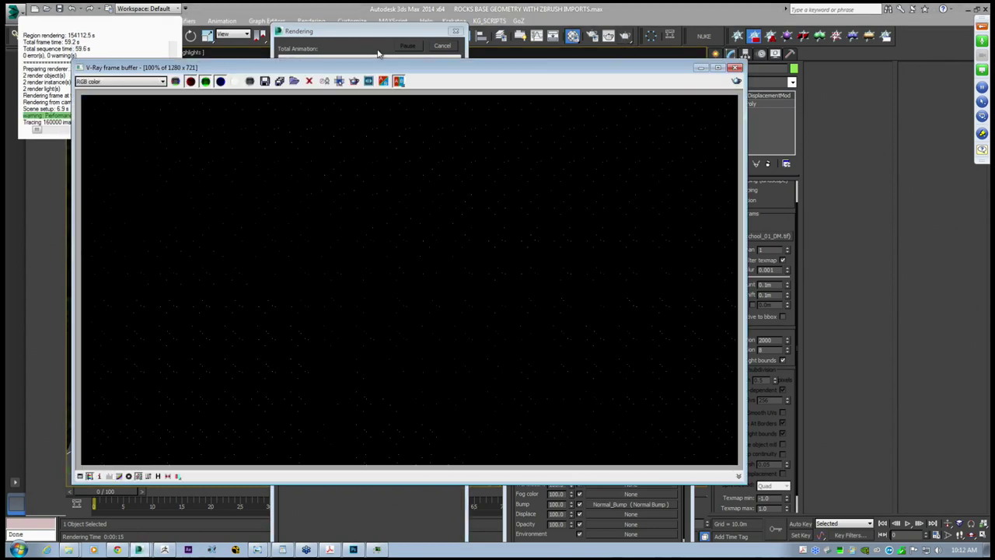
left_click_drag(386, 71, 319, 87)
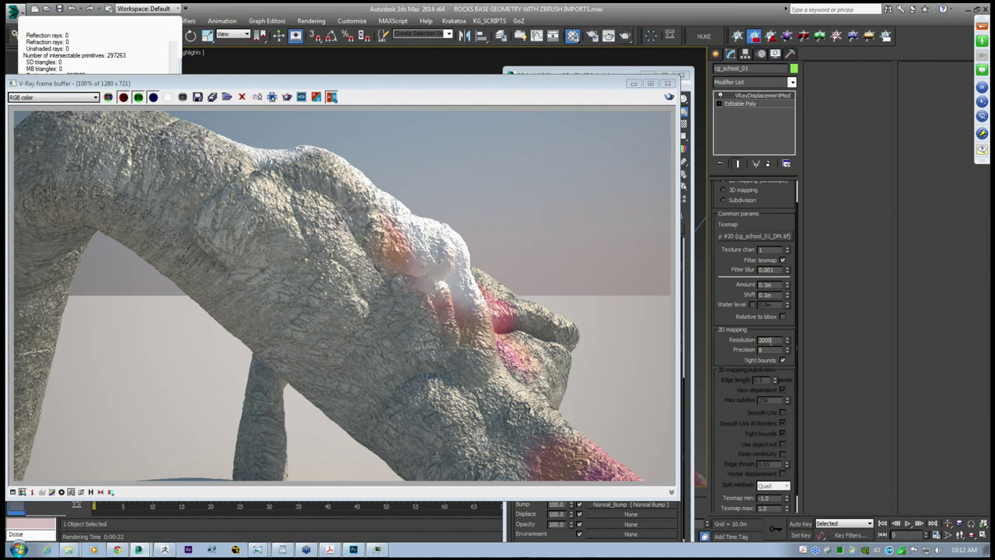
left_click_drag(535, 84, 527, 82)
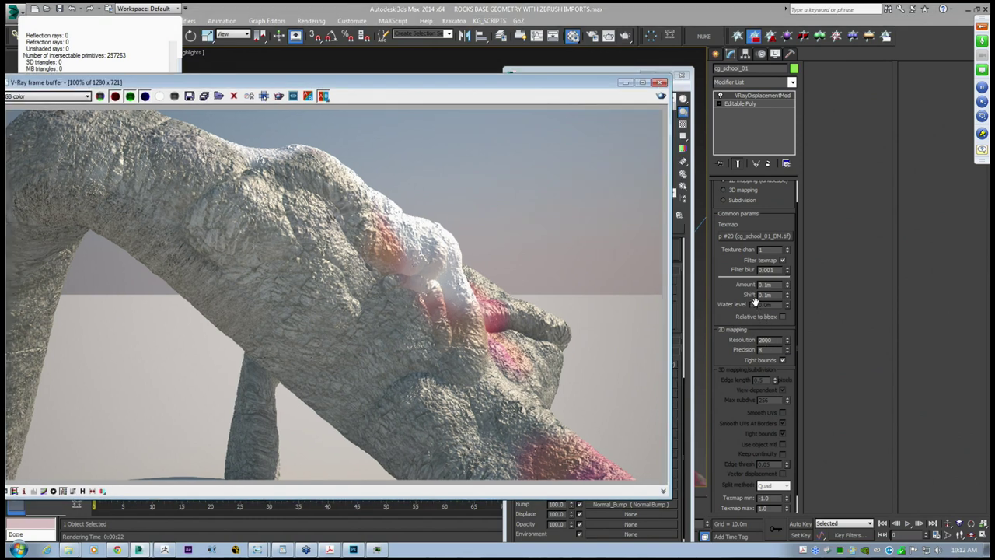
- Set the displacement modifier's Amount to 0.05 m and its Shift to 0.05 m
right_click(786, 286)
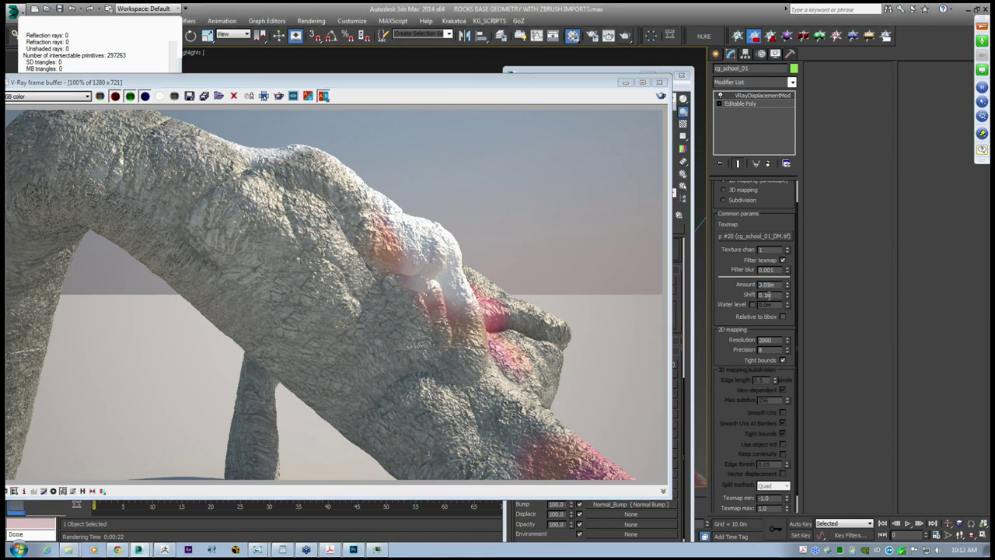
type("5")
left_click(767, 295)
key("BackSpace")
type("05")
key("Return")
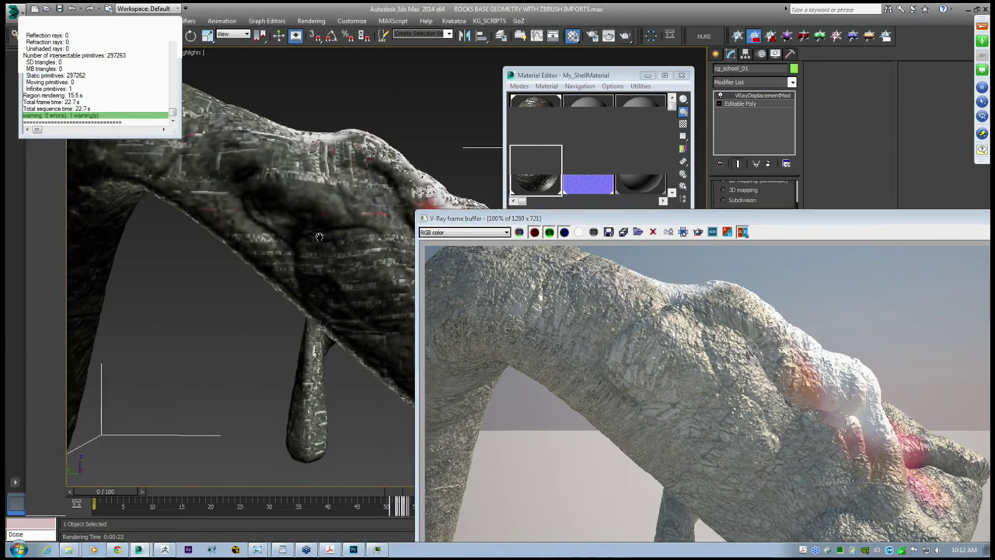
- Restore the main window to a smaller size and close the Material Editor and V-Ray messages windows to clear the perspective view of the rock
middle_click_drag(319, 237, 326, 303)
scroll(327, 304, "down", 3)
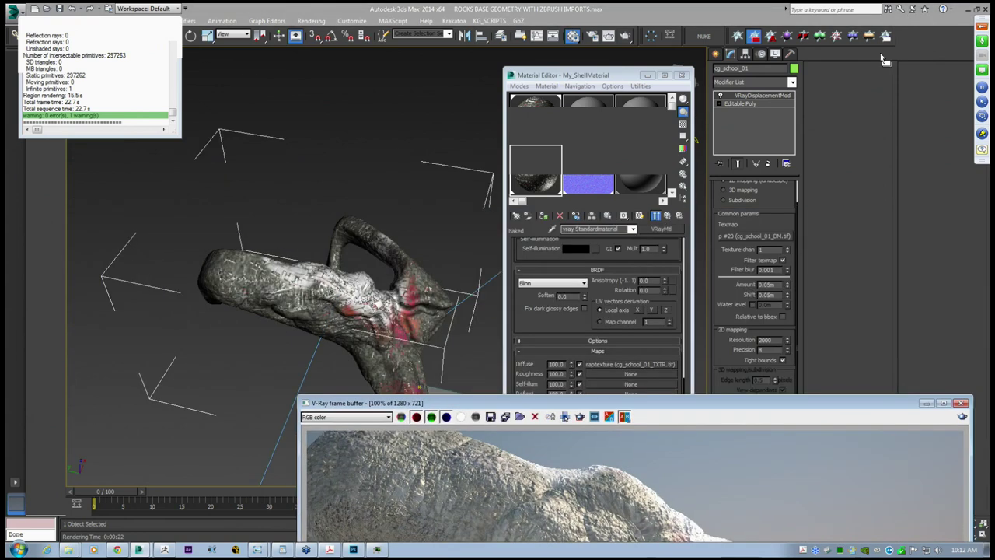
left_click(972, 10)
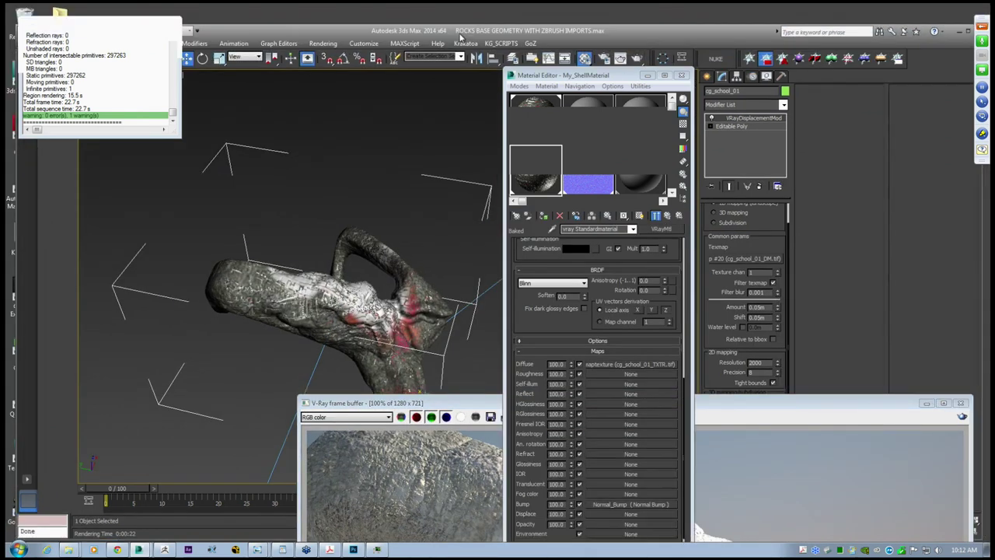
left_click_drag(428, 29, 445, 42)
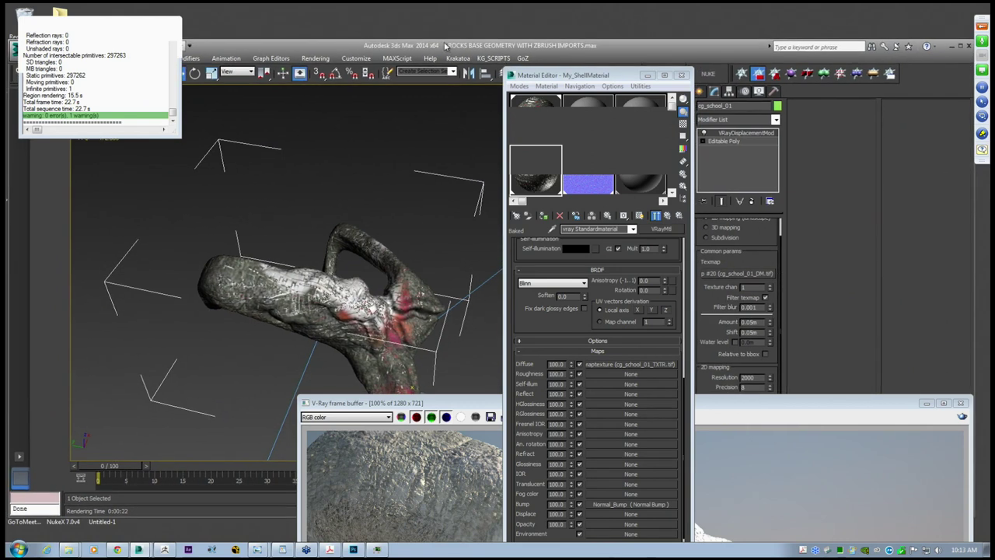
left_click(680, 76)
left_click(169, 25)
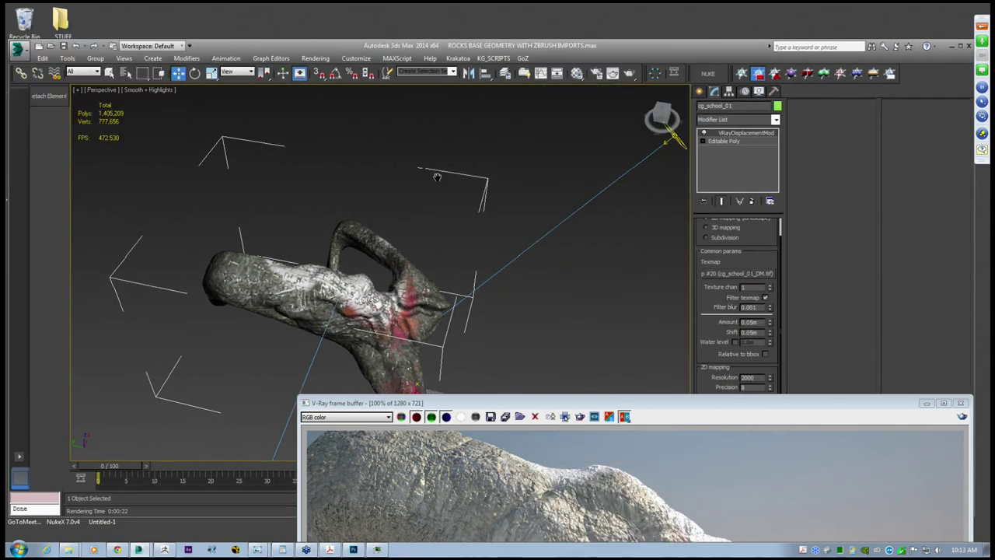
- Draw a standard box about 10.27 m long, 2.22 m wide and 2.57 m high beneath the rock as a scale reference
left_click(702, 91)
left_click(712, 122)
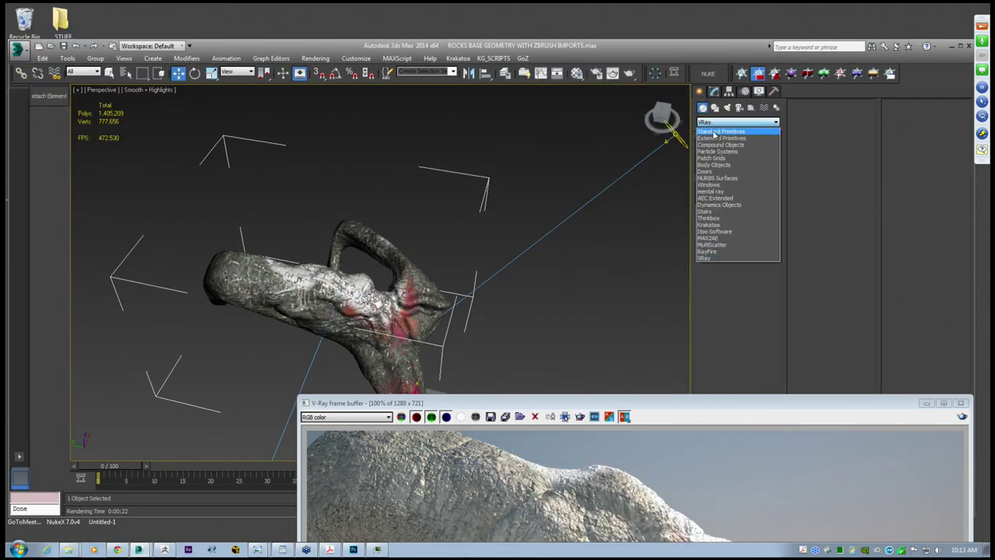
left_click(714, 132)
left_click(720, 157)
middle_click_drag(385, 278, 288, 288)
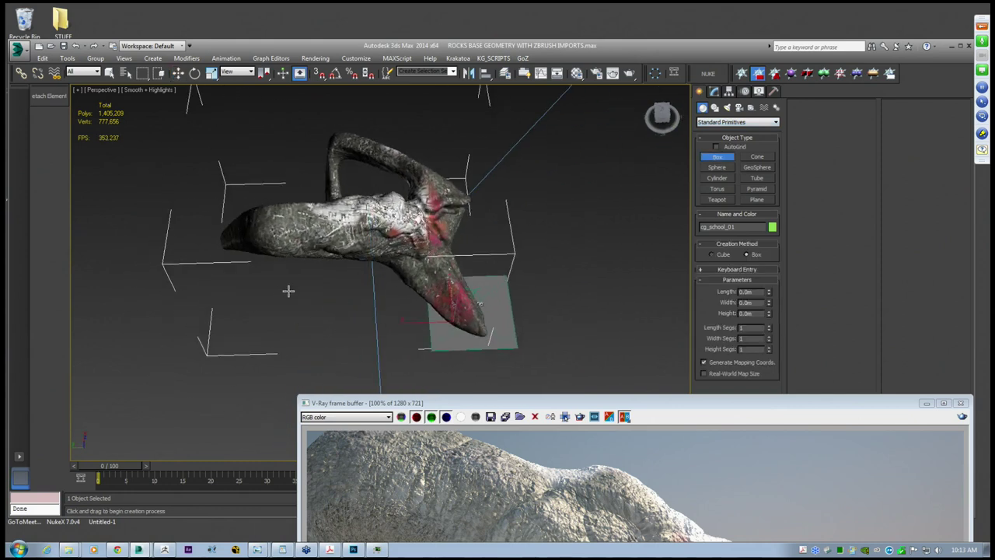
left_click_drag(269, 294, 458, 335)
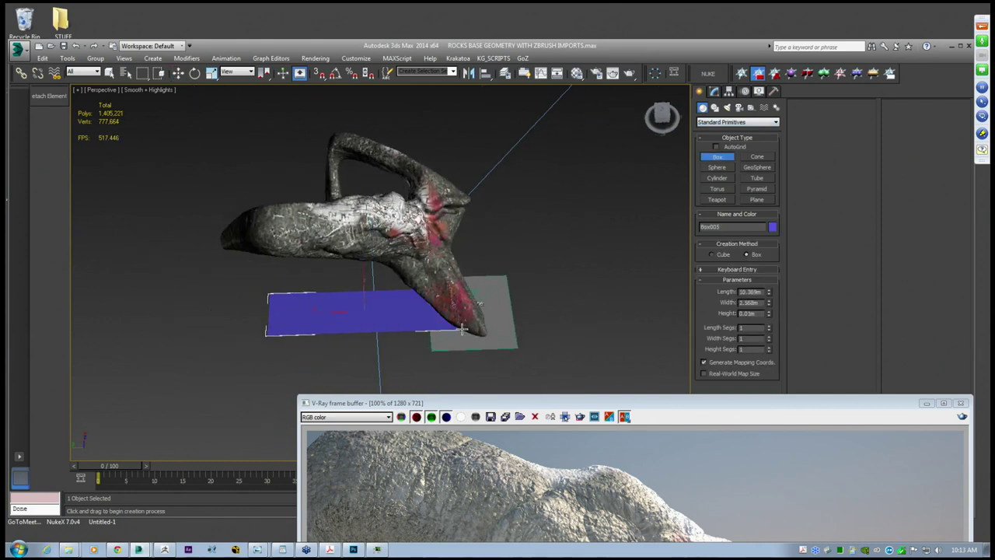
left_click(455, 273)
middle_click_drag(456, 273, 462, 237, "alt")
scroll(459, 275, "up", 3)
middle_click_drag(459, 275, 464, 272, "alt")
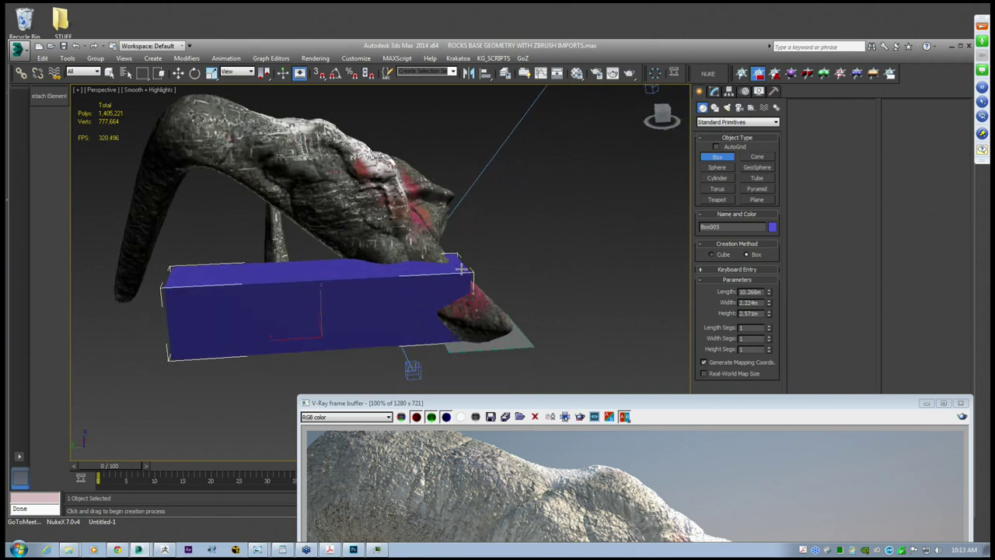
right_click(462, 269)
- Arrange the rendered image beside the rock's displacement modifier and review its parameters
left_click_drag(513, 403, 246, 92)
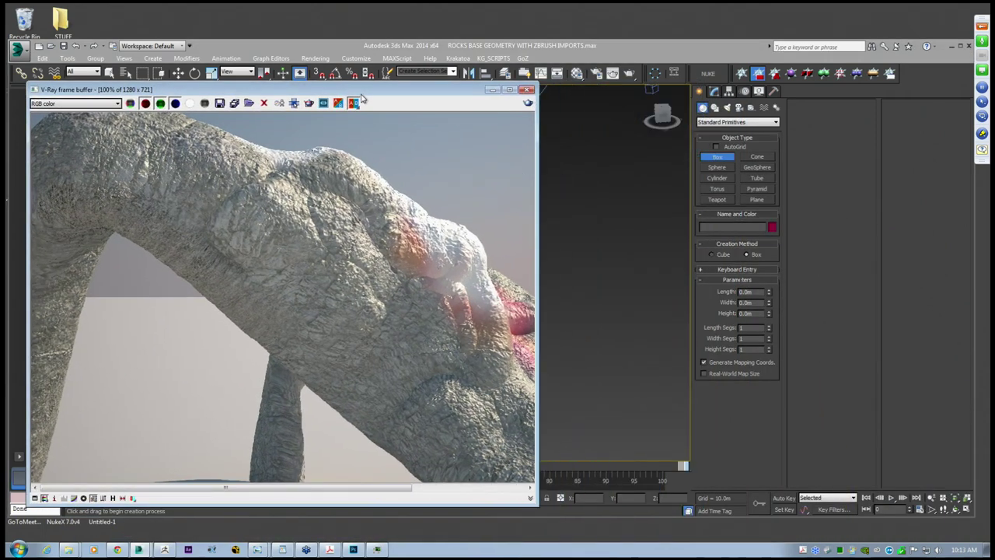
left_click_drag(361, 95, 477, 198)
left_click(716, 93)
left_click_drag(545, 200, 533, 123)
left_click_drag(718, 348, 726, 313)
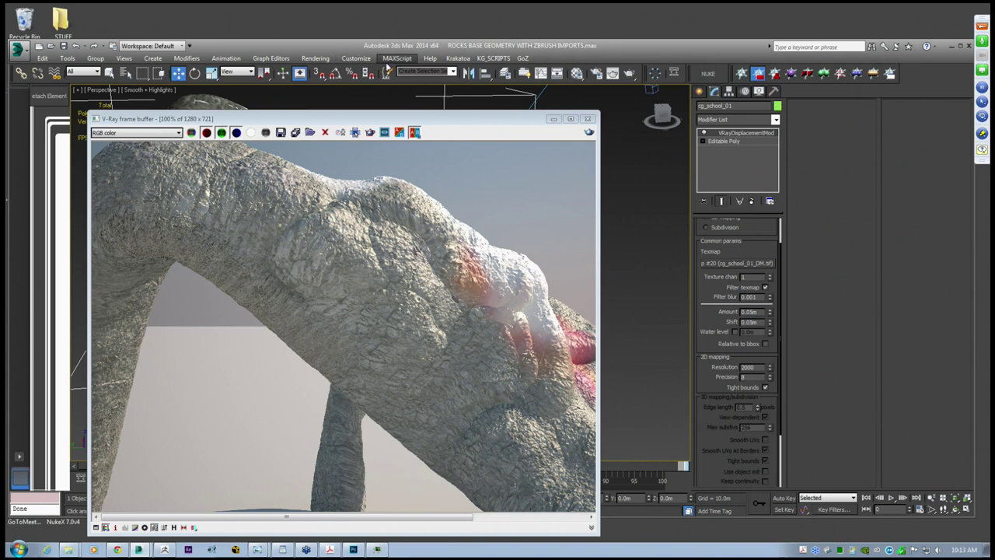
- Check the Gamma and LUT correction settings in the preferences
left_click(356, 58)
left_click(373, 223)
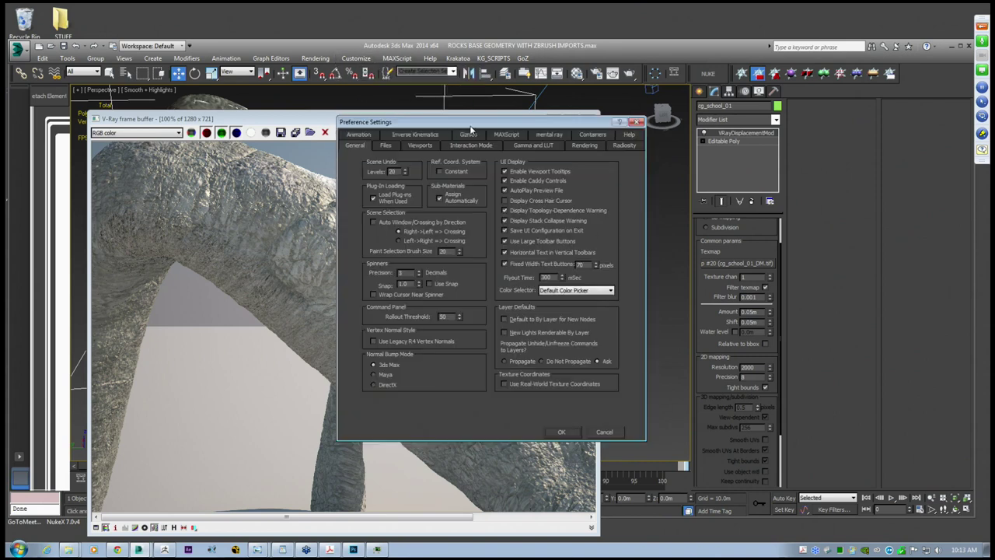
left_click(469, 134)
left_click(519, 136)
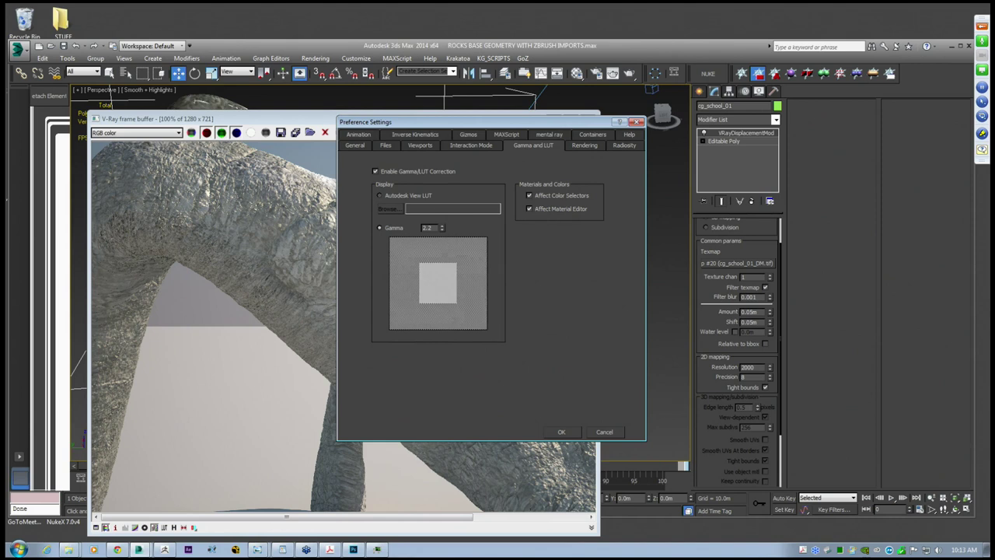
left_click(563, 432)
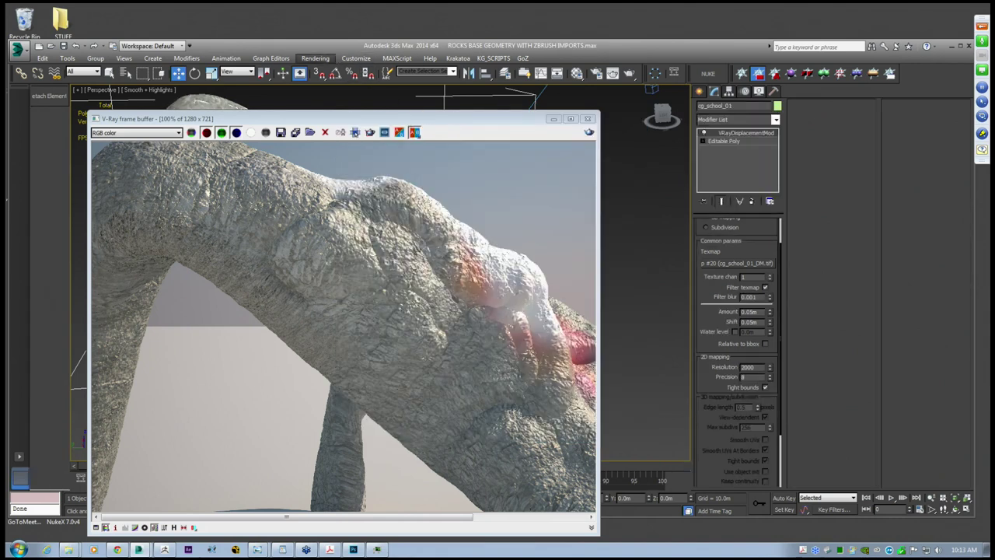
- Review V-Ray's color mapping type, gamma and mode in the render setup
left_click(314, 58)
left_click(371, 113)
key("F10")
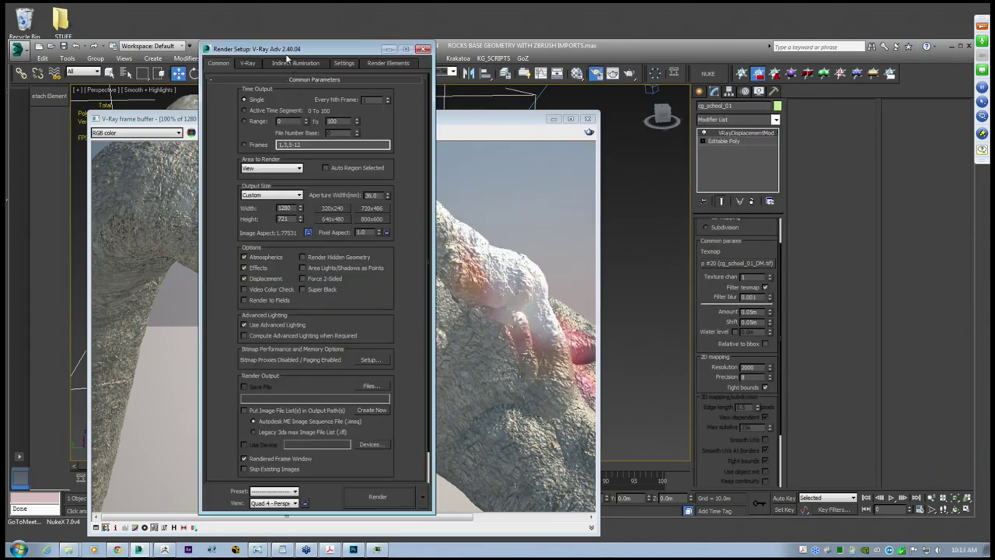
left_click_drag(287, 56, 595, 94)
left_click(554, 102)
left_click(587, 269)
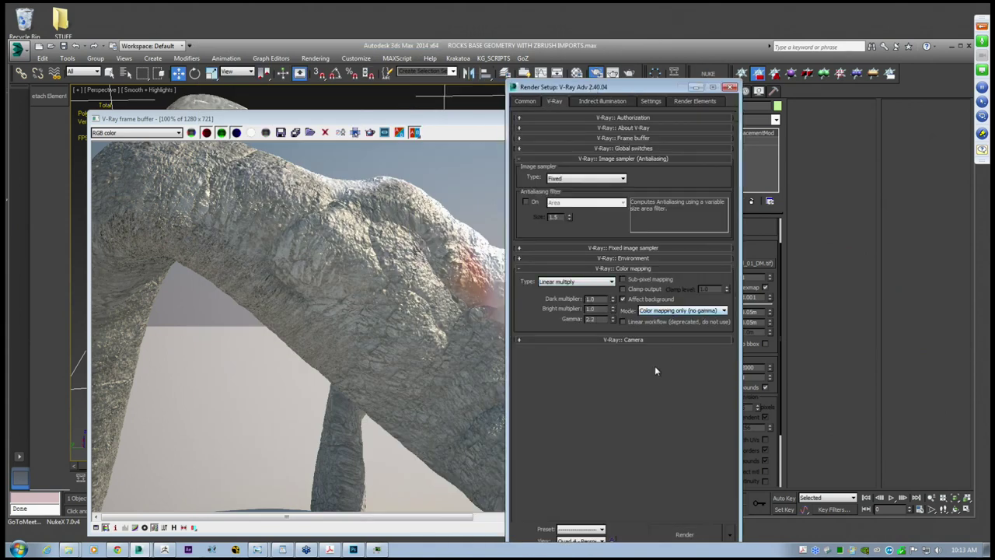
left_click(731, 87)
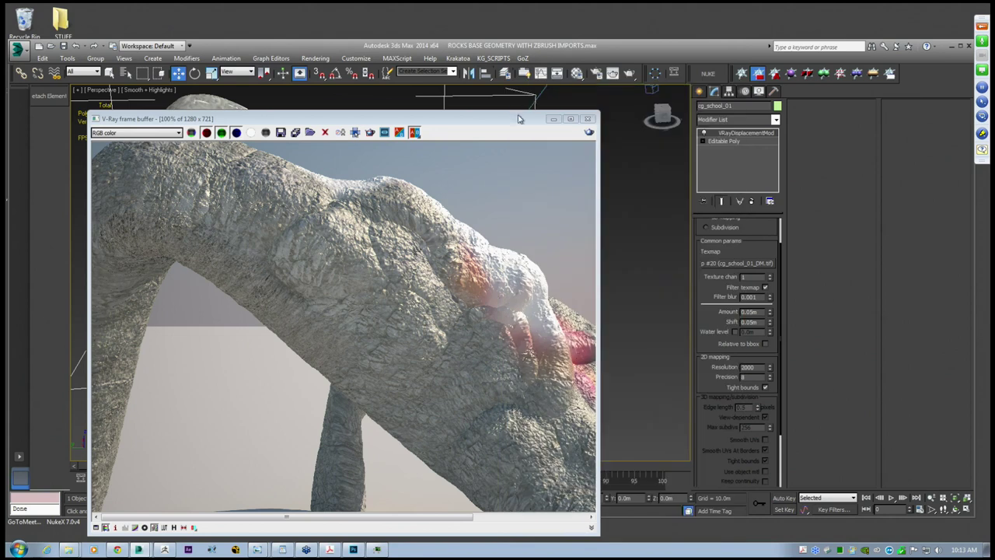
left_click_drag(568, 122, 542, 122)
left_click_drag(717, 386, 711, 402)
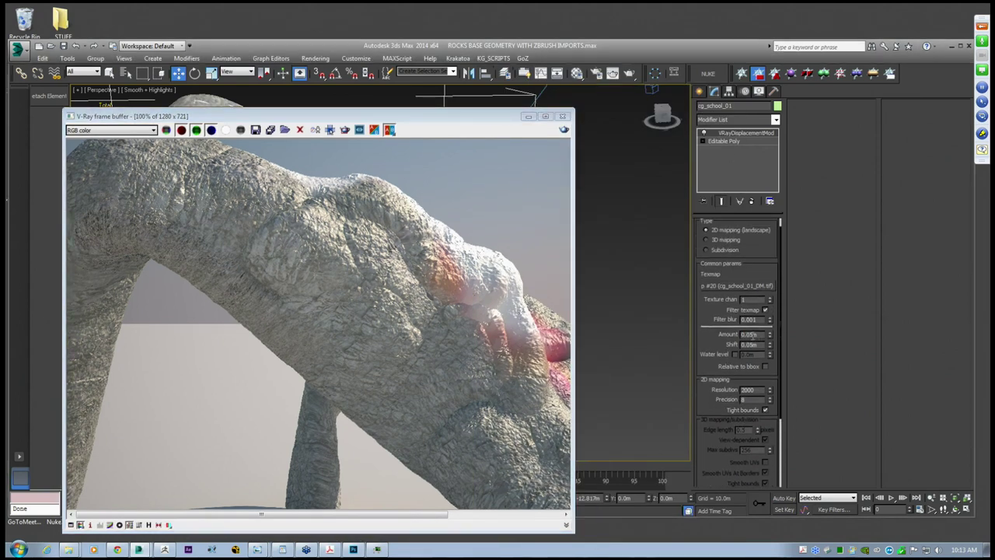
left_click_drag(401, 118, 443, 102)
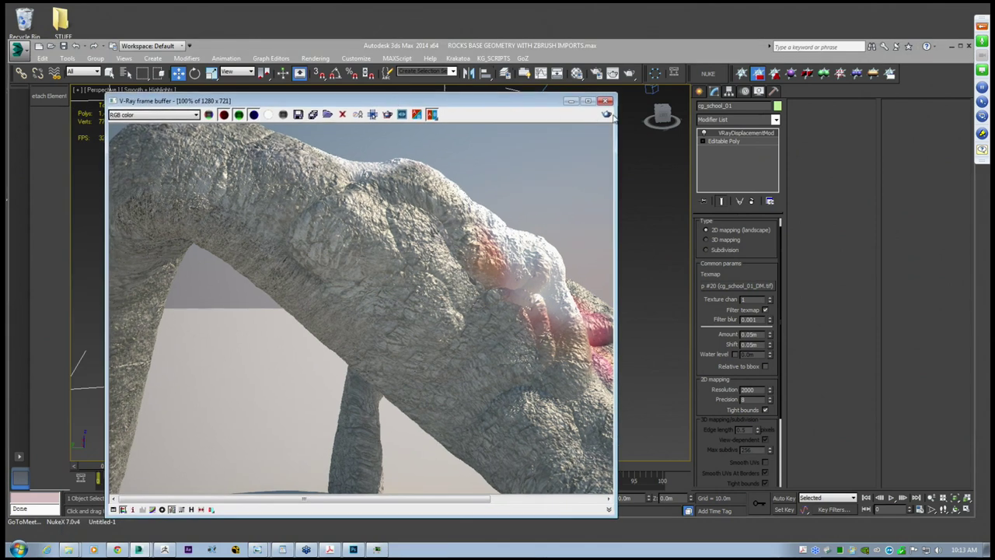
left_click(607, 114)
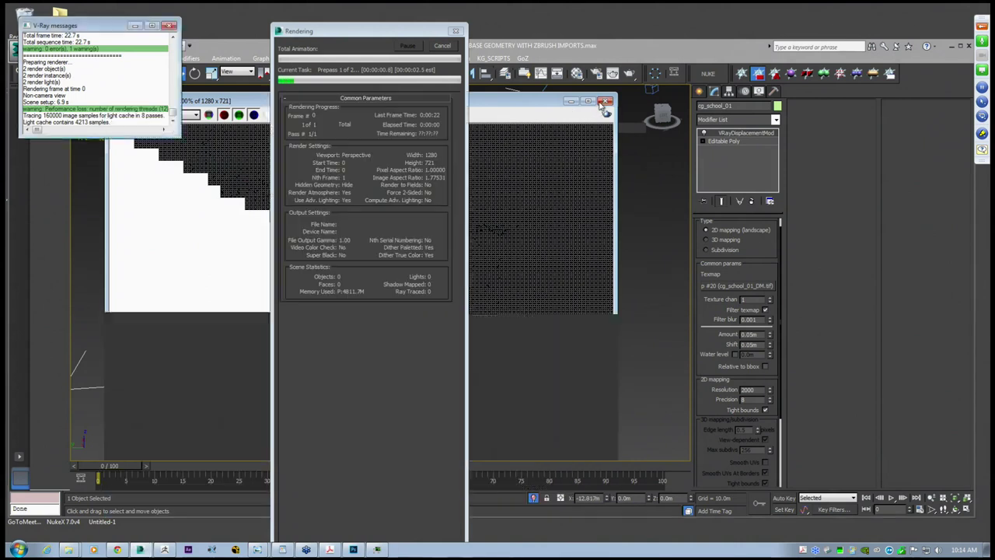
left_click(602, 102)
left_click(438, 48)
- Switch the viewport to VRayPhysicalCamera002 and render it with the current displacement values
key("c")
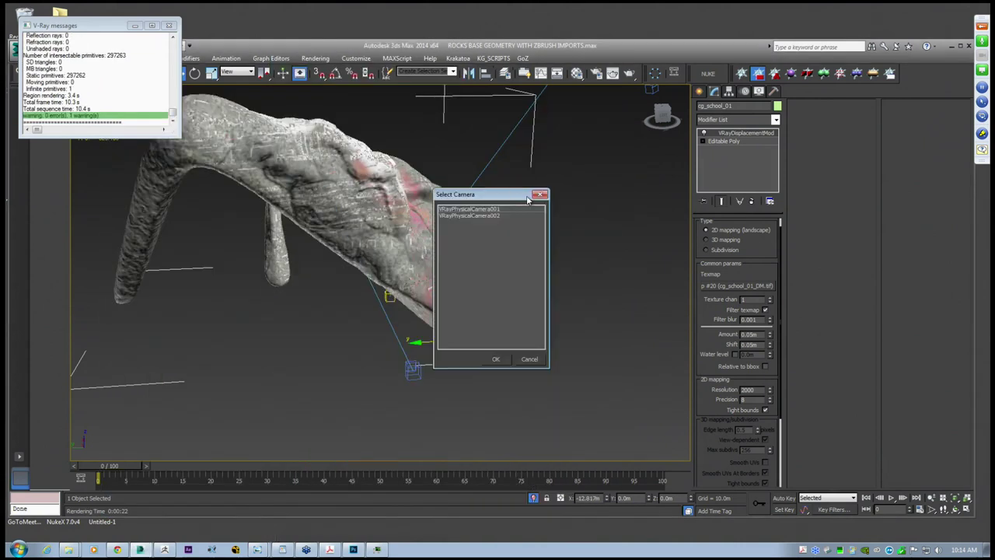
left_click(491, 215)
left_click(496, 359)
key("shift+q")
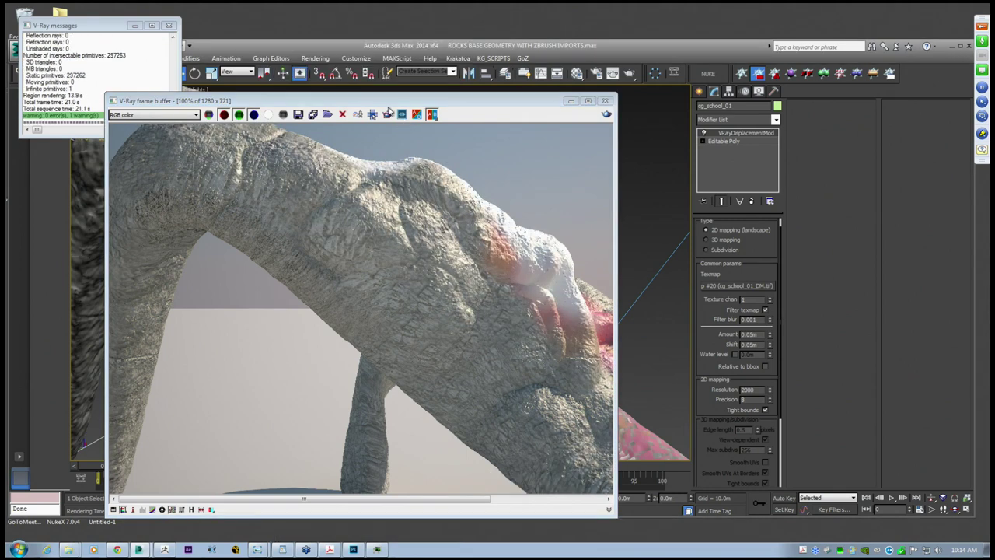
- Duplicate the render to the 3ds Max frame buffer, place the V-Ray frame buffer alongside, and open the Material Editor
left_click_drag(389, 106, 435, 99)
left_click(415, 105)
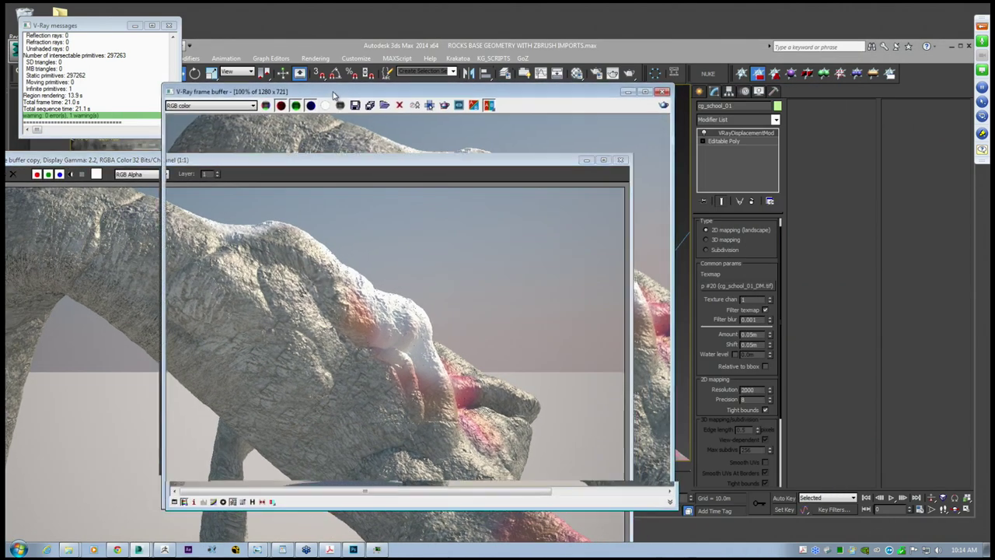
left_click_drag(334, 95, 321, 105)
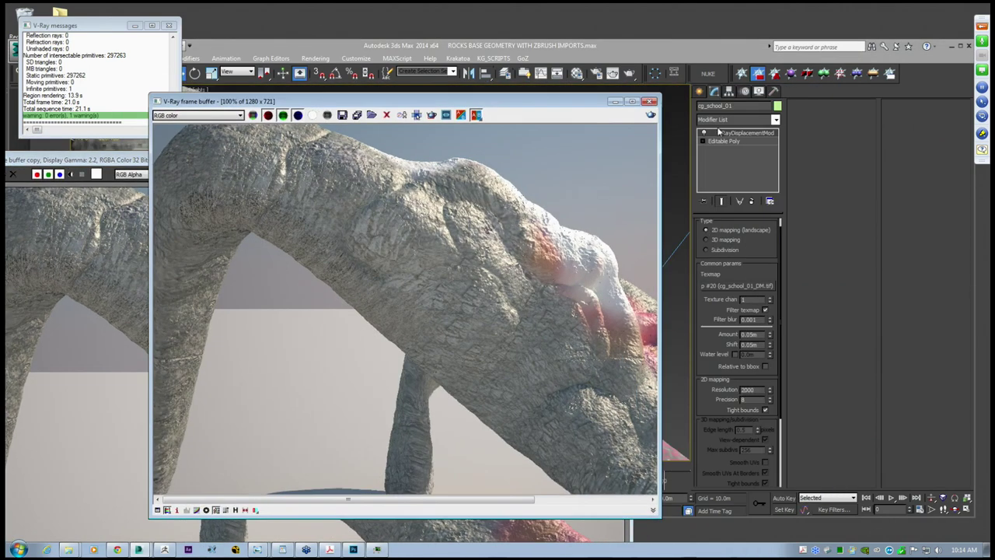
key("m")
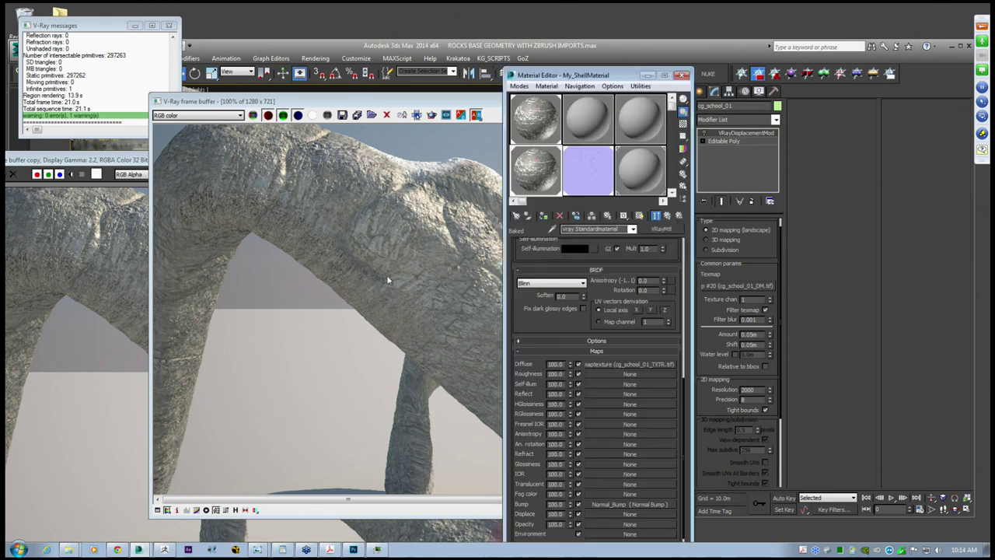
- Disable the Normal Bump map in the Baked material and render the camera view again
left_click(578, 505)
left_click_drag(366, 102, 348, 98)
left_click(635, 115)
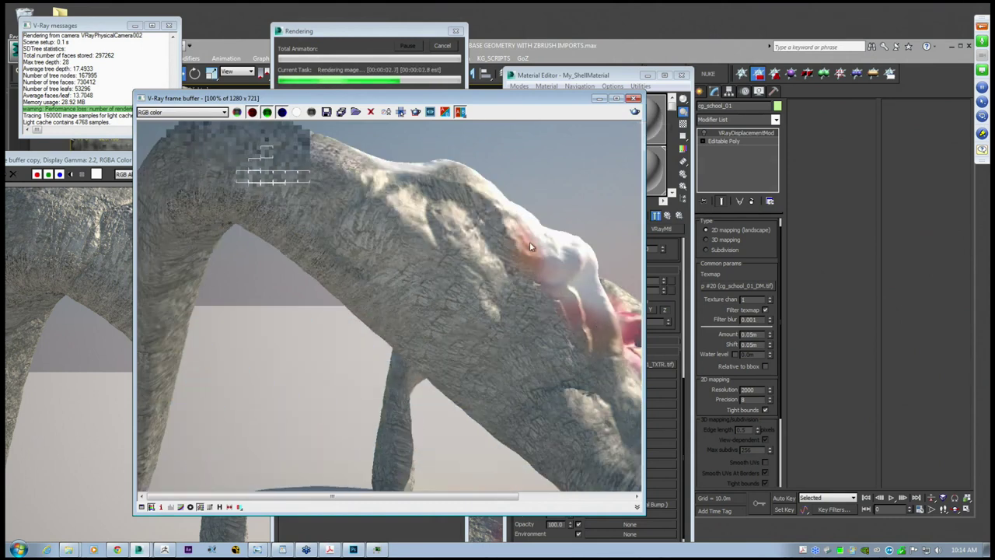
- Arrange the new V-Ray render and the earlier frame buffer copy side by side, narrowing the copy's window
left_click_drag(429, 101, 657, 66)
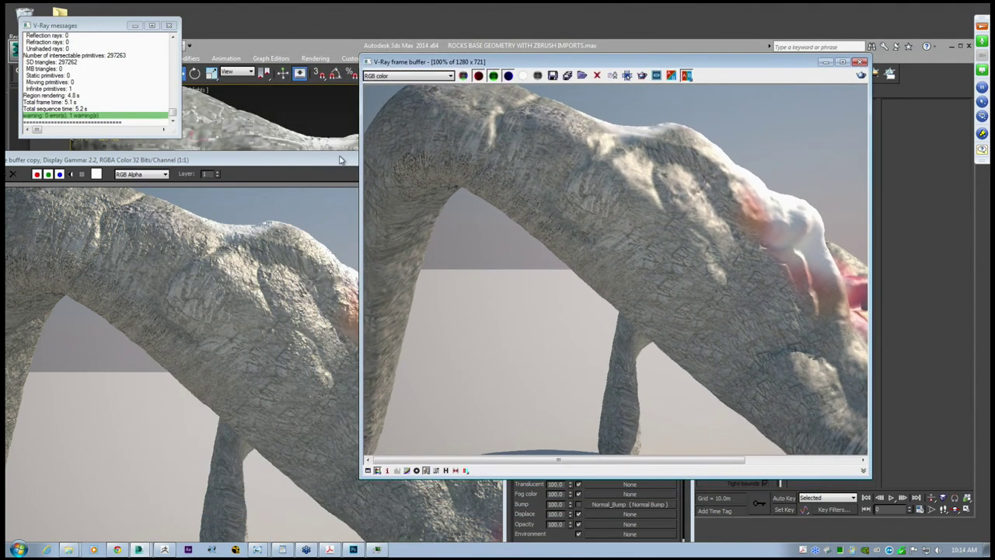
left_click_drag(339, 159, 311, 146)
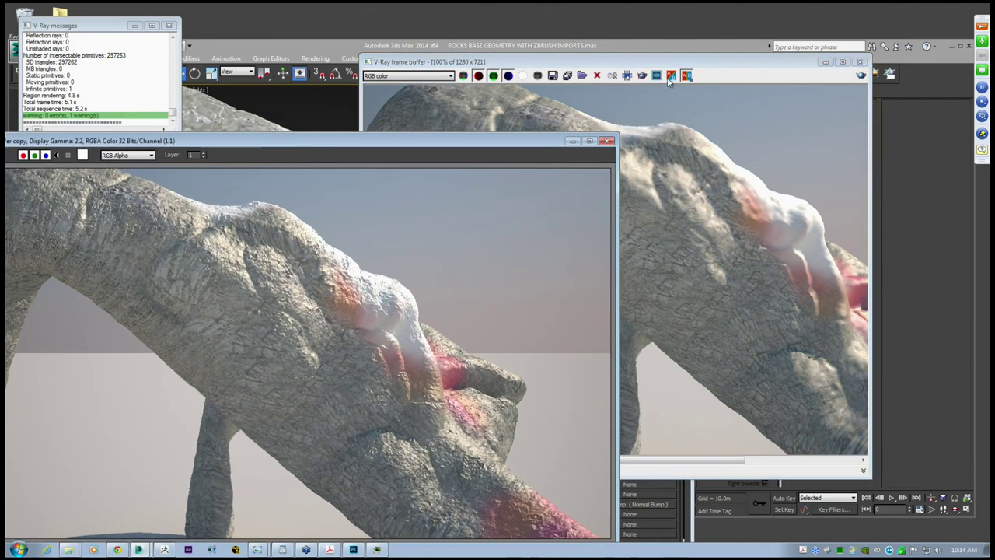
left_click_drag(670, 65, 699, 107)
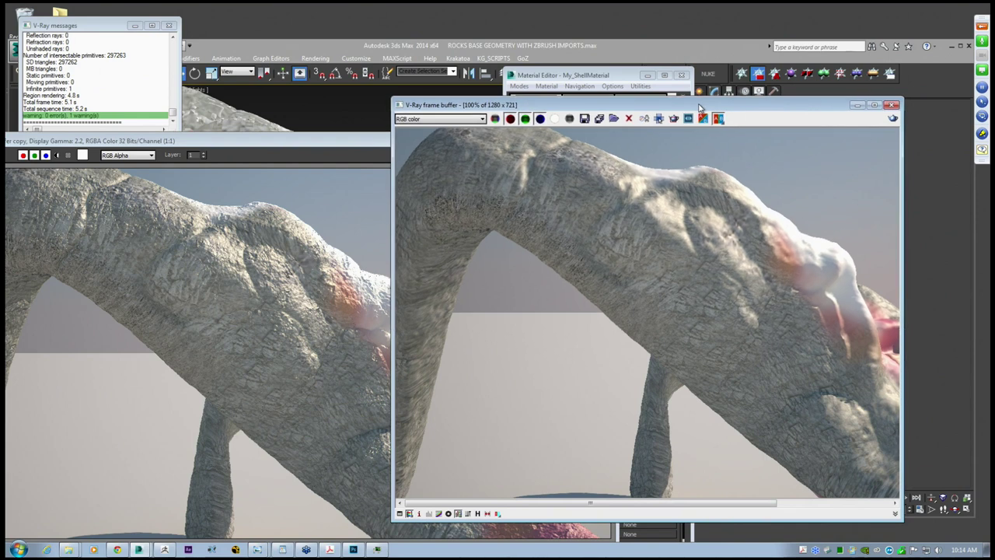
left_click_drag(700, 107, 689, 102)
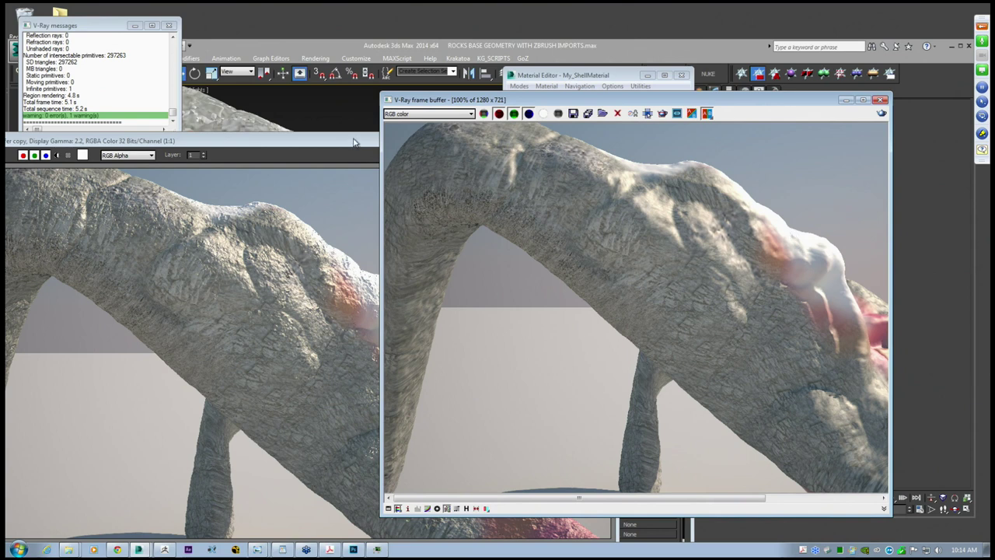
left_click_drag(353, 142, 420, 132)
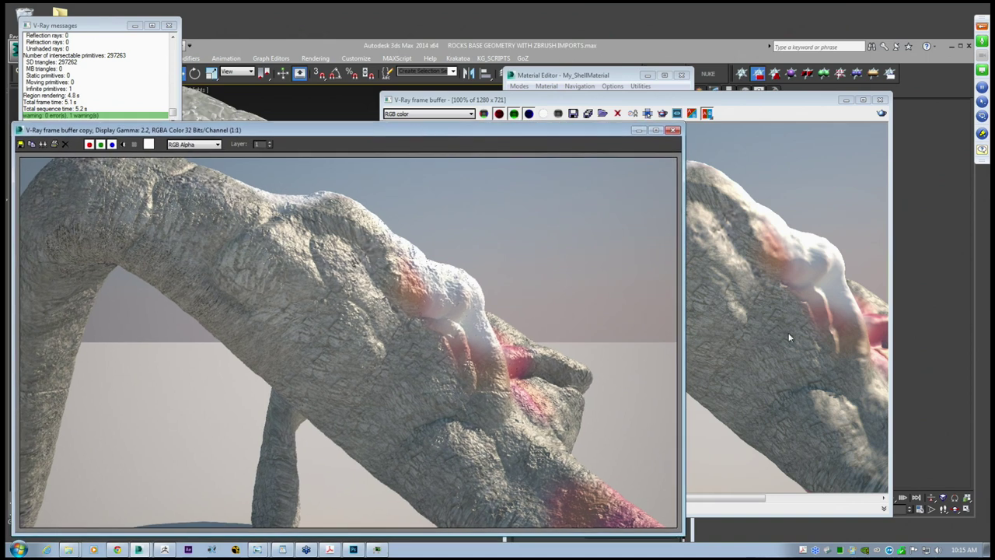
left_click_drag(681, 337, 510, 337)
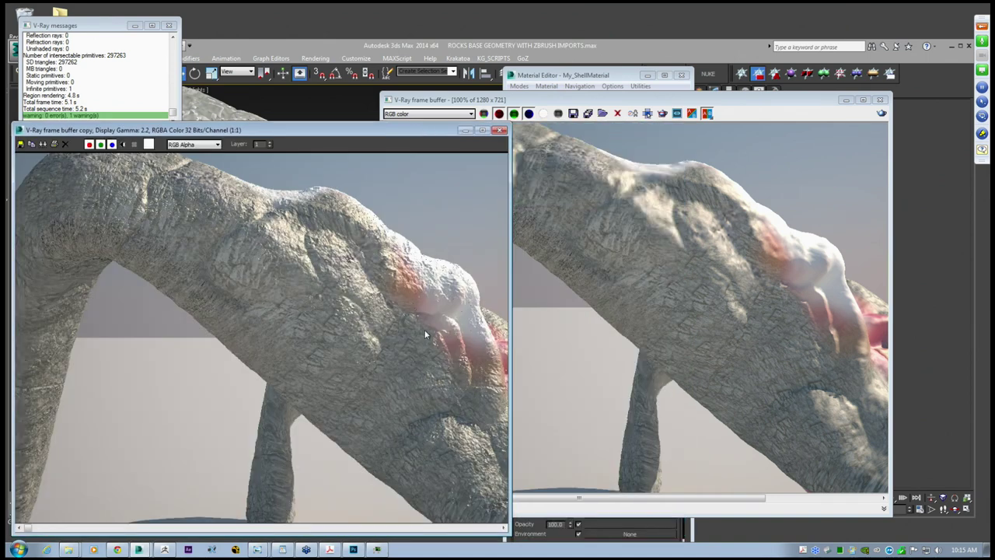
- Compare the rock's surface detail with and without bump, matching the visible region in both render windows
middle_click_drag(397, 339, 387, 335)
scroll(388, 335, "down", 1)
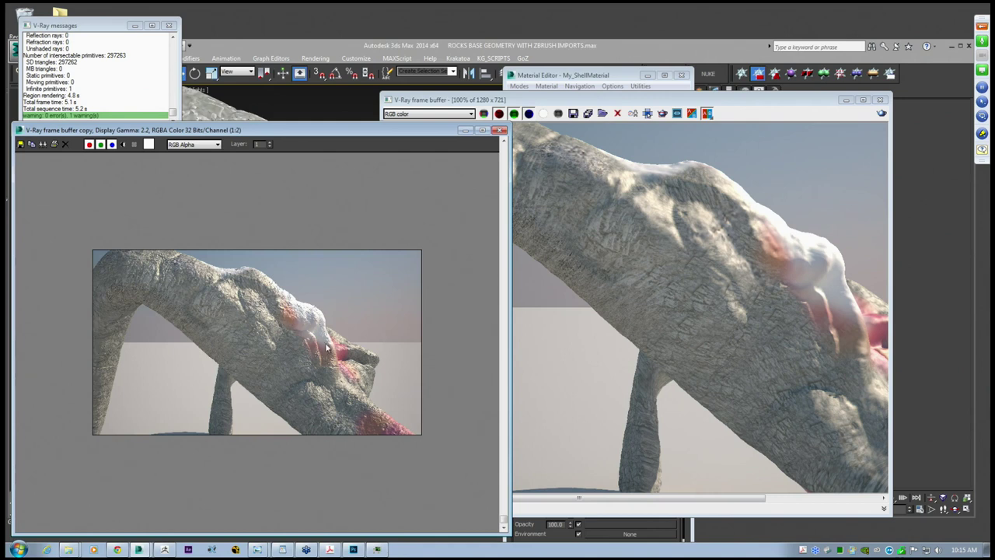
scroll(330, 342, "up", 1)
left_click(683, 297)
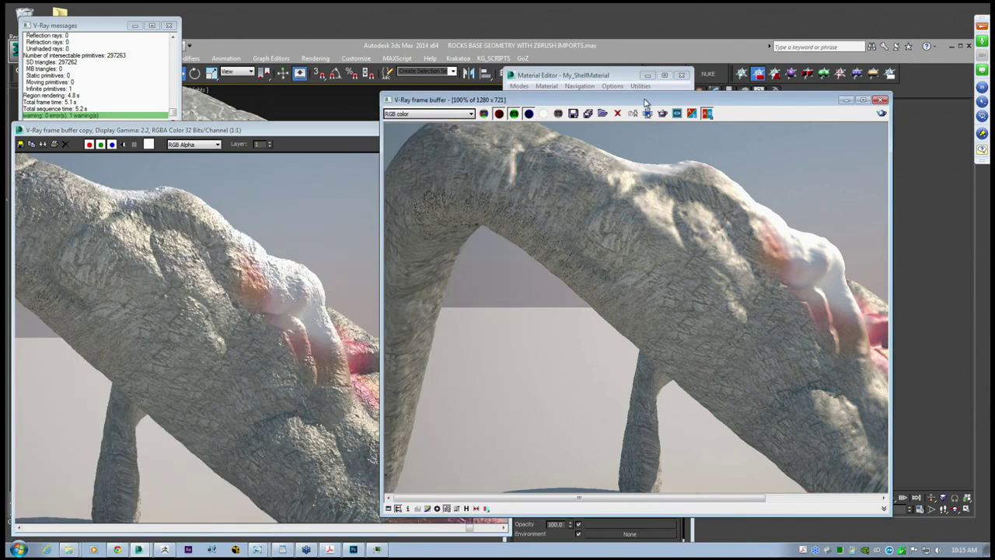
left_click_drag(645, 102, 665, 135)
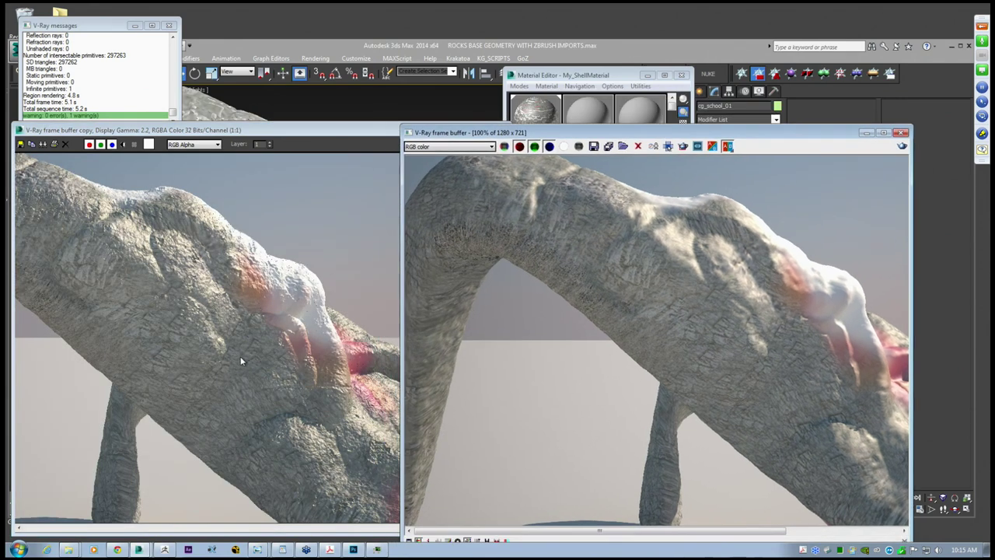
- Switch to ZBrush and examine the painted rock model from several sides, constraining the view rotation to a single axis
mouse_move(145, 549)
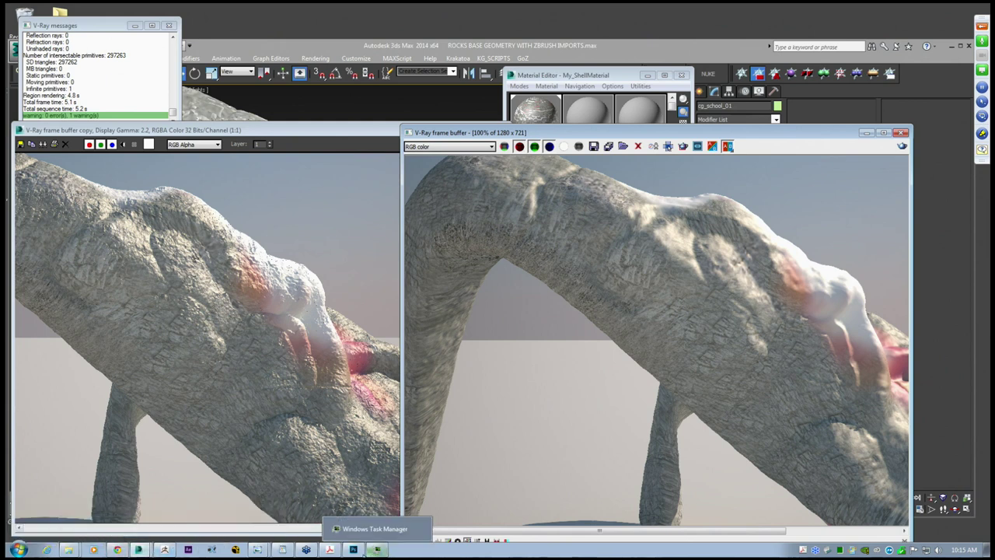
mouse_move(271, 547)
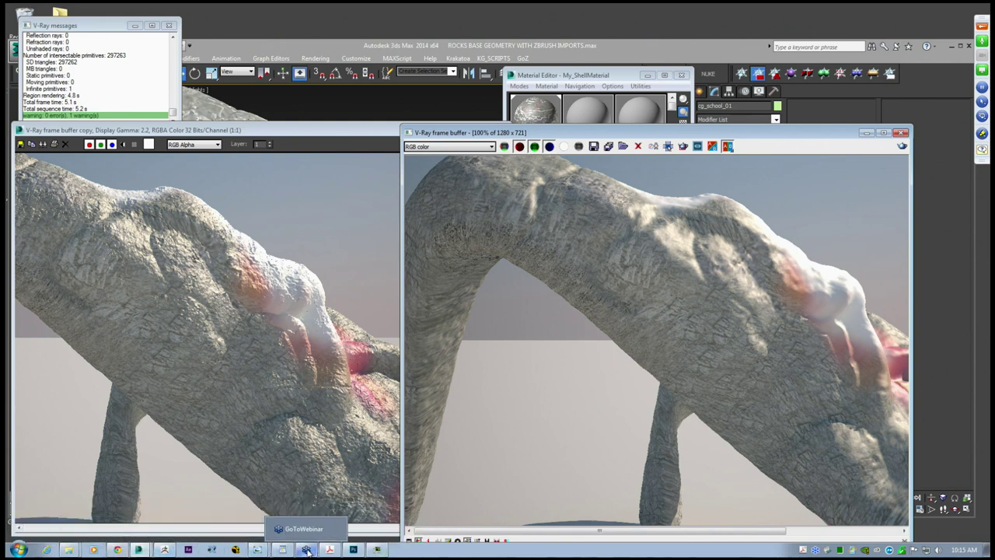
mouse_move(353, 549)
left_click(164, 549)
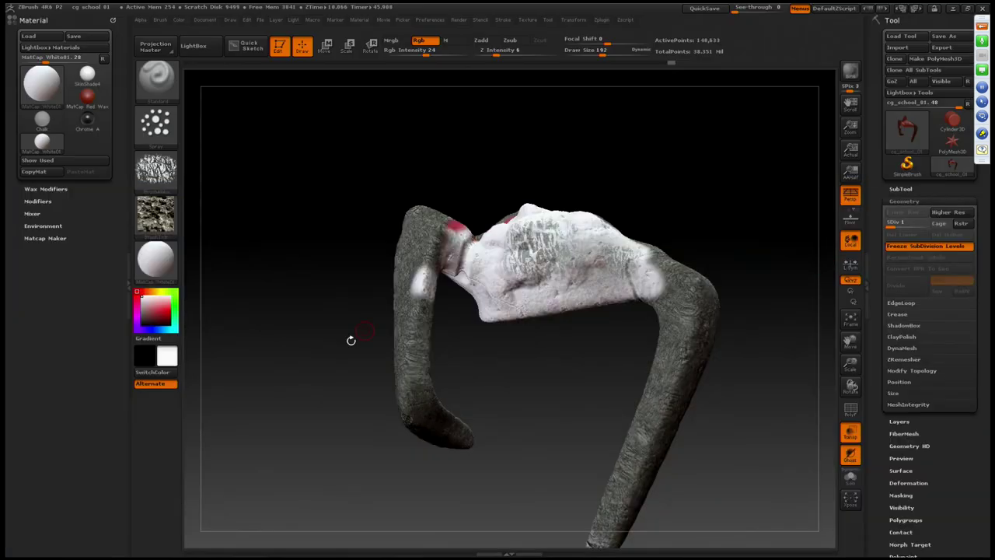
left_click_drag(522, 355, 469, 342)
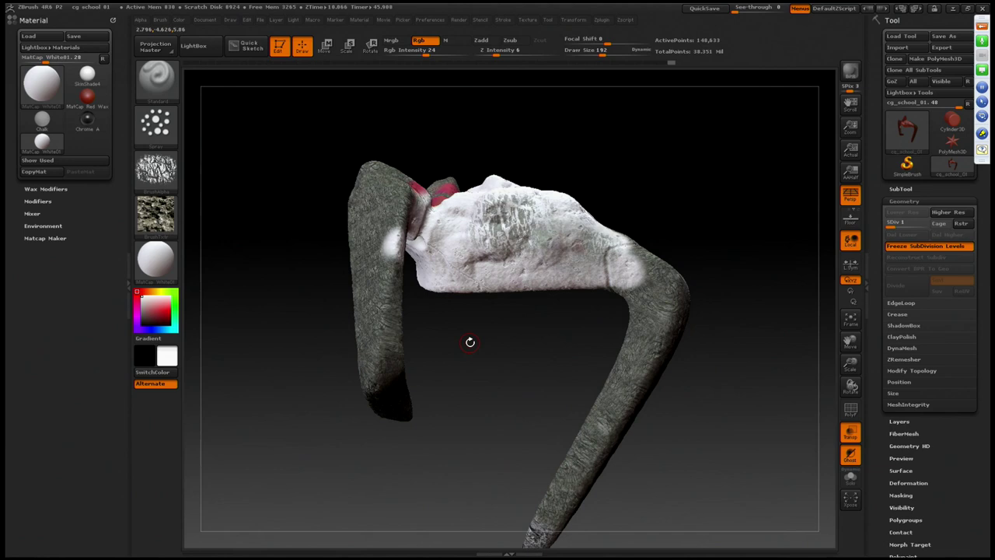
mouse_move(514, 338)
left_mouse_down()
mouse_move(523, 351)
mouse_move(607, 346)
mouse_move(525, 352)
left_mouse_up()
key("super")
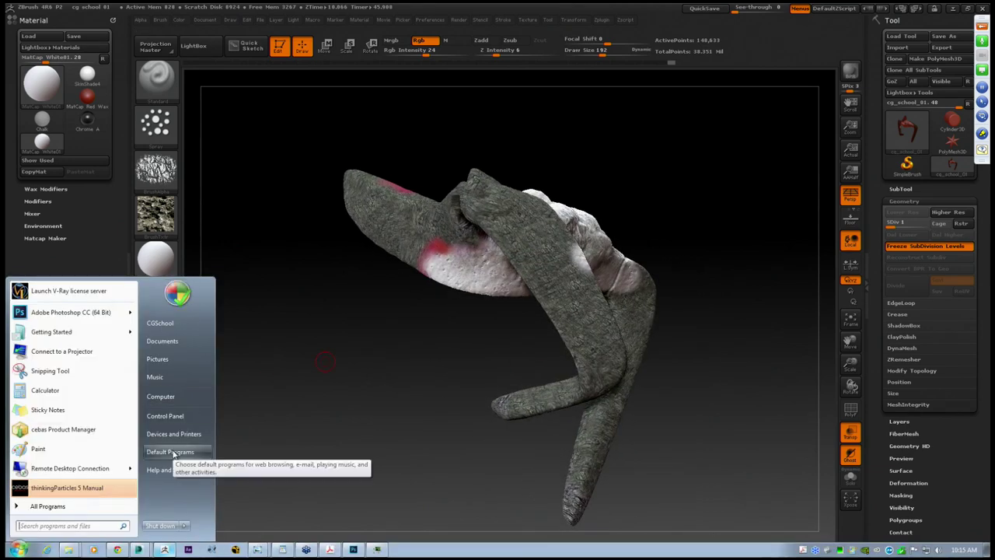
left_click_drag(353, 319, 303, 311)
left_click_drag(490, 335, 545, 332)
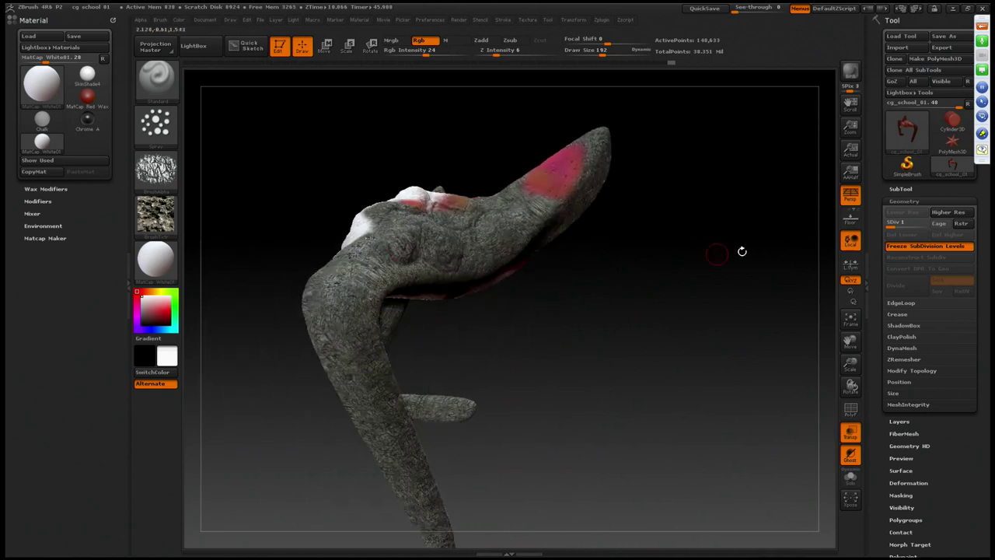
left_click_drag(682, 219, 691, 233, "shift")
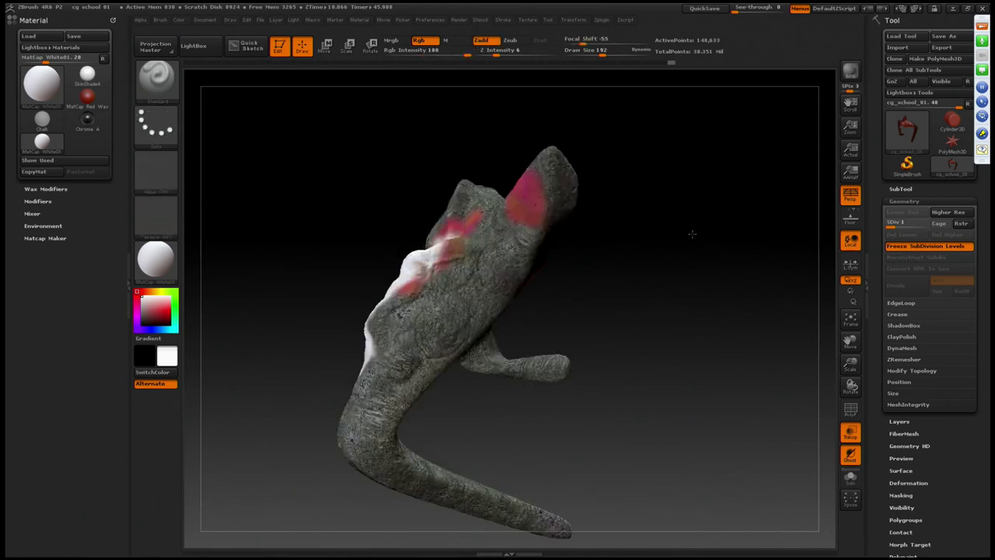
mouse_move(644, 257)
left_mouse_down()
mouse_move(658, 228)
mouse_move(689, 243)
left_mouse_up()
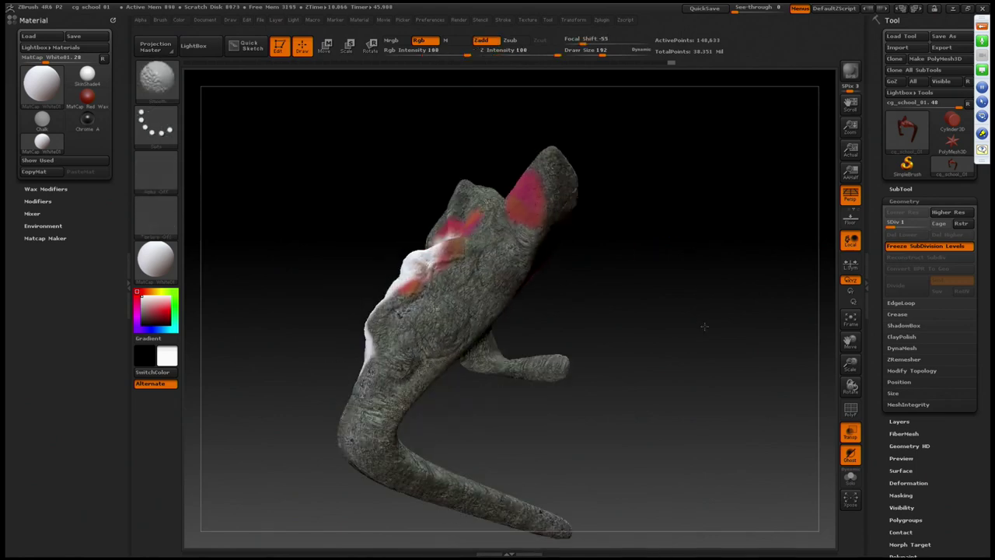
left_click_drag(689, 344, 695, 271)
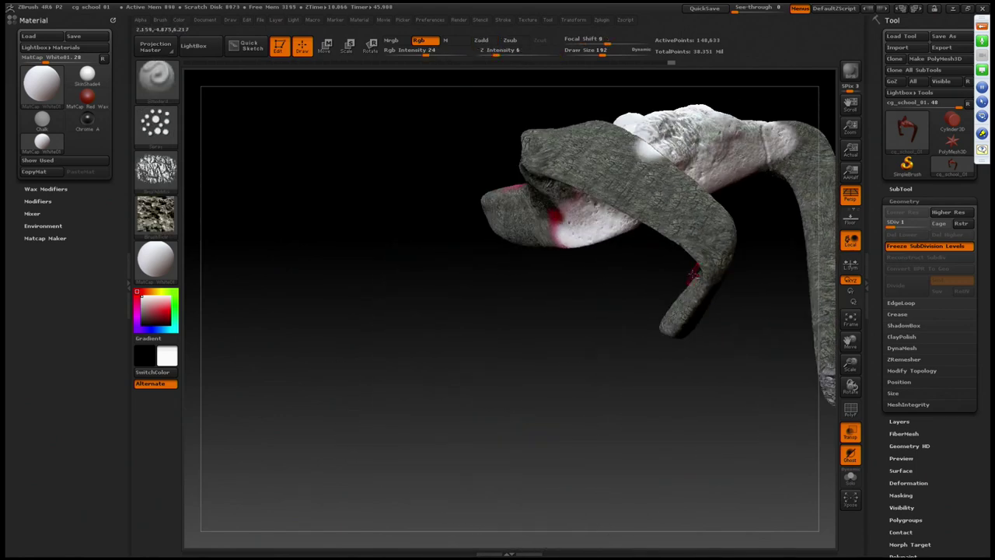
mouse_move(563, 316)
left_mouse_down("alt")
mouse_move(432, 413)
mouse_move(482, 233)
mouse_move(430, 311)
mouse_move(371, 373)
mouse_move(395, 358)
mouse_move(464, 367)
mouse_move(407, 367)
mouse_move(429, 452)
left_mouse_up("alt")
left_click_drag(557, 388, 453, 395)
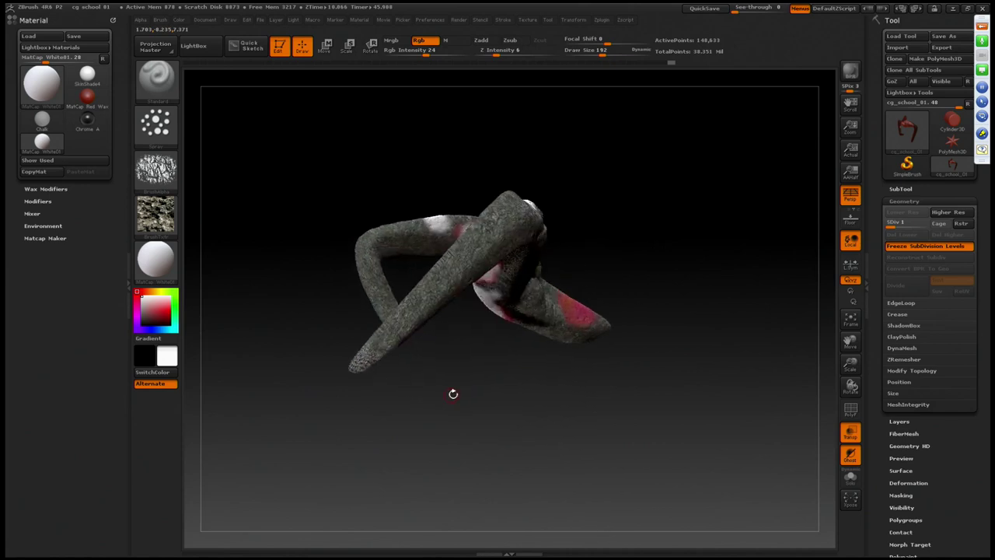
left_click(850, 291)
left_click_drag(626, 243, 628, 317)
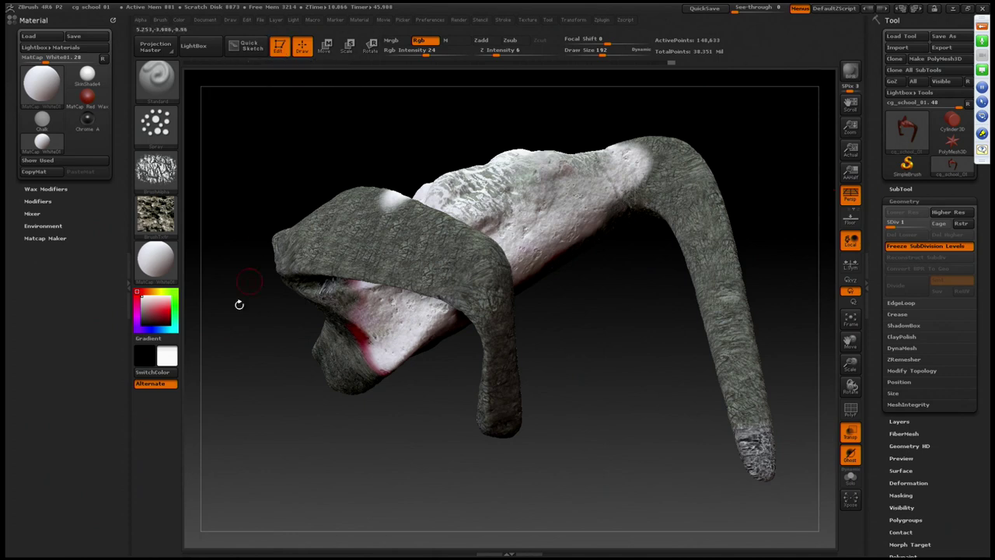
- Switch back to 3ds Max and bring the V-Ray frame buffer forward for comparison
key("super")
left_click(137, 550)
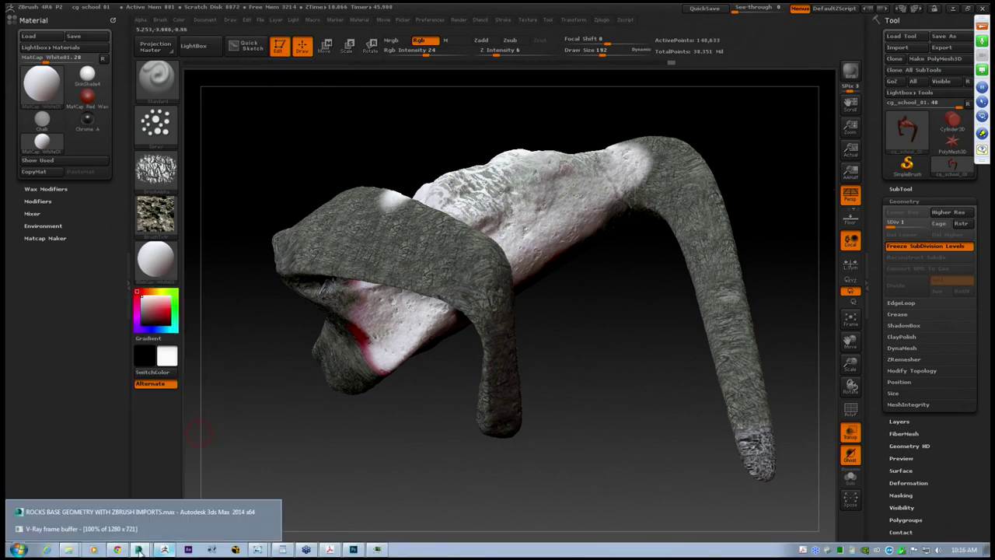
left_click(78, 528)
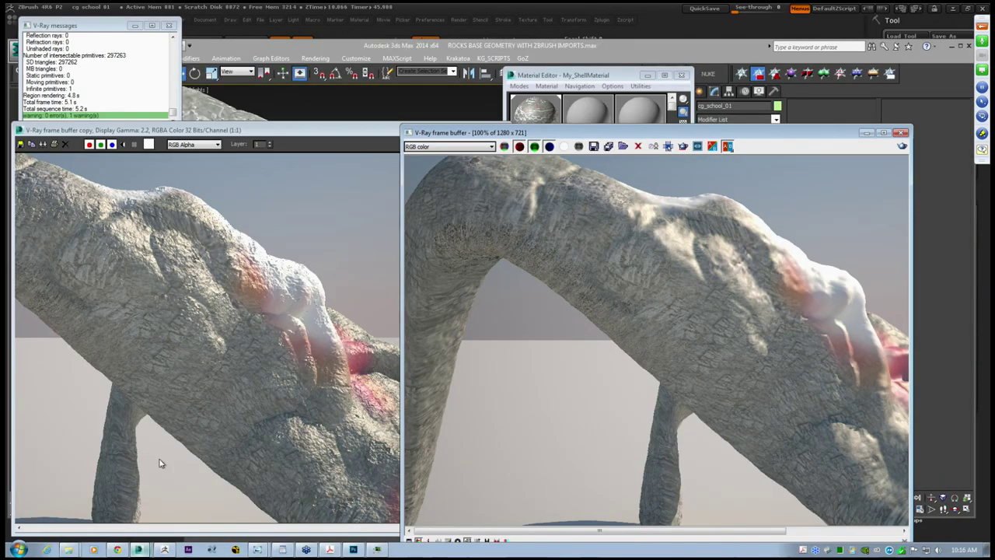
- Switch to FACTORY FIFTEEN_CG SCHOOL_final.pdf in Acrobat, maximize it and examine the underwater scene's rock surfaces on page 49
left_click(329, 550)
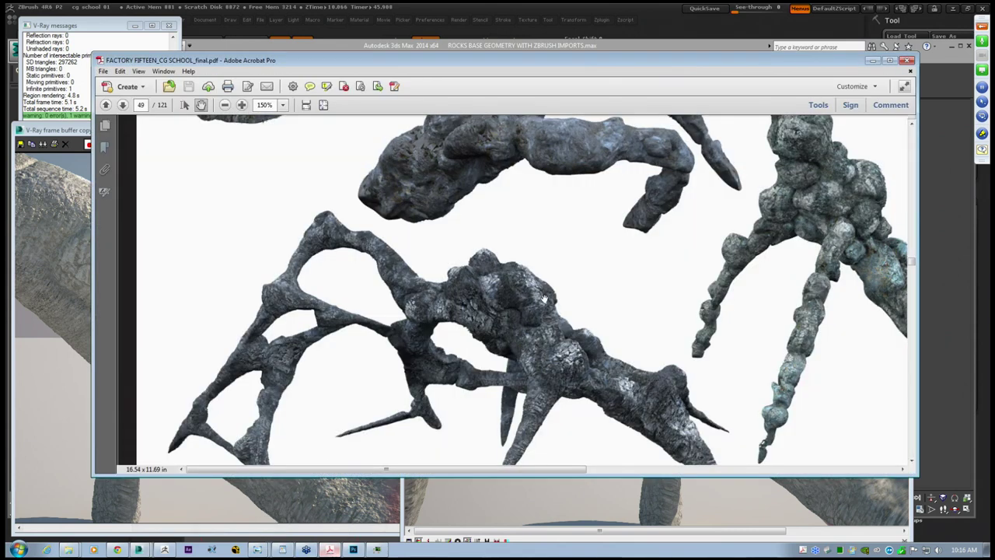
double_click(737, 63)
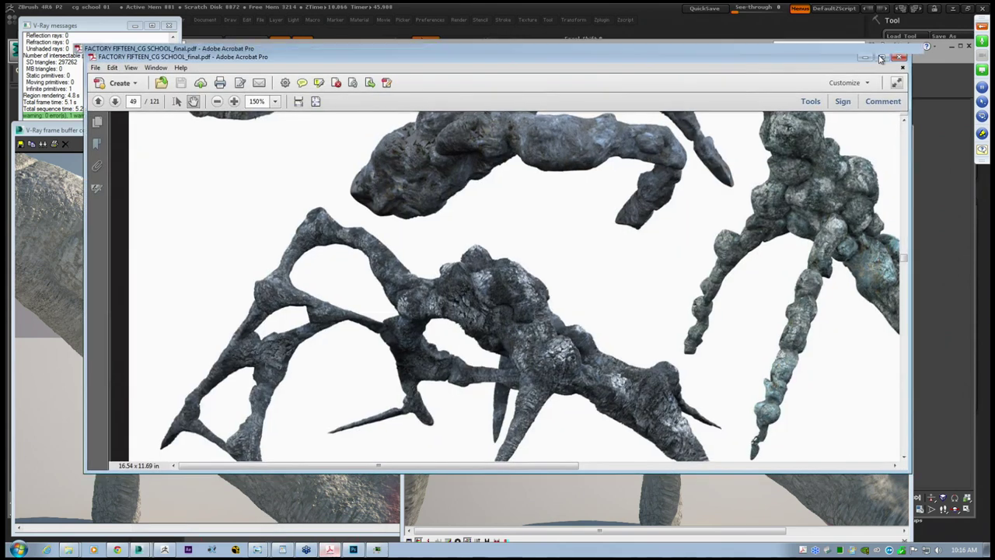
left_click_drag(715, 260, 266, 353)
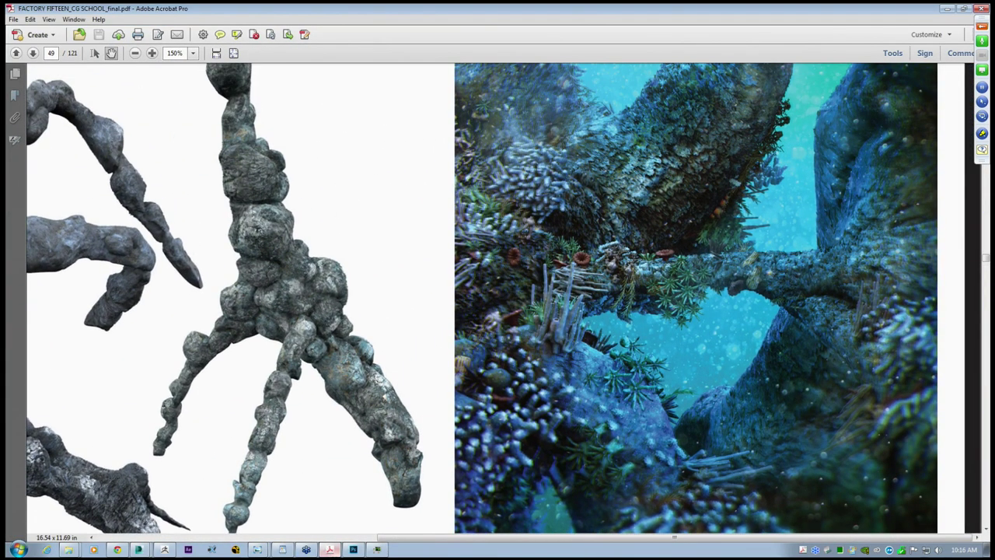
left_click_drag(682, 167, 553, 274)
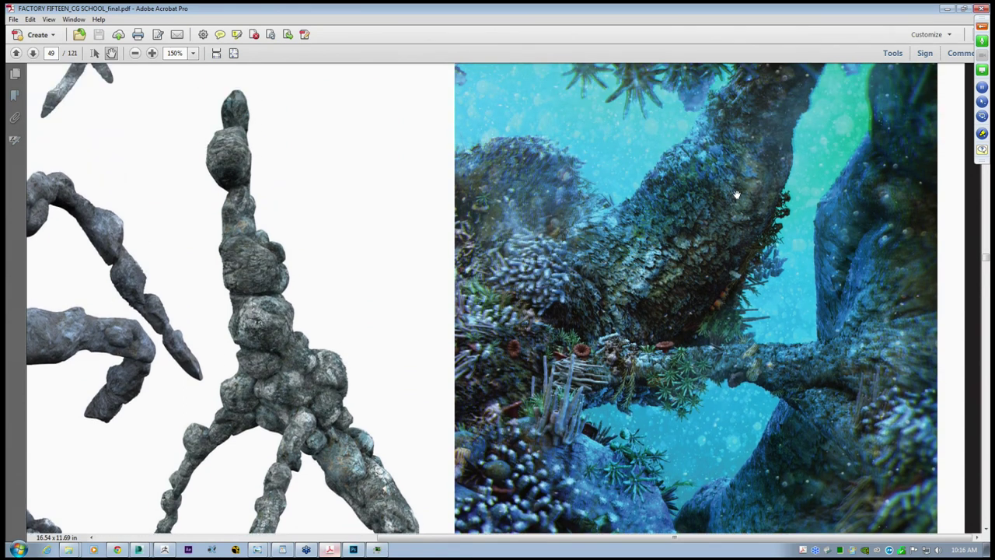
mouse_move(736, 195)
left_mouse_down()
mouse_move(652, 297)
mouse_move(660, 202)
left_mouse_up()
left_click_drag(692, 300, 689, 291)
left_click_drag(690, 129, 690, 192)
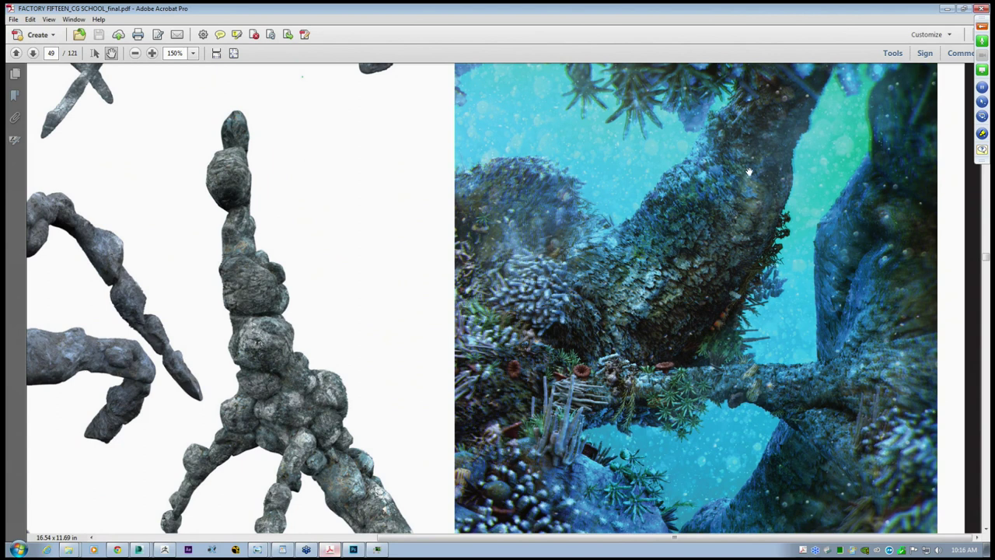
left_click_drag(746, 162, 747, 182)
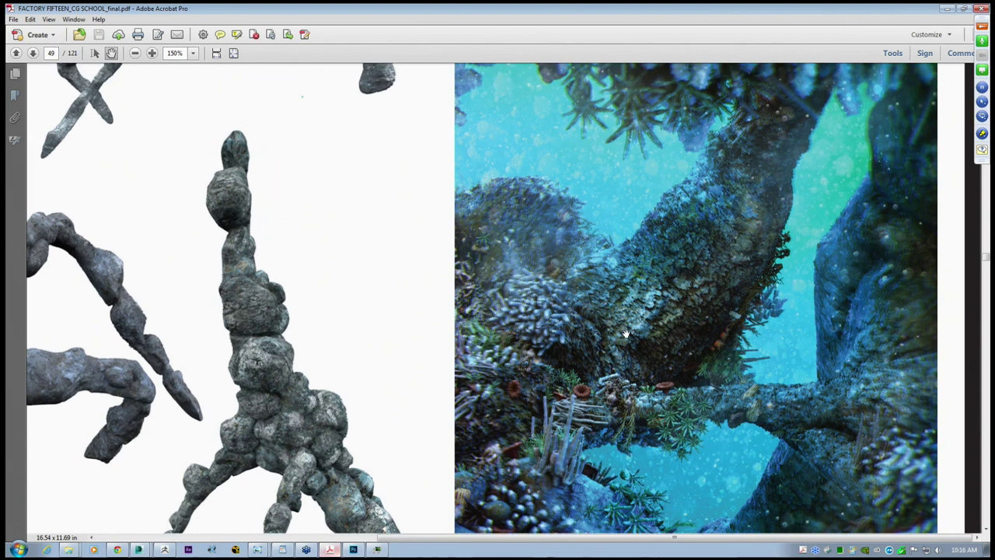
- Examine the rest of the underwater image and the isolated rock models on page 49, and minimize the PDF
scroll(626, 334, "down", 2)
scroll(583, 386, "down", 6)
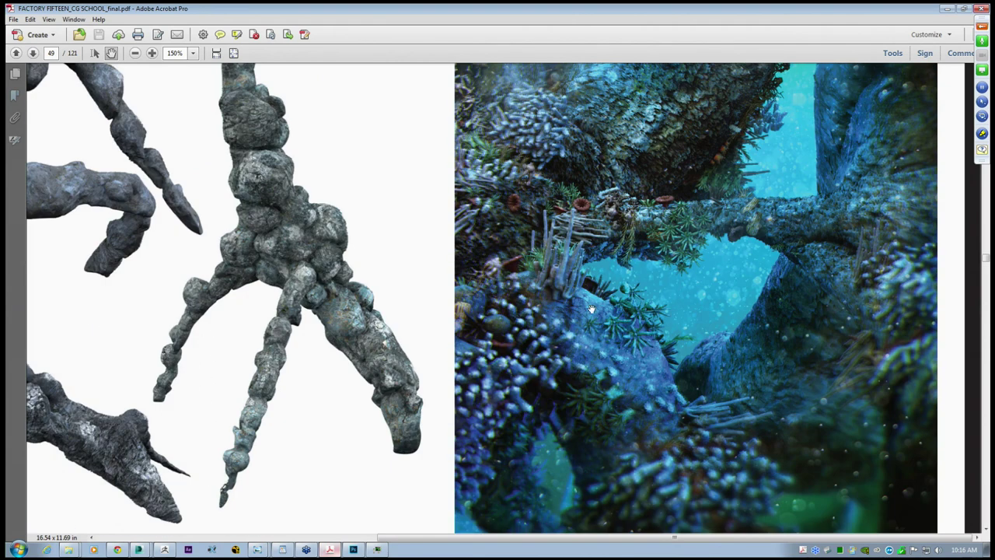
scroll(536, 326, "up", 3)
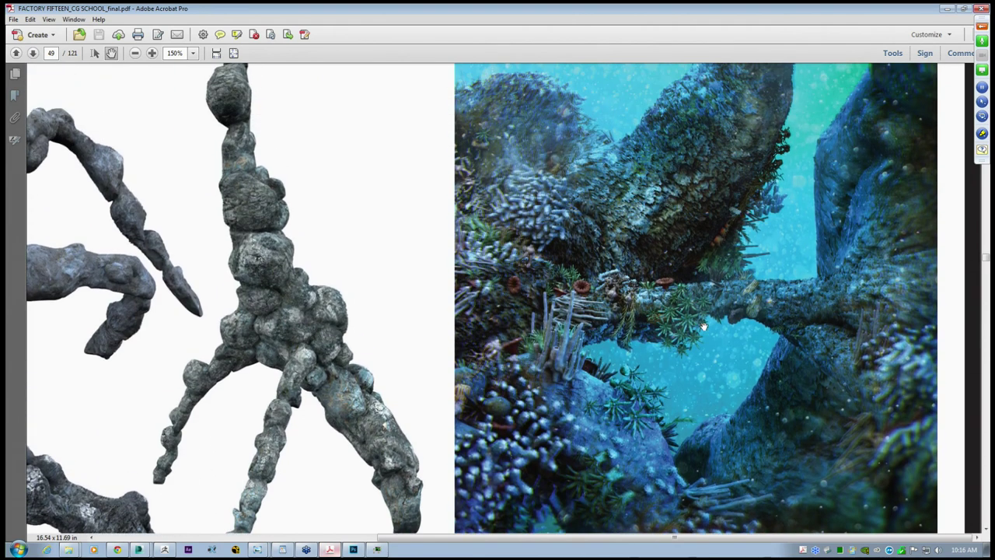
scroll(631, 278, "up", 2)
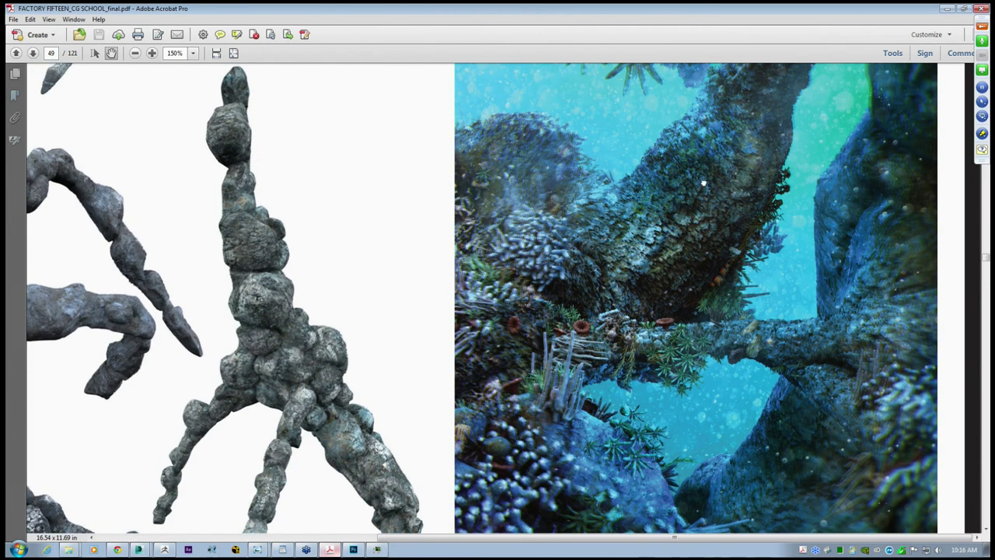
scroll(703, 183, "up", 12)
scroll(484, 286, "down", 8)
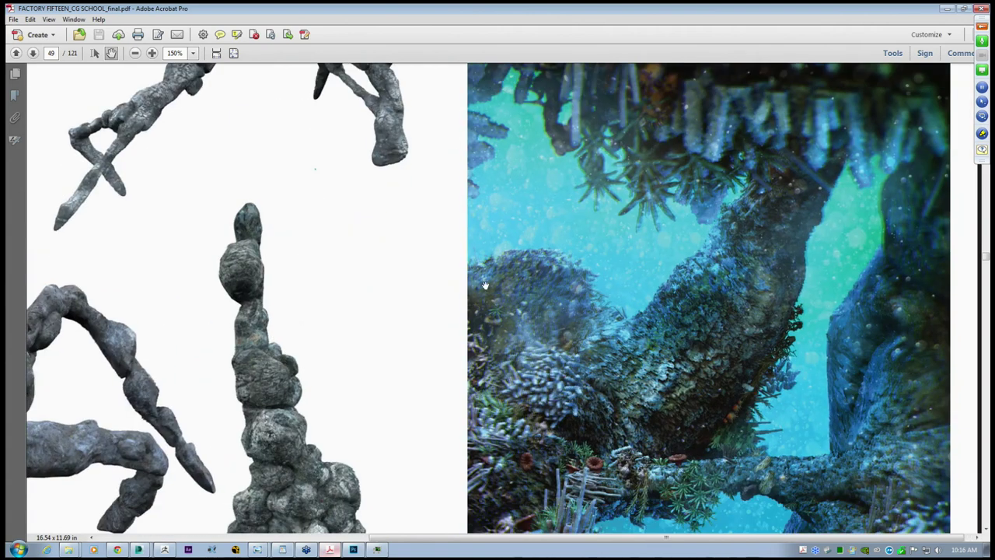
left_click_drag(318, 314, 487, 249)
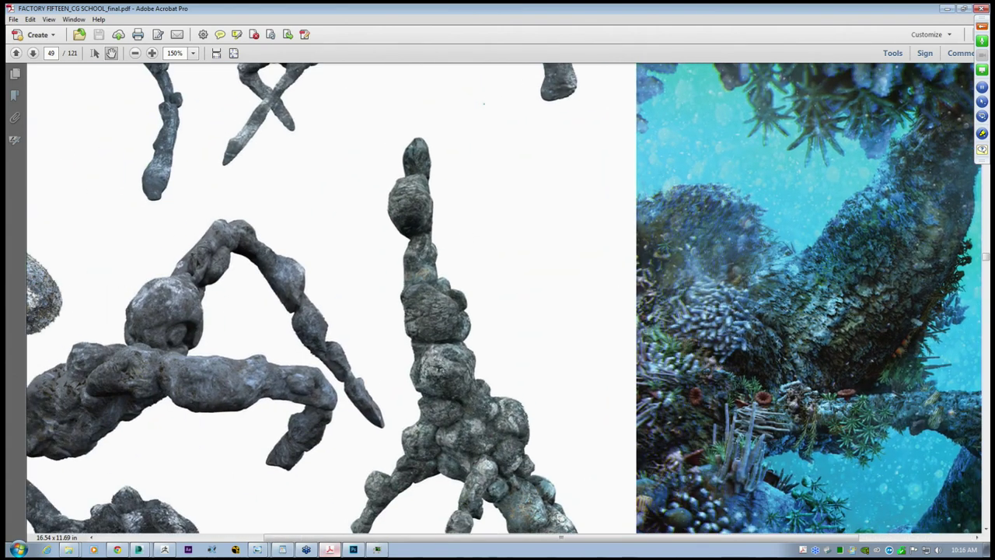
left_click(949, 9)
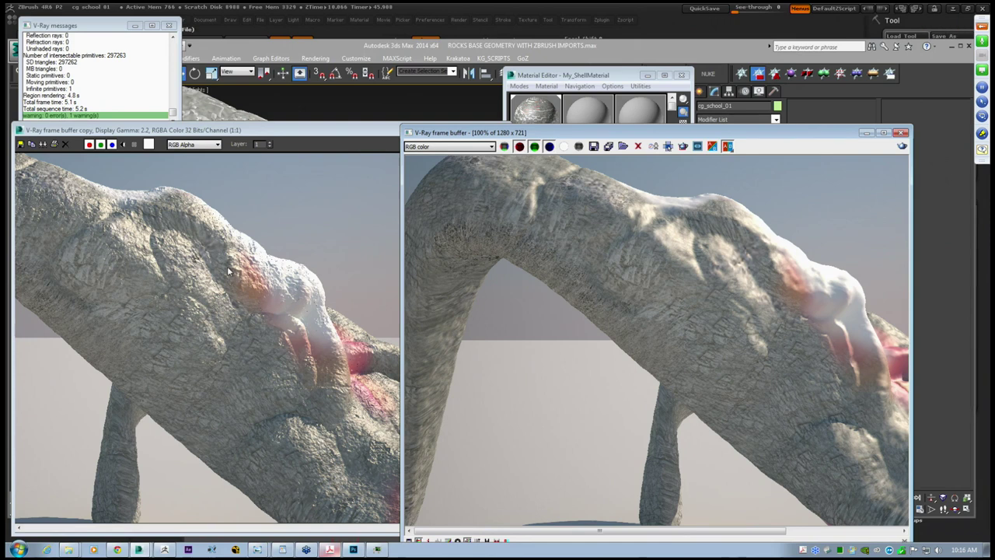
- Switch back to ZBrush and set the brush draw size to 131
left_click(948, 48)
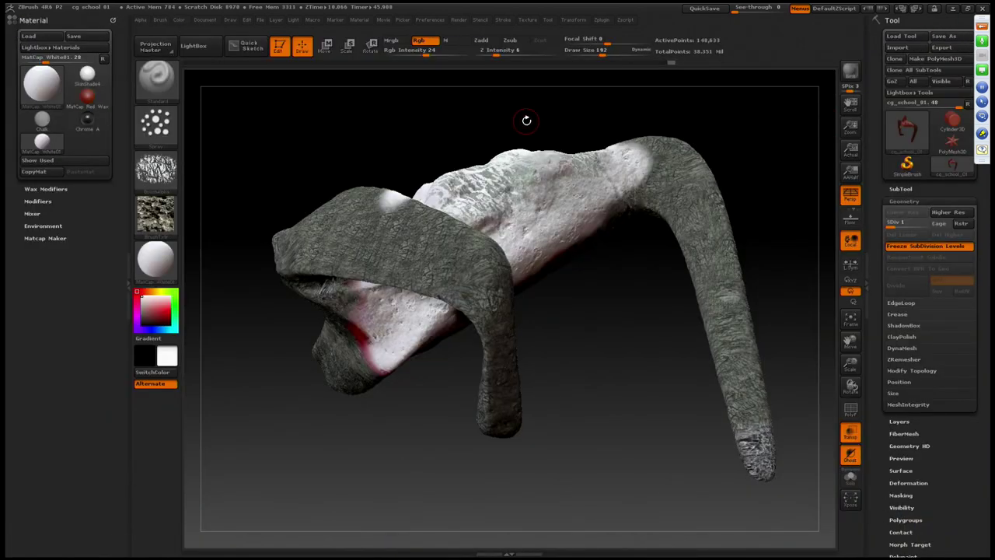
key("space")
left_click_drag(505, 109, 496, 110)
- Save the project over cg school 01.ZPR in DAY 01_ARTWORK\02_ASSET CREATION\02_UNDERWATER\01_ROCKS
left_click(268, 20)
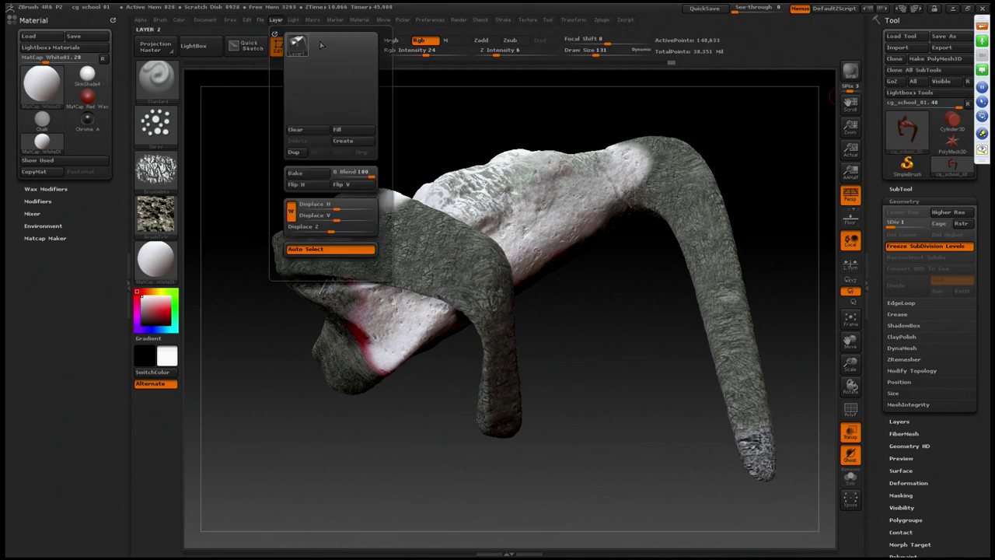
left_click(329, 44)
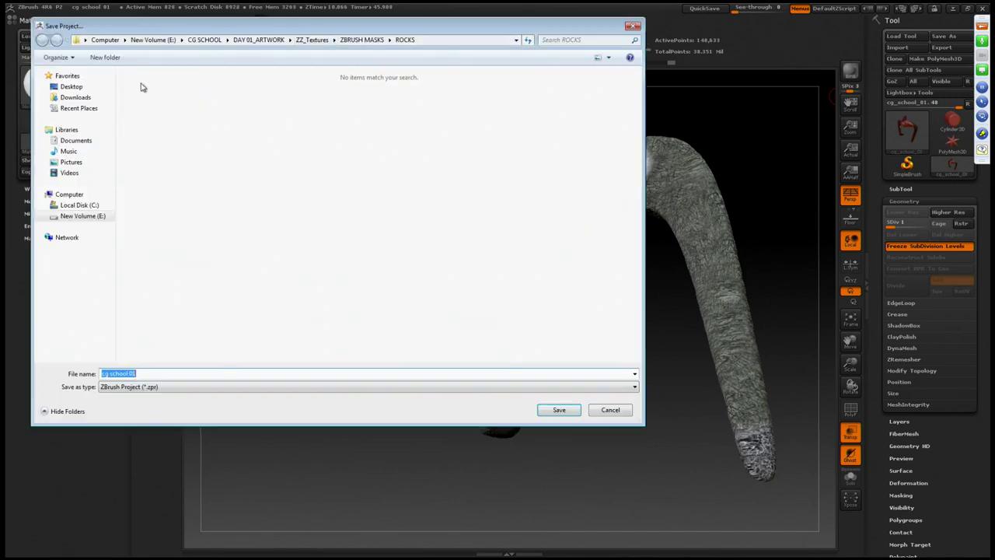
left_click(258, 40)
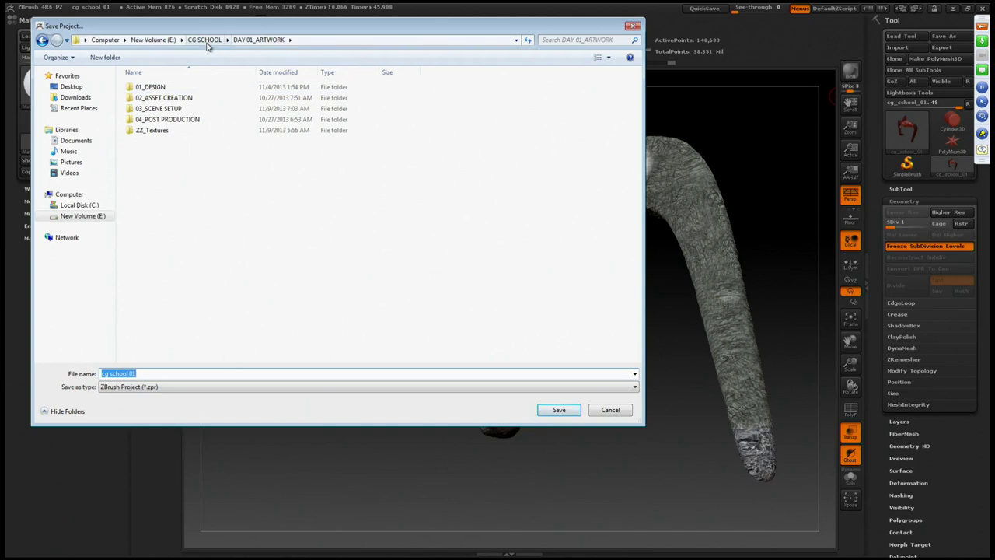
double_click(173, 99)
double_click(157, 100)
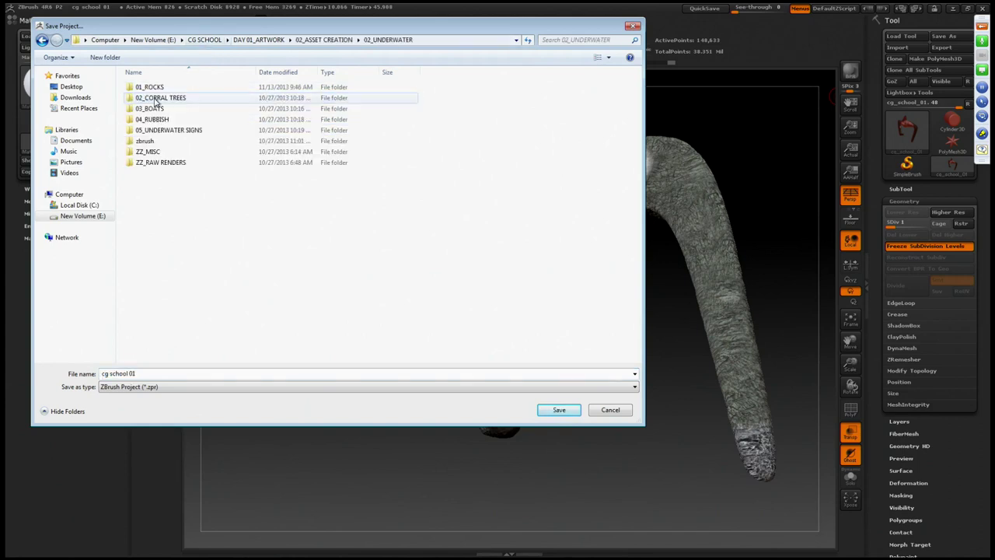
double_click(154, 88)
left_click(171, 88)
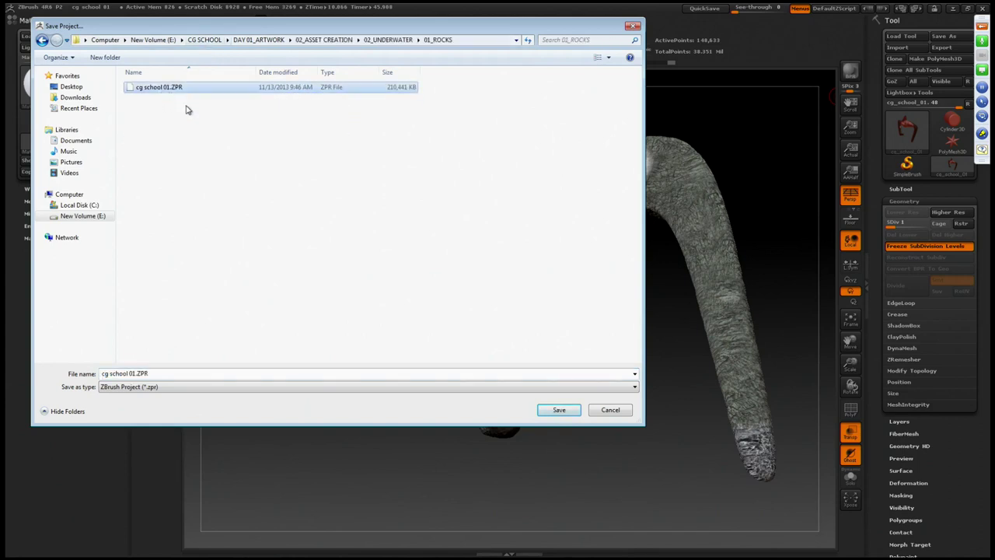
left_click(557, 410)
left_click(529, 281)
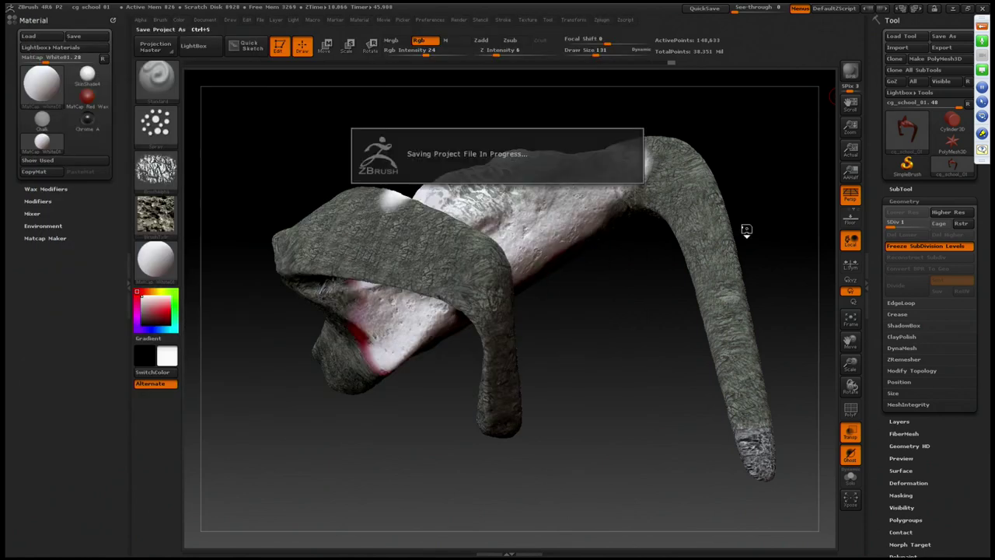
- Save the rock tool as a ZTool named "cg_school_01_ mask" in the 01_ROCKS folder
left_click(939, 36)
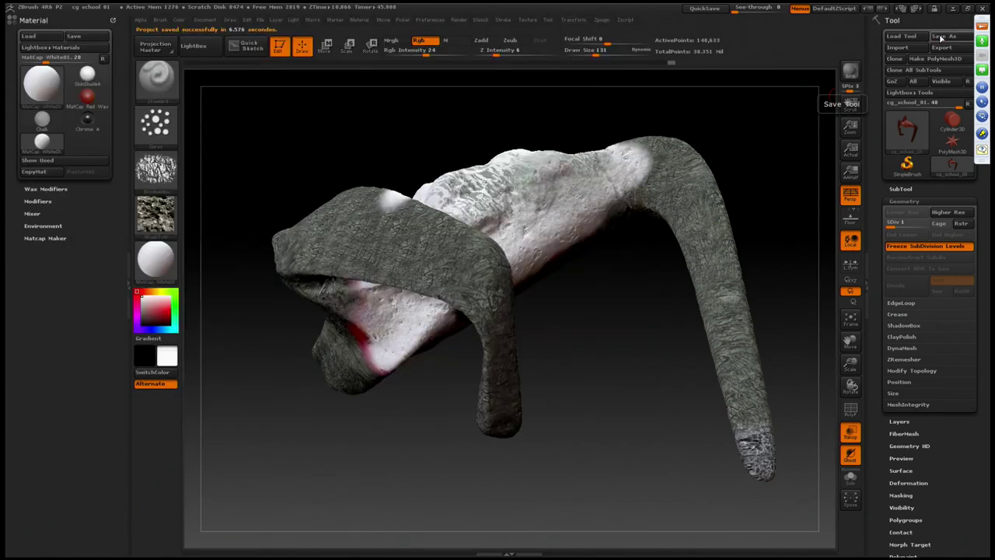
left_click(941, 37)
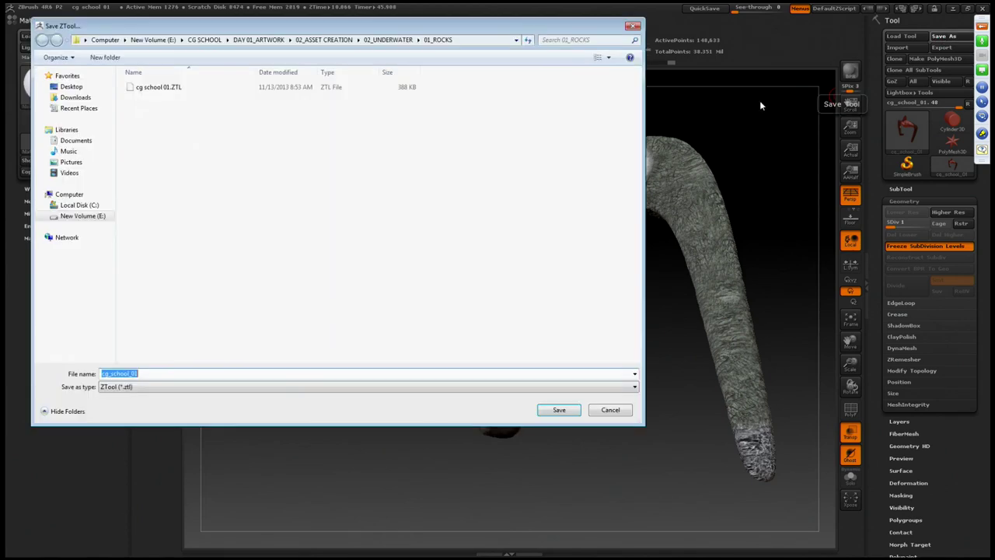
left_click_drag(279, 29, 370, 89)
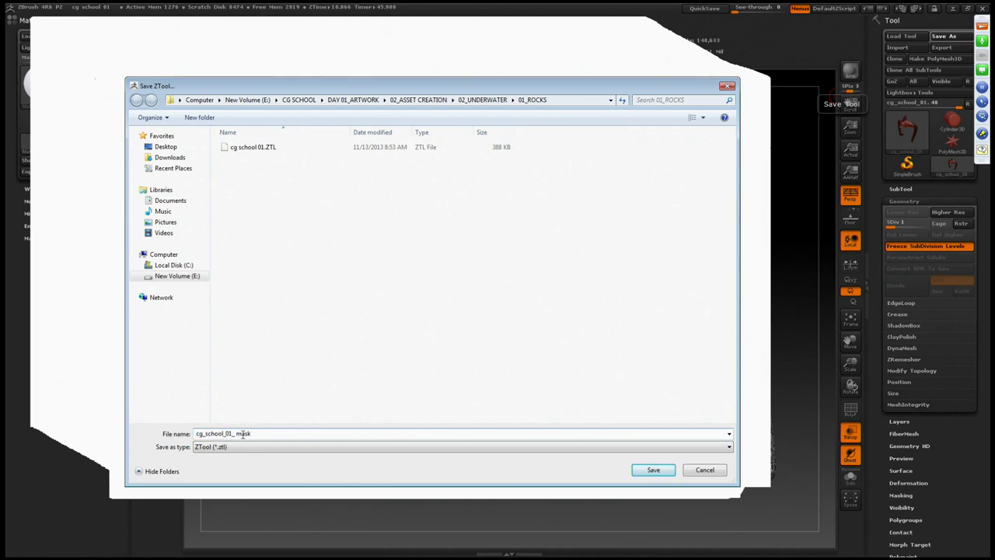
left_click(636, 470)
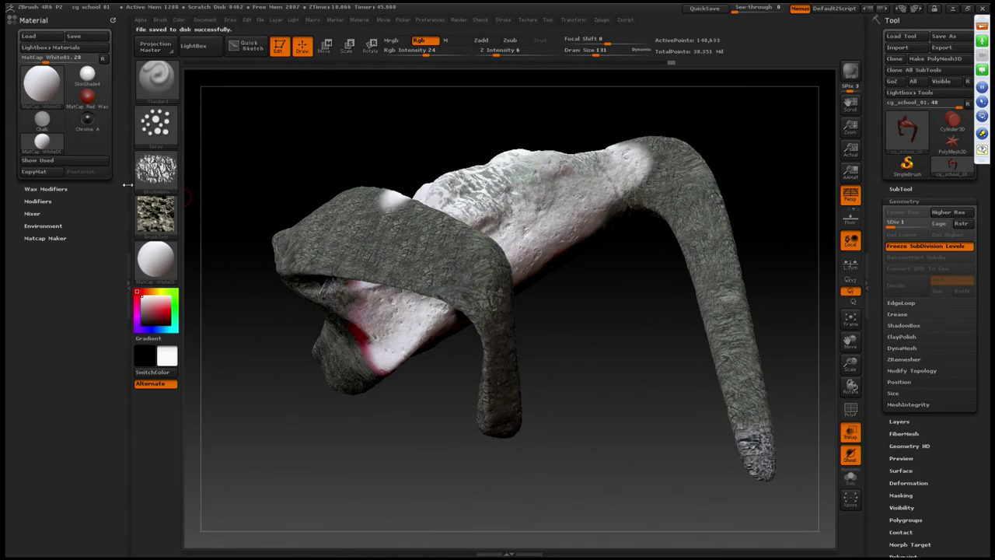
- Turn off the brush's texture and alpha
left_click(156, 177)
left_click(156, 216)
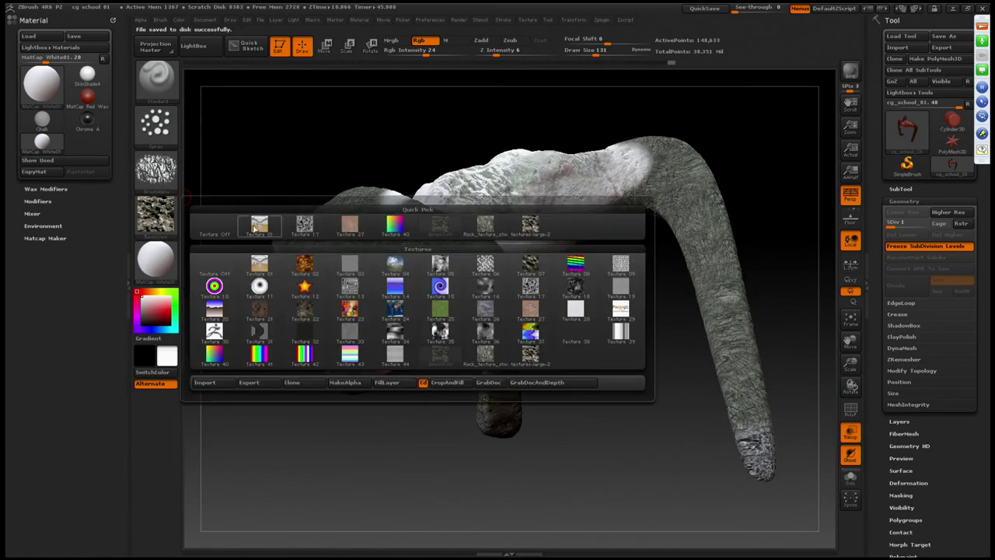
left_click(215, 225)
left_click(156, 172)
left_click(213, 187)
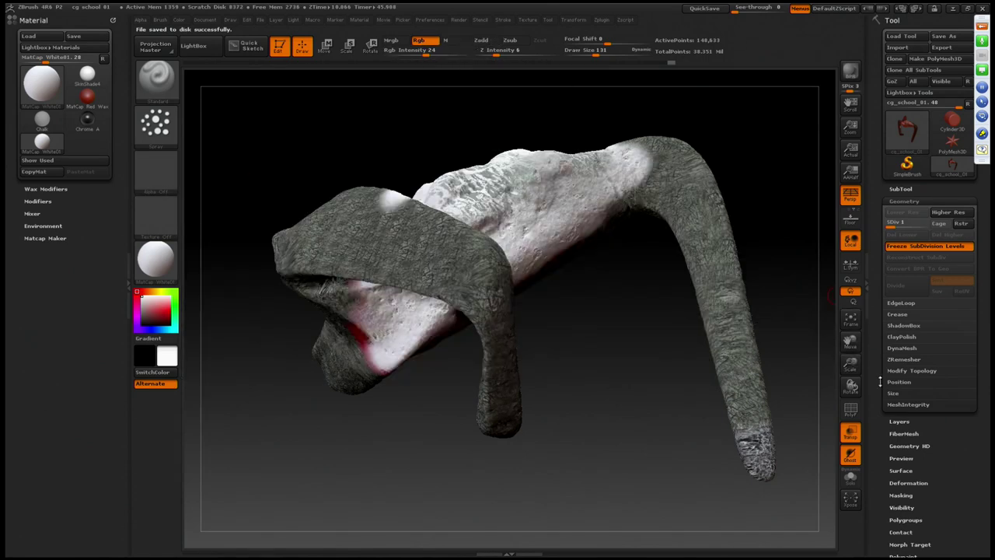
left_click_drag(880, 380, 889, 349)
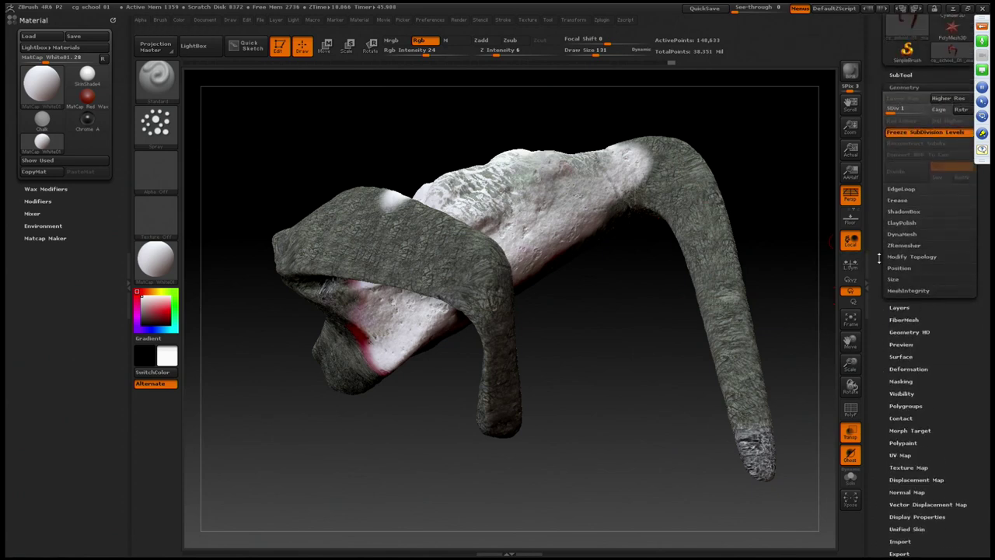
left_click_drag(879, 259, 880, 265)
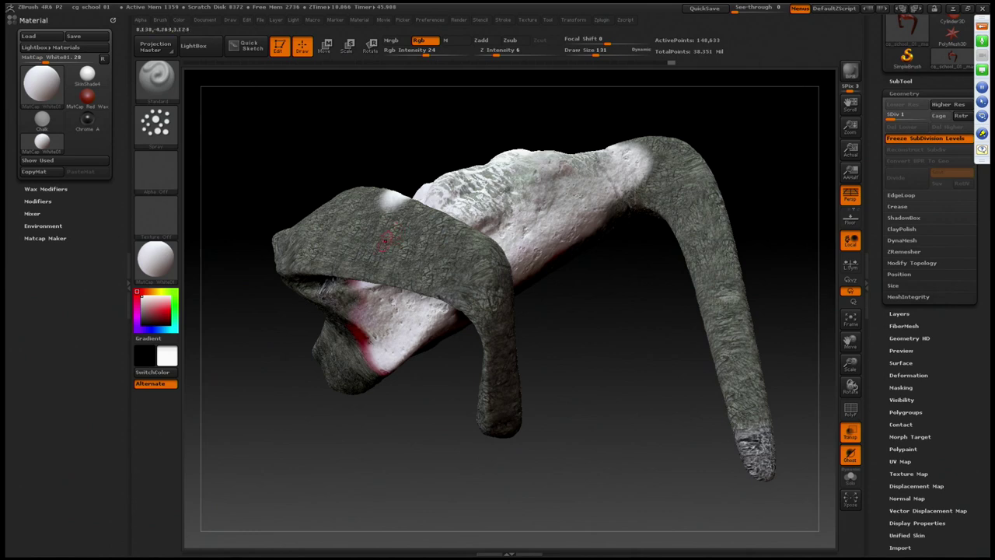
- Switch to the ROCKS window in Windows Explorer and browse to C:\Users\Public\Pixologic\GoZProjects\Default
key("super")
left_click(68, 549)
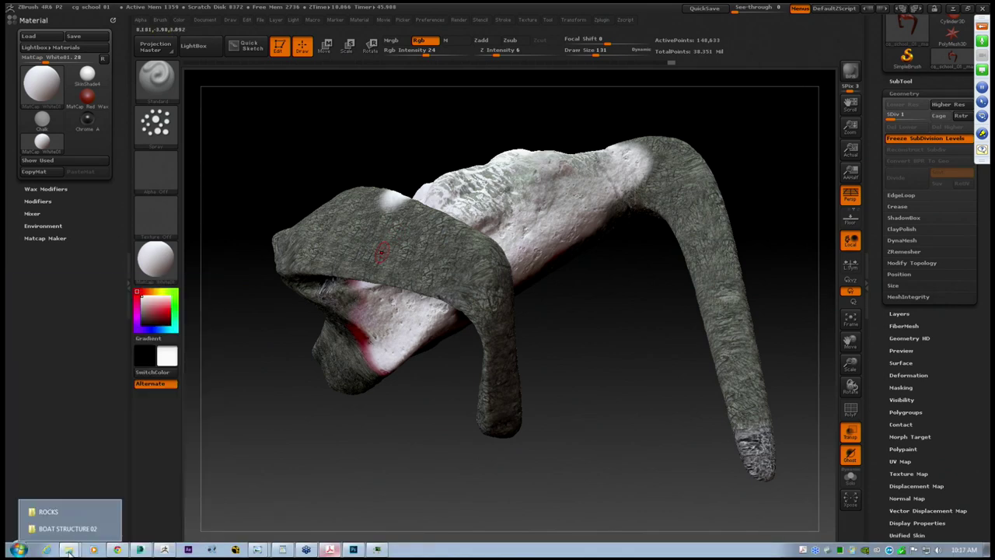
left_click(66, 513)
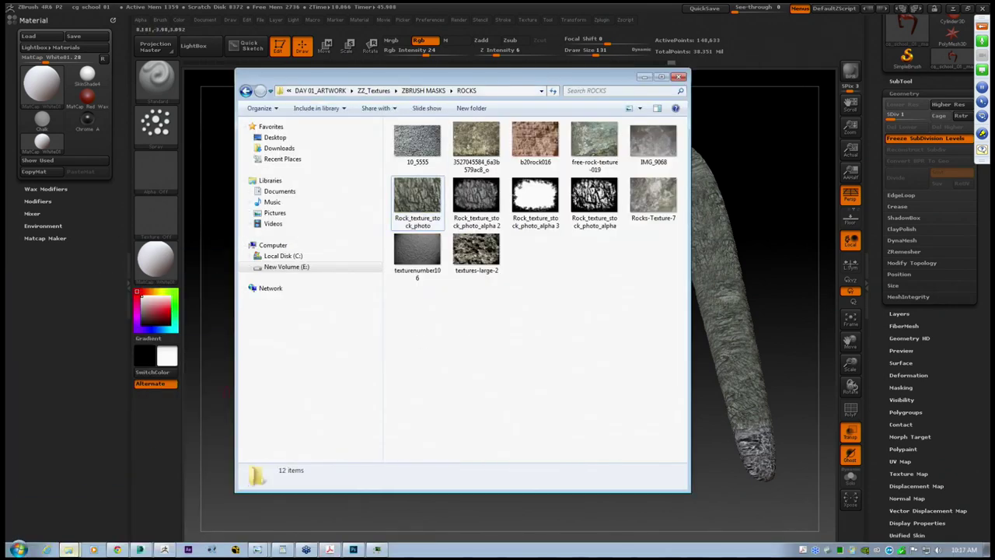
left_click_drag(462, 78, 488, 105)
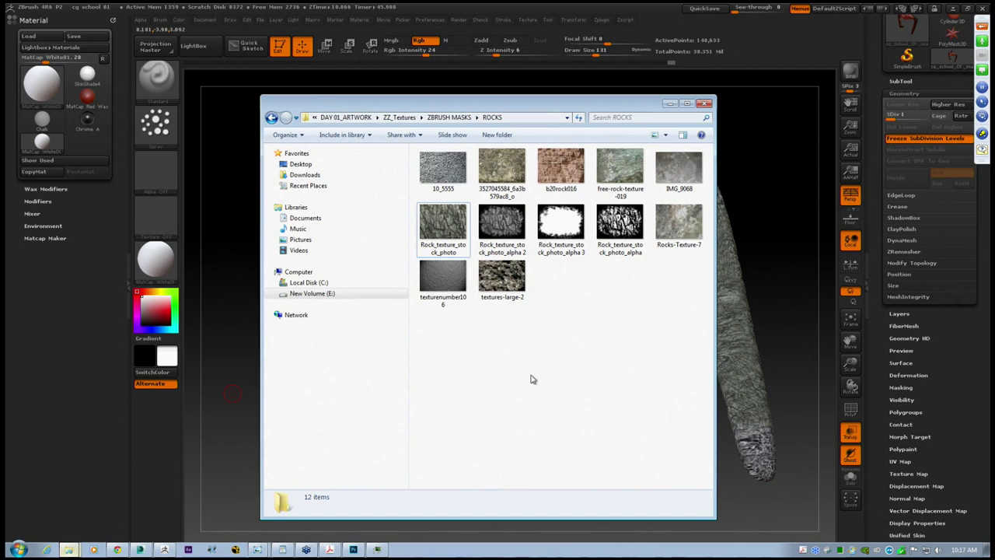
left_click(309, 283)
double_click(457, 220)
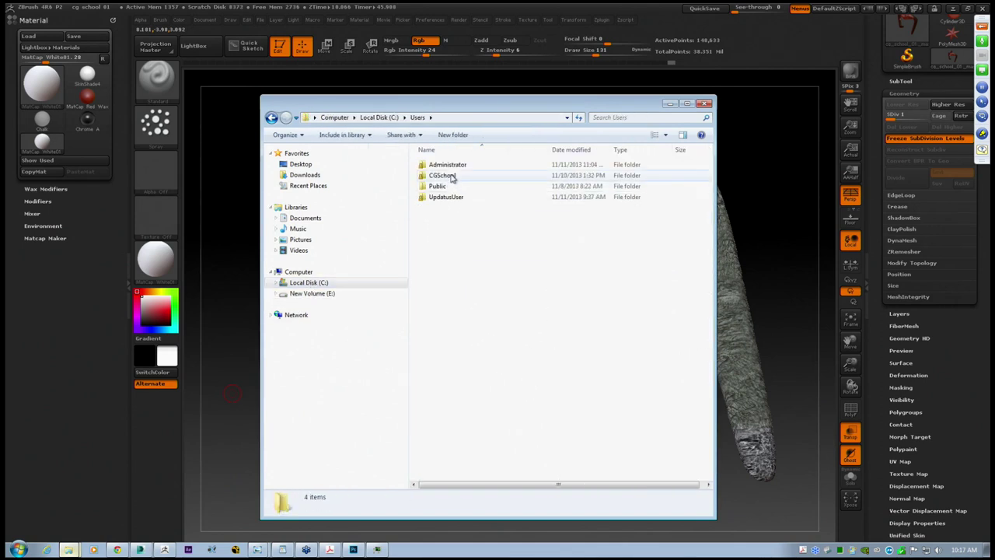
double_click(447, 186)
double_click(447, 166)
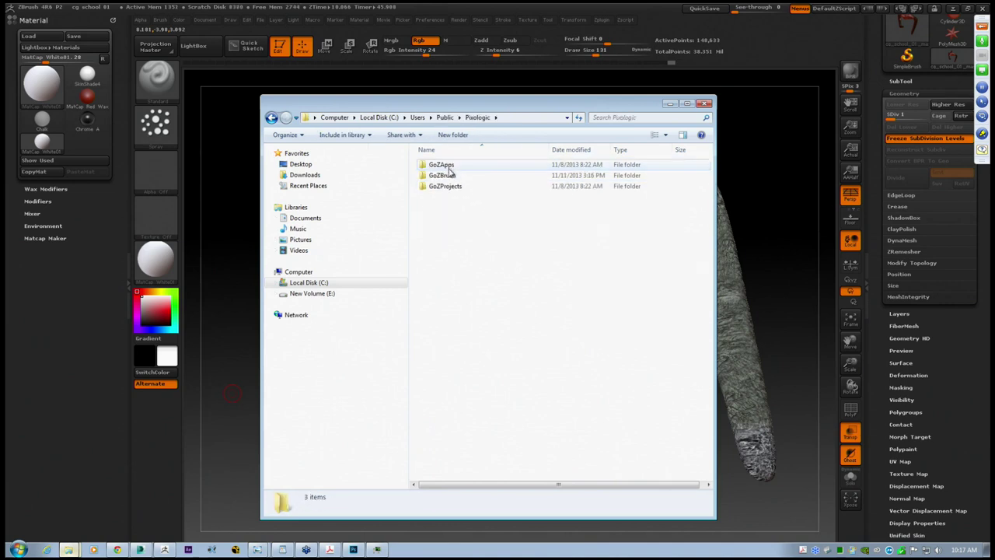
double_click(446, 186)
double_click(451, 167)
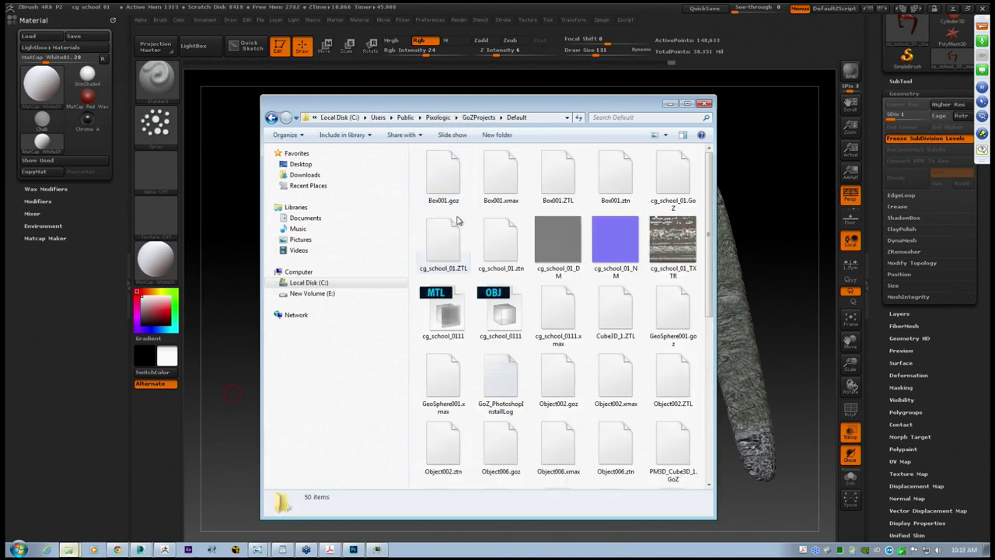
- Maximize the Default folder window and examine the exported cg_school_0111 XMAX, OBJ and MTL files and the cg_school_01_TXTR map
scroll(622, 241, "down", 5)
scroll(622, 249, "up", 5)
scroll(622, 233, "down", 5)
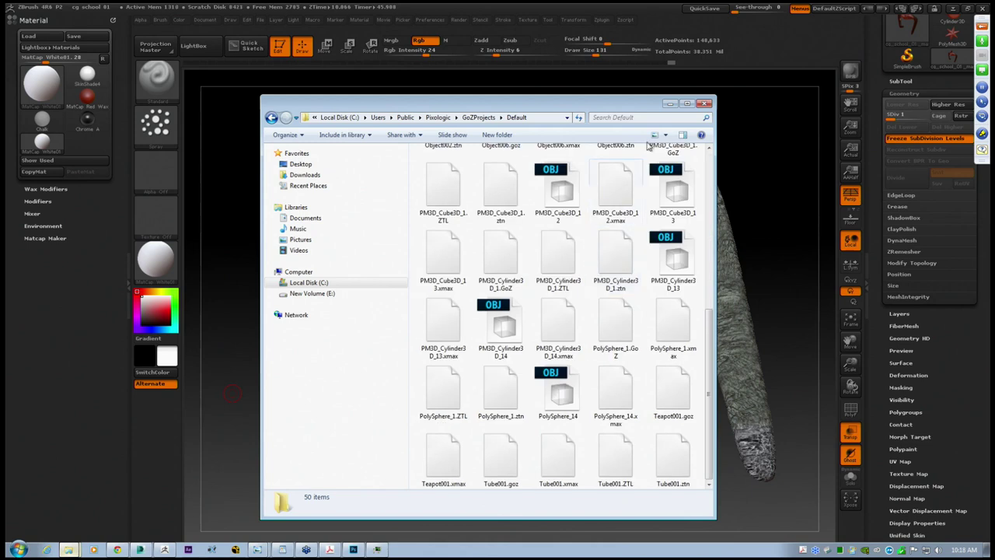
left_click(686, 104)
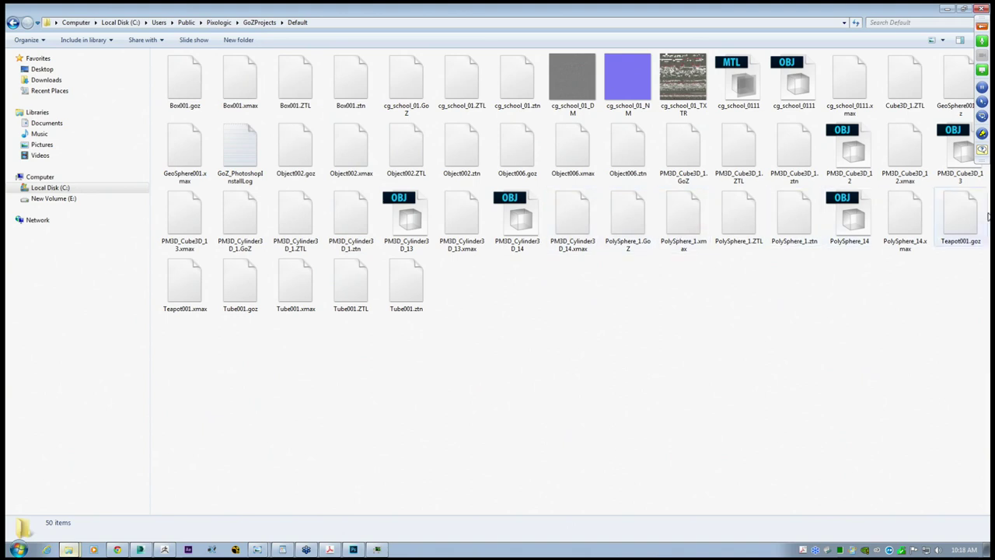
left_click(942, 43)
left_click(801, 287)
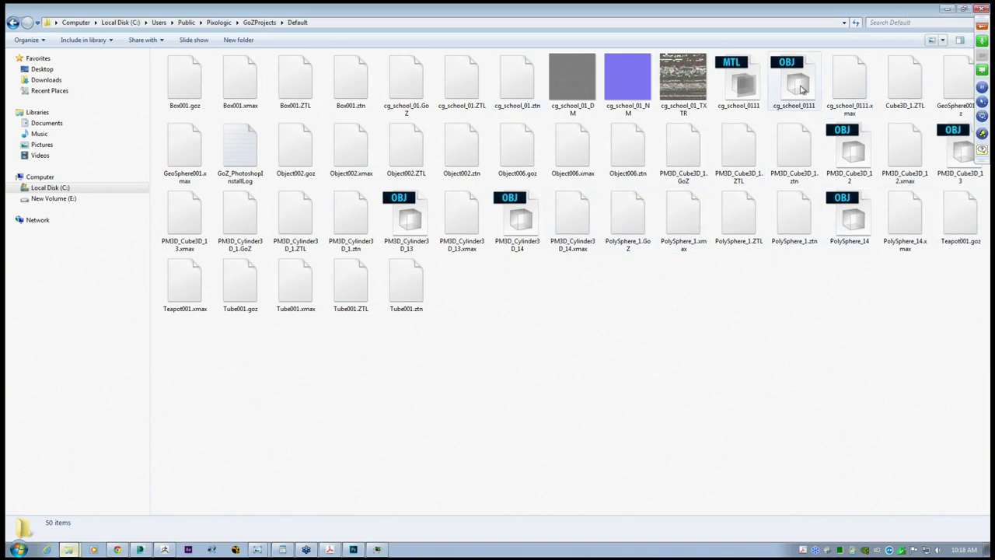
left_click(855, 95)
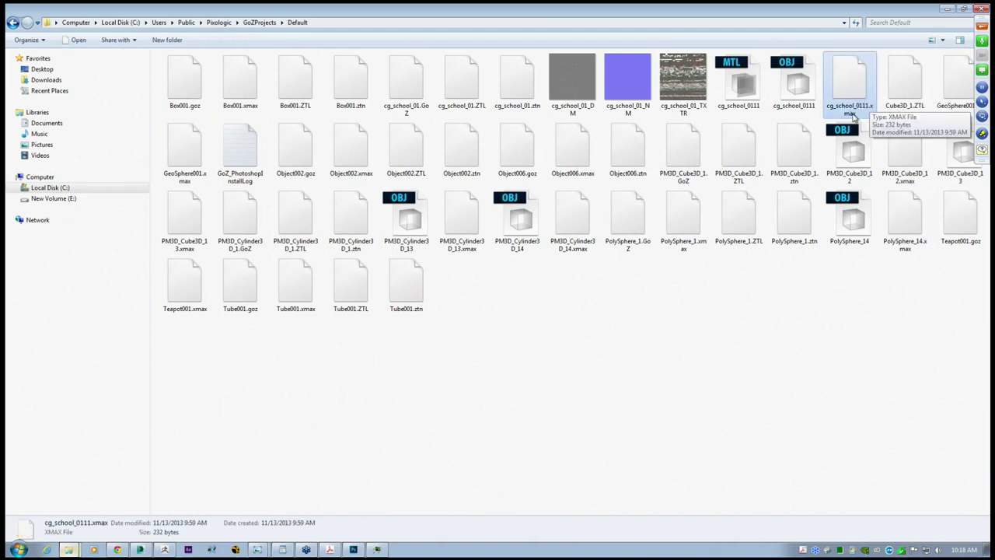
left_click(814, 95)
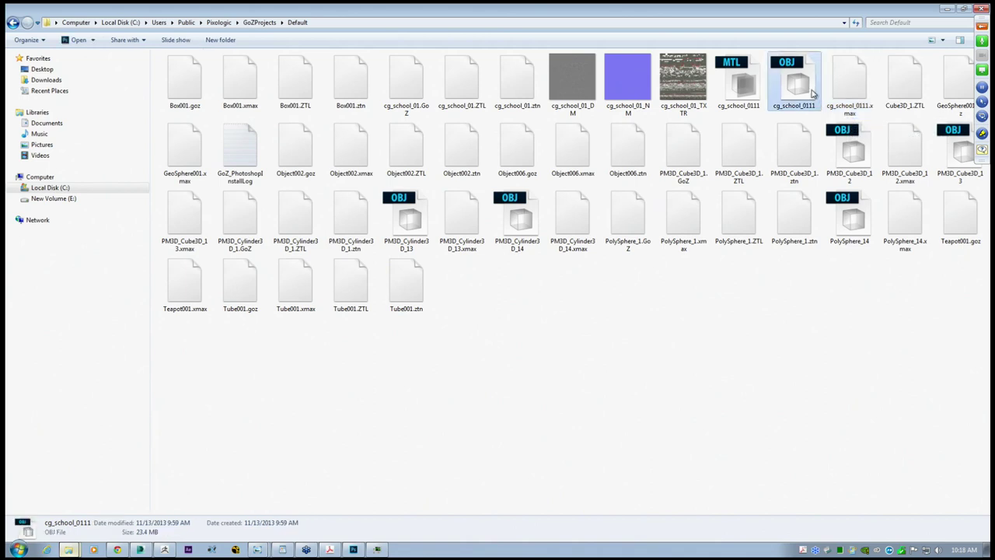
left_click(745, 84)
left_click(684, 87)
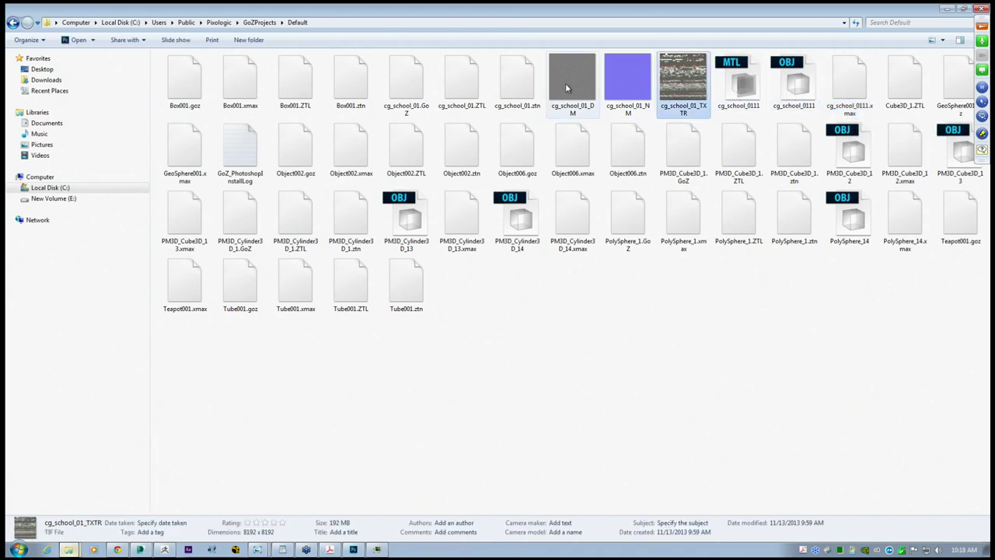
- Cut the three map files cg_school_01_DM, cg_school_01_NM and cg_school_01_TXTR from the Default folder
left_click(566, 83)
left_click(669, 91, "shift")
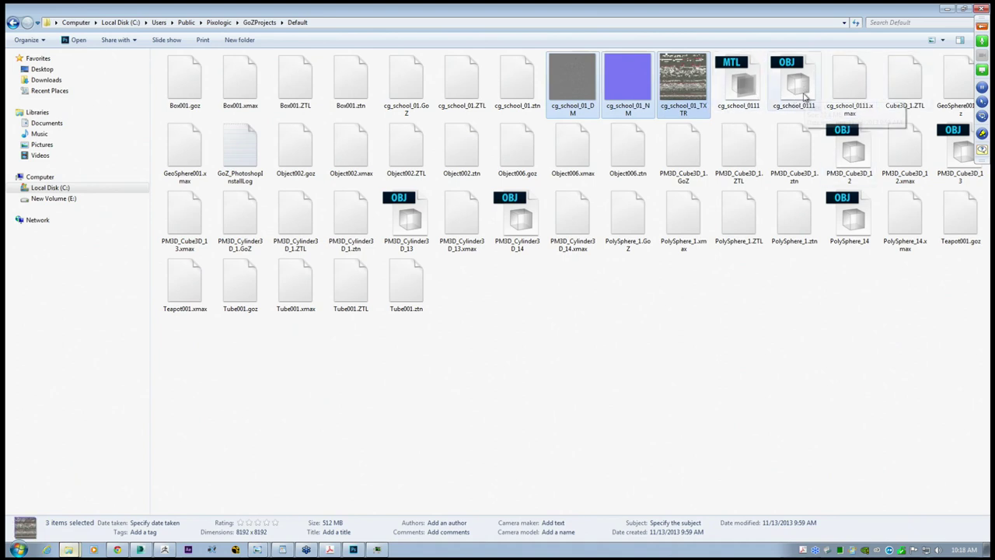
right_click(685, 81)
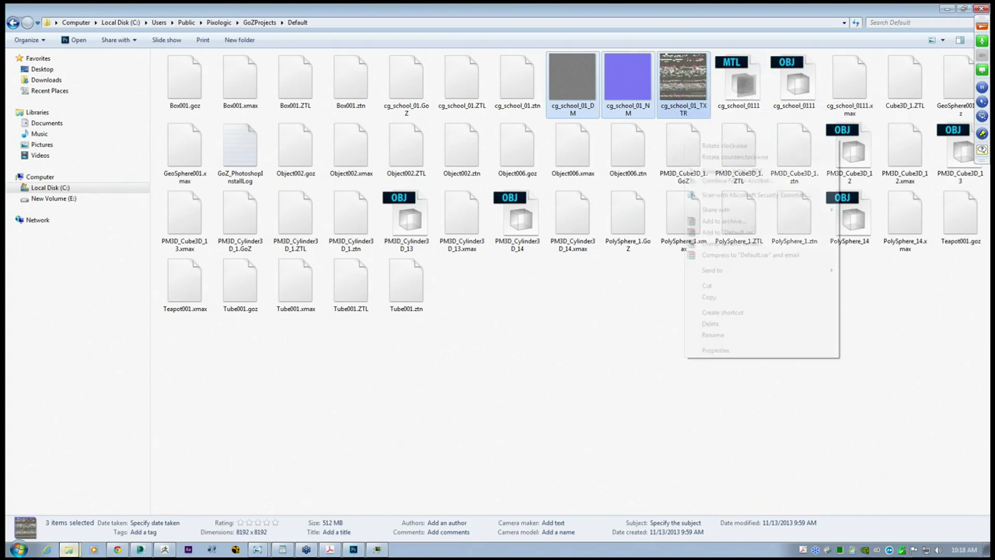
left_click(709, 286)
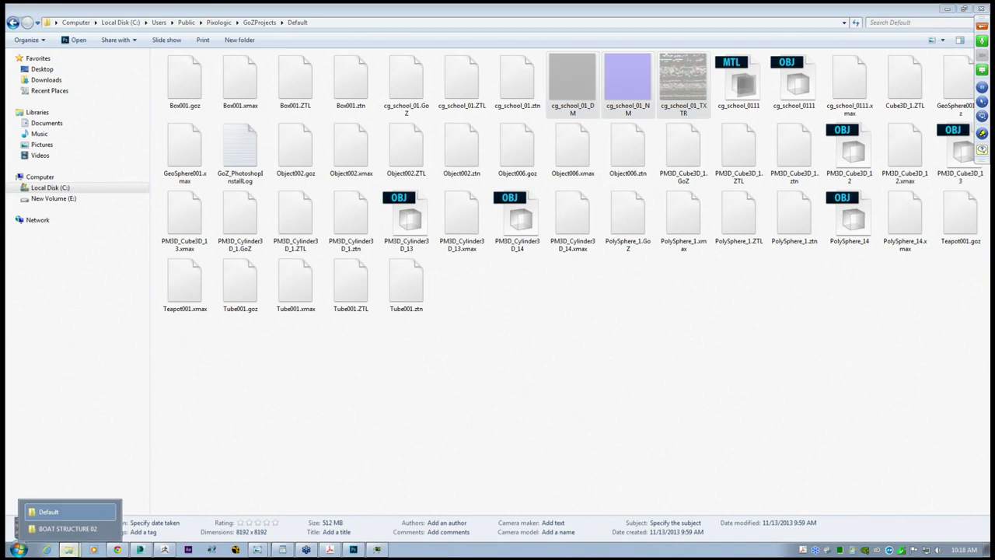
- Switch to the BOAT STRUCTURE 02 window, browse to DAY 01_ARTWORK\ZZ_Textures\UNDERWATER\ROCKS and maximize it
left_click(74, 536)
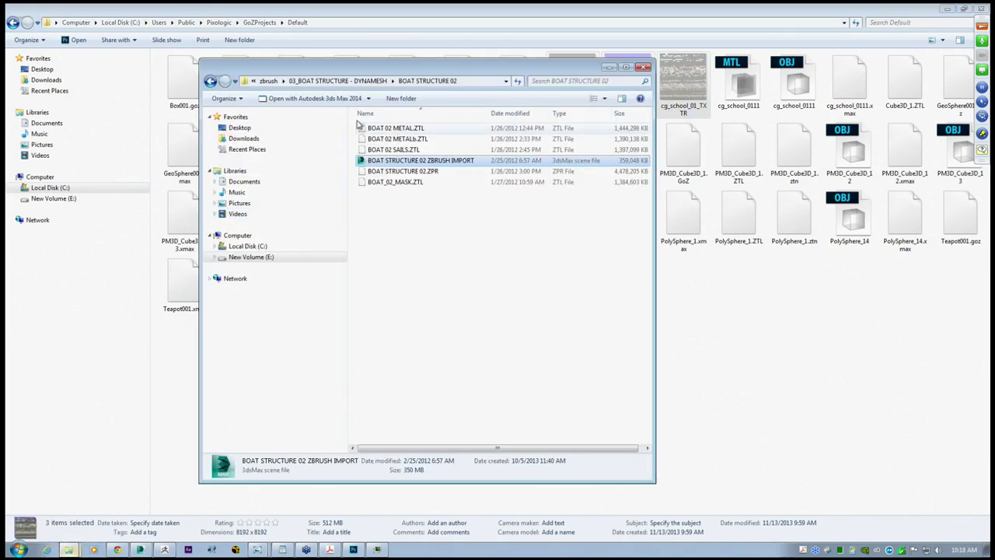
left_click(273, 81)
left_click(422, 177)
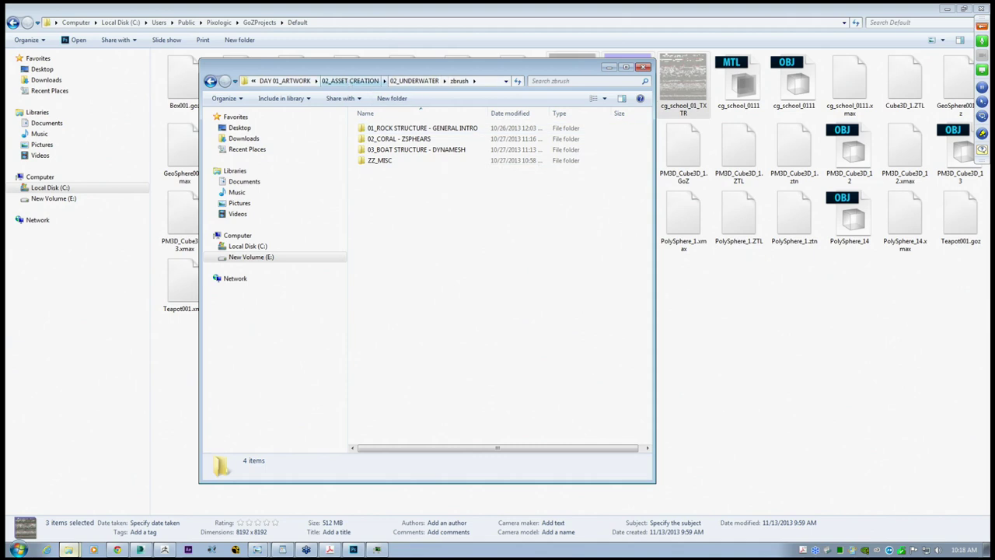
left_click(286, 81)
double_click(393, 166)
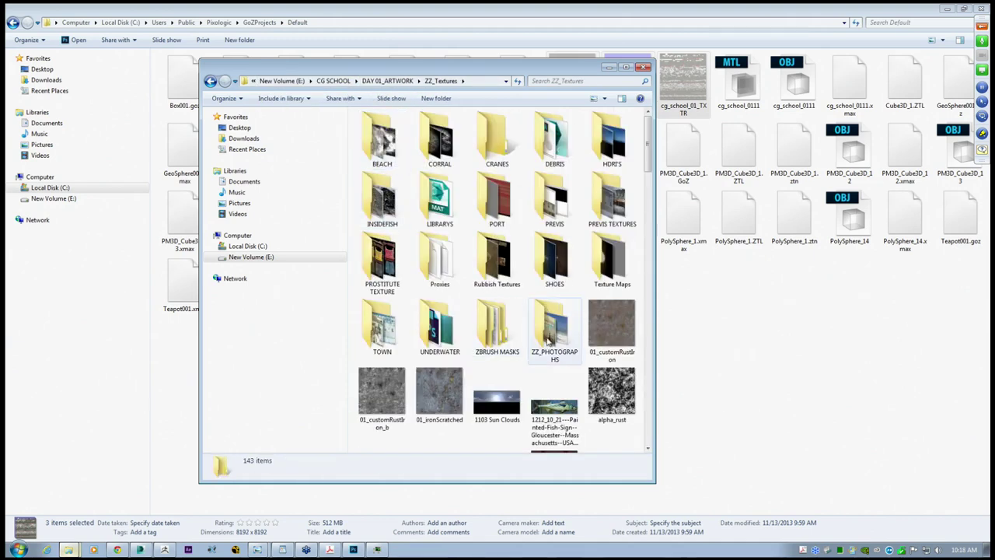
double_click(440, 326)
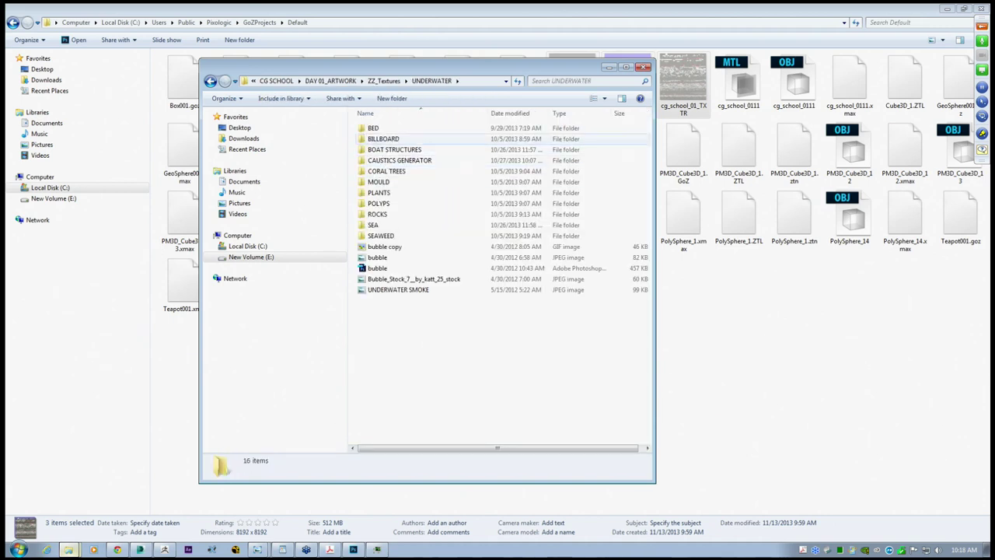
left_click(381, 215)
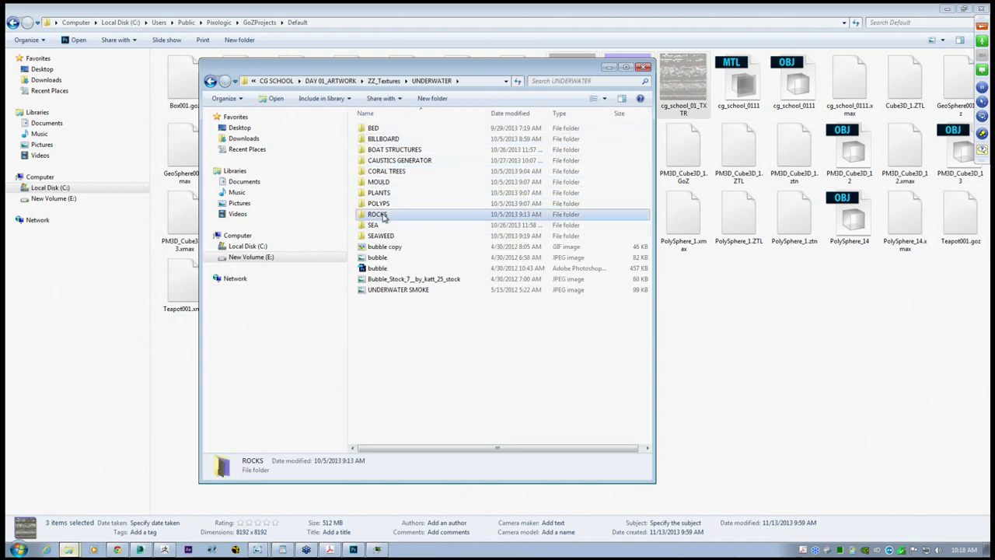
double_click(381, 215)
scroll(513, 258, "down", 3)
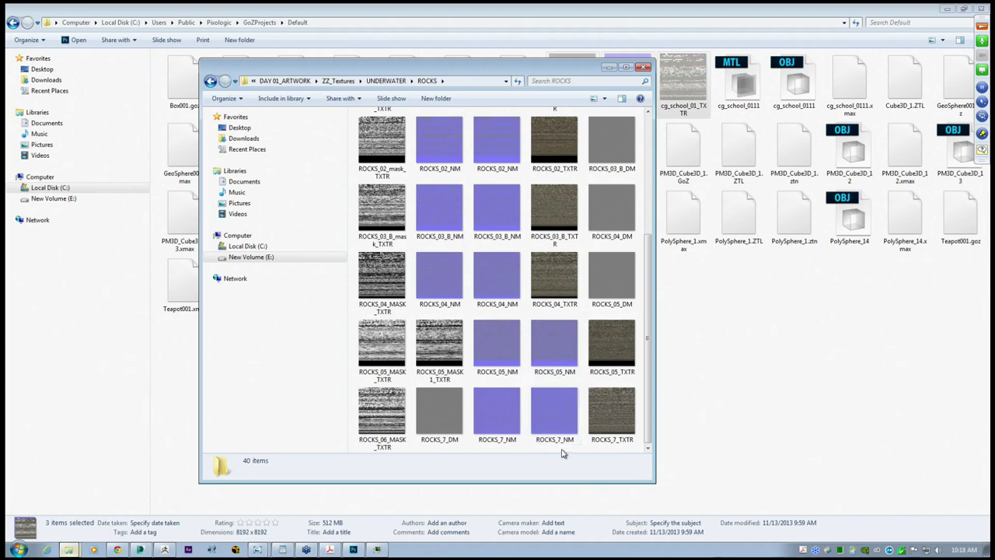
left_click(626, 66)
- Create a new folder named cg school inside the ROCKS textures folder
right_click(467, 311)
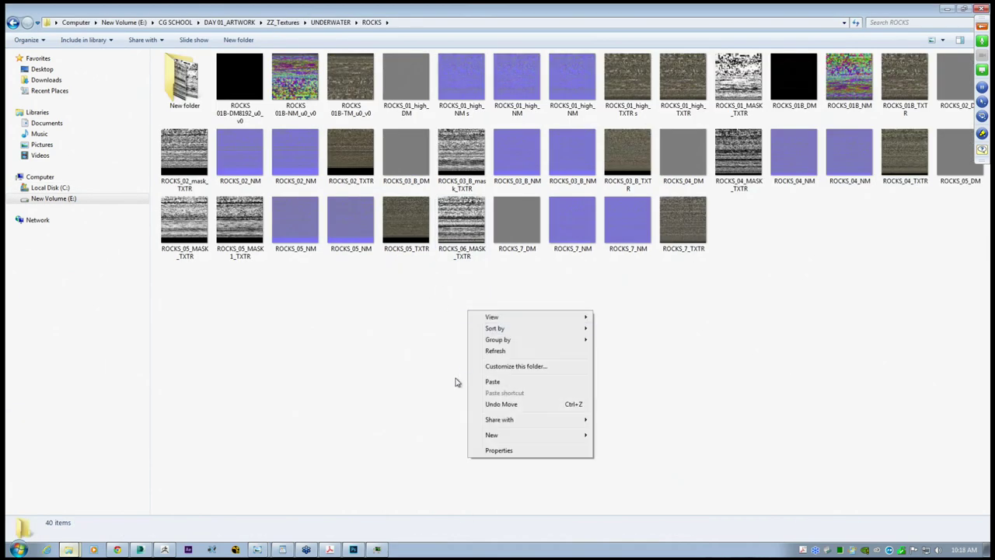
mouse_move(497, 435)
left_click(621, 318)
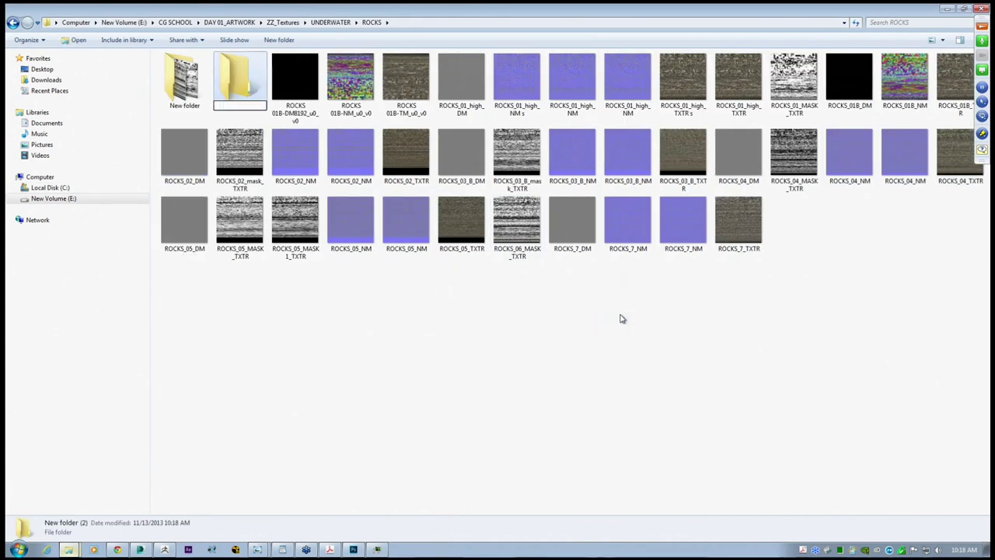
type("cg school")
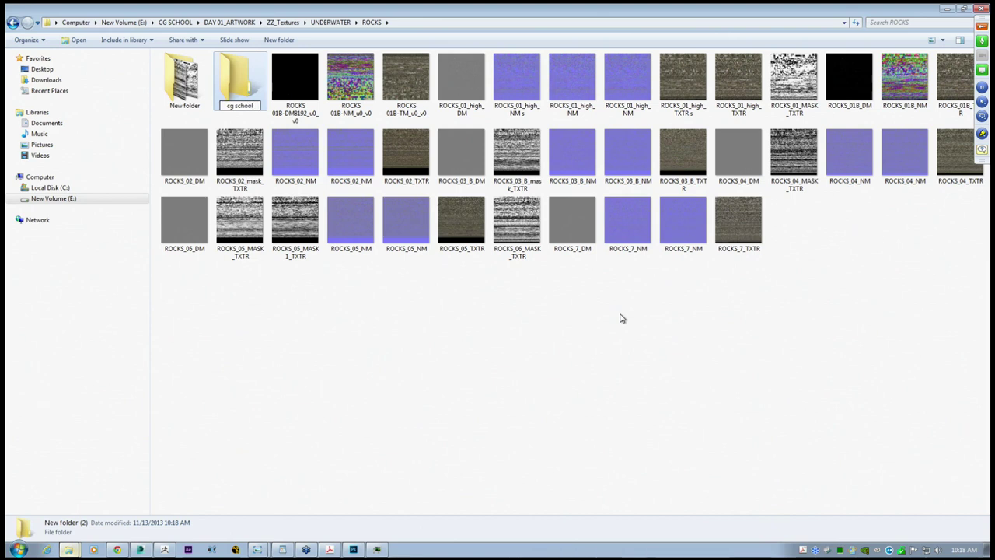
key("Return")
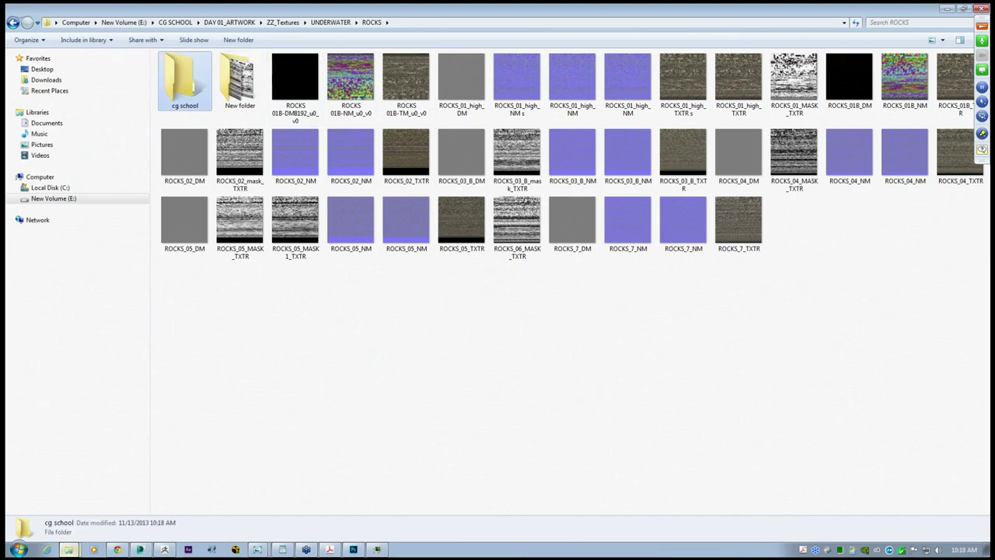
- Paste the three cut map files into the cg school folder
double_click(186, 81)
right_click(278, 262)
left_click(299, 329)
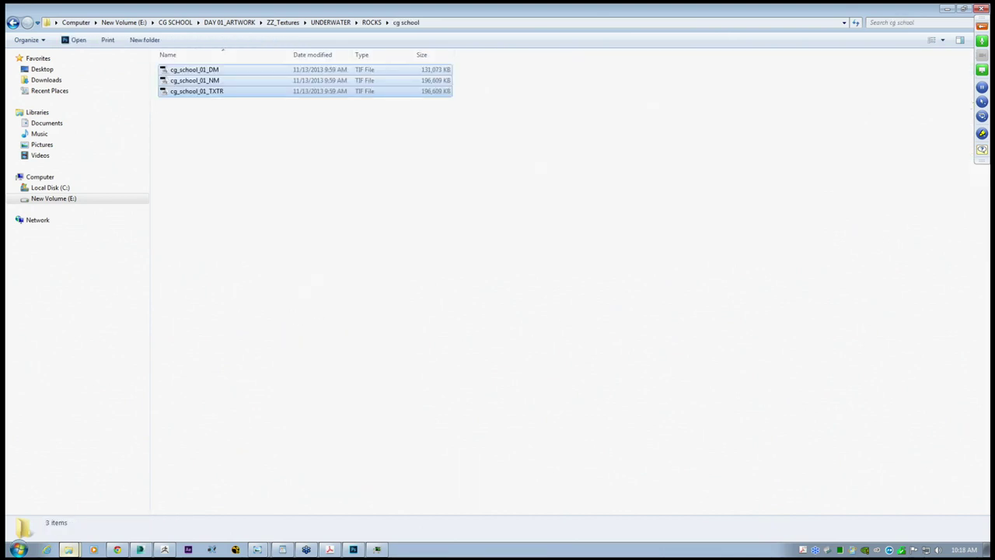
left_click(341, 214)
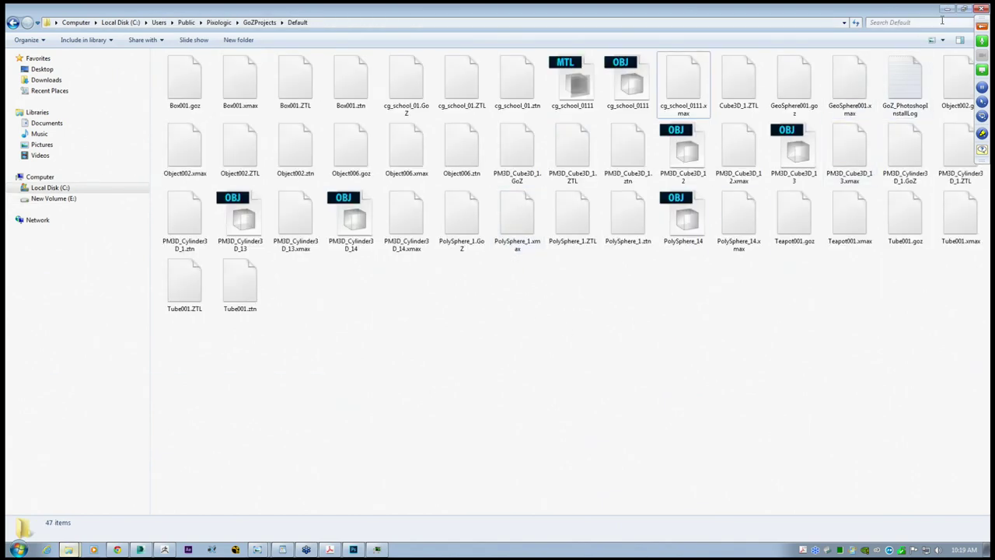
- Return to ZBrush and turn off the rock's texture map display so its polypaint can be edited
left_click(947, 8)
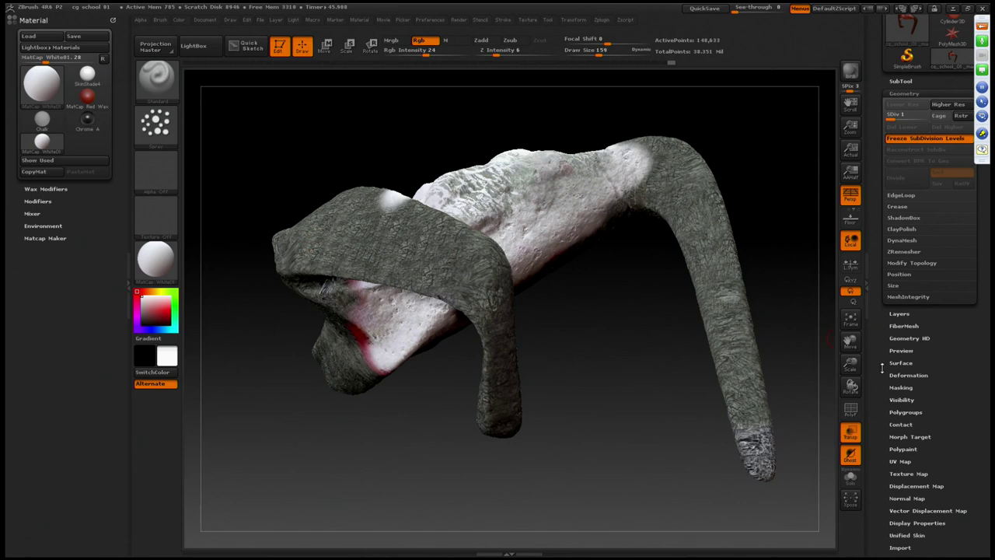
left_click(904, 93)
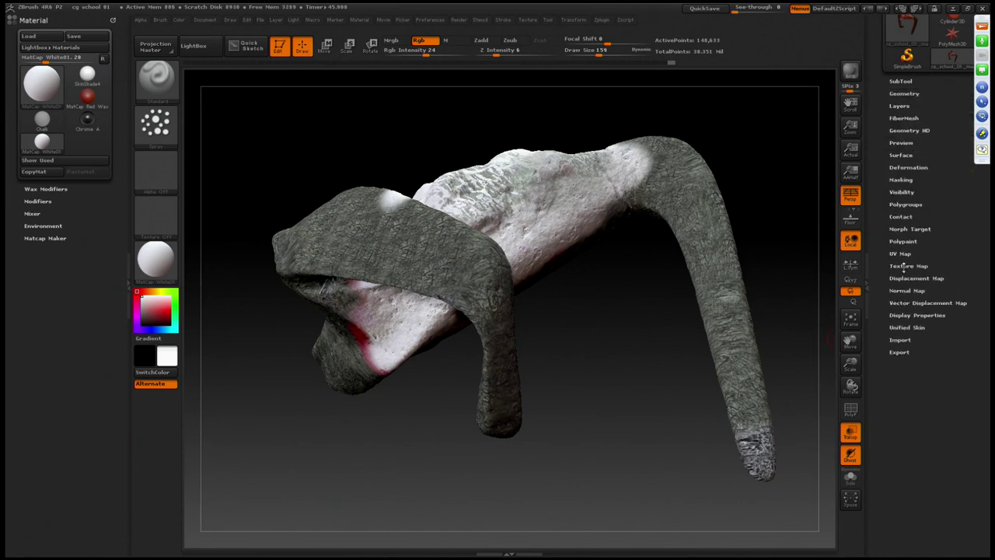
left_click(904, 241)
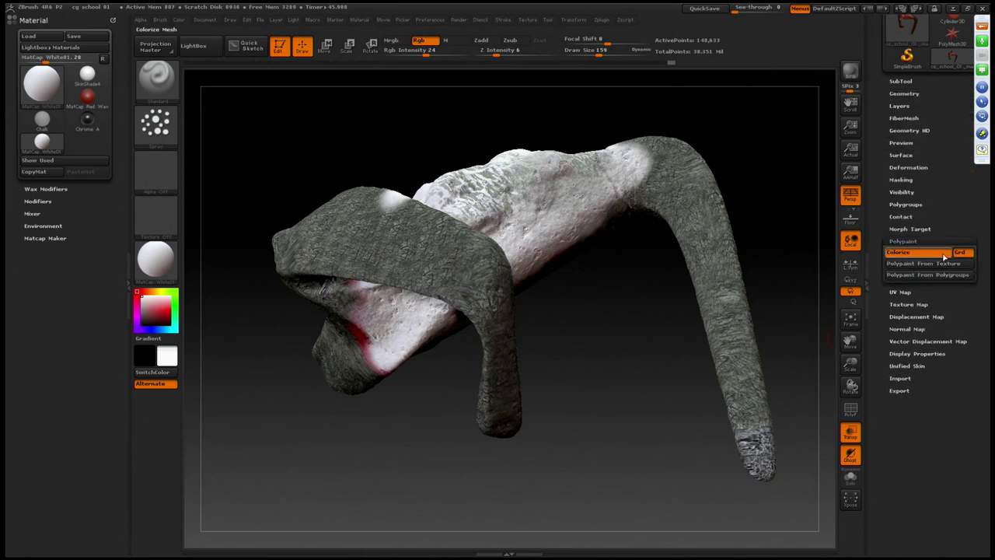
left_click(906, 304)
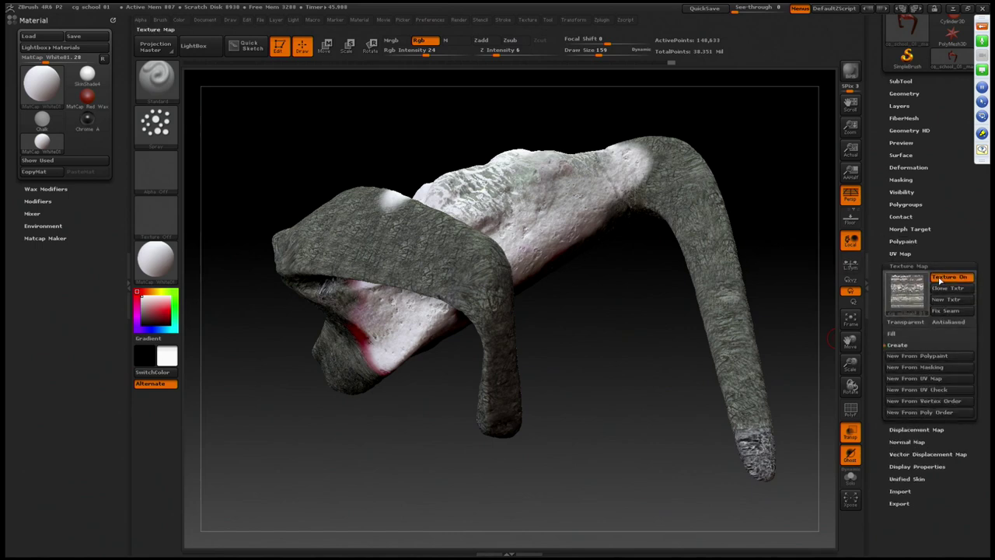
left_click(945, 278)
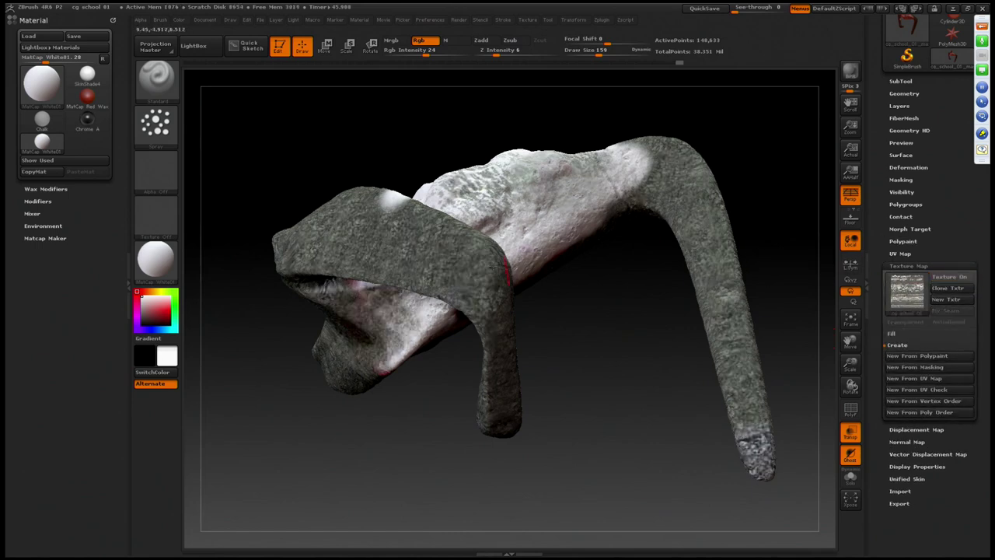
- Paint white over the rock's front ledge and change the brush stroke to Dots
mouse_move(400, 247)
left_mouse_down()
mouse_move(482, 268)
mouse_move(442, 293)
left_mouse_up()
mouse_move(381, 283)
left_mouse_down()
mouse_move(334, 233)
mouse_move(373, 222)
mouse_move(397, 272)
left_mouse_up()
left_click(155, 125)
left_click(214, 135)
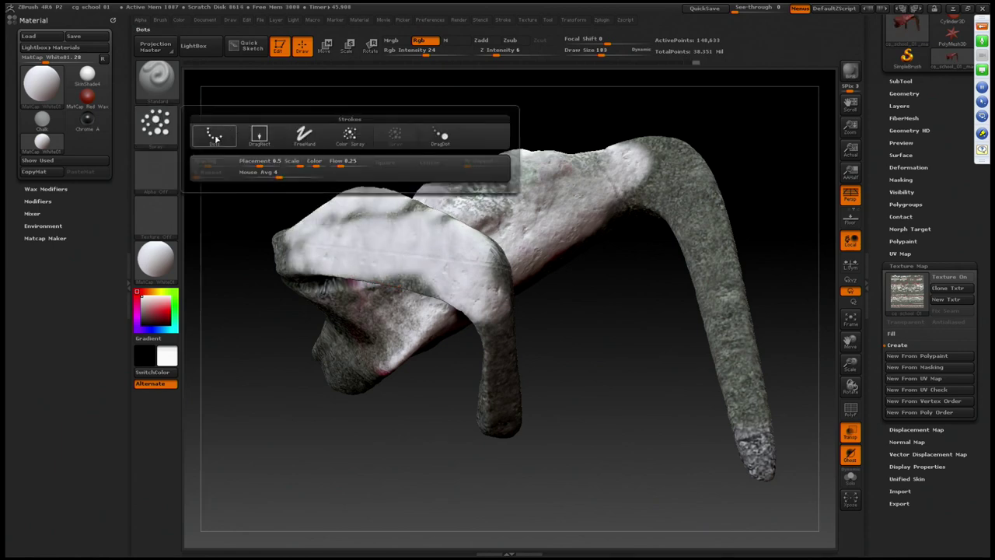
- Enlarge the brush to about 800, set Focal Shift to -75 and paint the lower front and upper body white
key("bracketright")
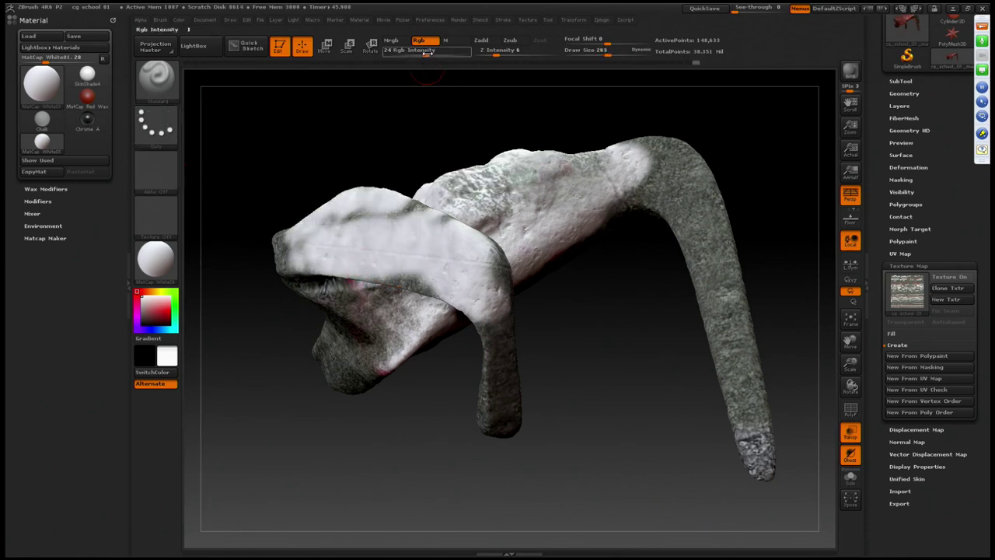
key("bracketright")
key("bracketright")
mouse_move(362, 240)
left_mouse_down()
mouse_move(403, 320)
mouse_move(355, 355)
mouse_move(321, 328)
left_mouse_up()
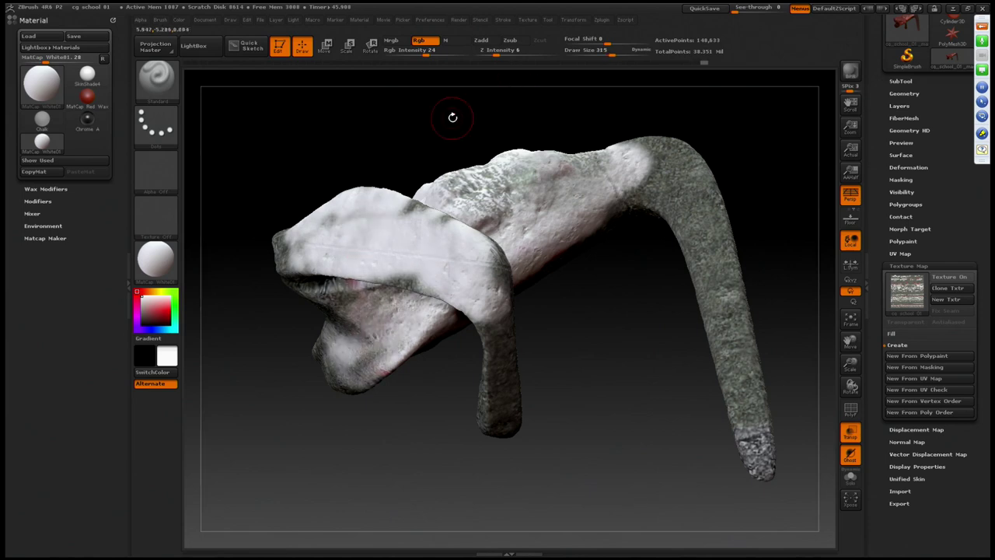
mouse_move(583, 49)
left_mouse_down()
mouse_move(605, 44)
mouse_move(575, 44)
left_mouse_up()
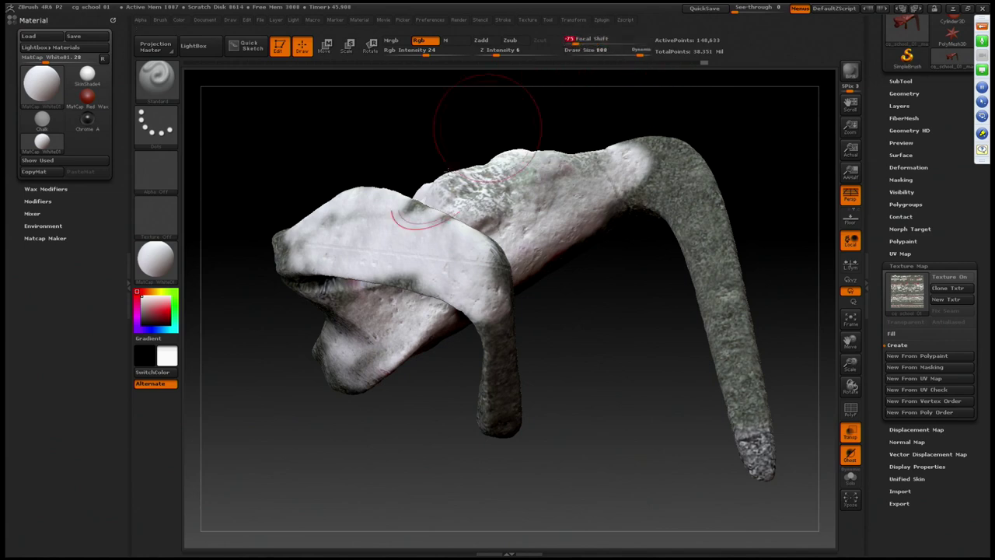
mouse_move(382, 213)
left_mouse_down()
mouse_move(342, 343)
mouse_move(498, 195)
mouse_move(653, 179)
mouse_move(699, 233)
left_mouse_up()
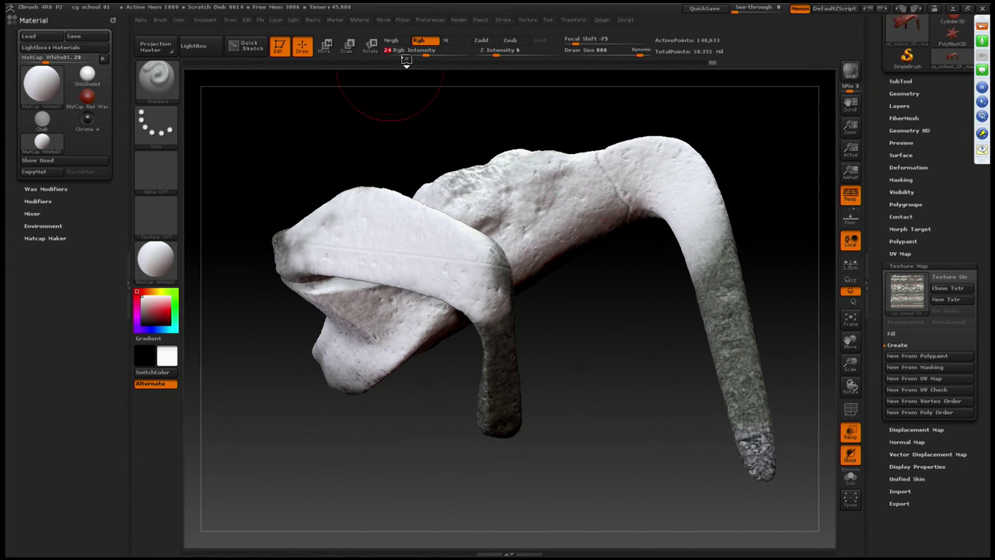
- Set Rgb Intensity to 100 and paint the long leg and the rock's far side solid white
left_click_drag(430, 50, 471, 50)
left_click_drag(661, 167, 763, 462)
mouse_move(661, 225)
left_mouse_down()
mouse_move(505, 424)
mouse_move(295, 257)
mouse_move(544, 171)
mouse_move(342, 373)
mouse_move(290, 353)
mouse_move(347, 365)
left_mouse_up()
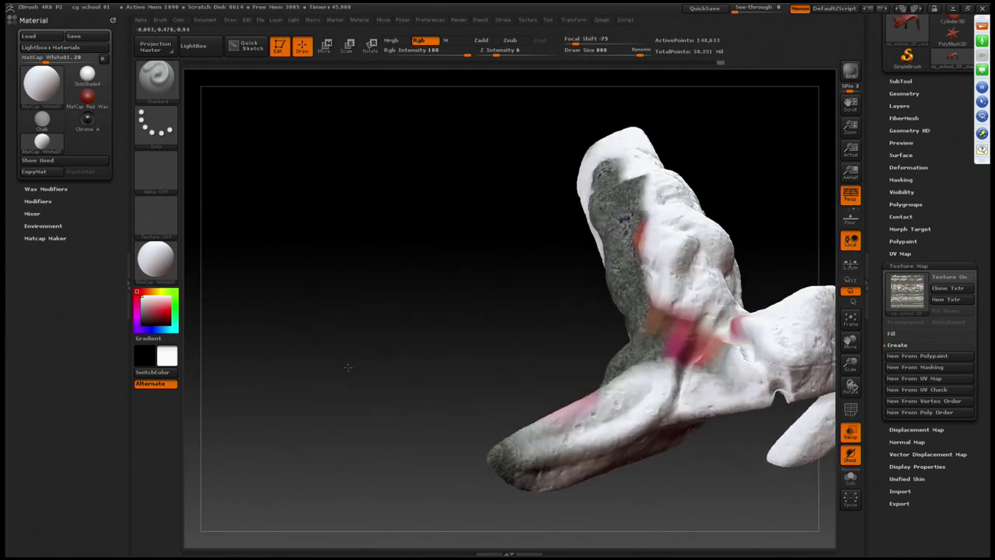
mouse_move(698, 346)
left_mouse_down()
mouse_move(622, 195)
mouse_move(636, 395)
mouse_move(505, 466)
left_mouse_up()
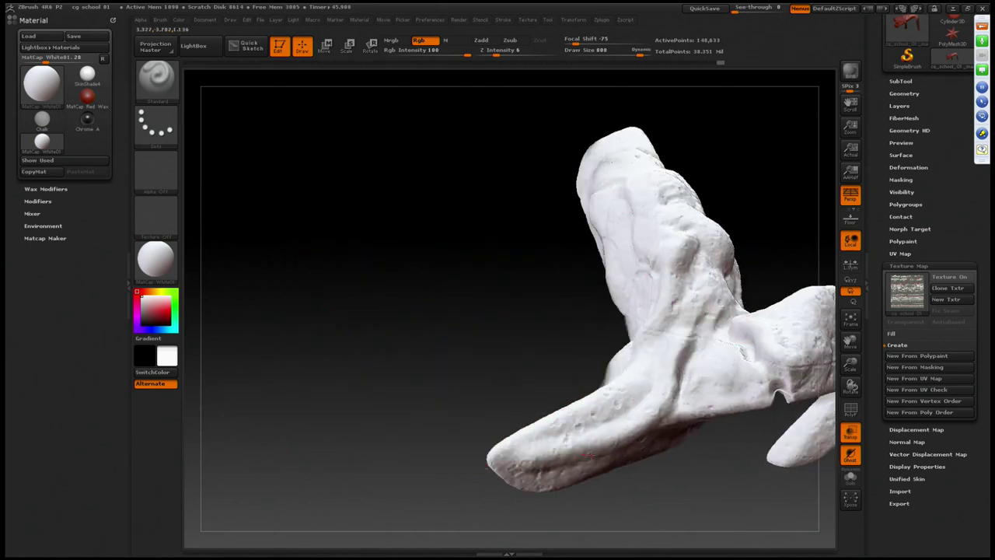
mouse_move(708, 484)
left_mouse_down("alt")
mouse_move(624, 439)
mouse_move(684, 455)
mouse_move(716, 443)
left_mouse_up("alt")
mouse_move(697, 395)
left_mouse_down()
mouse_move(664, 408)
mouse_move(458, 189)
left_mouse_up()
- Paint the remaining unpainted patches white, checking the rock from all sides
left_click_drag(377, 199, 461, 283, "alt")
left_click_drag(455, 160, 359, 233)
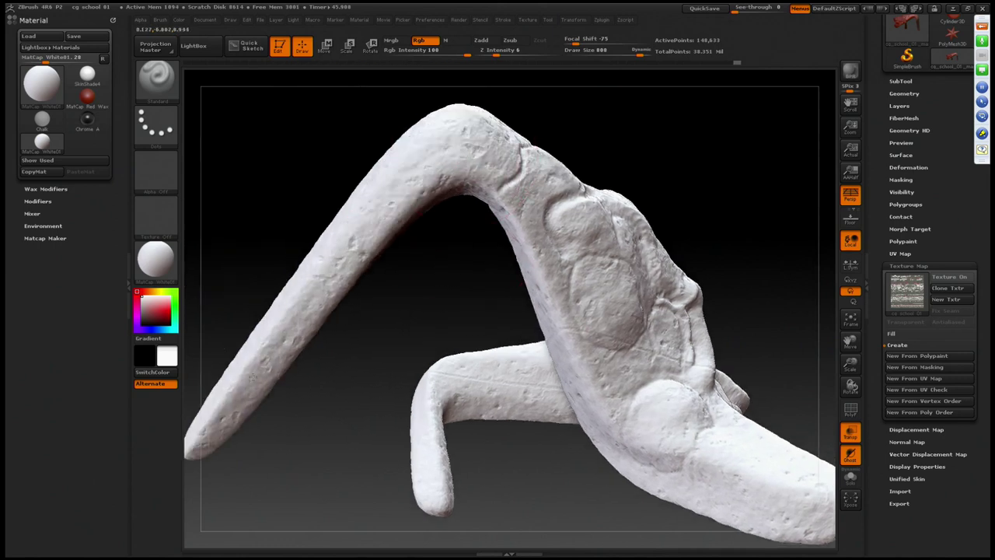
left_click_drag(387, 355, 416, 339)
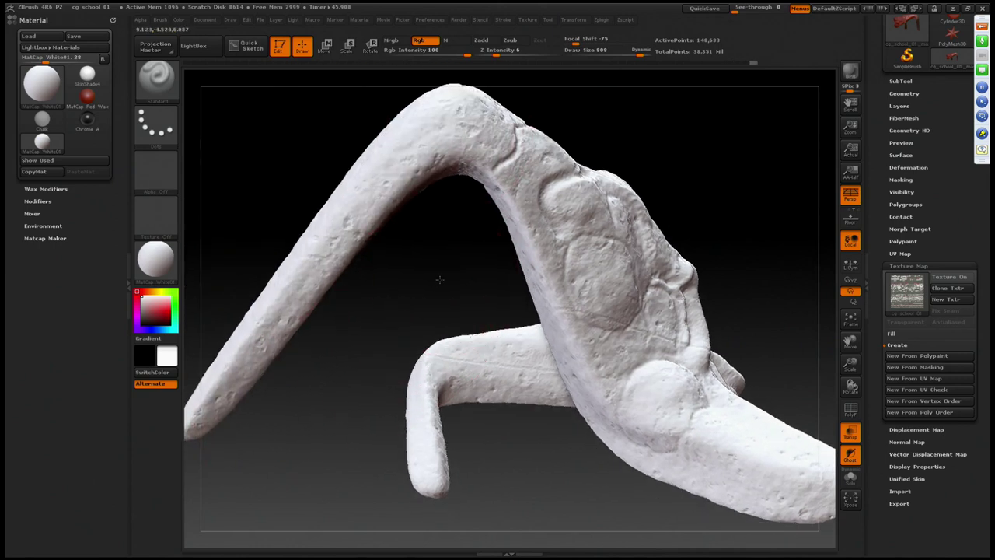
mouse_move(438, 280)
left_mouse_down()
mouse_move(535, 259)
mouse_move(640, 191)
mouse_move(613, 167)
mouse_move(658, 173)
mouse_move(620, 213)
mouse_move(653, 211)
mouse_move(645, 196)
mouse_move(513, 241)
mouse_move(661, 237)
mouse_move(502, 145)
mouse_move(519, 147)
left_mouse_up()
mouse_move(553, 242)
left_mouse_down()
mouse_move(555, 204)
mouse_move(597, 200)
left_mouse_up()
mouse_move(401, 148)
left_mouse_down()
mouse_move(406, 129)
mouse_move(508, 305)
left_mouse_up()
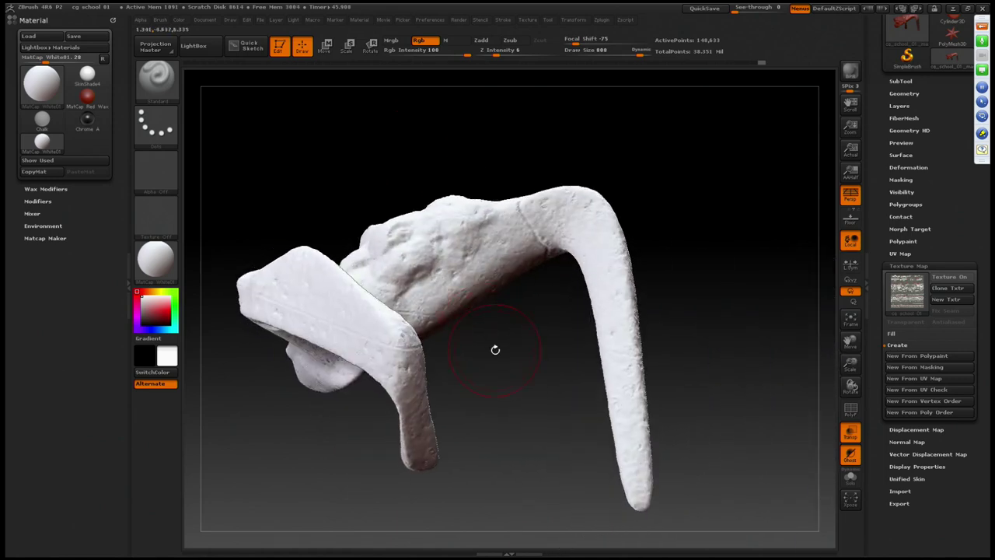
mouse_move(495, 350)
left_mouse_down()
mouse_move(531, 358)
mouse_move(530, 343)
left_mouse_up()
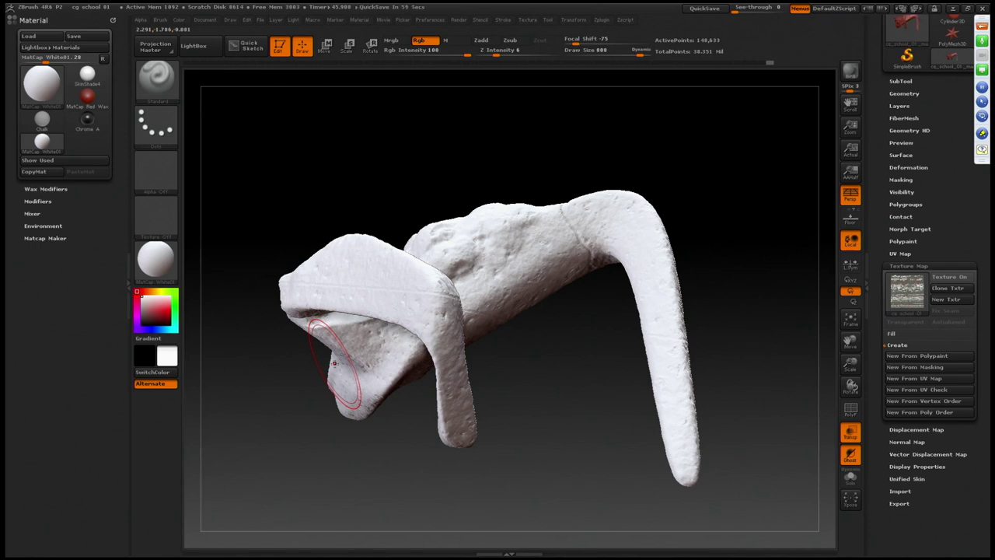
left_click_drag(369, 178, 368, 172)
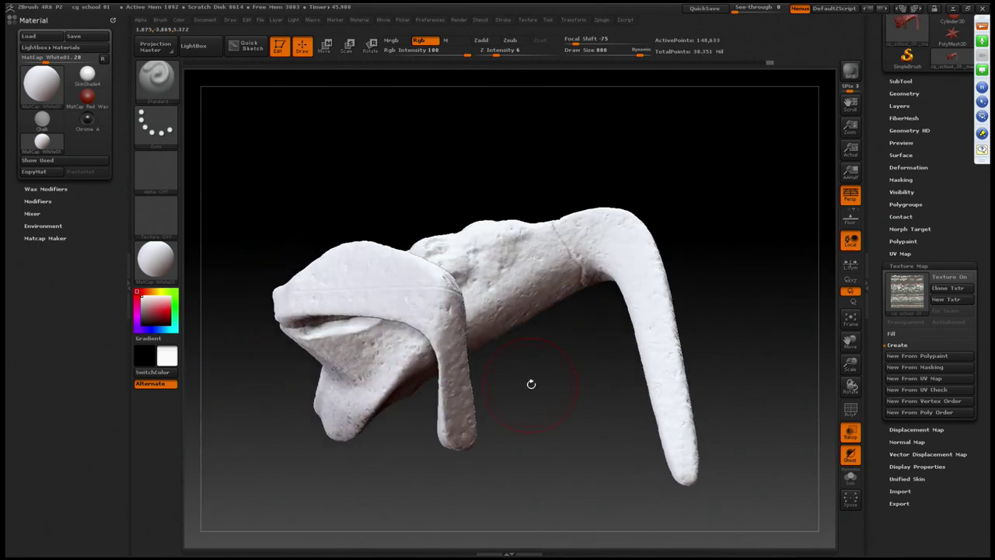
mouse_move(540, 397)
left_mouse_down()
mouse_move(506, 404)
mouse_move(225, 307)
left_mouse_up()
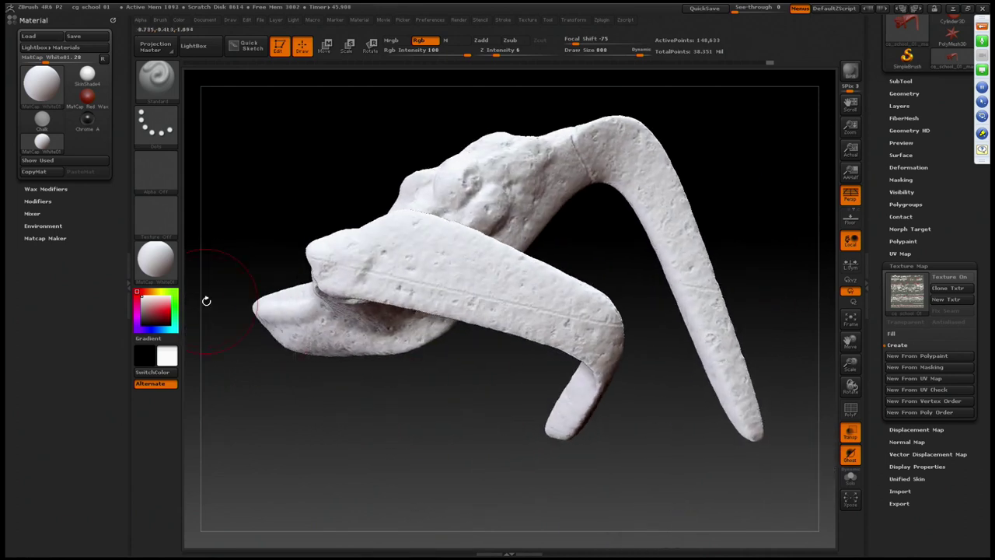
- Set the paint colour to black and the Draw Size to 700 for work on the rock's lower front part
left_click_drag(158, 311, 147, 328)
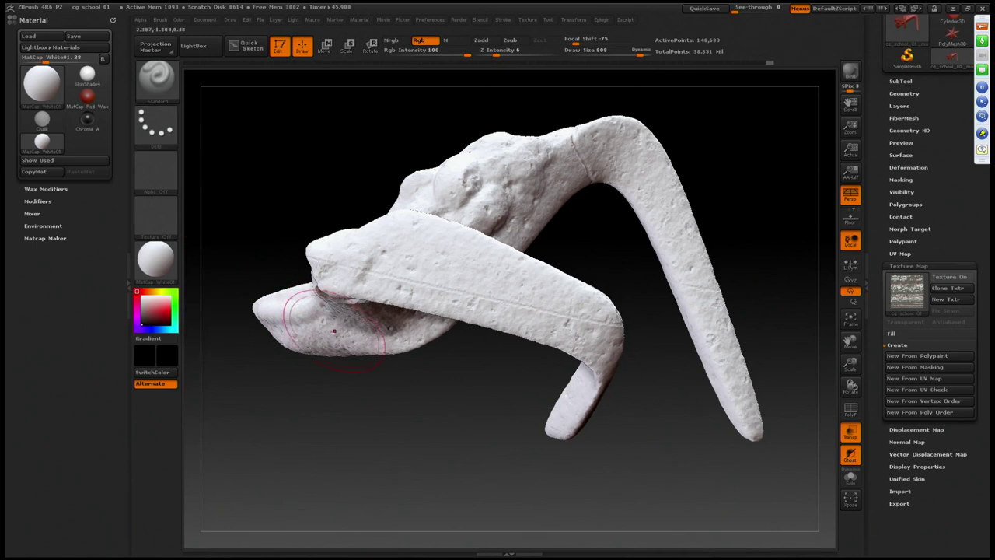
left_click_drag(404, 398, 438, 436, "alt")
left_click_drag(377, 419, 509, 420, "alt")
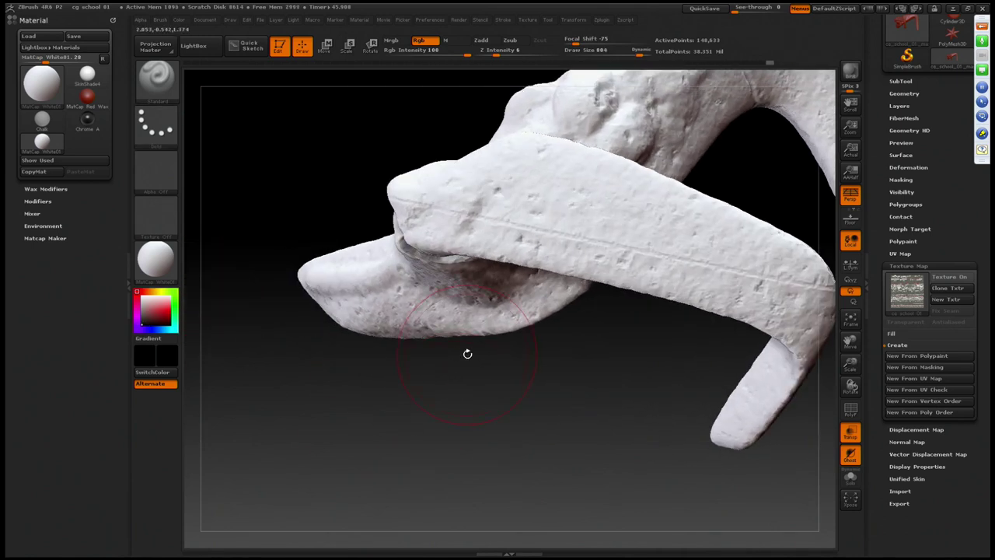
key("space")
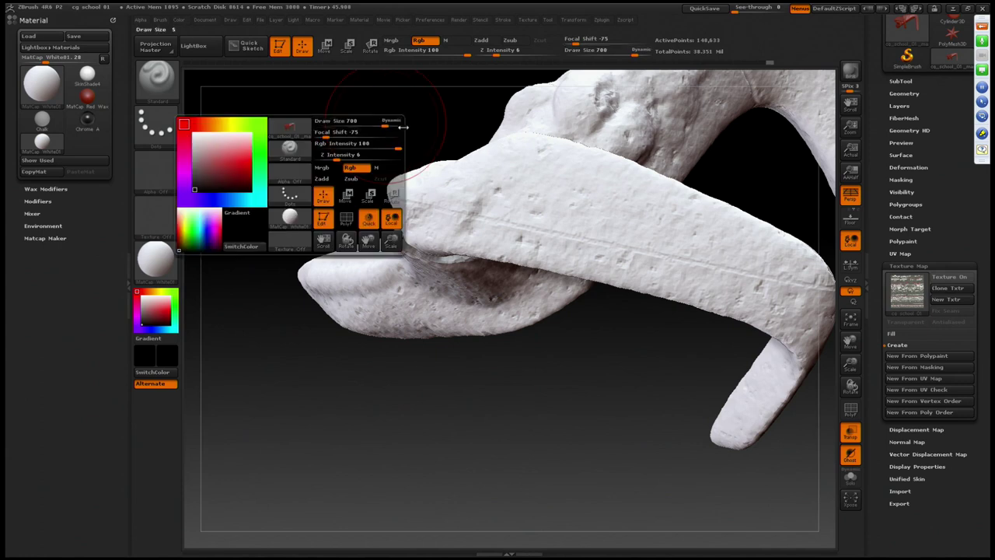
left_click(376, 122)
key("space")
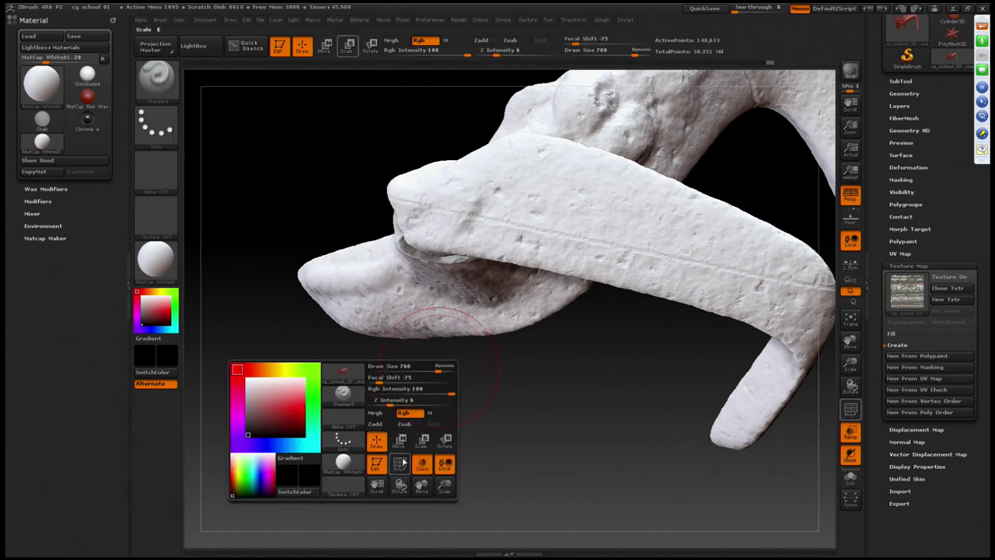
key("u")
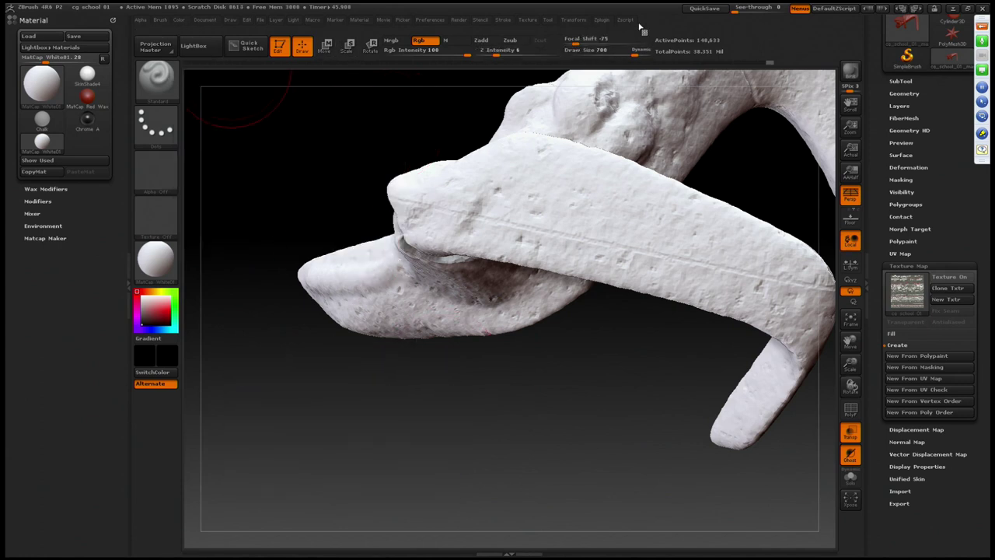
- Set the brush's Draw Size to 200 and its stroke type to Color Spray
key("space")
key("space")
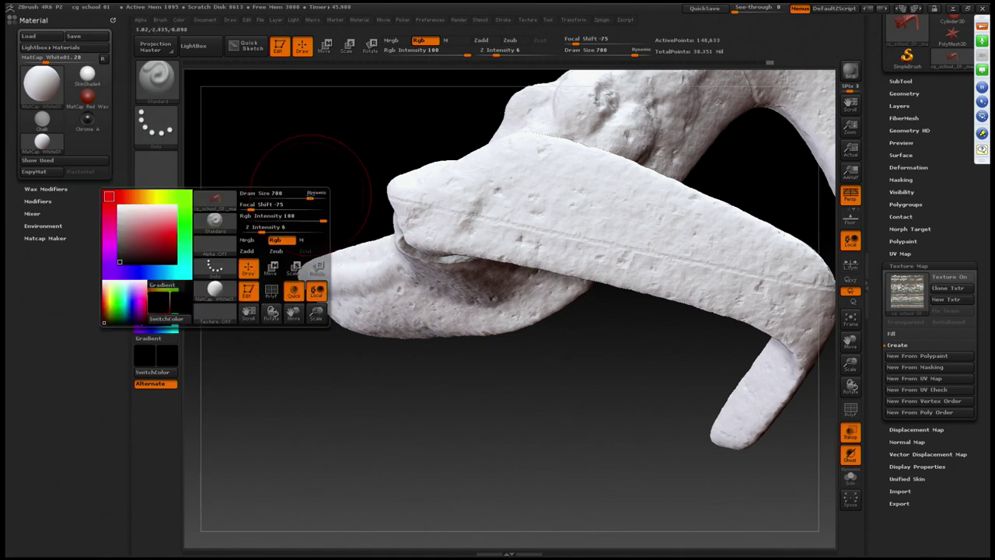
left_click_drag(307, 200, 294, 199)
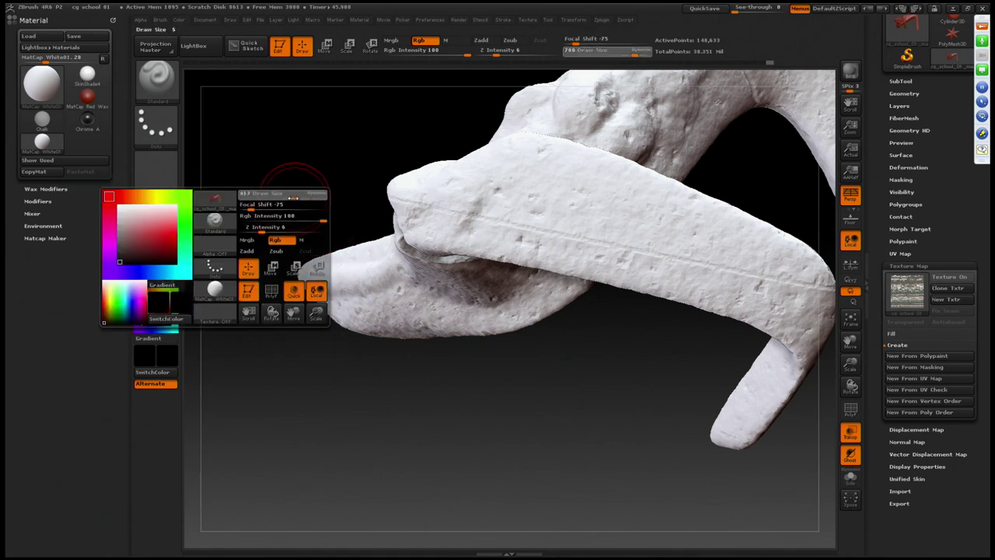
left_click(156, 125)
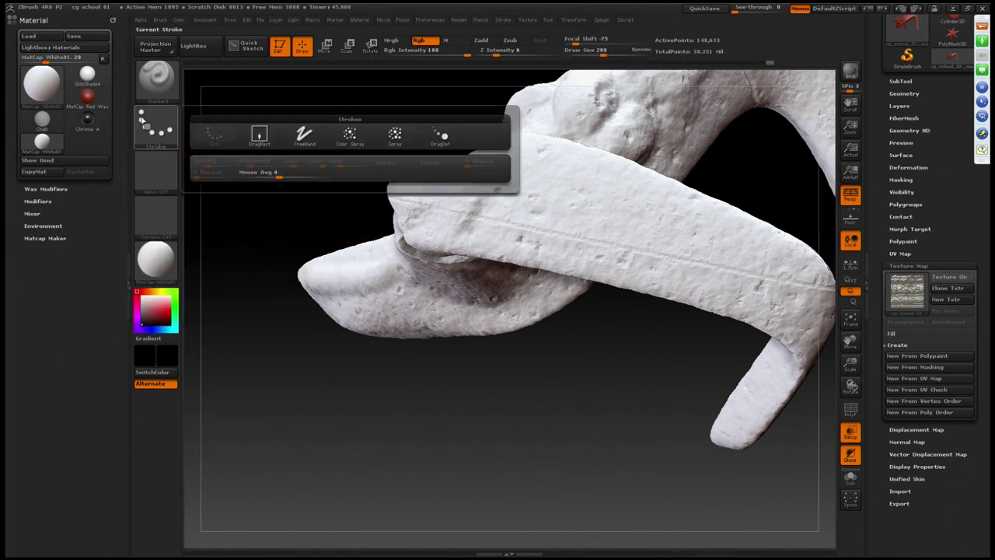
left_click(364, 144)
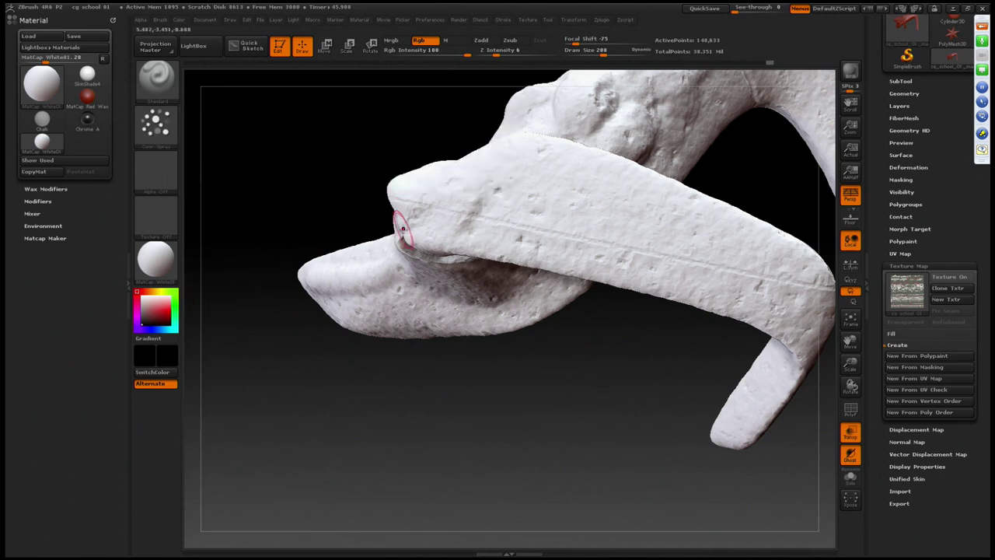
- Try spraying black across the front leg at full Rgb intensity and undo it
mouse_move(373, 210)
left_mouse_down()
mouse_move(312, 202)
mouse_move(333, 195)
left_mouse_up()
mouse_move(463, 198)
left_mouse_down()
mouse_move(528, 221)
mouse_move(598, 227)
left_mouse_up()
key("ctrl")
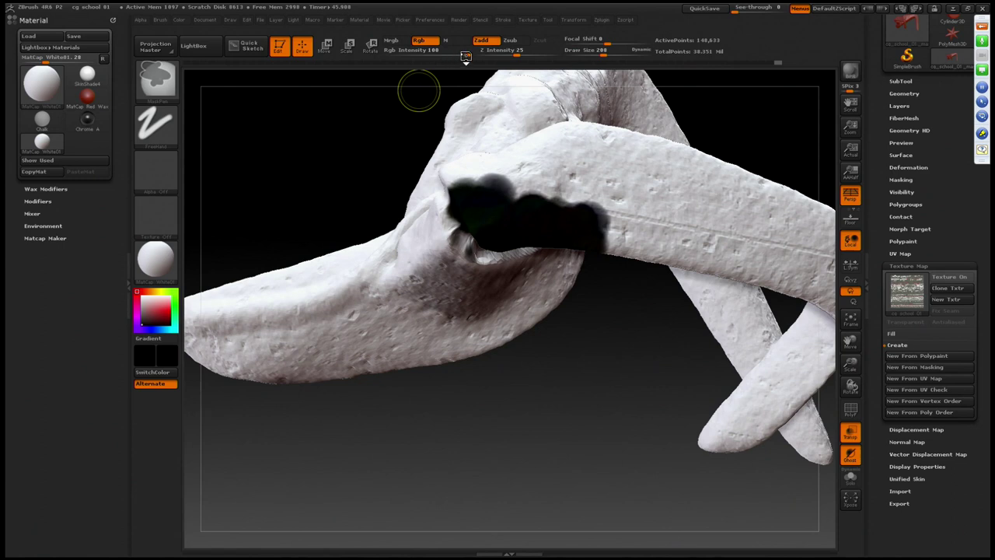
key("ctrl+z")
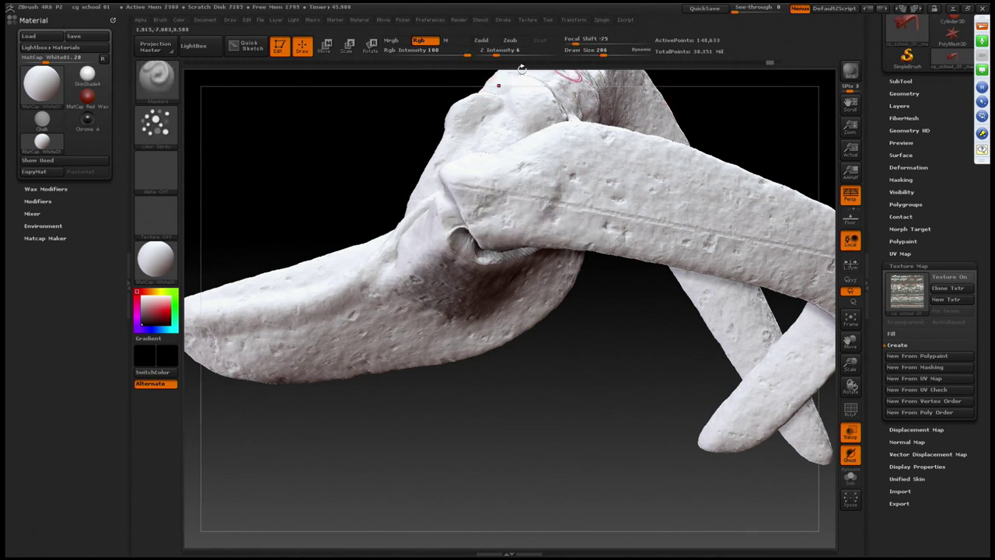
- Set Rgb Intensity to 14 and spray a black band along the upper face of the bent front leg
left_click_drag(474, 54, 416, 64)
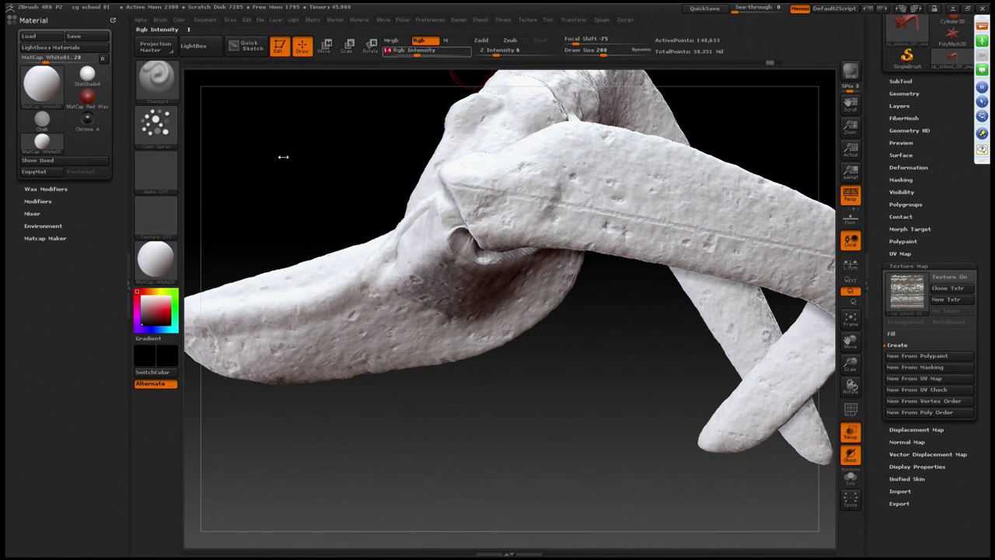
left_click(316, 178)
left_click_drag(774, 155, 487, 327)
left_click_drag(554, 297, 482, 360, "alt")
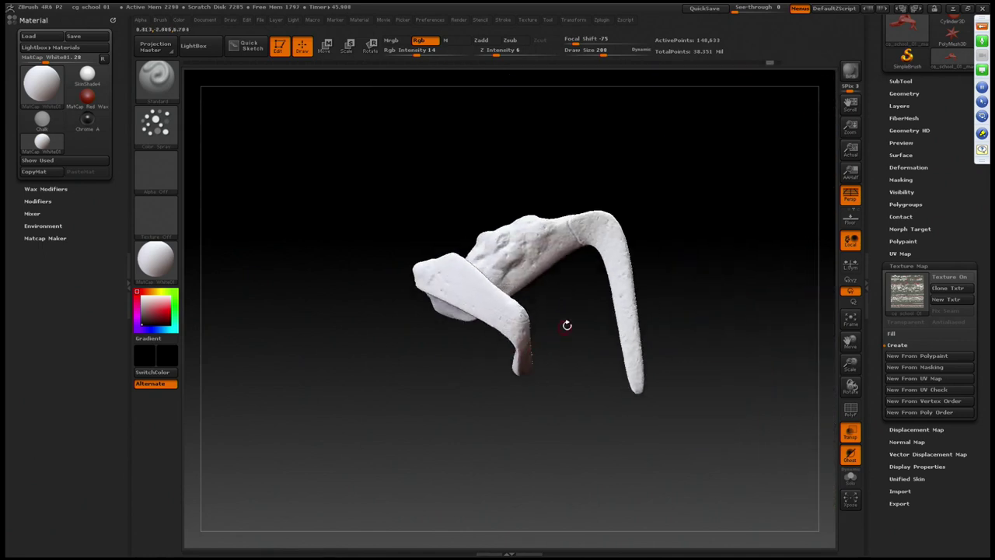
mouse_move(567, 324)
left_mouse_down()
mouse_move(548, 320)
mouse_move(503, 382)
left_mouse_up()
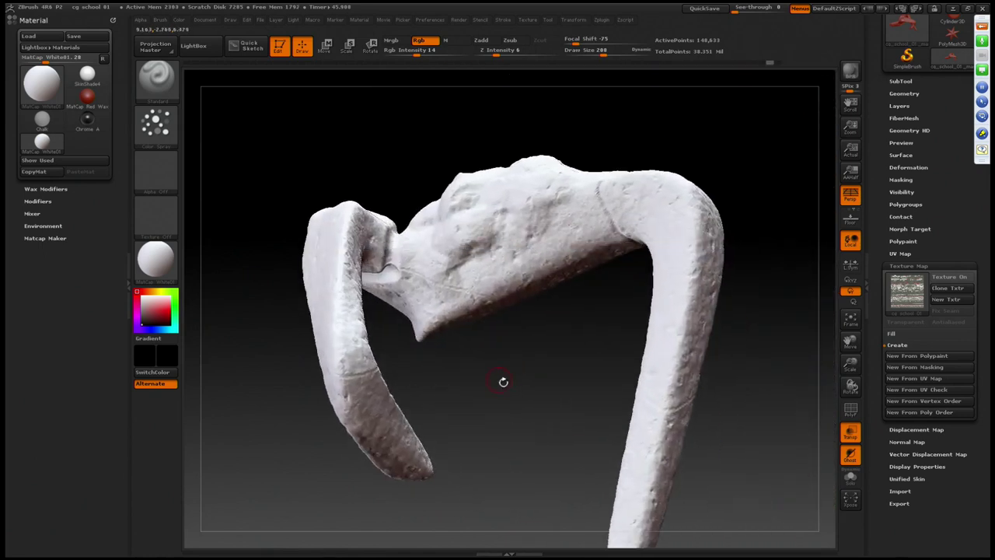
mouse_move(402, 248)
left_mouse_down()
mouse_move(366, 219)
mouse_move(346, 233)
mouse_move(349, 521)
mouse_move(445, 439)
left_mouse_up()
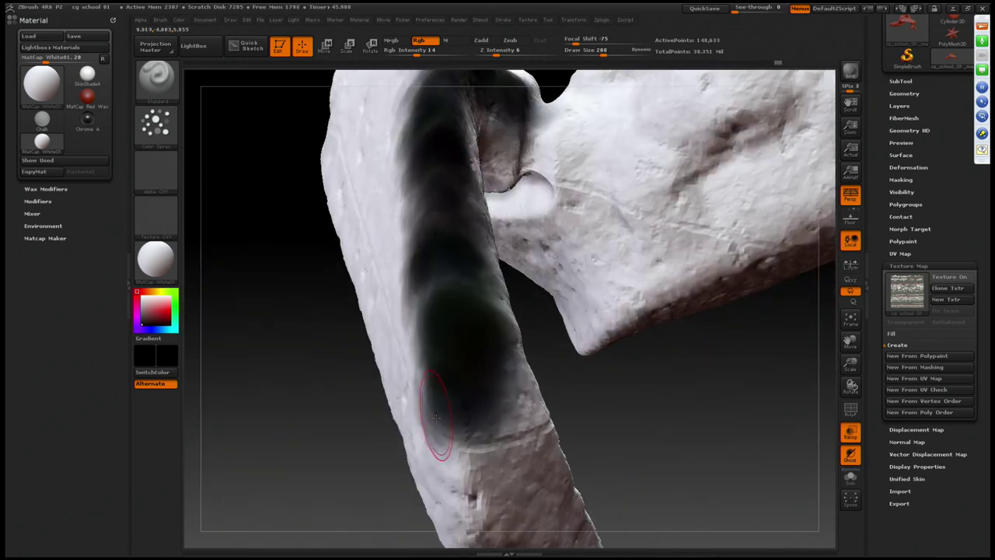
- Spray soft black patches from the front leg joint along the side of the rock's main body
mouse_move(617, 425)
left_mouse_down()
mouse_move(556, 422)
mouse_move(606, 428)
mouse_move(549, 405)
mouse_move(537, 358)
mouse_move(486, 367)
left_mouse_up()
left_click_drag(531, 200, 700, 179)
mouse_move(661, 406)
left_mouse_down()
mouse_move(621, 401)
mouse_move(602, 384)
left_mouse_up()
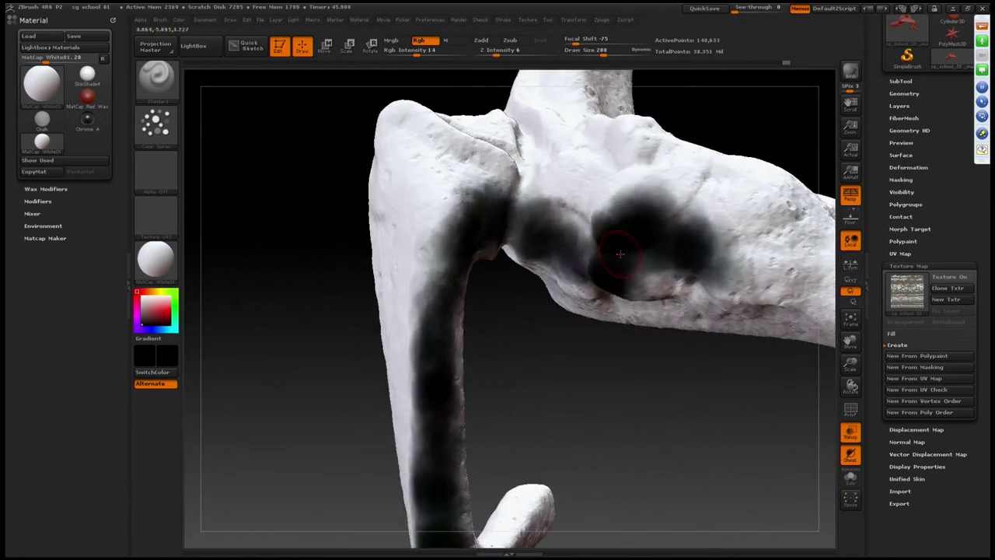
left_click_drag(619, 234, 533, 182)
mouse_move(404, 167)
left_mouse_down()
mouse_move(431, 241)
mouse_move(408, 156)
left_mouse_up()
left_click_drag(582, 405, 333, 417, "alt")
mouse_move(444, 268)
left_mouse_down()
mouse_move(498, 293)
mouse_move(593, 314)
left_mouse_up()
- Continue the black band around the rock's bend and down the long leg to near its tip
left_click_drag(559, 439, 537, 332, "alt")
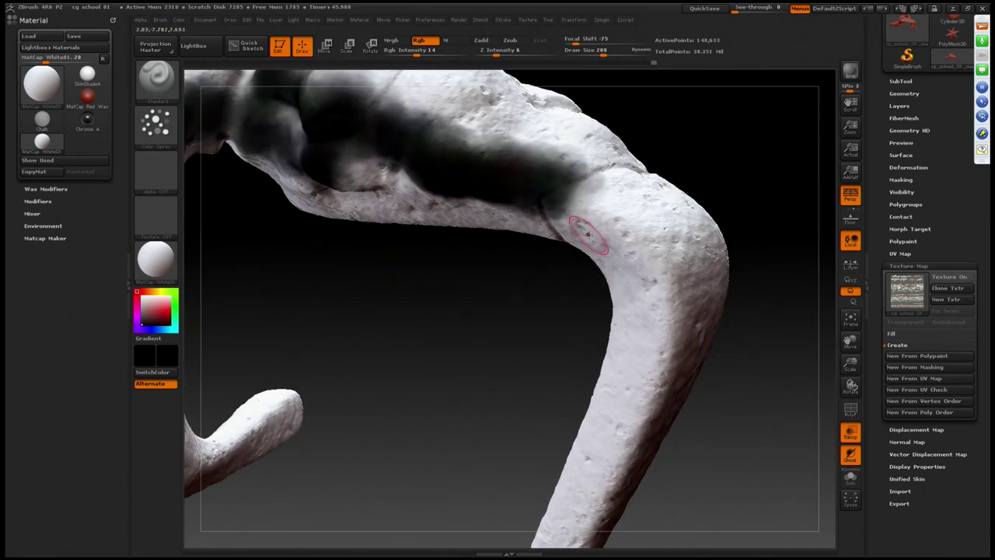
mouse_move(582, 231)
left_mouse_down()
mouse_move(667, 362)
mouse_move(636, 424)
left_mouse_up()
left_click_drag(479, 402, 471, 231, "alt")
mouse_move(636, 221)
left_mouse_down()
mouse_move(548, 373)
mouse_move(524, 447)
left_mouse_up()
left_click_drag(462, 382, 439, 343)
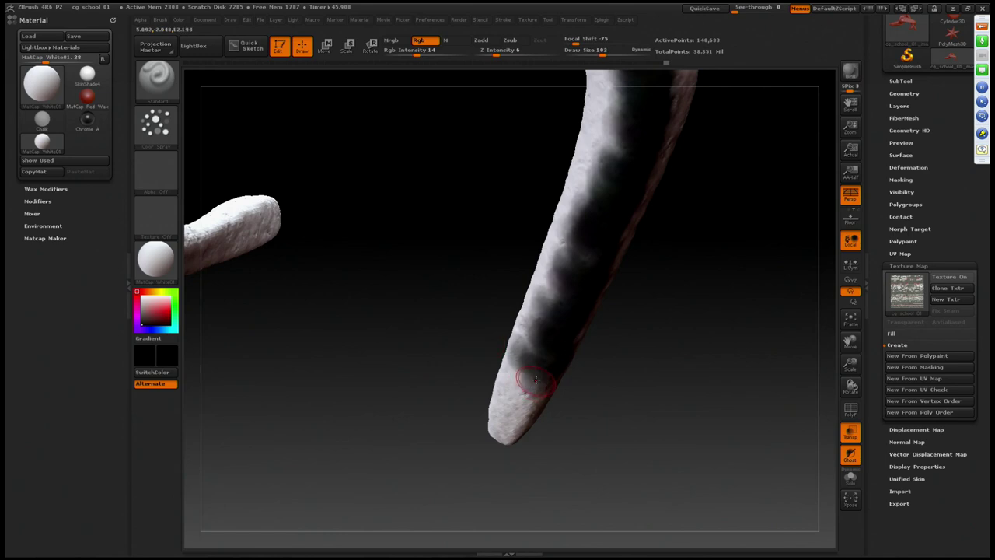
left_click_drag(537, 378, 513, 426)
- Add a second black band on the body's side and spray black along the lower front part
mouse_move(420, 206)
left_mouse_down()
mouse_move(406, 238)
mouse_move(440, 350)
left_mouse_up()
mouse_move(424, 285)
left_mouse_down()
mouse_move(442, 299)
mouse_move(422, 248)
mouse_move(433, 258)
left_mouse_up()
left_click_drag(378, 213, 520, 201)
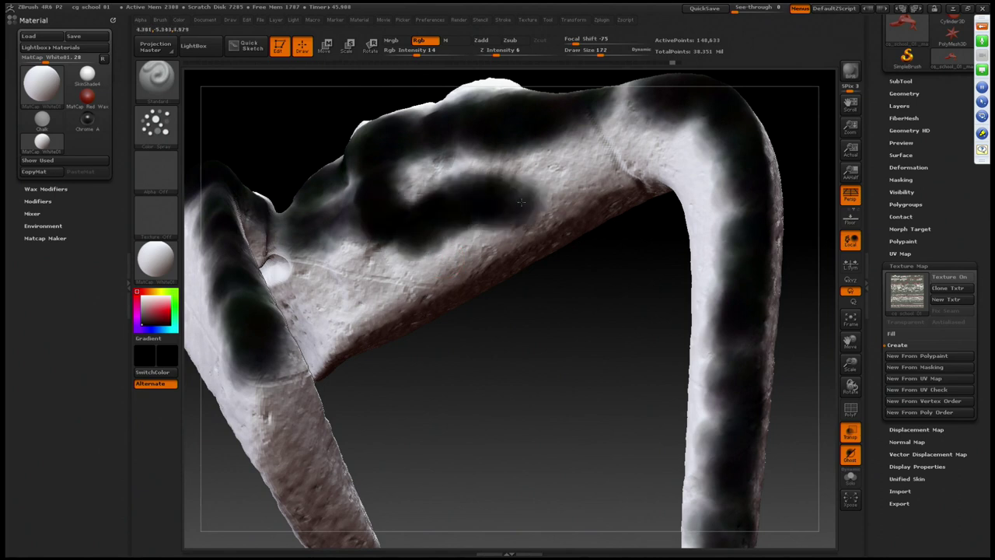
mouse_move(501, 372)
left_mouse_down()
mouse_move(466, 464)
mouse_move(598, 409)
left_mouse_up()
mouse_move(508, 216)
left_mouse_down()
mouse_move(334, 353)
mouse_move(237, 380)
left_mouse_up()
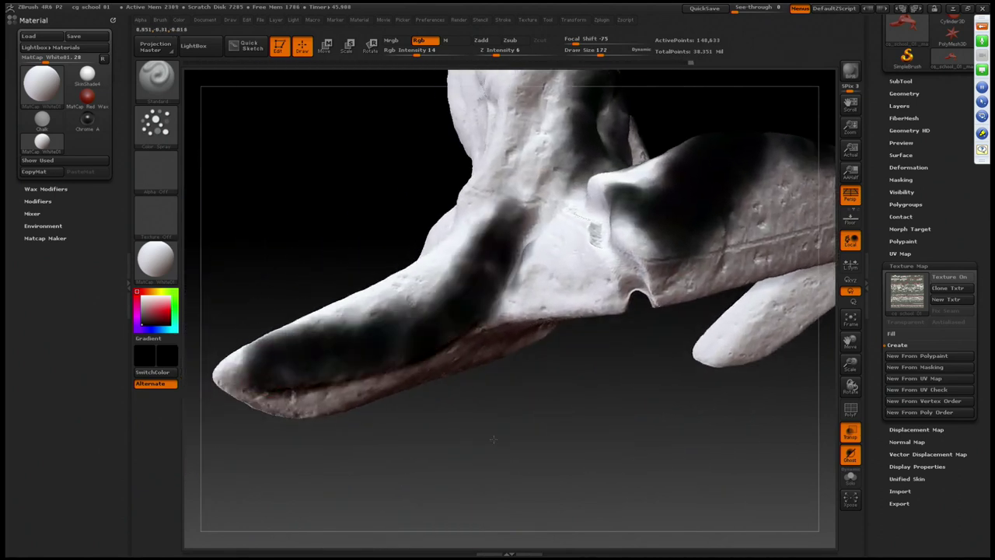
- Spray an irregular black band along the far side of the rock's lower front part and main body
mouse_move(489, 434)
left_mouse_down("alt")
mouse_move(558, 438)
mouse_move(596, 404)
left_mouse_up("alt")
mouse_move(517, 249)
left_mouse_down()
mouse_move(475, 319)
mouse_move(550, 424)
left_mouse_up()
left_click_drag(386, 383, 416, 472, "alt")
mouse_move(493, 351)
left_mouse_down()
mouse_move(426, 272)
mouse_move(385, 172)
left_mouse_up()
left_click_drag(533, 139, 581, 238, "alt")
mouse_move(458, 296)
left_mouse_down()
mouse_move(338, 244)
mouse_move(428, 208)
mouse_move(463, 208)
left_mouse_up()
left_click_drag(576, 142, 537, 199)
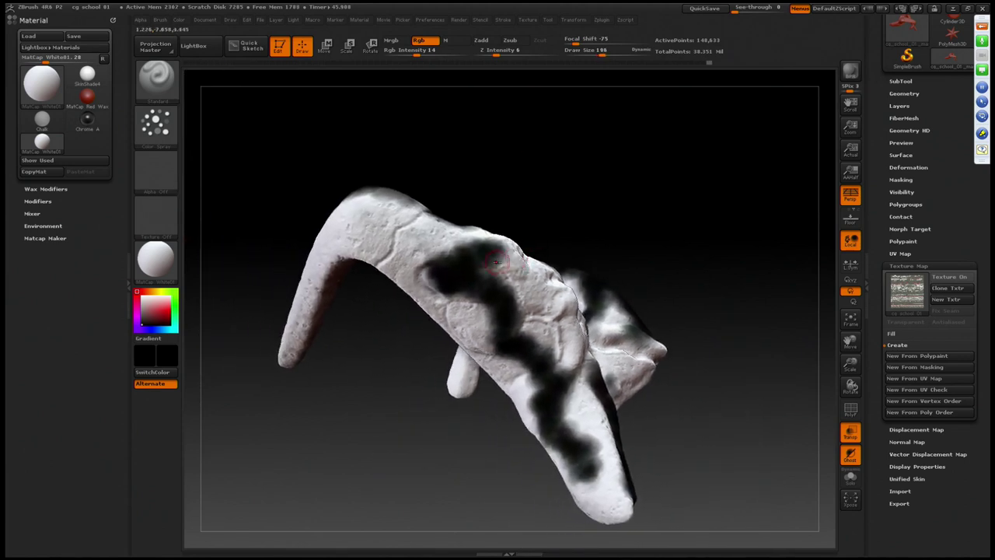
- Extend the far side's black band up to the long leg's bend, enlarging the Draw Size to 320
left_click_drag(501, 267, 512, 274)
mouse_move(506, 332)
left_mouse_down()
mouse_move(404, 256)
mouse_move(430, 281)
mouse_move(445, 253)
left_mouse_up()
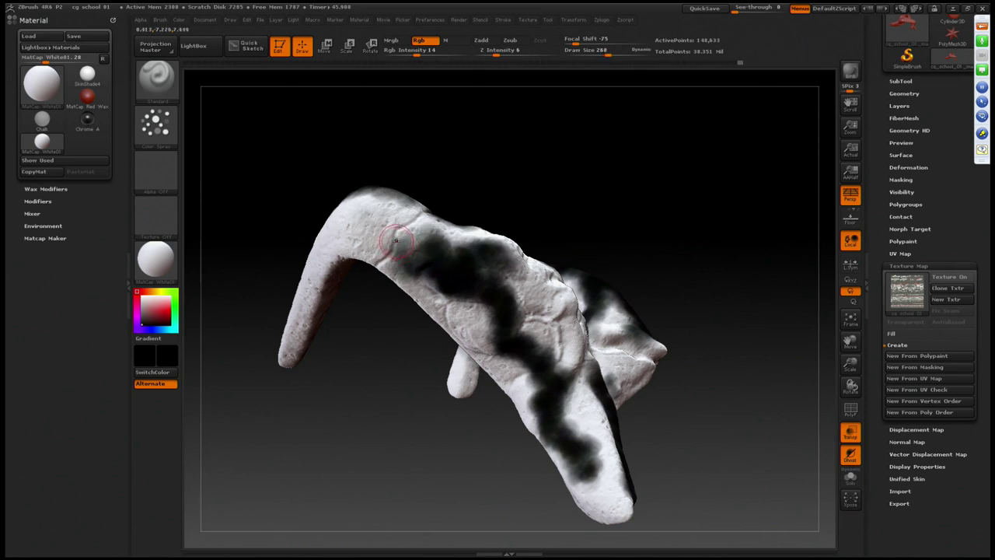
left_click_drag(398, 240, 407, 242)
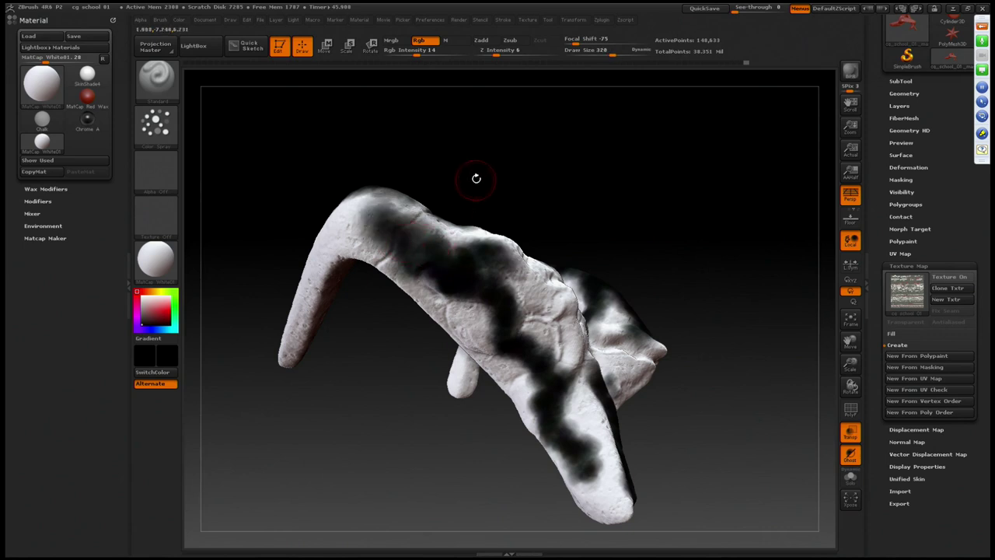
- Set Rgb Intensity to 3 and lightly shade the white areas on top of the body with black
left_click_drag(476, 178, 478, 354)
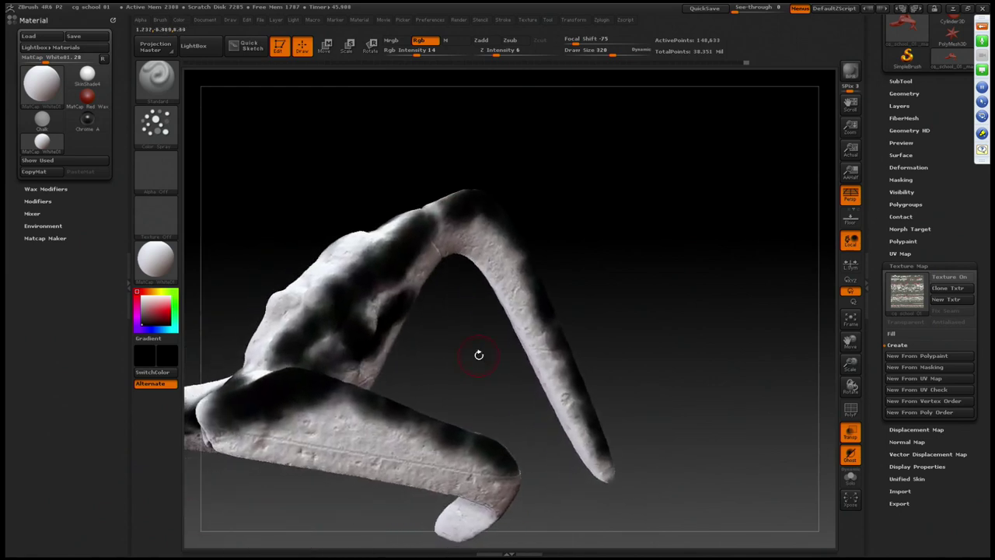
left_click(414, 52)
type("3")
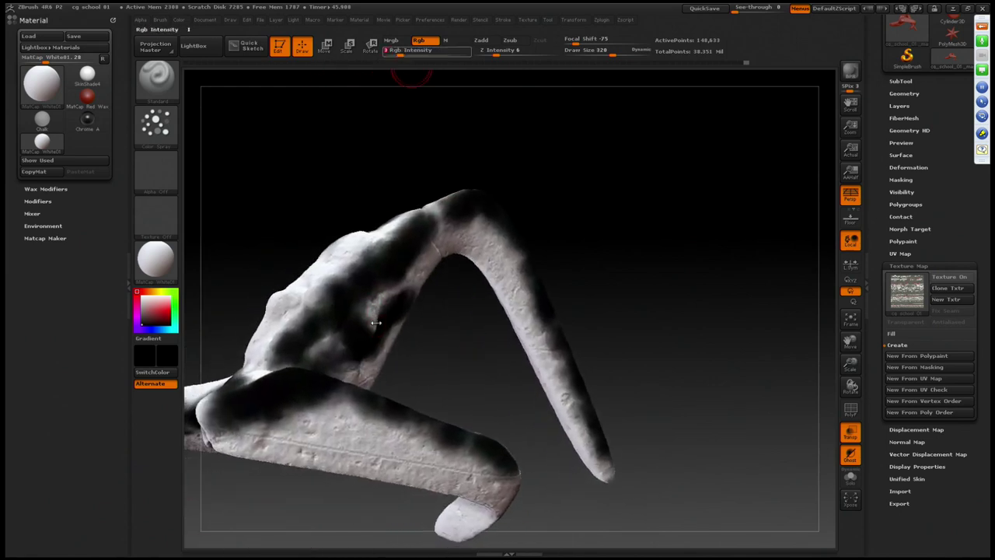
key("Return")
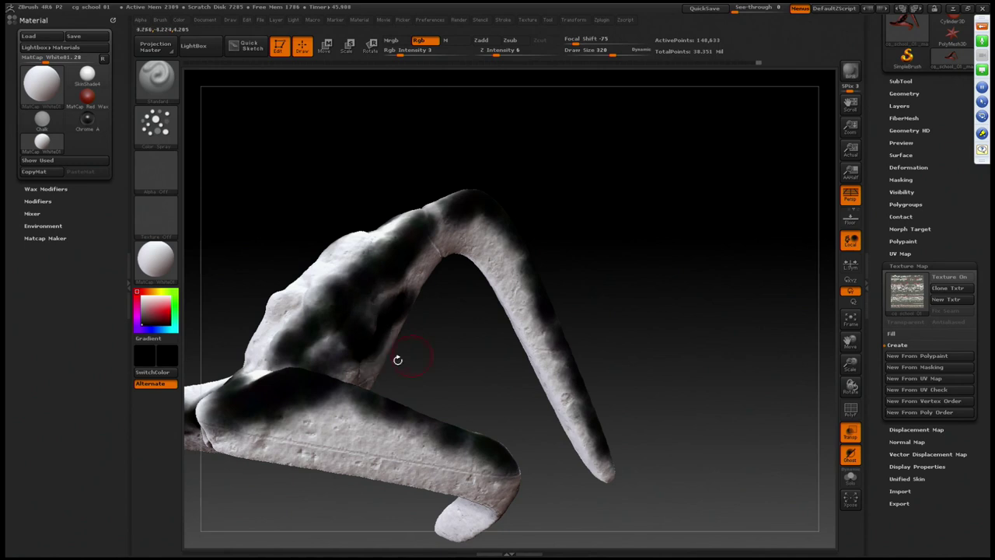
left_click_drag(398, 360, 475, 362)
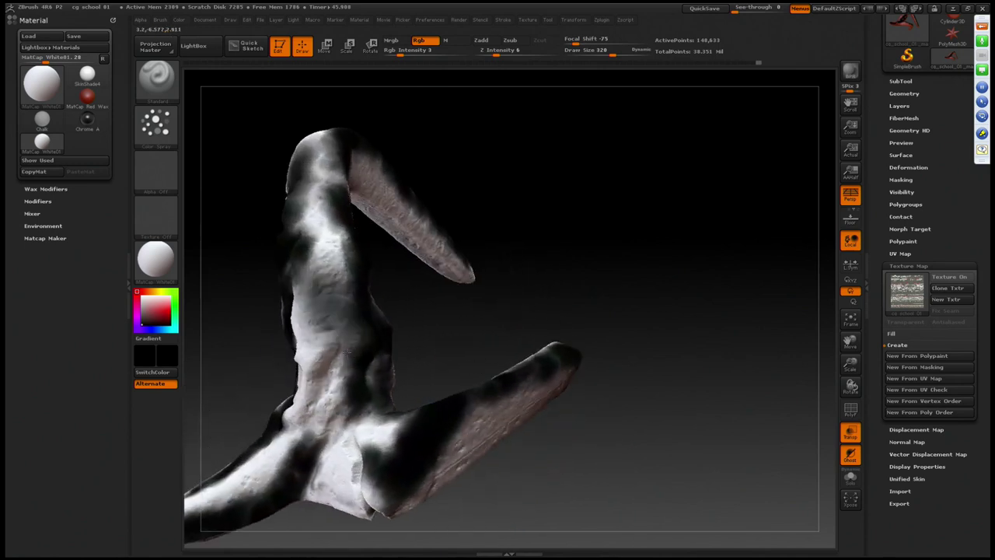
left_click_drag(427, 313, 604, 266)
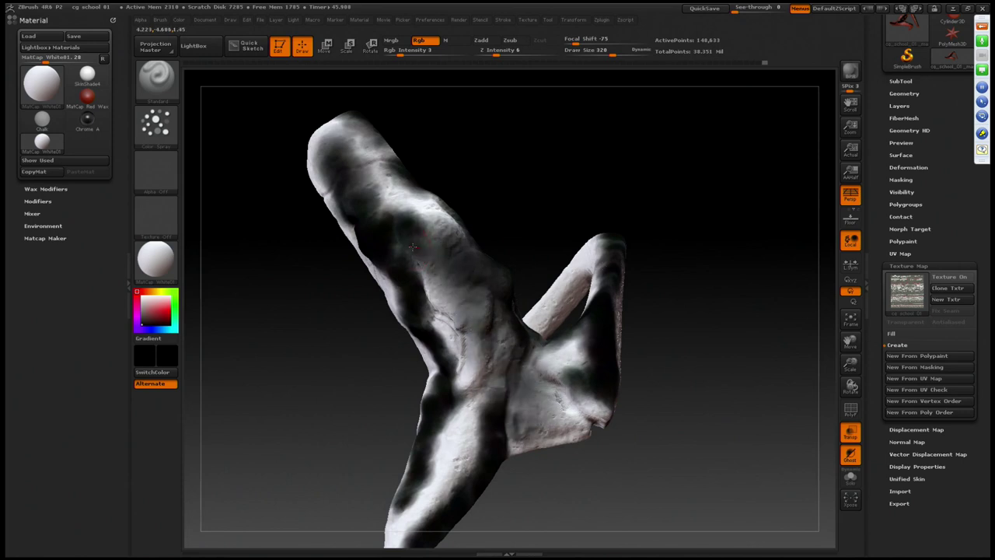
- Create a new texture map from the polypaint and look through the displacement and normal map settings
left_click_drag(529, 204, 989, 348)
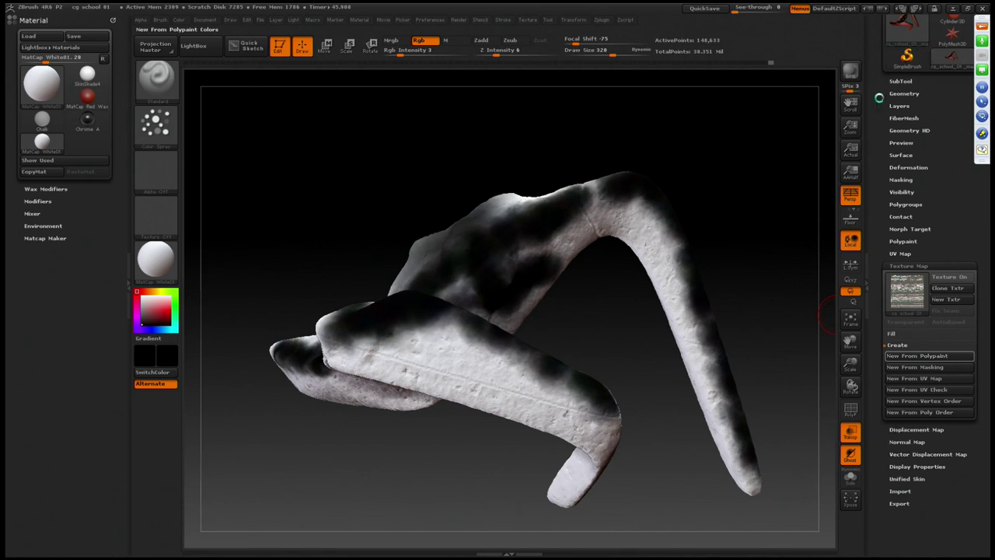
left_click(901, 428)
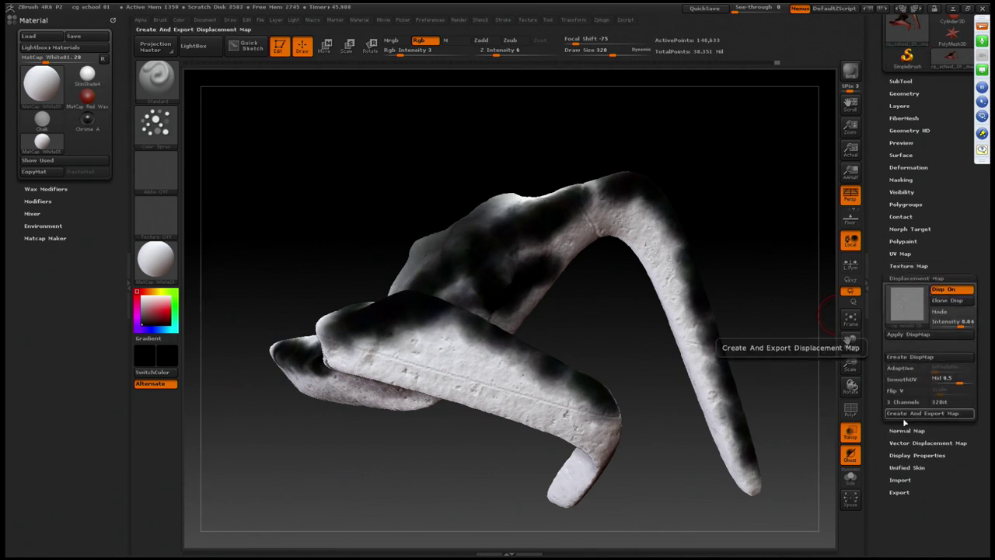
left_click(891, 416)
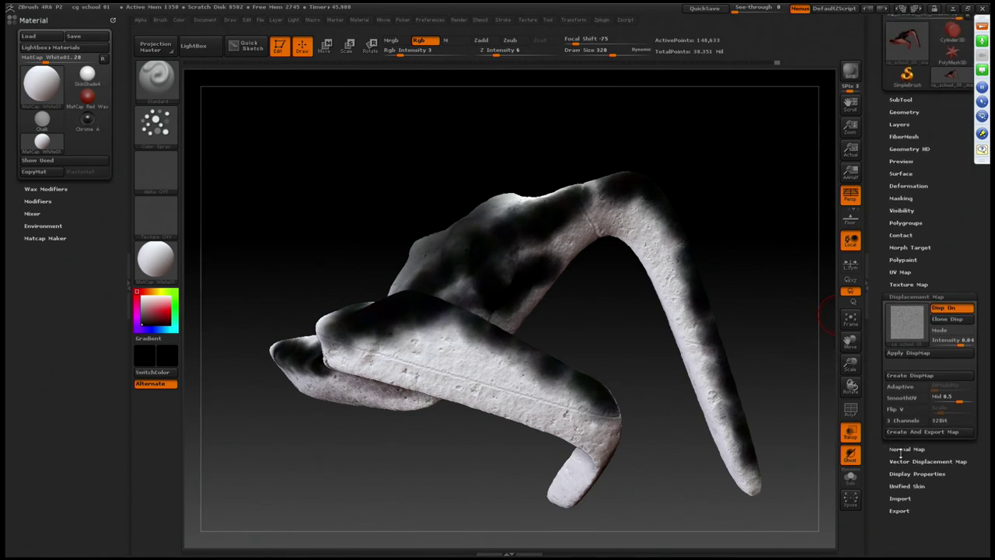
left_click(898, 450)
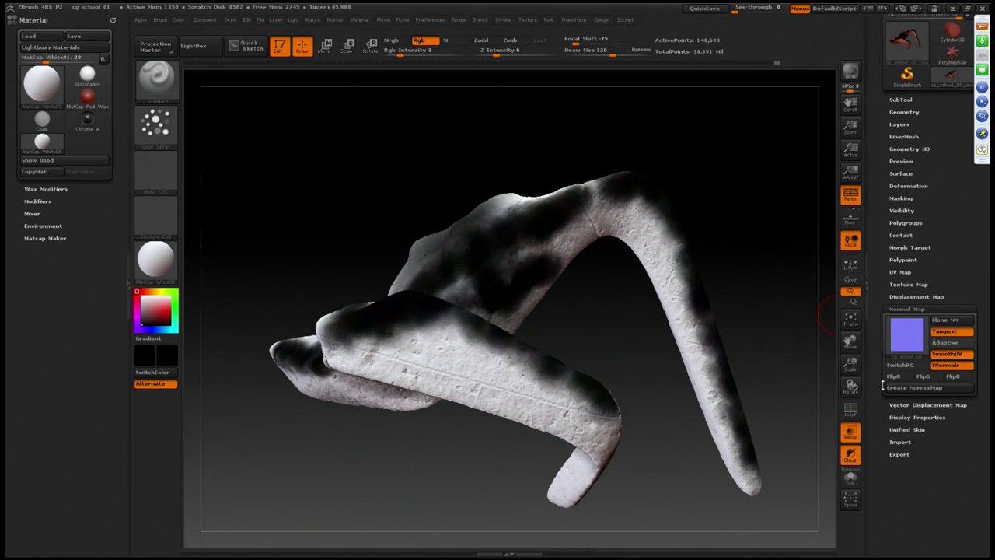
left_click_drag(877, 372, 863, 474)
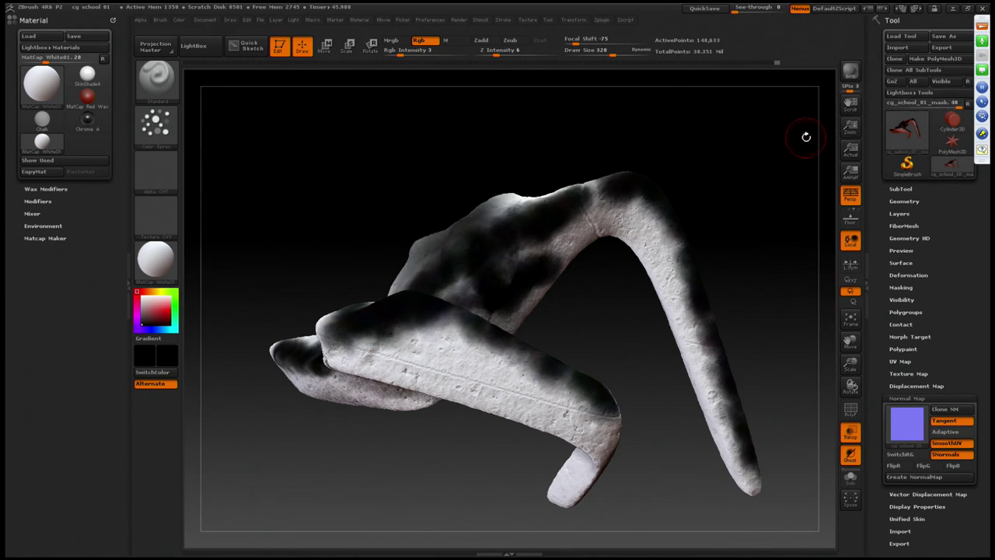
- Turn off Freeze SubDivision Levels for the rock's geometry and set its subdivision level to 1
left_click(902, 200)
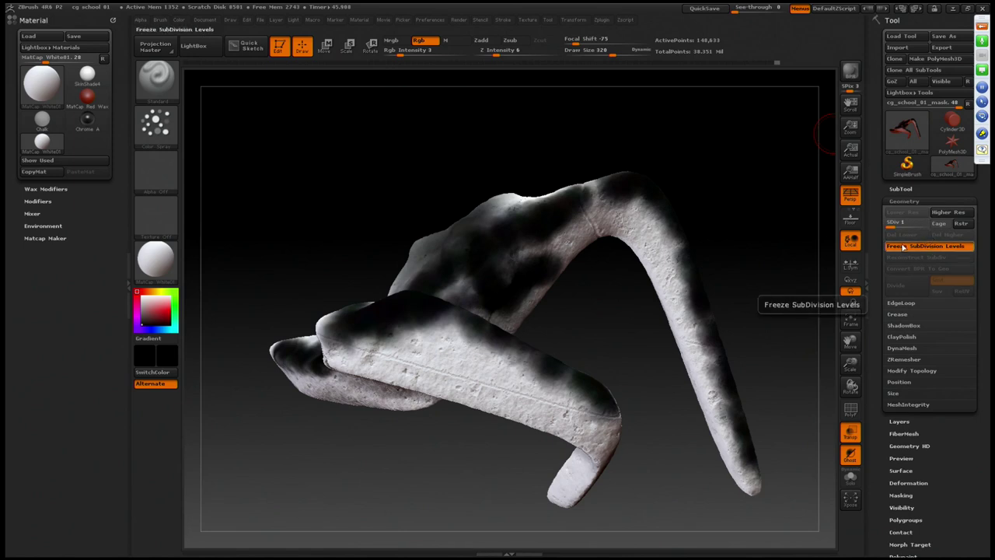
left_click(905, 247)
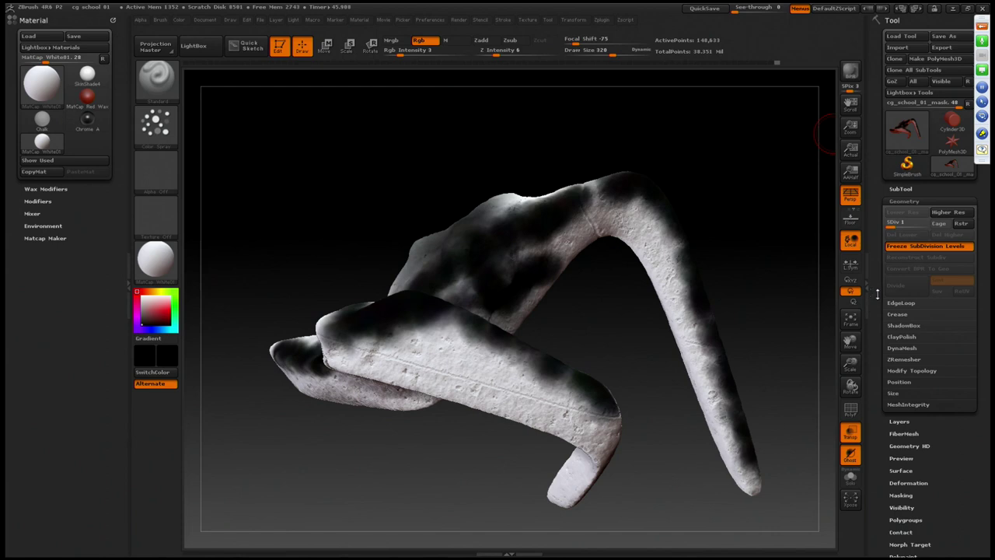
left_click(904, 202)
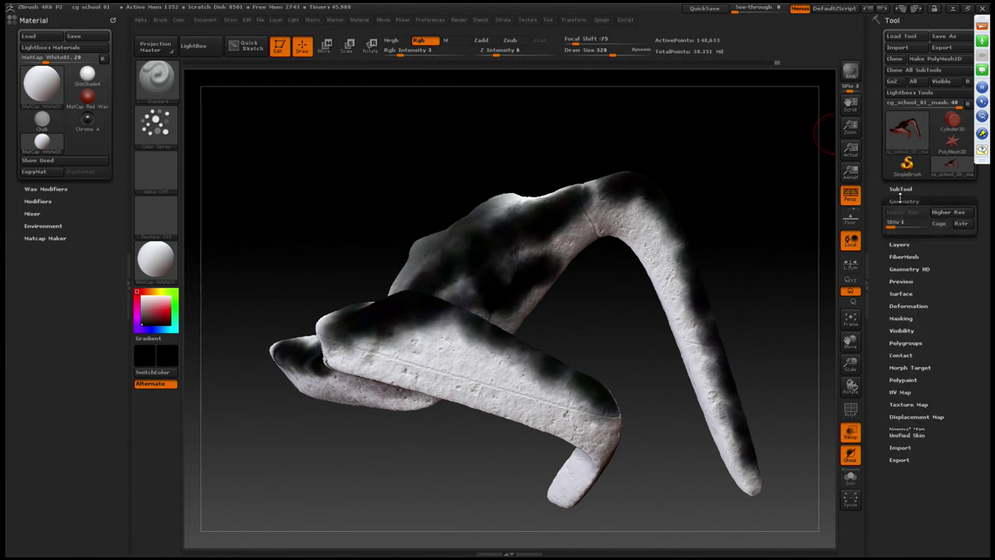
left_click(902, 240)
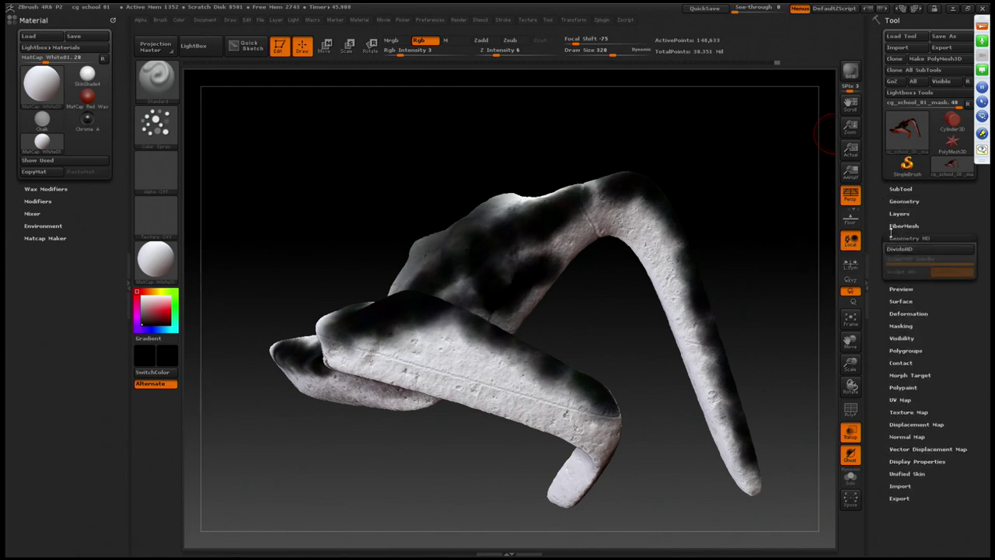
left_click(900, 235)
left_click(903, 200)
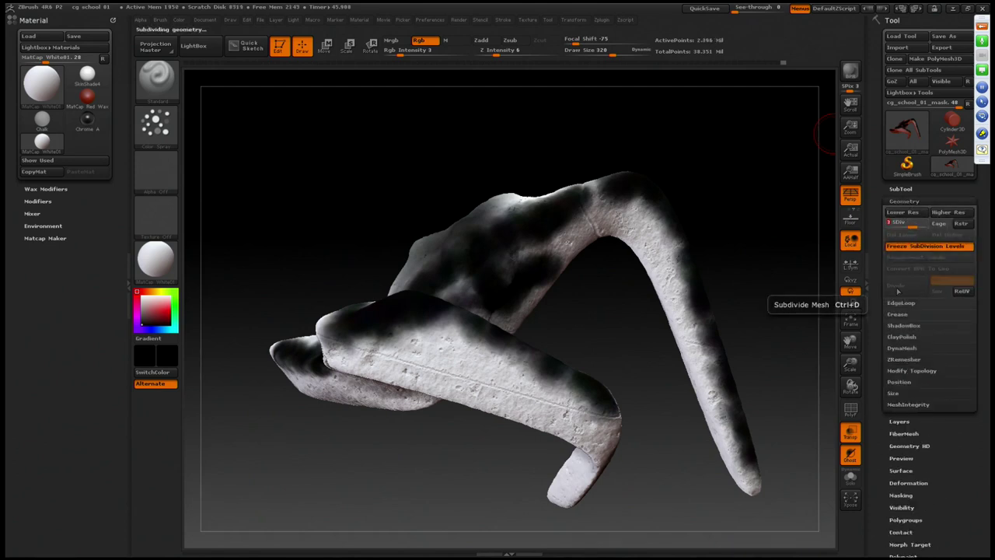
left_click(923, 249)
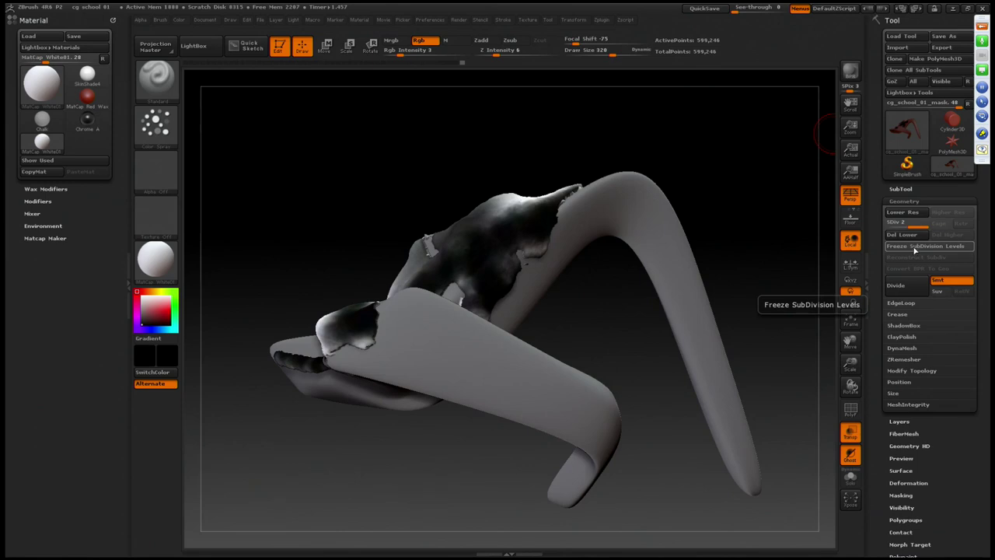
left_click_drag(909, 223, 892, 224)
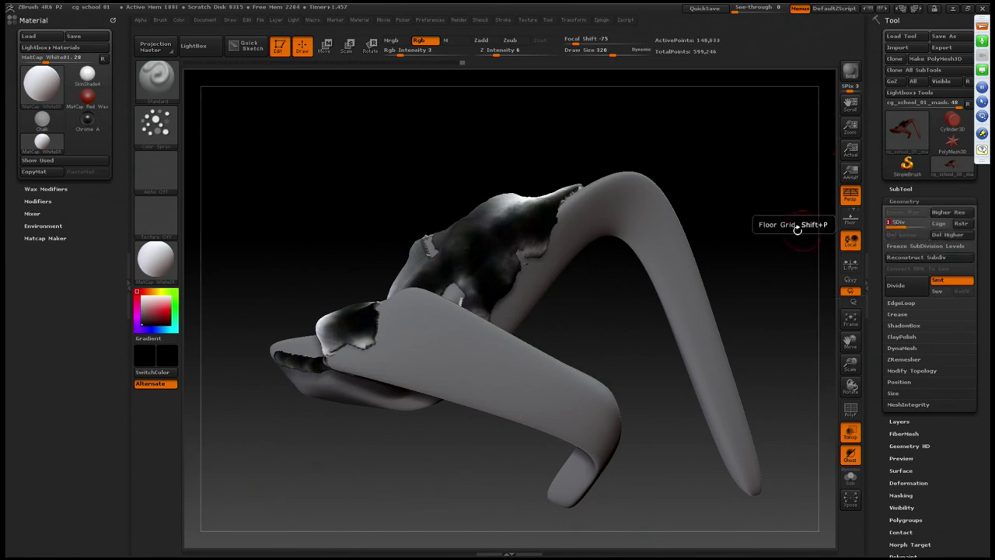
- Undo the rock's subdivision-level changes back to the frozen state with the painted black-and-white mask
key("ctrl")
key("d")
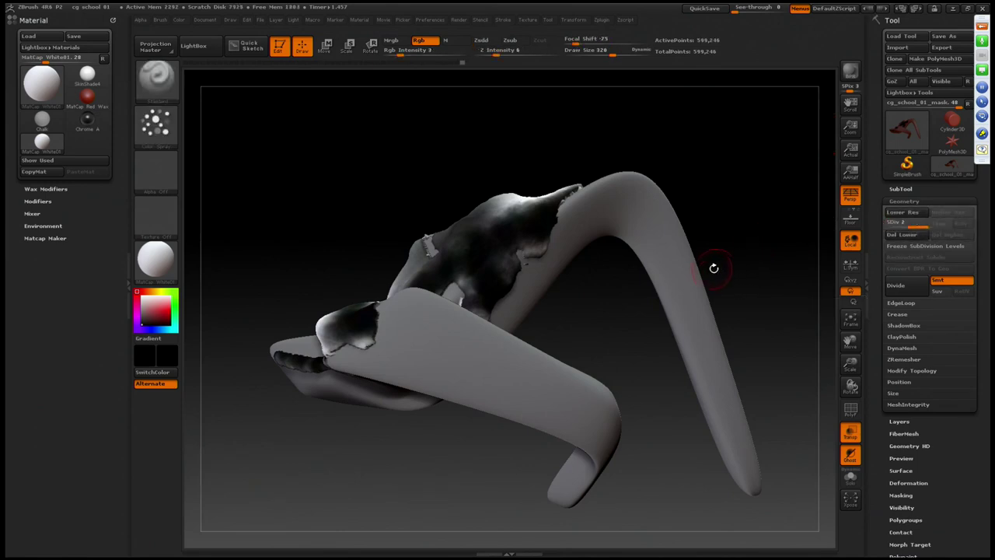
key("ctrl")
key("ctrl+z")
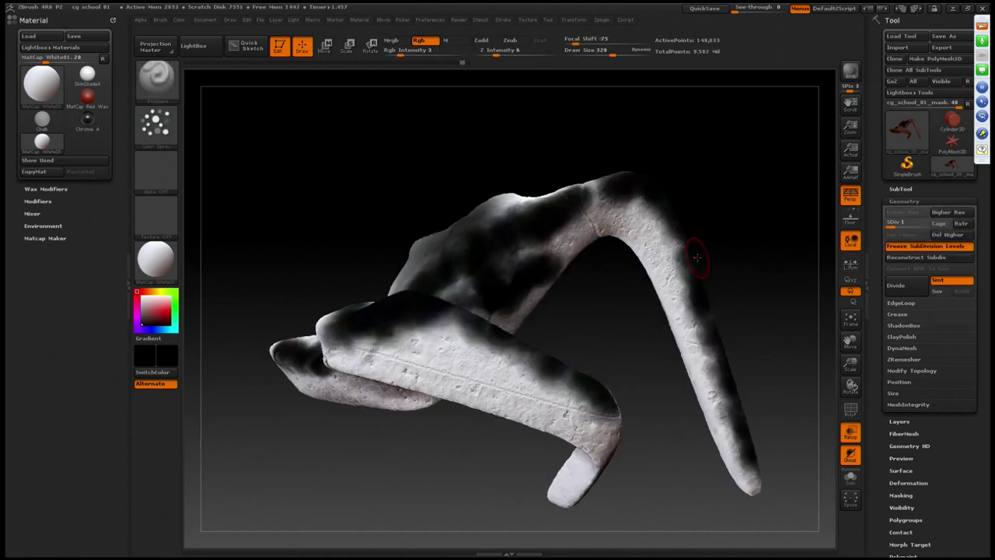
- Delete the painted rock's higher subdivision levels and inspect the remaining mesh from several angles
left_click_drag(621, 305, 700, 272)
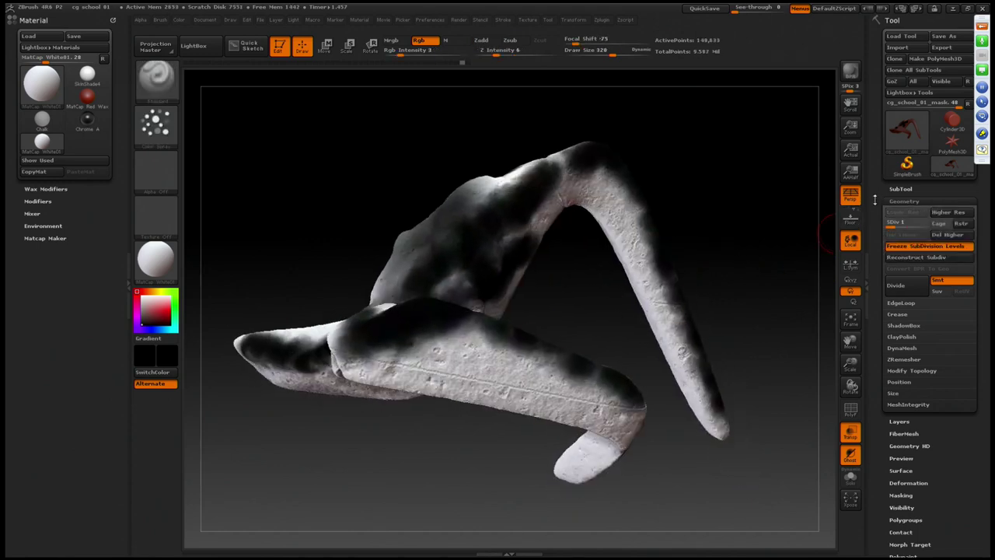
left_click(947, 237)
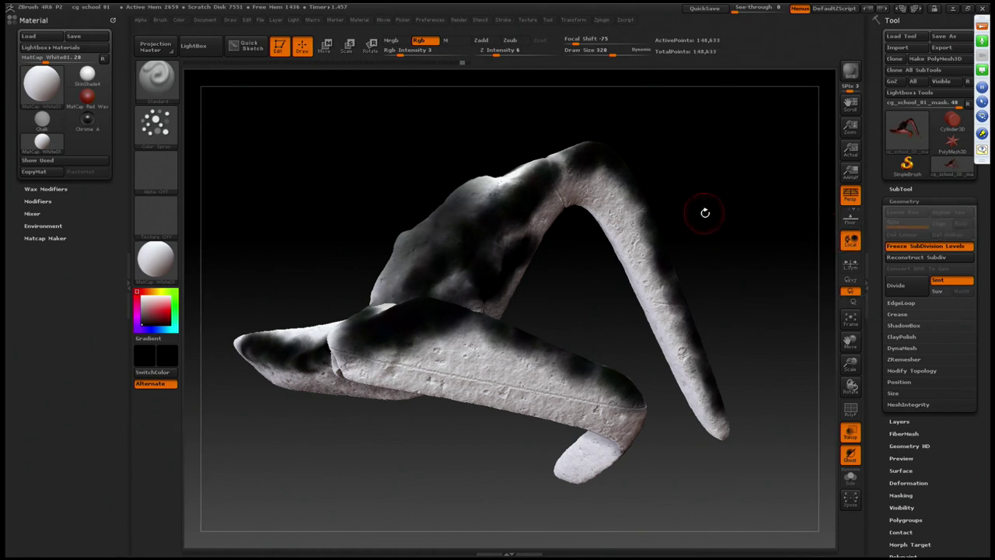
left_click_drag(702, 211, 591, 311)
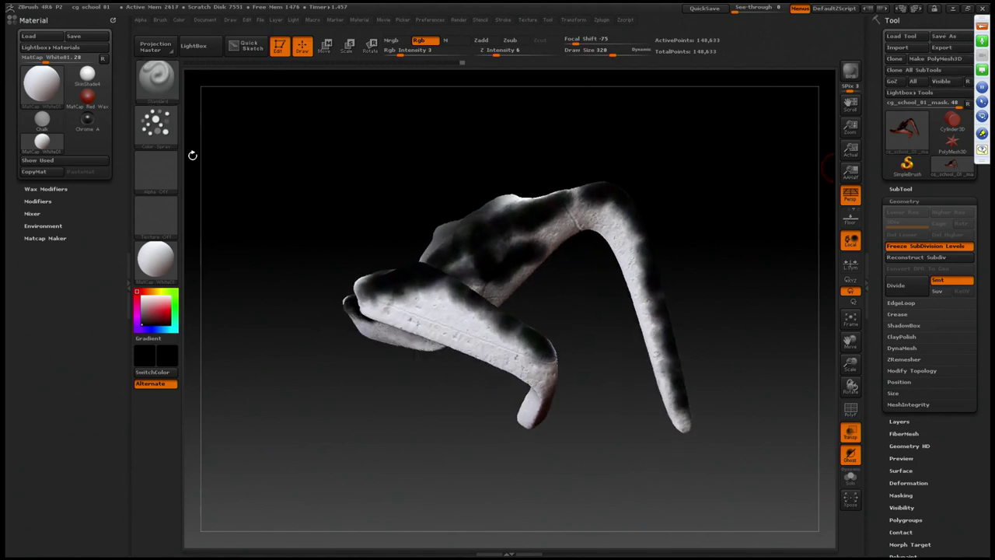
left_click_drag(395, 209, 420, 222)
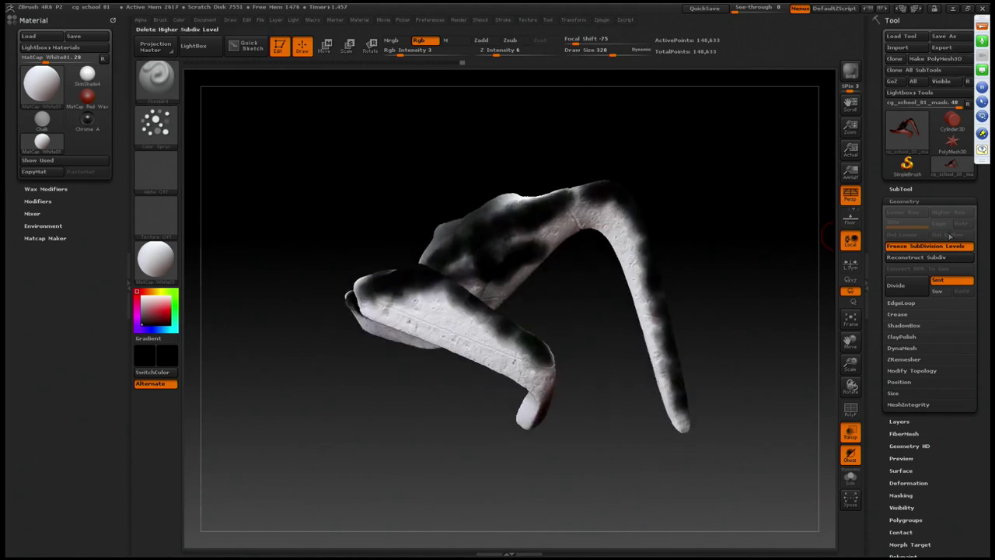
left_click_drag(720, 230, 699, 237)
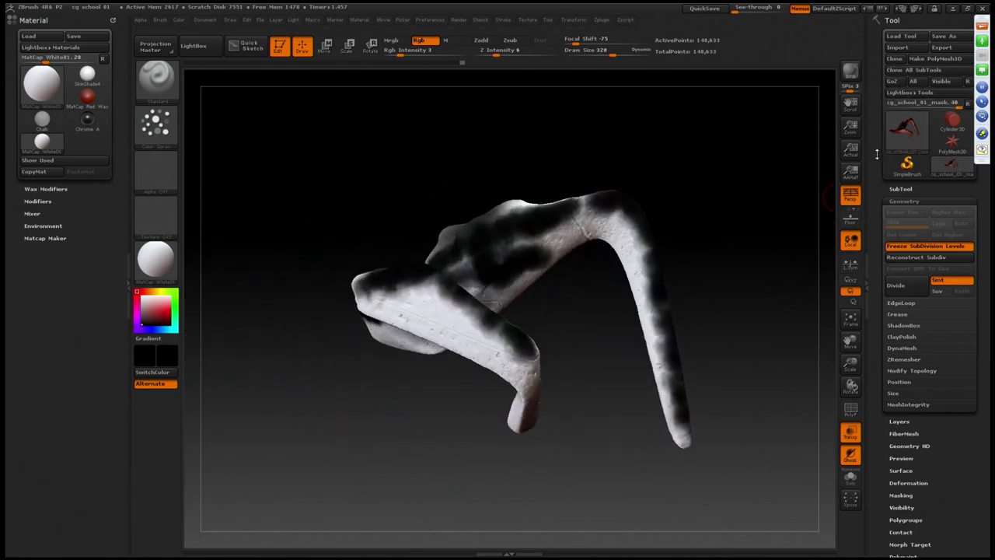
scroll(898, 257, "down", 3)
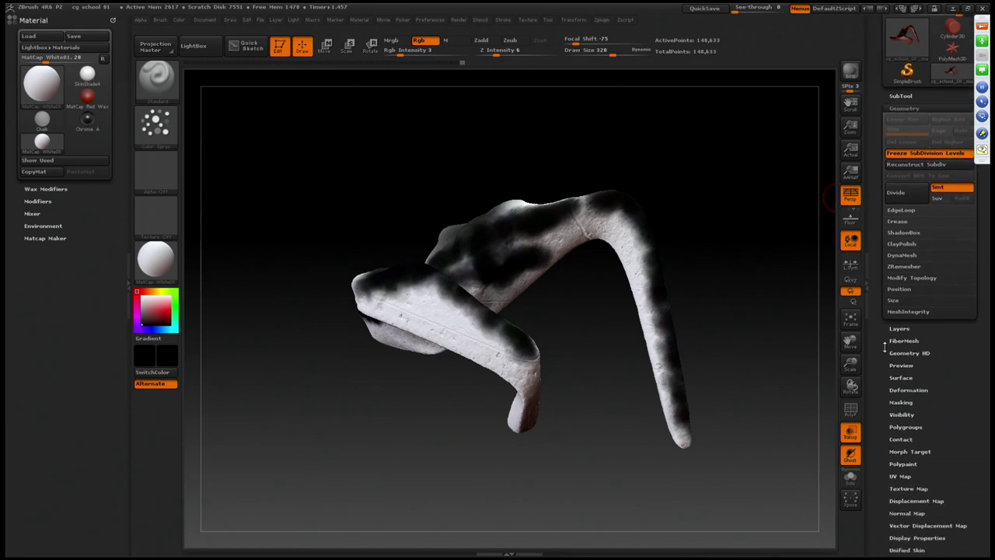
scroll(886, 346, "up", 3)
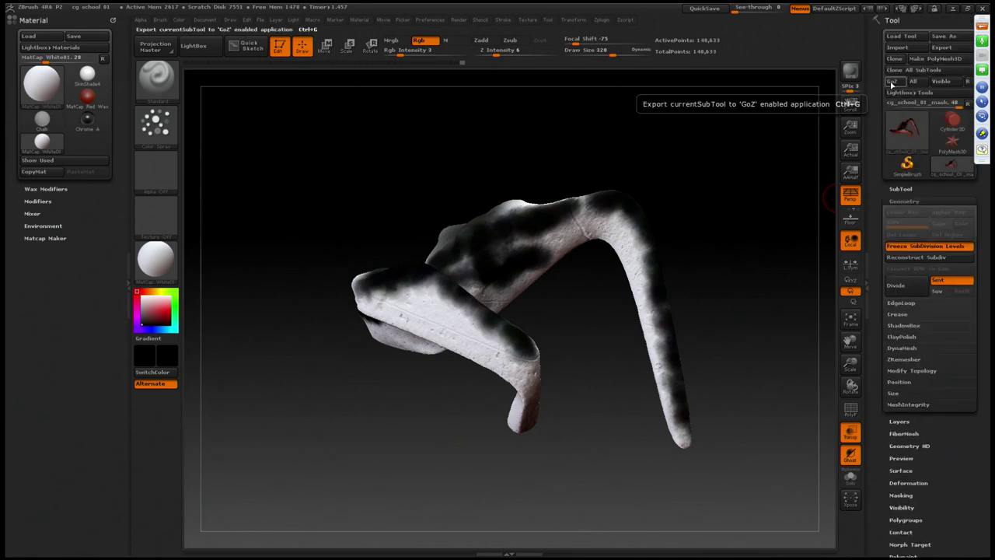
- Switch to 3ds Max and close the V-Ray frame buffers and the V-Ray messages window
key("super")
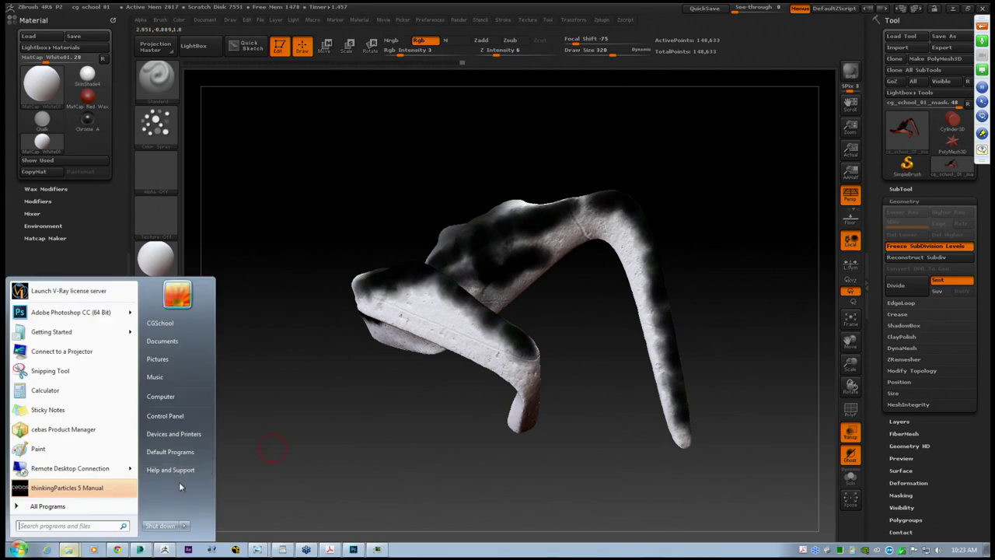
left_click(141, 550)
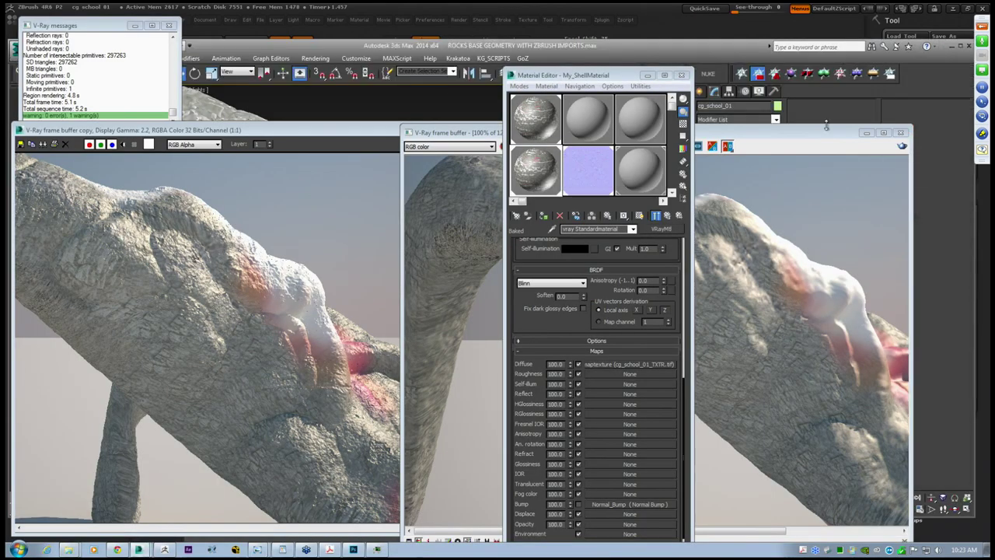
left_click(901, 133)
left_click(484, 131)
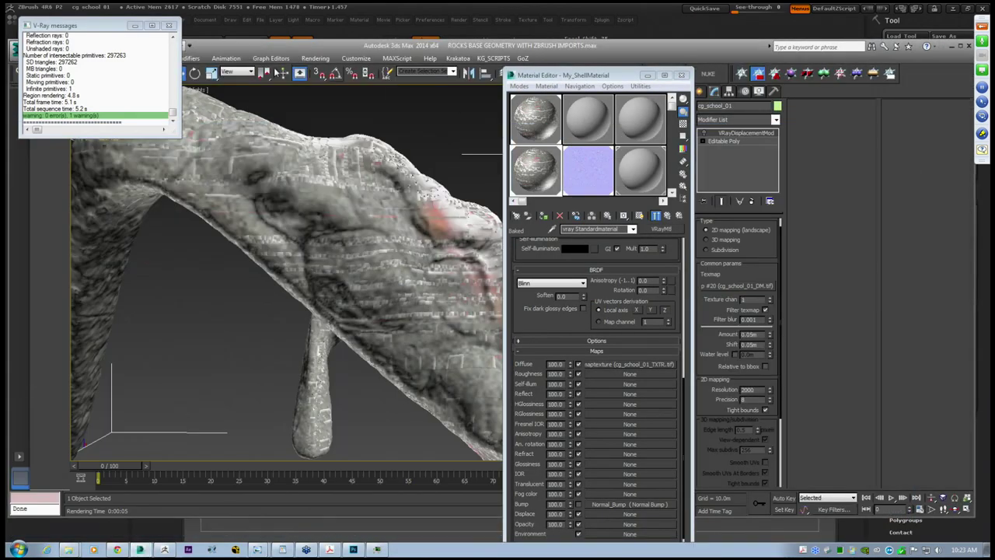
left_click(169, 26)
- Save the scene under the new name "ROCKS BASE GEOMETRY WITH ZBRUSH IMPORTS cg school"
left_click(43, 58)
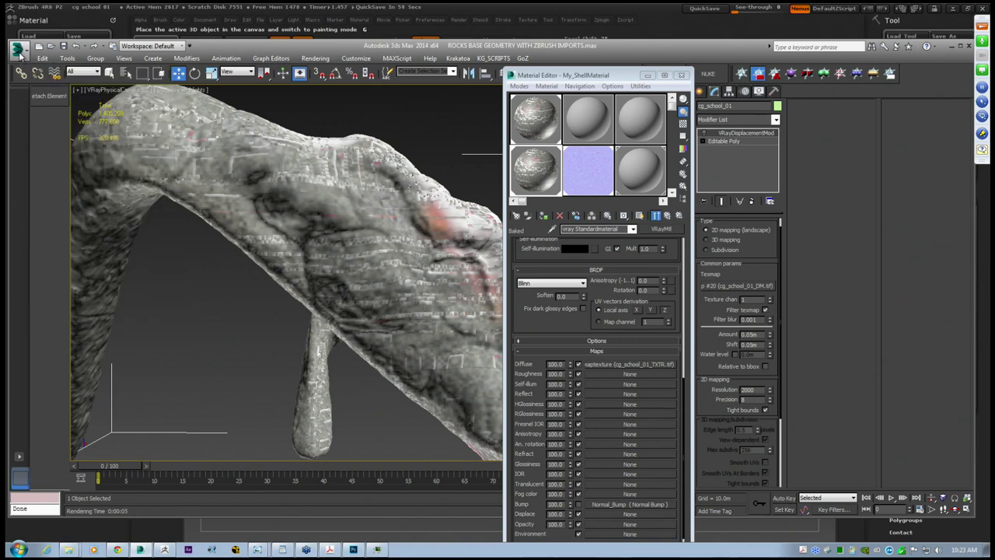
left_click(19, 50)
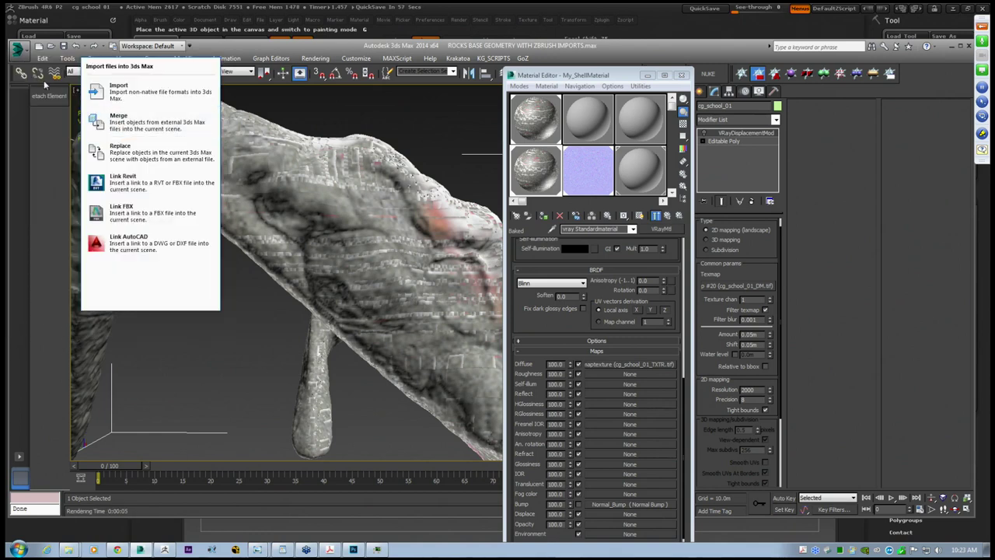
left_click(39, 143)
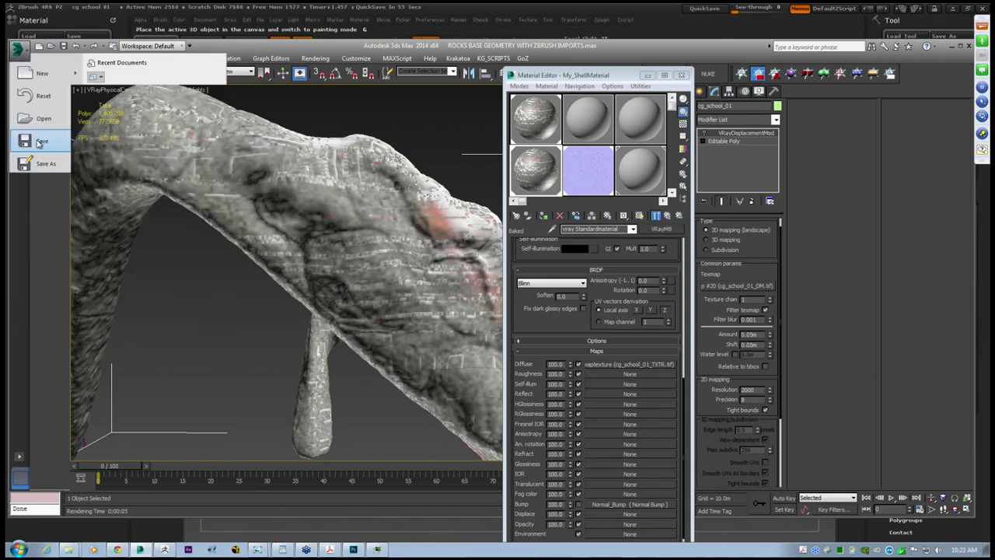
left_click(19, 50)
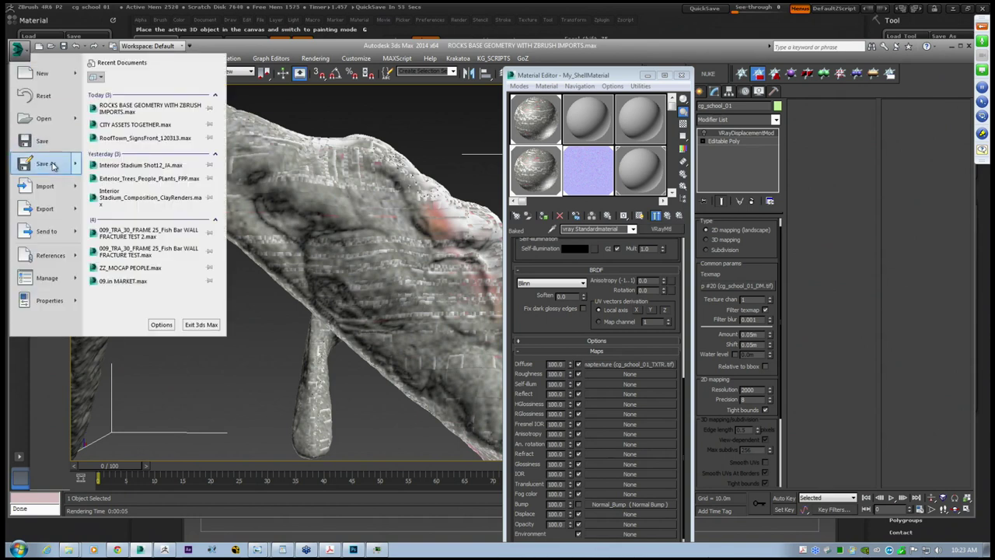
left_click(46, 165)
left_click(245, 359)
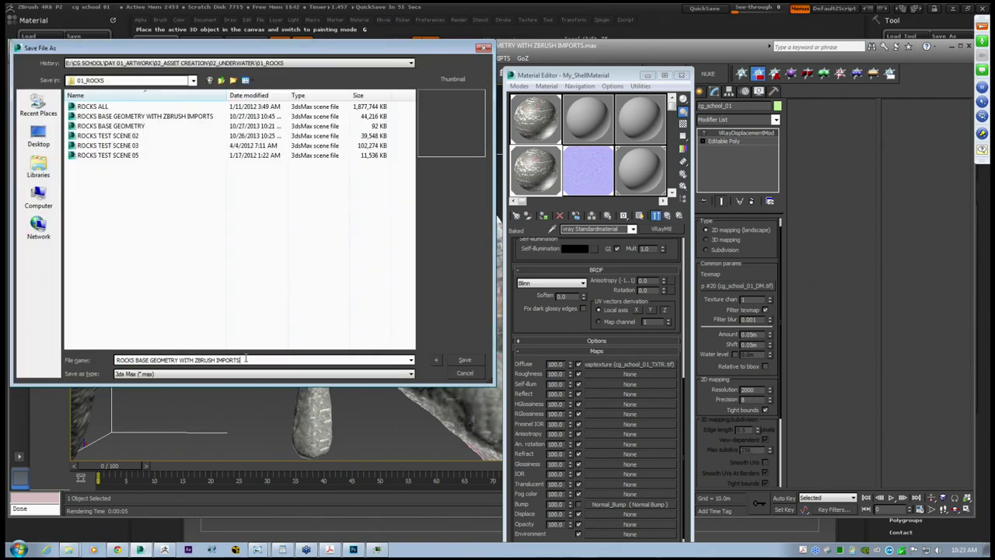
type("cg school")
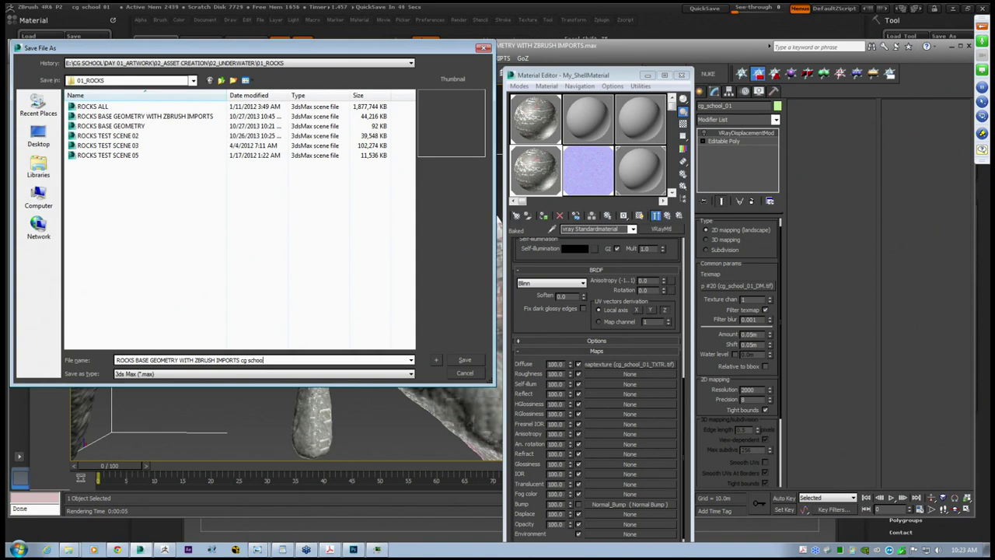
left_click(460, 361)
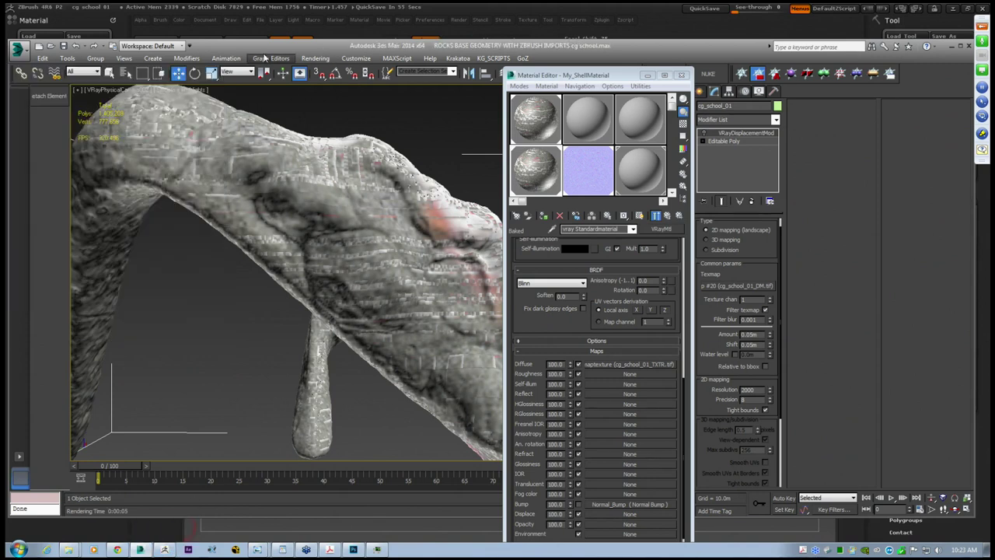
- Return to ZBrush, send the masked rock to 3ds Max with GoZ, and minimise the Material Editor there
left_click(164, 550)
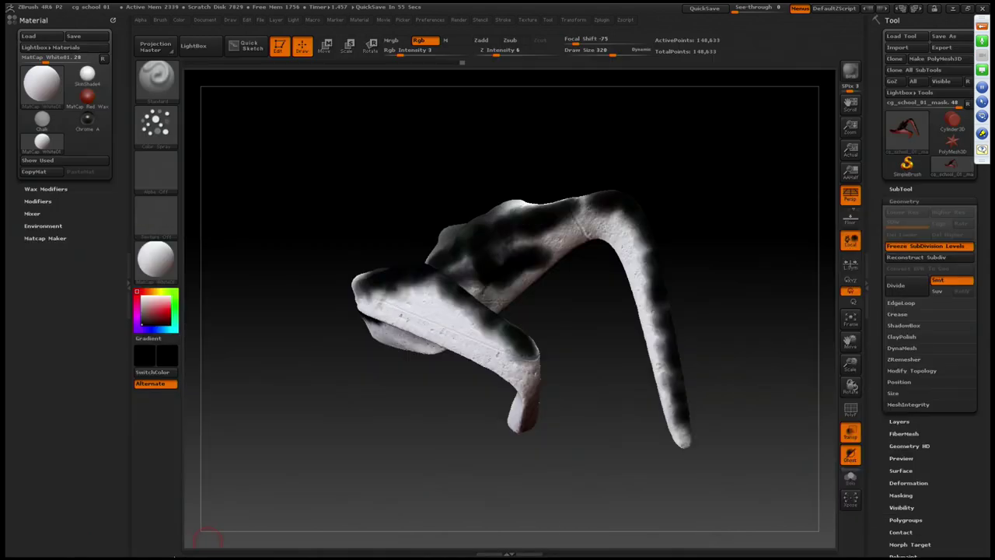
left_click(893, 81)
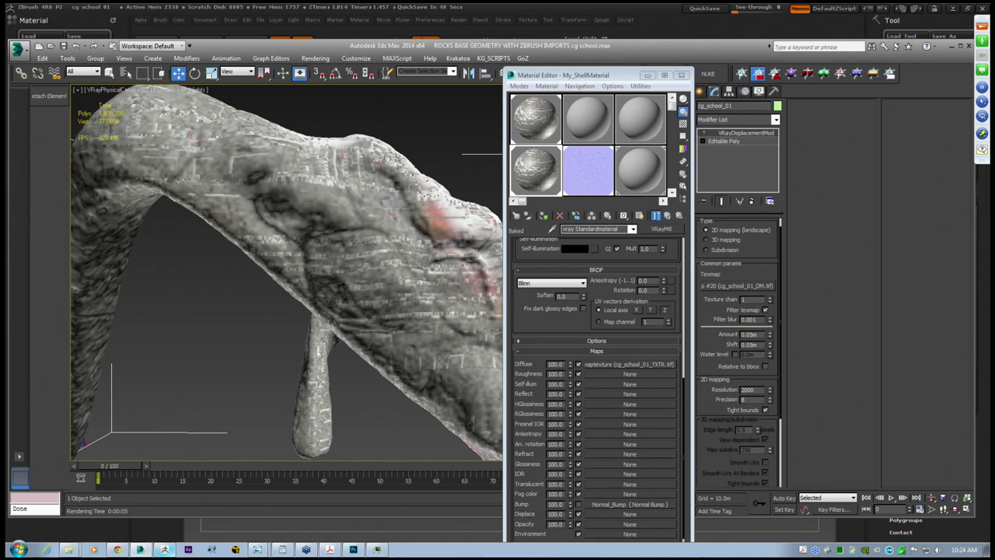
left_click(647, 77)
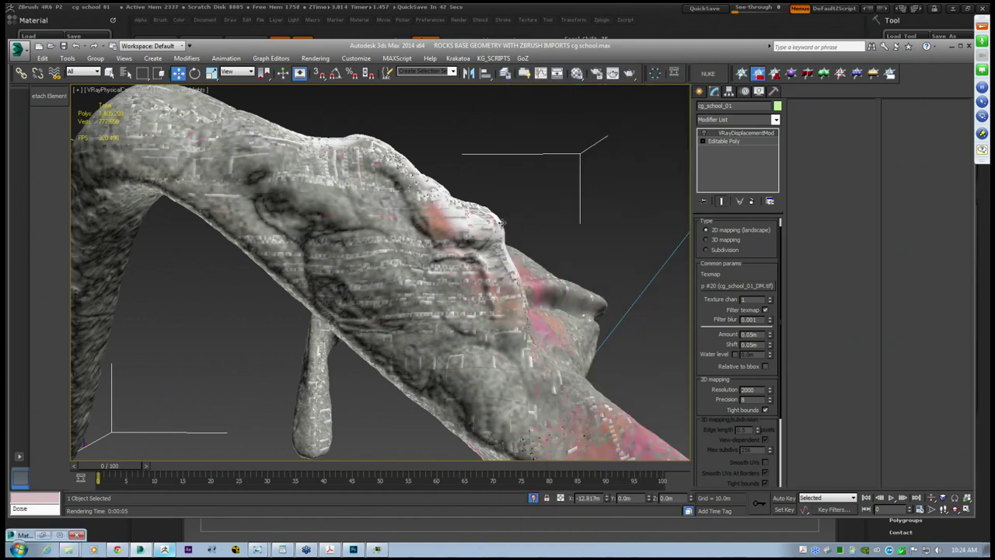
- Switch to the Perspective view and isolate the selected rock cg_school_01
middle_click_drag(510, 230, 516, 207)
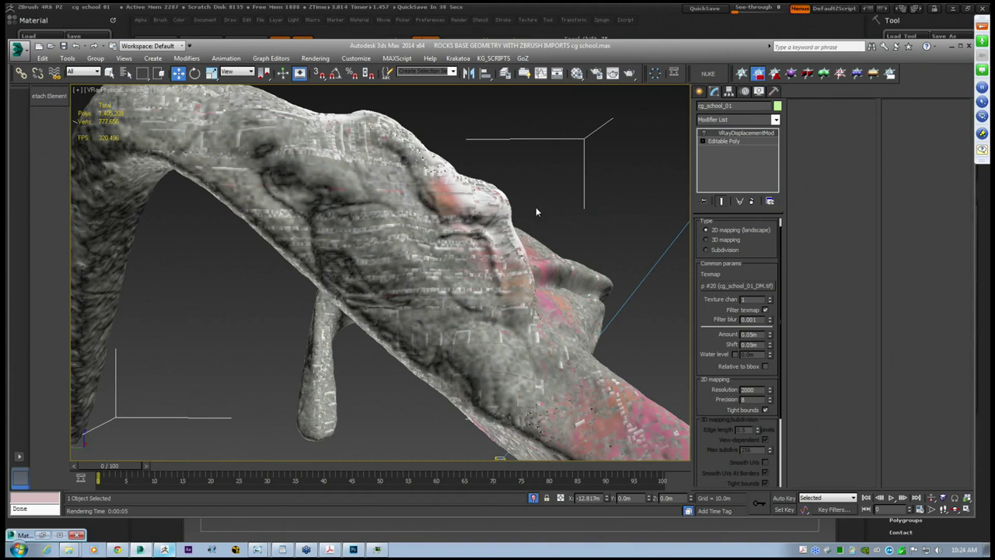
middle_click_drag(536, 208, 494, 230)
key("z")
left_click(179, 76)
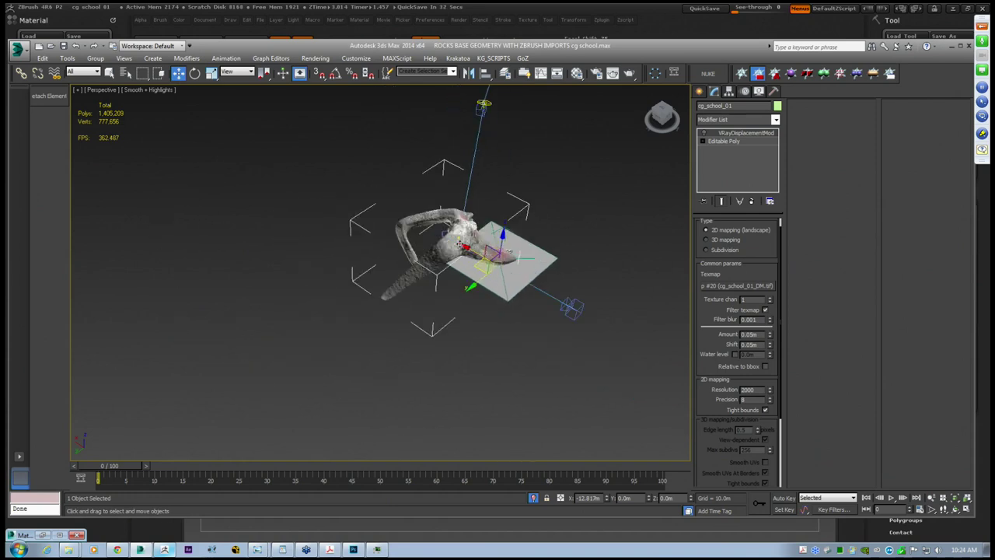
right_click(459, 243)
left_click(482, 160)
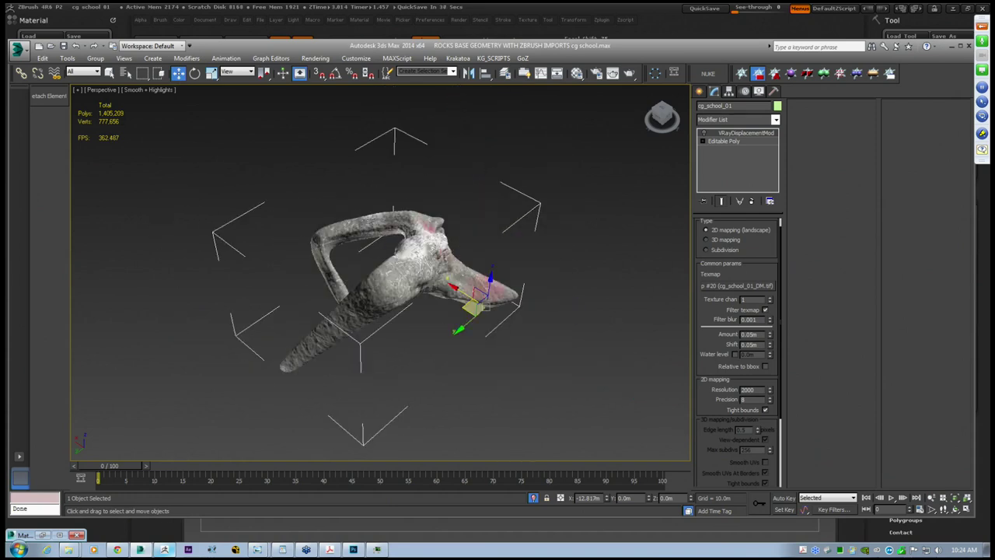
mouse_move(694, 51)
left_mouse_down()
mouse_move(682, 46)
mouse_move(667, 464)
mouse_move(669, 158)
mouse_move(687, 50)
mouse_move(700, 57)
left_mouse_up()
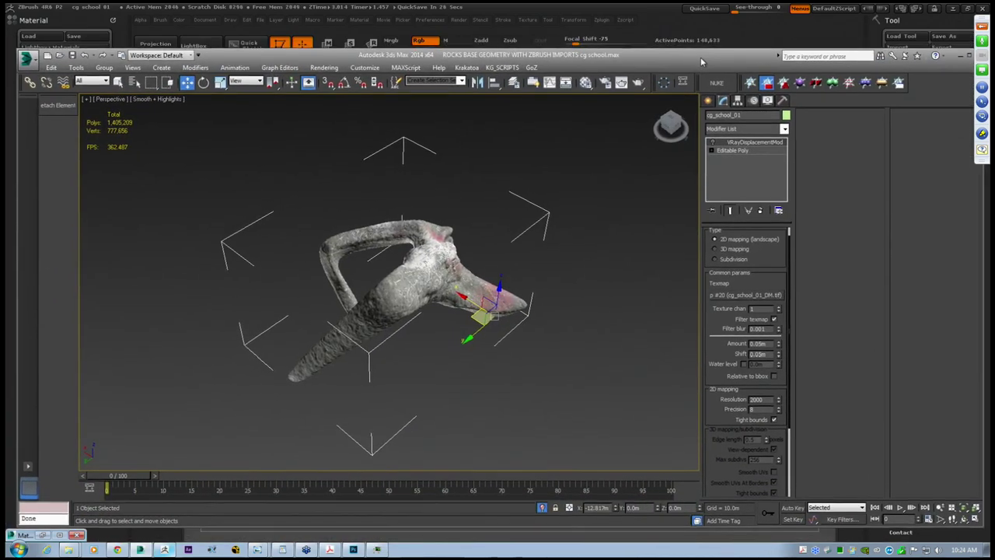
right_click(436, 244)
left_click(469, 187)
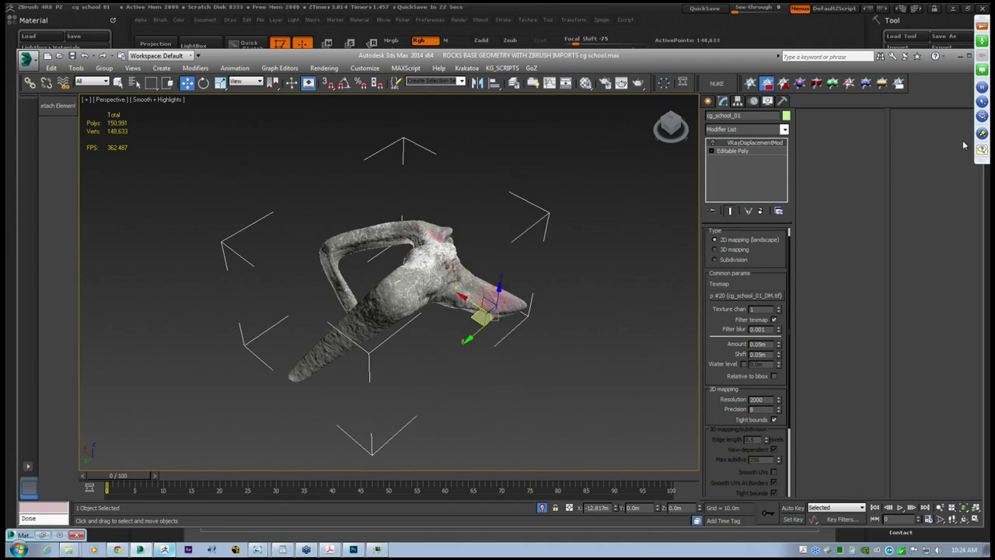
left_click_drag(742, 59, 742, 60)
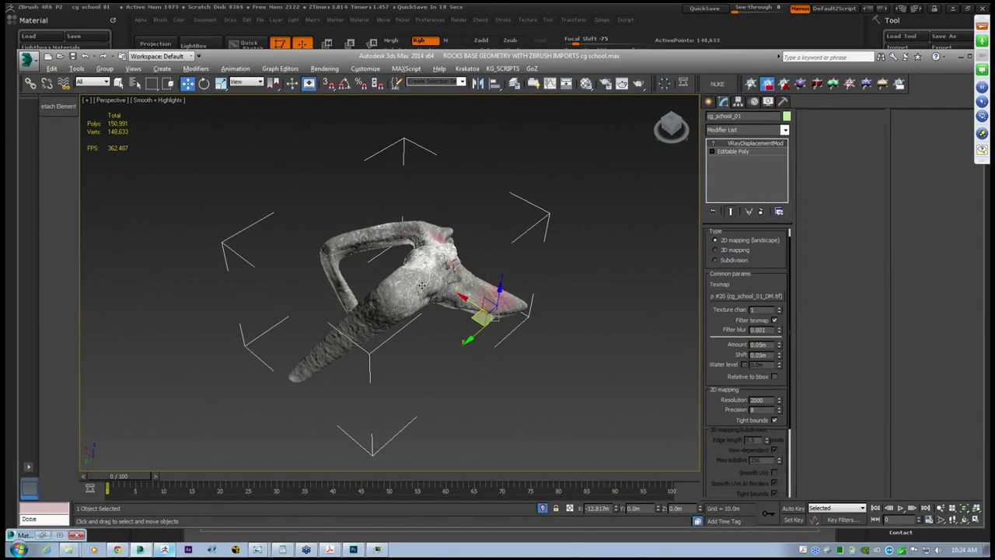
middle_click_drag(421, 286, 411, 268, "alt")
left_click(710, 102)
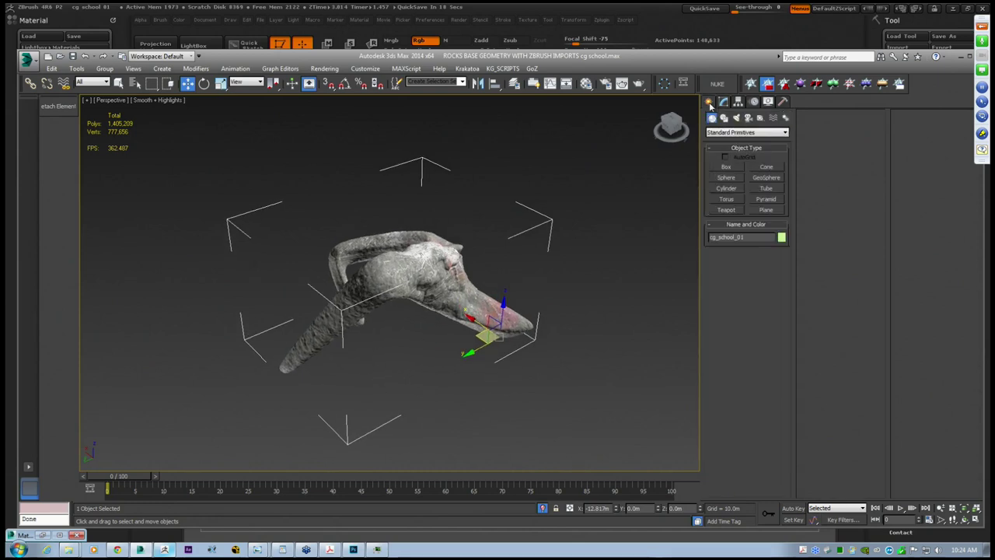
left_click(723, 103)
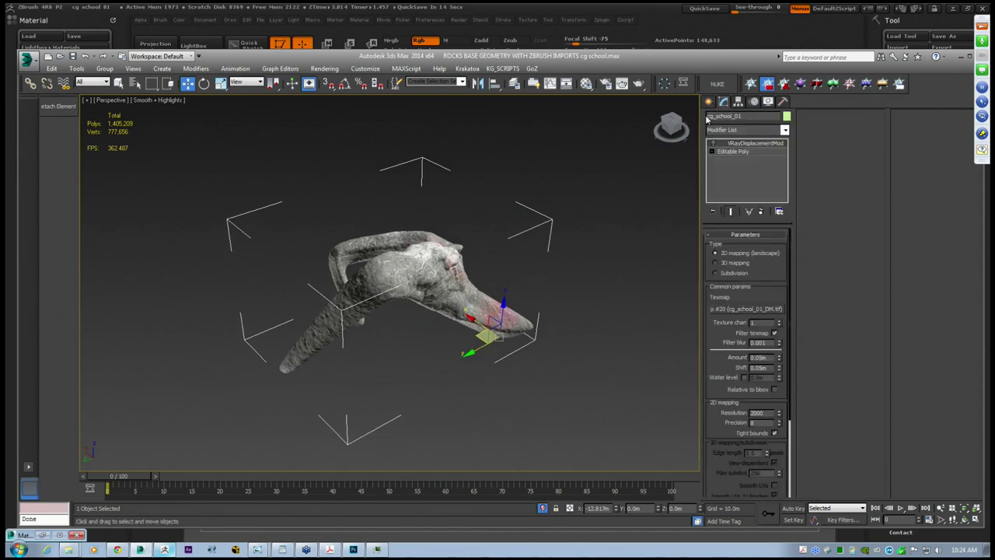
left_click(709, 102)
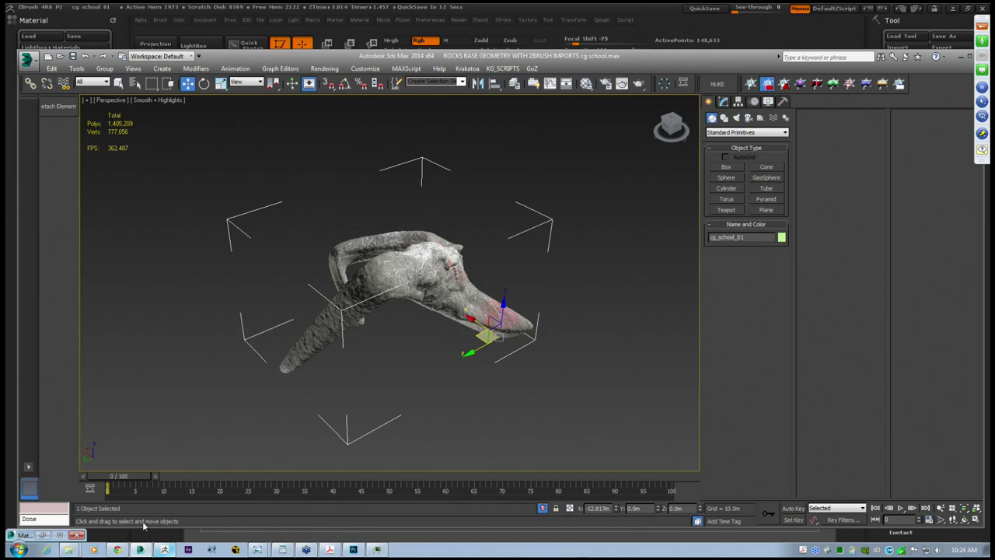
left_click(42, 536)
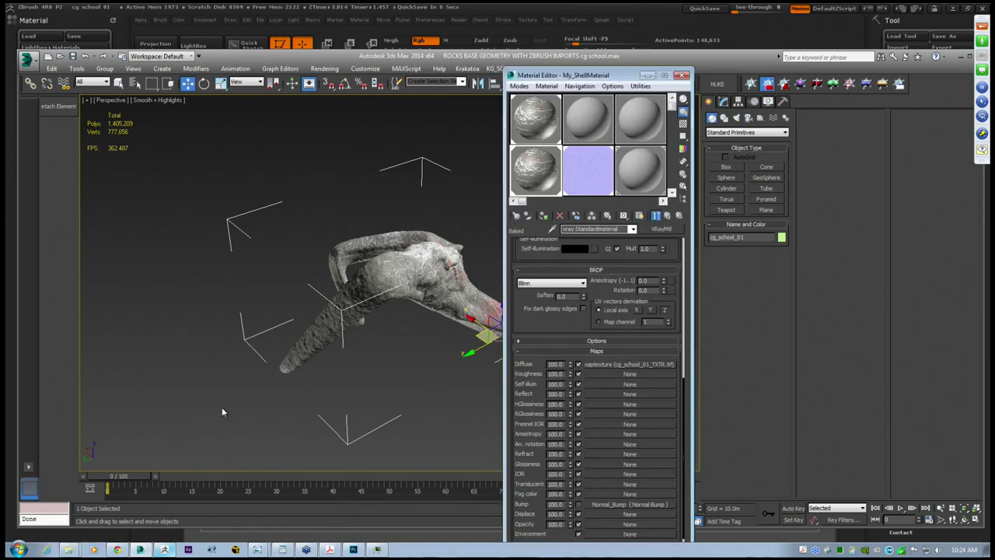
left_click(649, 75)
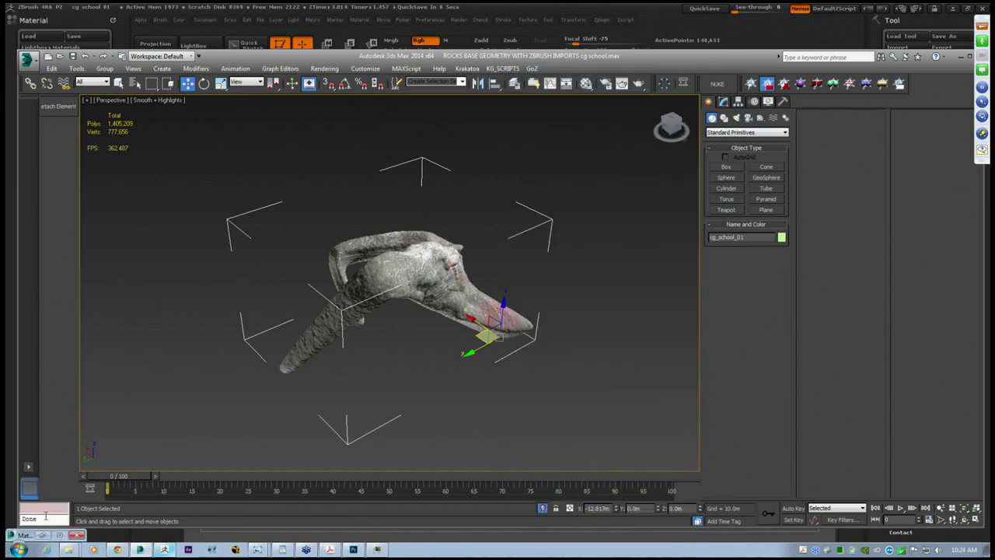
- Turn off isolation to bring back the other rocks, lights and plane in the Perspective view
left_click(29, 489)
left_click(543, 509)
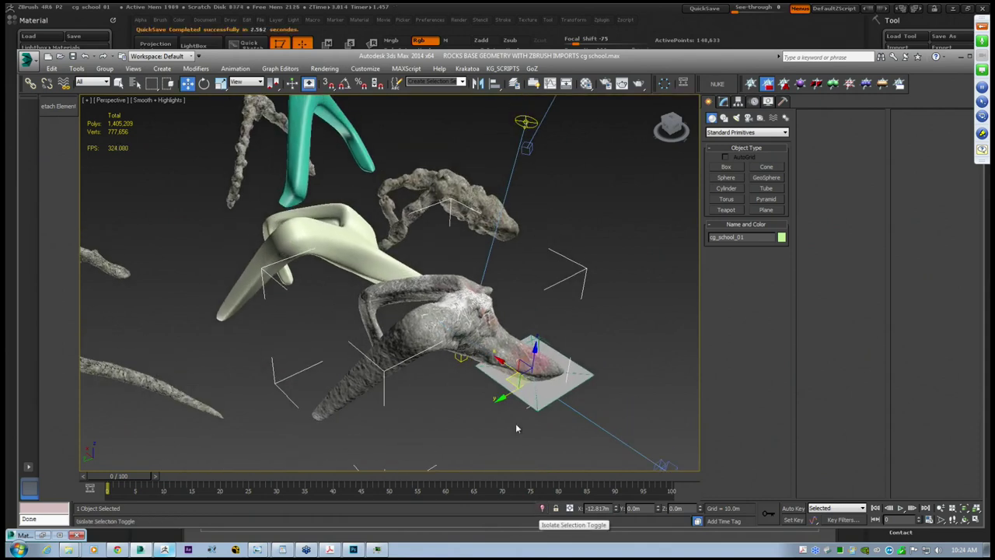
scroll(436, 268, "down", 5)
middle_click_drag(435, 269, 457, 286, "alt")
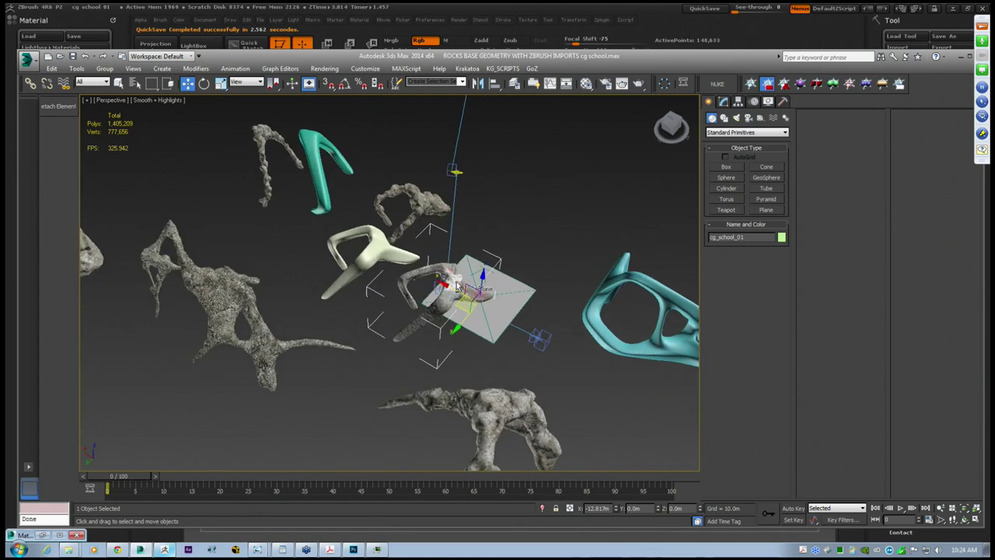
scroll(401, 262, "up", 2)
left_click_drag(448, 302, 295, 226)
key("ctrl+z")
left_click(339, 258)
key("ctrl+z")
middle_click_drag(443, 275, 451, 280)
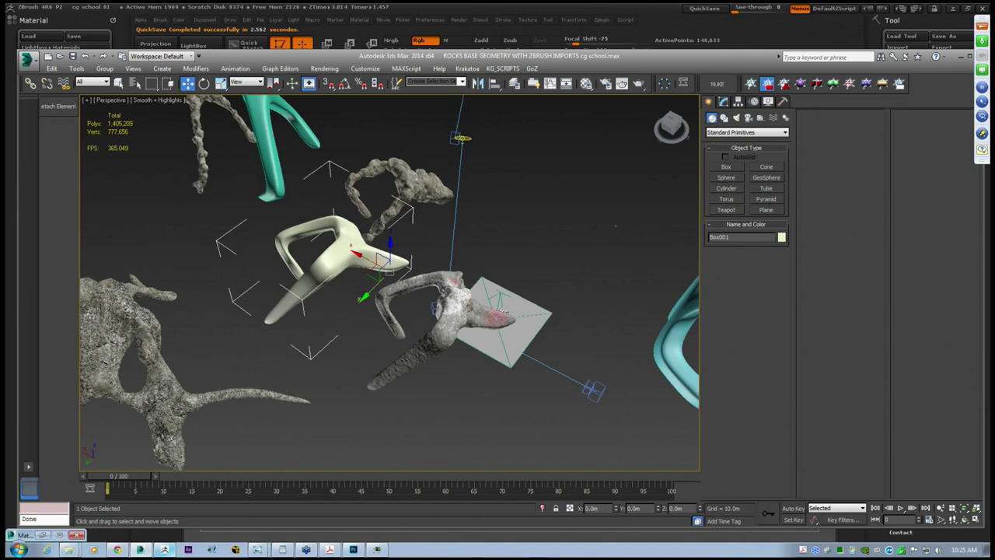
- Select the textured rock cg_school_01 again and shift the 3ds Max window slightly upwards
middle_click_drag(363, 261, 435, 273, "alt")
left_click(395, 329)
scroll(435, 274, "up", 2)
key("super")
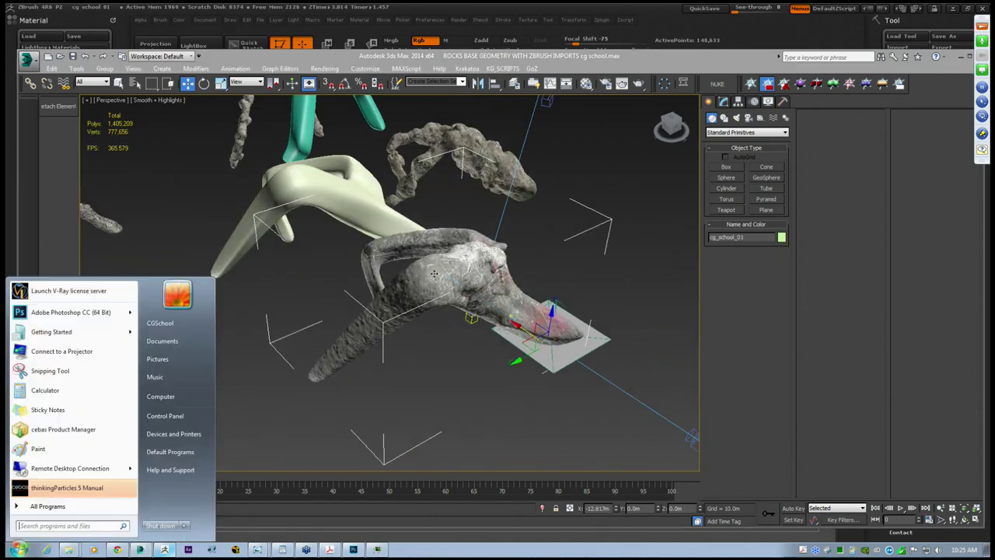
left_click(465, 371)
left_click(433, 277)
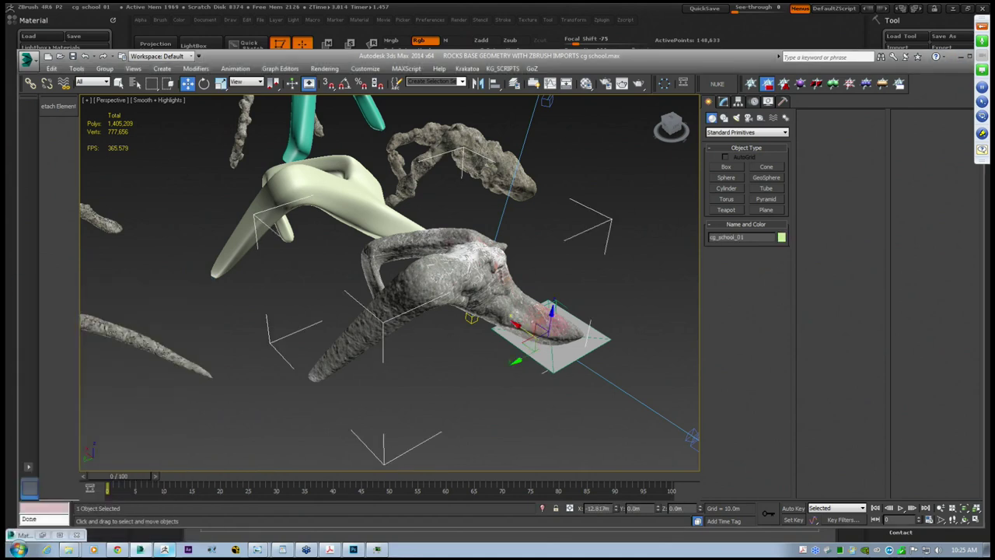
left_click_drag(722, 59, 717, 52)
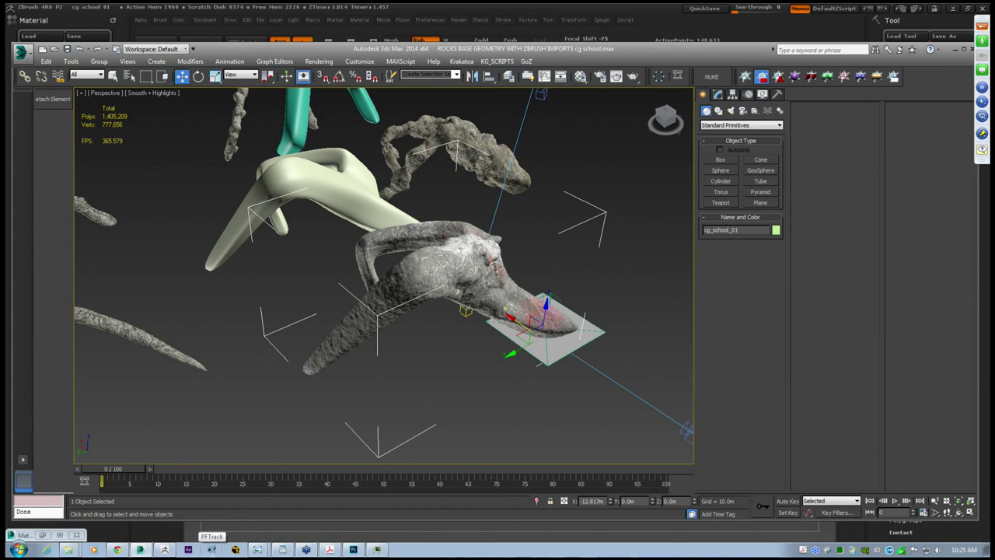
middle_click_drag(330, 296, 338, 300)
middle_click_drag(420, 316, 407, 307, "alt")
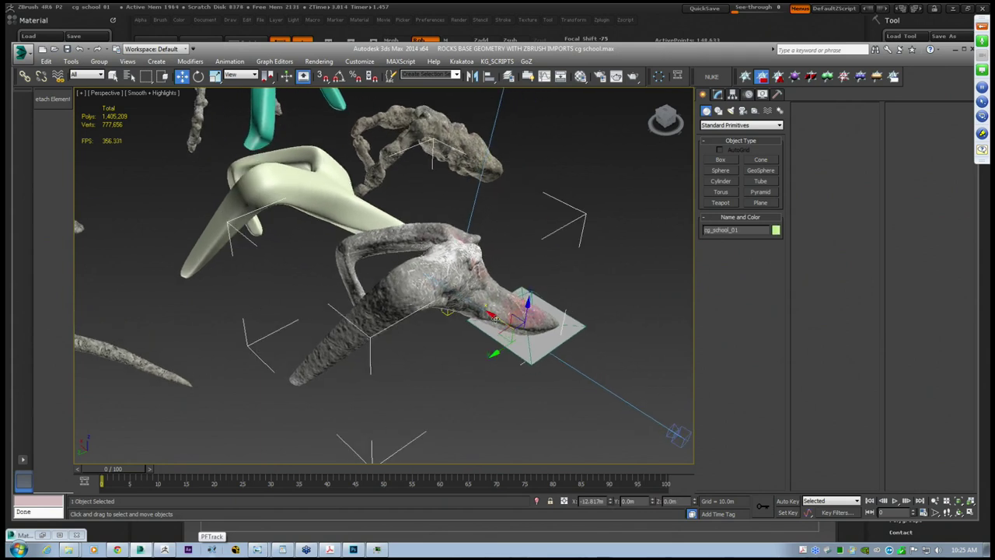
middle_click_drag(494, 319, 471, 350, "alt")
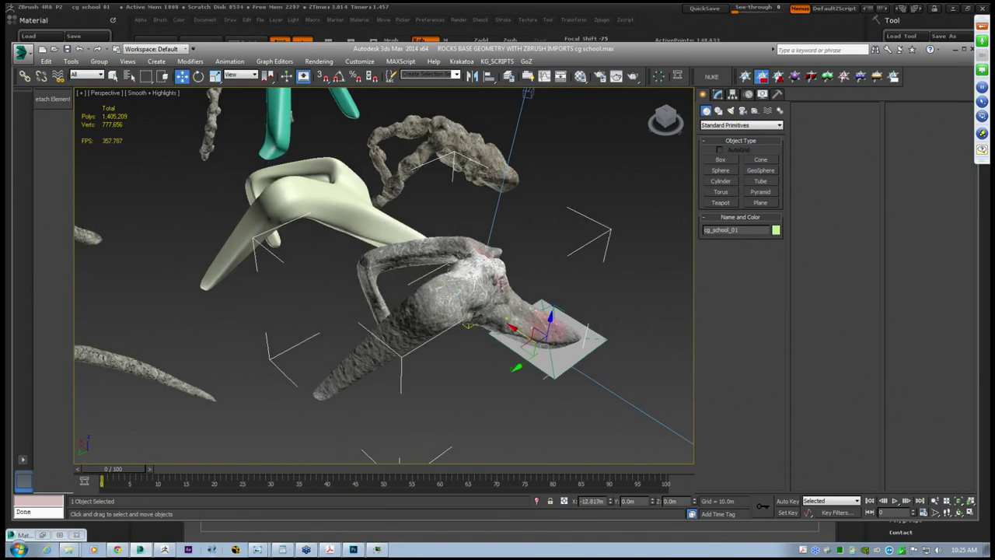
middle_click_drag(318, 308, 319, 300, "alt")
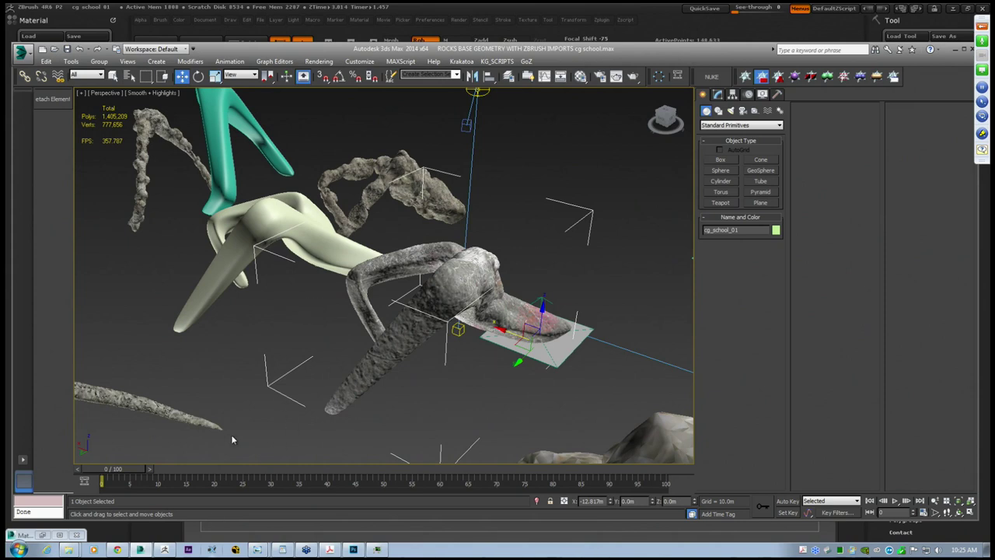
- Switch to the GoZProjects Default folder in Windows Explorer and cut the texture file cg_school_01_mask_TXTR
left_click(68, 550)
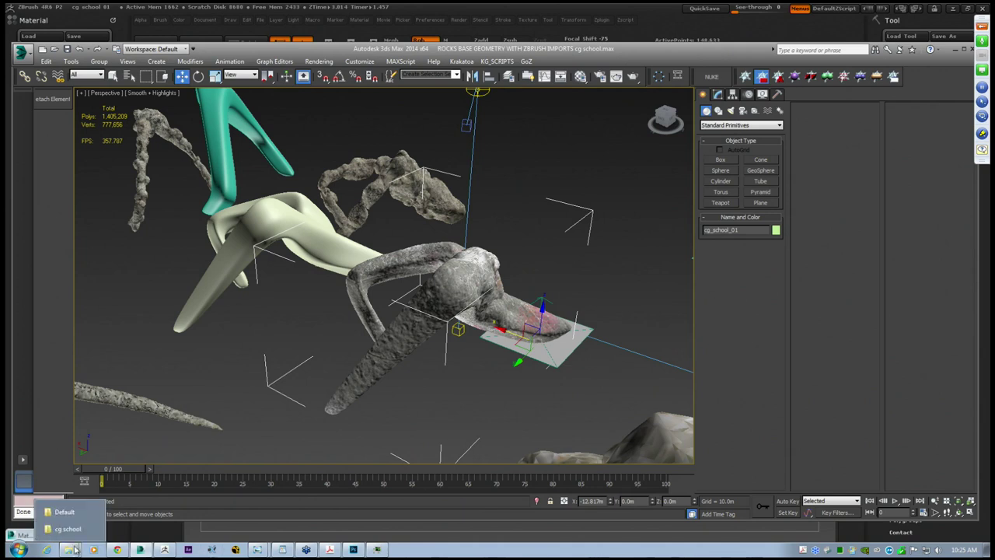
left_click(77, 515)
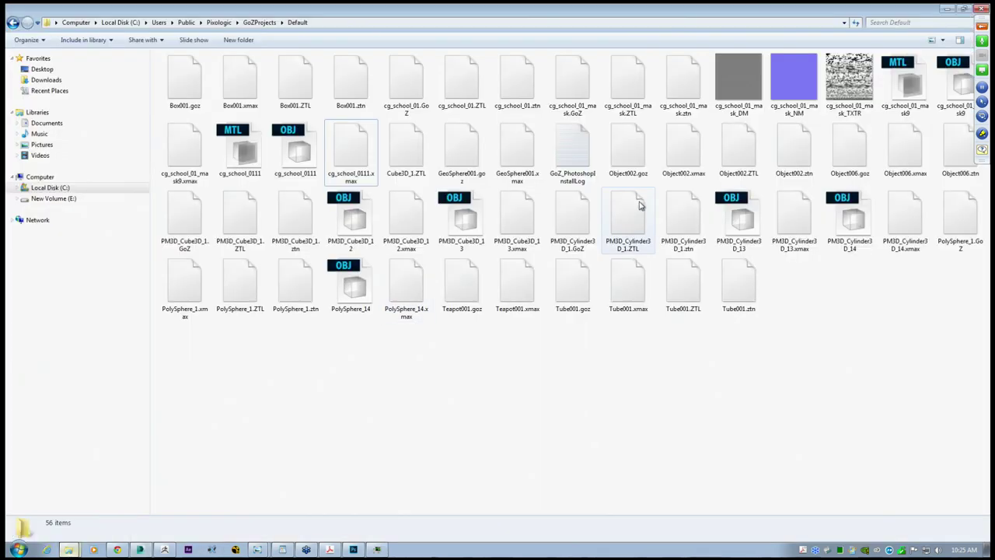
left_click(859, 90)
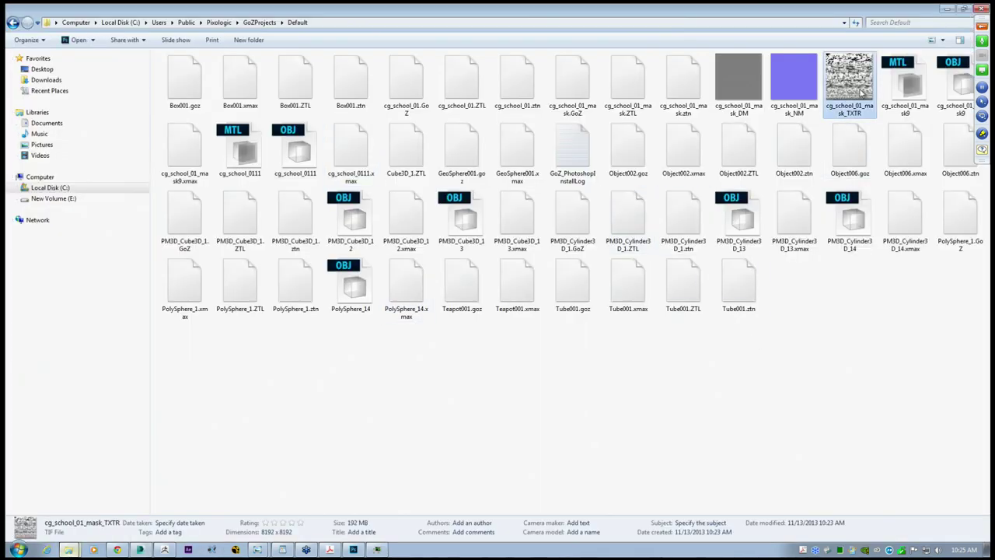
left_click(781, 72)
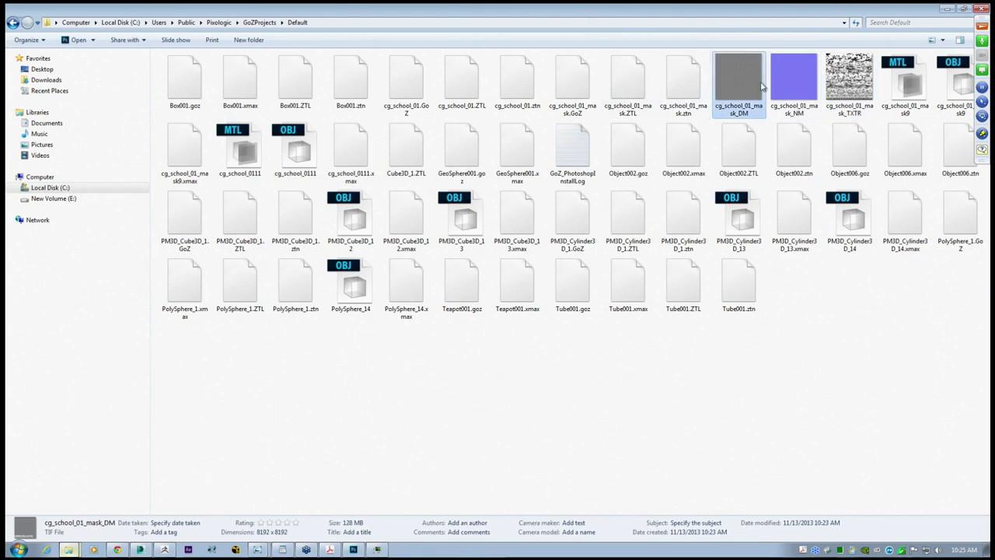
left_click(845, 87)
right_click(845, 87)
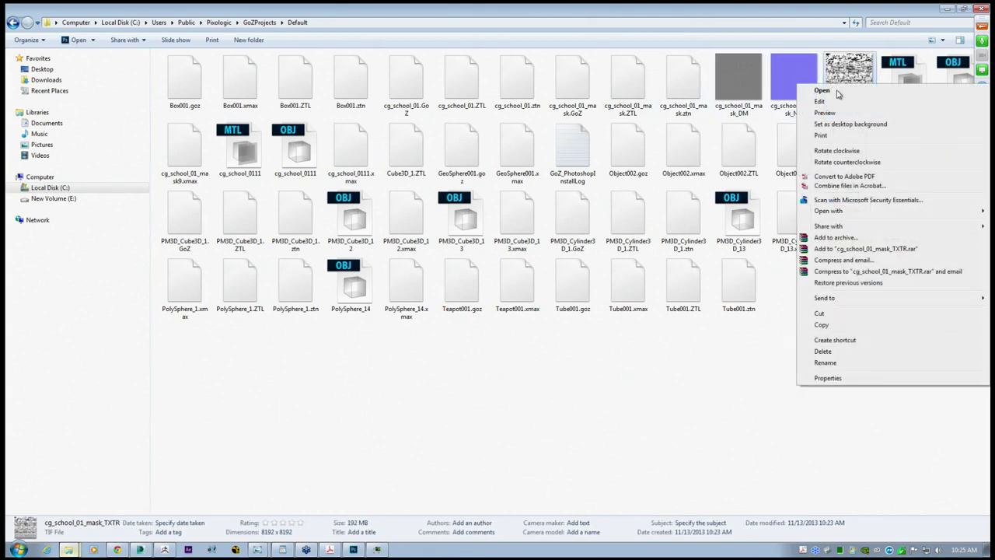
left_click(829, 314)
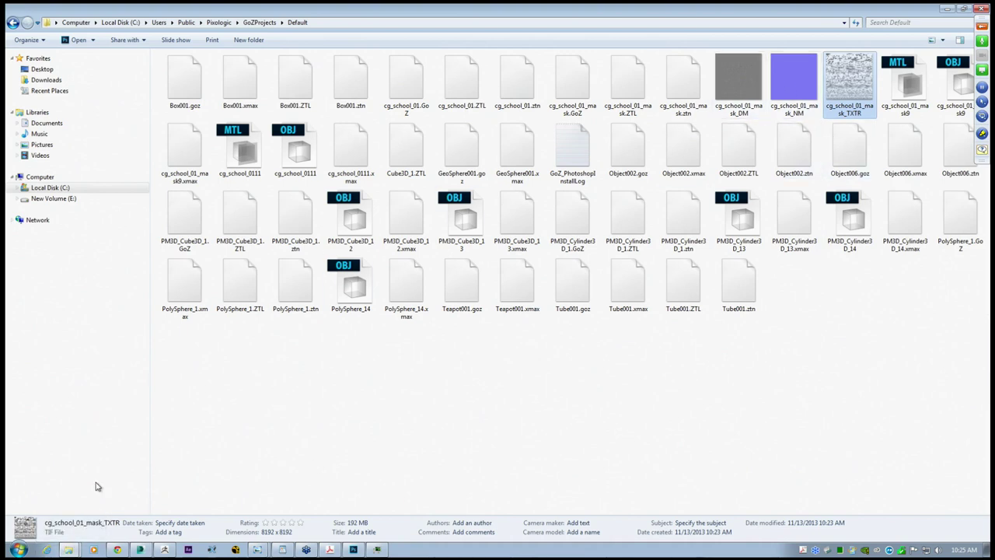
- Paste the mask texture into the ROCKS "cg school" textures folder and minimise both Explorer windows
left_click(70, 548)
left_click(67, 529)
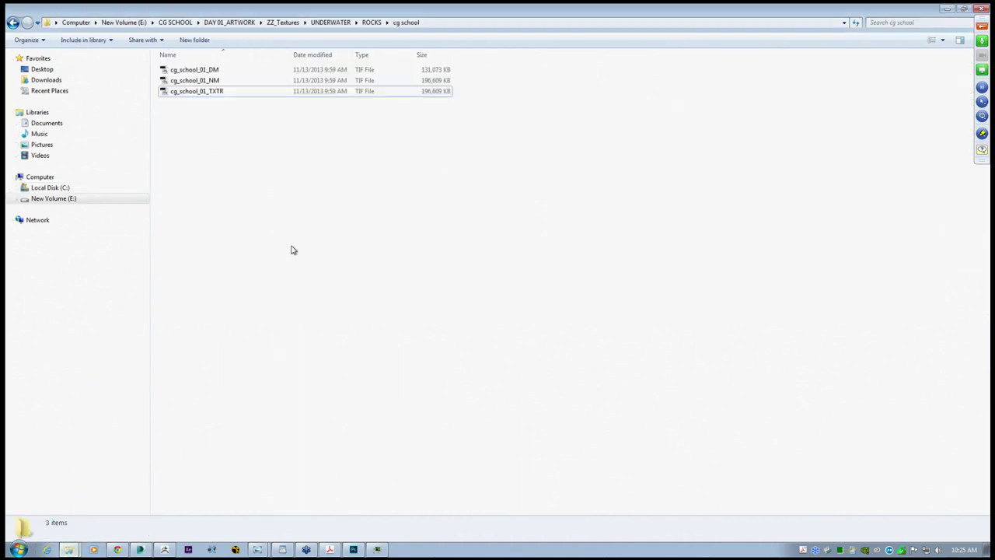
right_click(213, 147)
left_click(236, 218)
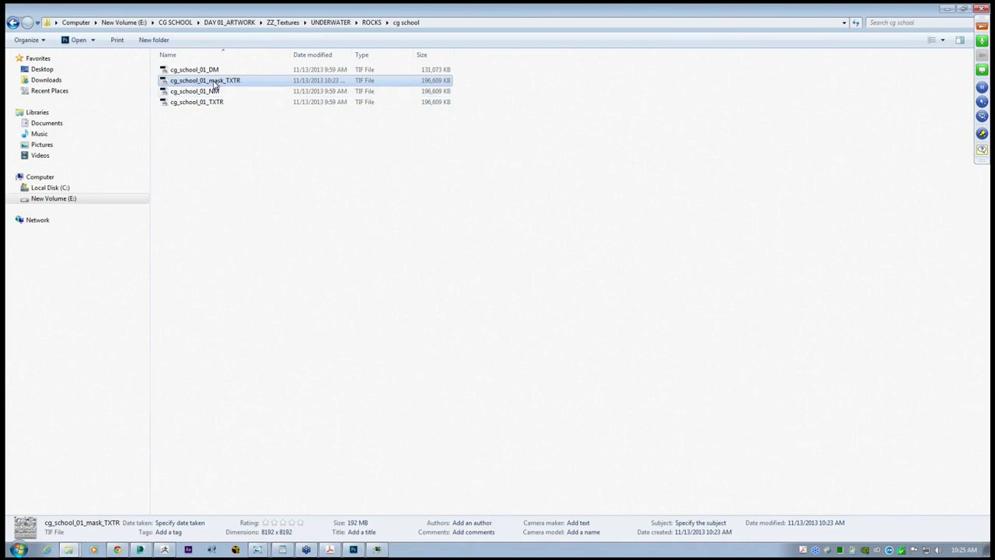
left_click(207, 111)
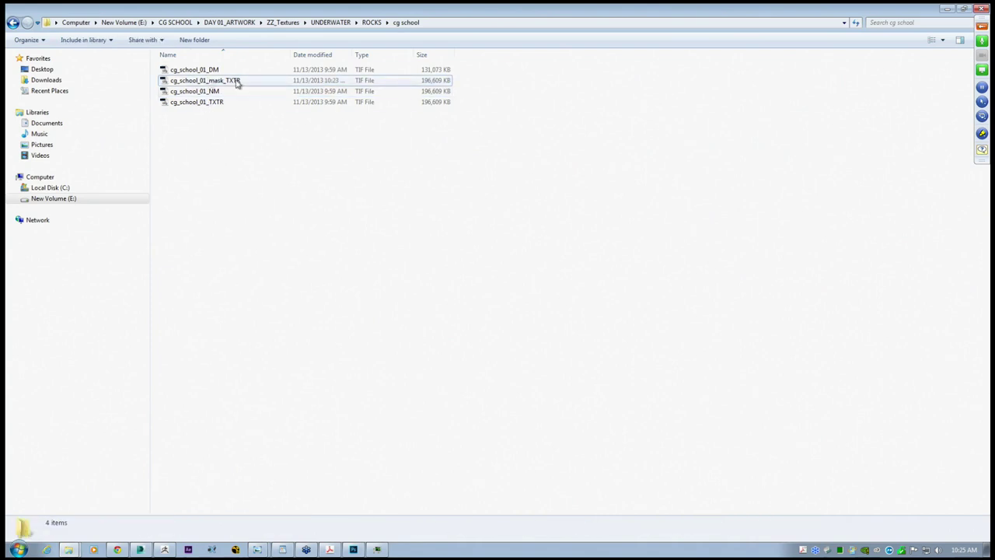
left_click(948, 9)
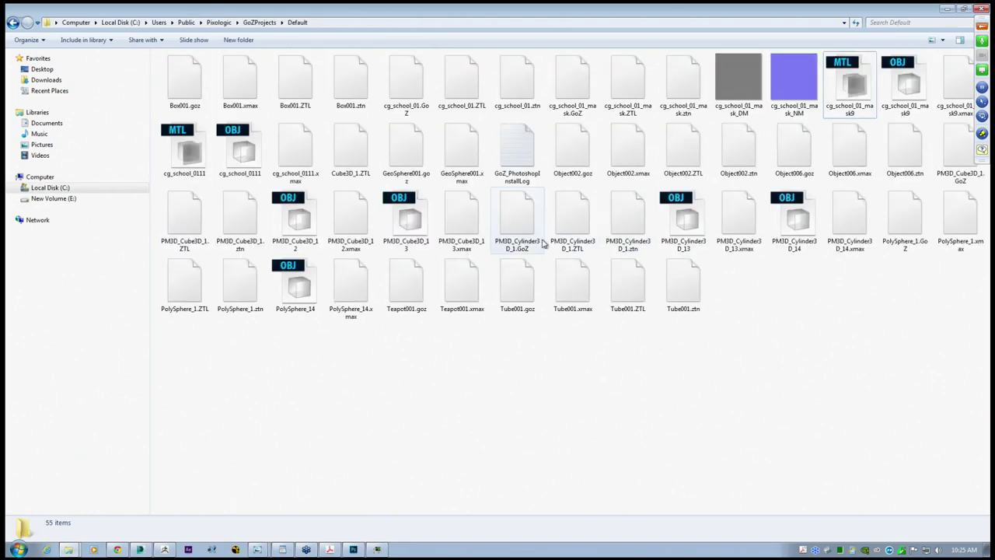
left_click(949, 9)
- Isolate the selected rock cg_school_01 in the 3ds Max Perspective view
middle_click_drag(523, 276, 479, 287, "alt")
right_click(480, 288)
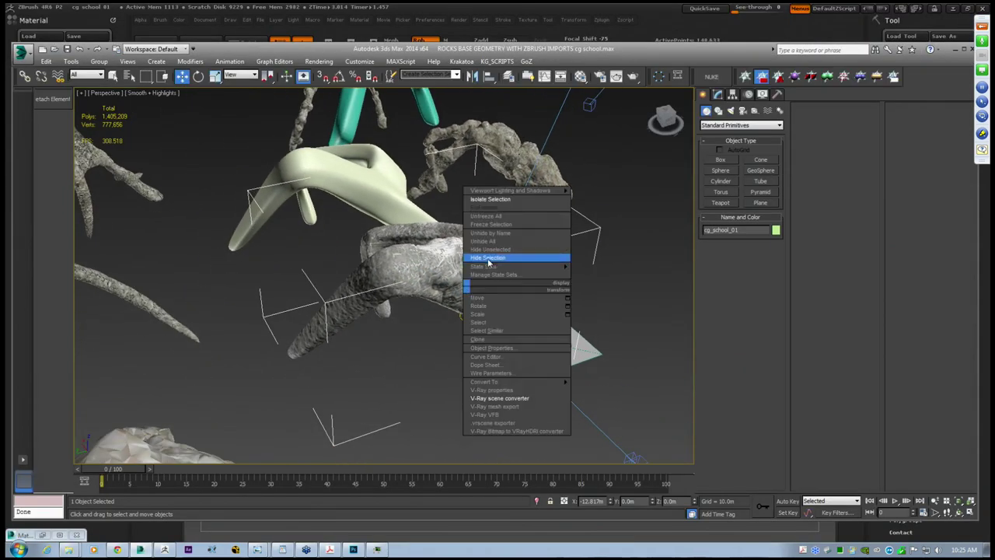
left_click(498, 202)
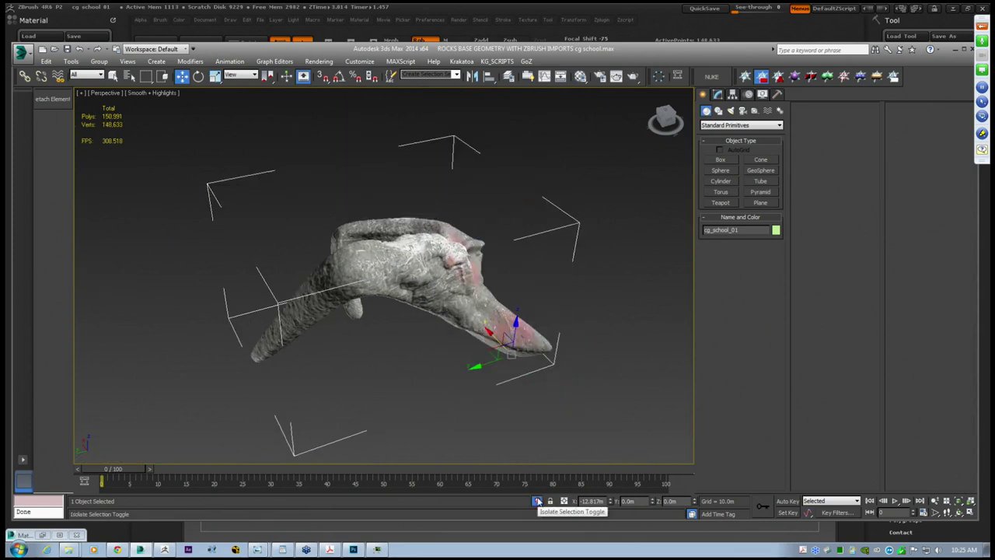
middle_click_drag(452, 267, 476, 259)
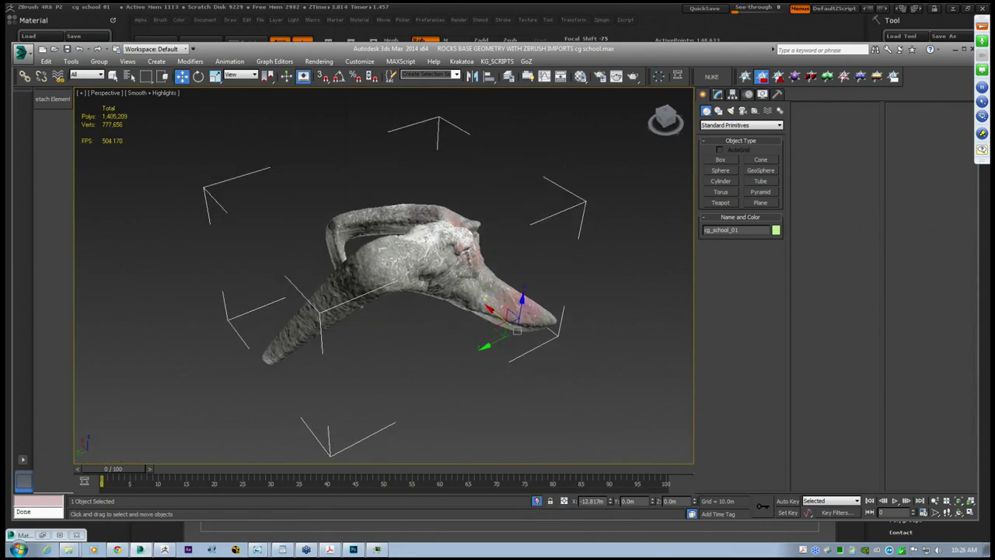
- Create a MultiScatter object beside the pointed tip of the rock
left_click(717, 94)
middle_click_drag(530, 215, 532, 227)
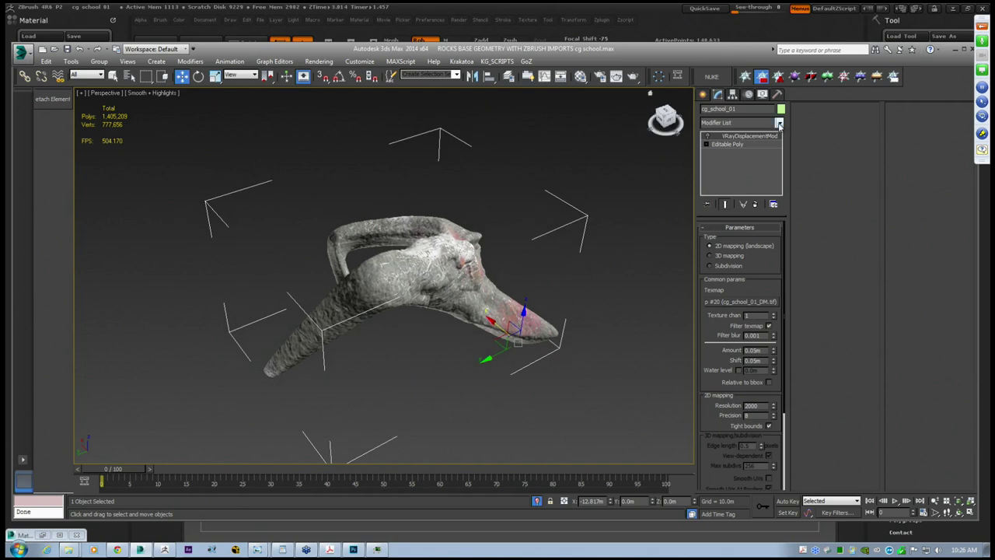
left_click(704, 94)
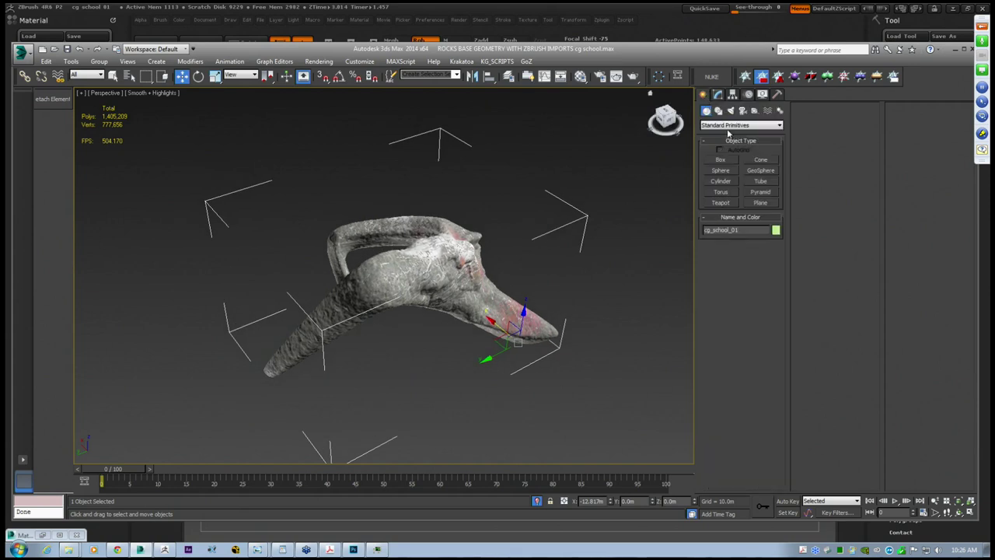
left_click(740, 125)
left_click(723, 248)
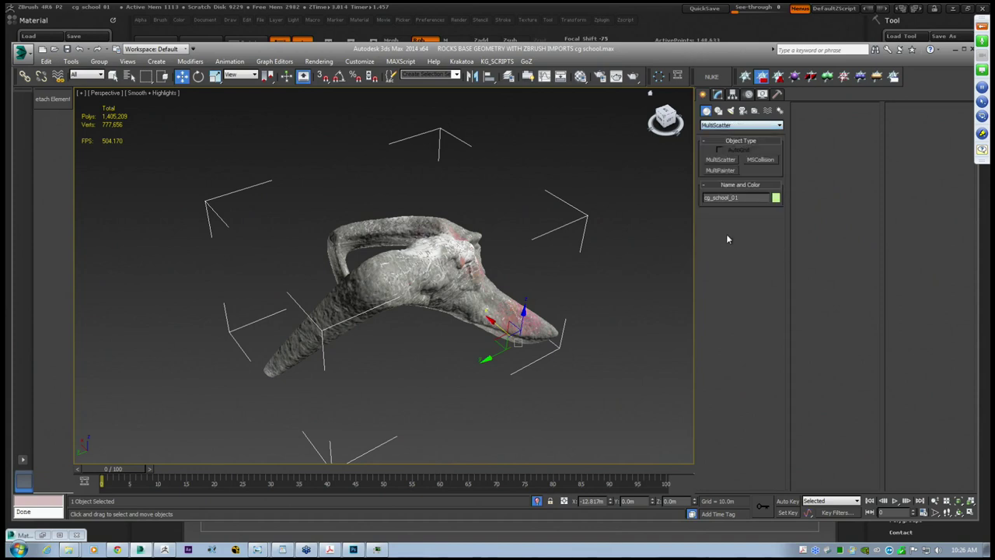
left_click(723, 171)
mouse_move(536, 267)
middle_mouse_down()
mouse_move(378, 261)
mouse_move(453, 230)
middle_mouse_up()
left_click_drag(507, 306, 505, 334)
middle_click_drag(542, 279, 555, 277)
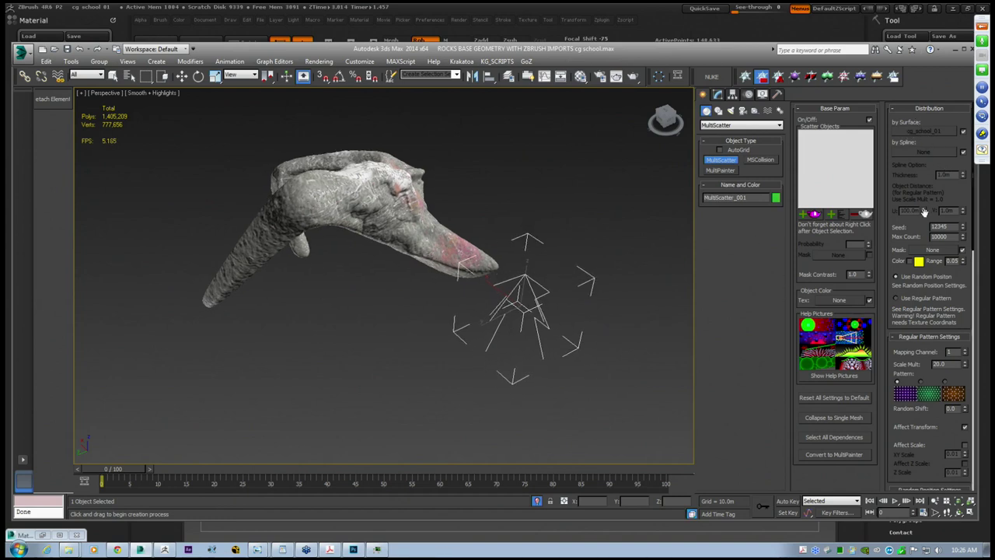
middle_click_drag(678, 132, 666, 120)
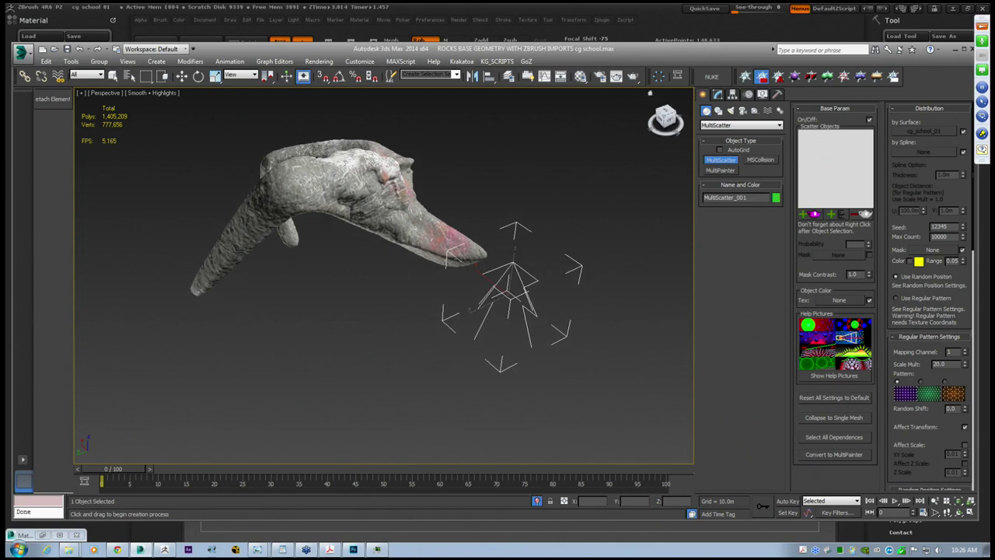
- Create a small standard box of about 0.23 × 0.23 × 0.41 m below the rock, near the MultiScatter object
left_click(741, 125)
left_click(731, 132)
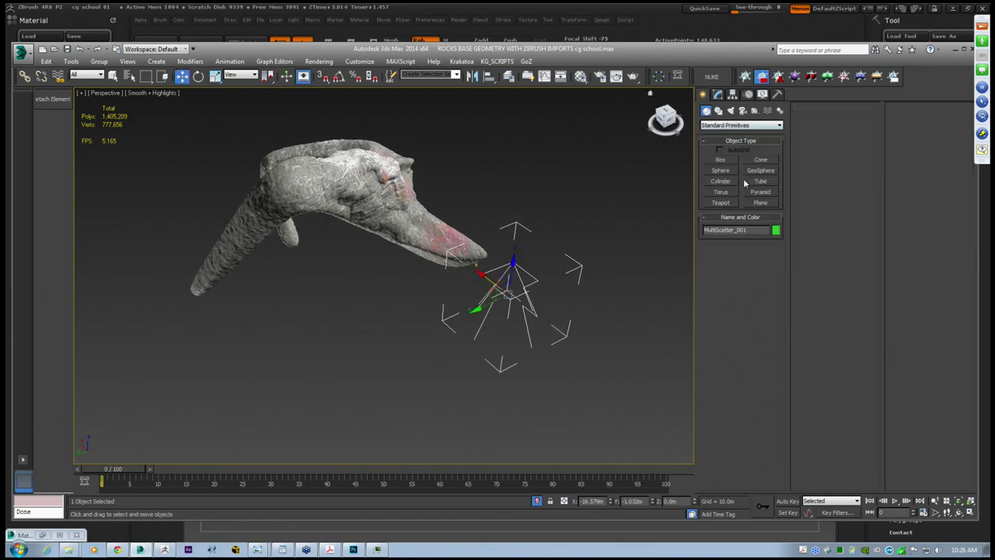
left_click(721, 159)
middle_click_drag(396, 365, 378, 374, "alt")
left_click_drag(379, 374, 415, 347)
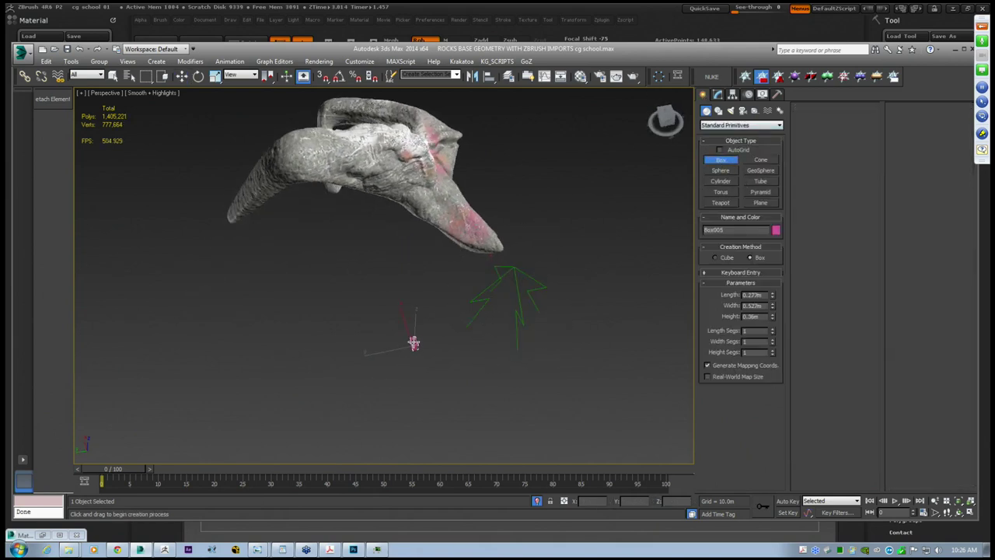
middle_click_drag(415, 342, 444, 324, "alt")
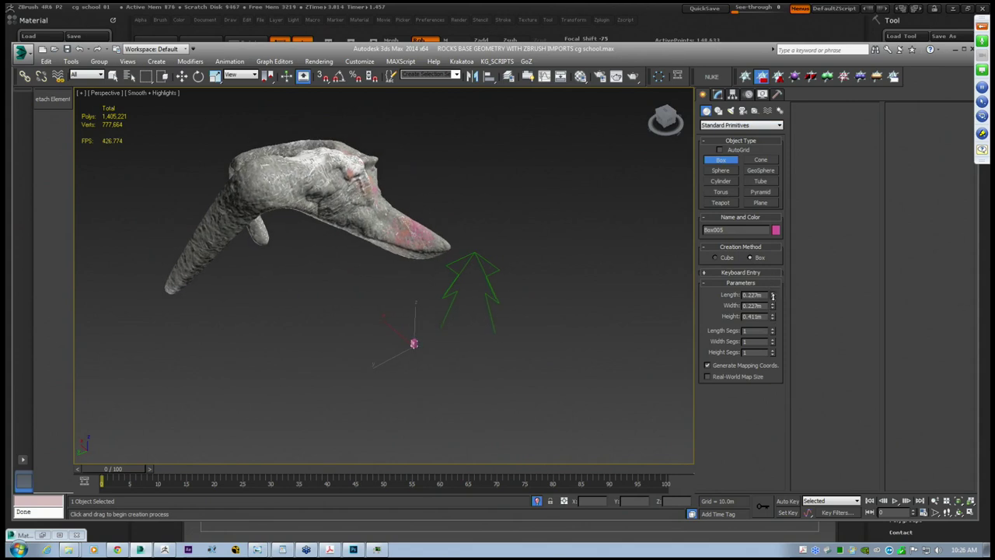
- Select the MultiScatter object, show its parameters and start picking its distribution surface
left_click(181, 75)
left_click(469, 257)
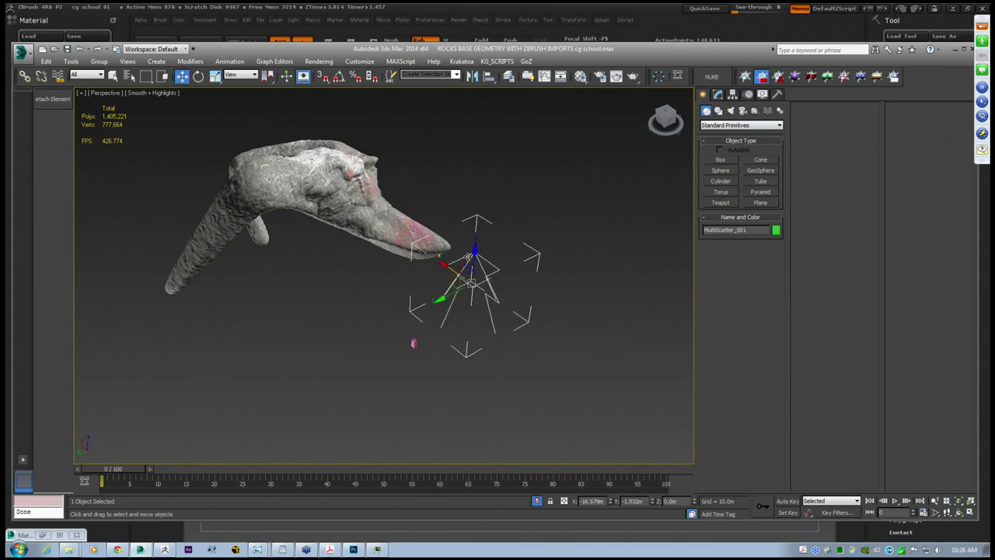
left_click(717, 94)
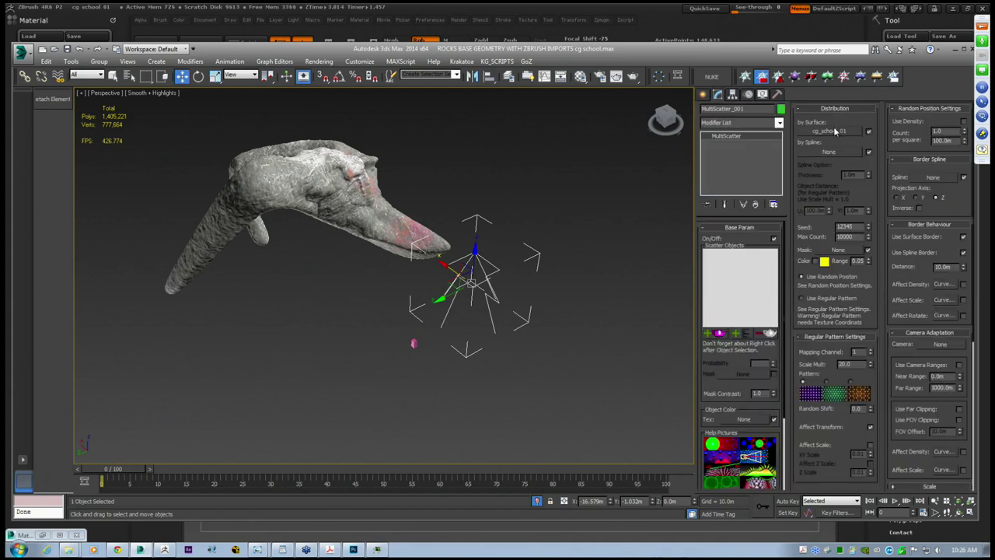
left_click(830, 131)
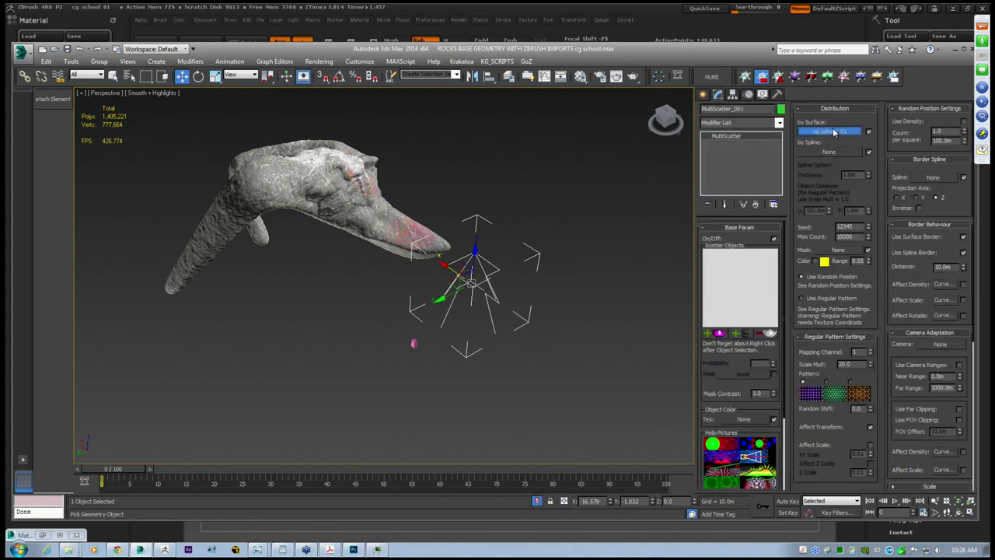
- Set the rock mesh cg_school_01 as the MultiScatter distribution surface and add the small pink box as its scatter object
left_click(336, 211)
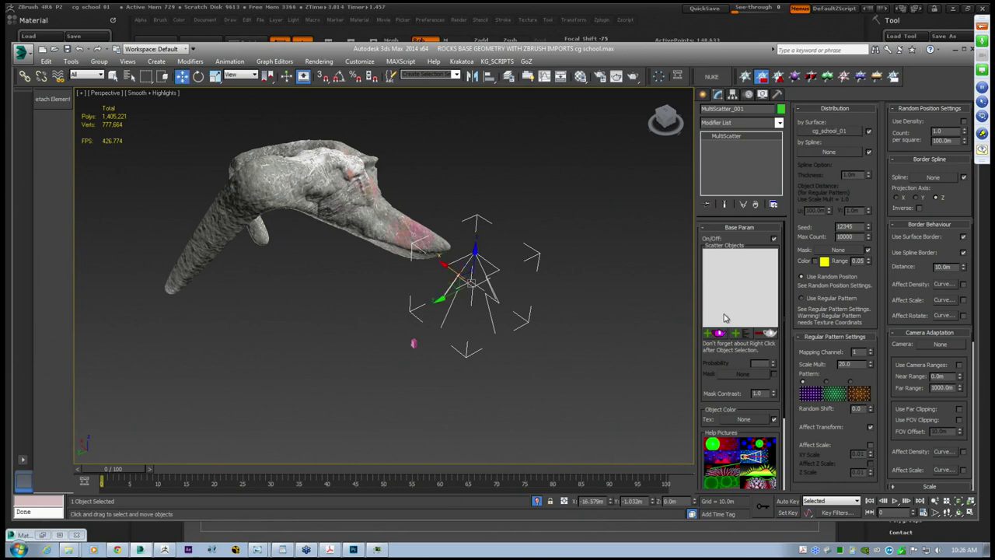
left_click(707, 333)
left_click(413, 344)
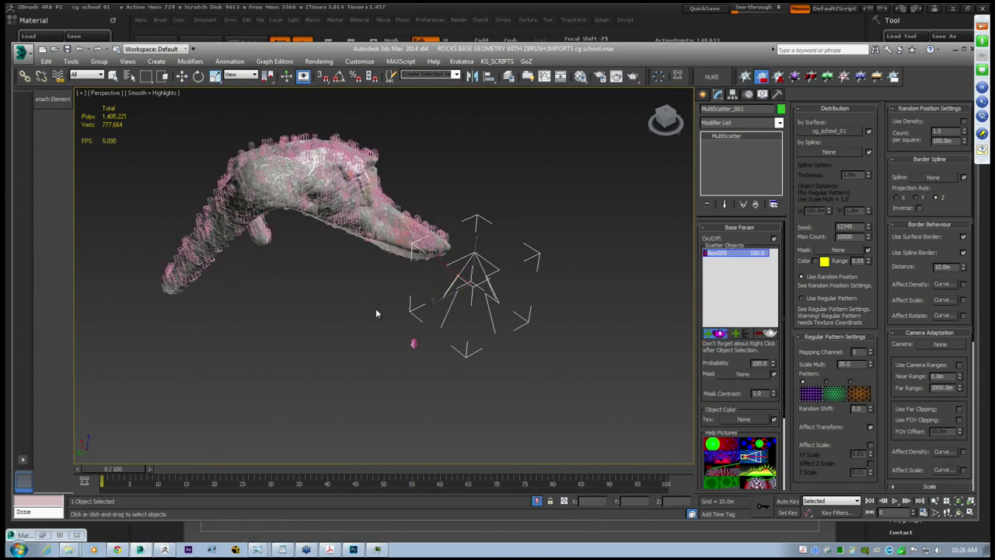
scroll(376, 311, "up", 3)
middle_click_drag(404, 311, 372, 277)
middle_click_drag(277, 183, 343, 211)
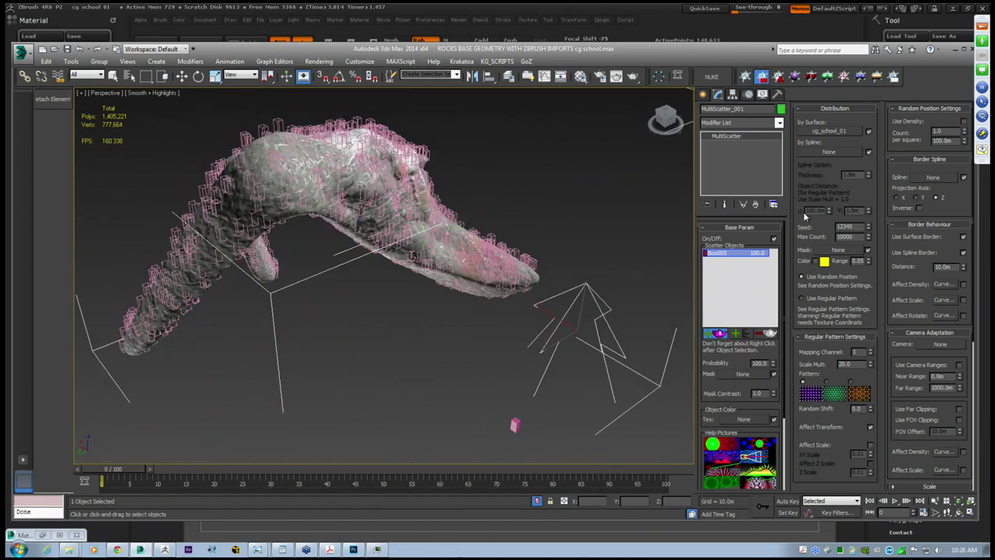
- Start a Bitmap for the MultiScatter distribution mask and browse through the CG SCHOOL folder on drive E to ZZ_Textures
left_click(840, 255)
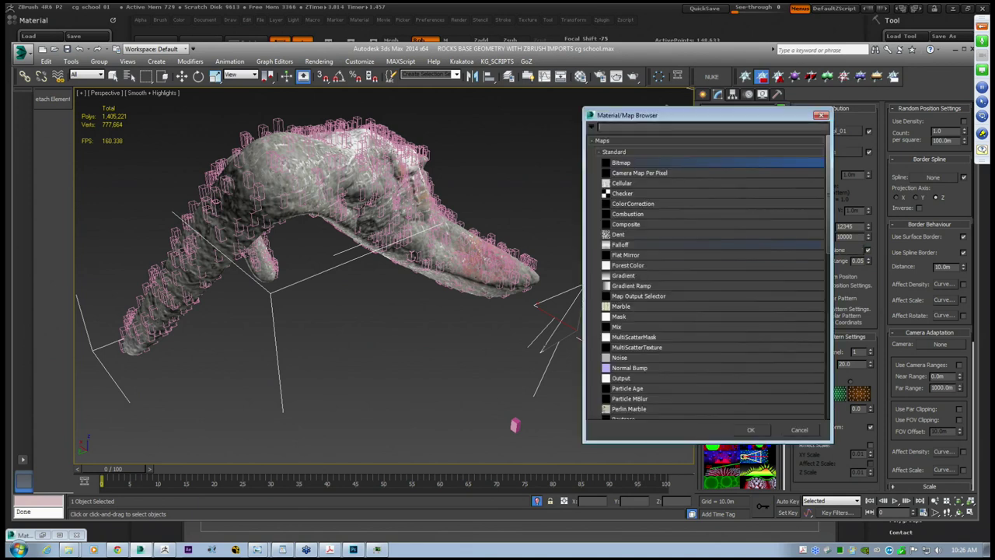
double_click(624, 164)
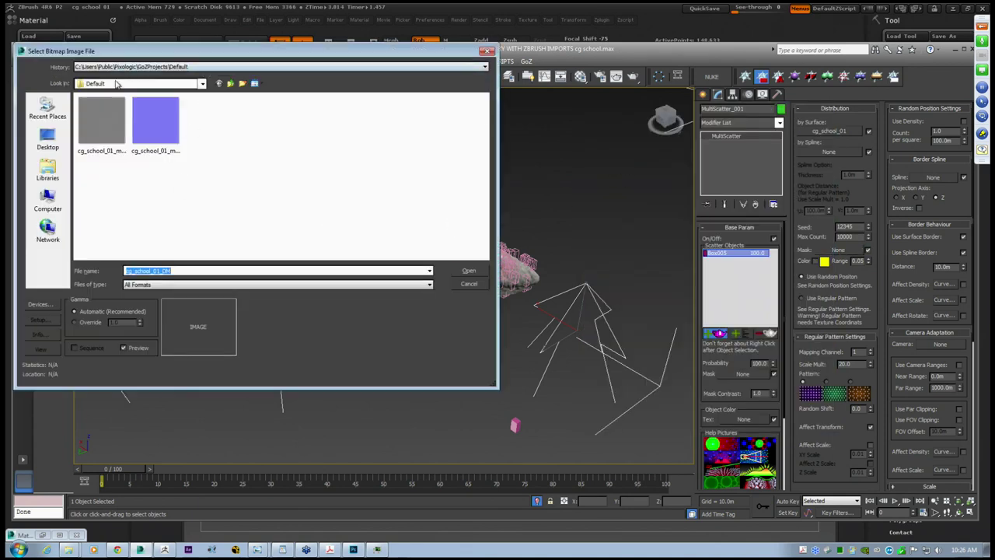
left_click(48, 202)
double_click(233, 117)
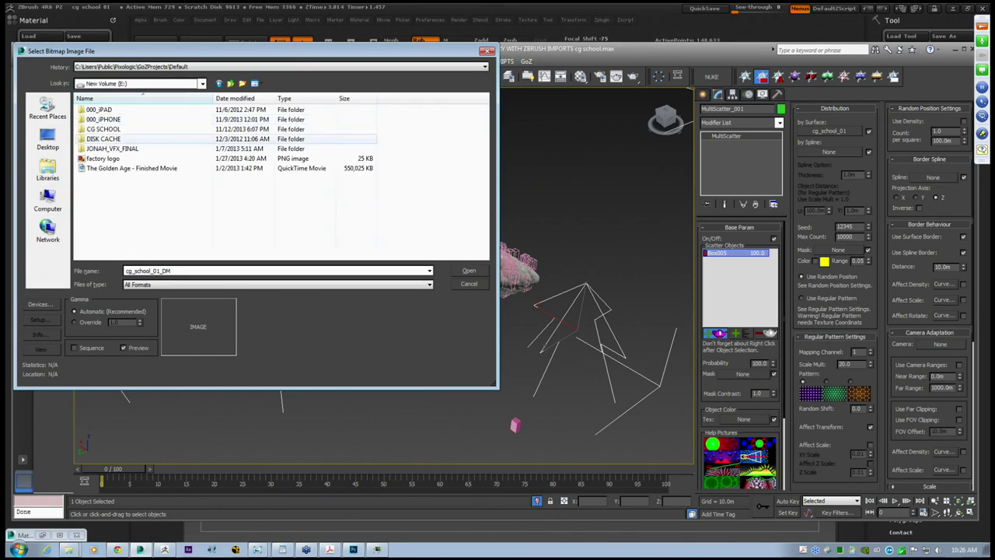
left_click(110, 130)
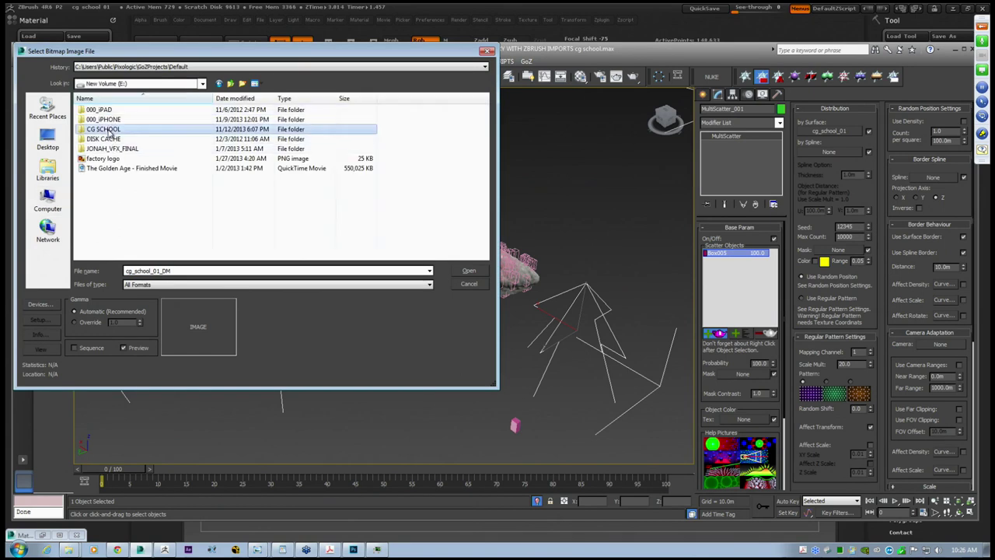
double_click(109, 129)
double_click(111, 119)
double_click(113, 120)
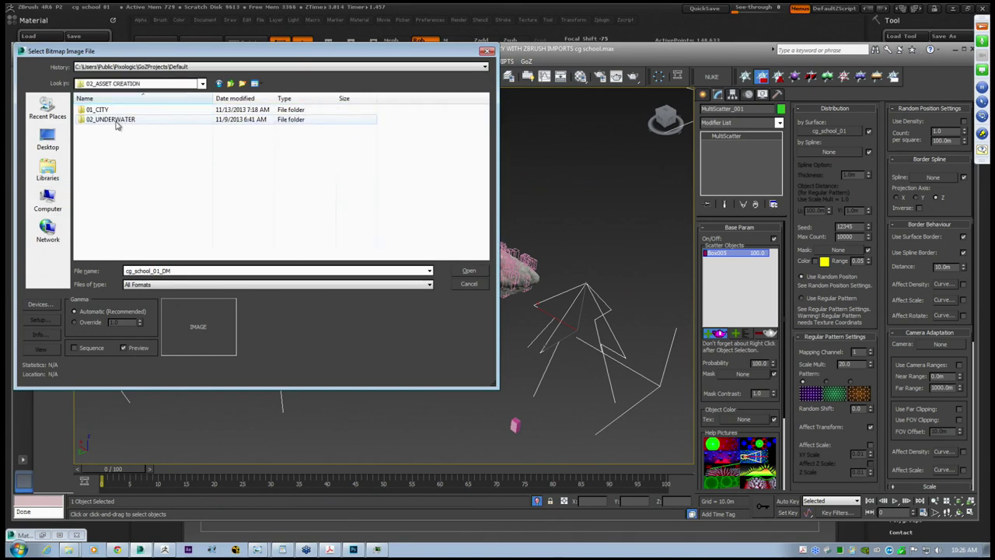
left_click(230, 83)
double_click(107, 147)
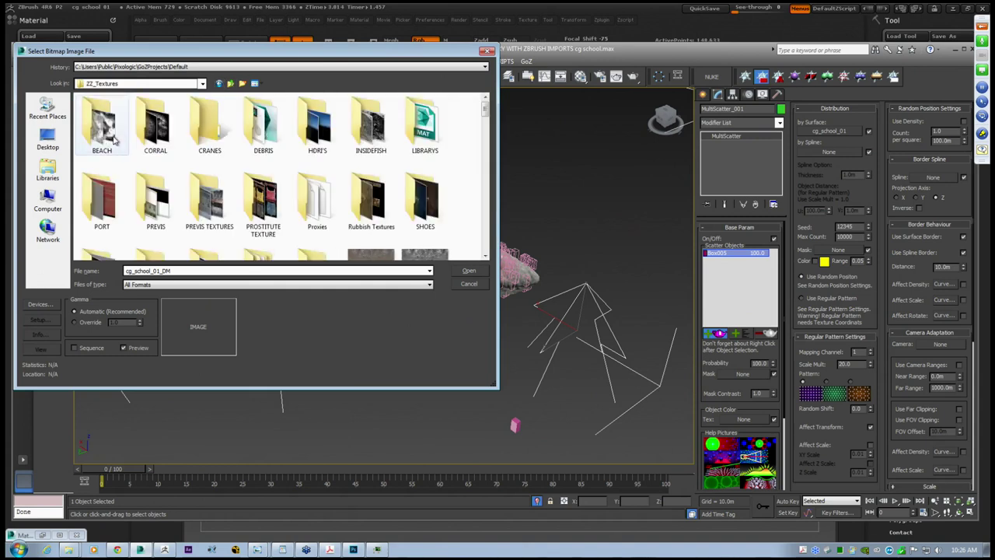
scroll(353, 215, "down", 2)
double_click(264, 173)
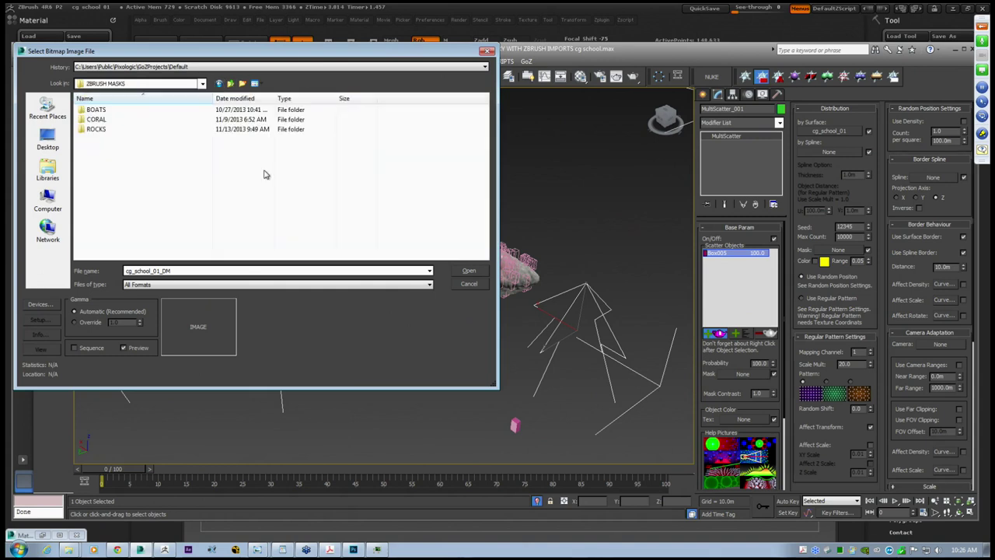
double_click(106, 132)
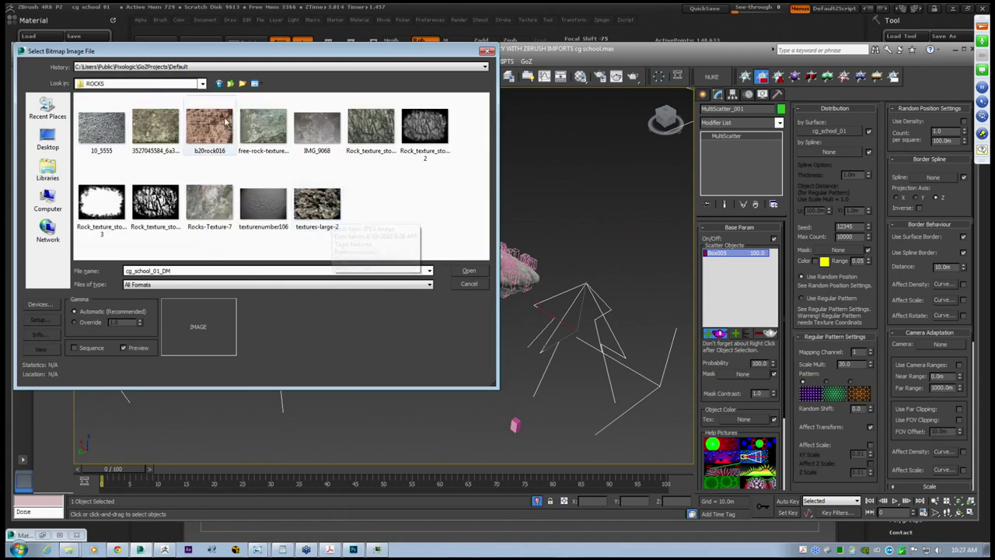
left_click(230, 84)
left_click(233, 84)
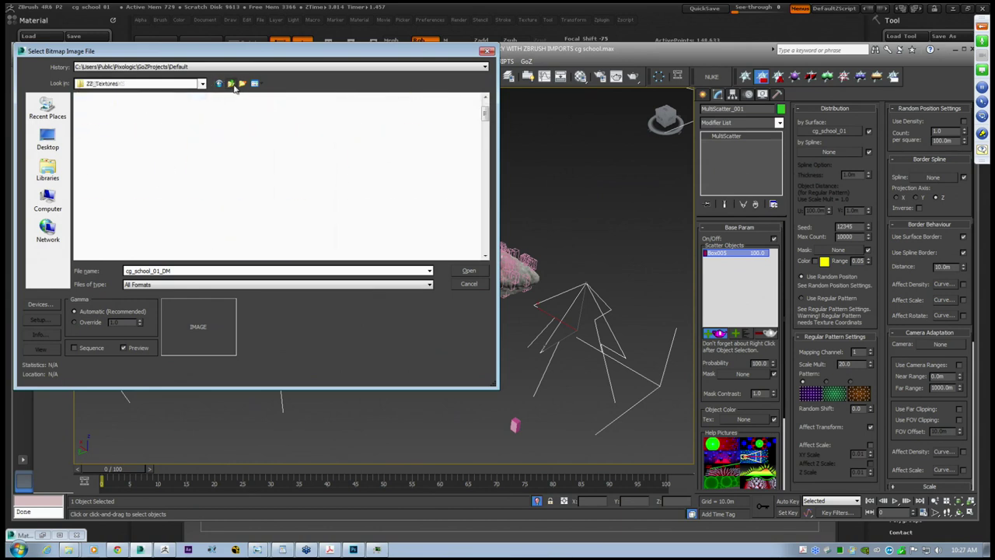
- Load cg_school_01_mask_TXTR from the UNDERWATER, ROCKS, cg school folder as the MultiScatter mask
double_click(208, 228)
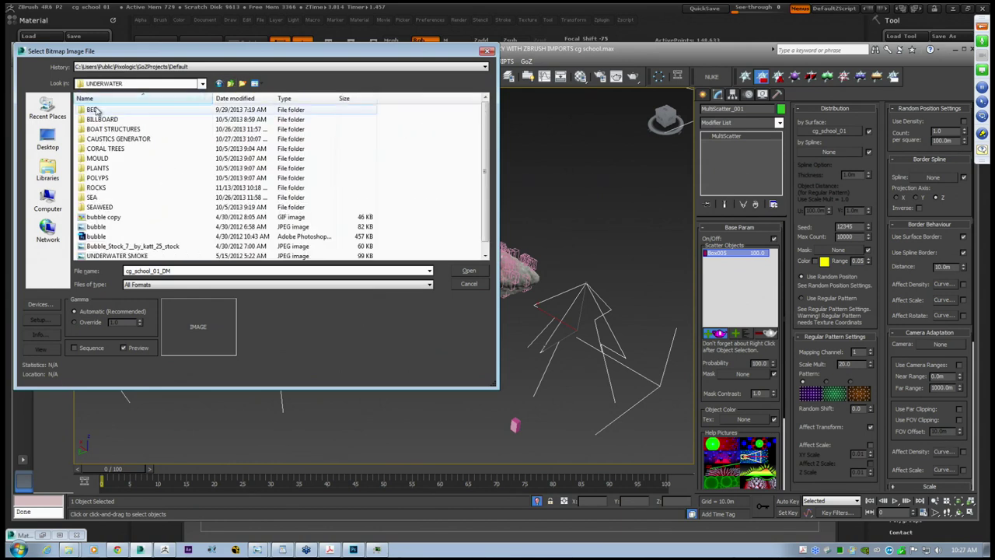
double_click(102, 187)
double_click(120, 134)
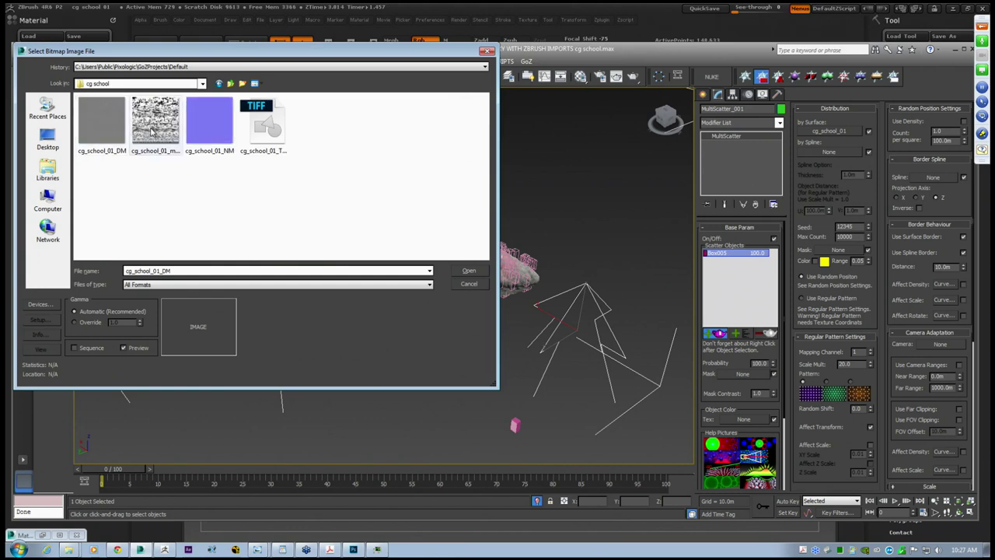
left_click(154, 134)
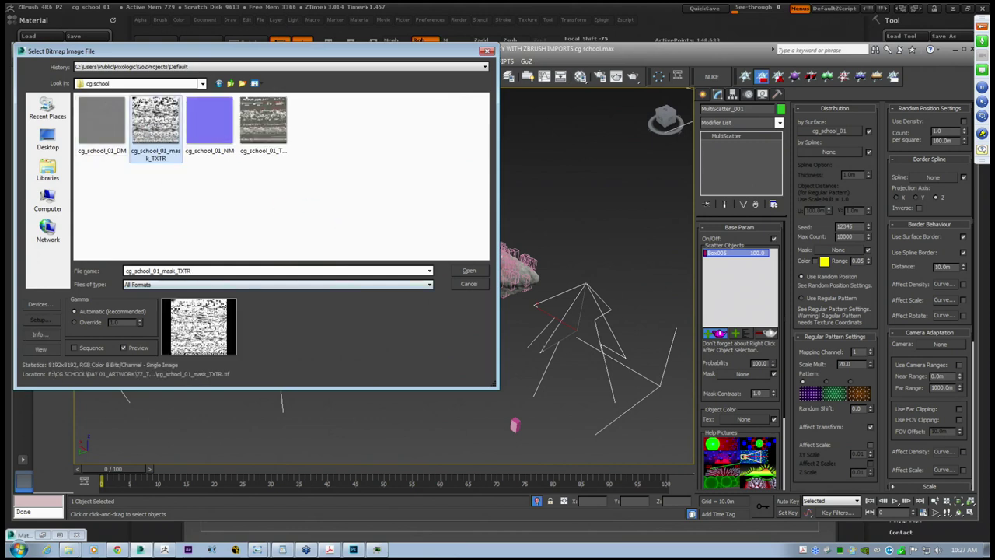
left_click(468, 271)
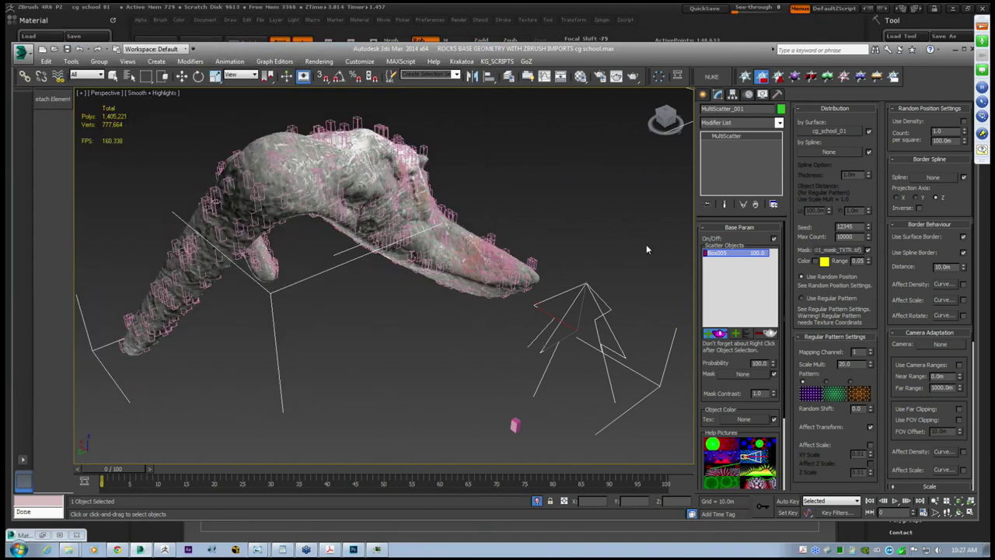
- Copy the Normal_Bump map into the empty sample slot above it in the Material Editor and select that slot
middle_click_drag(646, 250, 757, 241, "alt")
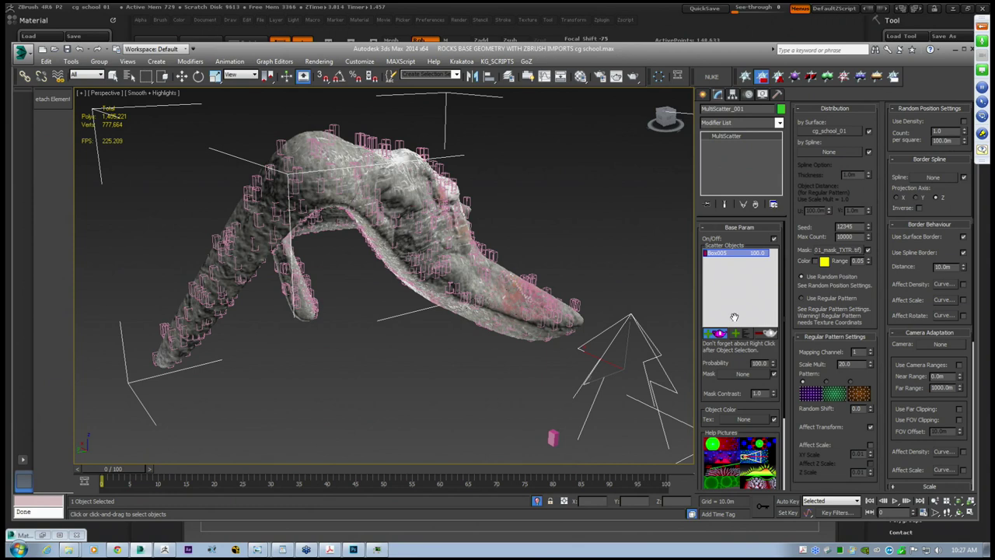
middle_click_drag(426, 314, 443, 272, "alt")
left_click(580, 76)
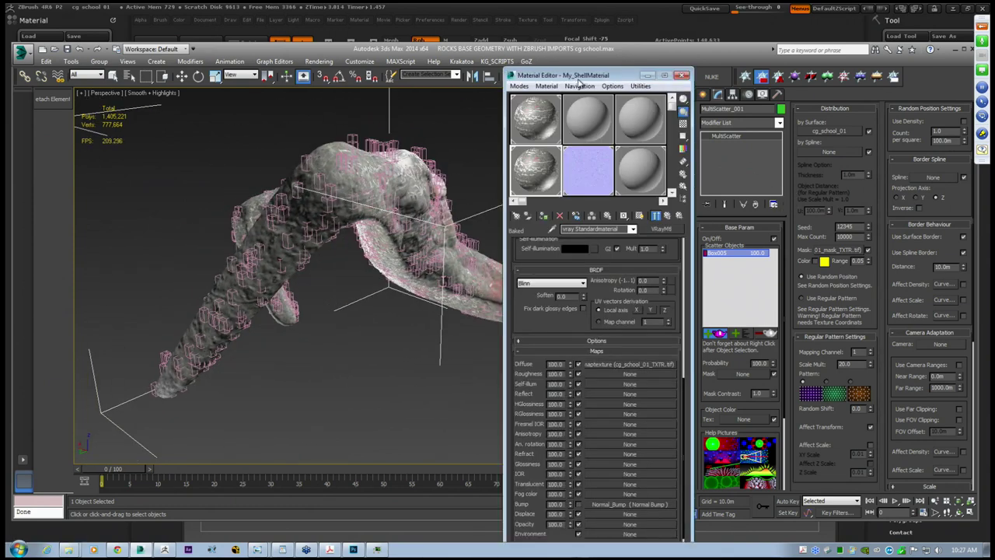
left_click(639, 176)
left_click(596, 122)
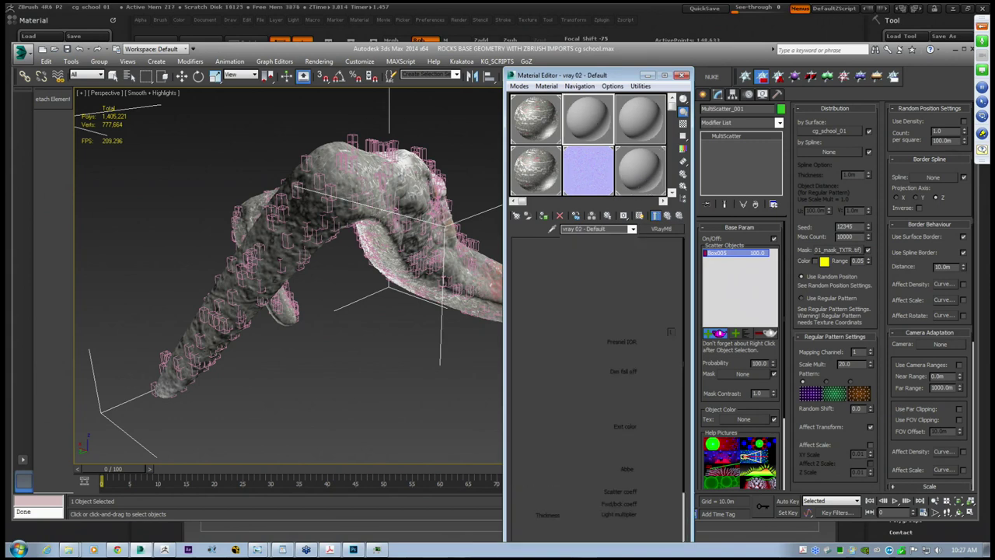
left_click_drag(577, 178, 595, 150)
left_click(588, 118)
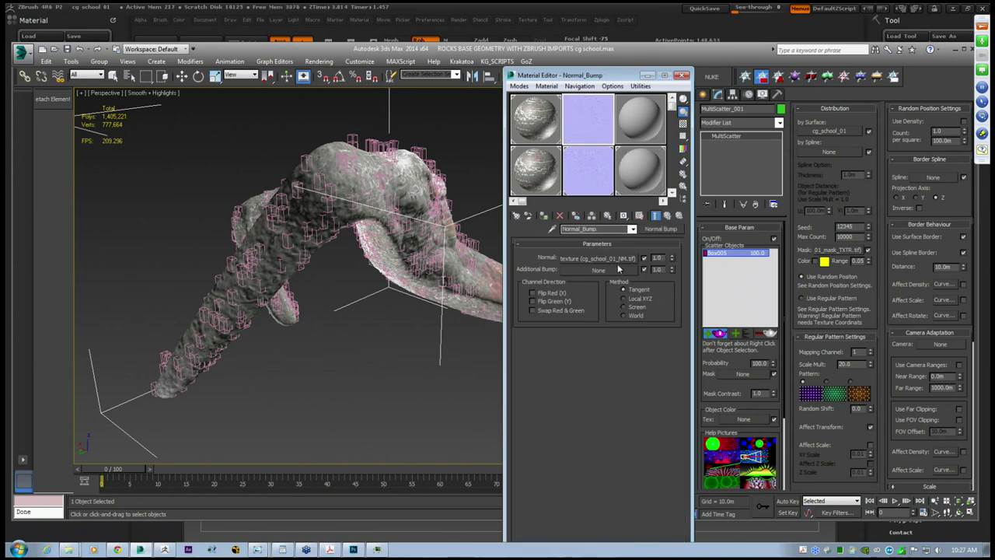
- Replace the copied Normal_Bump map with a Bitmap using cg_school_01_mask_TXTR and set its map channel to 2
left_click(652, 227)
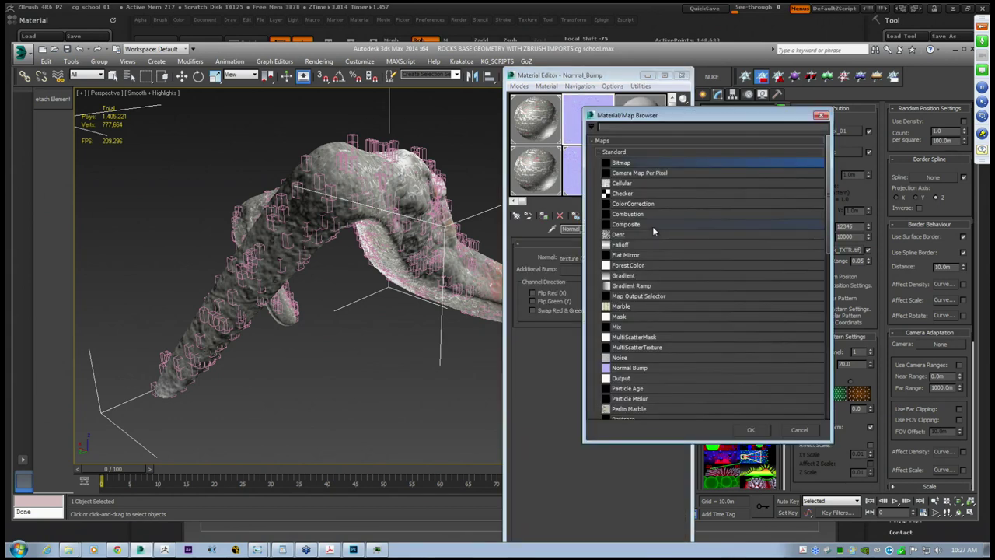
double_click(621, 163)
left_click(156, 121)
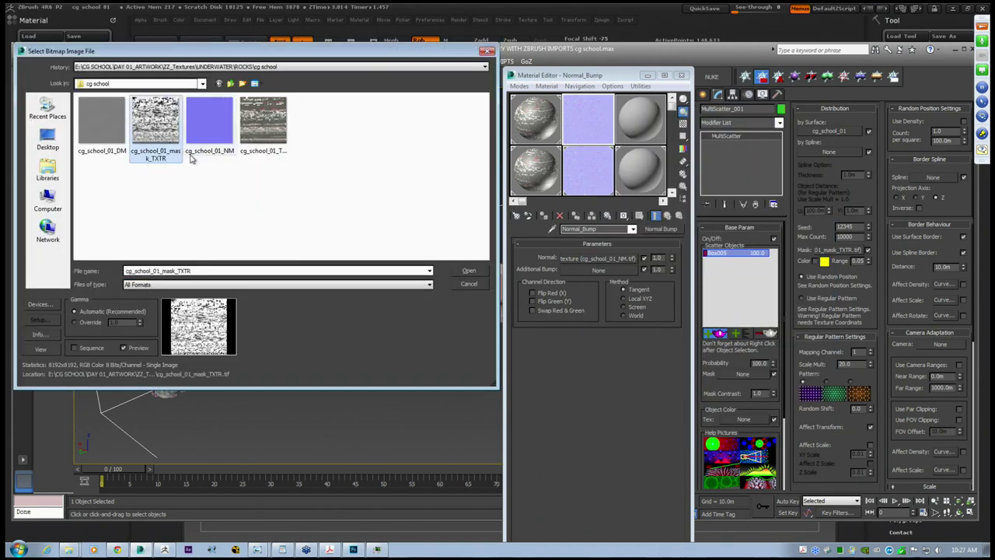
left_click(469, 270)
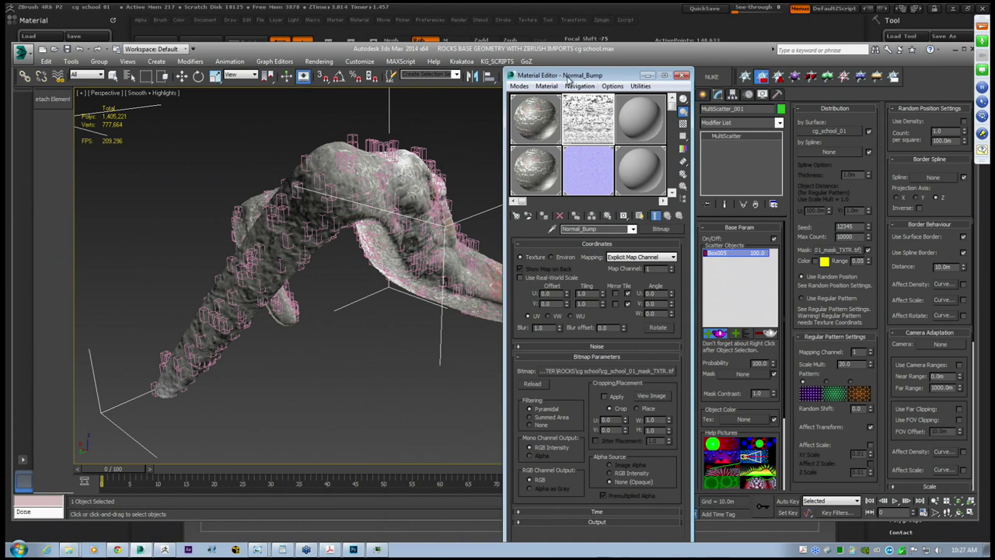
left_click_drag(568, 81, 318, 67)
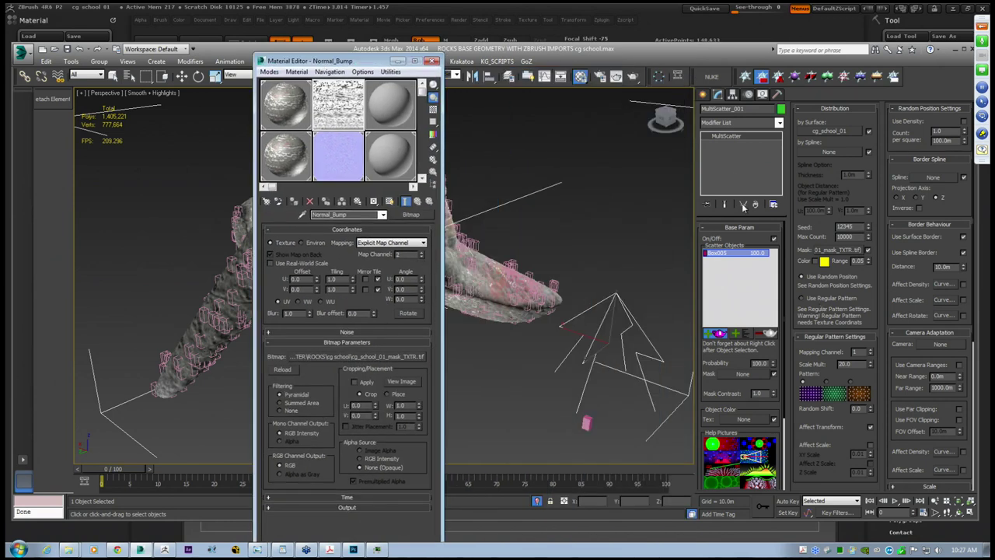
middle_click_drag(492, 213, 570, 218)
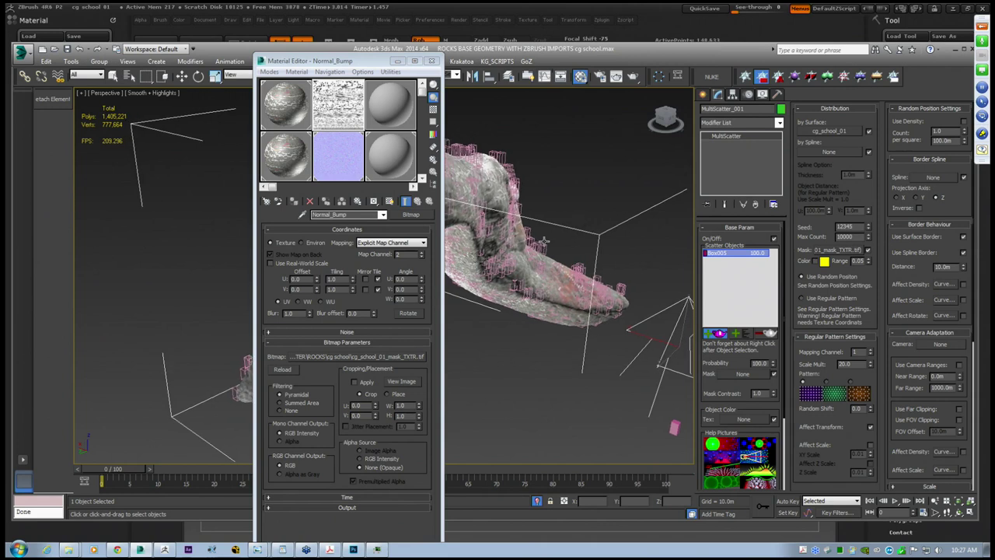
- Add a UVW Map modifier to the rock mesh cg_school_01 and set its map channel to 2
left_click(545, 242)
key("ctrl+z")
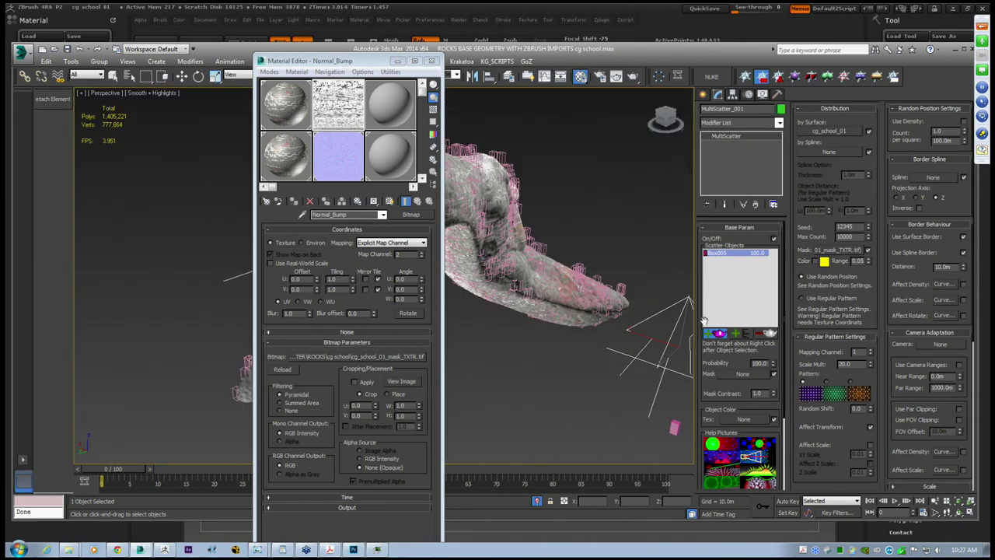
key("w")
left_click(538, 323)
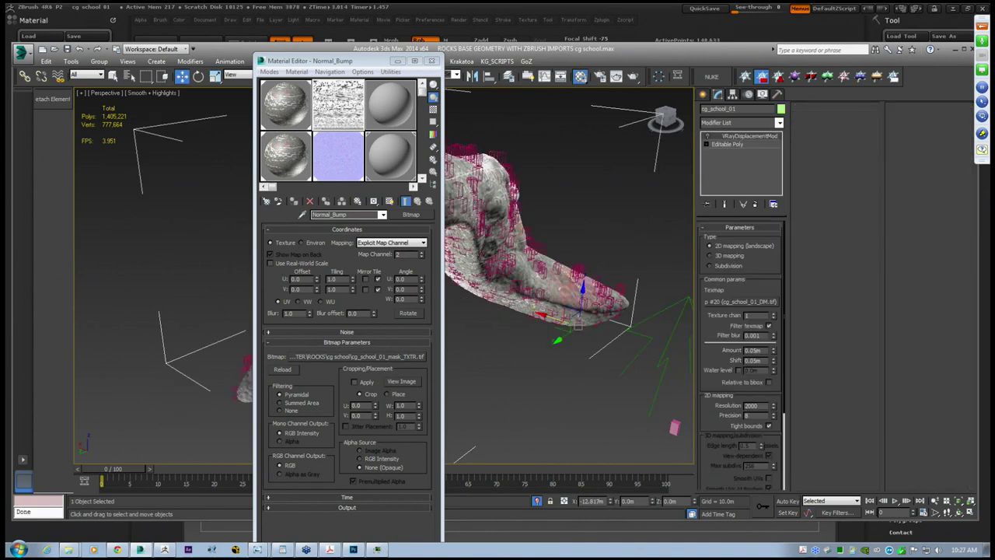
left_click(780, 125)
scroll(731, 435, "down", 15)
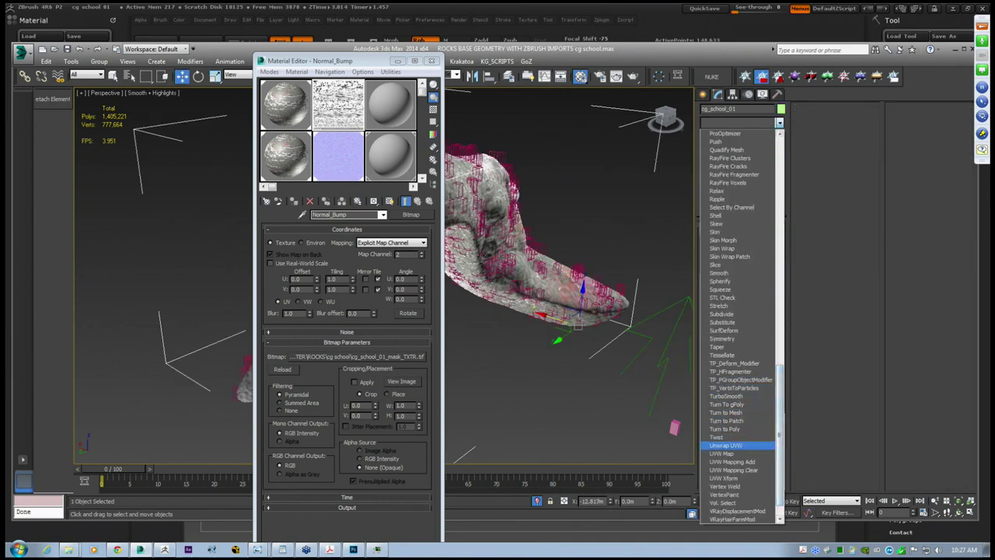
left_click(723, 454)
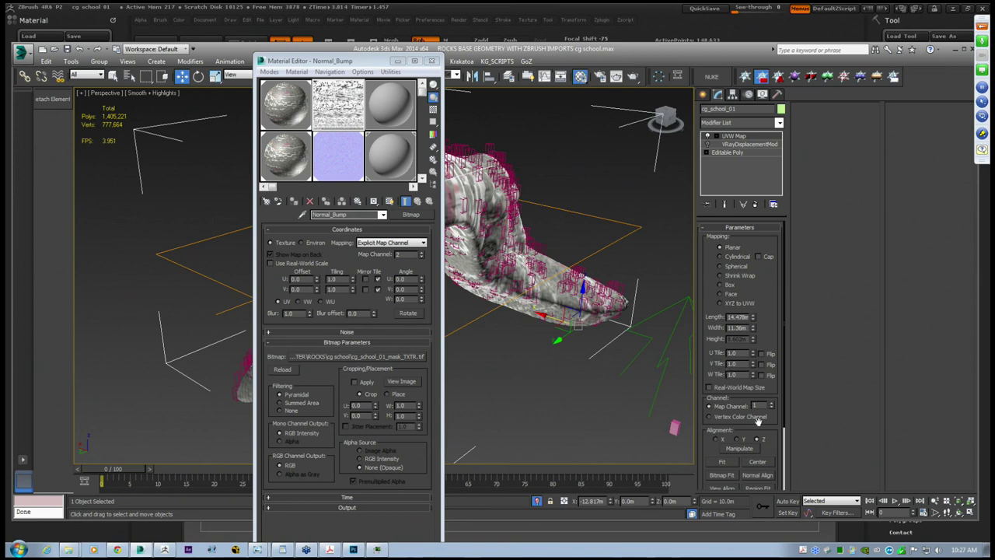
mouse_move(549, 228)
middle_mouse_down("alt")
mouse_move(620, 250)
mouse_move(554, 226)
middle_mouse_up("alt")
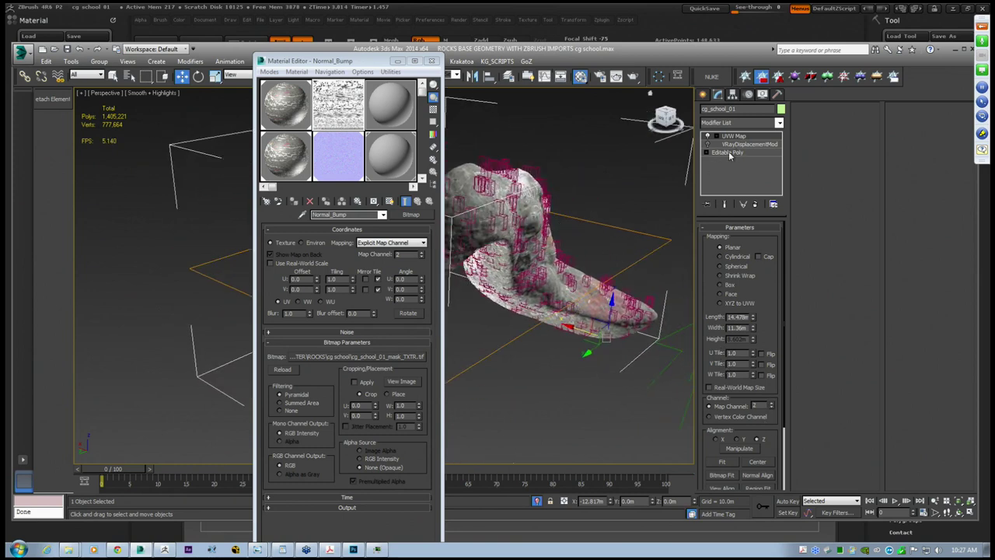
left_click(673, 361)
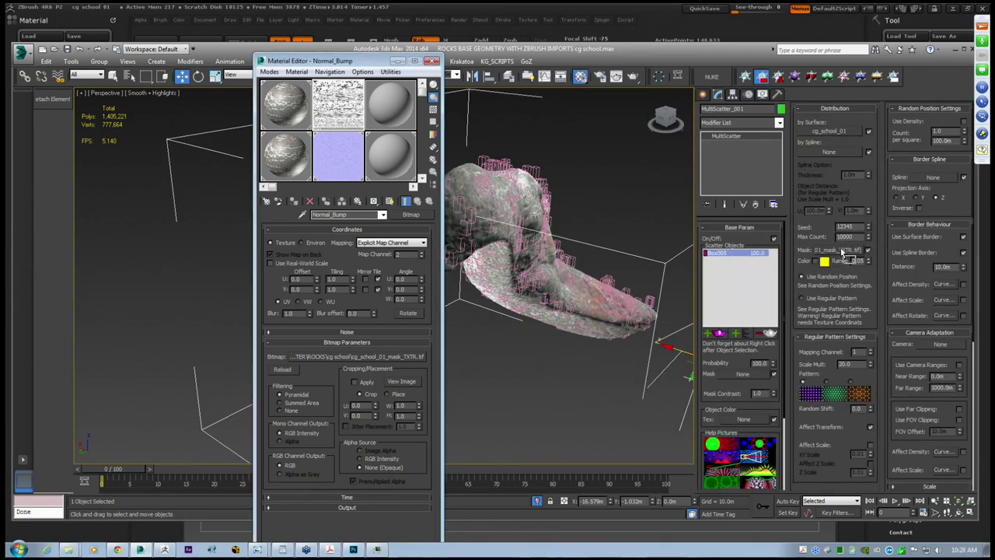
left_click_drag(841, 250, 842, 249)
left_click(471, 315)
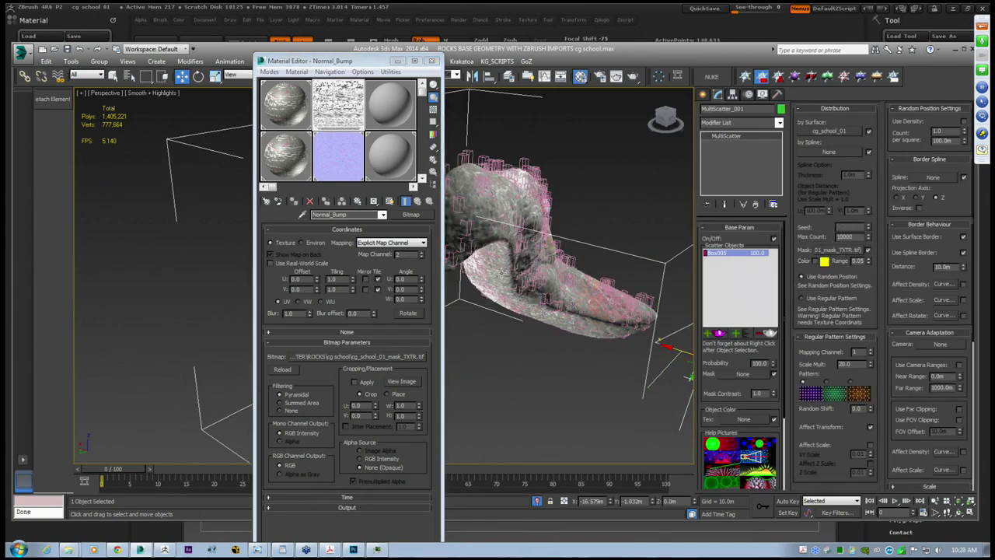
middle_click_drag(502, 272, 460, 255, "alt")
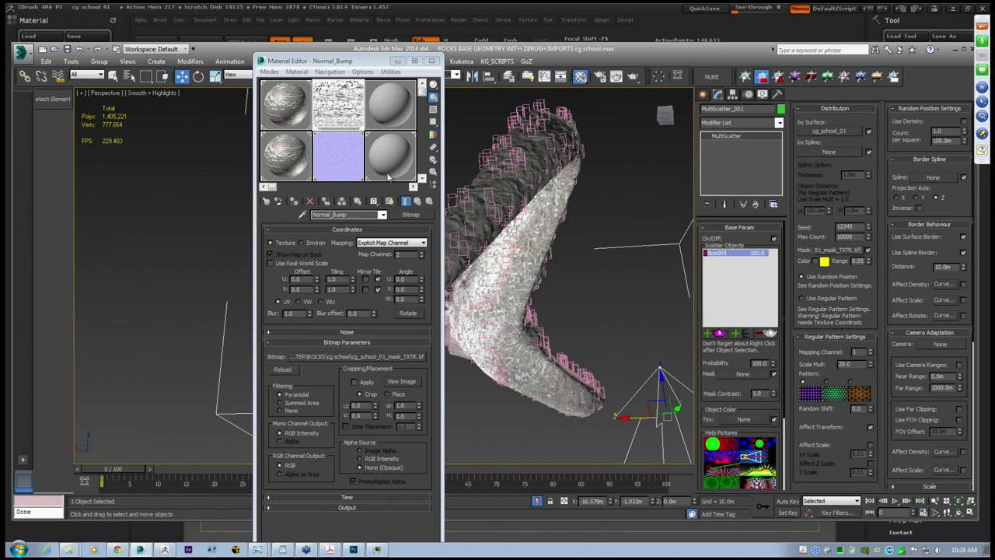
middle_click_drag(559, 249, 648, 224, "alt")
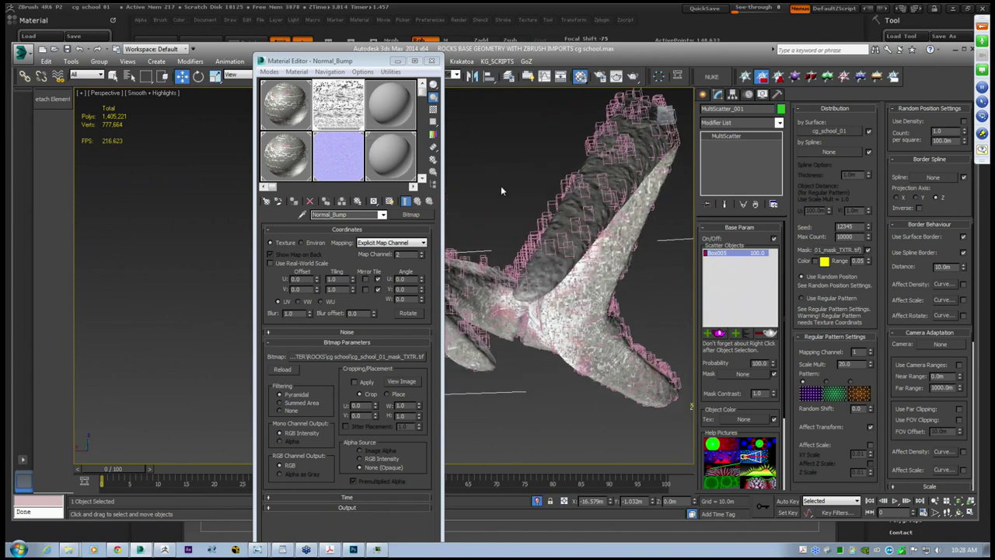
mouse_move(502, 190)
middle_mouse_down("alt")
mouse_move(566, 203)
mouse_move(560, 234)
mouse_move(492, 202)
middle_mouse_up("alt")
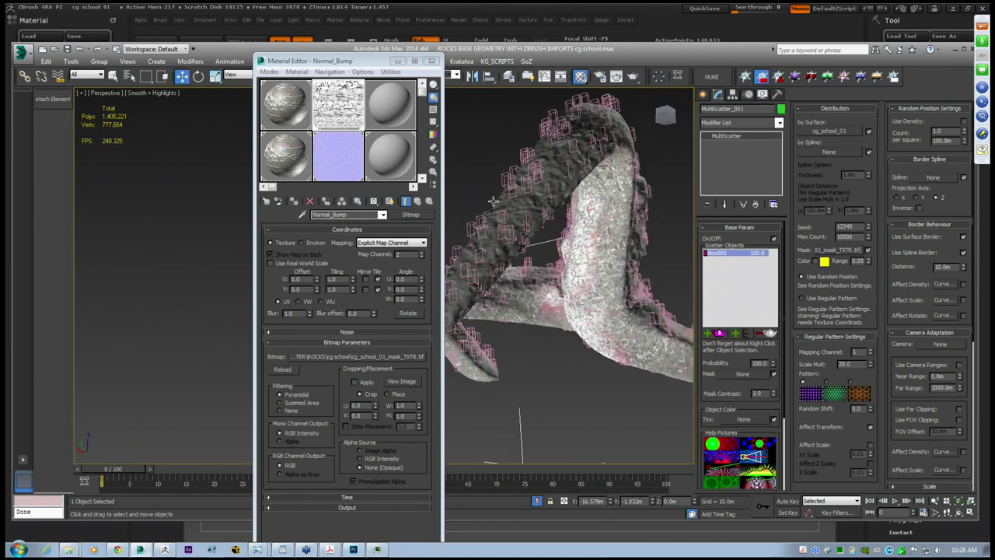
- Duplicate My_ShellMaterial into an empty sample slot and use the mask bitmap as the diffuse map of its baked V-Ray material
left_click(296, 158)
left_click_drag(286, 158, 389, 113)
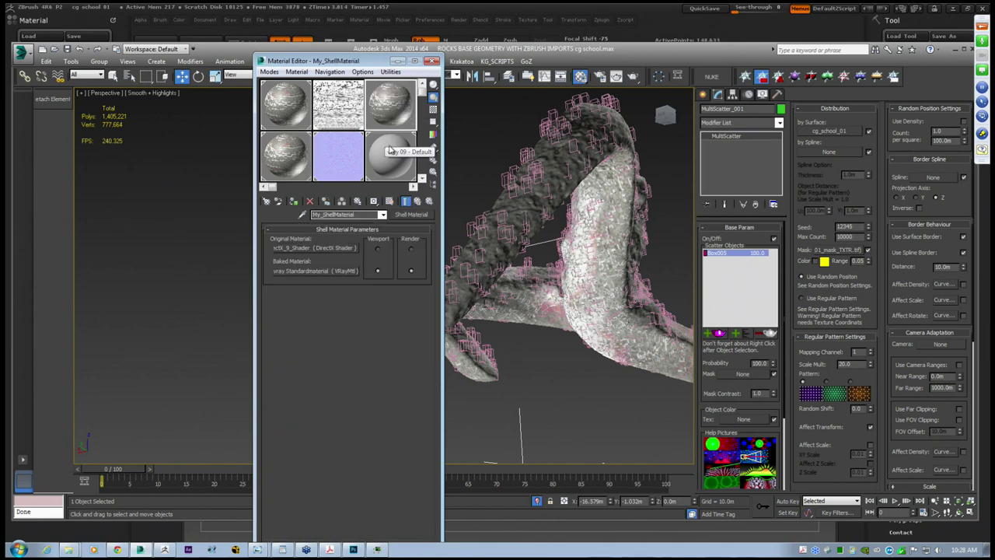
left_click(337, 270)
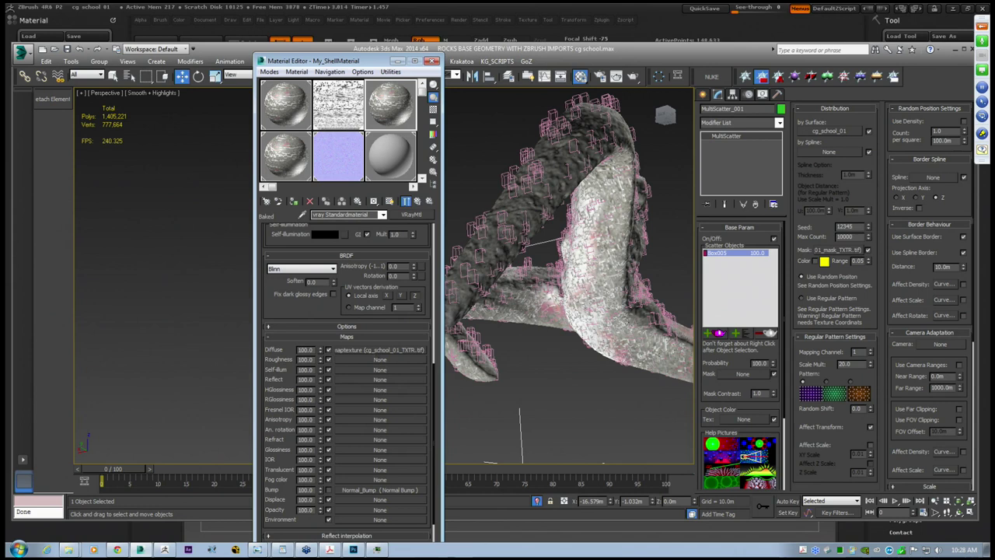
left_click_drag(338, 104, 380, 350)
left_click(337, 340)
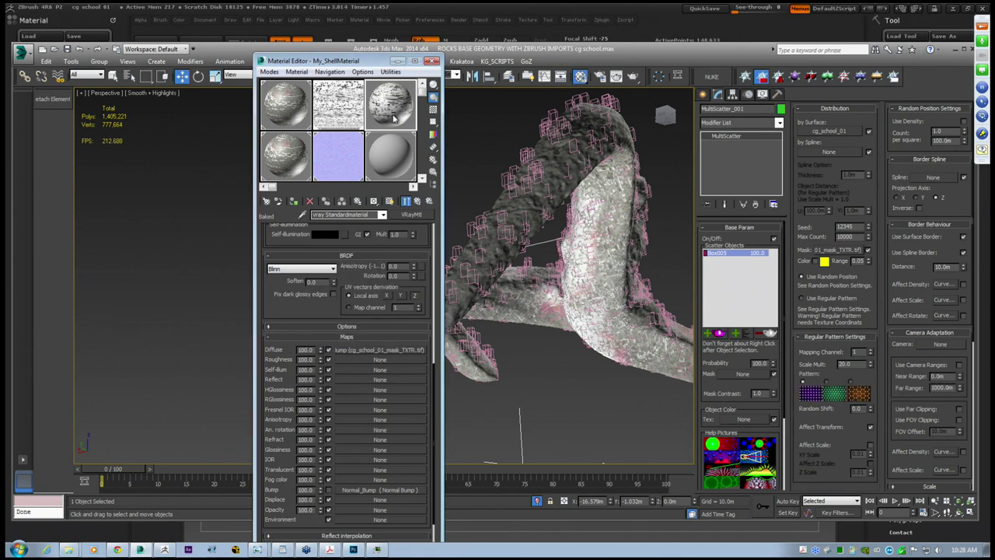
- Rename the copied shell material My_ShellMaterials and its baked material dfdfd, and assign the copy to the rock mesh cg_school_01
left_click(620, 192)
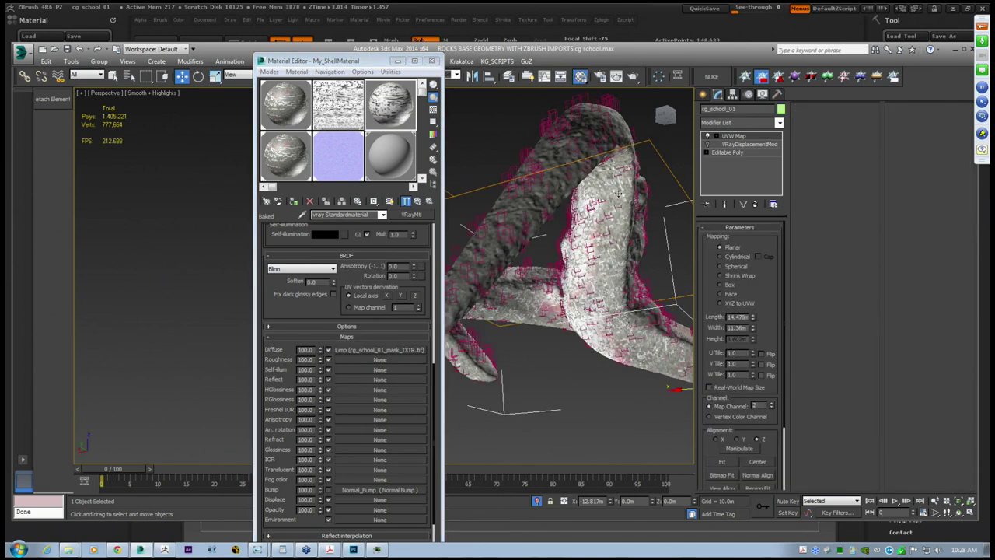
left_click(383, 129)
left_click(294, 201)
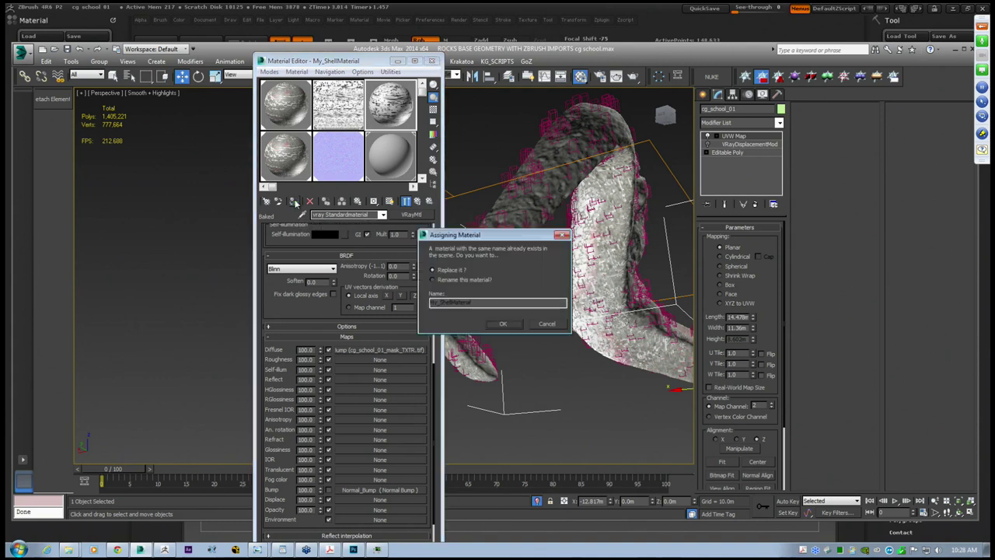
left_click(545, 325)
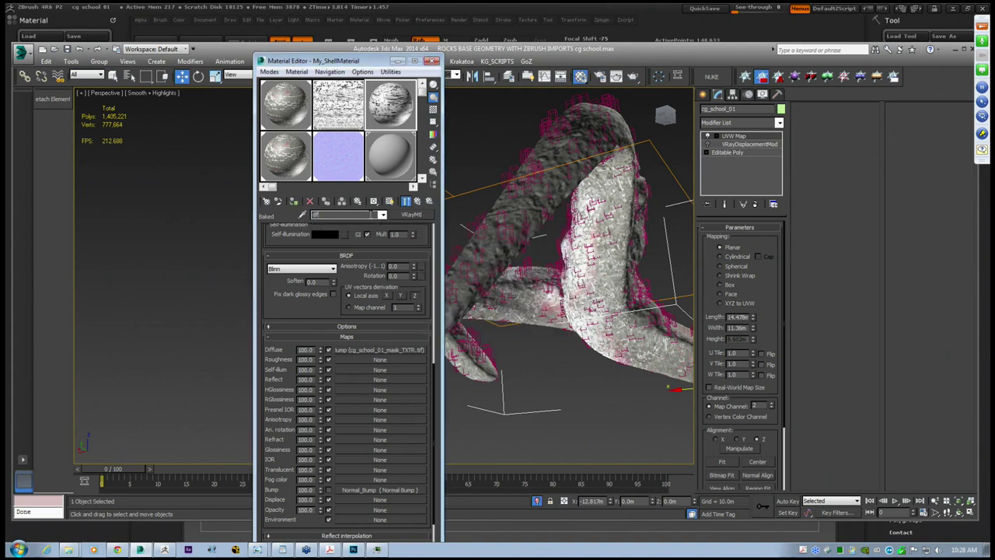
left_click(293, 201)
left_click(561, 235)
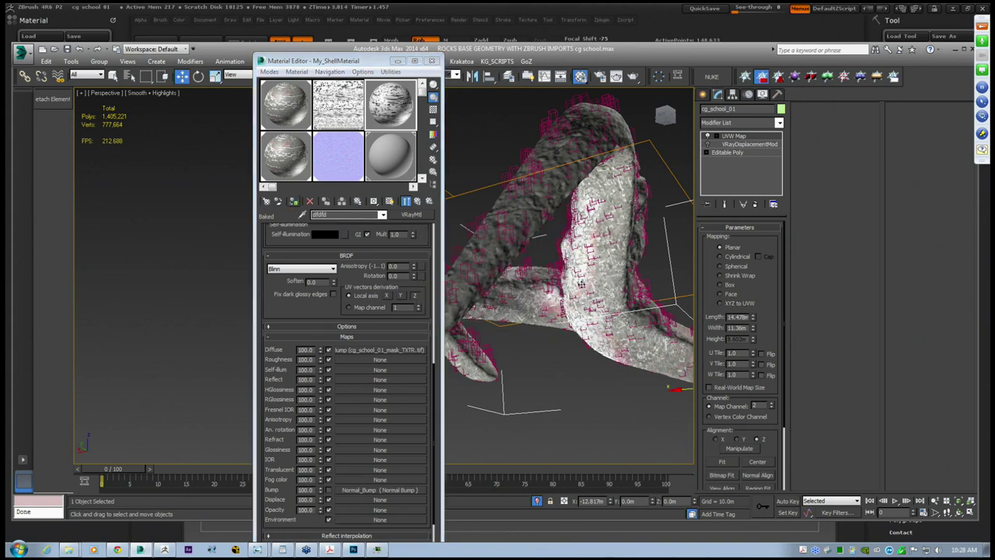
left_click(415, 202)
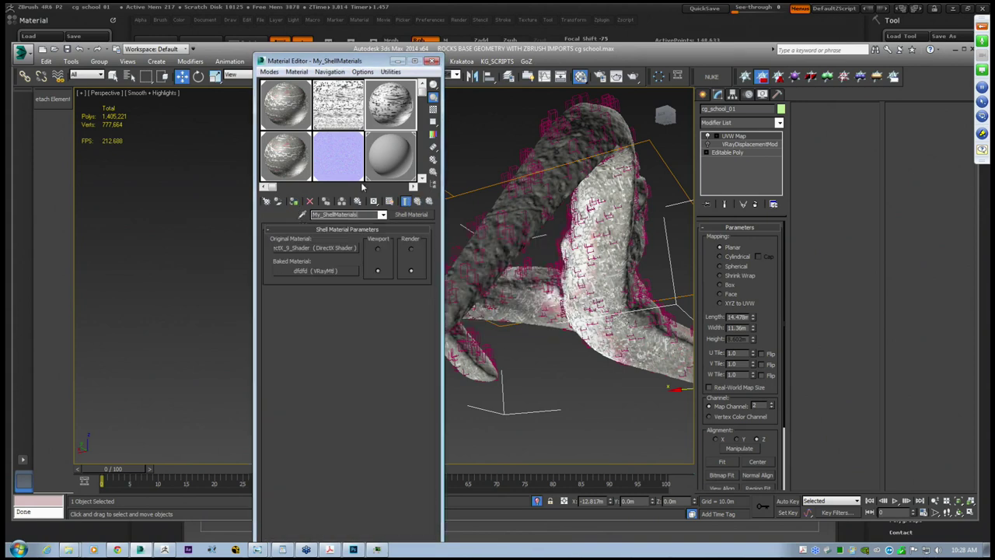
left_click(295, 202)
- Display the diffuse mask bitmap on the rock mesh in the viewport and turn off the mesh's UVW Map modifier
left_click(348, 271)
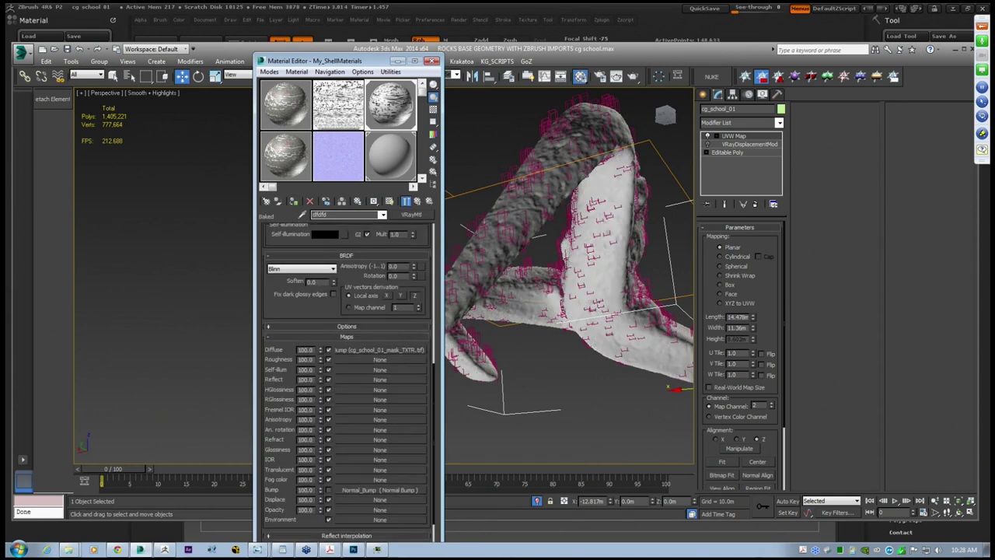
left_click(363, 349)
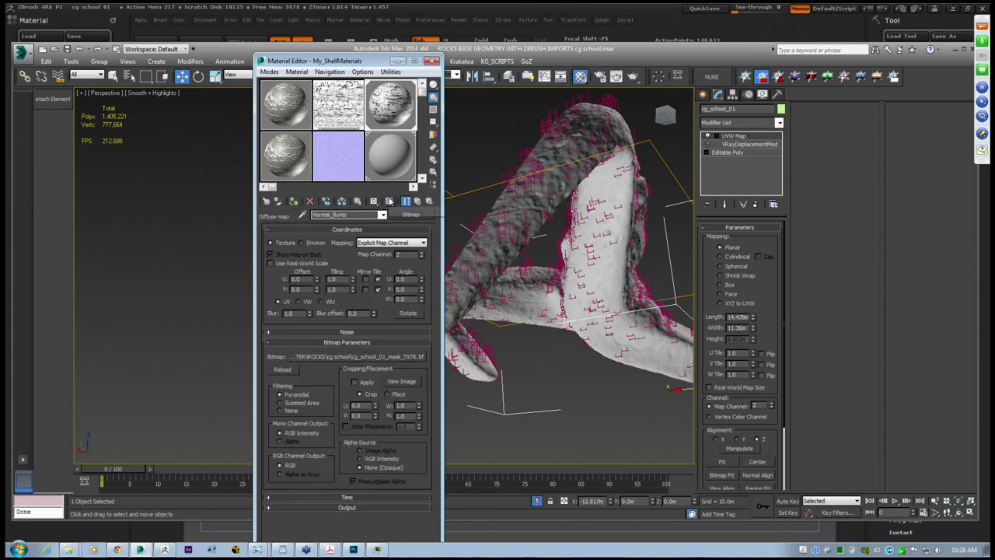
left_click(390, 200)
mouse_move(544, 334)
middle_mouse_down("alt")
mouse_move(464, 334)
mouse_move(521, 299)
mouse_move(595, 358)
mouse_move(669, 280)
mouse_move(879, 230)
middle_mouse_up("alt")
left_click_drag(346, 62, 155, 33)
middle_click_drag(537, 214, 644, 303, "alt")
left_click(708, 136)
- Switch to ZBrush, examine the painted black-and-white mask on the rock from several angles, and return to 3ds Max
left_click(163, 551)
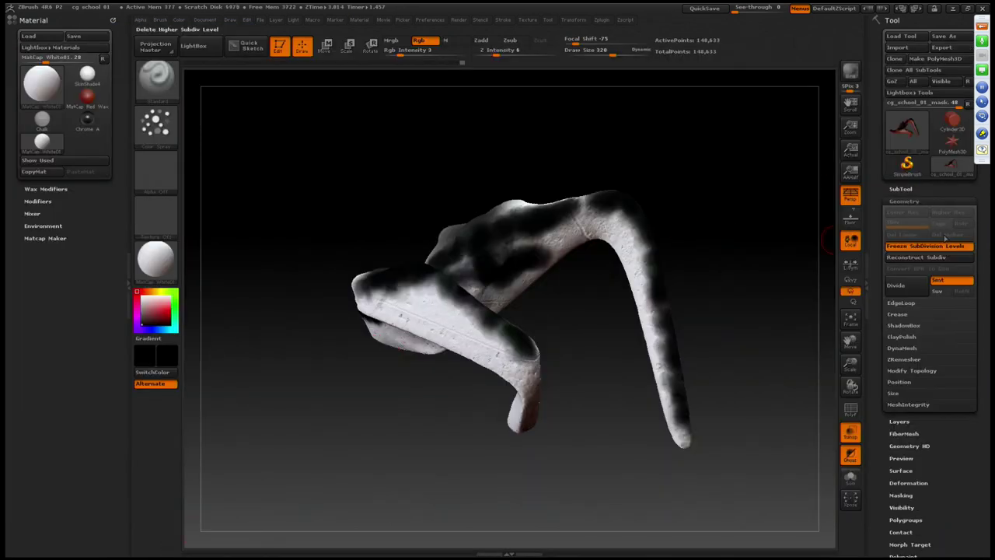
left_click_drag(595, 306, 574, 310)
mouse_move(548, 263)
left_mouse_down()
mouse_move(656, 283)
mouse_move(391, 370)
mouse_move(533, 189)
mouse_move(599, 258)
mouse_move(591, 284)
mouse_move(582, 279)
mouse_move(365, 377)
mouse_move(652, 392)
mouse_move(632, 354)
left_mouse_up()
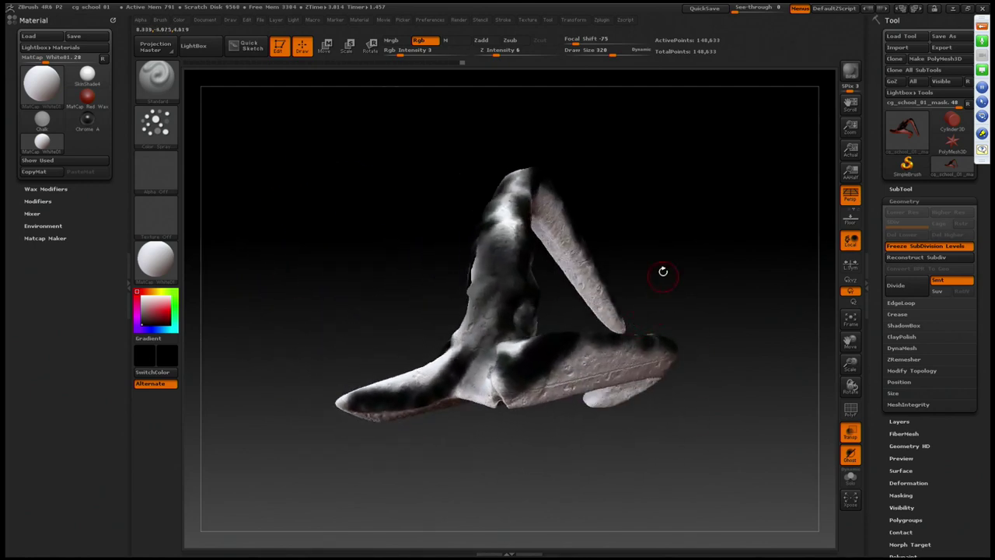
left_click_drag(663, 271, 700, 214)
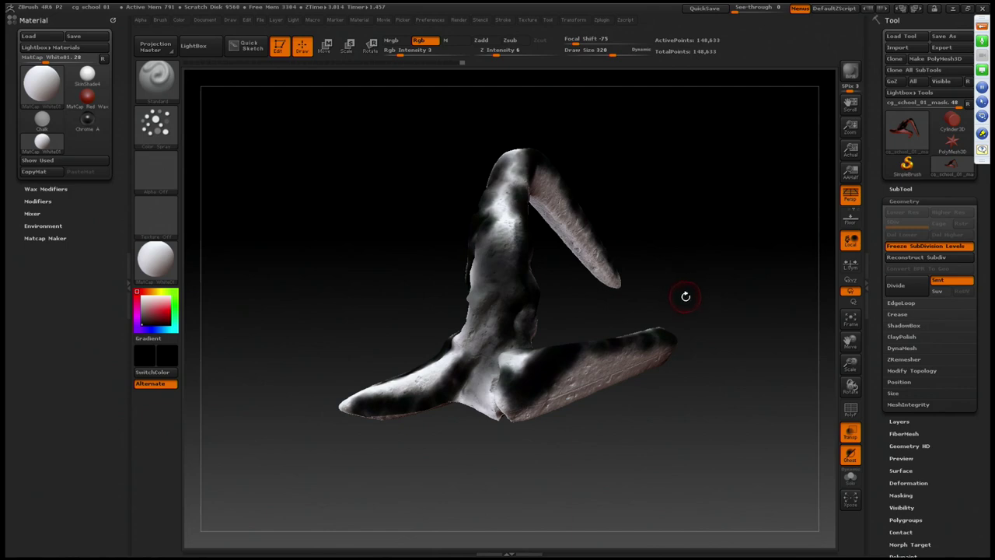
left_click_drag(686, 297, 676, 274)
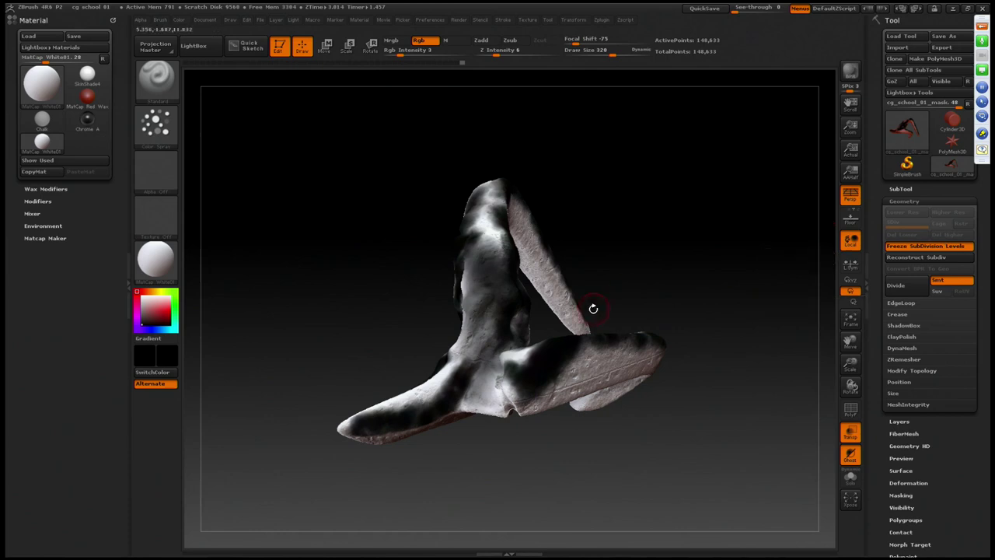
left_click_drag(627, 293, 622, 278)
key("super")
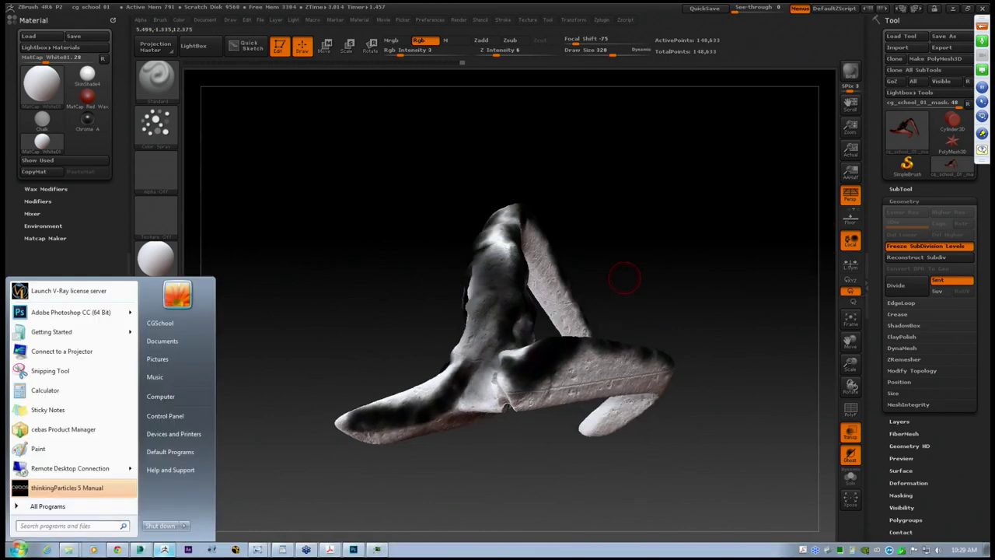
left_click(162, 549)
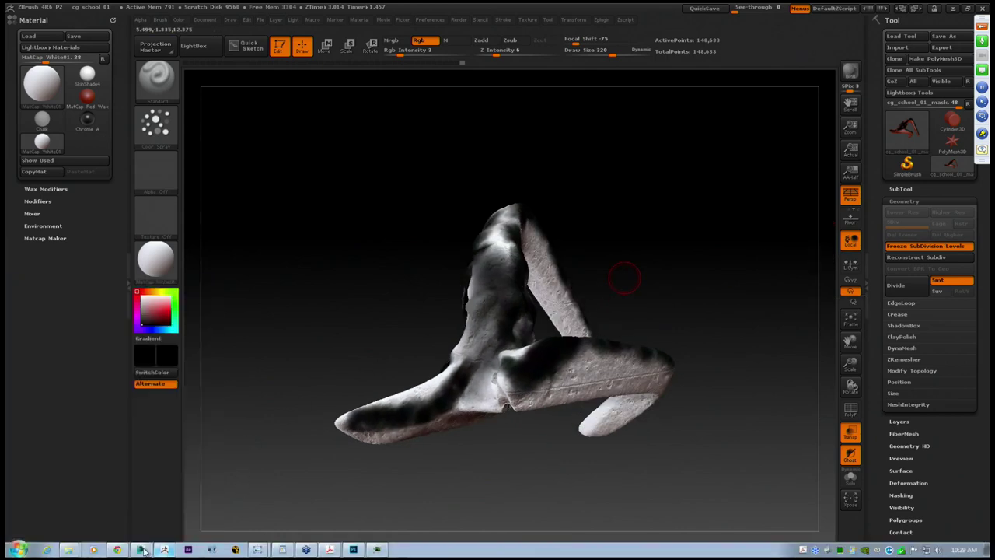
- Select the rock mesh and examine how the mask bitmap maps onto its surface, up close and from several angles
middle_click_drag(475, 367, 475, 352)
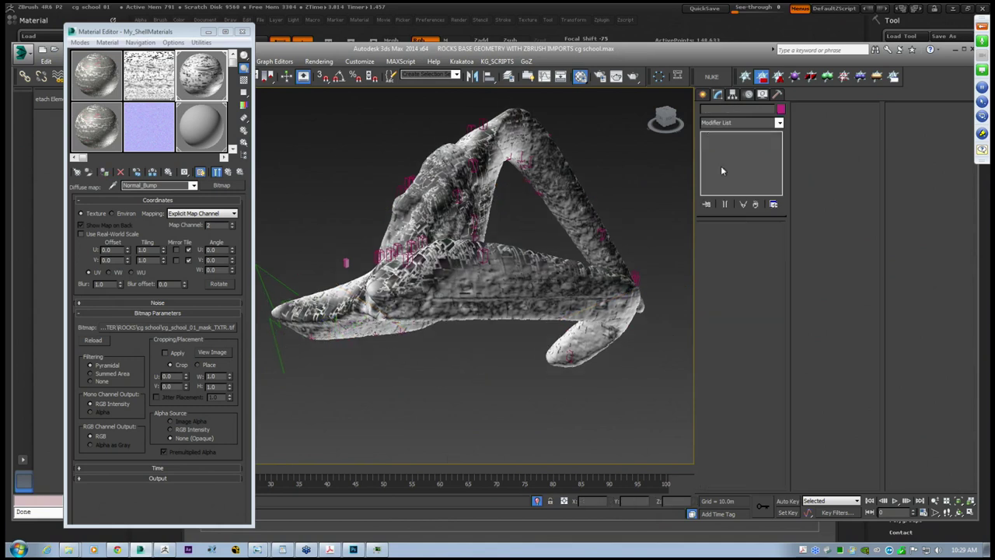
left_click(491, 281)
middle_click_drag(491, 281, 459, 305, "alt")
scroll(460, 304, "up", 6)
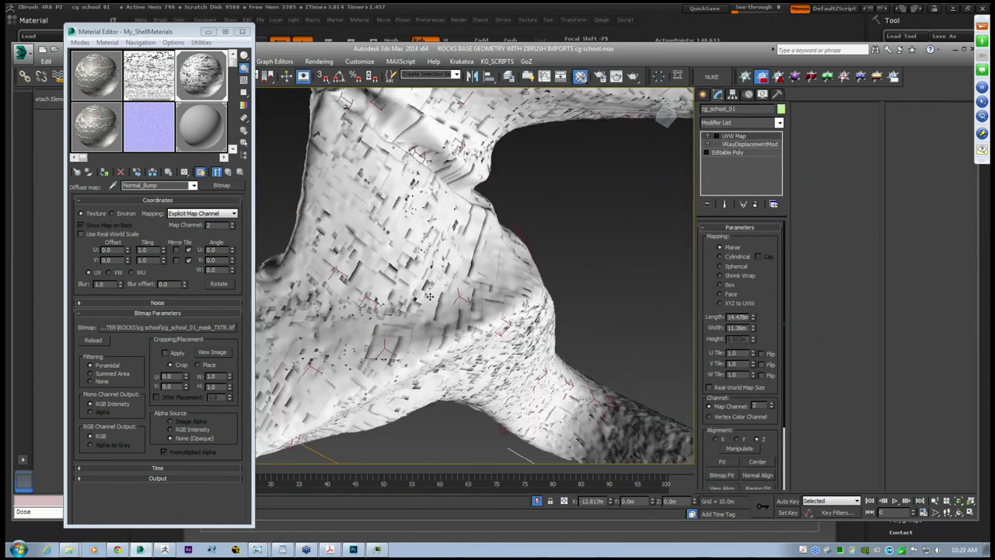
scroll(549, 338, "down", 4)
middle_click_drag(568, 342, 547, 320, "alt")
middle_click_drag(489, 256, 467, 315, "alt")
middle_click_drag(508, 285, 462, 232)
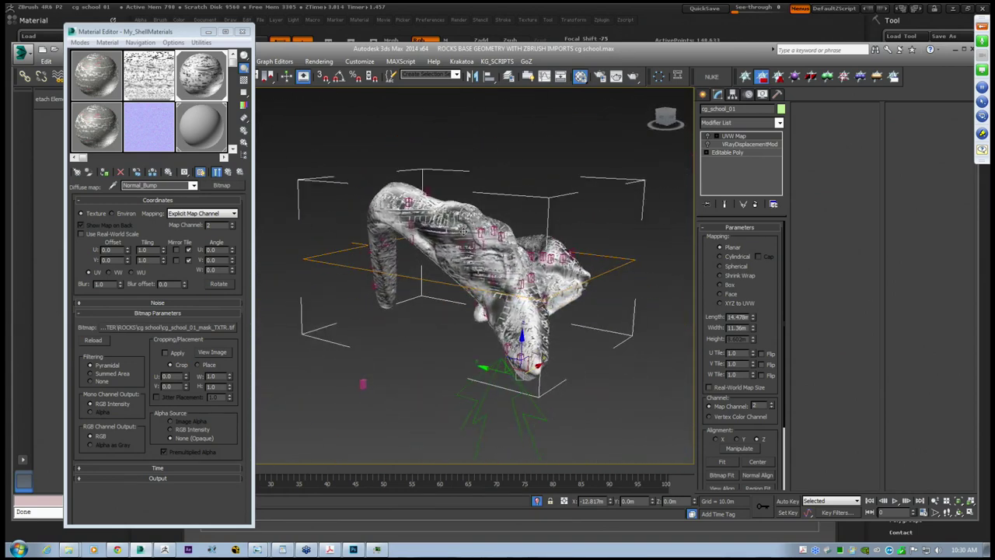
scroll(465, 232, "up", 3)
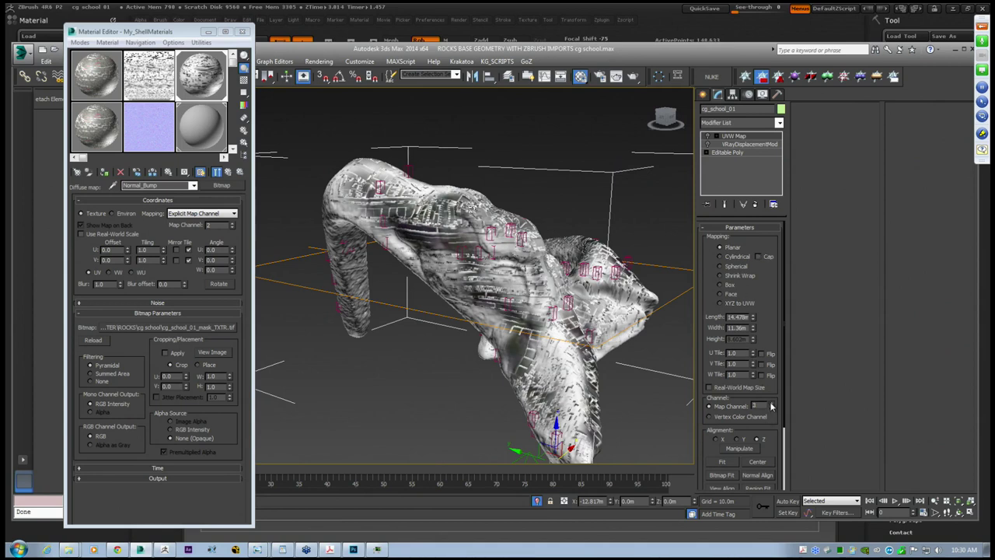
- Toggle the UVW Map modifier on and off, leave it off, and compare the mask mapping and scattered boxes on the rock
left_click(707, 137)
middle_click_drag(597, 289, 593, 277)
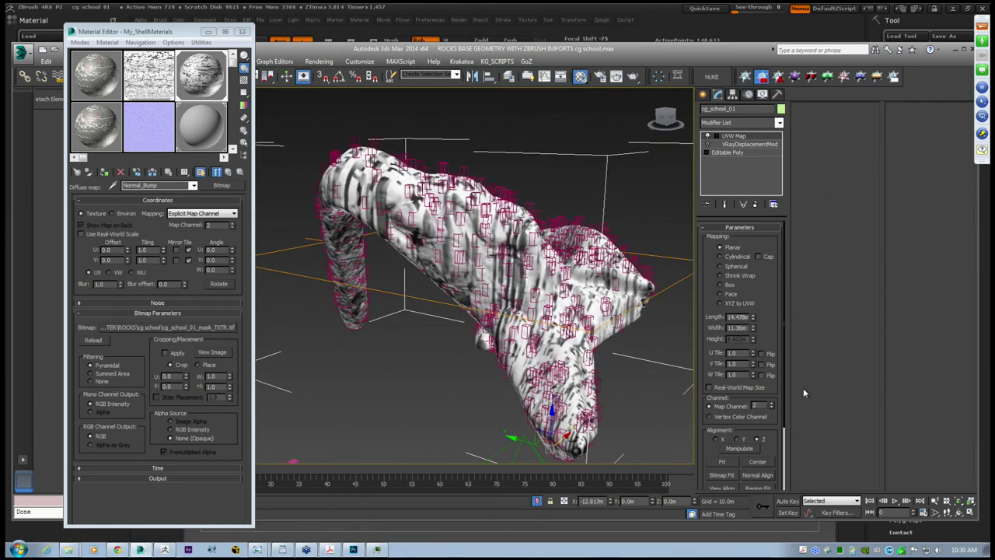
left_click(707, 136)
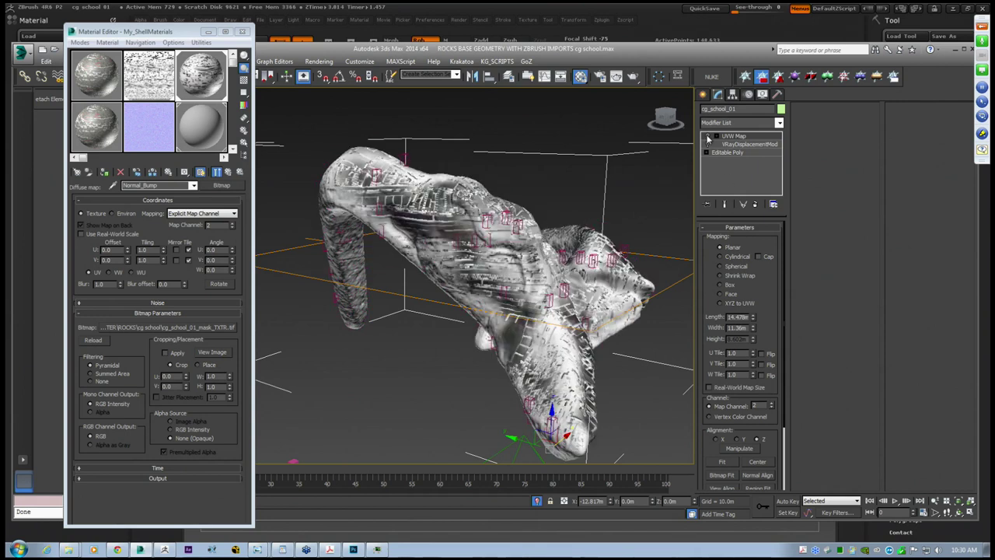
left_click(708, 137)
left_click(708, 137)
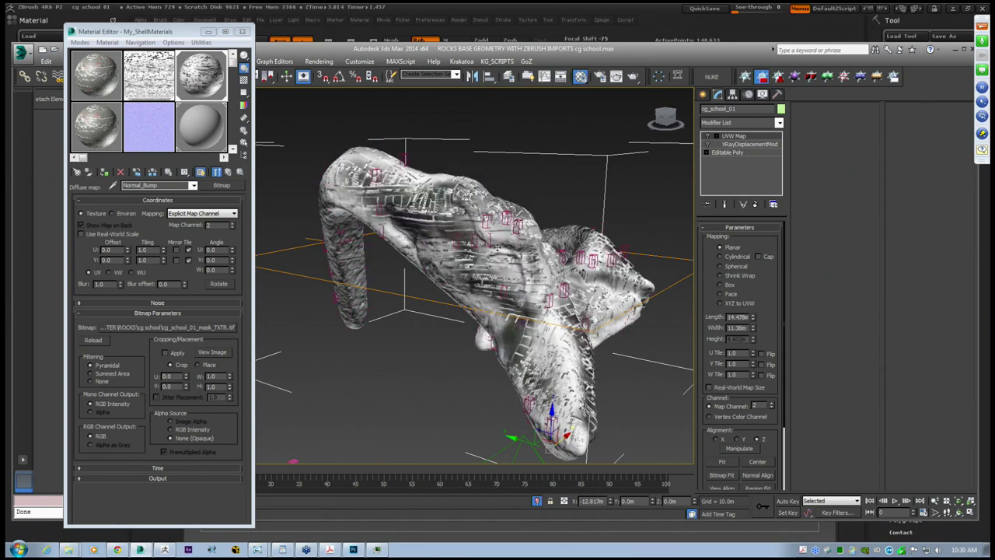
middle_click_drag(497, 248, 453, 226)
scroll(514, 310, "up", 8)
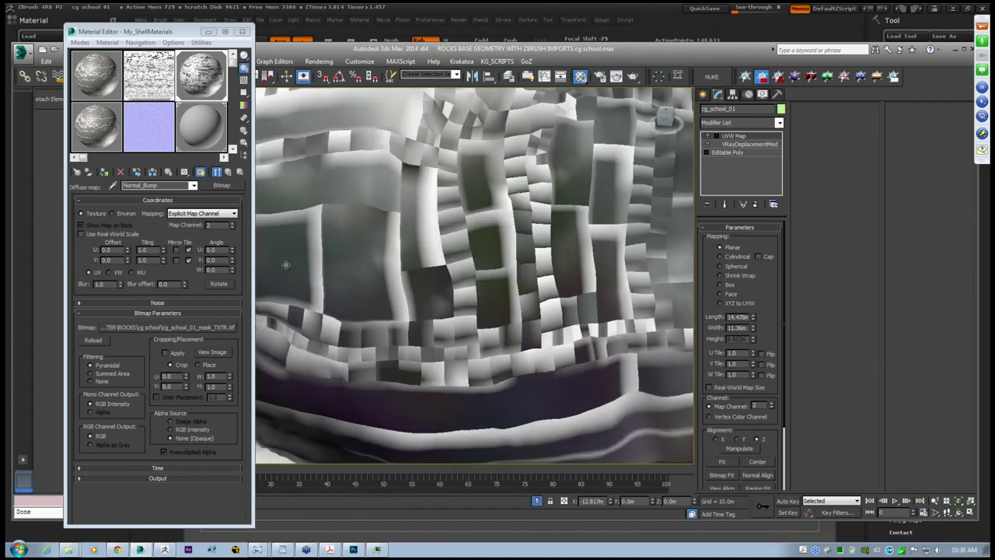
middle_click_drag(314, 237, 423, 254, "alt")
scroll(505, 250, "down", 5)
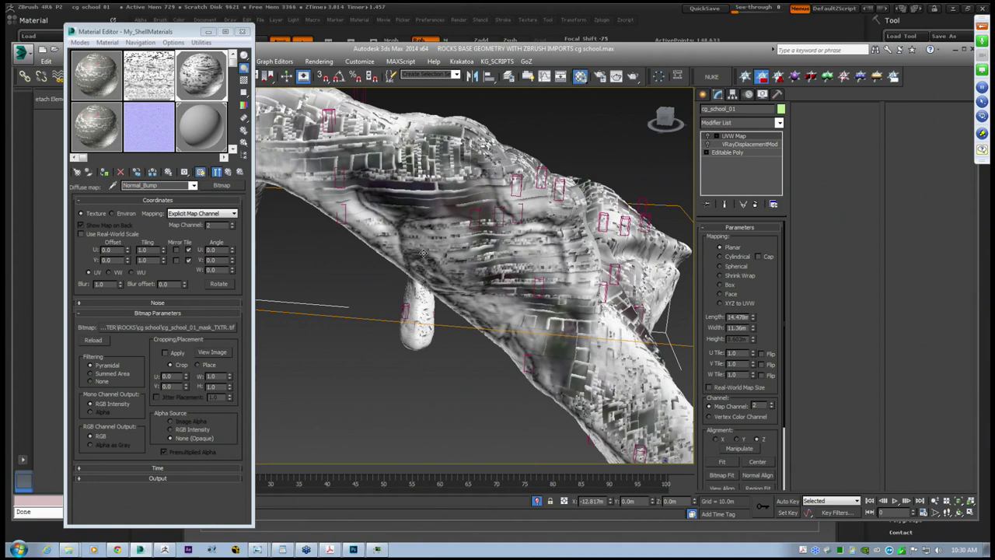
- Render the rock through the camera with V-Ray and check where the scattered boxes are placed
key("c")
left_click(479, 219)
left_click(499, 362)
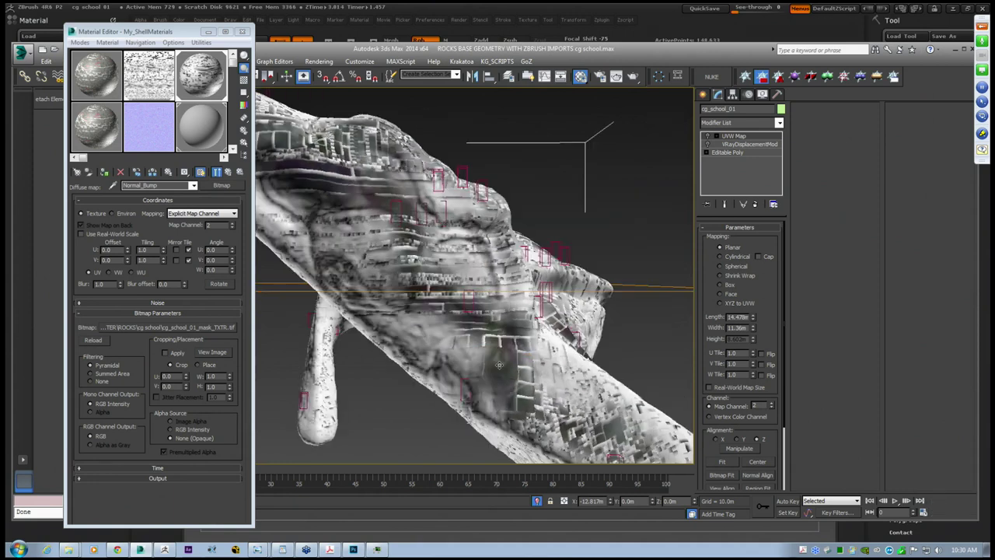
key("F10")
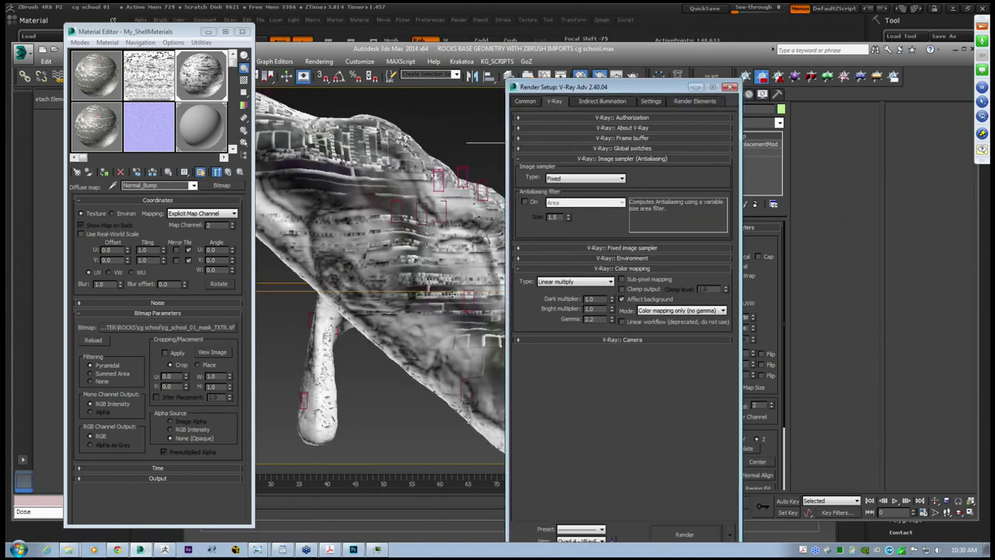
left_click(729, 86)
key("shift+q")
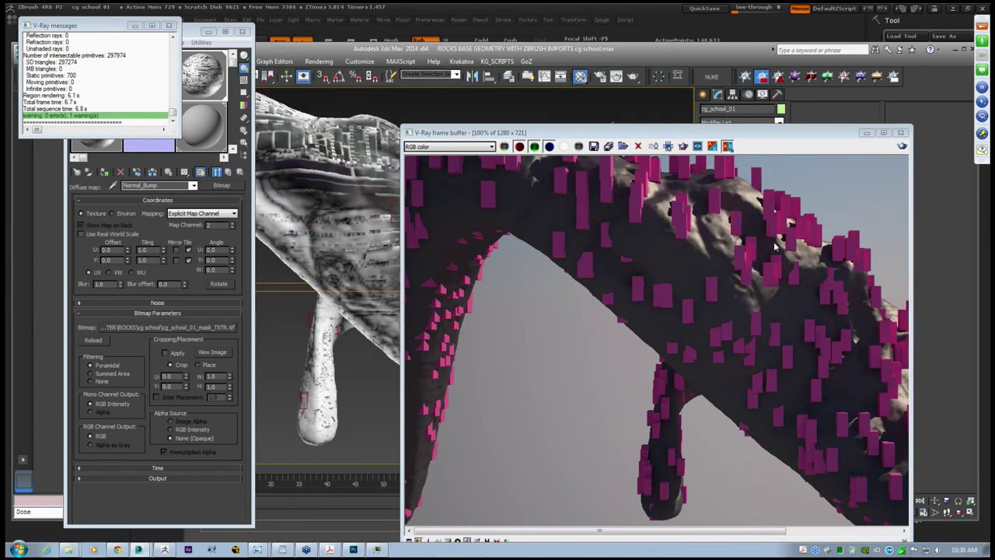
left_click(901, 135)
middle_click_drag(425, 255, 427, 212, "alt")
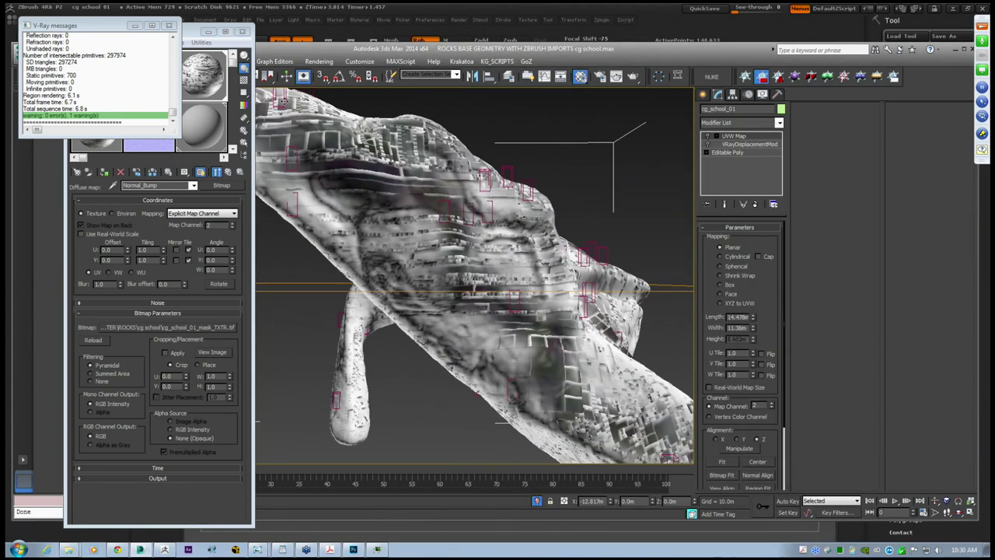
left_click_drag(185, 39, 249, 48)
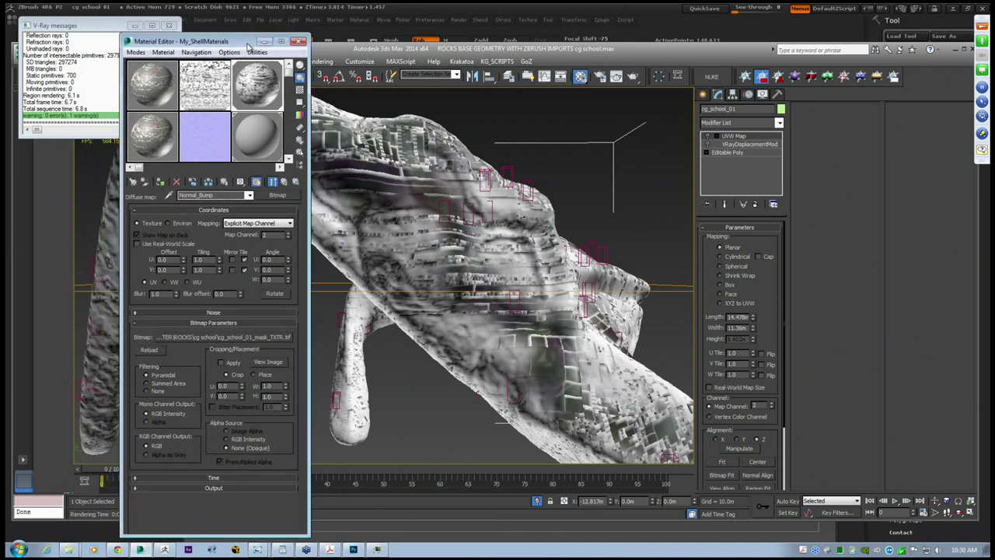
middle_click_drag(530, 239, 507, 239, "alt")
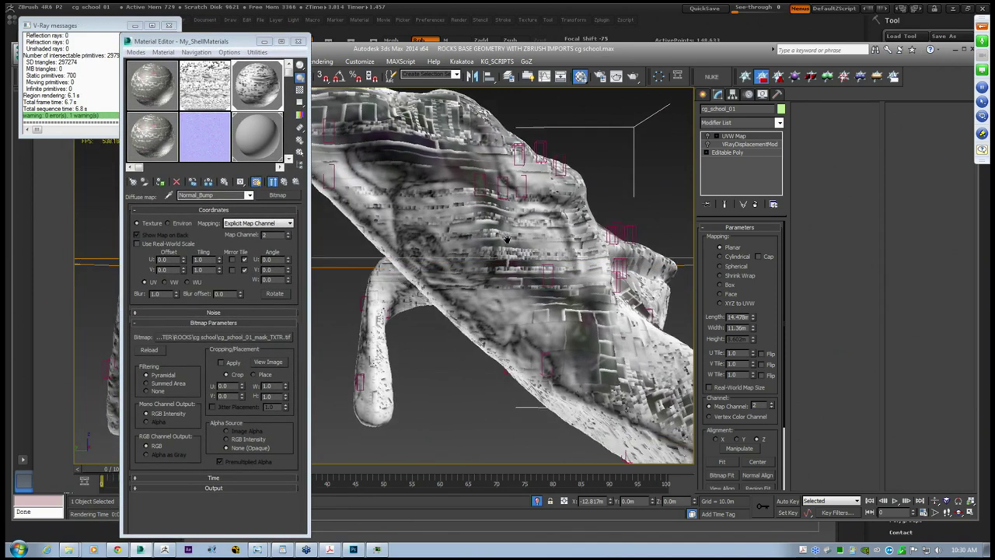
- Switch to ZBrush and load the tool file cg_school_01_mask.ZTL from the 01_ROCKS folder
left_click(164, 549)
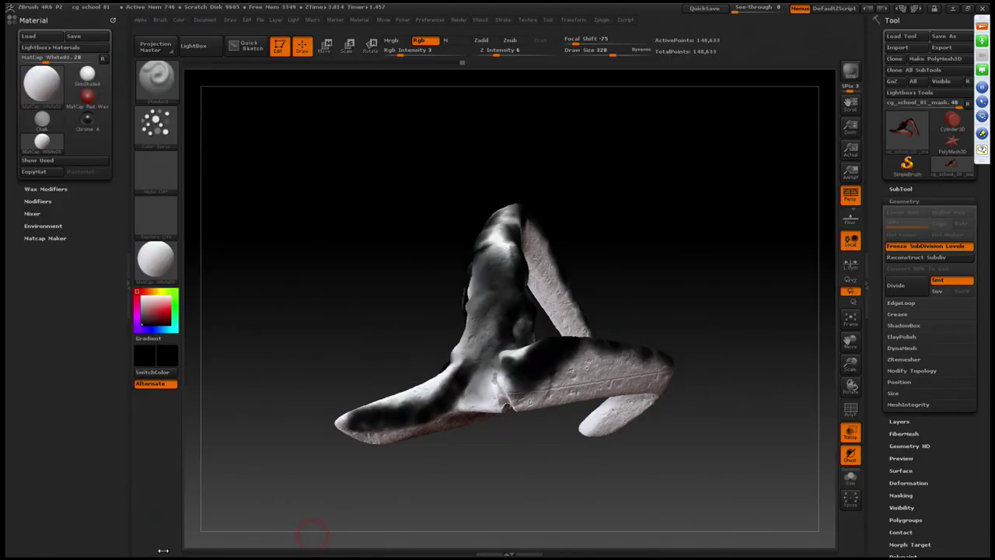
key("super")
left_click(585, 252)
left_click(902, 37)
left_click(261, 158)
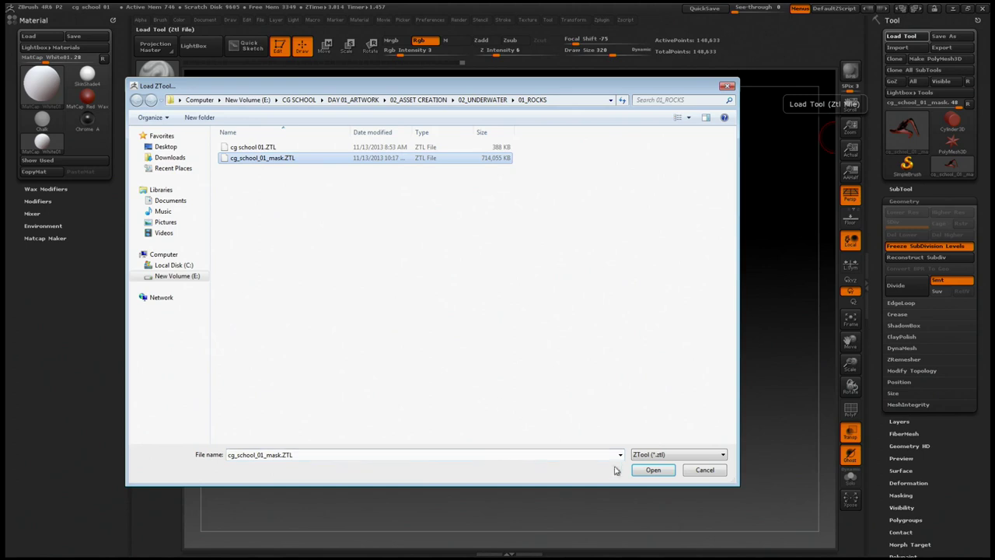
left_click(645, 470)
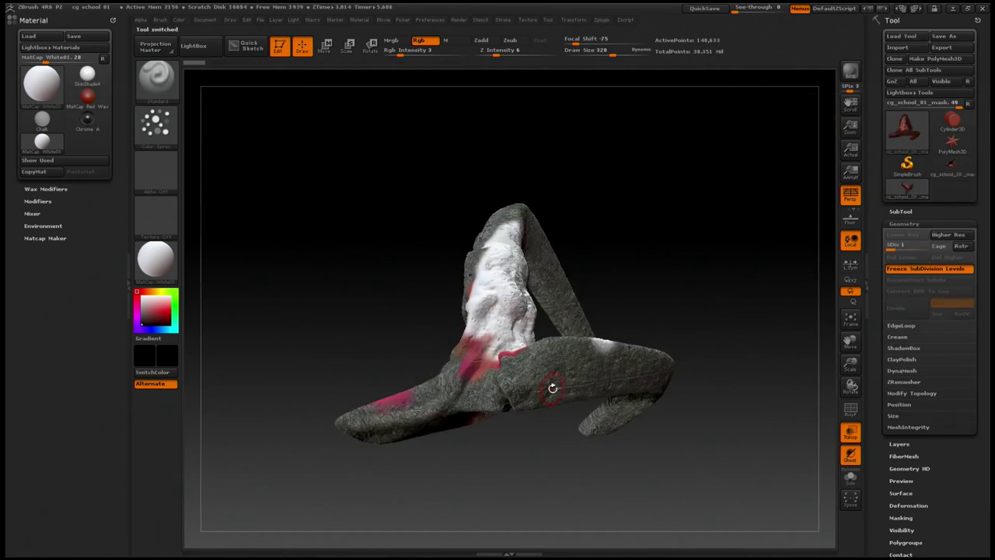
- Set the brush stroke to FreeHand and expand the rock tool's Texture Map settings
left_click(156, 123)
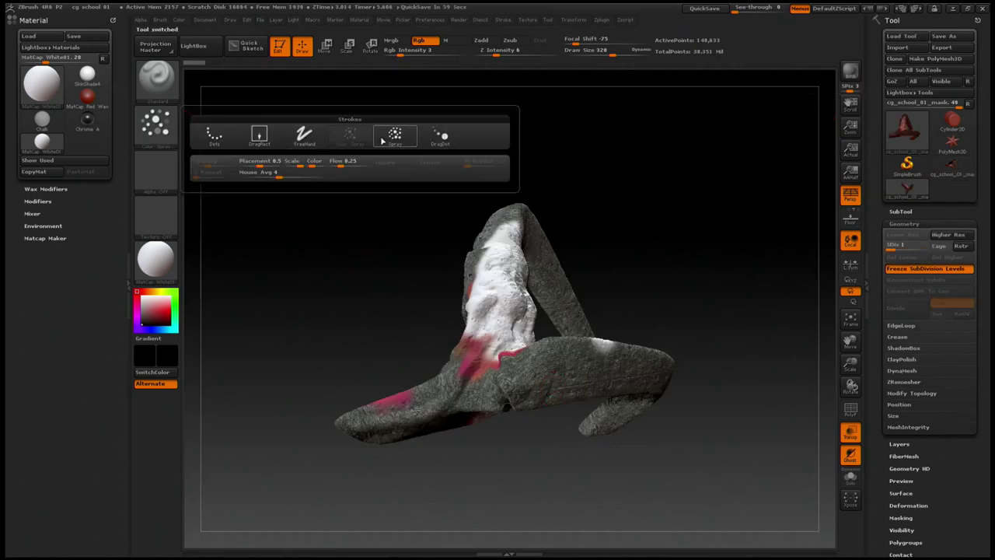
left_click(304, 135)
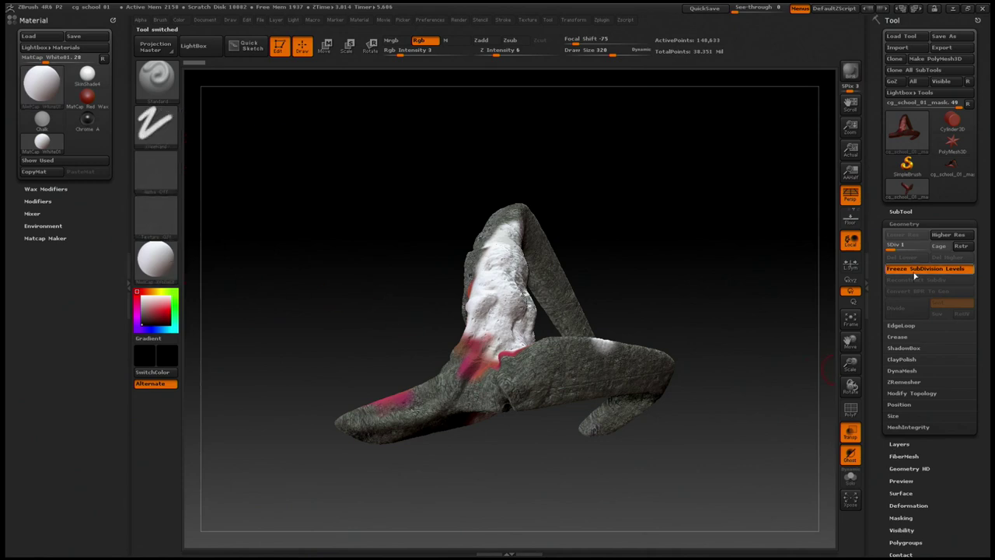
left_click(905, 224)
left_click(905, 372)
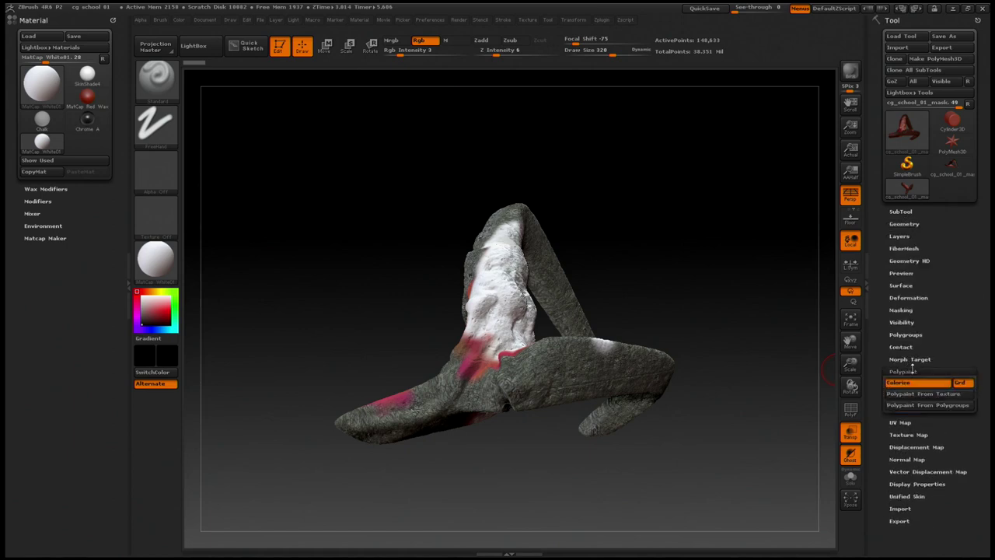
left_click(908, 433)
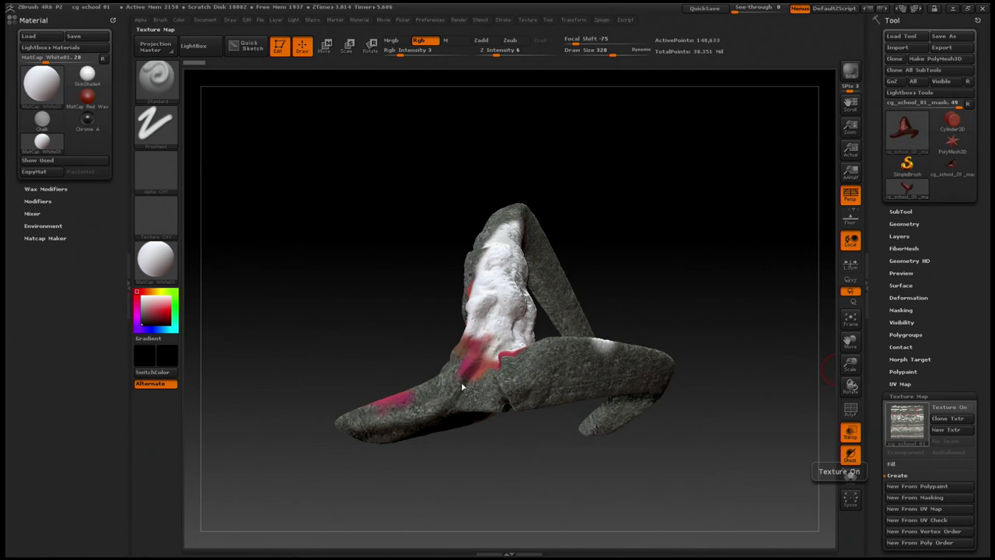
- Set the paint colour to white with Rgb Intensity 100 and enlarge the brush to Draw Size 926
left_click_drag(152, 325, 135, 286)
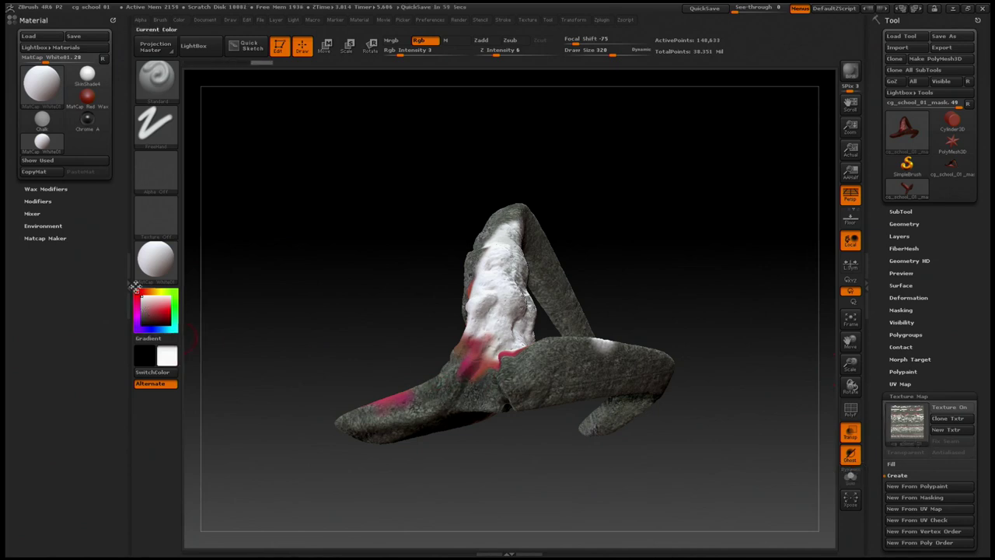
left_click(471, 51)
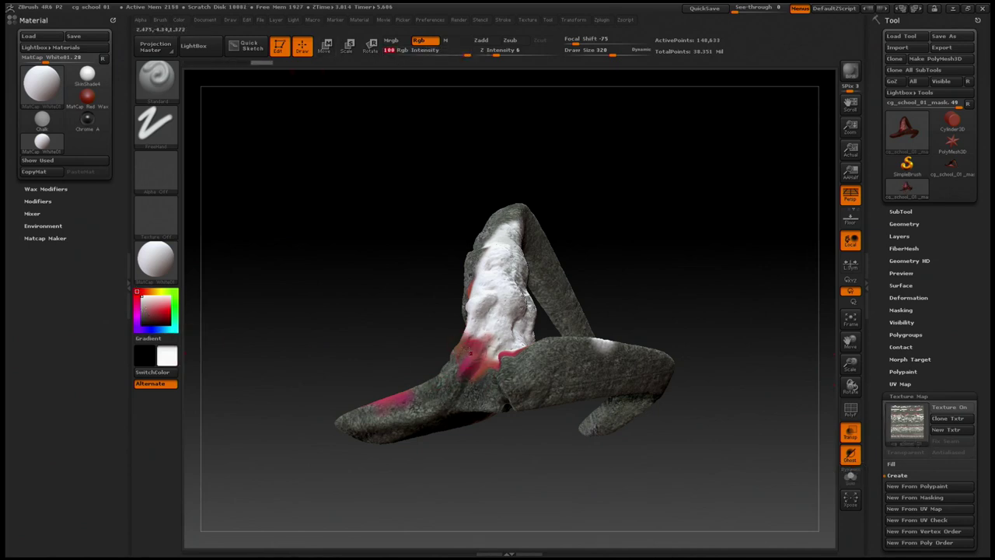
key("space")
left_click_drag(412, 291, 440, 291)
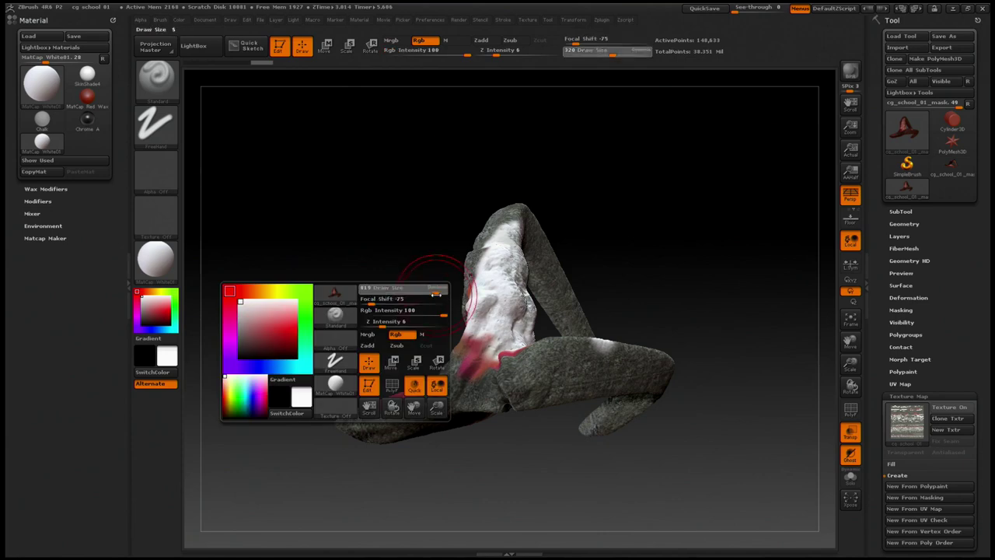
- Paint the whole rock white from all sides, covering the stone texture and the red mask marks
mouse_move(495, 343)
left_mouse_down()
mouse_move(381, 420)
mouse_move(614, 381)
mouse_move(614, 404)
mouse_move(501, 221)
mouse_move(571, 311)
mouse_move(385, 414)
left_mouse_up()
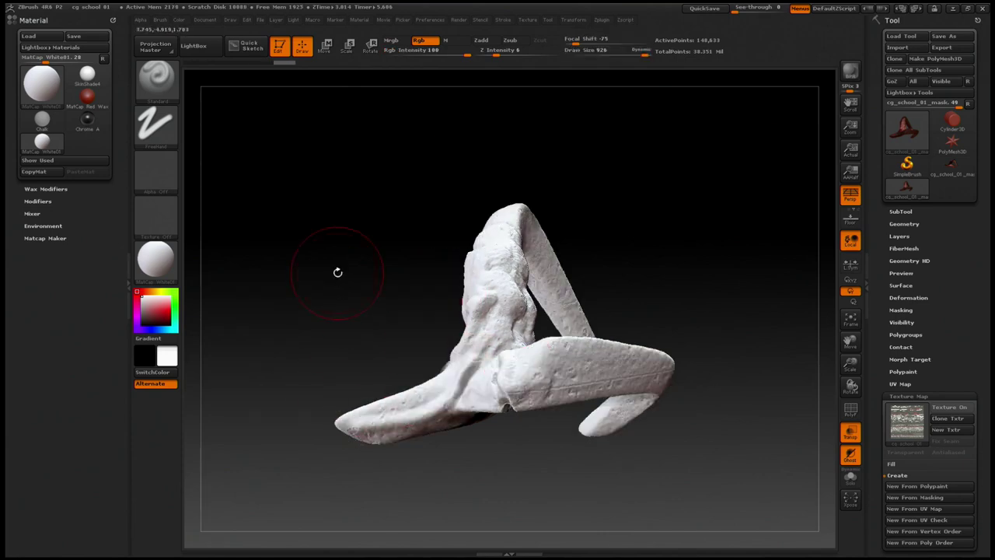
mouse_move(337, 271)
left_mouse_down()
mouse_move(435, 296)
mouse_move(582, 468)
mouse_move(587, 404)
mouse_move(486, 374)
mouse_move(341, 374)
mouse_move(257, 420)
mouse_move(497, 412)
left_mouse_up()
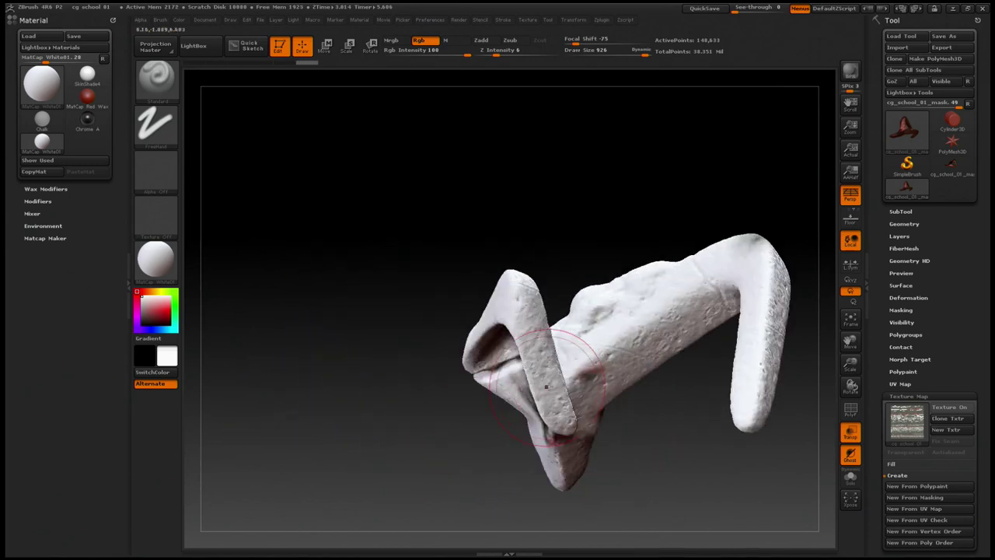
left_click_drag(545, 373, 576, 379)
left_click_drag(493, 534, 648, 396)
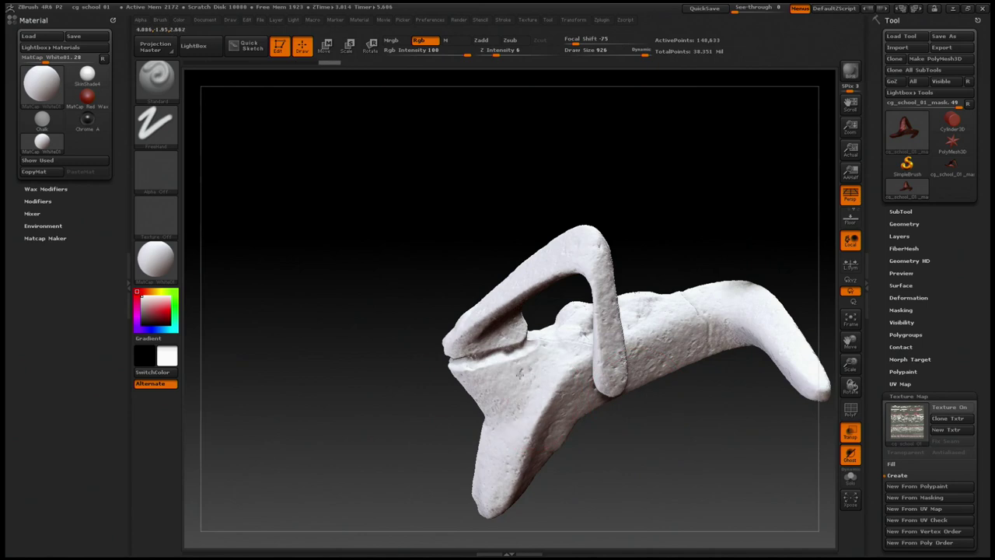
left_click(636, 329)
left_click_drag(684, 435, 655, 412)
left_click_drag(770, 381, 614, 327)
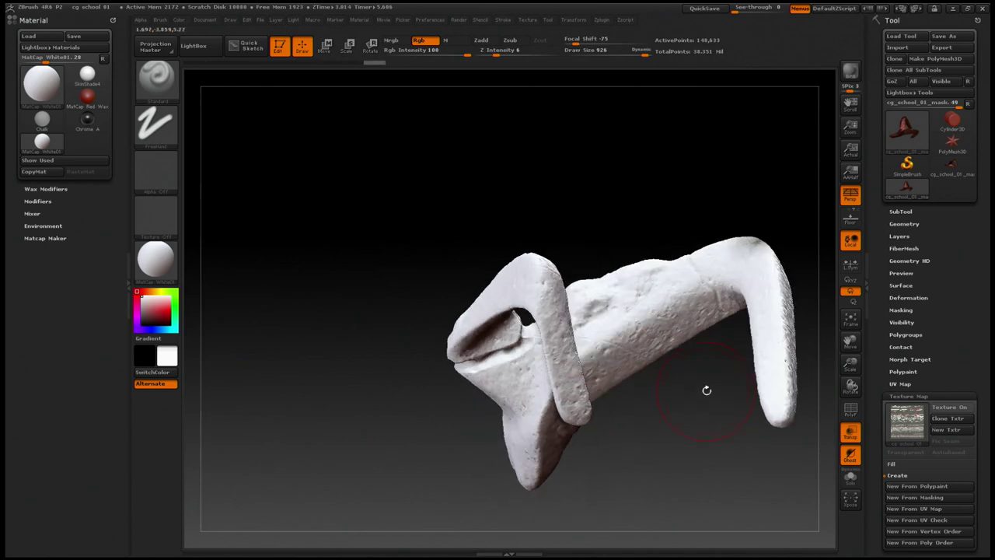
mouse_move(707, 391)
left_mouse_down()
mouse_move(685, 433)
mouse_move(793, 314)
left_mouse_up()
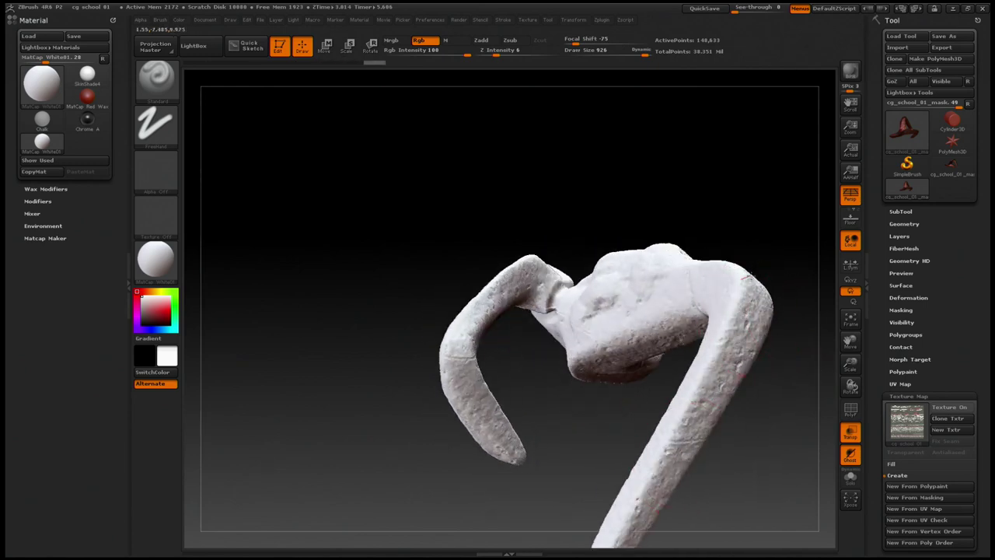
left_click_drag(751, 218, 774, 265)
left_click_drag(573, 238, 381, 229)
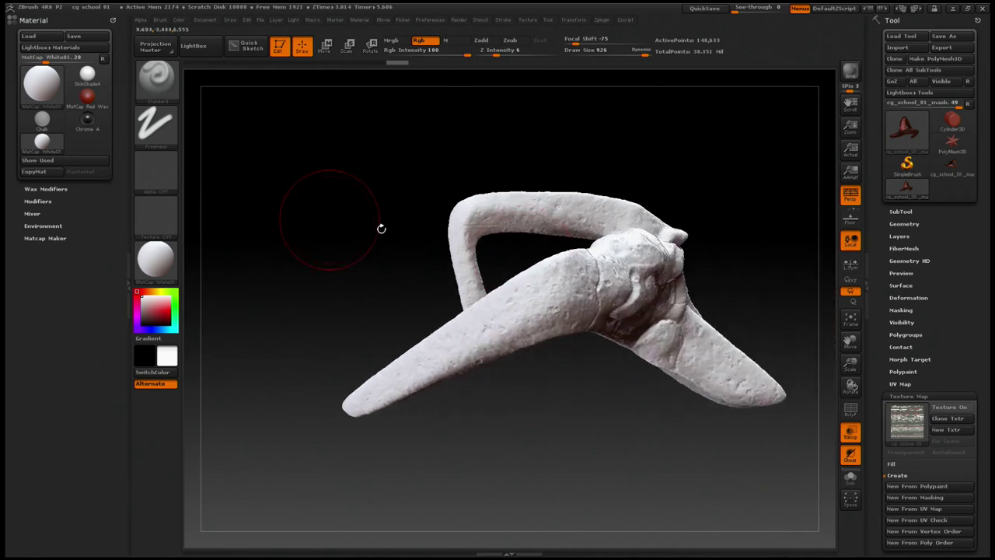
- Set the paint colour to black with Rgb Intensity 28 and Draw Size 232
mouse_move(490, 133)
left_mouse_down()
mouse_move(708, 127)
mouse_move(777, 257)
mouse_move(800, 194)
mouse_move(877, 277)
mouse_move(622, 334)
mouse_move(488, 339)
mouse_move(508, 266)
mouse_move(584, 277)
mouse_move(536, 234)
mouse_move(462, 289)
mouse_move(333, 349)
mouse_move(180, 328)
mouse_move(122, 345)
left_mouse_up()
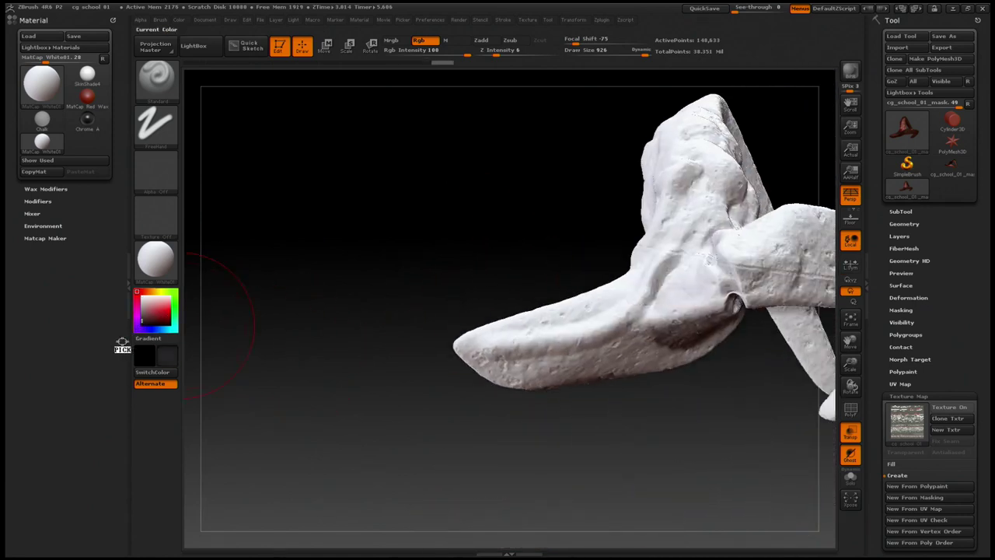
left_click_drag(412, 224, 365, 257, "alt")
left_click_drag(146, 322, 140, 329)
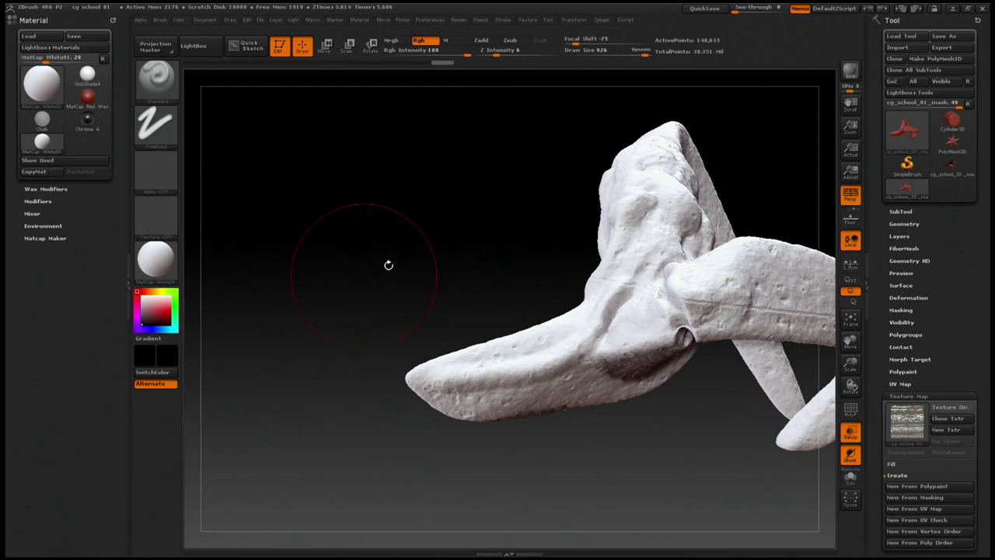
mouse_move(389, 267)
left_mouse_down()
mouse_move(409, 272)
mouse_move(446, 207)
left_mouse_up()
left_click_drag(450, 57, 434, 53)
mouse_move(424, 237)
left_mouse_down()
mouse_move(423, 249)
mouse_move(349, 269)
left_mouse_up()
key("space")
mouse_move(426, 194)
left_mouse_down()
mouse_move(447, 195)
mouse_move(443, 262)
mouse_move(455, 260)
left_mouse_up()
- Paint black patches on the rock's upright column, near its peak and along the upper side of the horizontal arm
mouse_move(547, 231)
left_mouse_down()
mouse_move(542, 244)
mouse_move(572, 233)
mouse_move(544, 296)
left_mouse_up()
left_click_drag(611, 426, 626, 408)
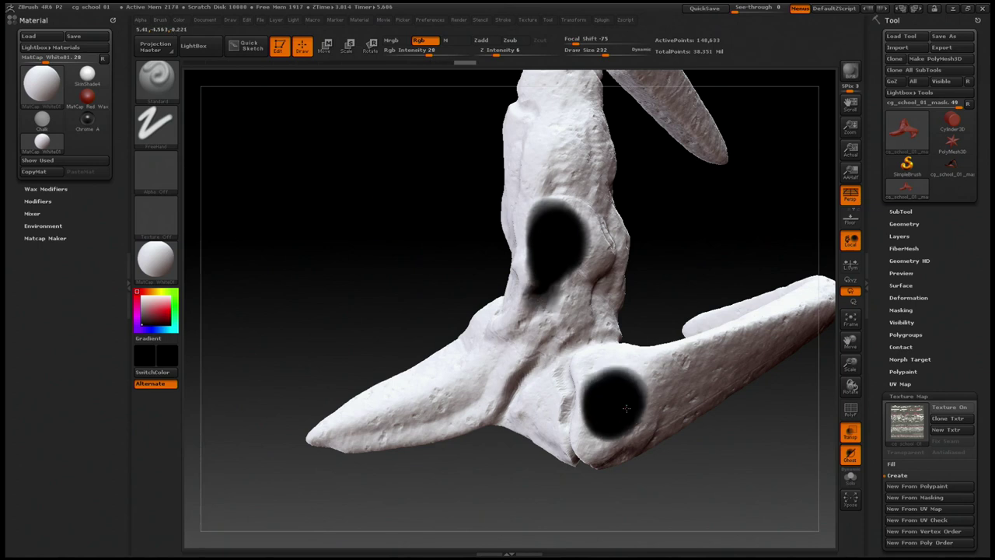
mouse_move(555, 265)
left_mouse_down()
mouse_move(585, 253)
mouse_move(574, 270)
left_mouse_up()
mouse_move(690, 219)
left_mouse_down()
mouse_move(638, 296)
mouse_move(658, 311)
mouse_move(601, 371)
mouse_move(629, 348)
mouse_move(627, 326)
left_mouse_up()
mouse_move(622, 241)
left_mouse_down()
mouse_move(606, 230)
mouse_move(645, 201)
left_mouse_up()
left_click_drag(639, 272, 590, 311)
mouse_move(480, 439)
left_mouse_down()
mouse_move(575, 435)
mouse_move(434, 432)
mouse_move(454, 433)
left_mouse_up()
left_click_drag(606, 339, 608, 309)
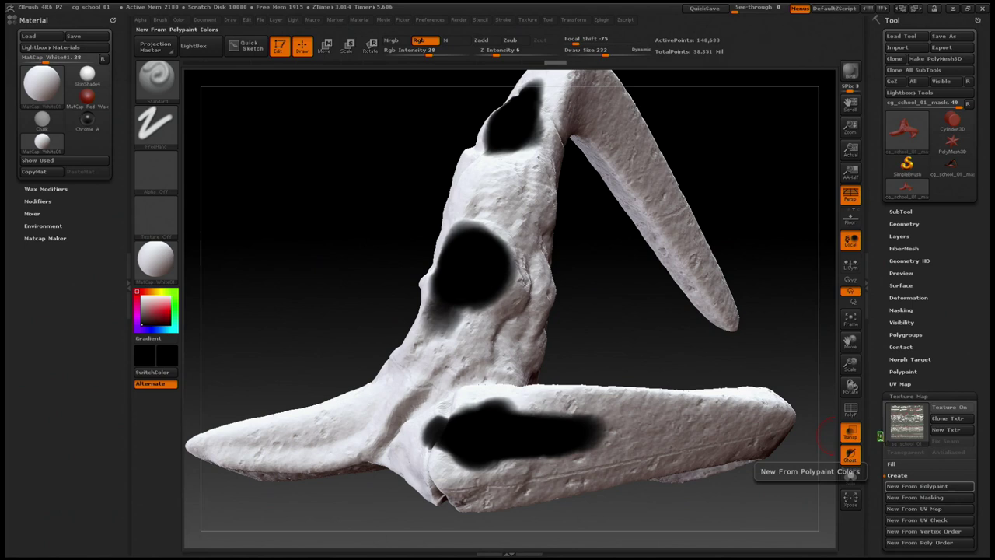
- Create a new texture from the rock's polypaint and toggle the texture display to check the black areas
left_click(925, 486)
mouse_move(697, 389)
left_mouse_down()
mouse_move(633, 286)
mouse_move(705, 272)
left_mouse_up()
left_click(951, 408)
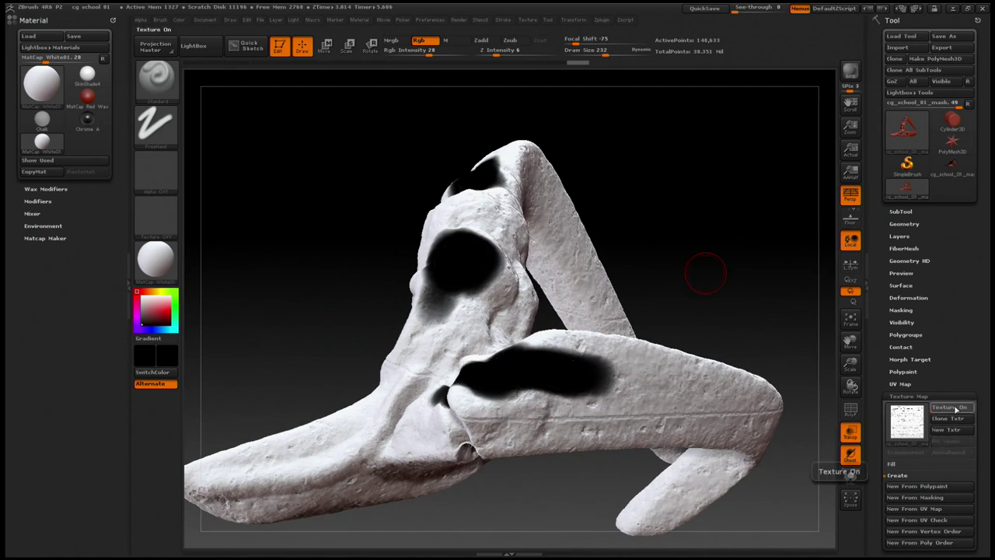
left_click(955, 411)
left_click(955, 411)
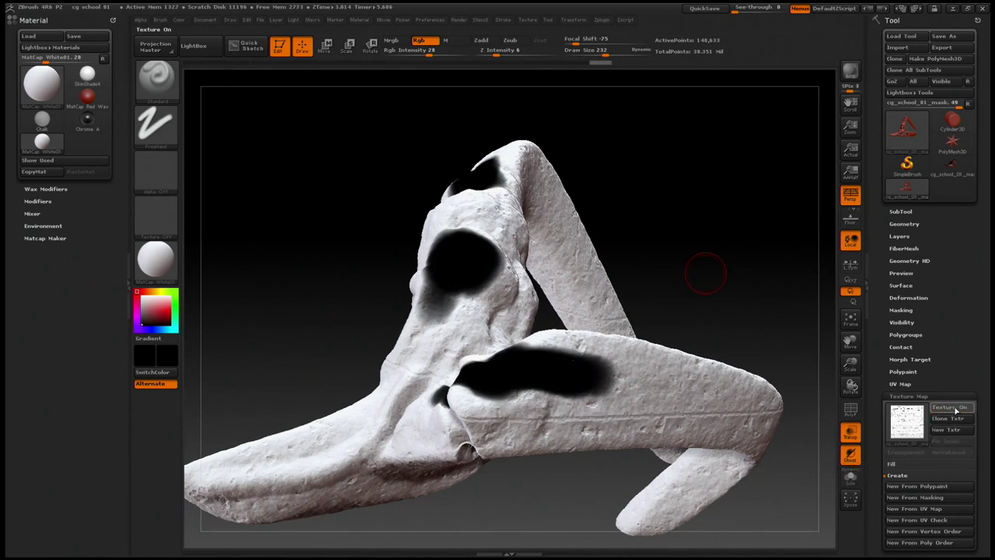
mouse_move(726, 247)
left_mouse_down("alt")
mouse_move(723, 271)
mouse_move(719, 260)
left_mouse_up("alt")
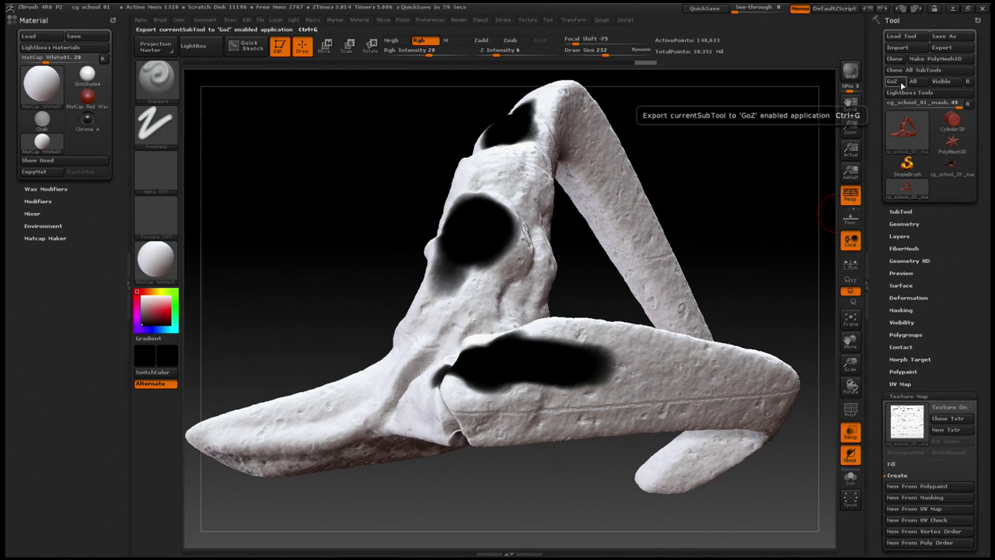
left_click_drag(784, 283, 780, 281)
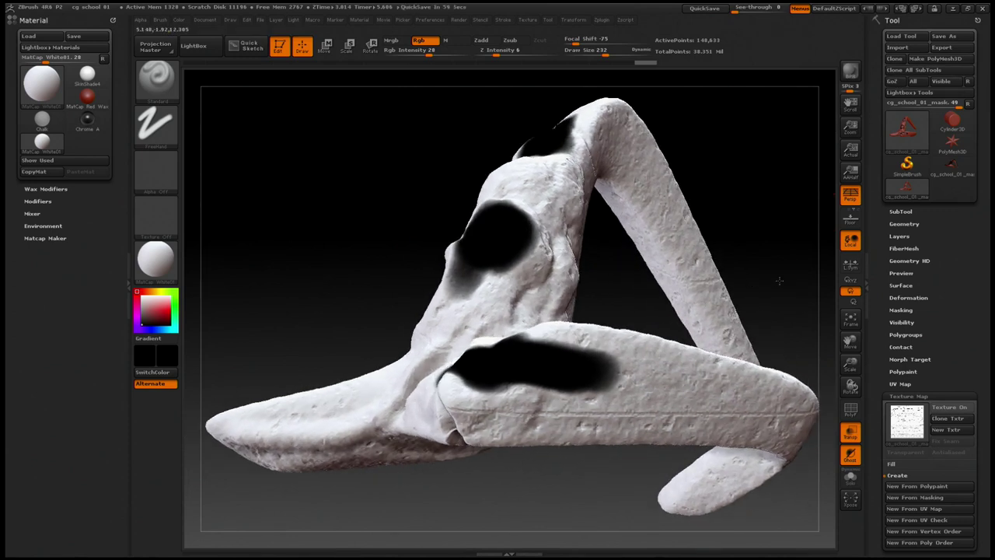
left_click(947, 408)
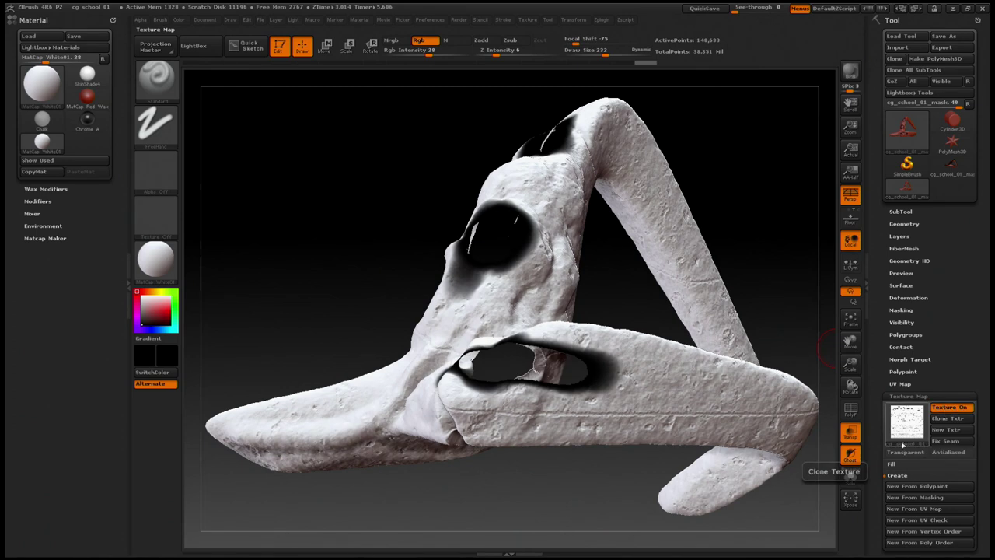
left_click_drag(875, 431, 879, 377)
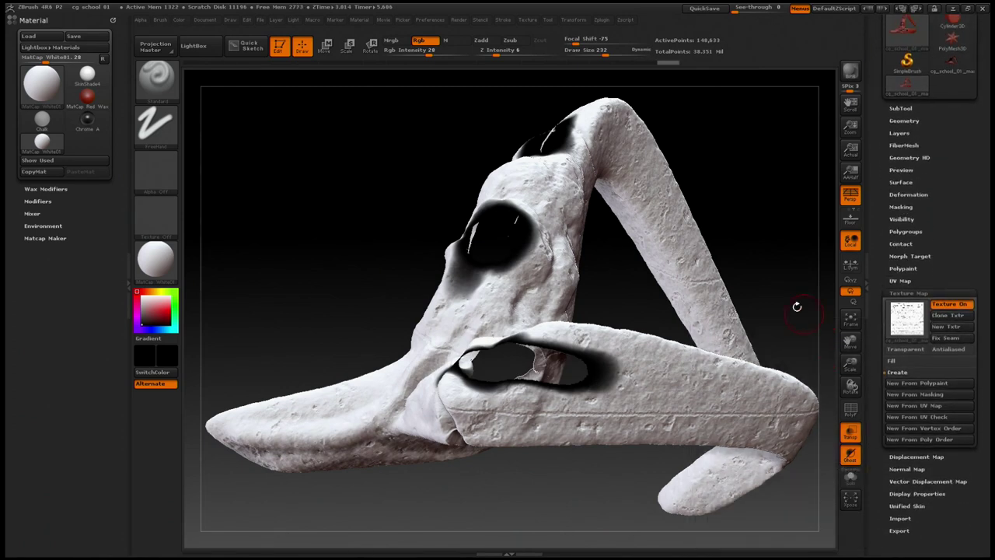
left_click_drag(797, 306, 779, 314)
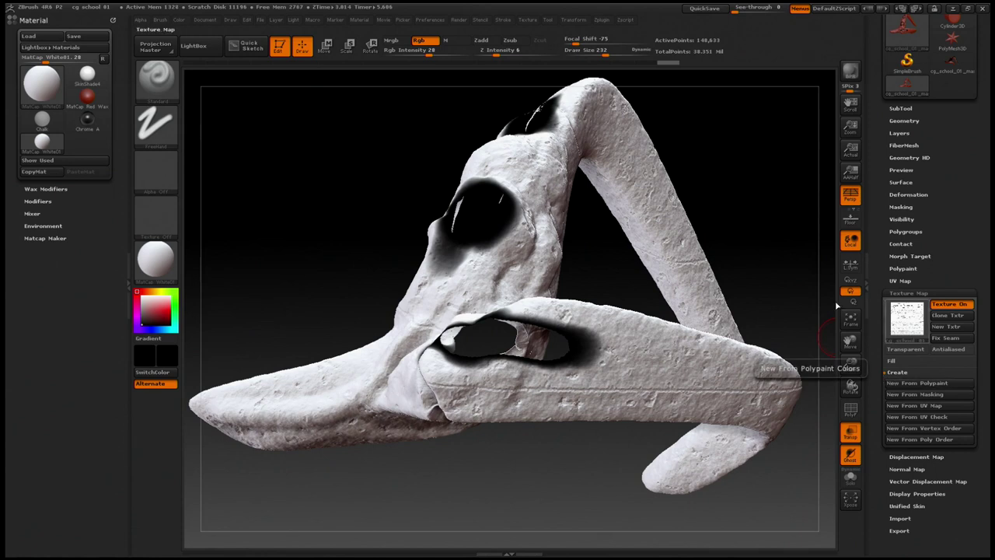
- Turn the texture display off, extend the black patch along the rock's horizontal arm and create a new texture from polypaint
left_click(949, 304)
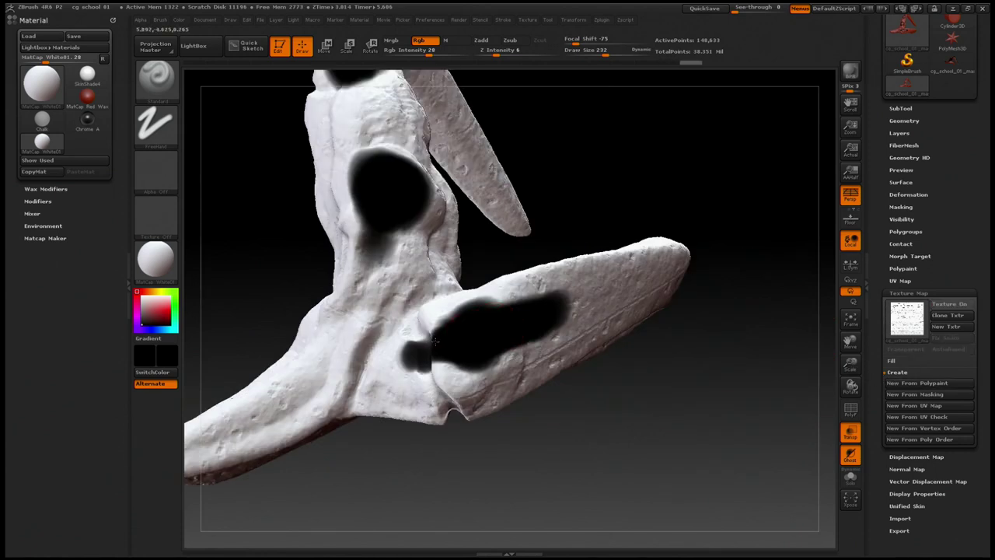
mouse_move(436, 342)
left_mouse_down()
mouse_move(412, 349)
mouse_move(558, 302)
left_mouse_up()
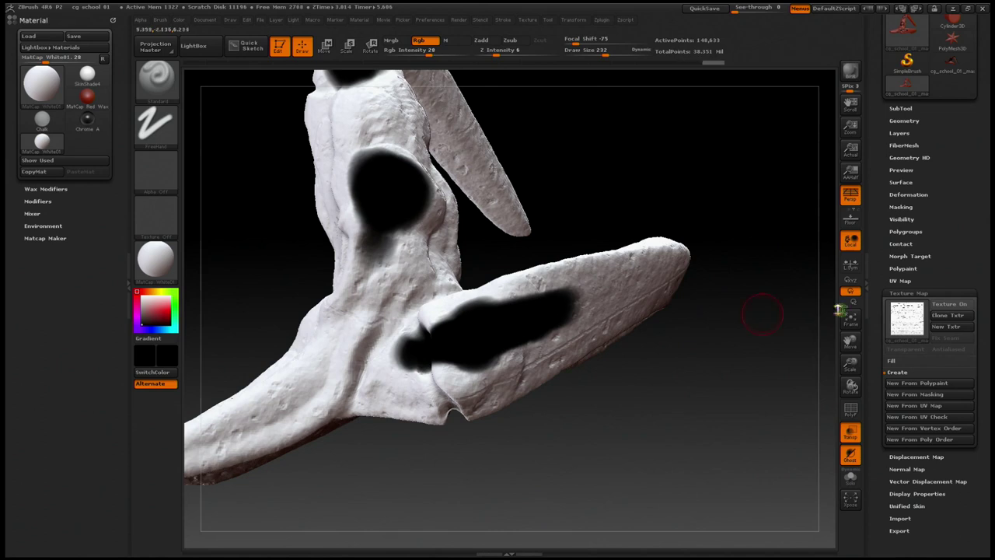
left_click(914, 388)
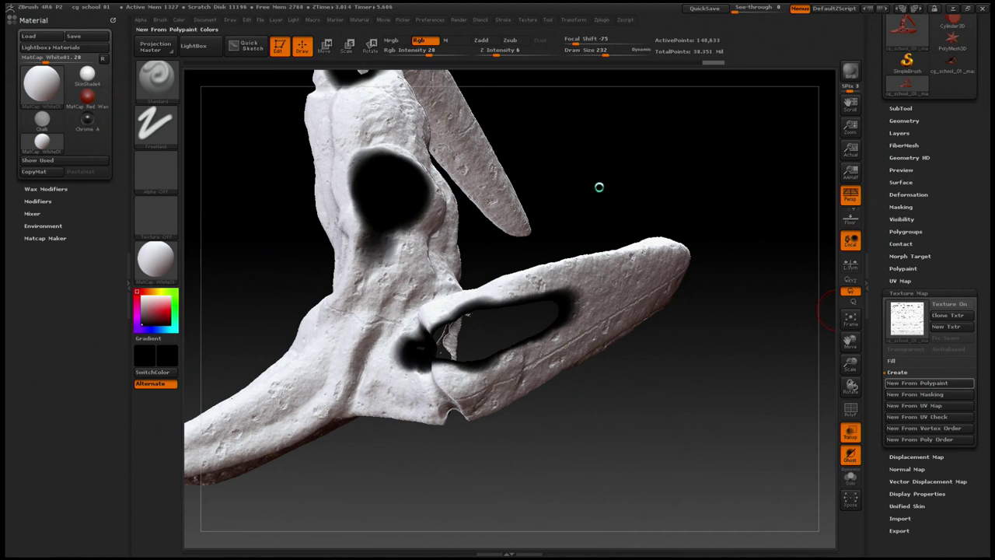
left_click_drag(598, 186, 542, 202)
mouse_move(569, 174)
left_mouse_down()
mouse_move(493, 183)
mouse_move(485, 204)
mouse_move(429, 233)
mouse_move(432, 213)
mouse_move(484, 223)
mouse_move(540, 207)
mouse_move(564, 182)
mouse_move(553, 185)
mouse_move(500, 98)
mouse_move(530, 206)
mouse_move(615, 164)
mouse_move(645, 195)
mouse_move(629, 184)
mouse_move(677, 179)
mouse_move(651, 171)
mouse_move(672, 213)
mouse_move(666, 178)
mouse_move(677, 194)
left_mouse_up()
- Send the rock with its repainted mask texture through GoZ and switch to 3ds Max
left_click(900, 456)
left_click_drag(884, 396, 886, 488)
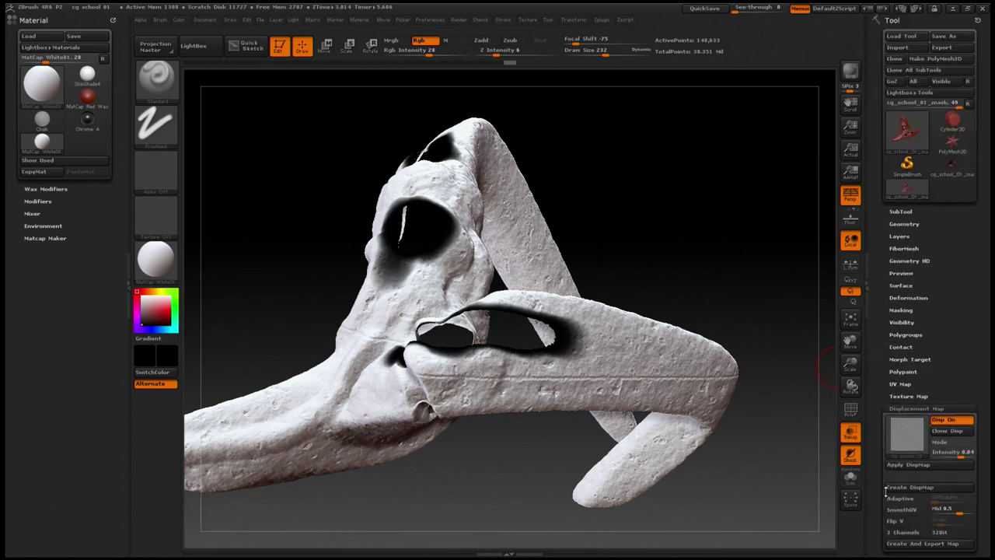
left_click(893, 81)
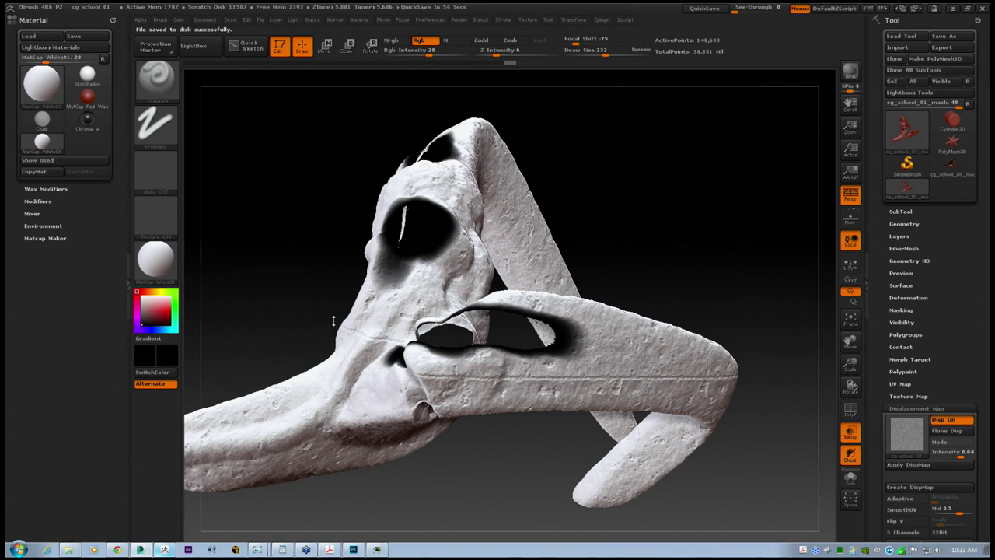
mouse_move(145, 552)
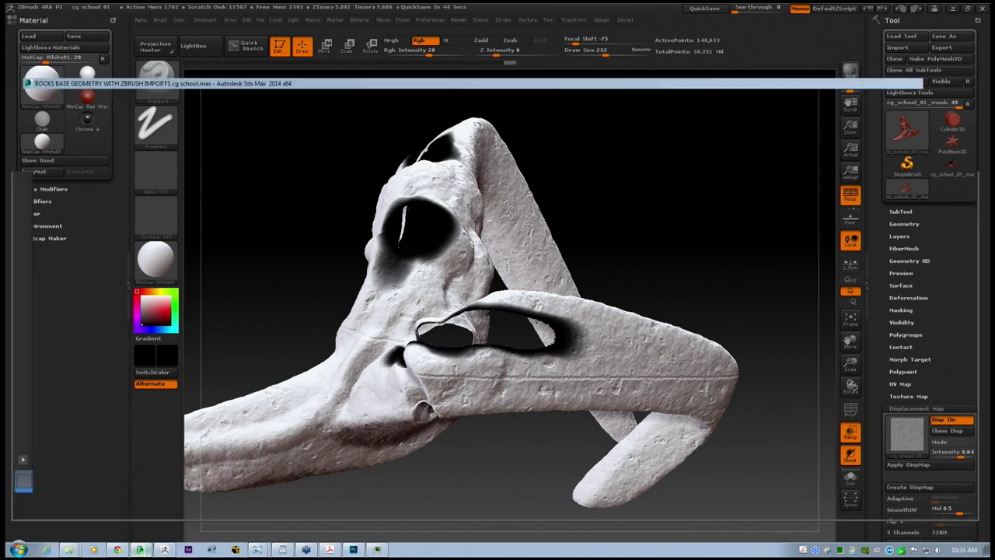
left_click(140, 549)
- Examine the mask texture on the rock from several angles and check the settings of the rock's baked and mask materials
middle_click_drag(459, 348, 490, 389, "alt")
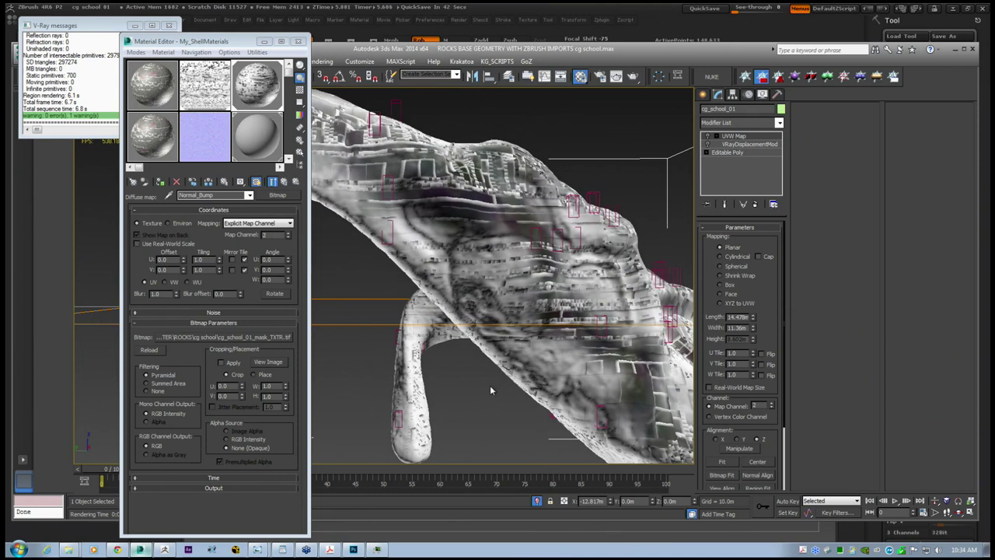
mouse_move(442, 256)
middle_mouse_down("alt")
mouse_move(490, 236)
mouse_move(447, 269)
middle_mouse_up("alt")
scroll(447, 268, "up", 10)
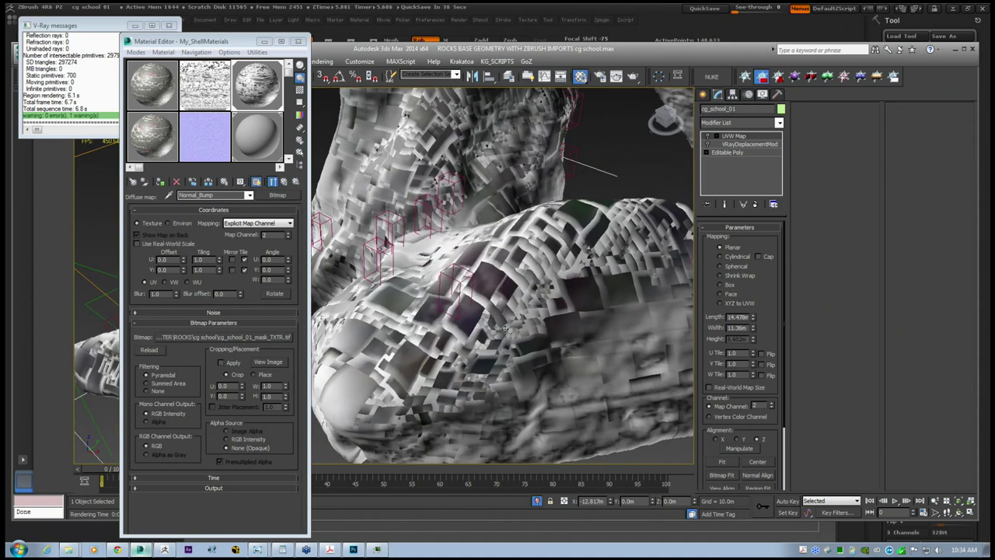
scroll(497, 311, "down", 4)
middle_click_drag(526, 305, 488, 301)
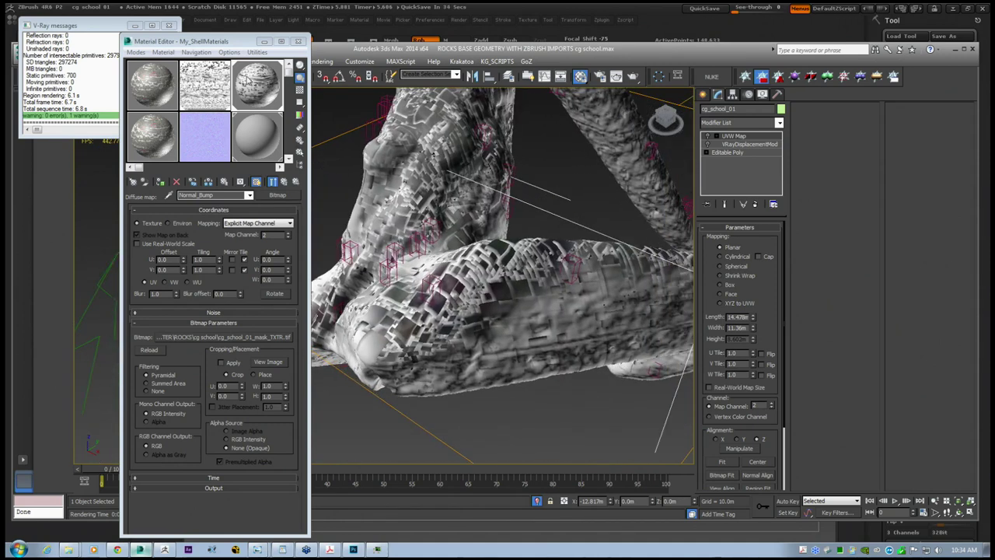
middle_click_drag(477, 247, 513, 266, "alt")
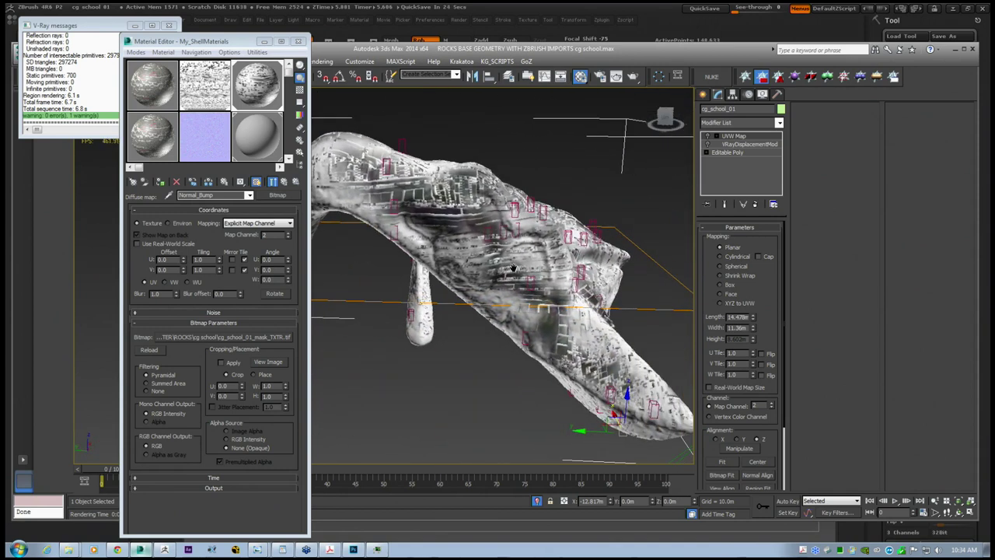
left_click(148, 141)
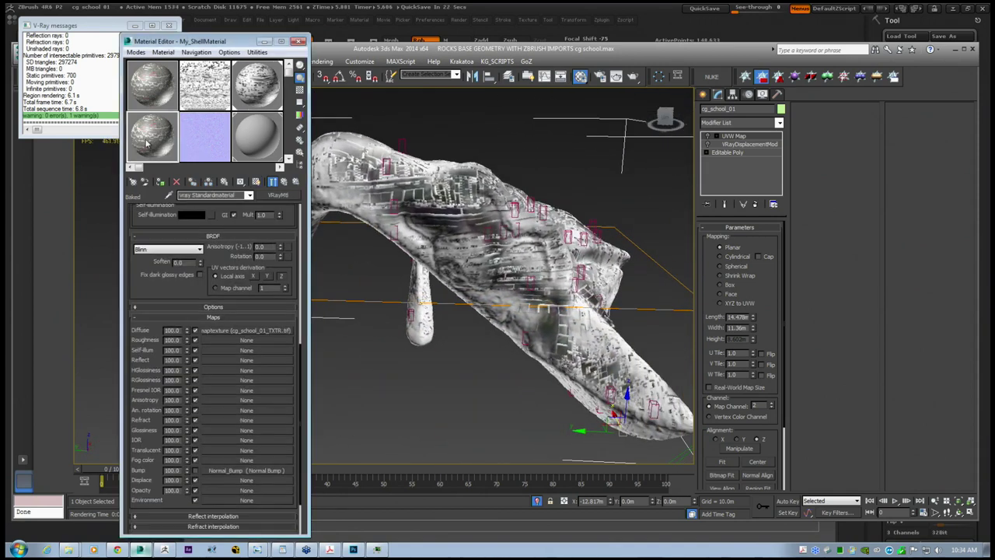
middle_click_drag(482, 263, 472, 263)
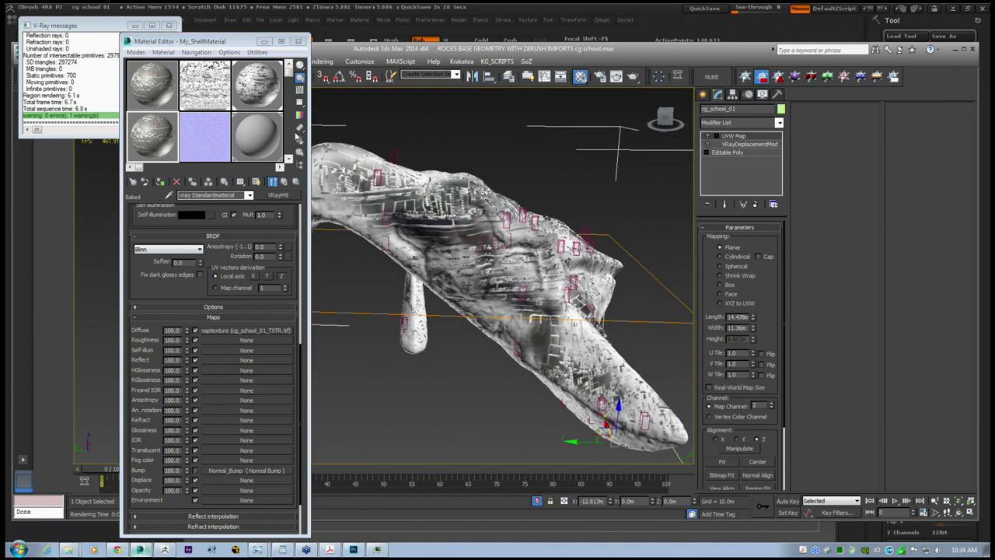
left_click(273, 87)
middle_click_drag(486, 180, 489, 231)
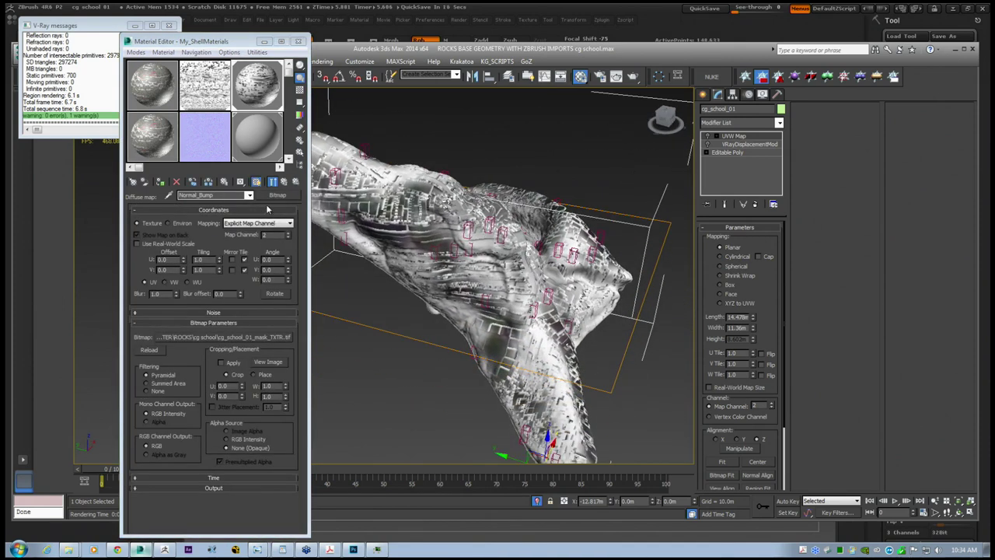
- Switch on the rock's UVW Map modifier and examine how the mask projects onto the mesh
left_click(256, 182)
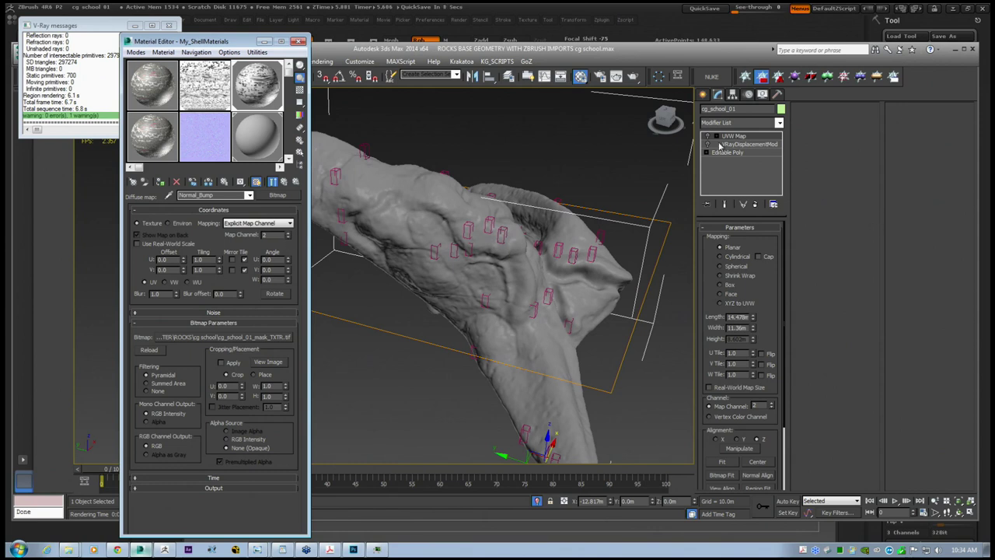
left_click(707, 136)
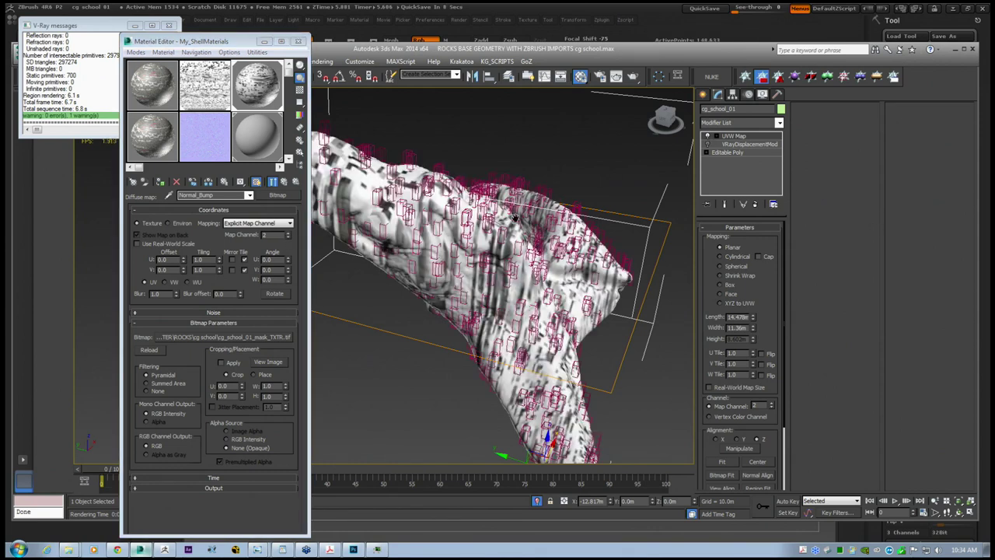
middle_click_drag(516, 218, 531, 212)
middle_click_drag(529, 339, 505, 237)
scroll(527, 300, "down", 3)
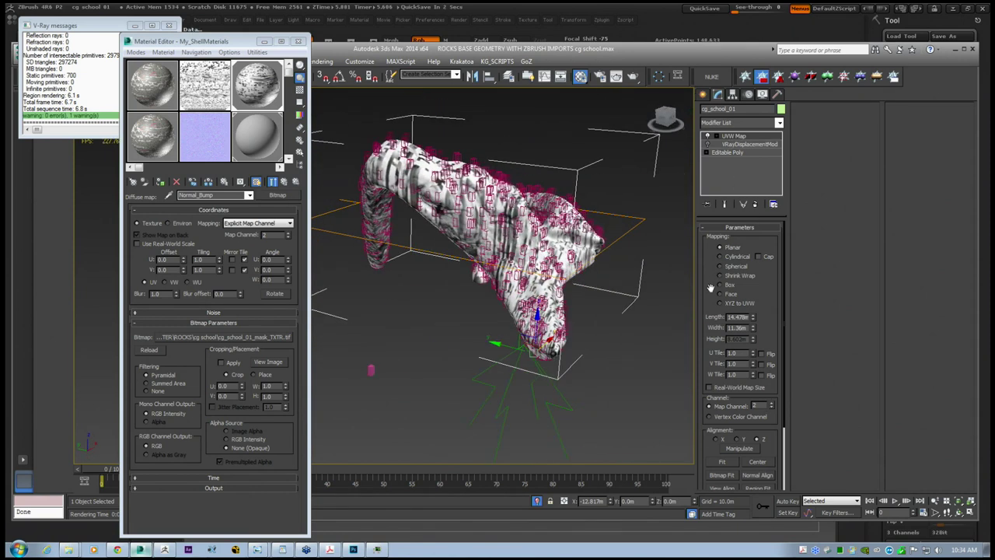
- Minimize ZBrush and turn off the rock's UVW Map modifier in 3ds Max
left_click(709, 389)
left_click(710, 389)
left_click(706, 137)
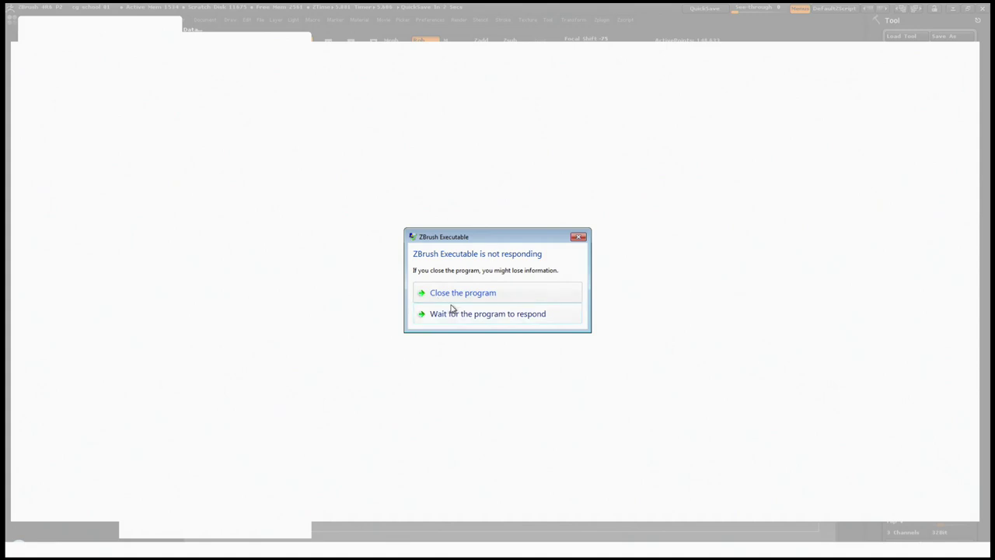
left_click_drag(470, 242, 437, 221)
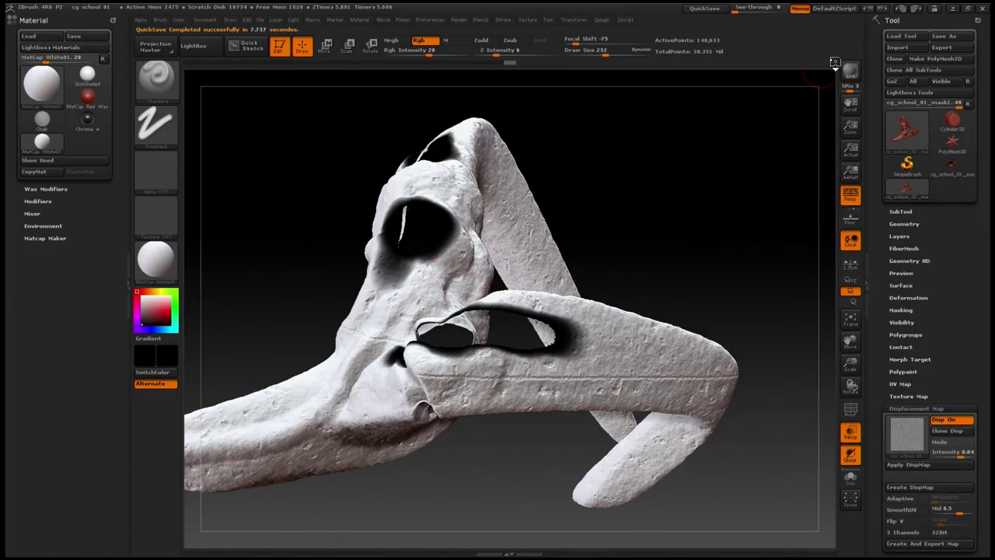
left_click(953, 9)
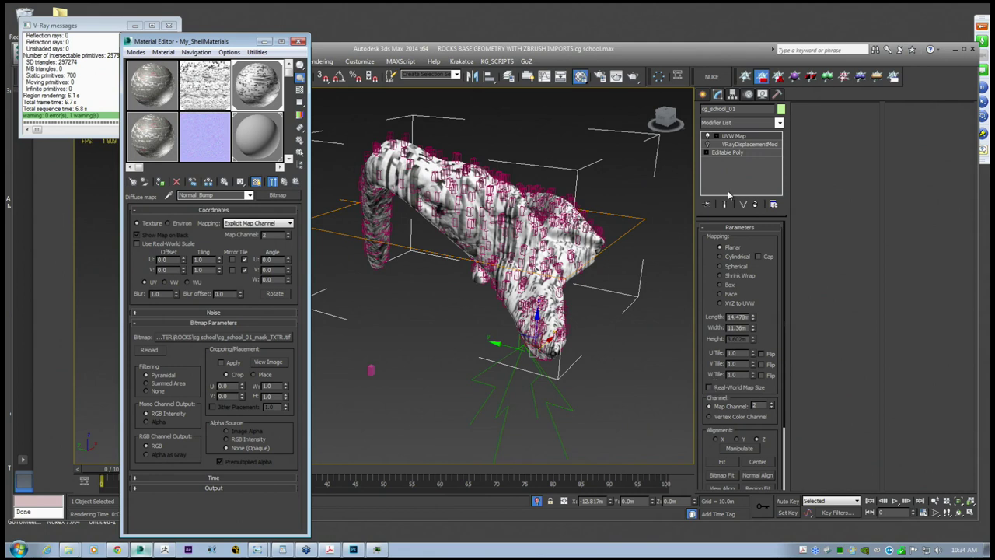
left_click(707, 137)
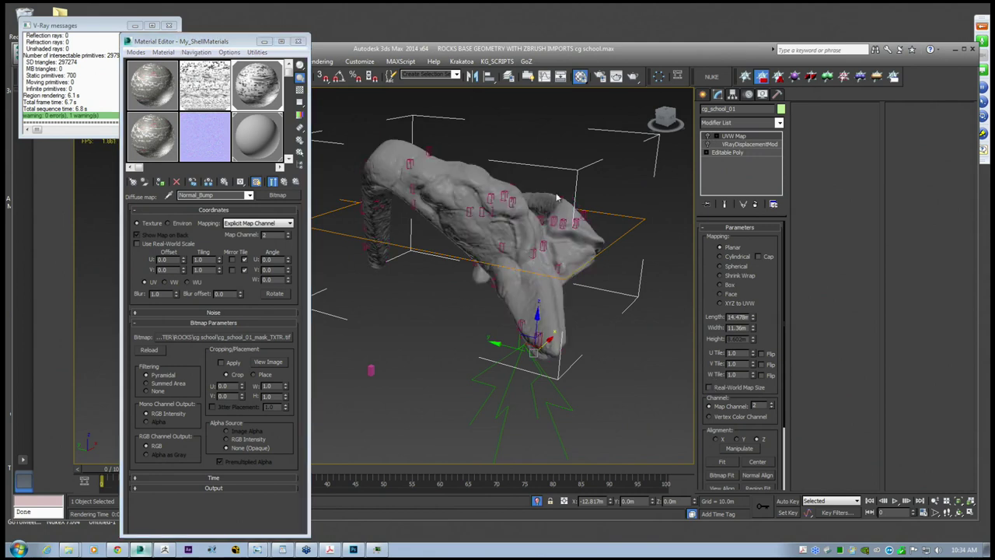
middle_click_drag(556, 197, 580, 229)
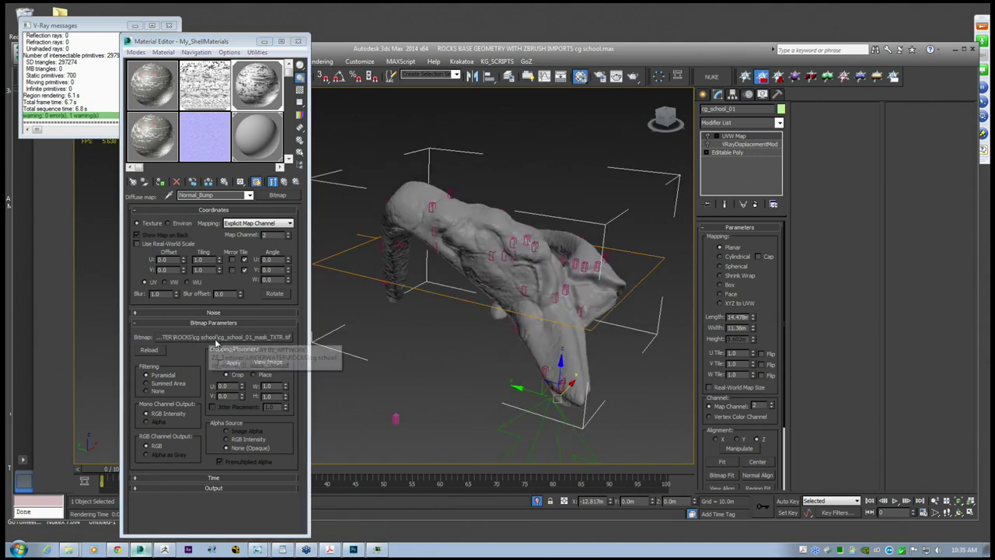
- View the mask bitmap image, set the map's Blur to 0.01 and toggle its viewport display
left_click(269, 362)
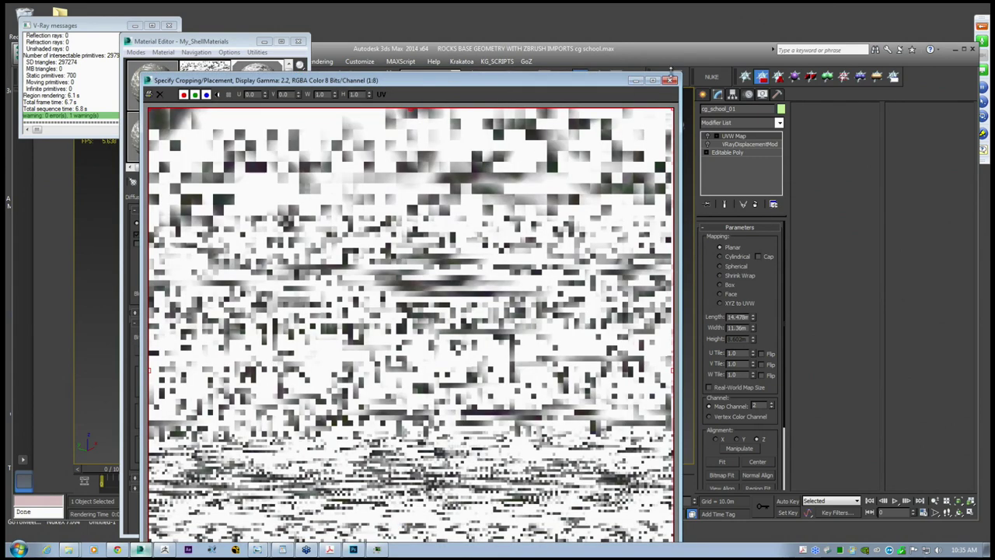
left_click(673, 80)
left_click(194, 367)
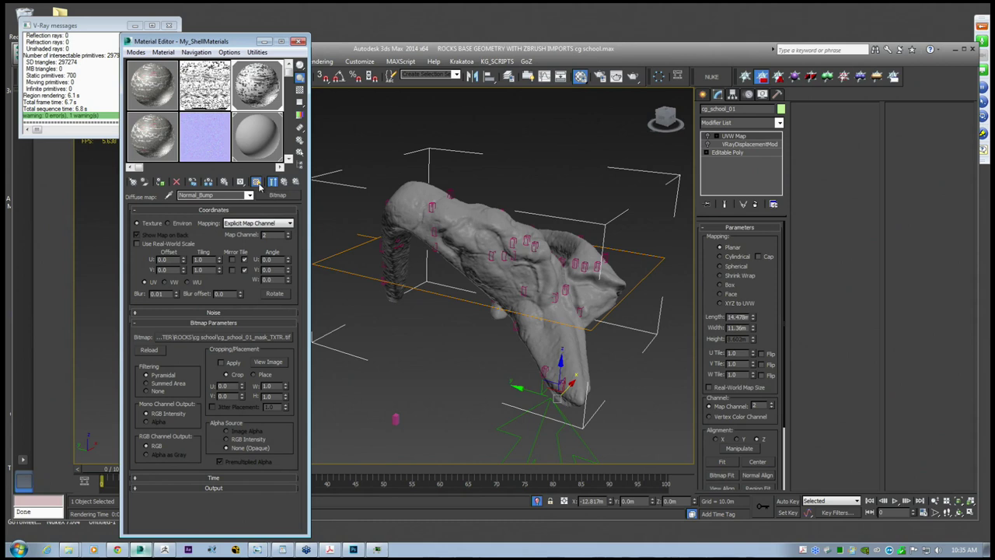
left_click(257, 183)
left_click(257, 183)
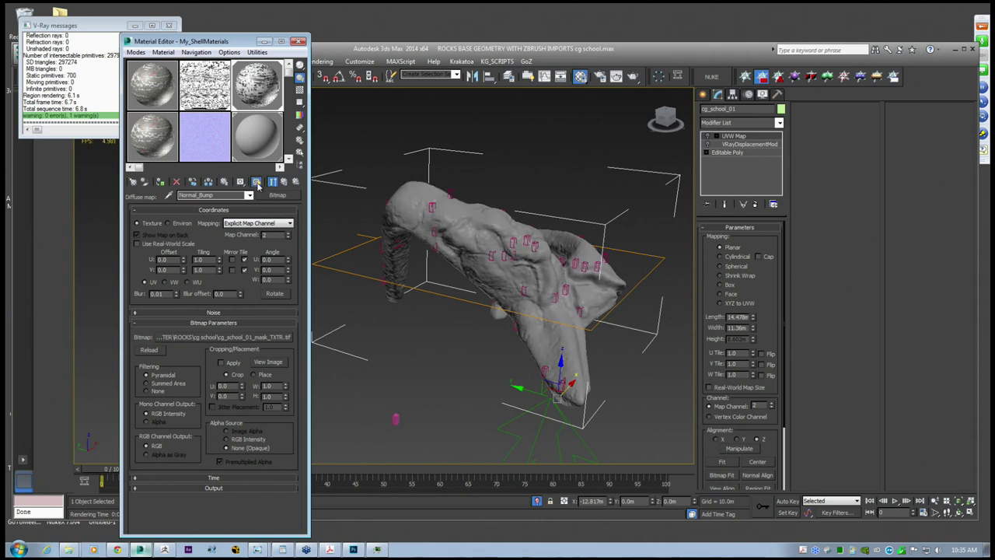
- Delete the rock's UVW Map modifier and set the mask bitmap's map channel to 1
left_click(754, 203)
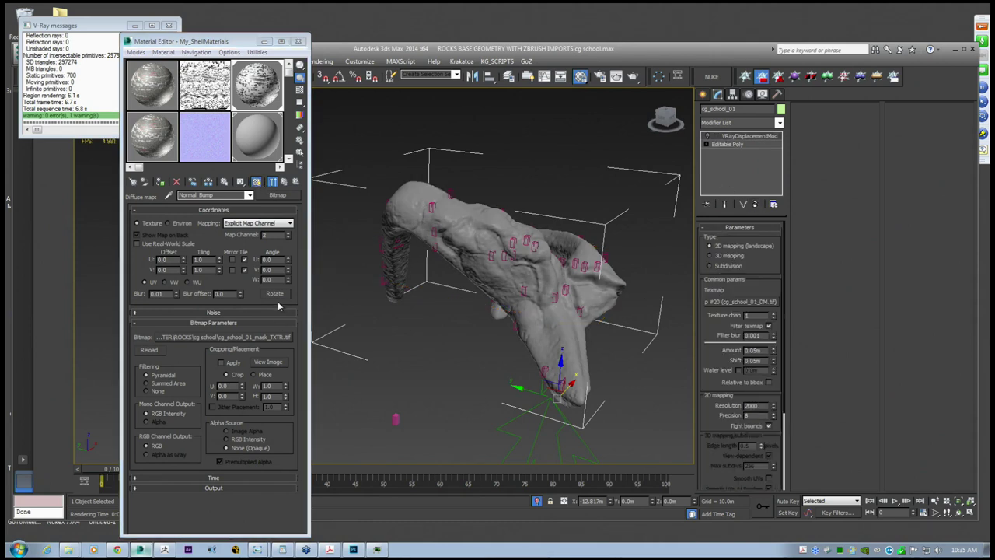
left_click(288, 237)
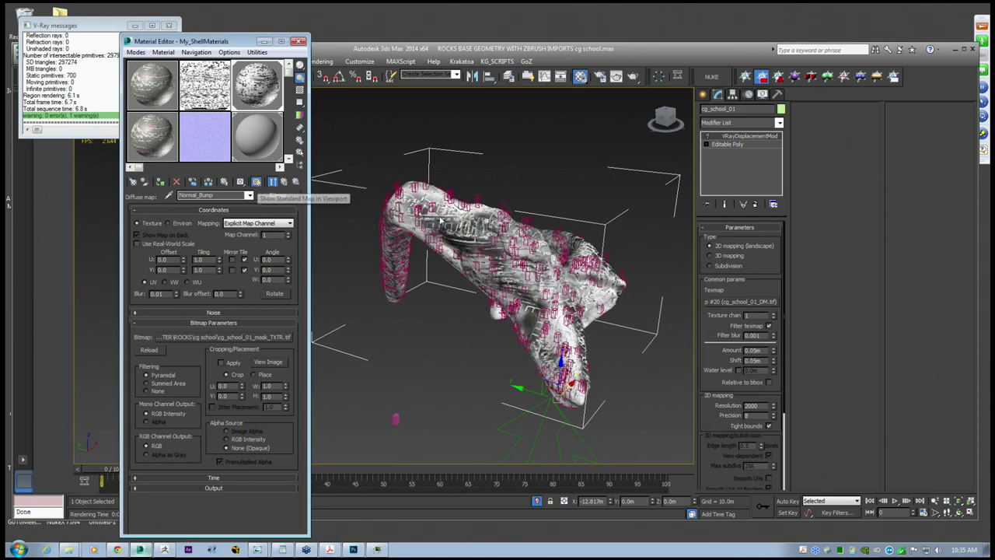
middle_click_drag(546, 246, 583, 255)
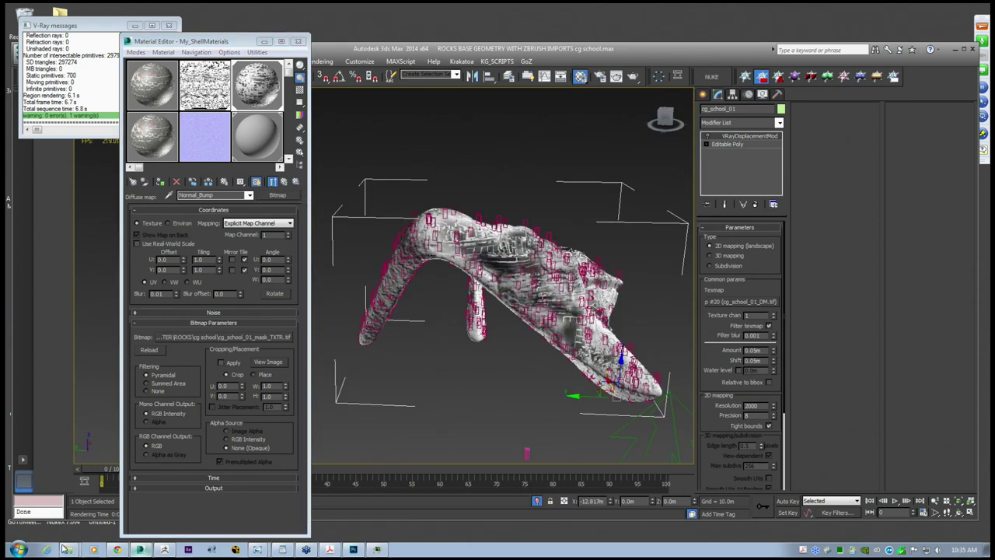
- Move cg_school_01_mask1_TXTR from the GoZProjects Default folder into the ROCKS\cg school texture folder and return to 3ds Max
mouse_move(69, 548)
left_click(64, 512)
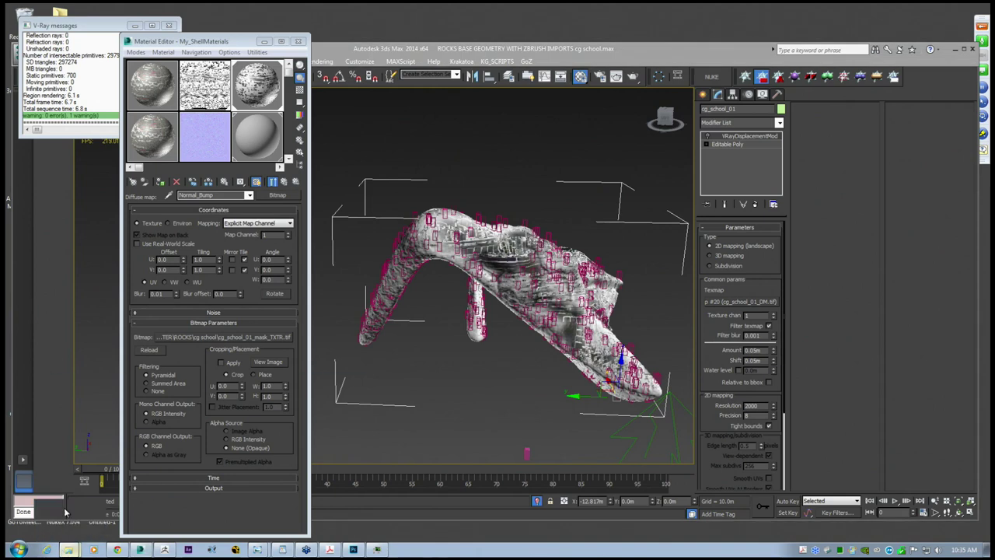
left_click(314, 152)
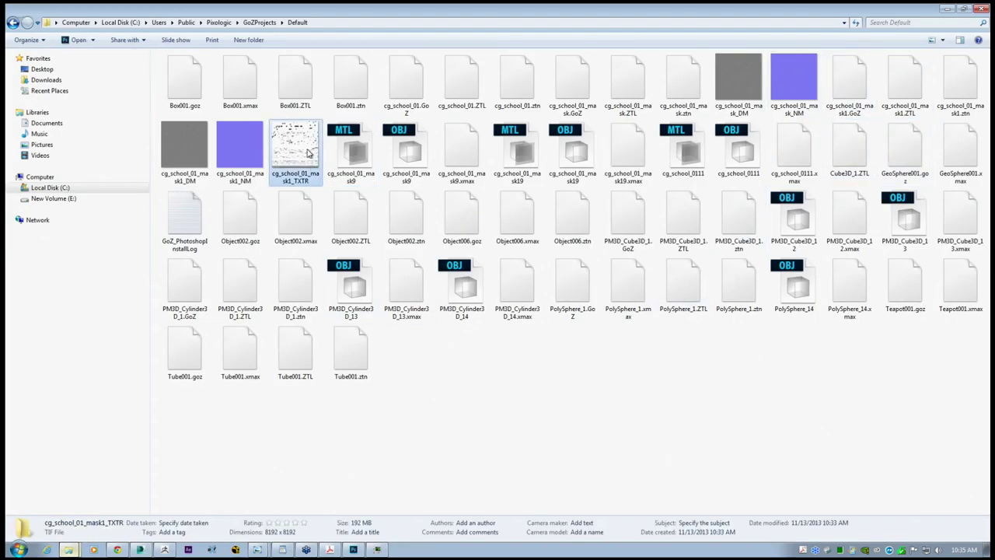
right_click(303, 144)
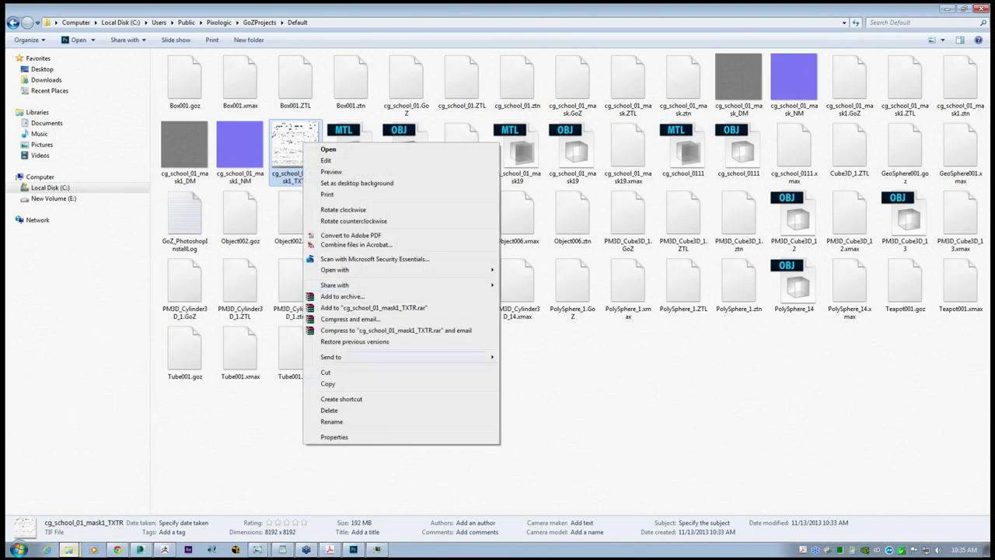
left_click(329, 373)
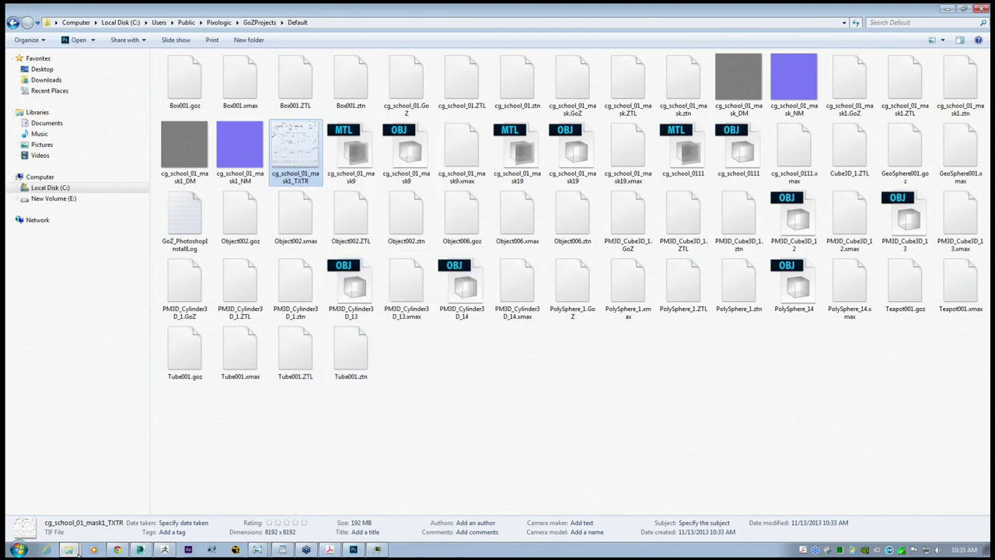
left_click(76, 551)
left_click(73, 530)
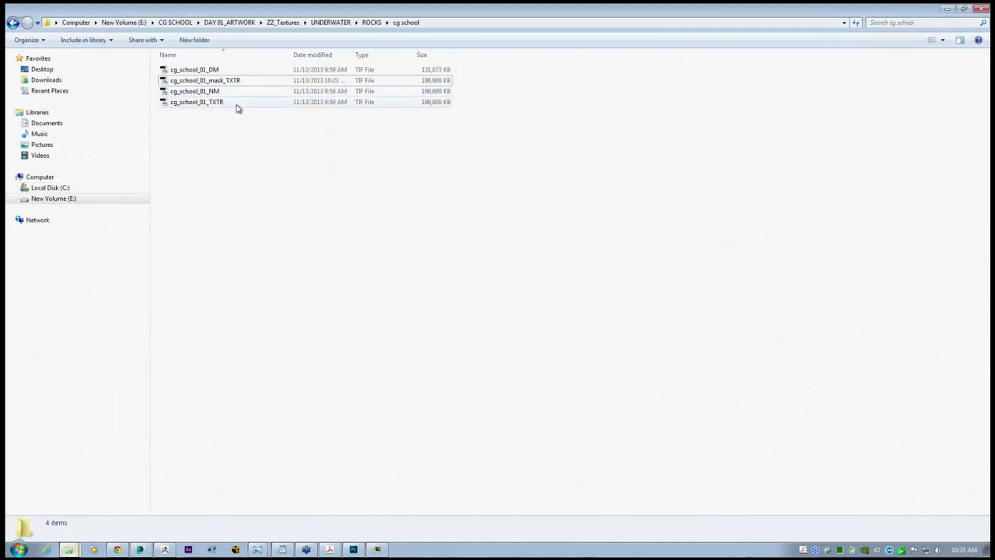
left_click(228, 82)
right_click(212, 178)
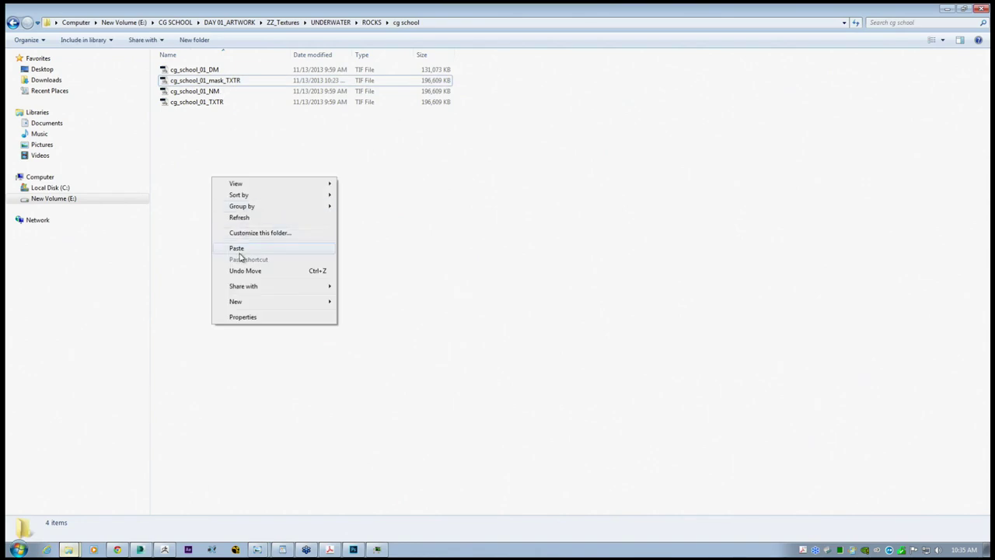
left_click(238, 248)
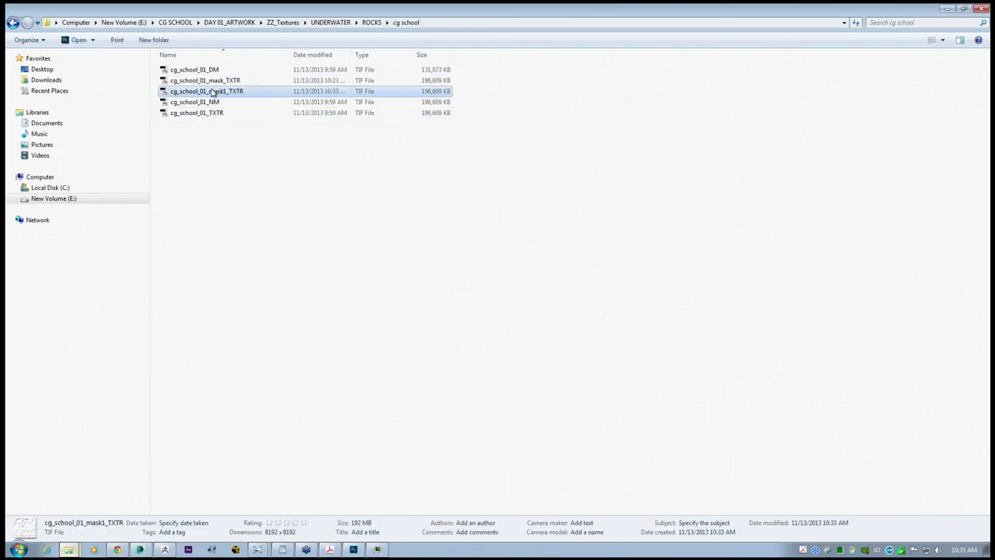
left_click(946, 10)
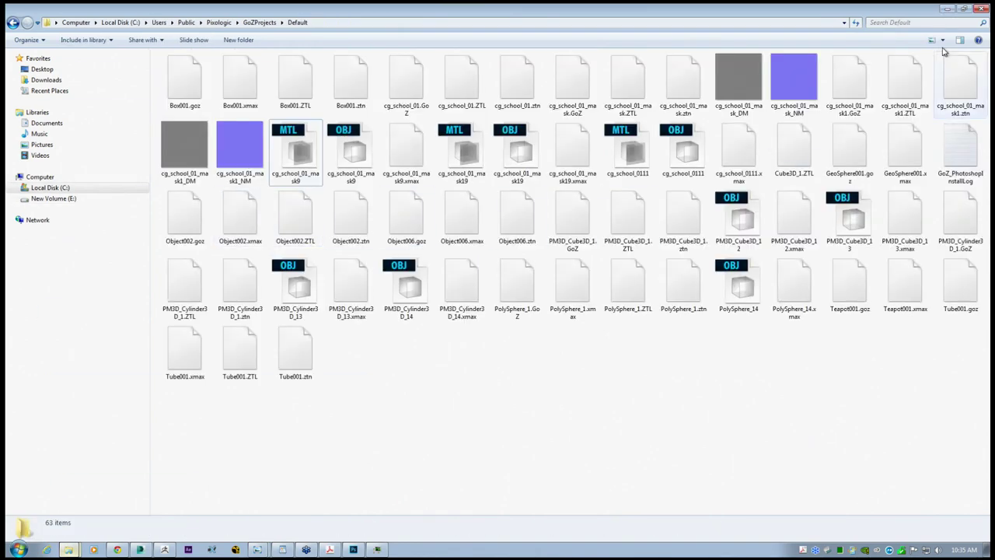
left_click(945, 10)
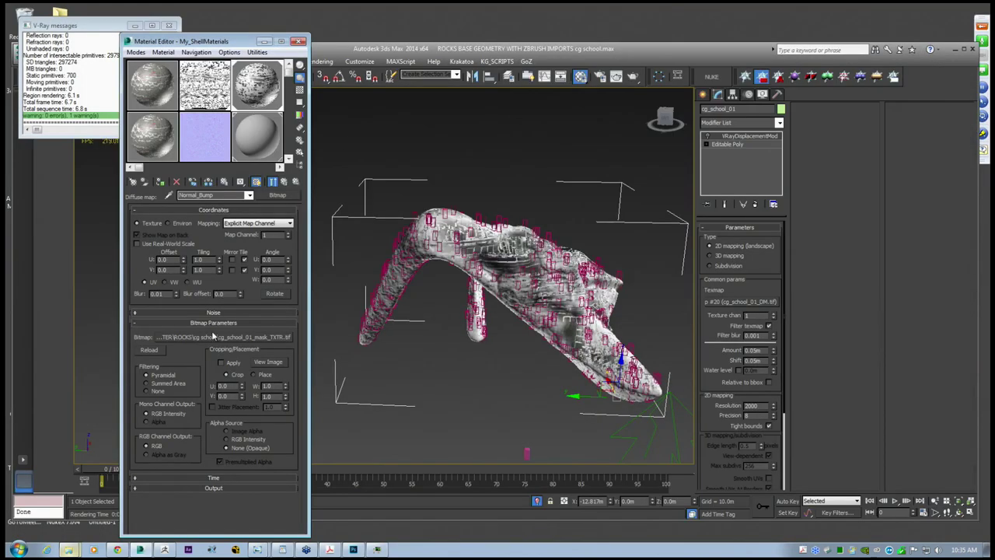
- Replace the mask bitmap with cg_school_01_mask1_TXTR and check the black patches on the rock from several angles
left_click(212, 336)
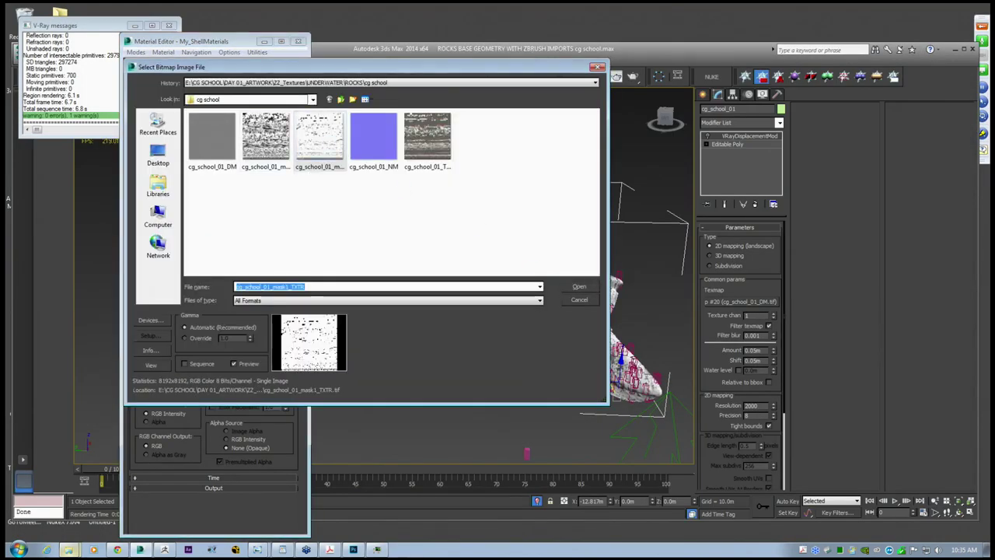
key("Return")
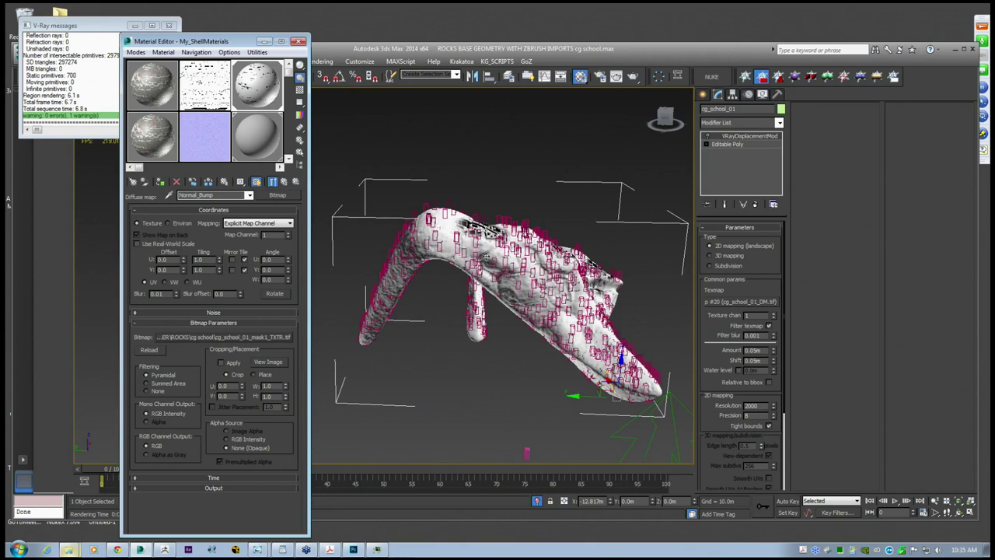
middle_click_drag(486, 256, 568, 246, "alt")
scroll(468, 317, "up", 5)
scroll(543, 205, "down", 5)
scroll(510, 226, "up", 2)
middle_click_drag(509, 226, 479, 274, "alt")
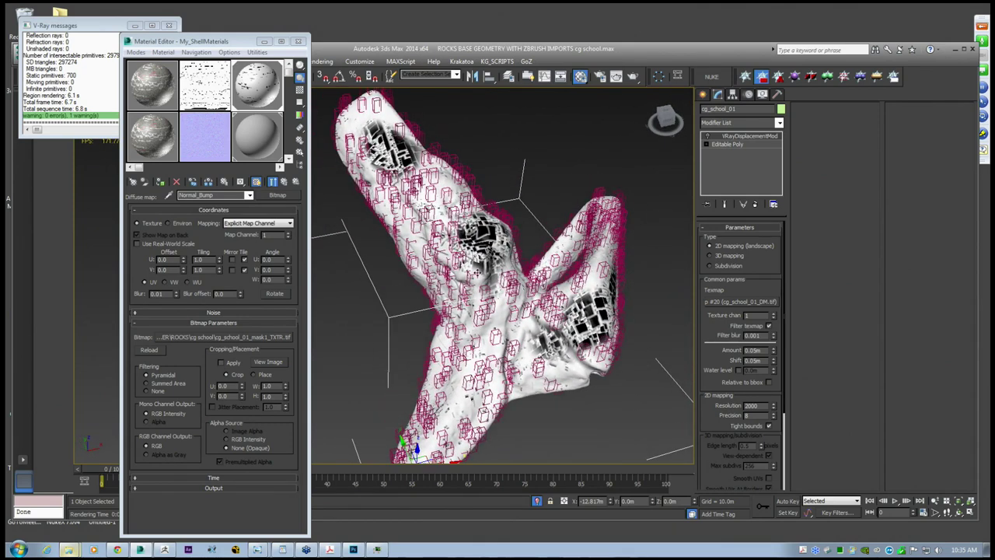
middle_click_drag(345, 222, 342, 257, "alt")
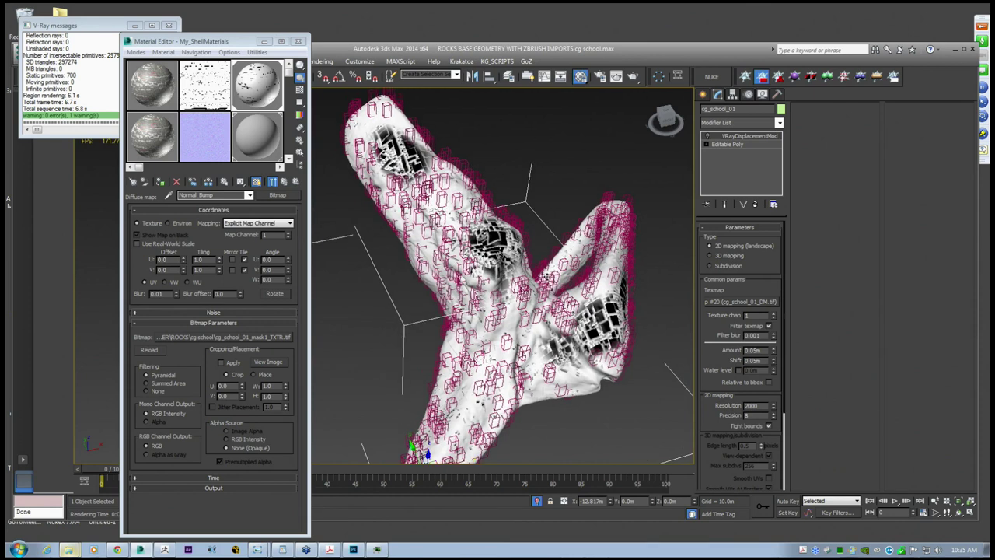
- Render a test of the rock's scattered boxes from a closer view, look at the masked patches and close the frame buffer
key("c")
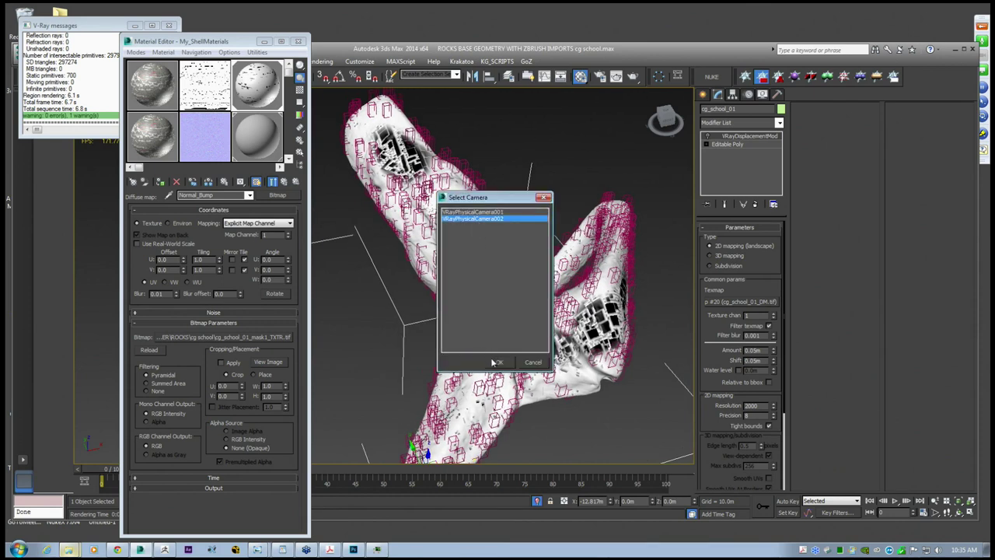
double_click(475, 220)
middle_click_drag(479, 292, 457, 265, "alt")
key("shift+q")
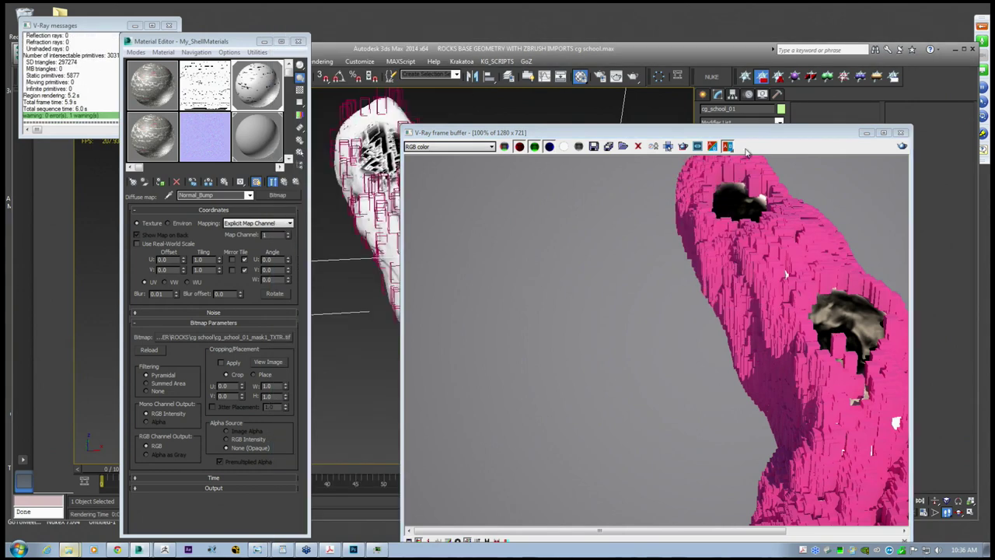
left_click_drag(744, 134, 639, 100)
left_click(797, 100)
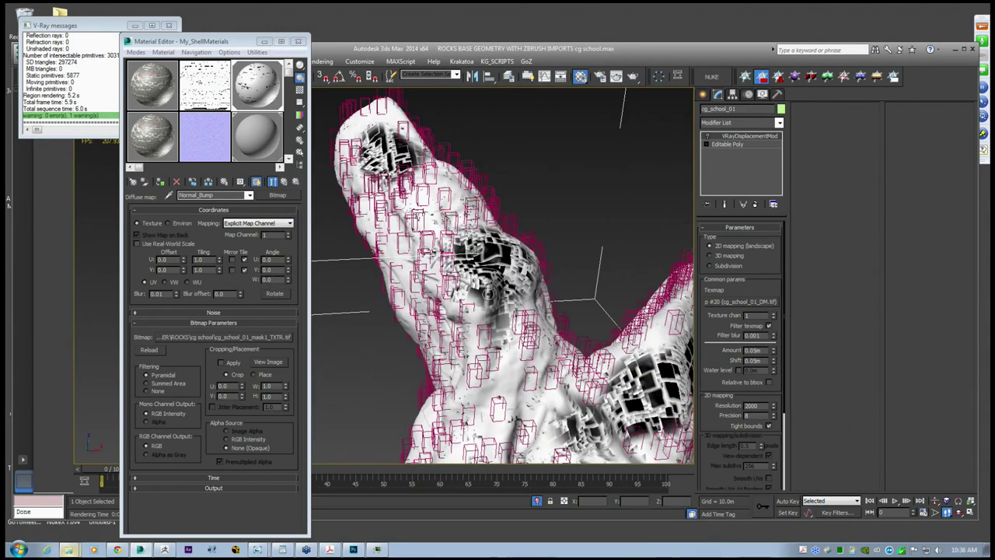
- Switch to ZBrush, examine the black painted mask areas on the rock from several angles and return to 3ds Max
middle_click_drag(488, 293, 444, 339, "alt")
left_click(165, 548)
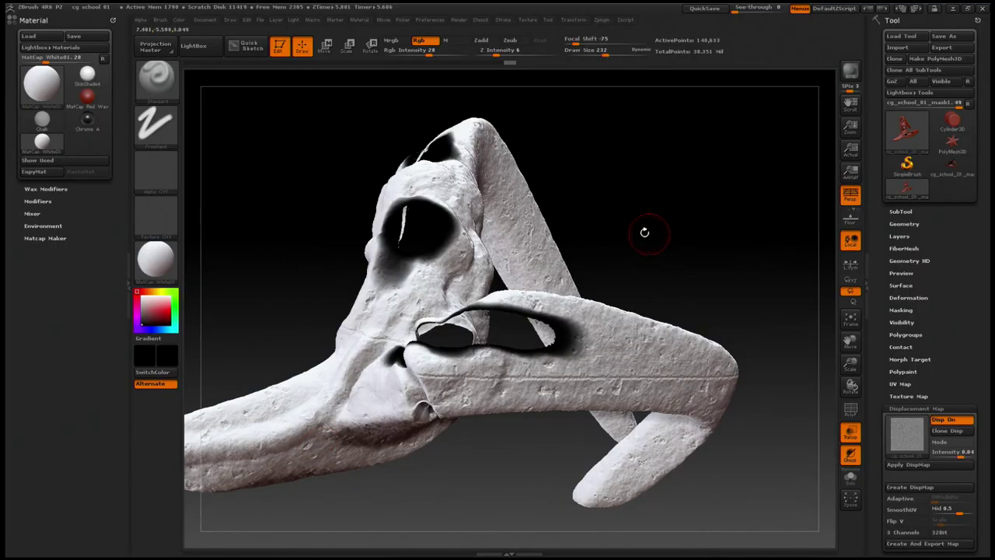
left_click_drag(696, 245, 826, 237)
left_click(895, 225)
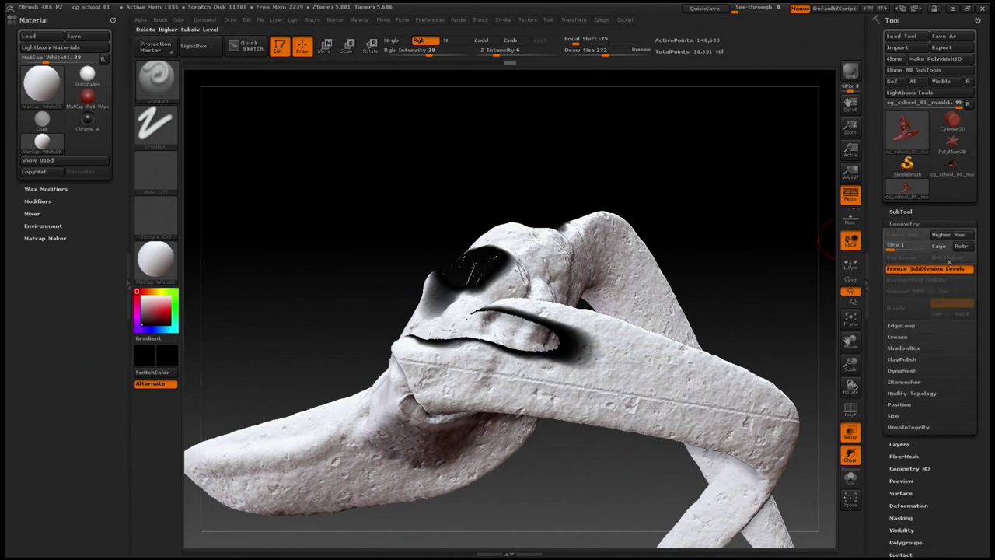
mouse_move(707, 225)
left_mouse_down()
mouse_move(704, 240)
mouse_move(700, 153)
mouse_move(701, 186)
mouse_move(677, 221)
mouse_move(696, 218)
left_mouse_up()
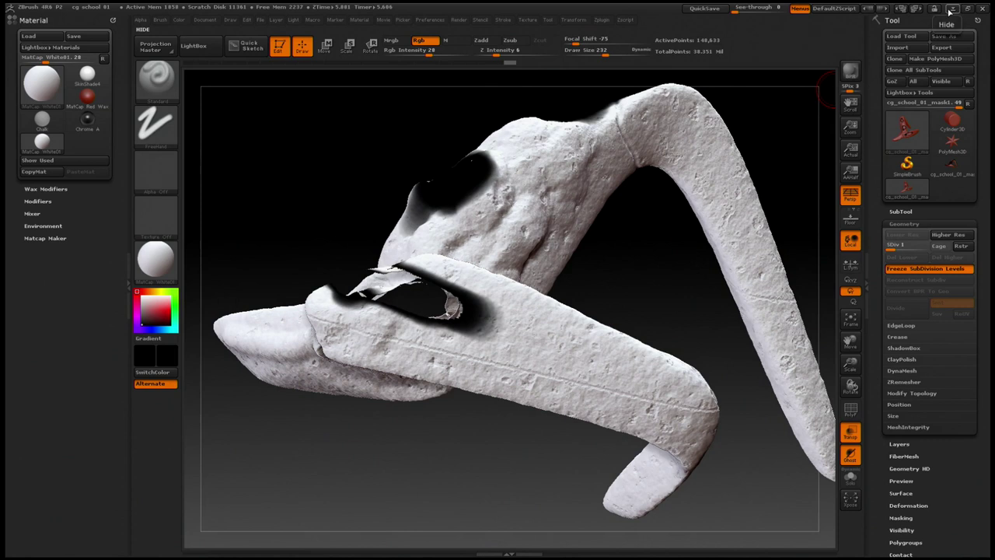
left_click_drag(626, 238, 635, 274)
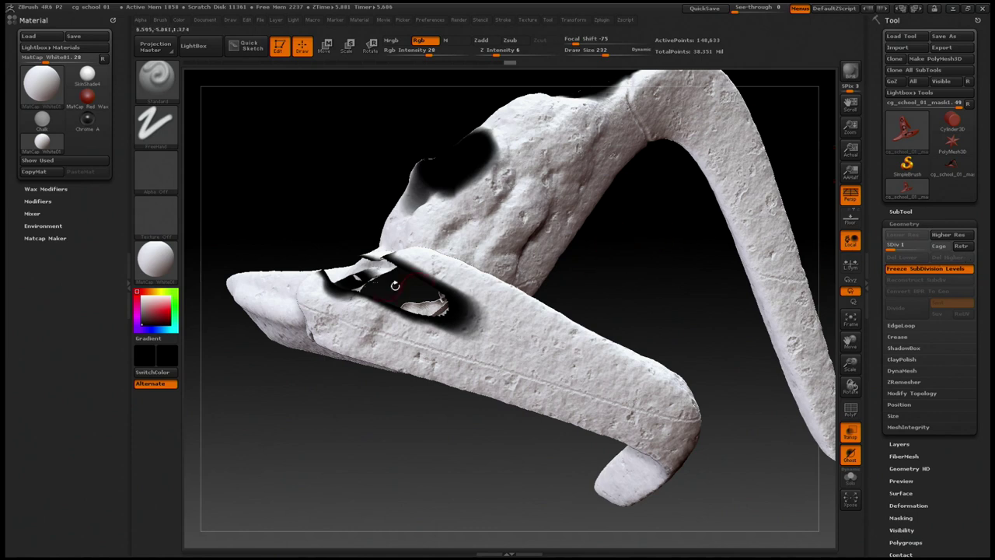
left_click(953, 11)
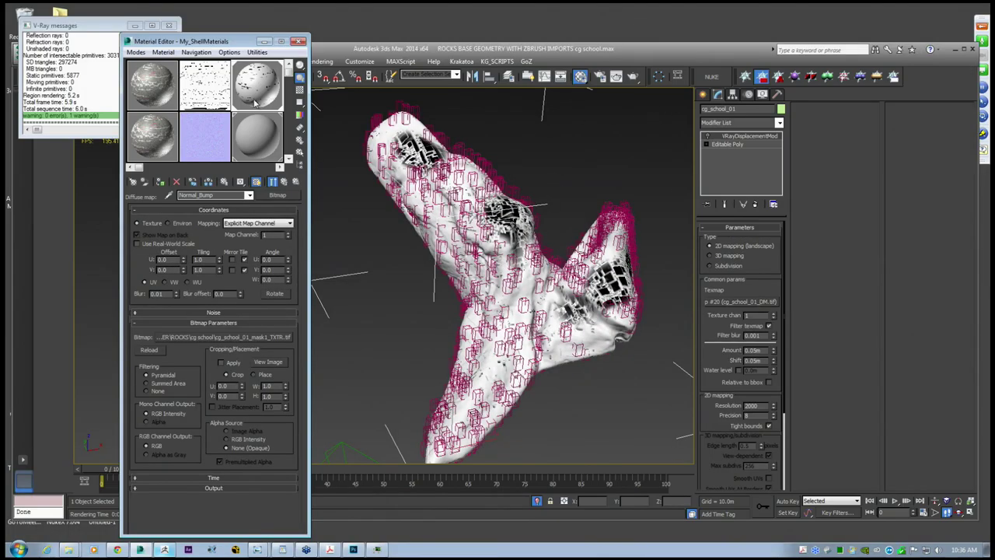
- Close the V-Ray messages window, select MultiScatter_001, invert the mask bitmap's output and close the Material Editor
left_click(212, 97)
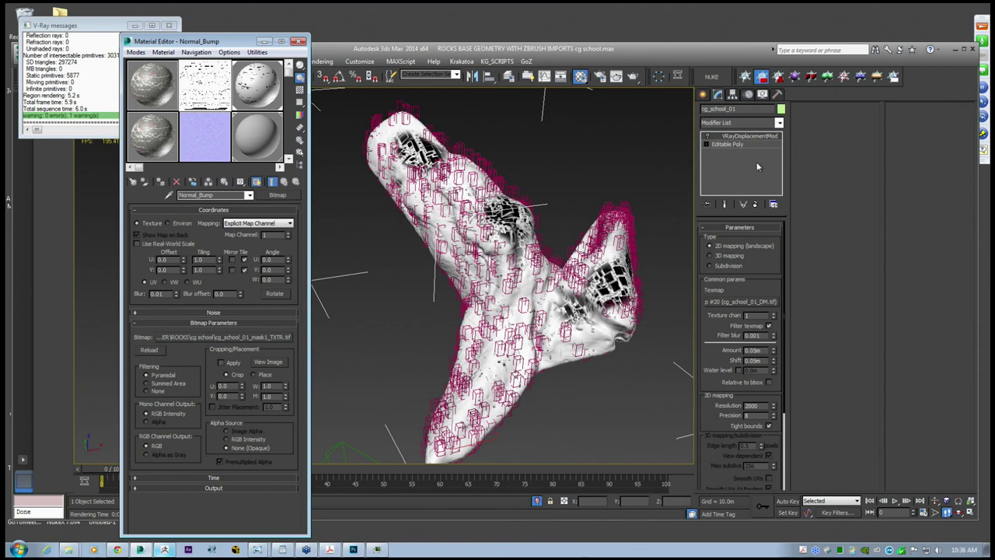
middle_click_drag(535, 358, 538, 285)
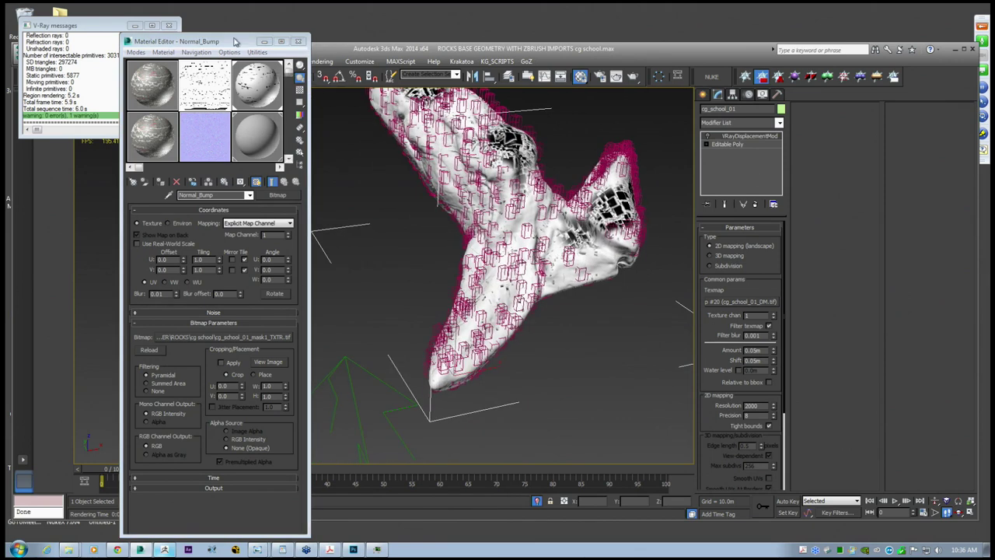
left_click_drag(233, 41, 502, 70)
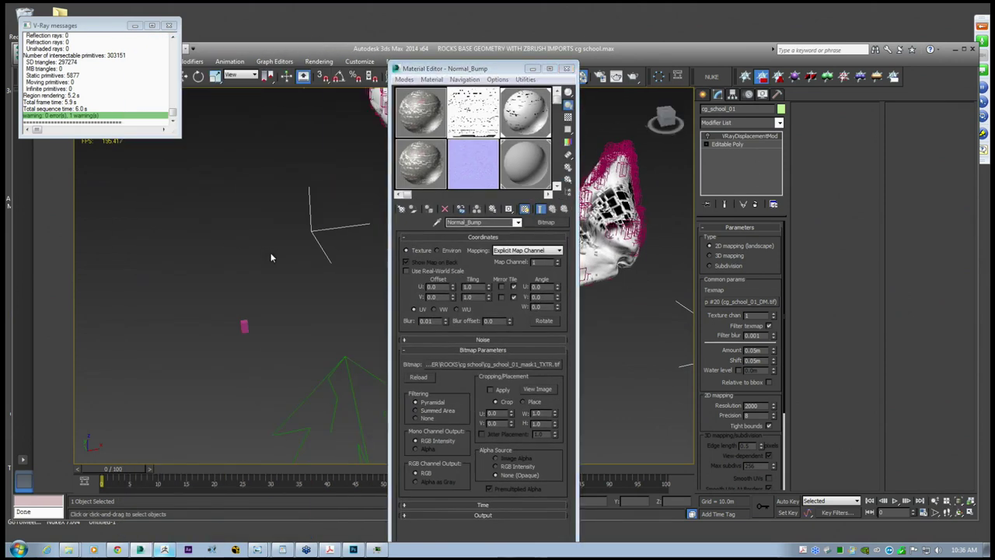
middle_click_drag(231, 244, 233, 159, "alt")
left_click(169, 25)
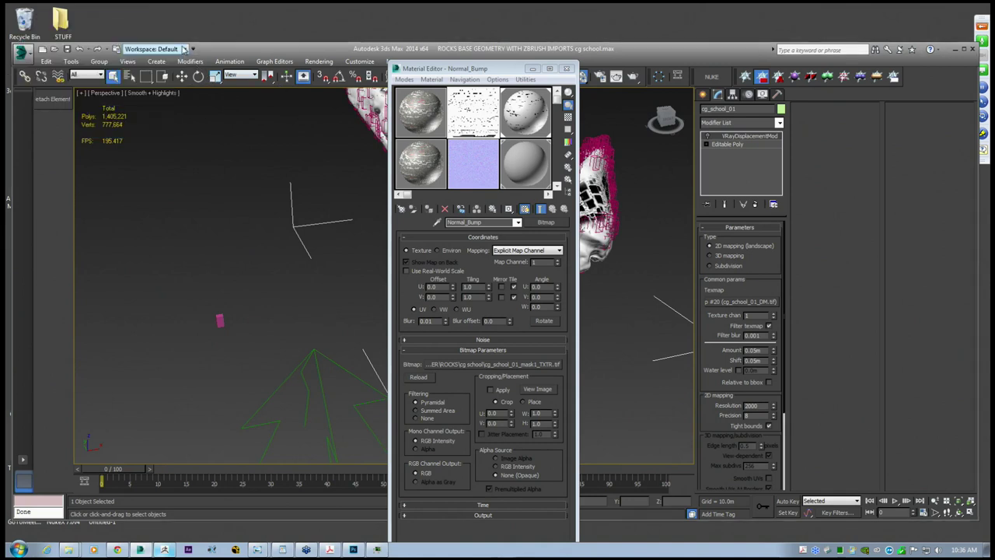
left_click(319, 376)
middle_click_drag(318, 376, 296, 352)
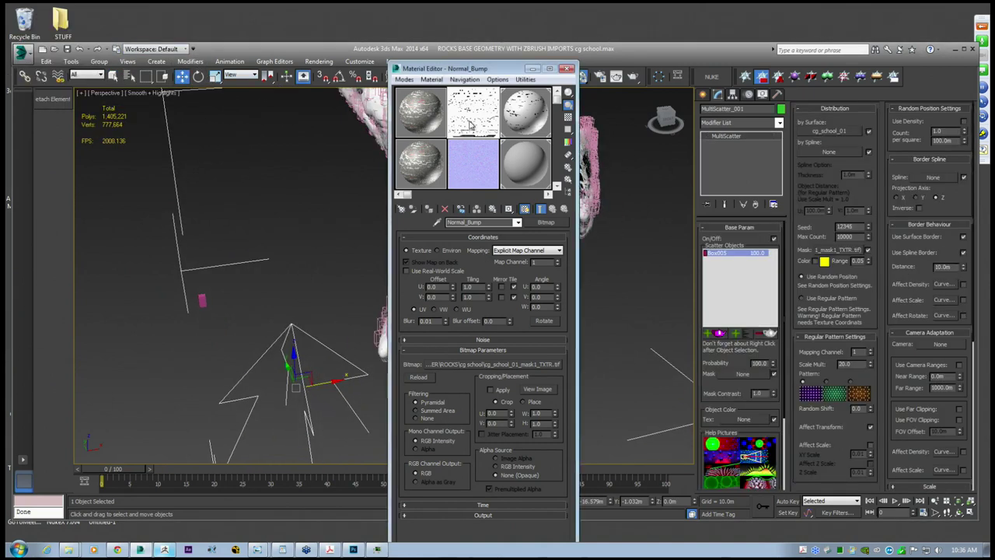
left_click(483, 514)
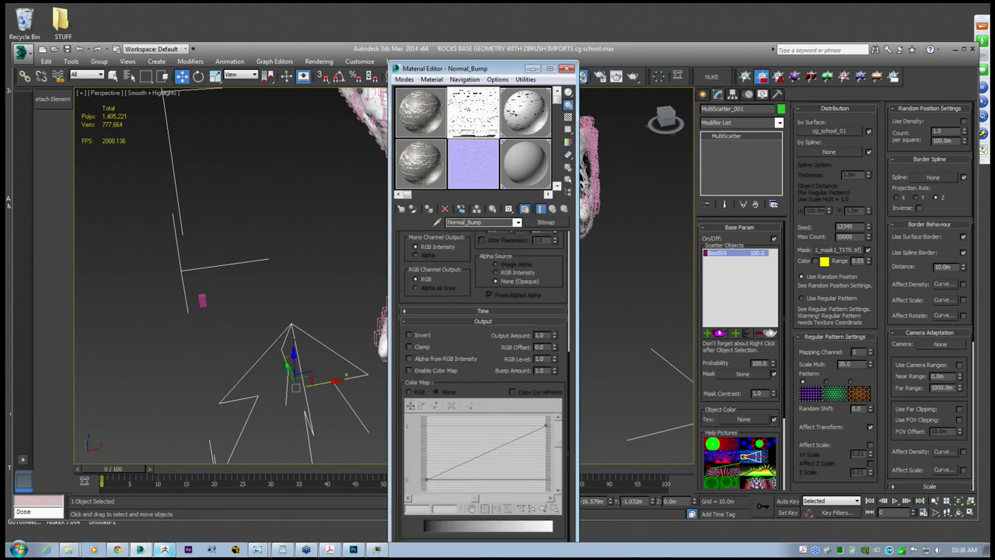
left_click(409, 335)
middle_click_drag(273, 239, 191, 309)
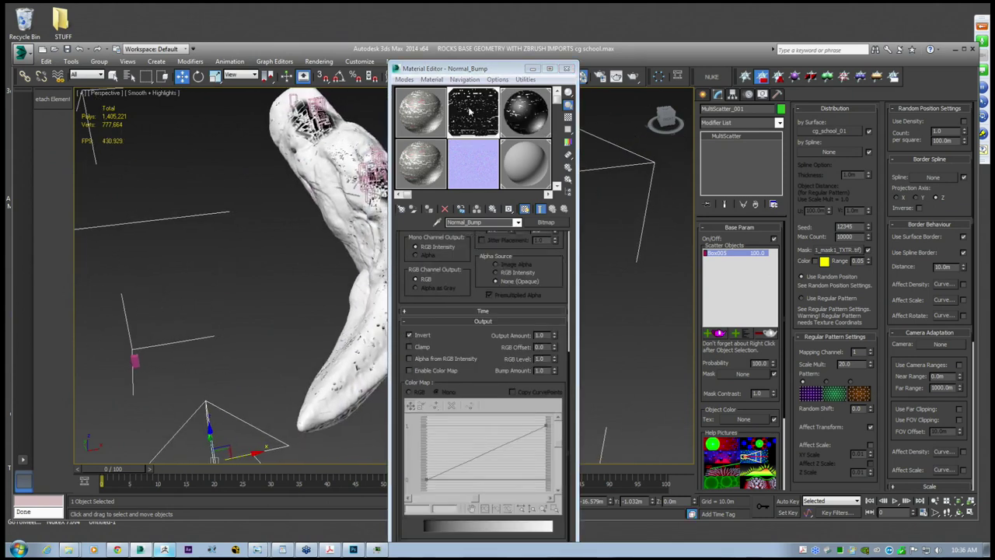
left_click(566, 68)
- Examine how the scattered boxes are distributed over the rock's black mask patches
middle_click_drag(459, 207, 488, 246, "alt")
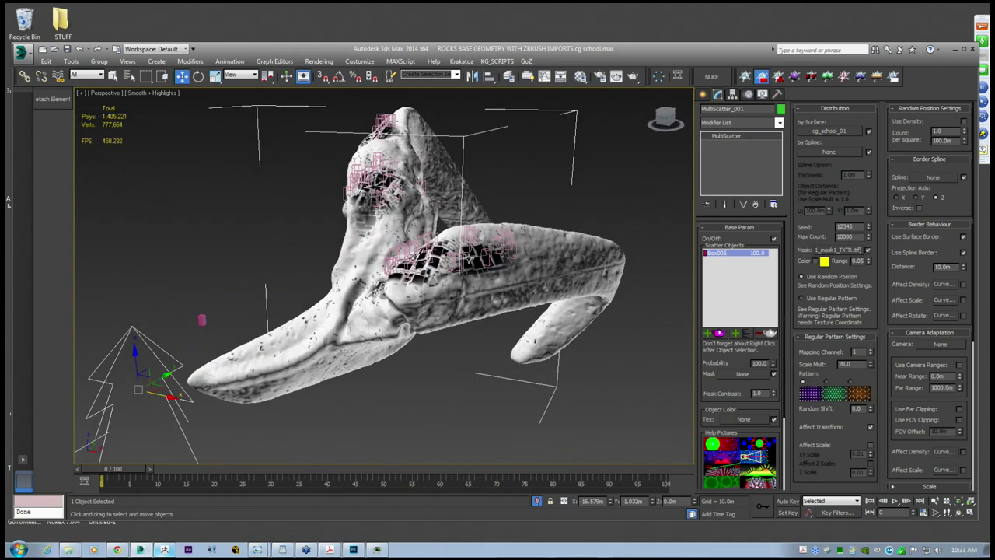
middle_click_drag(418, 265, 474, 293)
left_click(439, 300)
scroll(473, 293, "up", 1)
scroll(474, 292, "down", 1)
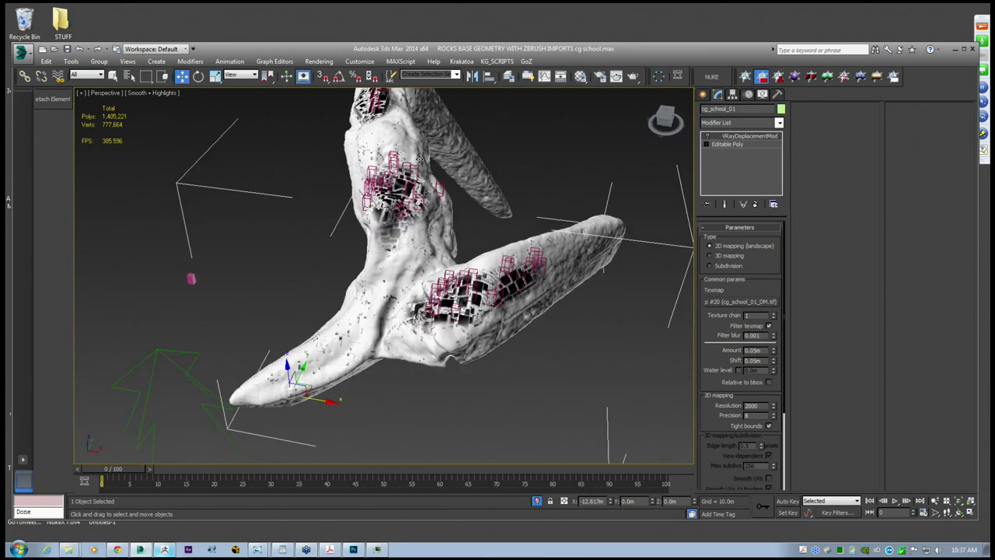
middle_click_drag(472, 243, 501, 228, "alt")
- Set Use Normal to 1.0 in the MultiScatter object's Rotate settings and check the boxes' orientation around the rock
left_click(184, 336)
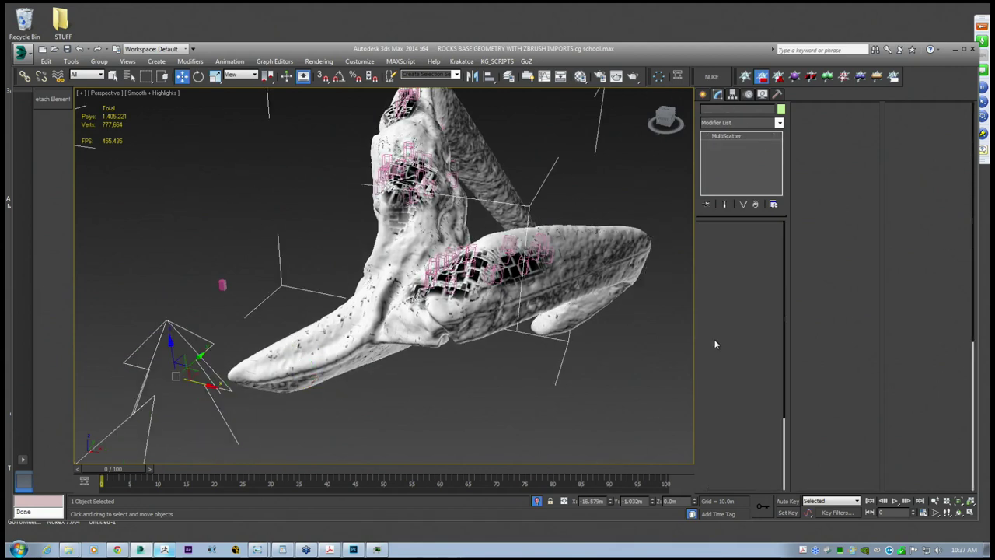
middle_click_drag(544, 233, 335, 258, "alt")
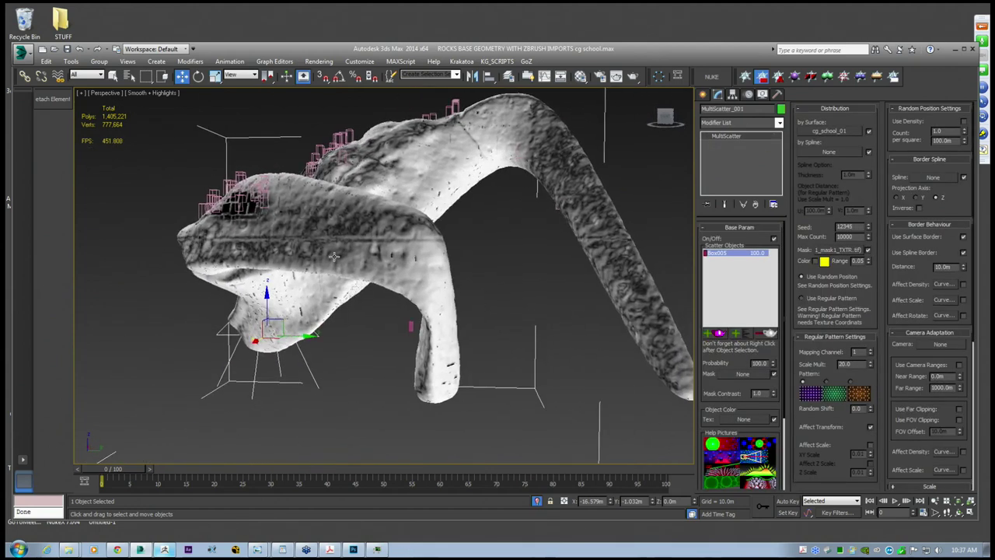
middle_click_drag(278, 209, 412, 272, "alt")
scroll(498, 275, "up", 4)
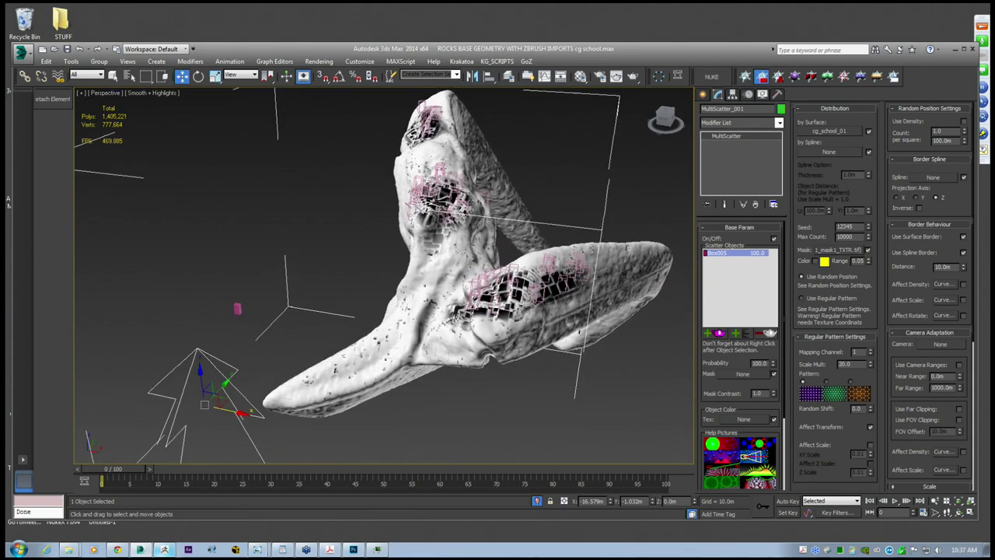
middle_click_drag(471, 277, 477, 275, "alt")
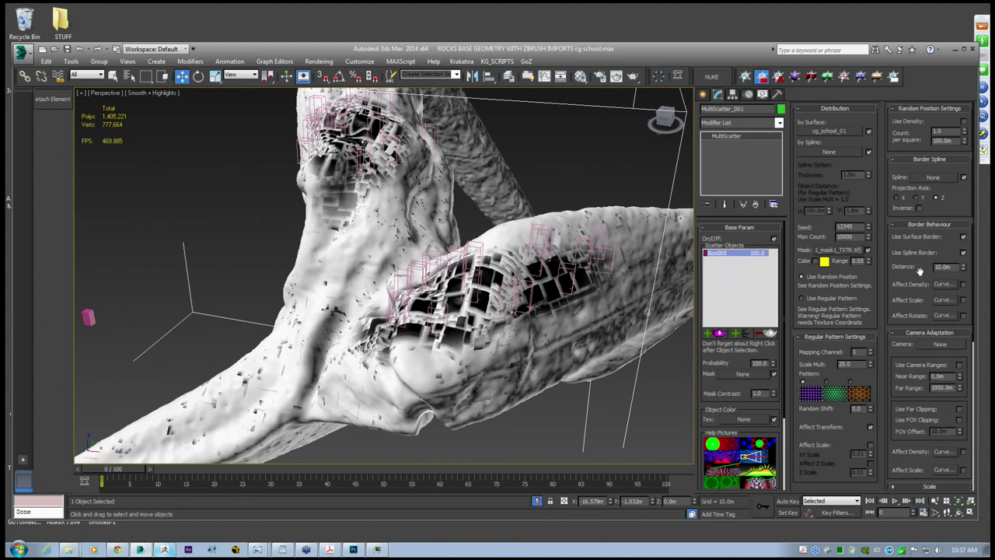
scroll(910, 264, "down", 5)
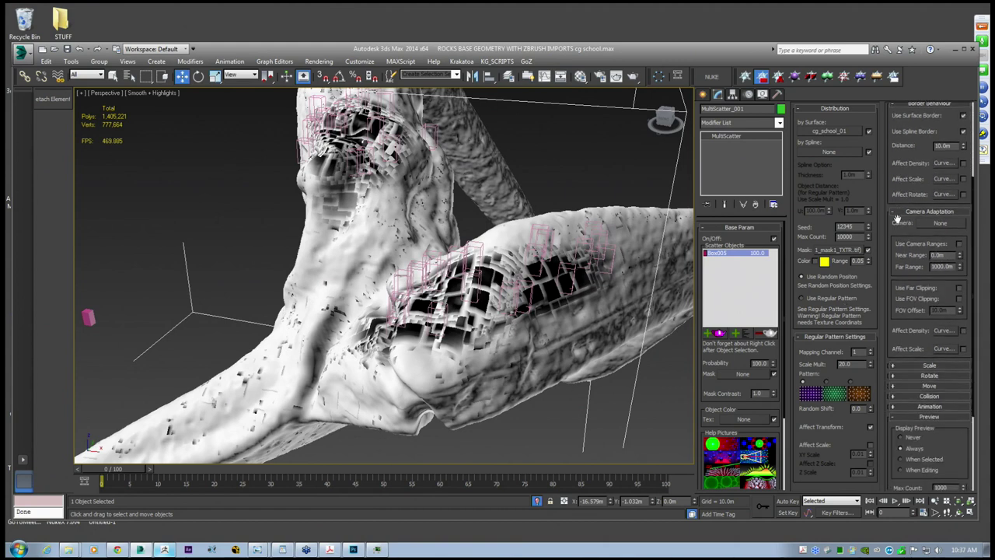
left_click(904, 375)
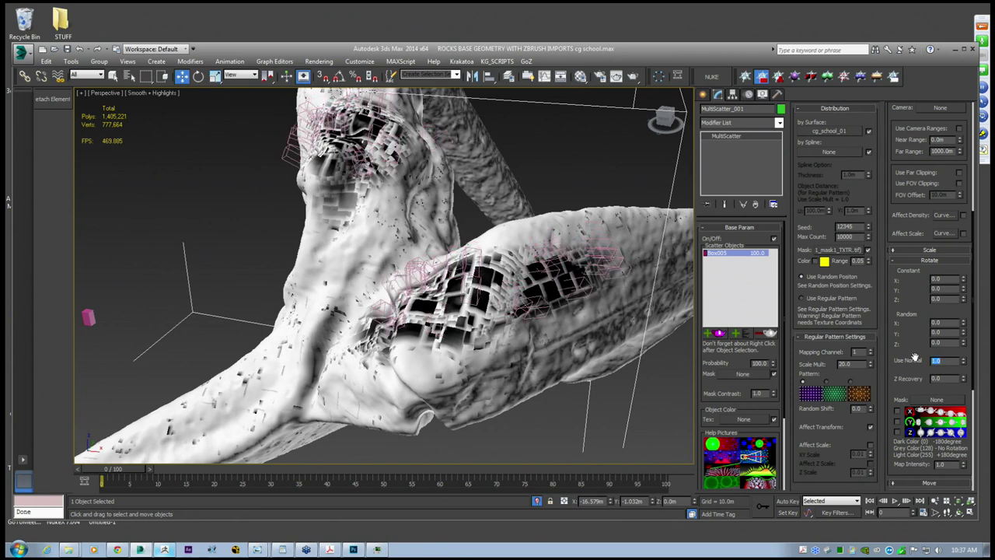
middle_click_drag(574, 251, 487, 235)
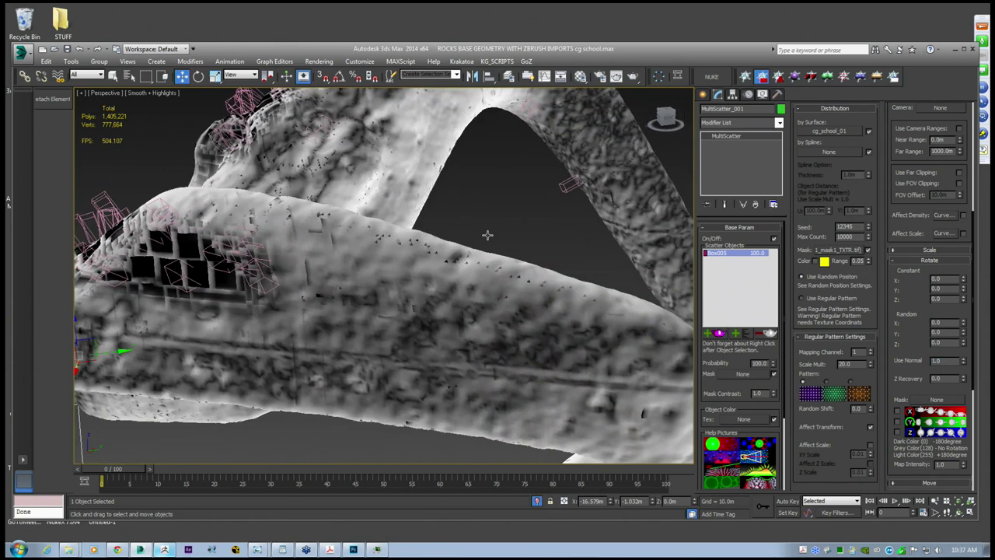
middle_click_drag(388, 237, 339, 268, "alt")
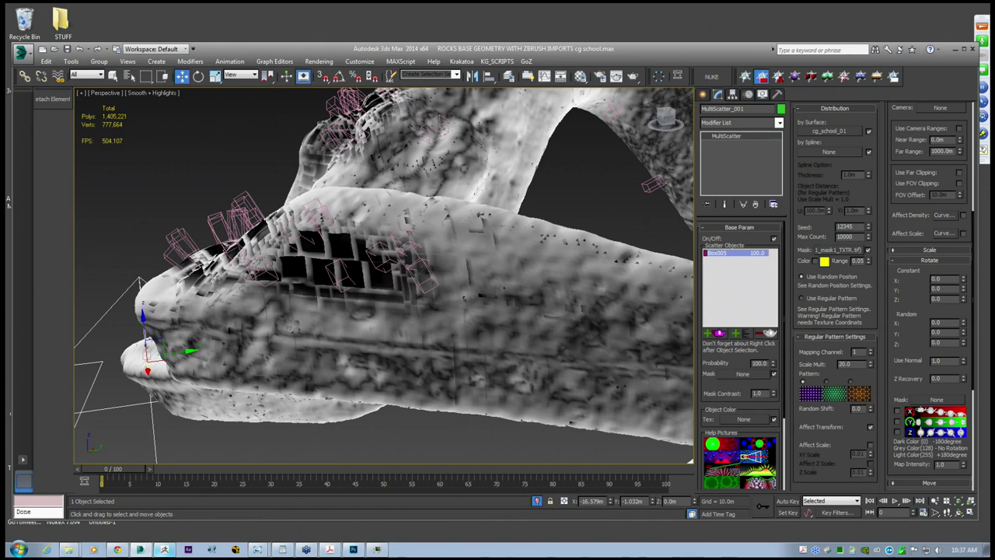
scroll(334, 311, "down", 3)
middle_click_drag(392, 279, 537, 260, "alt")
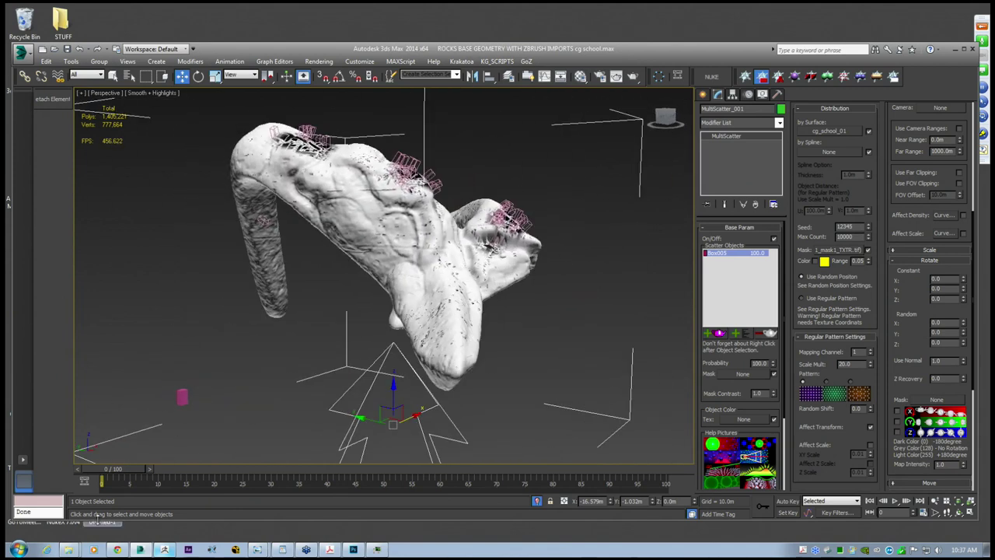
- Switch to the file browser and go from the cg school texture folder to CG SCHOOL\DAY 01_ARTWORK
mouse_move(69, 549)
left_click(69, 531)
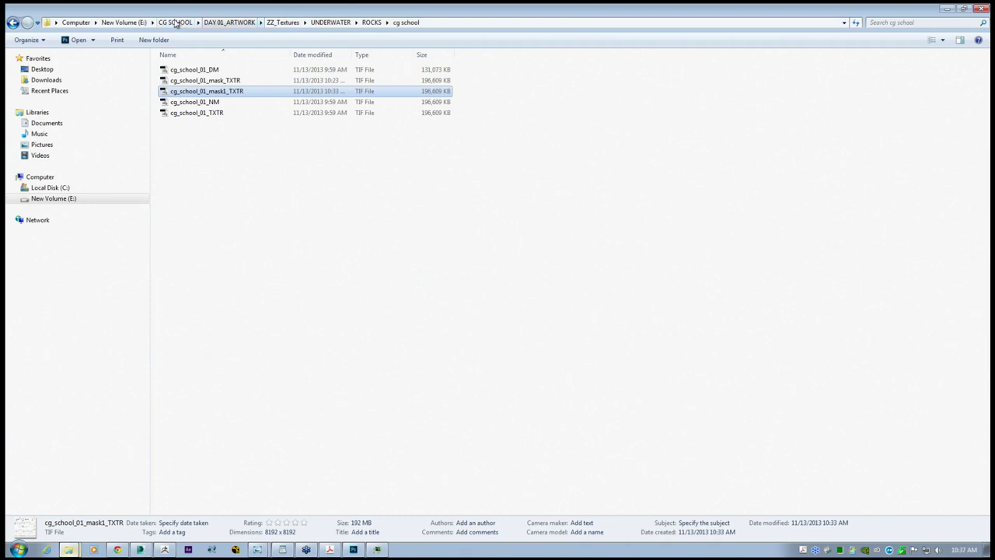
left_click(229, 21)
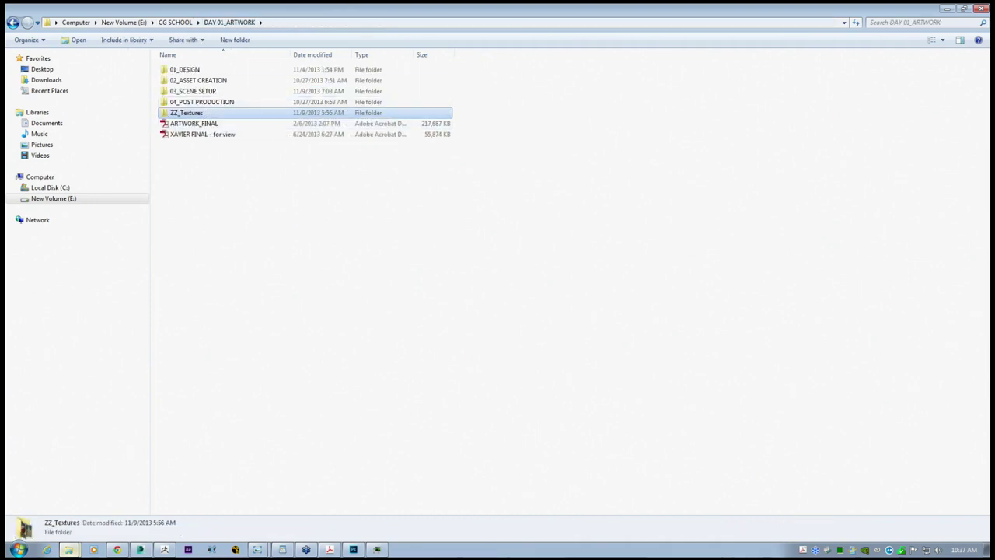
double_click(195, 70)
left_click(222, 22)
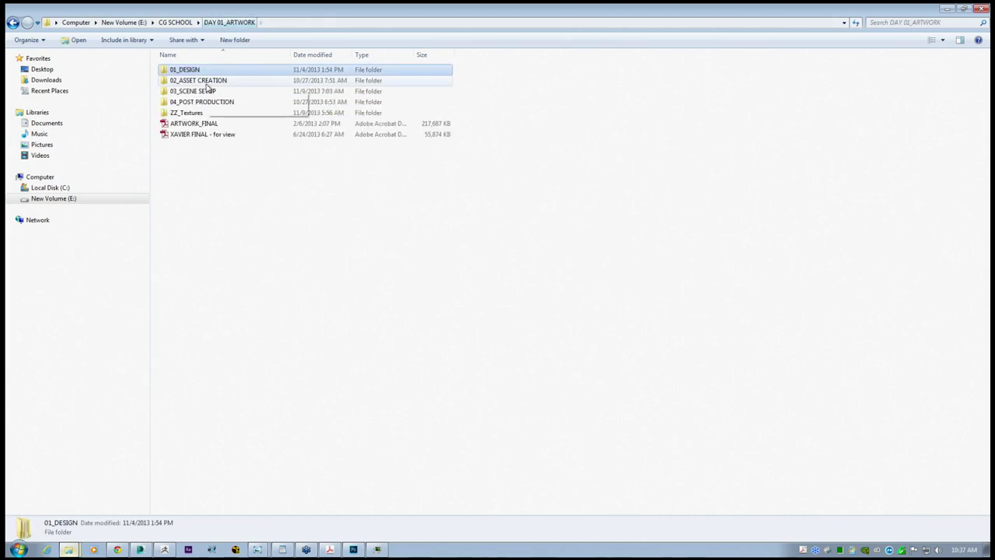
left_click(175, 22)
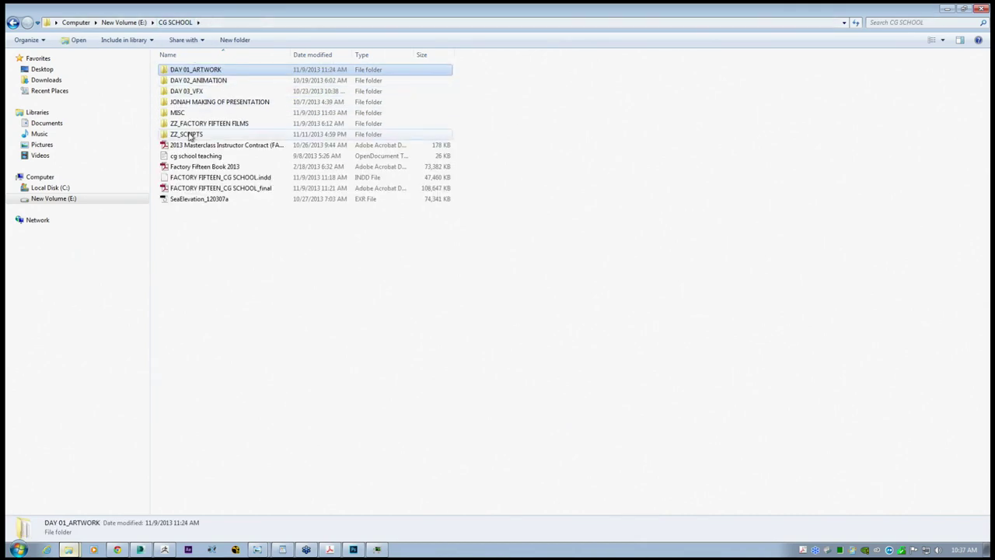
double_click(197, 72)
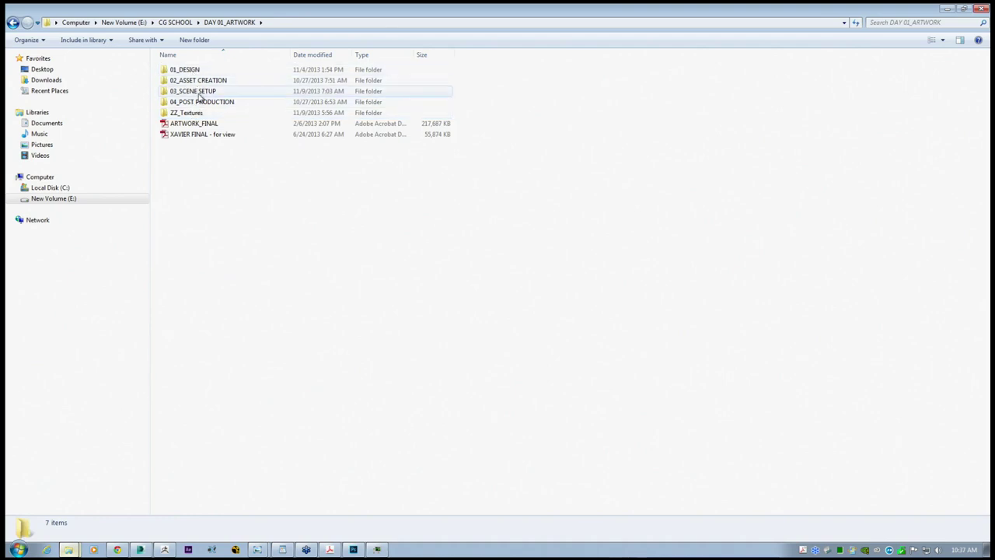
- Find the UNDERWATER SET TEST 02 image in 04_POST PRODUCTION\ARTWORK JPG'S, open it and zoom in on the coral-covered rock
double_click(198, 102)
double_click(196, 104)
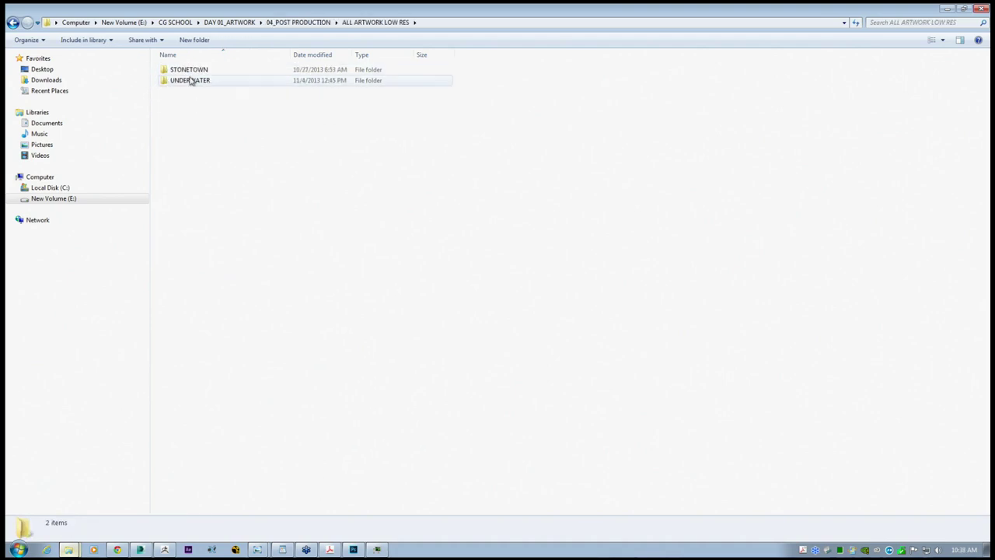
double_click(191, 80)
left_click(307, 22)
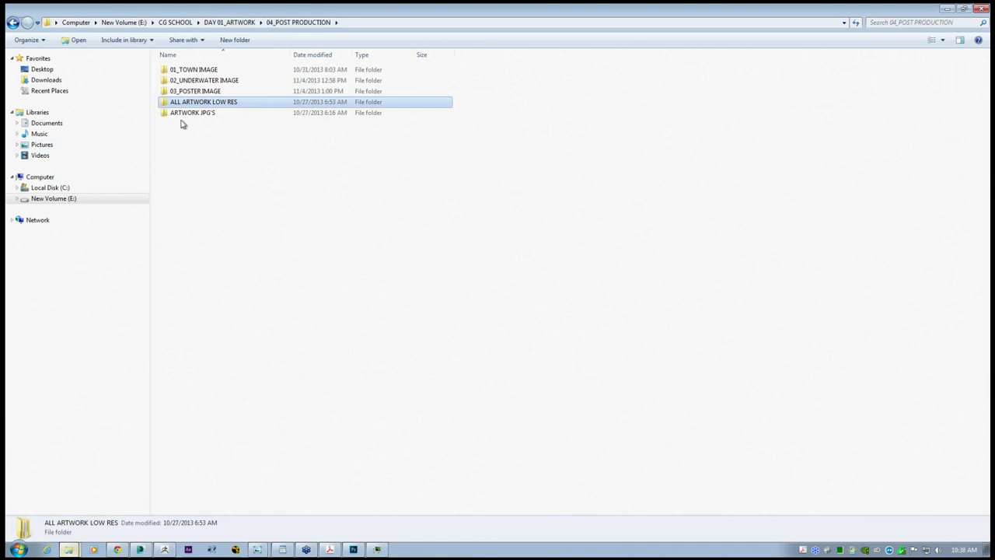
double_click(183, 113)
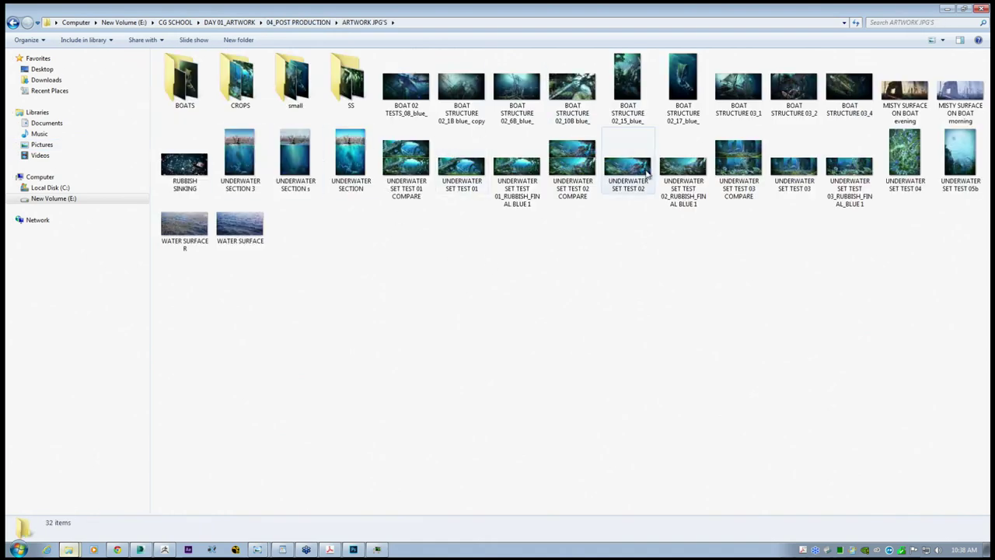
double_click(644, 177)
scroll(847, 294, "up", 3)
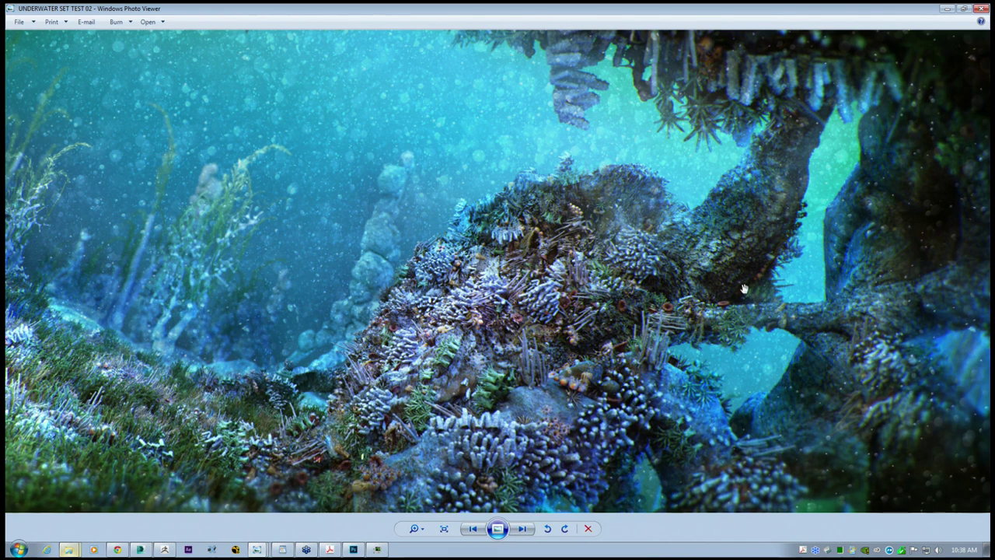
- Examine the coral-covered rock and the rock formations beside it in UNDERWATER SET TEST 02, ending at the full image
left_click_drag(521, 286, 519, 271)
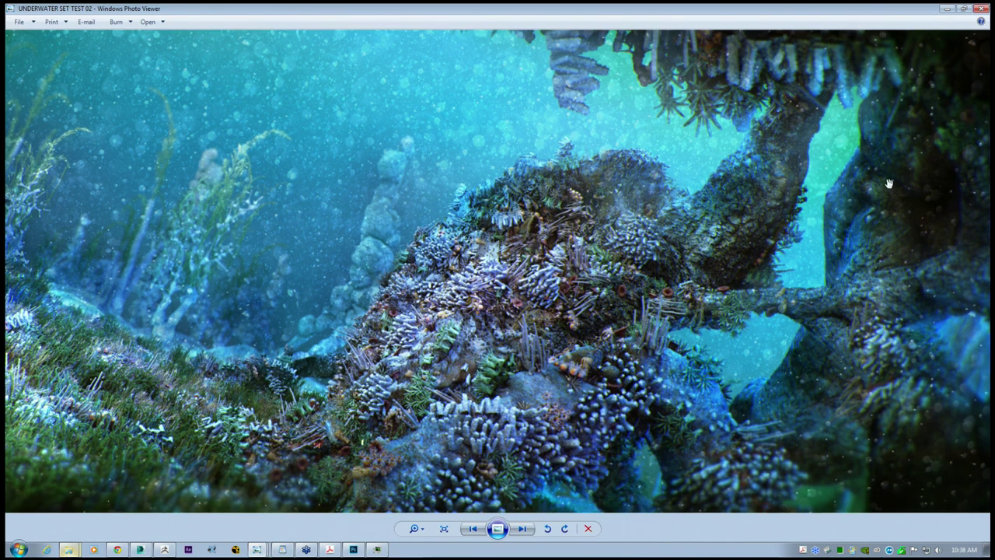
left_click_drag(857, 281, 721, 242)
scroll(720, 245, "down", 3)
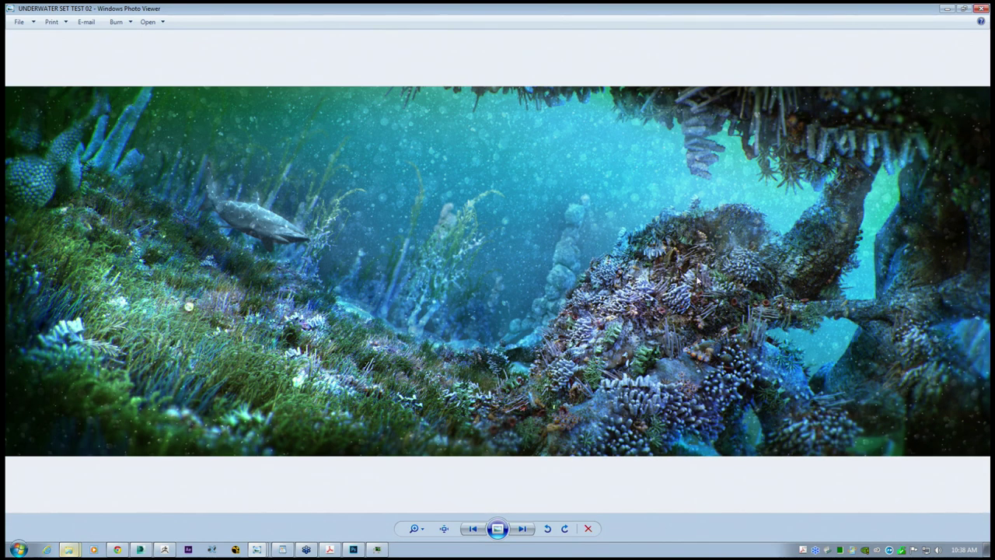
- Bring up the UNDERWATER SET TEST 02_RUBBISH_FINAL BLUE 1 image and inspect the plant-covered shipwreck up close
key("Right")
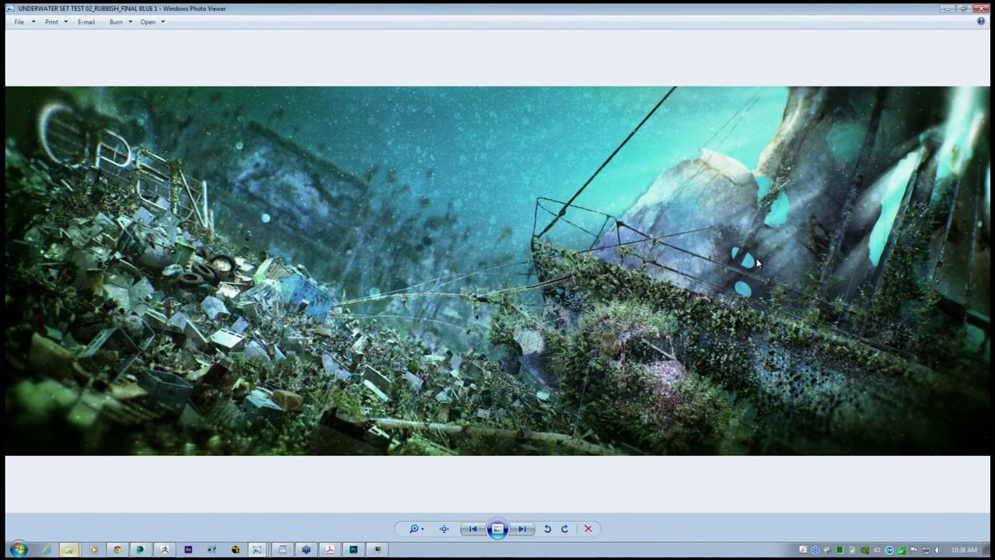
scroll(849, 364, "up", 1)
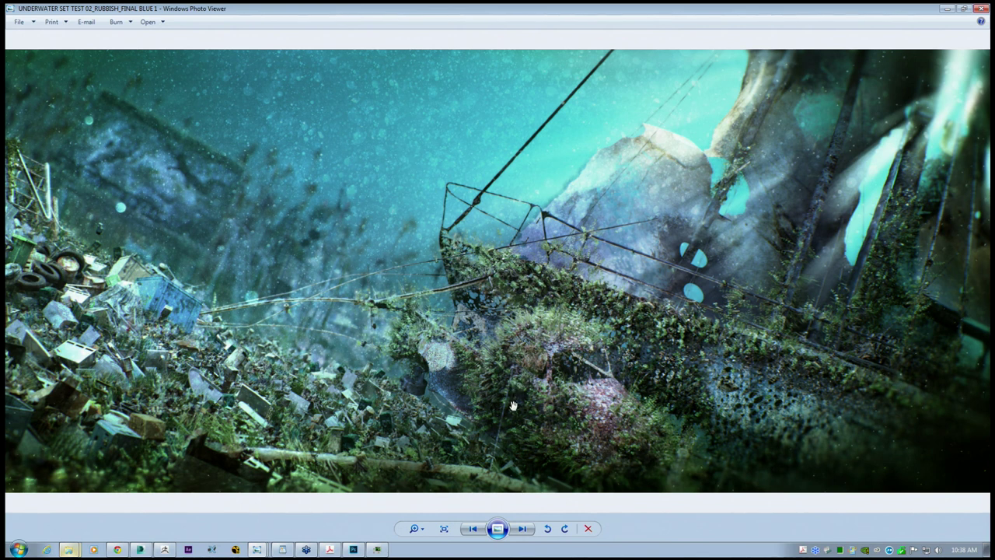
scroll(457, 317, "up", 3)
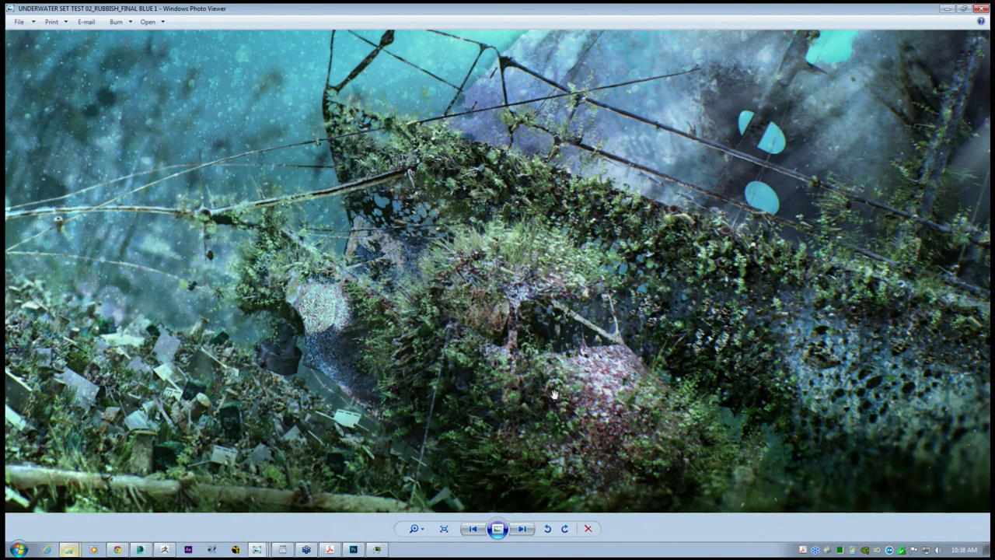
left_click_drag(667, 307, 589, 339)
left_click_drag(880, 352, 673, 290)
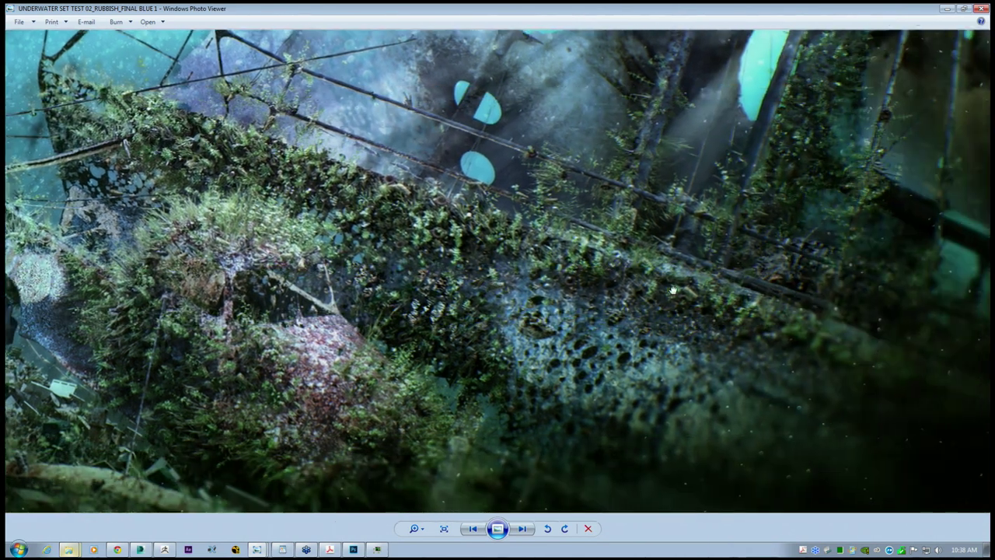
key("Left")
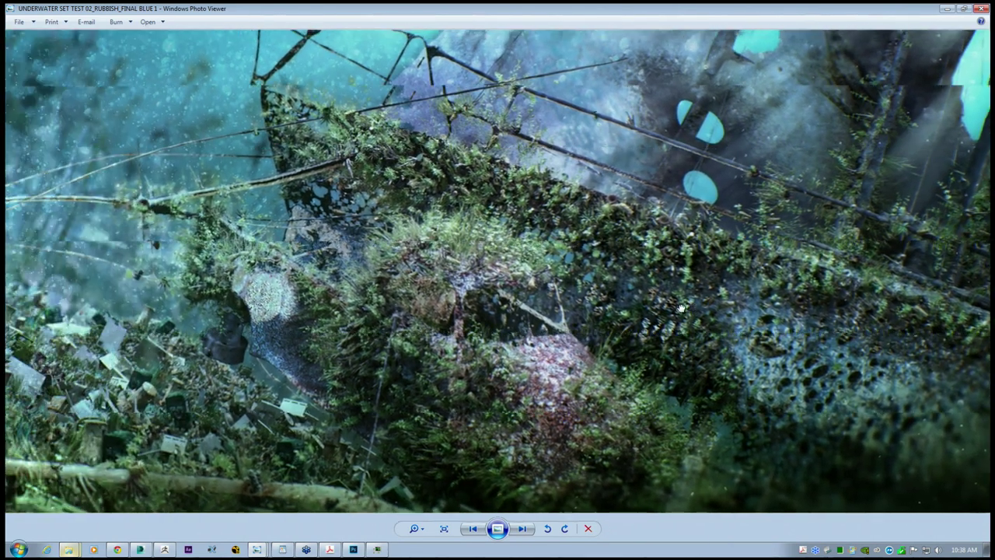
scroll(531, 298, "down", 5)
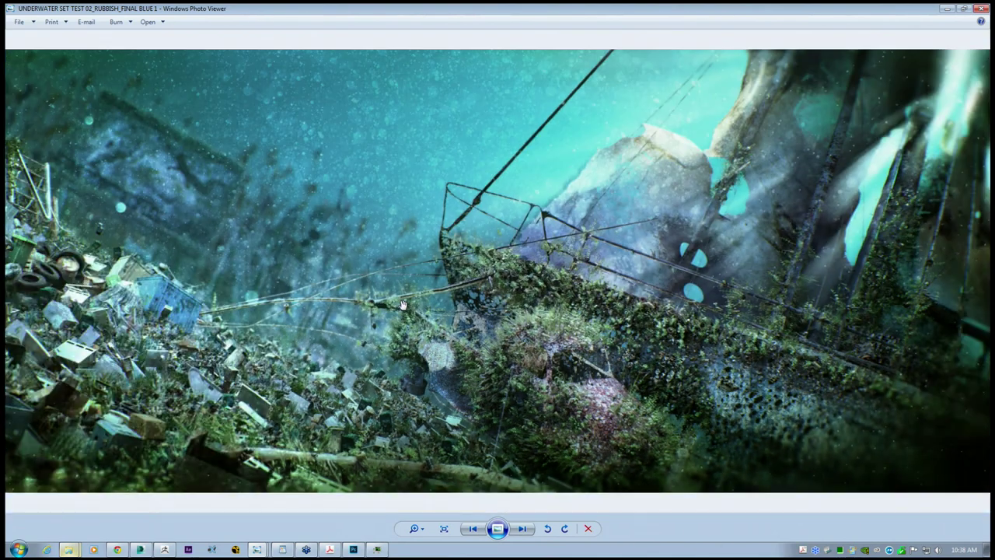
- Browse the UNDERWATER SET TEST compare images and bring up UNDERWATER SET TEST 01
key("Right")
key("Right")
key("Right")
key("Right")
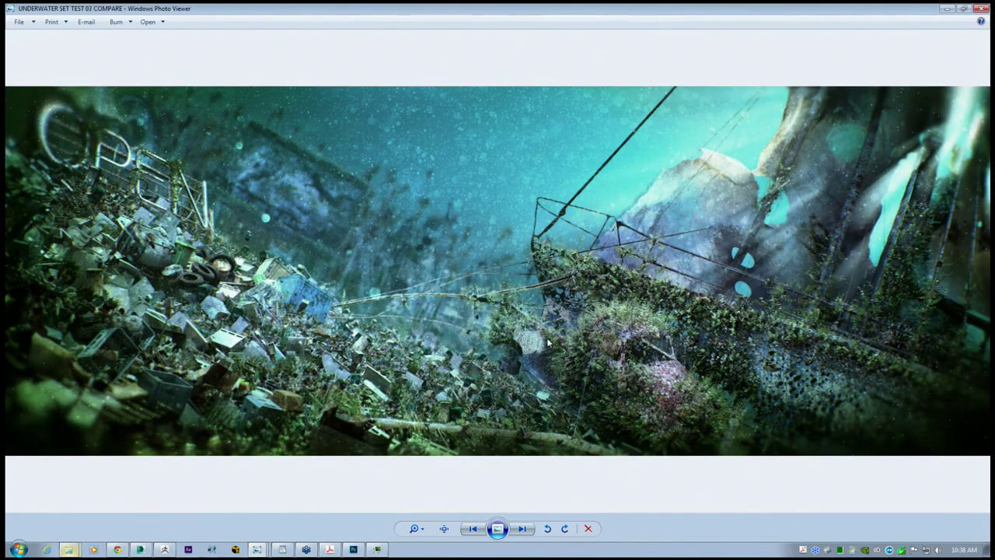
key("Left")
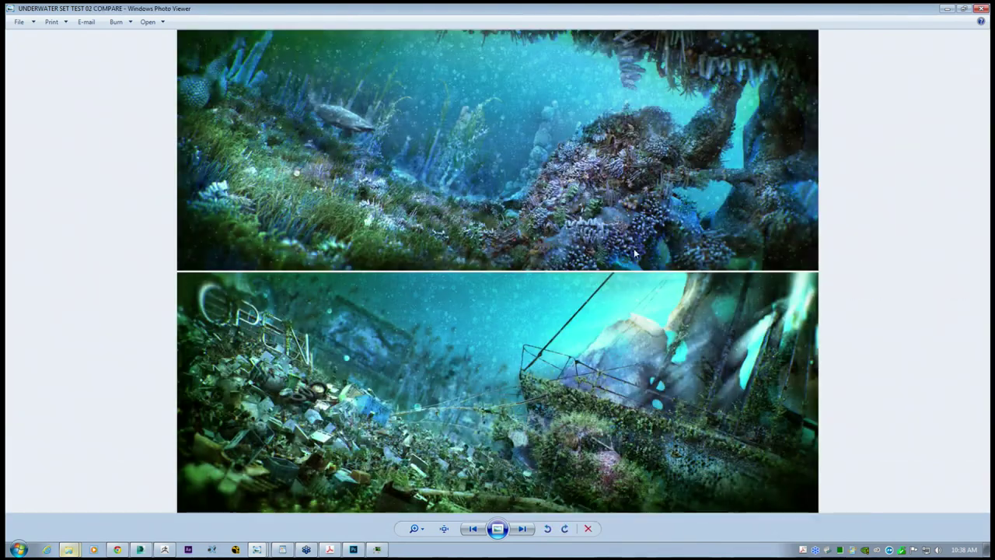
key("Left")
key("Left")
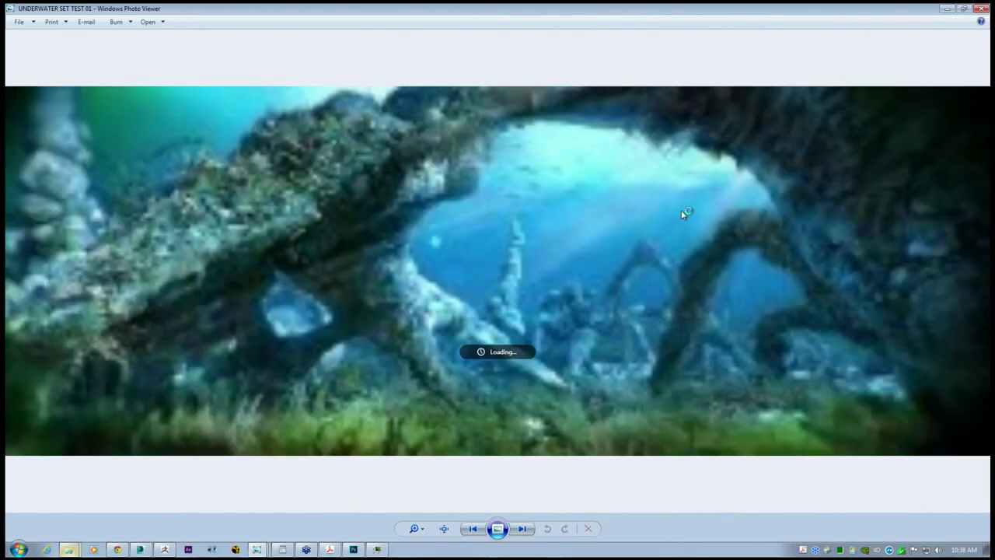
- Inspect the spiky plant growth on the background arch and the jagged rock wall next to it up close
scroll(684, 300, "up", 3)
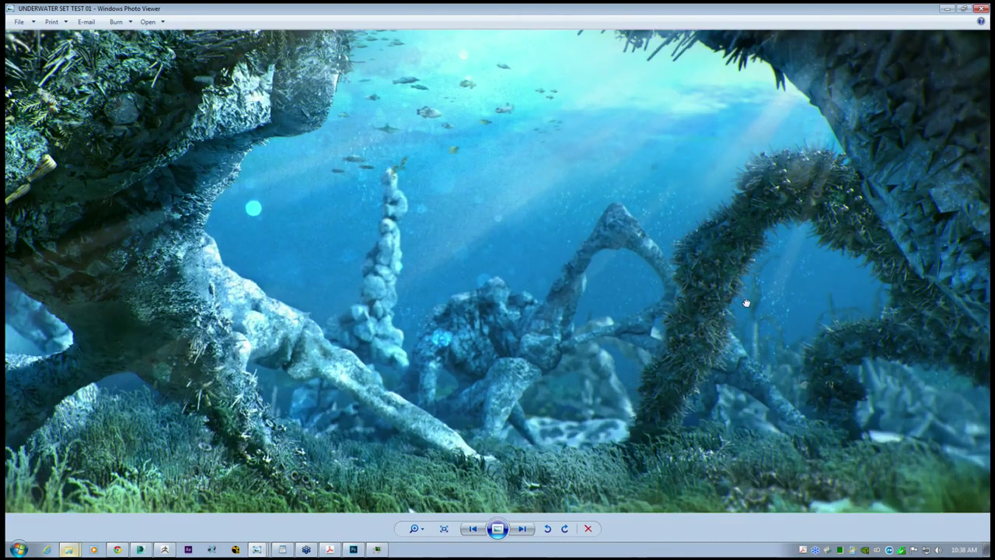
left_click_drag(748, 303, 677, 246)
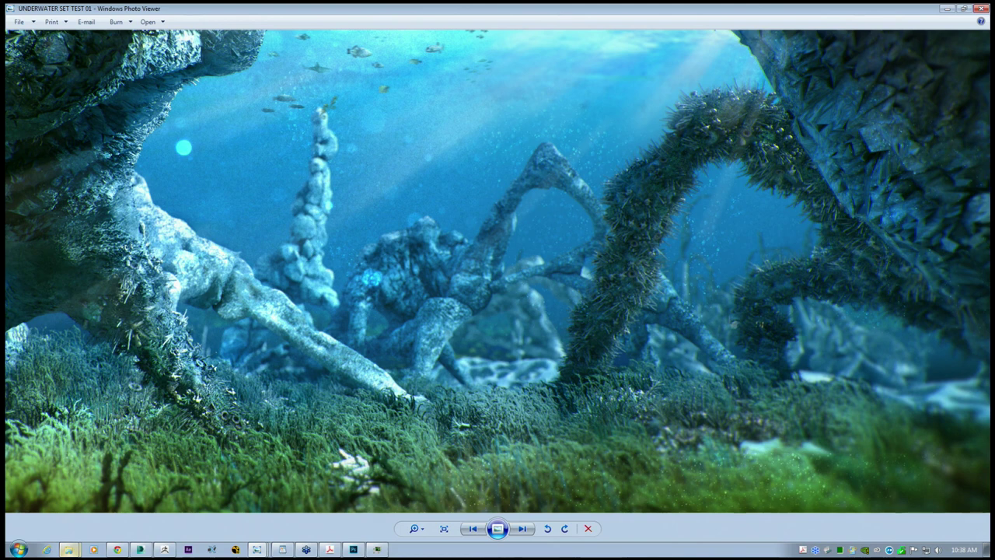
scroll(412, 303, "up", 1)
left_click_drag(700, 287, 430, 316)
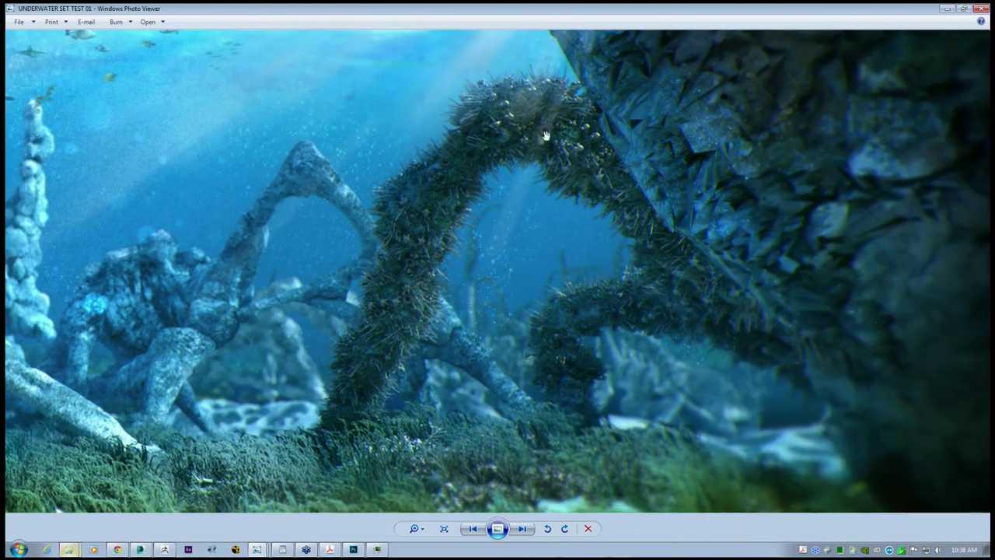
left_click_drag(555, 297, 397, 324)
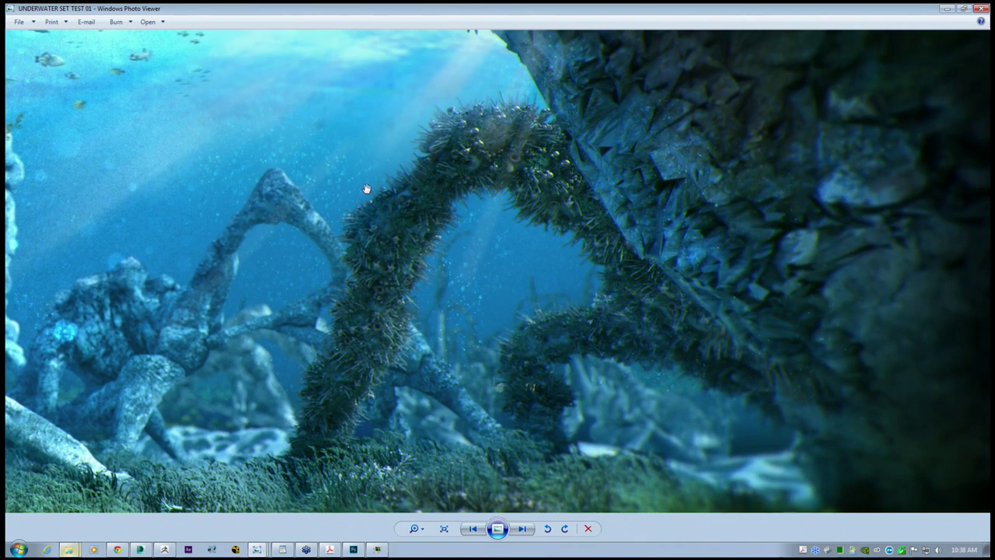
left_click_drag(385, 167, 404, 303)
scroll(867, 331, "up", 1)
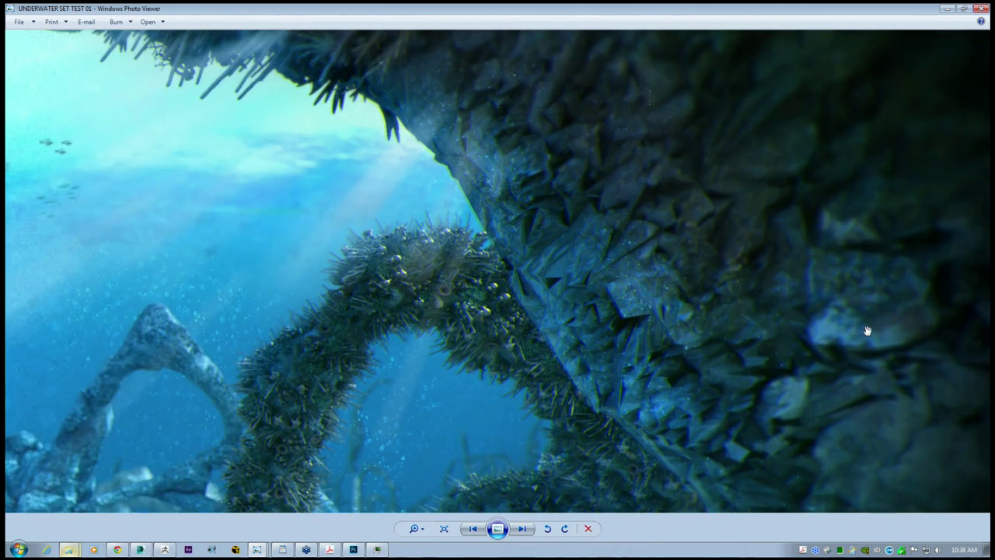
left_click_drag(867, 332, 846, 386)
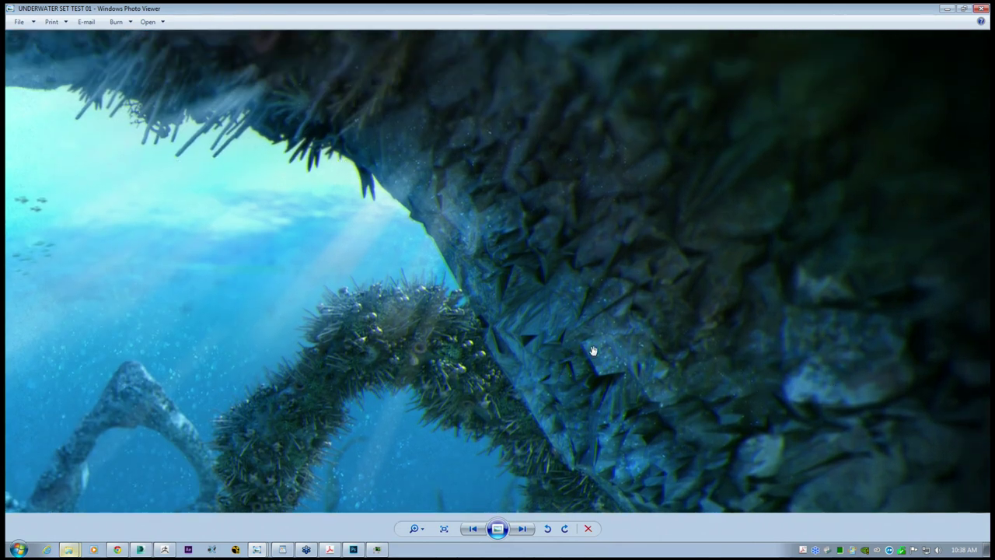
- View the whole UNDERWATER SET TEST 01 scene and re-examine the growth along the overhanging rock edge
scroll(594, 329, "down", 1)
scroll(613, 183, "down", 1)
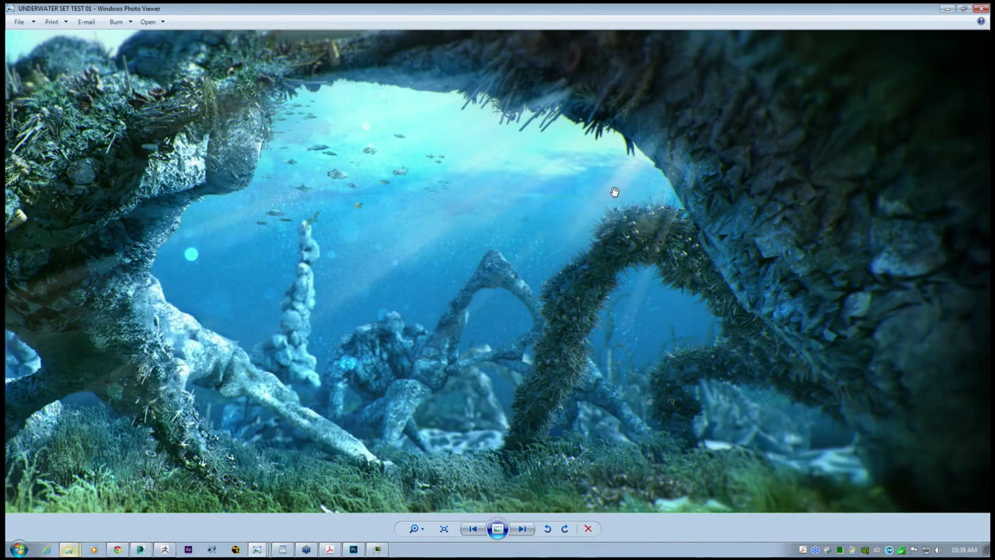
scroll(799, 181, "down", 1)
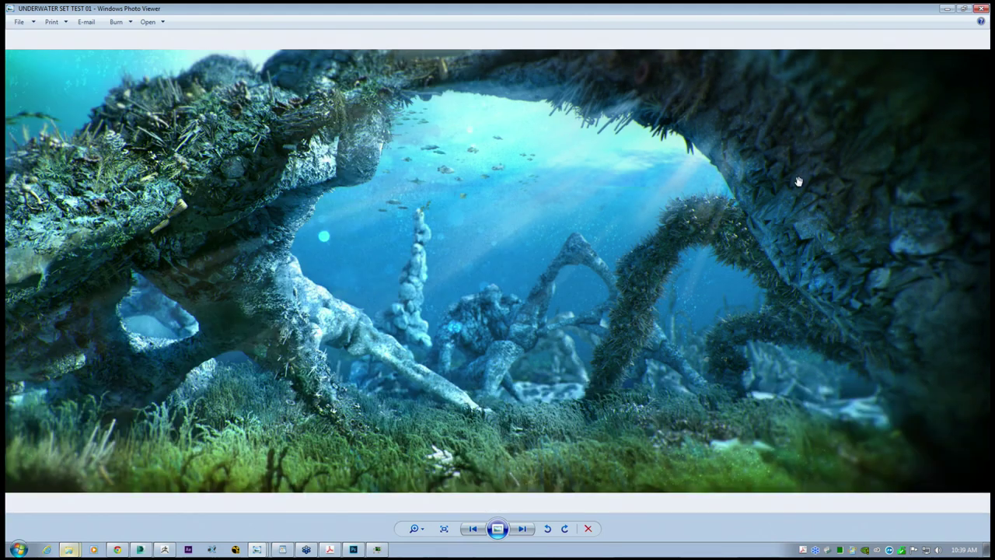
scroll(789, 186, "down", 1)
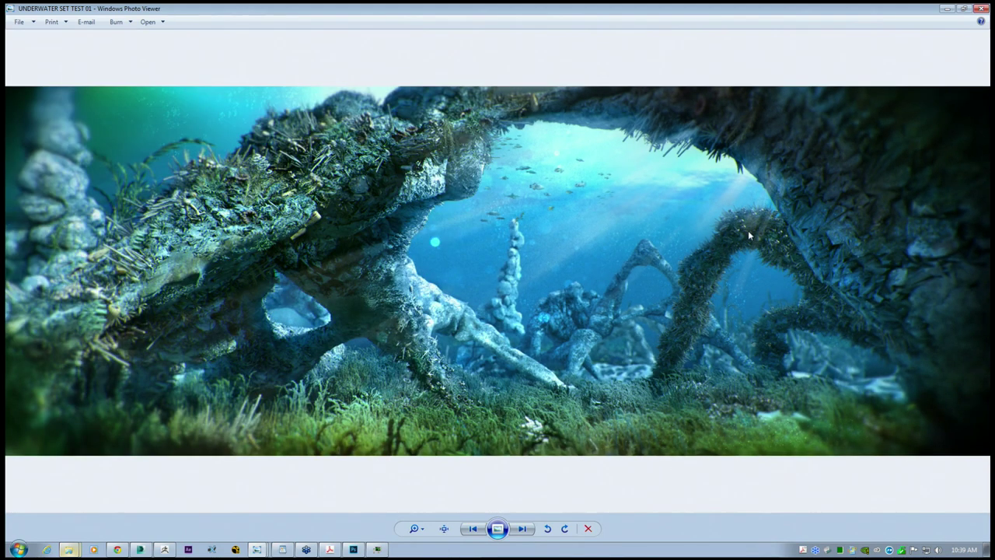
scroll(900, 198, "up", 2)
scroll(902, 204, "up", 3)
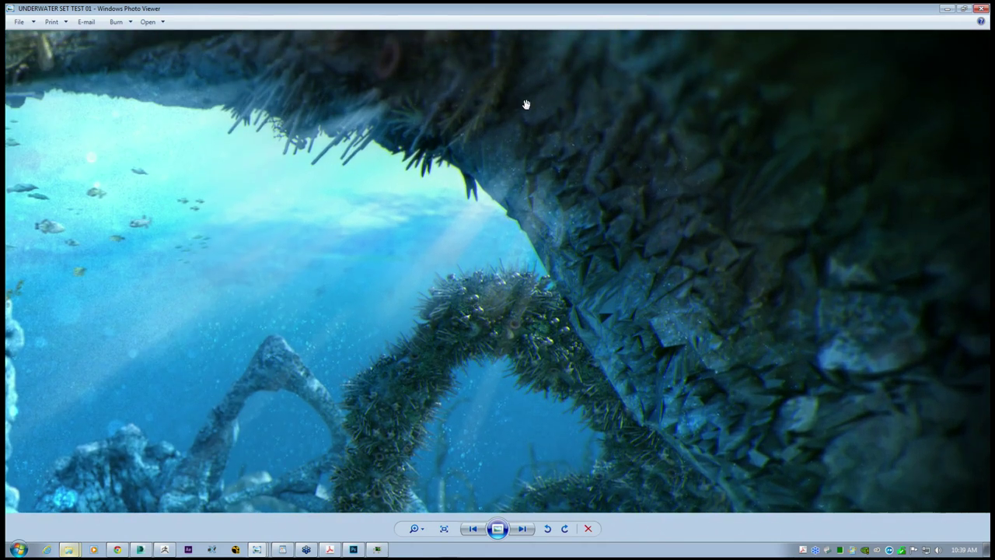
scroll(717, 254, "down", 3)
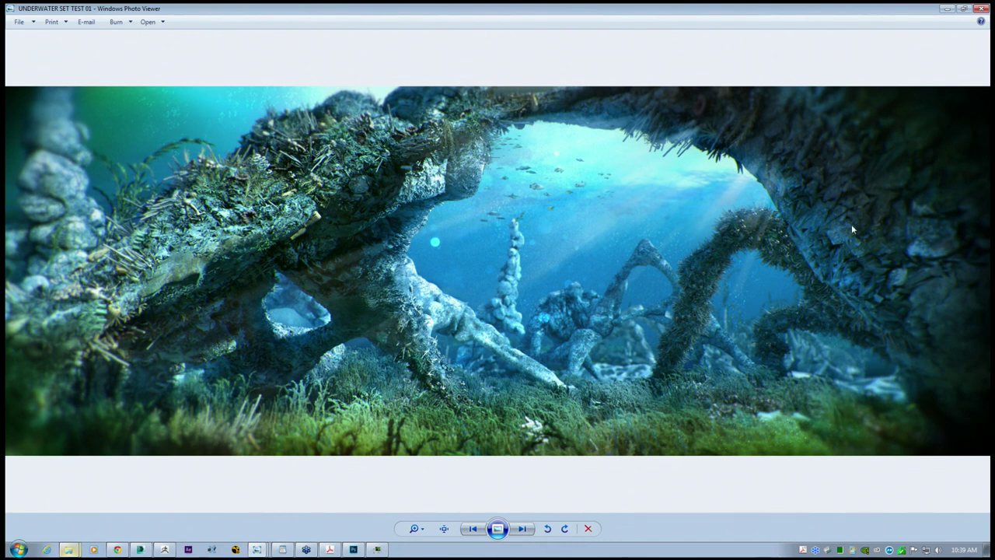
- Compare UNDERWATER SET TEST 01 with its RUBBISH_FINAL BLUE 1 version and switch back to 3ds Max
key("Right")
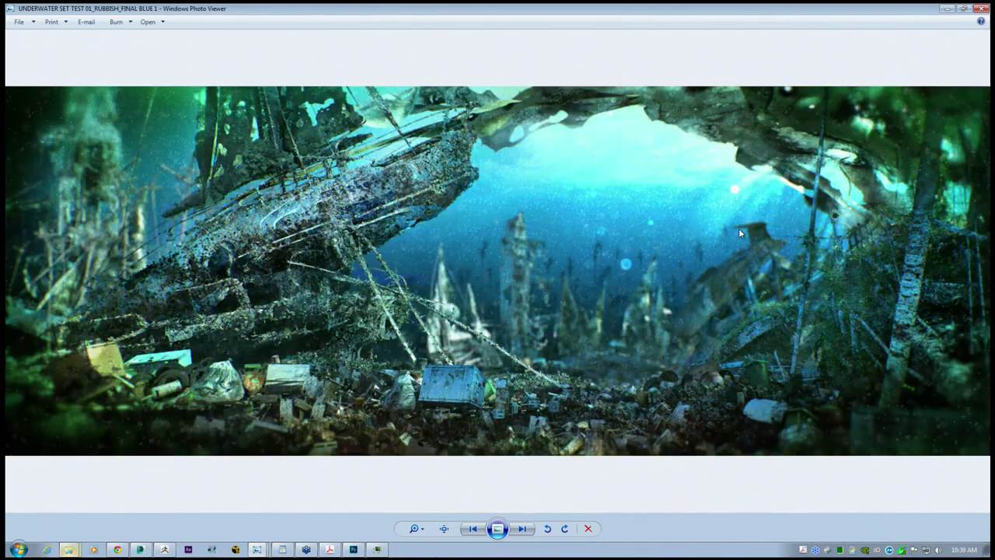
key("Left")
left_click(945, 10)
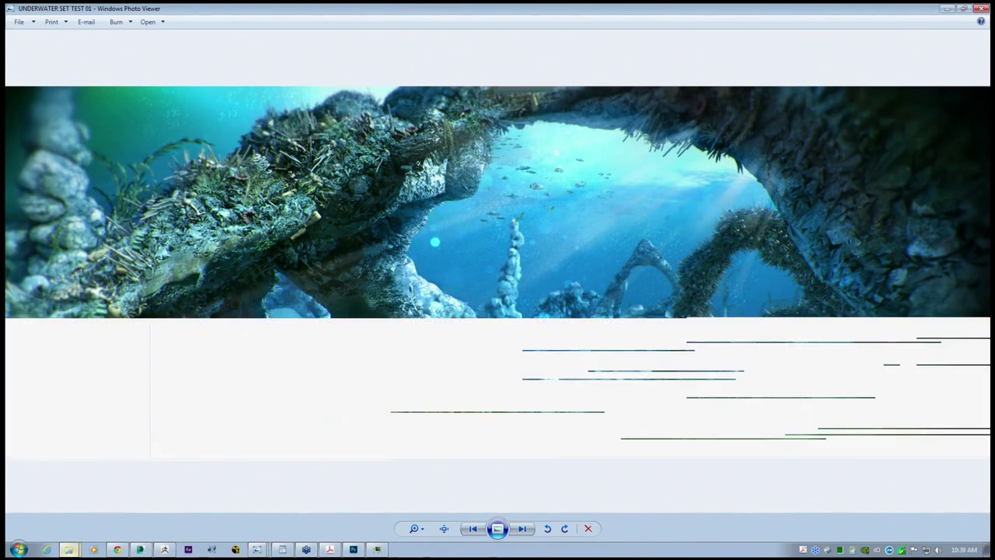
left_click(946, 9)
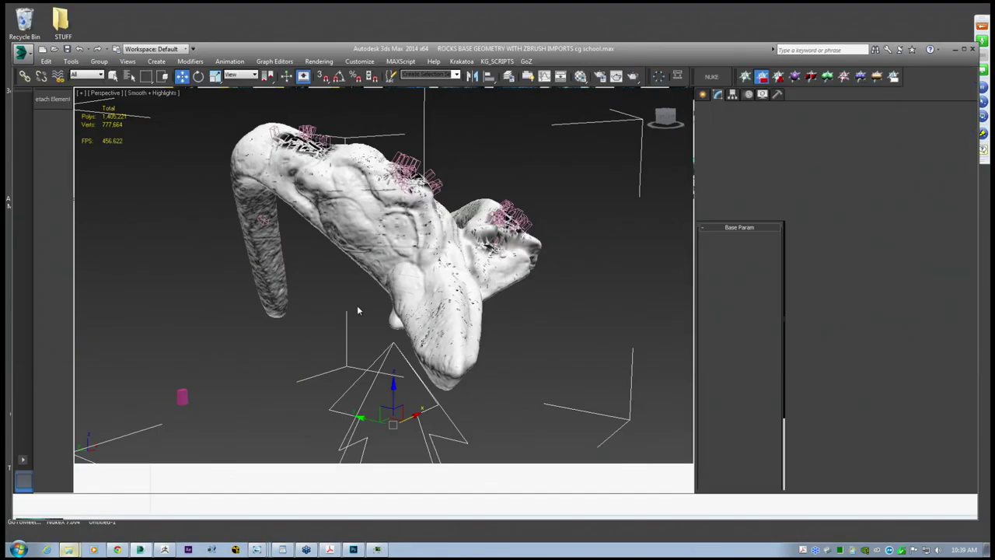
- Examine the scattered boxes on the rock's mask patches from several sides
middle_click_drag(404, 275, 361, 265, "alt")
scroll(361, 266, "down", 2)
scroll(471, 274, "up", 2)
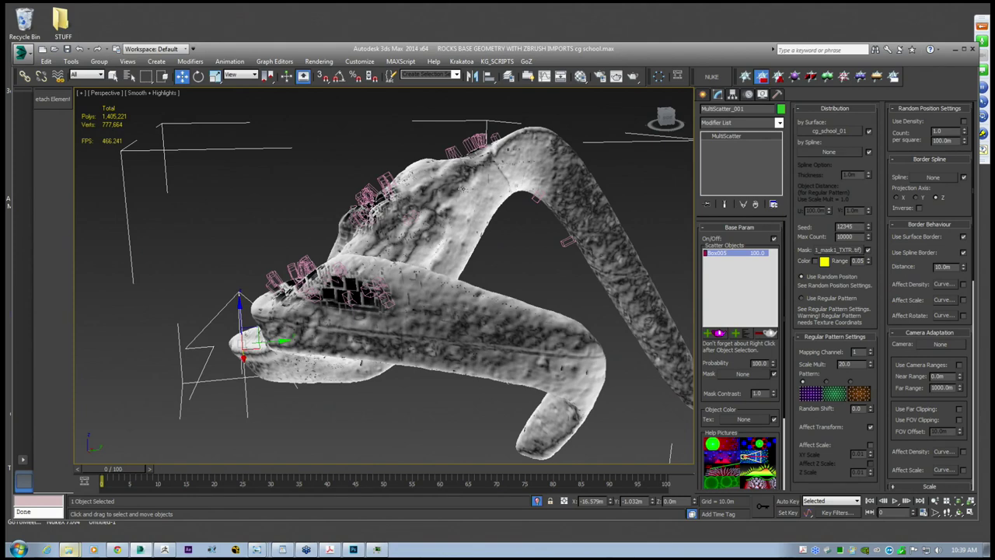
mouse_move(463, 187)
middle_mouse_down("alt")
mouse_move(492, 188)
mouse_move(511, 215)
mouse_move(494, 189)
mouse_move(471, 199)
middle_mouse_up("alt")
left_click(957, 501)
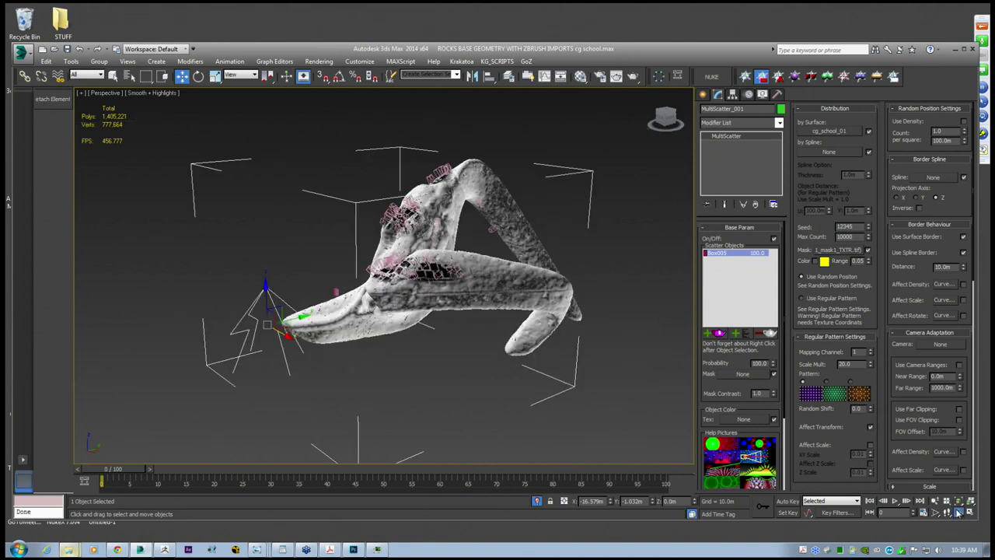
left_click(958, 512)
left_click_drag(420, 271, 526, 258)
middle_click_drag(407, 250, 306, 277)
left_click(182, 77)
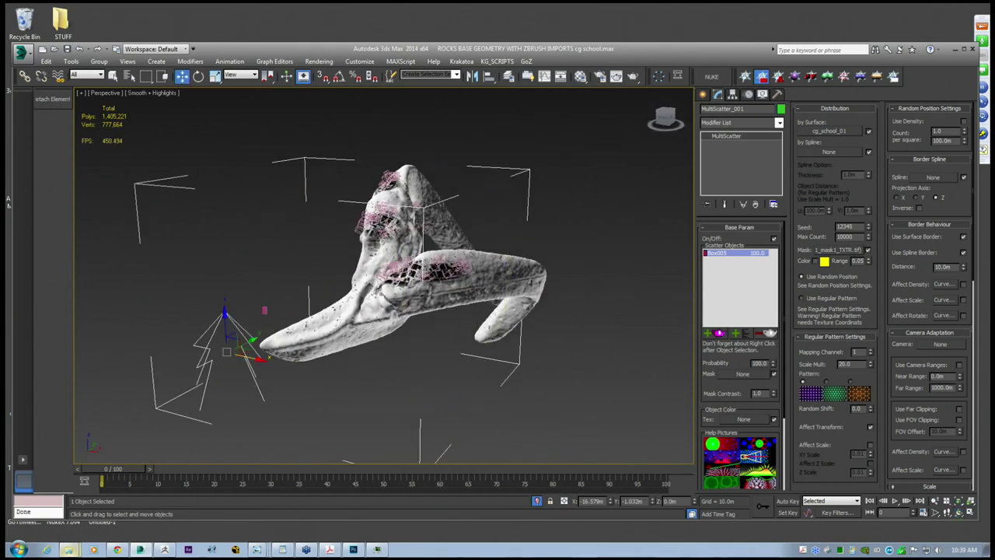
middle_click_drag(430, 232, 404, 226)
scroll(420, 214, "up", 3)
scroll(420, 213, "down", 3)
- Deselect the MultiScatter object and clone the rock mesh along X as one independent copy beside the original
left_click(703, 94)
middle_click_drag(369, 385, 372, 383)
left_click(372, 383)
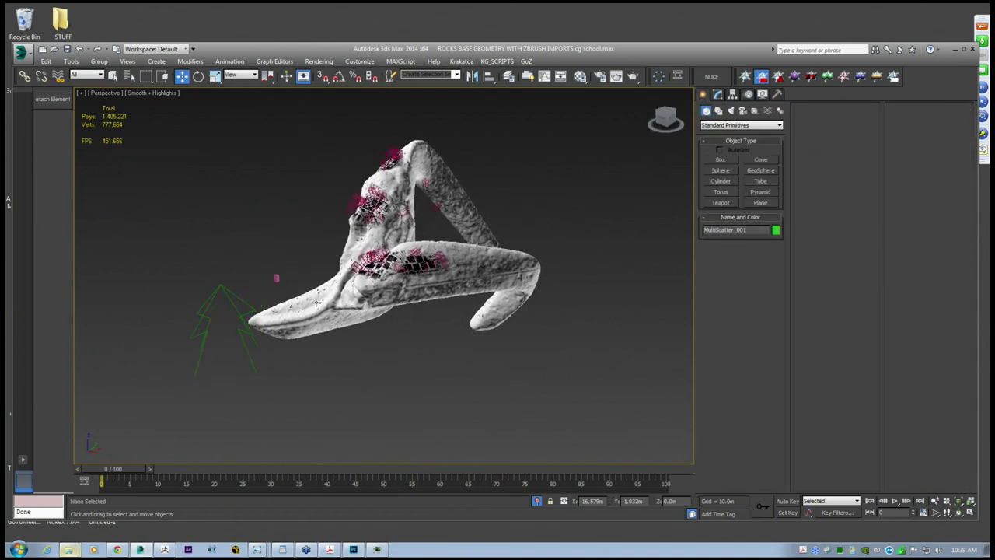
left_click(344, 290)
middle_click_drag(344, 290, 396, 306)
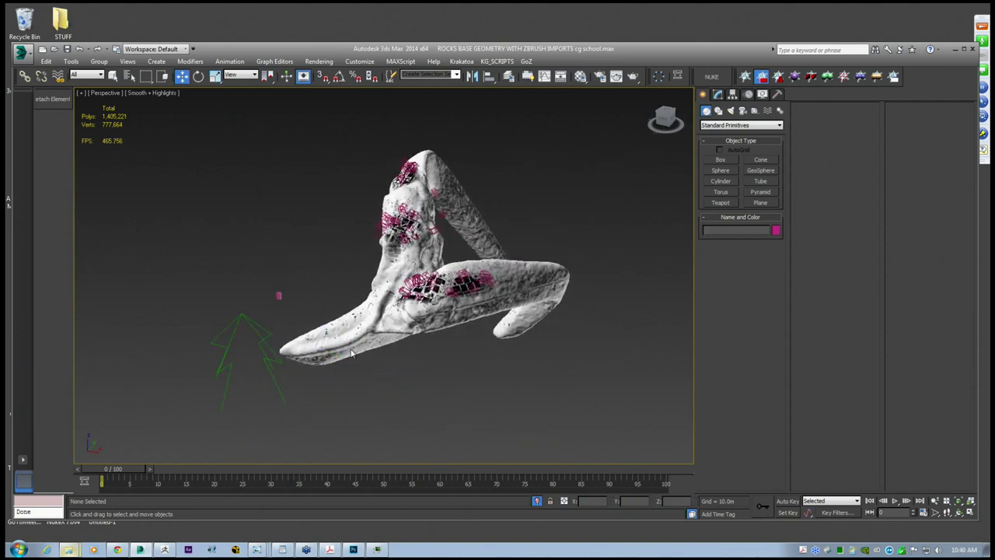
left_click_drag(354, 370, 564, 371, "shift")
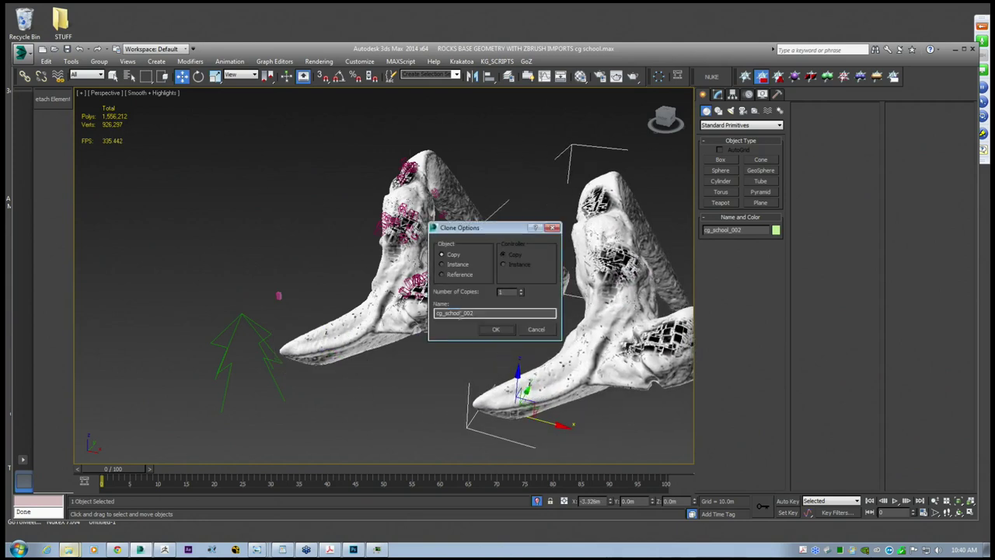
left_click(490, 332)
- Collapse the copied rock's entire modifier stack, including its VRayDisplacementMod, and accept the warning
middle_click_drag(575, 319, 280, 226)
left_click(733, 94)
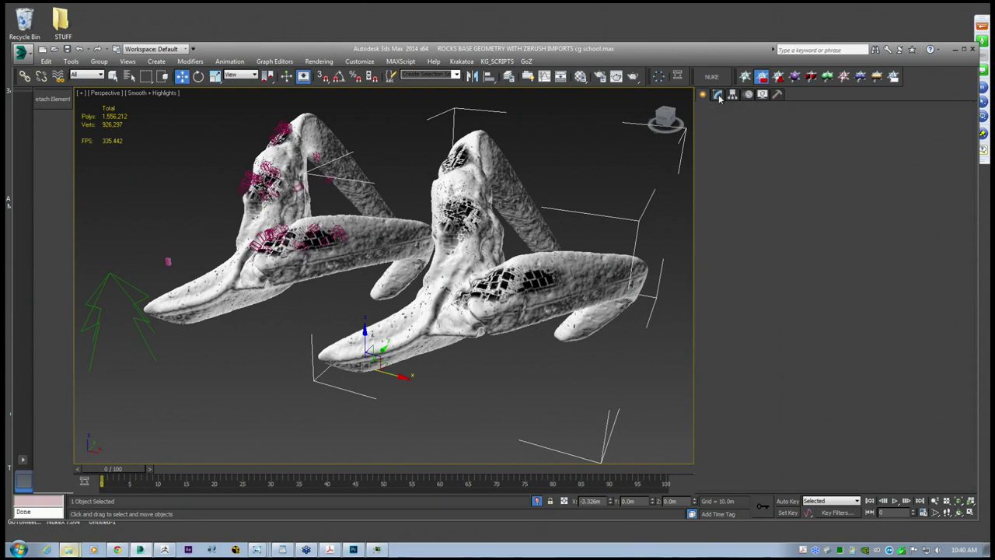
right_click(733, 164)
left_click(763, 273)
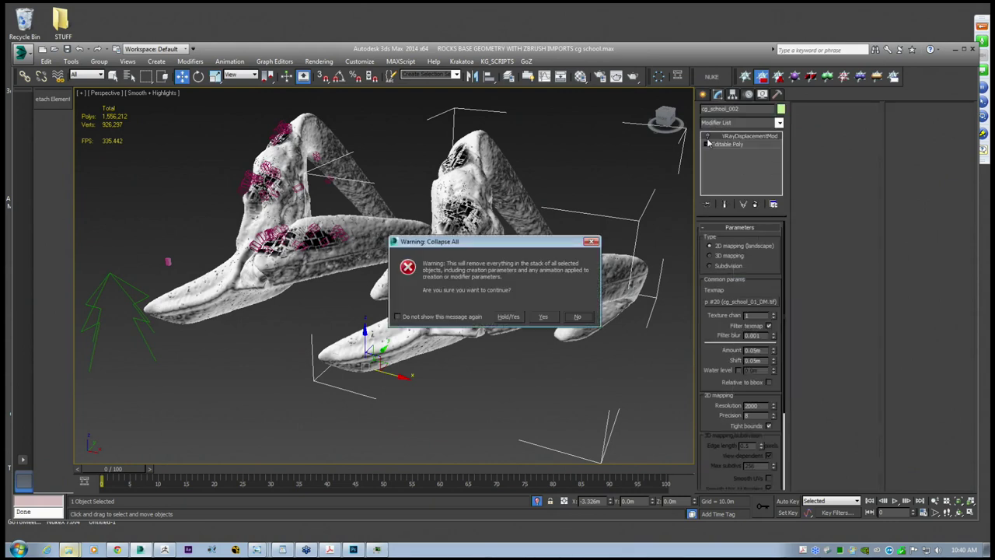
left_click(545, 317)
left_click(704, 94)
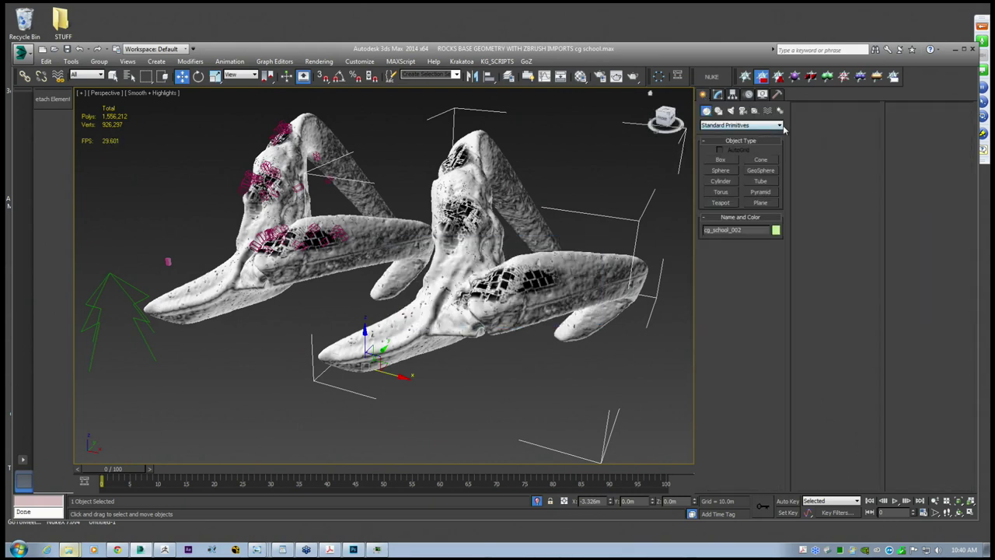
left_click(780, 126)
left_click(778, 126)
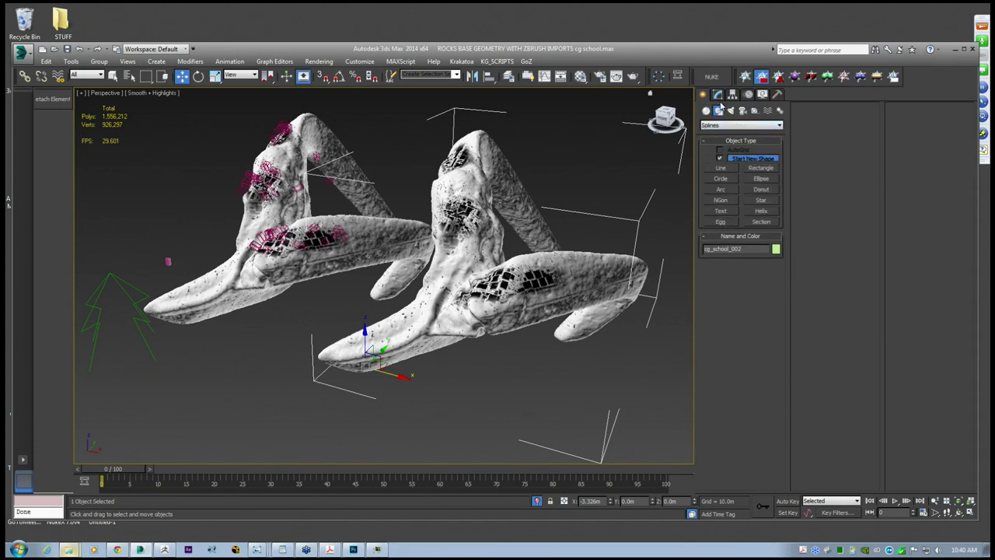
- Add a ProOptimizer modifier to the copied rock, calculate it, and reduce the mesh to 1% of its vertices
left_click(717, 94)
left_click(779, 123)
left_click_drag(776, 145, 784, 277)
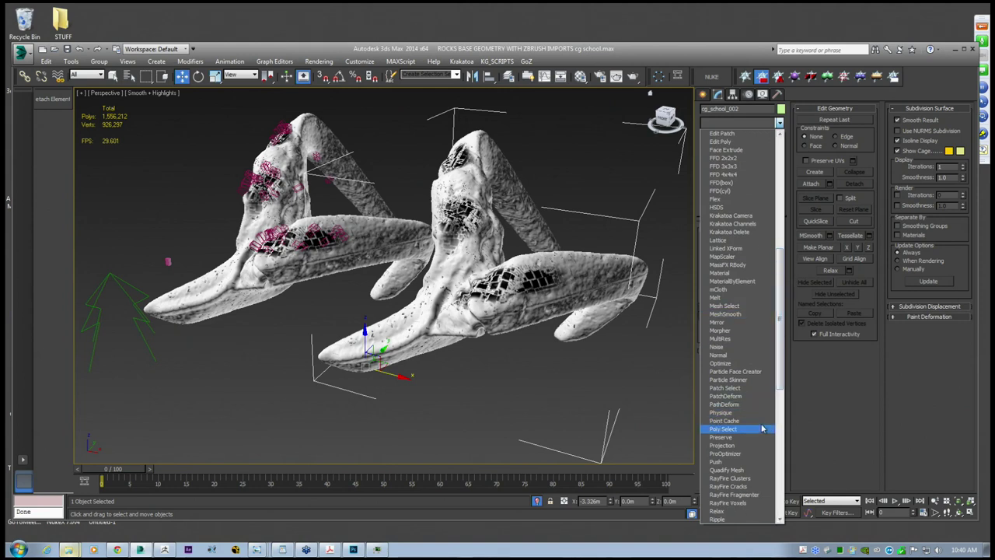
left_click(742, 454)
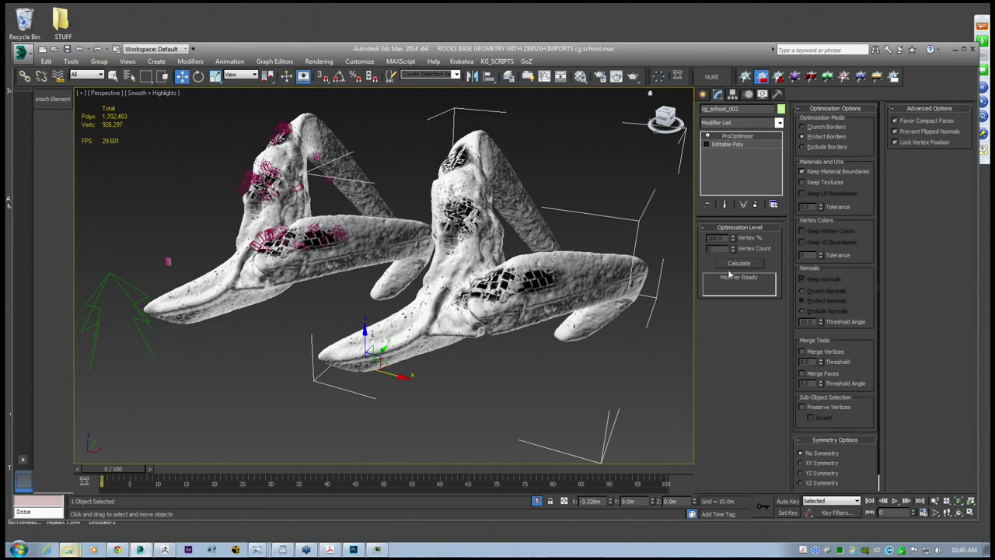
left_click(732, 264)
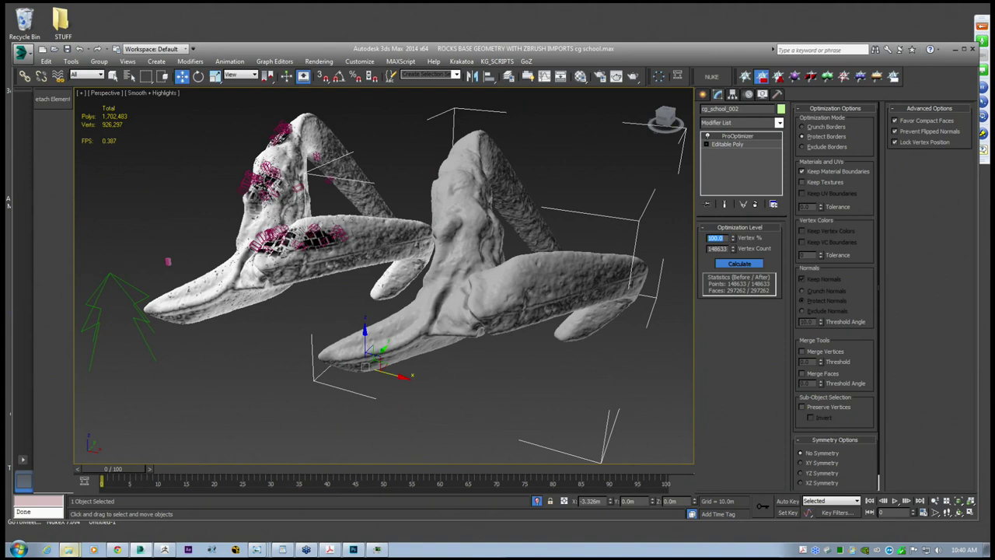
type("1")
key("Return")
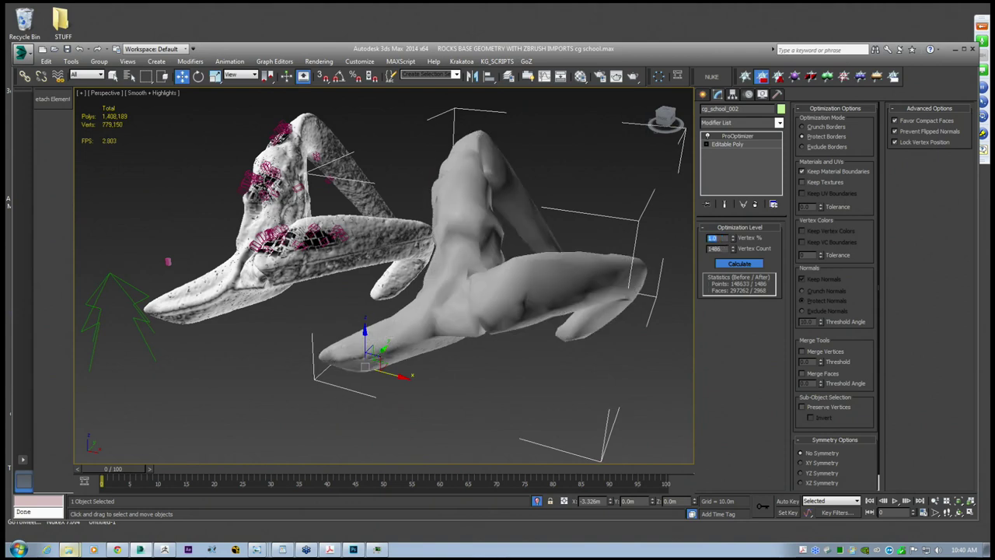
- Collapse the optimized rock copy's whole modifier stack and accept the warning
right_click(724, 162)
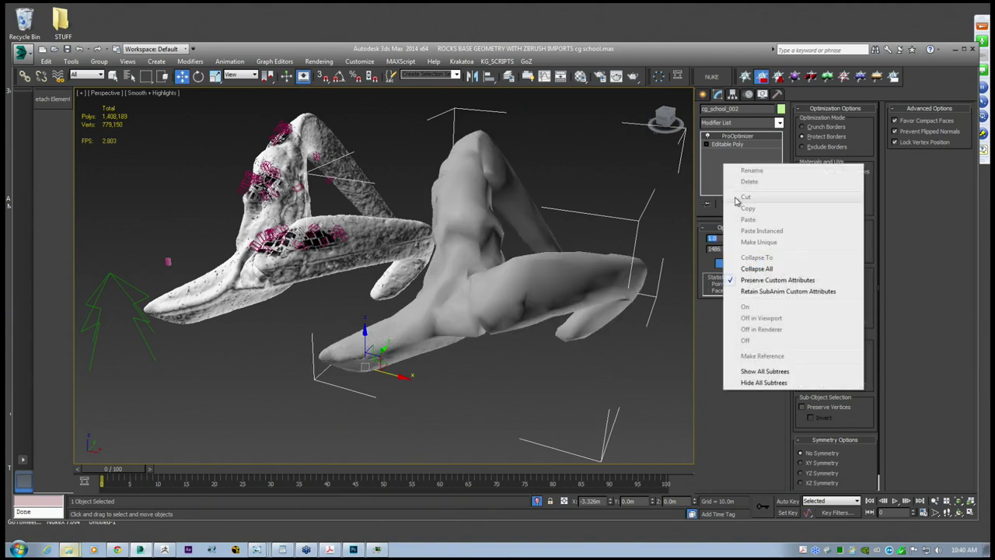
left_click(755, 269)
left_click(544, 319)
- Turn on Display as Box in the object properties of the original high-resolution rock, cg_school_01
middle_click_drag(543, 318, 272, 340, "alt")
right_click(272, 339)
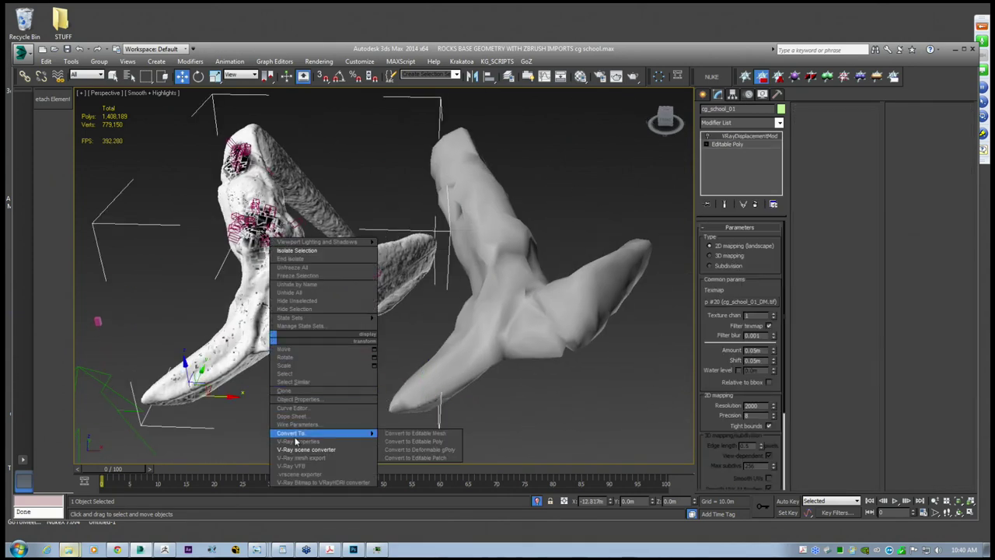
left_click(302, 401)
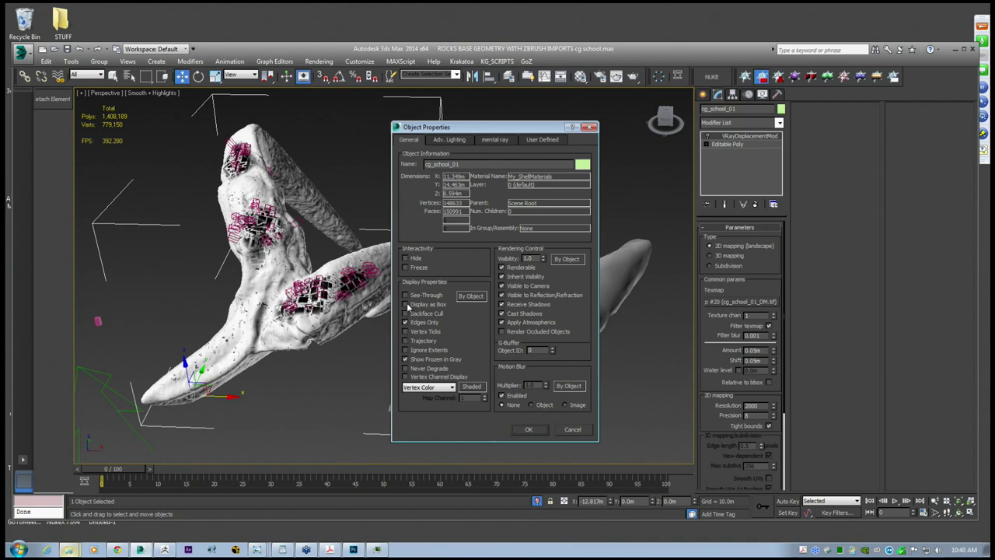
left_click_drag(475, 128, 555, 106)
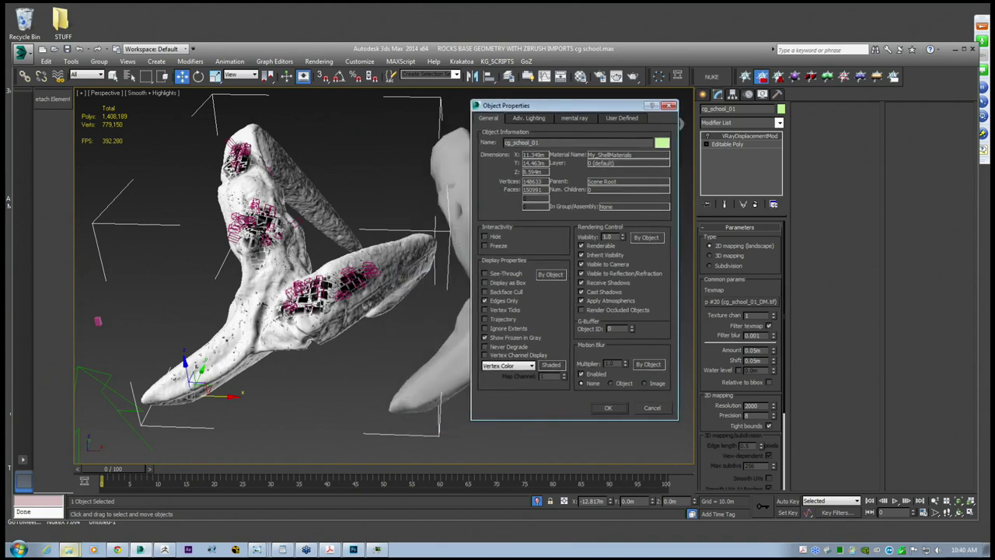
left_click(606, 407)
- Move the low-poly rock copy along X onto the original rock's bounding box, to about X -13.03 m
left_click(497, 336)
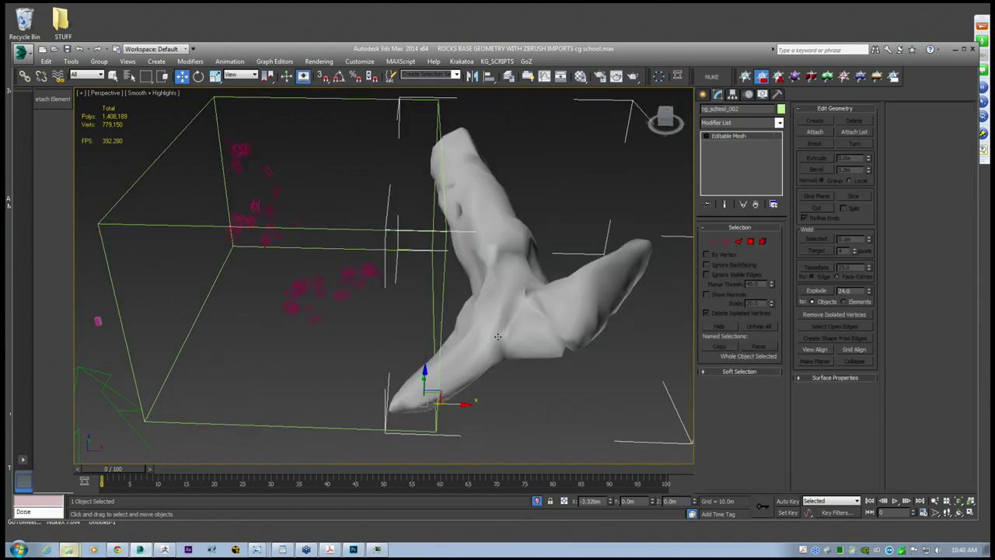
left_click_drag(458, 405, 223, 394)
middle_click_drag(218, 282, 441, 241)
scroll(353, 287, "down", 4)
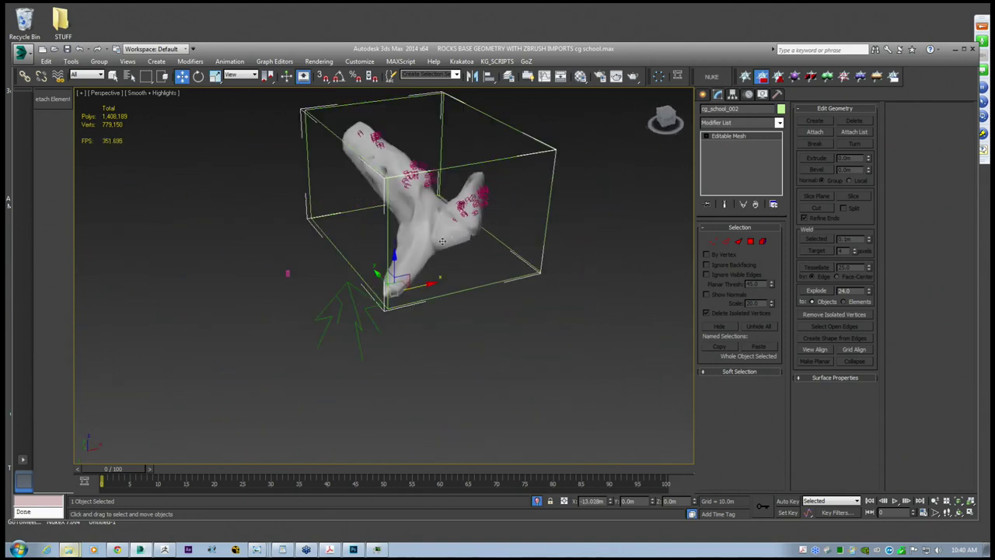
- Select both rocks together with the scatter objects and group them under the default name Group001
left_click_drag(419, 373, 260, 133)
key("z")
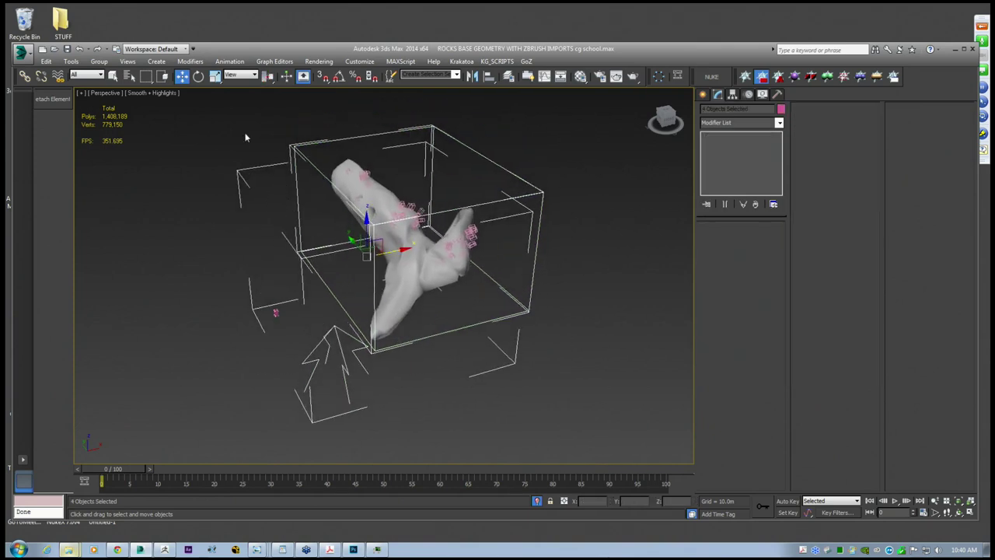
left_click(99, 62)
left_click(111, 78)
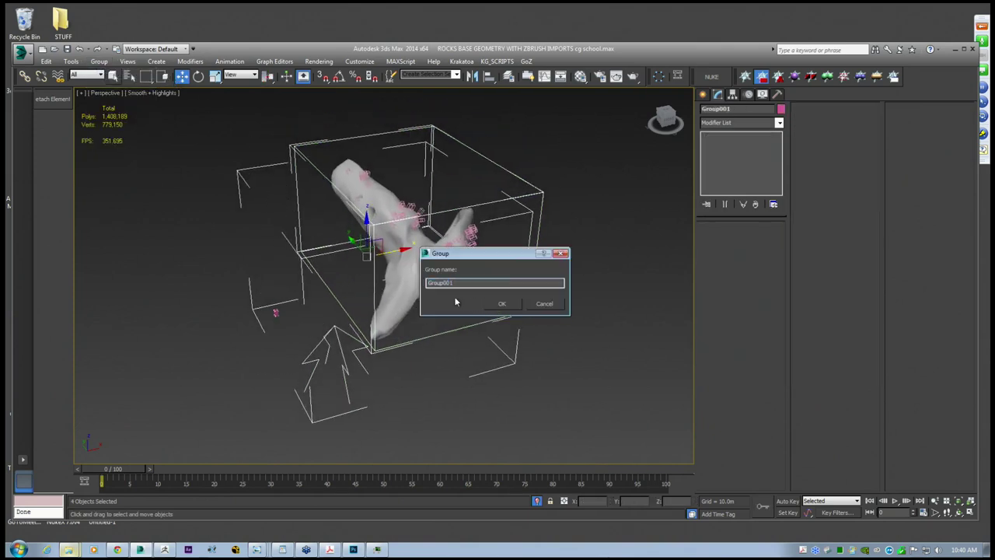
left_click(502, 305)
- Examine the grouped low-poly rock and its scattered boxes from several sides
left_click_drag(463, 240, 371, 266)
key("ctrl+z")
left_click(959, 501)
left_click(958, 512)
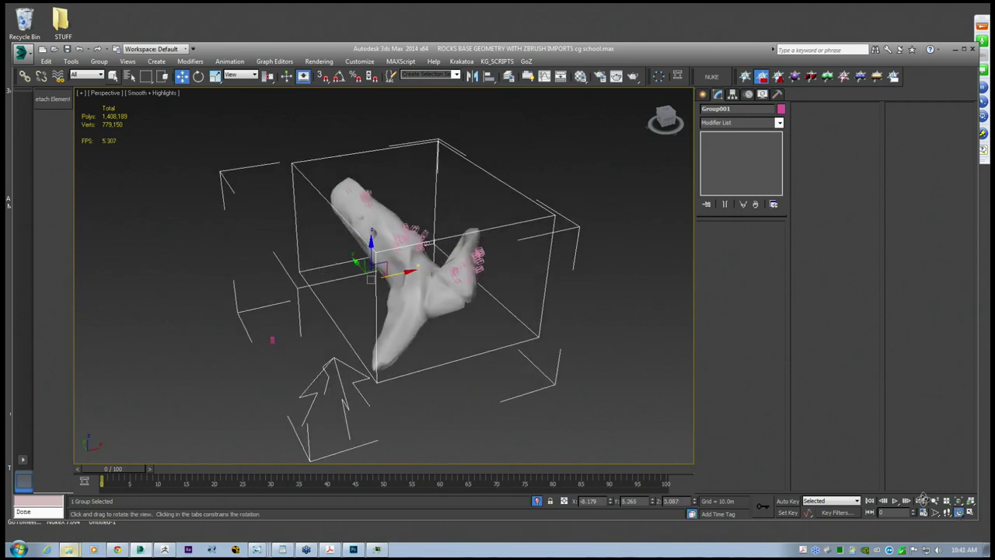
left_click_drag(425, 289, 336, 309)
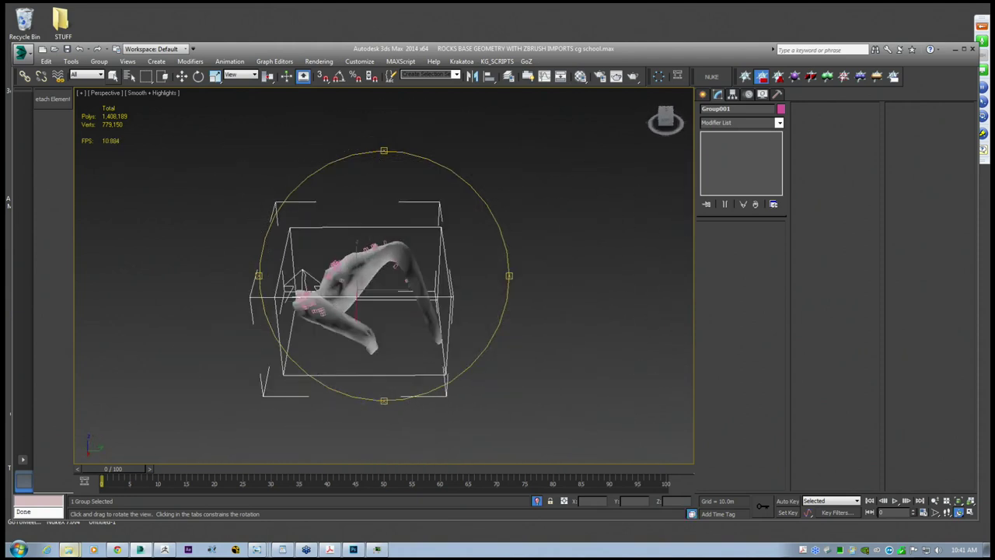
left_click(182, 80)
middle_click_drag(332, 265, 427, 228)
scroll(429, 257, "up", 3)
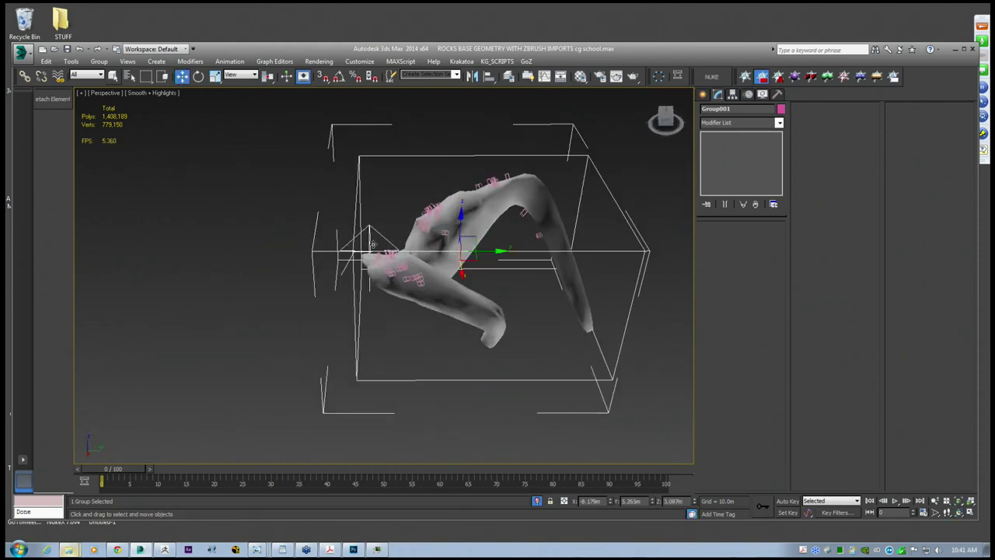
middle_click_drag(373, 244, 402, 251)
- Reselect the rock group and open it so its members can be edited individually
left_click(534, 334)
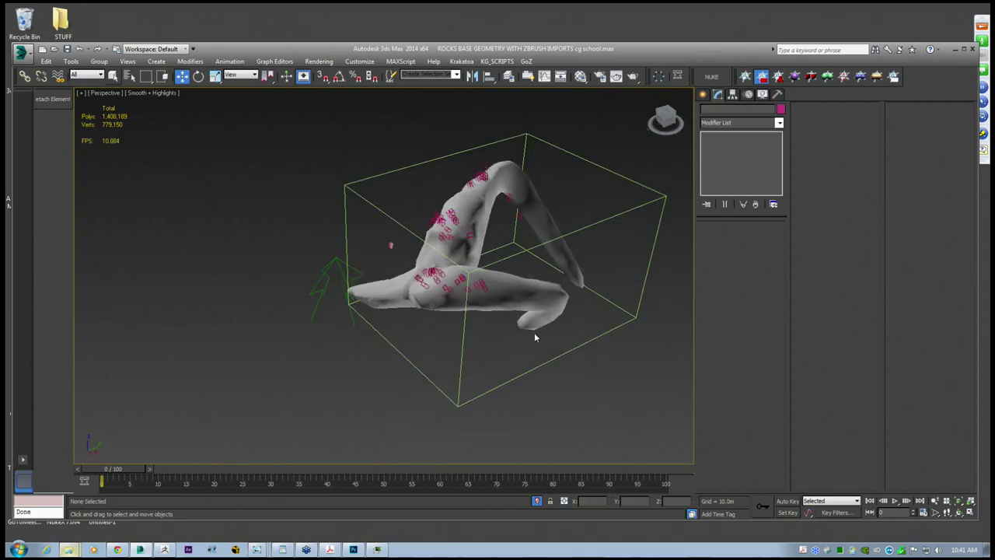
left_click(544, 321)
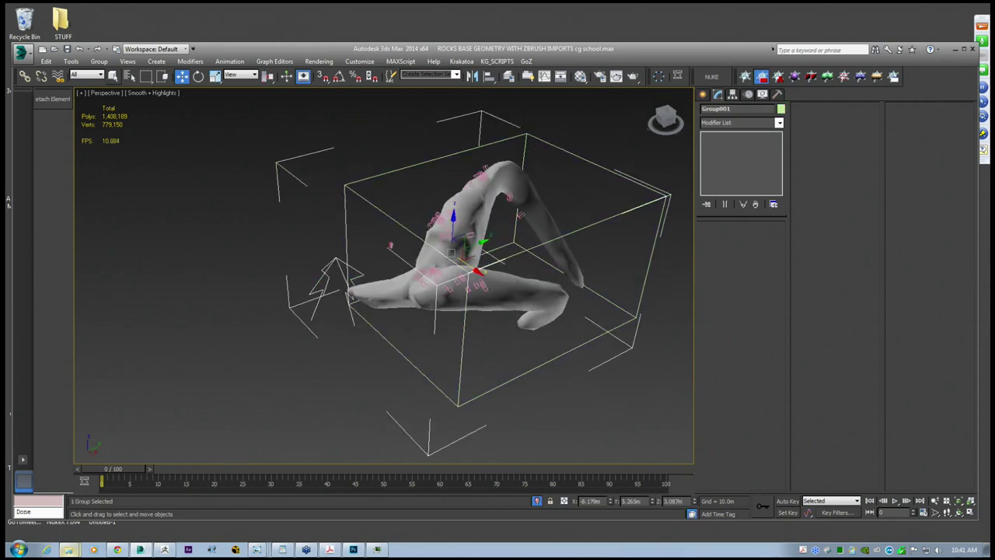
left_click(99, 61)
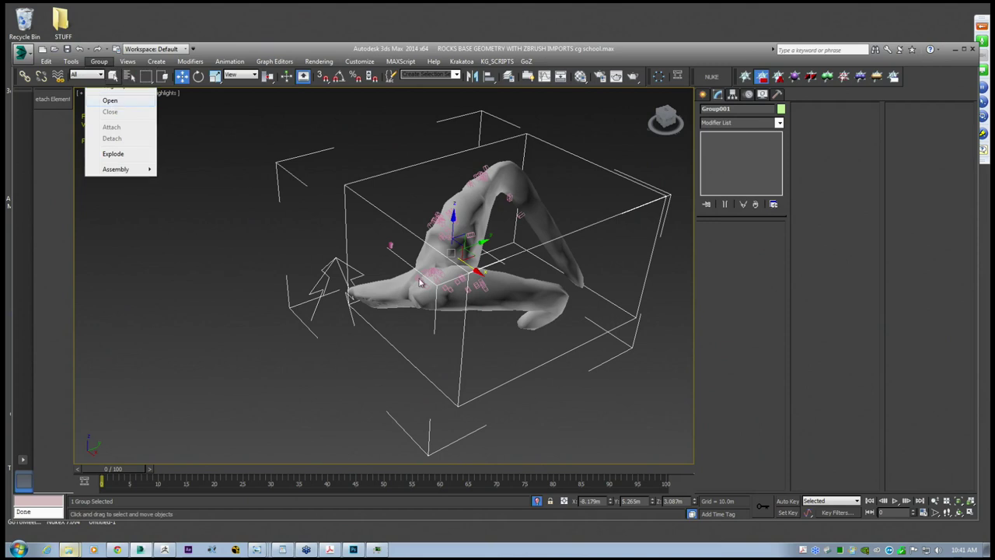
left_click(109, 94)
- Turn off Renderable in the object properties of the low-poly rock, cg_school_002
right_click(530, 300)
left_click(566, 358)
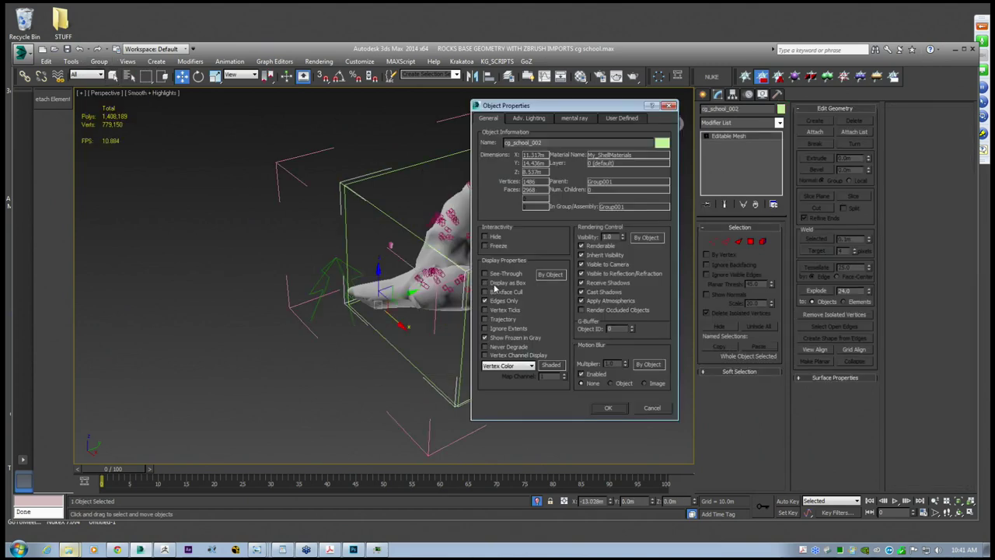
left_click(581, 246)
left_click(609, 408)
- Examine how the low-poly stand-in lines up with the boxed original and the scattered boxes from several angles
middle_click_drag(441, 312, 505, 345)
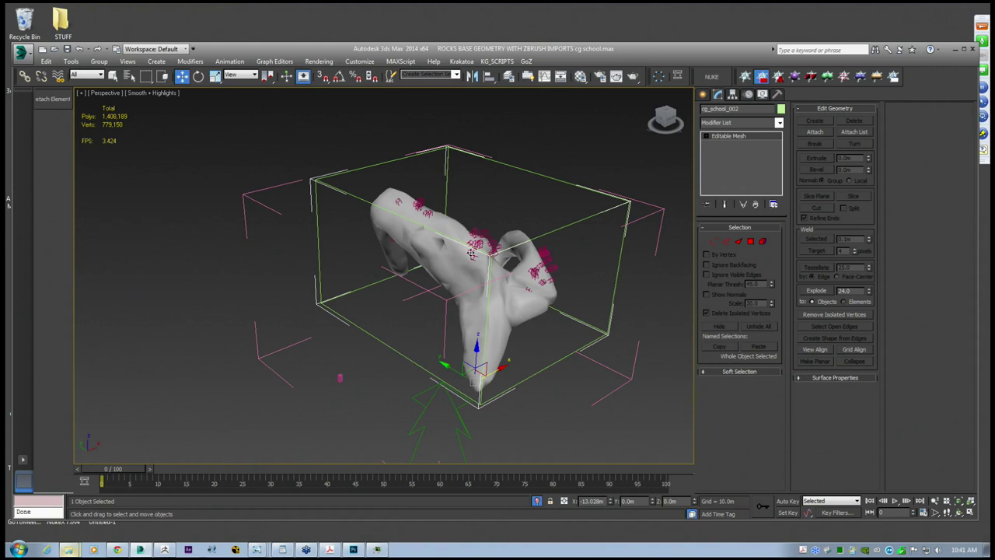
mouse_move(470, 275)
middle_mouse_down("alt")
mouse_move(501, 284)
mouse_move(521, 261)
mouse_move(453, 279)
mouse_move(447, 297)
mouse_move(462, 310)
middle_mouse_up("alt")
scroll(468, 301, "up", 2)
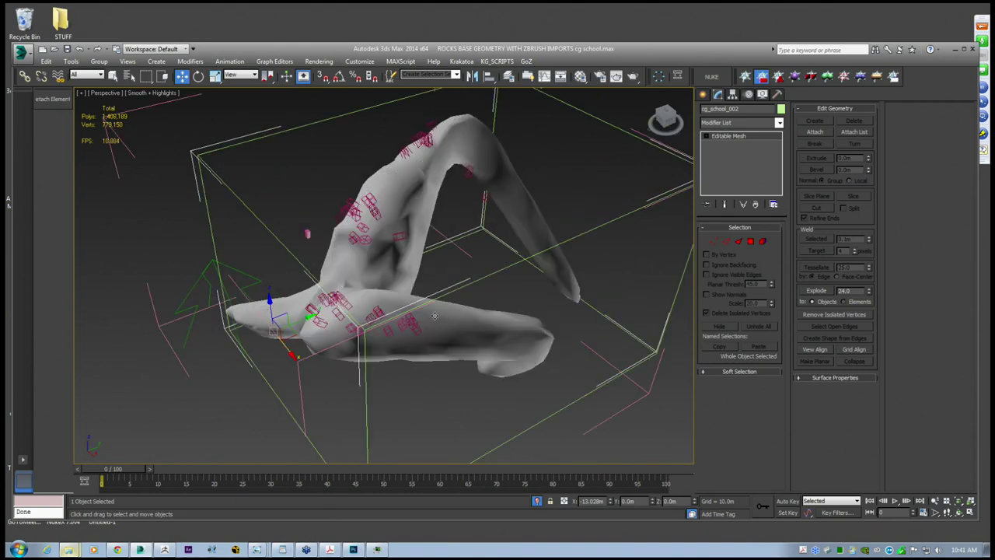
left_click(958, 501)
left_click(959, 511)
left_click_drag(420, 327, 344, 293)
middle_click_drag(345, 293, 289, 274, "alt")
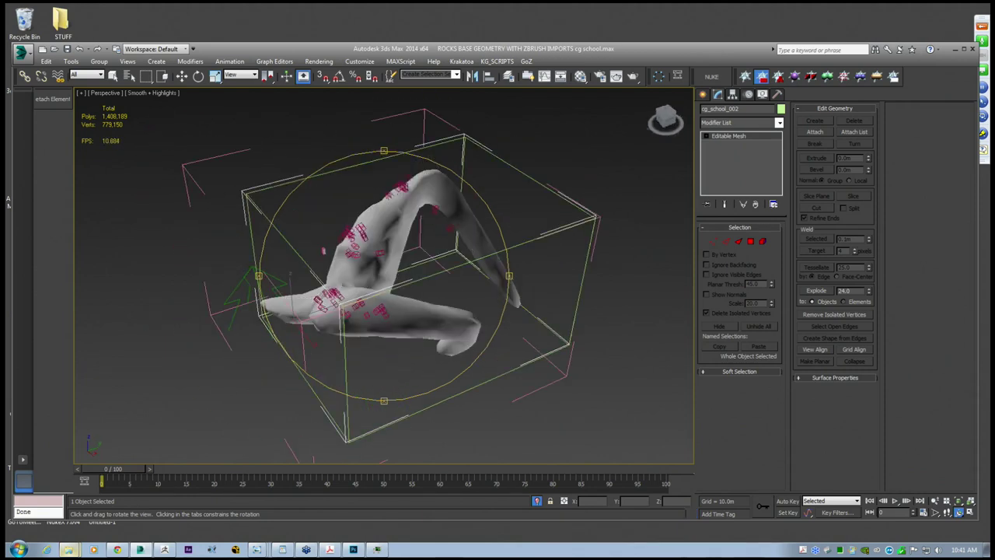
left_click(181, 76)
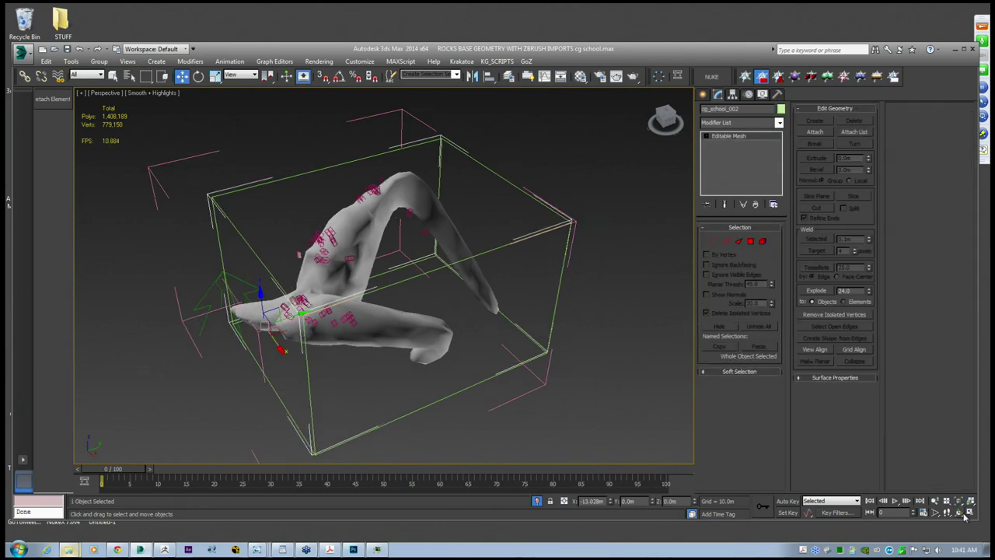
left_click(959, 503)
left_click_drag(436, 327, 537, 496)
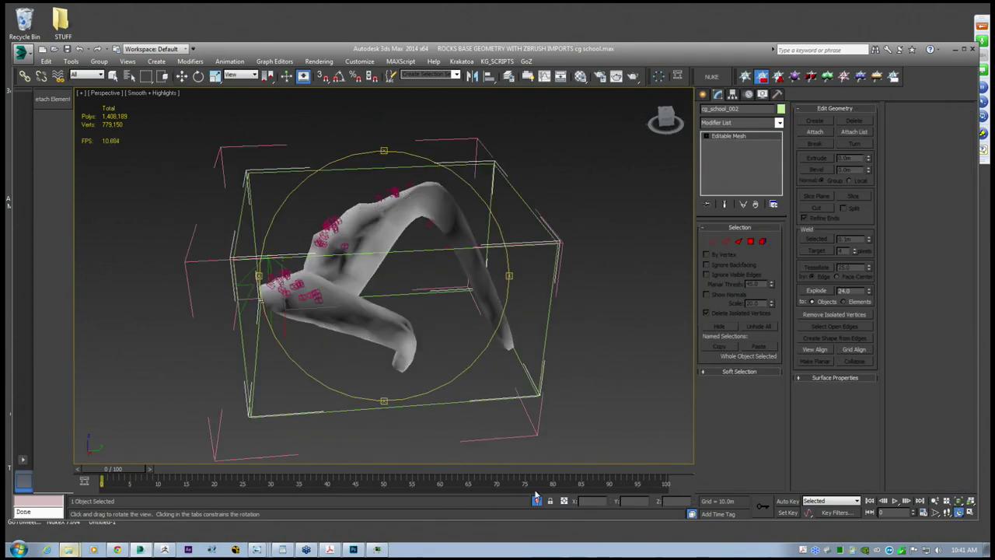
- Exit isolation to bring back the full scene and select the distant ROCKS_03 LOW RES rock
left_click(537, 502)
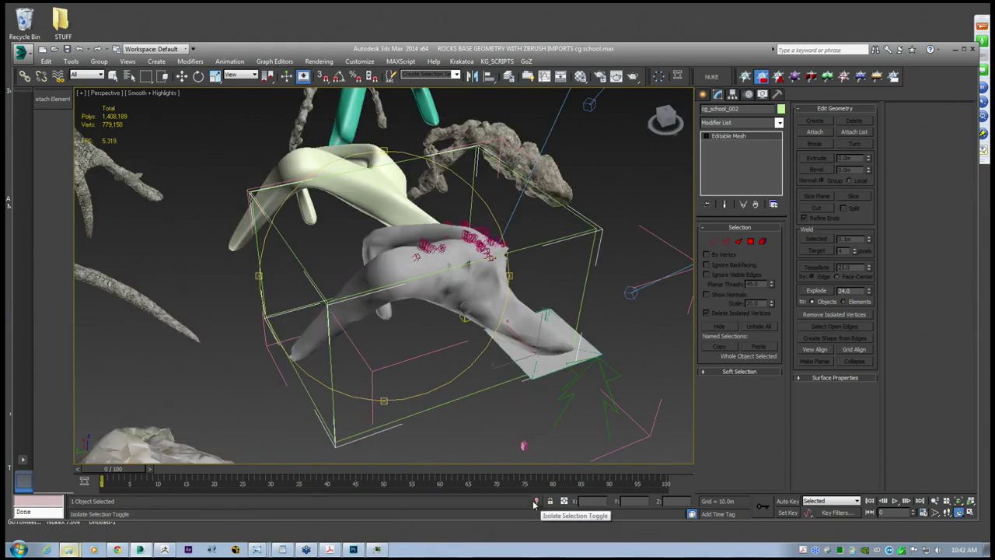
left_click_drag(428, 350, 358, 288)
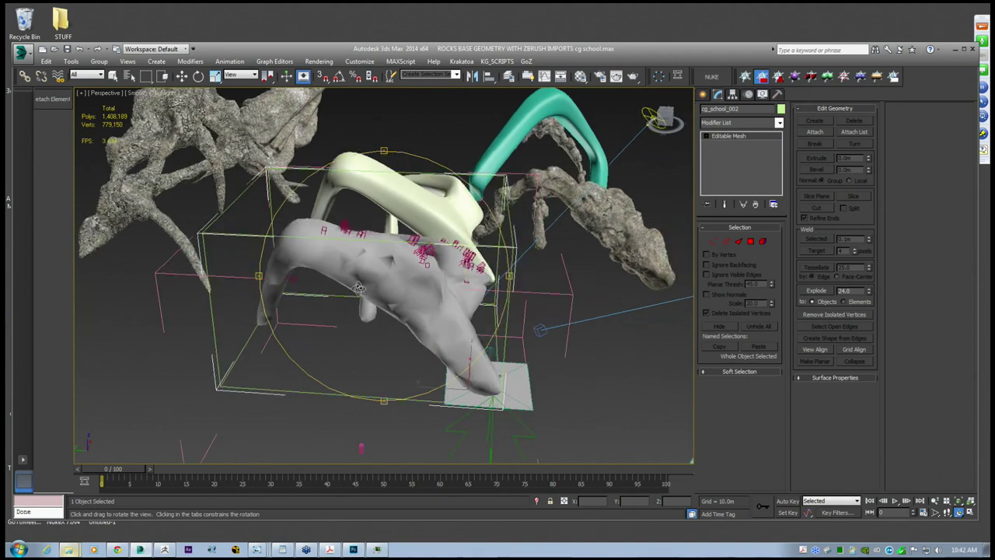
scroll(363, 292, "down", 3)
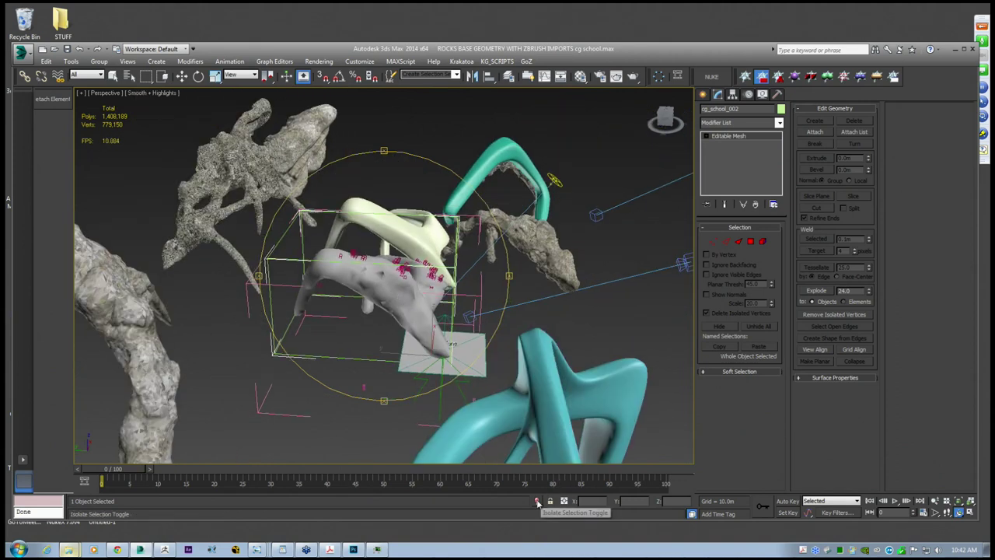
left_click_drag(407, 287, 330, 247)
middle_click_drag(356, 259, 551, 378)
scroll(385, 288, "up", 3)
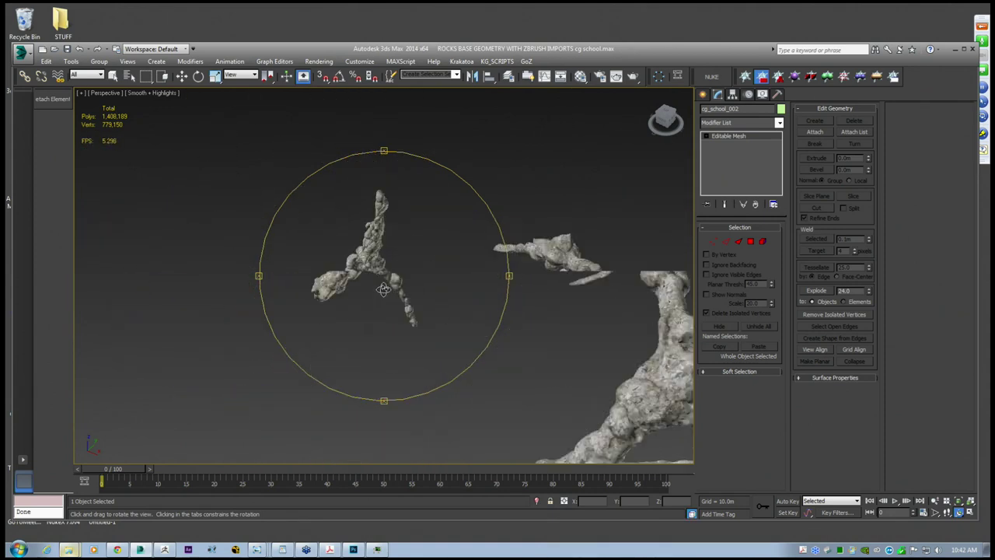
left_click(182, 76)
left_click(375, 231)
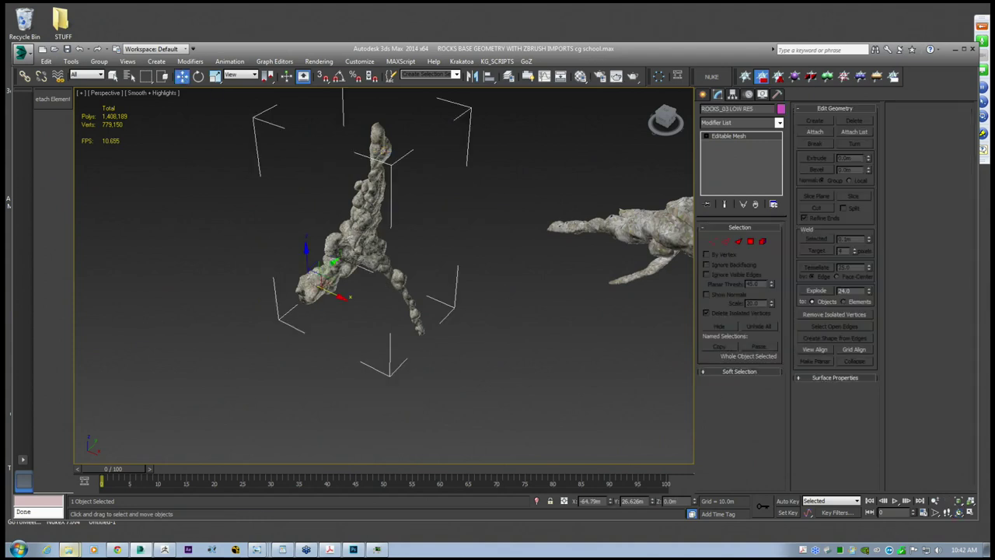
- Isolate the selected ROCKS_03 LOW RES rock from the rest of the scene
left_click(958, 501)
left_click(959, 512)
left_click_drag(447, 318, 505, 476)
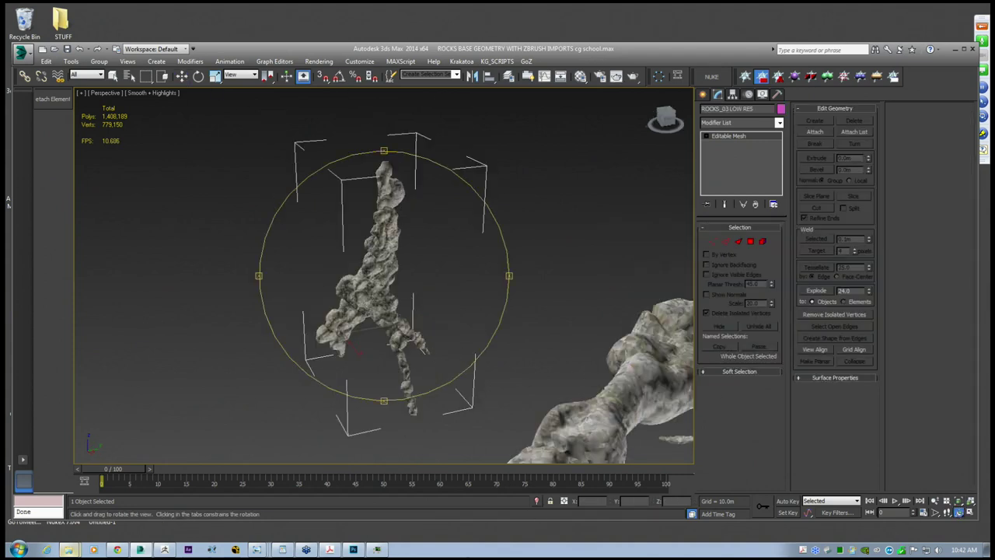
key("alt+q")
- Examine the textured surface and silhouette of the isolated low-res rock up close and from all around
left_click_drag(444, 311, 295, 237)
scroll(371, 307, "up", 5)
scroll(371, 307, "down", 2)
scroll(350, 303, "down", 5)
scroll(382, 304, "up", 6)
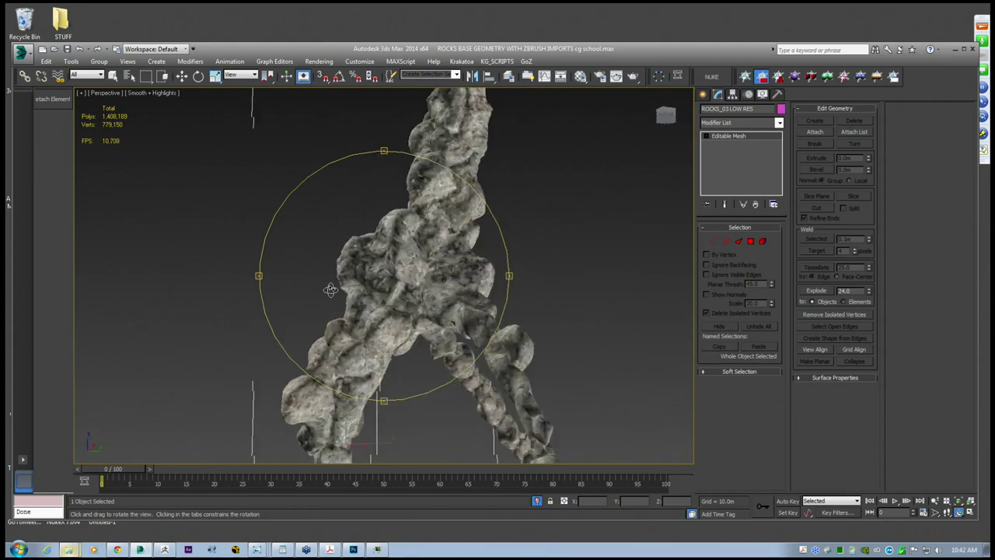
left_click_drag(331, 289, 383, 292)
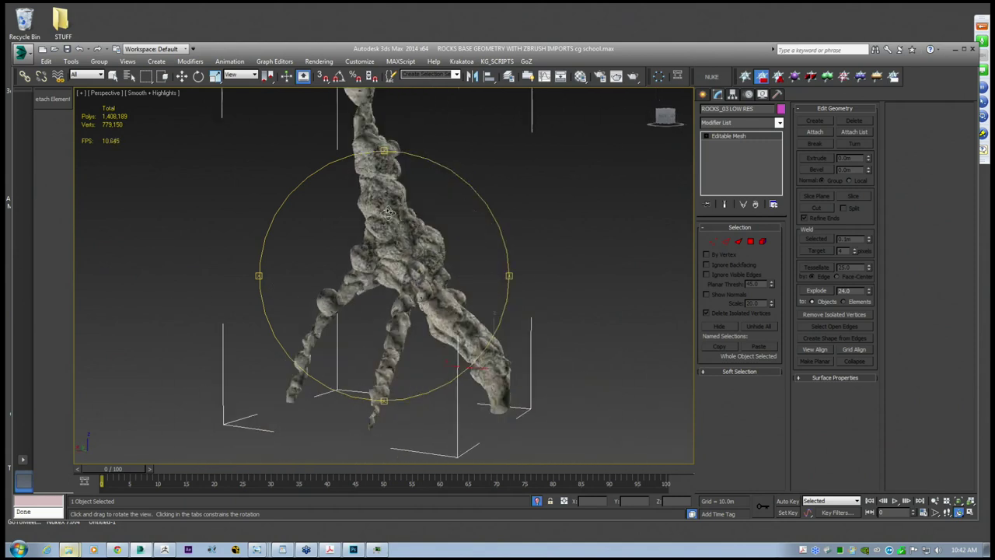
left_click_drag(387, 211, 383, 307)
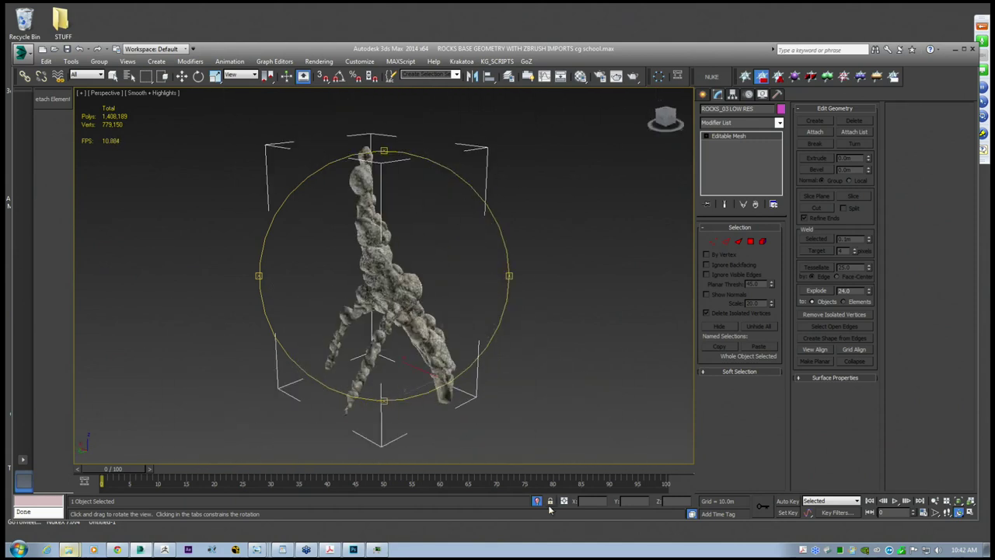
- Exit isolation to bring back the full scene and frame the ROCKS_05_low res001 rock as the selection
left_click_drag(505, 327, 341, 243)
left_click(182, 76)
middle_click_drag(304, 232, 411, 227)
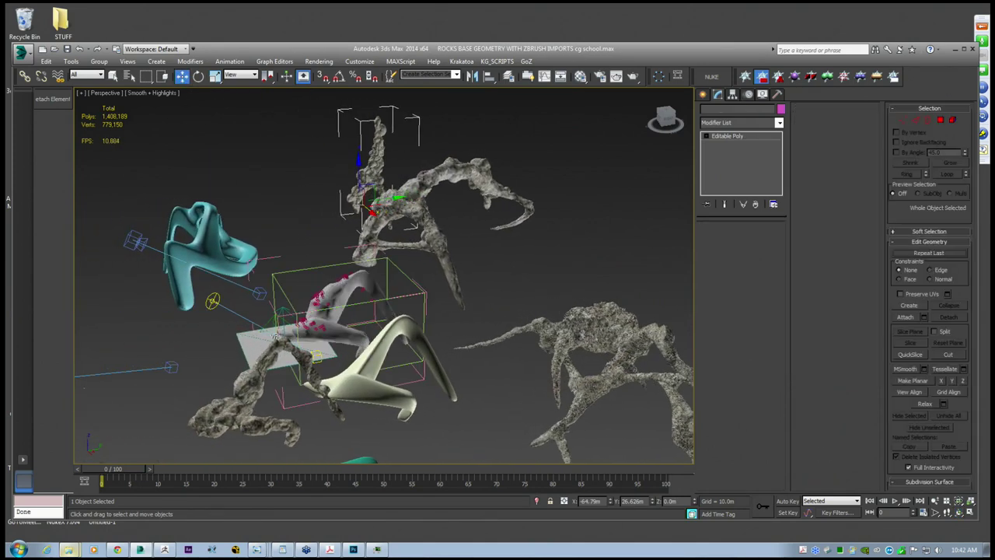
left_click(958, 501)
left_click(958, 512)
left_click_drag(387, 293, 438, 298)
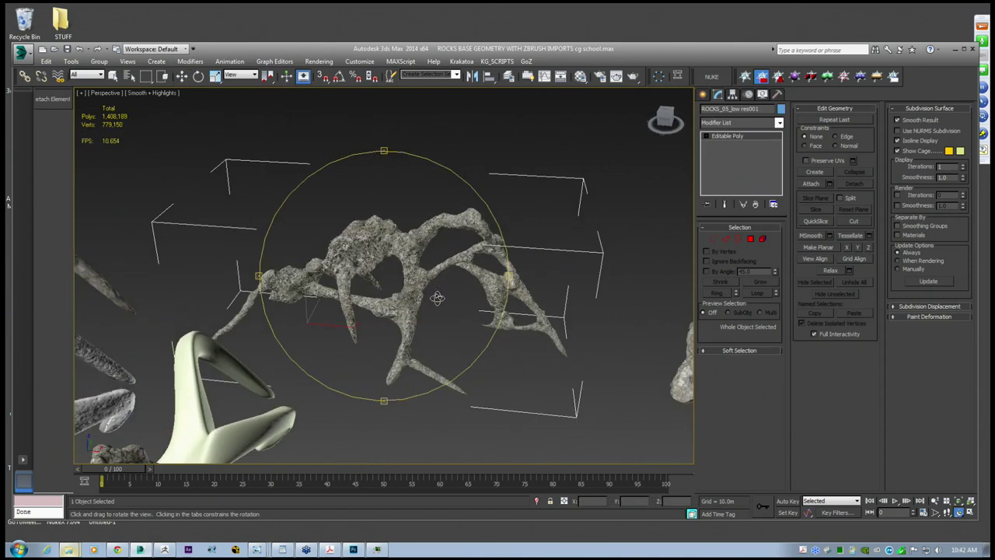
scroll(401, 292, "up", 4)
scroll(400, 291, "down", 2)
left_click_drag(312, 263, 414, 269)
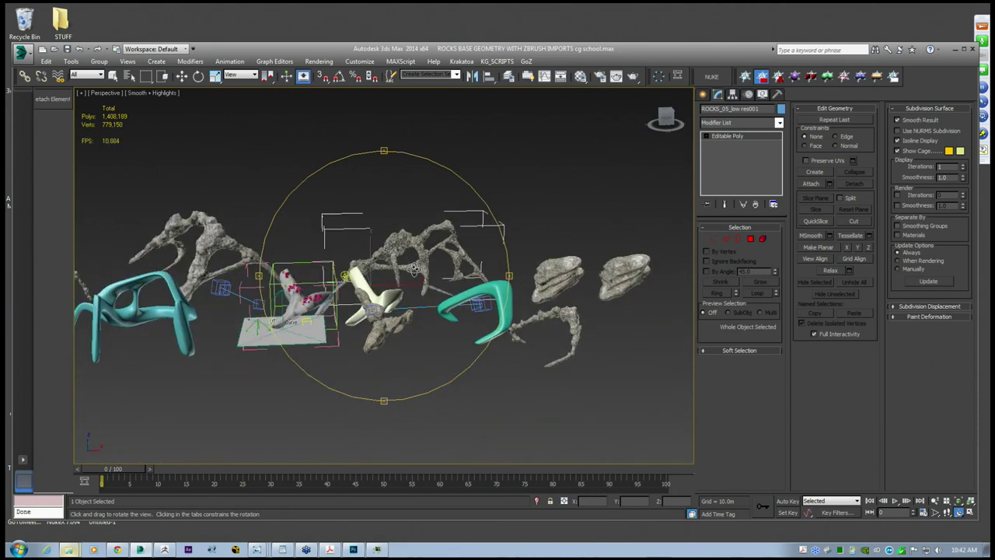
key("w")
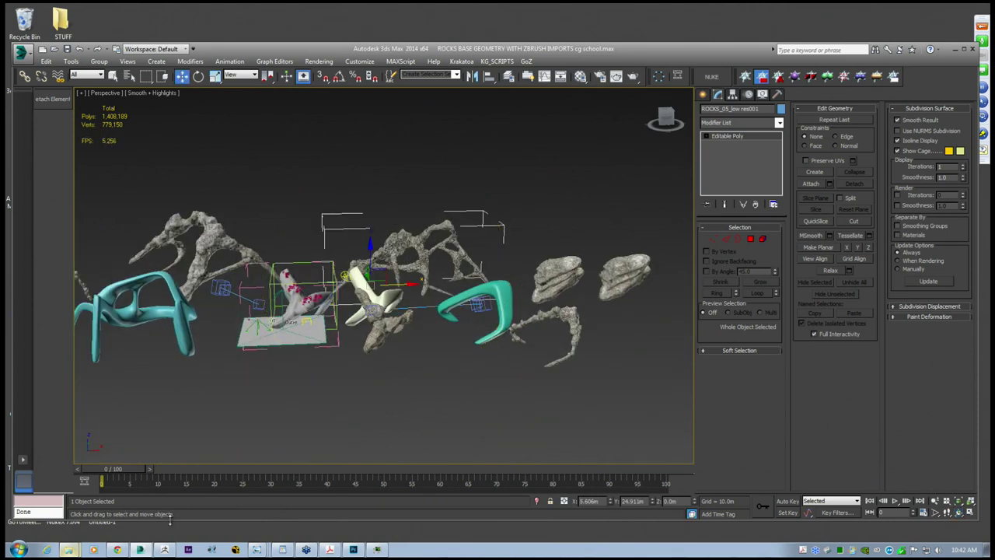
- Switch to FACTORY FIFTEEN_CG SCHOOL_final.pdf in Adobe Acrobat and look over the textured rock renders on page 49 as a whole
left_click(329, 548)
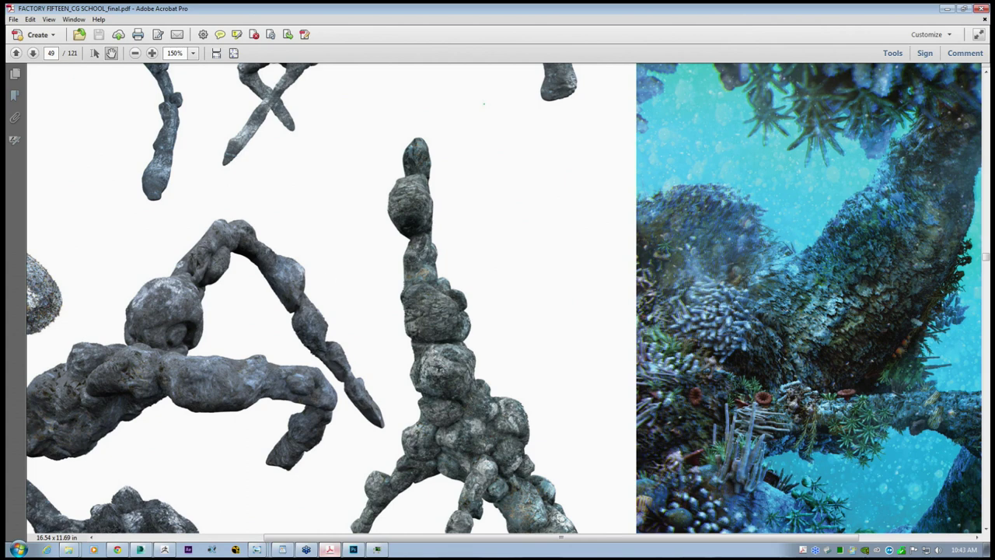
left_click_drag(542, 421, 493, 252)
left_click(134, 53)
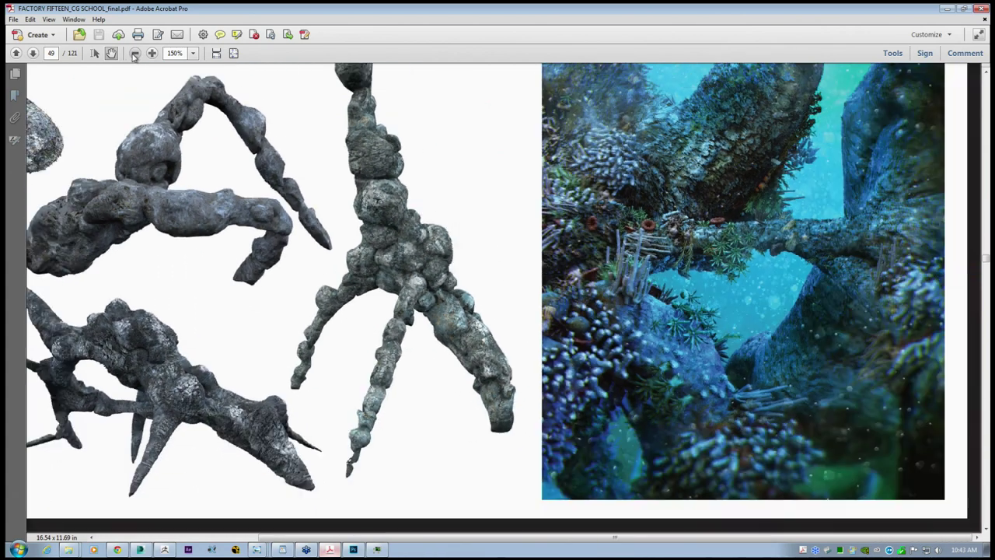
left_click(134, 53)
left_click(134, 53)
left_click(134, 53)
left_click(152, 53)
- Examine the shipwreck assets and underwater renders on pages 52 to 57 of the PDF, then minimize the document
scroll(491, 225, "down", 2)
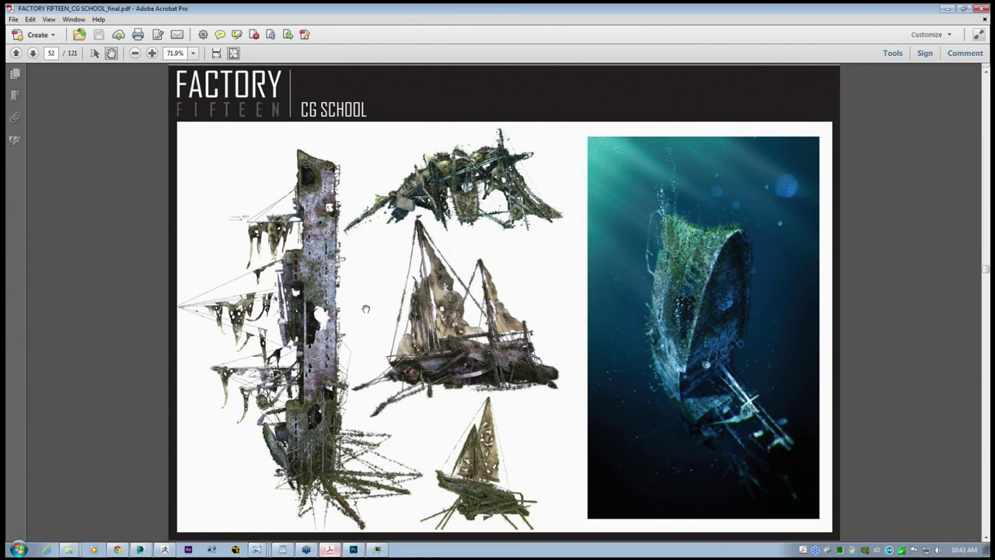
scroll(504, 301, "down", 1)
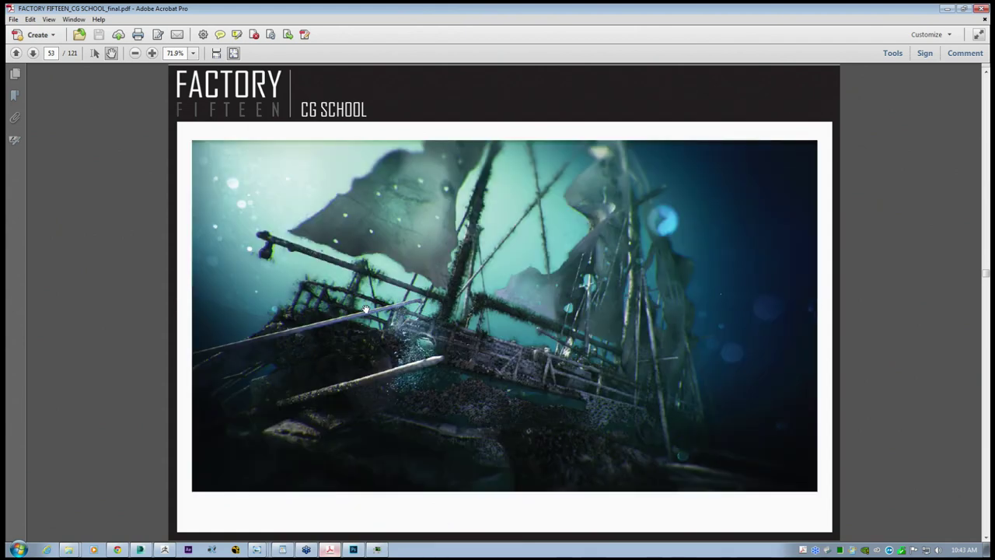
scroll(366, 308, "up", 1)
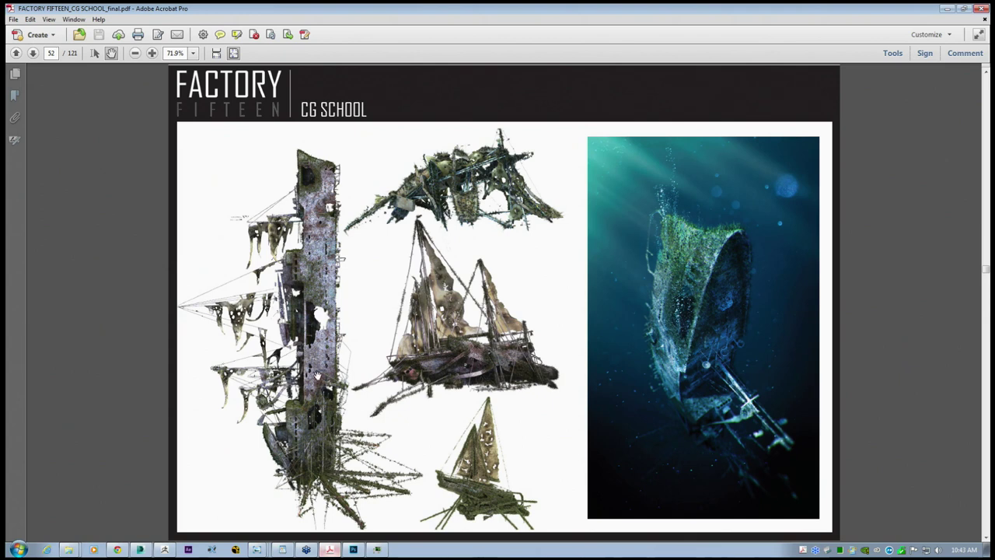
scroll(318, 380, "down", 1)
scroll(319, 379, "down", 1)
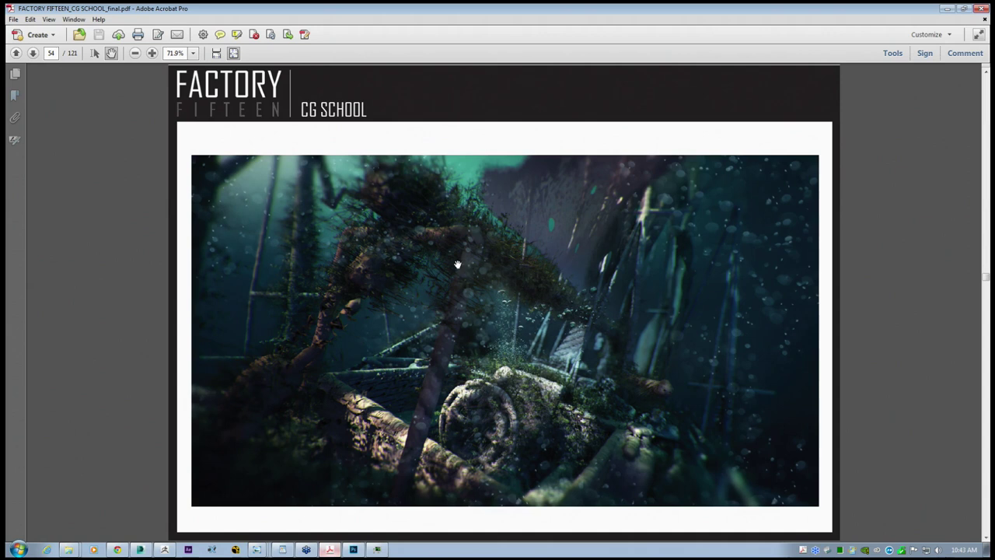
scroll(458, 264, "down", 1)
scroll(457, 265, "down", 1)
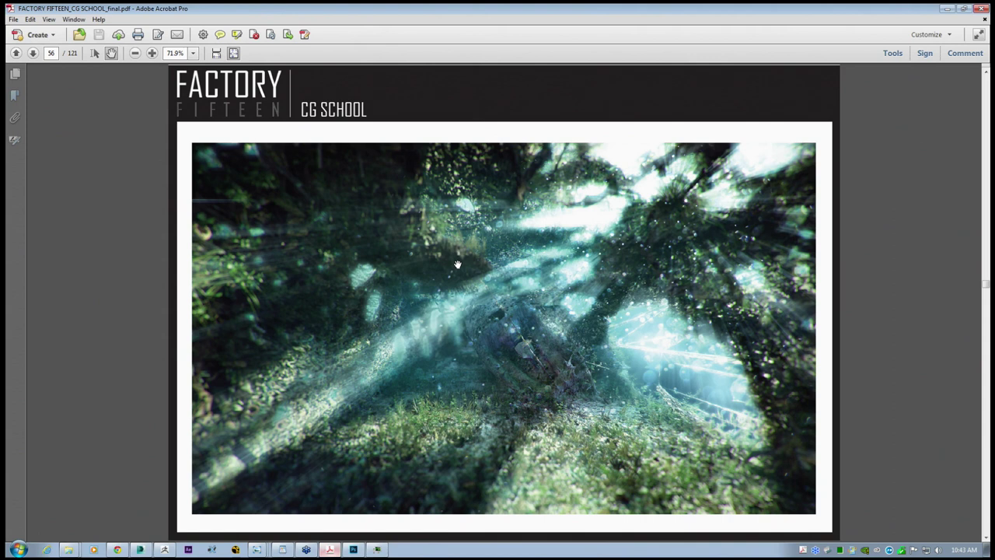
scroll(466, 280, "down", 1)
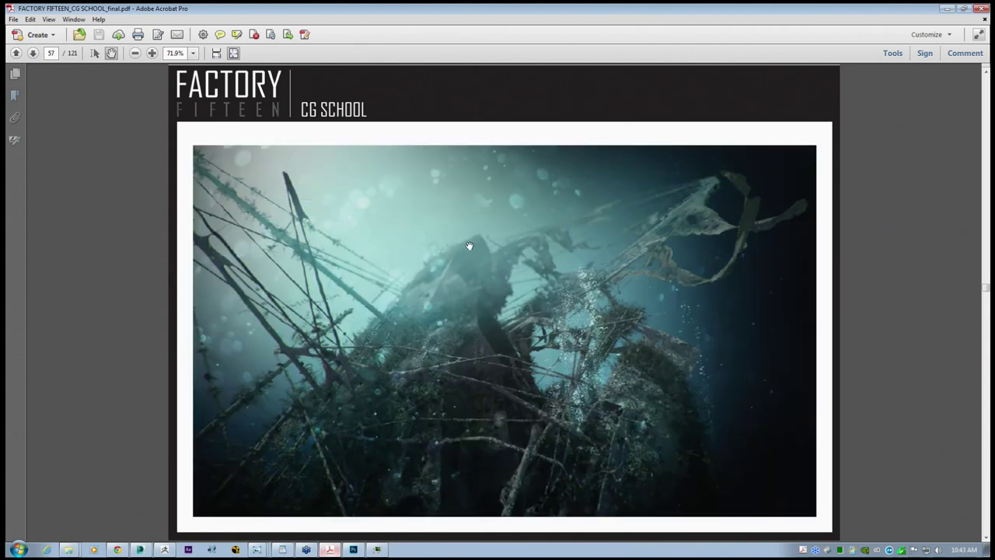
left_click(947, 9)
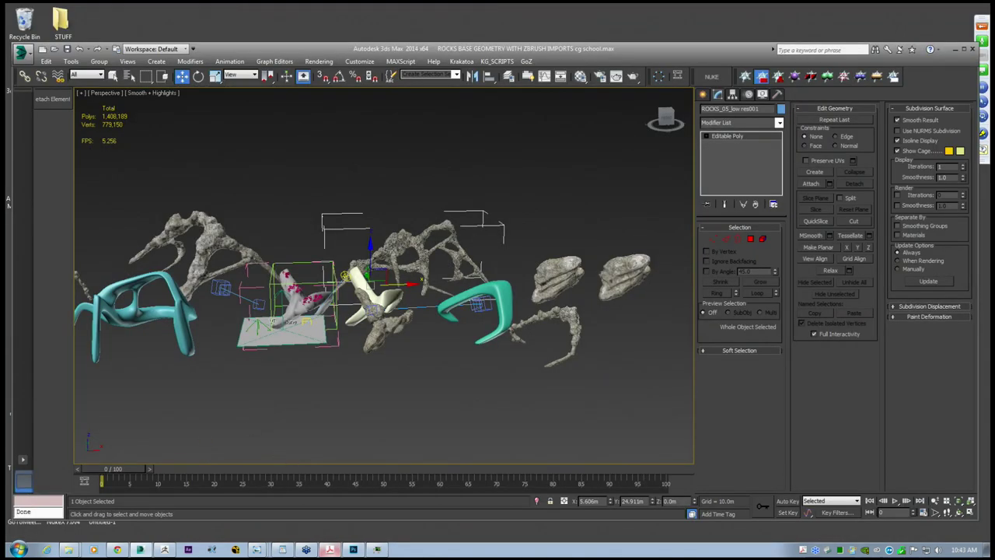
- Launch a second 3ds Max 2014 session and restore its window down over the rocks scene
left_click(141, 549)
left_click(143, 549)
right_click(146, 551)
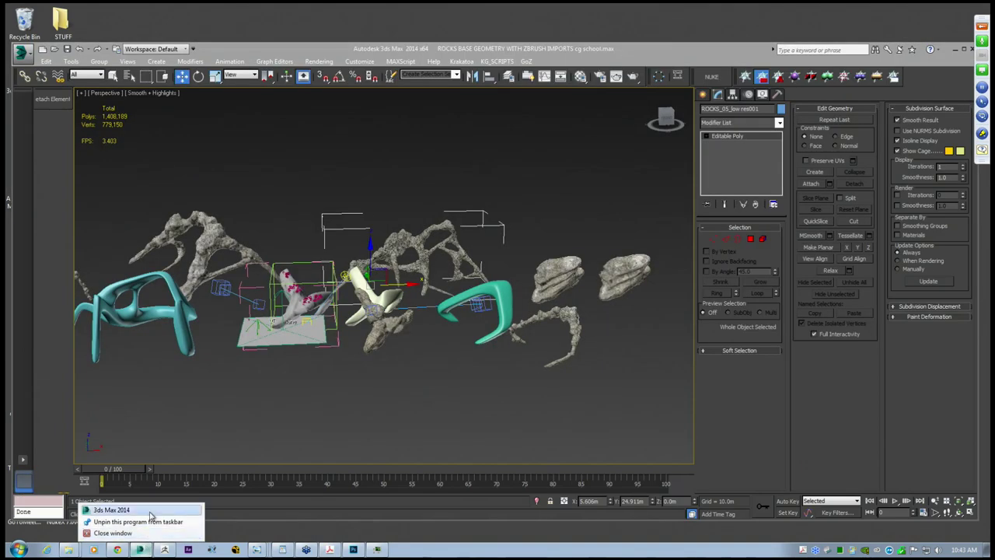
left_click(112, 510)
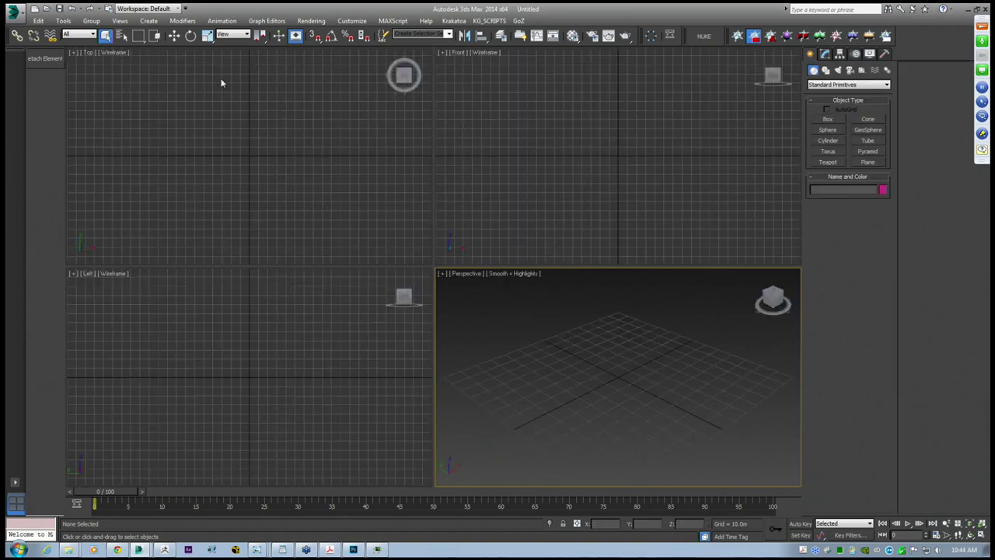
left_click(976, 9)
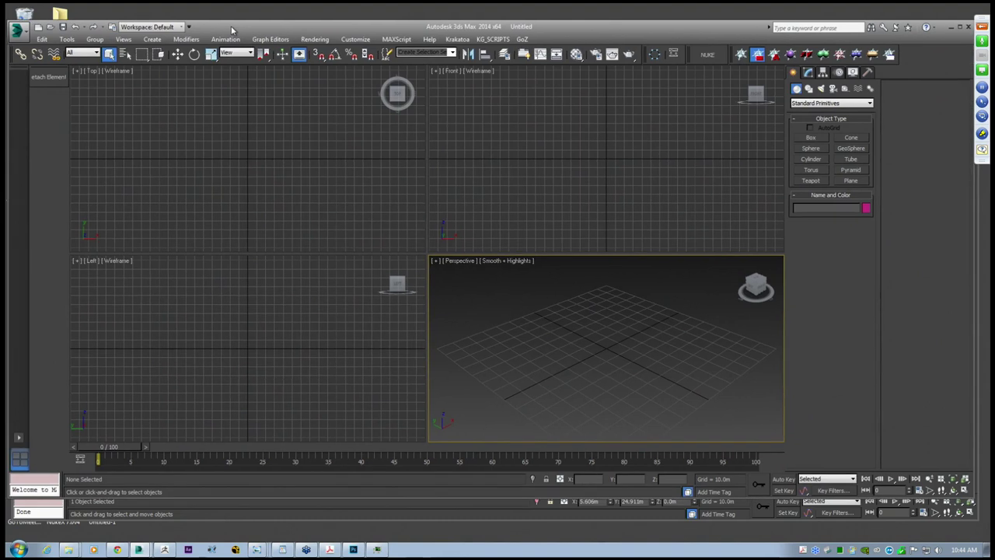
left_click_drag(232, 29, 242, 43)
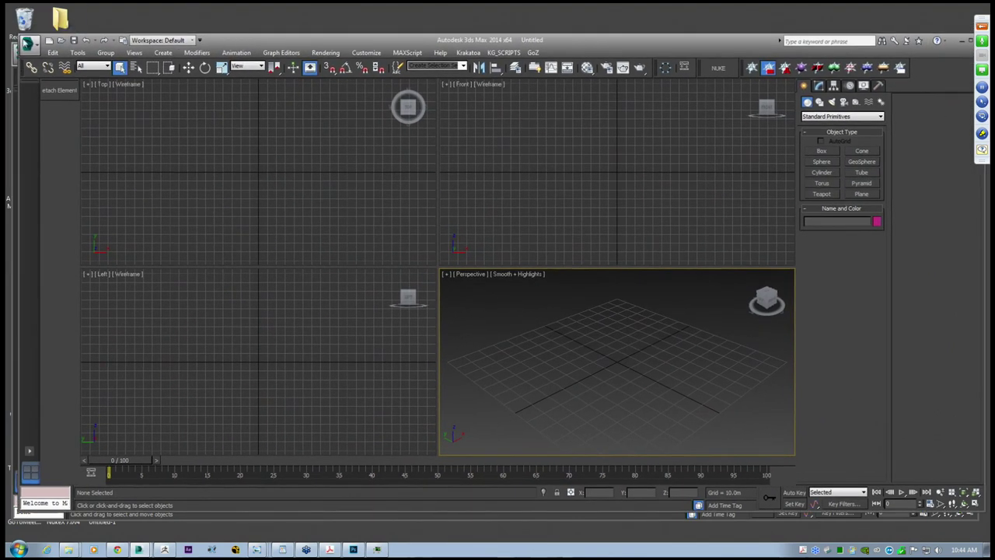
left_click(28, 44)
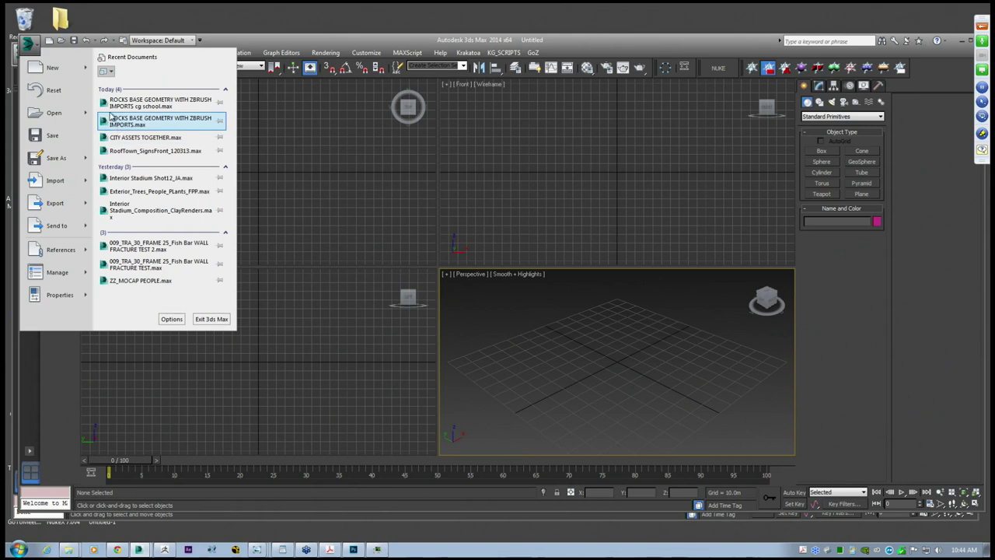
left_click(55, 90)
left_click(514, 288)
- Begin opening a scene file and browse up from the recently used cg school folder to DAY 01_ARTWORK
left_click(28, 43)
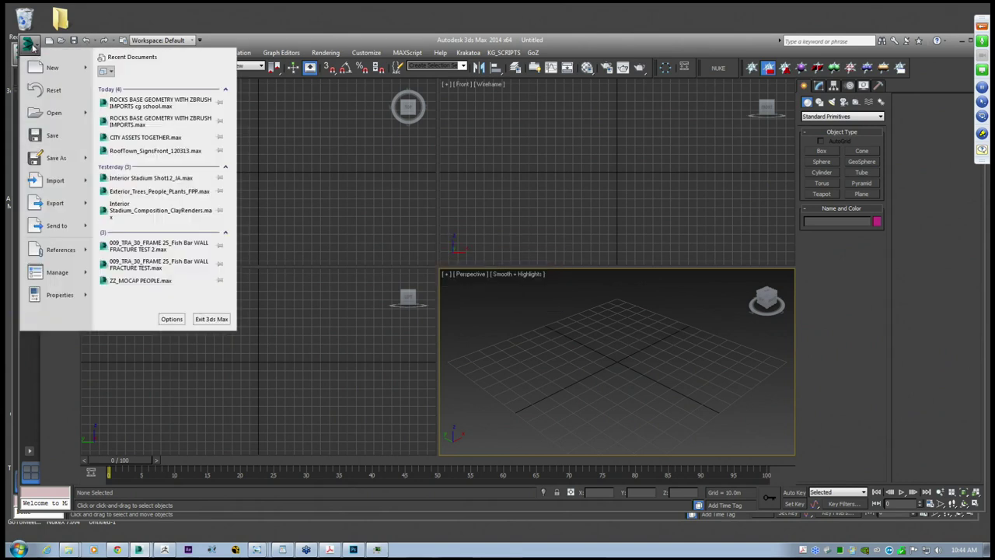
left_click(64, 118)
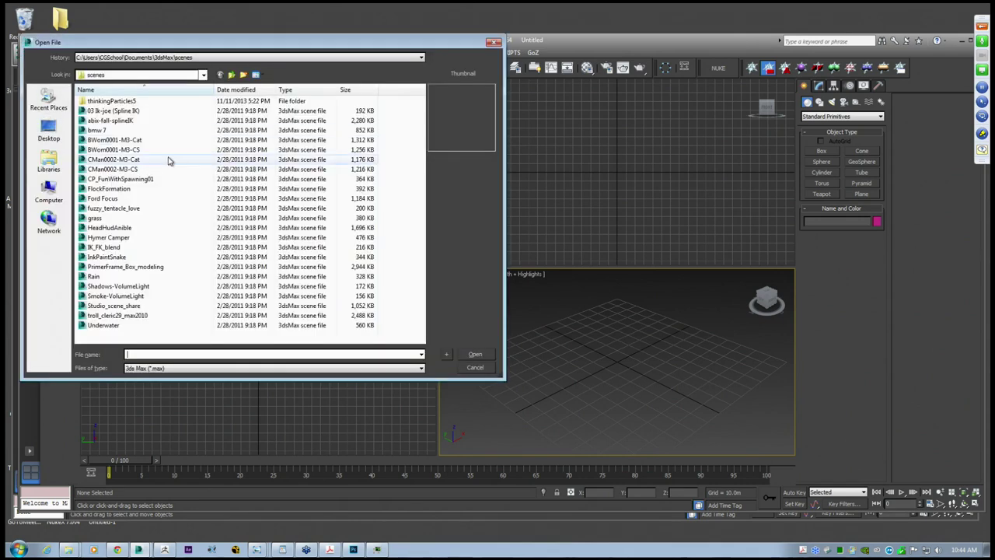
left_click(146, 57)
left_click(144, 73)
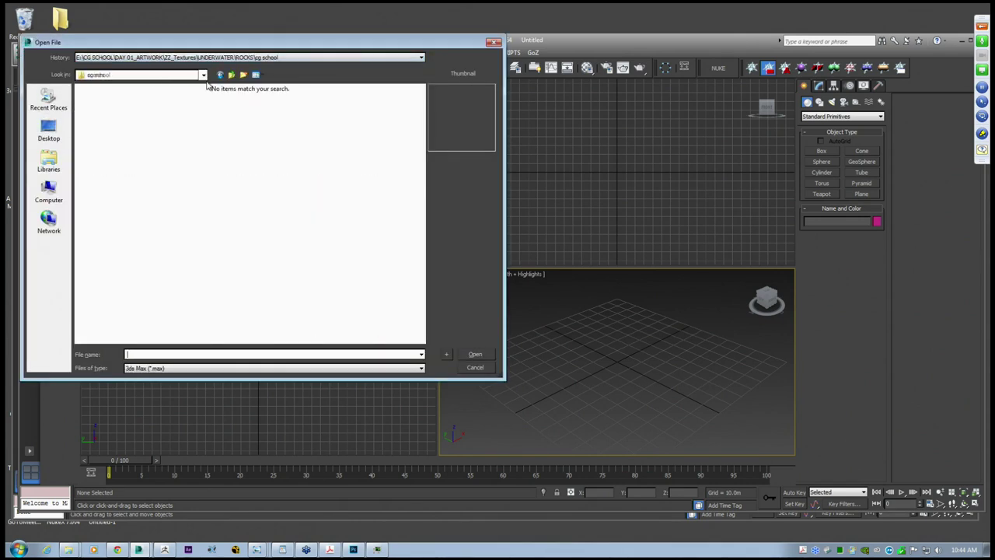
left_click(231, 75)
left_click(231, 74)
left_click(231, 75)
left_click(231, 75)
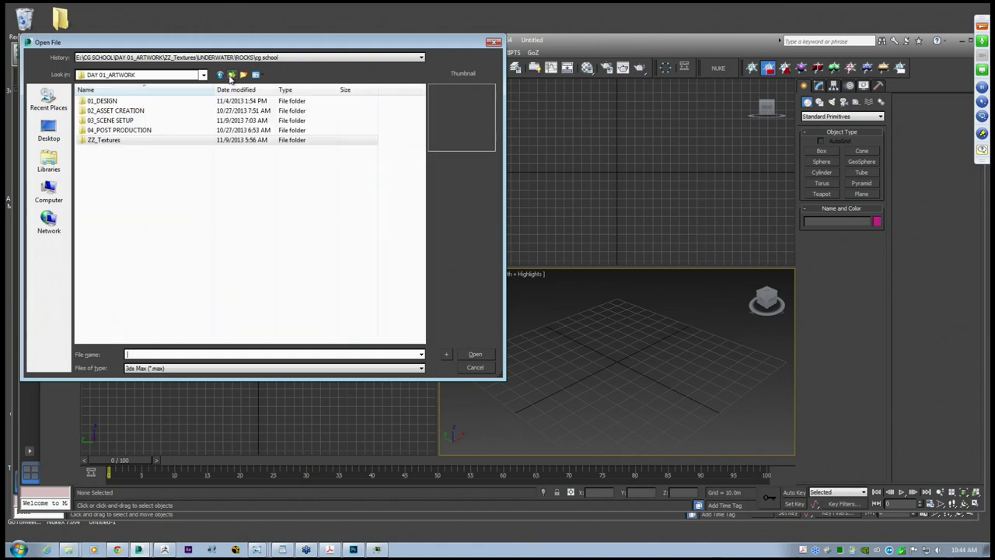
- Browse through 02_ASSET CREATION to the BOAT STRUCTURE 03 folder and choose BOAT STRUCTURE 03 ZBRUSH 2 ZBRUSH EXPORT
left_click(231, 74)
double_click(123, 102)
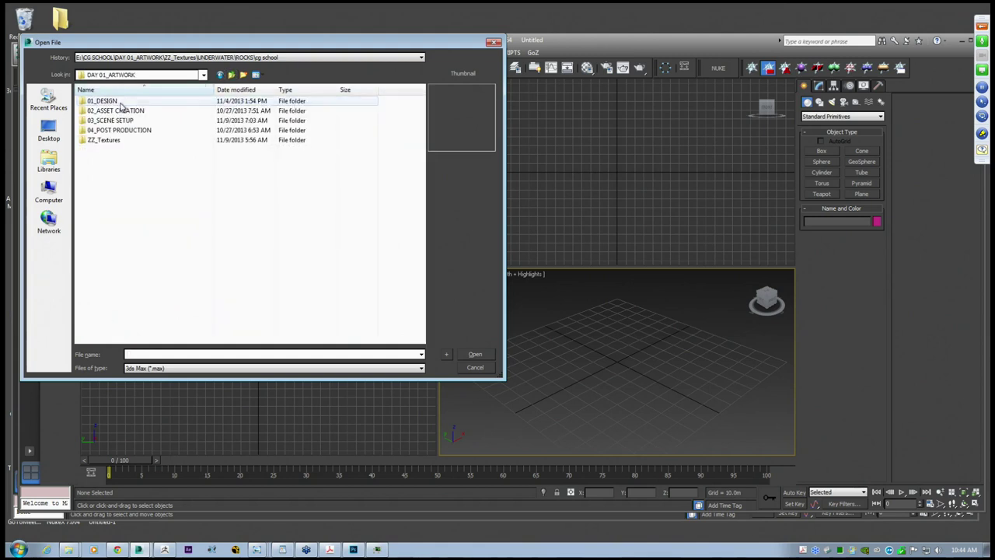
left_click(124, 111)
double_click(116, 111)
double_click(115, 111)
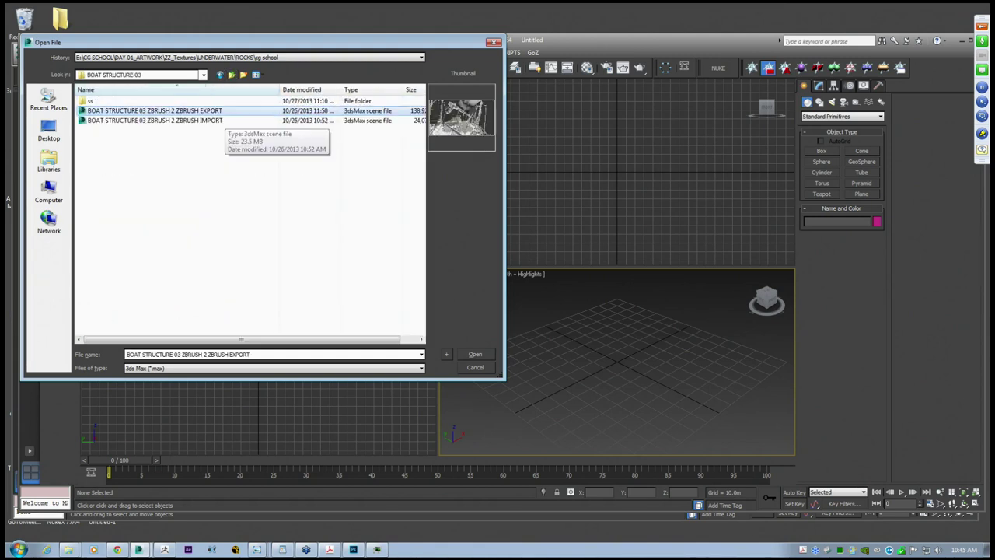
- Open the chosen boat scene, adopting the file's gamma and LUT settings and accepting the student version notice
left_click(474, 354)
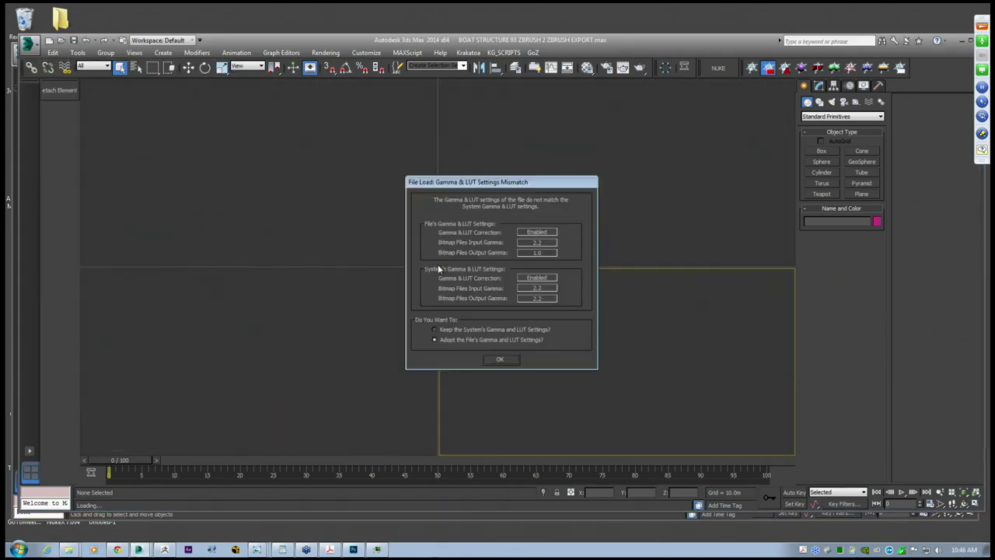
left_click(500, 360)
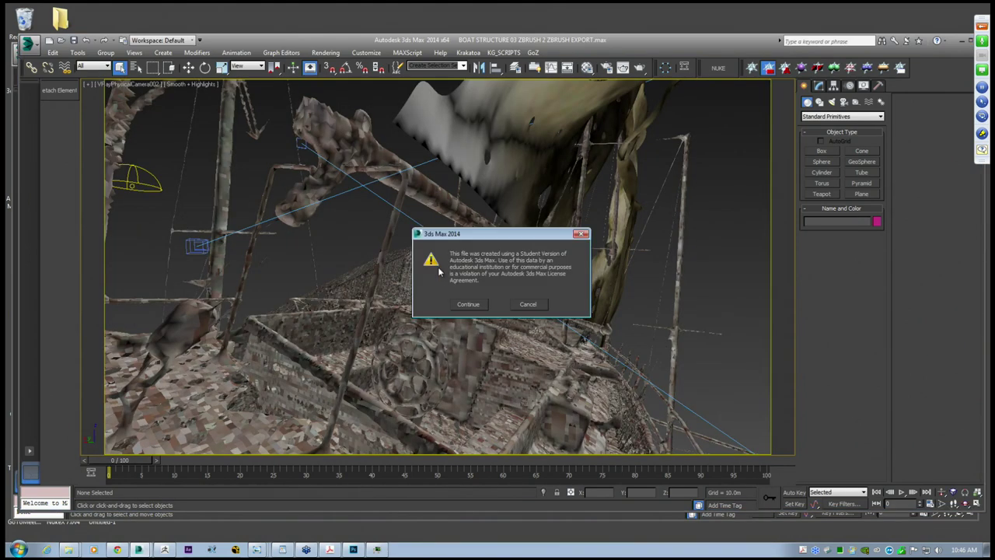
left_click(466, 304)
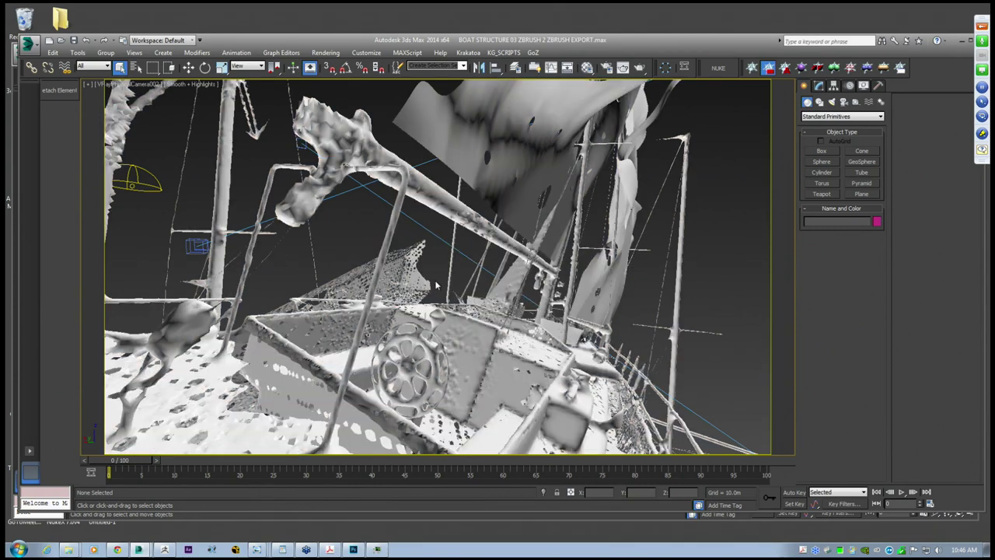
- Walk through the boat model in perspective to examine the ship's wheel and deck up close and the overall hull
key("Up")
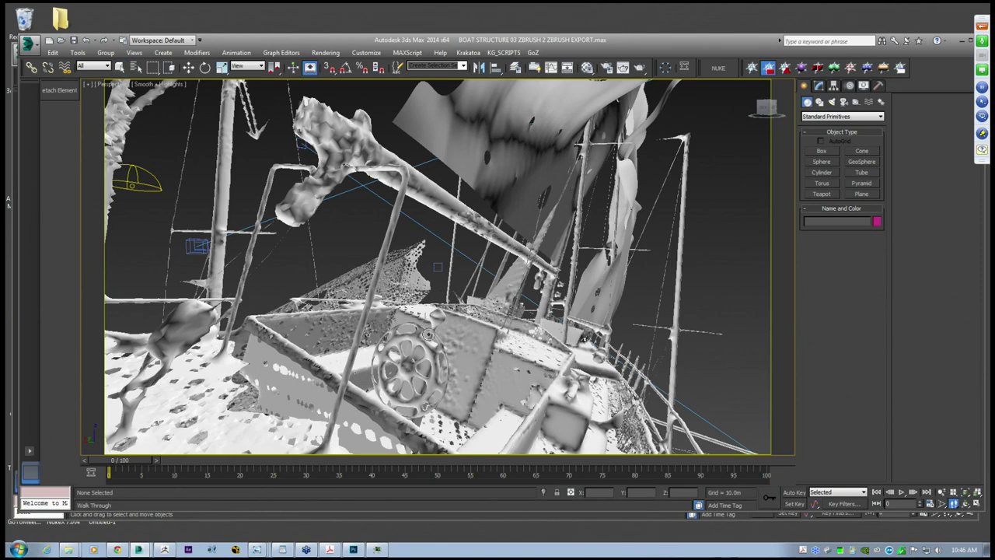
left_click_drag(437, 335, 419, 401)
key("Up")
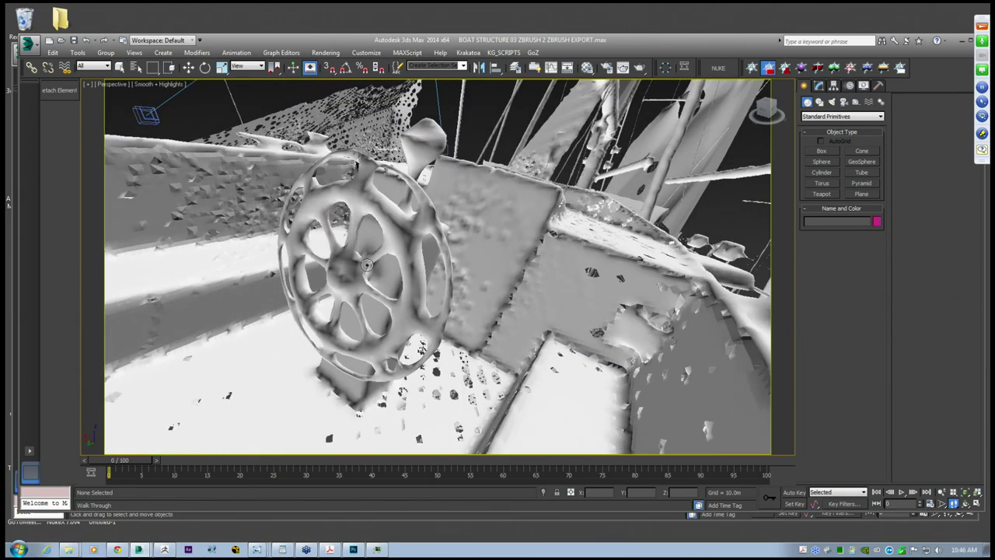
key("Down")
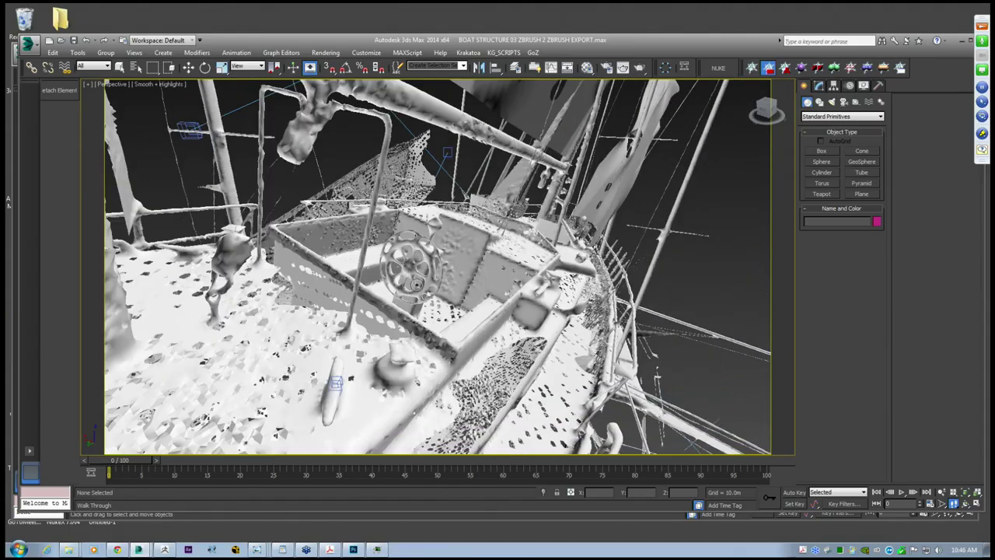
key("Down")
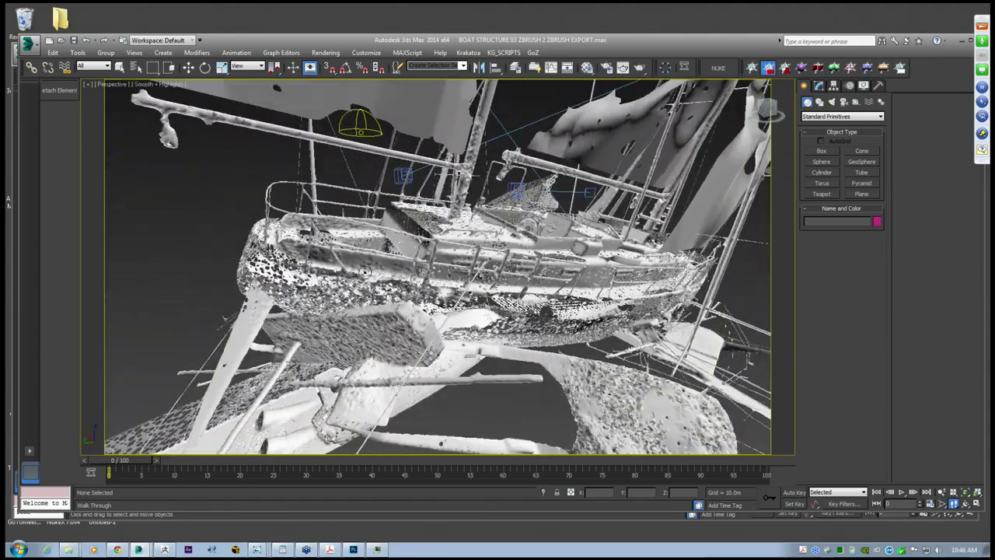
- Walk around the outside of the boat to examine the perforated hull, the supporting cables and the truck beneath it
key("shift+Down")
key("Up")
left_click_drag(393, 277, 529, 350)
key("Up")
left_click_drag(420, 247, 339, 234)
key("Down")
key("Up")
left_click_drag(300, 201, 192, 310)
key("Right")
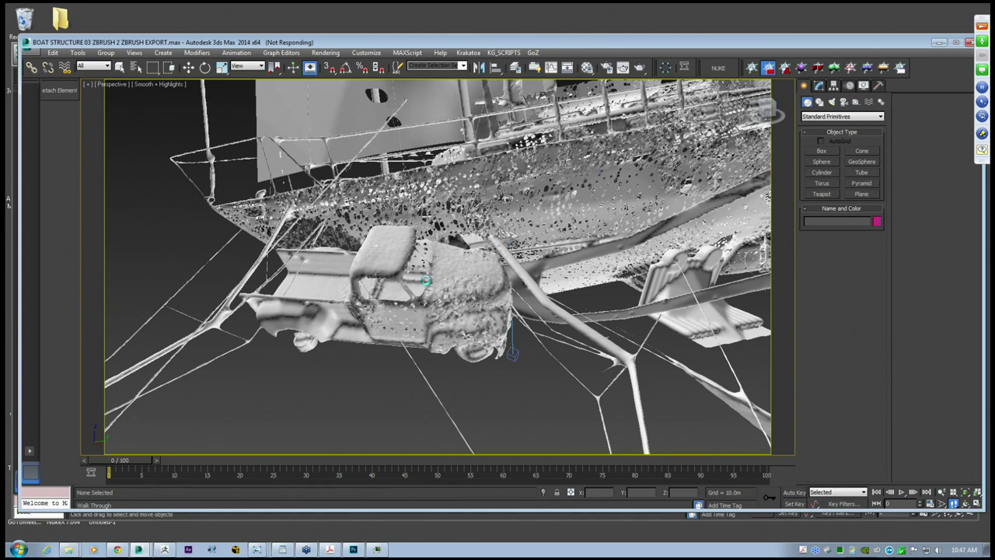
- Close the ROCKS BASE GEOMETRY WITH ZBRUSH IMPORTS scene, saving its changes, and return to the boat structure scene
mouse_move(148, 541)
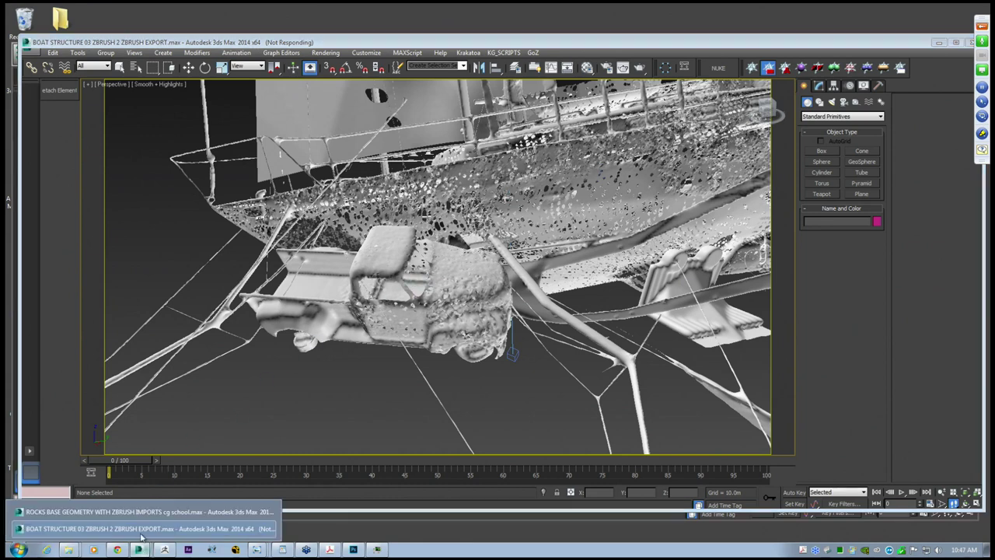
left_click(144, 511)
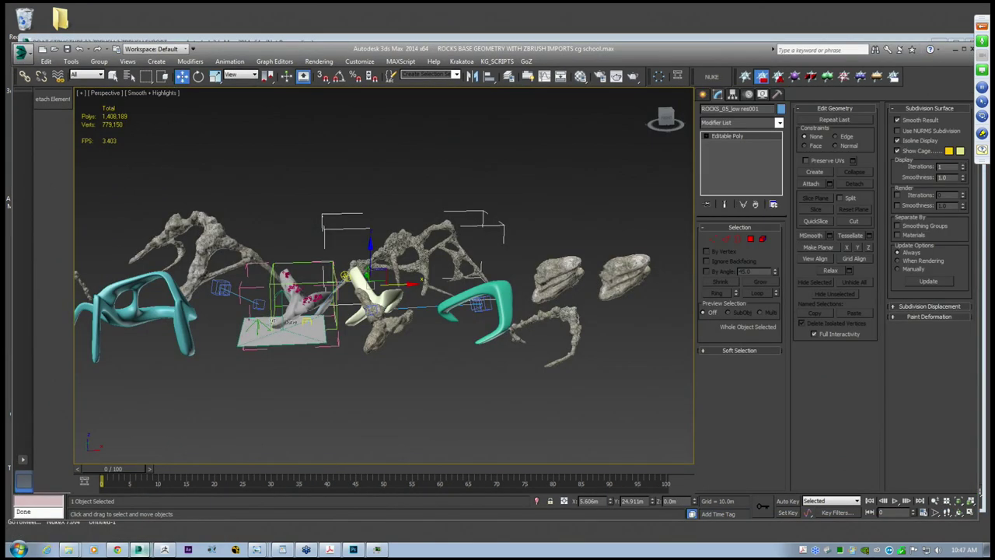
left_click(965, 49)
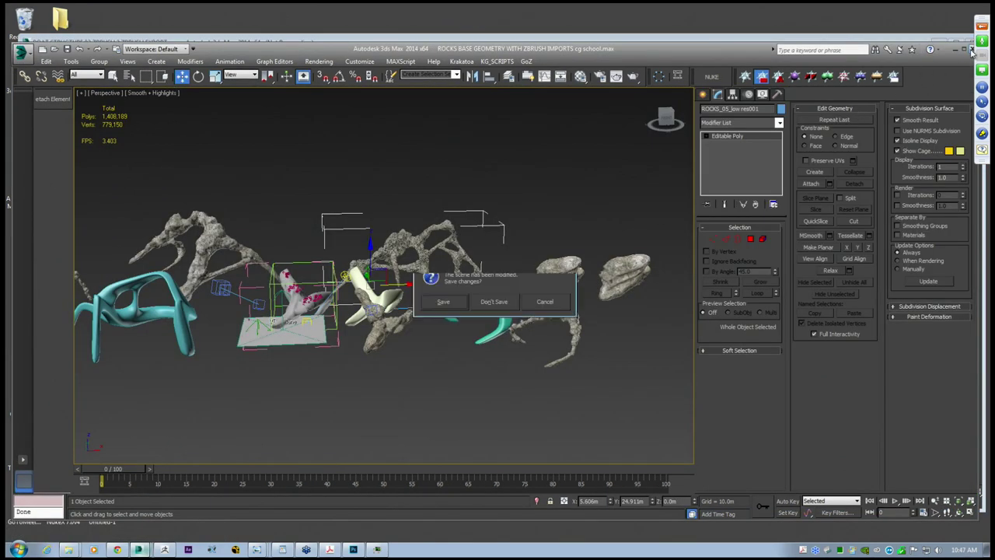
left_click(443, 302)
mouse_move(133, 549)
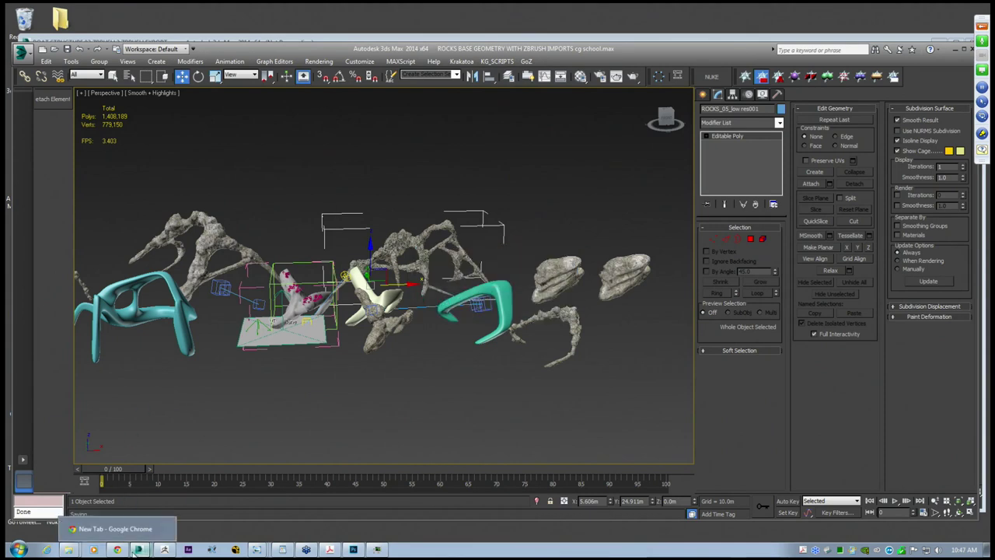
left_click(144, 530)
- Walk in close around the truck beneath the boat to examine its eroded body, the support struts and the perforated hull
left_click_drag(466, 311, 391, 284)
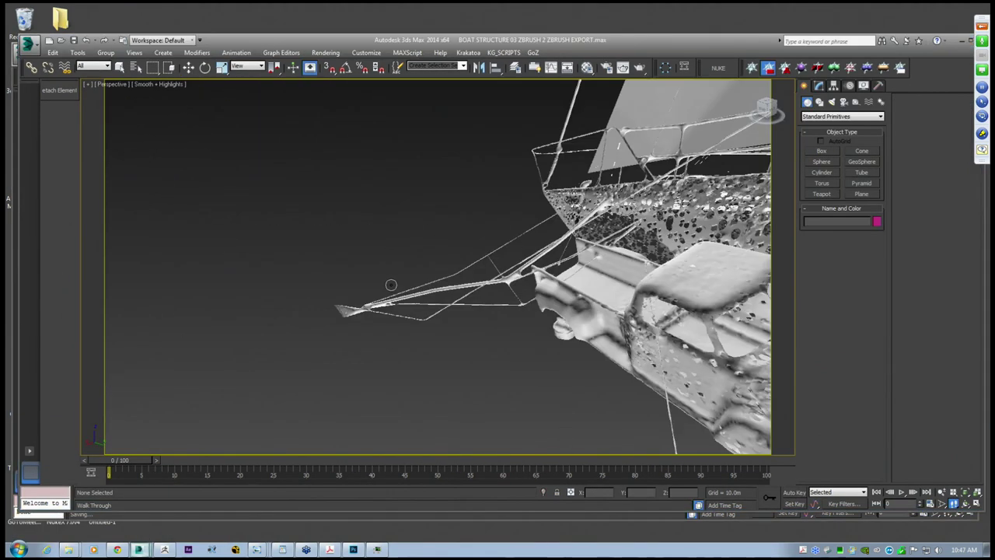
middle_click_drag(391, 284, 440, 406, "alt")
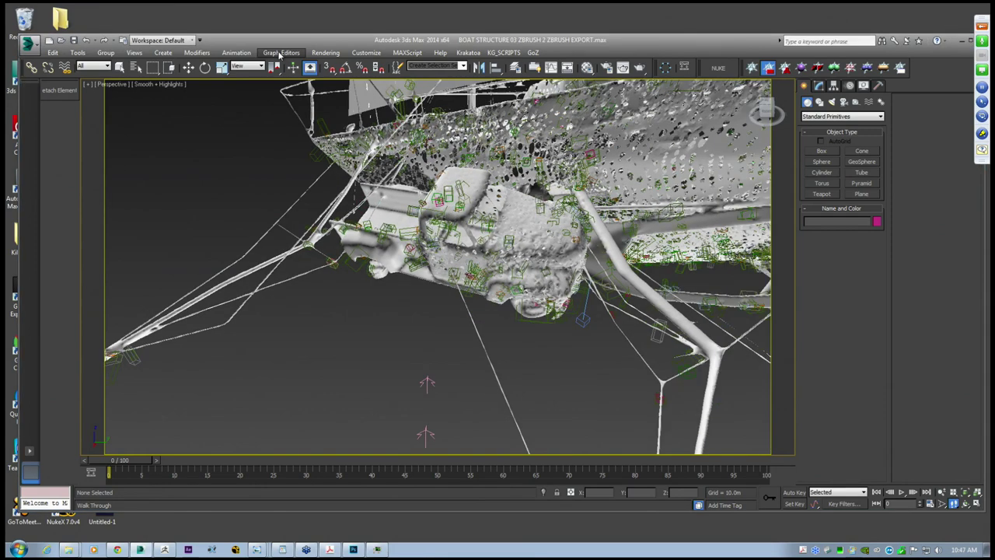
key("Right")
key("Up")
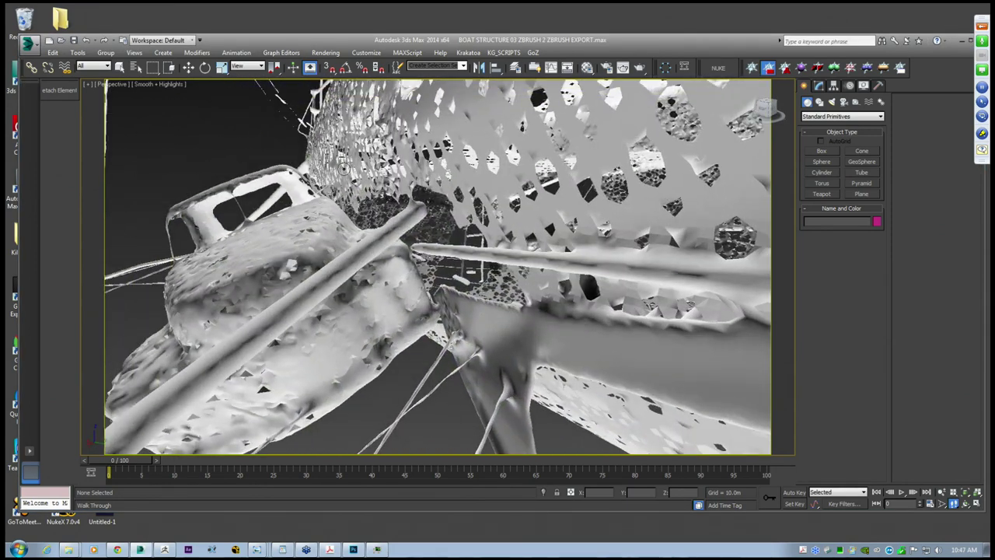
left_click_drag(344, 169, 469, 262)
key("Up")
key("Down")
key("Up")
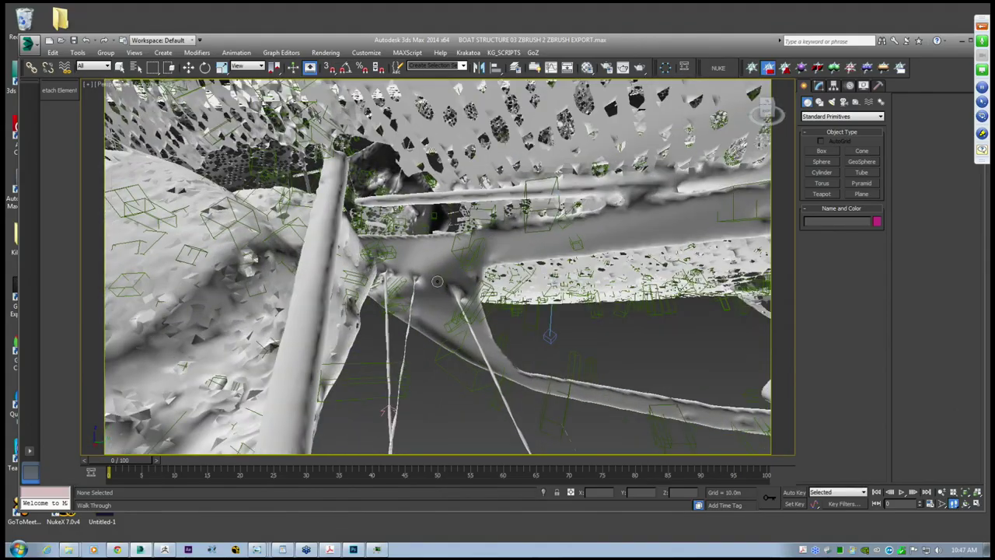
key("Down")
key("Down")
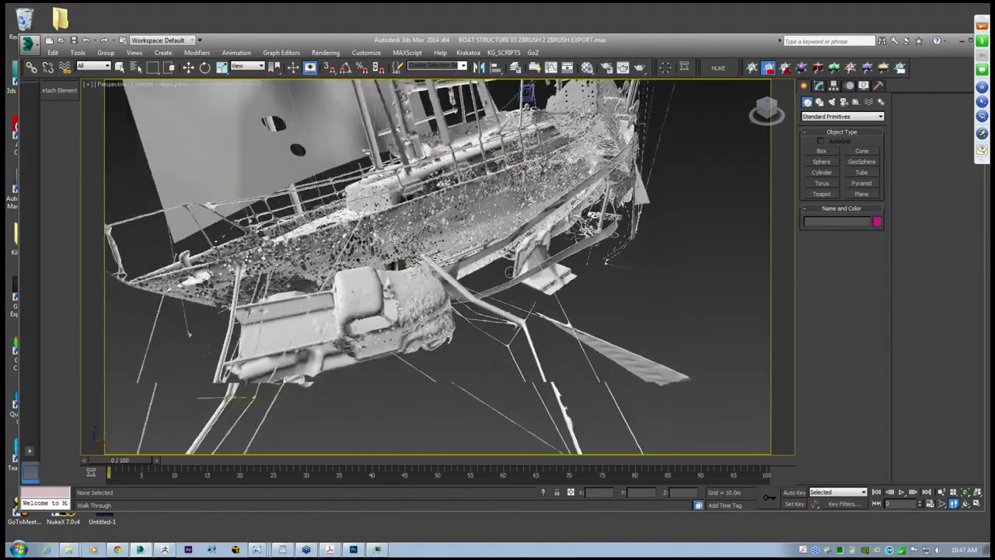
- Walk along the hull to examine the sails, the wheel-shaped rings beneath the boat and its far end
key("Down")
key("Up")
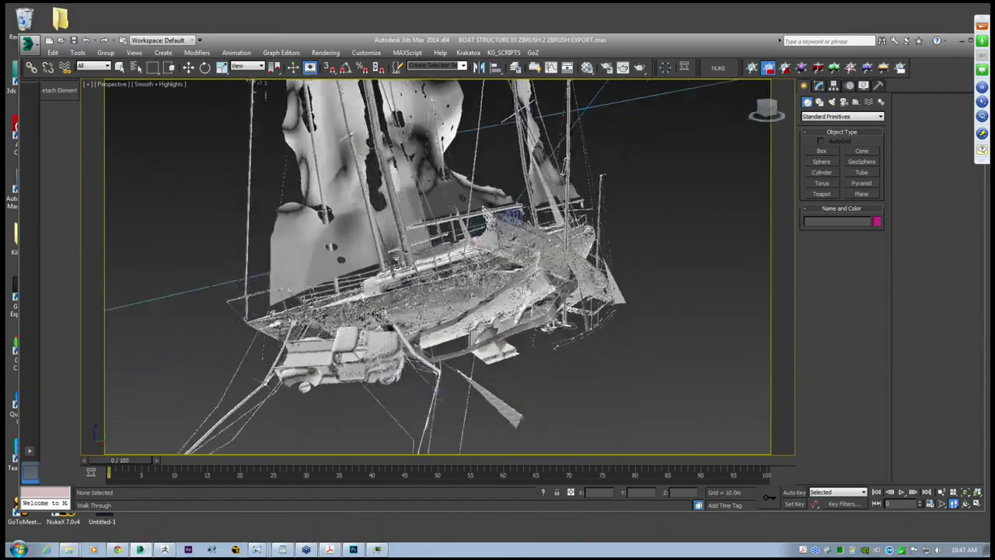
key("Up")
key("Right")
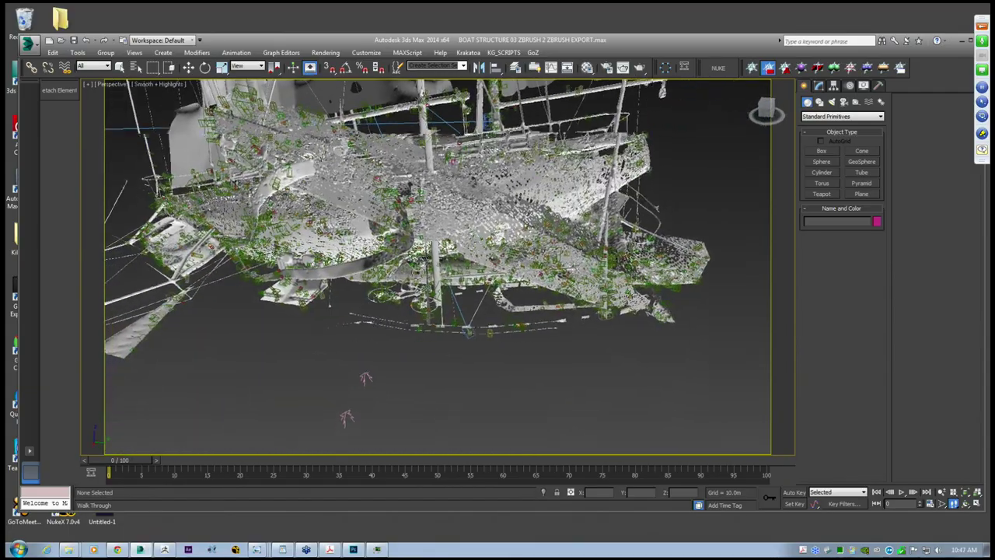
key("Up")
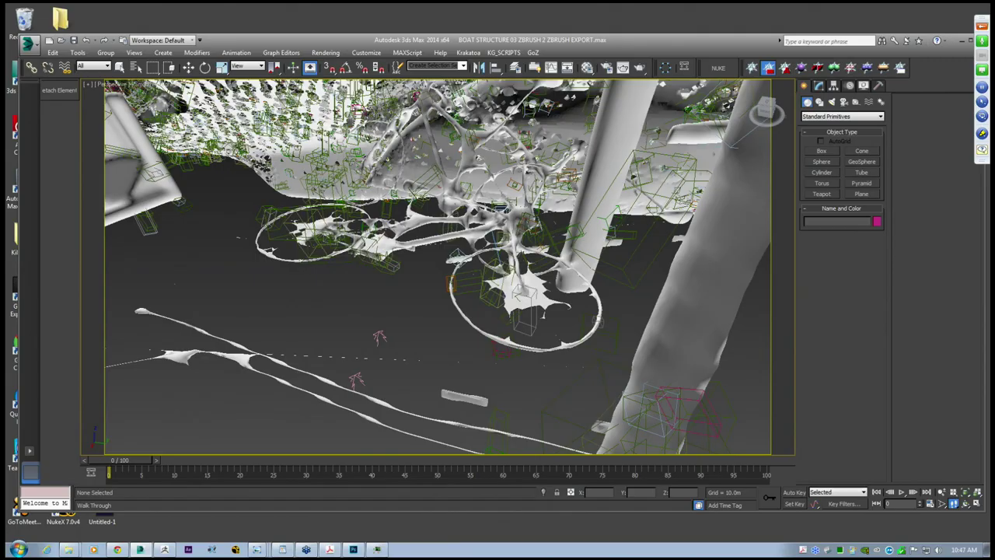
key("Down")
left_click_drag(597, 319, 254, 127)
key("s")
key("Up")
key("Down")
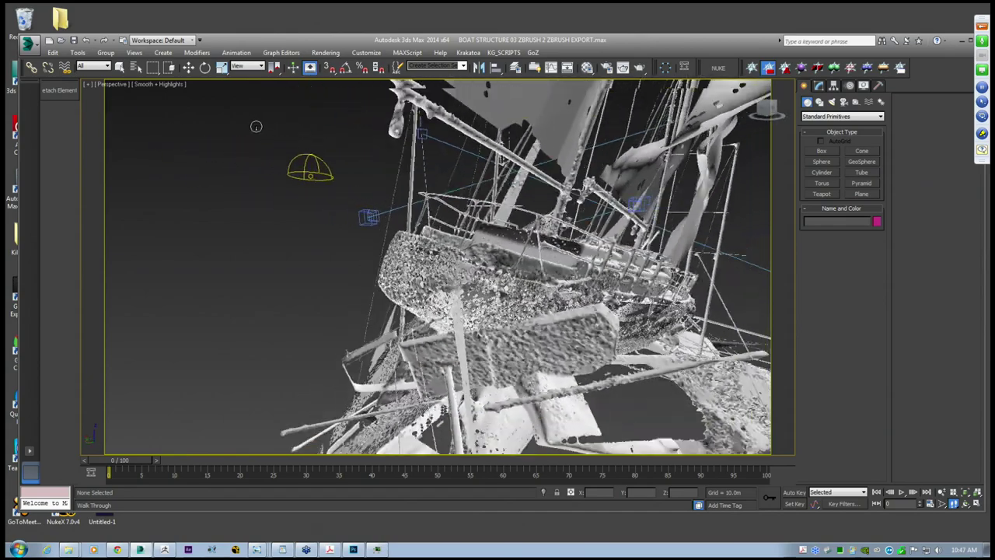
- Leave the walk-through and pull back to examine the whole boat with its surrounding cameras and lights, leaving nothing selected
key("Up")
left_click_drag(432, 352, 417, 233)
key("Up")
key("Down")
right_click(286, 135)
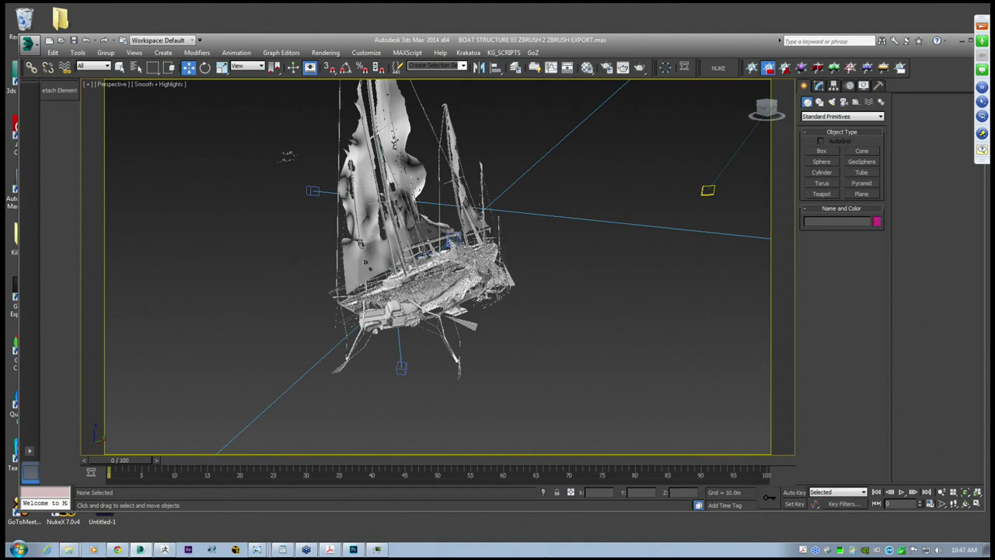
scroll(459, 280, "down", 3)
scroll(356, 223, "down", 3)
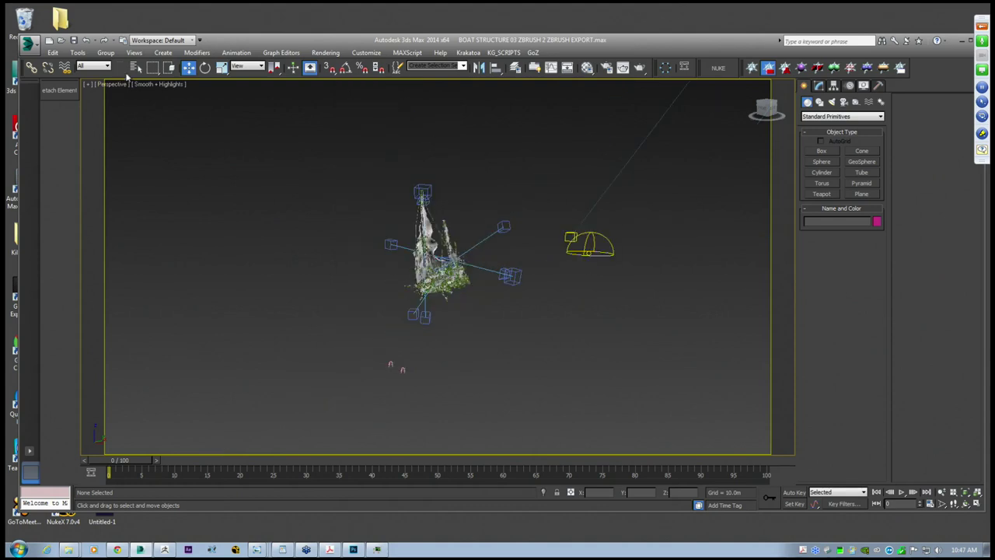
scroll(455, 222, "up", 3)
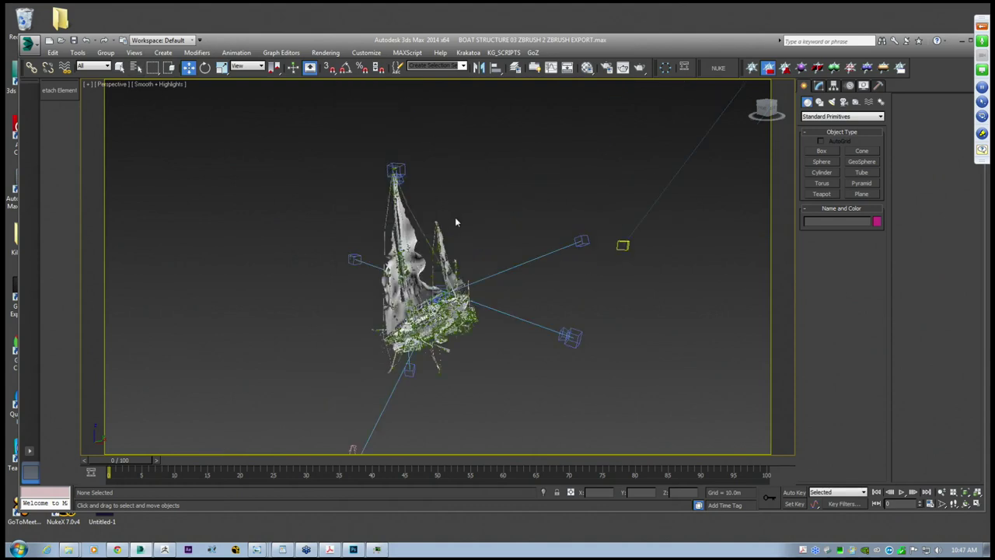
left_click(446, 340)
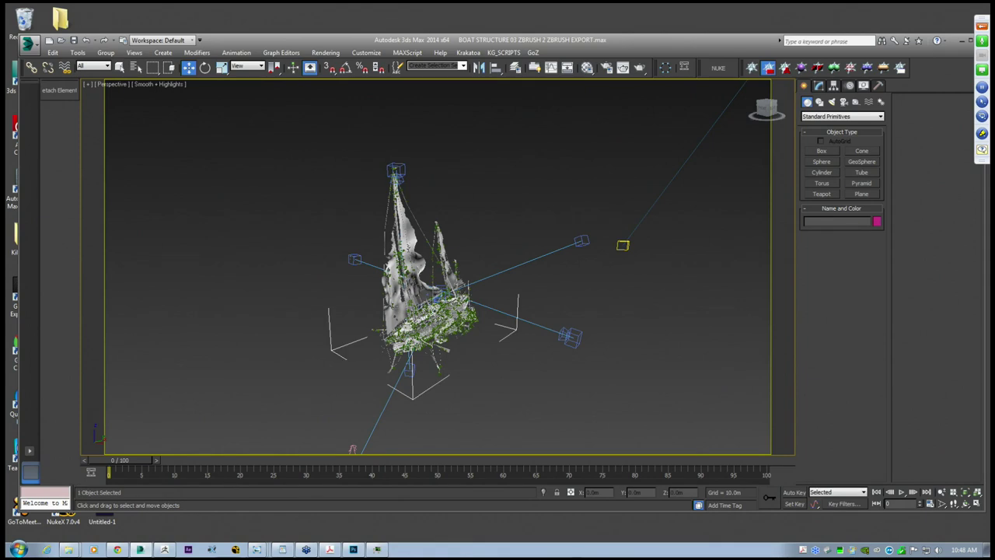
left_click(311, 259)
right_click(311, 255)
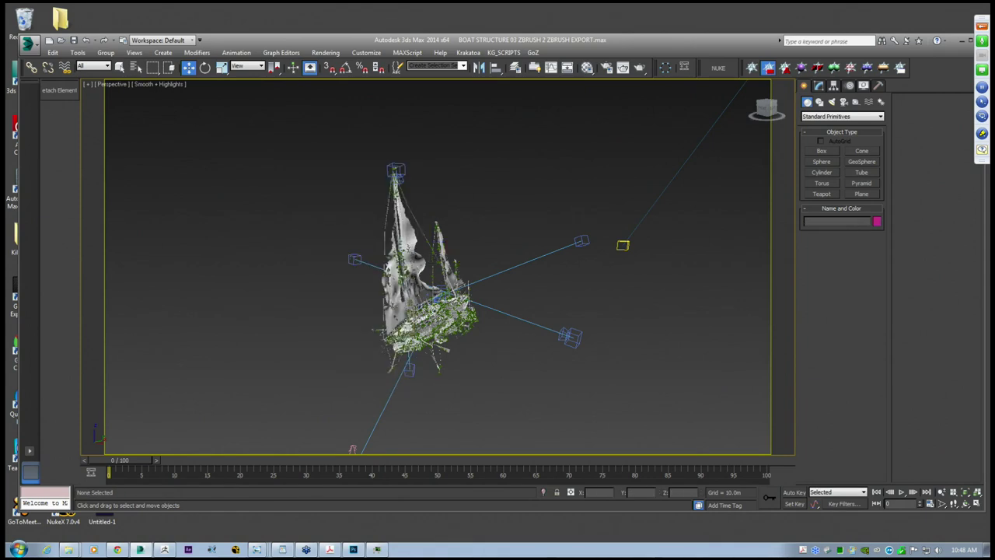
mouse_move(424, 232)
middle_mouse_down("alt")
mouse_move(418, 223)
mouse_move(446, 160)
mouse_move(449, 229)
mouse_move(437, 231)
middle_mouse_up("alt")
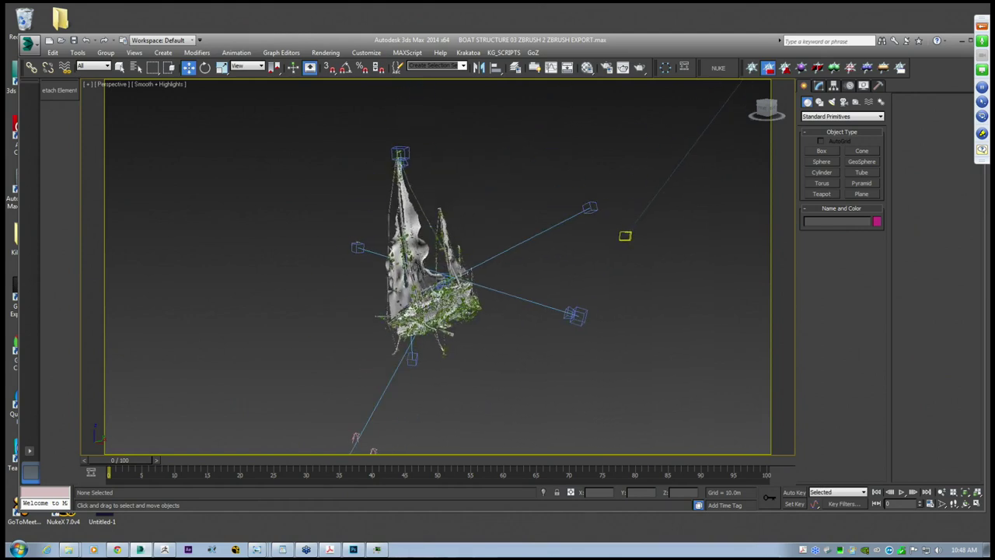
- Locate a camera beside the boat, then look through VRayPhysicalCamera001 and VRayPhysicalCamera002
left_click(571, 314)
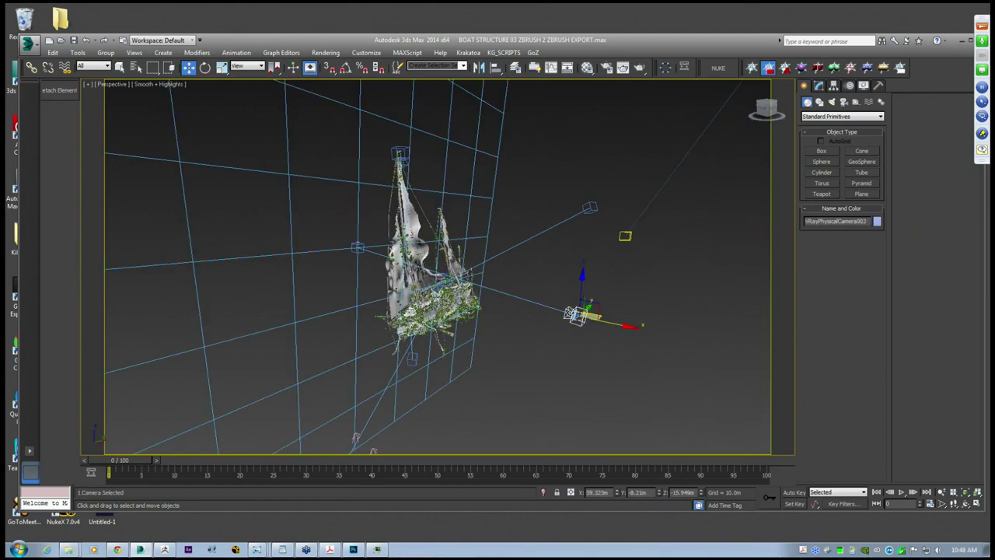
left_click(458, 271)
key("c")
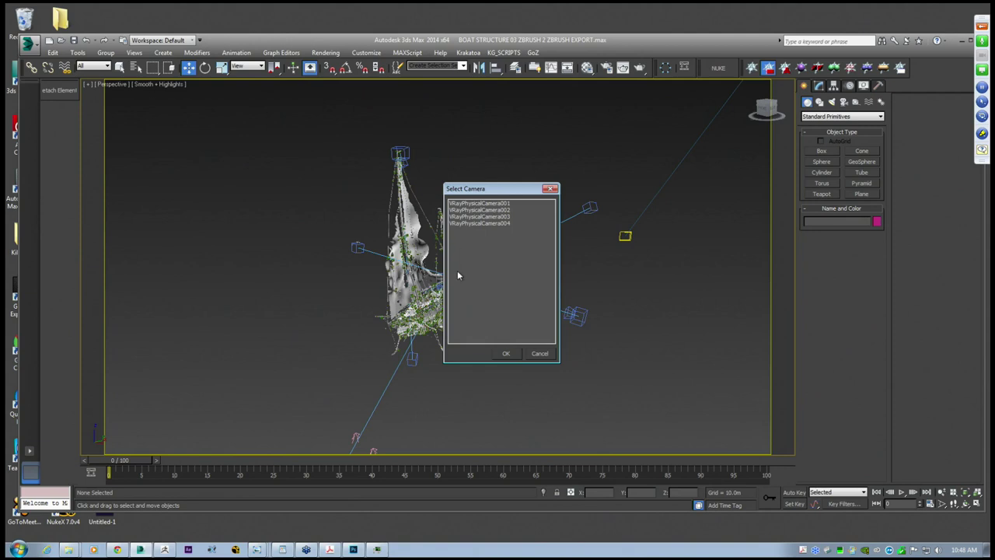
left_click(470, 204)
left_click(506, 353)
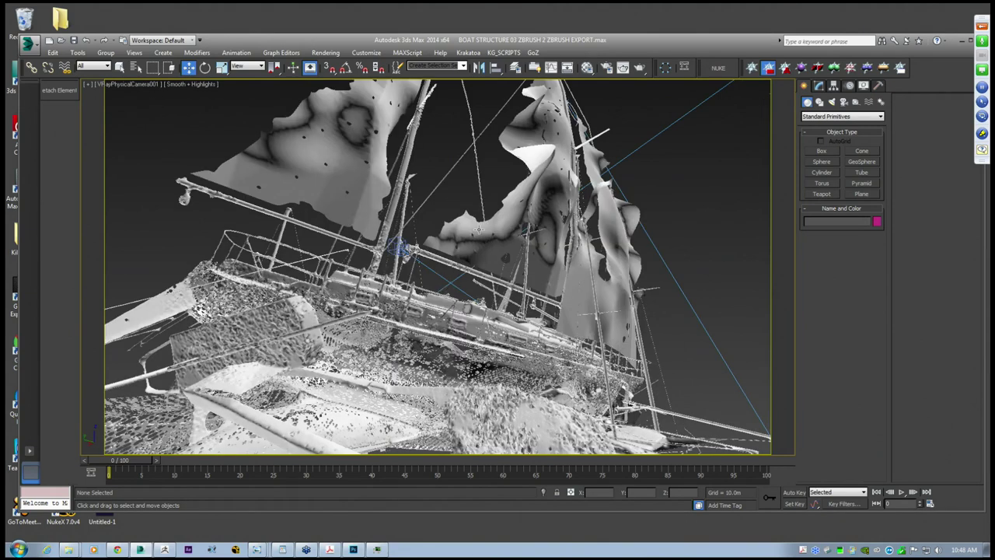
key("c")
left_click(477, 210)
left_click(504, 353)
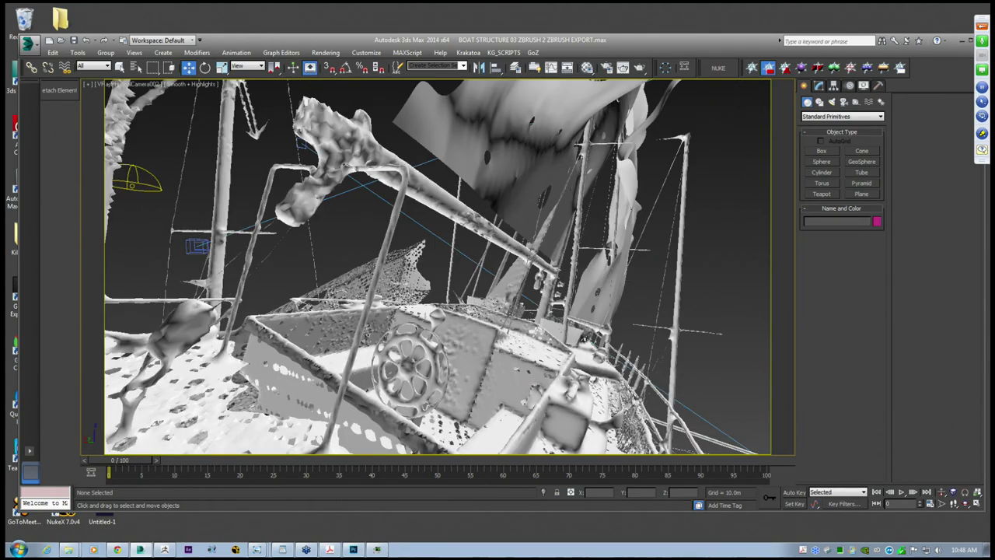
- Look at the boat through VRayPhysicalCamera004, then set the view to VRayPhysicalCamera003
key("c")
left_click(498, 225)
left_click(506, 353)
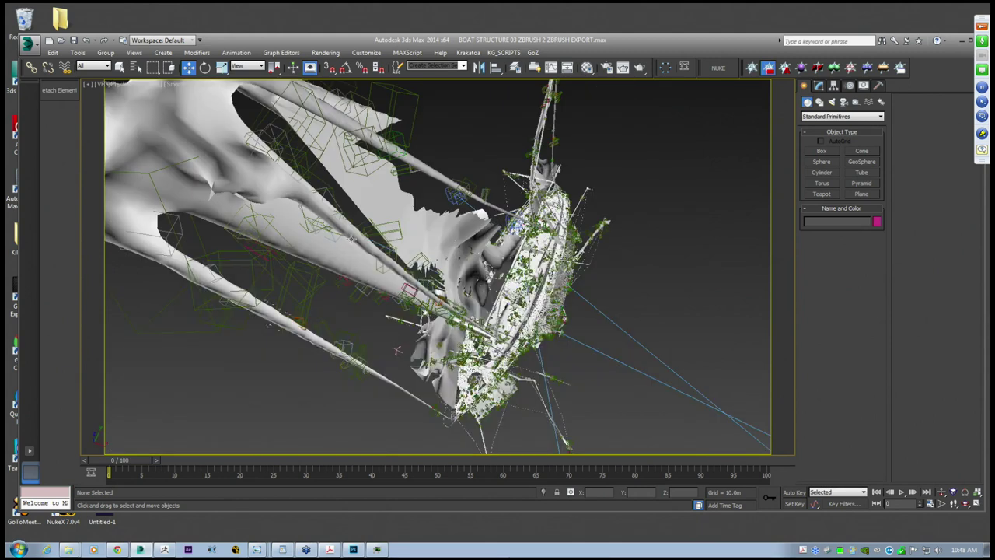
key("c")
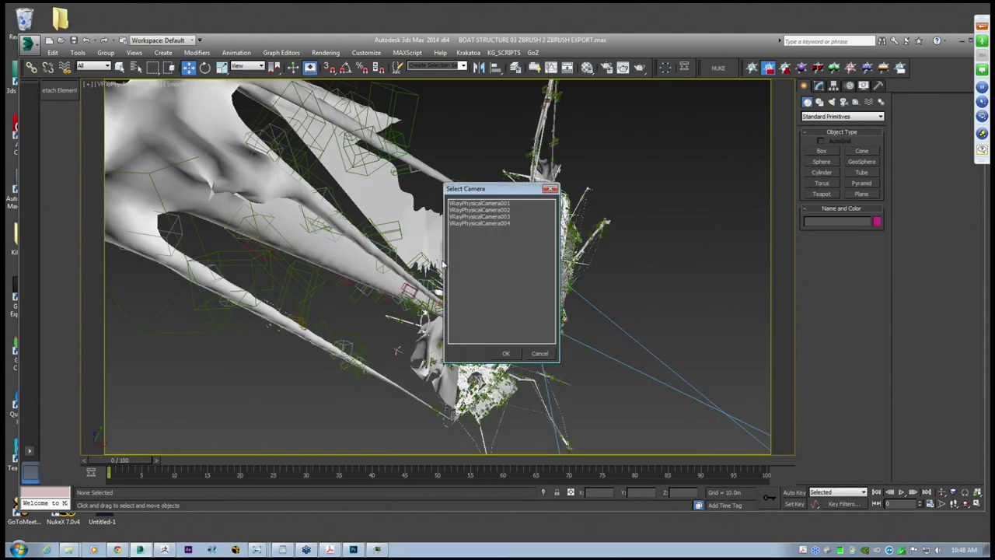
left_click(479, 216)
left_click(505, 353)
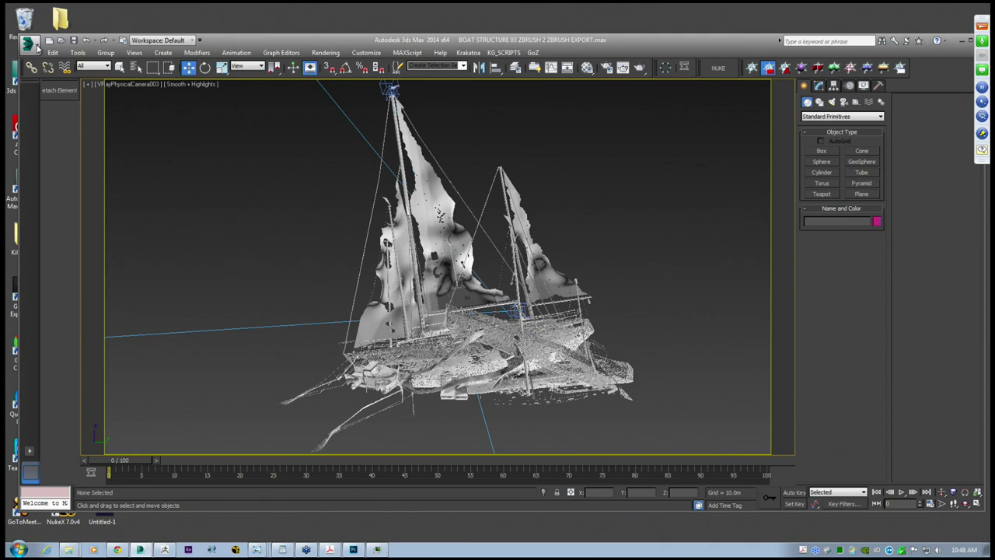
- Switch to FACTORY FIFTEEN_CG SCHOOL_final.pdf in Adobe Acrobat, review the finished shipwreck renders back to page 54, and return to 3ds Max
left_click(29, 43)
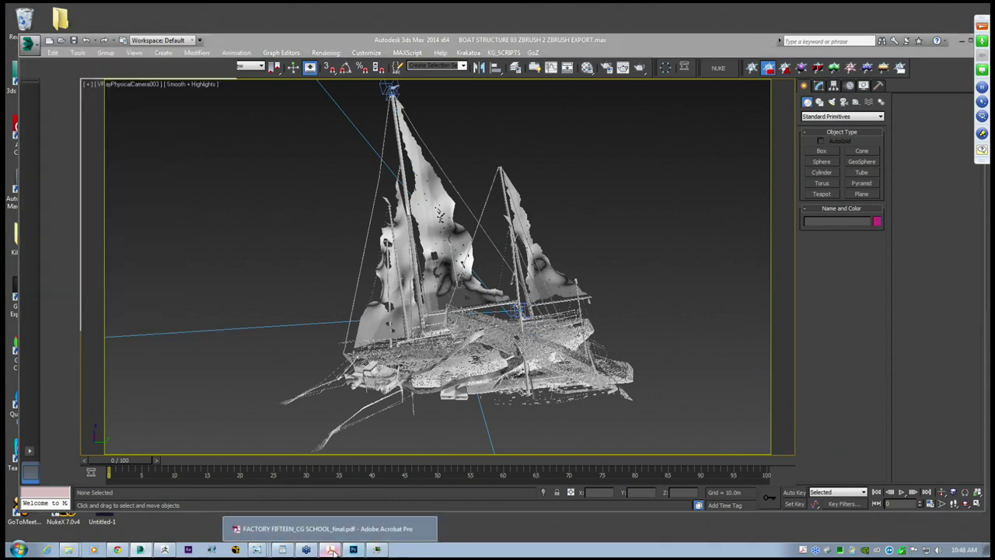
left_click(329, 549)
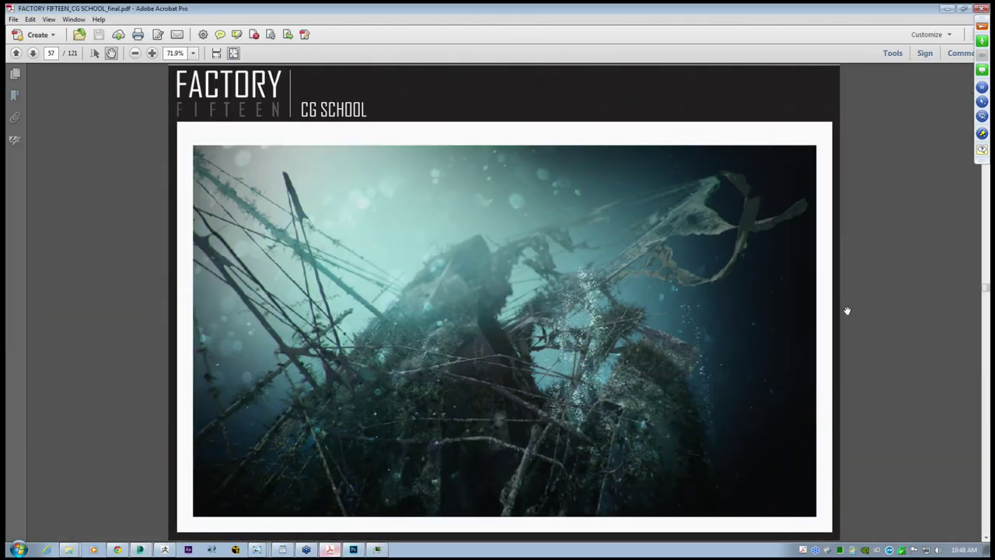
scroll(855, 310, "down", 1)
scroll(856, 311, "up", 3)
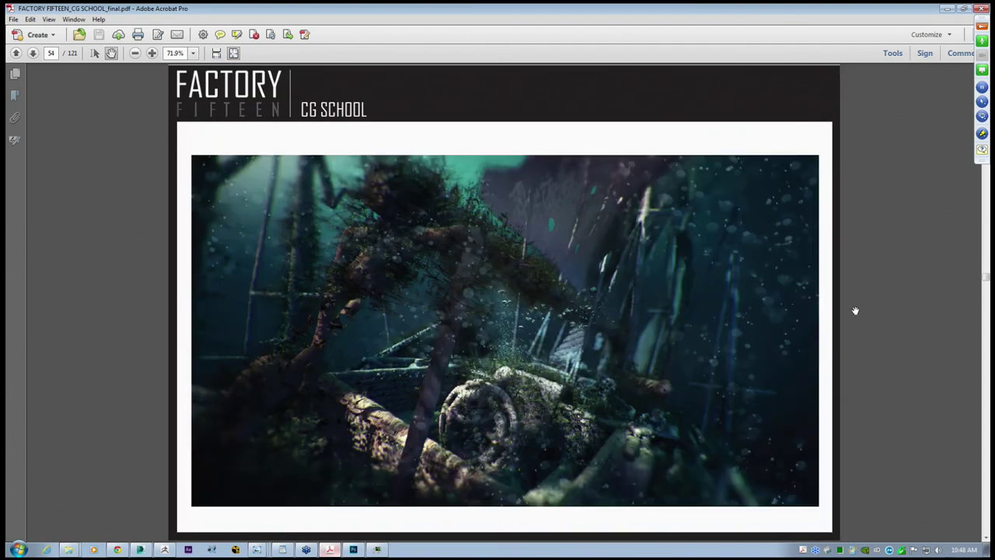
left_click(946, 8)
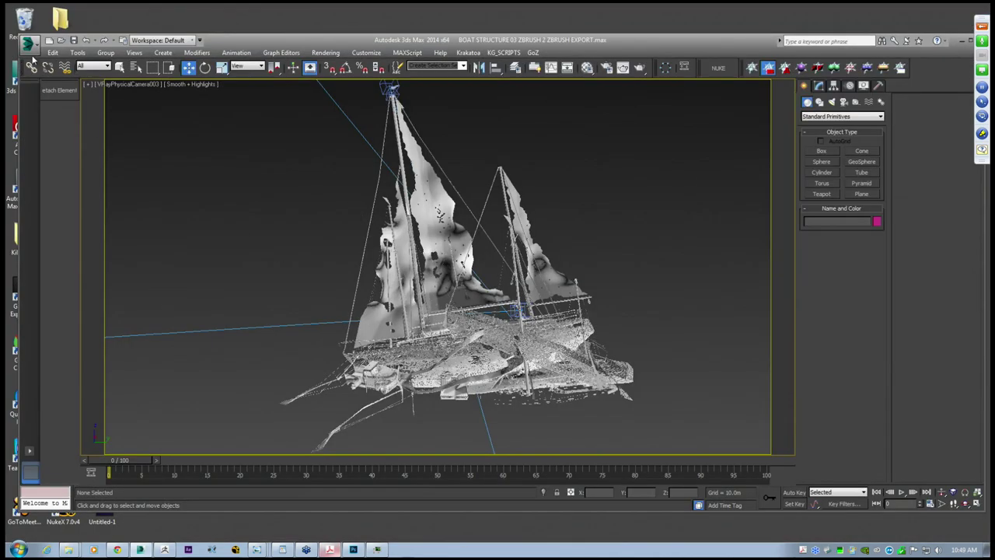
- Open BOAT STRUCTURE 03 ZBRUSH 2 ZBRUSH IMPORT without saving the current scene, continuing past the missing external files
left_click(30, 42)
left_click(57, 115)
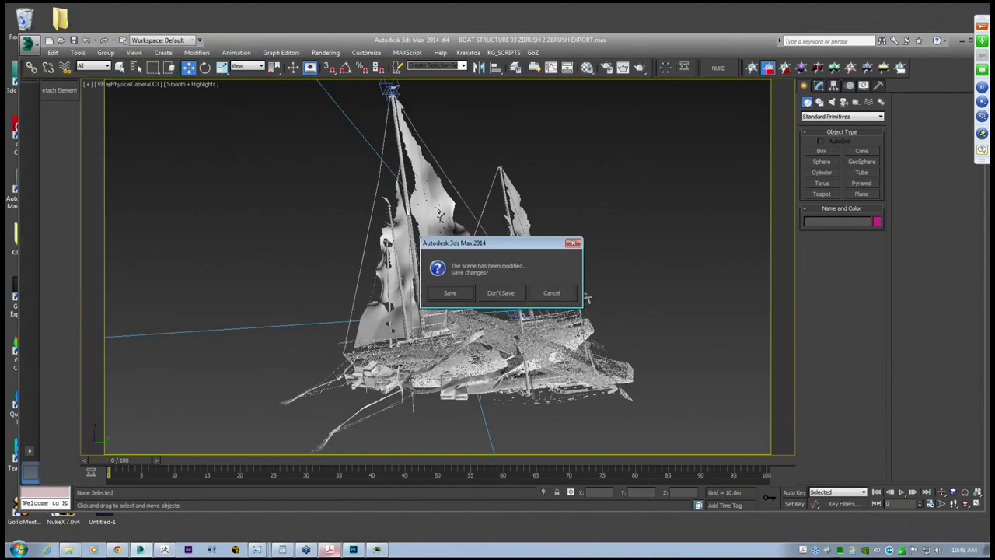
left_click(498, 293)
left_click(155, 122)
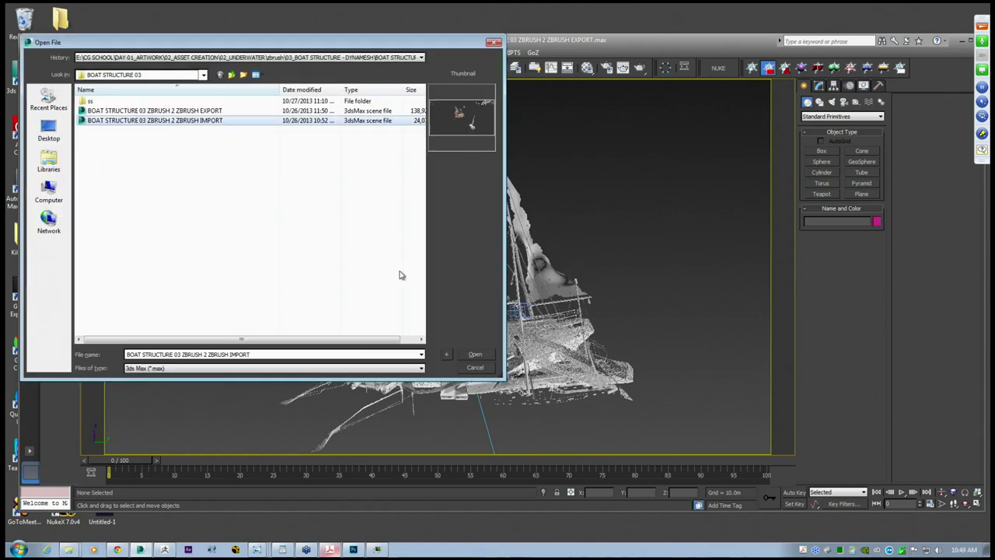
left_click(475, 355)
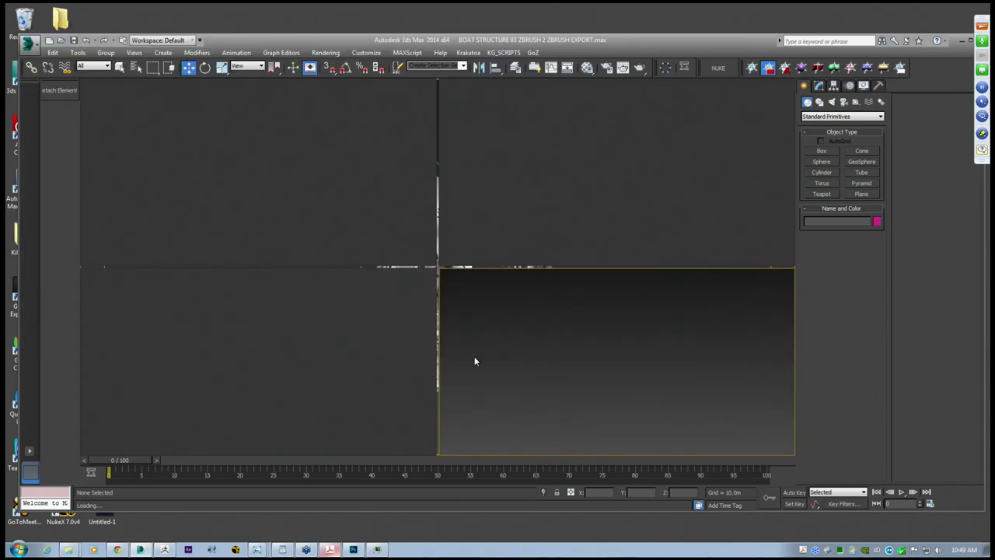
left_click(475, 359)
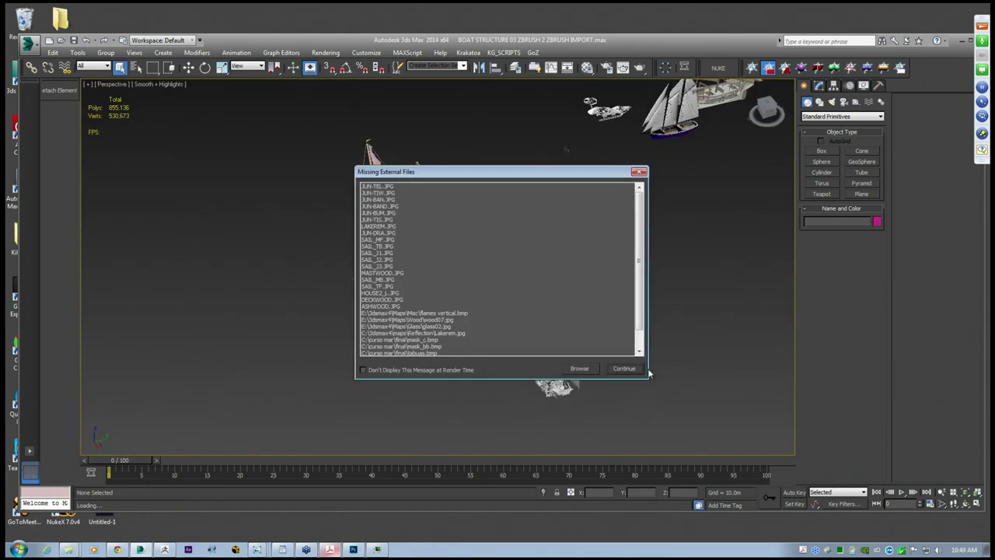
left_click(623, 369)
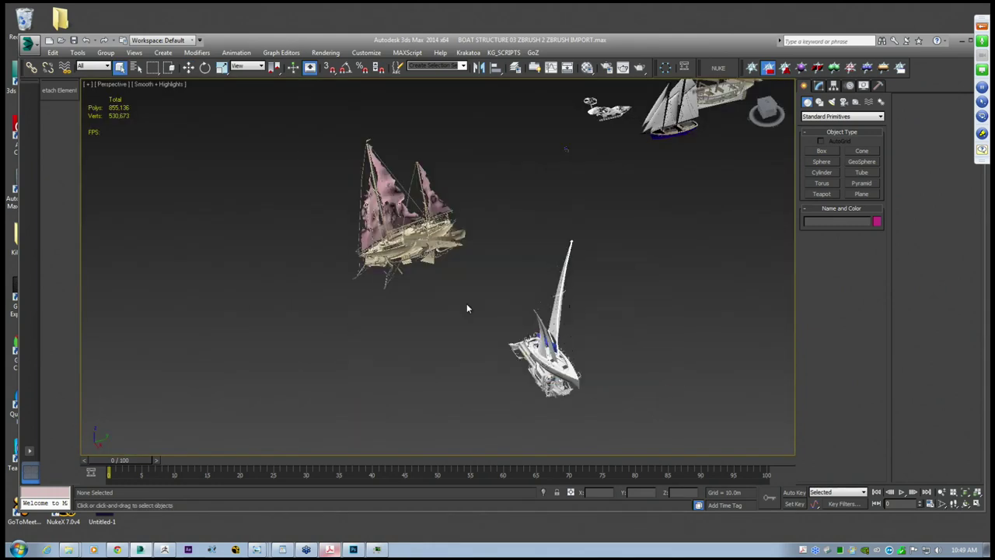
- Inspect the source vessels one by one, selecting the wreck, the two-masted schooner and the junk
left_click(401, 204)
middle_click_drag(448, 211, 247, 349)
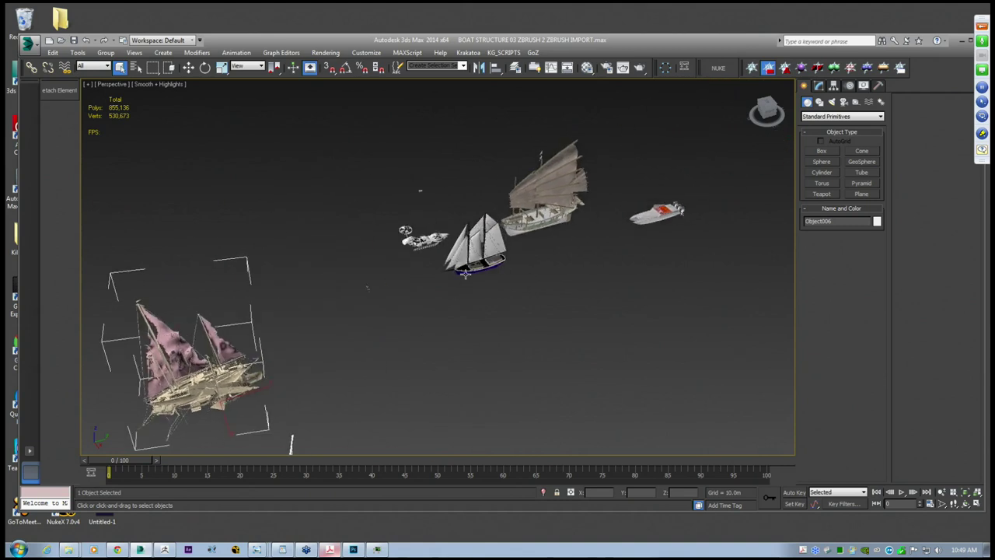
scroll(476, 244, "up", 2)
left_click(478, 242)
scroll(490, 247, "up", 6)
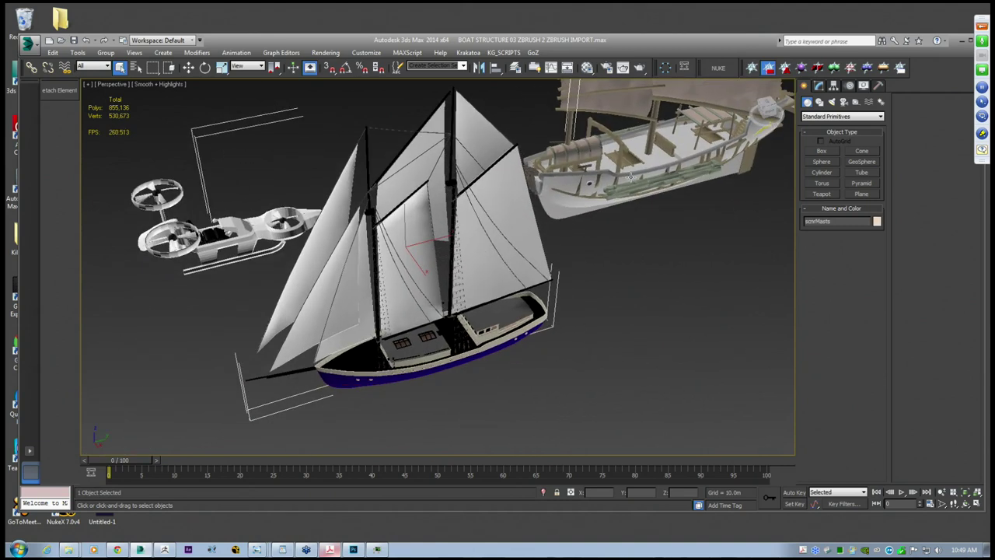
left_click(630, 176)
middle_click_drag(631, 176, 218, 290)
scroll(413, 298, "up", 3)
scroll(412, 298, "down", 5)
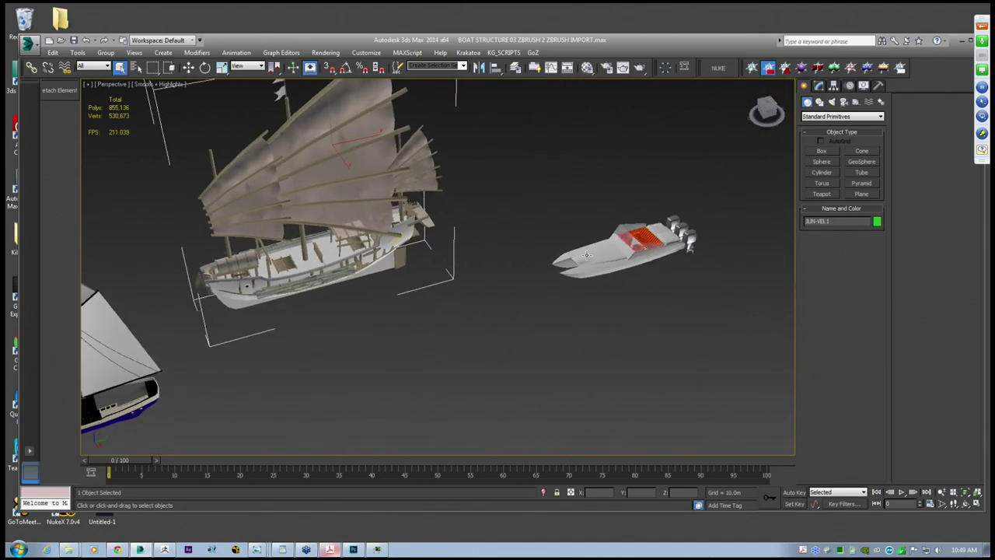
- Select the speedboat and the multi-rotor craft in turn and examine each one close up
left_click(648, 250)
key("z")
scroll(367, 317, "up", 3)
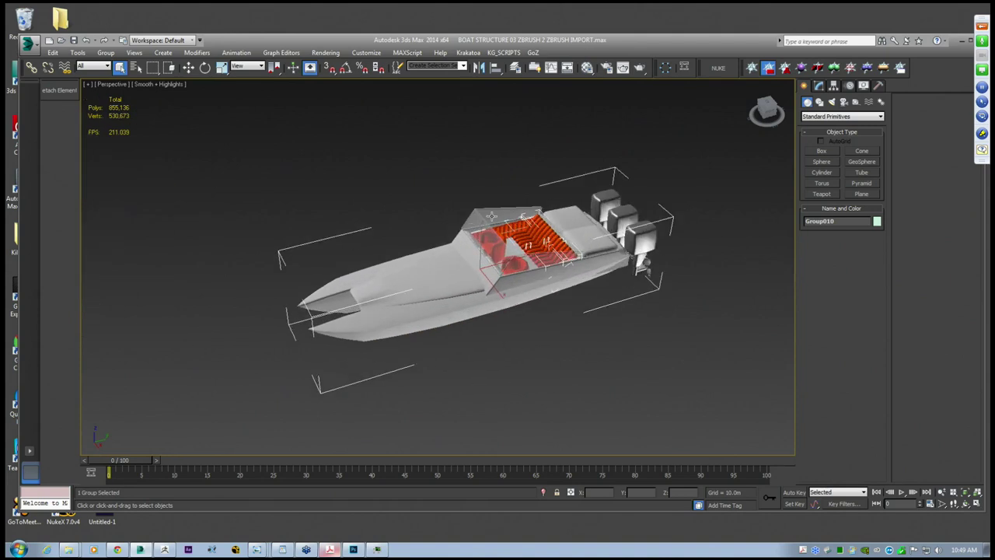
scroll(489, 226, "down", 6)
middle_click_drag(363, 264, 684, 266)
middle_click_drag(187, 322, 248, 319)
left_click(246, 319)
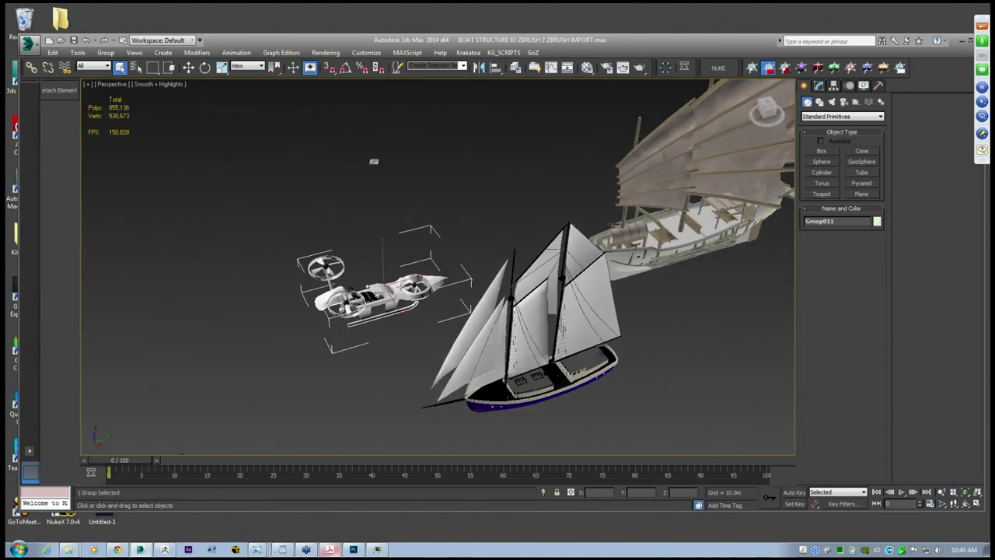
key("z")
scroll(652, 318, "down", 6)
- Select the white yacht and examine it framed in the view beside the wreck
middle_click_drag(652, 317, 582, 246, "alt")
left_click(561, 311)
middle_click_drag(561, 310, 469, 154, "alt")
key("z")
middle_click_drag(565, 264, 483, 294, "alt")
scroll(622, 288, "down", 3)
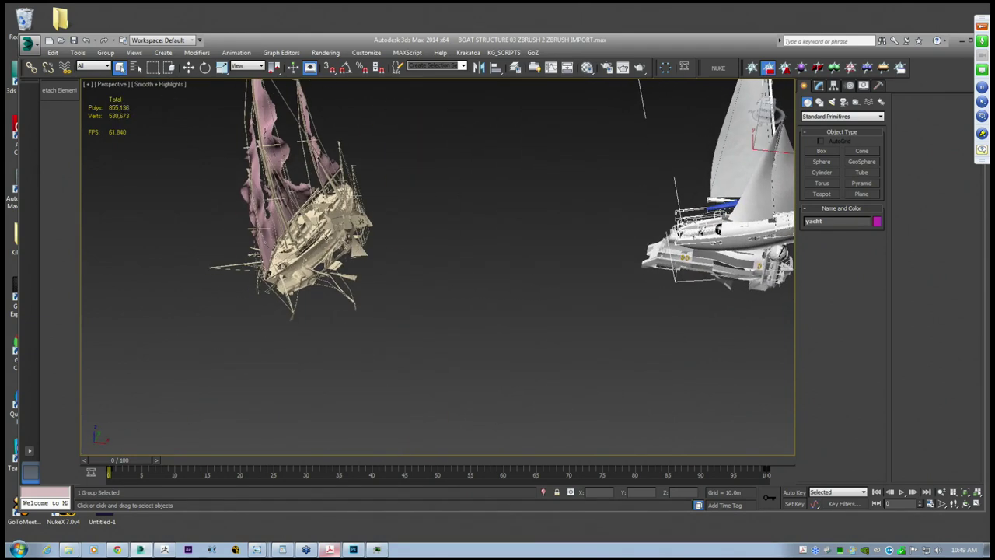
- Select the wreck mesh with the pink sails and examine its hull and rigging up close
left_click(326, 238)
middle_click_drag(342, 257, 404, 276, "alt")
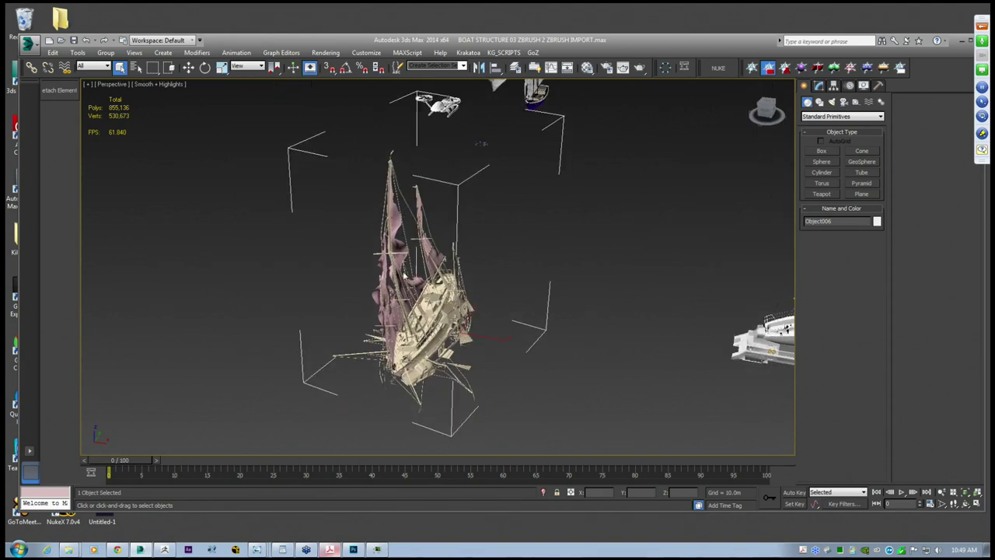
left_click(189, 68)
scroll(478, 330, "up", 2)
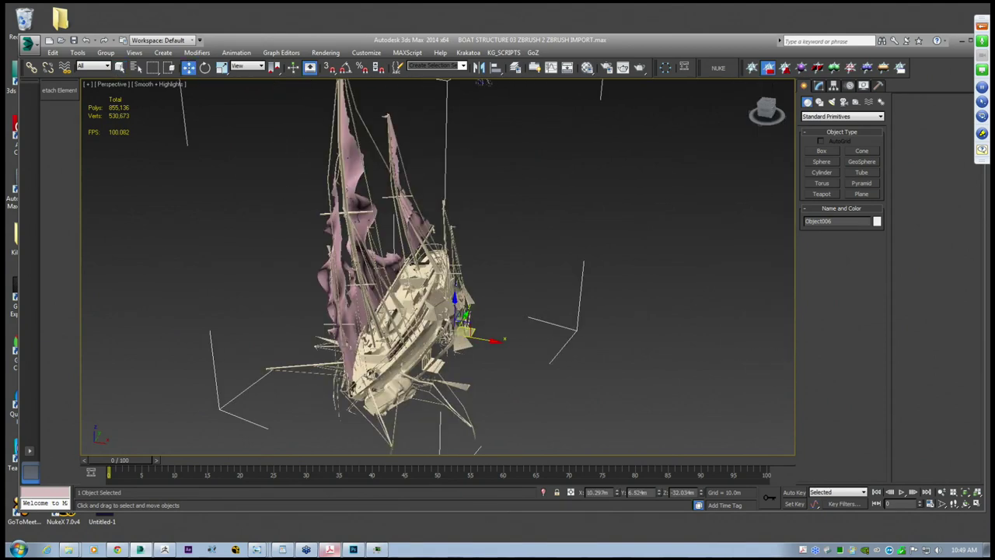
scroll(483, 339, "up", 2)
middle_click_drag(486, 339, 409, 253, "alt")
scroll(407, 264, "up", 2)
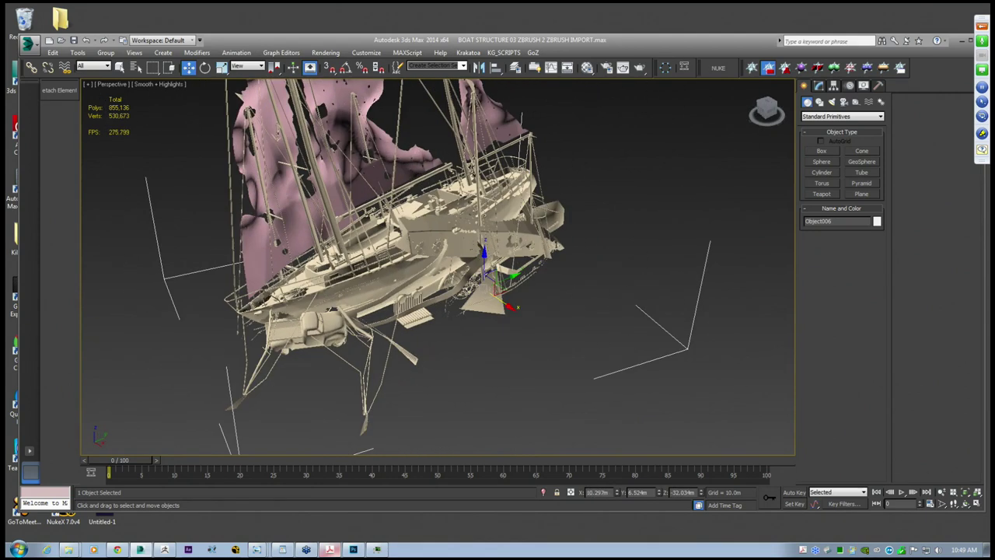
- Orbit around the wreck to examine the truck, the hull and the torn sails from several angles
left_click(966, 493)
left_click(965, 503)
left_click_drag(447, 279, 439, 300)
scroll(423, 283, "up", 3)
scroll(438, 301, "up", 4)
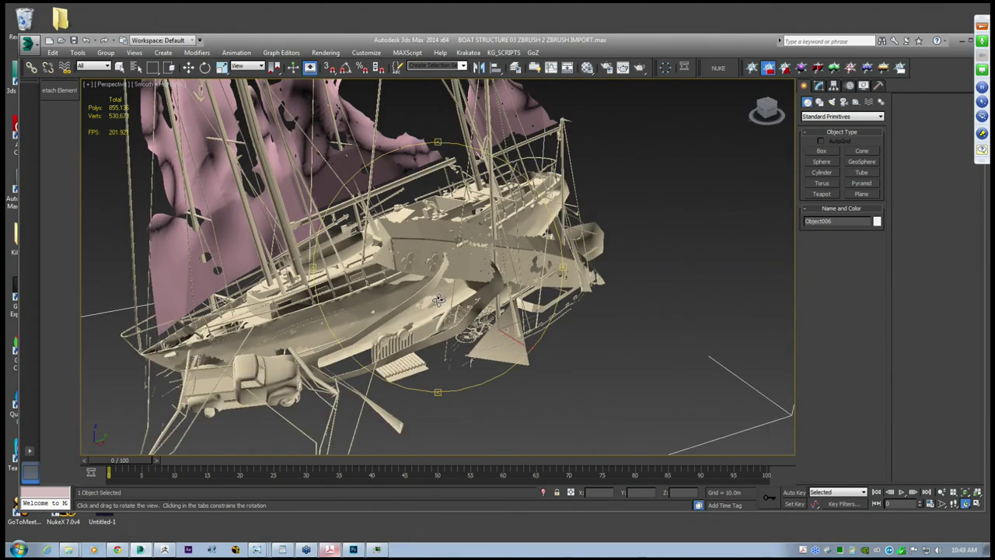
scroll(439, 300, "down", 3)
left_click_drag(387, 240, 331, 172)
middle_click_drag(332, 172, 346, 180)
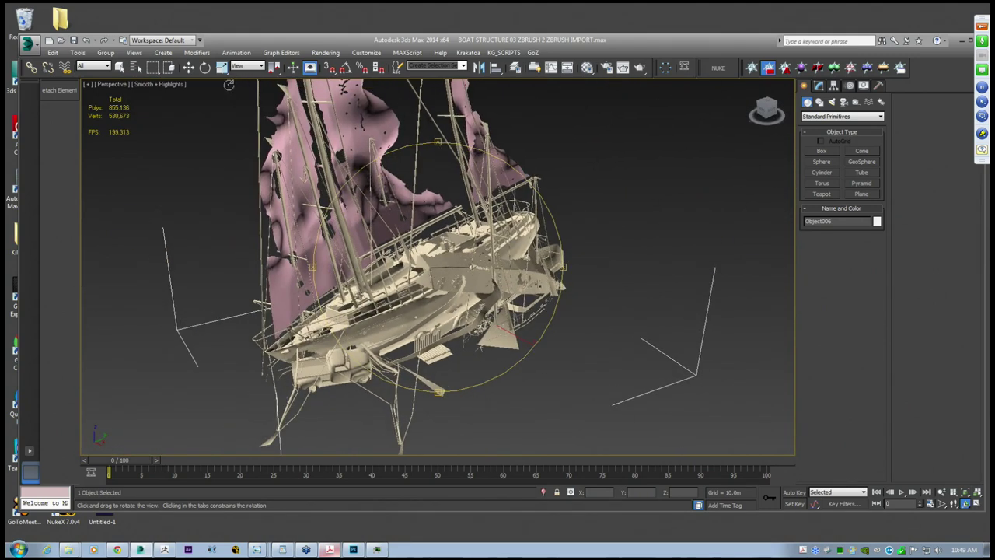
- Try to move the selected wreck mesh along its X axis
left_click(189, 68)
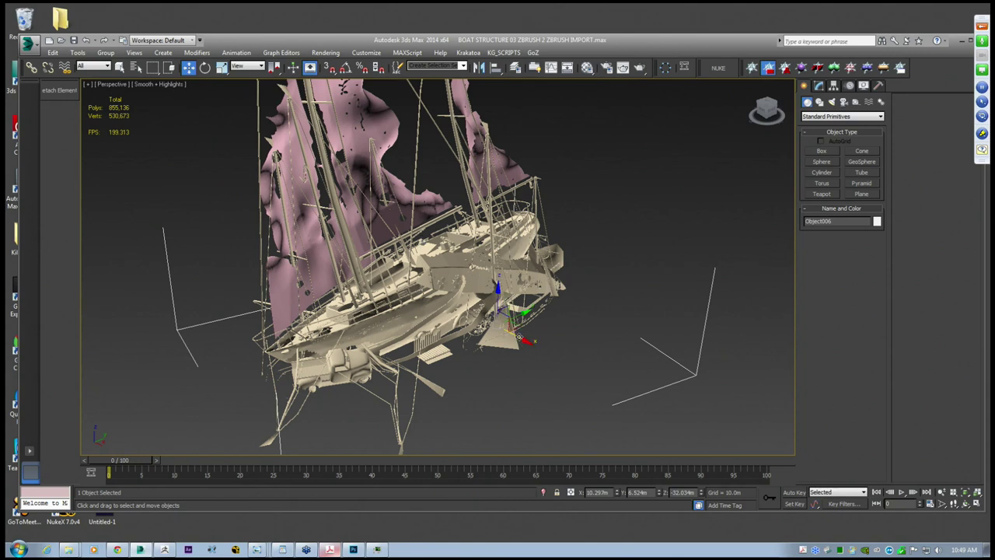
middle_click_drag(458, 316, 469, 279)
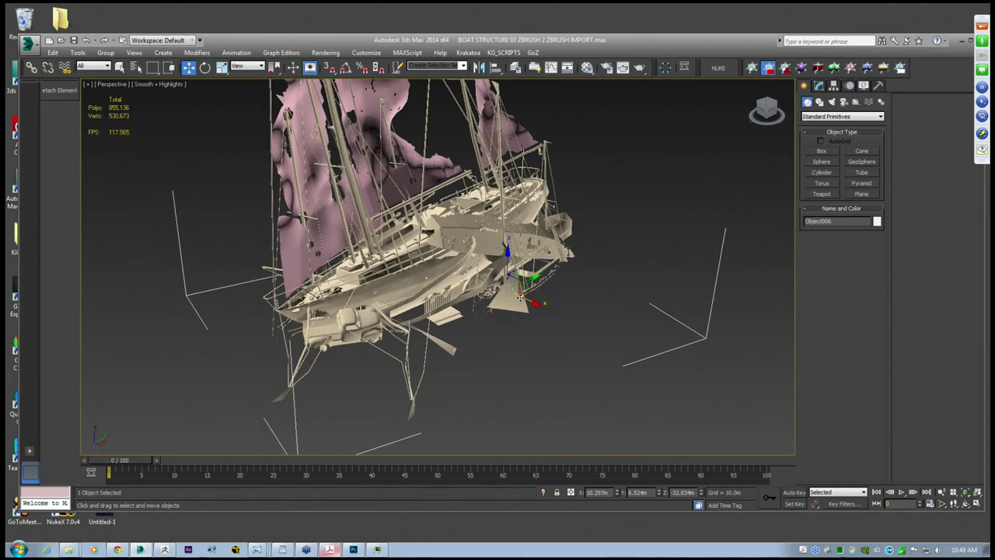
left_click_drag(524, 297, 575, 321)
middle_click_drag(567, 311, 453, 309, "alt")
mouse_move(531, 301)
left_mouse_down()
mouse_move(571, 320)
mouse_move(528, 299)
mouse_move(548, 309)
left_mouse_up()
middle_click_drag(467, 311, 478, 315, "alt")
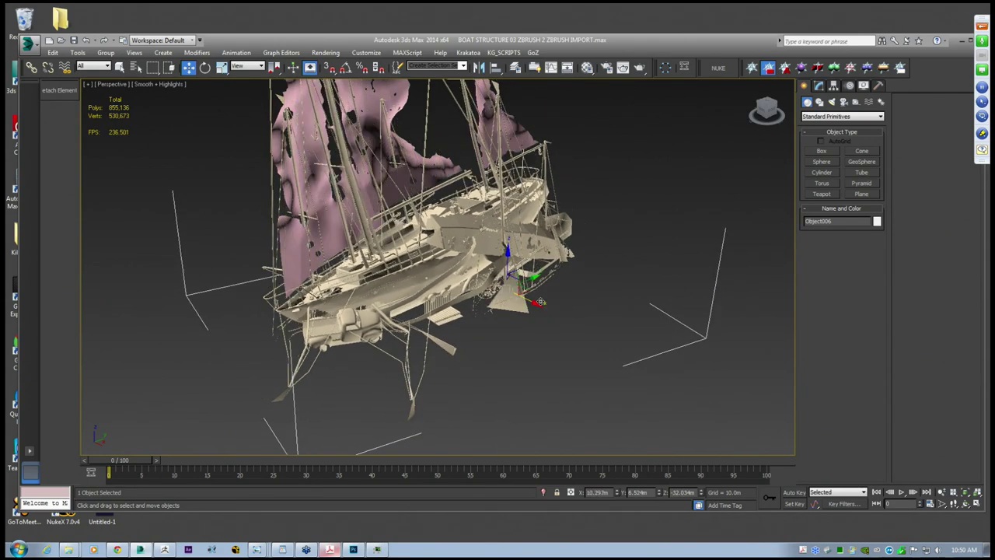
- Select the WIRES ORIGINAL object overlapping the wreck and delete it
left_click(286, 393)
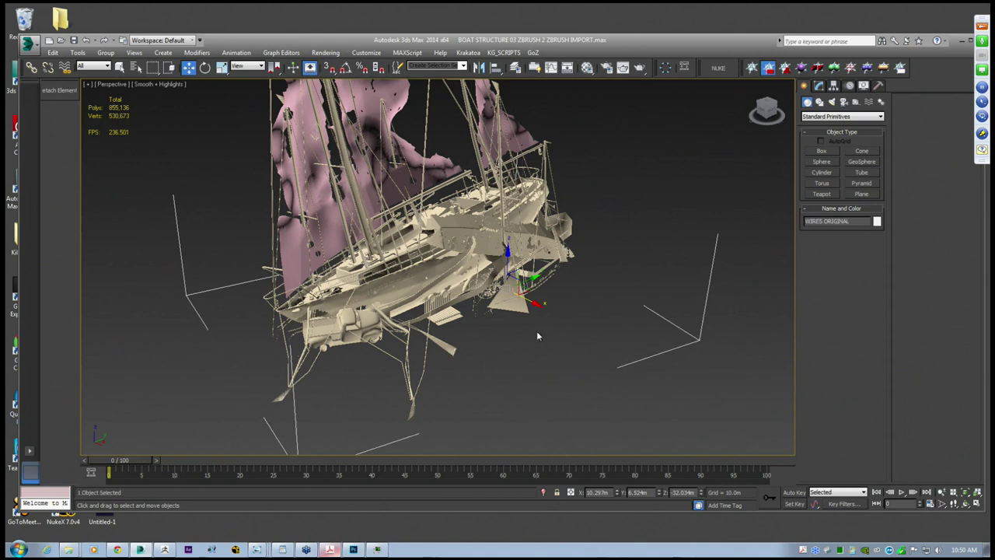
left_click_drag(529, 299, 426, 249)
key("Delete")
middle_click_drag(393, 250, 403, 266)
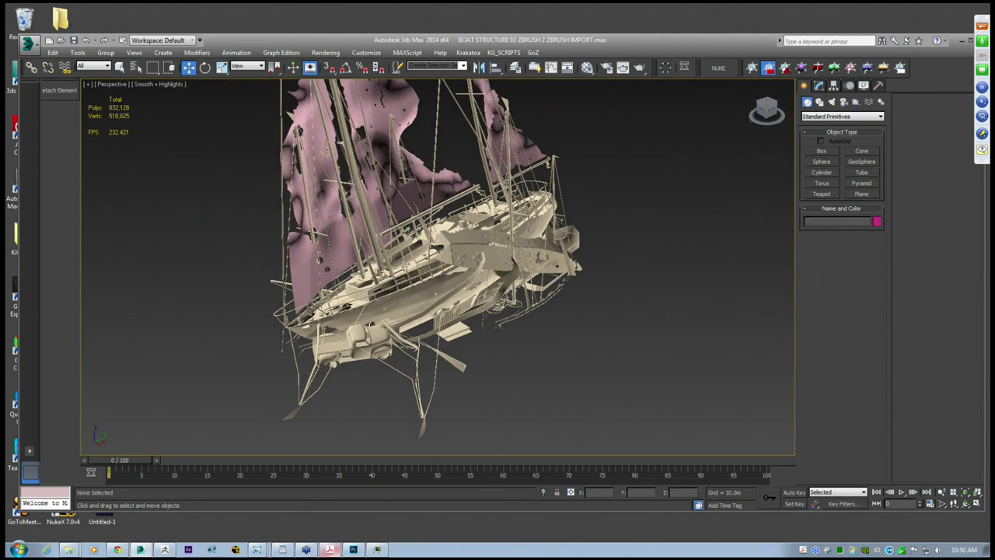
- Save the scene under the new name BOAT STRUCTURE 03 ZBRUSH 2 ZBRUSH IMPORT cg school
left_click(29, 43)
left_click(46, 157)
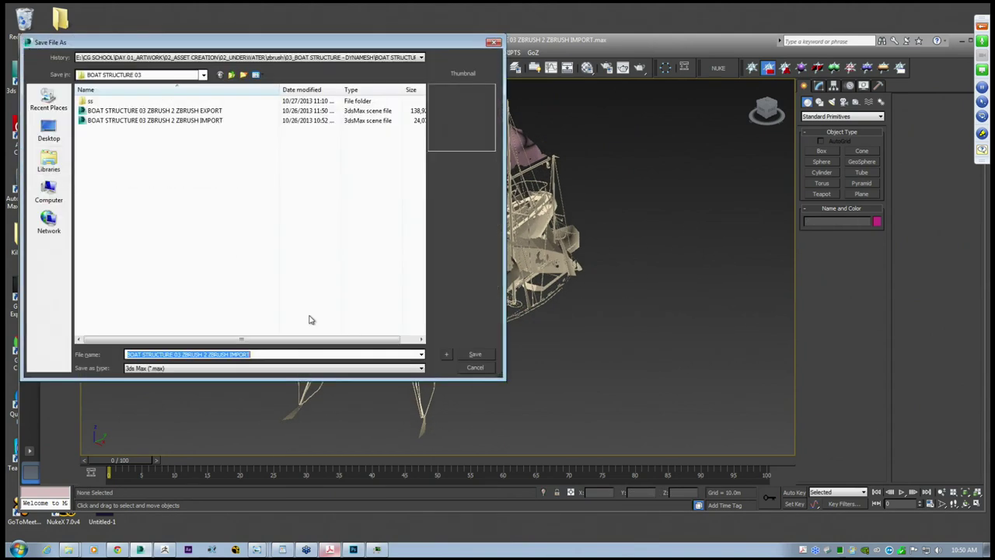
left_click(259, 353)
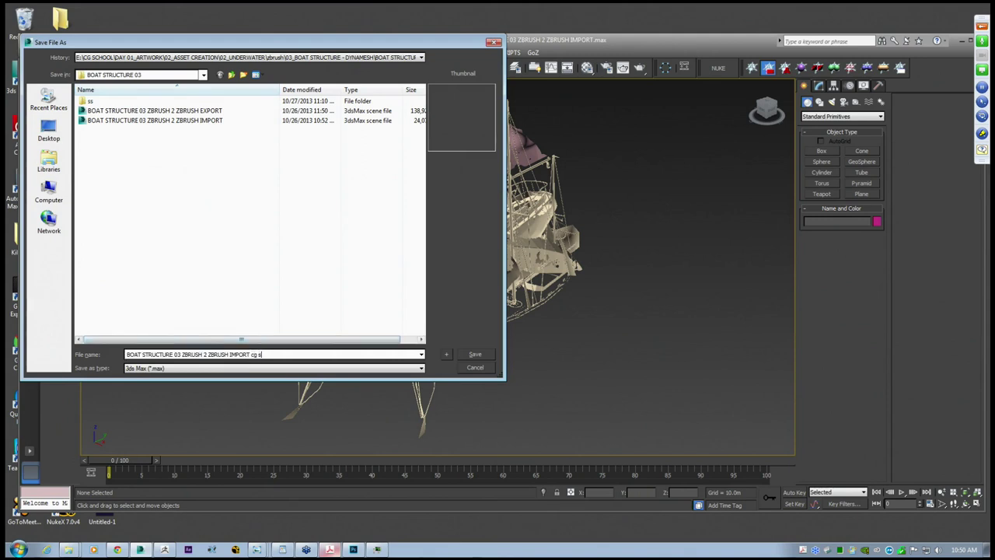
key("Return")
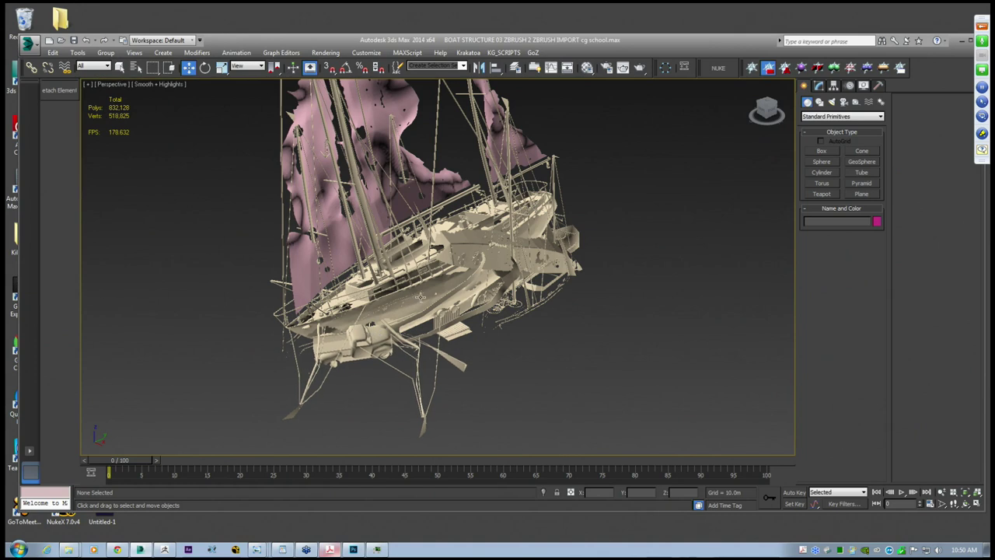
- Select the wreck mesh, enter polygon editing on its Editable Poly, and switch to shaded display without edges
scroll(421, 302, "up", 5)
left_click(415, 288)
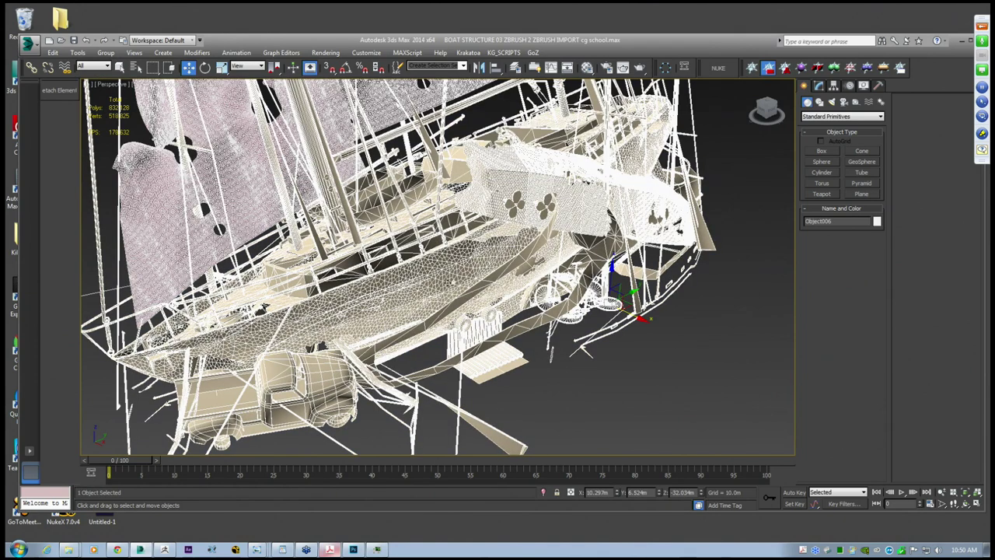
left_click(820, 86)
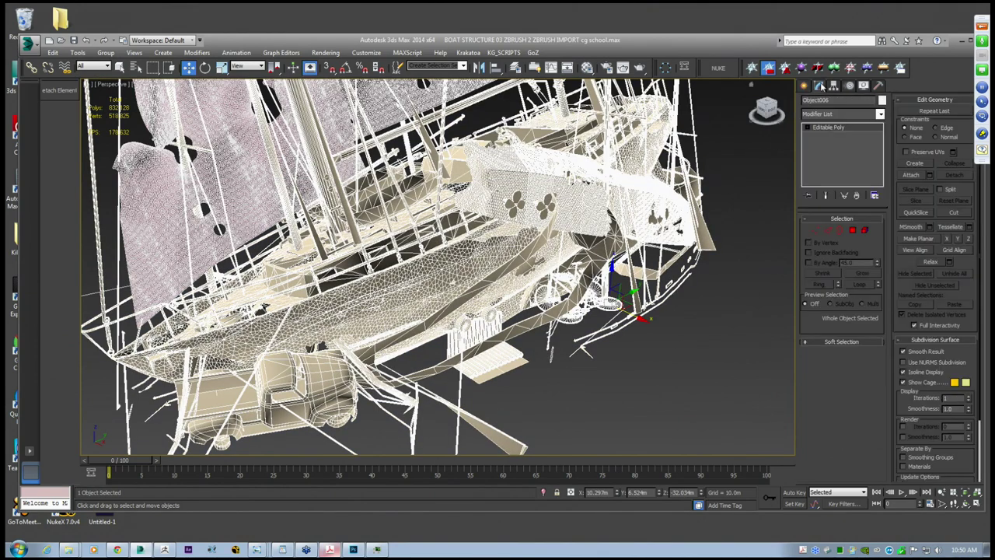
left_click(854, 230)
scroll(334, 346, "up", 3)
middle_click_drag(334, 346, 423, 274)
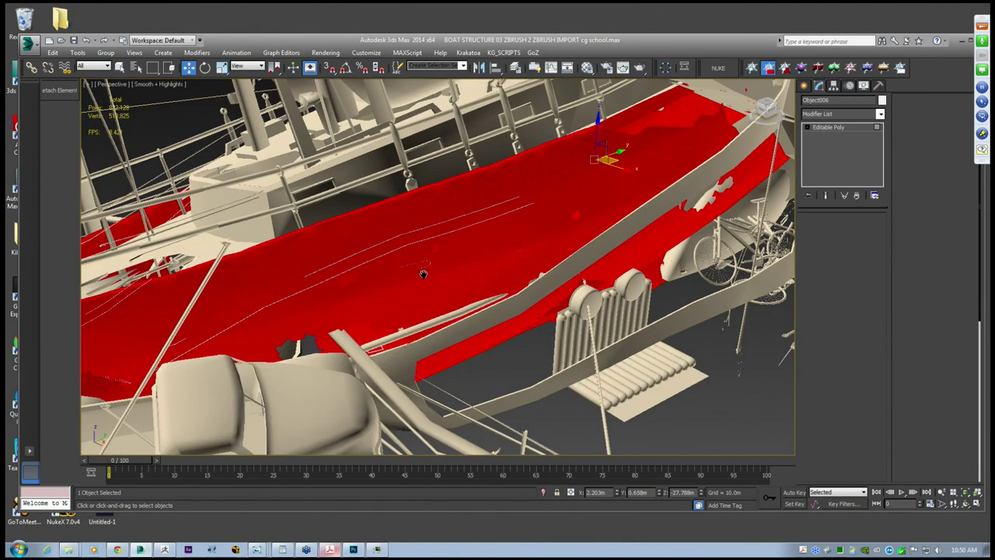
scroll(423, 274, "up", 5)
key("4")
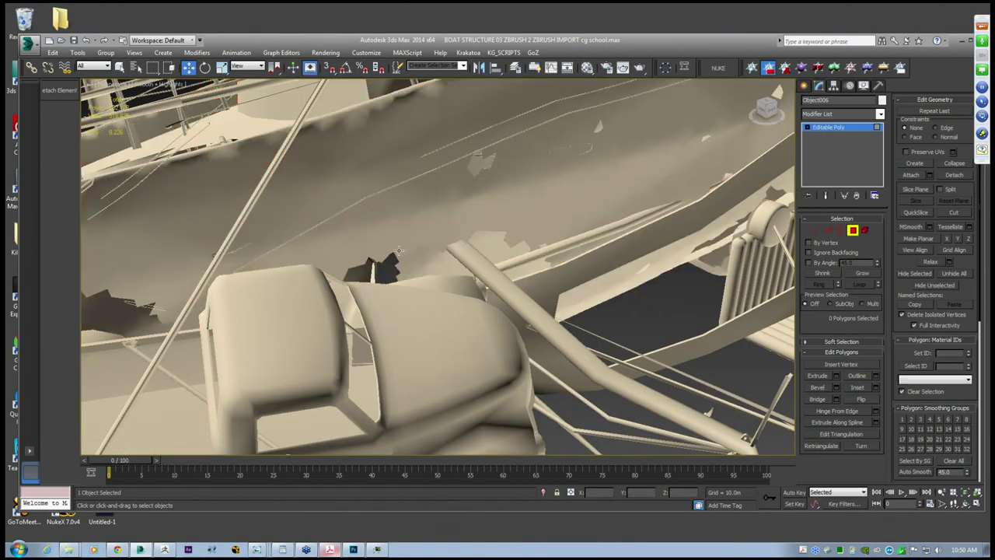
- Select single hull polygons near the truck and examine the torn edges along the hull and the perforated beam
left_click(398, 251)
middle_click_drag(399, 250, 535, 233, "alt")
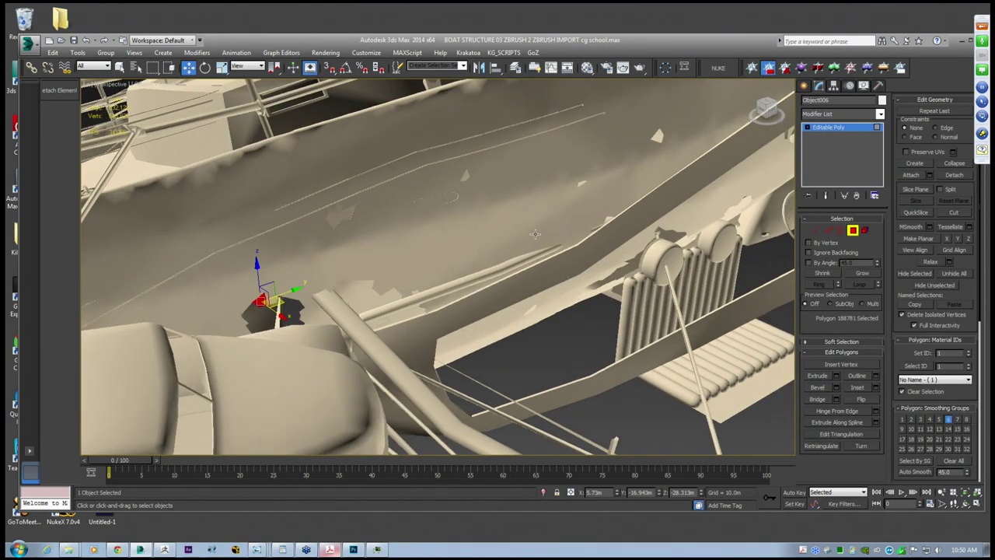
scroll(536, 241, "down", 10)
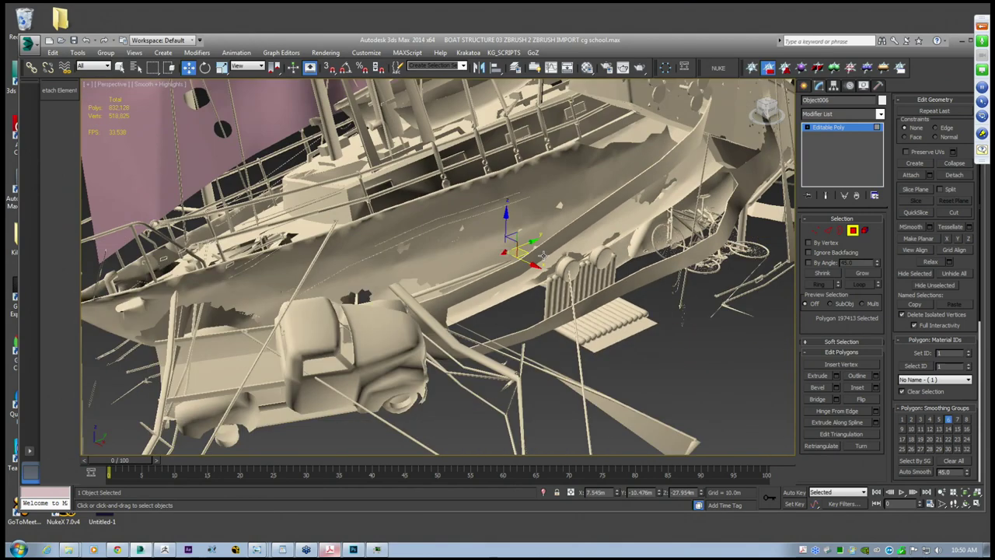
scroll(543, 256, "down", 3)
middle_click_drag(519, 288, 406, 272, "alt")
middle_click_drag(551, 226, 424, 306)
scroll(558, 217, "up", 3)
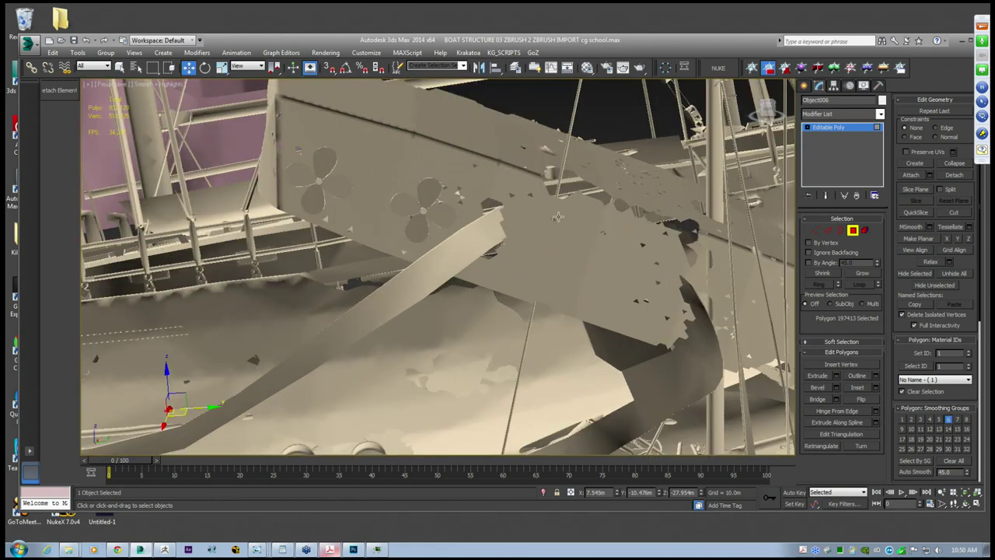
scroll(591, 296, "up", 3)
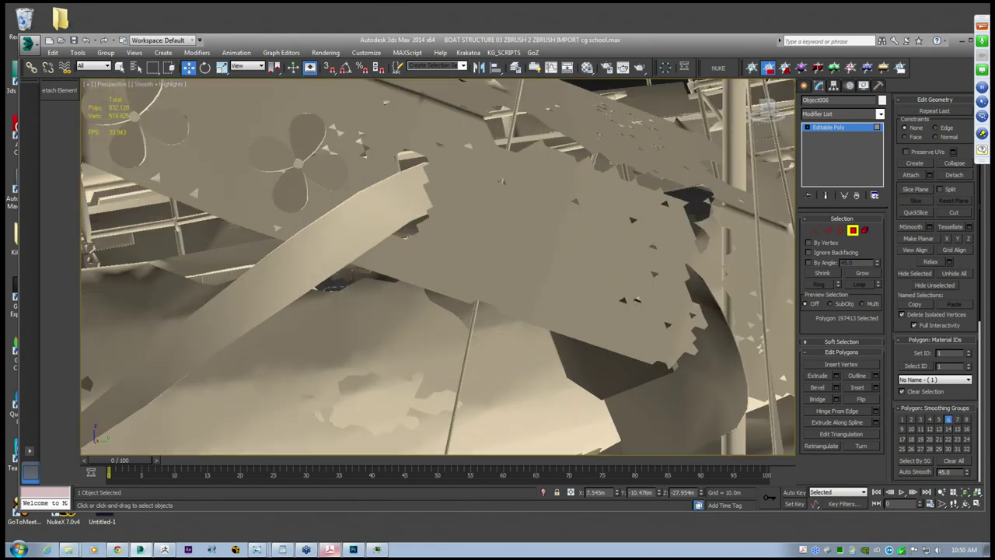
middle_click_drag(556, 292, 507, 309)
scroll(507, 308, "down", 3)
- Toggle the edged-faces display to compare mesh density on the beam, then examine the bicycles and the hull side
key("F4")
key("F4")
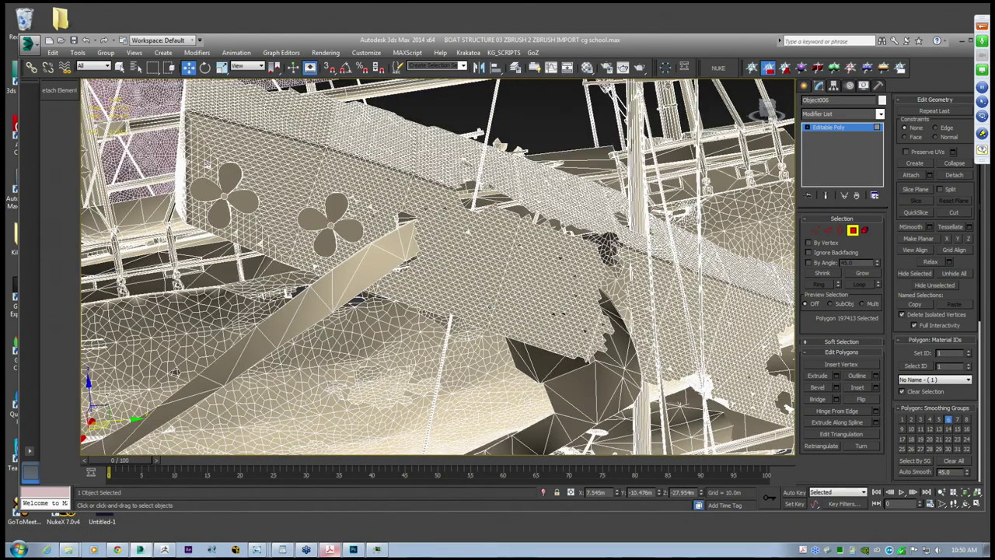
middle_click_drag(353, 304, 296, 298)
scroll(423, 275, "down", 2)
middle_click_drag(423, 275, 544, 260, "alt")
scroll(506, 341, "up", 5)
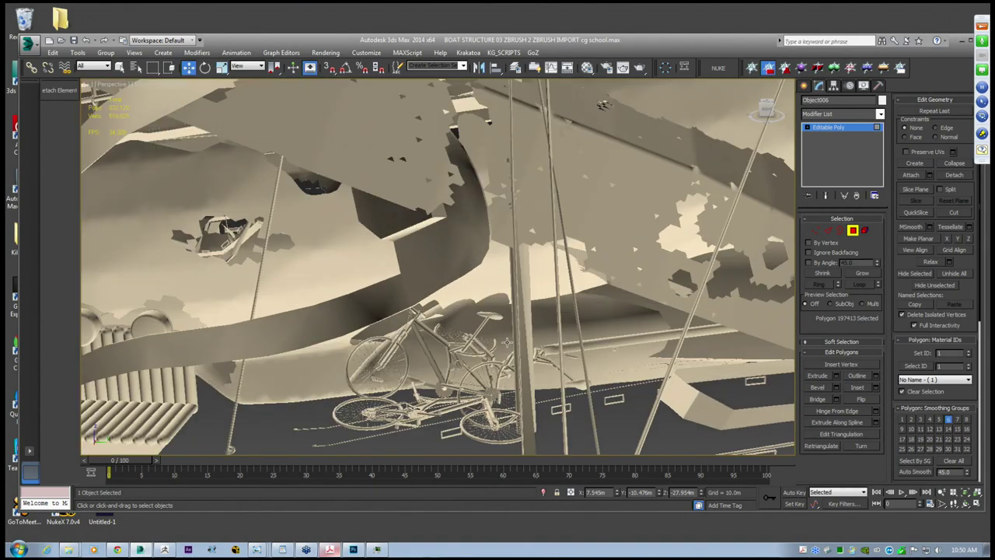
scroll(507, 341, "down", 5)
middle_click_drag(249, 330, 342, 332)
scroll(358, 324, "up", 4)
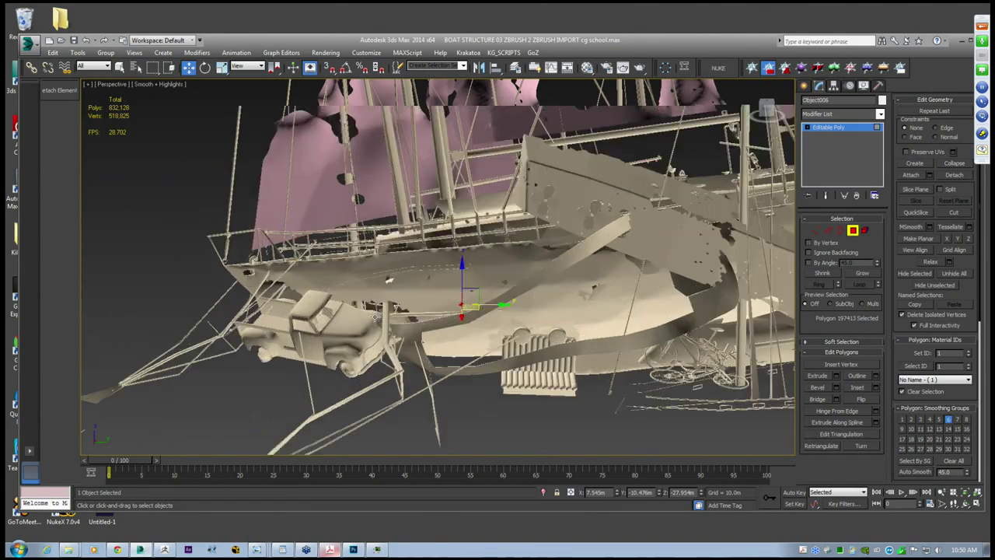
- Select a truck polygon and a hull polygon, then walk the view through the broken hull beside the truck
left_click(357, 324)
scroll(380, 314, "up", 5)
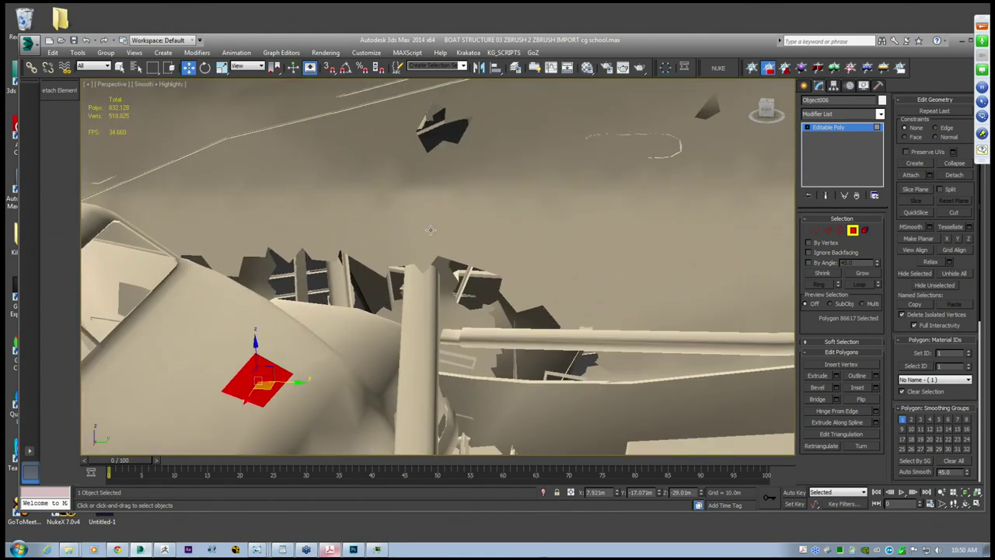
left_click(444, 194)
middle_click_drag(444, 194, 517, 312, "alt")
scroll(505, 262, "up", 1)
key("Up")
left_click_drag(518, 312, 470, 227)
key("Up")
key("Down")
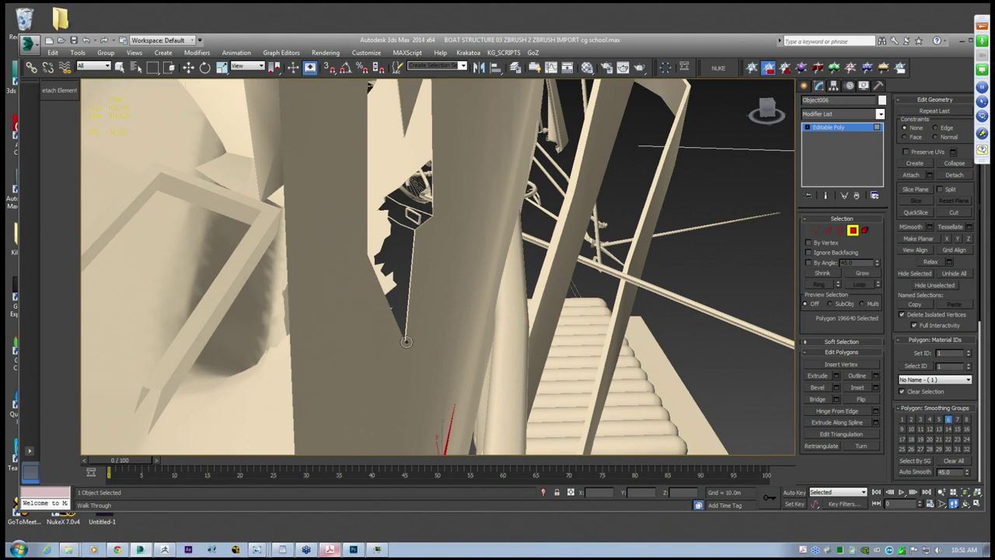
- Examine the hull breaks from inside and back out to the truck, then leave polygon editing
middle_click_drag(444, 304, 417, 242)
scroll(418, 241, "down", 3)
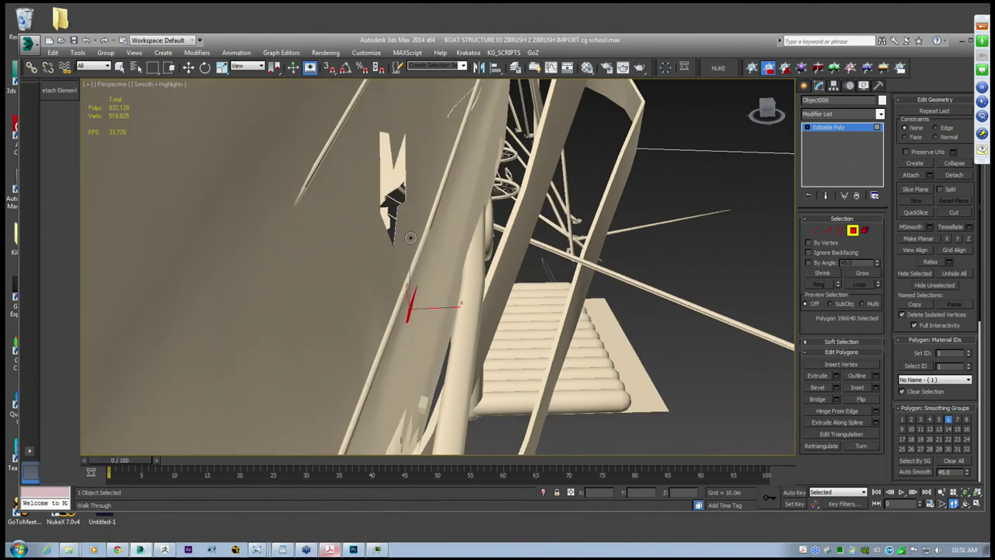
scroll(477, 227, "down", 2)
middle_click_drag(447, 279, 466, 250)
scroll(464, 218, "down", 3)
left_click_drag(465, 250, 481, 251)
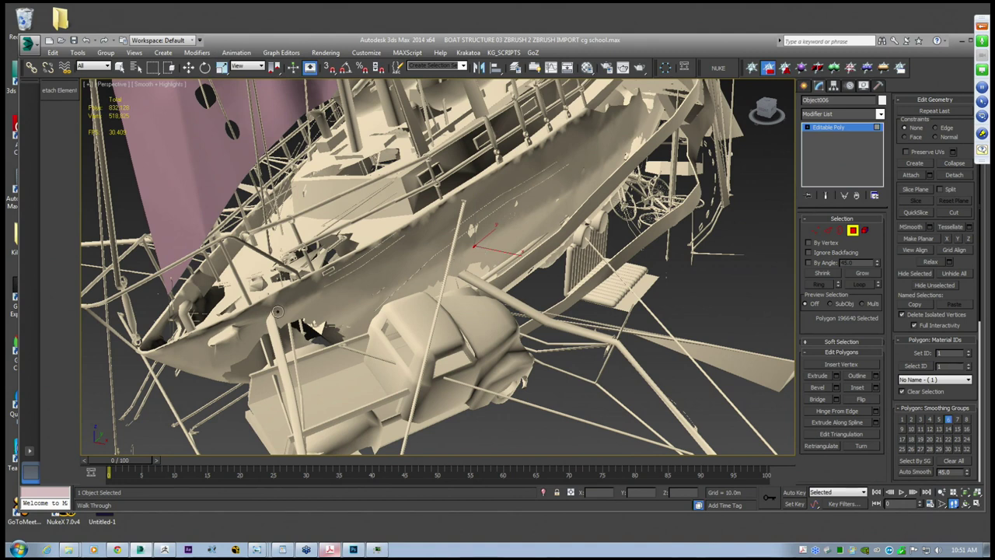
scroll(349, 263, "down", 3)
middle_click_drag(350, 263, 331, 245, "alt")
left_click_drag(331, 245, 421, 264)
left_click(853, 230)
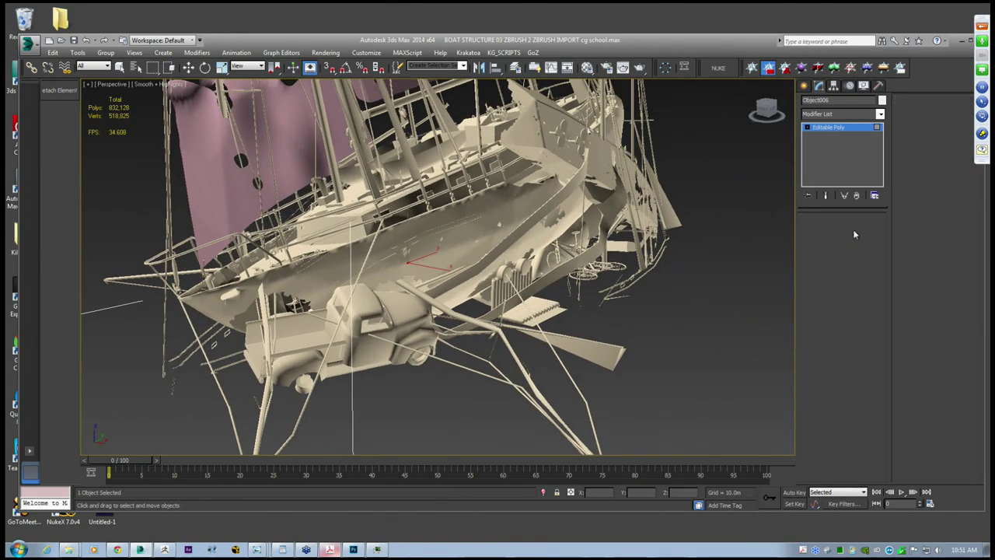
- Try moving the wreck's hull object away from the boat, then undo the move
left_click(804, 86)
scroll(473, 252, "down", 3)
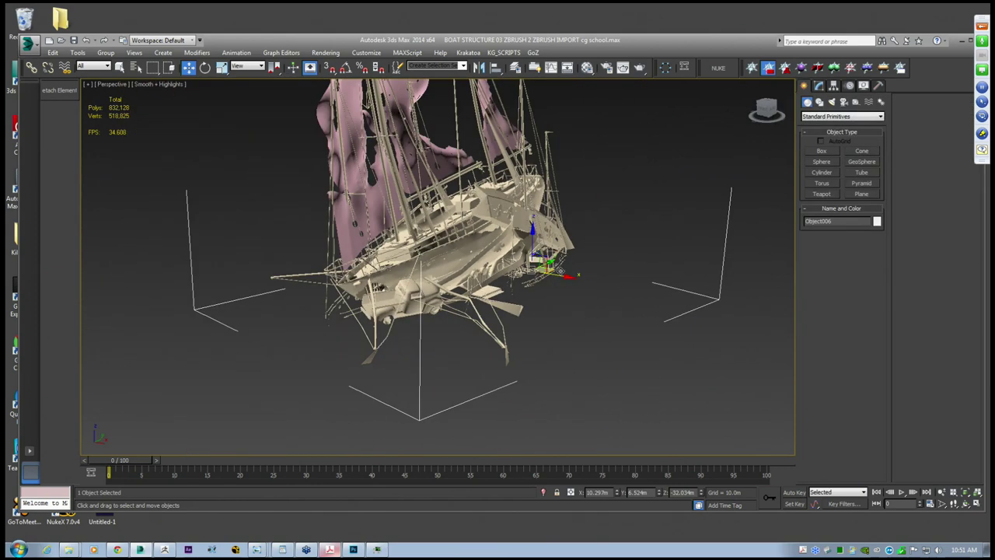
left_click_drag(560, 271, 417, 292)
key("ctrl+z")
- Select the sails, undo a trial move of them, and add the wreck's hull to the selection
left_click(376, 251)
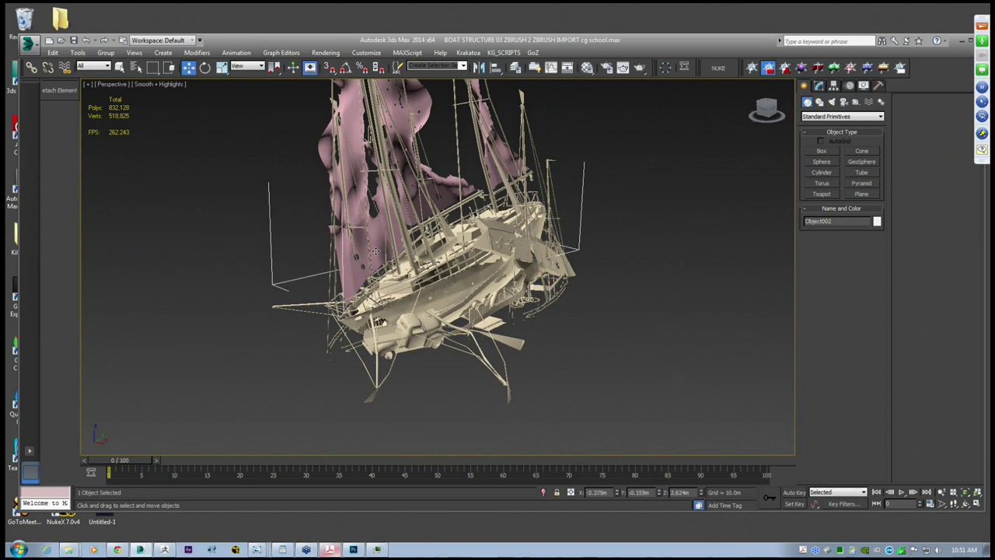
middle_click_drag(376, 251, 326, 241, "alt")
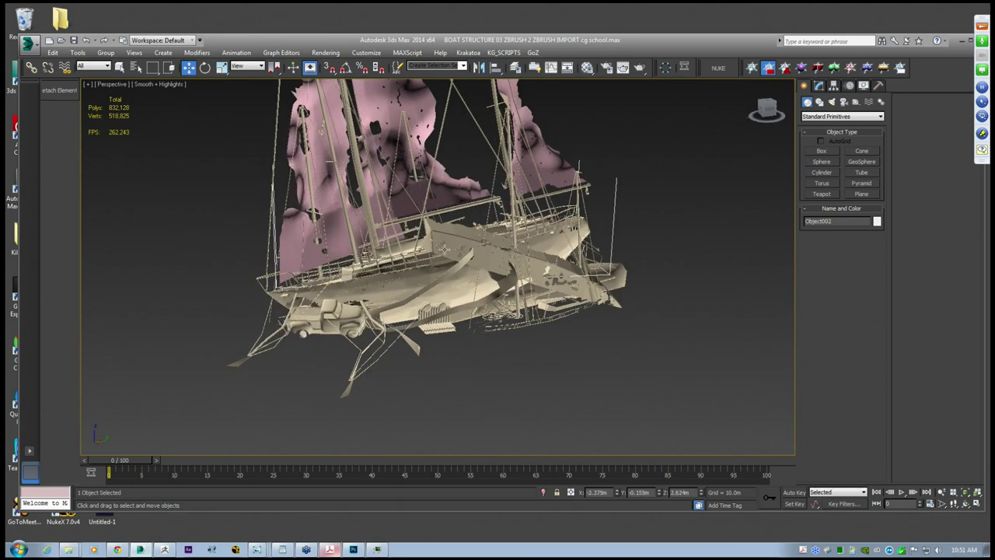
middle_click_drag(444, 249, 381, 245, "alt")
left_click_drag(456, 165, 307, 125)
key("ctrl+z")
middle_click_drag(398, 268, 458, 308, "alt")
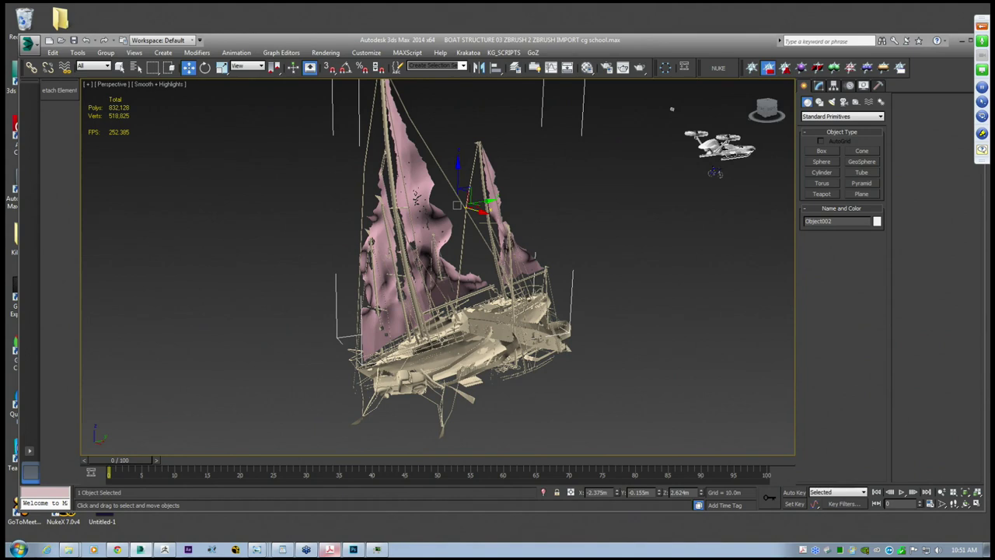
left_click(441, 349, "ctrl")
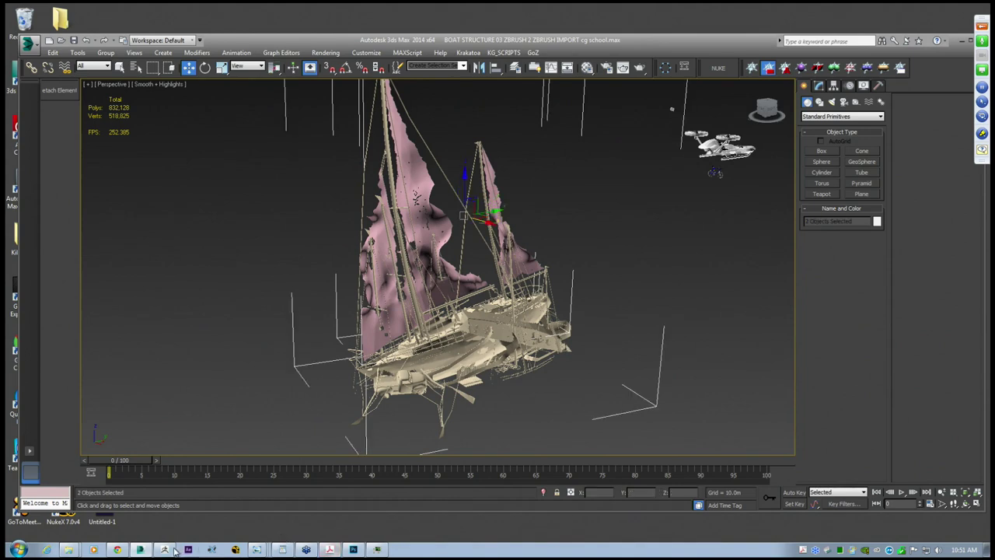
- Switch to the open ZBrush session and close it without saving the project
left_click(172, 550)
left_click(982, 8)
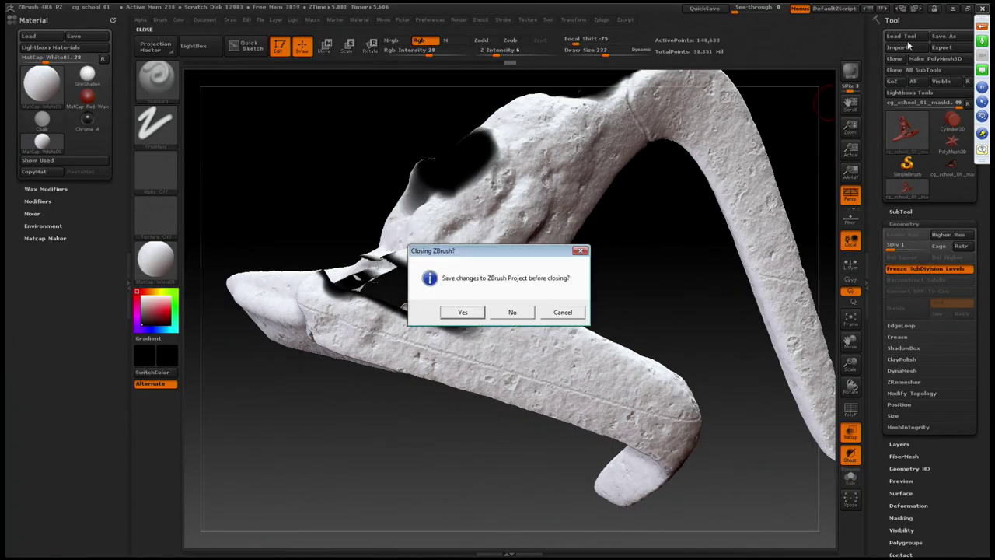
left_click(512, 312)
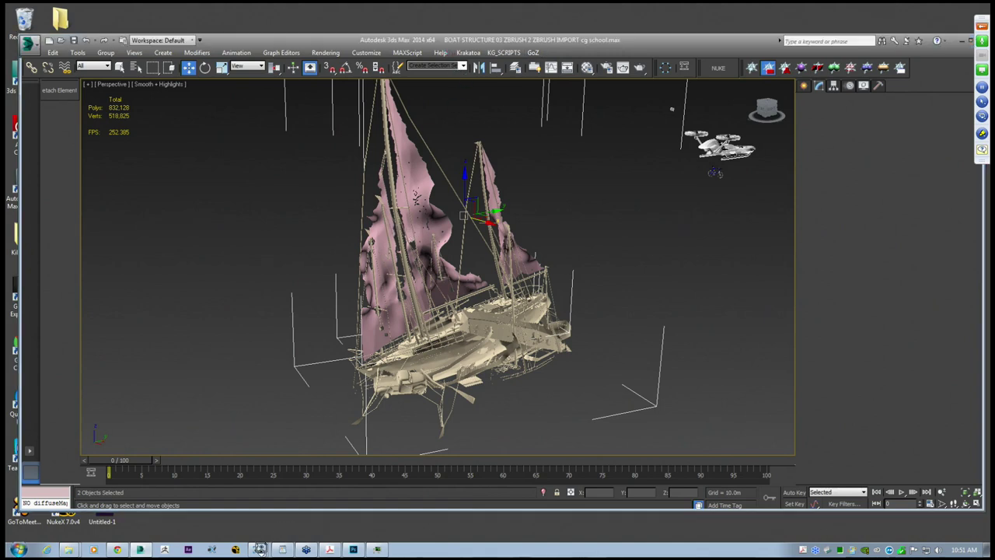
- Switch to the newly launched ZBrush session and dismiss LightBox and the tool-loading dialog
left_click(261, 547)
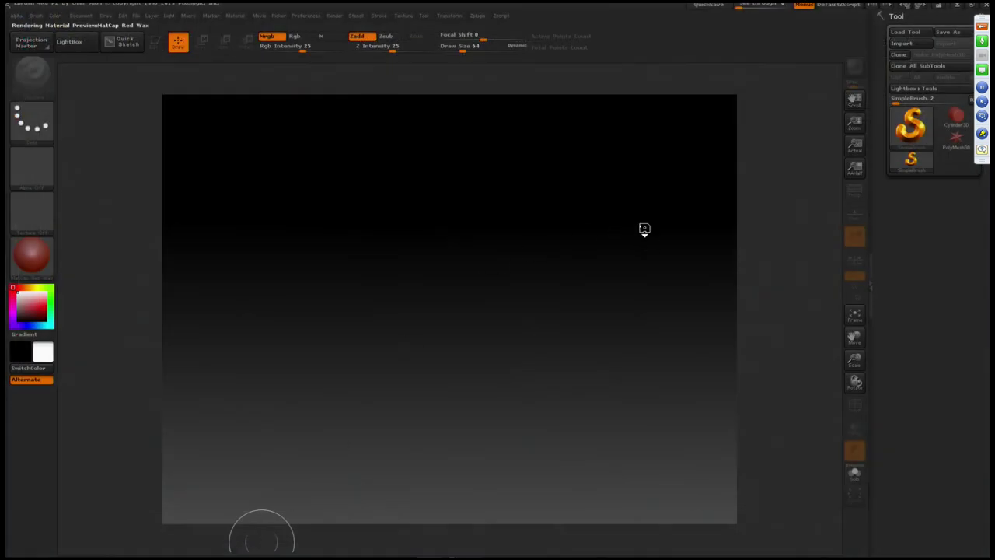
key("comma")
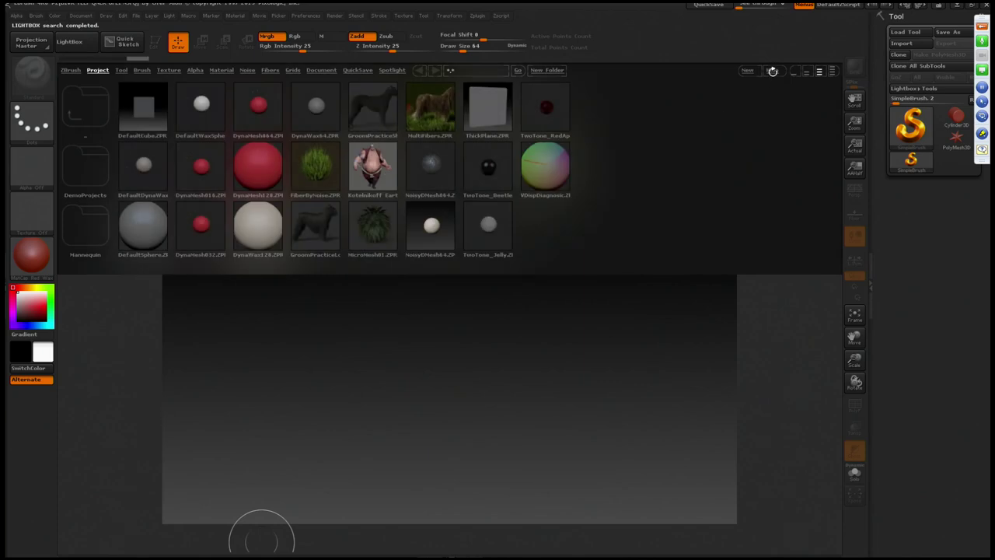
key("comma")
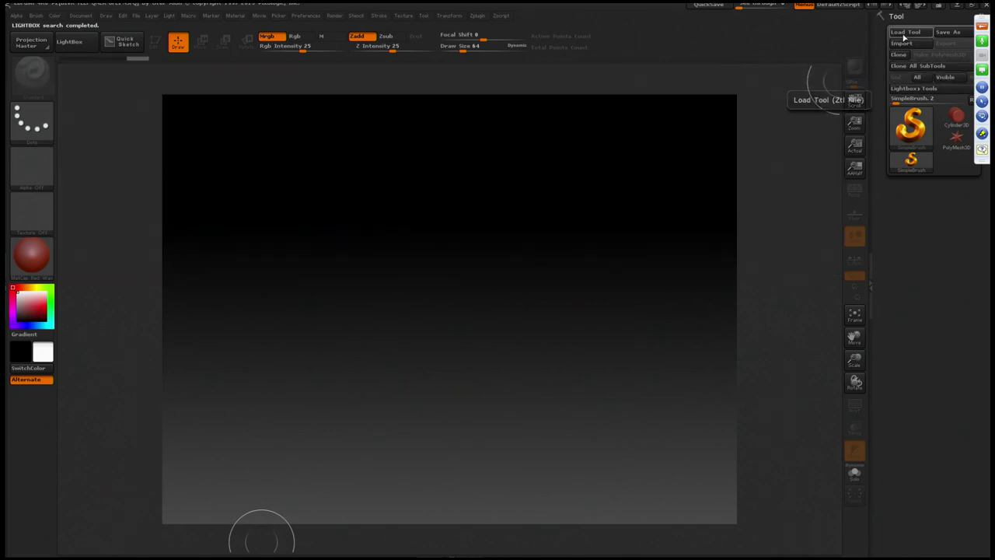
left_click(903, 33)
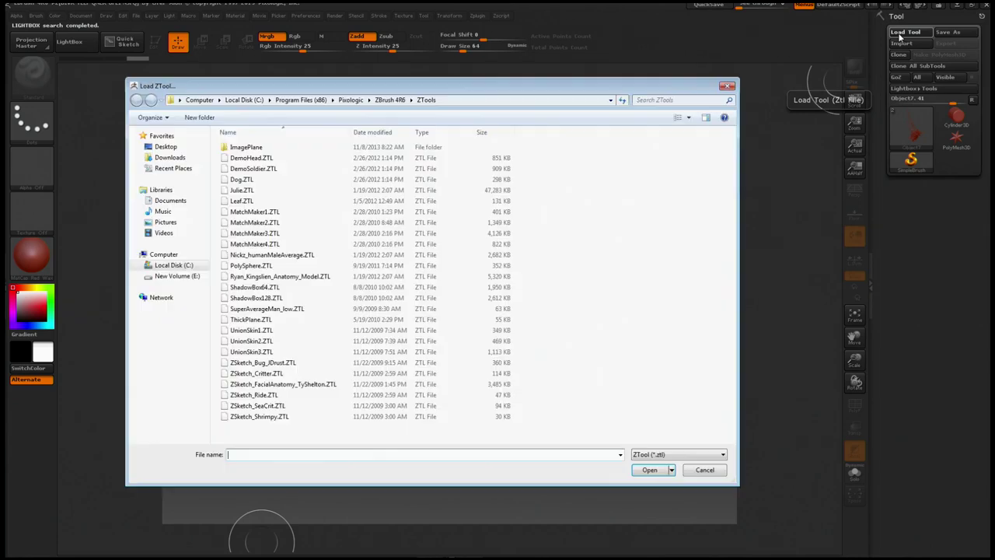
left_click(706, 469)
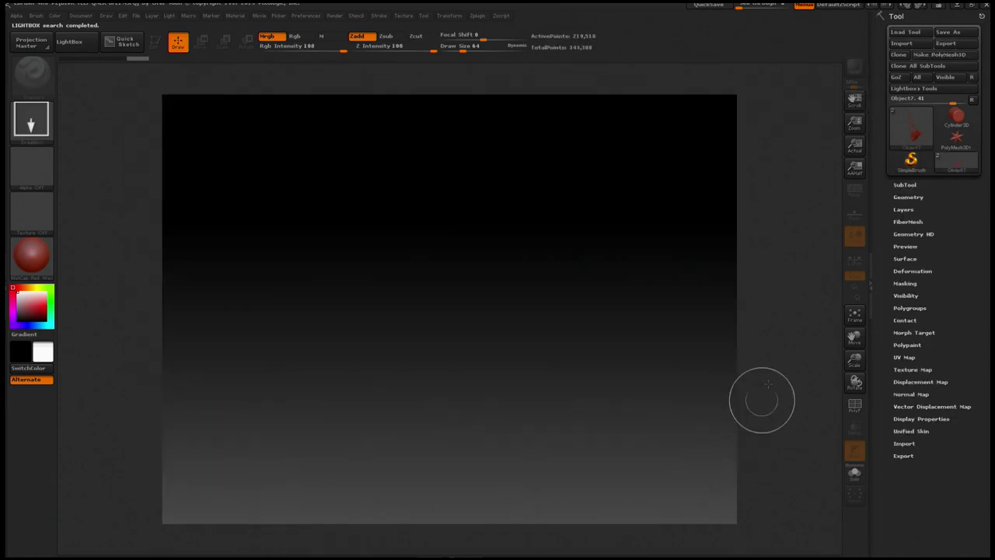
- Draw the transferred boat on the canvas, enable Edit mode and constrain rotation to the Y axis
mouse_move(471, 255)
left_mouse_down()
mouse_move(481, 289)
mouse_move(472, 261)
left_mouse_up()
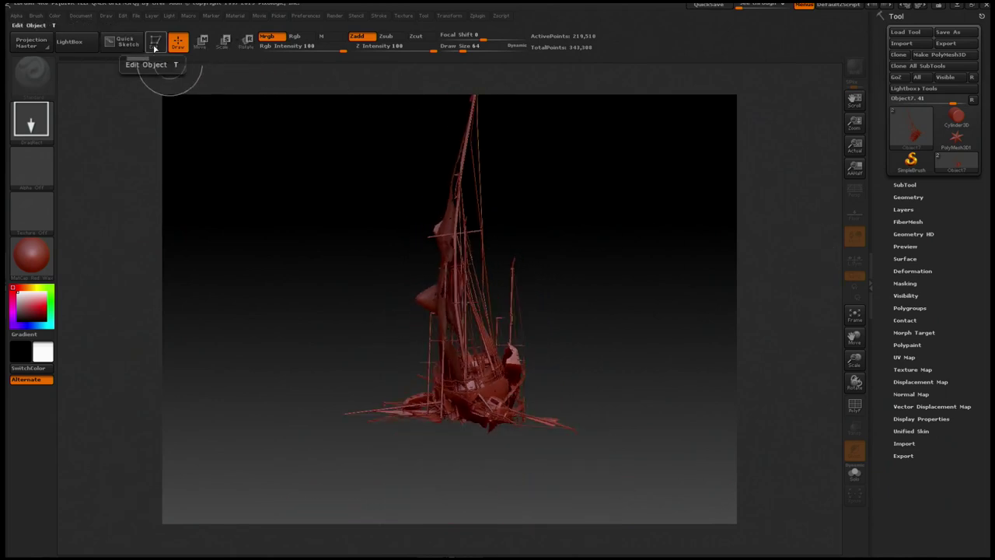
left_click(155, 42)
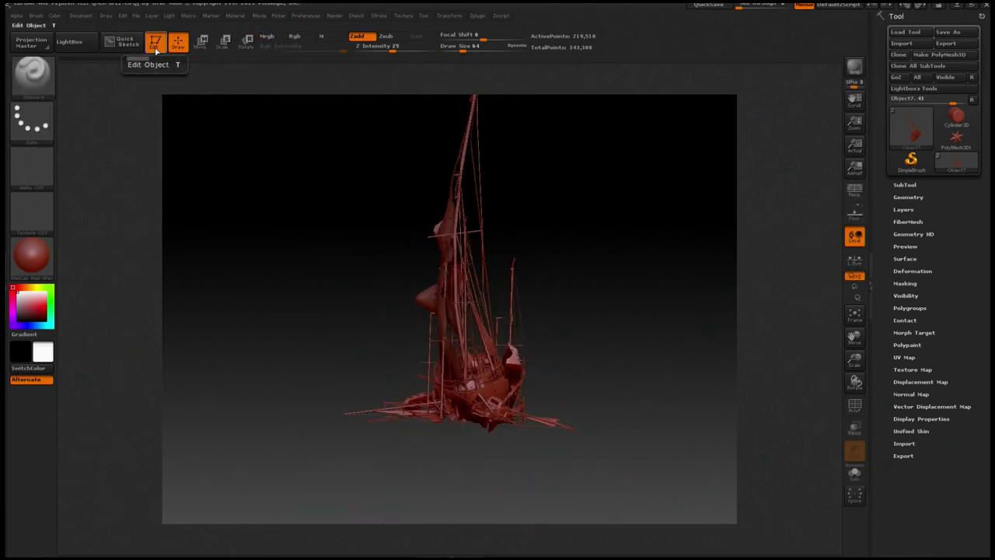
left_click(855, 290)
left_click_drag(585, 332, 658, 326)
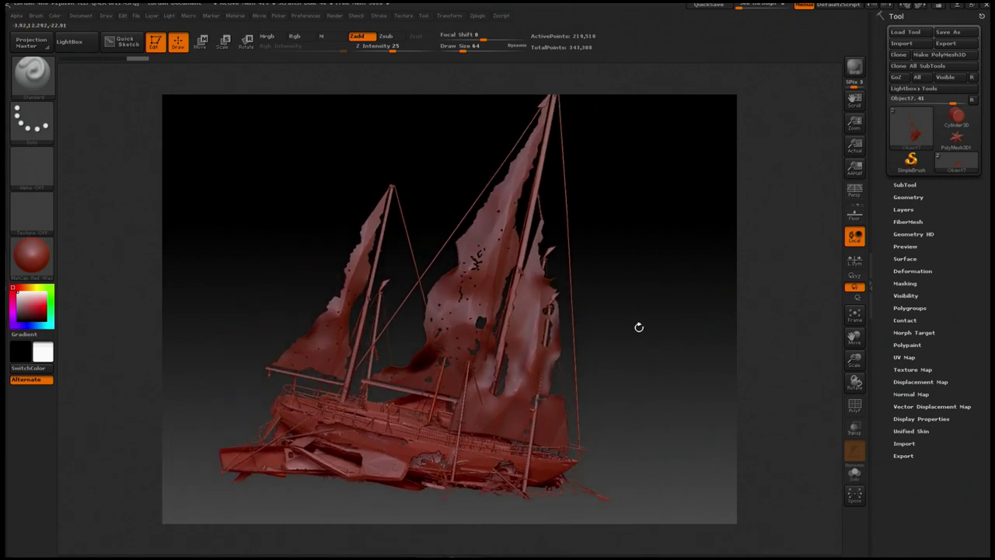
left_click_drag(593, 258, 630, 267)
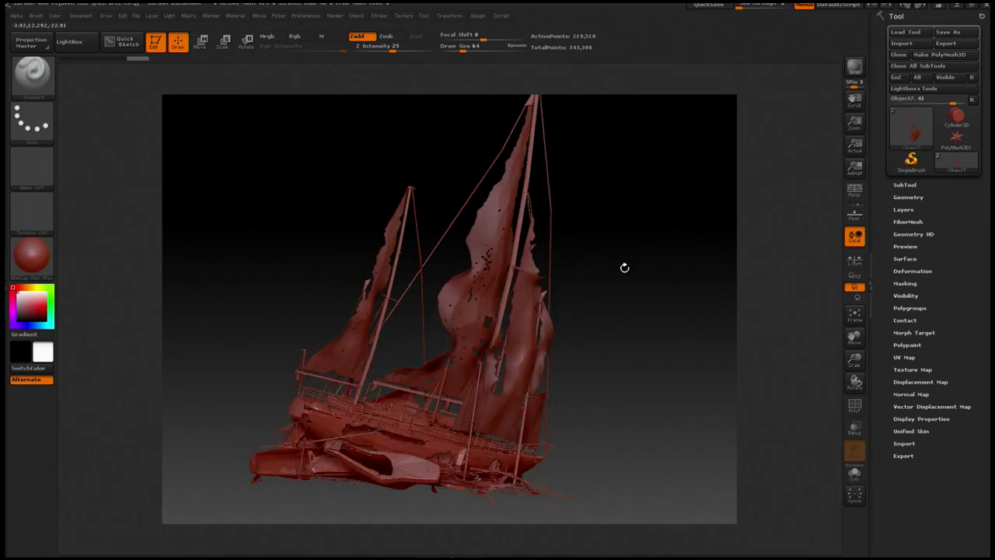
left_click_drag(653, 282, 645, 310)
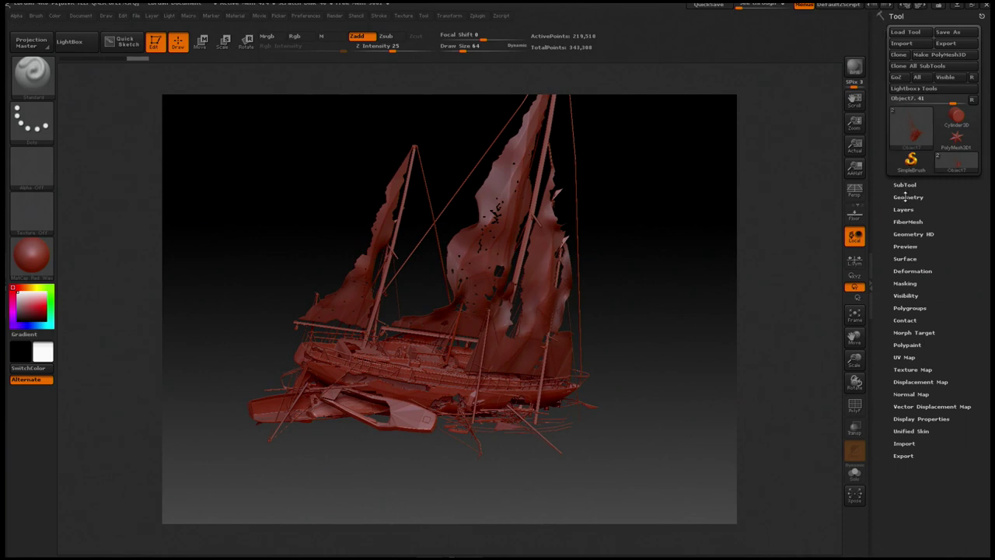
- Show the subtool list, make the sails subtool active and examine the torn sails up close
left_click(905, 185)
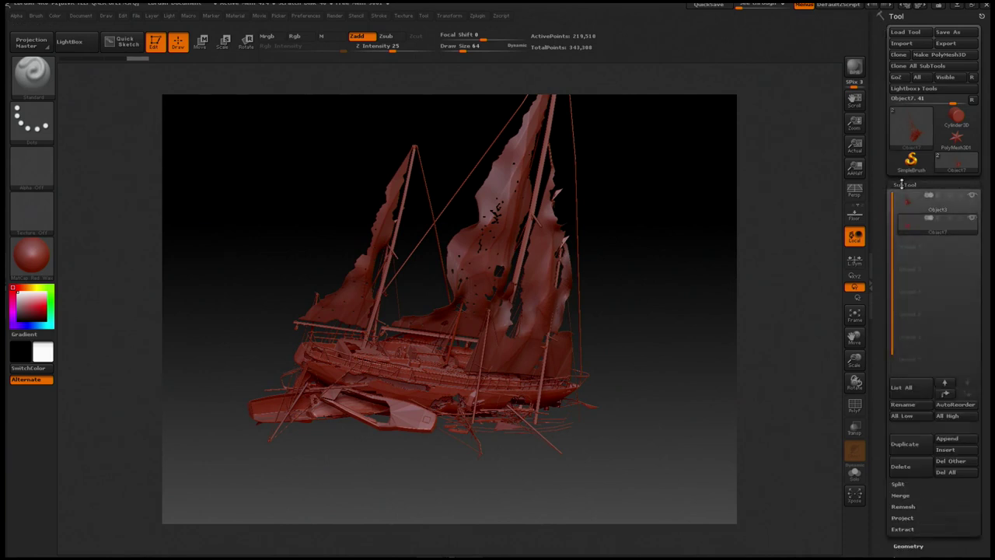
left_click(912, 223)
left_click(913, 223)
left_click(911, 205)
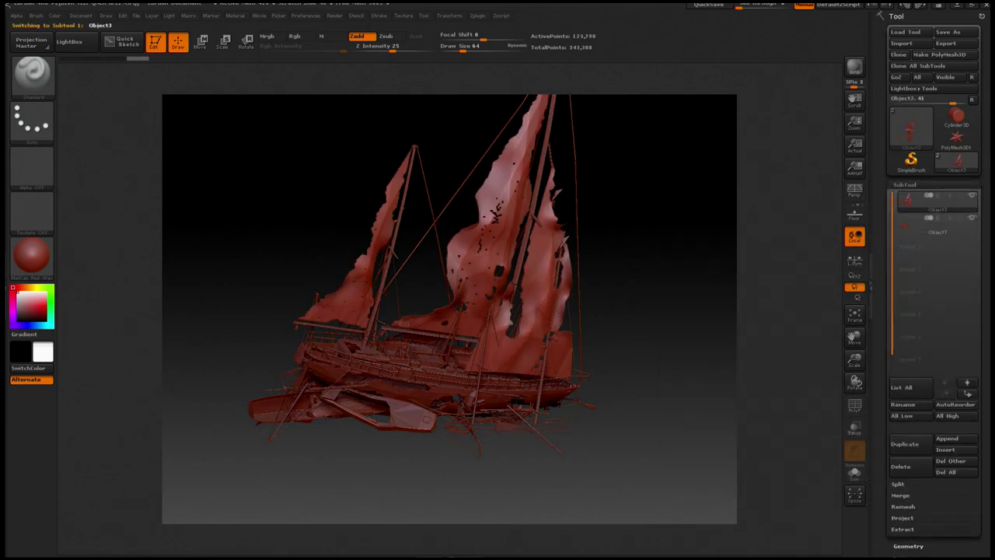
left_click(908, 202)
mouse_move(598, 300)
left_mouse_down("alt")
mouse_move(591, 267)
mouse_move(713, 379)
mouse_move(681, 289)
mouse_move(587, 302)
left_mouse_up("alt")
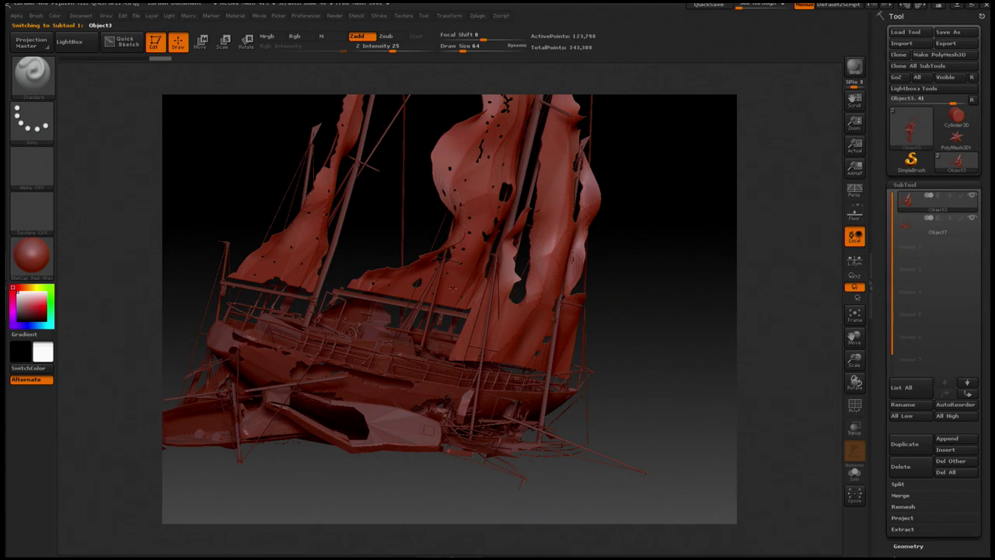
left_click_drag(654, 276, 557, 222)
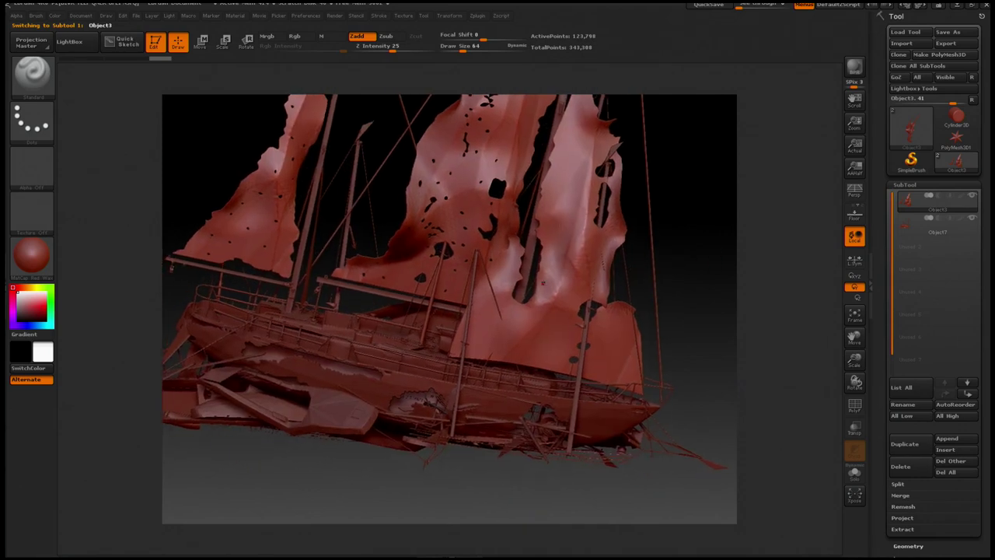
- Hide and reshow the hull subtool, then make it active and briefly preview the sails with Transparency on
left_click(972, 218)
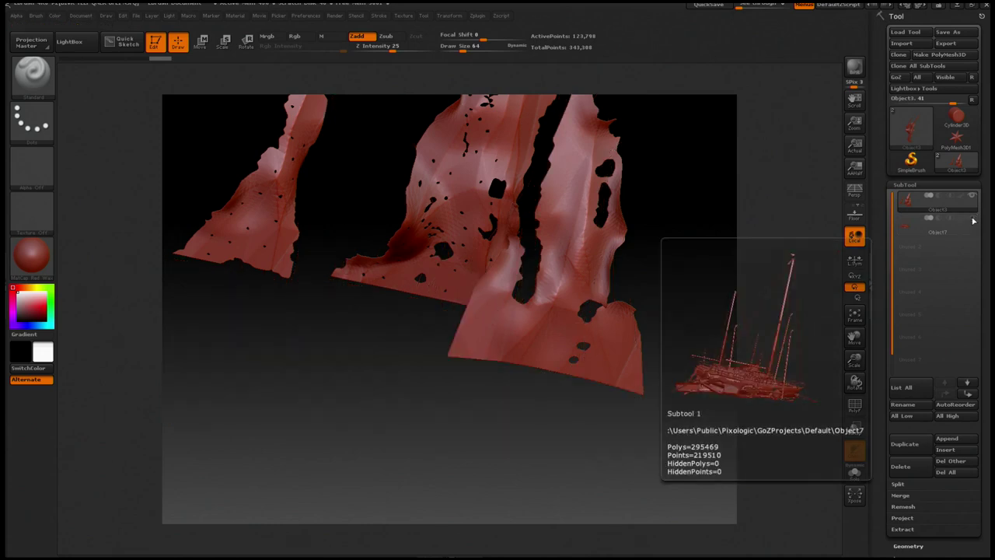
left_click(970, 219)
left_click(854, 427)
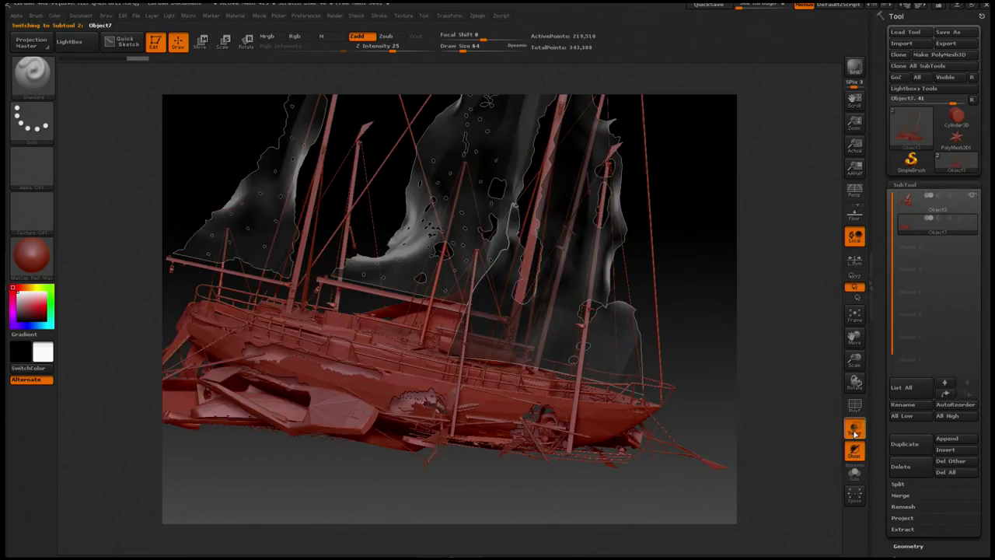
left_click_drag(771, 381, 692, 271)
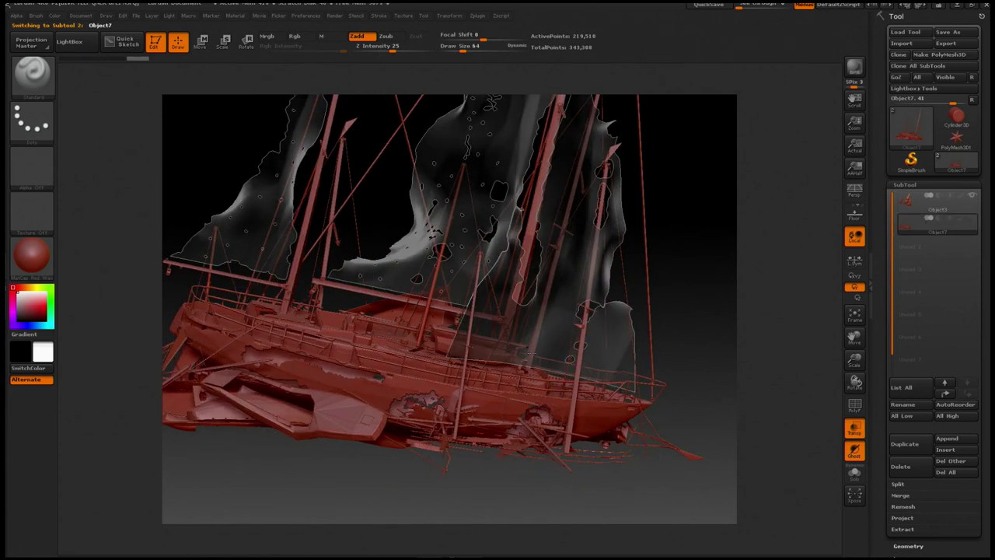
left_click(855, 428)
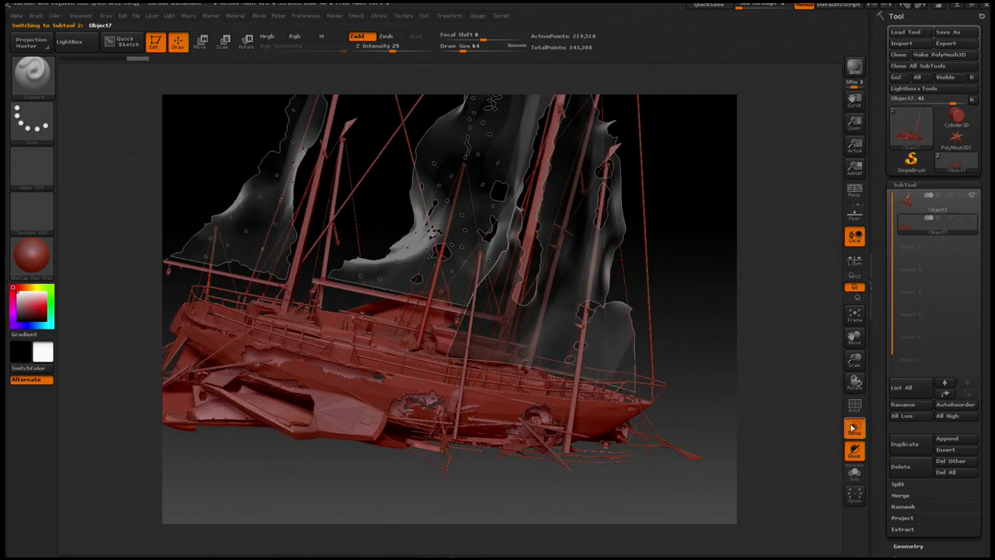
- Toggle the sails subtool's visibility to compare the wreck with and without sails, leaving the sails hidden
left_click(972, 220)
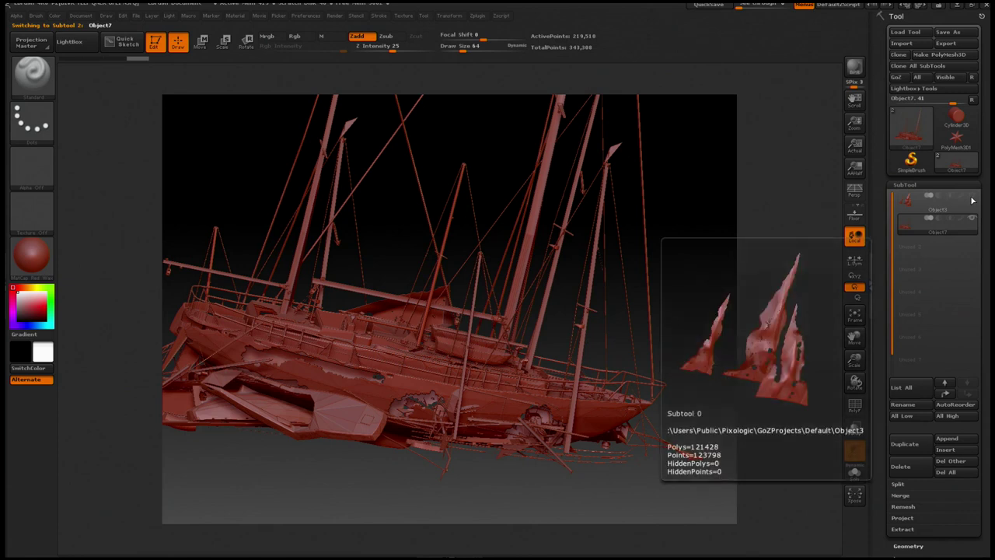
left_click_drag(667, 260, 700, 256)
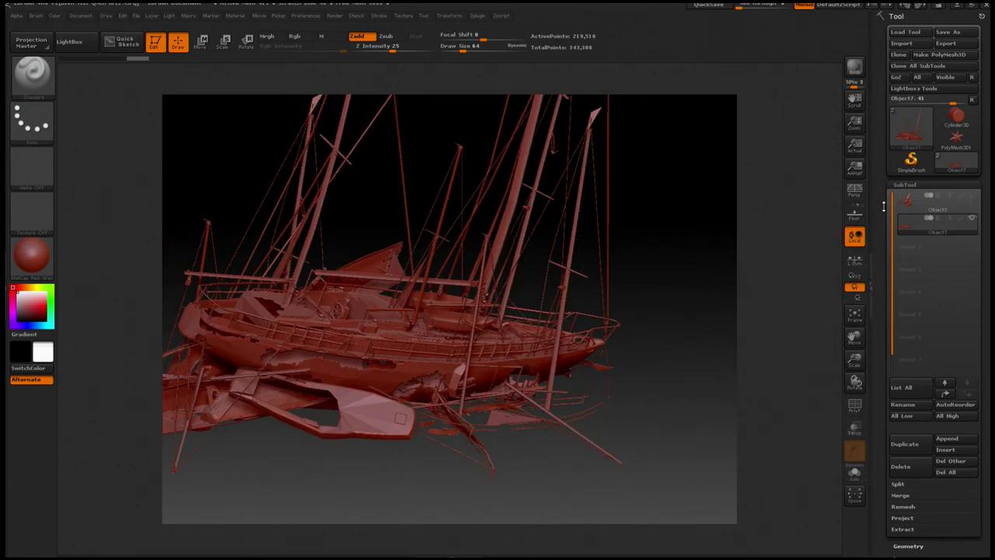
left_click(975, 200)
left_click(974, 199)
left_click(974, 199)
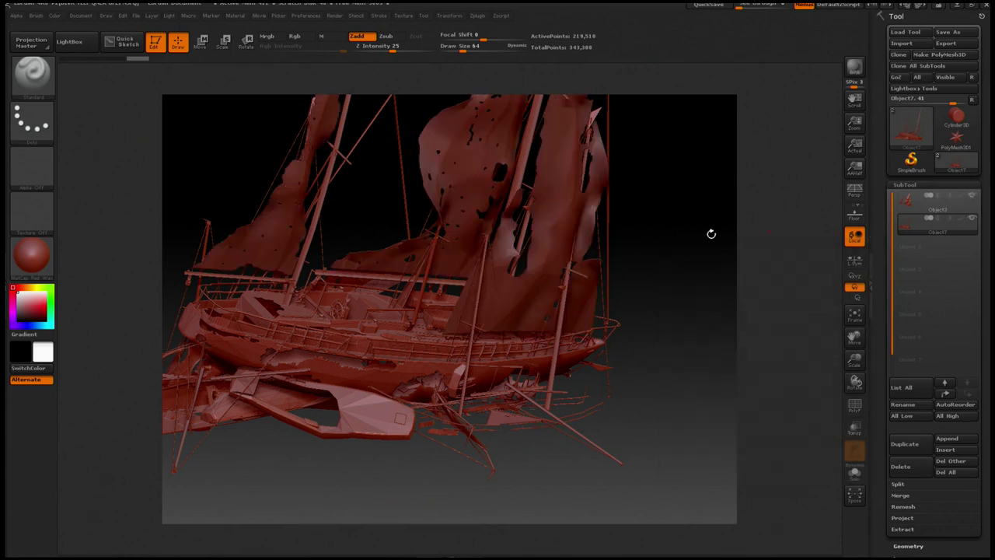
left_click_drag(648, 259, 684, 268)
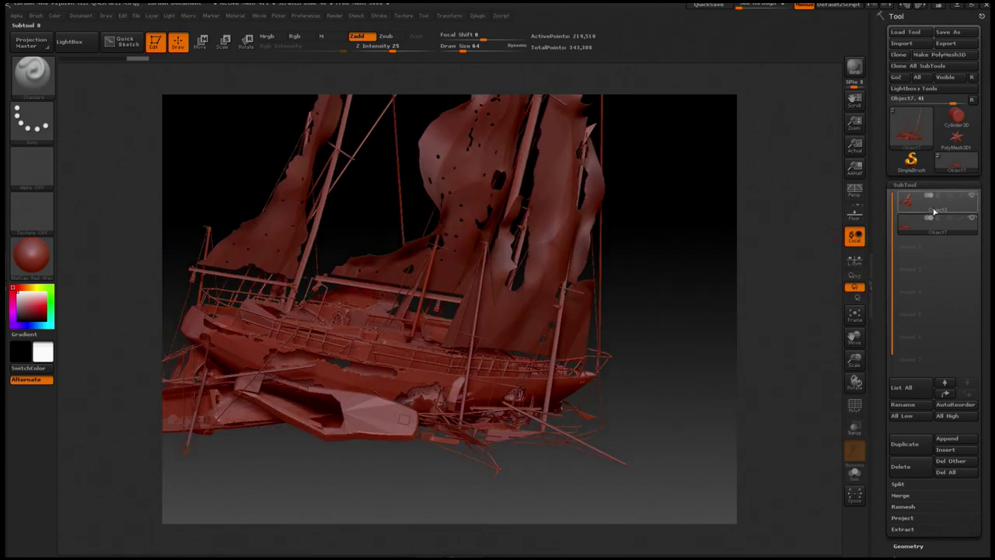
left_click(972, 197)
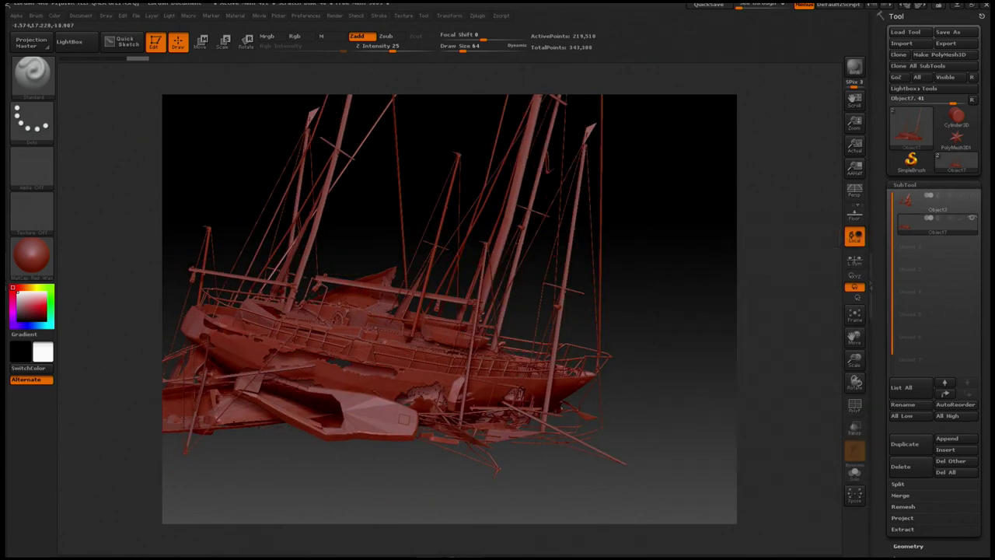
- Enlarge the document to fill the workspace and frame the hull side with the truck and bicycles
left_click_drag(637, 229, 719, 366)
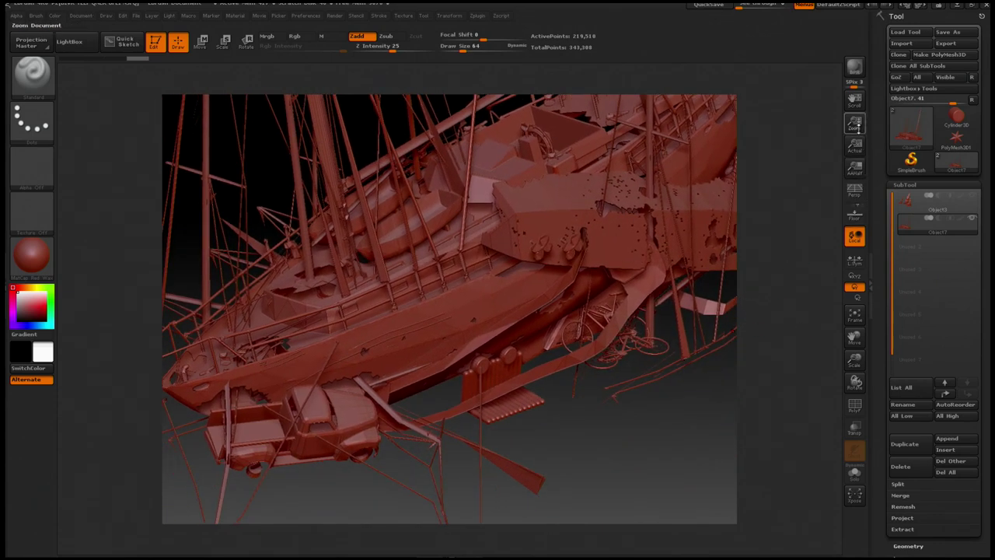
left_click_drag(854, 124, 850, 160)
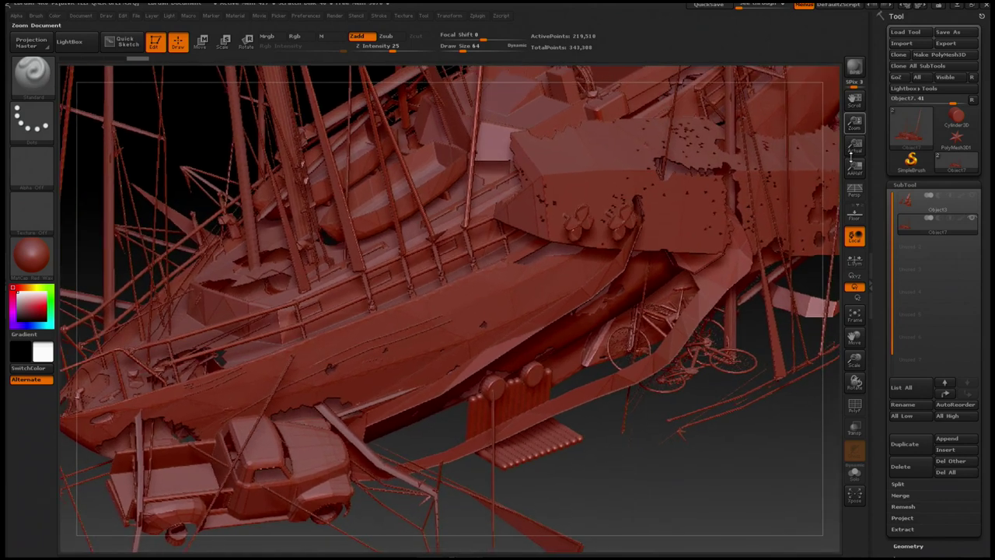
left_click_drag(640, 485, 705, 410, "alt")
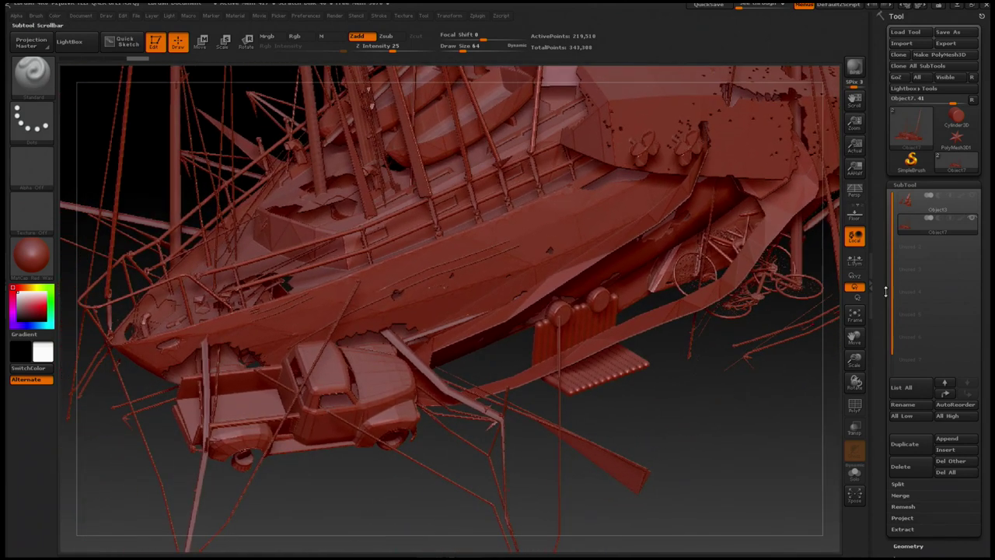
- Convert the hull subtool to a DynaMesh at resolution 128 and examine the remeshed wreck
scroll(885, 291, "down", 10)
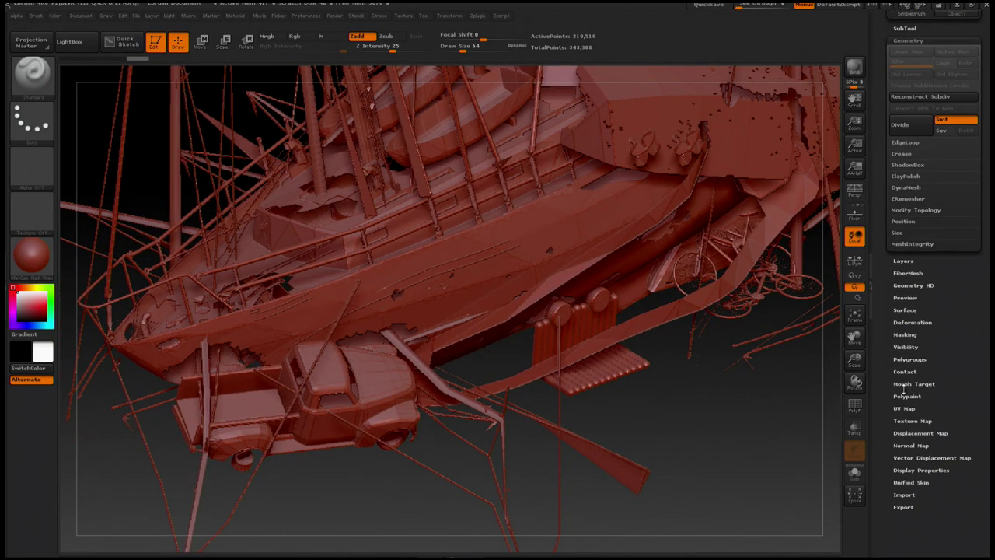
left_click(906, 187)
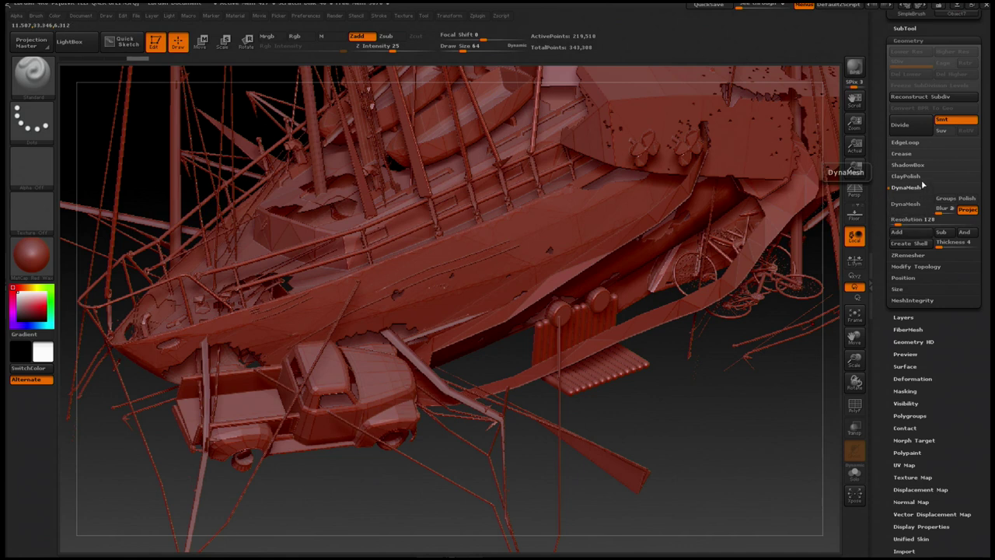
left_click(904, 205)
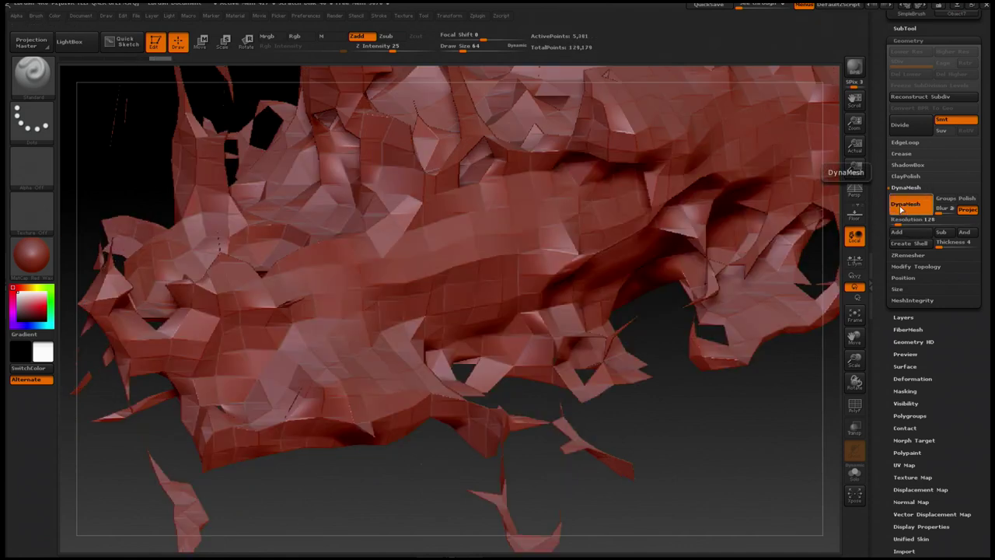
left_click_drag(677, 407, 674, 366)
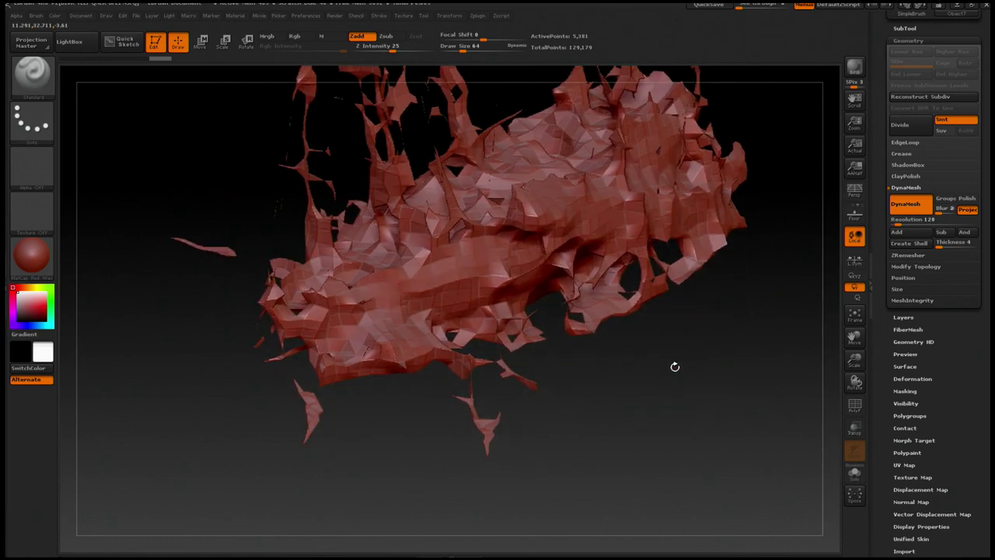
- Undo the last DynaMesh remesh of the ship
key("ctrl+z")
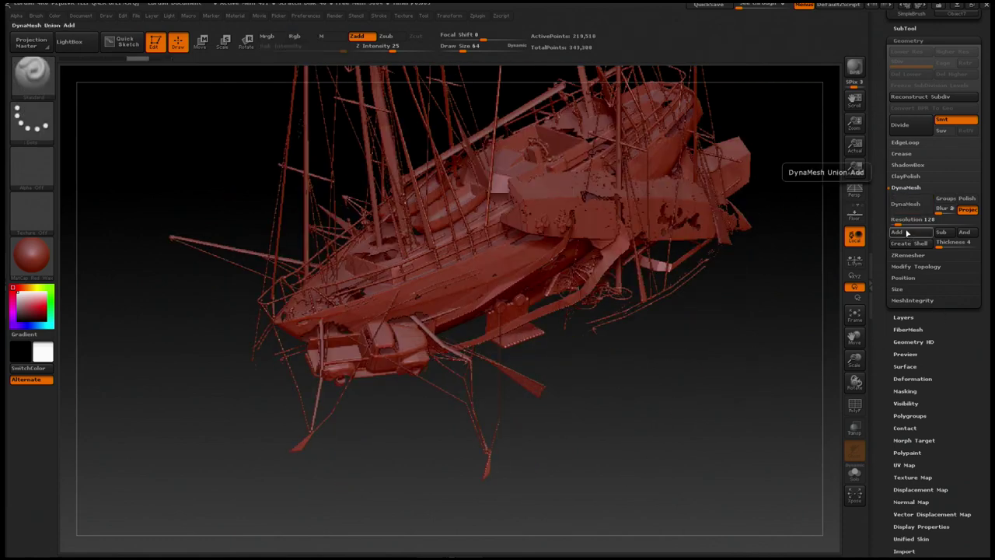
- Try remeshing the ship with DynaMesh at resolution 368 and check the hull and truck detail
left_click_drag(896, 221, 907, 227)
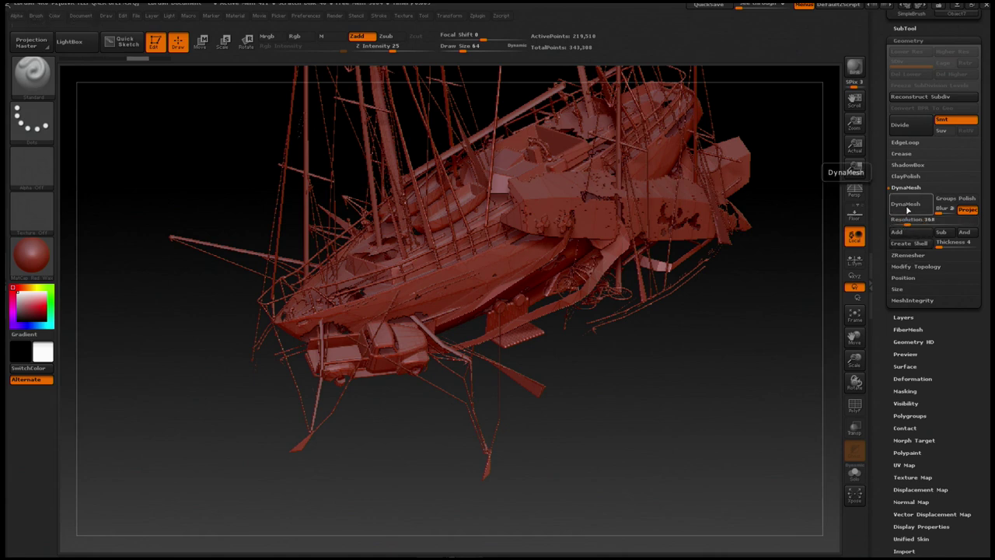
left_click(907, 204)
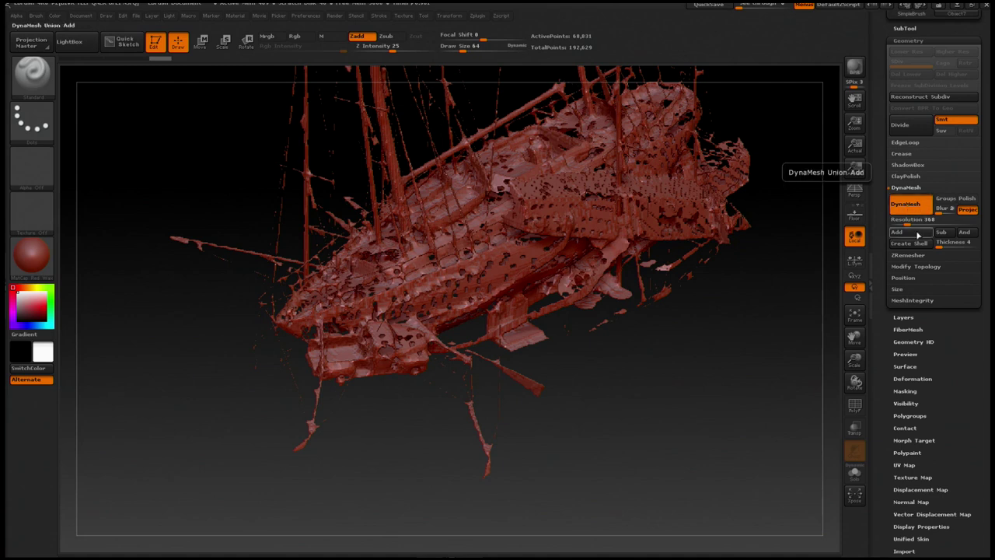
left_click_drag(713, 340, 665, 489)
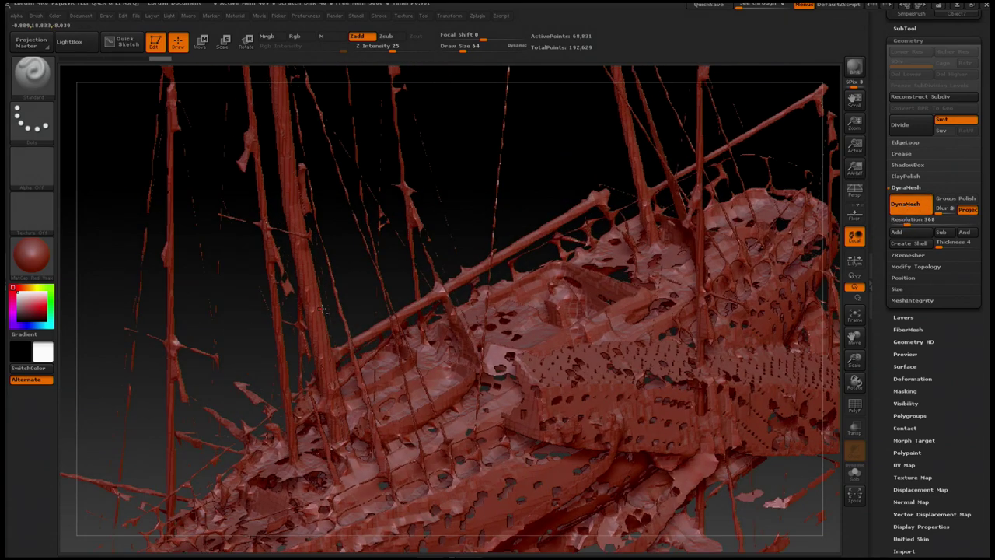
left_click_drag(238, 342, 355, 102, "alt")
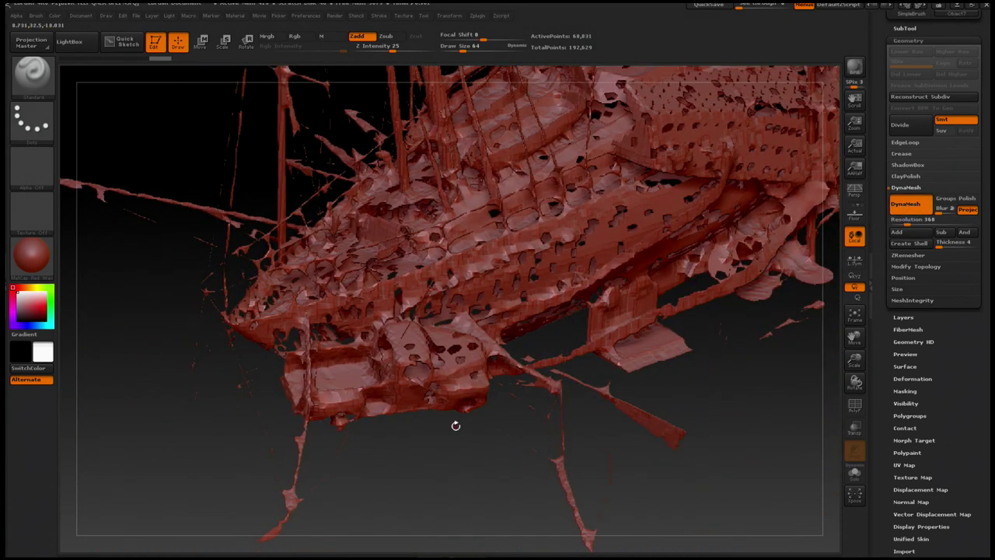
left_click_drag(456, 424, 482, 465, "alt")
left_click_drag(105, 394, 277, 408)
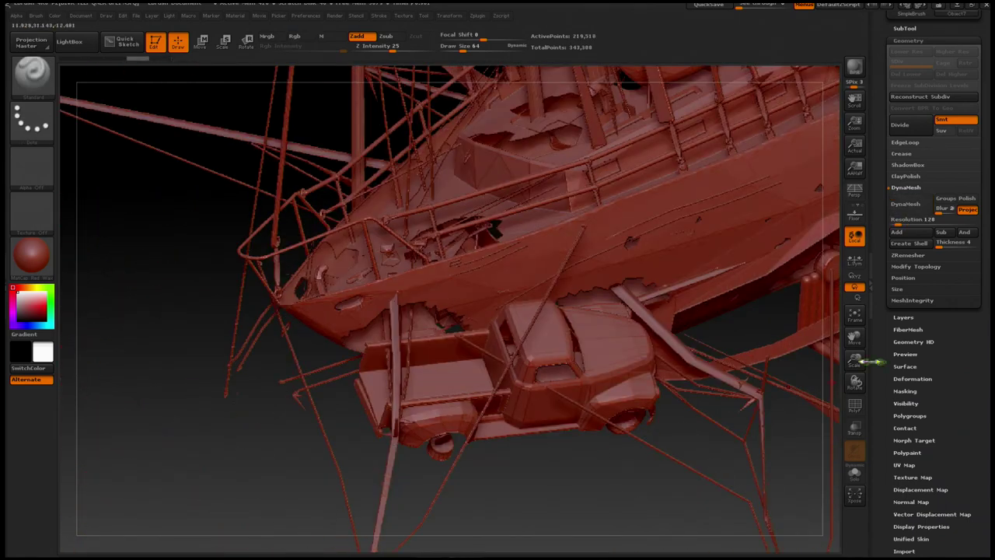
- Remesh the ship with DynaMesh at resolution 1192
left_click_drag(898, 224, 942, 233)
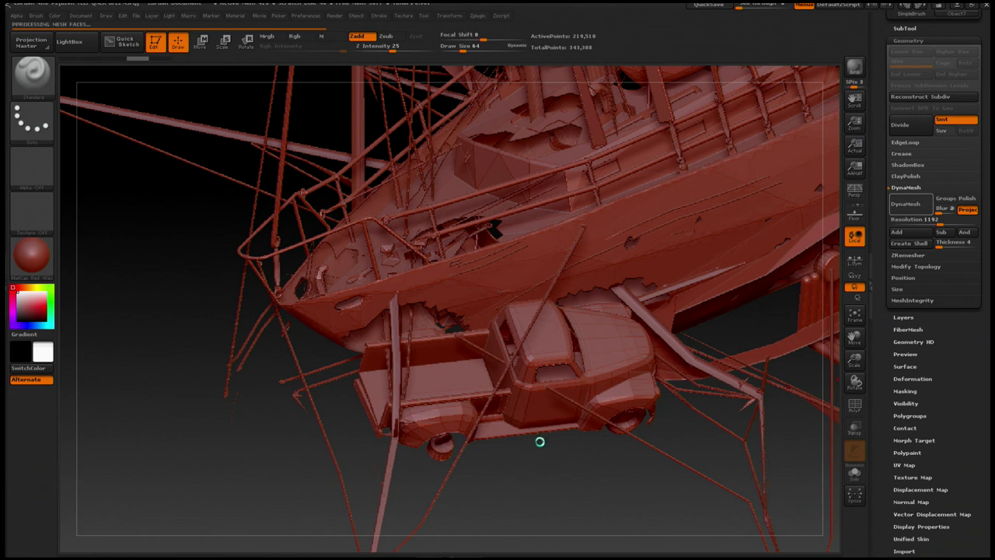
left_click_drag(573, 458, 677, 296)
right_click_drag(666, 224, 645, 387, "alt")
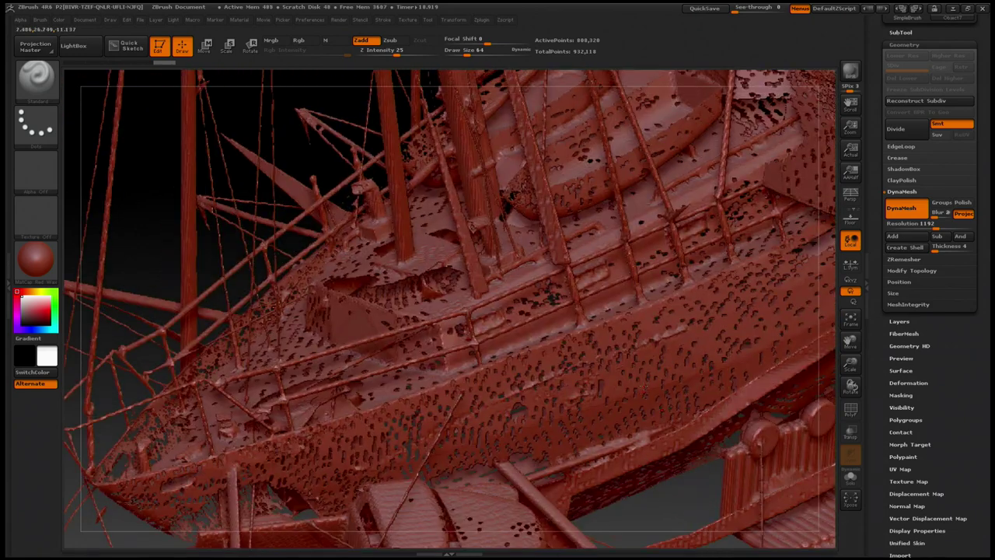
- Examine the remeshed hull, underside, rigging and pickup truck up close for lost detail and holes
left_click_drag(660, 494, 434, 371, "alt")
left_click_drag(589, 339, 669, 301)
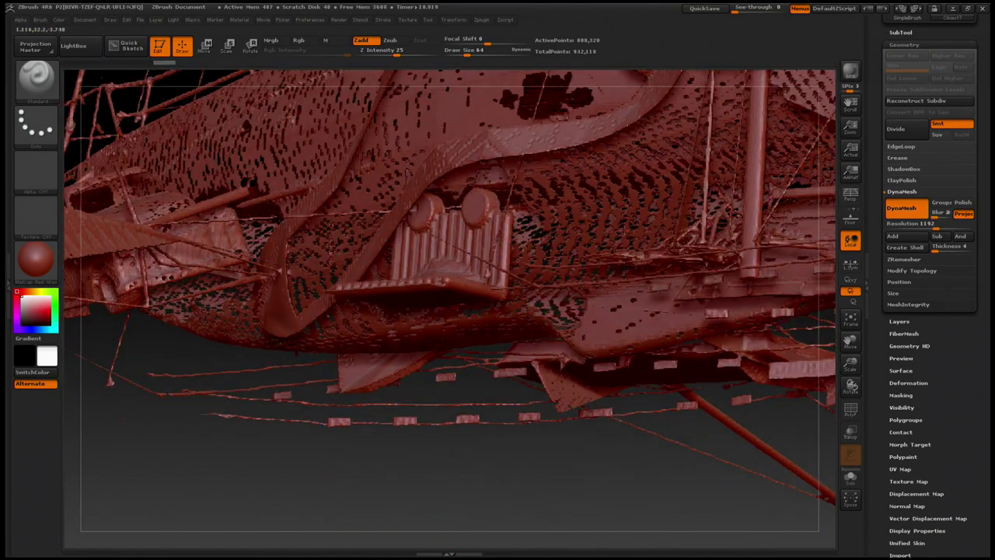
left_click_drag(481, 465, 488, 529, "alt")
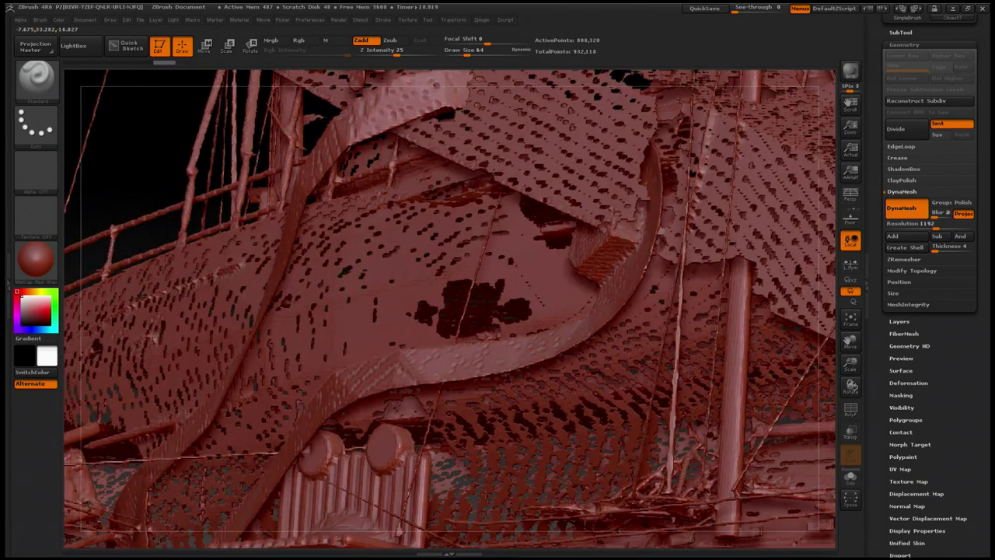
left_click_drag(155, 164, 302, 47, "alt")
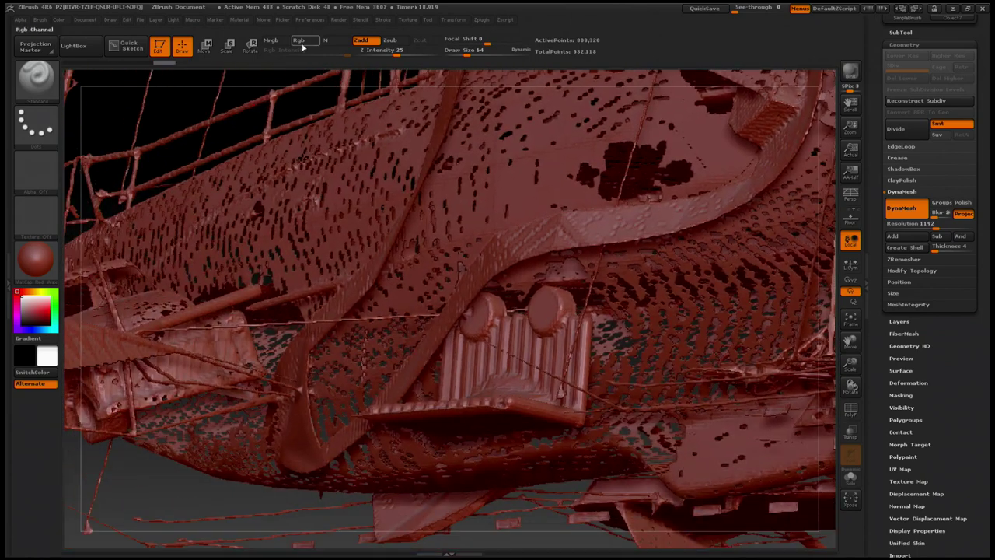
left_click_drag(178, 475, 422, 481)
mouse_move(654, 445)
left_mouse_down()
mouse_move(704, 440)
mouse_move(677, 435)
mouse_move(637, 451)
left_mouse_up()
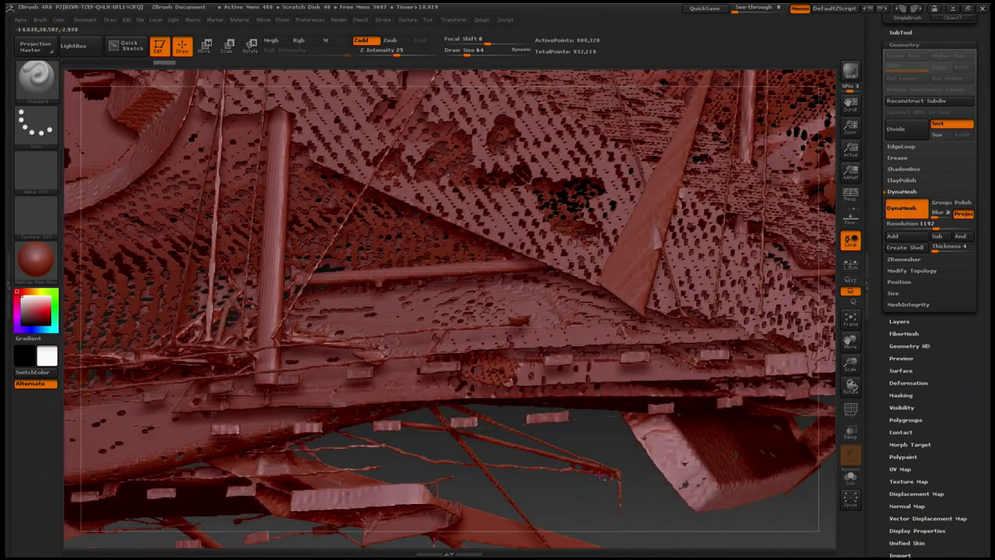
left_click_drag(648, 497, 595, 513)
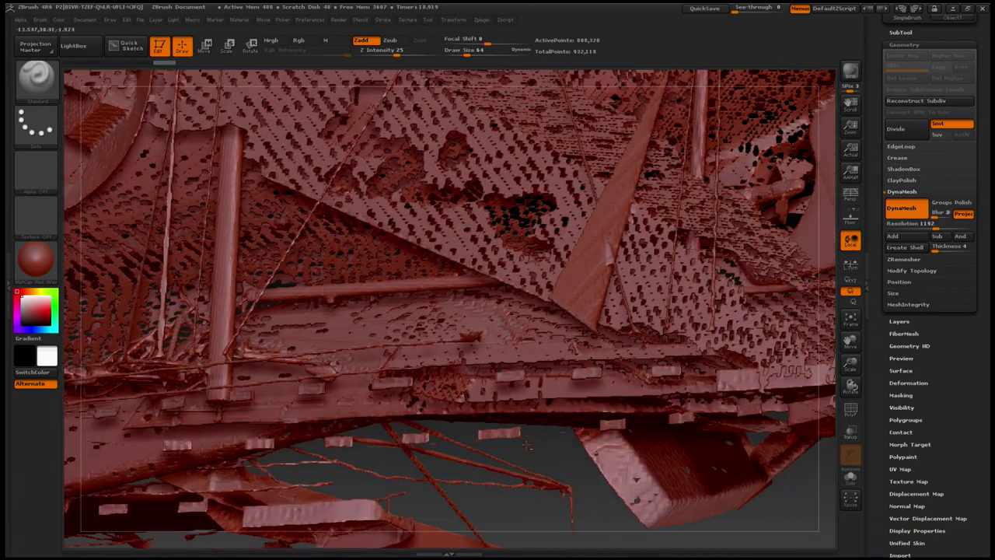
left_click_drag(552, 457, 275, 531)
left_click_drag(165, 266, 212, 467)
left_click_drag(693, 471, 666, 386, "alt")
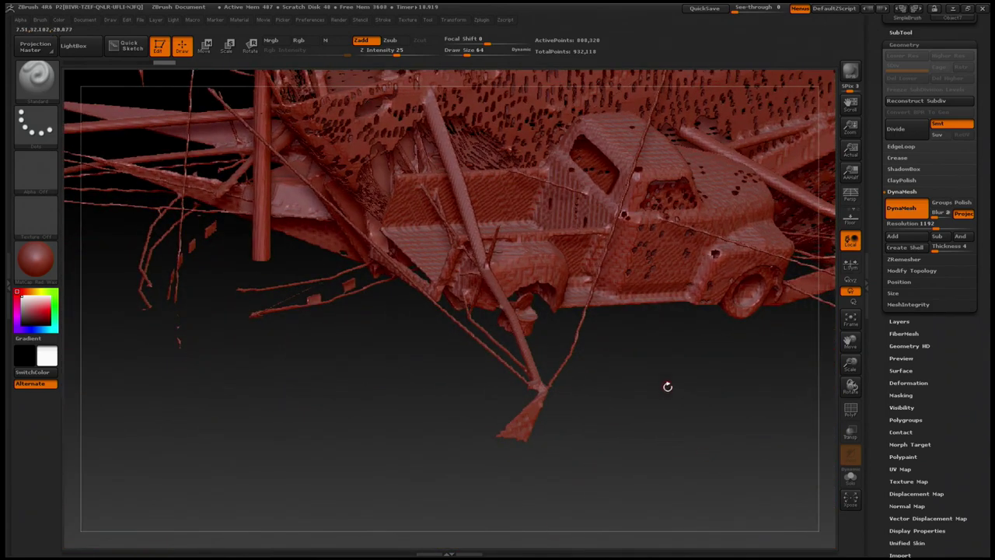
left_click_drag(381, 311, 446, 291, "alt")
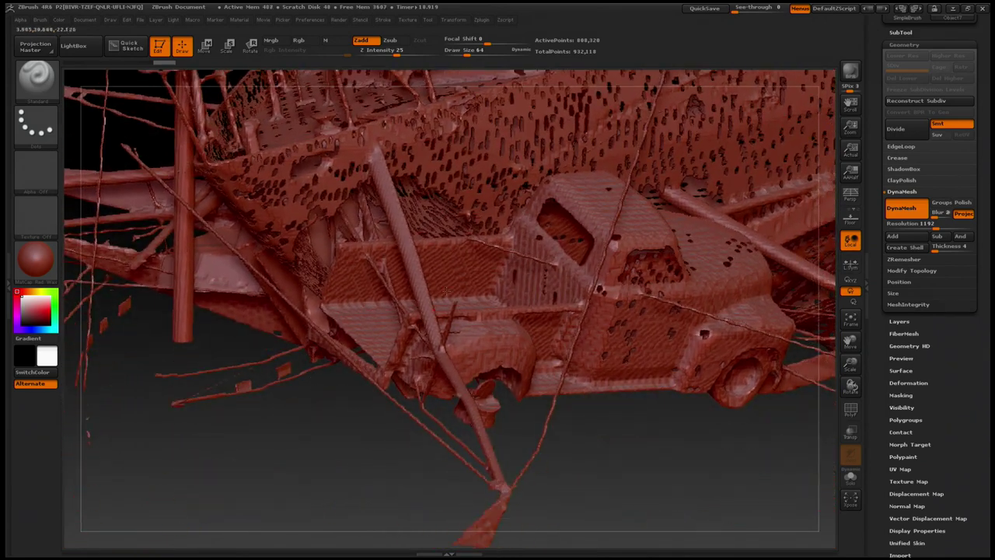
left_click_drag(672, 433, 544, 443, "alt")
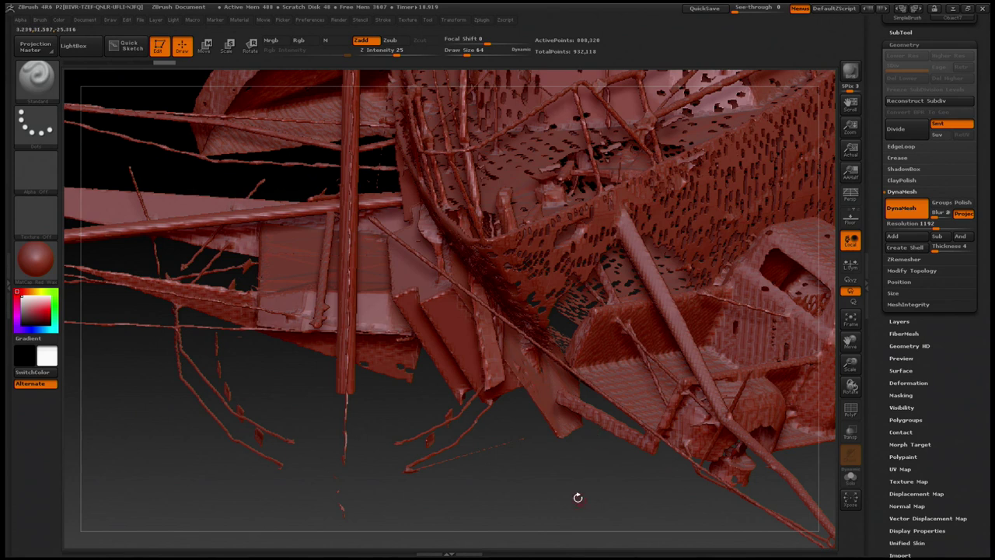
left_click_drag(578, 498, 443, 461)
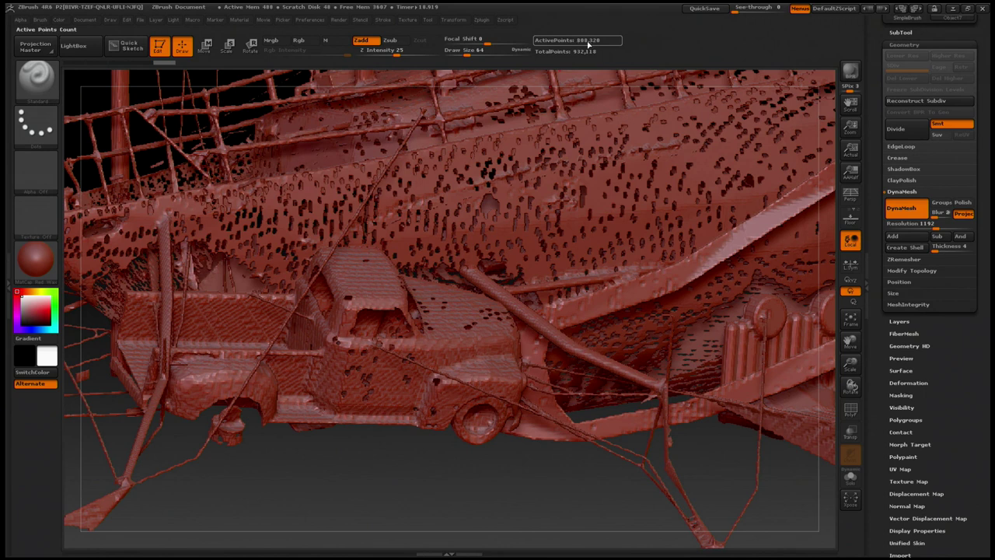
left_click_drag(365, 443, 715, 327)
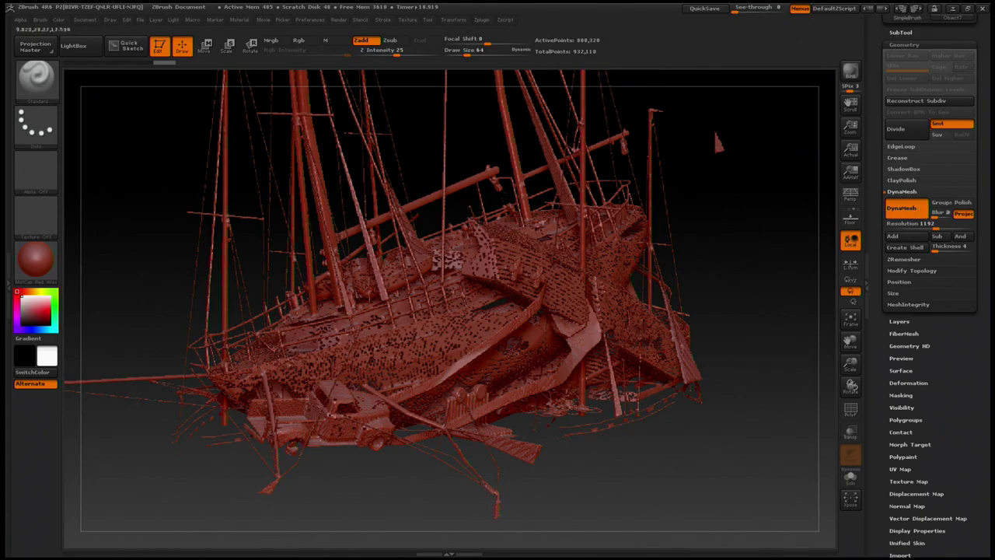
left_click_drag(665, 473, 614, 424)
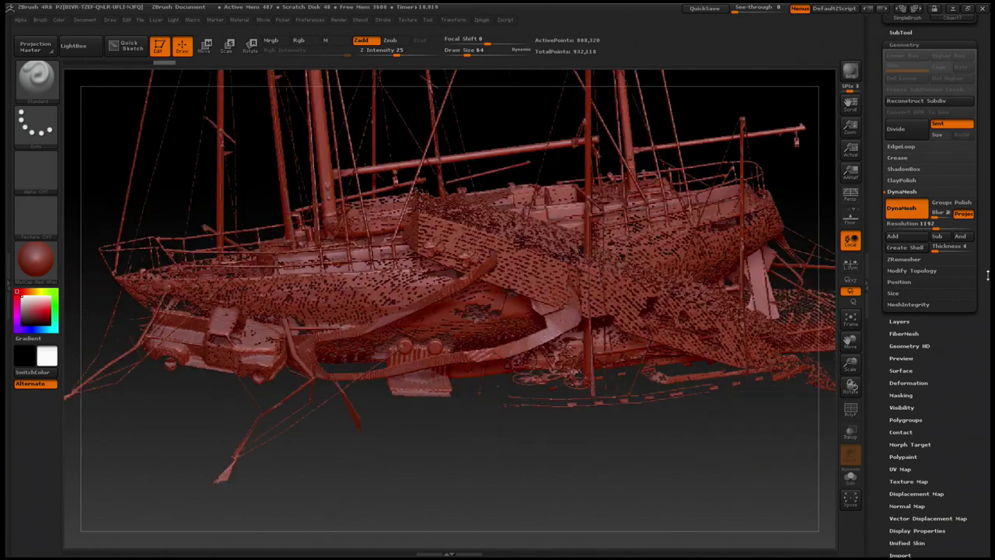
- Turn off DynaMesh for the ship and subdivide its mesh once to subdivision level 2
left_click(898, 212)
left_click_drag(879, 201, 856, 290)
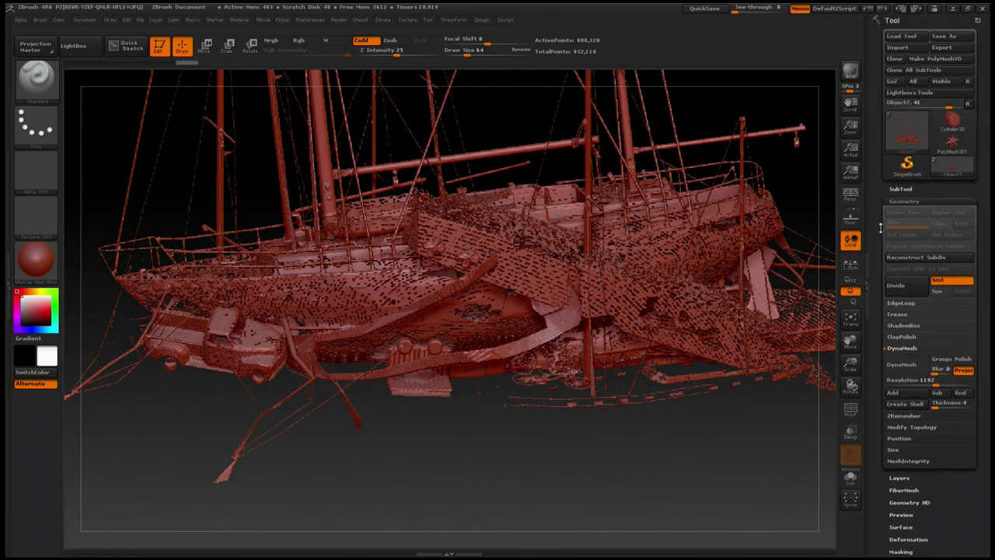
left_click(895, 287)
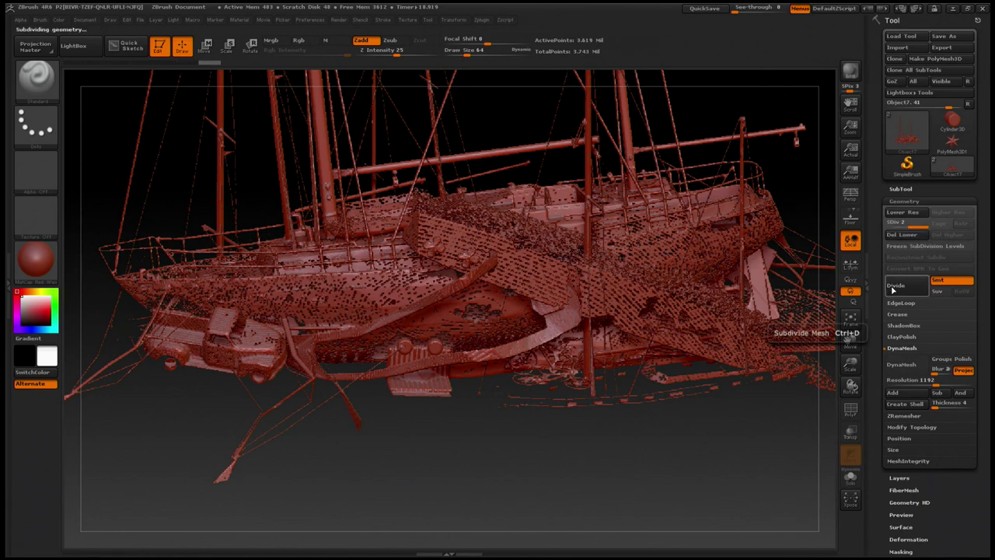
left_click_drag(482, 456, 460, 482, "alt")
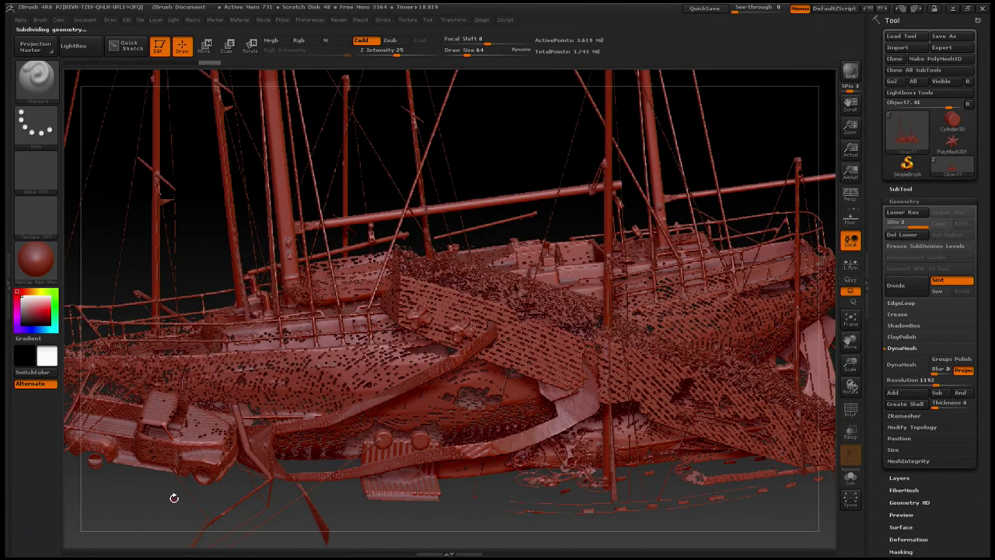
left_click_drag(174, 497, 203, 476)
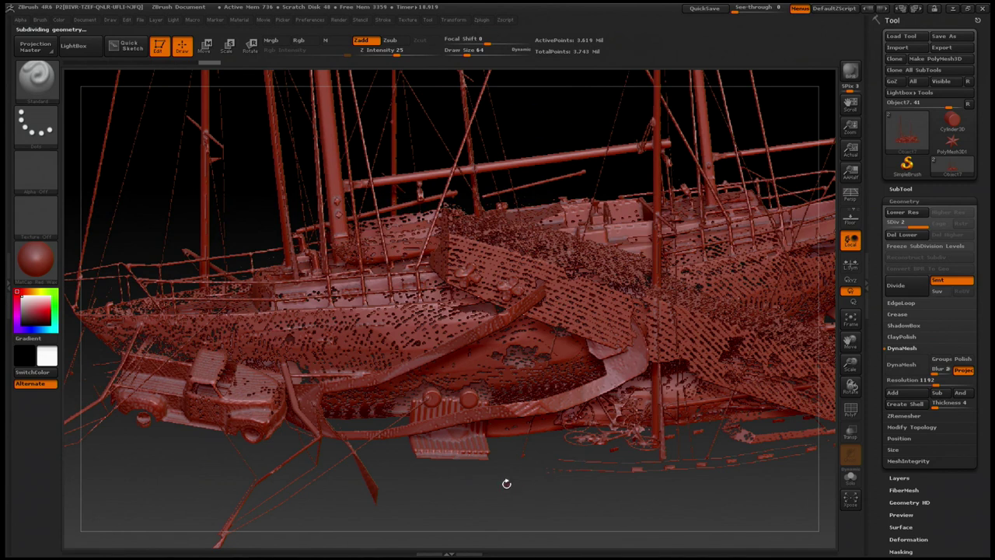
- Switch to 3ds Max and launch a second instance of the program
key("super")
left_click(141, 550)
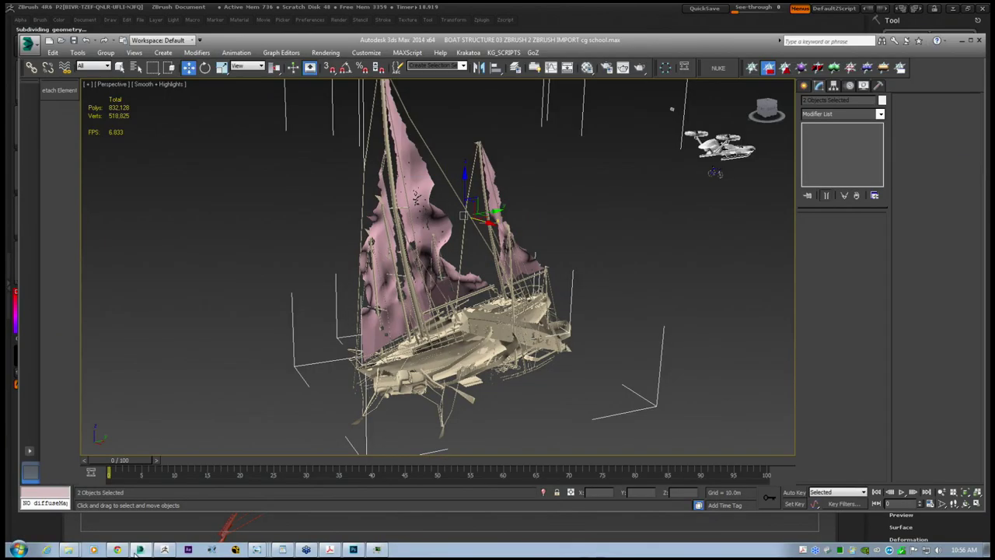
middle_click_drag(329, 193, 322, 196)
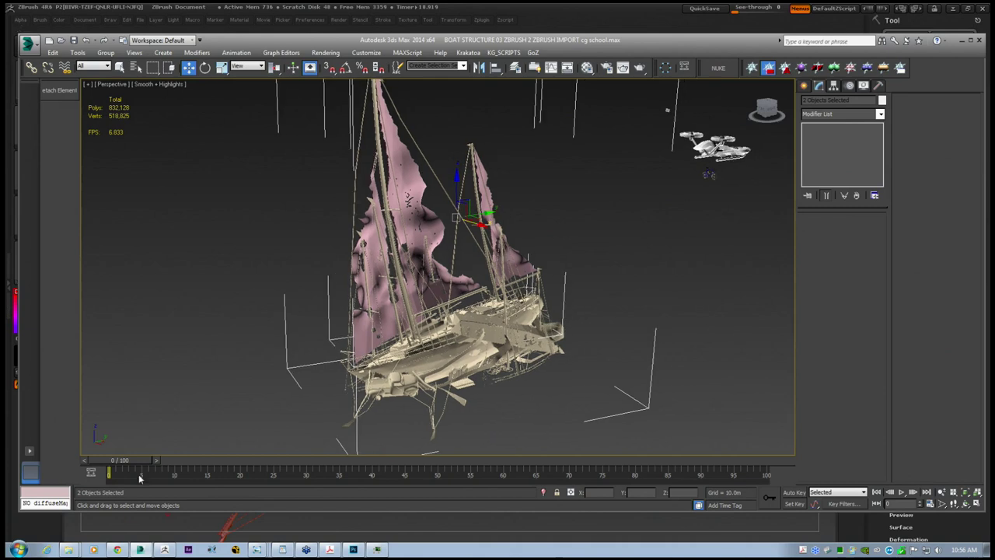
right_click(141, 549)
left_click(117, 508)
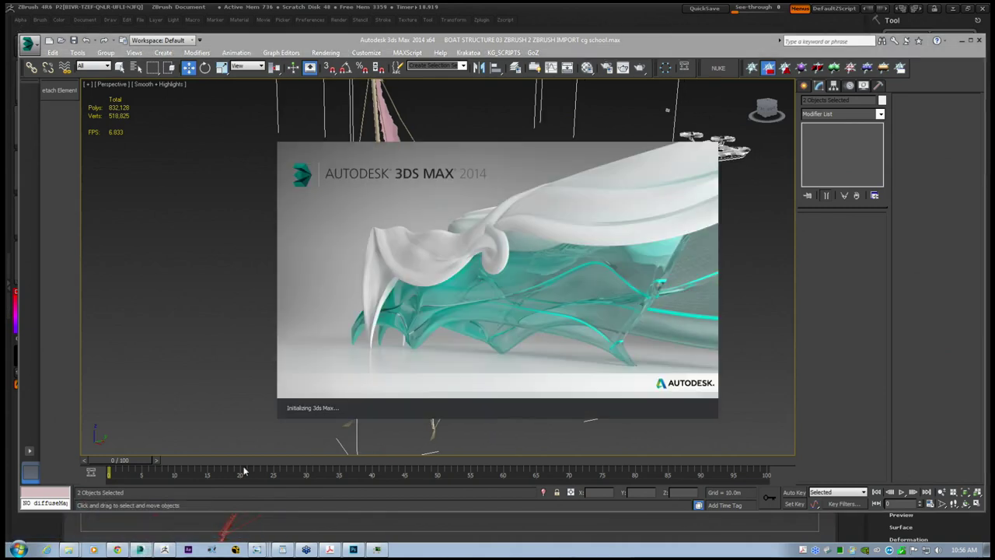
- Switch back to ZBrush and examine the subdivided ship's deck, bow, hull and pickup truck
left_click(165, 550)
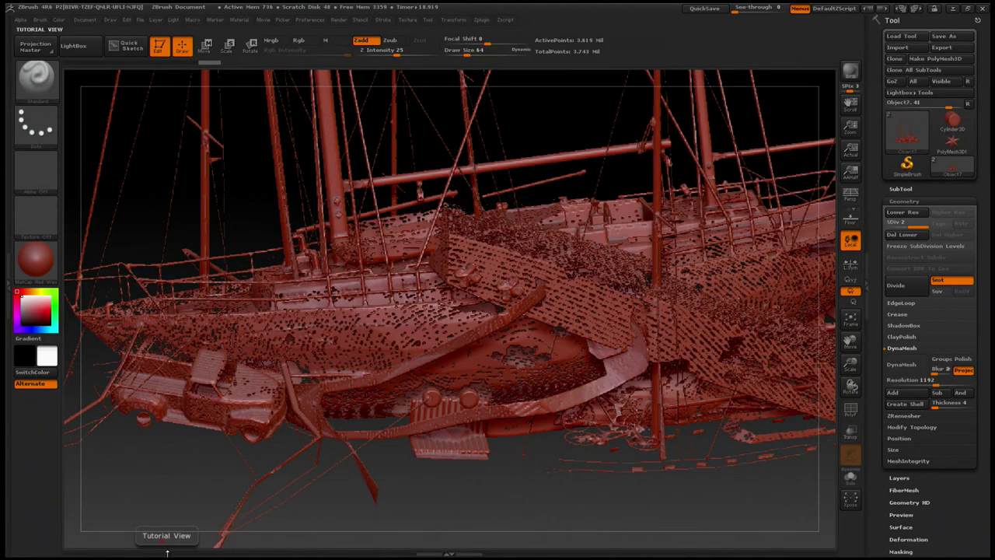
left_click_drag(478, 484, 528, 486)
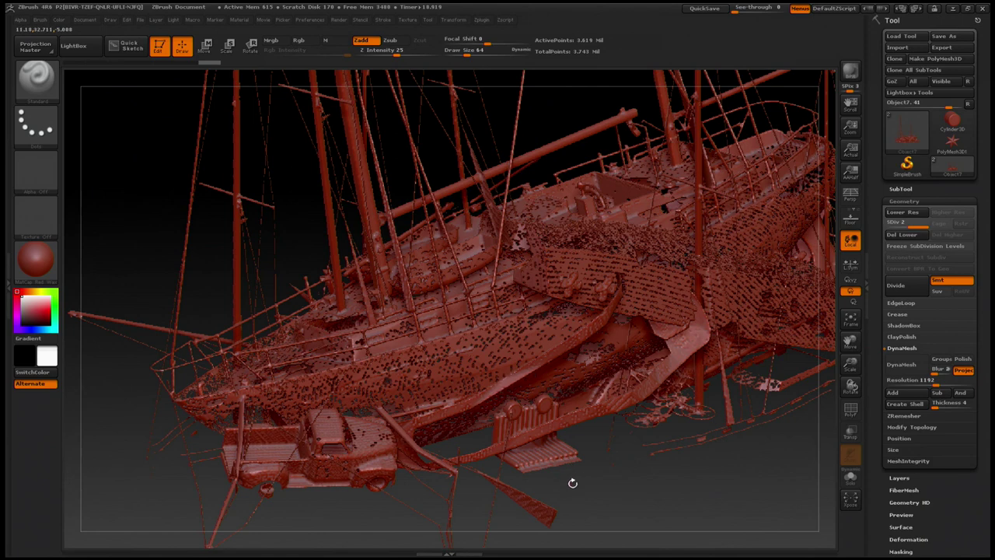
left_click_drag(572, 483, 250, 411, "alt")
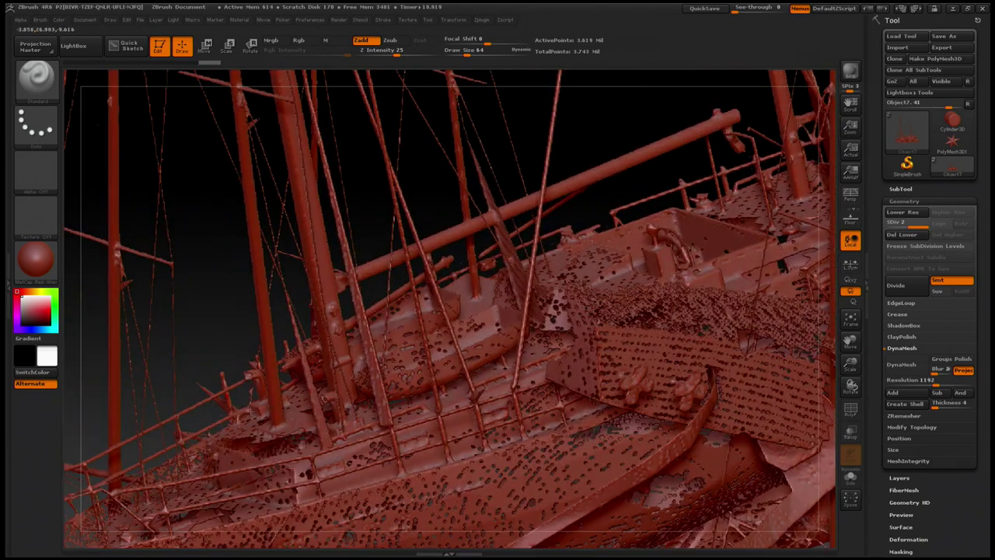
left_click_drag(212, 335, 369, 103, "alt")
left_click_drag(363, 506, 531, 320, "alt")
left_click_drag(516, 355, 459, 83, "alt")
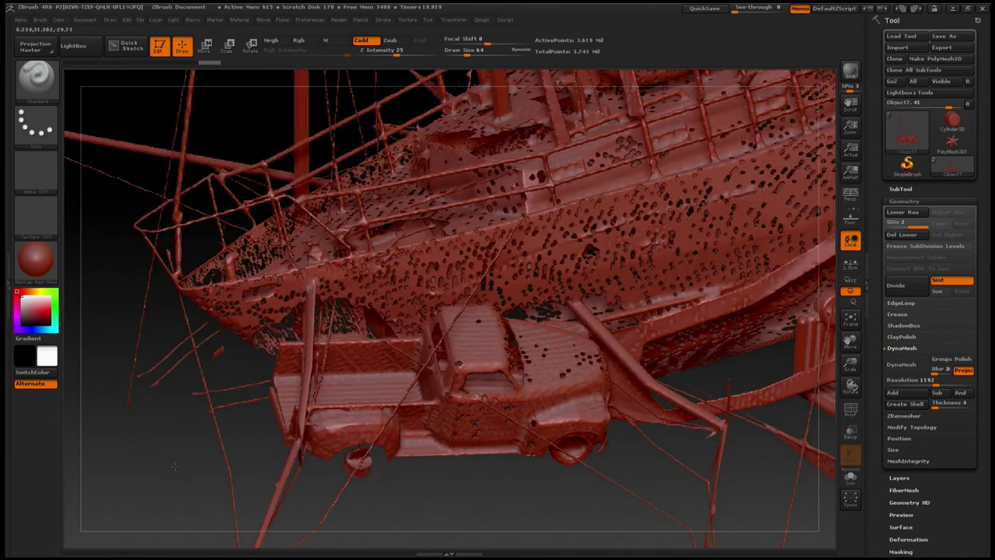
left_click_drag(175, 465, 474, 426)
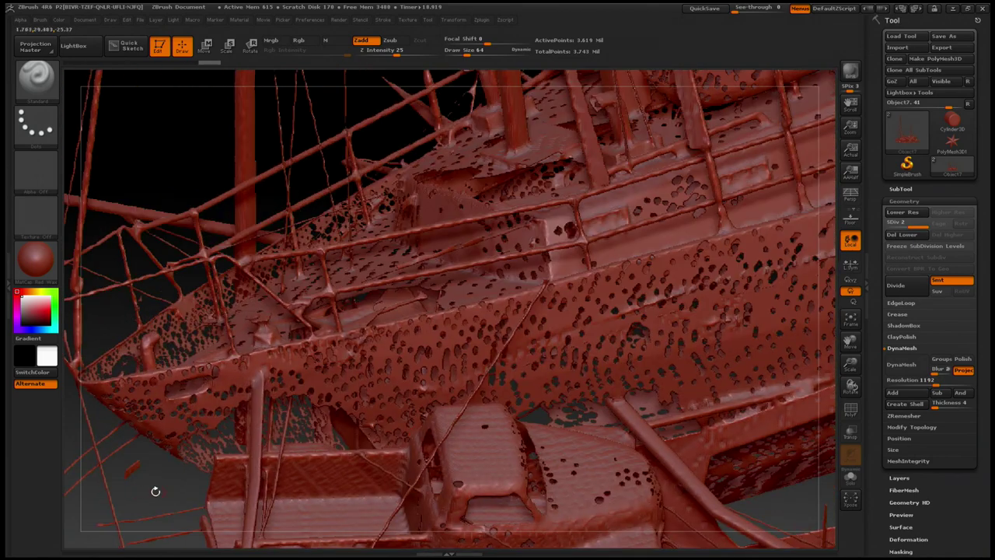
left_click_drag(156, 491, 566, 318)
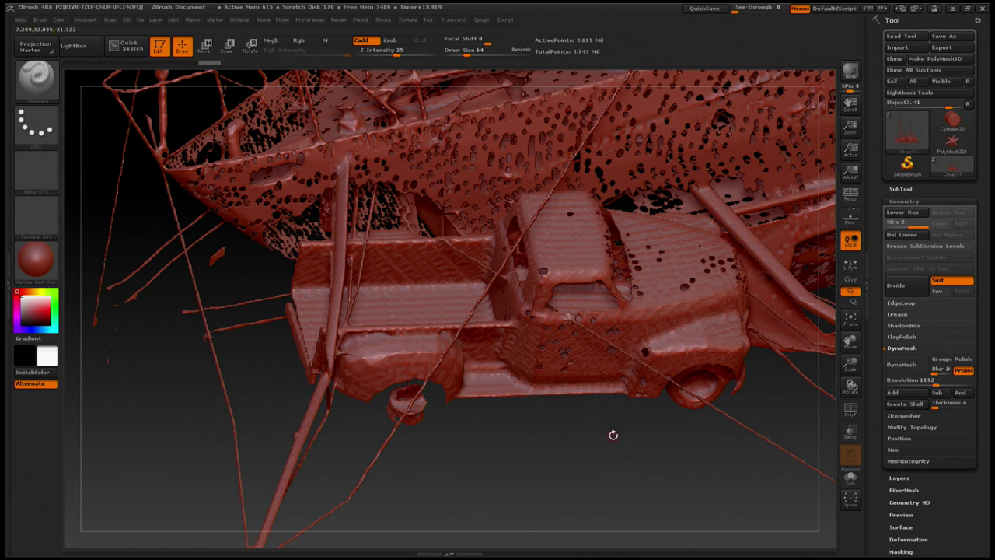
left_click_drag(613, 435, 694, 437)
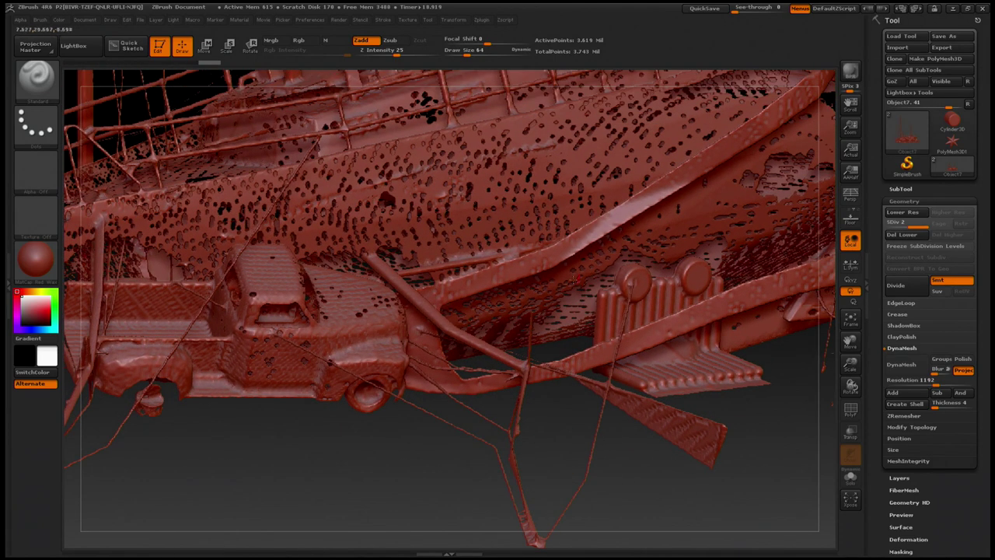
left_click_drag(320, 450, 282, 395)
left_click_drag(228, 161, 211, 265)
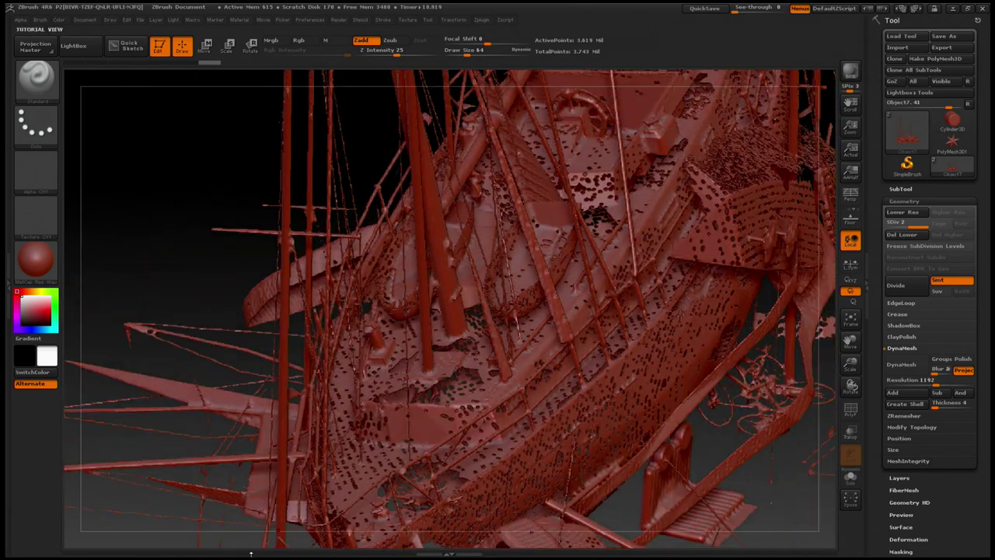
key("super")
left_click_drag(233, 222, 64, 274)
left_click(31, 219)
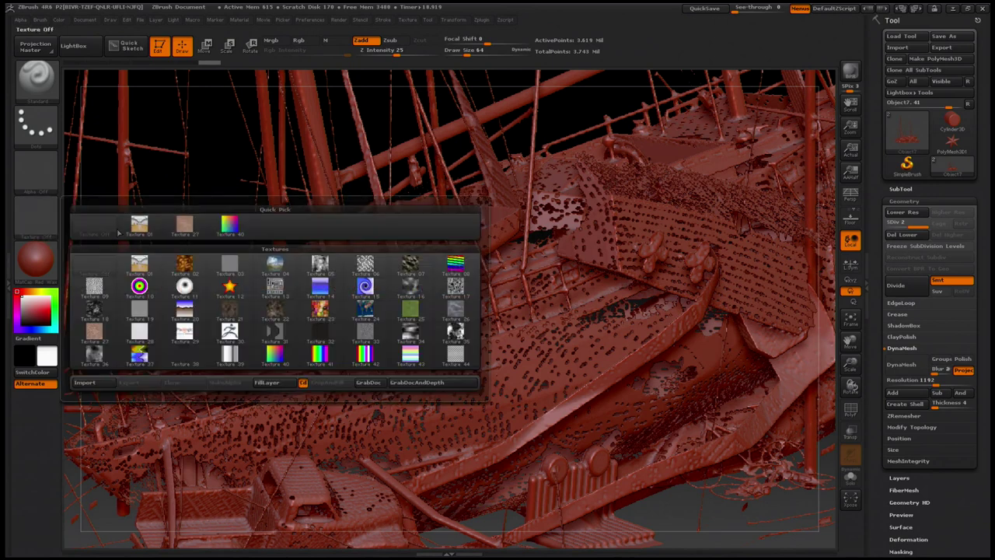
left_click(95, 233)
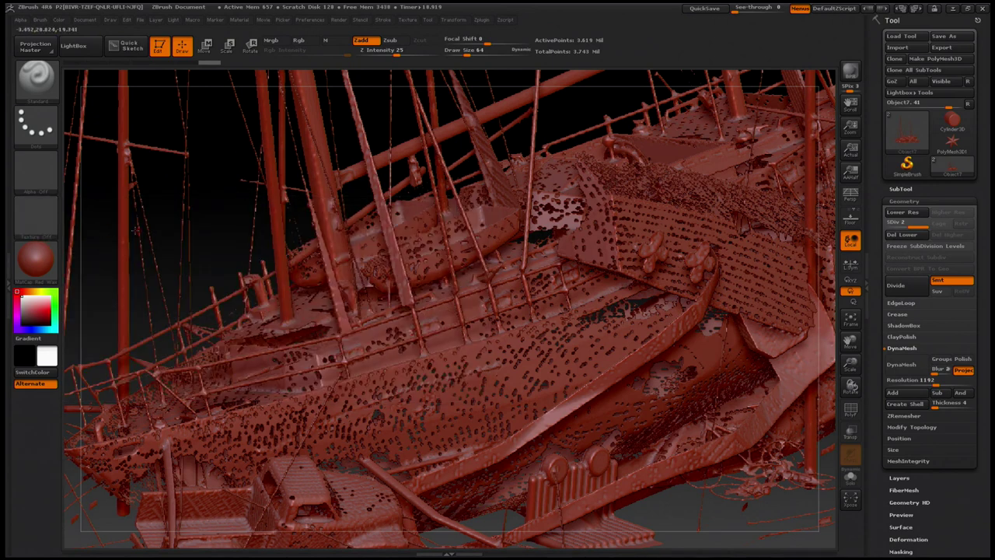
- Start importing a texture and browse to CG SCHOOL, DAY 01_ARTWORK, ZZ_Textures, ZBRUSH MASKS, BOATS on the E: volume
left_click(37, 223)
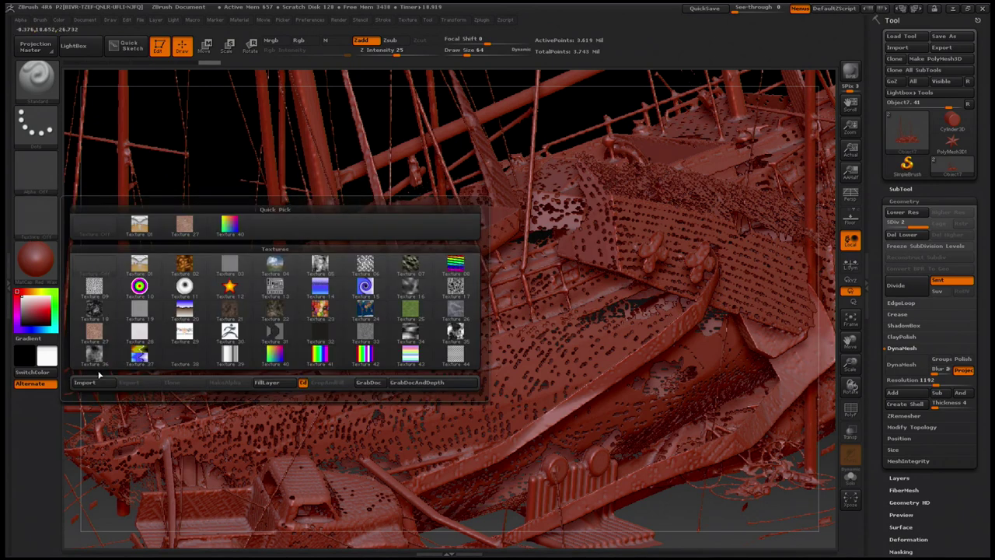
left_click(97, 382)
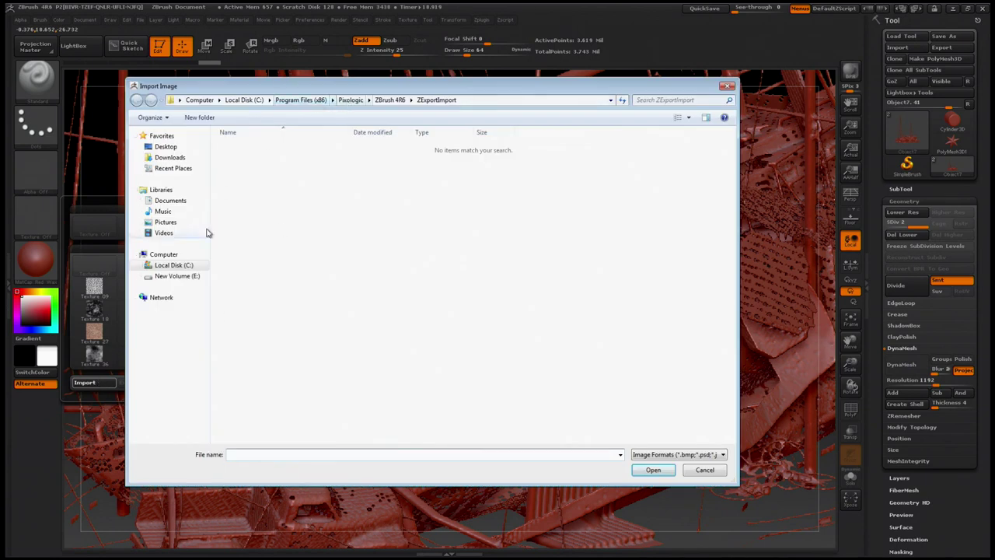
left_click(176, 277)
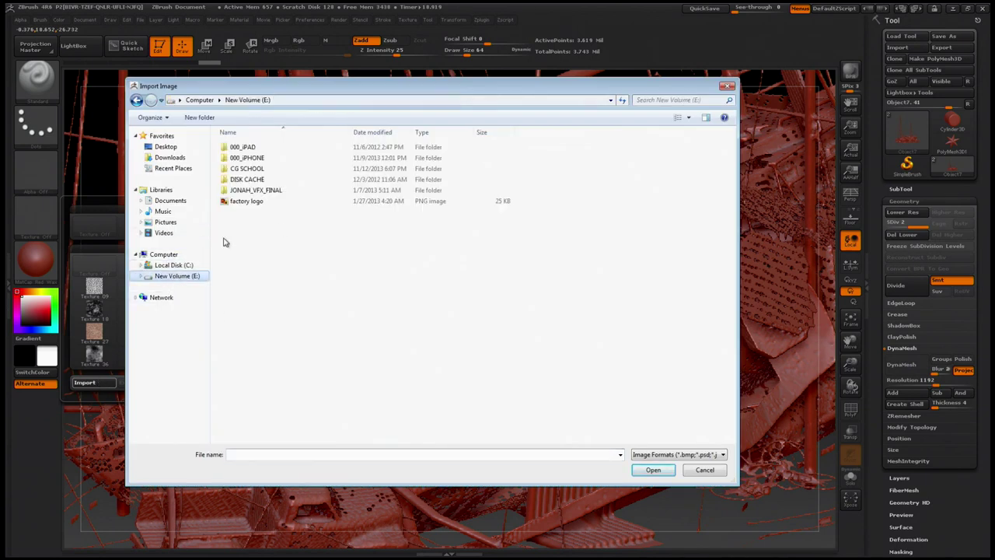
double_click(253, 170)
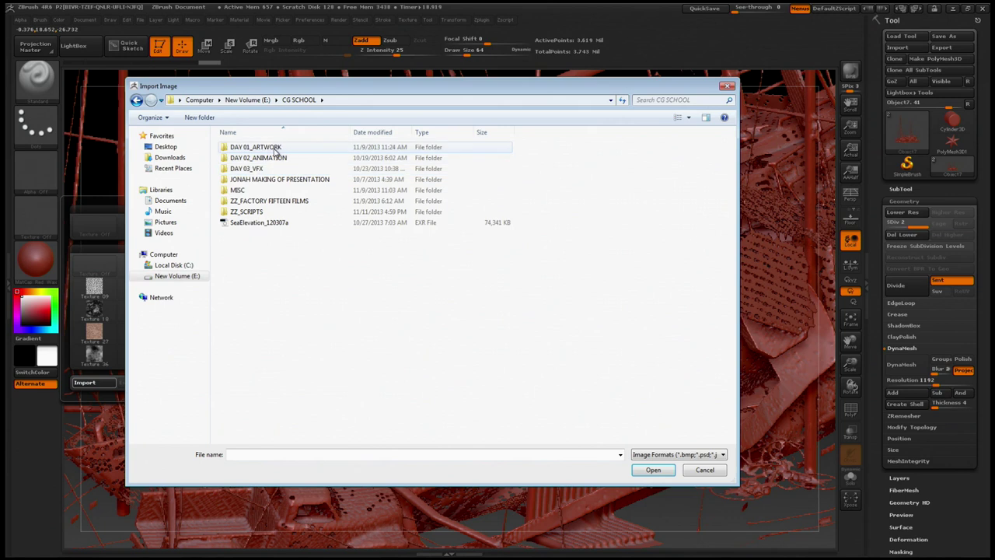
double_click(270, 148)
double_click(253, 190)
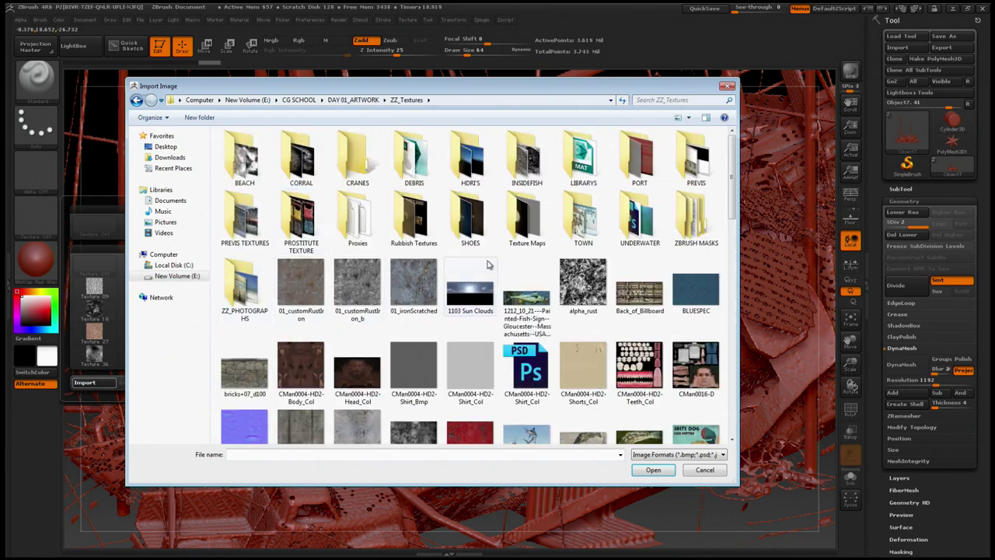
double_click(702, 230)
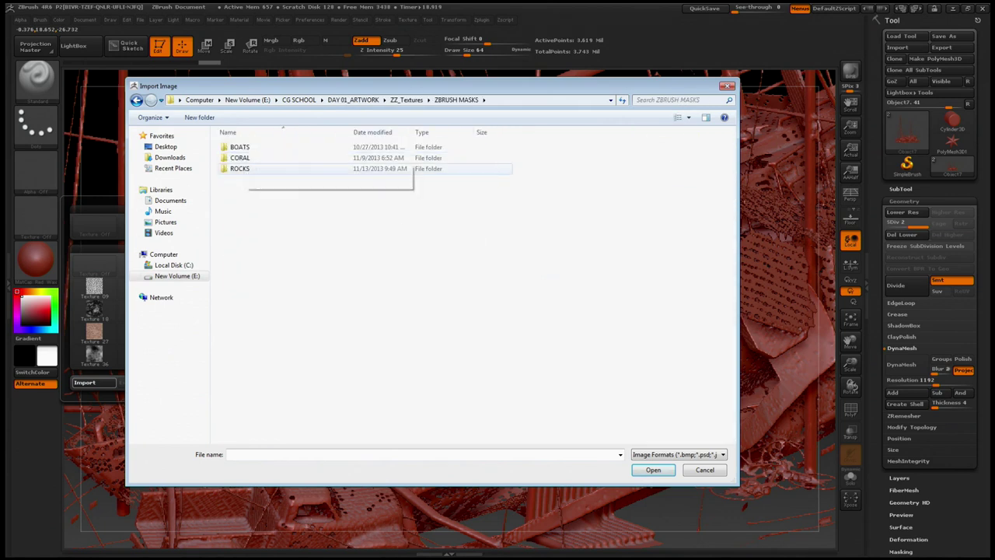
double_click(241, 147)
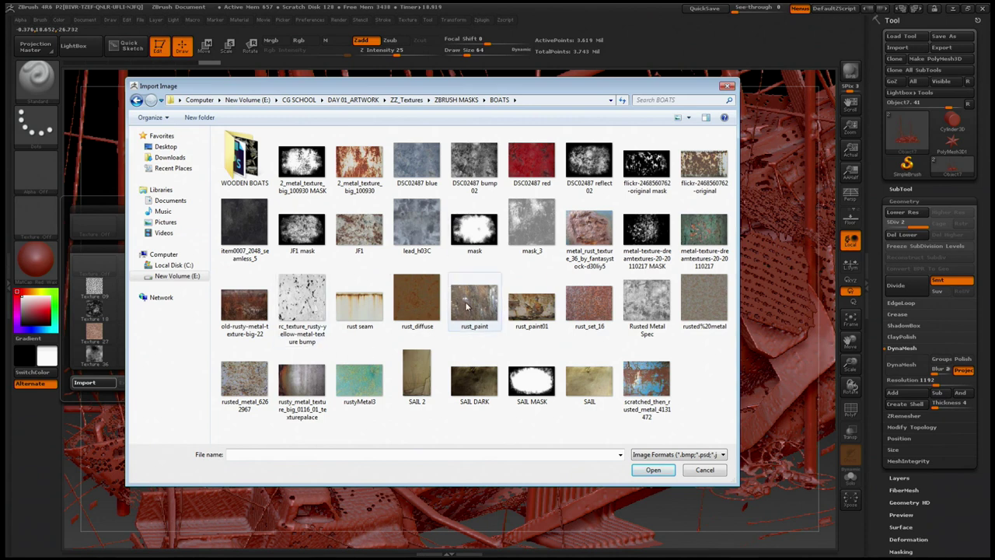
- Import the rust_set_16 image and make it the active brush texture
left_click(596, 308)
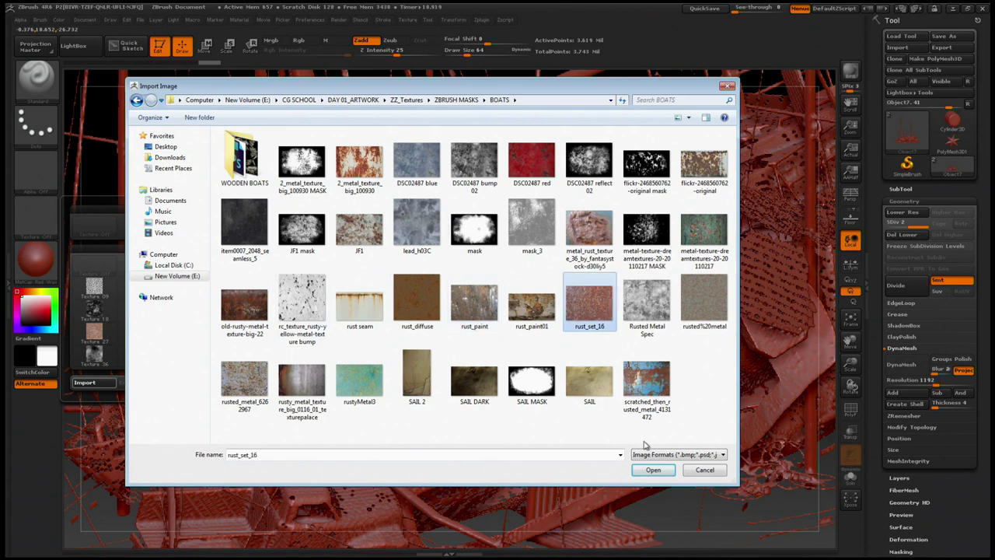
left_click(653, 469)
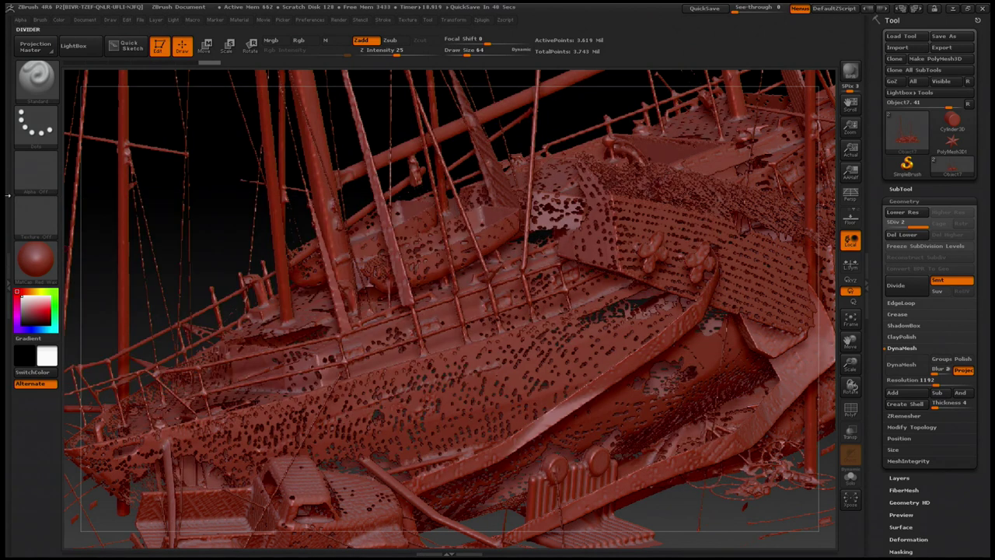
left_click(43, 237)
left_click(275, 226)
- Import the image named mask from the BOATS folder as the brush alpha
left_click(36, 173)
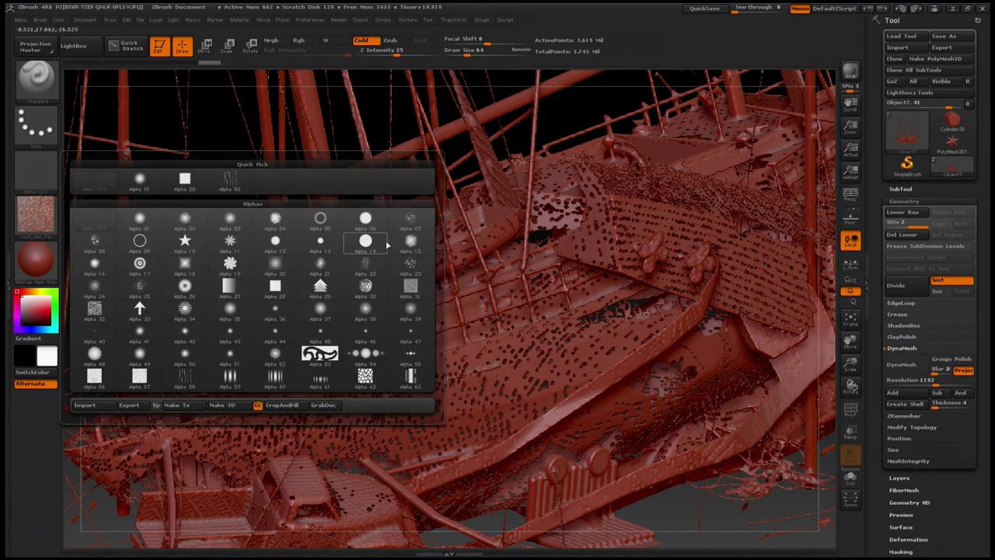
left_click(92, 405)
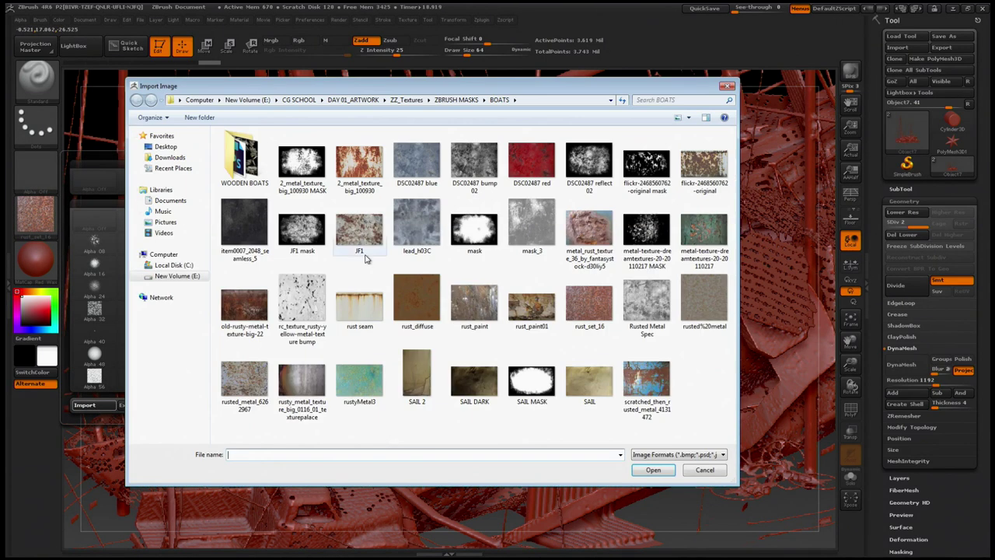
left_click(649, 229)
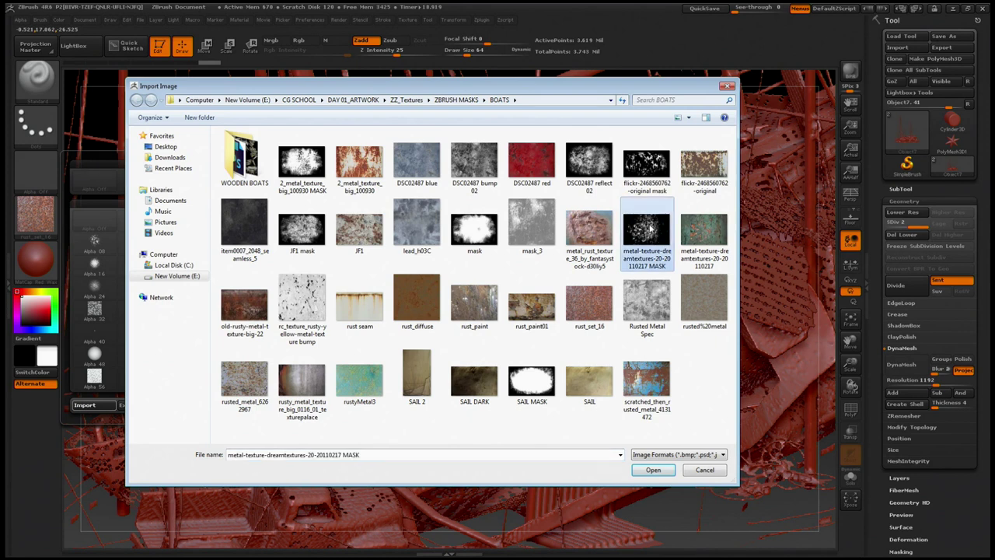
left_click(244, 304)
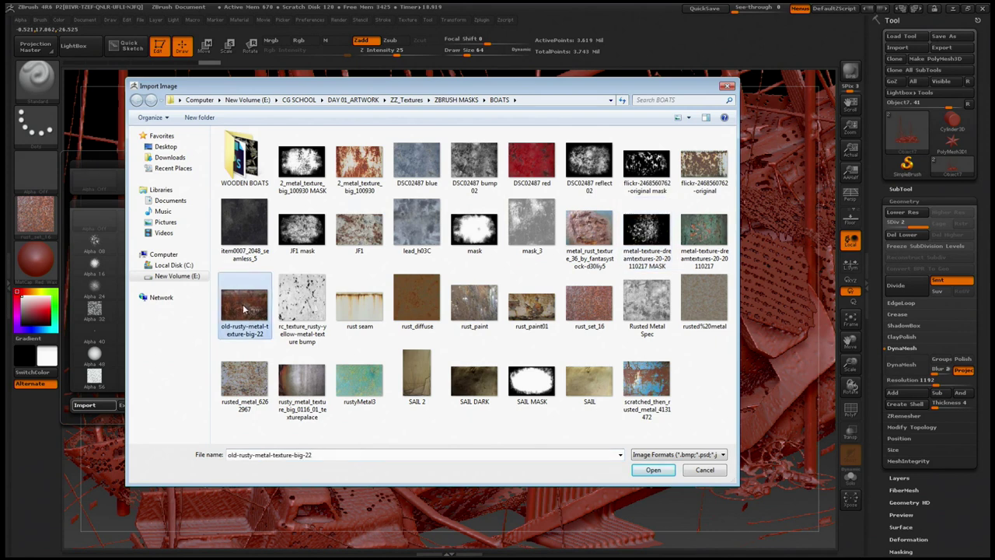
left_click(476, 231)
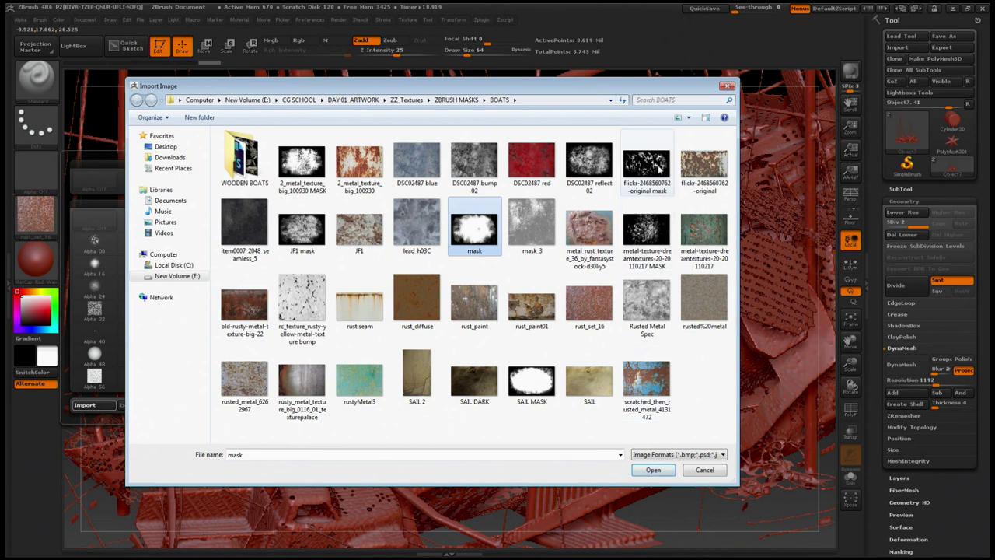
left_click(653, 471)
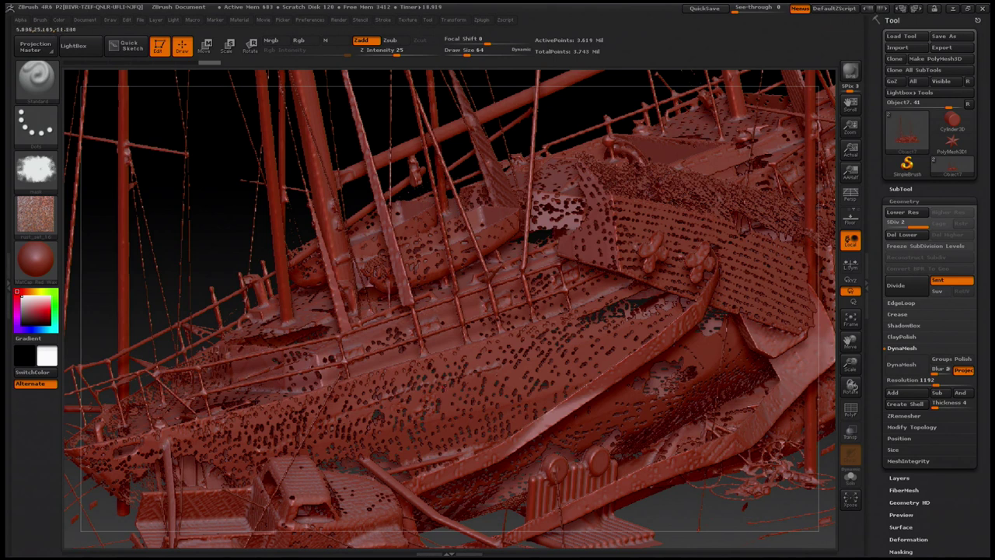
- Change the ship's material to SkinShade4
left_click_drag(213, 235, 229, 202)
left_click(36, 260)
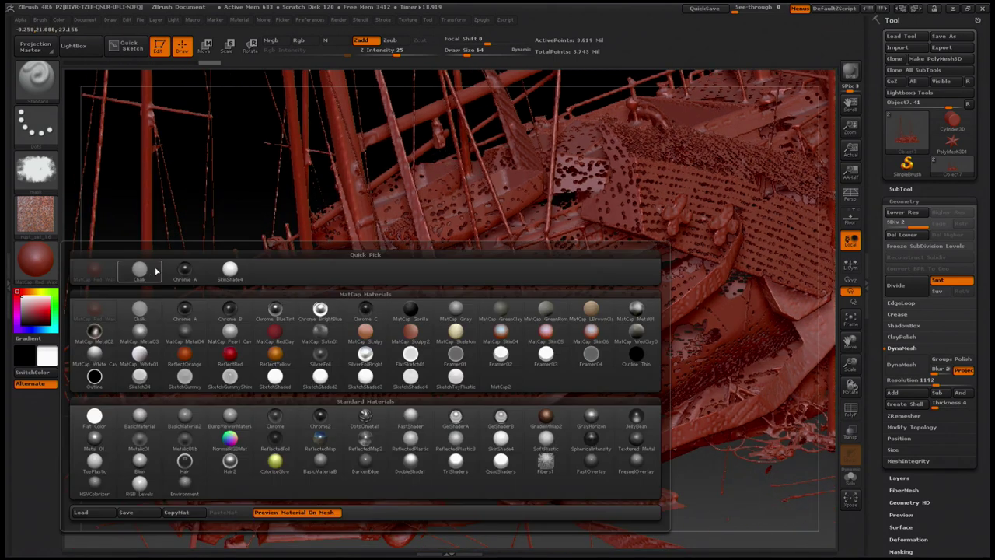
left_click(229, 270)
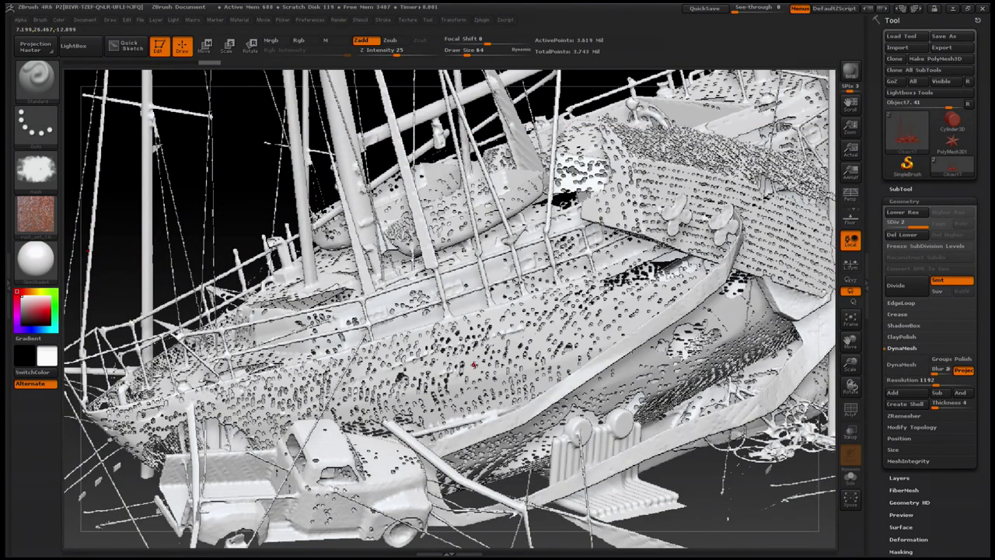
- Set the brush to colour only with Zadd off and Rgb on, then try a stroke across the hull and undo it
scroll(888, 353, "down", 2)
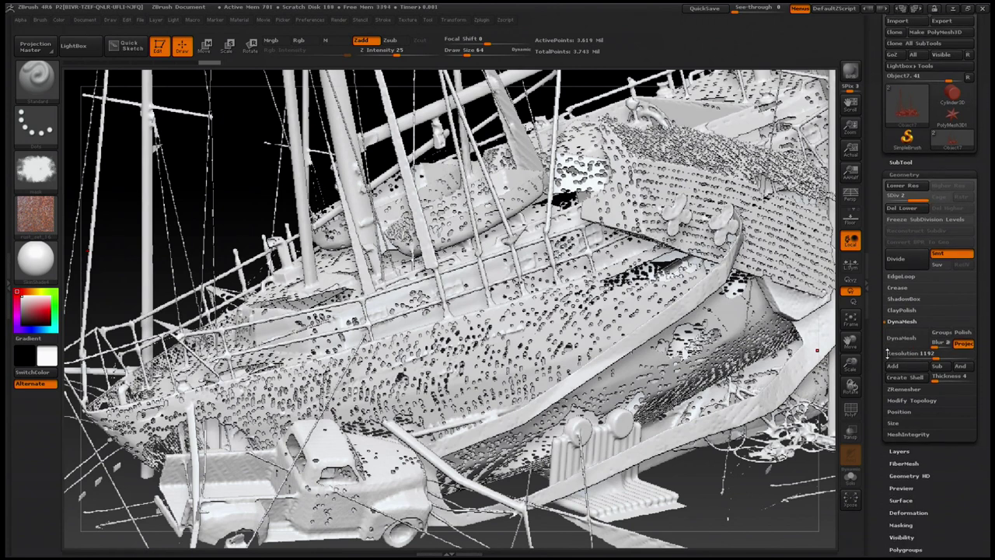
left_click(361, 39)
left_click(299, 40)
mouse_move(304, 270)
left_mouse_down()
mouse_move(334, 348)
mouse_move(444, 336)
mouse_move(497, 252)
mouse_move(596, 230)
left_mouse_up()
key("ctrl+z")
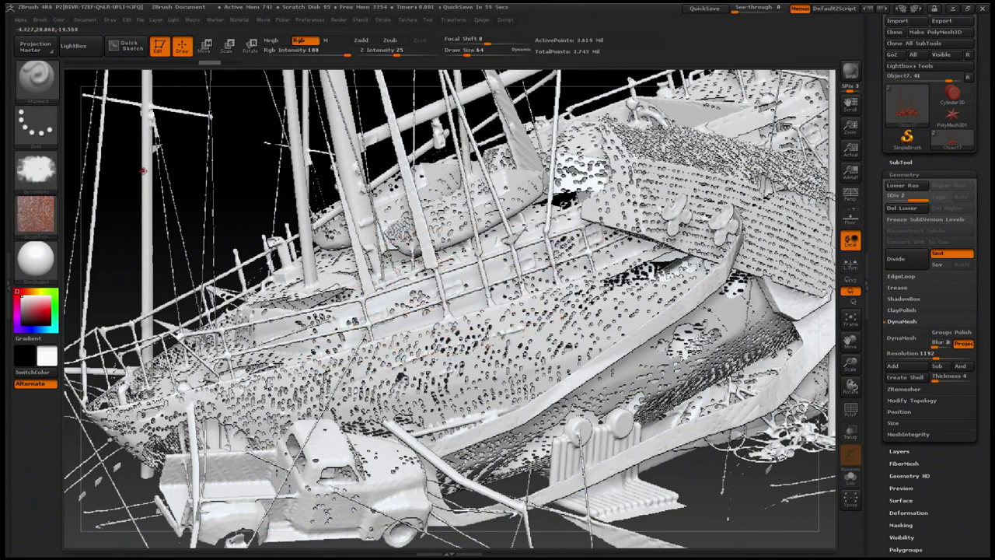
- Enlarge the brush to Draw Size 656 and paint the rust texture over the midship hull, deck and pickup truck's cab
key("]")
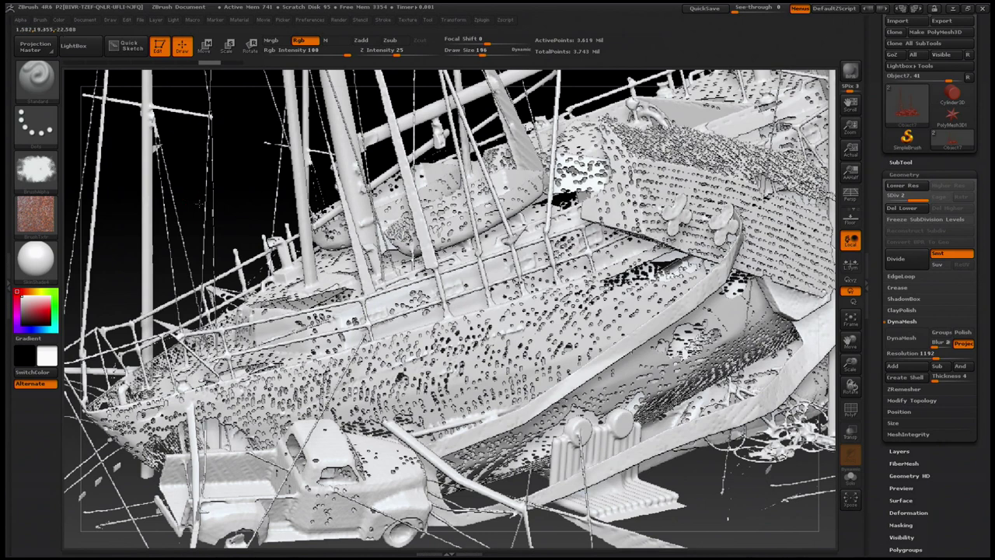
key("bracketright")
key("bracketright")
key("bracketright")
left_click_drag(145, 209, 245, 210)
key("bracketright")
key("bracketright")
key("bracketright")
key("bracketright")
mouse_move(364, 359)
left_mouse_down()
mouse_move(377, 392)
mouse_move(645, 268)
mouse_move(634, 272)
left_mouse_up()
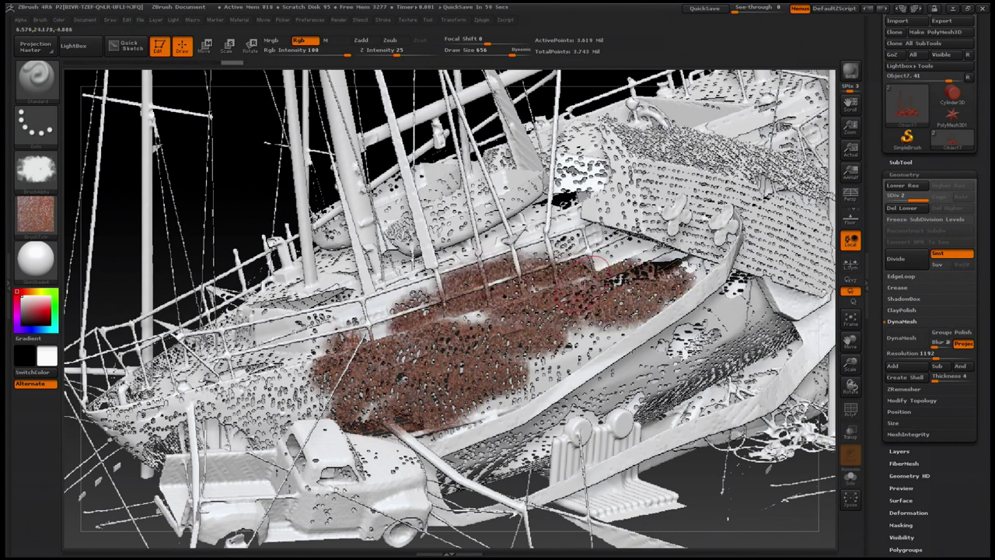
mouse_move(466, 327)
left_mouse_down()
mouse_move(318, 276)
mouse_move(490, 226)
mouse_move(401, 237)
mouse_move(622, 335)
mouse_move(431, 447)
mouse_move(334, 466)
mouse_move(303, 435)
left_mouse_up()
mouse_move(245, 202)
left_mouse_down()
mouse_move(276, 268)
mouse_move(267, 258)
left_mouse_up()
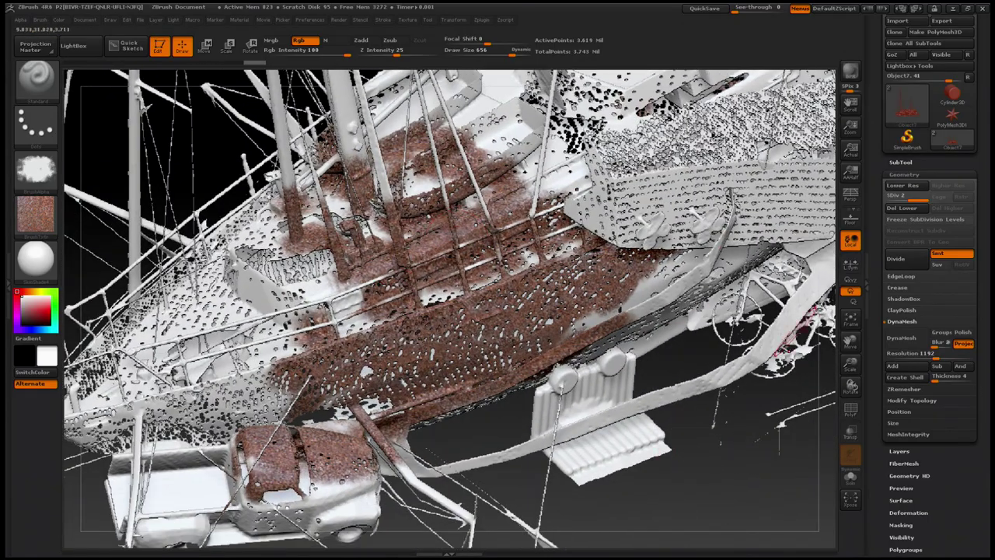
- Open the UV Map settings for the ship
left_click_drag(875, 474, 873, 380)
left_click(901, 320)
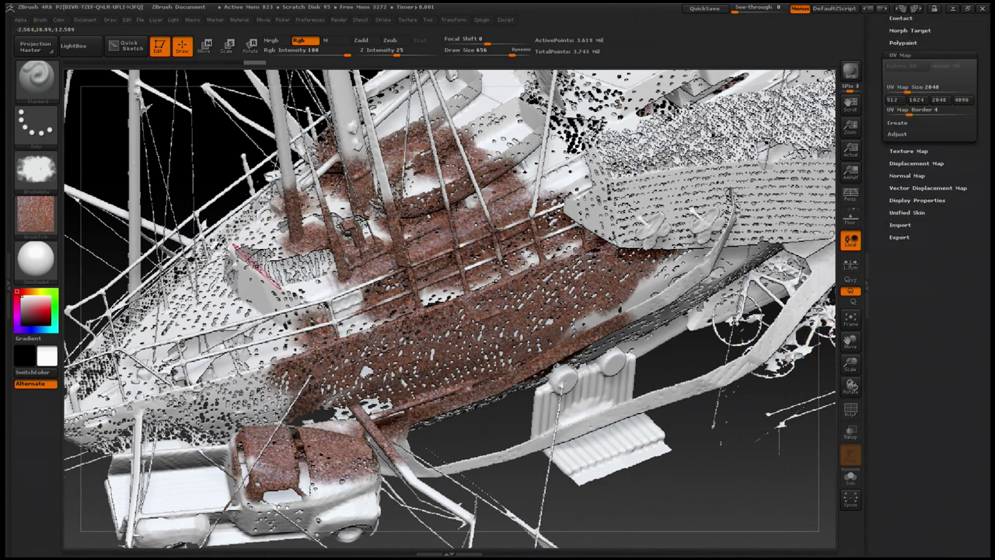
- Examine the rust-painted hull, steering wheel area and stern deck from several distances and angles
left_click_drag(690, 482, 638, 369)
left_click_drag(637, 404, 634, 474)
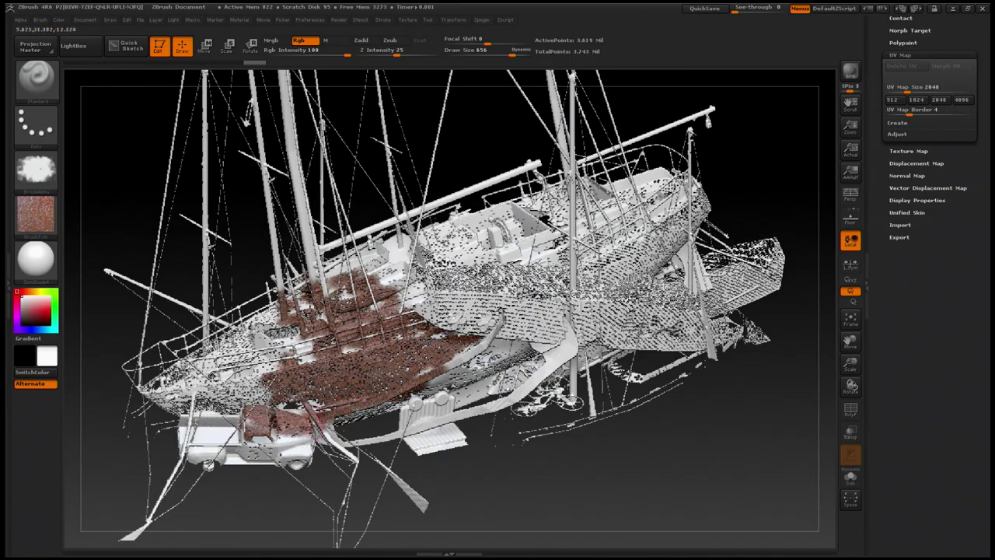
left_click_drag(477, 440, 515, 380)
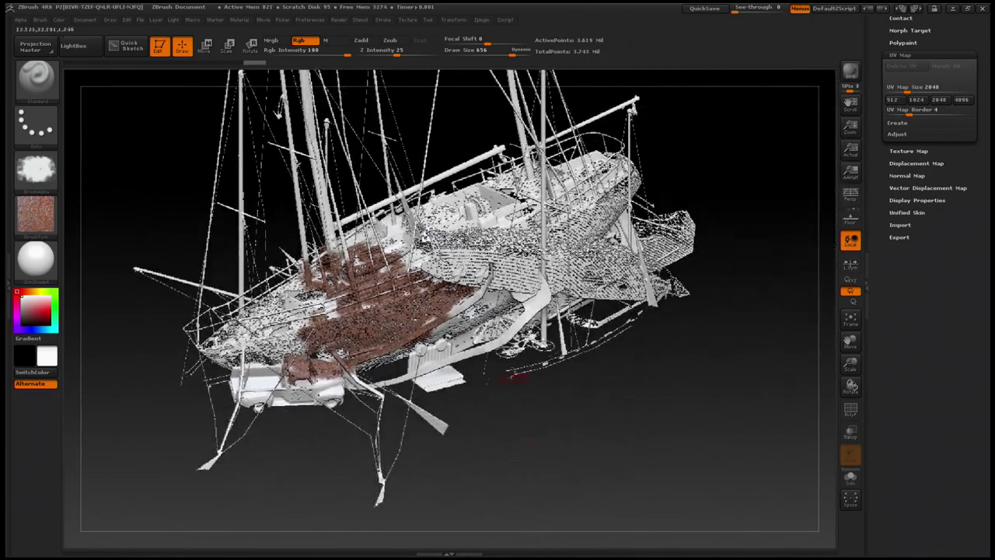
mouse_move(636, 395)
left_mouse_down()
mouse_move(624, 393)
mouse_move(717, 370)
mouse_move(698, 318)
mouse_move(458, 140)
mouse_move(332, 260)
mouse_move(271, 341)
left_mouse_up()
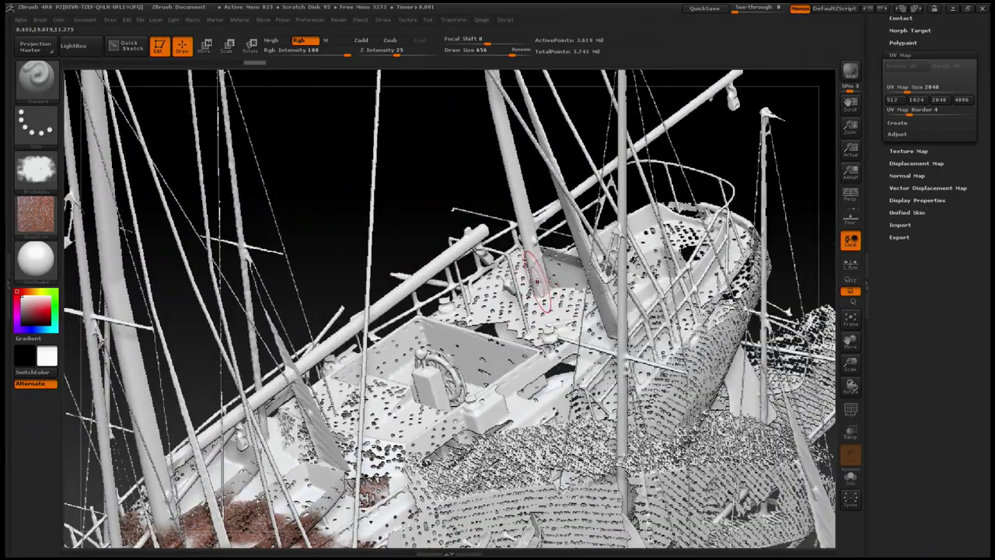
left_click_drag(404, 245, 386, 307, "alt")
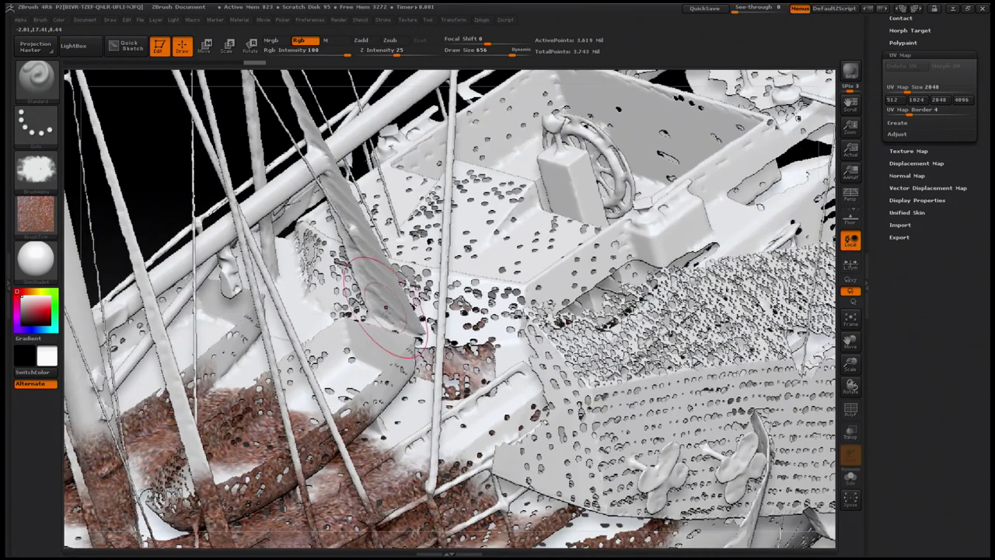
left_click_drag(331, 102, 135, 291, "alt")
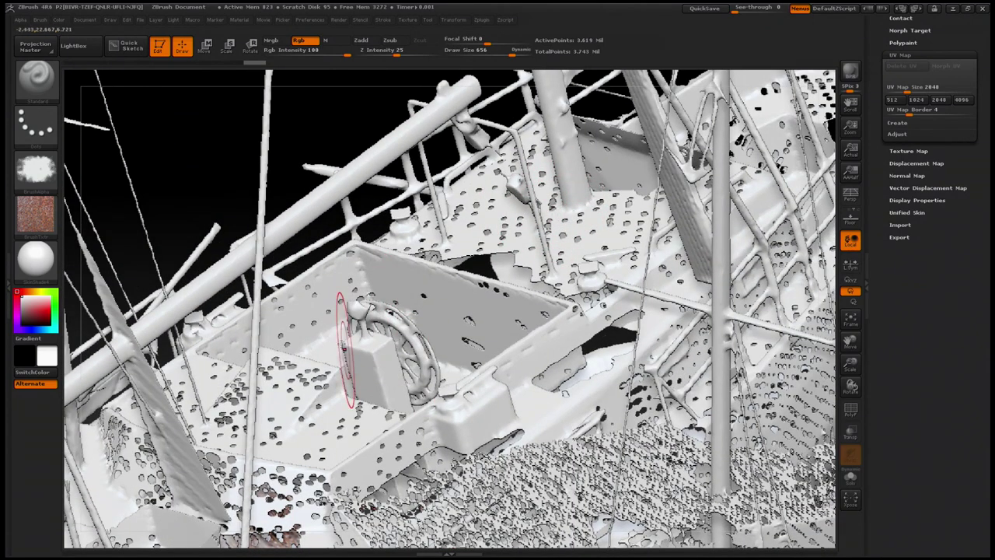
mouse_move(224, 175)
left_mouse_down()
mouse_move(322, 246)
mouse_move(313, 200)
mouse_move(617, 222)
mouse_move(710, 289)
mouse_move(547, 340)
left_mouse_up()
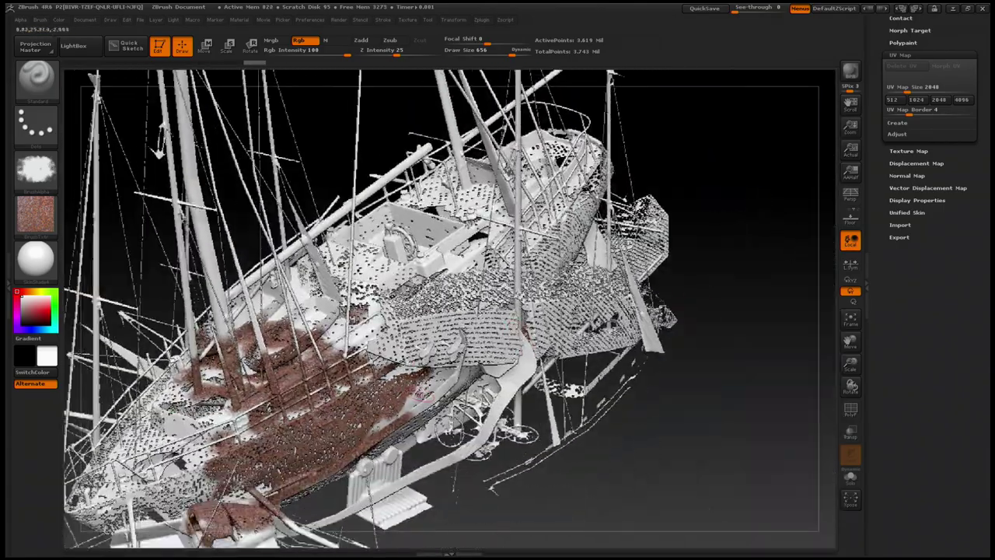
left_click_drag(758, 326, 712, 325, "alt")
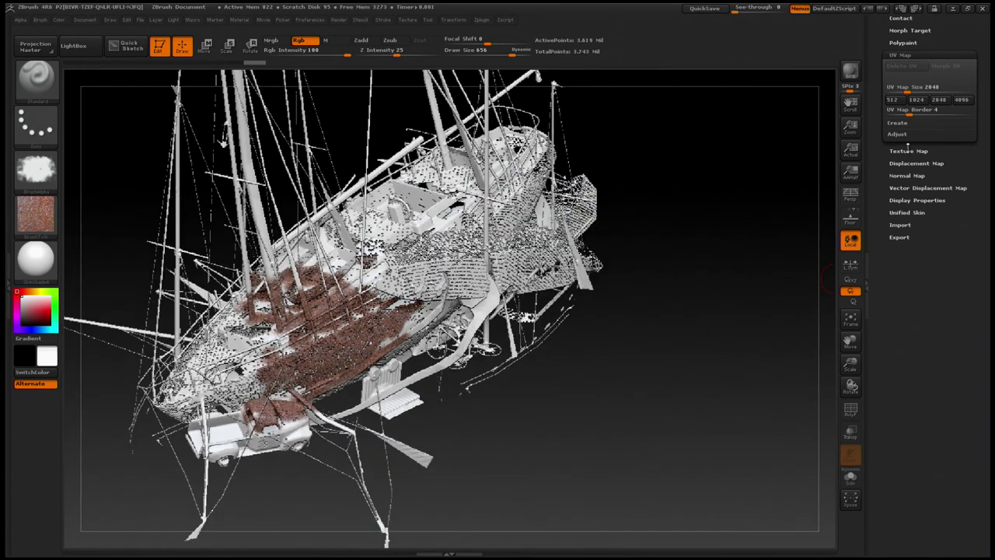
- Set the ship's UV Map Size to 8192
left_click_drag(615, 344, 435, 251)
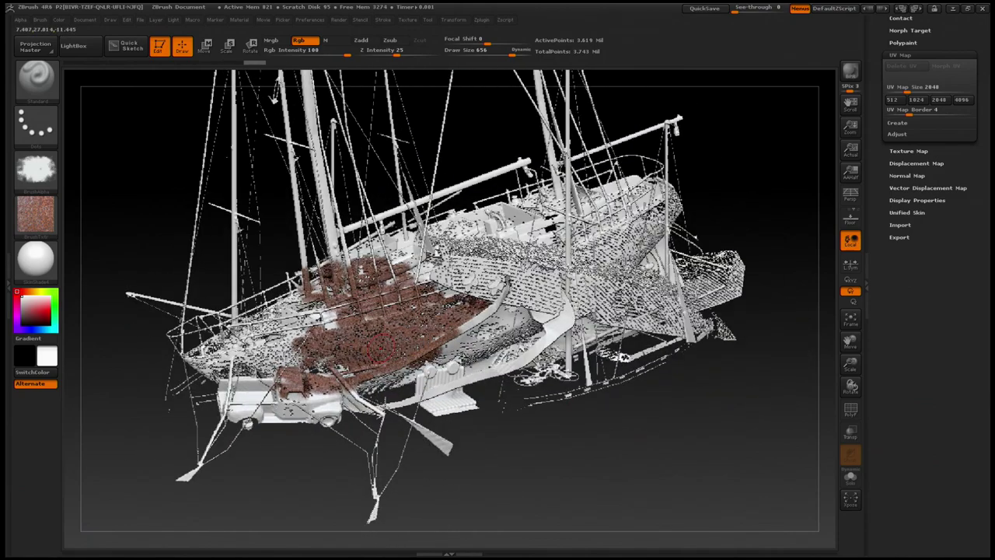
left_click_drag(473, 433, 514, 471)
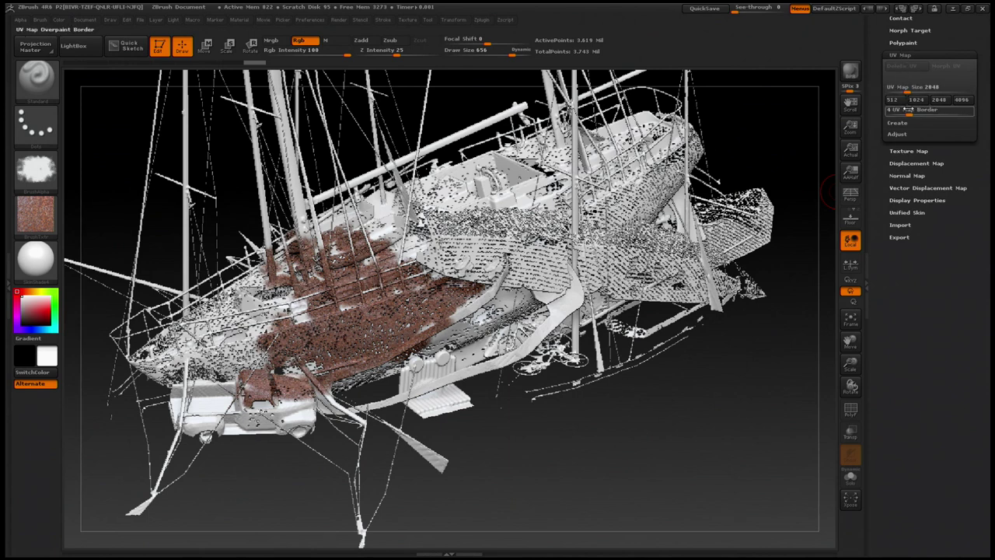
left_click_drag(898, 87, 988, 90)
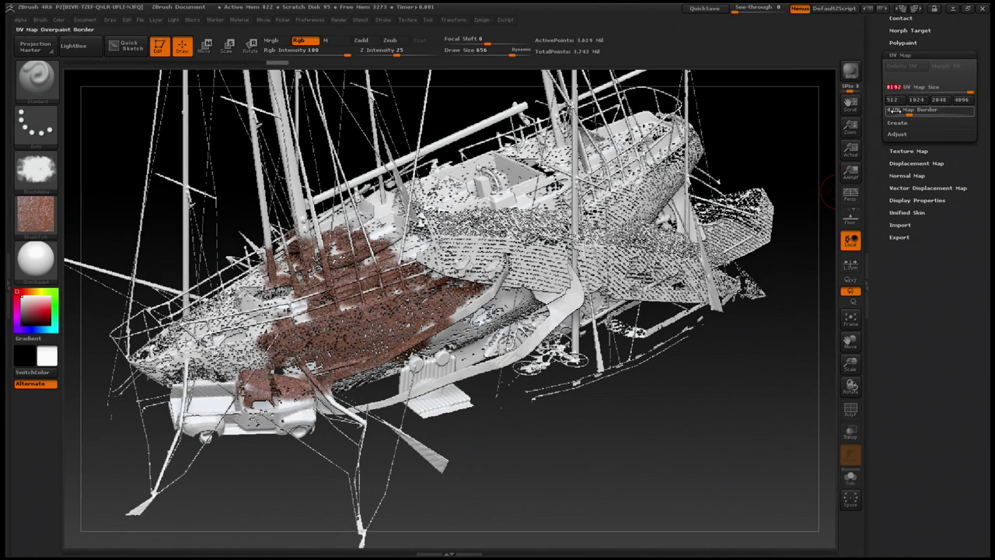
- Show the UV Map creation options and lower the ship to subdivision level 1
left_click_drag(787, 151, 722, 373)
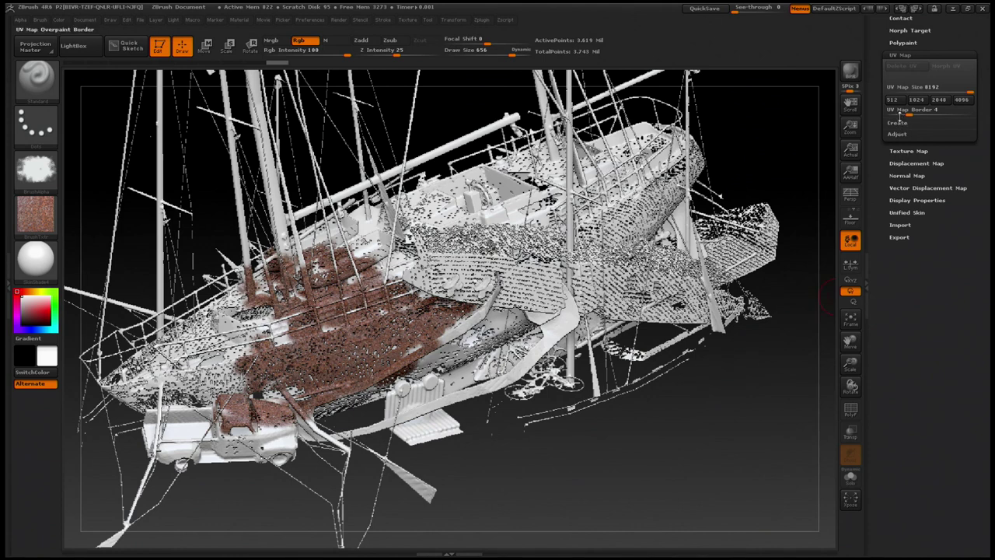
left_click(898, 125)
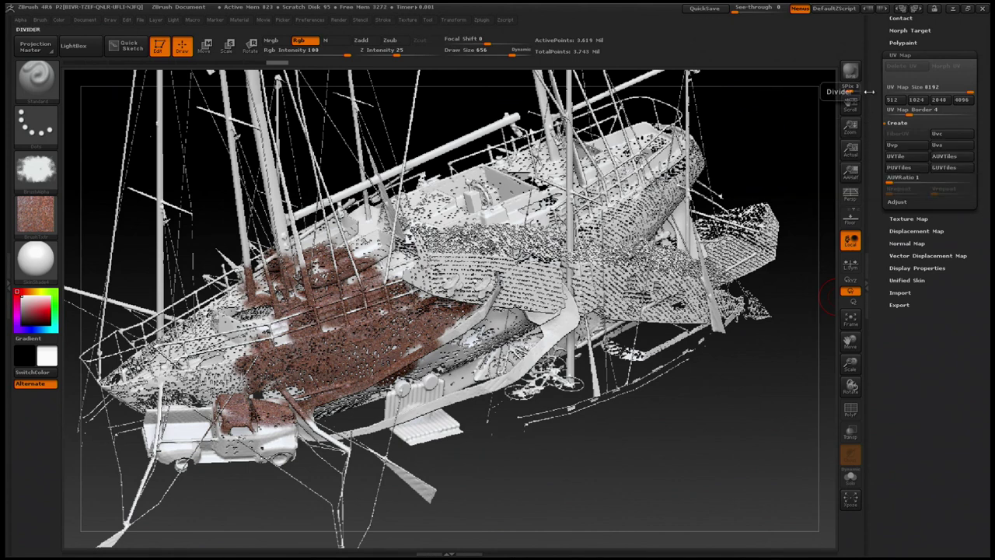
scroll(874, 187, "up", 5)
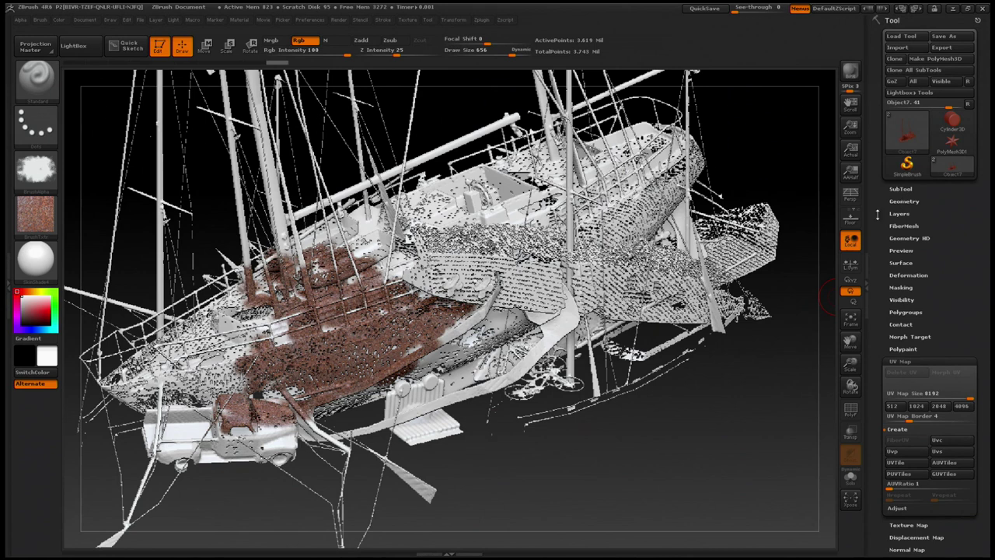
left_click(904, 199)
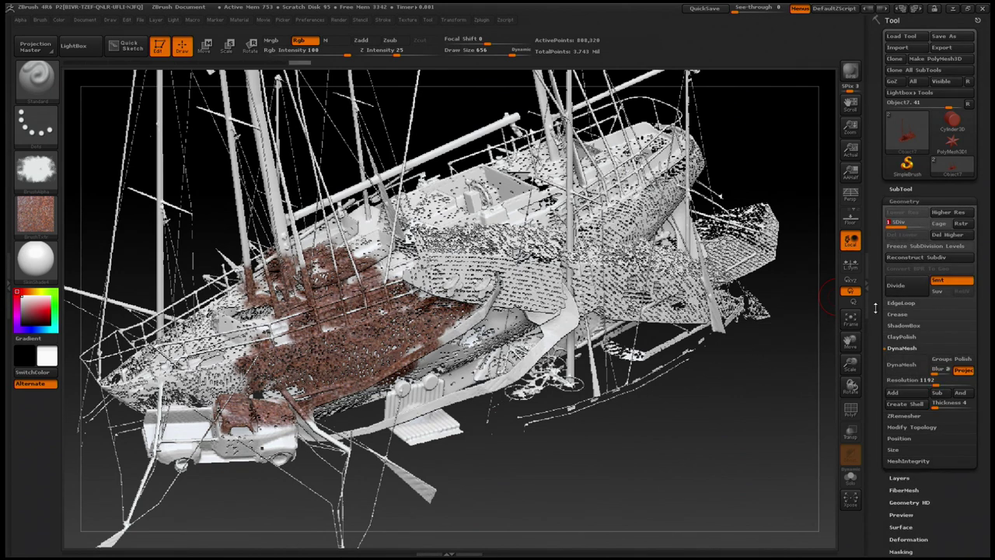
- Try to create packed UV tiles (PUVTiles) for the ship with UV Map Size 8192
scroll(879, 233, "down", 3)
scroll(879, 234, "down", 3)
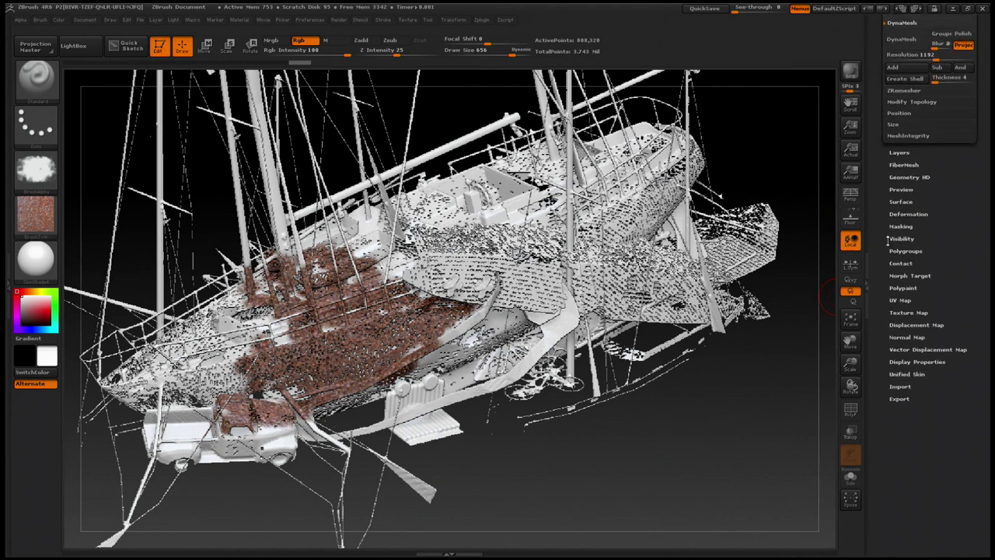
left_click(900, 300)
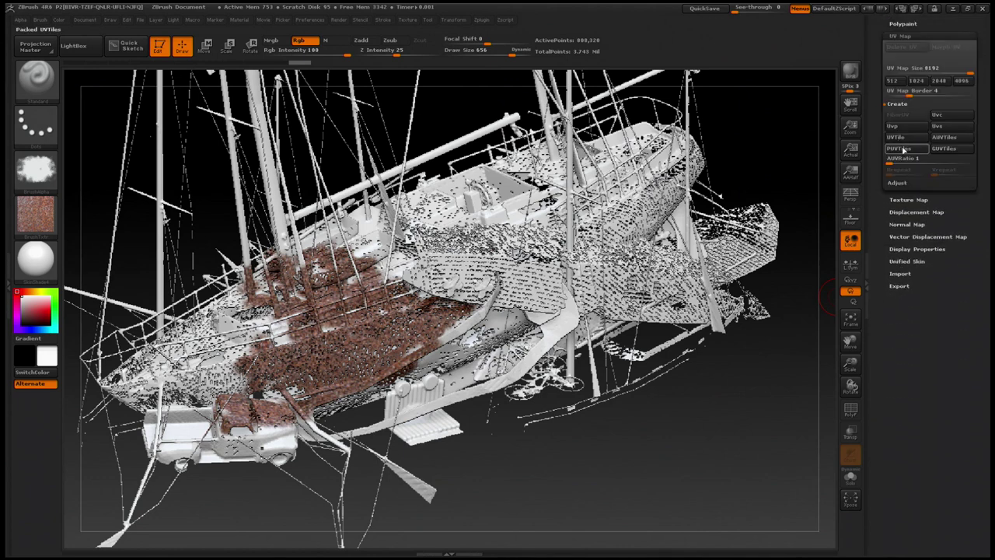
left_click(904, 148)
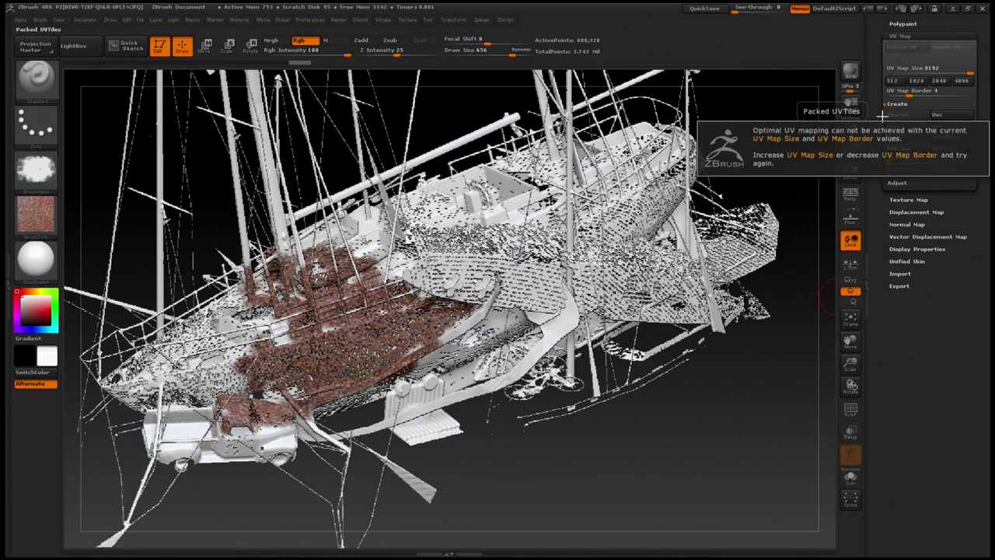
- Delete the ship's higher subdivision levels
scroll(899, 217, "up", 7)
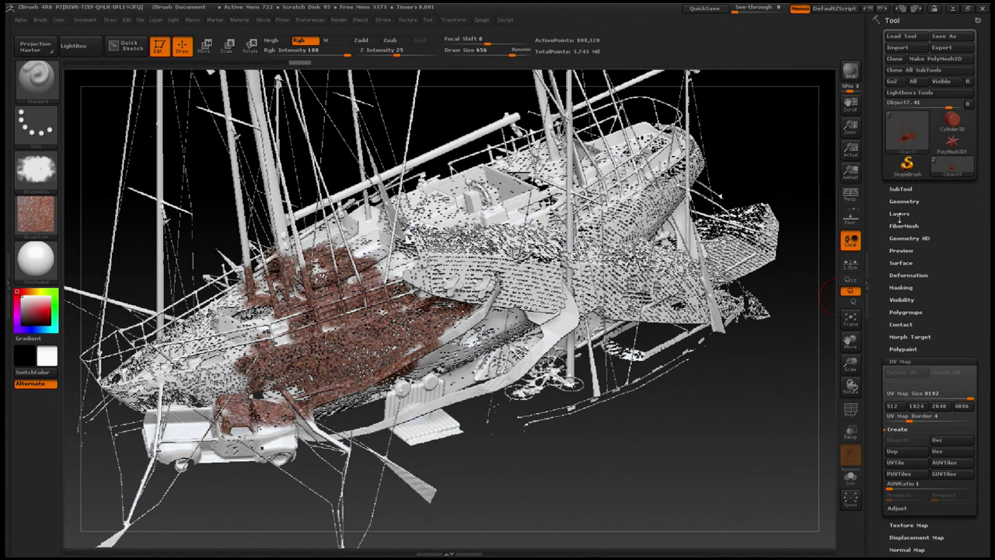
left_click(903, 200)
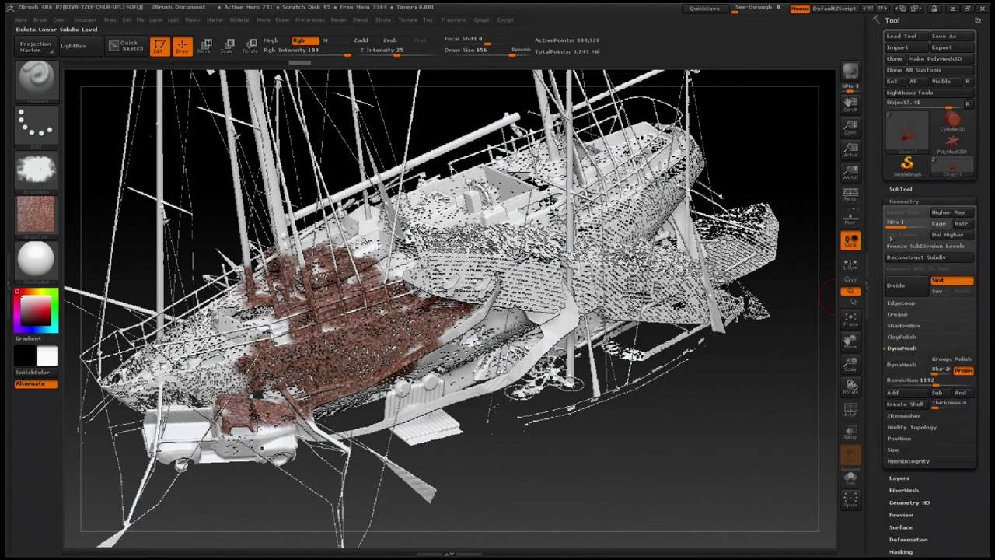
left_click(947, 234)
- Reduce the ship's UV Map Border to 3 and try to create packed UV tiles (PUVTiles)
scroll(889, 156, "down", 4)
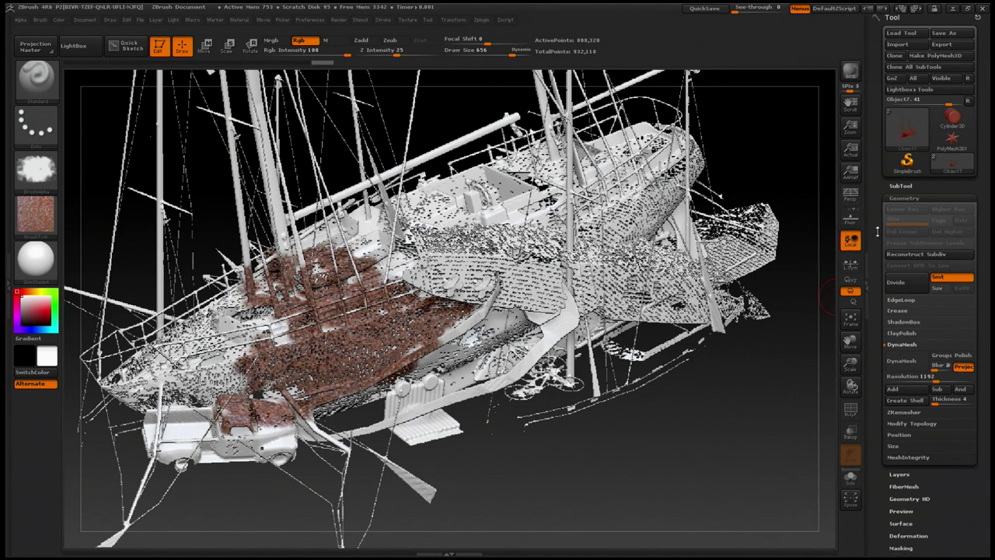
scroll(889, 155, "down", 2)
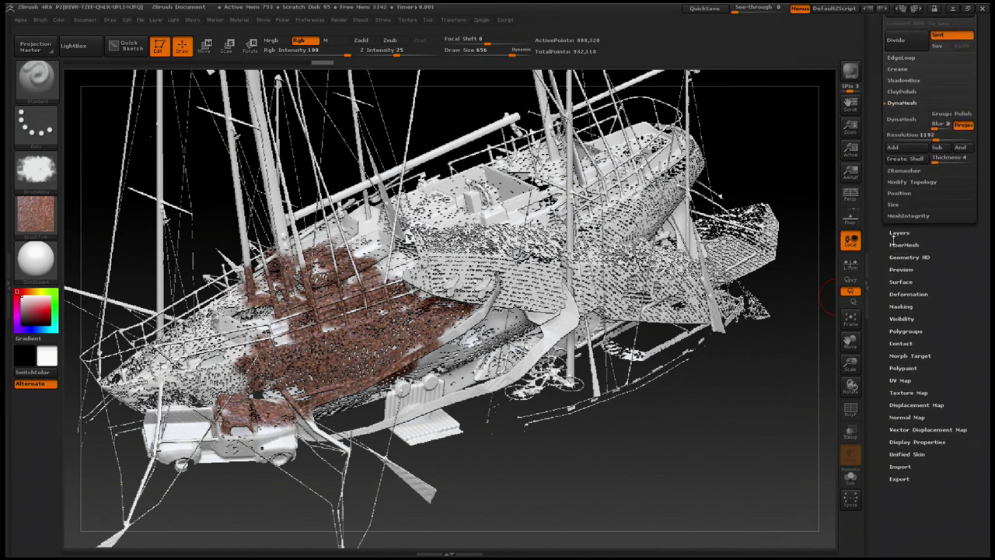
scroll(906, 330, "down", 1)
left_click_drag(884, 260, 875, 309)
left_click(893, 437)
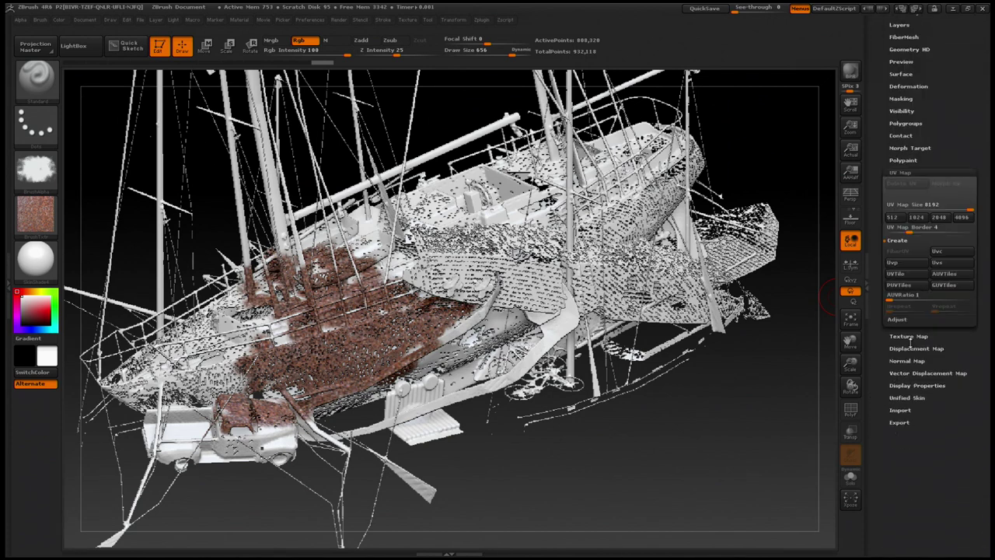
left_click(901, 284)
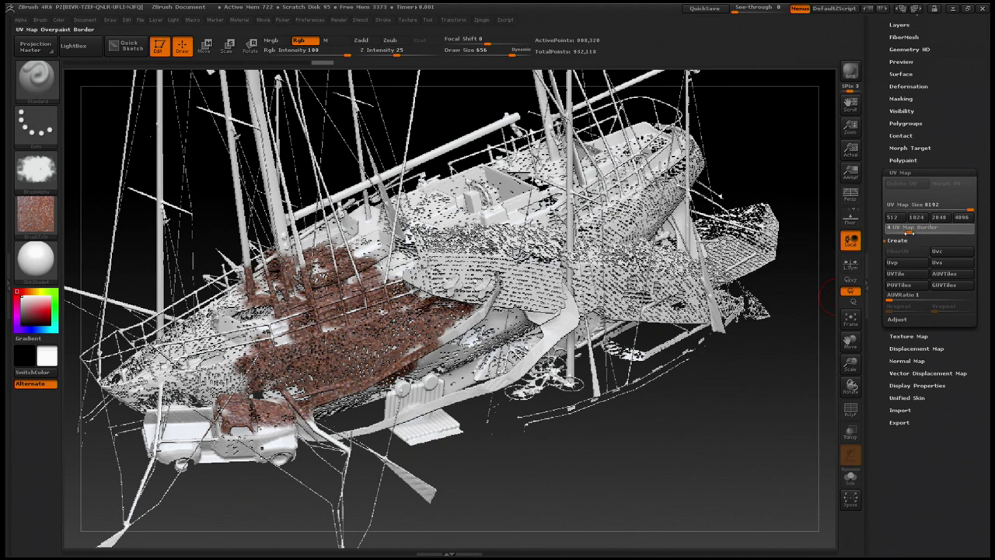
key("Return")
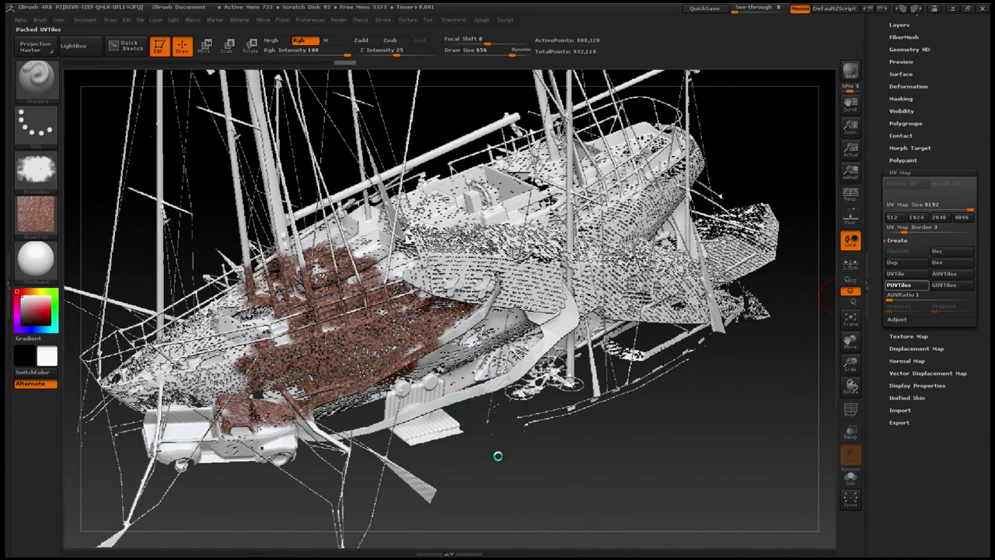
- Switch to the FACTORY FIFTEEN PDF in Adobe Acrobat and examine the underwater shipwreck renders on pages 54 to 57
key("super")
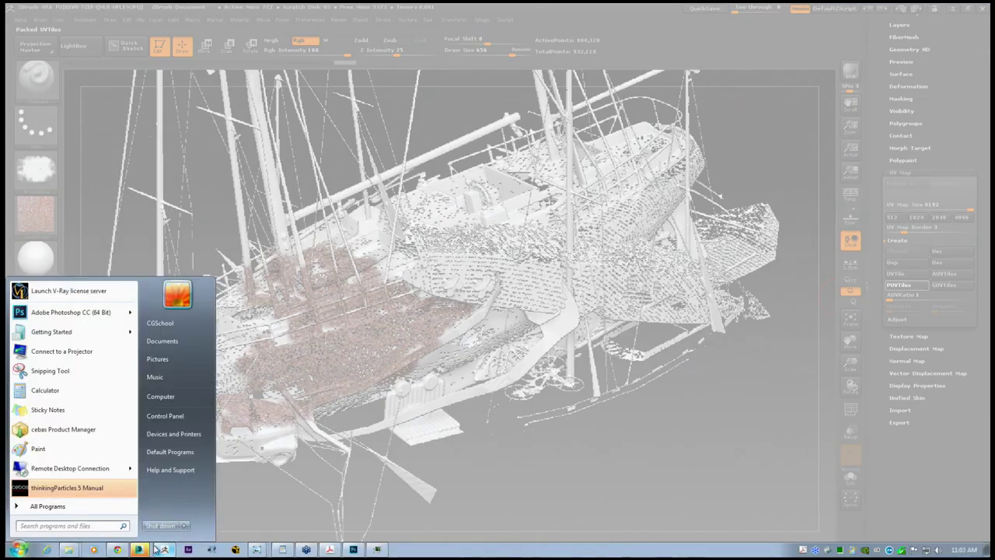
left_click(329, 550)
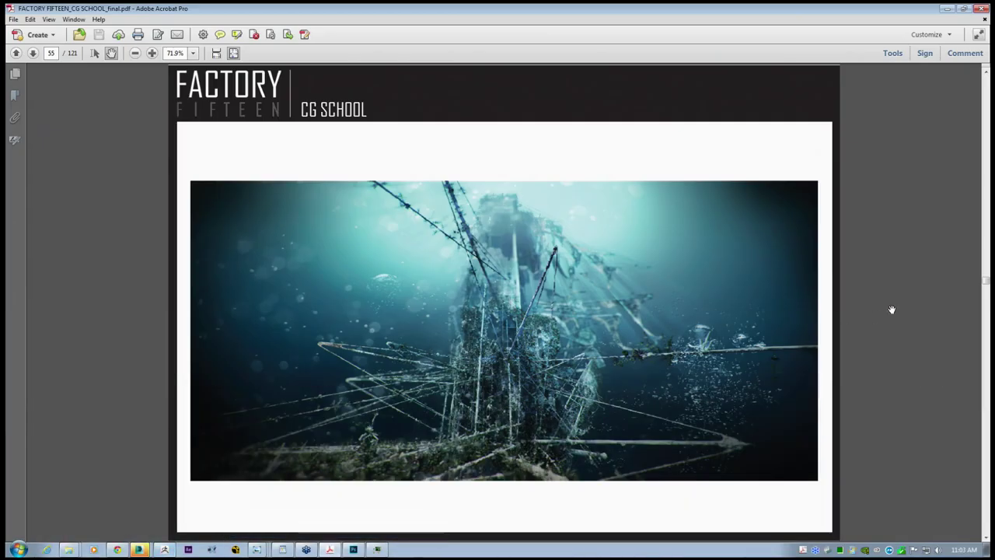
scroll(676, 364, "down", 1)
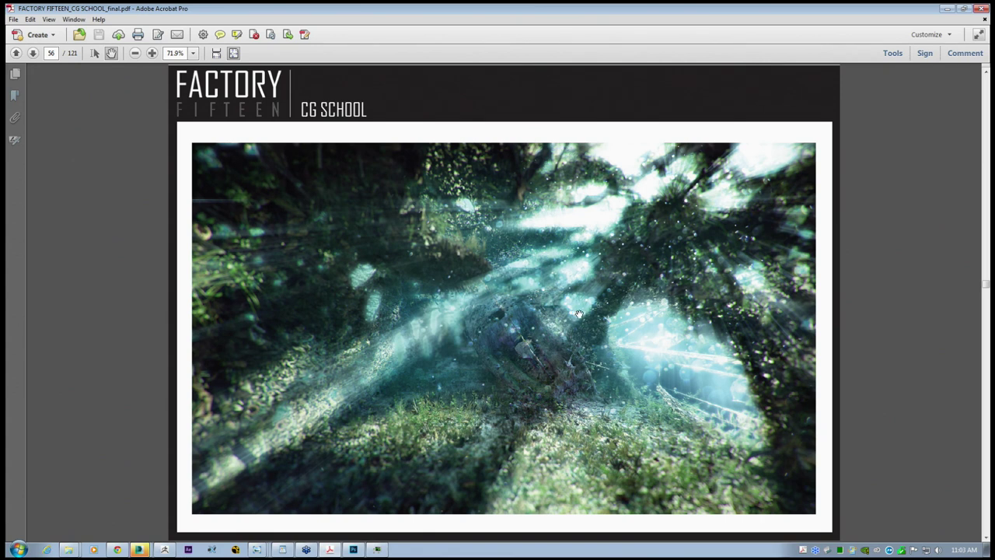
scroll(576, 313, "down", 1)
scroll(576, 313, "up", 1)
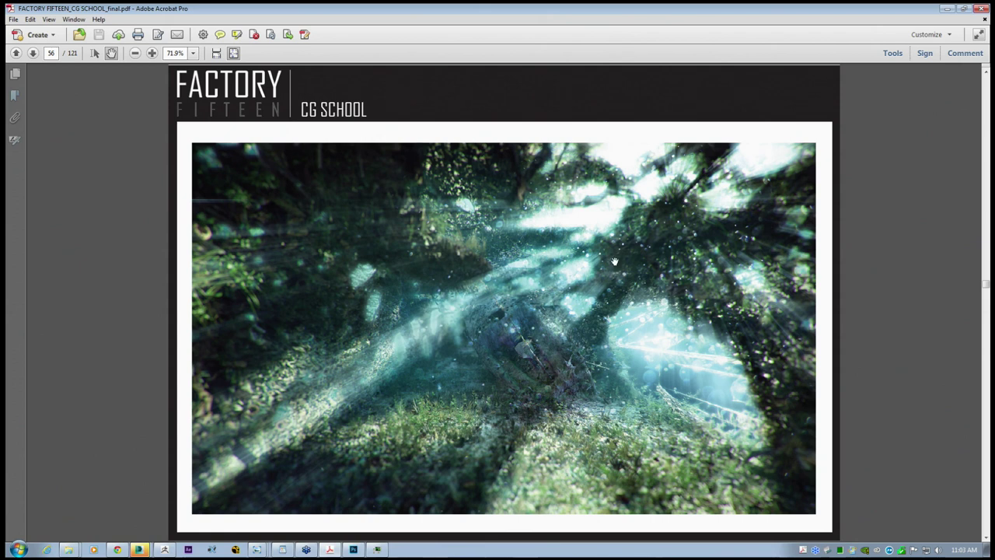
scroll(521, 377, "down", 1)
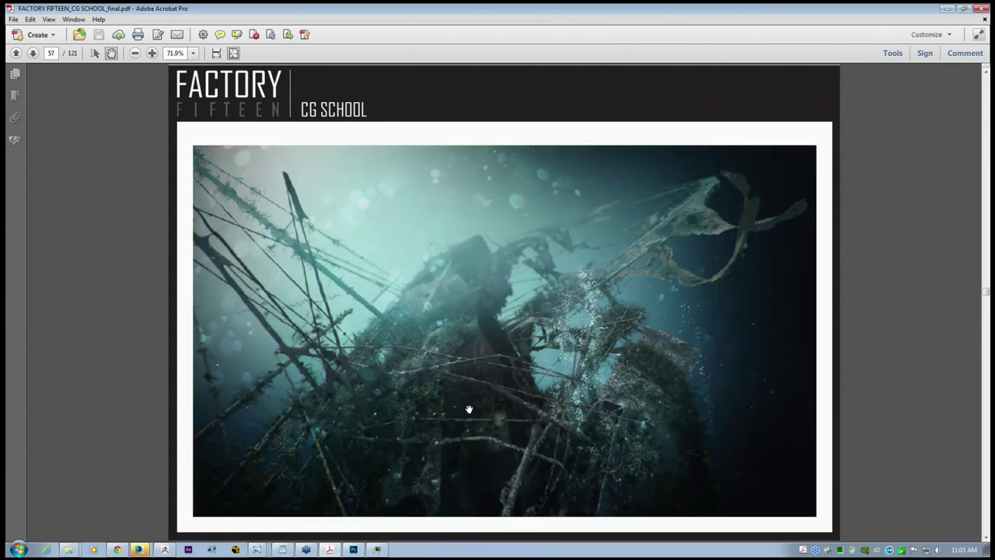
scroll(474, 402, "up", 2)
scroll(503, 354, "up", 1)
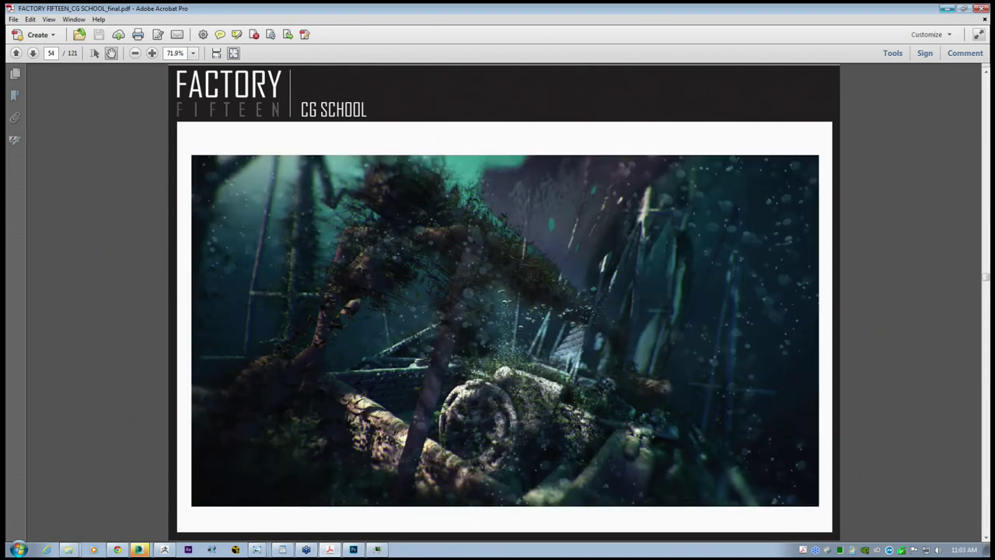
left_click(948, 8)
- Relaunch ZBrush, dismiss the startup note and hide the LightBox
left_click(469, 295)
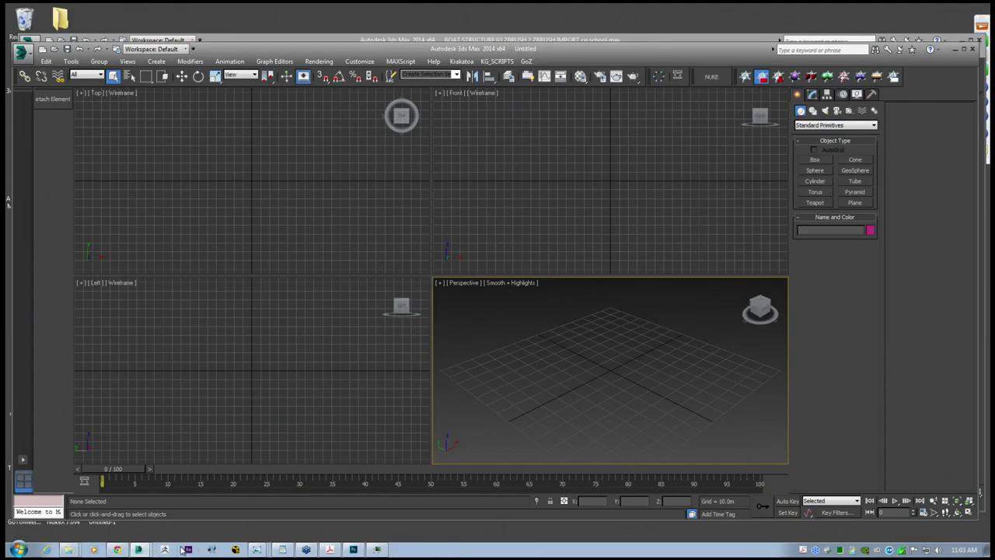
left_click(166, 549)
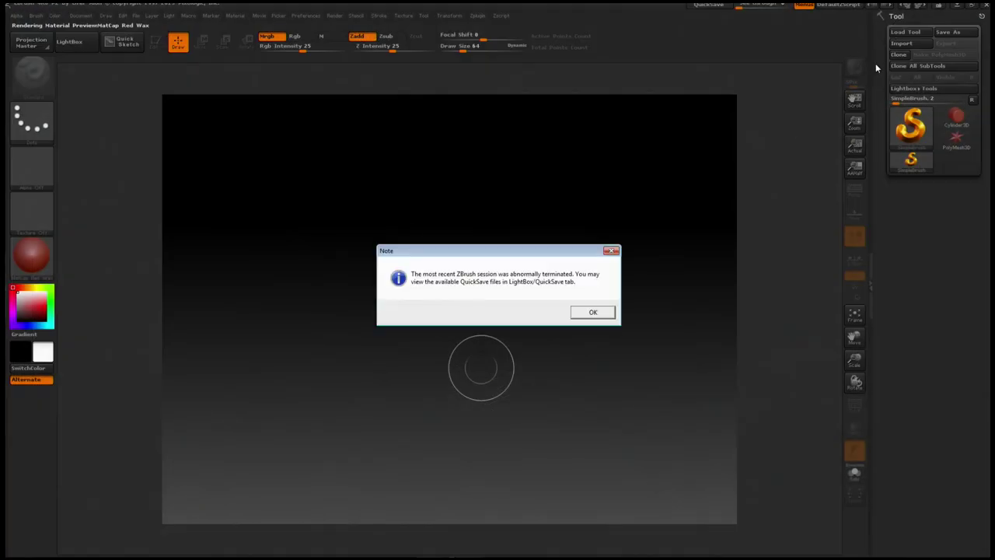
left_click(591, 312)
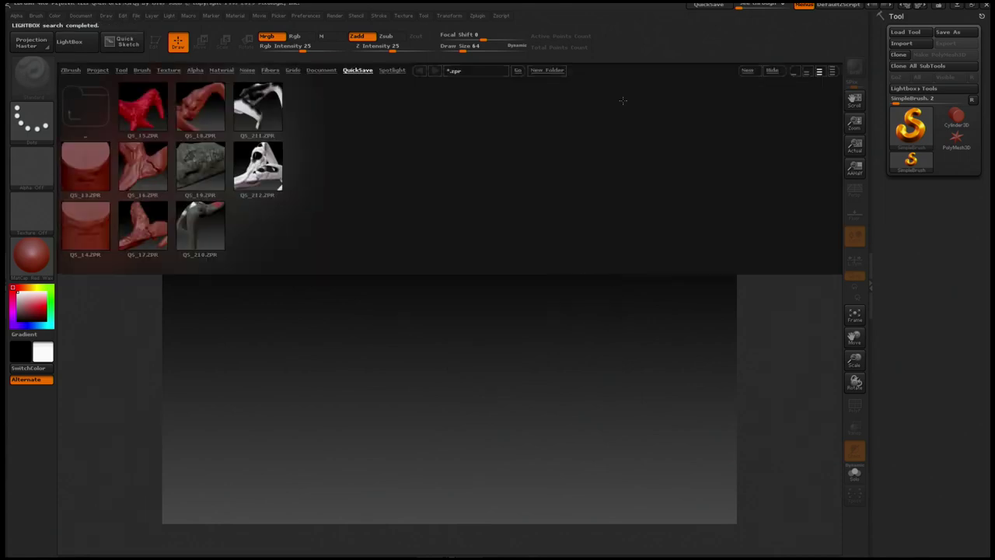
left_click(770, 70)
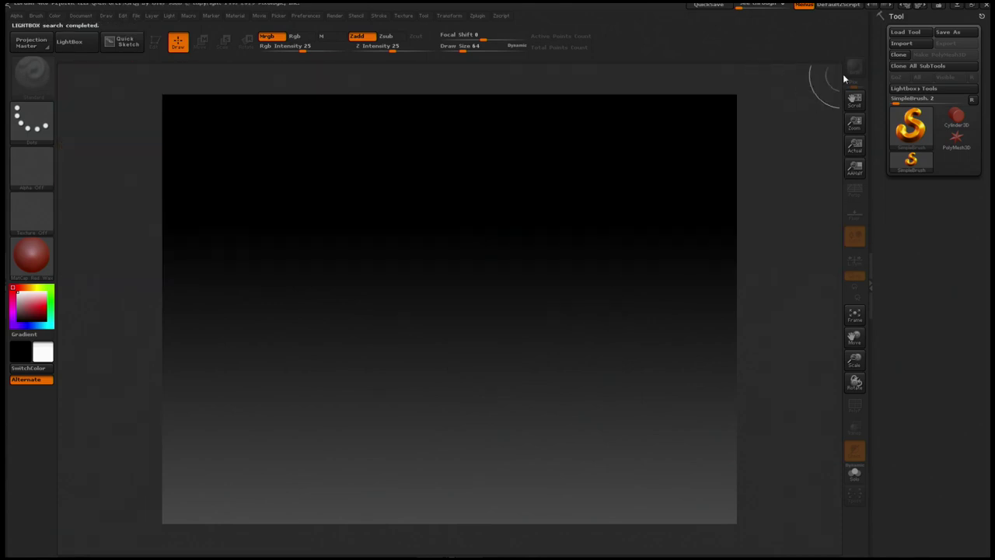
- Select the Sphere3D primitive as the active tool
left_click(901, 35)
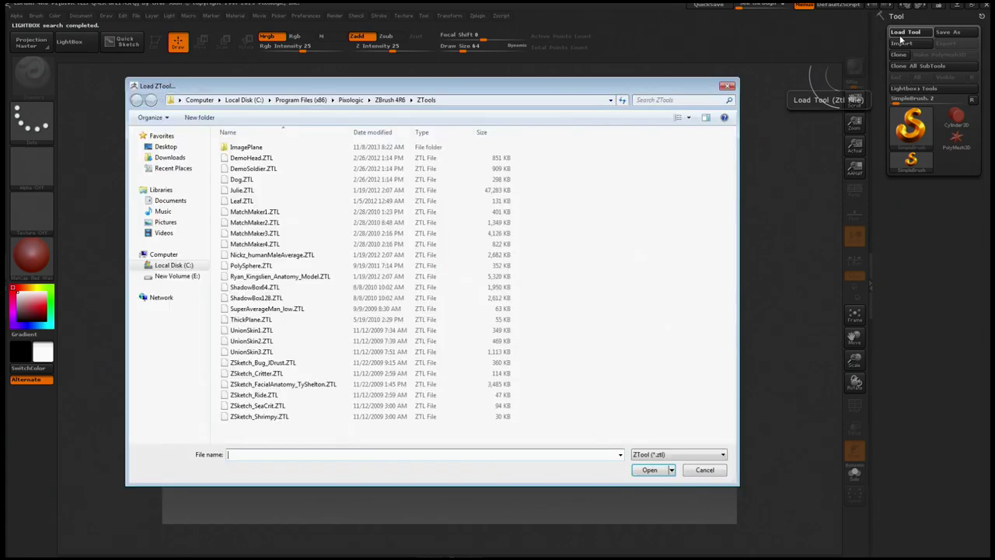
left_click(705, 471)
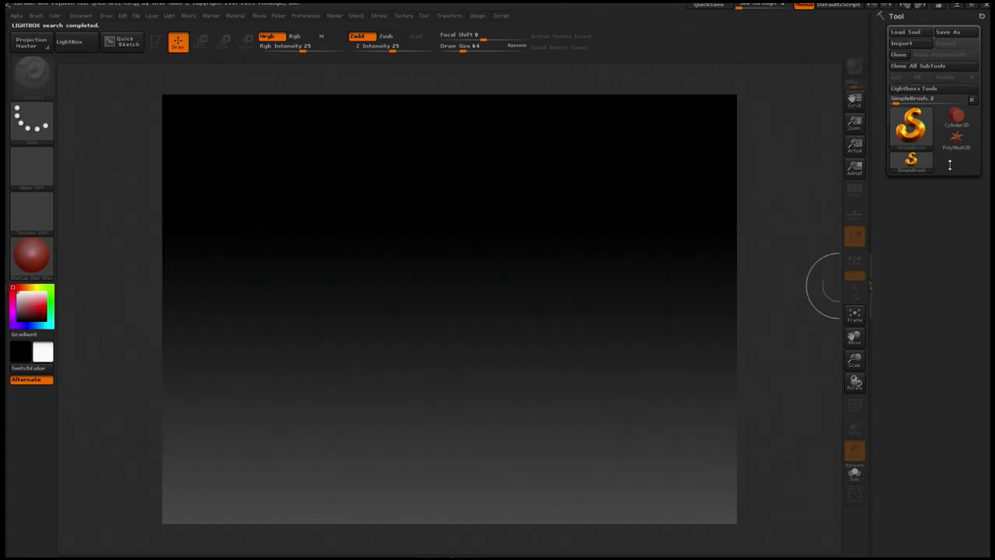
left_click(911, 125)
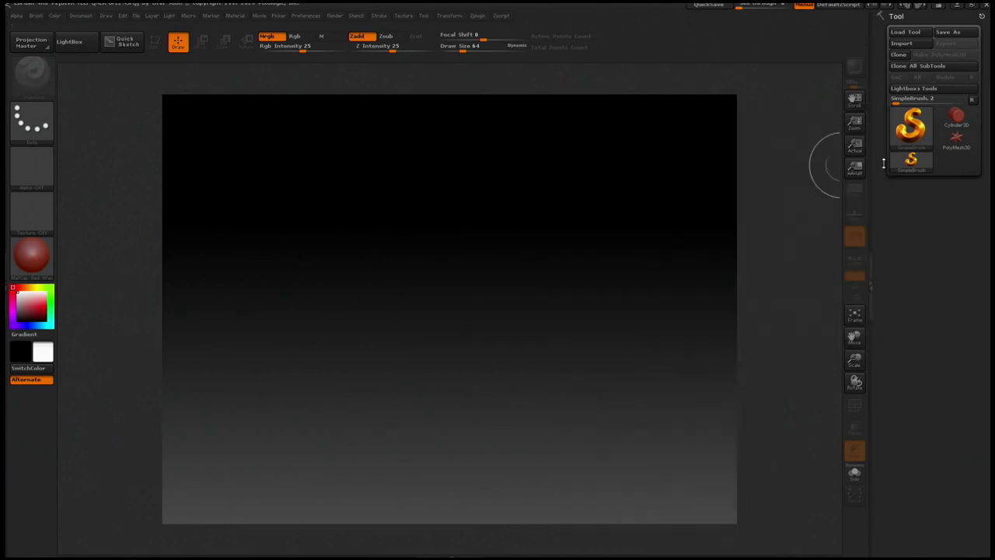
left_click(911, 161)
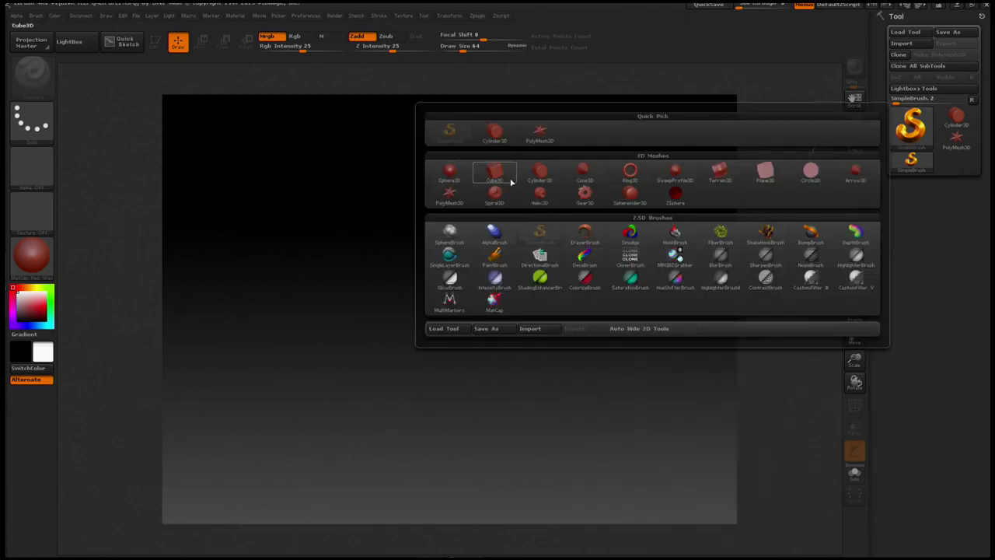
left_click(449, 171)
- Draw a large sphere on the canvas and cover it with overlapping spheres of various sizes
left_click_drag(451, 309, 459, 454)
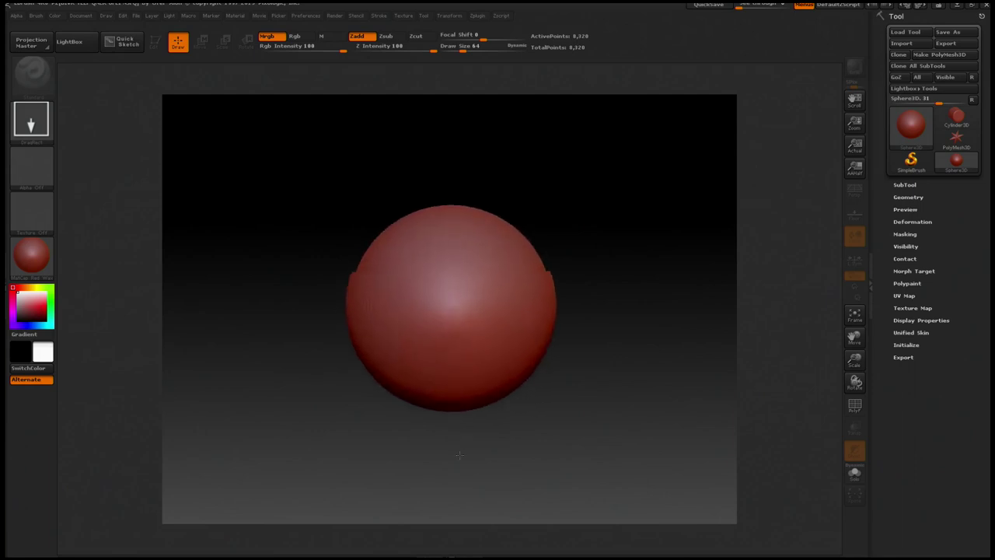
left_click_drag(470, 297, 482, 370)
left_click_drag(520, 282, 523, 340)
left_click_drag(387, 295, 381, 338)
left_click_drag(338, 288, 349, 376)
left_click_drag(399, 337, 408, 403)
left_click_drag(442, 398, 461, 420)
left_click_drag(483, 376, 498, 394)
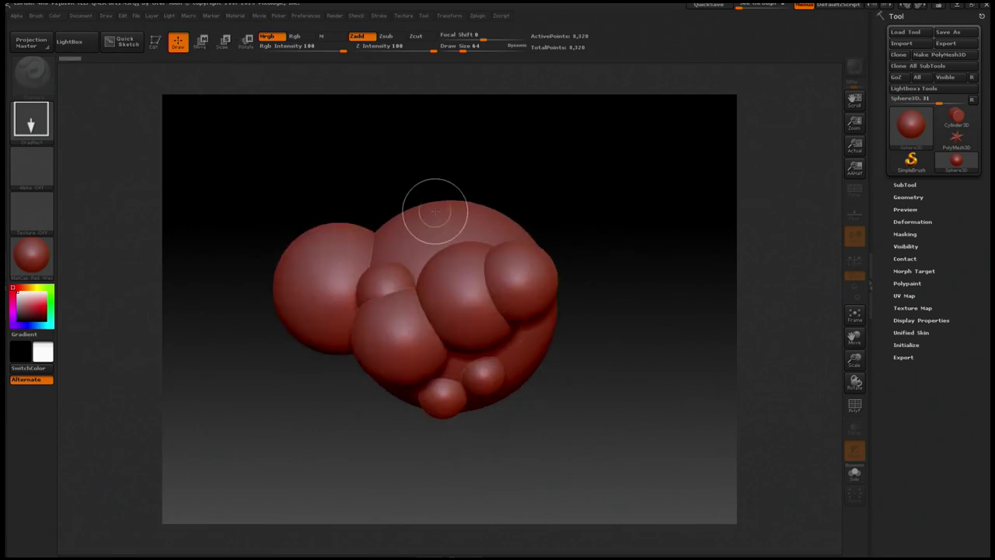
left_click(436, 209)
left_click(509, 221)
left_click(404, 243)
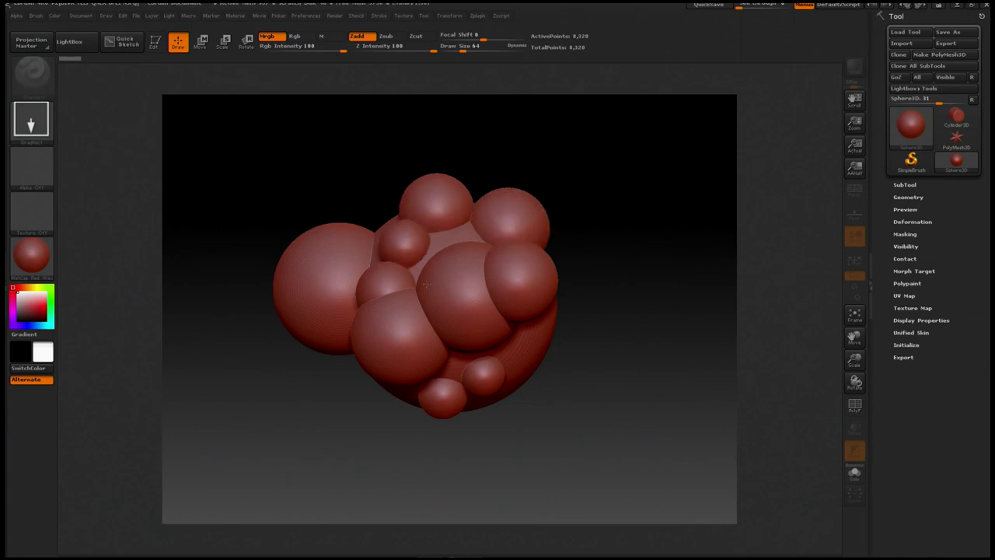
mouse_move(426, 284)
left_mouse_down()
mouse_move(446, 259)
mouse_move(461, 309)
mouse_move(455, 362)
left_mouse_up()
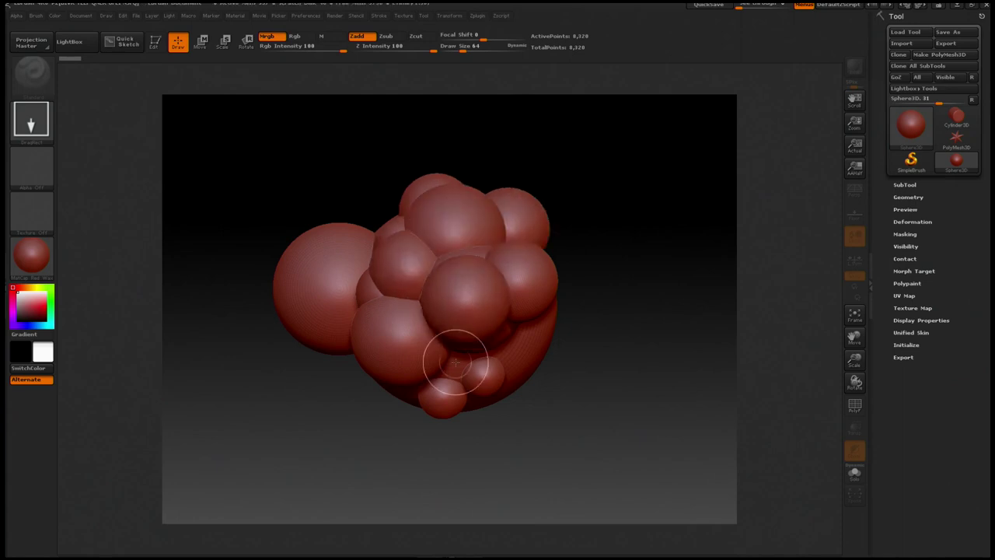
- Clear the canvas and draw a single sphere in Edit mode with rotation restricted to the Y axis
key("ctrl+n")
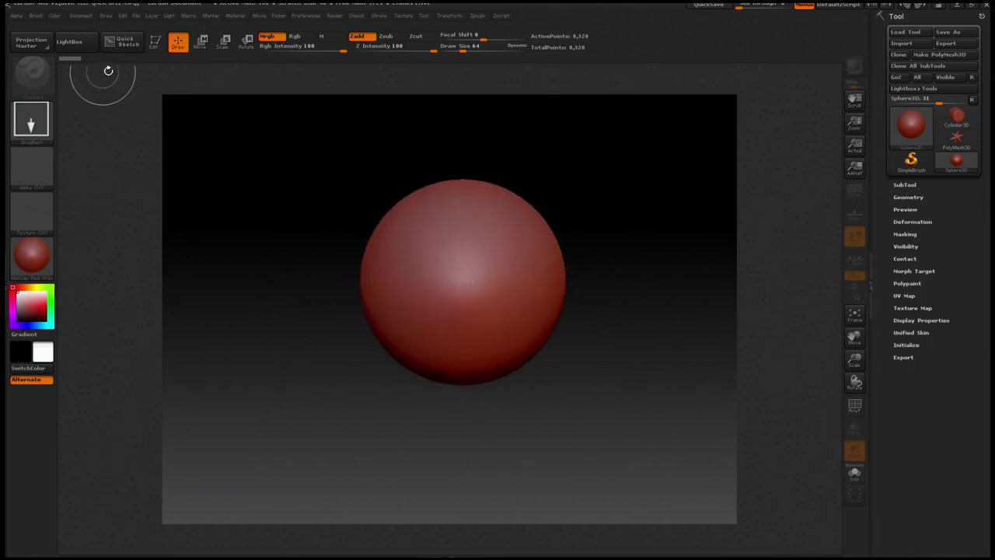
key("t")
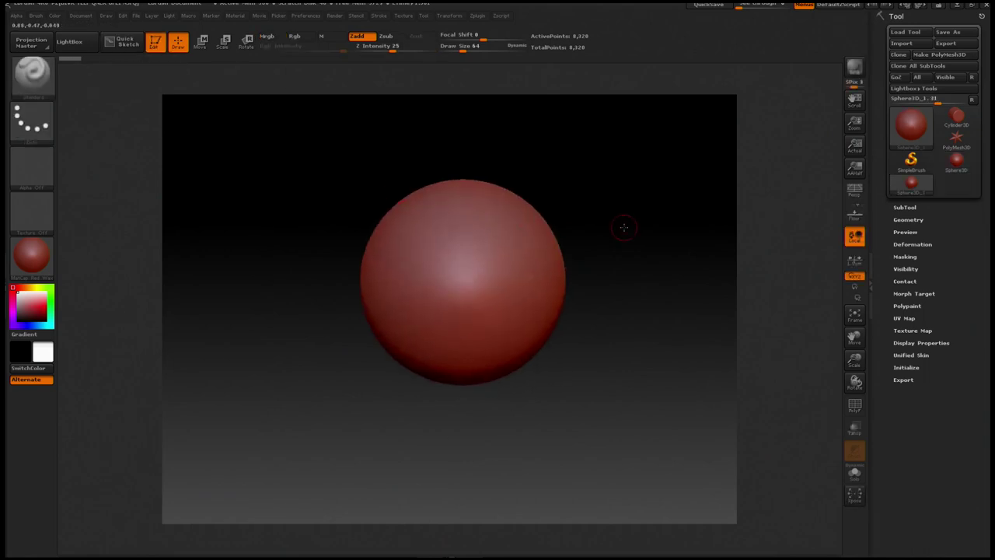
left_click(854, 287)
left_click_drag(646, 275, 638, 222)
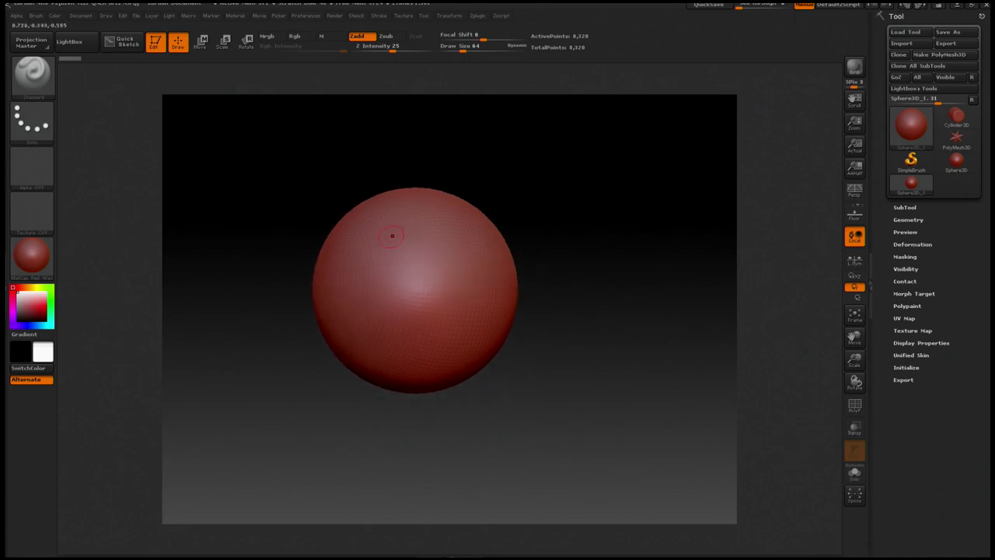
- Assign the SkinShade4 material to the sphere
left_click(31, 255)
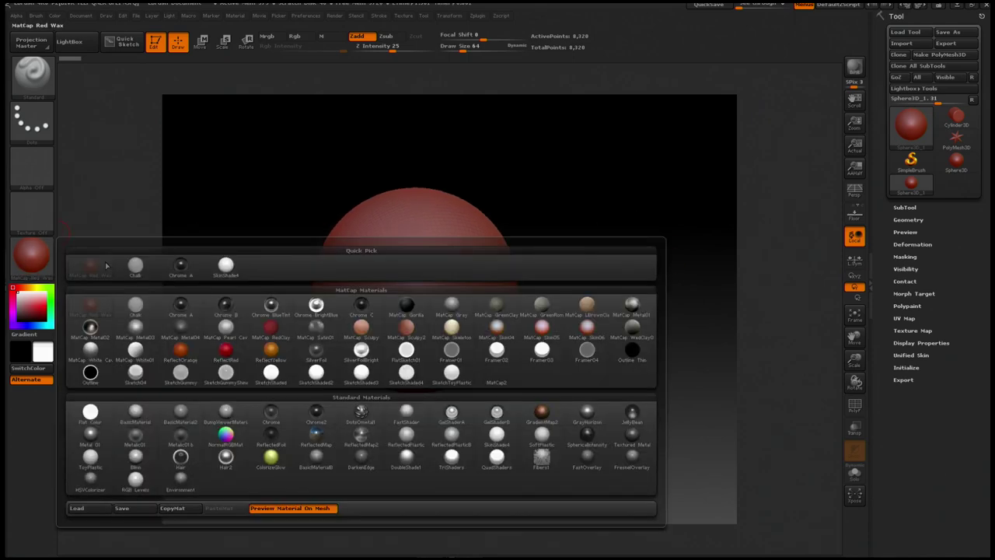
left_click(226, 265)
- Try Texture 21 as the current texture for the sphere and switch back to Texture Off
left_click(36, 215)
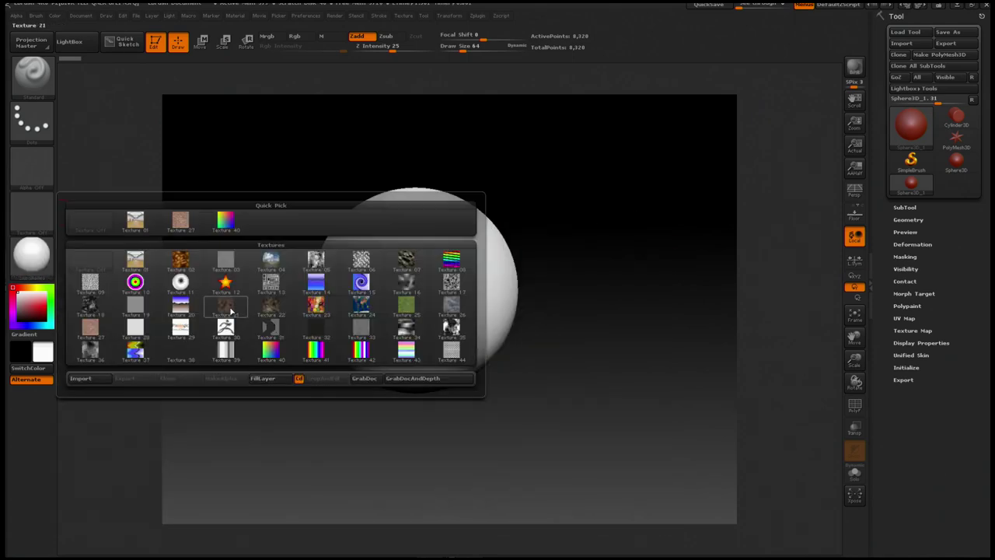
left_click(232, 310)
left_click(381, 276)
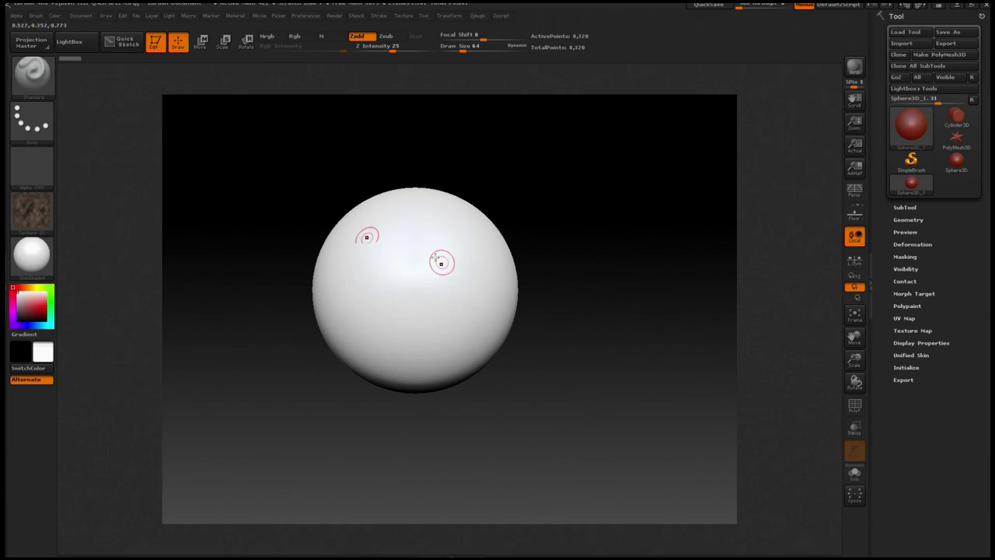
left_click(31, 210)
left_click(87, 221)
left_click(395, 327)
left_click(444, 258)
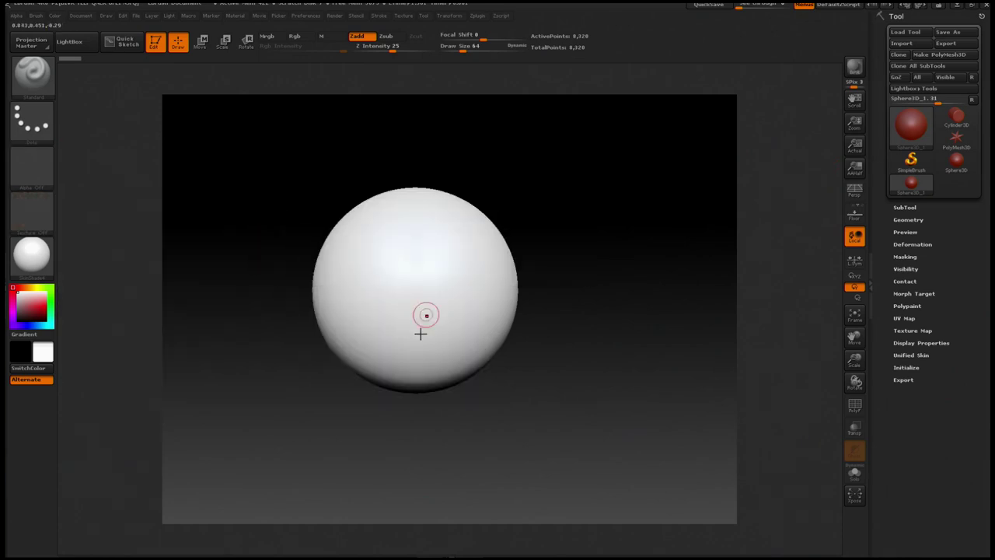
left_click(426, 316)
left_click(330, 297)
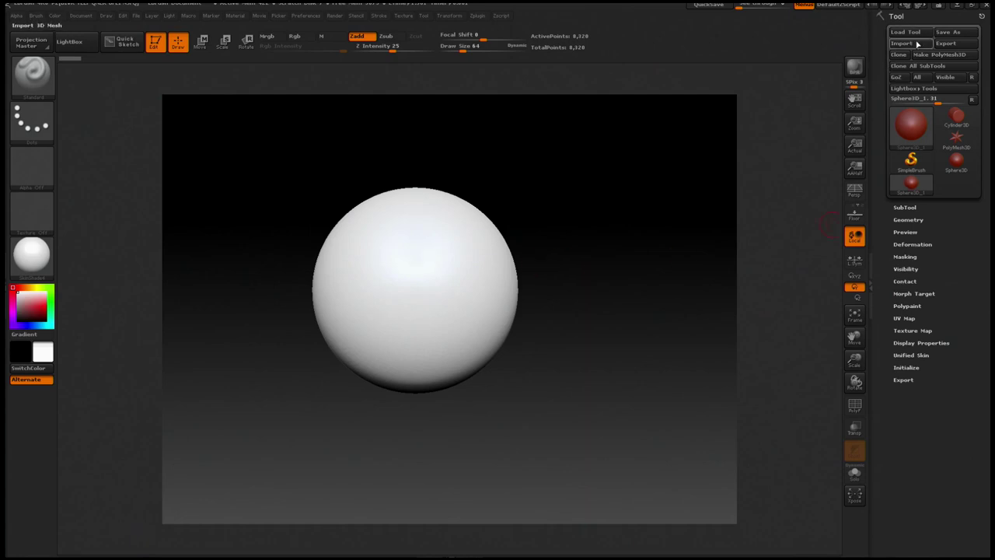
- Convert the sphere primitive to a sculptable PolyMesh3D
left_click(911, 124)
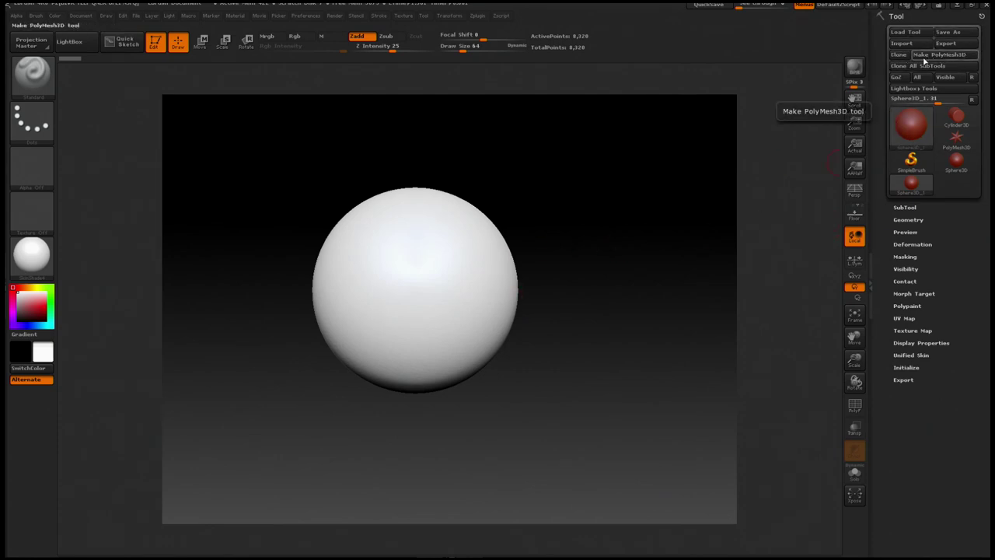
left_click(381, 273)
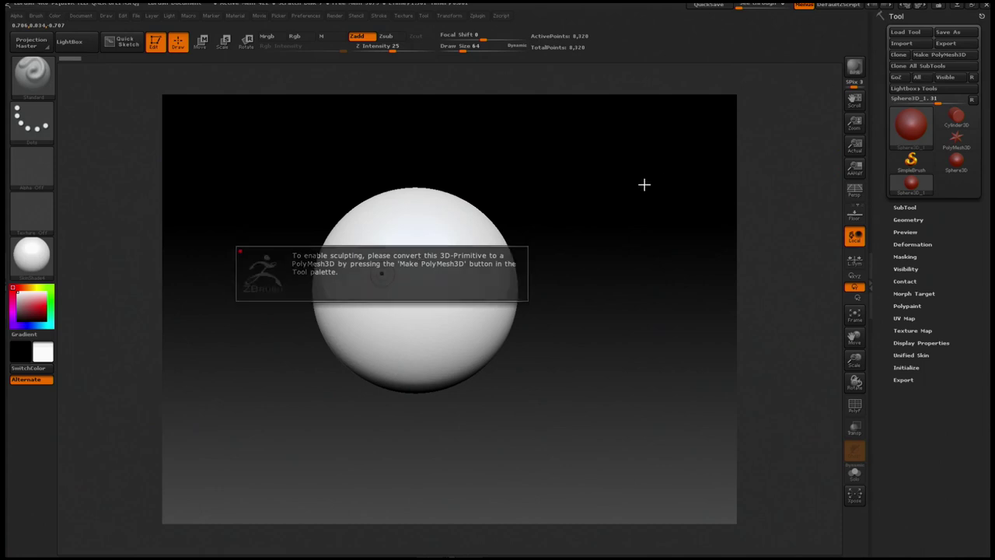
left_click(939, 54)
mouse_move(389, 301)
left_mouse_down()
mouse_move(410, 280)
mouse_move(334, 251)
mouse_move(433, 277)
left_mouse_up()
key("ctrl")
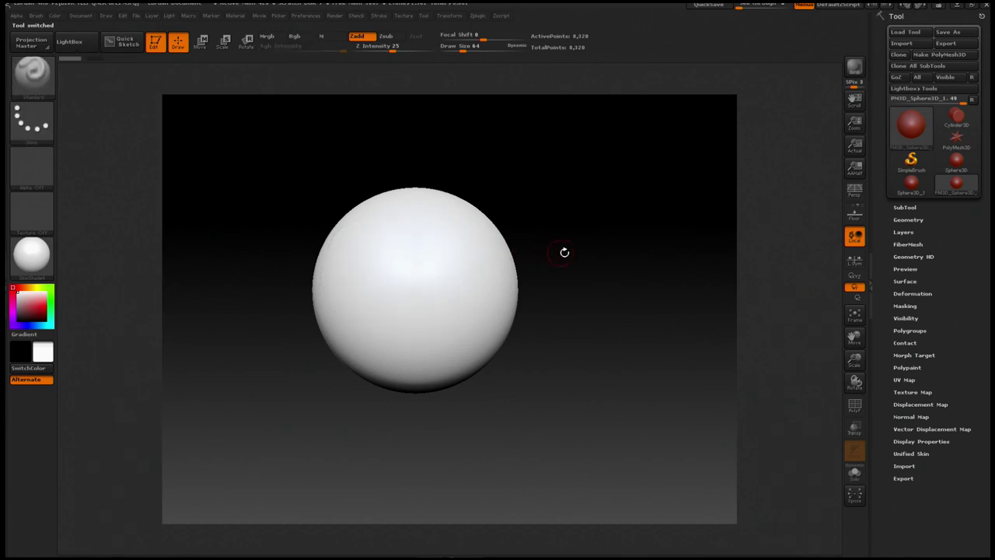
- Try Texture 02 as the current texture for the converted sphere and return to Texture Off
mouse_move(576, 269)
left_mouse_down("alt")
mouse_move(589, 320)
mouse_move(651, 253)
mouse_move(658, 260)
left_mouse_up("alt")
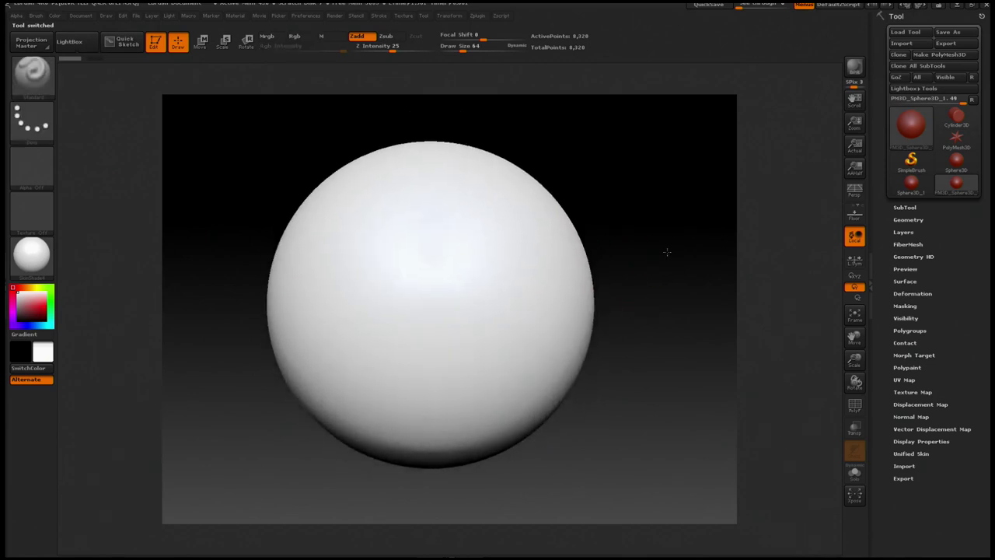
left_click_drag(667, 252, 668, 251, "alt")
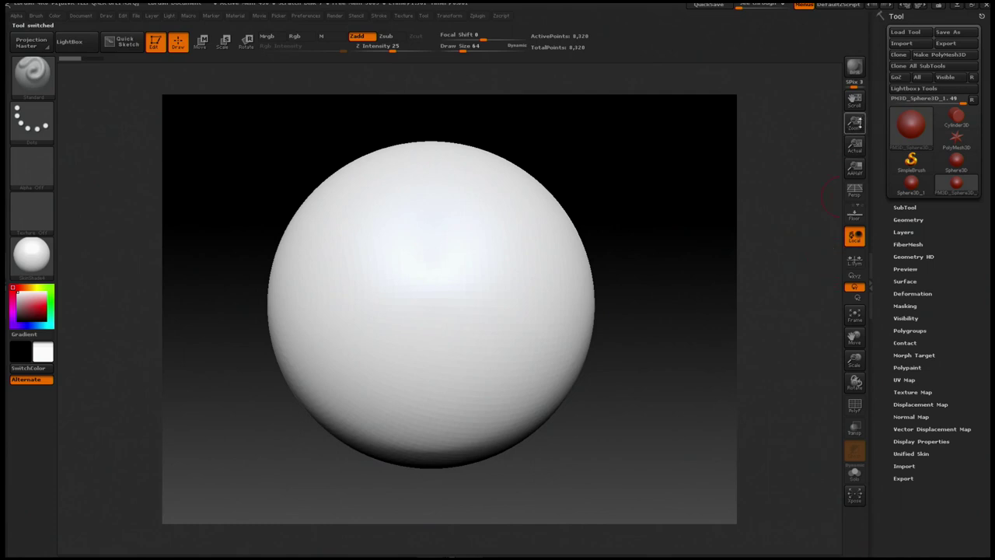
left_click_drag(855, 123, 865, 101)
left_click_drag(710, 269, 733, 209, "alt")
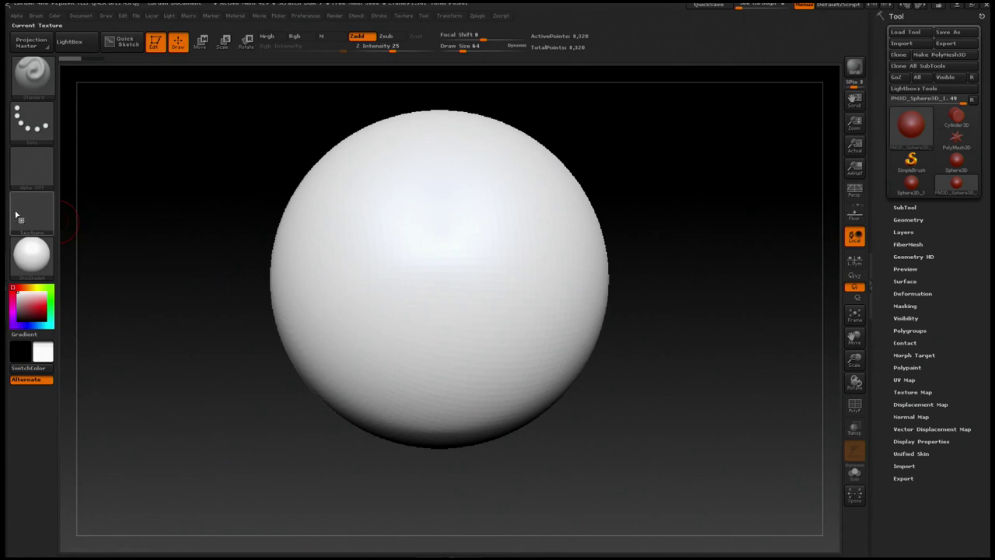
left_click_drag(35, 301, 11, 279)
left_click(39, 217)
left_click(189, 267)
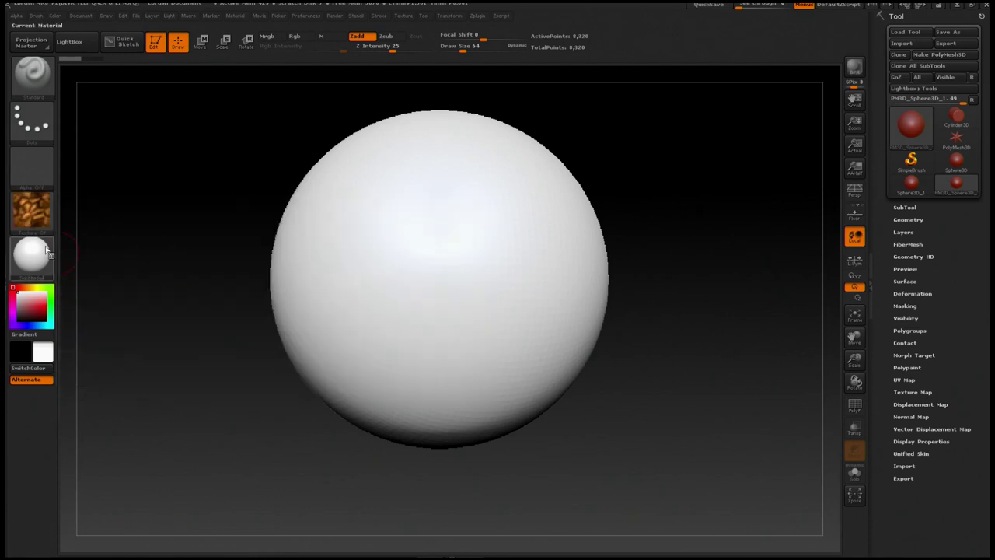
left_click(31, 210)
left_click(90, 221)
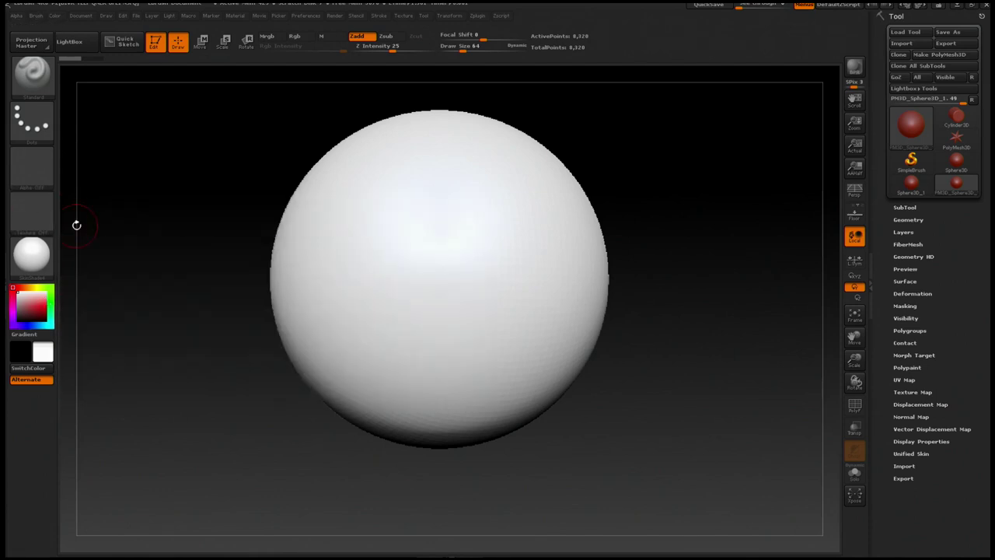
- Set the brush to paint Rgb colour only, without Zadd, and choose a muted red
left_click(300, 39)
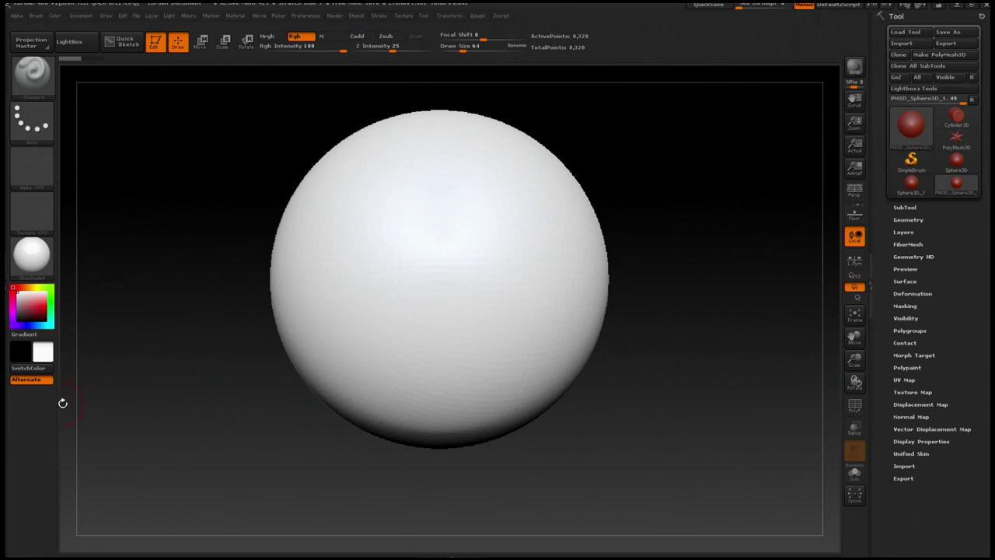
left_click(37, 245)
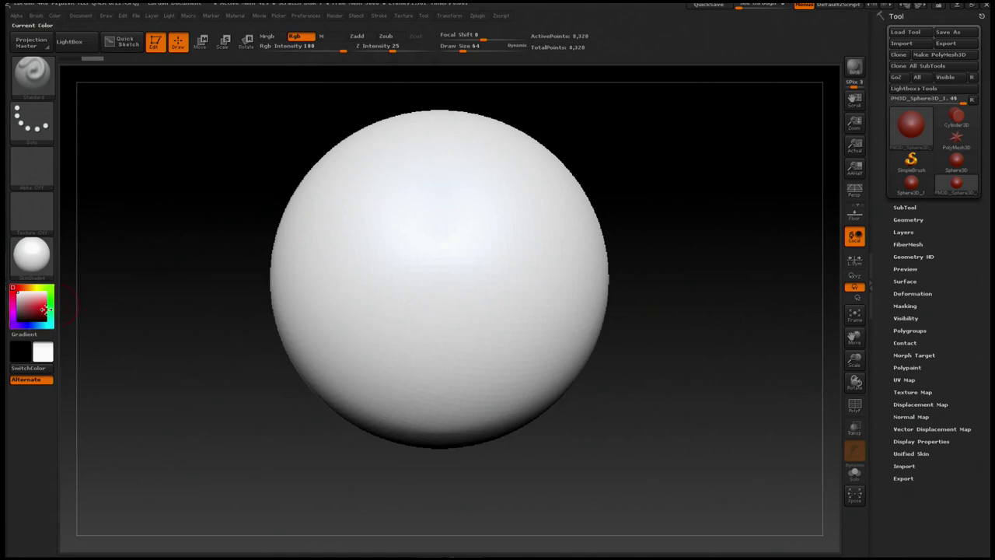
left_click(28, 305)
- Paint freehand looping red strokes around all sides of the sphere
mouse_move(326, 272)
left_mouse_down()
mouse_move(533, 276)
mouse_move(373, 156)
mouse_move(384, 158)
left_mouse_up()
left_click_drag(691, 182, 681, 188, "alt")
mouse_move(397, 200)
left_mouse_down()
mouse_move(405, 193)
mouse_move(513, 331)
left_mouse_up()
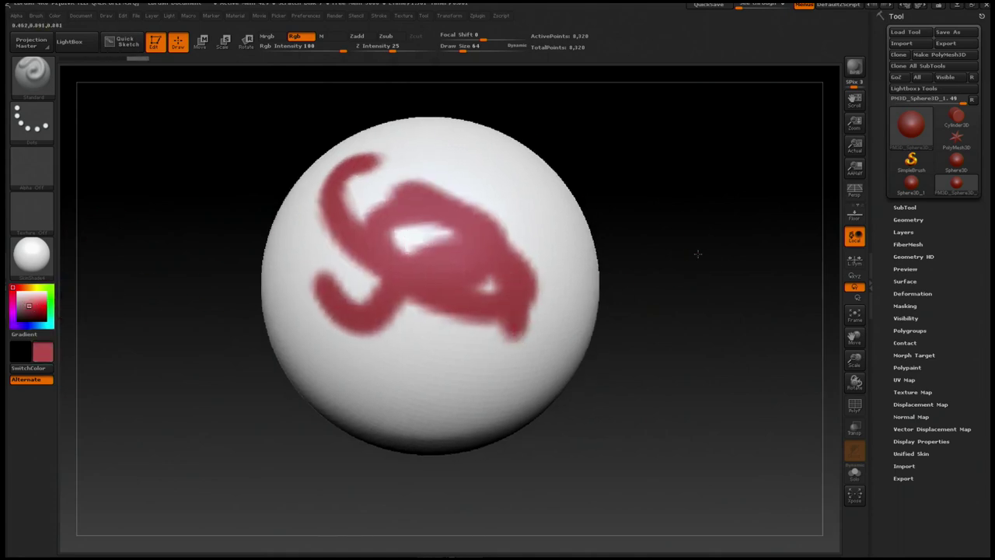
left_click_drag(715, 253, 591, 264, "alt")
mouse_move(426, 284)
left_mouse_down()
mouse_move(573, 377)
mouse_move(544, 387)
left_mouse_up()
mouse_move(715, 321)
left_mouse_down("alt")
mouse_move(660, 341)
mouse_move(662, 304)
mouse_move(581, 308)
left_mouse_up("alt")
mouse_move(547, 191)
left_mouse_down()
mouse_move(486, 314)
mouse_move(542, 423)
mouse_move(454, 175)
mouse_move(646, 242)
mouse_move(667, 350)
left_mouse_up()
left_click_drag(715, 322, 669, 298, "alt")
left_click_drag(739, 272, 653, 253)
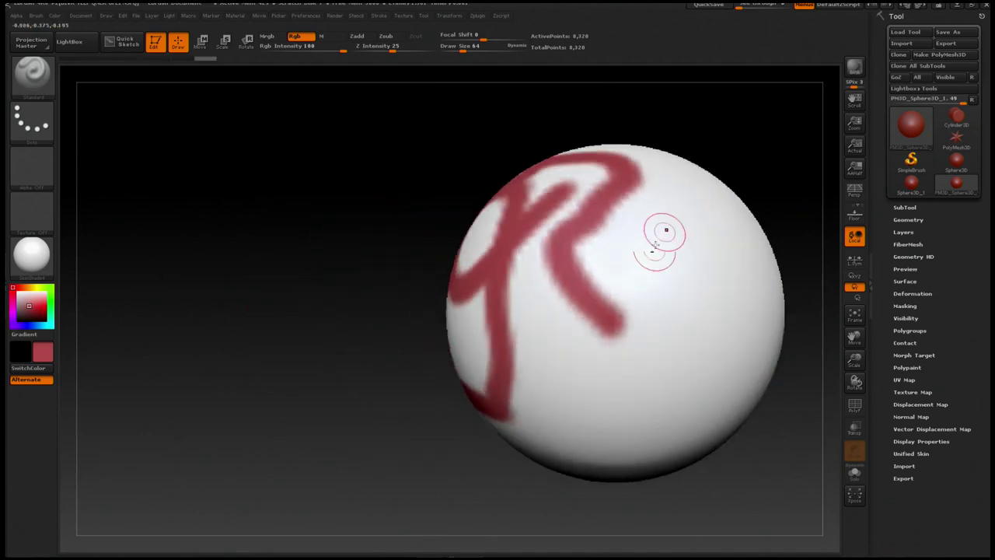
mouse_move(654, 319)
left_mouse_down()
mouse_move(637, 388)
mouse_move(739, 301)
left_mouse_up()
left_click_drag(699, 155, 848, 147)
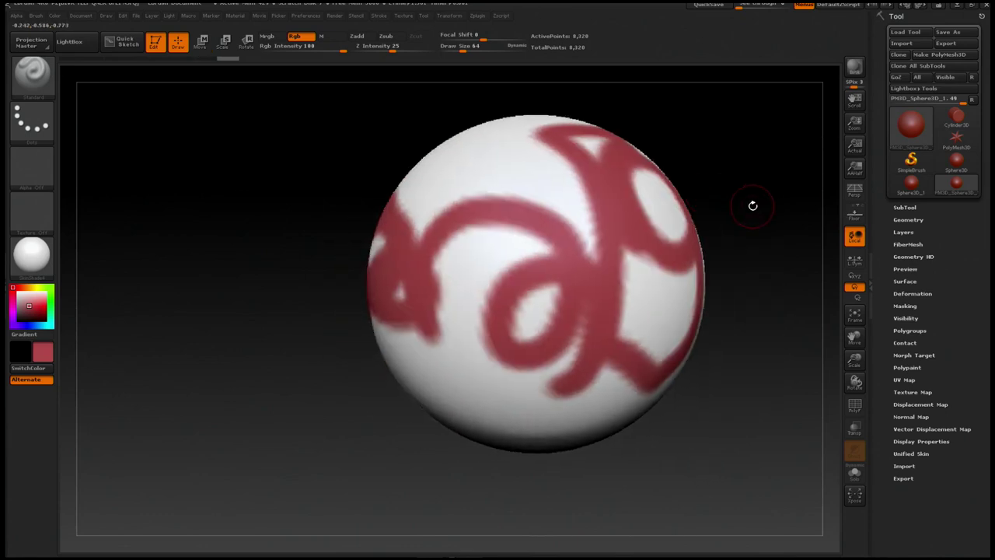
left_click_drag(753, 206, 580, 207, "alt")
- Set the sphere's UV map size to 4096
left_click(904, 380)
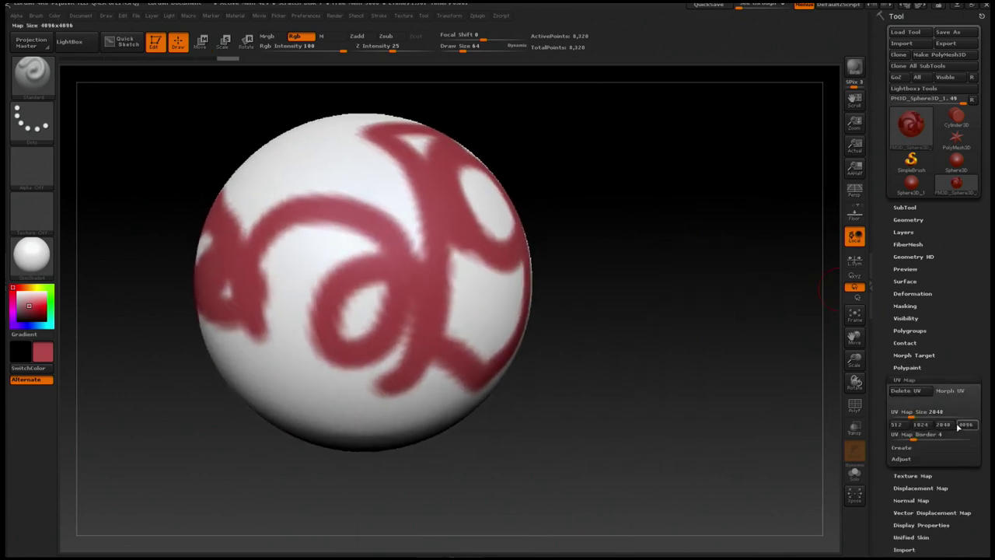
left_click_drag(913, 414, 947, 418)
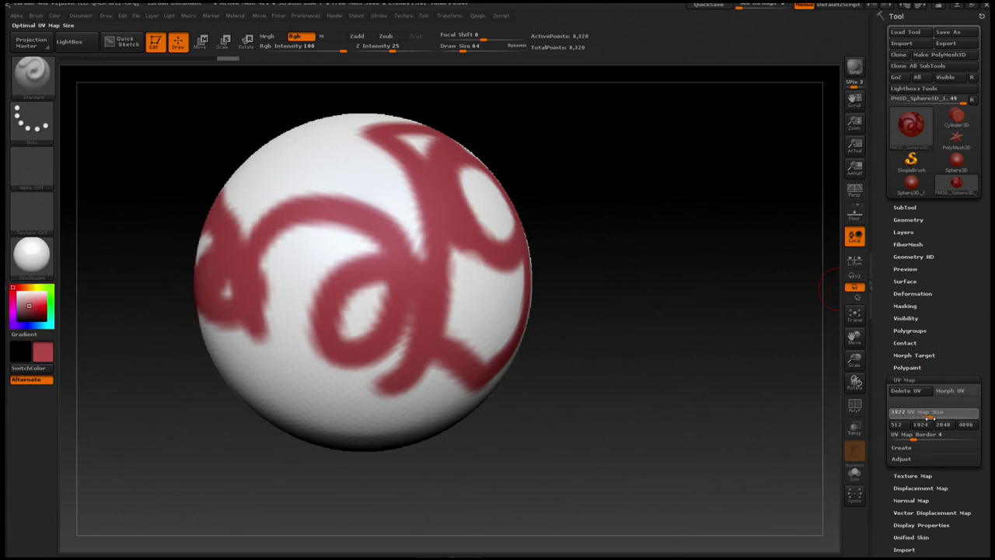
left_click(930, 417)
left_click(965, 424)
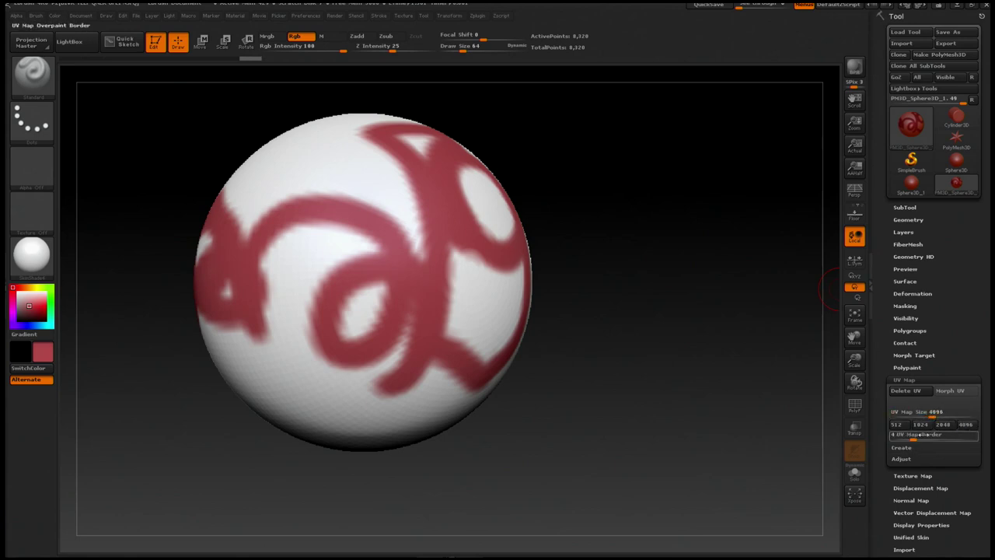
- Generate UVs for the painted sphere with the packed PUVTiles mapping
left_click(901, 447)
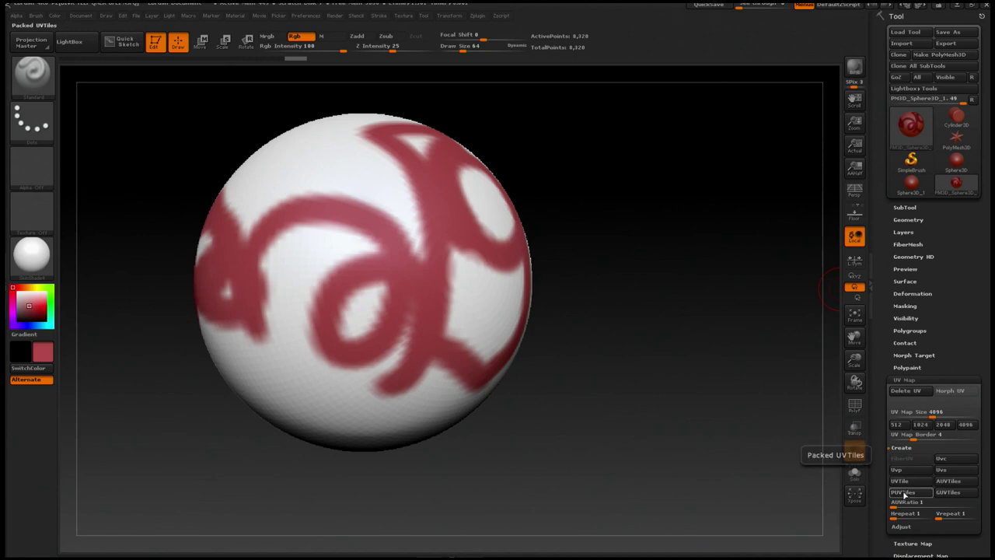
left_click_drag(884, 473, 884, 460)
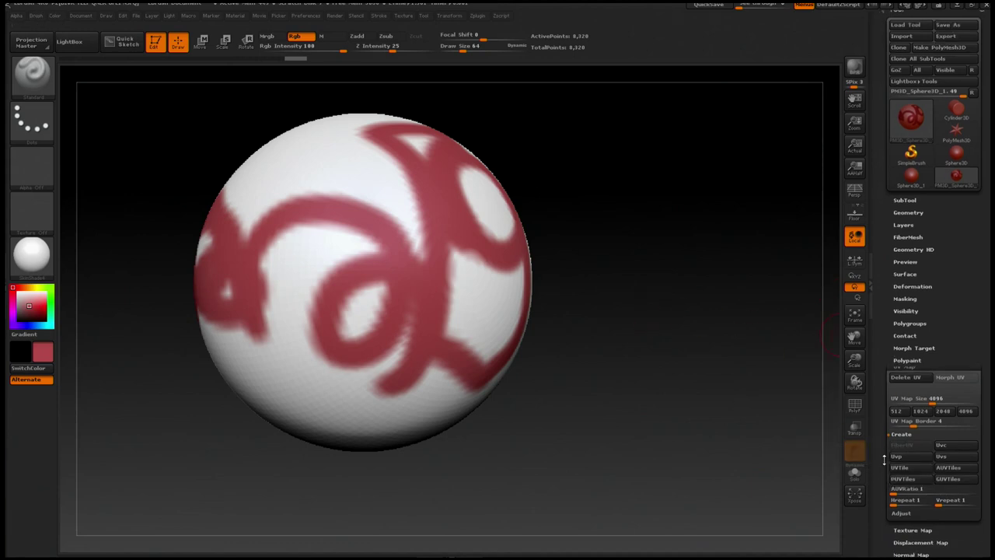
scroll(884, 460, "down", 5)
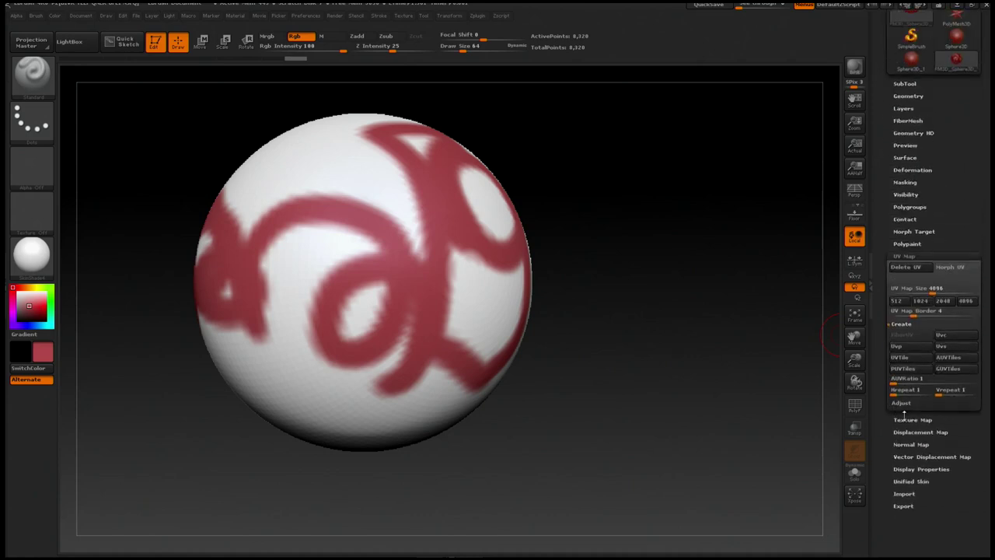
left_click(907, 420)
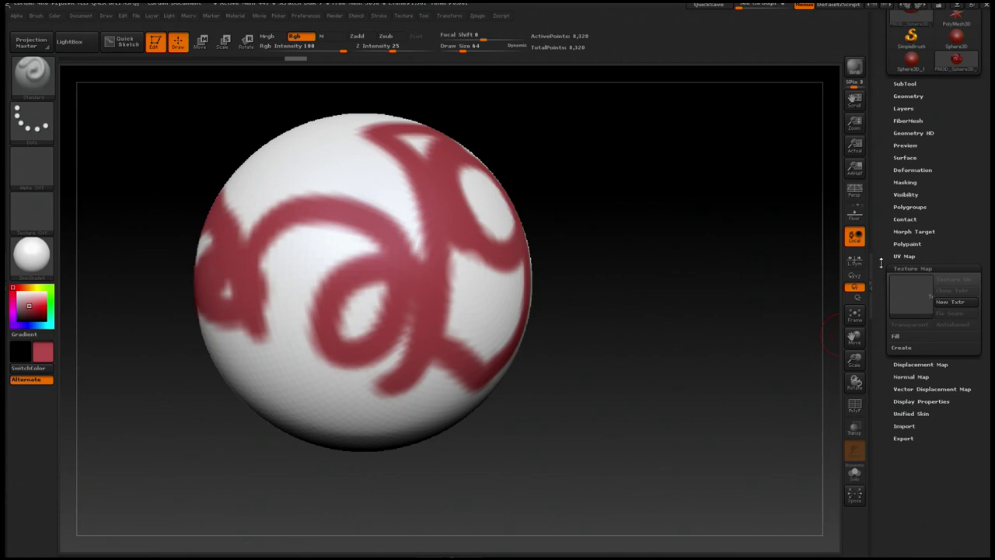
left_click(907, 245)
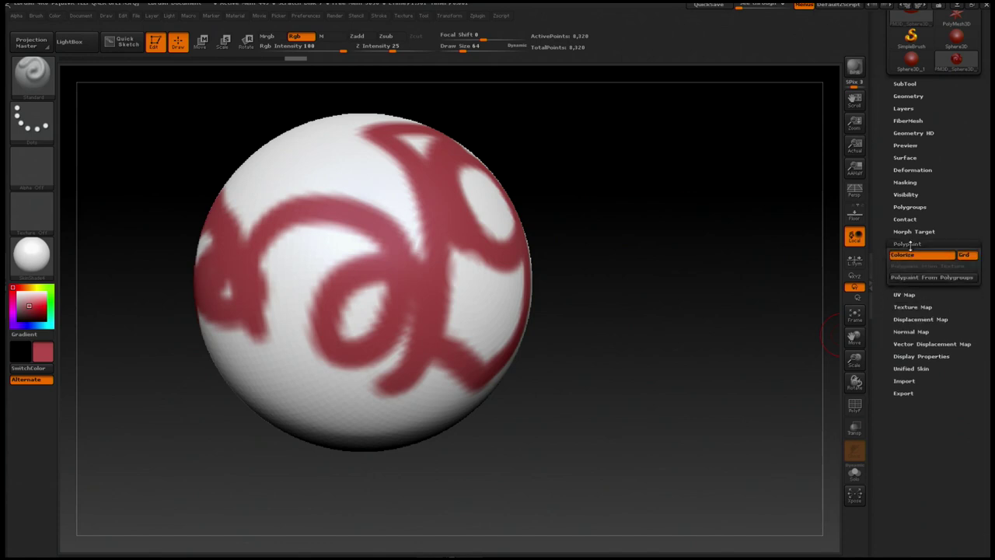
left_click(906, 293)
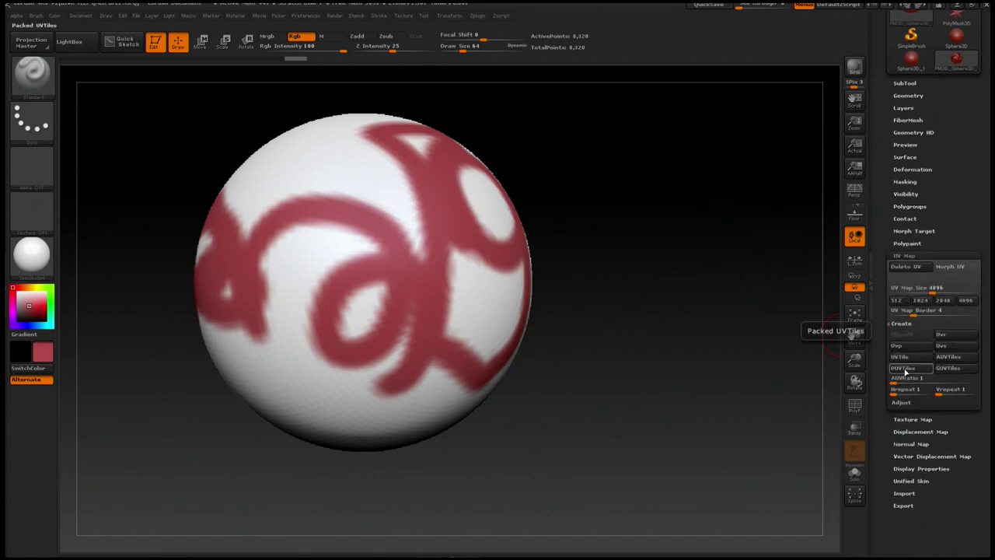
left_click(905, 372)
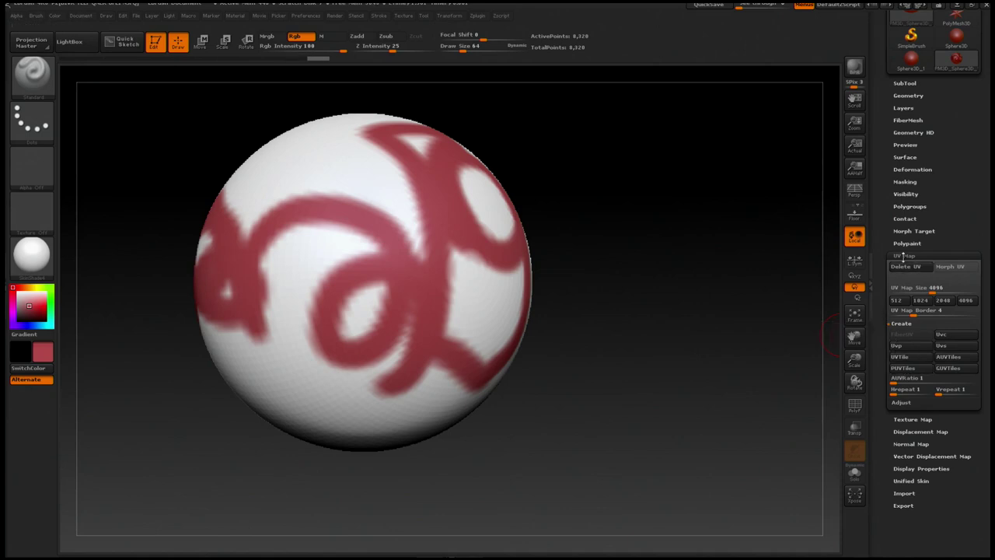
- Create a new texture map for the painted sphere
left_click(907, 243)
left_click(907, 243)
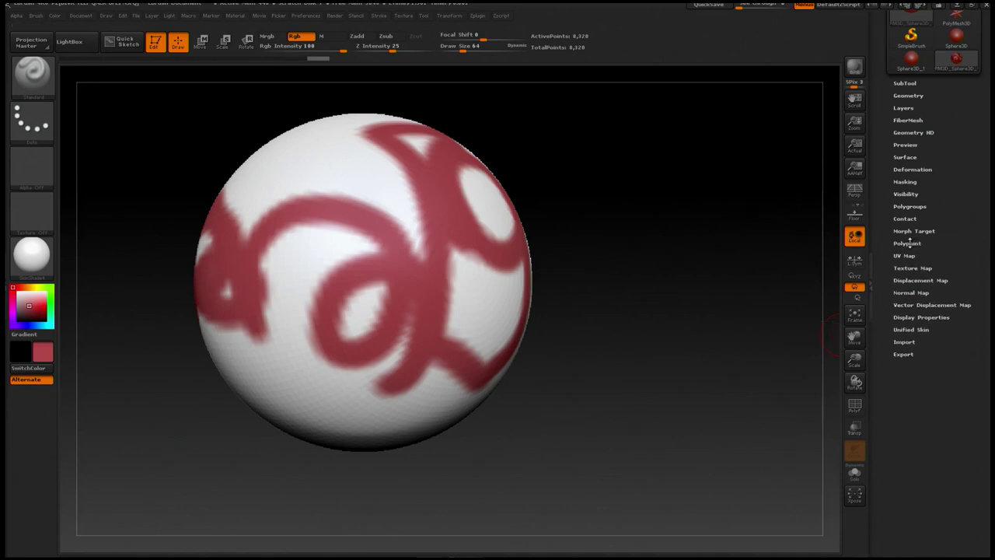
left_click(905, 267)
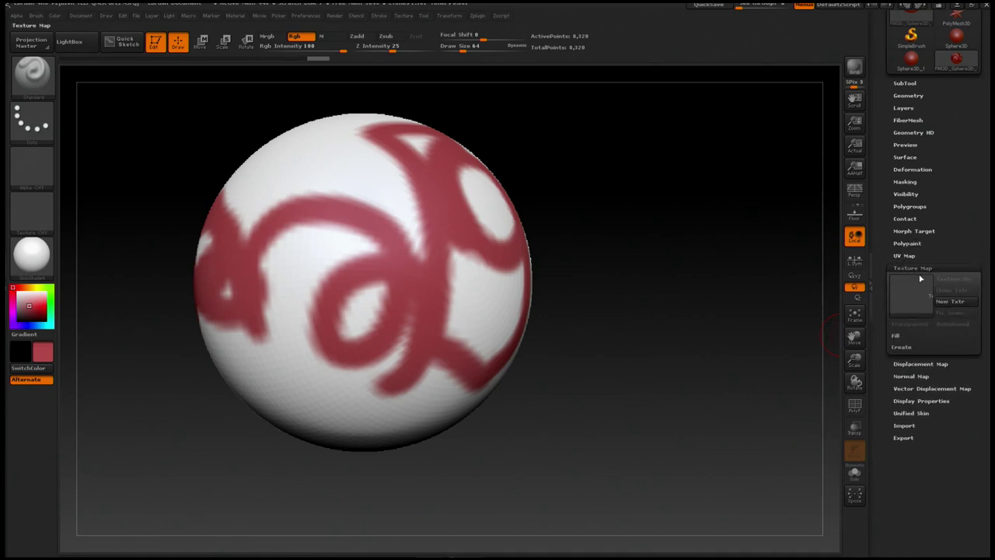
left_click(955, 302)
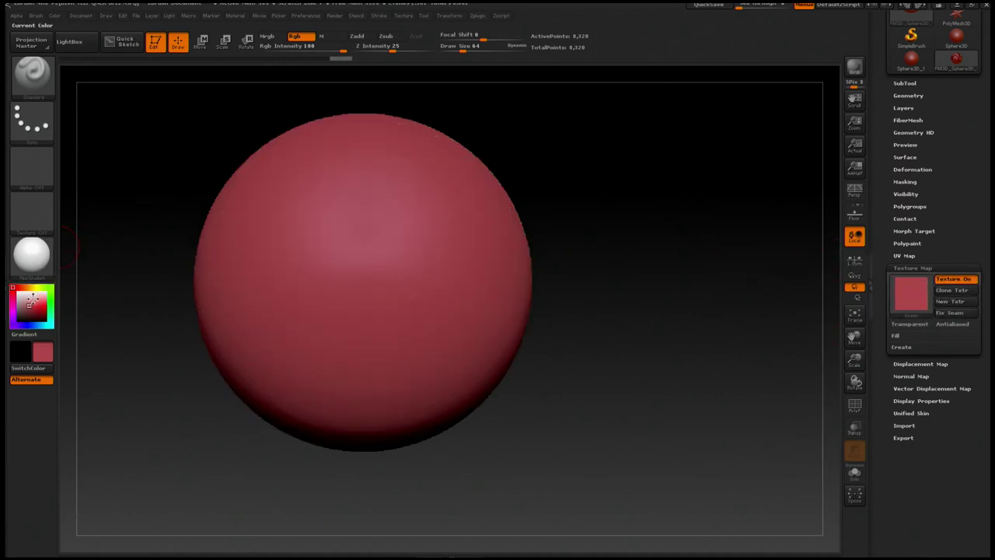
- Set the paint colour to white and turn off the new texture map's display on the sphere
left_click_drag(32, 301, 17, 293)
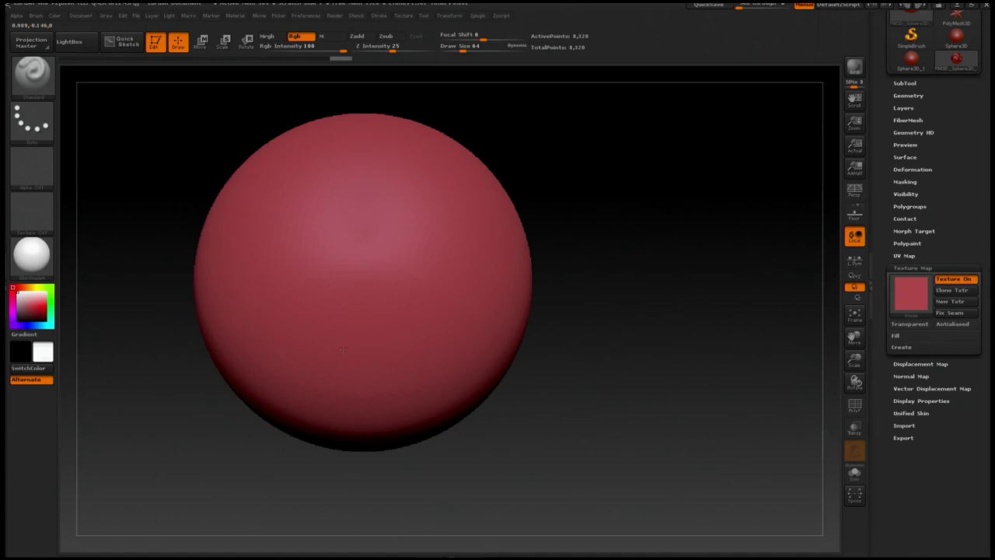
left_click(953, 278)
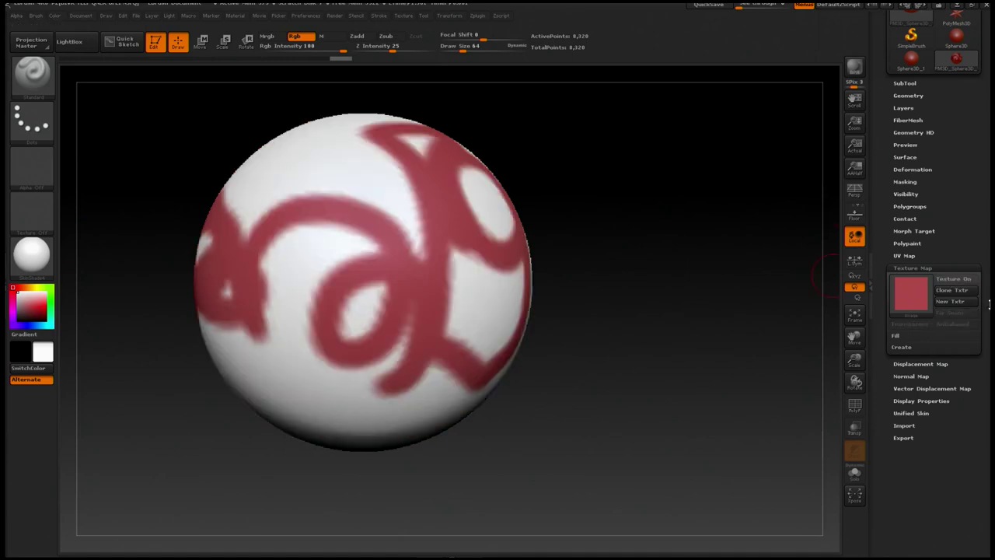
left_click(947, 280)
left_click(945, 282)
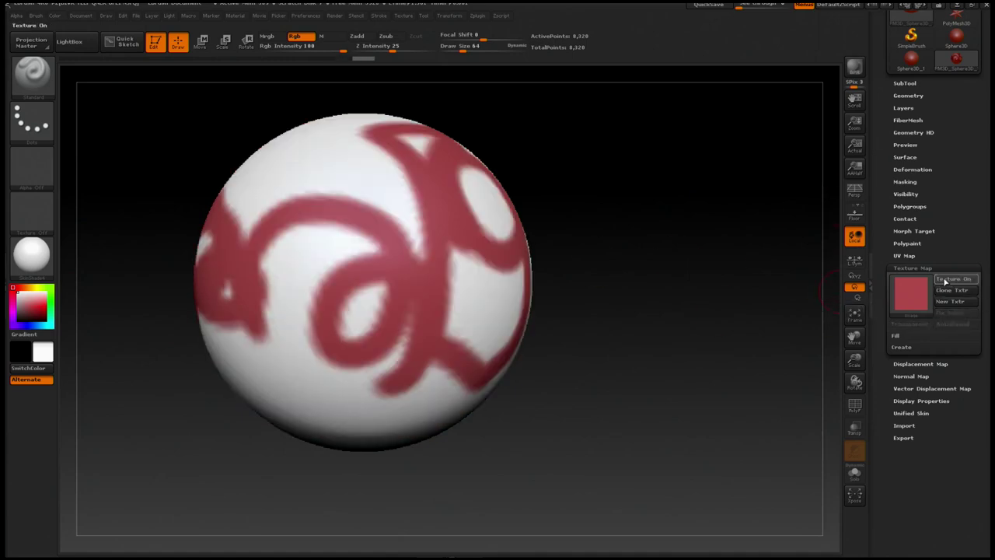
left_click_drag(904, 255, 903, 267)
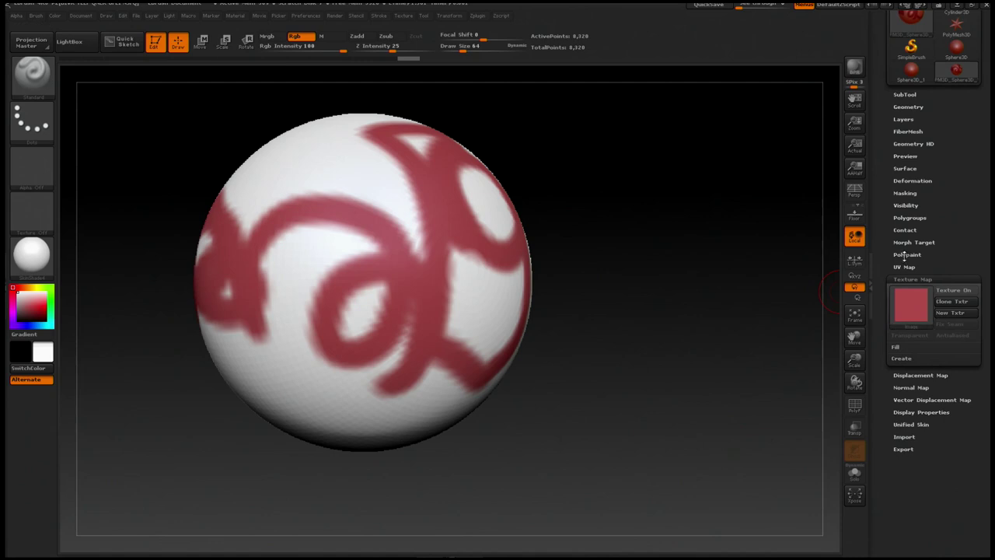
- Replace the sphere's painted strokes with the solid red of its texture map using Polypaint From Texture
left_click(906, 255)
left_click(906, 278)
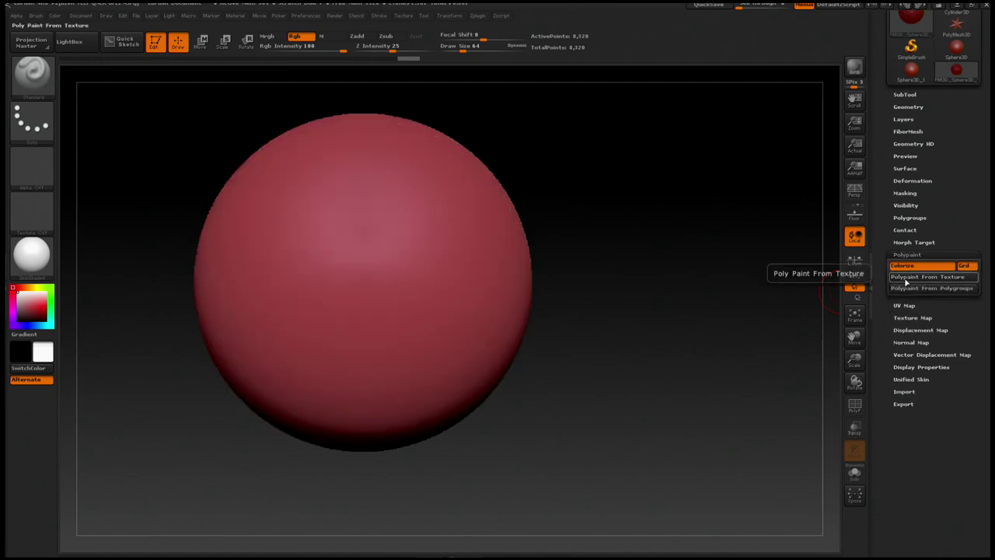
left_click_drag(640, 218, 663, 244, "alt")
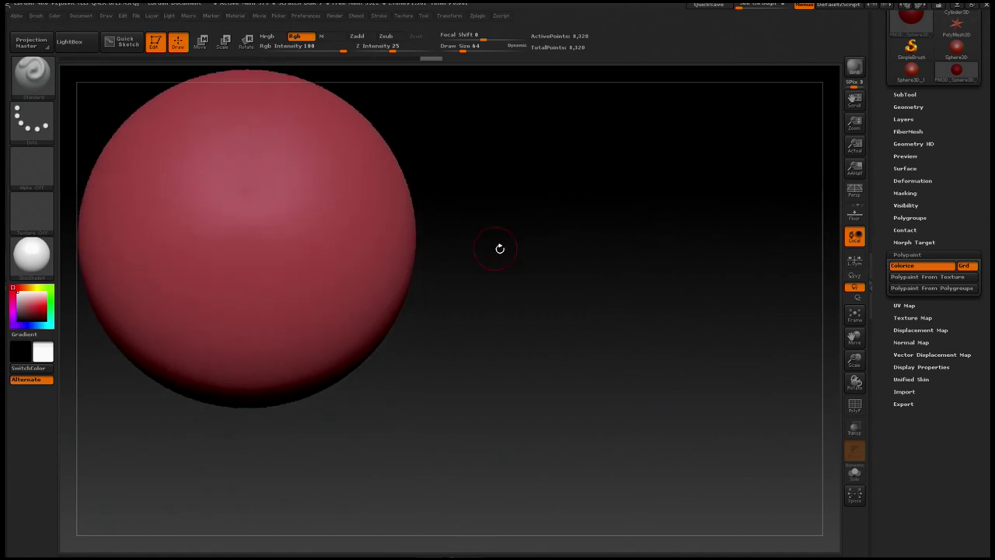
left_click_drag(509, 211, 667, 241, "alt")
left_click(902, 268)
left_click(902, 267)
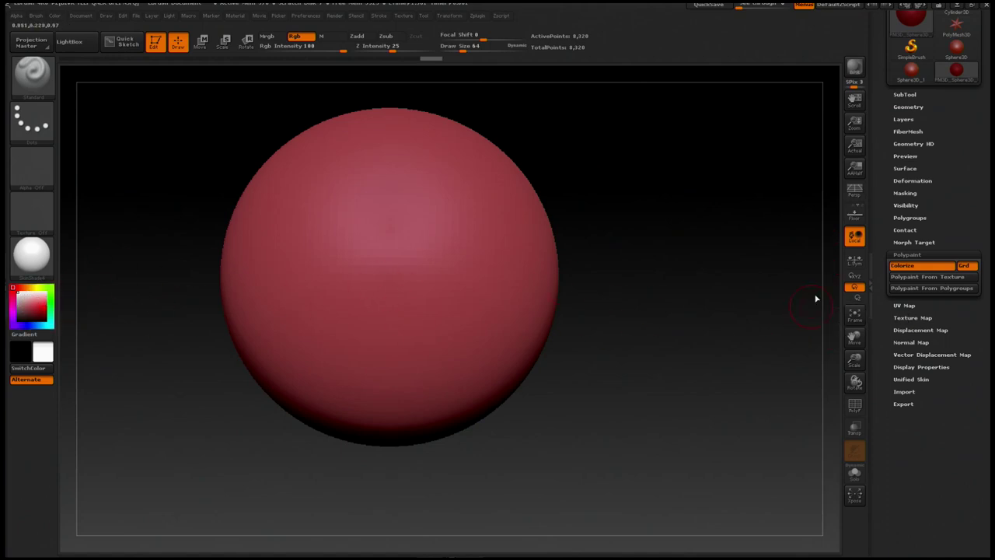
left_click(904, 304)
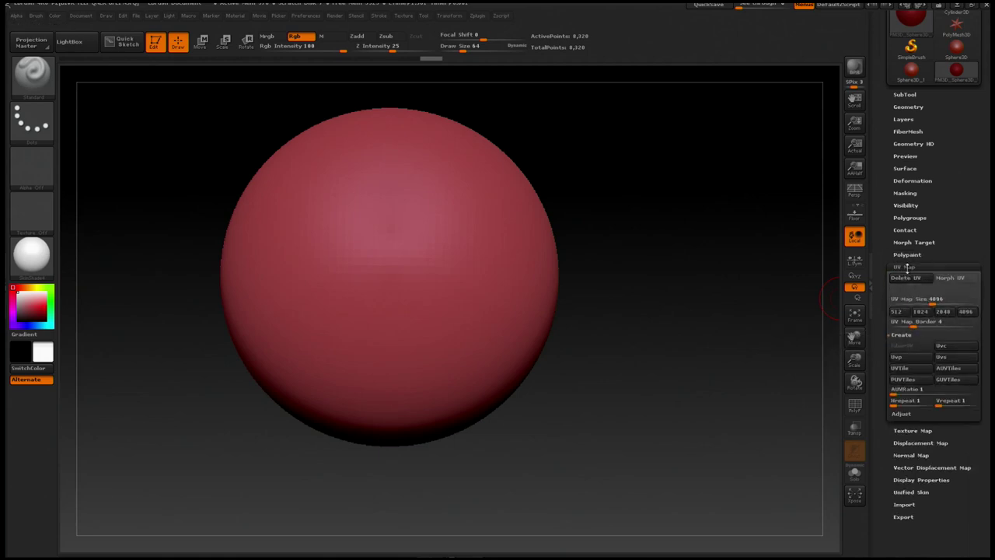
left_click(906, 267)
left_click(907, 254)
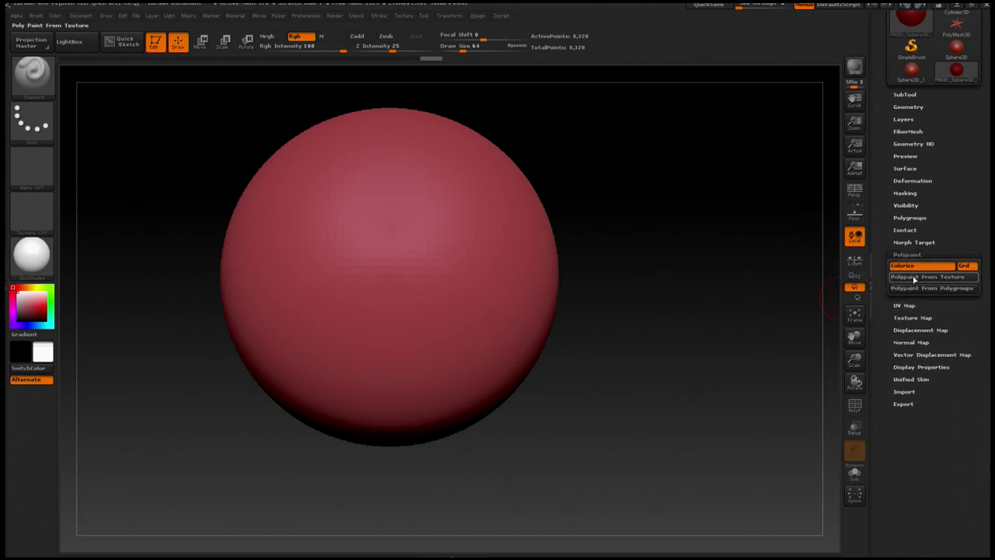
- Paint freehand curving white strokes across the front and side of the red sphere
mouse_move(301, 265)
left_mouse_down()
mouse_move(369, 249)
mouse_move(366, 171)
mouse_move(491, 304)
mouse_move(494, 322)
left_mouse_up()
mouse_move(622, 305)
left_mouse_down()
mouse_move(649, 303)
mouse_move(600, 300)
left_mouse_up()
mouse_move(395, 297)
left_mouse_down()
mouse_move(502, 253)
mouse_move(539, 318)
left_mouse_up()
mouse_move(734, 293)
left_mouse_down("alt")
mouse_move(681, 259)
mouse_move(568, 248)
left_mouse_up("alt")
mouse_move(492, 265)
left_mouse_down()
mouse_move(493, 251)
mouse_move(707, 382)
mouse_move(735, 318)
mouse_move(797, 322)
mouse_move(749, 263)
left_mouse_up()
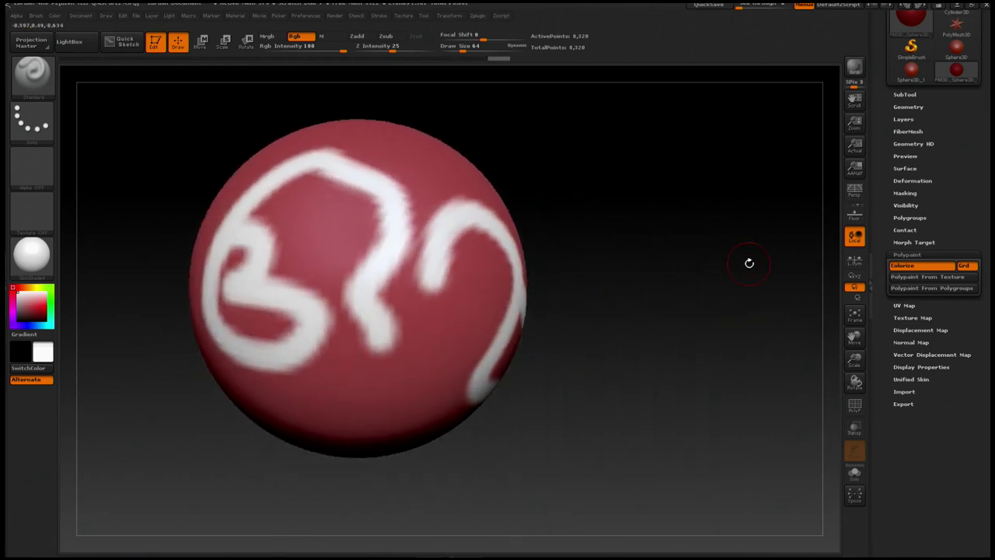
- Review the sphere's Texture Map, Polypaint and UV Map settings
left_click(913, 318)
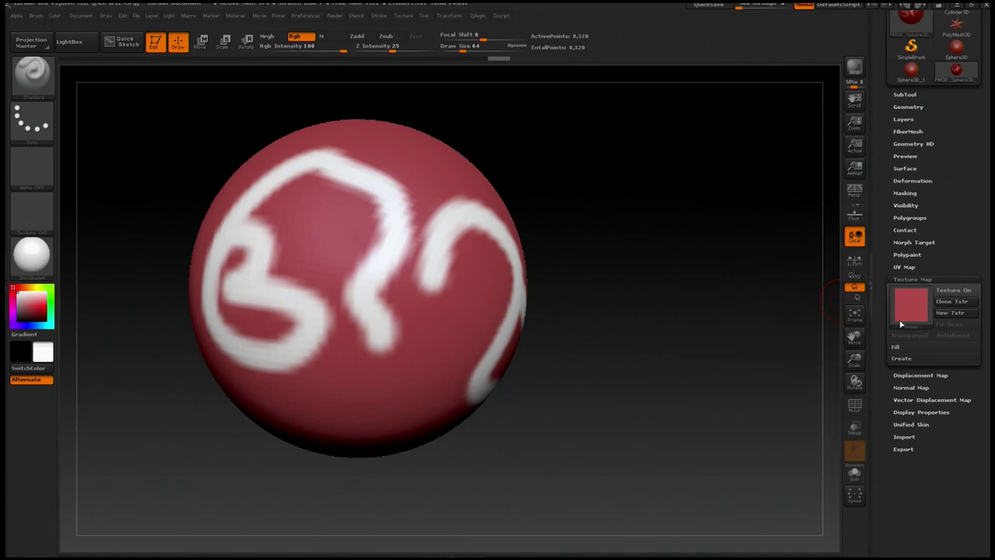
left_click(906, 254)
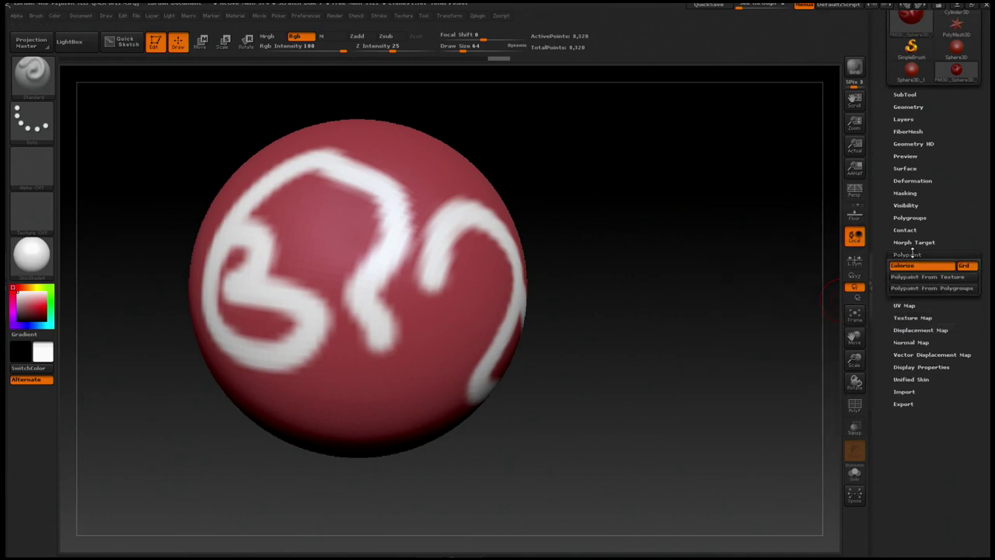
left_click(906, 318)
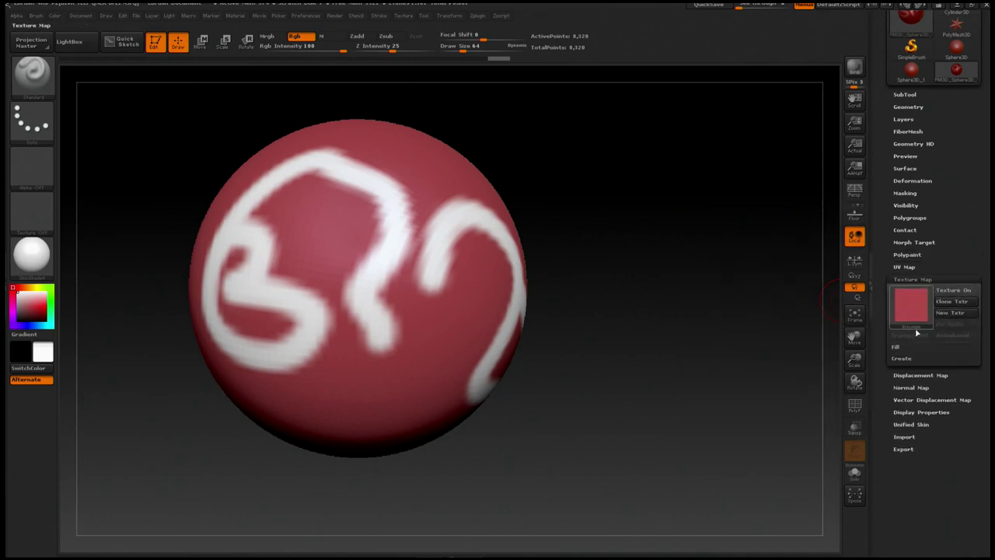
left_click(903, 267)
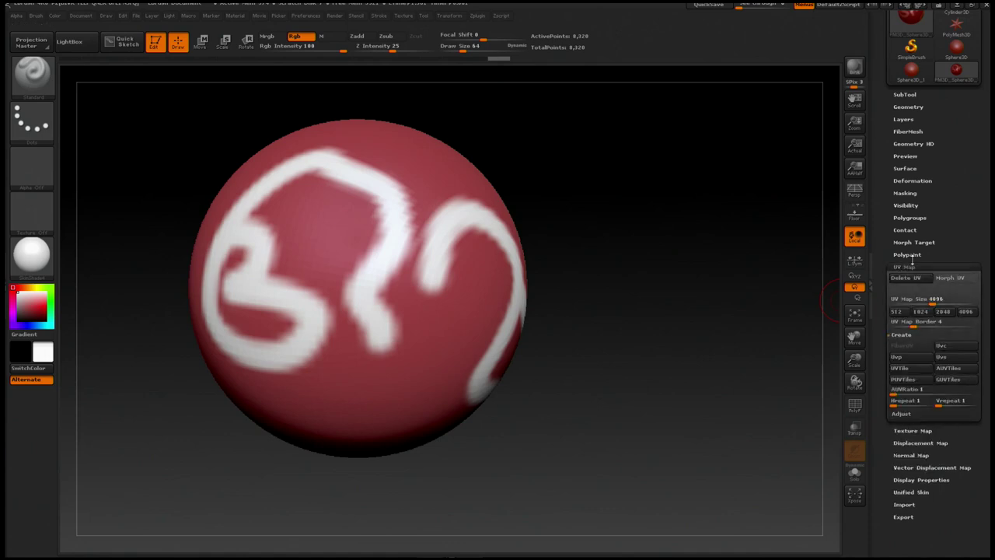
left_click(910, 430)
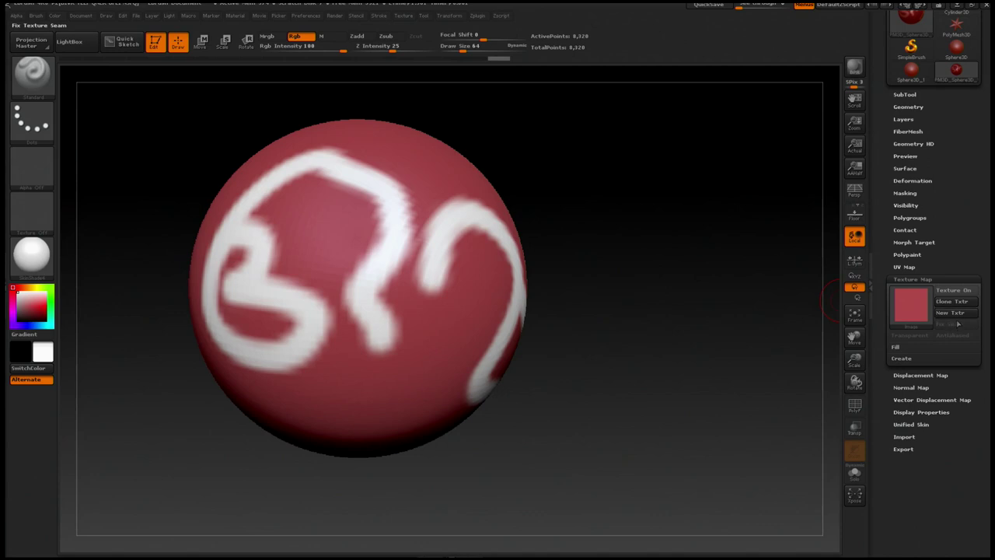
left_click(907, 255)
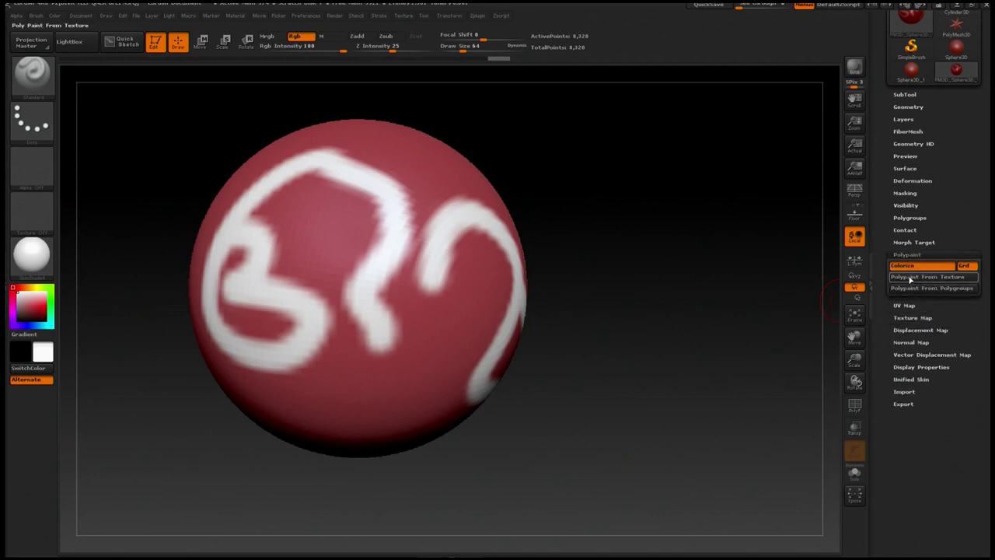
left_click(905, 304)
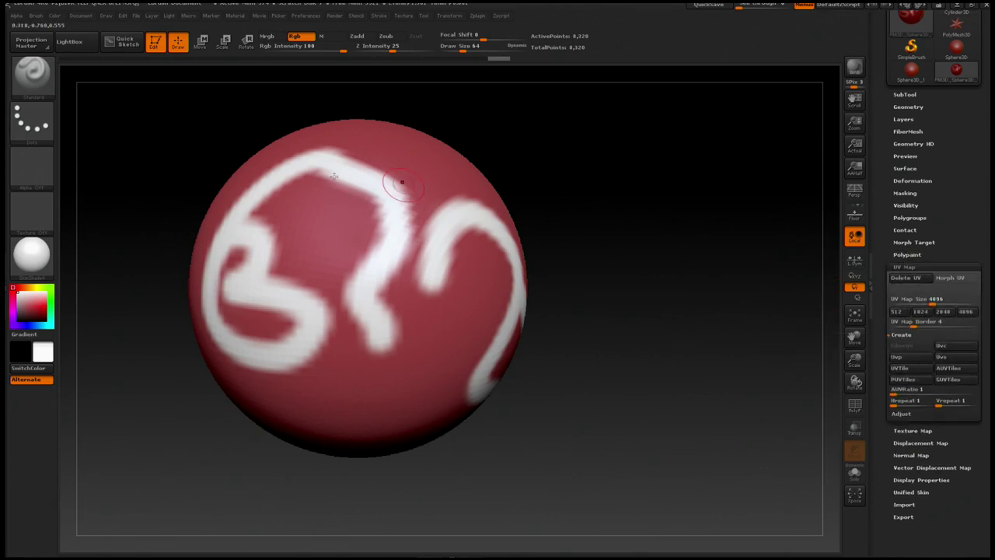
left_click(905, 430)
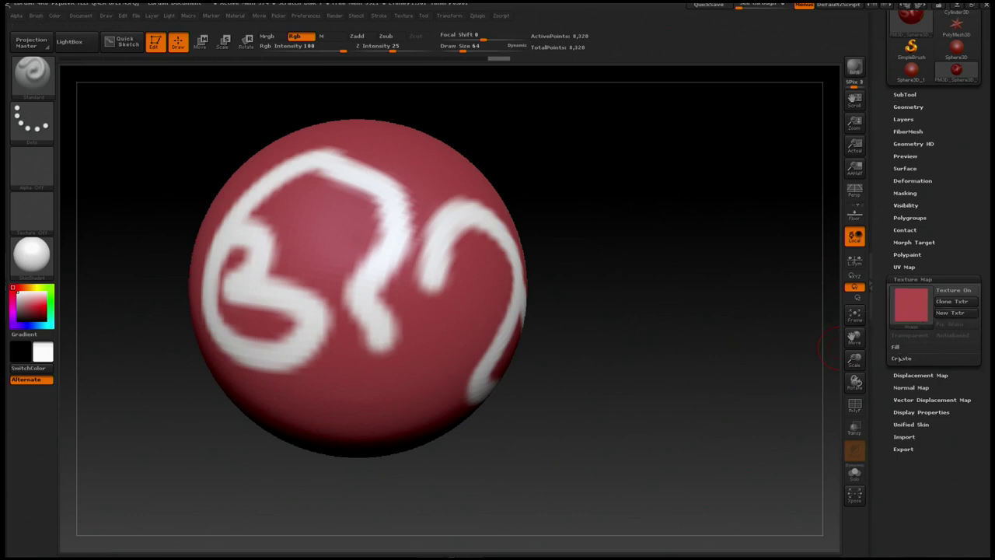
- Create a new texture map from the sphere's polypaint and preview the resulting map
left_click(897, 350)
left_click(898, 350)
left_click(900, 359)
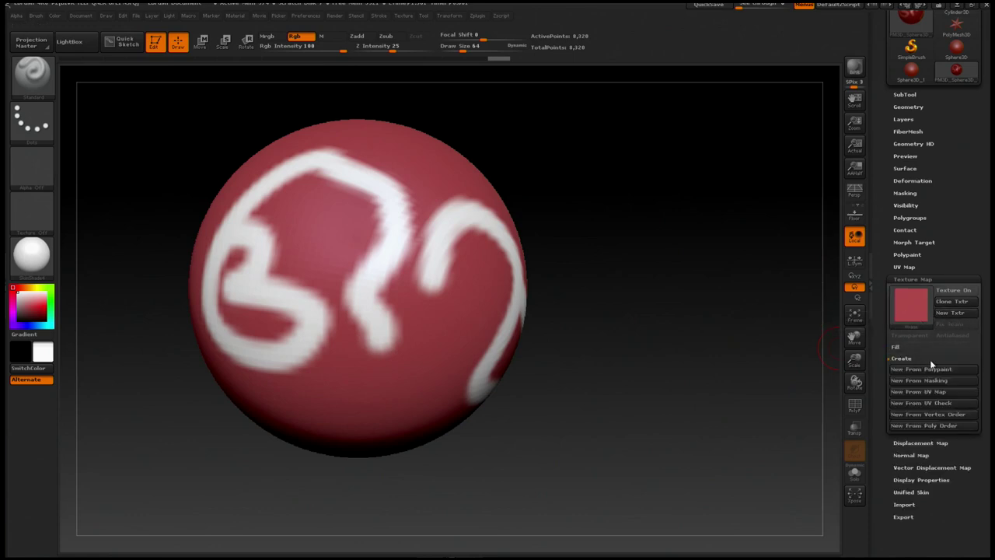
left_click(909, 368)
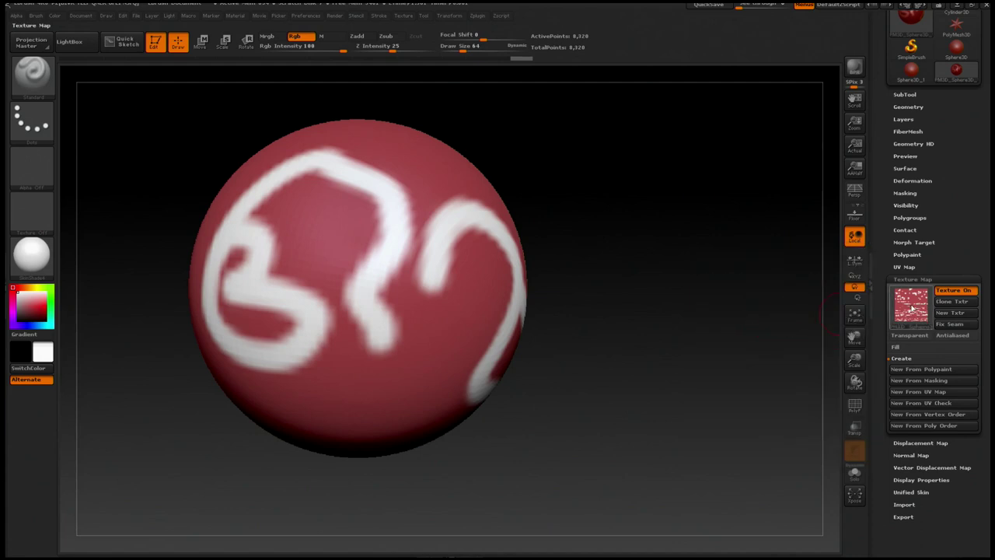
mouse_move(911, 309)
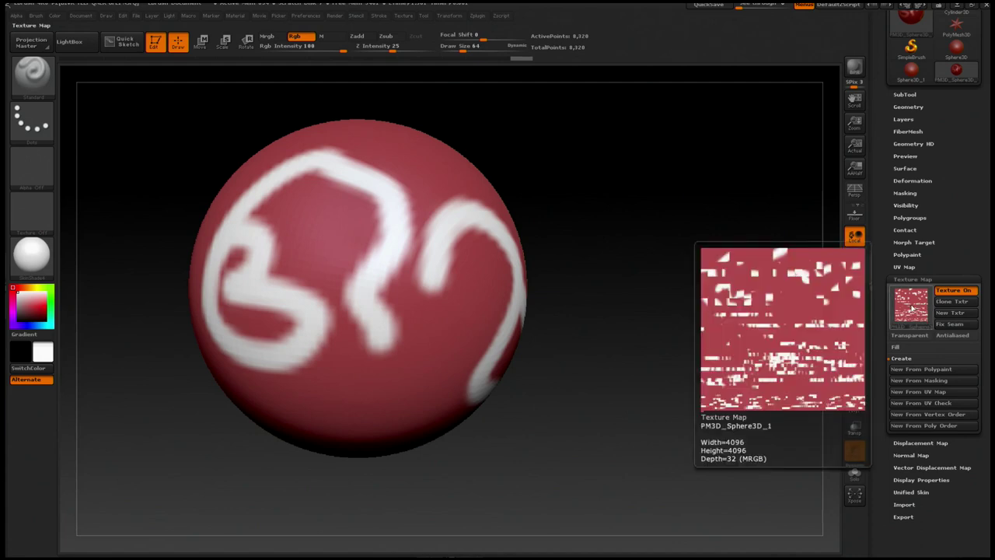
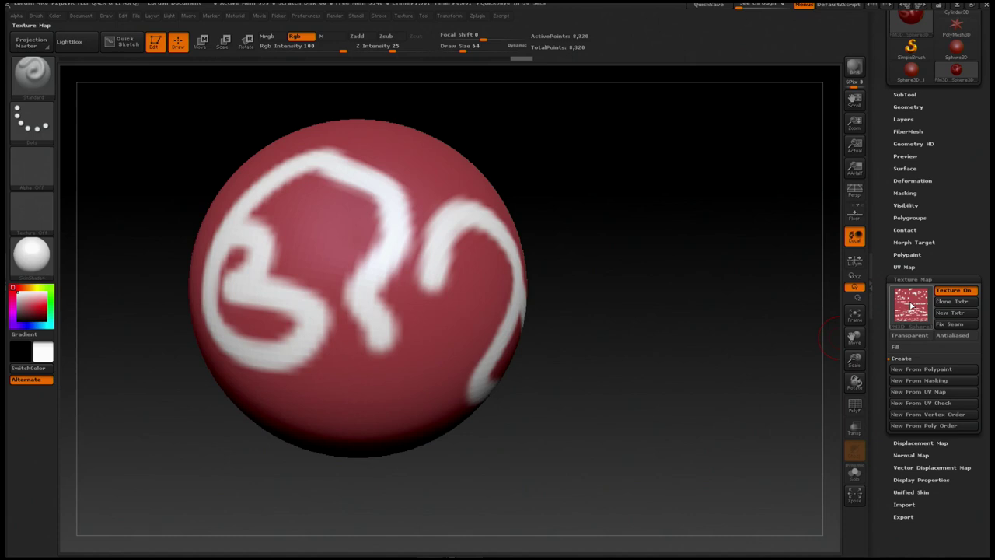
- Turn off the texture map's display on the sphere and open the UV Map settings
left_click(950, 292)
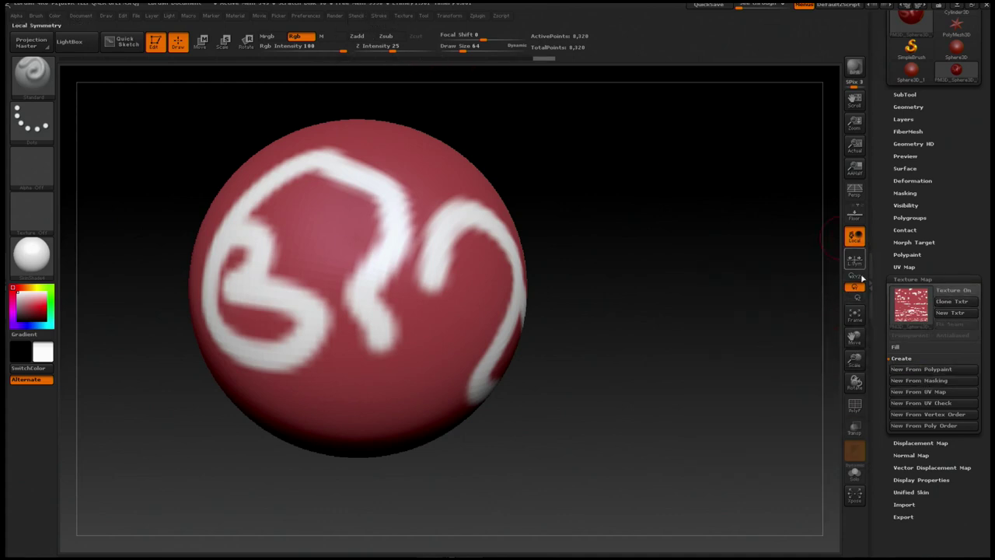
left_click(917, 369)
left_click(904, 267)
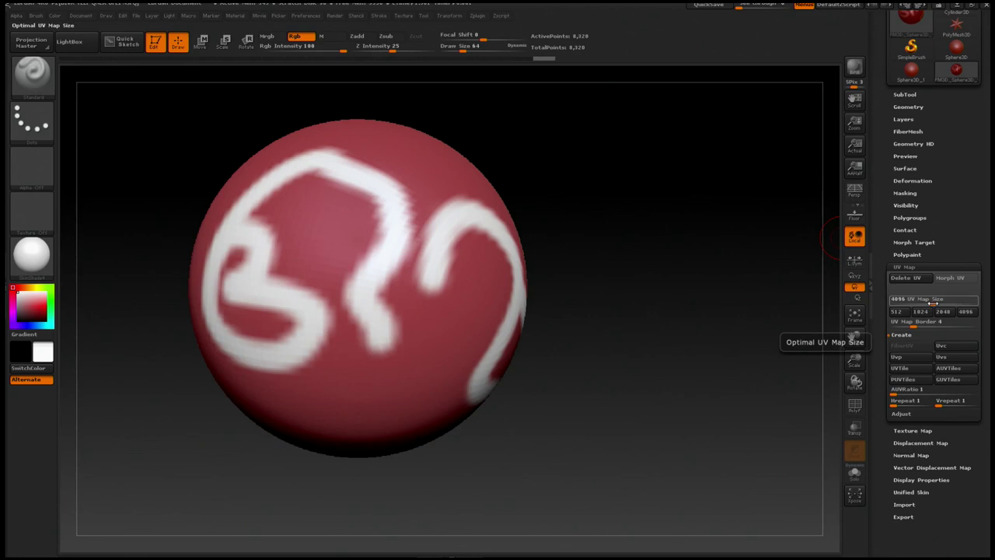
- Expand the UV Master plugin and dock the Zplugin palette in the side tray
left_click(402, 16)
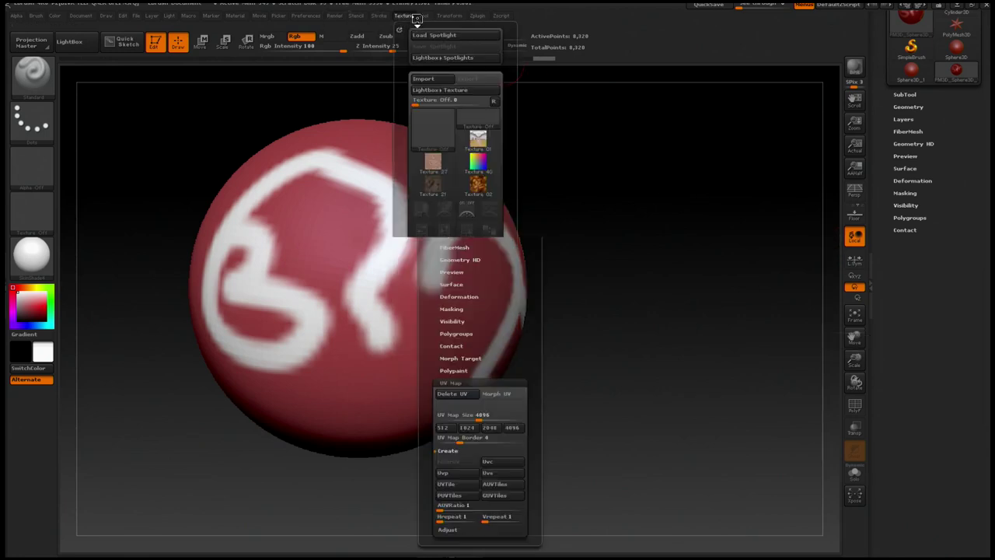
mouse_move(443, 17)
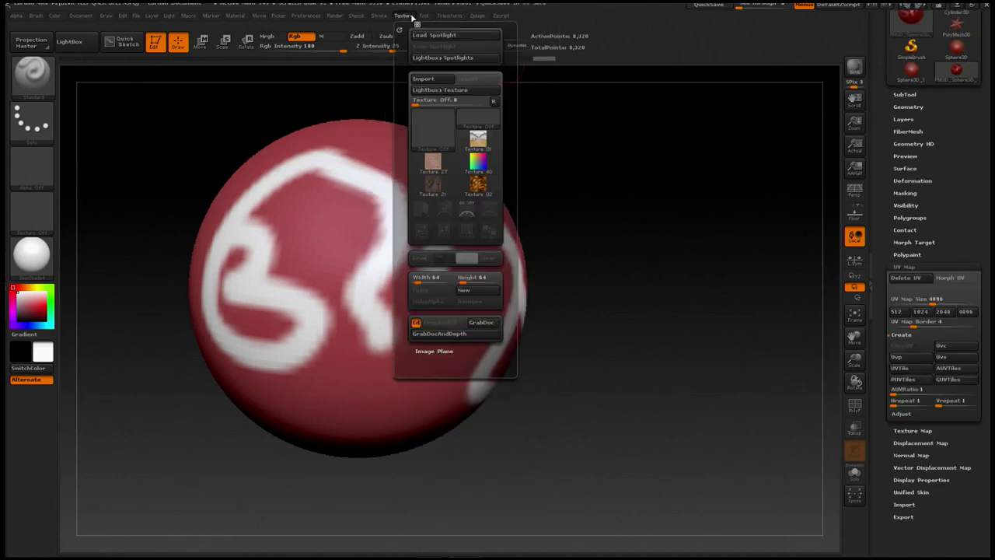
mouse_move(476, 17)
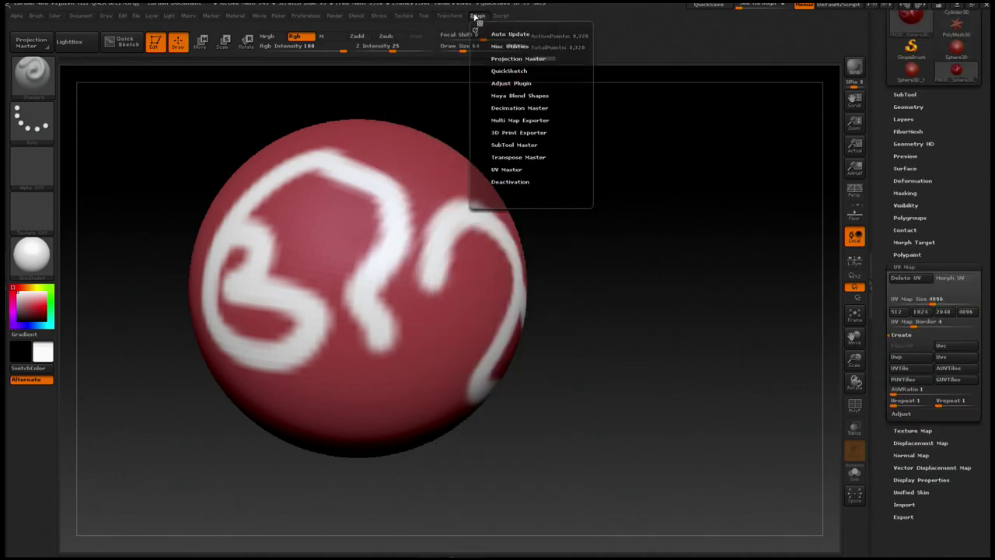
left_click(507, 168)
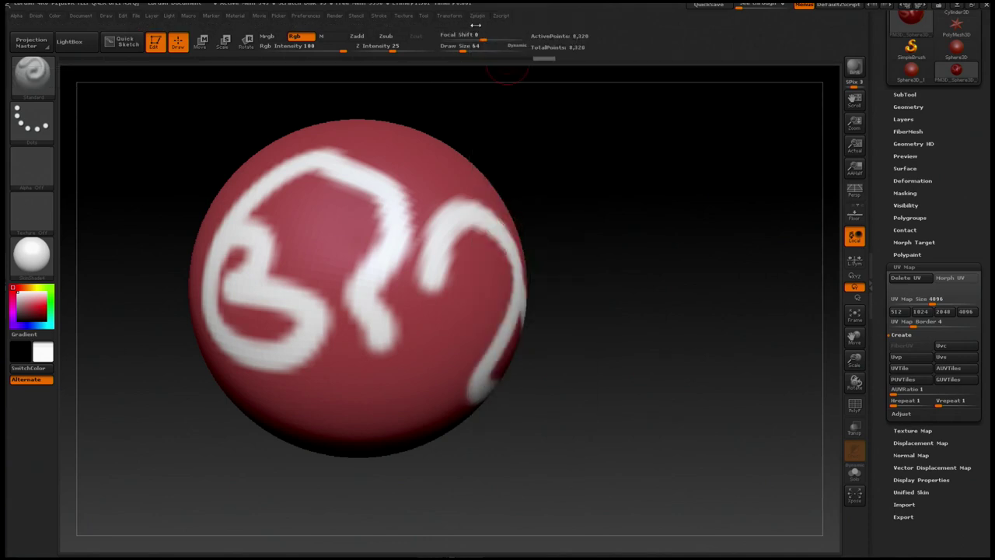
left_click(479, 16)
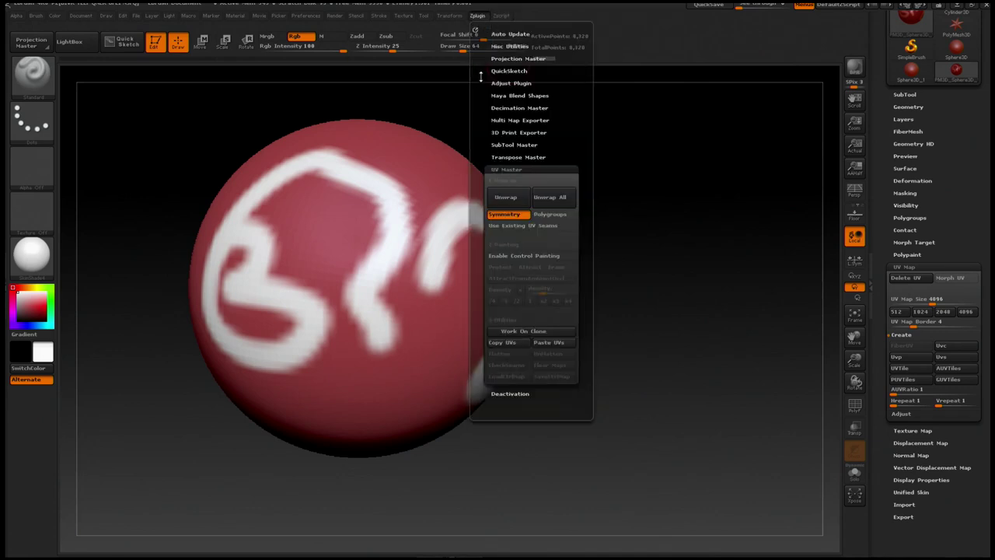
mouse_move(475, 32)
left_mouse_down()
mouse_move(506, 27)
mouse_move(889, 95)
left_mouse_up()
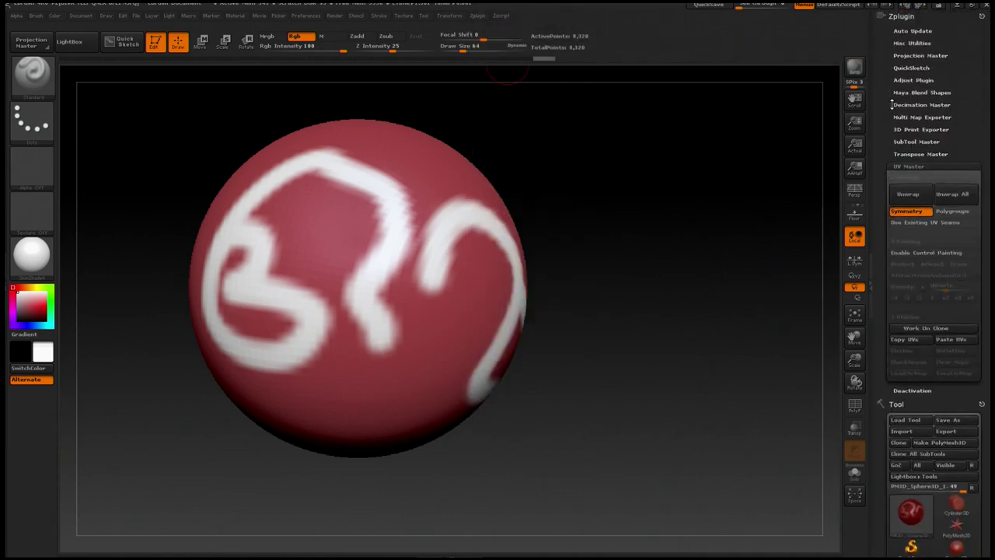
- Dock the Stroke palette in the side tray above the Zplugin palette
left_click(430, 18)
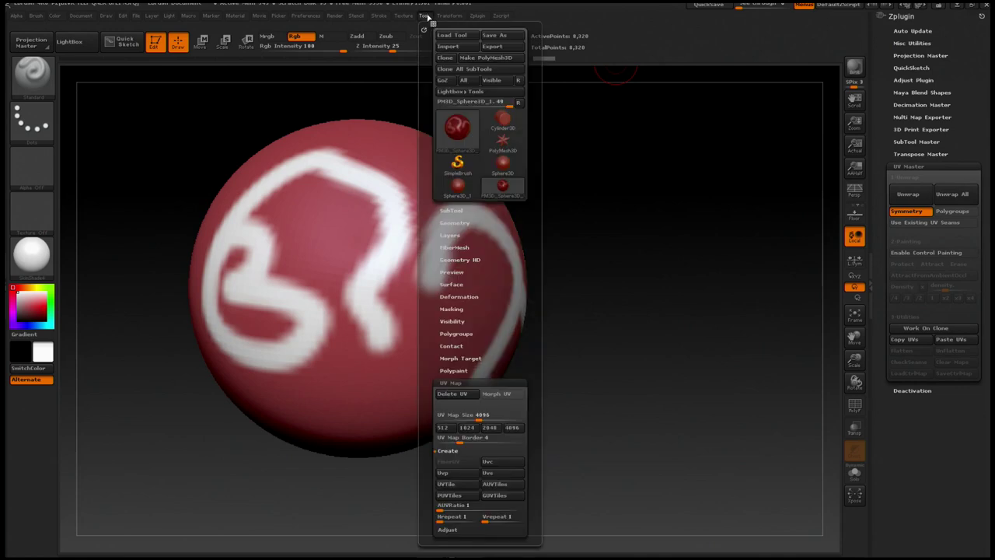
left_click(451, 16)
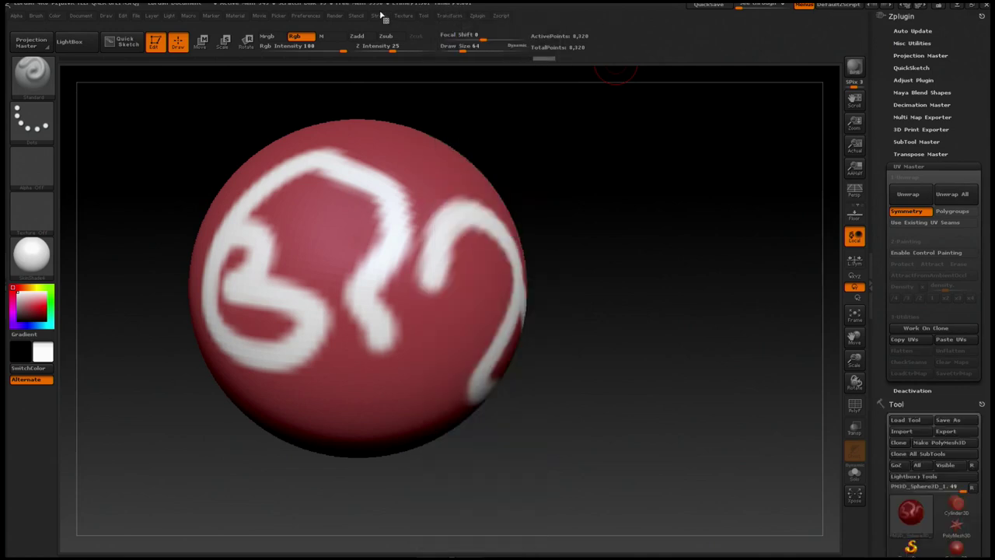
left_click(380, 15)
left_click(398, 17)
mouse_move(372, 18)
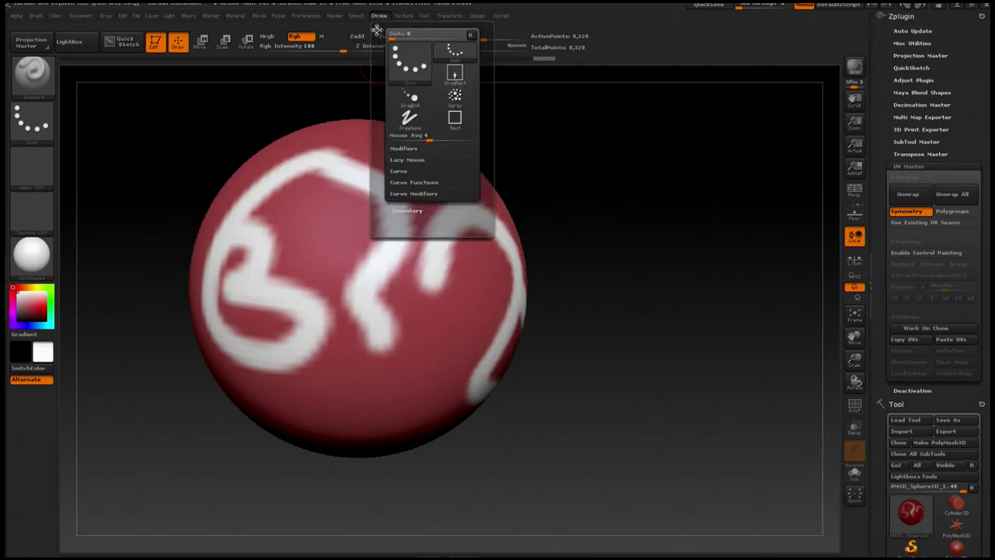
mouse_move(376, 29)
left_mouse_down()
mouse_move(29, 402)
mouse_move(20, 397)
left_mouse_up()
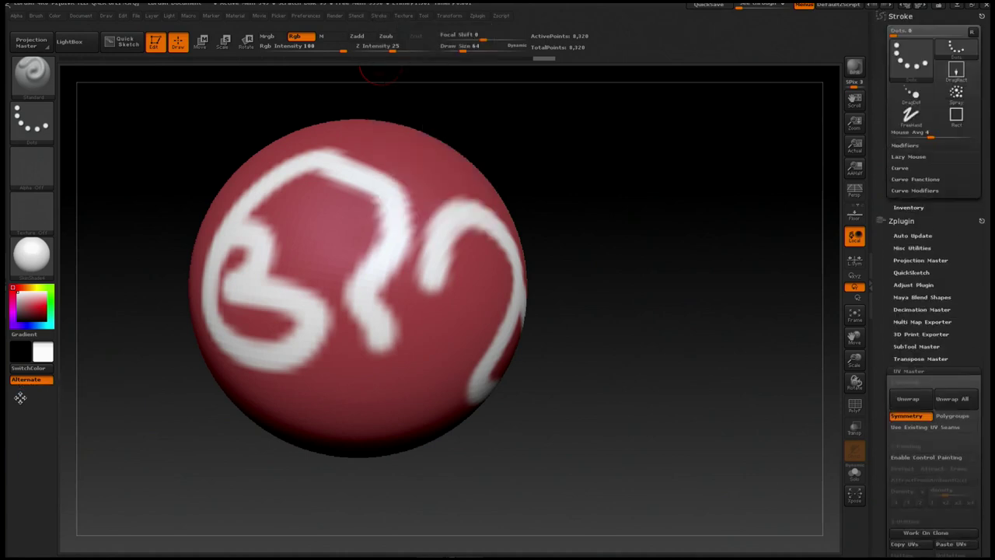
- Redock the Tool and Zplugin palettes at the head of the side tray, with Zplugin above Tool
left_click(423, 16)
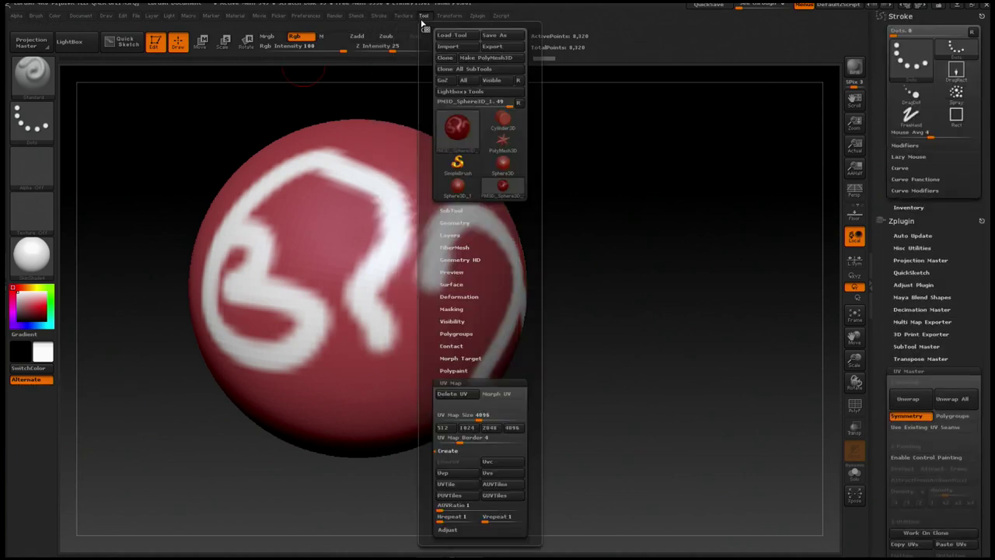
mouse_move(424, 29)
left_mouse_down()
mouse_move(311, 51)
mouse_move(9, 73)
mouse_move(7, 54)
mouse_move(6, 190)
mouse_move(986, 125)
mouse_move(986, 92)
mouse_move(734, 5)
mouse_move(678, 520)
mouse_move(662, 98)
mouse_move(964, 101)
mouse_move(567, 63)
mouse_move(422, 30)
left_mouse_up()
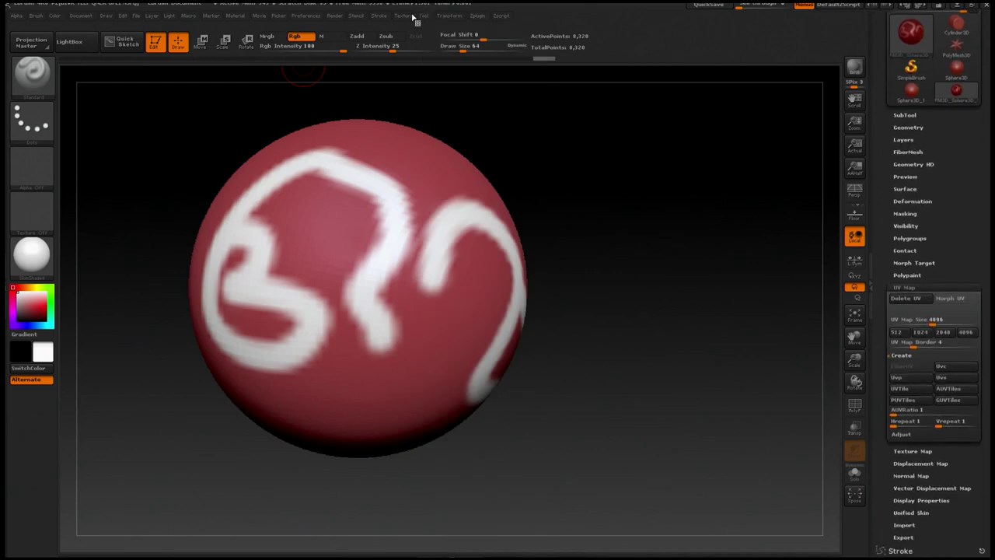
left_click(420, 16)
left_click_drag(879, 245, 883, 314)
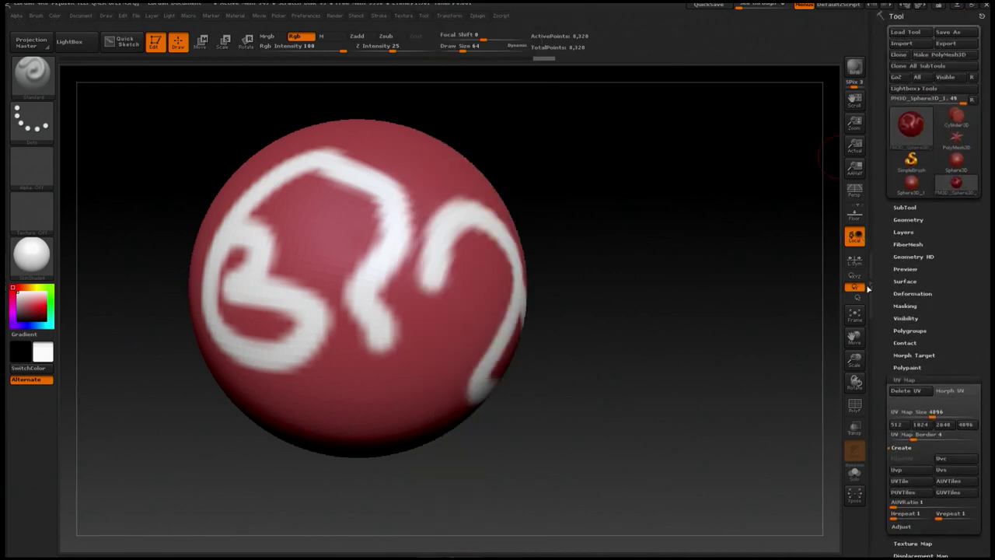
left_click(477, 16)
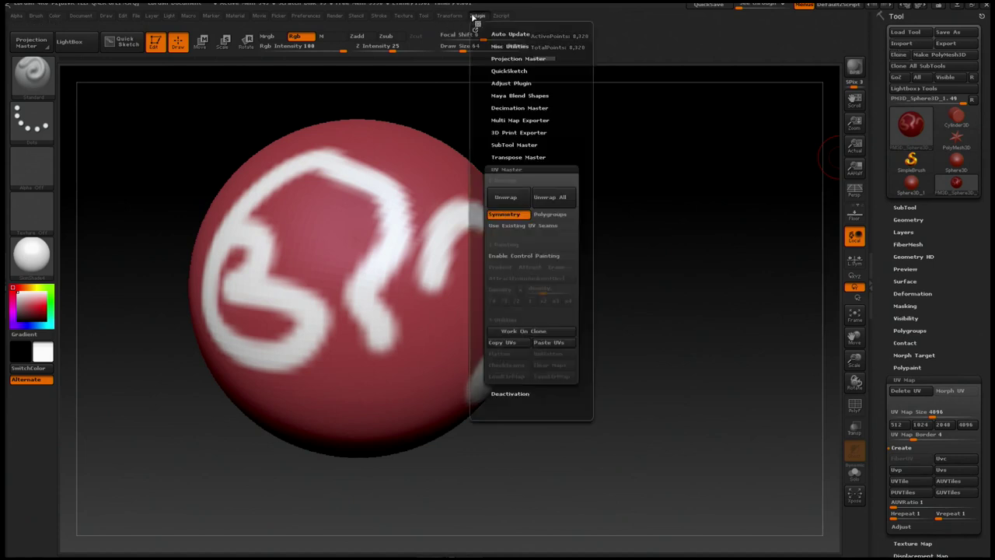
left_click_drag(475, 30, 887, 47)
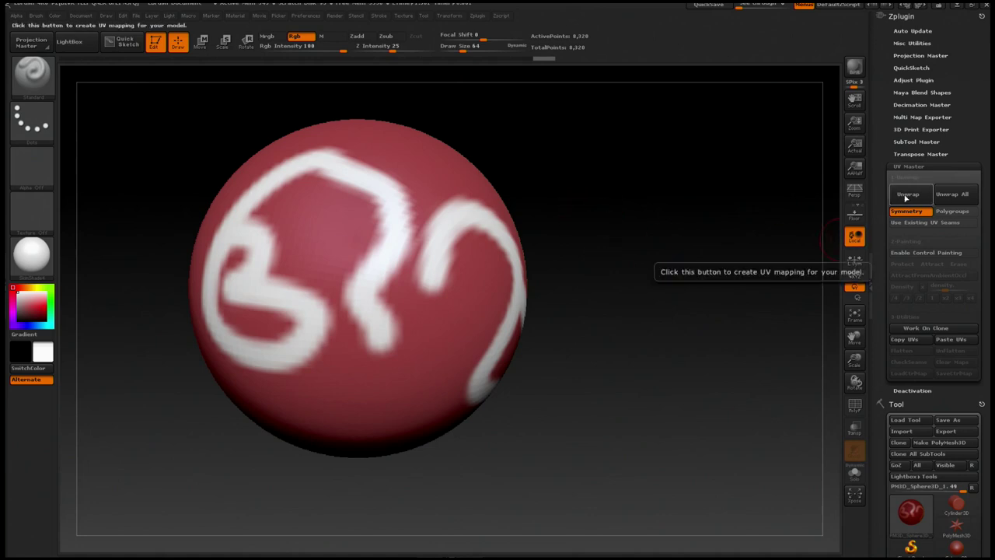
- Unwrap the sphere with UV Master using symmetry, and inspect the flattened UV layout before unflattening it
left_click(906, 194)
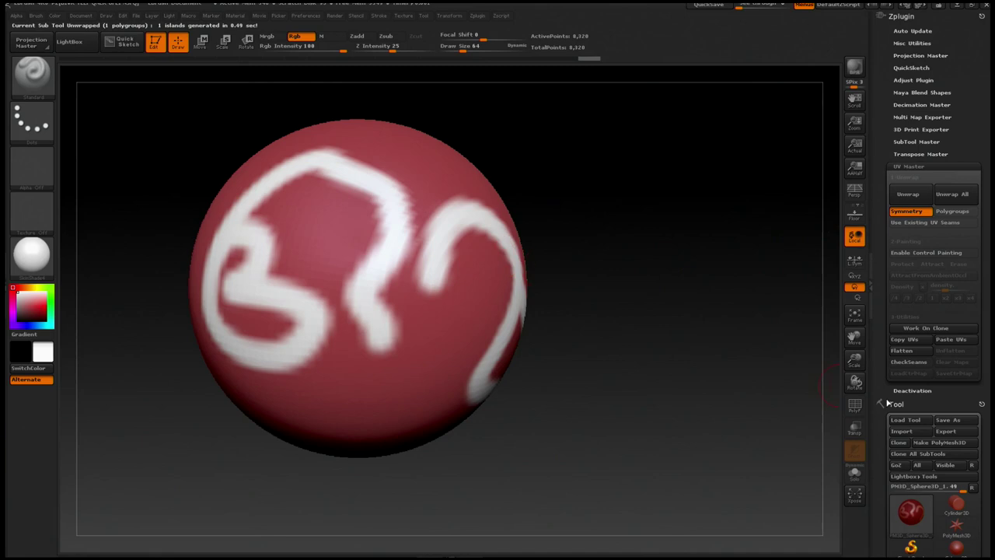
left_click(904, 352)
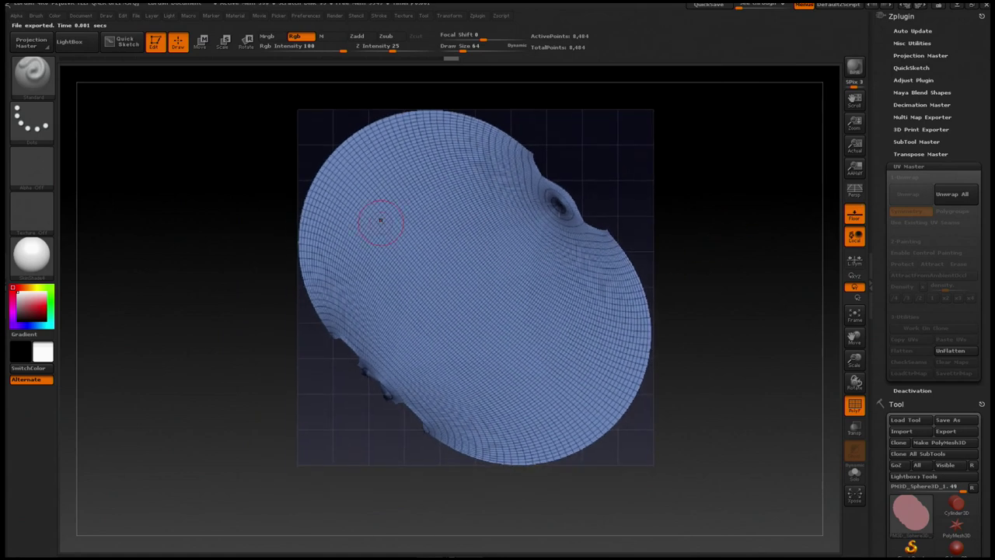
left_click_drag(719, 239, 714, 267, "alt")
left_click_drag(737, 213, 731, 236, "alt")
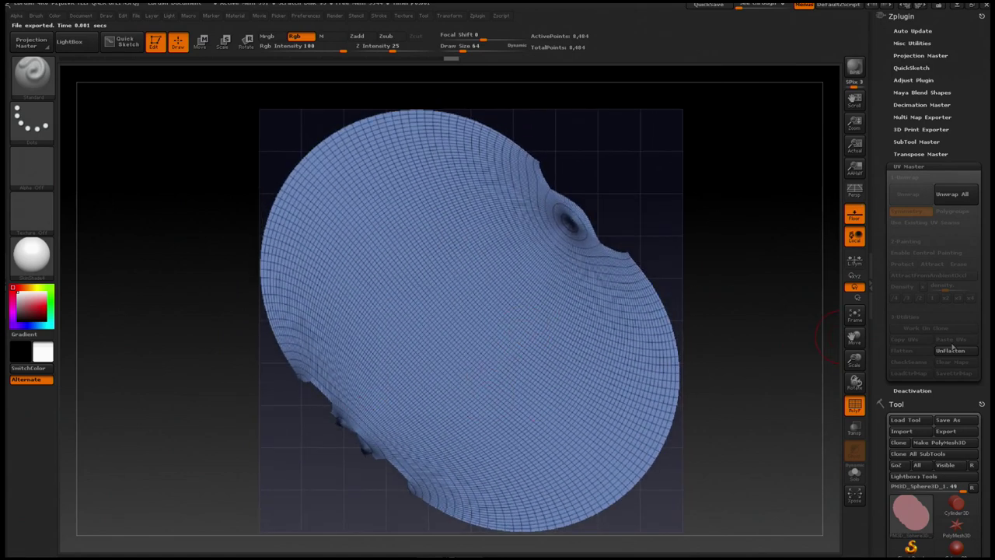
left_click(960, 351)
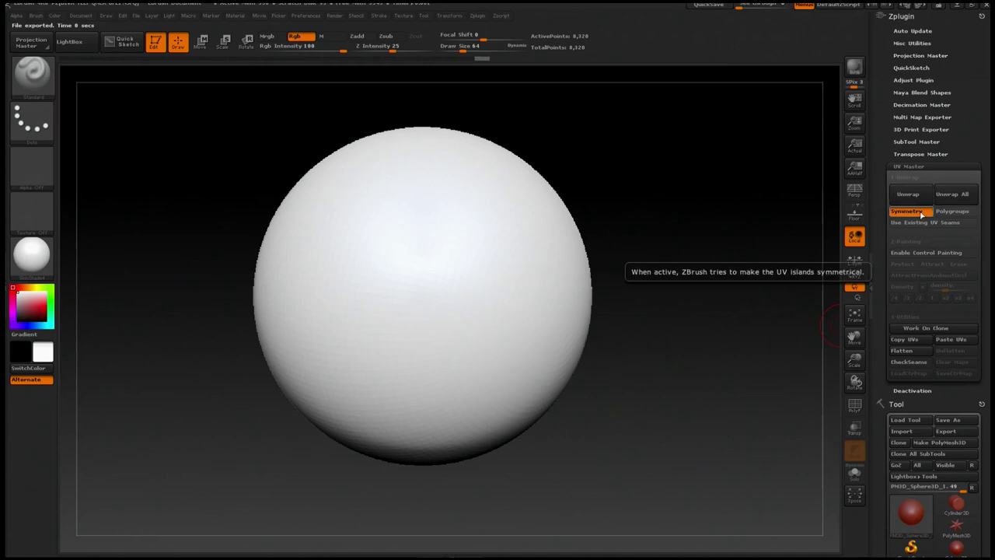
- Check the UV seams on the sphere from another angle and turn the seam display off
left_click(911, 363)
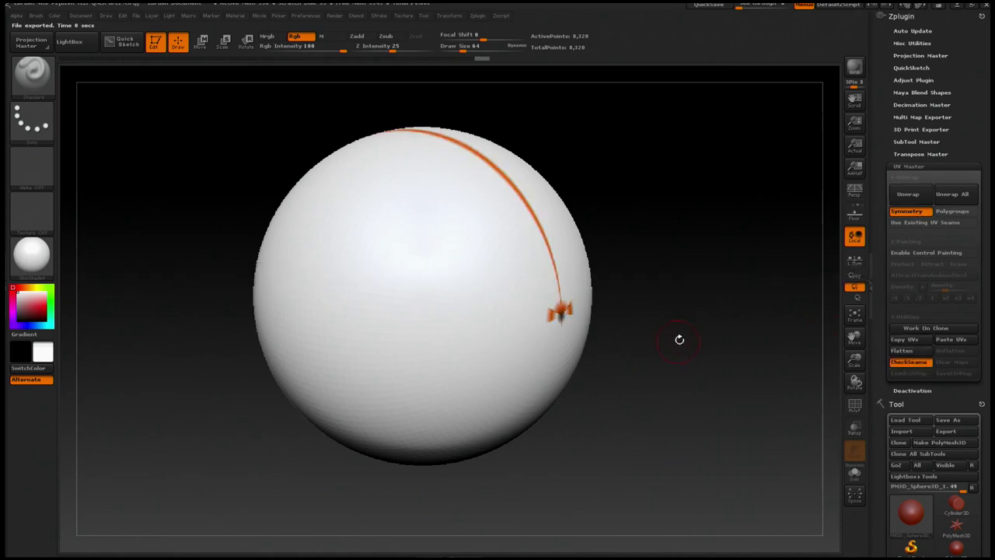
left_click_drag(679, 338, 669, 296)
left_click(909, 362)
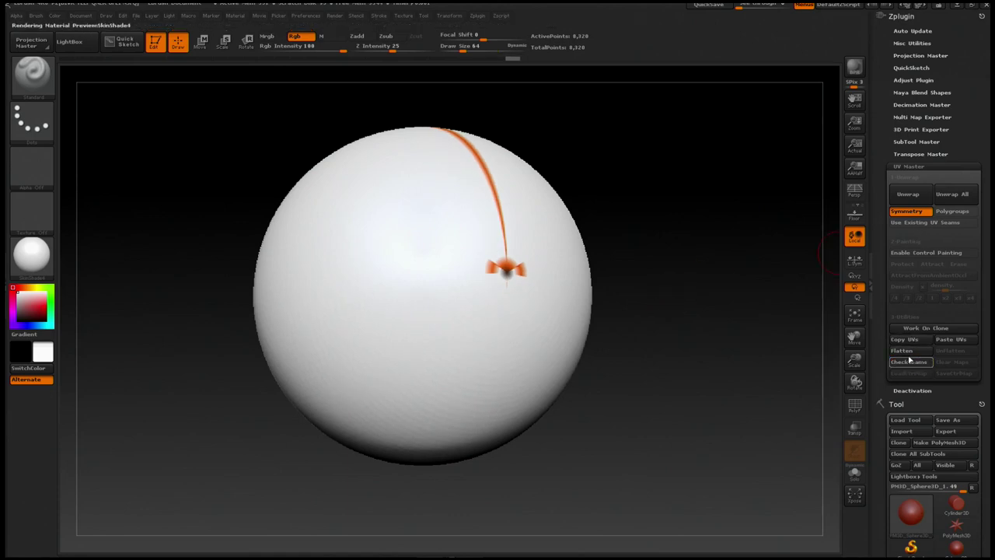
left_click_drag(753, 338, 701, 327)
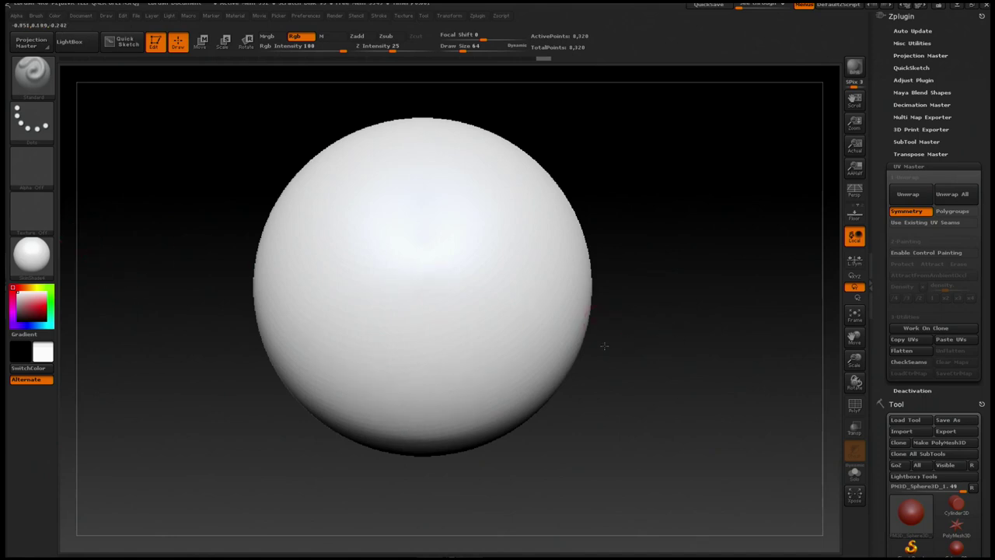
- Choose a muted red colour and polypaint curved freehand strokes across the front of the white sphere
left_click(40, 218)
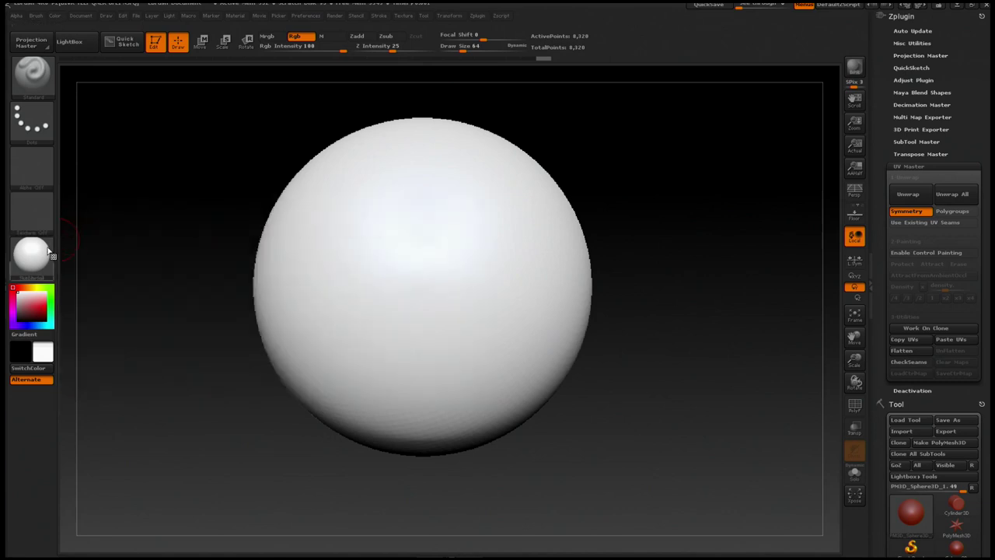
left_click(32, 301)
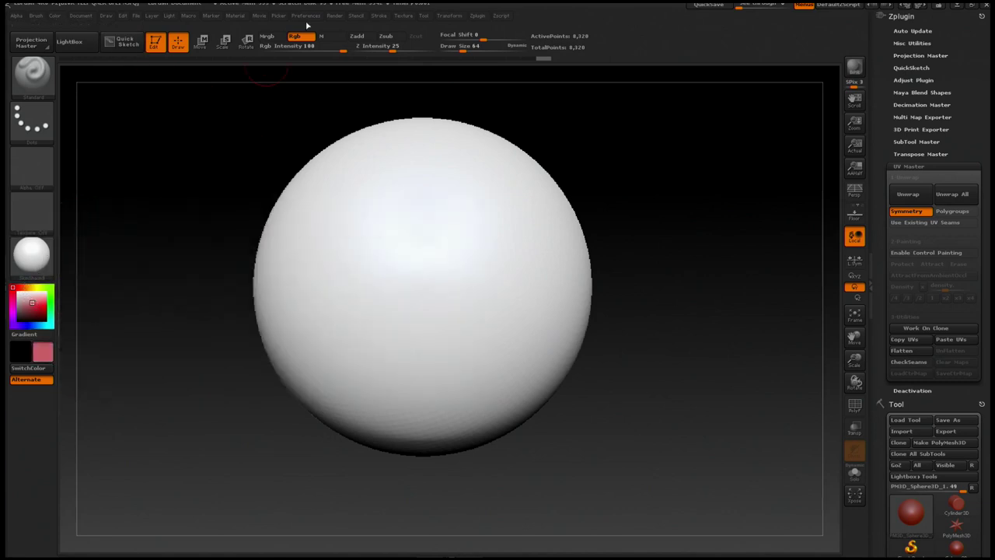
mouse_move(326, 237)
left_mouse_down()
mouse_move(491, 183)
mouse_move(360, 188)
mouse_move(298, 224)
left_mouse_up()
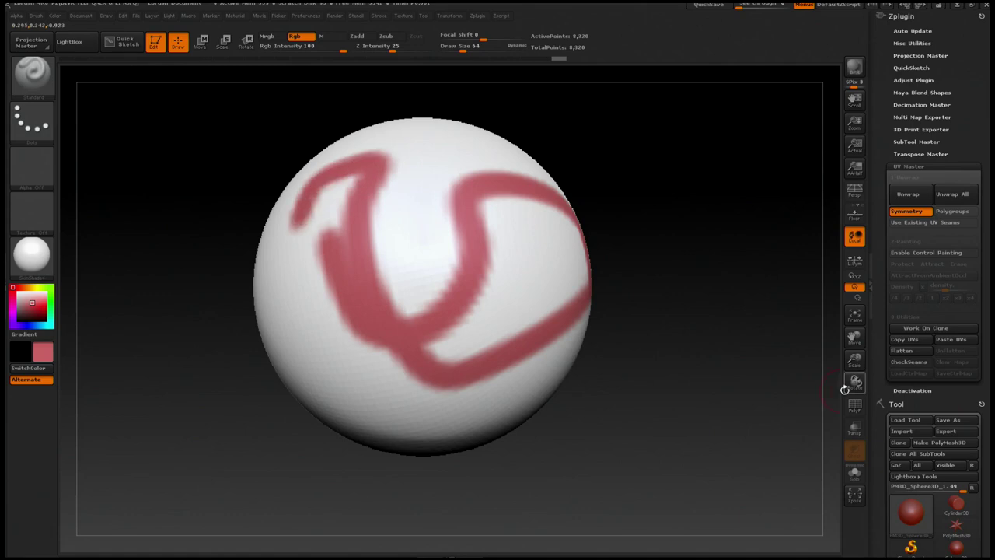
- Create a new texture map for the sphere from its polypaint
left_click_drag(885, 454, 880, 296)
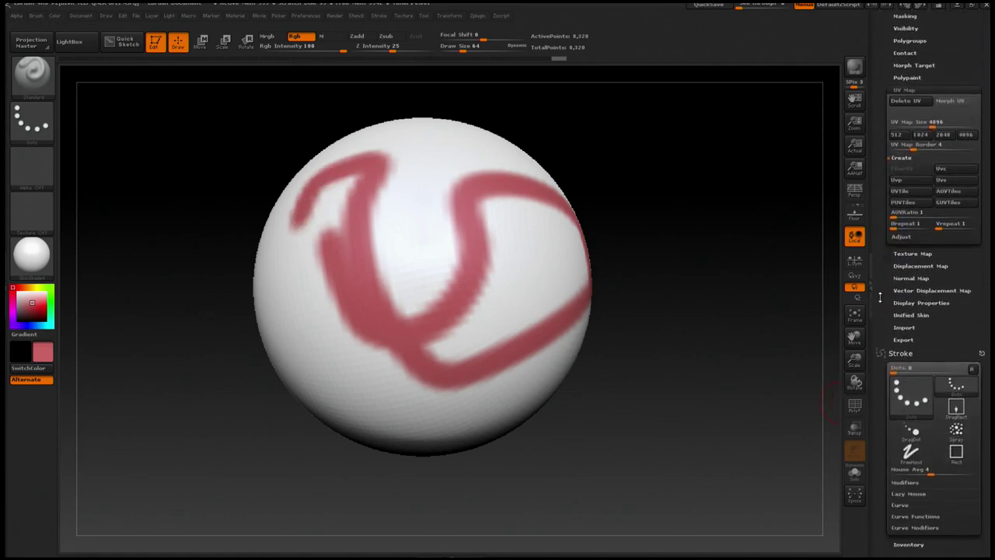
left_click(891, 350)
left_click_drag(881, 338, 882, 400)
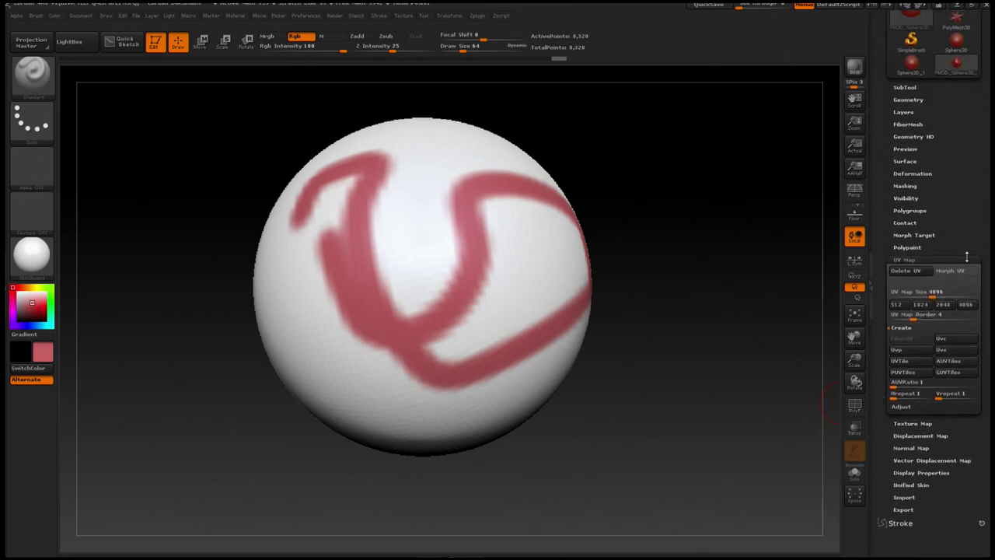
left_click_drag(883, 300, 880, 299)
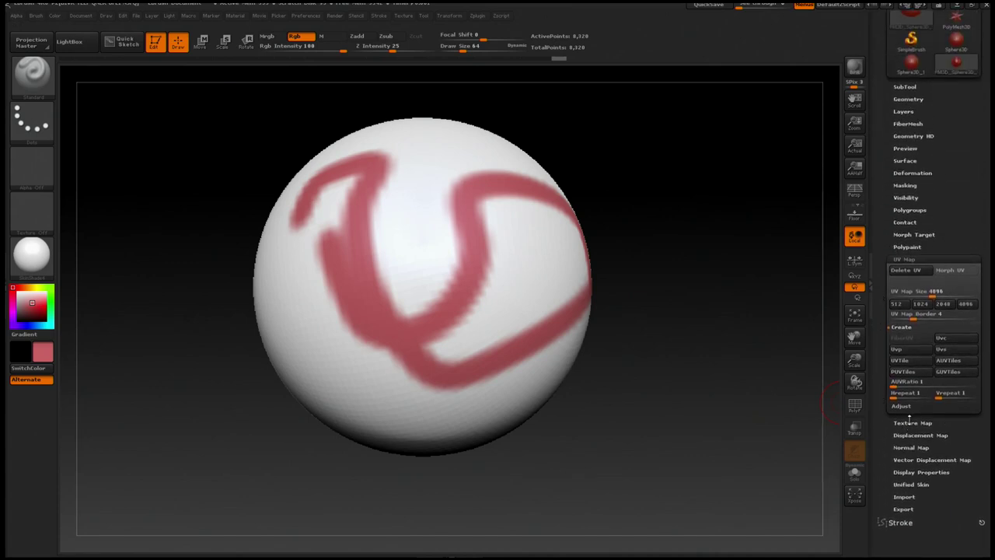
left_click(910, 421)
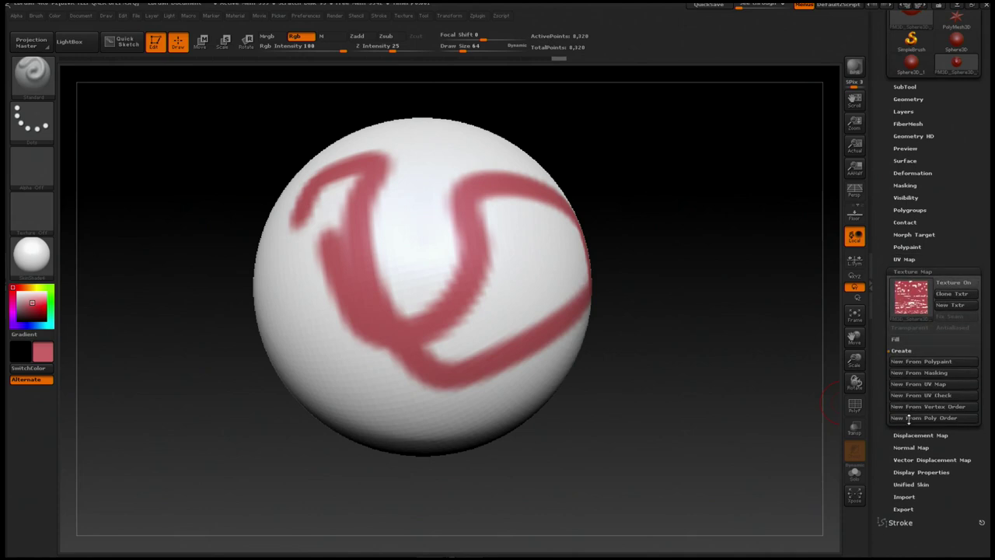
left_click(921, 362)
mouse_move(910, 304)
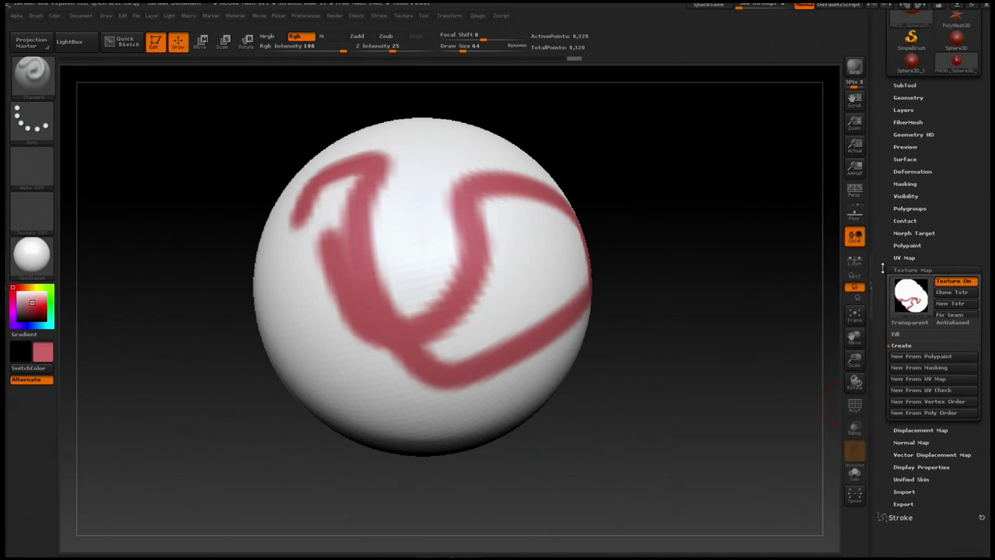
- Expand the Displacement Map settings and sculpt rough raised strokes between the red lines with Zadd on and Rgb off
scroll(905, 334, "down", 2)
left_click(902, 397)
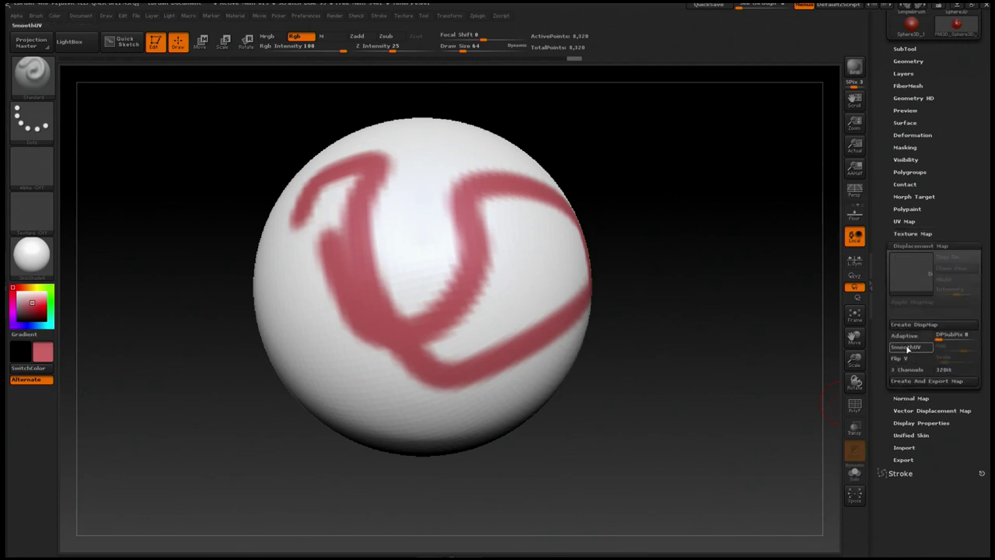
left_click(357, 35)
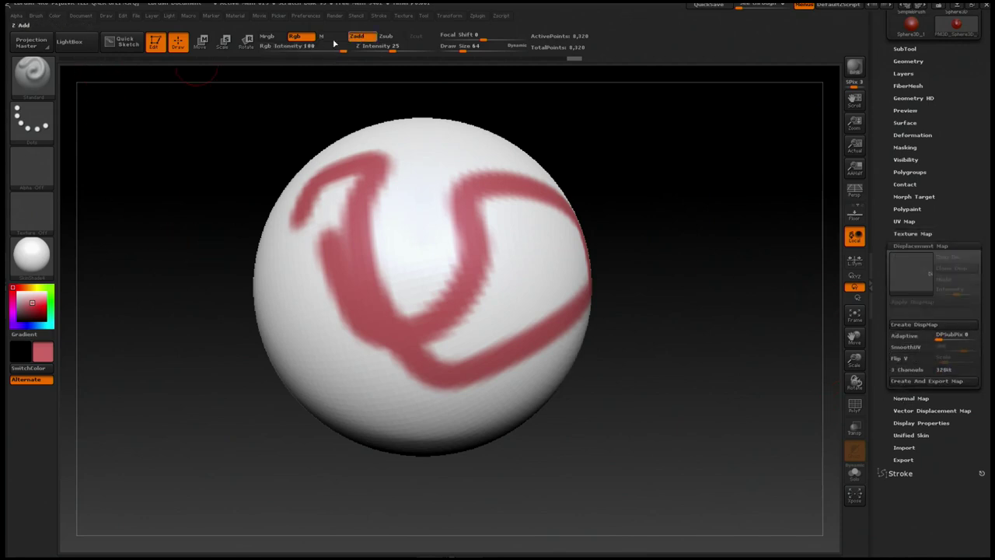
left_click(295, 36)
left_click_drag(408, 227, 399, 283)
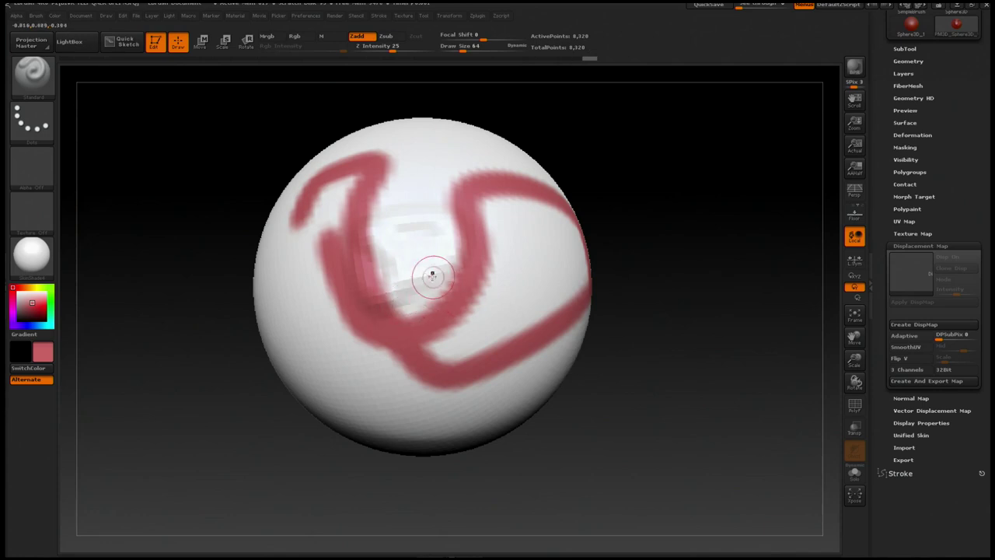
- Expand the sphere's Geometry settings to show the subdivision options
left_click_drag(871, 164, 881, 213)
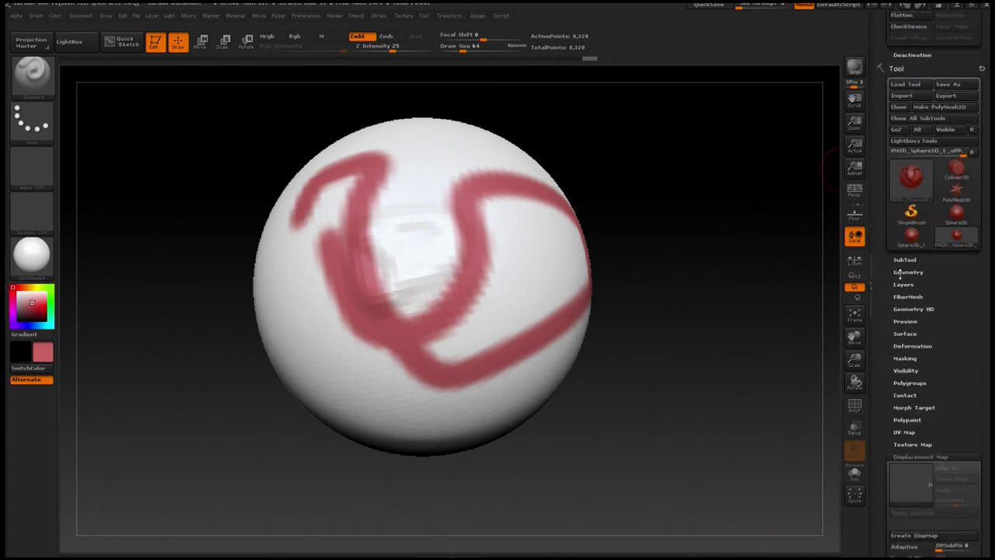
left_click(904, 272)
mouse_move(880, 285)
left_mouse_down()
mouse_move(882, 269)
mouse_move(887, 283)
left_mouse_up()
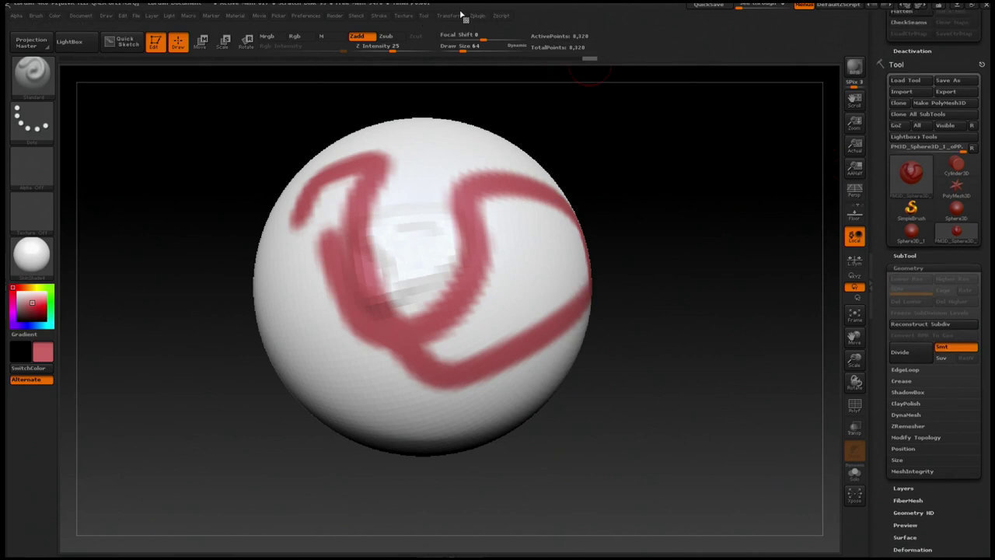
left_click(475, 15)
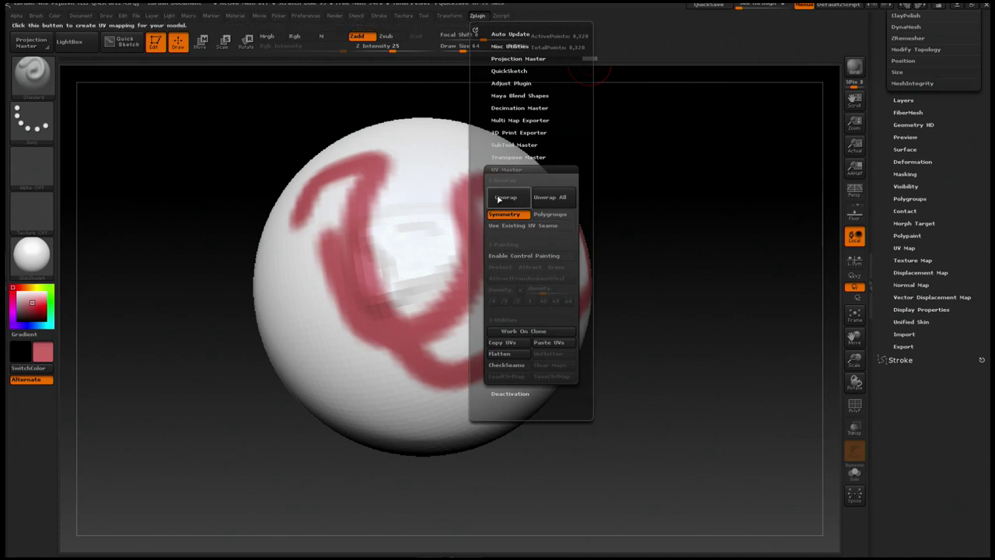
left_click(475, 30)
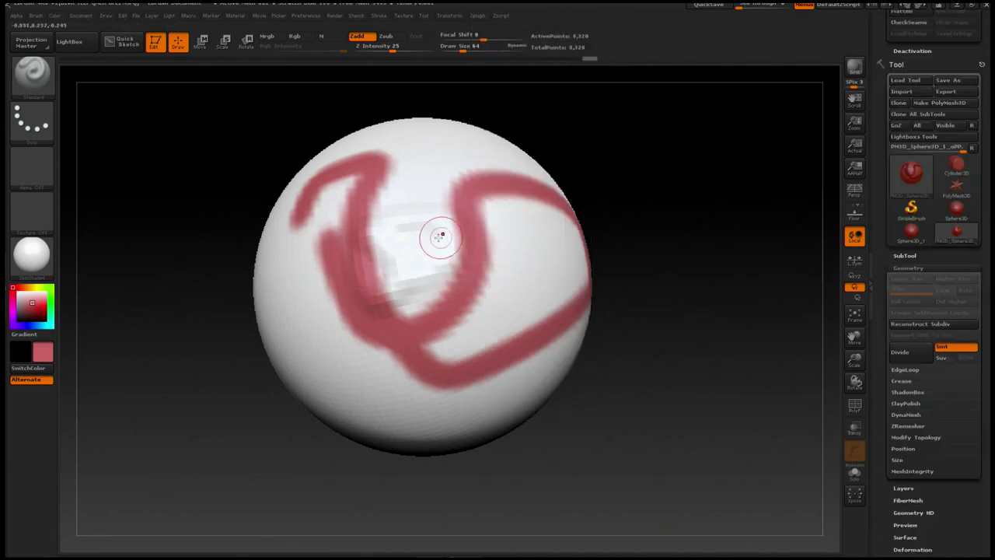
left_click_drag(881, 235, 878, 297)
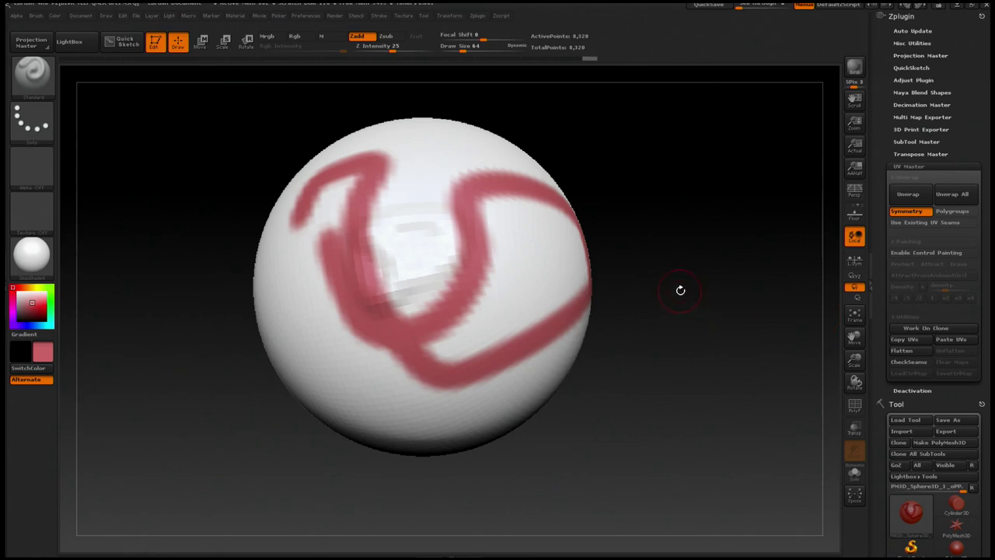
mouse_move(660, 333)
left_mouse_down()
mouse_move(646, 346)
mouse_move(676, 349)
mouse_move(664, 351)
left_mouse_up()
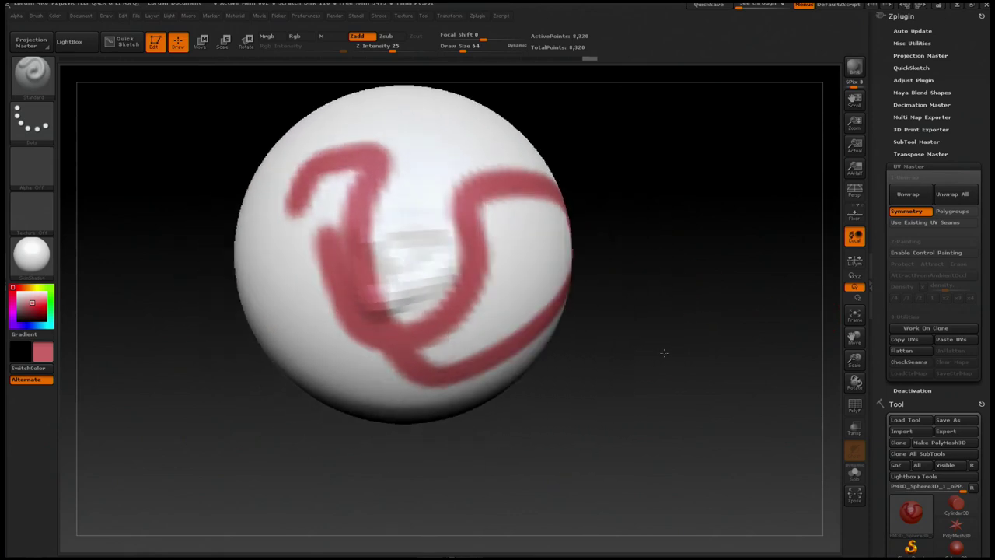
mouse_move(661, 310)
left_mouse_down("alt")
mouse_move(672, 334)
mouse_move(637, 242)
left_mouse_up("alt")
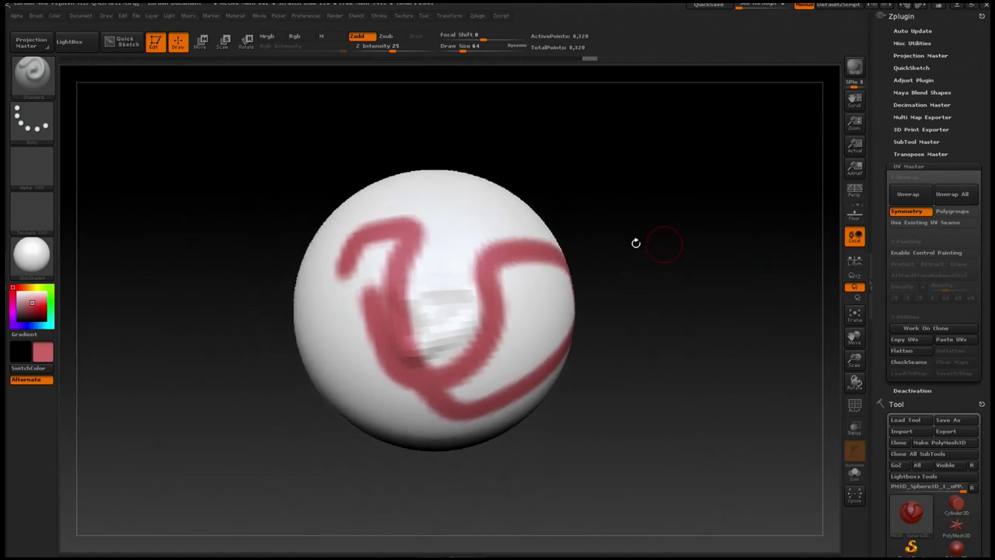
mouse_move(411, 234)
left_mouse_down()
mouse_move(470, 251)
mouse_move(405, 243)
mouse_move(450, 254)
left_mouse_up()
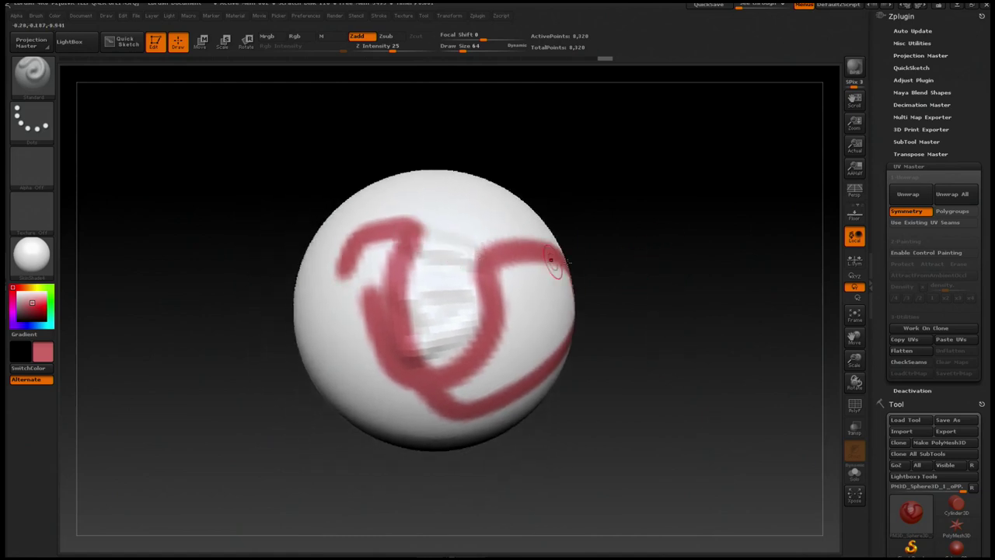
key("ctrl+z")
- Divide the sphere's mesh twice to reach subdivision level 3
mouse_move(624, 254)
left_mouse_down()
mouse_move(668, 187)
mouse_move(639, 204)
left_mouse_up()
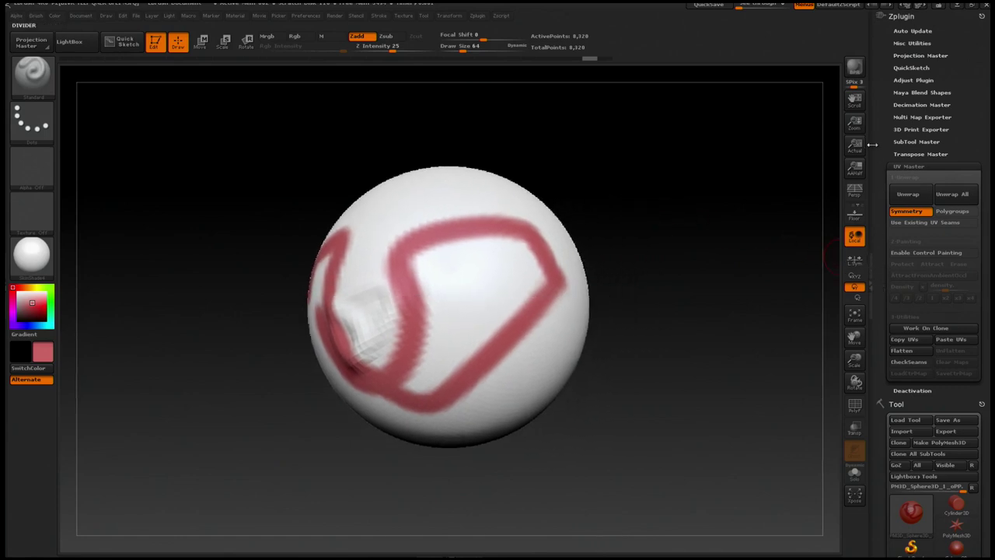
left_click_drag(880, 215, 883, 292)
left_click(895, 301)
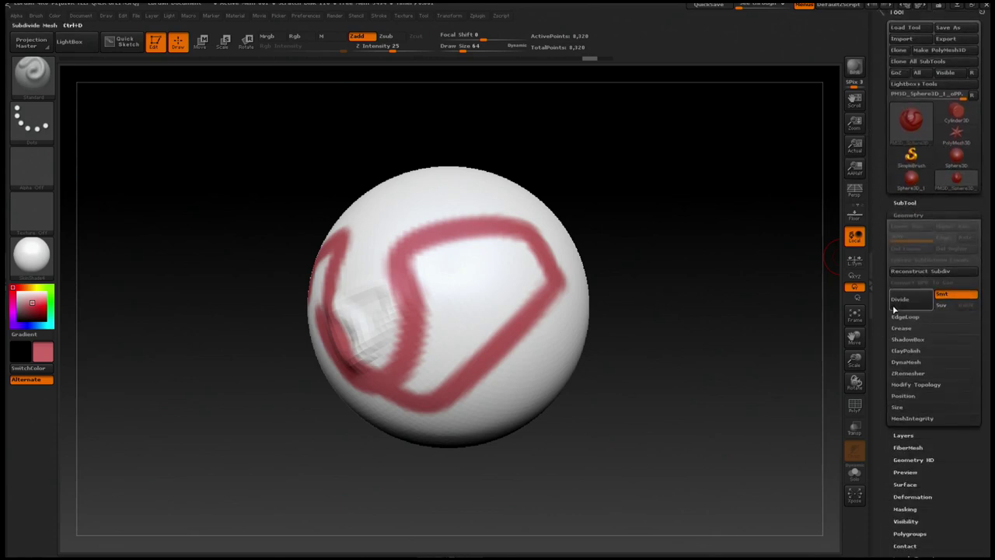
left_click(894, 302)
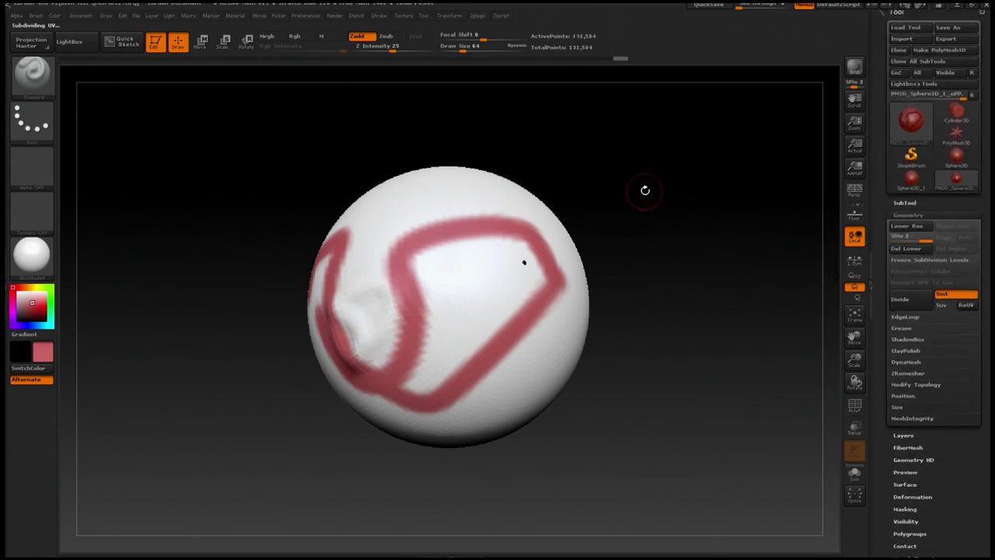
- Set the Z Intensity to 77 and sculpt thick raised, winding strokes all around the sphere
left_click_drag(644, 188, 422, 233)
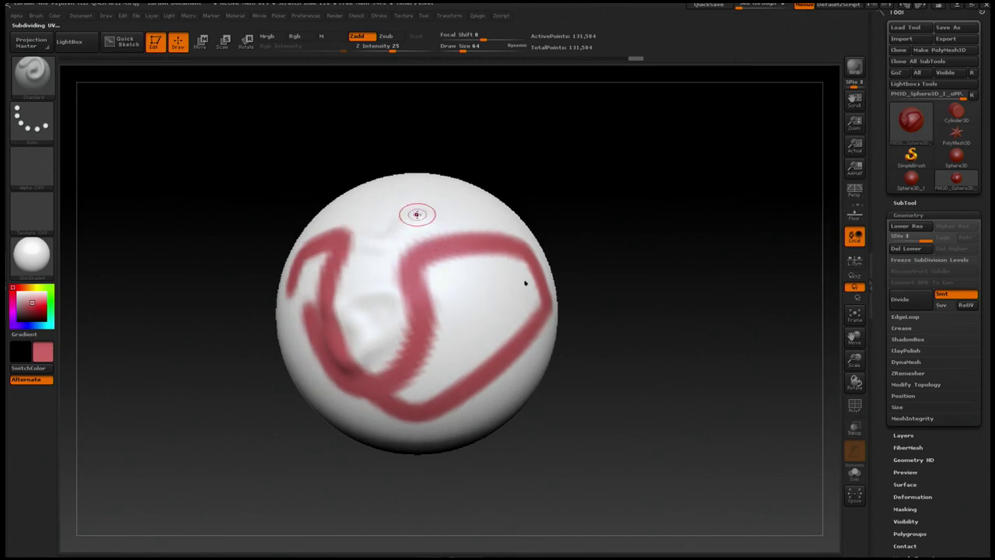
left_click_drag(389, 50, 424, 67)
left_click_drag(586, 172, 569, 196)
mouse_move(418, 216)
left_mouse_down()
mouse_move(479, 233)
mouse_move(548, 191)
mouse_move(486, 288)
mouse_move(490, 361)
left_mouse_up()
mouse_move(571, 378)
left_mouse_down()
mouse_move(606, 350)
mouse_move(568, 293)
left_mouse_up()
mouse_move(514, 354)
left_mouse_down()
mouse_move(577, 250)
mouse_move(628, 233)
left_mouse_up()
mouse_move(750, 232)
left_mouse_down()
mouse_move(581, 250)
mouse_move(682, 185)
mouse_move(665, 310)
left_mouse_up()
mouse_move(750, 374)
left_mouse_down()
mouse_move(722, 382)
mouse_move(664, 451)
left_mouse_up()
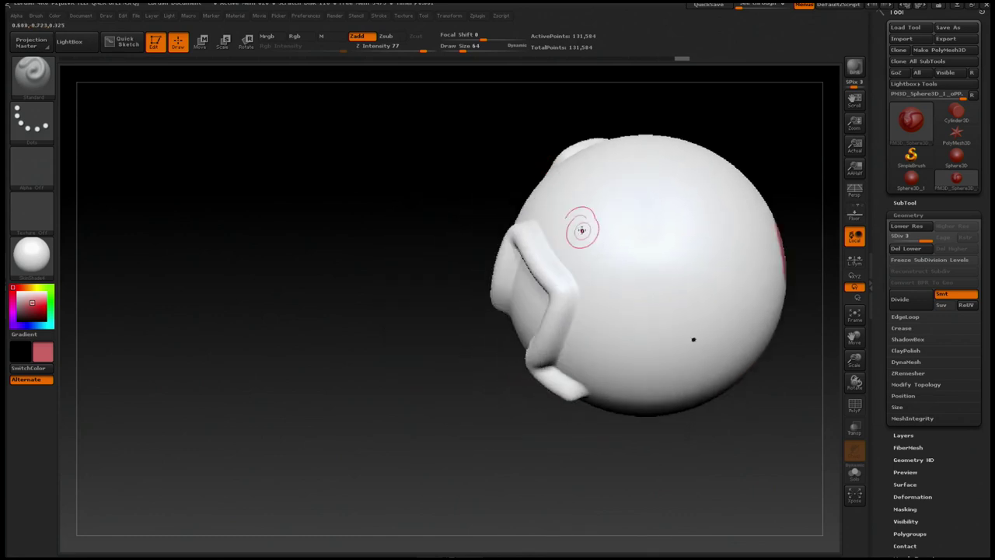
mouse_move(584, 248)
left_mouse_down()
mouse_move(703, 215)
mouse_move(700, 351)
mouse_move(710, 356)
left_mouse_up()
mouse_move(739, 397)
left_mouse_down()
mouse_move(688, 414)
mouse_move(599, 356)
mouse_move(587, 222)
mouse_move(666, 171)
left_mouse_up()
left_click_drag(727, 165, 568, 213)
left_click_drag(443, 259, 351, 284, "alt")
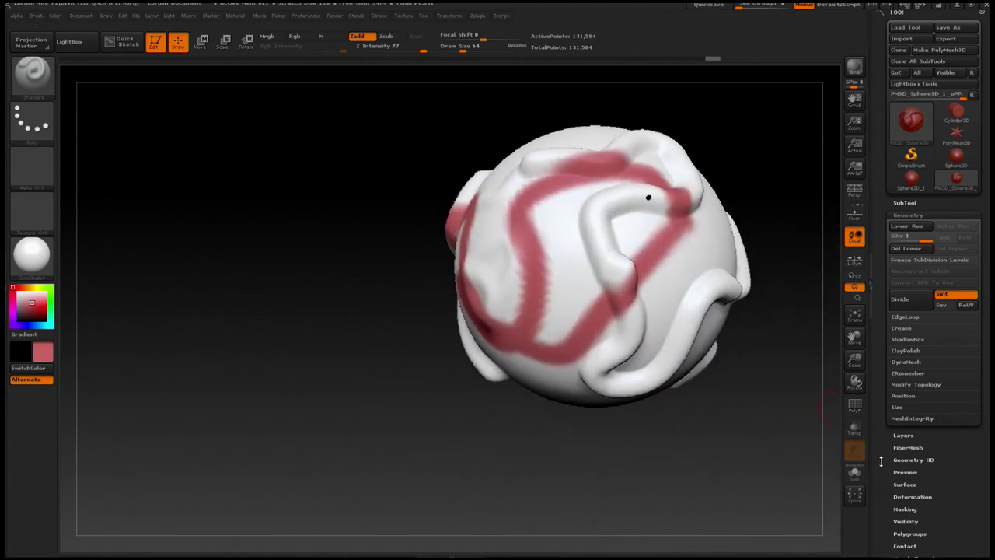
- Lower the sphere to subdivision level 1 and create its displacement map
mouse_move(881, 460)
left_mouse_down()
mouse_move(880, 338)
mouse_move(876, 397)
left_mouse_up()
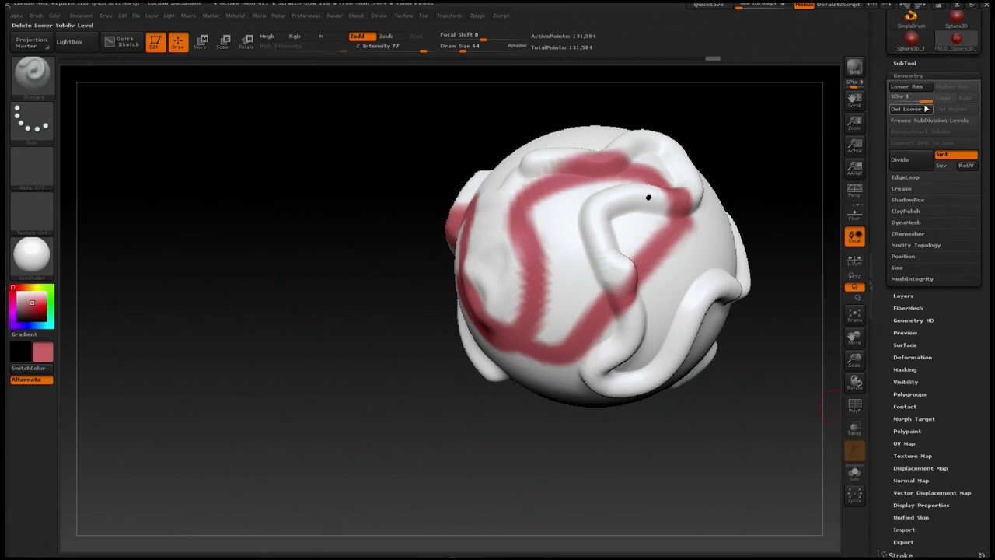
left_click(897, 99)
left_click_drag(886, 319, 887, 286)
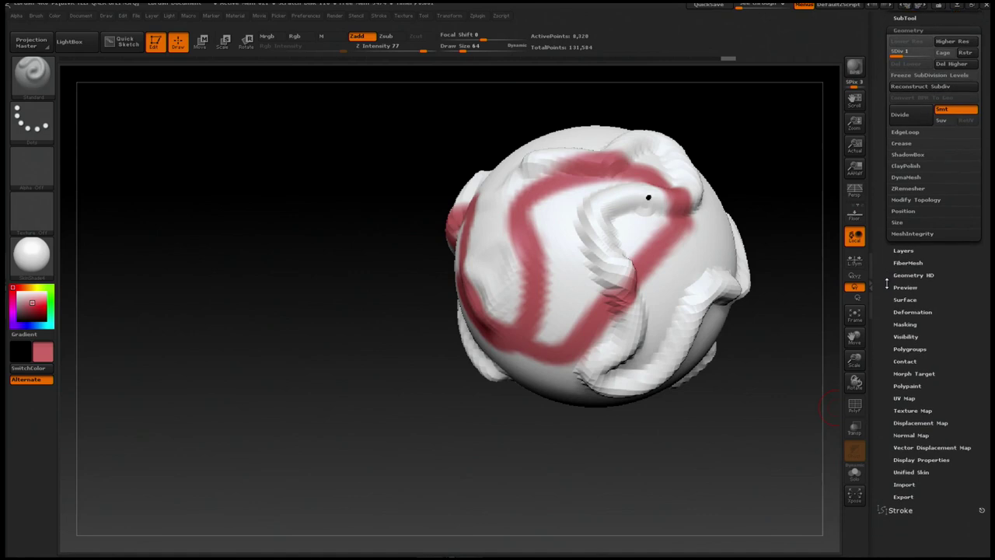
left_click(905, 420)
left_click(914, 294)
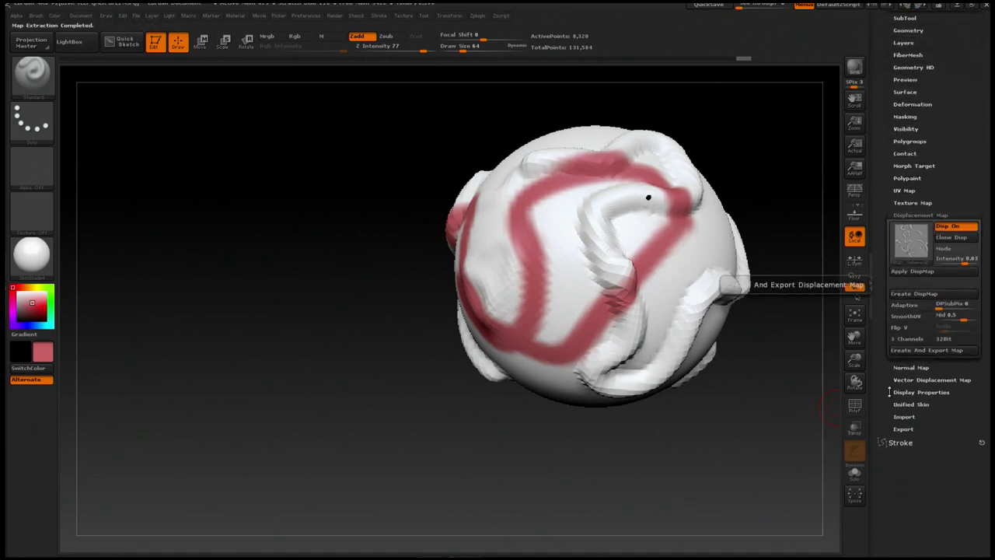
- Create a tangent normal map for the sphere with SmoothUV enabled
left_click(905, 366)
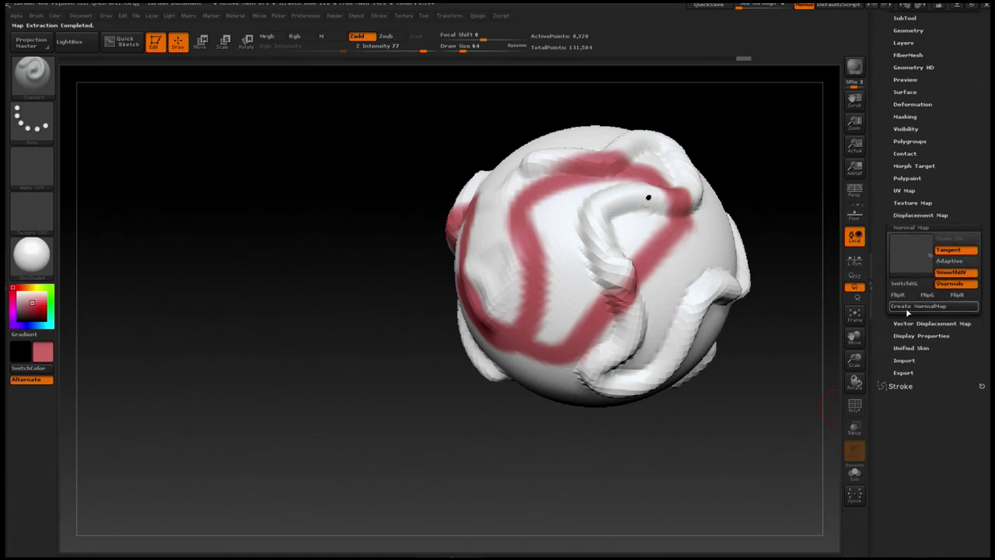
left_click(908, 308)
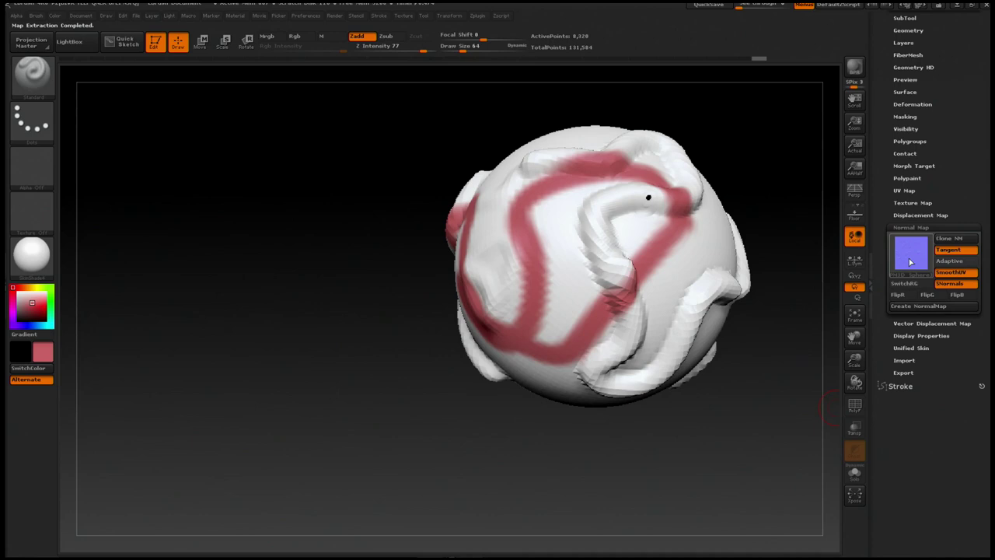
left_click(910, 262)
- Switch to 3ds Max, close the window holding the boat structure scene, and minimise the empty Untitled one
left_click_drag(879, 187, 865, 344)
key("super")
left_click(139, 550)
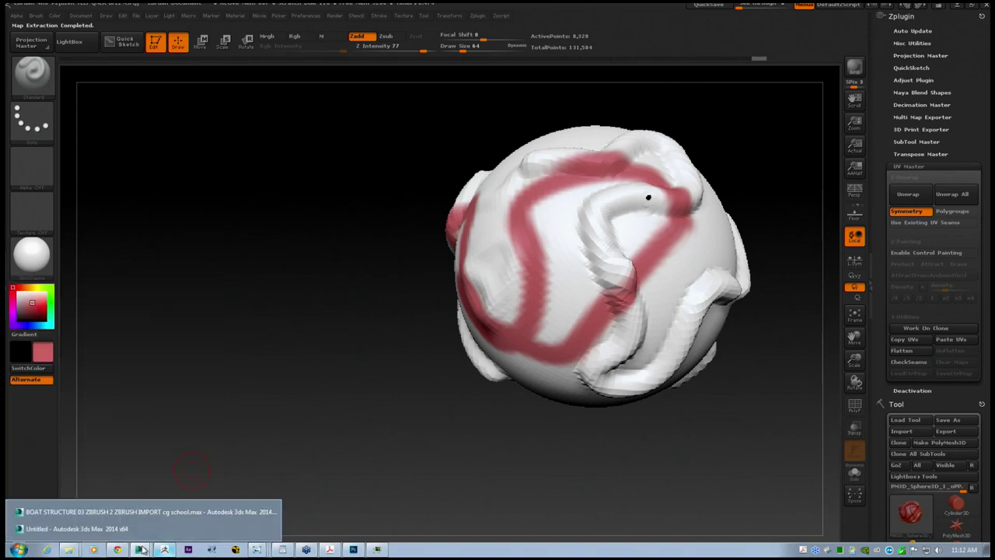
left_click(109, 511)
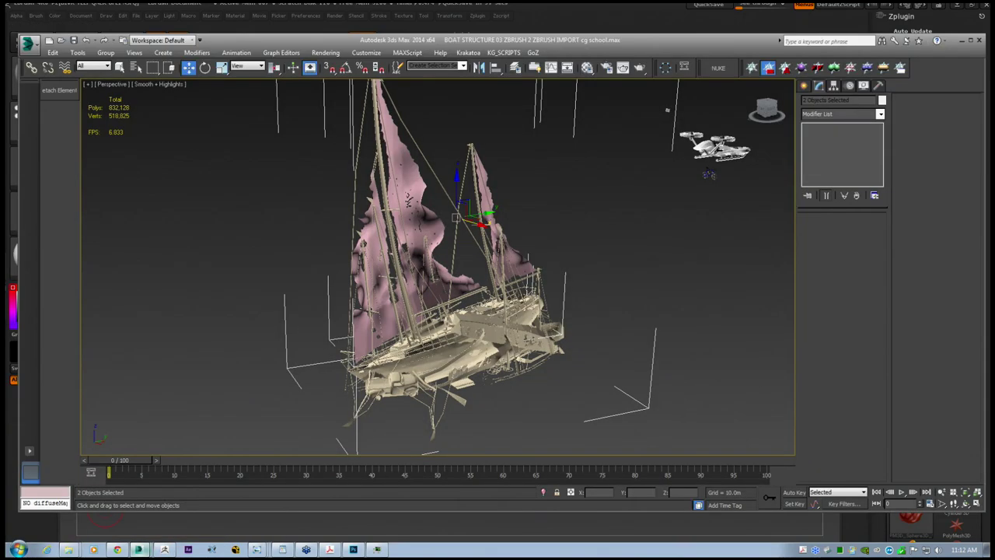
left_click(979, 40)
left_click(506, 292)
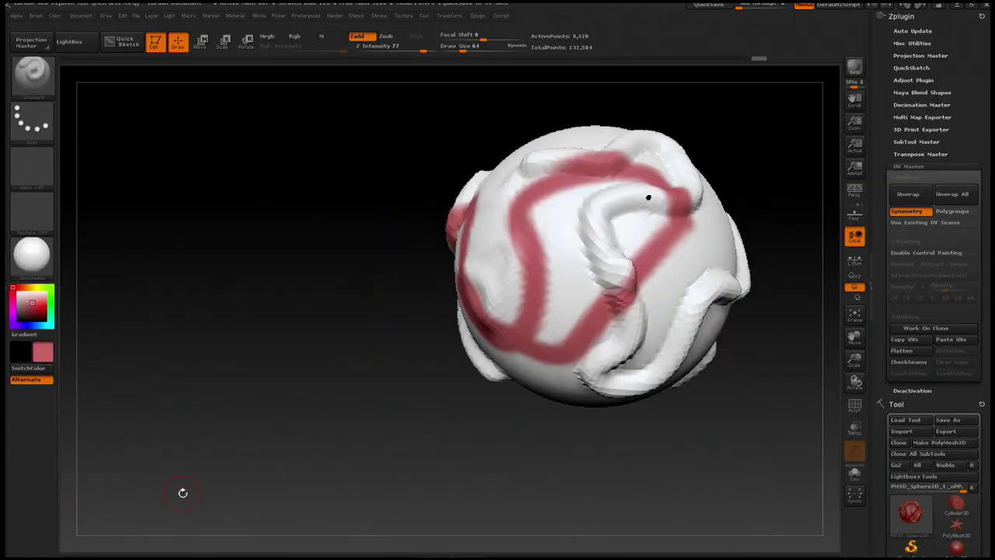
left_click(18, 549)
left_click(140, 550)
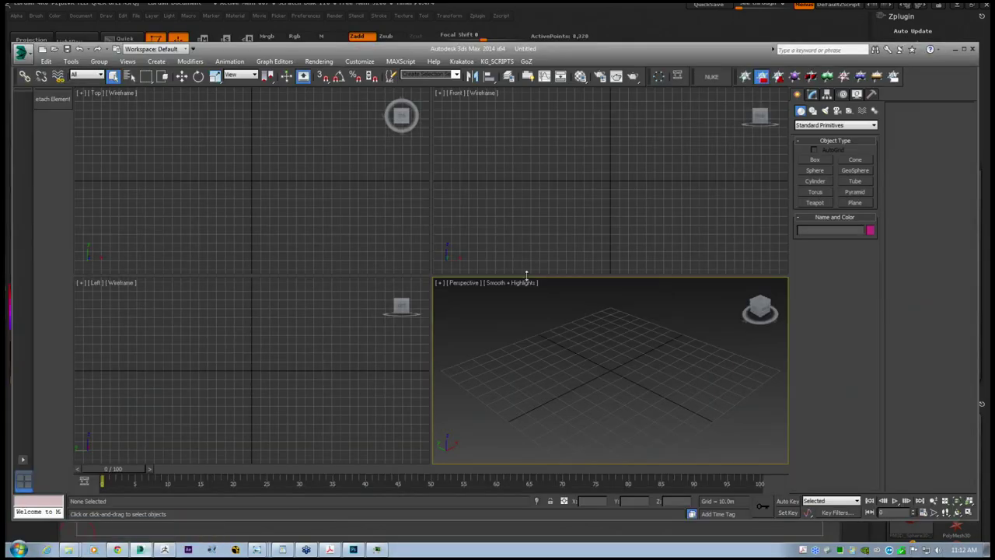
left_click(956, 50)
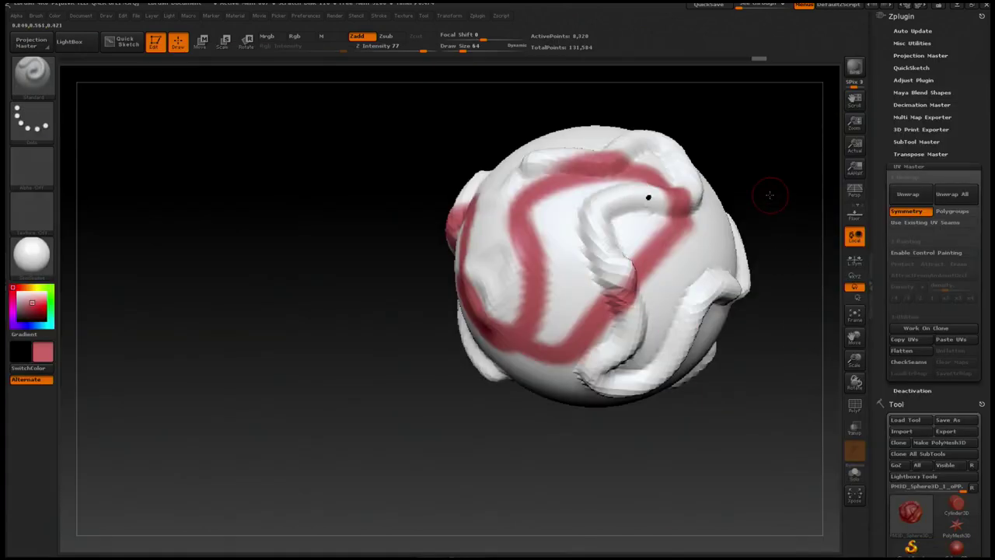
- Send the sculpted sphere from ZBrush to the empty 3ds Max scene with GoZ
left_click_drag(769, 195, 808, 229)
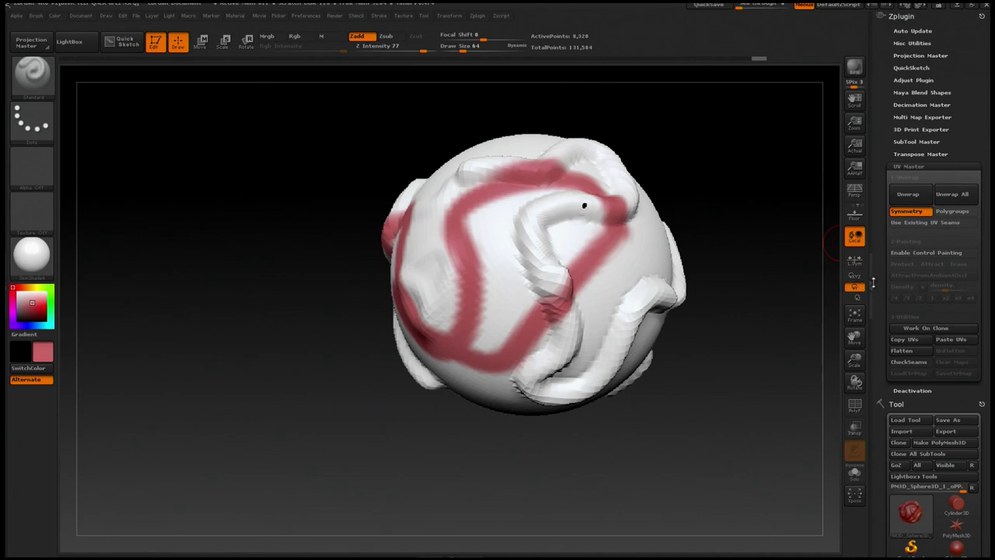
left_click_drag(873, 282, 888, 178)
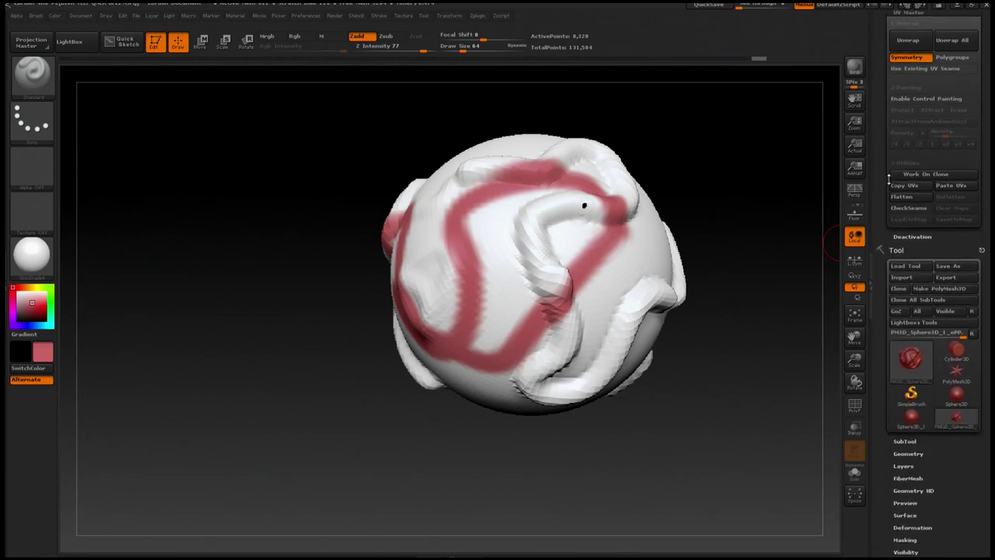
left_click(894, 309)
left_click(896, 311)
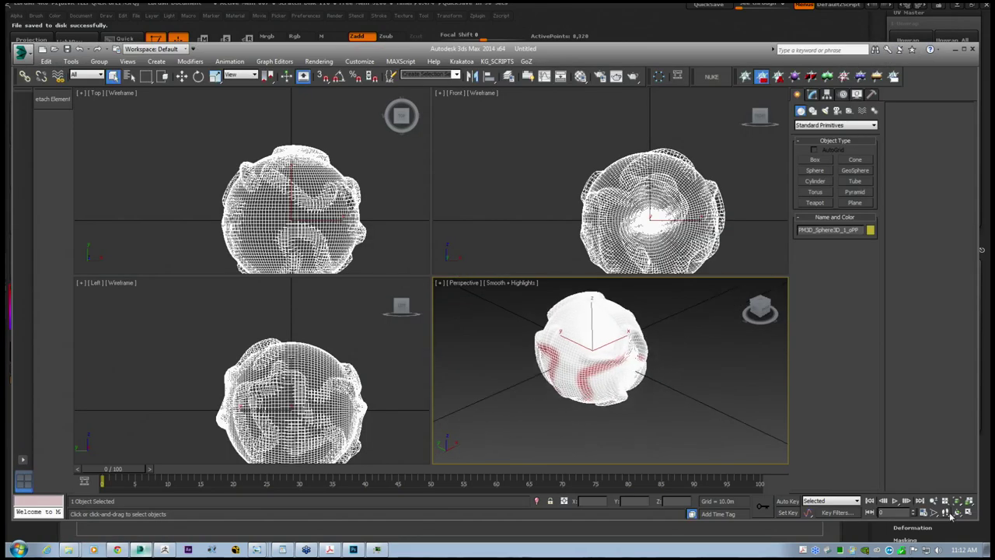
- Maximise the Perspective viewport, inspect the imported sphere without edged faces, and check the GoZ command for returning it
left_click(969, 512)
middle_click_drag(551, 312, 567, 354)
key("F4")
middle_click_drag(468, 281, 503, 273)
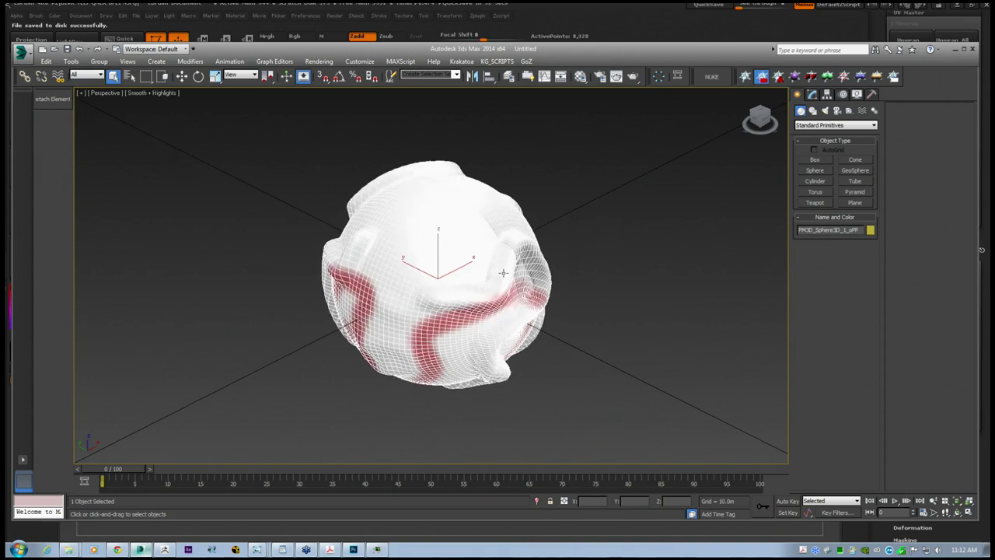
left_click(481, 426)
key("F4")
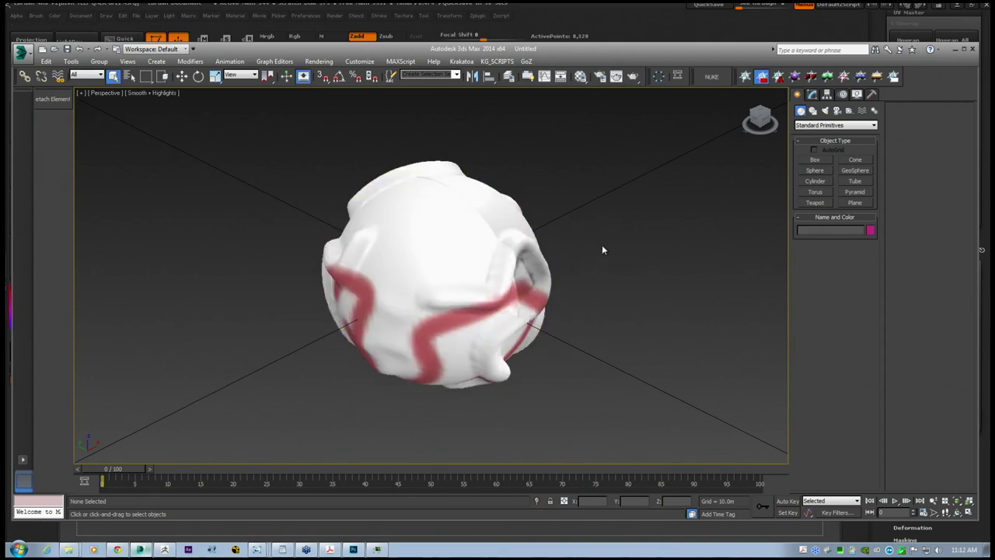
left_click(469, 248)
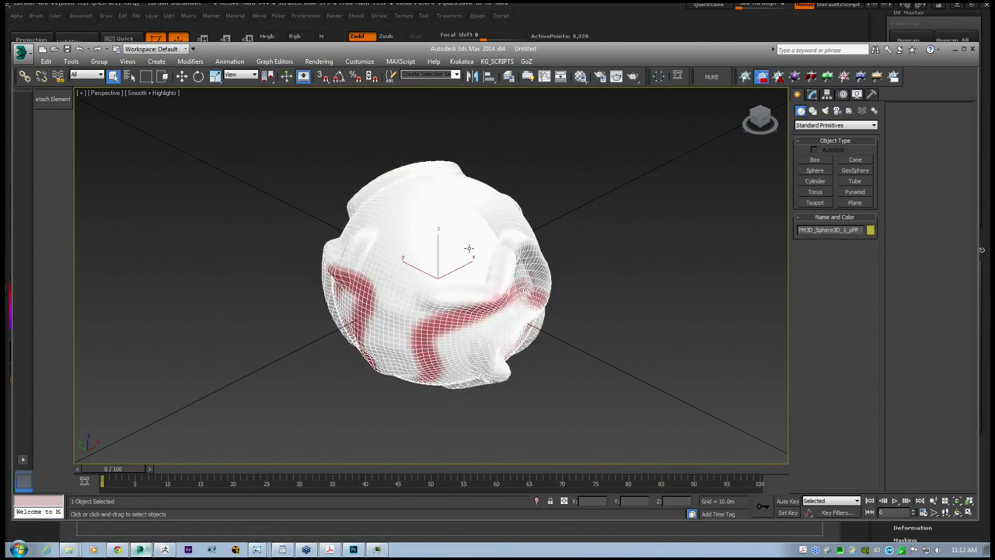
left_click(525, 63)
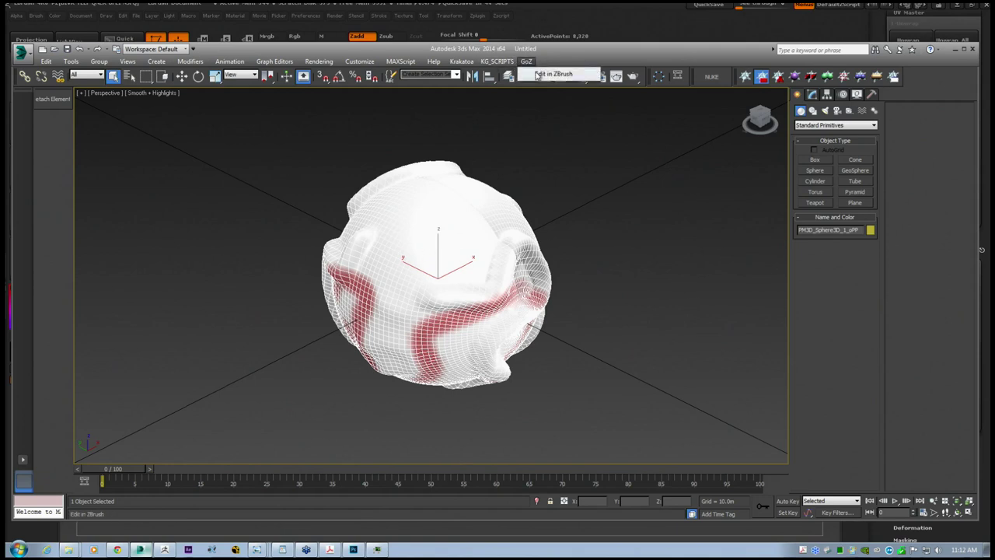
- Add an Edit Poly modifier to the sphere and delete a block of vertices from its side
left_click(811, 94)
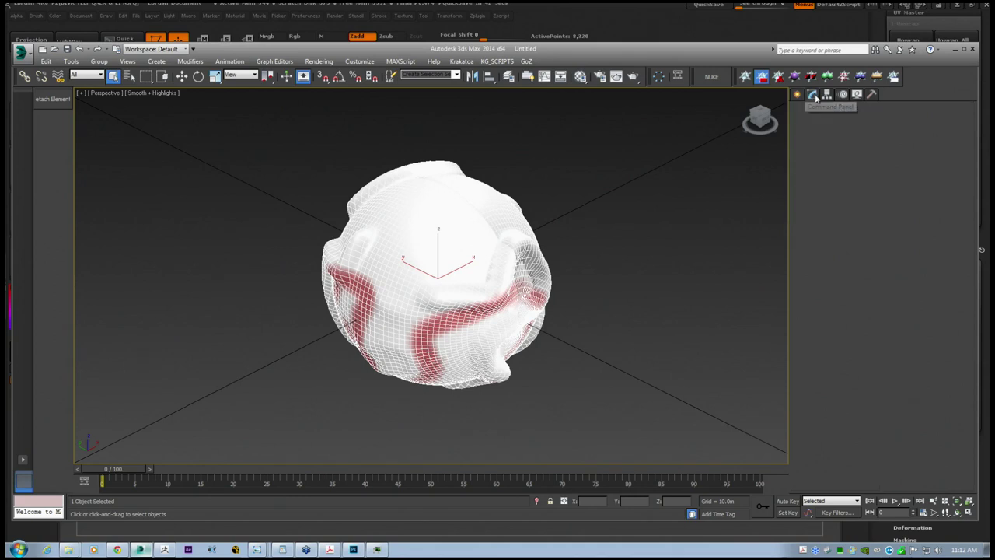
left_click(873, 123)
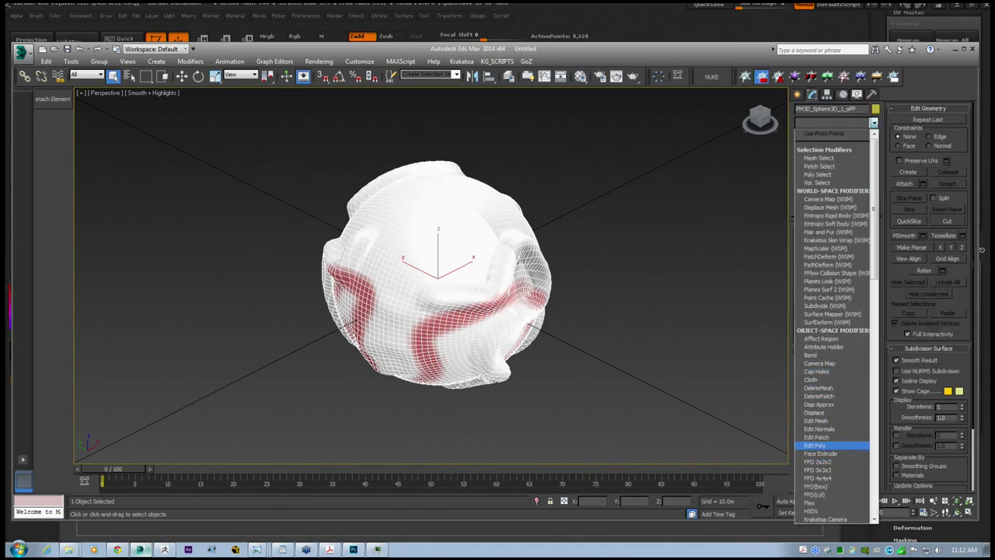
left_click(820, 446)
left_click(810, 307)
left_click_drag(568, 347, 483, 272)
key("Delete")
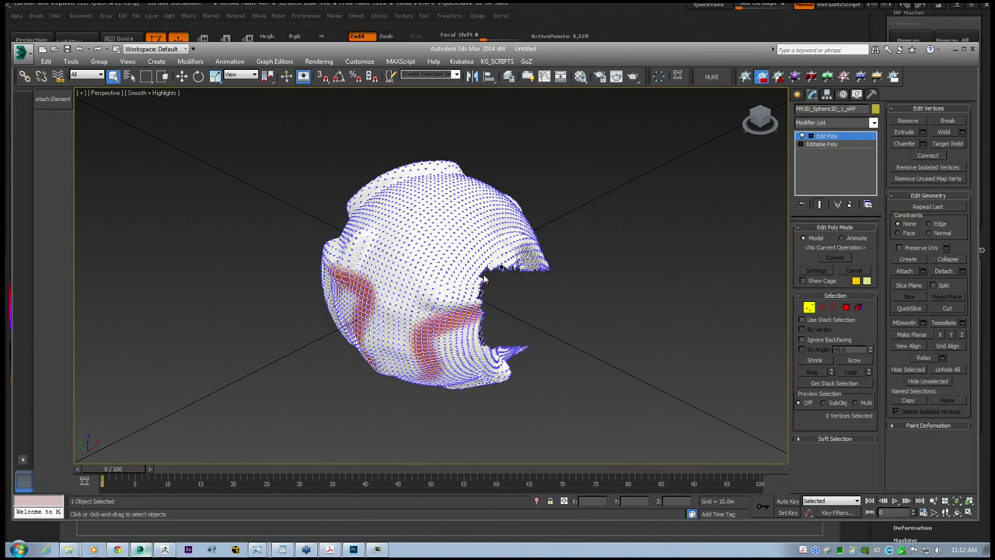
- Send the cut sphere back to ZBrush with GoZ, transferring the high-resolution details to the modified mesh, and inspect it
left_click(527, 63)
left_click(548, 74)
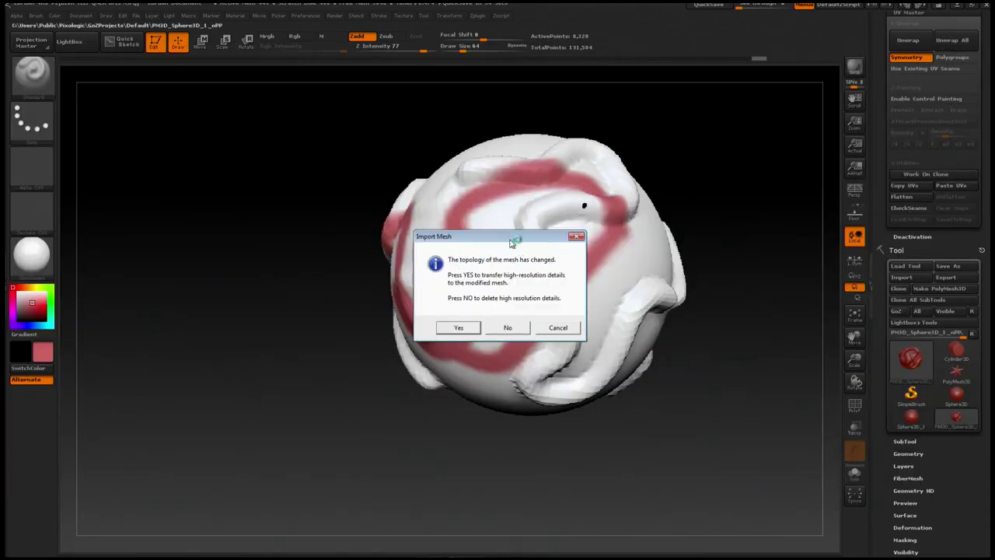
left_click_drag(511, 243, 279, 171)
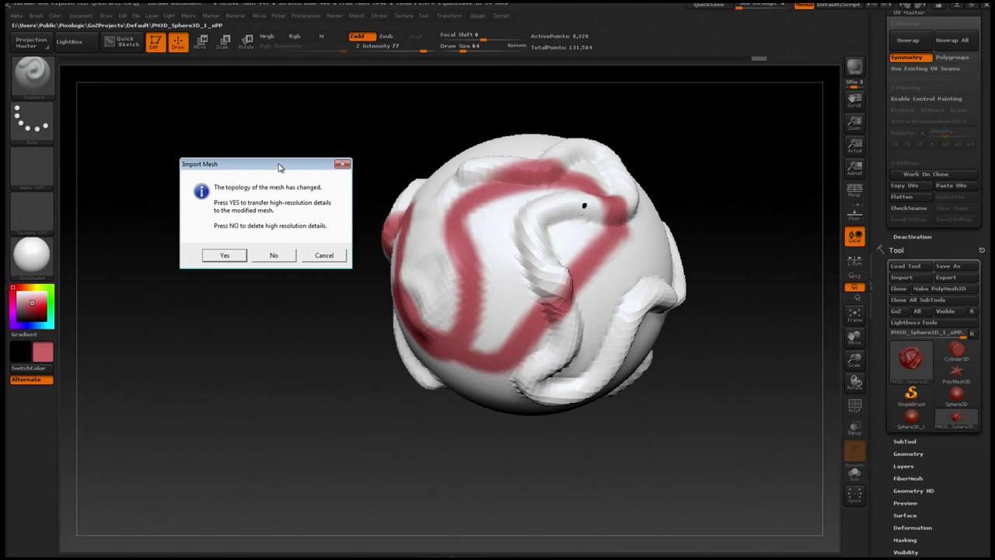
left_click_drag(280, 168, 260, 217)
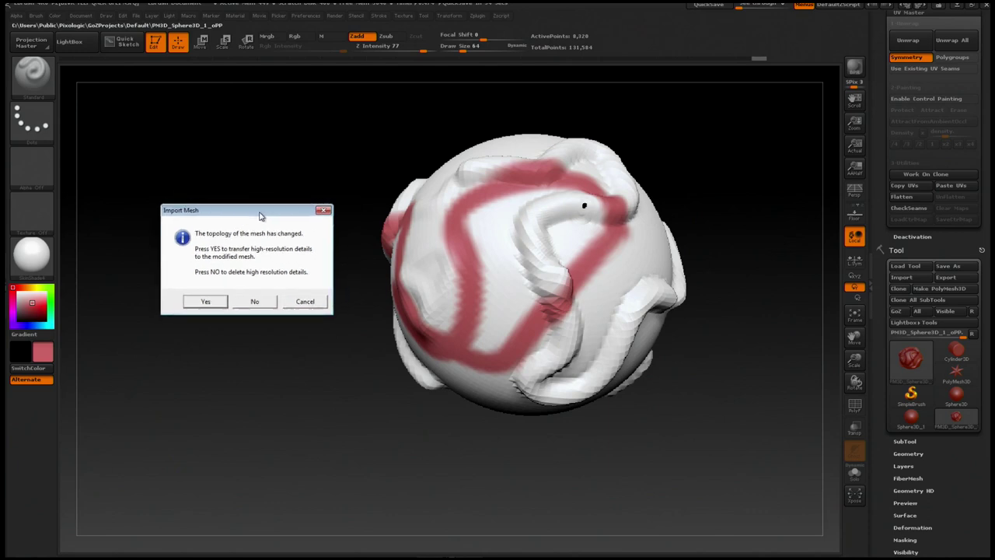
left_click(206, 301)
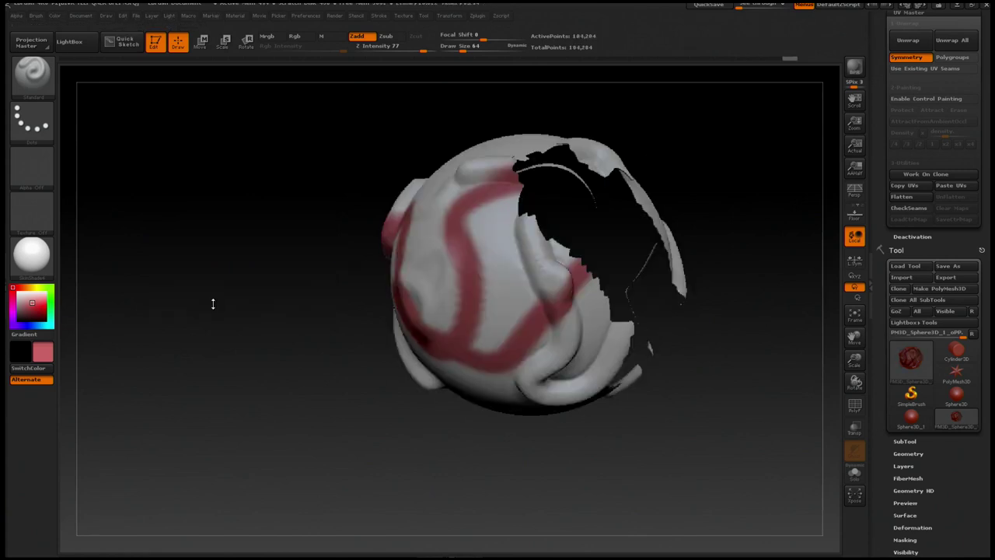
mouse_move(305, 332)
left_mouse_down()
mouse_move(297, 347)
mouse_move(334, 342)
left_mouse_up()
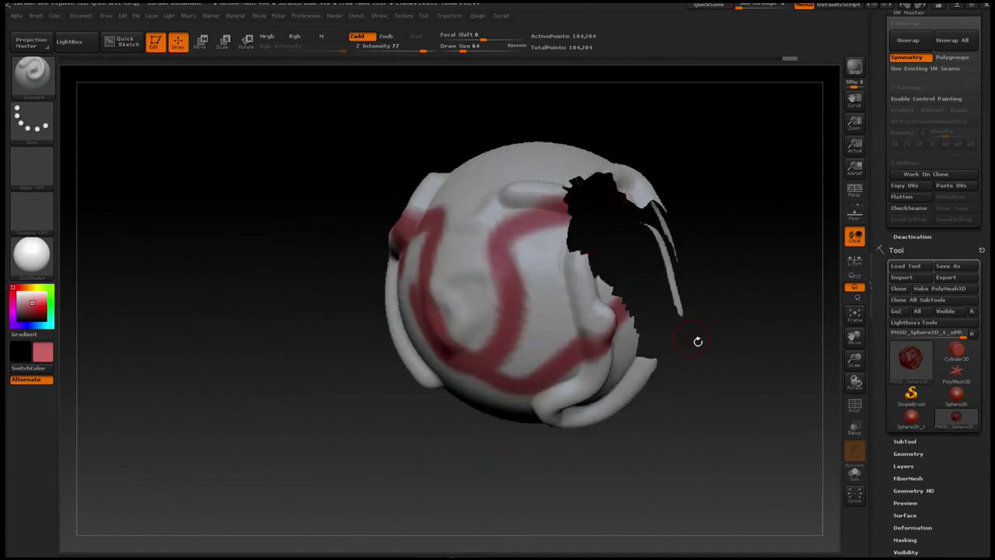
left_click_drag(697, 340, 716, 332)
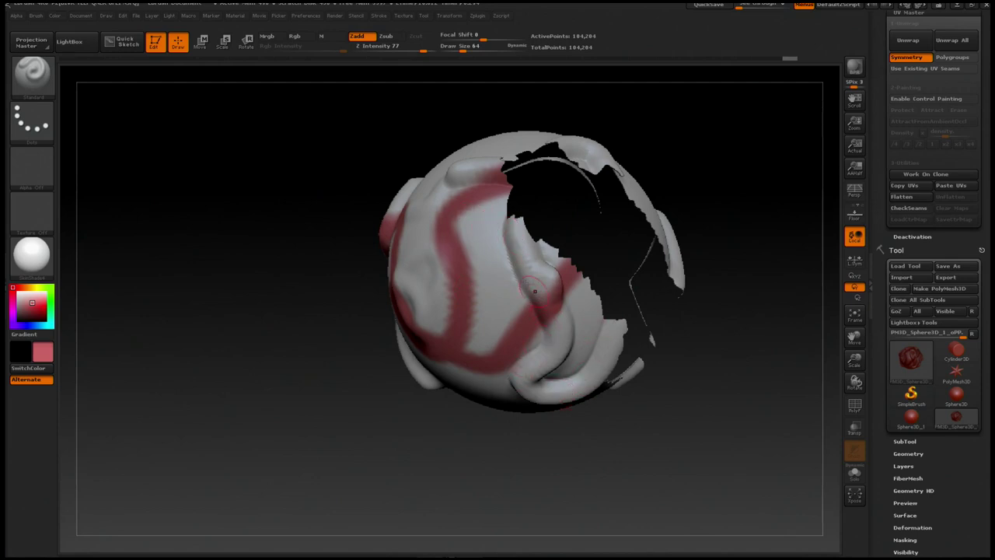
left_click_drag(282, 354, 290, 334)
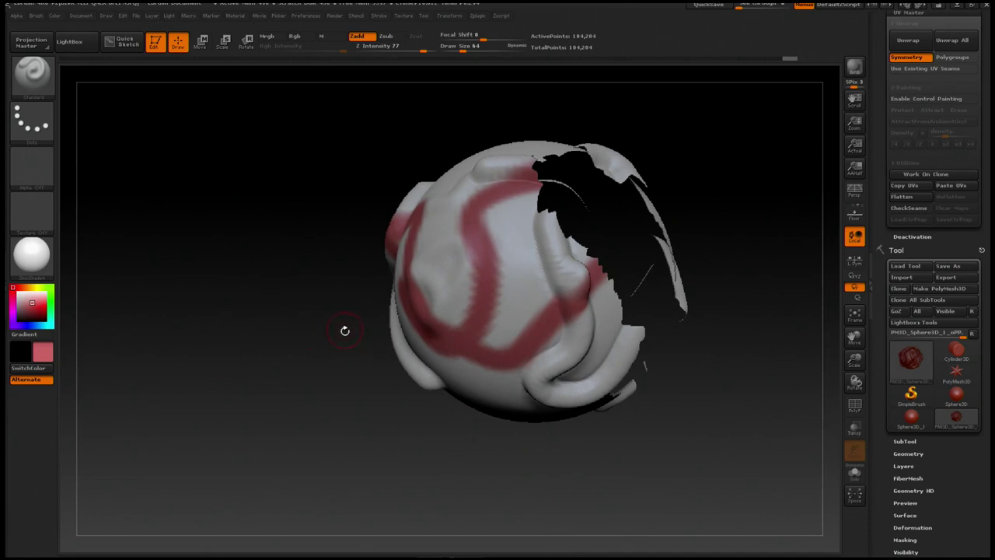
left_click_drag(357, 275, 313, 263)
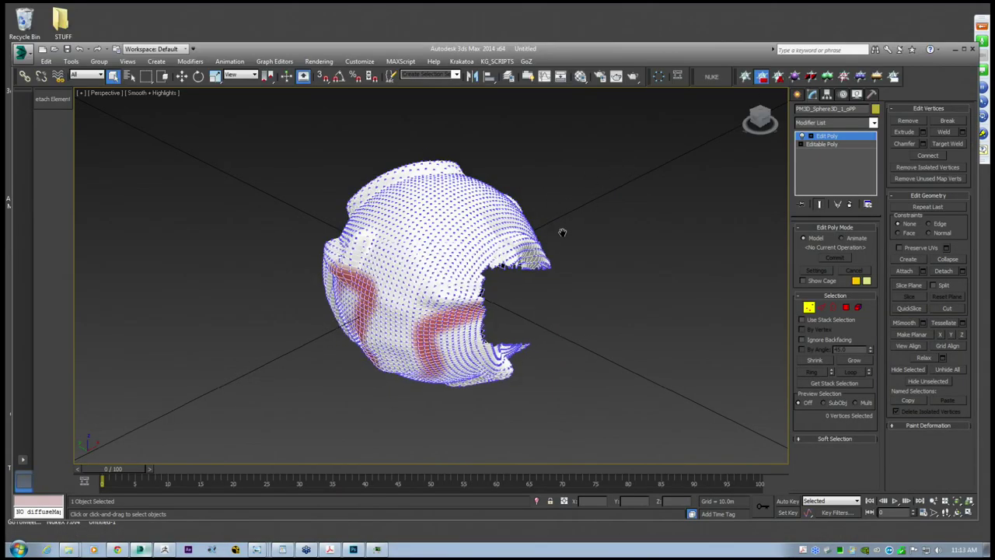
- Return to 3ds Max, remove the sphere's Edit Poly modifier, and check the mesh with edged faces off
middle_click_drag(595, 233, 601, 222)
left_click(850, 204)
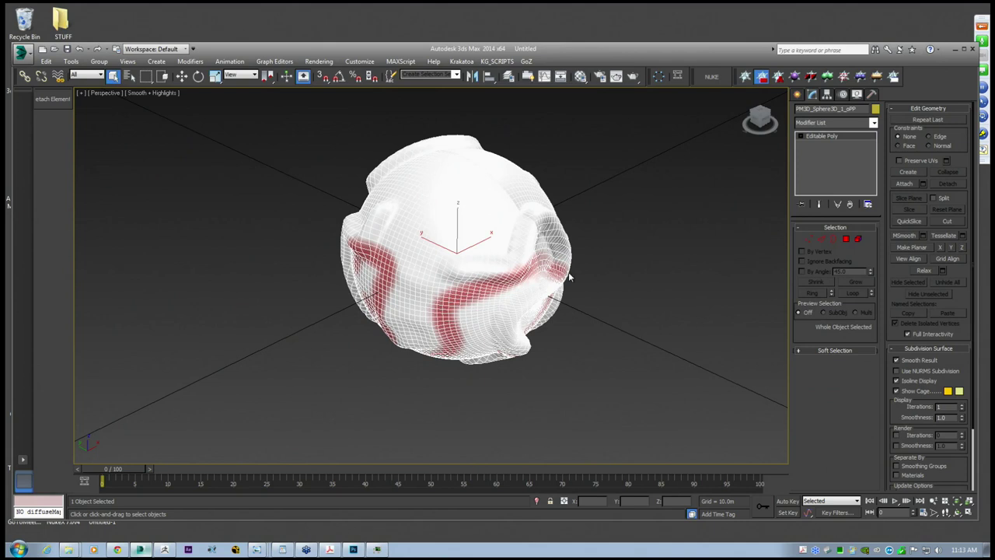
mouse_move(635, 331)
middle_mouse_down("alt")
mouse_move(622, 304)
mouse_move(584, 329)
middle_mouse_up("alt")
key("F3")
key("F3")
left_click(584, 329)
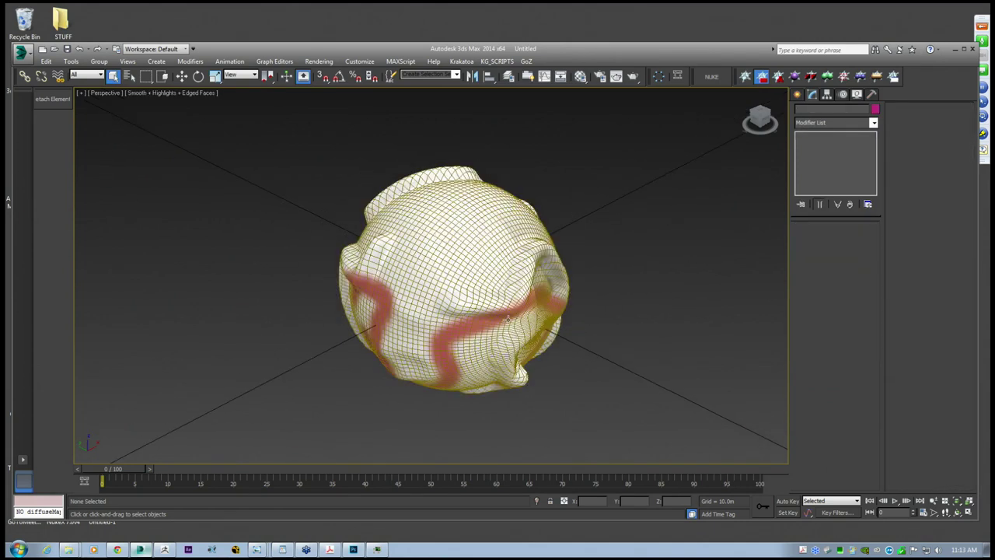
key("F4")
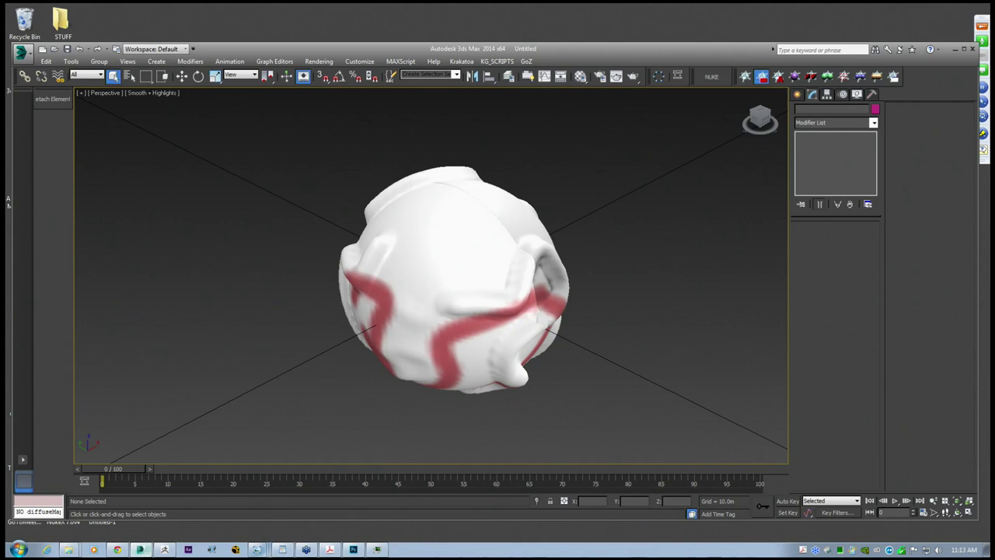
- Delete the sphere from the 3ds Max scene and switch back to ZBrush
left_click(444, 375)
key("Delete")
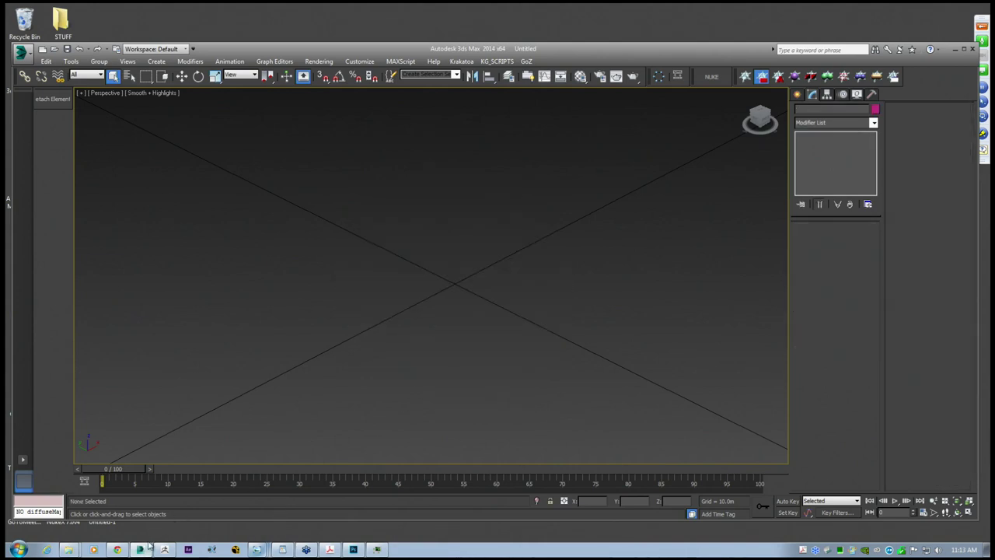
left_click(187, 549)
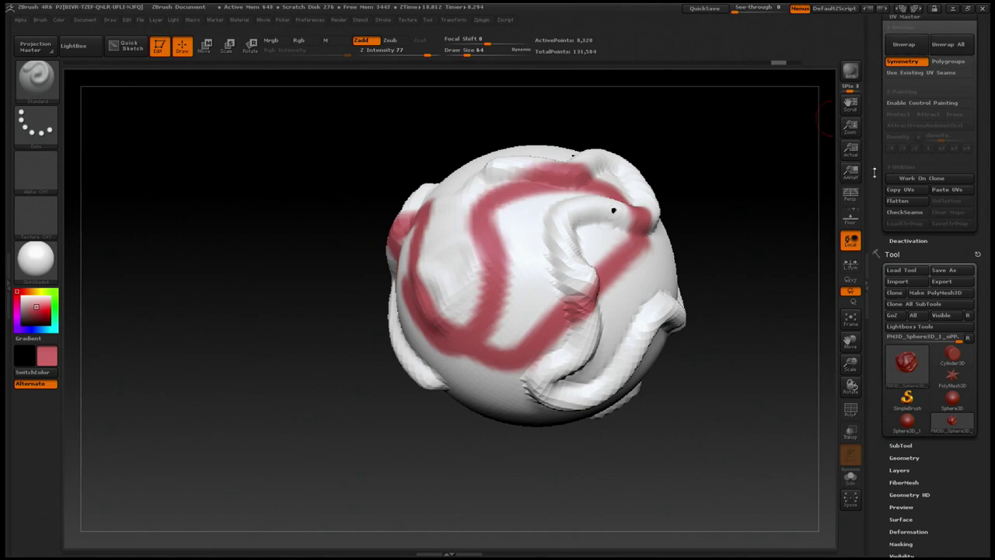
- Choose the vertical-streak Alpha 58 as the Standard brush's alpha
left_click_drag(874, 172, 873, 167)
left_click_drag(716, 227, 653, 231, "alt")
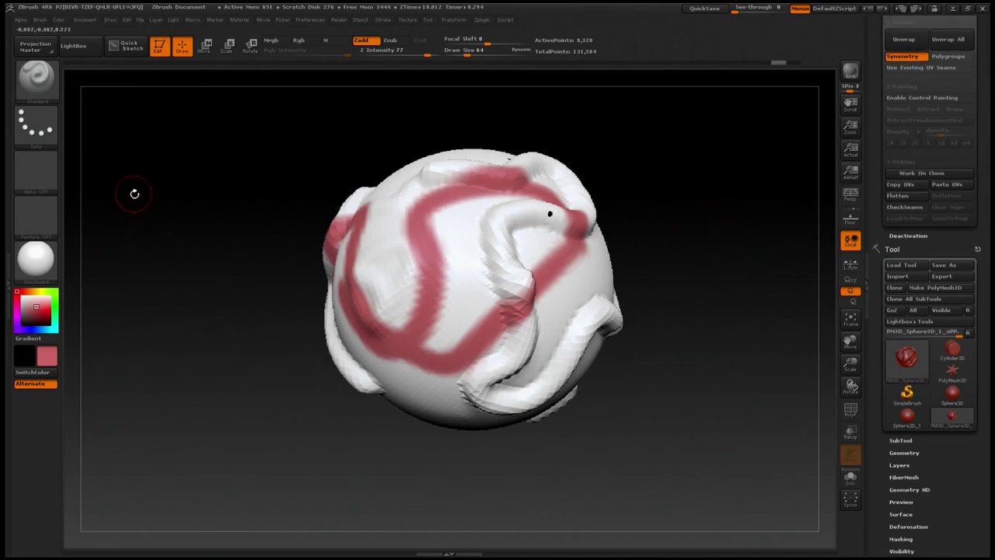
left_click(39, 179)
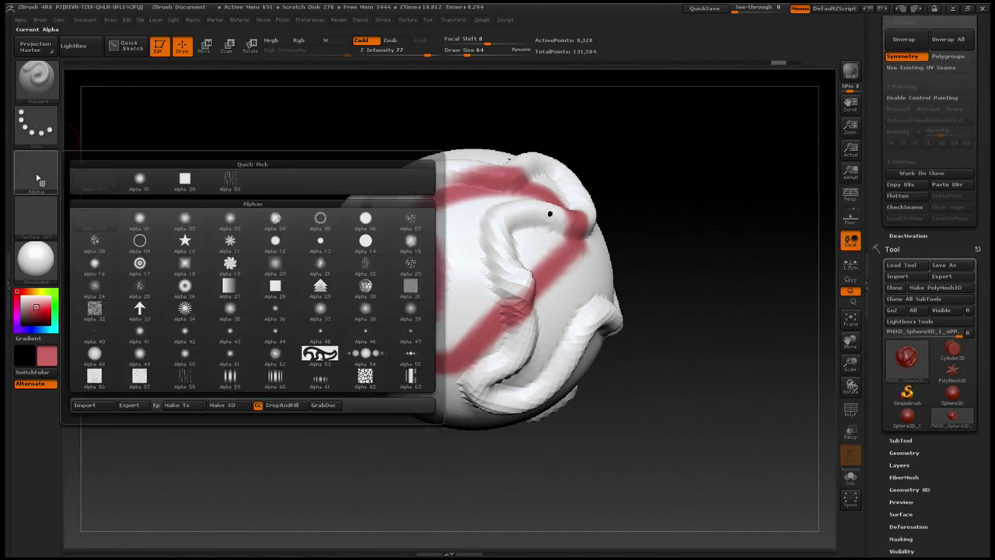
left_click(227, 178)
- Expand the sphere's Geometry settings and divide the mesh up to subdivision level 5
left_click_drag(869, 146, 877, 225)
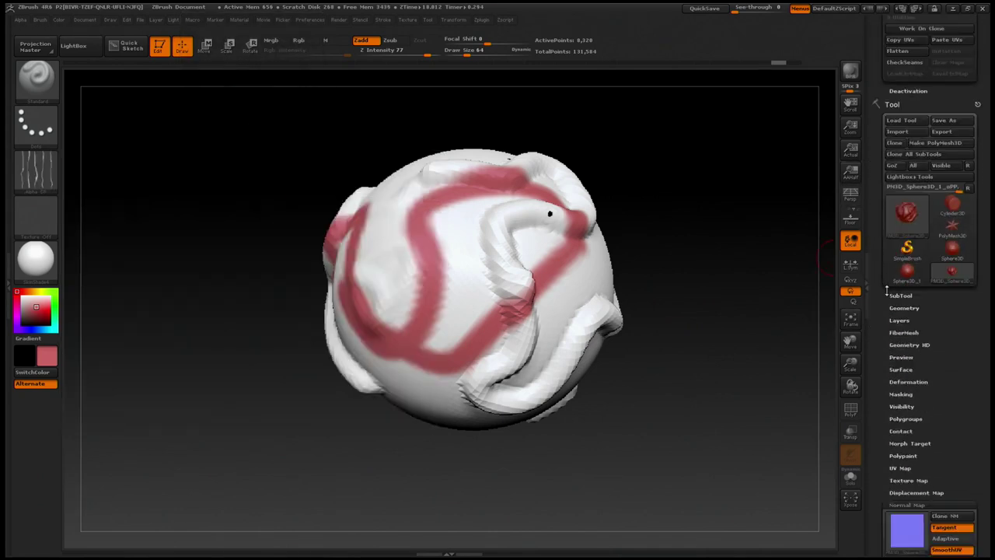
left_click(904, 308)
left_click_drag(932, 335, 956, 334)
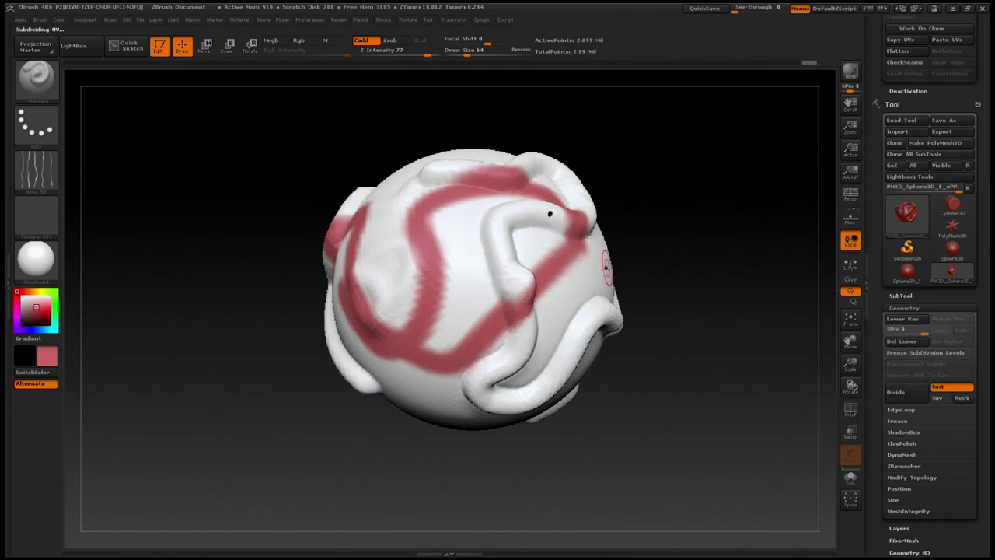
left_click_drag(730, 226, 311, 278, "alt")
left_click_drag(188, 217, 167, 280, "alt")
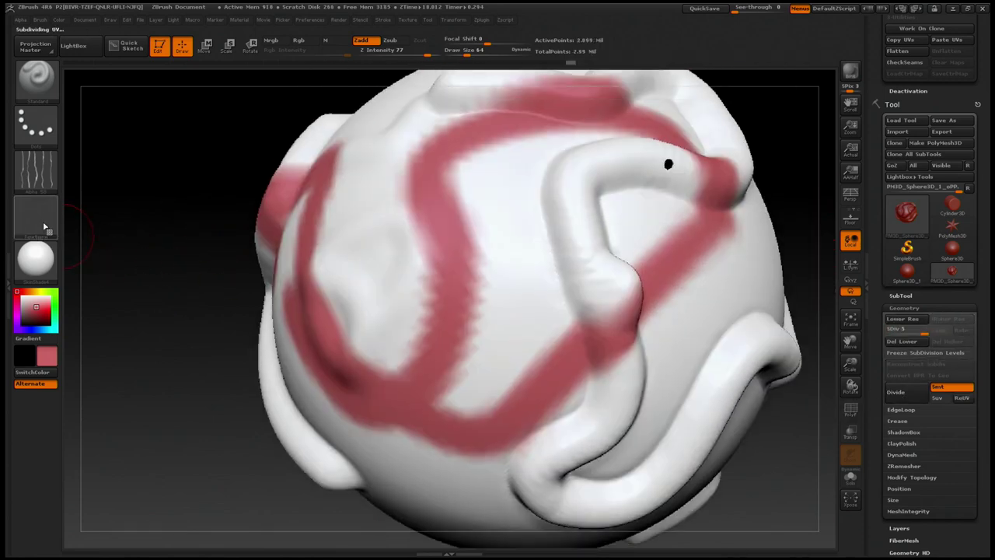
- Set the Standard brush's stroke to DragRect, try the streak alpha on the sphere and undo the trial stamp
left_click(36, 124)
left_click(140, 135)
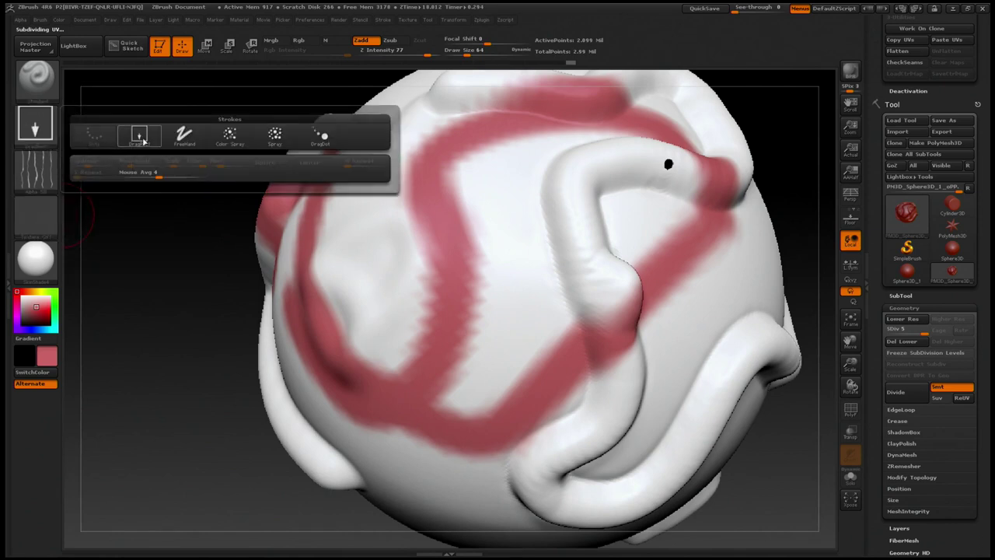
mouse_move(417, 268)
left_mouse_down()
mouse_move(422, 461)
mouse_move(431, 360)
left_mouse_up()
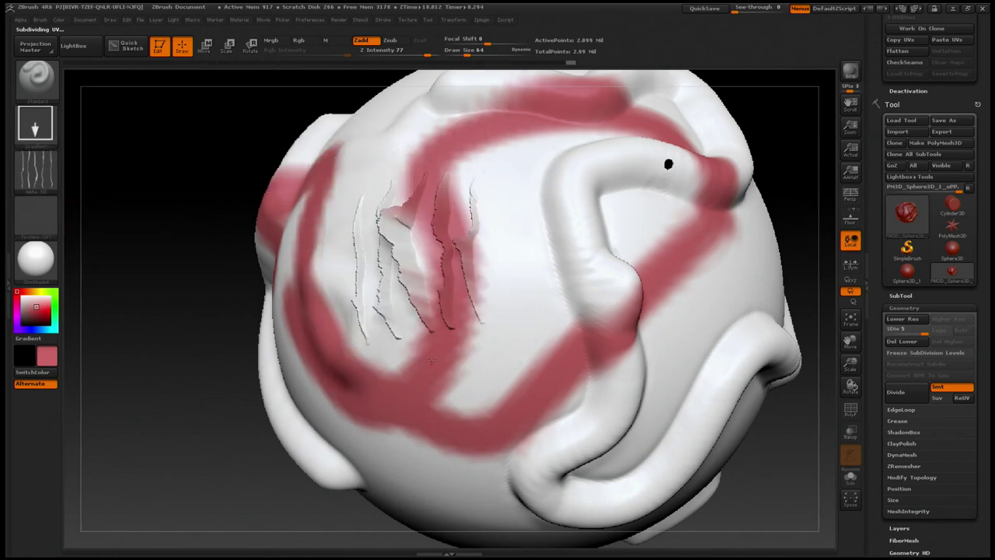
left_click_drag(214, 239, 271, 217)
key("ctrl+z")
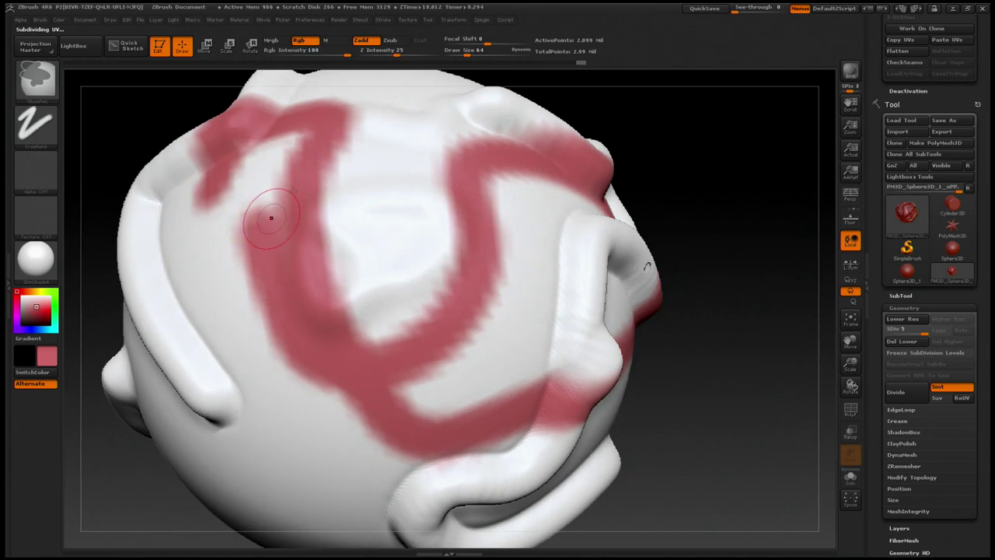
- Stamp vertical streaks on the sphere at Z Intensity 15, and again with Z Intensity set to 27
left_click_drag(425, 55, 388, 55)
left_click_drag(406, 233, 399, 439)
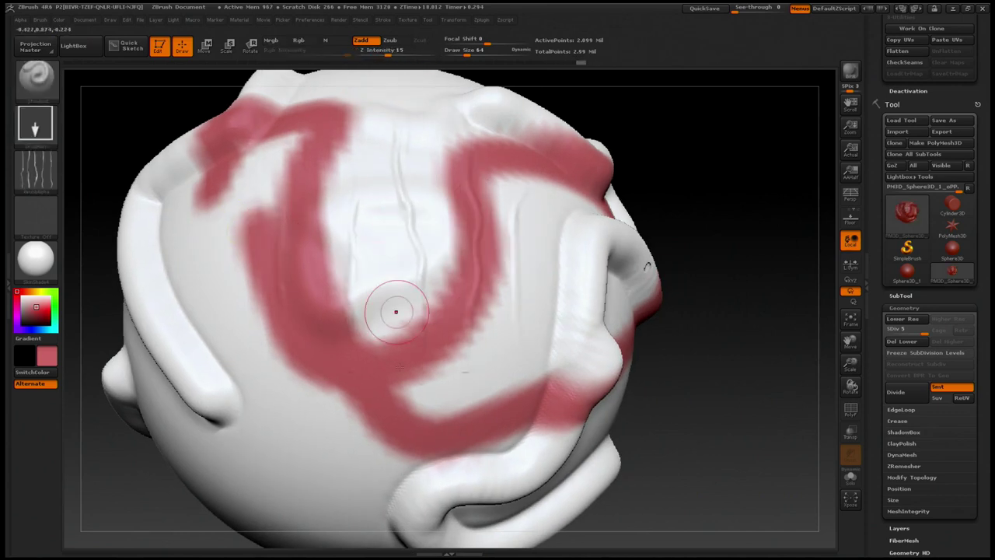
left_click_drag(394, 55, 391, 55)
left_click_drag(398, 208, 402, 337)
- Stamp more streaks across the sphere's other sides, including over the raised tubular shapes
mouse_move(700, 209)
left_mouse_down()
mouse_move(638, 269)
mouse_move(578, 256)
left_mouse_up()
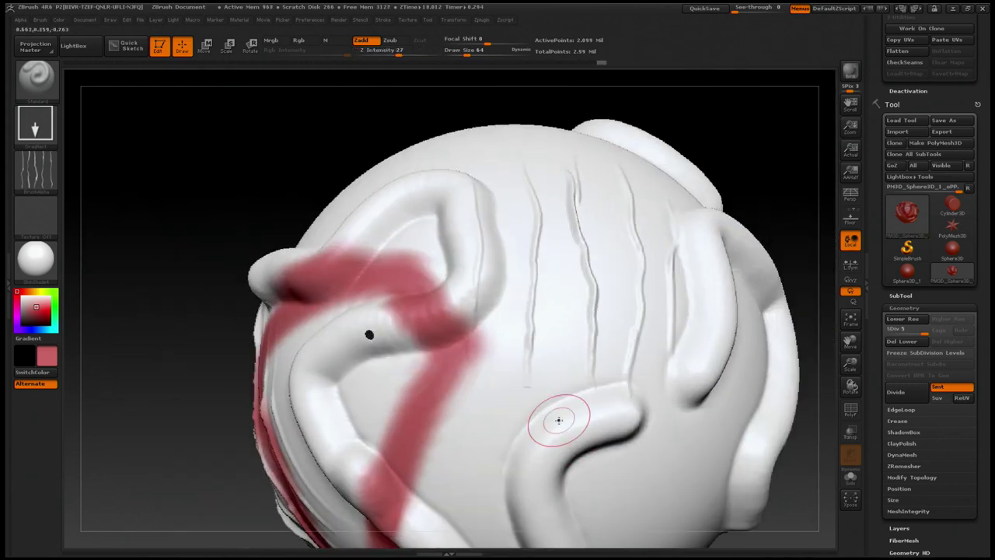
mouse_move(762, 164)
left_mouse_down()
mouse_move(196, 252)
mouse_move(221, 432)
left_mouse_up()
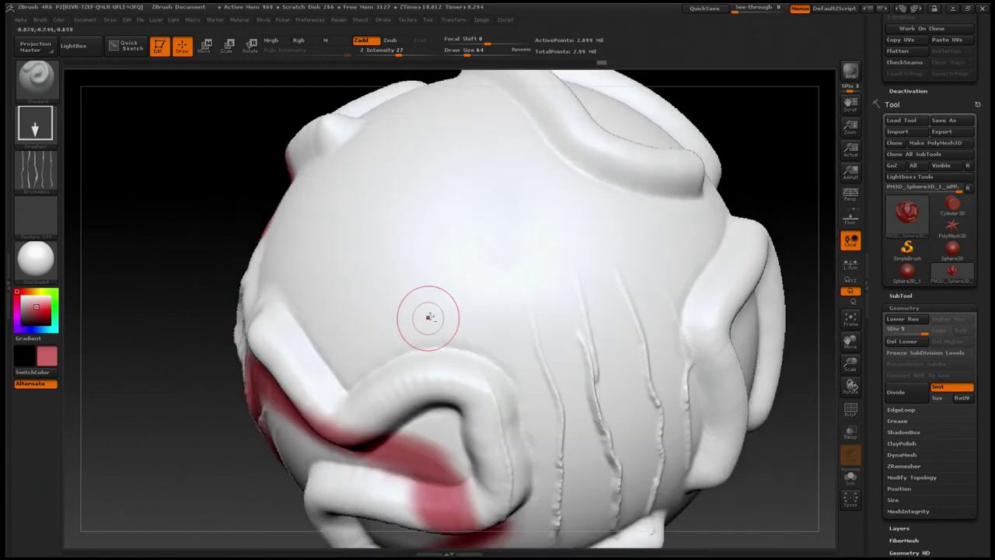
left_click_drag(381, 213, 599, 327)
left_click_drag(780, 181, 723, 109)
left_click_drag(518, 298, 474, 396)
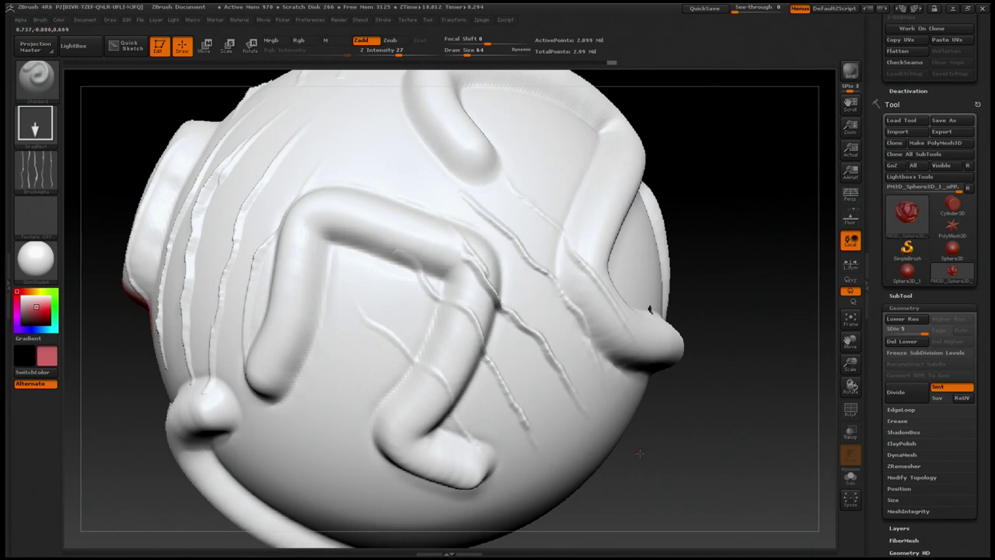
- Choose the crack-patterned Alpha 22 and stamp several cracked patches over and around the sphere's raised tubes
left_click(35, 171)
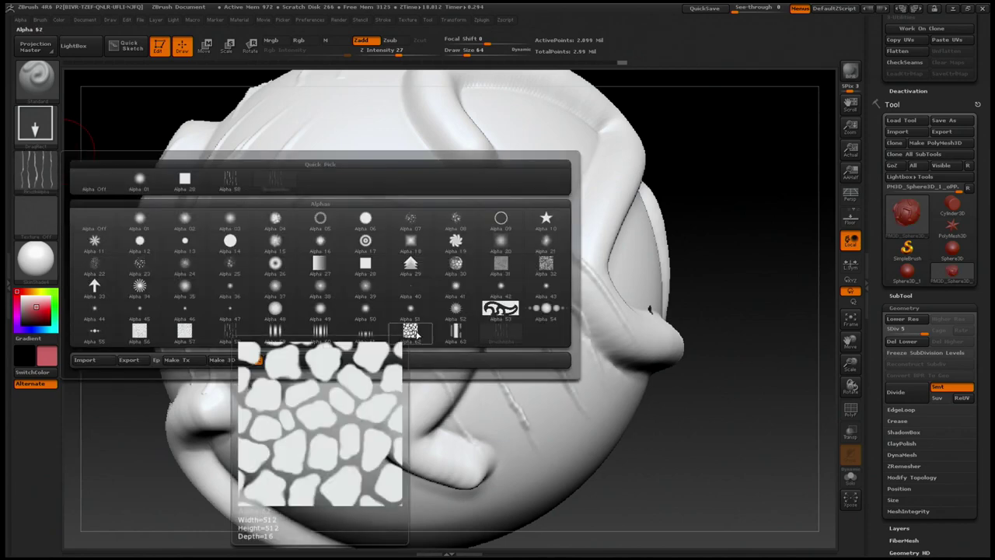
mouse_move(230, 265)
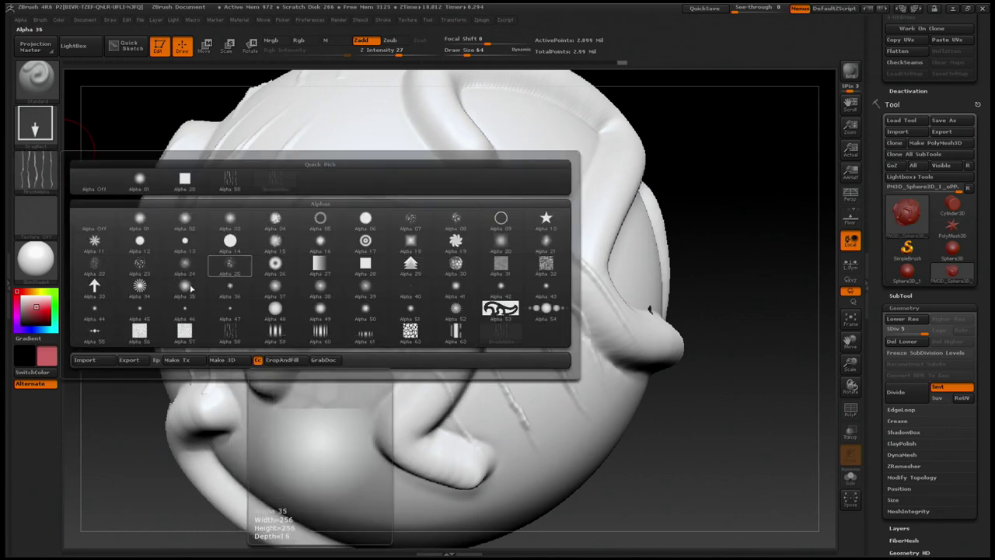
left_click(95, 264)
left_click_drag(367, 337, 523, 259)
left_click_drag(527, 218, 530, 267)
mouse_move(329, 158)
left_mouse_down()
mouse_move(506, 147)
mouse_move(631, 284)
mouse_move(639, 249)
left_mouse_up()
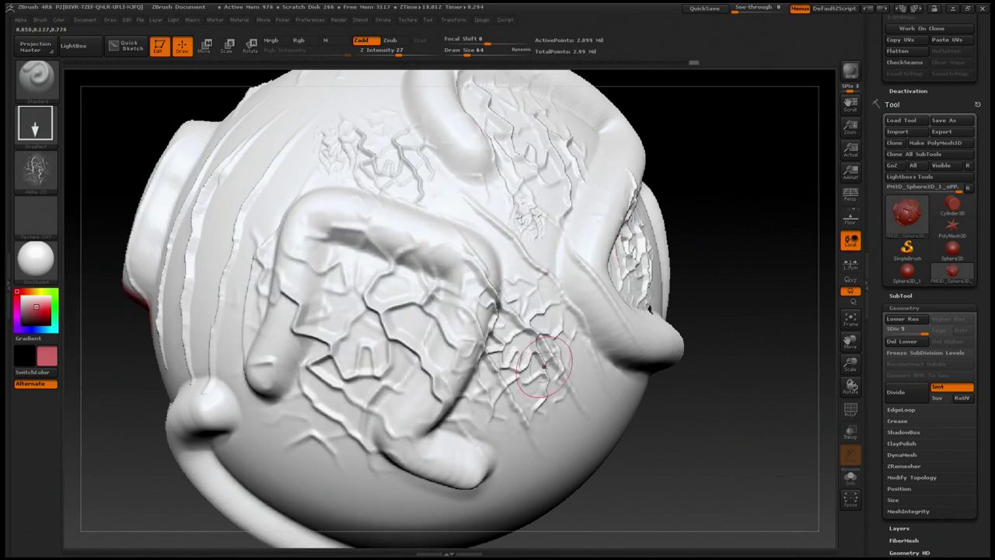
- Stamp additional Alpha 22 cracks on the sphere's smooth underside and beside the red painted bands
mouse_move(703, 421)
left_mouse_down()
mouse_move(735, 381)
mouse_move(743, 349)
mouse_move(699, 199)
left_mouse_up()
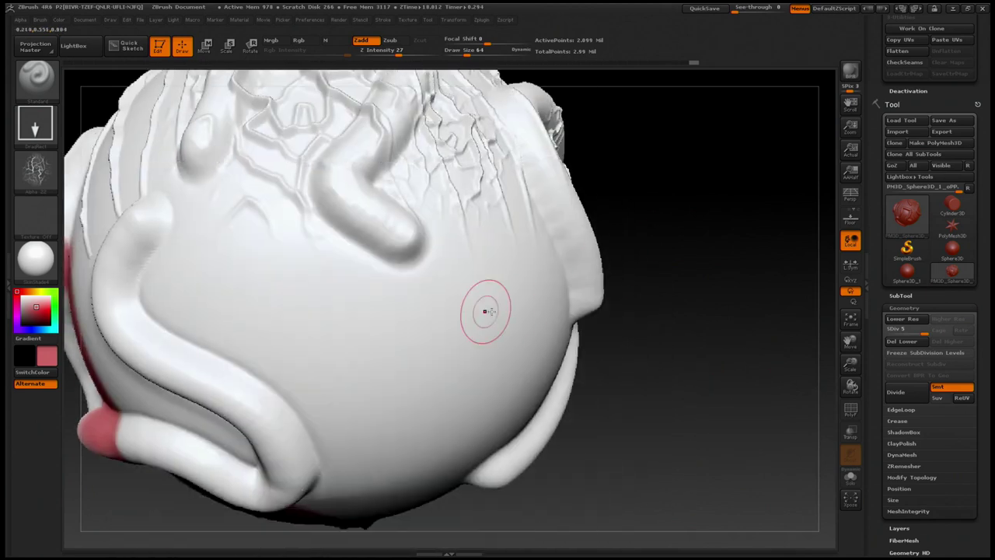
left_click_drag(448, 315, 491, 471)
left_click_drag(242, 319, 335, 463)
left_click_drag(621, 313, 748, 341)
left_click_drag(286, 209, 319, 387)
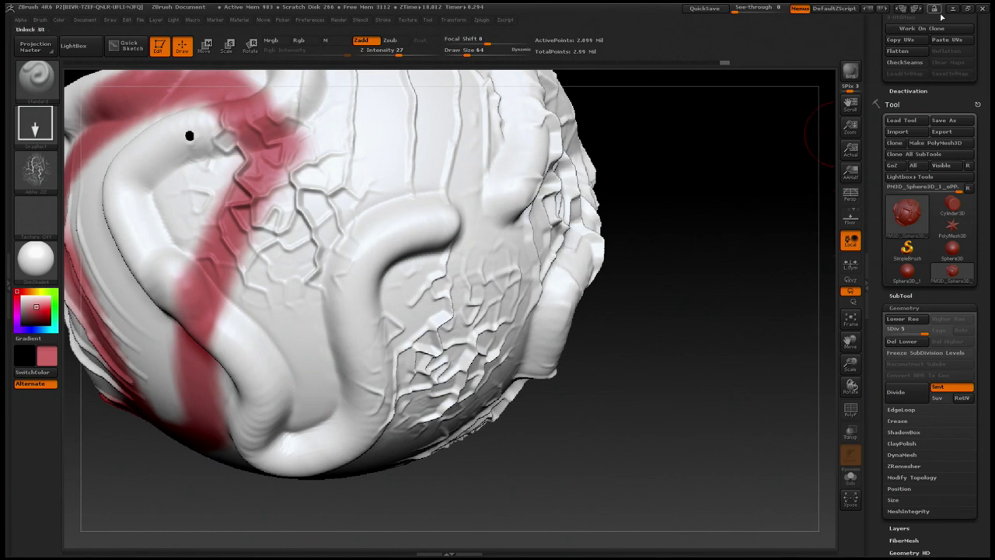
- Send the detailed sphere to 3ds Max with GoZ and reselect the imported mesh there
left_click_drag(870, 65, 873, 171)
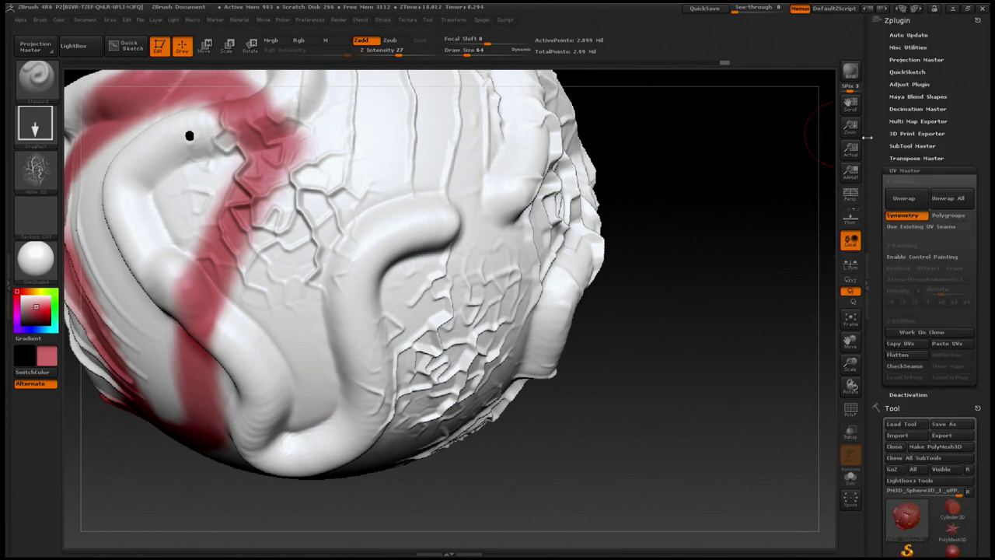
left_click_drag(882, 102, 874, 143)
left_click_drag(874, 142, 873, 120)
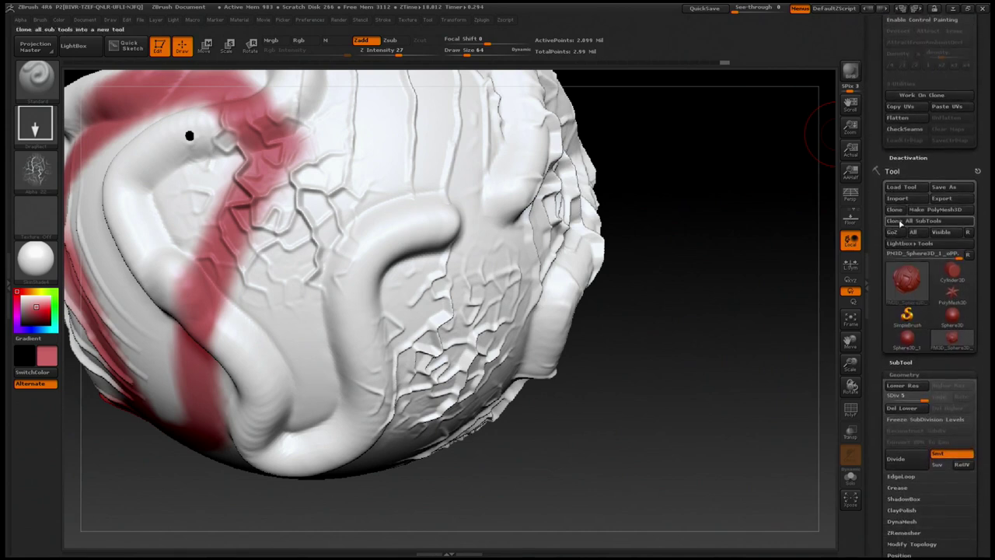
left_click(891, 232)
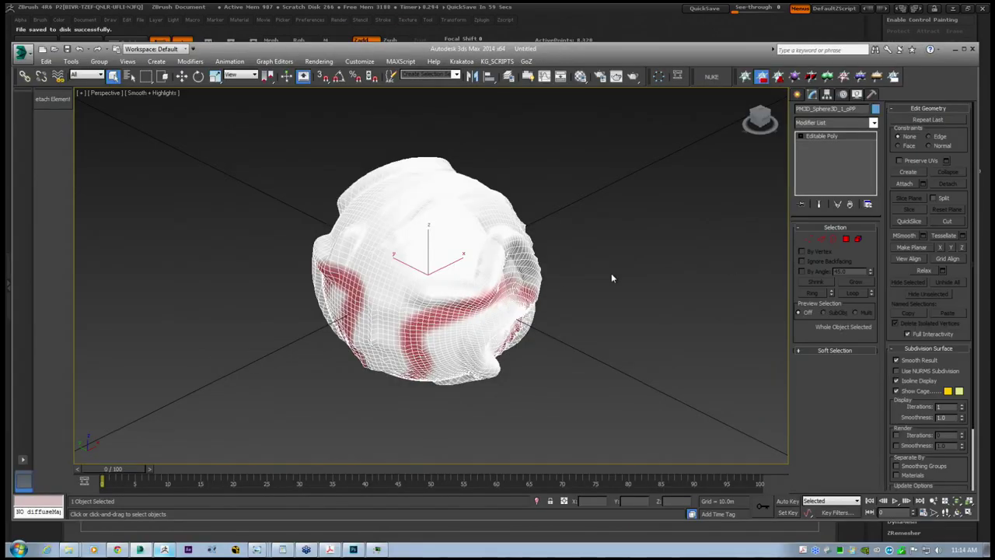
left_click(545, 267)
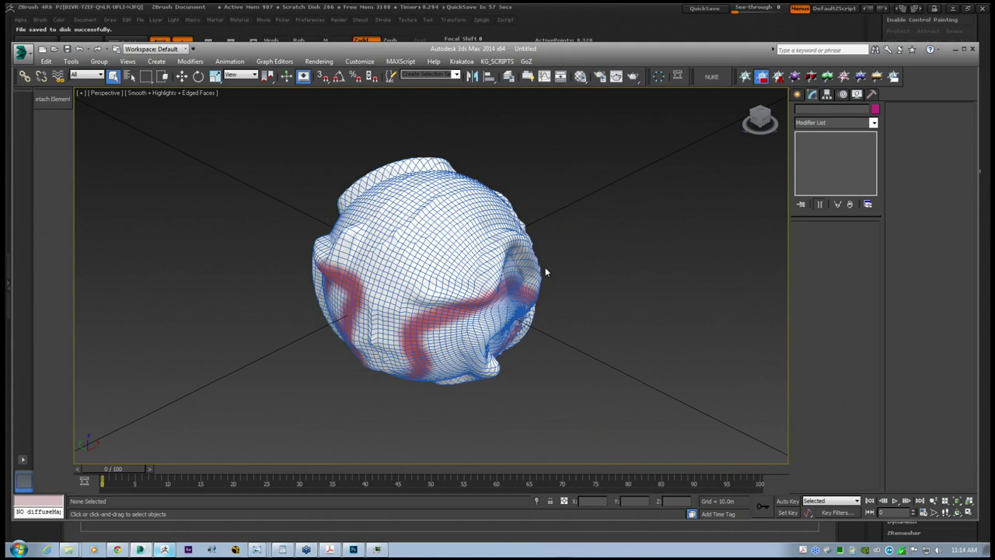
left_click(453, 269)
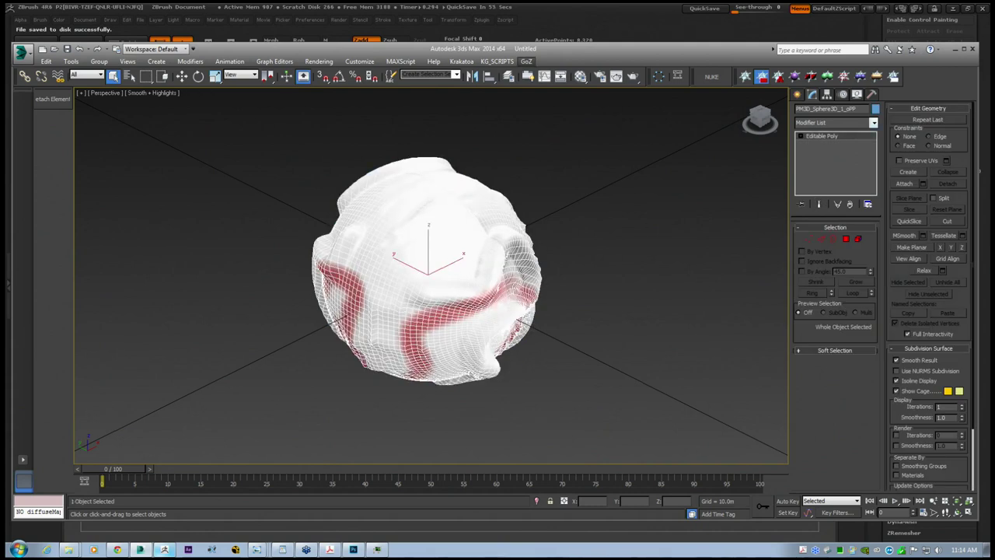
- Assign V-Ray Adv 2.40.04 as the production renderer in Render Setup and close the dialog
left_click(362, 62)
mouse_move(321, 63)
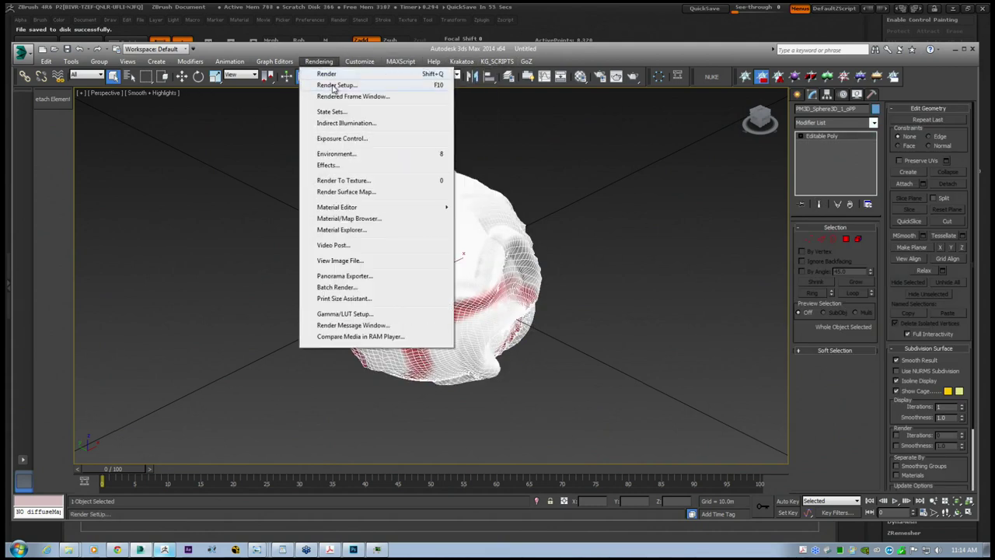
left_click(335, 85)
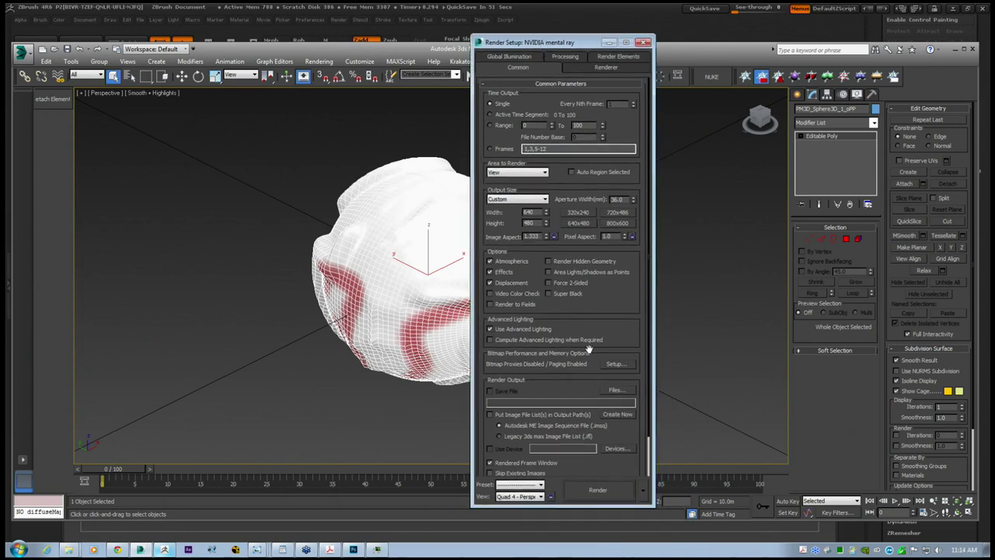
left_click_drag(615, 338, 604, 225)
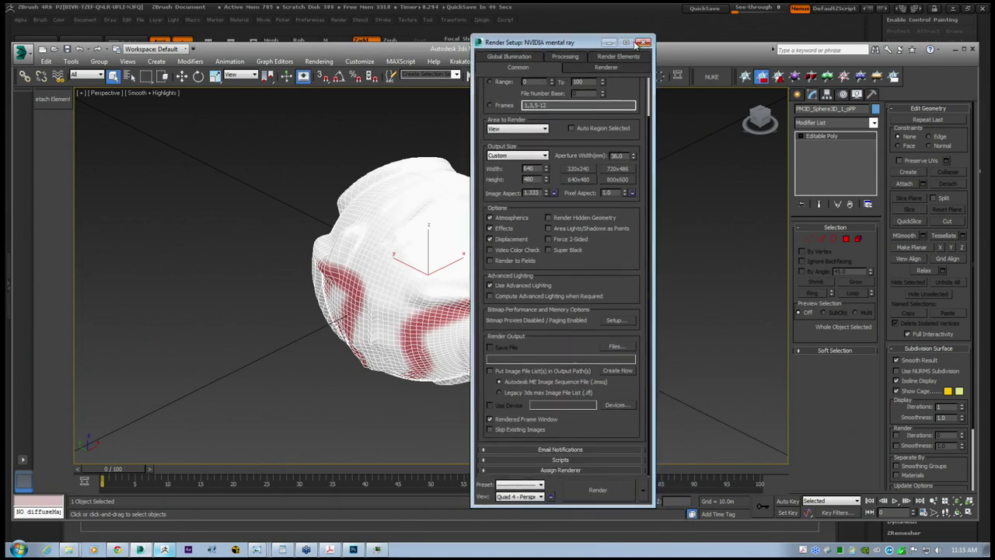
left_click_drag(561, 45, 580, 34)
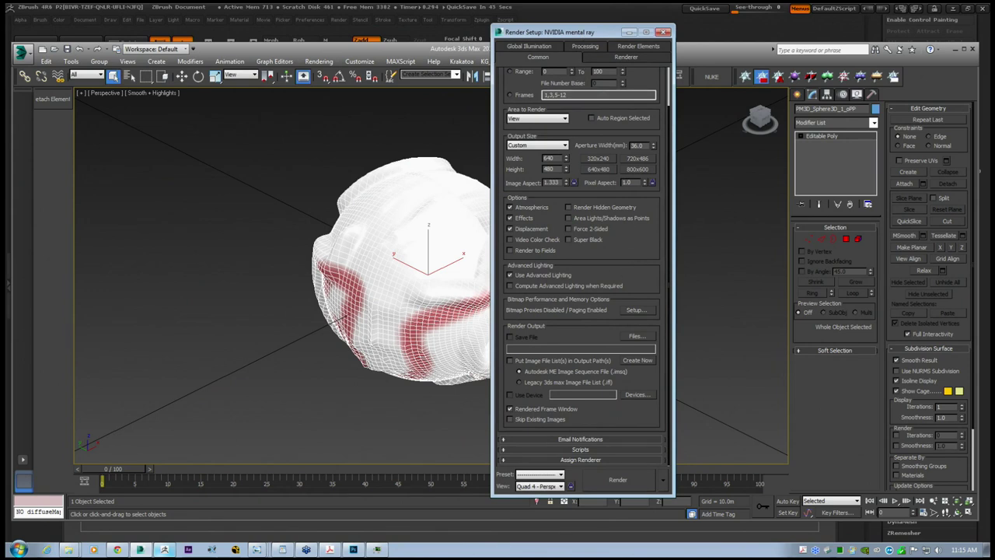
left_click(579, 460)
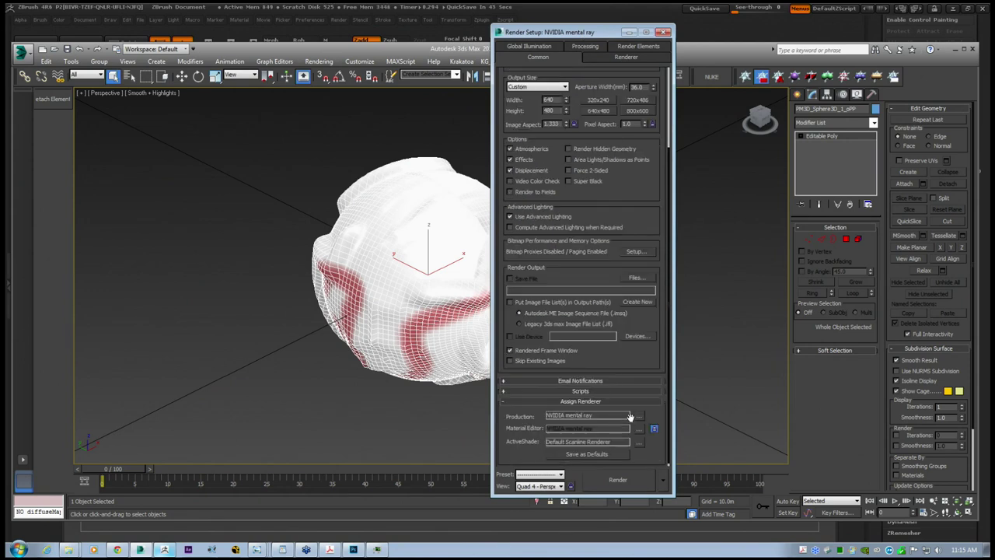
left_click(638, 416)
left_click(549, 224)
left_click(585, 332)
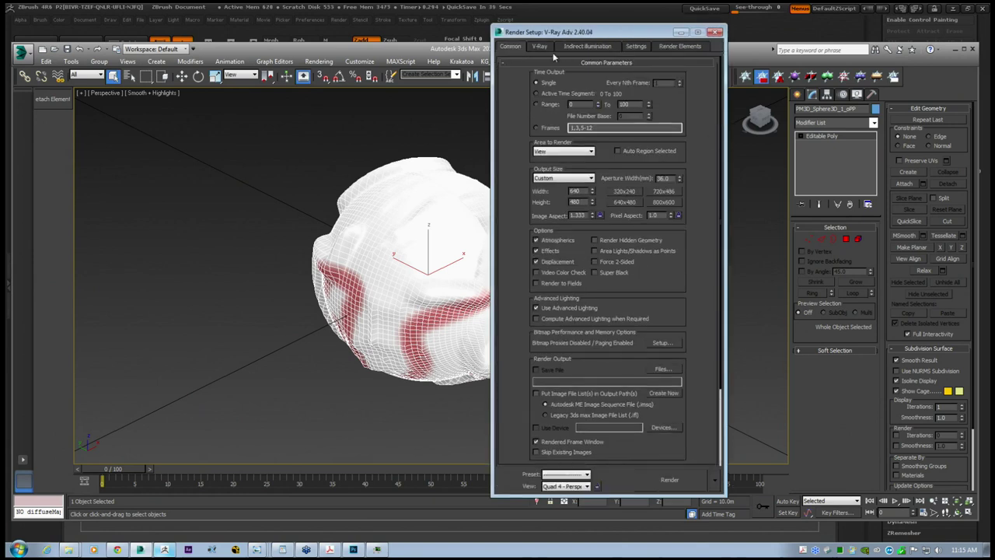
left_click_drag(545, 34, 618, 21)
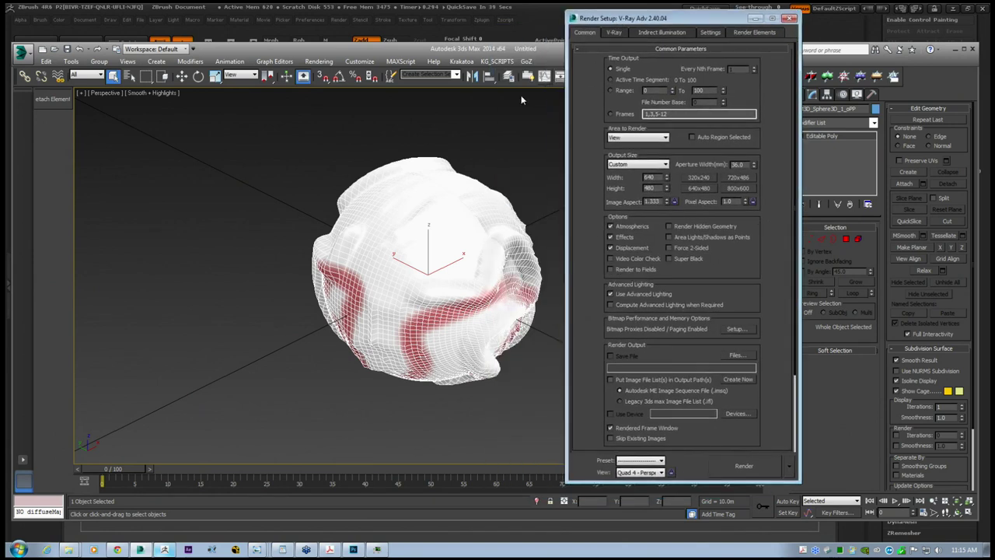
left_click(790, 18)
- Open the Material Editor and sample the sphere's material into the first slot
left_click(587, 75)
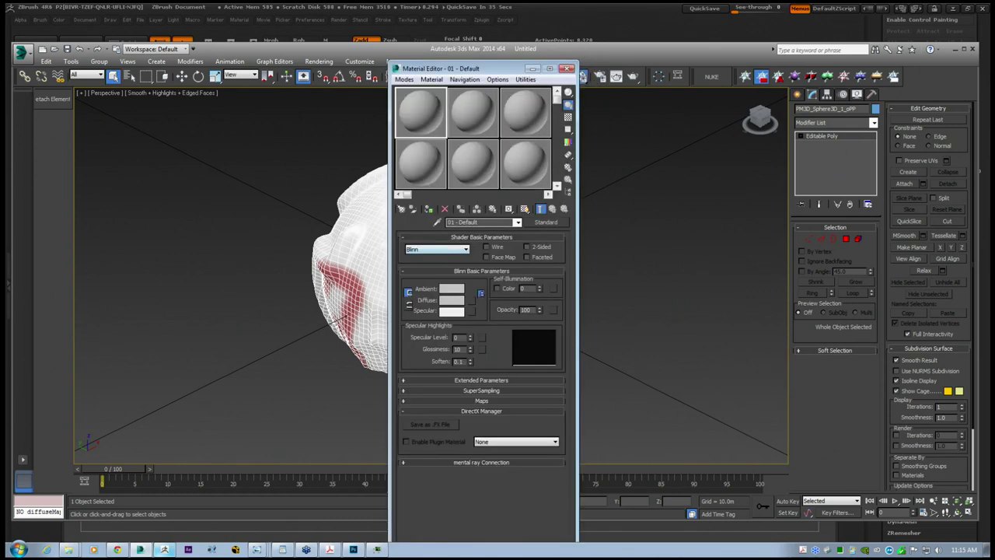
middle_click_drag(322, 274, 269, 280)
key("F4")
left_click(437, 222)
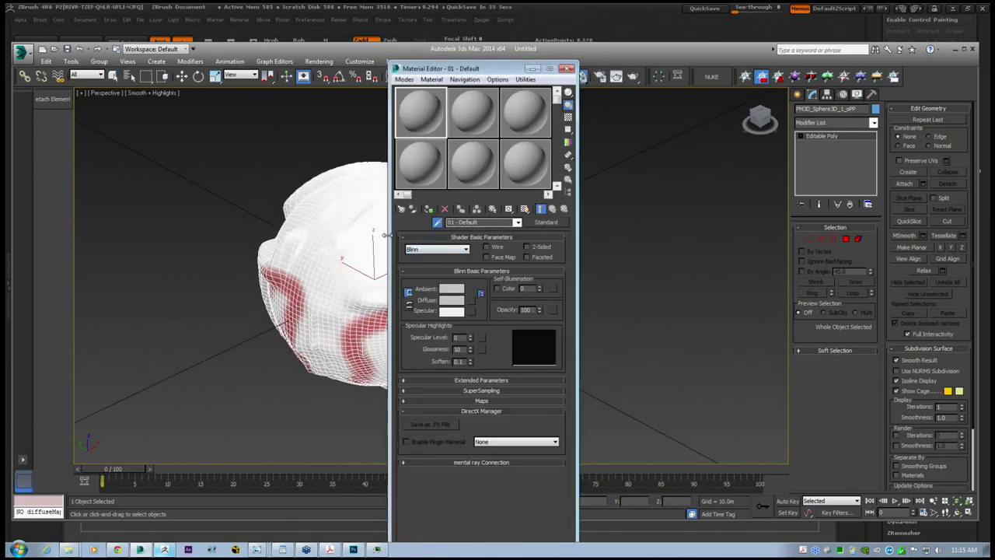
left_click(319, 255)
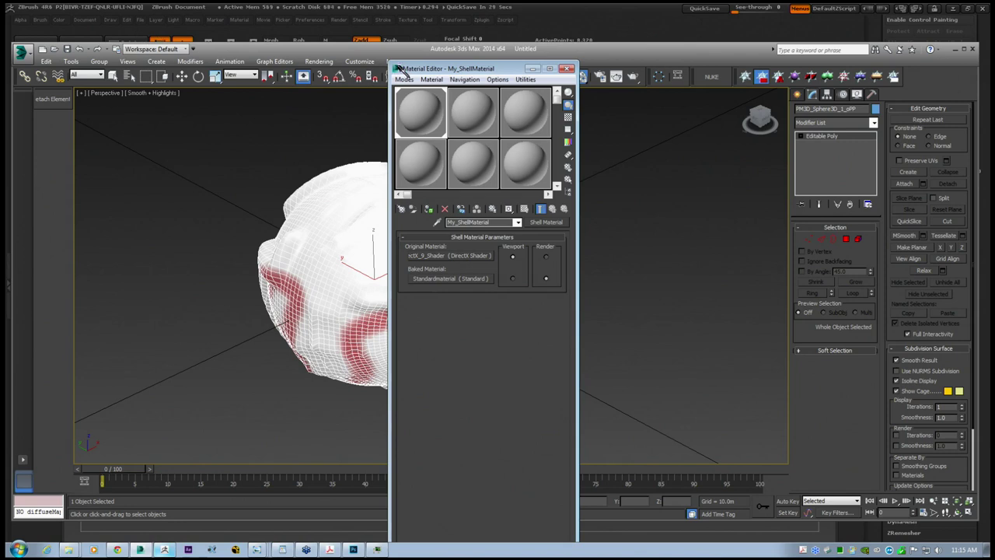
- Show the shell material's baked Standard material in the viewport and turn on edged faces
left_click_drag(436, 69, 476, 56)
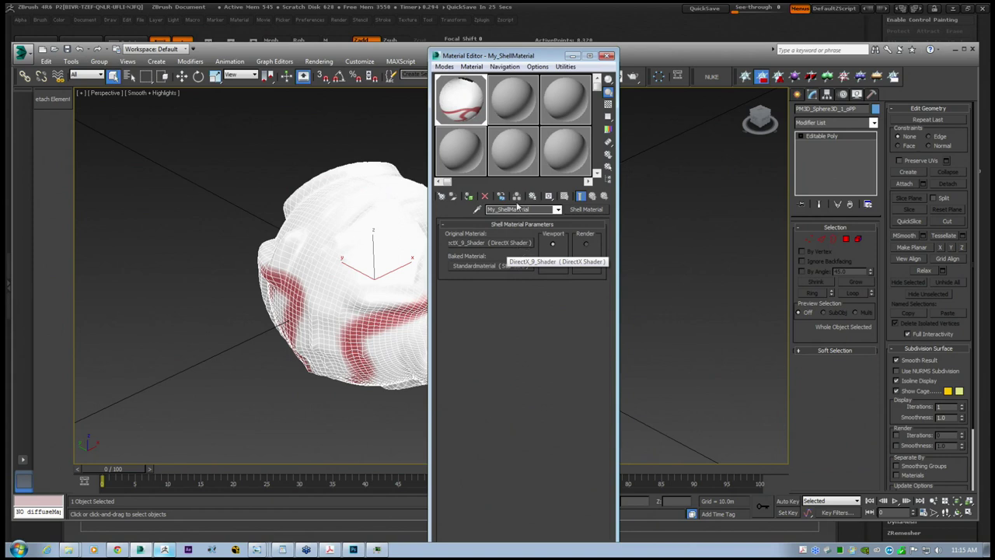
left_click_drag(476, 55, 597, 40)
left_click(673, 249)
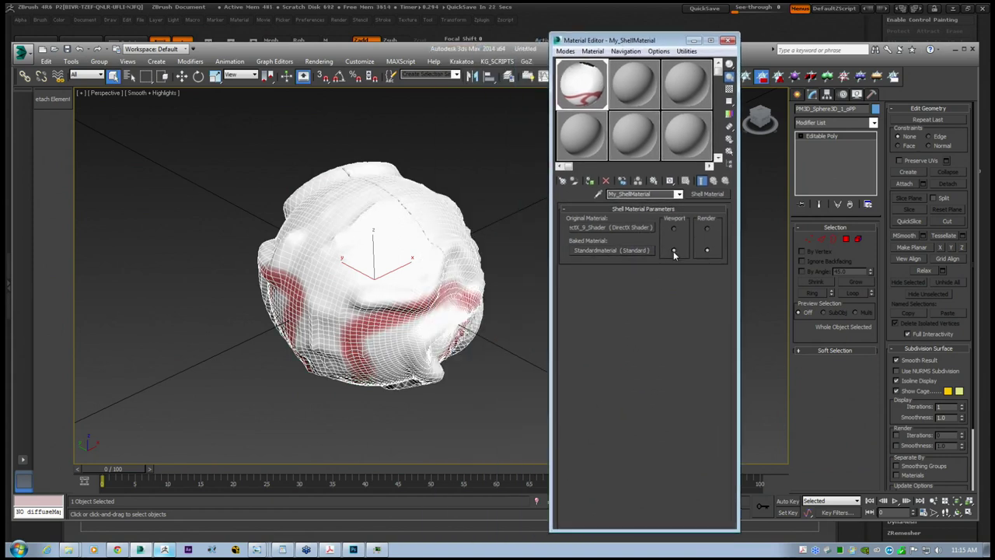
middle_click_drag(144, 388, 215, 316, "alt")
key("F4")
left_click(375, 319)
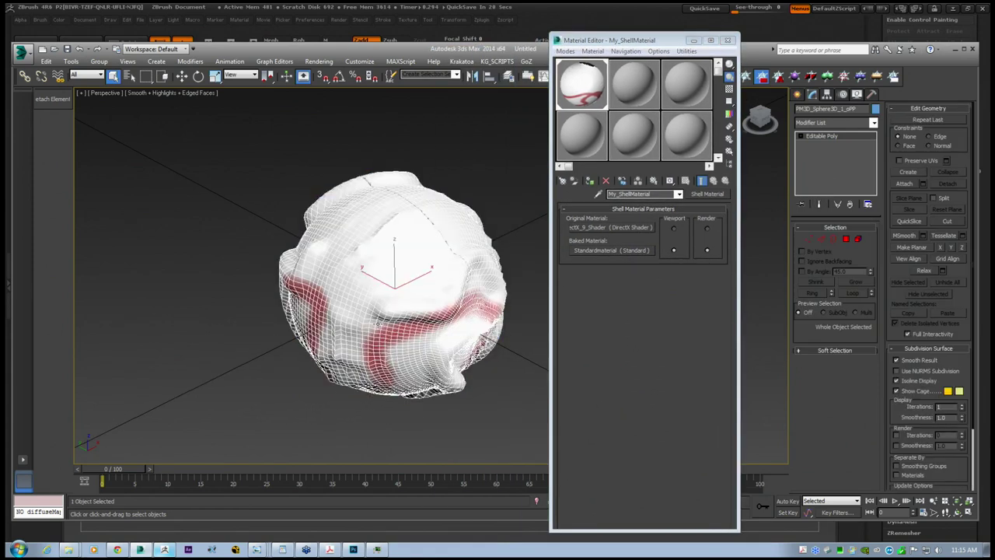
- Open the viewport configuration, examine its Lighting and Shadows and Rendering Method settings, and accept them
middle_click_drag(404, 320, 234, 233)
left_click_drag(587, 40, 342, 33)
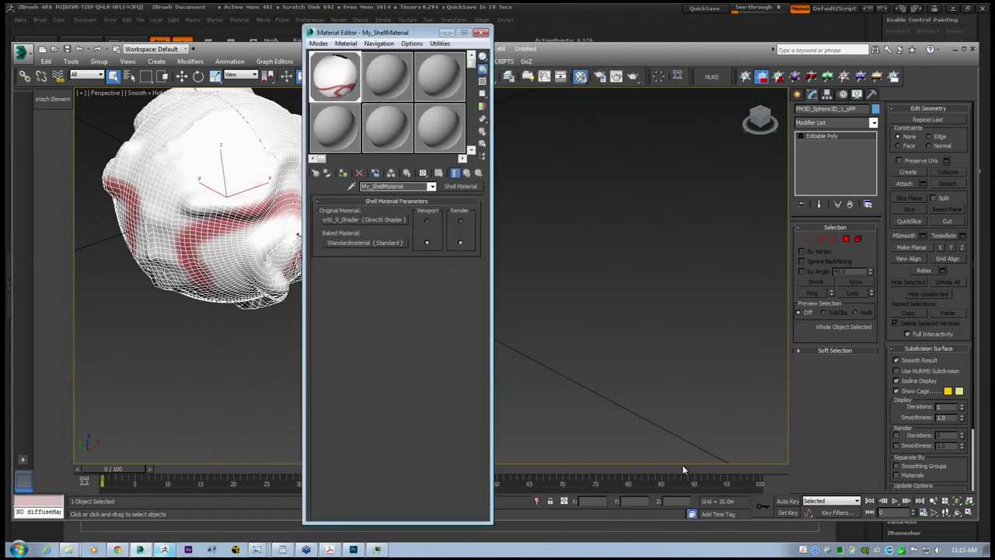
left_click(692, 516)
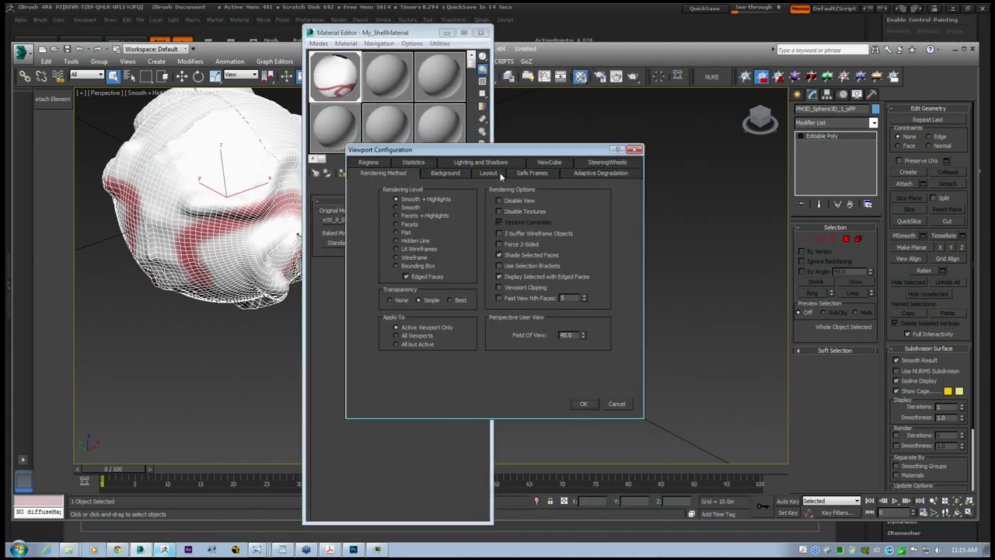
left_click(481, 162)
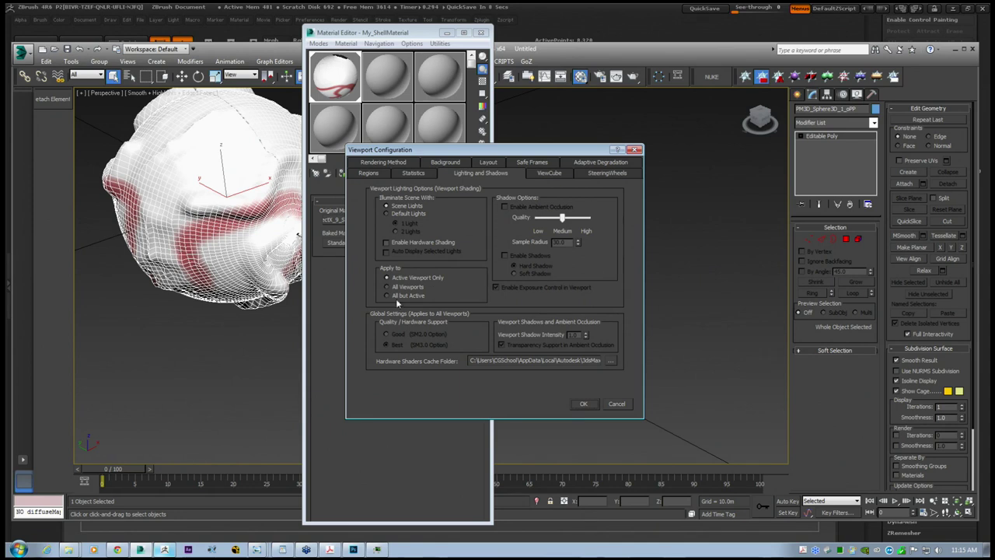
left_click(374, 174)
left_click(385, 163)
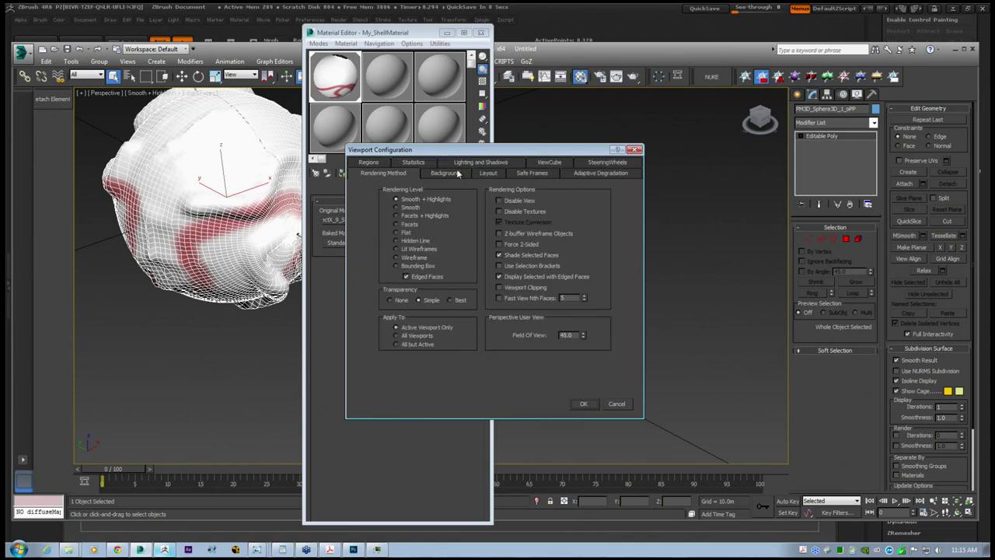
left_click(584, 404)
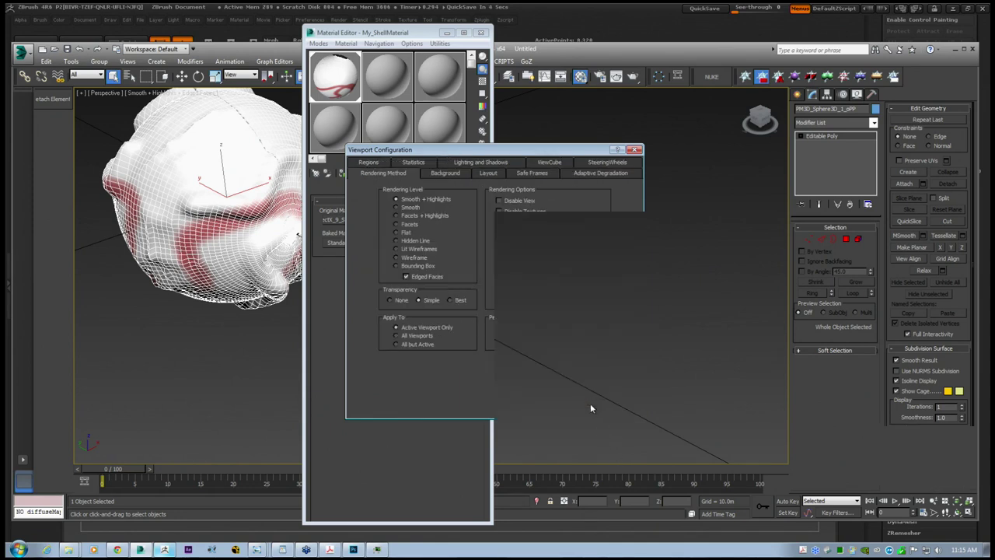
- Turn off edged faces on the sphere and move the Material Editor clear of it
middle_click_drag(146, 169, 231, 242)
key("F4")
left_click_drag(373, 34, 629, 69)
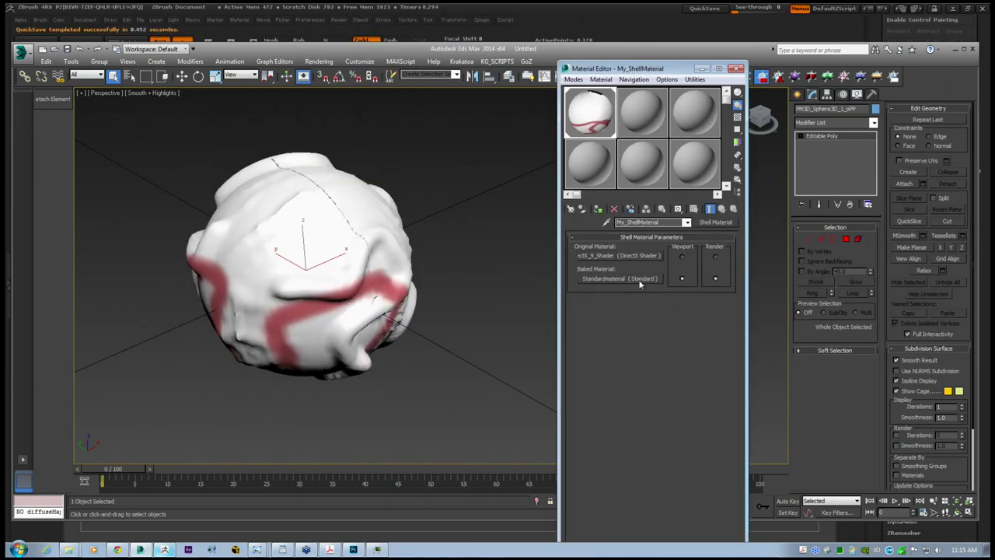
- Compare the shell's original DirectX Shader with its baked Standard material in the viewport, inspecting the sculpted details from several angles
left_click(682, 257)
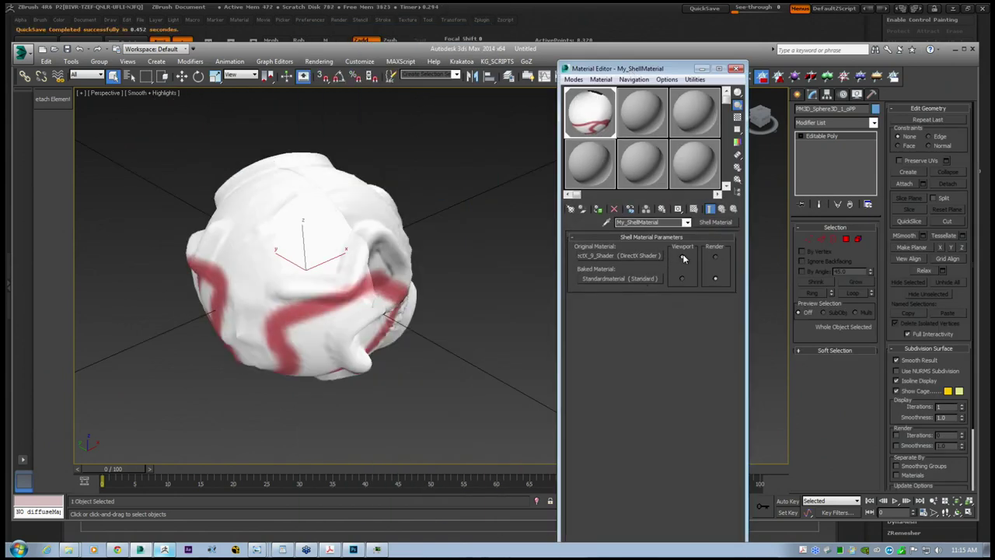
left_click(683, 278)
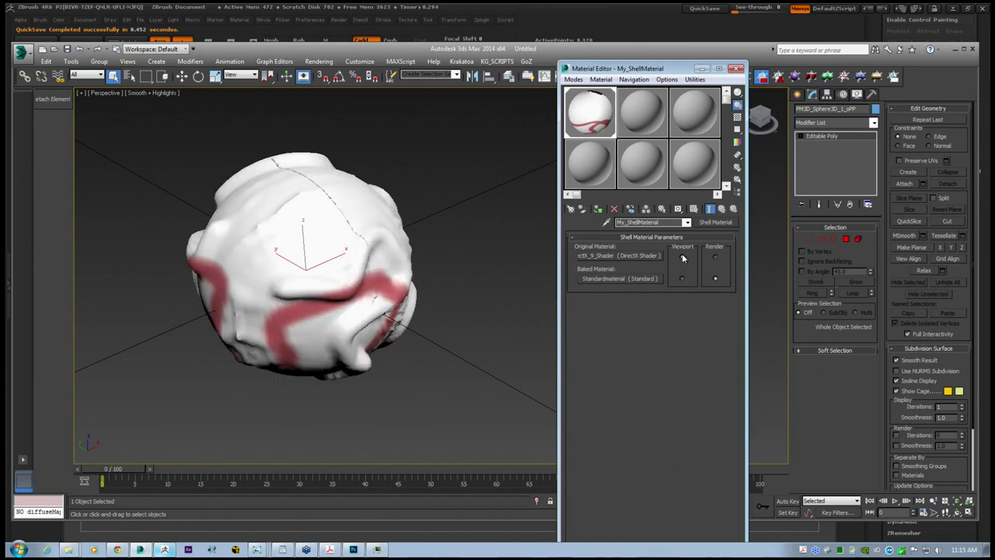
left_click(682, 257)
mouse_move(444, 245)
middle_mouse_down("alt")
mouse_move(345, 211)
mouse_move(357, 262)
mouse_move(365, 226)
mouse_move(334, 242)
mouse_move(359, 260)
middle_mouse_up("alt")
scroll(357, 262, "up", 5)
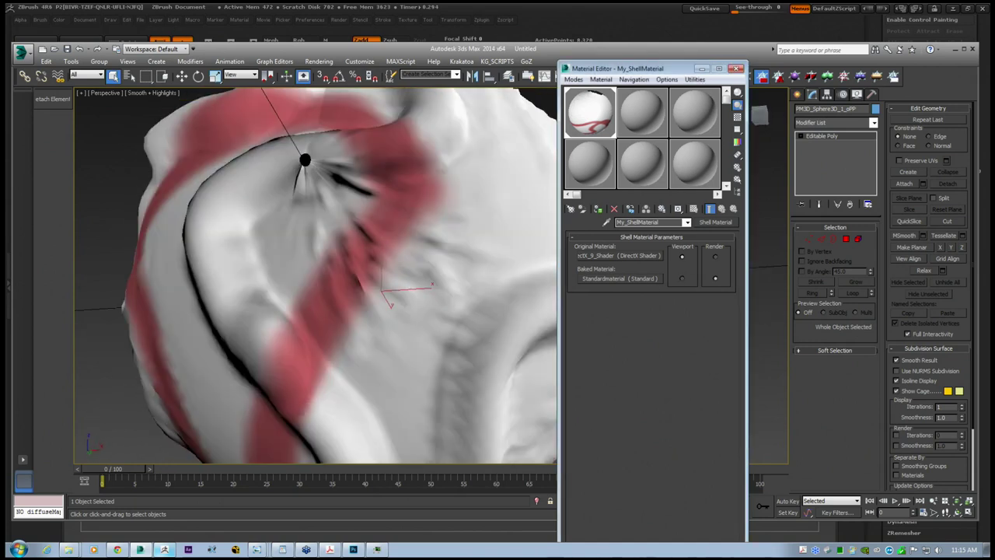
left_click(681, 278)
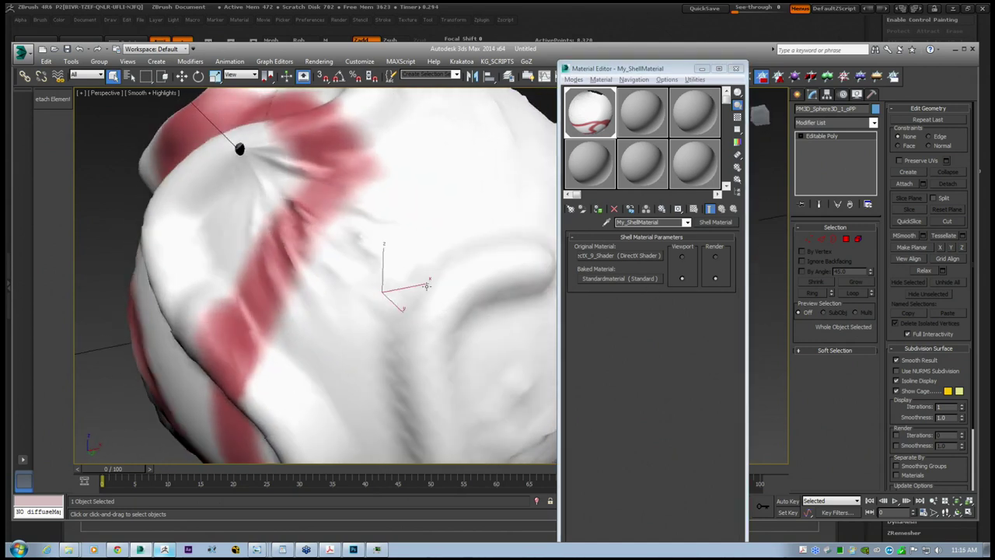
left_click(682, 257)
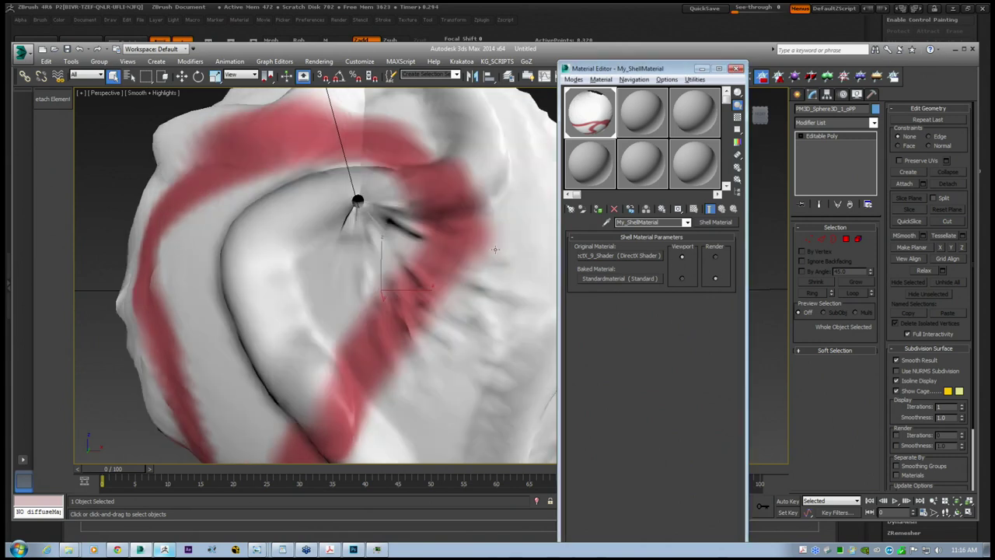
mouse_move(495, 251)
middle_mouse_down("alt")
mouse_move(429, 242)
mouse_move(377, 219)
mouse_move(445, 242)
middle_mouse_up("alt")
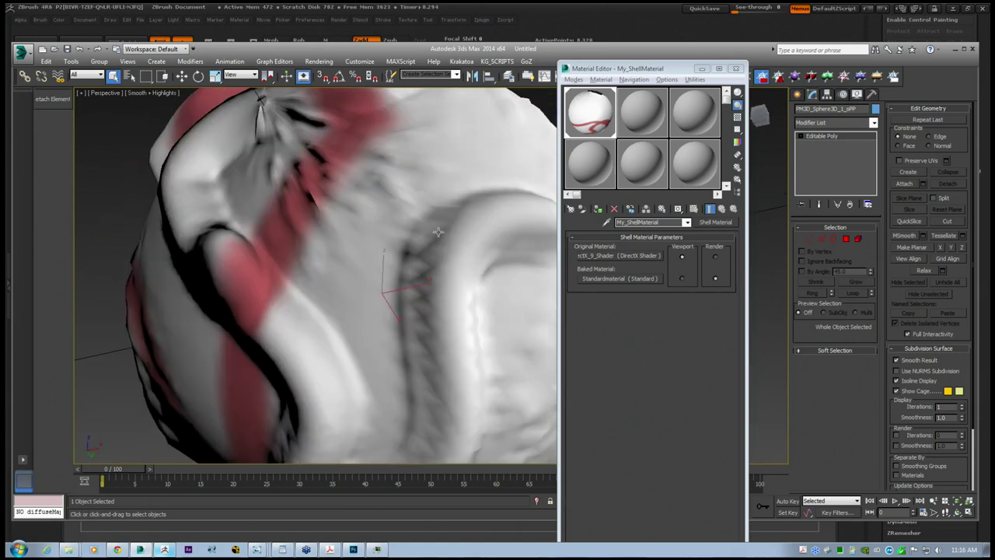
left_click(682, 279)
middle_click_drag(287, 273, 312, 309, "alt")
mouse_move(330, 236)
middle_mouse_down("alt")
mouse_move(374, 268)
mouse_move(416, 258)
mouse_move(417, 237)
mouse_move(303, 278)
mouse_move(330, 256)
mouse_move(293, 255)
mouse_move(352, 284)
mouse_move(413, 264)
mouse_move(326, 224)
middle_mouse_up("alt")
scroll(365, 249, "down", 3)
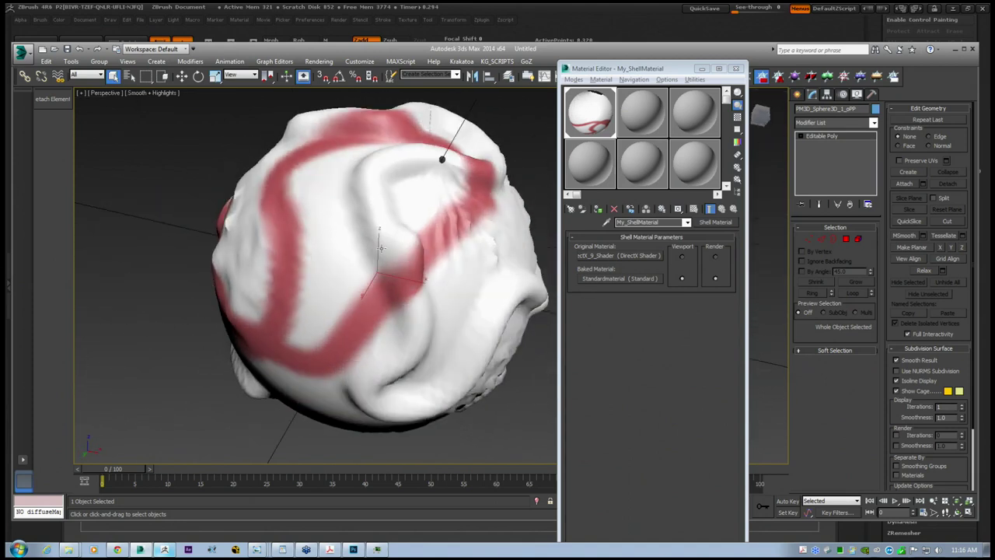
mouse_move(382, 248)
middle_mouse_down("alt")
mouse_move(378, 223)
mouse_move(342, 229)
middle_mouse_up("alt")
- Convert all scene materials to V-Ray and examine the parameters and maps of the shell's baked V-Ray material
right_click(299, 283)
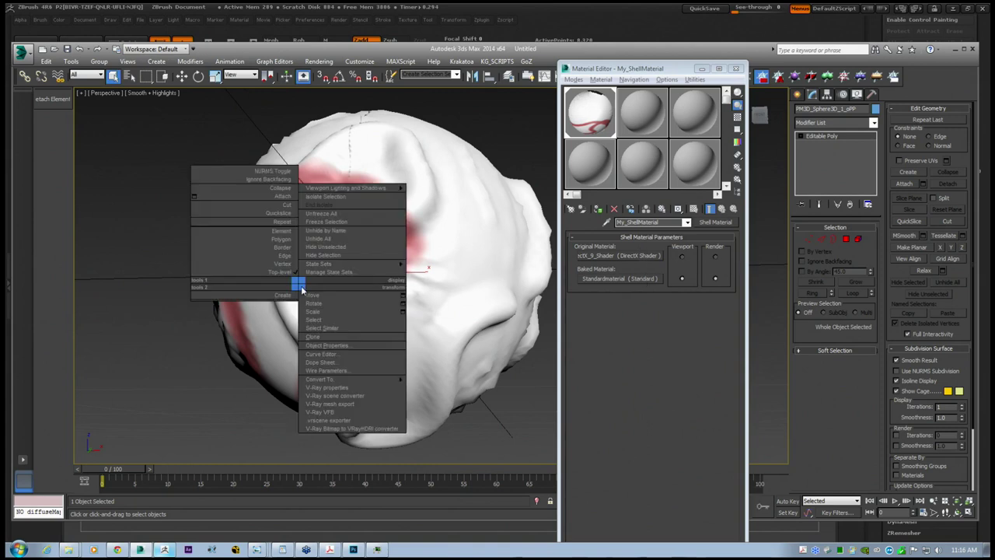
left_click(347, 397)
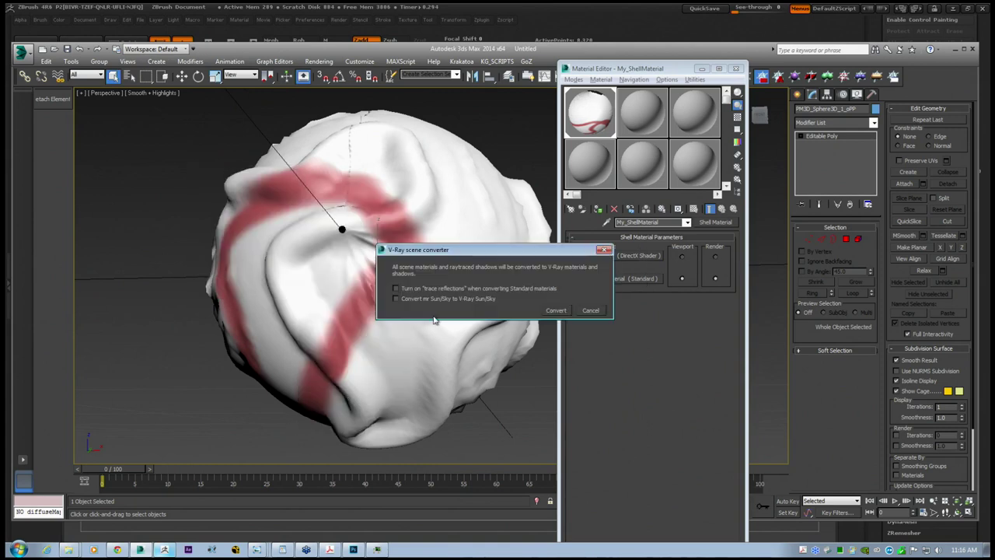
left_click(557, 310)
left_click(621, 278)
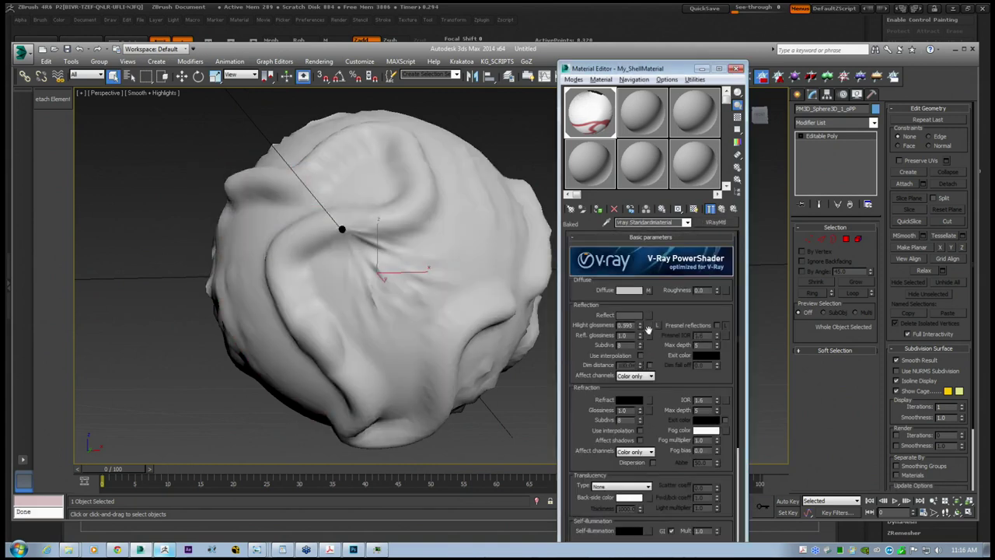
left_click_drag(669, 321, 660, 188)
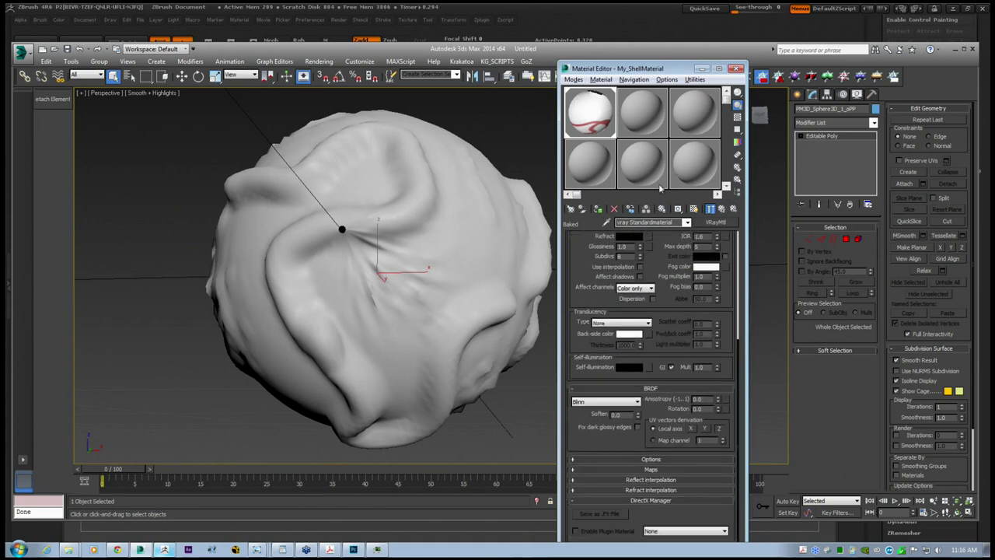
scroll(666, 403, "up", 5)
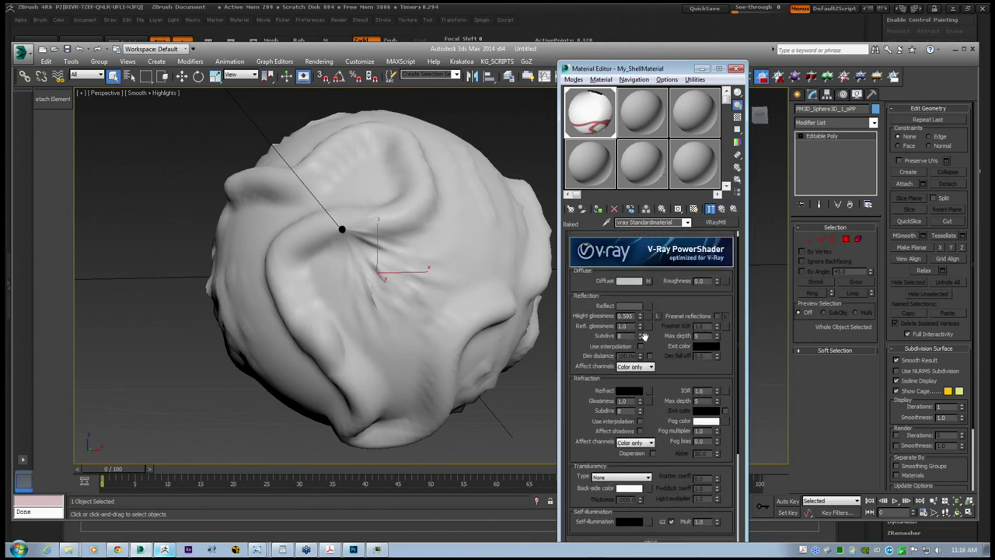
scroll(644, 336, "down", 10)
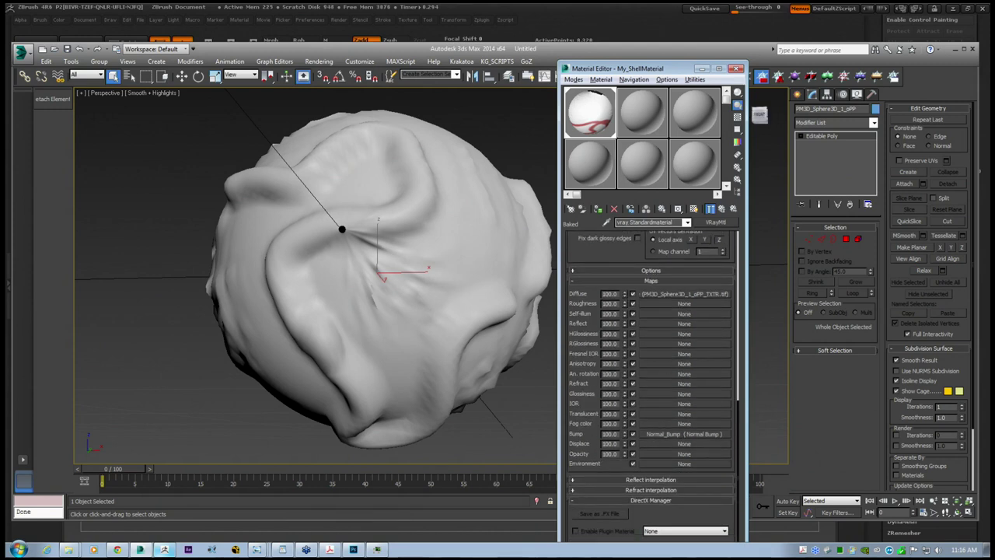
left_click(738, 70)
- Add a VRayDisplacementMod modifier to the sphere and set its type to 3D mapping
left_click(798, 94)
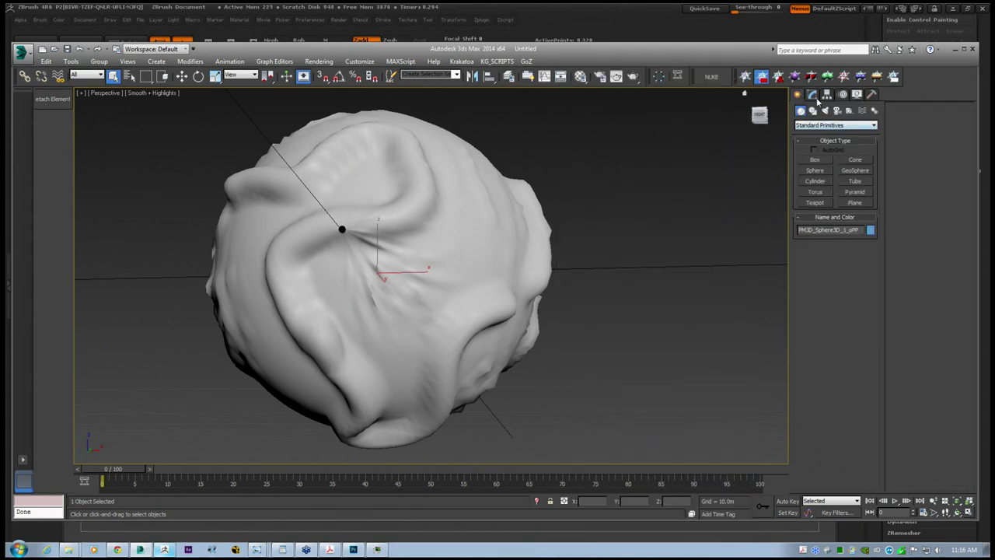
left_click(815, 95)
left_click(843, 123)
left_click_drag(876, 159, 879, 393)
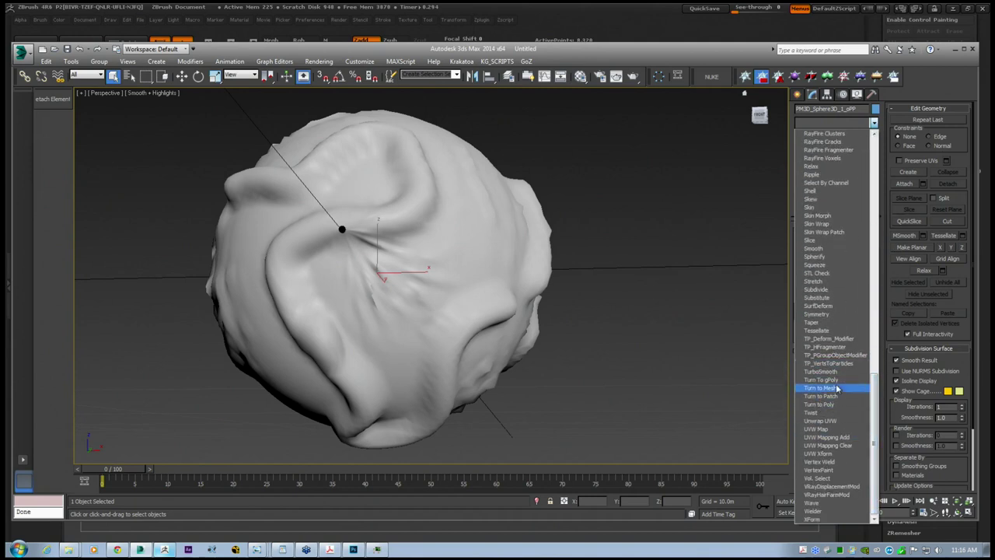
left_click(830, 486)
left_click(806, 246)
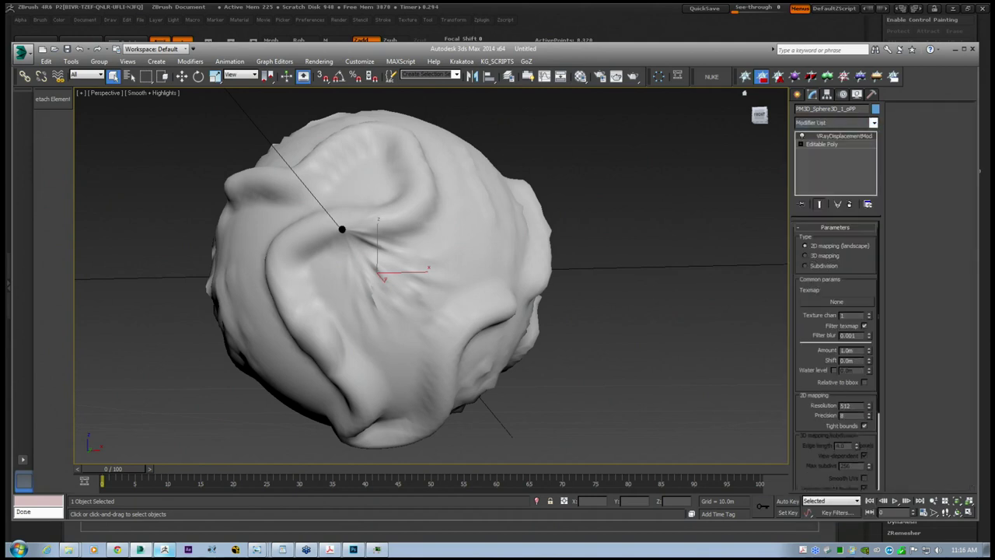
scroll(801, 360, "down", 1)
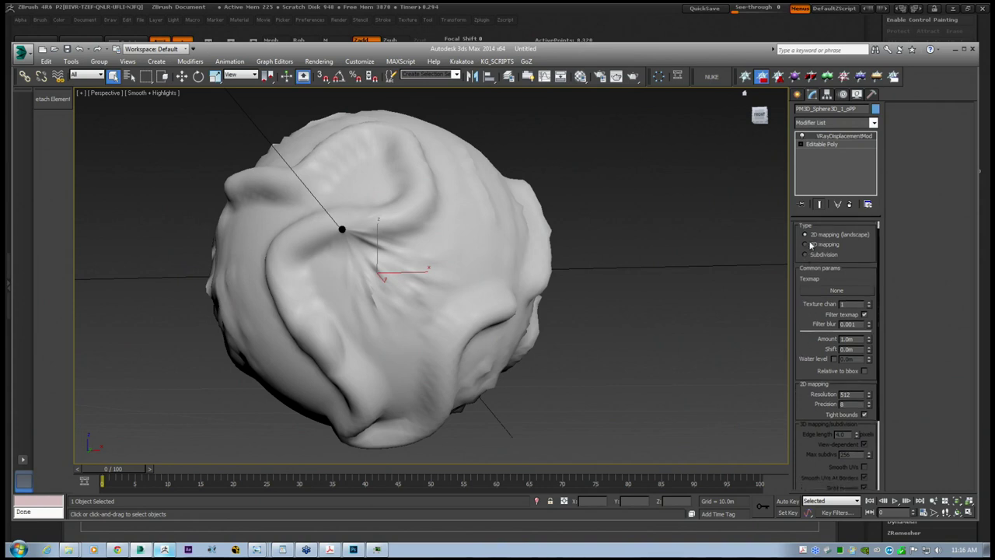
left_click_drag(808, 326, 808, 329)
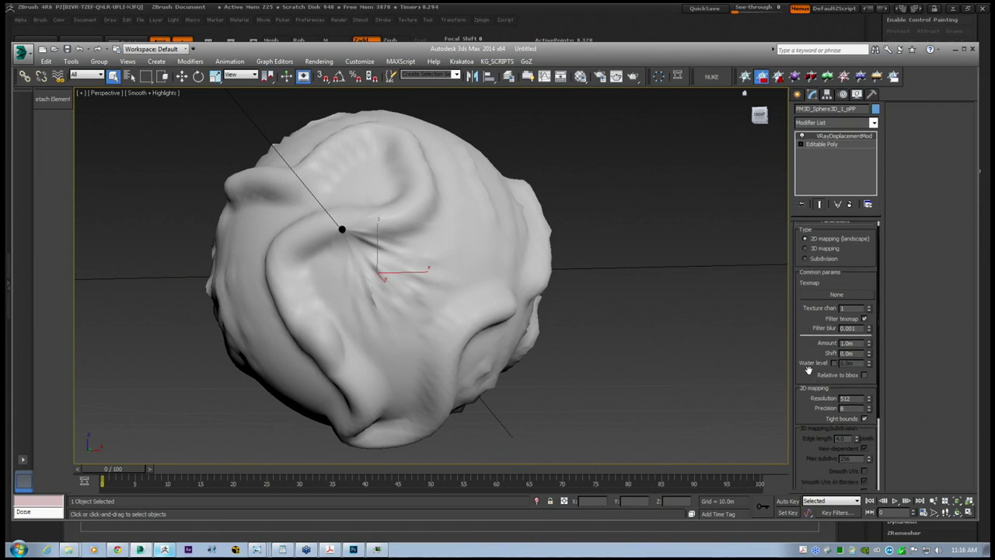
left_click_drag(808, 370, 801, 397)
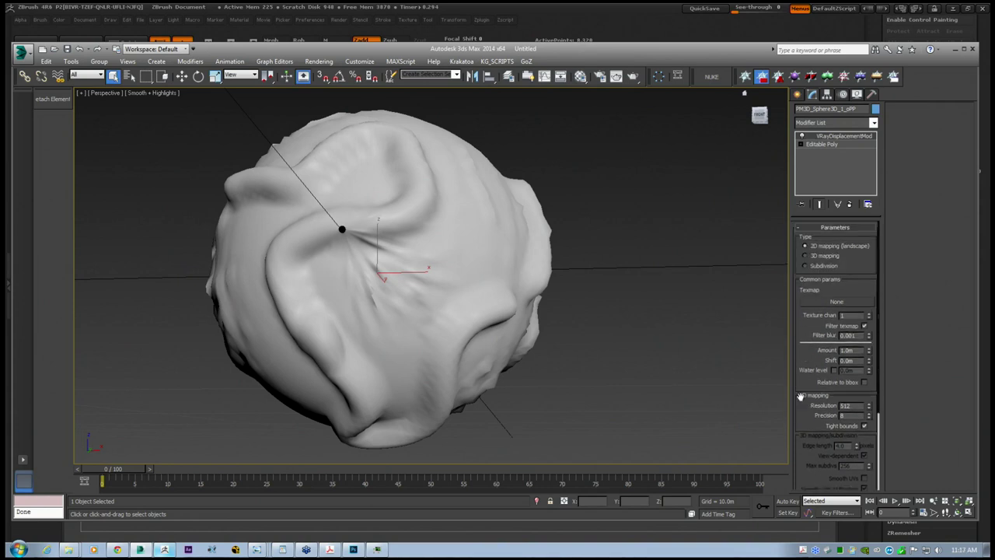
left_click(806, 256)
- Assign a Bitmap as the displacement texmap, browse the BOAT STRUCTURE folders and leave the file selection without choosing an image
left_click(826, 302)
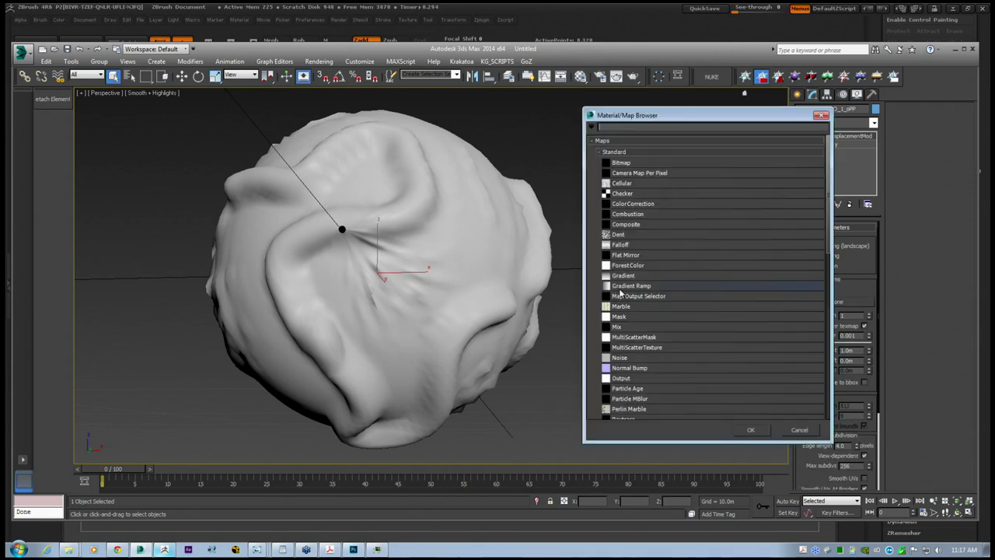
left_click_drag(659, 118, 597, 112)
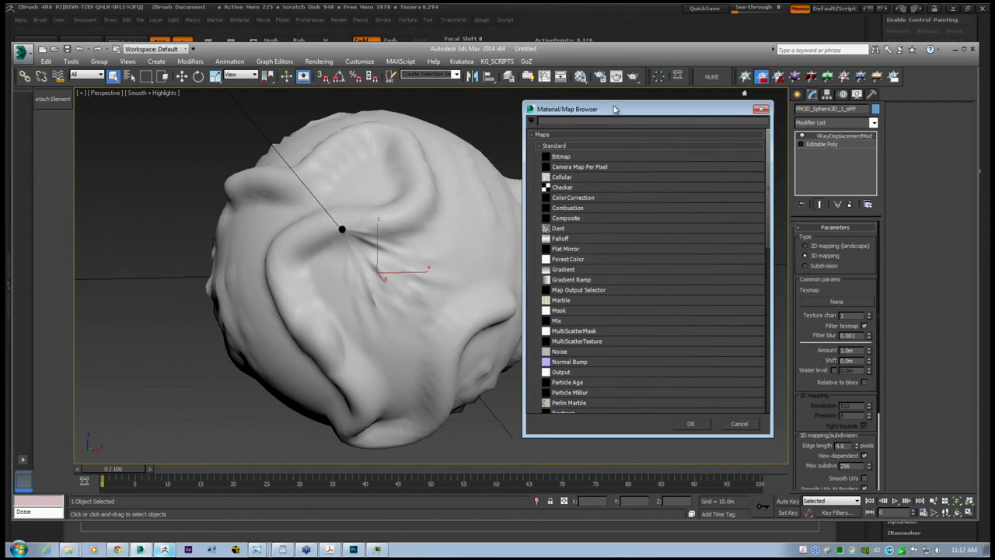
left_click_drag(614, 109, 661, 115)
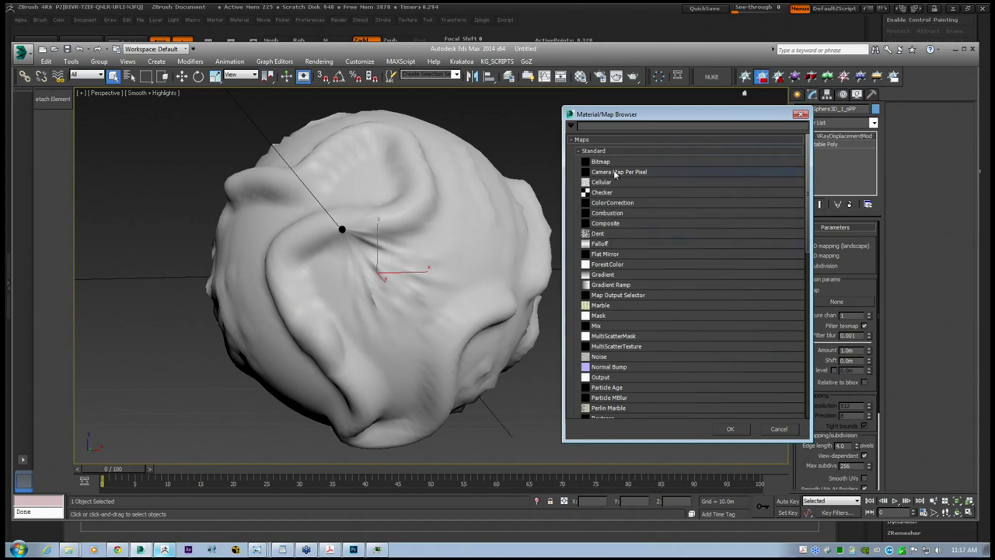
double_click(602, 162)
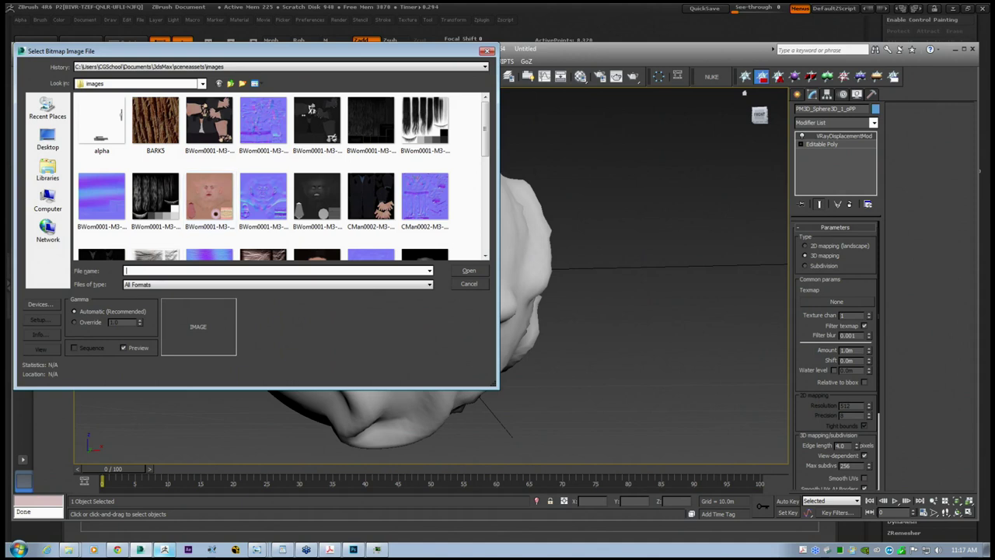
left_click(134, 68)
left_click(129, 83)
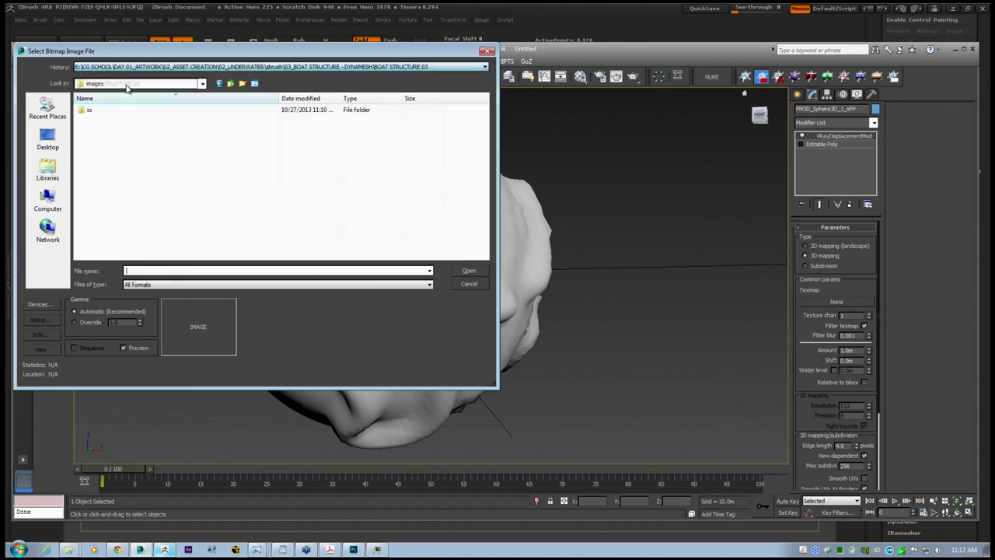
left_click(231, 83)
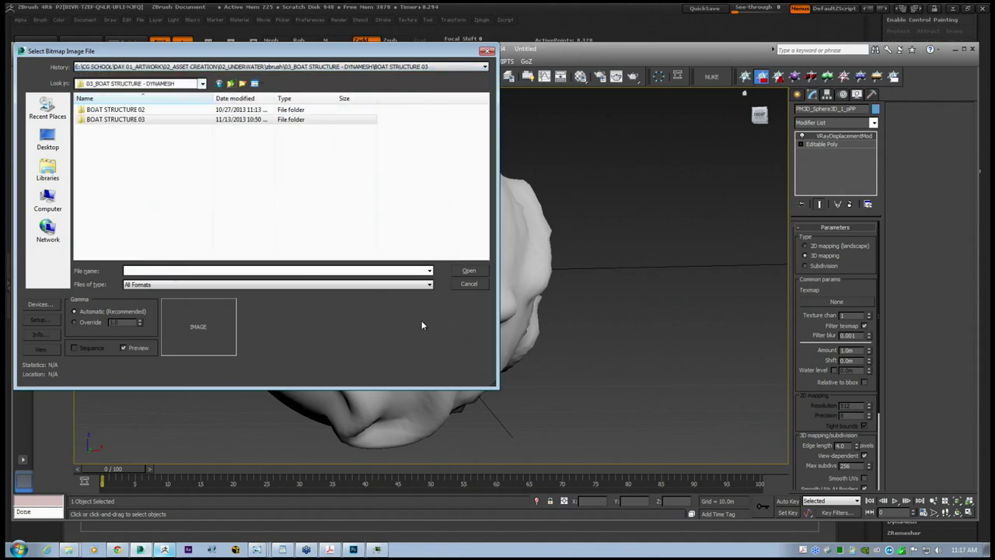
left_click(469, 283)
- Switch to the GoZProjects Default folder in Windows Explorer and check the combined size of all its files
mouse_move(68, 549)
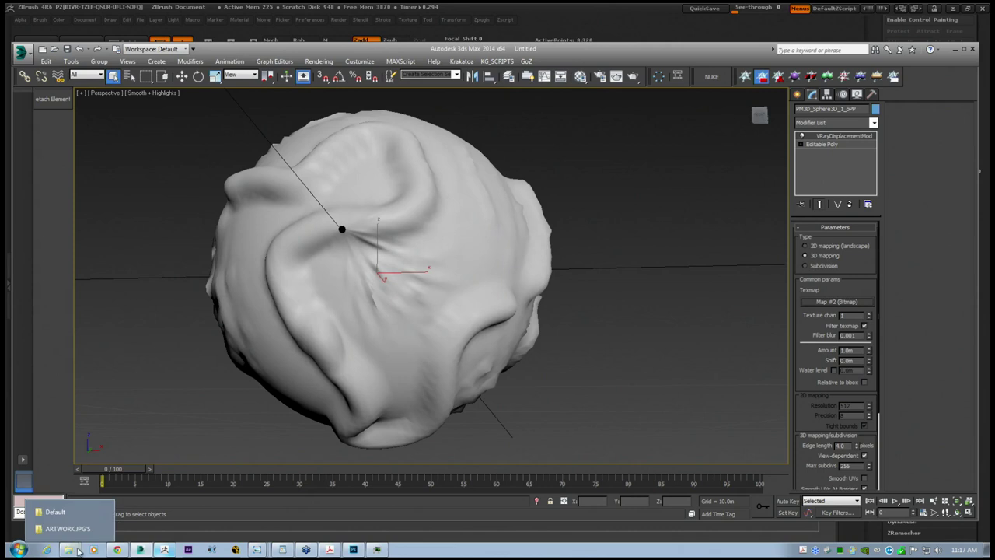
left_click(54, 513)
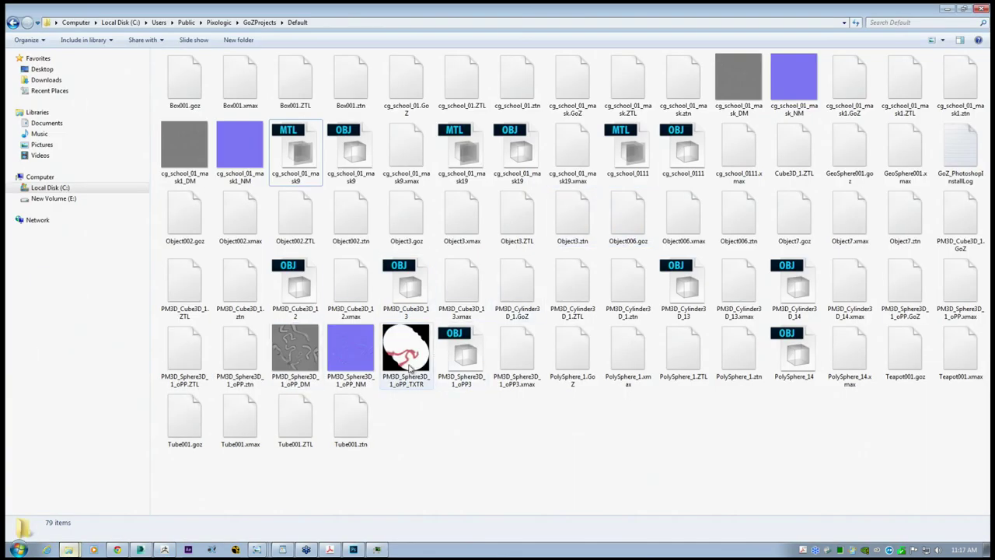
left_click(355, 409)
key("ctrl+a")
right_click(361, 226)
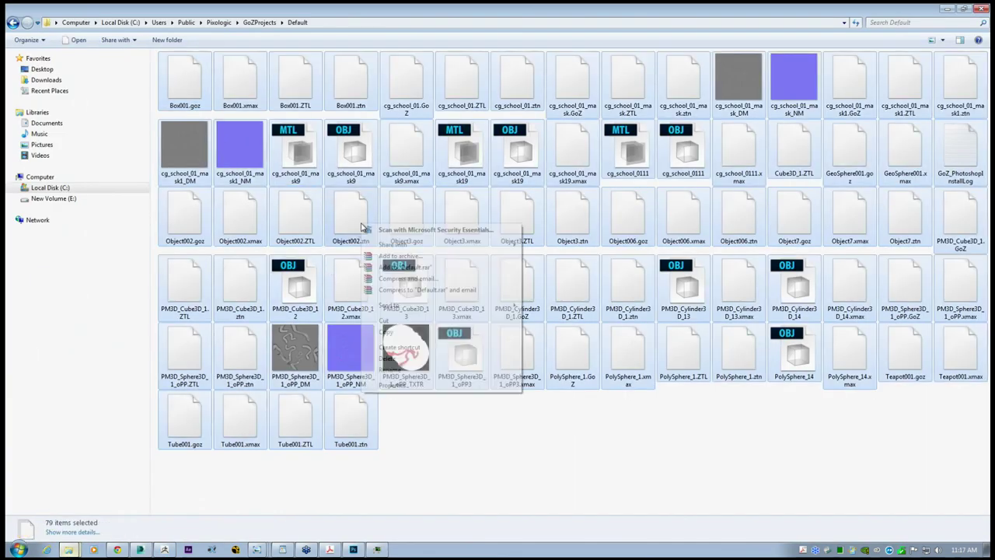
left_click(403, 384)
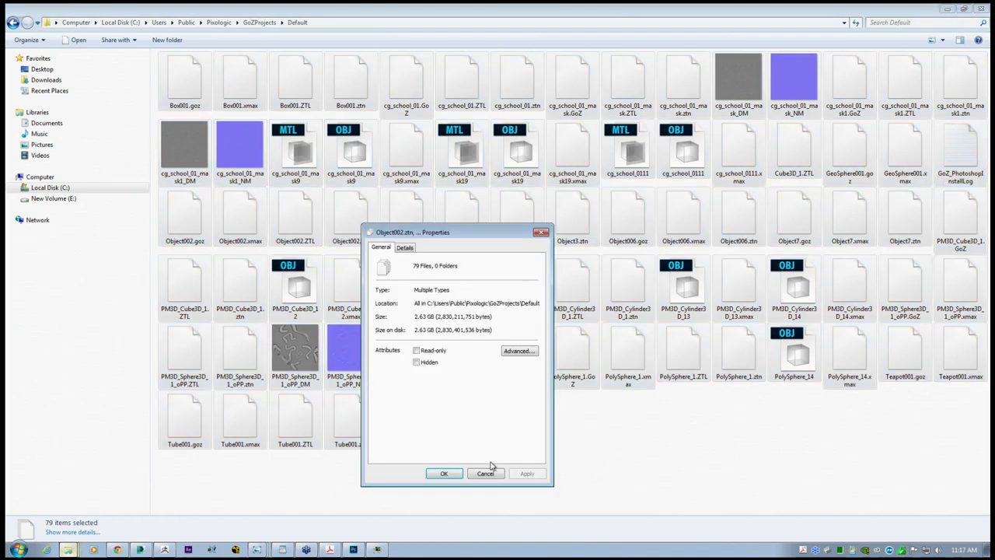
left_click(489, 472)
left_click(462, 442)
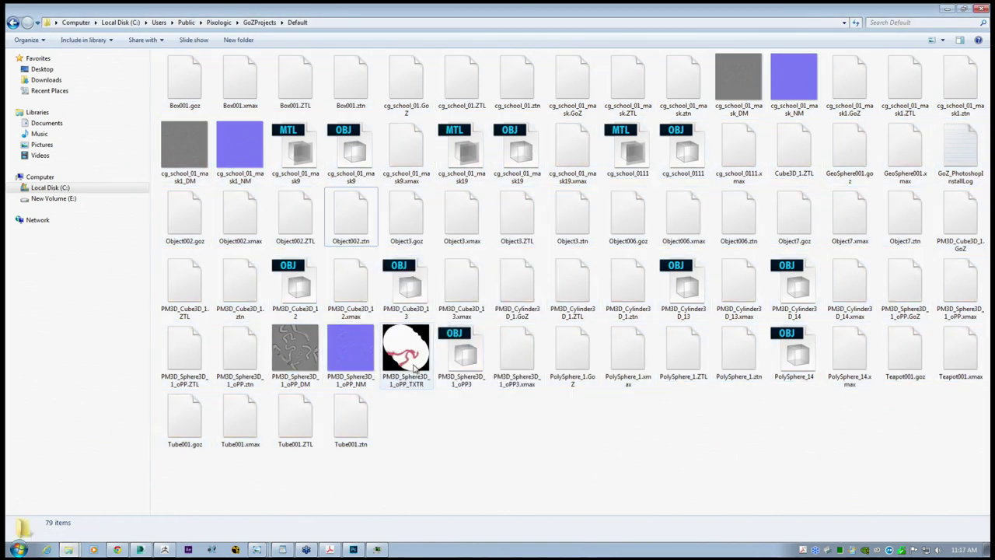
- Place the sphere's DM, NM and TXTR map images on the clipboard and switch to the ARTWORK JPG'S folder
left_click_drag(431, 429, 318, 358)
right_click(317, 357)
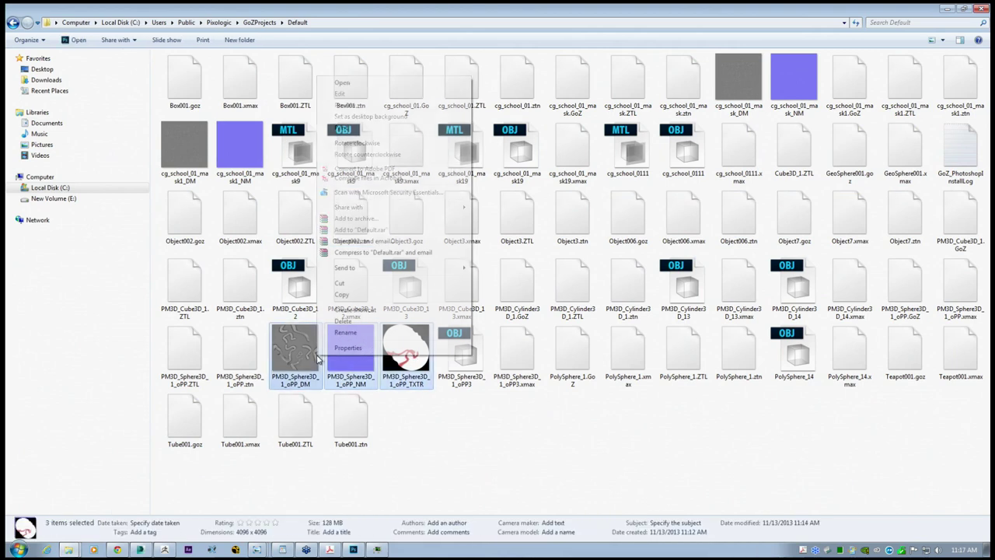
left_click(343, 294)
mouse_move(69, 550)
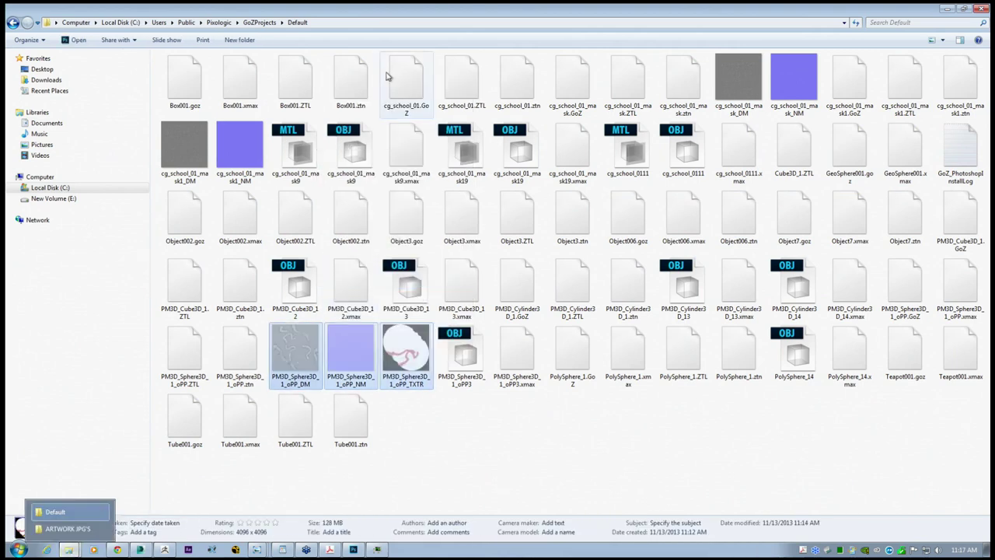
left_click(67, 553)
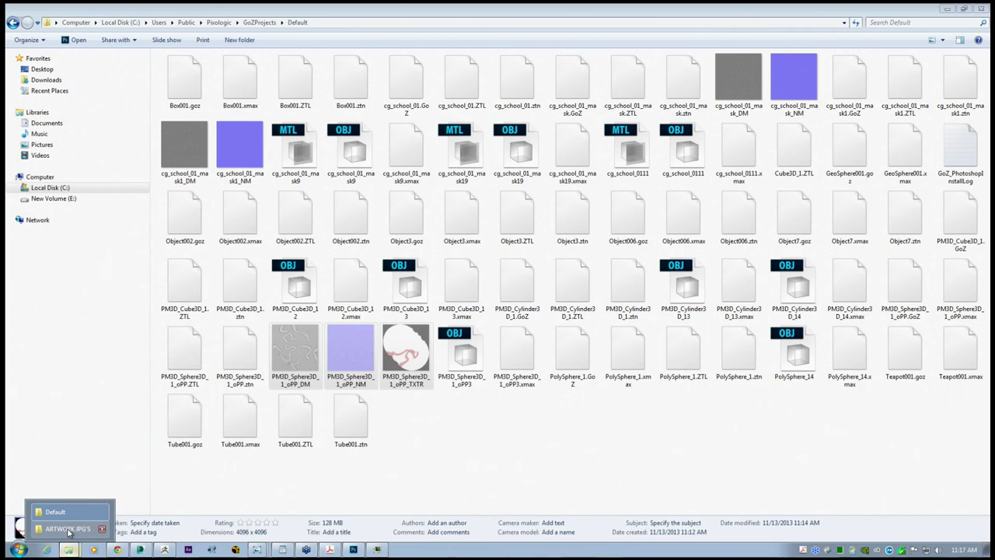
left_click(69, 529)
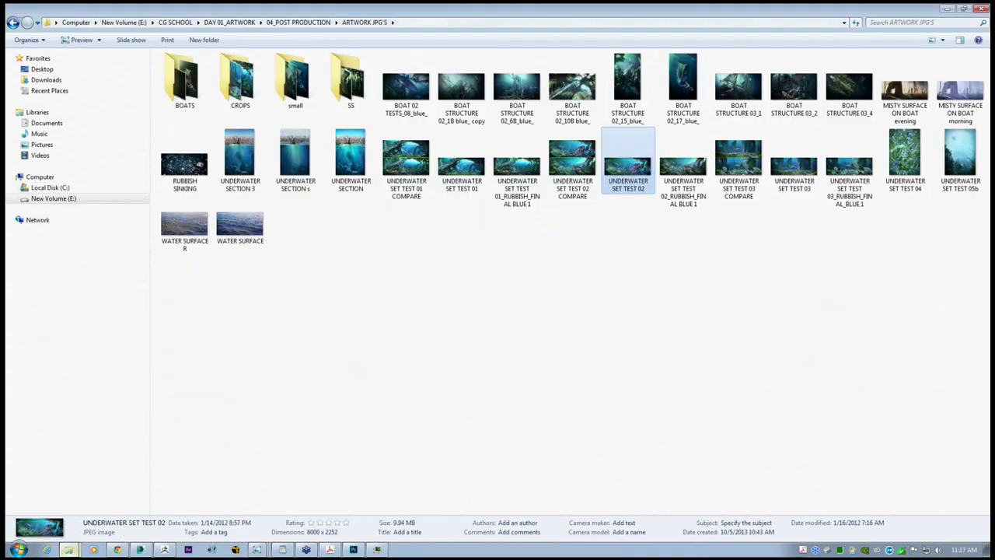
- Open the 02_UNDERWATER folder inside 02_ASSET CREATION of the DAY 01_ARTWORK directory
left_click(234, 22)
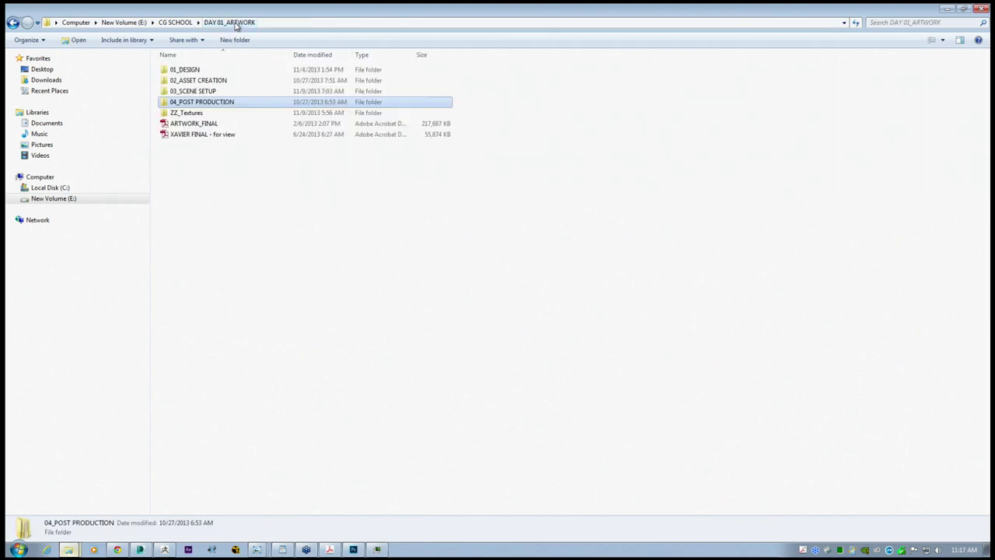
double_click(196, 79)
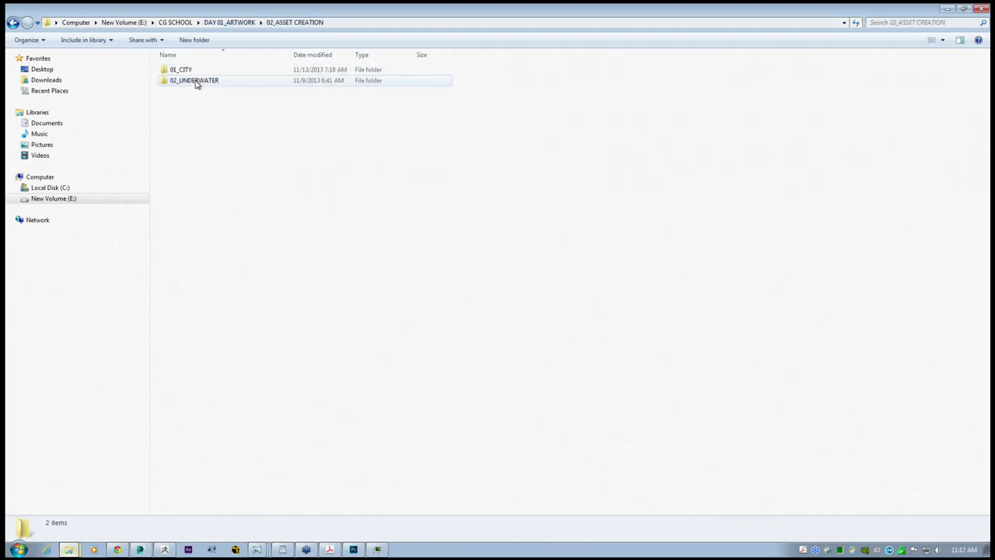
left_click(196, 74)
double_click(197, 80)
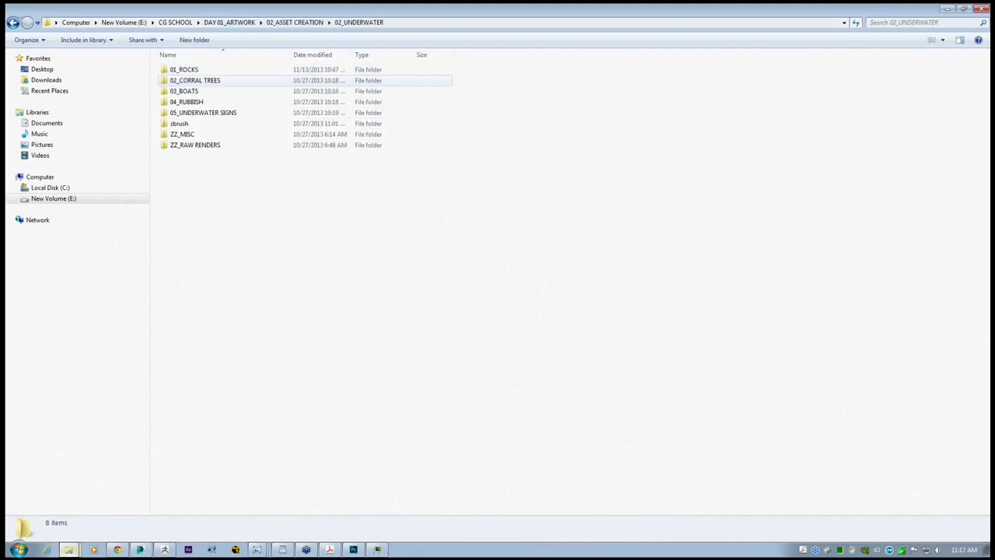
left_click(194, 92)
left_click(195, 193)
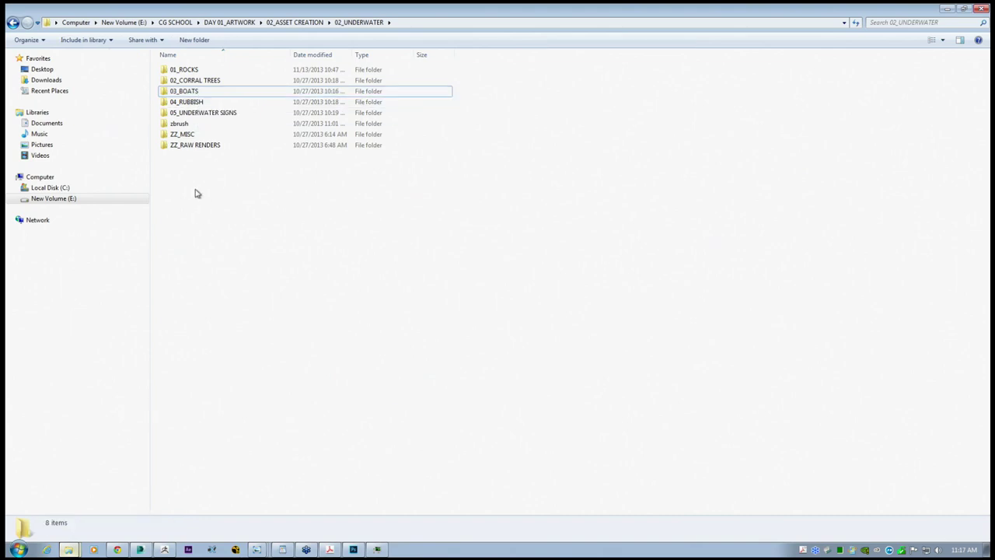
- Create a new folder named test inside 02_UNDERWATER
right_click(194, 242)
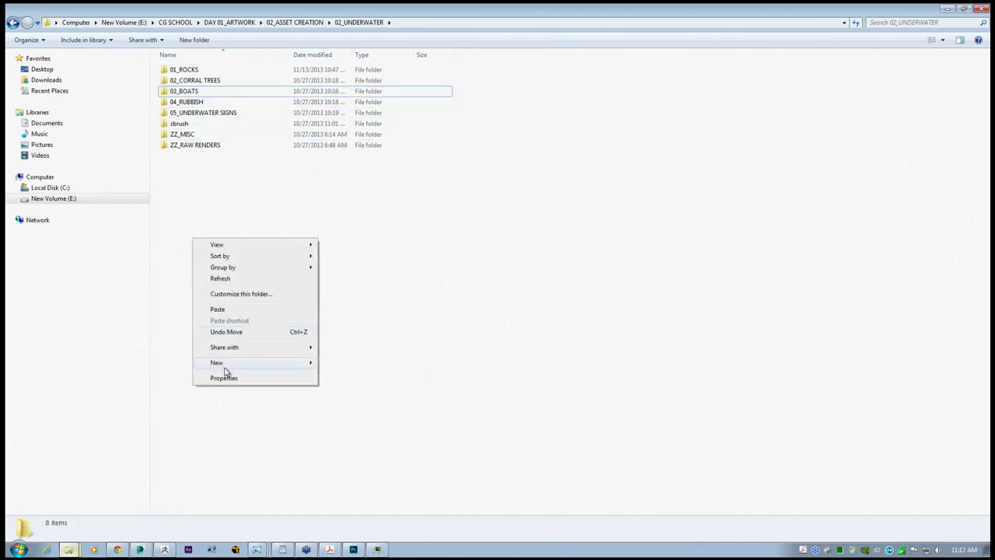
mouse_move(227, 362)
left_click(343, 362)
type("test")
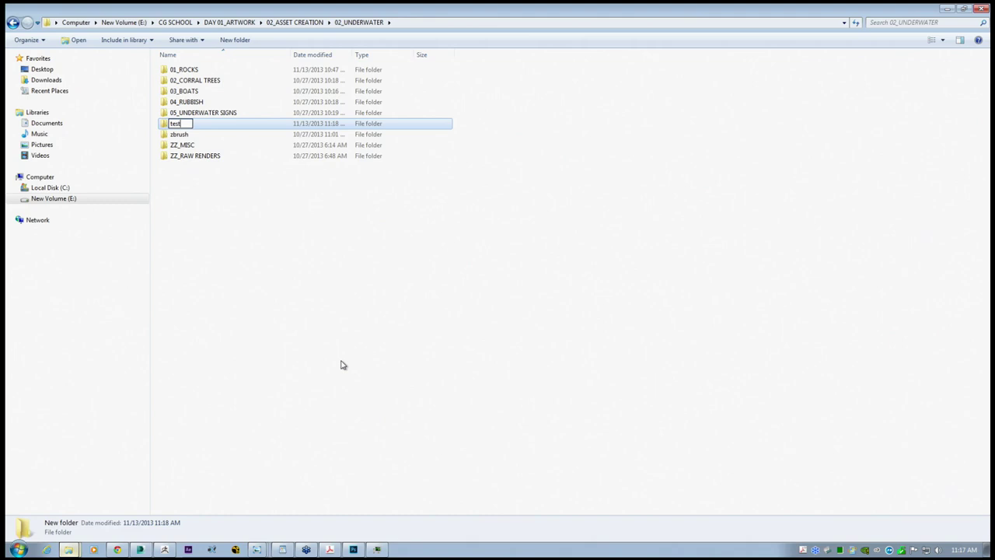
key("Return")
- Paste the sphere's DM, NM and TXTR map images into the test folder
double_click(204, 123)
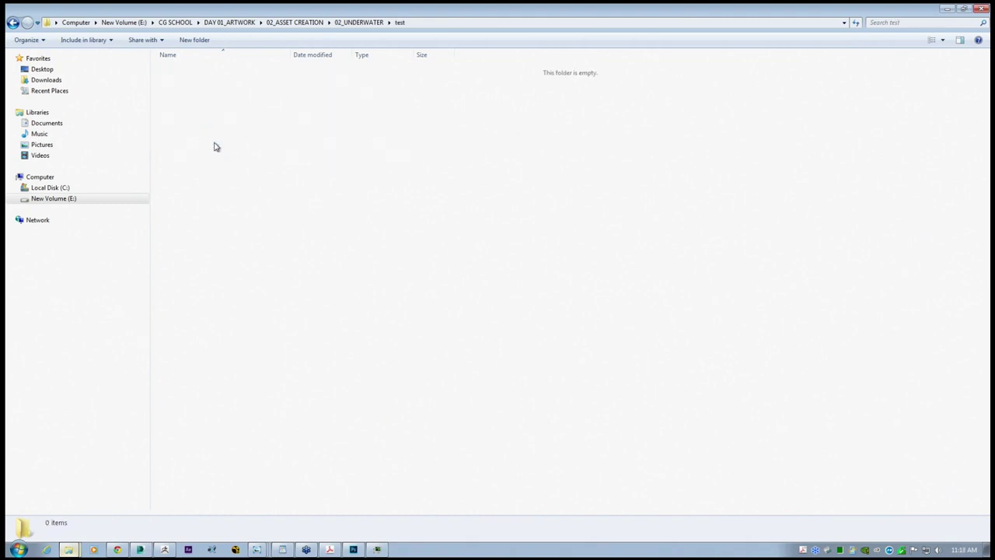
right_click(230, 177)
left_click(255, 247)
left_click(264, 256)
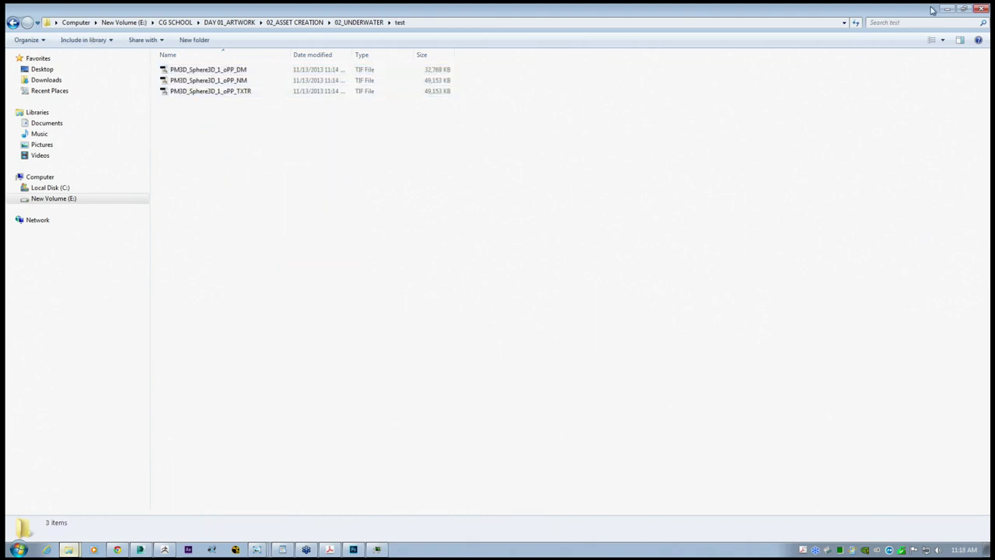
- Clear the Explorer windows away from 3ds Max and copy the full path of the test folder
double_click(911, 14)
left_click(960, 25)
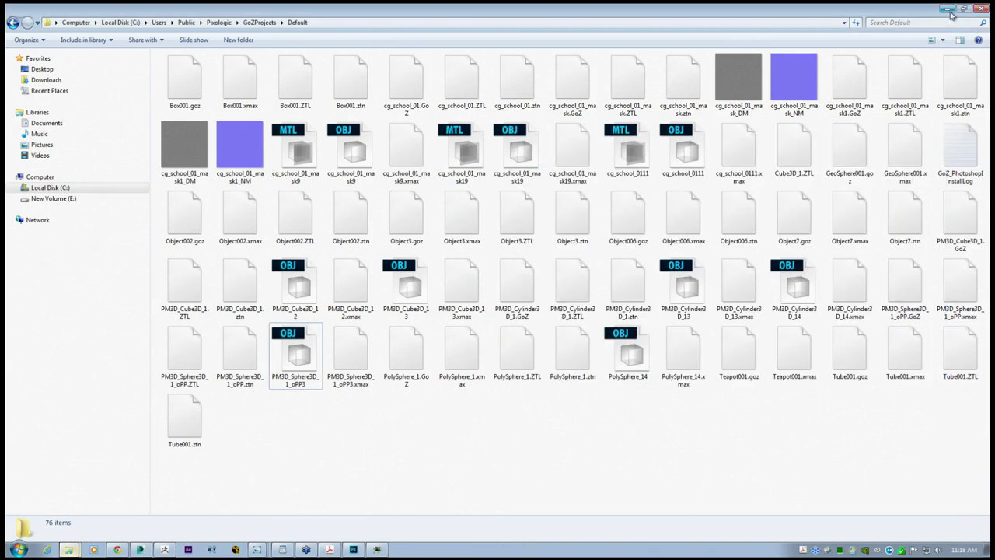
left_click(947, 9)
left_click_drag(707, 141, 545, 112)
left_click(599, 123)
key("ctrl+c")
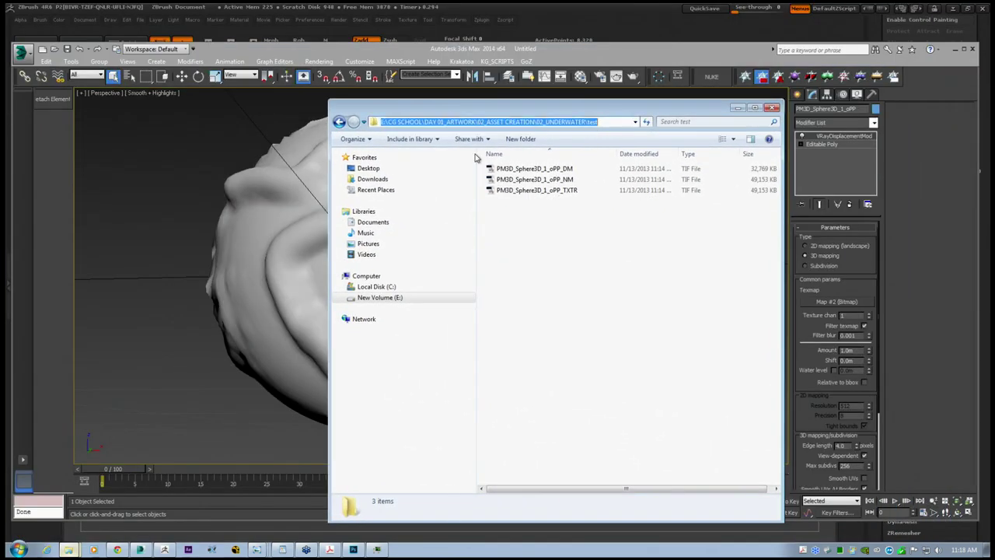
- Switch to 3ds Max and open Asset Tracking for the scene's external references
left_click(47, 62)
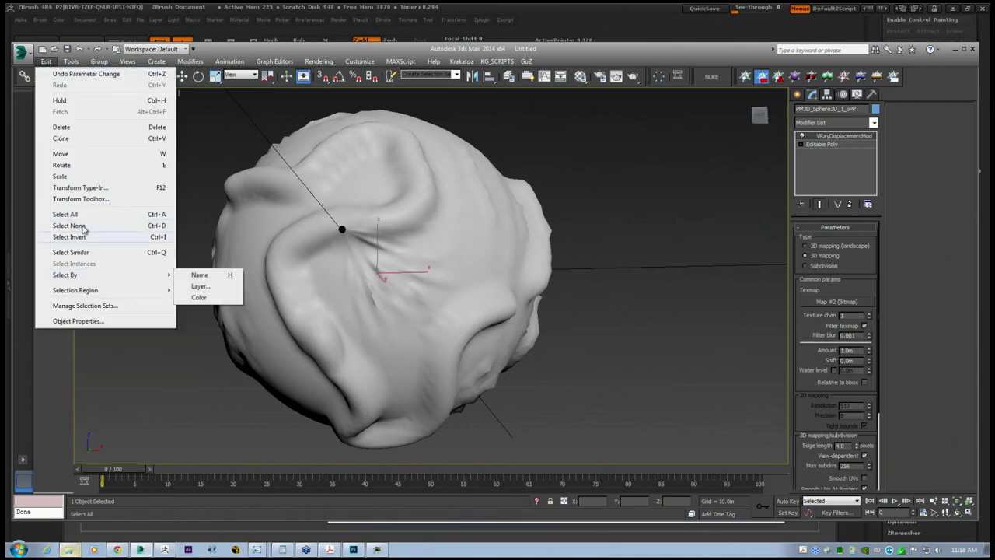
left_click(21, 52)
left_click(21, 52)
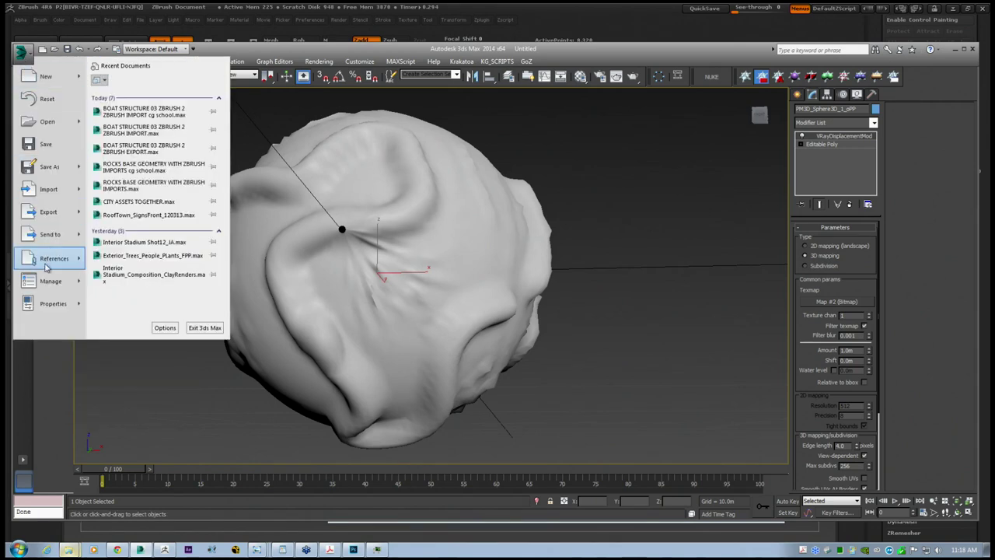
mouse_move(67, 272)
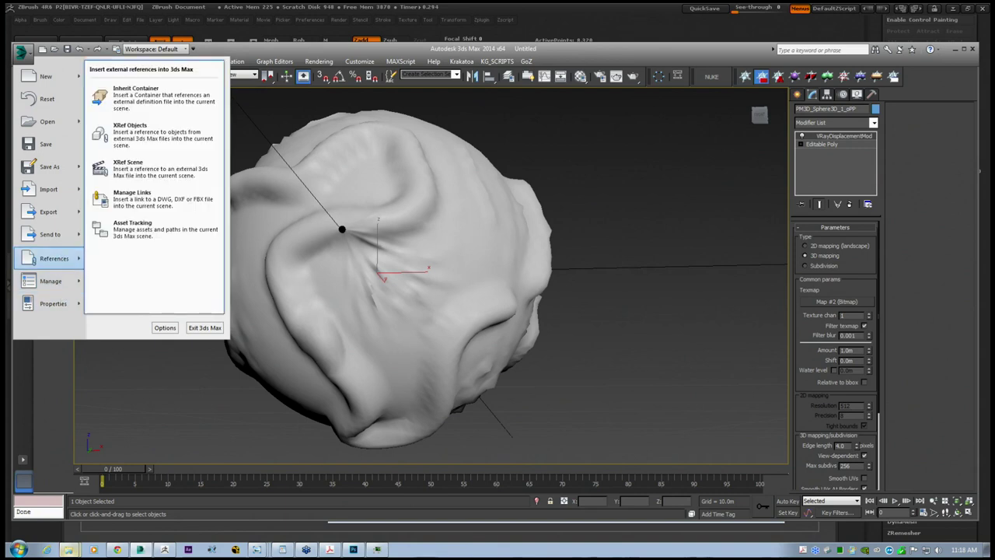
left_click(116, 235)
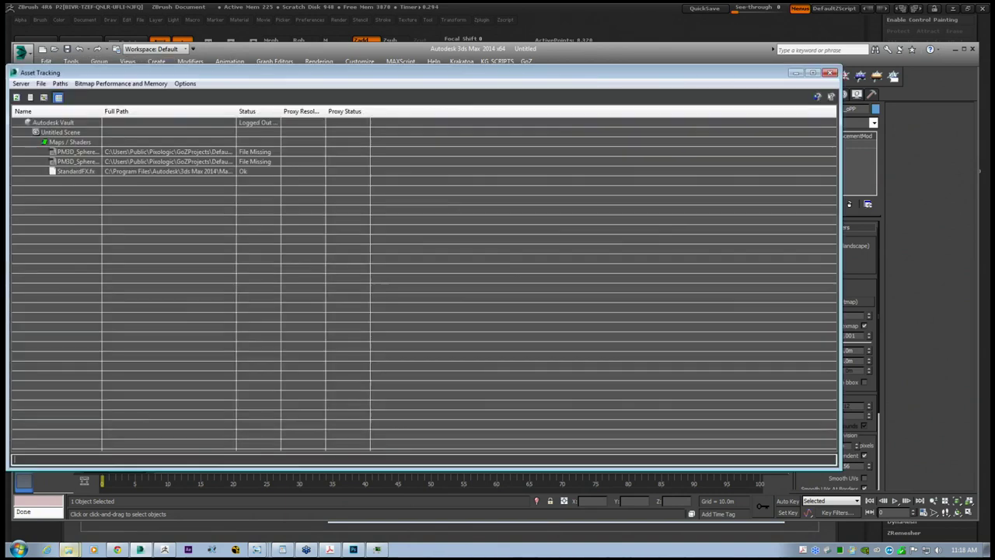
- Set the asset path of the missing sphere NM and TXTR maps to the copied test folder path and minimize Asset Tracking
left_click(116, 152)
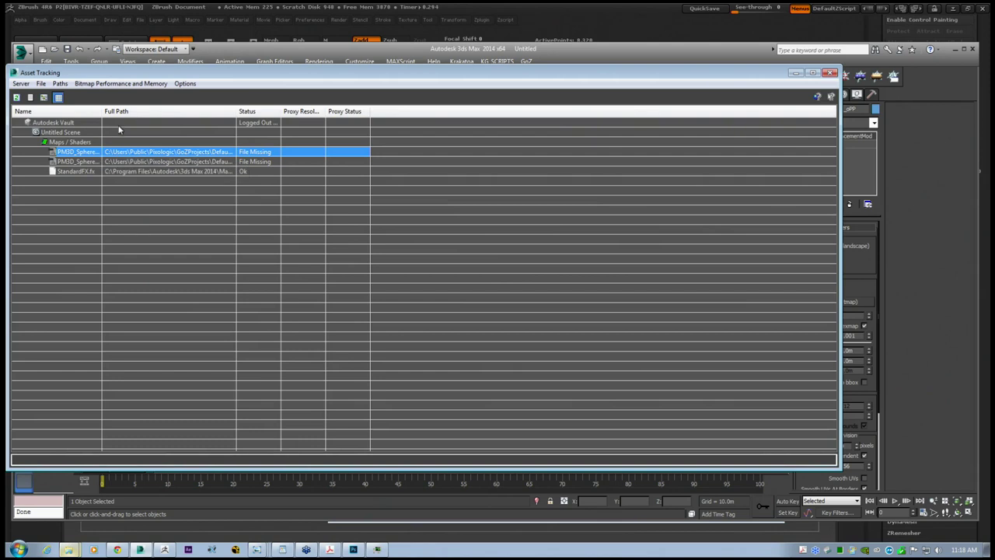
left_click_drag(101, 111, 218, 111)
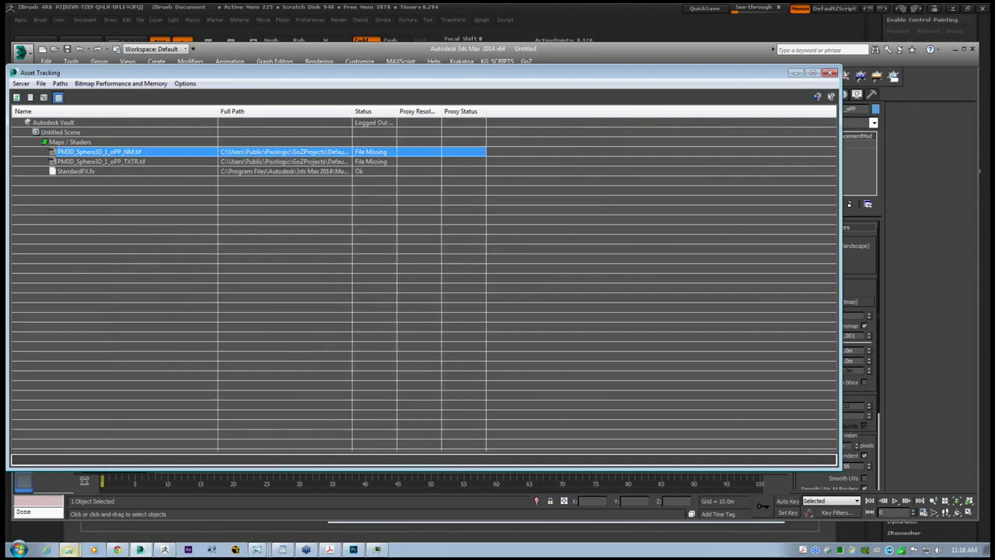
left_click(241, 161, "shift")
left_click(60, 83)
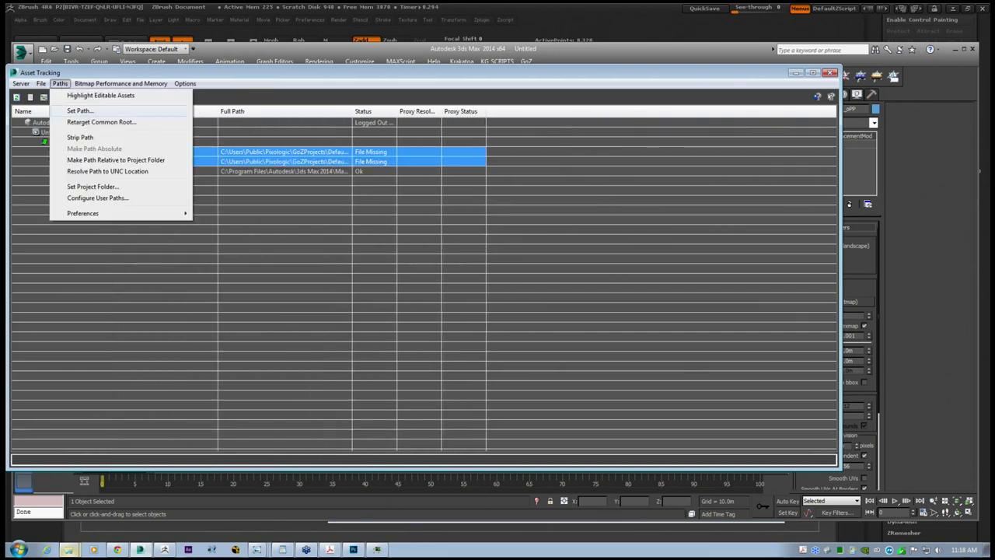
left_click(82, 112)
left_click_drag(303, 198, 73, 194)
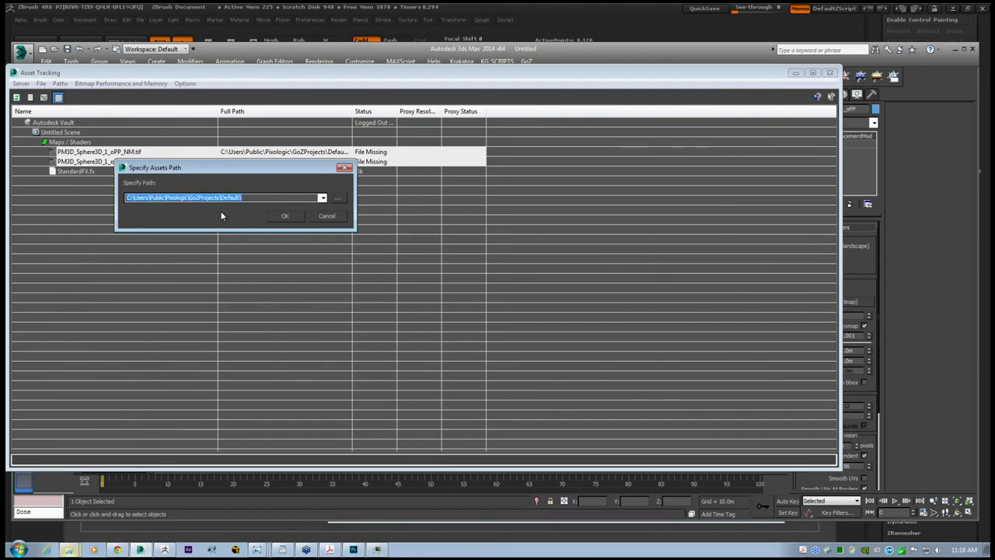
key("ctrl+v")
left_click(285, 216)
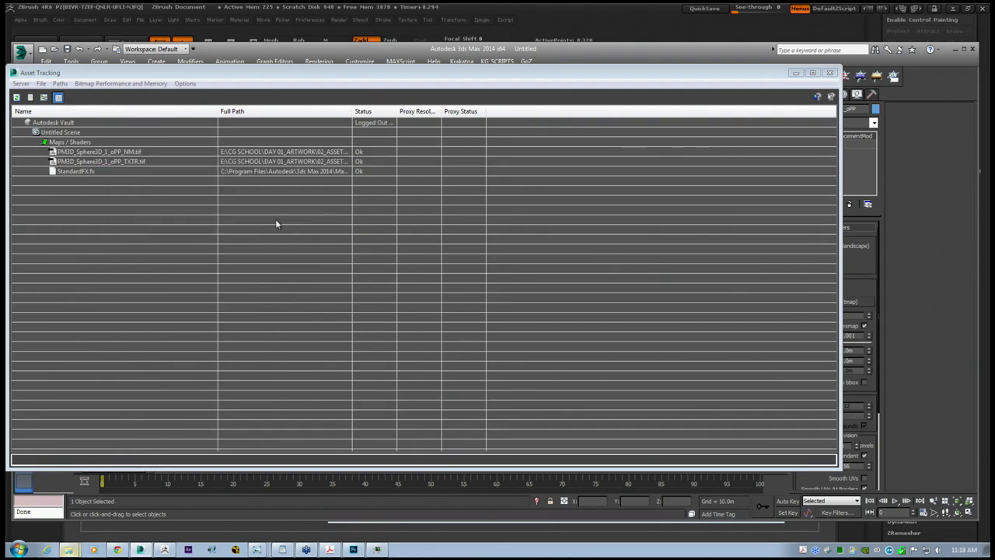
left_click(78, 172)
left_click(613, 175)
left_click(795, 72)
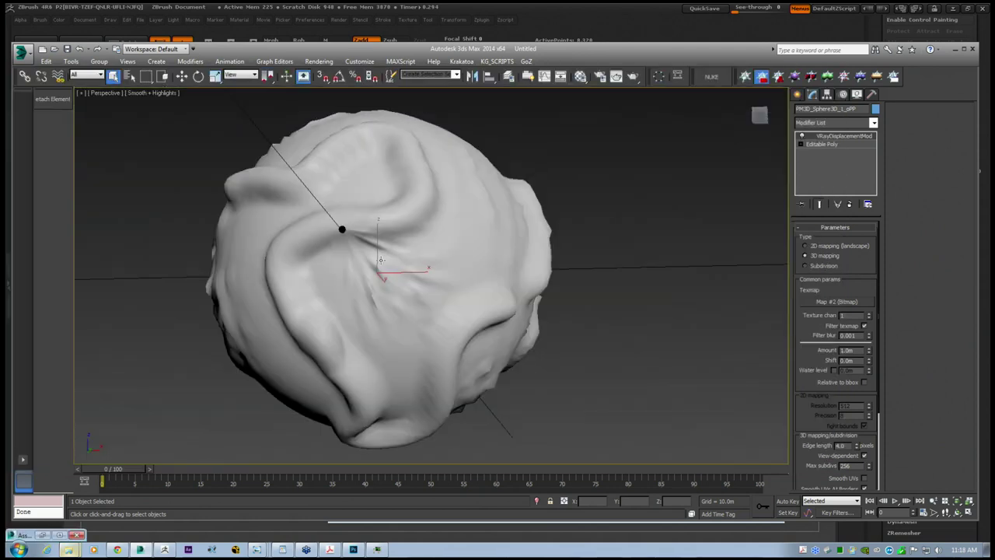
- Open the diffuse TXTR bitmap of the sphere's baked V-Ray material and show it shaded in the viewport
middle_click_drag(410, 265, 404, 243)
key("m")
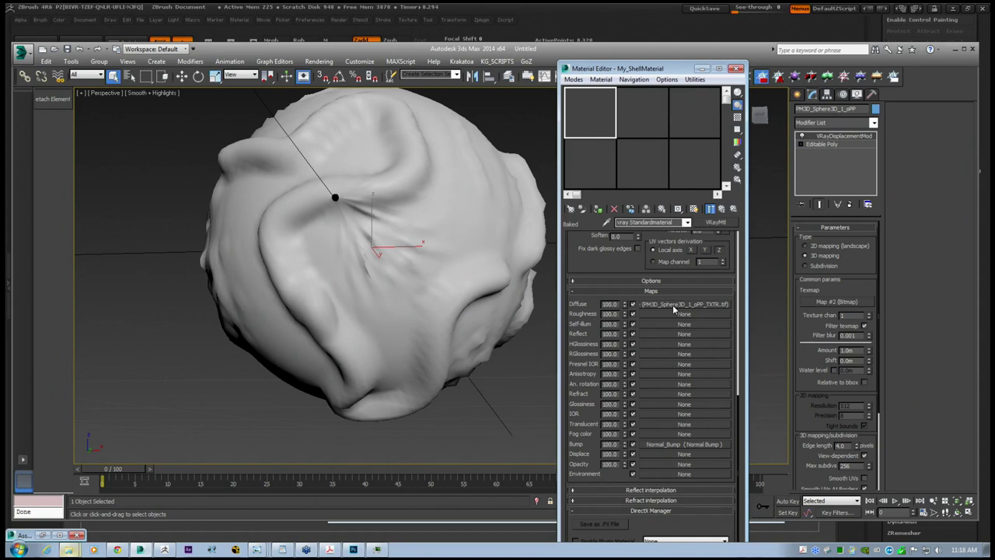
left_click(673, 305)
left_click(694, 210)
middle_click_drag(356, 208, 318, 210)
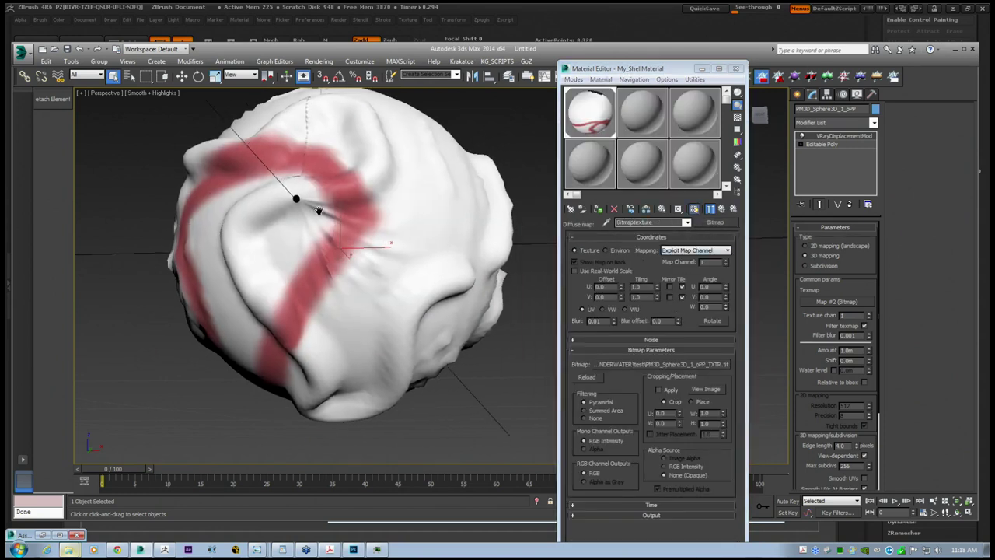
- Load PM3D_Sphere3D_1_oPP_DM from the test folder as the Bitmap texmap of the VRayDisplacementMod
left_click(843, 303)
left_click(730, 428)
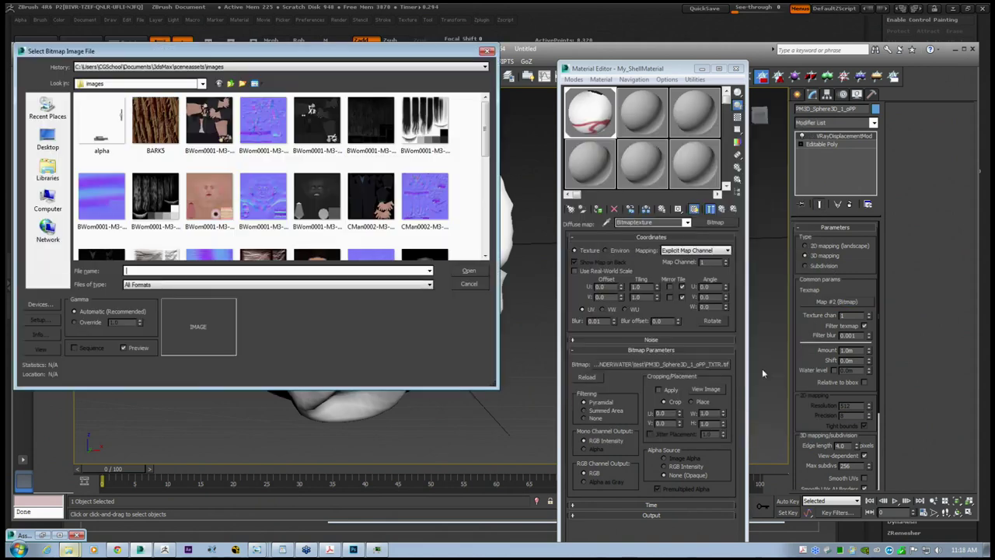
left_click(179, 67)
left_click(163, 81)
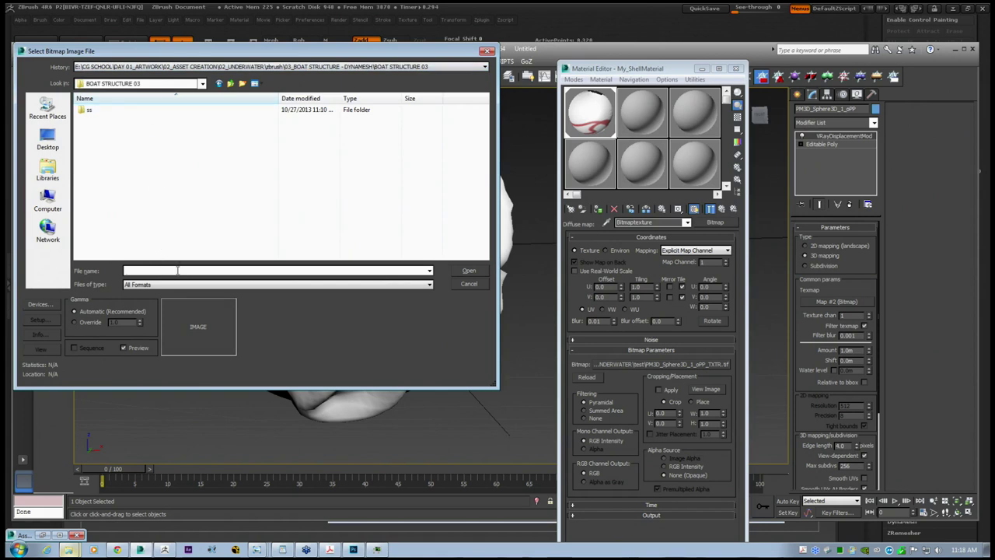
key("ctrl+v")
left_click(468, 270)
left_click(101, 122)
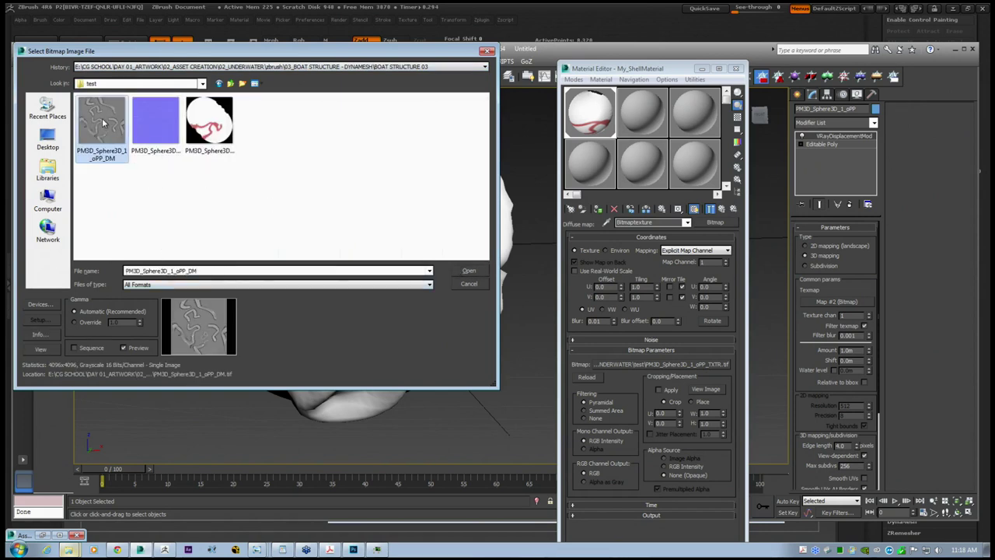
left_click(466, 271)
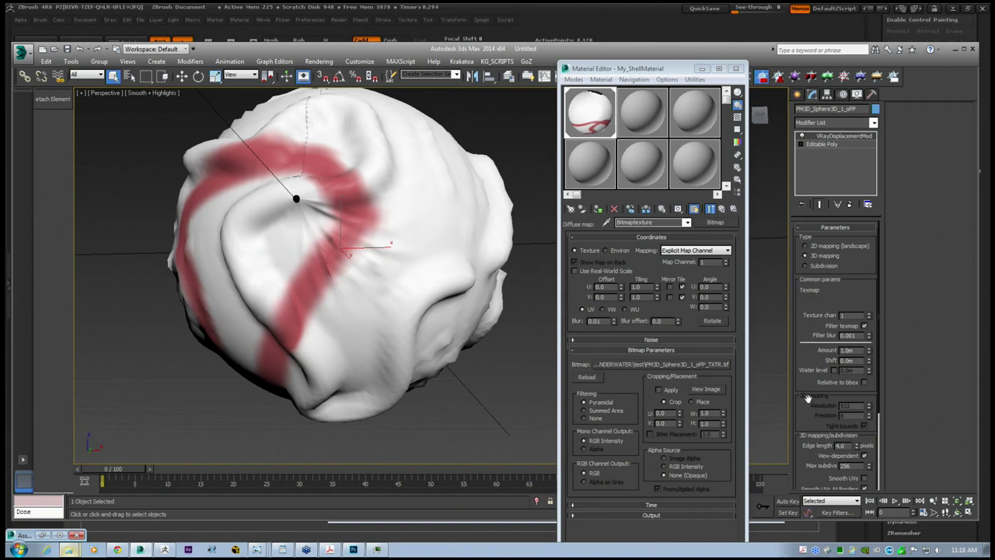
- Set the displacement modifier's Texmap min to -1.0 and open its Amount value for editing
scroll(804, 350, "down", 2)
scroll(804, 349, "down", 2)
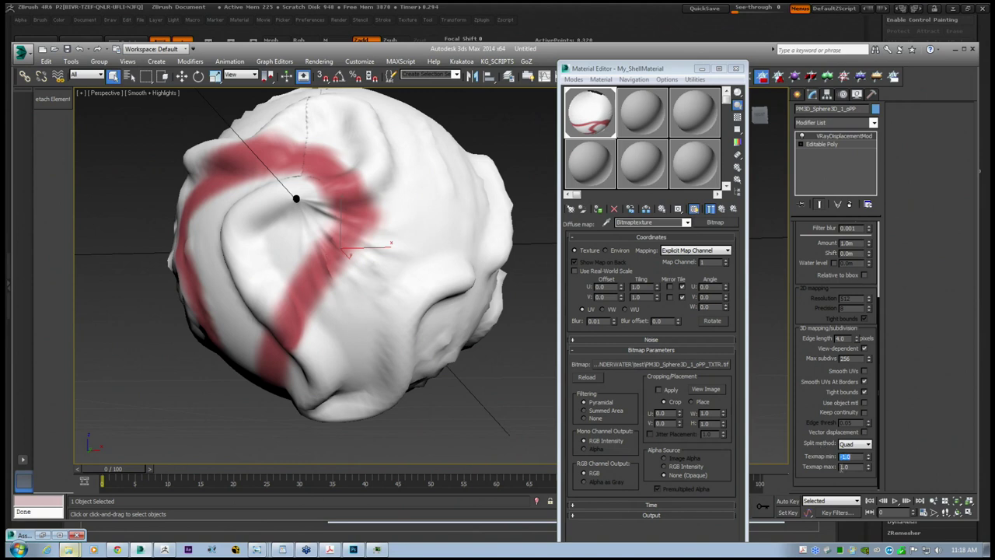
scroll(808, 399, "up", 1)
scroll(808, 399, "up", 3)
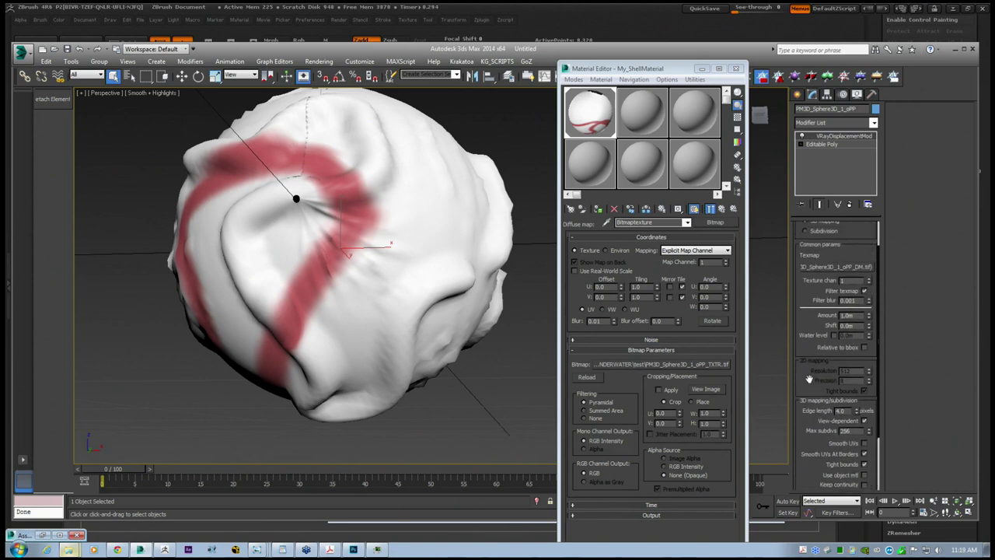
scroll(808, 381, "down", 1)
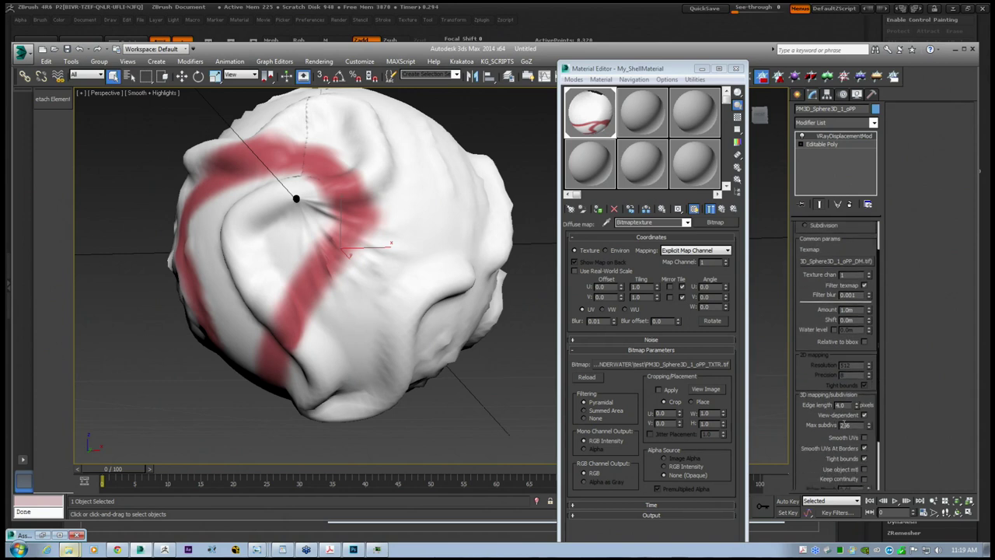
scroll(813, 404, "up", 3)
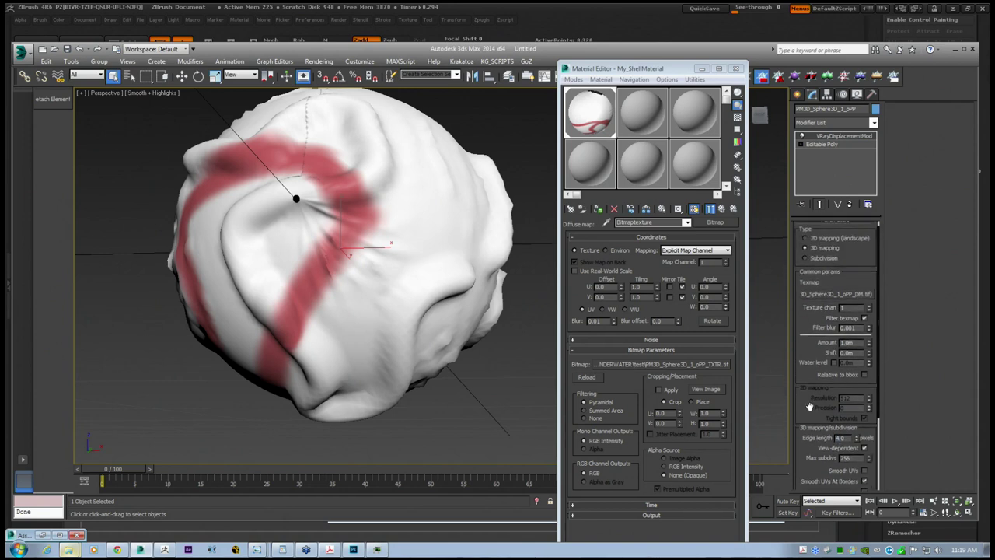
double_click(849, 342)
key("shift+Tab")
double_click(853, 342)
- Draw a standard sphere primitive about 1.01 m in radius over the sculpted sphere and undo its creation
middle_click_drag(377, 253, 350, 266)
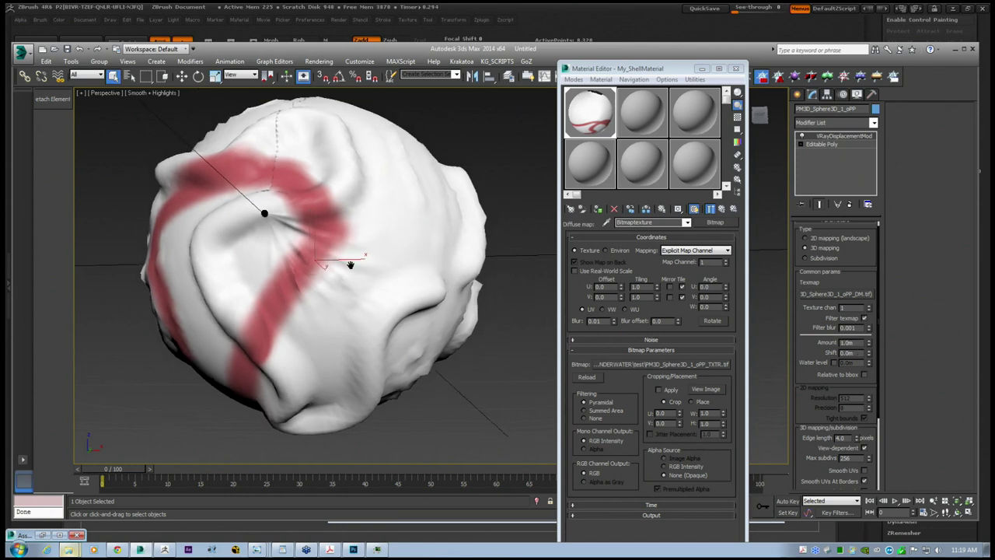
scroll(360, 271, "down", 3)
left_click(798, 94)
left_click(814, 170)
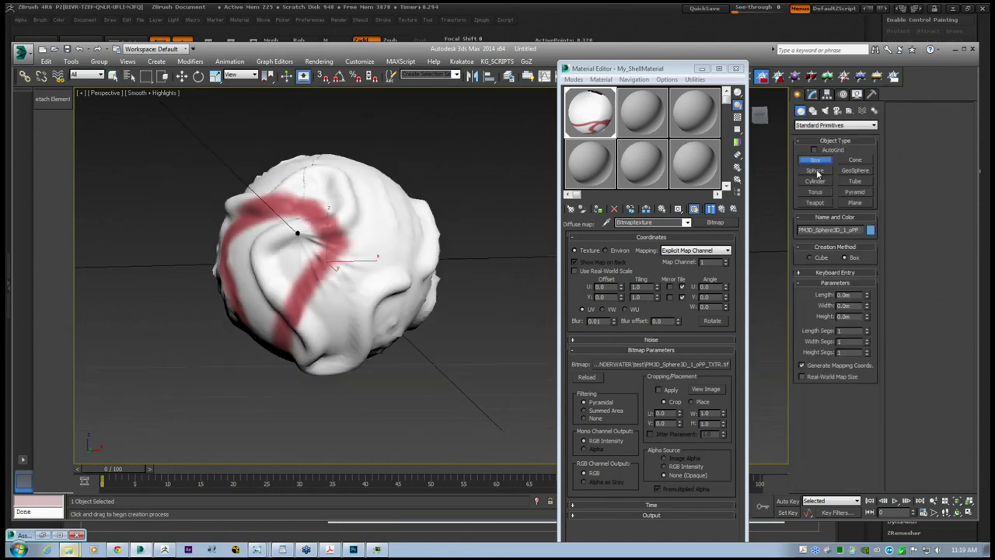
middle_click_drag(455, 262, 346, 294, "alt")
left_click_drag(331, 298, 342, 235)
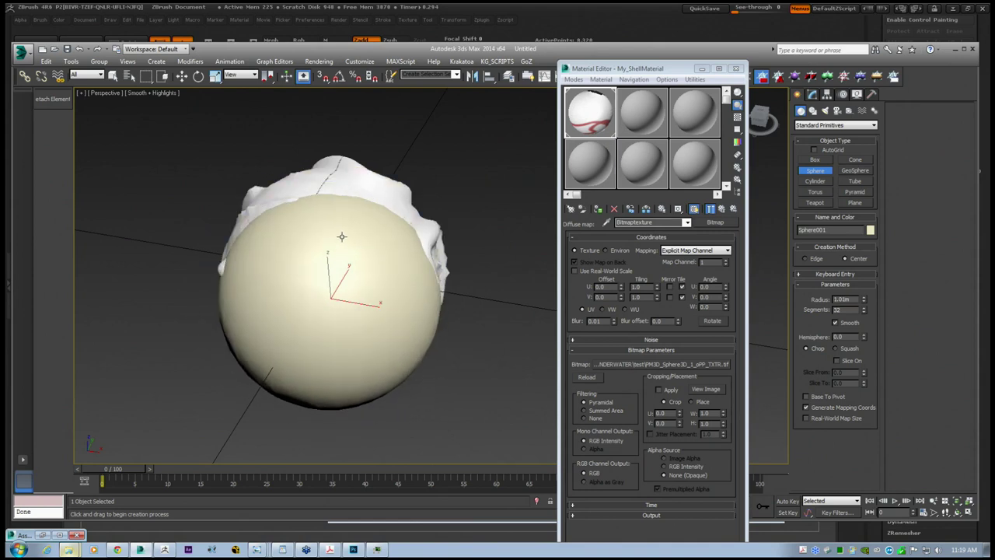
right_click(342, 236)
middle_click_drag(343, 235, 388, 255, "alt")
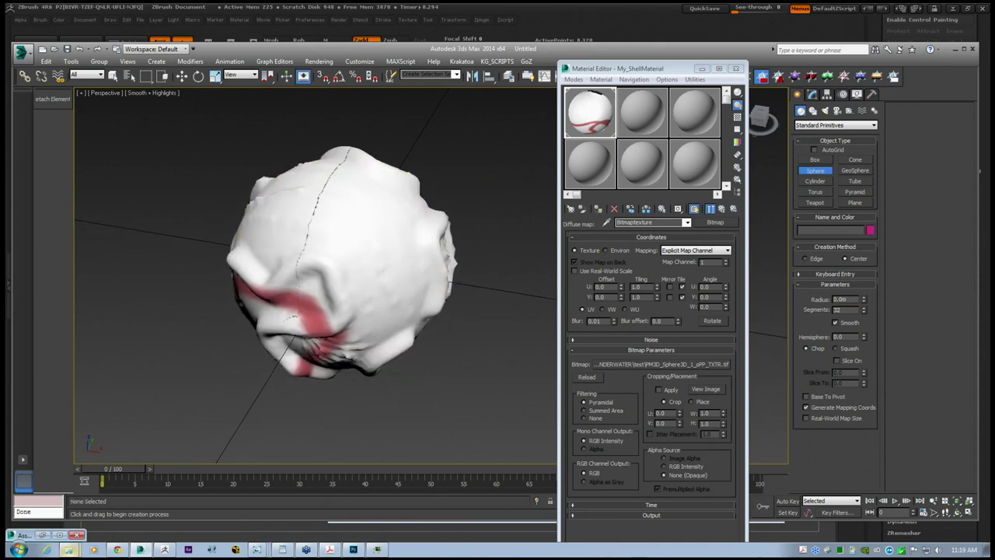
left_click(181, 75)
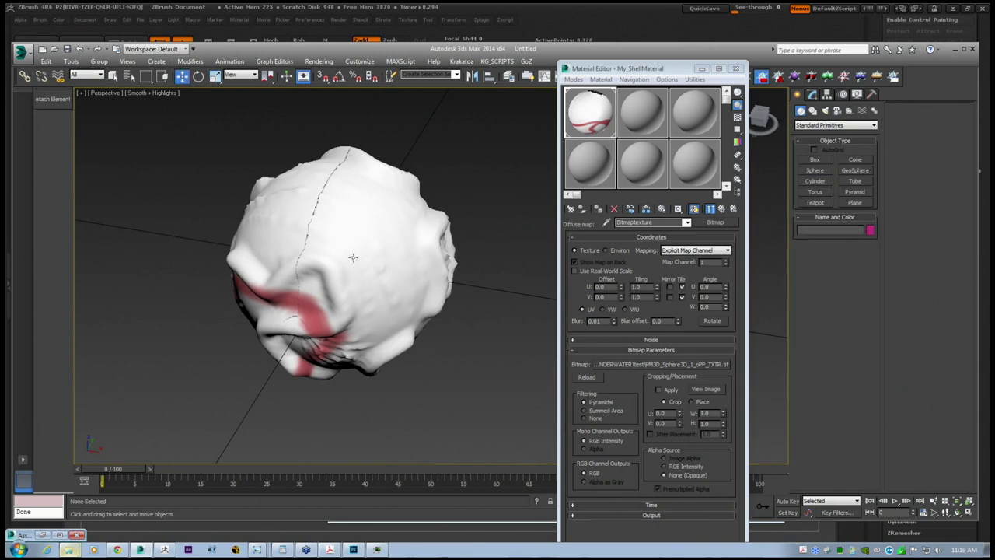
- Set the sculpted sphere's VRayDisplacementMod Amount to 0.1m and Shift to -0.1m
left_click(365, 248)
left_click(812, 93)
left_click_drag(864, 352, 793, 330)
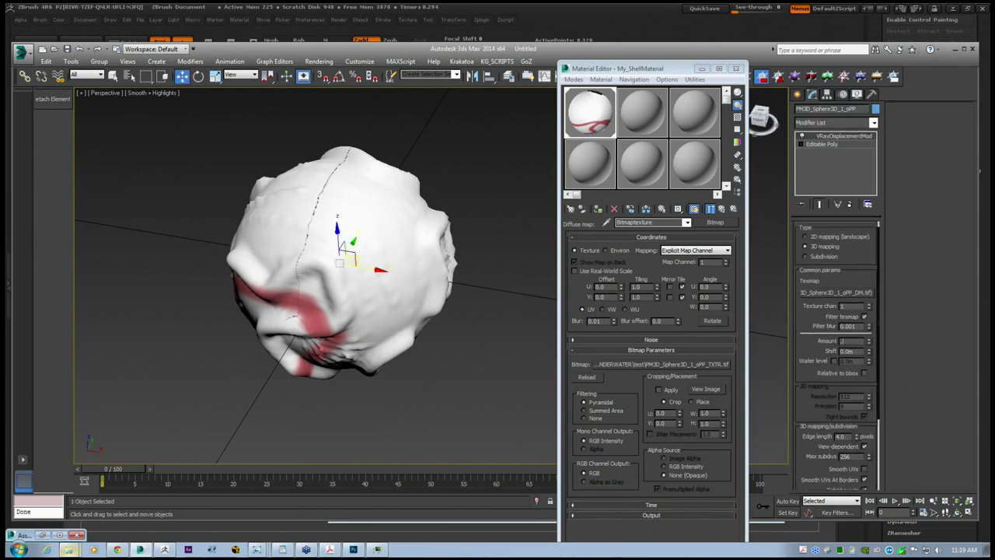
type(".1m")
key("Tab")
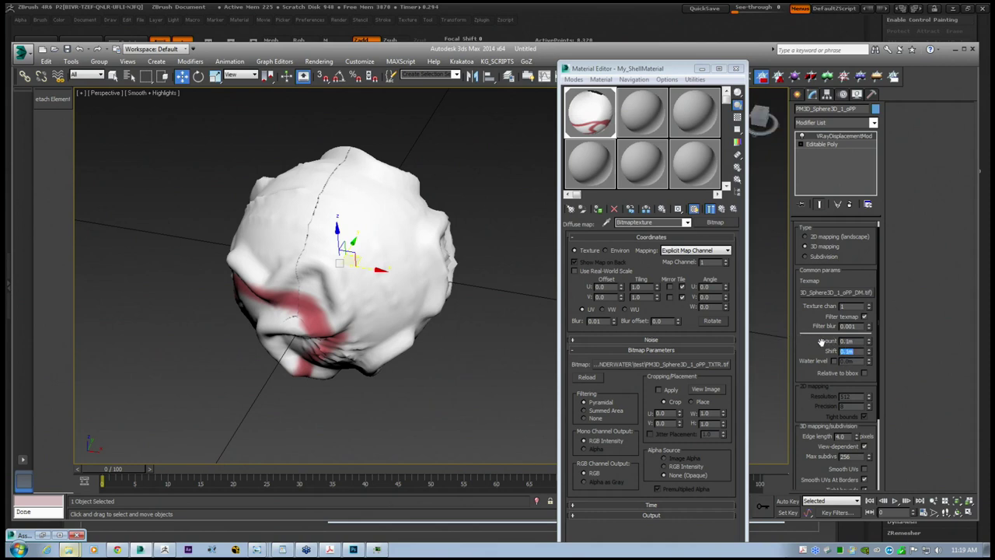
left_click_drag(820, 346, 814, 344)
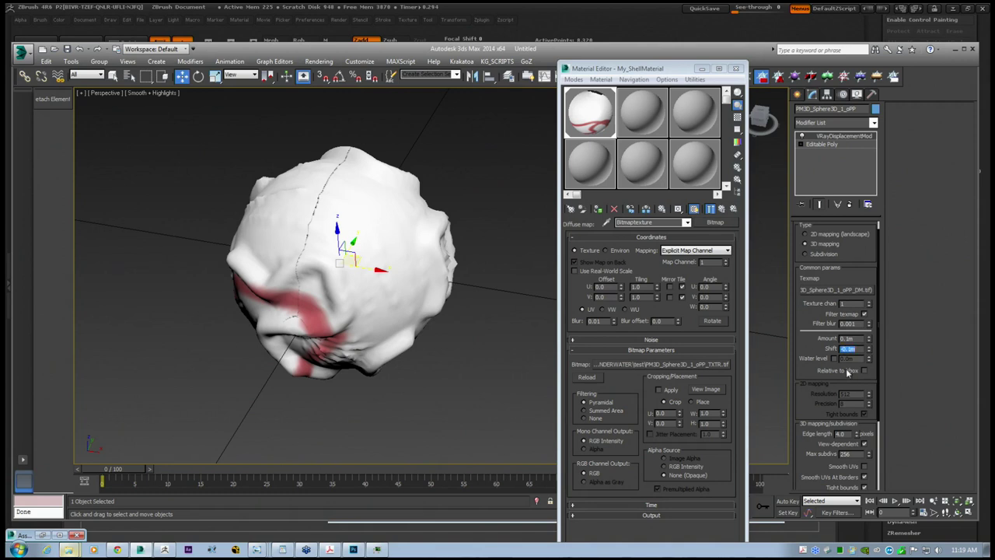
left_click_drag(809, 340, 821, 292)
middle_click_drag(431, 268, 442, 271)
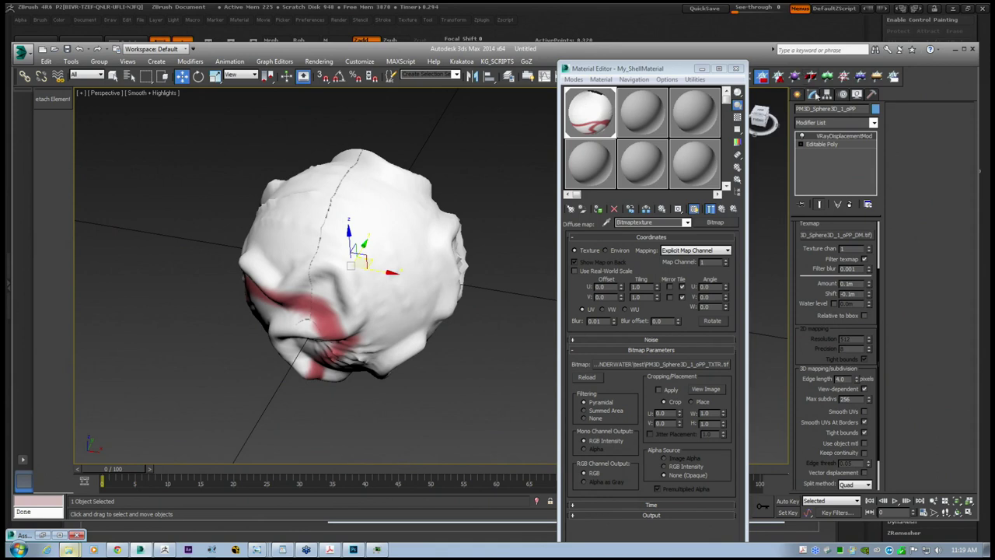
- Place a Dome-type VRayLight beside the sculpted sphere and set its intensity multiplier to 1.5
left_click(798, 94)
left_click(825, 110)
left_click(836, 125)
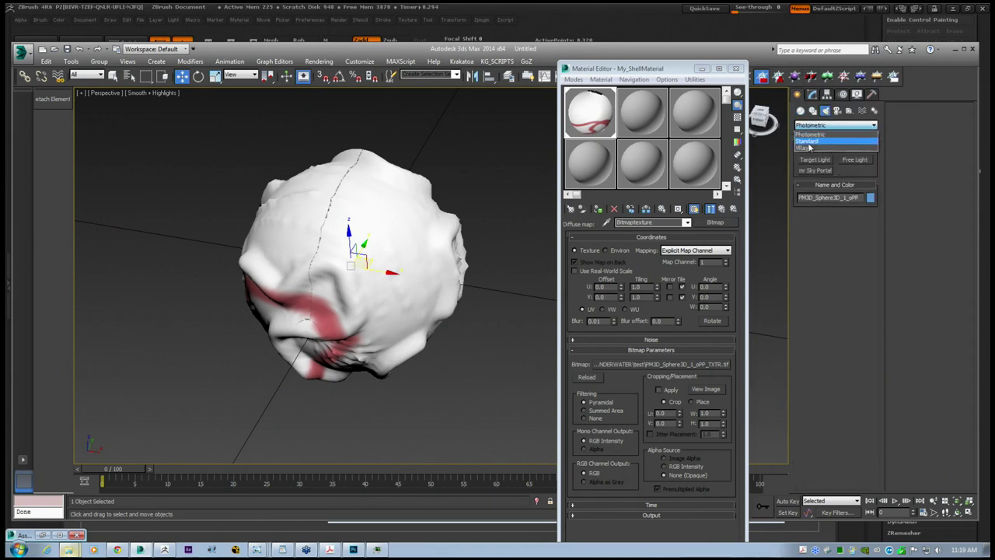
left_click(821, 163)
left_click(820, 163)
left_click(933, 138)
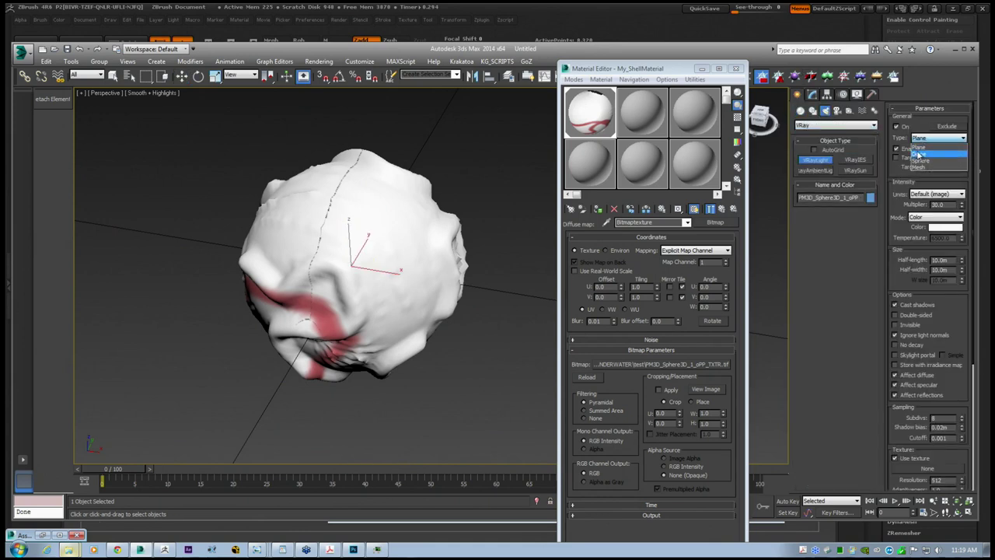
left_click(922, 155)
left_click(175, 290)
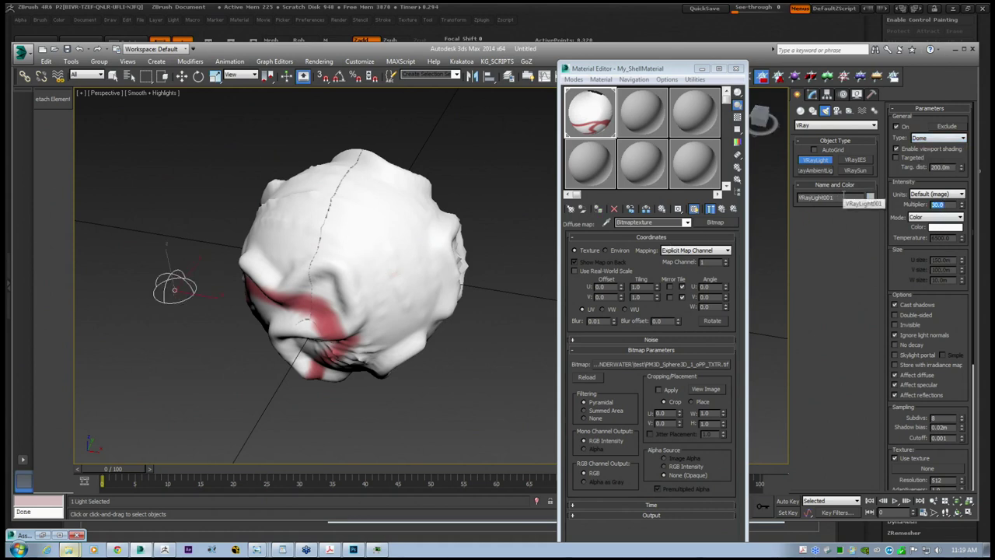
type("1.5")
key("Return")
middle_click_drag(384, 243, 396, 240)
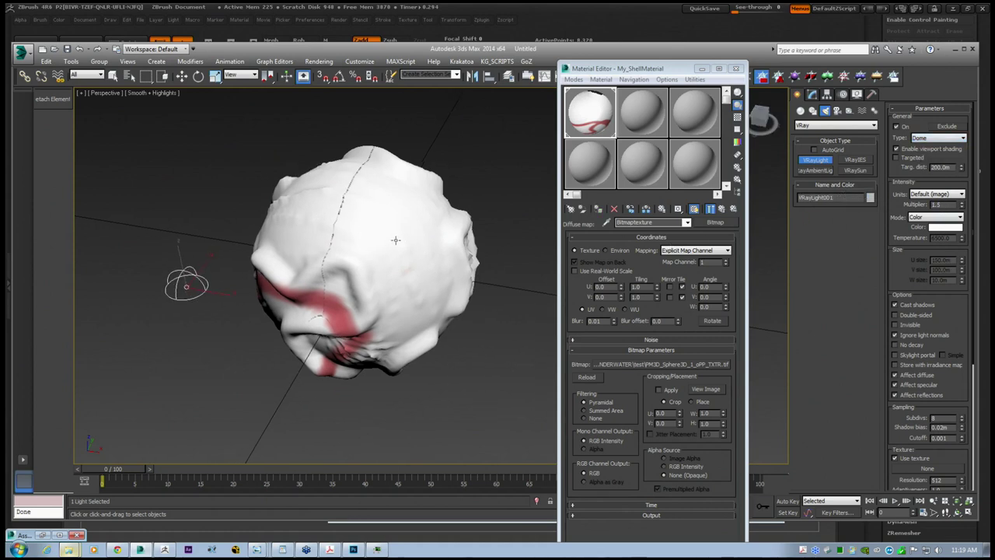
key("c")
left_click(509, 315)
middle_click_drag(425, 274, 403, 245)
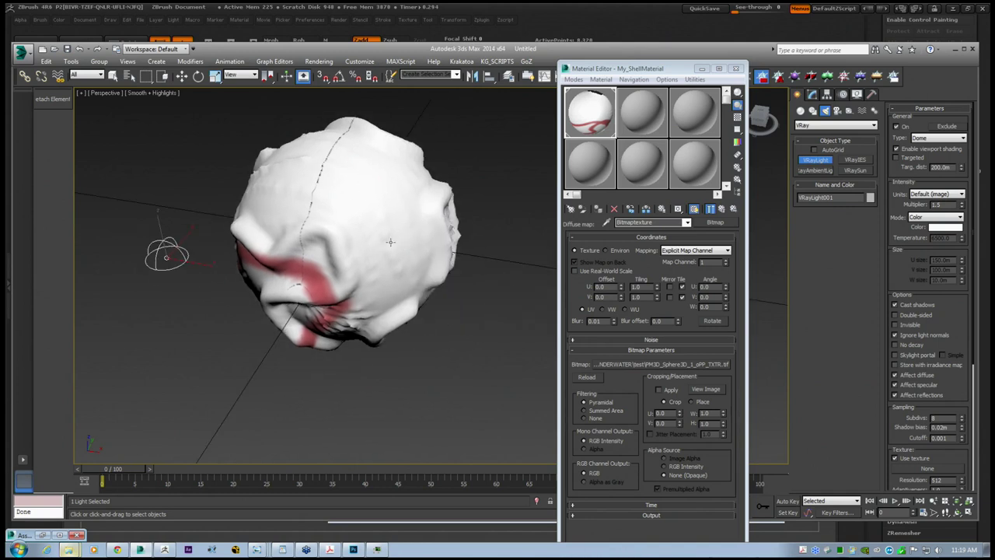
middle_click_drag(310, 247, 349, 314)
left_click(181, 76)
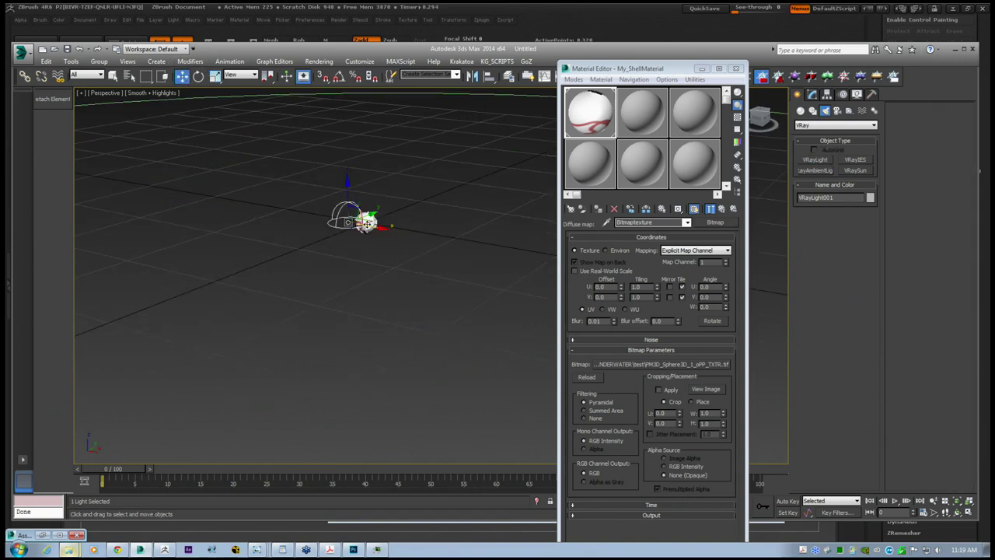
- Select the sculpted sphere and set the render output size to 1280 by 720
left_click(367, 224)
scroll(378, 243, "up", 5)
middle_click_drag(387, 257, 408, 299)
scroll(408, 299, "up", 1)
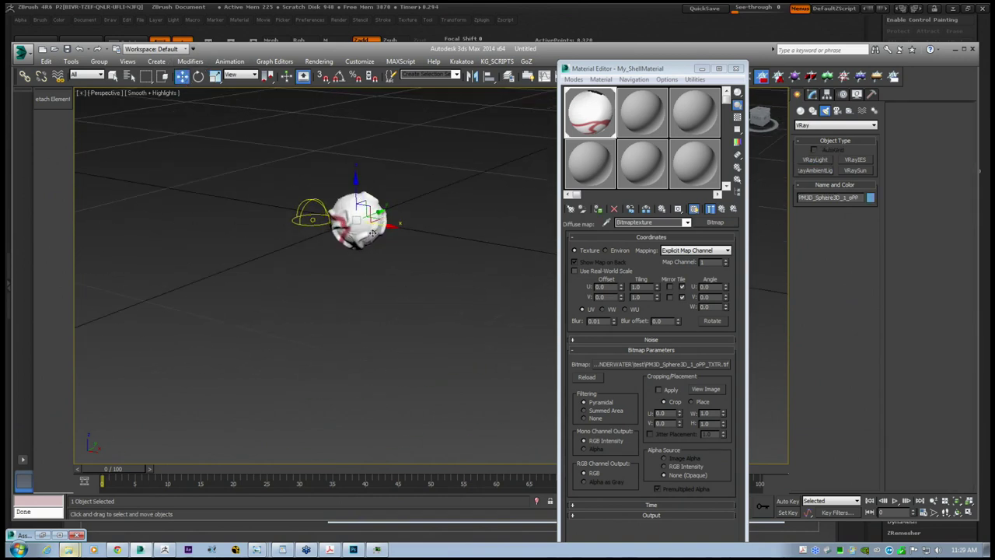
scroll(372, 232, "up", 5)
left_click(319, 61)
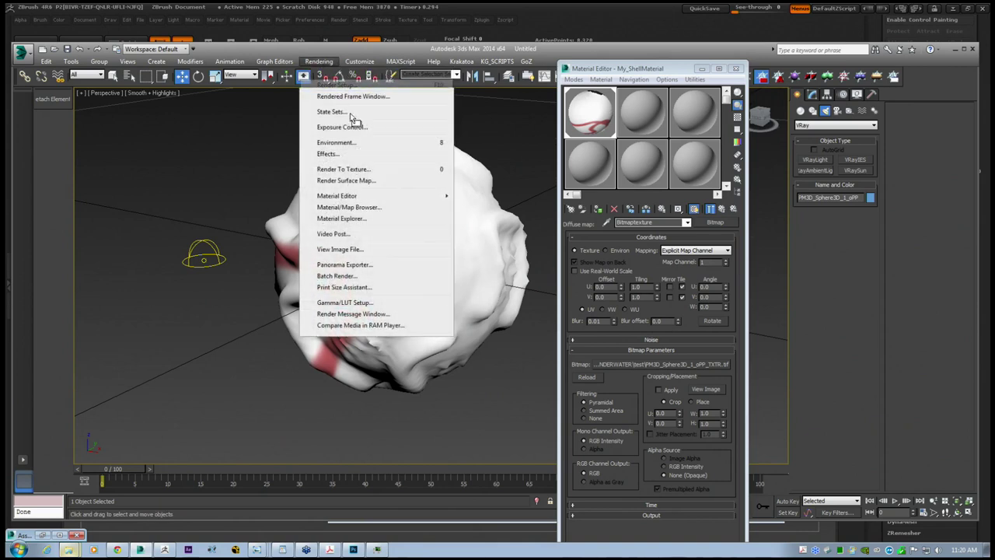
left_click(336, 84)
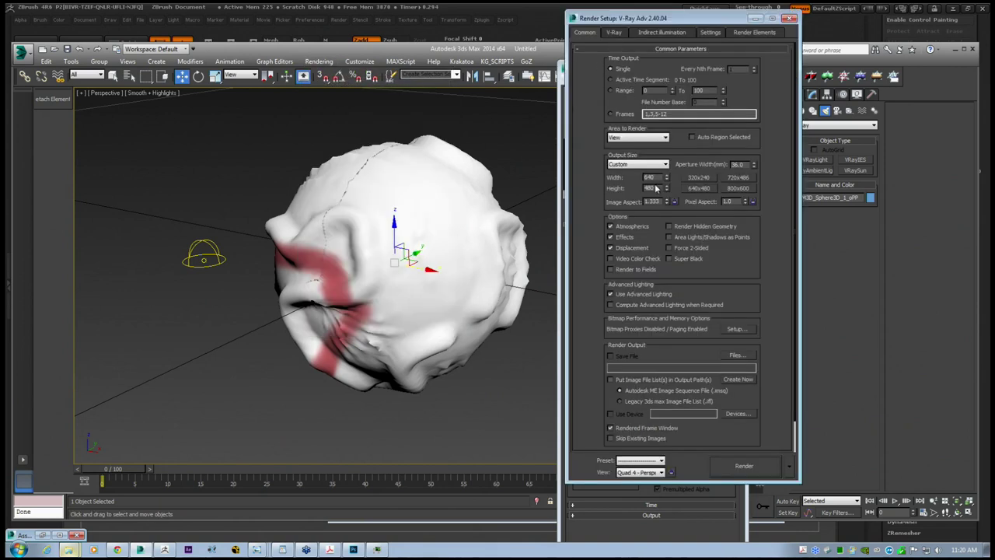
type("1280")
key("Return")
key("Tab")
scroll(723, 250, "down", 2)
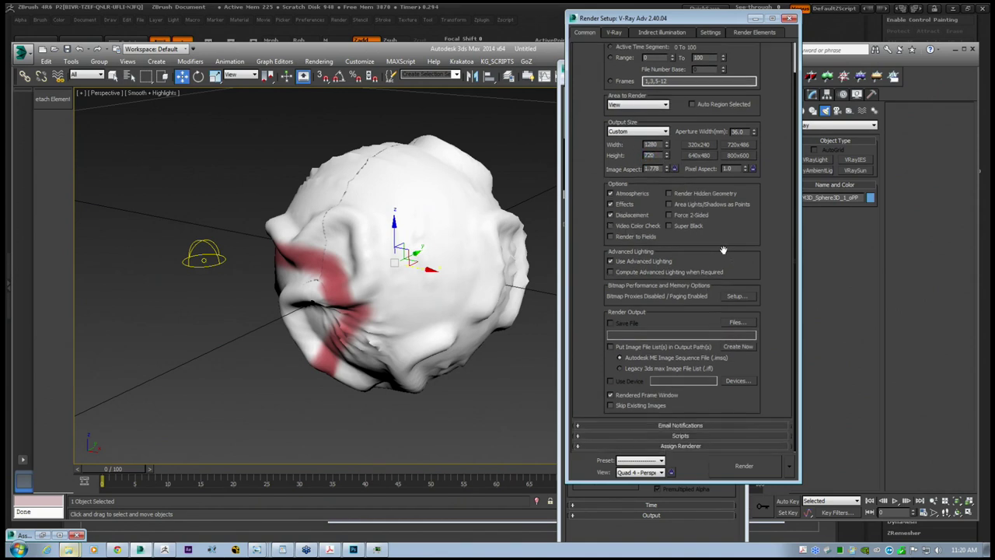
- Set the V-Ray image sampler type to Fixed in the render setup
left_click(614, 33)
left_click(645, 109)
left_click(634, 117)
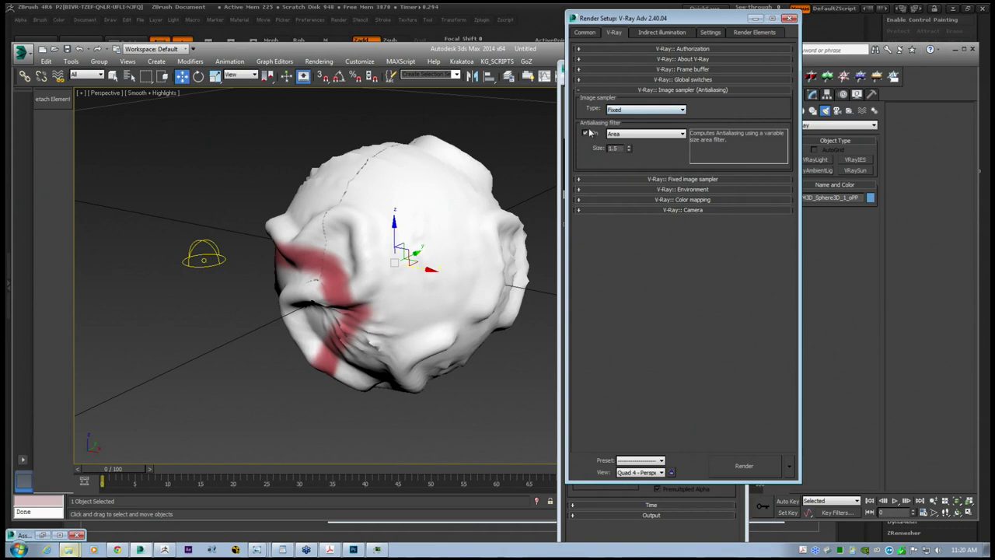
- Enable V-Ray indirect illumination with Irradiance map for primary bounces and Light cache for secondary bounces
left_click(662, 32)
left_click(580, 62)
left_click(731, 117)
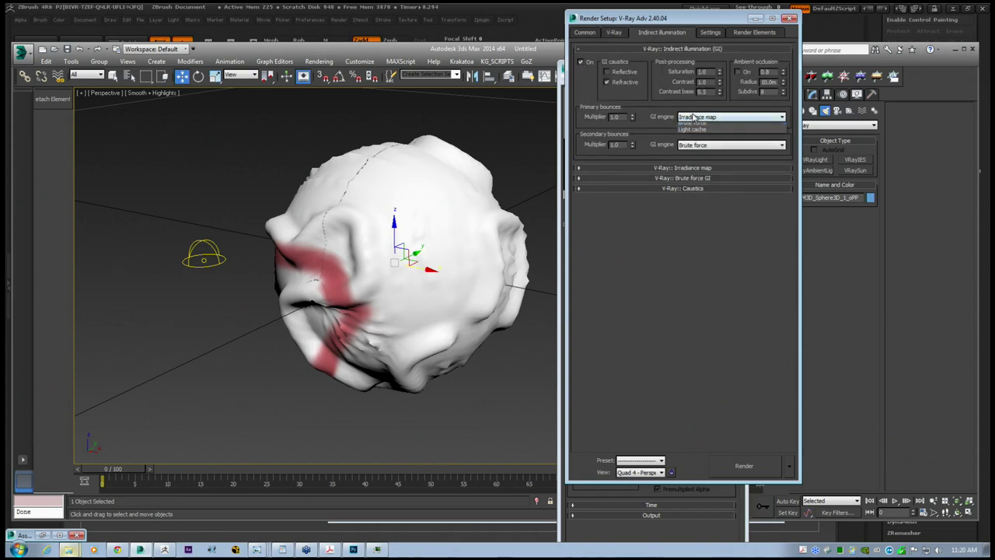
left_click(700, 124)
left_click(731, 145)
left_click(694, 174)
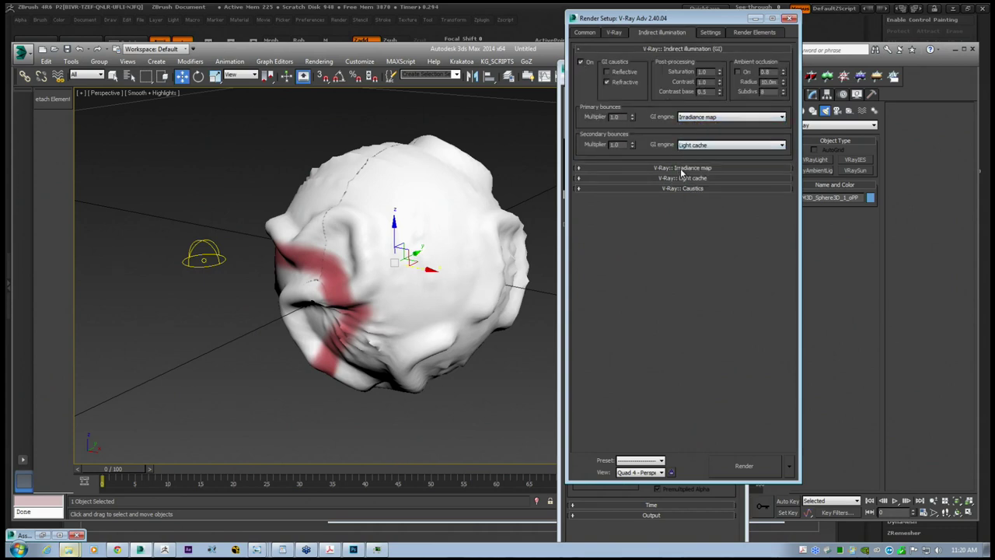
- Set the irradiance map preset to Very low and light cache subdivs to 300, showing the calculation phase for both
left_click(690, 168)
left_click(706, 156)
left_click(692, 171)
scroll(683, 227, "down", 1)
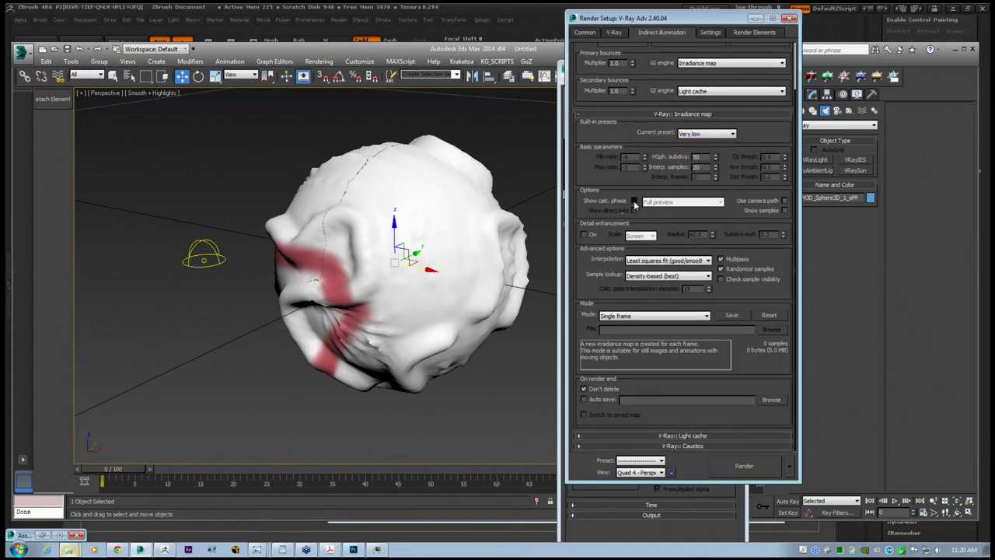
left_click(634, 201)
left_click(683, 436)
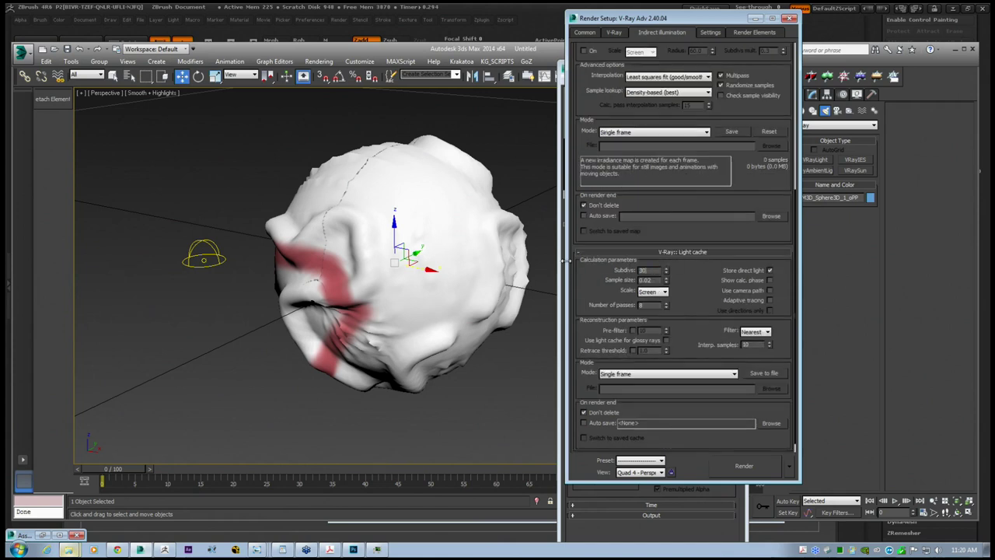
scroll(769, 286, "up", 5)
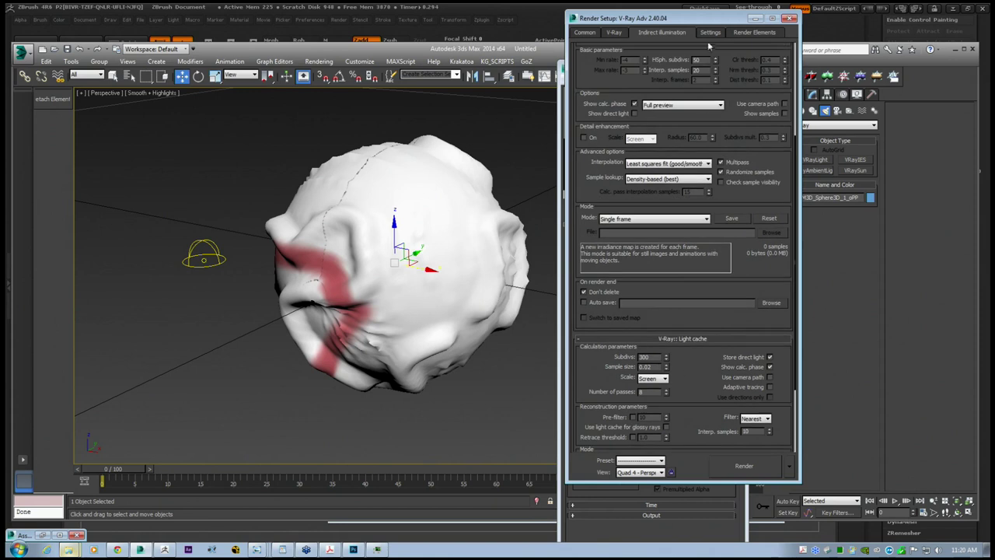
- Adjust V-Ray's max tree depth, render region width and dynamic memory limit, and close the render setup
left_click(710, 31)
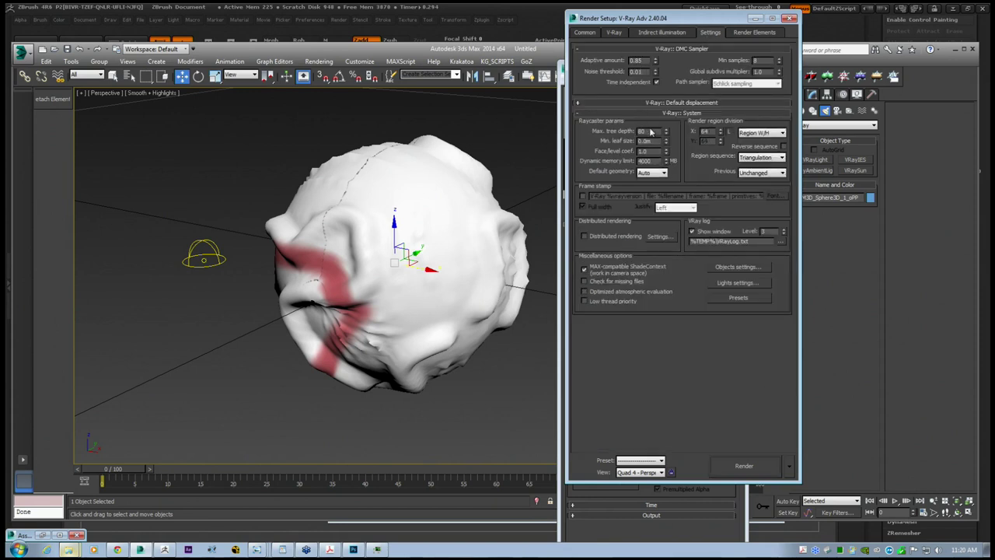
left_click_drag(650, 132, 590, 132)
key("Return")
left_click_drag(713, 131, 659, 129)
double_click(642, 161)
key("Return")
left_click(765, 32)
left_click(788, 18)
- Render the displaced sphere from the perspective view with V-Ray
mouse_move(517, 218)
middle_mouse_down()
mouse_move(490, 205)
mouse_move(399, 204)
mouse_move(423, 201)
middle_mouse_up()
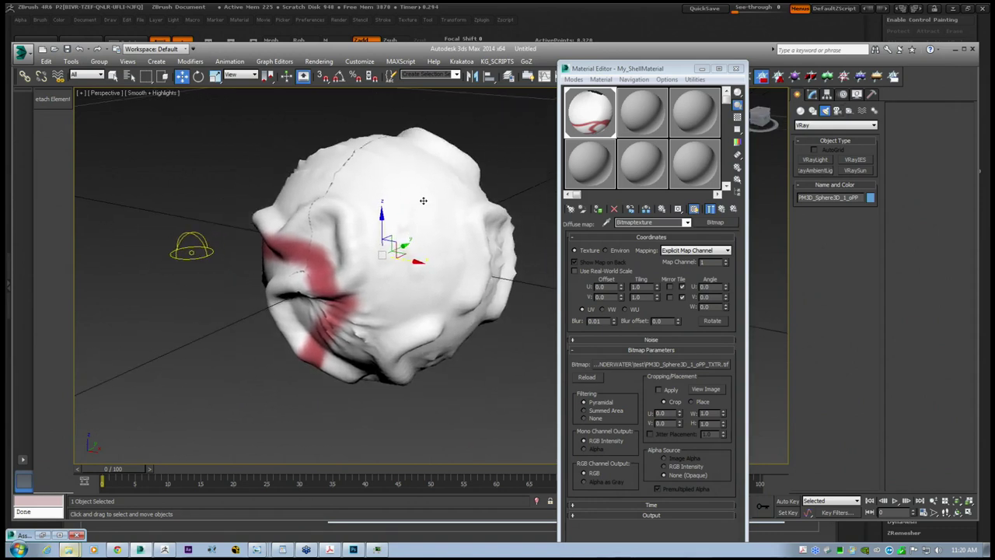
left_click(813, 94)
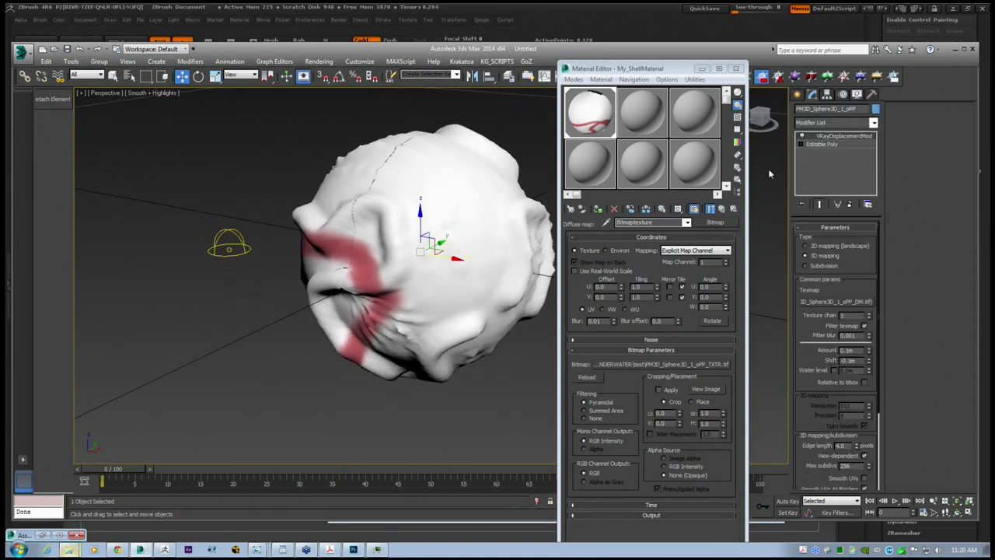
key("shift+q")
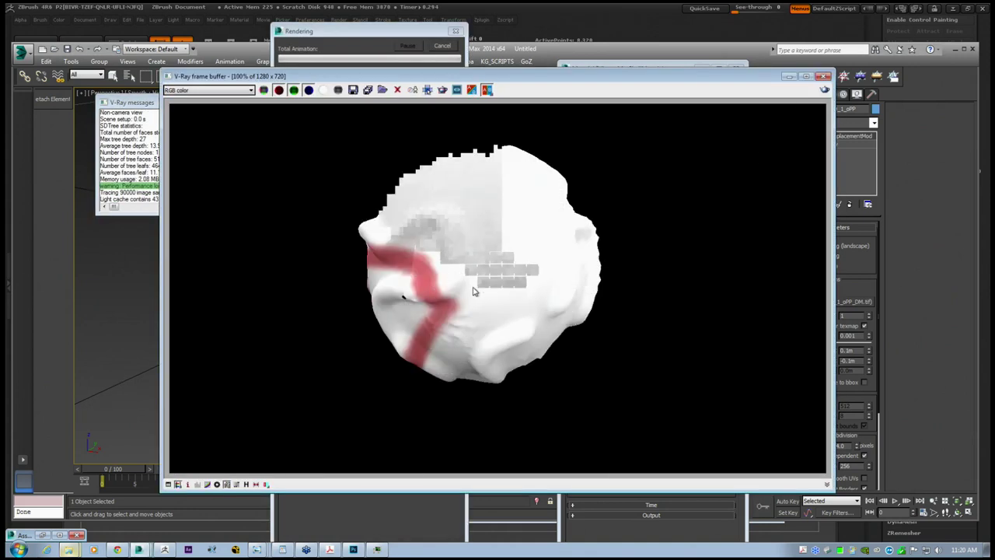
left_click_drag(742, 81, 707, 75)
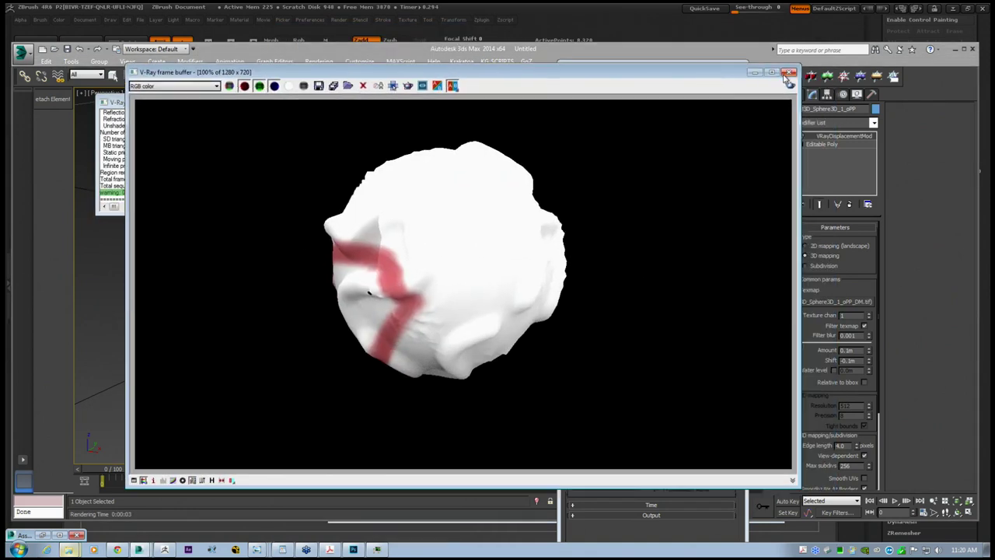
- Close the rendered frame and create a VRayPlane near the base of the sphere
left_click(788, 72)
left_click(796, 94)
left_click(835, 125)
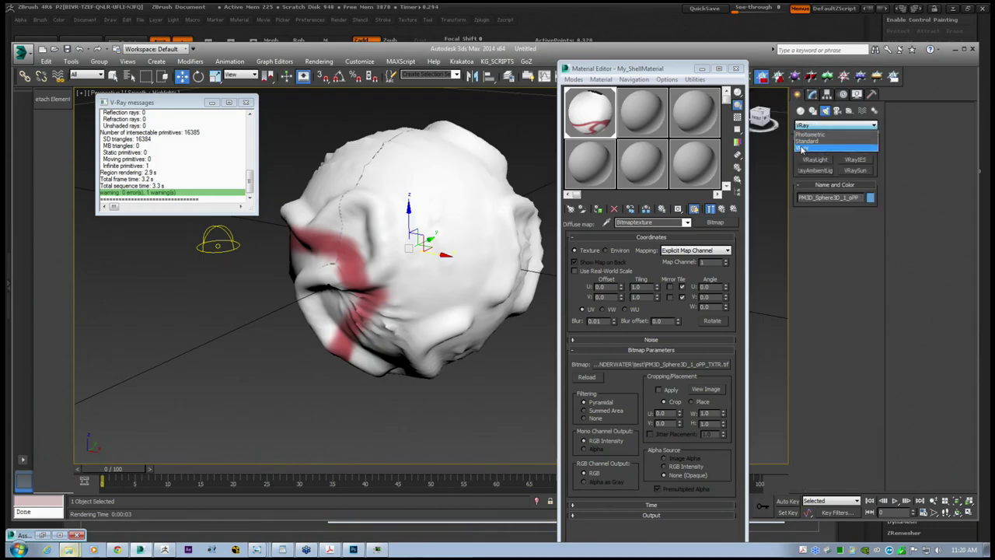
left_click(802, 148)
left_click(800, 111)
left_click(805, 125)
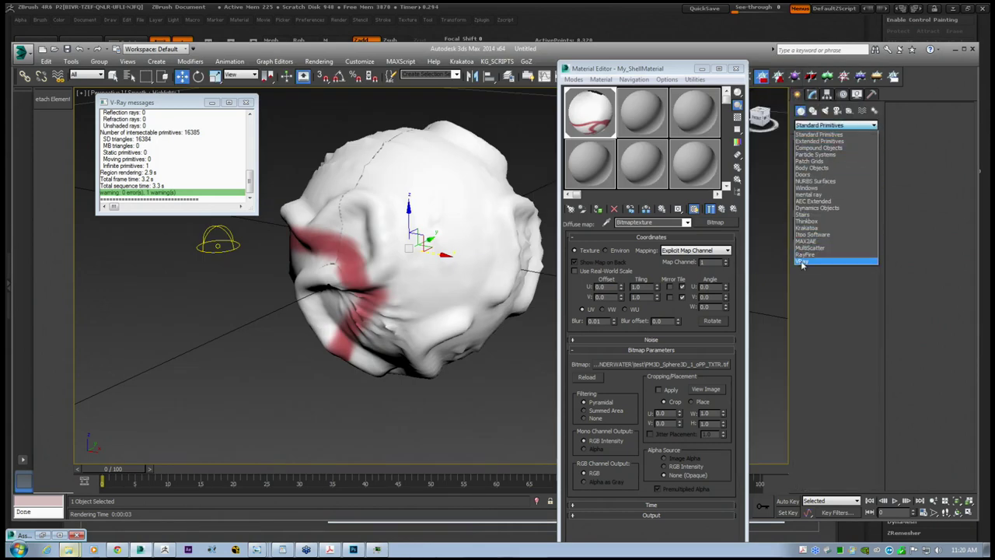
left_click(802, 262)
left_click(816, 171)
left_click(326, 359)
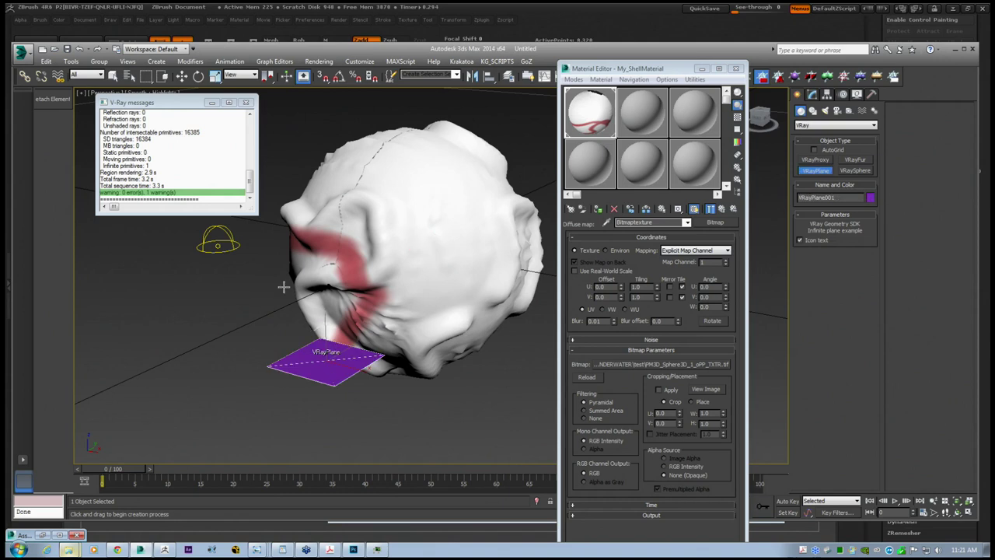
- Move the VRayPlane beneath the sphere and check its position in the left view
left_click(182, 77)
left_click_drag(331, 358, 384, 339)
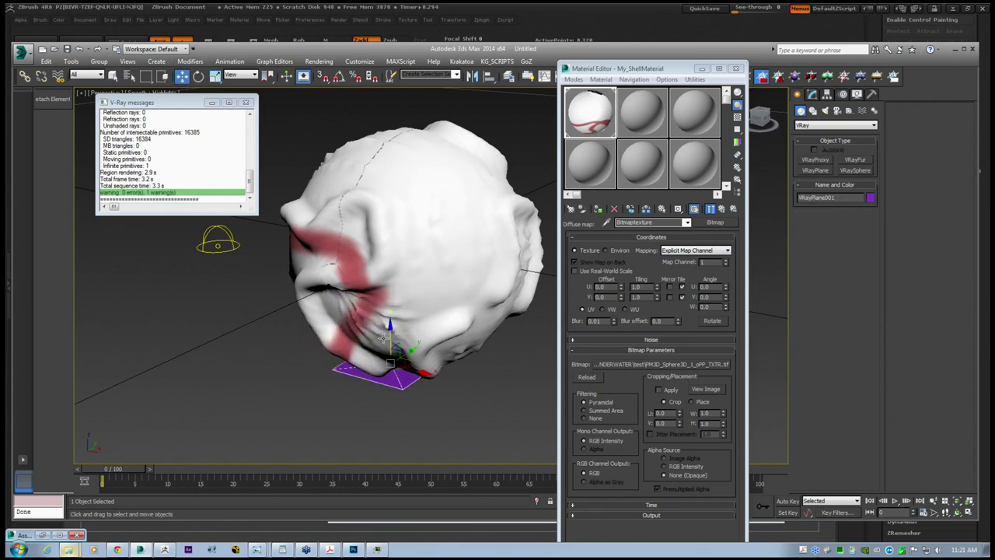
key("f")
key("l")
scroll(420, 334, "up", 3)
scroll(431, 319, "up", 2)
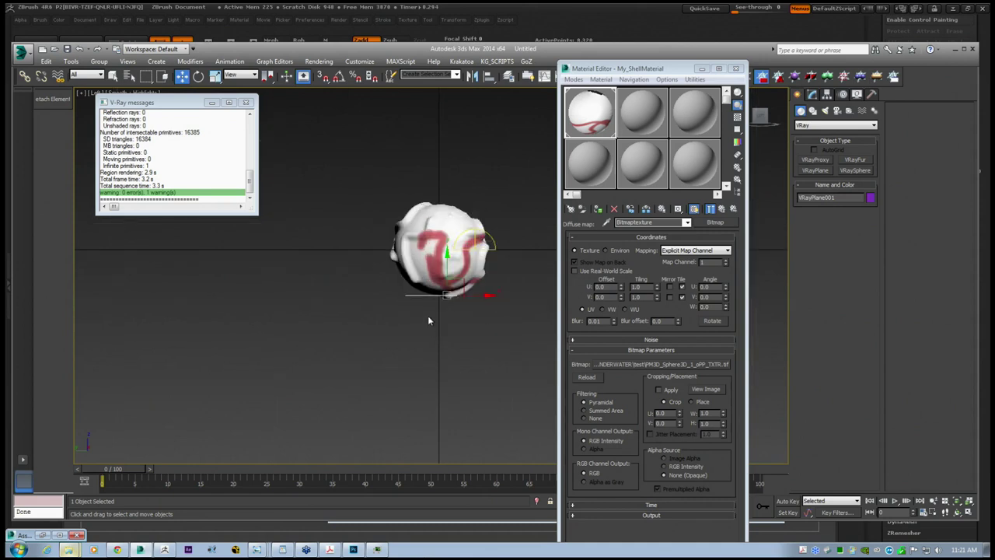
- Return to the perspective view, frame the sphere above the plane, and render the scene
key("p")
key("z")
scroll(418, 334, "down", 4)
scroll(418, 327, "down", 3)
middle_click_drag(418, 327, 398, 374, "alt")
left_click(423, 253)
mouse_move(424, 261)
middle_mouse_down("alt")
mouse_move(428, 244)
mouse_move(405, 214)
mouse_move(443, 258)
middle_mouse_up("alt")
scroll(404, 215, "up", 4)
key("shift+q")
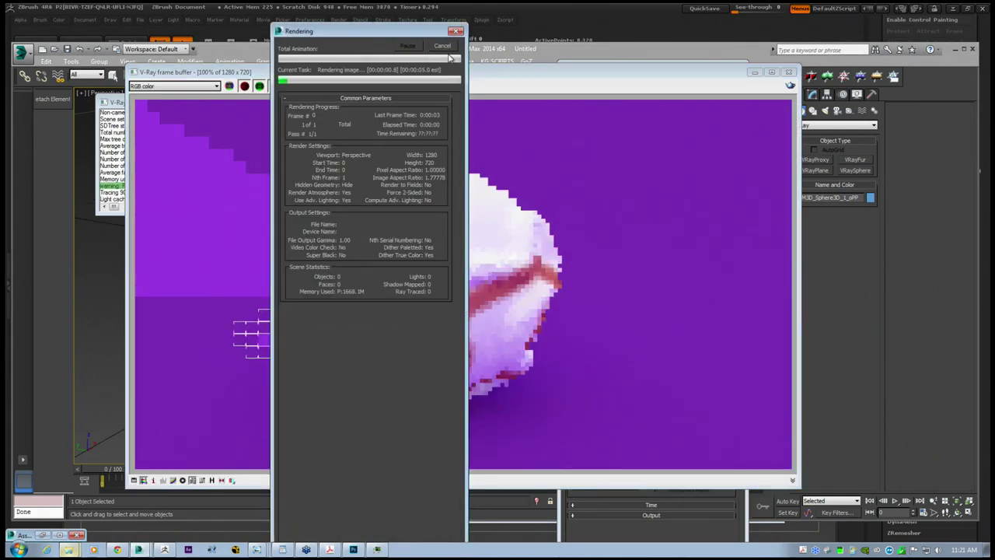
- Compare the rendered frame with the viewport, and close the V-Ray frame buffer
left_click_drag(483, 73, 494, 69)
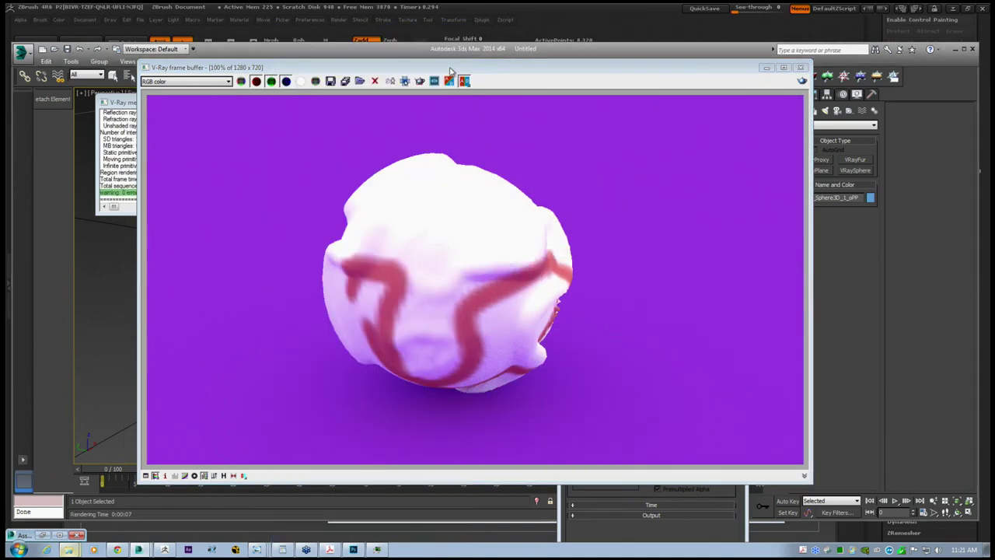
left_click_drag(452, 73, 448, 276)
left_click(575, 115)
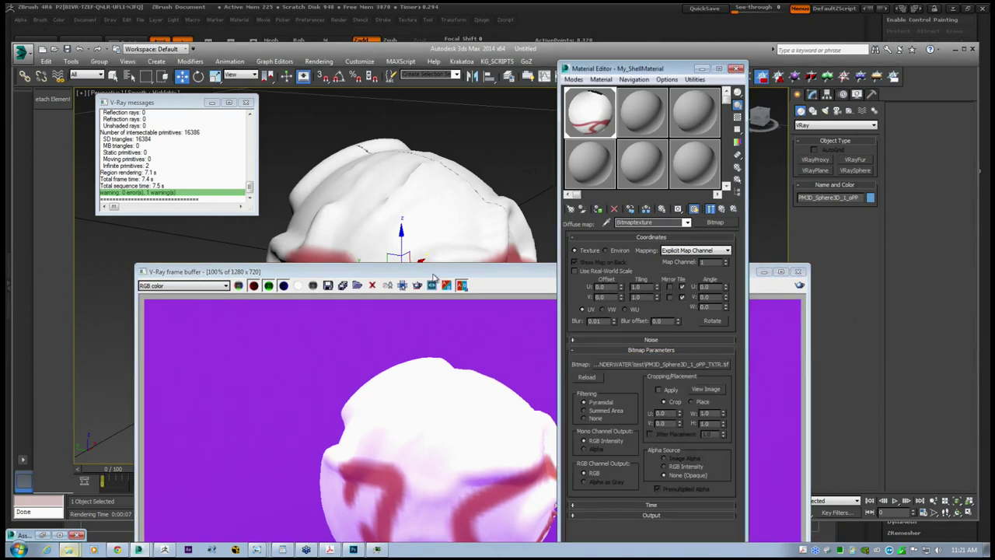
left_click_drag(434, 277, 381, 331)
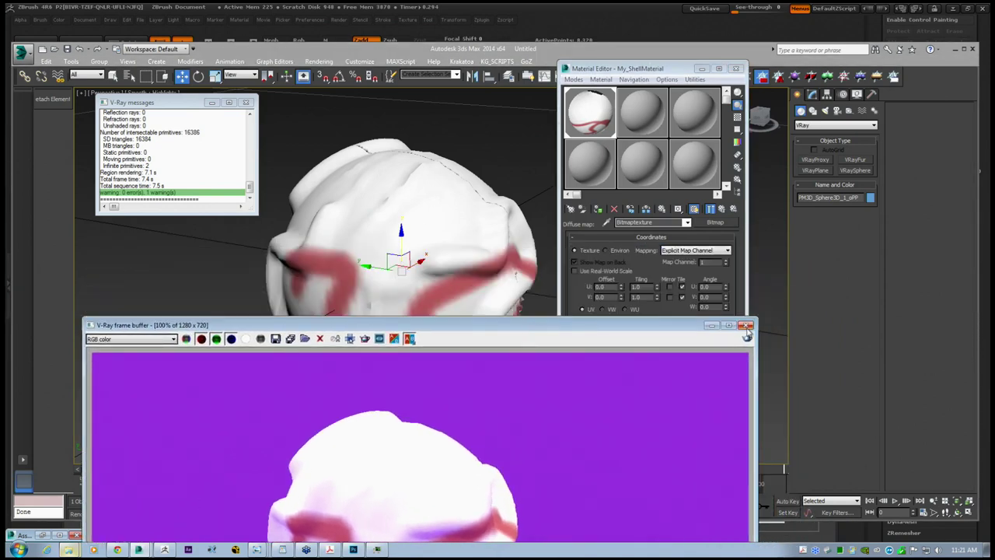
left_click(745, 326)
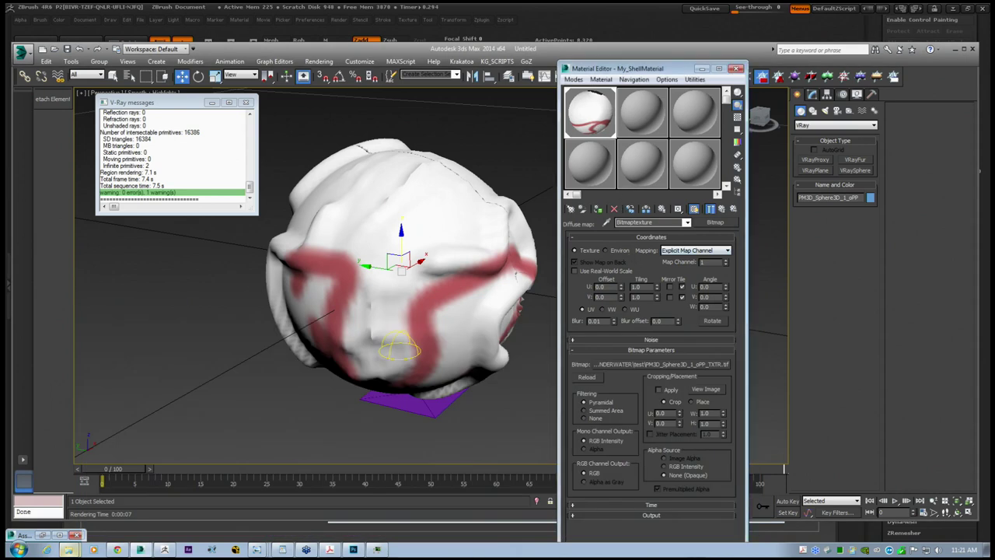
- Edit the bright multiplier in the V-Ray color mapping settings of the render setup
middle_click_drag(404, 247, 448, 151, "alt")
left_click(360, 61)
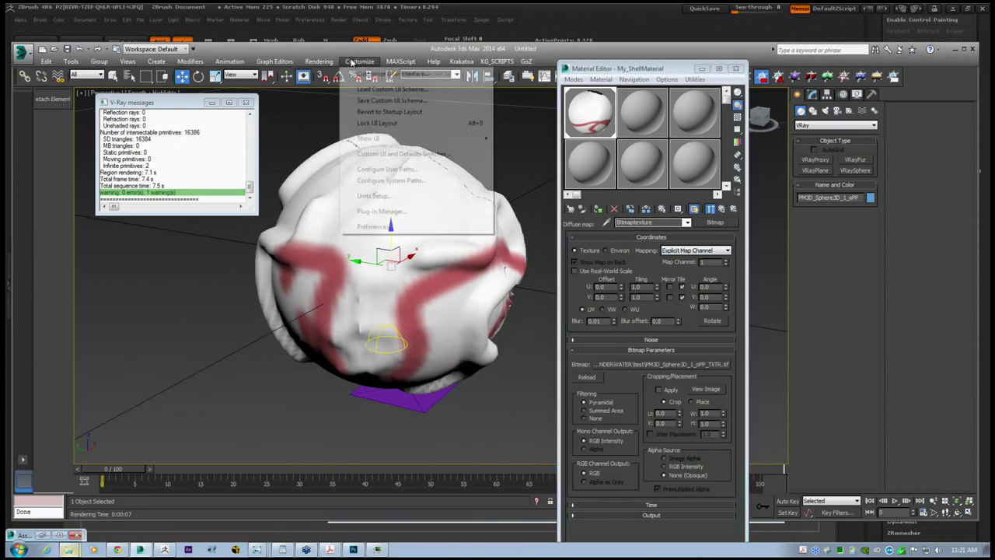
mouse_move(328, 65)
left_click(335, 85)
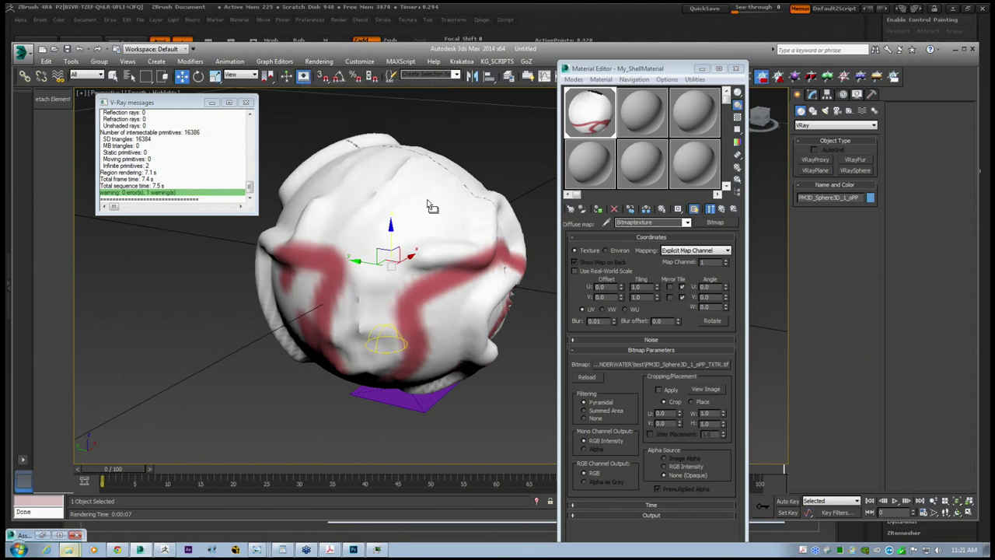
left_click(618, 33)
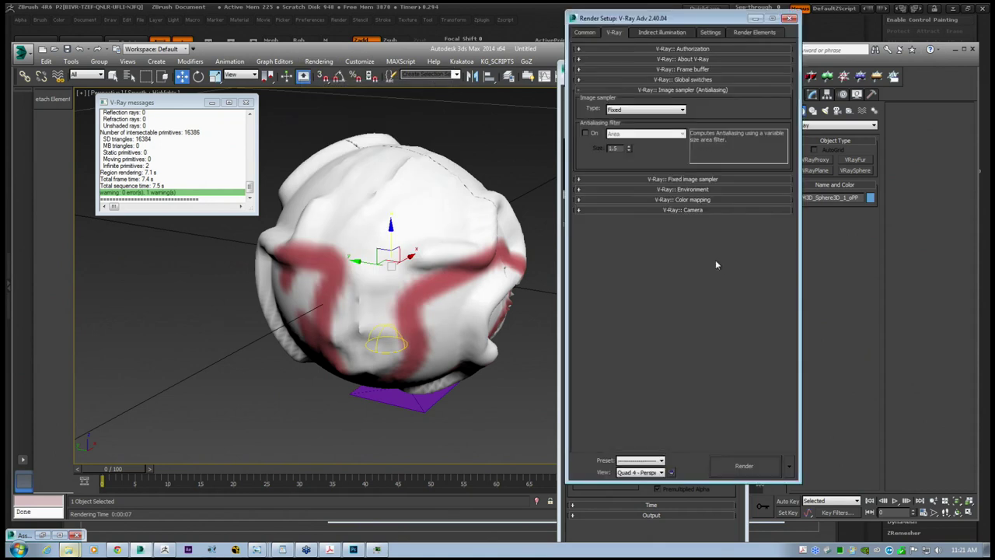
left_click(665, 200)
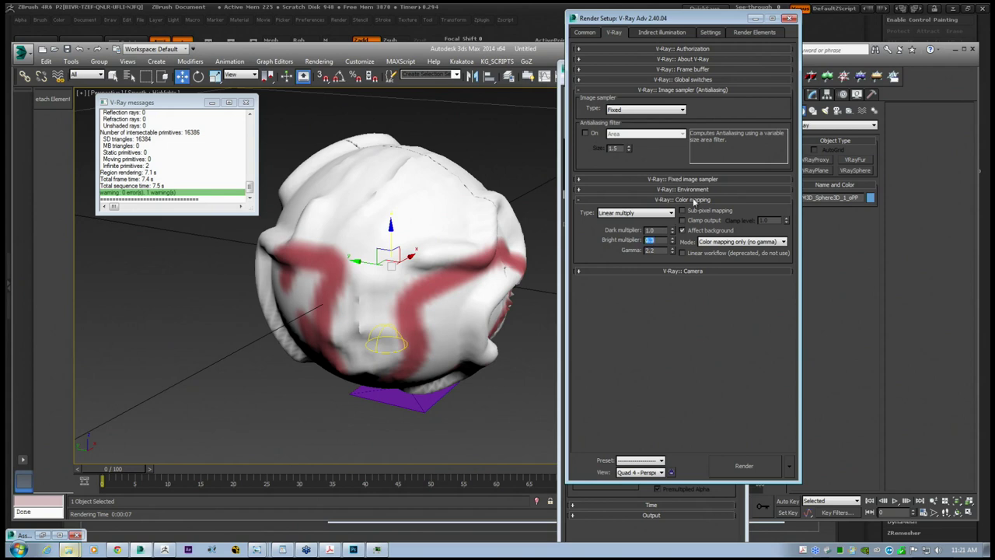
left_click(790, 19)
- Select the dome light VRayLight001, show its parameters, and render the scene
middle_click_drag(541, 198, 523, 206)
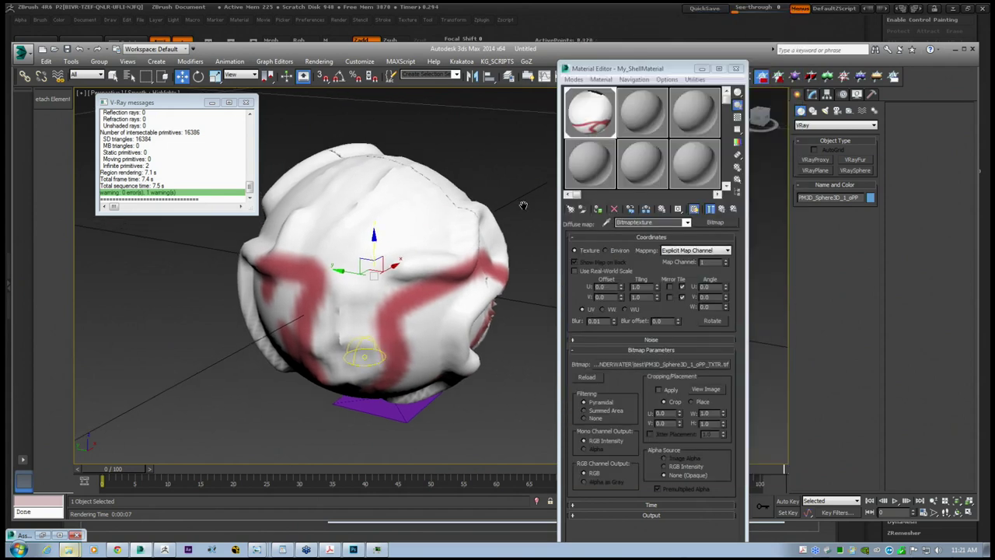
left_click(813, 94)
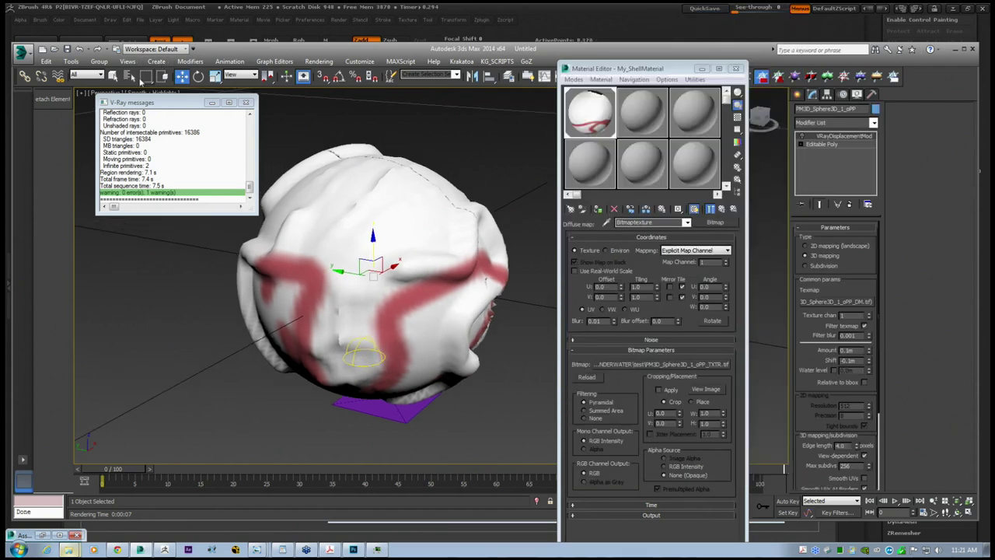
key("h")
left_click(95, 133)
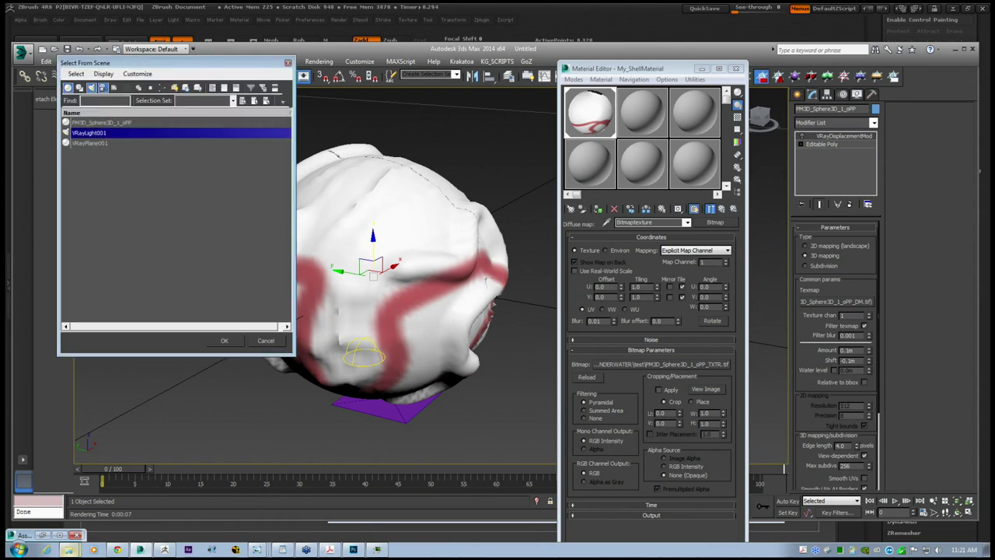
left_click(224, 341)
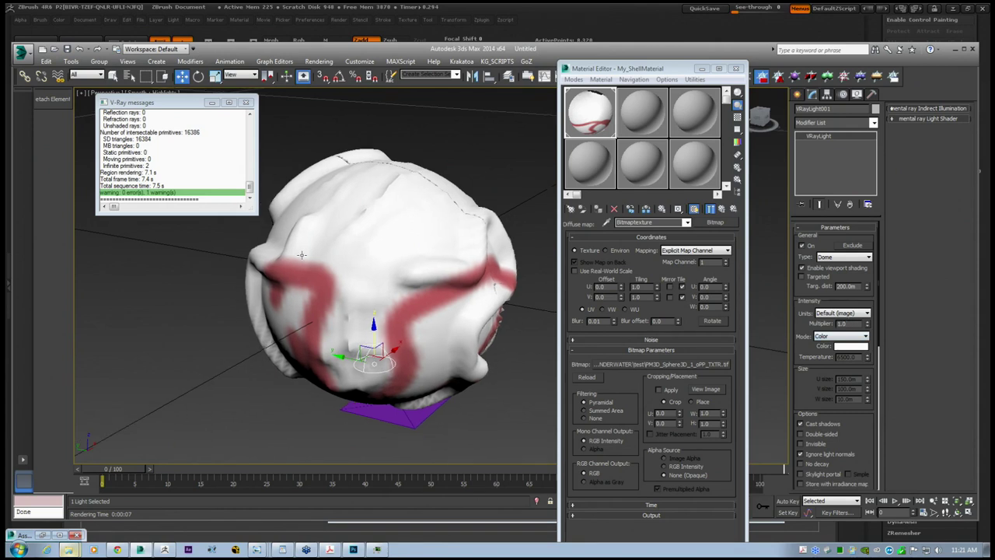
key("shift+q")
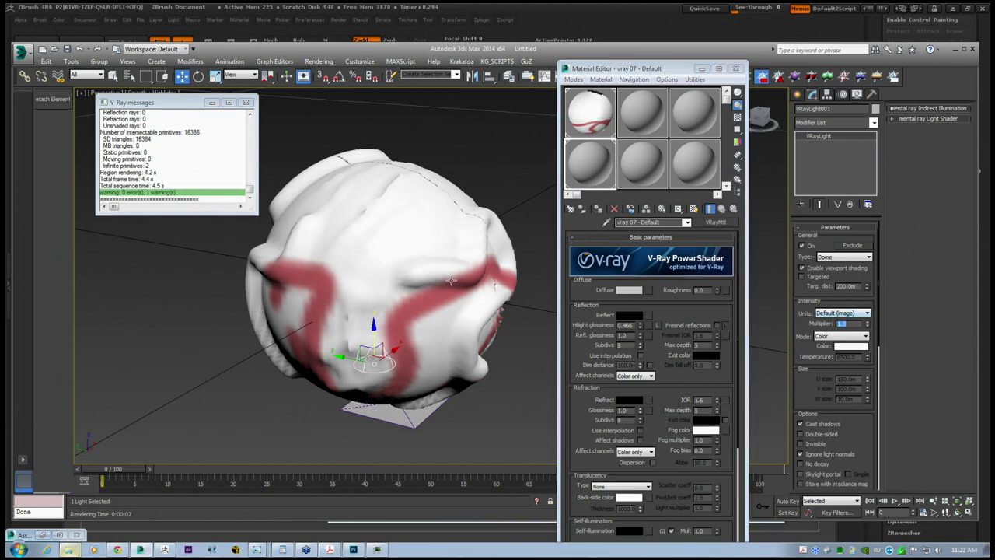
- Set the dome light's multiplier to 1.3, select the sphere, and render the scene again
middle_click_drag(451, 280, 460, 264)
middle_click_drag(347, 227, 344, 228, "alt")
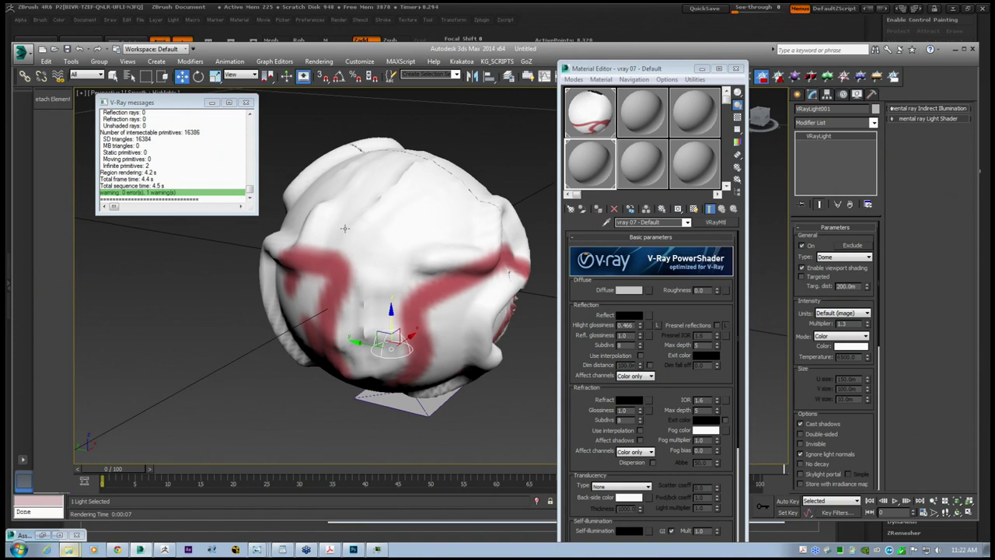
left_click(392, 235)
key("shift+q")
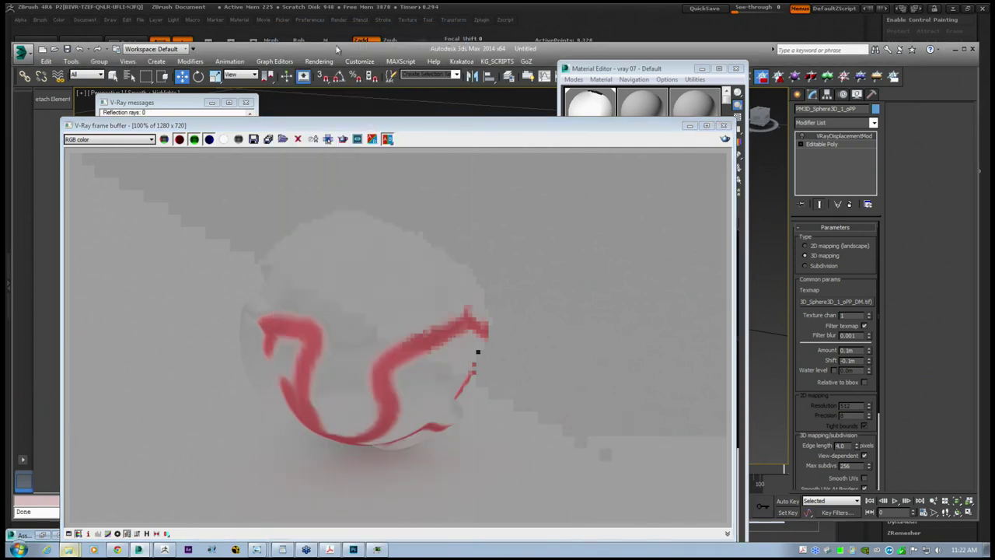
- Change the color mapping bright multiplier again in the render setup and close the rendered frame
left_click(318, 62)
left_click(335, 85)
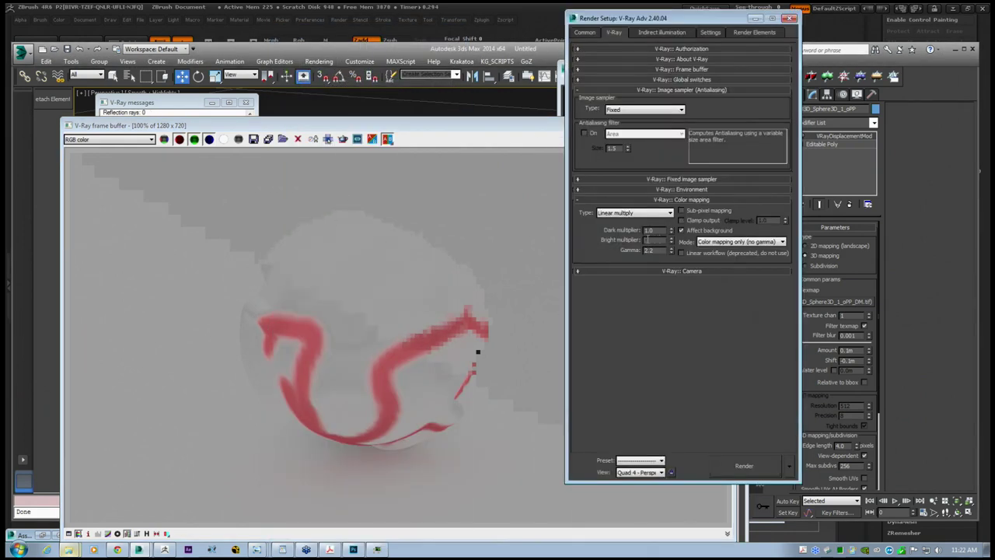
left_click(790, 17)
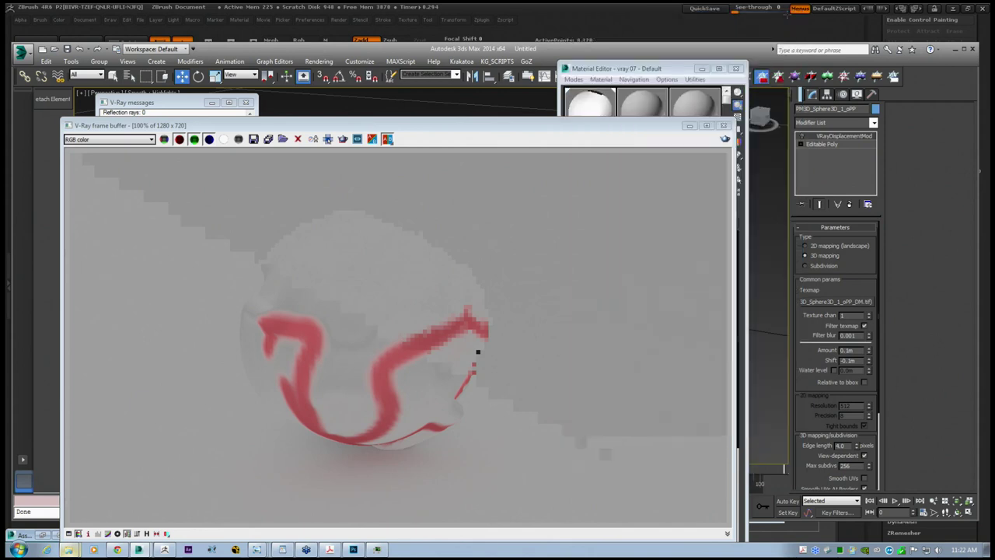
left_click(723, 125)
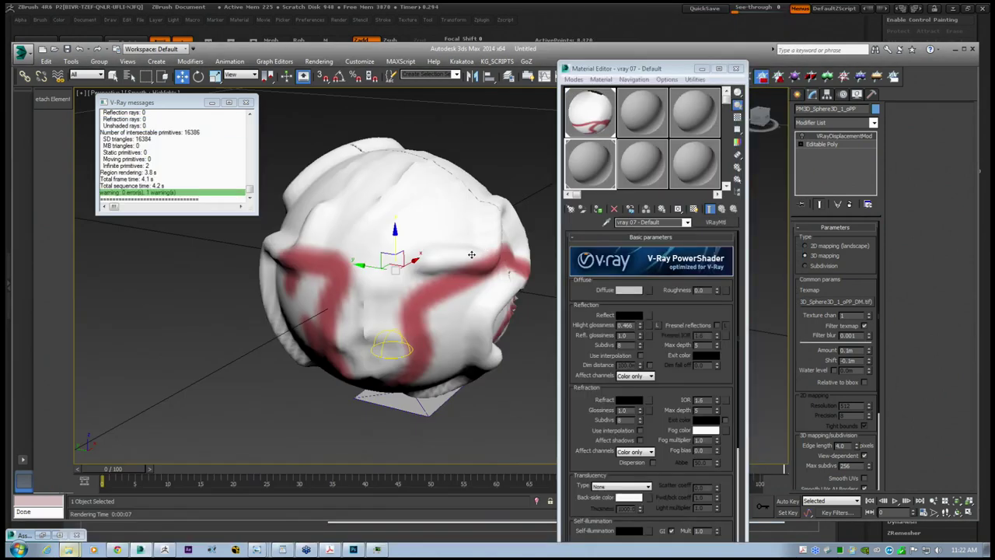
- Lower the perspective view to near ground level and render the sphere from that angle
key("Up")
key("Down")
left_click_drag(396, 218, 389, 200)
key("shift+q")
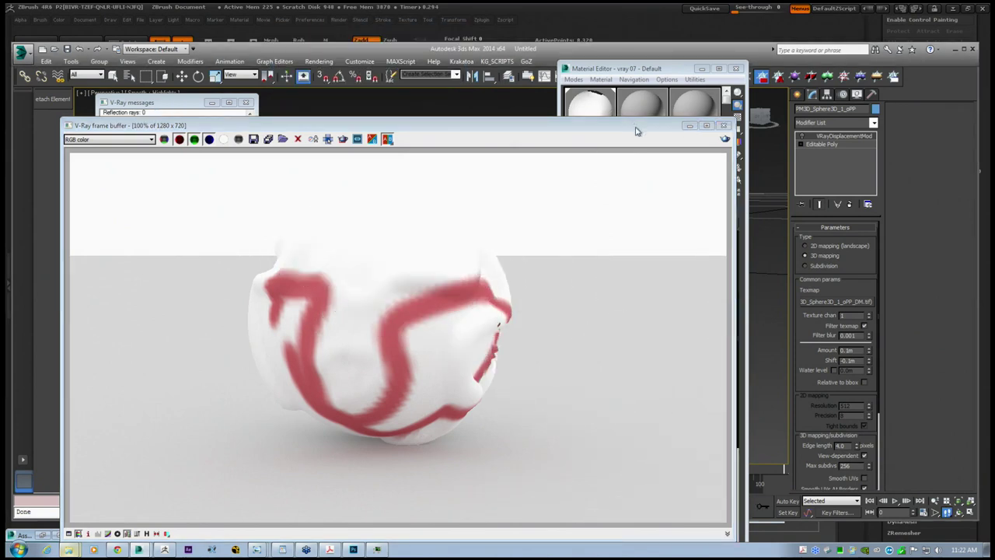
left_click_drag(635, 131, 607, 122)
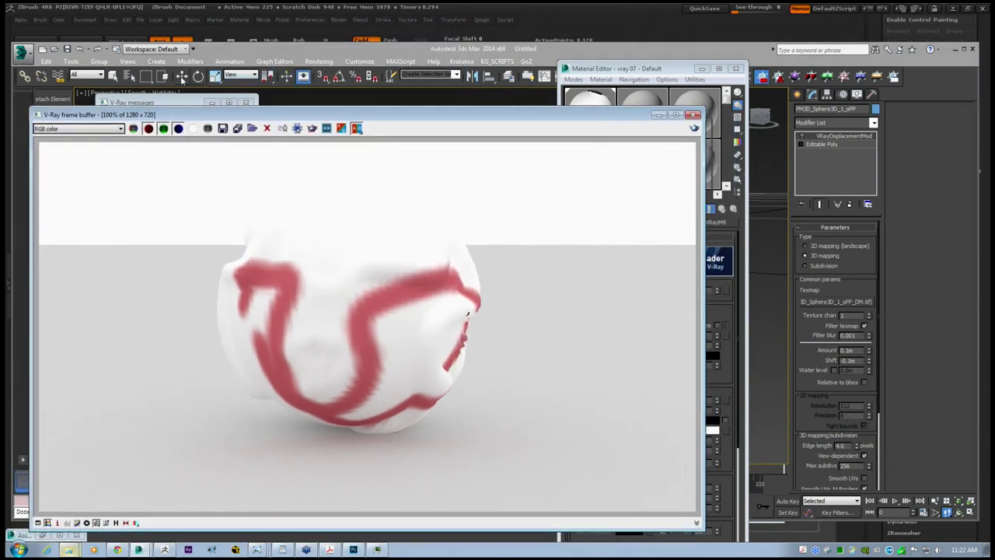
- Select VRayLight001, make the dome light invisible, and close the rendered frame
left_click(129, 76)
left_click(89, 133)
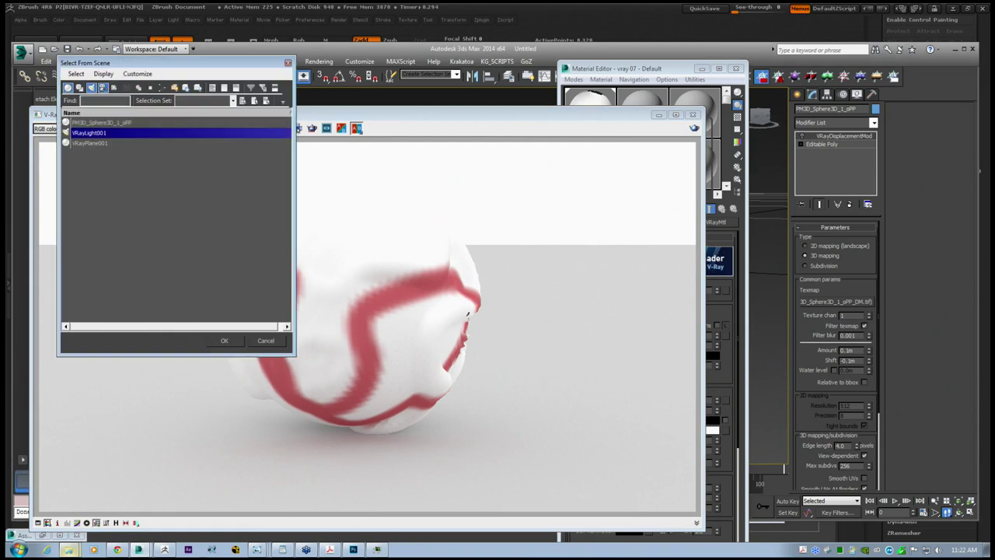
left_click(224, 342)
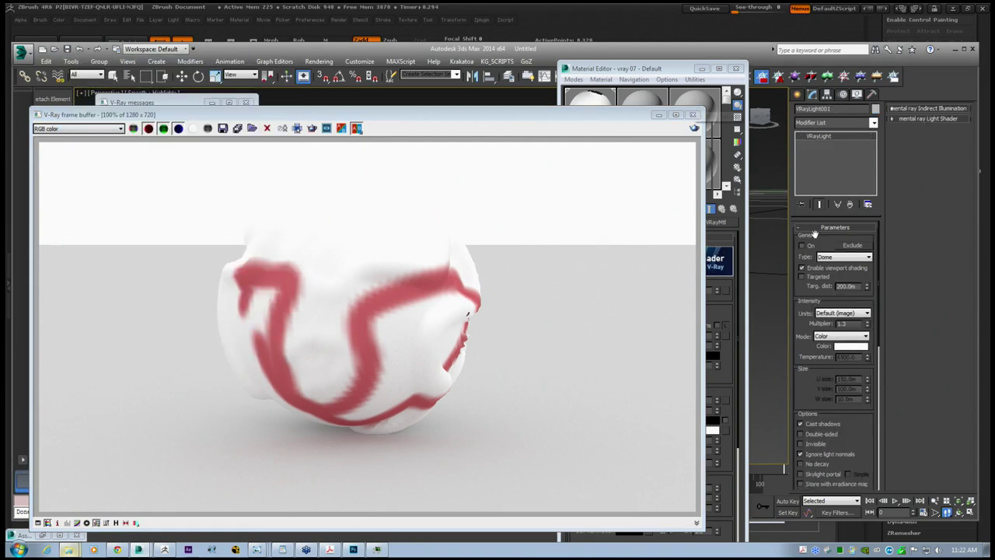
left_click(691, 115)
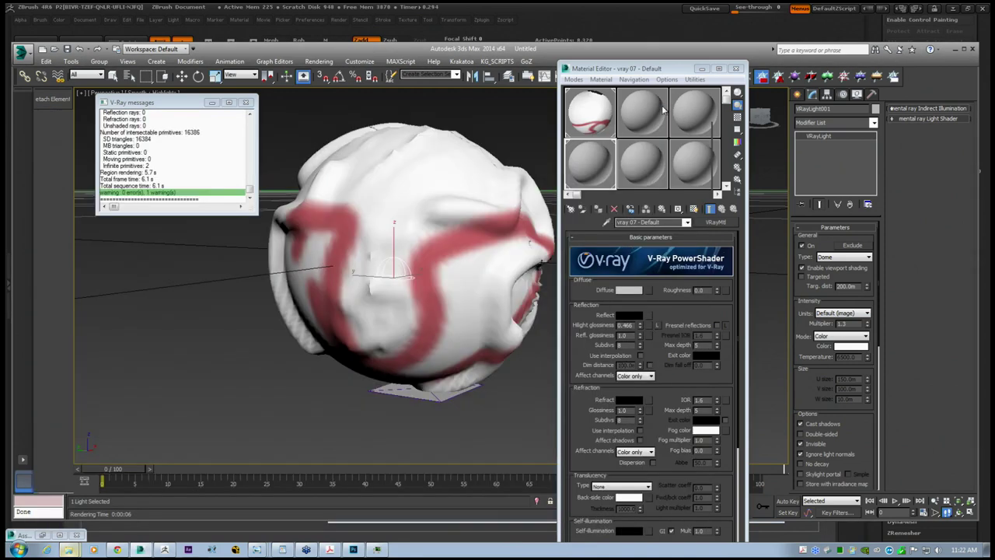
- Select the sphere, turn on its VRayDisplacementMod modifier, and render the scene
left_click(181, 75)
left_click(441, 222)
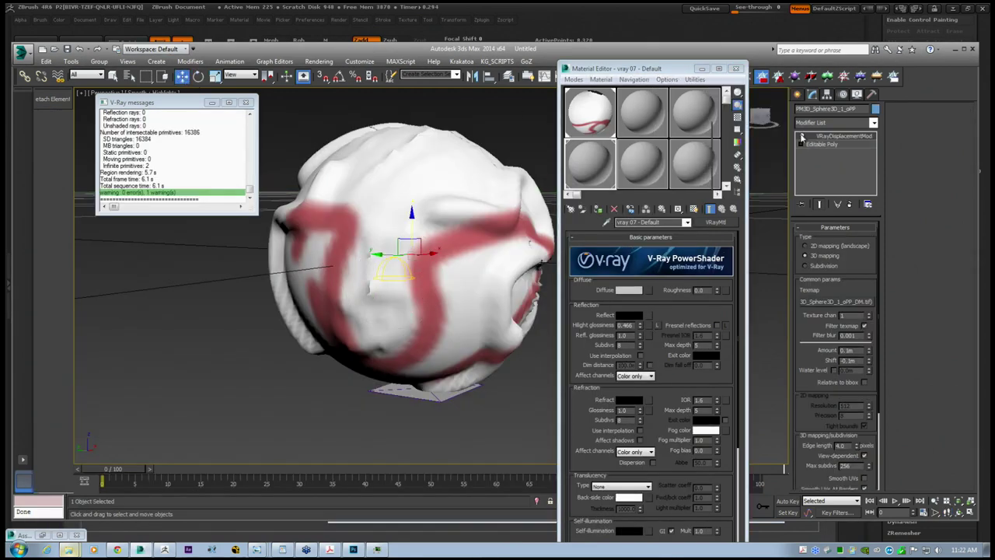
middle_click_drag(770, 318, 763, 327, "alt")
middle_click_drag(426, 257, 439, 267, "alt")
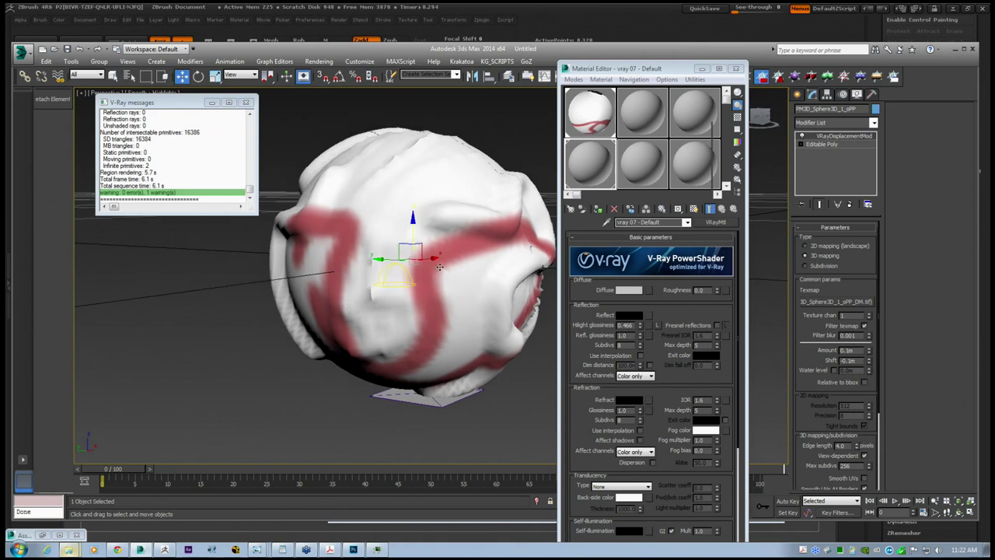
key("shift+q")
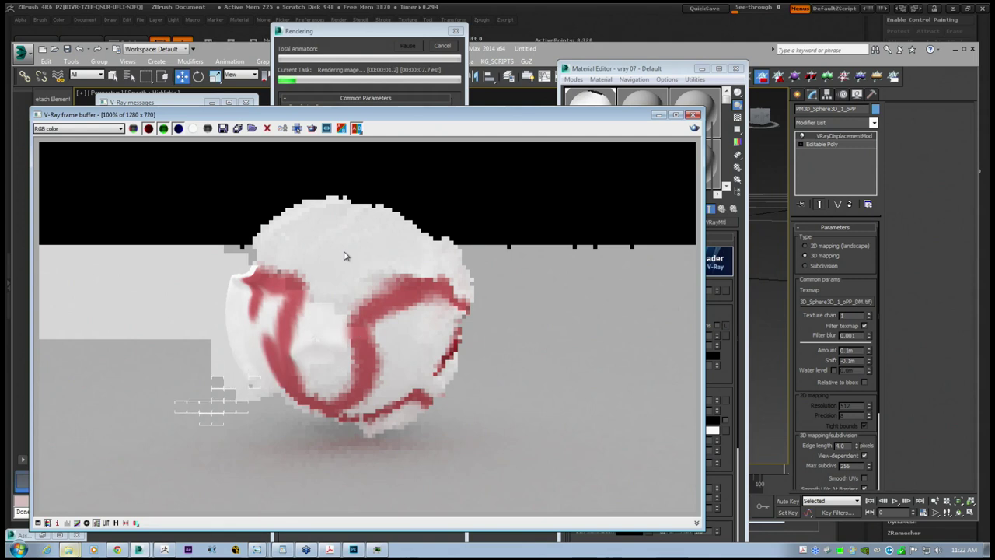
- Inspect the sphere in the running render at 200% and make the rendering follow the mouse
scroll(334, 318, "up", 1)
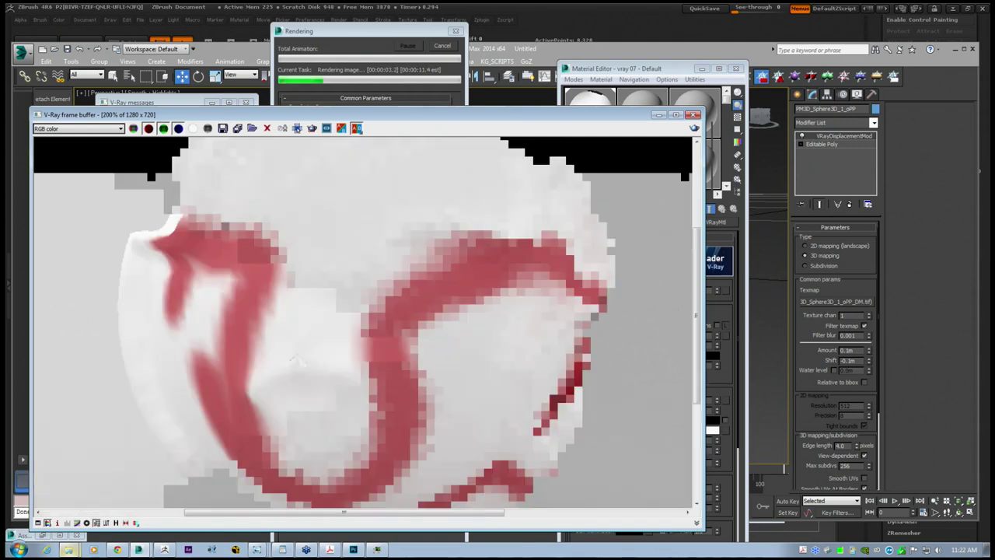
scroll(333, 318, "down", 1)
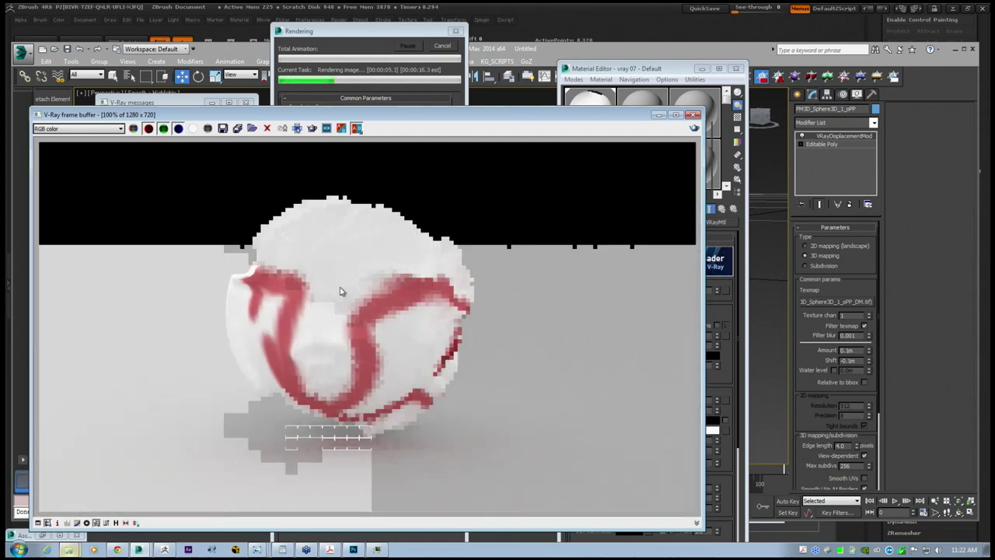
left_click(297, 127)
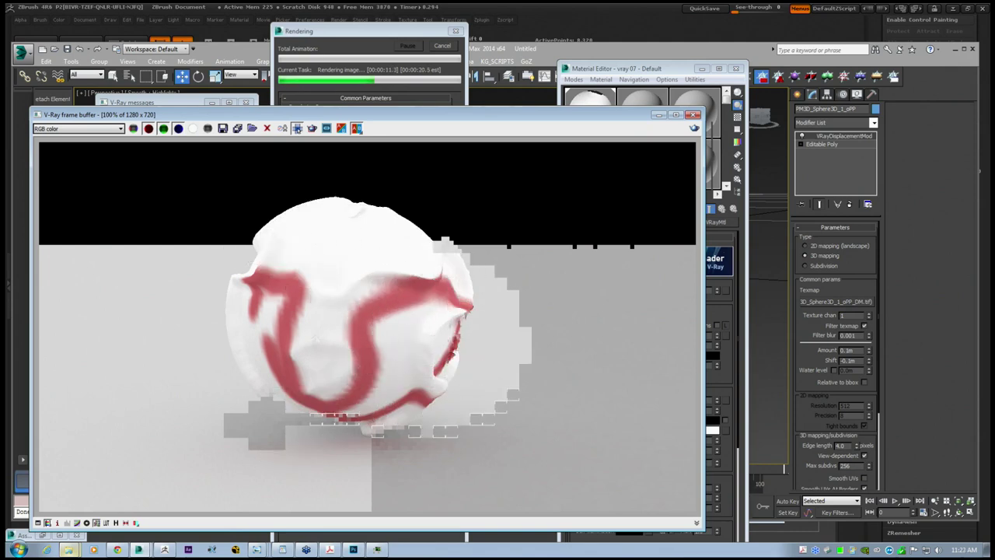
- Close the rendered frame, turn the perspective view to another side of the sphere, and render it from there
left_click(691, 115)
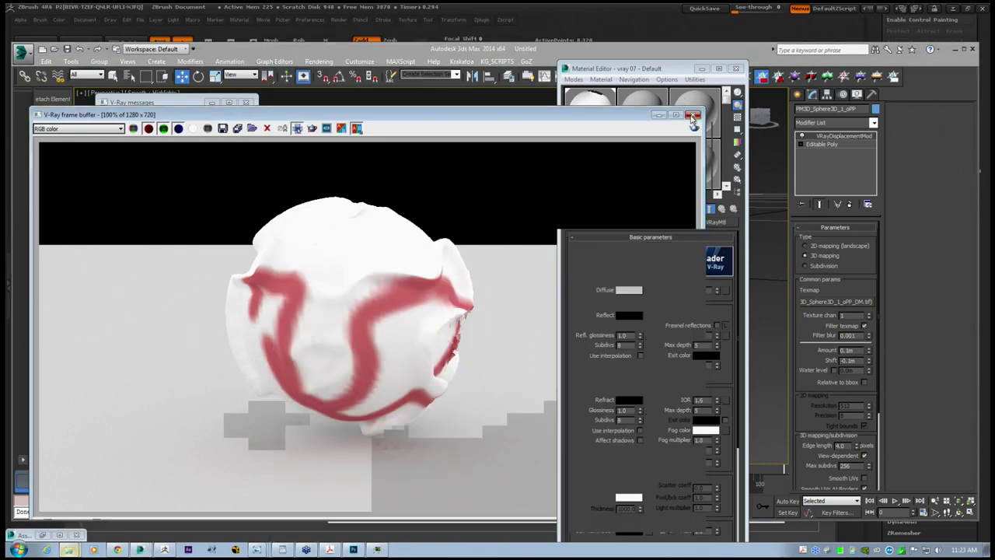
middle_click_drag(435, 286, 429, 283)
key("Right")
left_click_drag(411, 280, 379, 304)
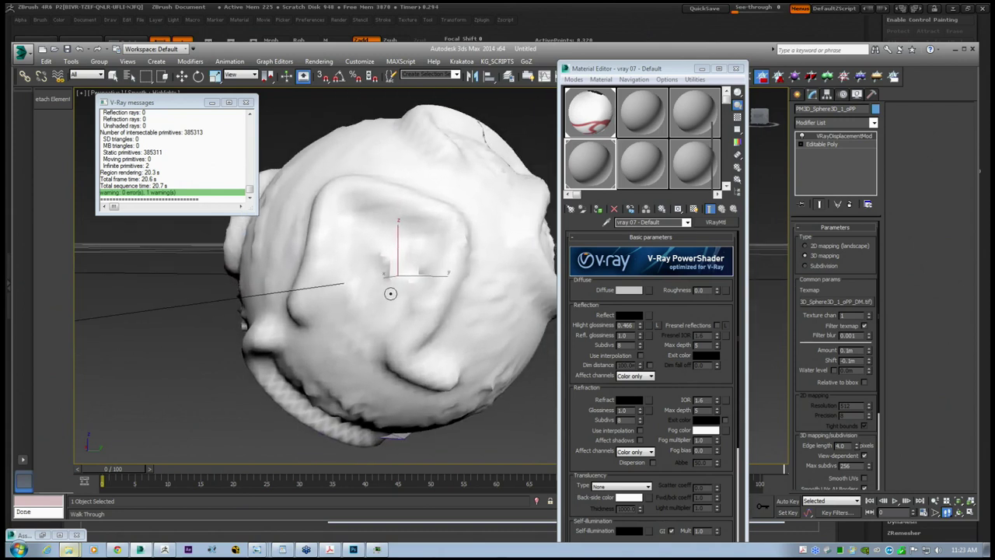
key("shift+q")
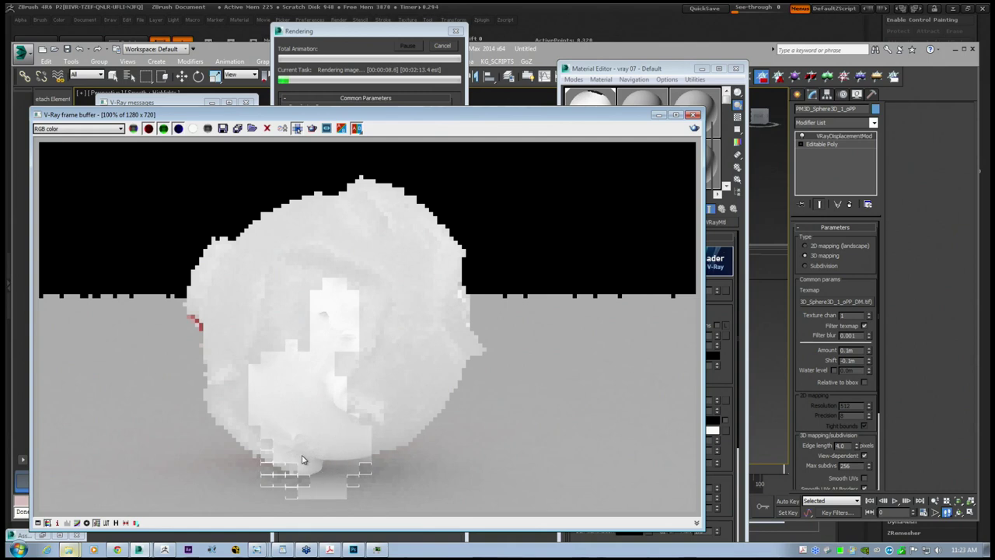
scroll(304, 460, "up", 1)
middle_click_drag(304, 460, 319, 411)
scroll(347, 342, "down", 1)
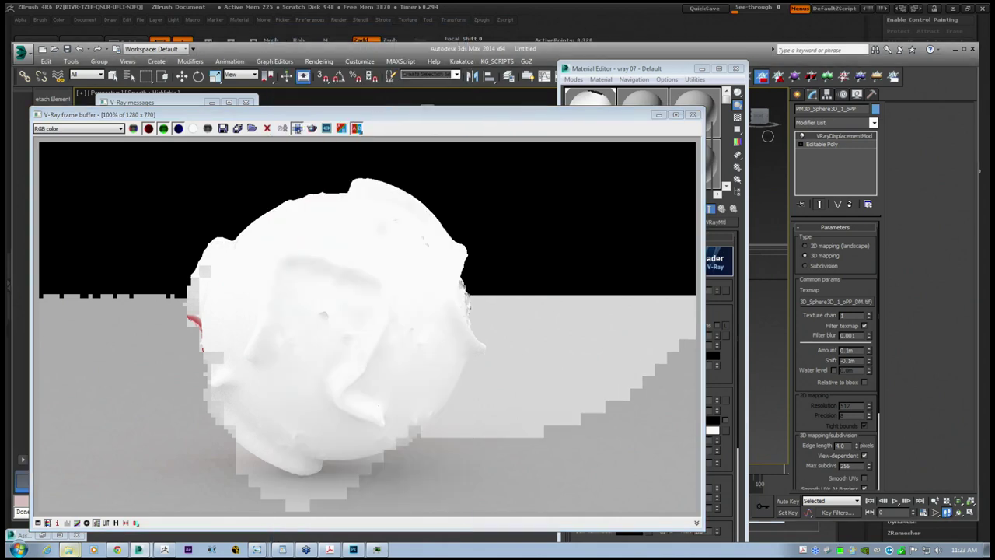
- Add a TurboSmooth modifier beneath the sphere's VRayDisplacementMod with 0 iterations and 2 render iterations
left_click(833, 144)
left_click(874, 122)
scroll(855, 350, "down", 10)
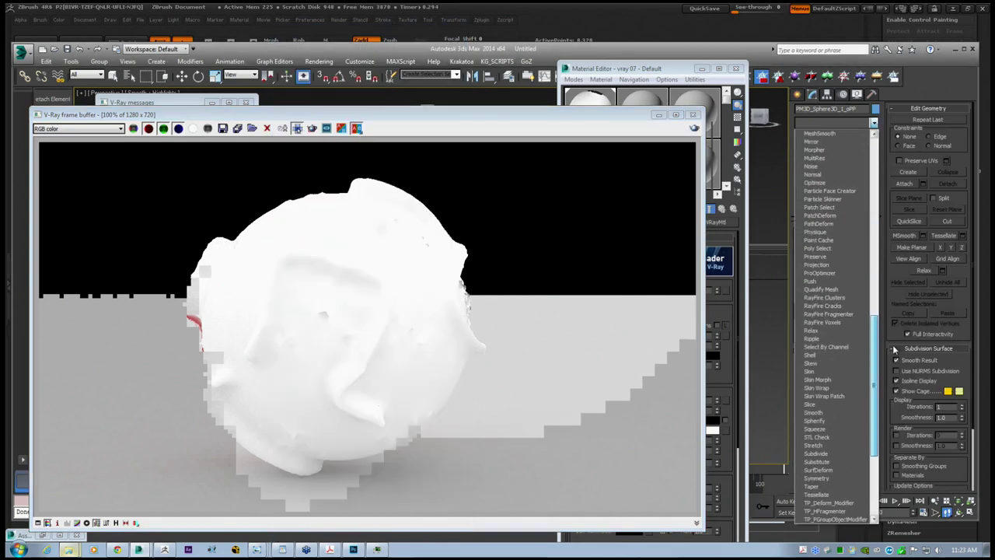
left_click(856, 370)
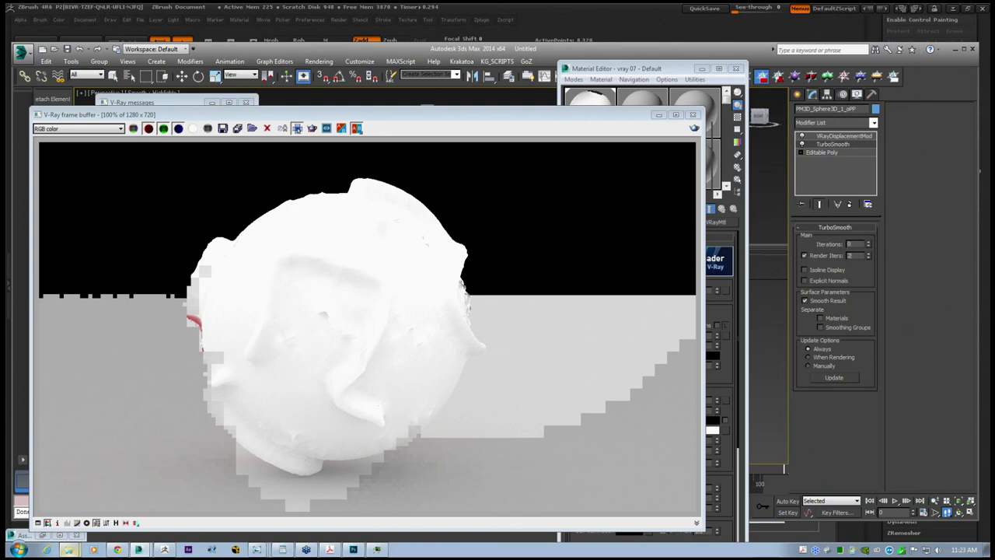
left_click(488, 288)
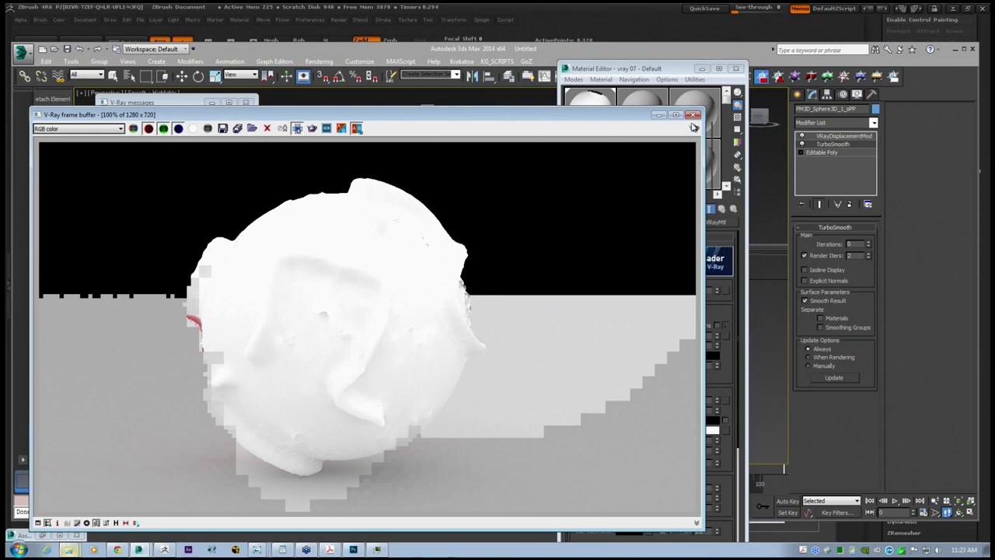
- Wrap My_ShellMaterial's diffuse bitmap in a Color Correction map, show it in the viewport, and lower its brightness to about -47.5
left_click(694, 115)
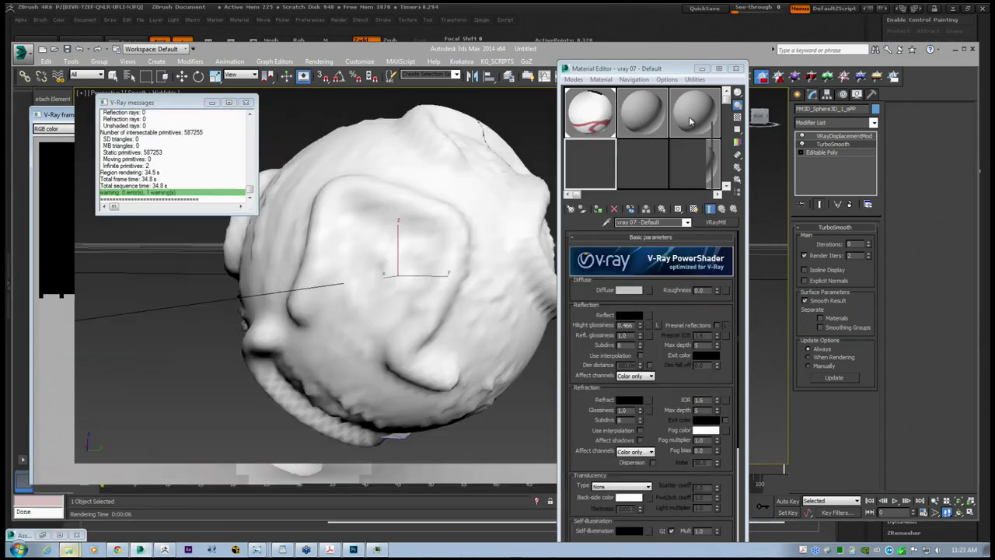
middle_click_drag(497, 303, 459, 243, "alt")
left_click(574, 114)
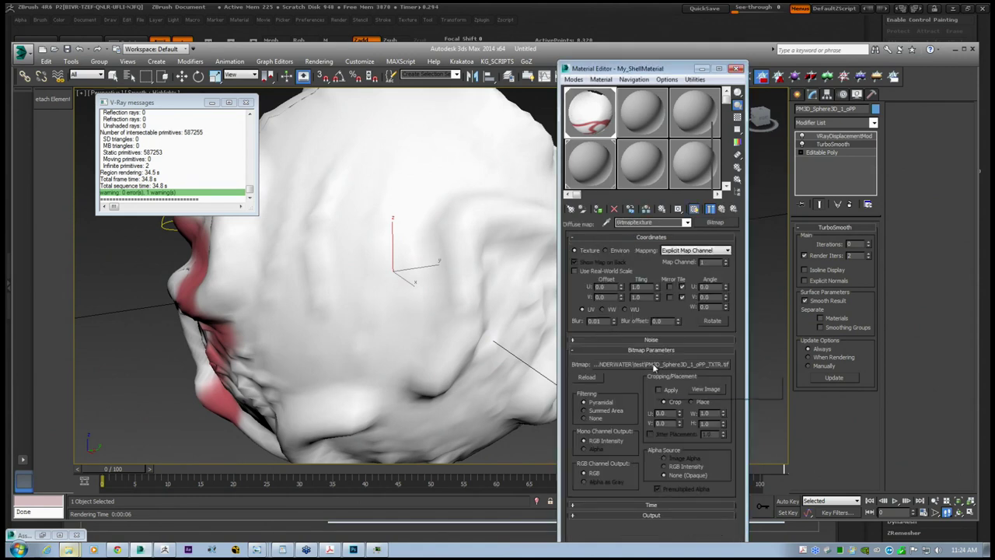
left_click(715, 222)
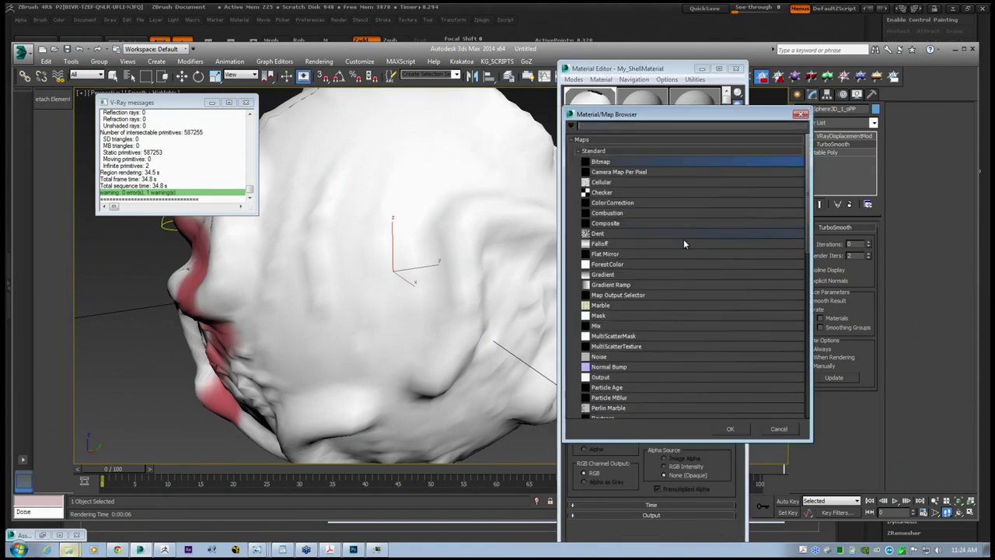
double_click(612, 202)
left_click(644, 350)
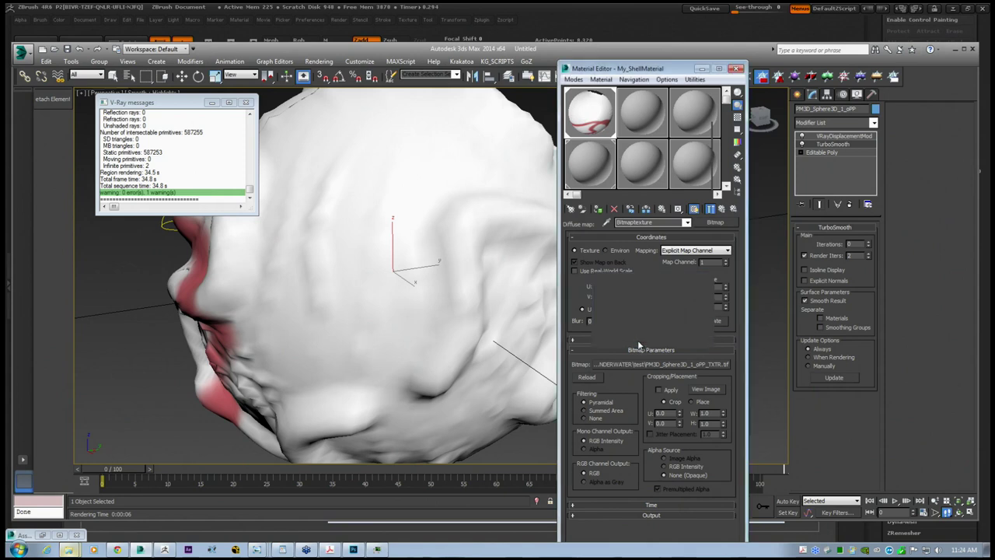
left_click(695, 210)
left_click_drag(652, 459, 619, 459)
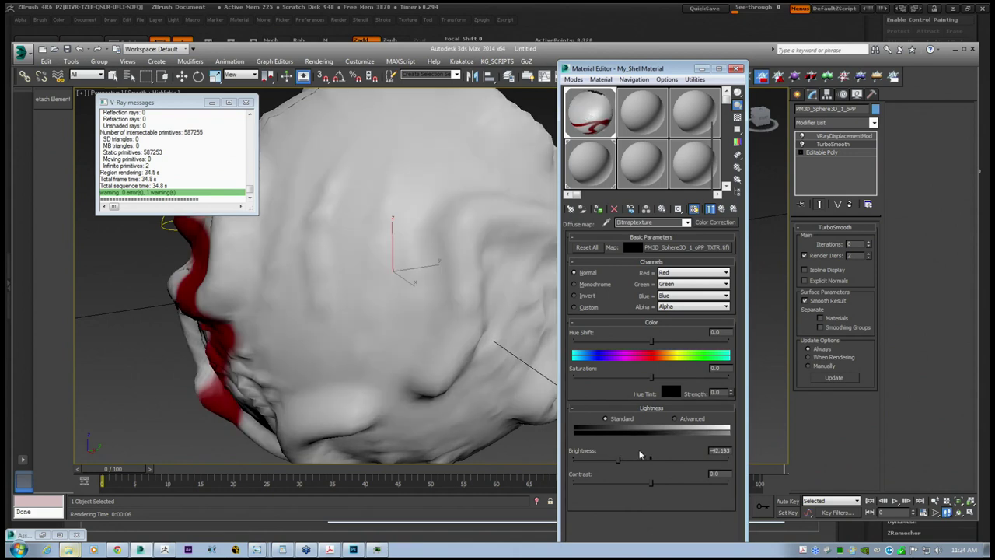
- Set the ambient occlusion radius to 0.2 m in the indirect illumination settings and render the scene
left_click(319, 61)
left_click(331, 85)
left_click(663, 34)
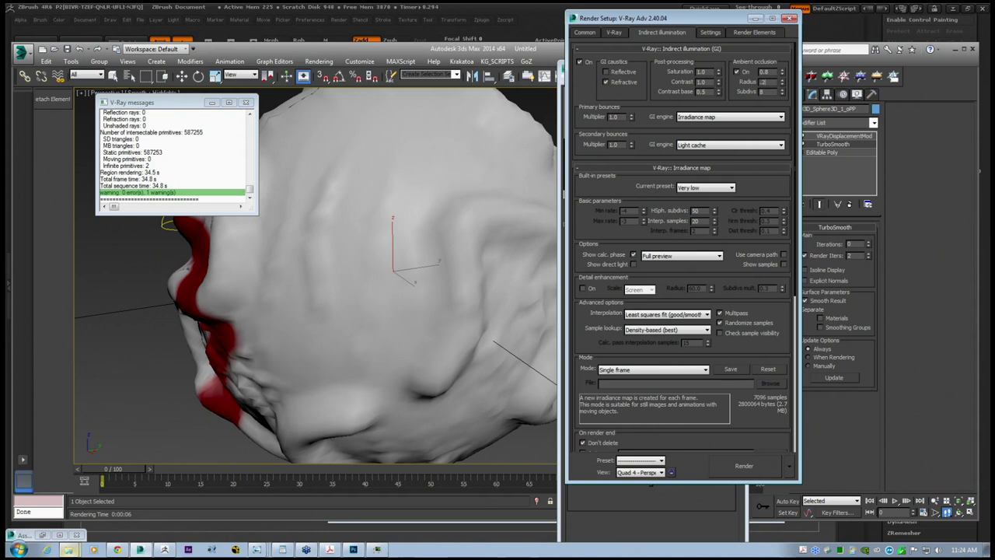
left_click(789, 18)
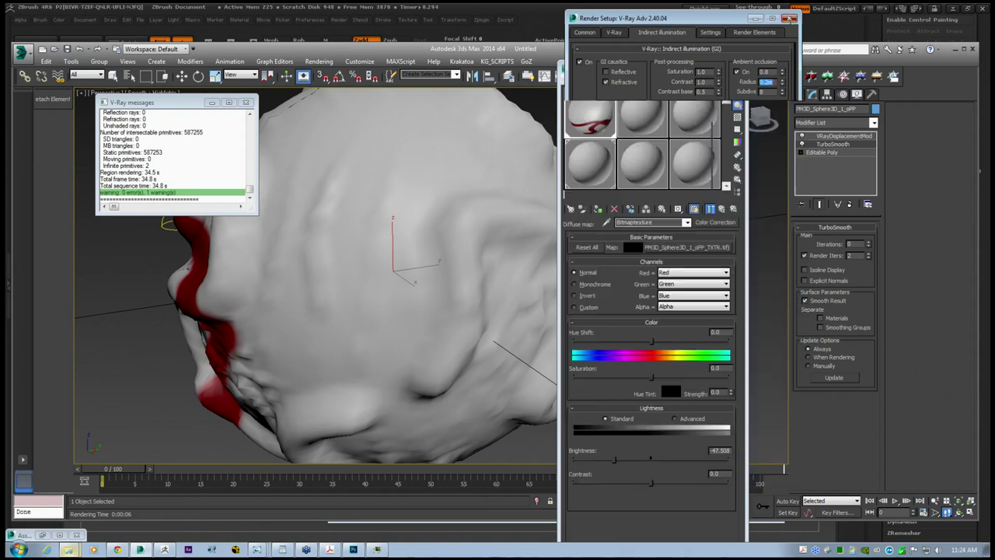
middle_click_drag(442, 190, 451, 199)
key("shift+q")
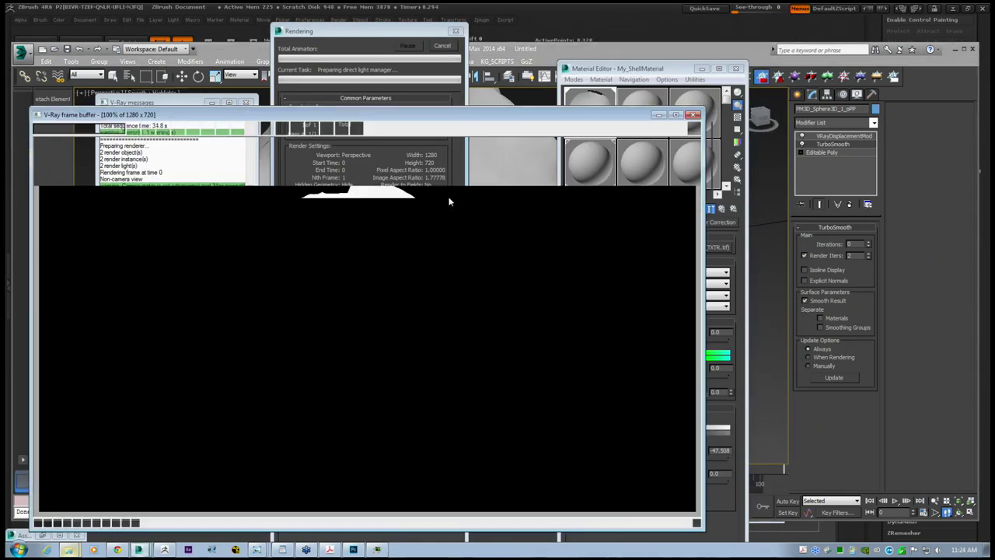
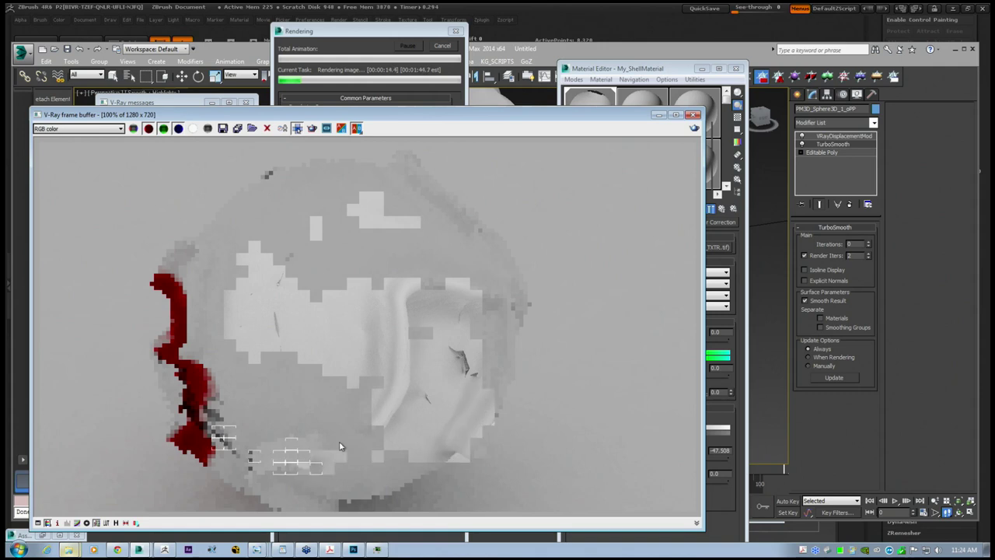
- Switch the sphere's VRayDisplacementMod type to 2D mapping (landscape)
left_click_drag(554, 118, 553, 93)
left_click(839, 136)
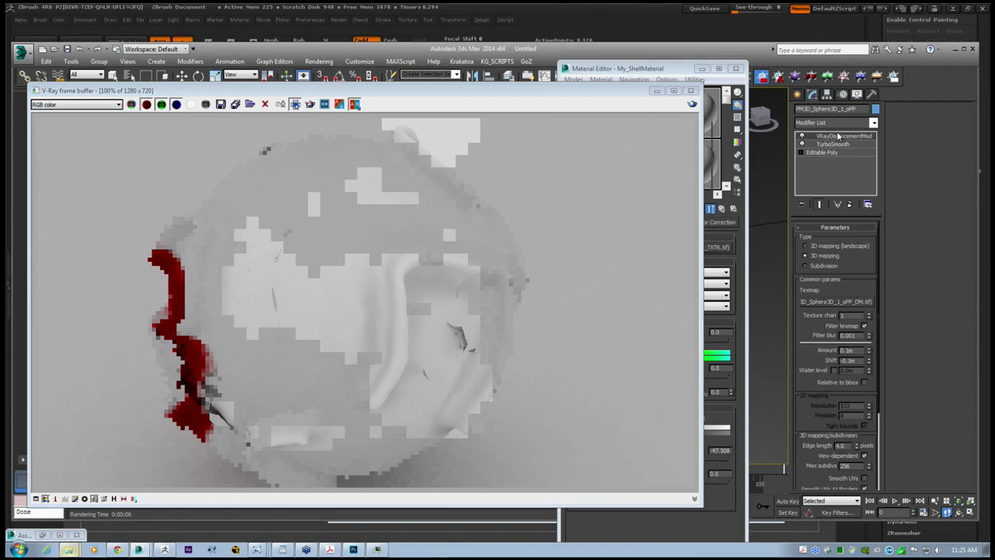
left_click(806, 246)
left_click_drag(804, 348, 804, 167)
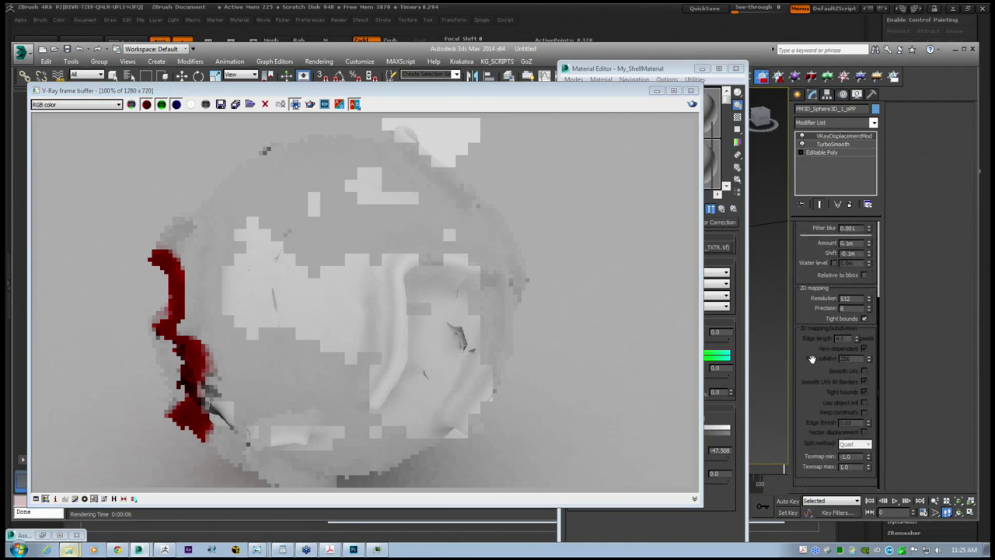
left_click_drag(838, 301, 821, 395)
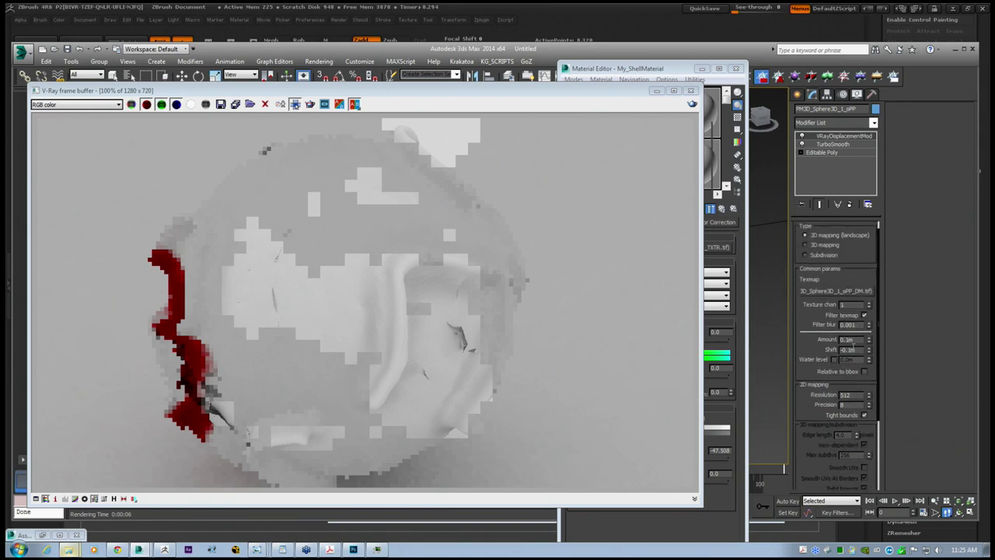
- Render the scene again, check the frame's alpha channel, and close the rendered frame
left_click(691, 104)
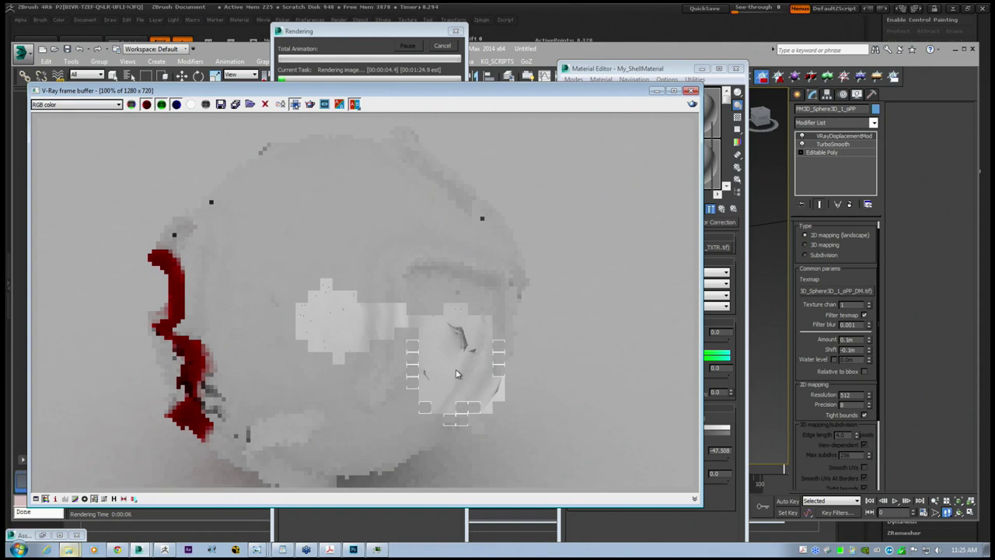
left_click(190, 105)
left_click(191, 106)
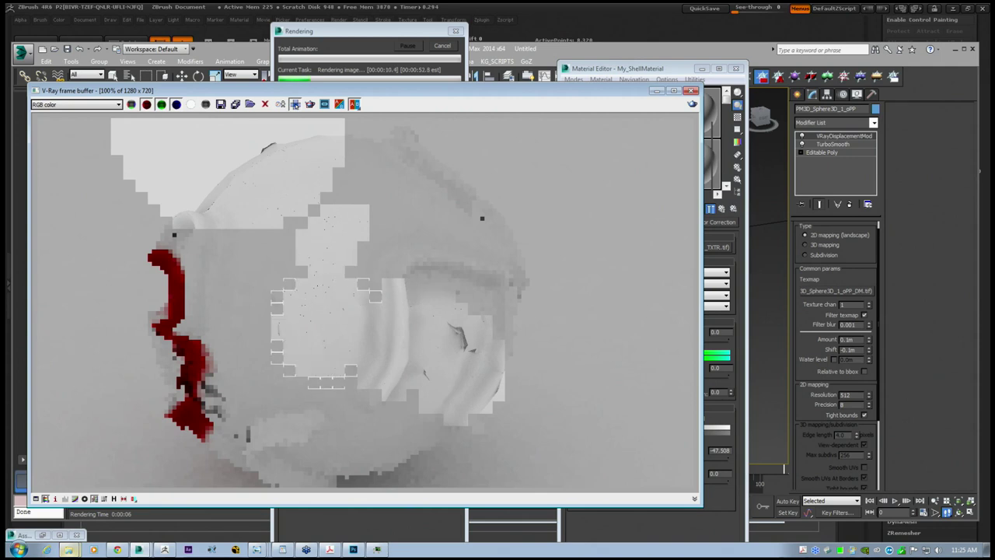
left_click(690, 90)
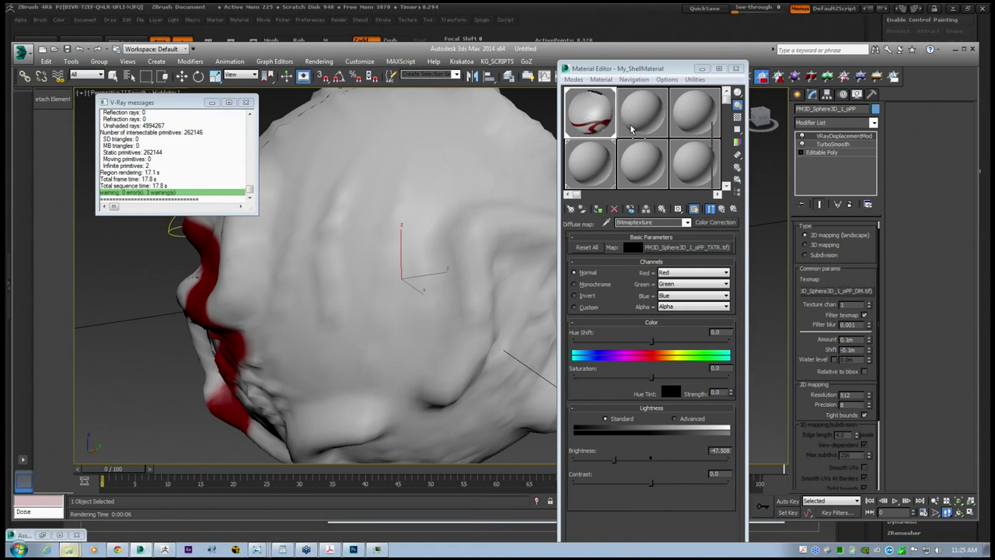
- Place the modifier's displacement map in the second material slot and copy My_ShellMaterial into the slot beneath the original
left_click_drag(631, 125, 631, 127)
left_click(631, 343)
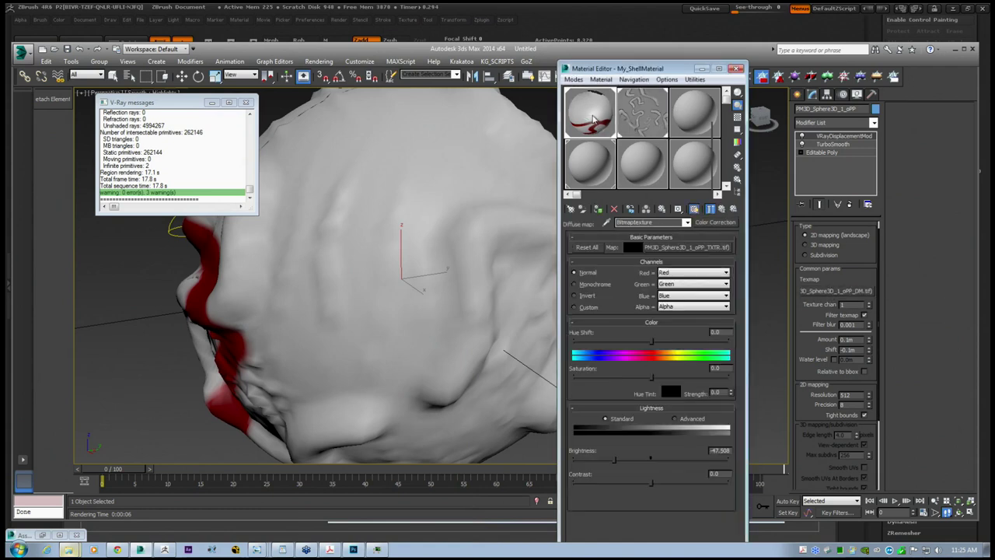
left_click(723, 209)
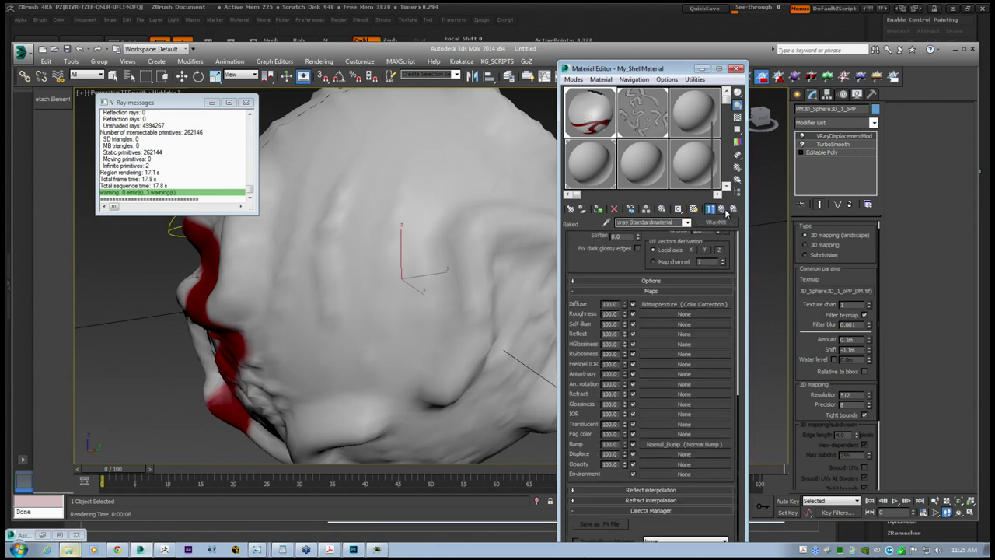
scroll(589, 314, "up", 2)
left_click_drag(593, 127, 595, 179)
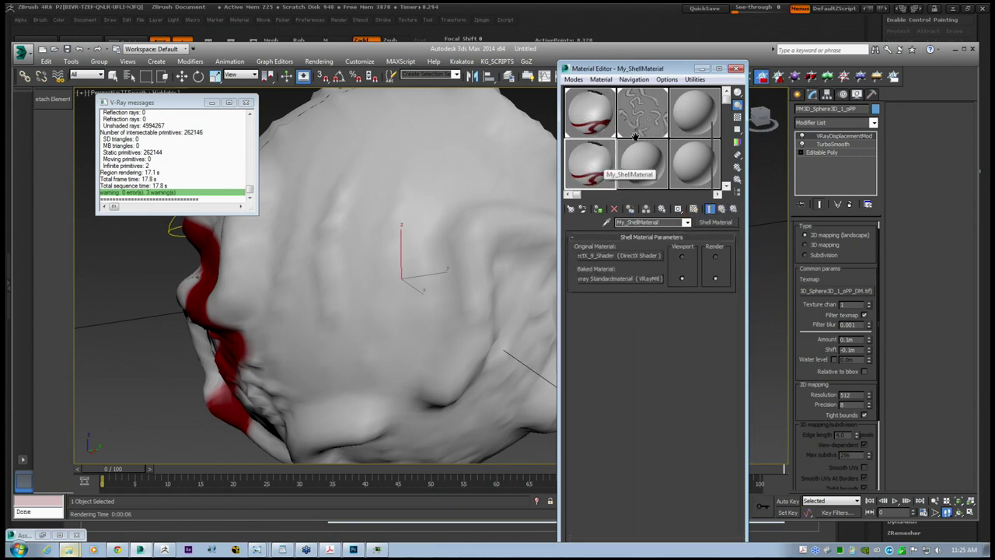
- Put the PM3D_Sphere3D_1_oPP_DM.tif displacement map into the diffuse channel of the copied shell material's baked V-Ray material
left_click(644, 120)
left_click(595, 117)
left_click(592, 163)
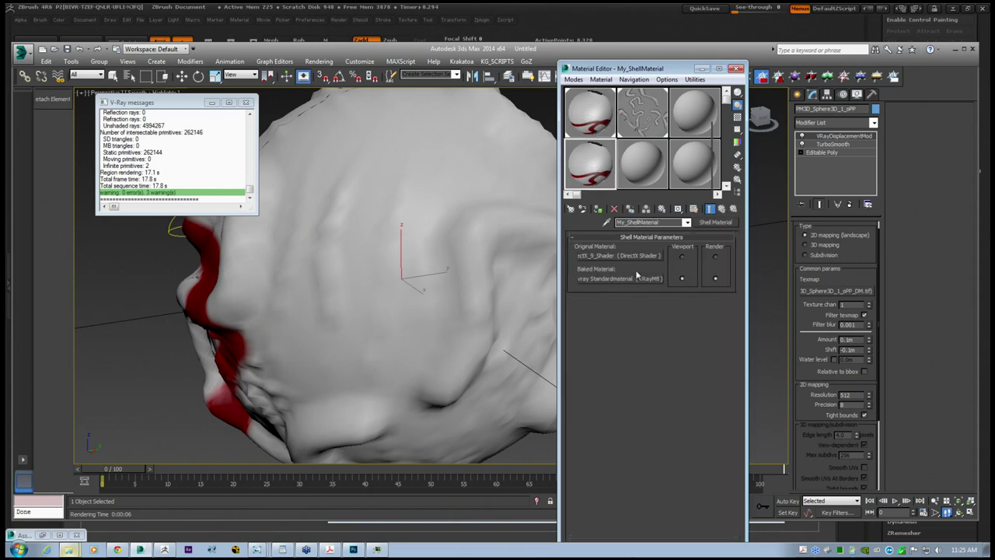
left_click(637, 278)
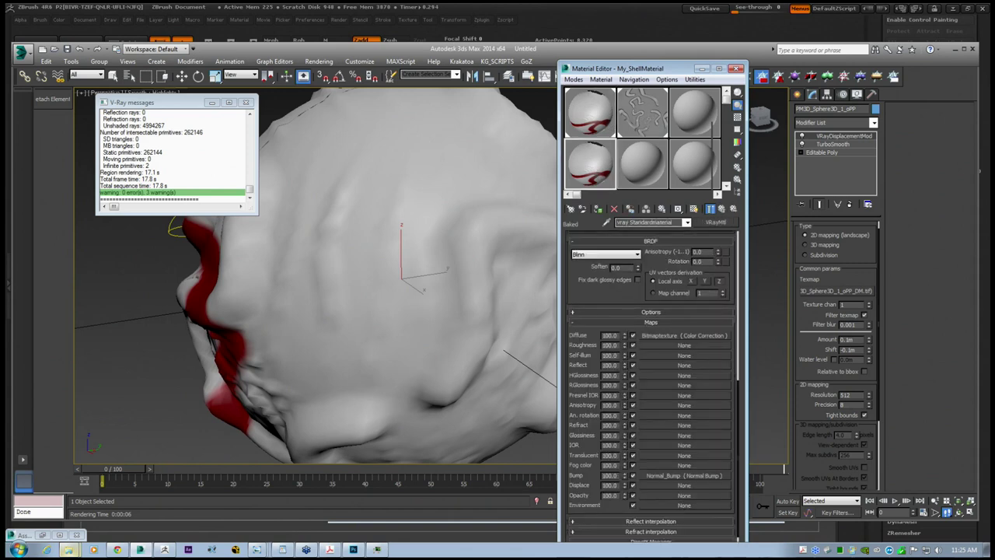
left_click_drag(665, 340, 665, 343)
left_click(632, 342)
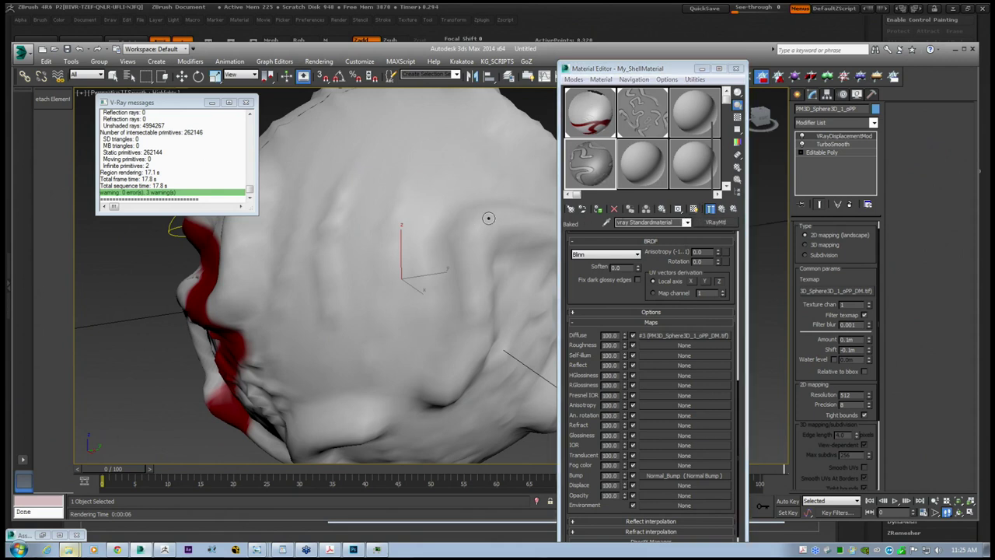
- Rename the copied shell material My_ShellMaterialxc and assign it to the sphere
left_click(613, 210)
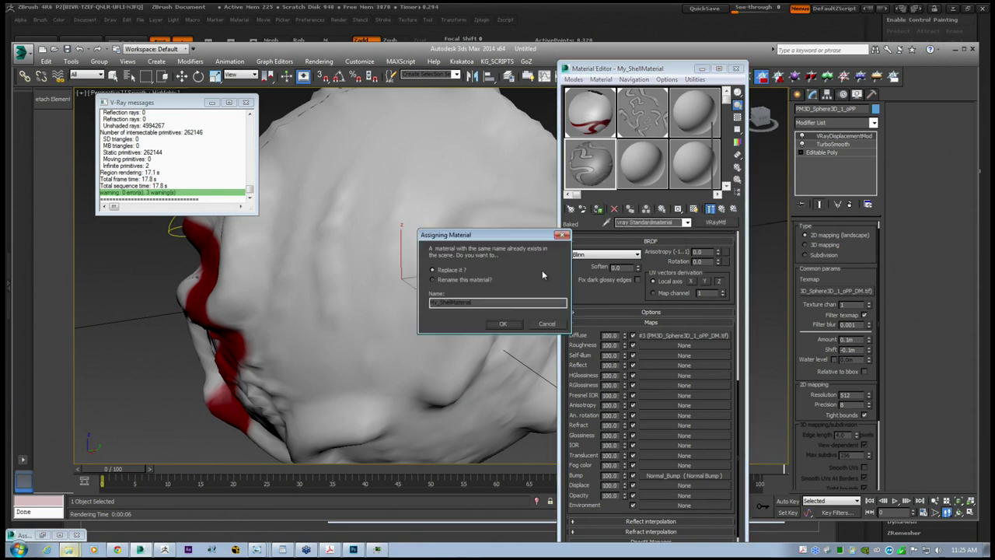
left_click(545, 322)
left_click(720, 208)
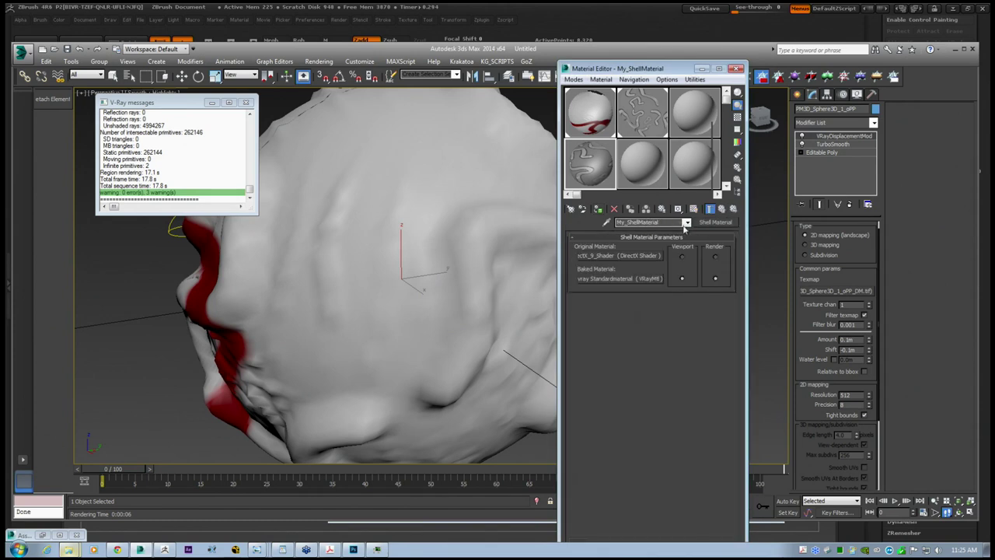
left_click(598, 209)
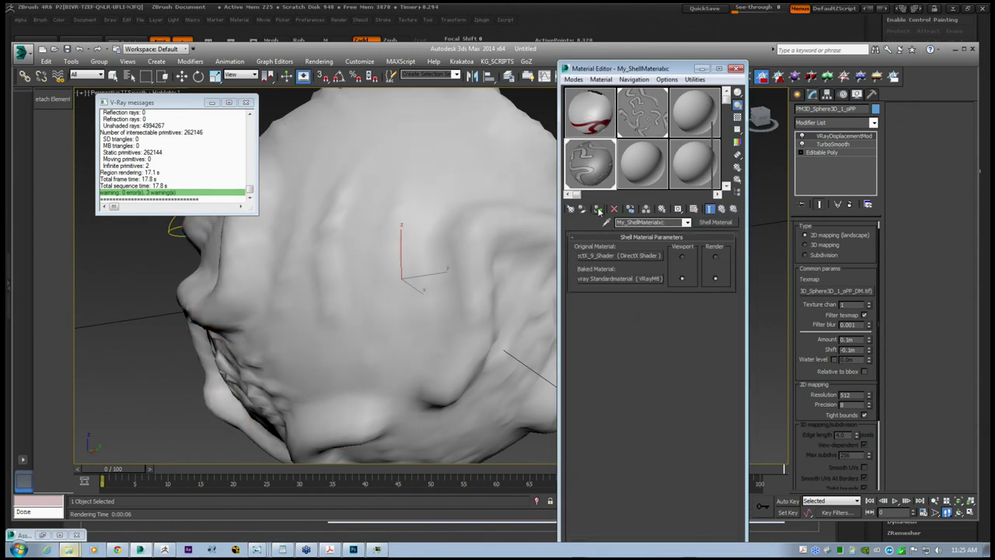
- Show the baked V-Ray material's displacement map in the viewport and examine how it lines up with the sphere's relief from several sides
left_click(620, 278)
left_click(694, 209)
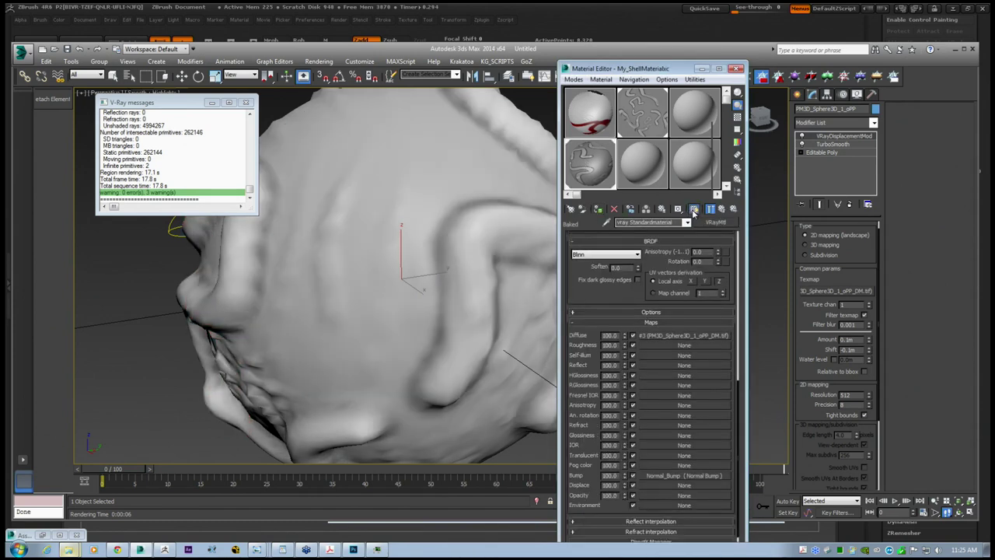
middle_click_drag(424, 274, 421, 255)
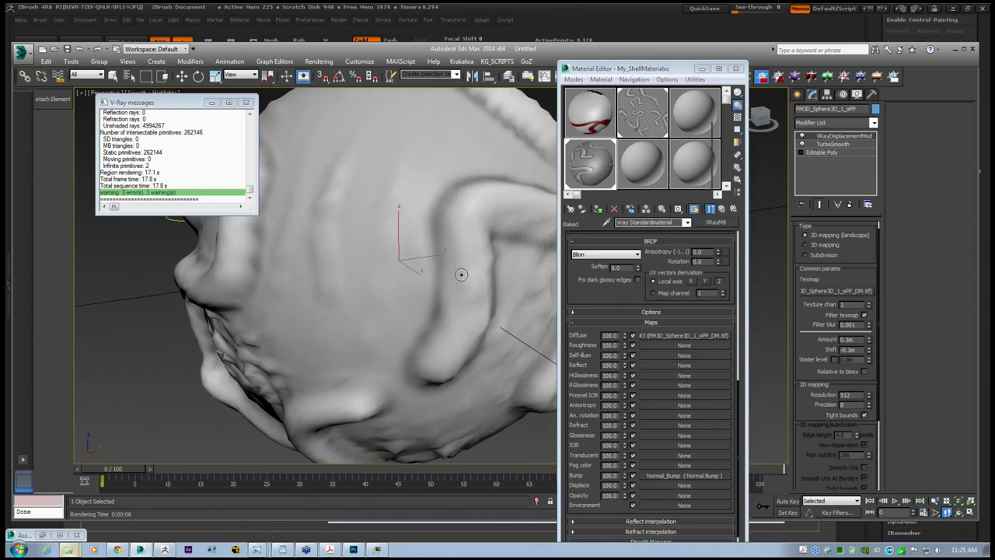
mouse_move(413, 248)
middle_mouse_down("alt")
mouse_move(366, 205)
mouse_move(329, 216)
mouse_move(368, 229)
middle_mouse_up("alt")
left_click(696, 210)
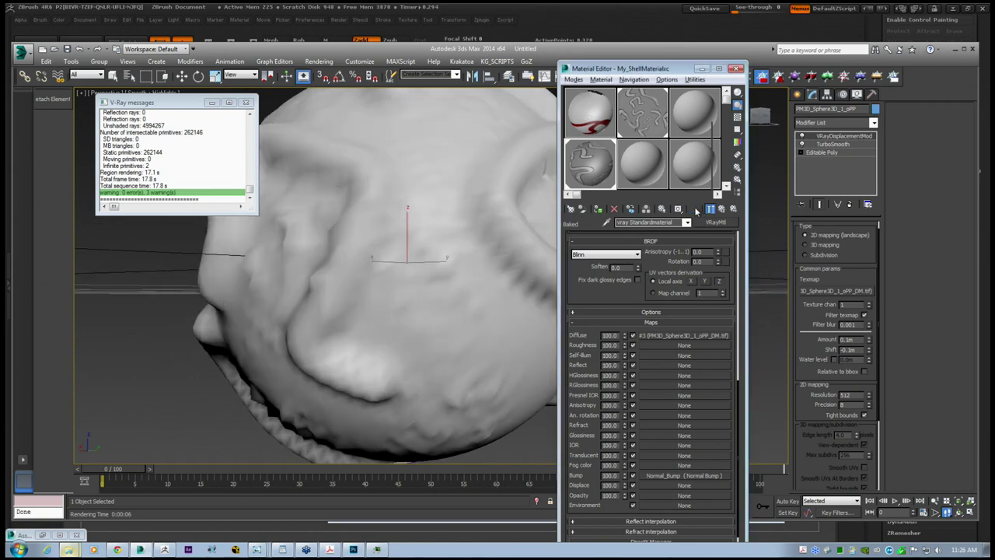
left_click(696, 210)
mouse_move(404, 234)
middle_mouse_down("alt")
mouse_move(467, 245)
mouse_move(422, 207)
mouse_move(488, 223)
mouse_move(476, 225)
middle_mouse_up("alt")
- Set the 2D mapping resolution of the sphere's VRayDisplacementMod to 2000
left_click(829, 143)
left_click(828, 136)
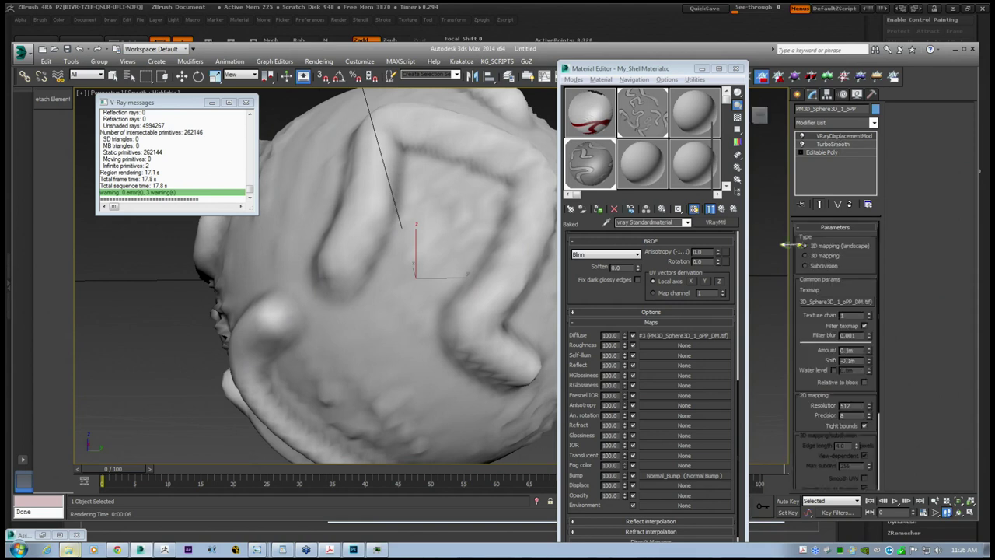
left_click_drag(810, 352, 810, 311)
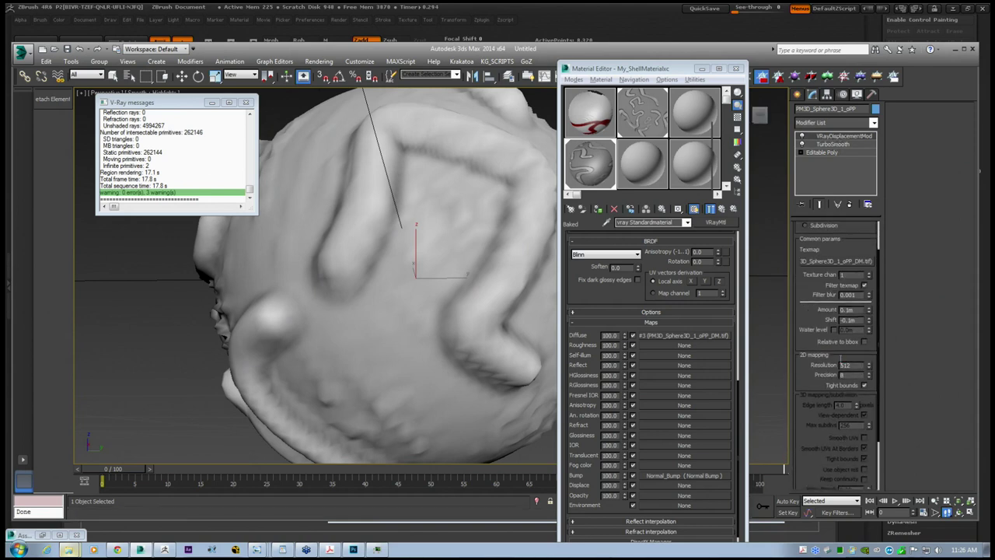
double_click(845, 365)
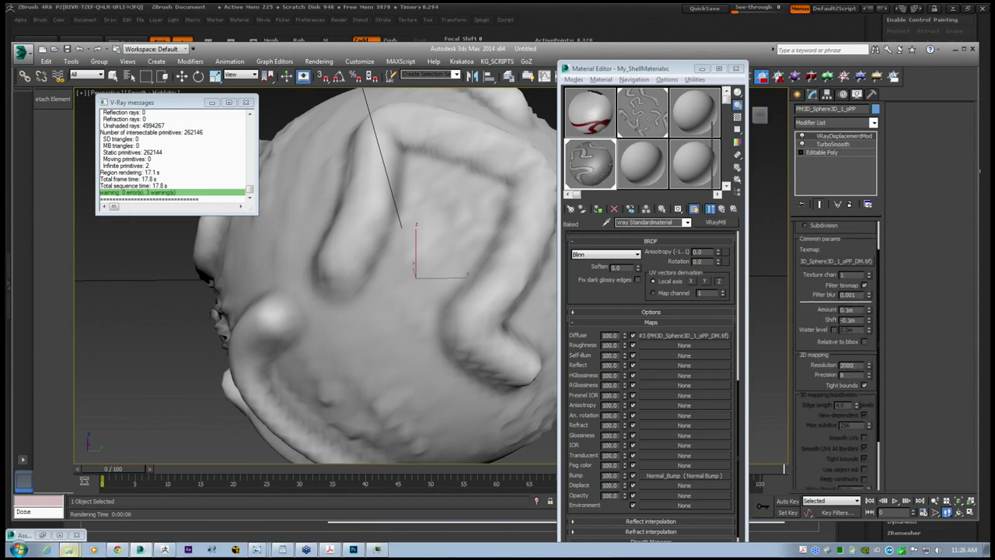
left_click_drag(813, 378, 812, 311)
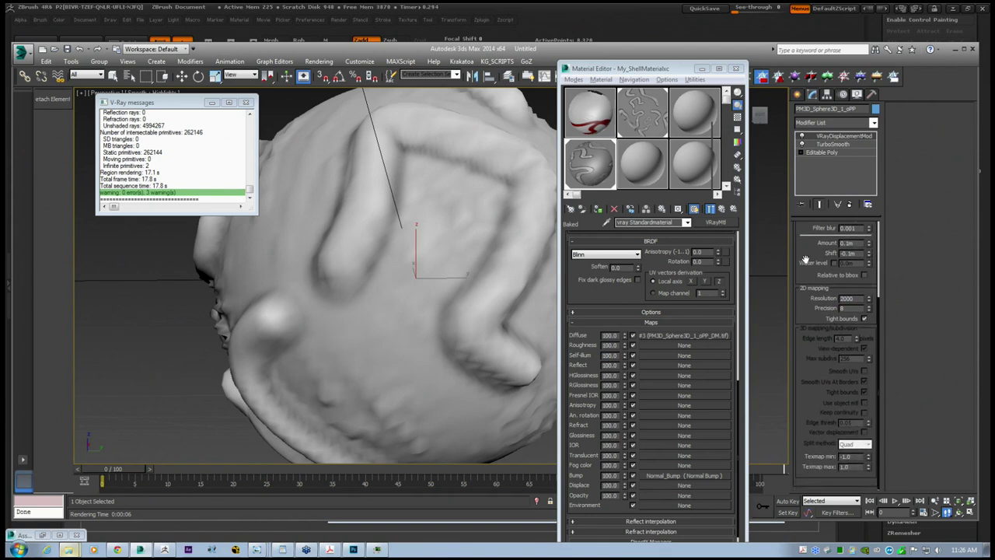
left_click_drag(805, 259, 796, 415)
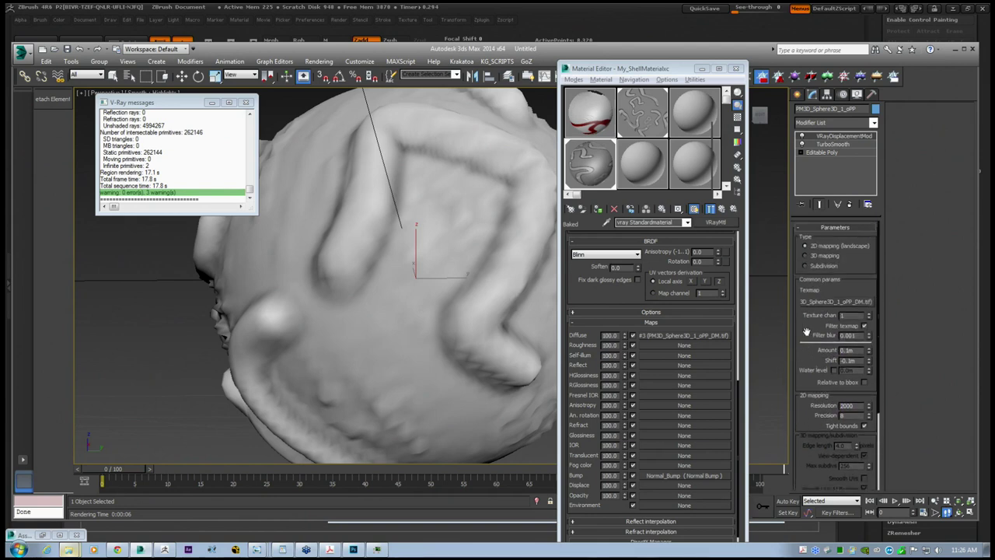
- Test-render the displaced sphere from a different side and stop the render partway
mouse_move(426, 274)
middle_mouse_down("alt")
mouse_move(420, 257)
mouse_move(440, 276)
mouse_move(504, 287)
middle_mouse_up("alt")
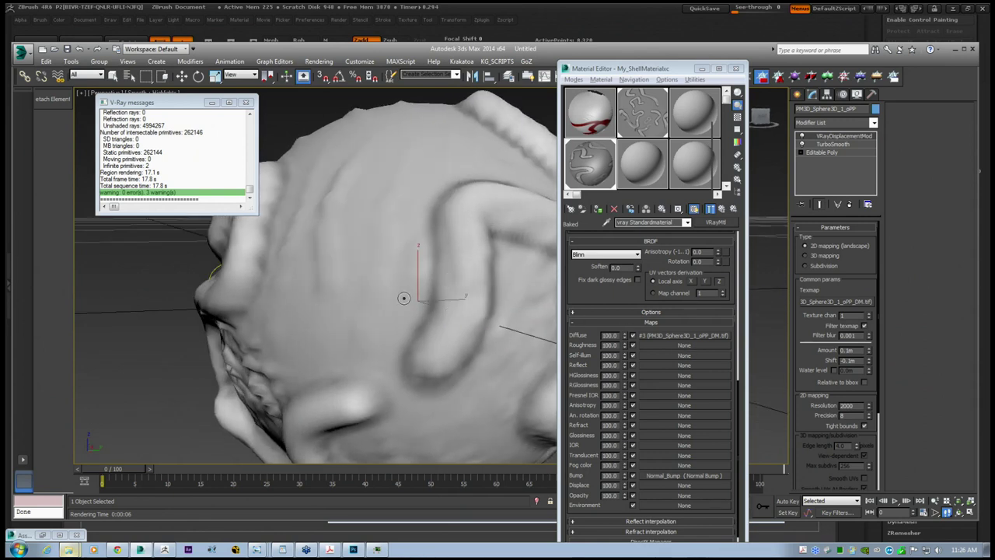
mouse_move(404, 297)
middle_mouse_down()
mouse_move(390, 294)
mouse_move(429, 300)
middle_mouse_up()
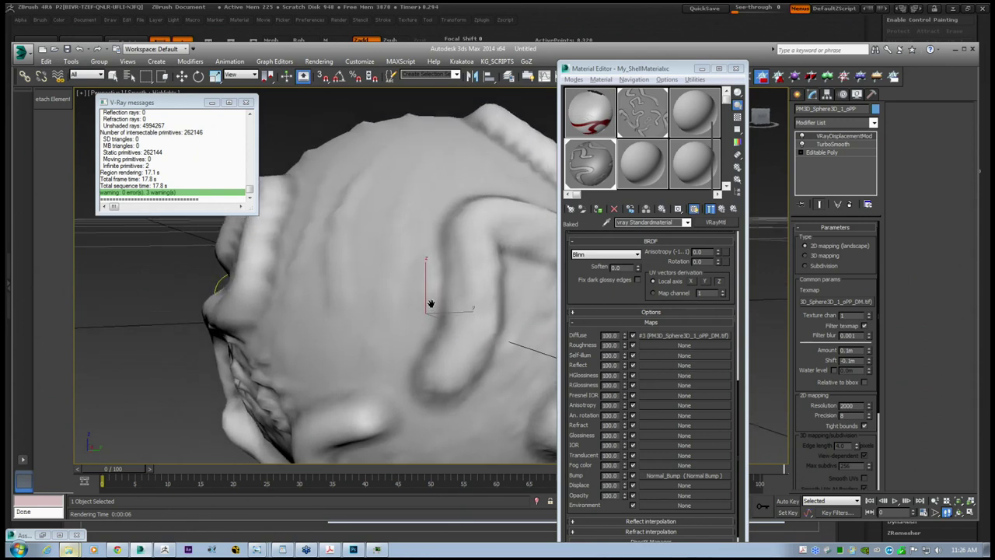
key("shift+q")
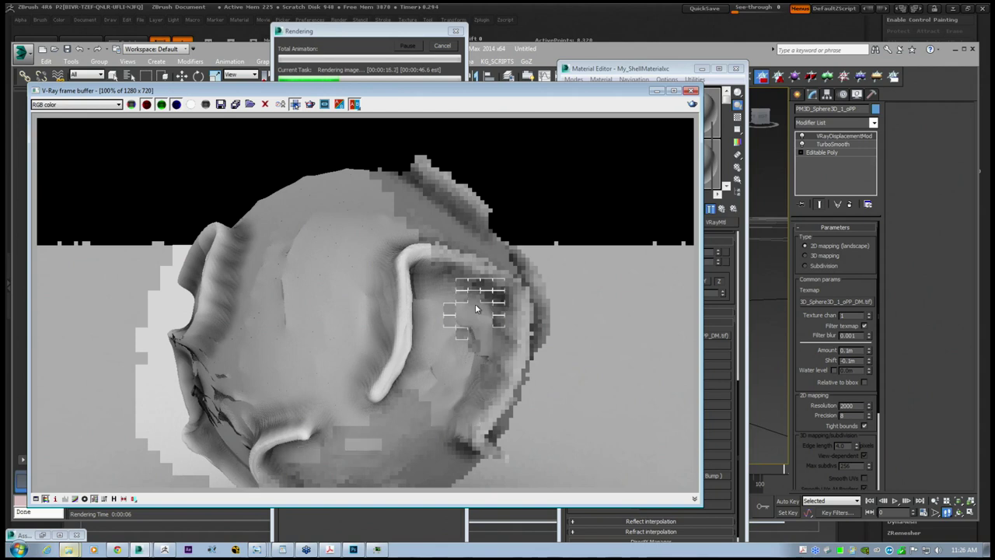
left_click(443, 47)
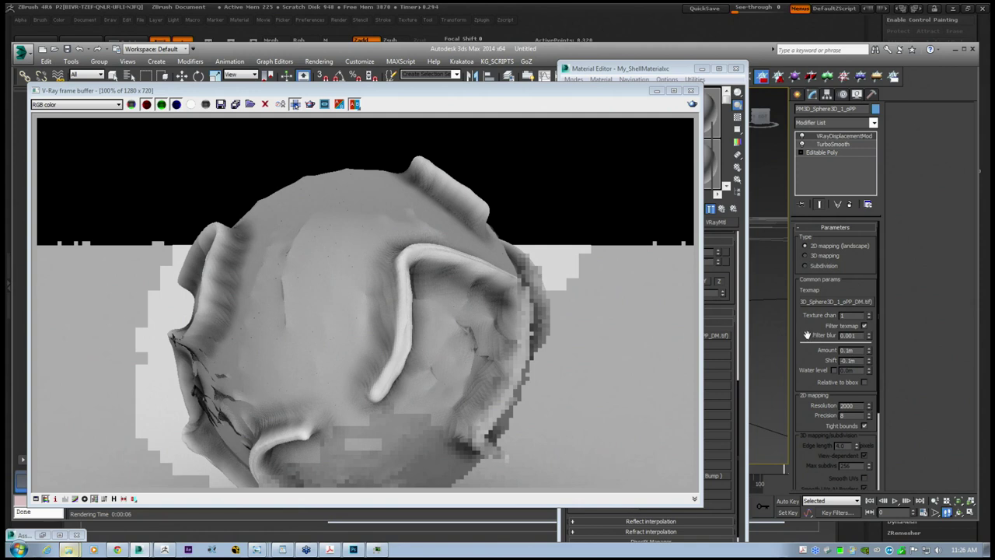
- Review the displacement modifier's parameters and move the V-Ray frame buffer aside to compare the render with the viewport
left_click_drag(807, 335, 798, 249)
left_click_drag(808, 354, 826, 440)
scroll(855, 412, "down", 2)
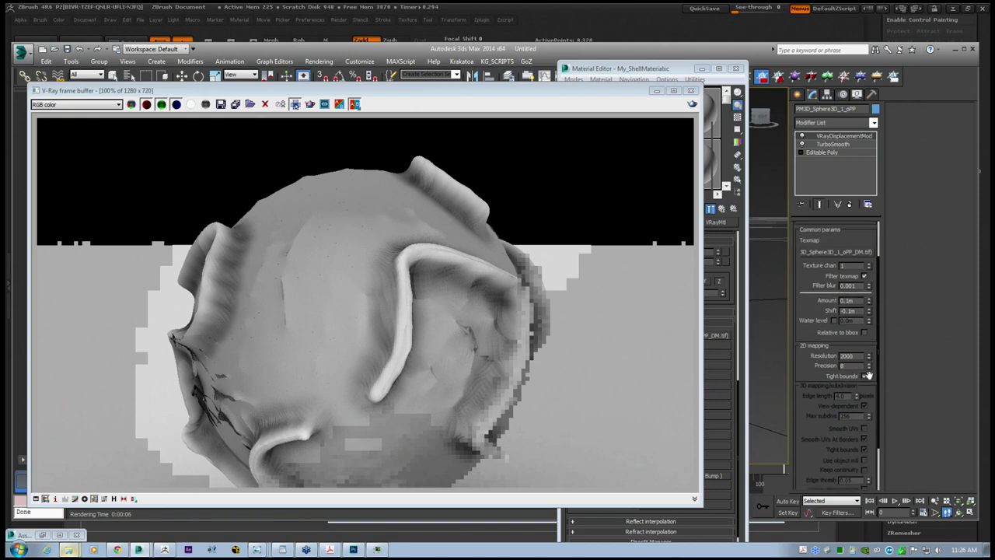
scroll(823, 373, "up", 1)
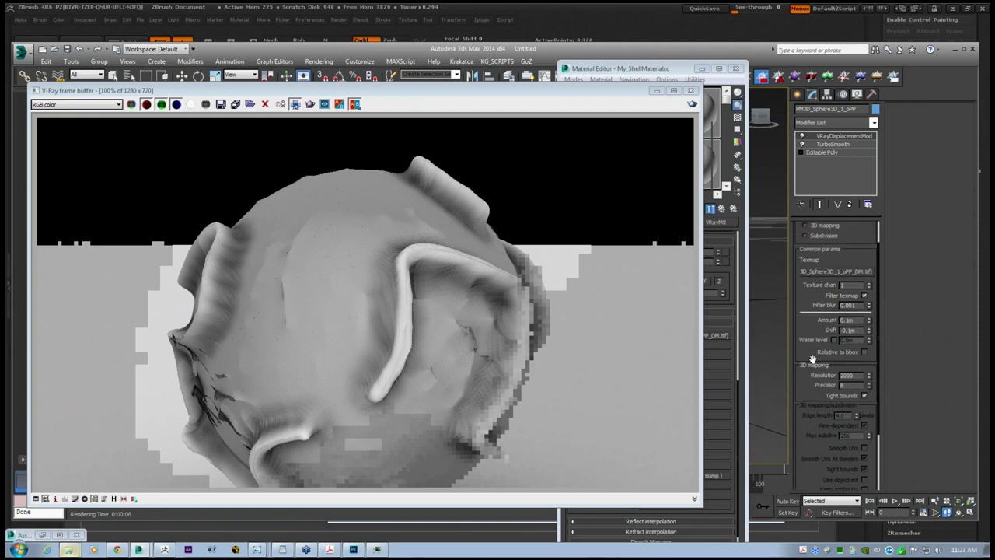
scroll(805, 357, "up", 1)
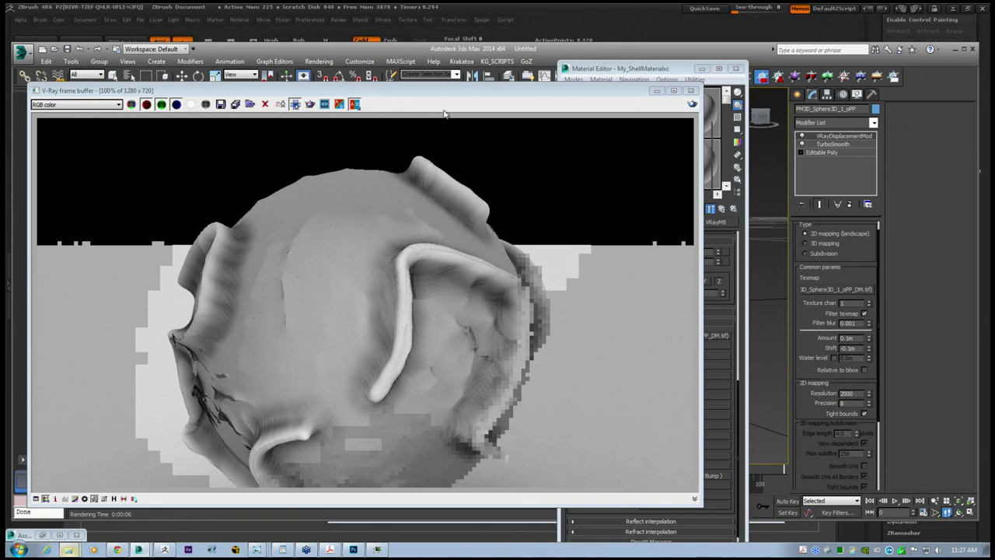
left_click_drag(418, 93, 404, 90)
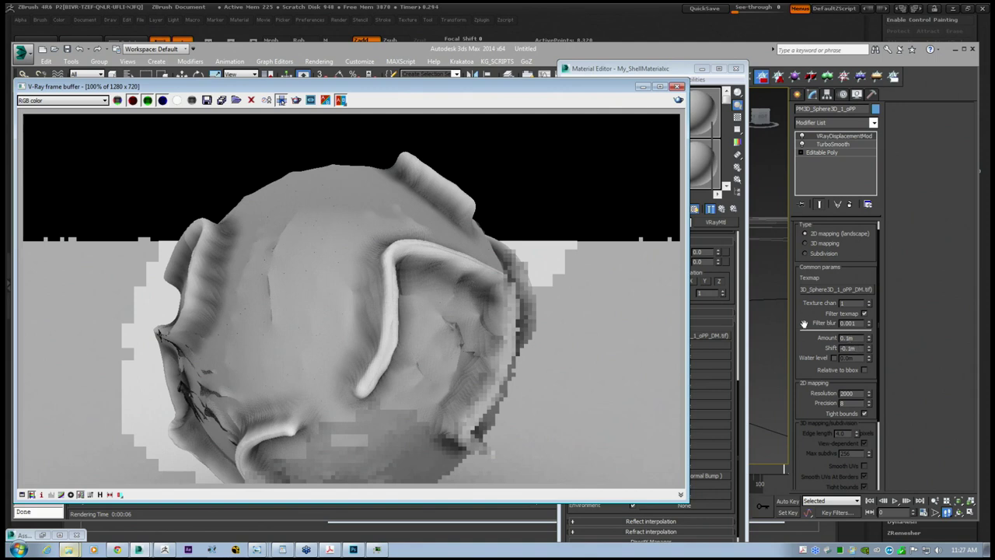
left_click_drag(374, 92, 808, 115)
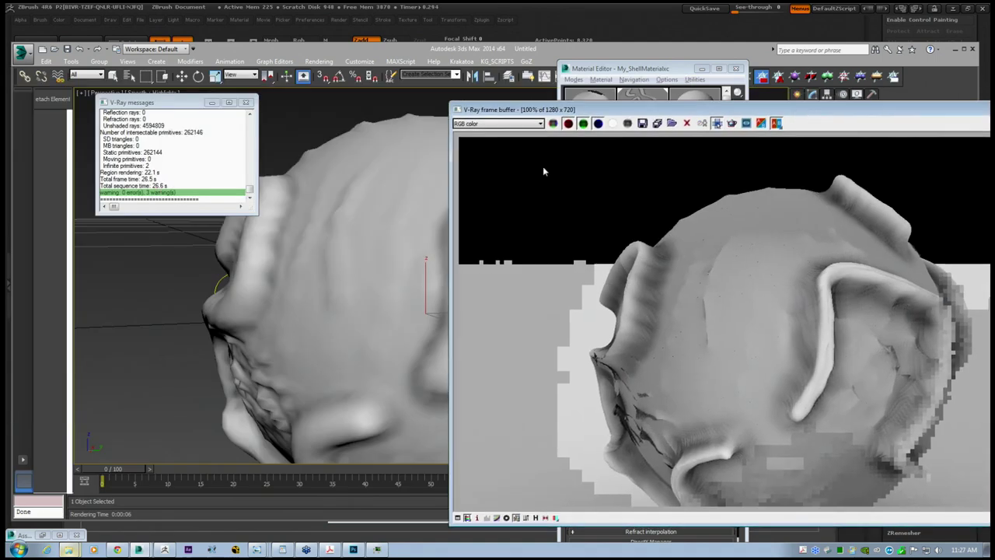
- Switch to ZBrush, raise the sphere to subdivision level 5 and examine its sculpted detail from several sides
left_click(165, 549)
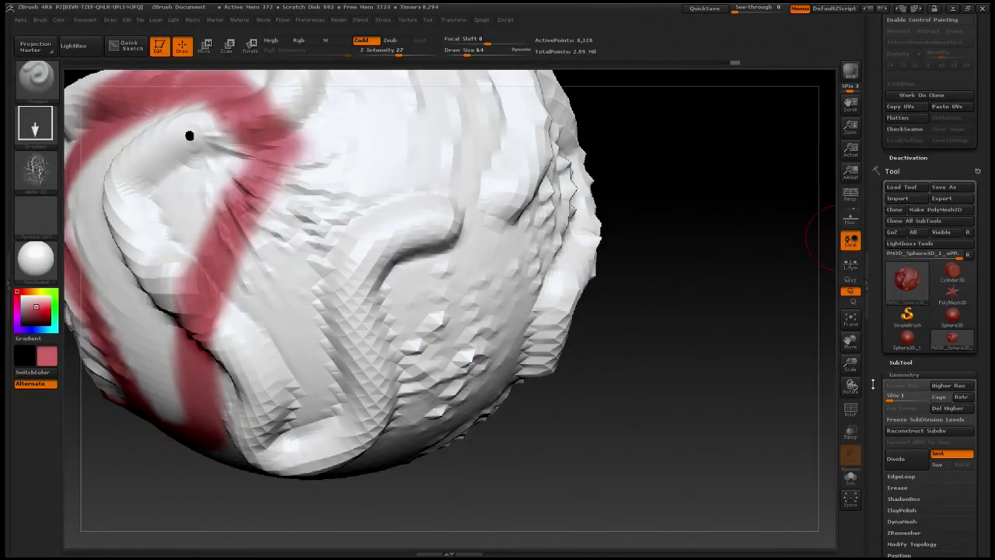
left_click_drag(880, 369, 884, 425)
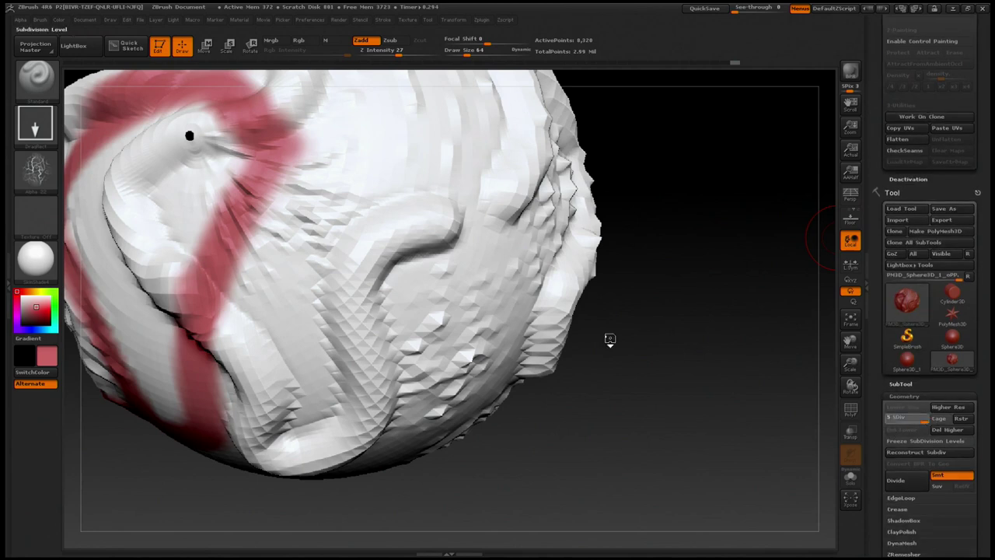
key("d")
key("d")
key("d")
key("d")
left_click_drag(609, 339, 631, 317)
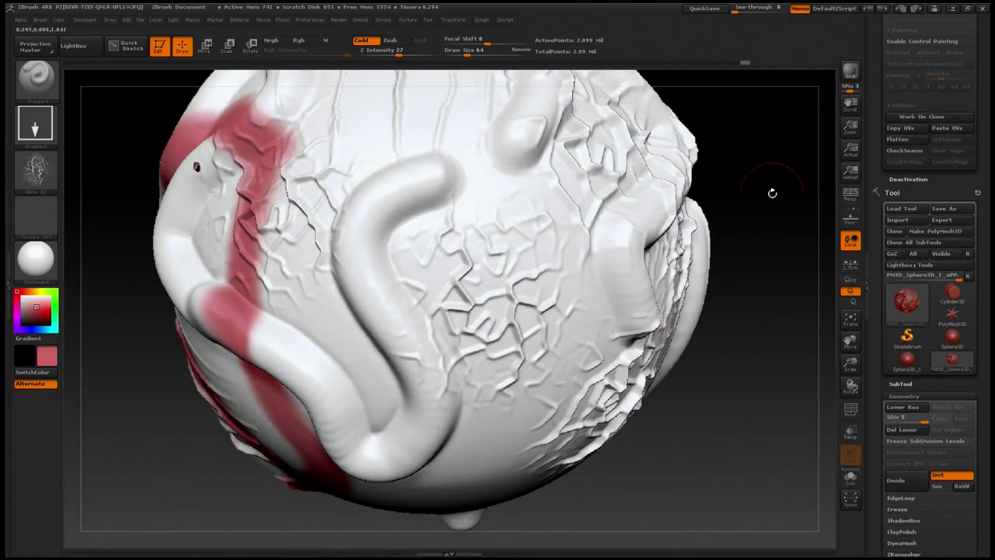
left_click_drag(772, 193, 666, 278)
- Return to 3ds Max and orbit the sphere to compare its relief with the ZBrush sculpt
key("super")
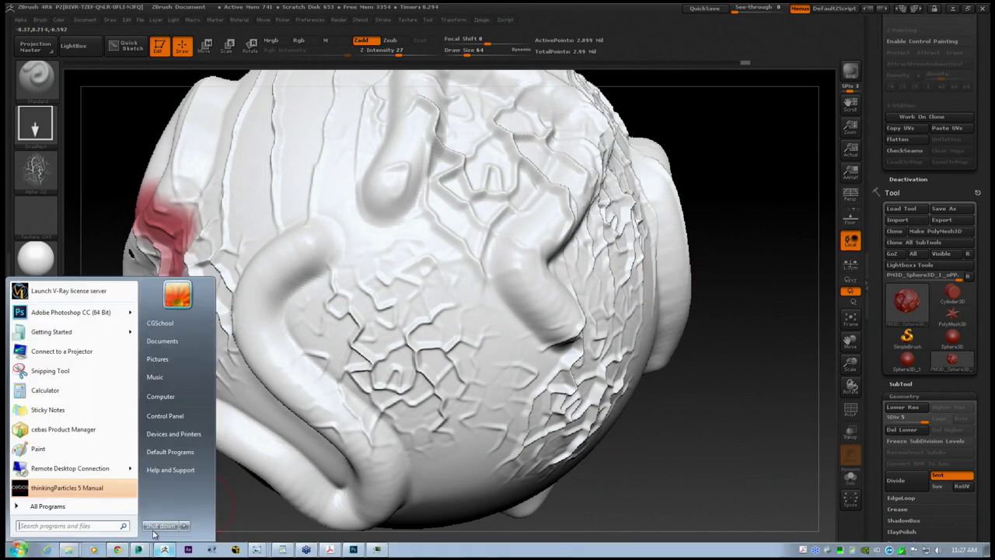
left_click(164, 549)
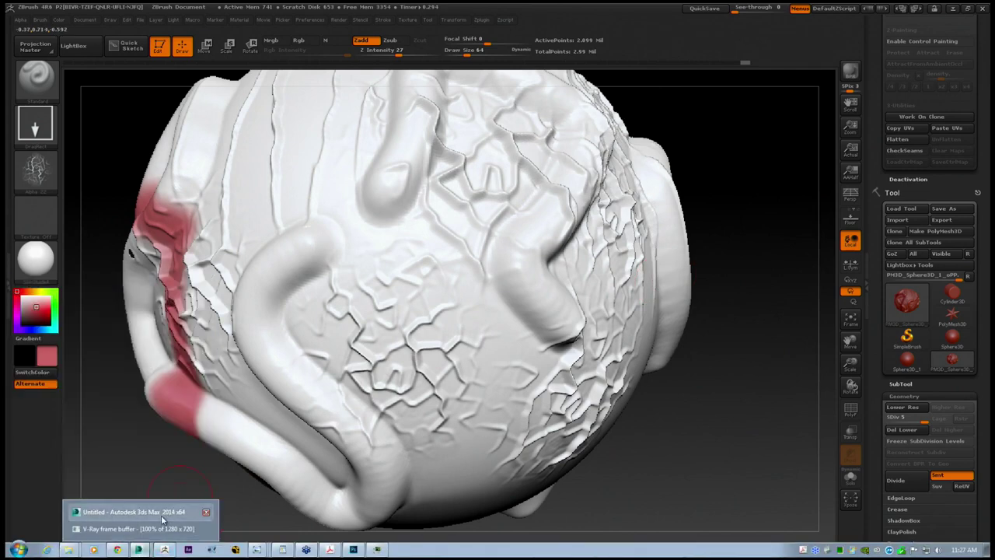
left_click(161, 514)
mouse_move(426, 264)
middle_mouse_down("alt")
mouse_move(311, 251)
mouse_move(285, 267)
mouse_move(376, 264)
mouse_move(366, 256)
middle_mouse_up("alt")
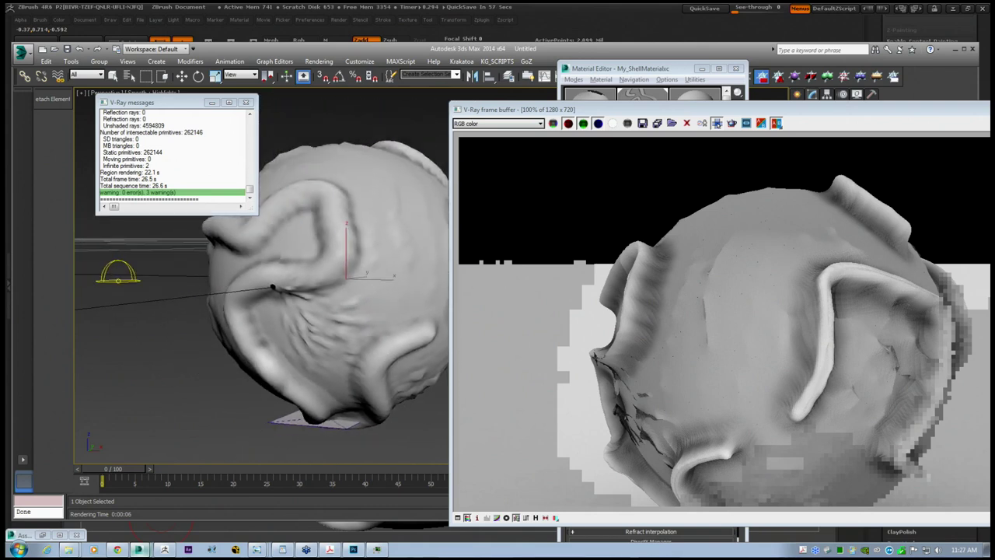
- Open the PM3D_Sphere3D_1_oPP_DM TIF from the test folder in Photoshop and inspect the displacement map's detail up close
mouse_move(144, 548)
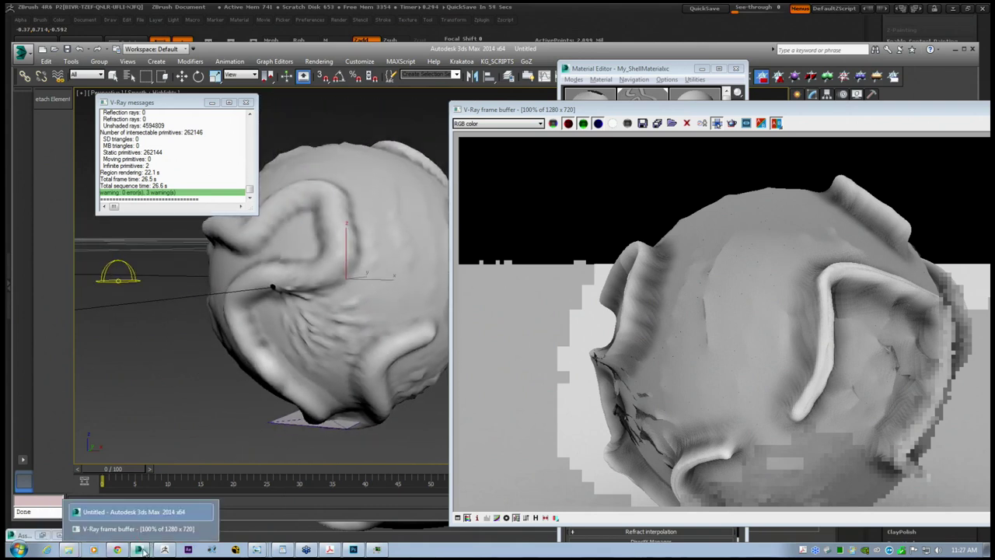
mouse_move(70, 552)
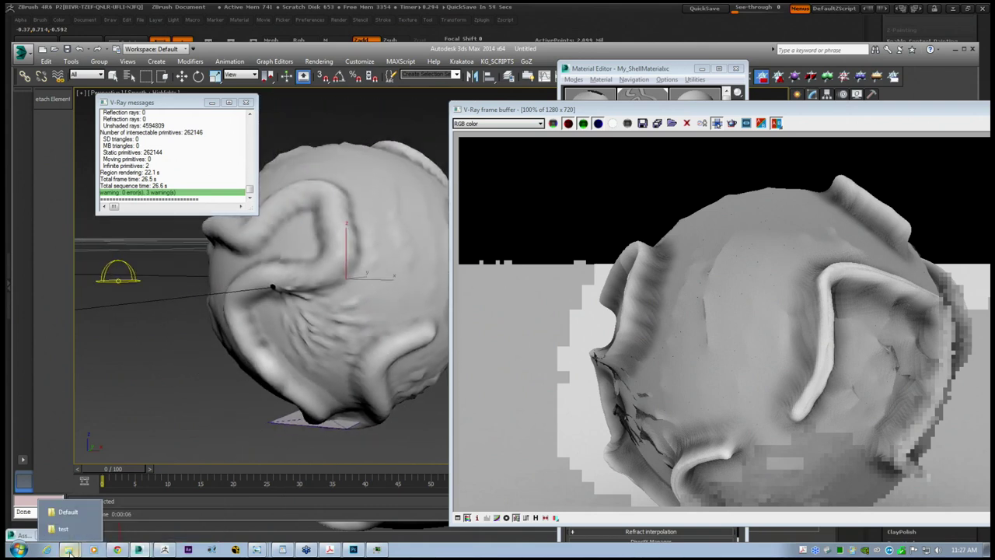
left_click(67, 512)
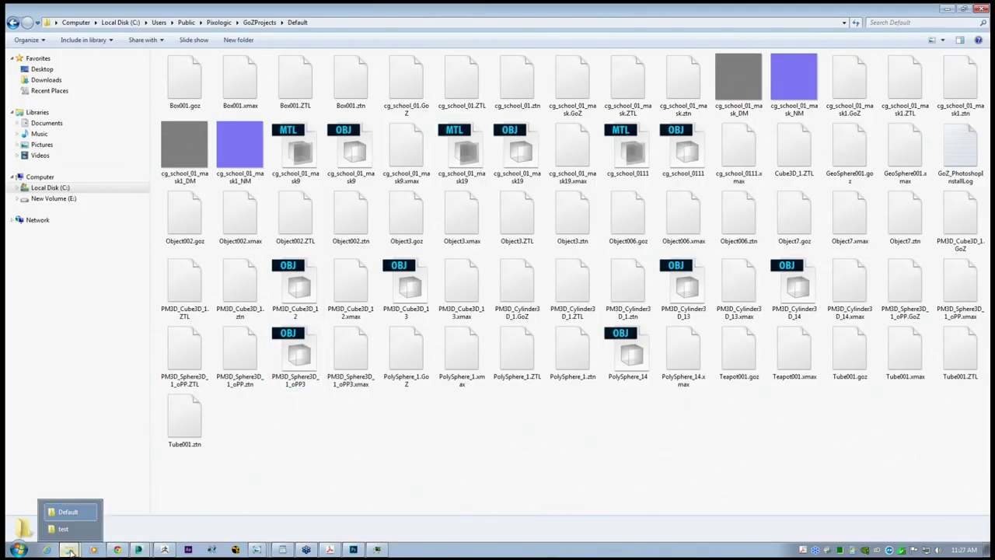
left_click(70, 529)
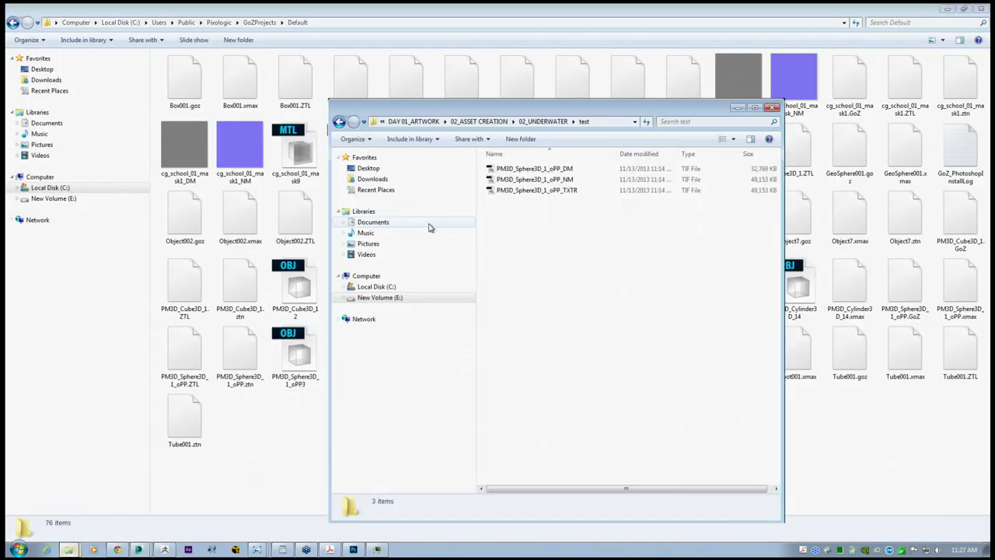
left_click(560, 171)
double_click(551, 171)
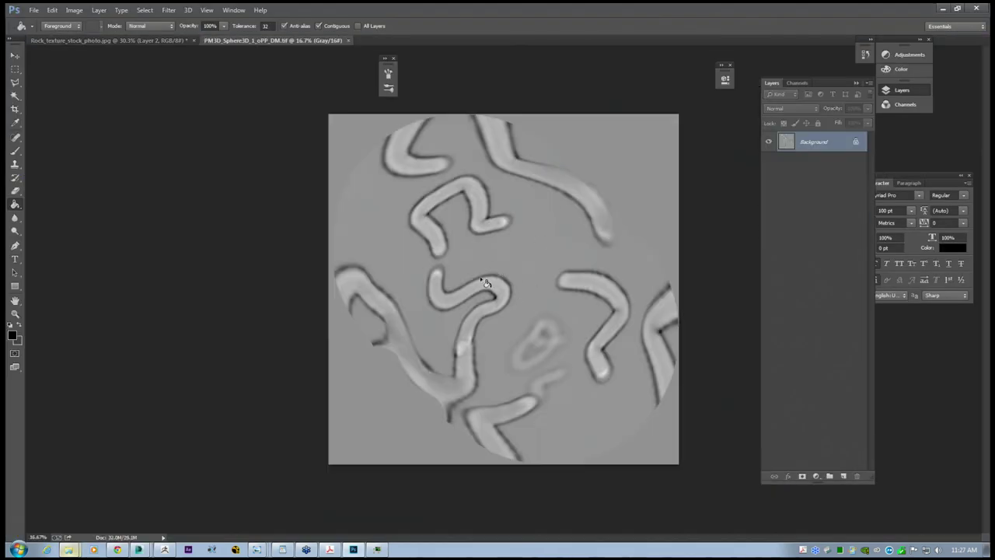
scroll(558, 297, "up", 3, "alt")
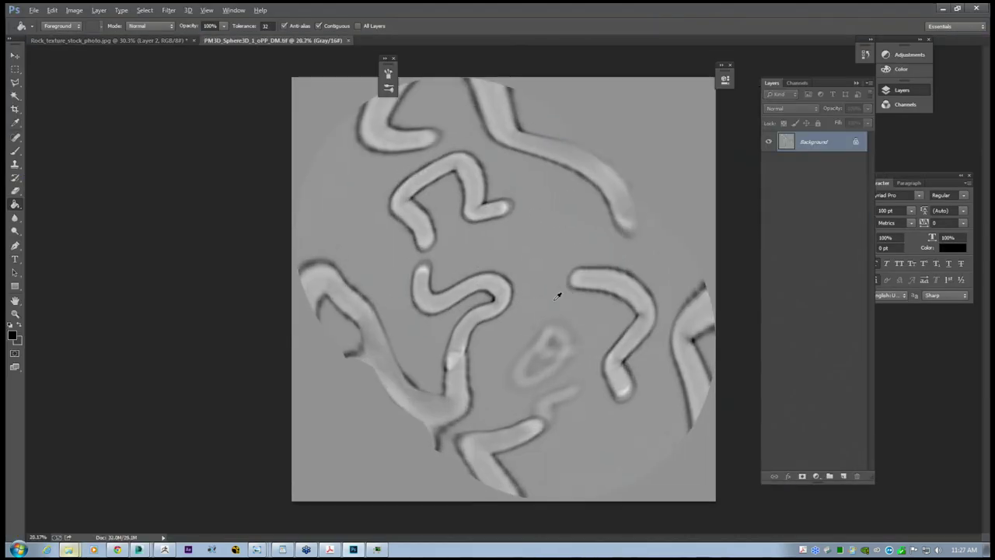
scroll(558, 296, "down", 3, "alt")
scroll(544, 293, "up", 3, "alt")
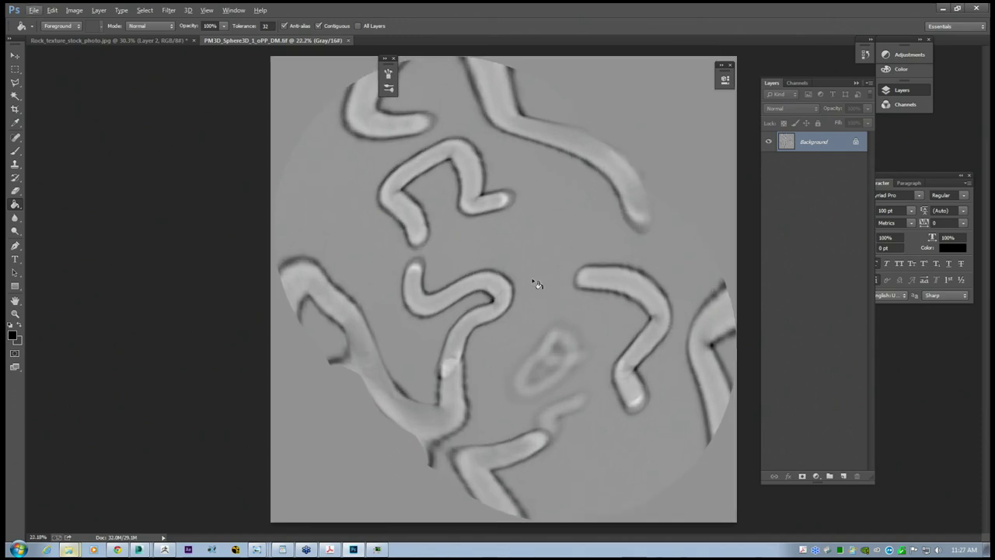
- Back in ZBrush, try deleting the lower subdivision levels, undo that, and set the sphere to subdivision level 1
key("super")
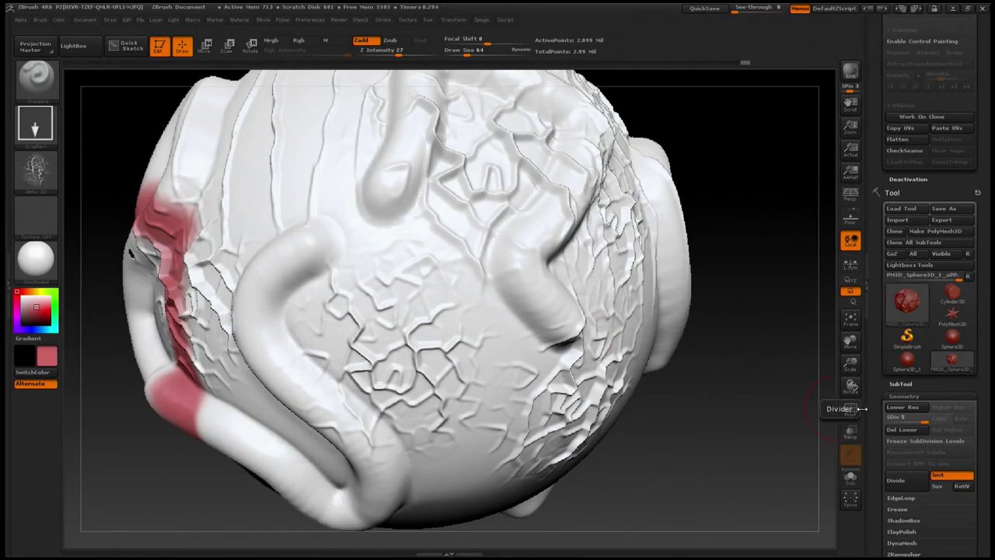
left_click_drag(877, 422, 883, 366)
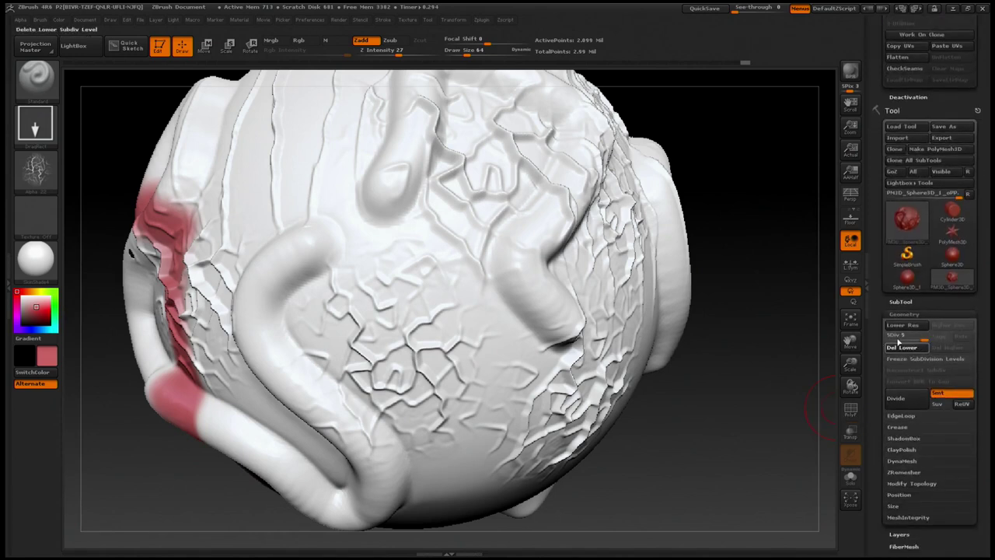
left_click(899, 347)
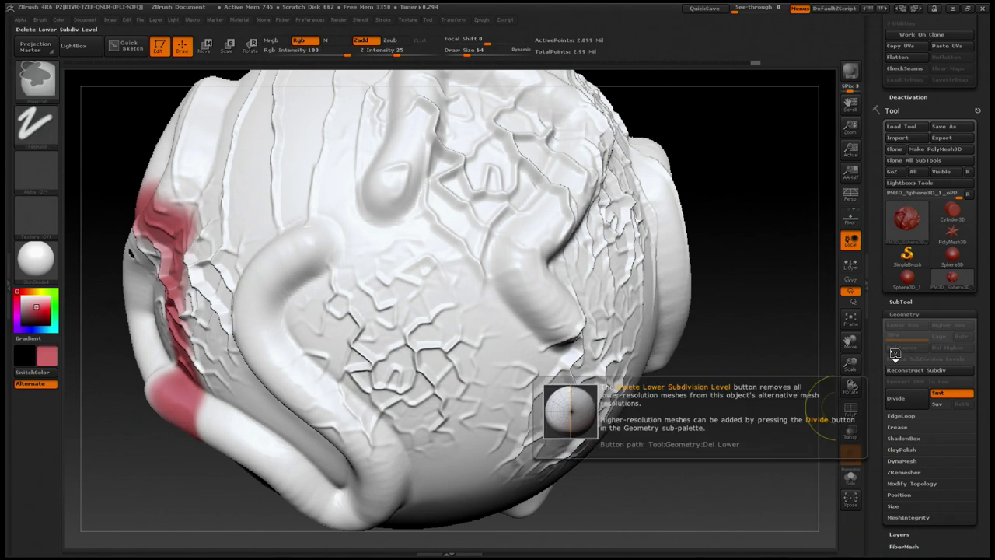
key("ctrl+z")
left_click(887, 335)
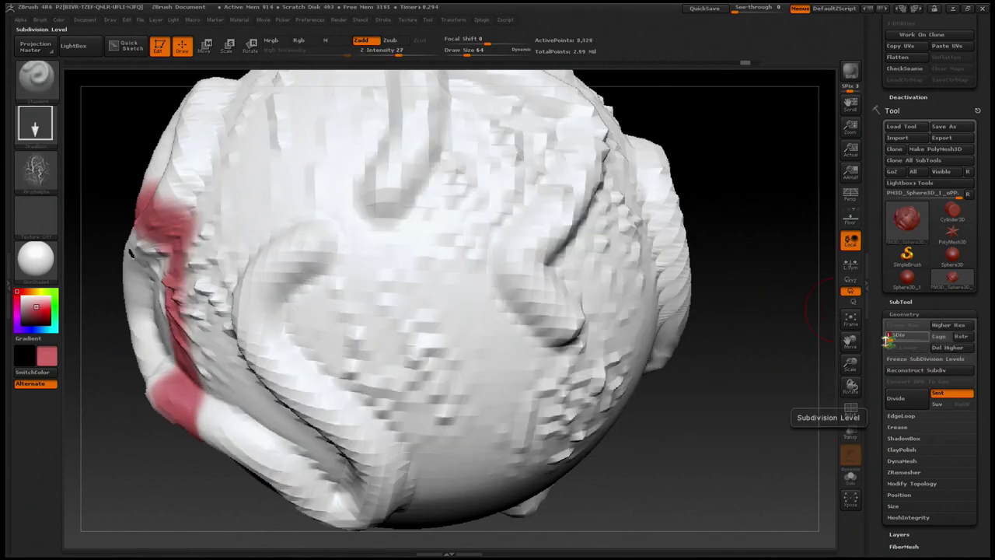
- Create a new displacement map for the sphere from the Displacement Map settings
left_click_drag(881, 419, 883, 337)
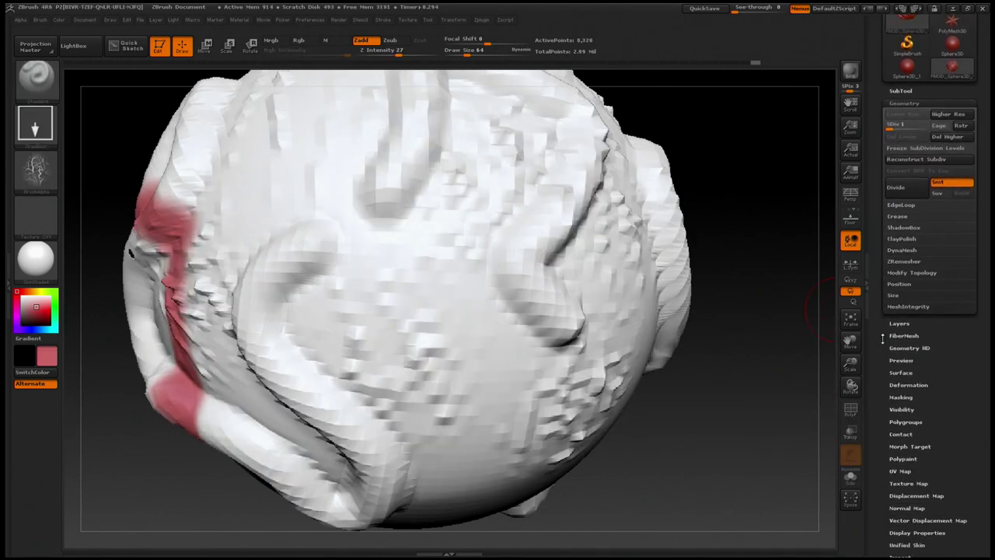
left_click_drag(886, 412, 882, 348)
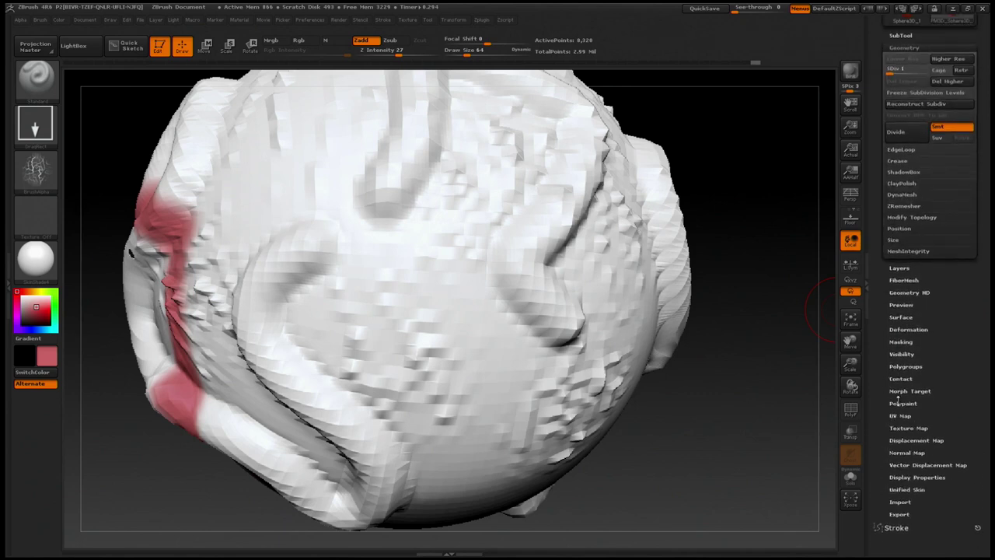
left_click(910, 440)
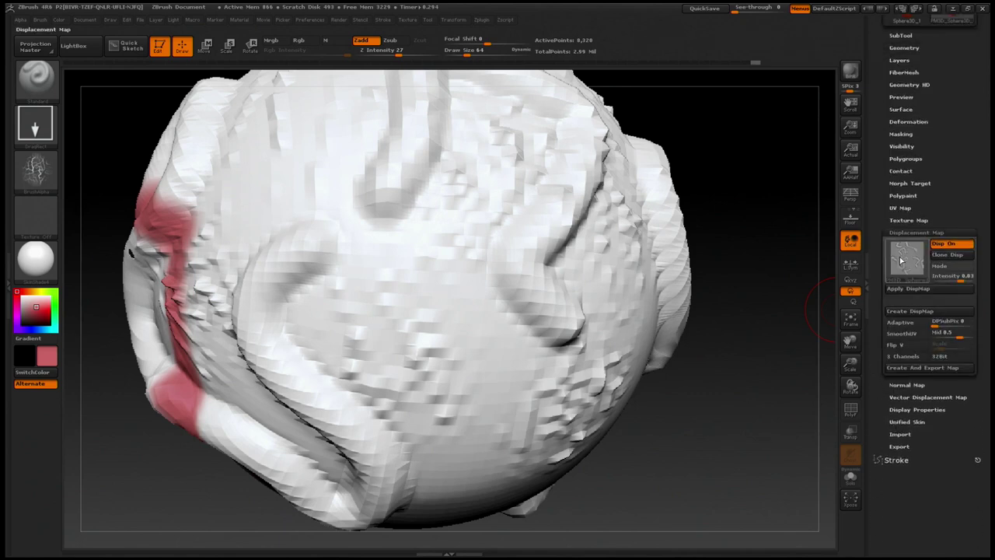
left_click(903, 312)
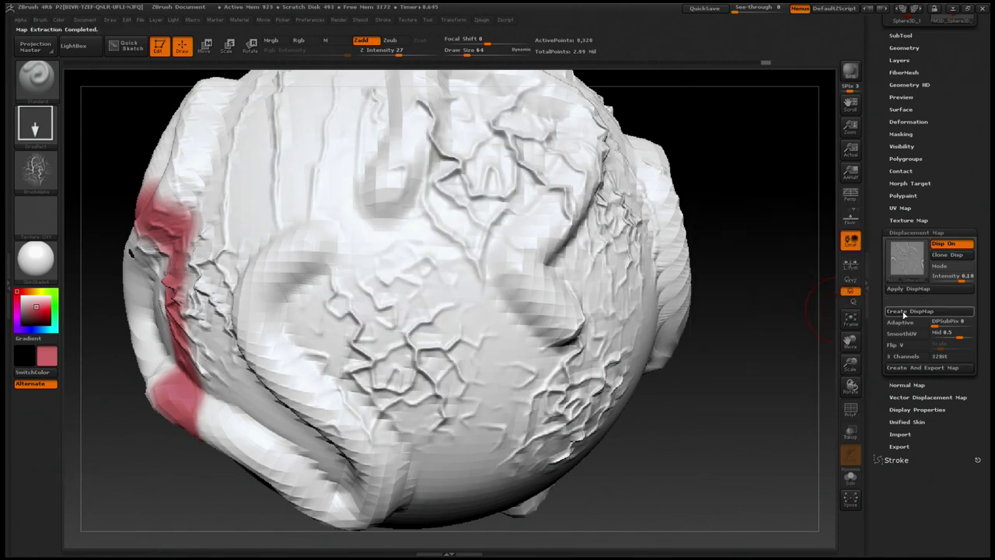
- Preview the sphere's new displacement map, then look over its sculpted detail and the Tool and Zplugin settings
mouse_move(904, 258)
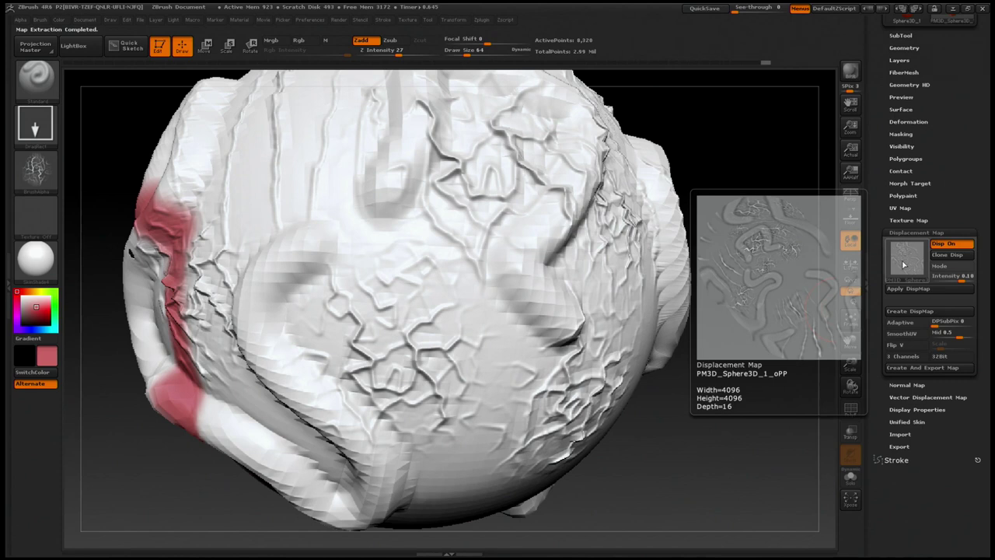
scroll(903, 268, "up", 3)
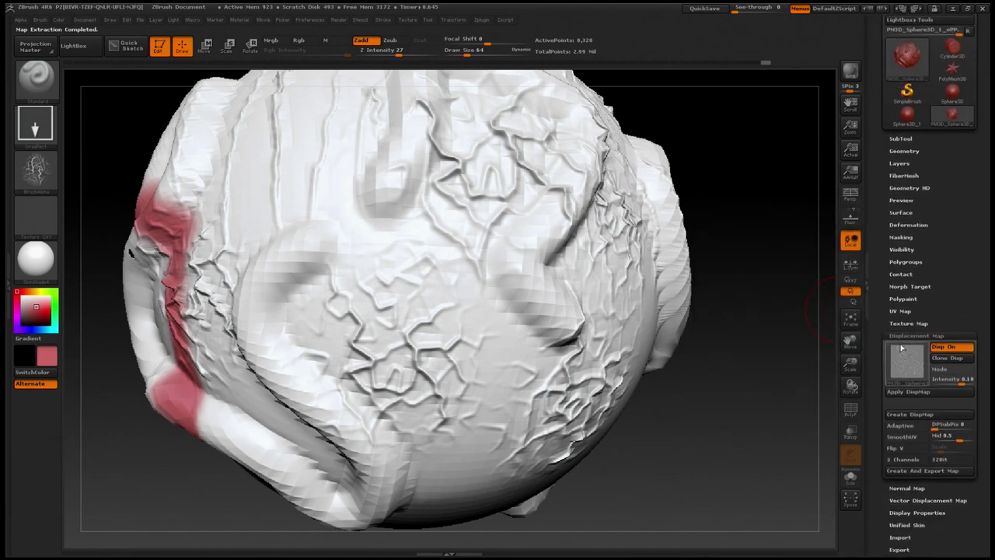
scroll(876, 321, "up", 1)
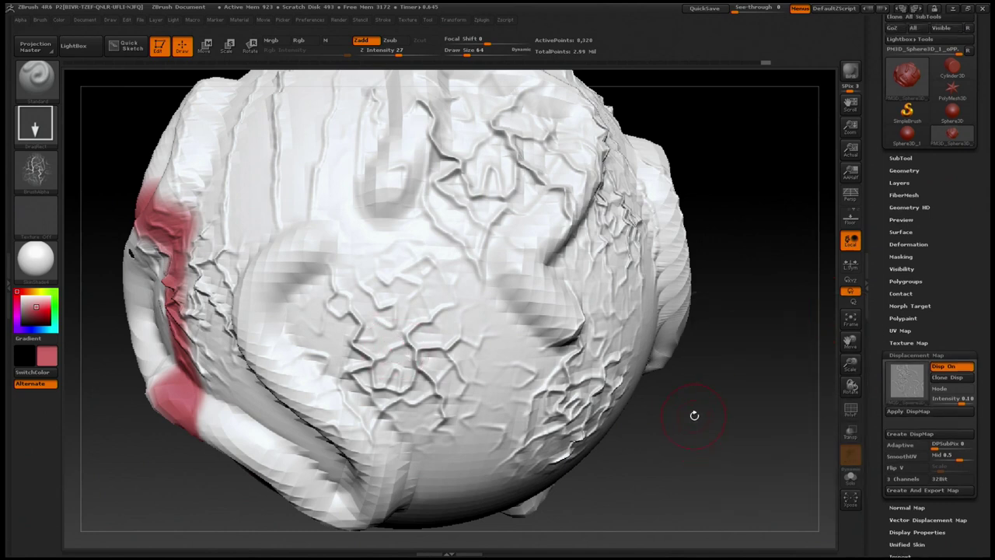
mouse_move(694, 415)
left_mouse_down()
mouse_move(361, 350)
mouse_move(327, 280)
left_mouse_up()
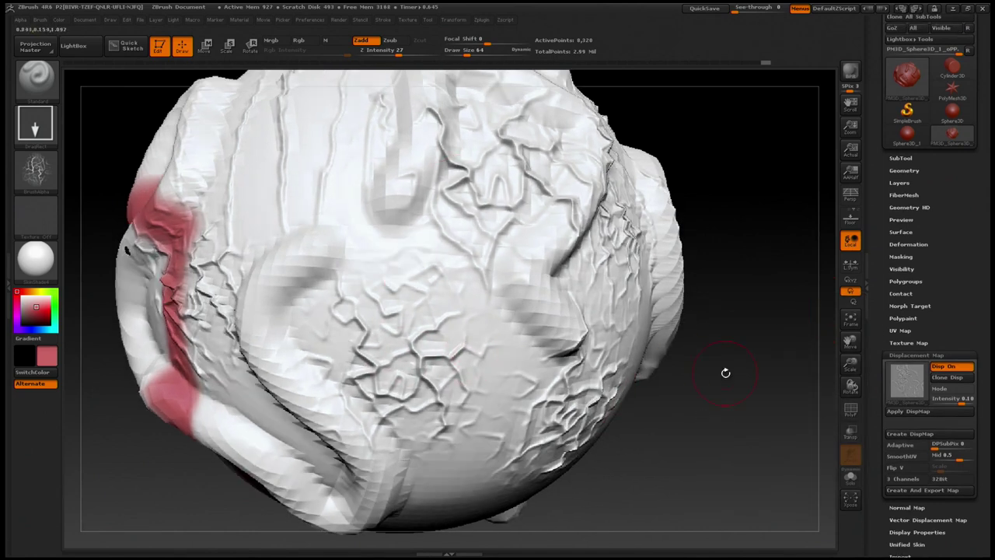
mouse_move(908, 389)
left_click_drag(775, 195, 851, 191)
scroll(874, 234, "up", 5)
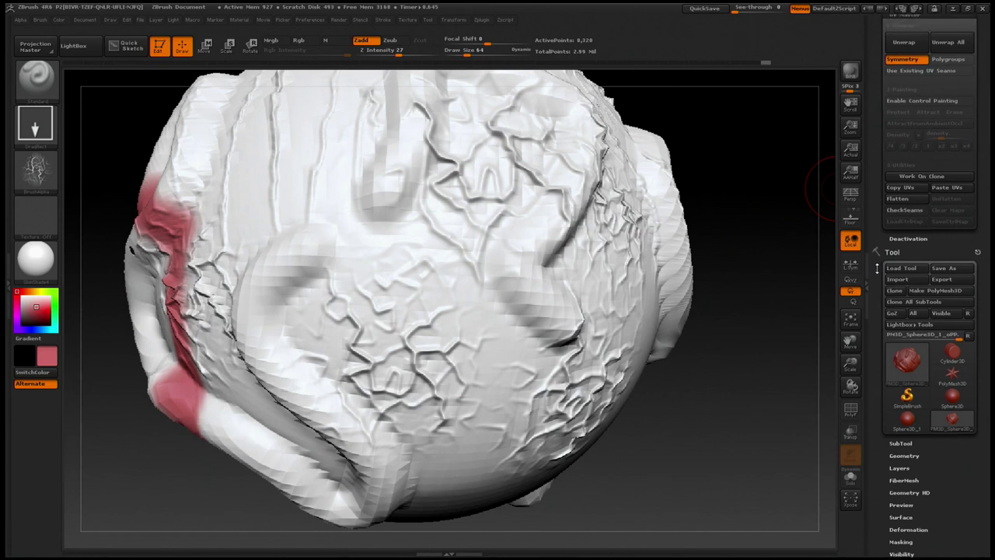
scroll(874, 235, "up", 7)
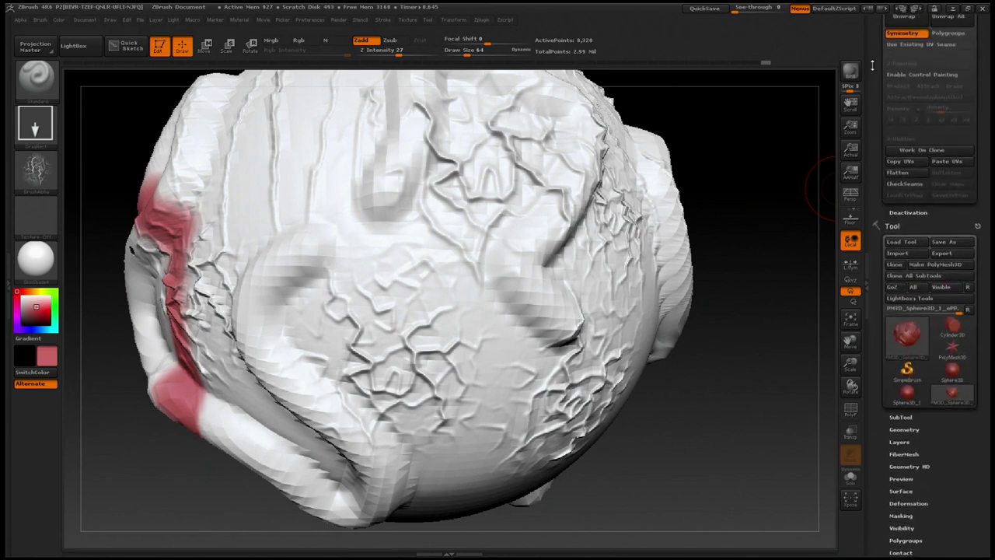
scroll(876, 109, "up", 5)
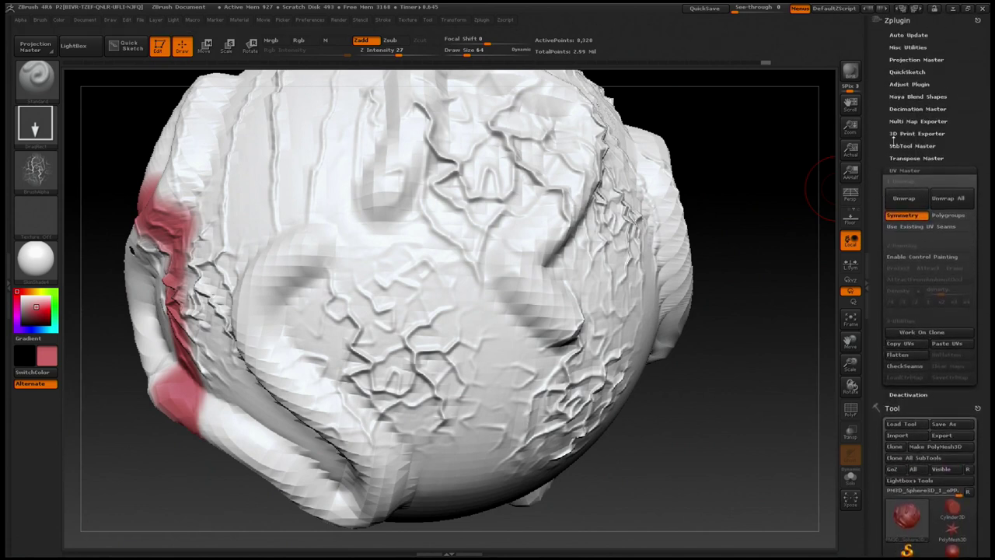
- Switch to Photoshop, close the PM3D_Sphere3D_1_oPP_DM TIF, and put the program away
left_click(954, 9)
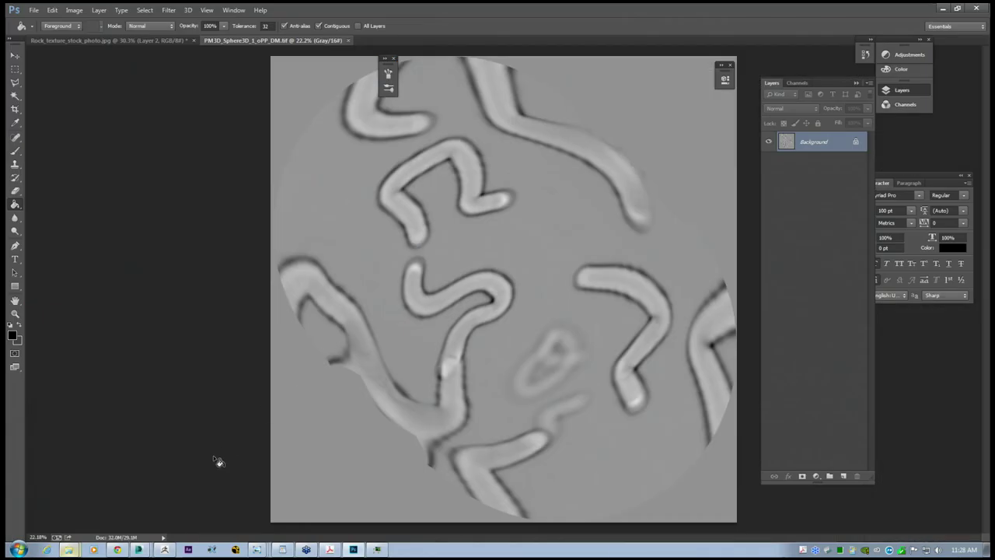
left_click(348, 41)
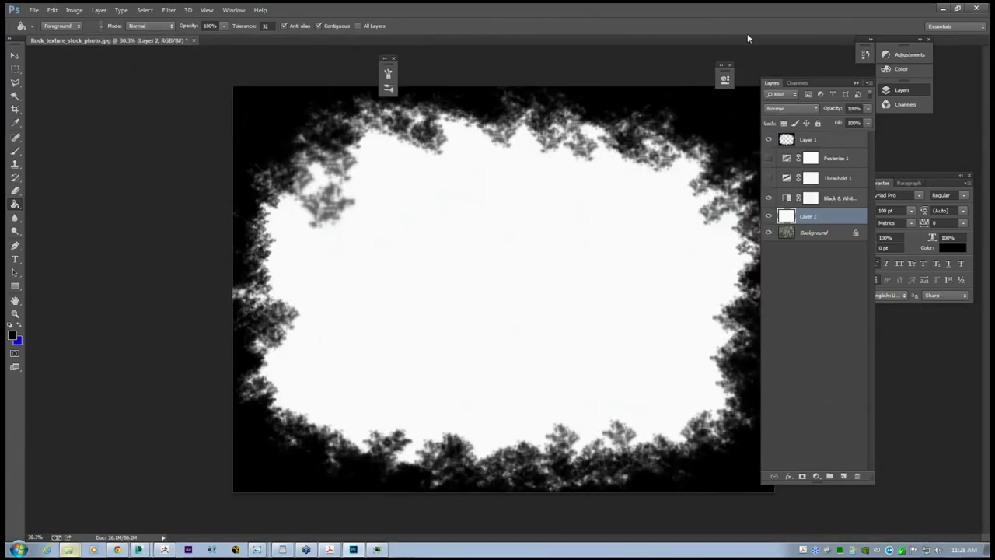
left_click(943, 8)
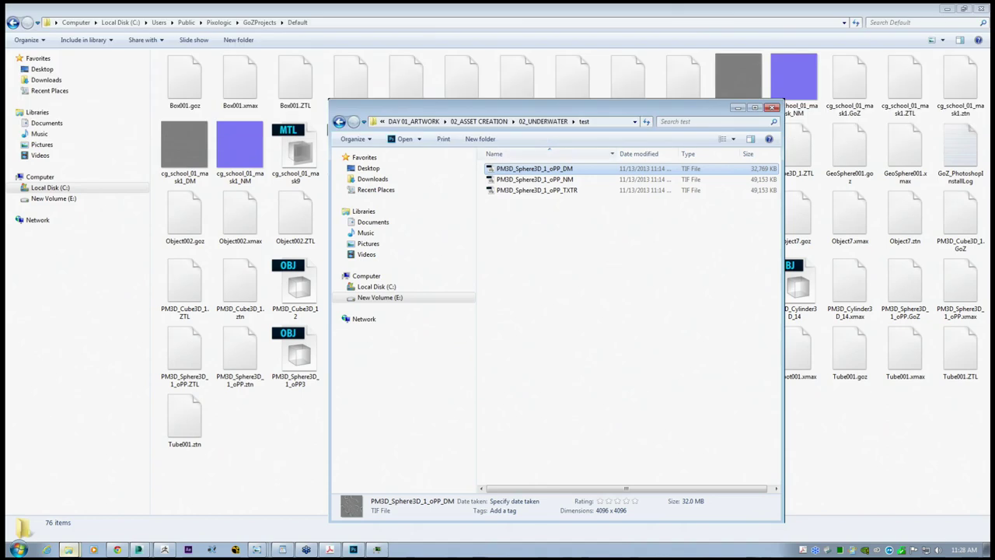
- Return to ZBrush and send the sphere to 3ds Max with GoZ
left_click(164, 550)
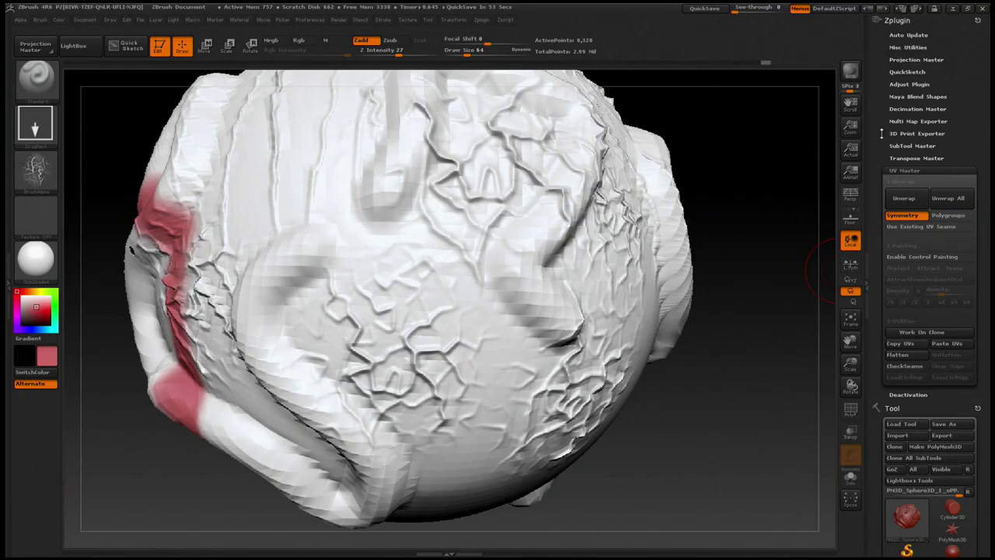
left_click_drag(876, 370, 876, 279)
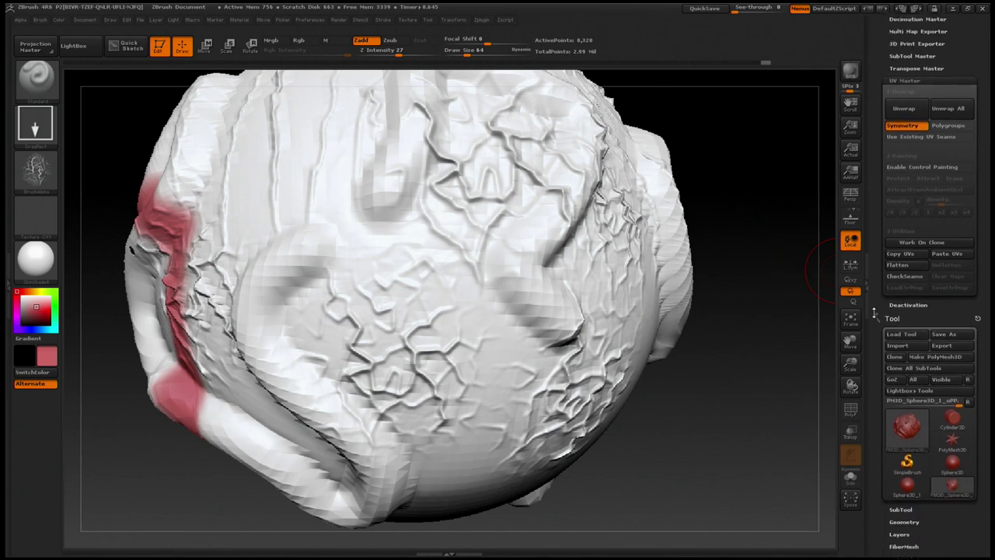
left_click(893, 377)
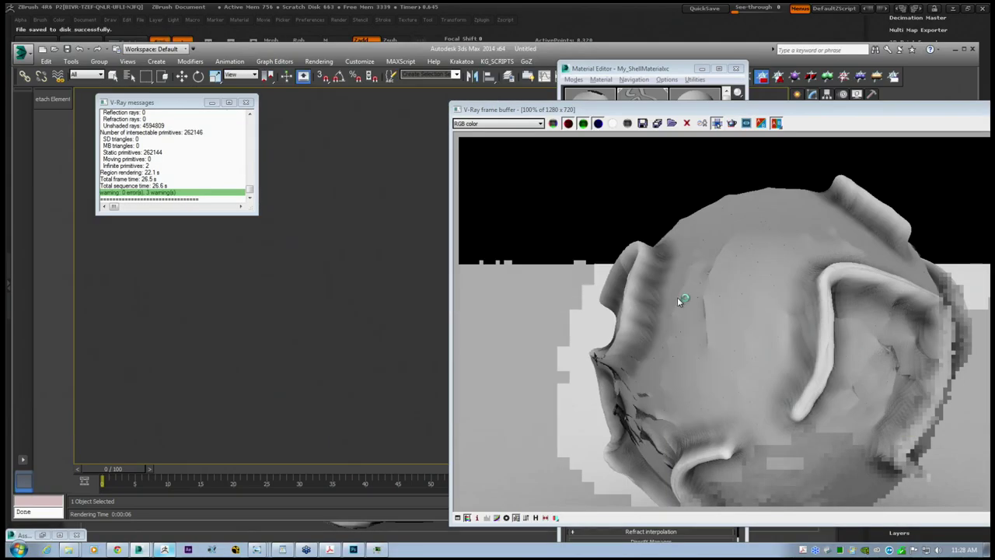
- Delete the old sphere from the 3ds Max scene
middle_click_drag(381, 225, 320, 207)
left_click(182, 76)
key("Delete")
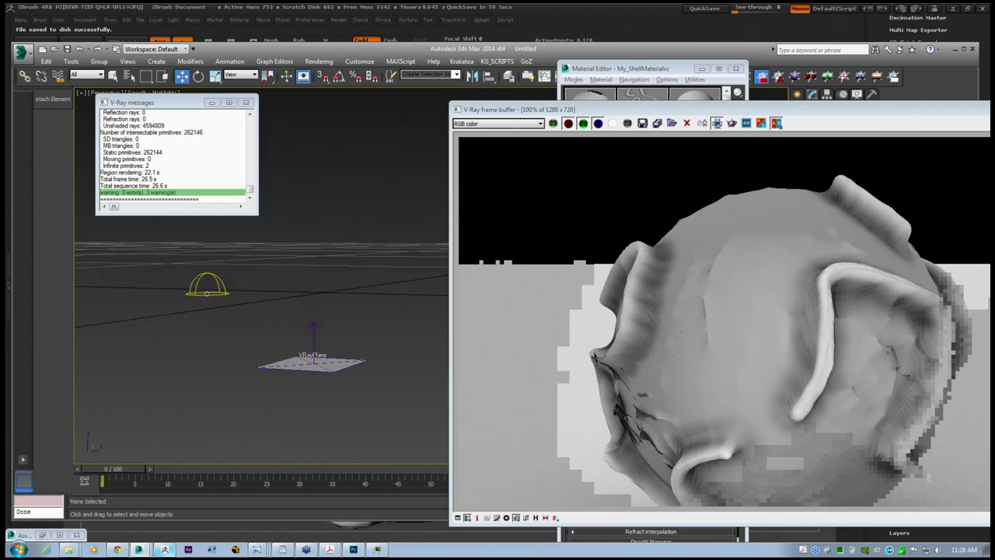
- Minimize the V-Ray frame buffer, dismiss the mental ray render message, and frame the newly imported sphere in the viewport
middle_click_drag(379, 313, 330, 331, "alt")
left_click_drag(585, 103, 283, 106)
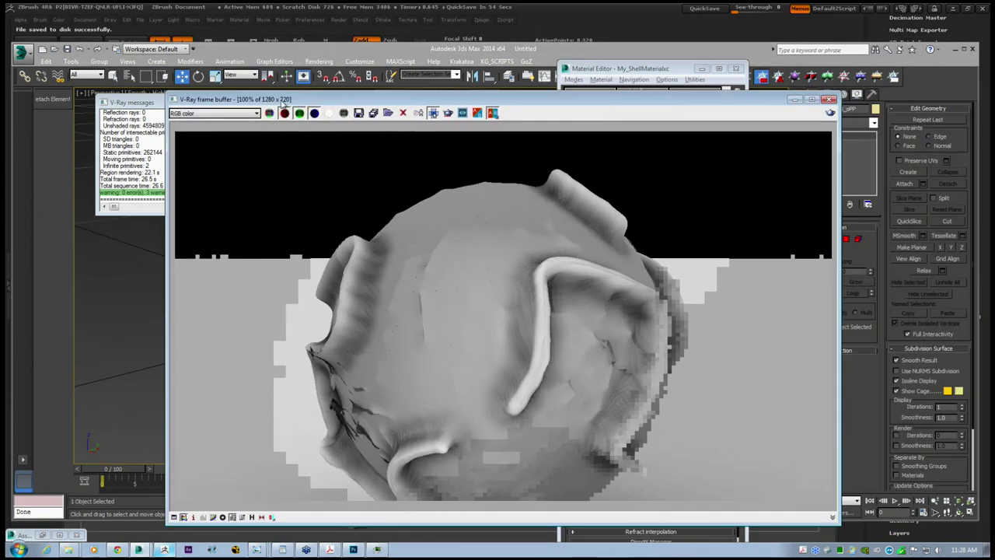
left_click(793, 102)
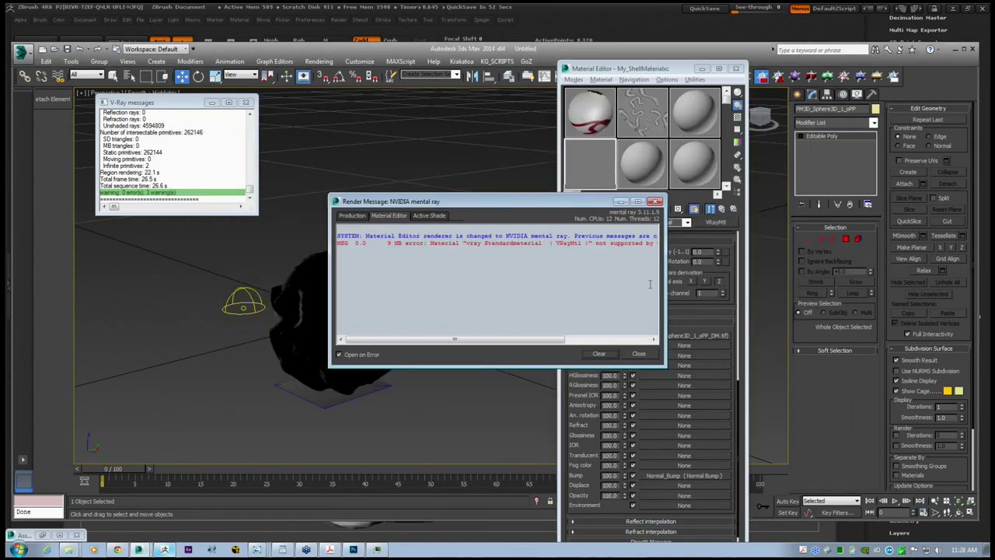
left_click(638, 354)
scroll(406, 285, "up", 2)
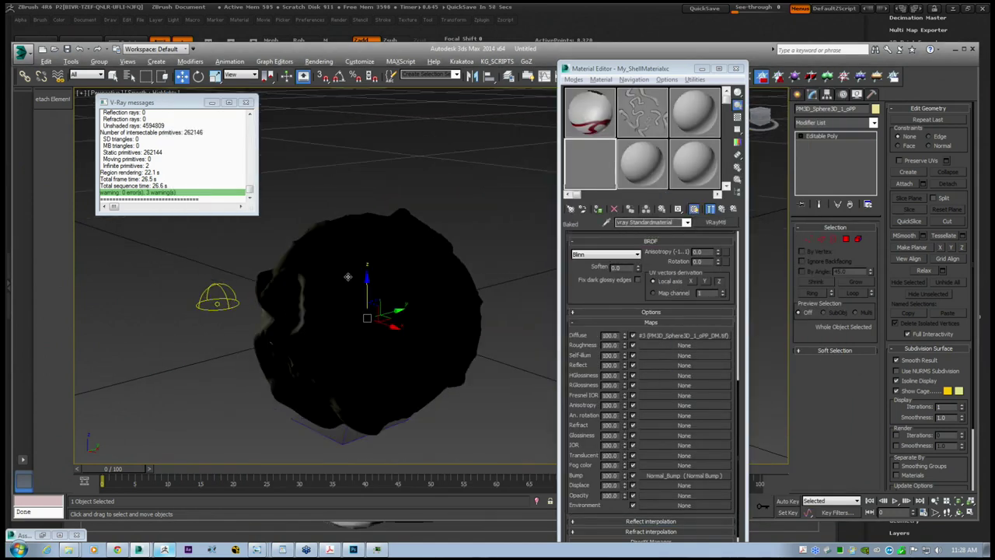
middle_click_drag(348, 277, 419, 238, "alt")
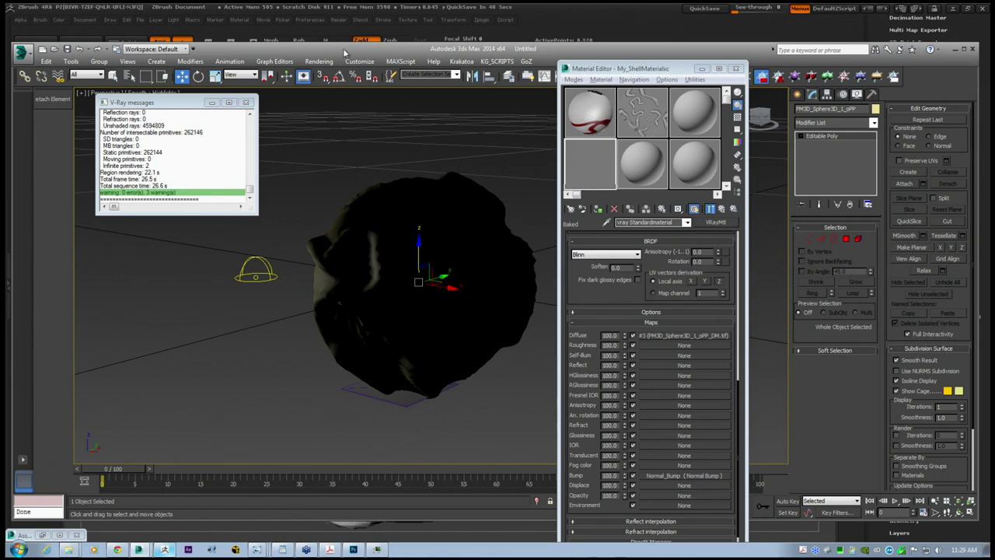
- Assign V-Ray Adv 2.40.04 as the production renderer in Render Setup
left_click(327, 62)
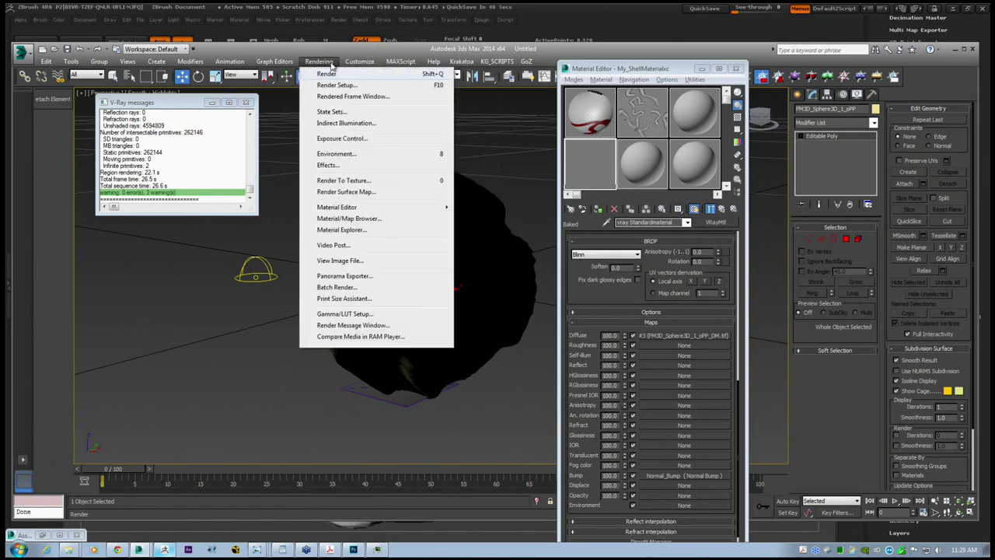
left_click(337, 85)
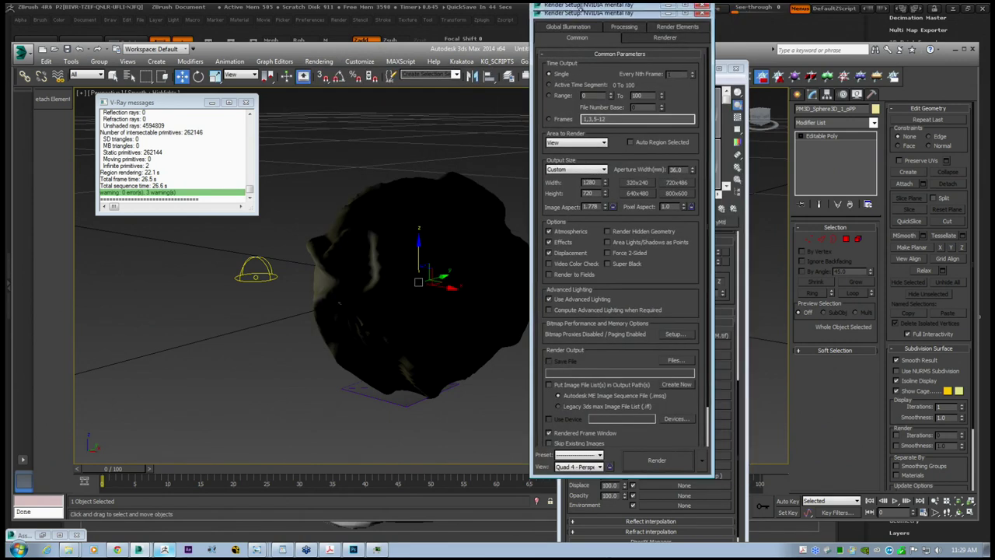
scroll(651, 440, "down", 2)
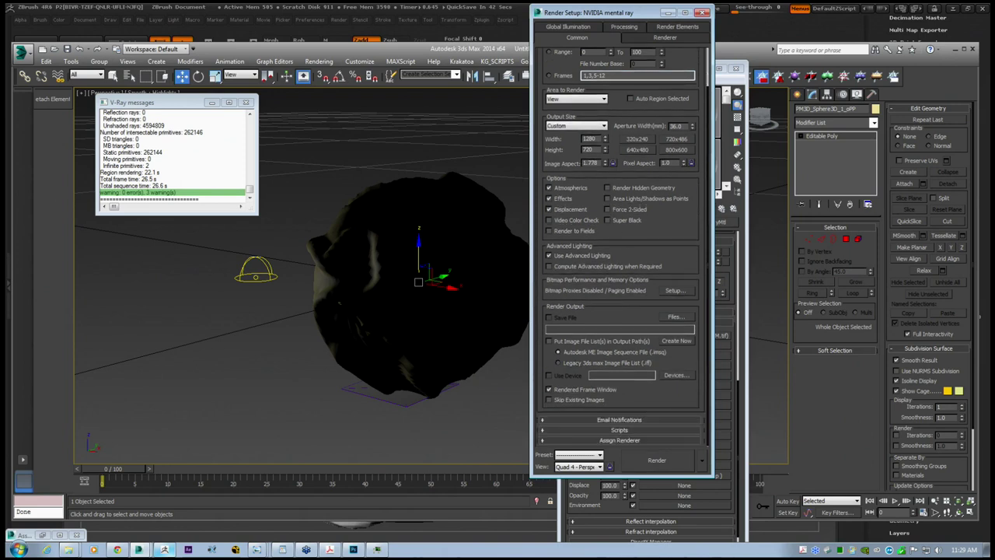
left_click(615, 440)
left_click(677, 397)
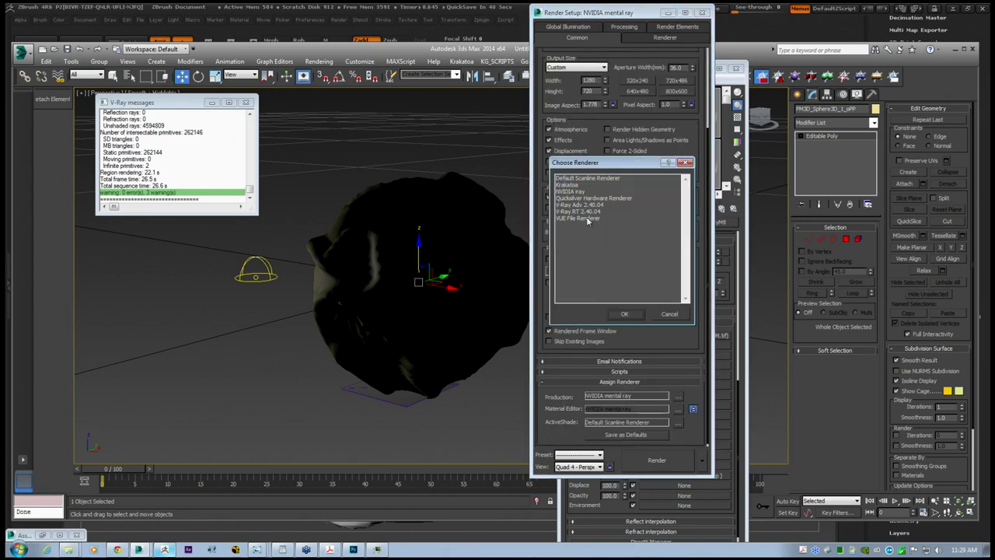
left_click(584, 206)
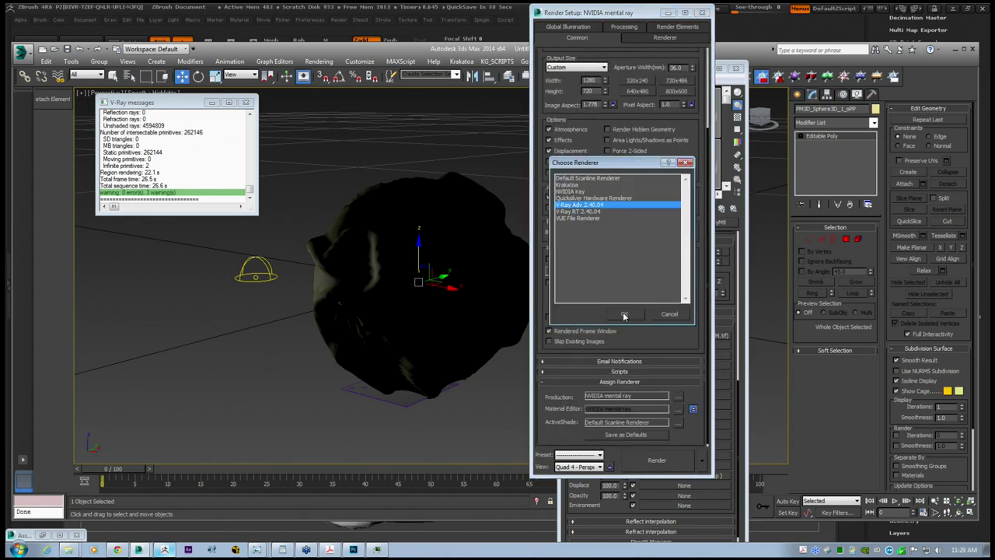
left_click(623, 315)
- Convert all scene materials to V-Ray with the V-Ray scene converter, leaving its options off
right_click(414, 233)
left_click(457, 342)
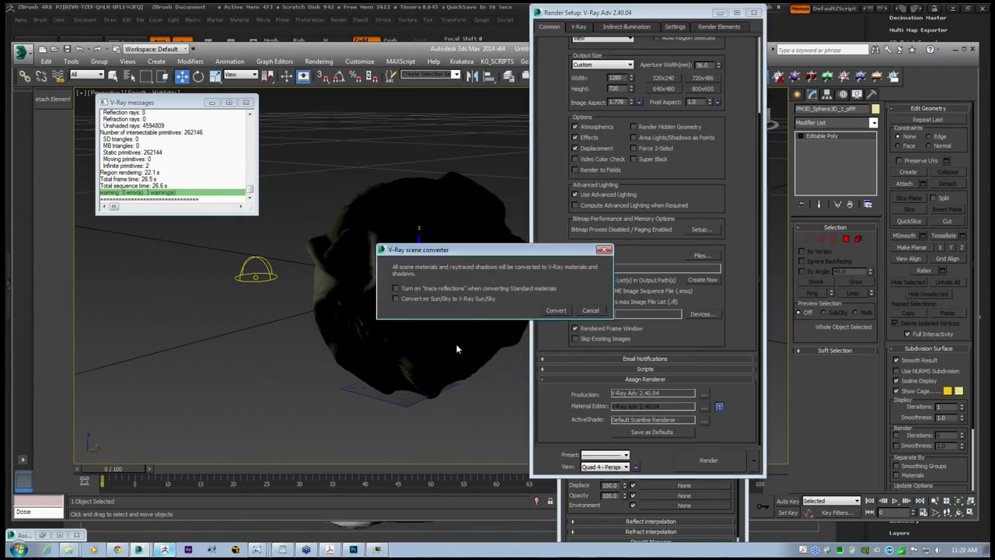
left_click(555, 310)
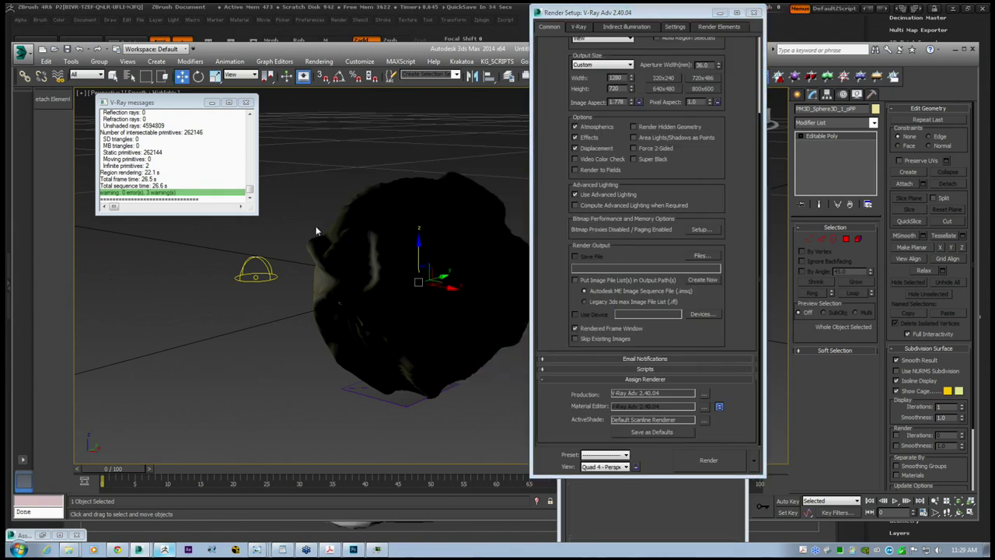
- Clear the V-Ray messages and Render Setup windows from view and examine the sphere's mesh with edged faces shown
left_click(229, 105)
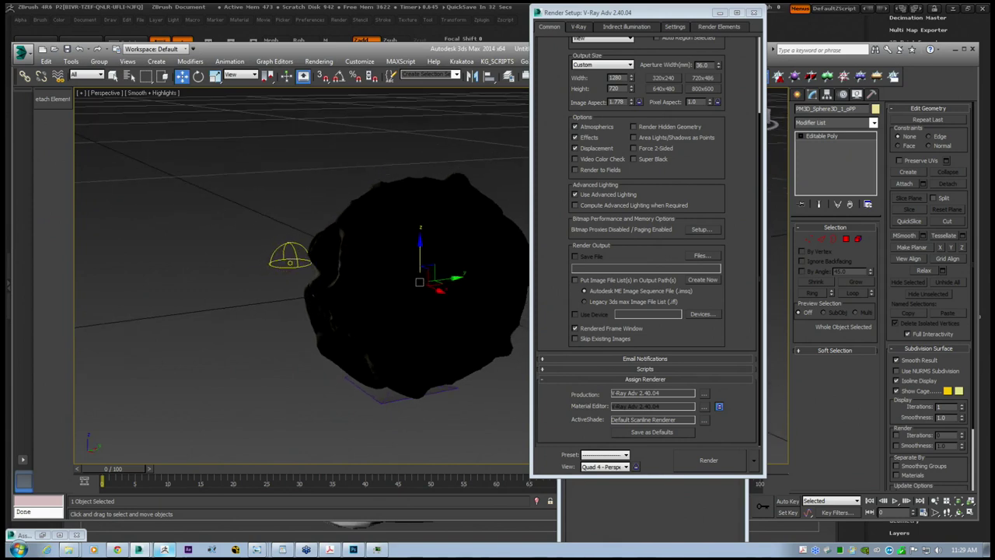
middle_click_drag(385, 247, 362, 243)
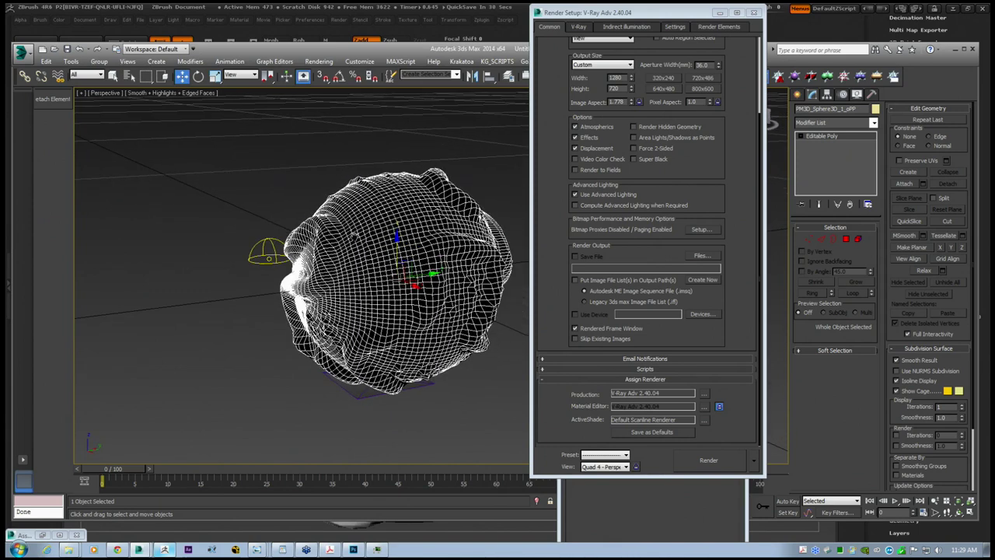
left_click(719, 13)
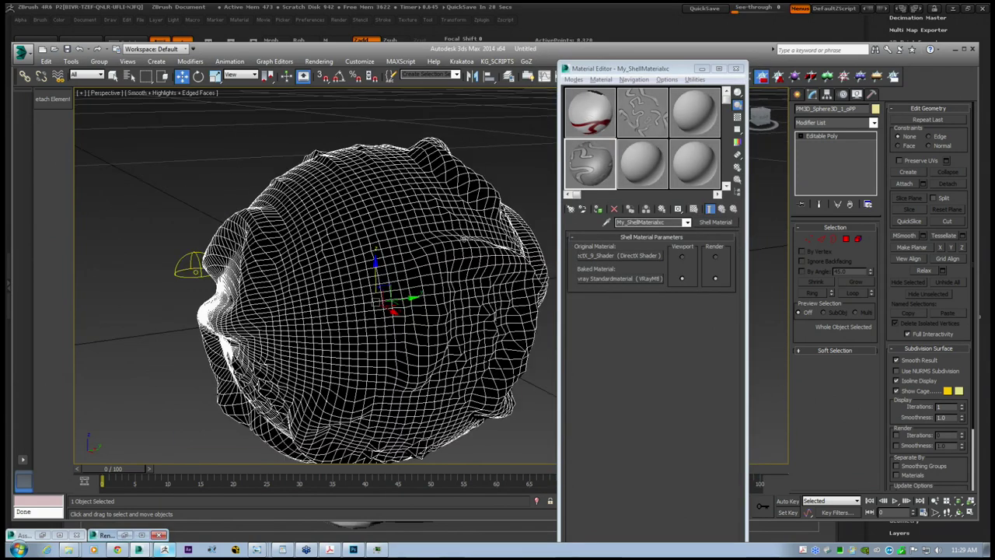
scroll(463, 238, "down", 2)
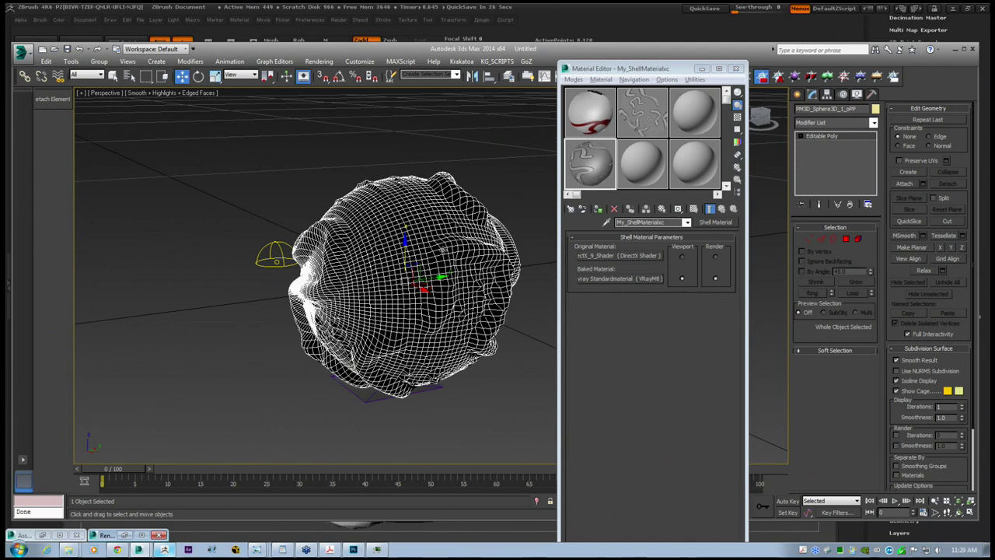
middle_click_drag(451, 254, 436, 256)
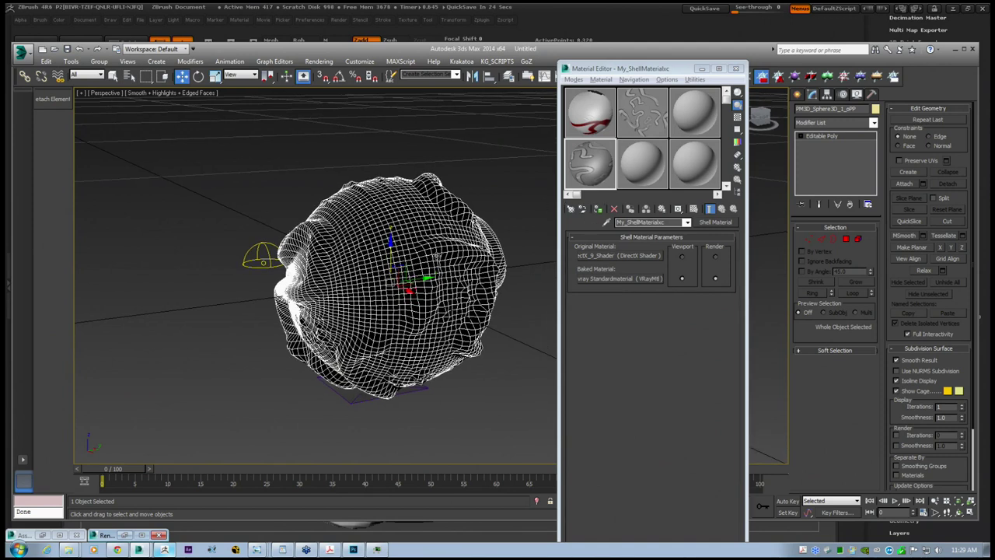
- Turn off edged faces in the viewport and check the sphere's shell material against the spare vray 09 - Default material
left_click(681, 174)
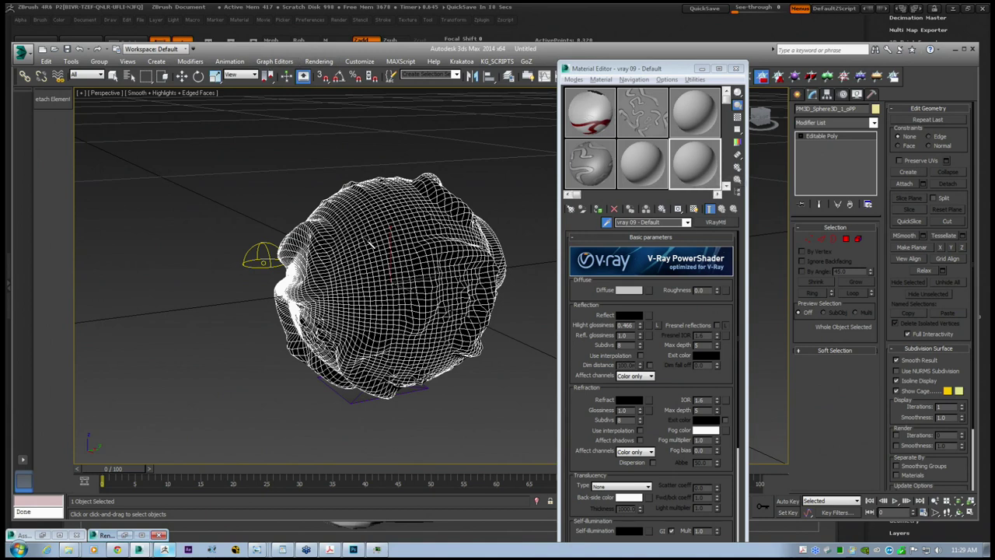
middle_click_drag(389, 232, 505, 260)
key("F4")
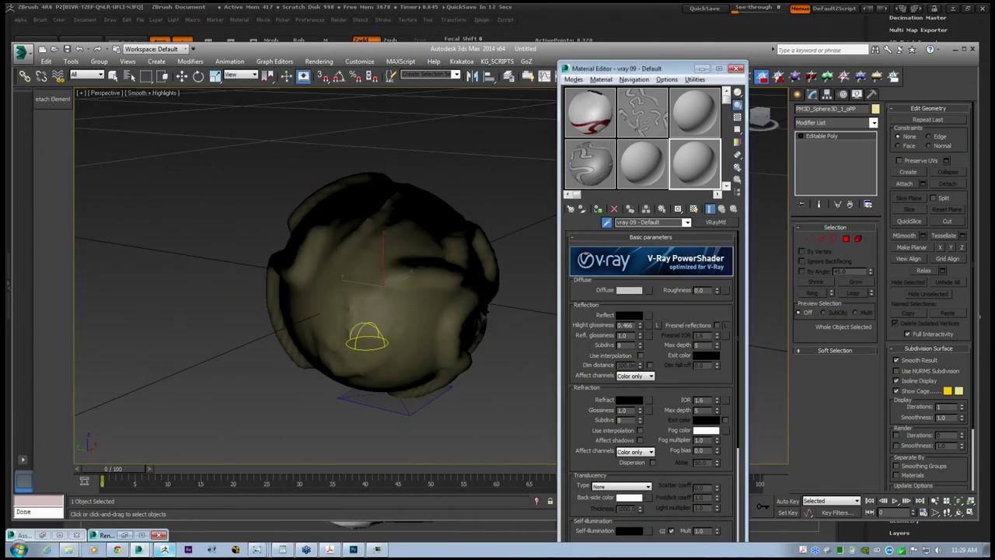
left_click(593, 124)
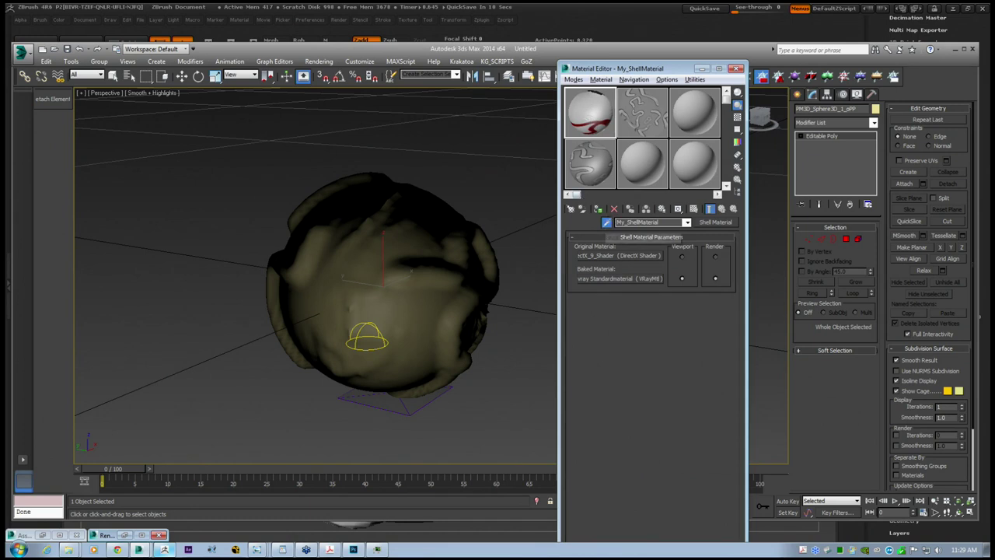
left_click(694, 163)
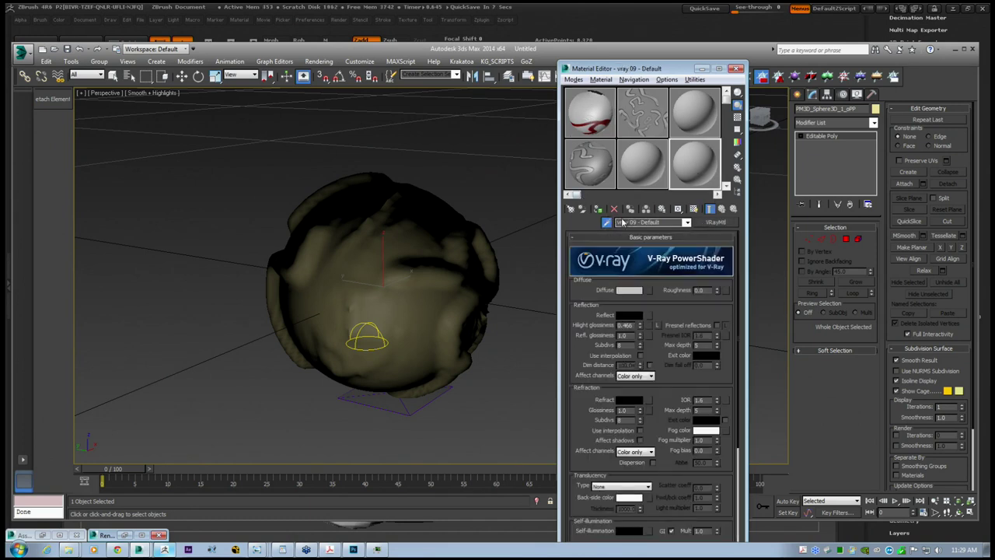
left_click(420, 265)
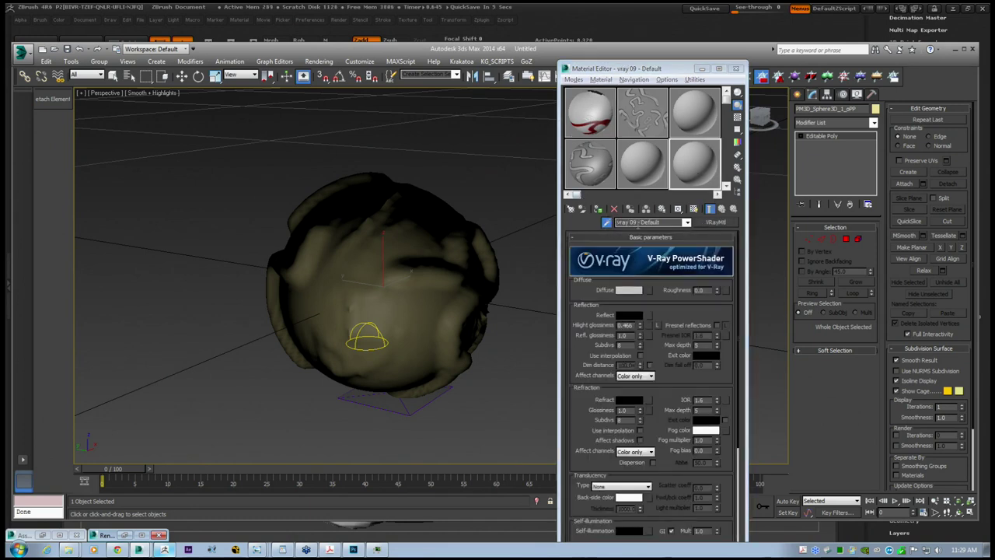
left_click(721, 211)
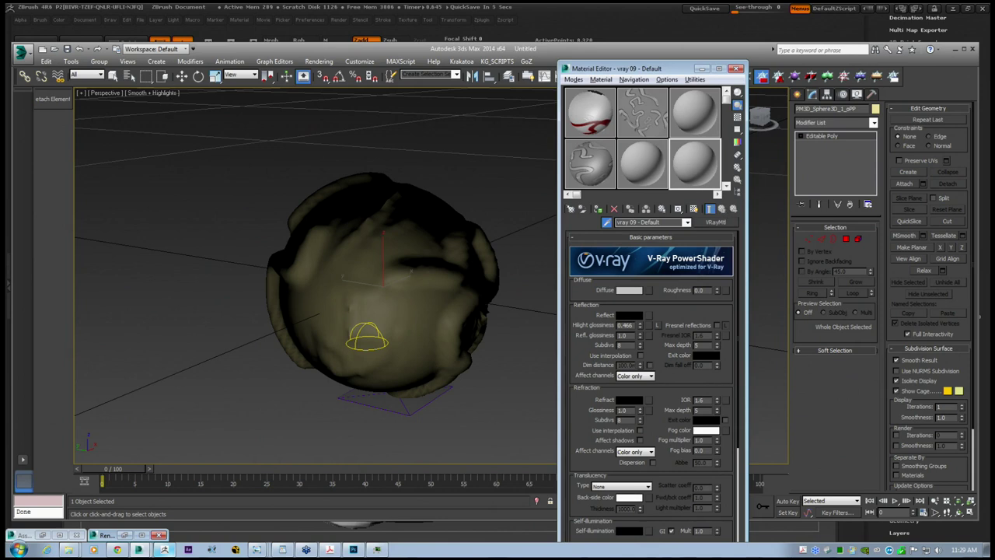
- Examine the shaded sphere from several sides in the perspective view
left_click(183, 80)
middle_click_drag(358, 181, 345, 192)
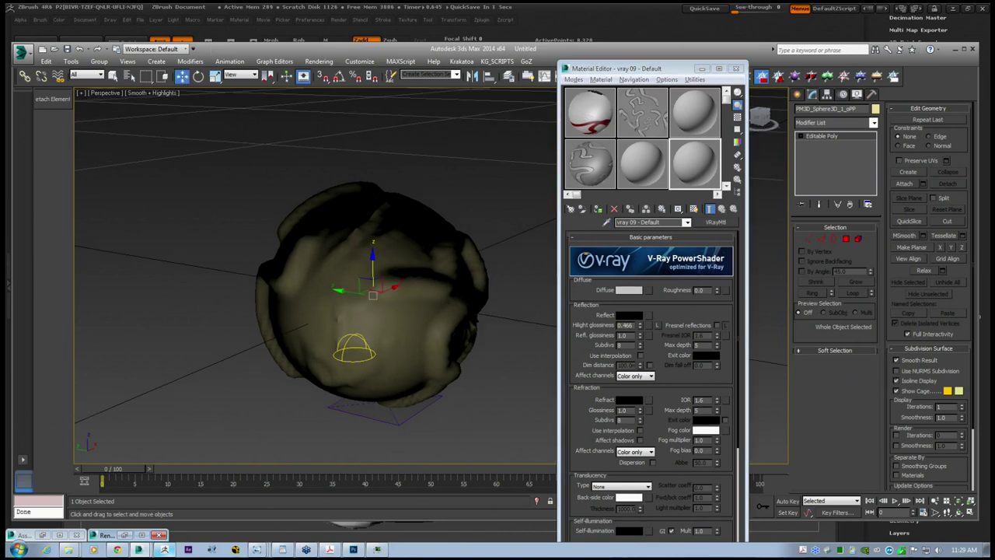
left_click(524, 188)
left_click(407, 277)
middle_click_drag(425, 268, 372, 269, "alt")
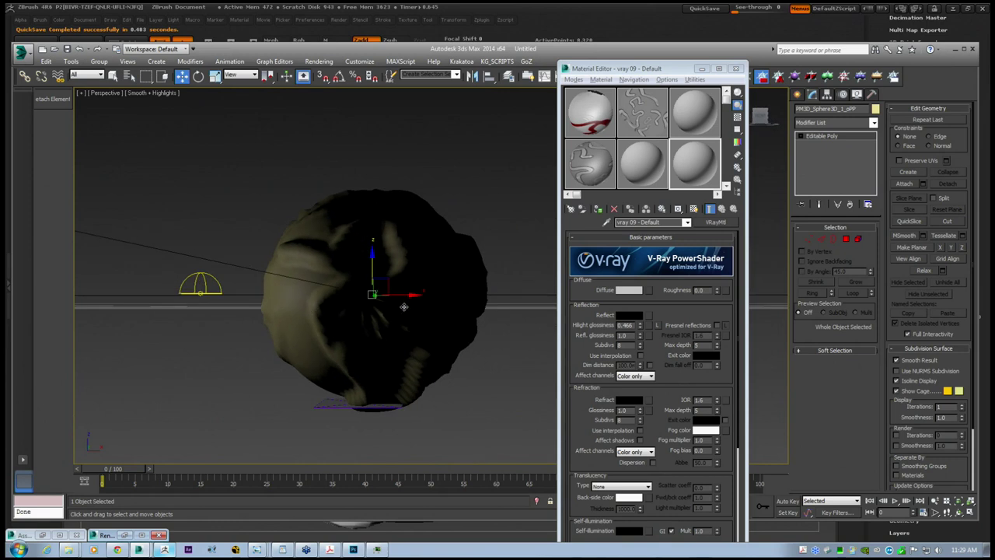
mouse_move(399, 293)
left_mouse_down()
mouse_move(435, 292)
mouse_move(399, 292)
left_mouse_up()
middle_click_drag(374, 235, 424, 264, "alt")
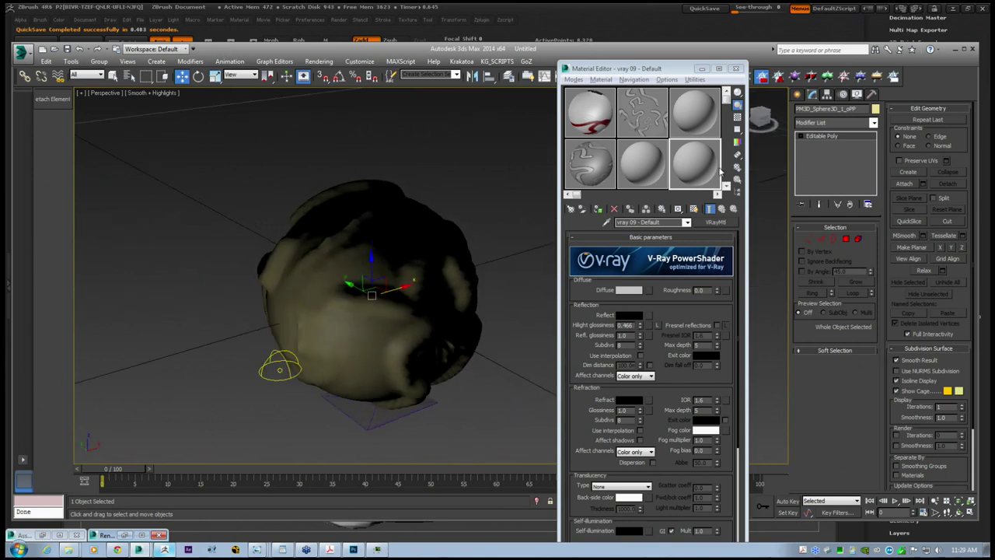
left_click(698, 159)
left_click(797, 94)
left_click(660, 166)
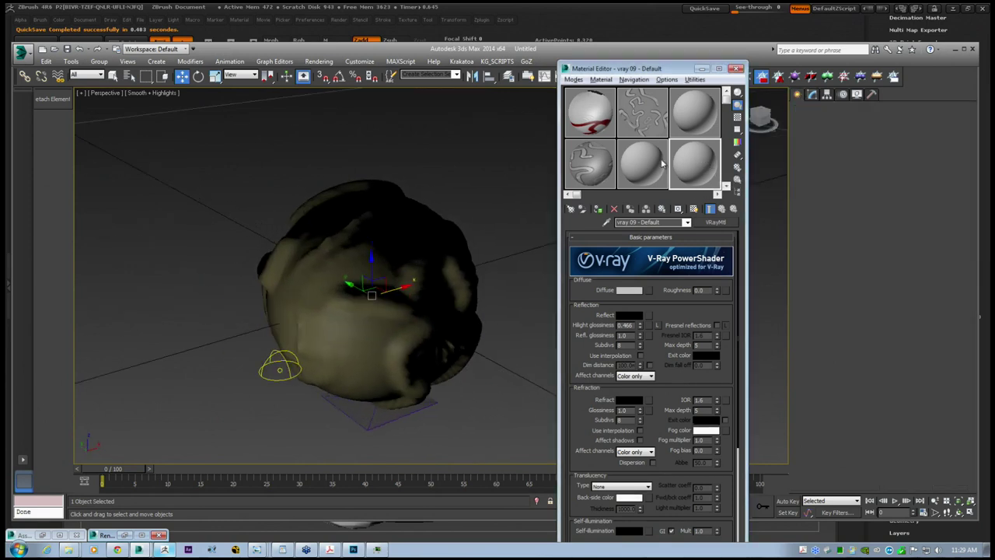
left_click(675, 166)
key("q")
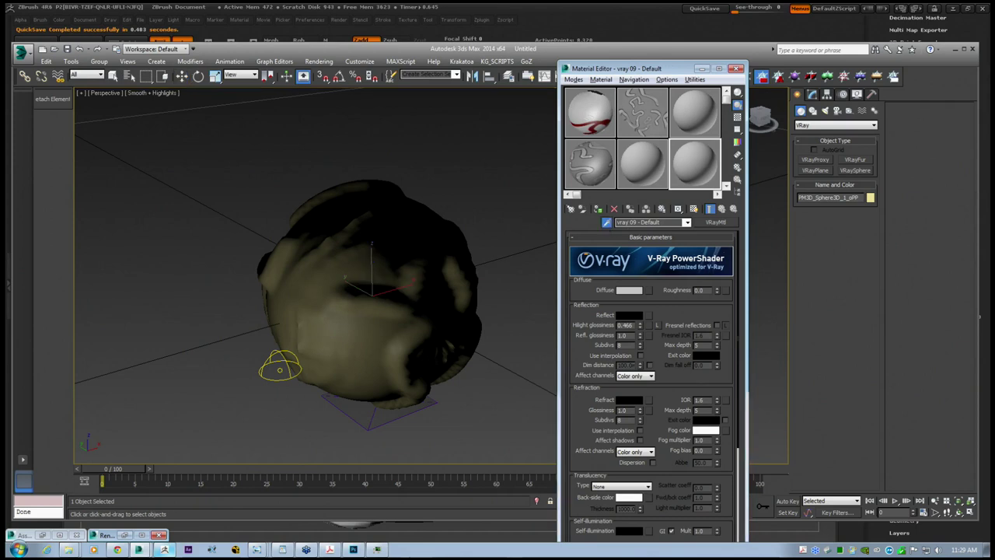
key("w")
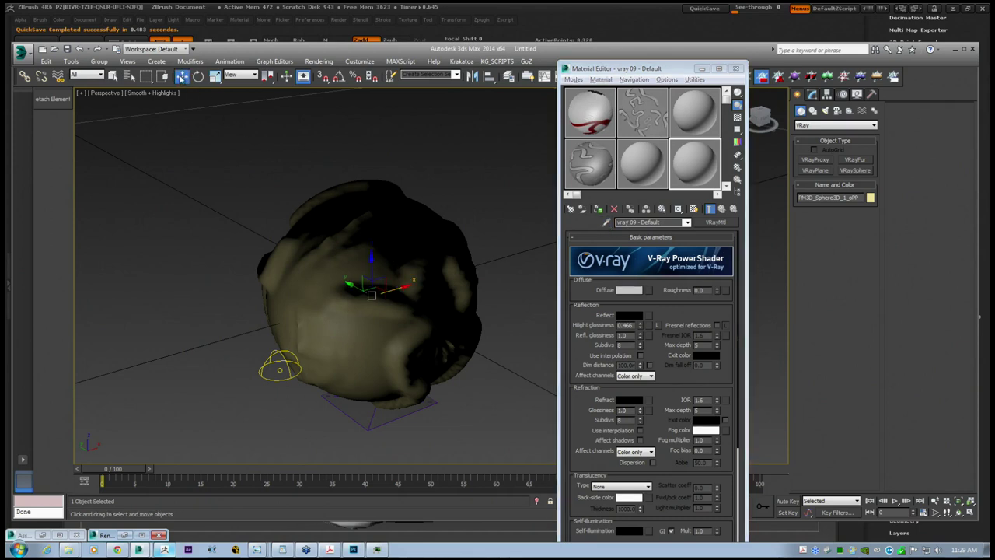
middle_click_drag(339, 248, 383, 230, "alt")
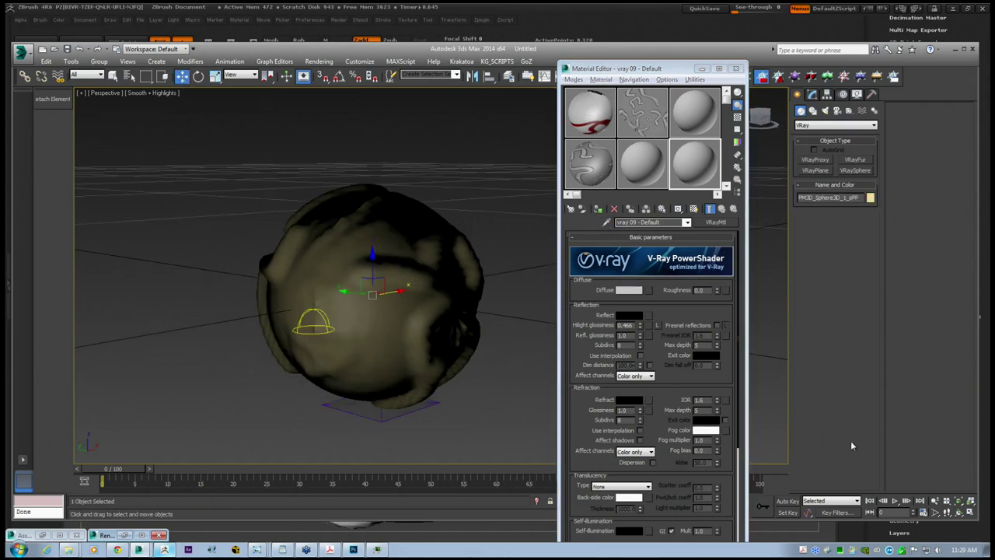
left_click(959, 513)
left_click_drag(475, 298, 440, 283)
mouse_move(440, 284)
middle_mouse_down("alt")
mouse_move(437, 251)
mouse_move(391, 318)
mouse_move(422, 271)
mouse_move(385, 363)
mouse_move(453, 272)
middle_mouse_up("alt")
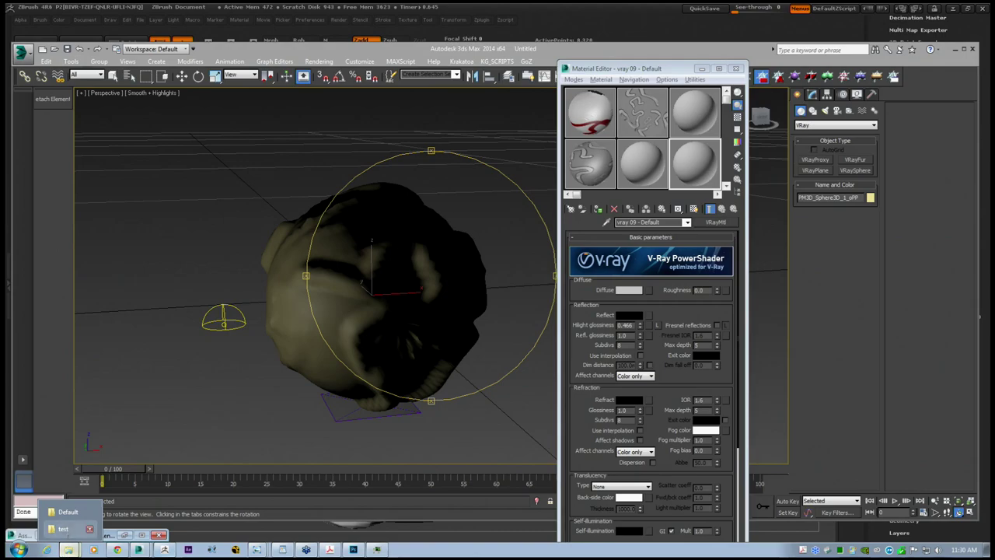
- Switch to Windows Explorer and copy the PM3D_Sphere3D_1_oPP_DM displacement map from the GoZProjects Default folder
left_click(68, 534)
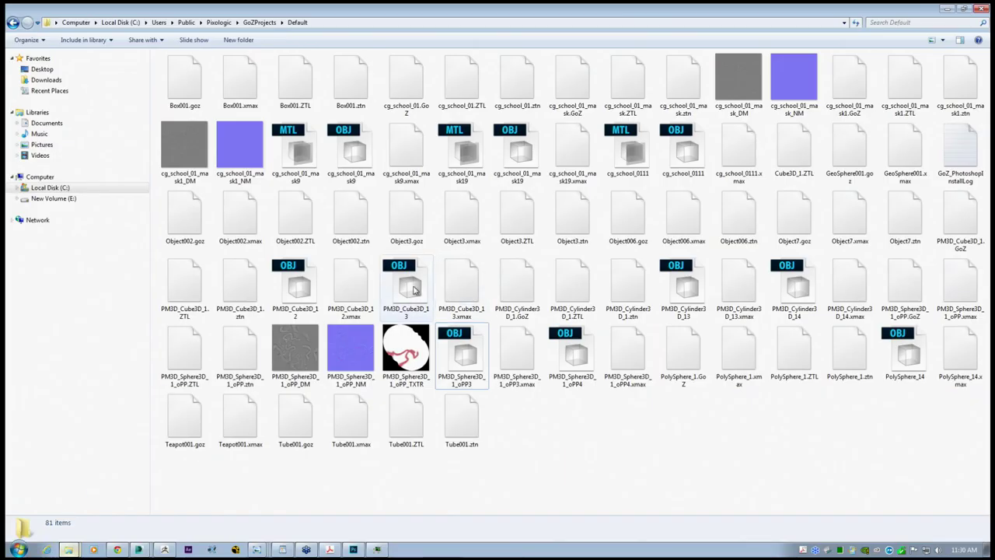
left_click(284, 353)
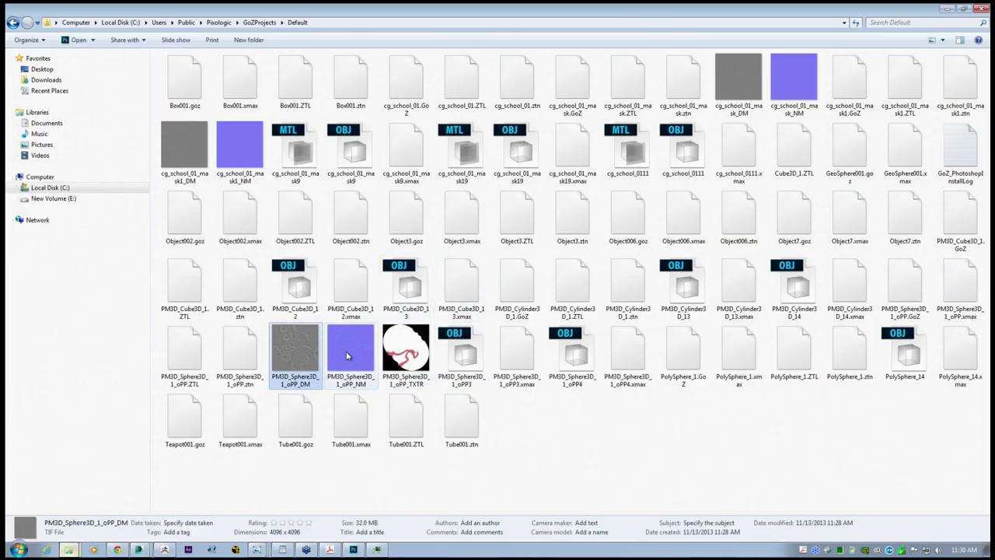
left_click(344, 352)
left_click(304, 357)
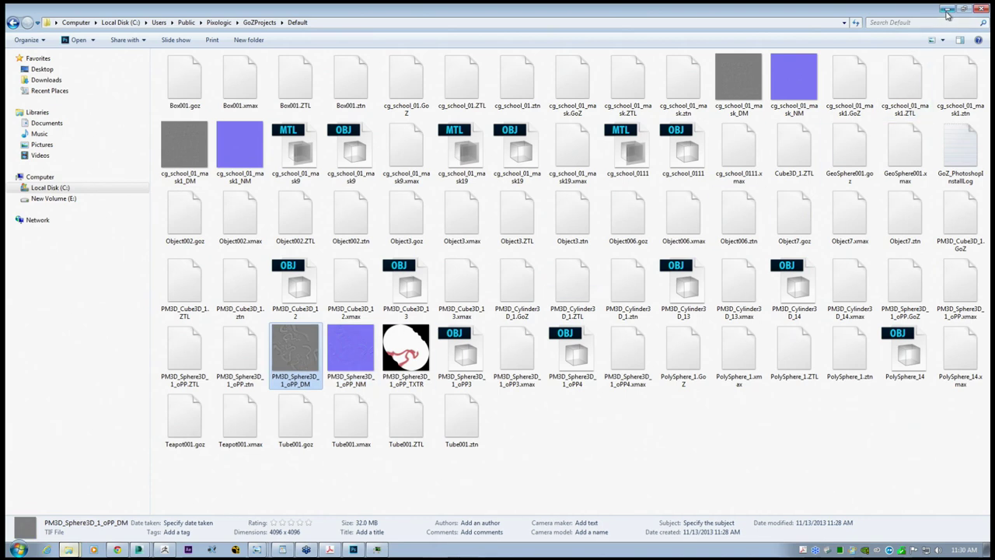
left_click(343, 358)
left_click(323, 361)
right_click(304, 353)
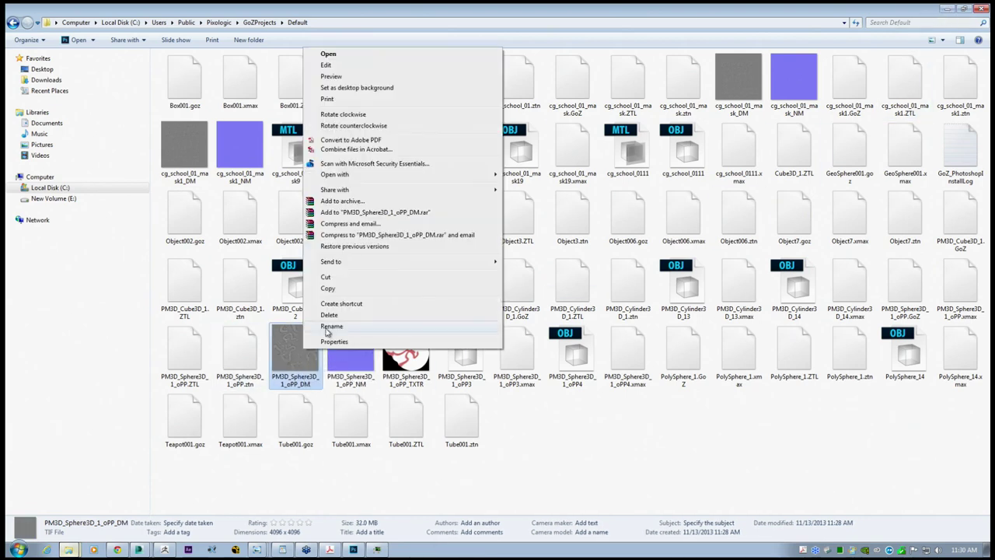
left_click(329, 288)
- Paste the displacement map into the 02_UNDERWATER test folder, replacing the file of the same name, and clear the folder windows from view
left_click(71, 547)
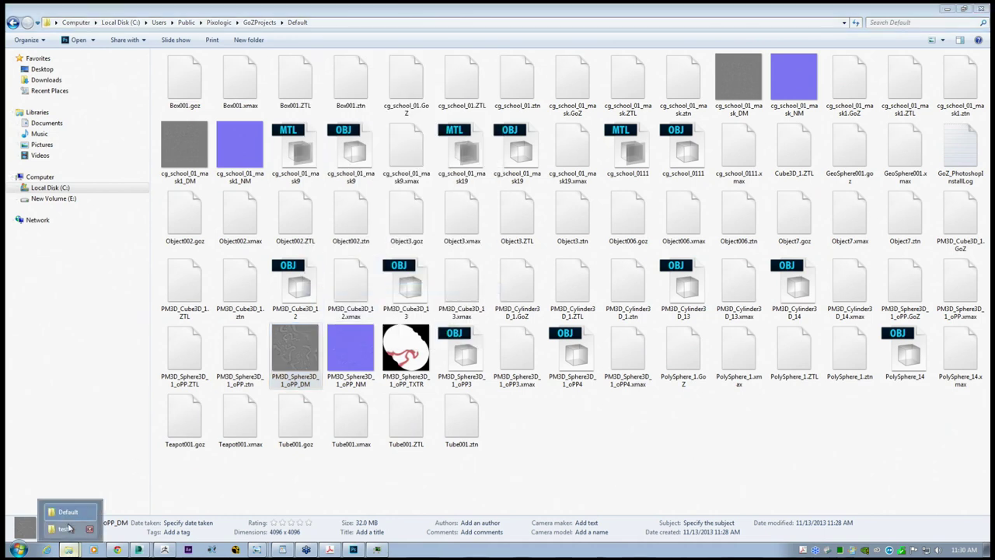
left_click(69, 526)
left_click(372, 276)
left_click(340, 122)
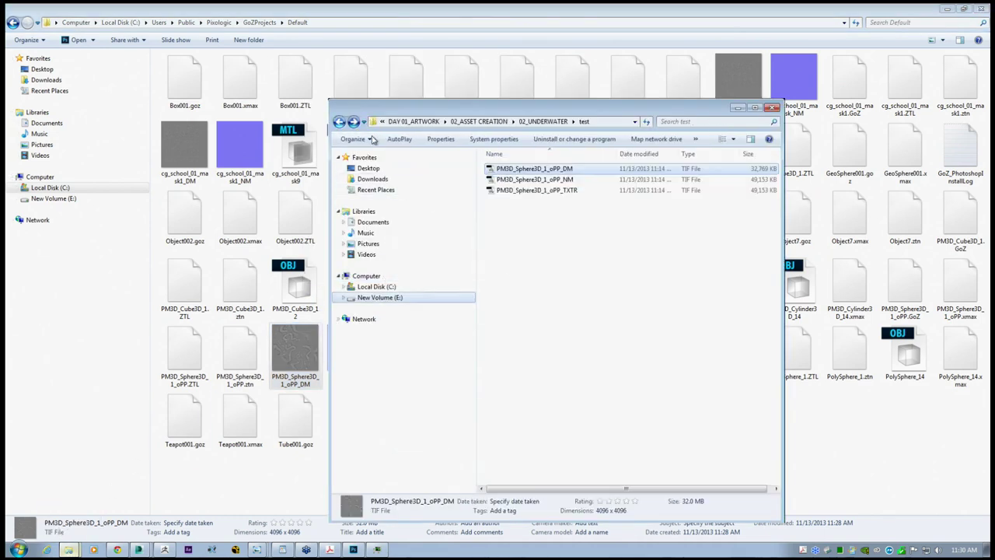
right_click(502, 239)
left_click(521, 311)
left_click(526, 311)
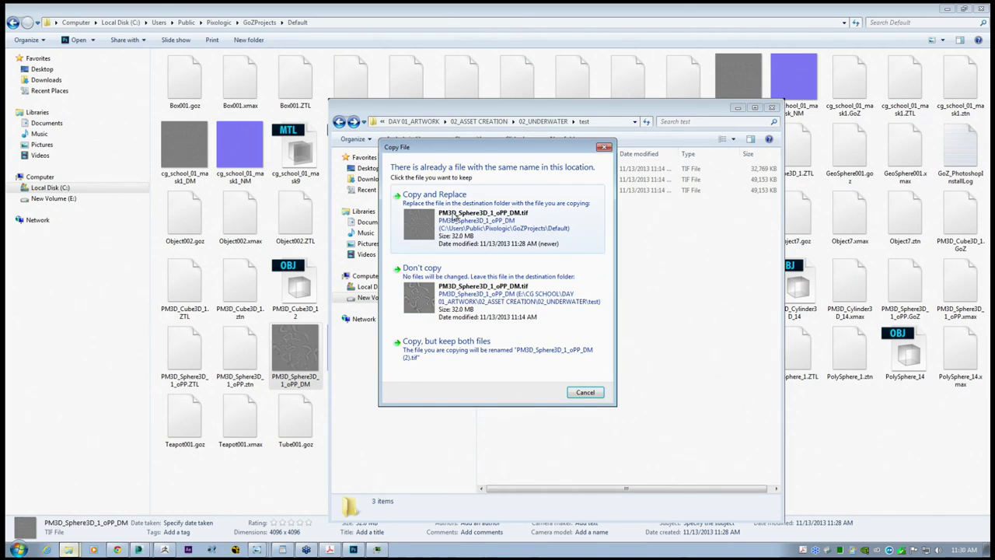
left_click(456, 218)
left_click(904, 17)
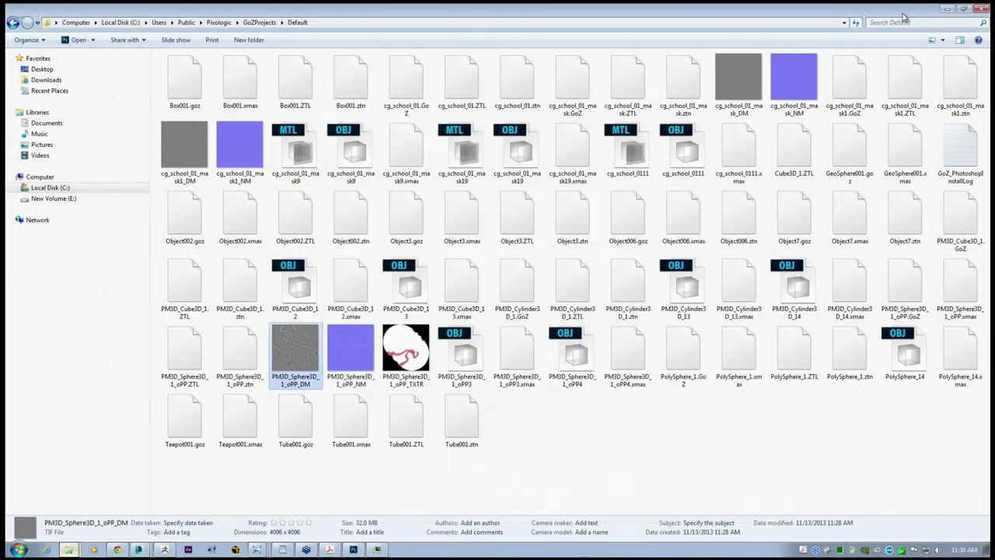
left_click(945, 9)
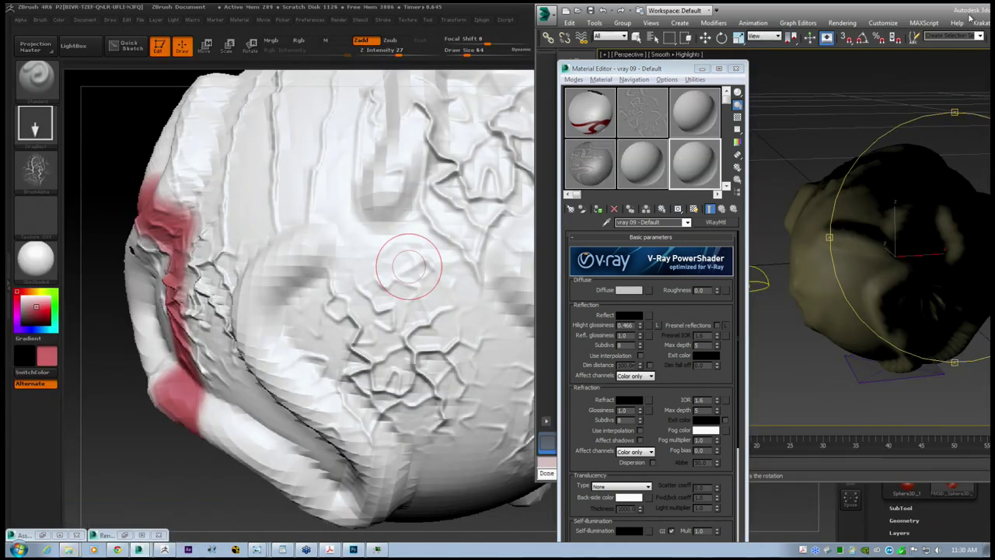
- Switch back to 3ds Max and move its window so the whole interface fits on screen
mouse_move(139, 549)
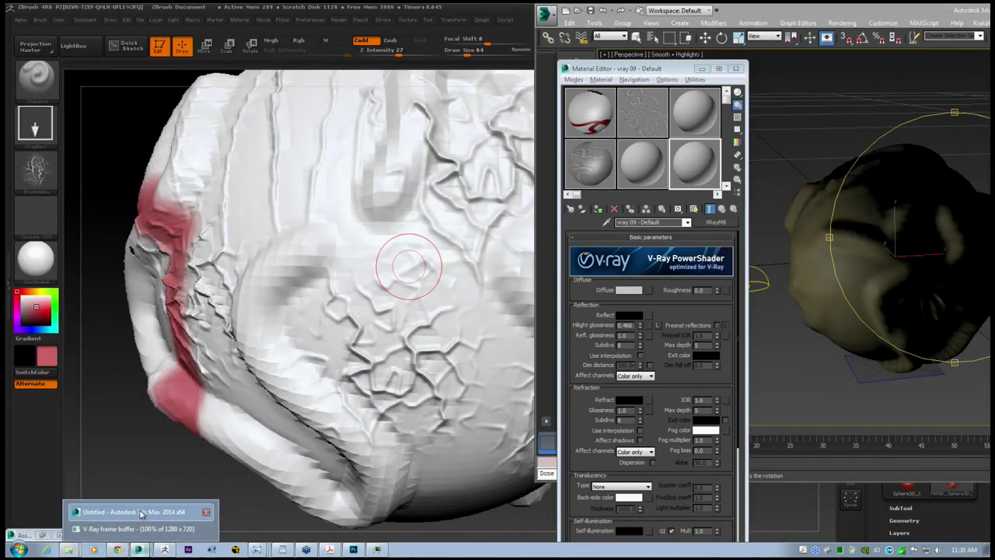
left_click(141, 511)
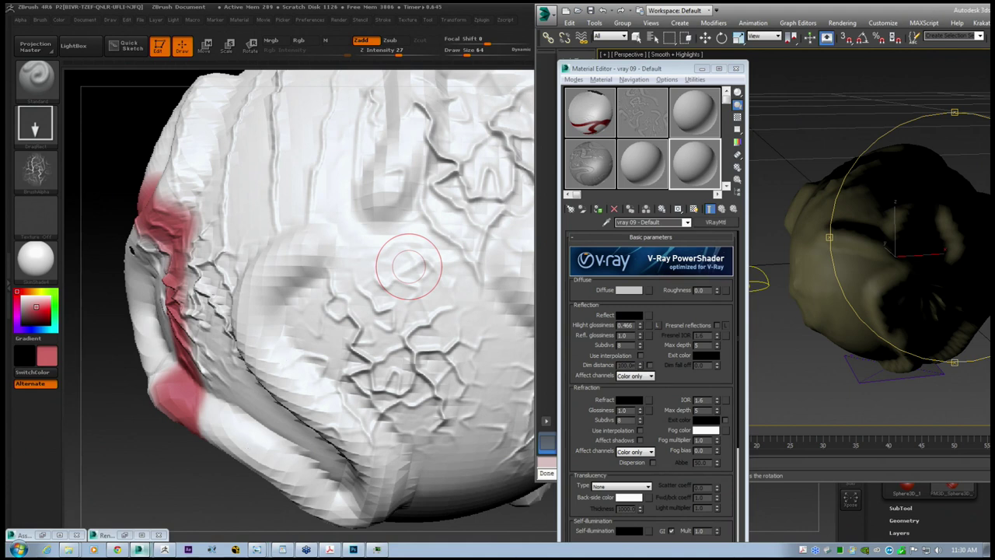
left_click_drag(772, 15, 436, 36)
left_click_drag(892, 33, 709, 35)
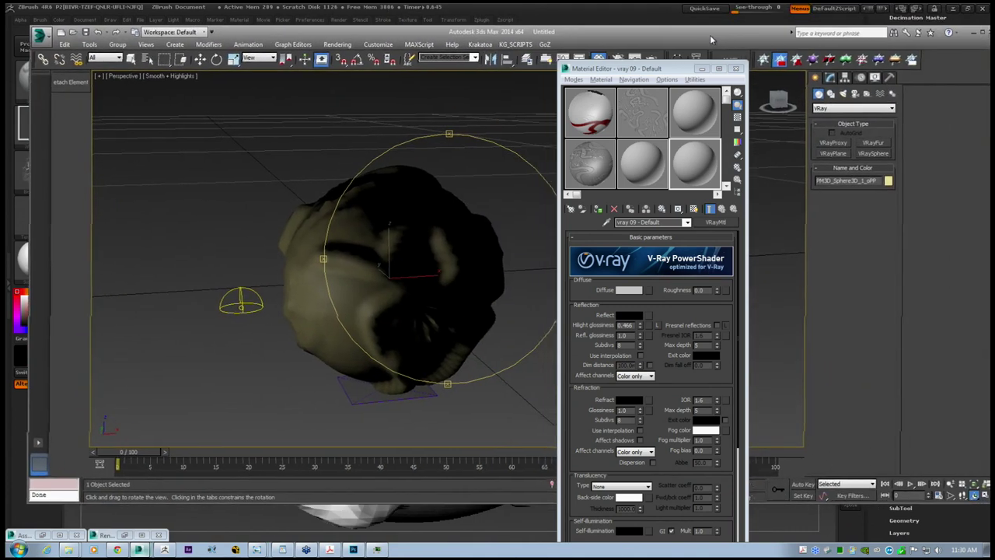
- Assign My_ShellMaterial to the sphere, then open its baked V-Ray material and the Map #3 displacement bitmap
left_click(601, 110)
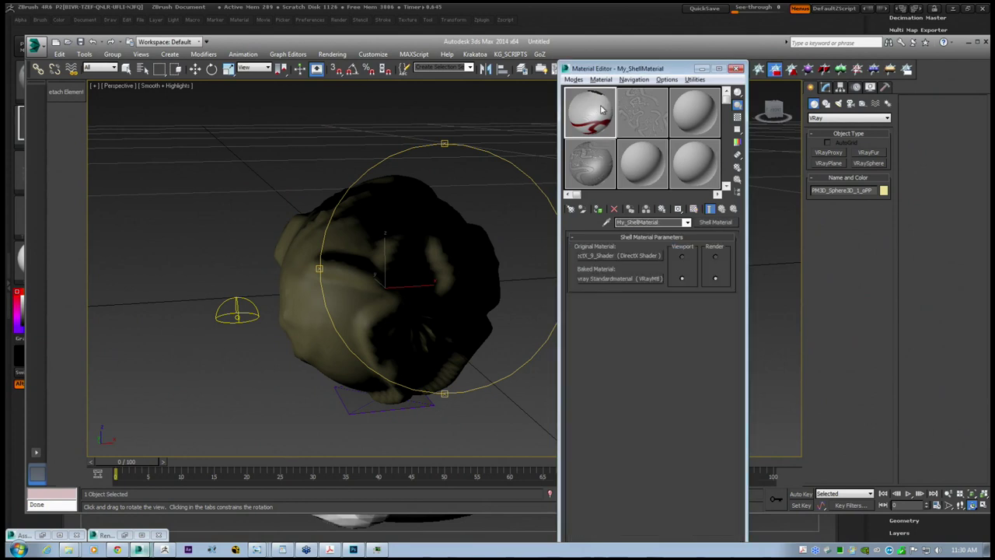
left_click(598, 209)
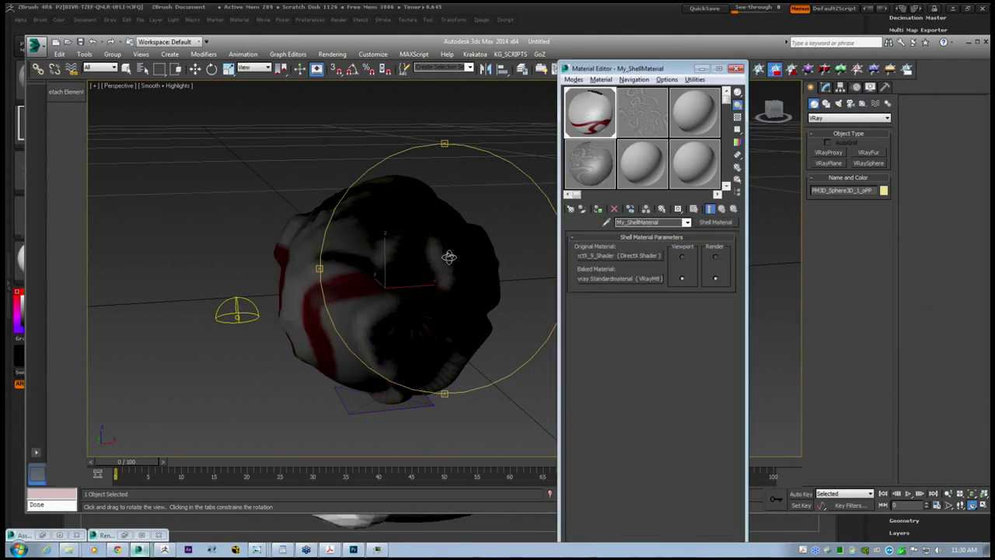
left_click(593, 282)
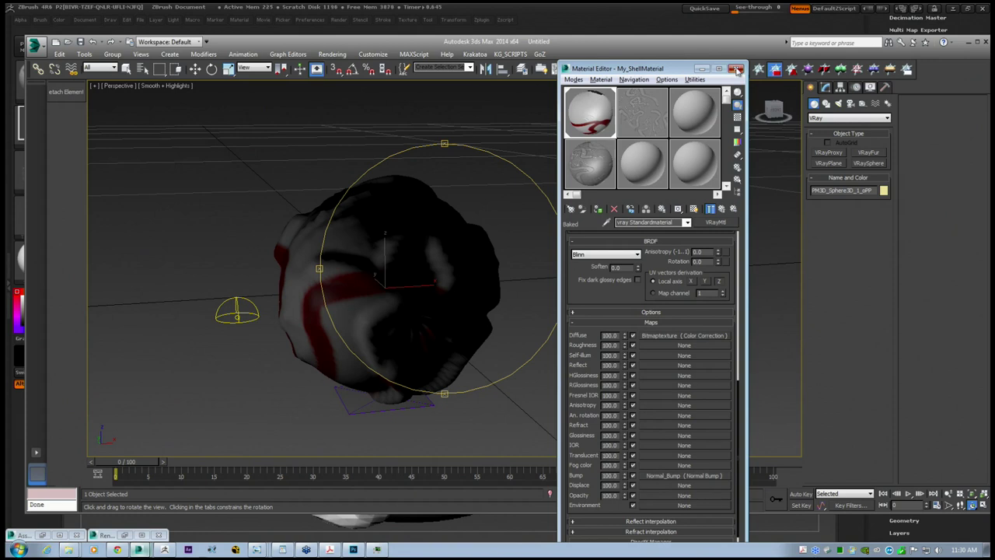
left_click(639, 107)
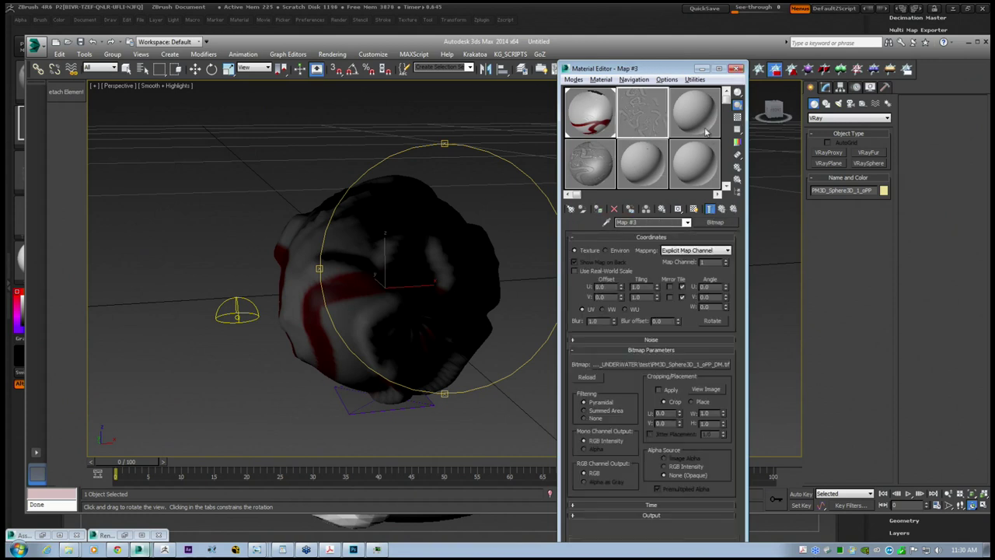
- Add a VRayDisplacementMod modifier to the sphere
middle_click_drag(426, 238, 415, 230)
key("w")
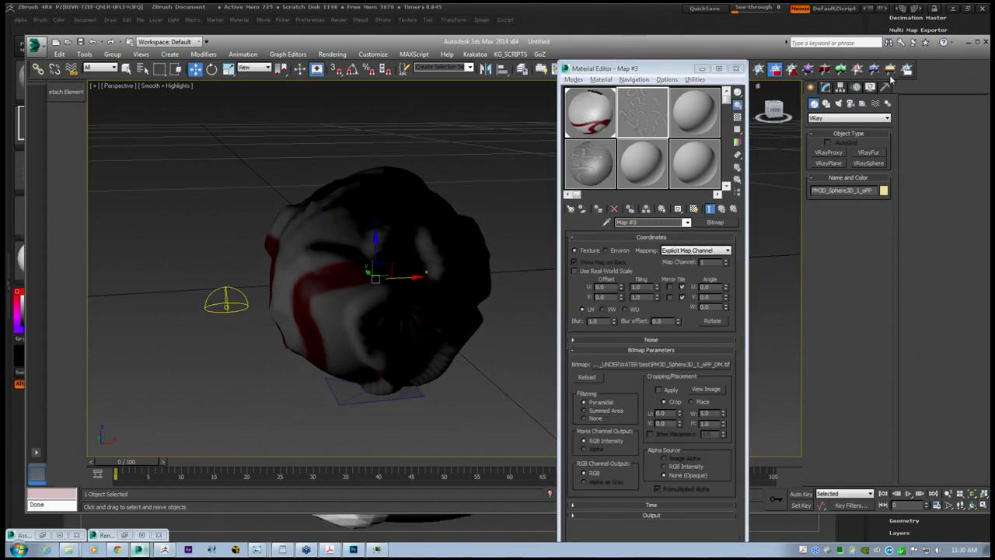
left_click(826, 87)
left_click(887, 115)
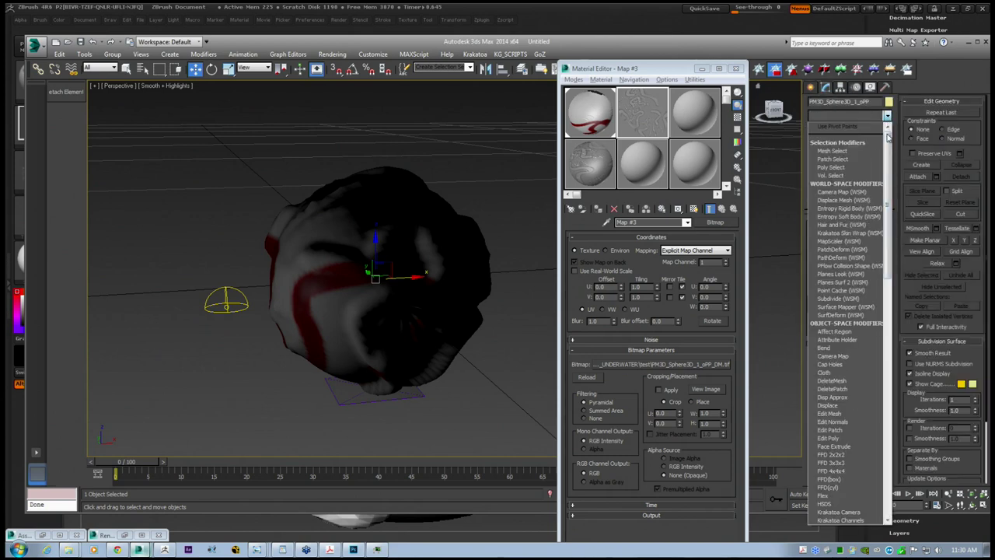
scroll(843, 389, "down", 8)
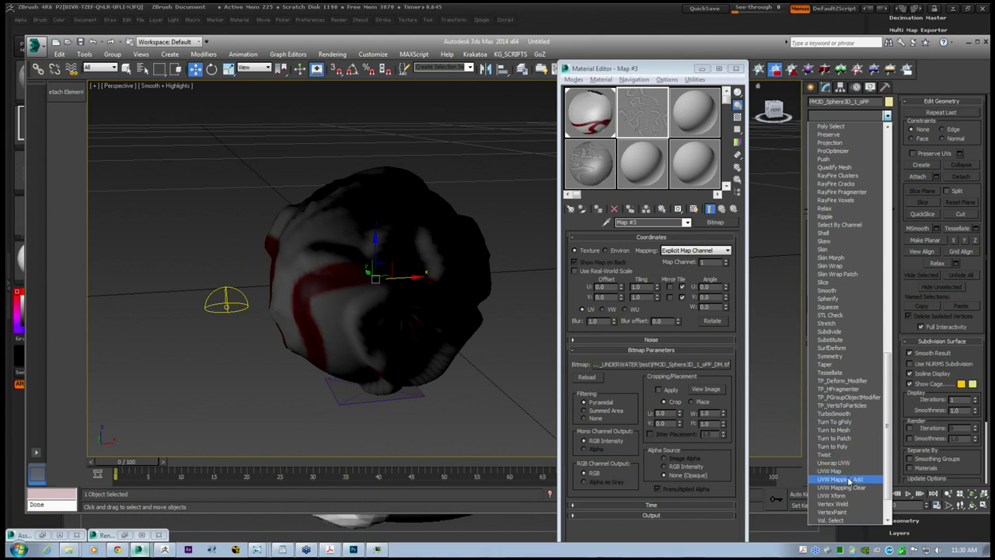
scroll(849, 472, "down", 3)
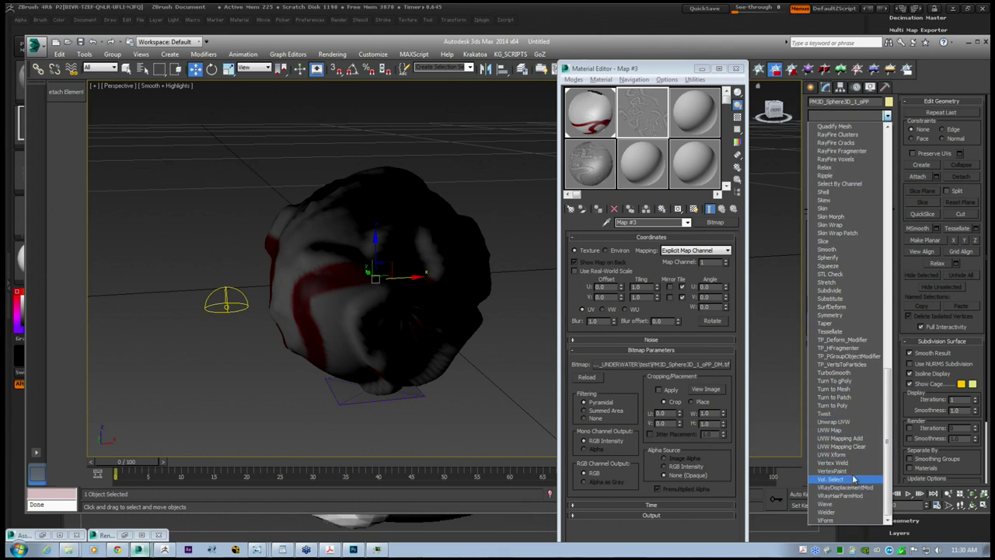
left_click(849, 487)
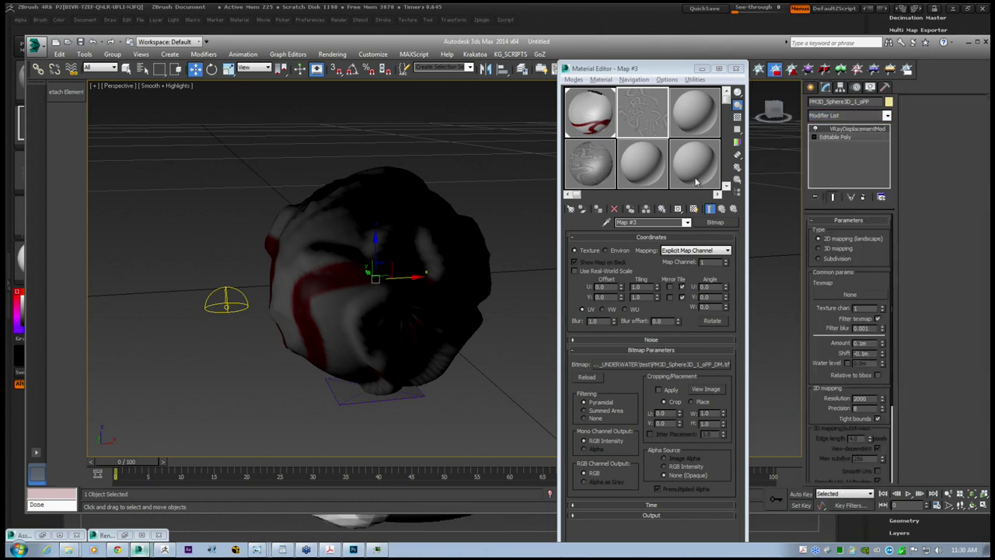
- Assign the Map #3 displacement bitmap as the texmap of the sphere's VRayDisplacementMod and close the enlarged map preview
left_click(499, 309)
double_click(638, 105)
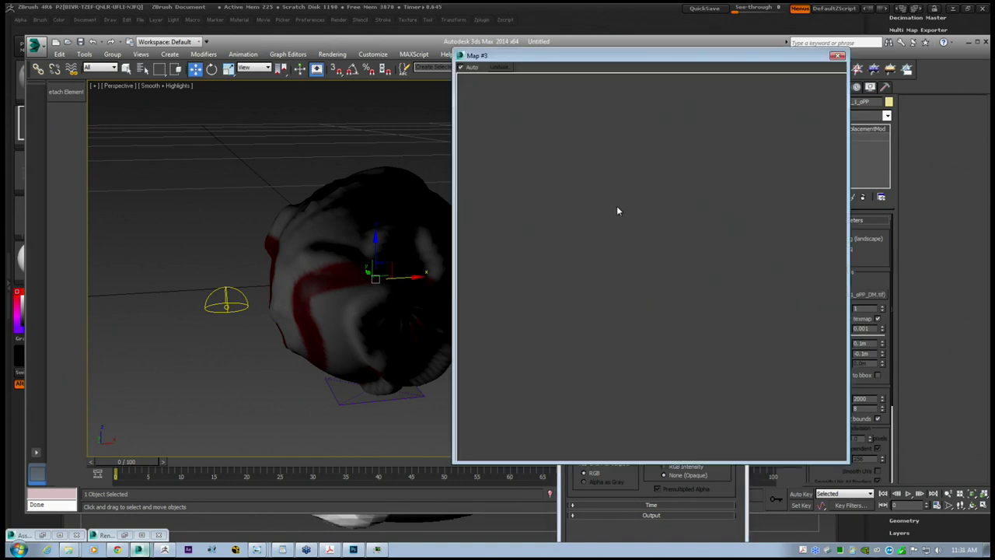
left_click(838, 56)
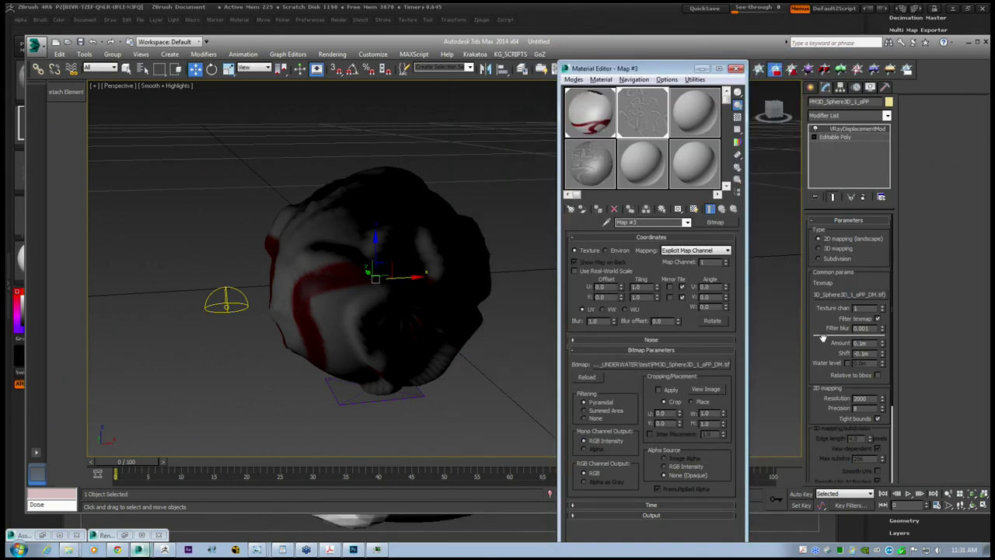
scroll(851, 350, "down", 2)
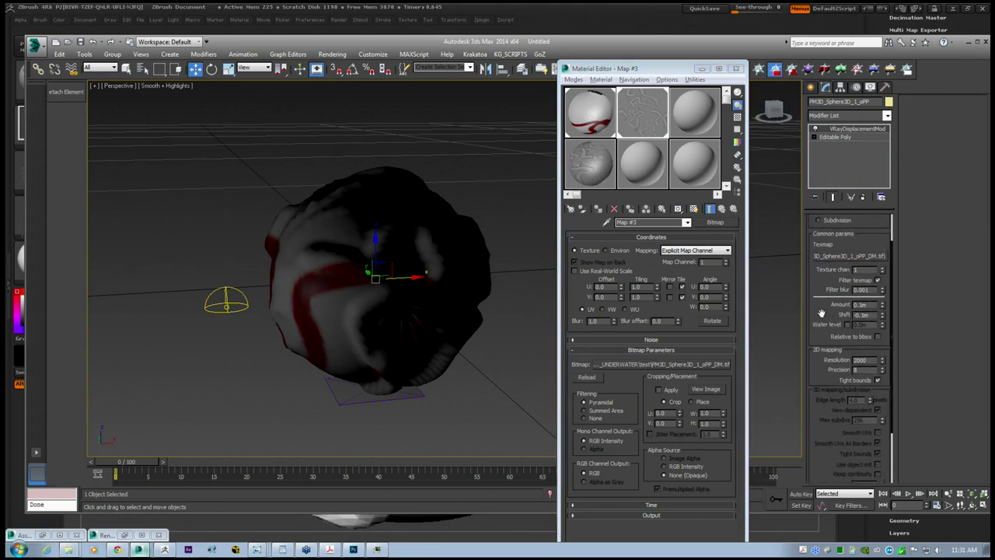
scroll(821, 313, "up", 3)
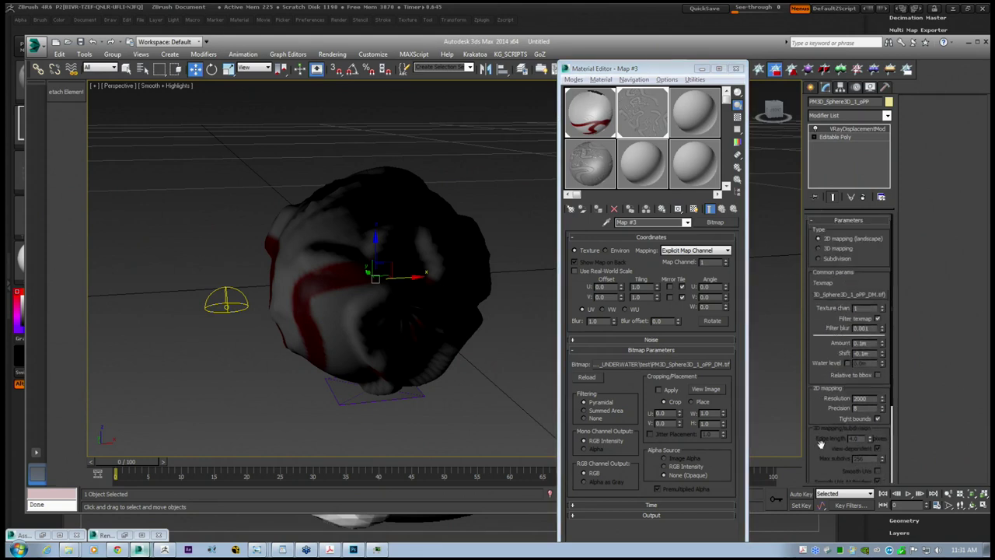
- Configure the Perspective viewport to be illuminated by Default Lights with the 2 Lights option
mouse_move(367, 254)
middle_mouse_down()
mouse_move(404, 255)
mouse_move(350, 253)
middle_mouse_up()
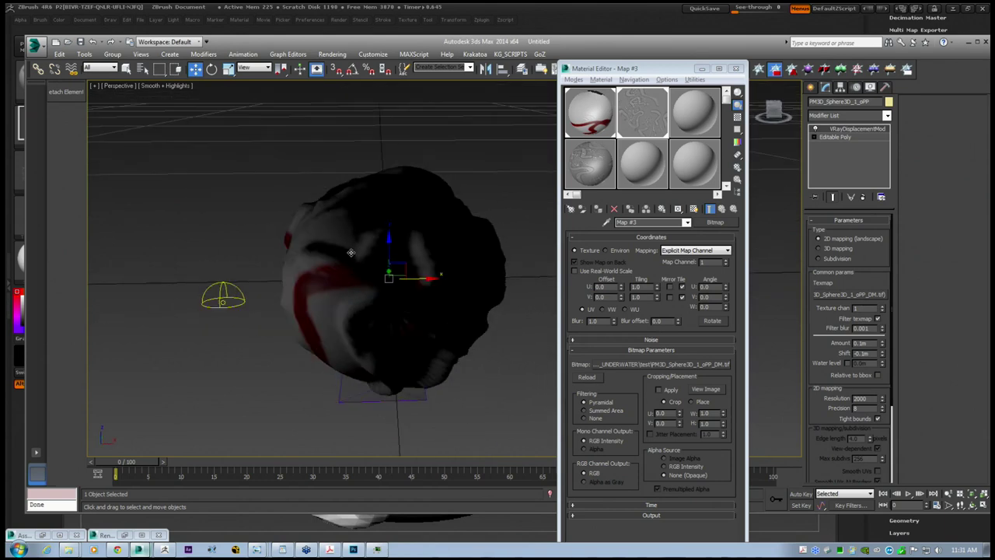
right_click(970, 507)
left_click(496, 158)
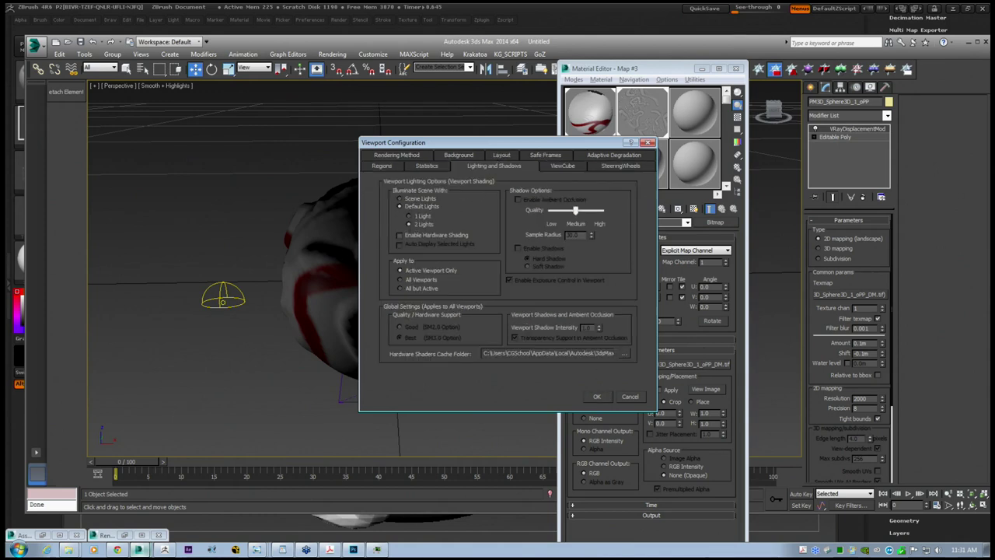
left_click(594, 395)
middle_click_drag(389, 241, 302, 248, "alt")
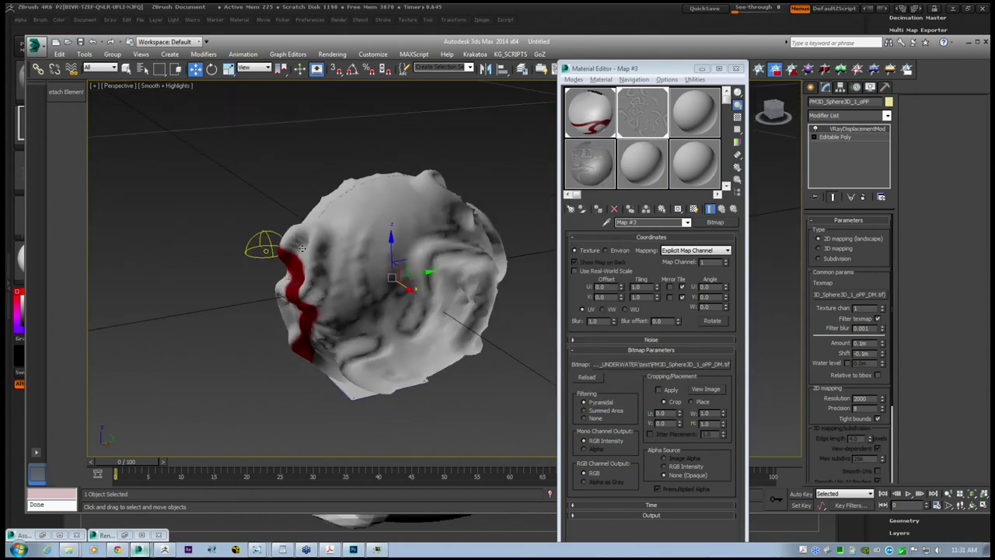
- Start a V-Ray test render of the displaced sphere, decline the GoToWebinar webcam prompt and cancel the render
scroll(302, 249, "up", 5)
key("shift+q")
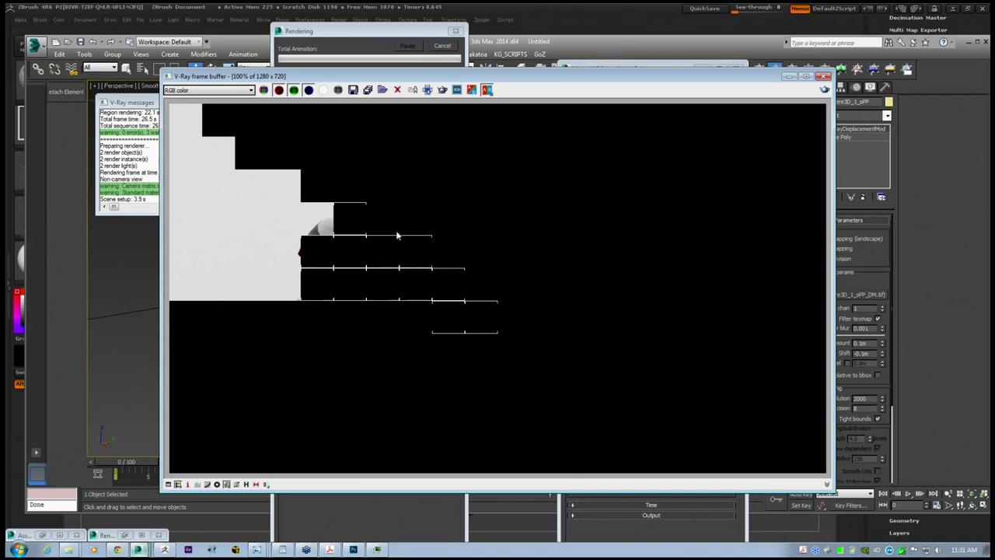
left_click_drag(384, 81, 379, 120)
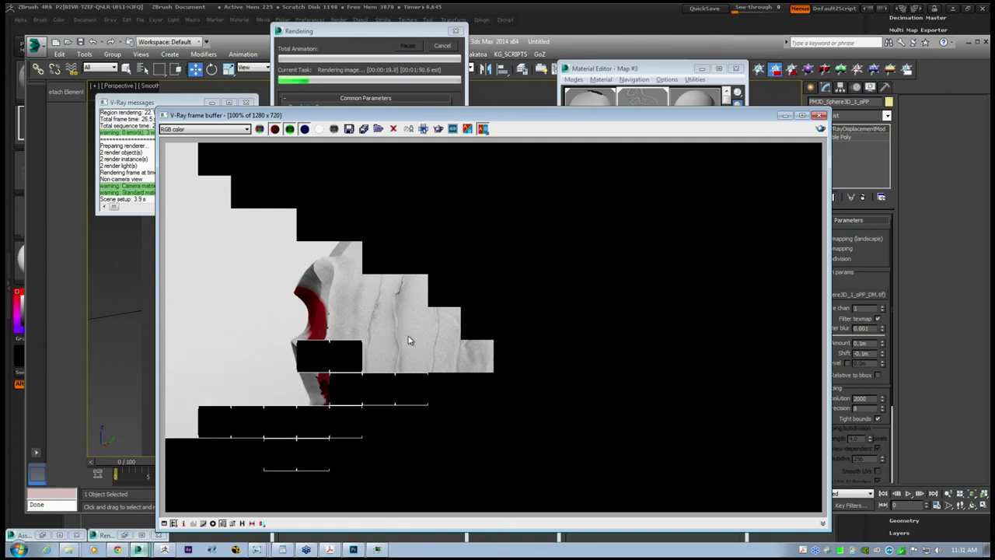
left_click_drag(357, 116, 313, 99)
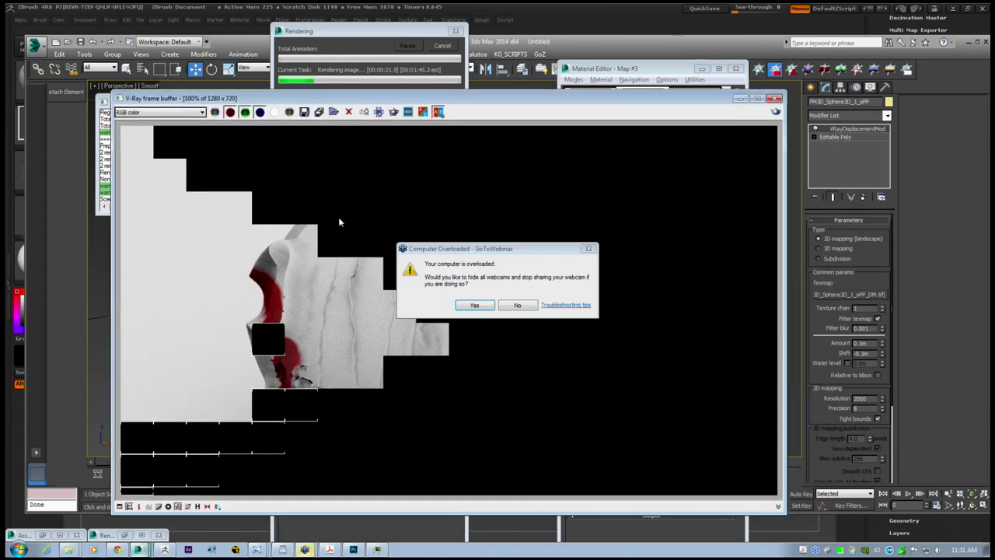
left_click_drag(466, 254, 702, 167)
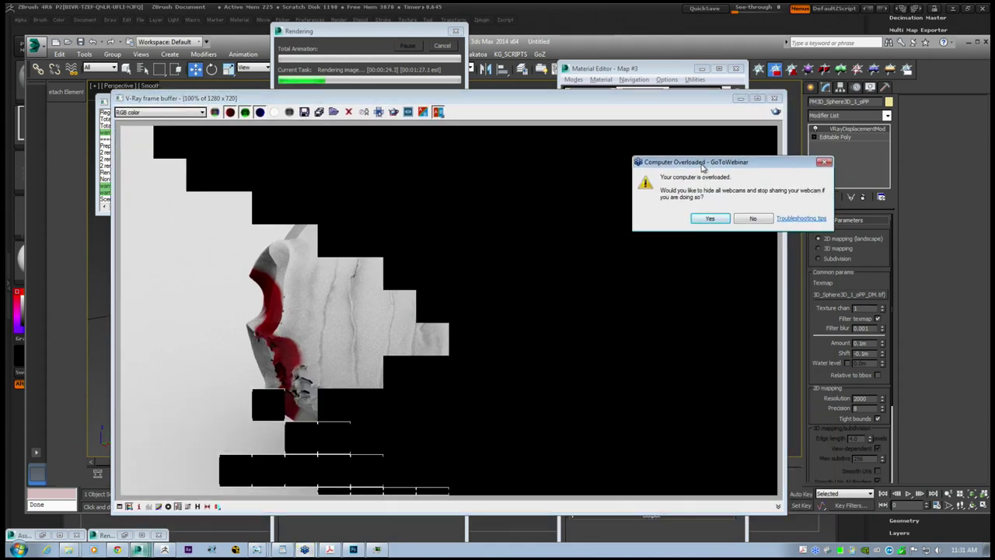
left_click(748, 220)
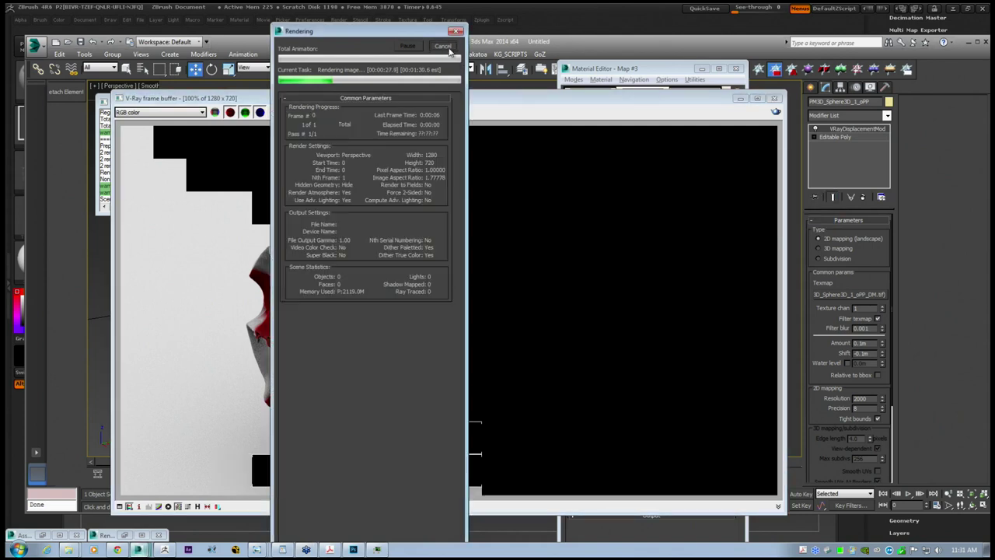
- Check the V-Ray system settings in Render Setup, including the low thread priority option, and minimize the window
left_click(364, 55)
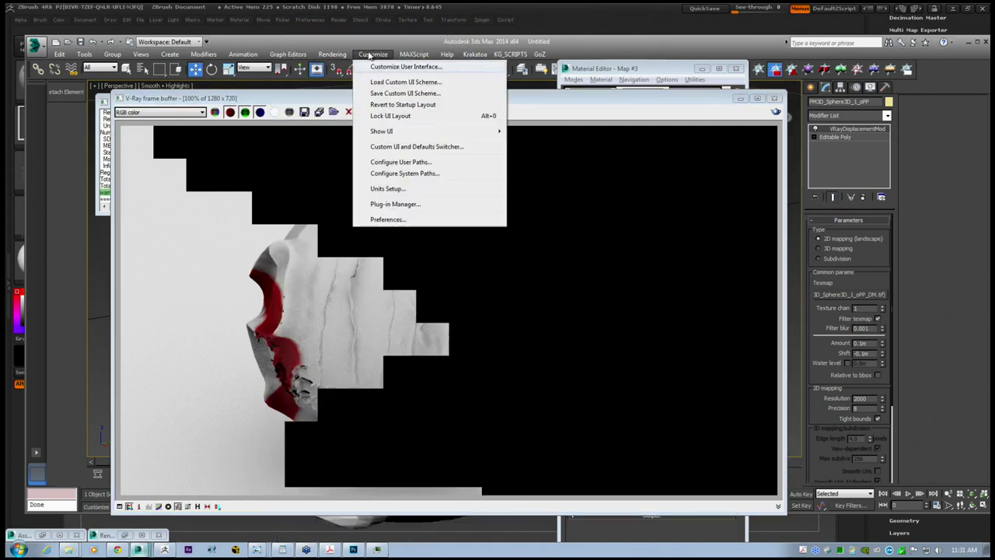
mouse_move(332, 55)
left_click(350, 78)
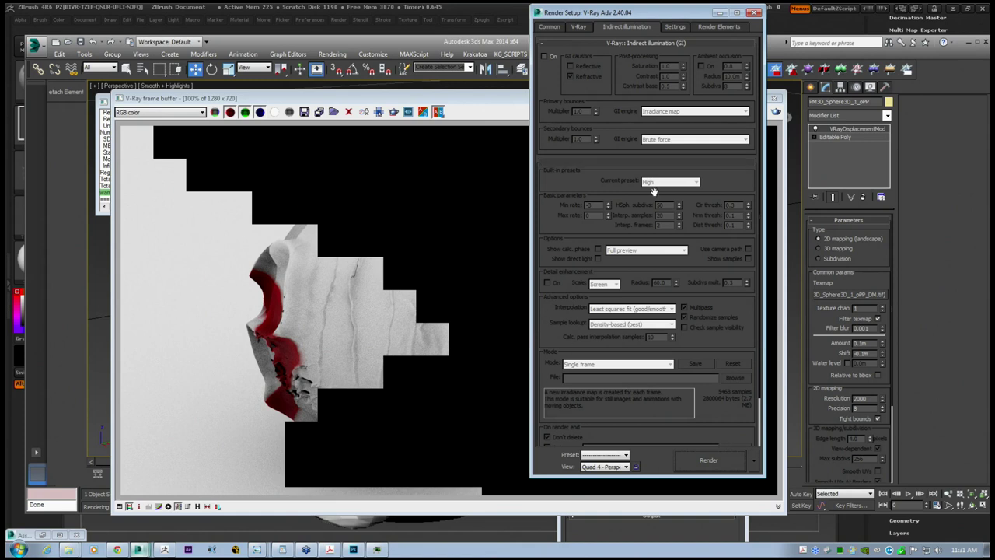
left_click(676, 28)
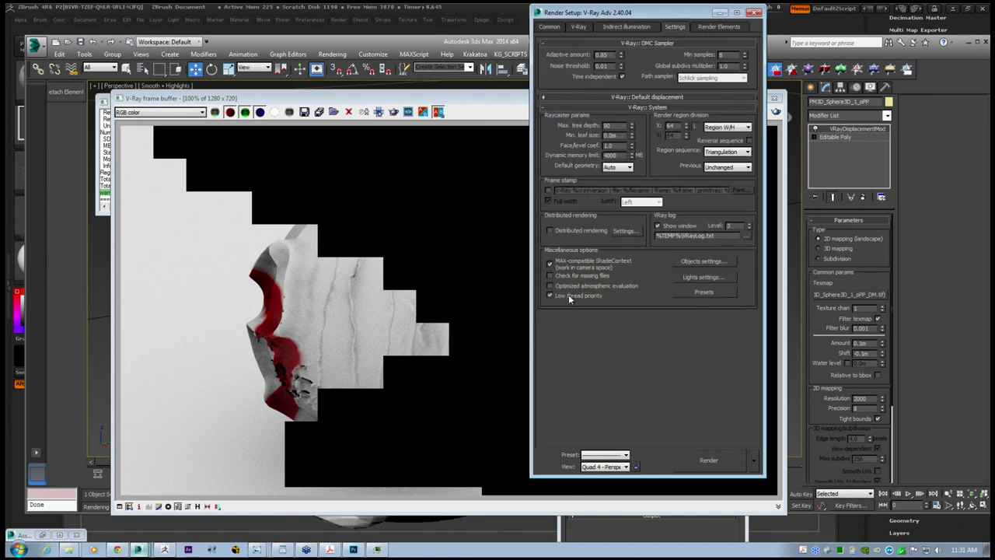
left_click(719, 13)
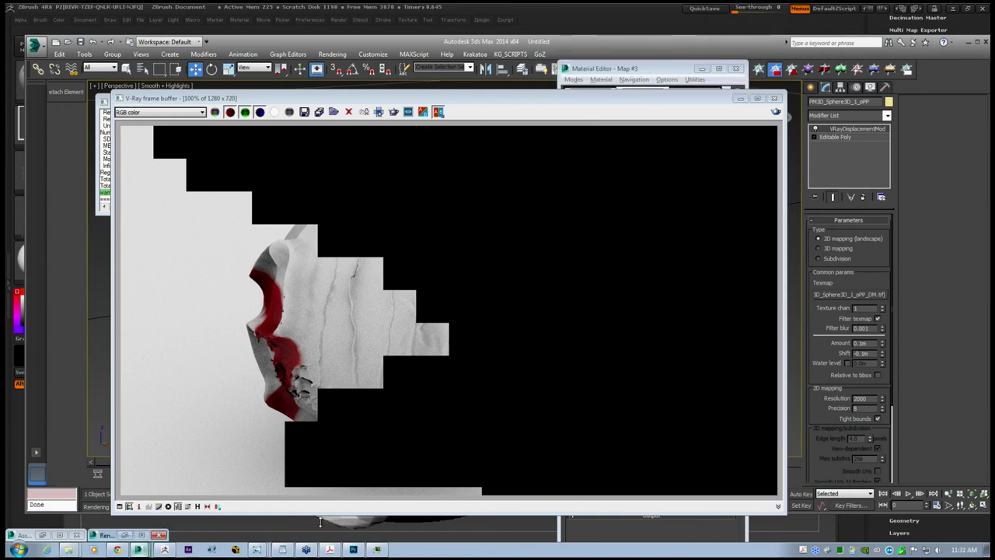
- Adjust the processor affinity of the 3dsmax.exe process in Windows Task Manager, then minimize Task Manager
mouse_move(378, 551)
right_click(415, 551)
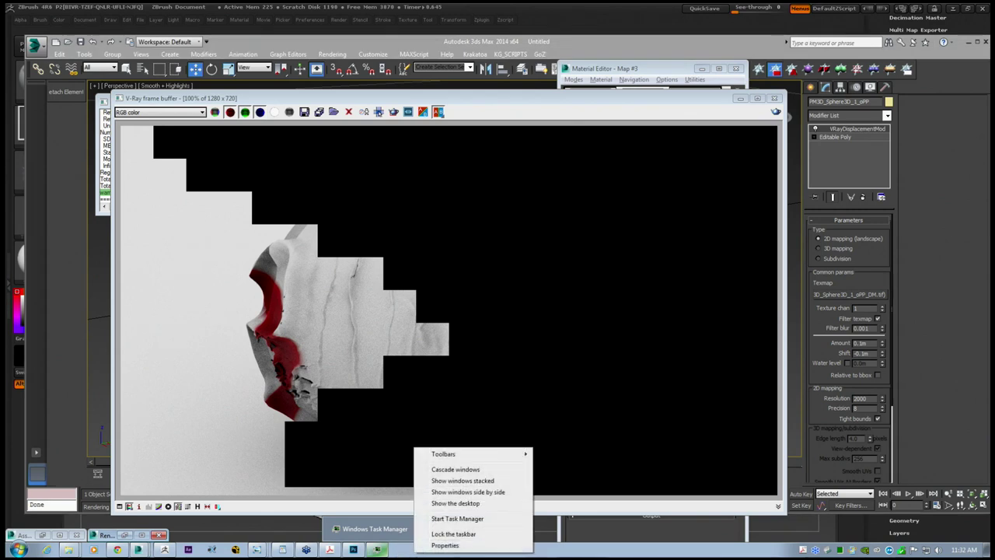
left_click(447, 518)
left_click(252, 137)
right_click(250, 137)
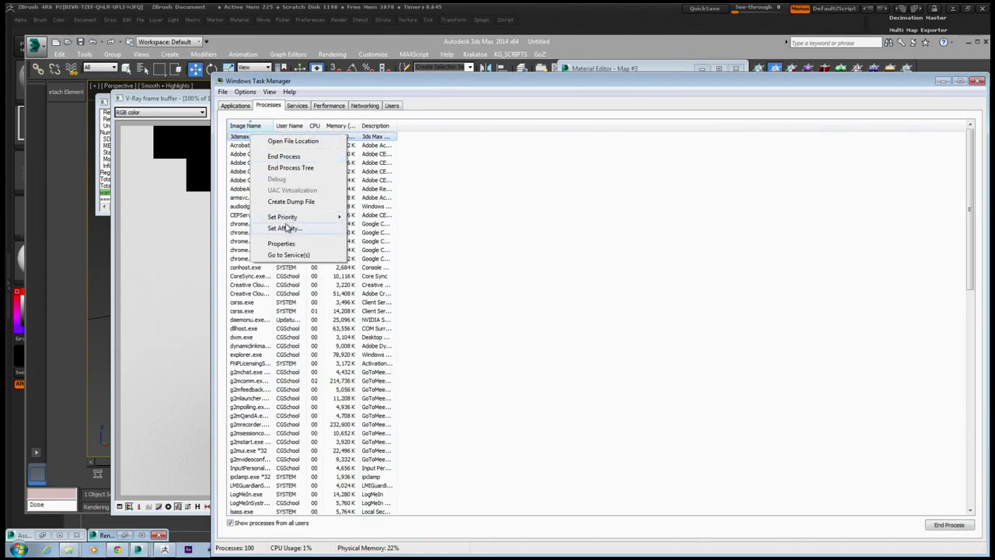
left_click(287, 228)
left_click(307, 249)
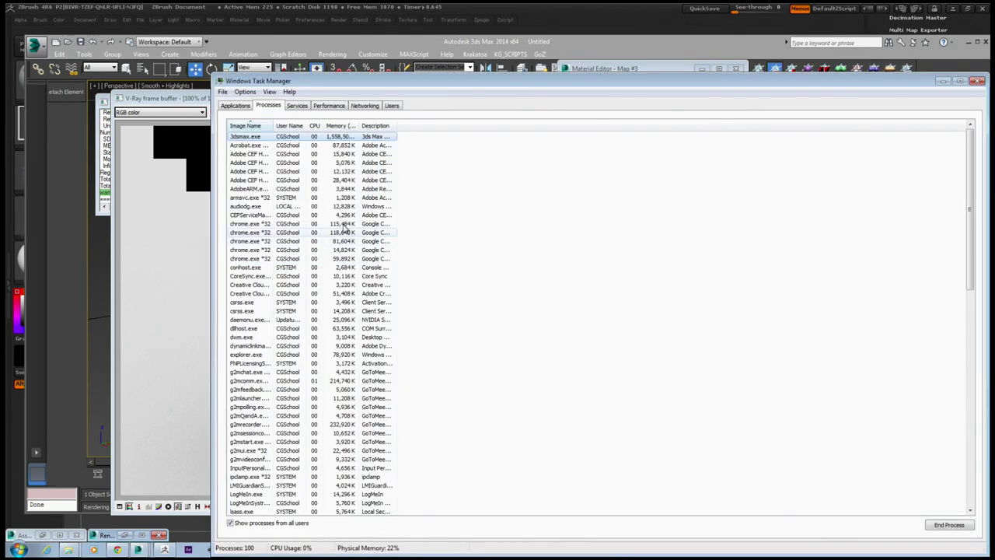
left_click(942, 81)
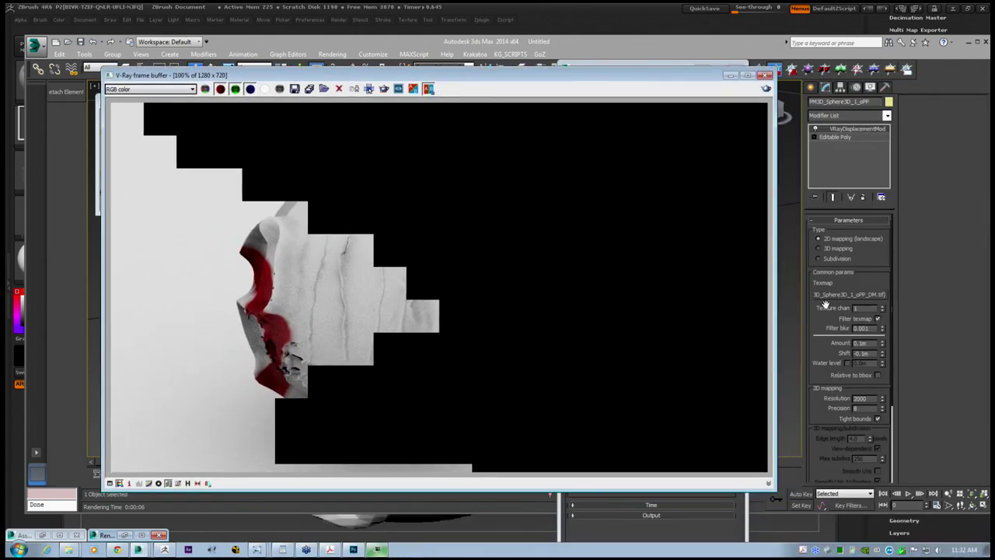
- Add a TurboSmooth modifier between the sphere's Editable Poly base and its VRayDisplacementMod
left_click(856, 136)
left_click(886, 115)
left_click_drag(887, 168, 887, 406)
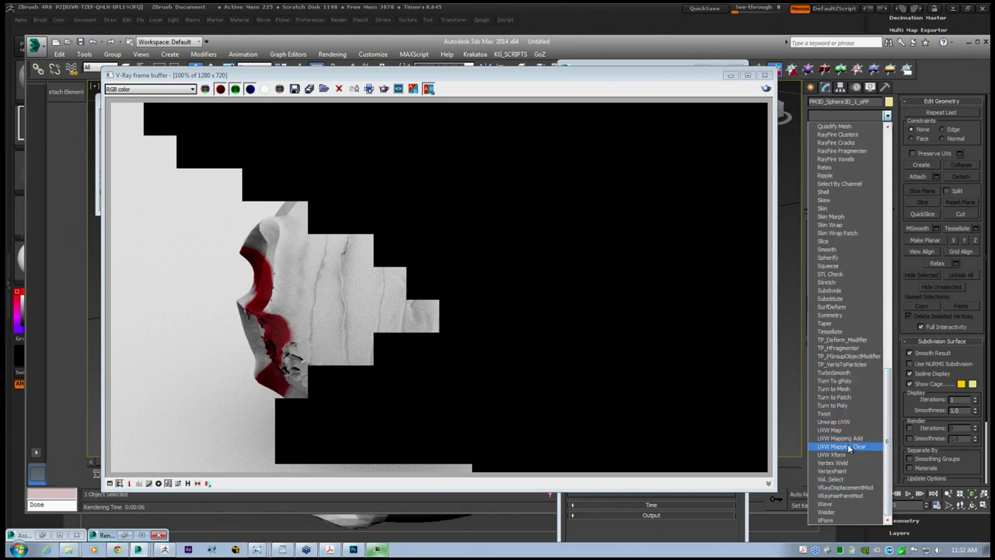
left_click(834, 372)
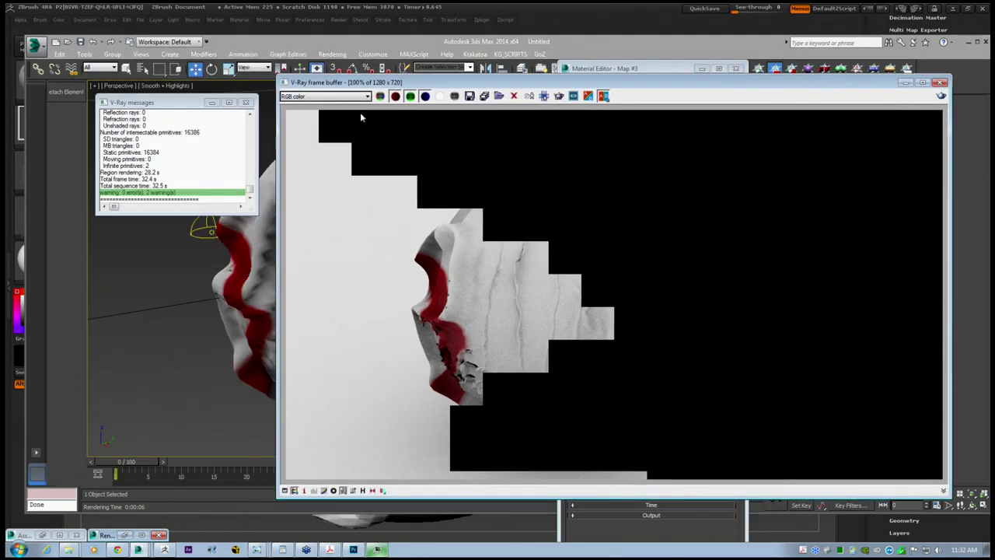
- Close the V-Ray messages window and move the frame buffer away so the sphere and modifier settings are unobstructed
left_click_drag(322, 85, 555, 88)
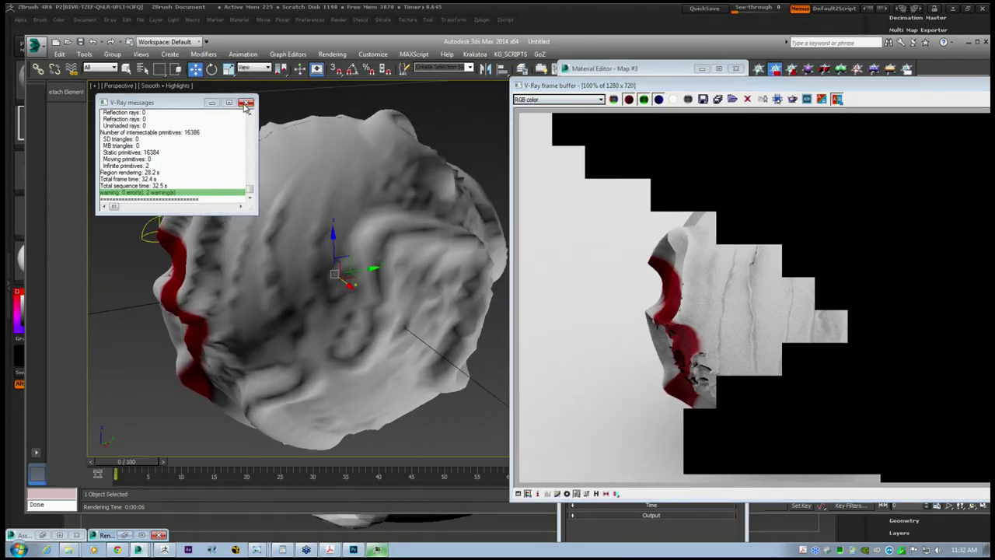
left_click(245, 102)
scroll(398, 192, "down", 3)
left_click_drag(626, 85, 502, 382)
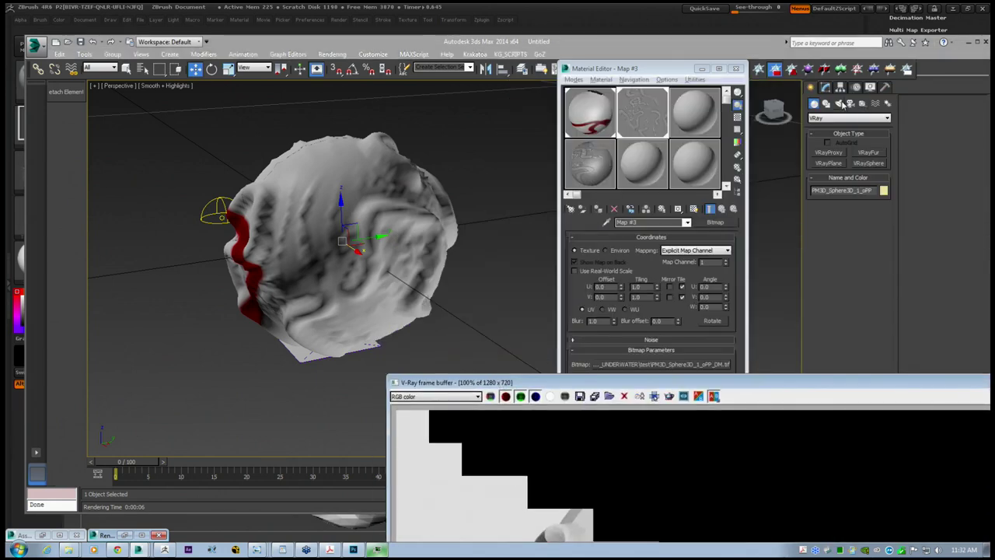
- Add a Subdivide modifier on top of the sphere's modifier stack
left_click(874, 120)
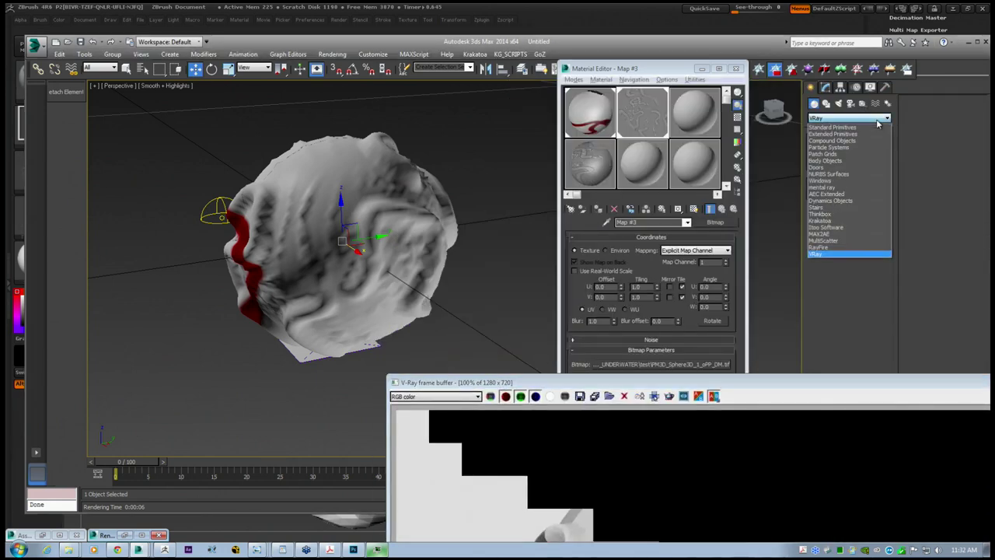
left_click(826, 86)
left_click(826, 87)
left_click(887, 115)
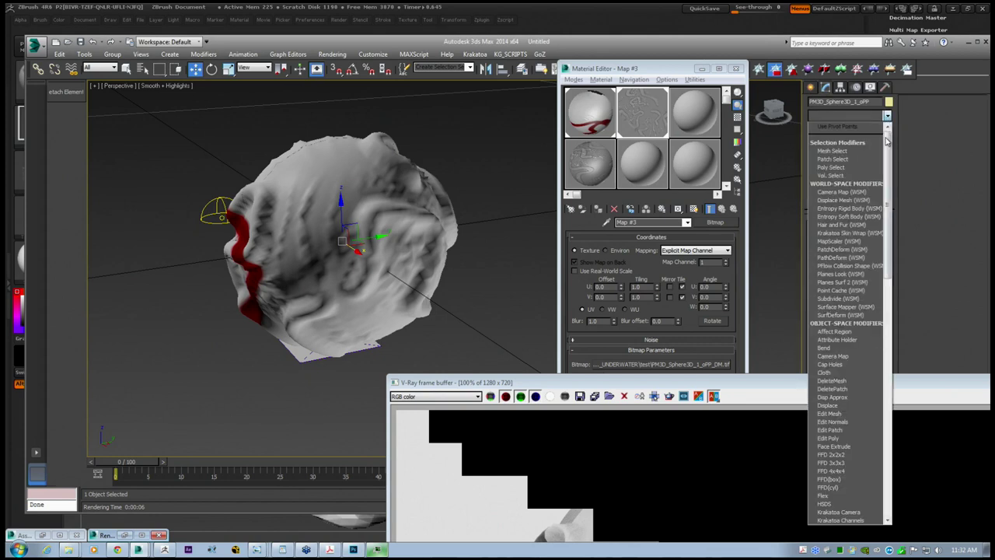
left_click_drag(887, 148, 884, 374)
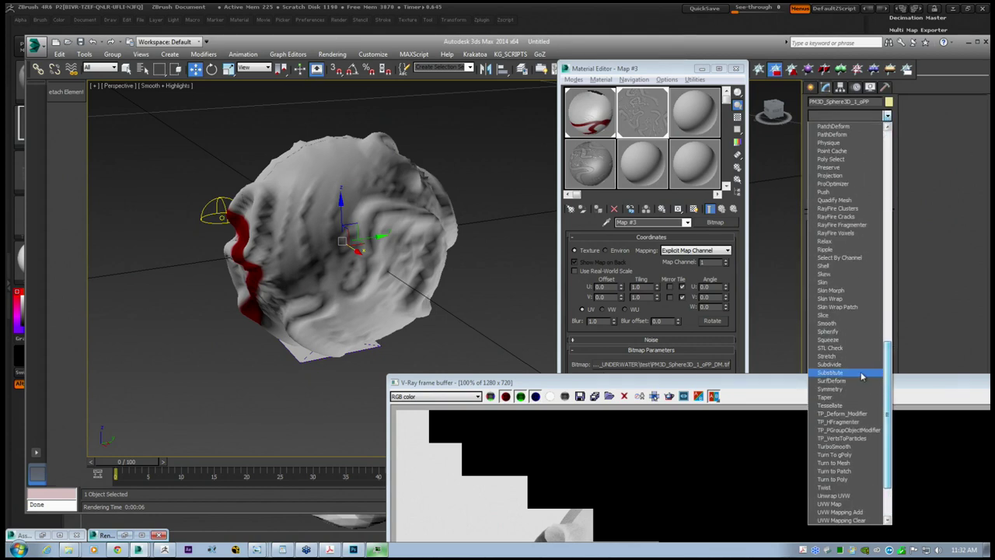
left_click(830, 364)
- Show edged faces in the viewport and toggle the Subdivide modifier off and on to compare the mesh
middle_click_drag(377, 251, 402, 256)
key("F4")
left_click(814, 129)
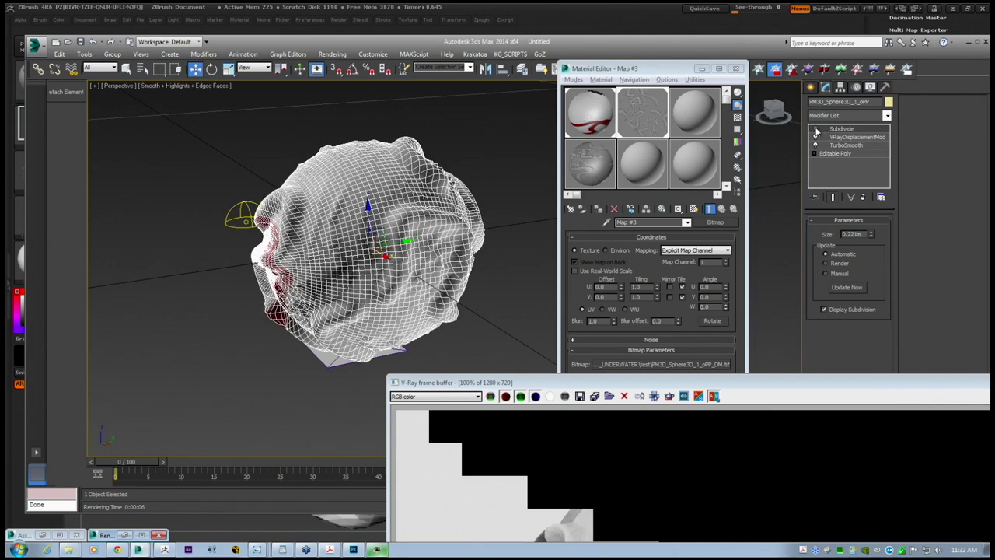
left_click(815, 129)
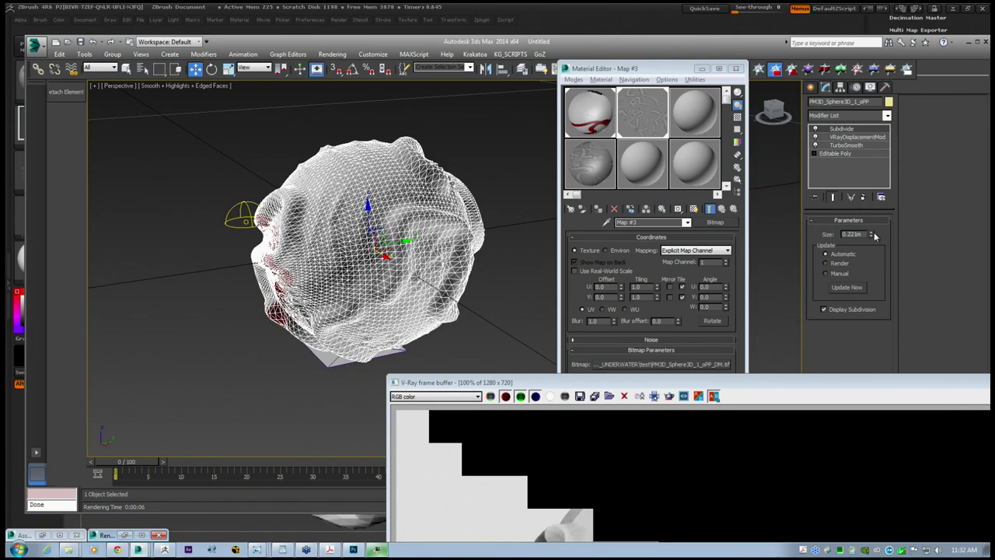
- Set the Subdivide modifier's size to 0.01 m and turn off its subdivision display
left_click_drag(859, 233, 815, 232)
left_click(866, 233)
key("Return")
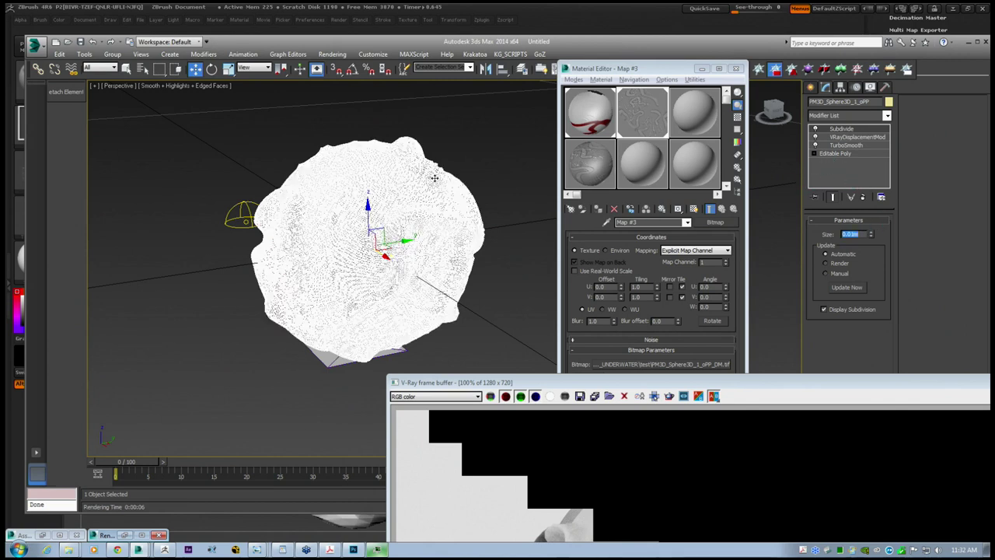
left_click(824, 310)
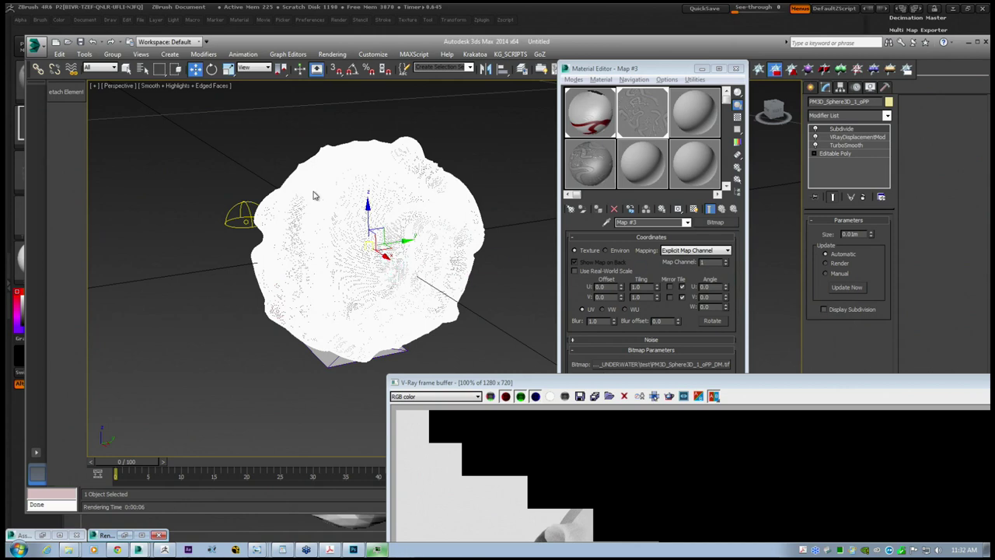
- Inspect the sphere's wireframe up close, remove the Subdivide modifier and hide the edged faces
scroll(390, 217, "up", 5)
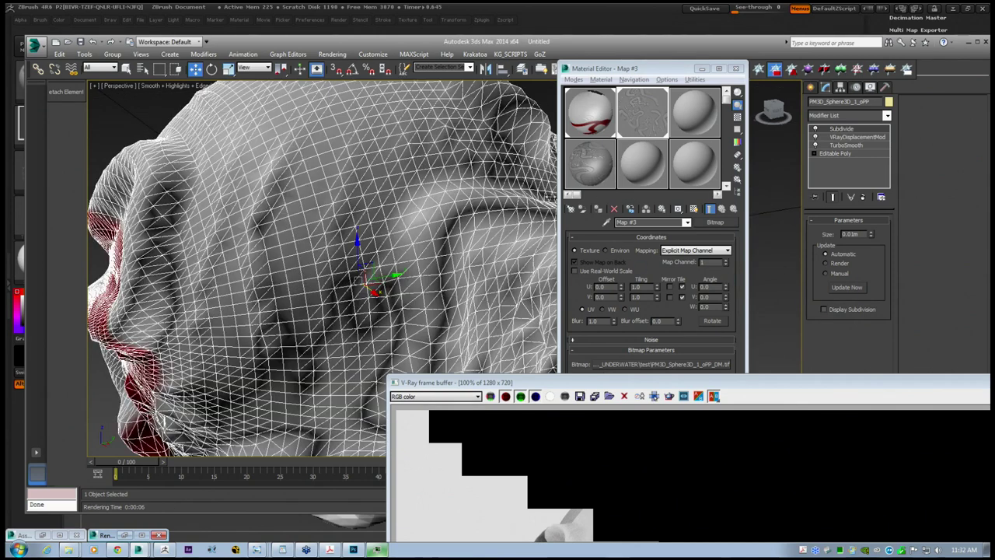
scroll(443, 208, "down", 5)
scroll(443, 208, "up", 4)
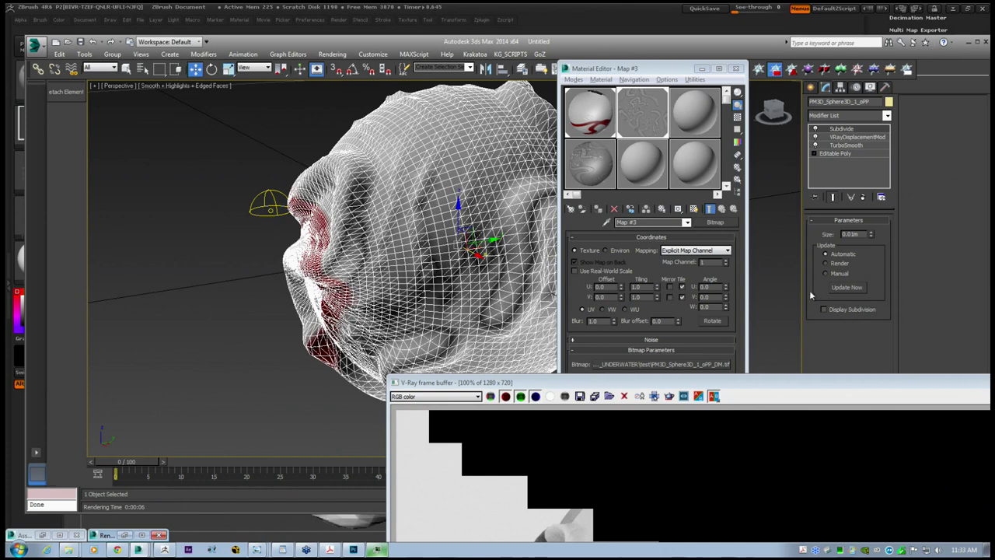
middle_click_drag(441, 188, 315, 205)
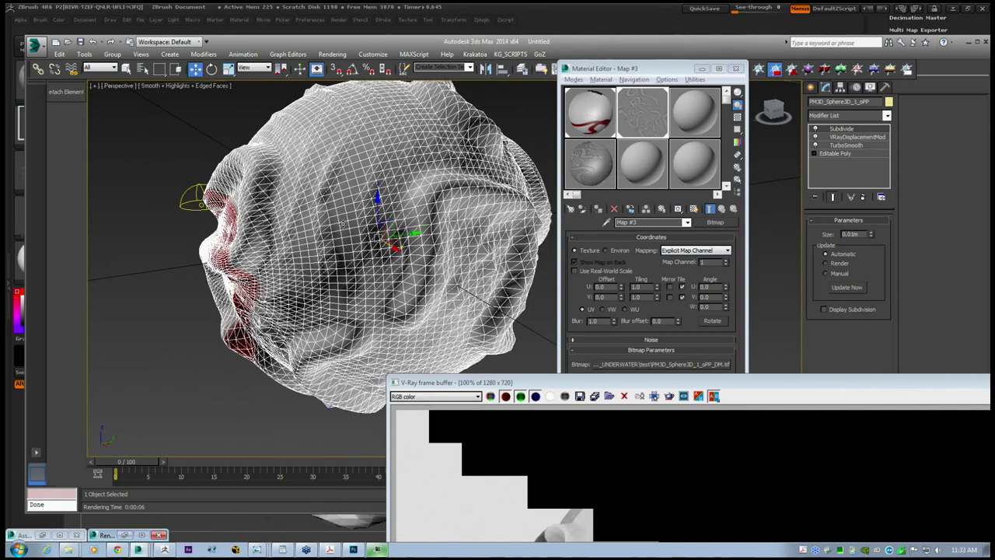
left_click(863, 197)
mouse_move(536, 334)
middle_mouse_down()
mouse_move(512, 330)
mouse_move(526, 352)
middle_mouse_up()
scroll(513, 334, "down", 3)
key("F4")
- Move the V-Ray frame buffer clear of the modifier settings and bring up the VRayDisplacementMod parameters
left_click_drag(535, 385, 255, 353)
left_click(848, 129)
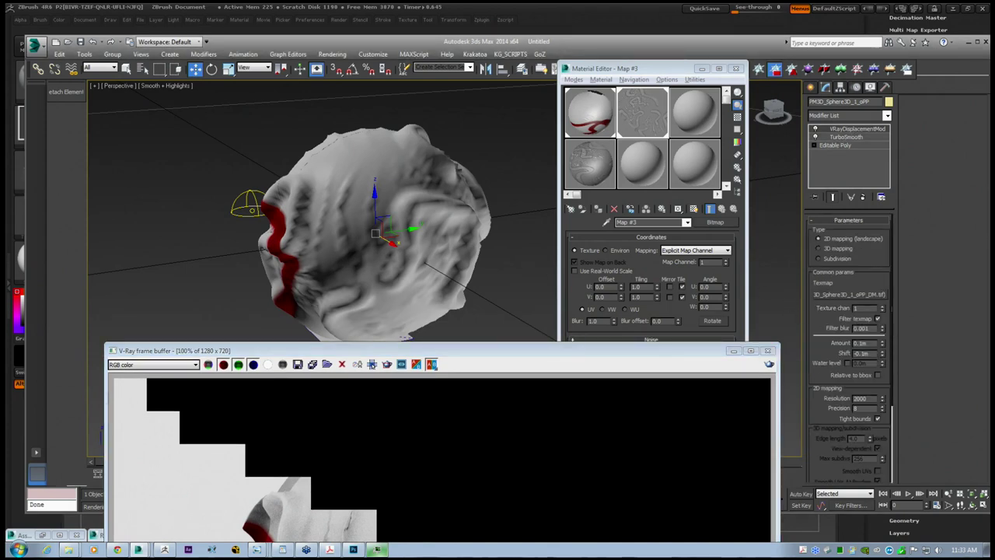
- Set the VRayDisplacementMod amount to 0.05 m and shift to -0.05 m, and check the Texmap min setting
type("05")
key("Return")
left_click(866, 354)
type("5")
key("Return")
middle_click_drag(381, 222, 423, 214, "alt")
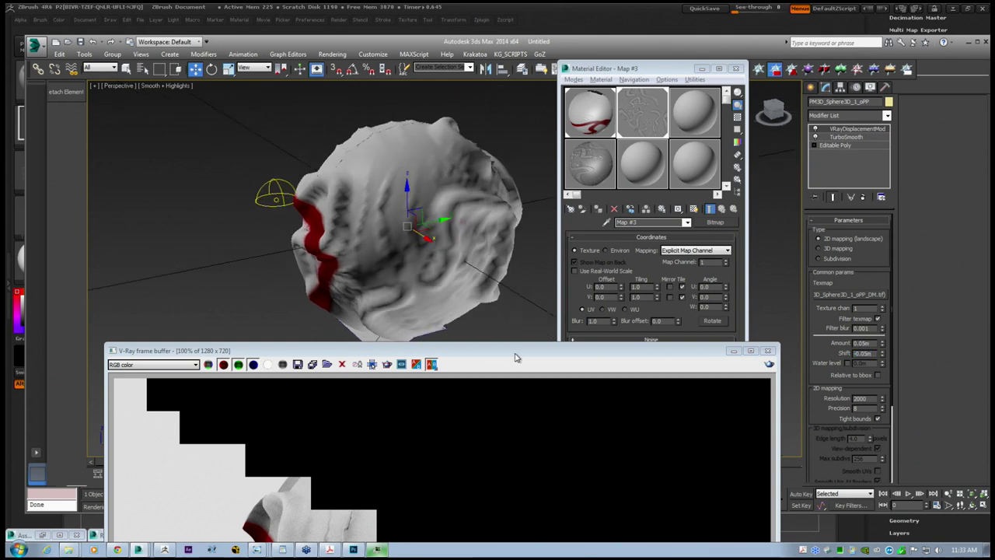
left_click_drag(871, 343, 831, 339)
scroll(819, 342, "down", 5)
double_click(858, 449)
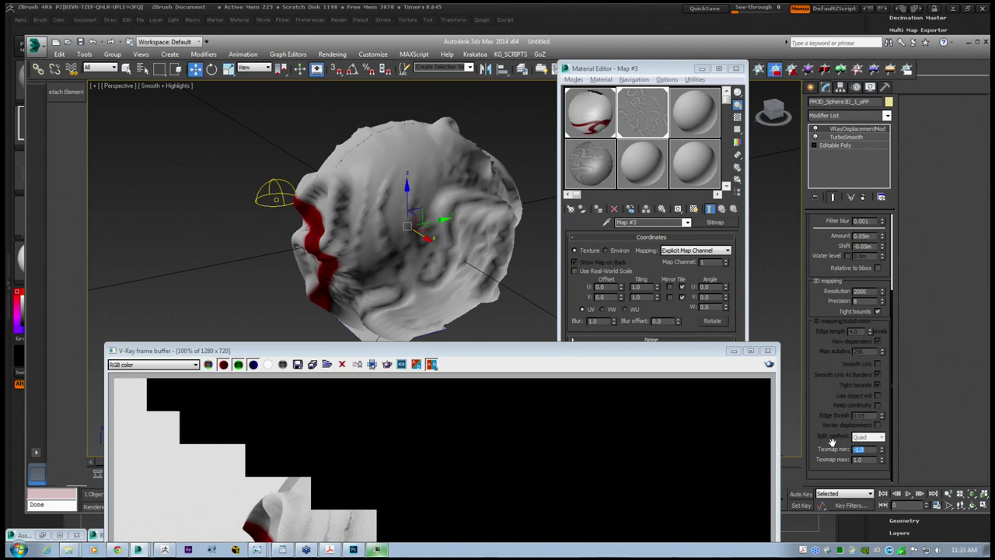
scroll(814, 357, "up", 5)
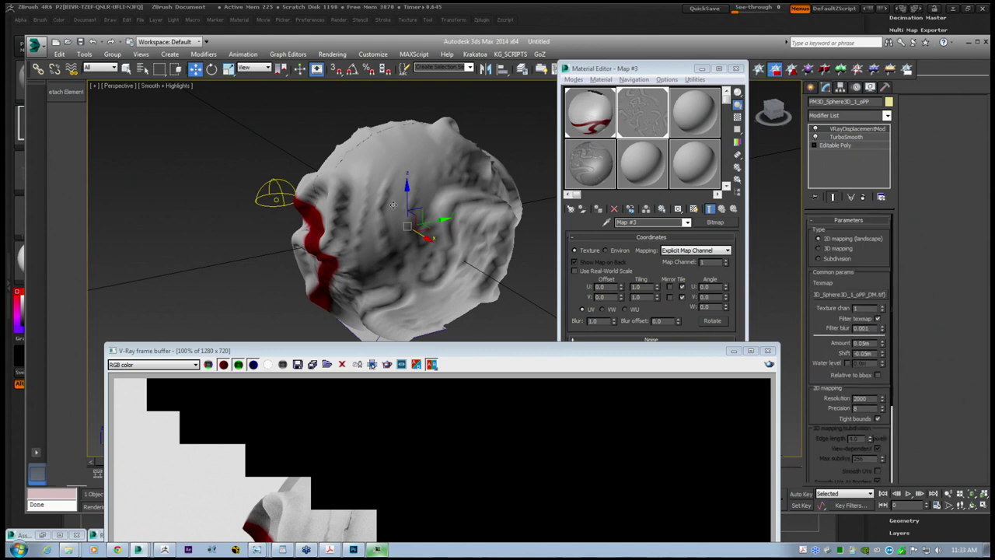
- Reposition the sphere in the perspective view, move the V-Ray frame buffer over the viewport and render again
middle_click_drag(388, 218, 370, 211, "alt")
left_click_drag(401, 356, 443, 353)
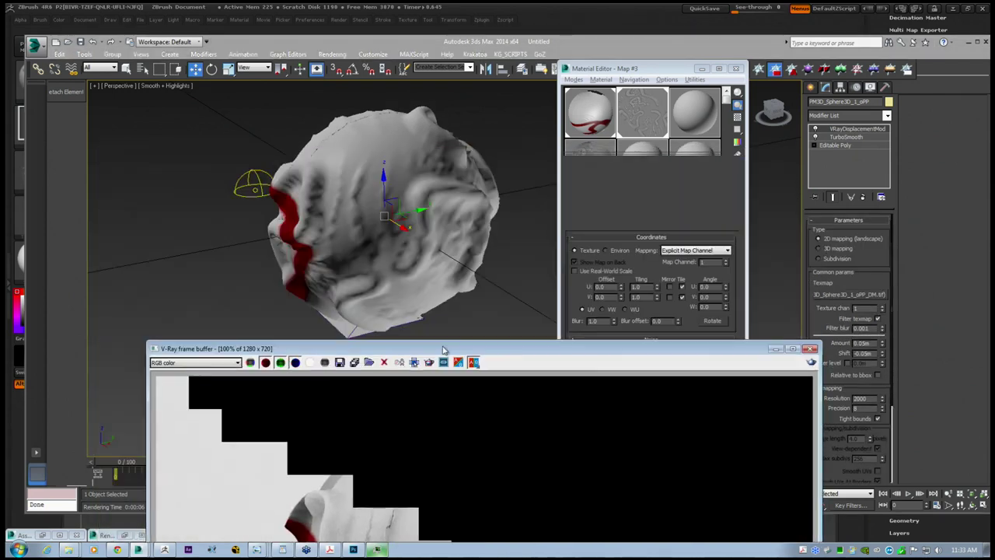
middle_click_drag(404, 272, 421, 291)
left_click_drag(432, 347, 288, 96)
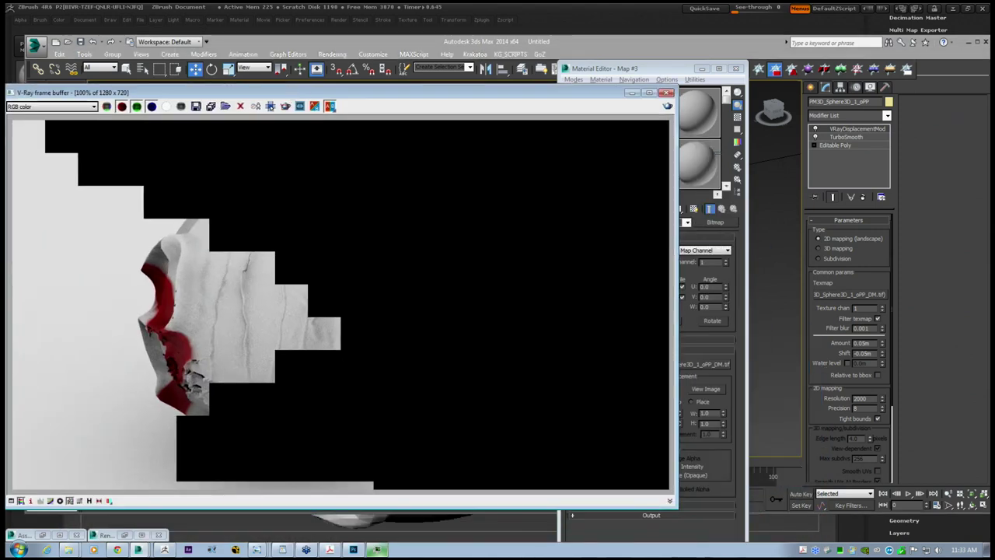
left_click_drag(541, 96, 621, 125)
left_click(749, 140)
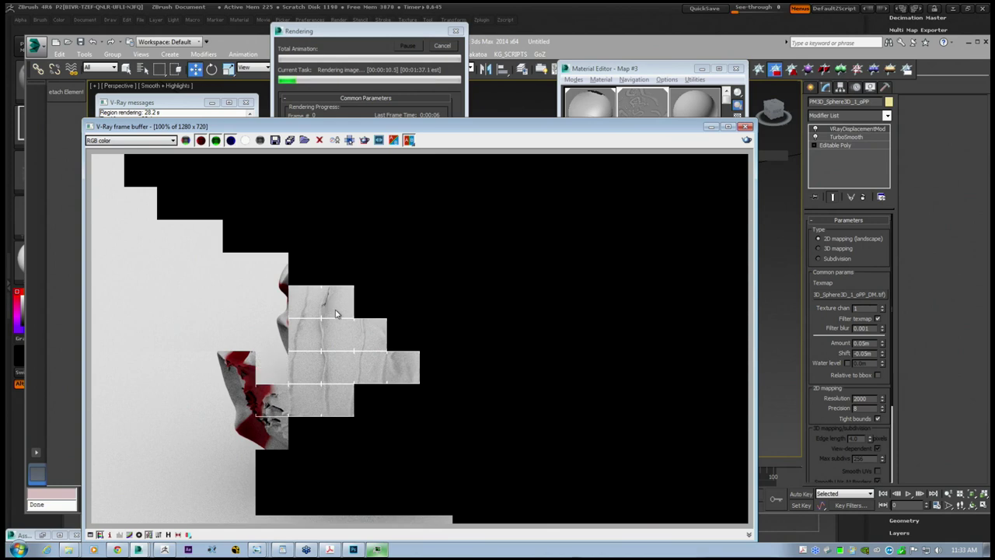
- Examine the displaced sphere in the V-Ray frame buffer at 200% while the render completes, checking the fine cracks and edges
left_click_drag(328, 129, 296, 103)
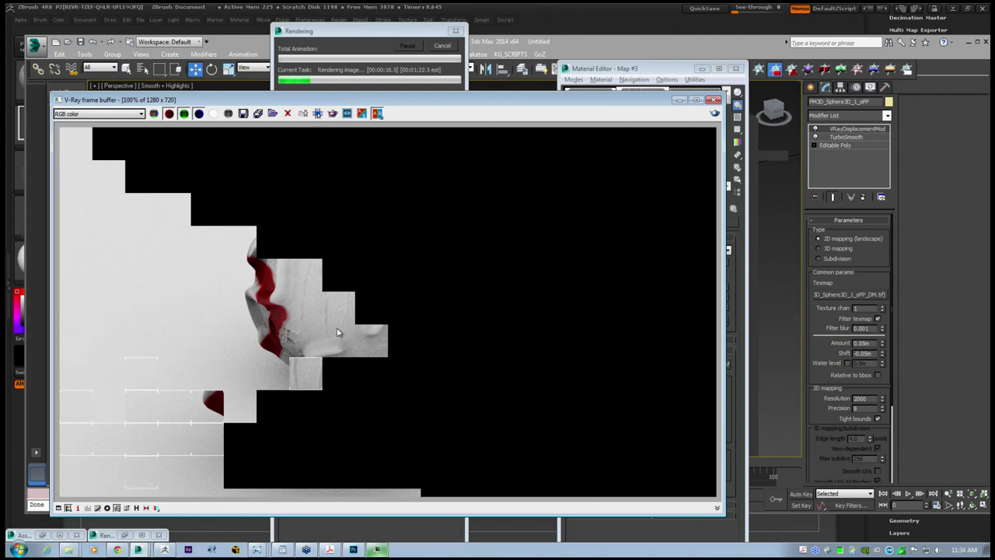
scroll(338, 322, "up", 1)
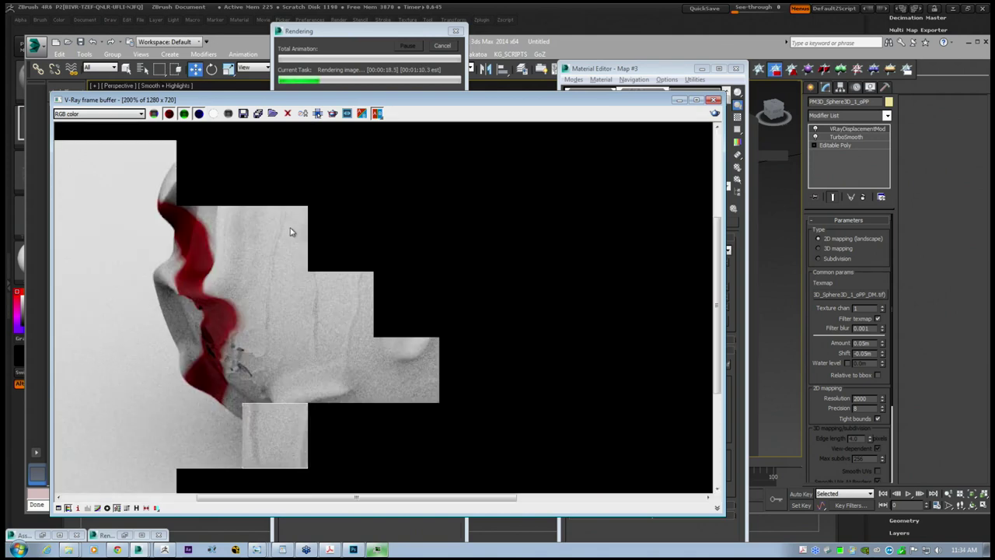
scroll(273, 296, "down", 1)
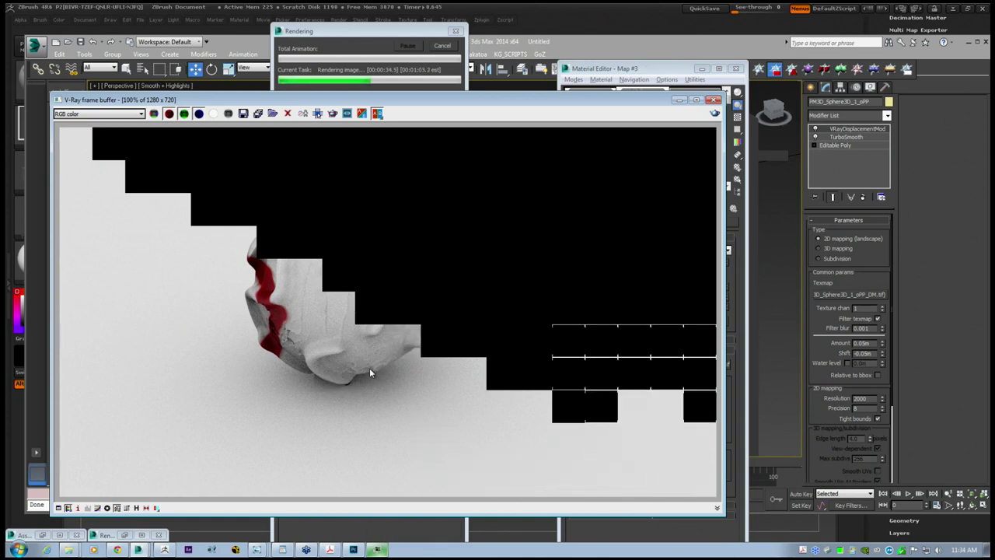
scroll(369, 368, "up", 1)
middle_click_drag(388, 350, 383, 386)
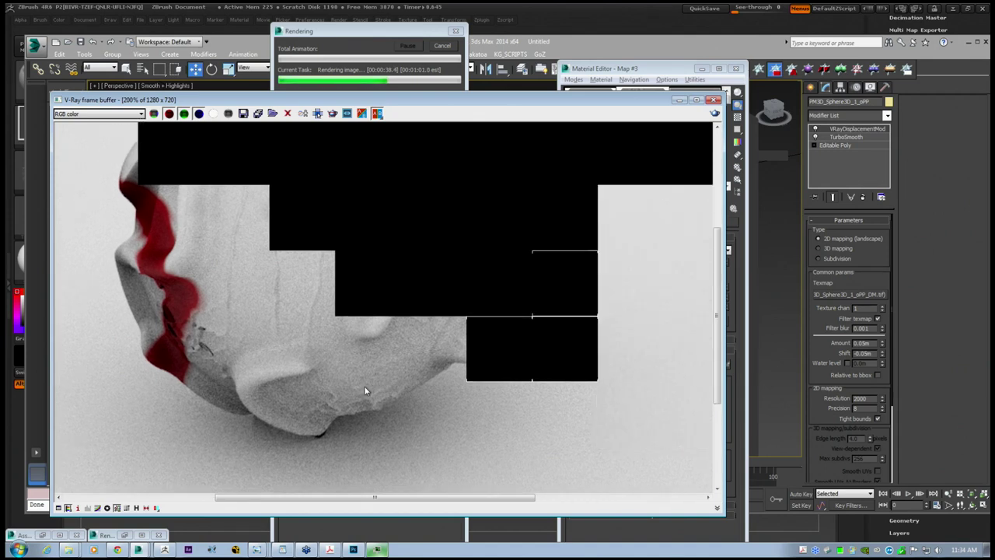
scroll(364, 385, "up", 1)
middle_click_drag(364, 386, 392, 371)
scroll(402, 362, "down", 1)
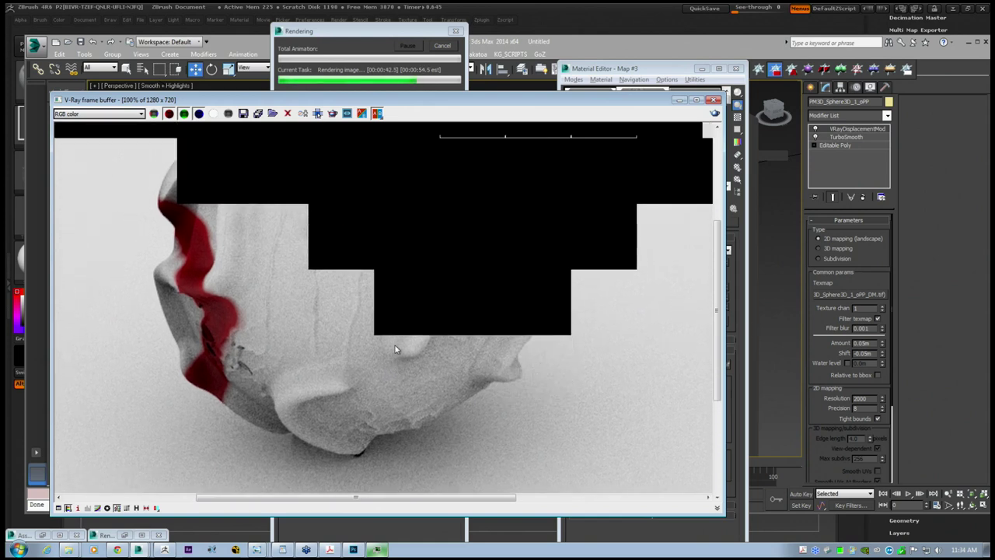
scroll(393, 349, "down", 1)
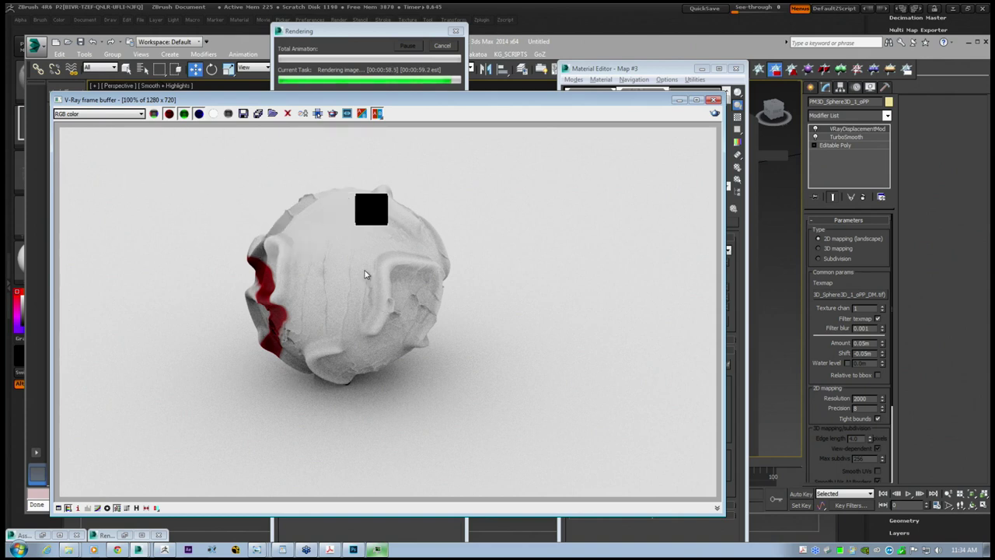
scroll(330, 276, "up", 3)
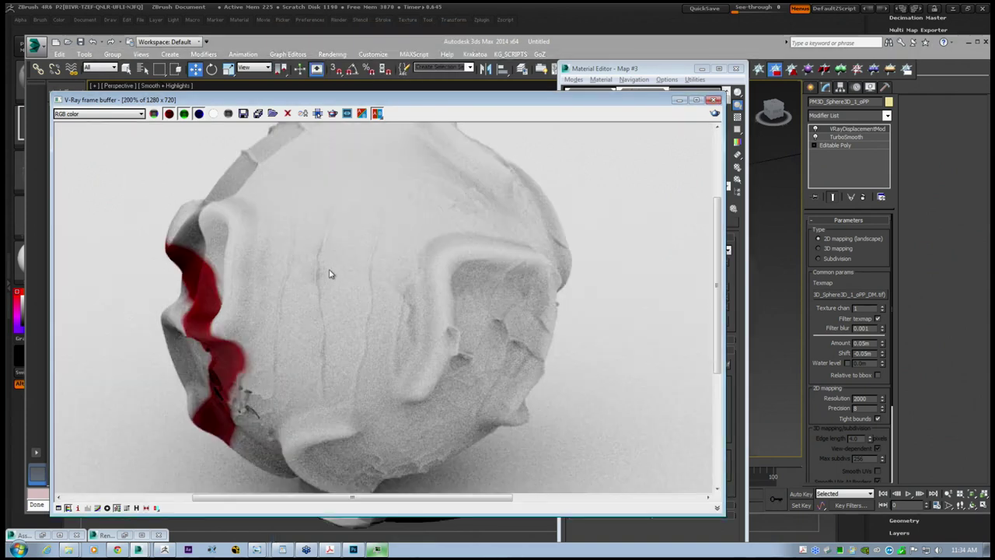
scroll(319, 289, "down", 3)
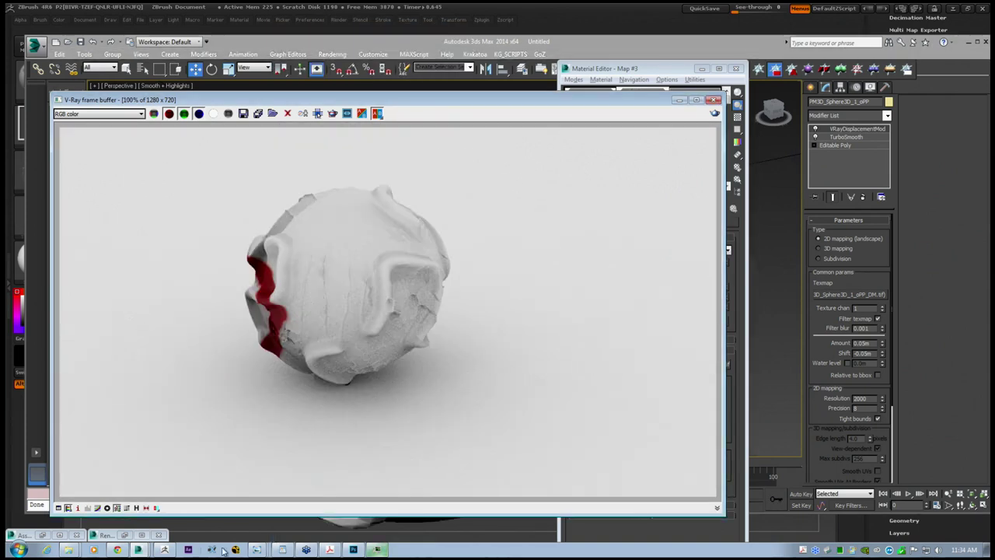
- Switch to ZBrush and inspect the sculpted sphere from different angles for comparison with the render
left_click(163, 550)
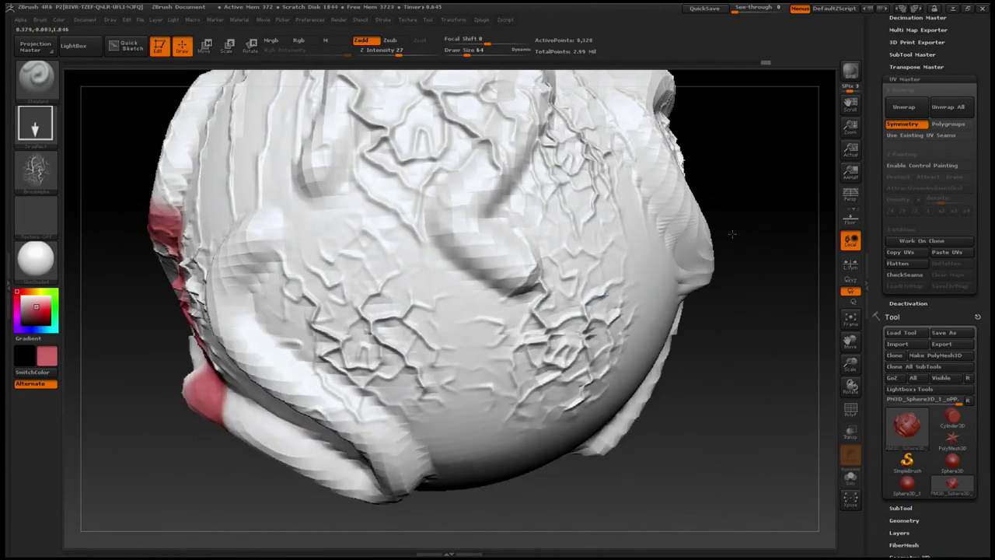
left_click_drag(733, 234, 741, 243)
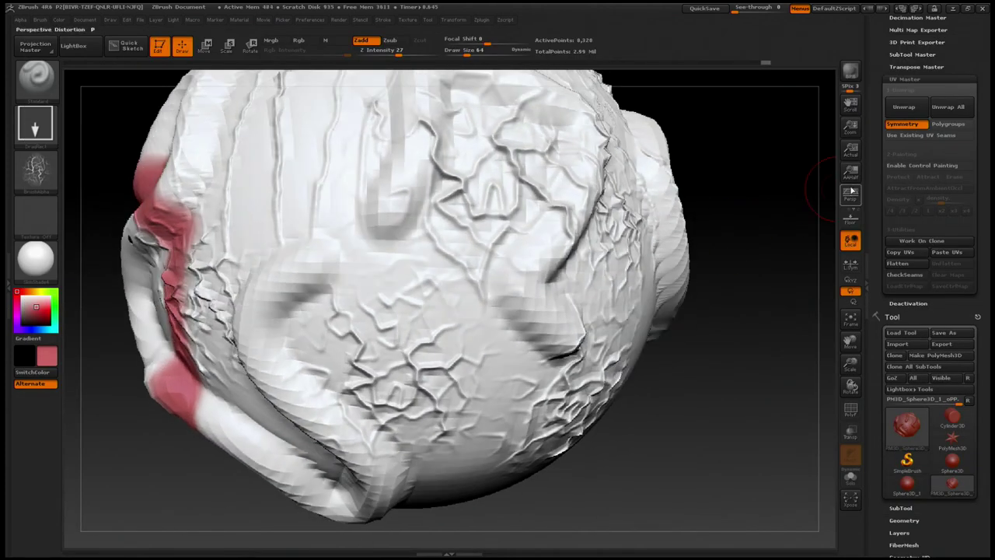
mouse_move(872, 206)
left_mouse_down()
mouse_move(872, 299)
mouse_move(879, 3)
mouse_move(876, 308)
left_mouse_up()
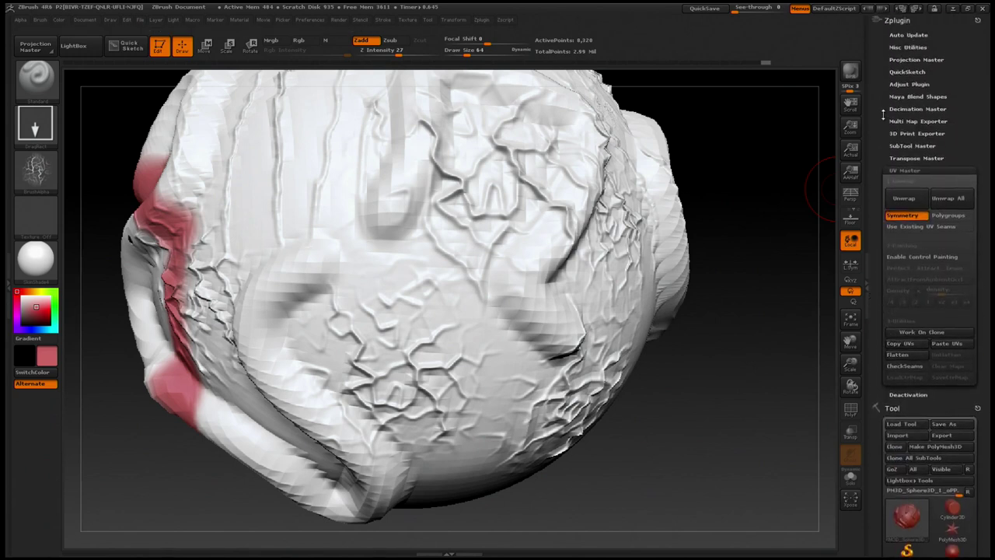
mouse_move(877, 112)
left_mouse_down()
mouse_move(877, 101)
mouse_move(877, 111)
left_mouse_up()
mouse_move(745, 189)
left_mouse_down()
mouse_move(749, 206)
mouse_move(629, 218)
mouse_move(769, 262)
left_mouse_up()
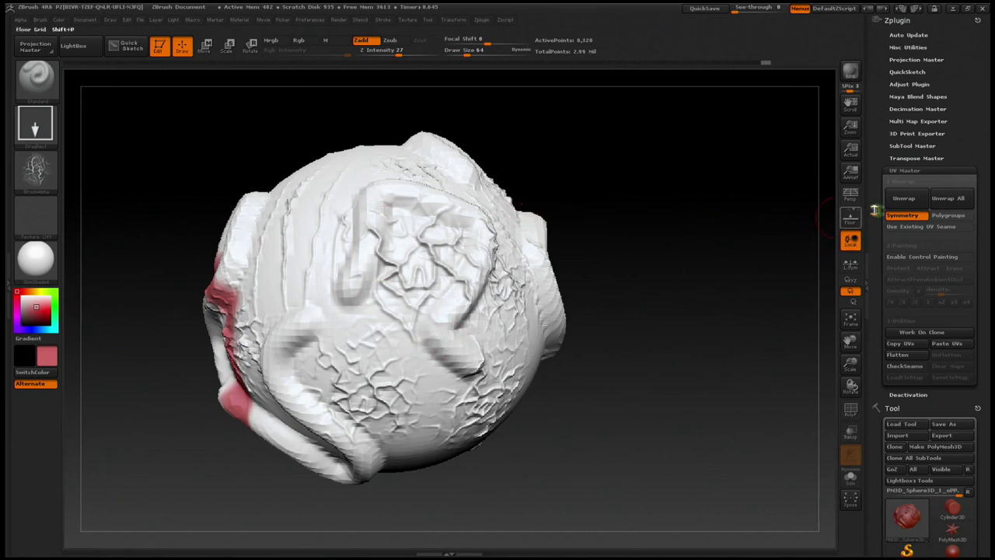
- Set the sphere's geometry to subdivision level 5 and inspect its sculpted cracks up close
left_click_drag(878, 373, 884, 266)
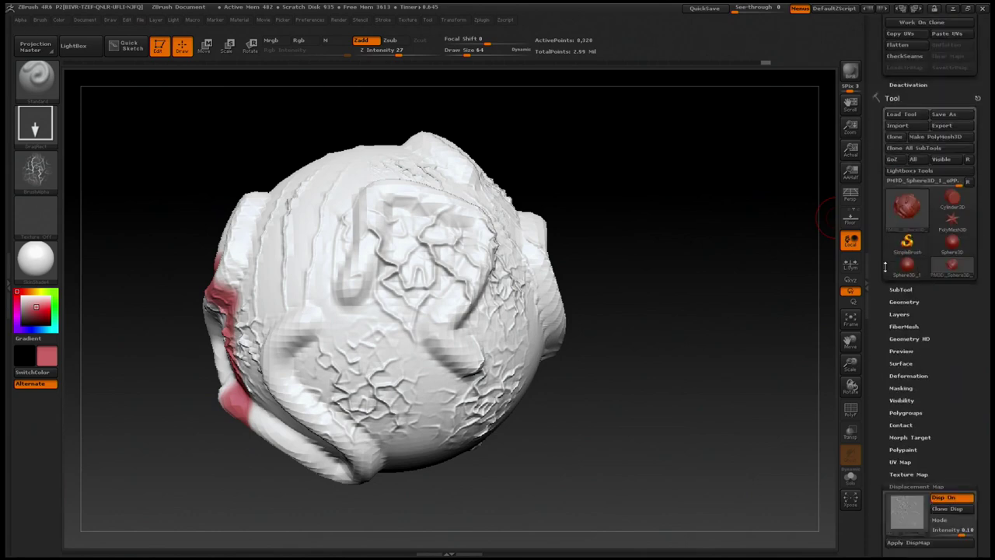
left_click(904, 303)
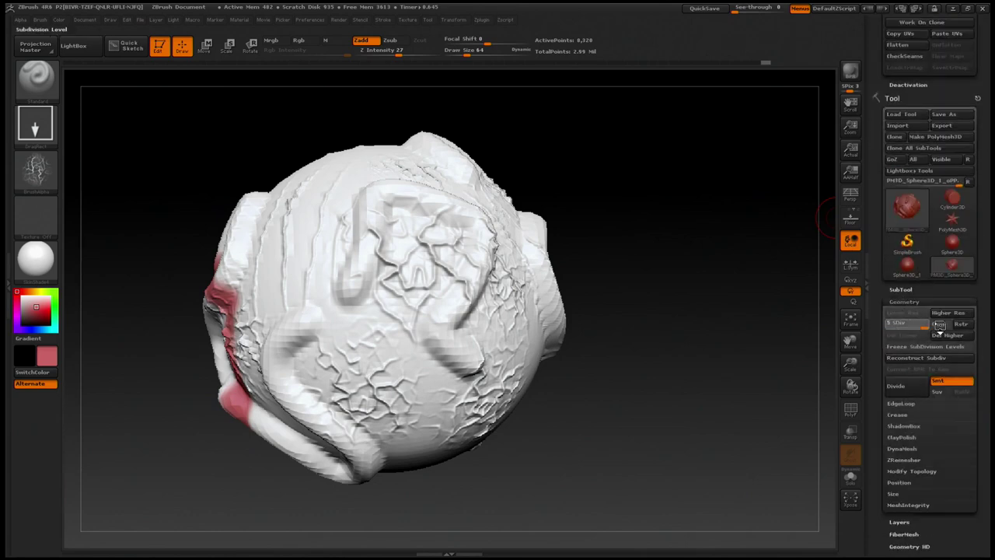
left_click_drag(939, 327, 941, 327)
left_click_drag(635, 358, 645, 412, "alt")
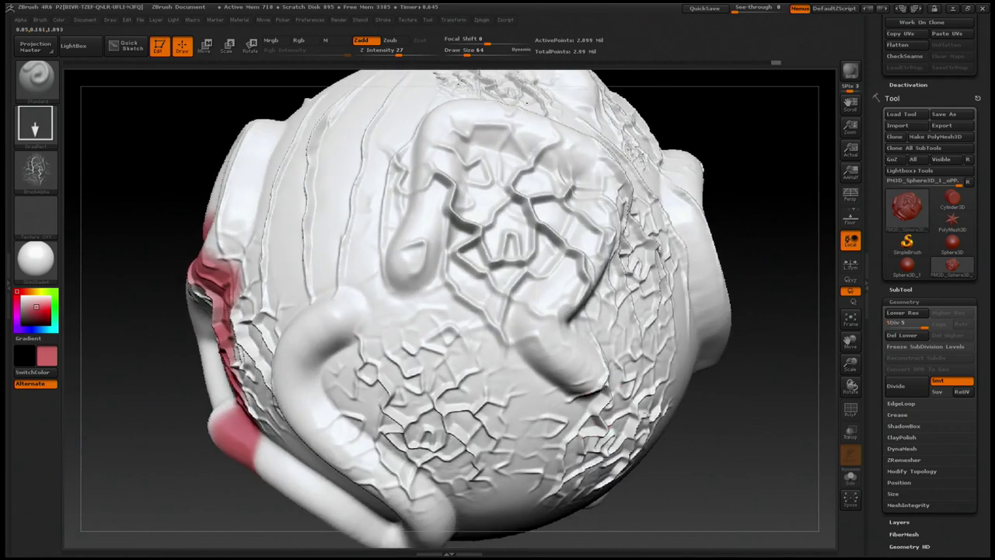
left_click_drag(167, 444, 157, 408, "alt")
- Switch back to 3ds Max and compare the rendered sphere's surface detail in the V-Ray frame buffer with the sculpt
key("super")
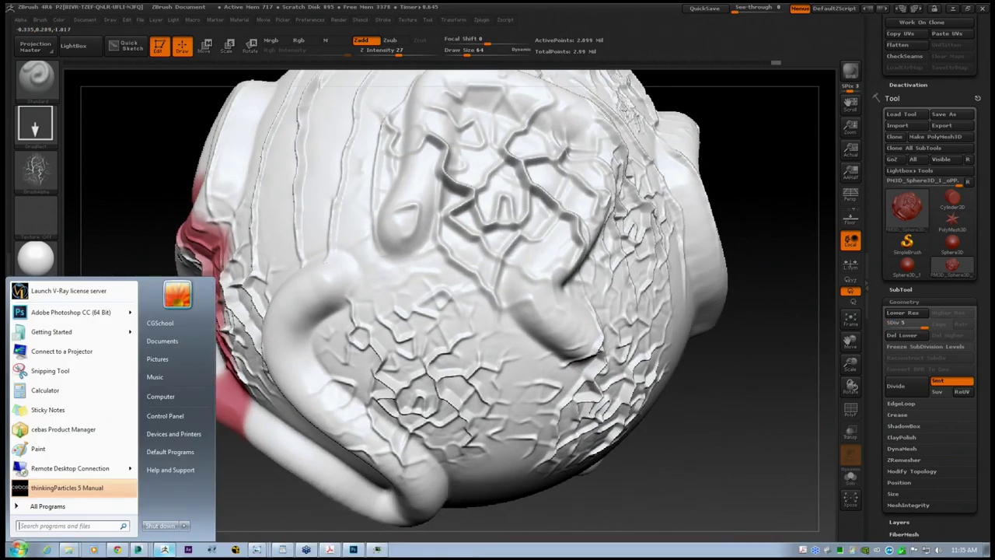
left_click(137, 549)
left_click(132, 494)
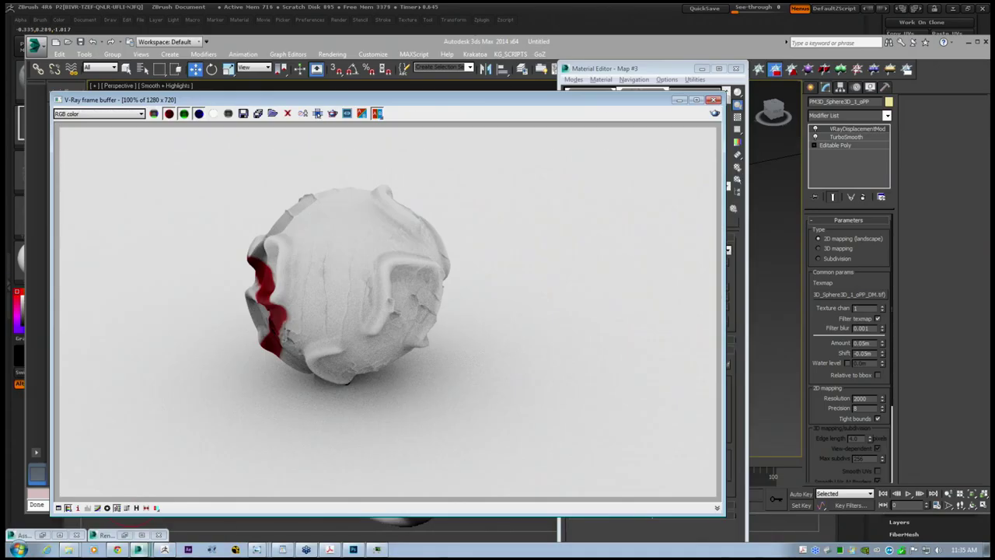
scroll(381, 303, "up", 1)
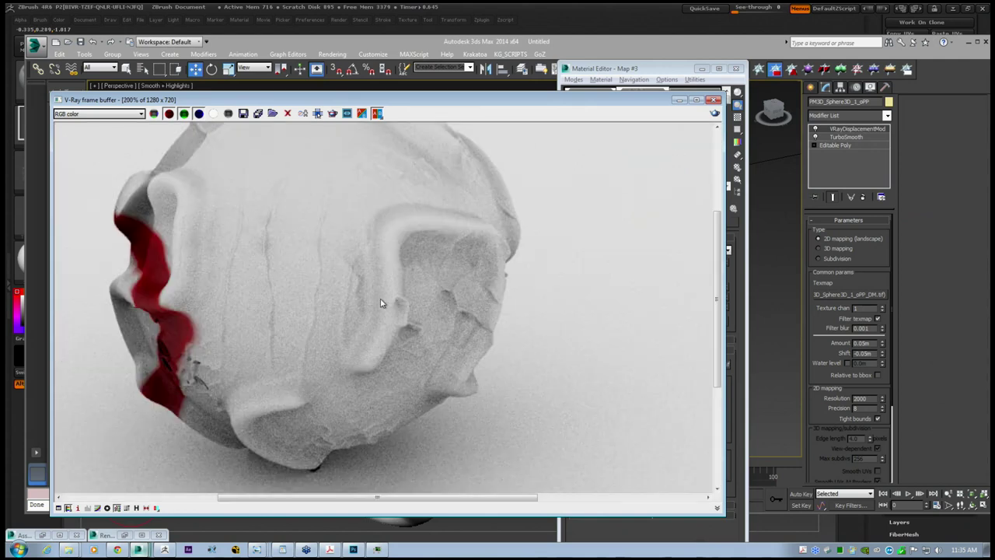
scroll(383, 302, "down", 1)
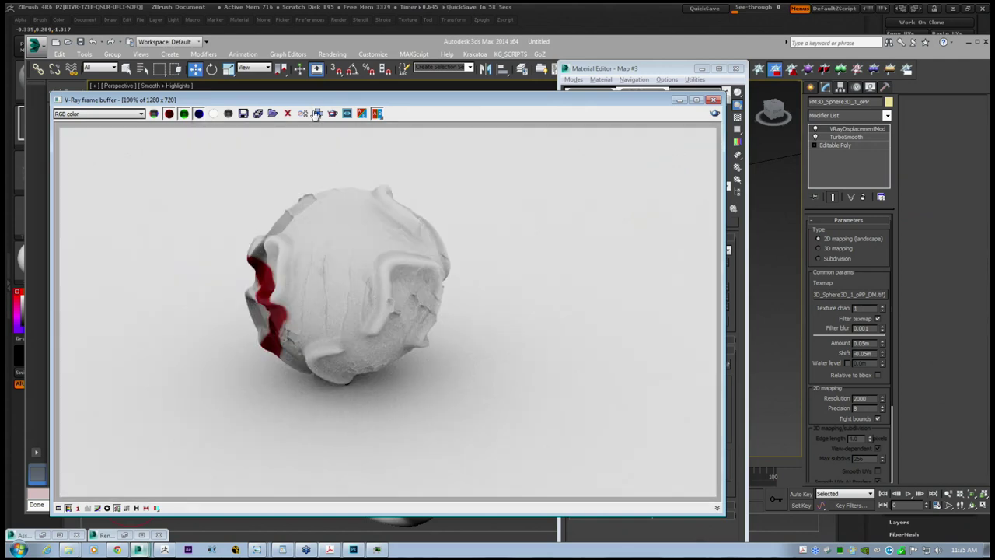
left_click_drag(305, 105, 330, 69)
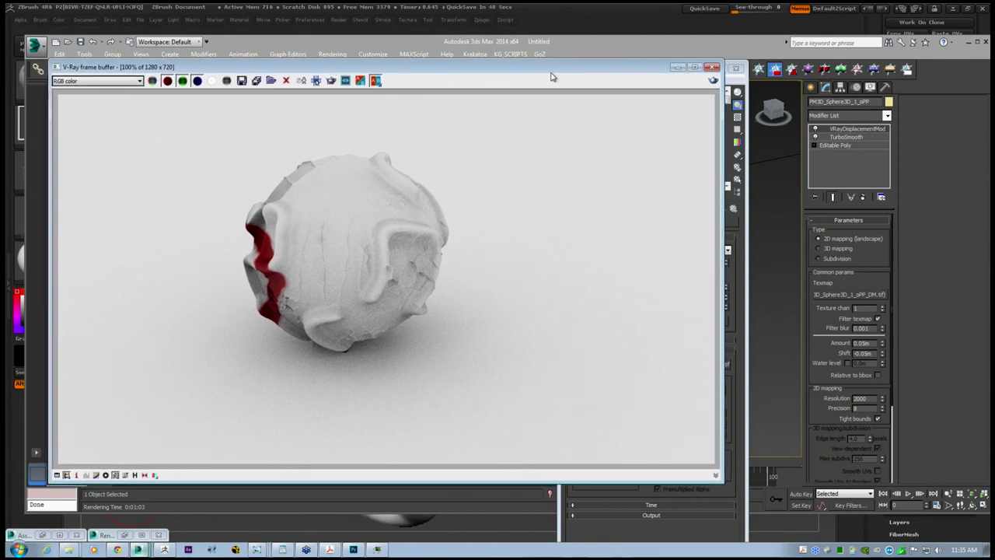
left_click_drag(621, 71, 637, 84)
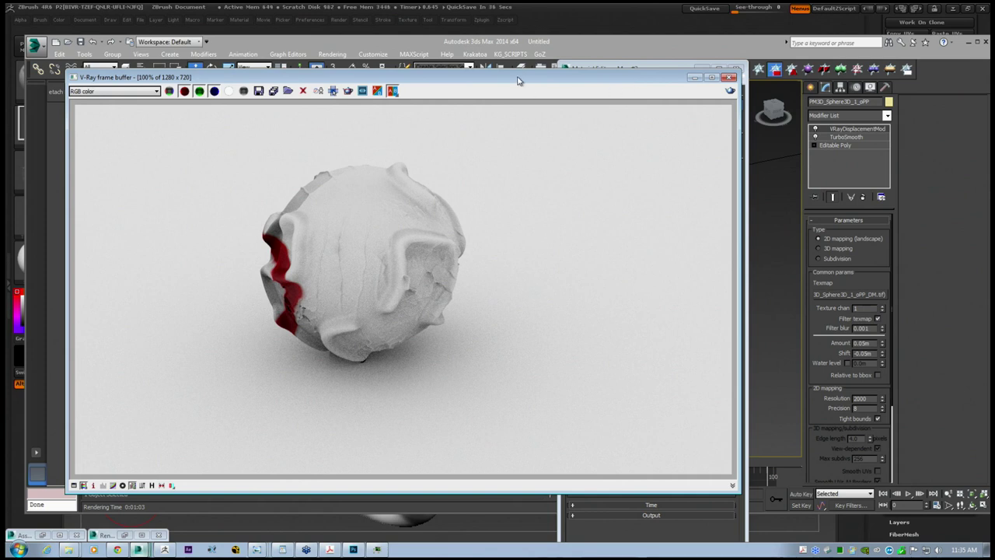
left_click_drag(518, 81, 534, 83)
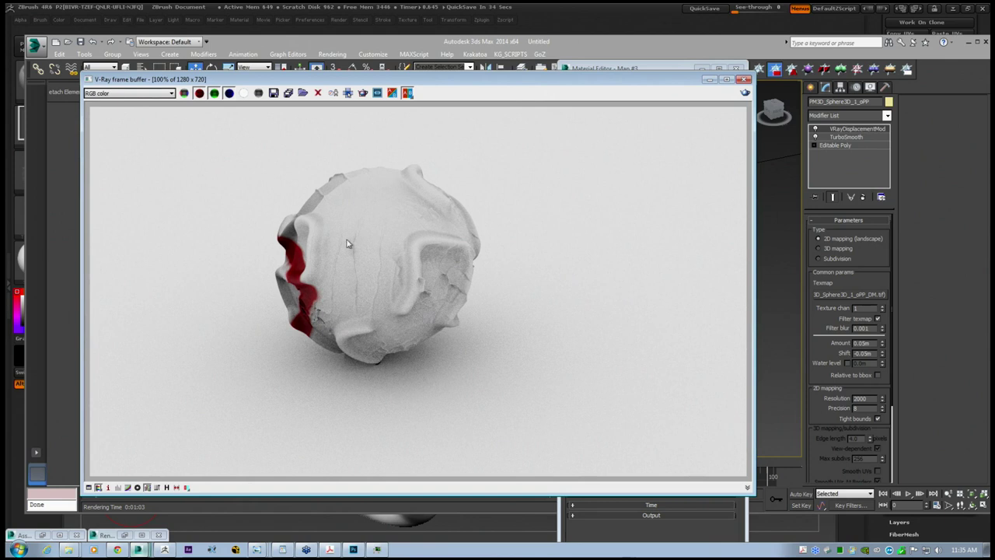
mouse_move(164, 550)
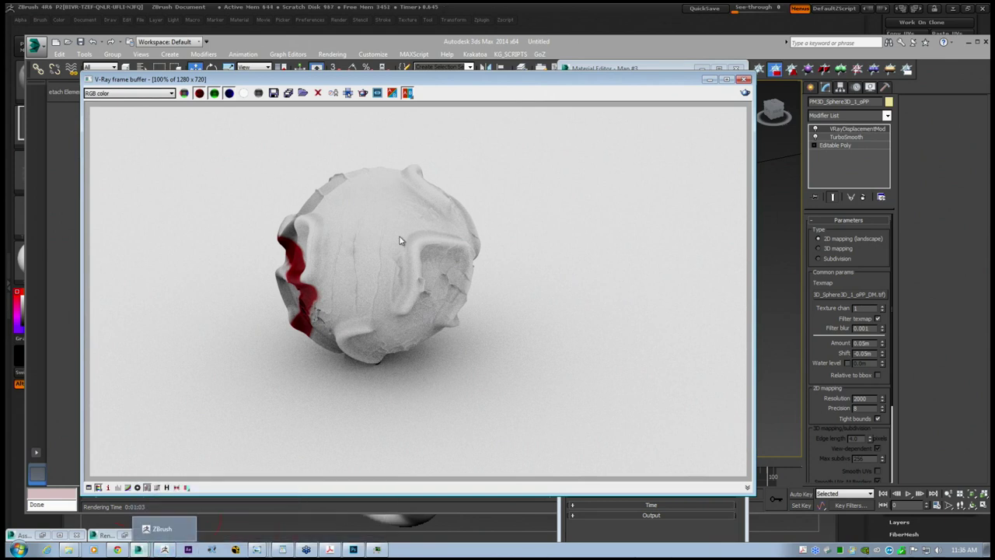
scroll(404, 256, "up", 3)
scroll(409, 274, "down", 3)
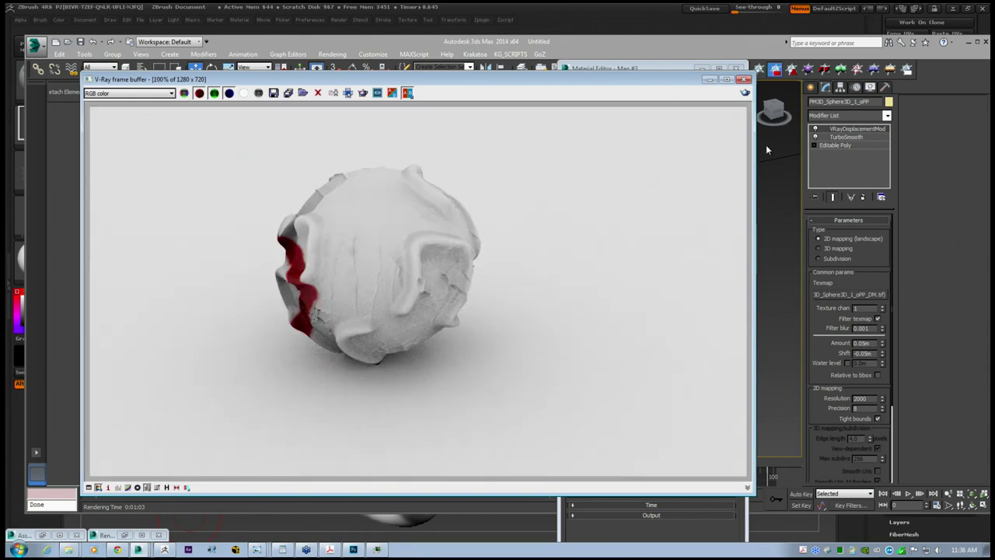
- Review the TurboSmooth render iterations and the VRayDisplacementMod parameters, moving the frame buffer aside
left_click(840, 138)
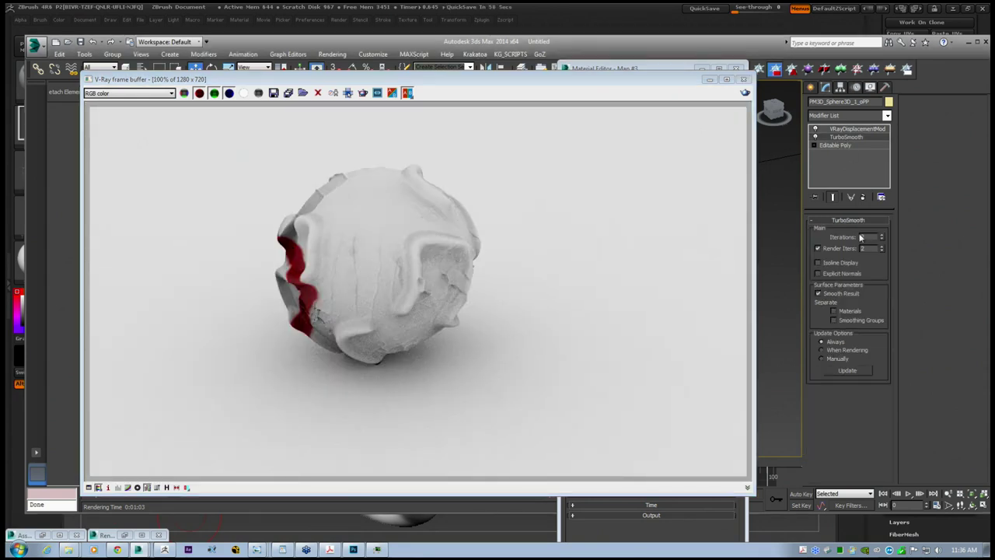
double_click(863, 248)
left_click(841, 129)
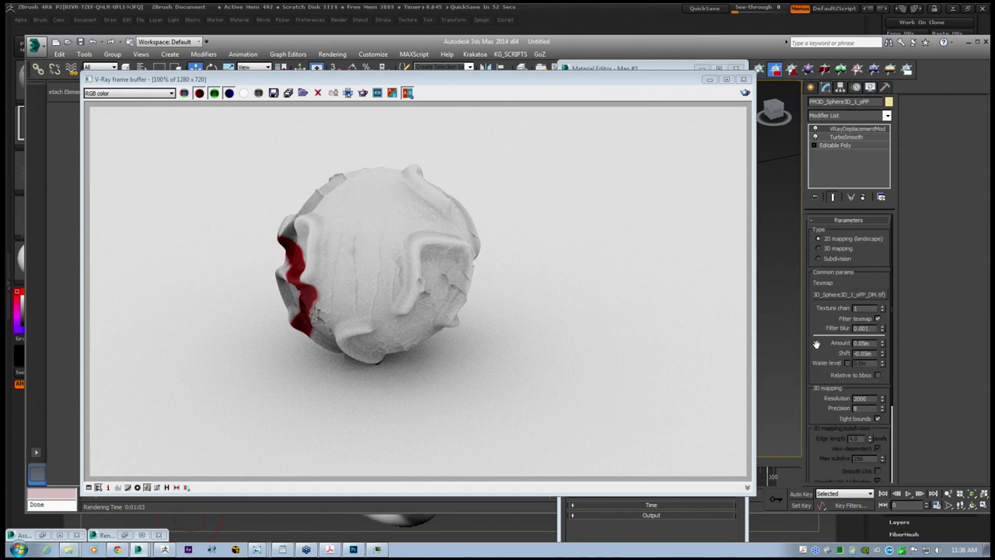
mouse_move(817, 343)
left_mouse_down()
mouse_move(822, 285)
mouse_move(831, 338)
left_mouse_up()
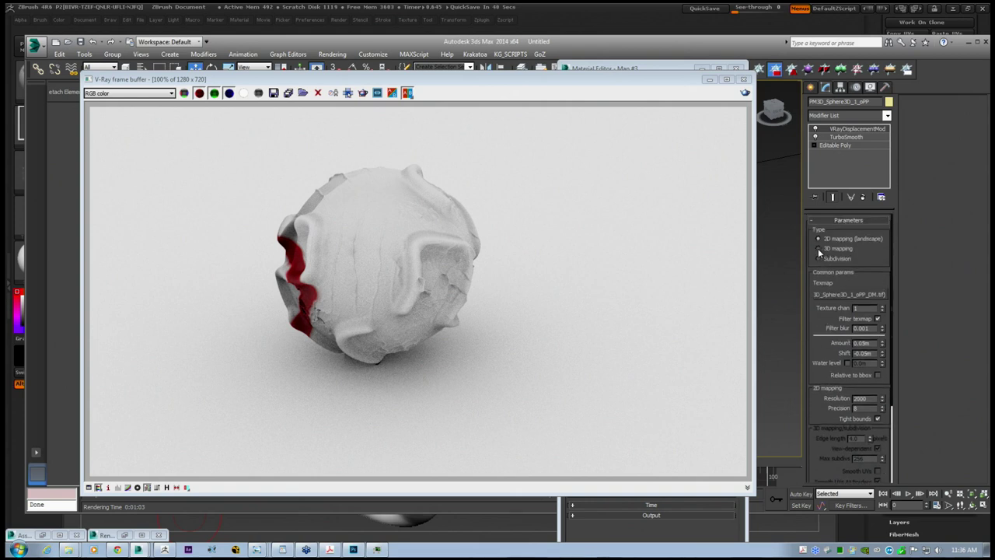
left_click_drag(587, 83, 555, 63)
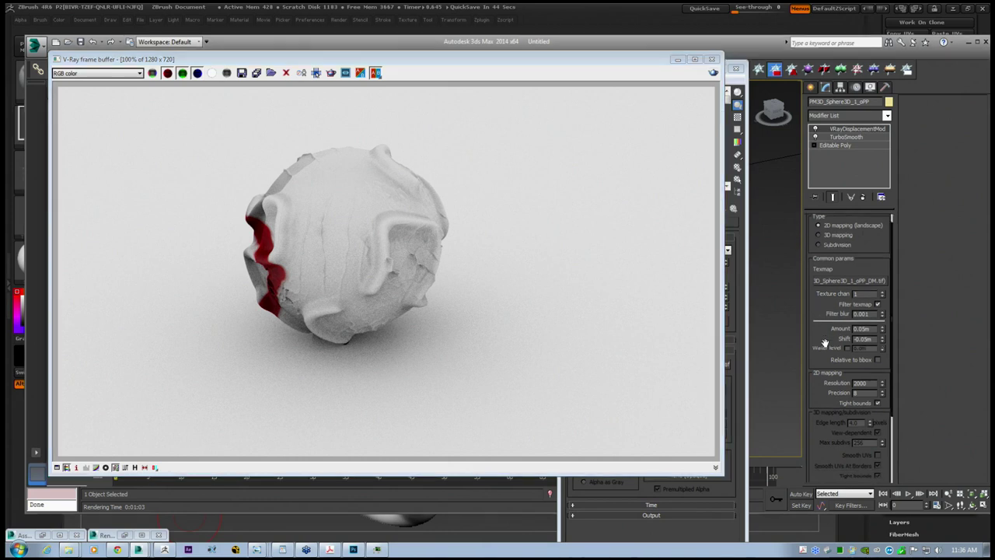
scroll(866, 346, "down", 2)
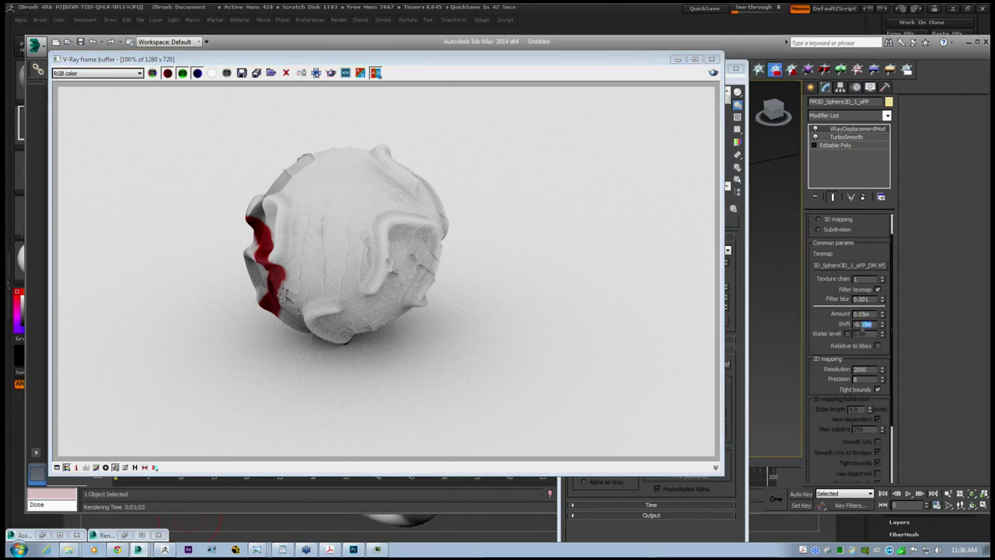
- Set the VRayDisplacementMod shift to -0.05 m and change its displacement type to 3D mapping
key("Tab")
scroll(826, 332, "down", 5)
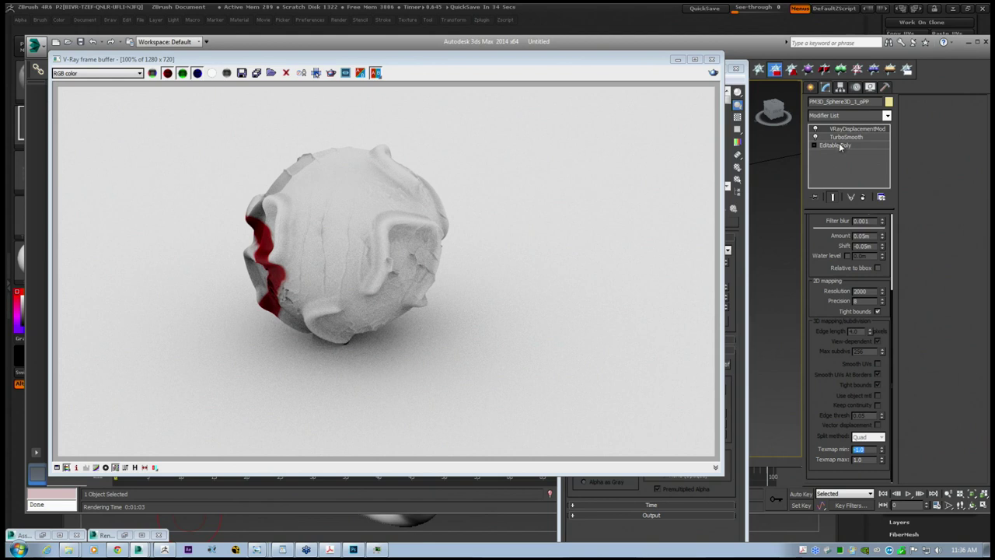
scroll(844, 225, "up", 5)
left_click(818, 249)
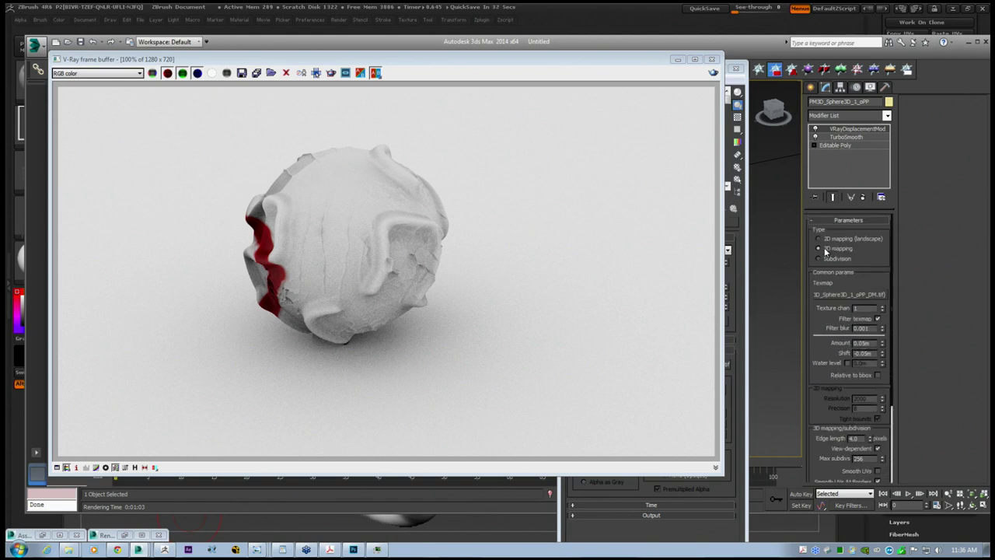
- Set the V-Ray System max tree depth to 65, min leaf size to 0.015 m, dynamic memory limit to 1600 MB and render region X to 24
left_click_drag(452, 64, 495, 108)
left_click_drag(239, 106, 330, 210)
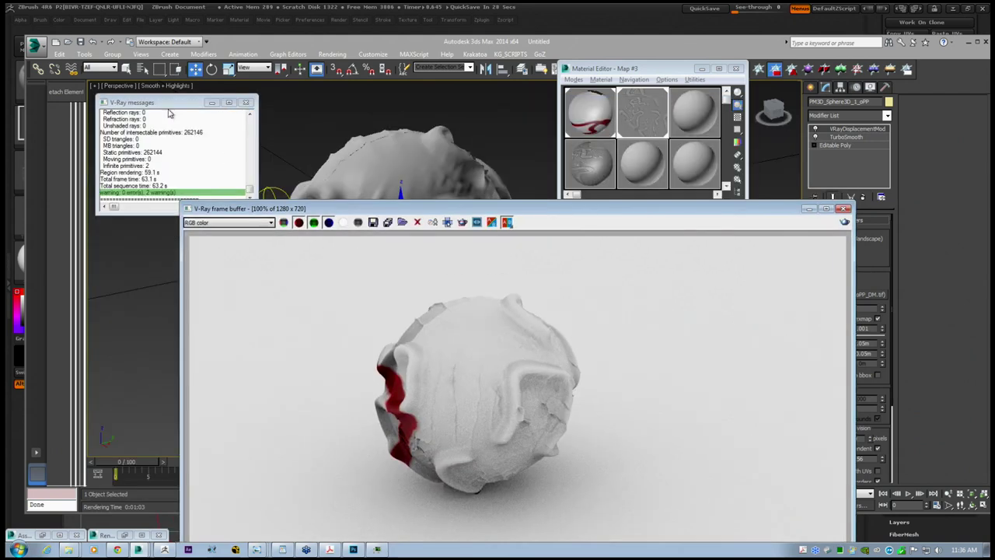
left_click(332, 53)
left_click(335, 78)
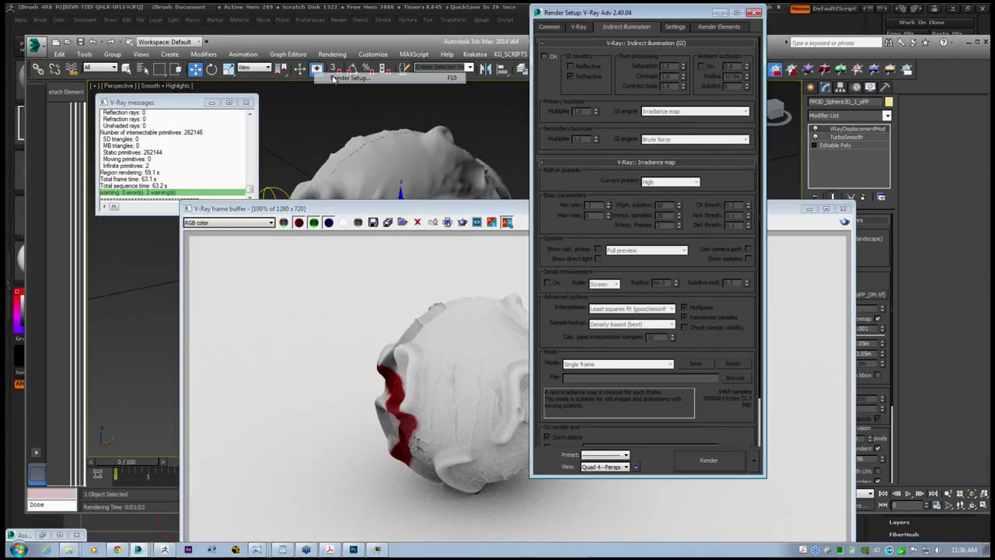
left_click(675, 27)
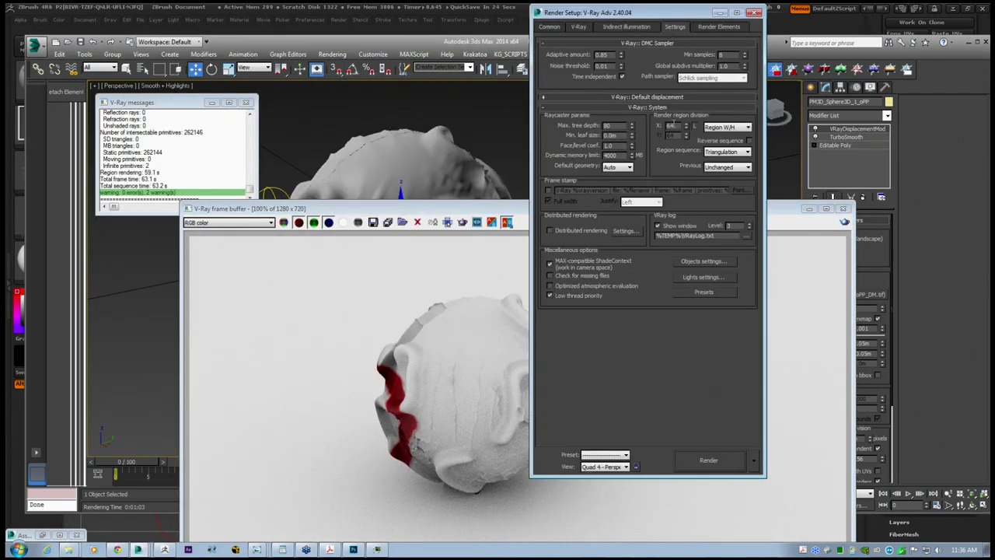
double_click(670, 125)
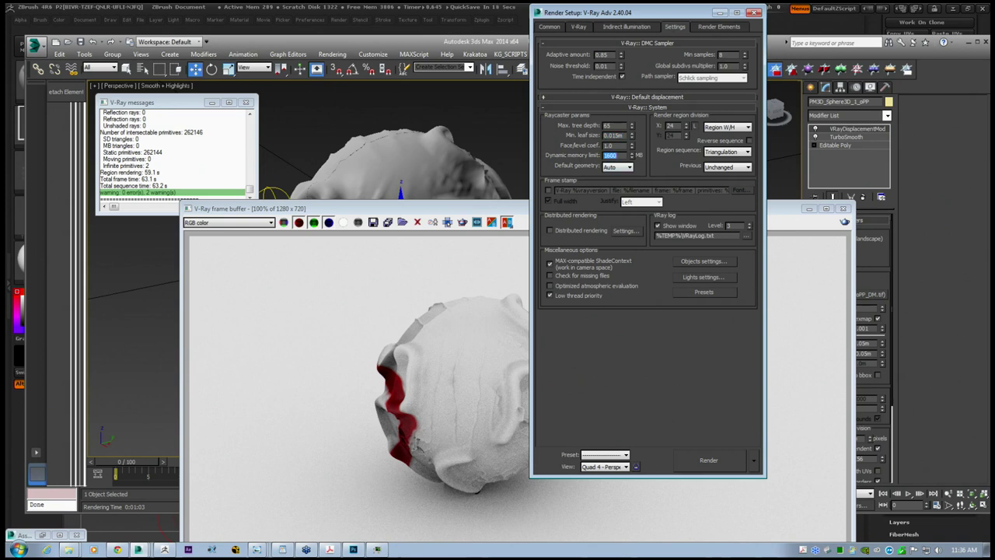
- Review the common render options and the VRayDisplacementMod's 3D mapping parameters, including edge length and max subdivs
left_click(720, 27)
left_click(550, 27)
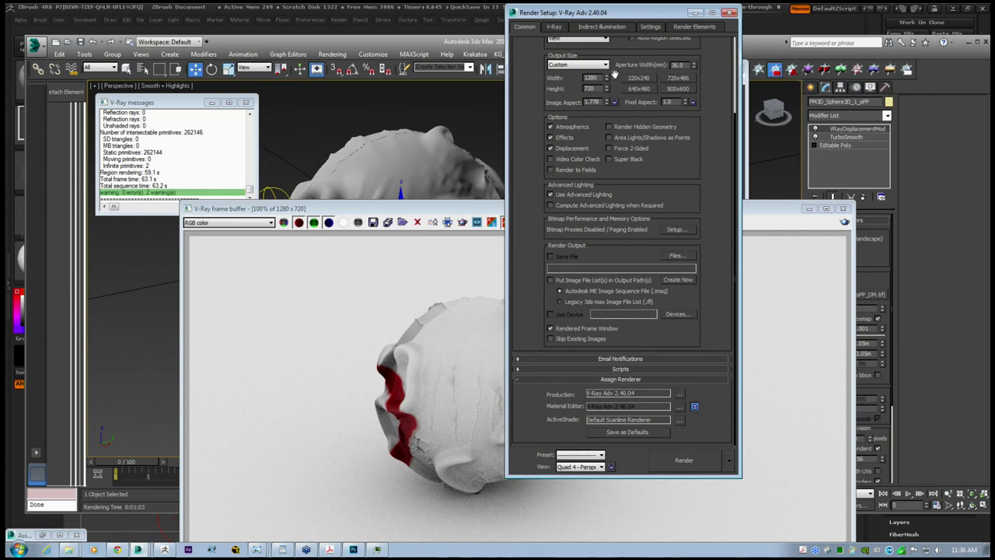
left_click_drag(768, 213, 630, 163)
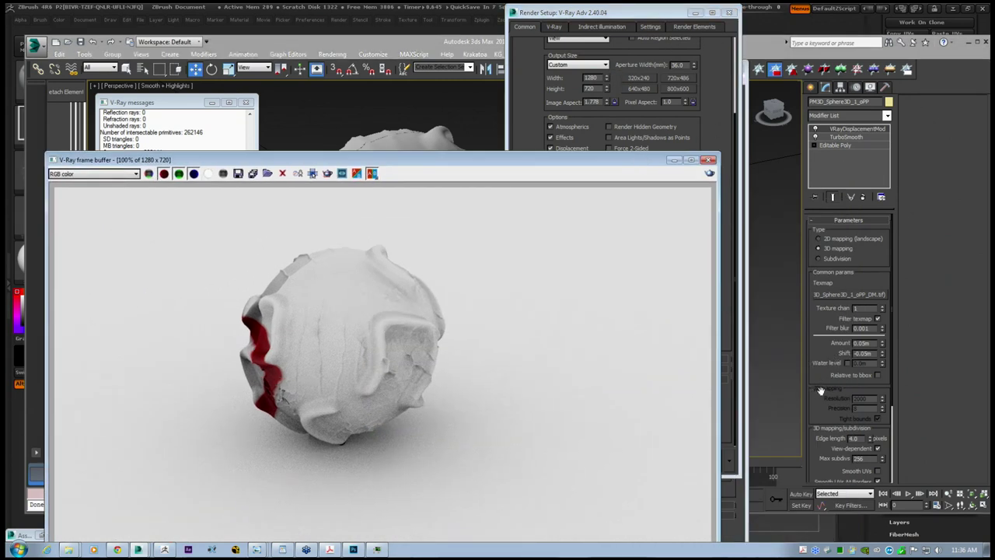
scroll(827, 269, "down", 5)
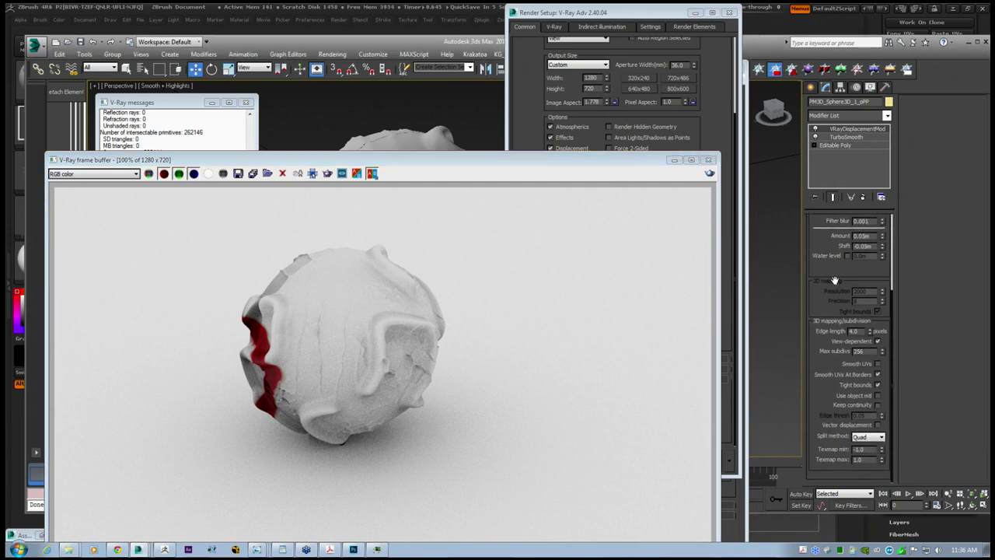
double_click(858, 350)
left_click_drag(478, 160, 471, 111)
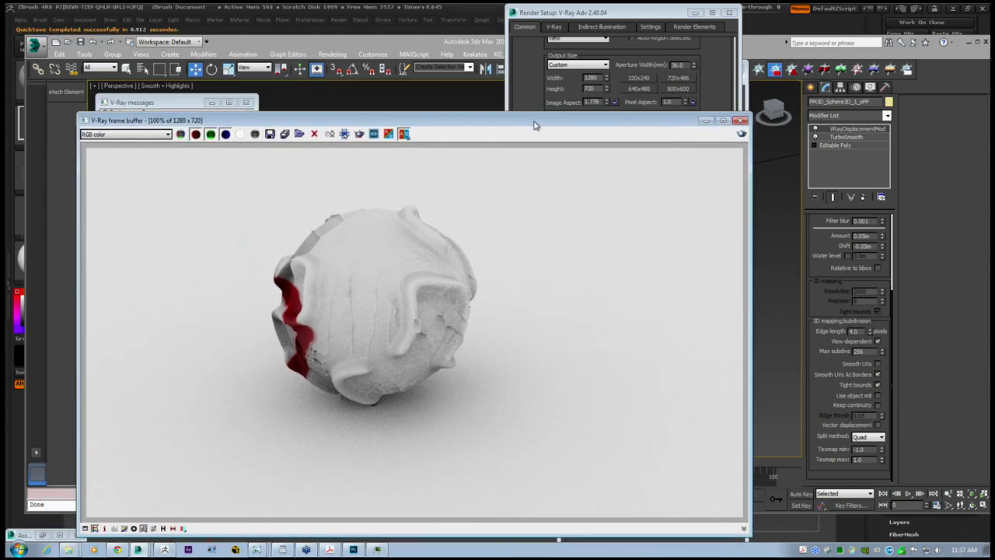
- Frame the sphere more closely in the perspective view and re-render it with the render buckets tracking the mouse
left_click_drag(533, 126, 536, 363)
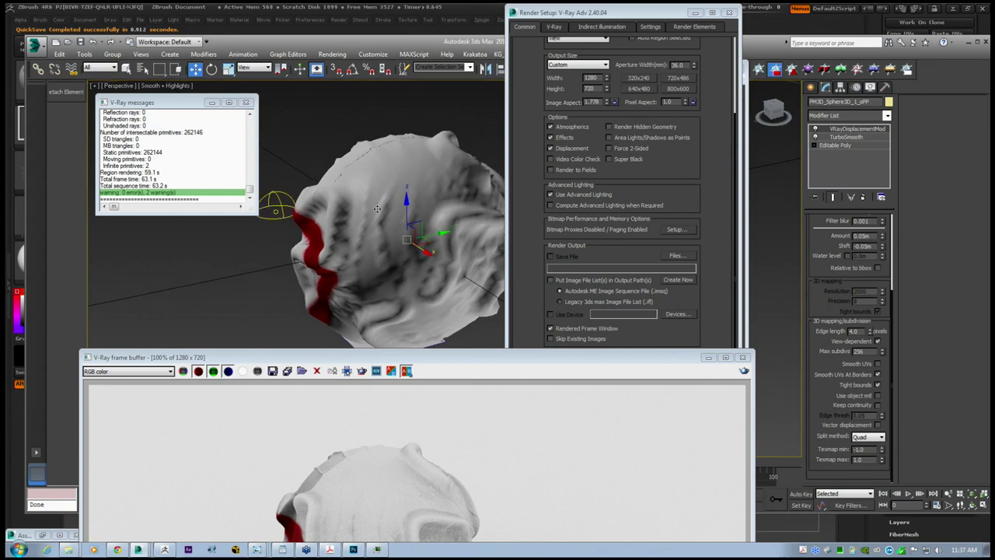
scroll(381, 200, "up", 3)
scroll(382, 200, "down", 1)
middle_click_drag(382, 200, 392, 212)
left_click_drag(653, 359, 610, 163)
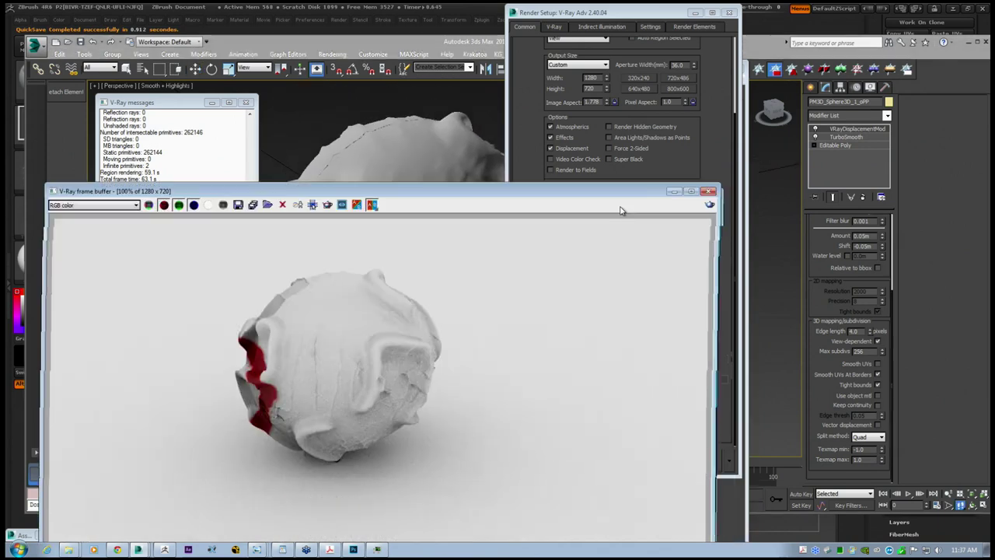
left_click(704, 177)
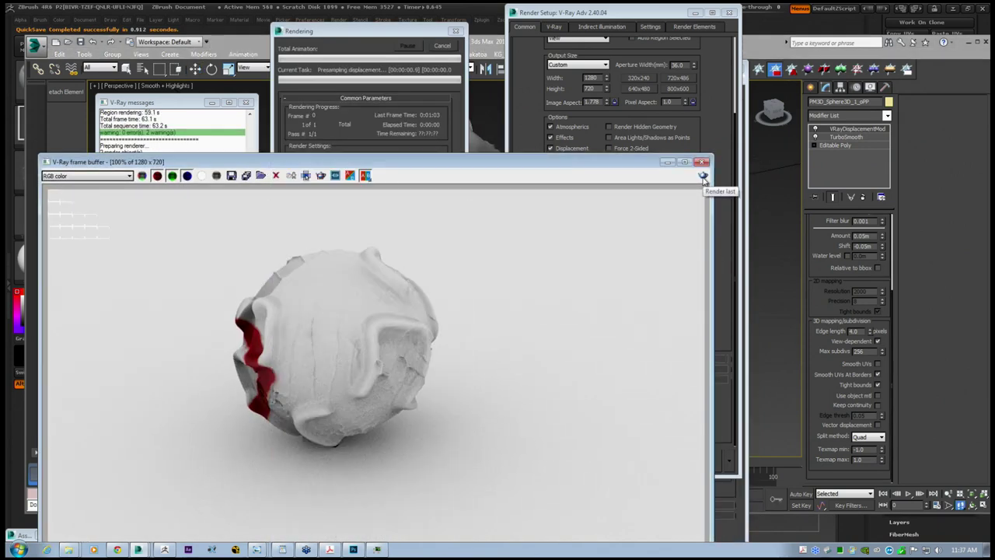
left_click(305, 175)
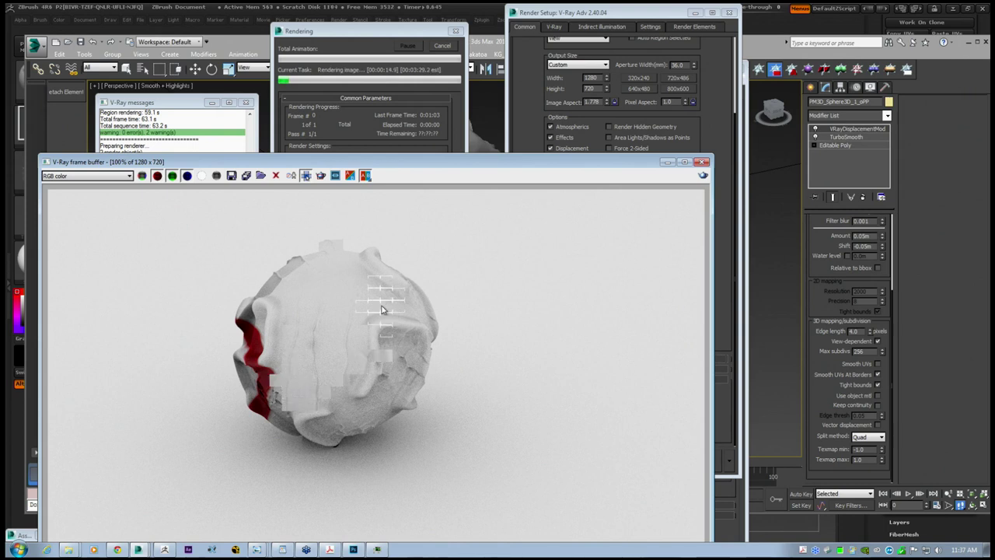
- Inspect the 3D-mapped render of the sphere at 100% and 200%, checking its cracks, ridges and silhouette edge
scroll(381, 310, "up", 1)
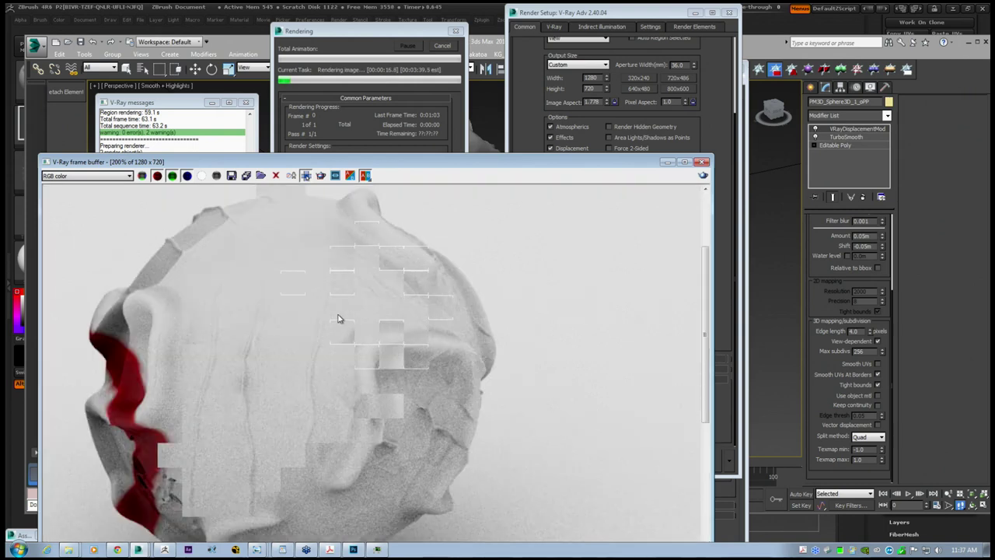
scroll(381, 310, "down", 1)
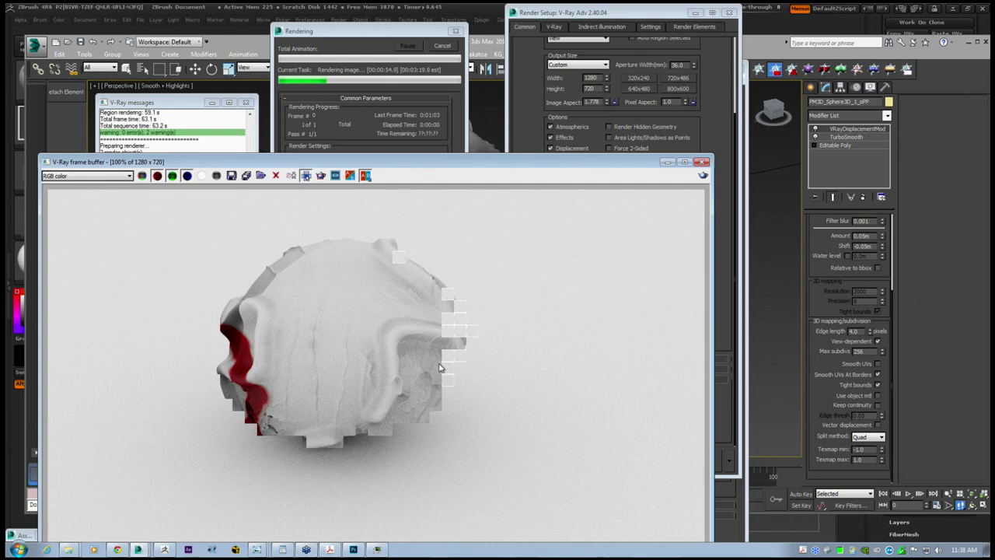
scroll(424, 387, "up", 1)
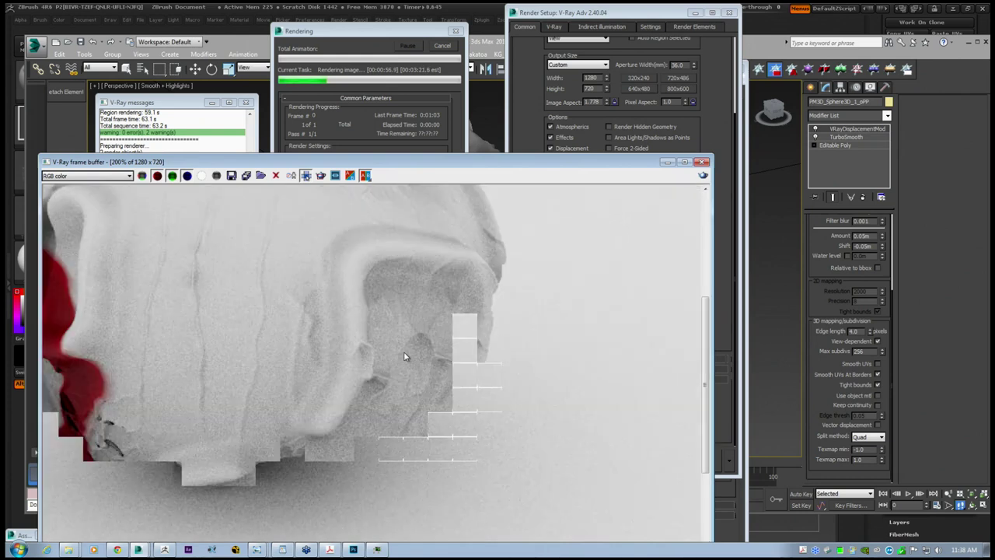
scroll(405, 353, "down", 1)
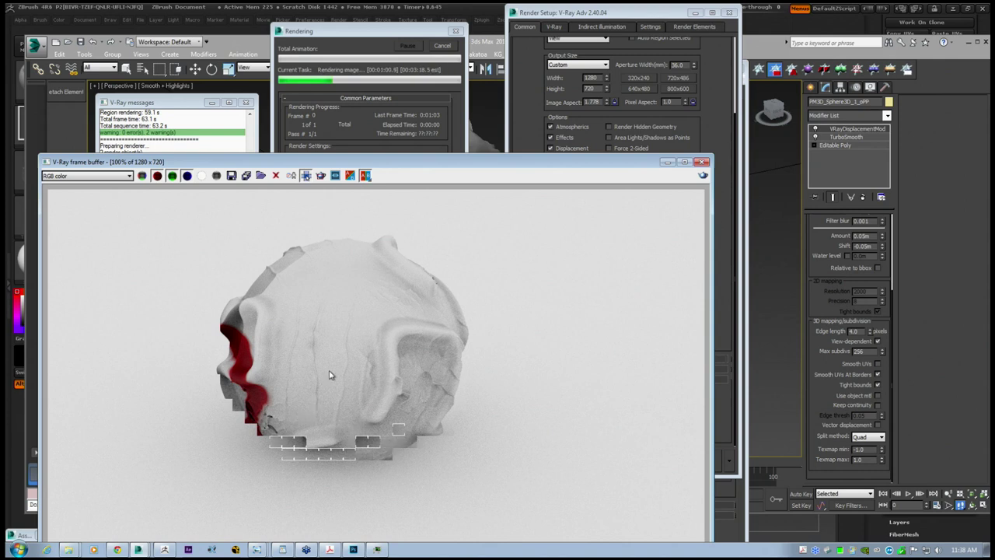
scroll(412, 303, "up", 1)
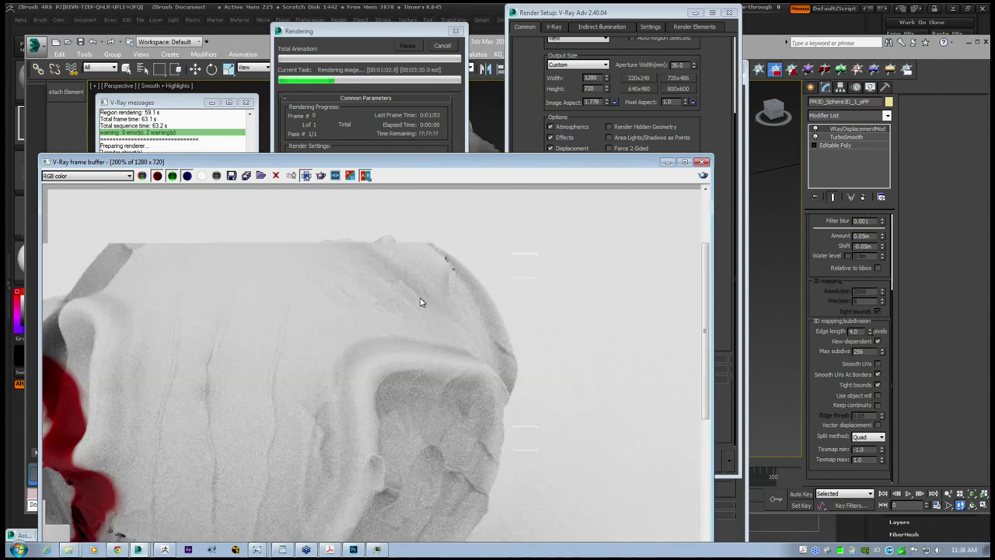
scroll(395, 299, "up", 1)
scroll(382, 317, "down", 1)
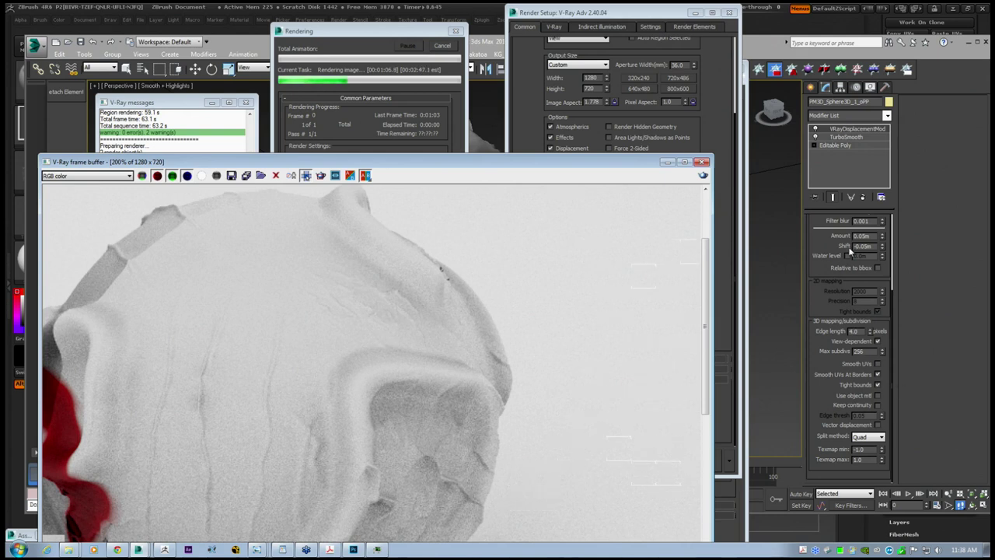
- Set the displacement amount to 0.5 m and the shift to -0.5 m, and run a test render
scroll(282, 323, "down", 1)
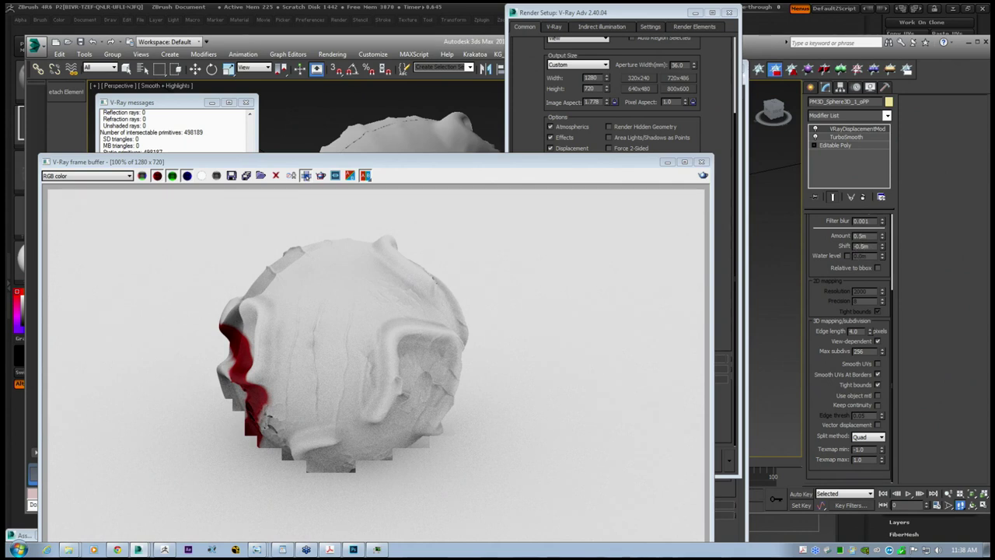
left_click_drag(488, 165, 518, 98)
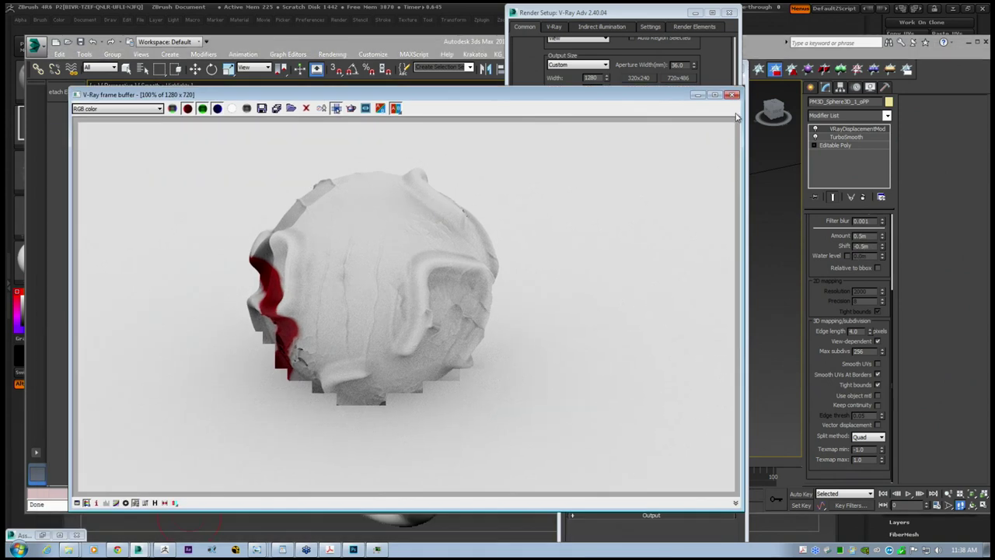
left_click(734, 109)
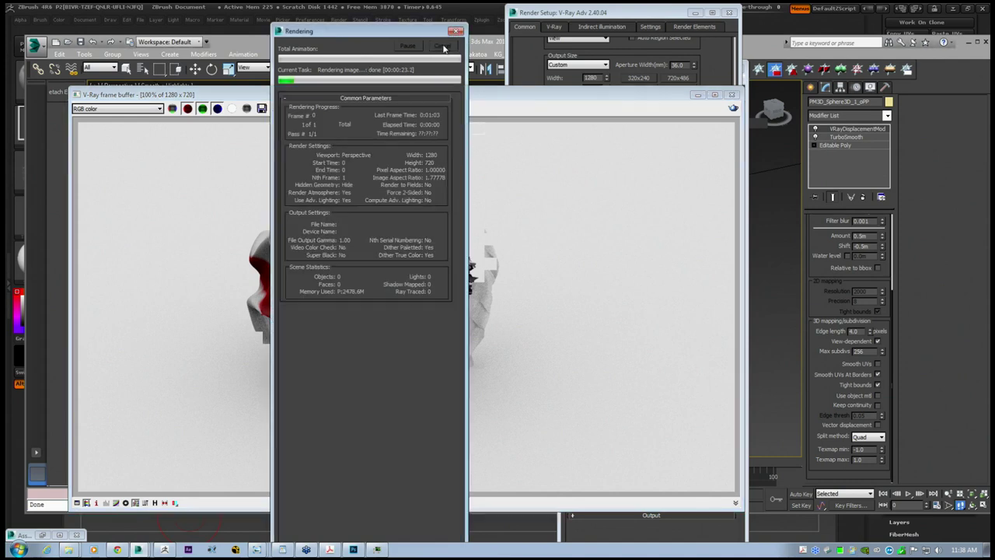
- Close the V-Ray frame buffer and Render Setup, and switch from 3ds Max to ZBrush
left_click(732, 95)
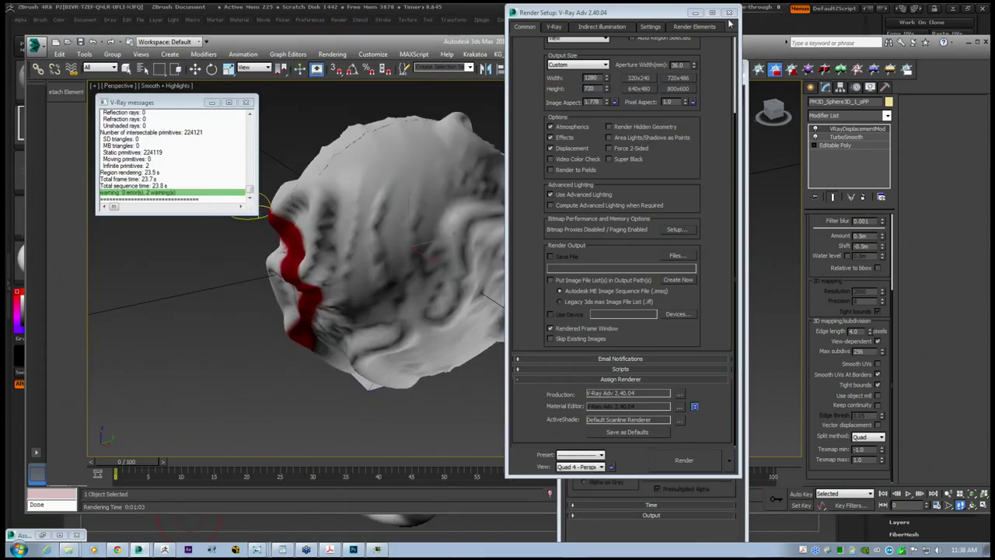
left_click(729, 13)
left_click(967, 42)
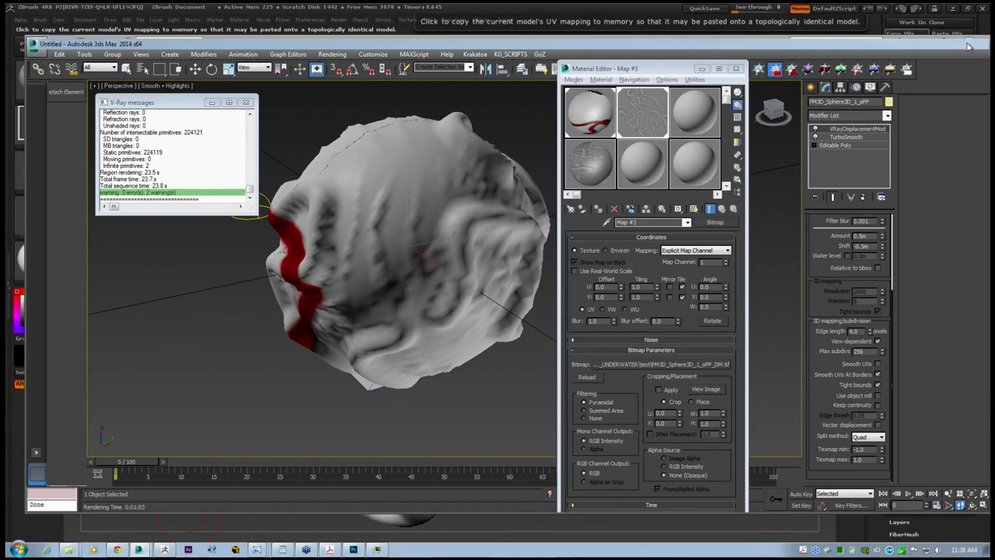
- Switch to Adobe Acrobat and go to the "ZBrush - ZSphears Corral" title page of FACTORY FIFTEEN_CG SCHOOL_final.pdf
key("super")
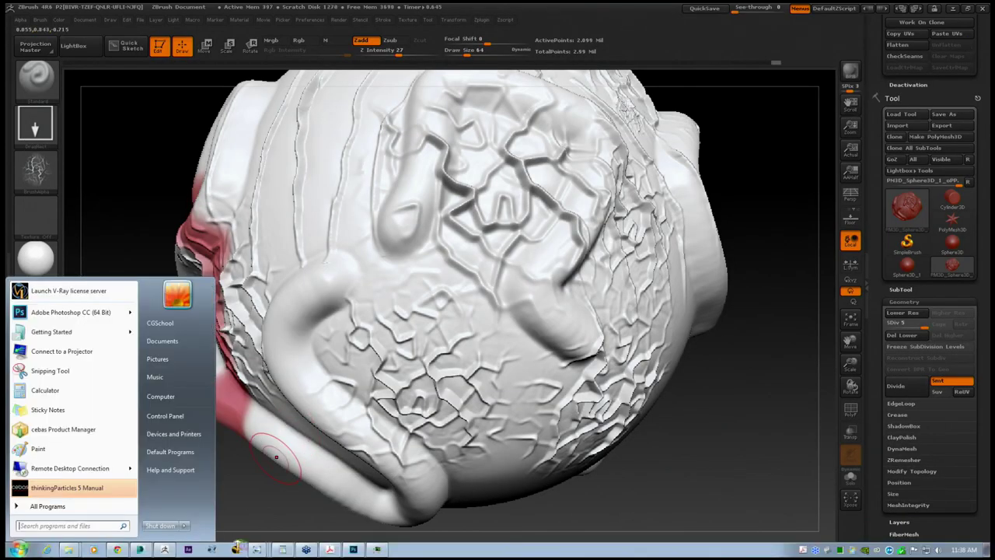
left_click(161, 545)
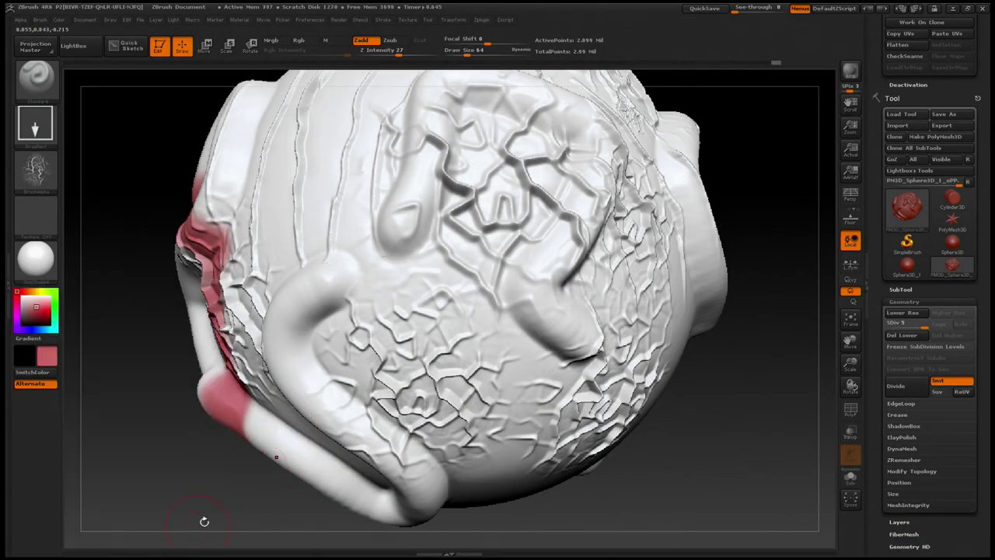
key("super")
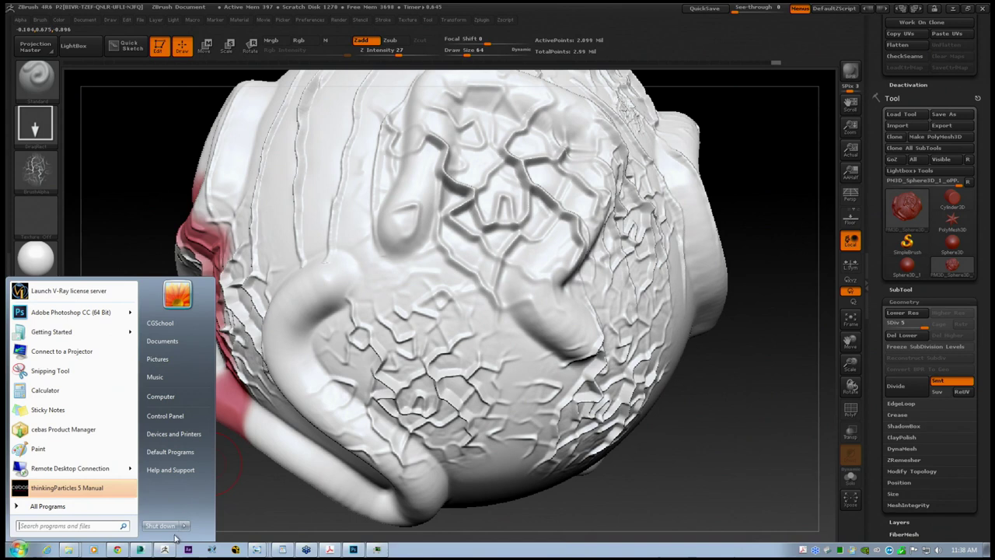
left_click(329, 550)
scroll(733, 303, "down", 2)
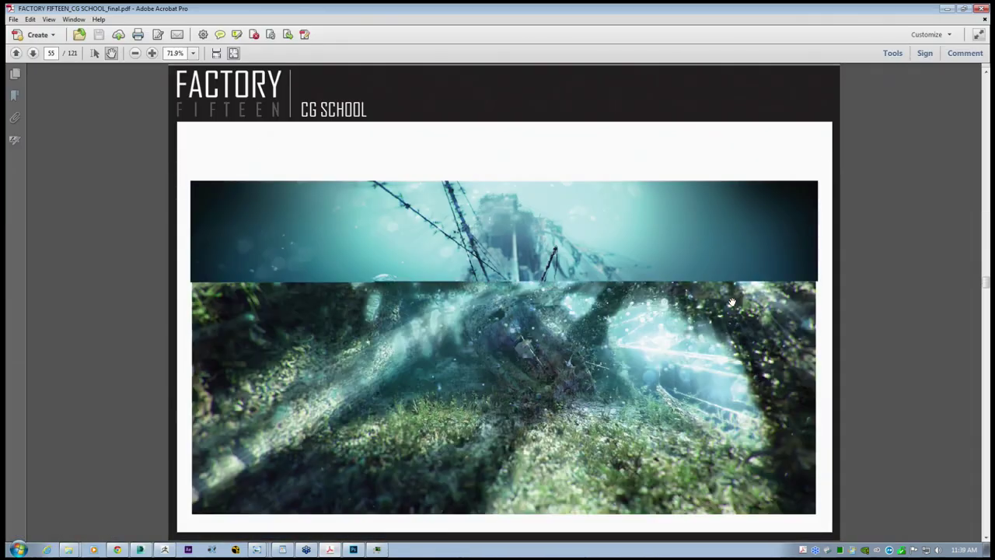
scroll(731, 301, "down", 3)
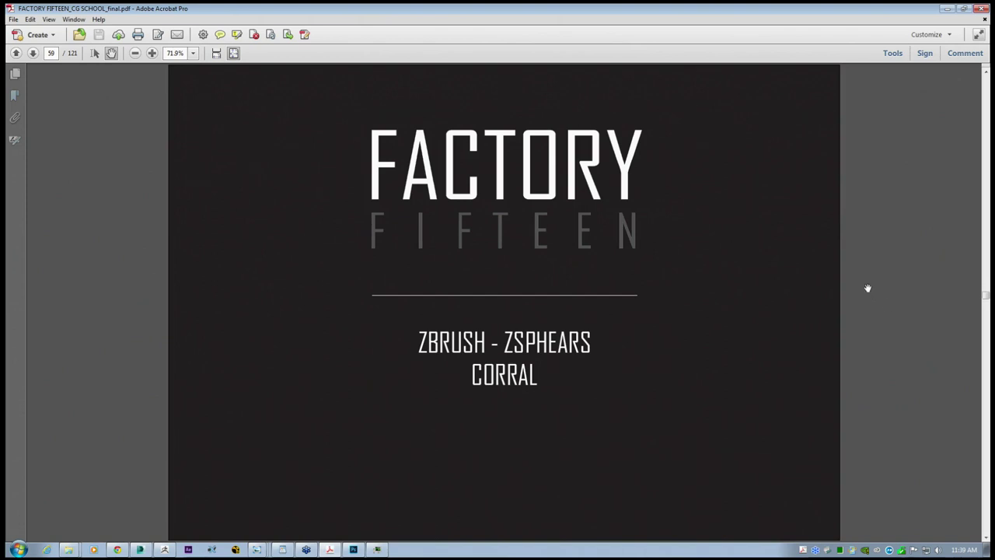
- Examine the coral and plant model examples on the presentation's following pages, and return to ZBrush
scroll(866, 288, "down", 1)
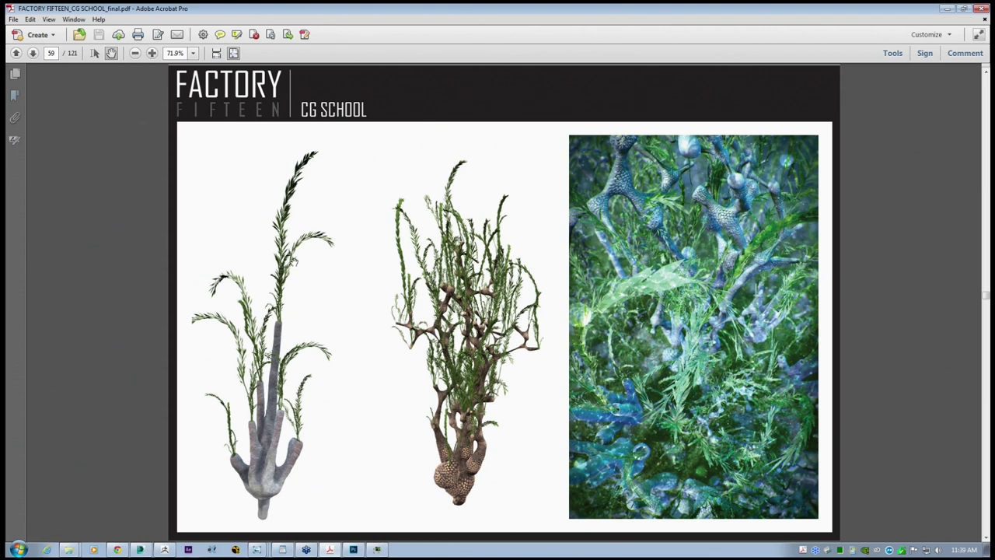
scroll(392, 411, "down", 1)
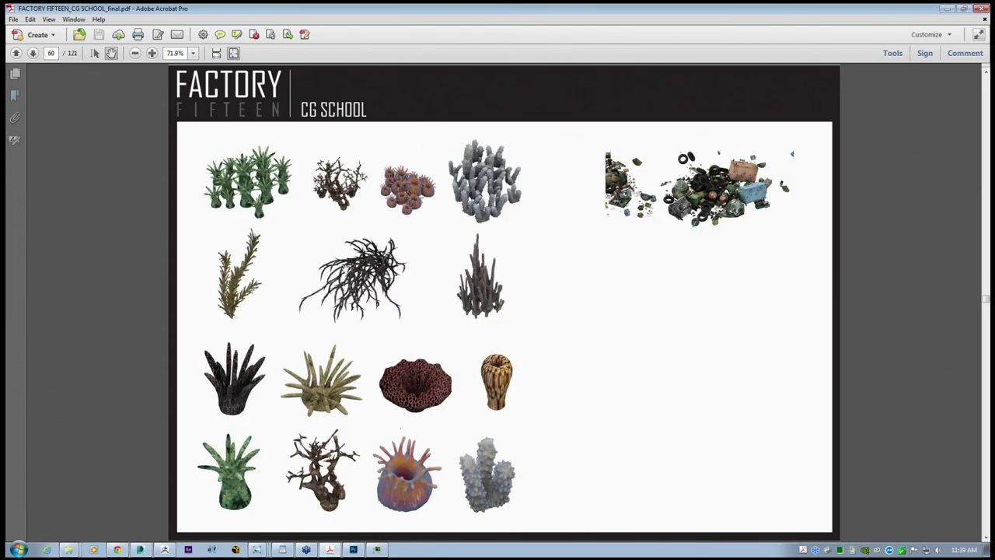
scroll(334, 238, "up", 1)
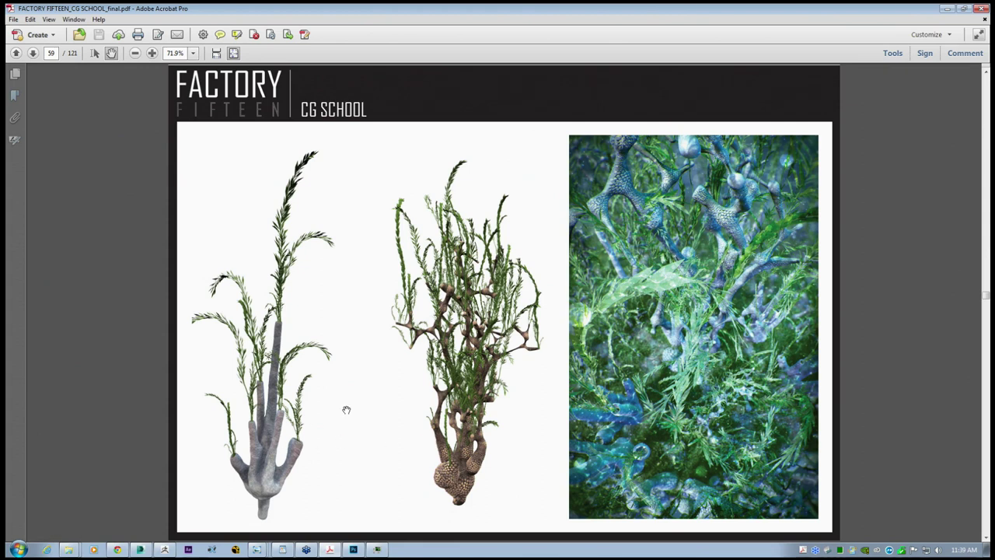
scroll(346, 410, "down", 1)
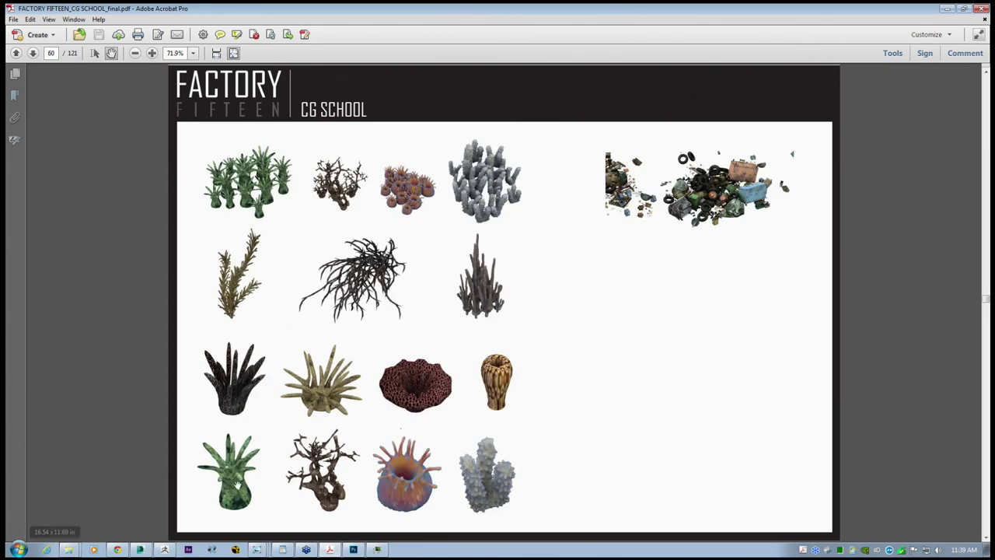
scroll(328, 288, "up", 1)
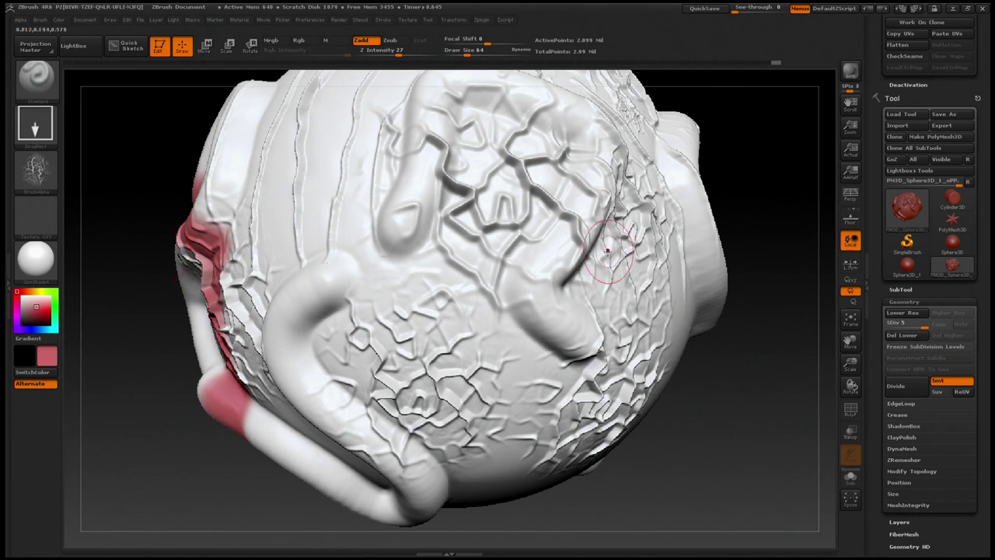
- Close the current ZBrush session, restart with a blank document, and hide LightBox
left_click(982, 9)
left_click(523, 309)
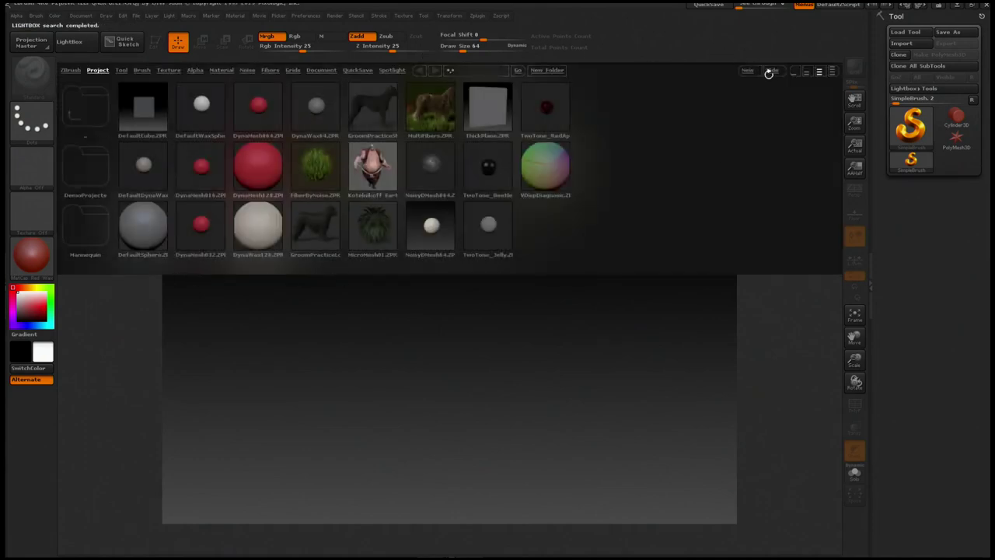
key("comma")
- Choose the ZSphere 3D mesh, draw one large ZSphere on the canvas, and enter Edit mode
left_click(912, 124)
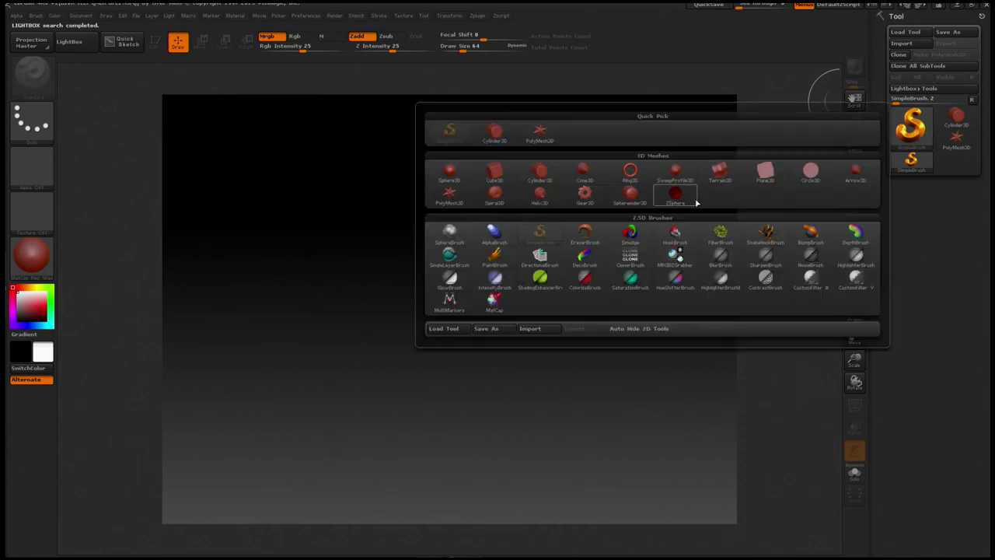
mouse_move(693, 202)
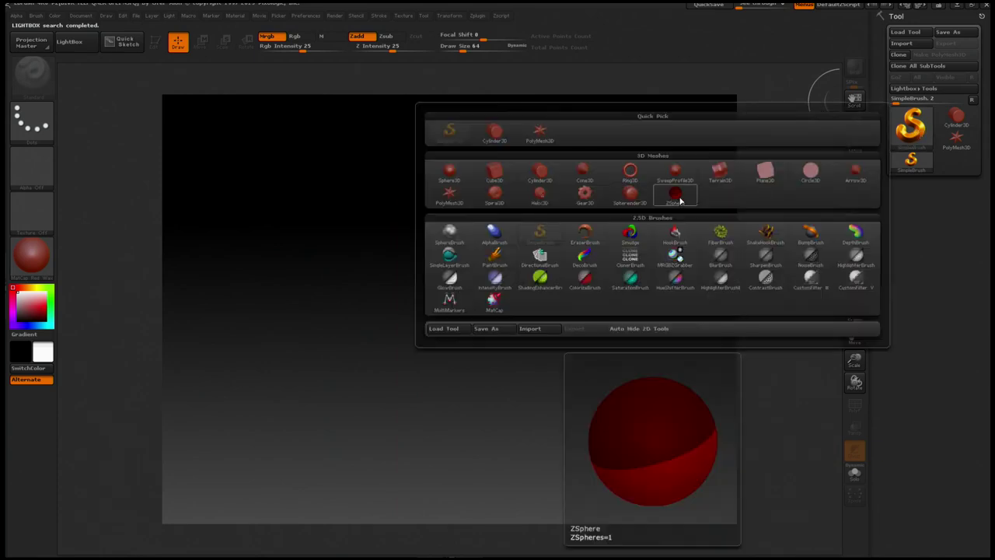
left_click(679, 201)
left_click_drag(426, 317, 422, 527)
left_click(155, 42)
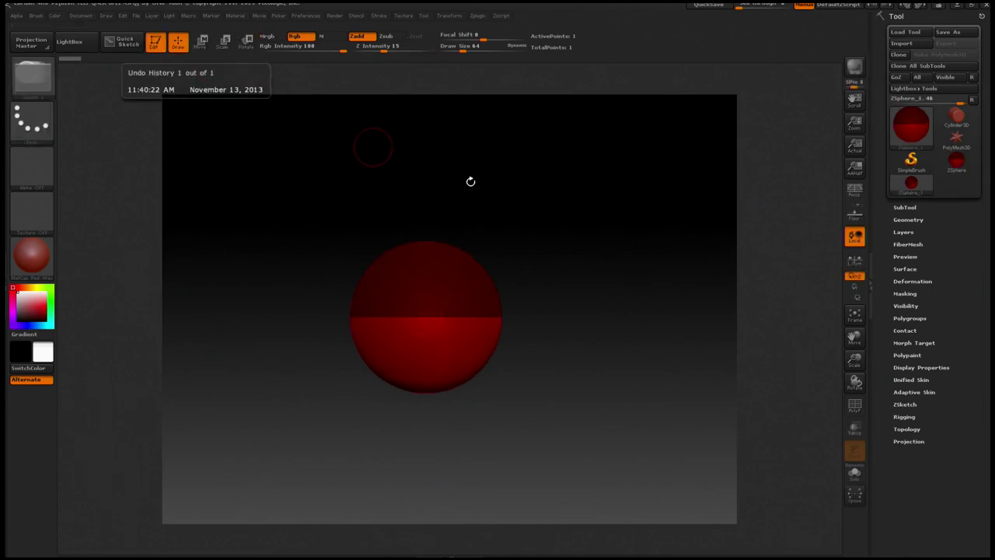
- Restrict view rotation to the Y axis and orbit around the ZSphere
left_click_drag(567, 228, 726, 236)
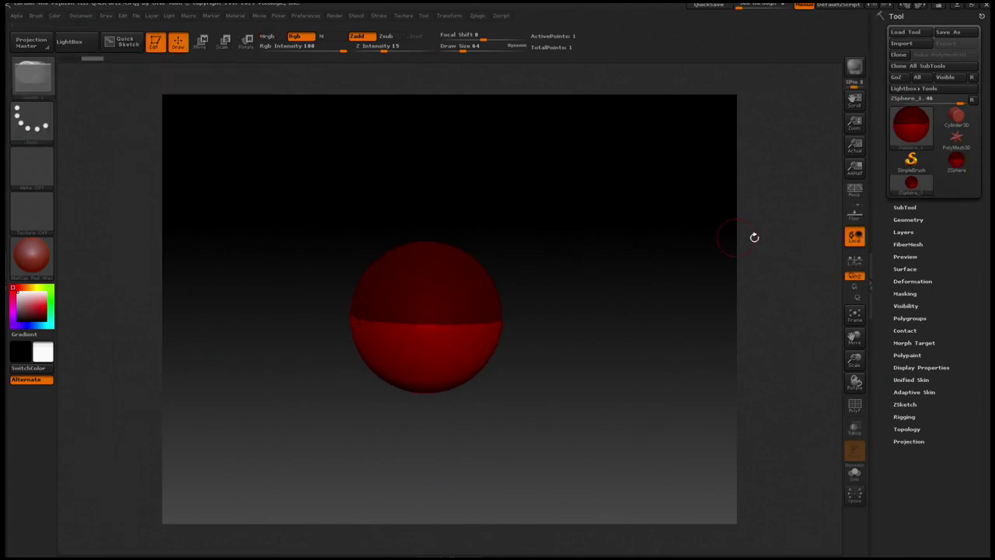
left_click(855, 287)
left_click_drag(602, 329, 511, 338)
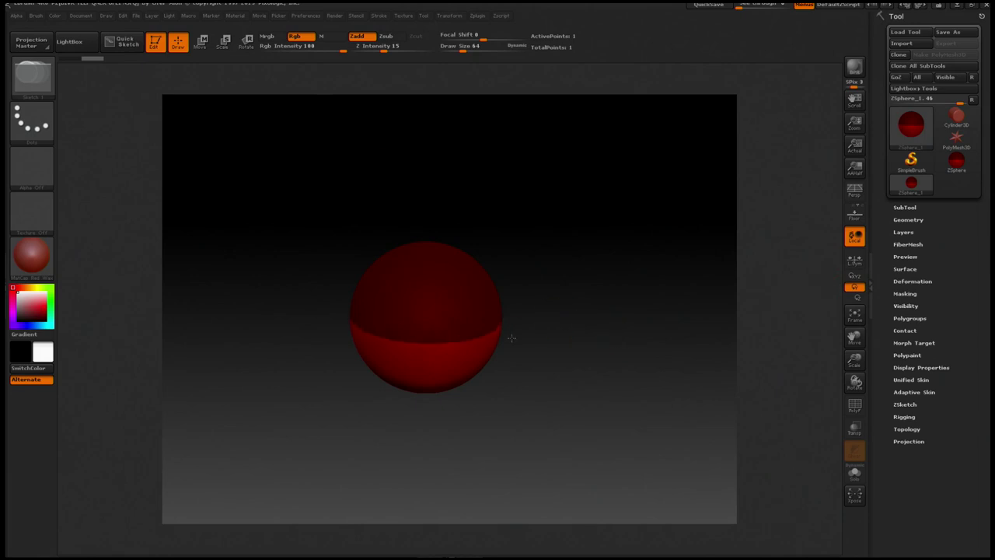
- Try drawing a single child ZSphere on the front of the main sphere, and undo it
left_click_drag(495, 220, 459, 263)
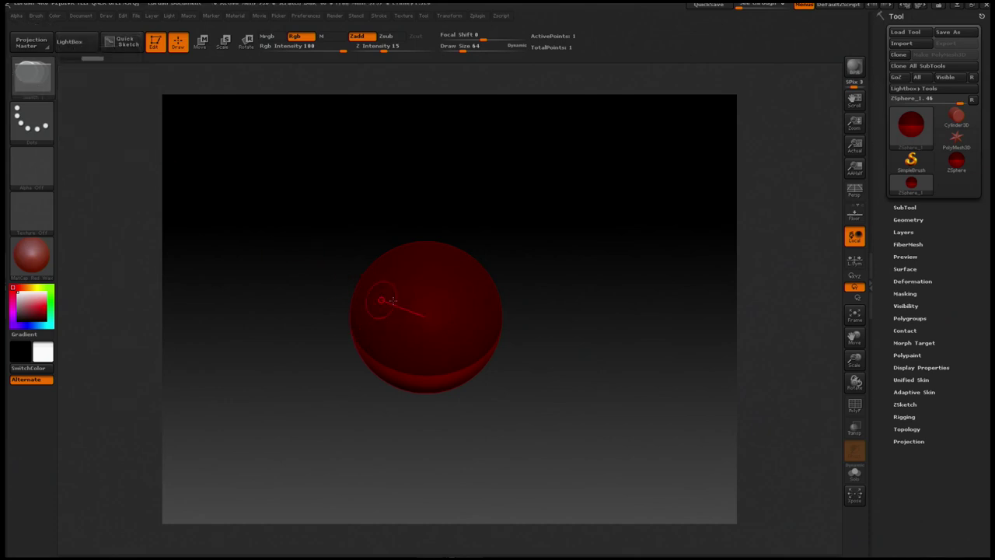
mouse_move(452, 295)
left_mouse_down()
mouse_move(453, 252)
mouse_move(467, 282)
left_mouse_up()
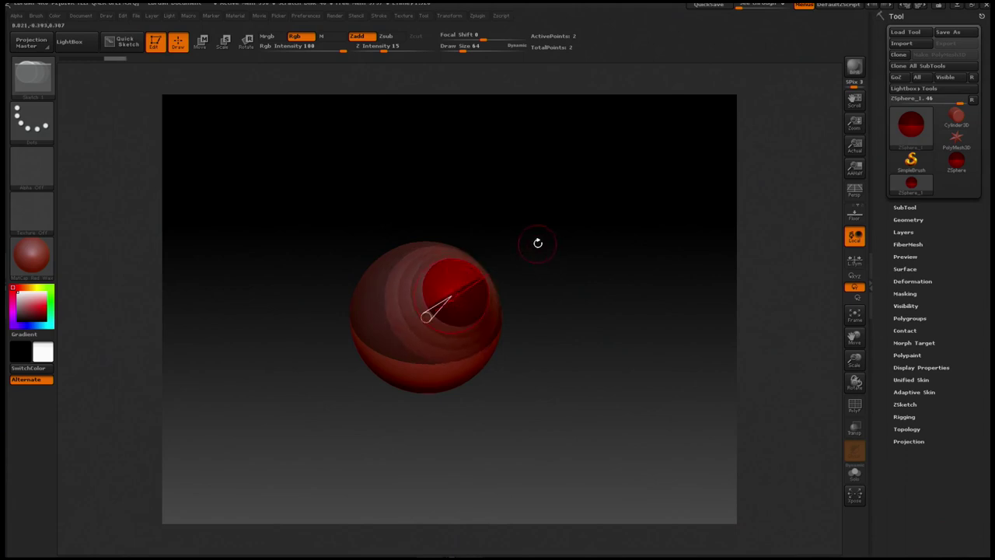
key("ctrl+z")
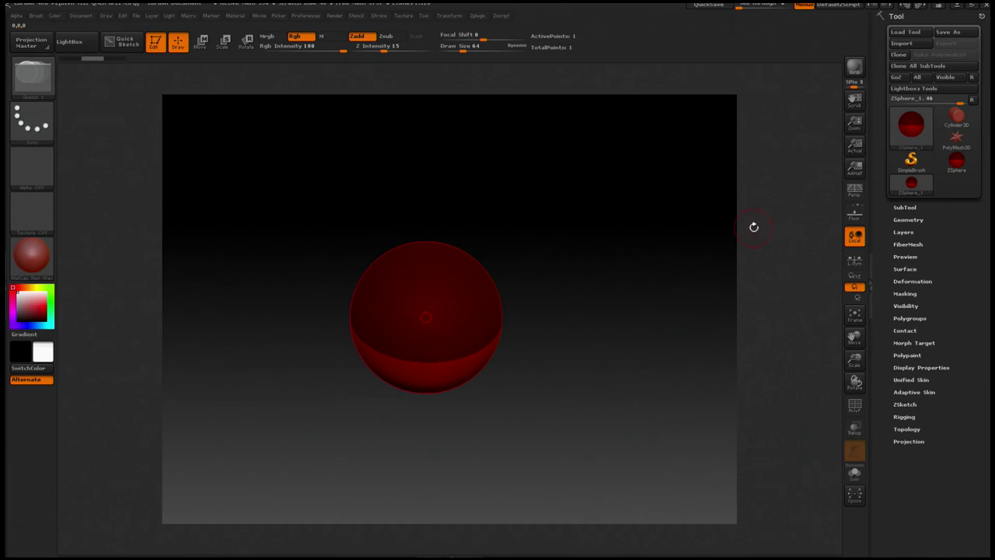
- Activate symmetry for the ZSphere in the Transform settings
left_click(403, 16)
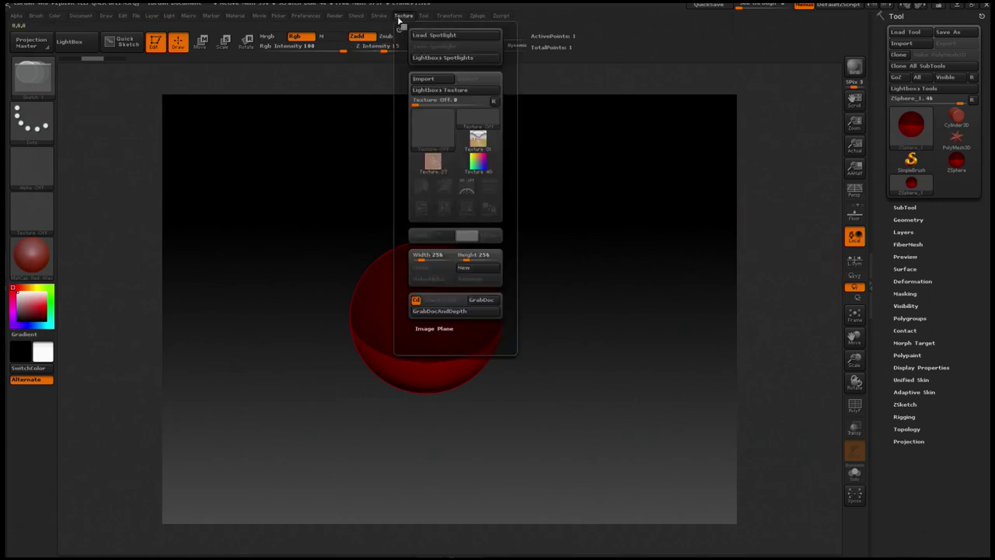
mouse_move(423, 16)
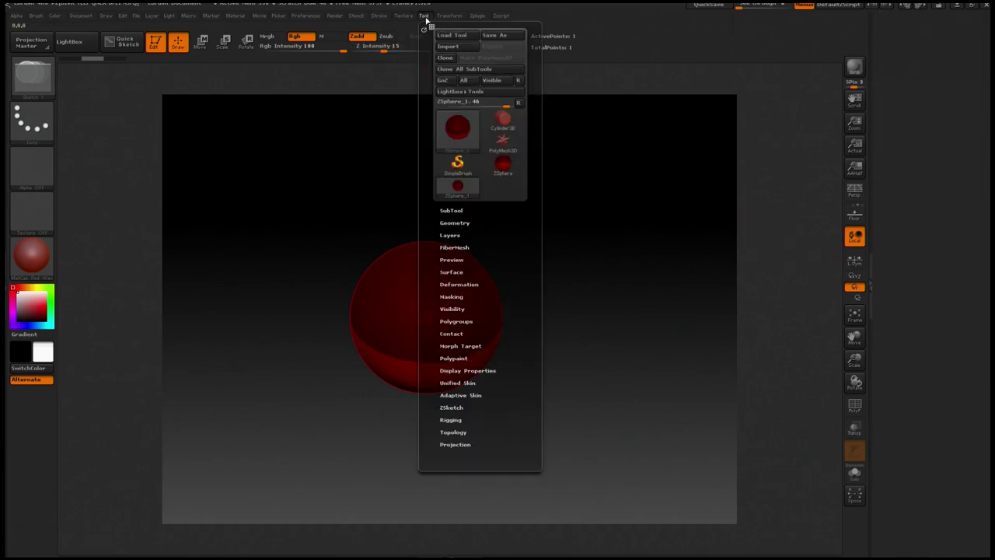
left_click(423, 29)
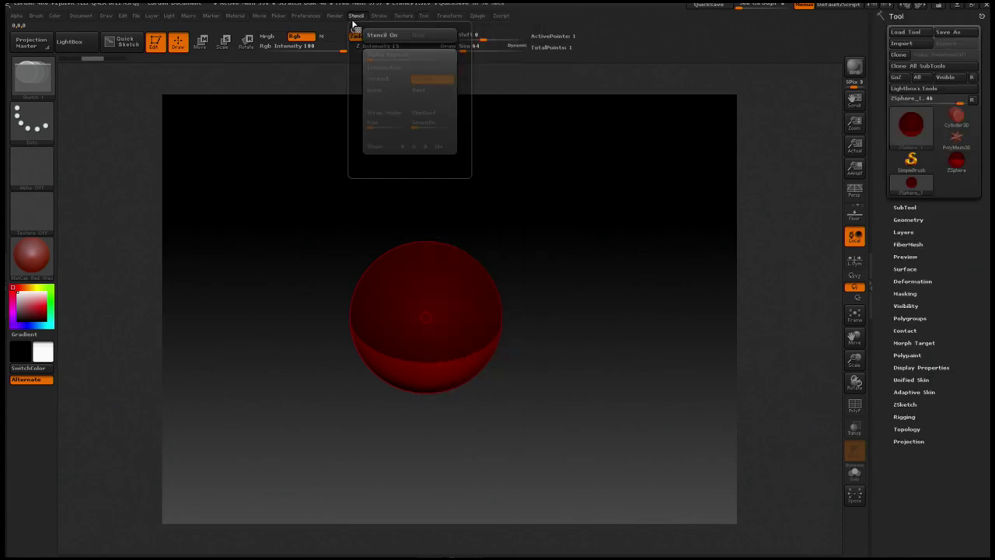
mouse_move(312, 18)
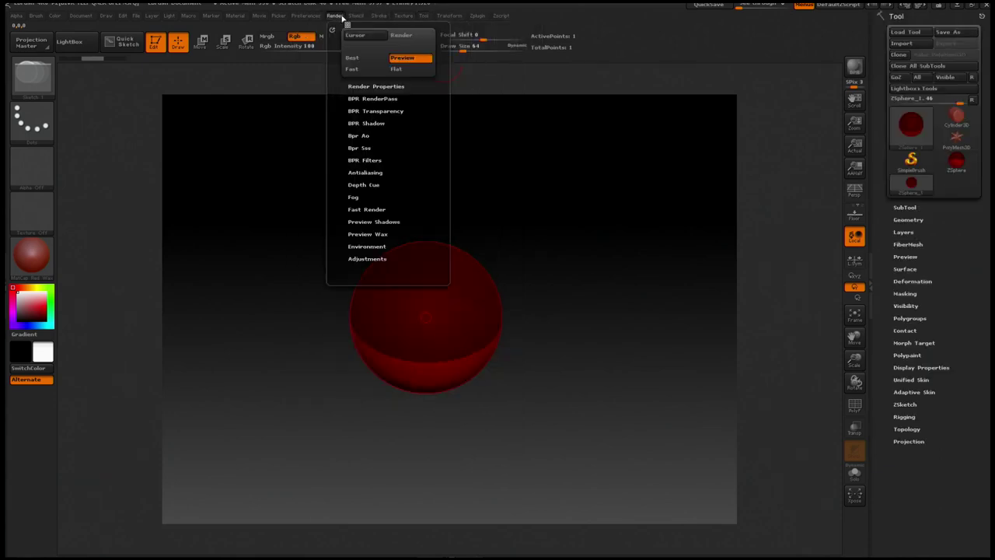
mouse_move(450, 16)
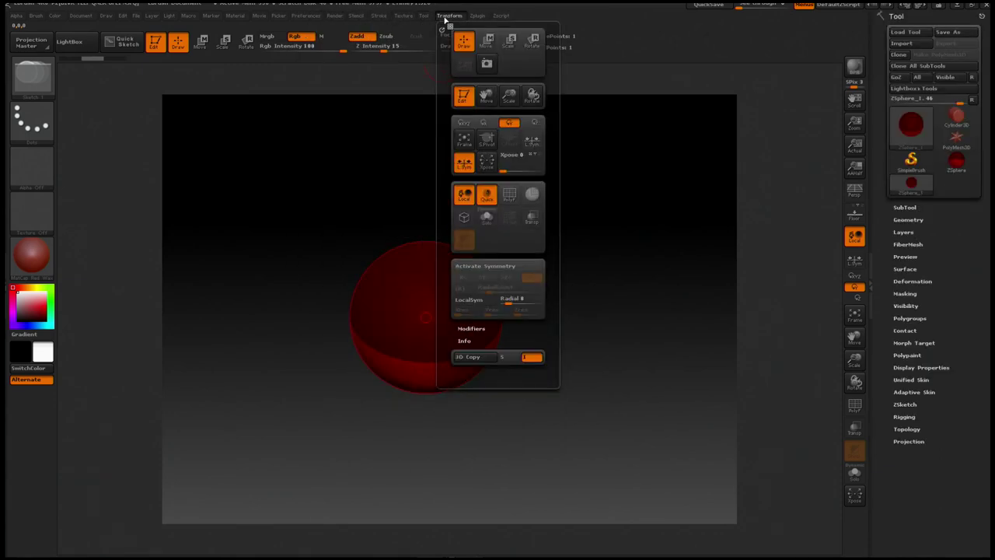
left_click(478, 267)
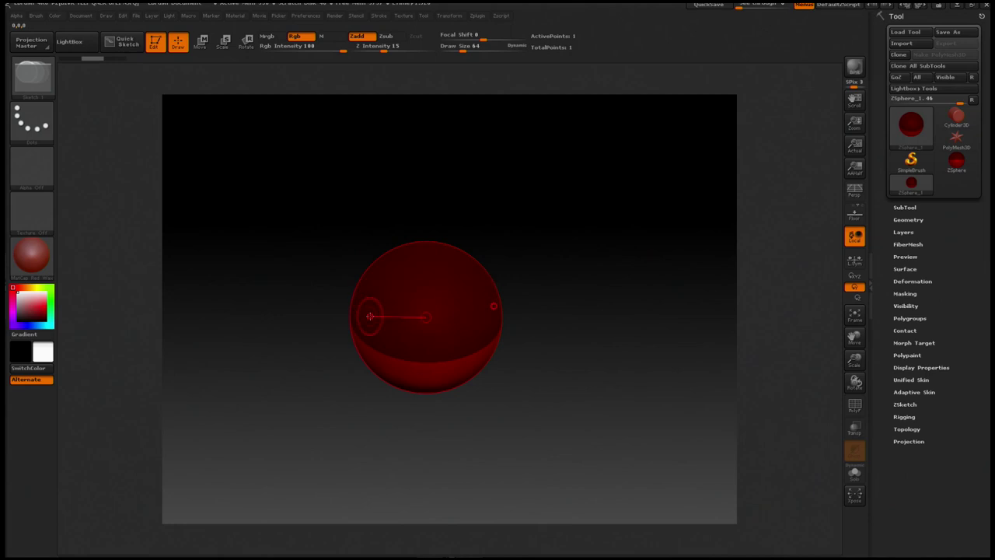
- Try drawing a mirrored pair of child ZSpheres on the main sphere's sides, and undo them
left_click_drag(368, 312, 357, 305)
key("ctrl+z")
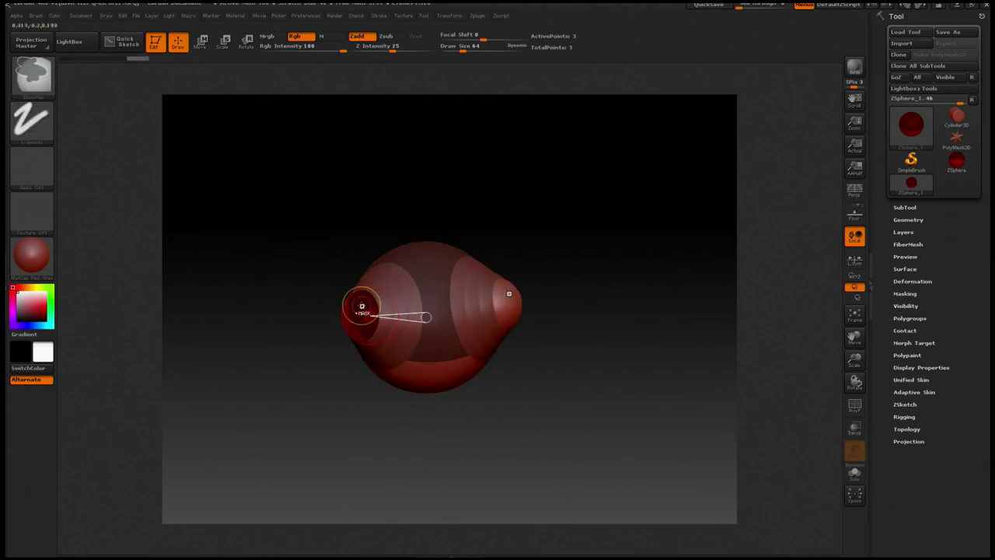
key("ctrl+z")
key("ctrl+z")
key("ctrl+z")
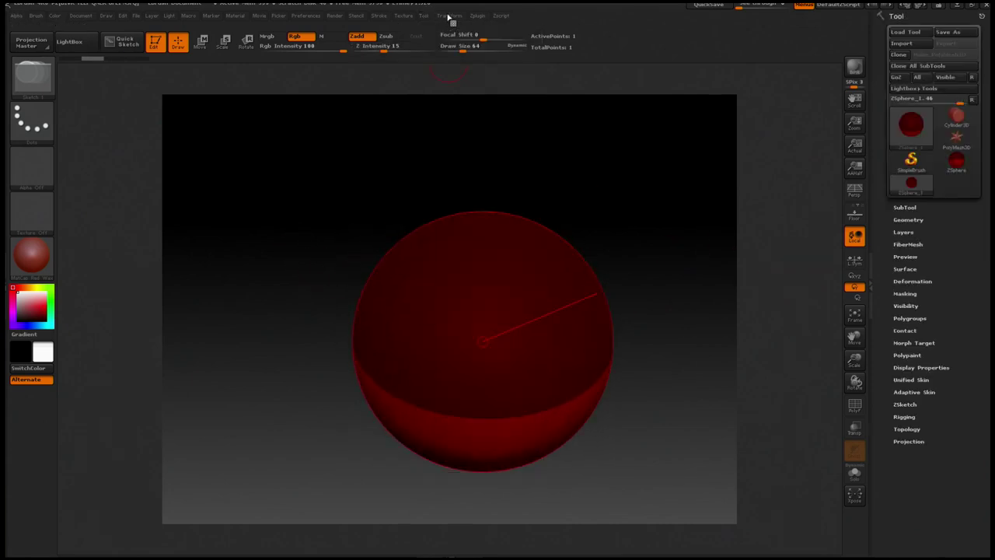
- Dock the Transform palette above the Tool palette and try the Y and Z symmetry axes
mouse_move(449, 15)
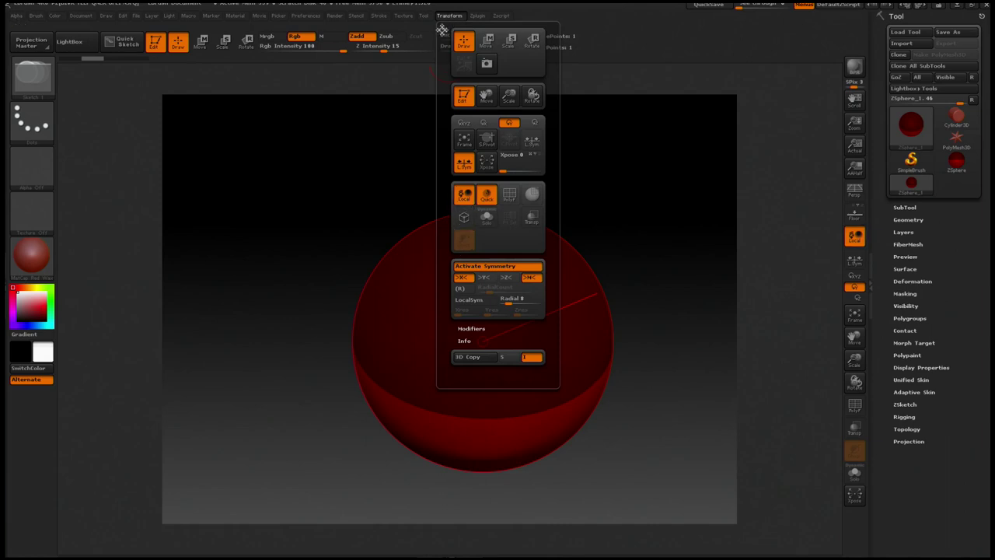
left_click_drag(441, 30, 902, 31)
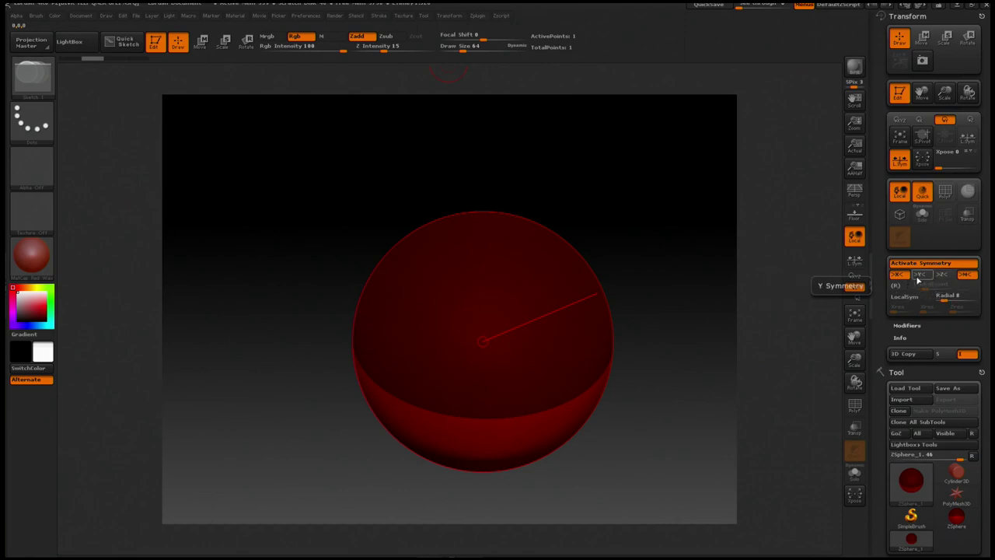
left_click(918, 276)
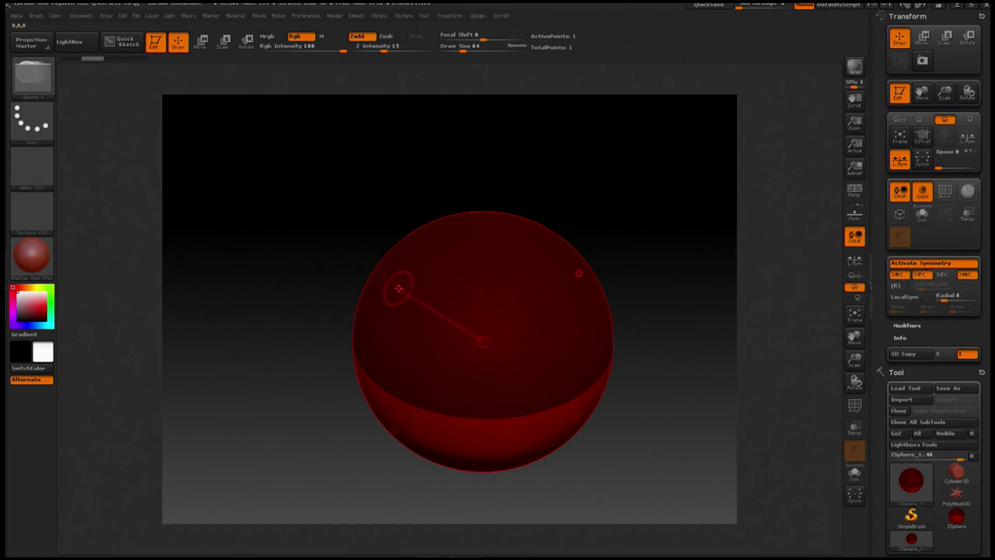
left_click(942, 274)
- Set Radial to 16 and enable radial symmetry around the Y axis only, with a RadialCount of 9
left_click_drag(937, 297, 946, 299)
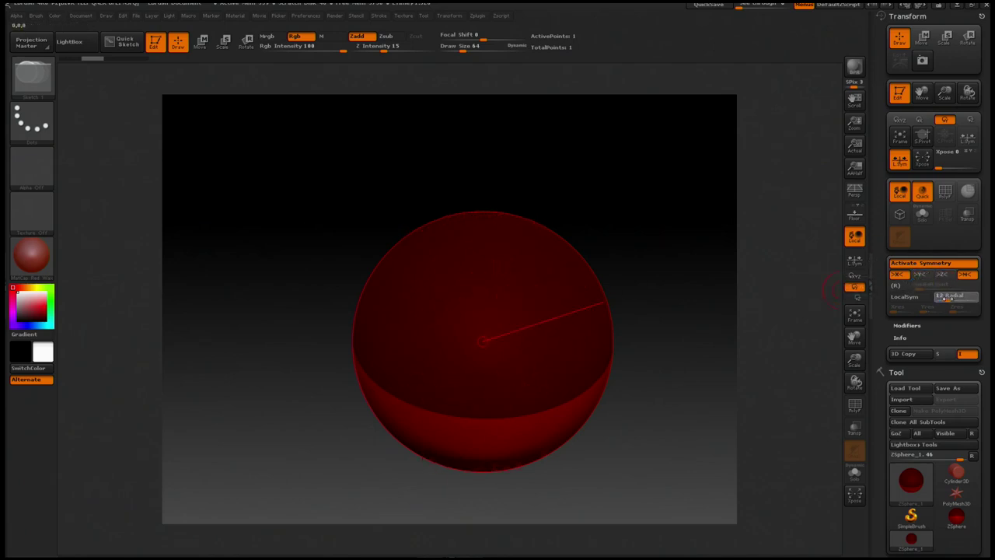
left_click(908, 296)
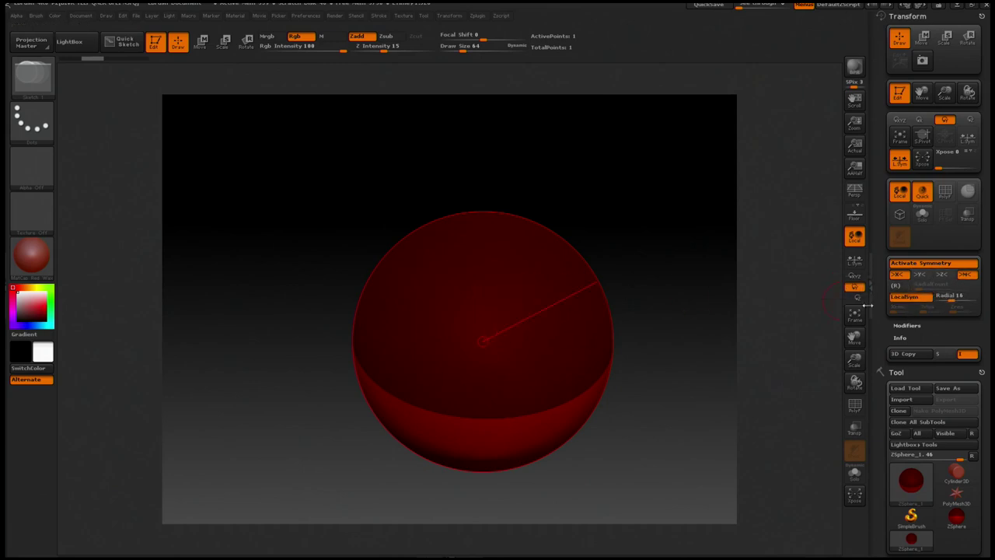
left_click(896, 287)
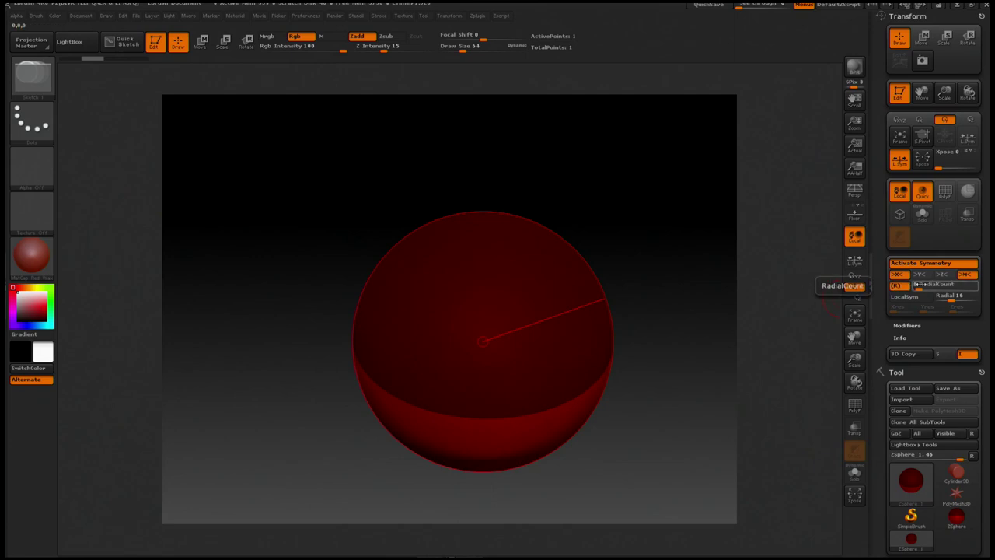
left_click_drag(924, 289, 926, 289)
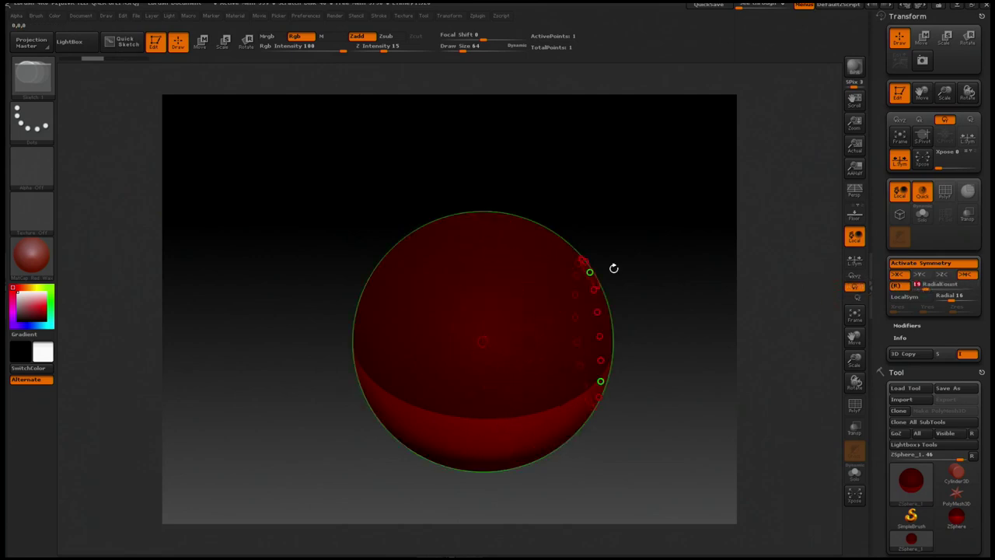
left_click_drag(616, 199, 635, 259, "alt")
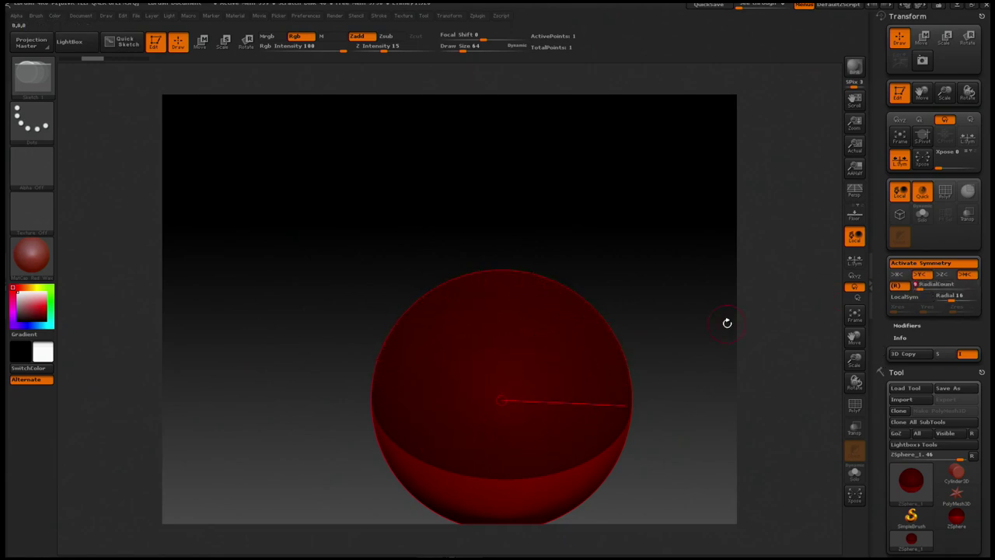
- Draw a ring of nine child ZSpheres around the main sphere, undoing the extra set drawn on top of it
left_click_drag(440, 416, 440, 382)
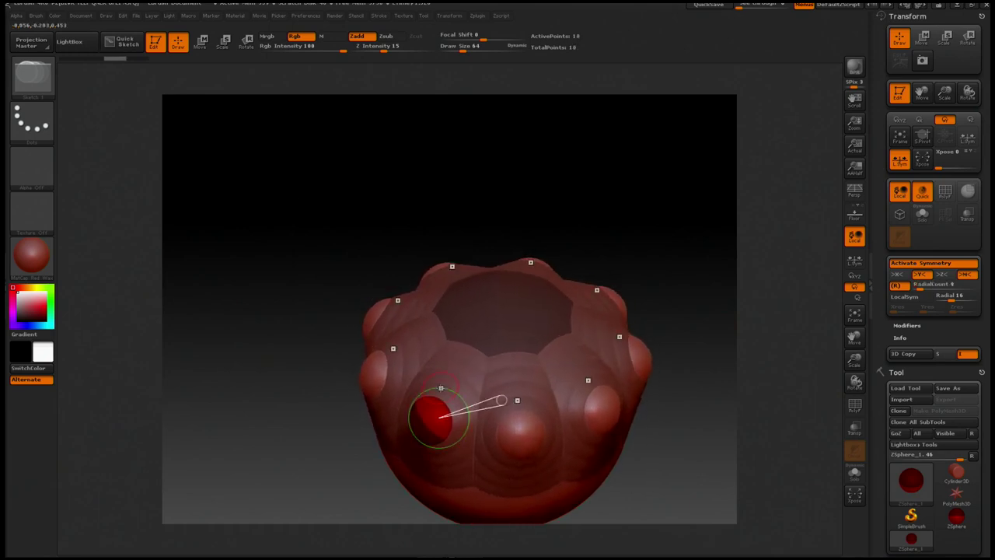
left_click_drag(349, 259, 356, 204, "alt")
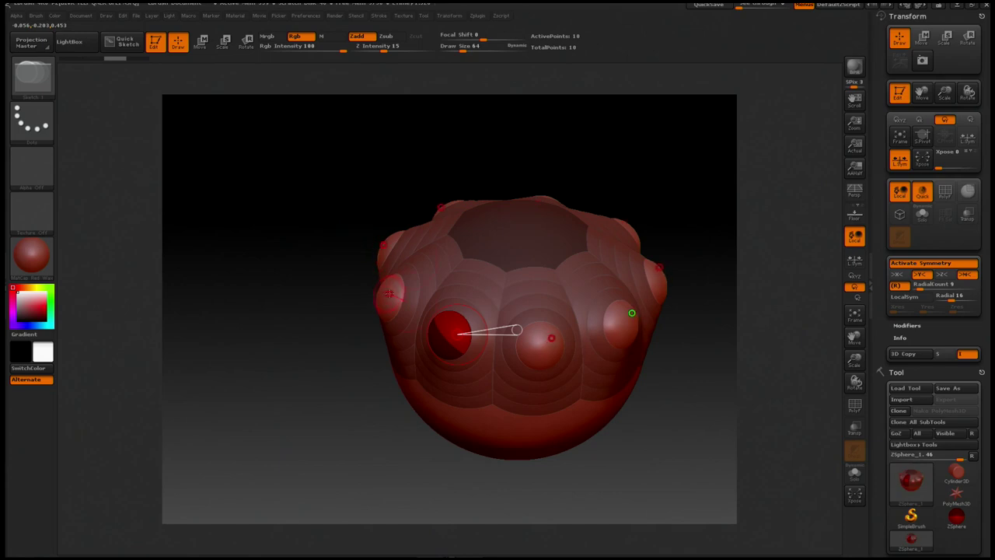
left_click_drag(392, 294, 320, 218)
key("ctrl+z")
- Move the ring of nine ZSpheres outward and upward to shape the body into a cup
key("w")
key("e")
key("r")
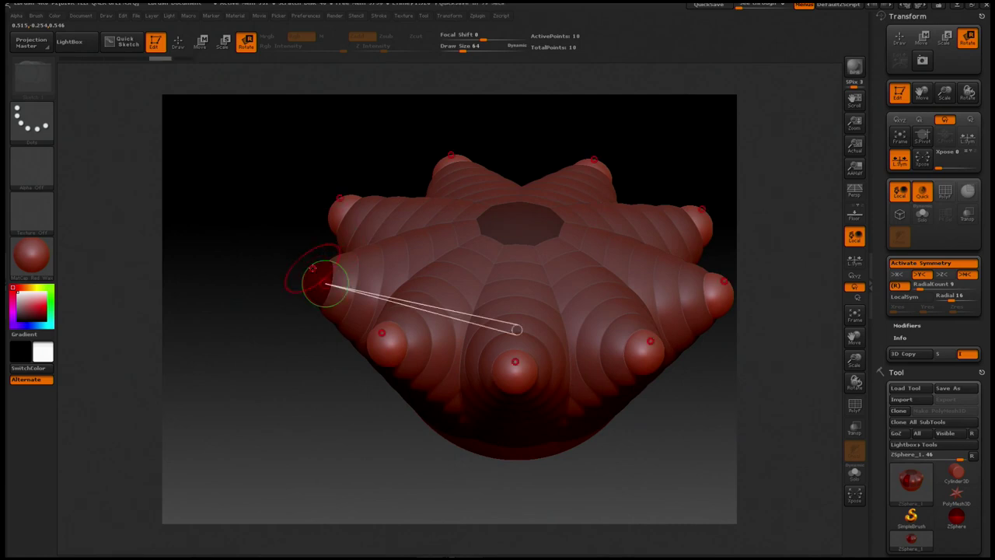
key("w")
left_click_drag(294, 228, 346, 165)
left_click_drag(642, 267, 668, 321, "alt")
left_click_drag(447, 311, 460, 310)
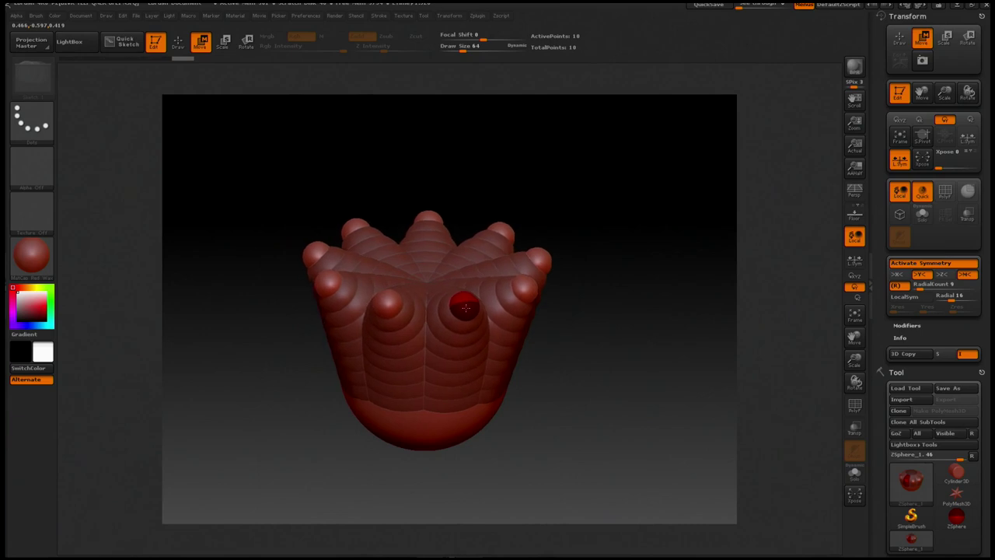
- Add a new ZSphere on each of the nine tips and pull them upward into long arms
key("q")
mouse_move(619, 376)
left_mouse_down()
mouse_move(655, 360)
mouse_move(638, 351)
left_mouse_up()
left_click_drag(478, 295, 527, 181)
key("w")
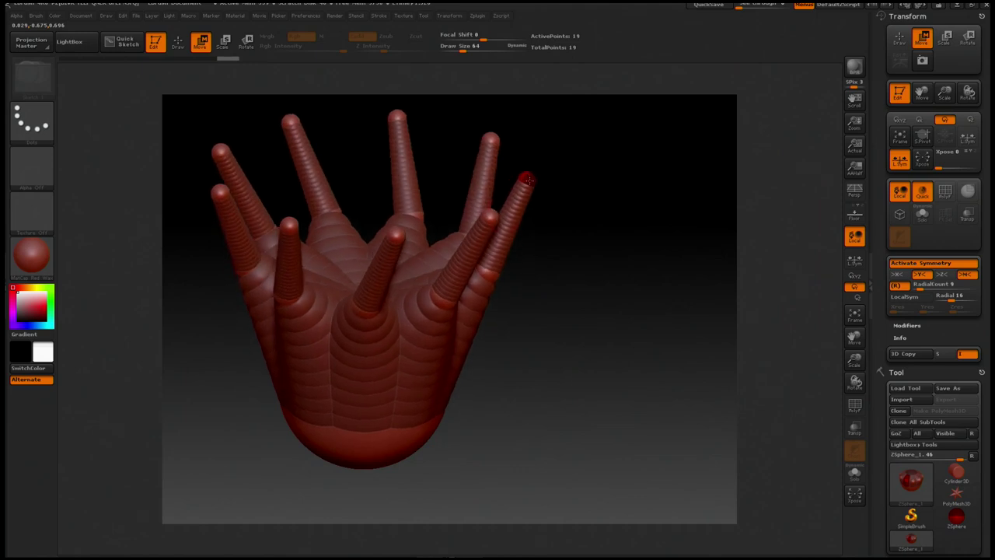
- Try lower base joints for the nine arms and spread the arms outward around the body
left_click_drag(438, 311, 418, 378)
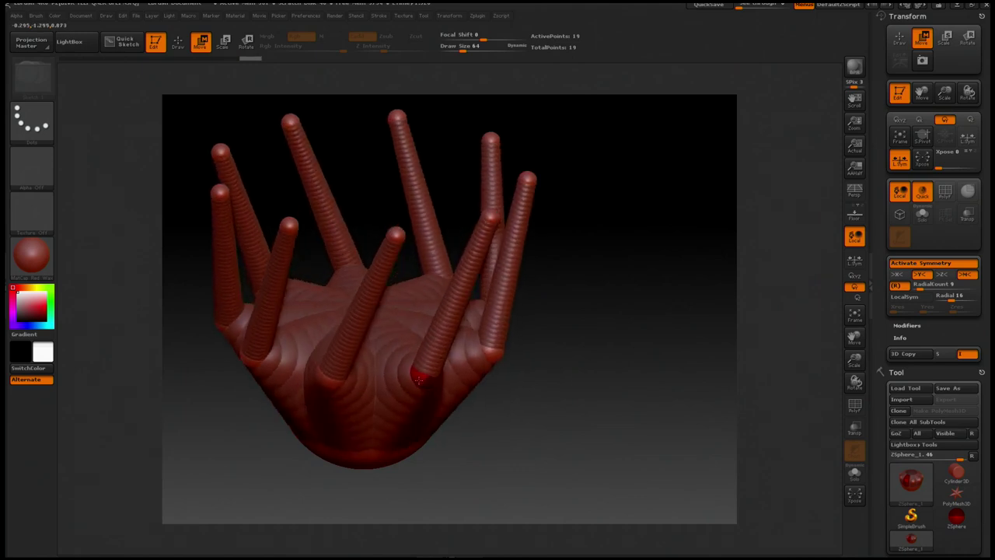
left_click_drag(578, 378, 321, 422, "alt")
left_click_drag(338, 359, 326, 383)
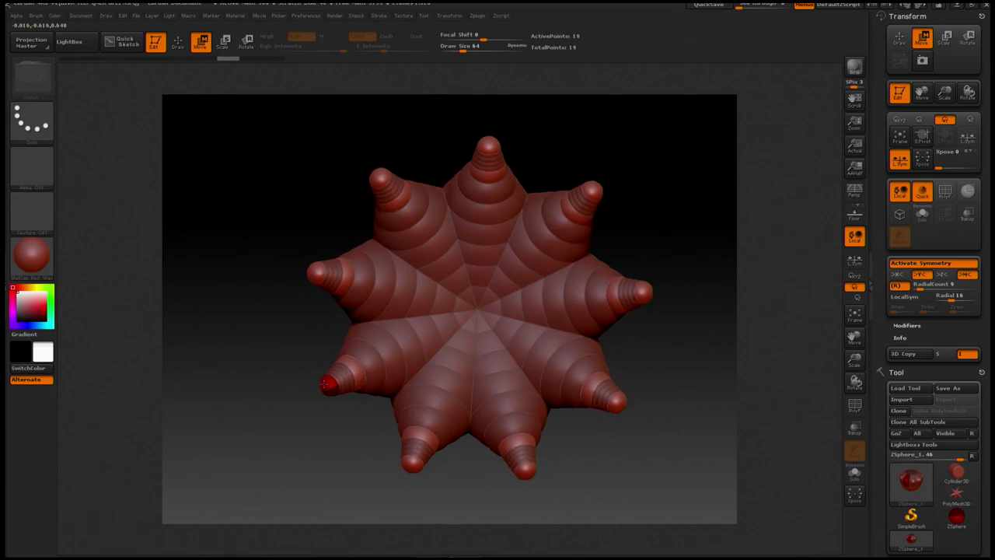
mouse_move(325, 420)
left_mouse_down("alt")
mouse_move(322, 392)
mouse_move(324, 432)
mouse_move(283, 340)
mouse_move(274, 367)
mouse_move(316, 205)
mouse_move(307, 135)
mouse_move(294, 124)
left_mouse_up("alt")
mouse_move(253, 238)
left_mouse_down("alt")
mouse_move(273, 354)
mouse_move(347, 425)
mouse_move(285, 390)
mouse_move(293, 352)
mouse_move(267, 314)
mouse_move(267, 241)
left_mouse_up("alt")
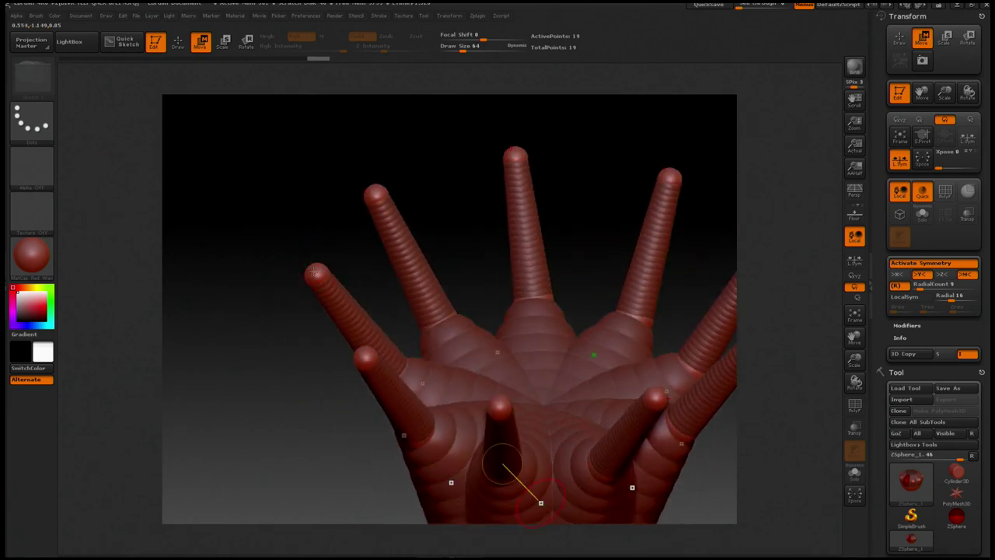
- Add another ZSphere at each arm tip and pull them up to extend and bend the arms
key("q")
key("w")
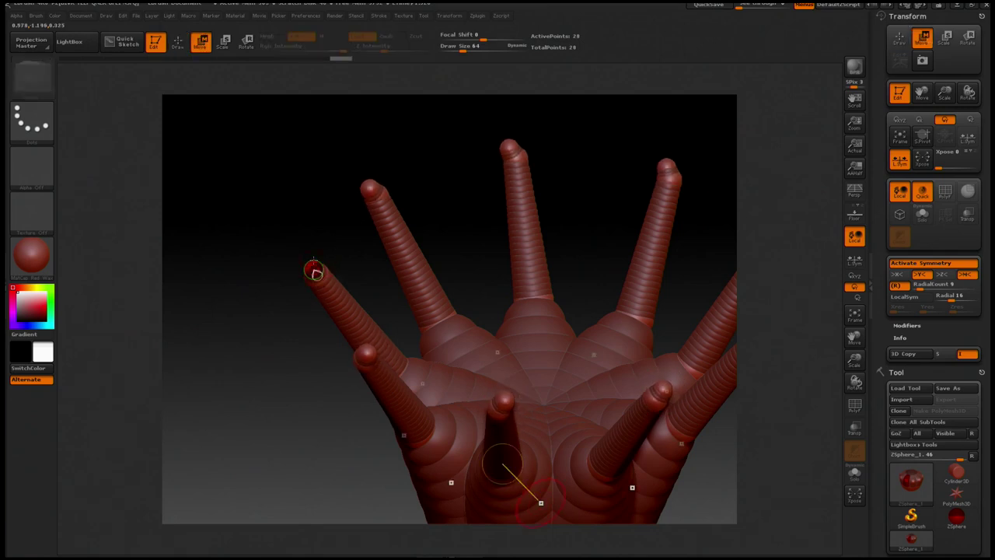
left_click_drag(315, 270, 314, 170)
left_click_drag(315, 225, 309, 277)
mouse_move(300, 333)
left_mouse_down()
mouse_move(340, 317)
mouse_move(326, 307)
left_mouse_up()
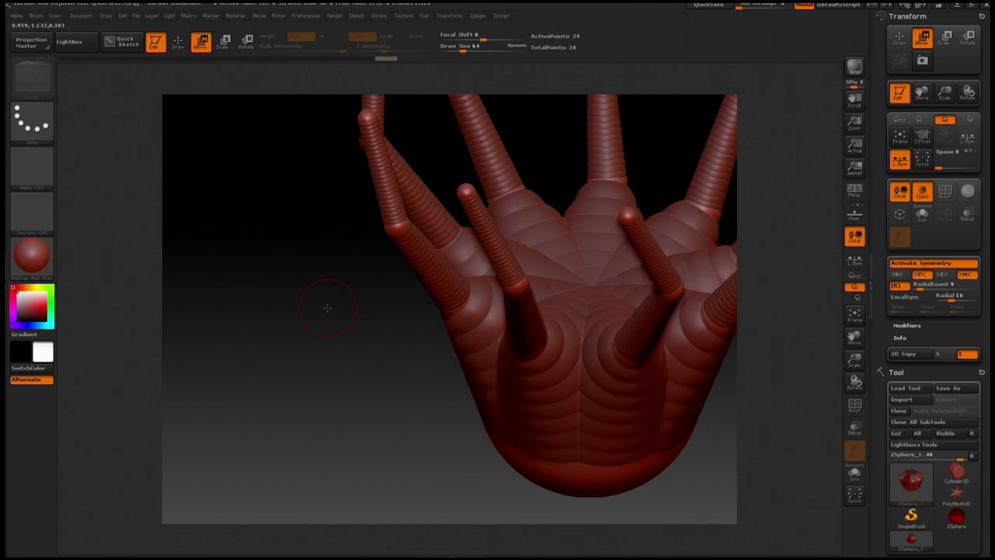
- Insert a ZSphere midway along each arm's lower segment and move the new joints down and outward to bend the arms
key("q")
left_click(426, 267)
key("w")
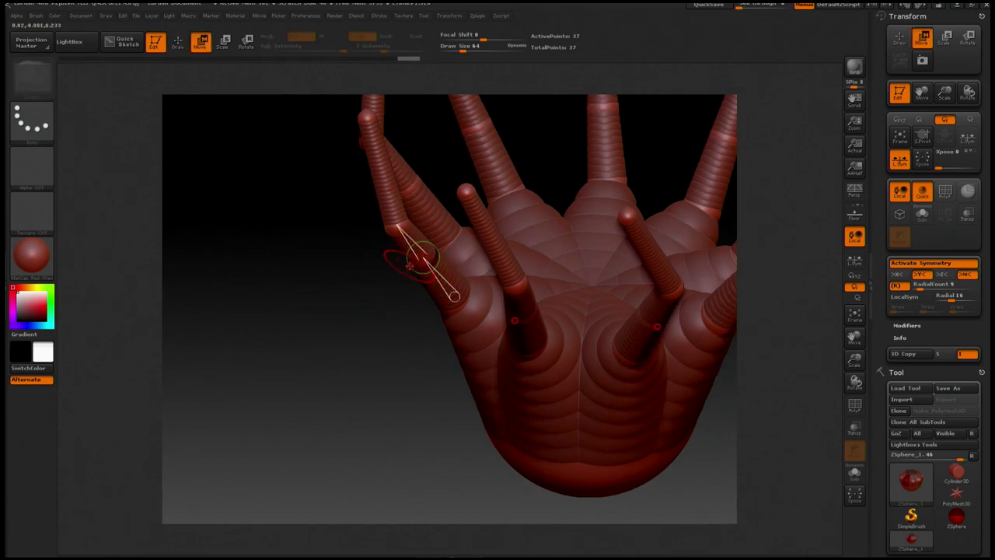
mouse_move(420, 264)
left_mouse_down()
mouse_move(388, 272)
mouse_move(396, 251)
mouse_move(405, 289)
mouse_move(395, 300)
left_mouse_up()
left_click_drag(373, 333, 265, 339)
right_click(468, 234)
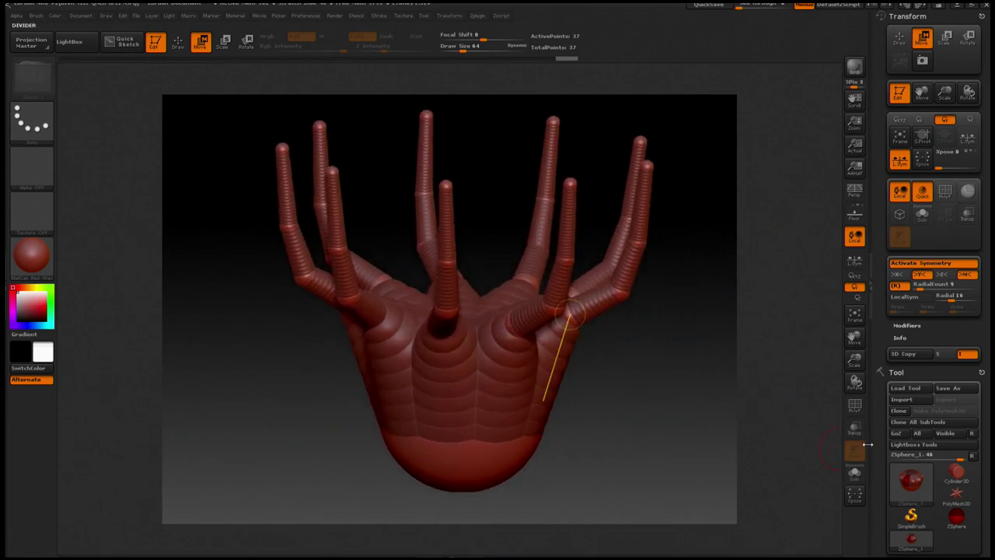
- Open the Adaptive Skin settings and preview the coral's skin at Density 2
left_click_drag(874, 457, 870, 355)
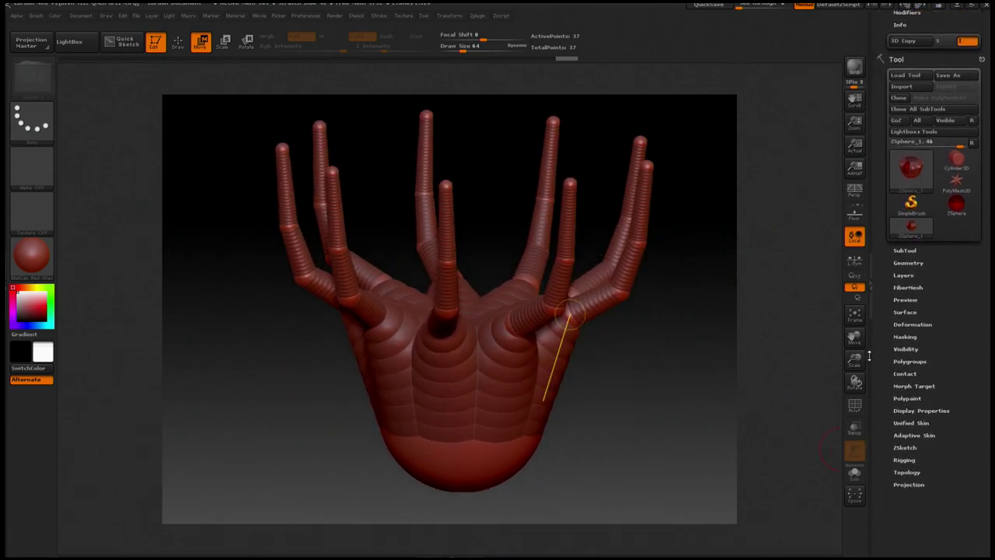
left_click(906, 435)
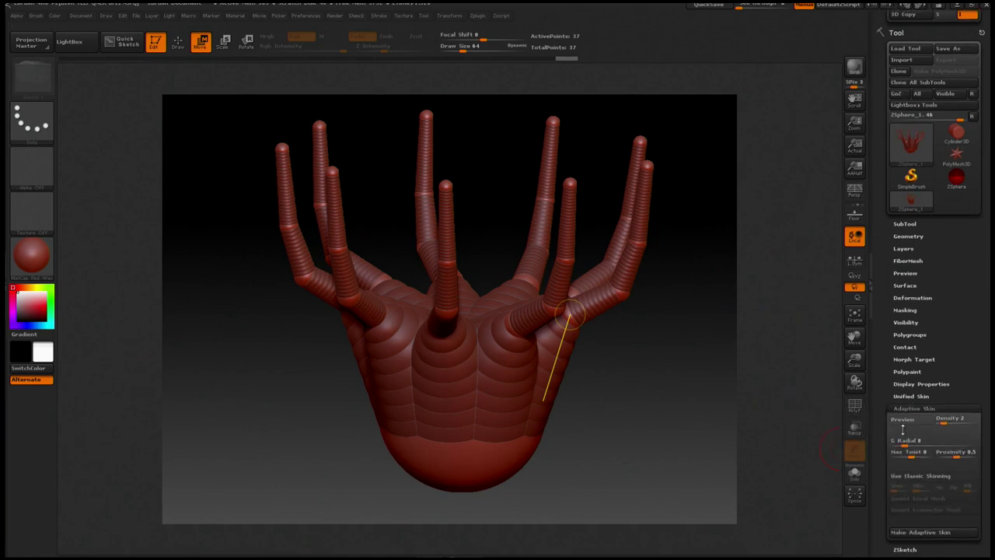
left_click(895, 419)
left_click(895, 419)
left_click(895, 420)
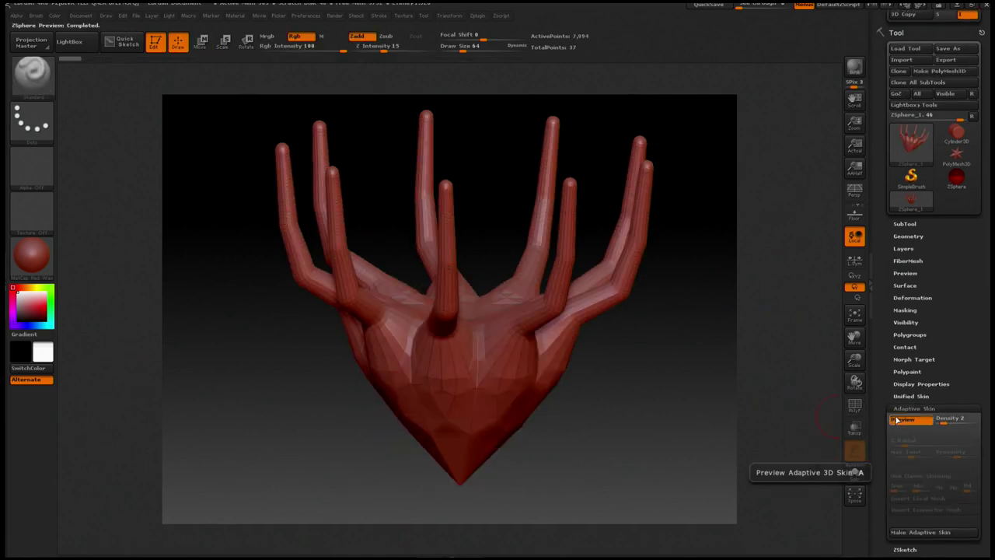
left_click_drag(947, 420, 931, 422)
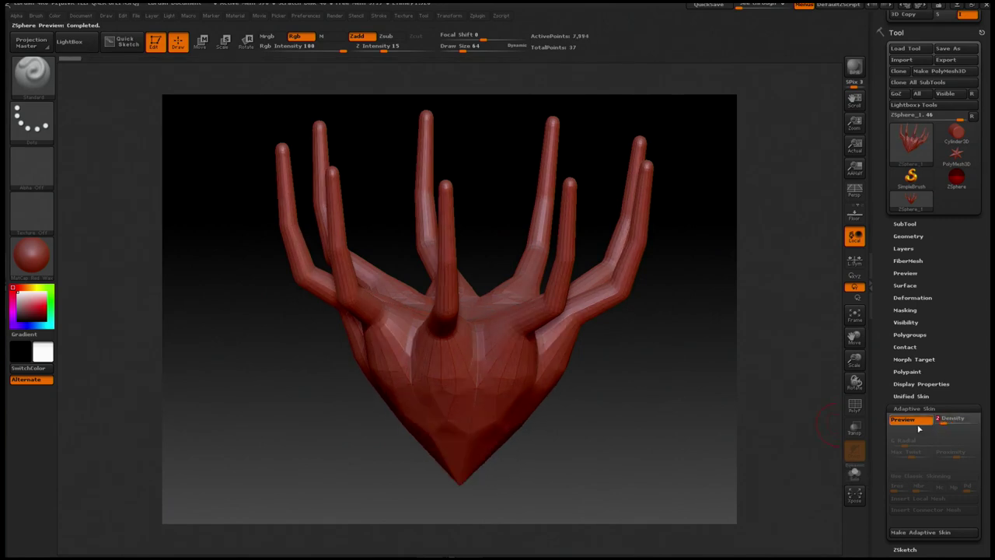
- Raise the adaptive skin's G Radial, check it in the preview, and set G Radial to 12 back in ZSphere view
left_click(902, 419)
left_click(906, 423)
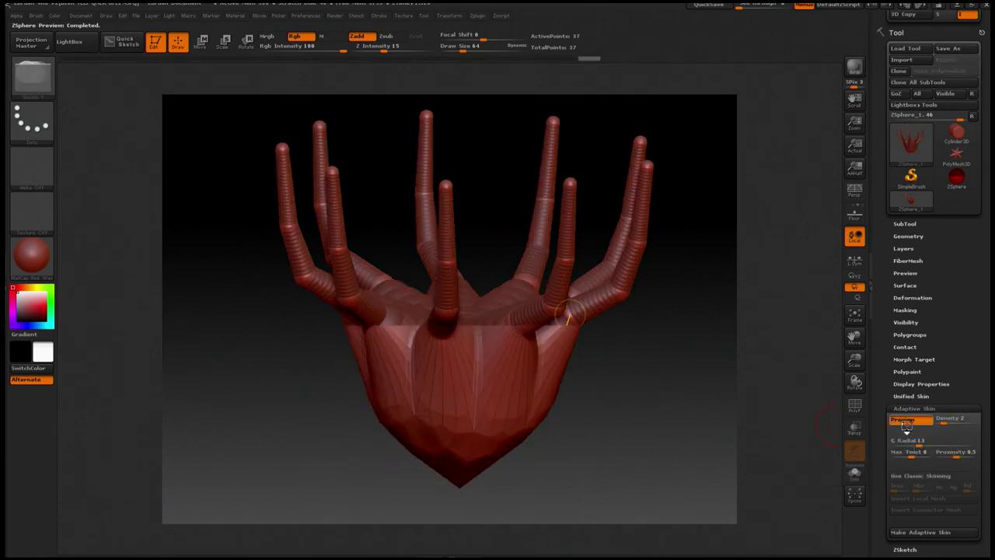
left_click(906, 423)
left_click(916, 443)
- Enable Use Classic Skinning and preview the skin with Ires 35, a higher Mbr and Density 4
left_click(902, 475)
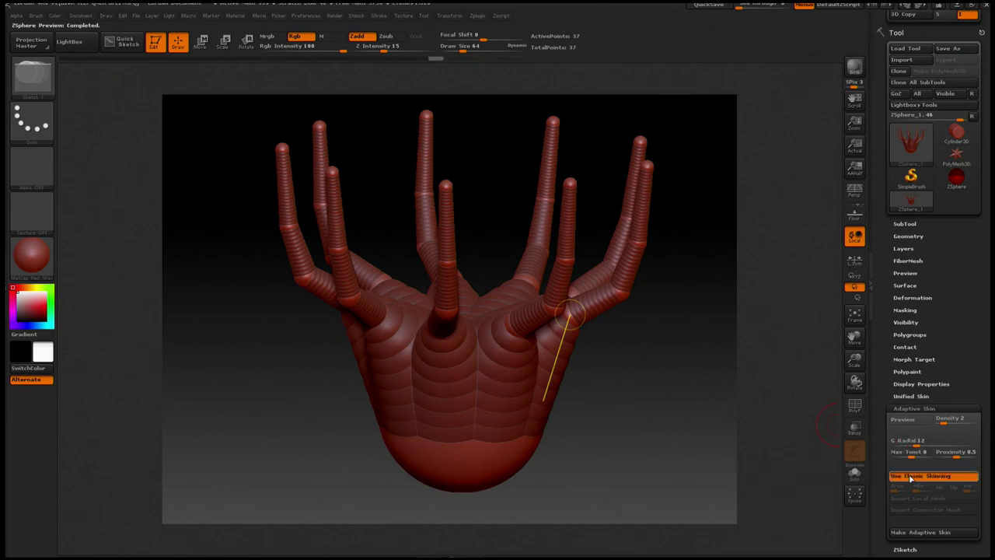
left_click(903, 419)
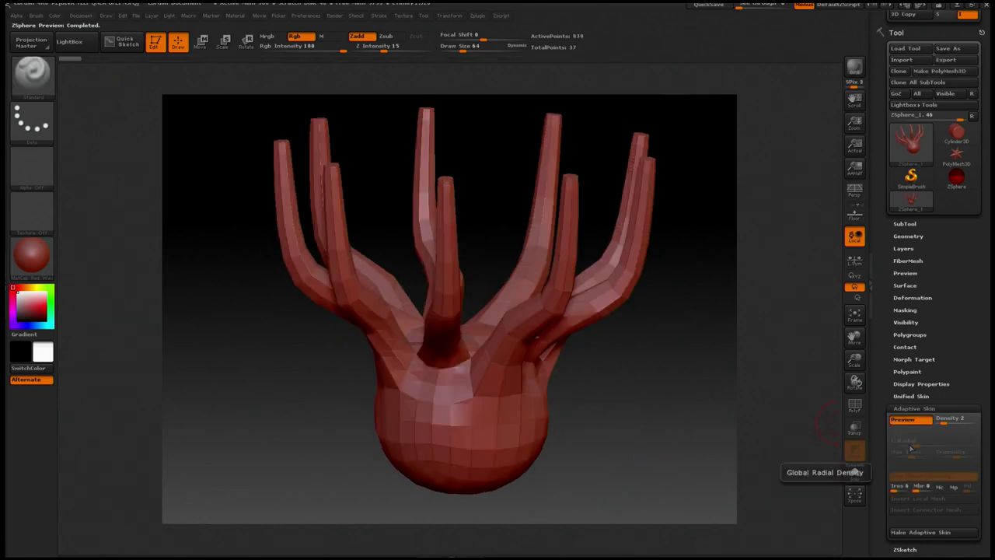
left_click(896, 487)
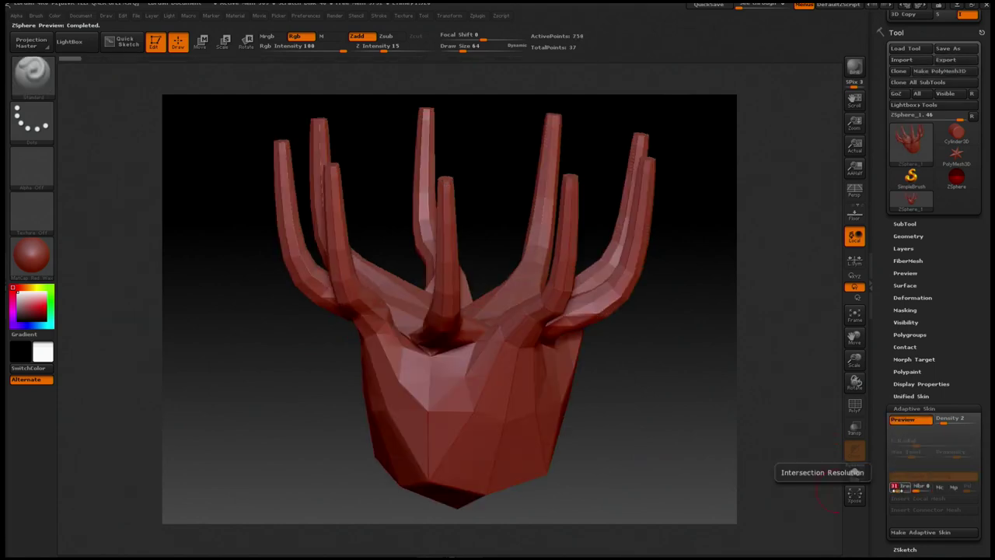
left_click(919, 487)
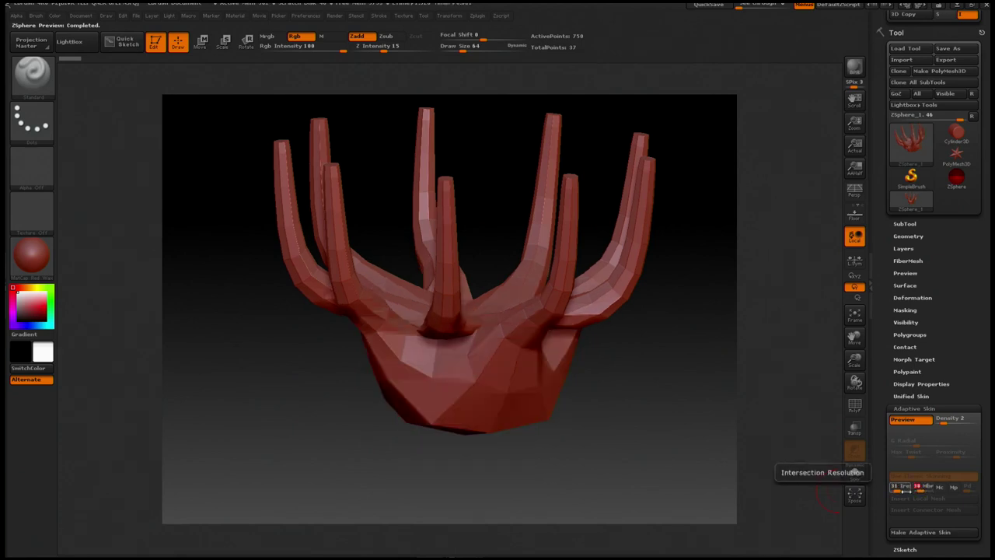
left_click(899, 490)
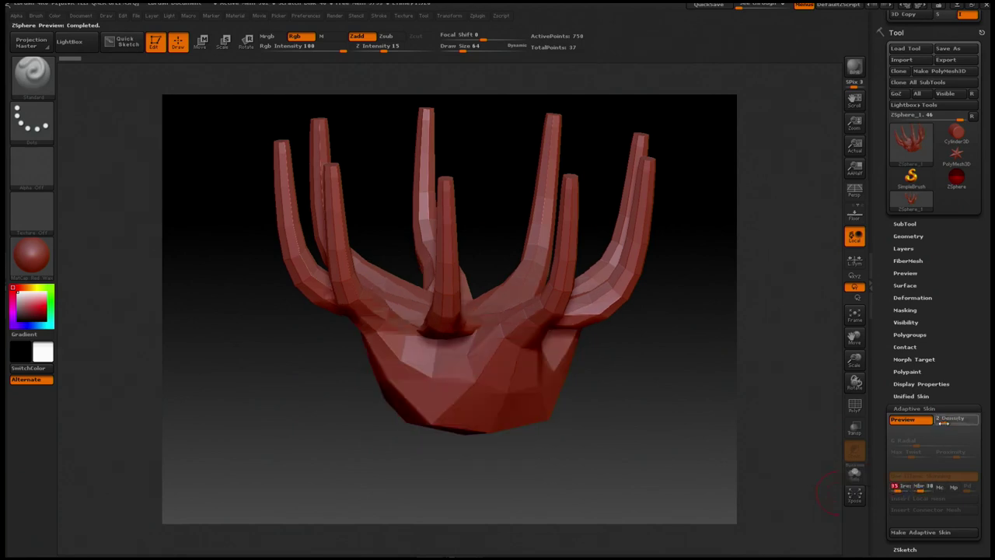
left_click(952, 426)
mouse_move(650, 363)
left_mouse_down()
mouse_move(622, 362)
mouse_move(620, 413)
mouse_move(633, 372)
left_mouse_up()
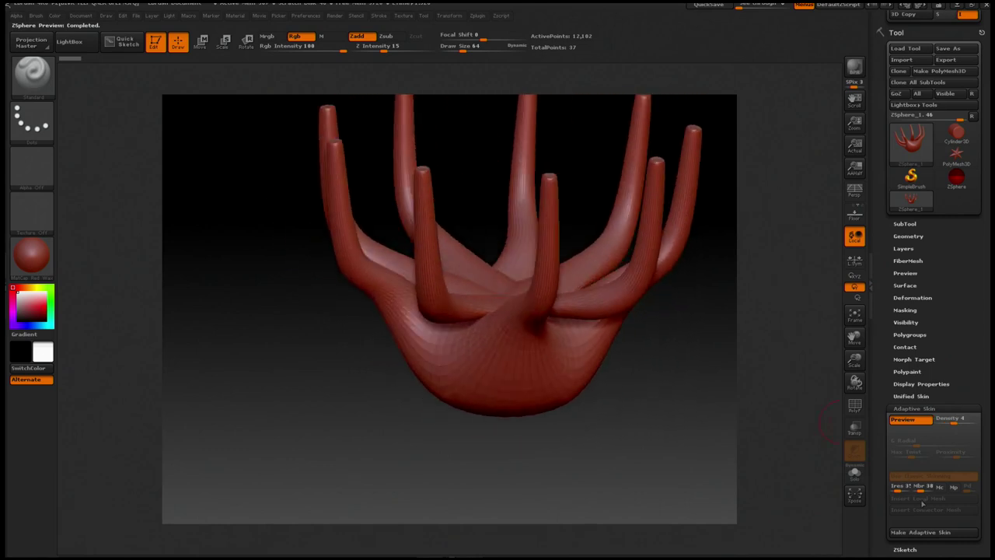
- Set Mbr to 23, try the Mp option, switch on Mc instead and reduce Ires to 24
left_click_drag(918, 487, 899, 489)
left_click(954, 489)
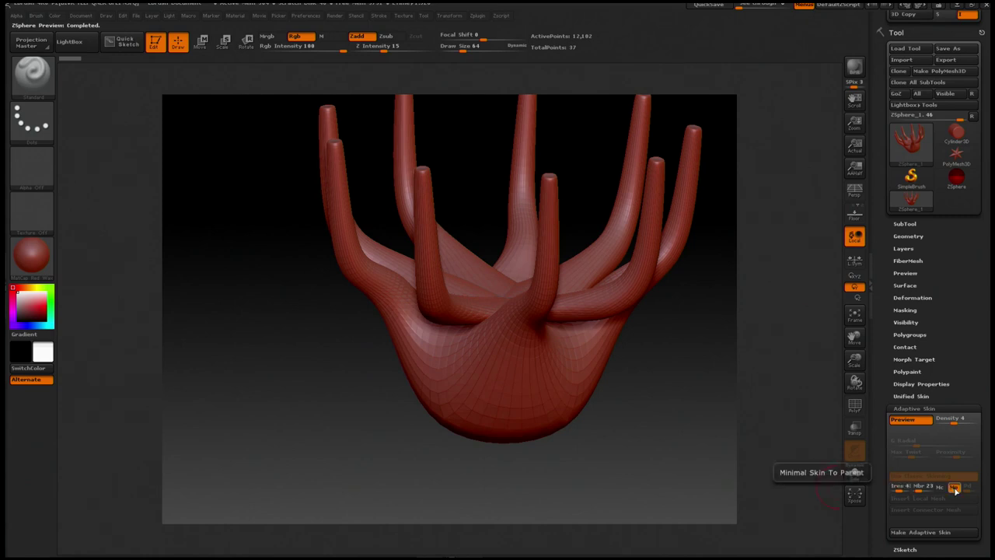
left_click(955, 488)
left_click(941, 487)
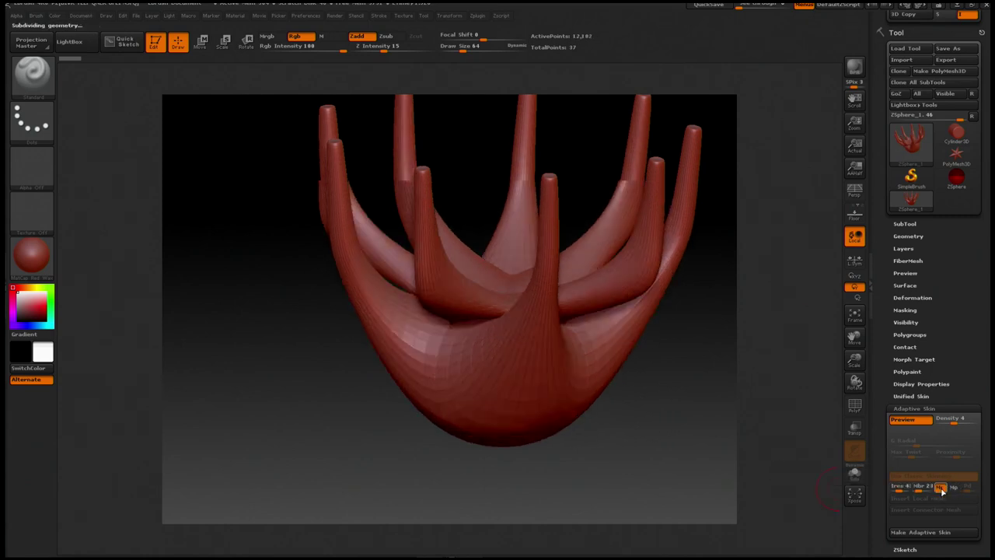
left_click_drag(899, 490, 896, 490)
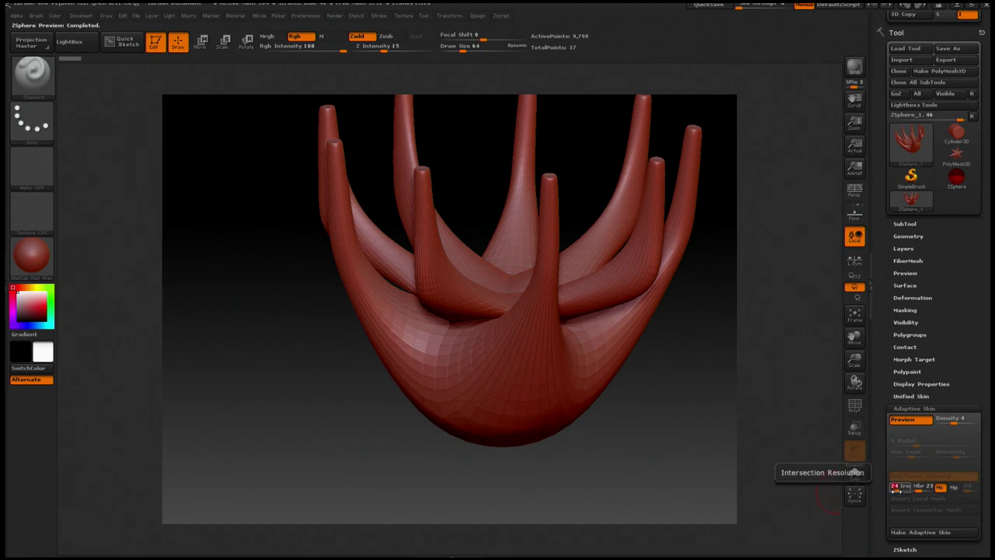
- Preview the adaptive skin with classic skinning switched off, comparing densities and settling on Density 3
left_click(903, 423)
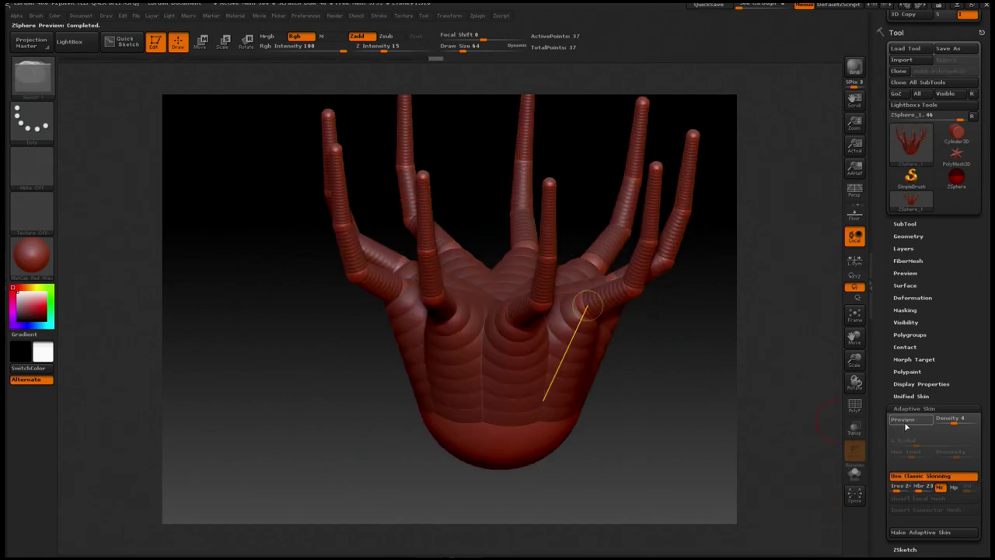
left_click(902, 477)
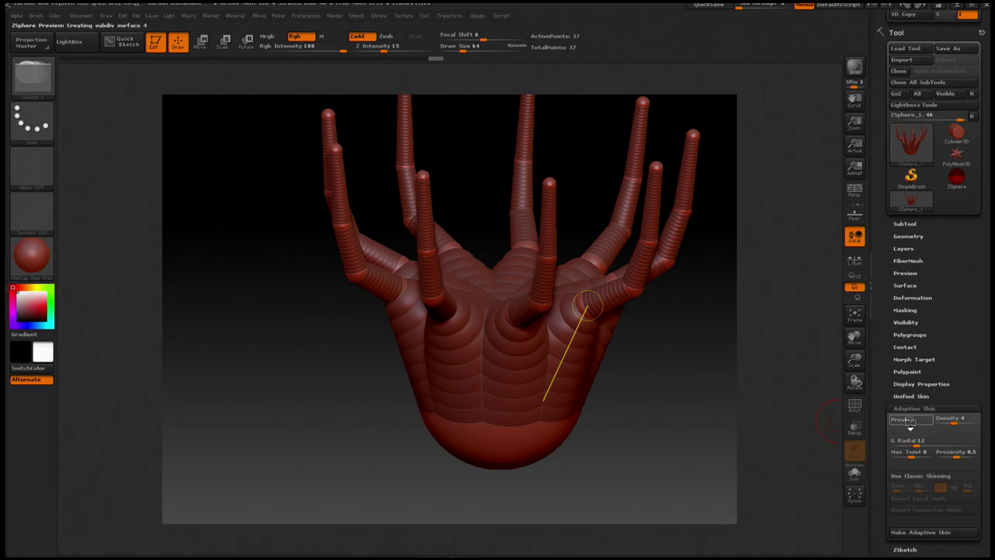
mouse_move(660, 373)
left_mouse_down()
mouse_move(604, 400)
mouse_move(642, 419)
mouse_move(660, 367)
left_mouse_up()
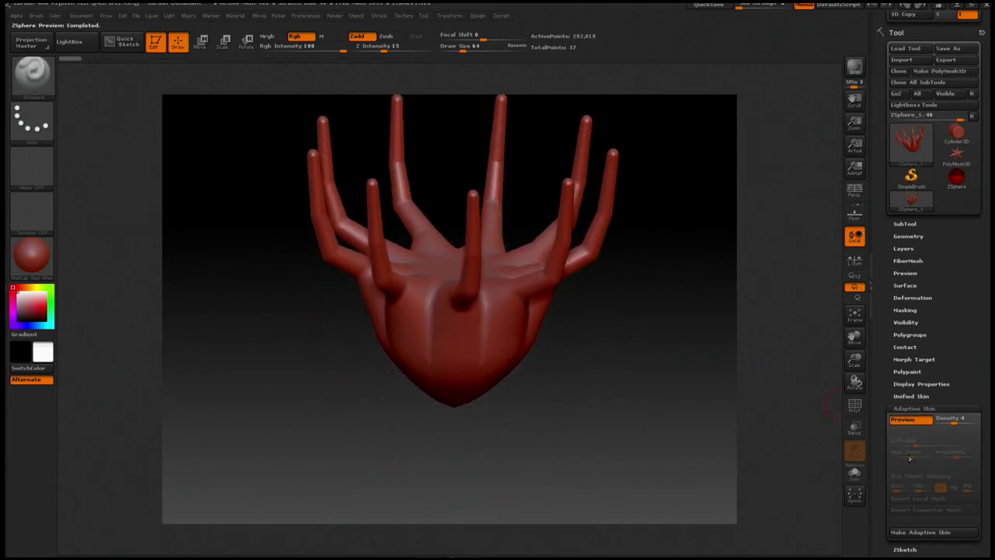
left_click(944, 422)
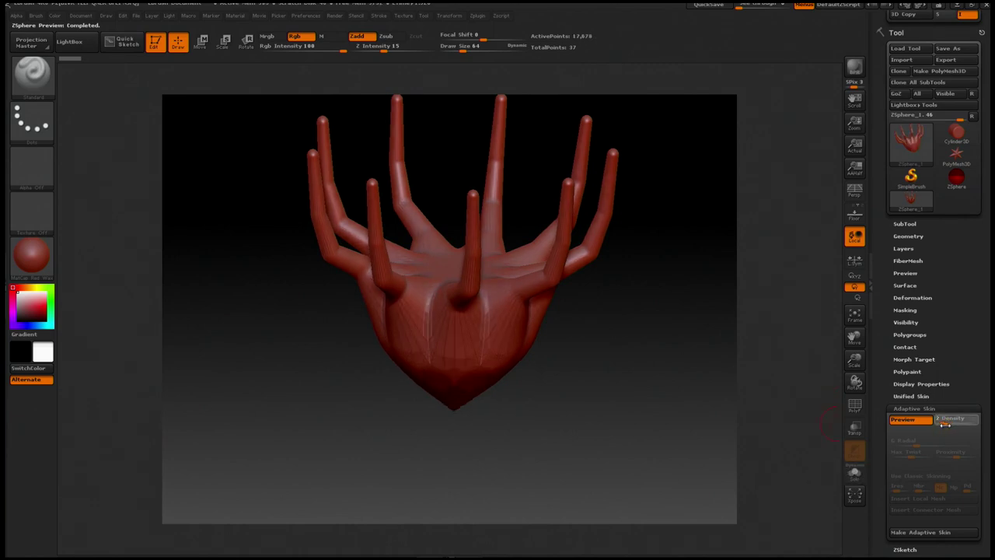
left_click(948, 428)
left_click_drag(586, 366, 614, 396)
- Switch classic skinning back on and preview the skin with Ires 1 and Density 4
left_click(902, 420)
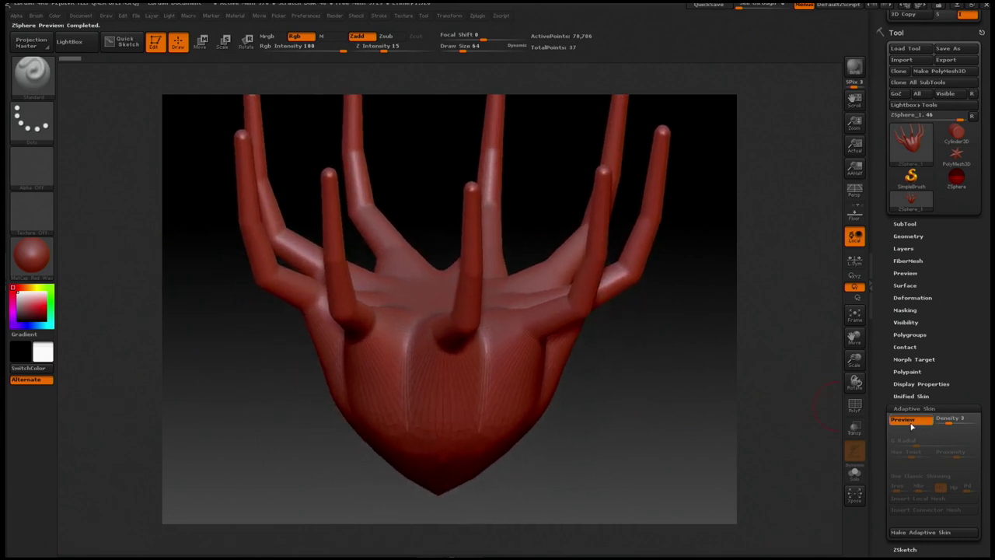
left_click(920, 475)
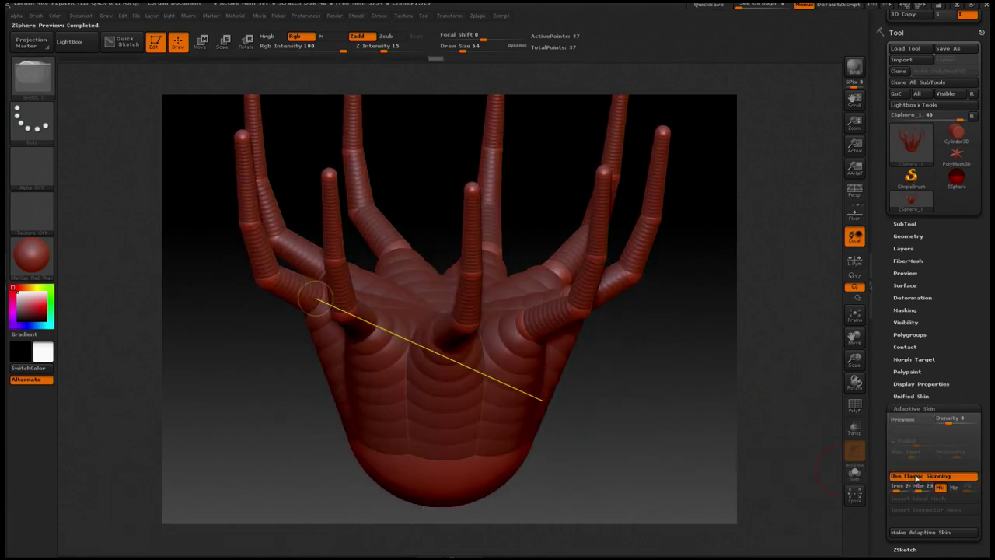
left_click(912, 421)
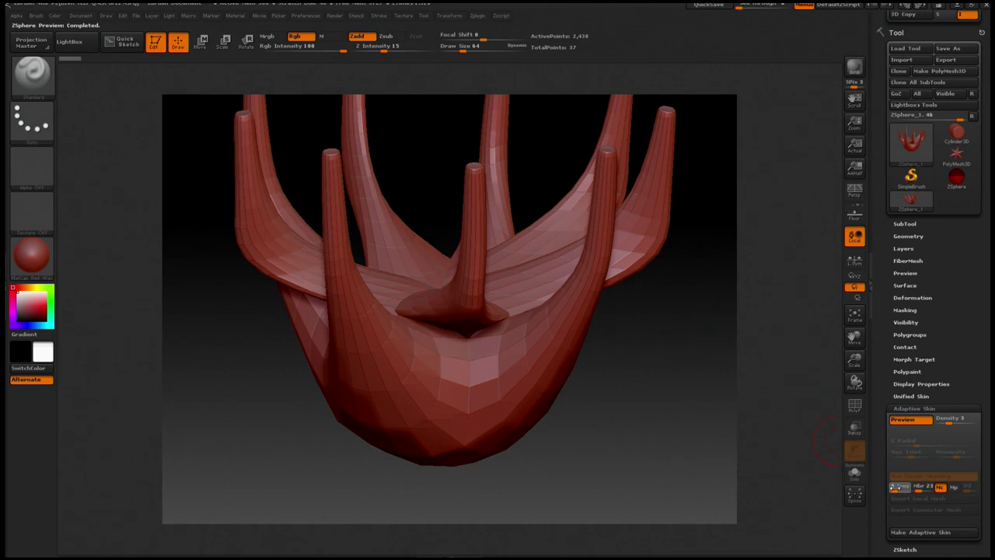
left_click(899, 487)
left_click_drag(689, 420, 591, 355)
left_click(955, 421)
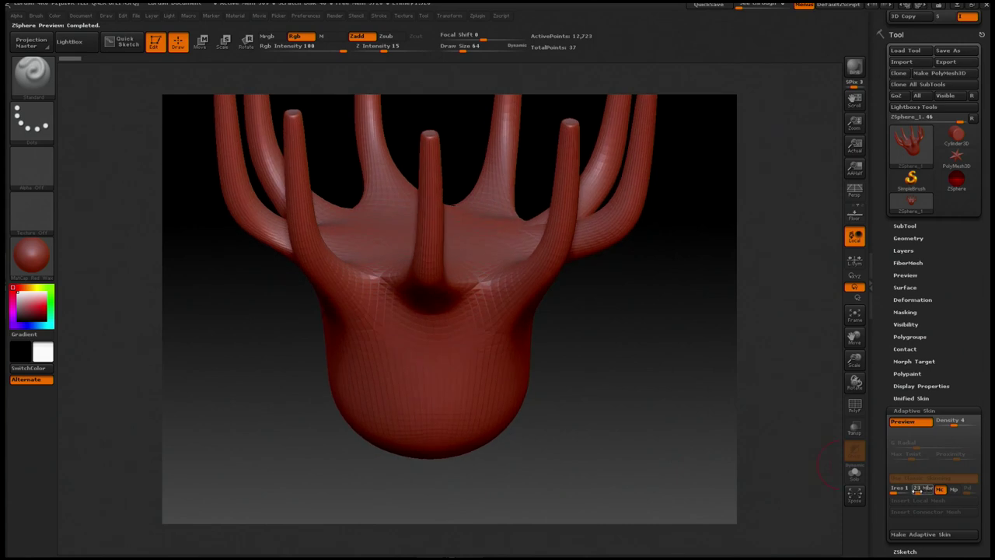
- Reduce Mbr to 0 so the arm joins blend less, and inspect the skin from the side
left_click(920, 490)
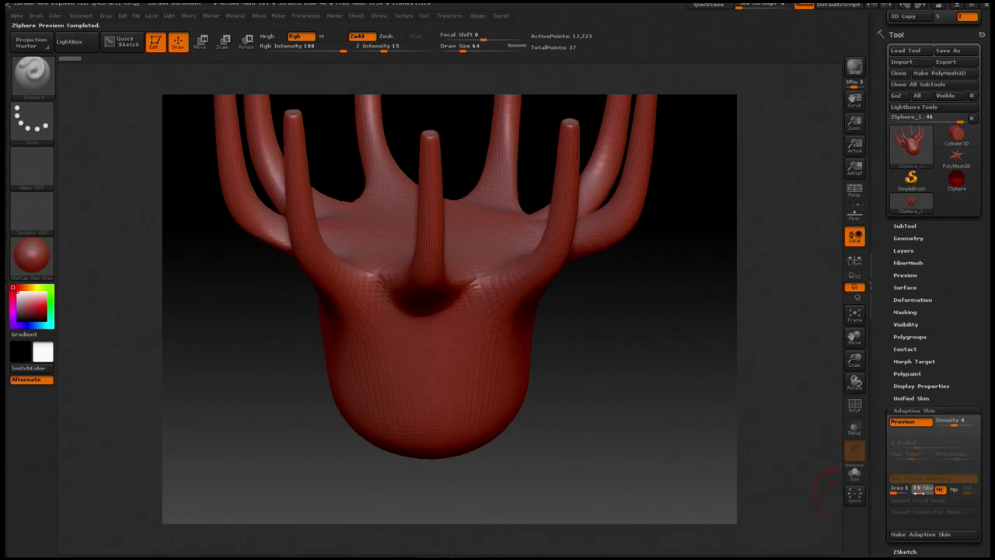
left_click(918, 489)
left_click_drag(918, 488, 914, 488)
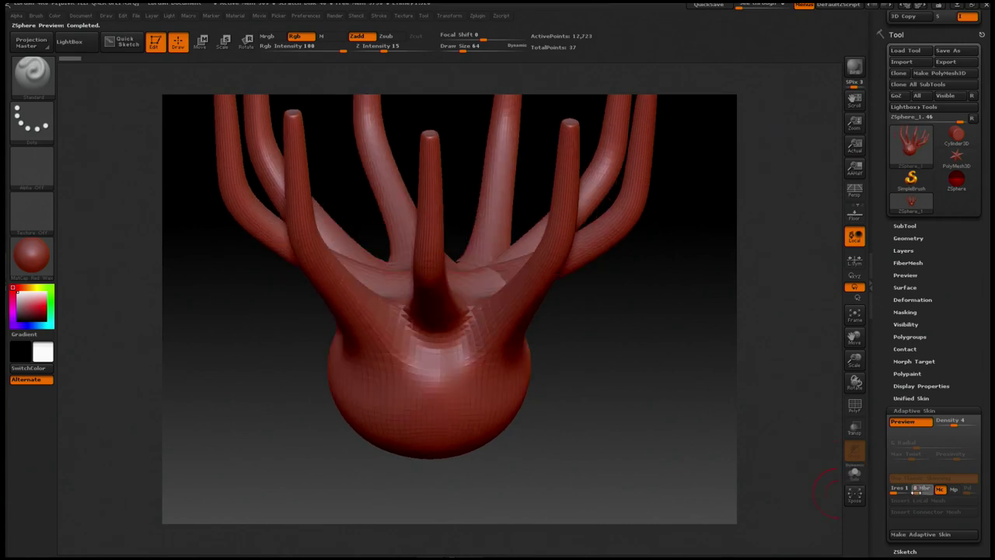
left_click_drag(544, 371, 623, 356)
left_click_drag(632, 358, 630, 348)
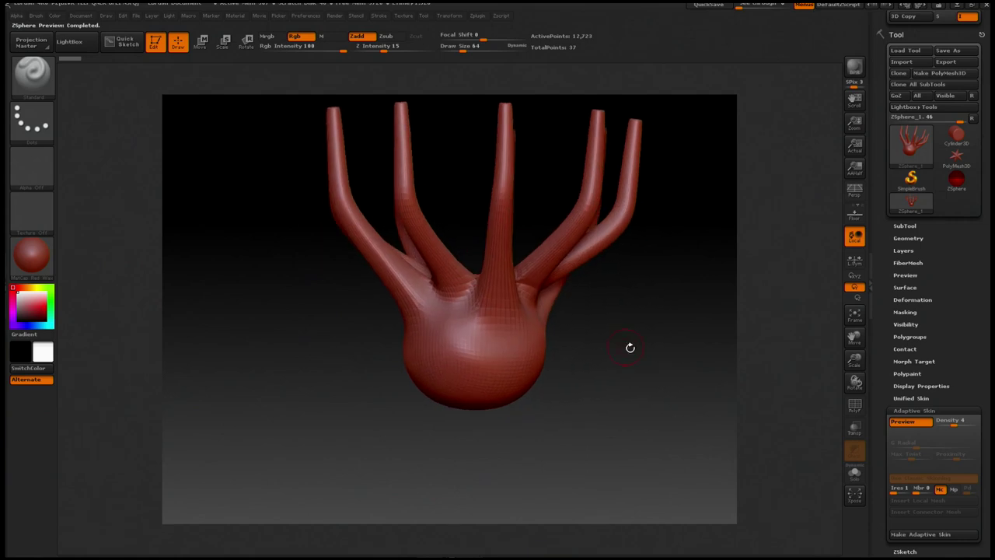
- Compare the skin preview with the ZSpheres, raise Density to 5 and return to the ZSphere view
left_click(900, 424)
left_click(899, 423)
left_click(898, 423)
left_click(898, 424)
left_click(898, 424)
left_click(898, 423)
left_click(902, 424)
left_click(902, 424)
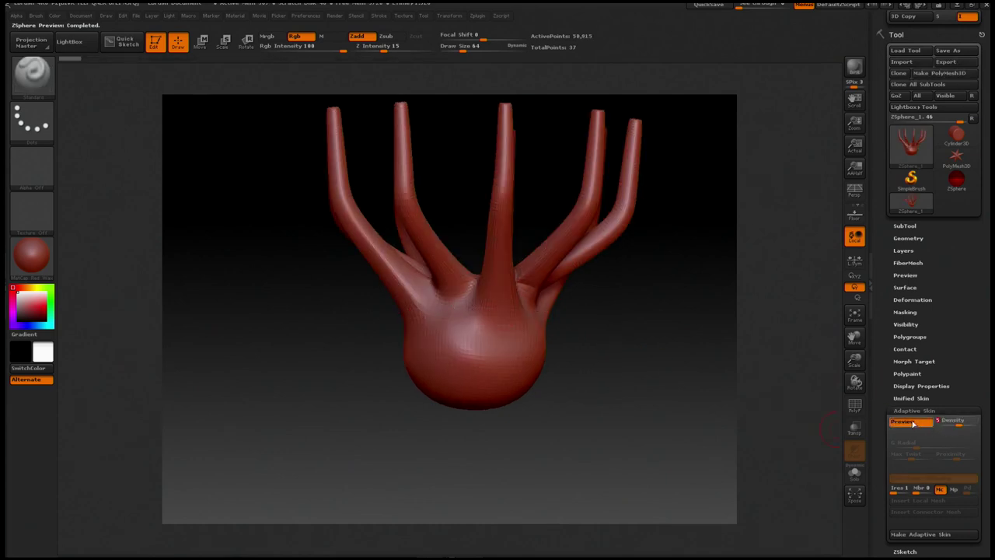
mouse_move(661, 367)
left_mouse_down()
mouse_move(628, 373)
mouse_move(579, 413)
mouse_move(673, 392)
left_mouse_up()
left_click(909, 422)
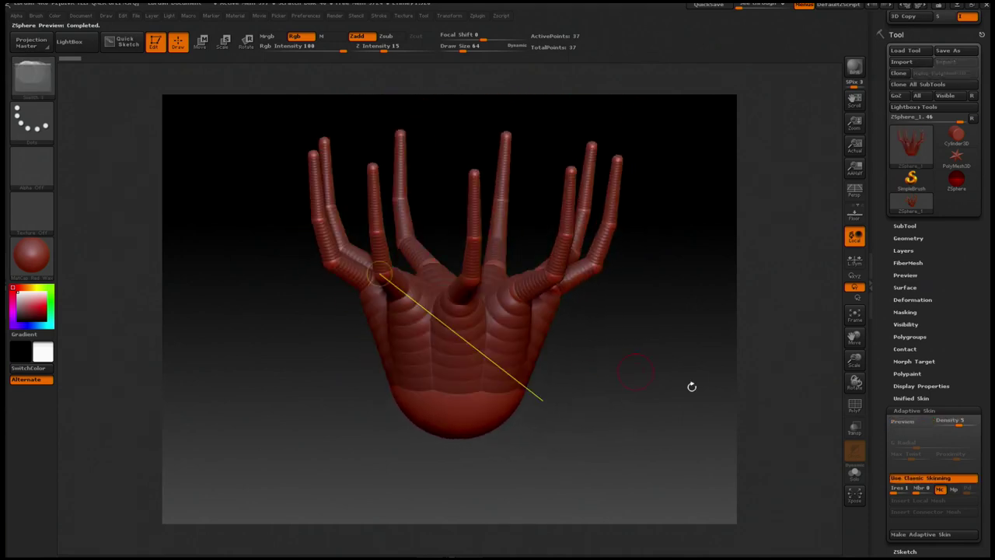
- Insert a ring of nine ZSpheres in the links between the body and the arm bases
left_click_drag(591, 372, 575, 368, "shift")
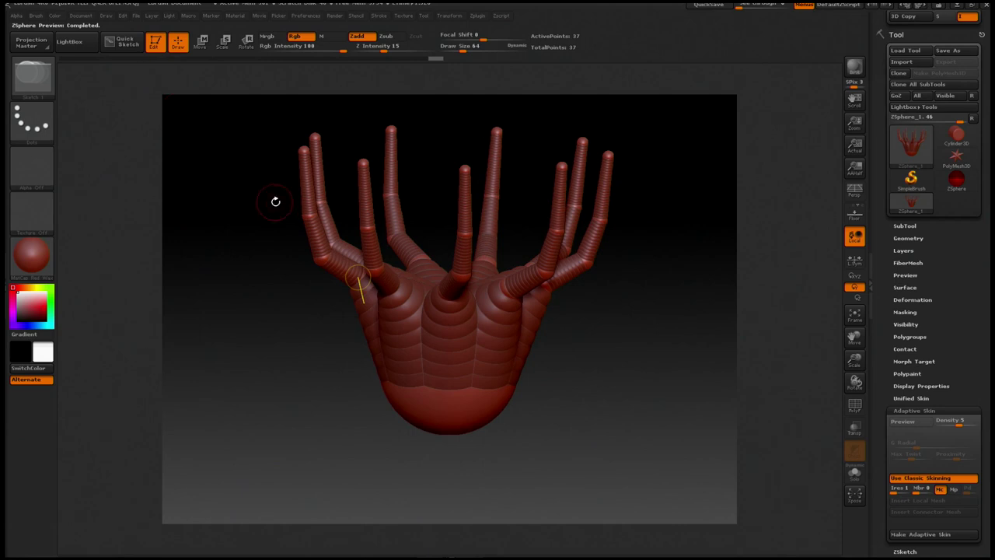
key("w")
left_click_drag(404, 333, 411, 337)
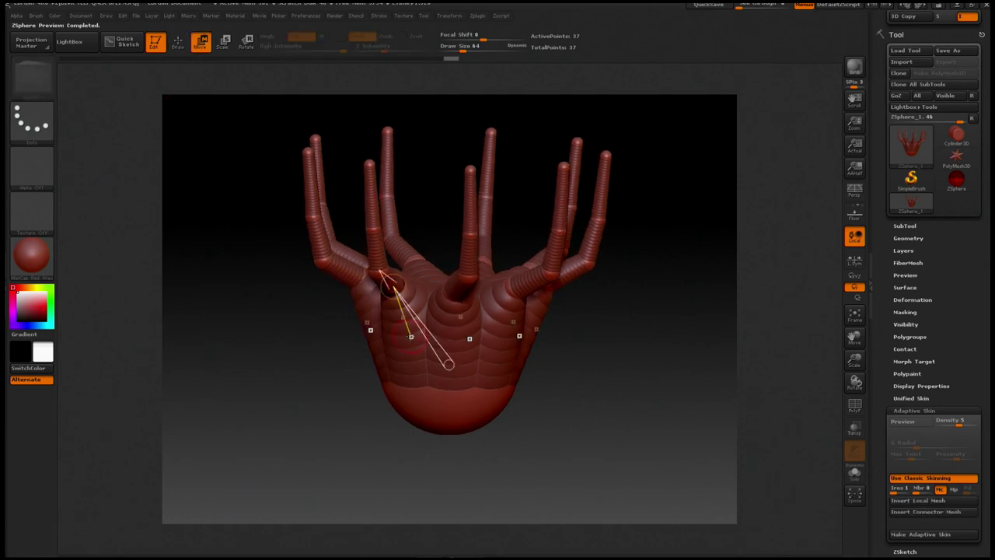
key("q")
left_click(404, 330)
left_click_drag(273, 333, 374, 336, "alt")
left_click_drag(597, 370, 620, 374, "alt")
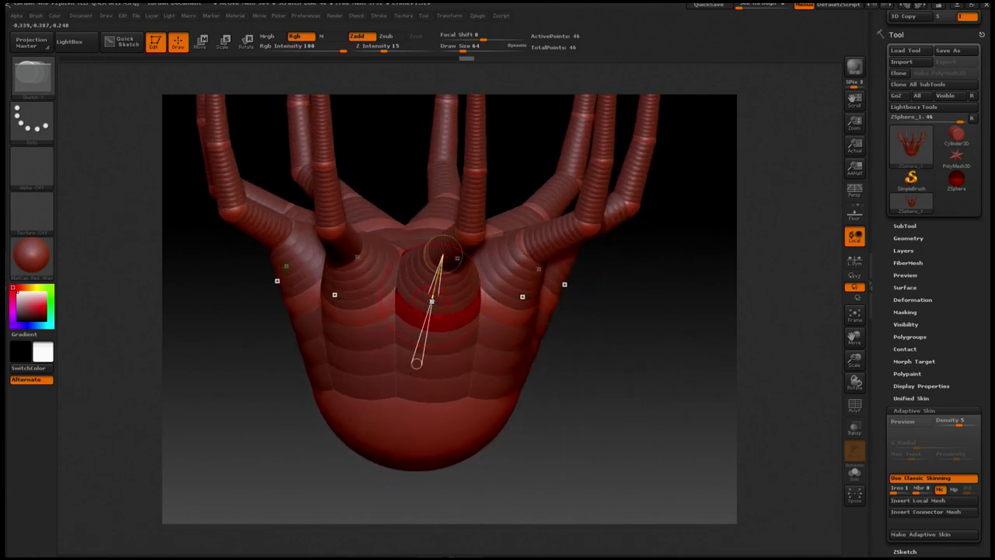
- Move the new ZSphere ring down toward the base and shift the arm-base joints to separate the arms
key("w")
left_click_drag(432, 294, 433, 357)
left_click_drag(599, 340, 518, 367, "alt")
left_click_drag(445, 278, 467, 282)
left_click_drag(542, 332, 547, 331, "alt")
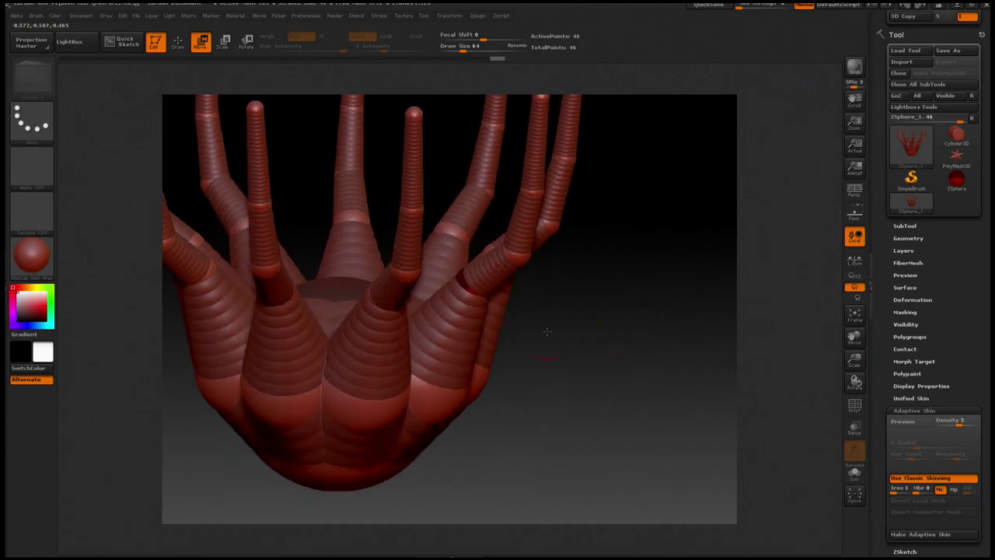
- Insert a ring of nine ZSpheres in the links between the arm bases and elbows and move it toward the base
key("q")
left_click(492, 271)
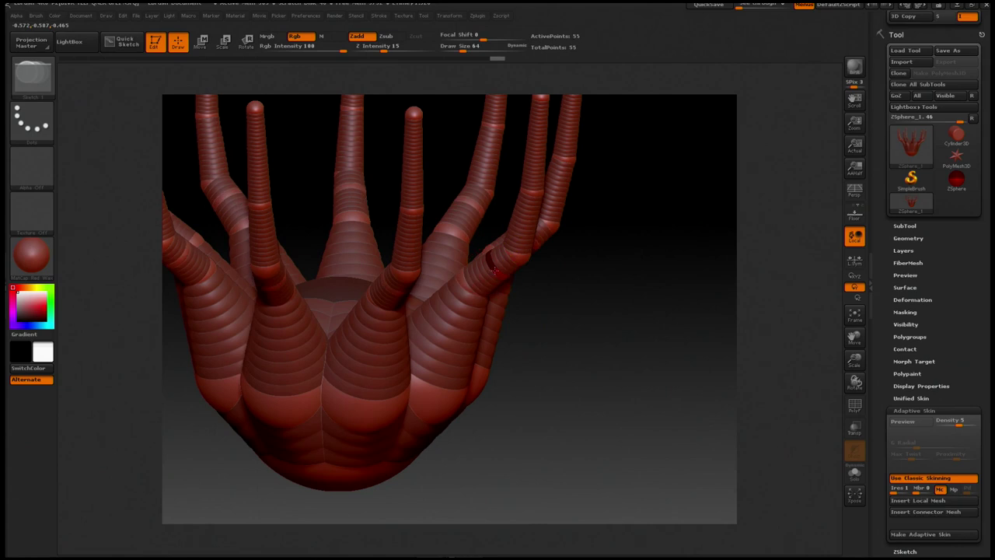
key("w")
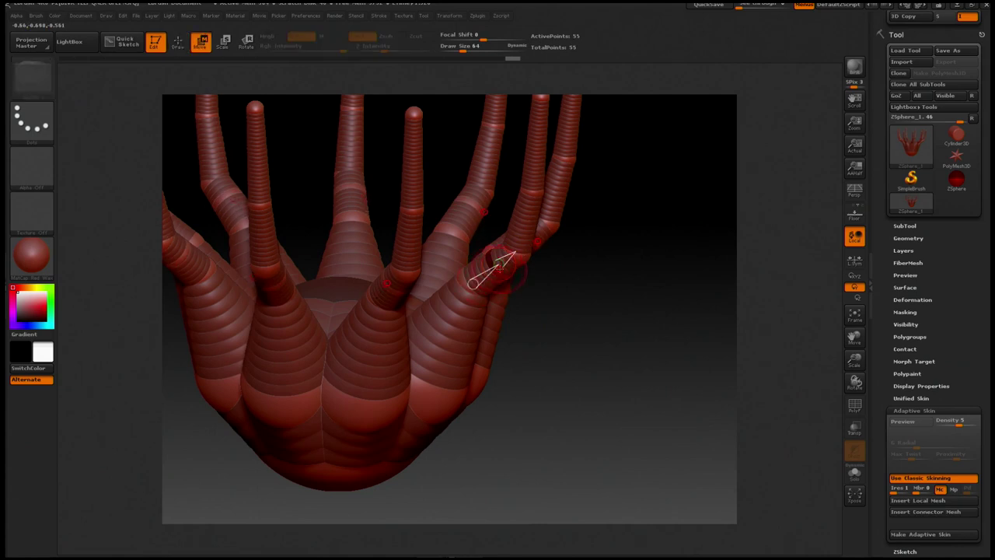
left_click_drag(500, 267, 505, 273)
left_click_drag(554, 311, 590, 319)
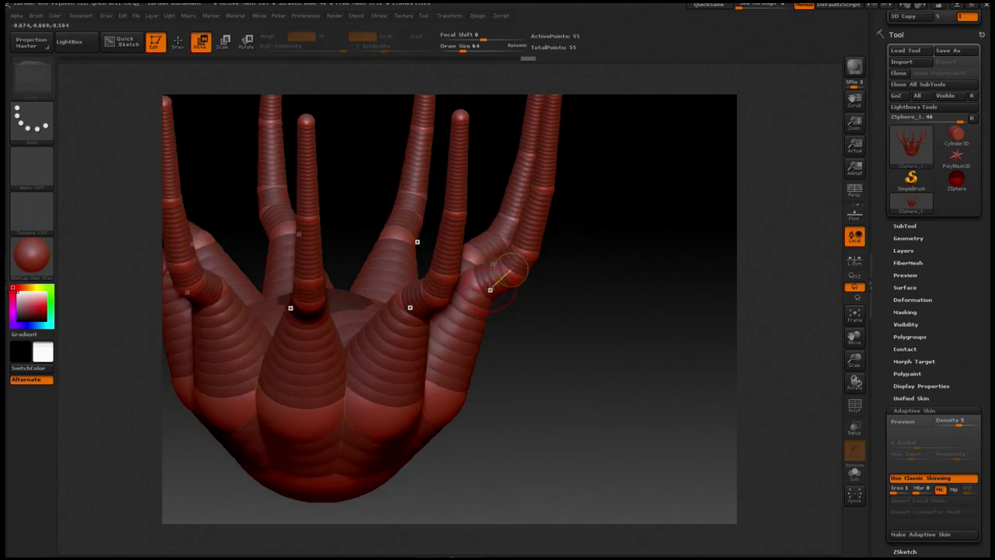
left_click_drag(466, 279, 454, 302)
- Scale up the inserted ZSphere ring and the elbow joints to thicken the lower arms
key("r")
key("e")
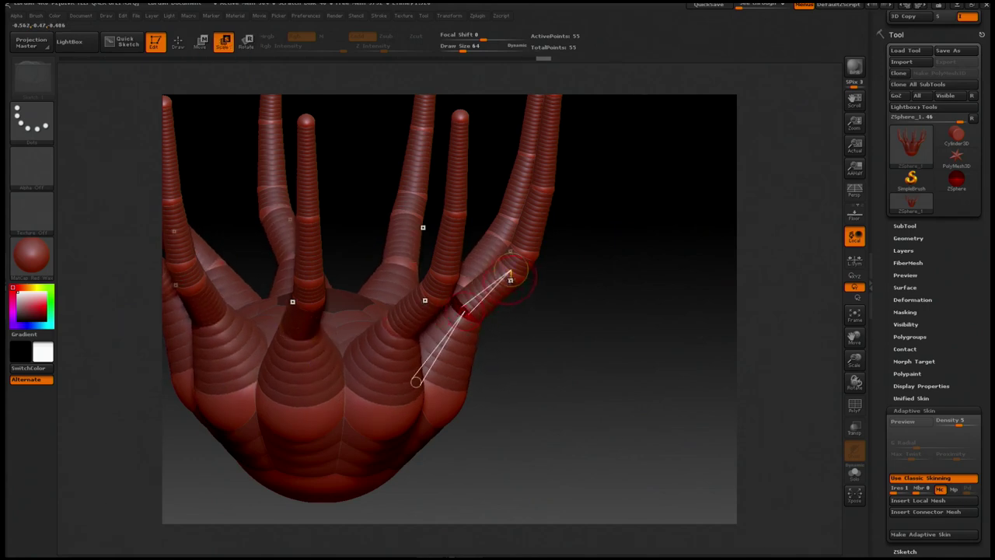
left_click_drag(465, 310, 469, 314)
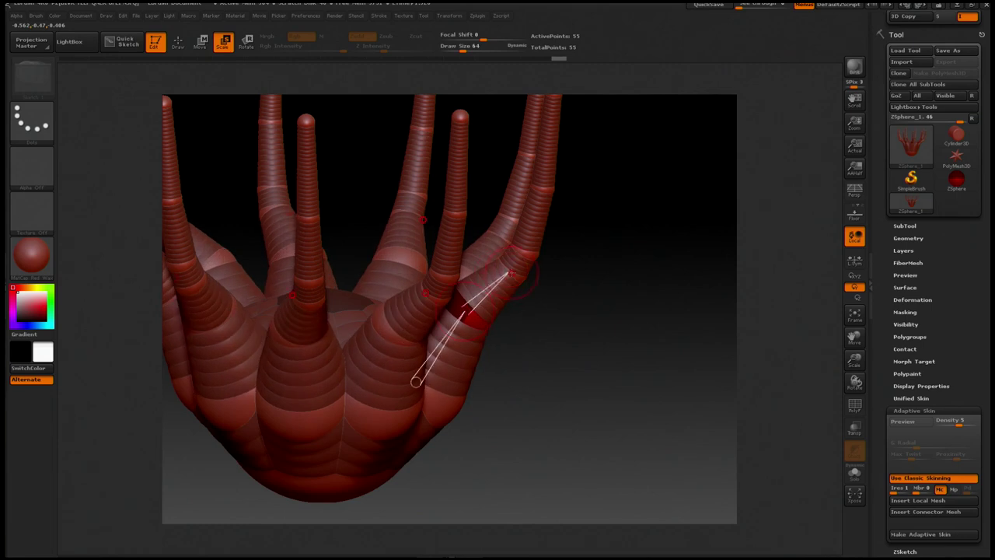
left_click_drag(512, 277, 510, 273)
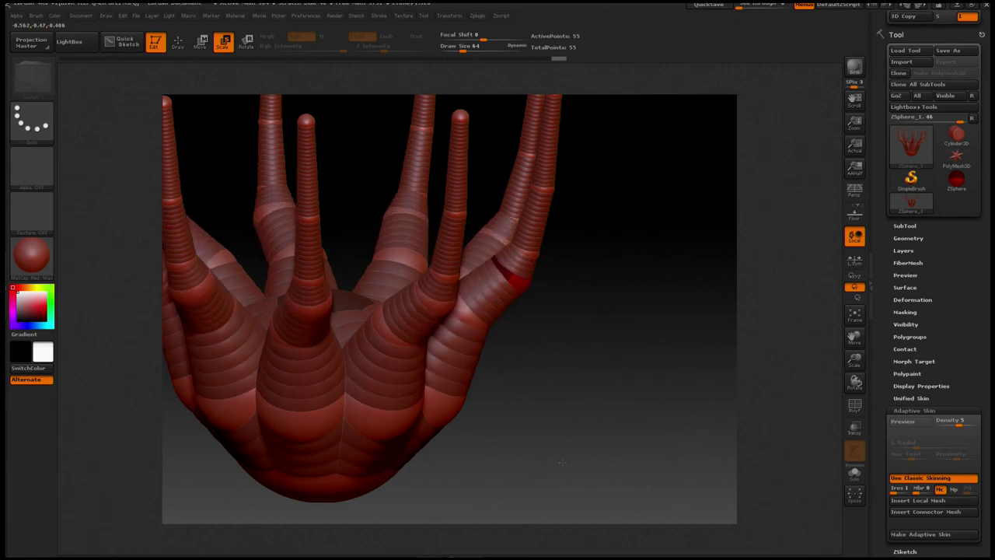
- Enlarge the ZSpheres at the tips of all nine arms and check the shape from several angles
left_click_drag(597, 184, 548, 263)
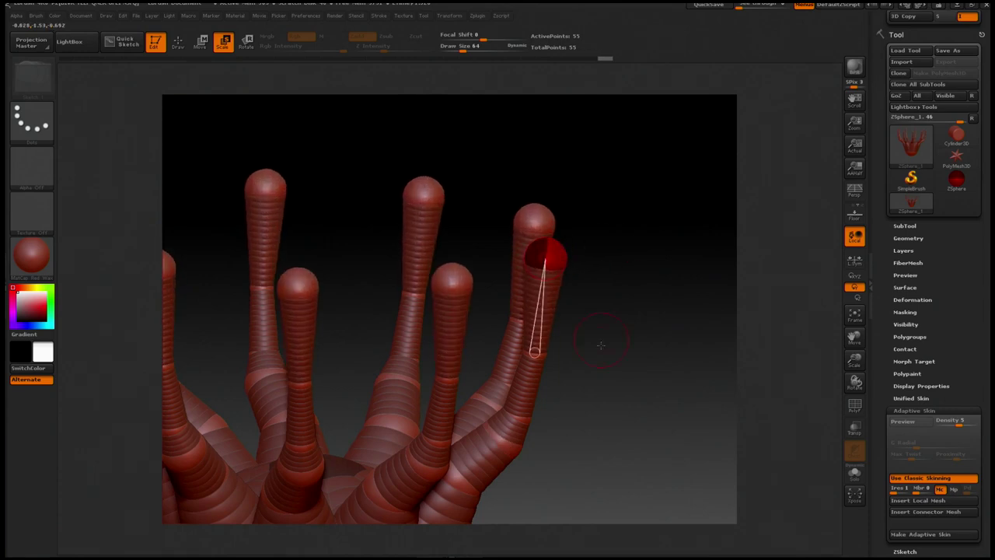
left_click_drag(622, 311, 595, 288, "alt")
mouse_move(604, 335)
left_mouse_down()
mouse_move(589, 313)
mouse_move(598, 300)
mouse_move(569, 313)
left_mouse_up()
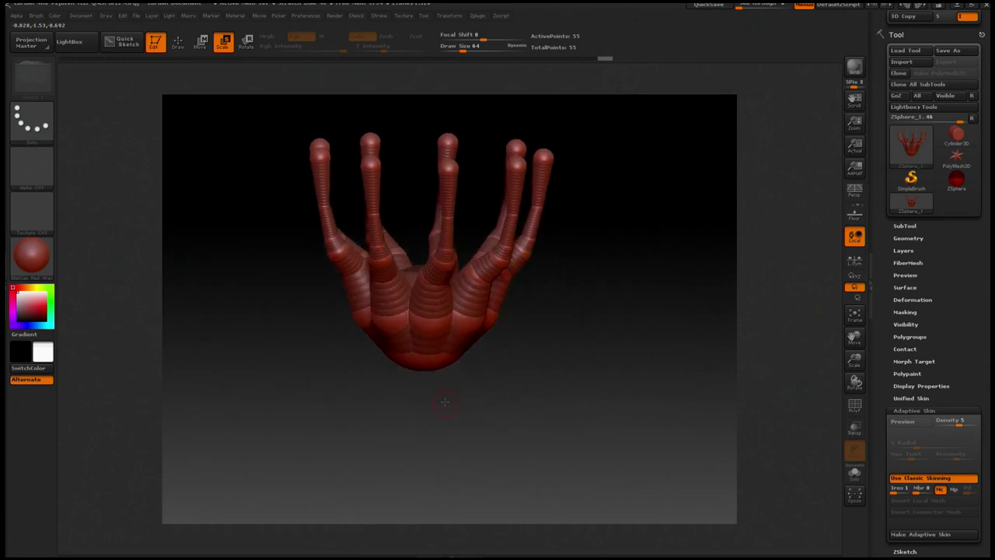
left_click_drag(578, 372, 545, 338, "alt")
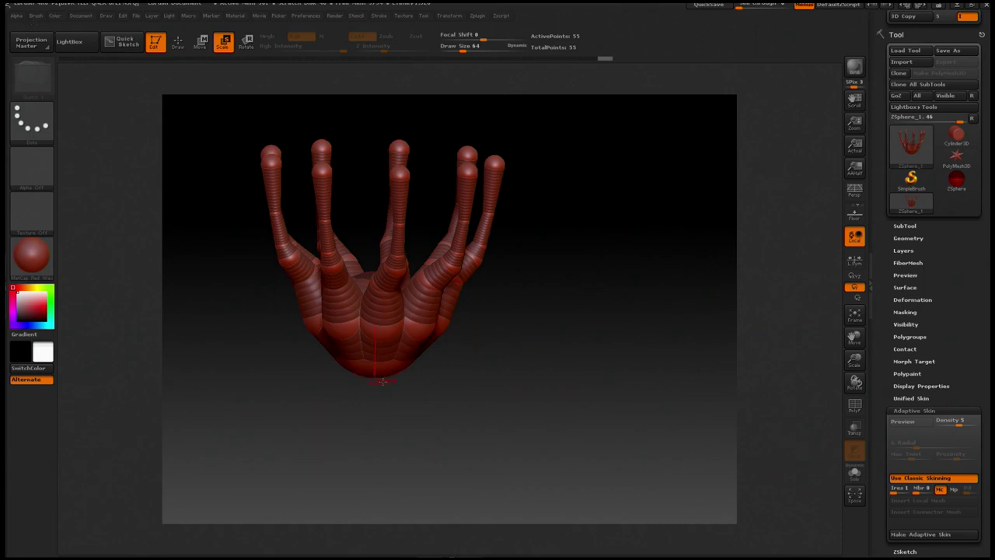
left_click_drag(410, 371, 395, 323)
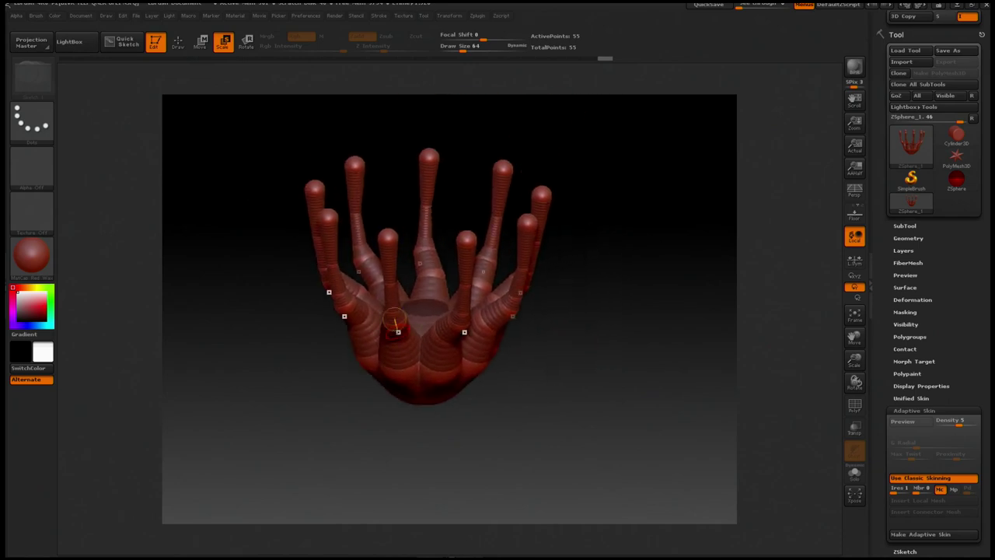
left_click_drag(501, 308, 610, 352)
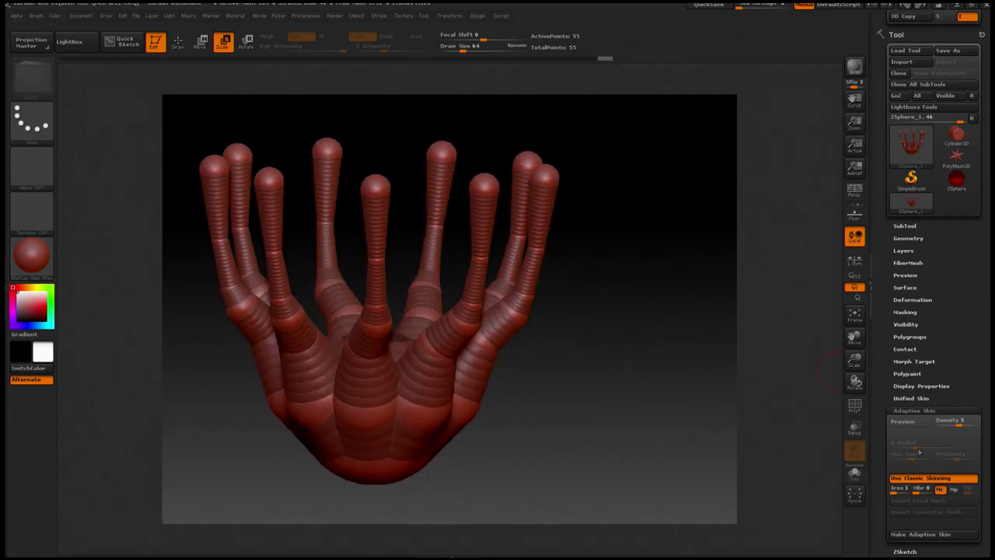
- Compare the adaptive skin preview with the ZSphere model and return to the ZSpheres
left_click(901, 421)
left_click(902, 421)
left_click(901, 422)
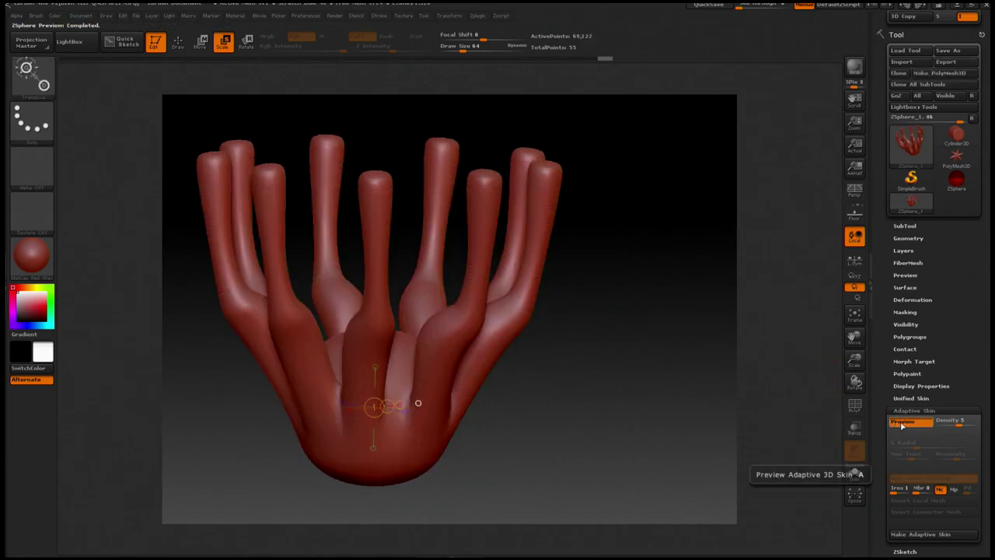
left_click(902, 422)
left_click(901, 422)
left_click(902, 423)
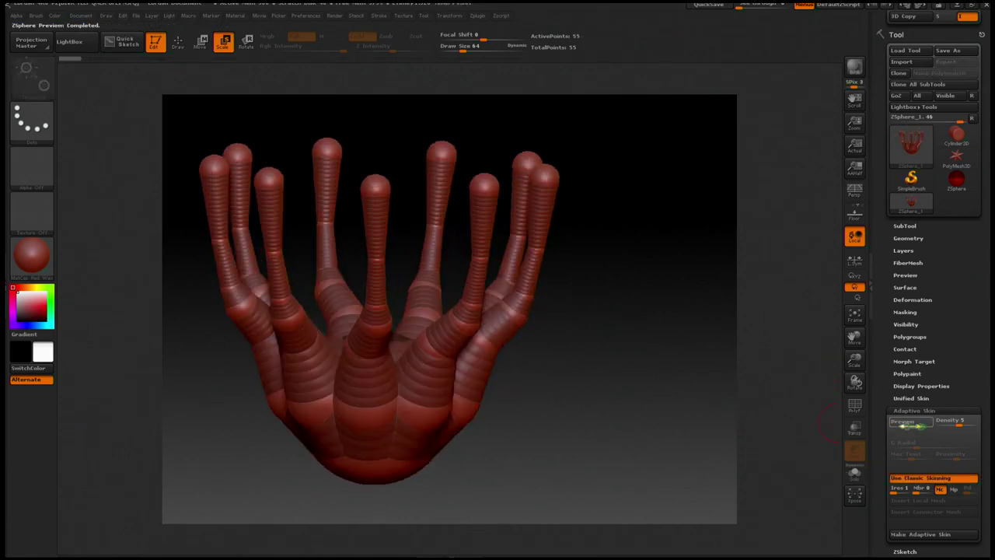
- Insert another ring of nine ZSpheres in the thick lower arm links, just above the arm-base joints
left_click_drag(622, 368, 450, 369)
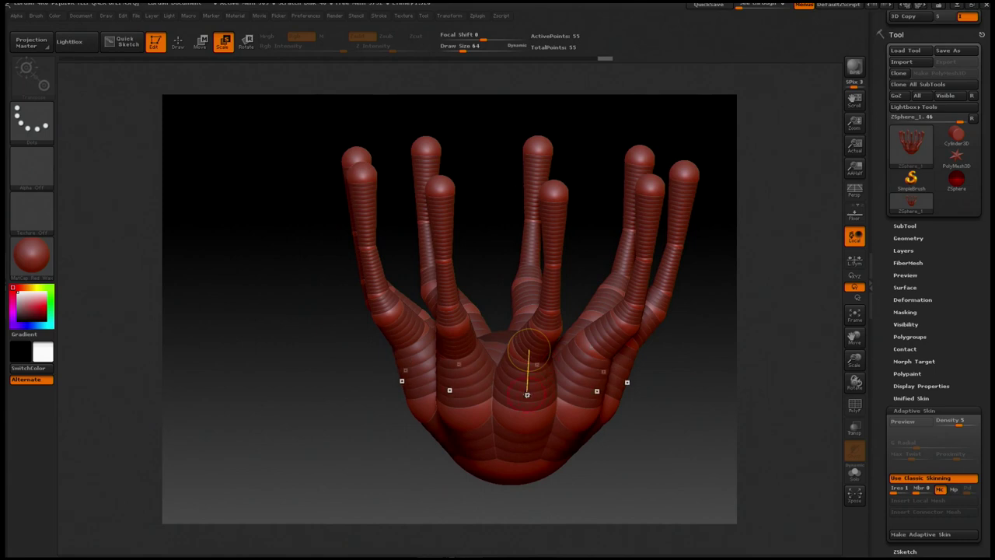
left_click_drag(527, 394, 528, 388)
key("q")
left_click(527, 381)
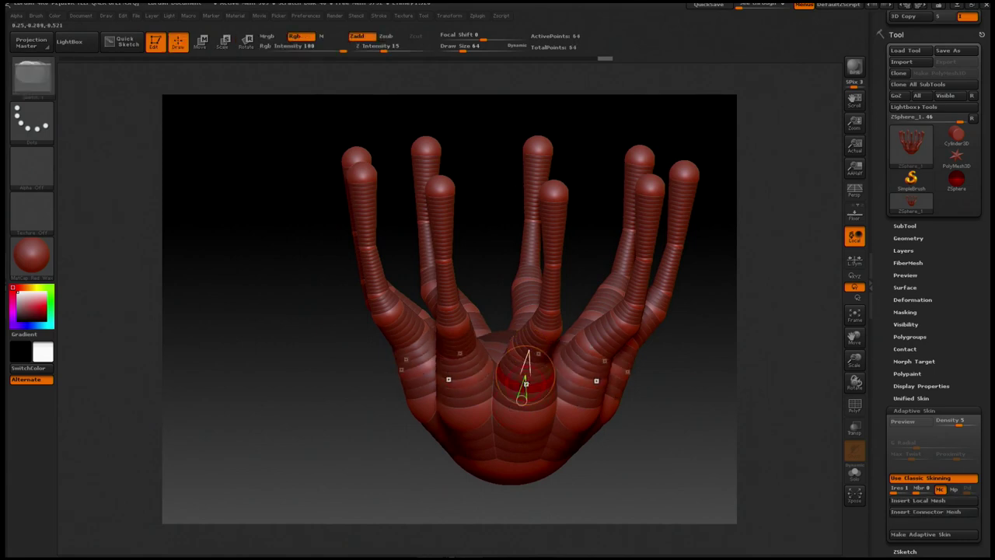
key("w")
- Check how the added ring affects the adaptive skin, ending back on the ZSpheres
left_click(895, 420)
left_click(898, 421)
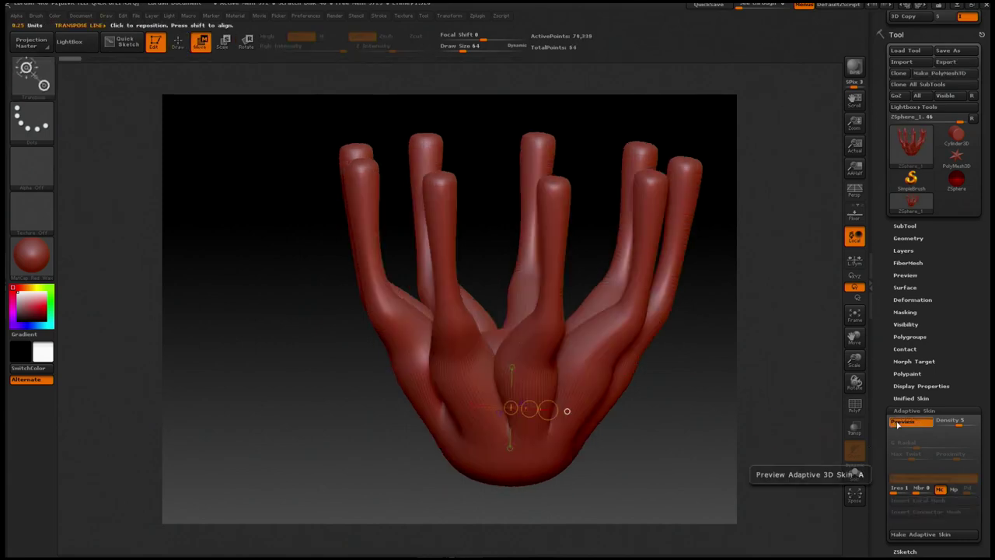
left_click(898, 422)
left_click(898, 422)
left_click(898, 421)
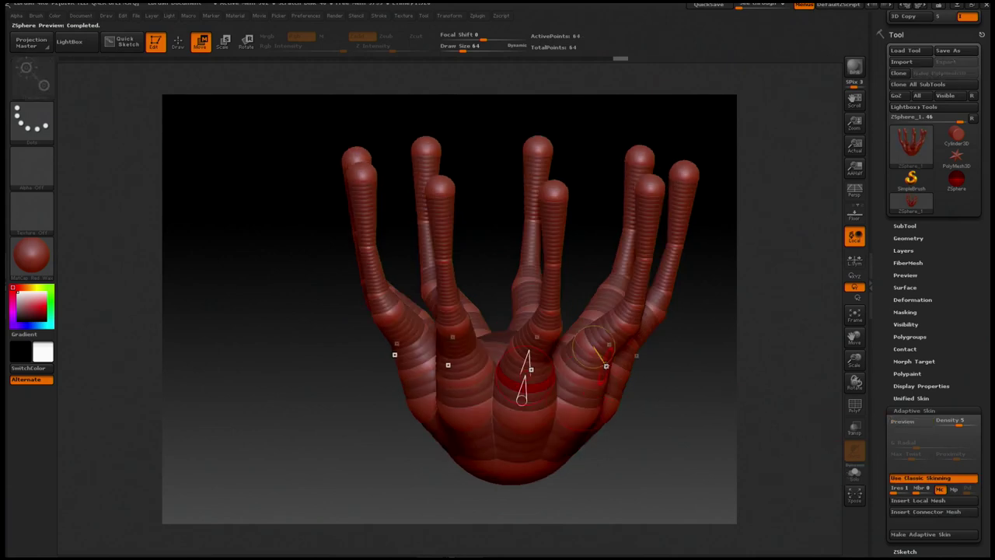
- Reposition the elbow joints of the arms and turn on the adaptive skin preview
left_click_drag(627, 390, 565, 345)
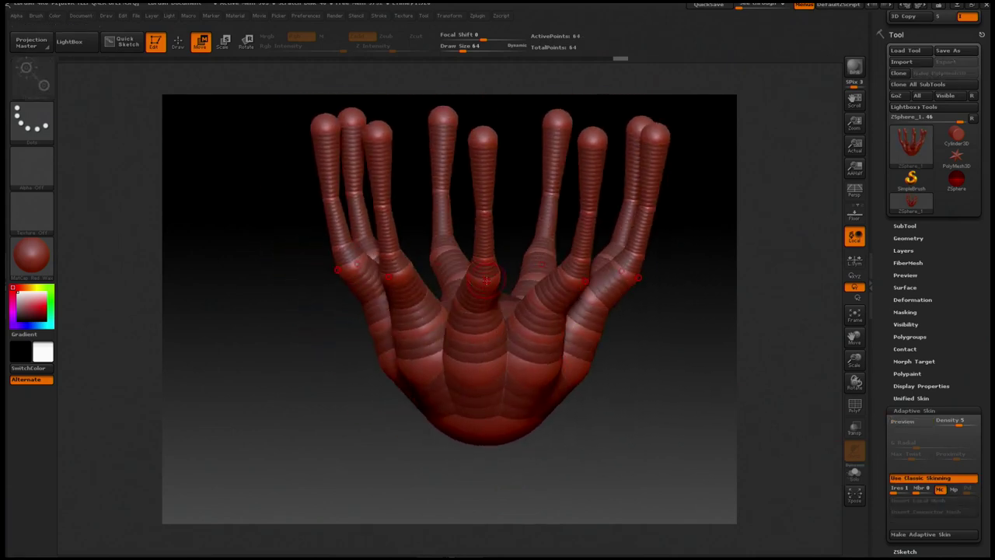
left_click_drag(479, 273, 300, 300)
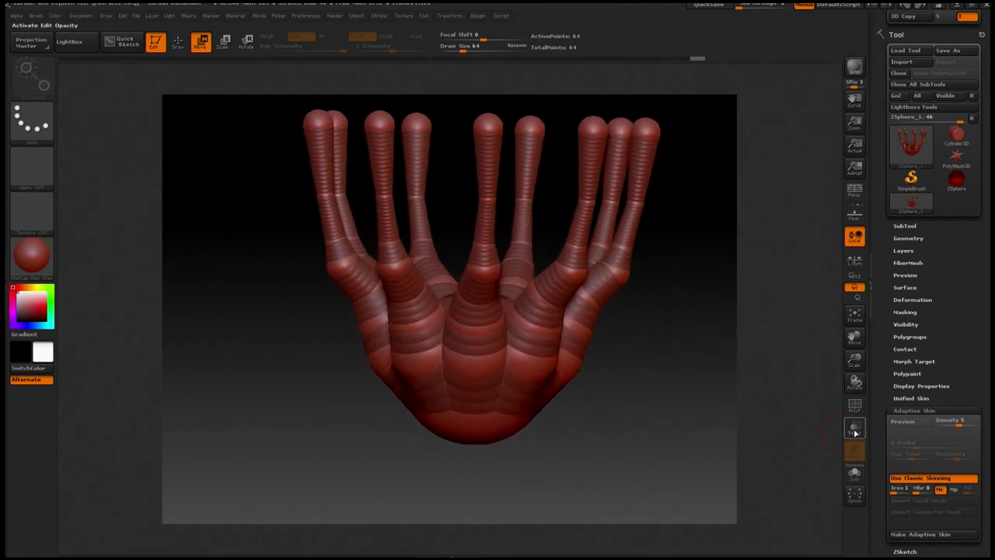
left_click(905, 423)
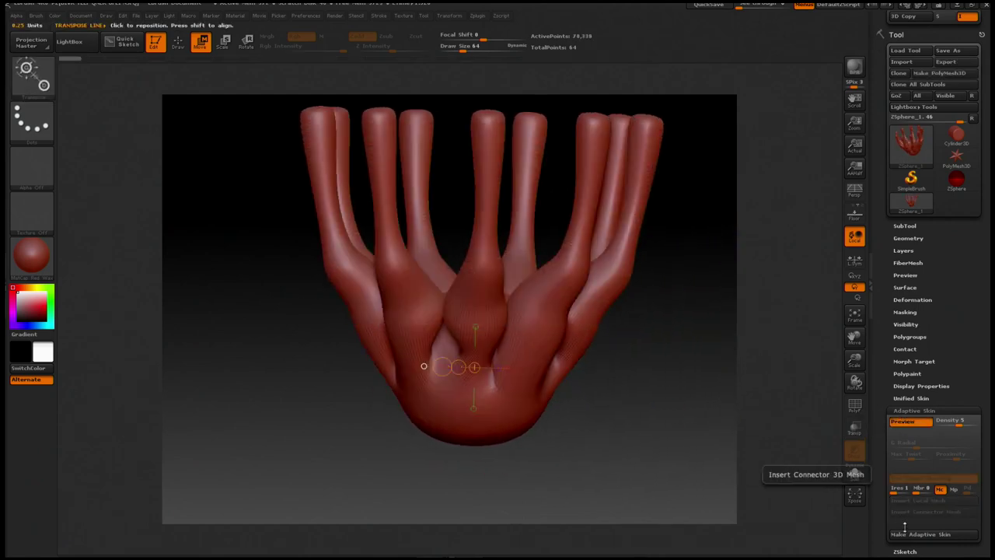
scroll(880, 482, "up", 5)
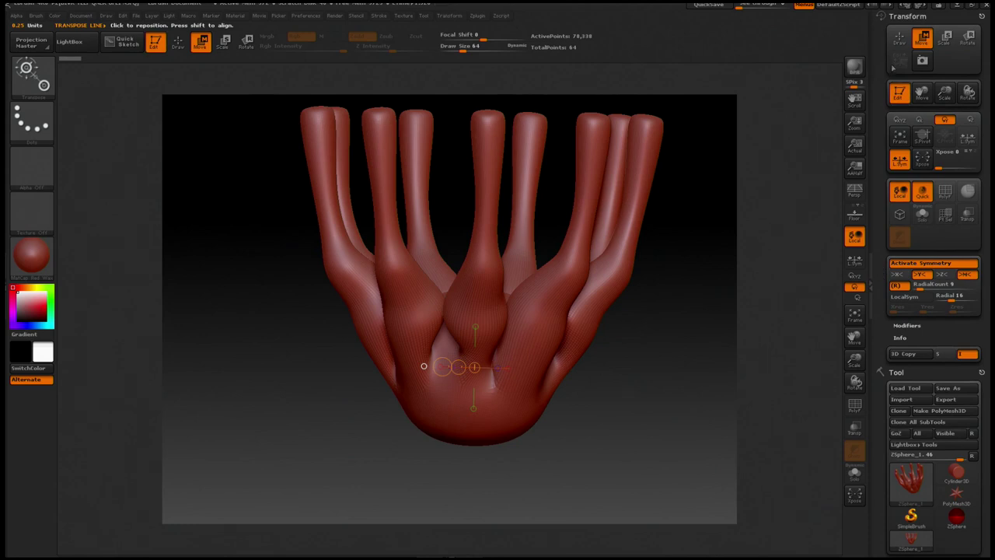
left_click_drag(885, 242, 884, 198)
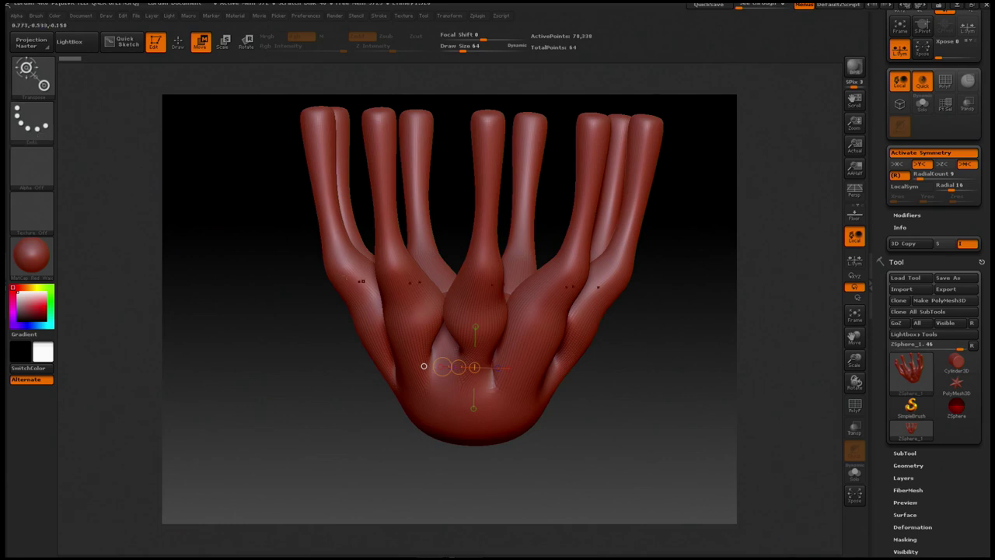
left_click_drag(443, 366, 635, 376)
mouse_move(547, 374)
left_mouse_down()
mouse_move(662, 340)
mouse_move(527, 369)
left_mouse_up()
left_click(473, 408)
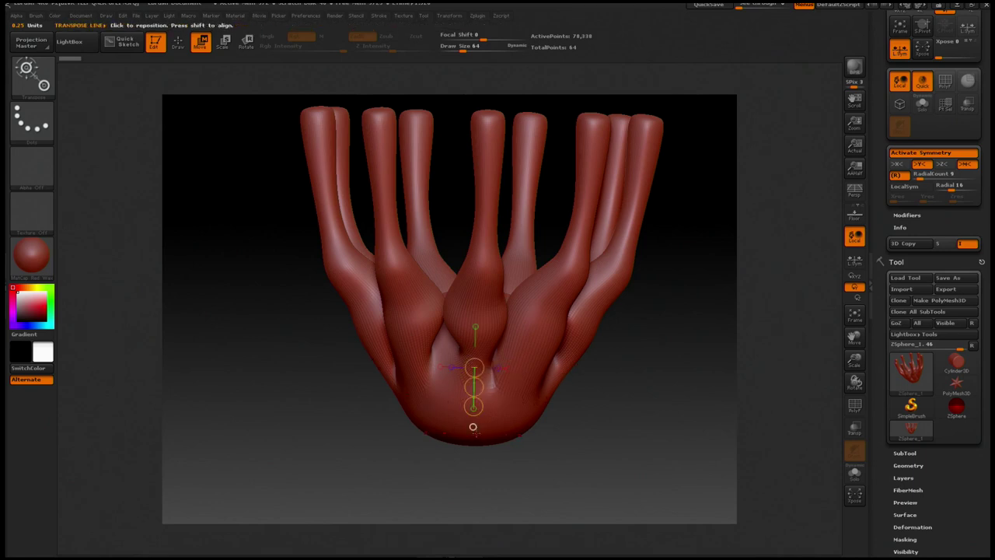
mouse_move(472, 426)
left_mouse_down()
mouse_move(481, 385)
mouse_move(473, 426)
left_mouse_up()
key("ctrl+z")
- Convert the previewed coral skin into a PolyMesh3D and inspect the mesh from slightly above
left_click(937, 303)
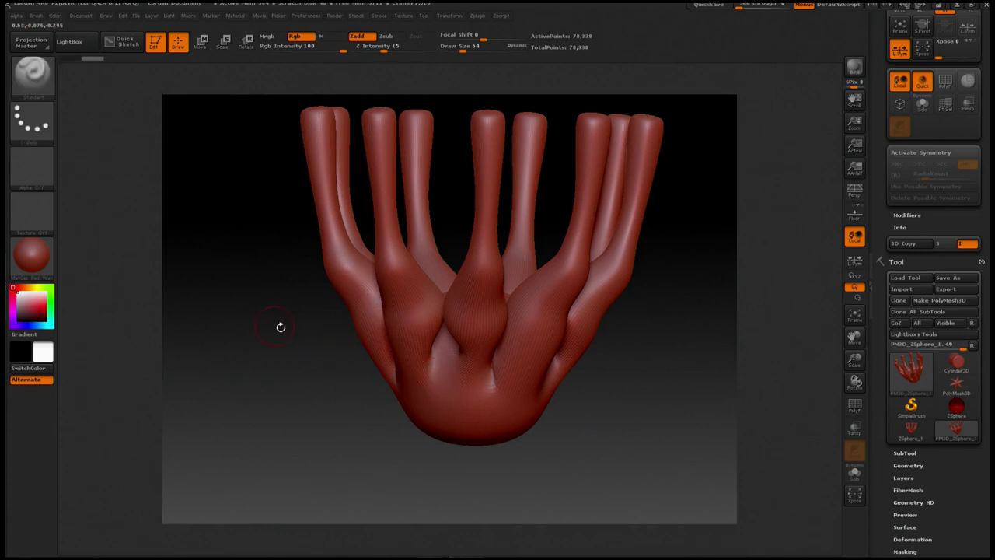
left_click_drag(280, 326, 321, 356)
key("super")
left_click(303, 369)
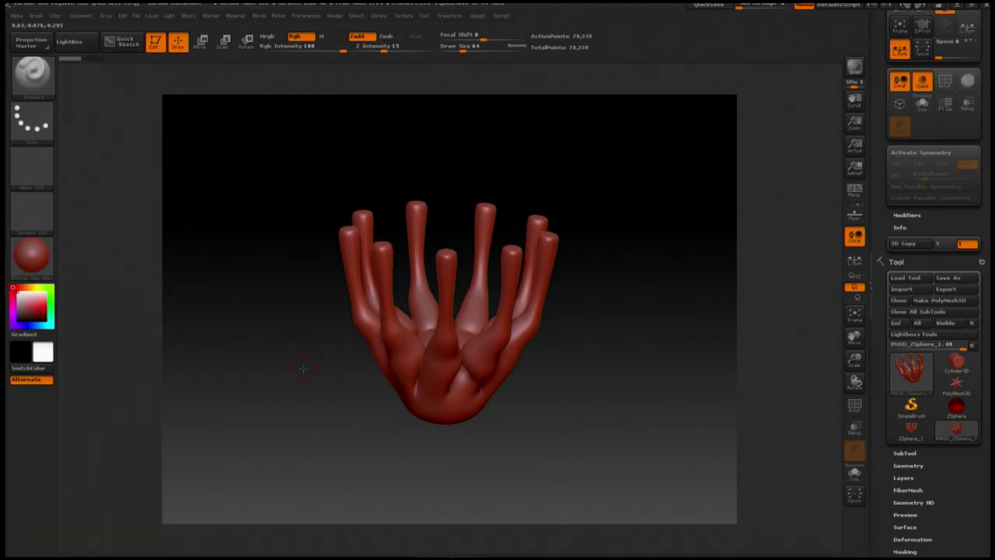
key("super")
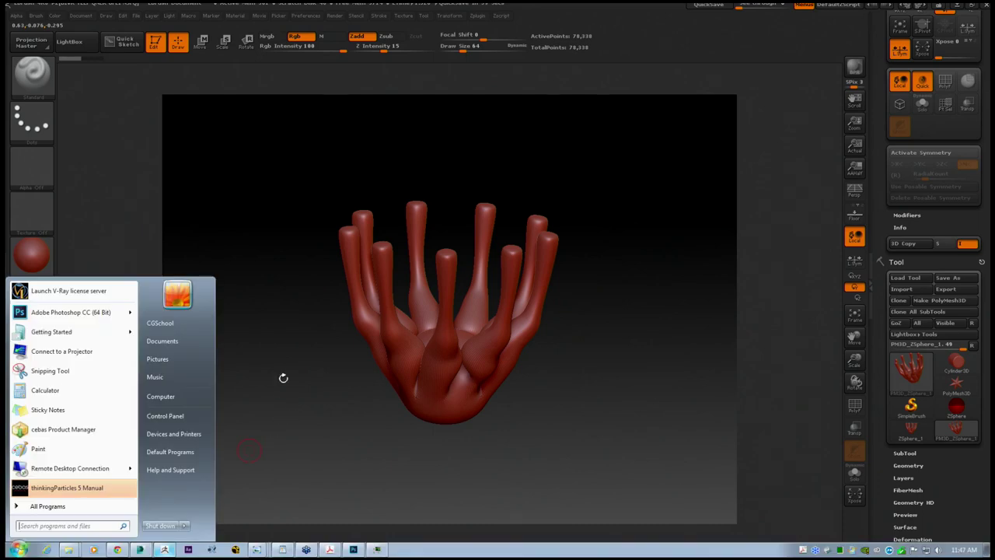
key("super")
- Sculpt small bumps on the coral's base and lower arms with the Standard brush
mouse_move(319, 384)
left_mouse_down()
mouse_move(327, 344)
mouse_move(327, 363)
mouse_move(299, 374)
mouse_move(289, 319)
mouse_move(289, 396)
mouse_move(274, 312)
mouse_move(229, 266)
mouse_move(296, 291)
mouse_move(257, 288)
mouse_move(278, 275)
mouse_move(209, 304)
mouse_move(228, 294)
mouse_move(218, 356)
mouse_move(231, 329)
mouse_move(218, 311)
left_mouse_up()
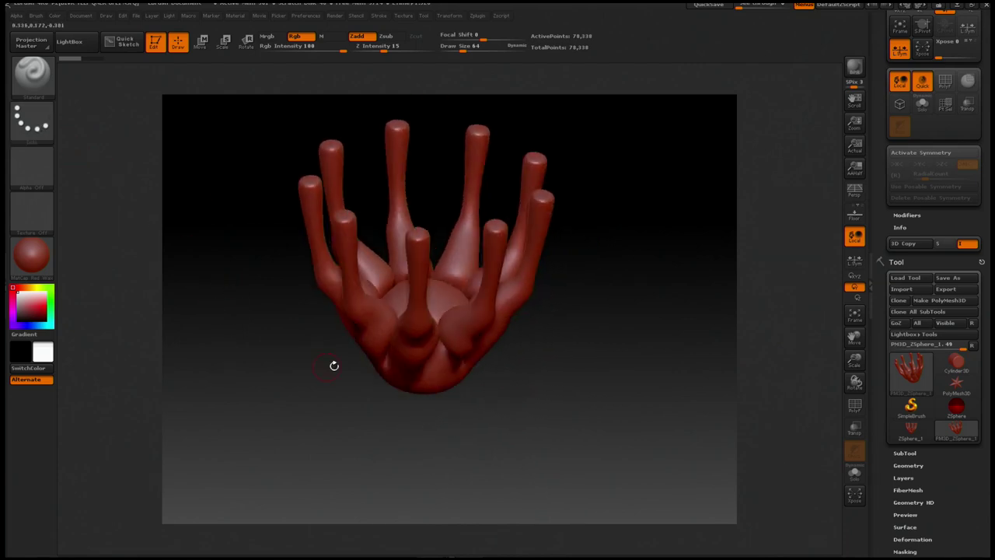
mouse_move(333, 362)
left_mouse_down()
mouse_move(306, 340)
mouse_move(248, 345)
mouse_move(287, 380)
mouse_move(433, 293)
left_mouse_up()
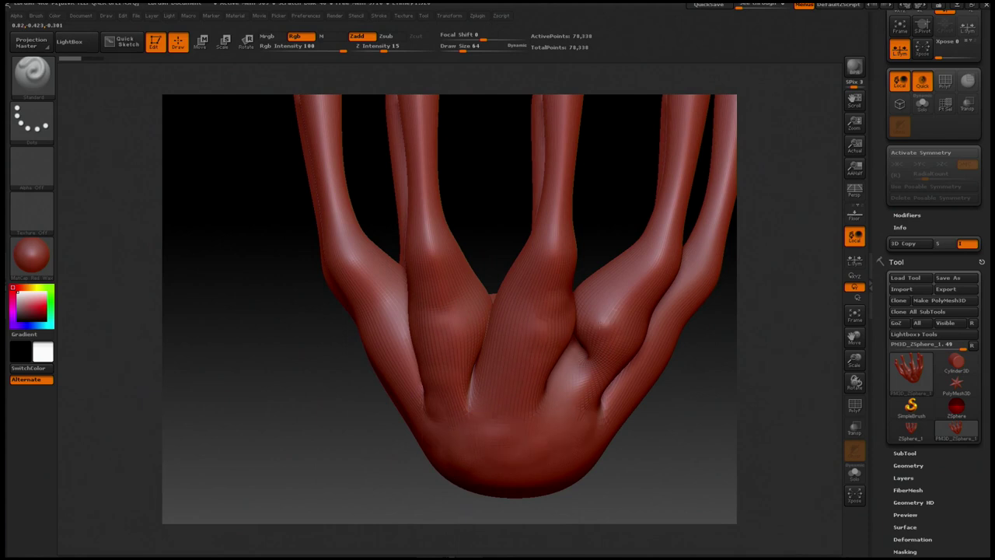
left_click(540, 334)
mouse_move(299, 381)
left_mouse_down("alt")
mouse_move(283, 347)
mouse_move(326, 342)
mouse_move(334, 353)
left_mouse_up("alt")
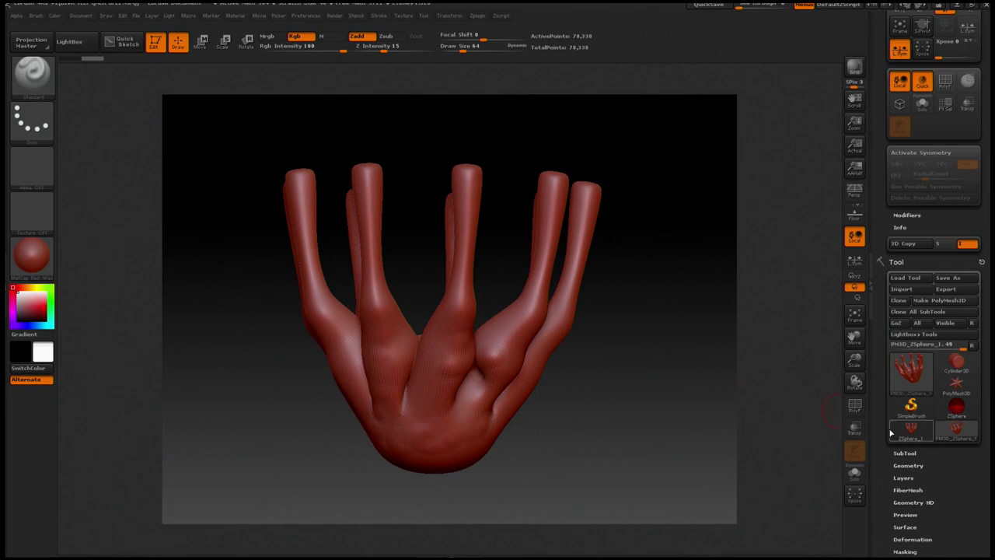
mouse_move(585, 386)
left_mouse_down()
mouse_move(622, 433)
mouse_move(640, 381)
left_mouse_up()
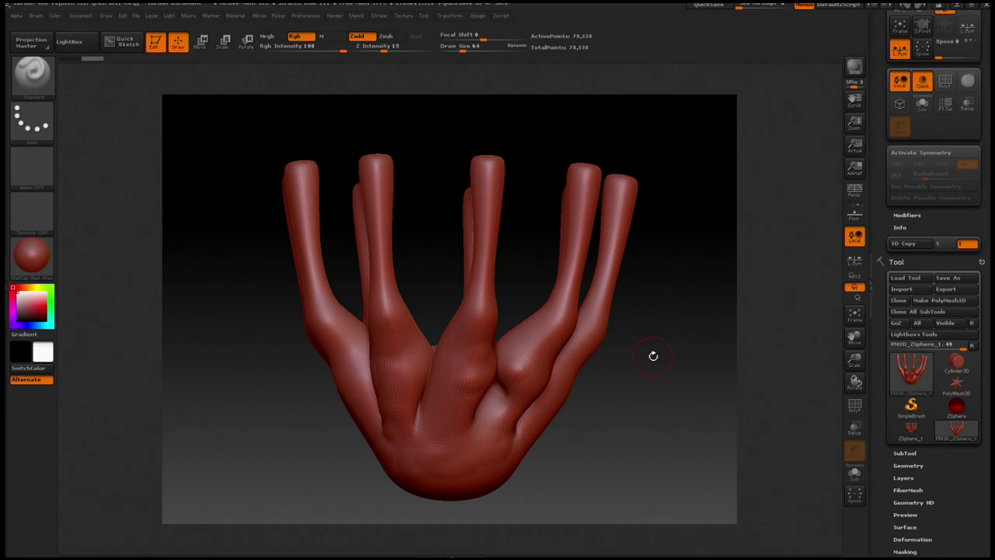
mouse_move(648, 386)
left_mouse_down("alt")
mouse_move(635, 349)
mouse_move(649, 384)
left_mouse_up("alt")
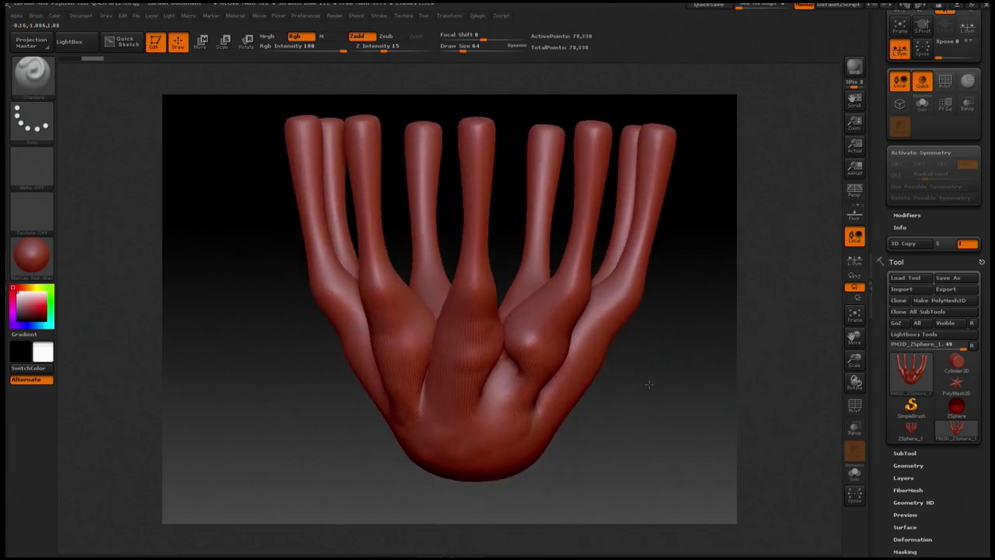
key("super")
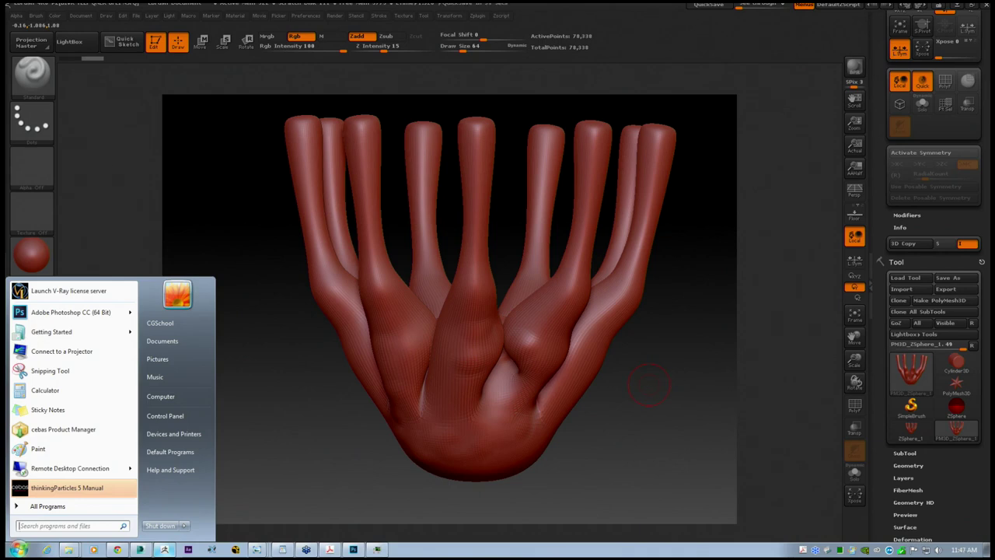
key("super")
left_click_drag(655, 373, 625, 377)
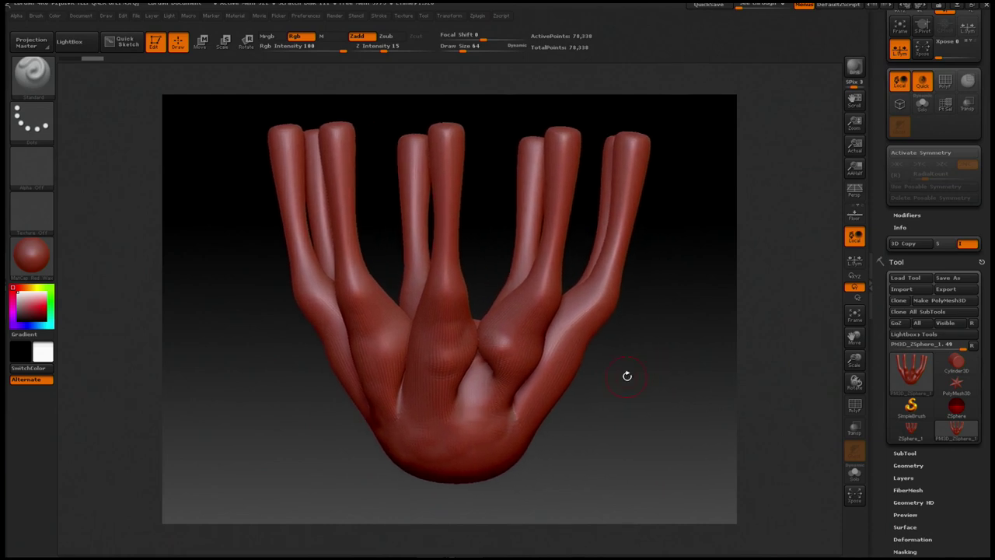